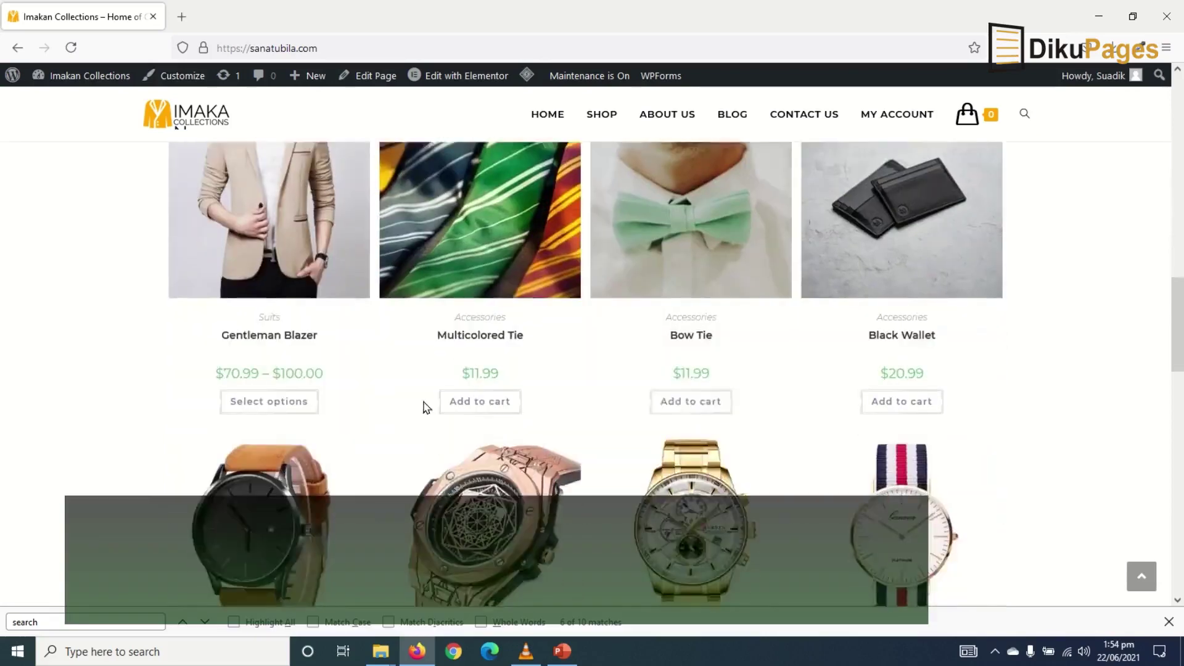
Step: Browse down the Imakan Collections home page, jumping back to the top once along the way
{"action": "scroll", "coordinate": [425, 408], "scroll_direction": "down", "scroll_amount": 3}
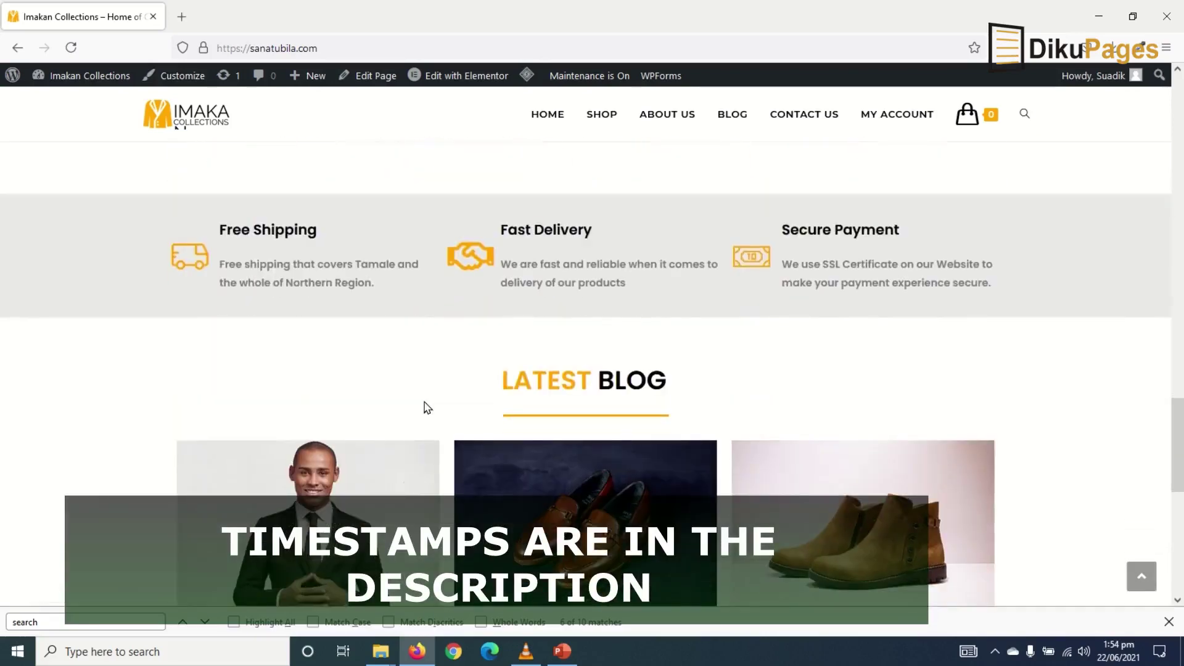
{"action": "scroll", "coordinate": [424, 407], "scroll_direction": "down", "scroll_amount": 4}
{"action": "key", "text": "Home"}
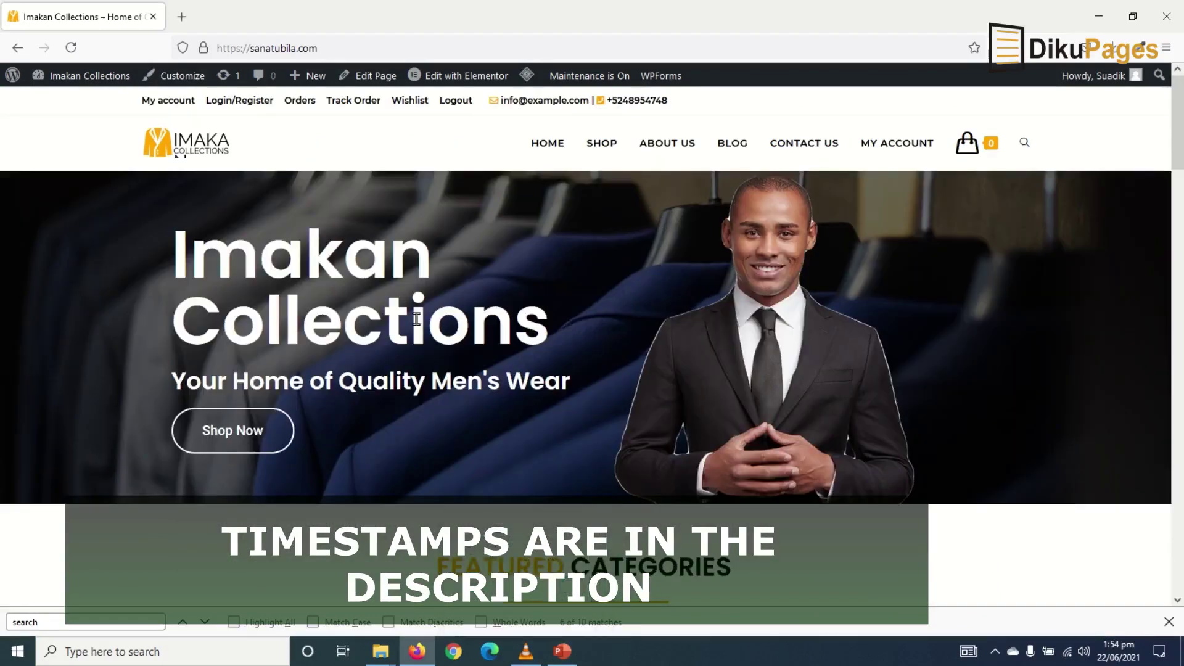
{"action": "scroll", "coordinate": [235, 441], "scroll_direction": "down", "scroll_amount": 4}
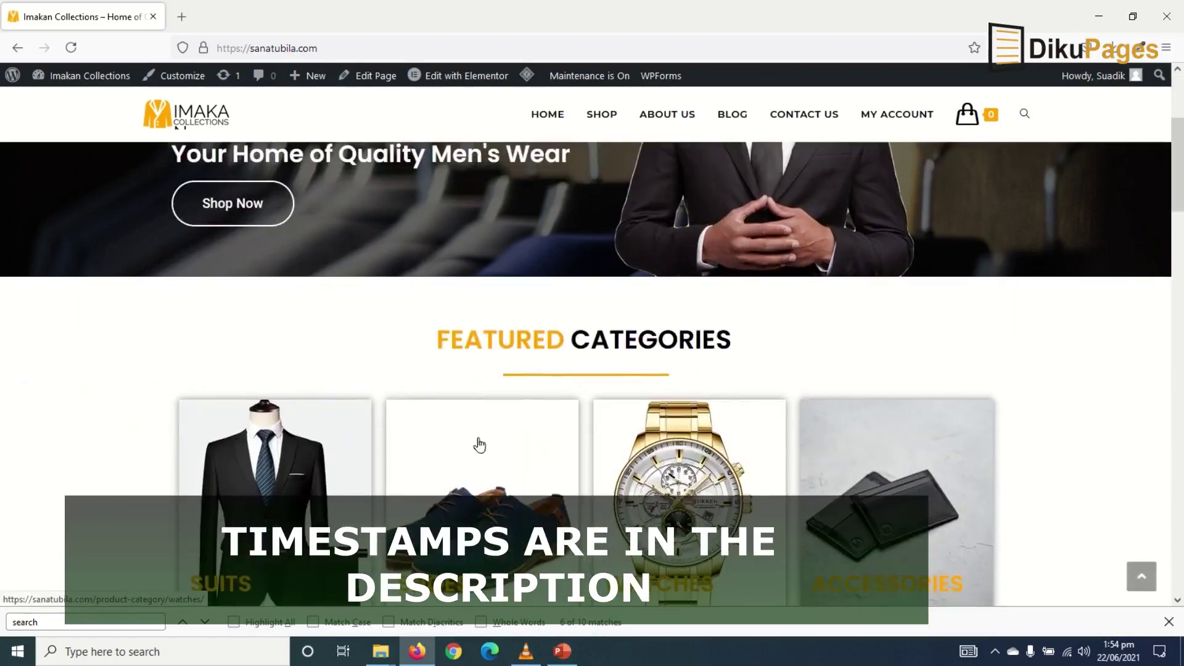
{"action": "scroll", "coordinate": [540, 450], "scroll_direction": "down", "scroll_amount": 1}
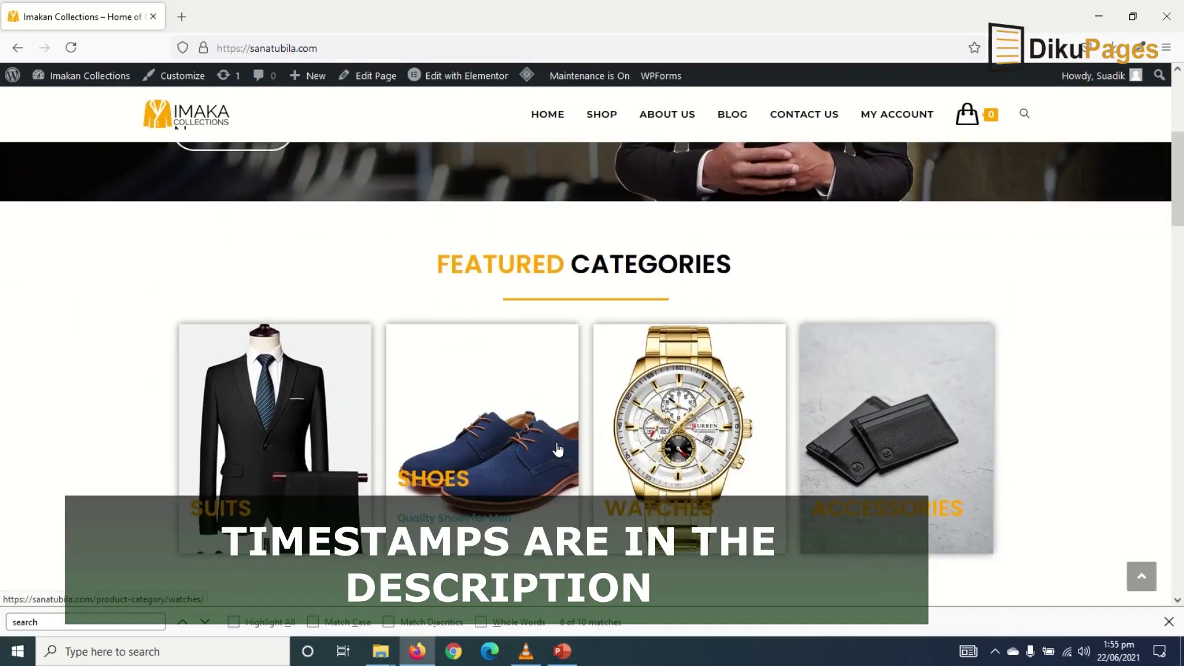
{"action": "scroll", "coordinate": [543, 454], "scroll_direction": "down", "scroll_amount": 3}
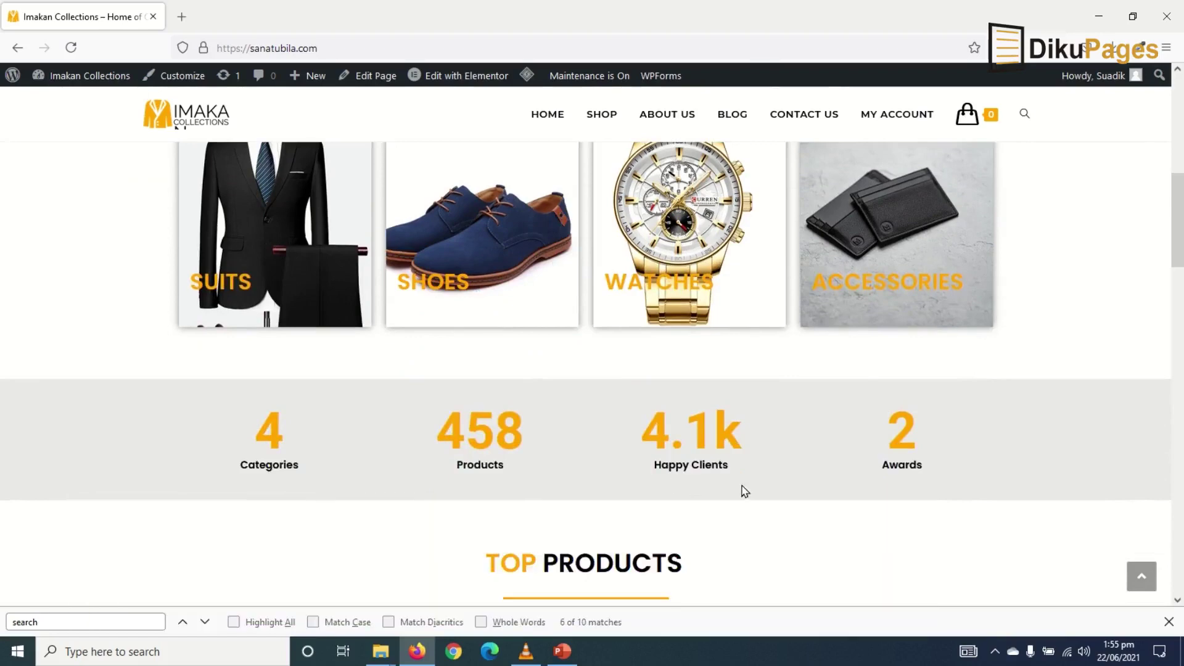
{"action": "scroll", "coordinate": [745, 491], "scroll_direction": "down", "scroll_amount": 5}
{"action": "scroll", "coordinate": [757, 444], "scroll_direction": "down", "scroll_amount": 8}
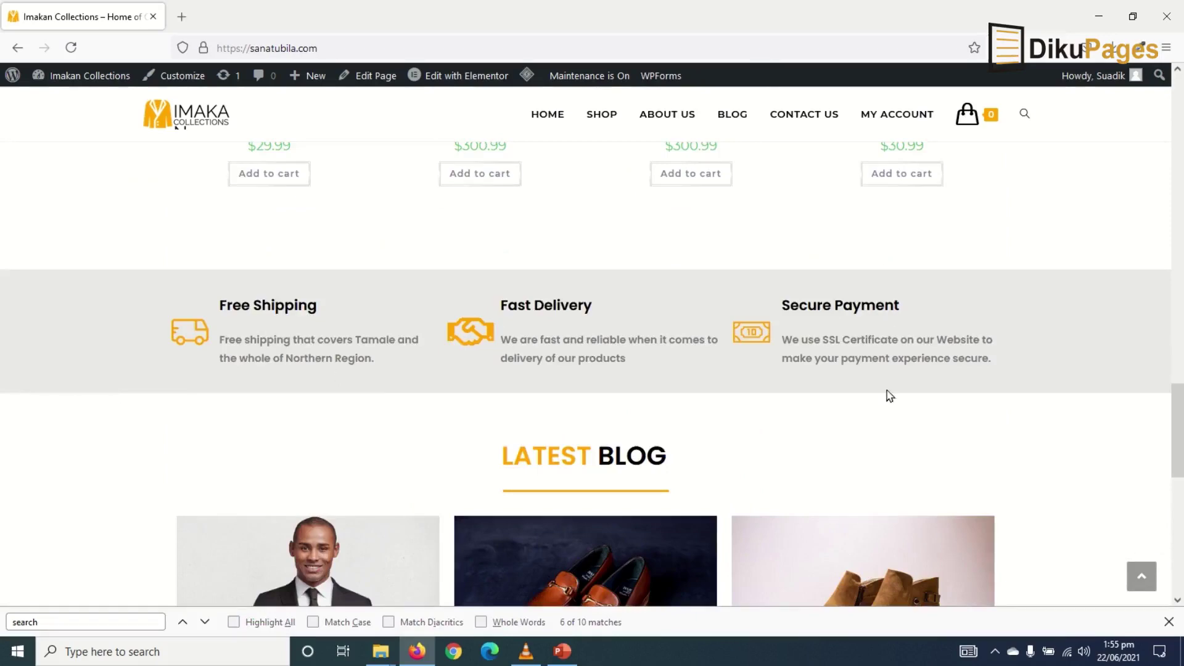
{"action": "scroll", "coordinate": [923, 402], "scroll_direction": "down", "scroll_amount": 3}
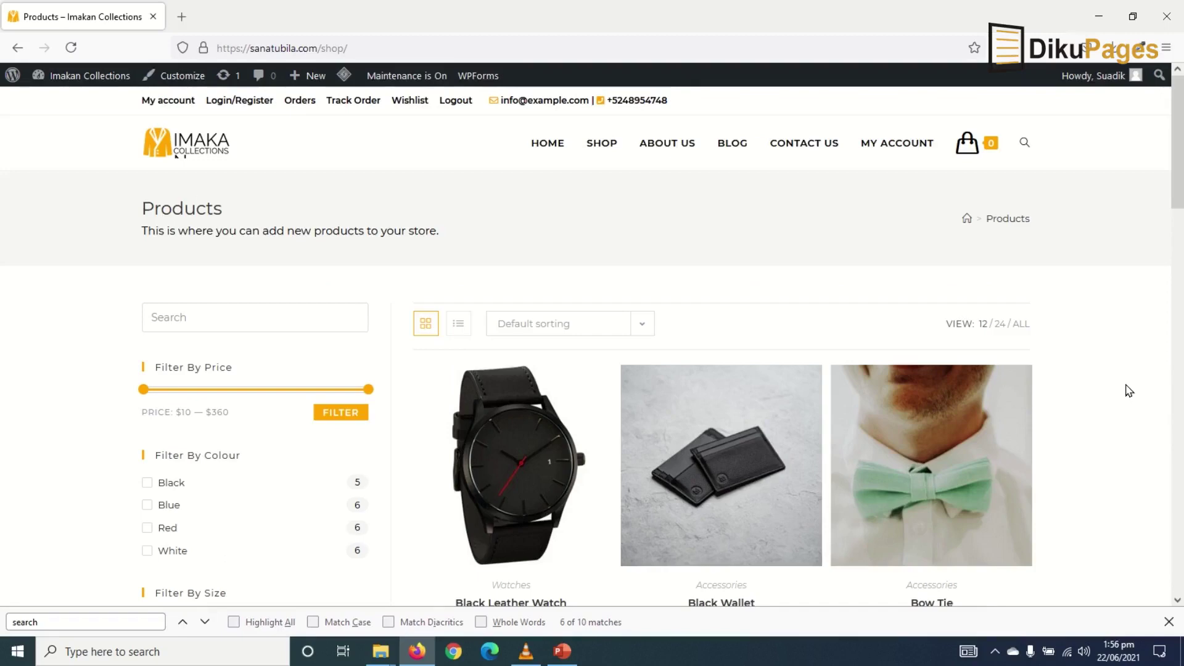
{"action": "scroll", "coordinate": [1129, 391], "scroll_direction": "down", "scroll_amount": 5}
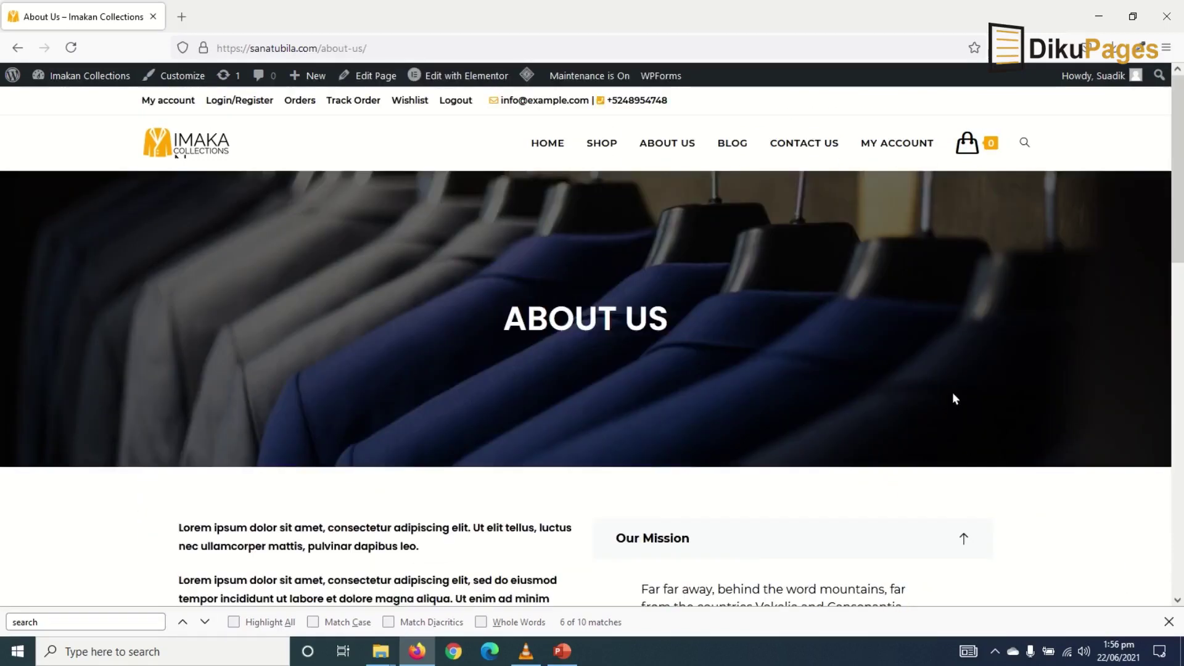
{"action": "scroll", "coordinate": [951, 396], "scroll_direction": "down", "scroll_amount": 2}
{"action": "scroll", "coordinate": [950, 395], "scroll_direction": "up", "scroll_amount": 3}
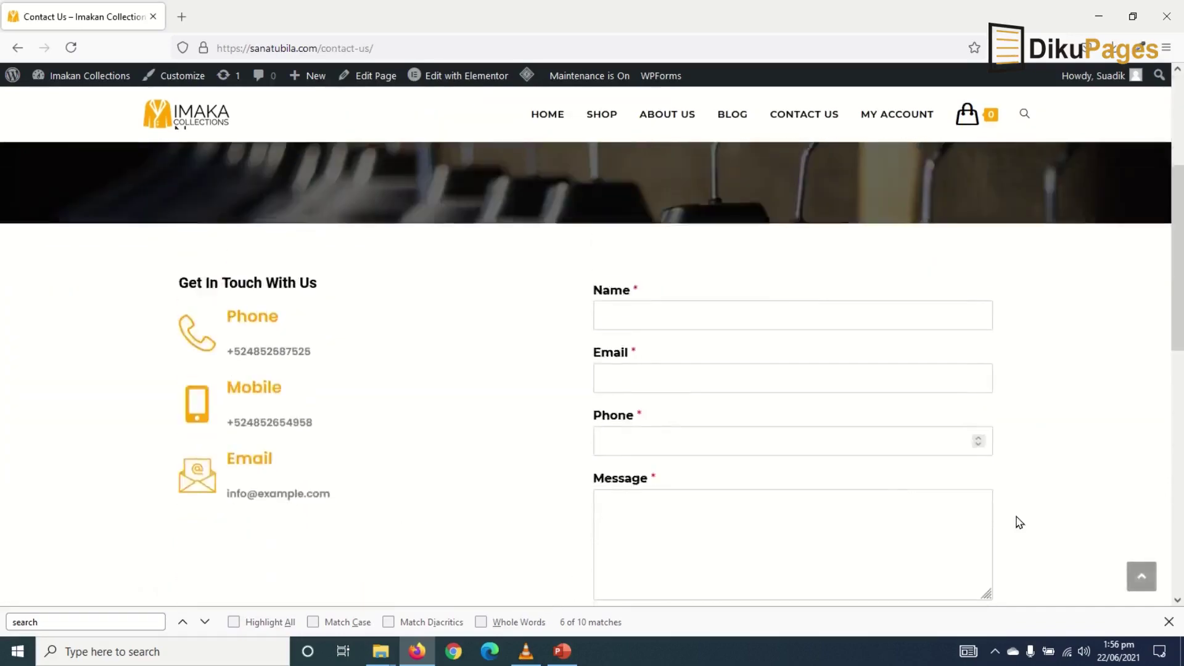
{"action": "scroll", "coordinate": [1017, 521], "scroll_direction": "up", "scroll_amount": 3}
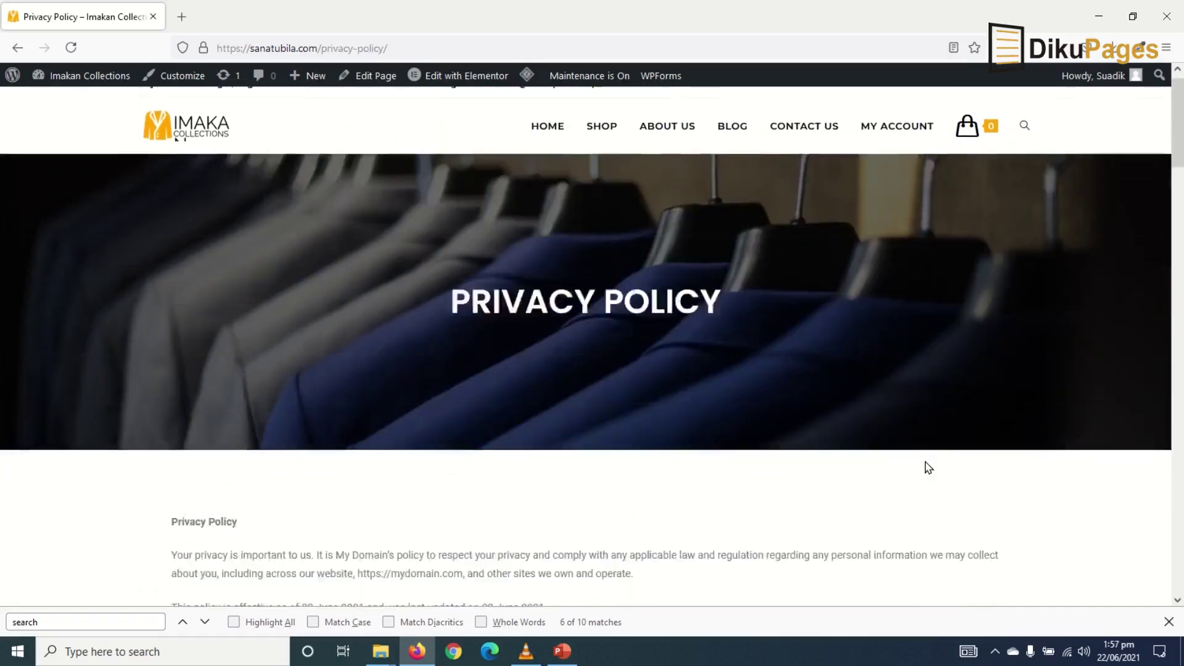
{"action": "scroll", "coordinate": [929, 467], "scroll_direction": "down", "scroll_amount": 5}
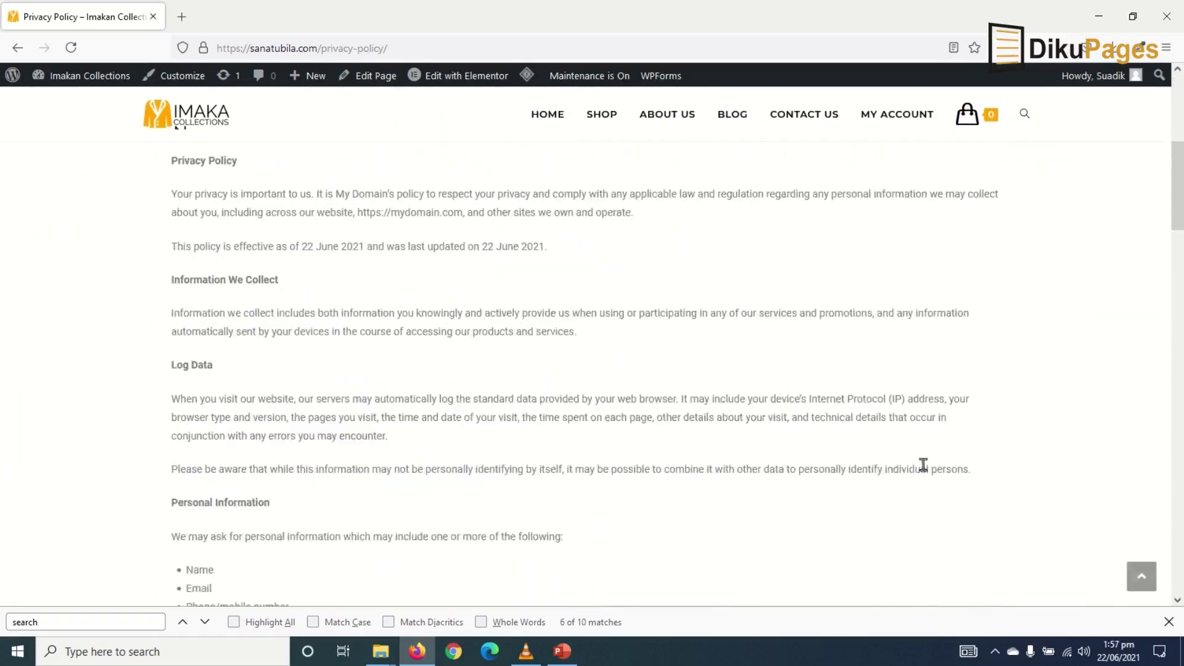
{"action": "scroll", "coordinate": [926, 472], "scroll_direction": "up", "scroll_amount": 1}
{"action": "scroll", "coordinate": [919, 481], "scroll_direction": "down", "scroll_amount": 15}
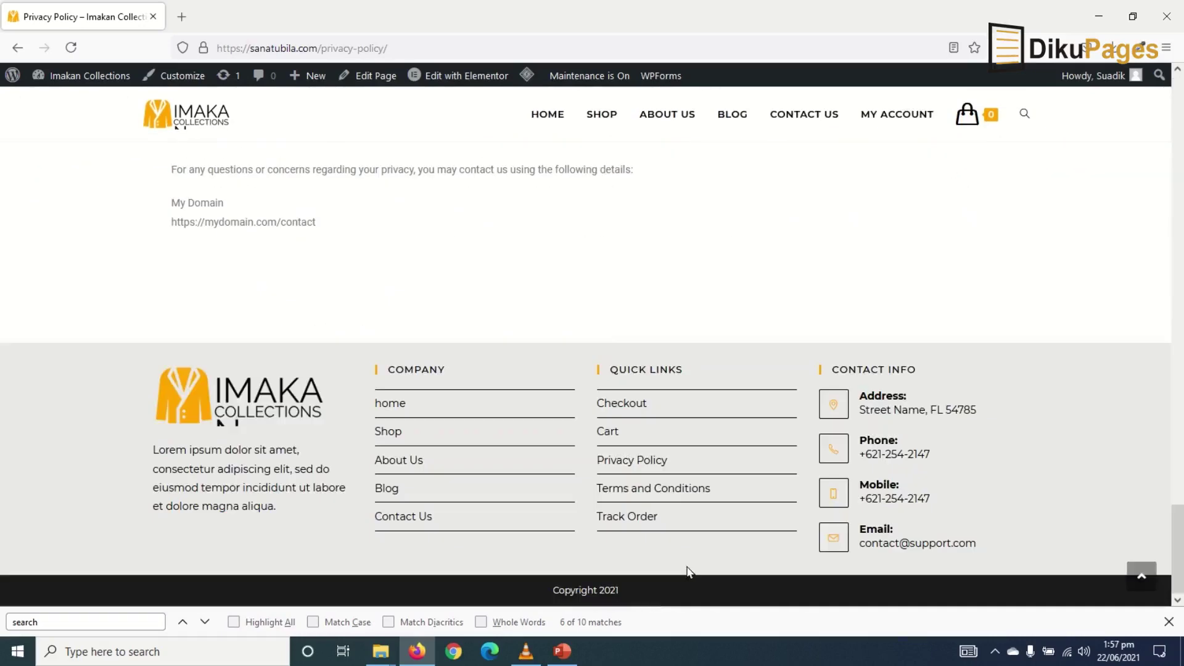
{"action": "left_click", "coordinate": [725, 516]}
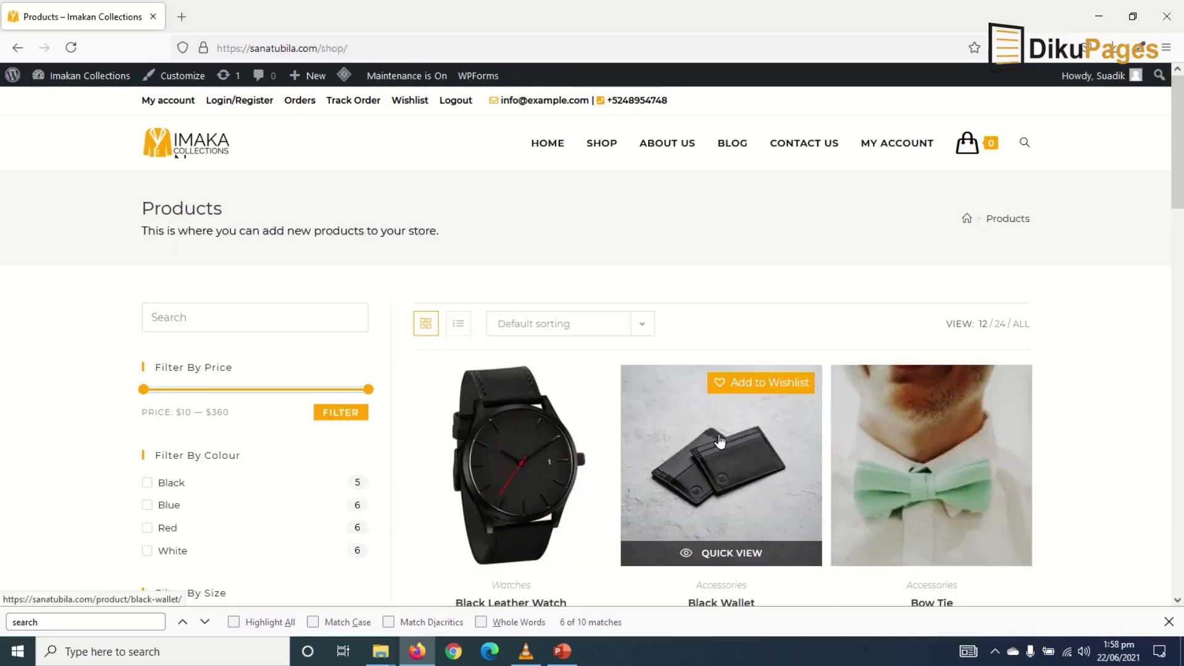
{"action": "scroll", "coordinate": [720, 440], "scroll_direction": "down", "scroll_amount": 4}
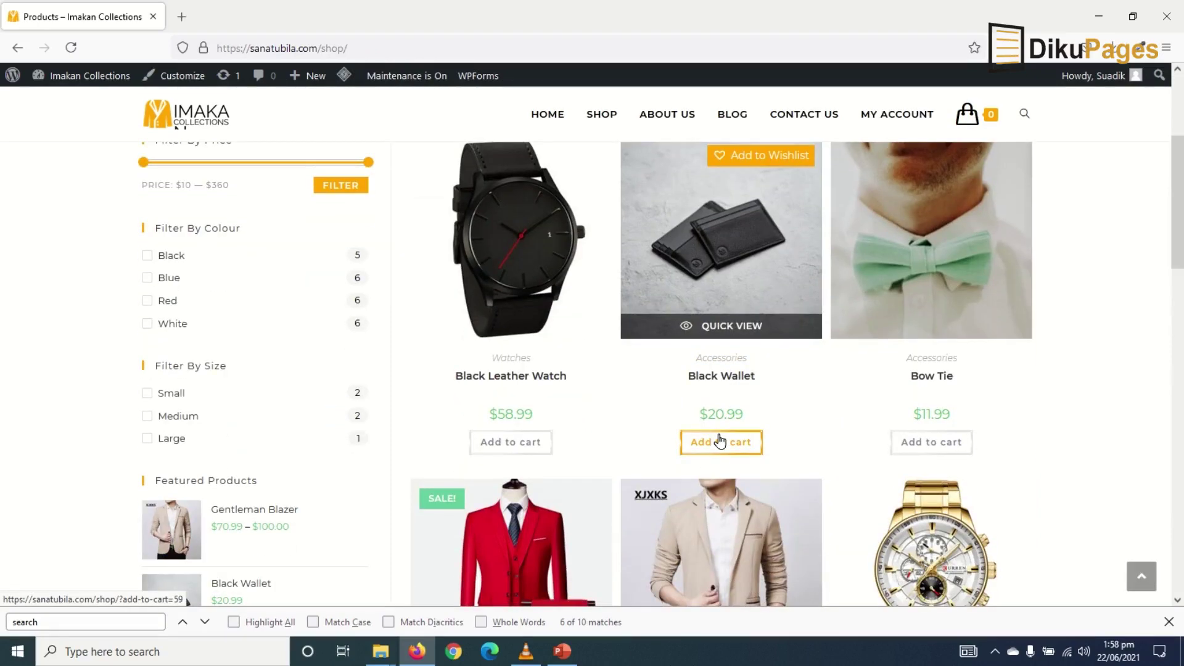
{"action": "scroll", "coordinate": [719, 440], "scroll_direction": "down", "scroll_amount": 4}
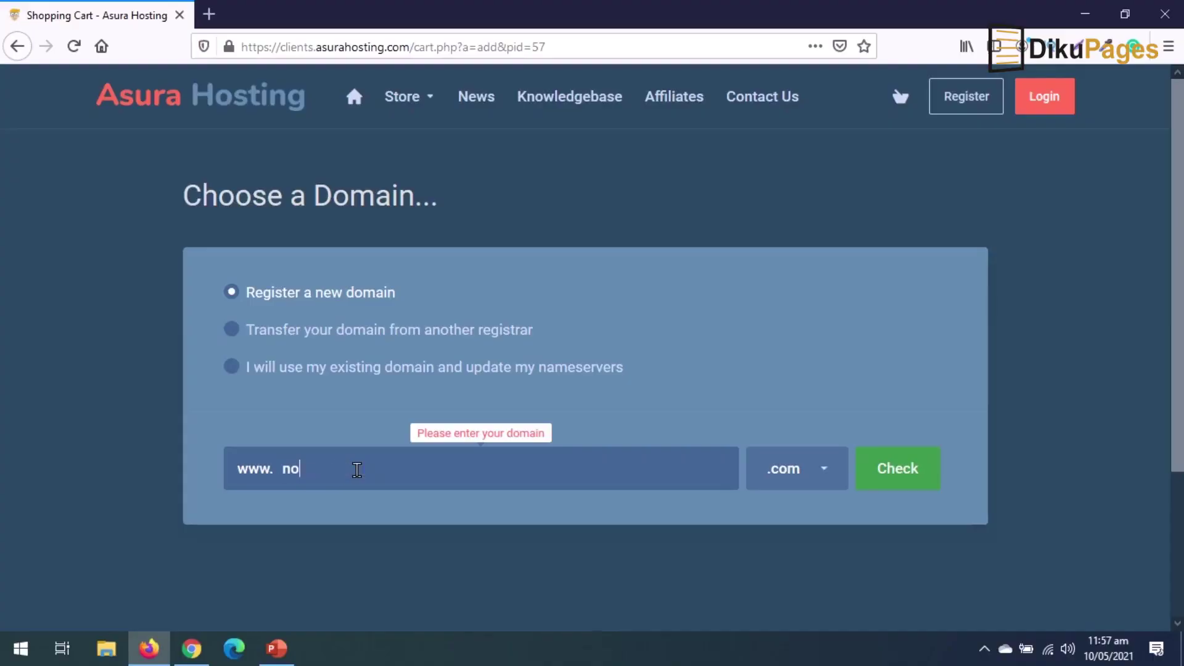
Step: Enter 'bisco' in the domain name box next to the .com extension
{"action": "type", "text": "bisco"}
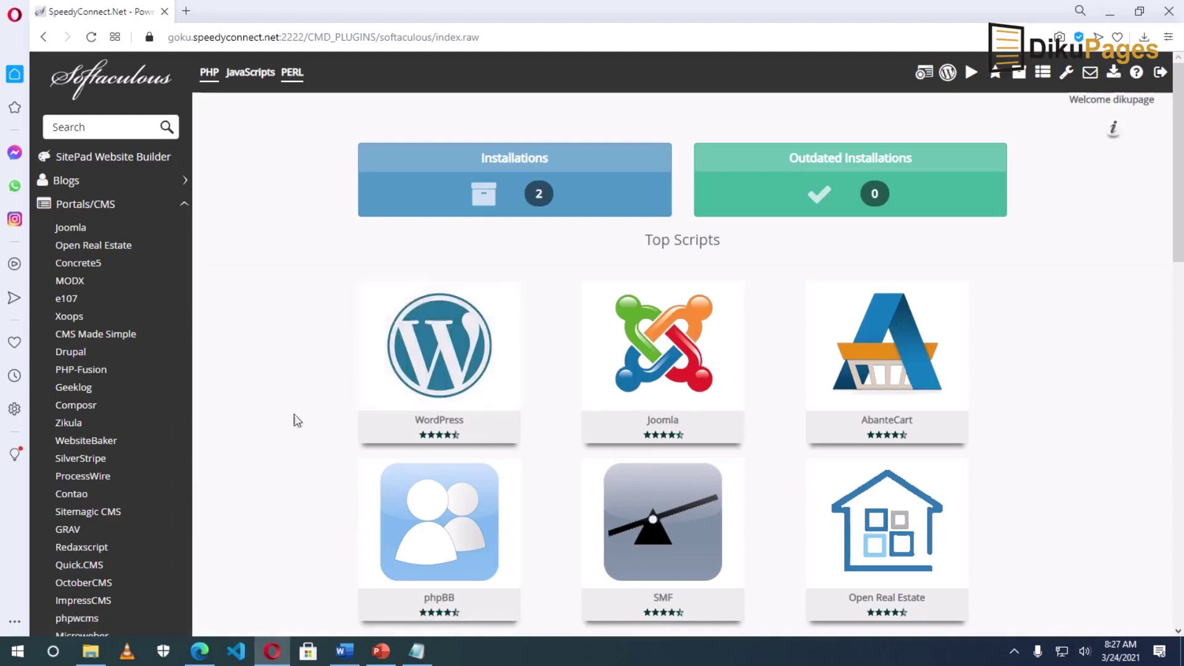
Step: Open the WordPress script from Softaculous's Blogs category
{"action": "mouse_move", "coordinate": [449, 374]}
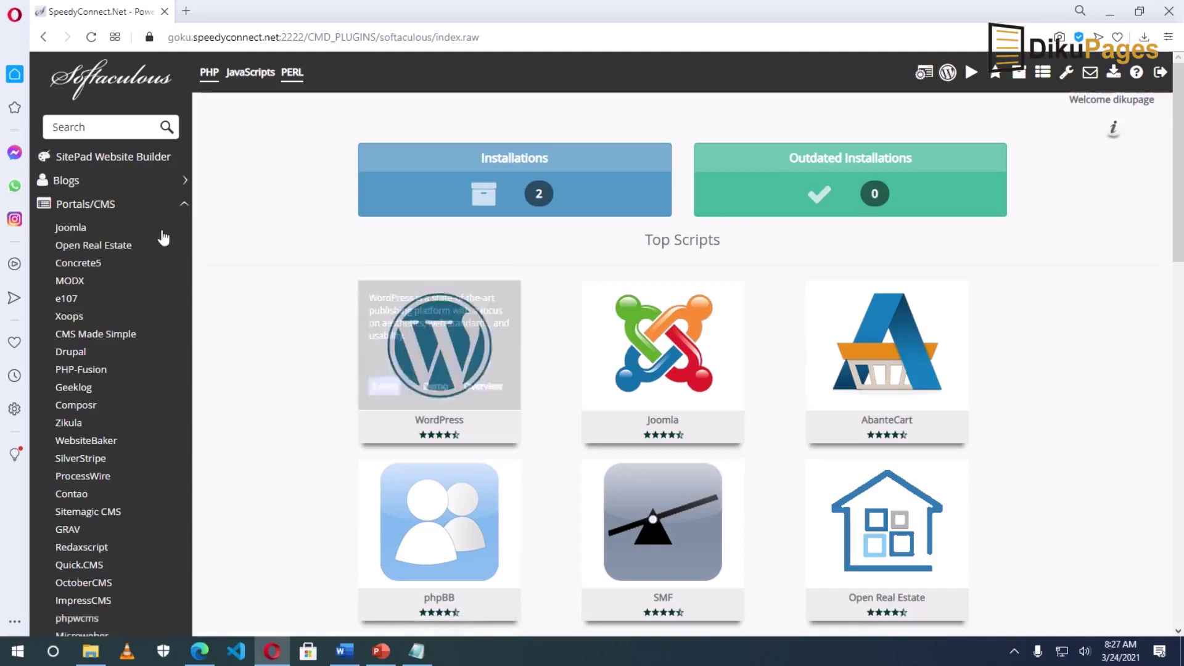
{"action": "left_click", "coordinate": [104, 182]}
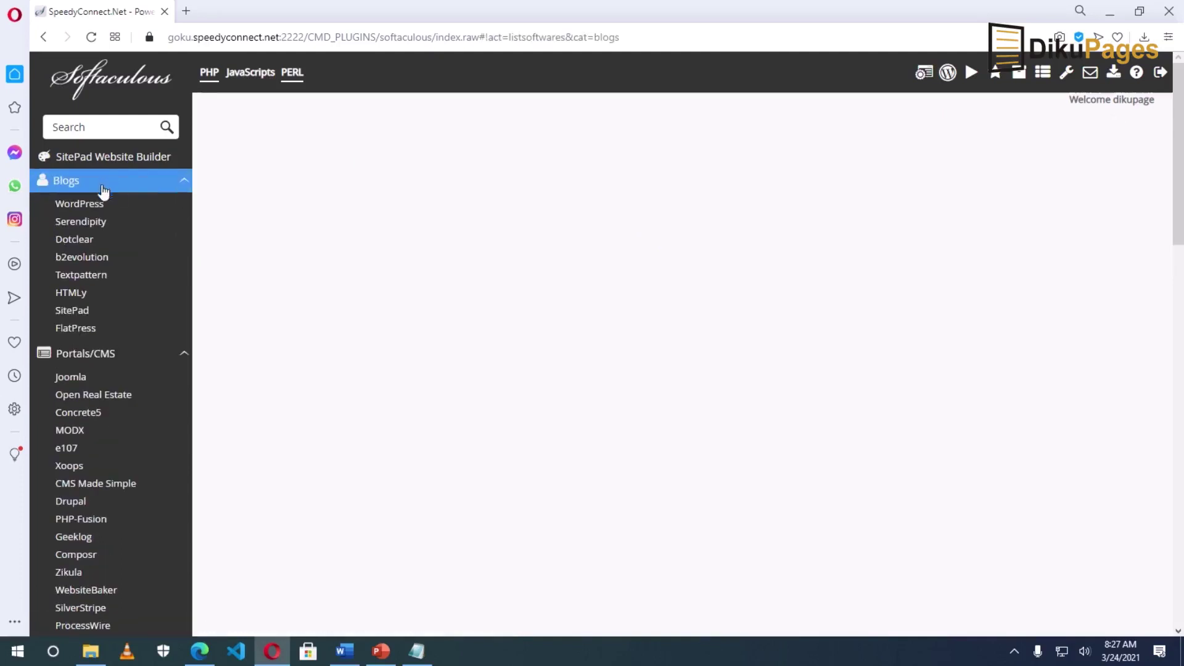
{"action": "left_click", "coordinate": [91, 207]}
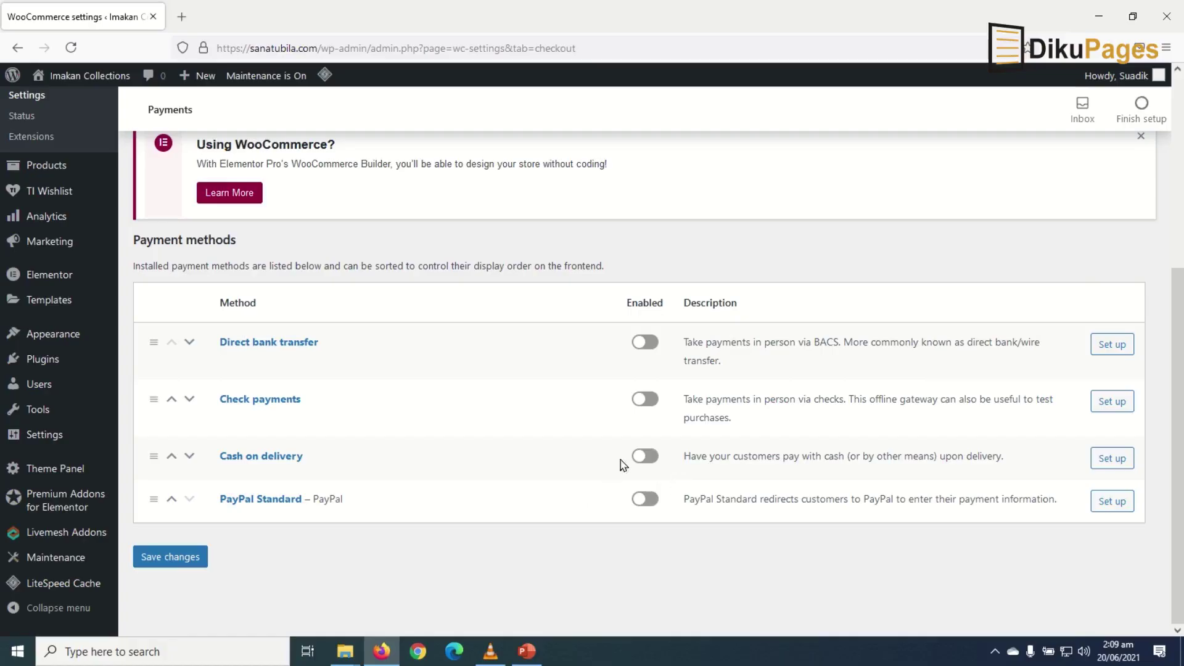
Step: Enable the Cash on delivery and PayPal Standard payment methods in WooCommerce
{"action": "left_click", "coordinate": [646, 456]}
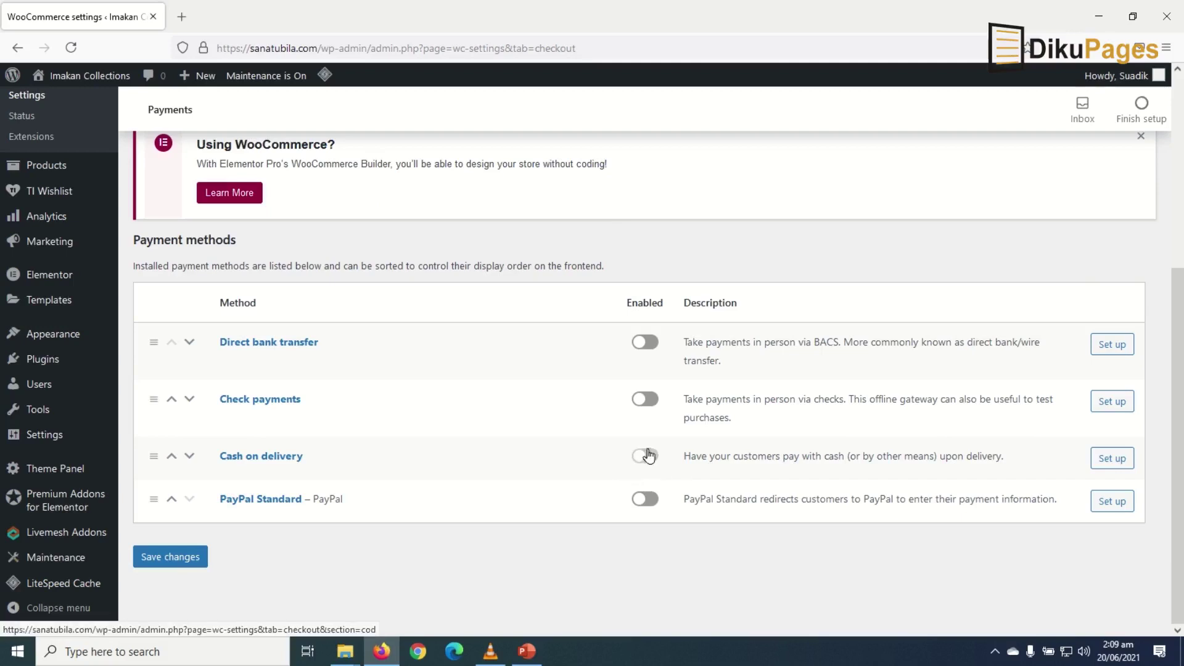
{"action": "left_click", "coordinate": [657, 503]}
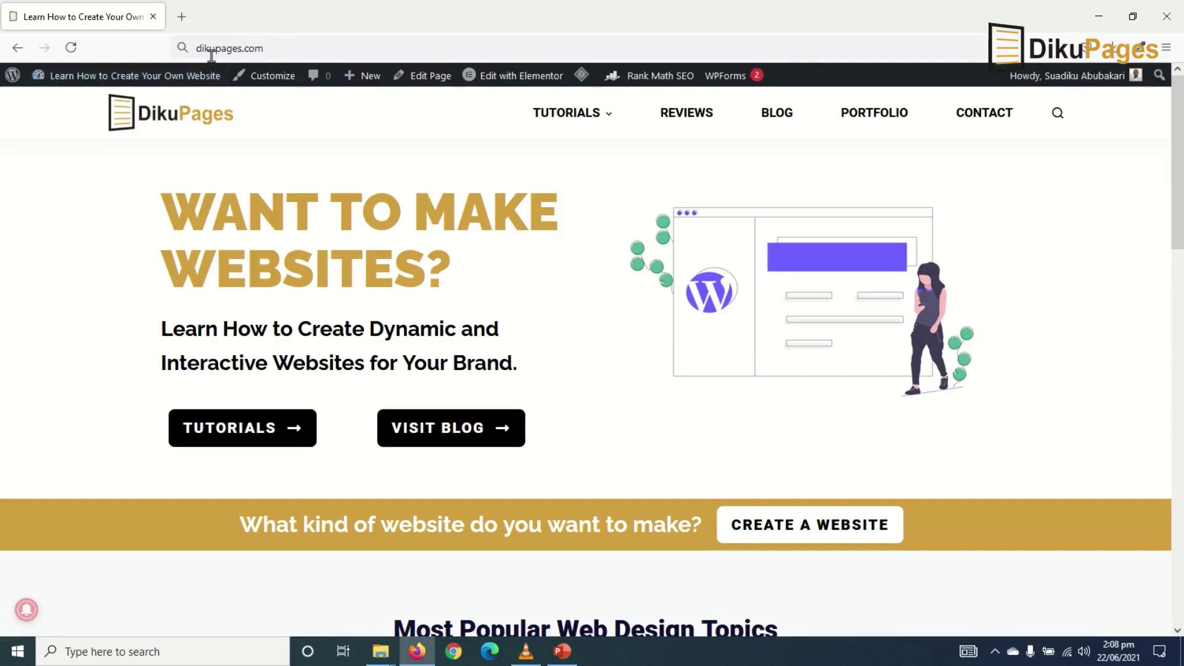
Step: Go to the Asura Hosting site and open its Web Hosting plans page
{"action": "left_click", "coordinate": [289, 49]}
{"action": "left_click", "coordinate": [289, 49]}
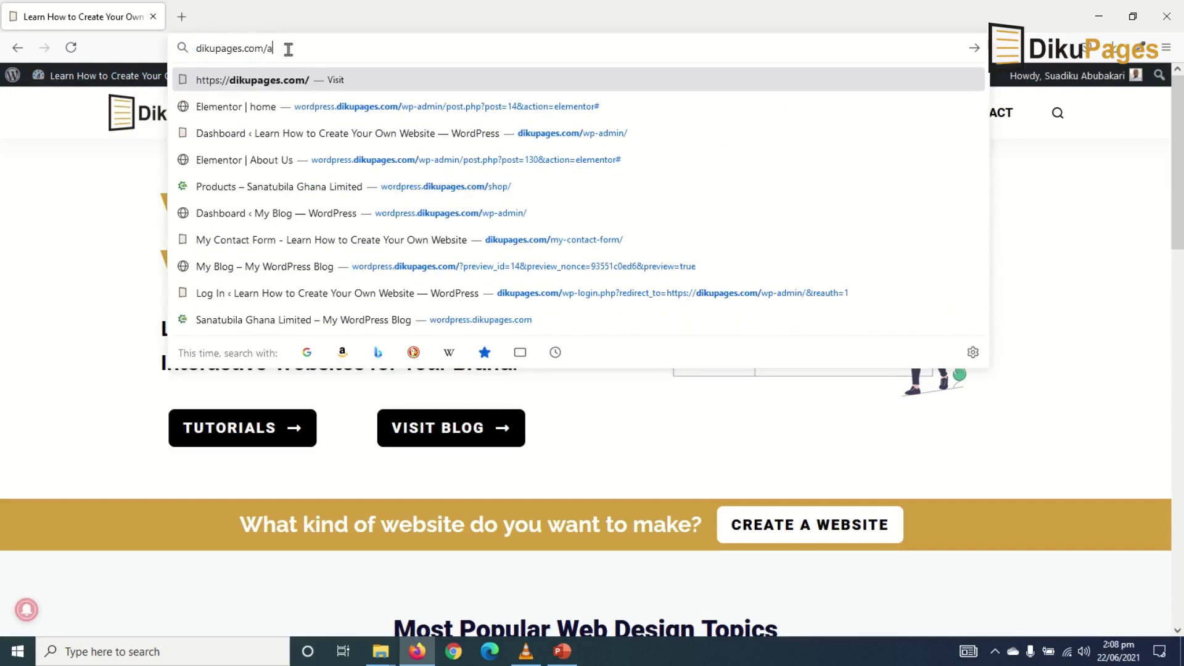
{"action": "type", "text": "asura"}
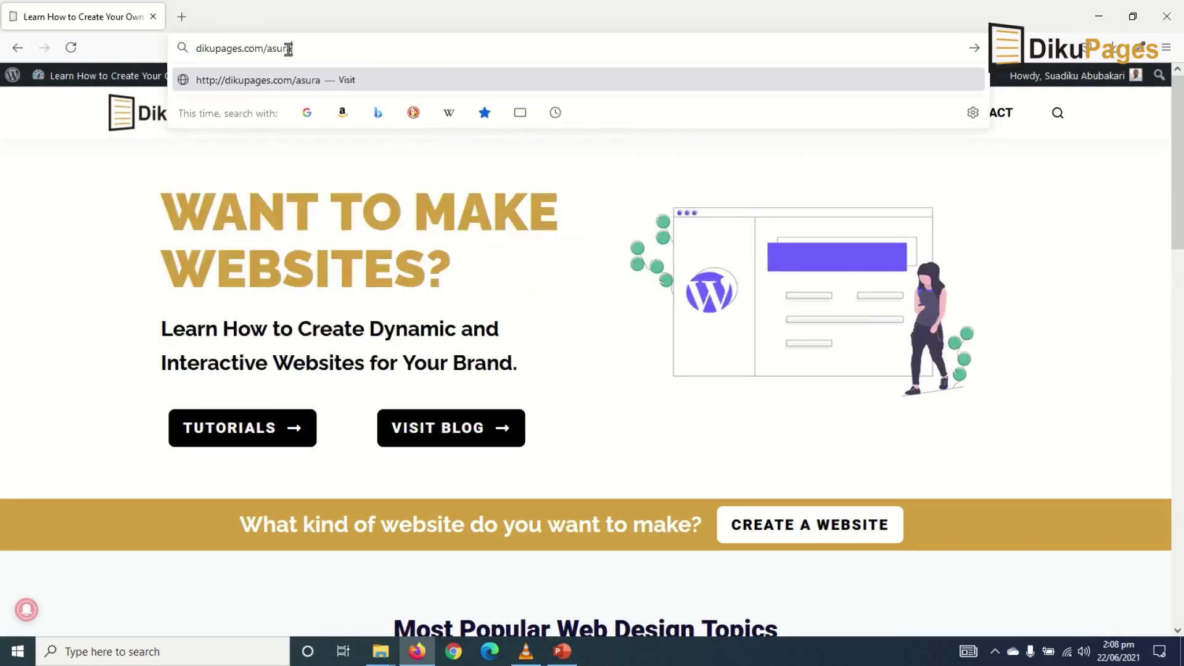
{"action": "key", "text": "Return"}
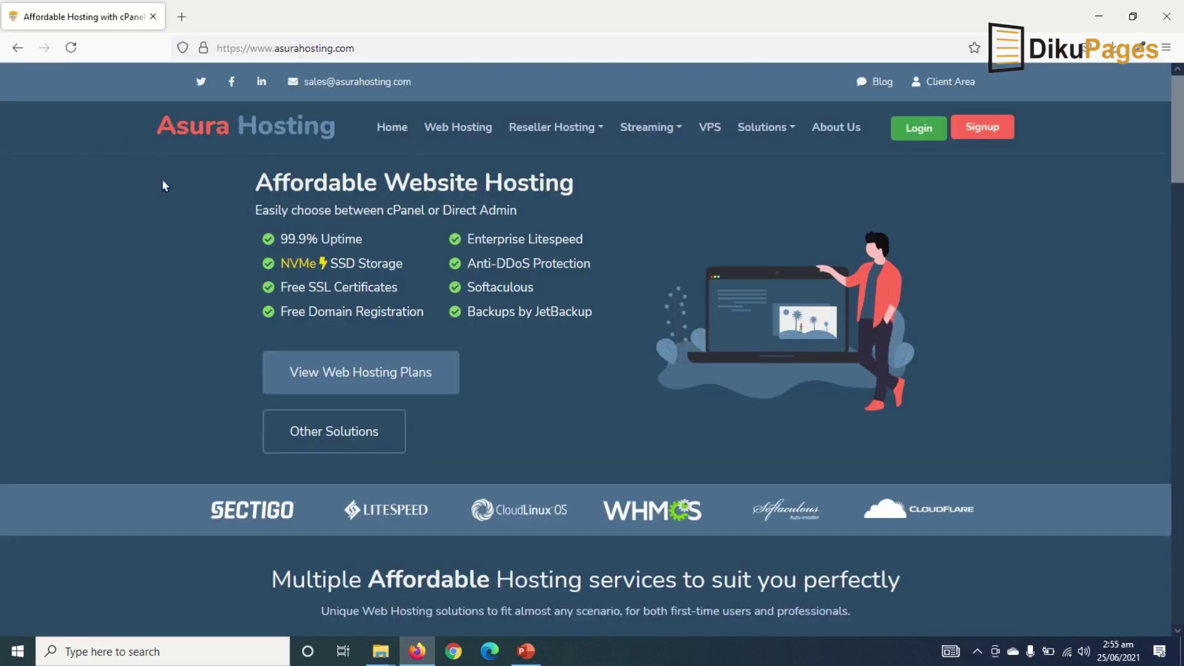
{"action": "scroll", "coordinate": [172, 315], "scroll_direction": "down", "scroll_amount": 5}
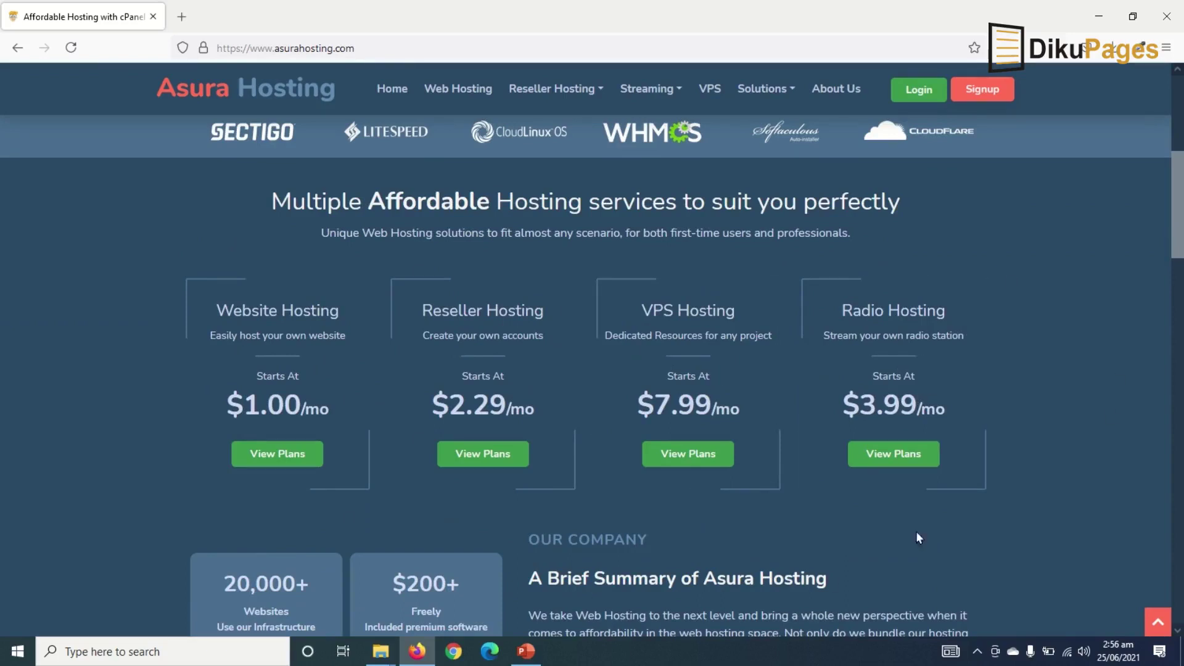
{"action": "left_click", "coordinate": [456, 89]}
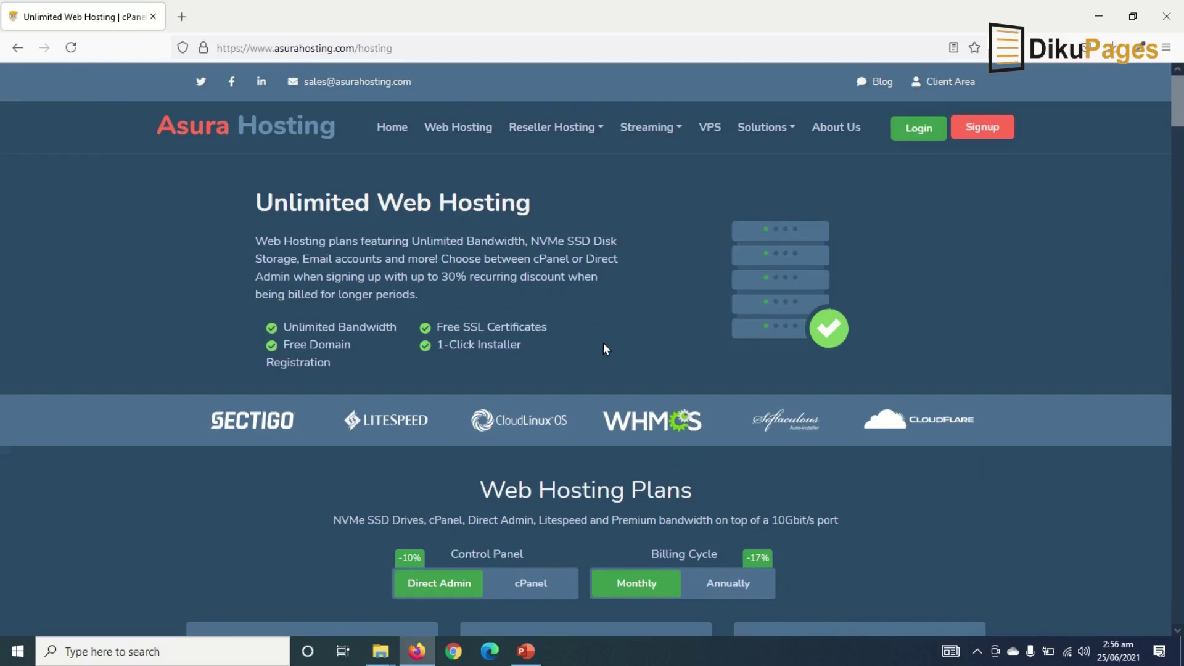
Step: Compare cPanel and DirectAdmin prices, ending on DirectAdmin: Starter $1.00, Unlimited $2.79, Unlimited Plus $4.99
{"action": "scroll", "coordinate": [603, 342], "scroll_direction": "down", "scroll_amount": 1}
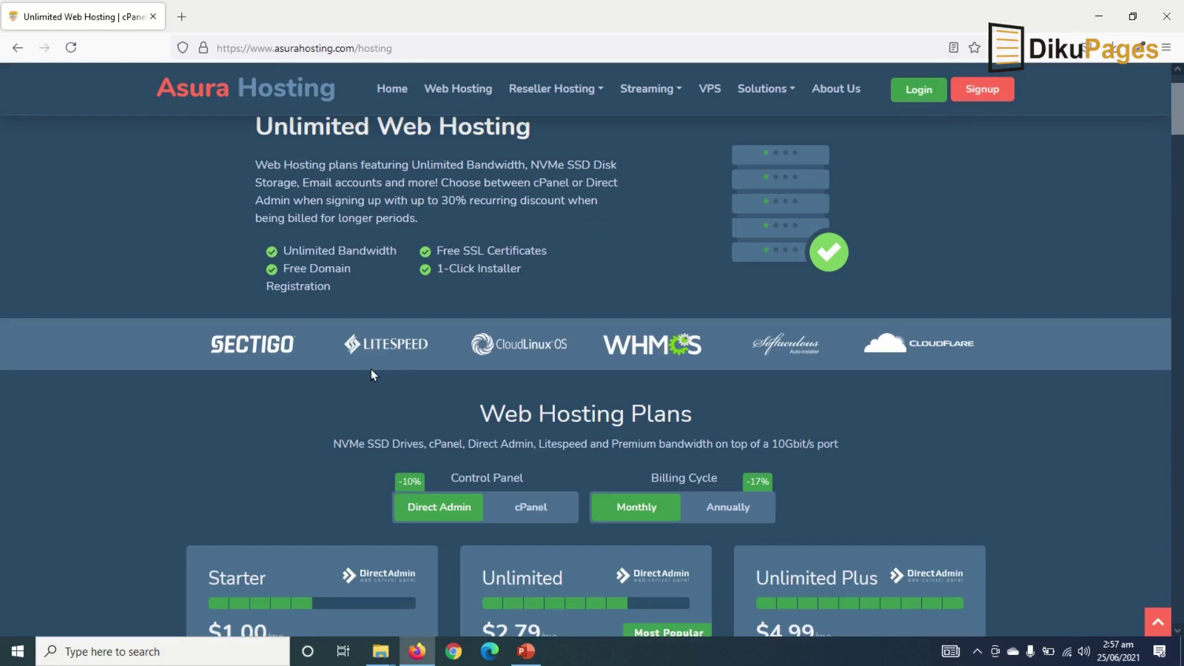
{"action": "scroll", "coordinate": [472, 395], "scroll_direction": "up", "scroll_amount": 1}
{"action": "scroll", "coordinate": [456, 405], "scroll_direction": "down", "scroll_amount": 5}
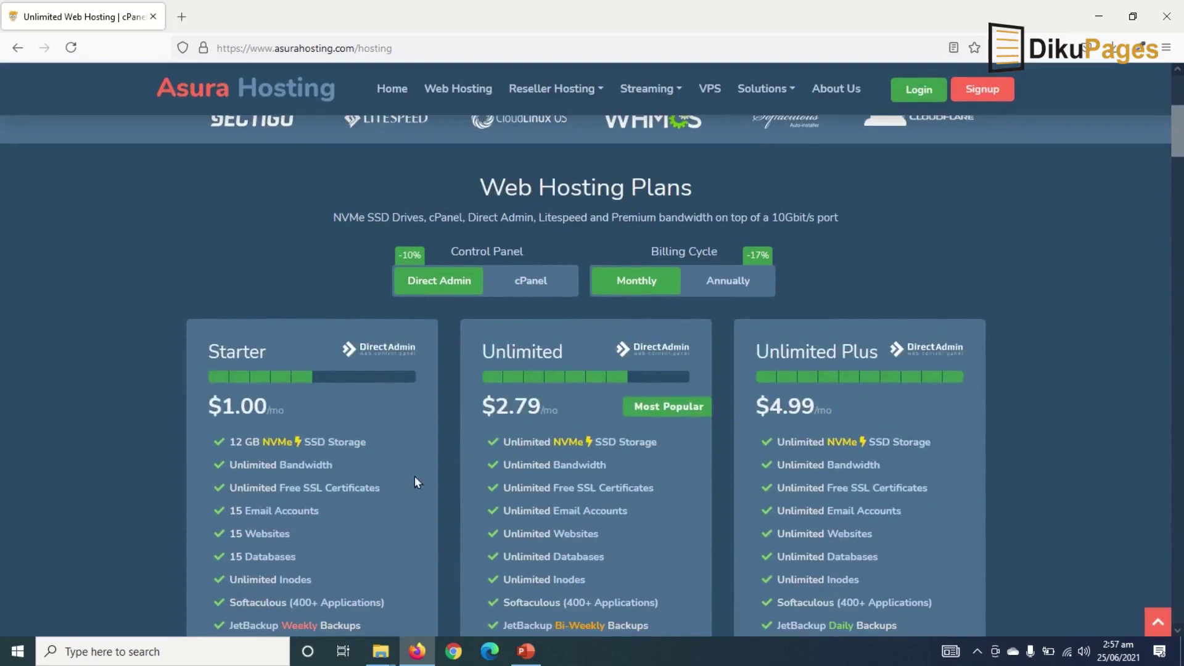
{"action": "scroll", "coordinate": [424, 472], "scroll_direction": "down", "scroll_amount": 1}
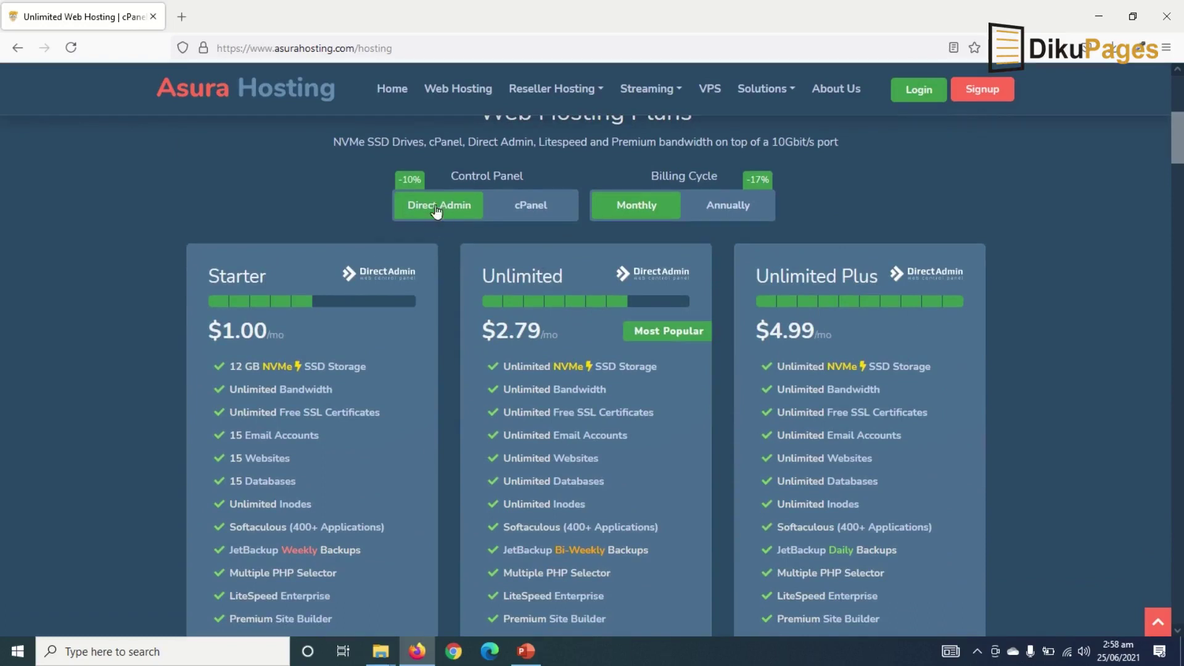
{"action": "left_click", "coordinate": [537, 214]}
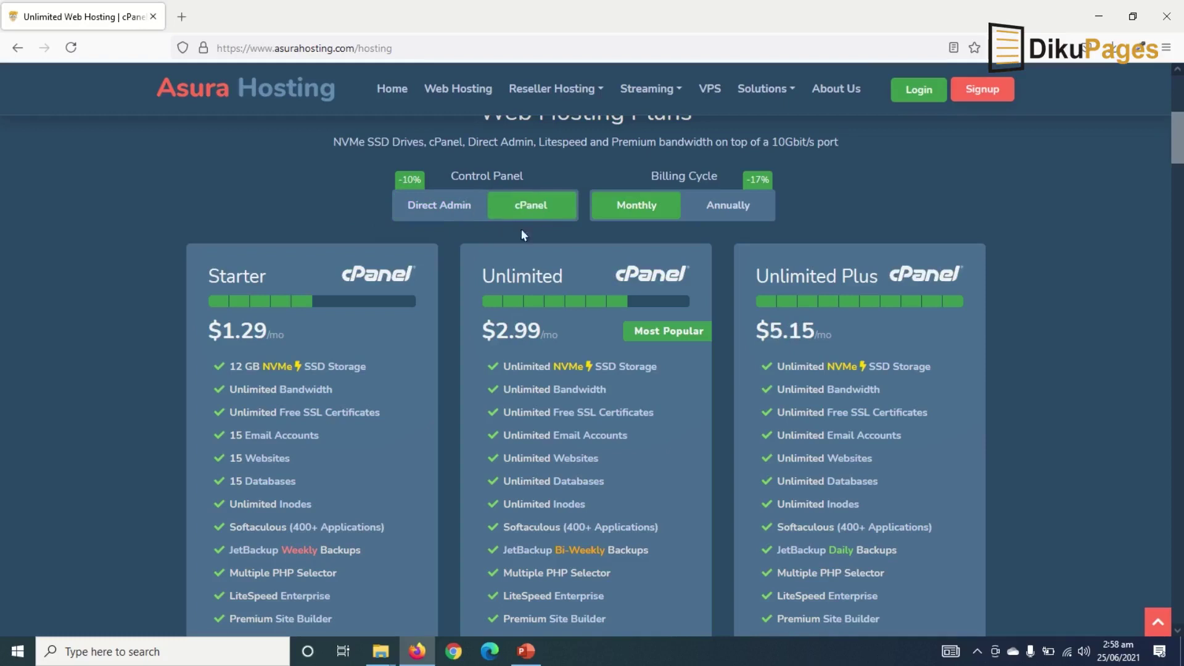
{"action": "left_click", "coordinate": [432, 211]}
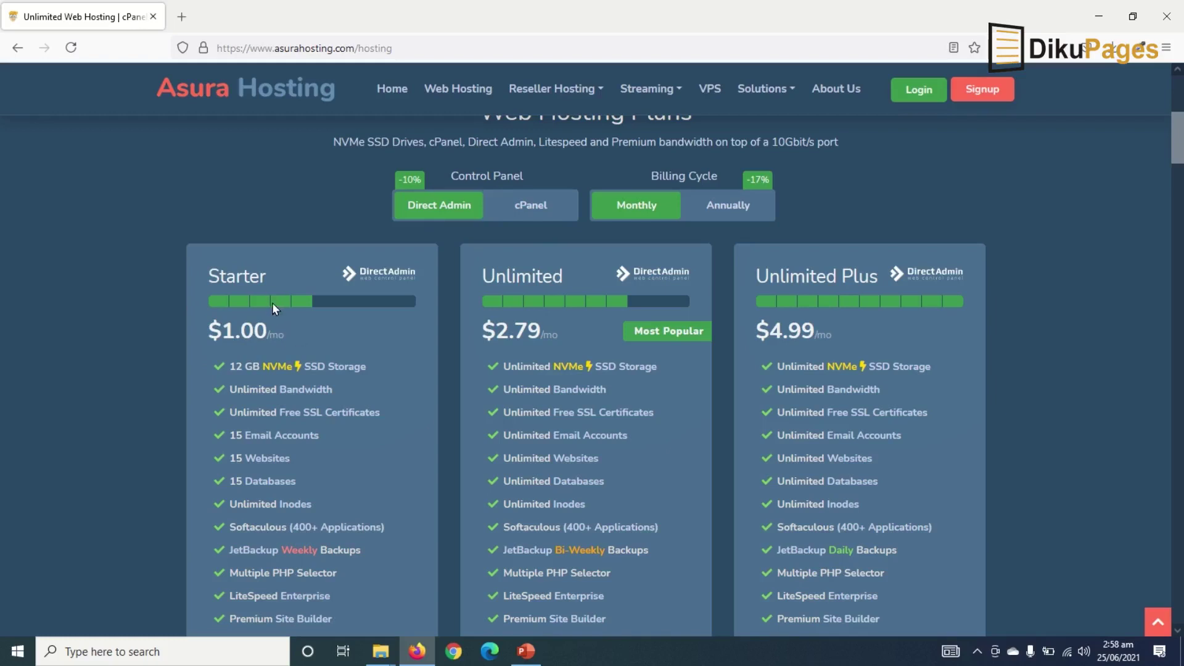
{"action": "left_click", "coordinate": [531, 209]}
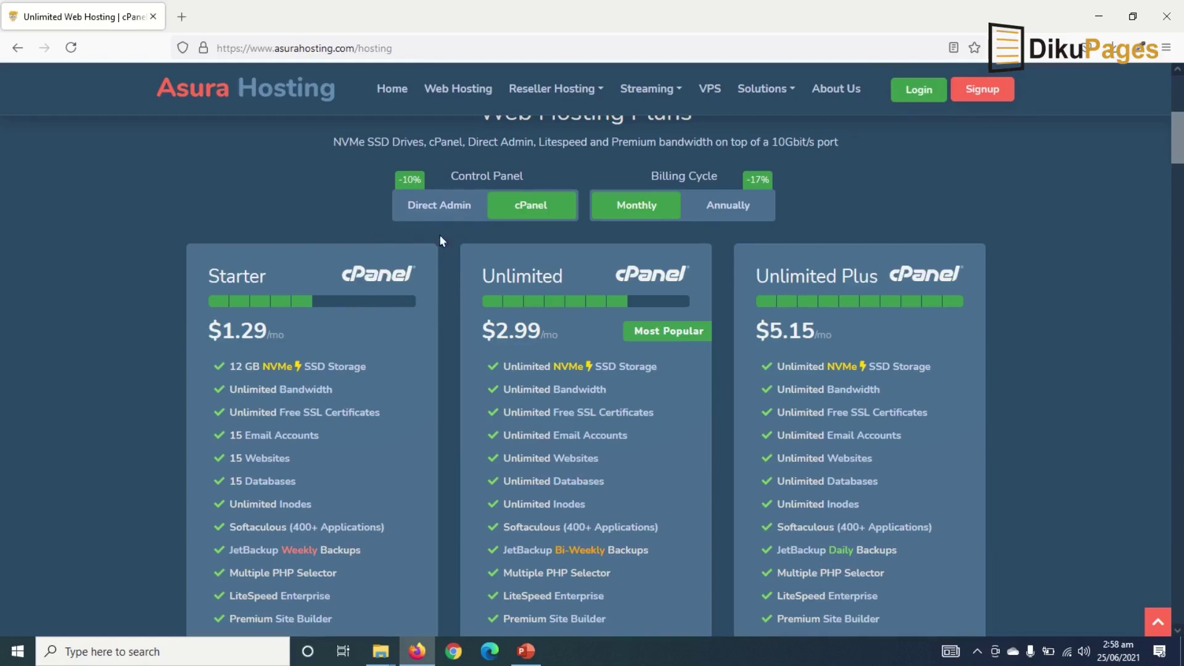
{"action": "left_click", "coordinate": [437, 210]}
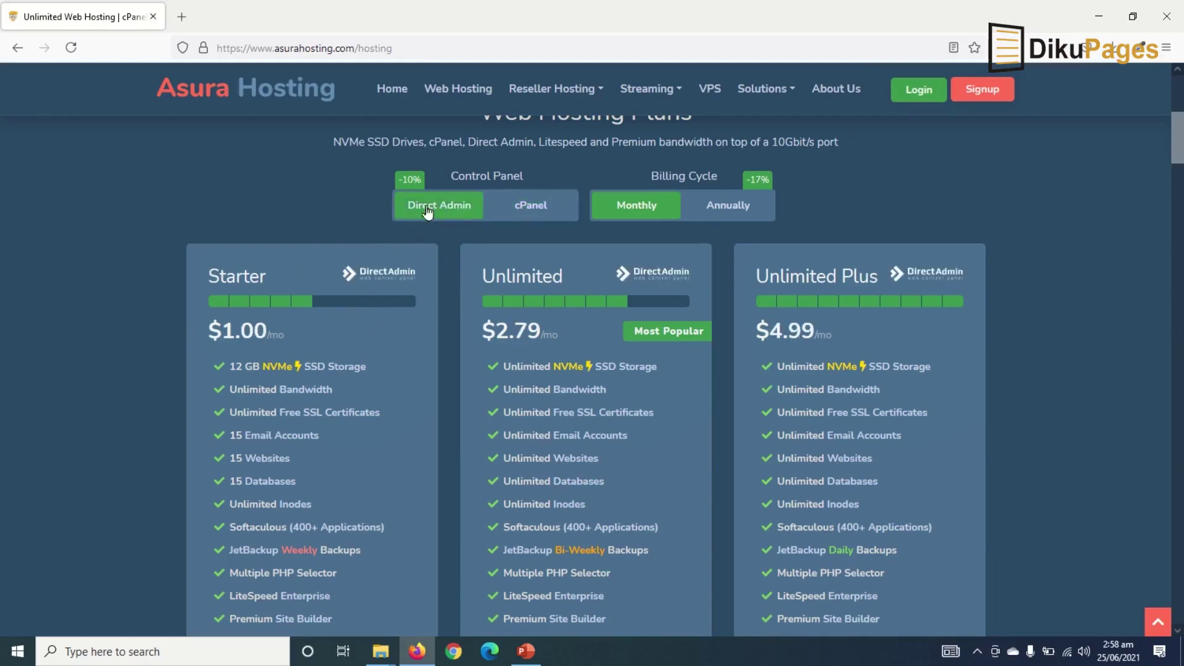
{"action": "left_click", "coordinate": [531, 212]}
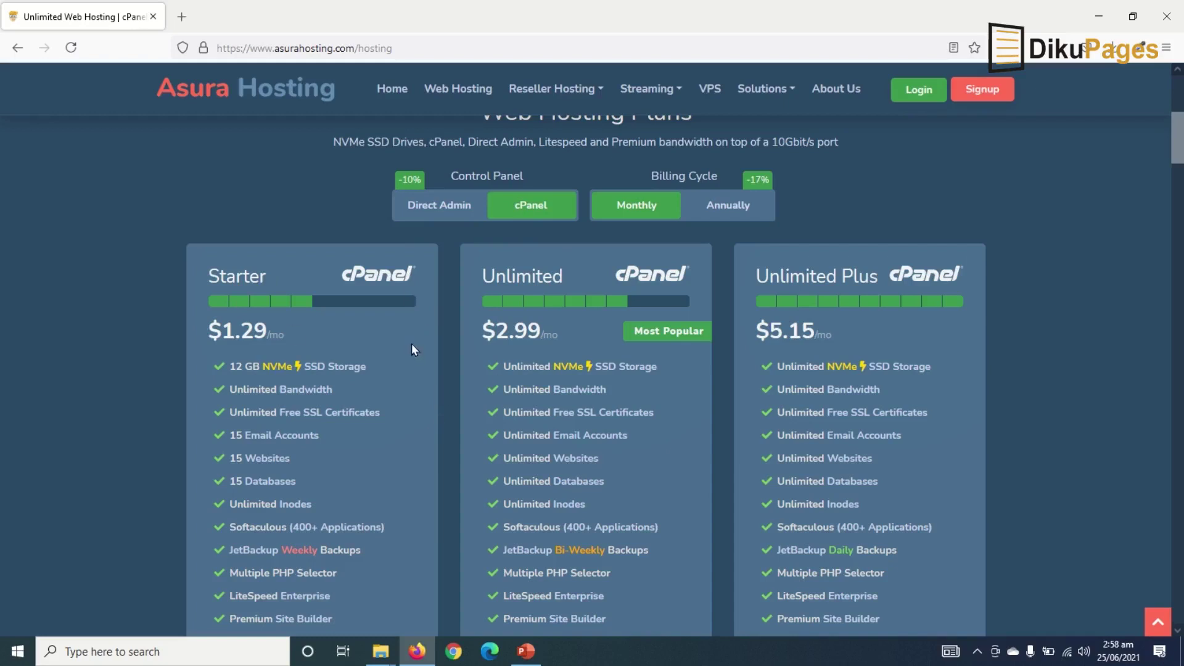
{"action": "left_click", "coordinate": [439, 205]}
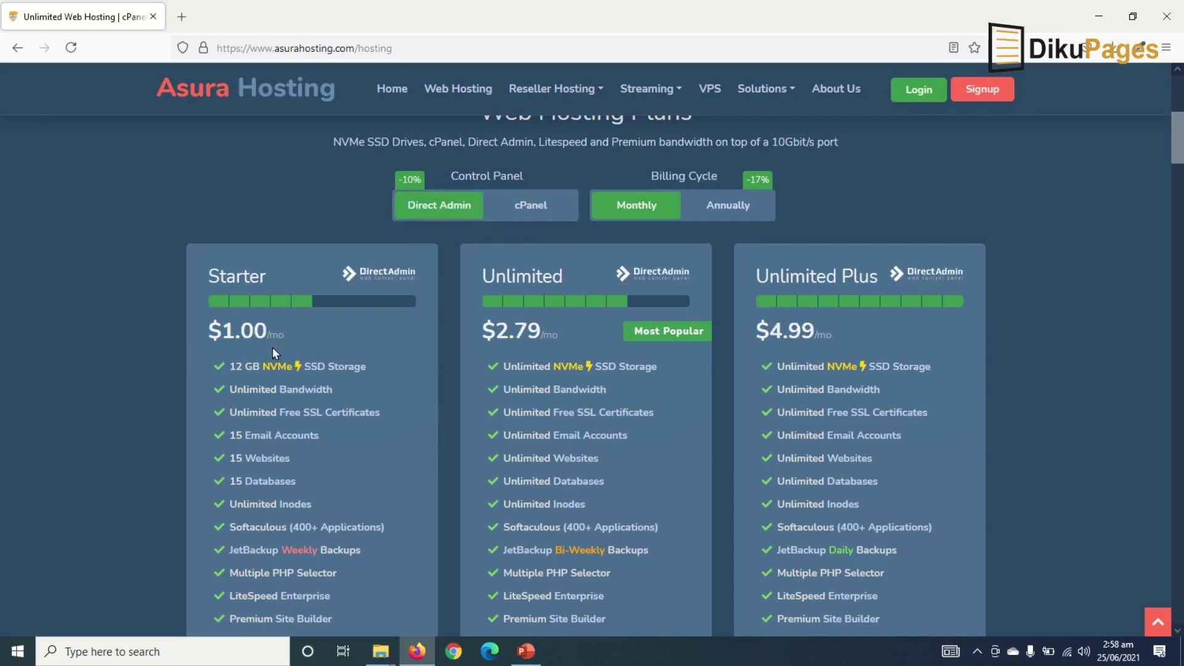
Step: Review the plan features, then order the $1.00 Starter DirectAdmin plan
{"action": "scroll", "coordinate": [343, 385], "scroll_direction": "down", "scroll_amount": 3}
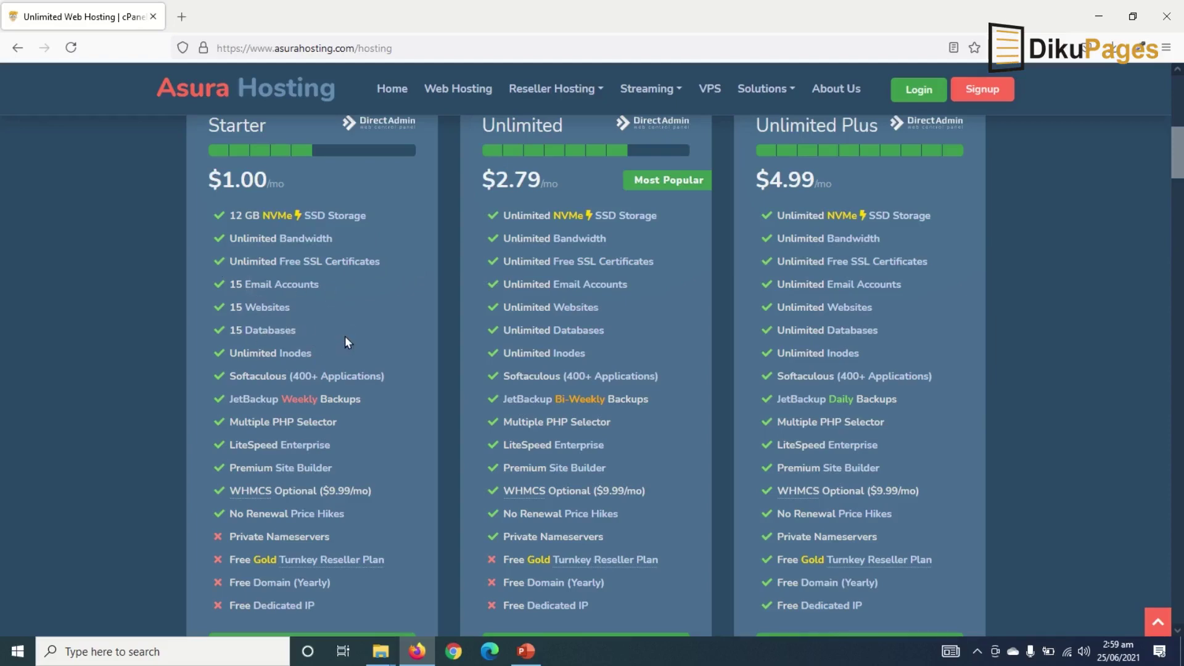
{"action": "scroll", "coordinate": [323, 447], "scroll_direction": "down", "scroll_amount": 1}
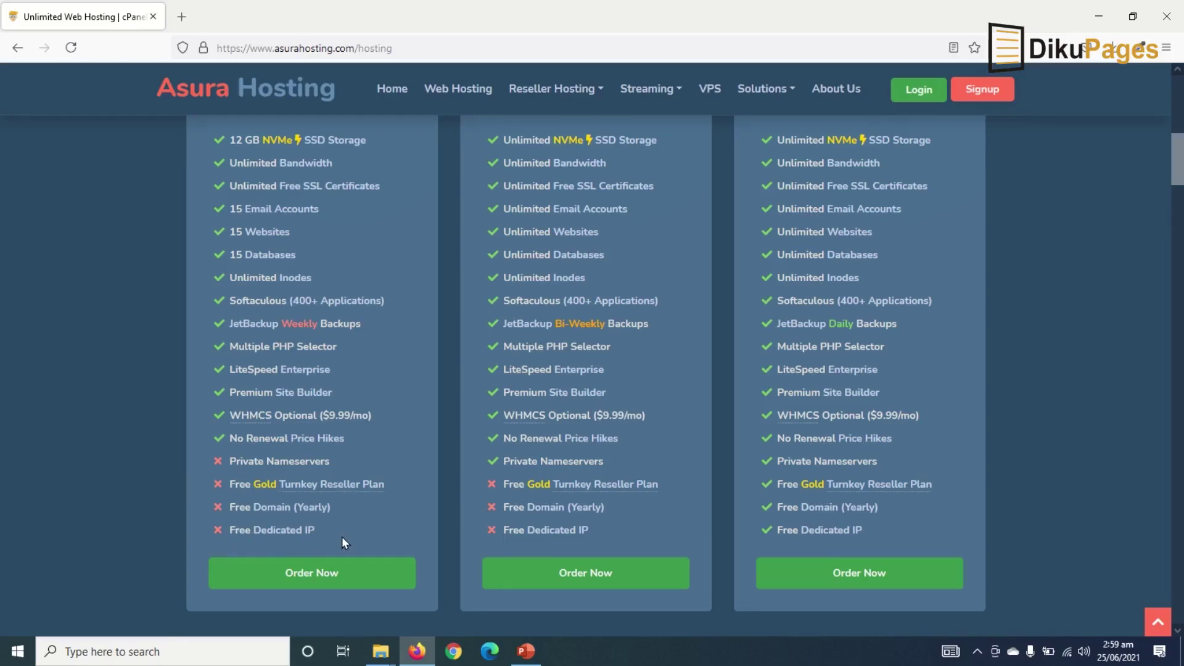
{"action": "scroll", "coordinate": [487, 459], "scroll_direction": "up", "scroll_amount": 3}
{"action": "scroll", "coordinate": [576, 313], "scroll_direction": "down", "scroll_amount": 2}
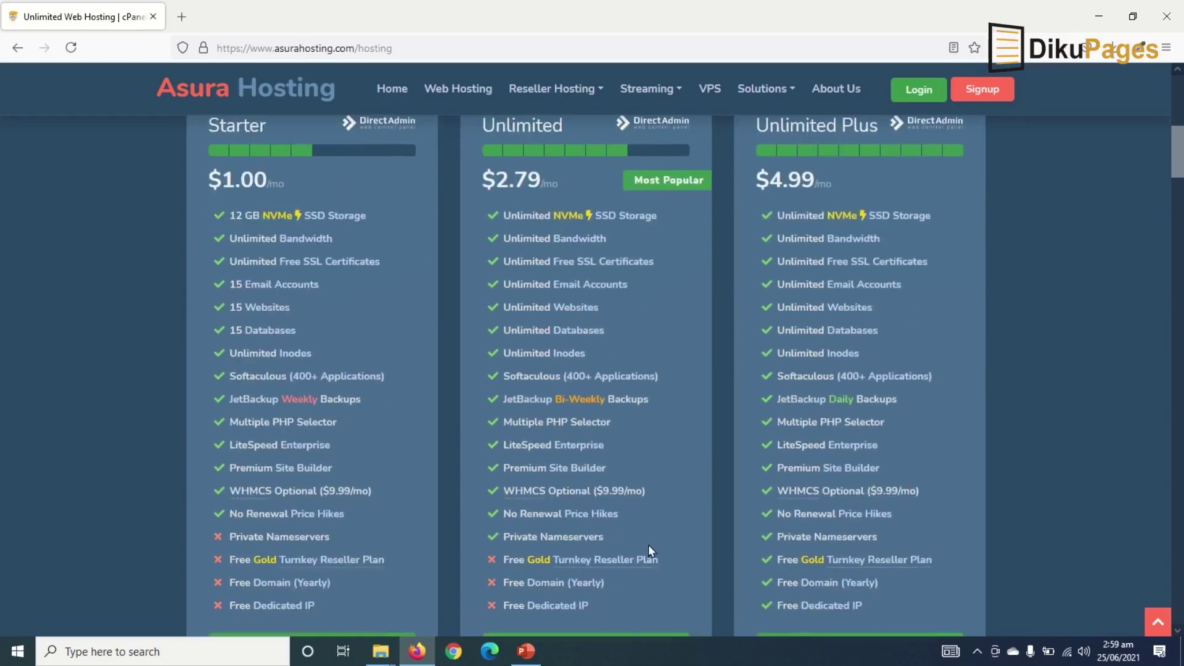
{"action": "scroll", "coordinate": [647, 546], "scroll_direction": "down", "scroll_amount": 1}
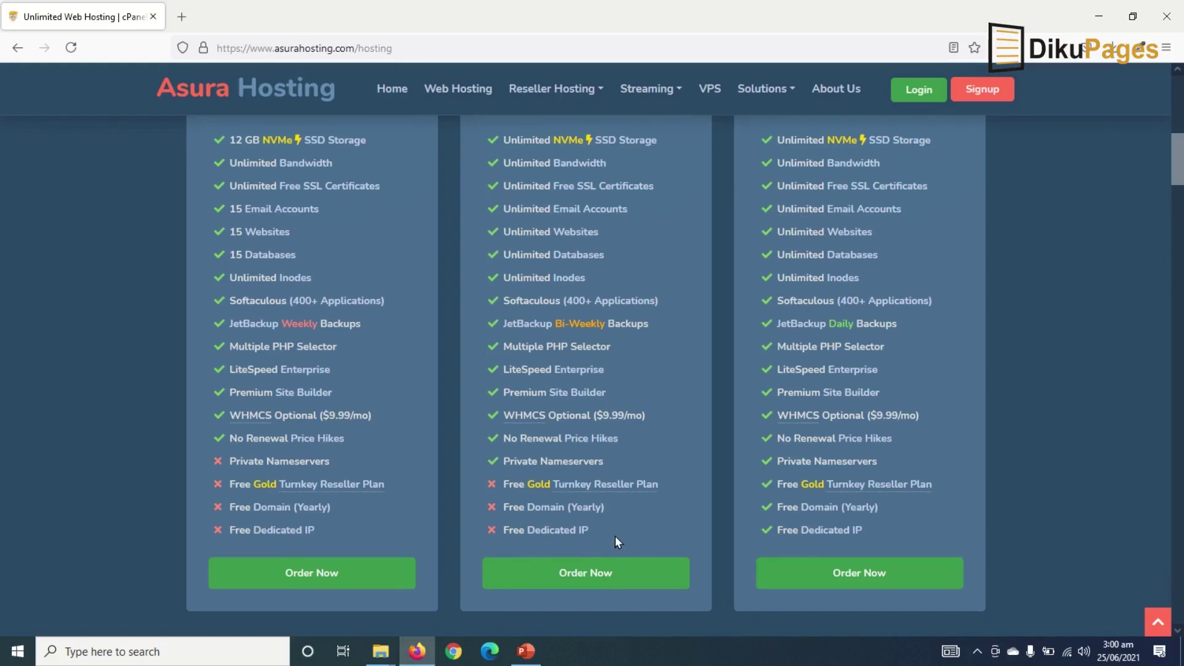
{"action": "scroll", "coordinate": [616, 535], "scroll_direction": "up", "scroll_amount": 2}
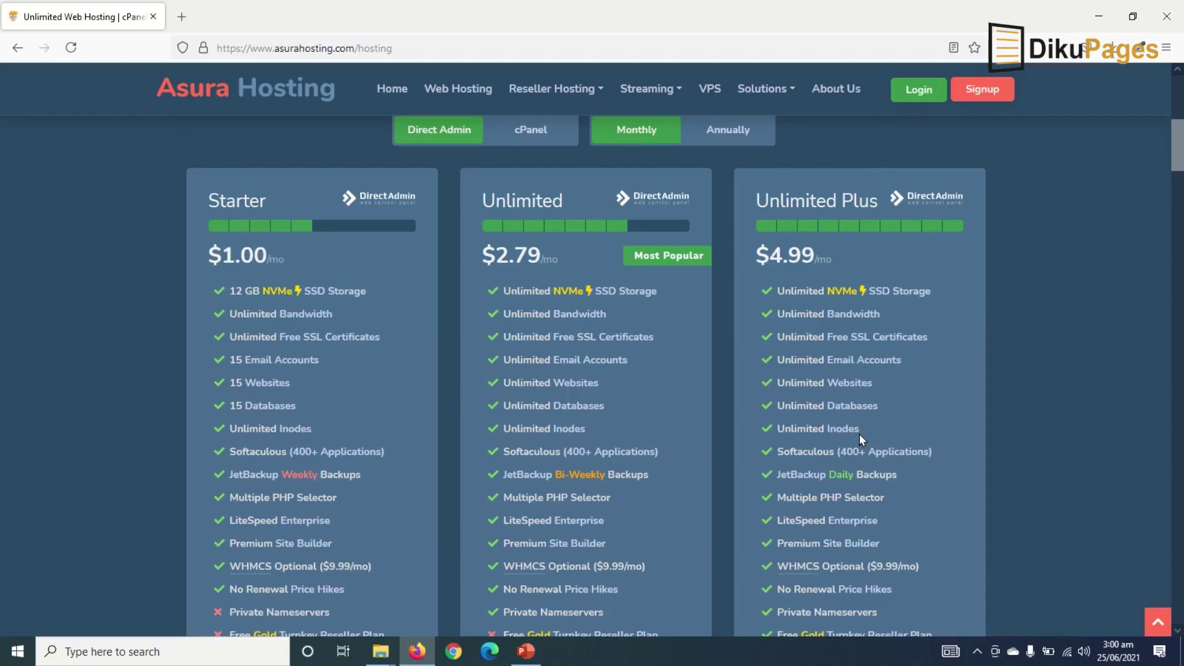
{"action": "scroll", "coordinate": [861, 439], "scroll_direction": "down", "scroll_amount": 2}
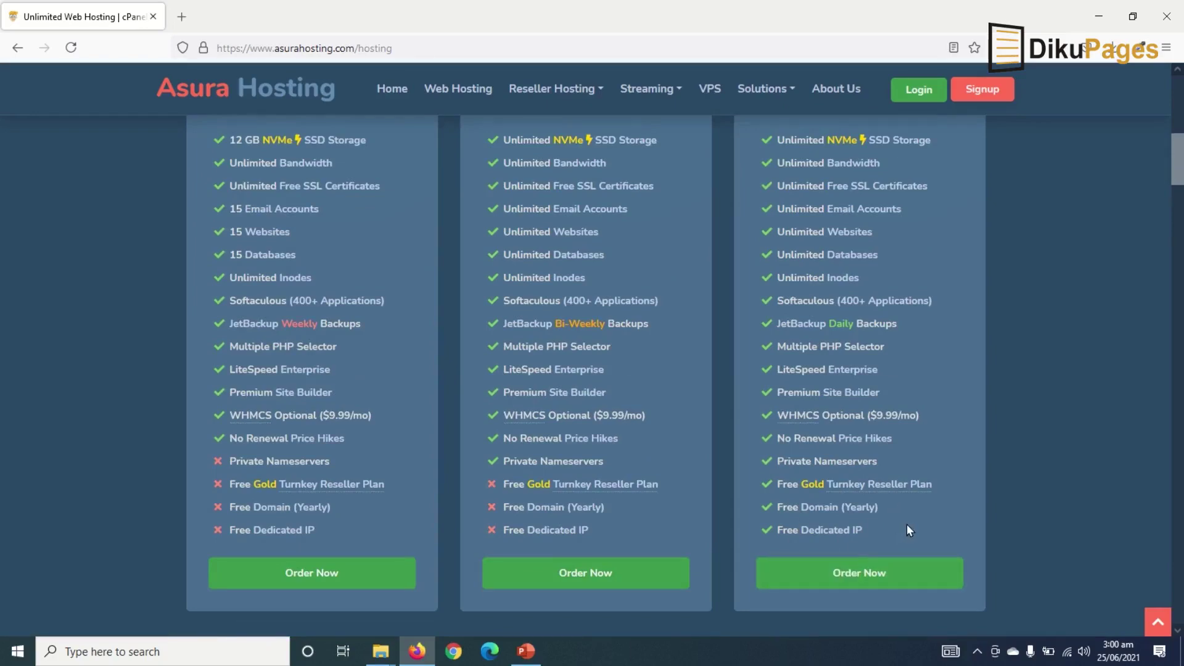
{"action": "scroll", "coordinate": [912, 518], "scroll_direction": "up", "scroll_amount": 2}
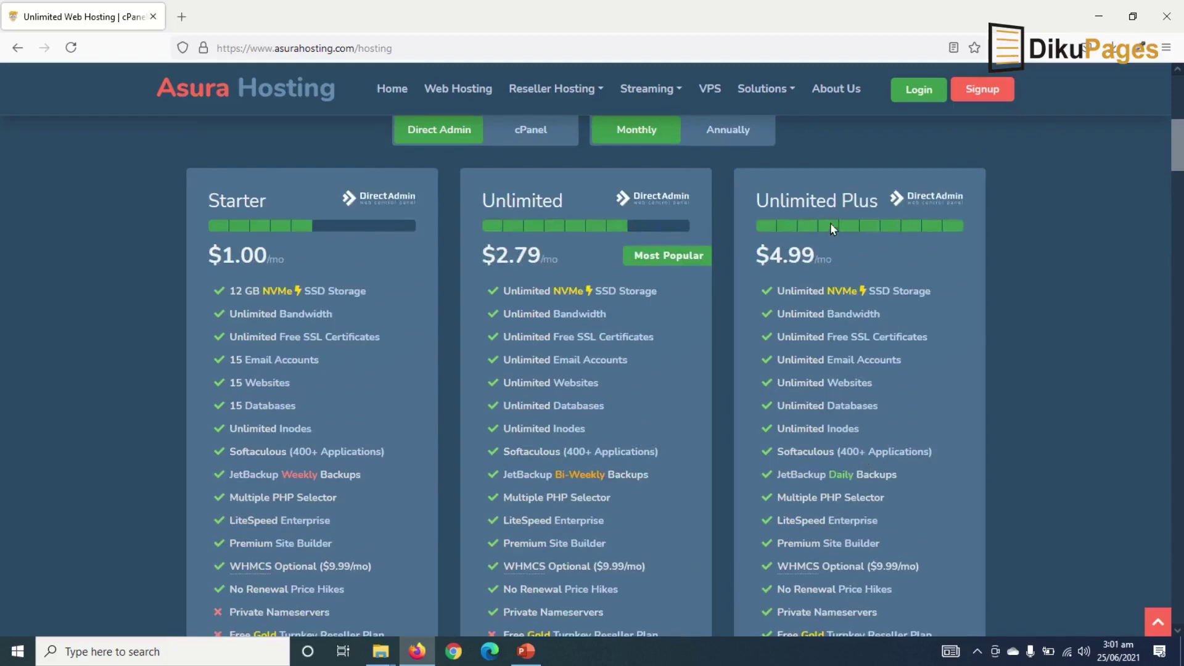
{"action": "scroll", "coordinate": [891, 290], "scroll_direction": "down", "scroll_amount": 3}
{"action": "scroll", "coordinate": [861, 333], "scroll_direction": "up", "scroll_amount": 2}
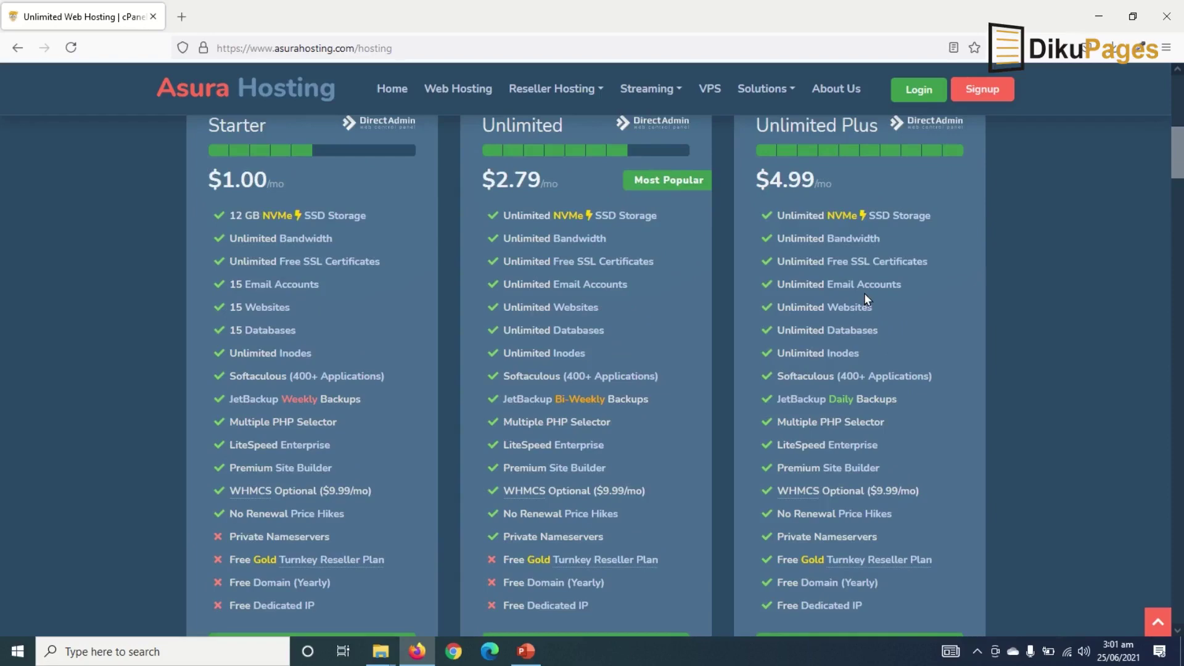
{"action": "scroll", "coordinate": [385, 317], "scroll_direction": "up", "scroll_amount": 1}
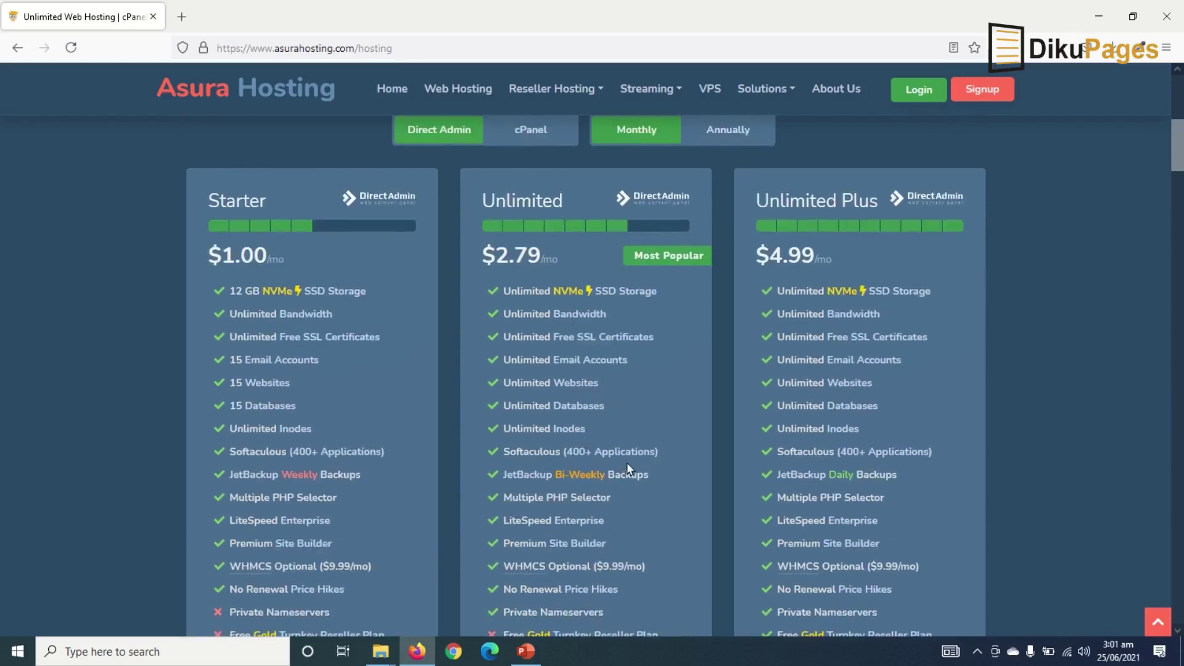
{"action": "scroll", "coordinate": [541, 425], "scroll_direction": "down", "scroll_amount": 7}
{"action": "scroll", "coordinate": [541, 424], "scroll_direction": "down", "scroll_amount": 3}
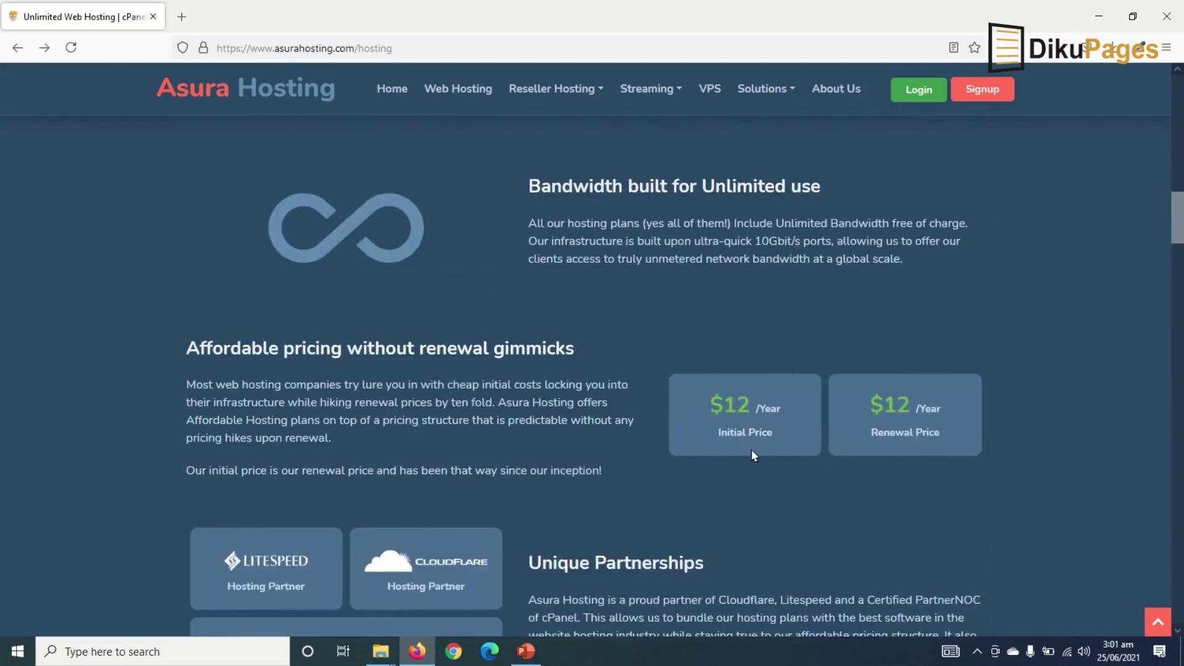
{"action": "scroll", "coordinate": [629, 415], "scroll_direction": "up", "scroll_amount": 5}
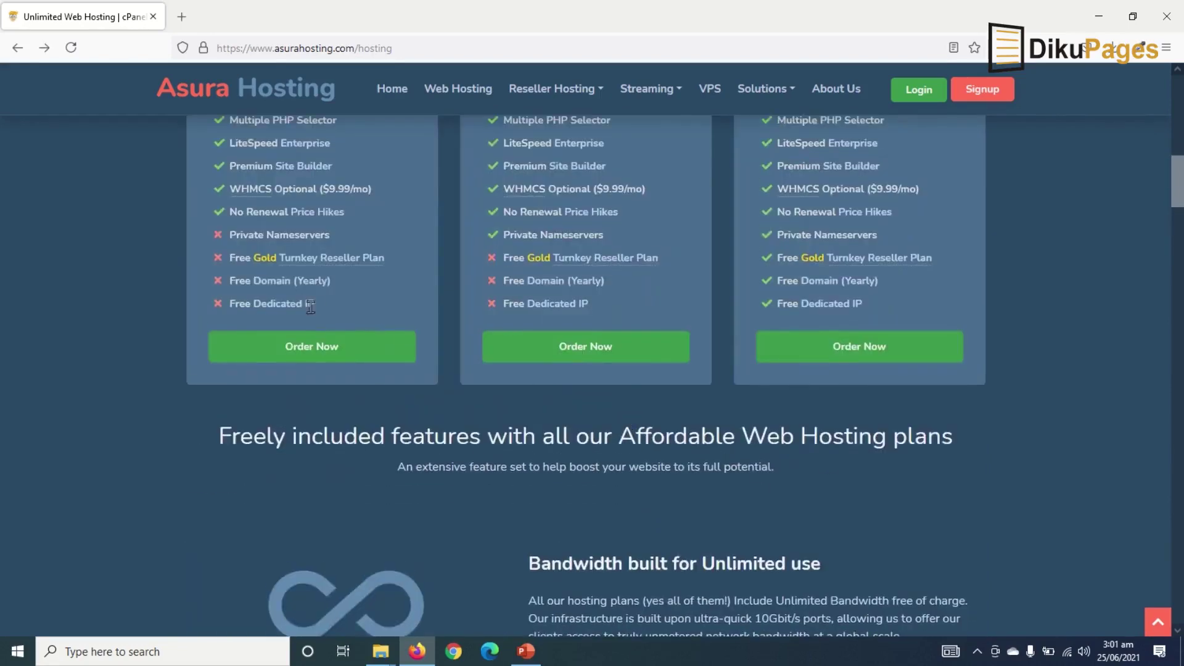
{"action": "scroll", "coordinate": [310, 307], "scroll_direction": "up", "scroll_amount": 7}
{"action": "scroll", "coordinate": [598, 566], "scroll_direction": "down", "scroll_amount": 10}
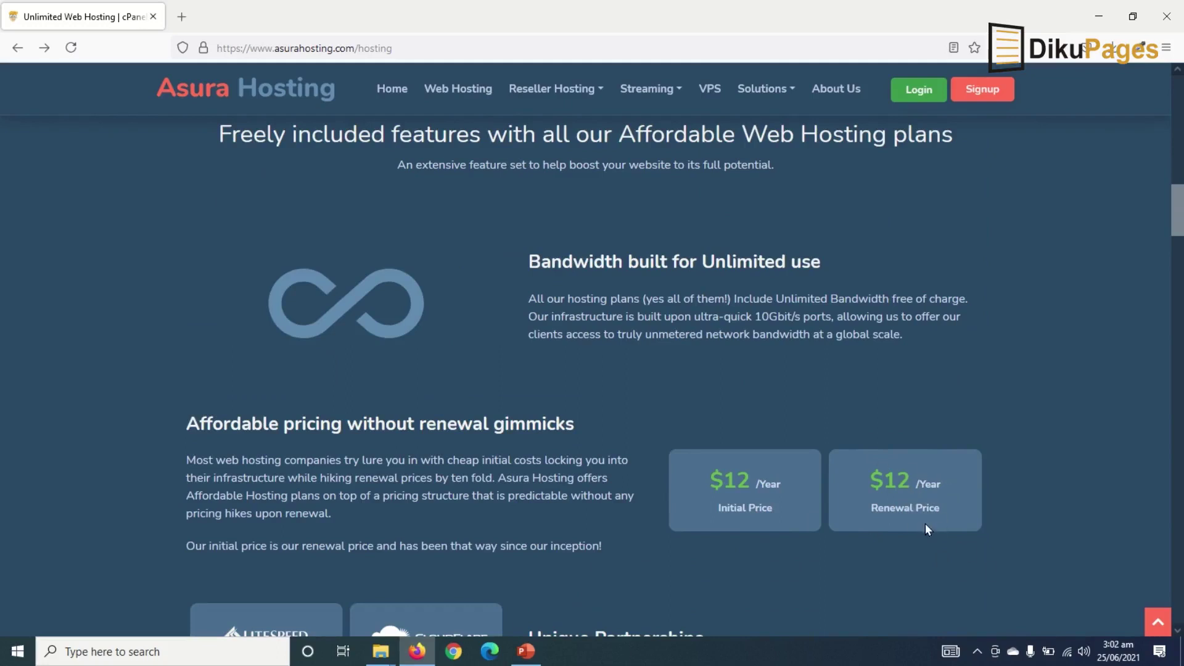
{"action": "scroll", "coordinate": [913, 534], "scroll_direction": "up", "scroll_amount": 5}
{"action": "scroll", "coordinate": [524, 543], "scroll_direction": "up", "scroll_amount": 5}
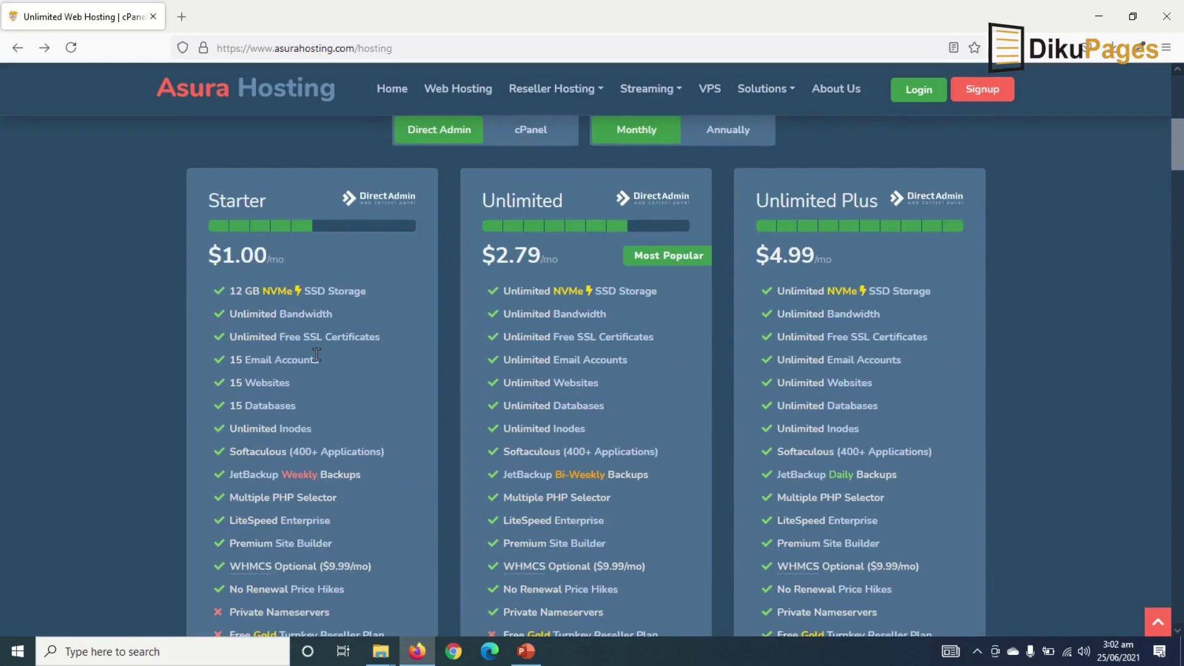
{"action": "scroll", "coordinate": [332, 385], "scroll_direction": "down", "scroll_amount": 5}
{"action": "left_click", "coordinate": [319, 426]}
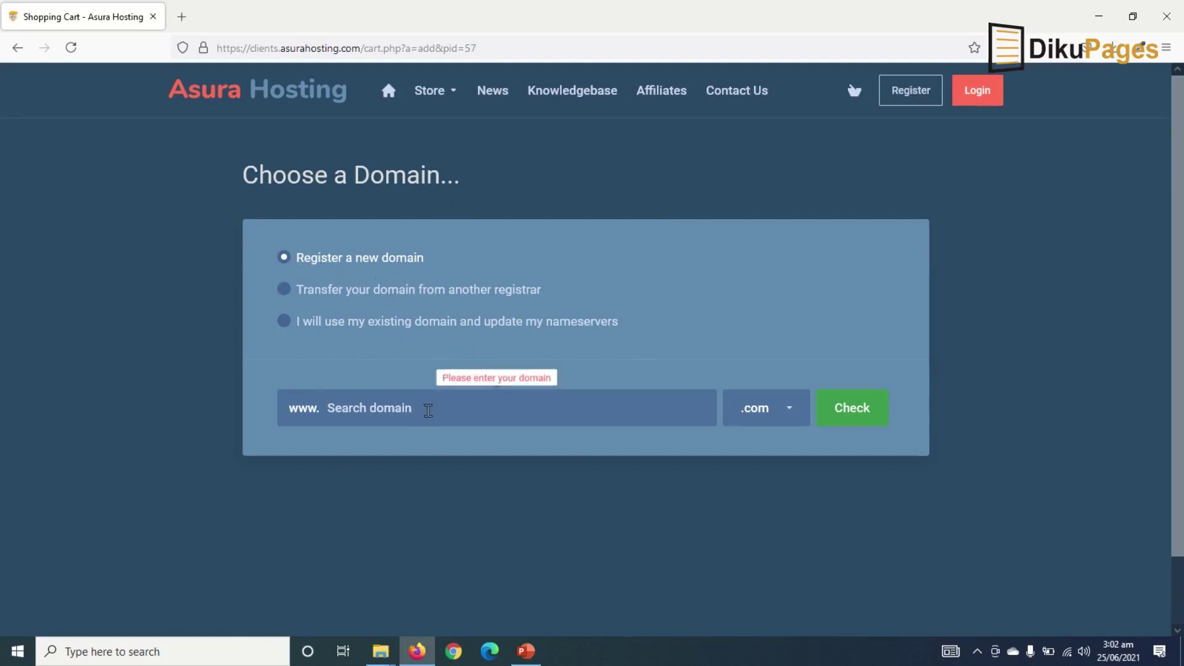
Step: Enter 'dikupages' as the new domain and keep .com as its extension
{"action": "left_click", "coordinate": [428, 410]}
{"action": "scroll", "coordinate": [449, 495], "scroll_direction": "down", "scroll_amount": 2}
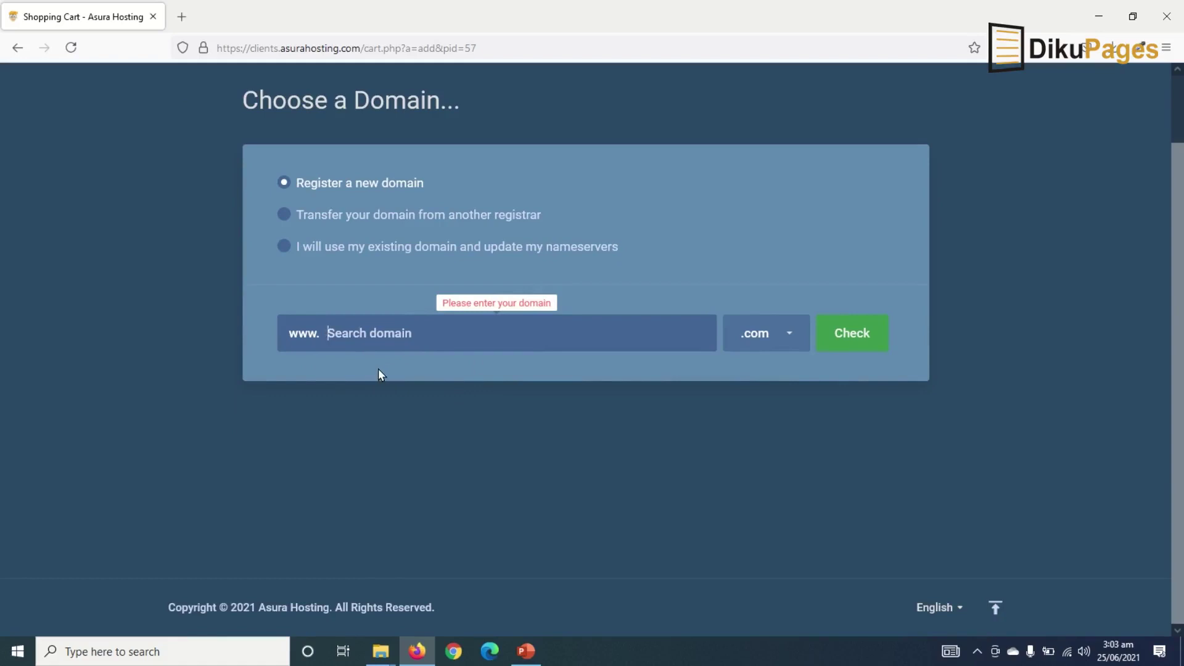
{"action": "type", "text": "dikupages"}
{"action": "left_click", "coordinate": [790, 333]}
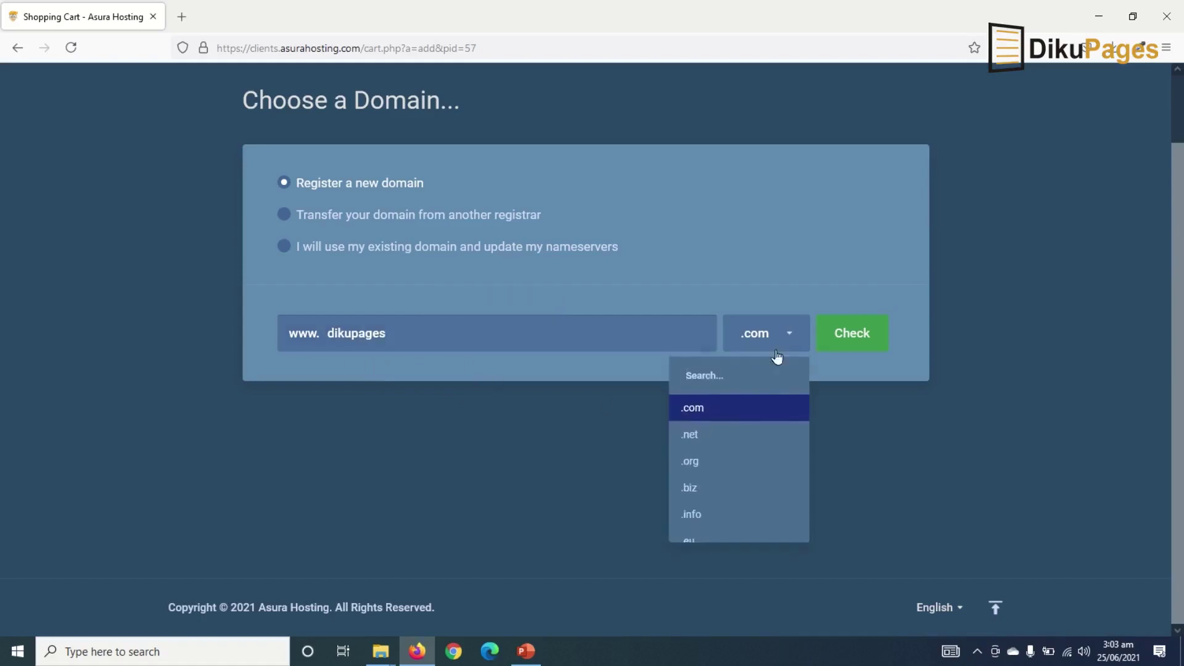
{"action": "scroll", "coordinate": [759, 420], "scroll_direction": "down", "scroll_amount": 6}
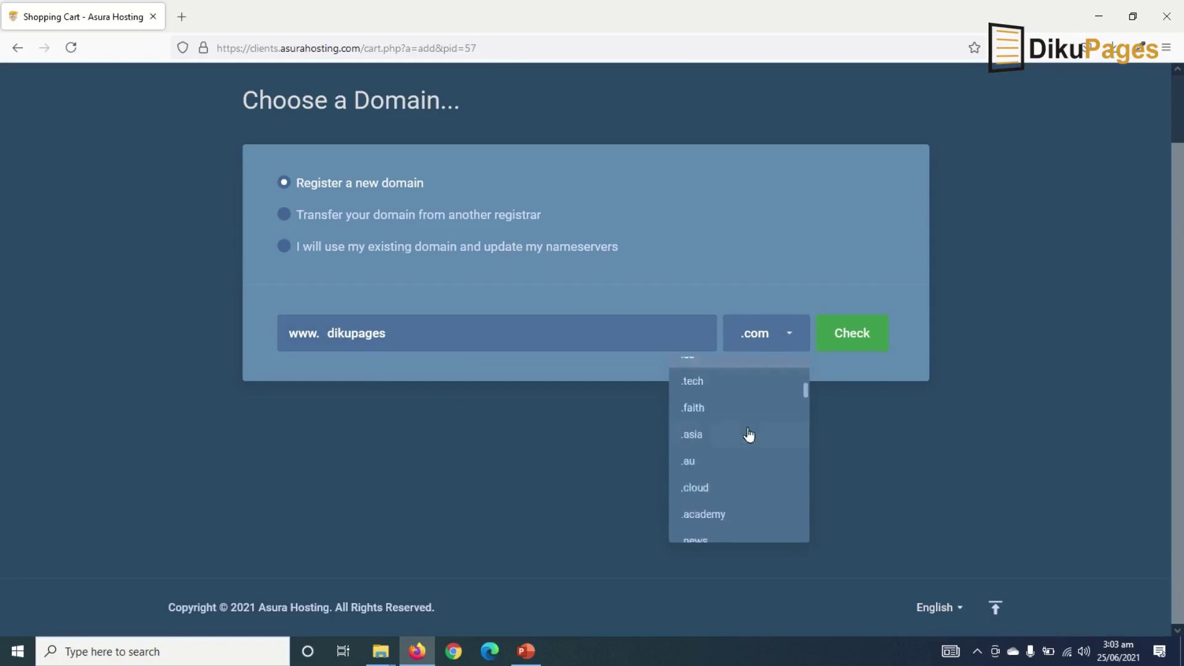
{"action": "scroll", "coordinate": [747, 435], "scroll_direction": "down", "scroll_amount": 8}
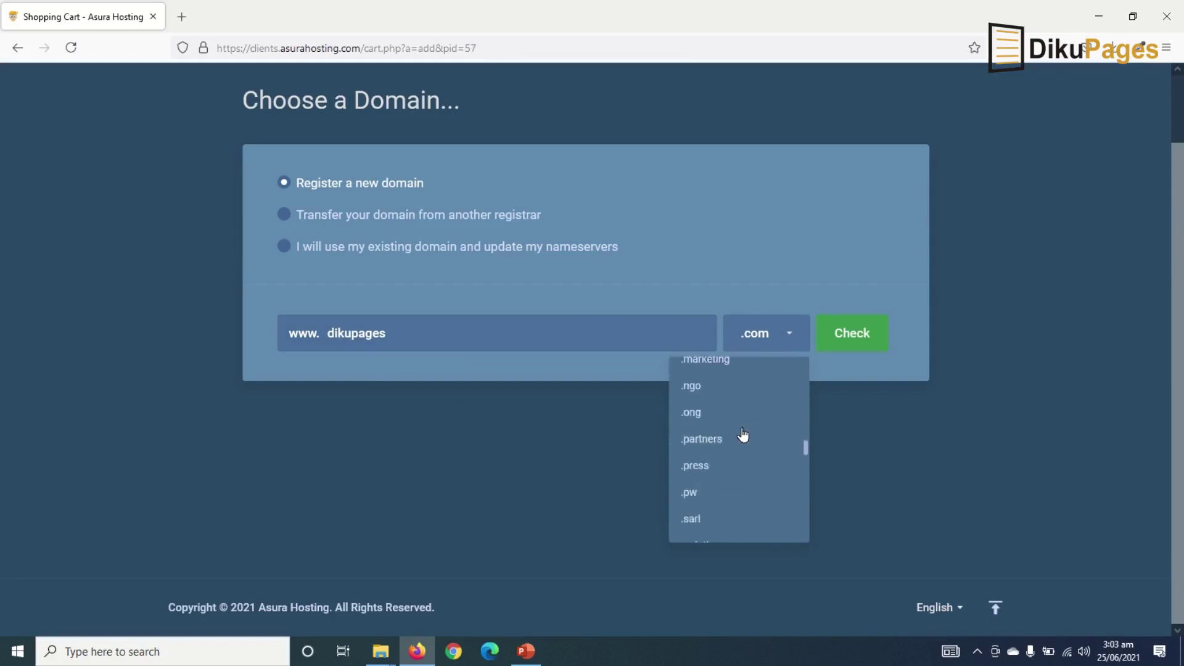
{"action": "scroll", "coordinate": [743, 437], "scroll_direction": "down", "scroll_amount": 8}
{"action": "scroll", "coordinate": [743, 438], "scroll_direction": "up", "scroll_amount": 15}
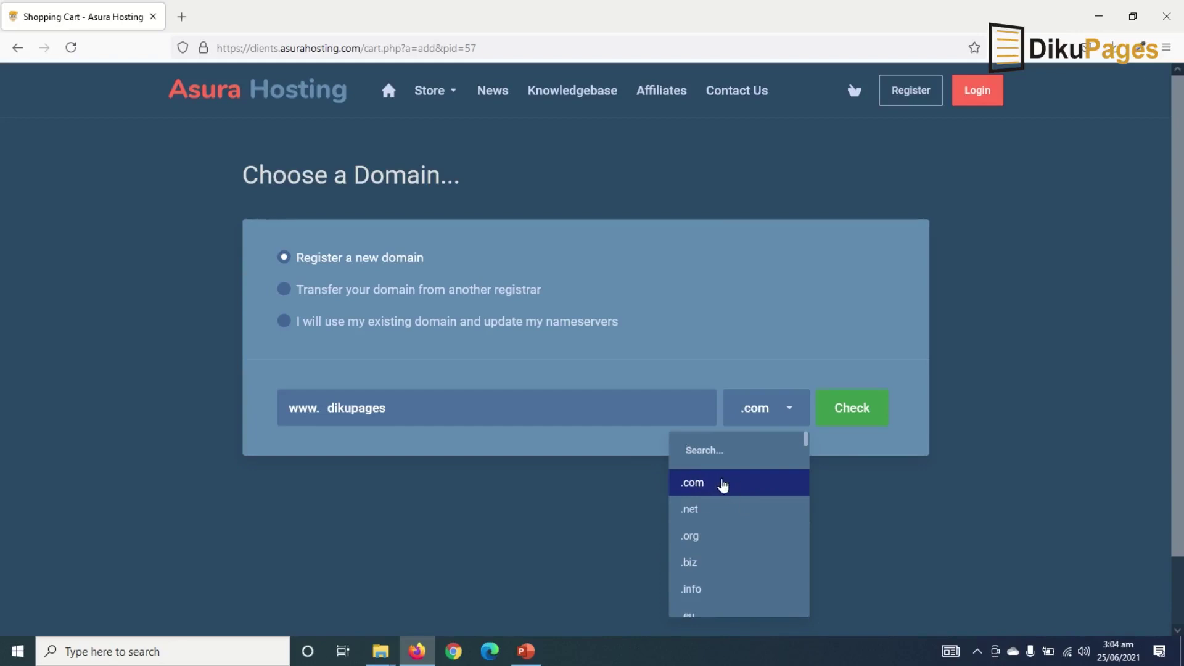
{"action": "left_click", "coordinate": [723, 489]}
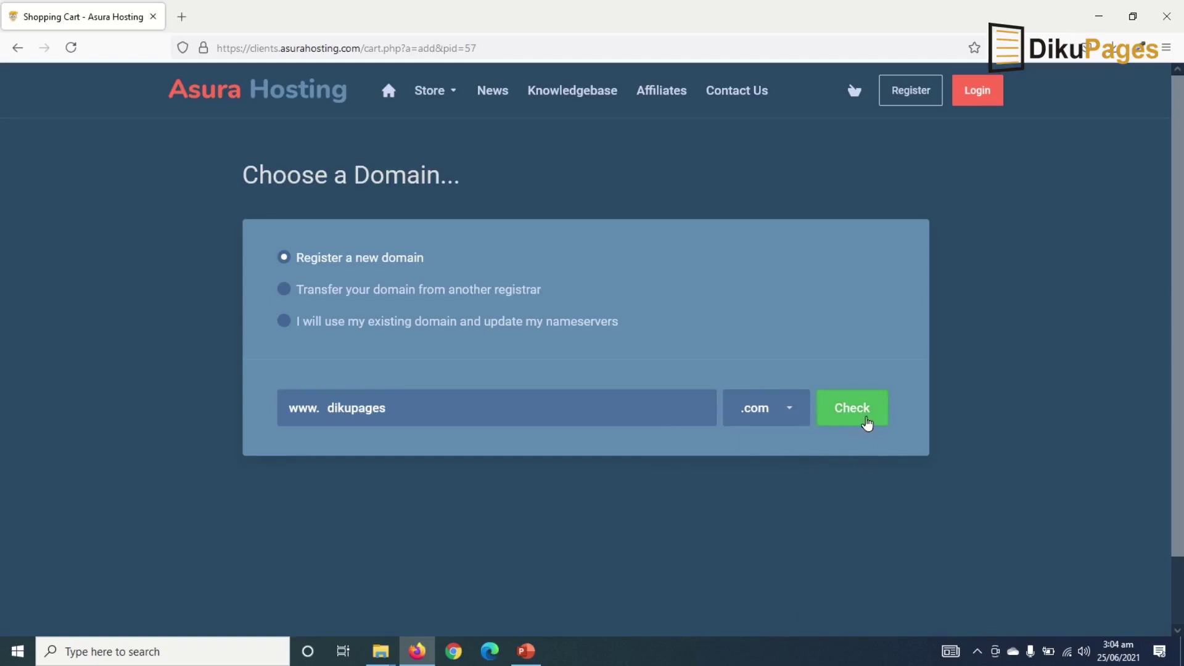
Step: Check dikupages.com availability and select the unavailable result text
{"action": "left_click", "coordinate": [864, 423]}
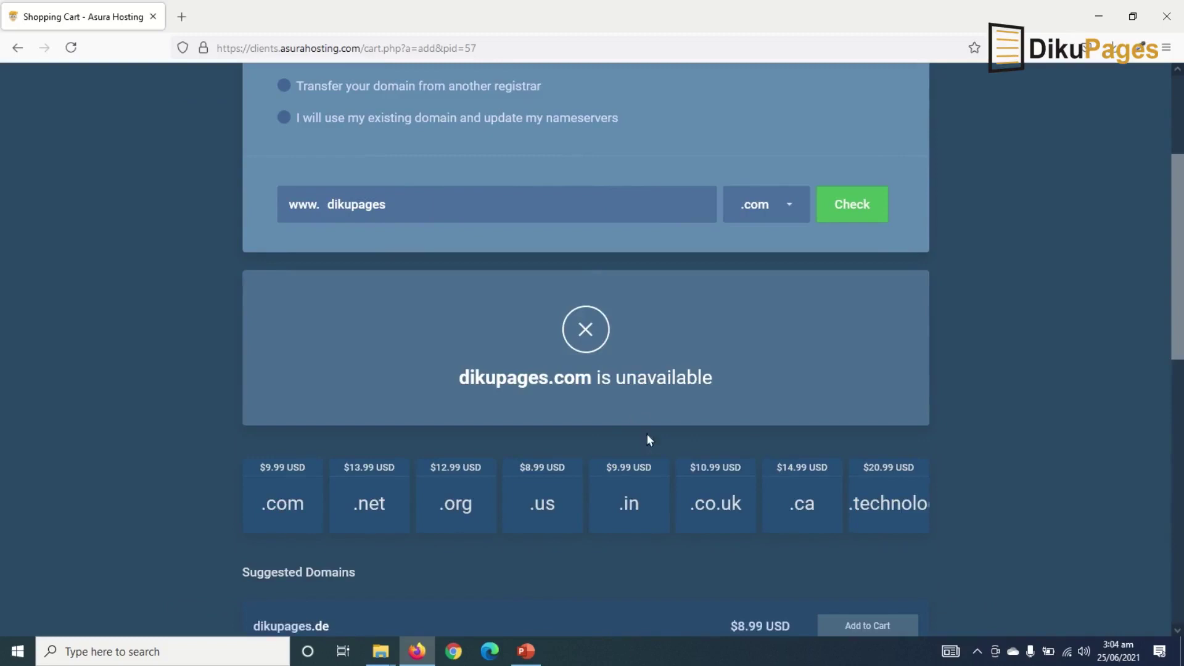
{"action": "left_click_drag", "start_coordinate": [459, 377], "coordinate": [728, 391]}
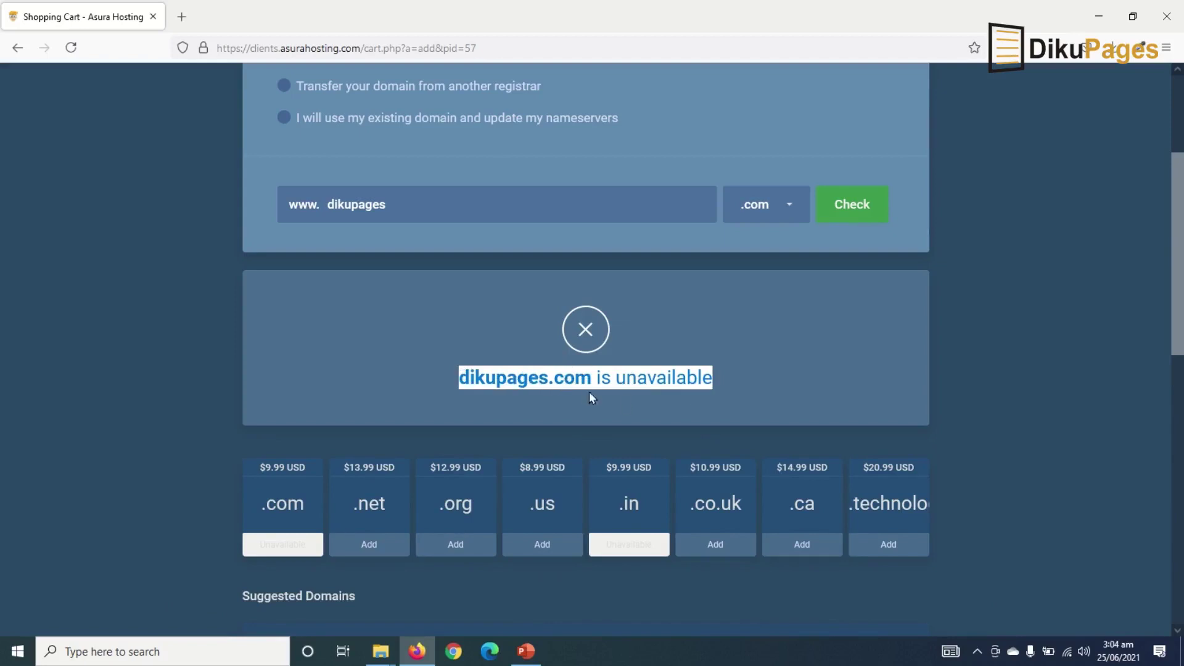
{"action": "double_click", "coordinate": [496, 372]}
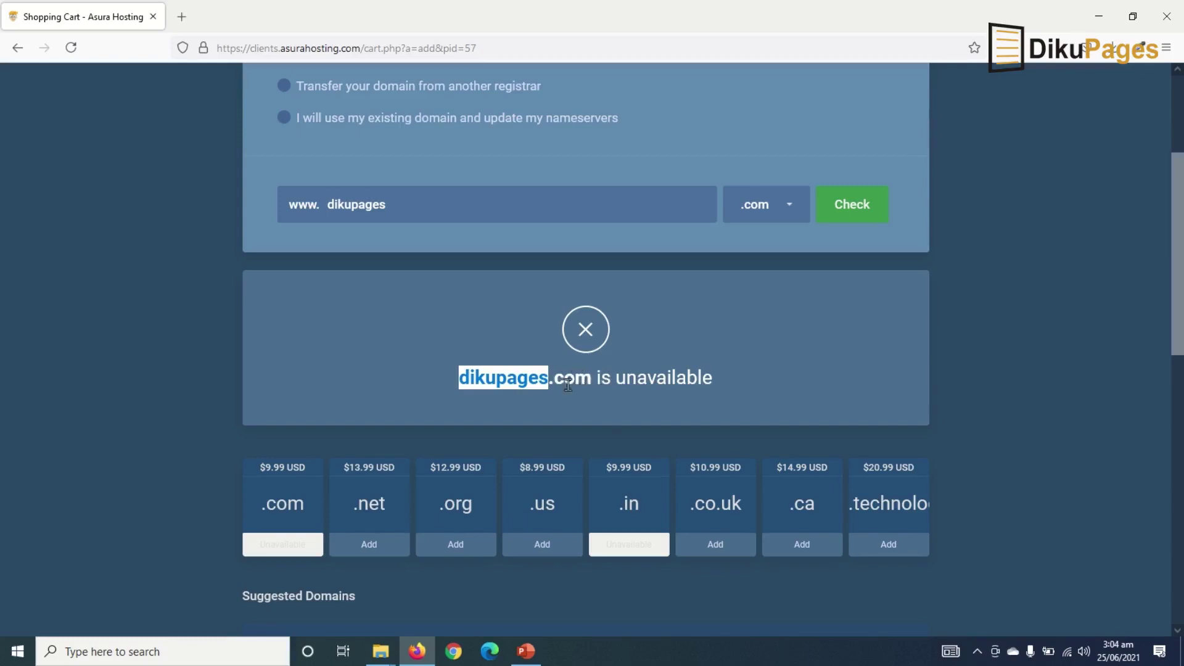
Step: Change the name to 'dikupagesweb', recheck, and add the available $9.99 dikupagesvveb.com domain
{"action": "left_click", "coordinate": [418, 209]}
{"action": "double_click", "coordinate": [420, 209]}
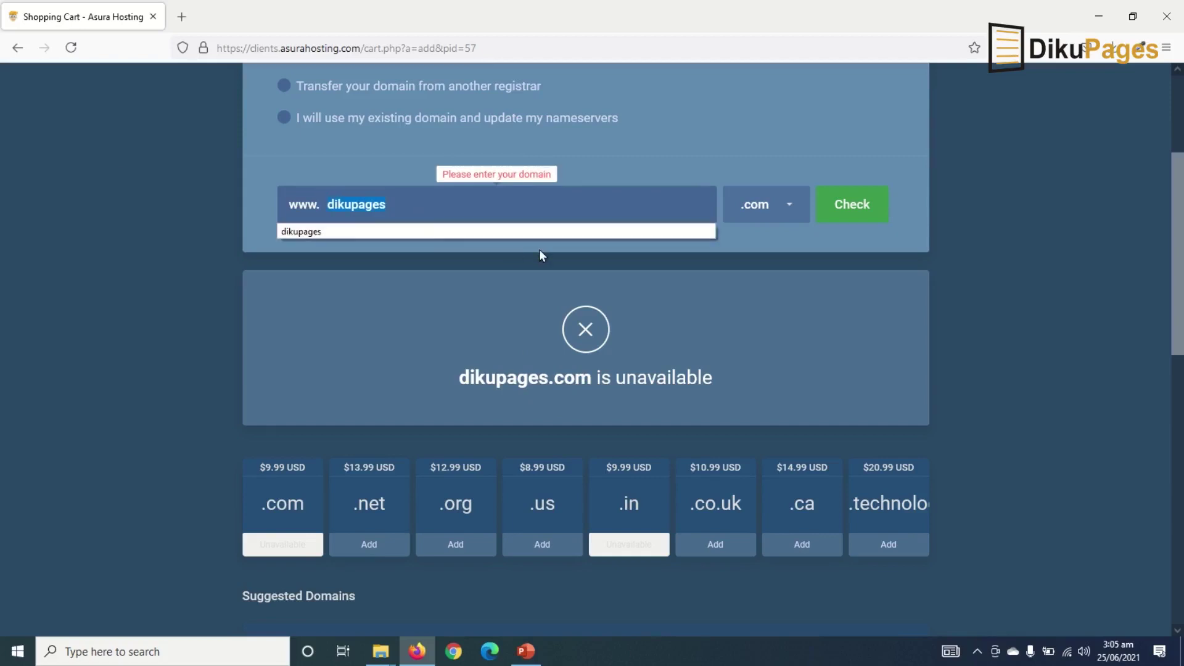
{"action": "type", "text": "dikupagesweb"}
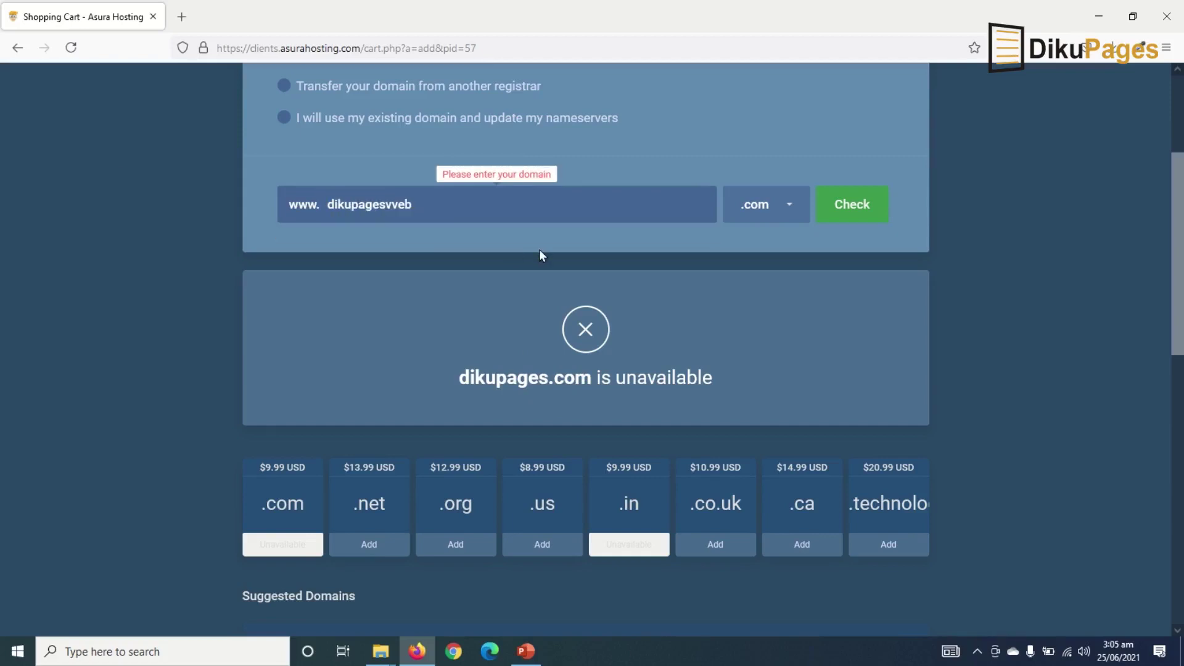
{"action": "left_click", "coordinate": [861, 204]}
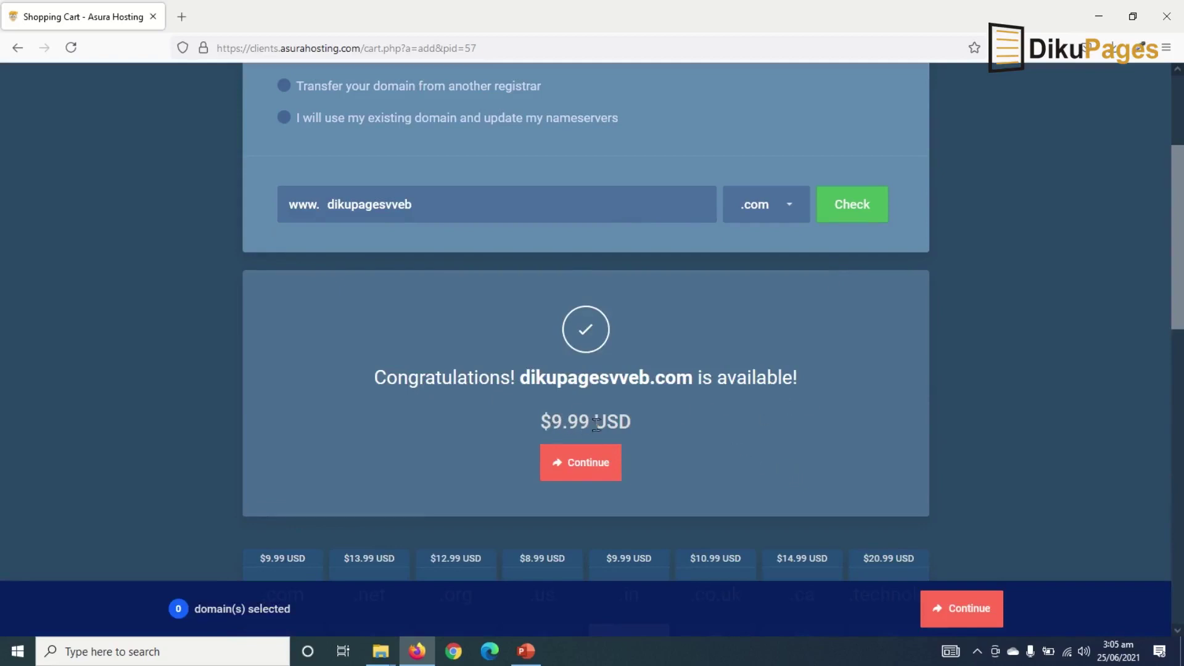
{"action": "left_click", "coordinate": [580, 470]}
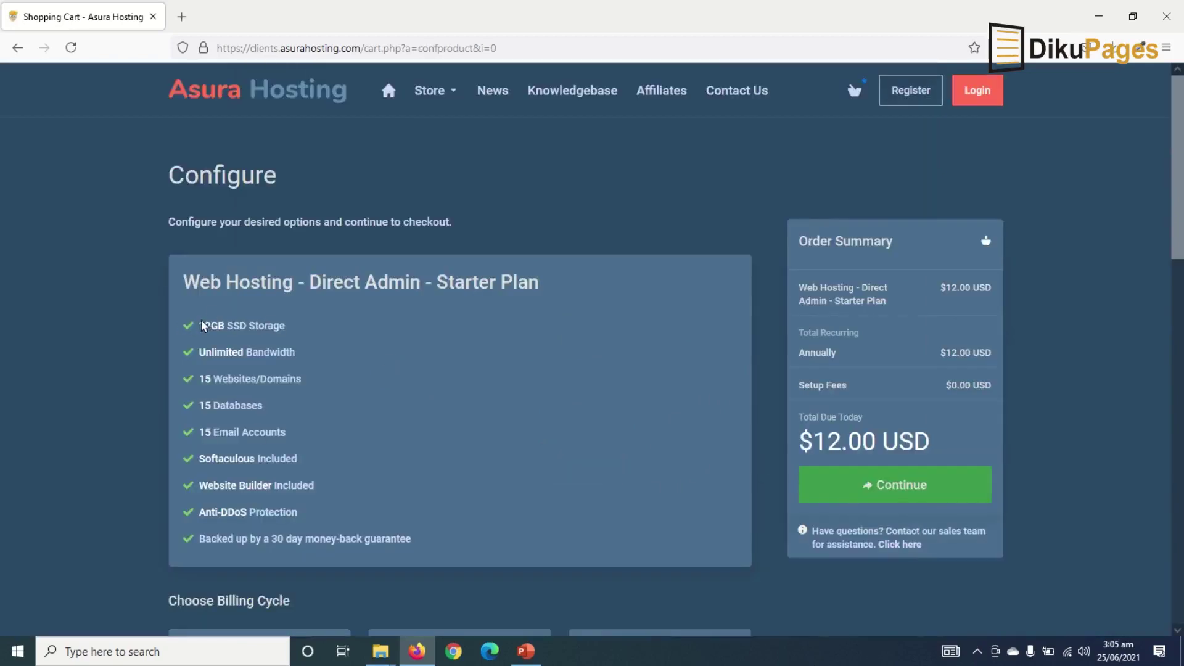
Step: Review the Starter Plan at annual $12.00 USD billing with no extra services, and continue
{"action": "left_click_drag", "start_coordinate": [202, 322], "coordinate": [343, 538]}
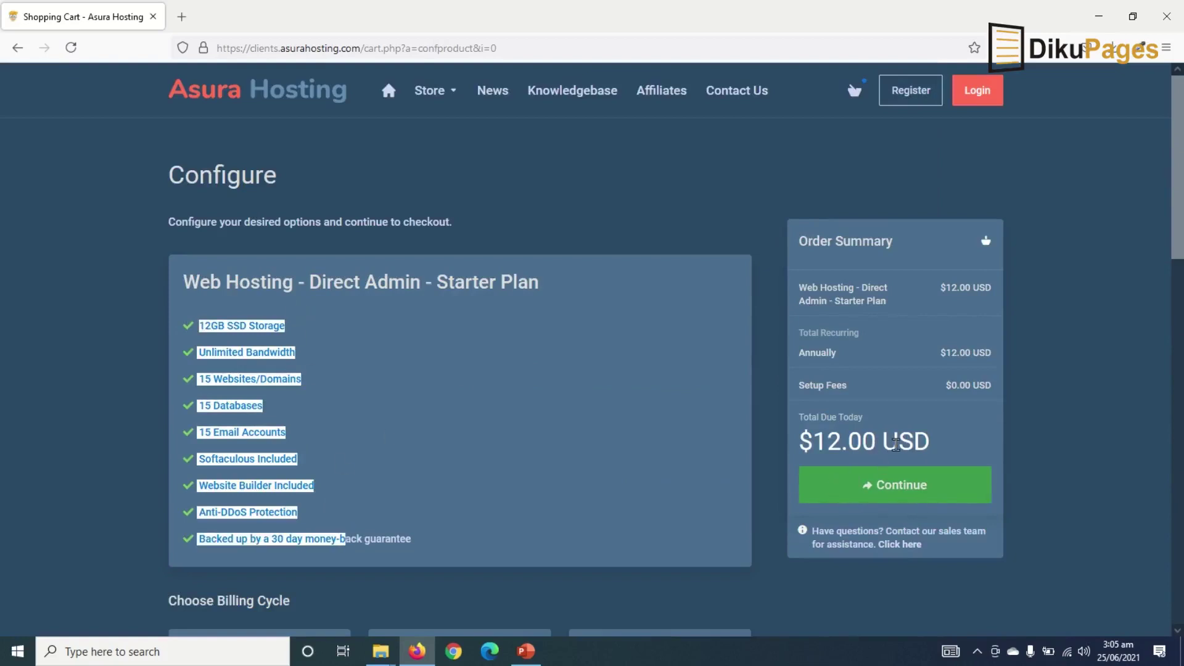
{"action": "scroll", "coordinate": [579, 445], "scroll_direction": "down", "scroll_amount": 5}
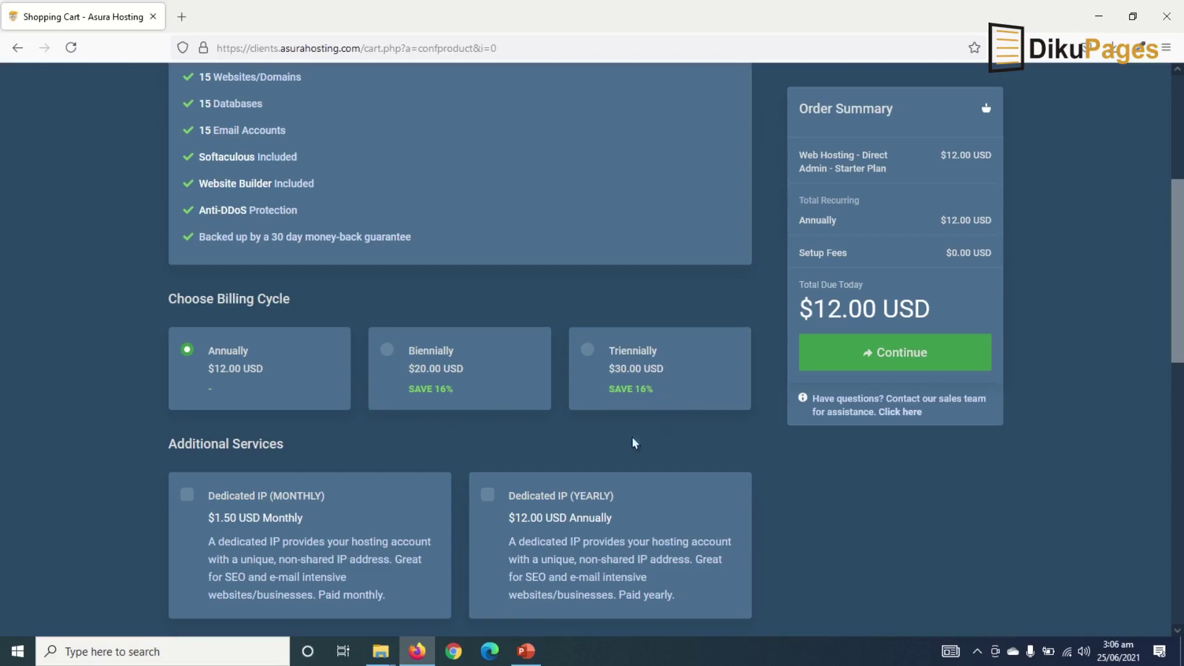
{"action": "scroll", "coordinate": [206, 369], "scroll_direction": "down", "scroll_amount": 1}
{"action": "scroll", "coordinate": [324, 398], "scroll_direction": "down", "scroll_amount": 1}
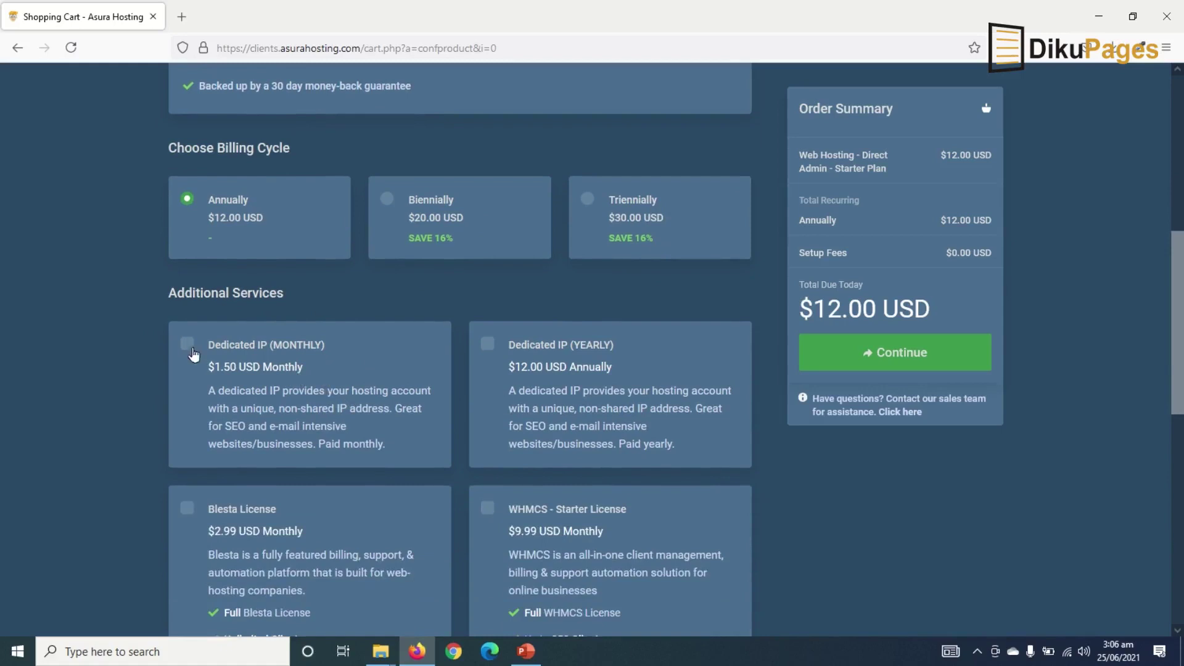
{"action": "scroll", "coordinate": [524, 416], "scroll_direction": "down", "scroll_amount": 2}
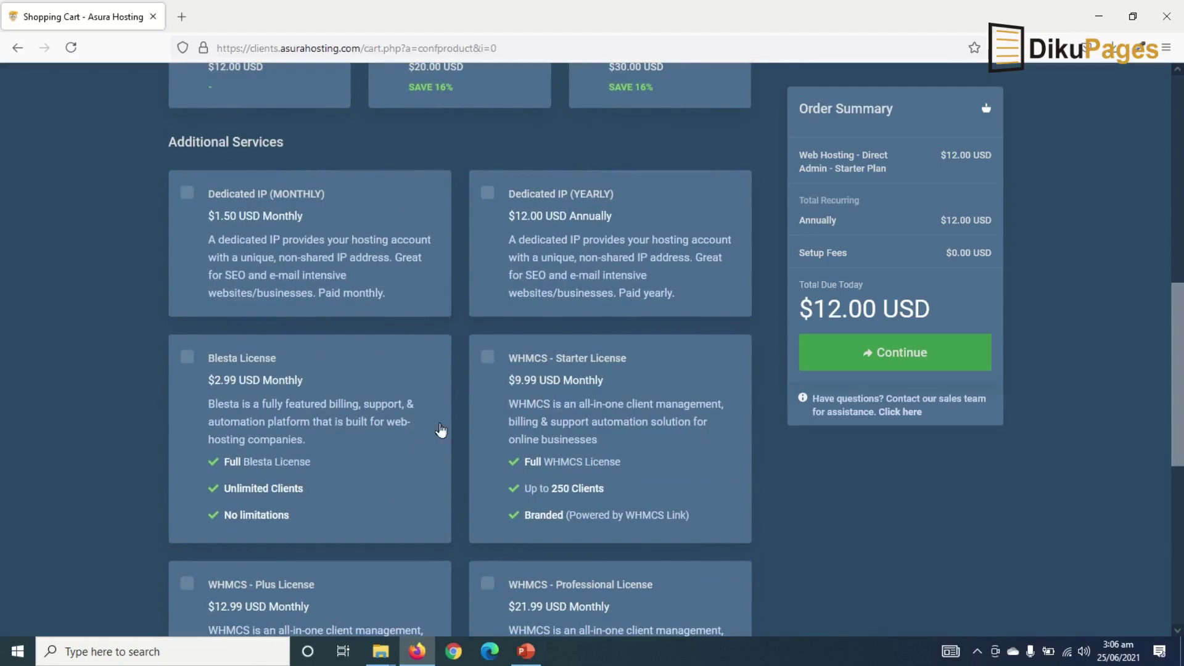
{"action": "scroll", "coordinate": [408, 432], "scroll_direction": "down", "scroll_amount": 3}
{"action": "scroll", "coordinate": [407, 434], "scroll_direction": "down", "scroll_amount": 3}
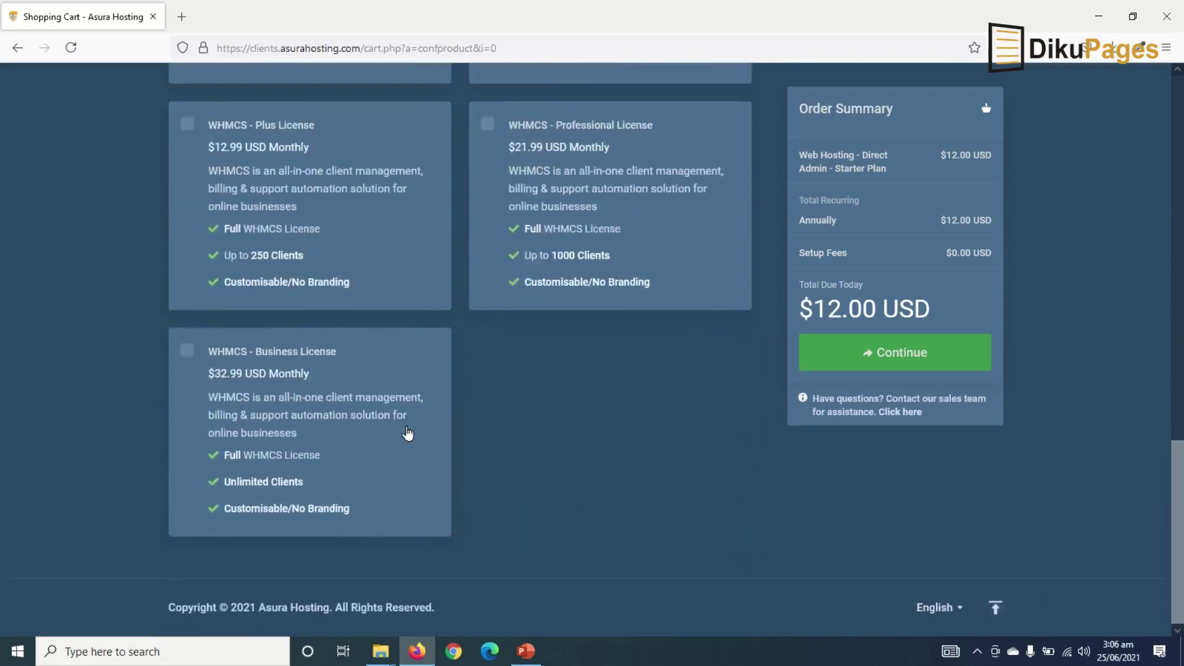
{"action": "scroll", "coordinate": [407, 433], "scroll_direction": "up", "scroll_amount": 10}
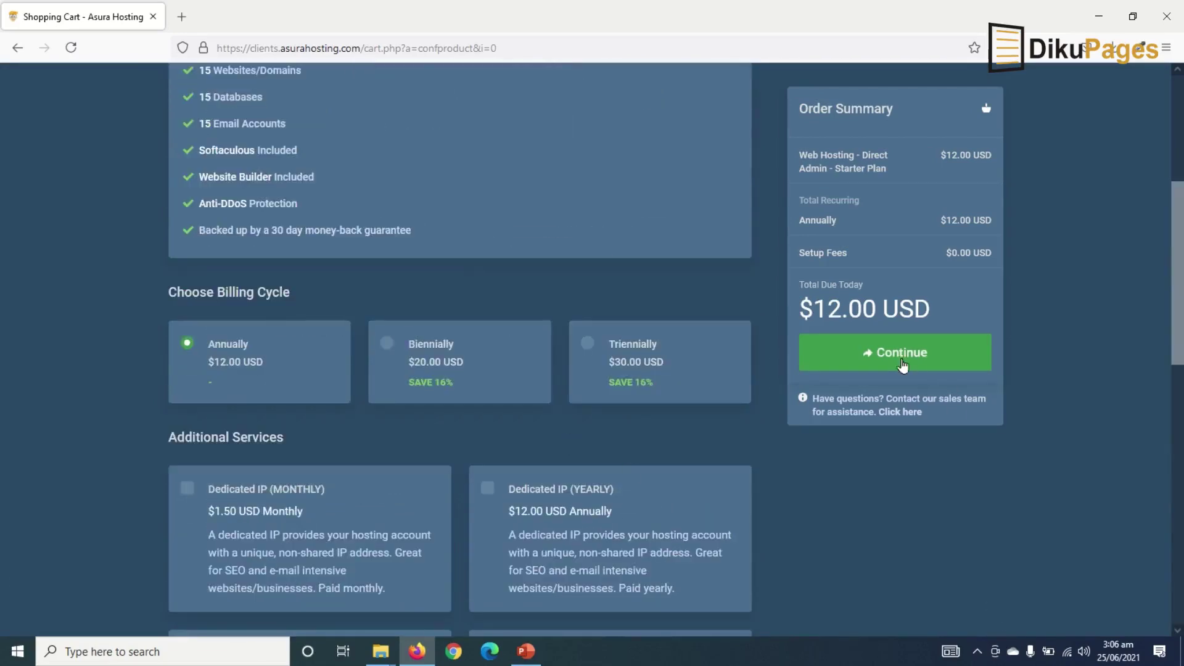
{"action": "left_click", "coordinate": [901, 356]}
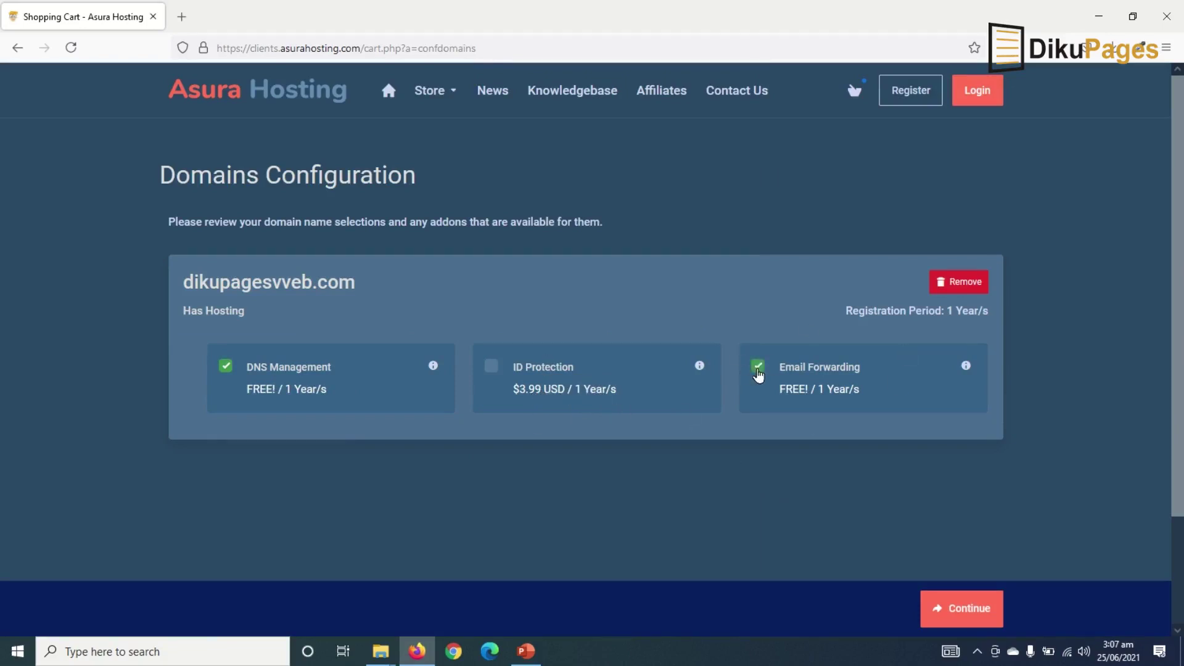
Step: Continue past the domain add-ons with DNS Management and Email Forwarding kept ticked
{"action": "scroll", "coordinate": [958, 603], "scroll_direction": "down", "scroll_amount": 1}
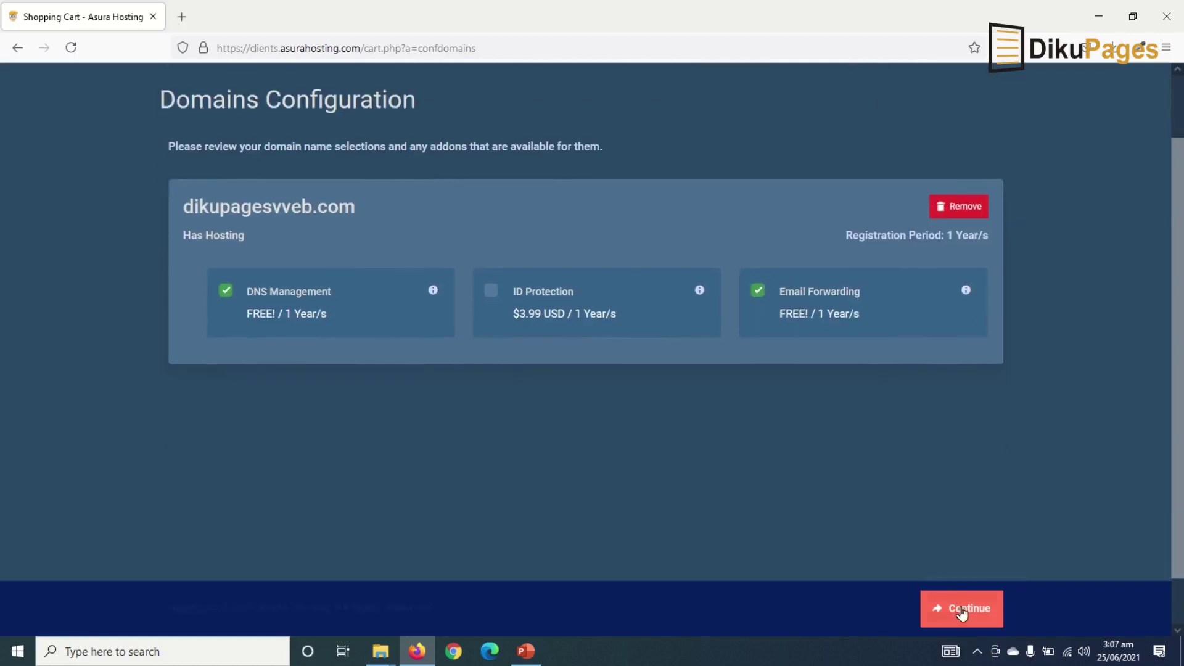
{"action": "left_click", "coordinate": [961, 611]}
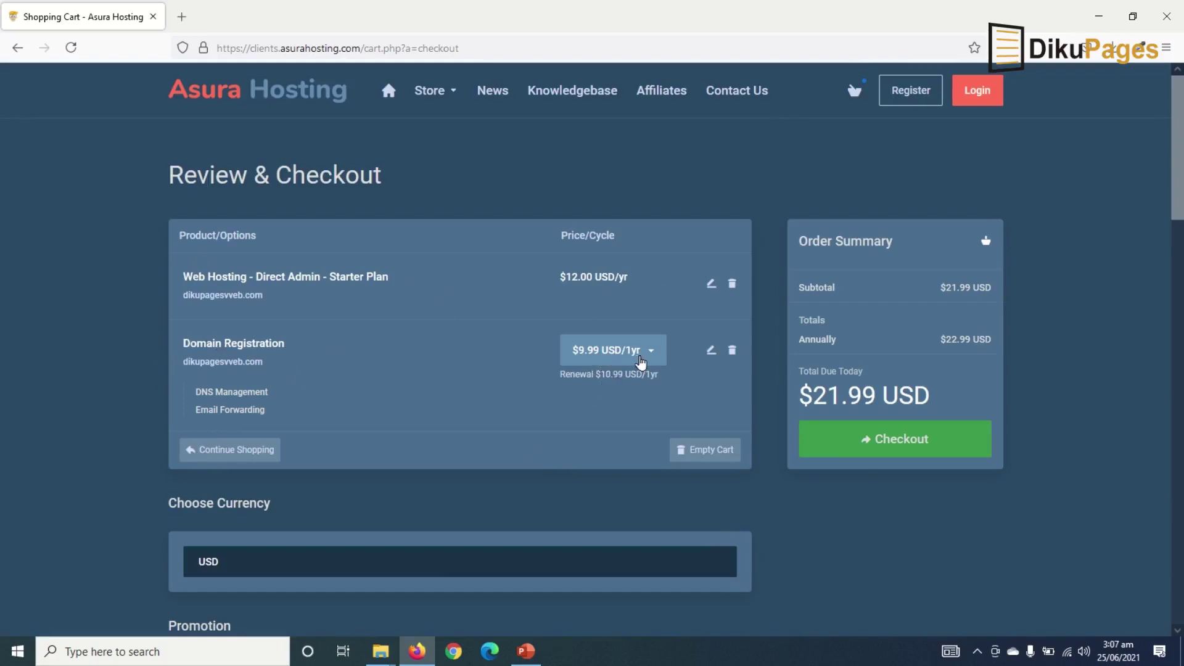
{"action": "scroll", "coordinate": [553, 309], "scroll_direction": "down", "scroll_amount": 2}
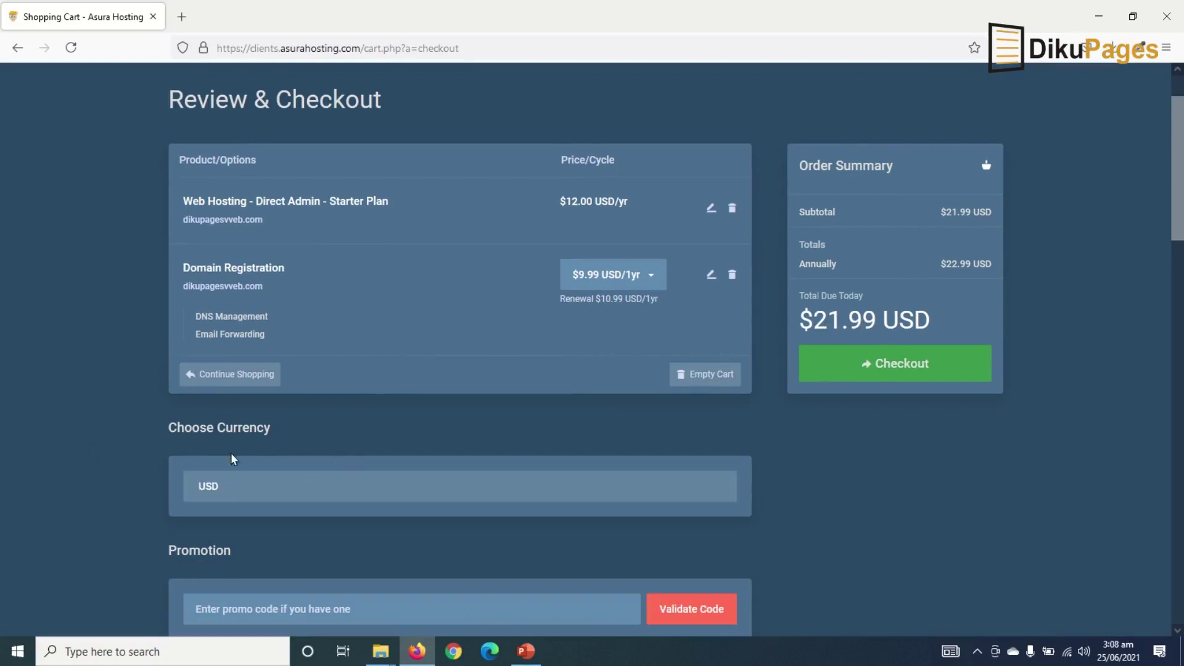
{"action": "left_click", "coordinate": [294, 486]}
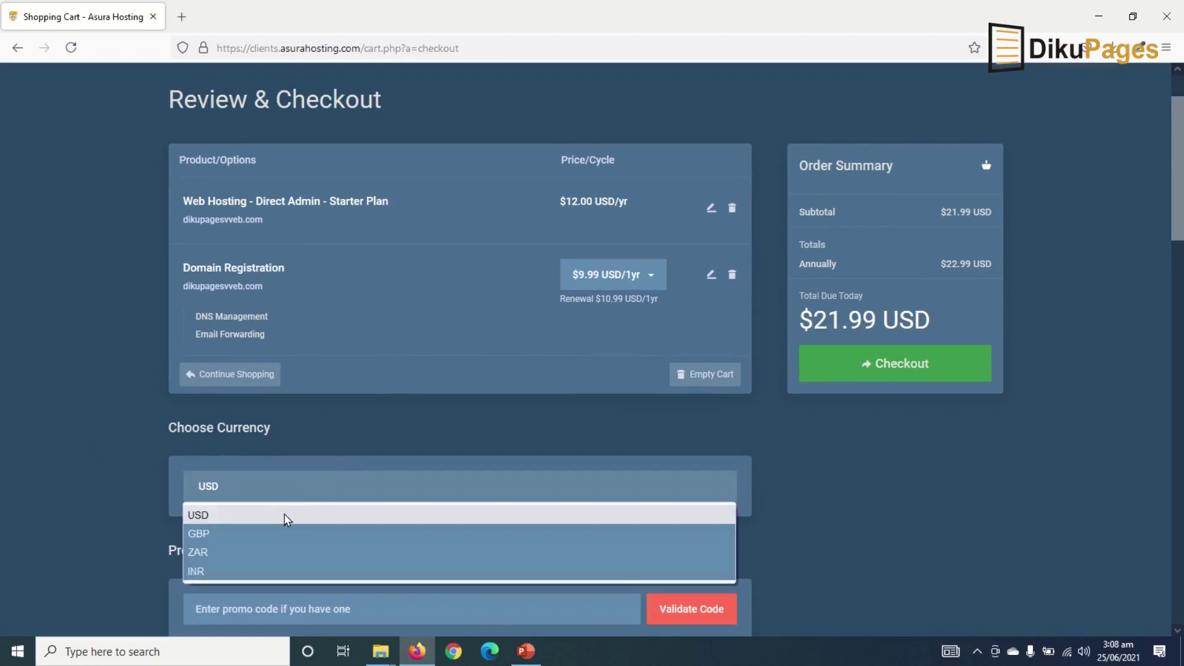
{"action": "left_click", "coordinate": [250, 491]}
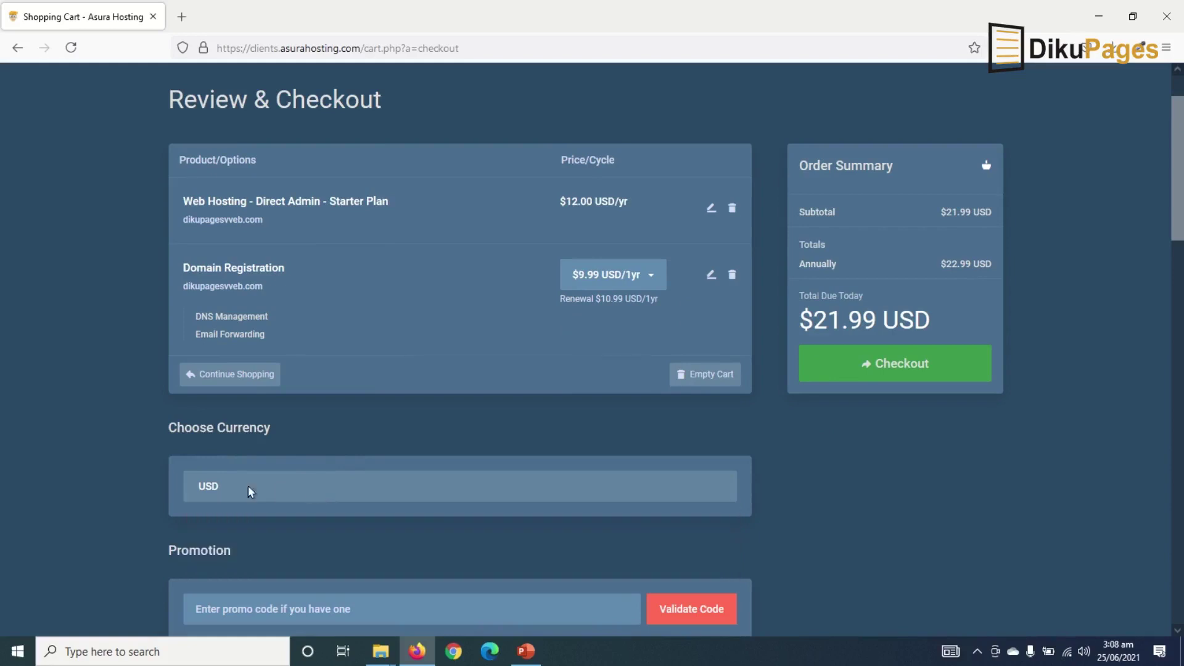
{"action": "left_click", "coordinate": [256, 489]}
{"action": "left_click", "coordinate": [278, 484]}
{"action": "scroll", "coordinate": [319, 521], "scroll_direction": "down", "scroll_amount": 4}
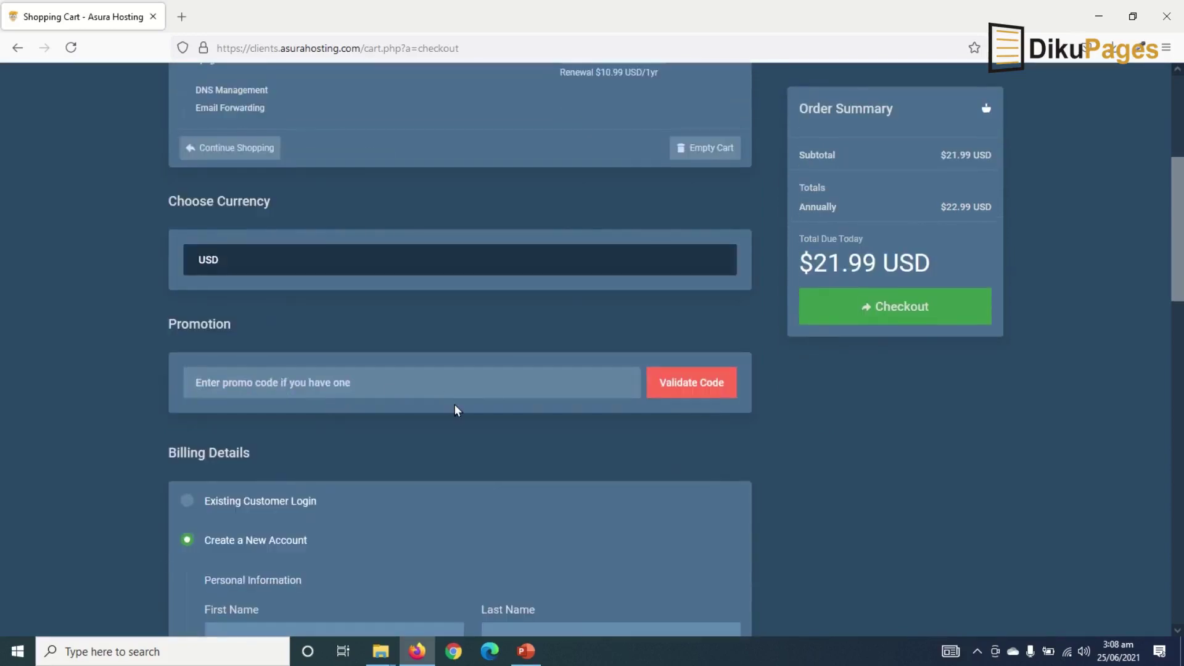
{"action": "scroll", "coordinate": [406, 440], "scroll_direction": "down", "scroll_amount": 2}
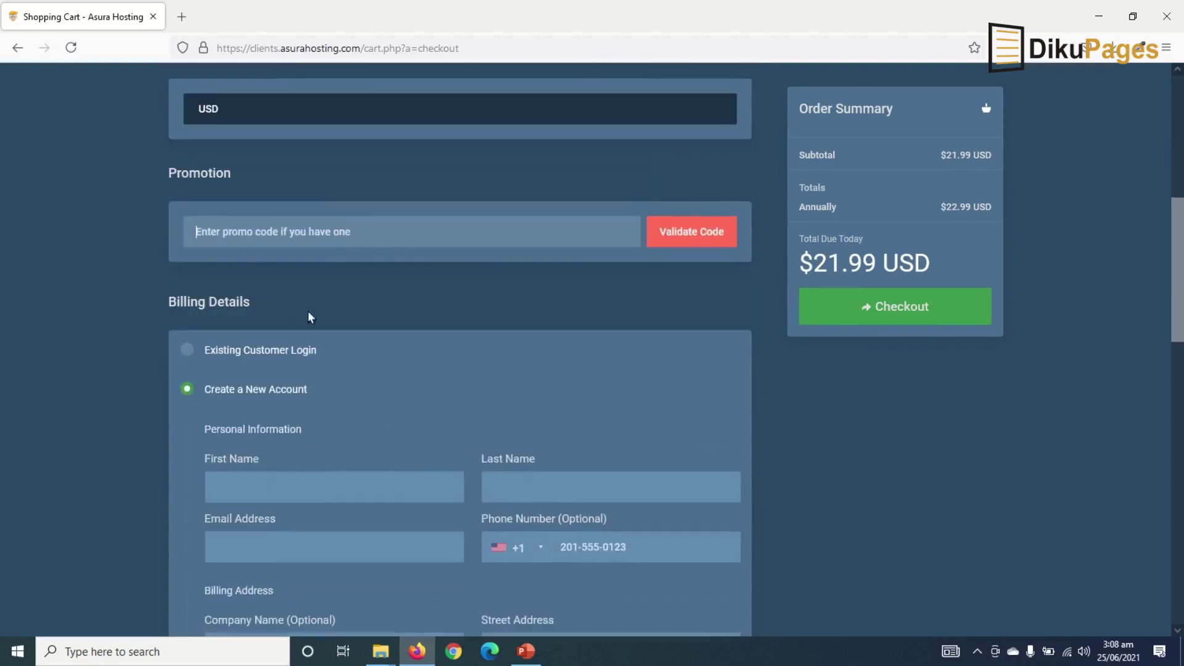
{"action": "scroll", "coordinate": [324, 325], "scroll_direction": "down", "scroll_amount": 1}
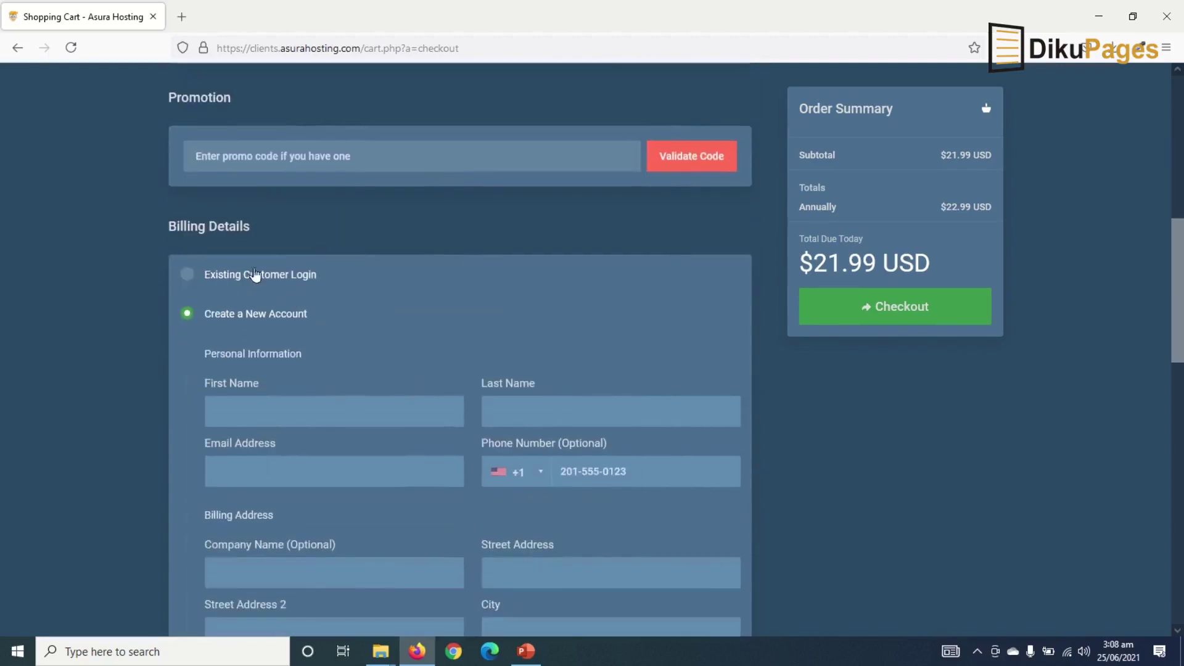
{"action": "left_click", "coordinate": [234, 276]}
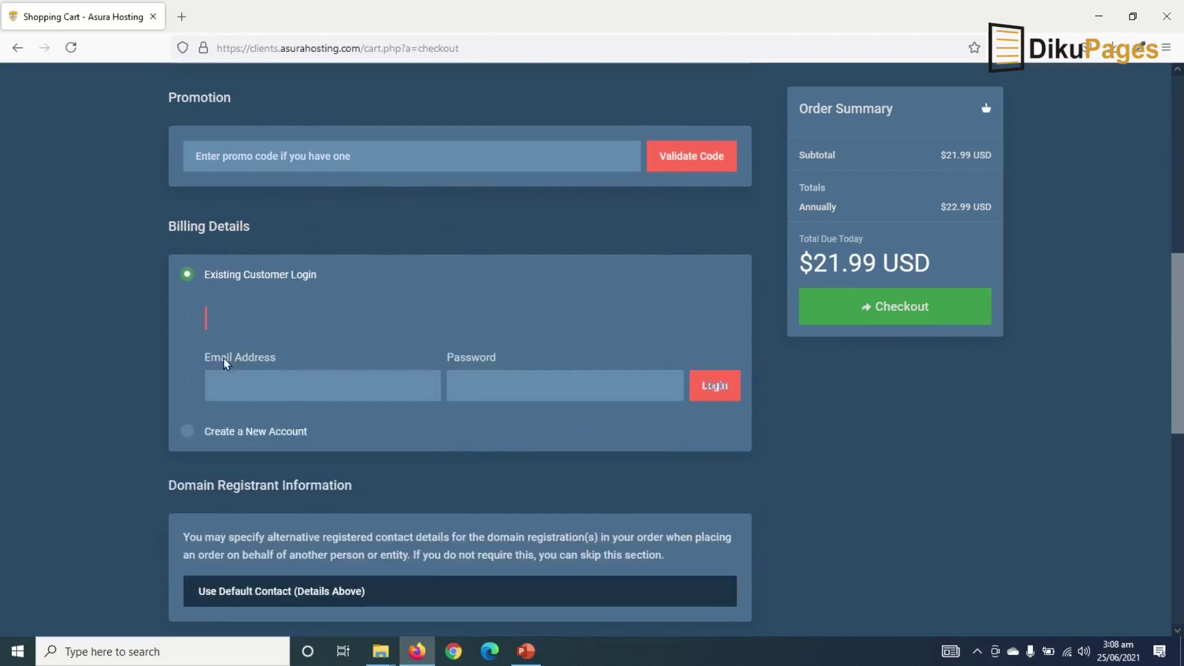
{"action": "left_click", "coordinate": [224, 436]}
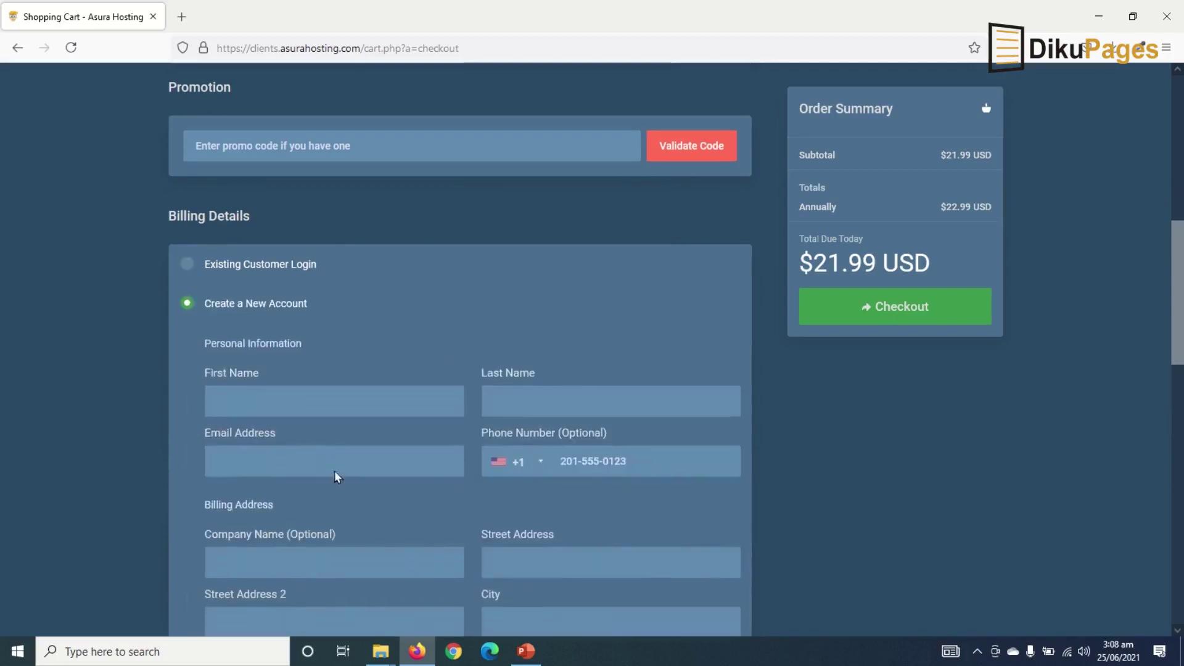
{"action": "scroll", "coordinate": [260, 332], "scroll_direction": "down", "scroll_amount": 2}
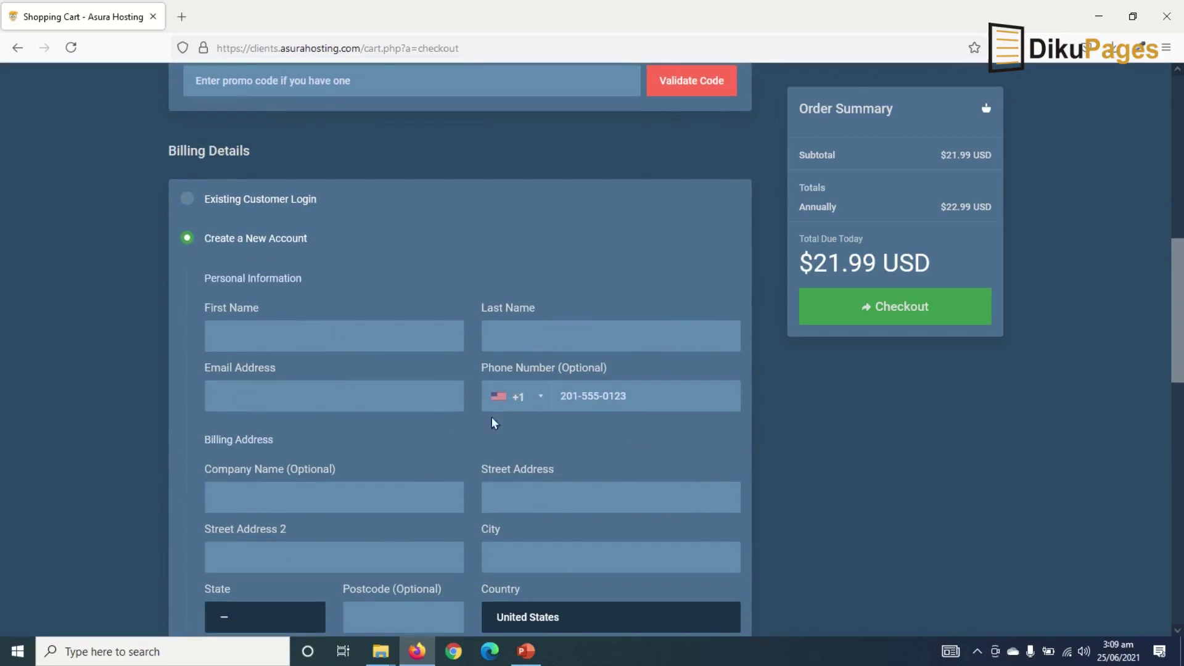
{"action": "scroll", "coordinate": [432, 466], "scroll_direction": "down", "scroll_amount": 3}
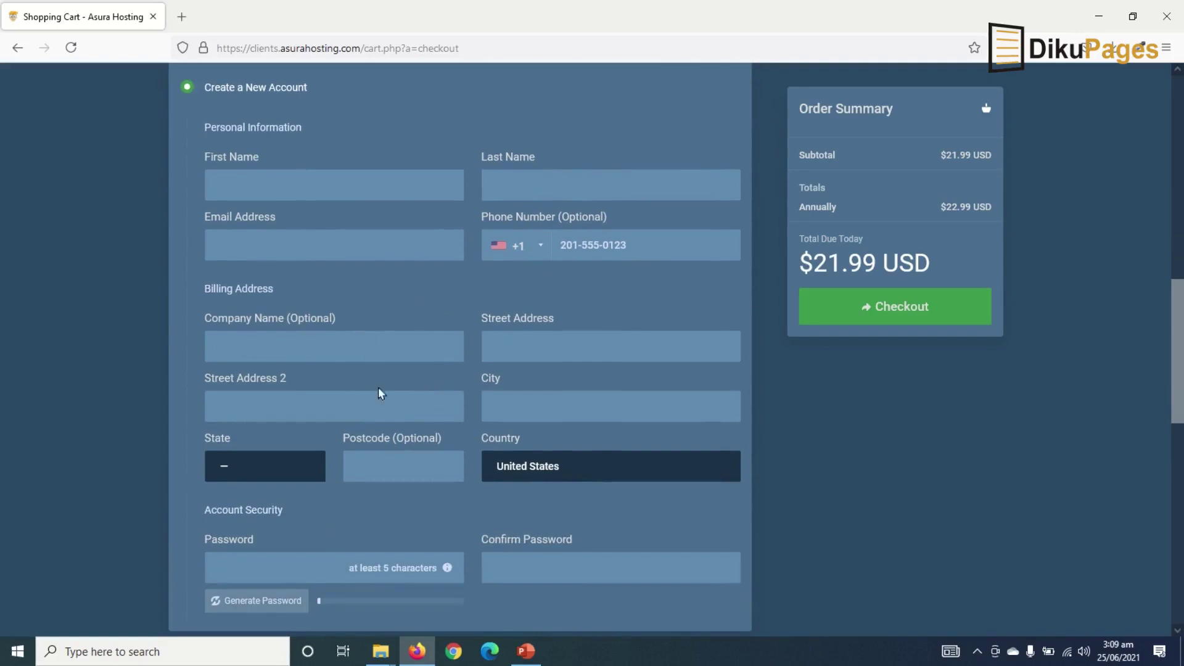
{"action": "scroll", "coordinate": [591, 256], "scroll_direction": "down", "scroll_amount": 1}
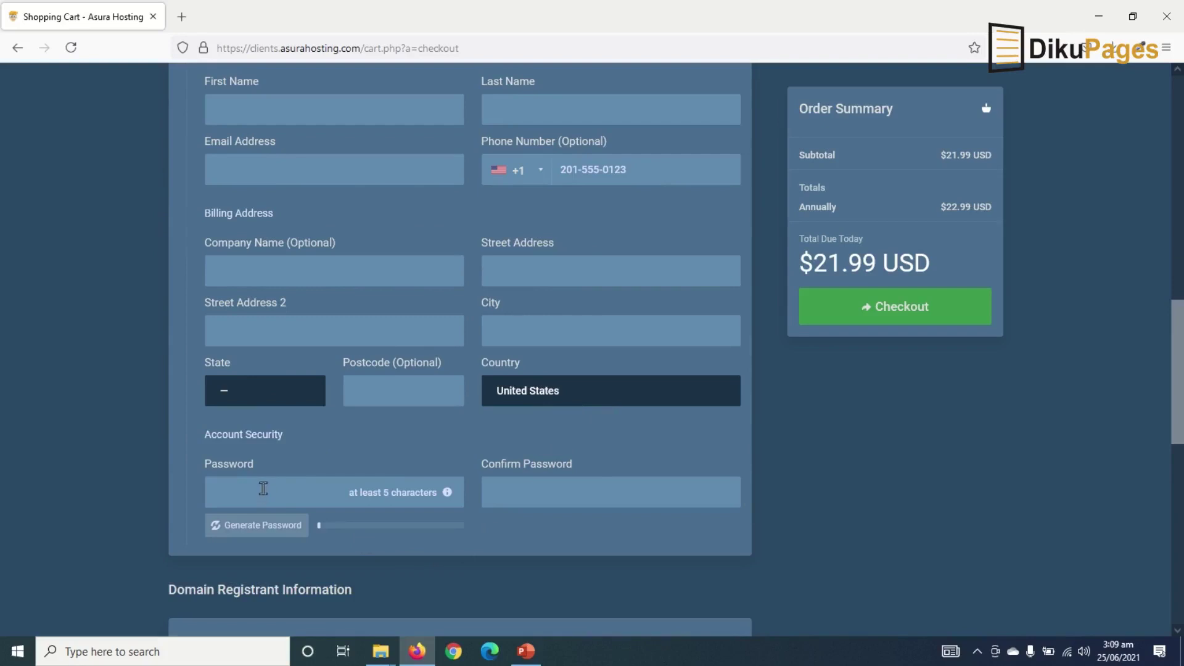
{"action": "left_click", "coordinate": [588, 495]}
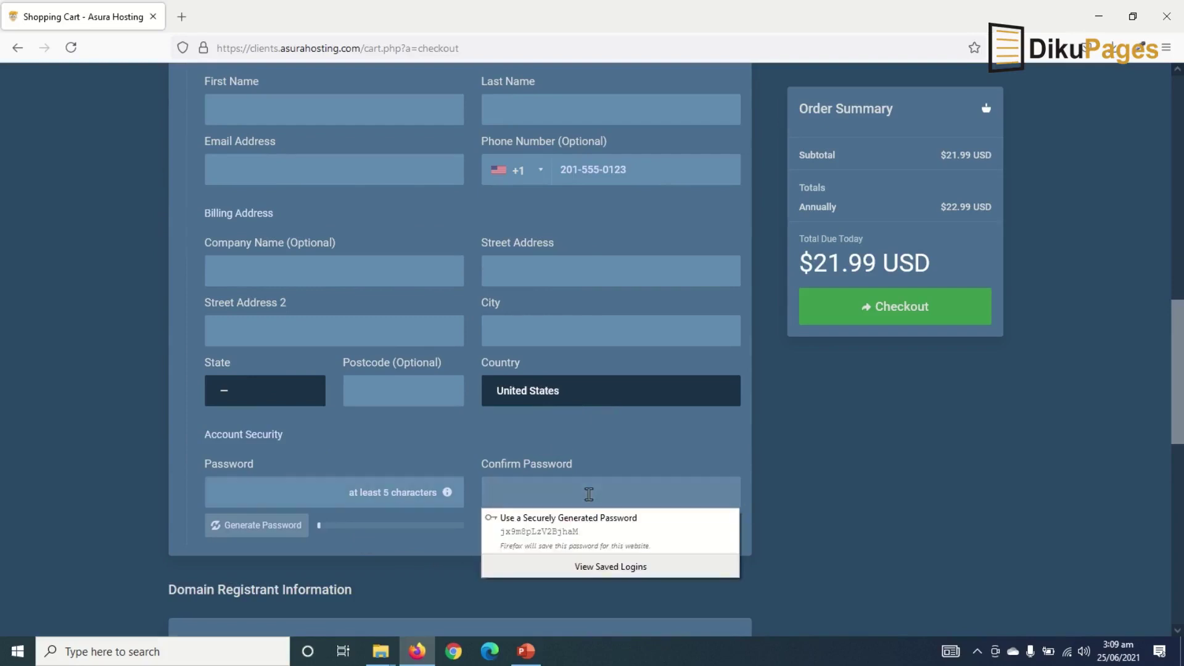
{"action": "scroll", "coordinate": [589, 494], "scroll_direction": "down", "scroll_amount": 7}
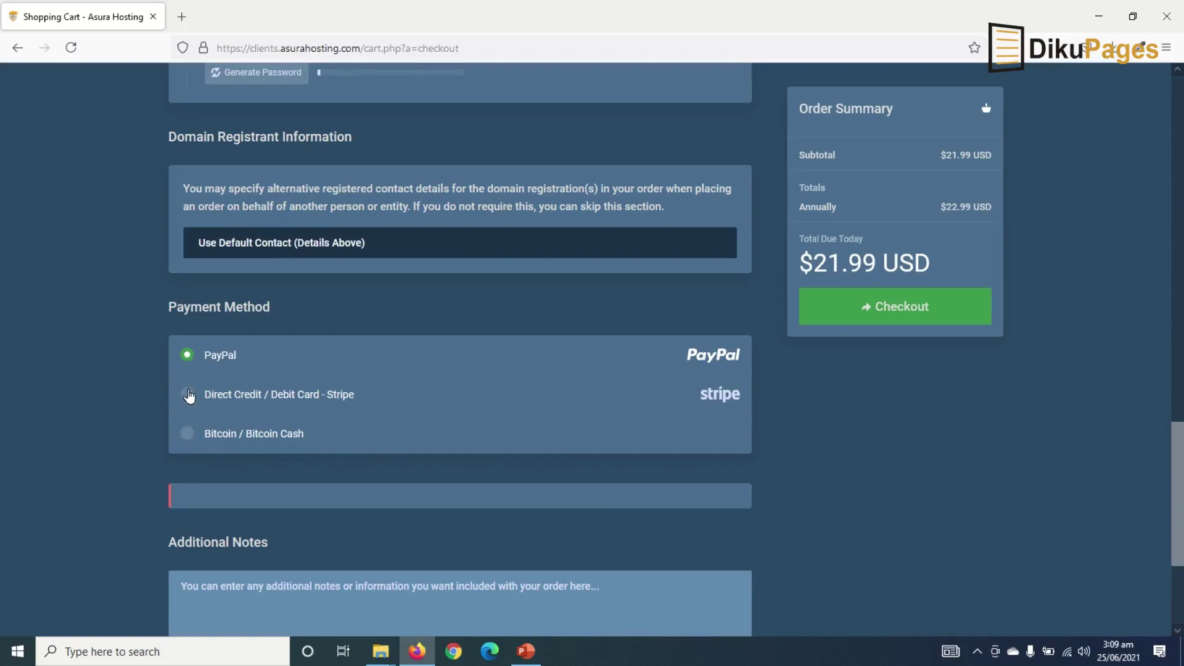
Step: Choose Direct Credit / Debit Card - Stripe as the payment method and review the checkout page
{"action": "left_click", "coordinate": [188, 395]}
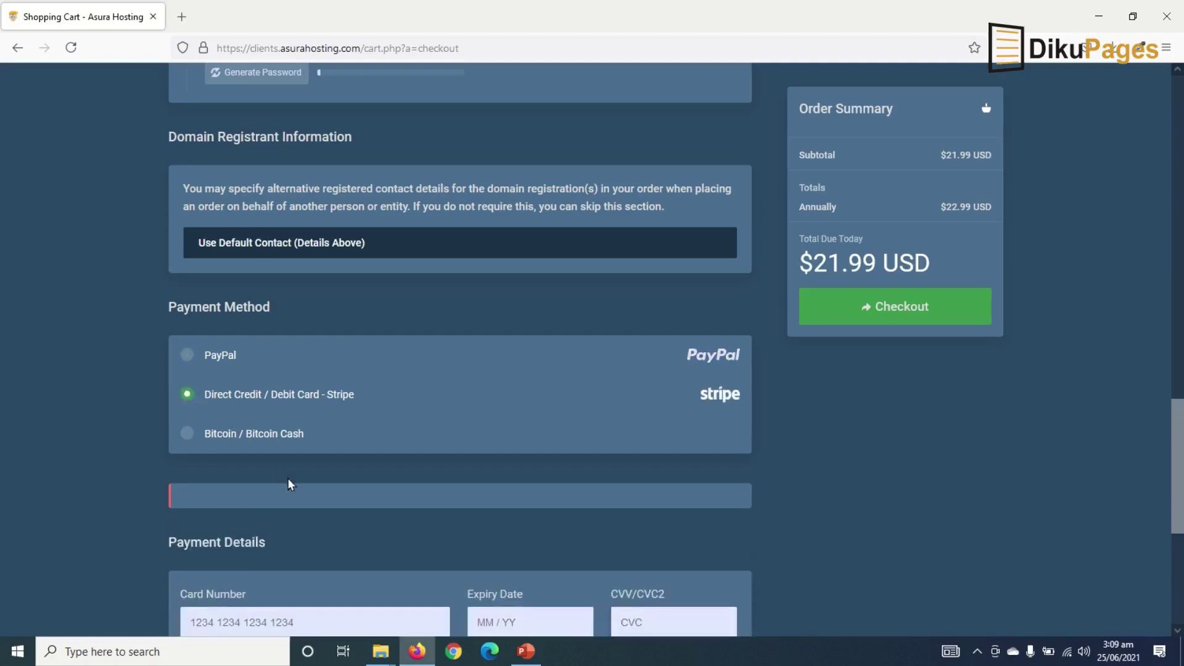
{"action": "scroll", "coordinate": [294, 477], "scroll_direction": "down", "scroll_amount": 3}
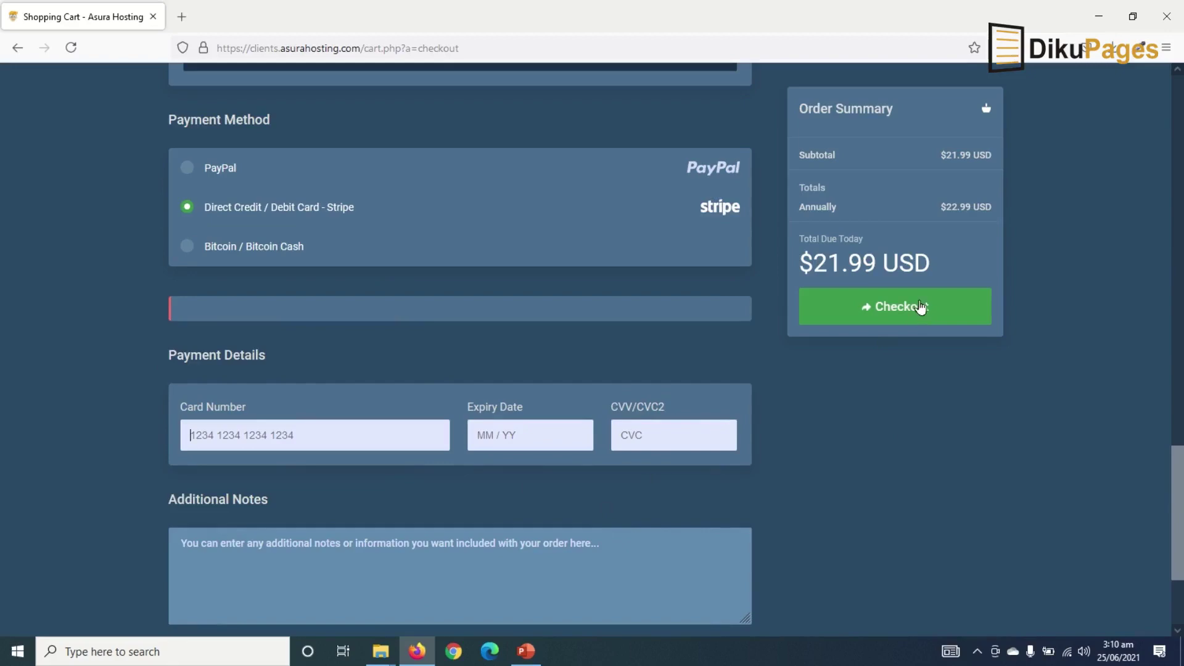
{"action": "scroll", "coordinate": [379, 461], "scroll_direction": "up", "scroll_amount": 10}
{"action": "scroll", "coordinate": [322, 481], "scroll_direction": "down", "scroll_amount": 8}
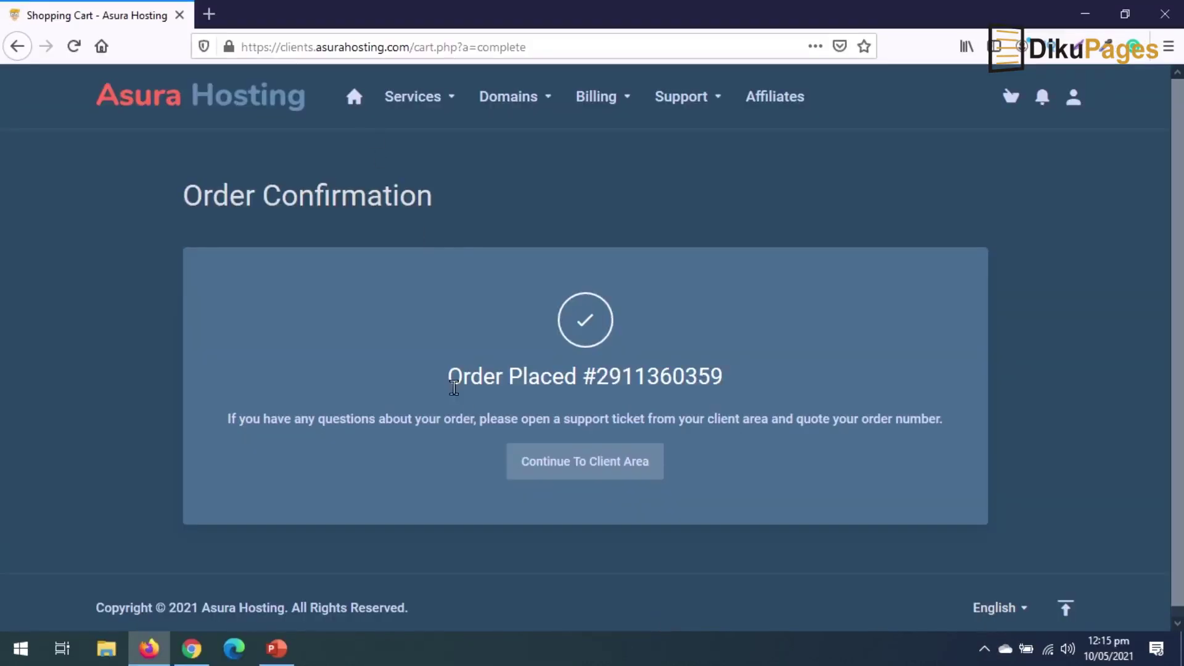
Step: Continue from the Order Confirmation page toward the client area
{"action": "left_click", "coordinate": [588, 464]}
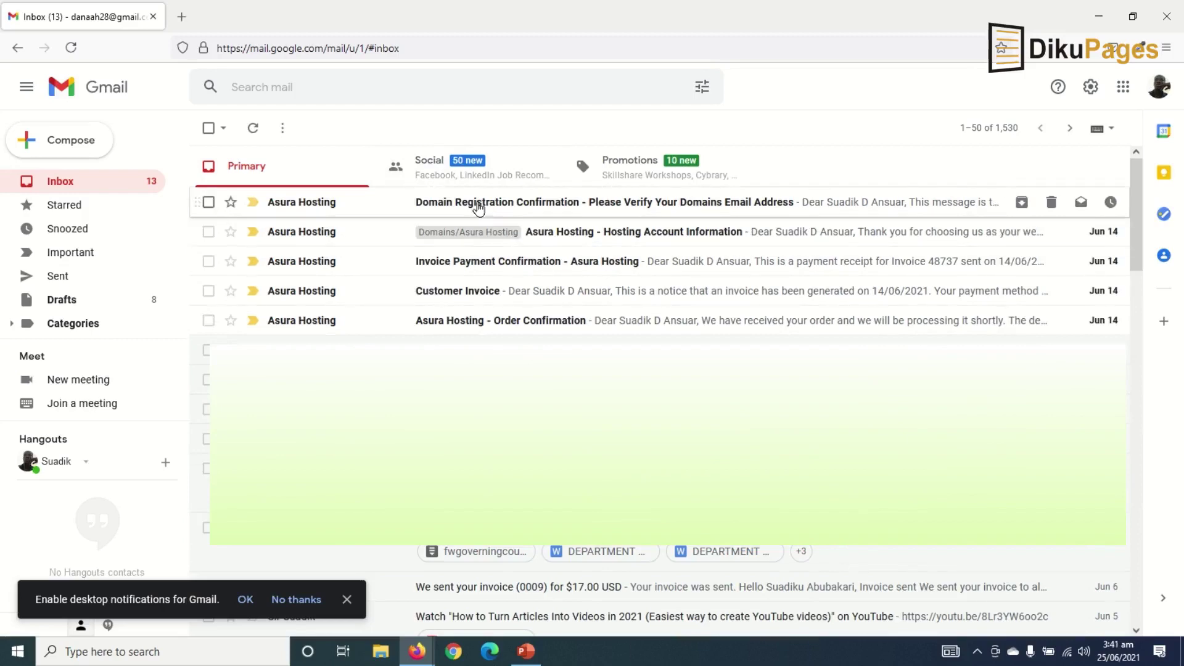
Step: Read the Domain Registration Confirmation email, then return to the inbox
{"action": "left_click", "coordinate": [511, 210]}
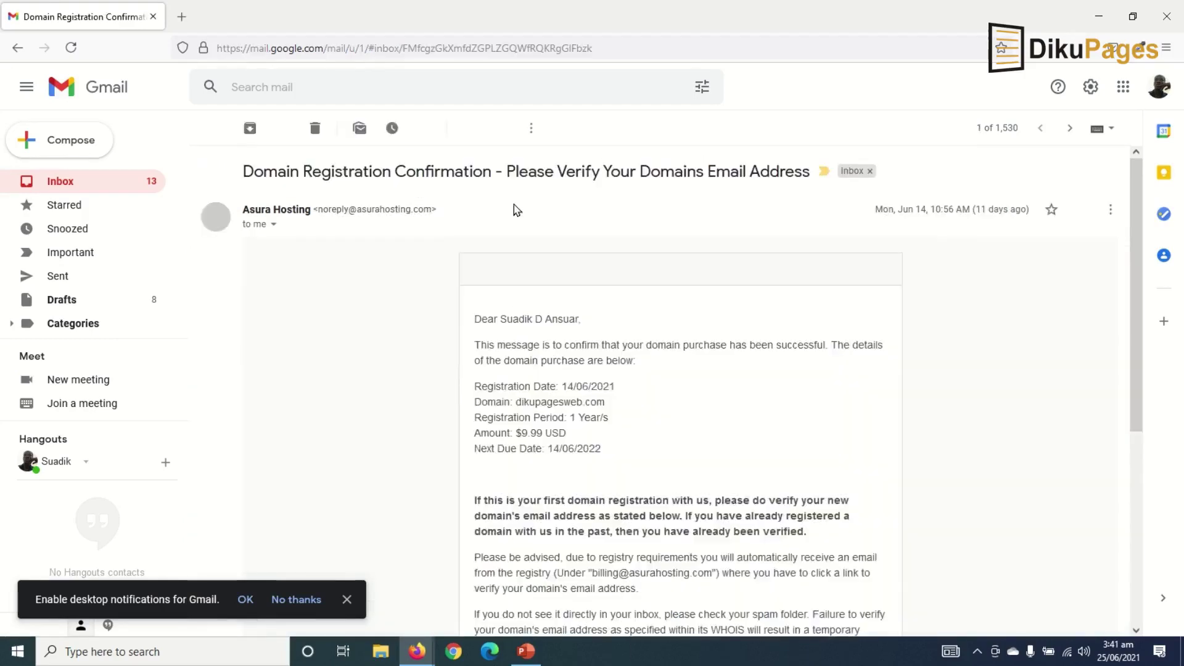
{"action": "scroll", "coordinate": [623, 407], "scroll_direction": "down", "scroll_amount": 4}
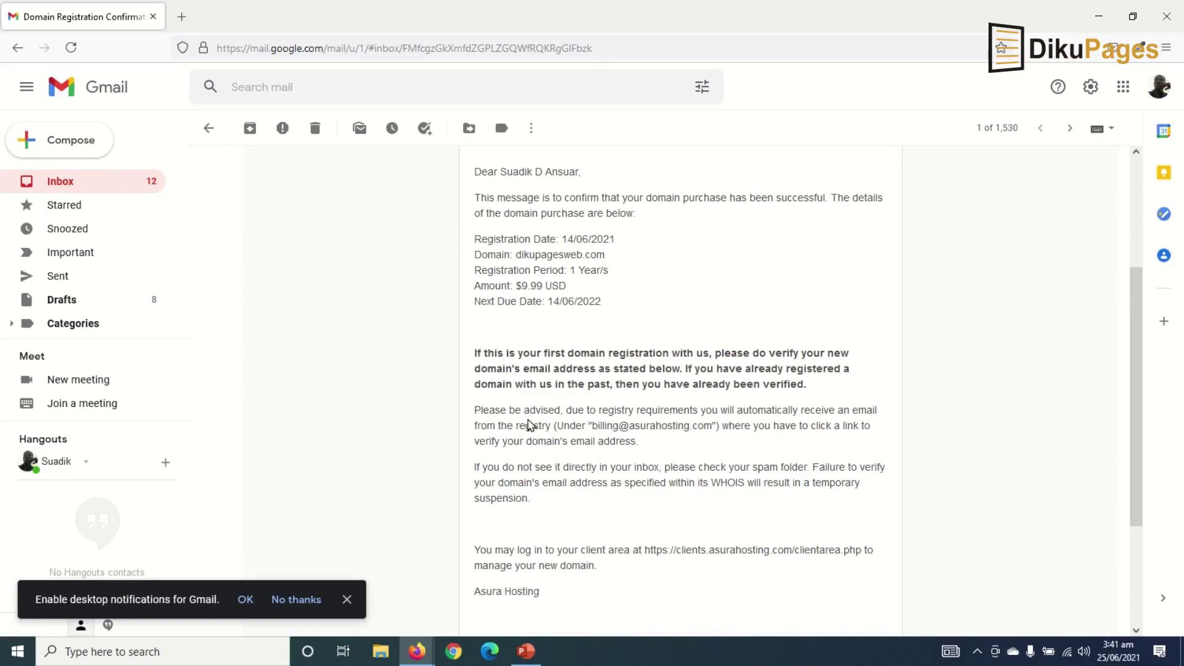
{"action": "left_click", "coordinate": [209, 128]}
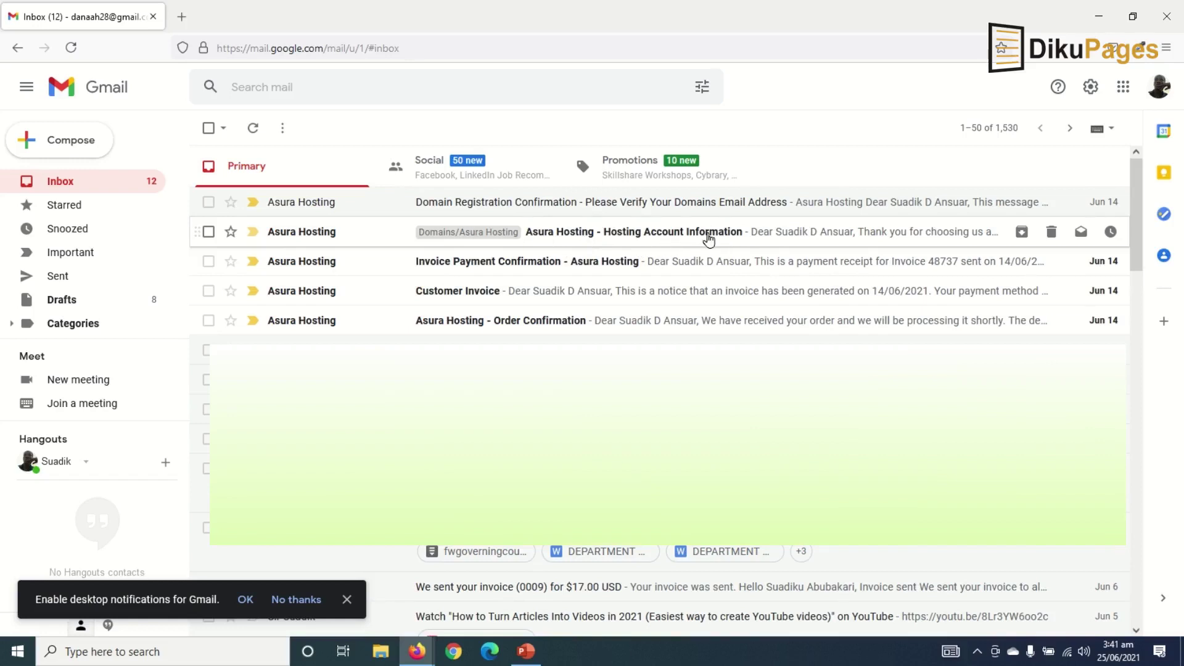
Step: Copy the Server Login URL from the Hosting Account Information email and load it in a new tab
{"action": "left_click", "coordinate": [707, 237]}
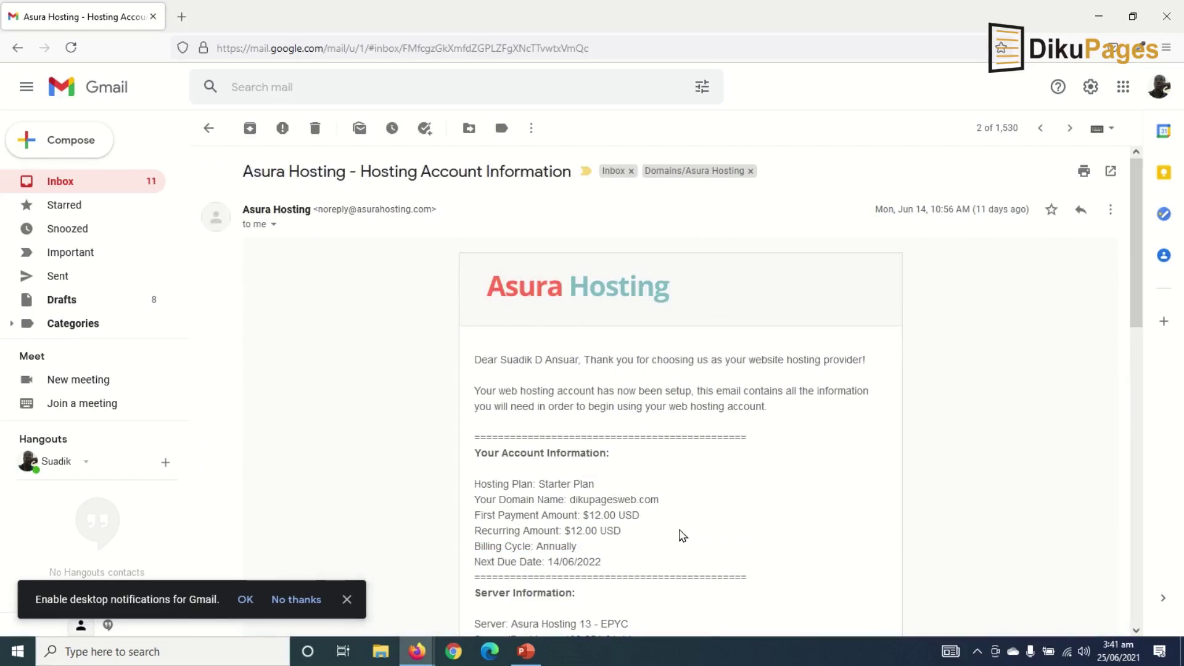
{"action": "scroll", "coordinate": [563, 509], "scroll_direction": "down", "scroll_amount": 4}
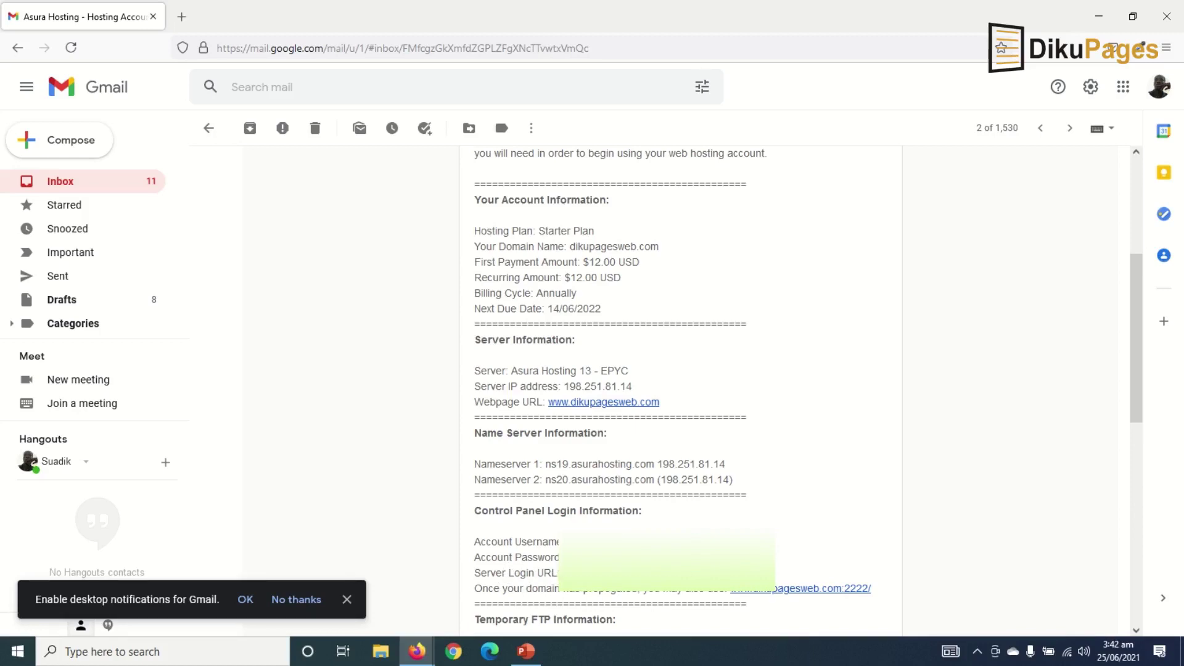
{"action": "right_click", "coordinate": [657, 568]}
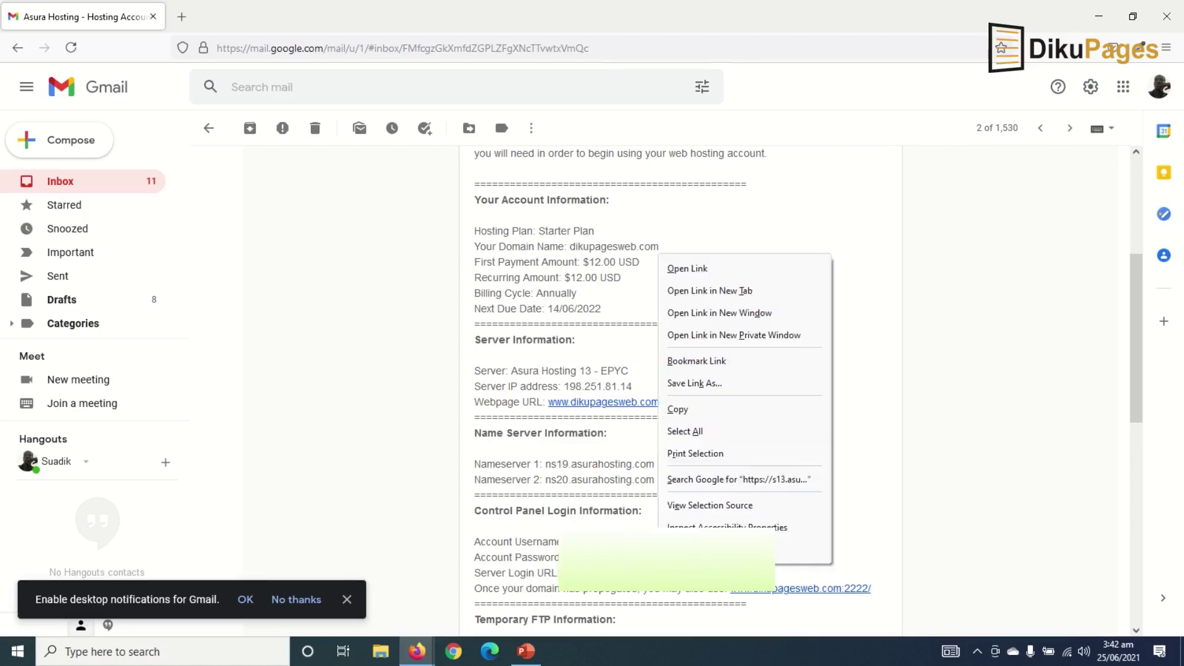
{"action": "left_click", "coordinate": [714, 409]}
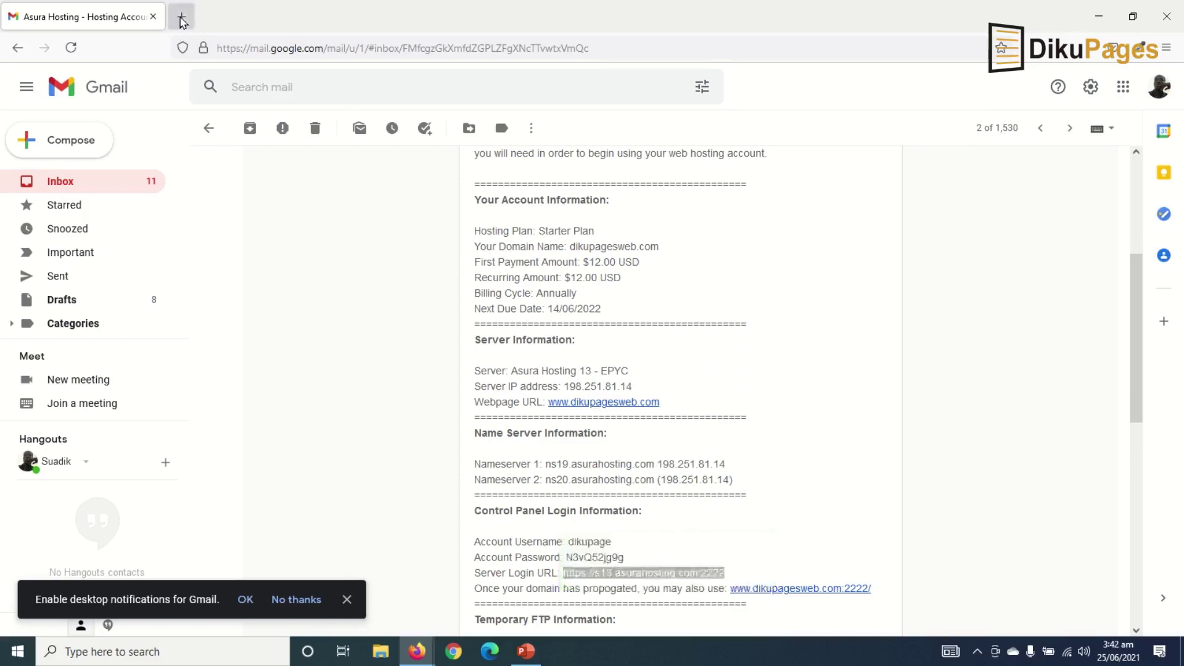
{"action": "left_click", "coordinate": [181, 17]}
{"action": "key", "text": "ctrl+v"}
{"action": "key", "text": "Return"}
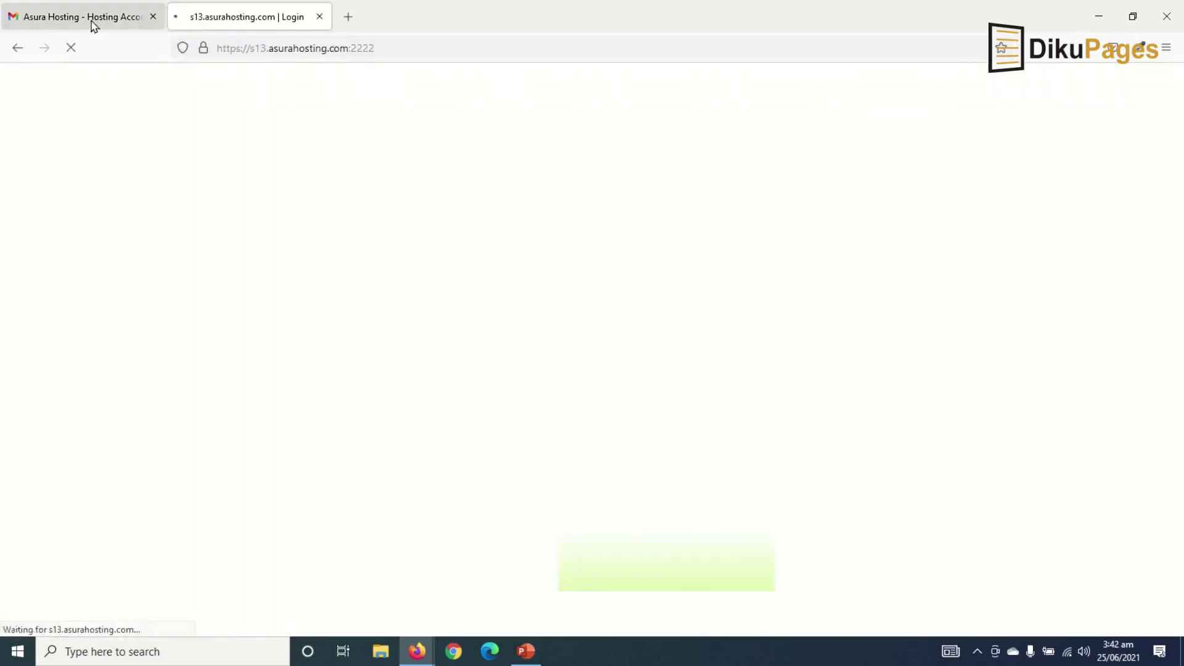
Step: Sign in to the DirectAdmin control panel using the saved login
{"action": "left_click", "coordinate": [89, 19]}
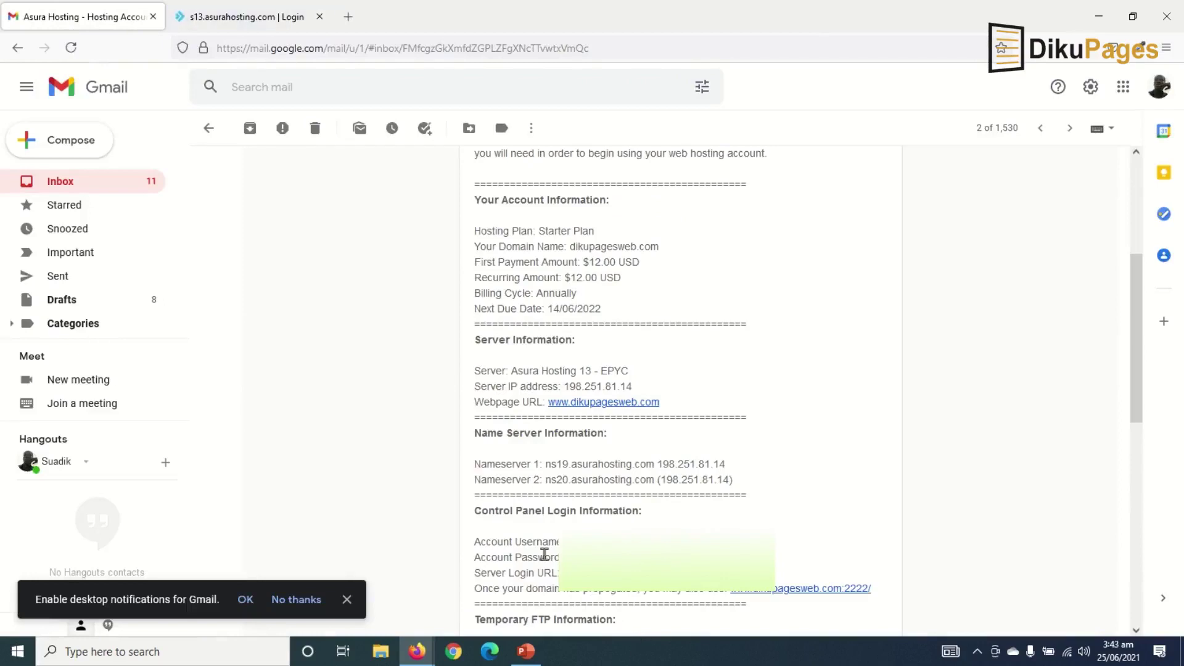
{"action": "left_click", "coordinate": [257, 18]}
{"action": "left_click", "coordinate": [447, 328]}
{"action": "left_click", "coordinate": [613, 480]}
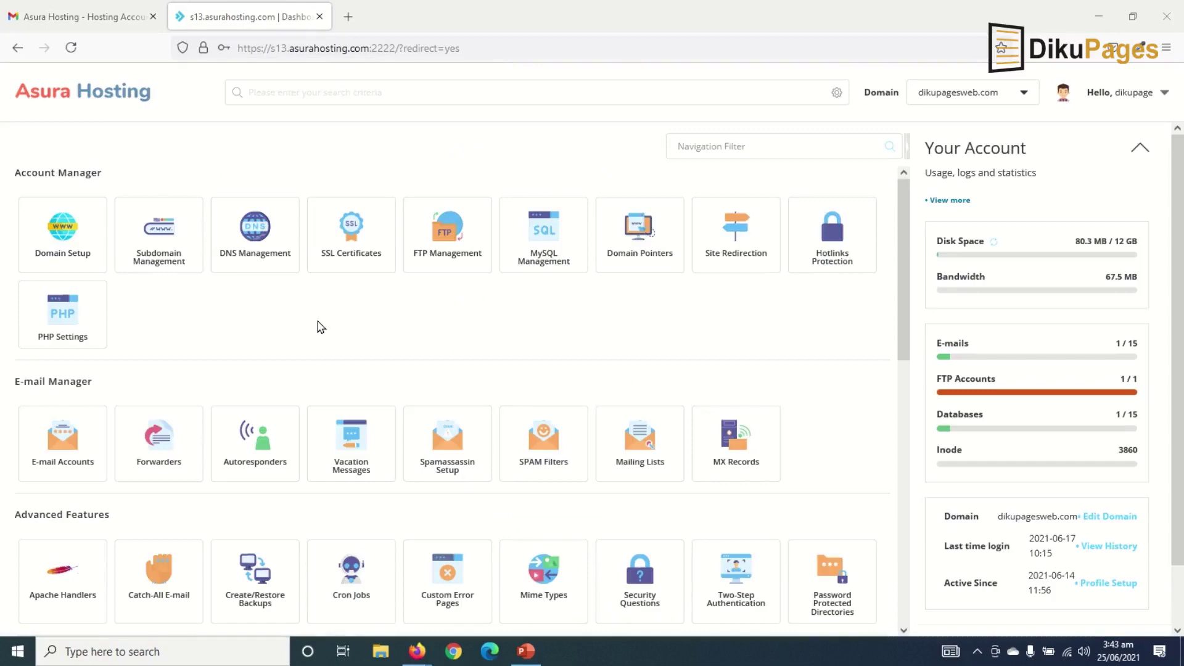
Step: Scroll the DirectAdmin dashboard to the Extra Features section with Softaculous Auto Installer
{"action": "scroll", "coordinate": [321, 327], "scroll_direction": "down", "scroll_amount": 10}
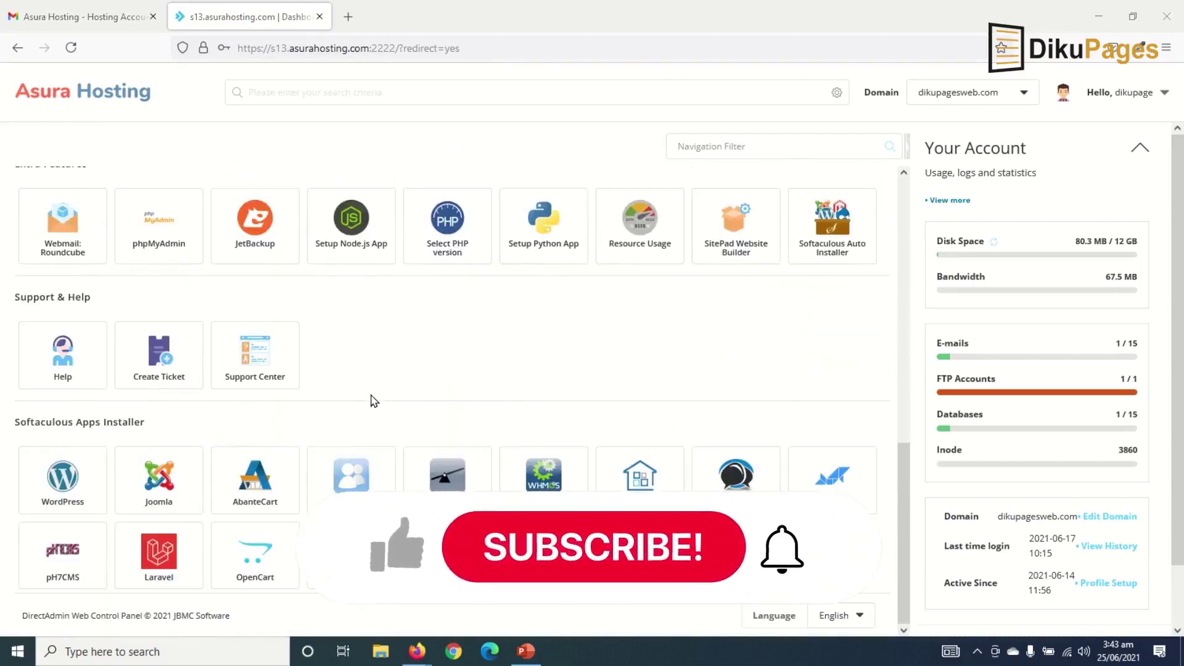
{"action": "scroll", "coordinate": [370, 398], "scroll_direction": "up", "scroll_amount": 10}
{"action": "scroll", "coordinate": [272, 312], "scroll_direction": "down", "scroll_amount": 10}
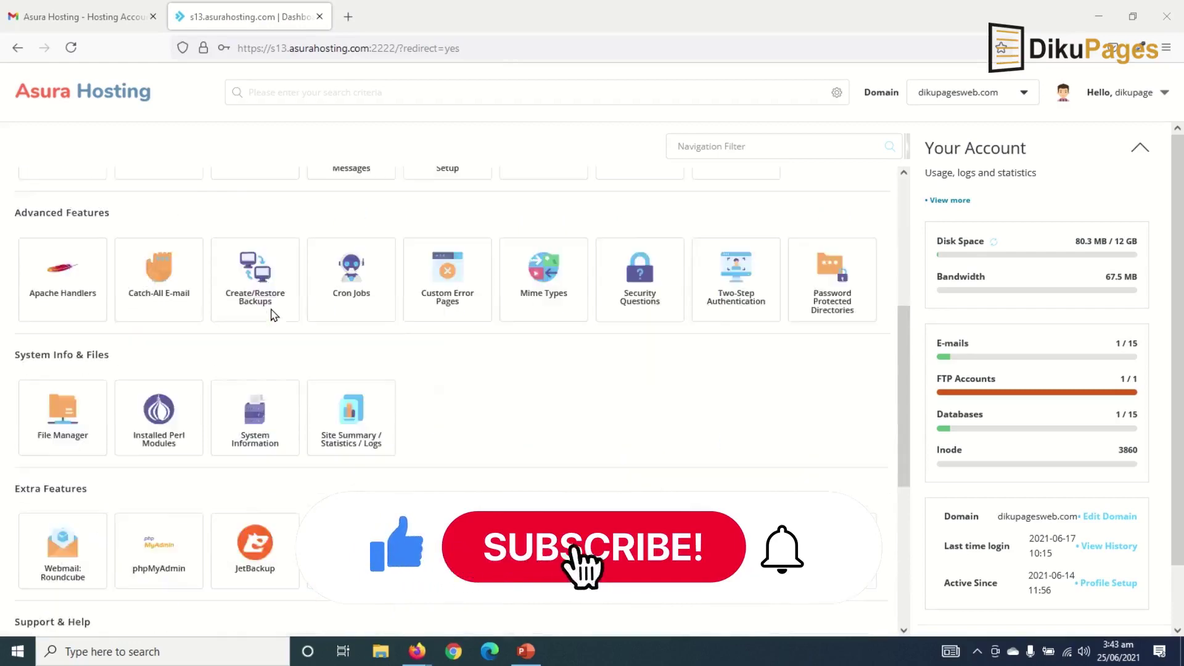
{"action": "scroll", "coordinate": [569, 458], "scroll_direction": "up", "scroll_amount": 7}
{"action": "scroll", "coordinate": [569, 457], "scroll_direction": "up", "scroll_amount": 3}
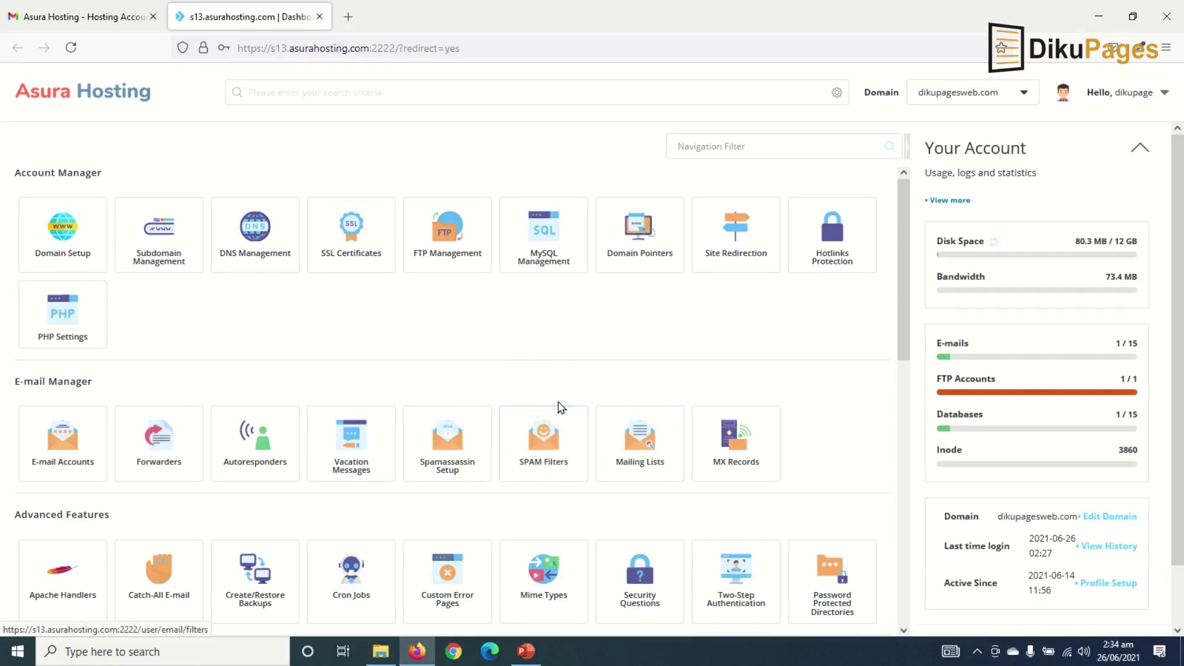
{"action": "scroll", "coordinate": [560, 420], "scroll_direction": "down", "scroll_amount": 6}
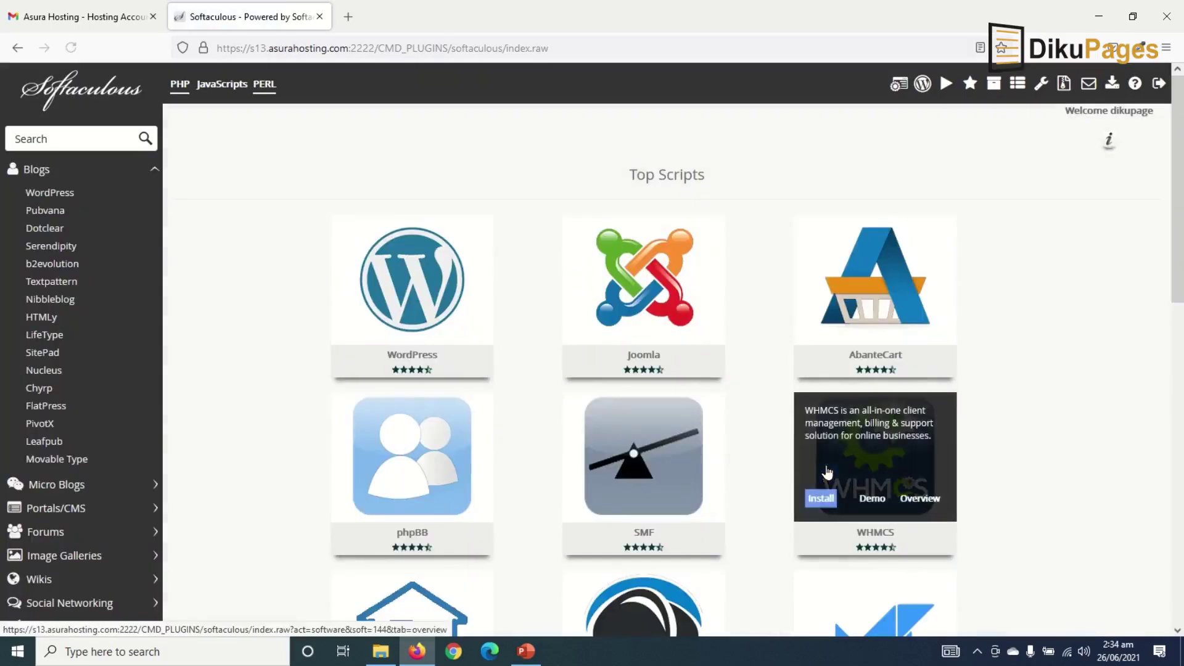
{"action": "mouse_move", "coordinate": [407, 247]}
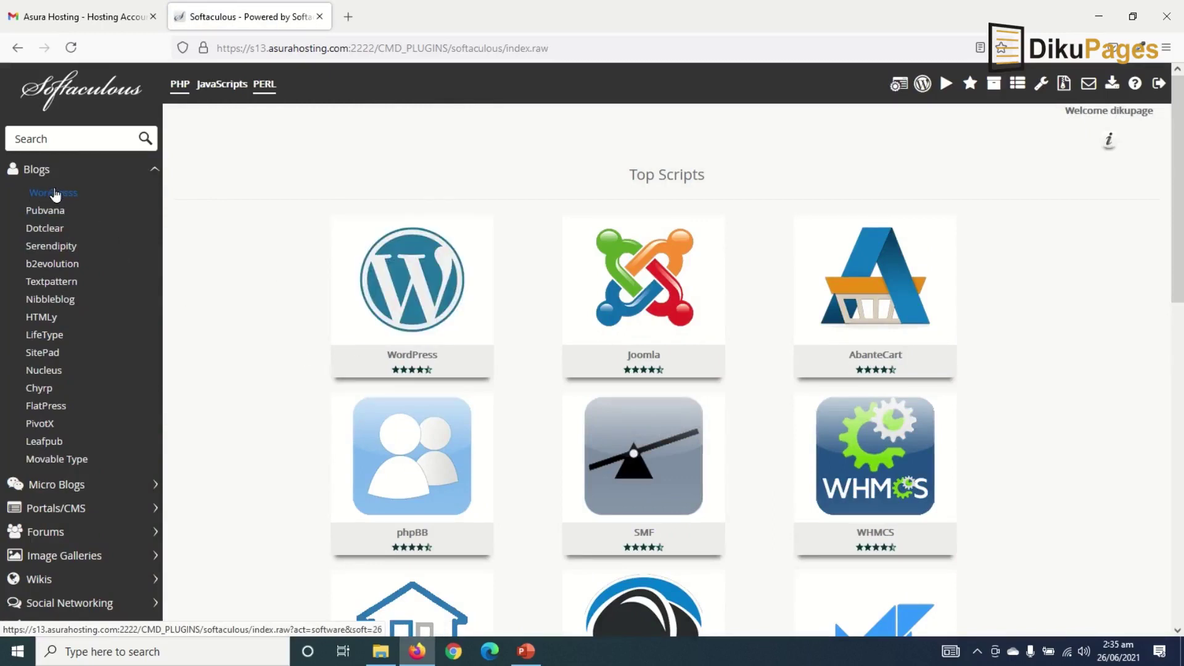
{"action": "mouse_move", "coordinate": [359, 326]}
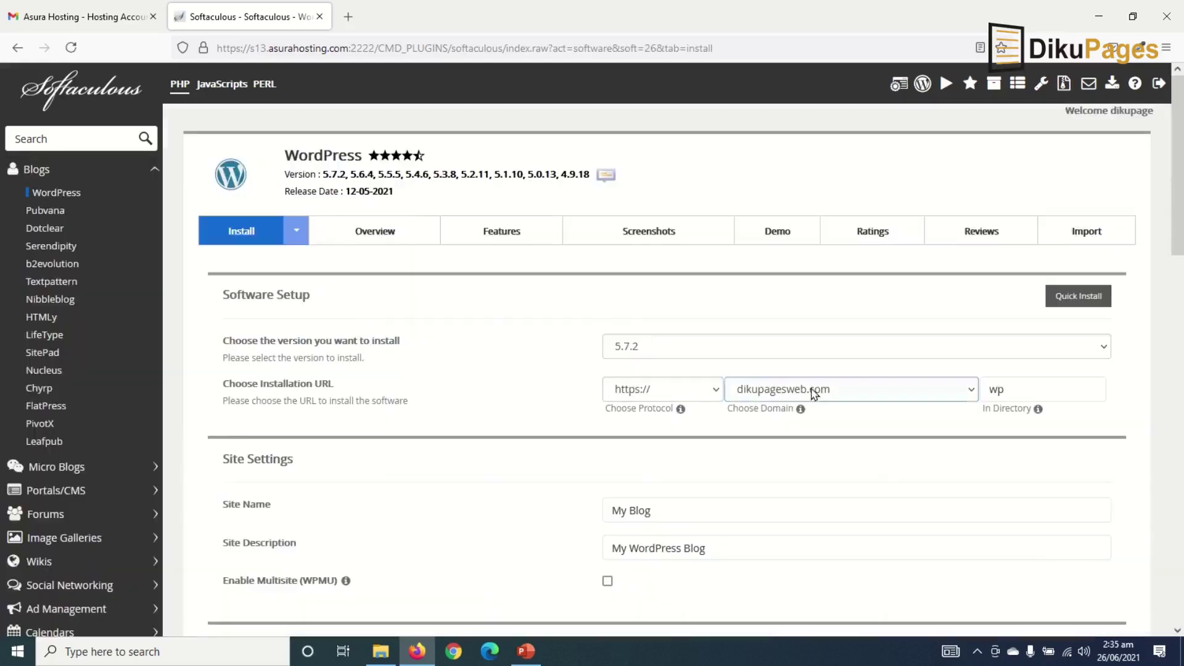
{"action": "left_click", "coordinate": [680, 395]}
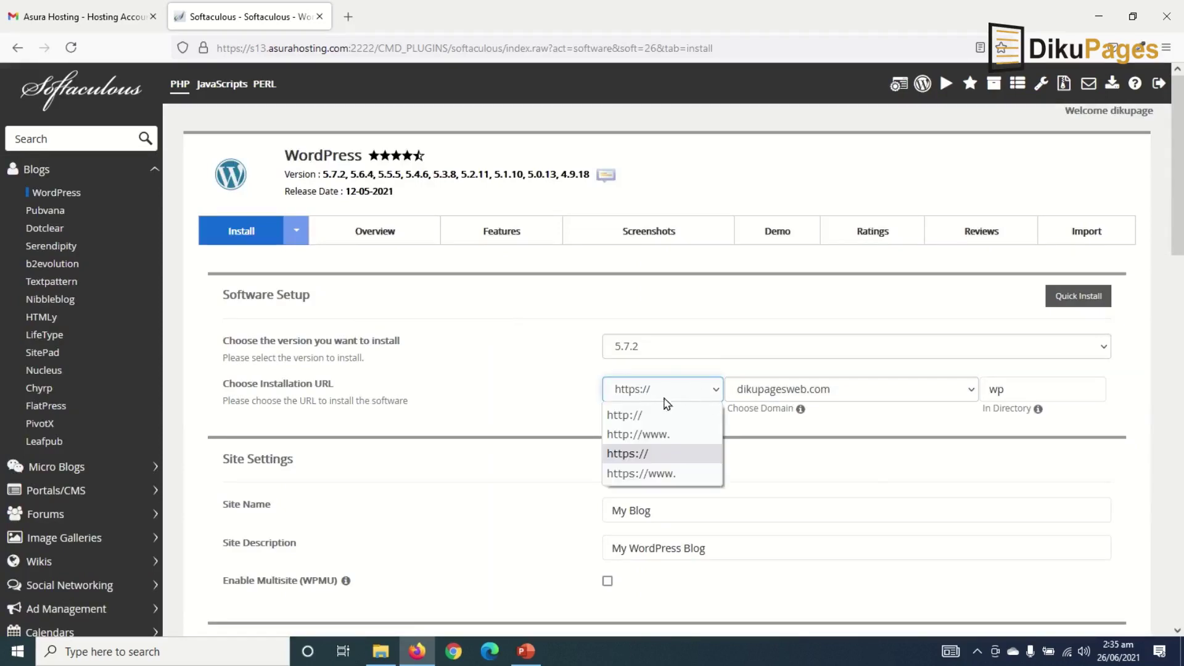
{"action": "left_click", "coordinate": [684, 395]}
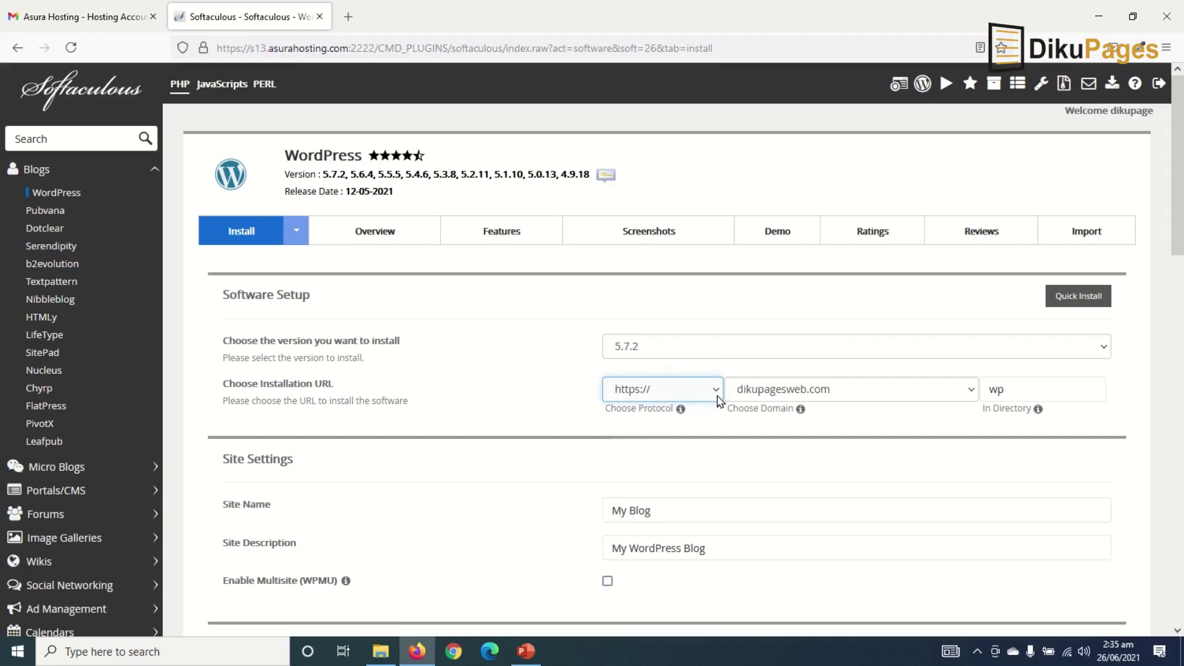
{"action": "left_click", "coordinate": [839, 395]}
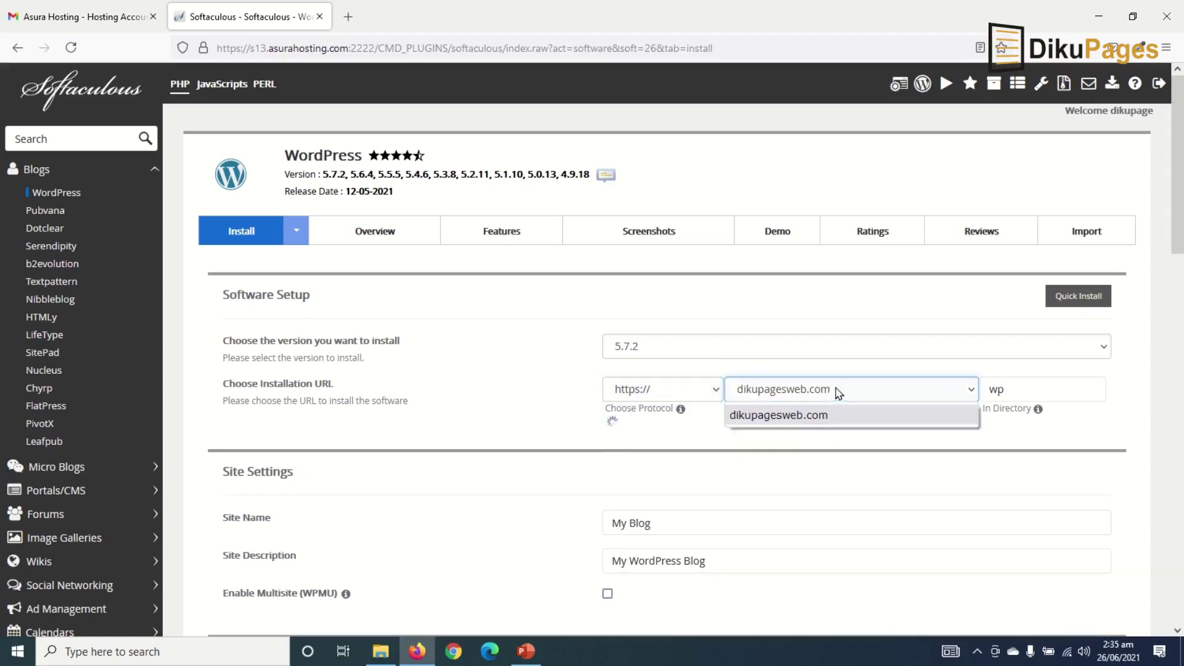
{"action": "left_click", "coordinate": [835, 391]}
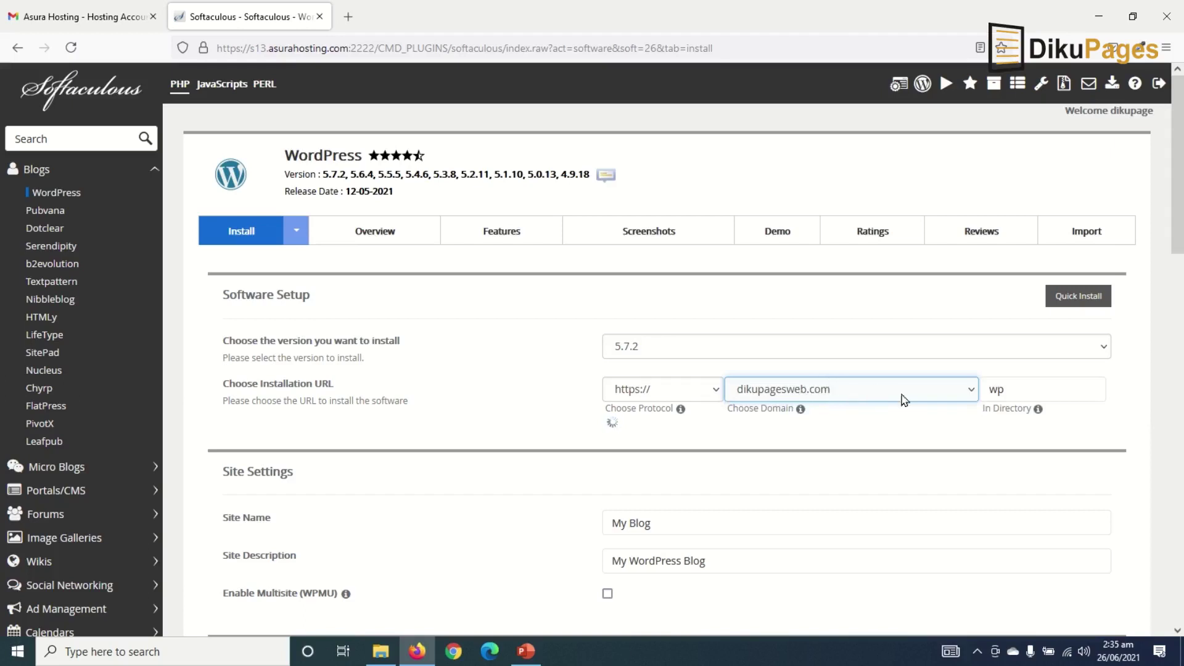
Step: Delete 'wp' from In Directory so WordPress installs at the domain root
{"action": "mouse_move", "coordinate": [1009, 409]}
{"action": "left_click_drag", "start_coordinate": [1031, 397], "coordinate": [931, 388]}
{"action": "key", "text": "BackSpace"}
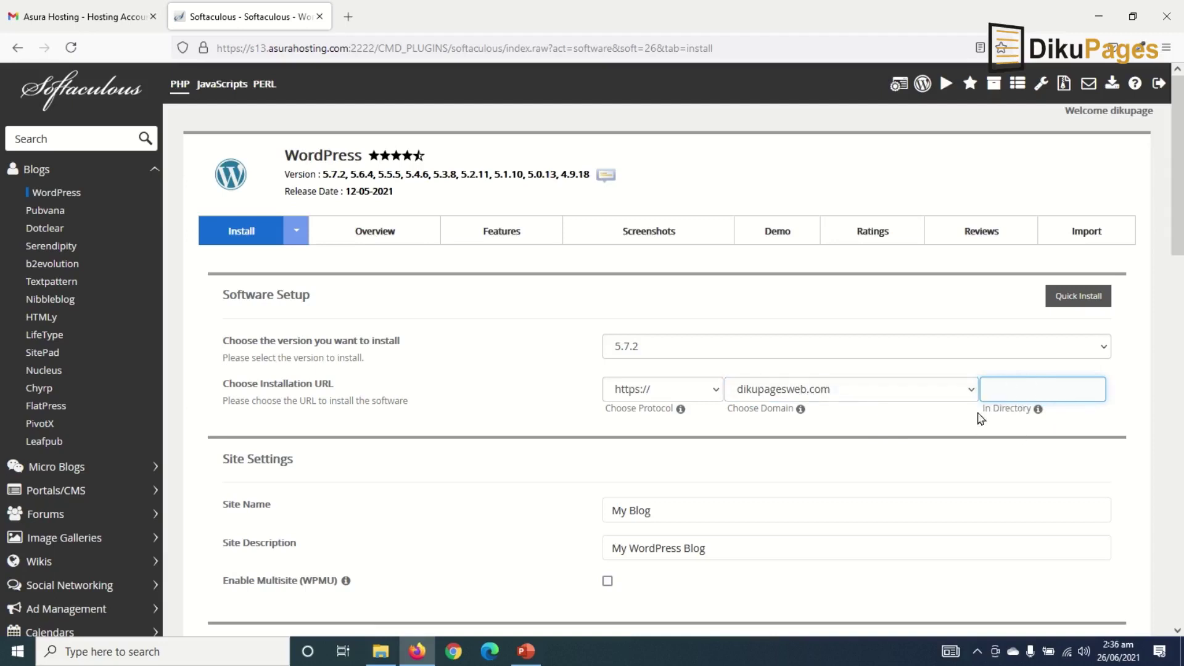
{"action": "mouse_move", "coordinate": [1040, 410]}
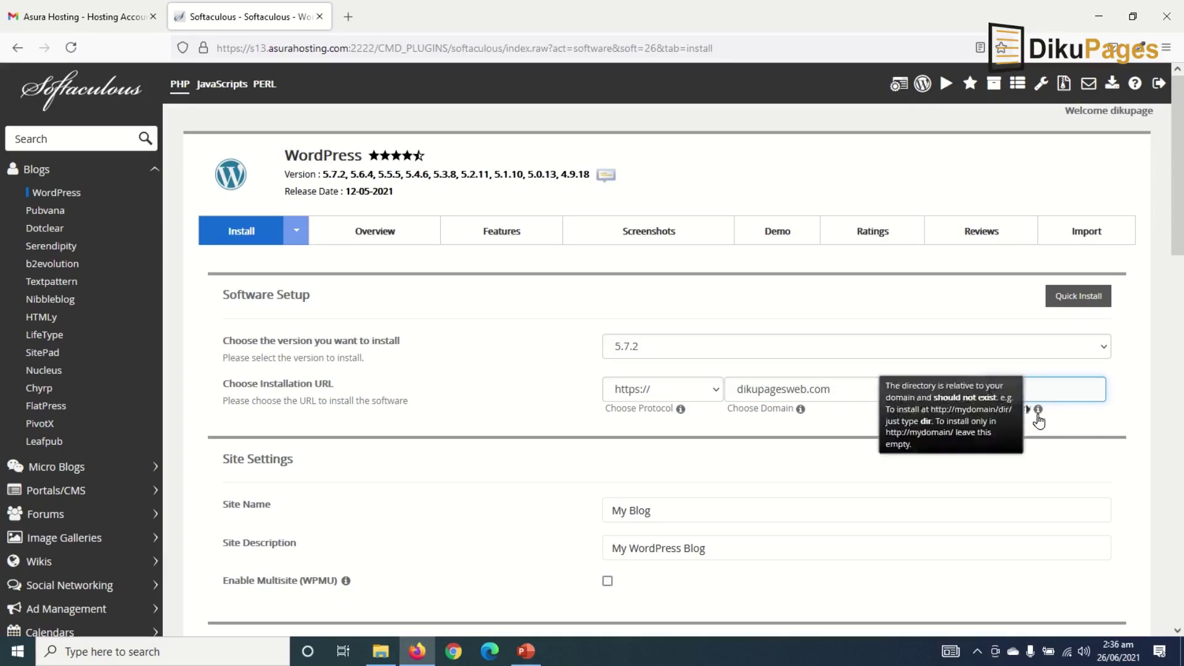
{"action": "scroll", "coordinate": [802, 401], "scroll_direction": "down", "scroll_amount": 2}
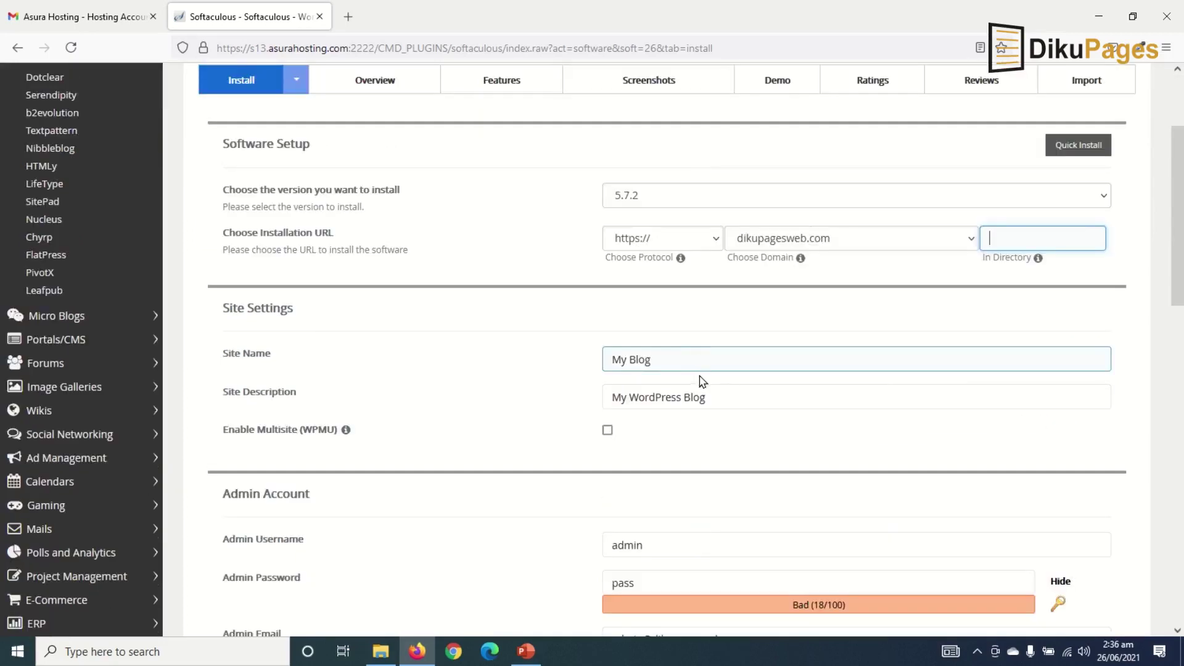
Step: Review the default Site Name and description, and fill the Admin Username from the saved suggestion
{"action": "left_click", "coordinate": [674, 357]}
{"action": "left_click_drag", "start_coordinate": [677, 357], "coordinate": [597, 363]}
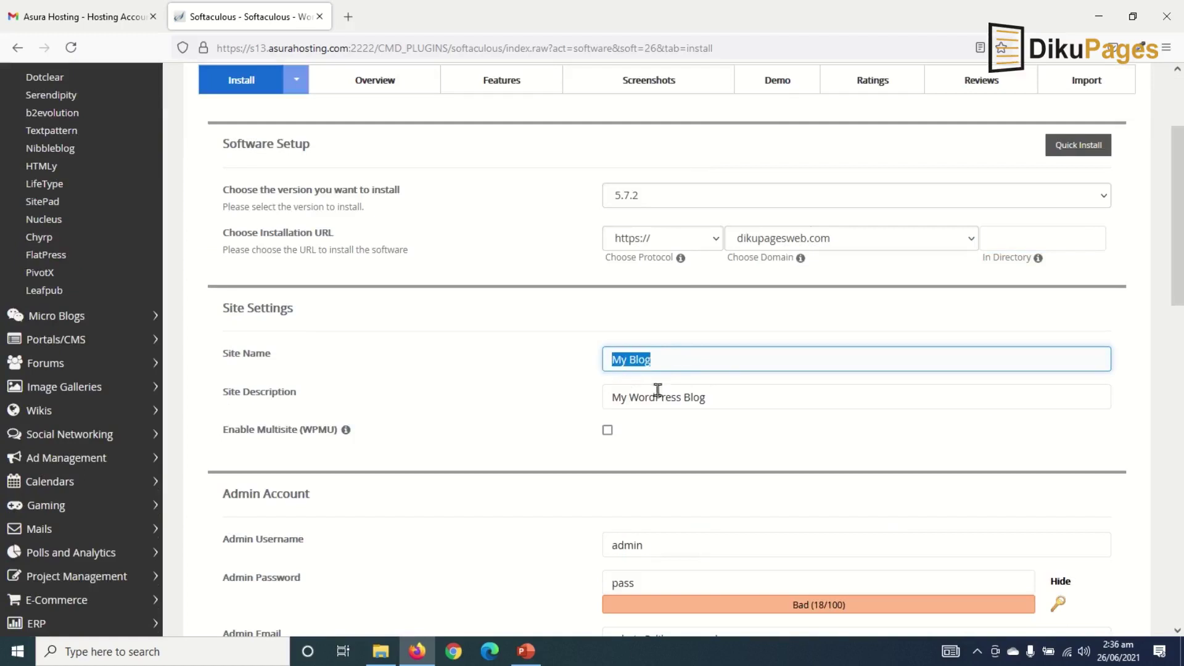
{"action": "left_click_drag", "start_coordinate": [737, 399], "coordinate": [588, 396]}
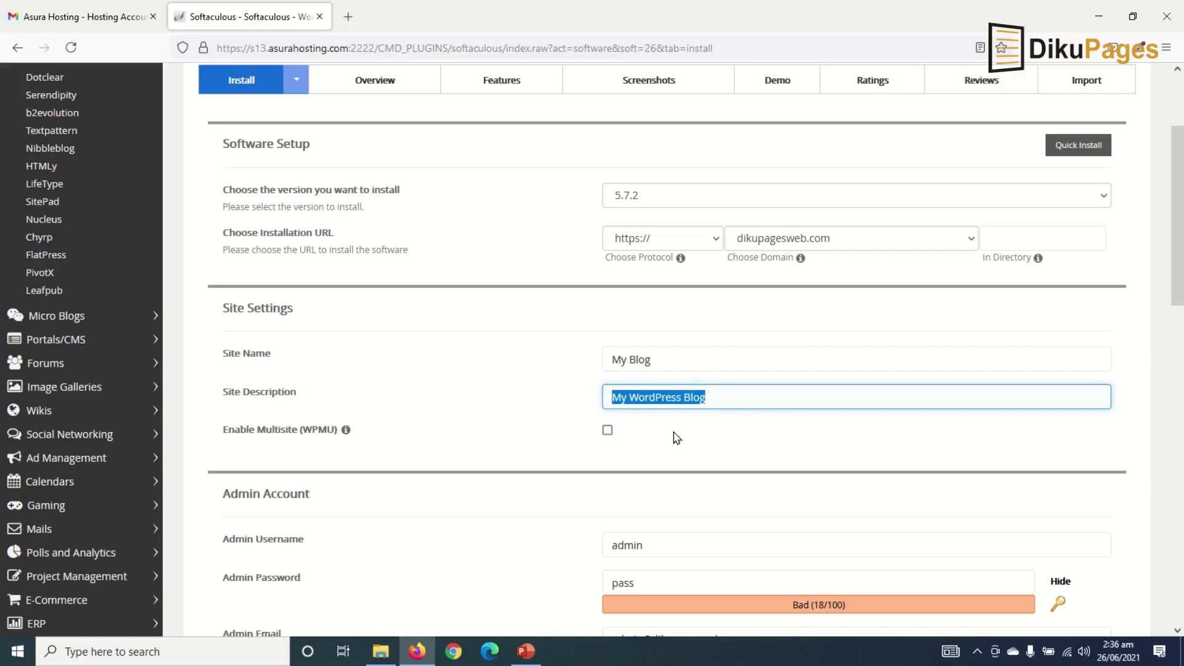
{"action": "scroll", "coordinate": [679, 438], "scroll_direction": "down", "scroll_amount": 5}
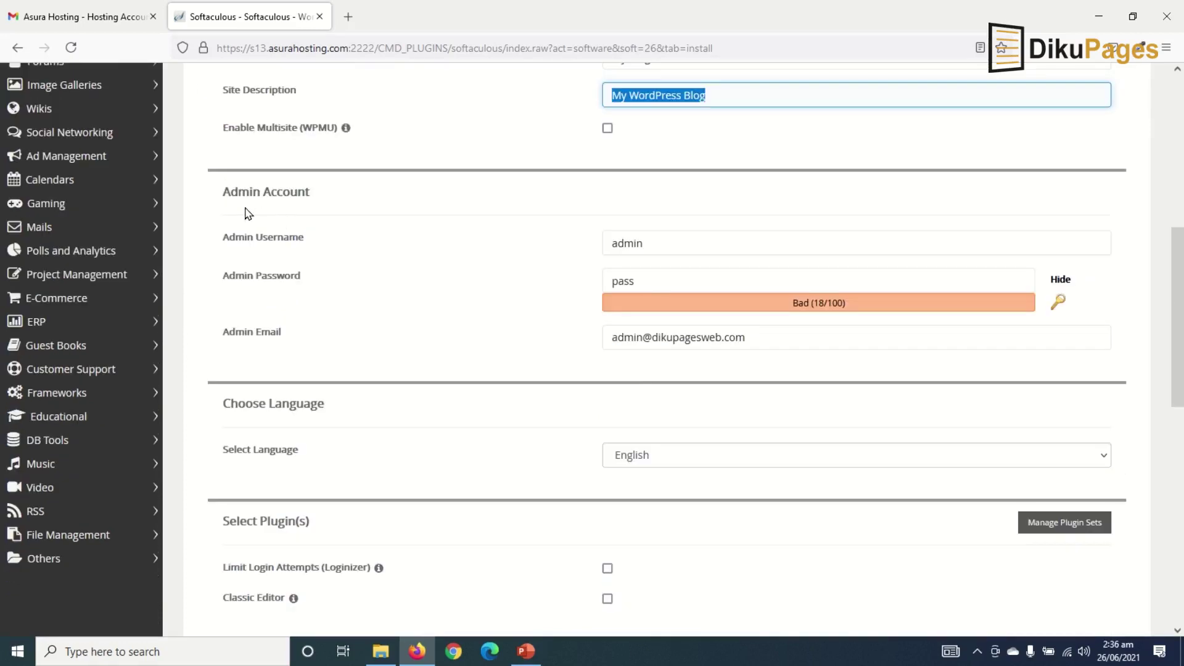
{"action": "left_click", "coordinate": [674, 243]}
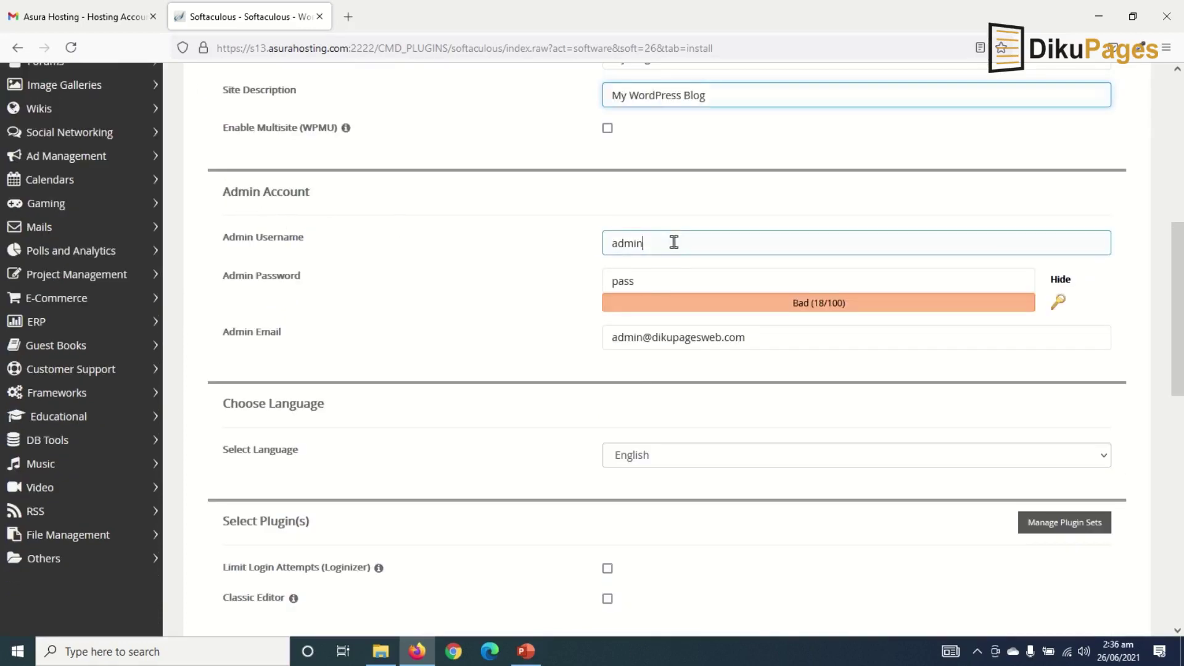
{"action": "left_click_drag", "start_coordinate": [674, 243], "coordinate": [595, 246]}
{"action": "type", "text": "s"}
{"action": "left_click", "coordinate": [666, 264]}
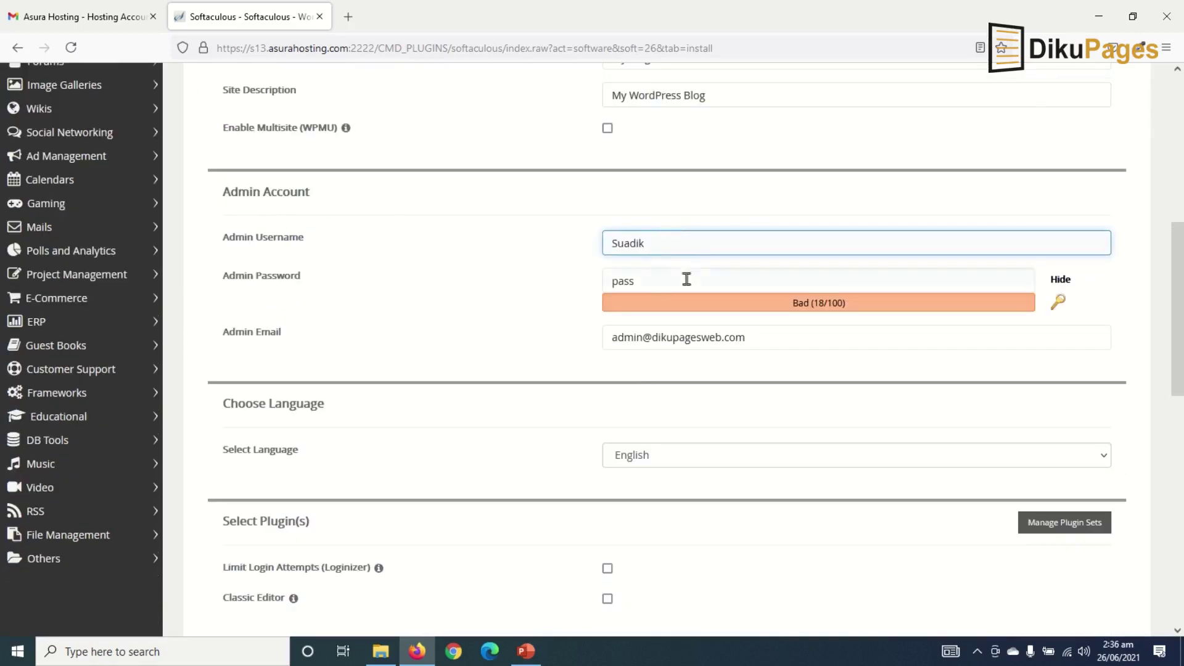
Step: Paste a strong admin password and replace the admin e-mail via autocomplete
{"action": "left_click", "coordinate": [1065, 282]}
{"action": "left_click_drag", "start_coordinate": [653, 279], "coordinate": [532, 271]}
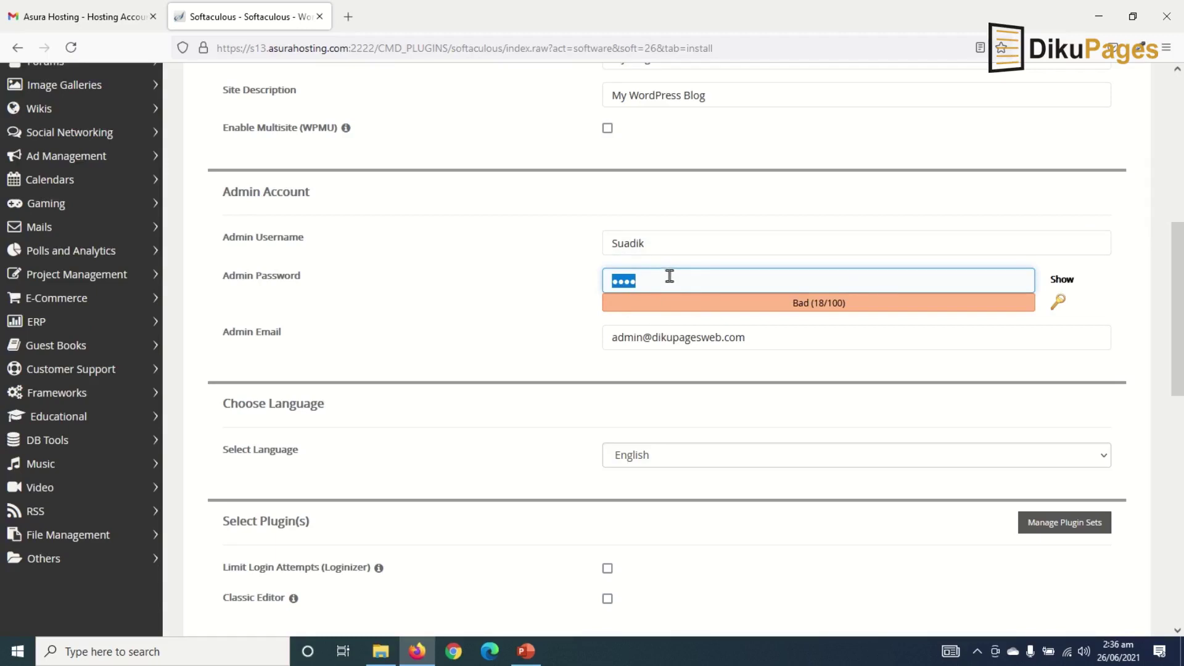
{"action": "key", "text": "ctrl+v"}
{"action": "left_click", "coordinate": [719, 337]}
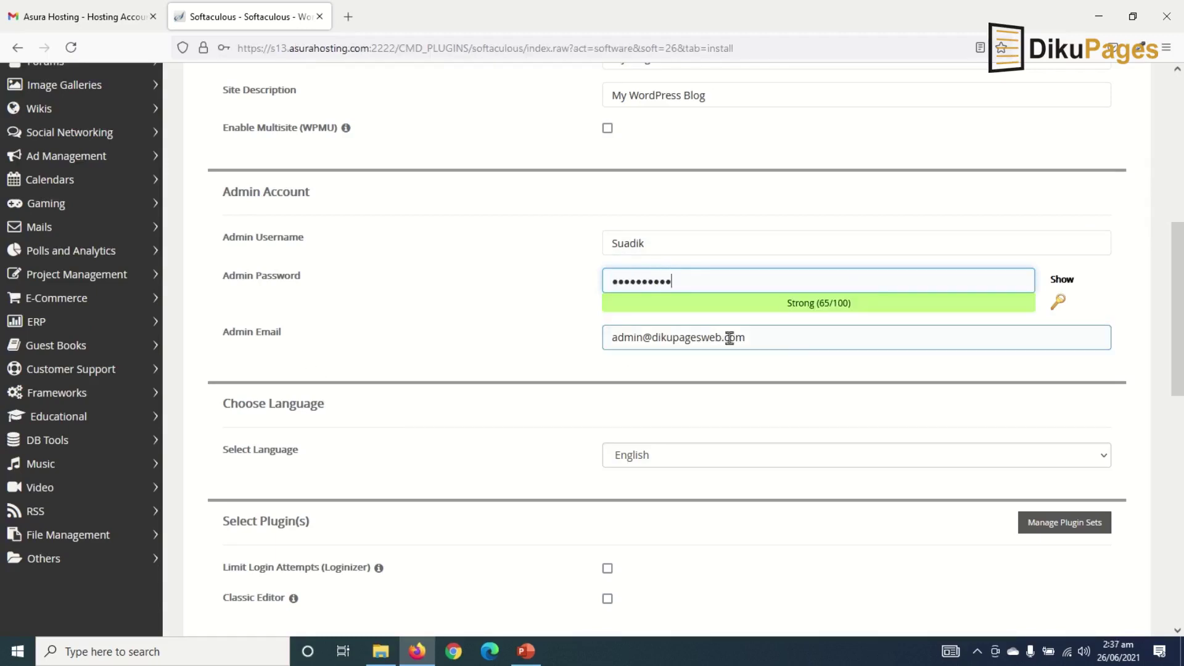
{"action": "left_click_drag", "start_coordinate": [790, 345], "coordinate": [432, 348]}
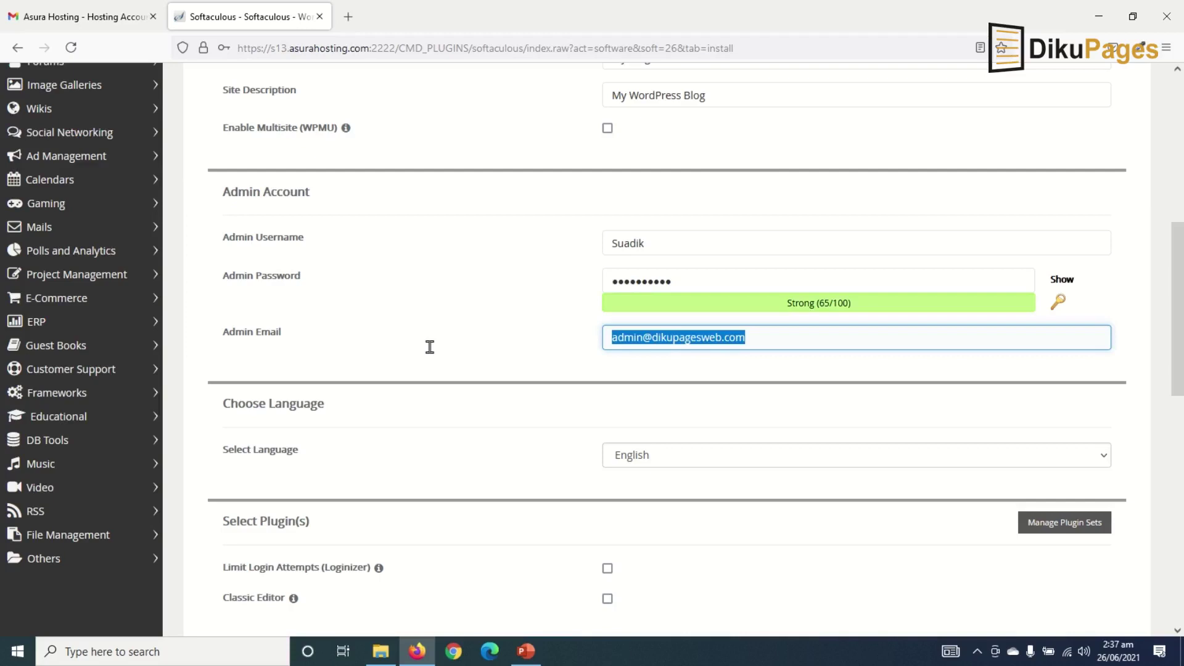
{"action": "type", "text": "dan"}
{"action": "key", "text": "Down"}
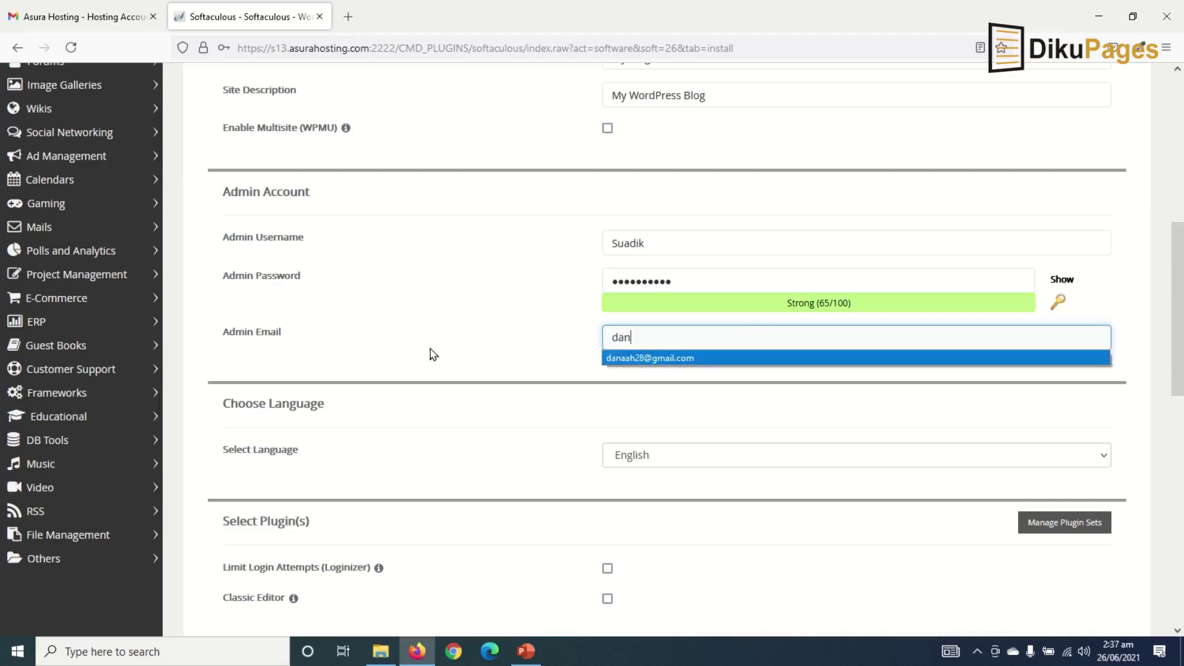
Step: Keep English as the installation language and start the WordPress install
{"action": "key", "text": "Tab"}
{"action": "scroll", "coordinate": [231, 258], "scroll_direction": "down", "scroll_amount": 3}
{"action": "left_click", "coordinate": [633, 232]}
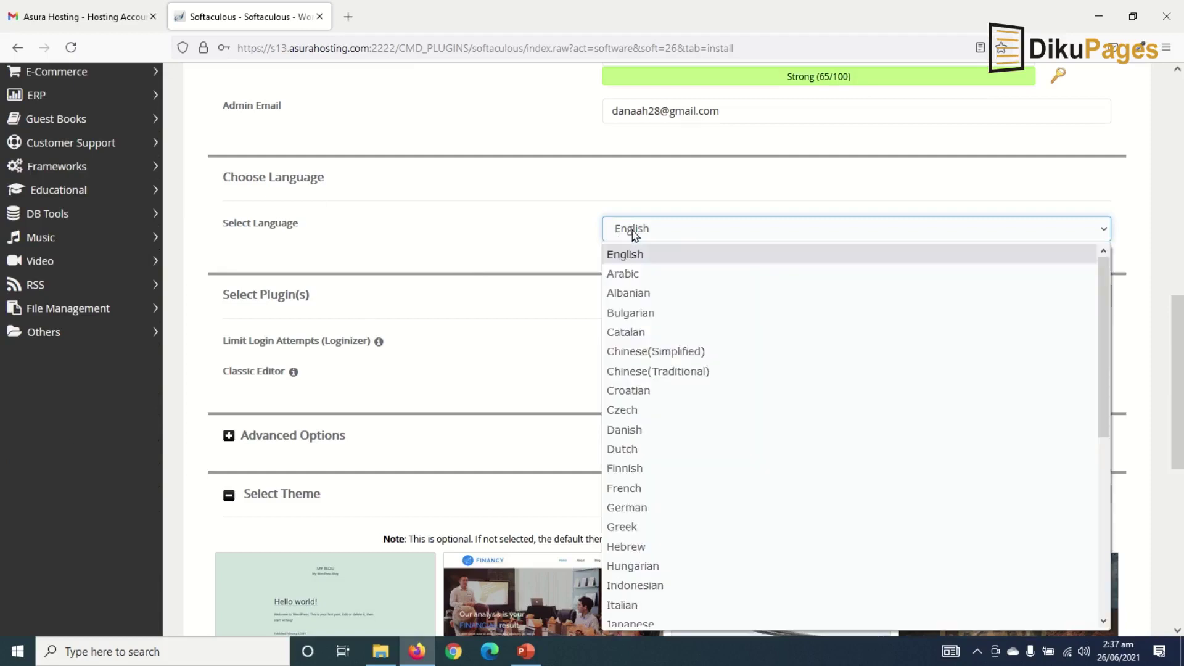
{"action": "scroll", "coordinate": [700, 510], "scroll_direction": "down", "scroll_amount": 4}
{"action": "scroll", "coordinate": [706, 493], "scroll_direction": "up", "scroll_amount": 4}
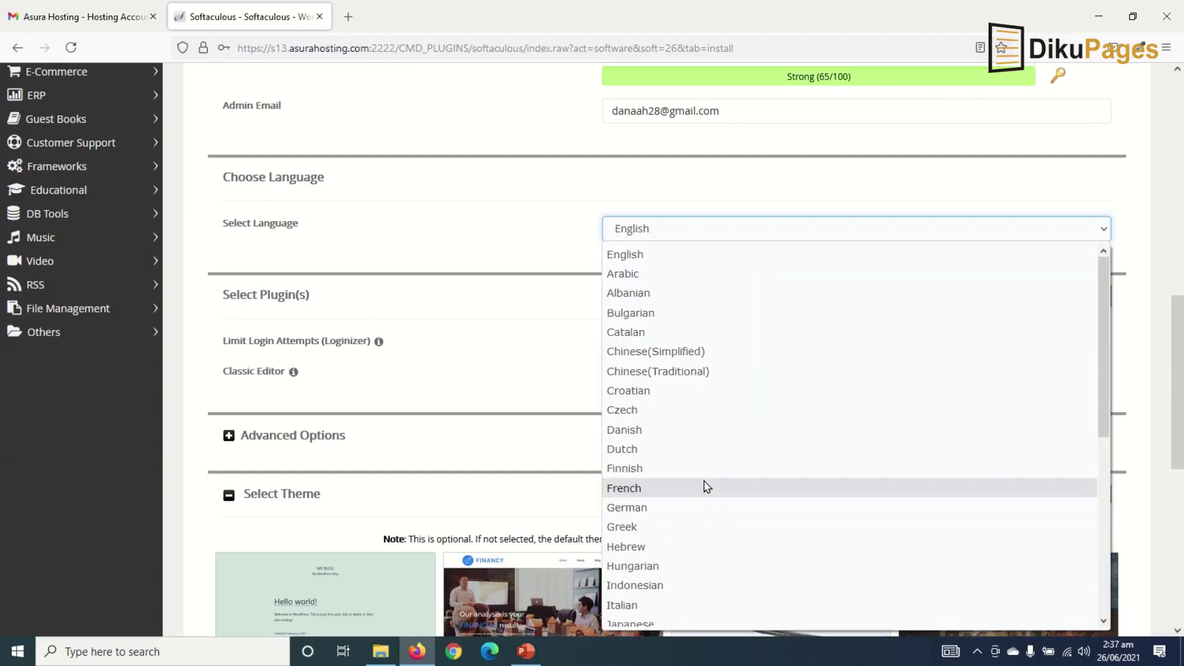
{"action": "left_click", "coordinate": [663, 230]}
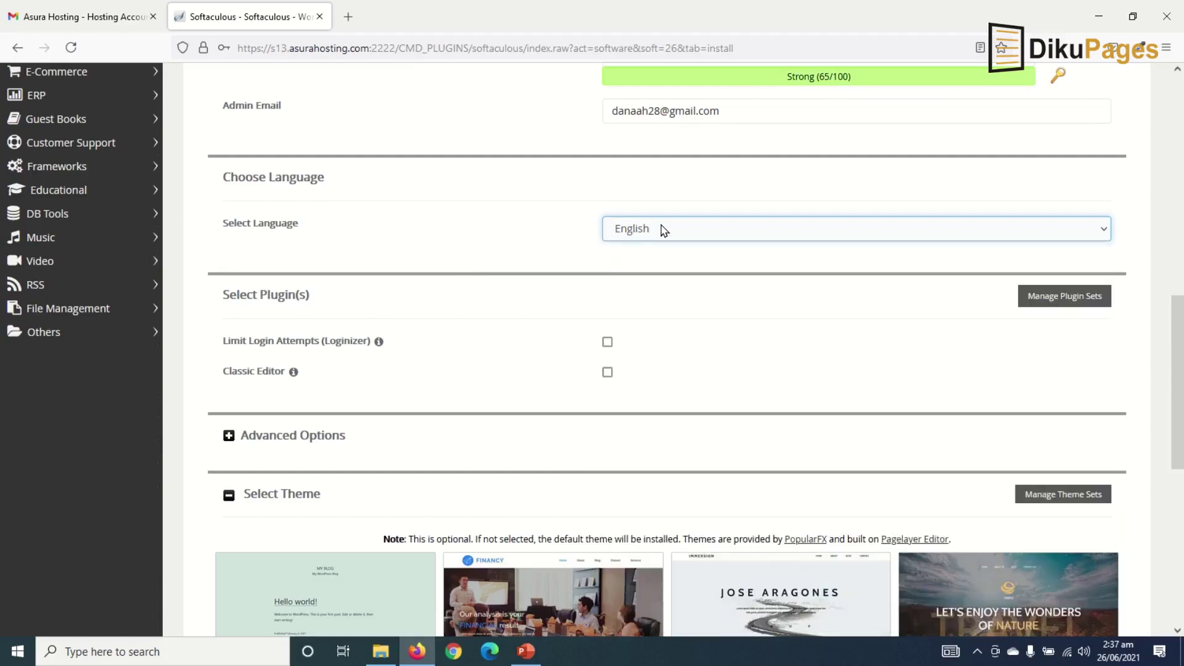
{"action": "scroll", "coordinate": [726, 429], "scroll_direction": "down", "scroll_amount": 7}
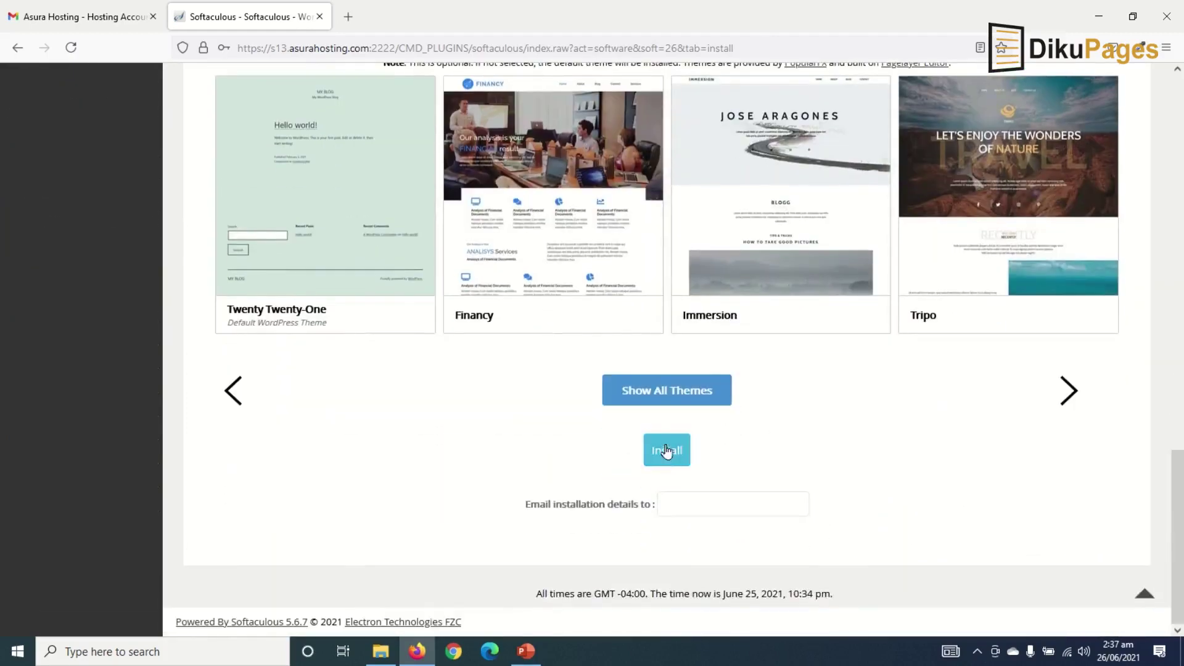
{"action": "left_click", "coordinate": [666, 448]}
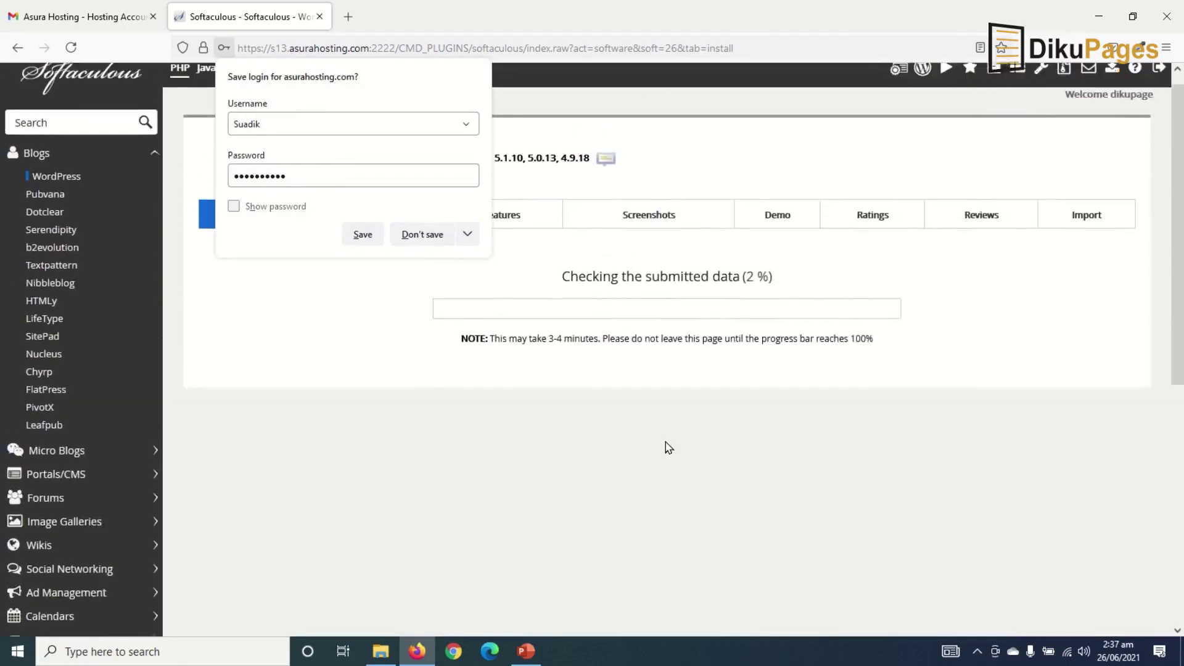
Step: Dismiss Firefox's save-login prompt and open the newly installed dikupagesweb.com site
{"action": "left_click", "coordinate": [669, 448]}
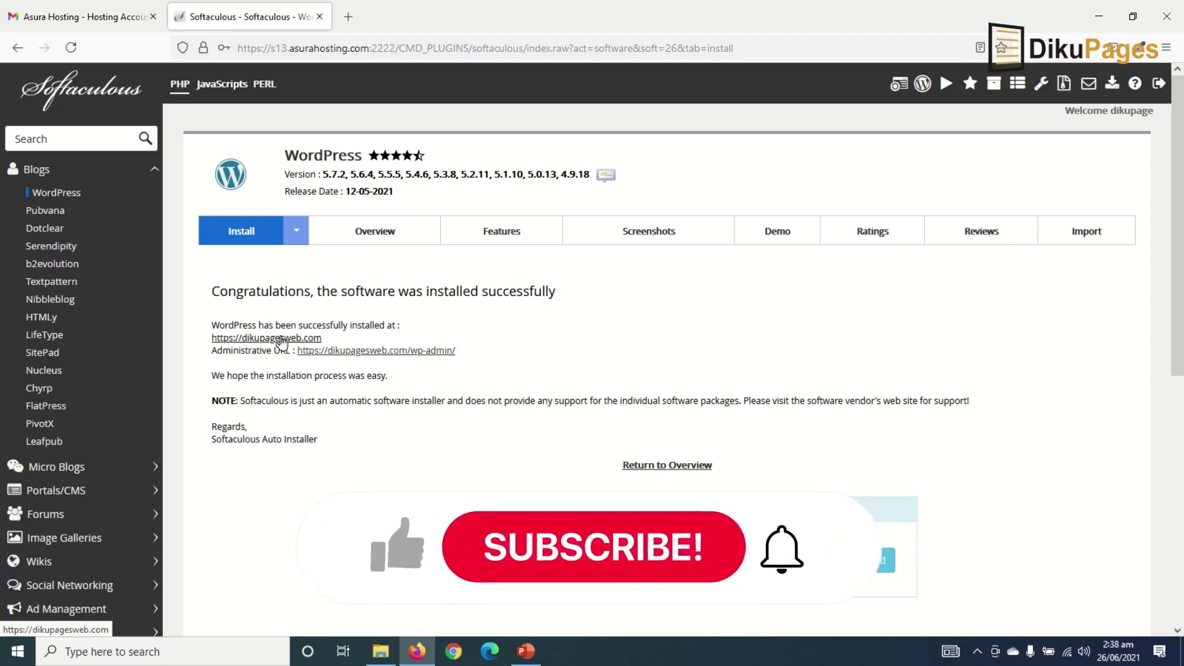
{"action": "left_click", "coordinate": [281, 339]}
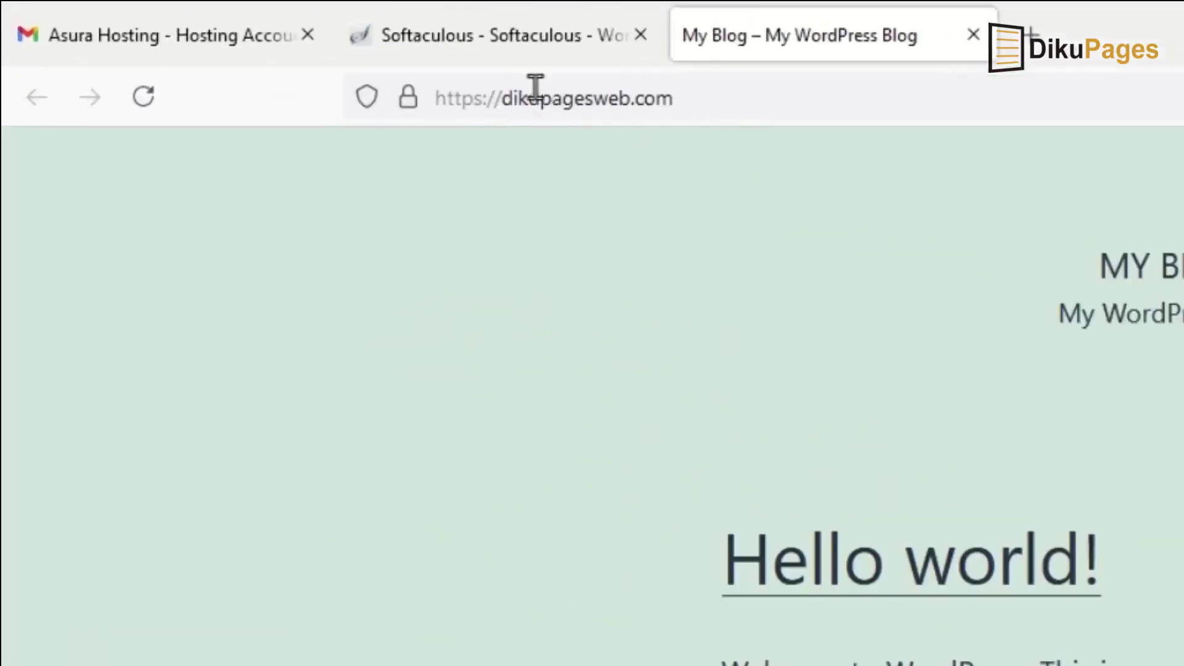
Step: Go to the site's /wp-admin address and log in with the admin username and password
{"action": "left_click", "coordinate": [720, 82]}
{"action": "left_click", "coordinate": [720, 100]}
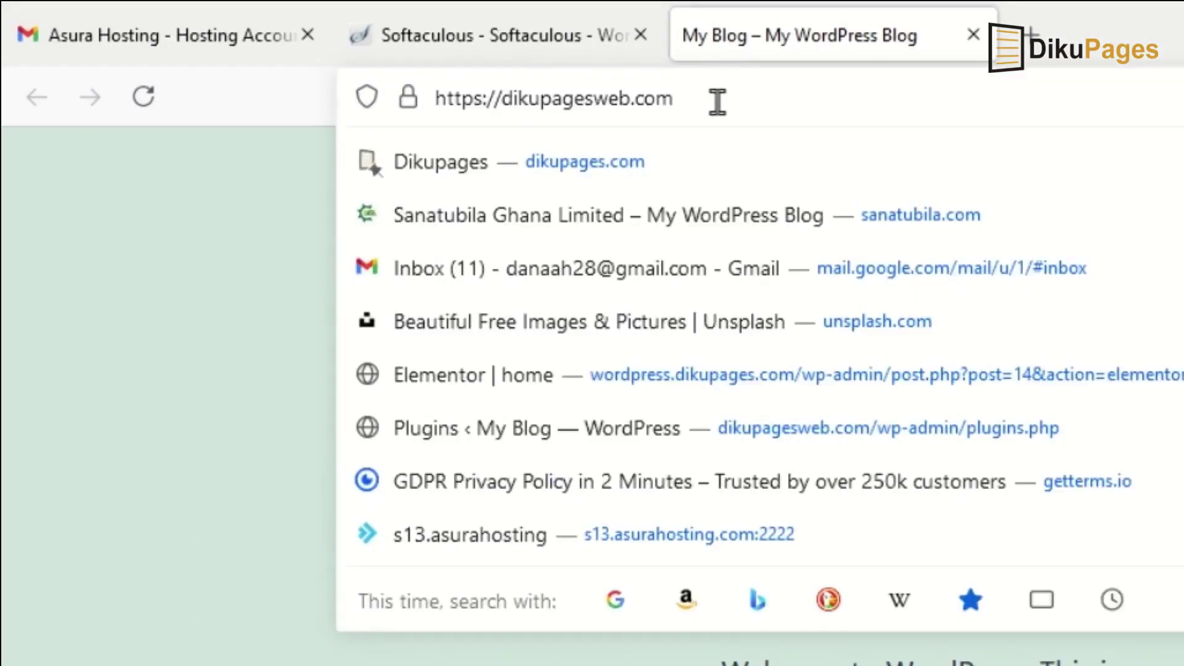
{"action": "type", "text": "/wp"}
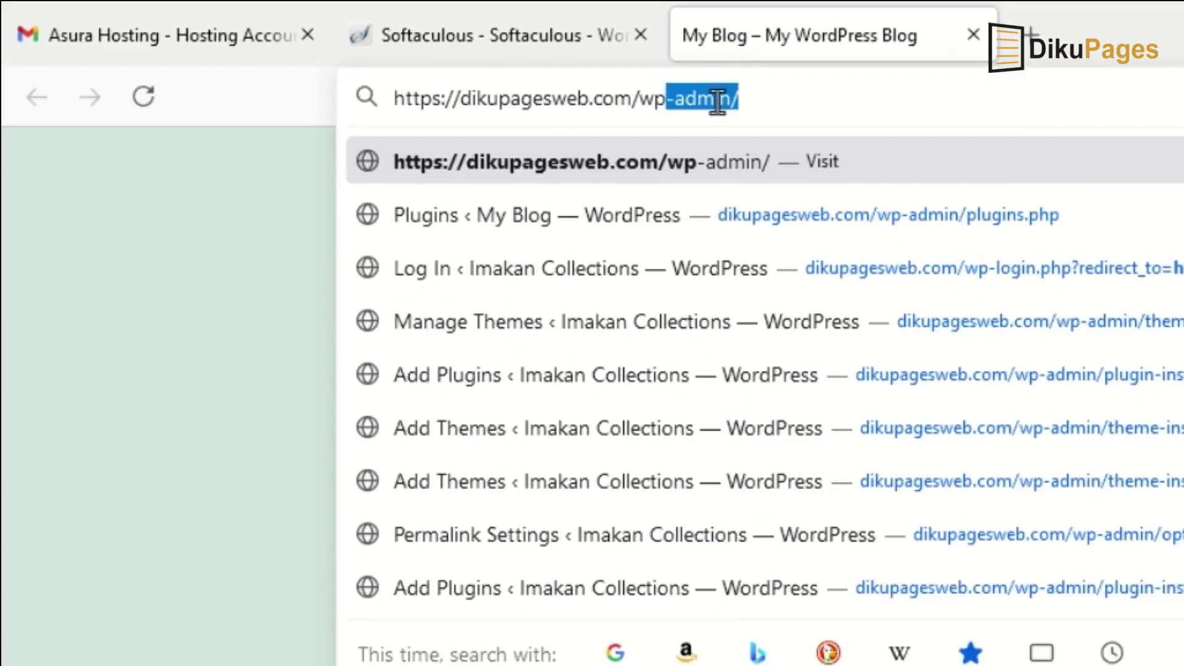
{"action": "type", "text": "-admin"}
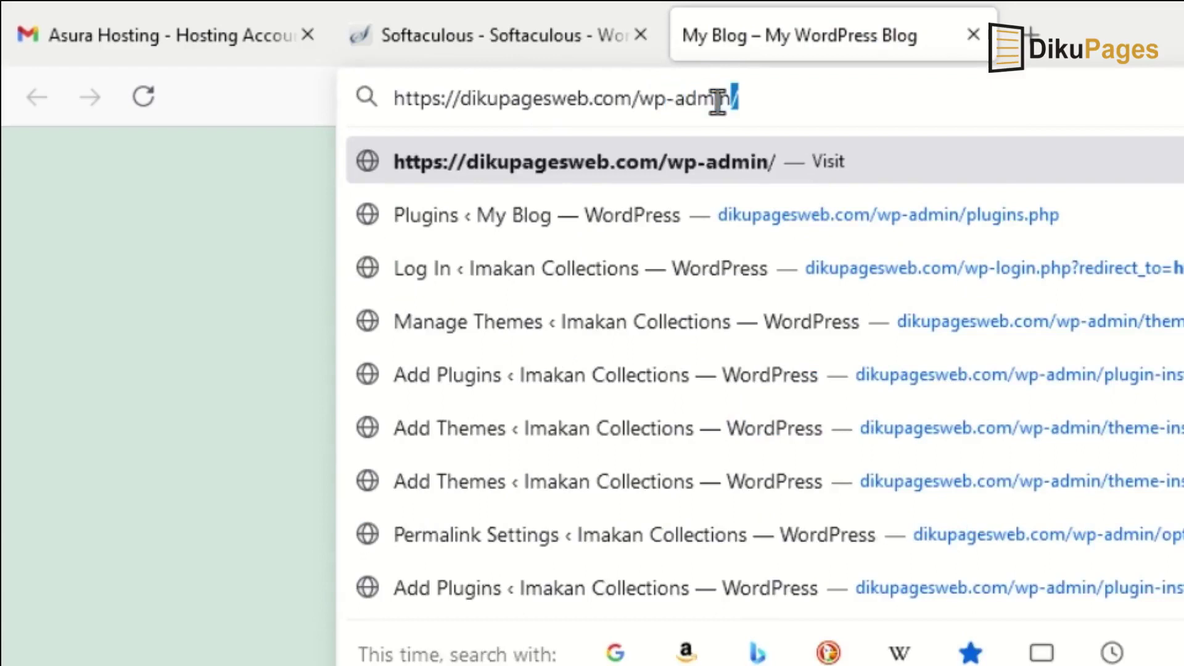
{"action": "key", "text": "Return"}
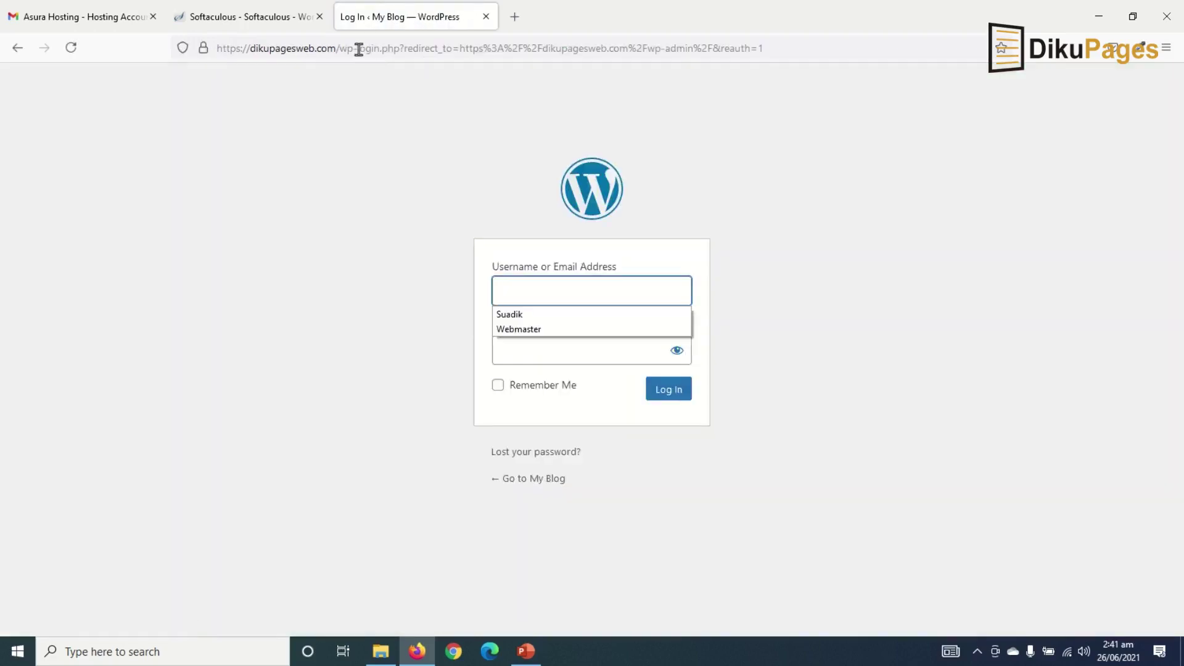
{"action": "type", "text": "Suadik"}
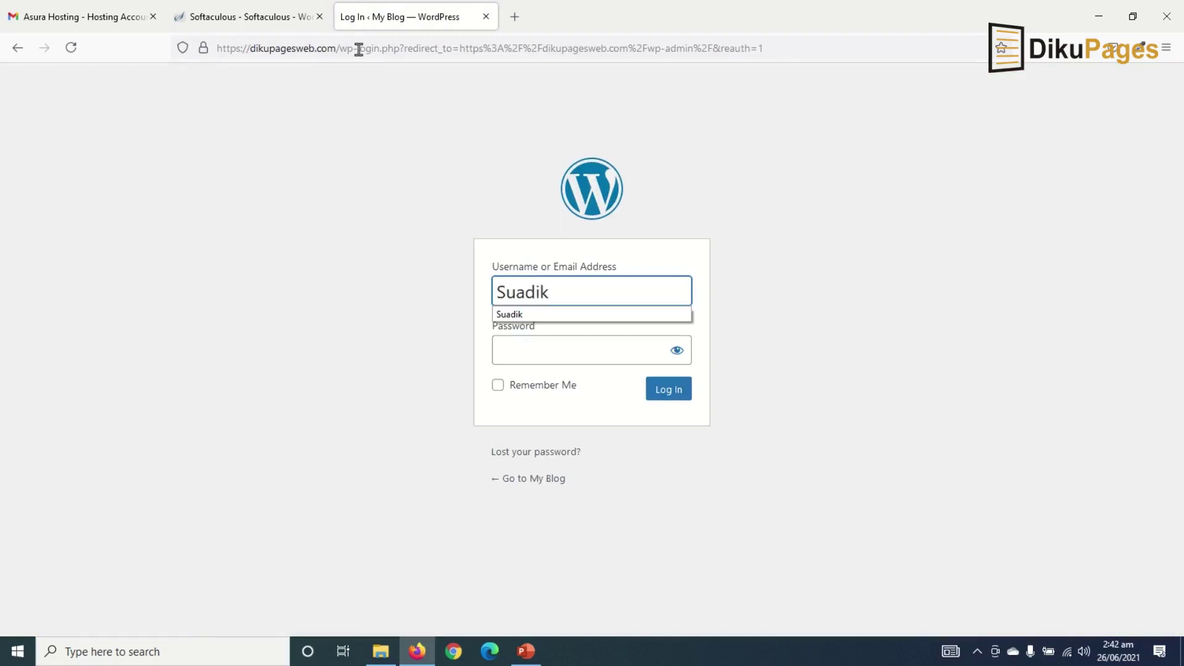
{"action": "key", "text": "Tab"}
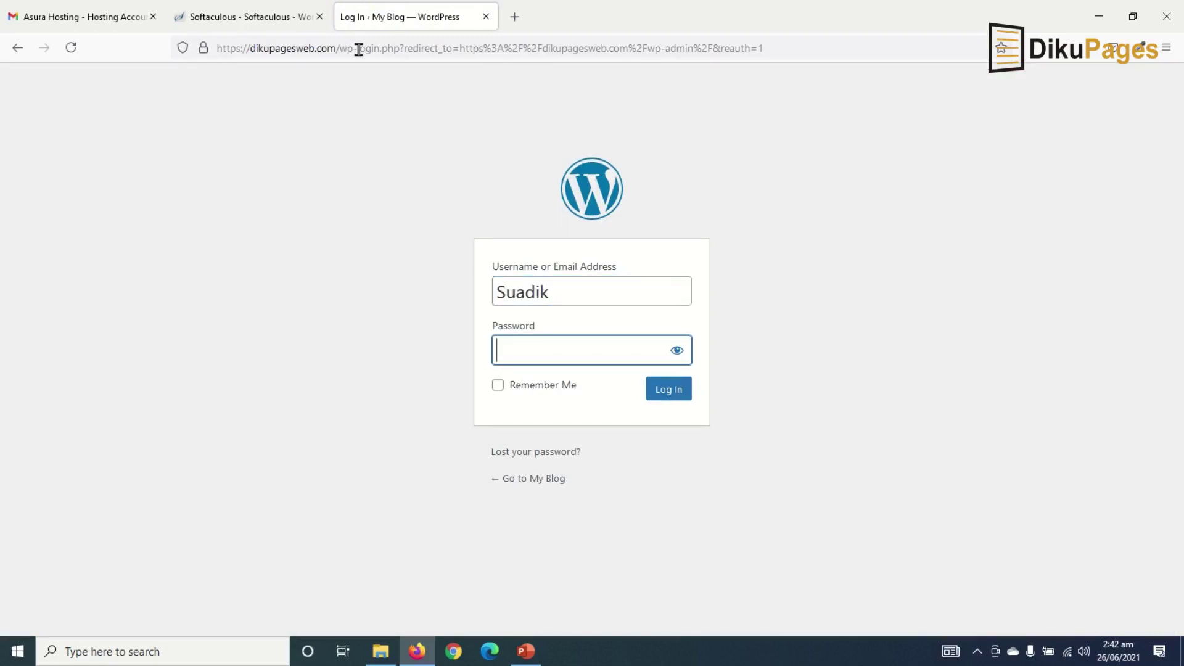
{"action": "type", "text": "•••"}
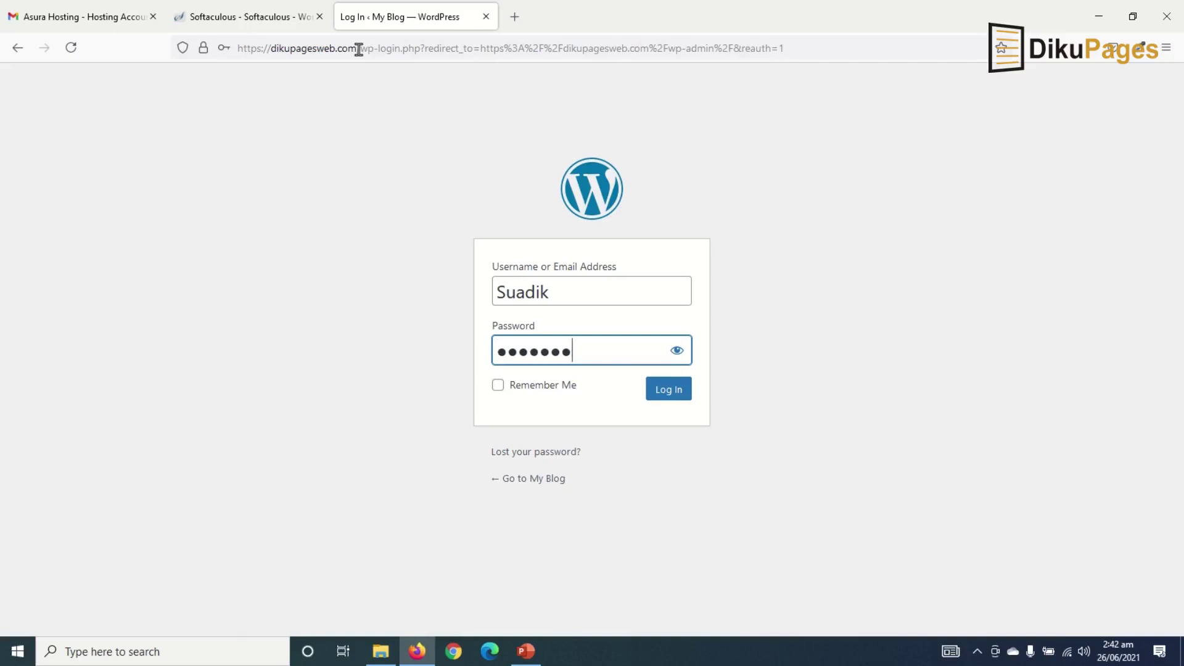
{"action": "key", "text": "Return"}
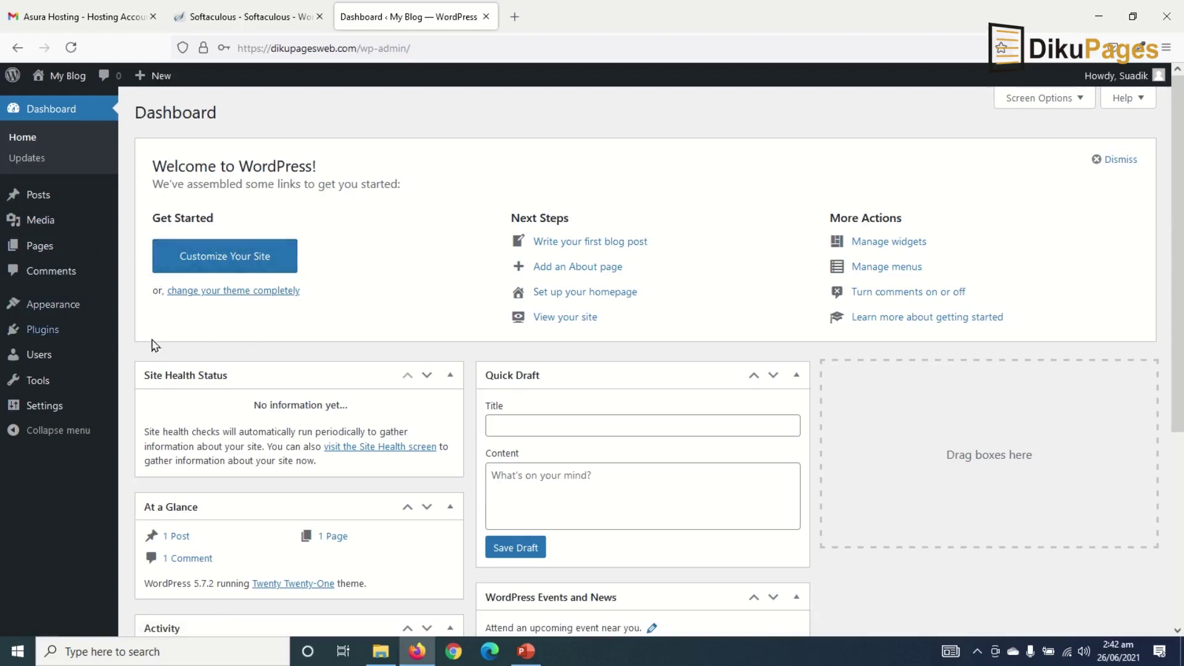
Step: Open the public My Blog site in a new tab, view it, then return to the admin
{"action": "mouse_move", "coordinate": [87, 181]}
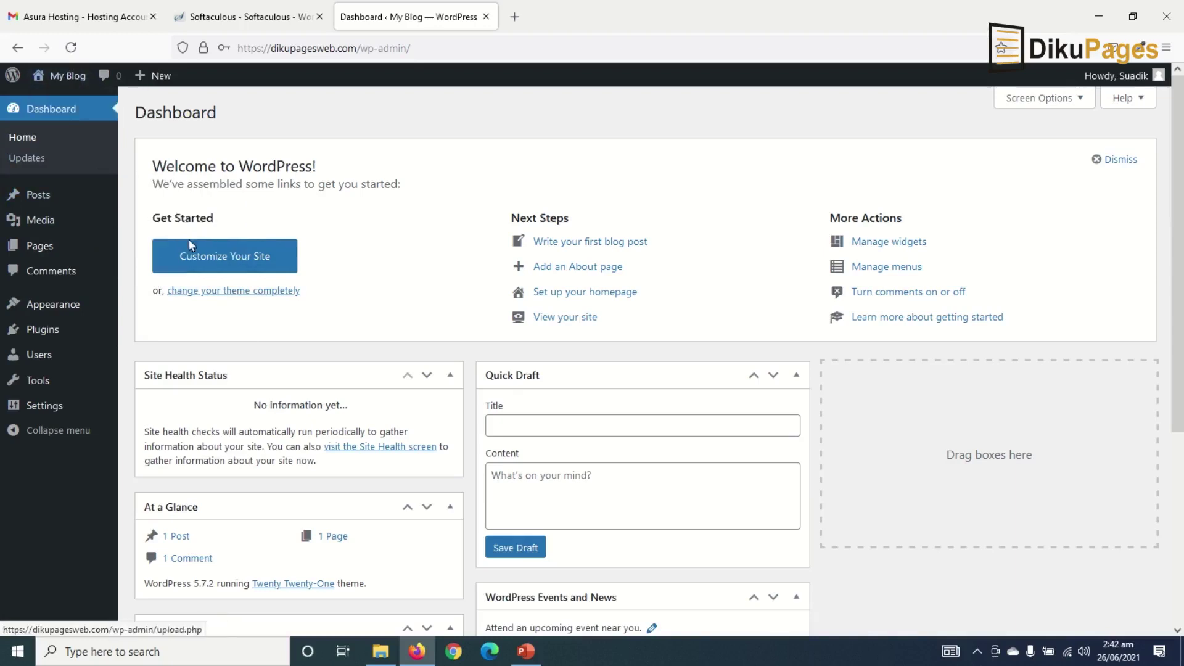
{"action": "right_click", "coordinate": [63, 78]}
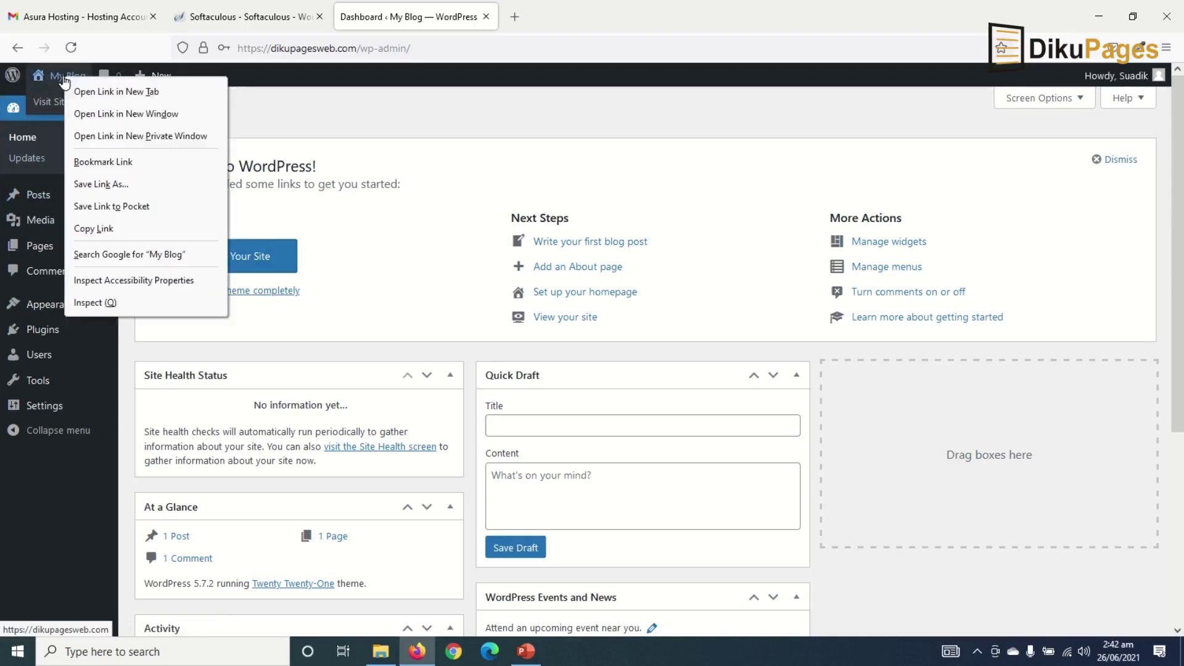
{"action": "left_click", "coordinate": [123, 97]}
{"action": "left_click", "coordinate": [577, 21]}
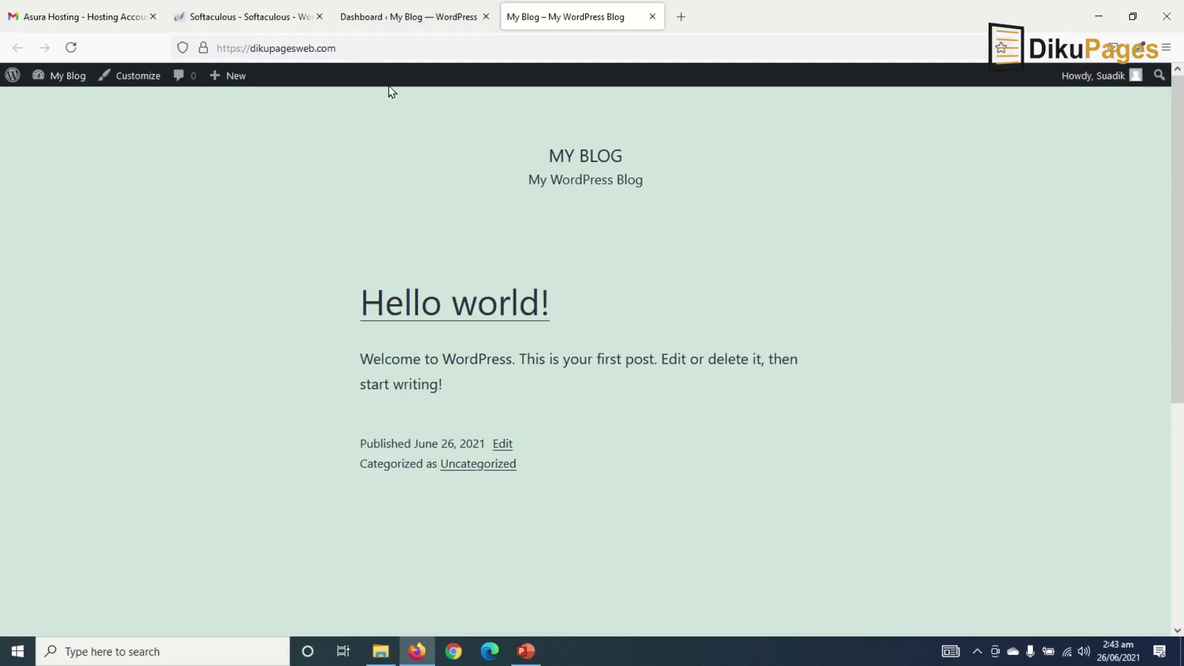
{"action": "left_click", "coordinate": [386, 16]}
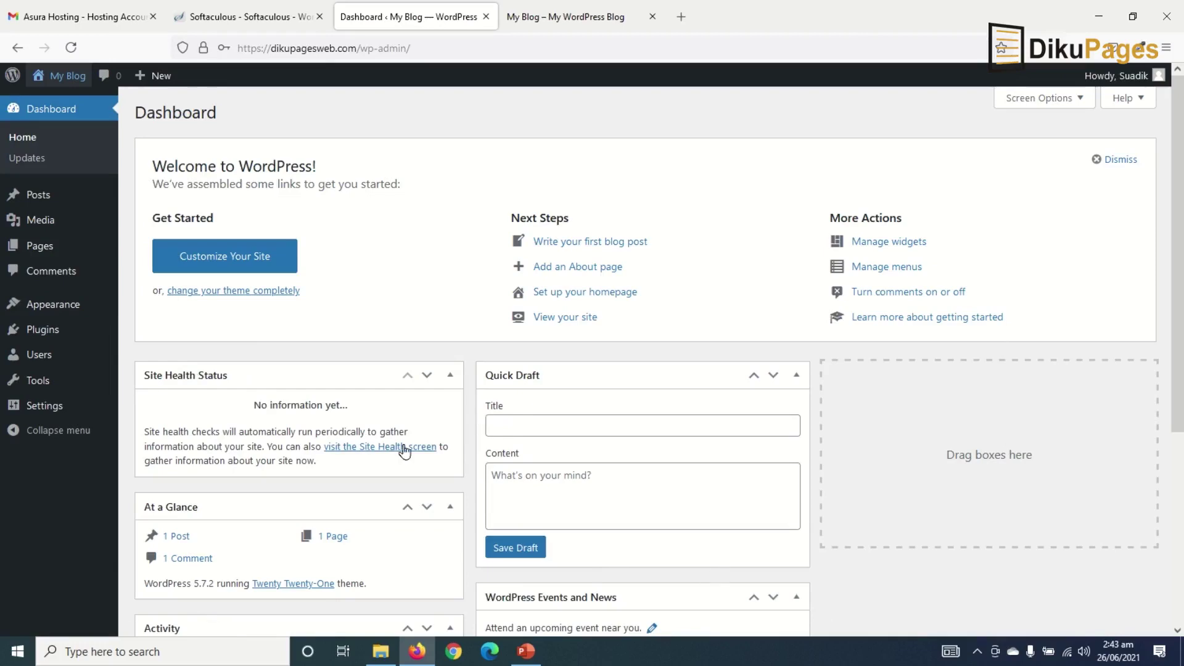
Step: Scroll through the Dashboard and reload its Home page
{"action": "scroll", "coordinate": [262, 284], "scroll_direction": "down", "scroll_amount": 4}
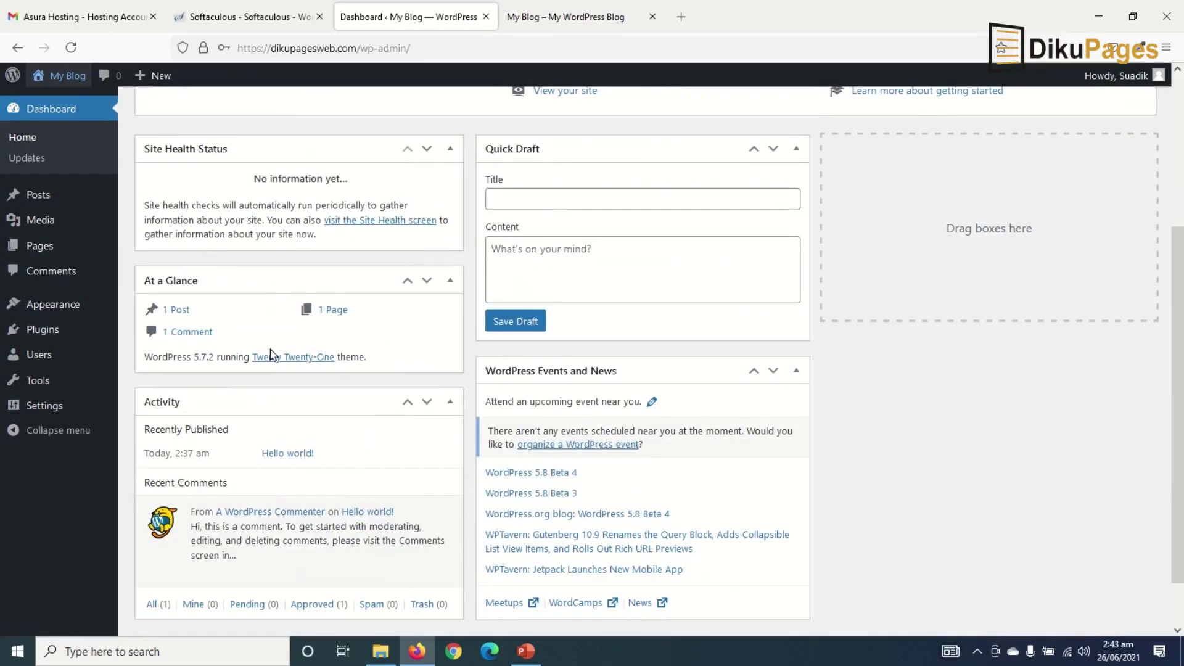
{"action": "scroll", "coordinate": [834, 457], "scroll_direction": "down", "scroll_amount": 1}
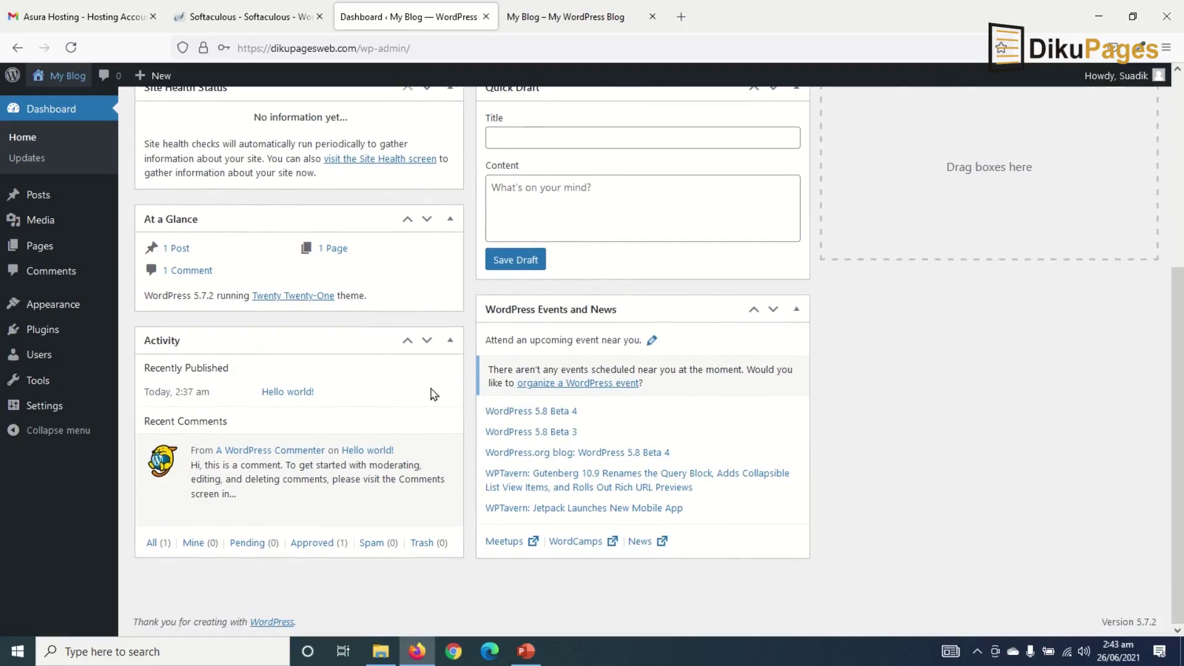
{"action": "scroll", "coordinate": [435, 395], "scroll_direction": "up", "scroll_amount": 5}
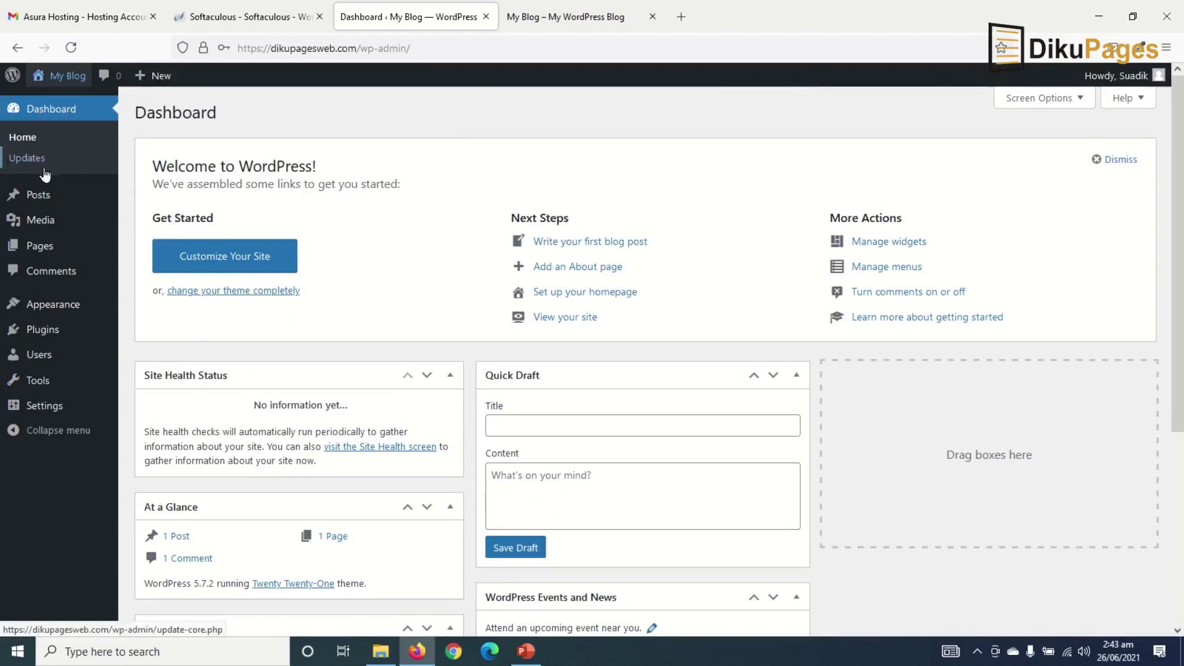
{"action": "left_click", "coordinate": [20, 139]}
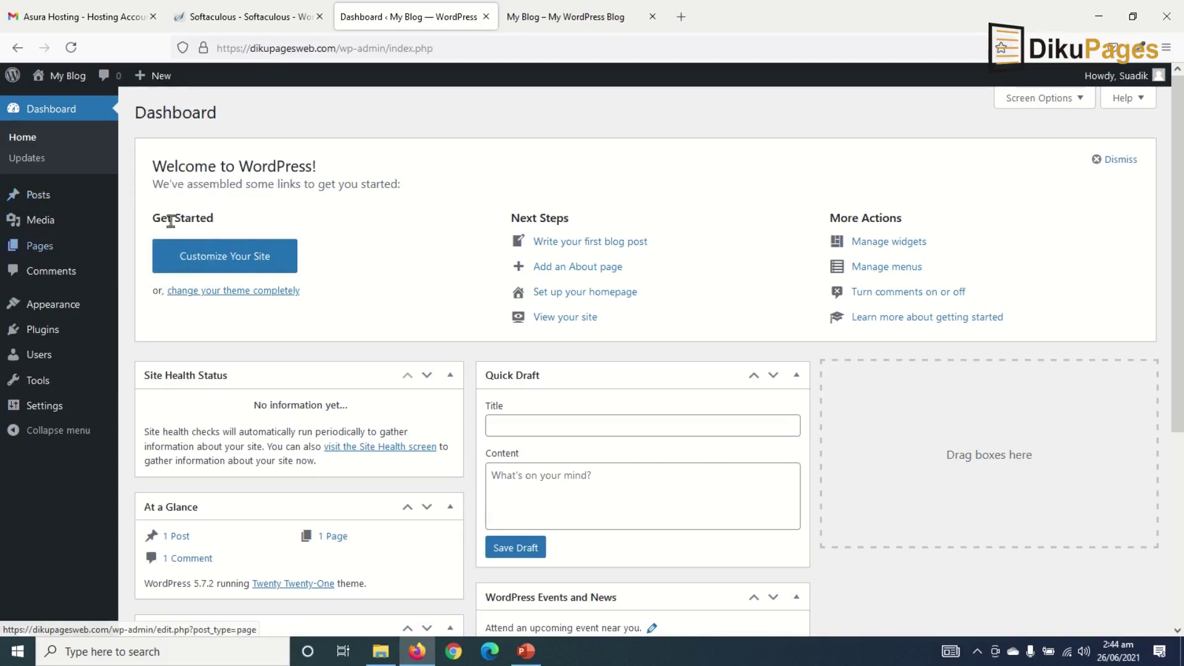
{"action": "mouse_move", "coordinate": [99, 200]}
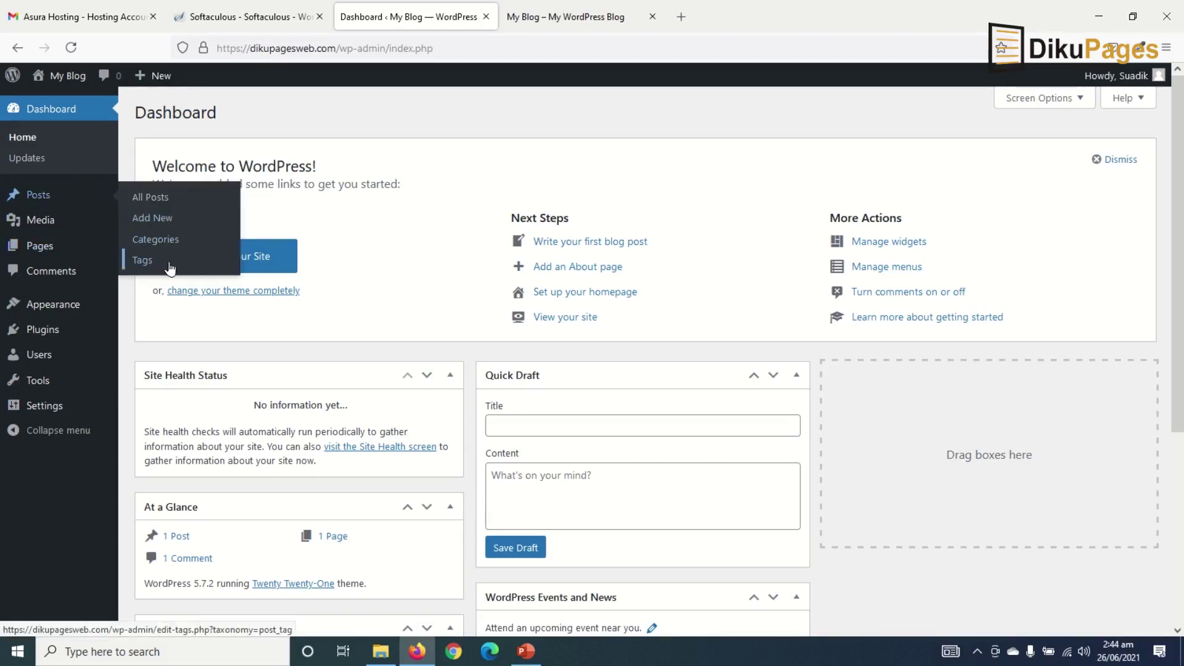
{"action": "mouse_move", "coordinate": [52, 222]}
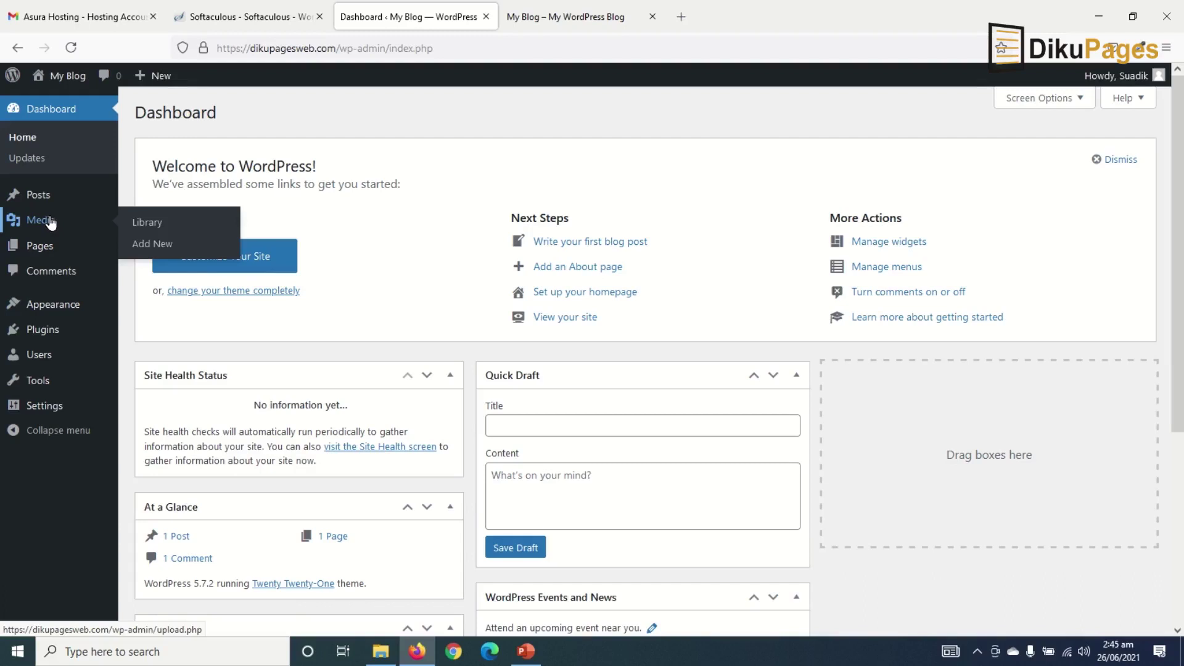
{"action": "mouse_move", "coordinate": [53, 252]}
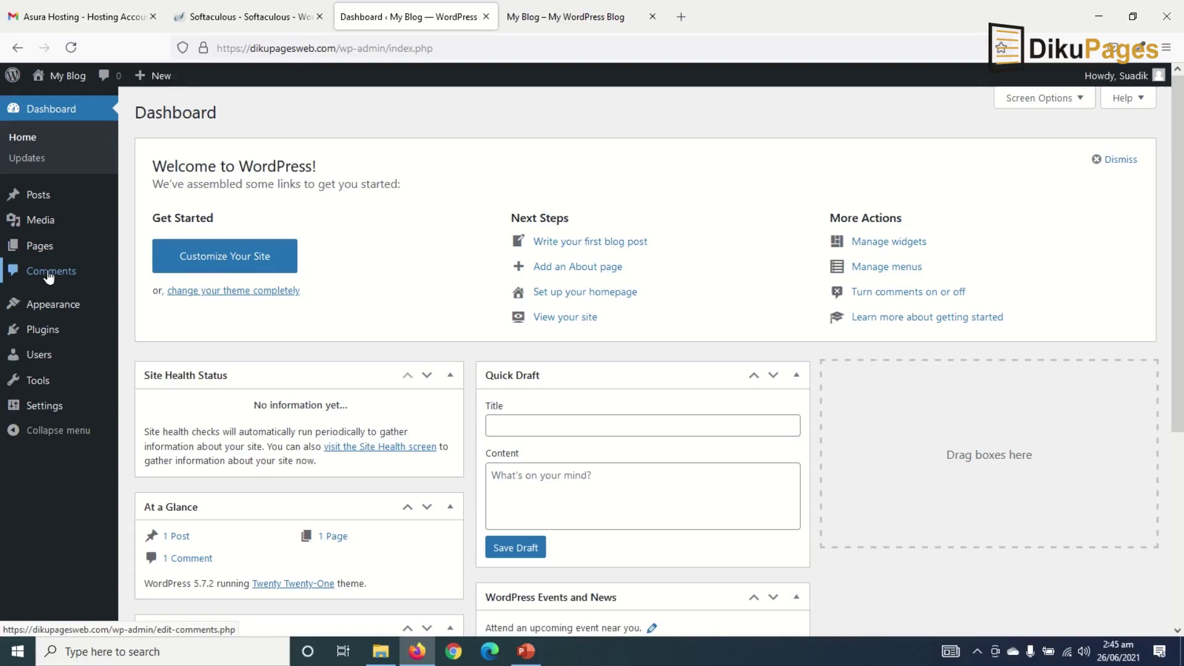
{"action": "mouse_move", "coordinate": [59, 304]}
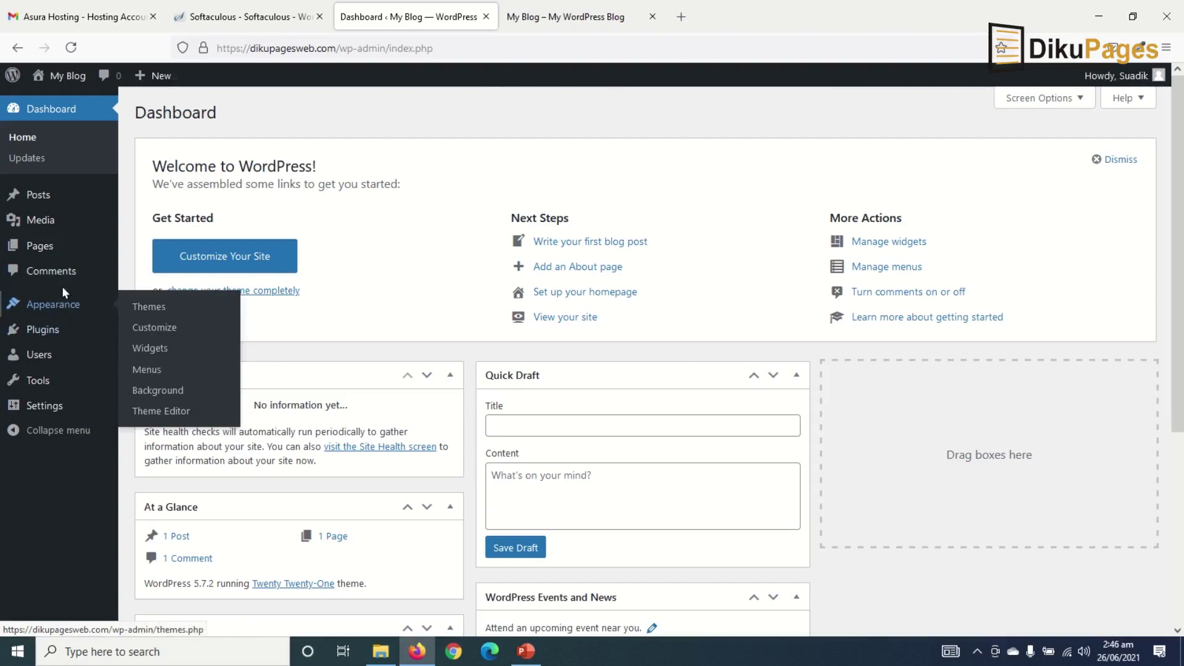
{"action": "left_click", "coordinate": [580, 14]}
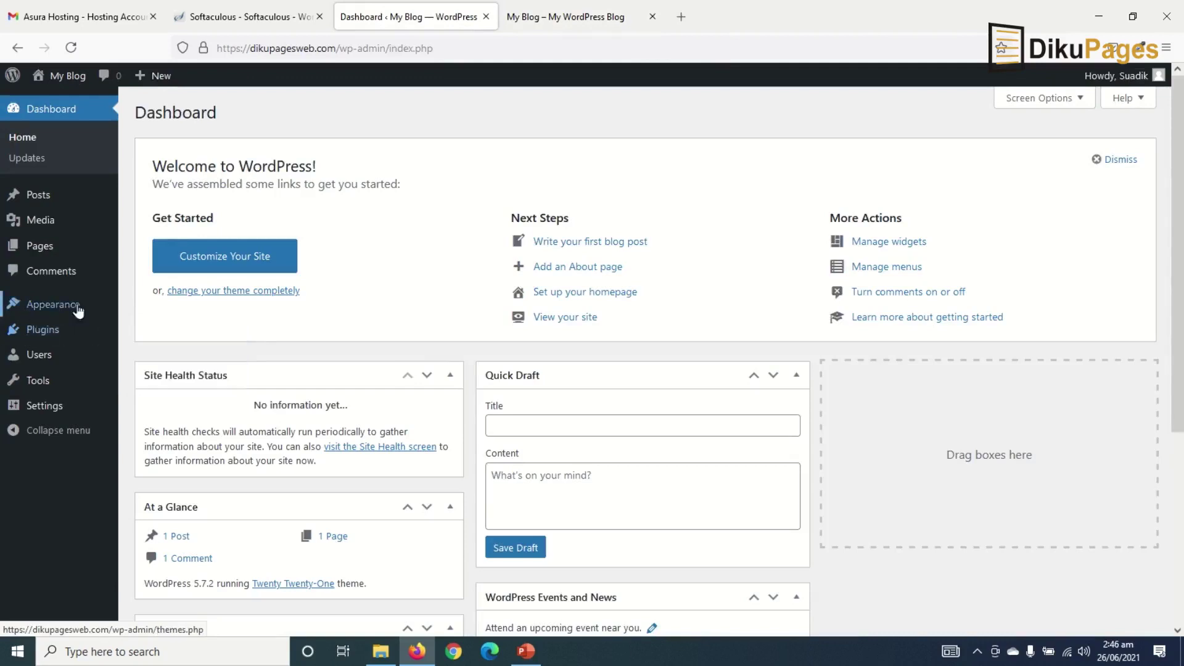
{"action": "mouse_move", "coordinate": [60, 356]}
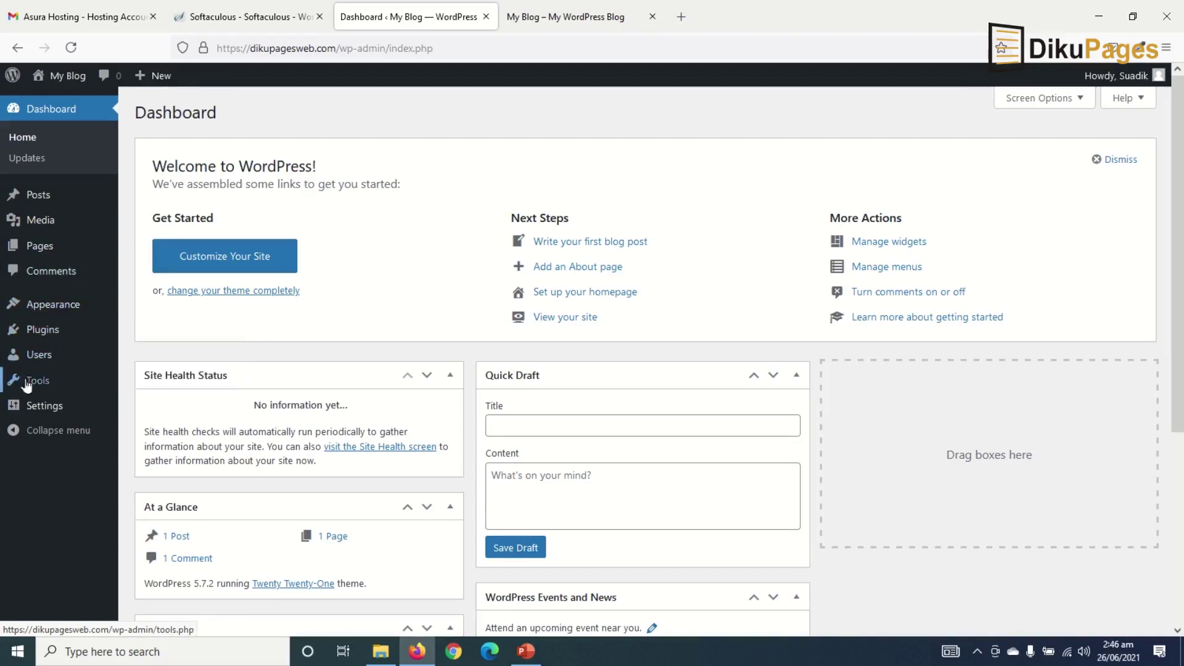
{"action": "mouse_move", "coordinate": [37, 383]}
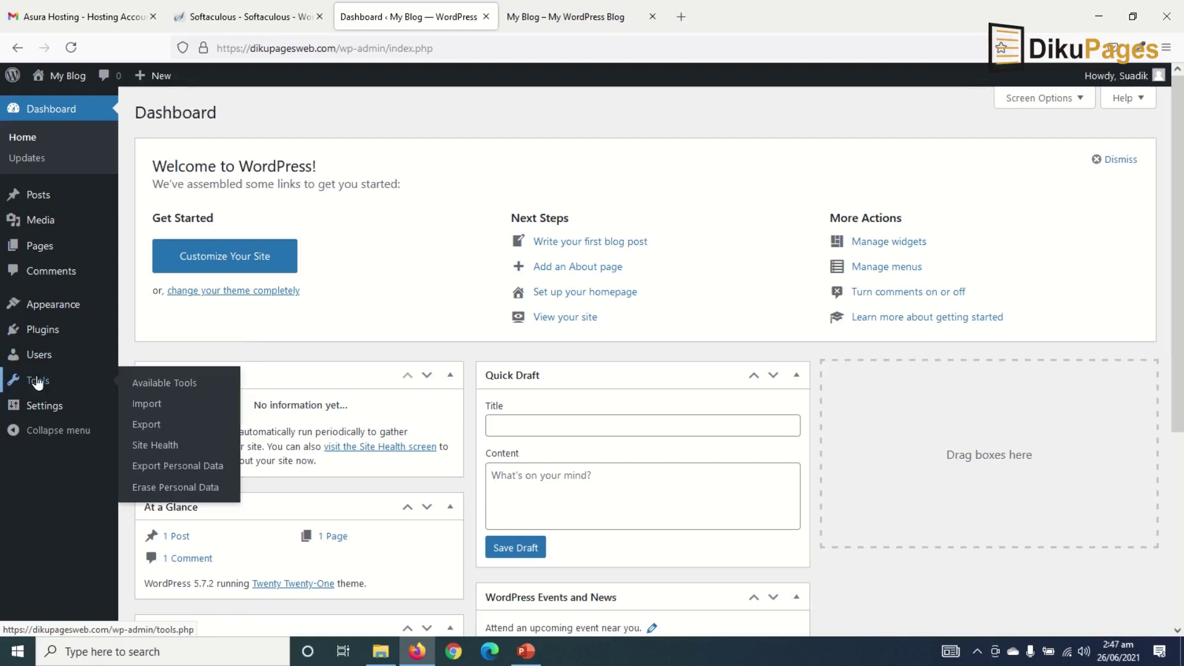
{"action": "mouse_move", "coordinate": [44, 408]}
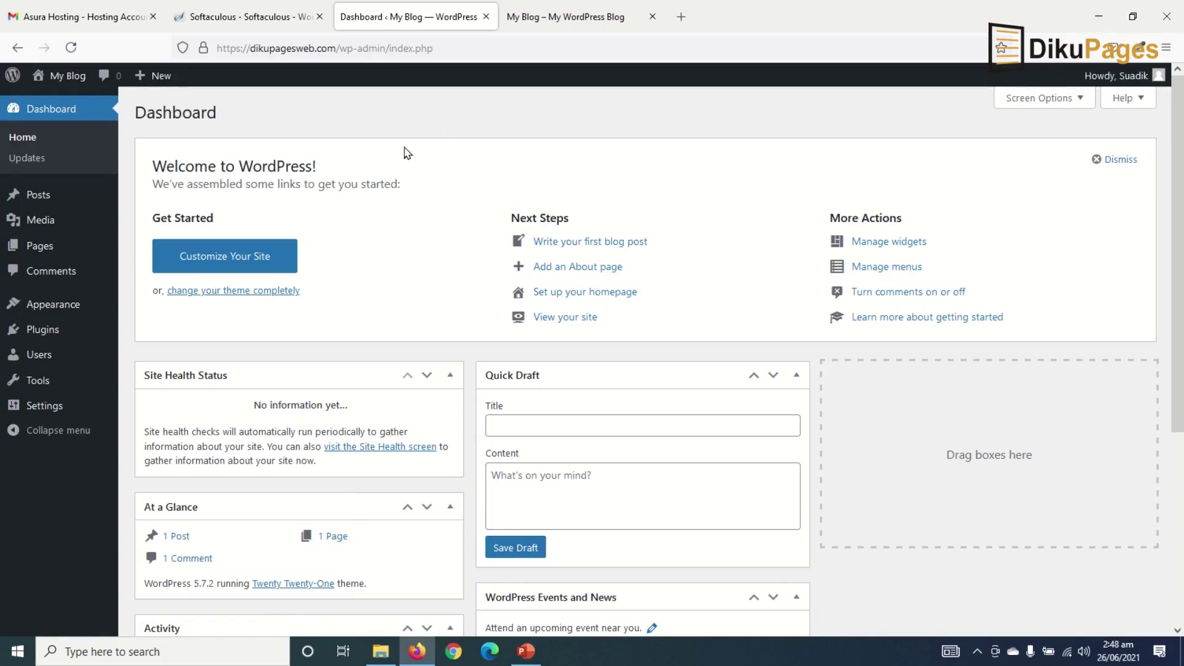
Step: Dismiss the Welcome panel and collapse the Quick Draft, Events and News, Site Health, At a Glance and Activity boxes
{"action": "scroll", "coordinate": [704, 357], "scroll_direction": "down", "scroll_amount": 5}
{"action": "scroll", "coordinate": [740, 401], "scroll_direction": "up", "scroll_amount": 5}
{"action": "left_click", "coordinate": [1110, 159]}
{"action": "left_click", "coordinate": [797, 148]}
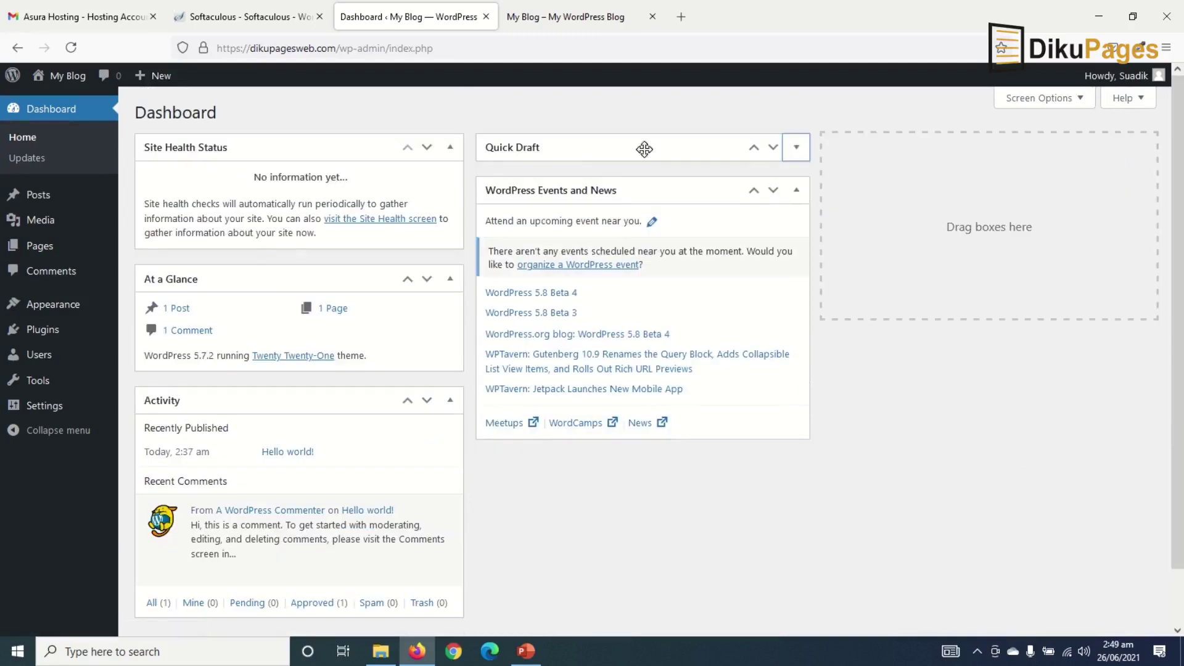
{"action": "left_click", "coordinate": [805, 185]}
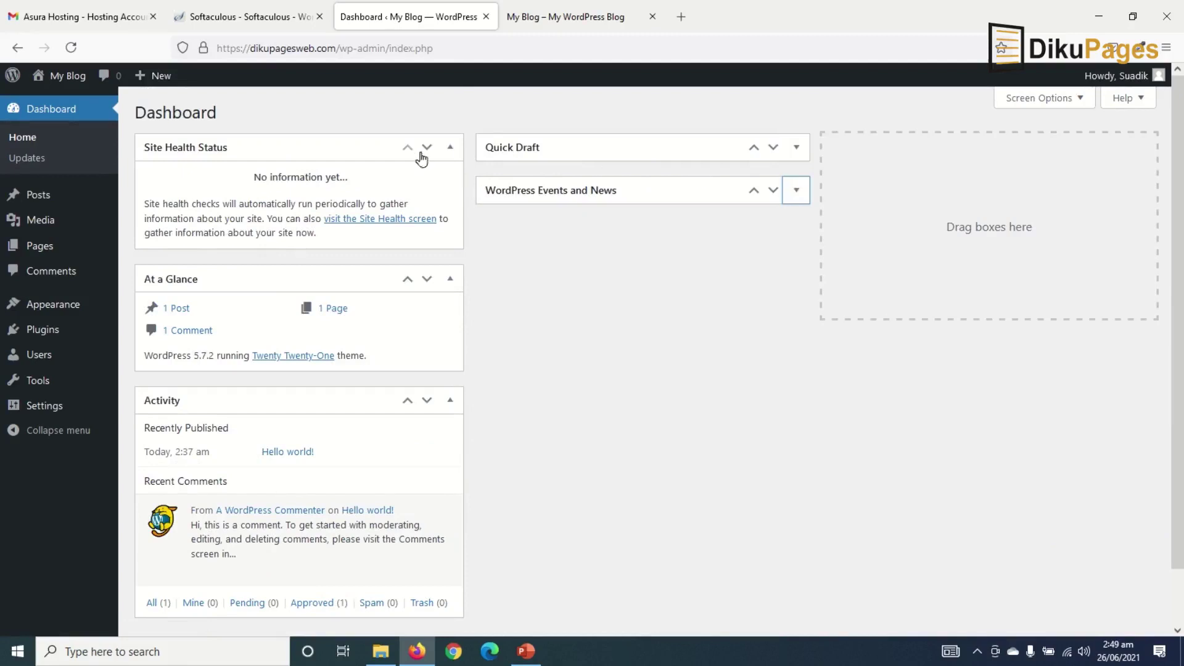
{"action": "left_click", "coordinate": [449, 147]}
{"action": "left_click", "coordinate": [455, 190]}
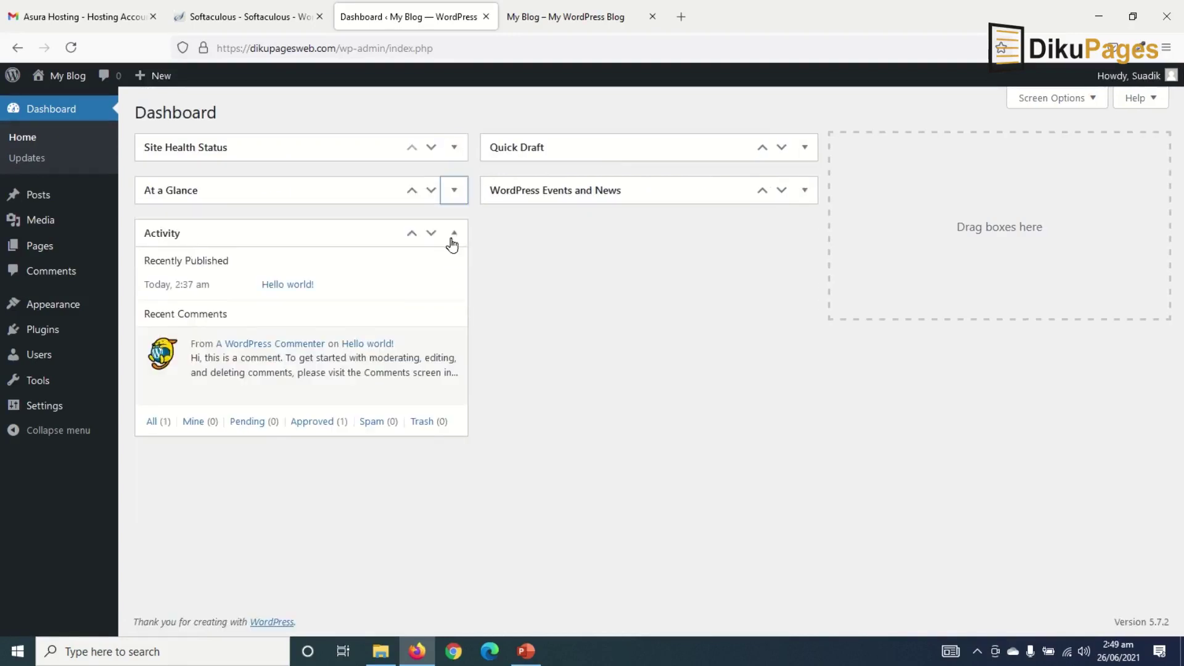
{"action": "left_click", "coordinate": [454, 233]}
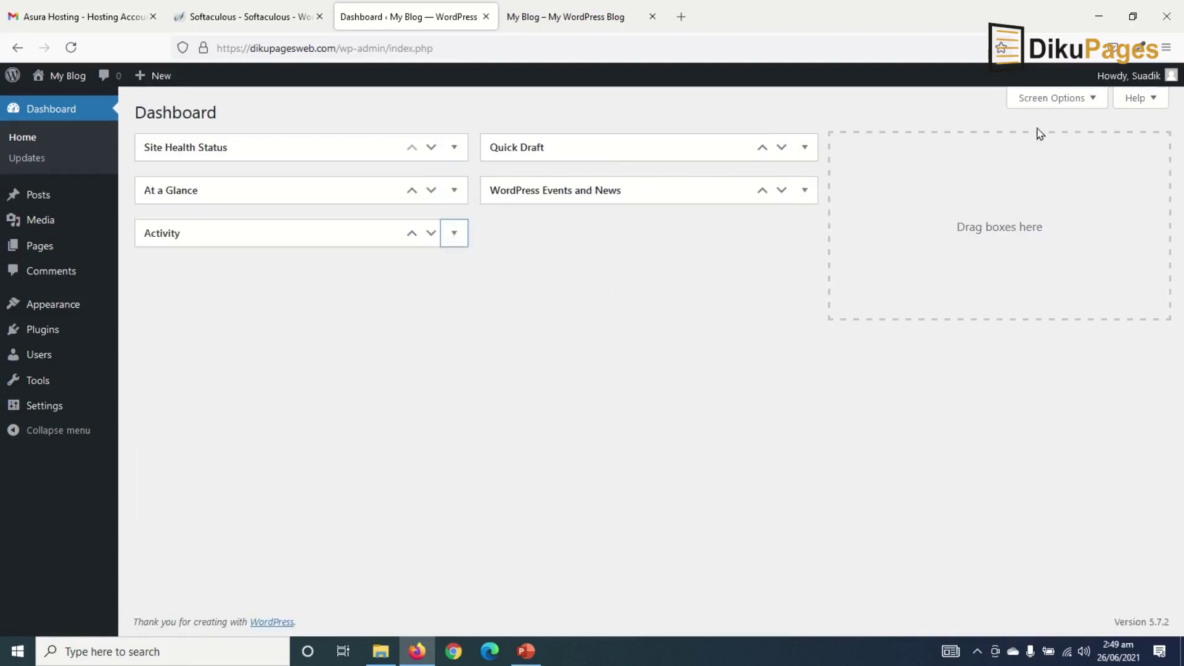
Step: Uncheck all five widget boxes in Screen Options so they are hidden from the Dashboard
{"action": "left_click", "coordinate": [1049, 98]}
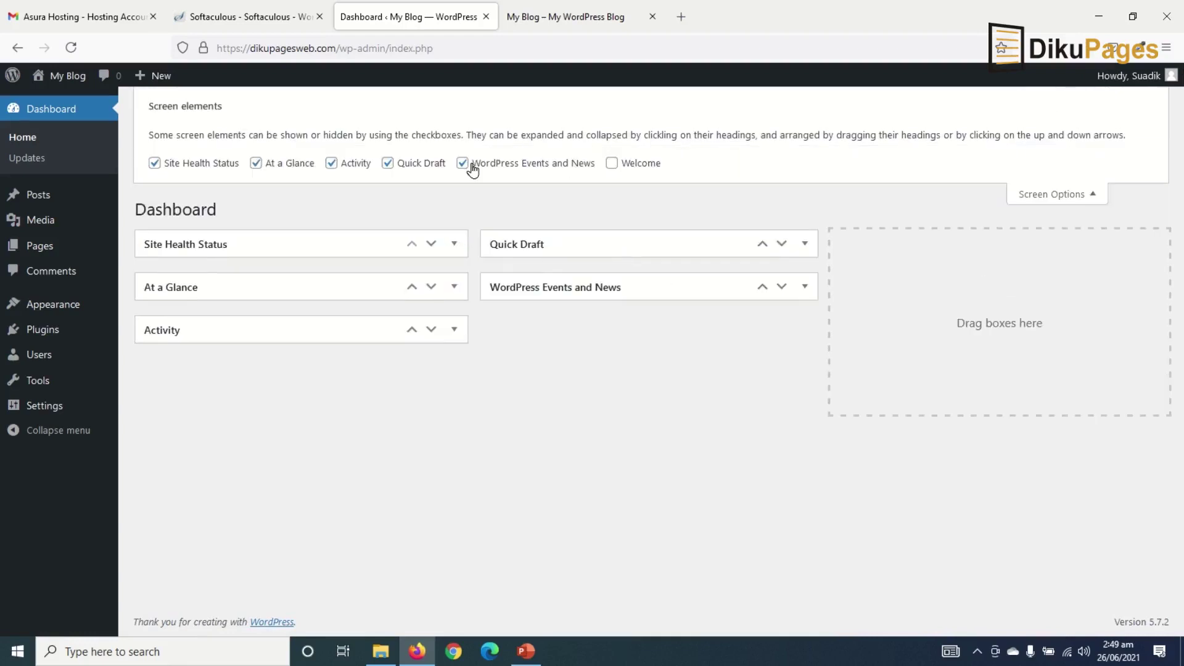
{"action": "left_click", "coordinate": [471, 164]}
{"action": "left_click", "coordinate": [429, 164]}
{"action": "left_click", "coordinate": [339, 164]}
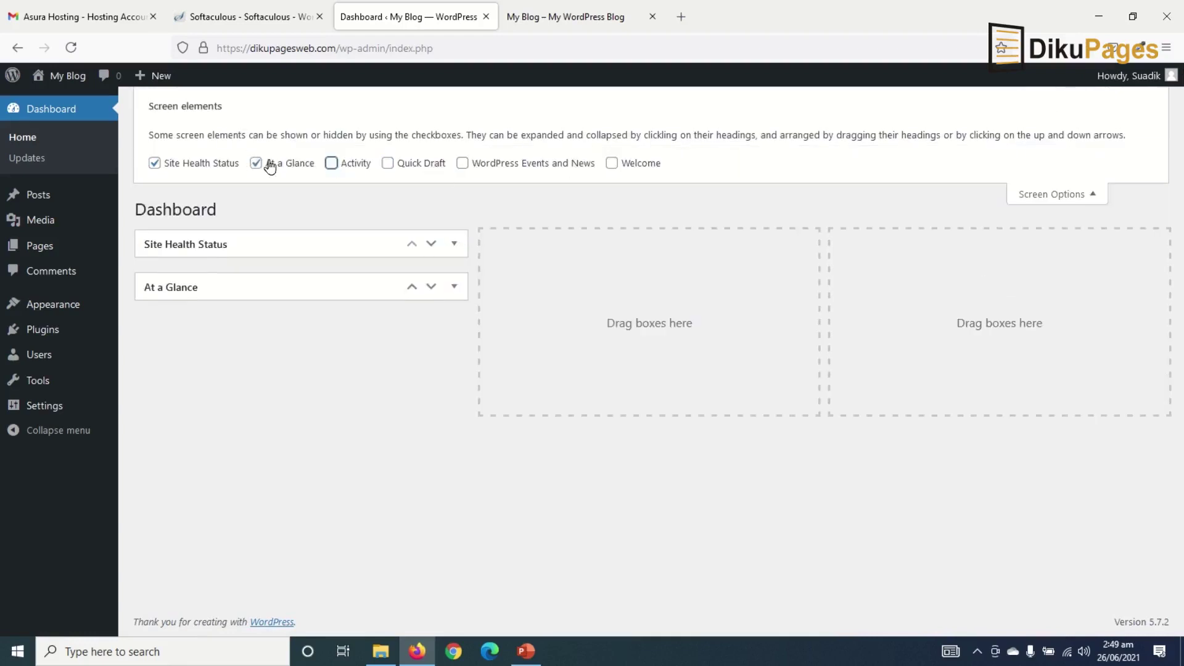
{"action": "left_click", "coordinate": [267, 163]}
{"action": "left_click", "coordinate": [221, 164]}
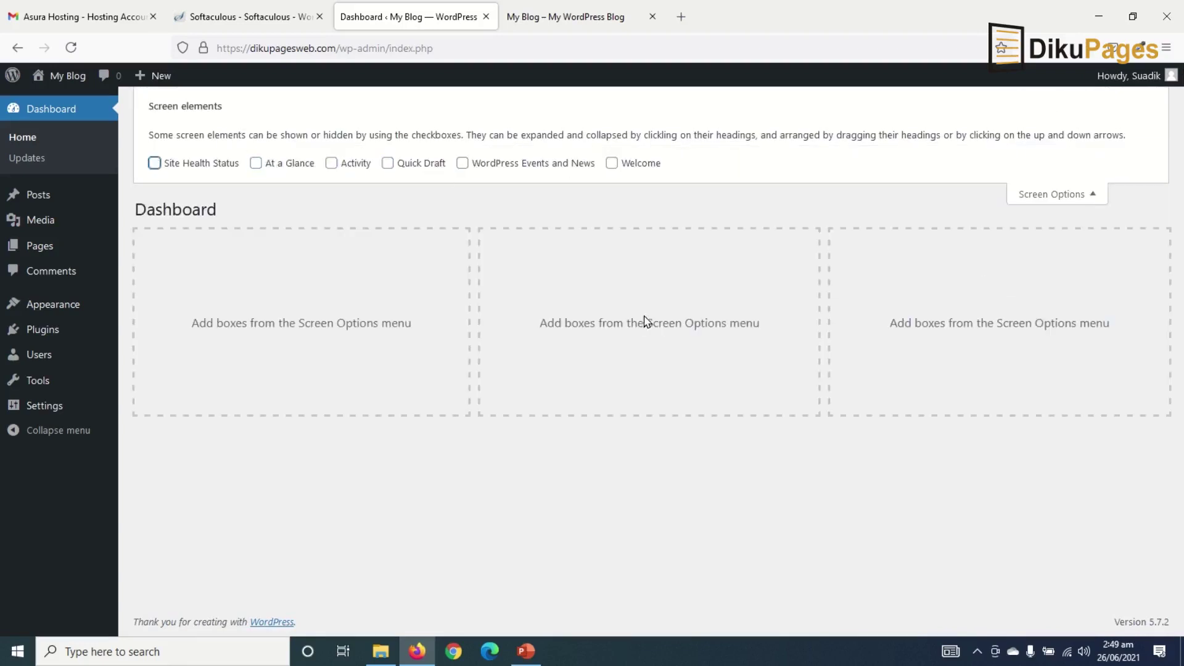
{"action": "left_click", "coordinate": [1056, 194]}
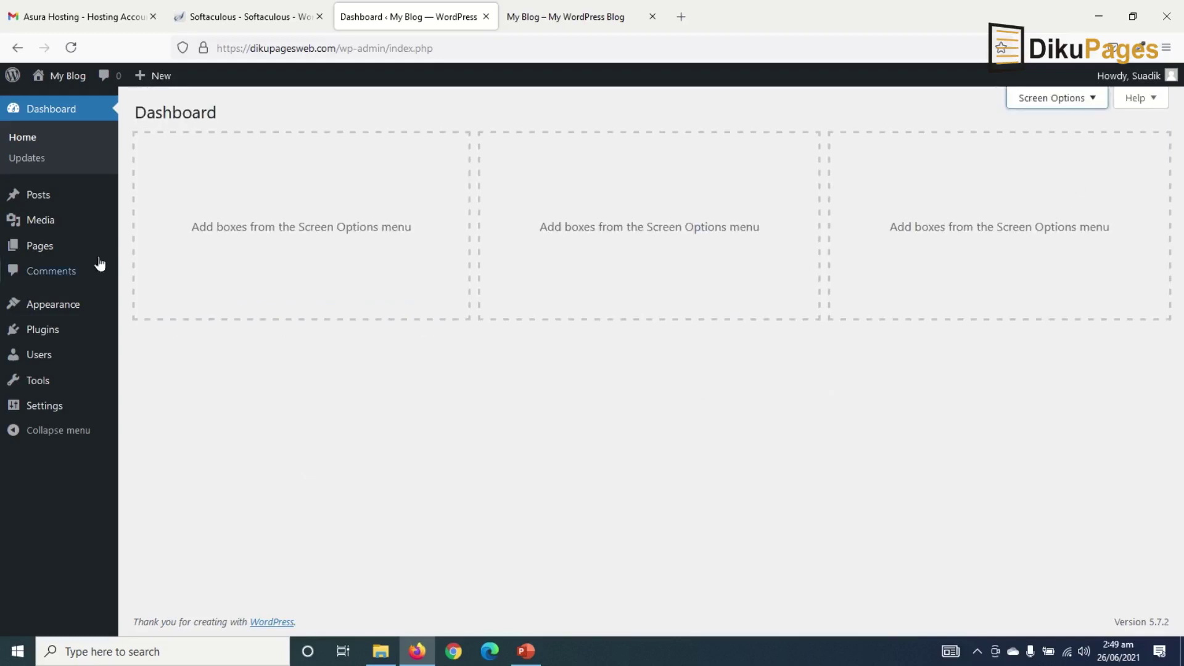
{"action": "left_click", "coordinate": [46, 196]}
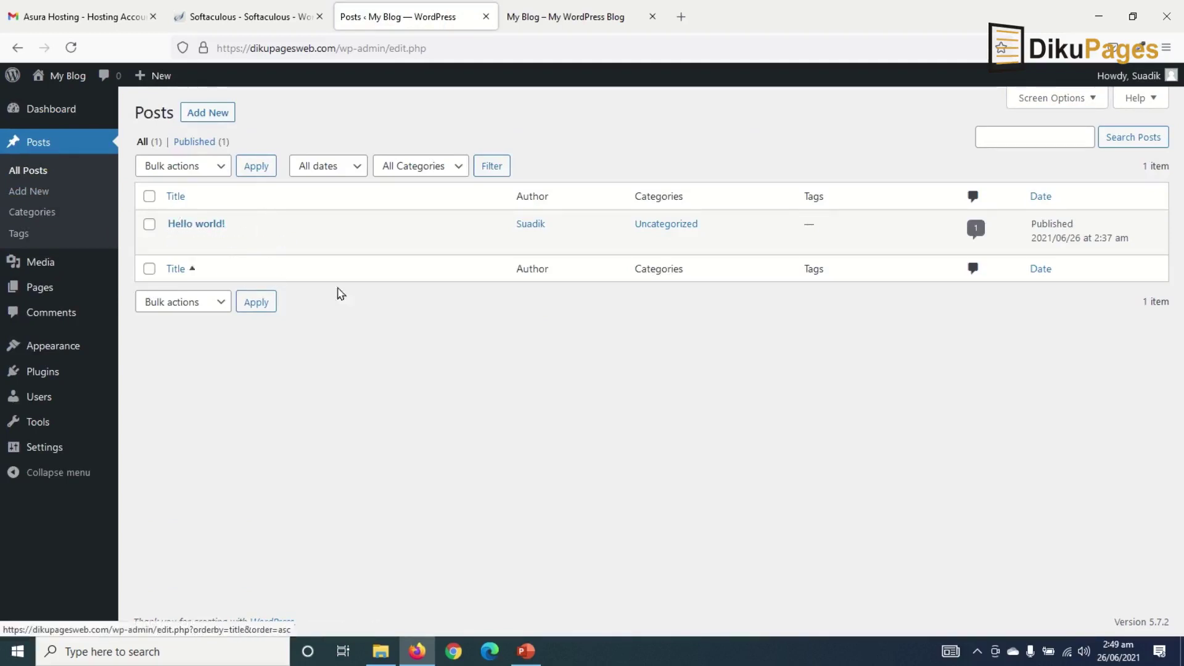
Step: Trash the Hello world! post and empty the posts Trash
{"action": "left_click", "coordinate": [254, 242]}
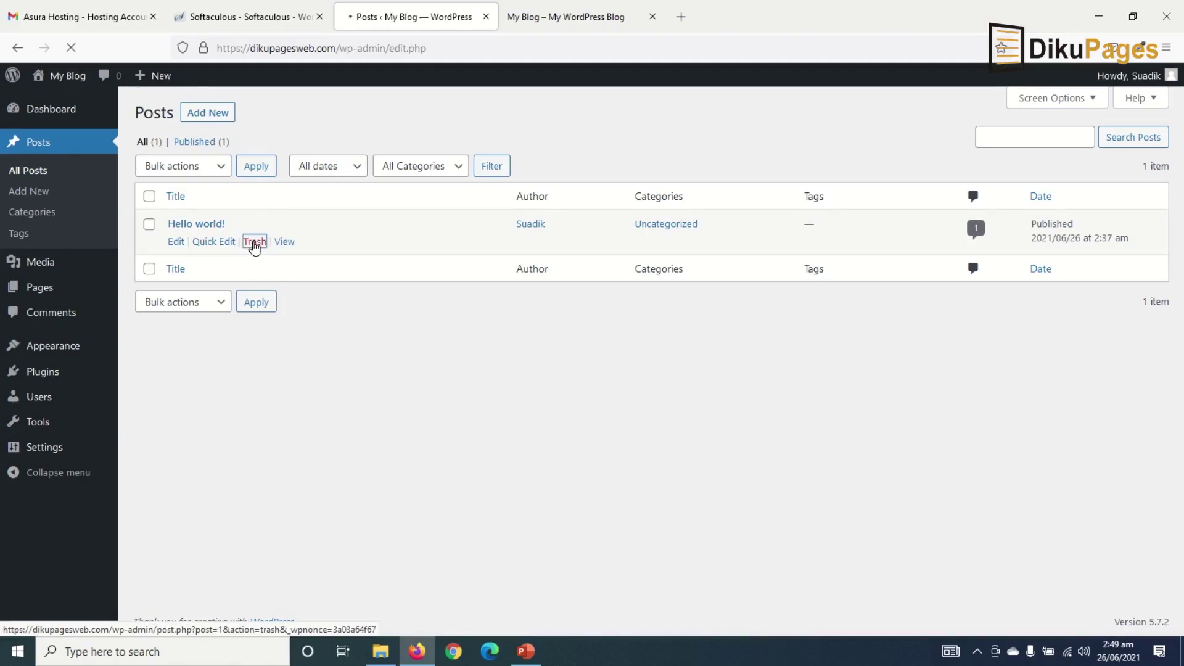
{"action": "left_click", "coordinate": [180, 187]}
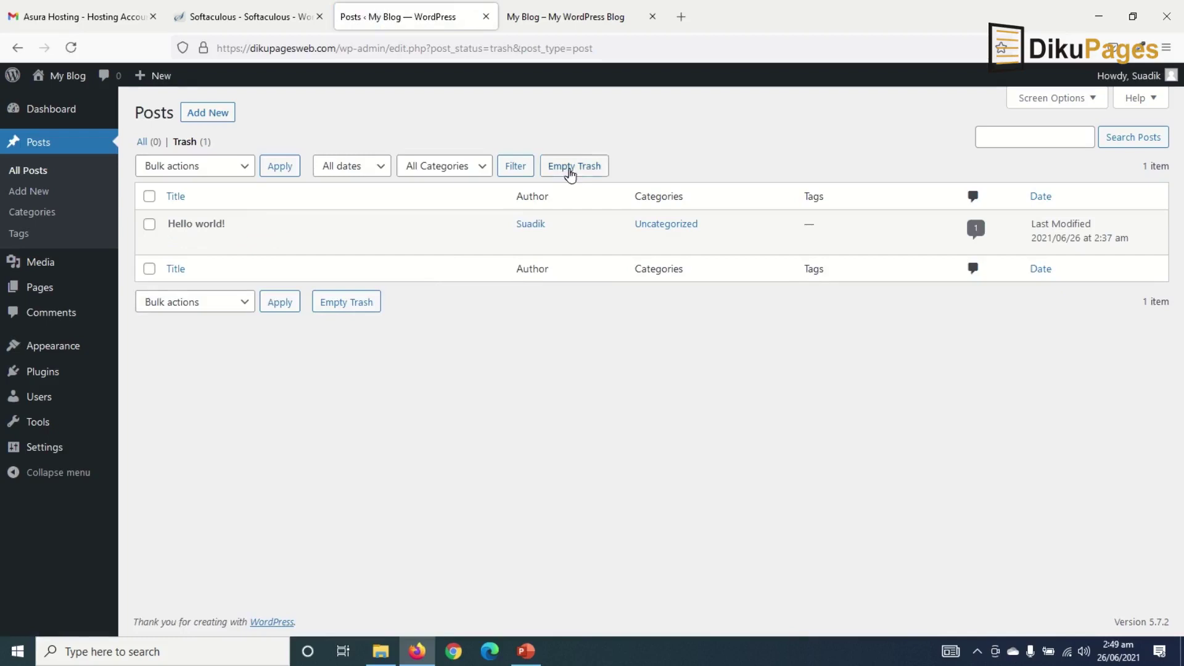
{"action": "left_click", "coordinate": [557, 179]}
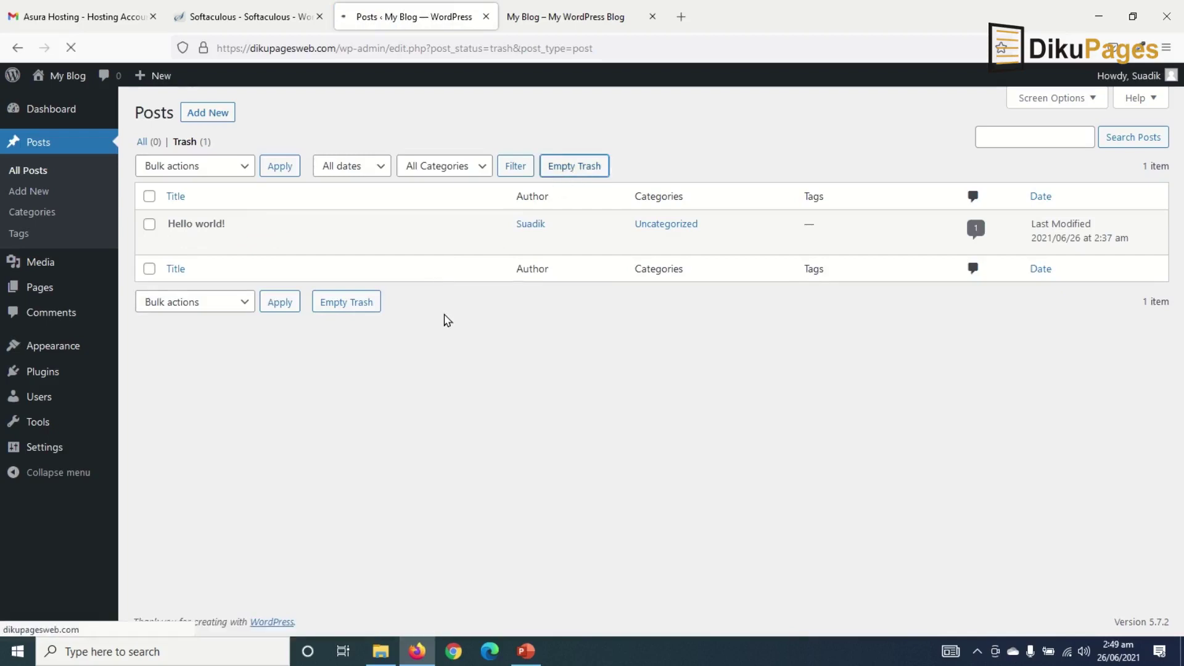
Step: Bulk-trash the Privacy Policy and Sample Page pages, then empty the pages Trash
{"action": "left_click", "coordinate": [46, 290]}
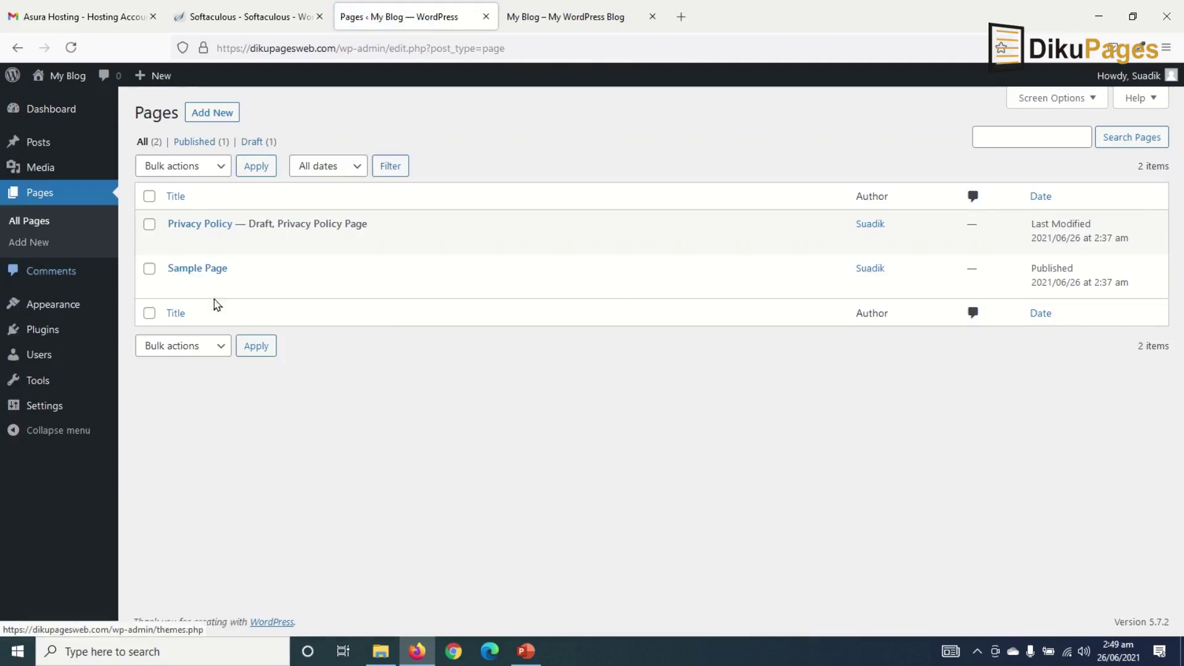
{"action": "left_click", "coordinate": [149, 197]}
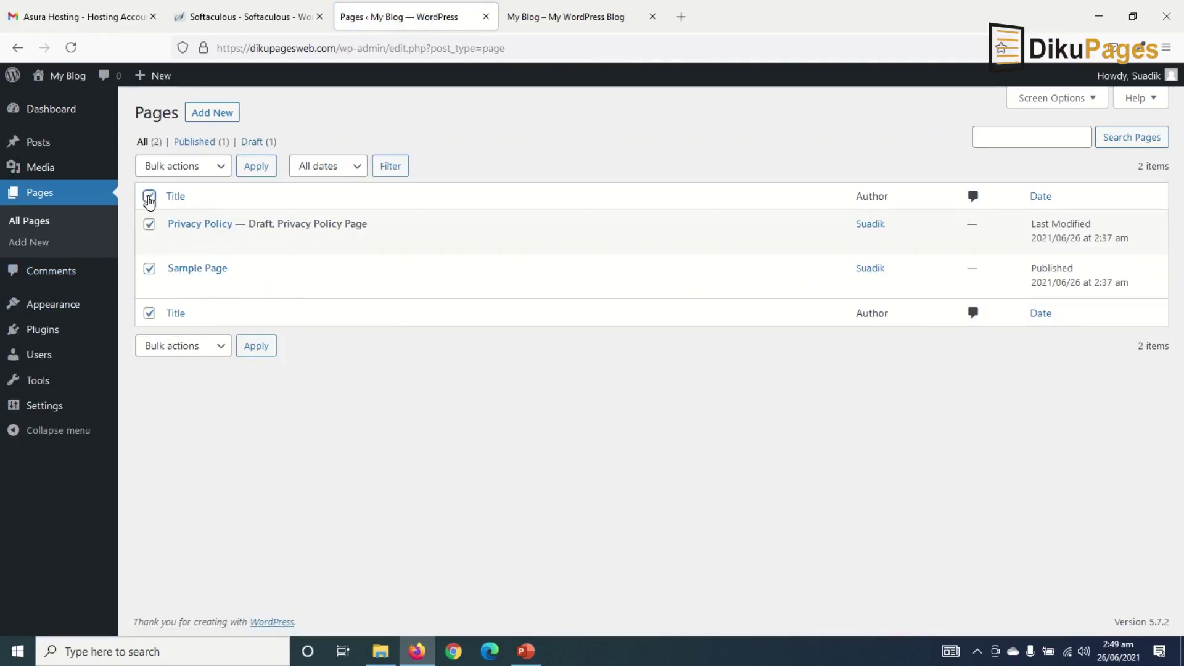
{"action": "left_click", "coordinate": [184, 170]}
{"action": "left_click", "coordinate": [173, 233]}
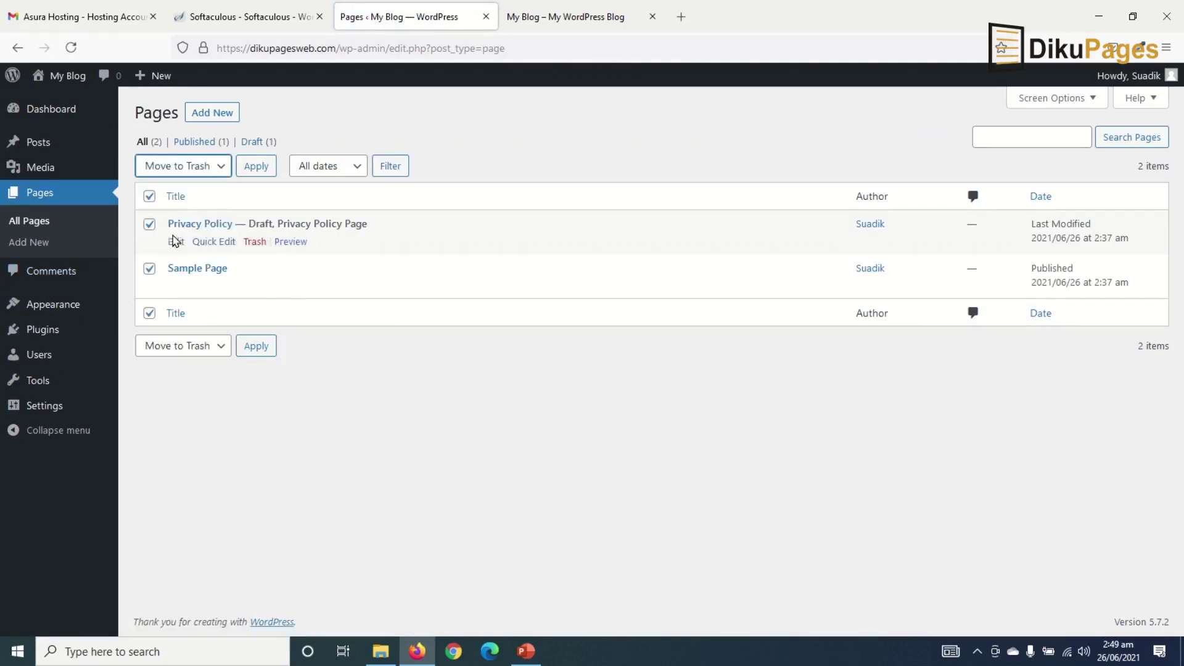
{"action": "left_click", "coordinate": [255, 166]}
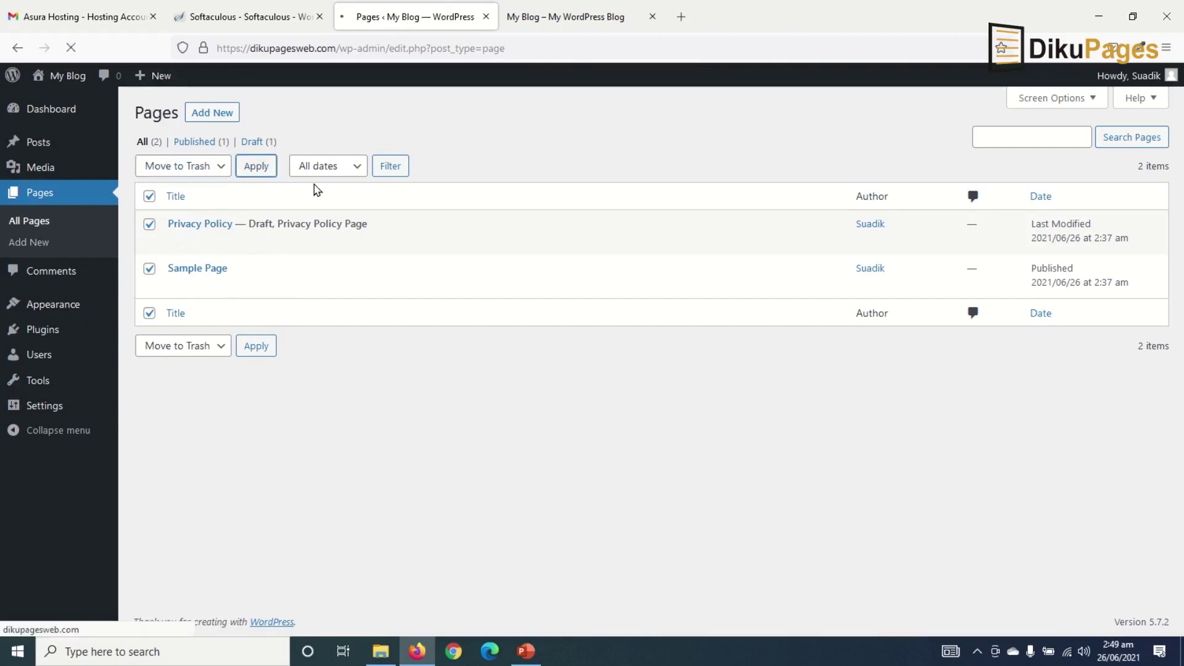
{"action": "left_click", "coordinate": [185, 186]}
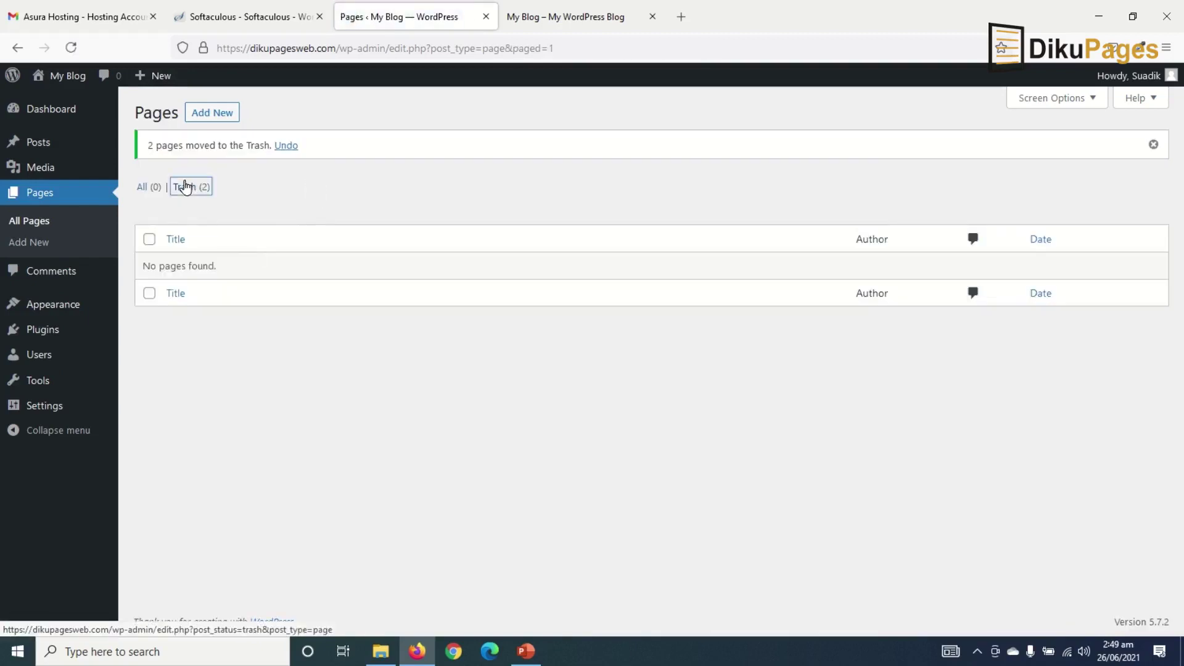
{"action": "left_click", "coordinate": [474, 168]}
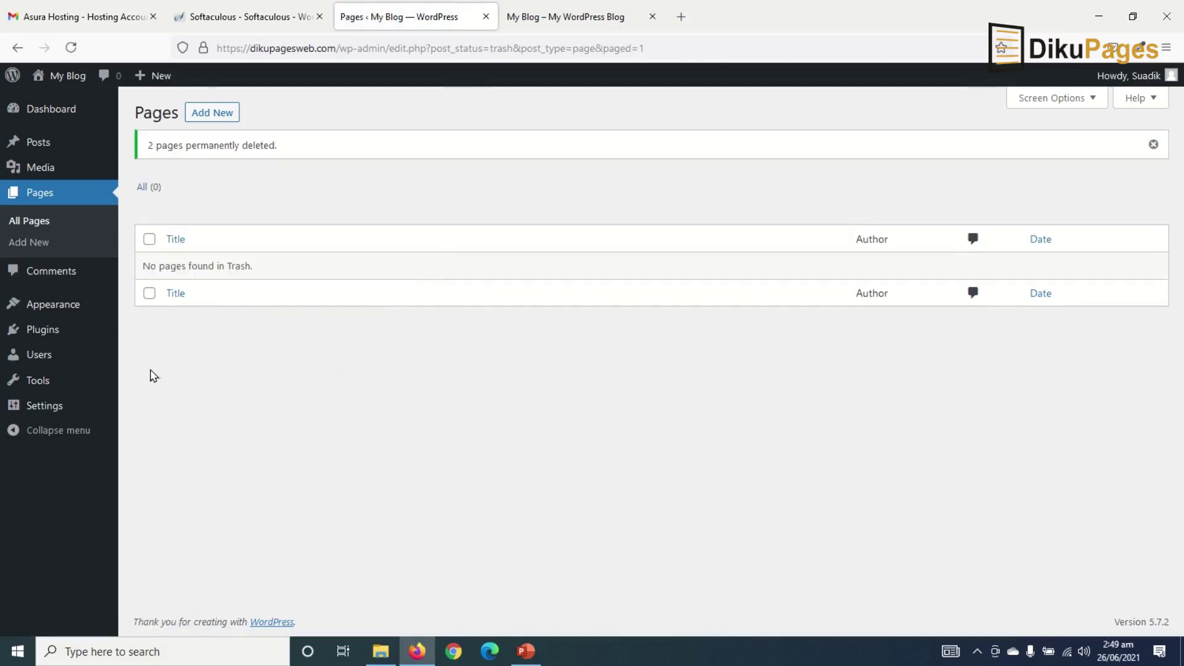
{"action": "left_click", "coordinate": [51, 271]}
{"action": "left_click", "coordinate": [58, 253]}
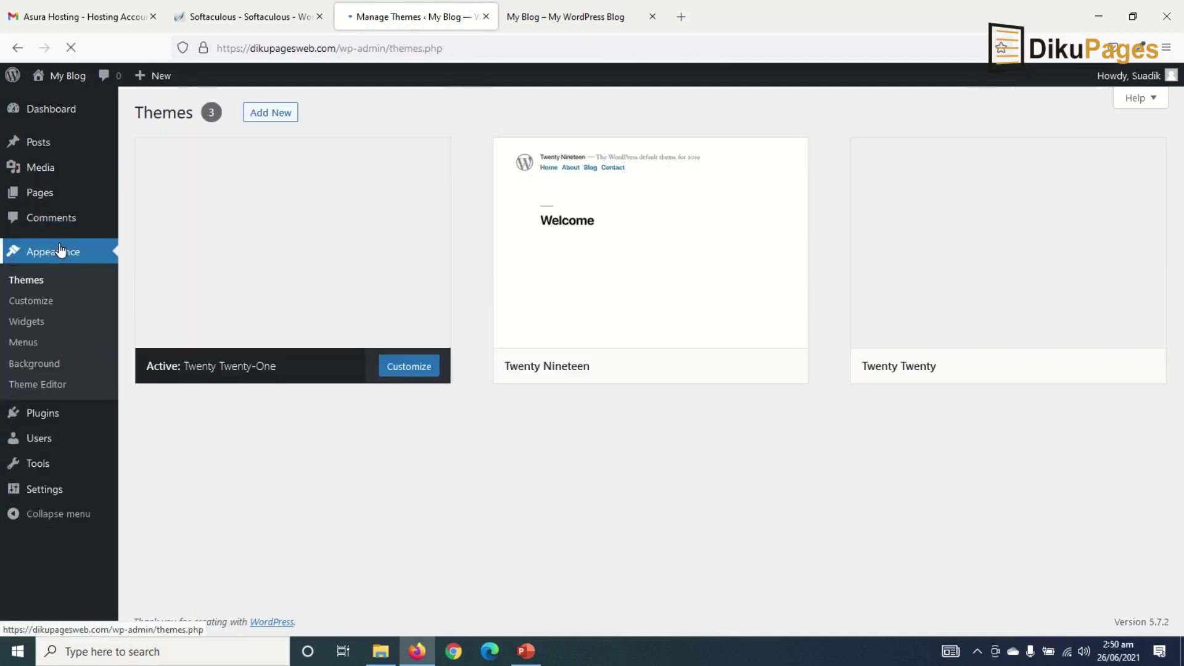
Step: Delete the Twenty Nineteen theme
{"action": "mouse_move", "coordinate": [580, 339]}
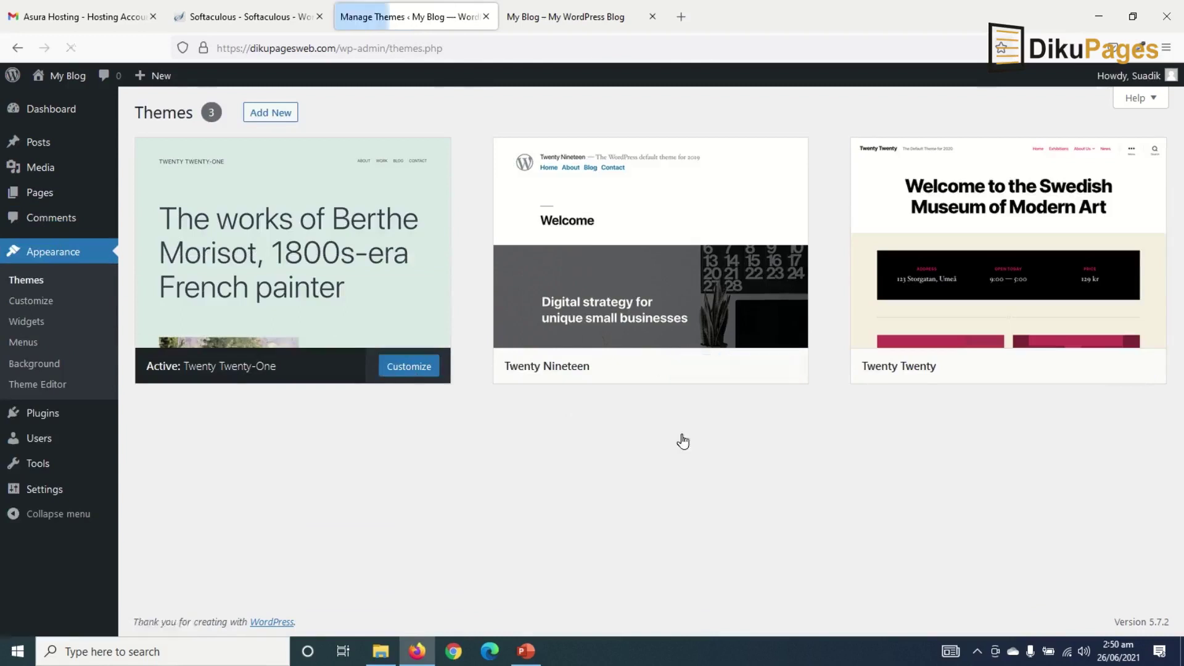
{"action": "mouse_move", "coordinate": [381, 307]}
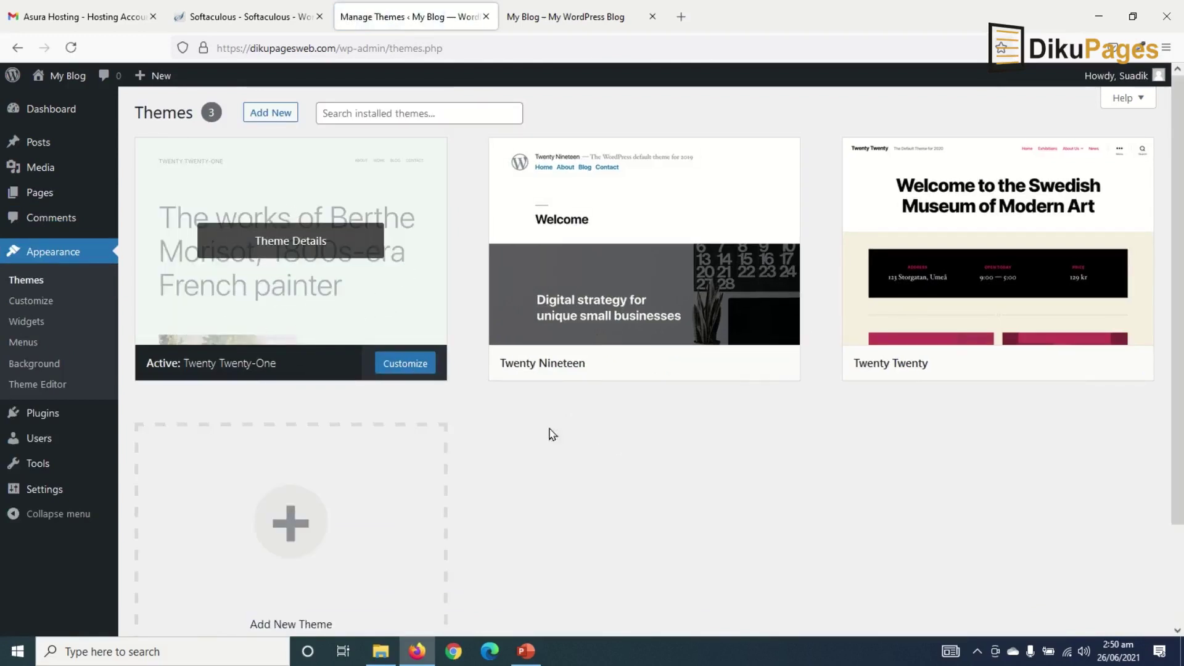
{"action": "left_click", "coordinate": [638, 232]}
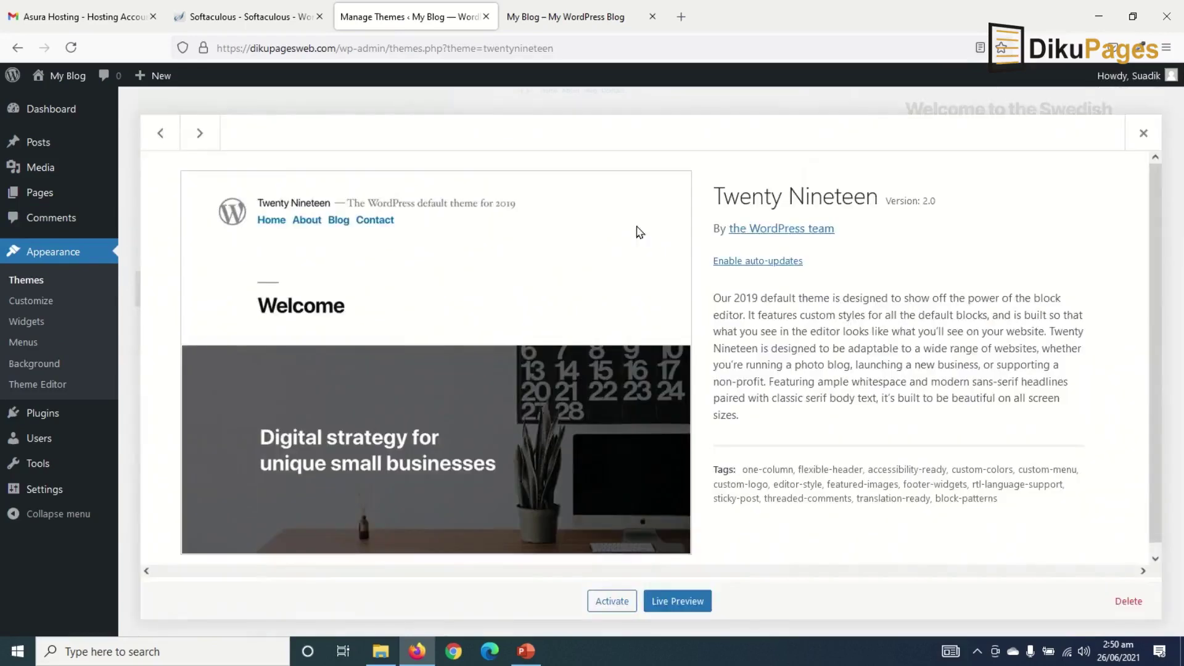
{"action": "left_click", "coordinate": [1129, 601]}
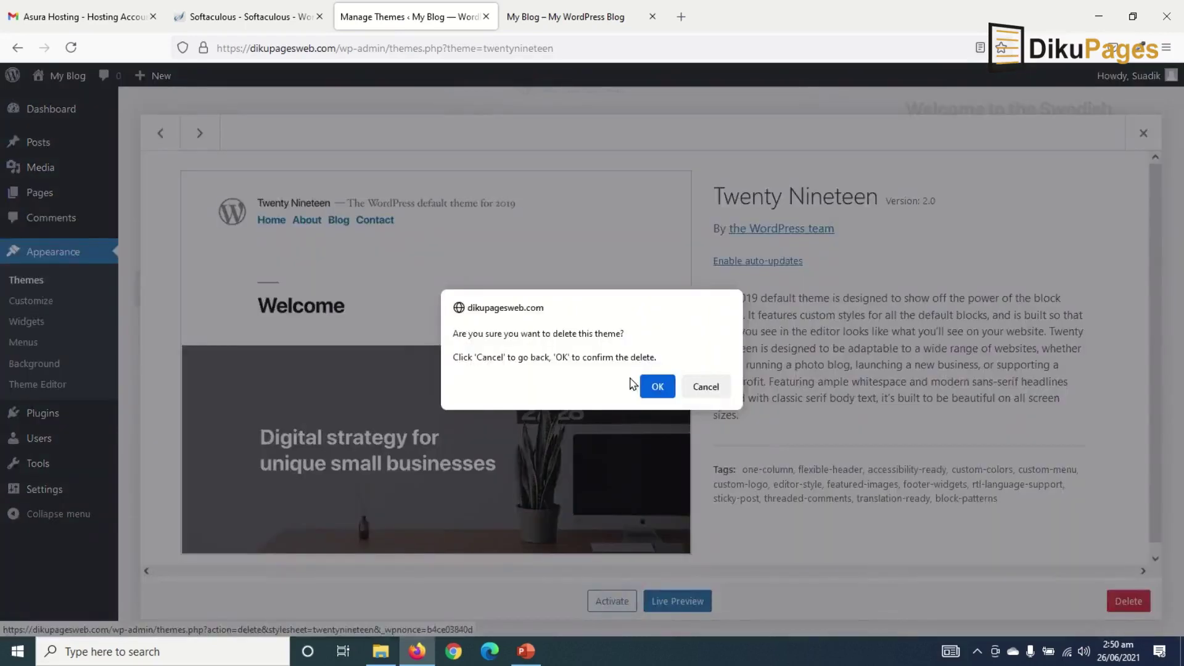
{"action": "left_click", "coordinate": [649, 387]}
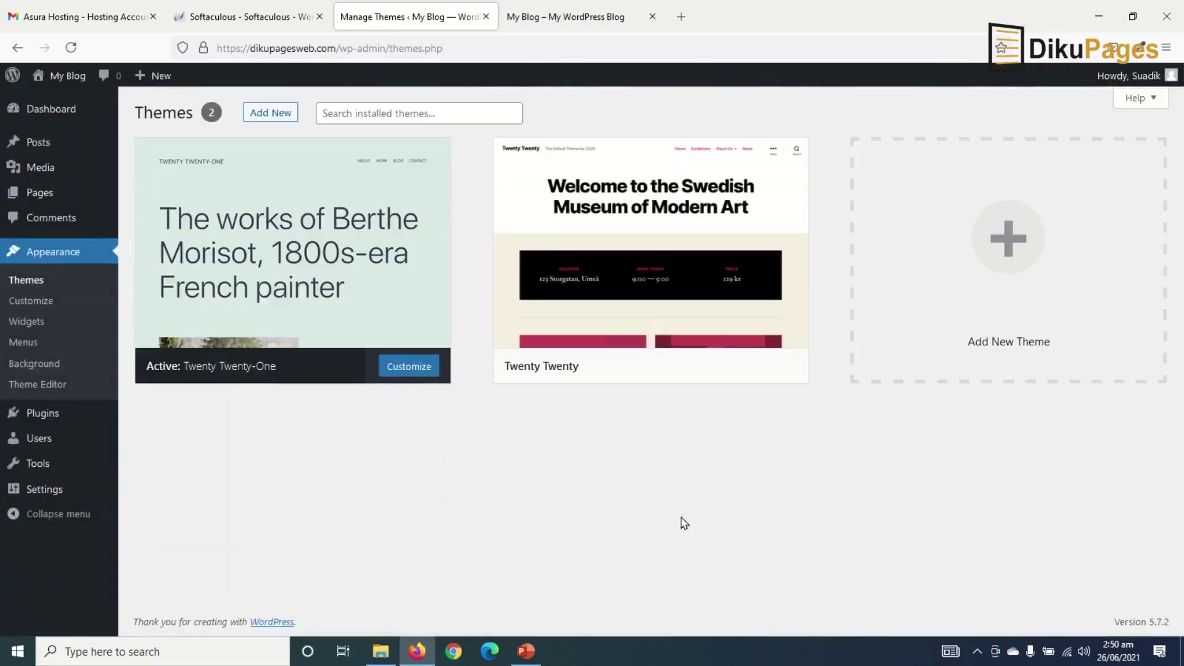
Step: Delete the Twenty Twenty theme, leaving only Twenty Twenty-One installed
{"action": "left_click", "coordinate": [658, 259]}
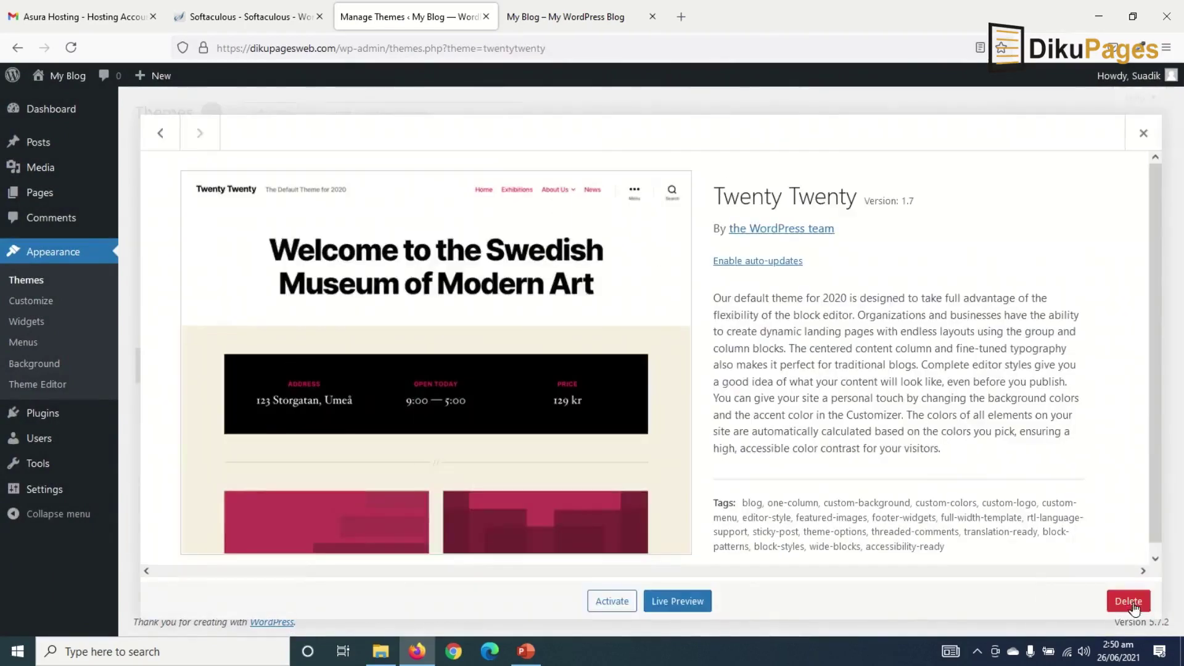
{"action": "left_click", "coordinate": [1132, 606]}
{"action": "left_click", "coordinate": [649, 385]}
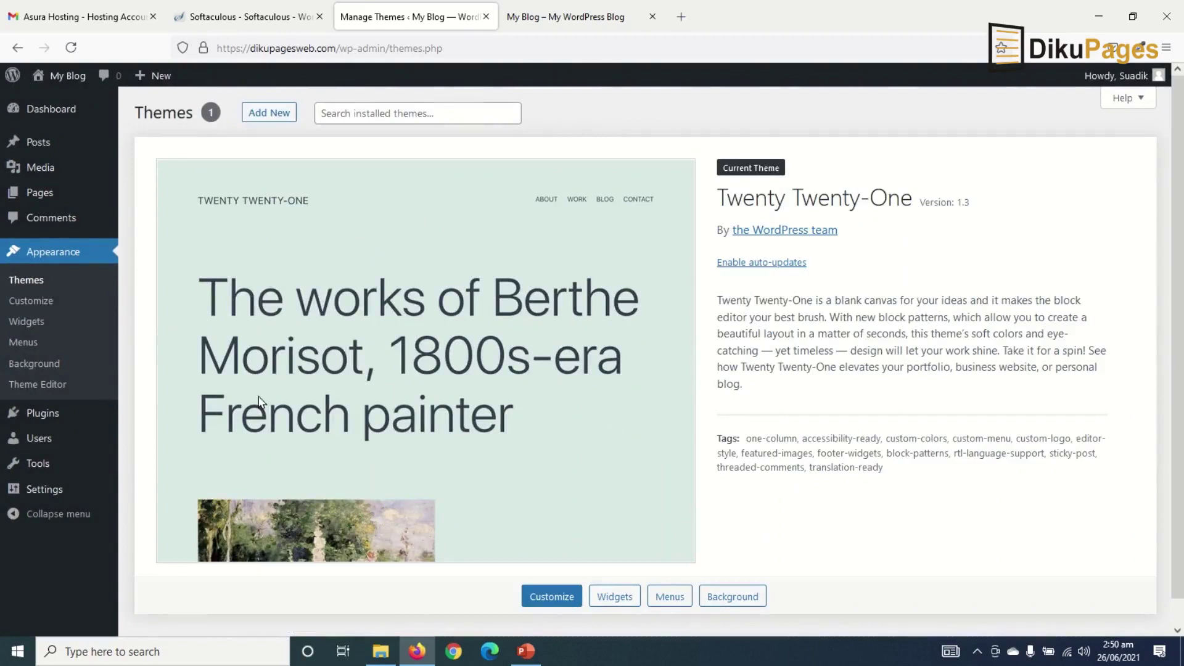
{"action": "left_click", "coordinate": [69, 416]}
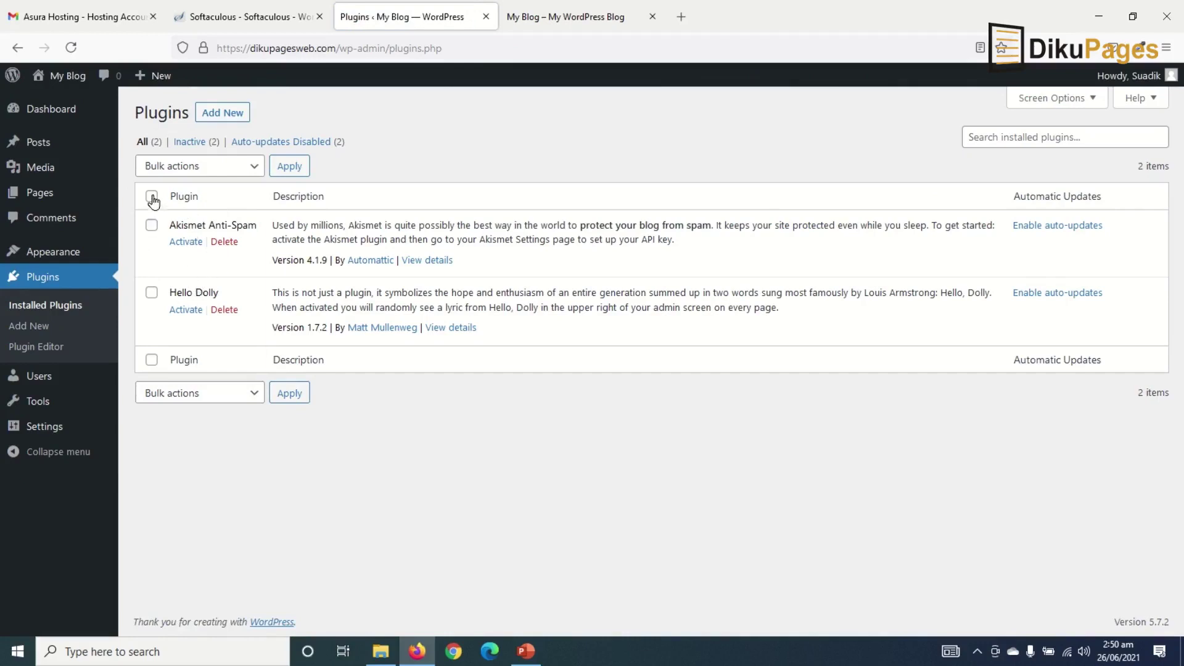
Step: Bulk-delete the Akismet Anti-Spam and Hello Dolly plugins, leaving no plugins installed
{"action": "left_click", "coordinate": [149, 197]}
{"action": "left_click", "coordinate": [198, 173]}
{"action": "left_click", "coordinate": [178, 277]}
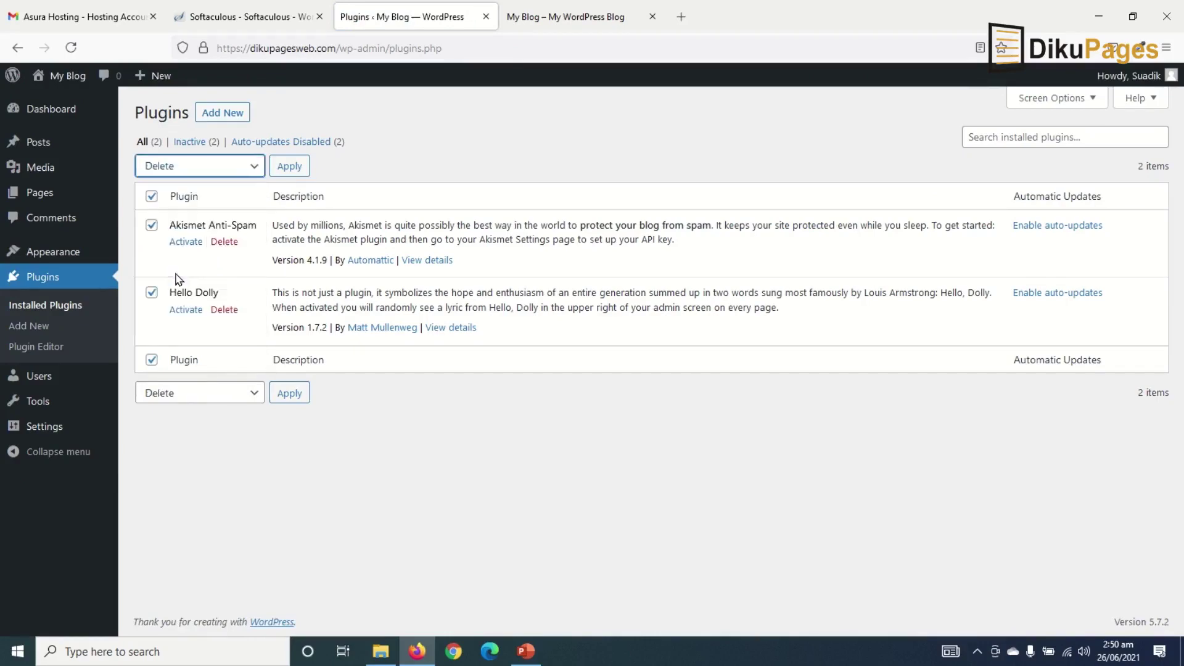
{"action": "left_click", "coordinate": [288, 168]}
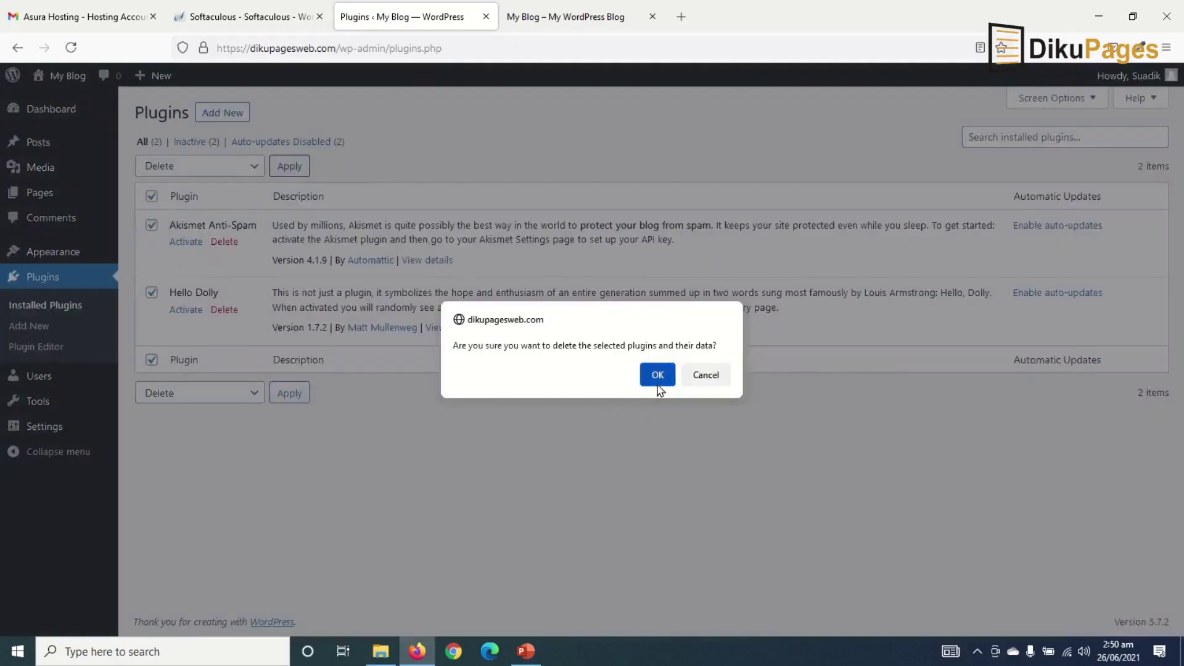
{"action": "left_click", "coordinate": [657, 377]}
{"action": "left_click", "coordinate": [51, 109]}
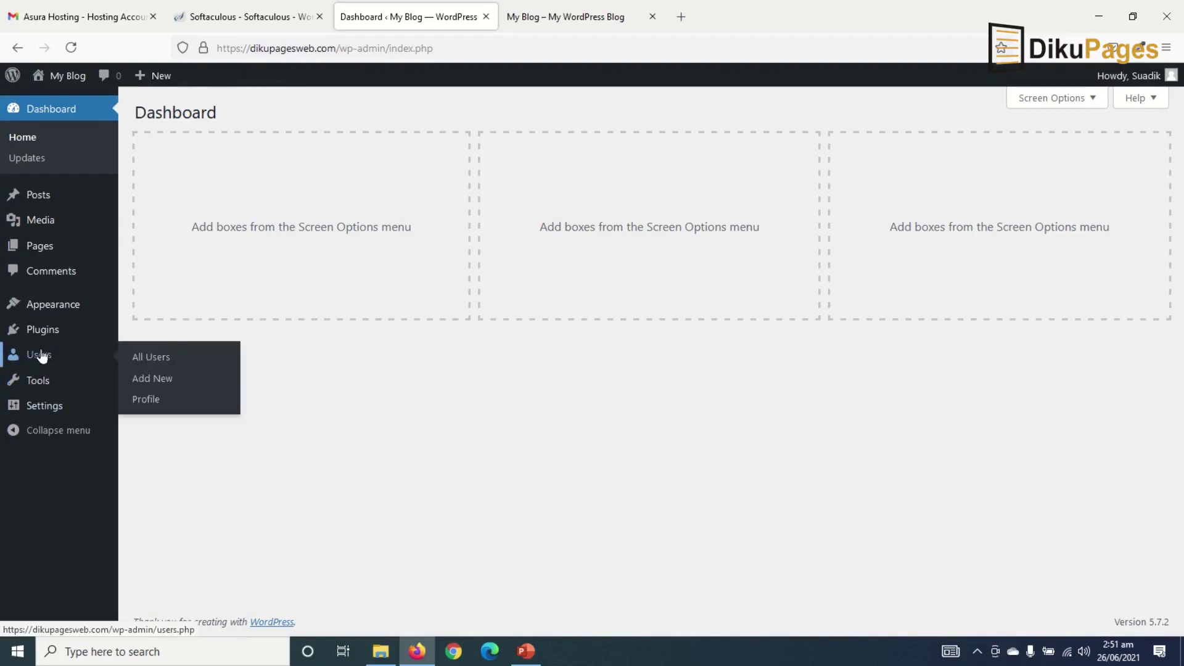
Step: Open the admin account's profile for editing, starting from the All Users list
{"action": "left_click", "coordinate": [153, 362]}
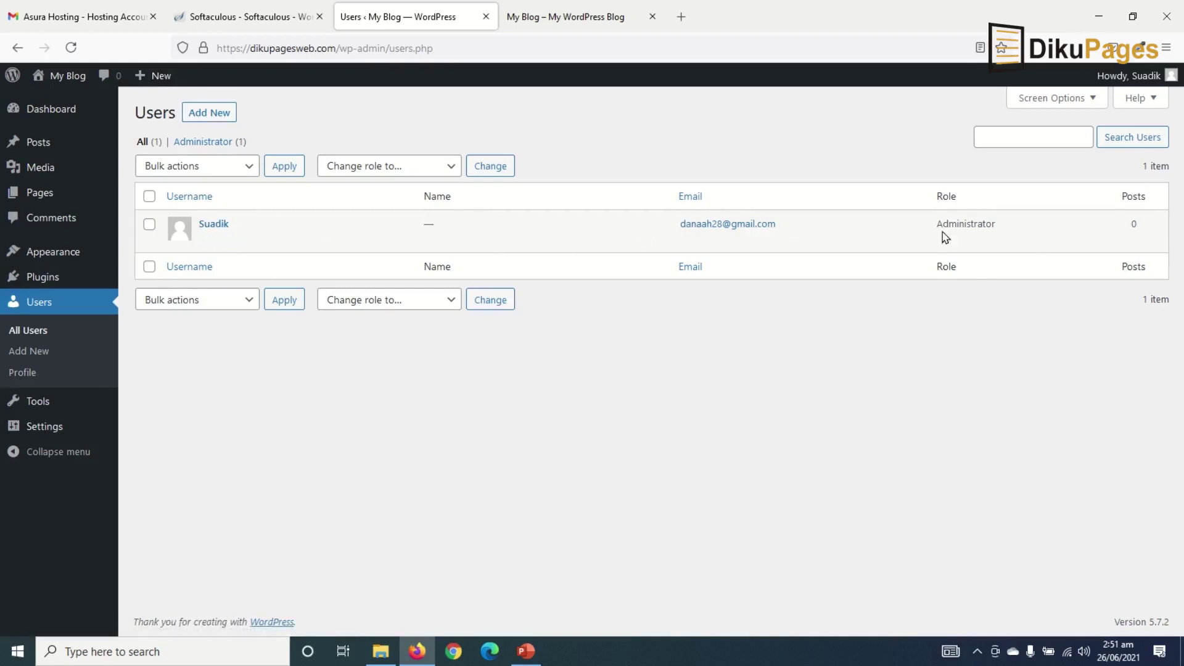
{"action": "double_click", "coordinate": [970, 225]}
{"action": "mouse_move", "coordinate": [1144, 77]}
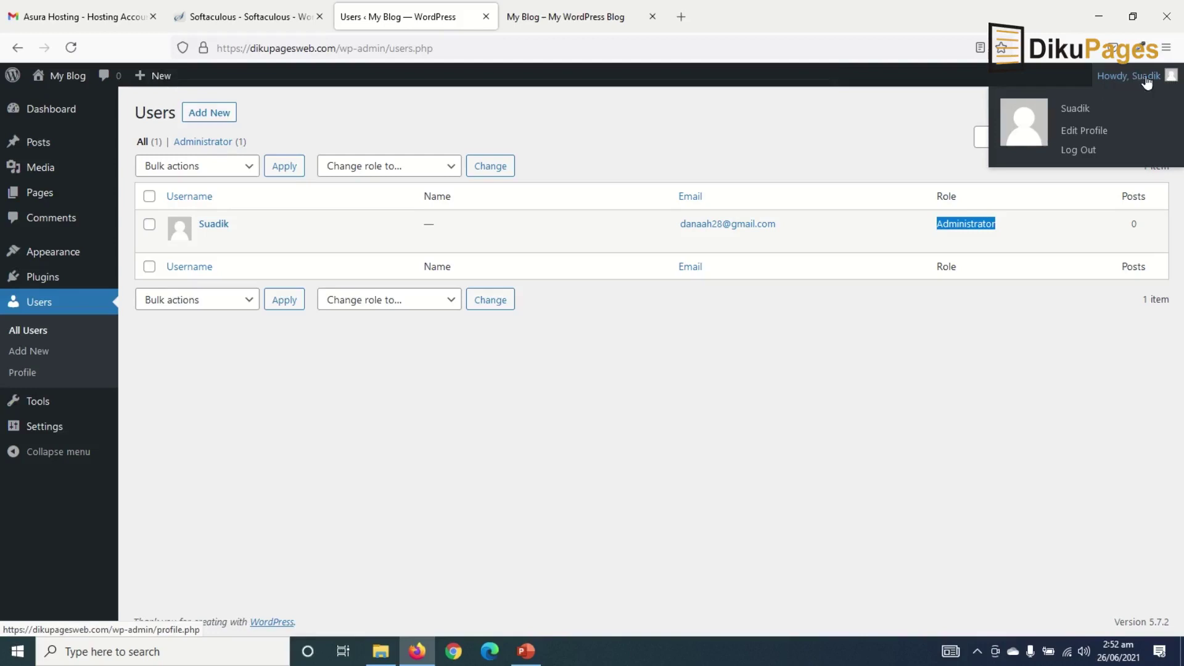
{"action": "left_click", "coordinate": [205, 241]}
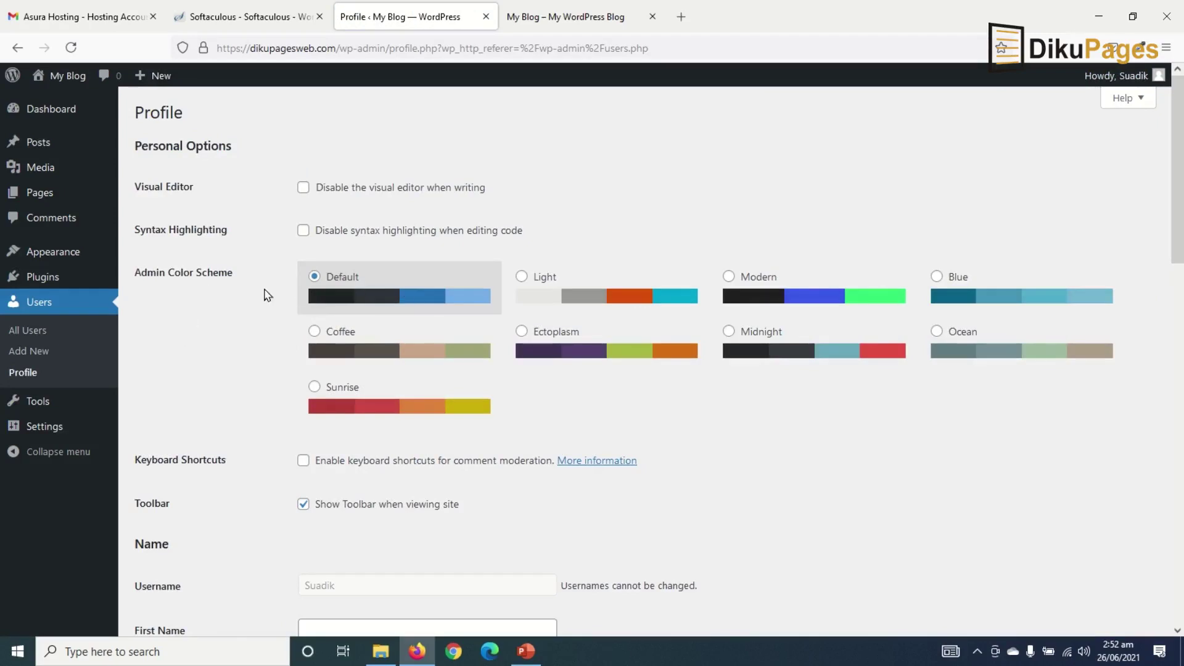
Step: Preview the Light, Modern, Blue, Ectoplasm, Midnight, Ocean and Sunrise schemes, then return to Default
{"action": "left_click", "coordinate": [514, 299]}
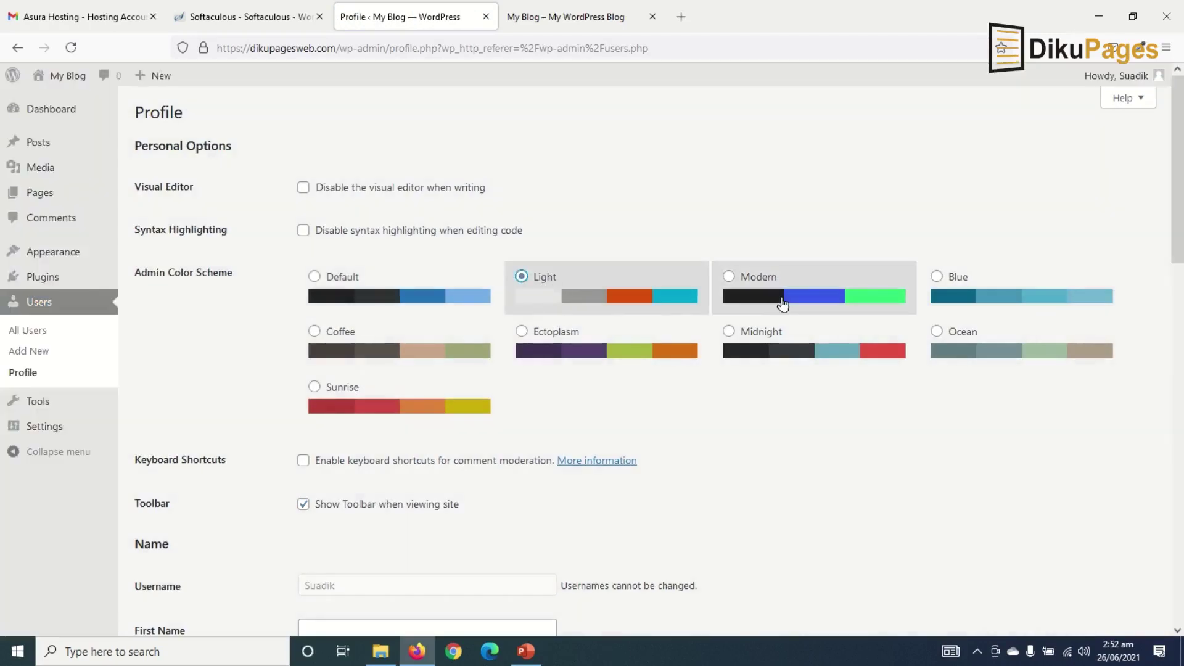
{"action": "left_click", "coordinate": [782, 302]}
{"action": "left_click", "coordinate": [944, 296]}
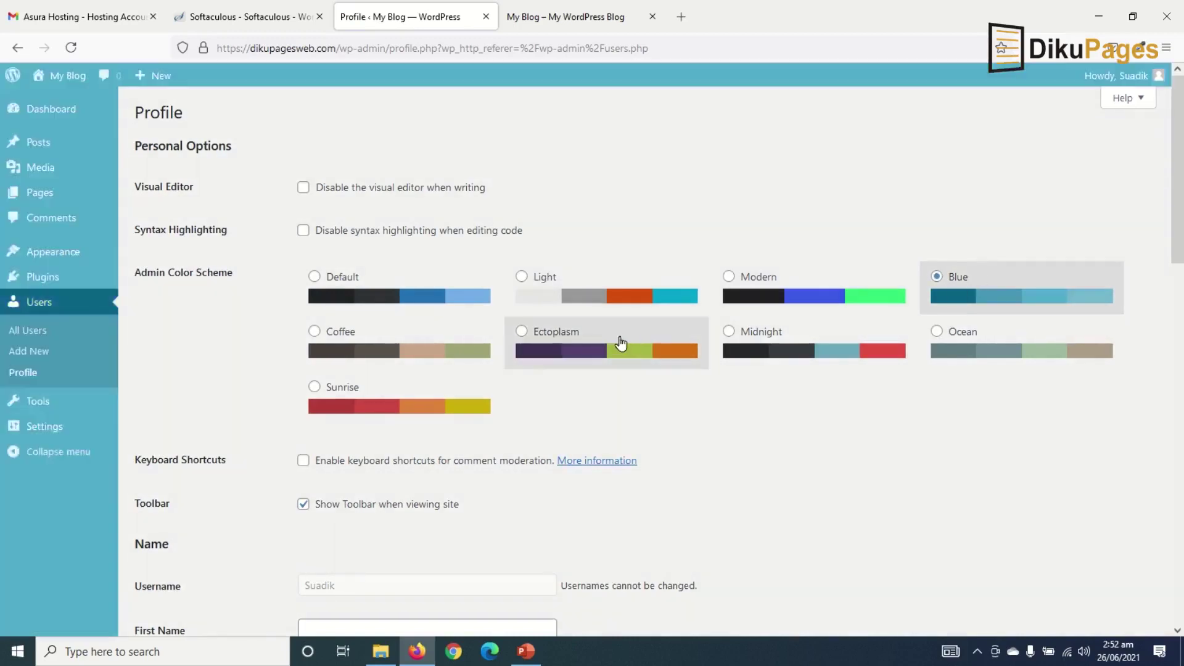
{"action": "left_click", "coordinate": [621, 342]}
{"action": "left_click", "coordinate": [806, 343]}
{"action": "left_click", "coordinate": [931, 352]}
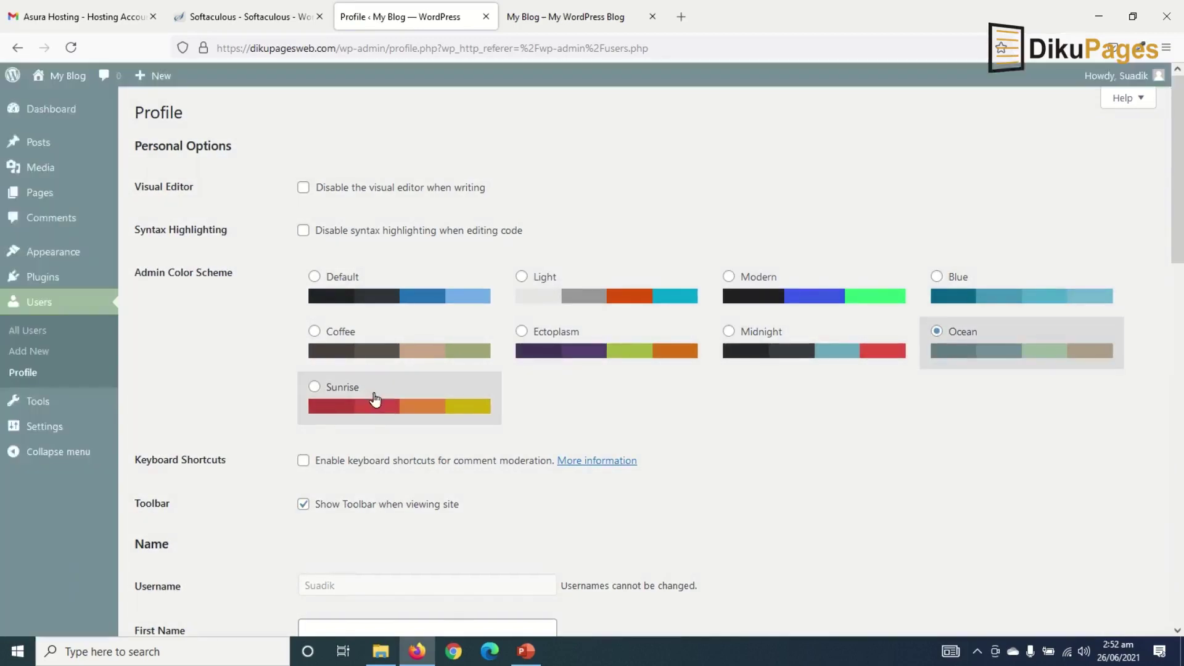
{"action": "left_click", "coordinate": [375, 400]}
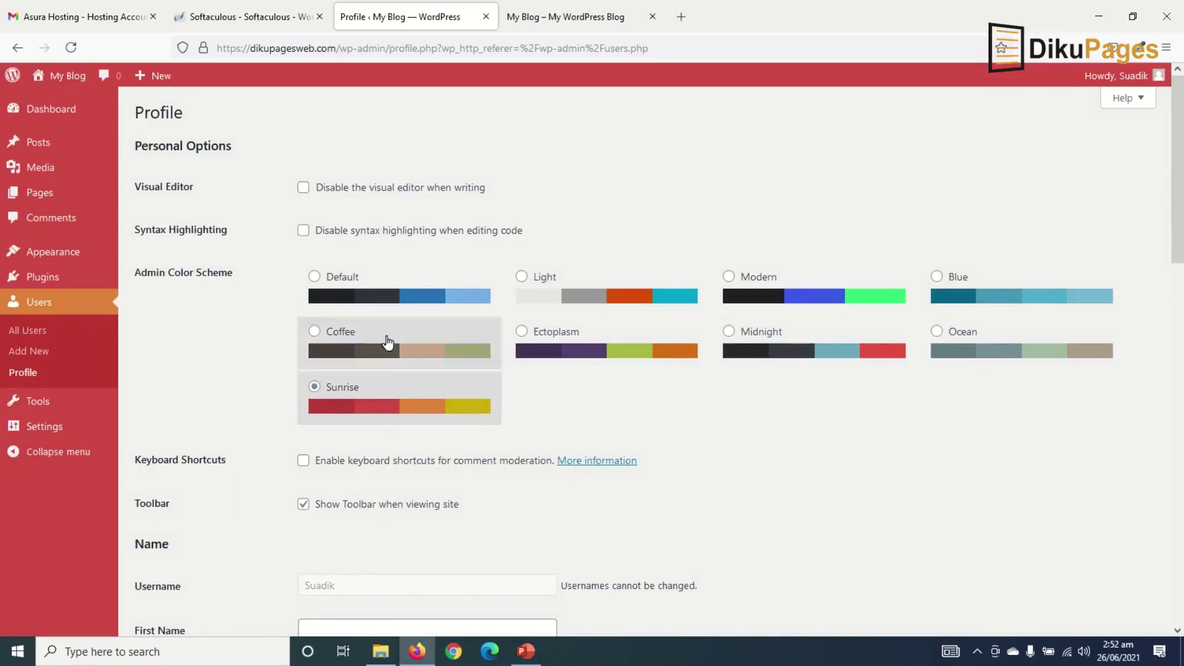
{"action": "left_click", "coordinate": [355, 289]}
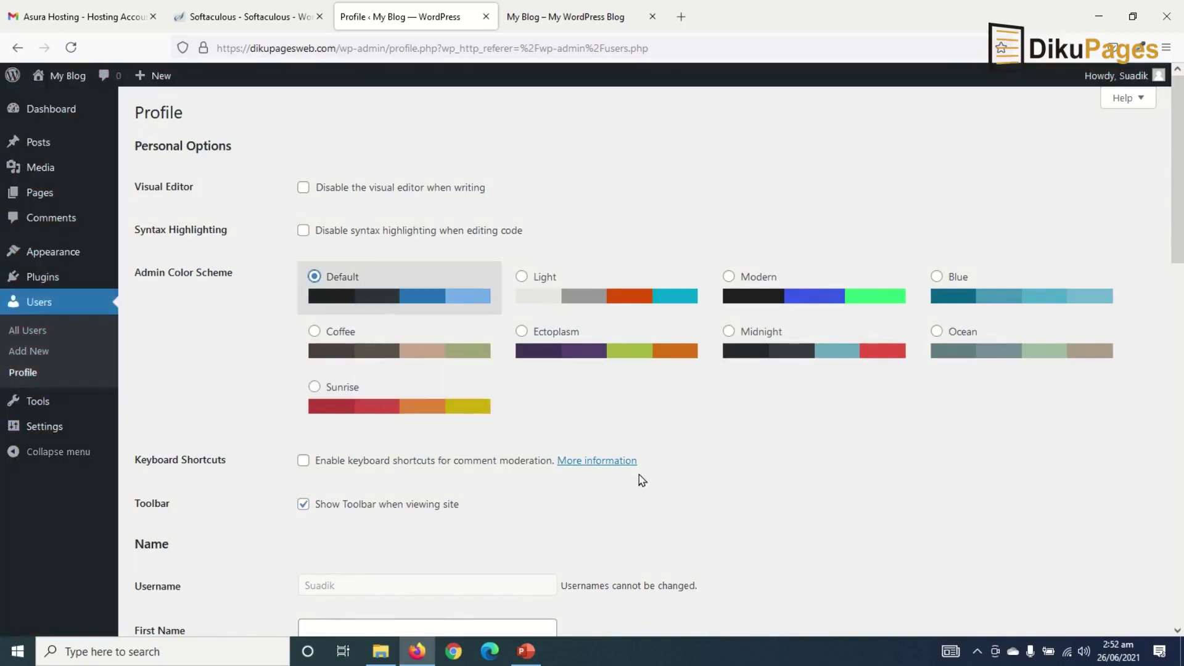
{"action": "scroll", "coordinate": [638, 475], "scroll_direction": "down", "scroll_amount": 5}
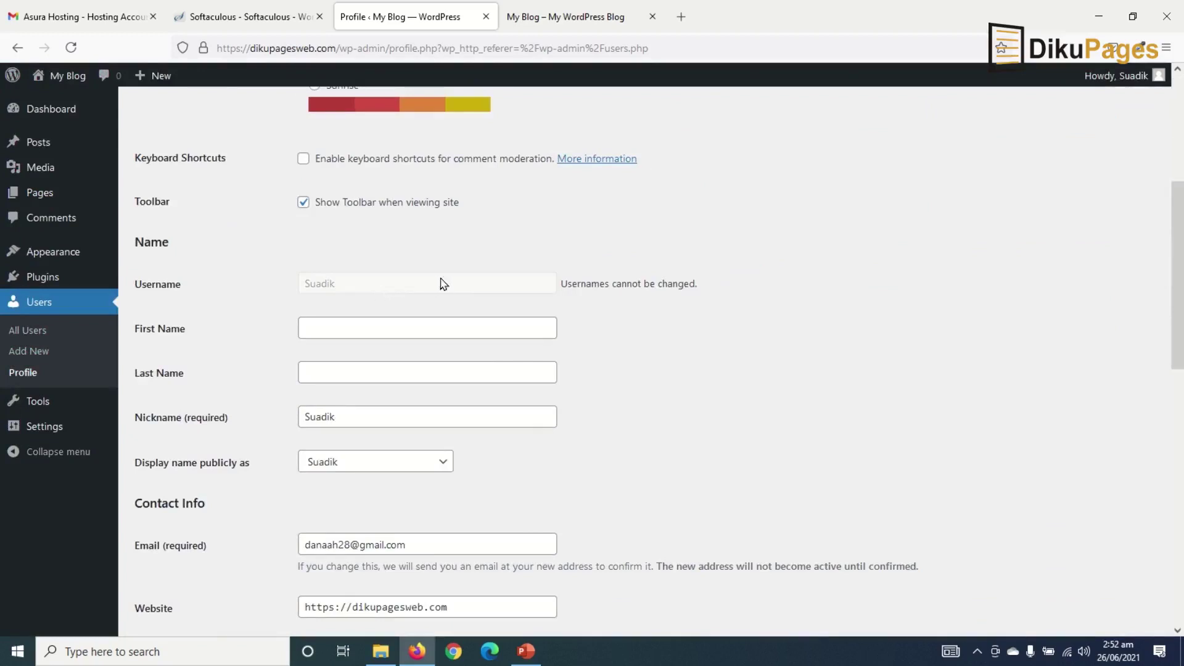
{"action": "scroll", "coordinate": [436, 311], "scroll_direction": "down", "scroll_amount": 1}
Step: Fill in the admin's first and last name from the autocomplete suggestions
{"action": "left_click", "coordinate": [359, 252]}
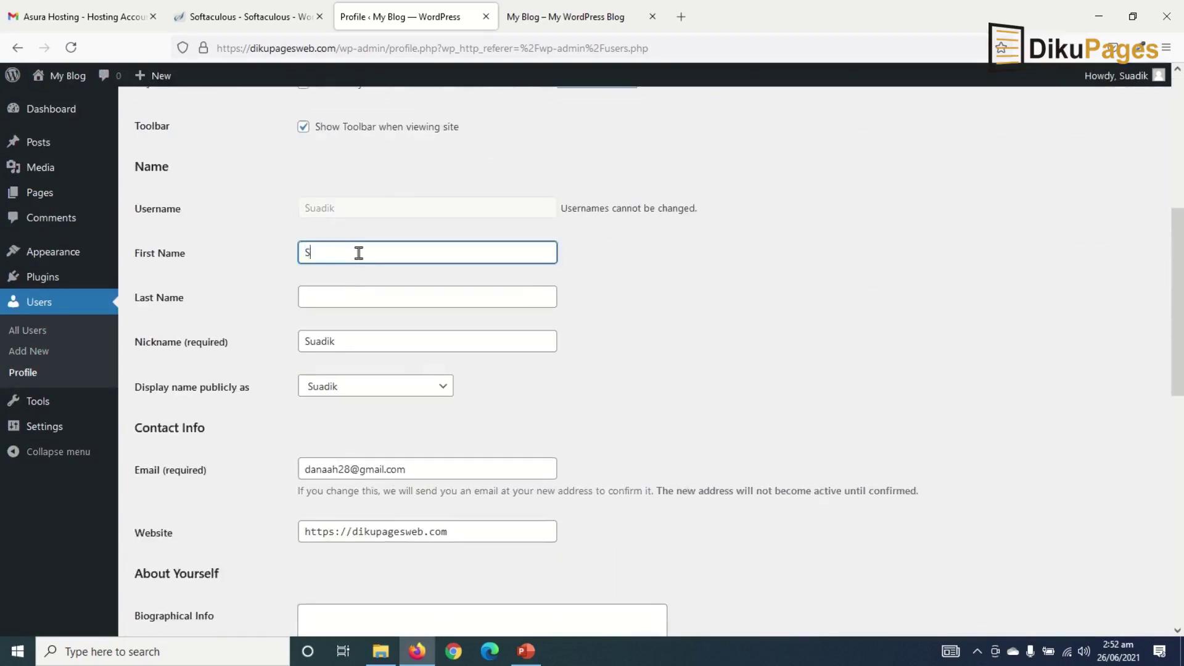
{"action": "type", "text": "S"}
{"action": "key", "text": "Down"}
{"action": "key", "text": "Tab"}
{"action": "type", "text": "a"}
{"action": "key", "text": "Down"}
{"action": "key", "text": "Tab"}
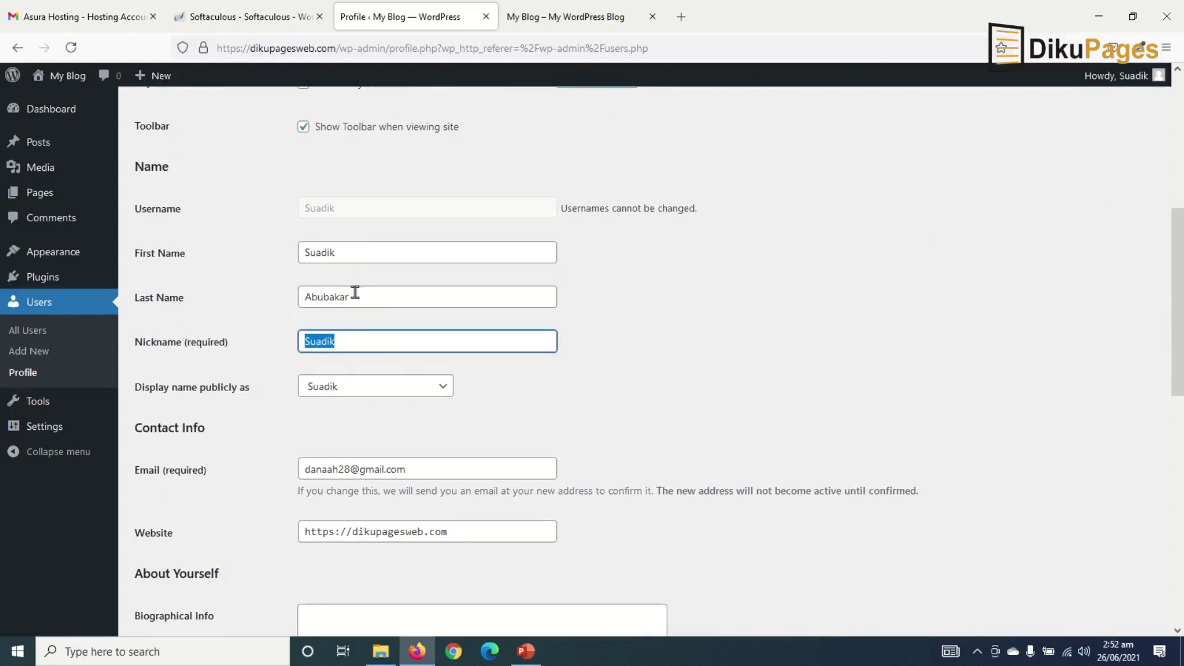
{"action": "key", "text": "Right"}
Step: Set 'Display name publicly as' to the full name
{"action": "left_click", "coordinate": [369, 394]}
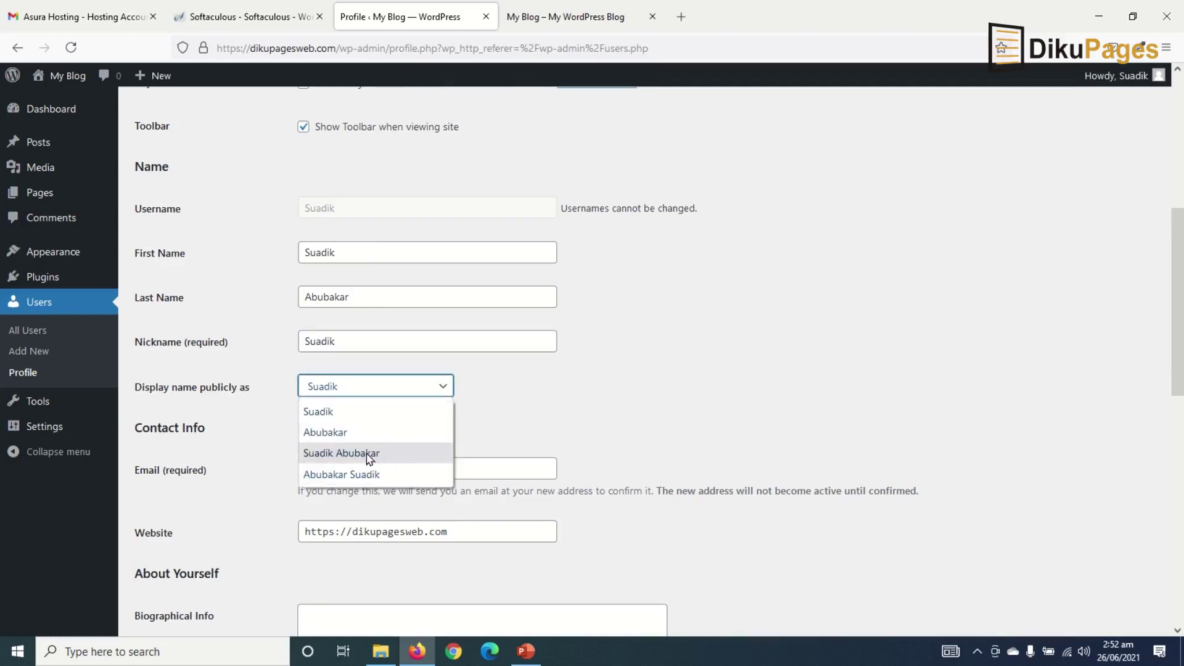
{"action": "left_click", "coordinate": [368, 456]}
{"action": "left_click", "coordinate": [388, 394]}
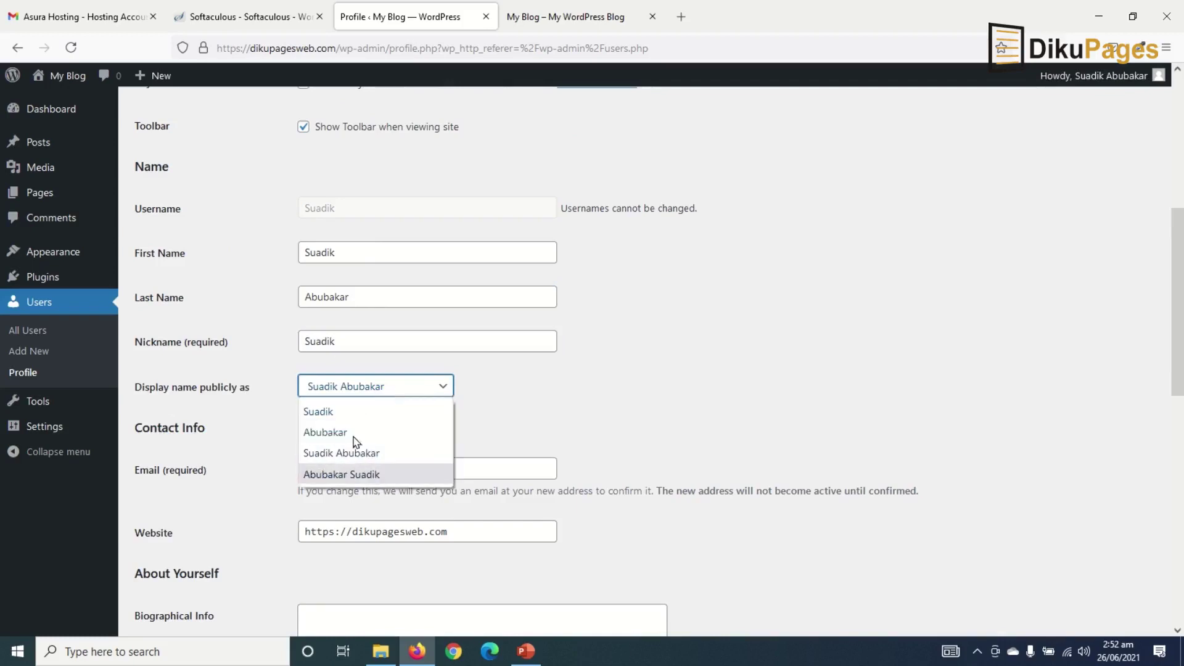
{"action": "left_click", "coordinate": [370, 315]}
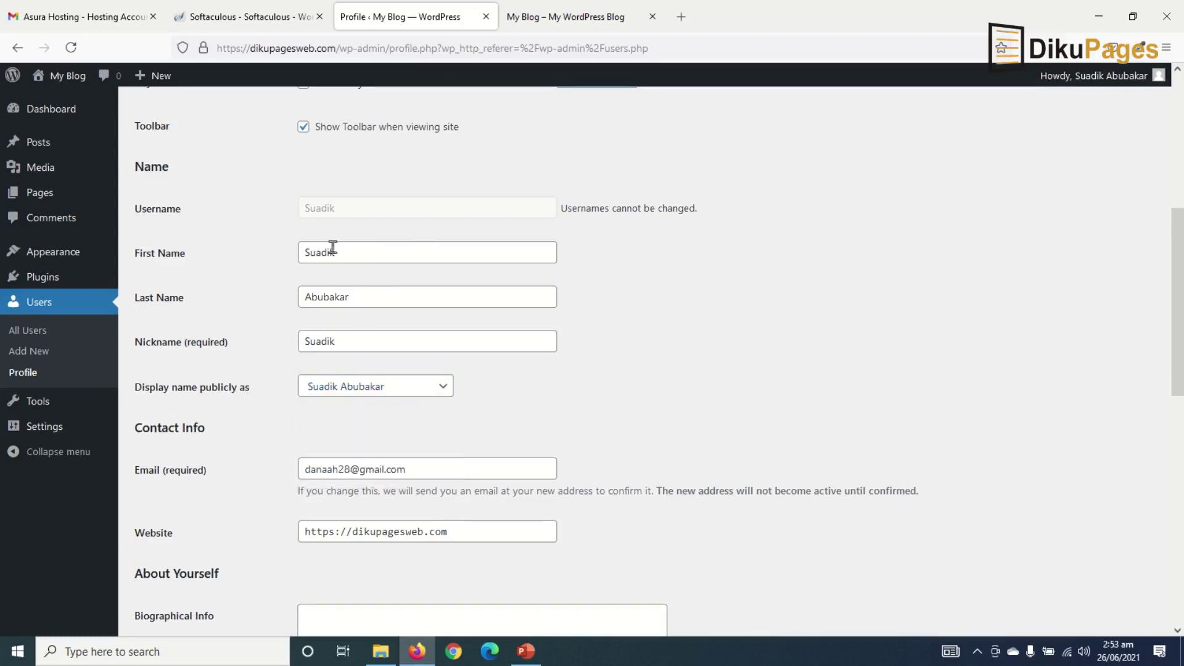
{"action": "left_click", "coordinate": [388, 253]}
{"action": "left_click", "coordinate": [379, 288]}
{"action": "scroll", "coordinate": [447, 385], "scroll_direction": "down", "scroll_amount": 2}
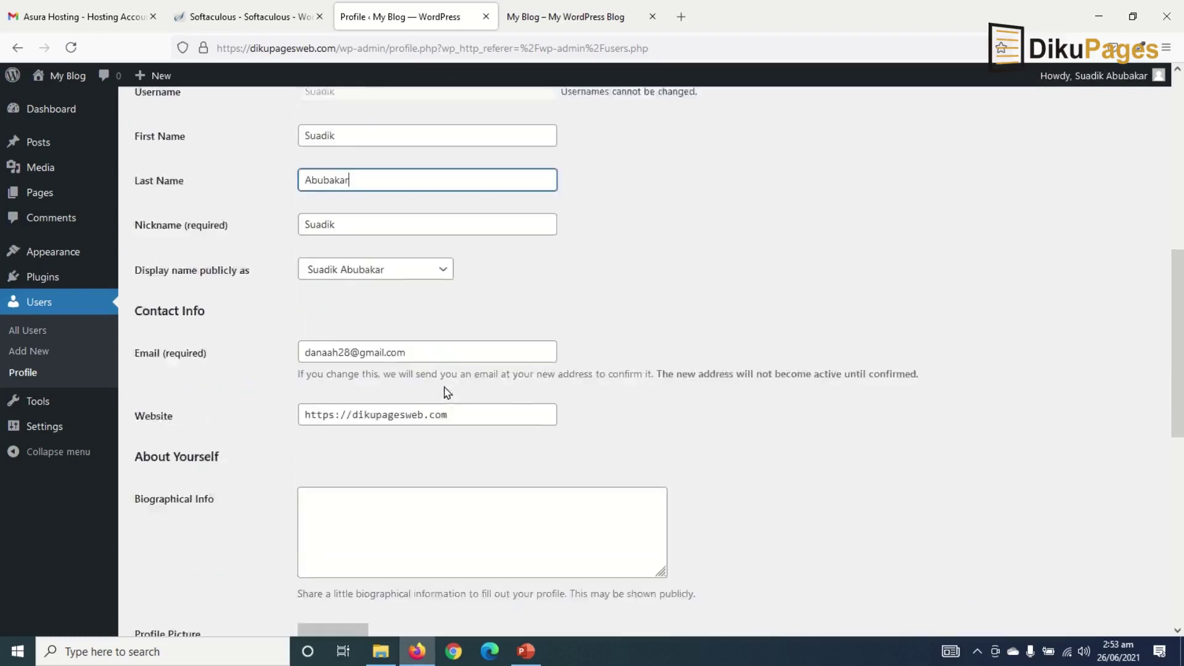
{"action": "scroll", "coordinate": [448, 393], "scroll_direction": "down", "scroll_amount": 1}
Step: Review the e-mail, website and bio fields, then open the Gravatar link in a new tab
{"action": "left_click", "coordinate": [442, 321]}
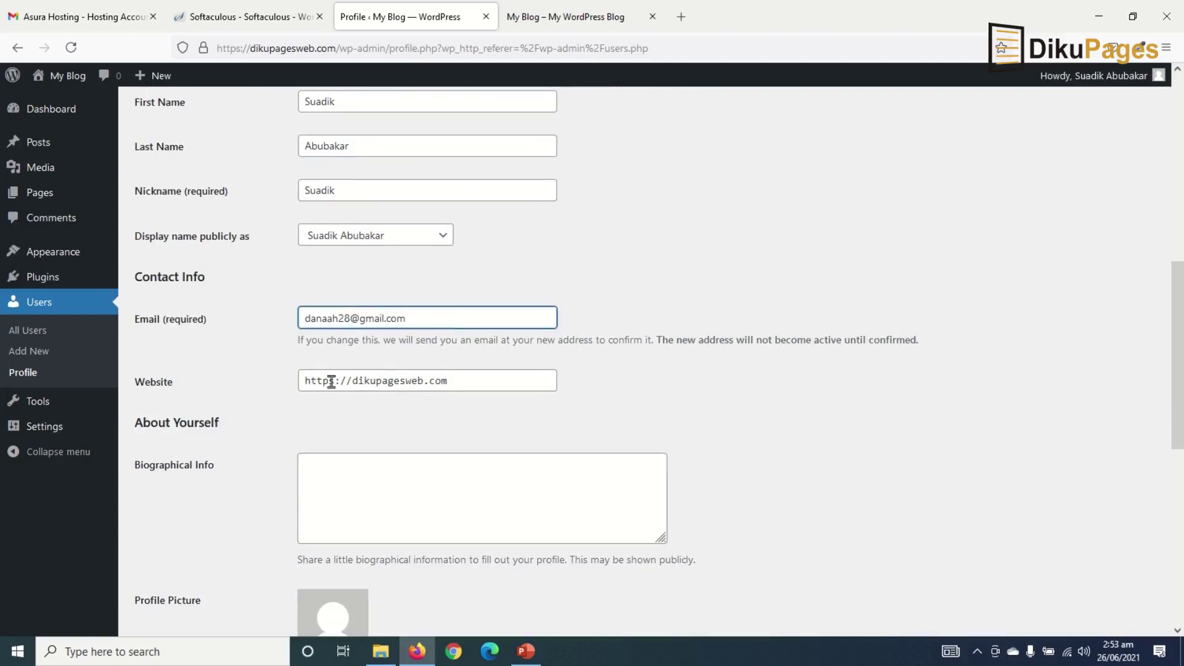
{"action": "scroll", "coordinate": [378, 418], "scroll_direction": "down", "scroll_amount": 2}
{"action": "double_click", "coordinate": [462, 302]}
{"action": "scroll", "coordinate": [468, 378], "scroll_direction": "down", "scroll_amount": 4}
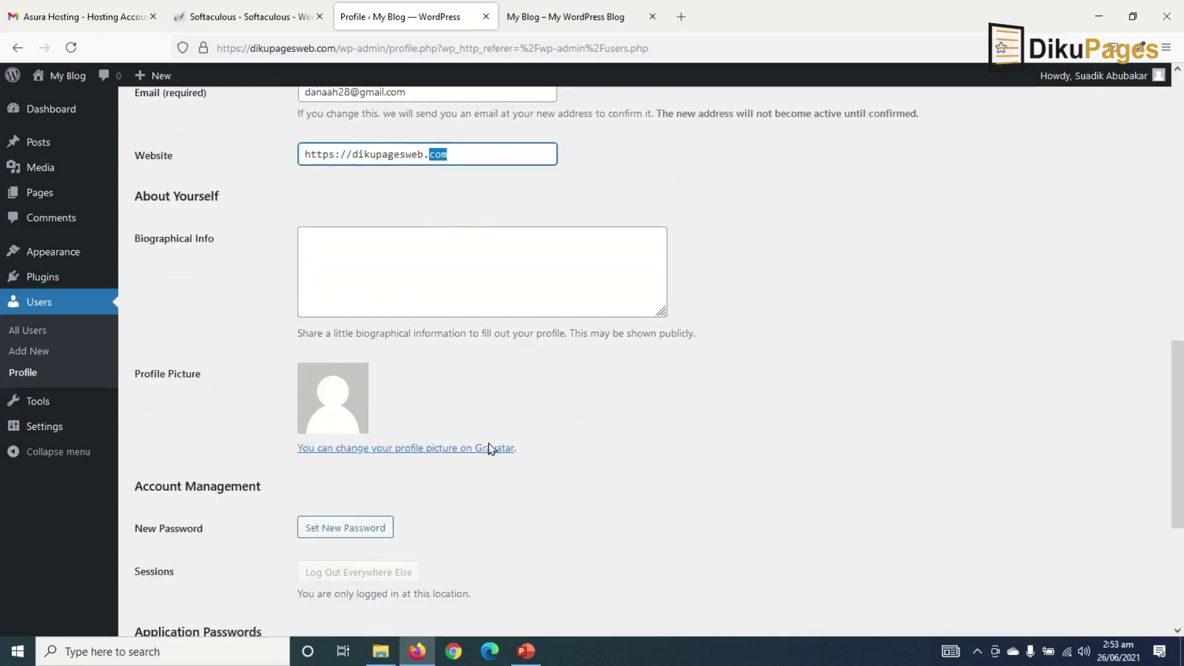
{"action": "left_click", "coordinate": [410, 270]}
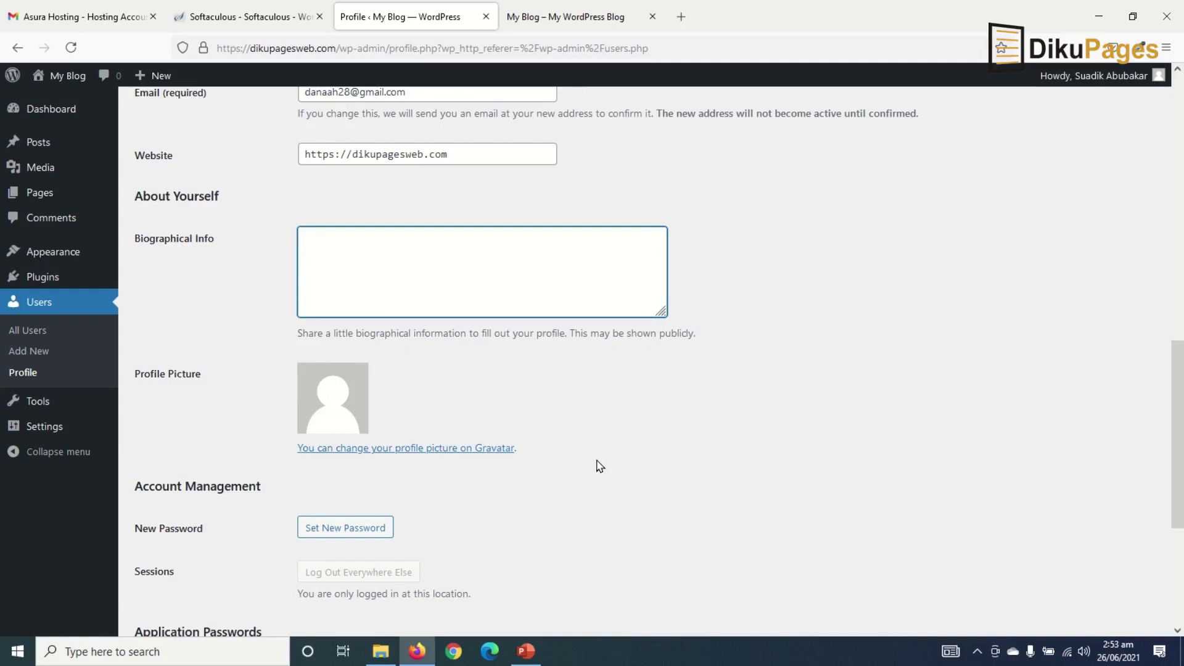
{"action": "scroll", "coordinate": [582, 442], "scroll_direction": "down", "scroll_amount": 2}
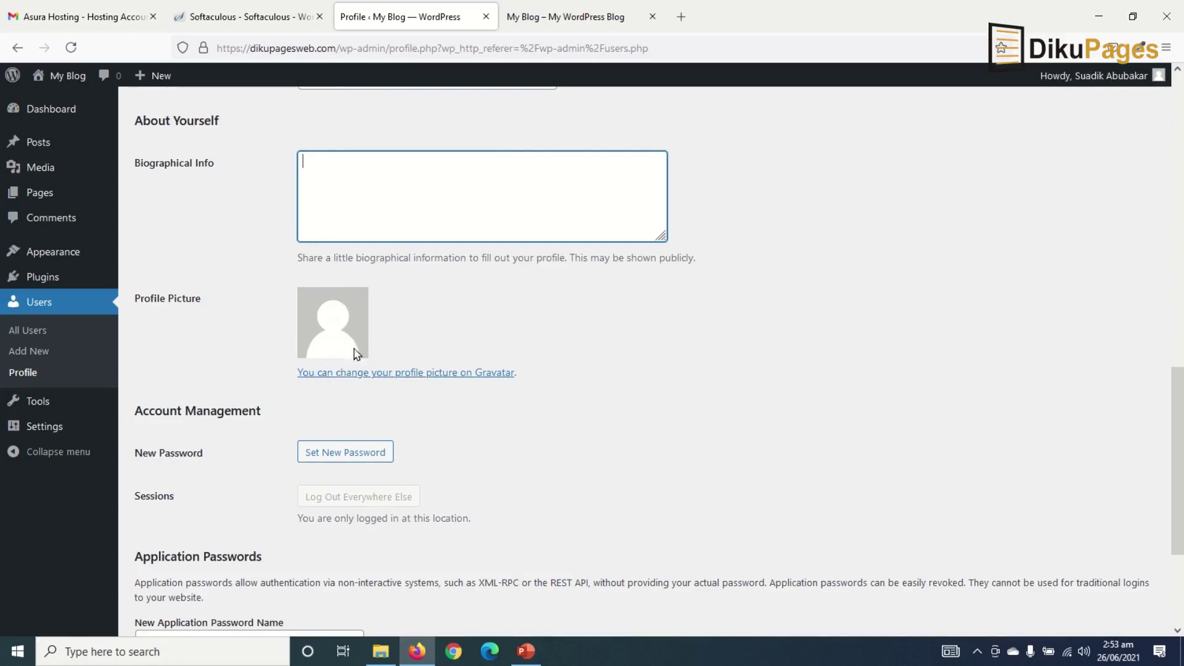
{"action": "right_click", "coordinate": [411, 376]}
{"action": "left_click", "coordinate": [442, 385]}
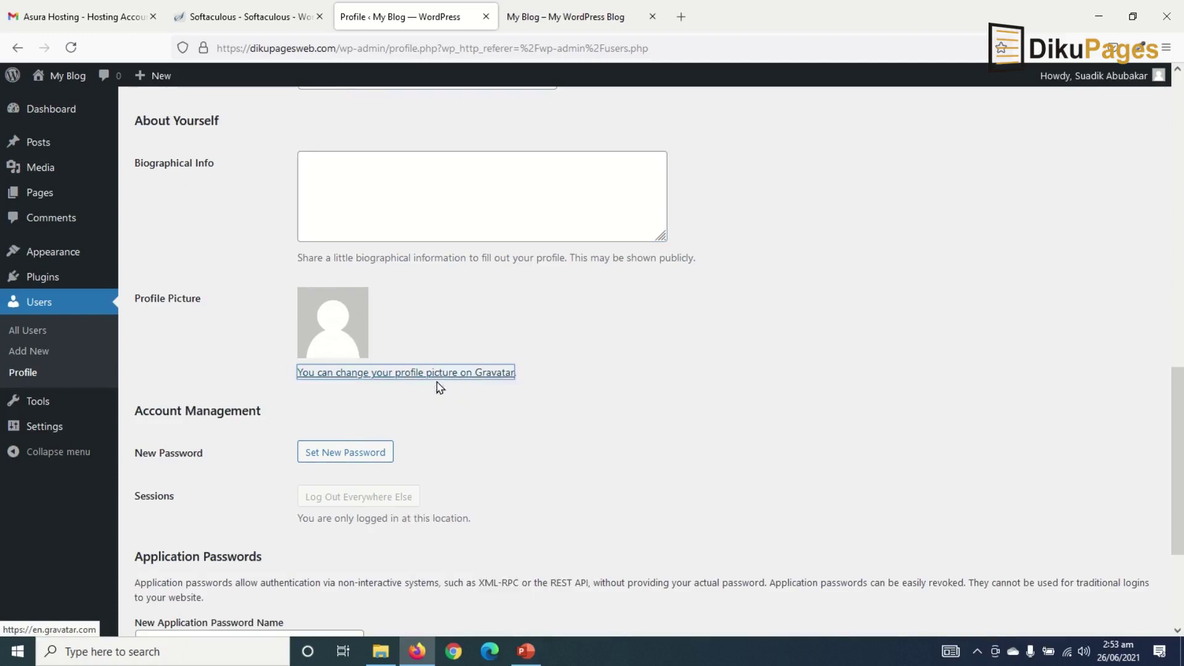
{"action": "left_click", "coordinate": [563, 24]}
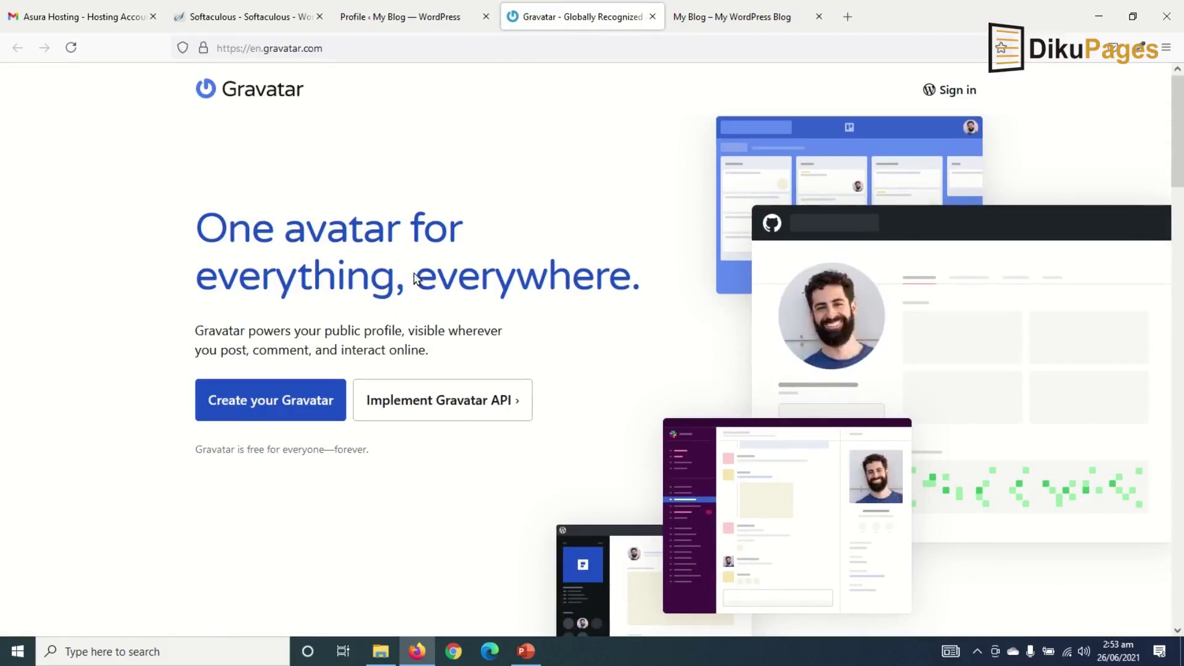
{"action": "left_click", "coordinate": [400, 17]}
{"action": "left_click", "coordinate": [428, 244]}
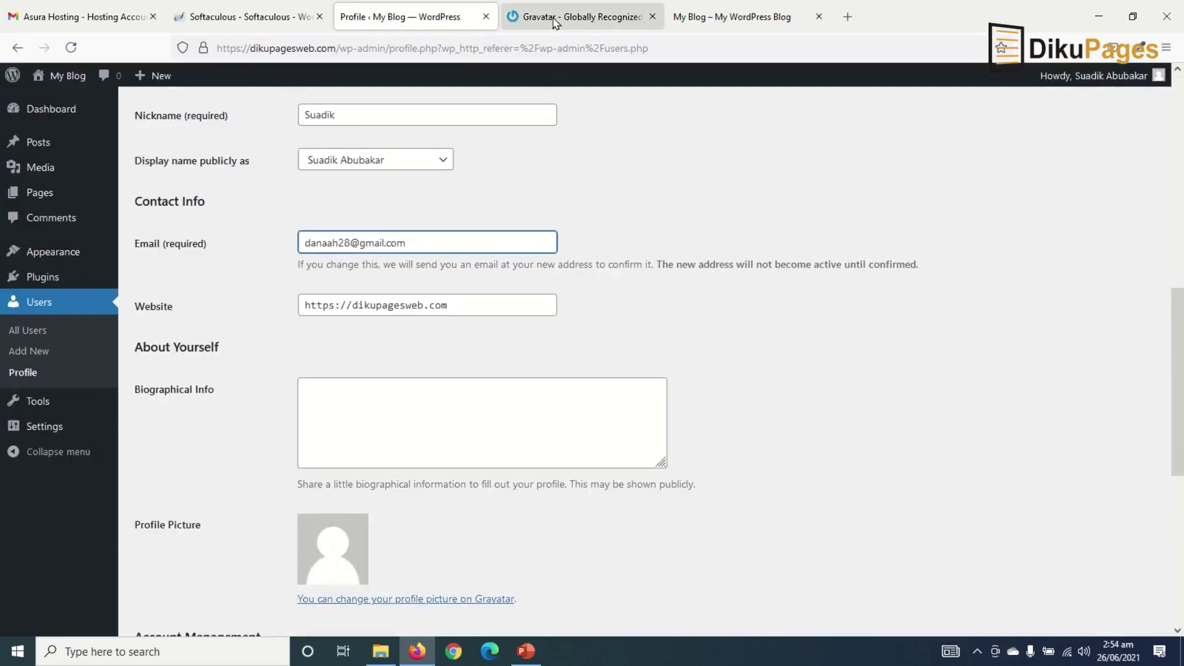
Step: Save the profile changes with Update Profile
{"action": "scroll", "coordinate": [571, 341], "scroll_direction": "down", "scroll_amount": 4}
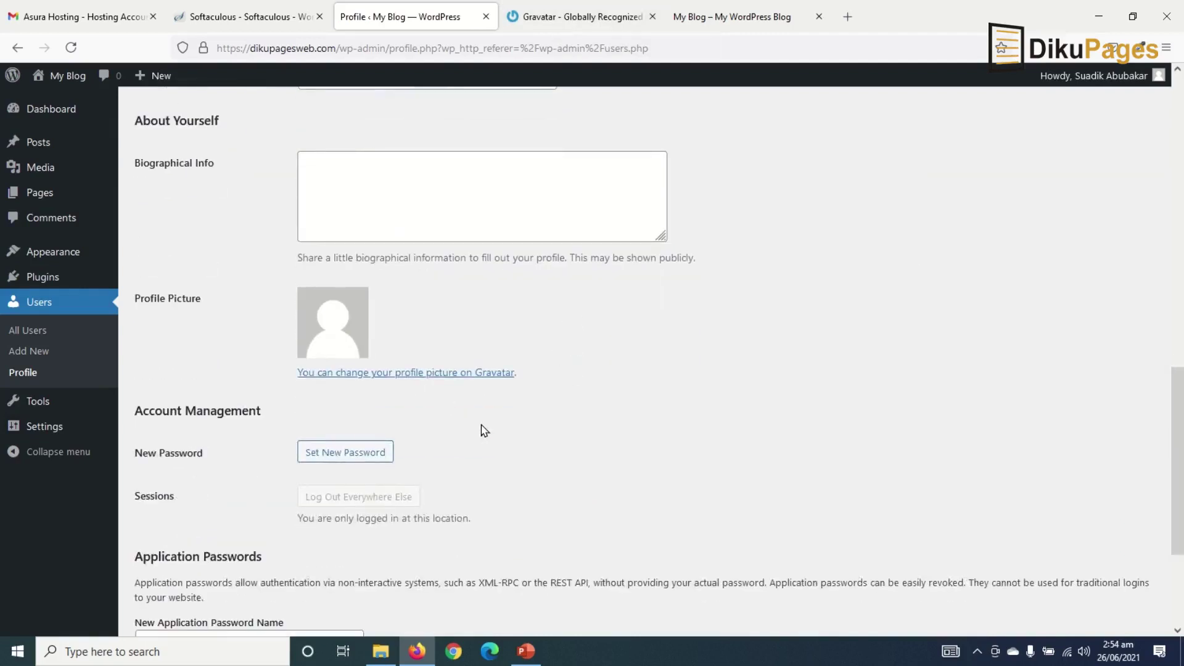
{"action": "scroll", "coordinate": [432, 407], "scroll_direction": "down", "scroll_amount": 1}
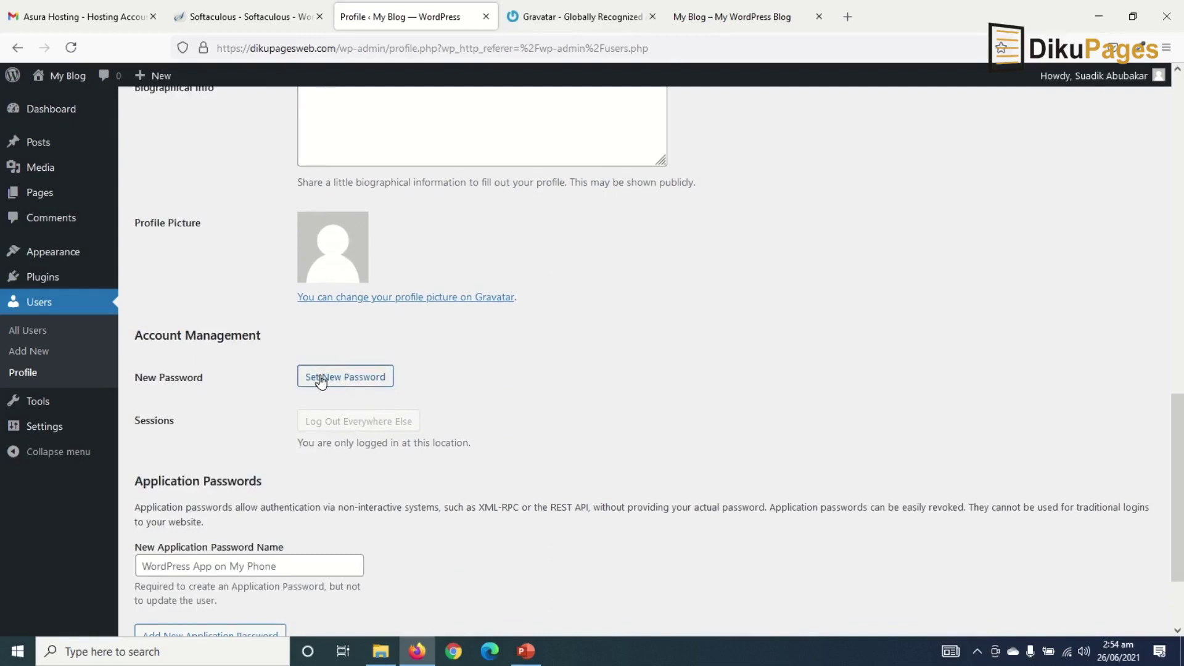
{"action": "scroll", "coordinate": [384, 397], "scroll_direction": "down", "scroll_amount": 2}
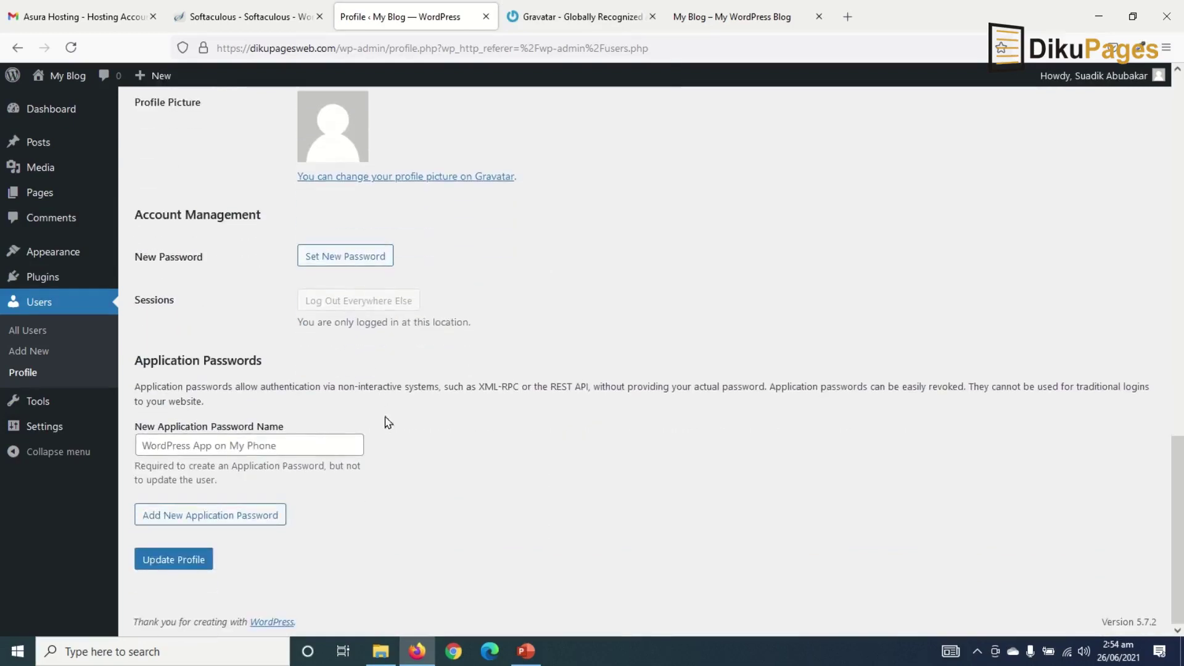
{"action": "left_click", "coordinate": [195, 563]}
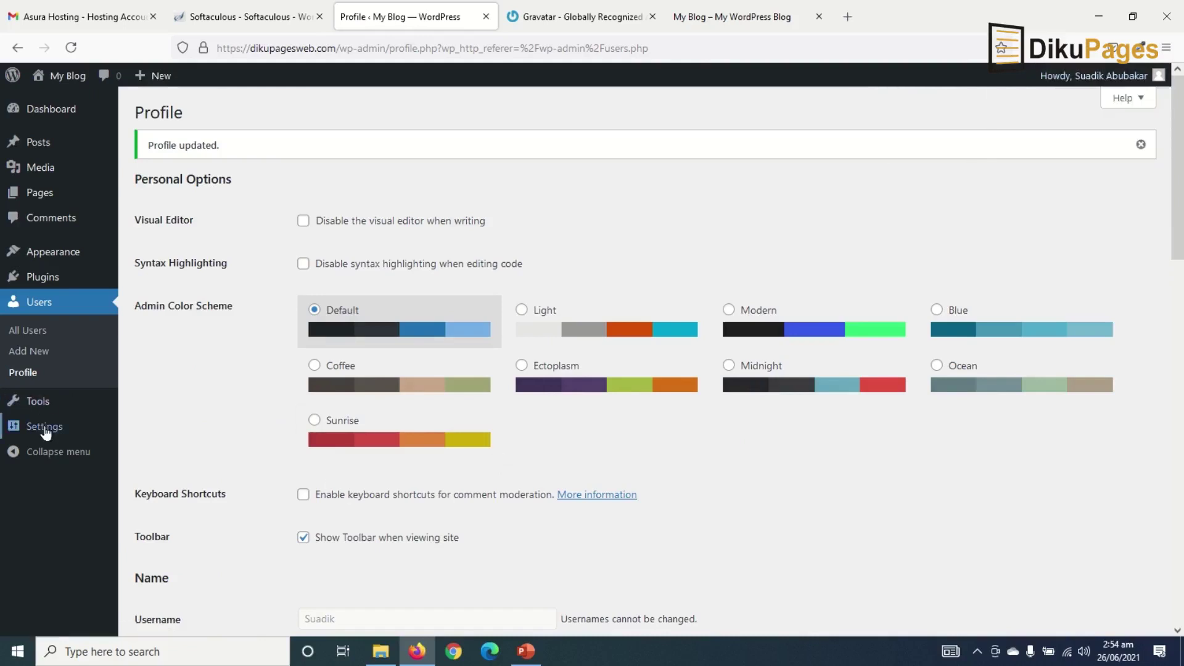
{"action": "mouse_move", "coordinate": [49, 430]}
Step: Replace the site title My Blog with Imakan Collections and set the tagline to 'Your Home of Quality Wears'
{"action": "left_click", "coordinate": [159, 431]}
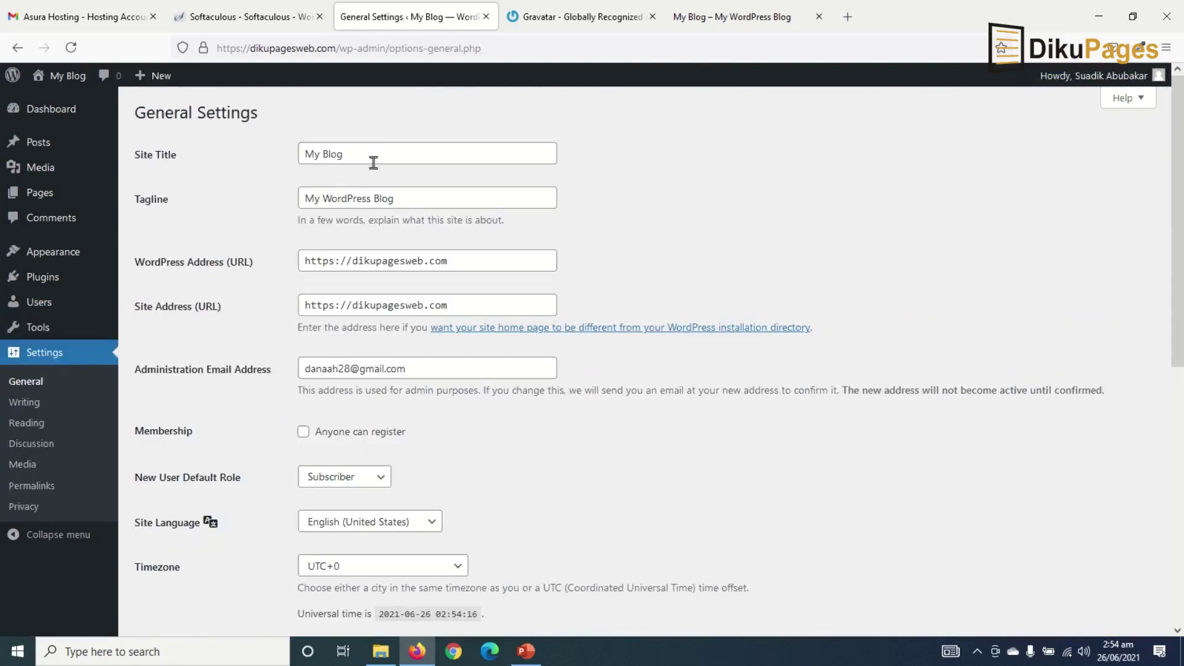
{"action": "left_click", "coordinate": [381, 150]}
{"action": "left_click_drag", "start_coordinate": [376, 155], "coordinate": [246, 158]}
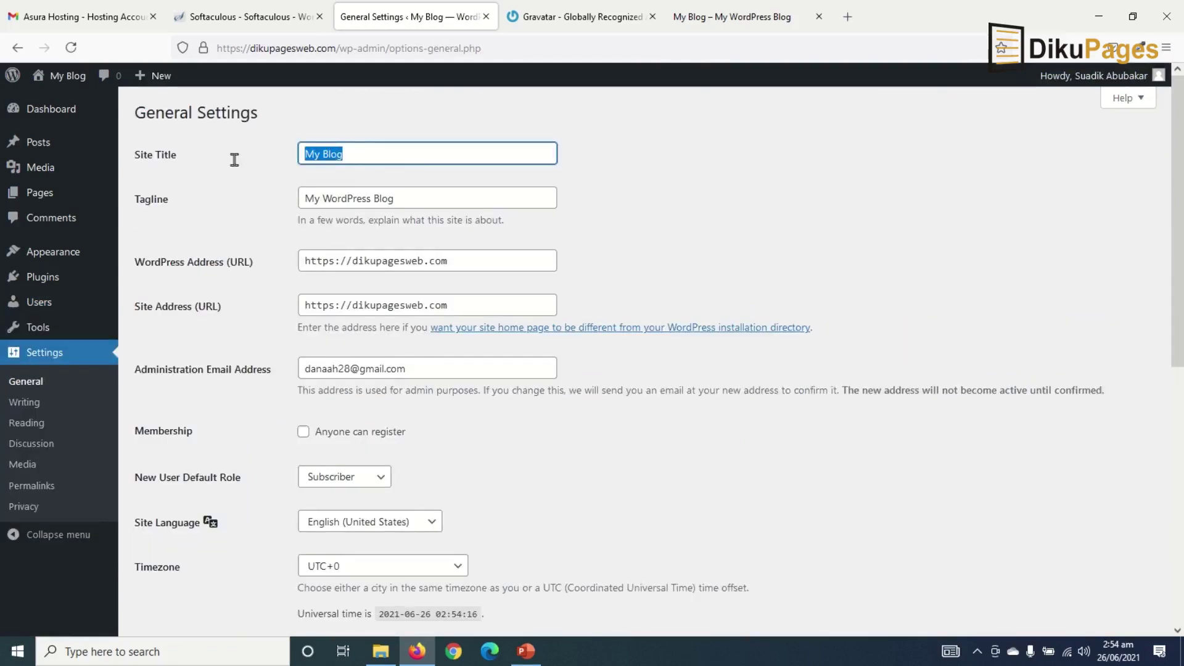
{"action": "type", "text": "Im"}
{"action": "key", "text": "Down"}
{"action": "key", "text": "Tab"}
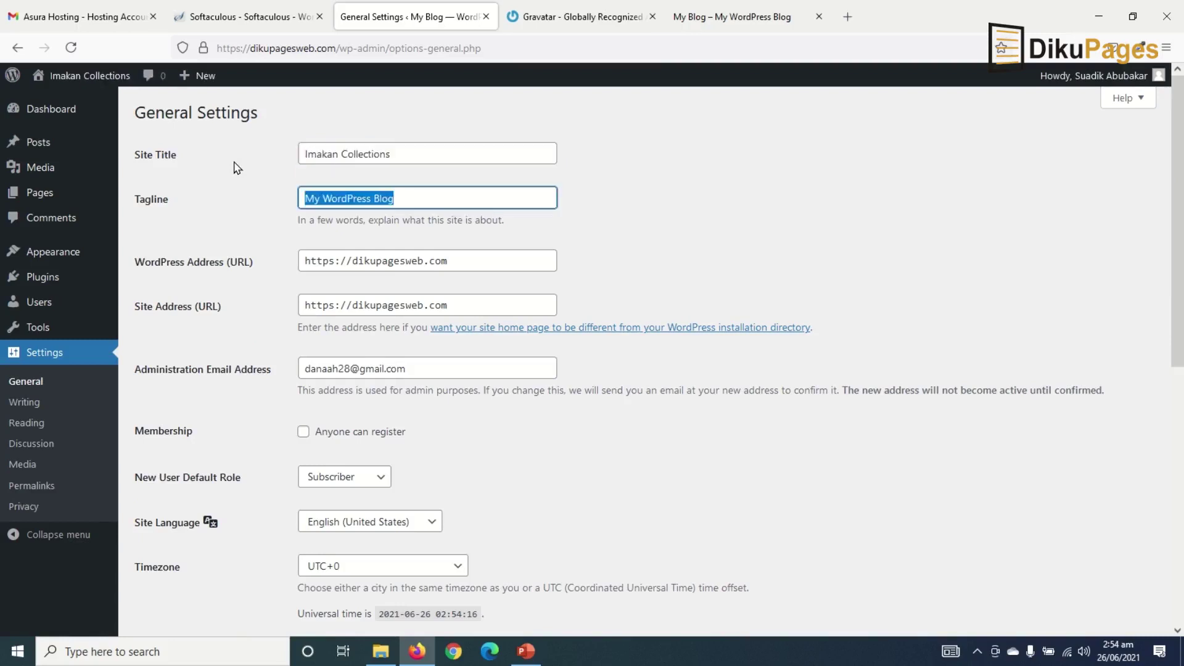
{"action": "type", "text": "You"}
{"action": "key", "text": "Down"}
{"action": "key", "text": "Tab"}
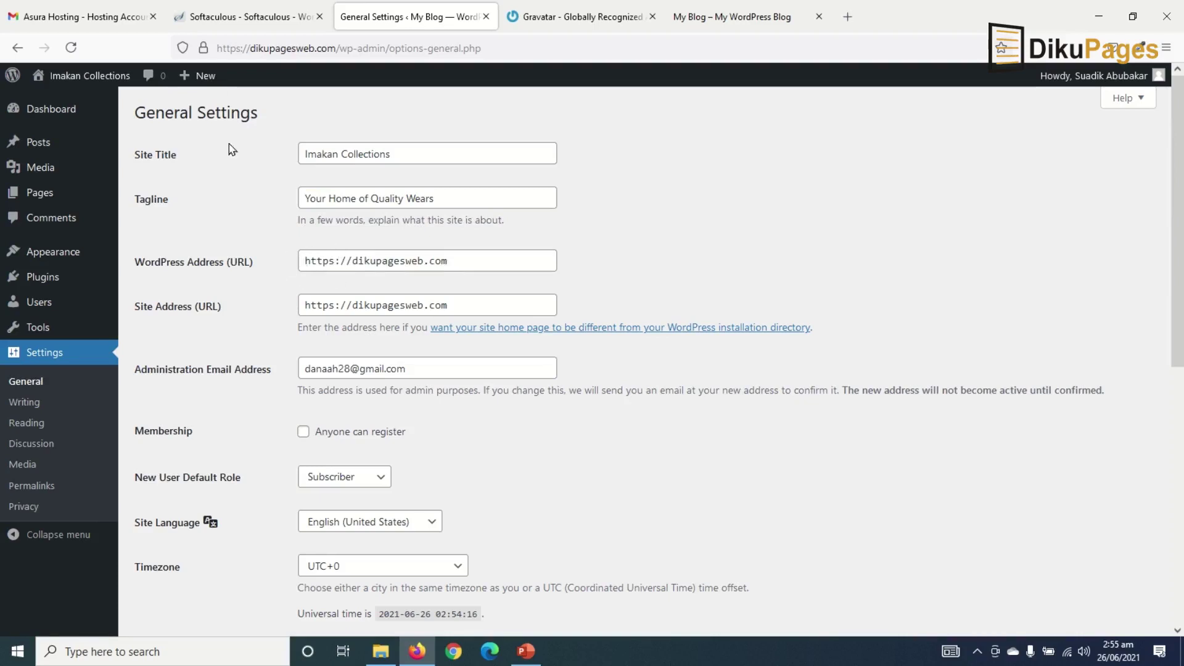
Step: Review the address fields, enable 'Anyone can register', and save the General settings
{"action": "left_click", "coordinate": [204, 49]}
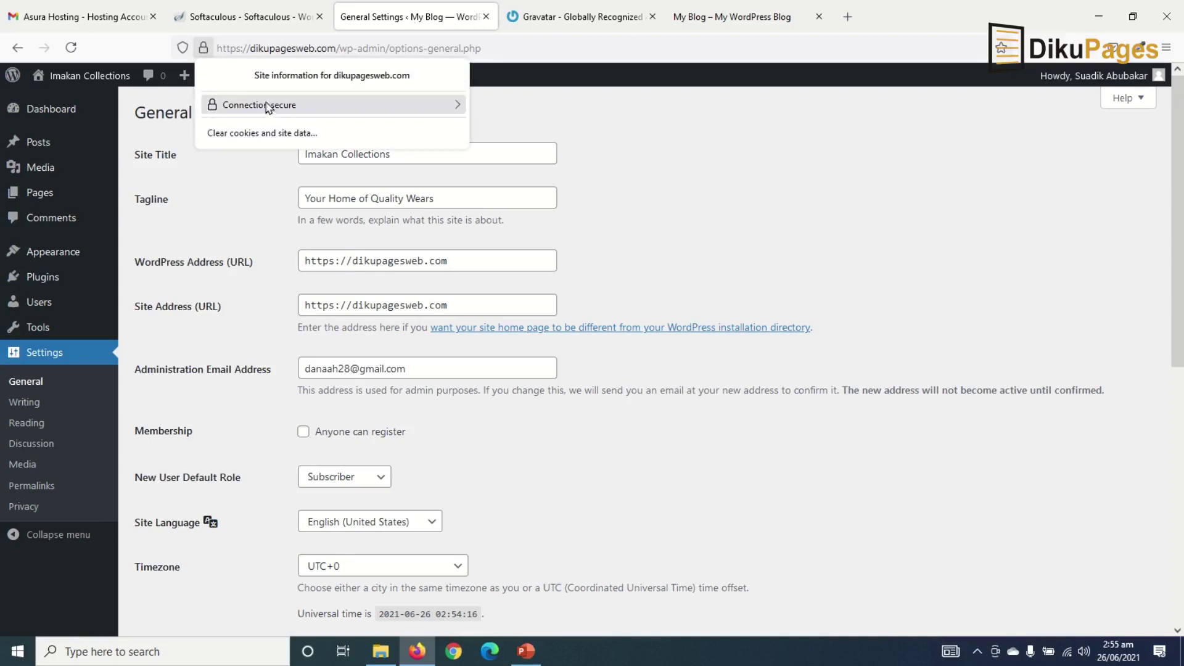
{"action": "left_click", "coordinate": [660, 198]}
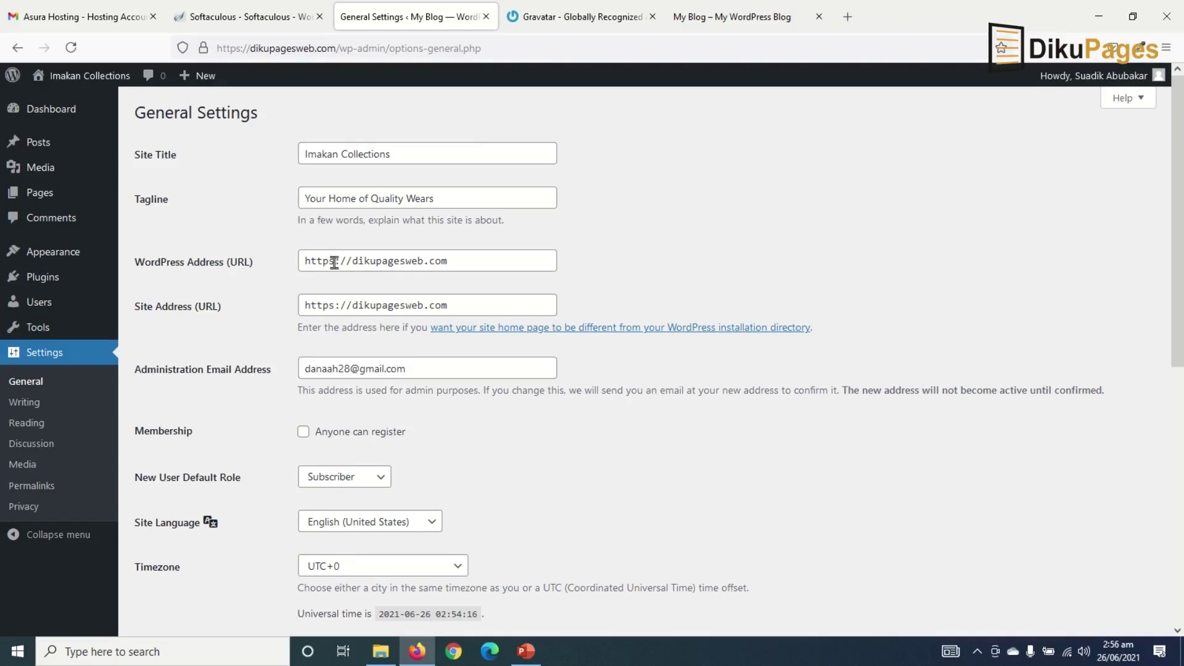
{"action": "left_click", "coordinate": [335, 263]}
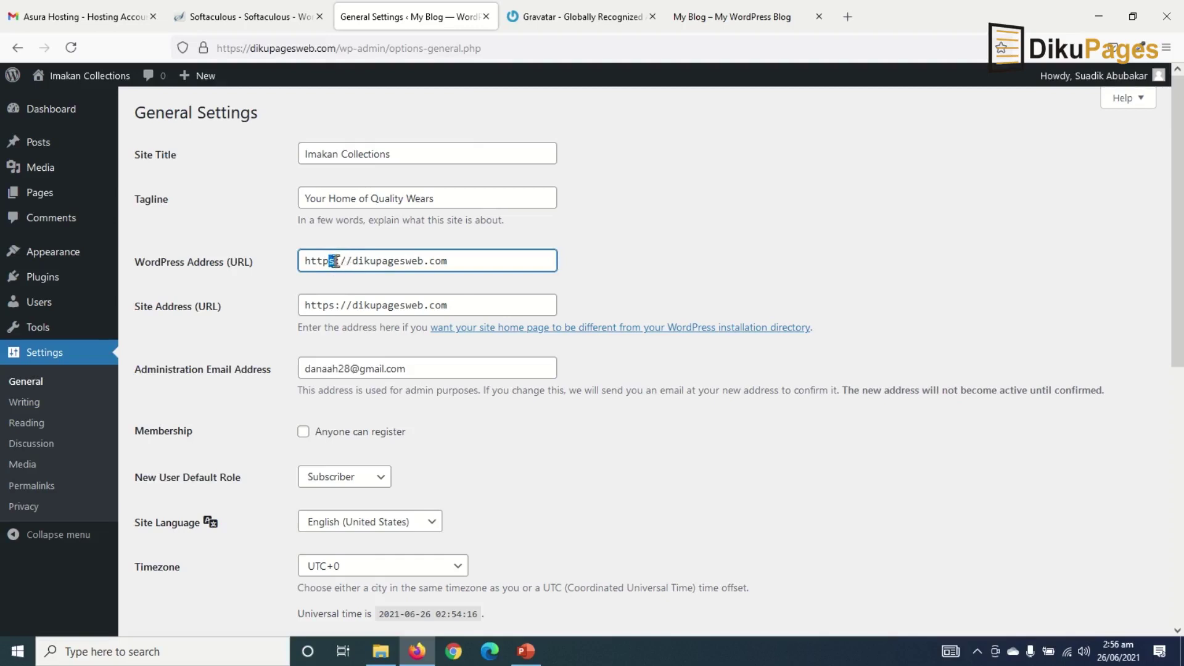
{"action": "key", "text": "Right"}
{"action": "left_click", "coordinate": [339, 306]}
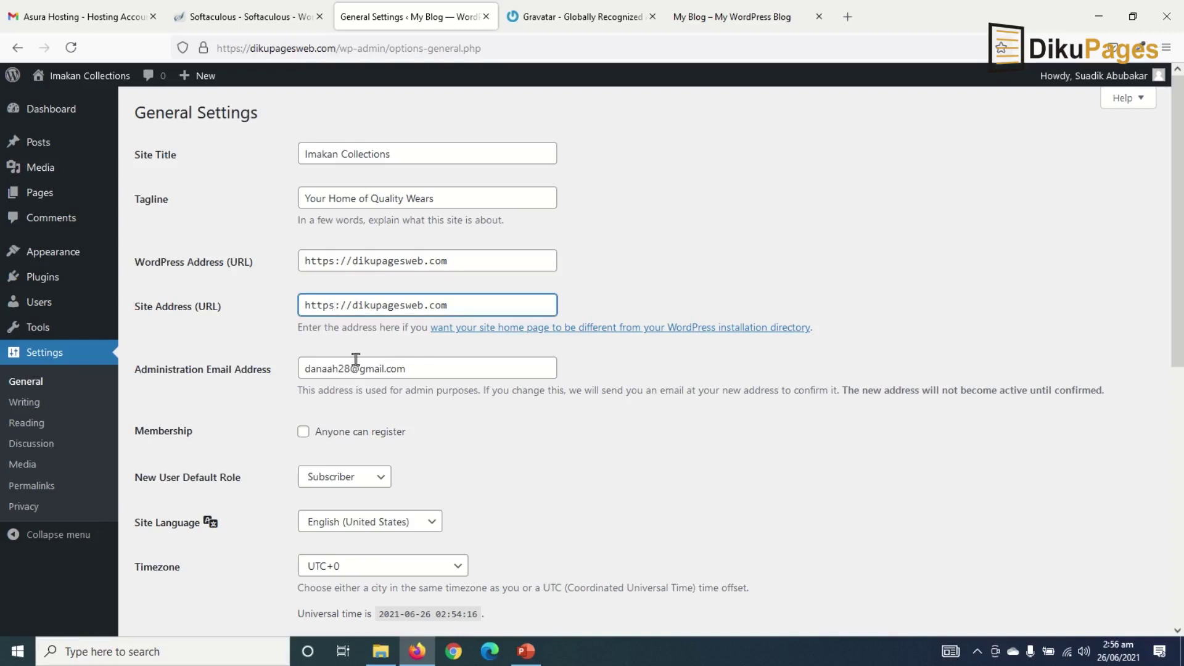
{"action": "left_click", "coordinate": [341, 261]}
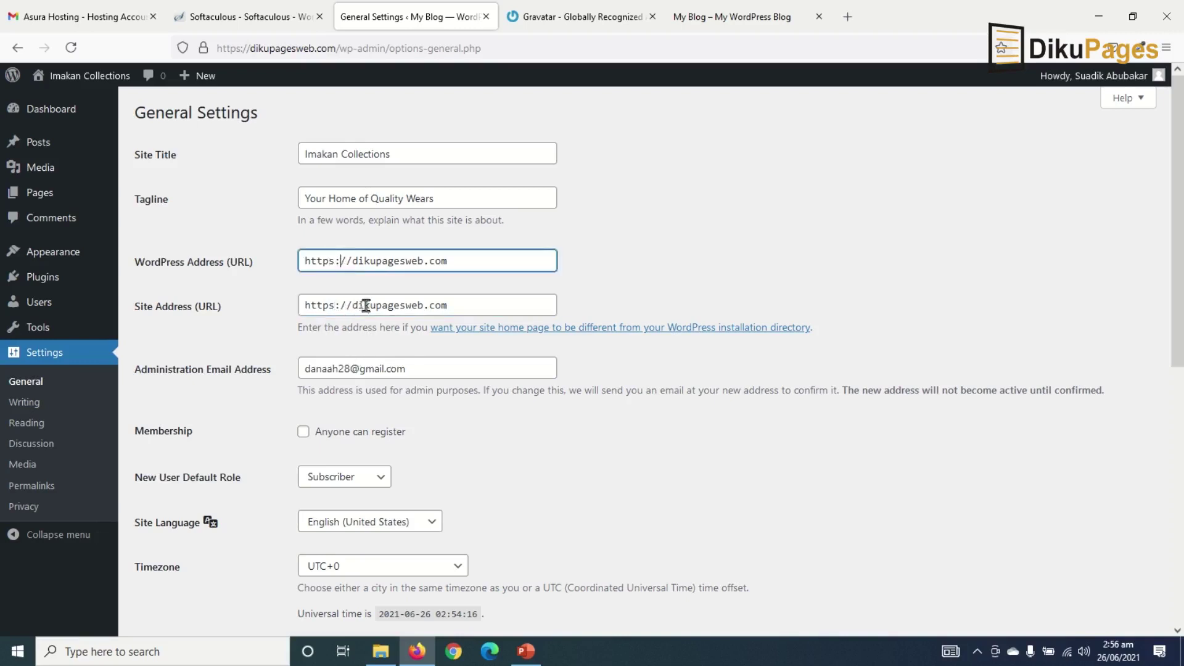
{"action": "left_click", "coordinate": [448, 368]}
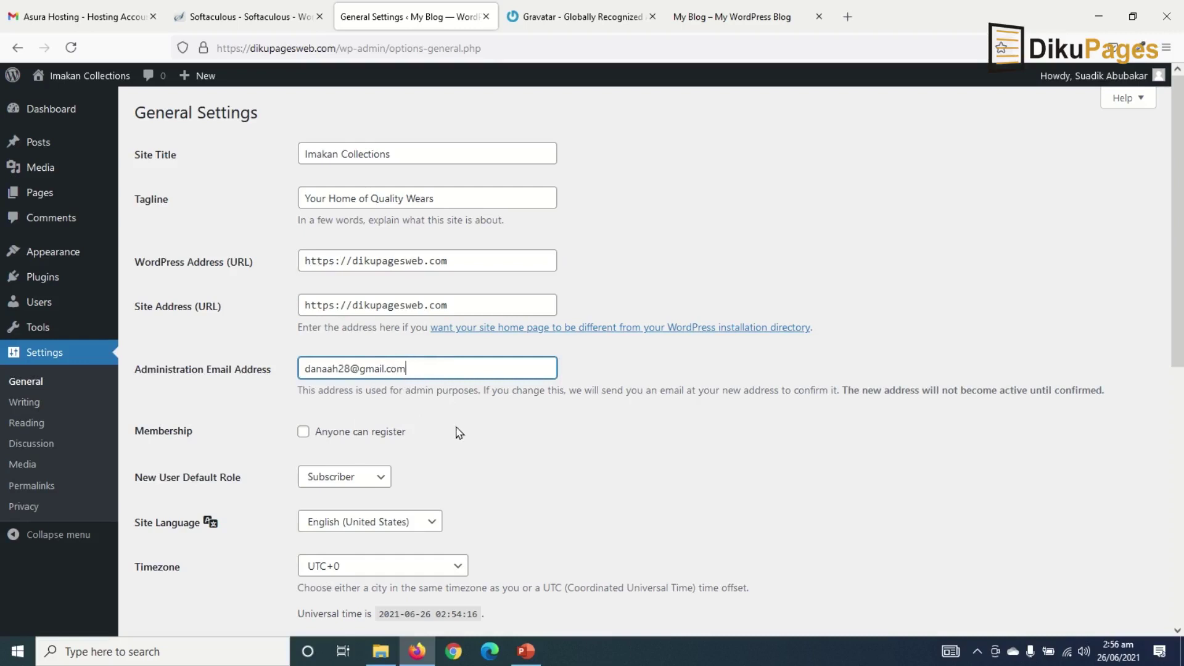
{"action": "scroll", "coordinate": [247, 359], "scroll_direction": "down", "scroll_amount": 2}
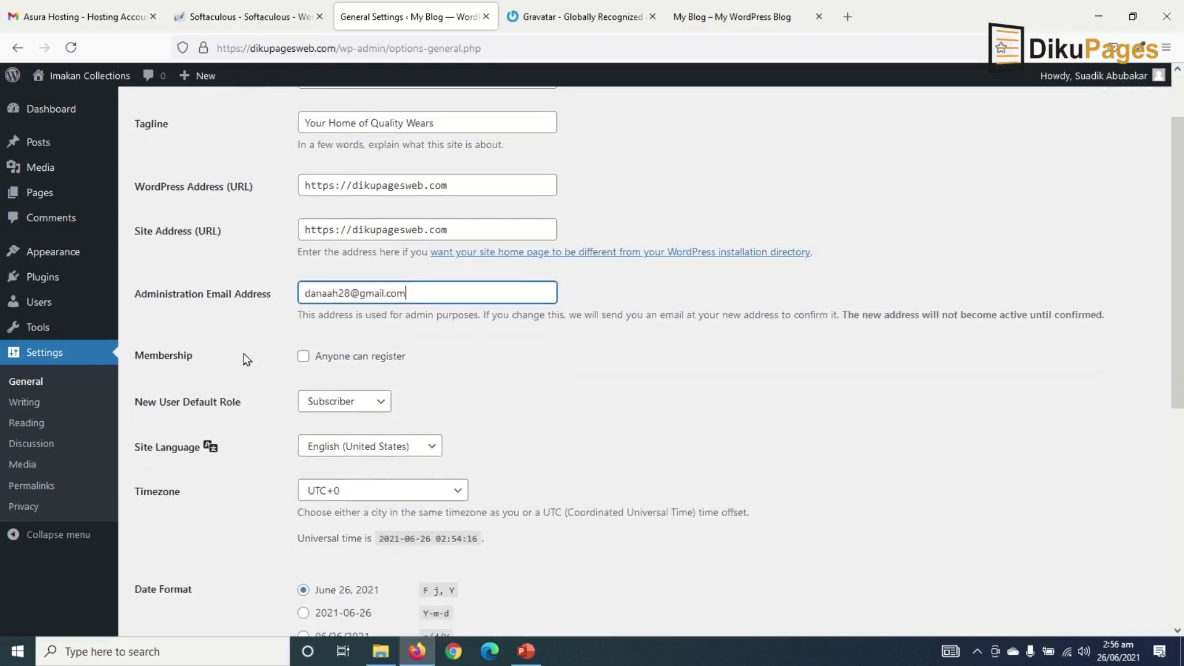
{"action": "left_click", "coordinate": [301, 357]}
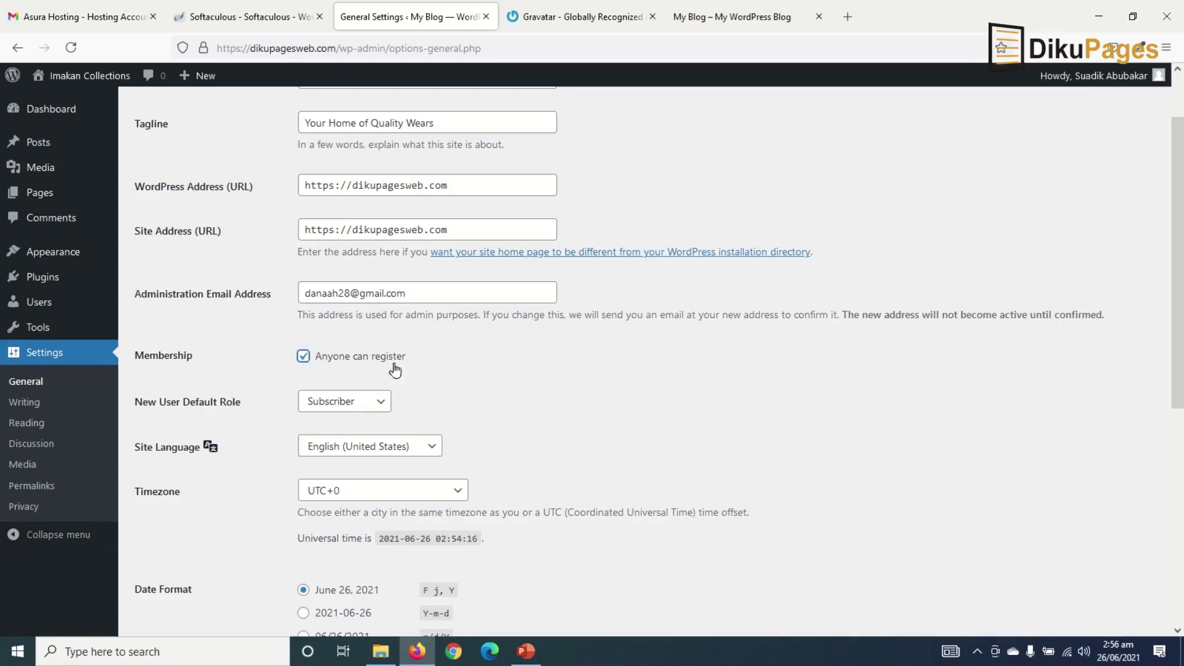
{"action": "scroll", "coordinate": [467, 387], "scroll_direction": "down", "scroll_amount": 6}
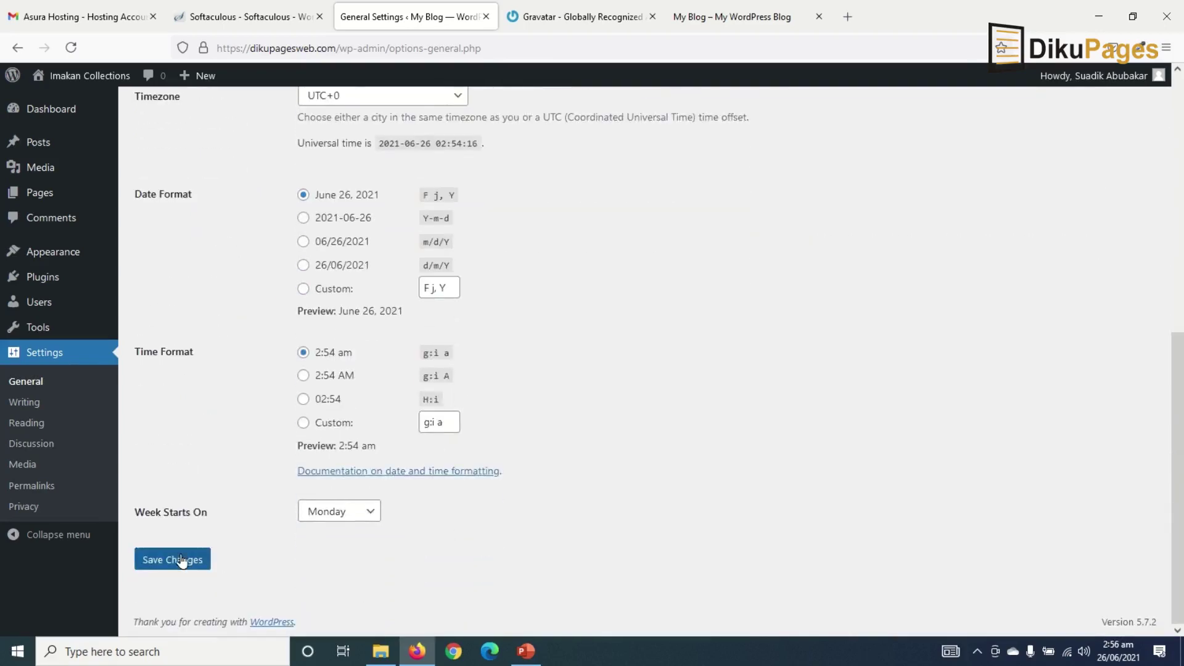
{"action": "left_click", "coordinate": [173, 559]}
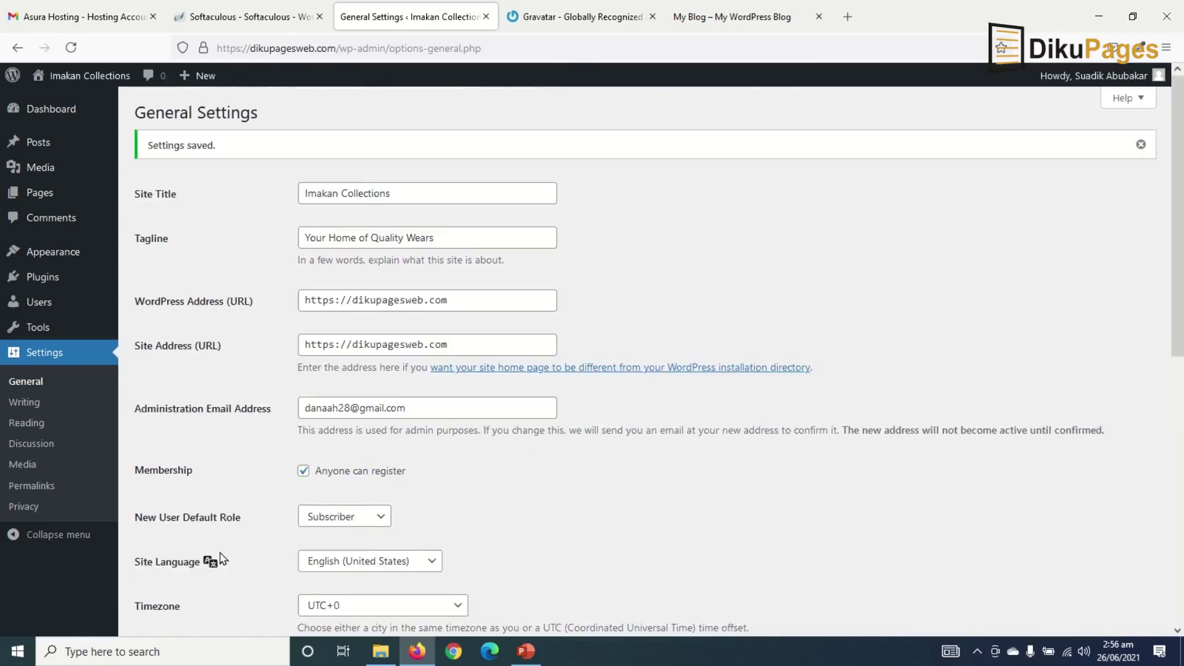
Step: Switch permalinks from the date-based style to the Post name structure /%postname%/
{"action": "left_click", "coordinate": [52, 487]}
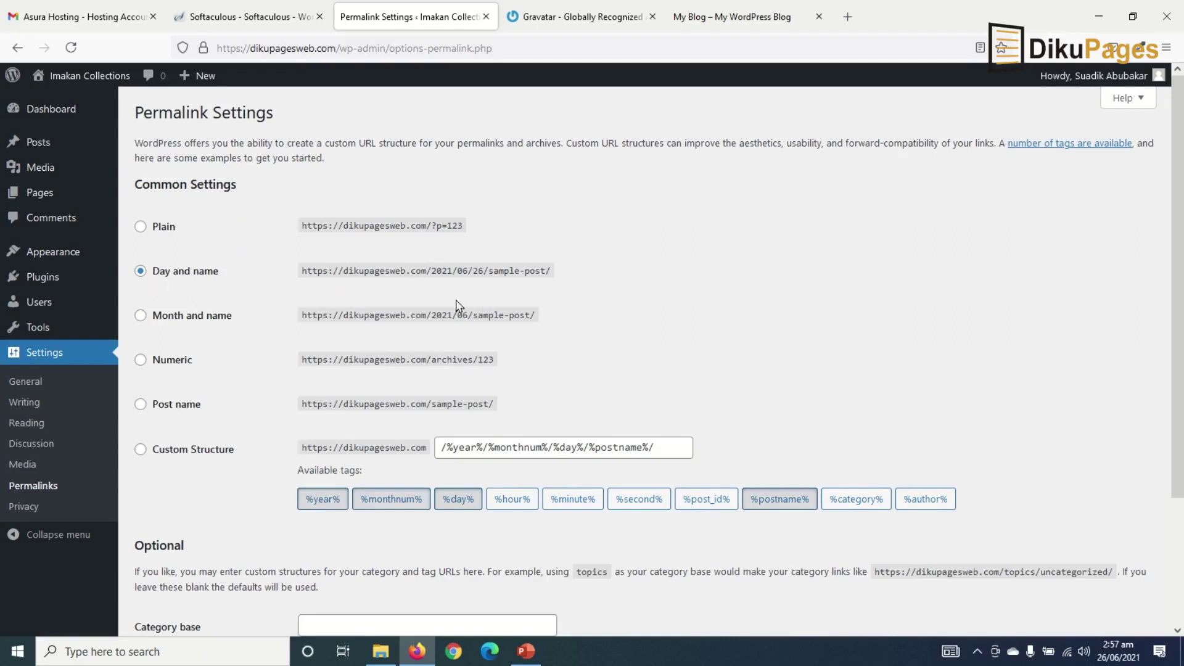
{"action": "left_click_drag", "start_coordinate": [430, 269], "coordinate": [599, 283]}
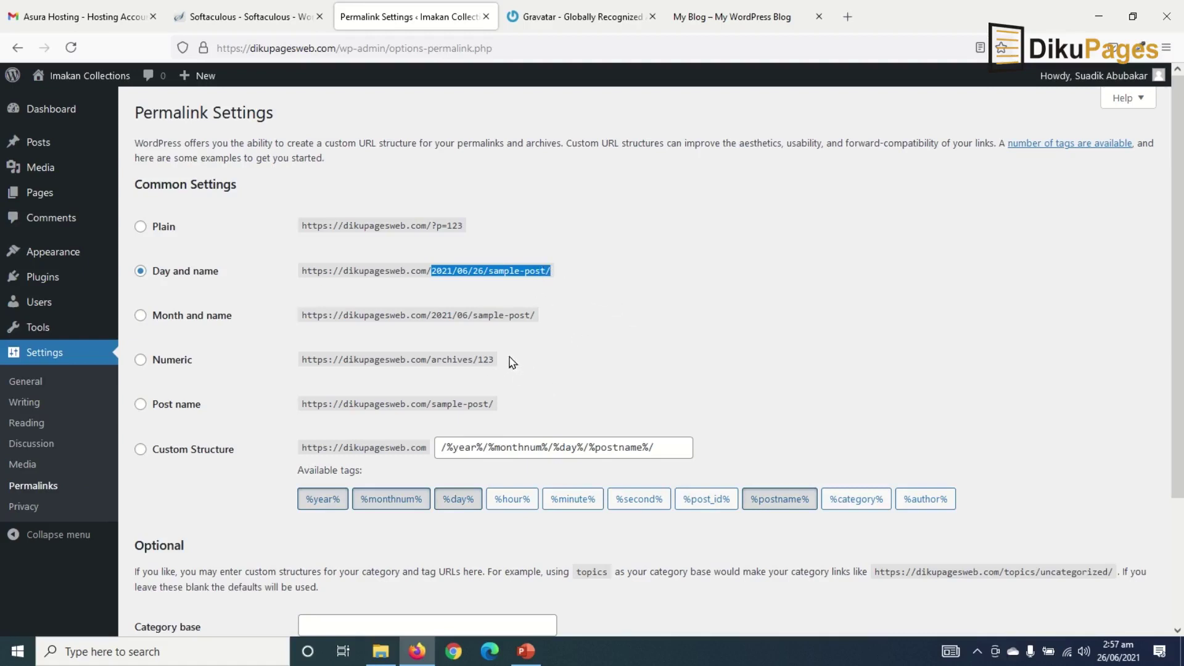
{"action": "left_click", "coordinate": [141, 405]}
{"action": "left_click", "coordinate": [140, 406]}
{"action": "left_click_drag", "start_coordinate": [322, 400], "coordinate": [500, 413]}
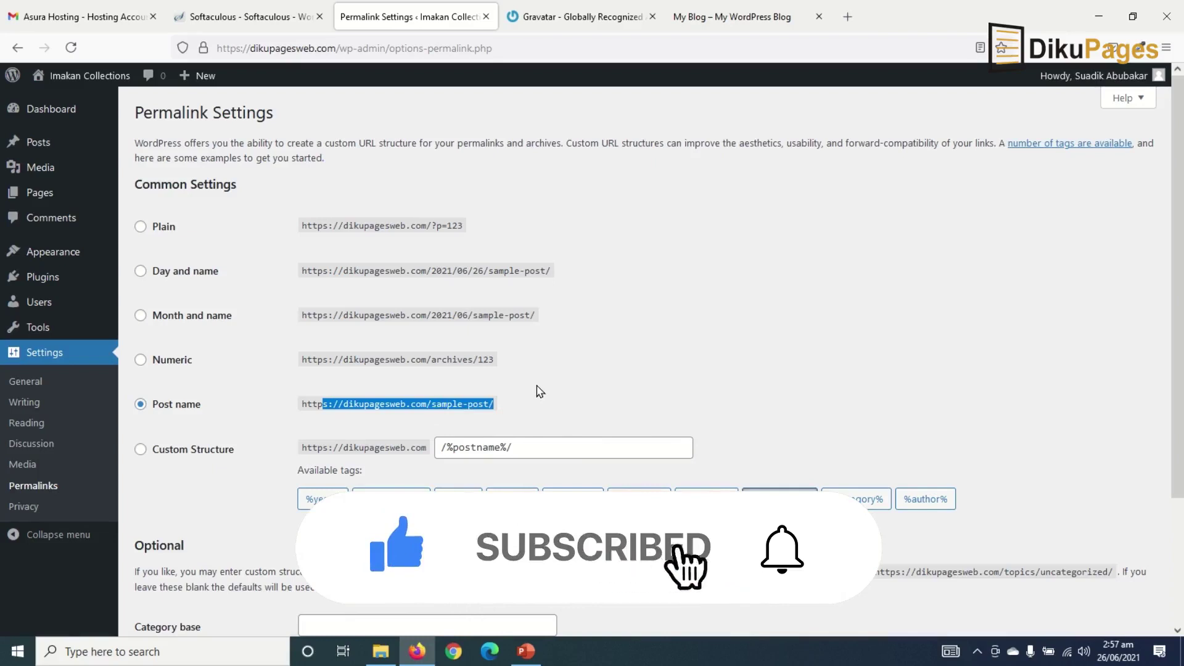
{"action": "scroll", "coordinate": [540, 390], "scroll_direction": "down", "scroll_amount": 3}
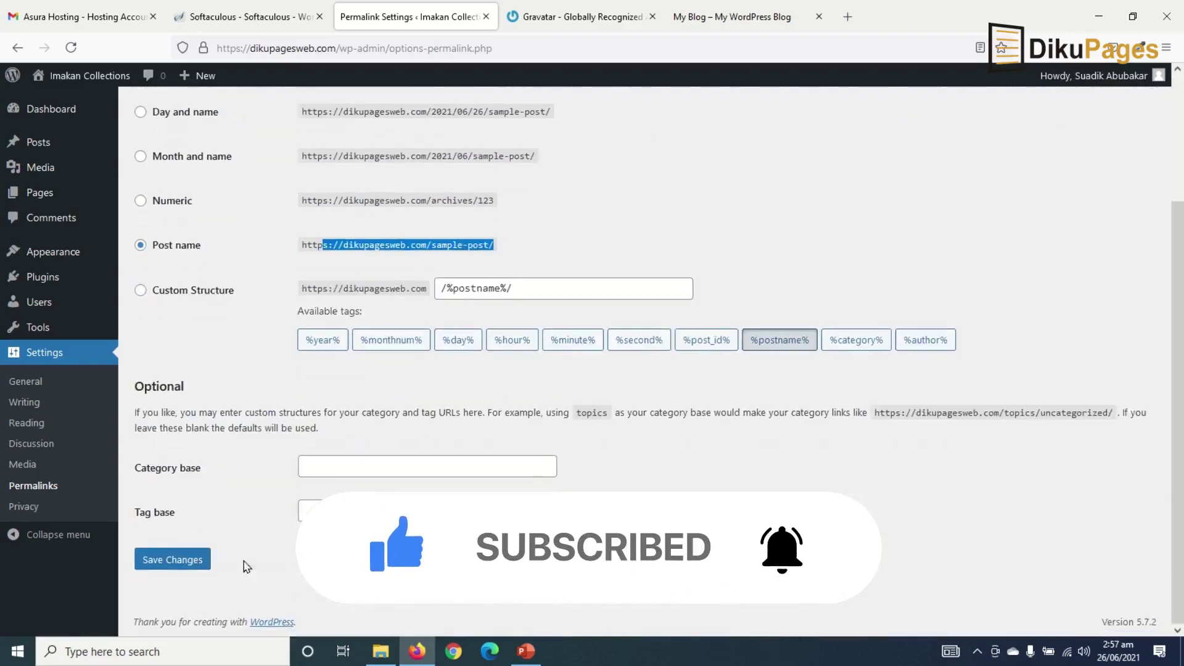
{"action": "left_click", "coordinate": [161, 557]}
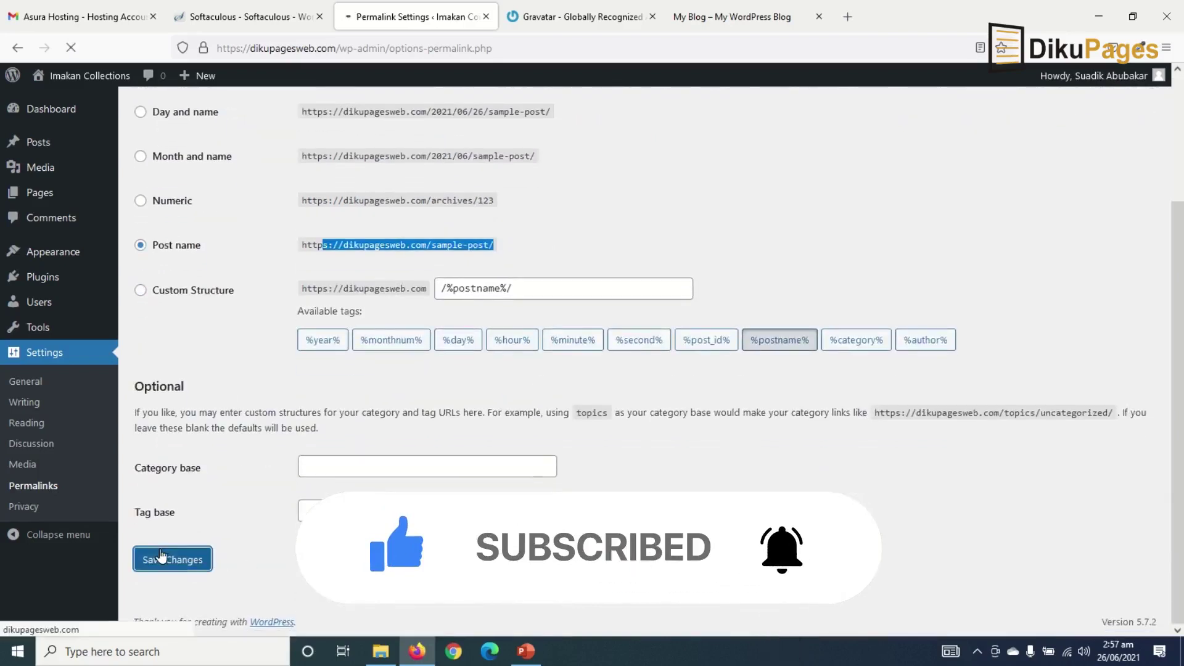
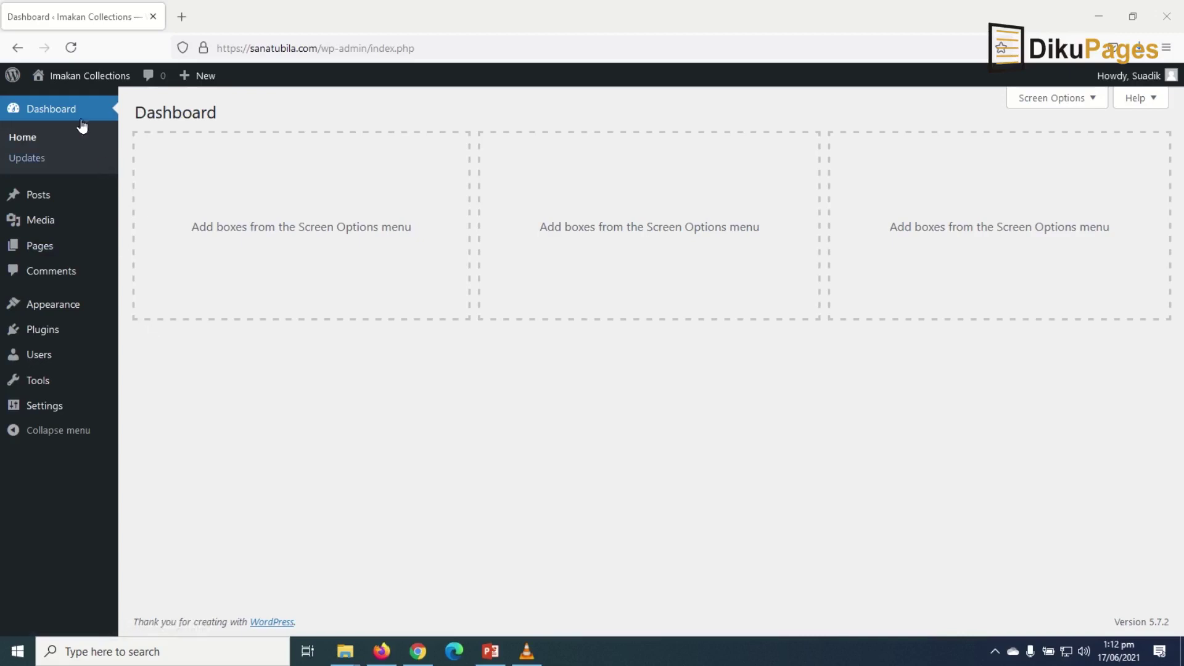
Step: Open the live Imakan Collections home page in a new tab, view it, and return to the Dashboard
{"action": "mouse_move", "coordinate": [90, 82]}
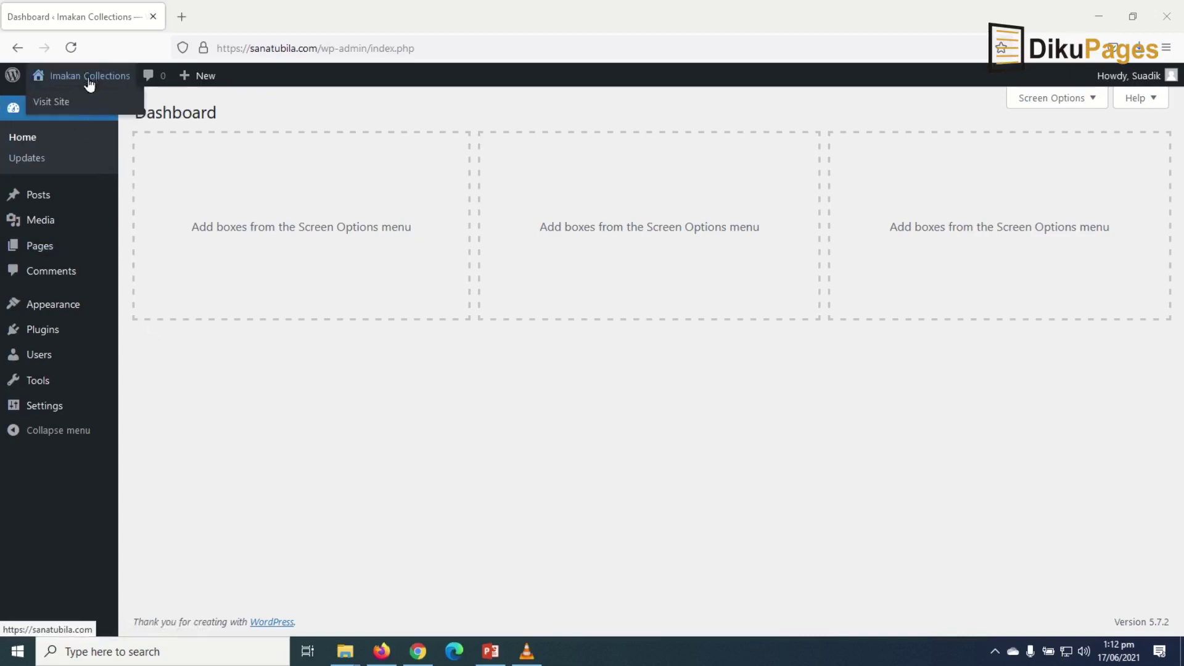
{"action": "right_click", "coordinate": [86, 83]}
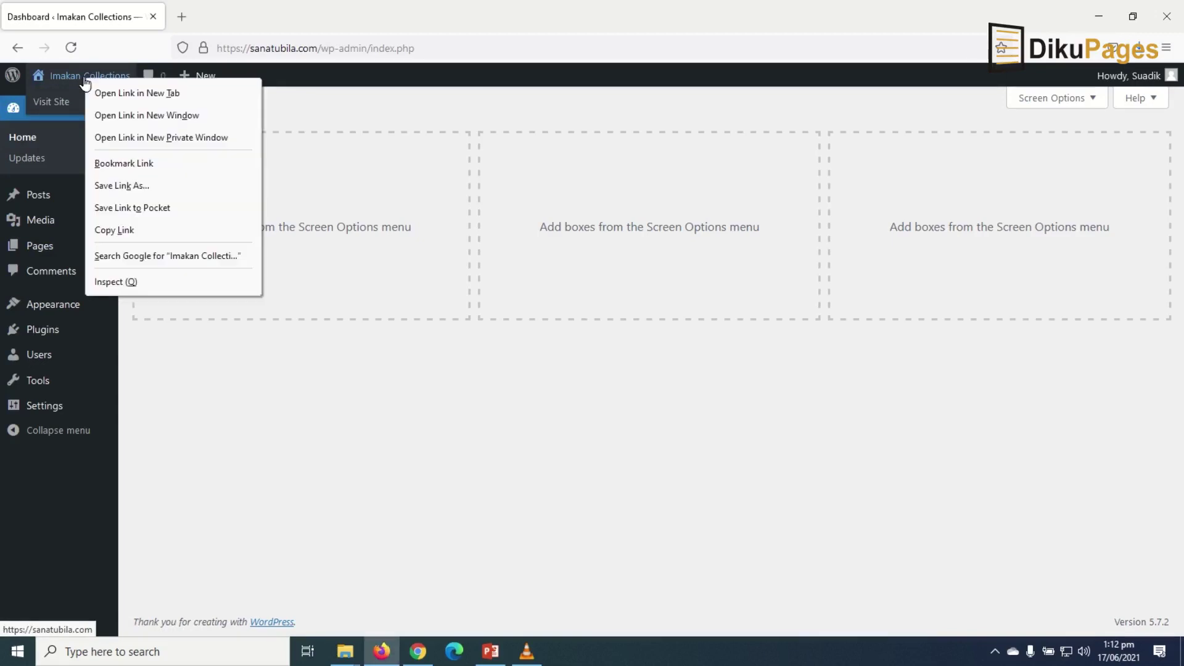
{"action": "left_click", "coordinate": [132, 94]}
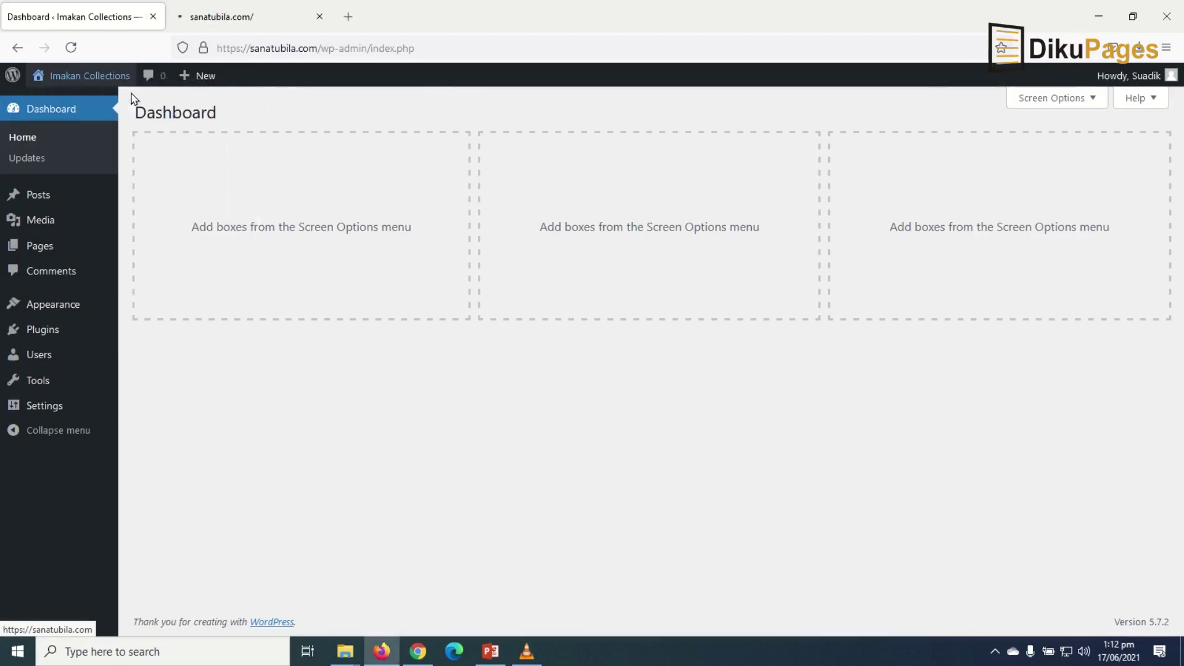
{"action": "left_click", "coordinate": [226, 21]}
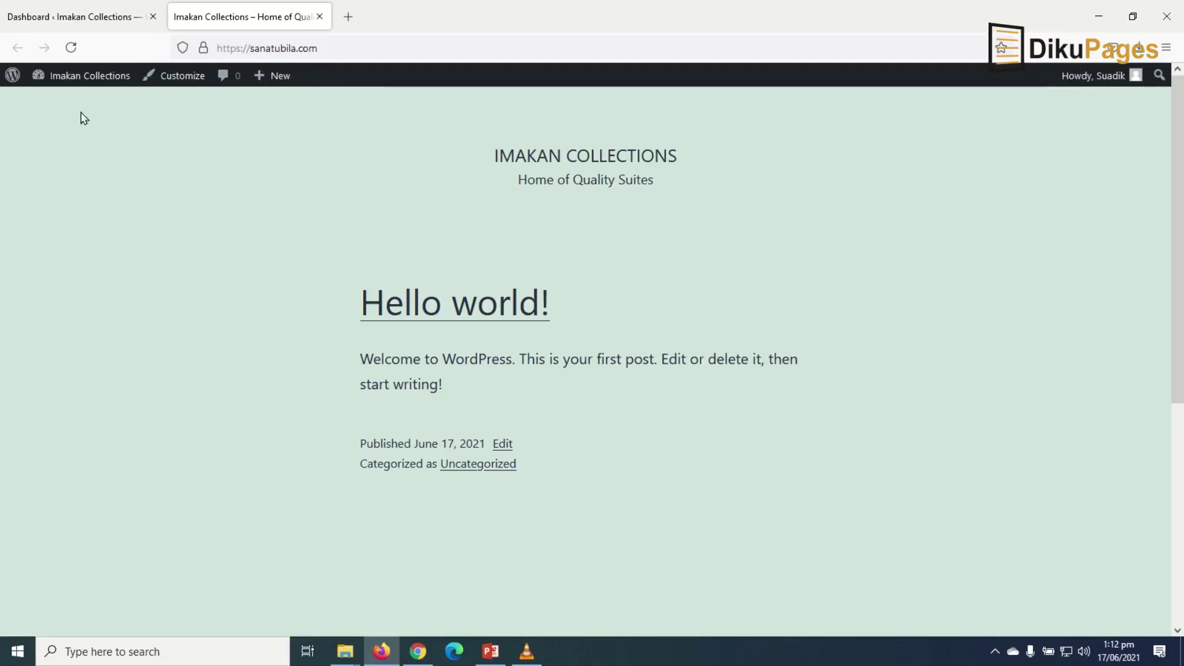
{"action": "left_click", "coordinate": [55, 16]}
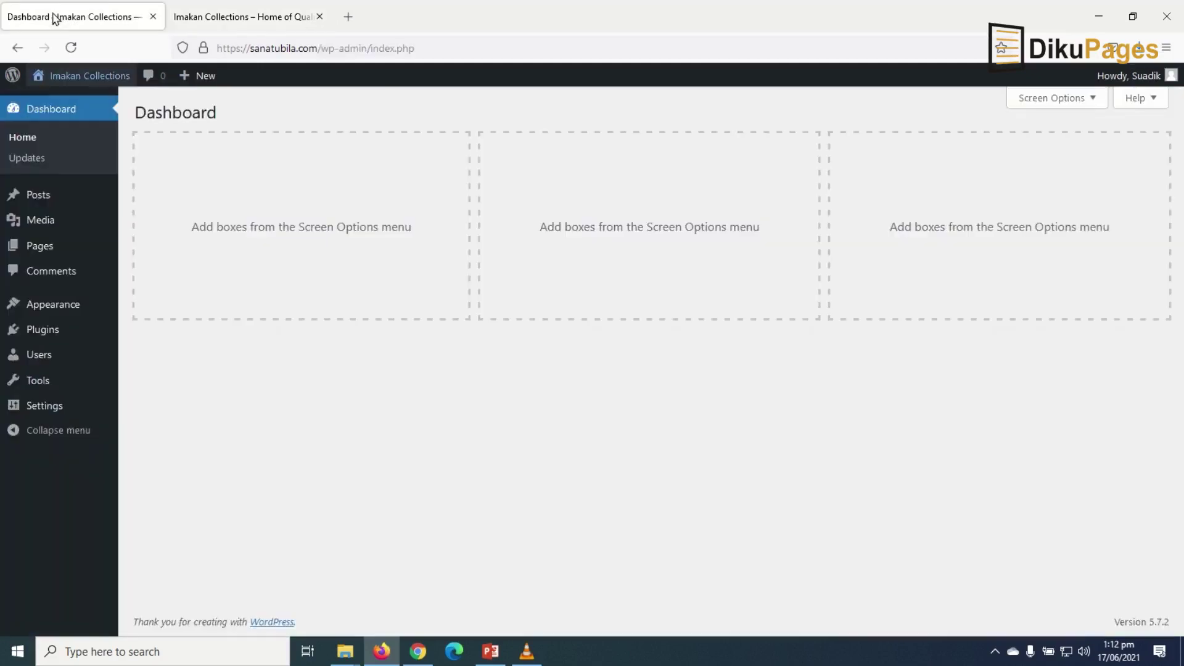
Step: Search the theme directory for 'oceanwp', then install and activate the OceanWP theme
{"action": "mouse_move", "coordinate": [58, 312]}
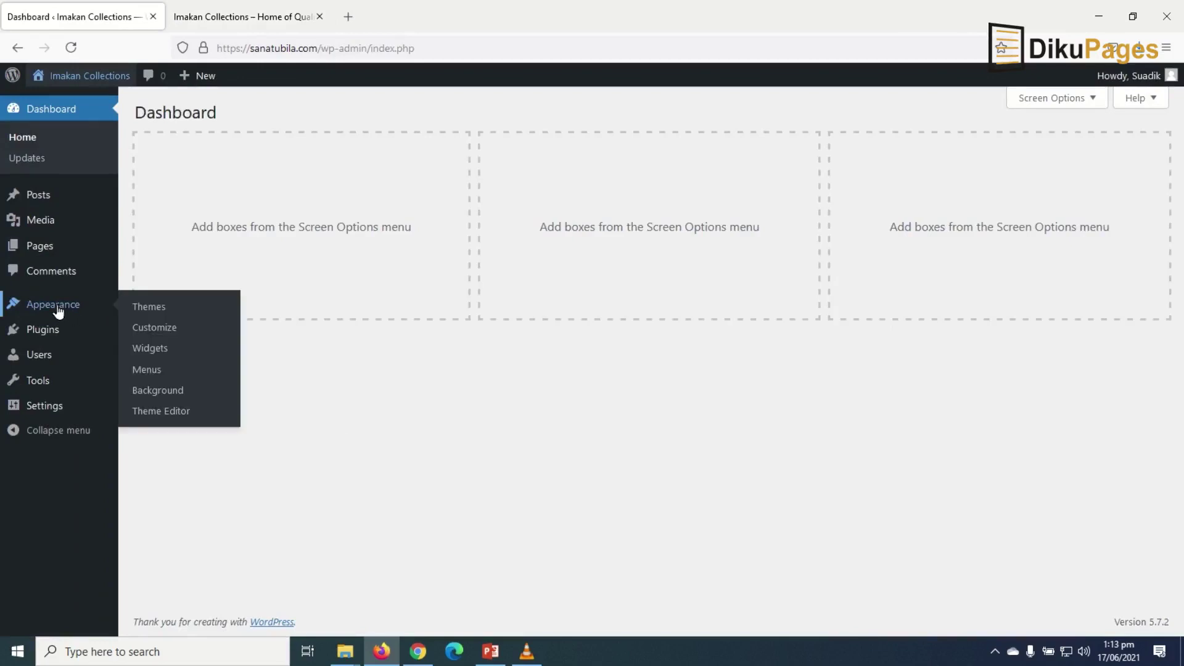
{"action": "left_click", "coordinate": [159, 312]}
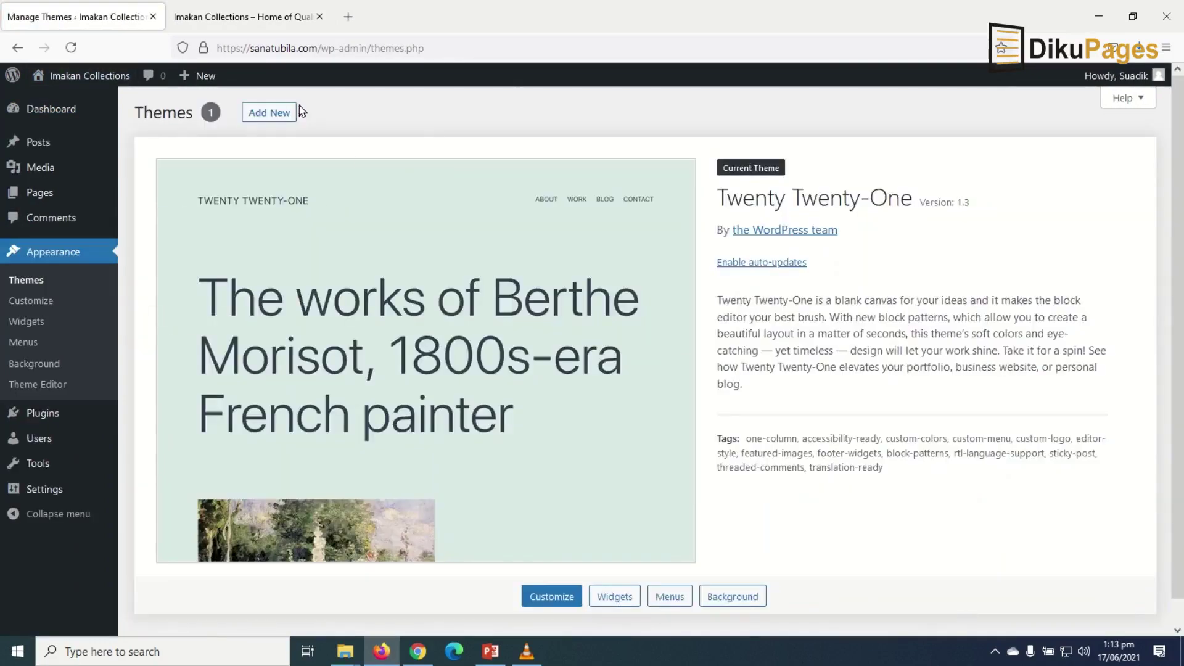
{"action": "left_click", "coordinate": [269, 117]}
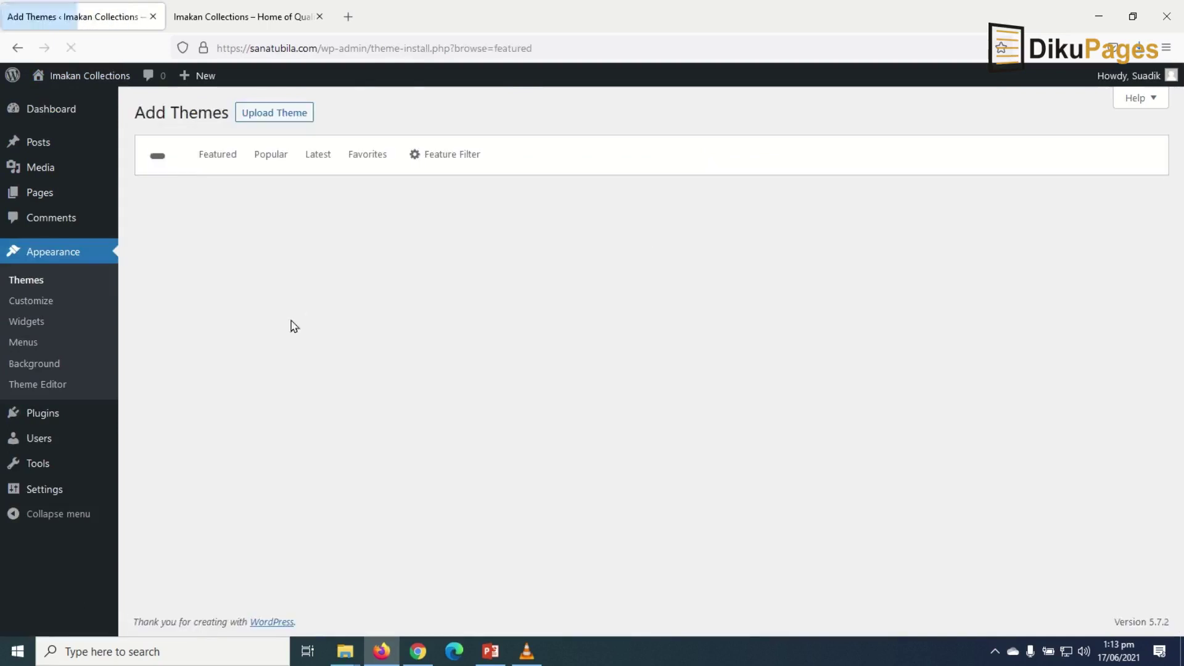
{"action": "left_click", "coordinate": [1027, 157]}
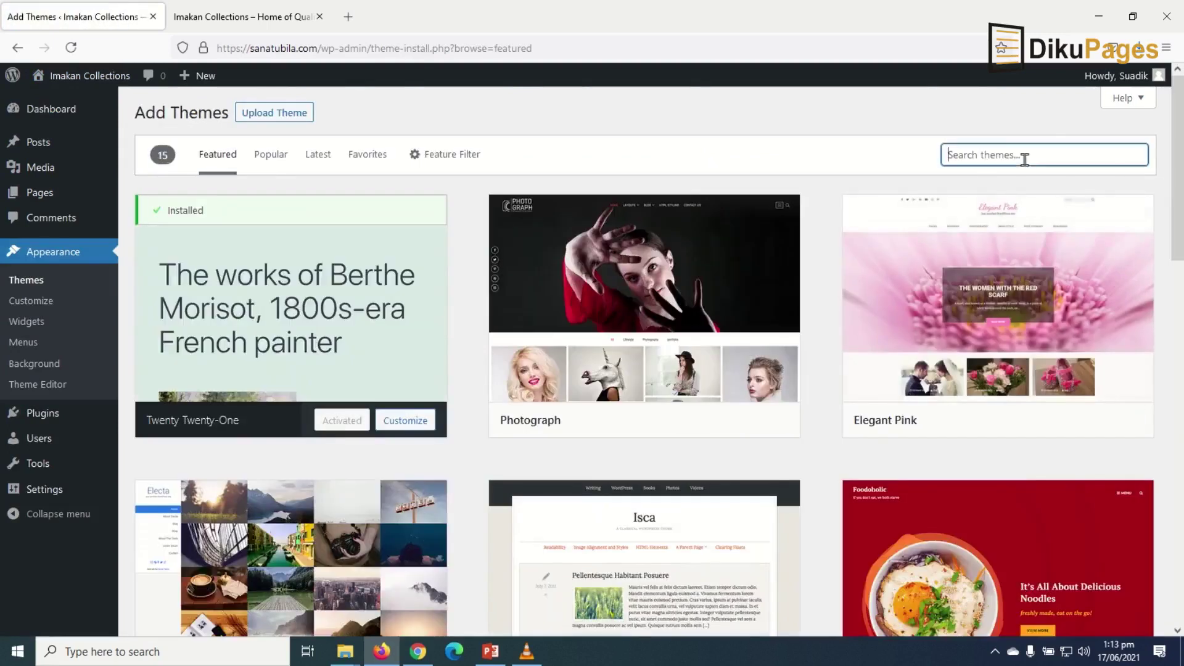
{"action": "type", "text": "oc"}
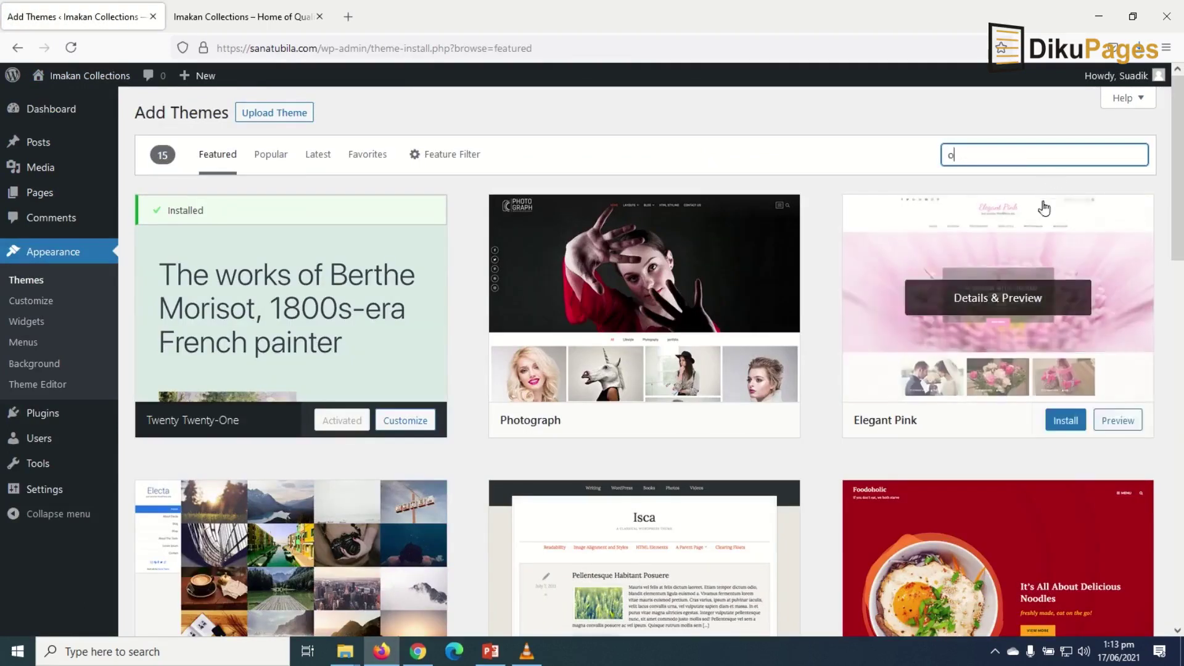
{"action": "type", "text": "eanwp"}
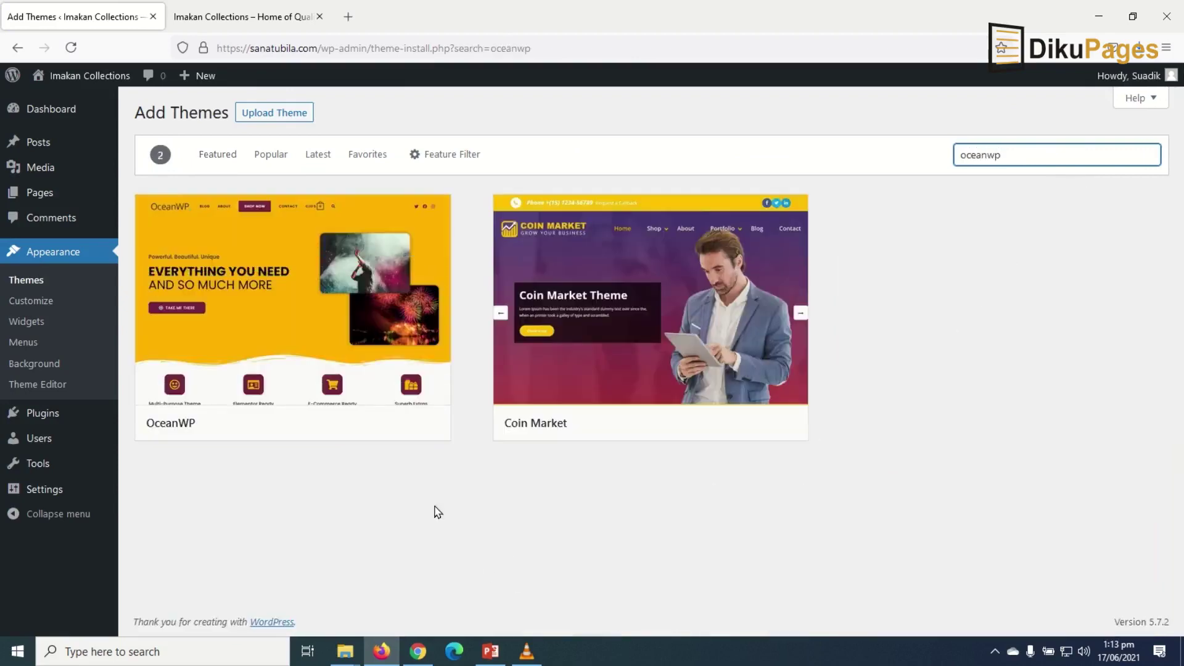
{"action": "mouse_move", "coordinate": [278, 330]}
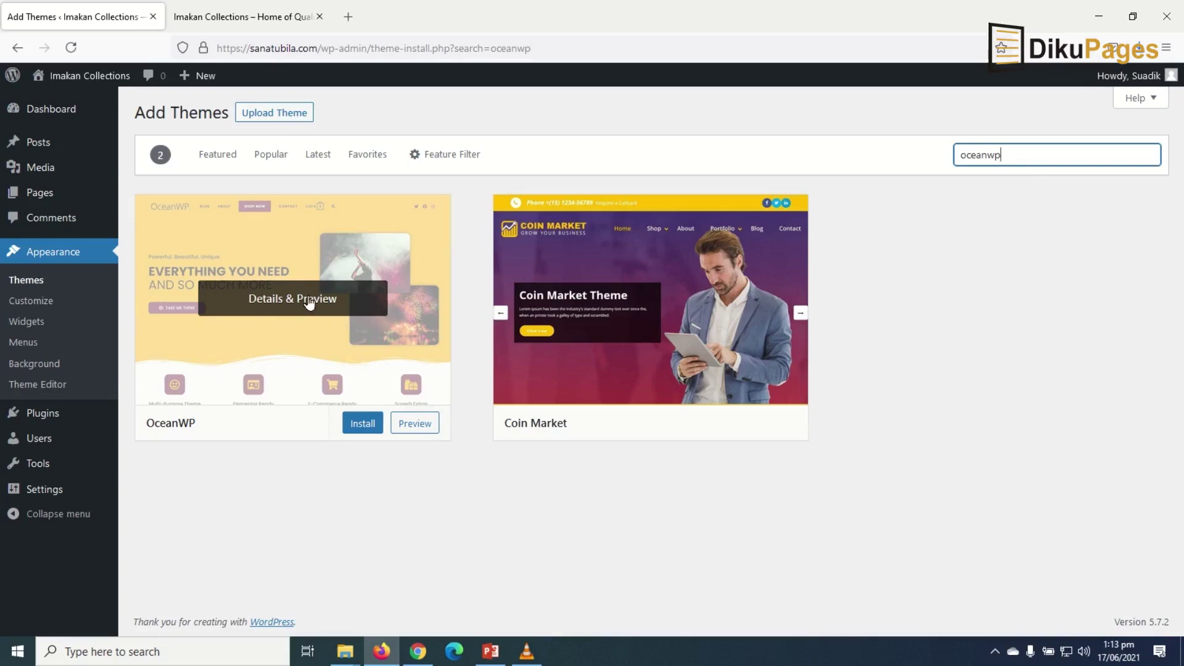
{"action": "left_click", "coordinate": [355, 425]}
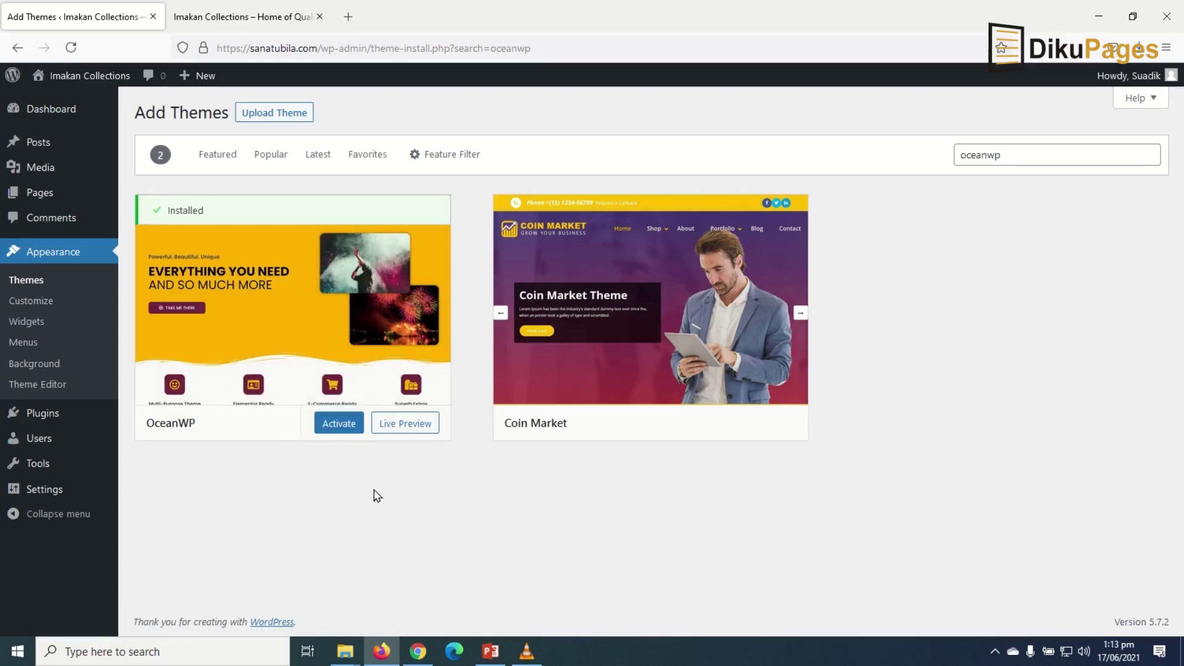
{"action": "left_click", "coordinate": [326, 425]}
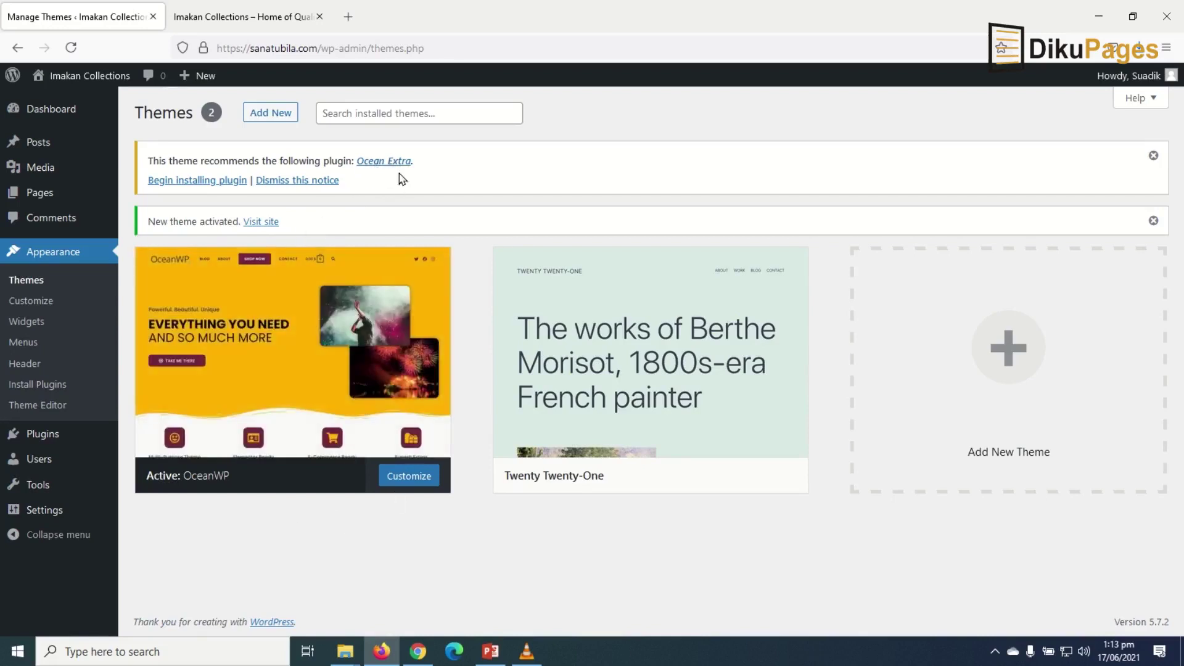
Step: Reload the live site to see the OceanWP layout, then close that tab
{"action": "left_click", "coordinate": [224, 26]}
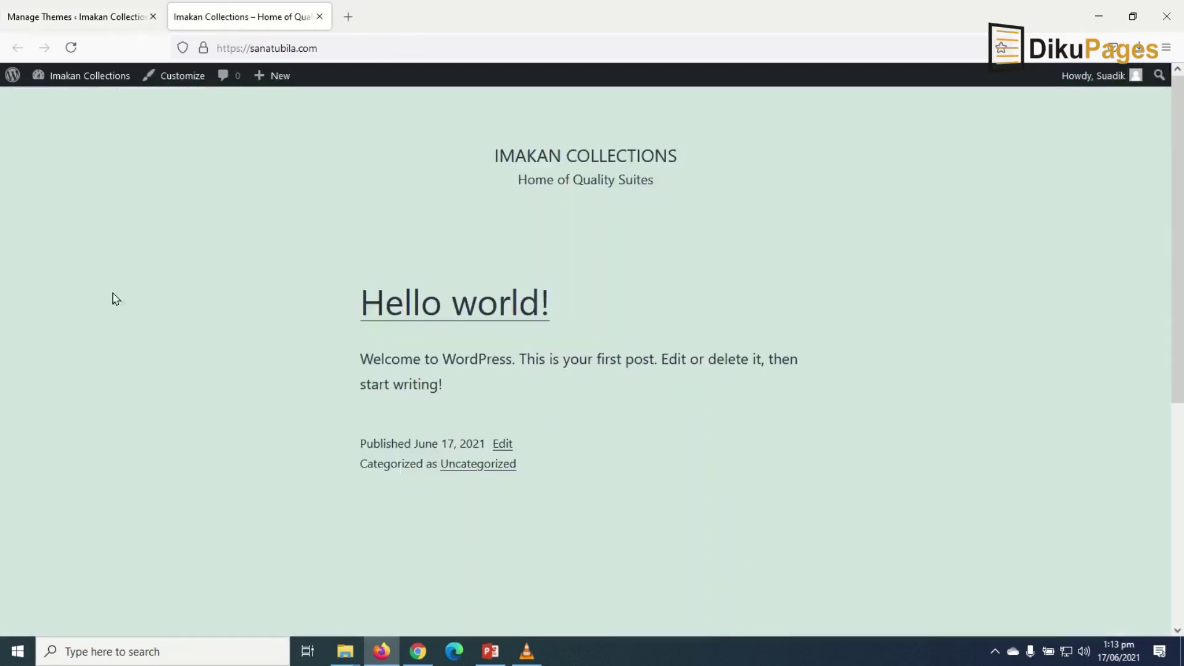
{"action": "left_click", "coordinate": [72, 52]}
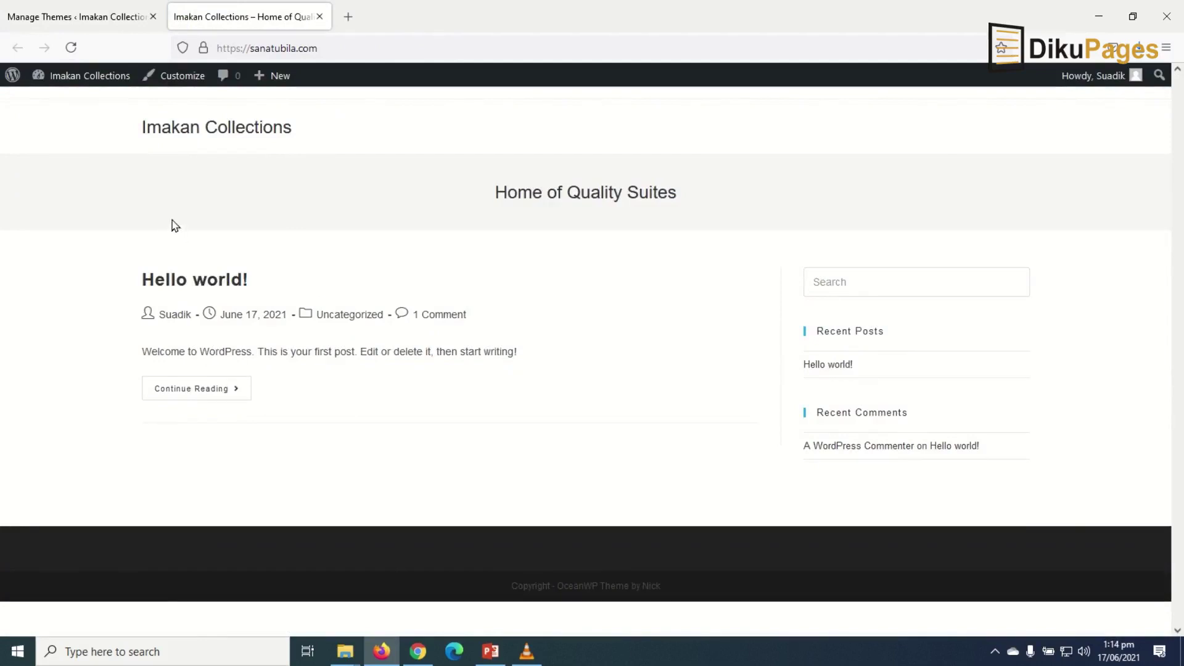
{"action": "left_click", "coordinate": [320, 16]}
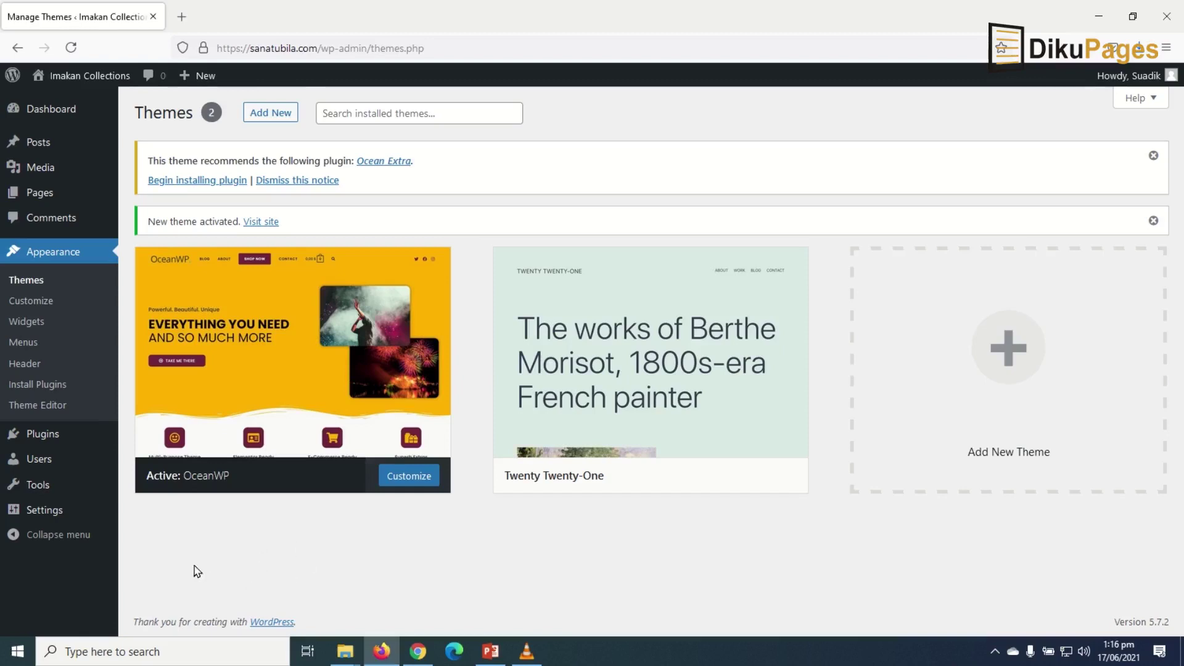
Step: Search plugins for 'ocean' and install the Ocean Extra plugin
{"action": "mouse_move", "coordinate": [54, 440]}
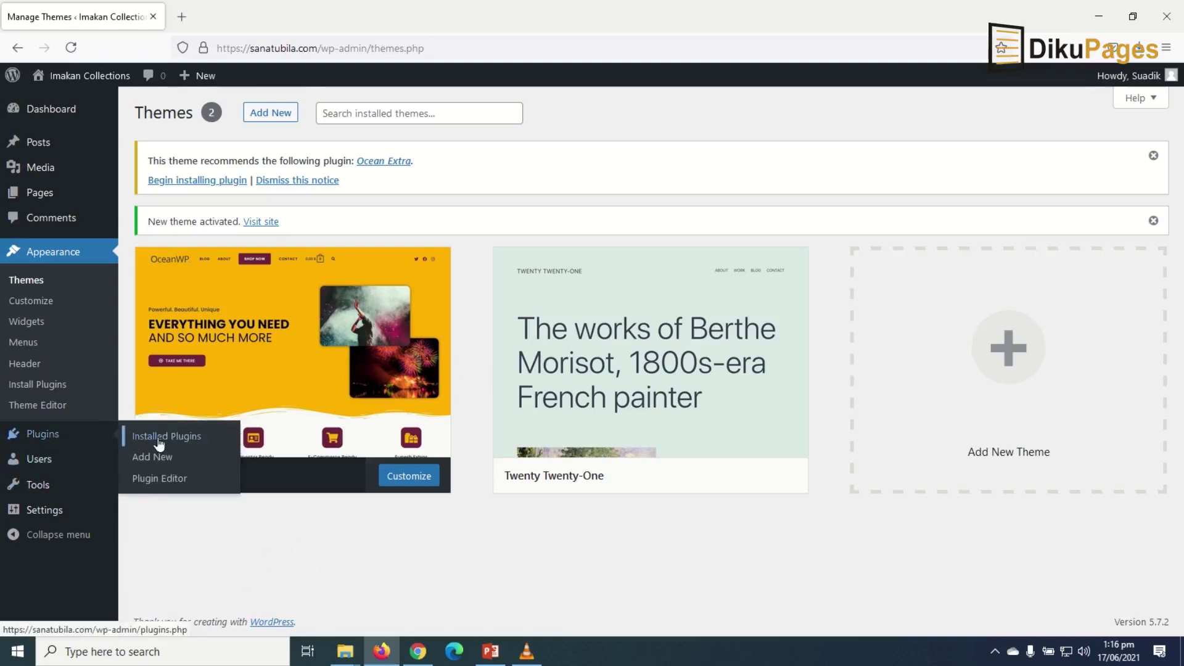
{"action": "left_click", "coordinate": [163, 464]}
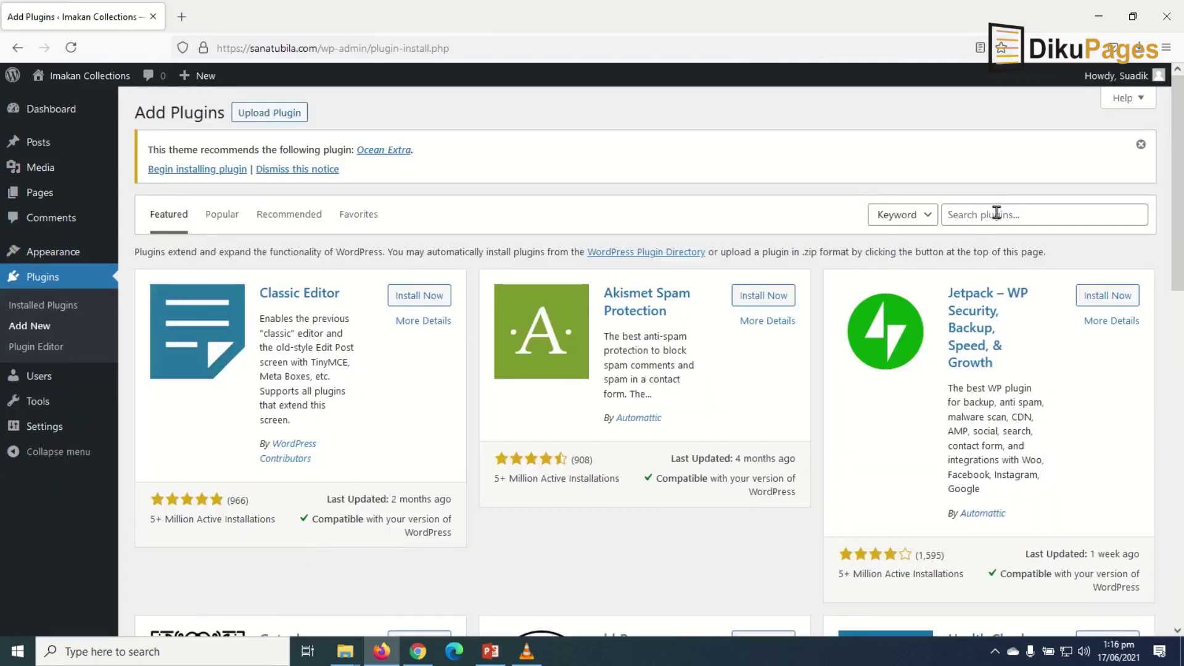
{"action": "left_click", "coordinate": [997, 214]}
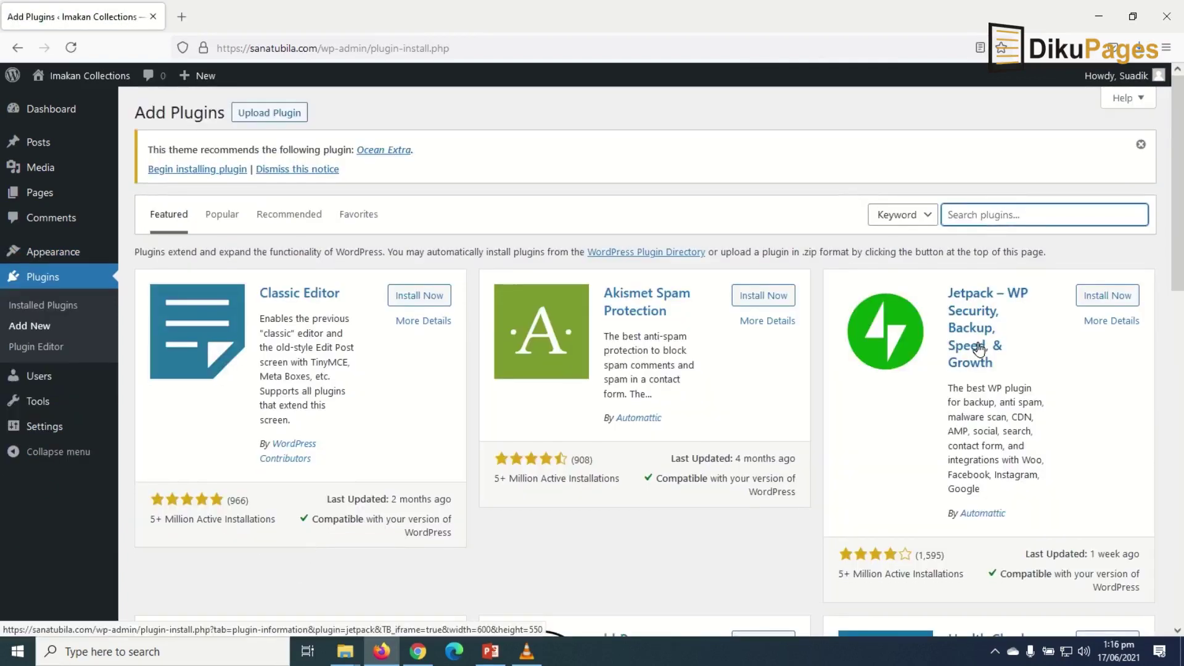
{"action": "type", "text": "oceanwp"}
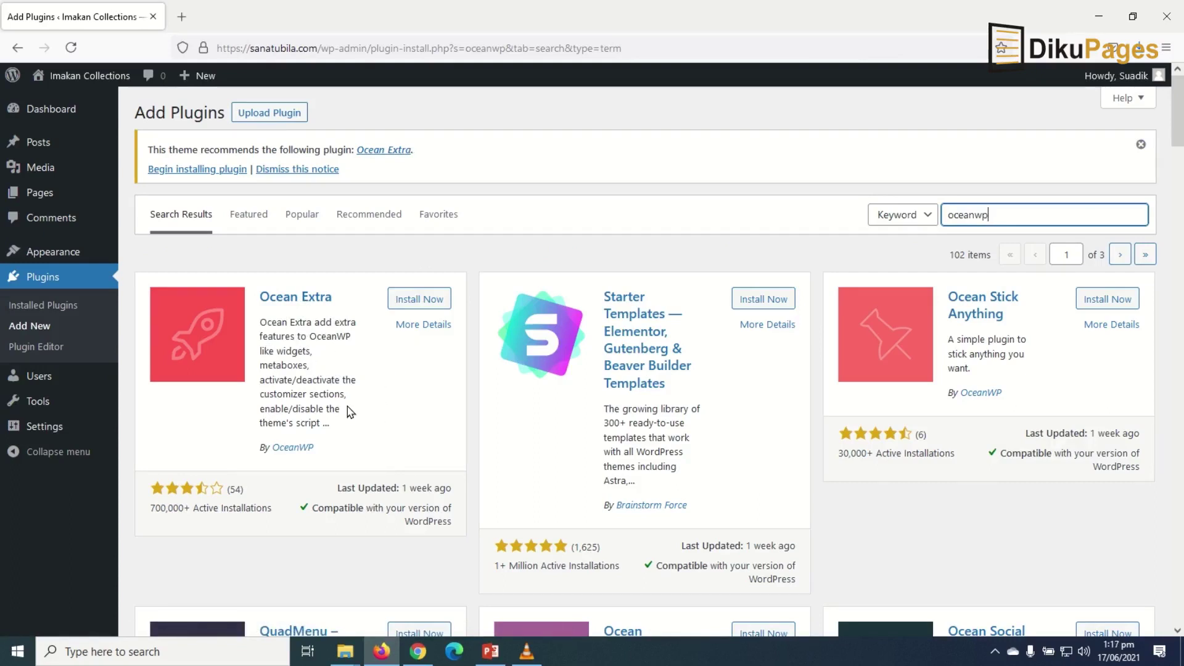
{"action": "left_click", "coordinate": [428, 300]}
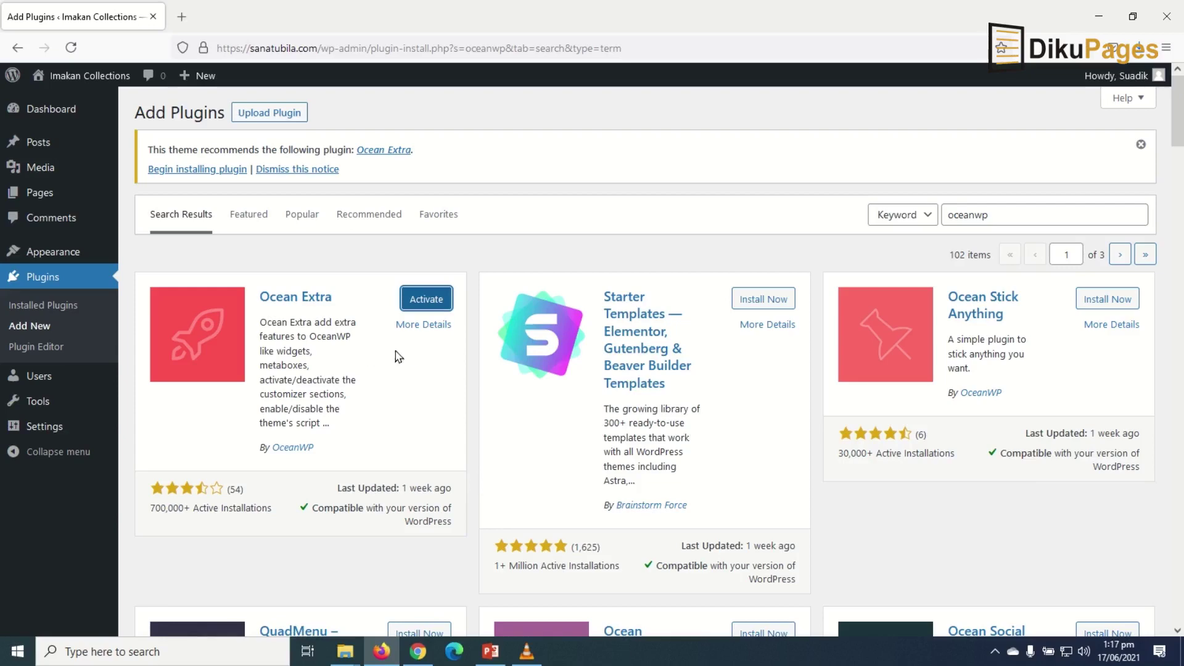
Step: Install the Ocean Product Sharing and Ocean Social Sharing plugins from the results
{"action": "scroll", "coordinate": [500, 302], "scroll_direction": "down", "scroll_amount": 3}
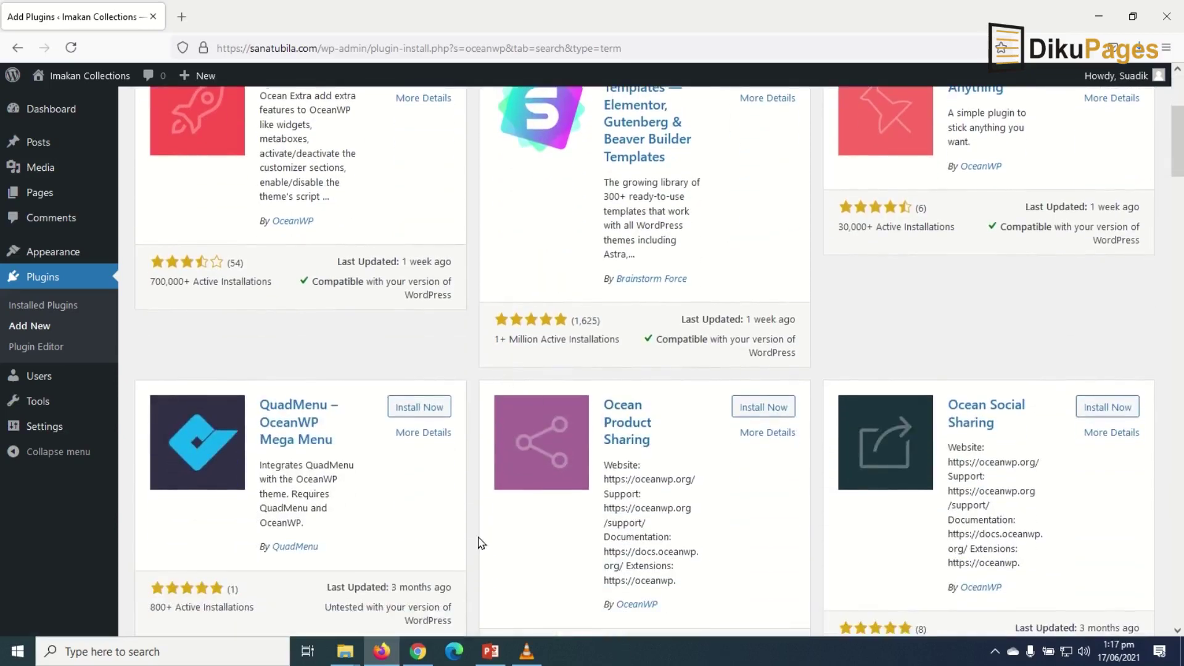
{"action": "scroll", "coordinate": [398, 304], "scroll_direction": "up", "scroll_amount": 2}
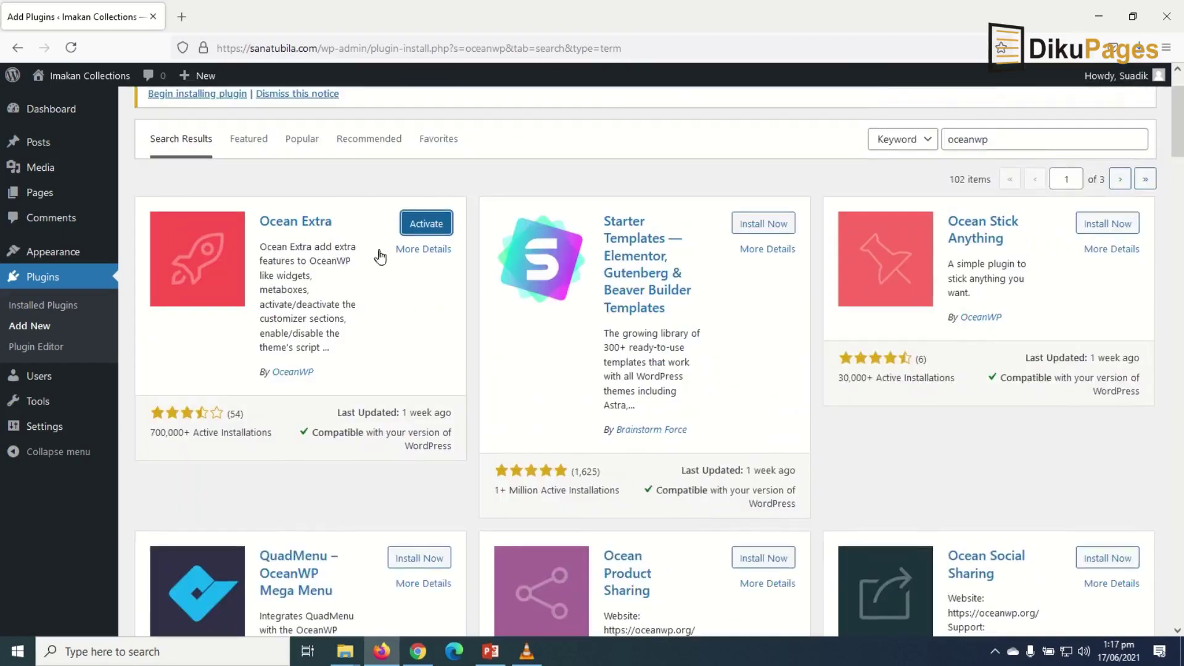
{"action": "scroll", "coordinate": [342, 284], "scroll_direction": "down", "scroll_amount": 5}
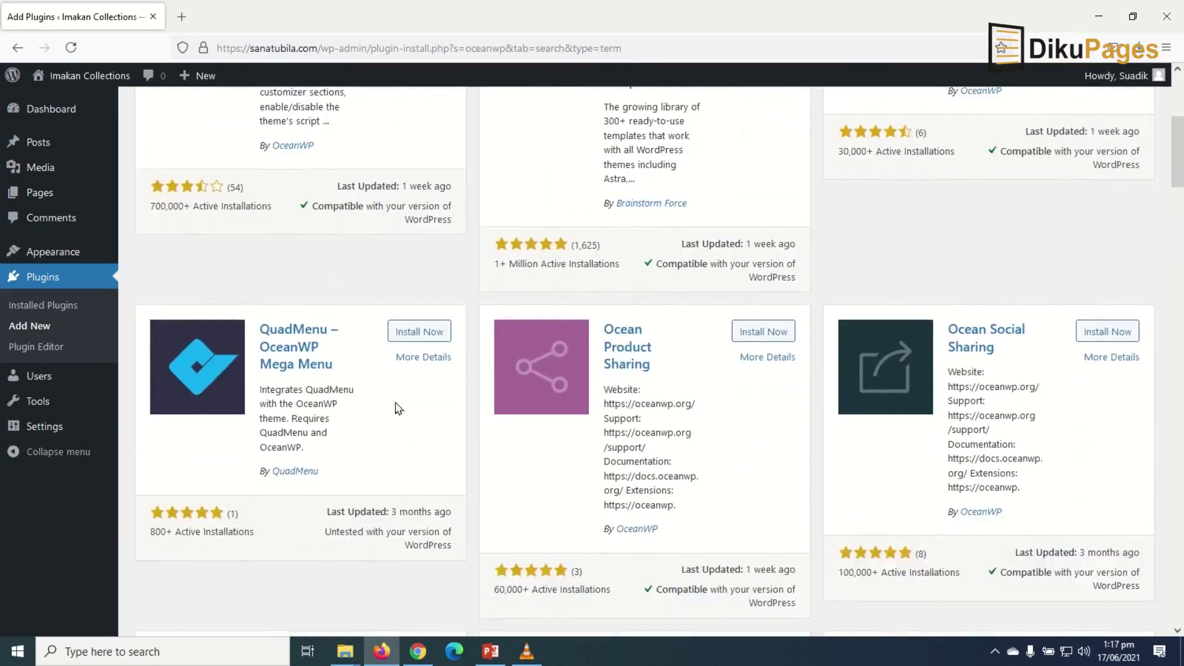
{"action": "scroll", "coordinate": [859, 502], "scroll_direction": "up", "scroll_amount": 5}
{"action": "scroll", "coordinate": [850, 507], "scroll_direction": "down", "scroll_amount": 2}
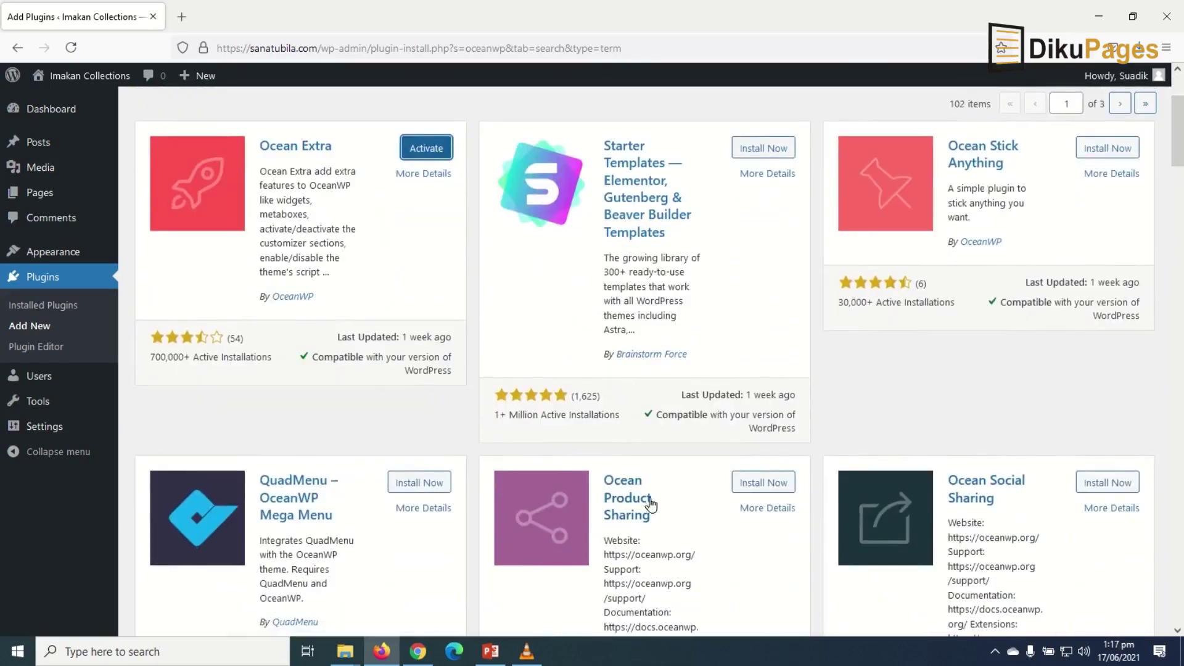
{"action": "left_click", "coordinate": [742, 489]}
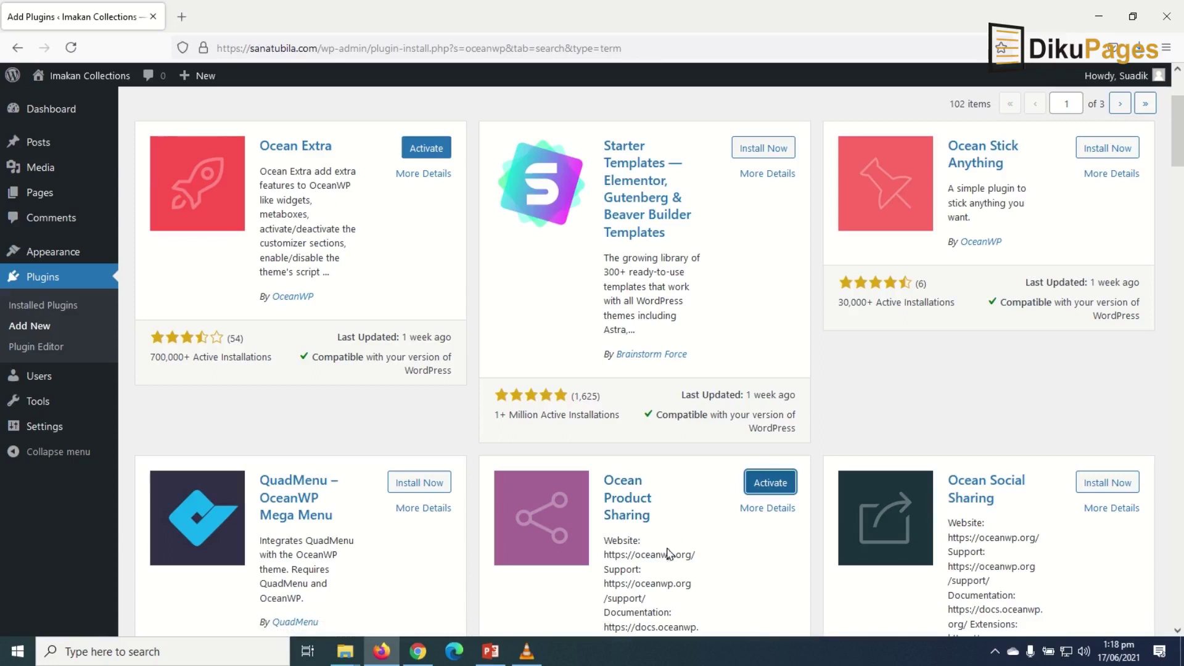
{"action": "left_click", "coordinate": [1098, 488]}
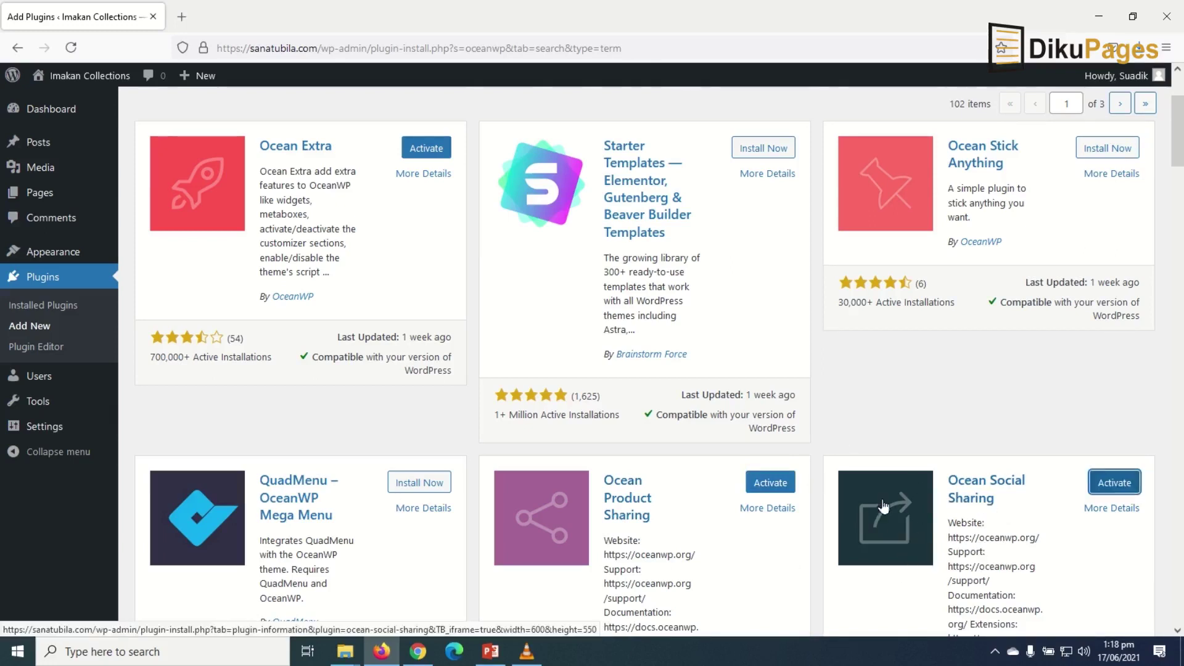
Step: Install the Oceanwp sticky header plugin from further down the results
{"action": "scroll", "coordinate": [767, 465], "scroll_direction": "down", "scroll_amount": 15}
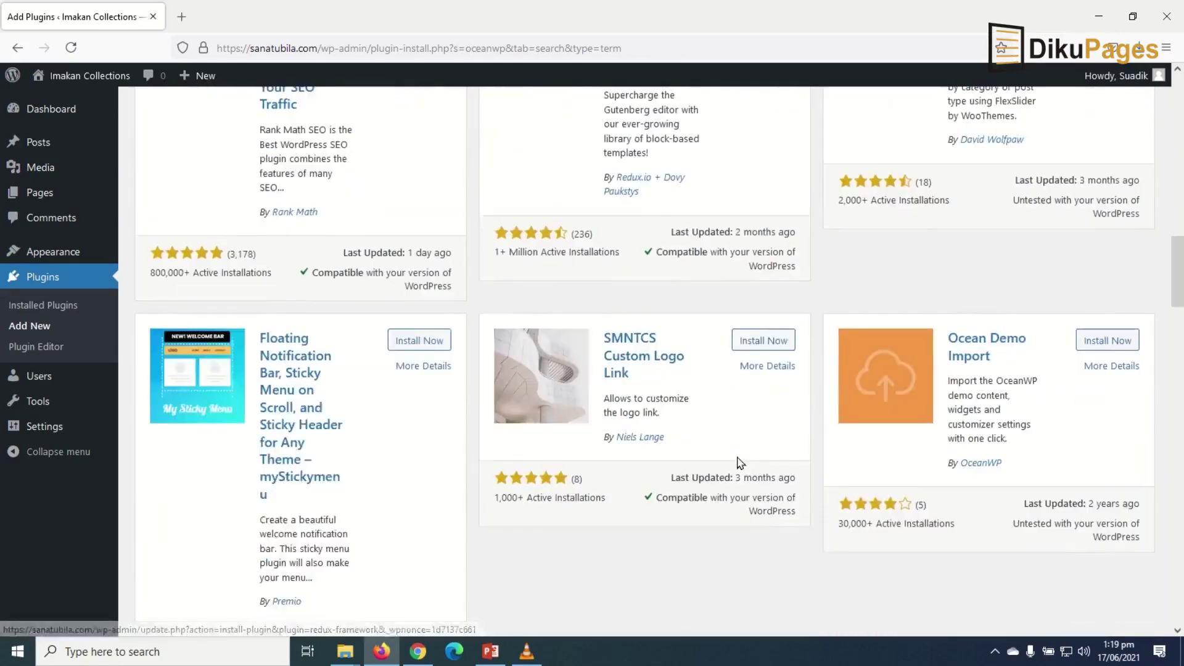
{"action": "scroll", "coordinate": [740, 463], "scroll_direction": "down", "scroll_amount": 15}
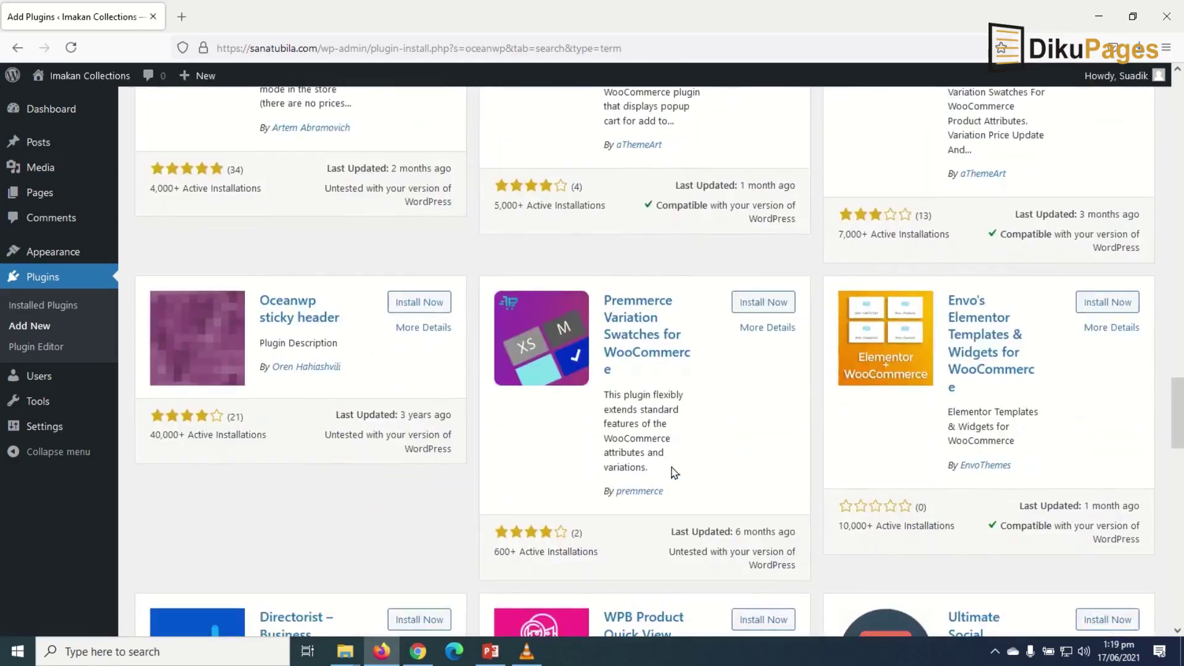
{"action": "left_click", "coordinate": [417, 304]}
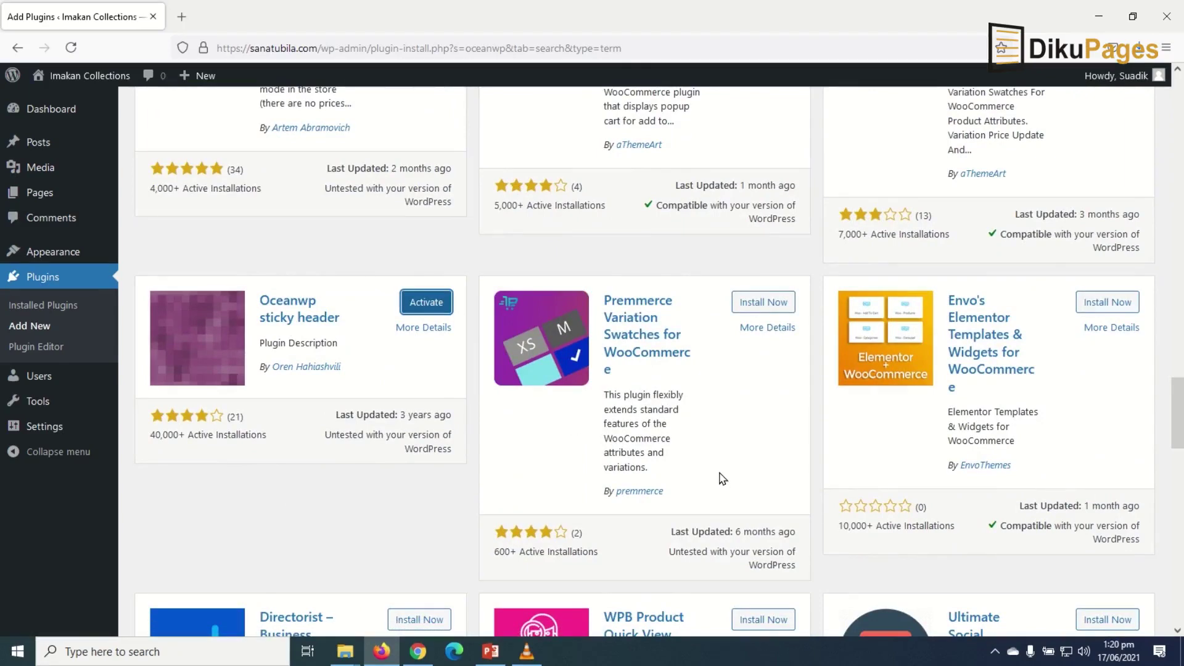
{"action": "scroll", "coordinate": [723, 478], "scroll_direction": "up", "scroll_amount": 20}
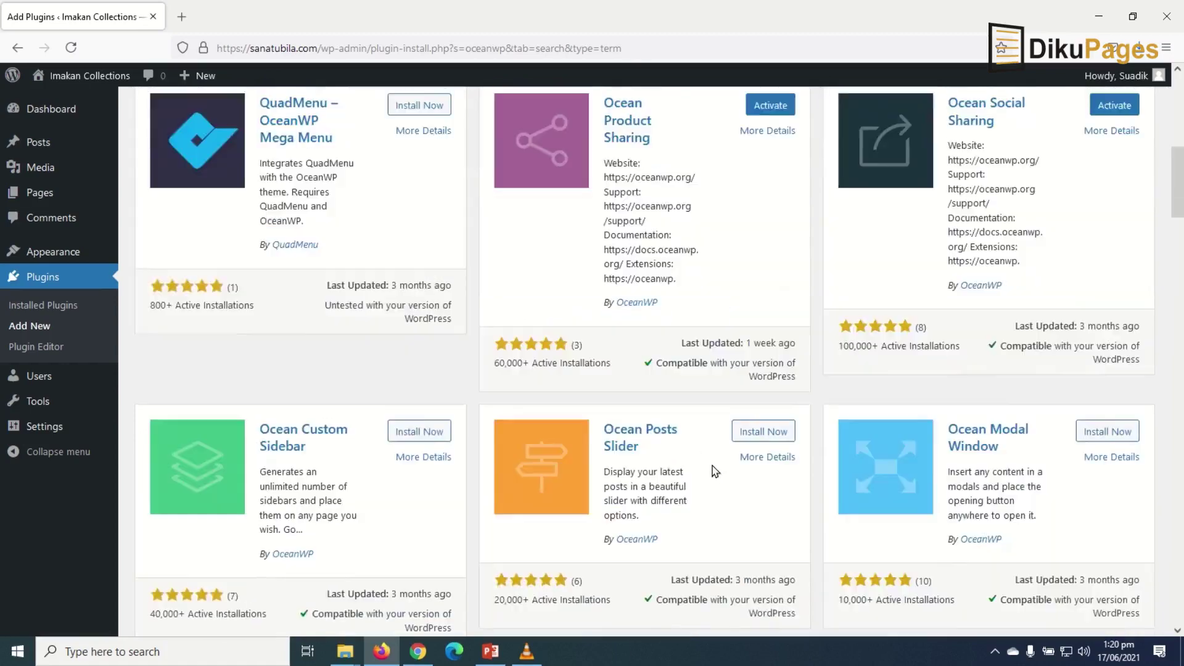
{"action": "scroll", "coordinate": [714, 472], "scroll_direction": "up", "scroll_amount": 8}
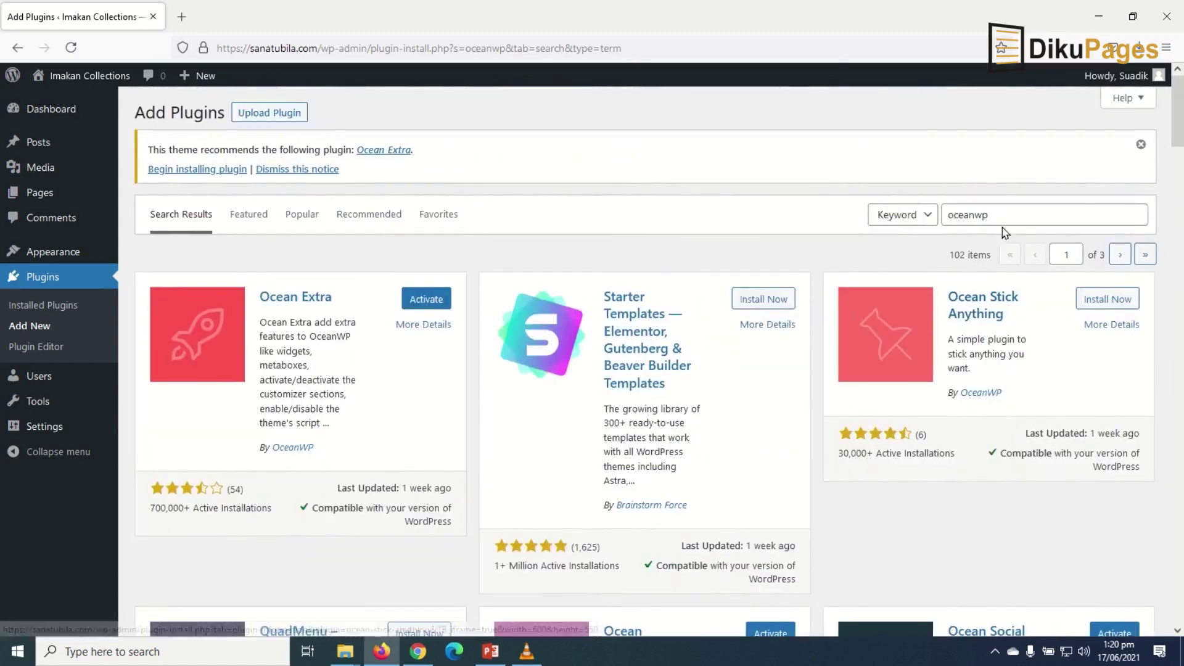
{"action": "double_click", "coordinate": [1011, 210]}
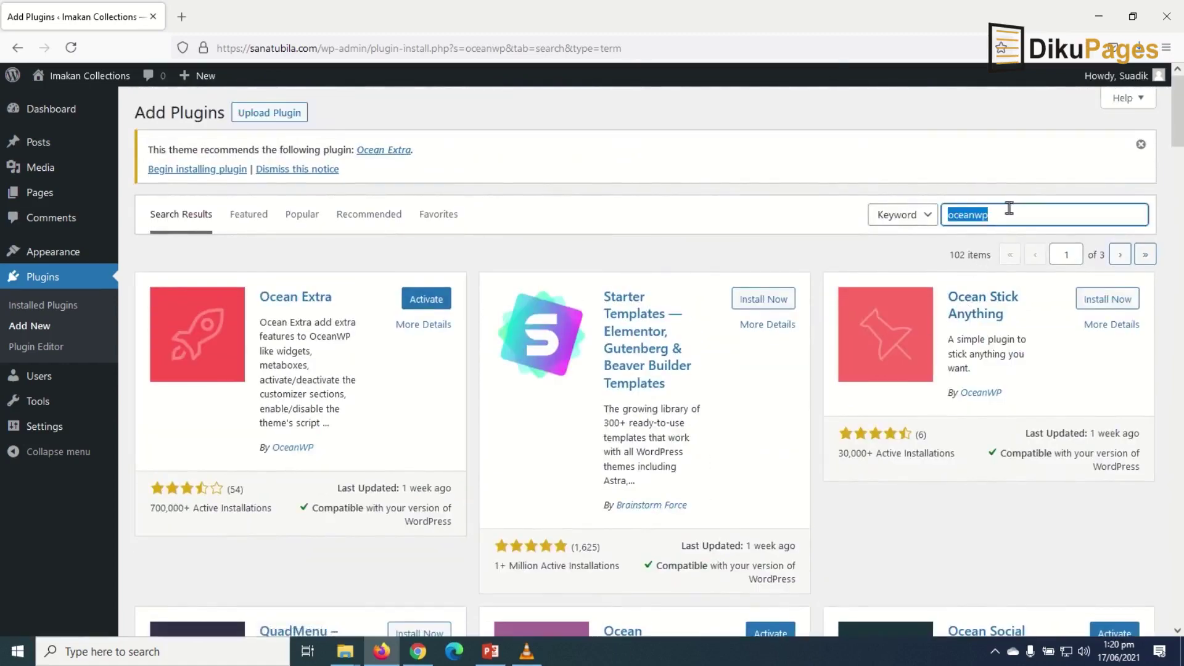
Step: Search plugins for 'ele' and install Elementor, Premium Addons for Elementor and Livemesh Addons for Elementor
{"action": "type", "text": "elementor"}
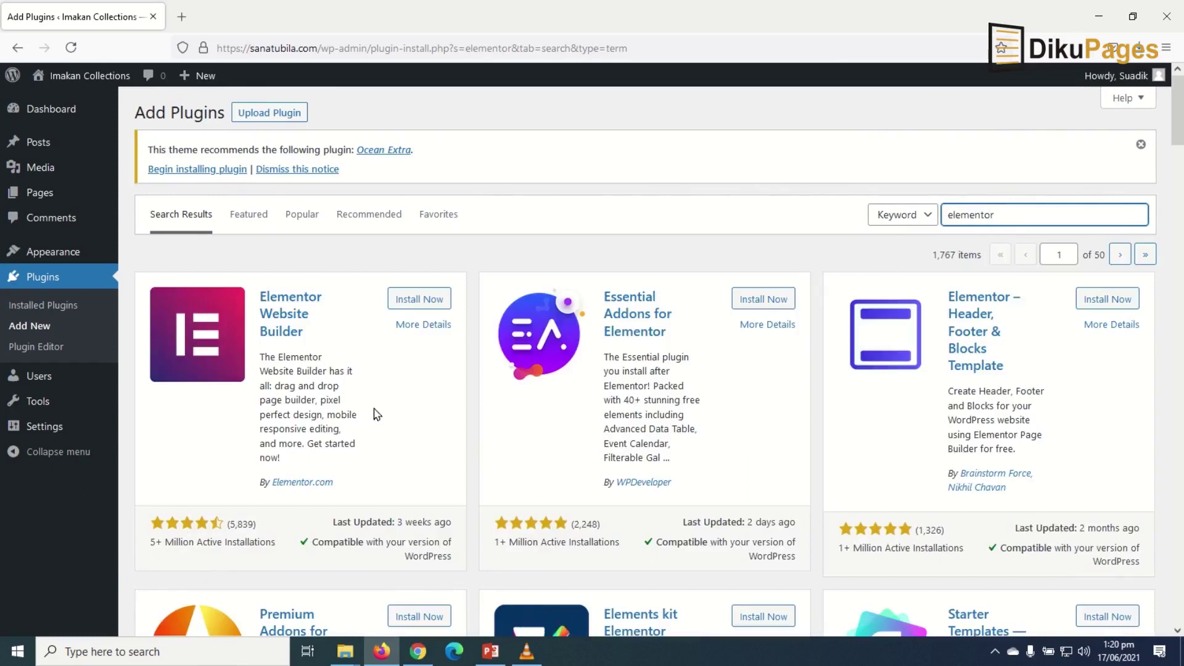
{"action": "left_click", "coordinate": [424, 301]}
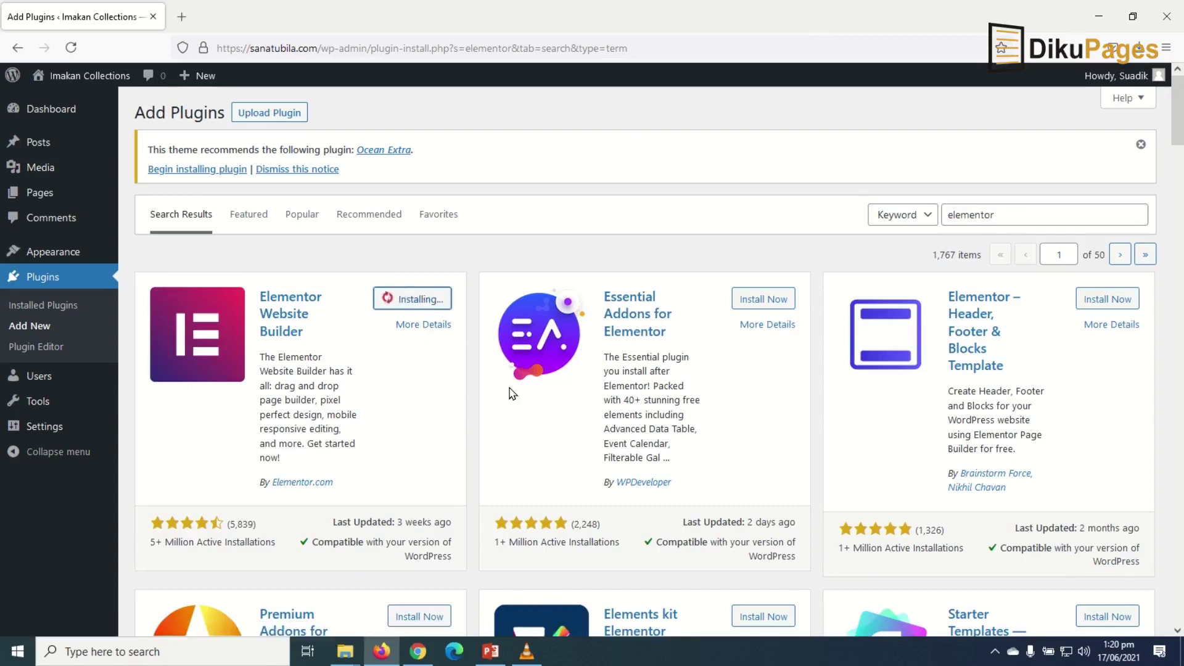
{"action": "scroll", "coordinate": [415, 421], "scroll_direction": "down", "scroll_amount": 2}
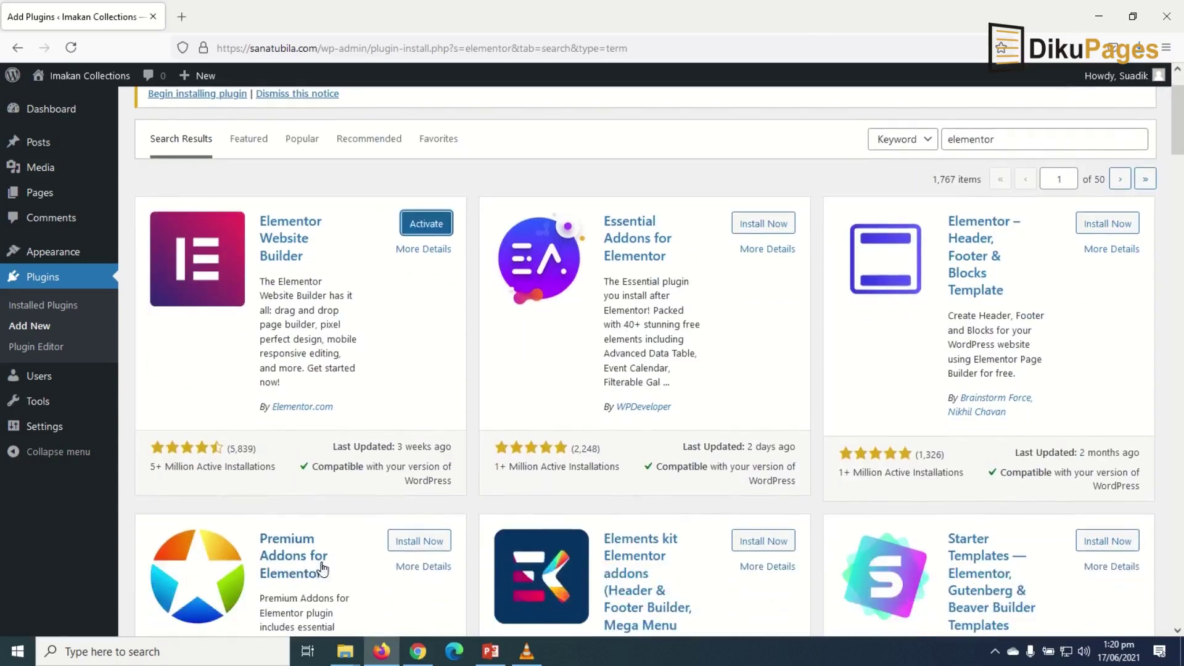
{"action": "scroll", "coordinate": [389, 586], "scroll_direction": "down", "scroll_amount": 3}
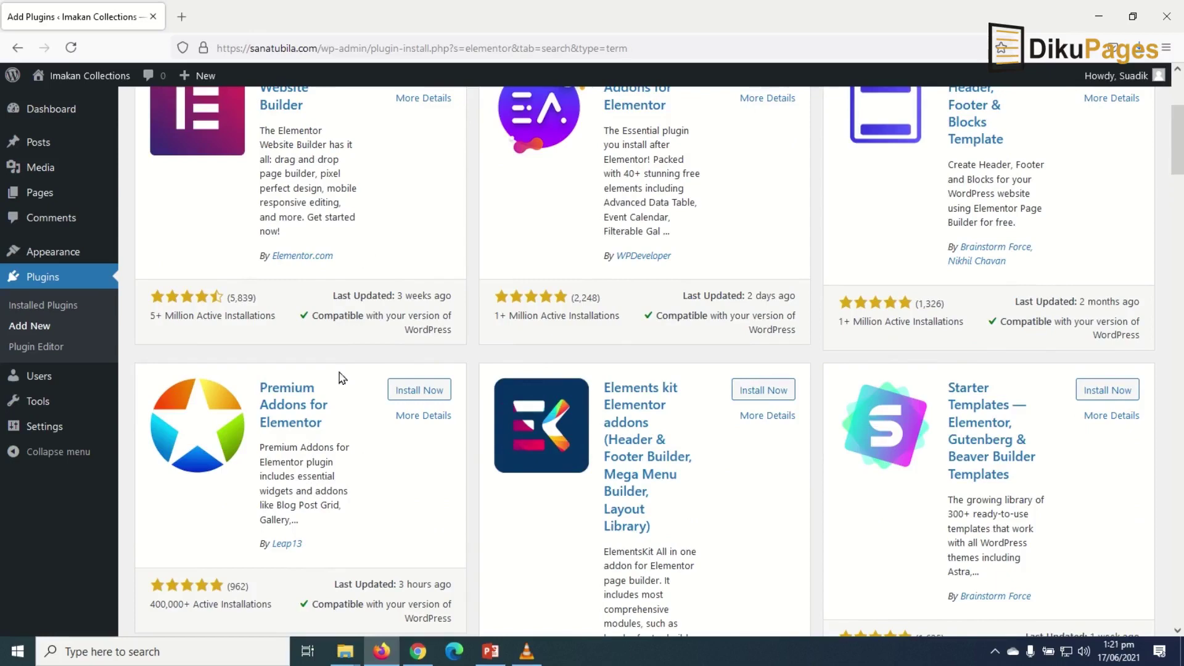
{"action": "left_click", "coordinate": [407, 390]}
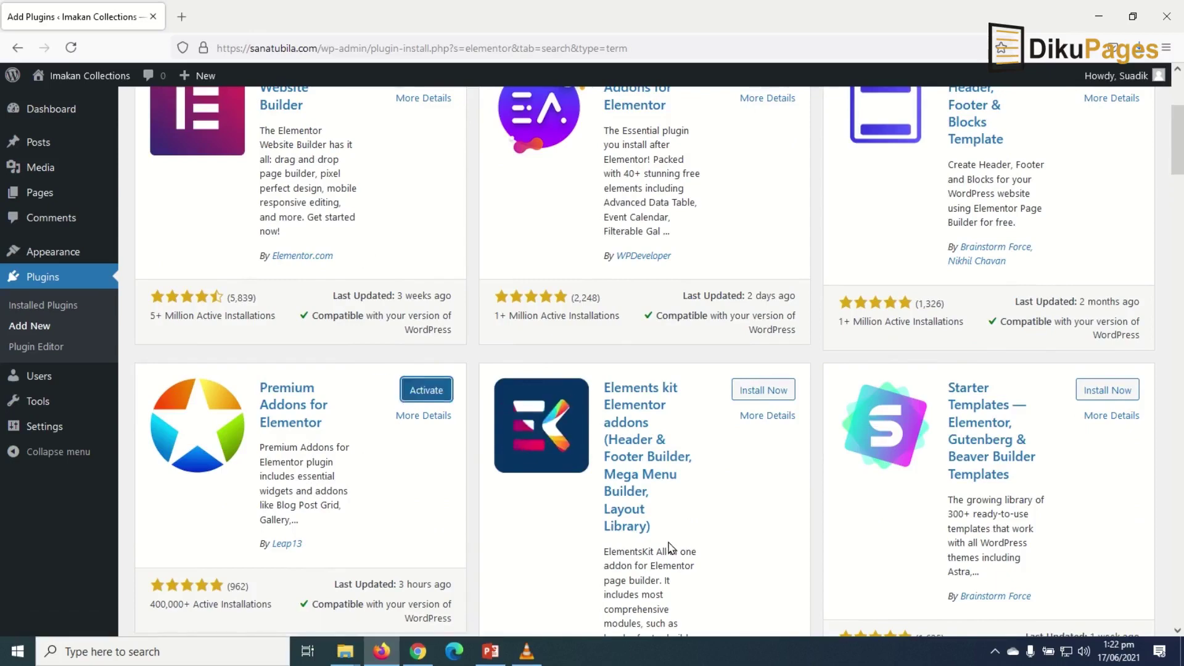
{"action": "scroll", "coordinate": [669, 549], "scroll_direction": "down", "scroll_amount": 7}
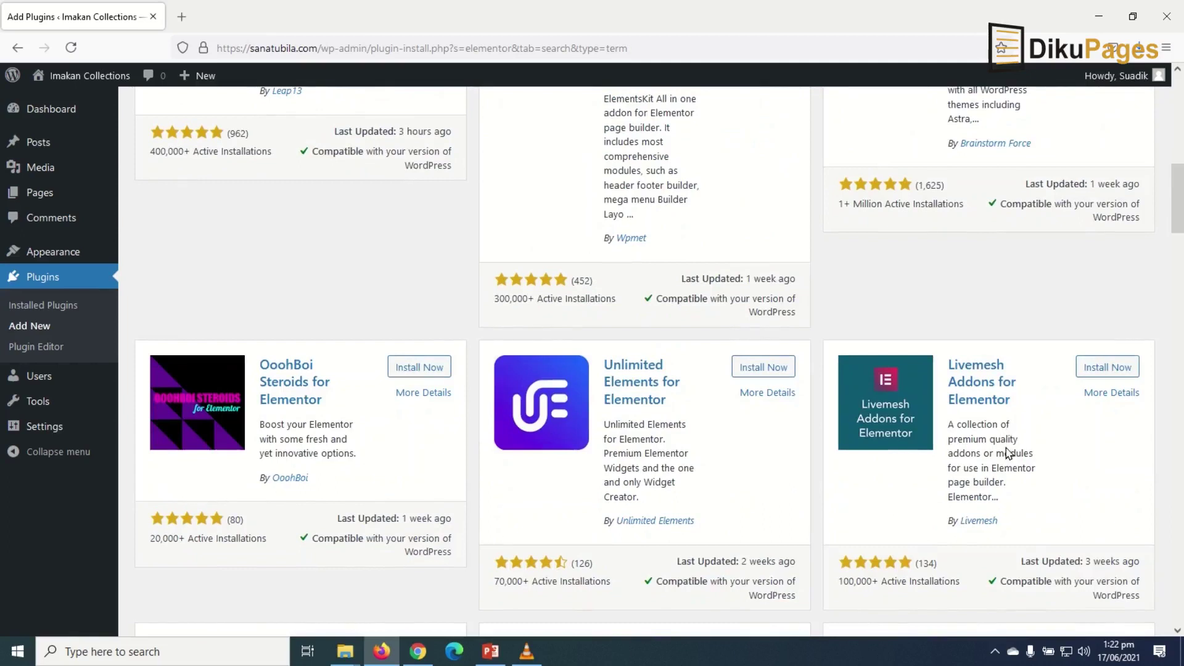
{"action": "left_click", "coordinate": [1108, 368]}
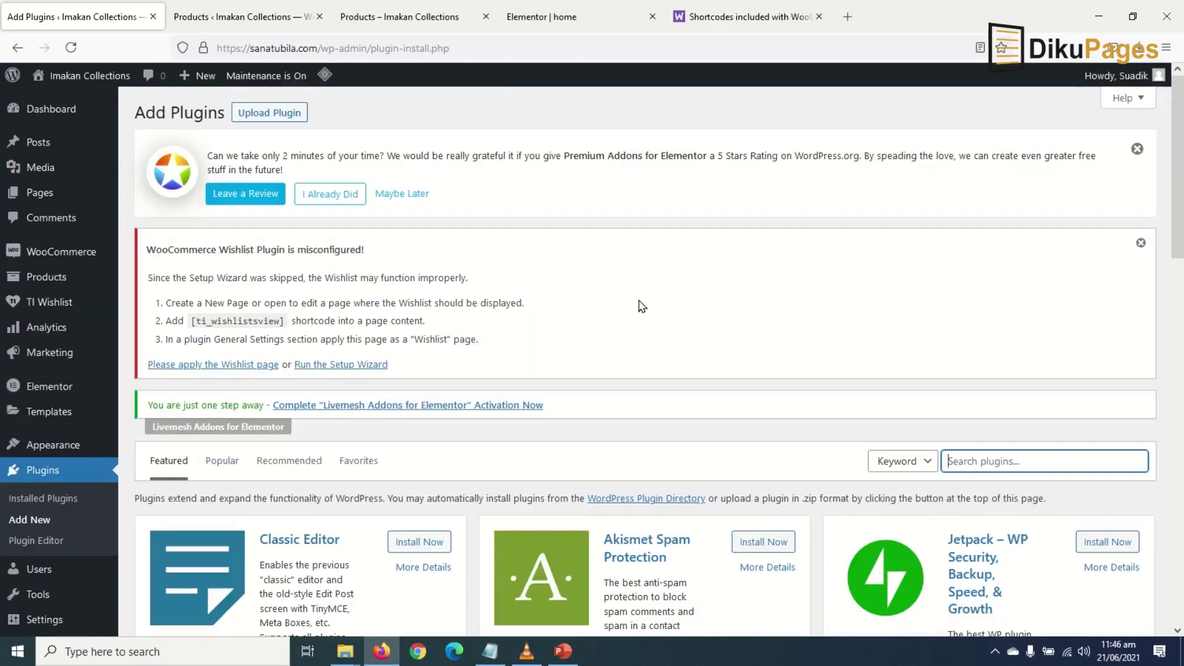
Step: Search 'elements kit', install Elements kit Elementor addons, then search plugins for 'wish'
{"action": "type", "text": "elements kit"}
{"action": "scroll", "coordinate": [494, 370], "scroll_direction": "down", "scroll_amount": 3}
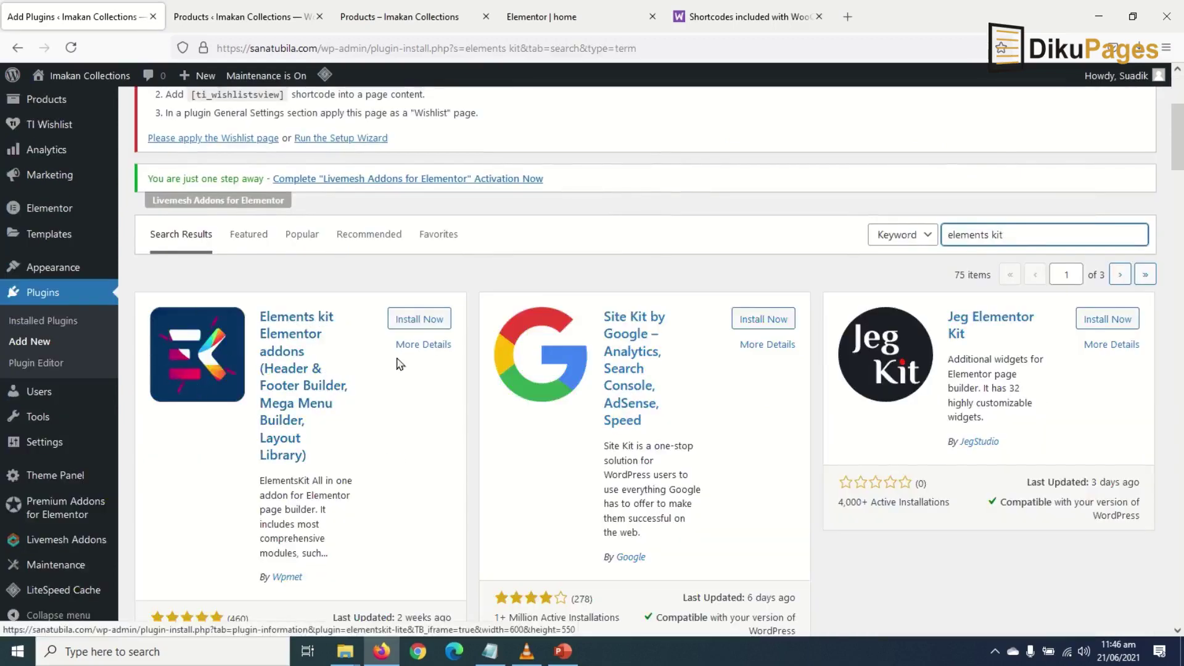
{"action": "left_click", "coordinate": [423, 320]}
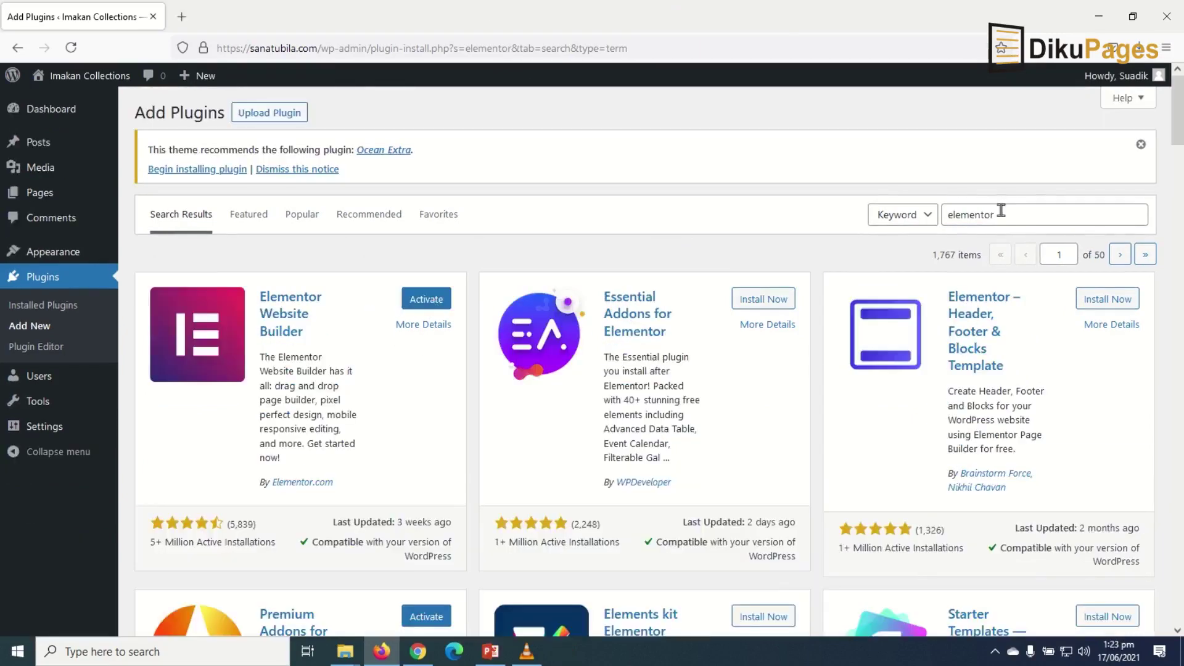
{"action": "double_click", "coordinate": [1002, 211]}
{"action": "type", "text": "wishlist"}
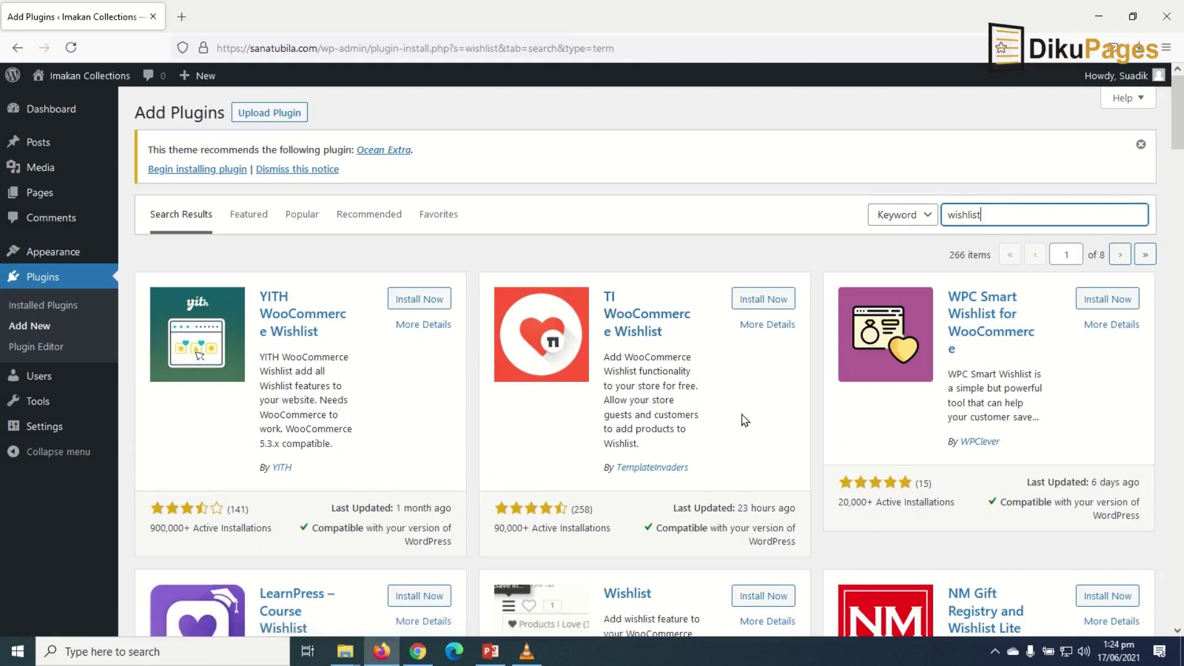
Step: Install TI WooCommerce Wishlist and go to the Installed Plugins list
{"action": "left_click", "coordinate": [767, 301]}
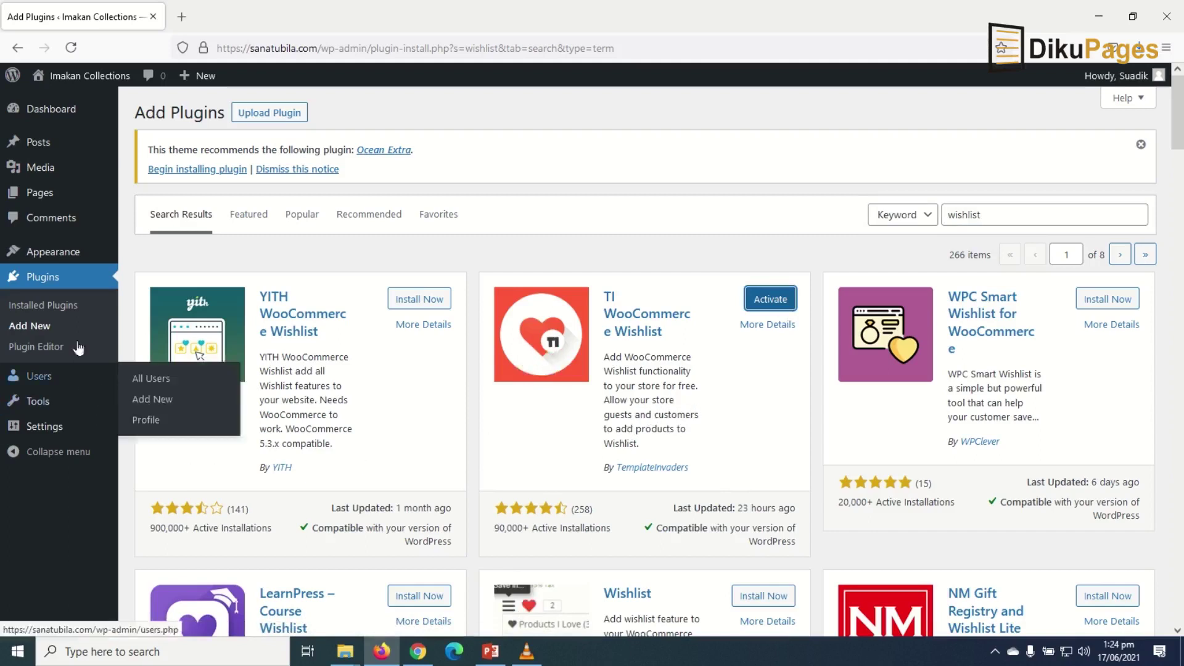
{"action": "left_click", "coordinate": [62, 312]}
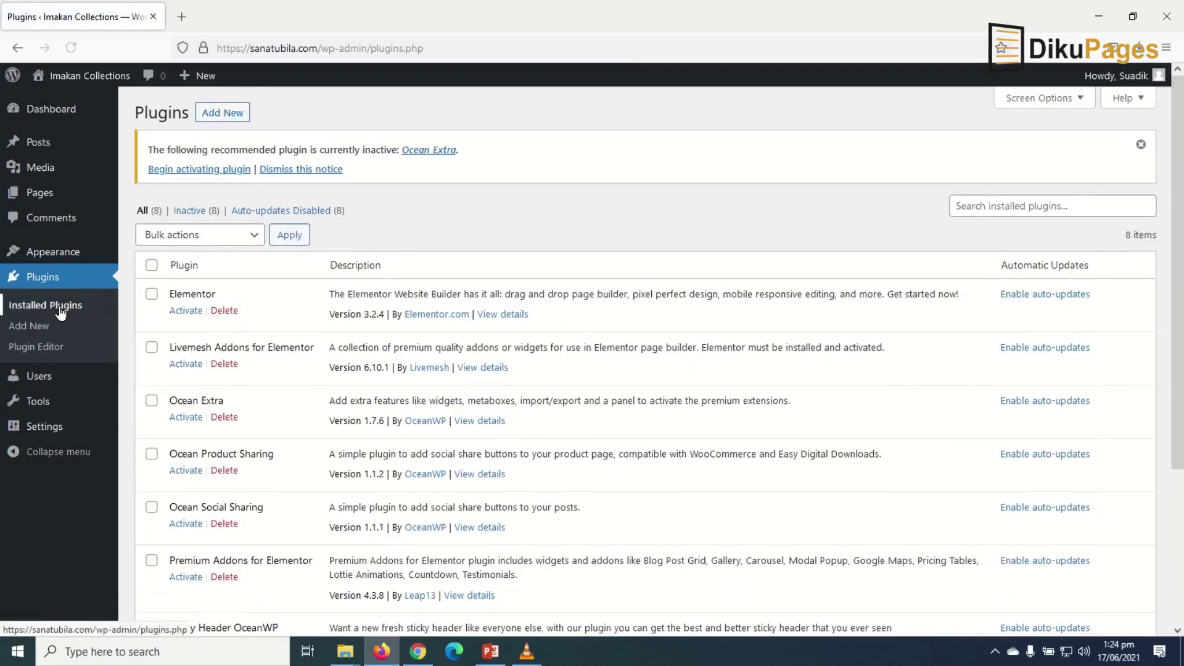
Step: Select all 8 installed plugins and activate them with the Activate bulk action
{"action": "scroll", "coordinate": [320, 395], "scroll_direction": "down", "scroll_amount": 4}
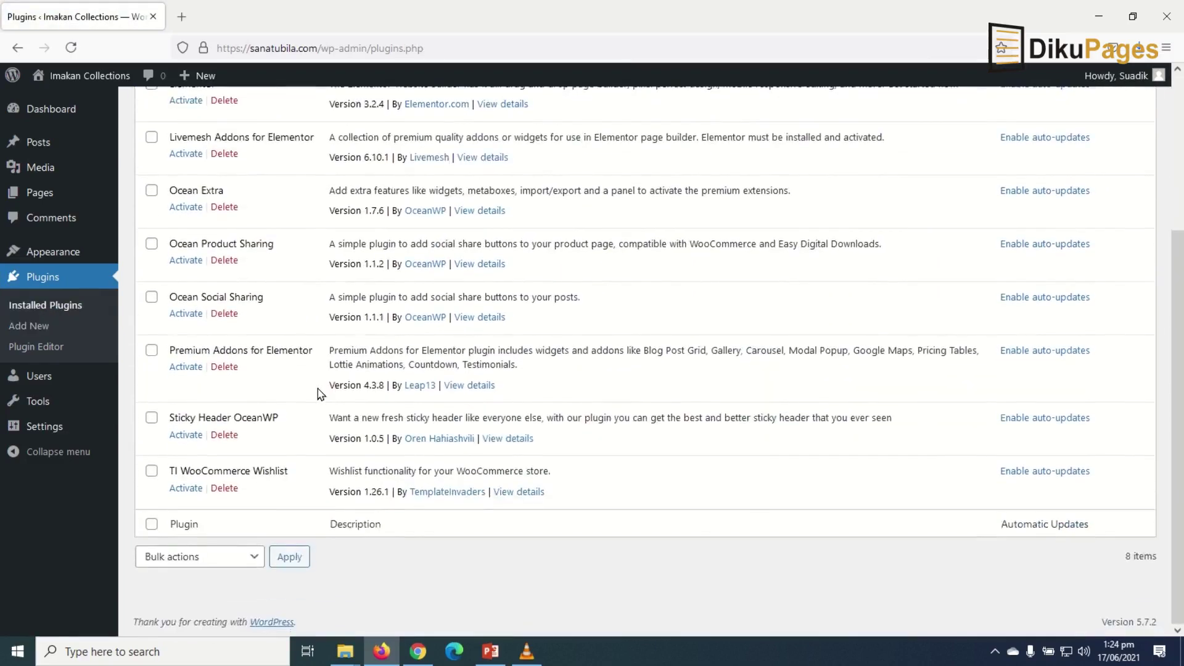
{"action": "scroll", "coordinate": [317, 392], "scroll_direction": "up", "scroll_amount": 4}
{"action": "scroll", "coordinate": [318, 393], "scroll_direction": "down", "scroll_amount": 4}
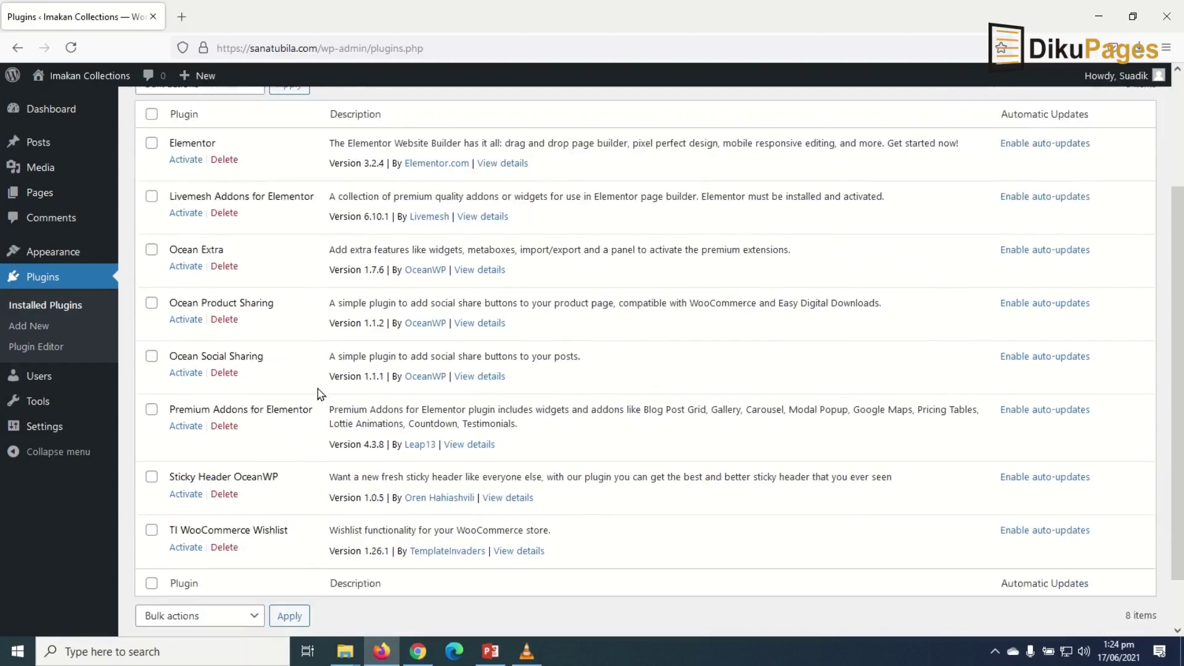
{"action": "scroll", "coordinate": [318, 392], "scroll_direction": "up", "scroll_amount": 4}
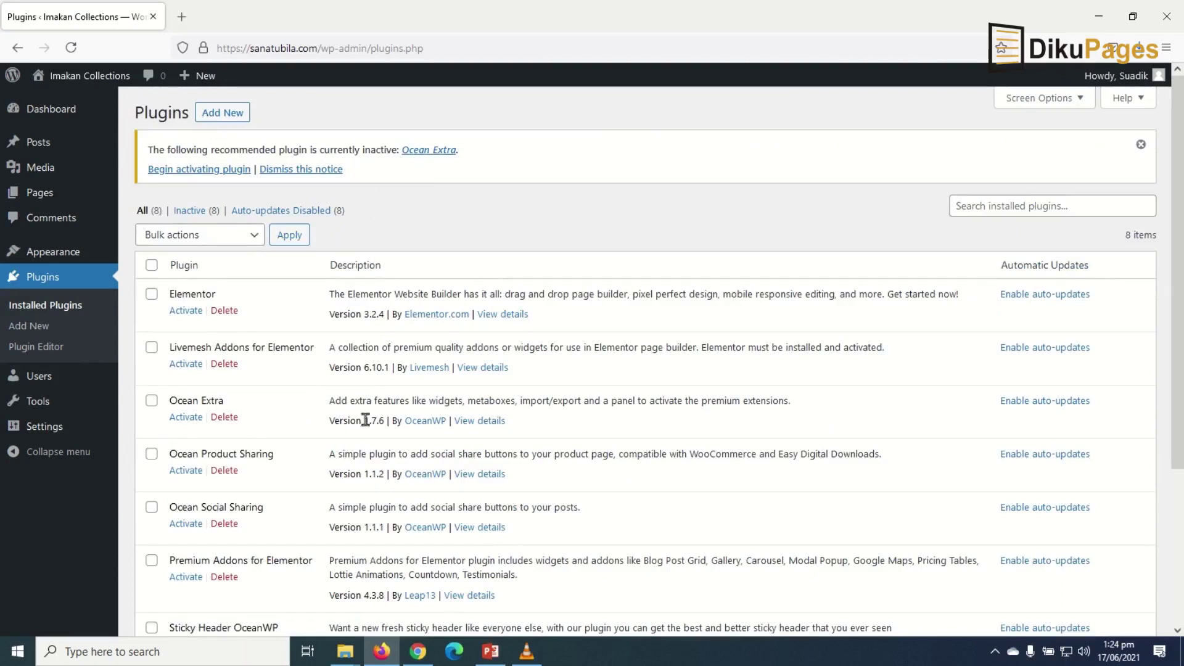
{"action": "left_click", "coordinate": [151, 266]}
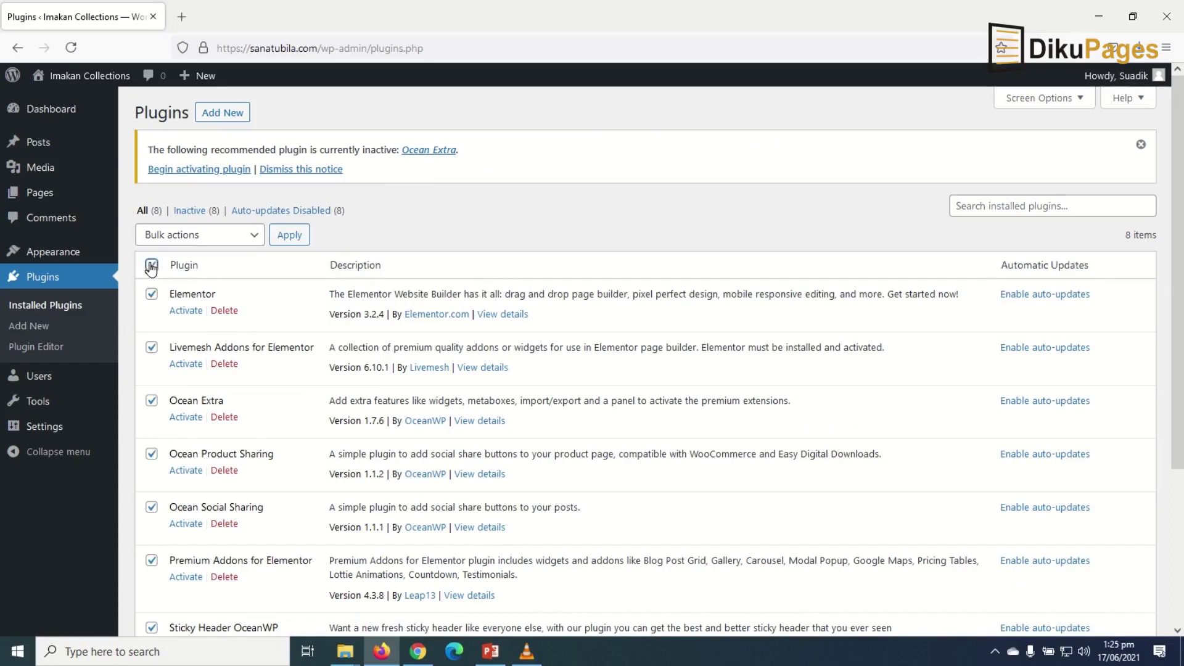
{"action": "left_click", "coordinate": [207, 240]}
{"action": "left_click", "coordinate": [189, 282]}
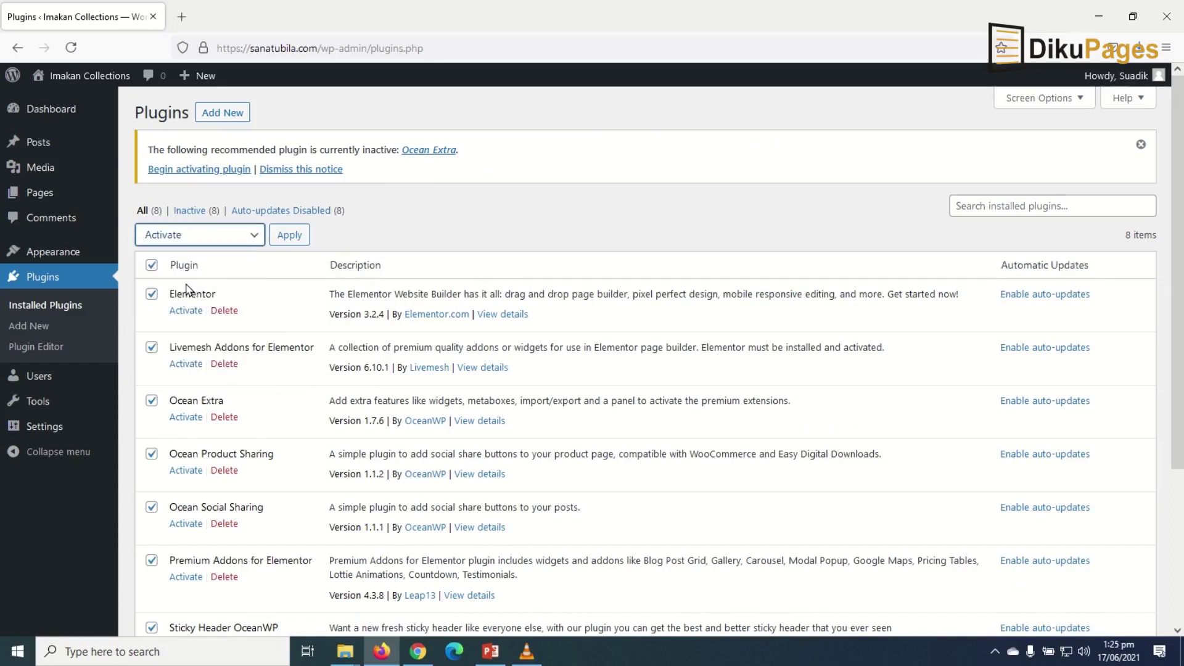
{"action": "left_click", "coordinate": [293, 236]}
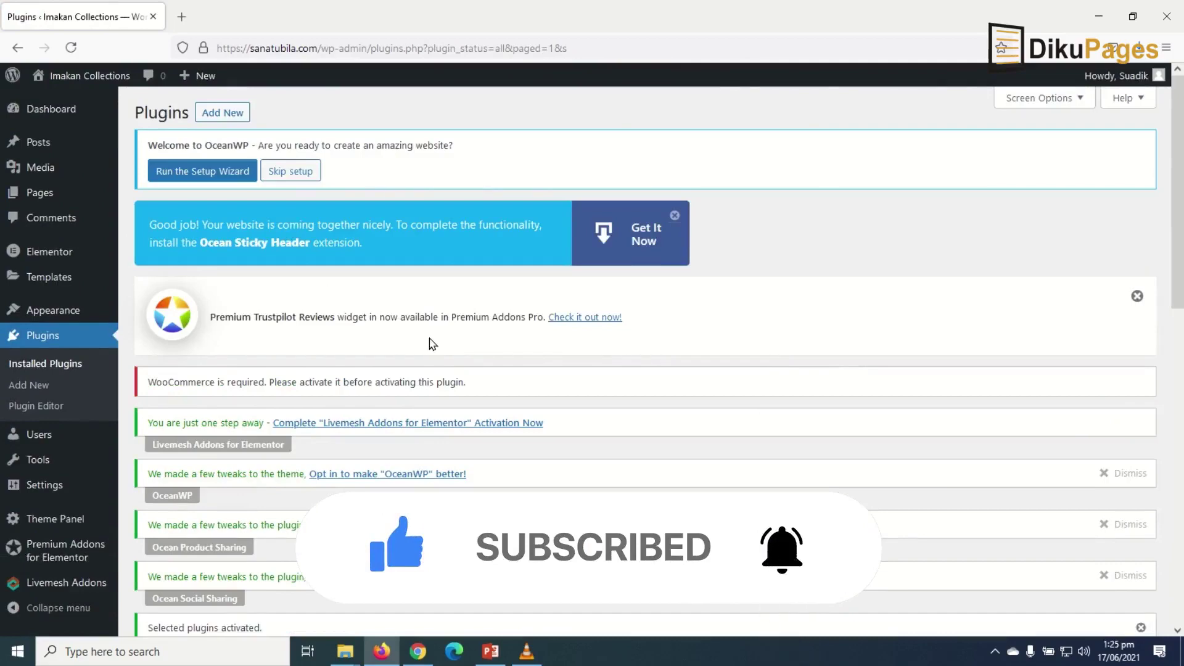
{"action": "scroll", "coordinate": [432, 344], "scroll_direction": "down", "scroll_amount": 4}
{"action": "scroll", "coordinate": [432, 343], "scroll_direction": "up", "scroll_amount": 4}
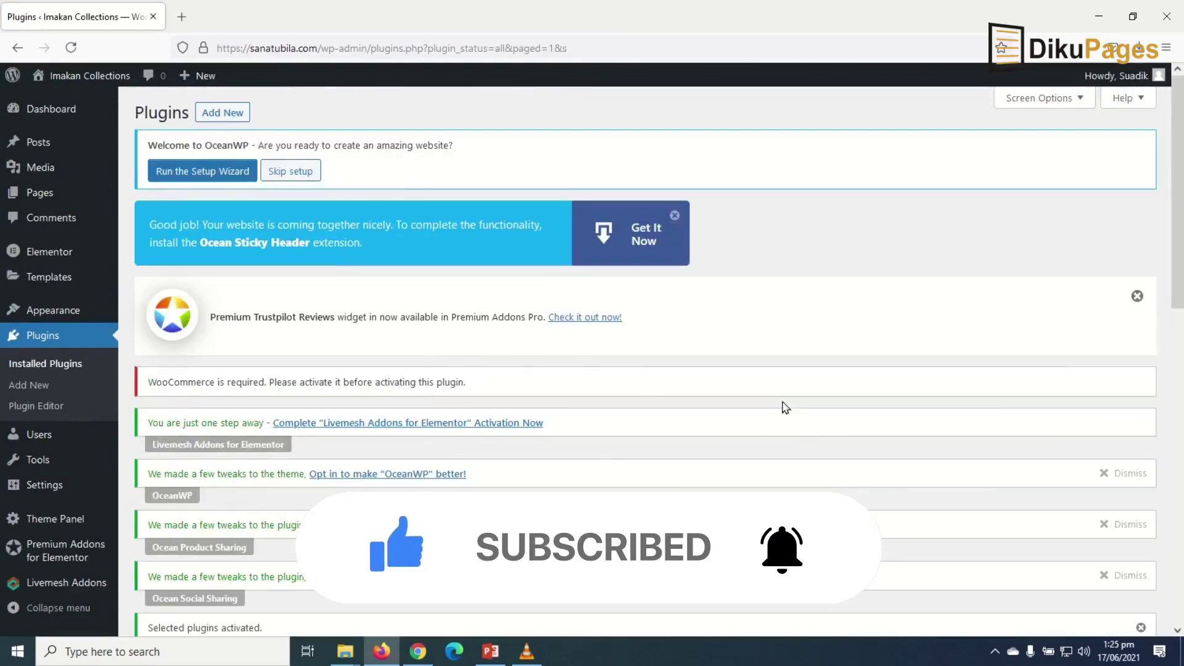
{"action": "scroll", "coordinate": [364, 437], "scroll_direction": "down", "scroll_amount": 4}
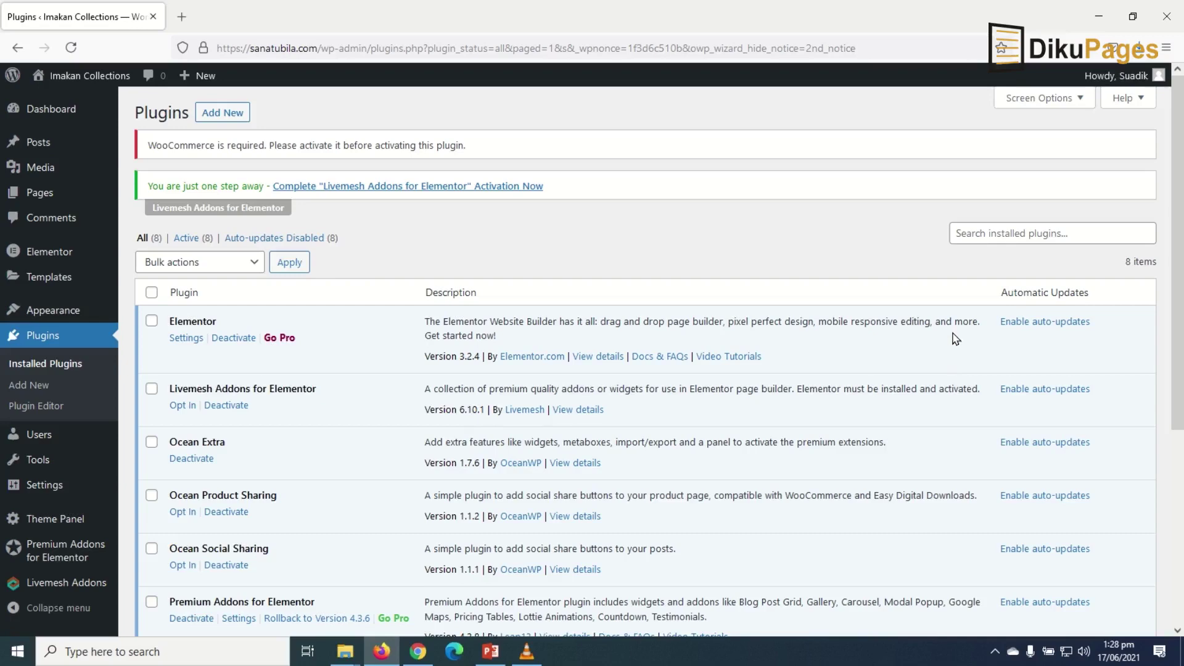
Step: Search the plugin directory for 'woocommerce', then install and activate WooCommerce
{"action": "left_click", "coordinate": [35, 389]}
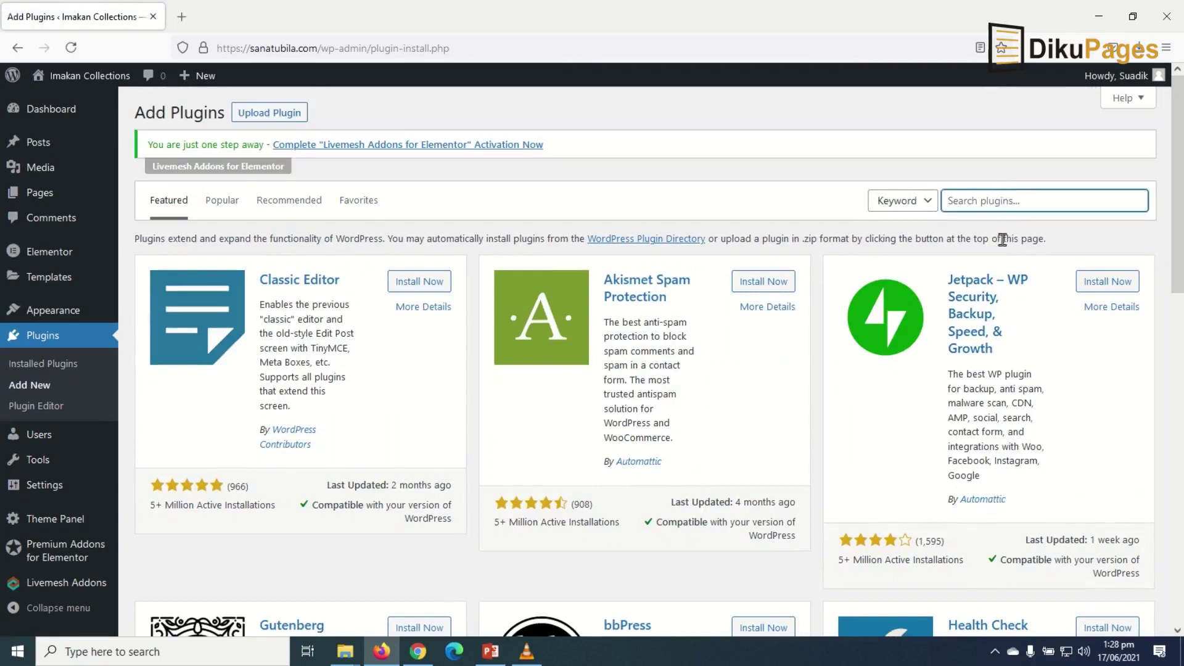
{"action": "type", "text": "woocommerce"}
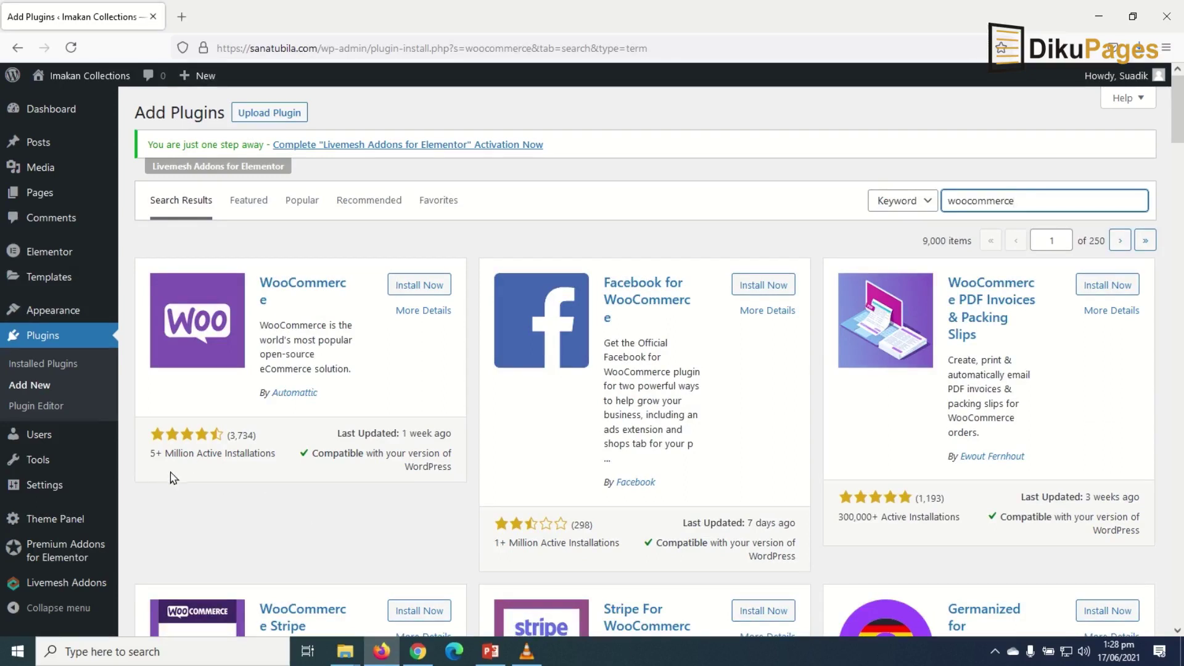
{"action": "left_click", "coordinate": [434, 288]}
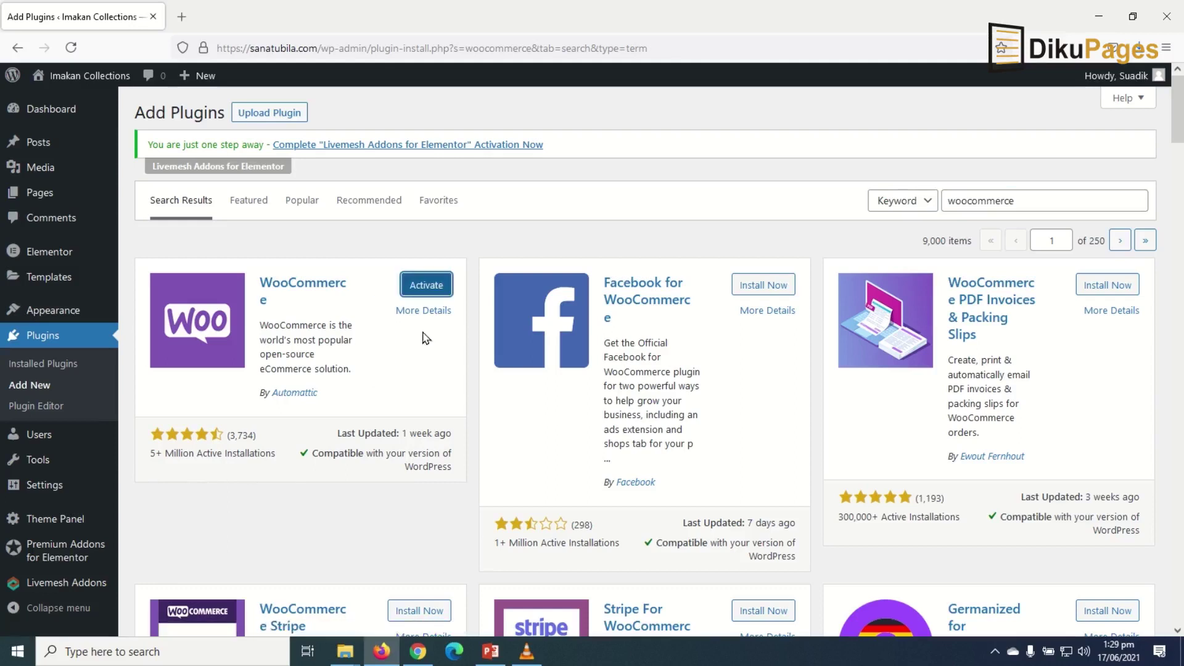
{"action": "left_click", "coordinate": [425, 293]}
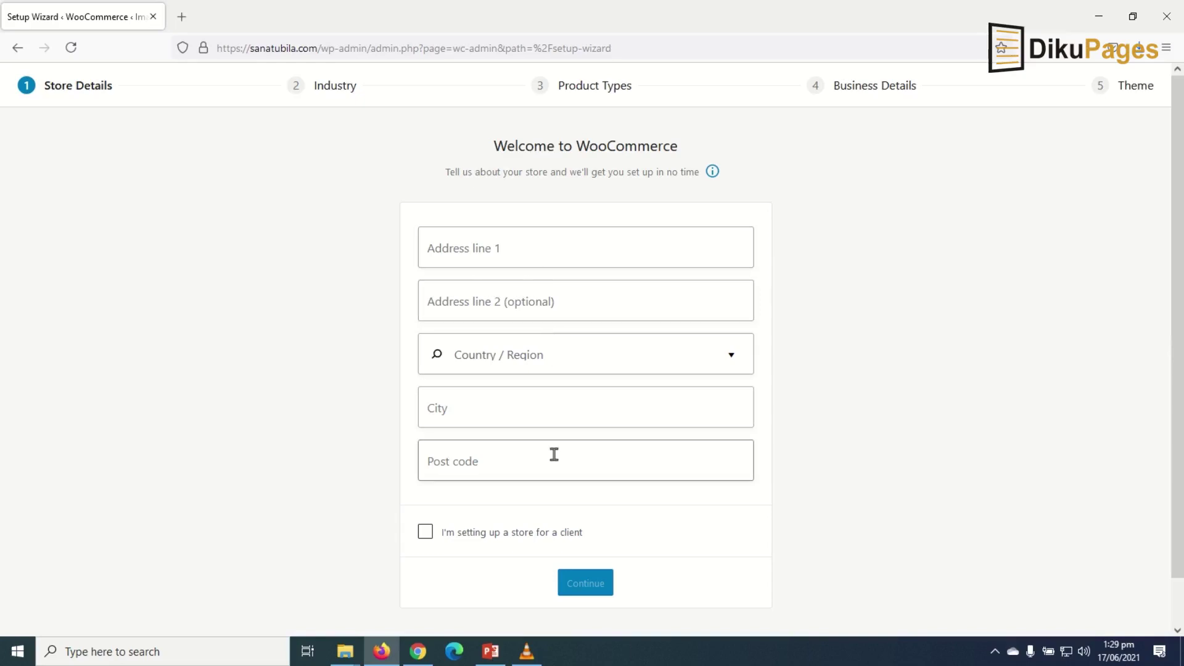
Step: Enter the store's street address and pick its country/region from the suggestions
{"action": "scroll", "coordinate": [715, 549], "scroll_direction": "down", "scroll_amount": 2}
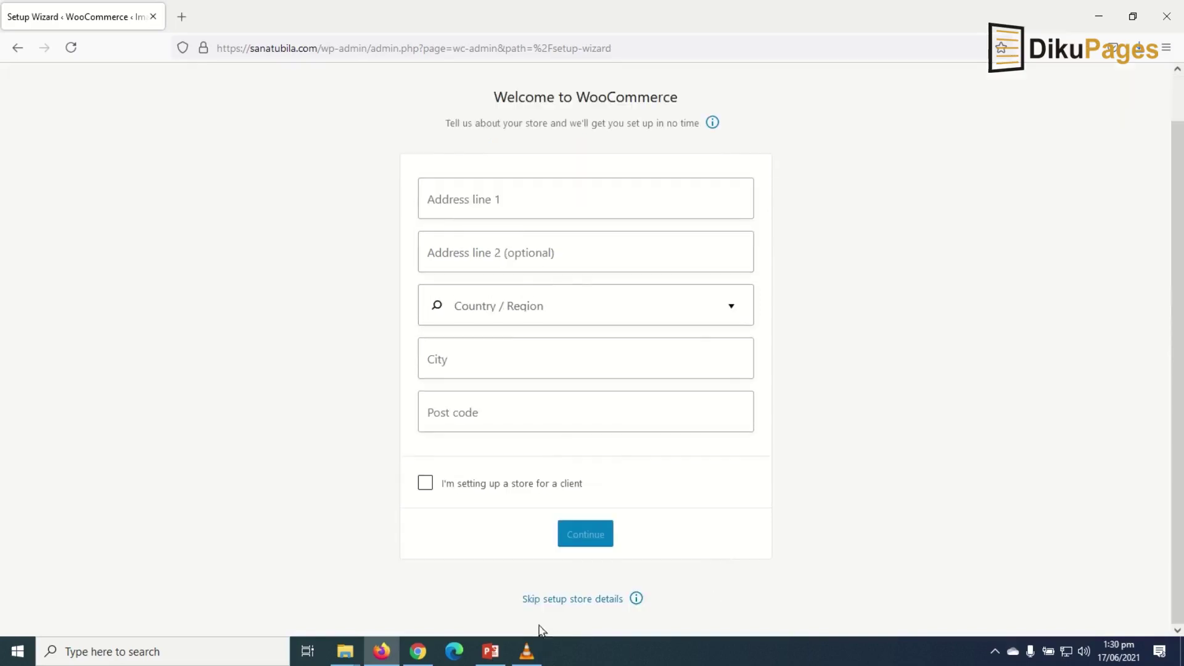
{"action": "scroll", "coordinate": [727, 518], "scroll_direction": "up", "scroll_amount": 2}
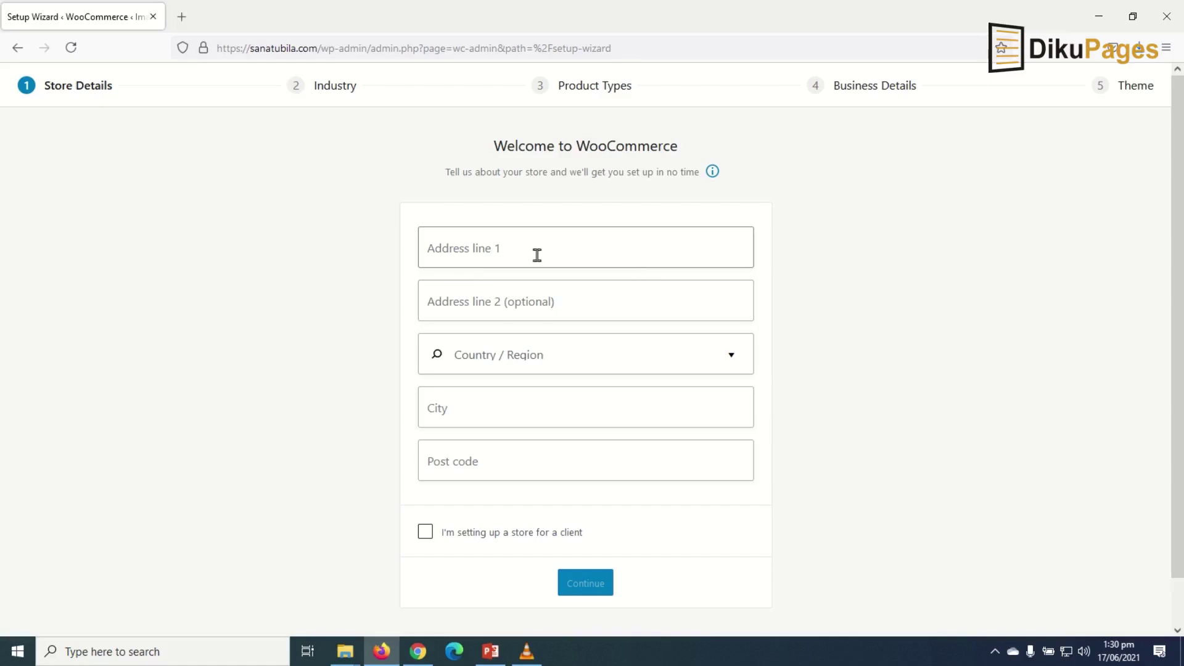
{"action": "left_click", "coordinate": [516, 250]}
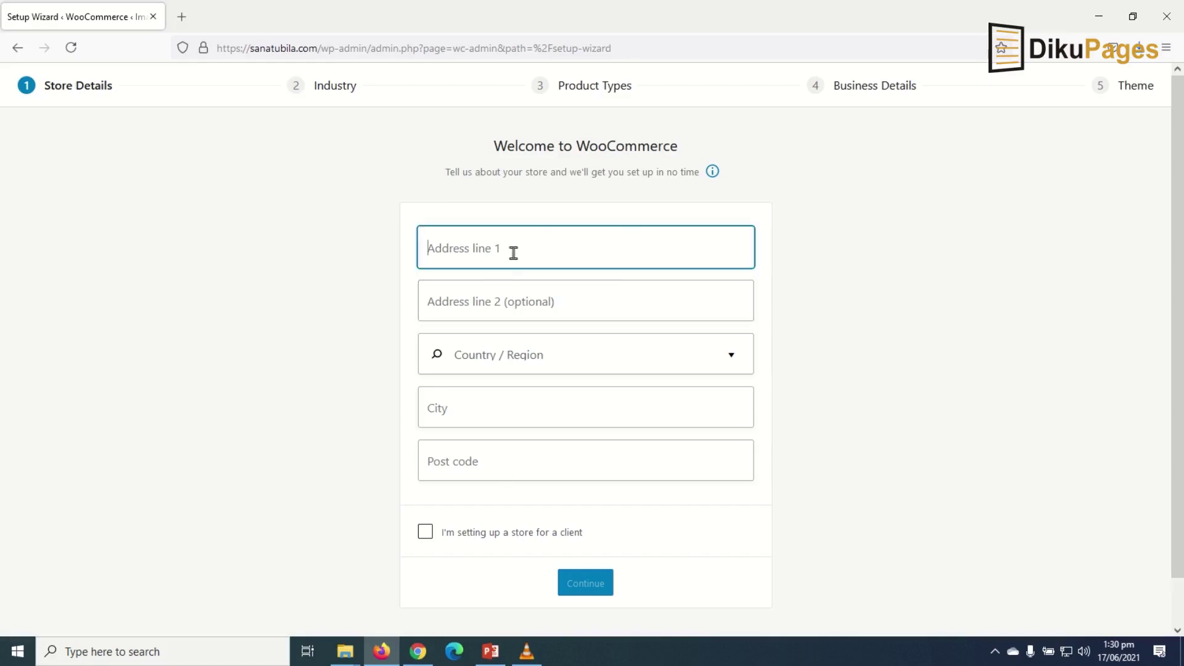
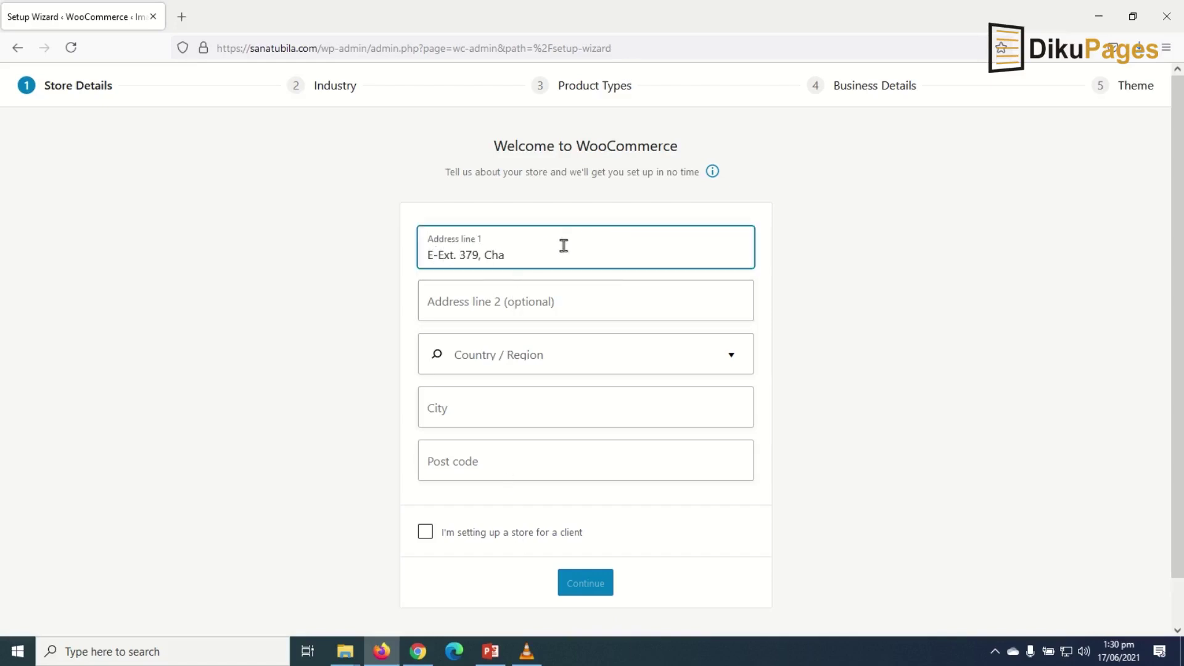
{"action": "key", "text": "Tab"}
Step: Fill in the store's city and post code, submit the details, and decline usage tracking
{"action": "key", "text": "Tab"}
{"action": "type", "text": "ghana"}
{"action": "scroll", "coordinate": [542, 495], "scroll_direction": "down", "scroll_amount": 5}
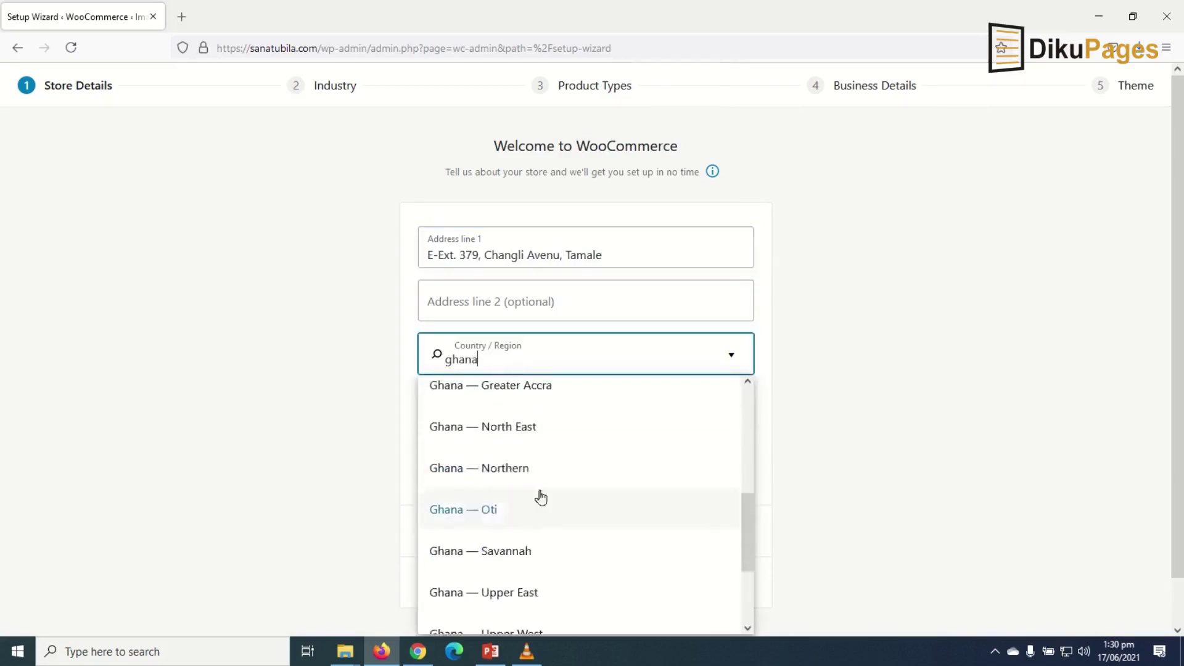
{"action": "left_click", "coordinate": [540, 470]}
{"action": "left_click", "coordinate": [526, 405]}
{"action": "type", "text": "Tamale"}
{"action": "key", "text": "Tab"}
{"action": "type", "text": "00233"}
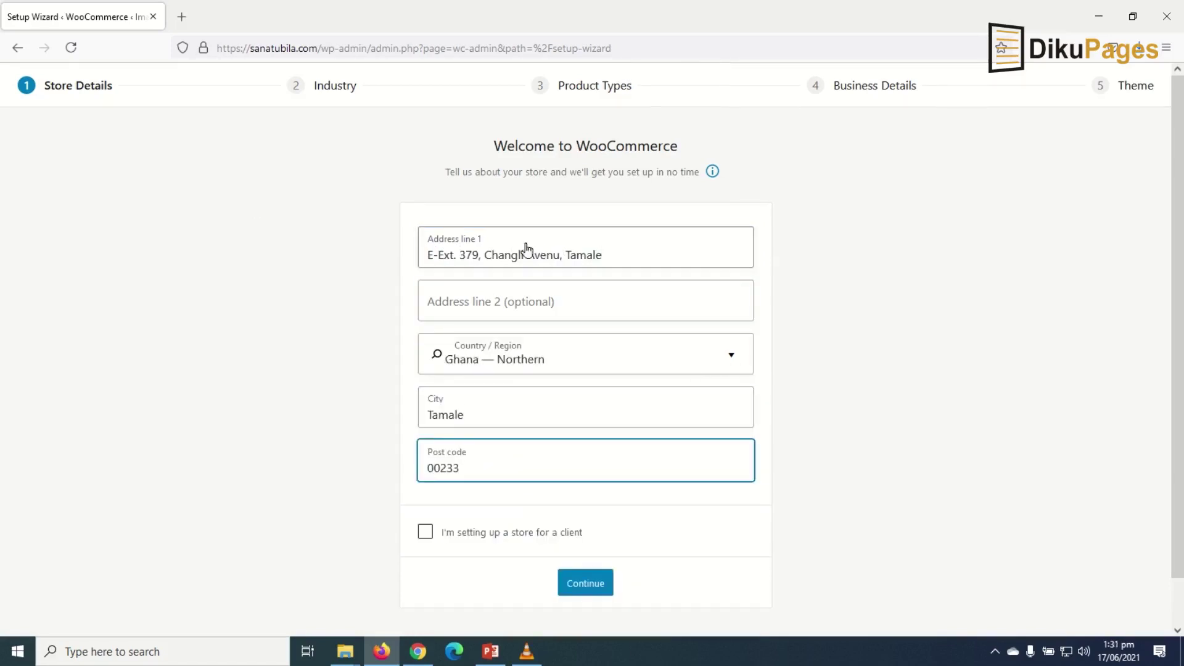
{"action": "scroll", "coordinate": [519, 378], "scroll_direction": "down", "scroll_amount": 1}
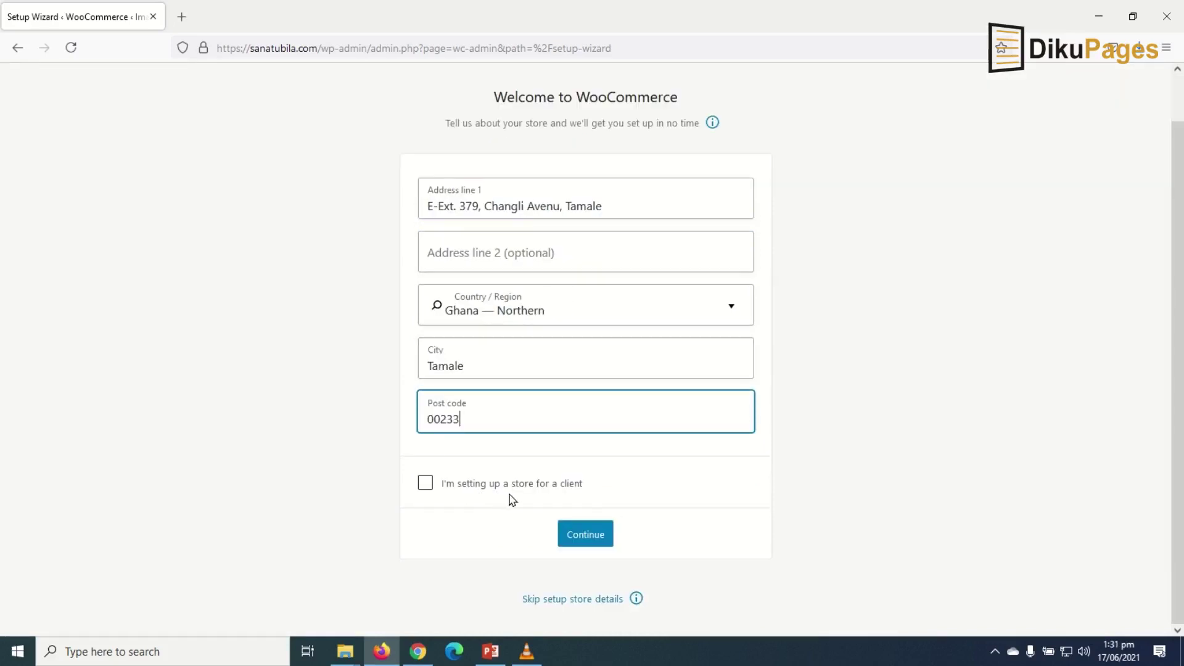
{"action": "left_click", "coordinate": [591, 538]}
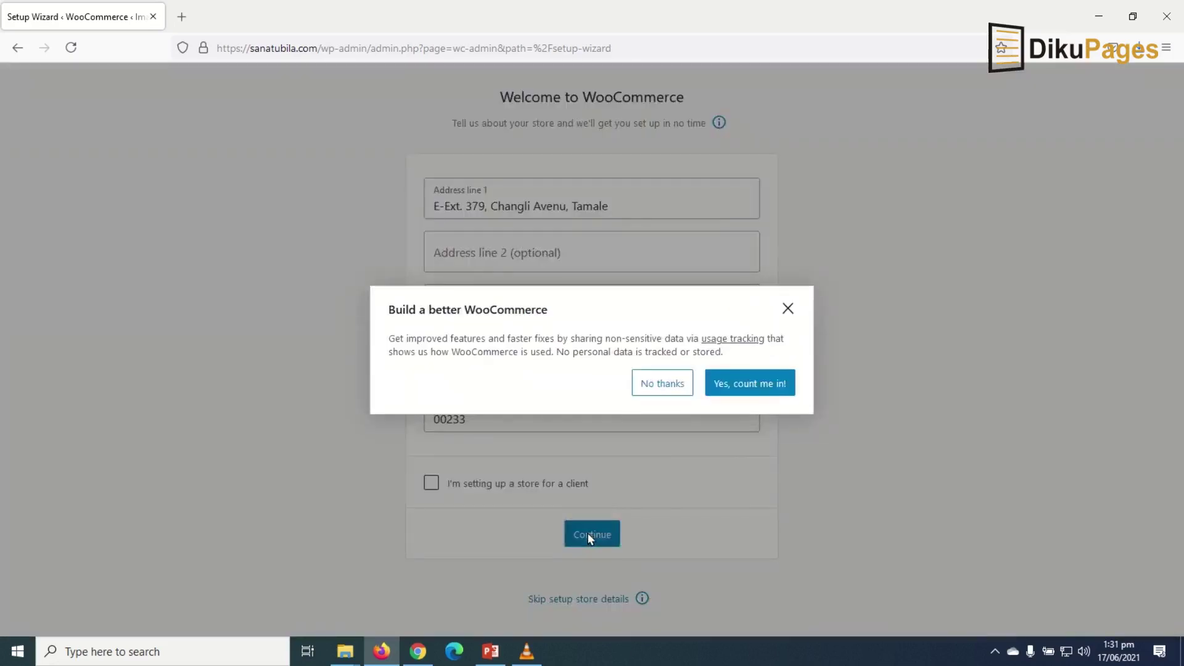
{"action": "left_click", "coordinate": [671, 387]}
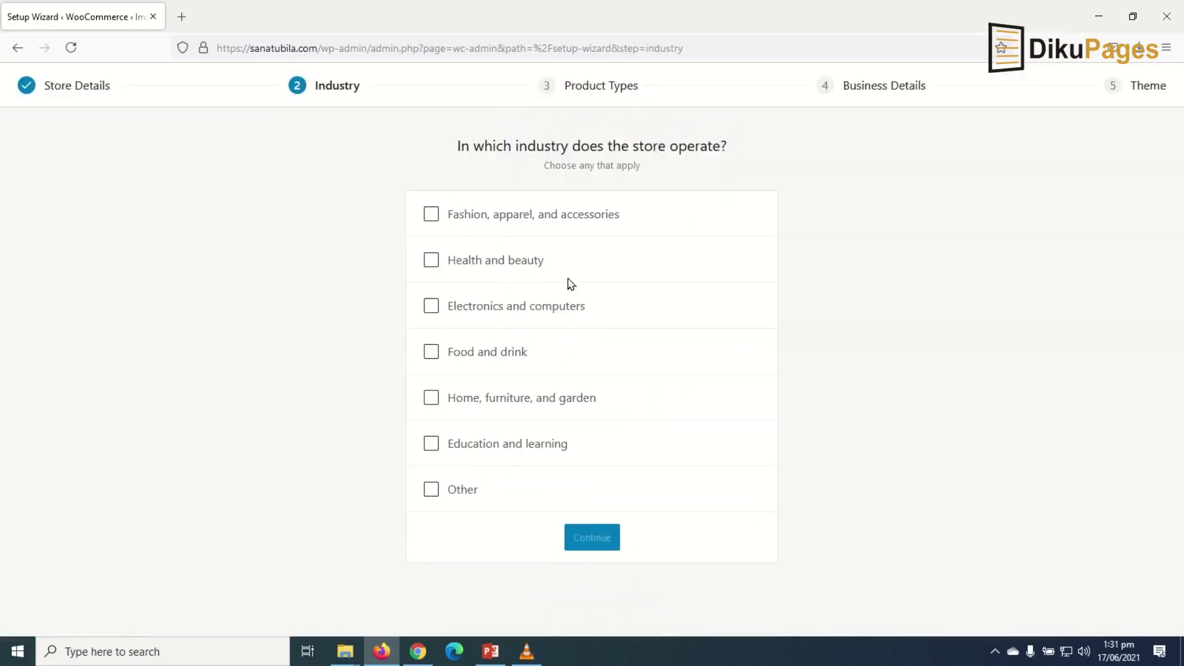
Step: Choose Fashion, apparel and accessories as the industry and physical products as the product type
{"action": "left_click", "coordinate": [433, 219]}
{"action": "left_click", "coordinate": [589, 539]}
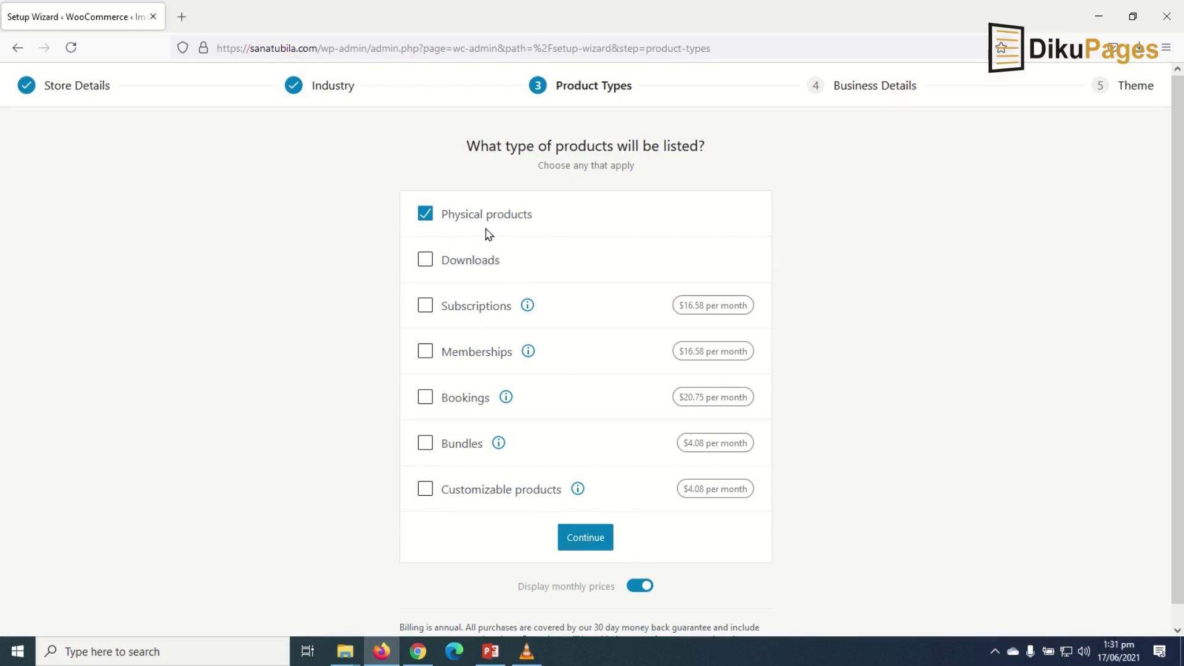
{"action": "left_click", "coordinate": [591, 536]}
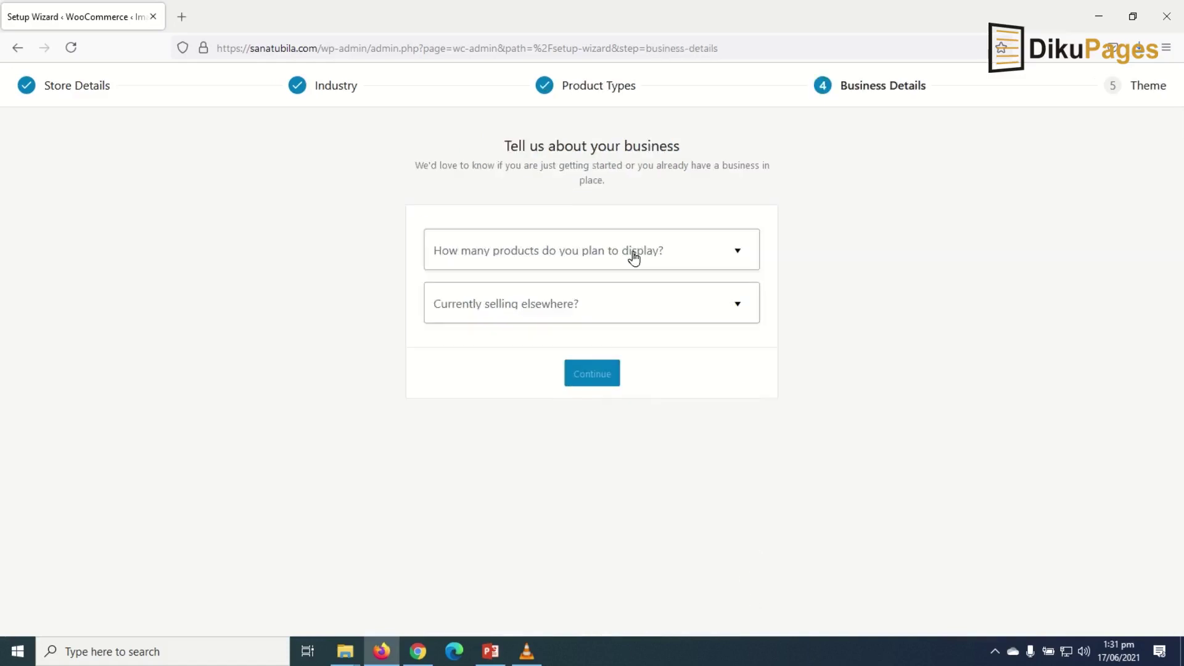
Step: Answer the business details: no products yet and not selling anywhere else
{"action": "left_click", "coordinate": [634, 257]}
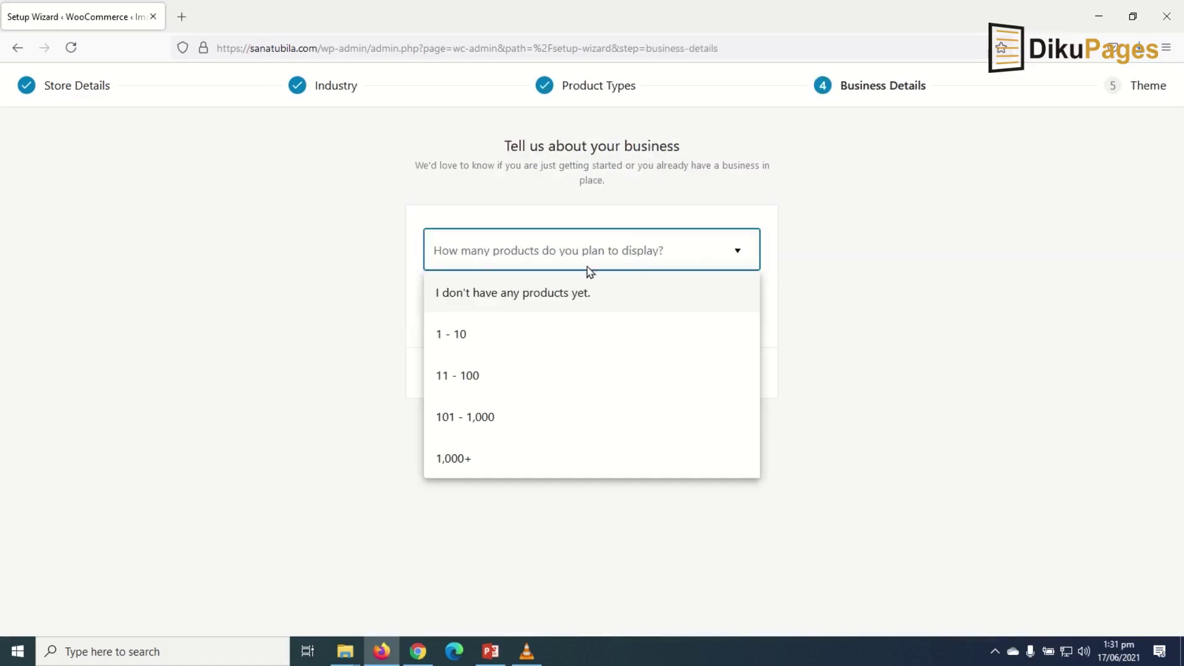
{"action": "left_click", "coordinate": [496, 296]}
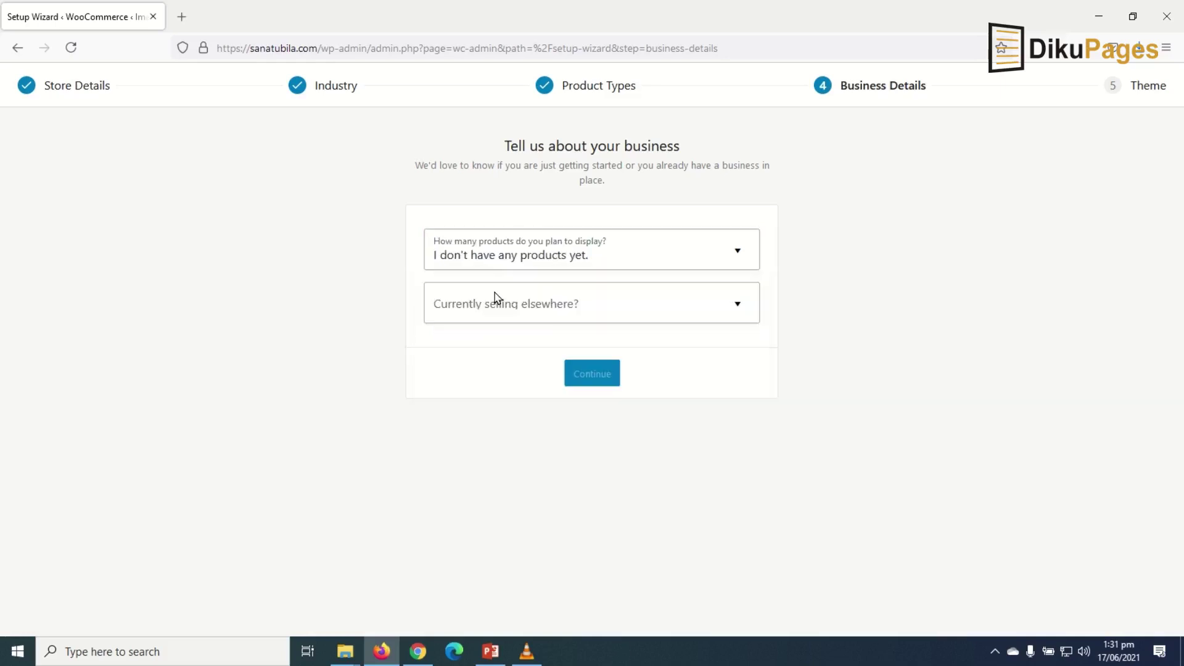
{"action": "left_click", "coordinate": [541, 310]}
{"action": "left_click", "coordinate": [490, 347]}
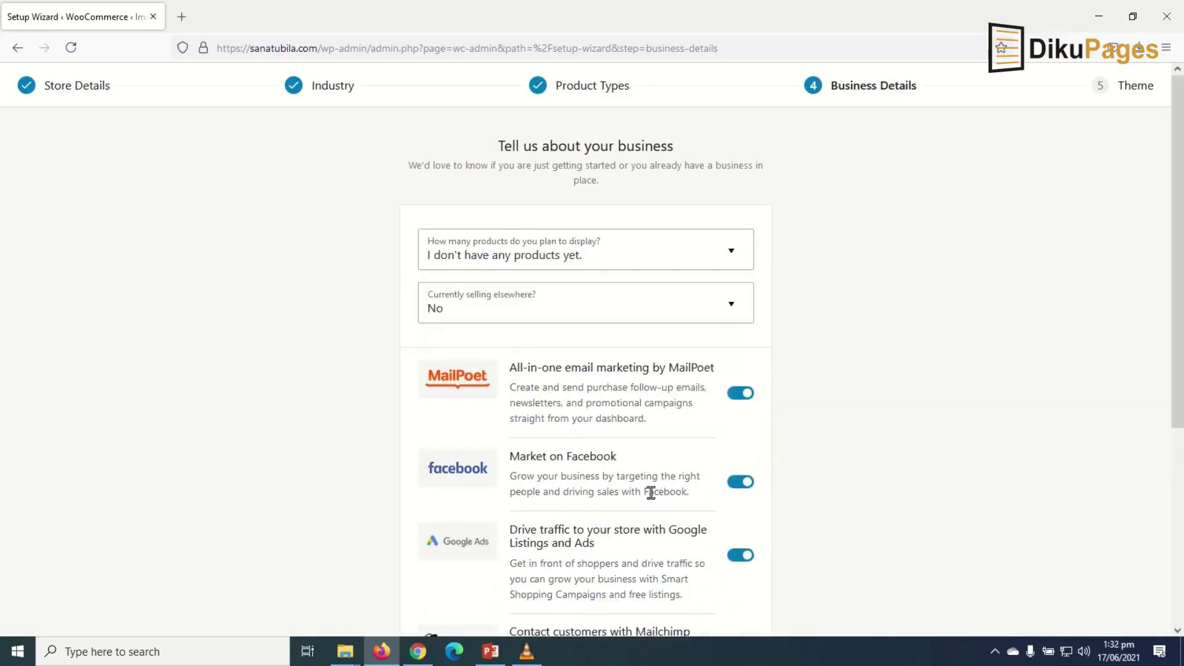
{"action": "scroll", "coordinate": [731, 435], "scroll_direction": "down", "scroll_amount": 3}
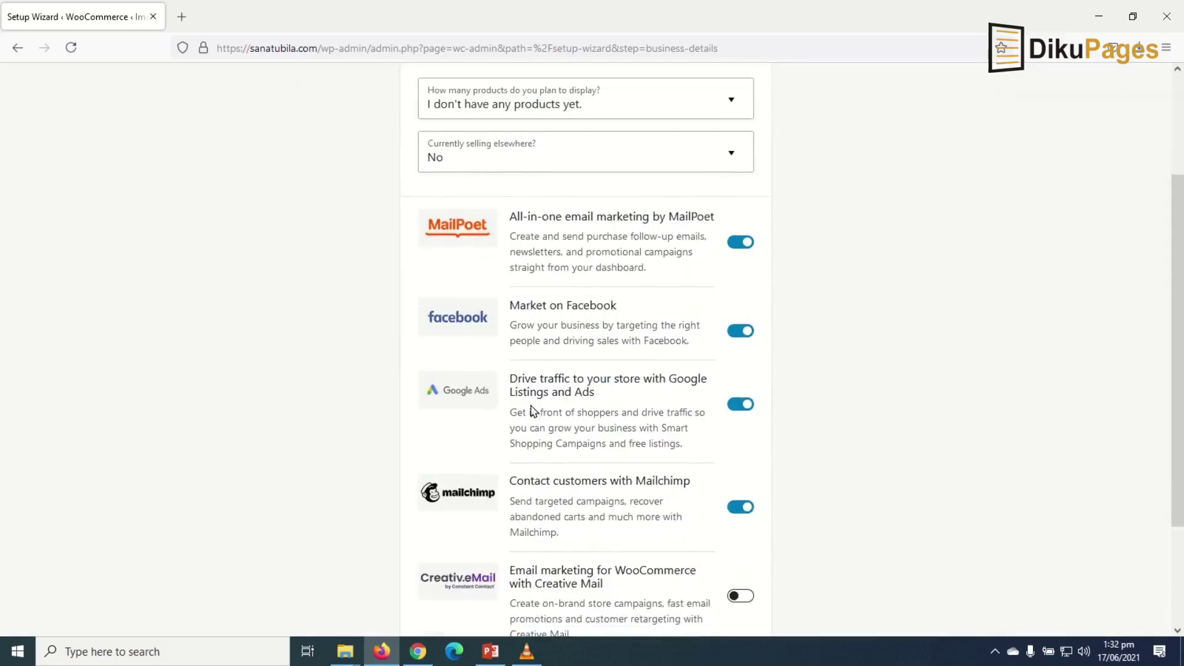
{"action": "scroll", "coordinate": [536, 370], "scroll_direction": "down", "scroll_amount": 3}
{"action": "scroll", "coordinate": [561, 303], "scroll_direction": "up", "scroll_amount": 3}
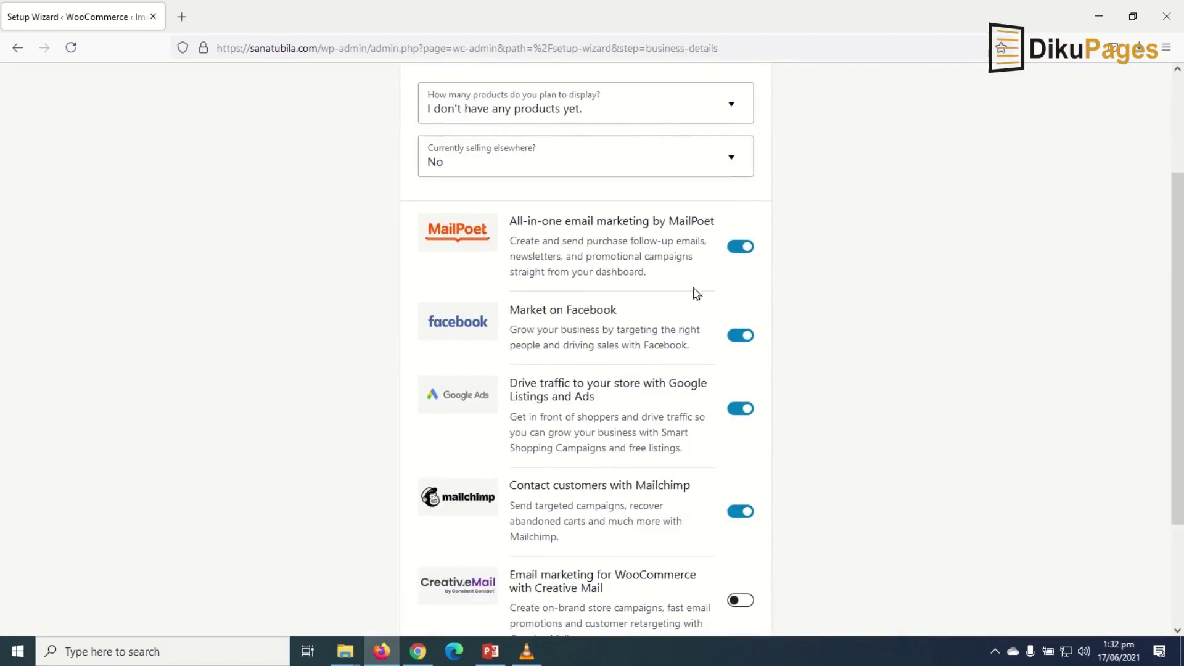
Step: Turn off the MailPoet, Facebook, Google Ads and Mailchimp extensions, then confirm business details
{"action": "left_click", "coordinate": [744, 249]}
{"action": "left_click", "coordinate": [739, 337]}
{"action": "left_click", "coordinate": [738, 419]}
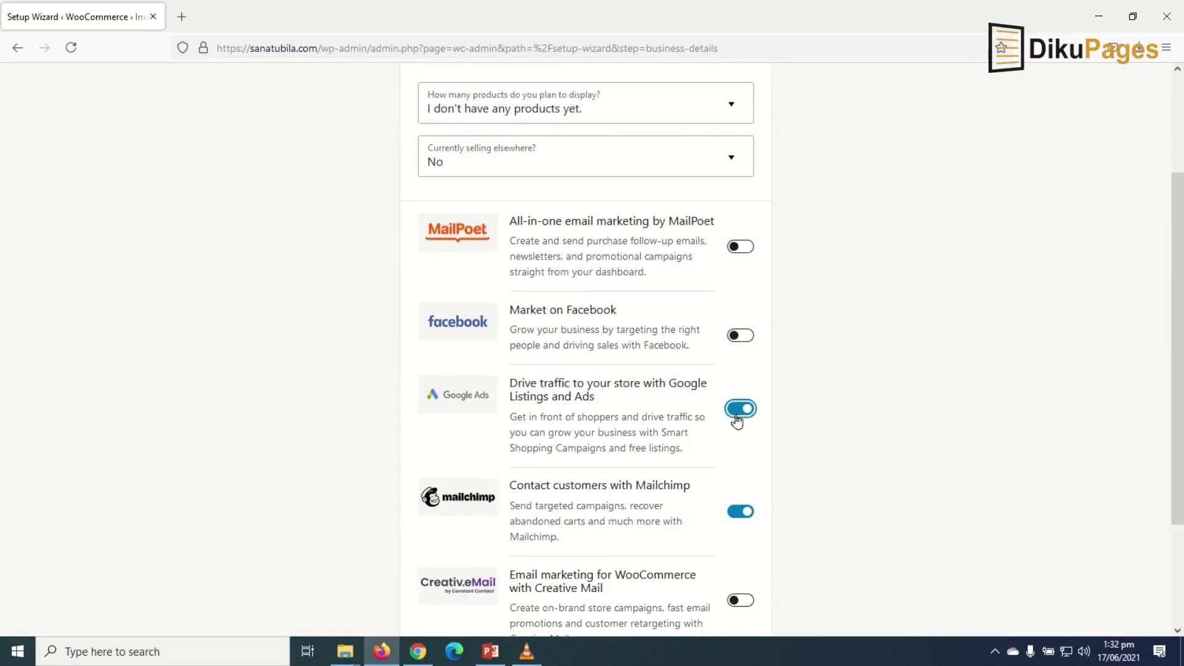
{"action": "left_click", "coordinate": [739, 515]}
{"action": "scroll", "coordinate": [603, 498], "scroll_direction": "down", "scroll_amount": 1}
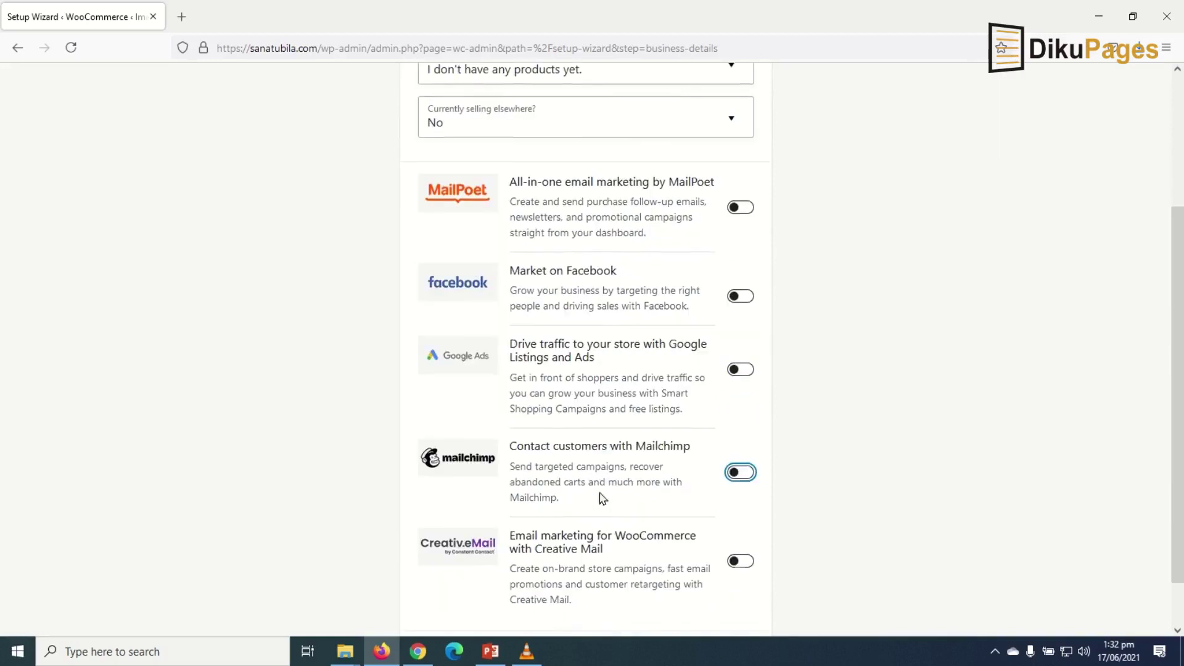
{"action": "scroll", "coordinate": [603, 499], "scroll_direction": "down", "scroll_amount": 1}
{"action": "left_click", "coordinate": [598, 607]}
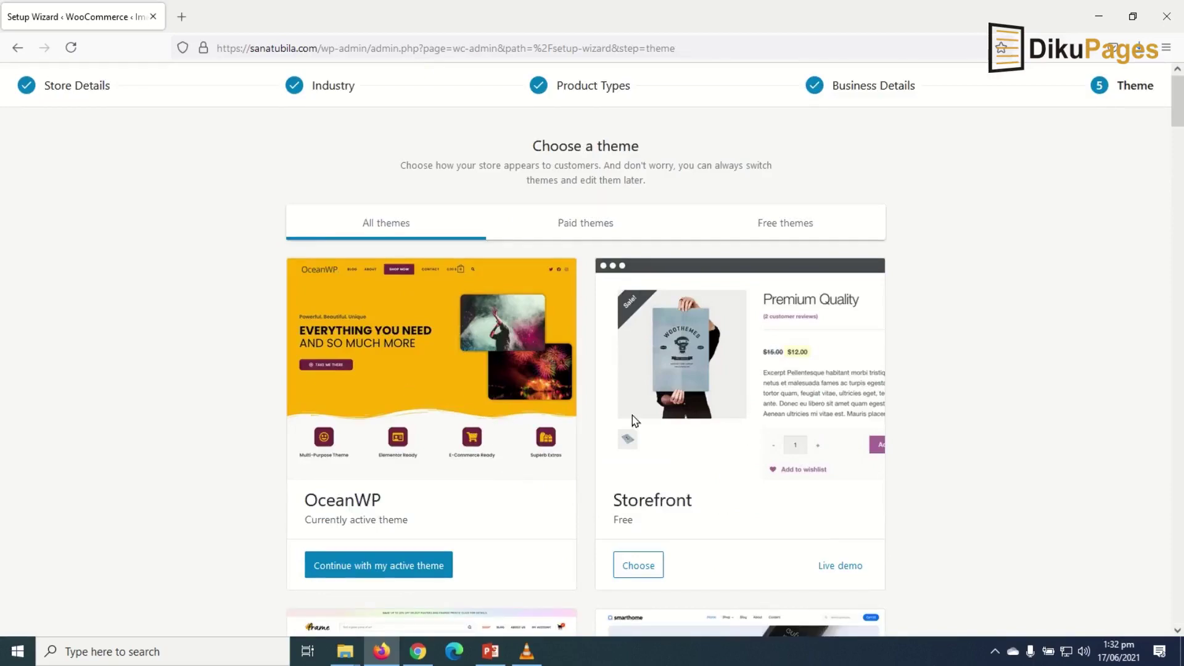
Step: Keep the OceanWP theme, decline Jetpack and Shipping & Tax, and dismiss the welcome message
{"action": "scroll", "coordinate": [635, 421], "scroll_direction": "down", "scroll_amount": 10}
{"action": "scroll", "coordinate": [635, 422], "scroll_direction": "up", "scroll_amount": 6}
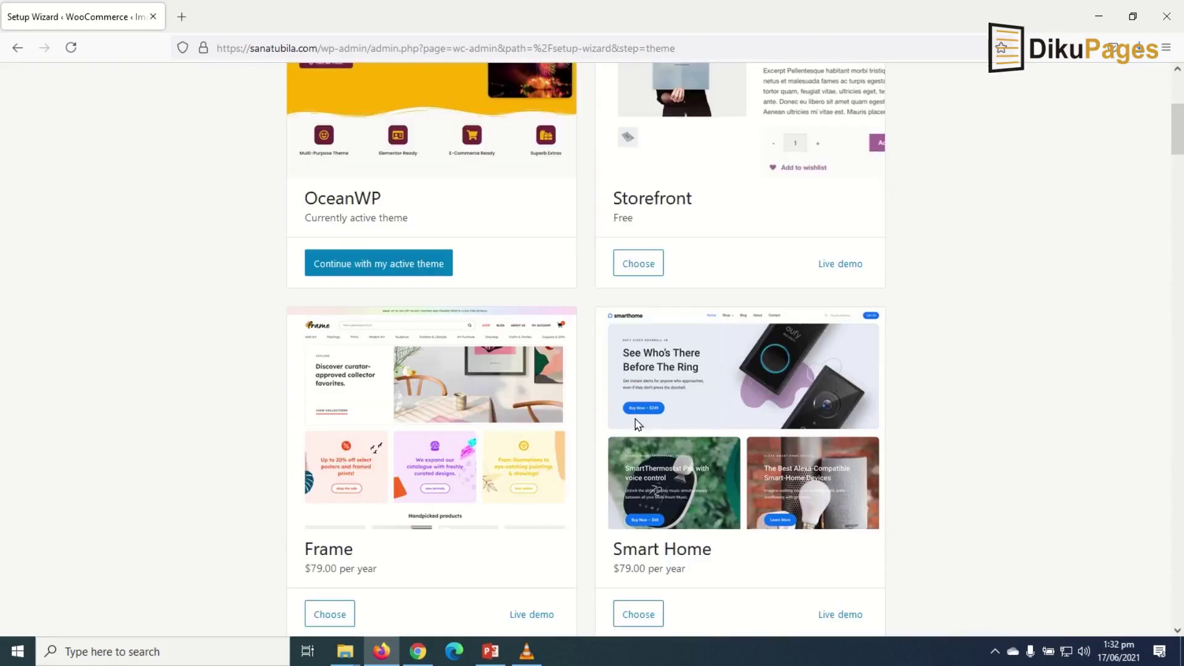
{"action": "left_click", "coordinate": [381, 270]}
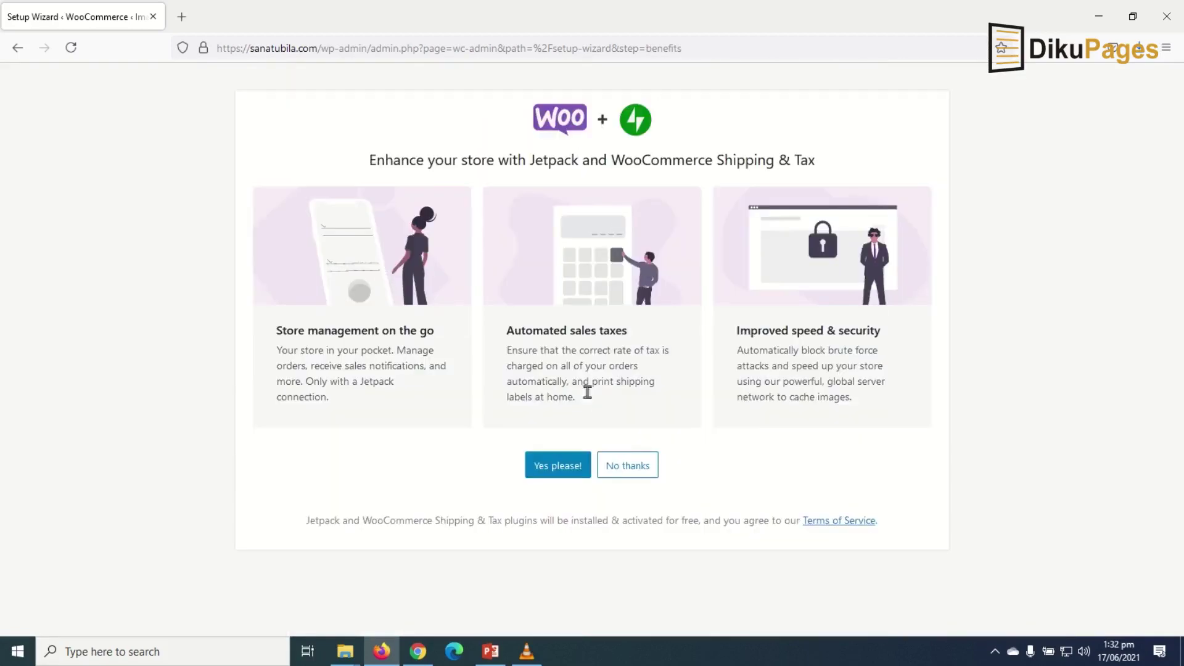
{"action": "left_click", "coordinate": [630, 470]}
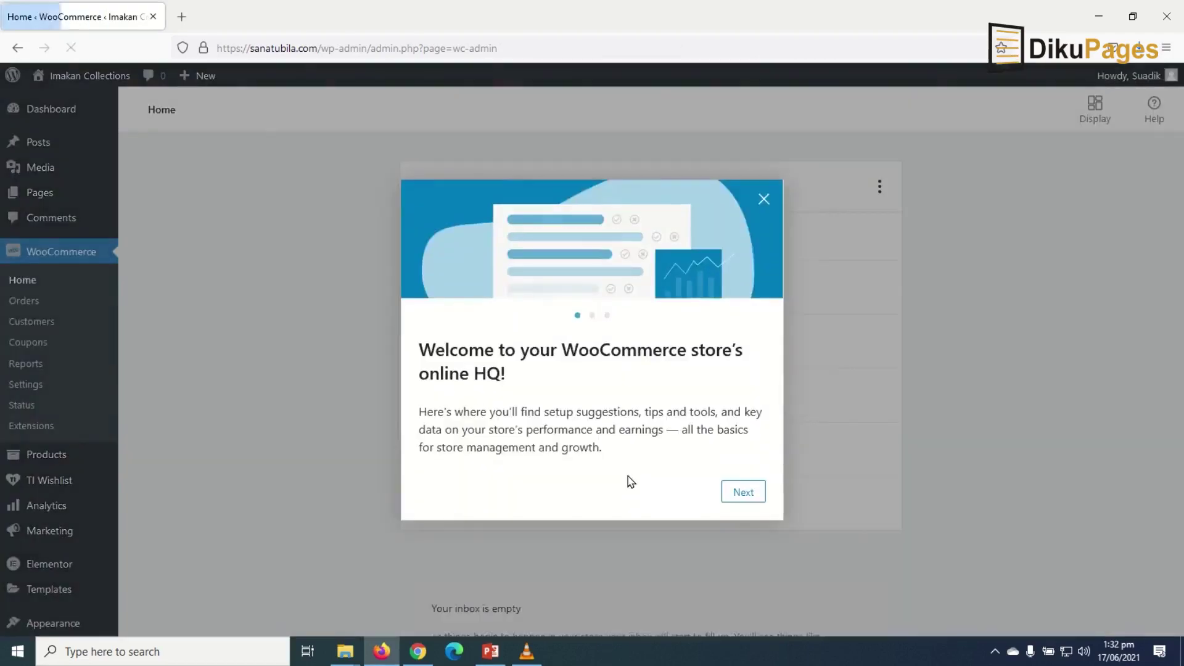
{"action": "left_click", "coordinate": [763, 198]}
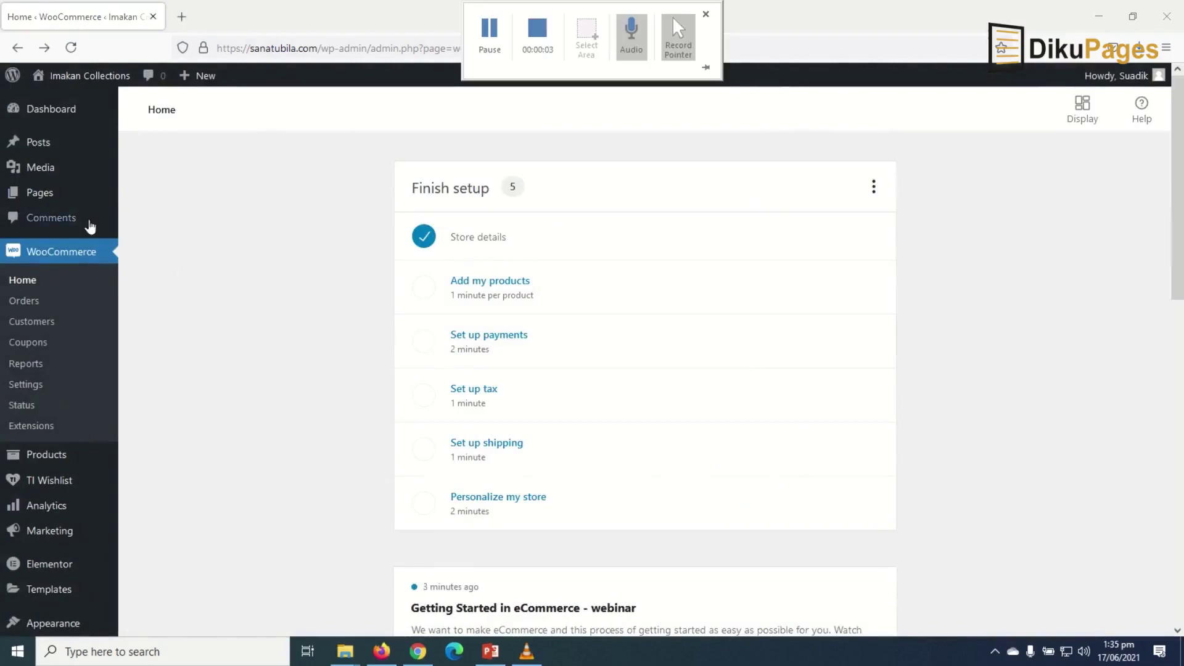
Step: Move the Privacy Policy page to the trash with the Move to Trash bulk action
{"action": "left_click", "coordinate": [39, 192]}
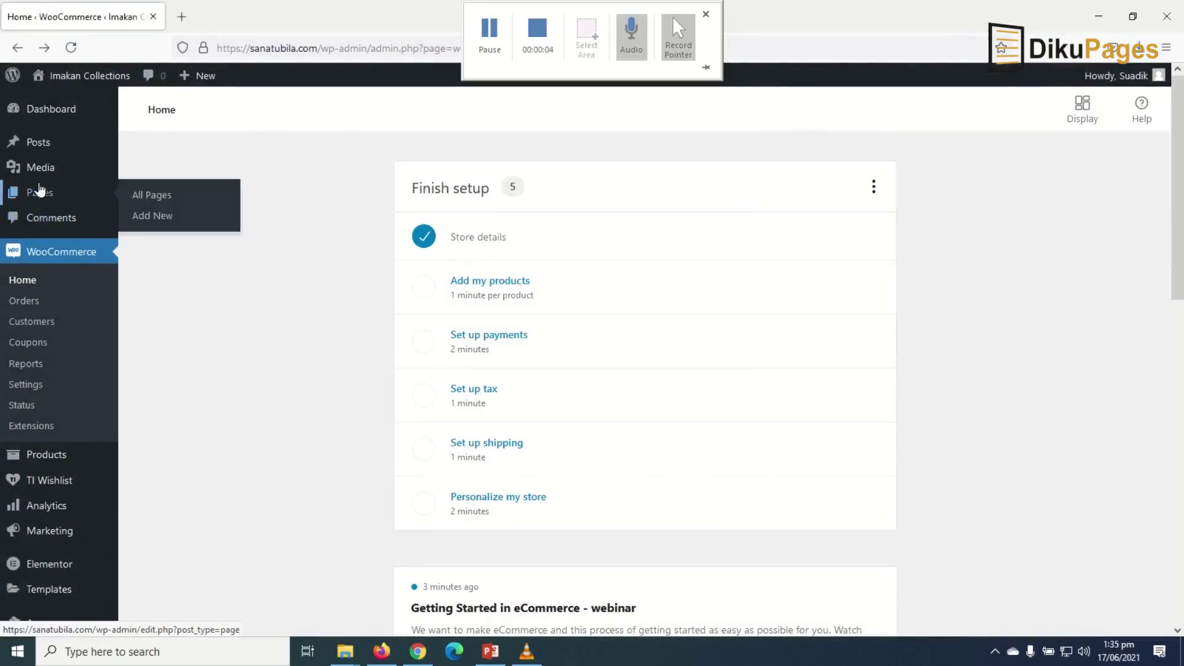
{"action": "scroll", "coordinate": [364, 439], "scroll_direction": "down", "scroll_amount": 3}
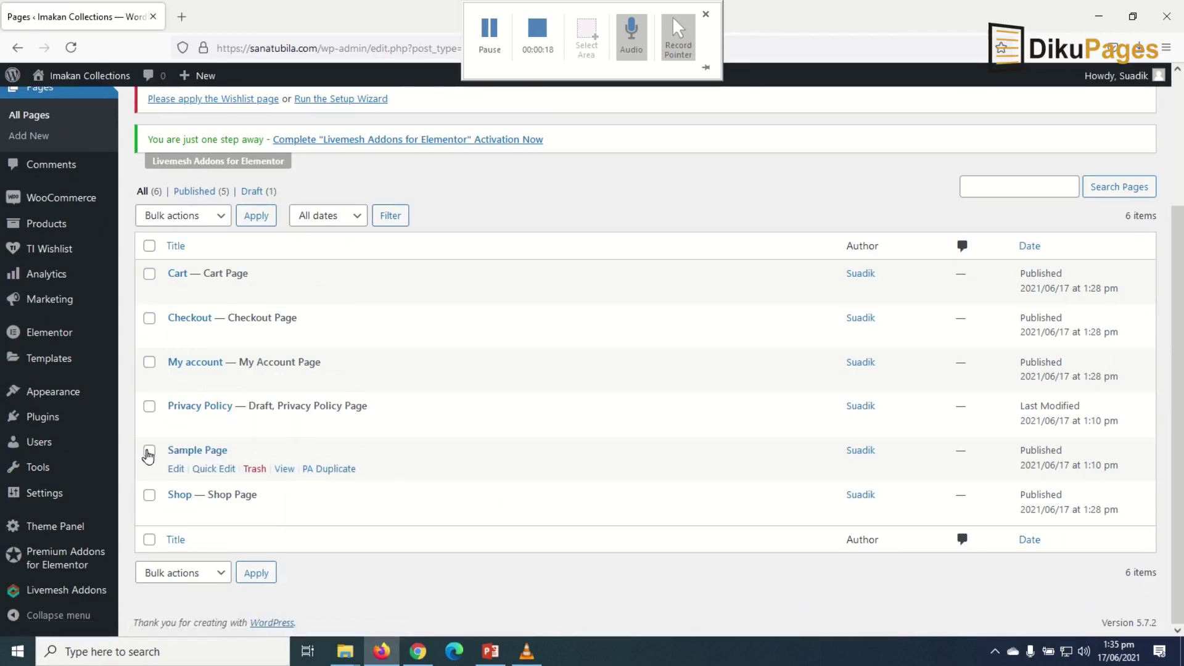
{"action": "left_click", "coordinate": [149, 406]}
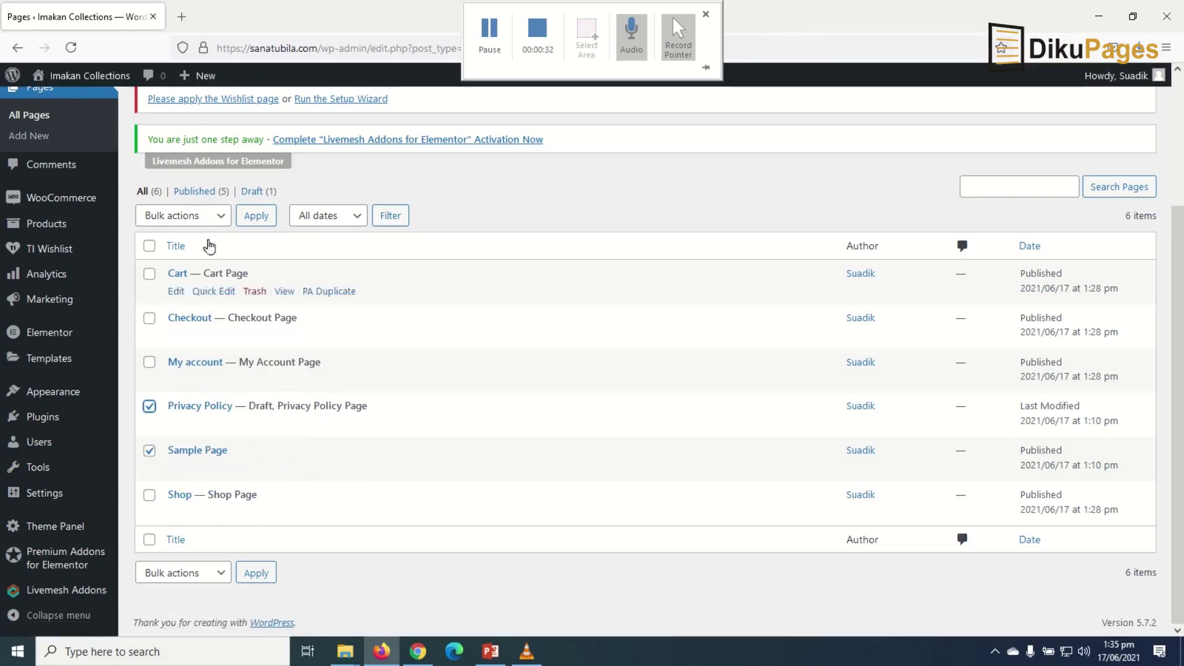
{"action": "left_click", "coordinate": [201, 216]}
{"action": "left_click", "coordinate": [188, 282]}
{"action": "left_click", "coordinate": [262, 219]}
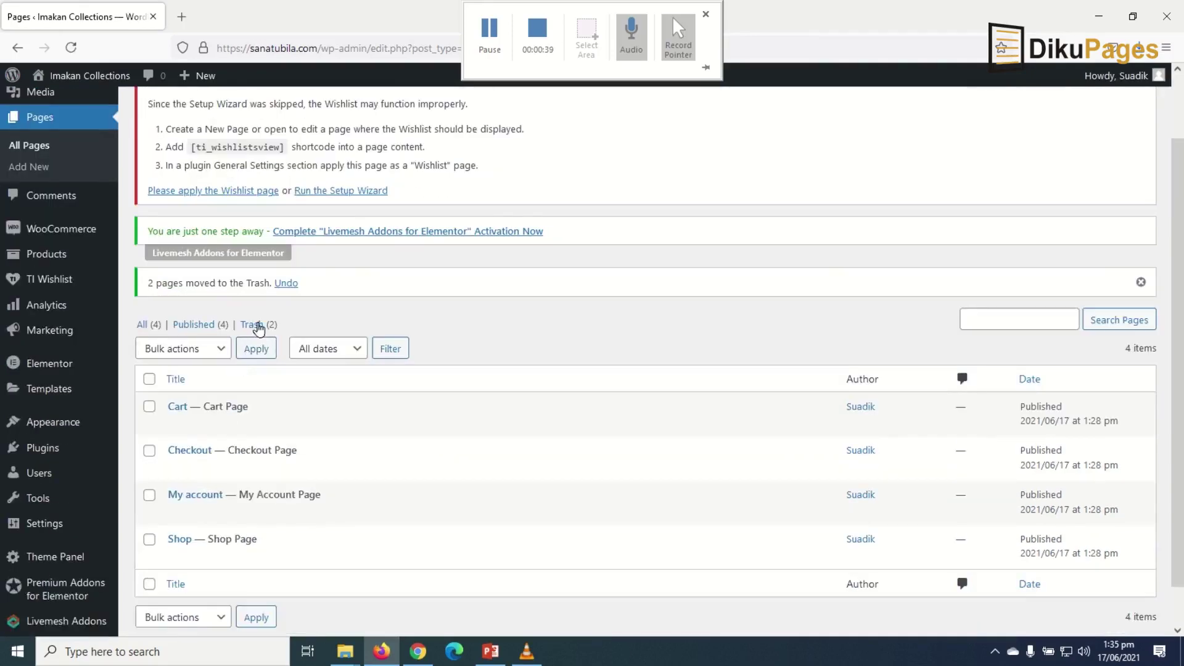
Step: Permanently empty the pages trash and dismiss the wishlist misconfiguration notice
{"action": "left_click", "coordinate": [254, 325]}
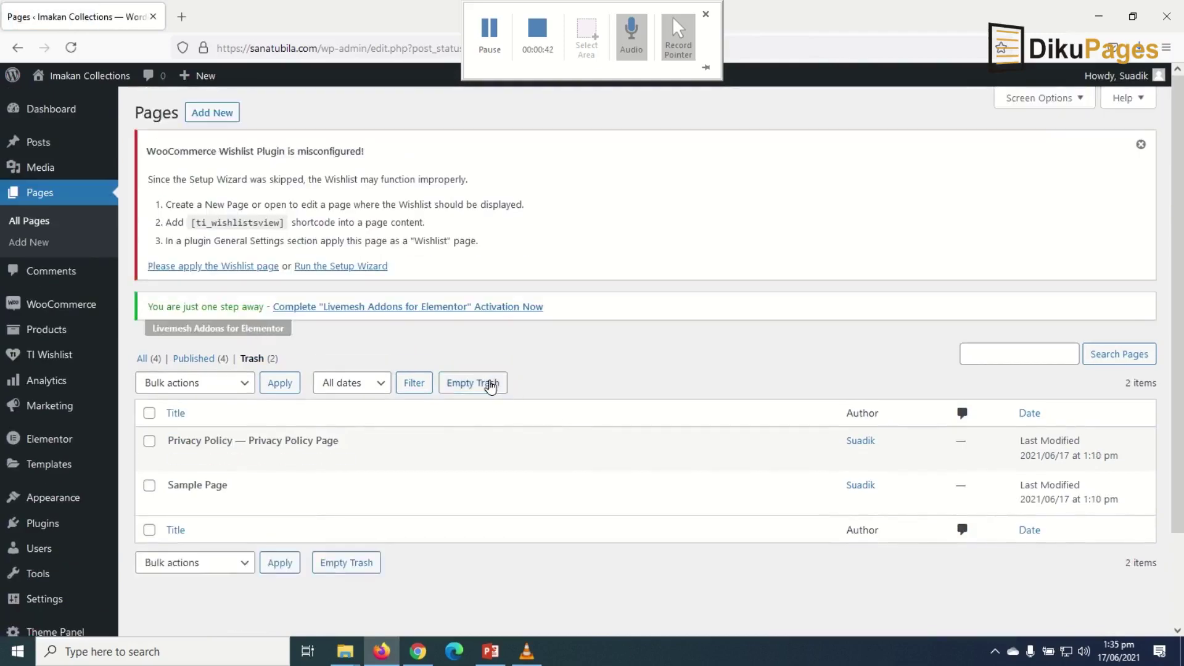
{"action": "left_click", "coordinate": [490, 384]}
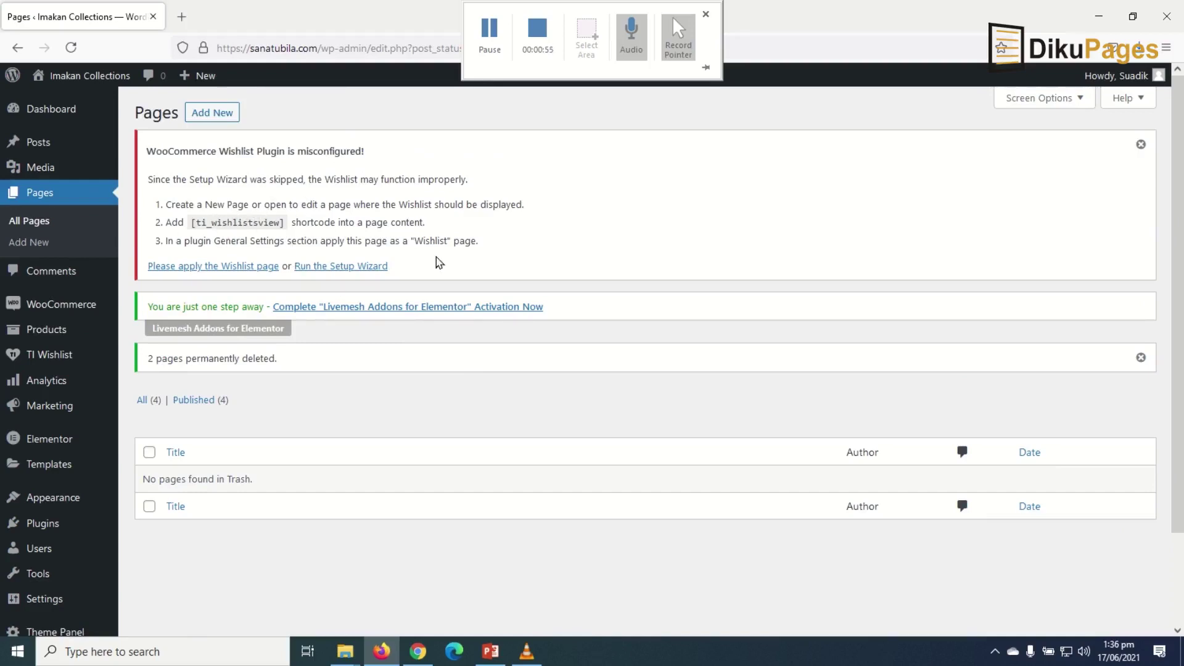
{"action": "left_click", "coordinate": [1142, 145]}
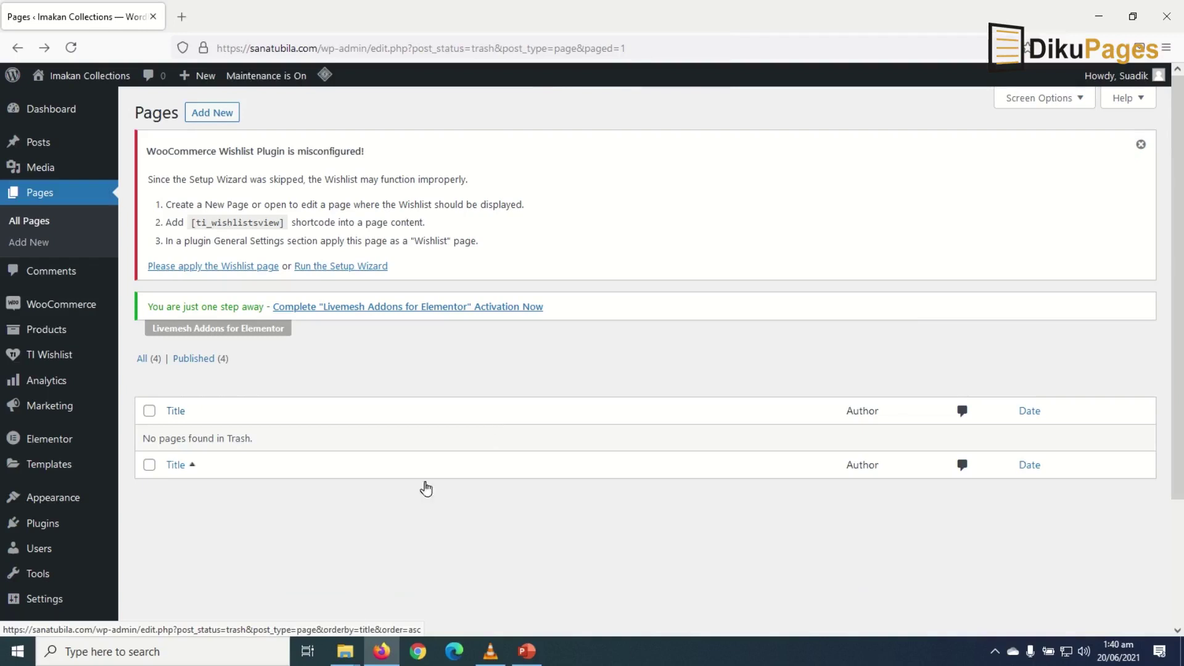
{"action": "mouse_move", "coordinate": [59, 313]}
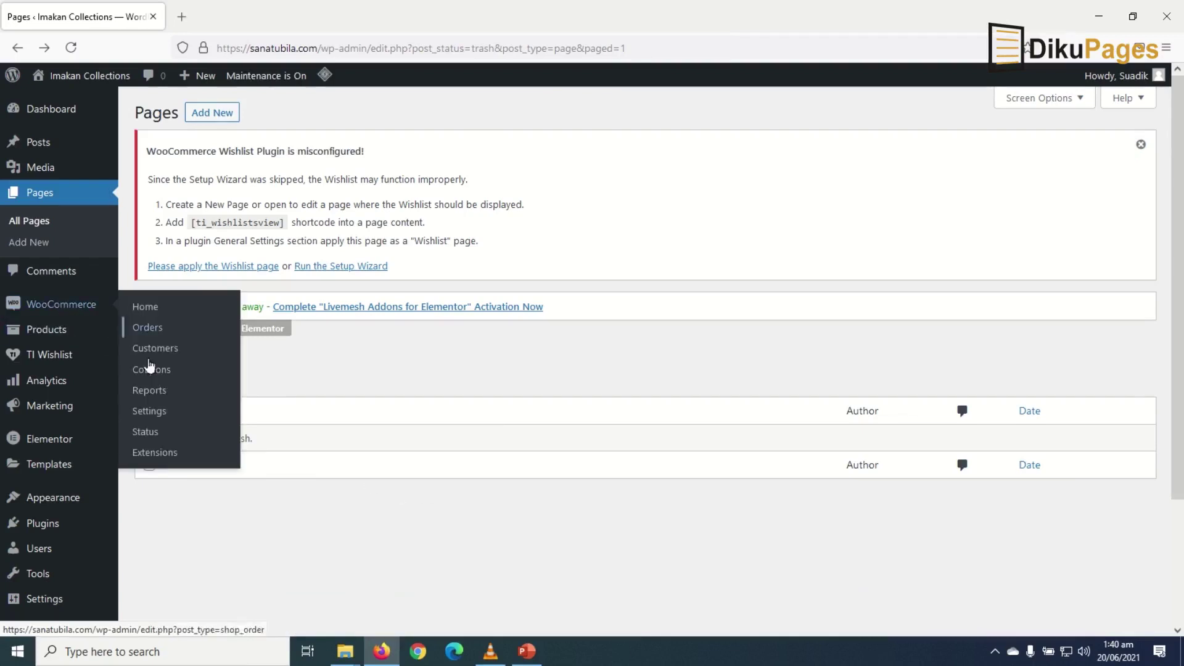
Step: In WooCommerce General settings, correct the street name to 'Avenue' in Address line 1
{"action": "left_click", "coordinate": [150, 411]}
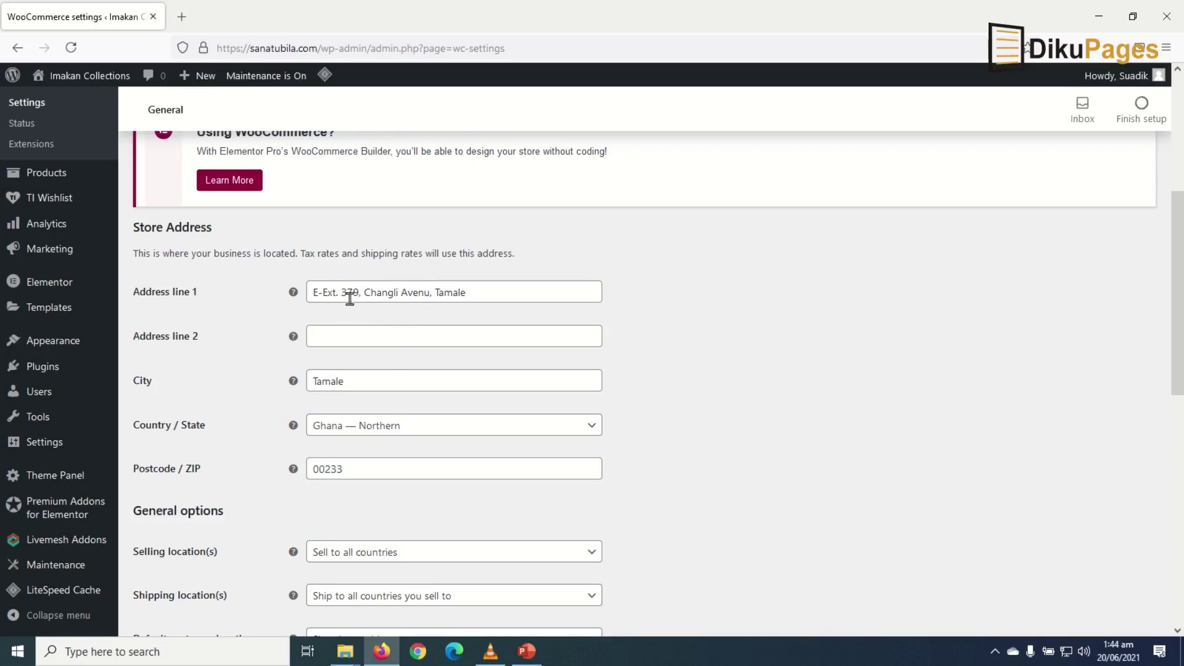
{"action": "left_click", "coordinate": [430, 292]}
{"action": "type", "text": "e"}
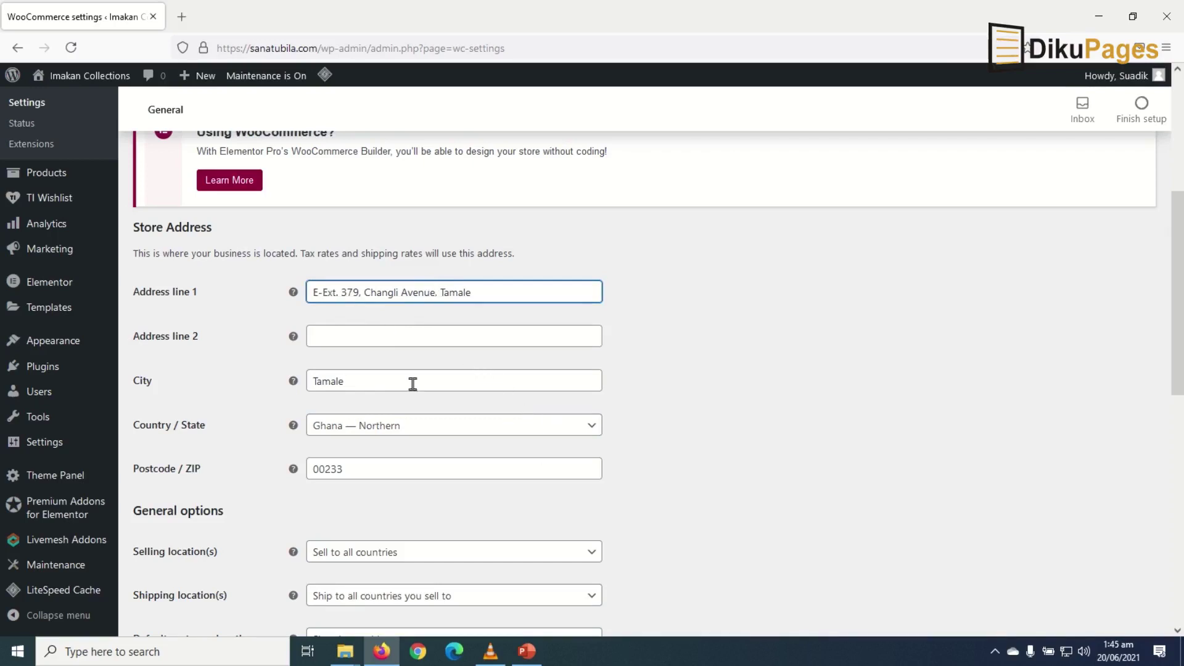
{"action": "scroll", "coordinate": [413, 384], "scroll_direction": "down", "scroll_amount": 3}
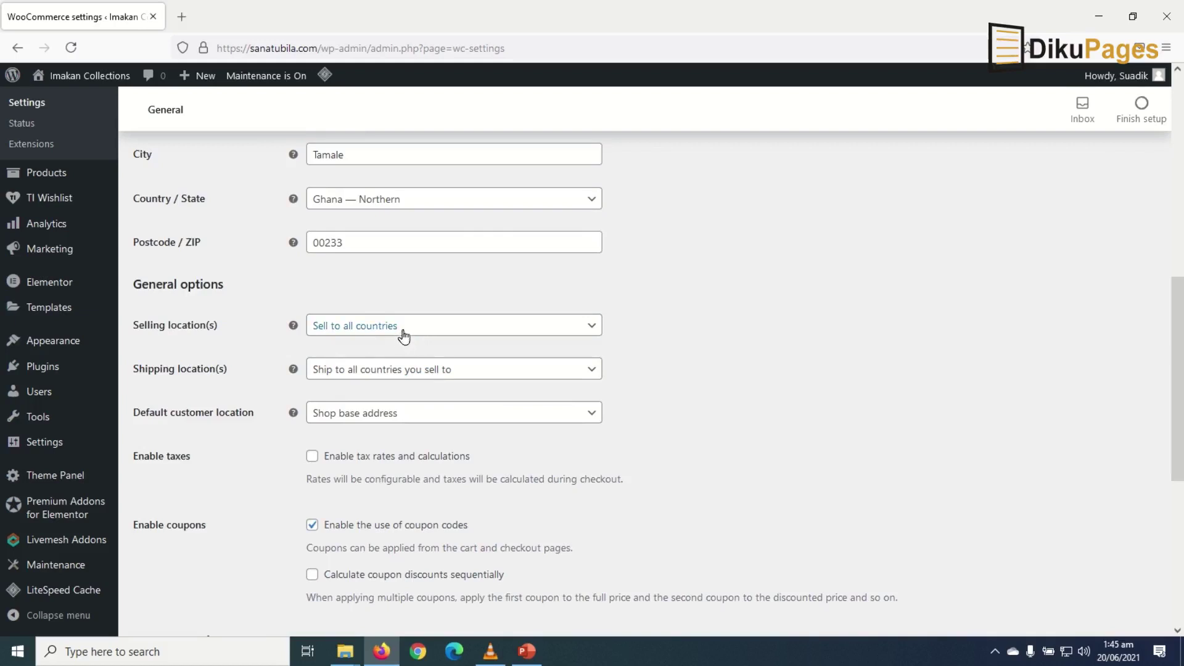
Step: Set Selling location(s) to 'Sell to specific countries' with only Ghana, and save the settings
{"action": "left_click", "coordinate": [400, 332]}
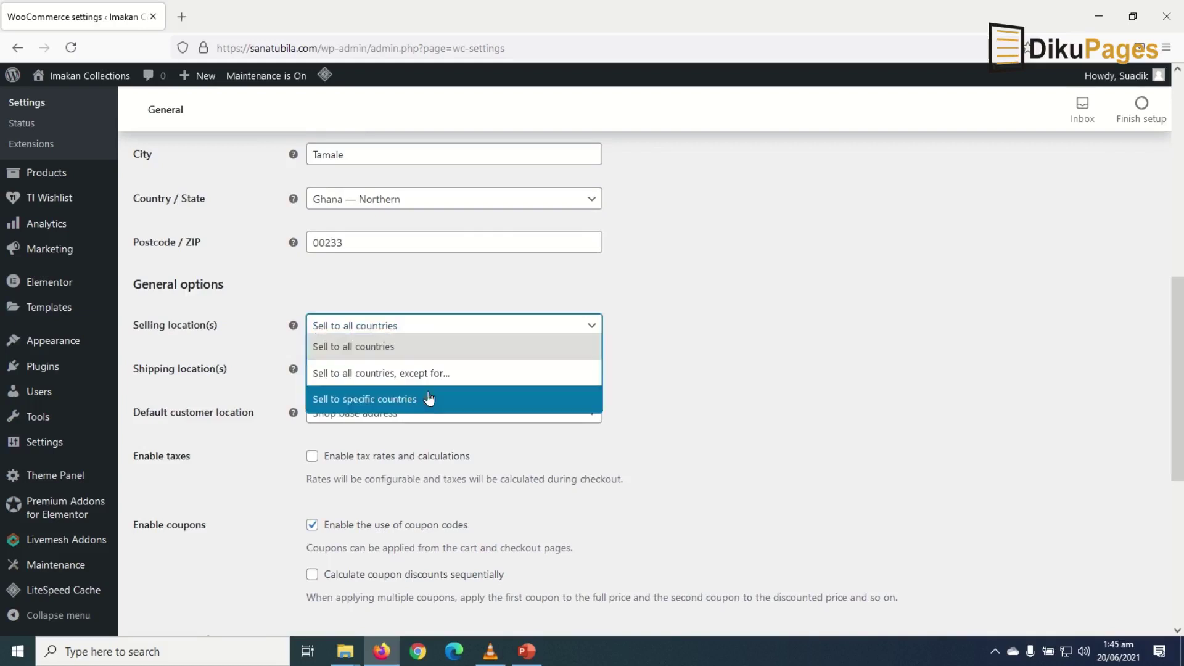
{"action": "left_click", "coordinate": [404, 407]}
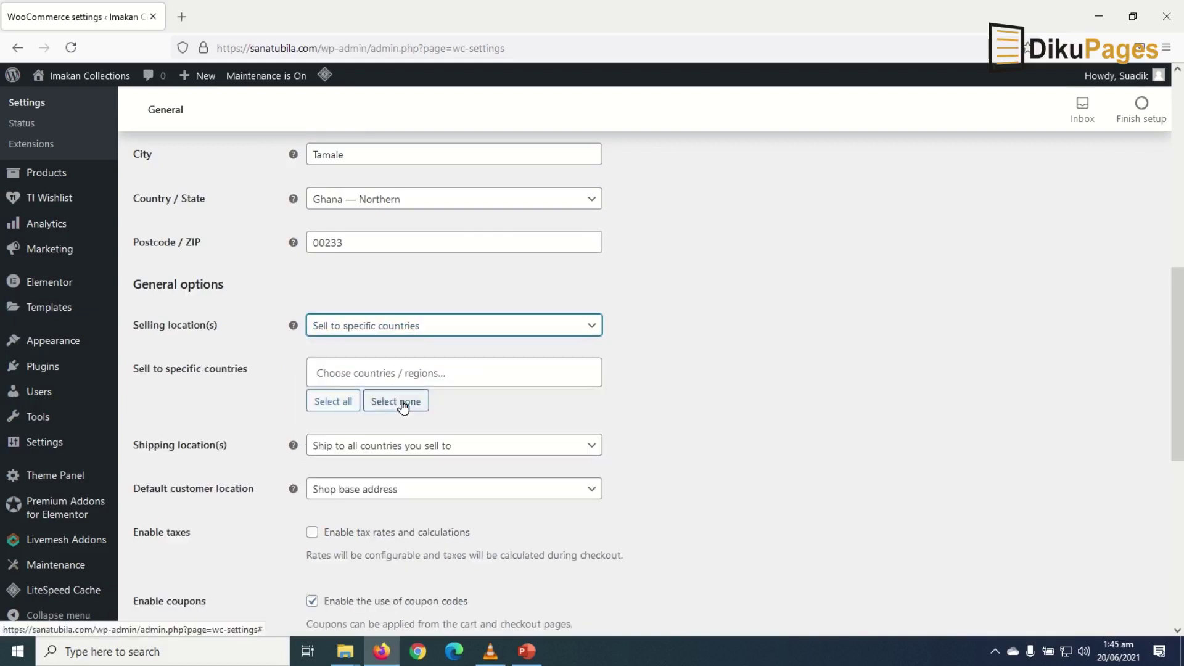
{"action": "left_click", "coordinate": [374, 375]}
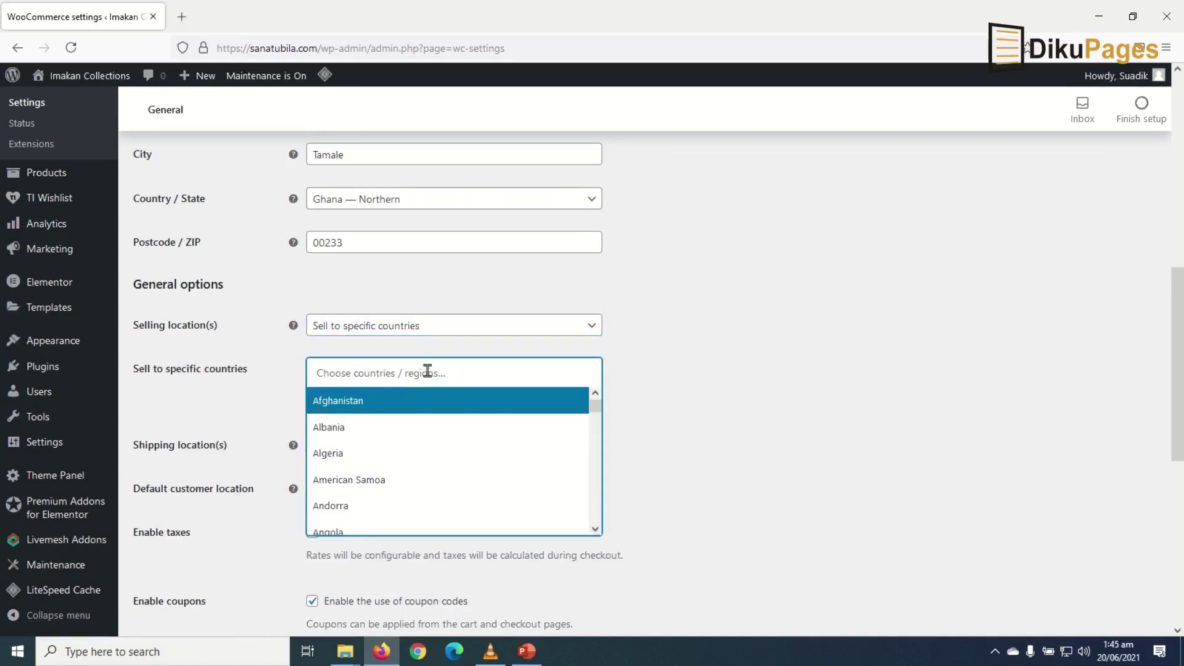
{"action": "type", "text": "ghana"}
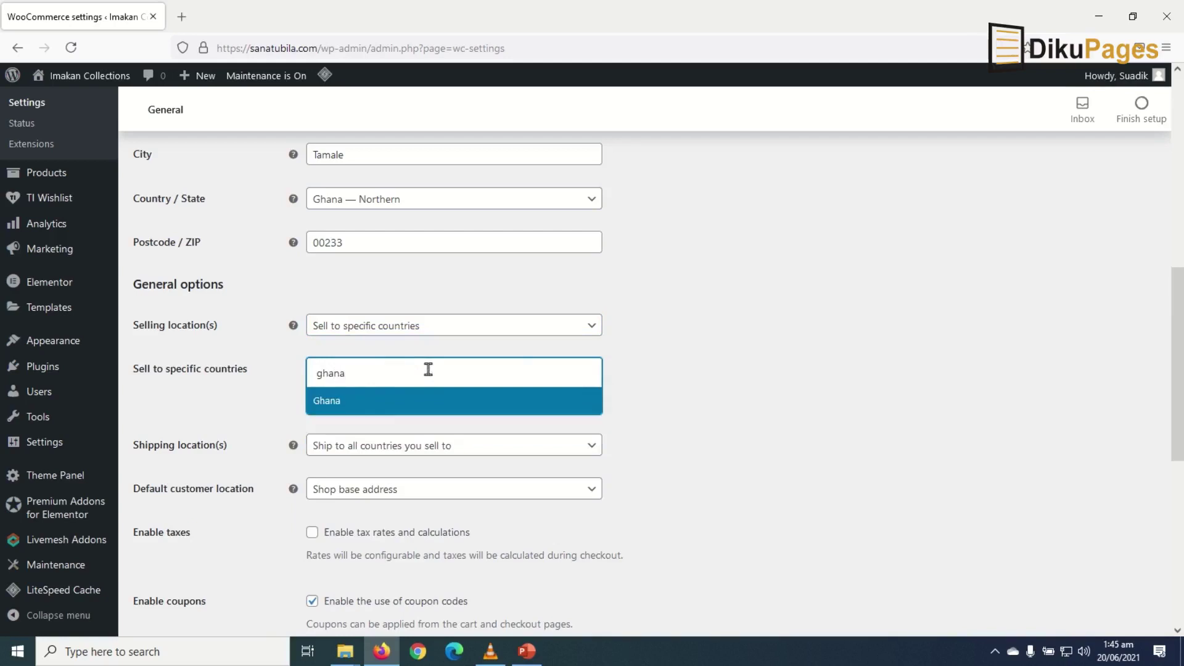
{"action": "left_click", "coordinate": [368, 406]}
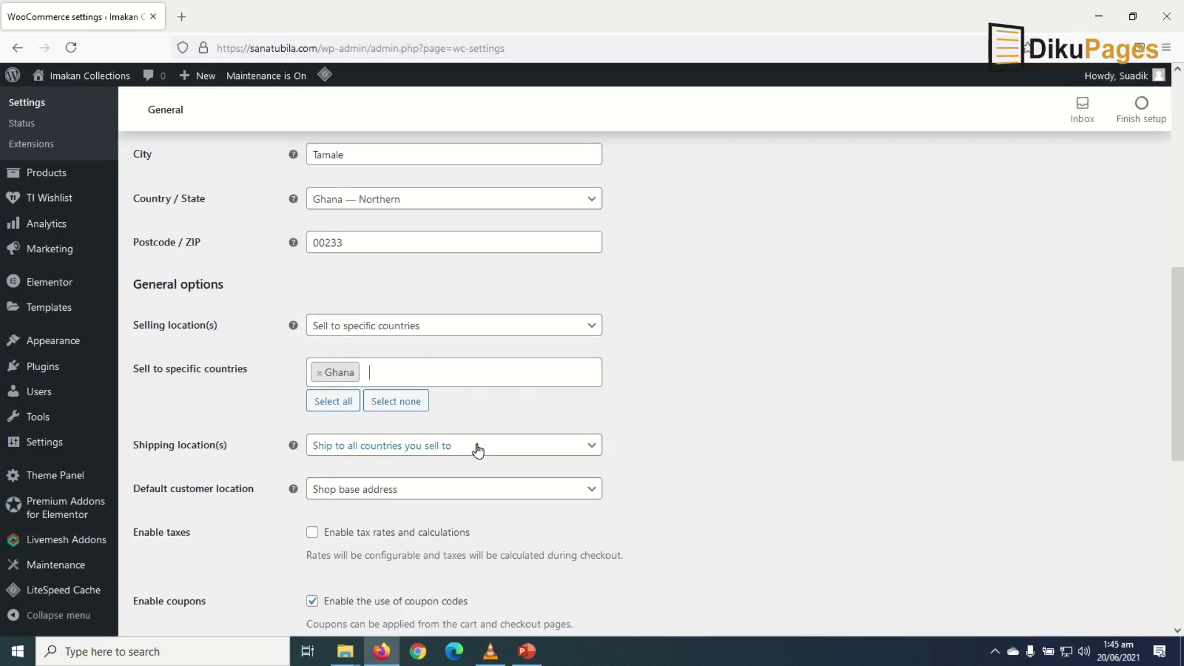
{"action": "scroll", "coordinate": [475, 450], "scroll_direction": "down", "scroll_amount": 3}
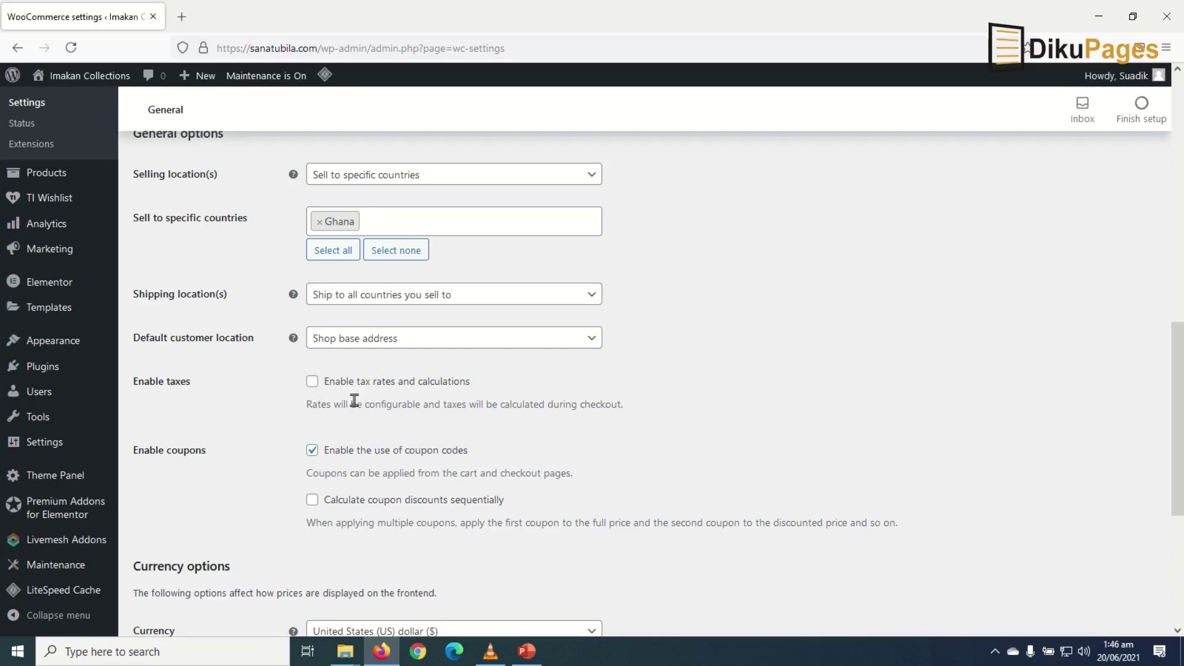
{"action": "scroll", "coordinate": [355, 401], "scroll_direction": "down", "scroll_amount": 5}
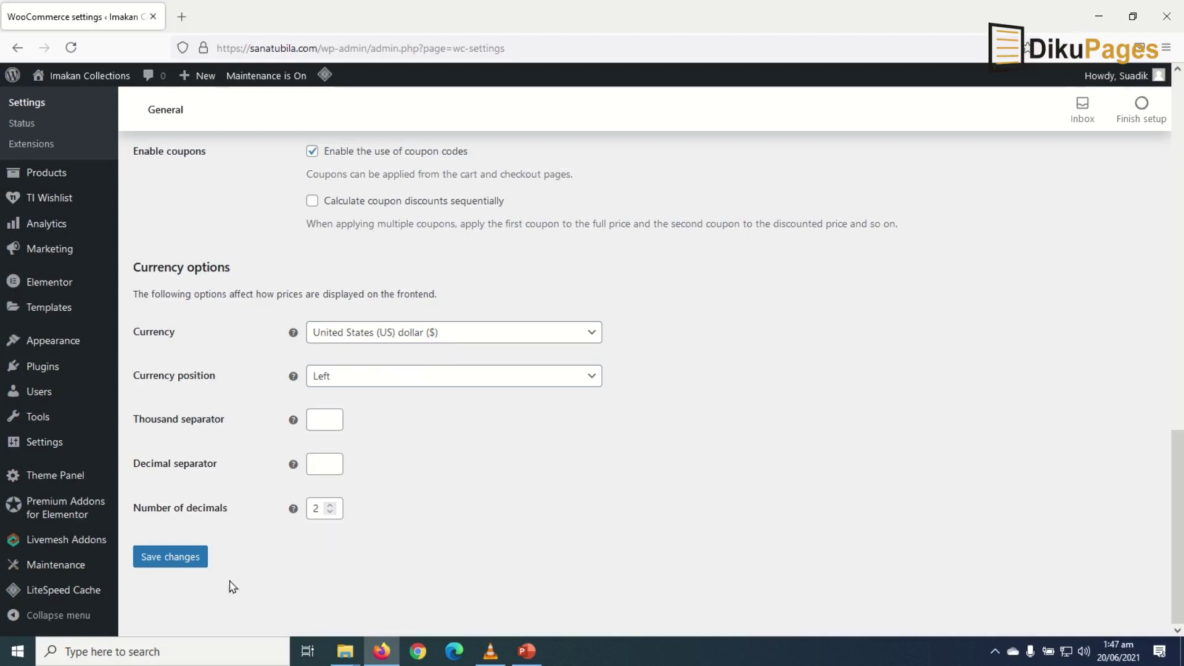
{"action": "left_click", "coordinate": [168, 559]}
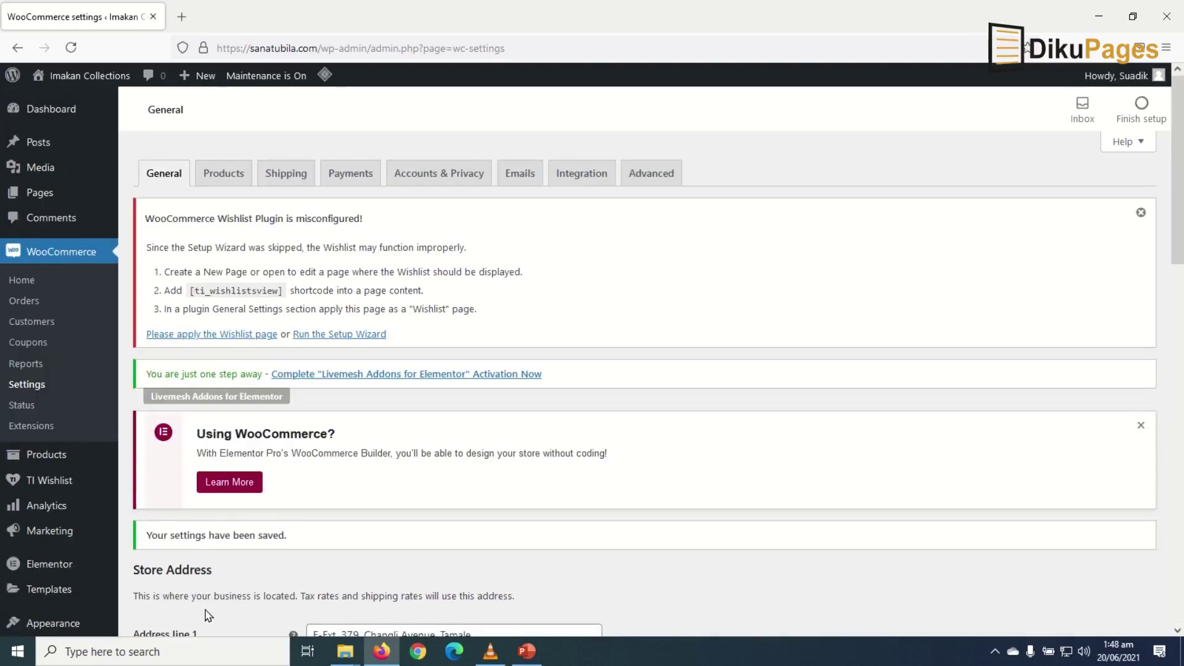
Step: In Products settings, keep Shop as the shop page and enable AJAX add-to-cart on archives
{"action": "left_click", "coordinate": [218, 178]}
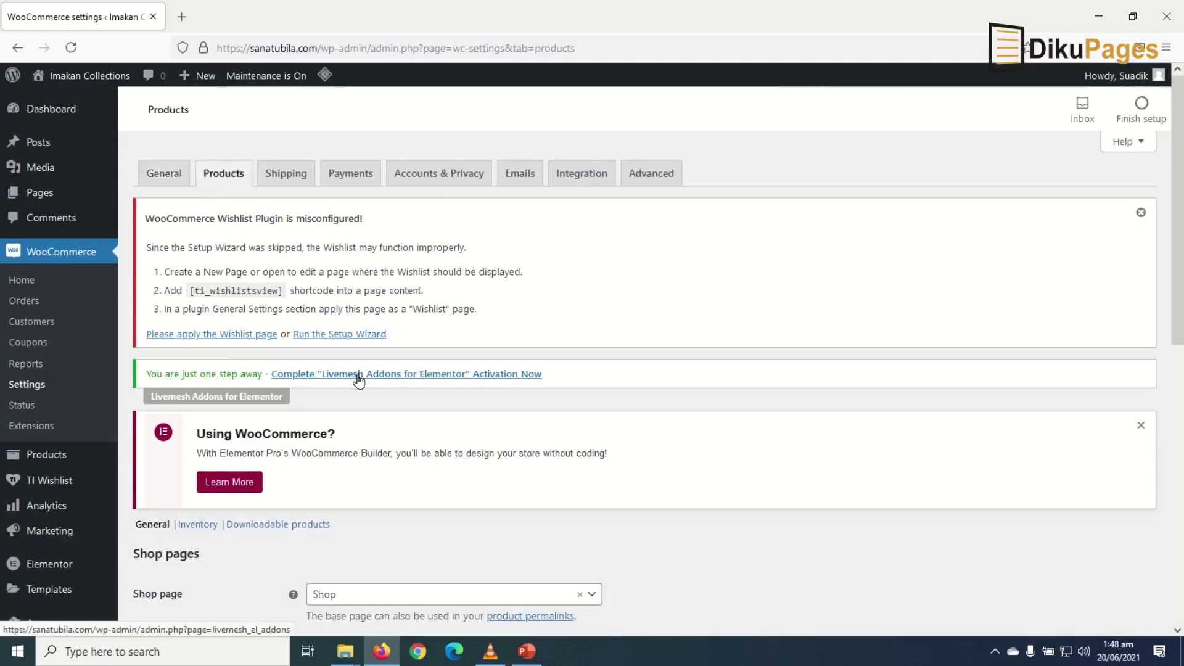
{"action": "scroll", "coordinate": [358, 381], "scroll_direction": "down", "scroll_amount": 5}
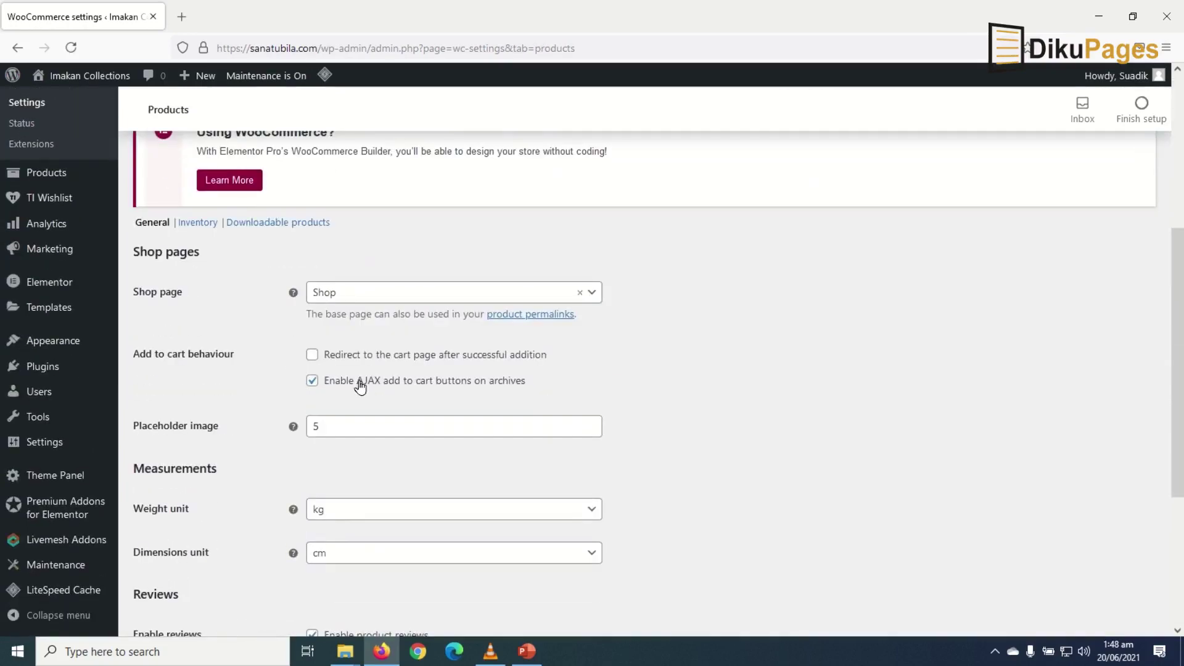
{"action": "scroll", "coordinate": [361, 386], "scroll_direction": "up", "scroll_amount": 1}
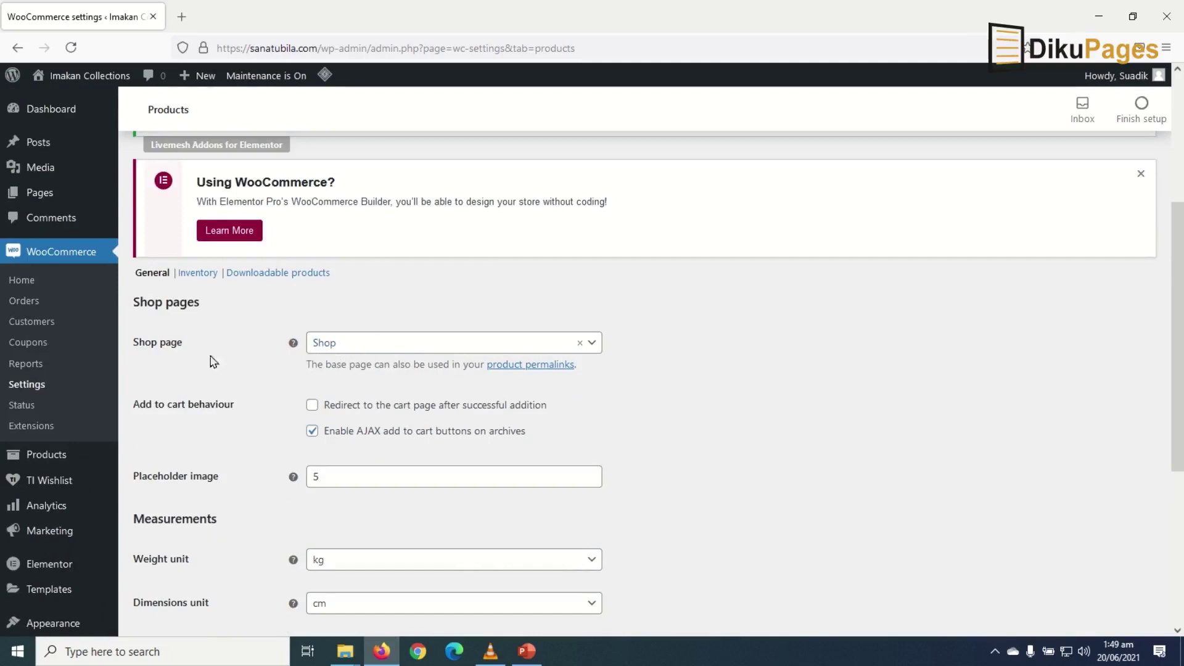
{"action": "left_click", "coordinate": [372, 344]}
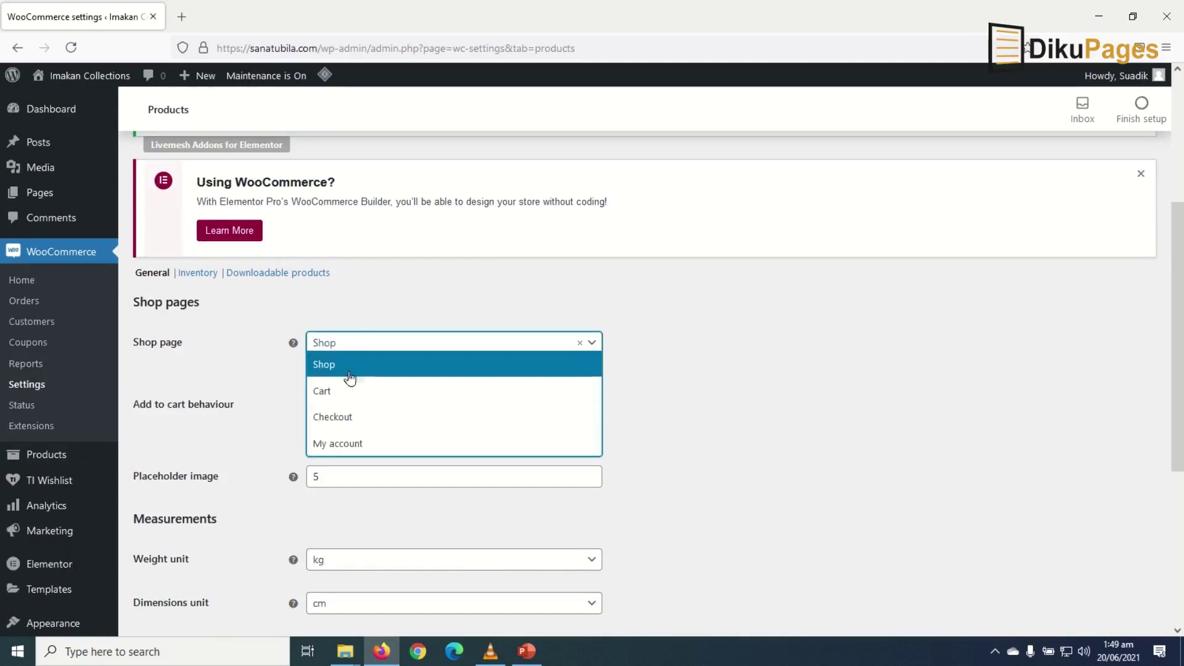
{"action": "left_click", "coordinate": [722, 397]}
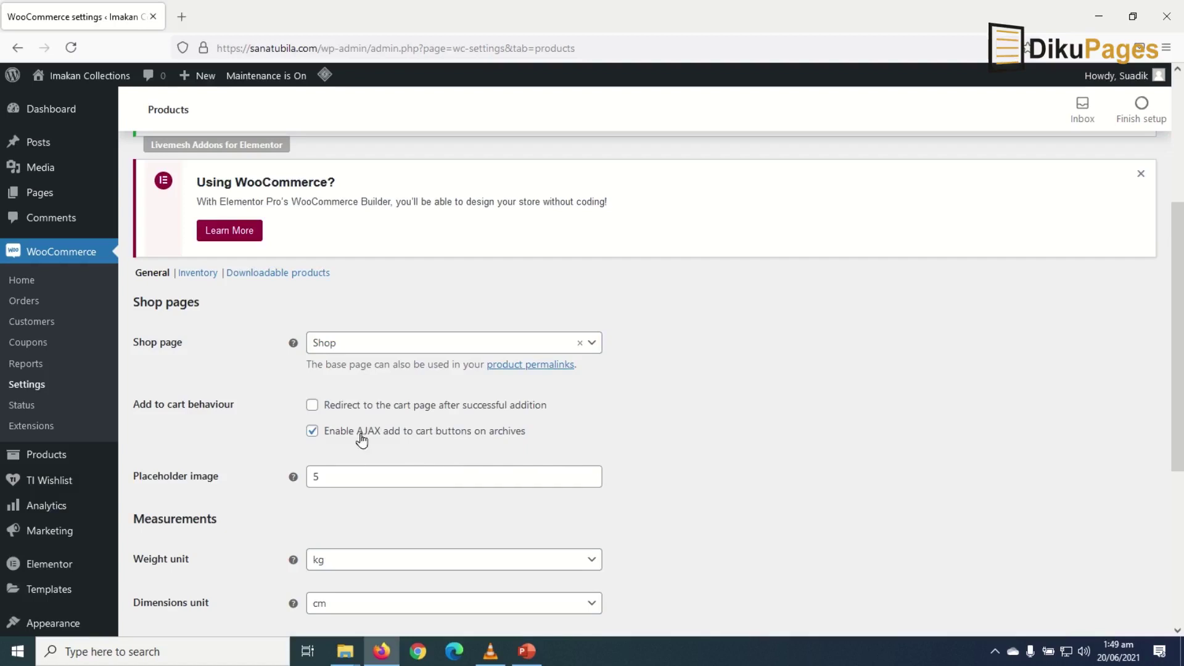
{"action": "left_click", "coordinate": [307, 424]}
Step: Keep kg as the weight unit and cm as the dimensions unit
{"action": "scroll", "coordinate": [413, 421], "scroll_direction": "down", "scroll_amount": 4}
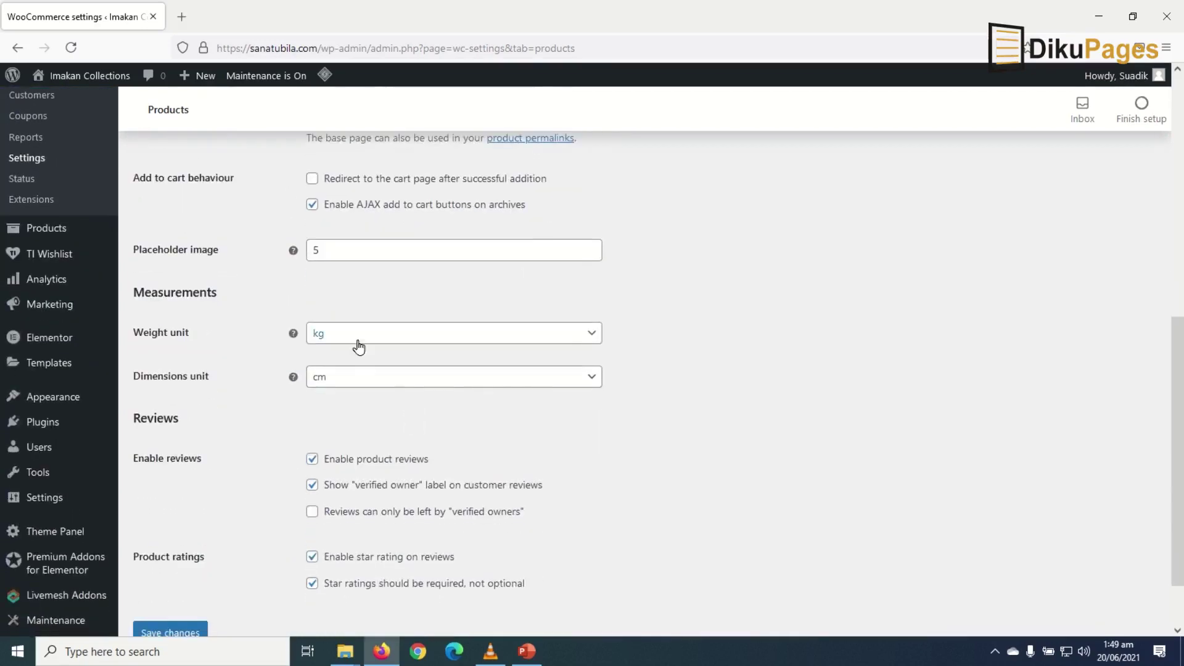
{"action": "left_click", "coordinate": [367, 340]}
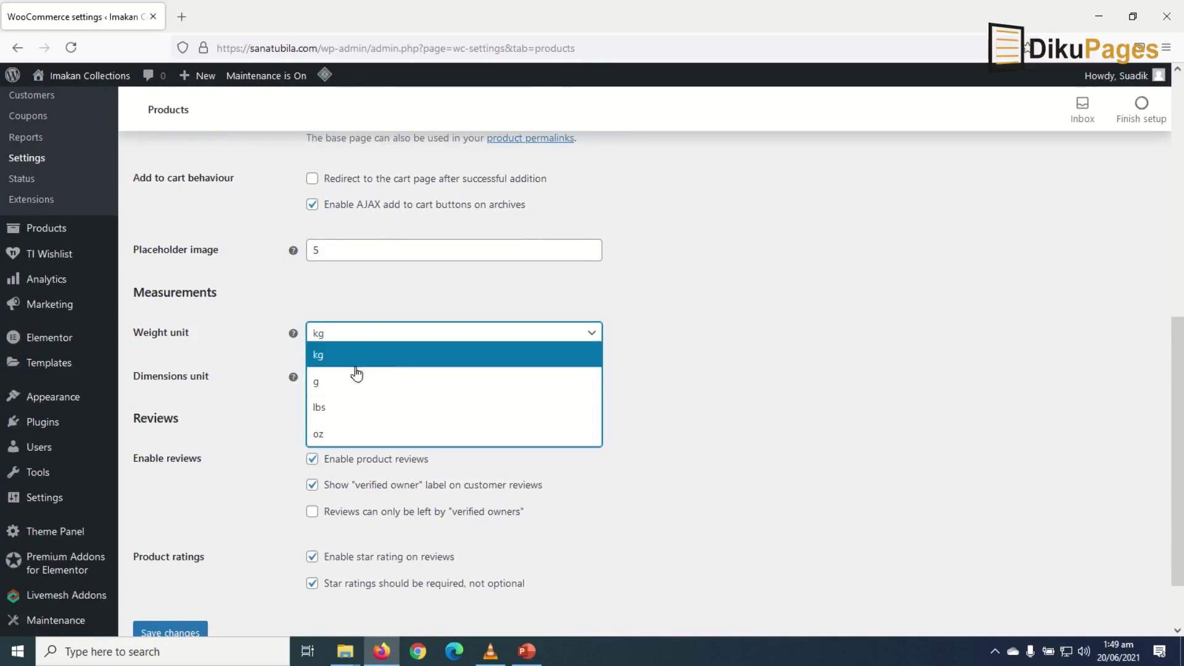
{"action": "left_click", "coordinate": [355, 358]}
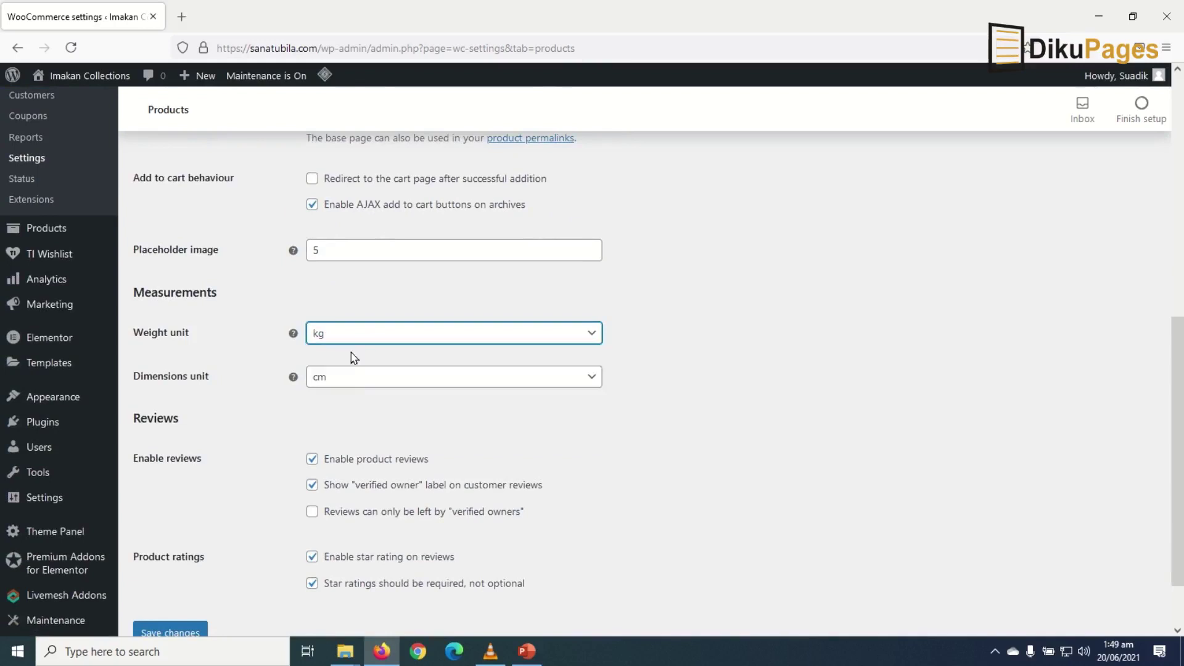
{"action": "left_click", "coordinate": [380, 382]}
{"action": "left_click", "coordinate": [380, 382]}
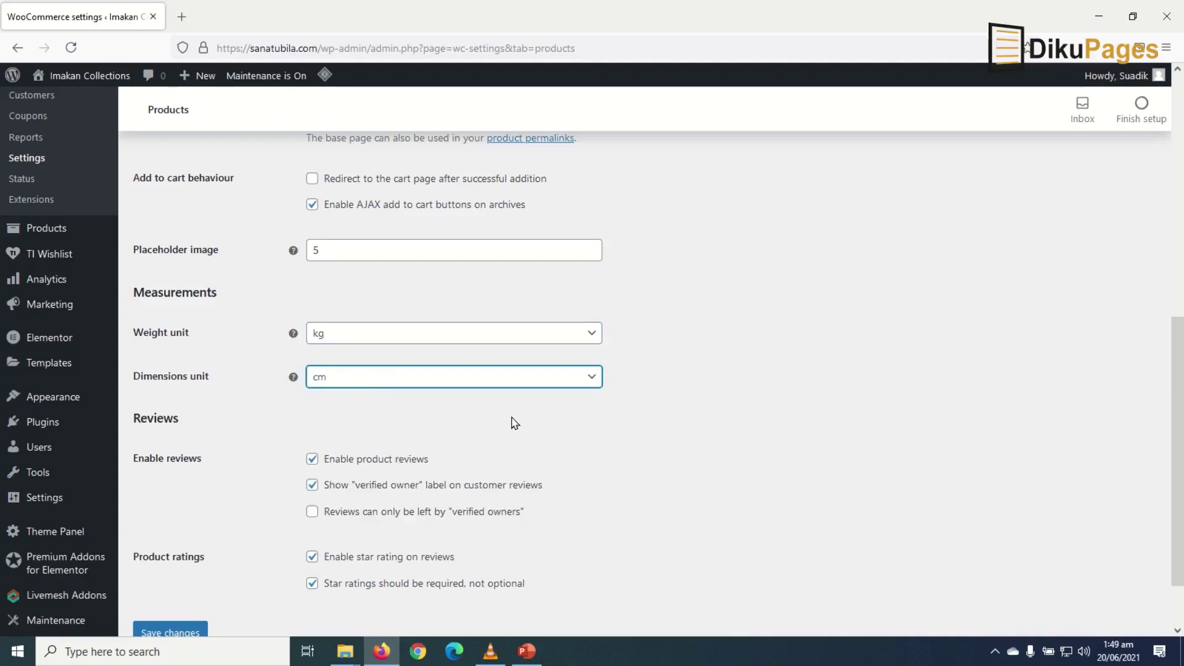
{"action": "scroll", "coordinate": [516, 424], "scroll_direction": "down", "scroll_amount": 2}
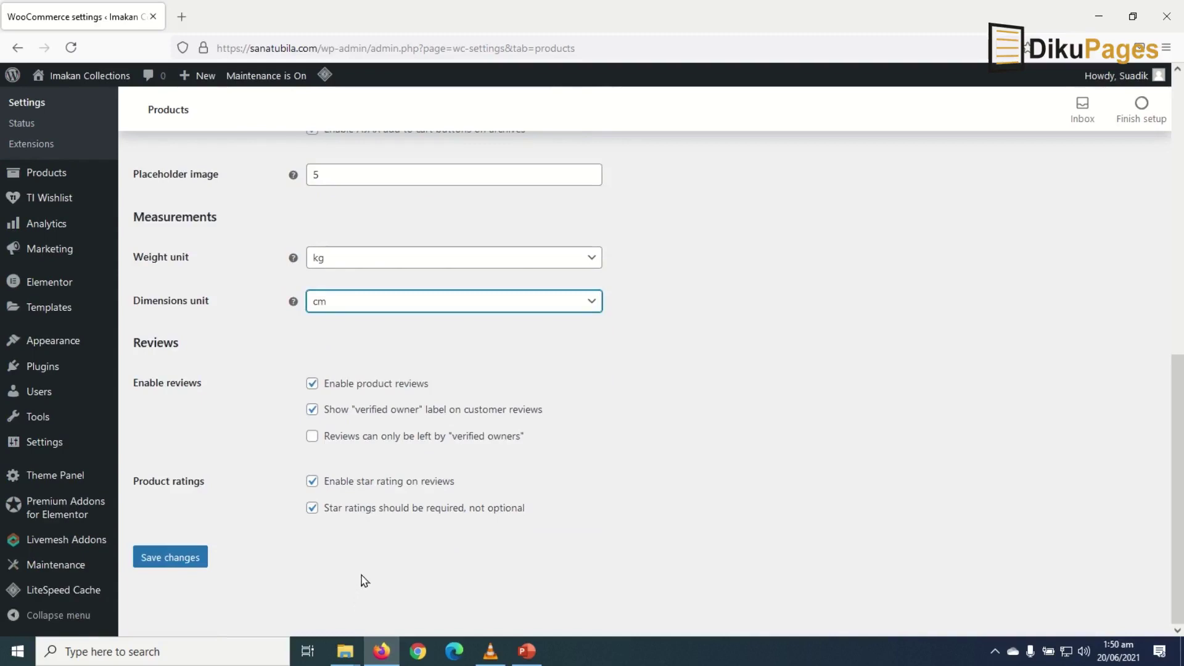
{"action": "scroll", "coordinate": [362, 580], "scroll_direction": "up", "scroll_amount": 5}
{"action": "scroll", "coordinate": [364, 576], "scroll_direction": "down", "scroll_amount": 4}
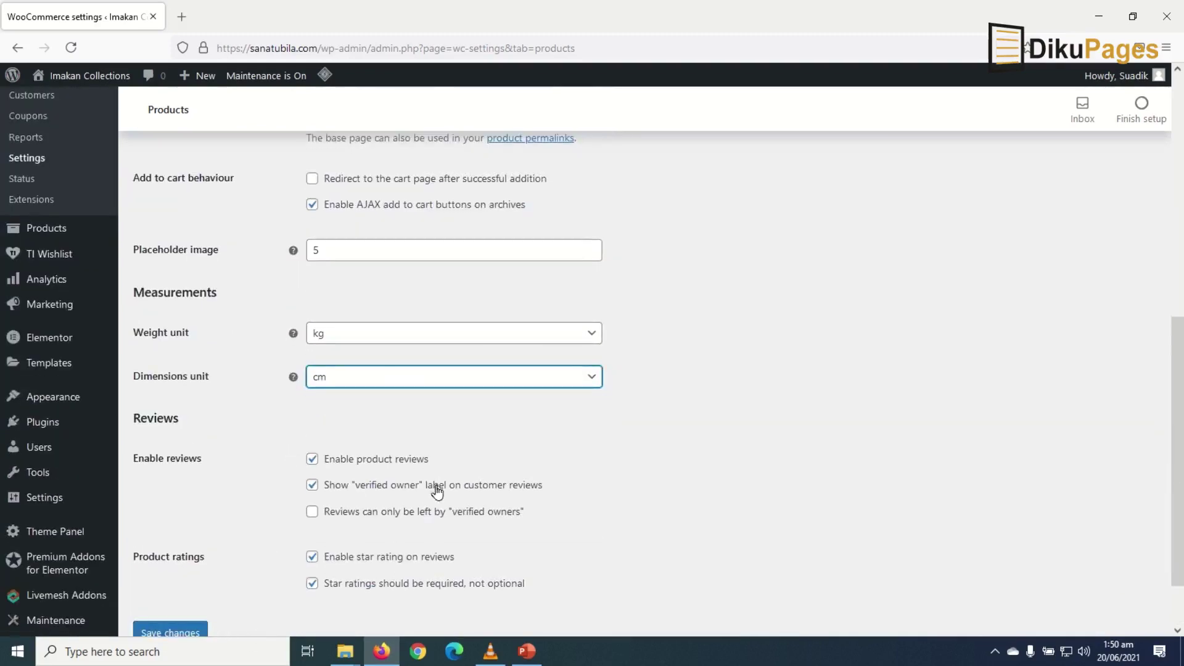
{"action": "scroll", "coordinate": [438, 490], "scroll_direction": "up", "scroll_amount": 5}
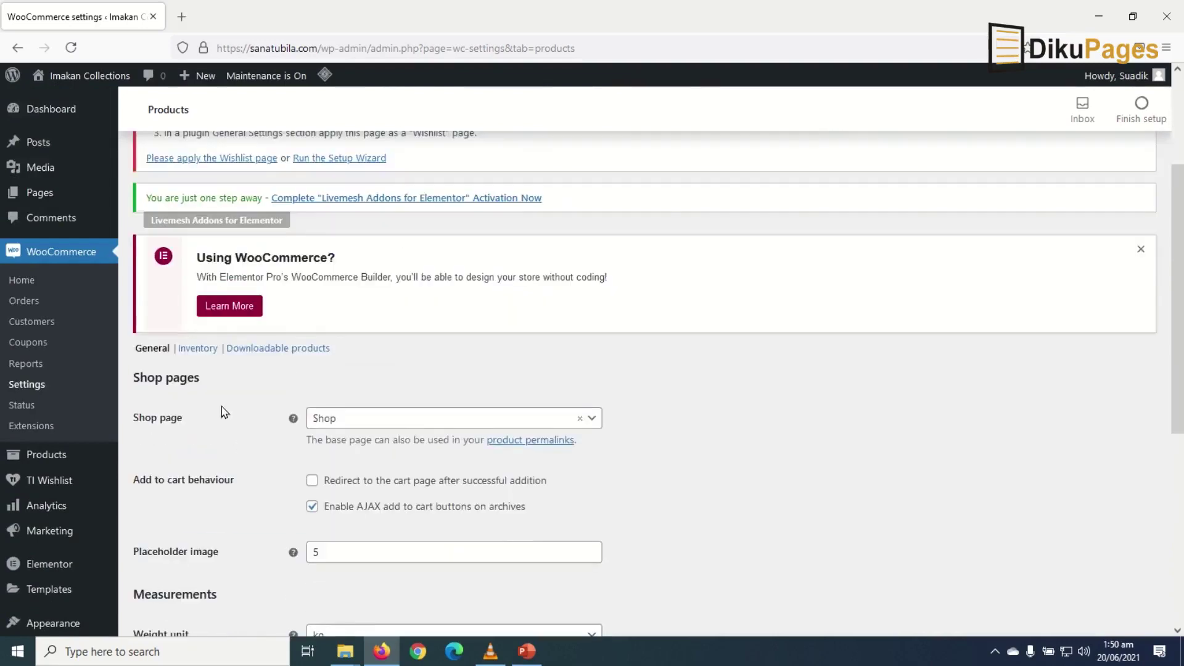
{"action": "left_click", "coordinate": [198, 350]}
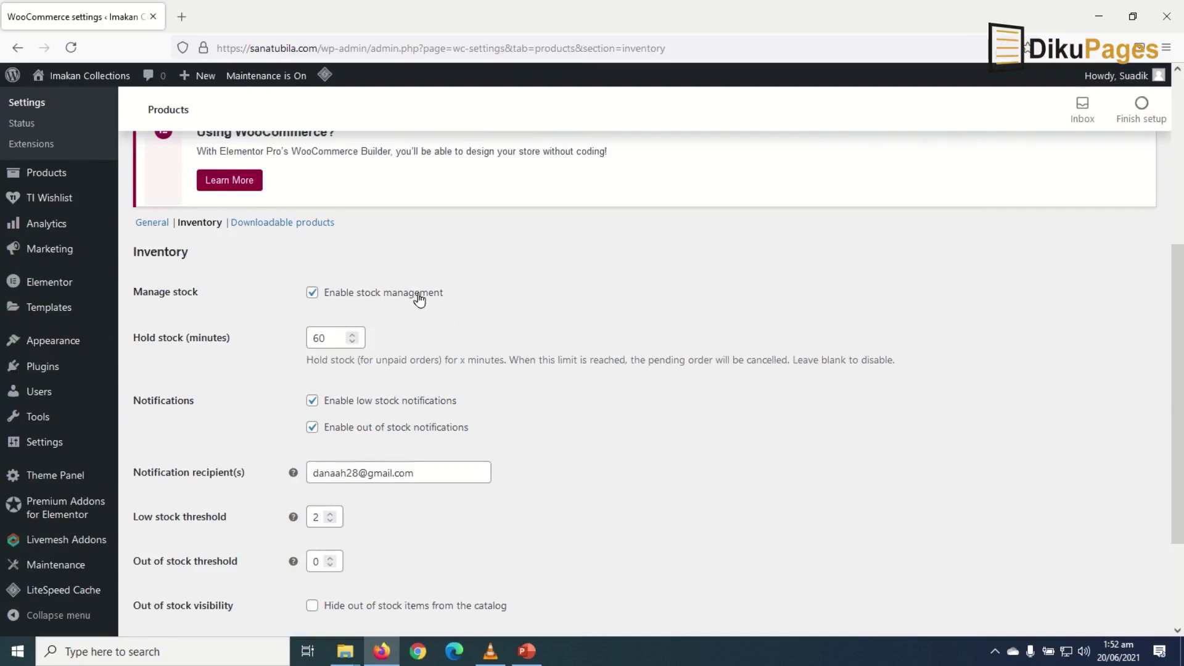
Step: Review the notification recipient address and save inventory settings with low-stock threshold 10
{"action": "scroll", "coordinate": [435, 298], "scroll_direction": "down", "scroll_amount": 3}
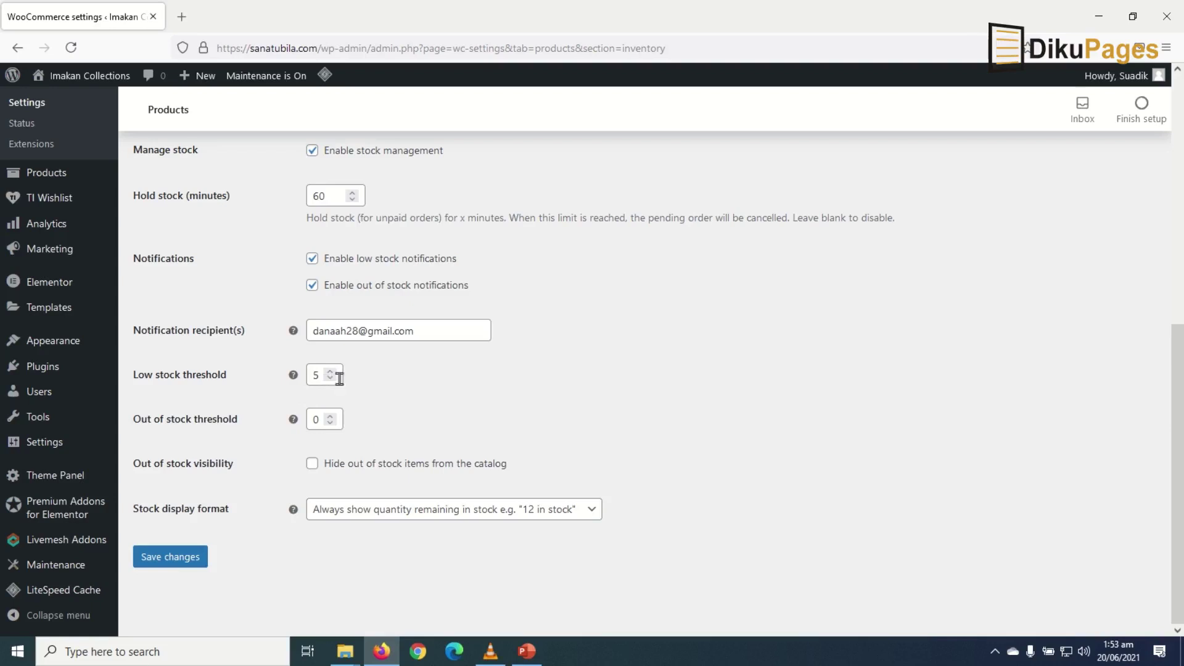
{"action": "left_click_drag", "start_coordinate": [423, 331], "coordinate": [275, 332]}
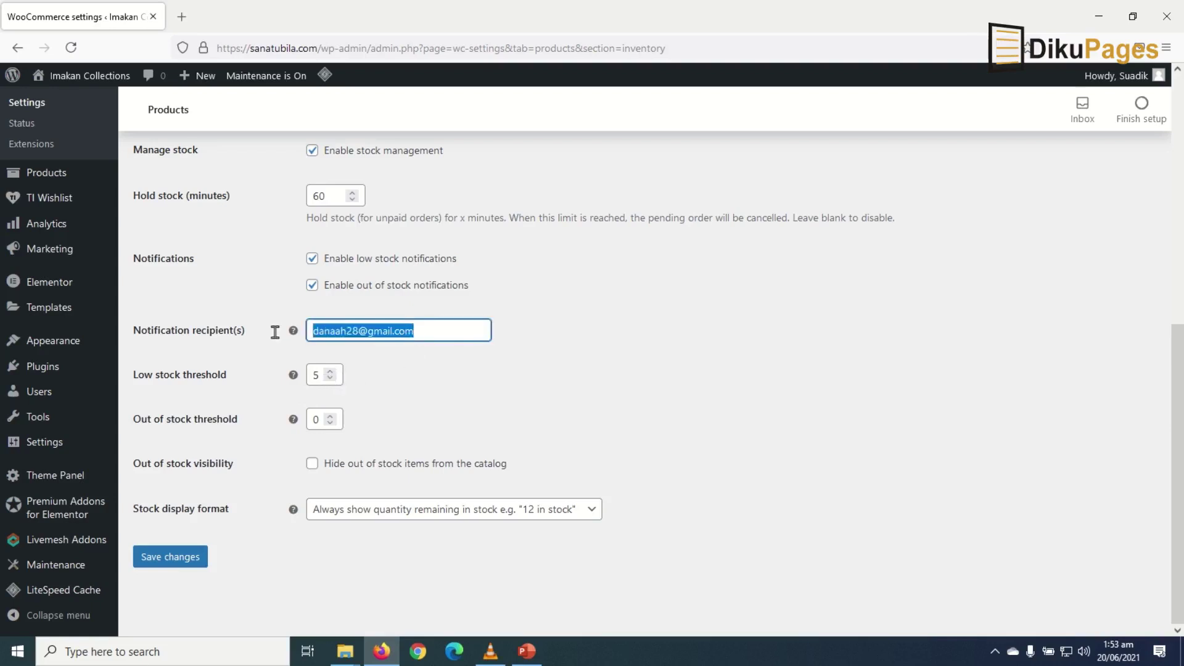
{"action": "left_click", "coordinate": [436, 327]}
{"action": "left_click_drag", "start_coordinate": [436, 328], "coordinate": [294, 329]}
{"action": "mouse_move", "coordinate": [297, 335]}
{"action": "left_click", "coordinate": [176, 562]}
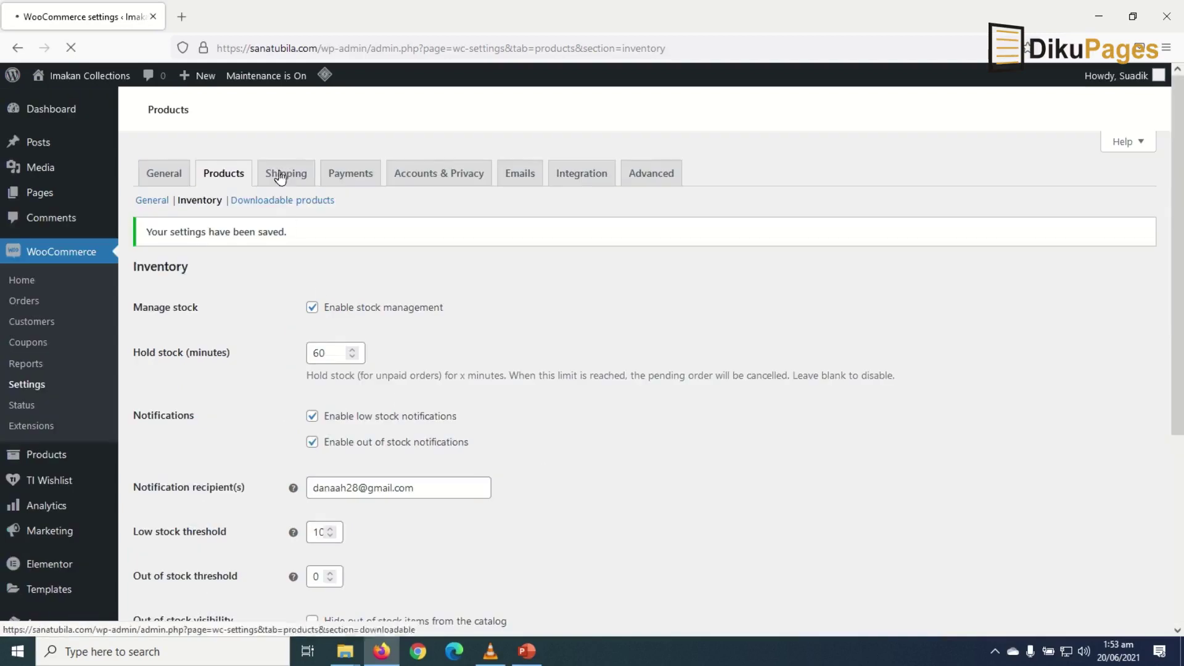
{"action": "left_click", "coordinate": [281, 174]}
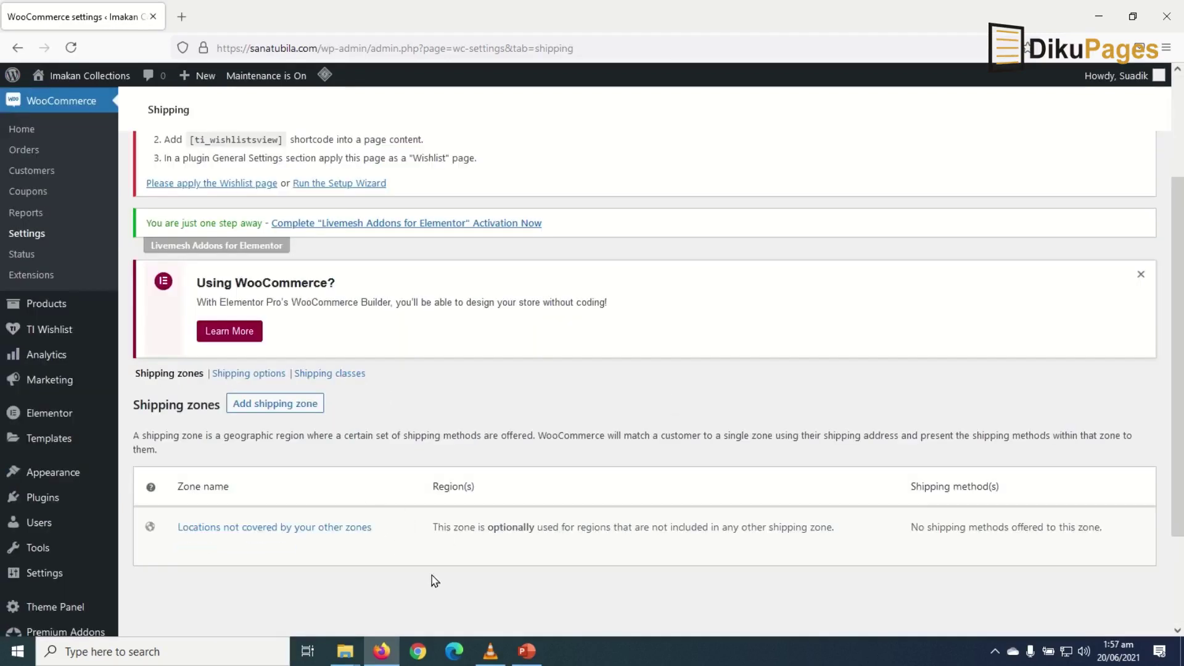
Step: Create a shipping zone named 'Ghana' covering the Northern, Ghana region
{"action": "left_click", "coordinate": [275, 405]}
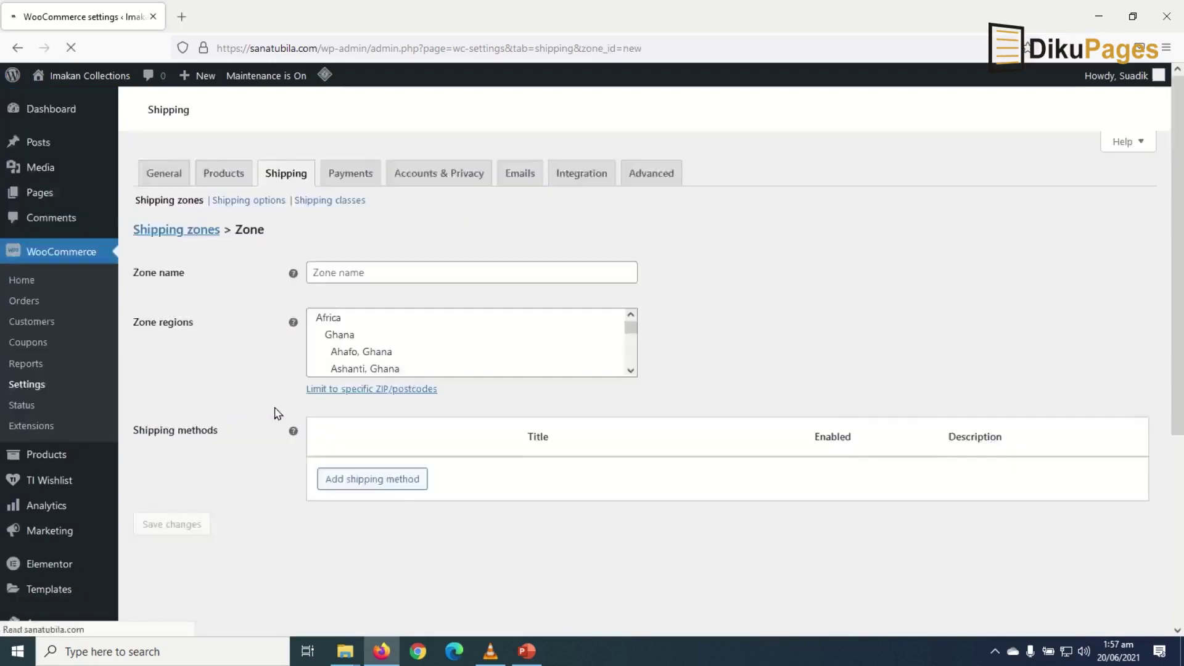
{"action": "scroll", "coordinate": [320, 395], "scroll_direction": "down", "scroll_amount": 2}
{"action": "left_click", "coordinate": [369, 370]}
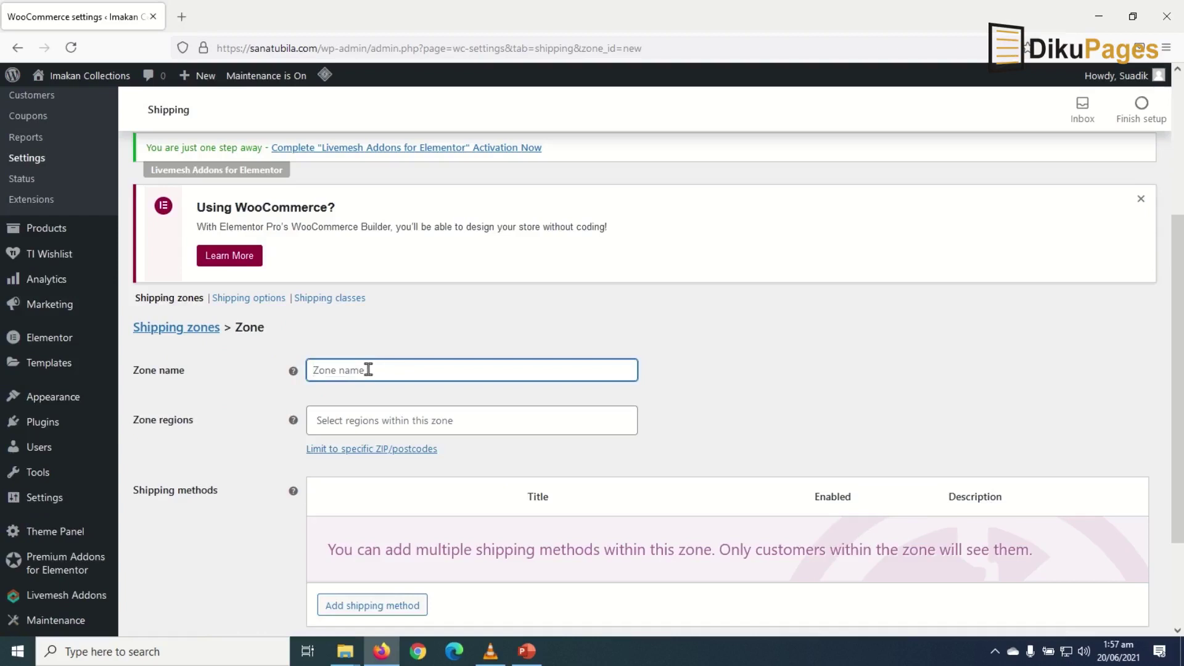
{"action": "type", "text": "Ghana"}
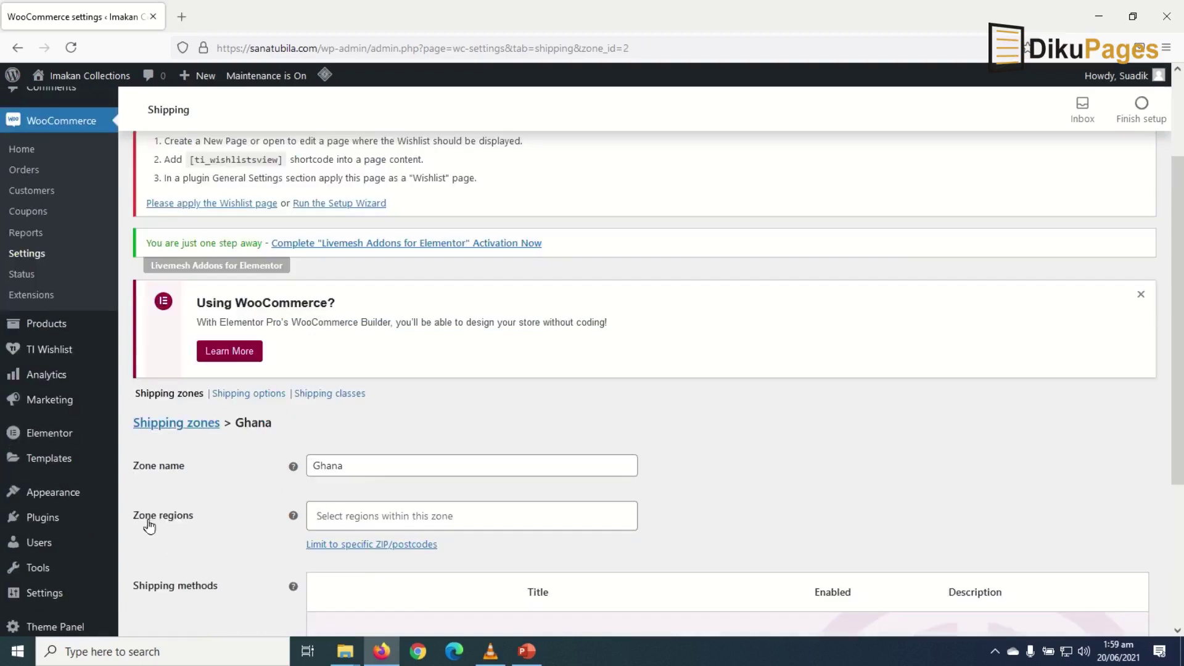
{"action": "left_click", "coordinate": [369, 514]}
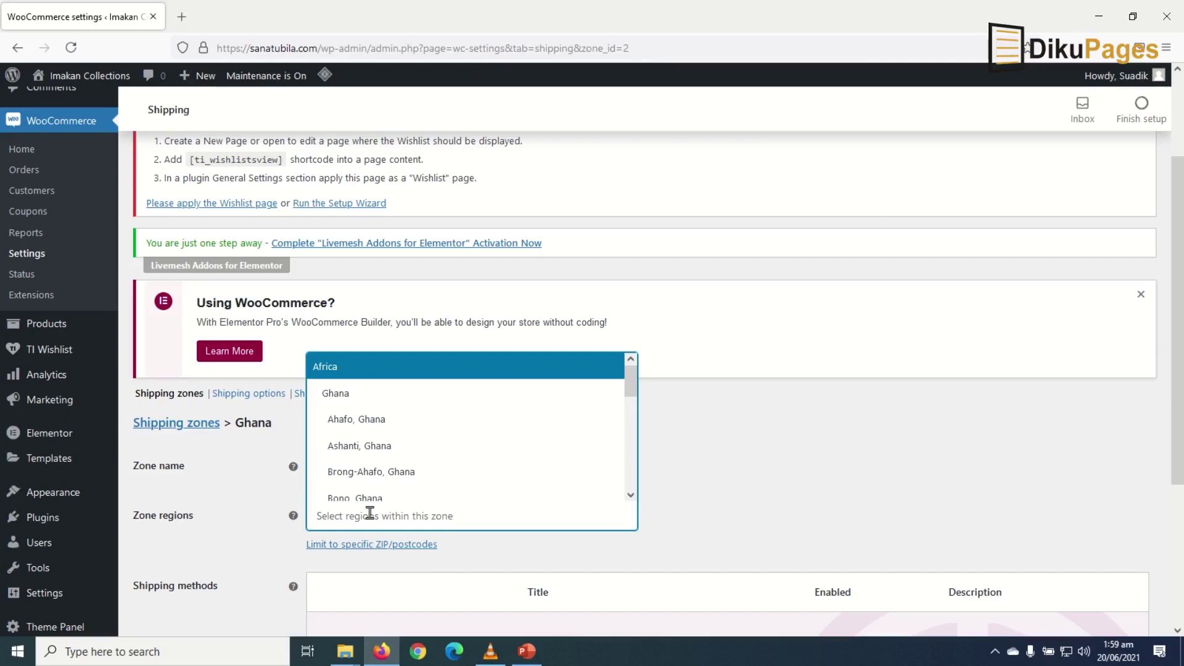
{"action": "type", "text": "nor"}
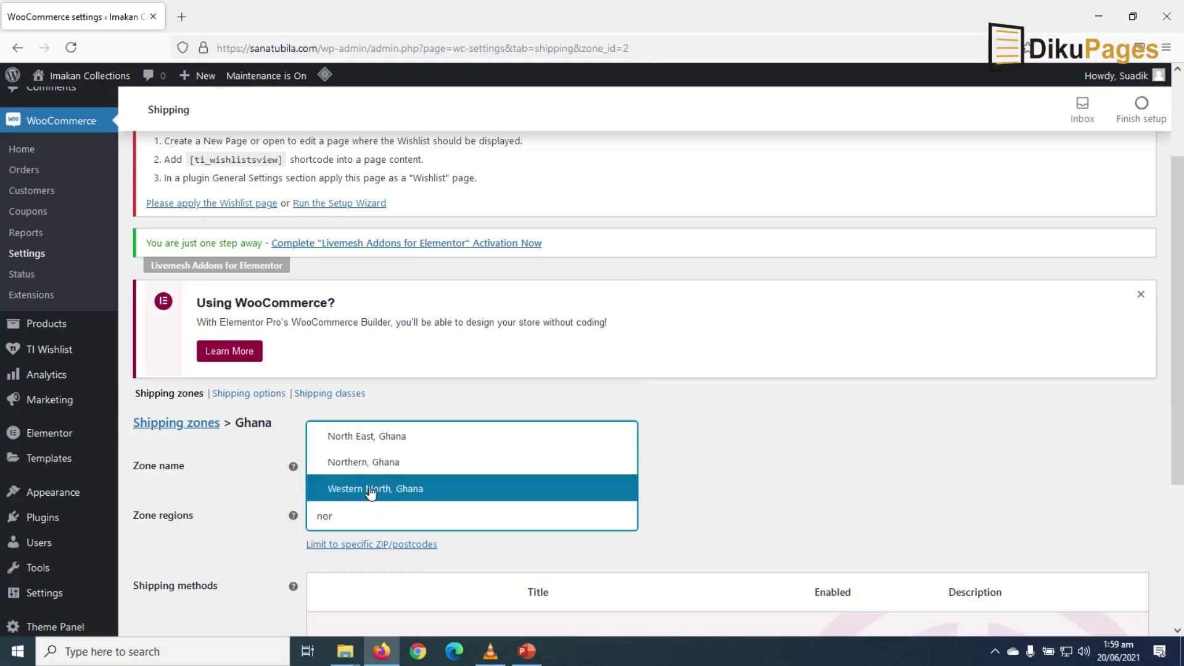
{"action": "left_click", "coordinate": [382, 470]}
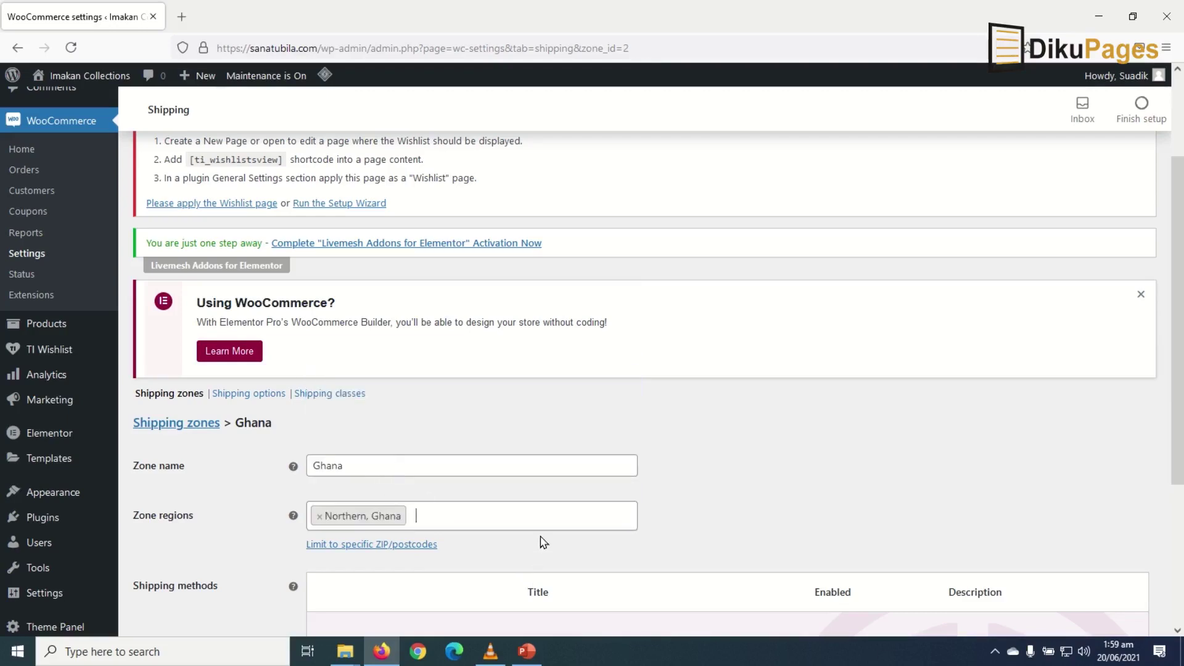
{"action": "scroll", "coordinate": [542, 540], "scroll_direction": "down", "scroll_amount": 4}
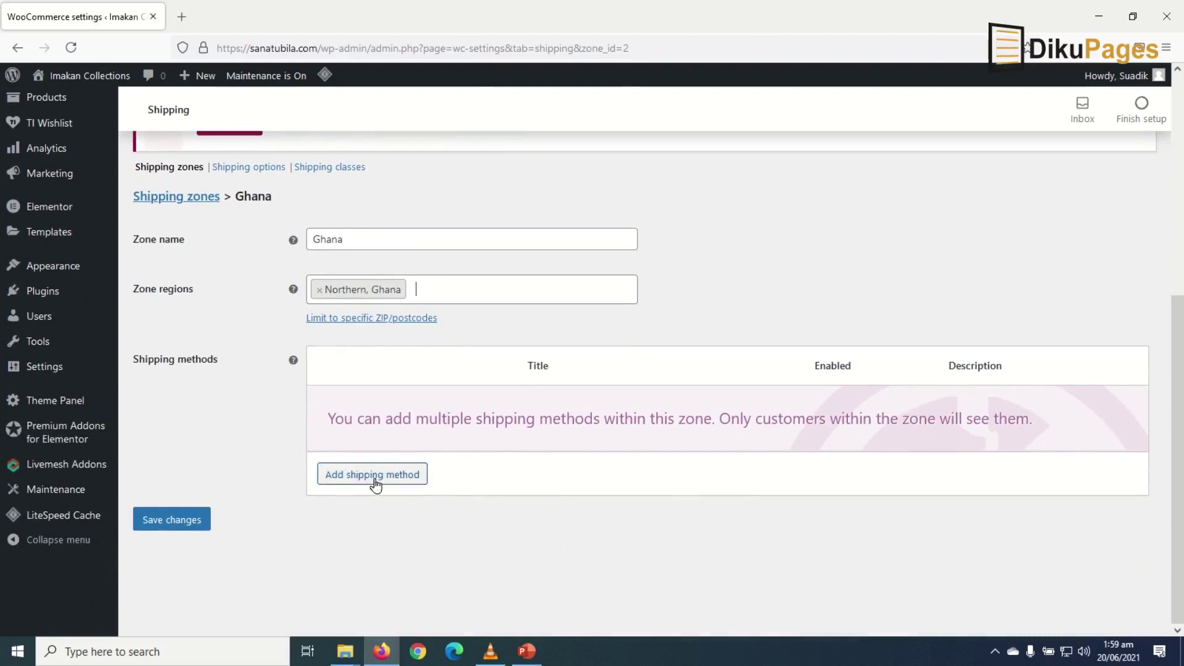
{"action": "left_click", "coordinate": [374, 478]}
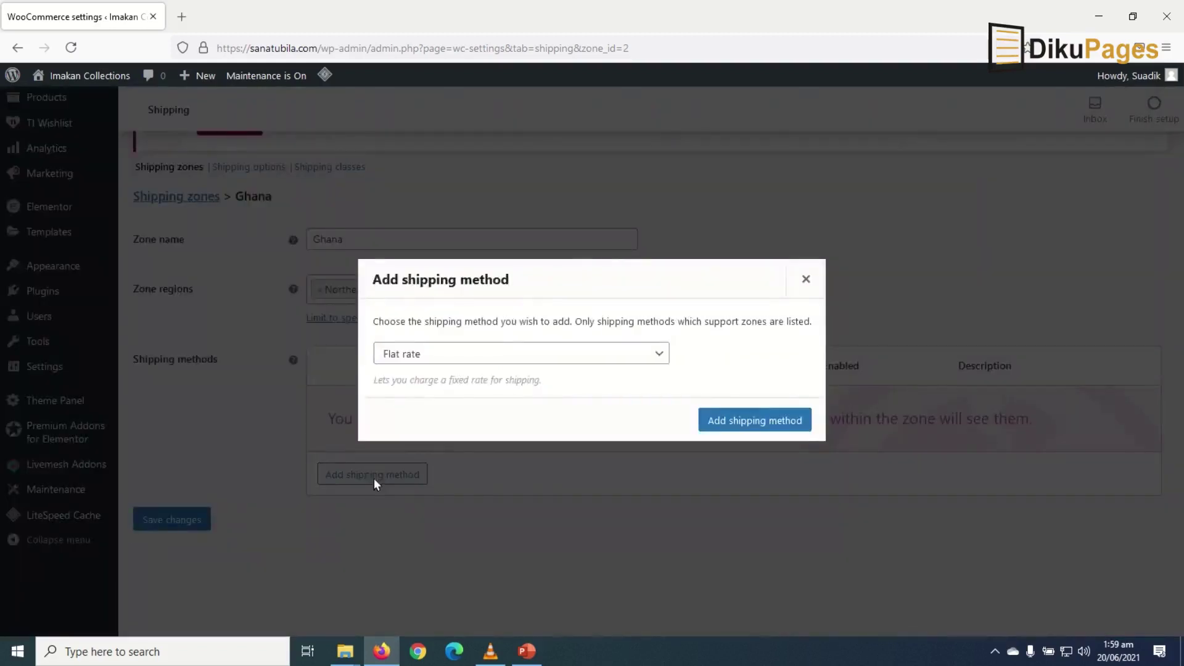
Step: Add Free shipping to the Ghana zone, save it, and return to the shipping zones list
{"action": "left_click", "coordinate": [627, 359]}
{"action": "left_click", "coordinate": [462, 401]}
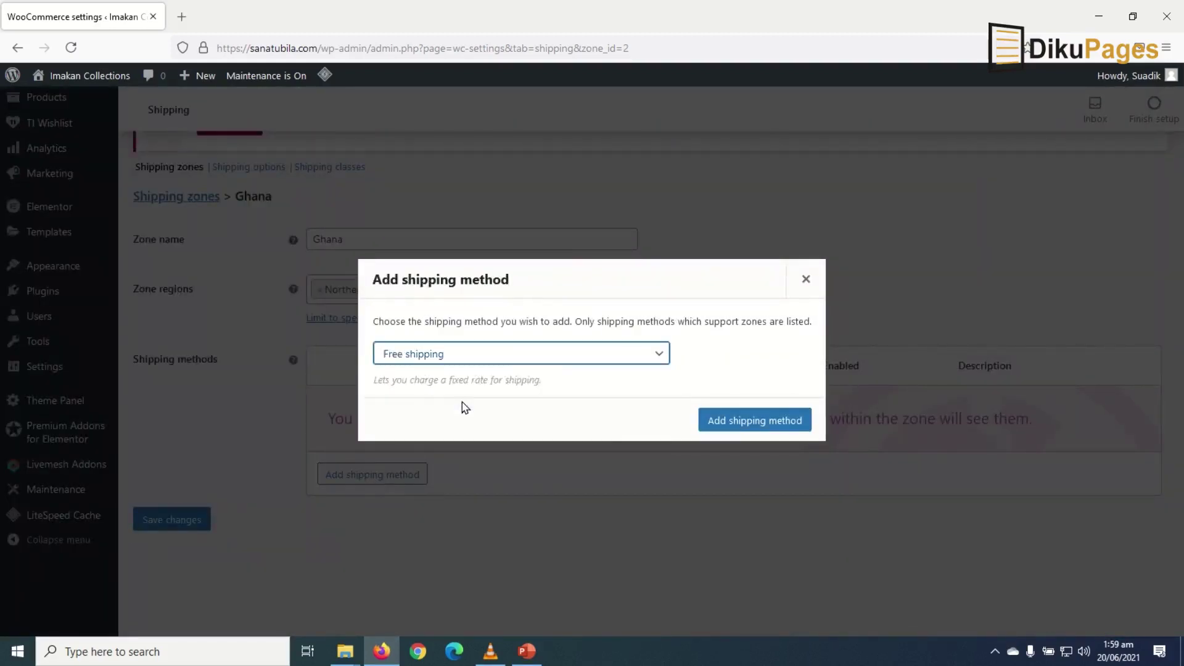
{"action": "left_click", "coordinate": [757, 427]}
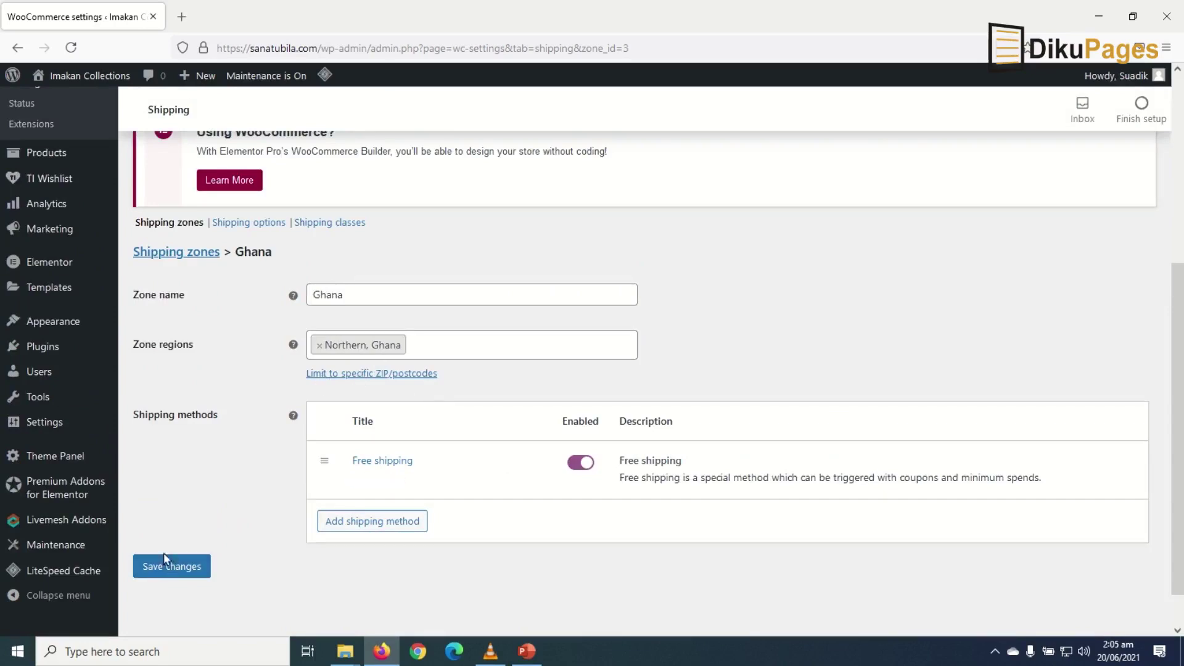
{"action": "left_click", "coordinate": [169, 567]}
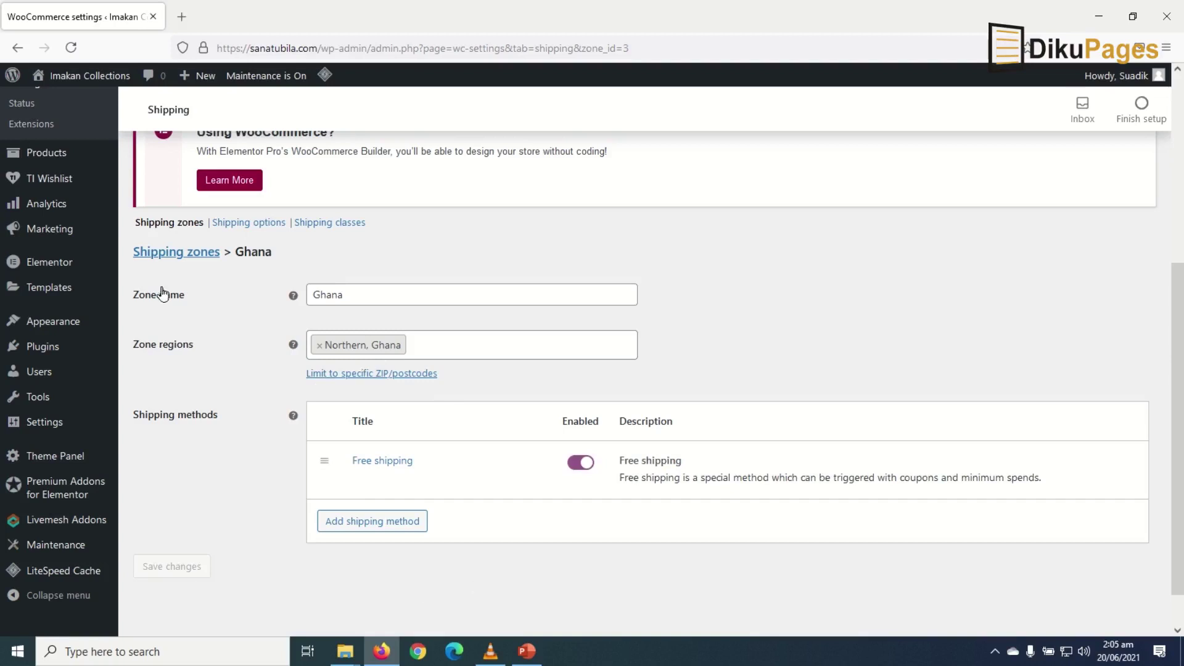
{"action": "left_click", "coordinate": [167, 254]}
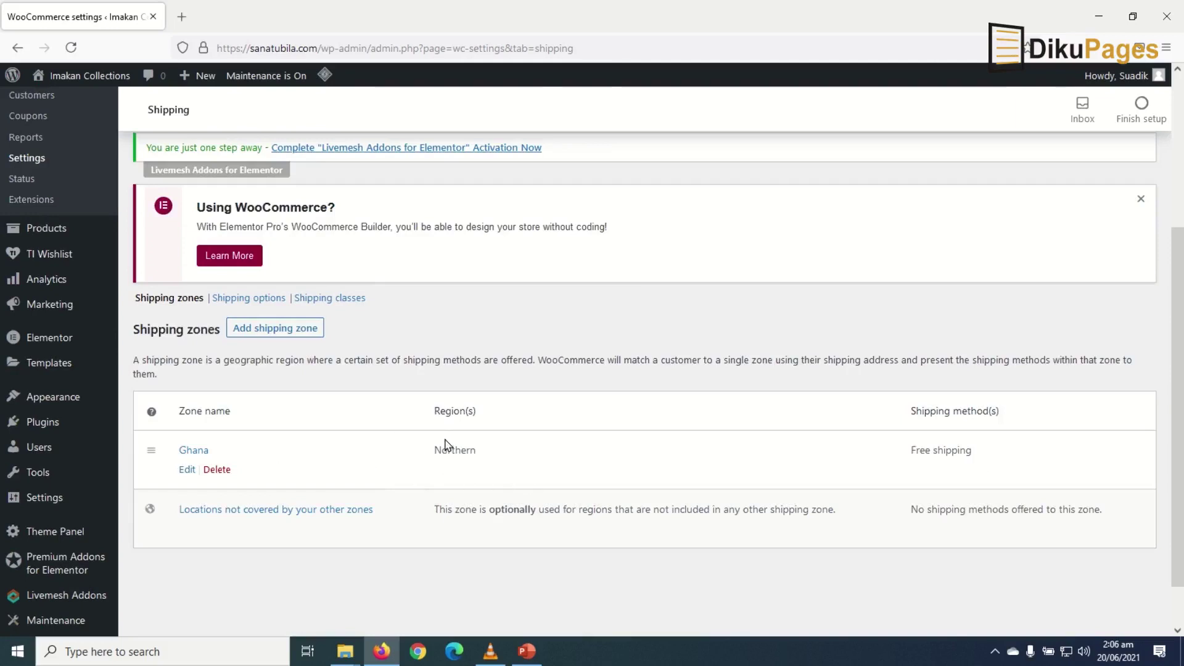
Step: Add a Flat rate method to the 'Locations not covered by your other zones' zone
{"action": "scroll", "coordinate": [444, 448], "scroll_direction": "down", "scroll_amount": 1}
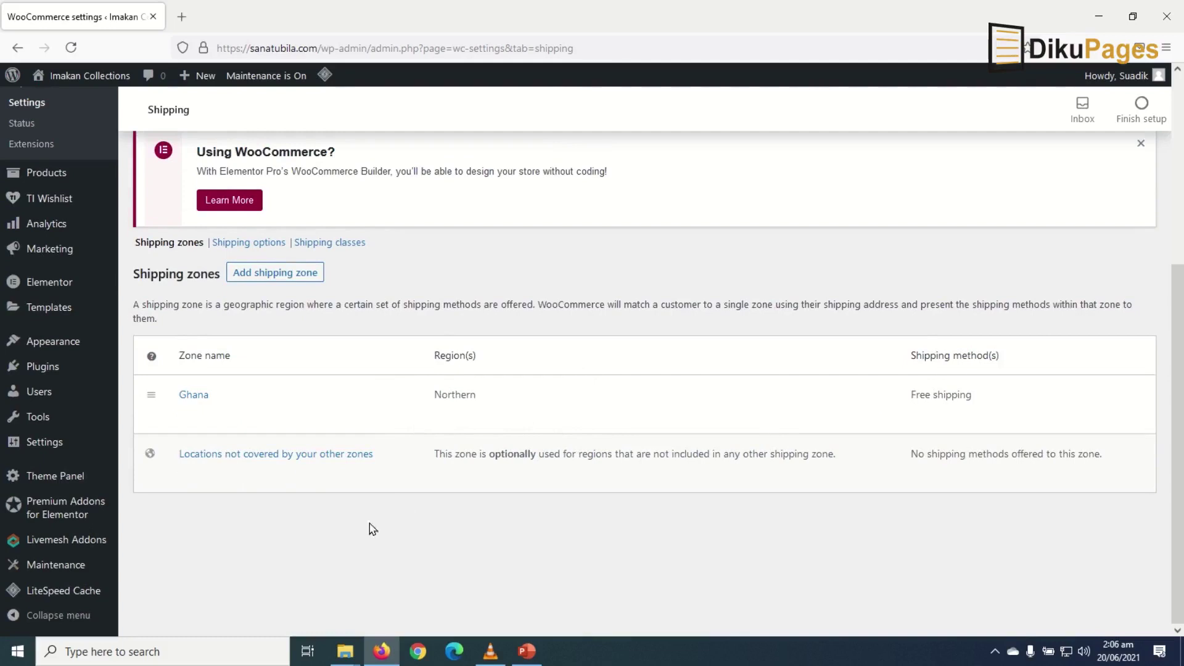
{"action": "mouse_move", "coordinate": [182, 447]}
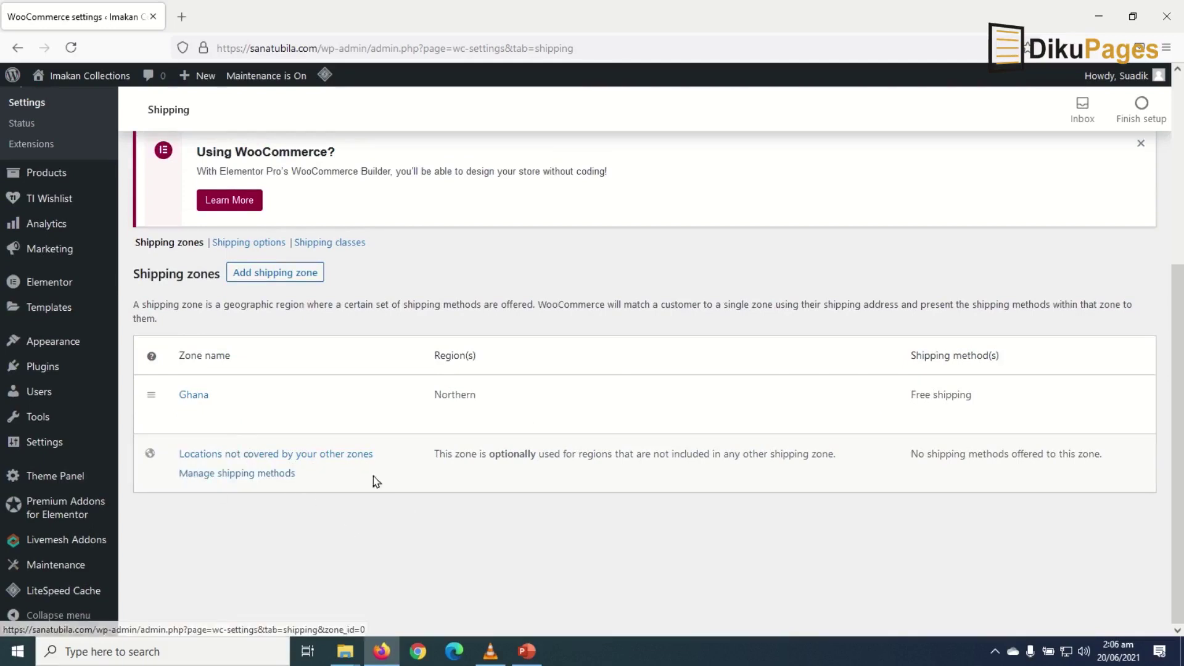
{"action": "left_click", "coordinate": [233, 474]}
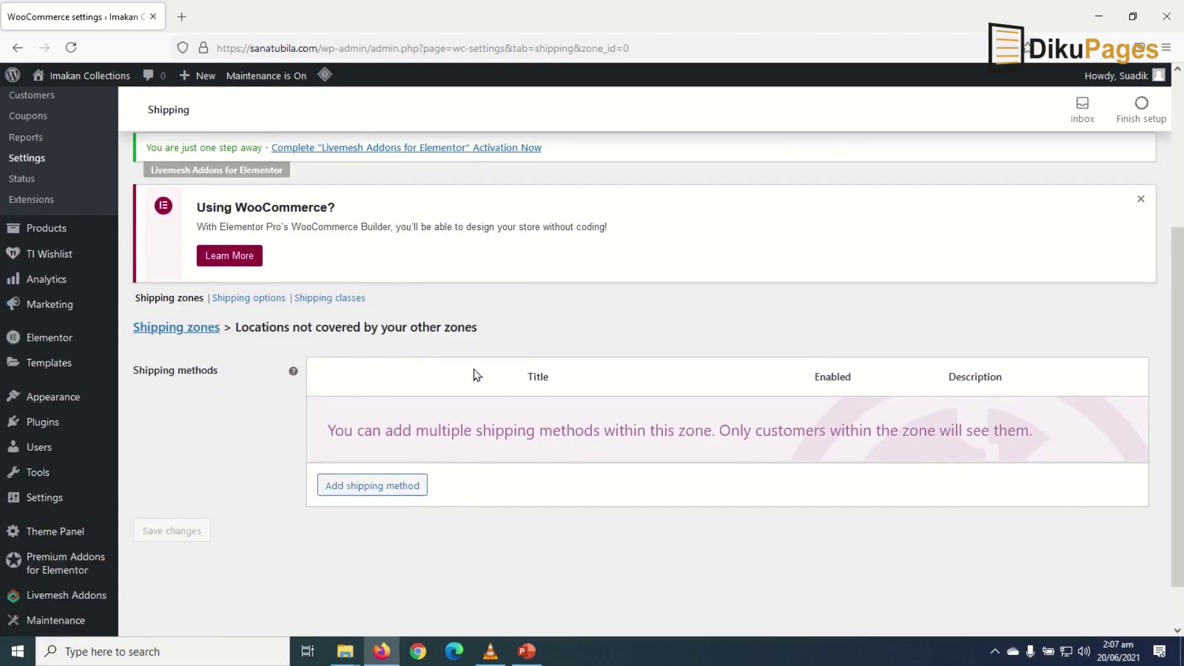
{"action": "left_click", "coordinate": [386, 485]}
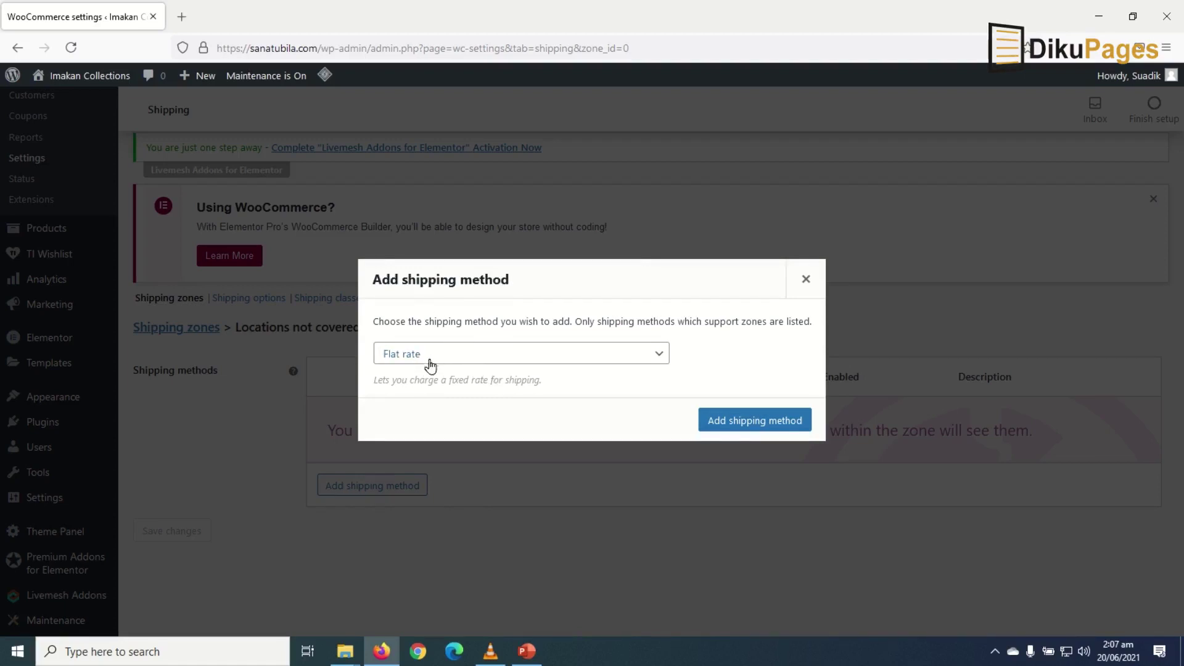
{"action": "left_click", "coordinate": [750, 424]}
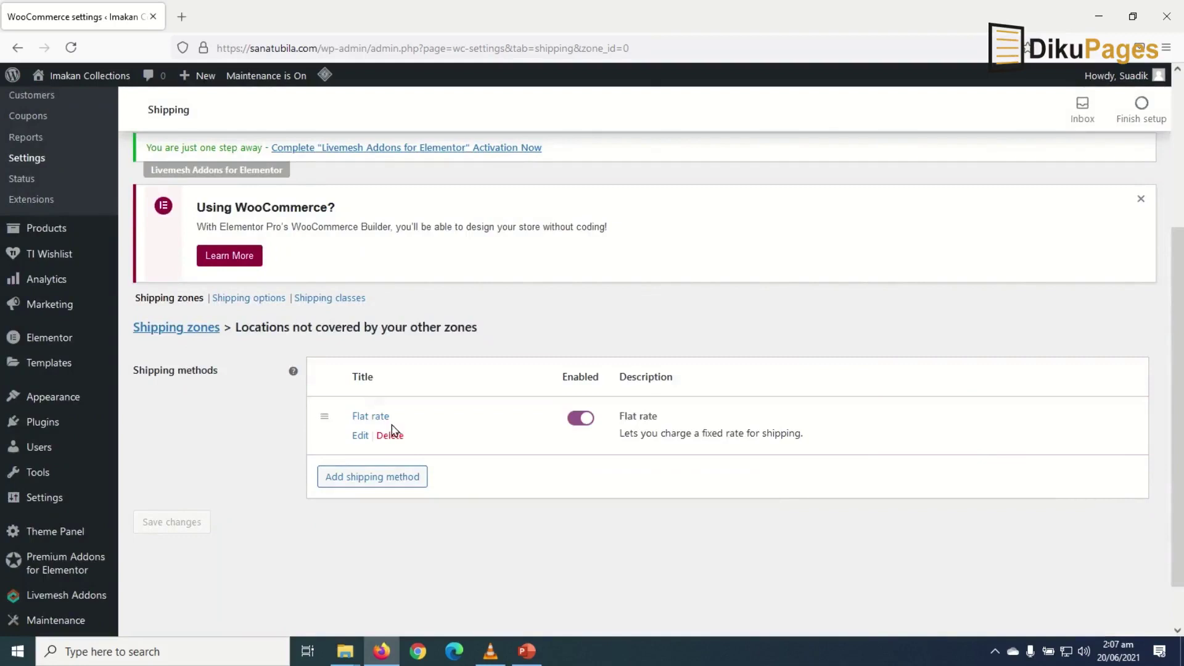
Step: Set the Flat rate tax status to None and cost to 10, and save
{"action": "left_click", "coordinate": [359, 437]}
{"action": "left_click", "coordinate": [510, 303]}
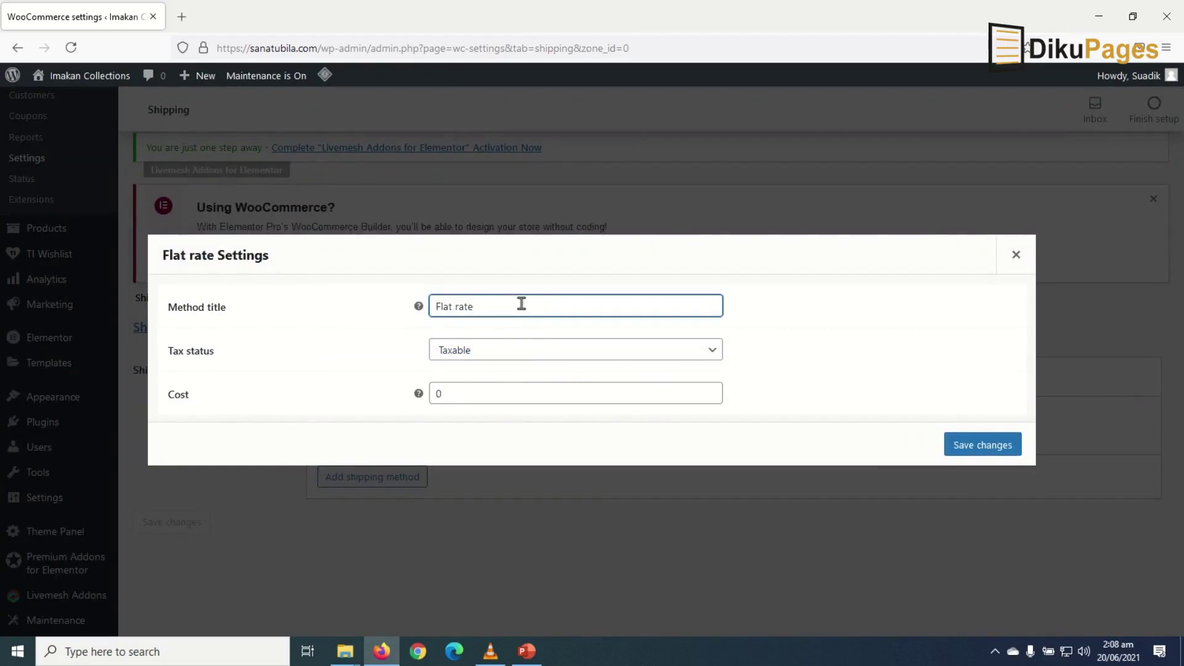
{"action": "left_click", "coordinate": [501, 349]}
{"action": "left_click", "coordinate": [489, 396]}
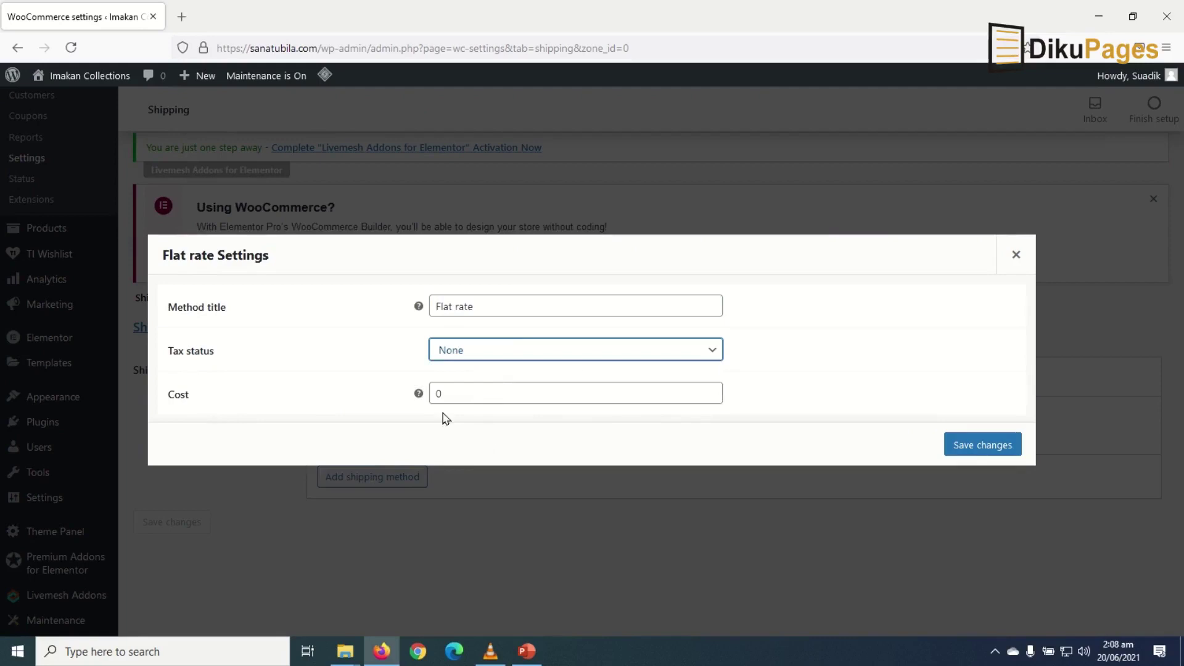
{"action": "left_click", "coordinate": [438, 394]}
{"action": "type", "text": "1"}
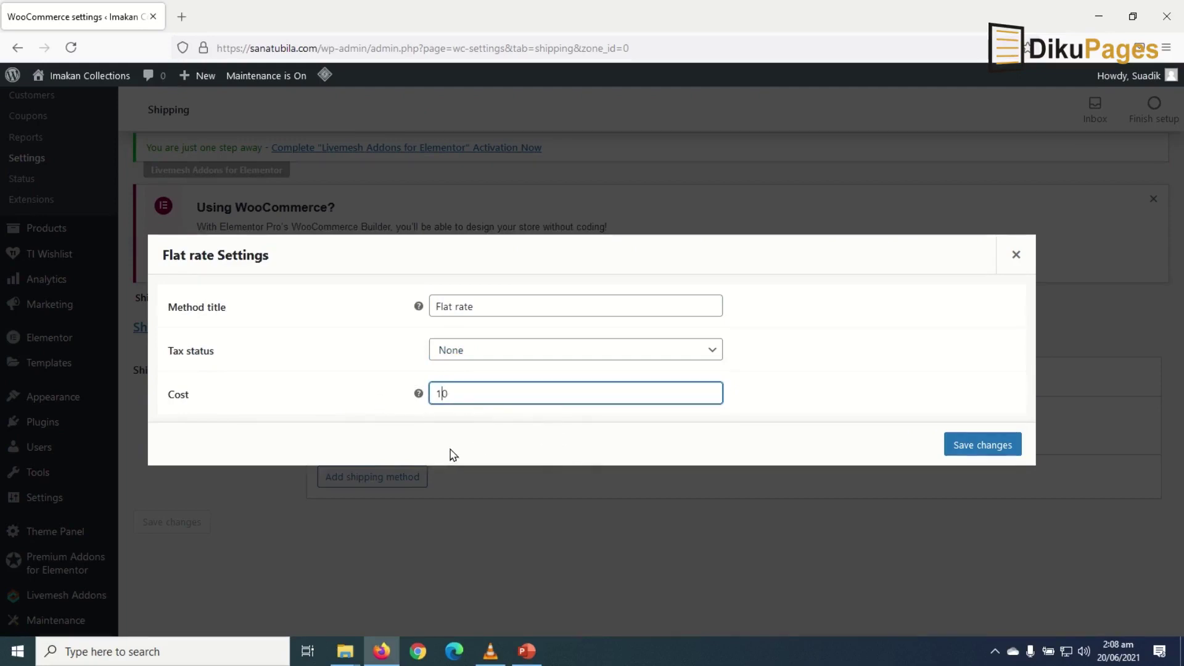
{"action": "left_click", "coordinate": [972, 458]}
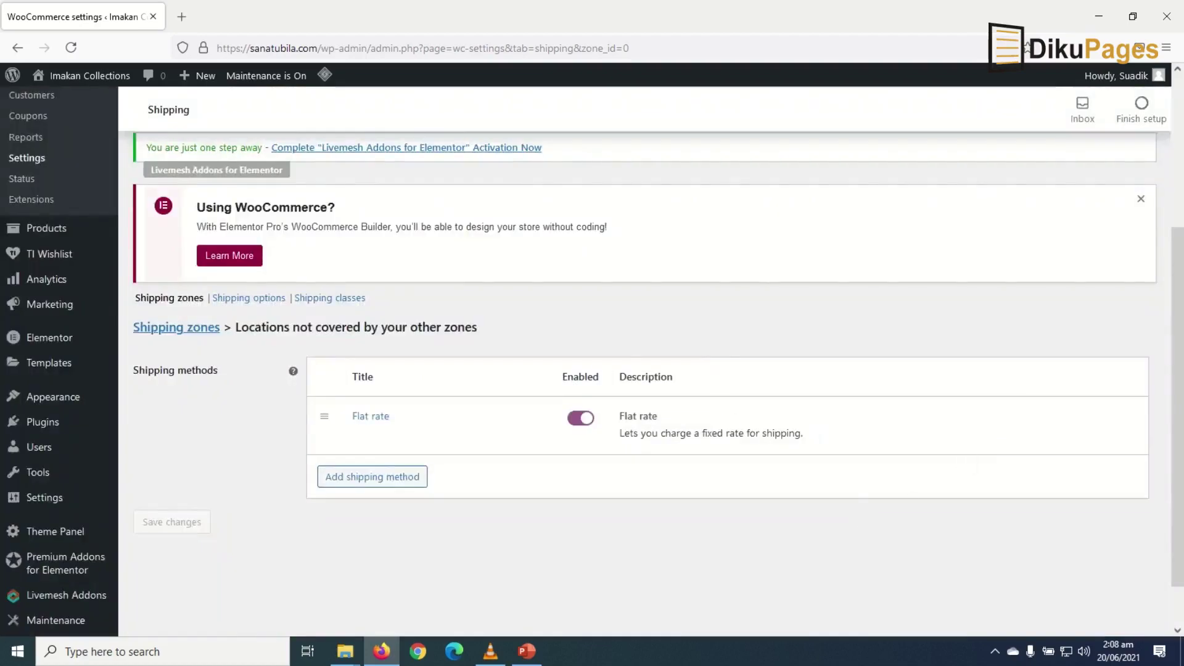
{"action": "scroll", "coordinate": [714, 491], "scroll_direction": "up", "scroll_amount": 4}
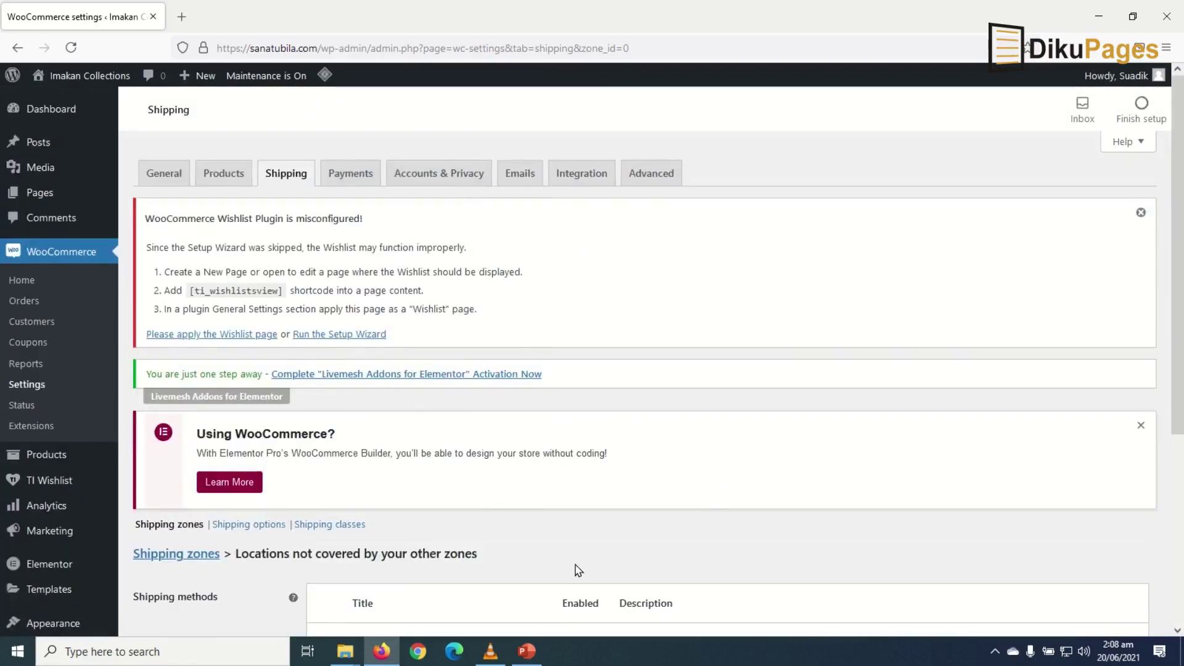
Step: Enable Cash on delivery and PayPal Standard payments, then go to PayPal Standard's setup
{"action": "left_click", "coordinate": [353, 187]}
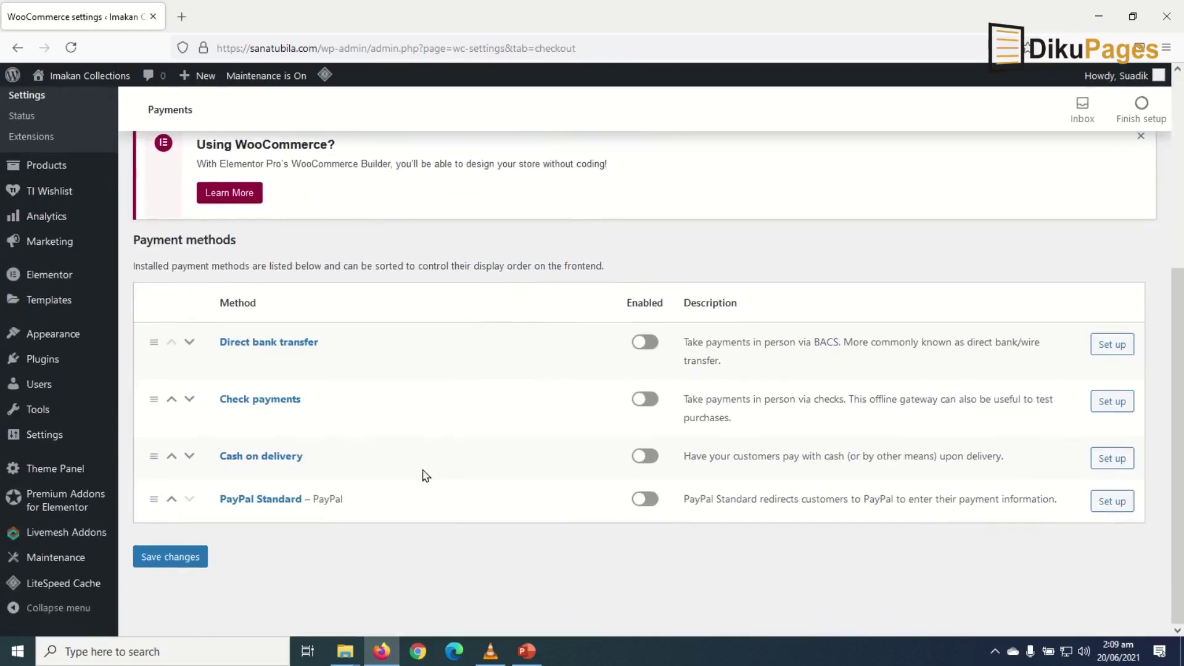
{"action": "left_click", "coordinate": [649, 457]}
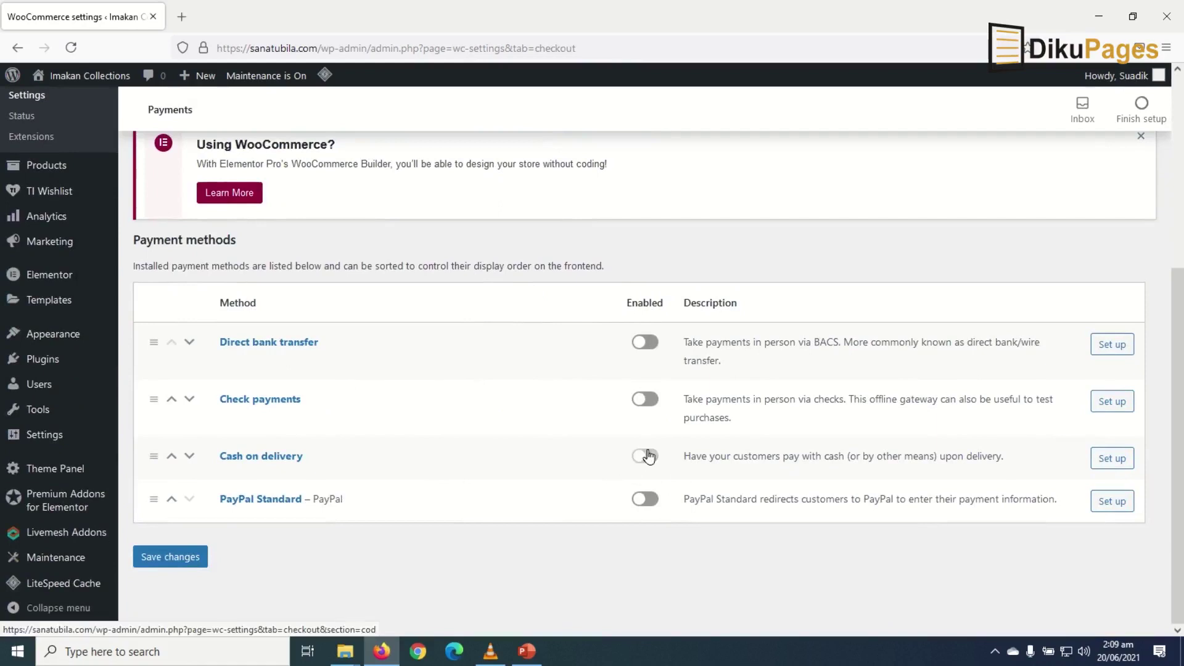
{"action": "left_click", "coordinate": [657, 500]}
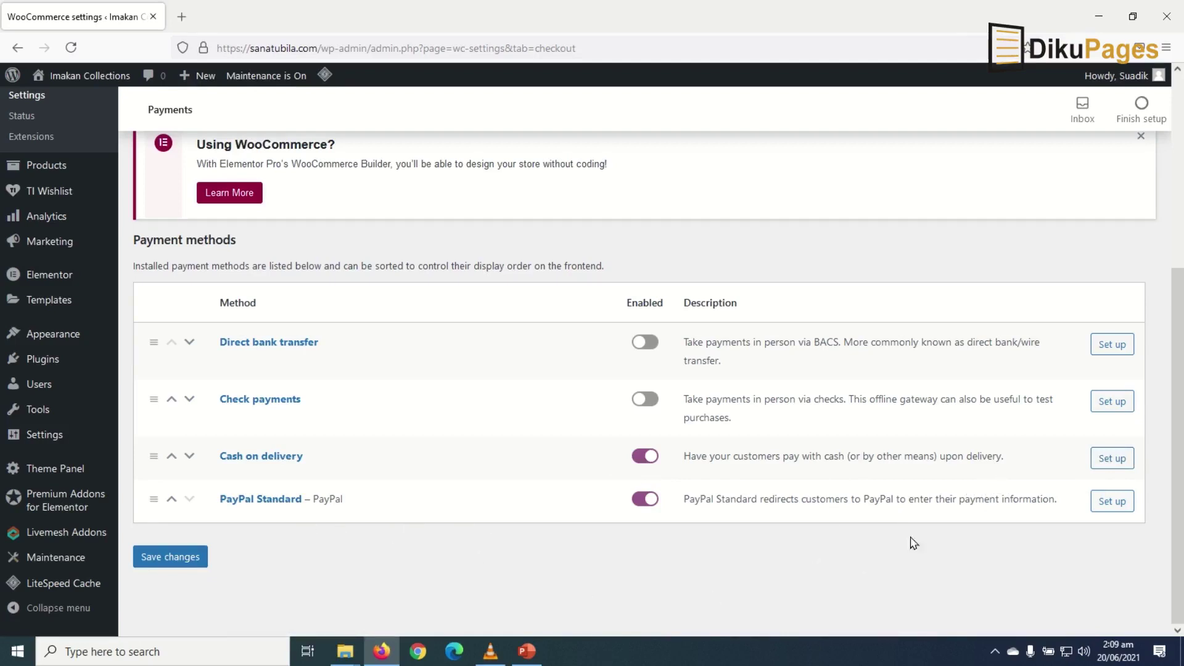
{"action": "left_click", "coordinate": [1118, 505]}
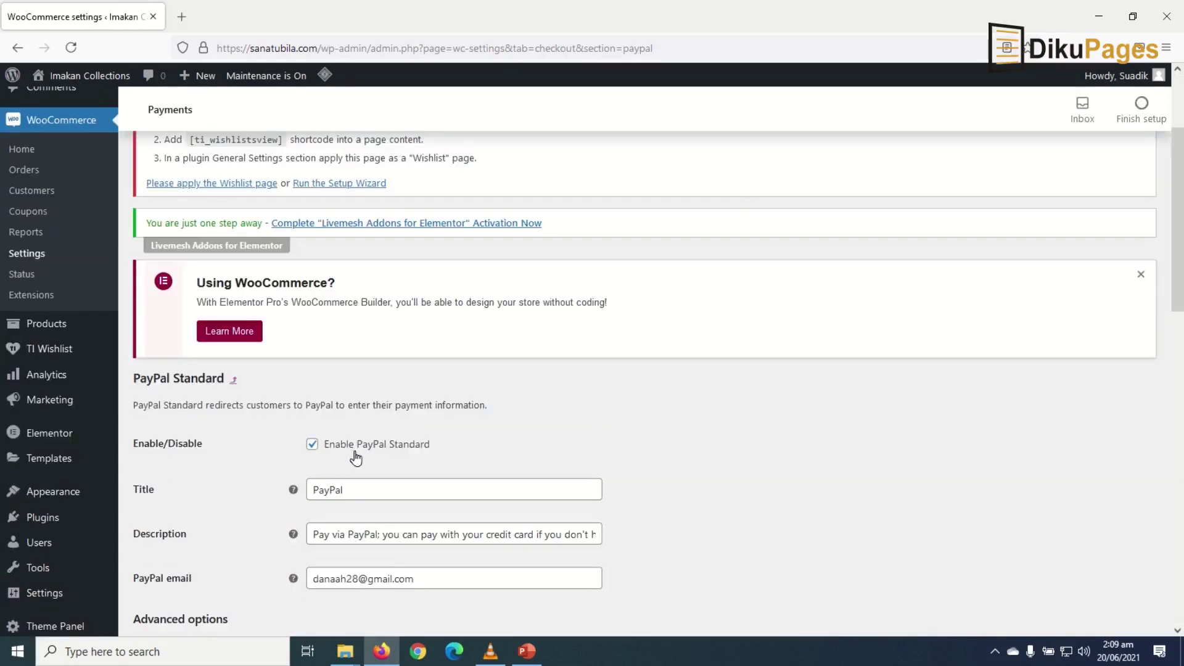
Step: Fill in the PayPal account email and save the PayPal Standard settings
{"action": "scroll", "coordinate": [465, 448], "scroll_direction": "down", "scroll_amount": 2}
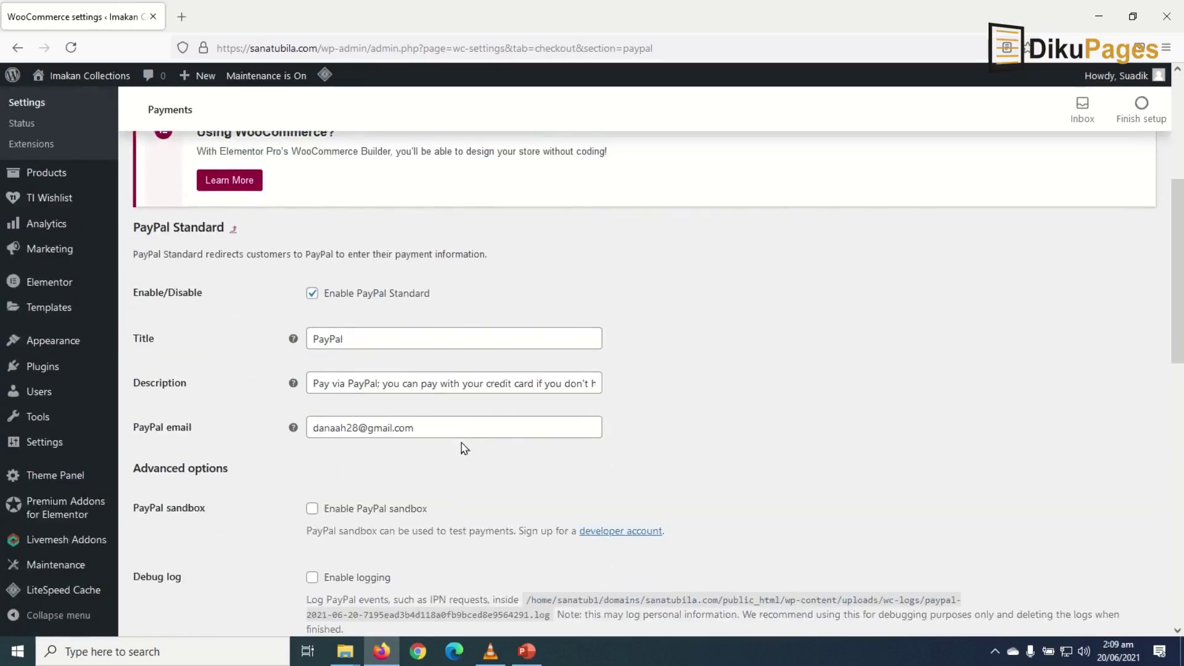
{"action": "scroll", "coordinate": [464, 448], "scroll_direction": "down", "scroll_amount": 1}
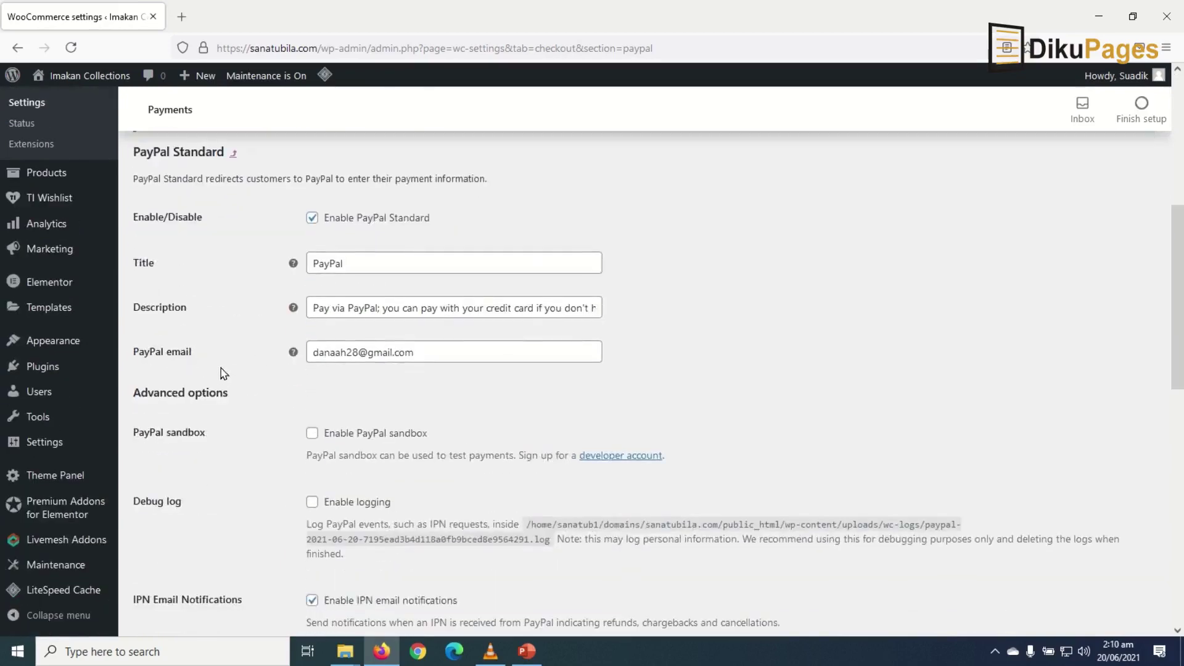
{"action": "left_click", "coordinate": [467, 355]}
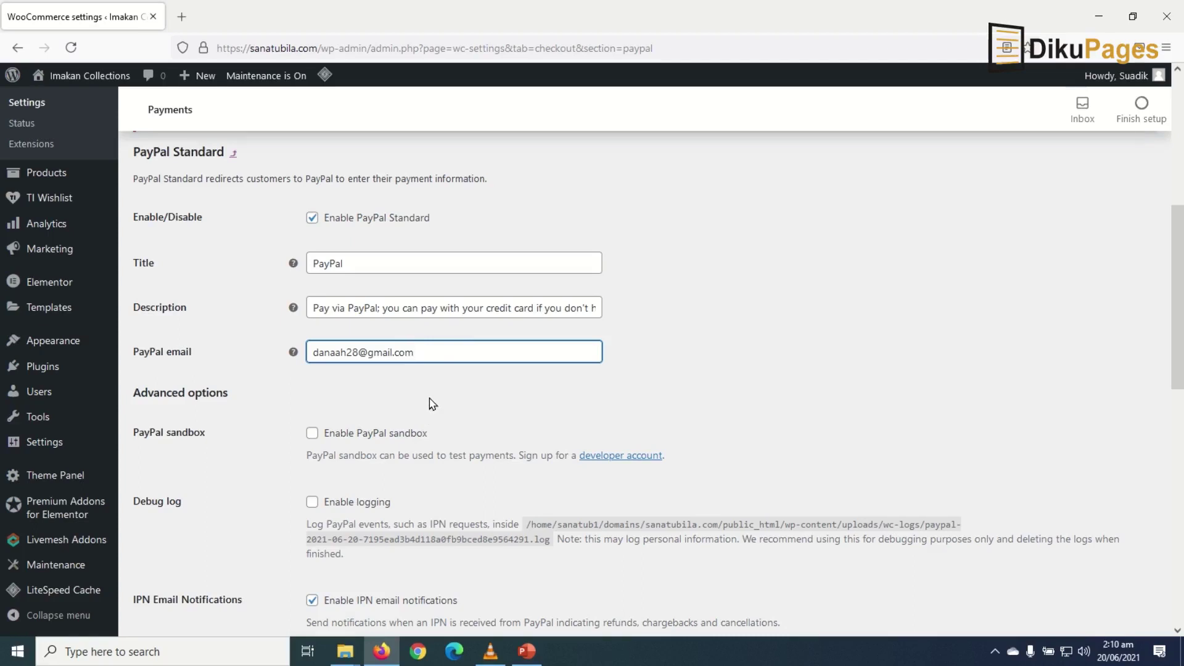
{"action": "scroll", "coordinate": [433, 404], "scroll_direction": "down", "scroll_amount": 10}
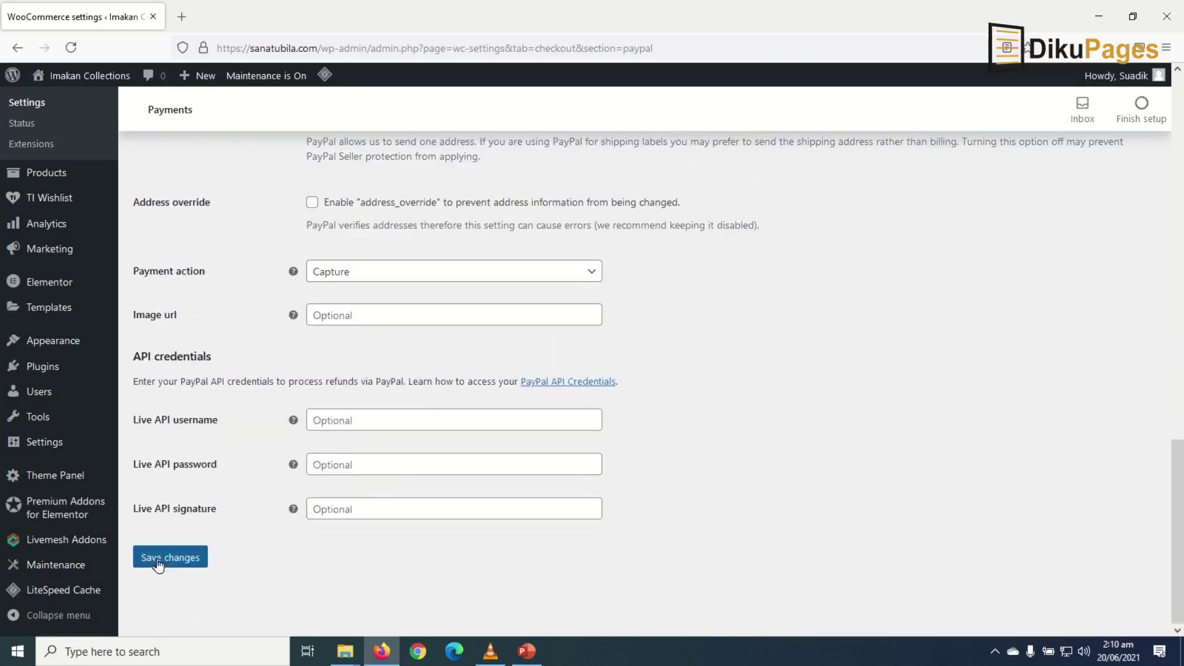
{"action": "left_click", "coordinate": [157, 563]}
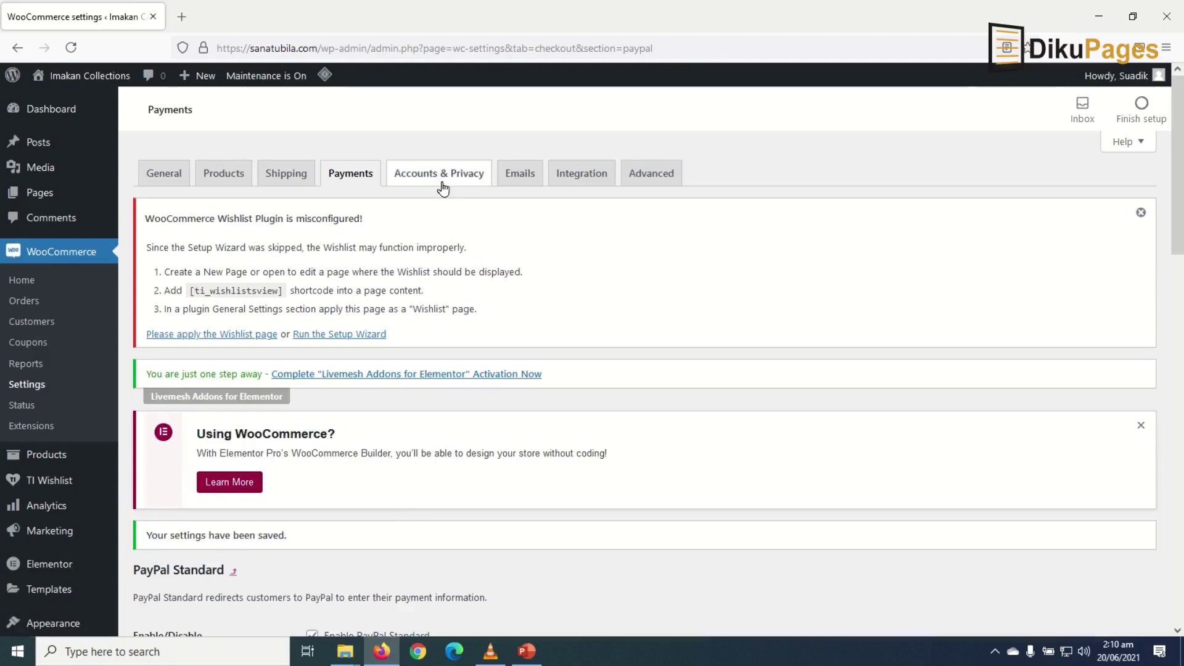
{"action": "left_click", "coordinate": [440, 184]}
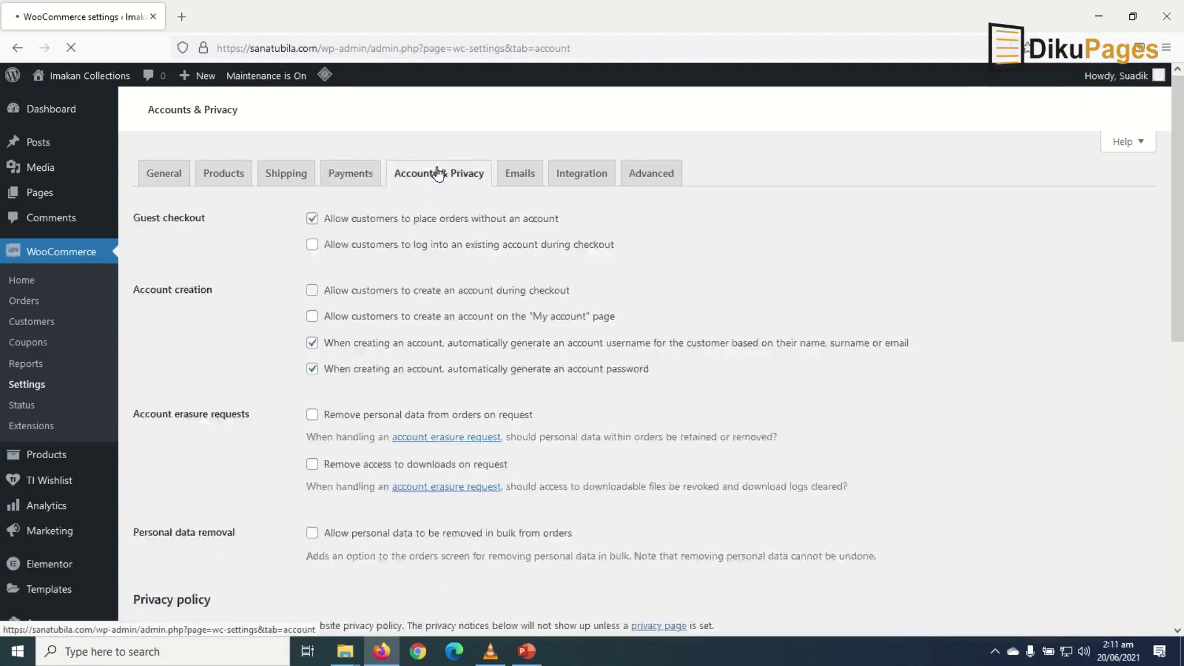
Step: Allow account creation on the My account page and save the Accounts & Privacy settings
{"action": "scroll", "coordinate": [313, 475], "scroll_direction": "down", "scroll_amount": 3}
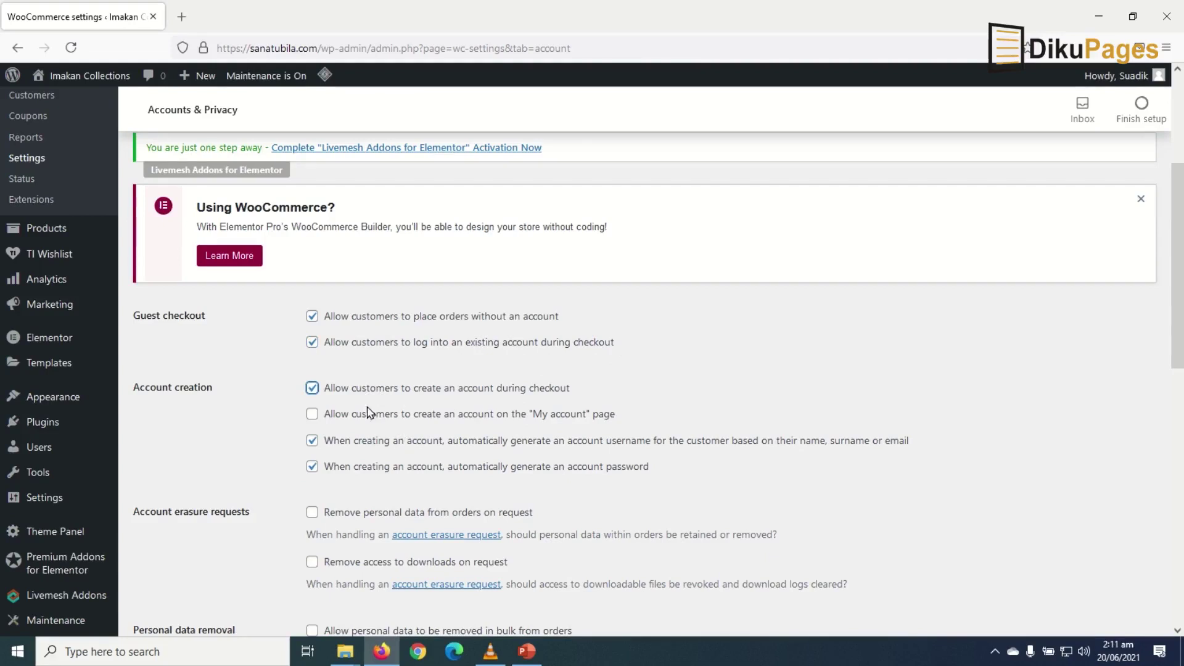
{"action": "left_click", "coordinate": [377, 423]}
{"action": "scroll", "coordinate": [716, 452], "scroll_direction": "down", "scroll_amount": 8}
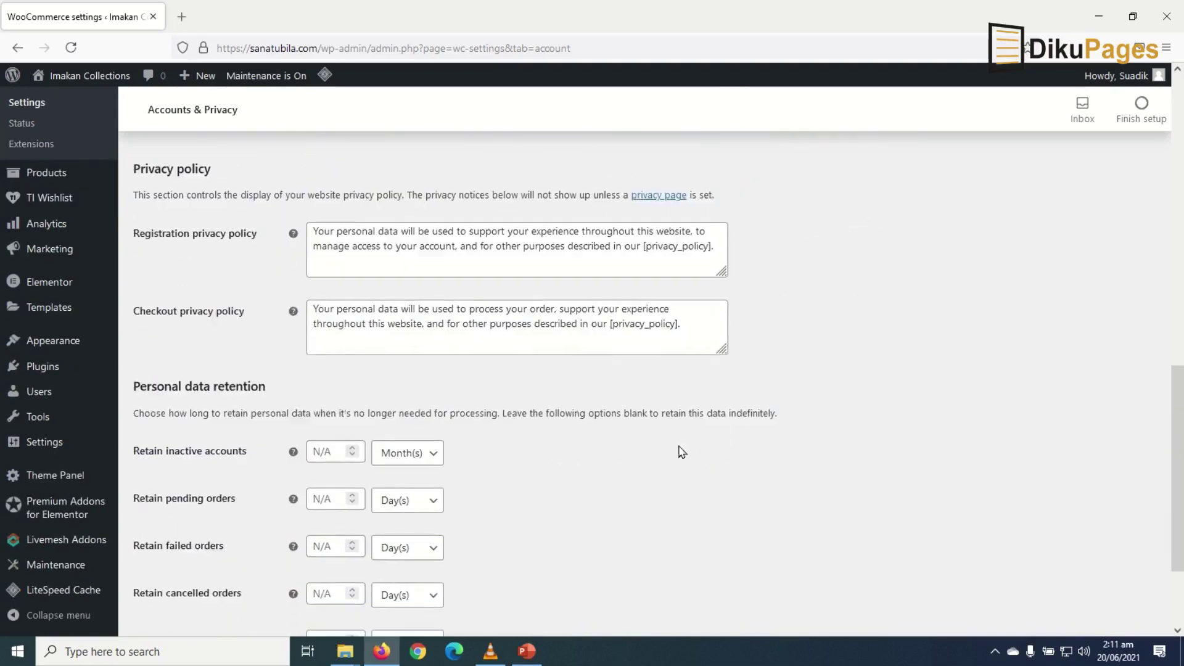
{"action": "scroll", "coordinate": [681, 452], "scroll_direction": "down", "scroll_amount": 3}
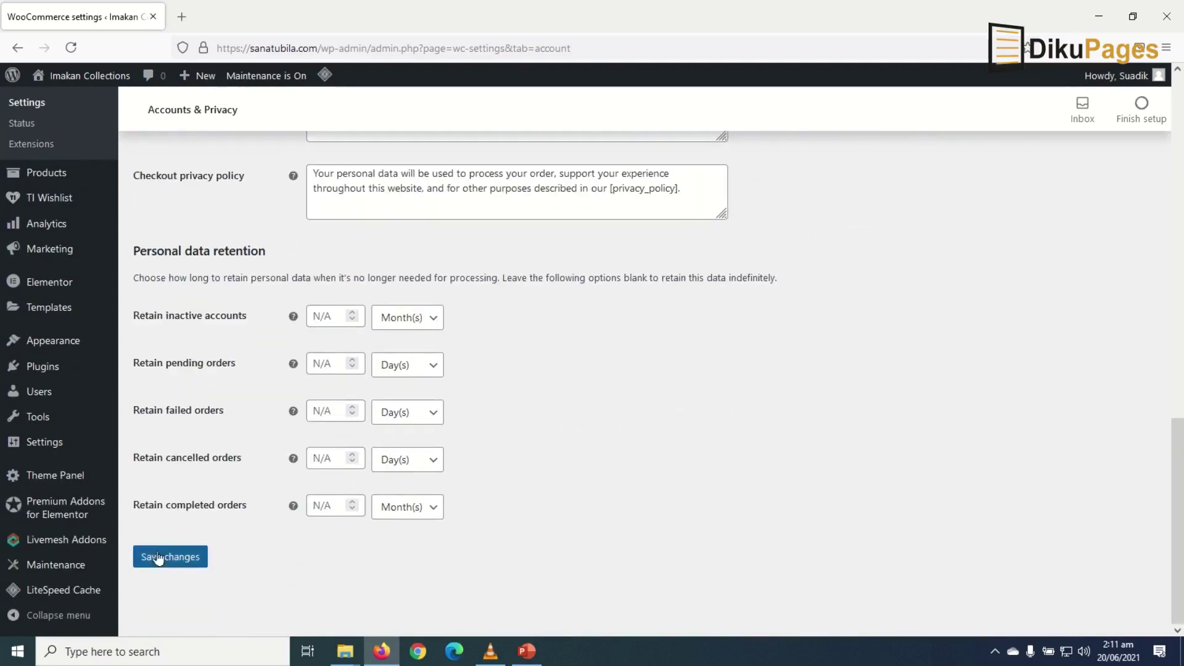
{"action": "left_click", "coordinate": [158, 558]}
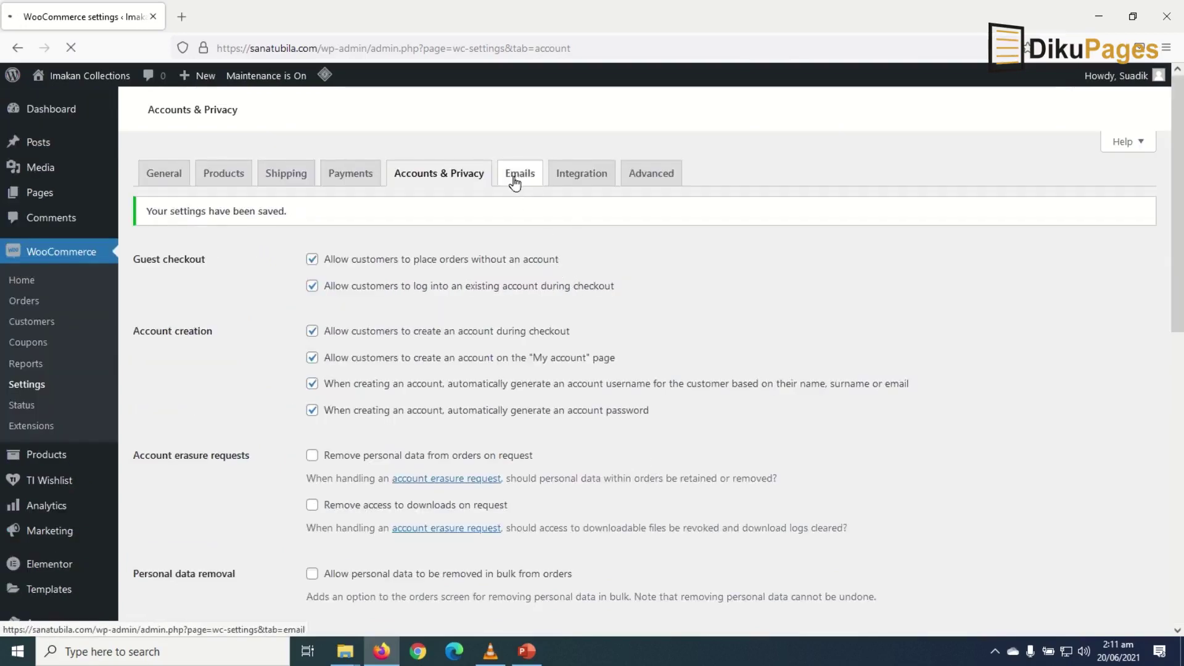
{"action": "left_click", "coordinate": [515, 180]}
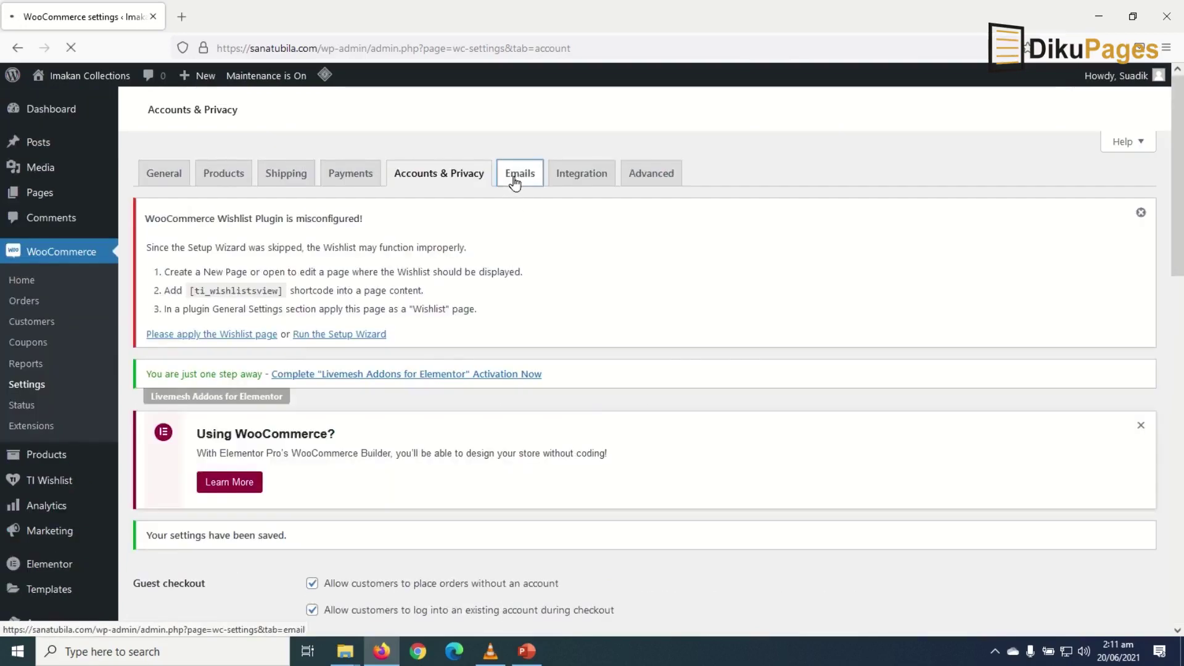
Step: Open the New order email and review its recipient, subject, heading and additional content fields
{"action": "scroll", "coordinate": [811, 436], "scroll_direction": "down", "scroll_amount": 5}
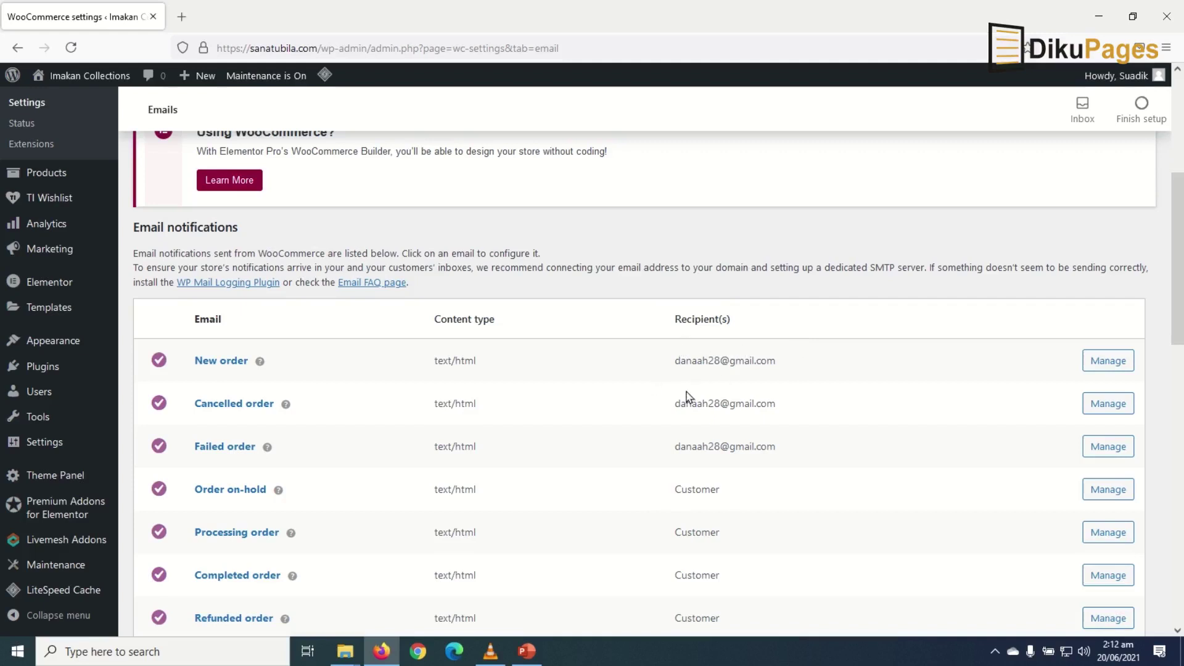
{"action": "left_click_drag", "start_coordinate": [674, 360], "coordinate": [784, 373]}
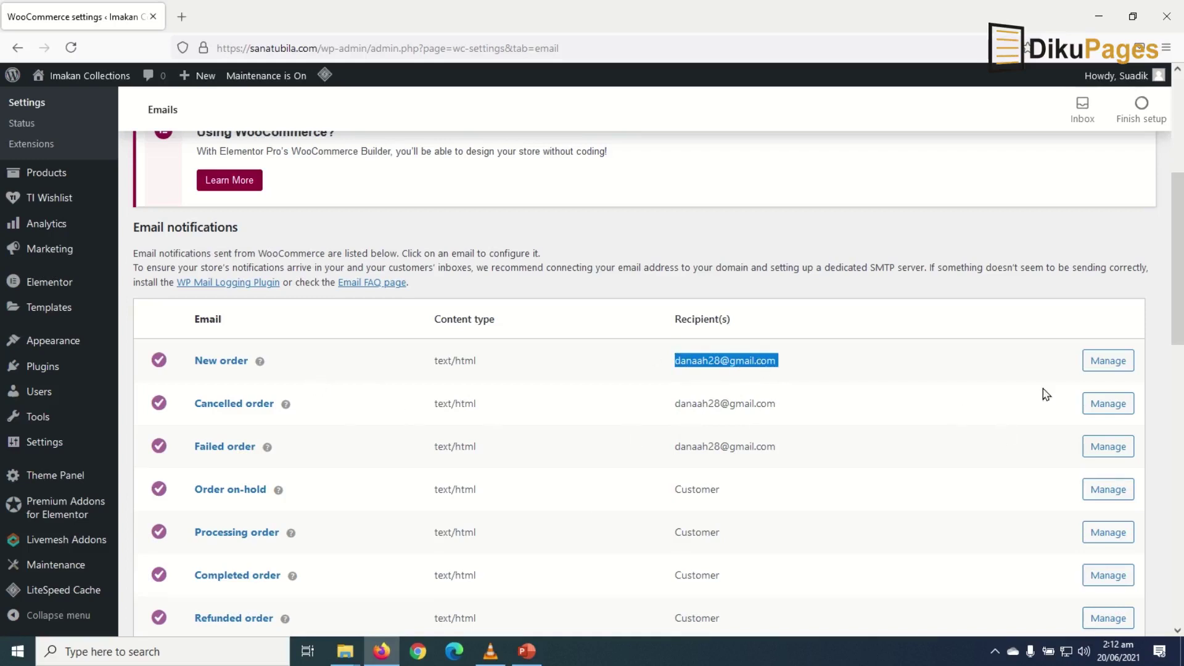
{"action": "left_click", "coordinate": [1117, 364]}
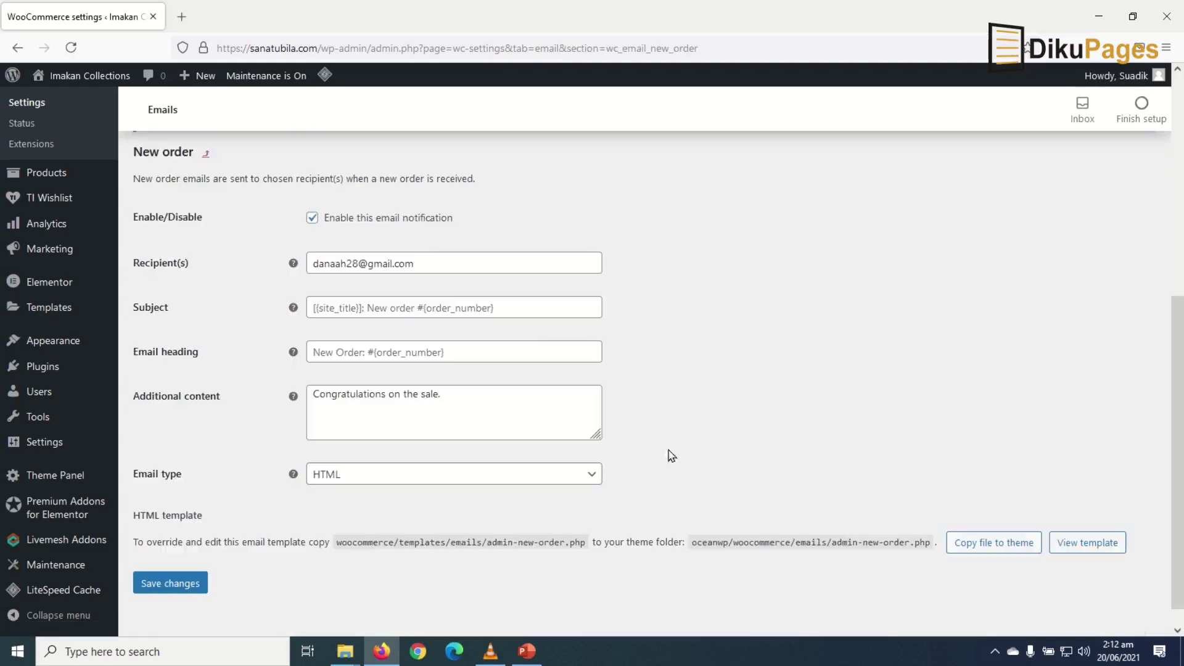
{"action": "left_click_drag", "start_coordinate": [450, 262], "coordinate": [297, 280]}
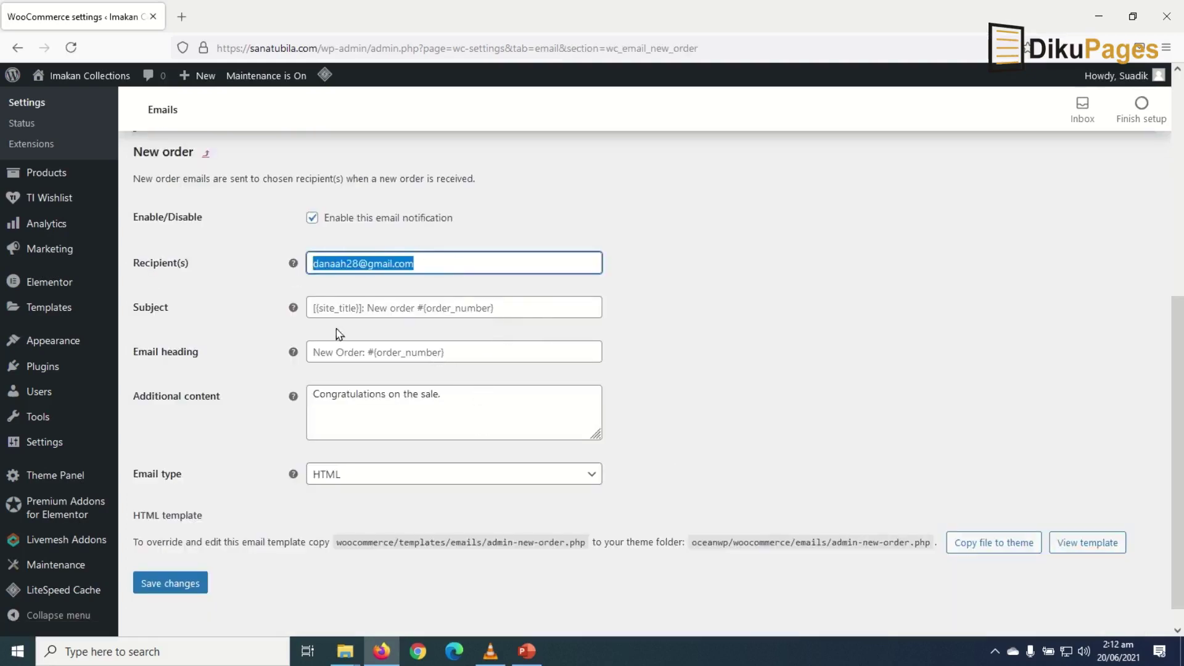
{"action": "left_click", "coordinate": [368, 305]}
{"action": "left_click", "coordinate": [367, 350]}
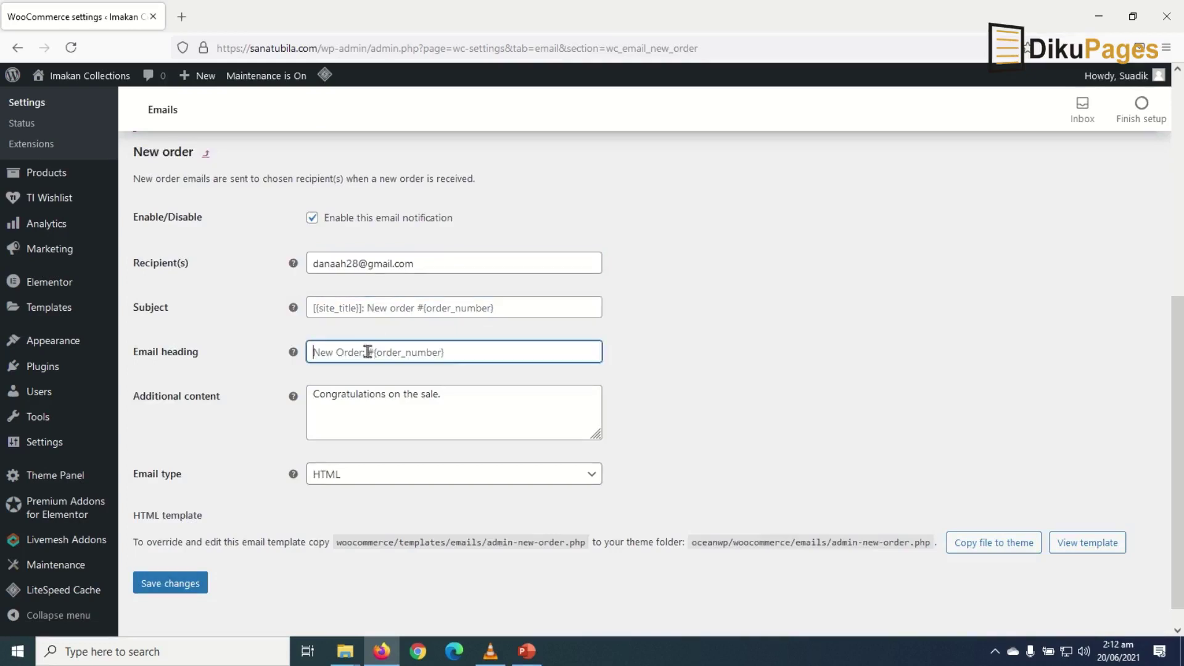
{"action": "left_click", "coordinate": [479, 408]}
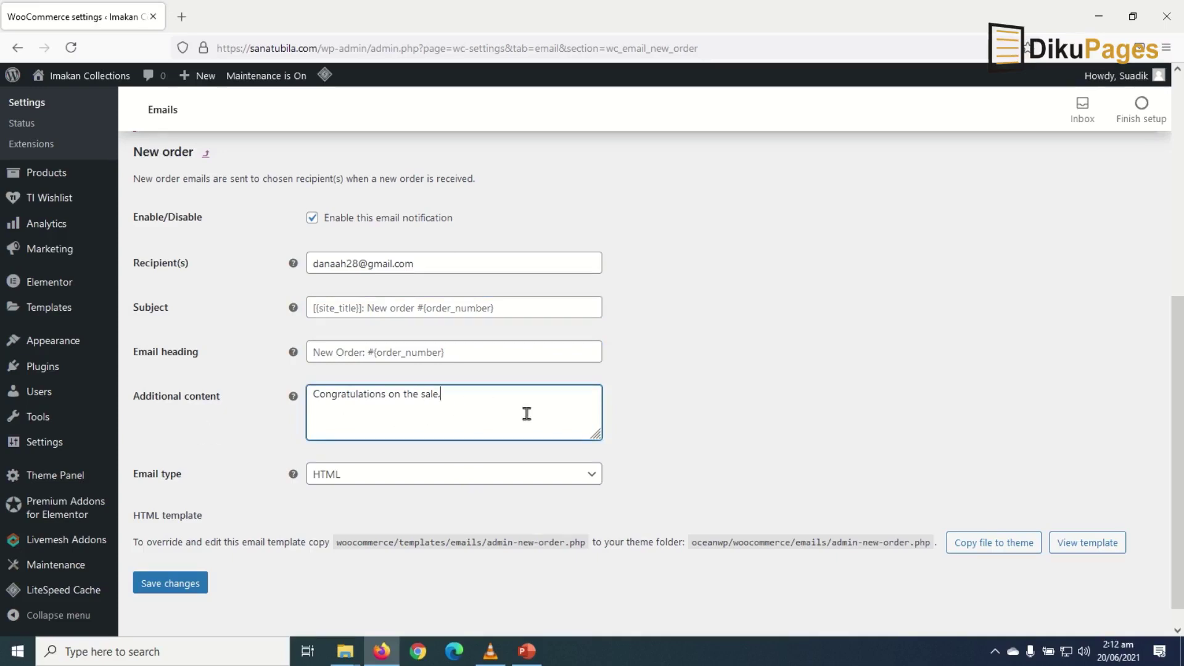
{"action": "scroll", "coordinate": [525, 338], "scroll_direction": "down", "scroll_amount": 1}
{"action": "scroll", "coordinate": [529, 420], "scroll_direction": "up", "scroll_amount": 5}
{"action": "scroll", "coordinate": [529, 420], "scroll_direction": "down", "scroll_amount": 5}
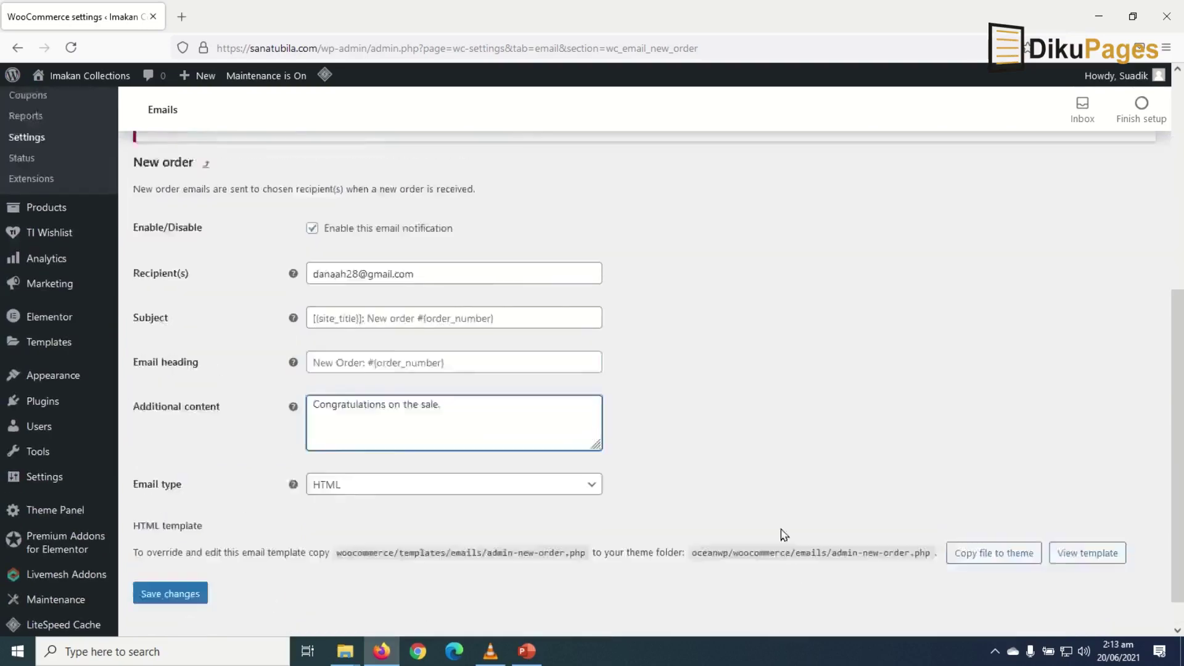
{"action": "scroll", "coordinate": [783, 532], "scroll_direction": "up", "scroll_amount": 7}
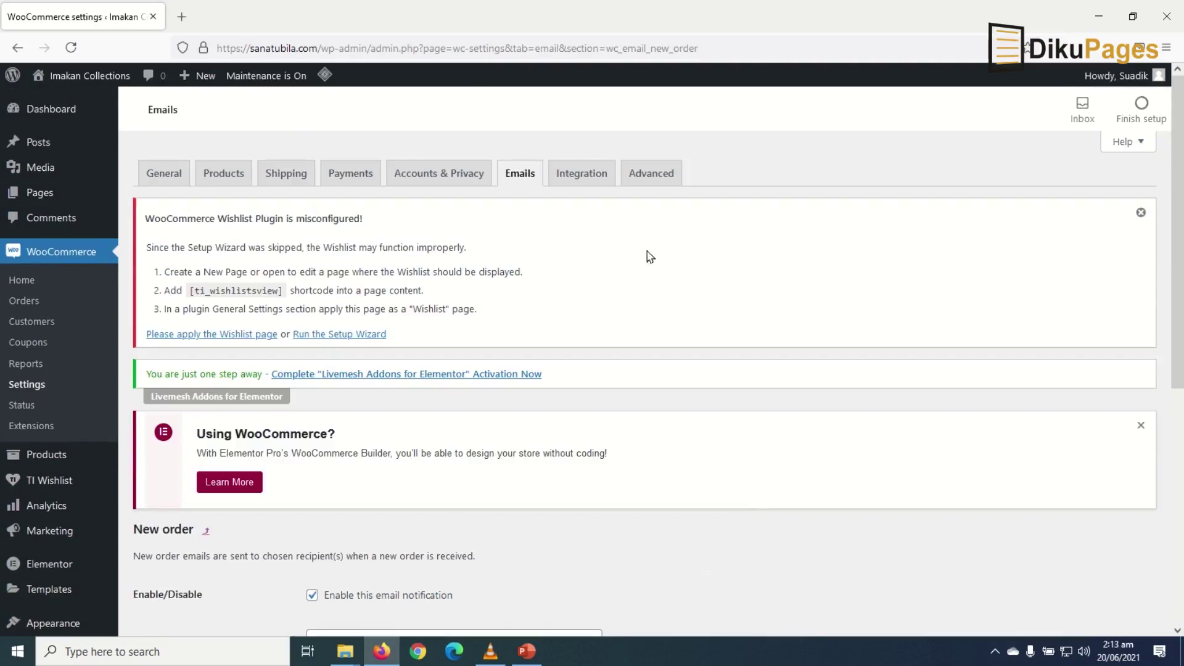
Step: Keep the assigned Cart, Checkout and My account pages, leave Terms and conditions empty, and save Advanced settings
{"action": "left_click", "coordinate": [638, 184]}
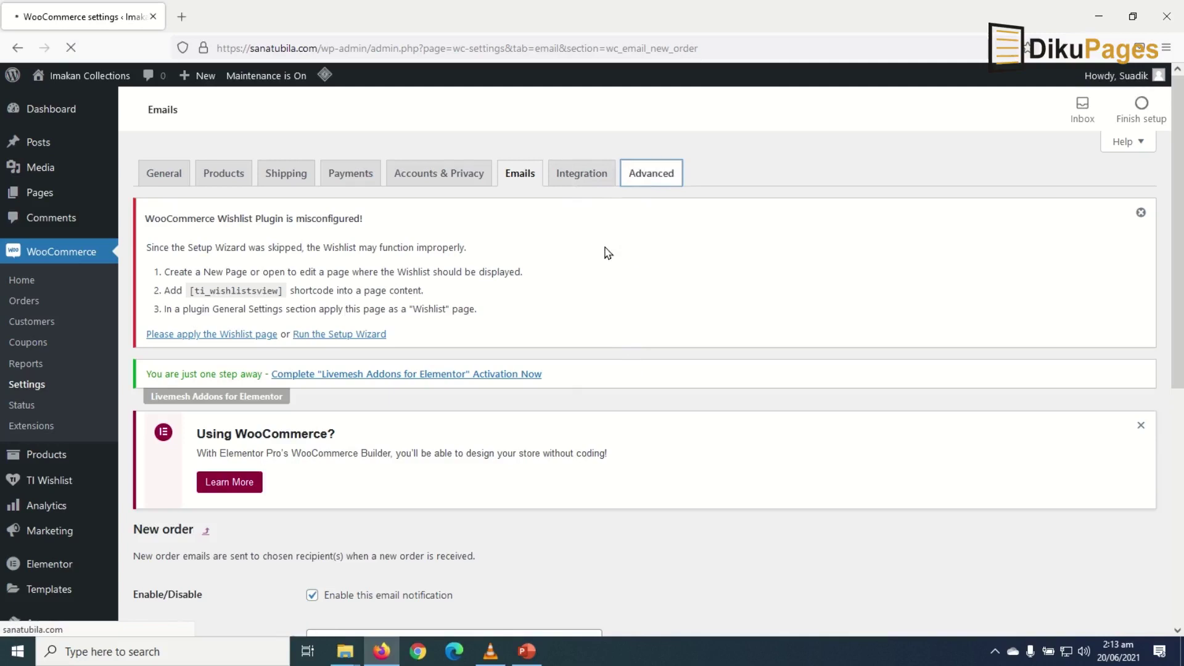
{"action": "scroll", "coordinate": [358, 243], "scroll_direction": "down", "scroll_amount": 5}
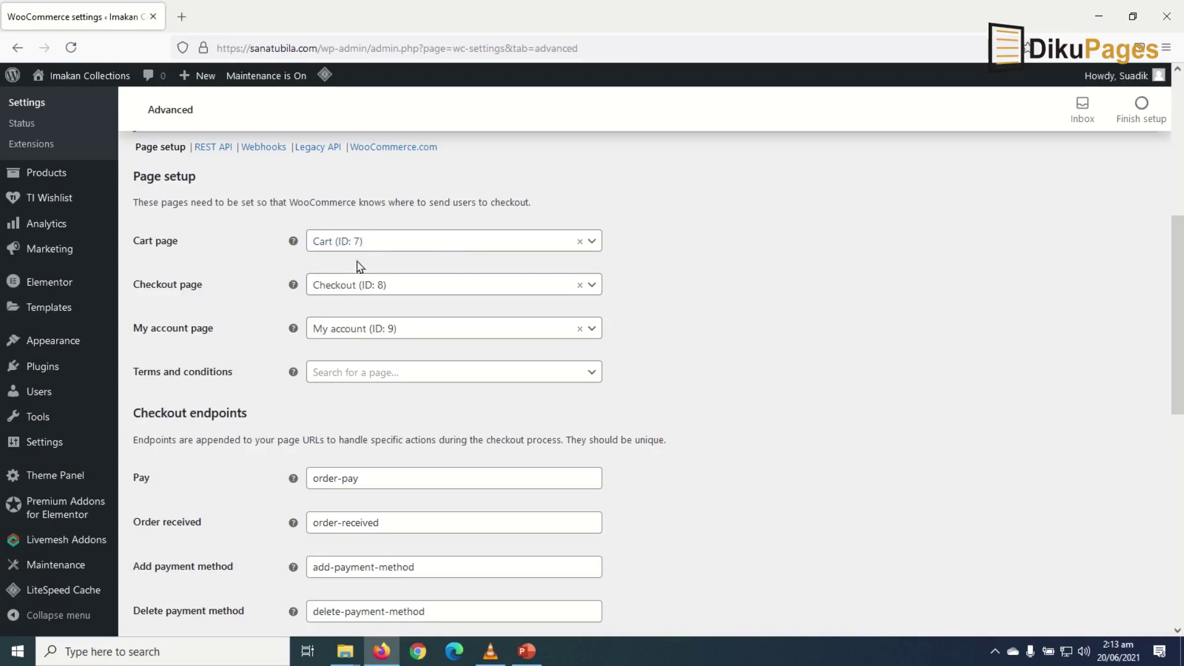
{"action": "left_click", "coordinate": [405, 292]}
{"action": "left_click", "coordinate": [406, 292]}
{"action": "left_click", "coordinate": [480, 377]}
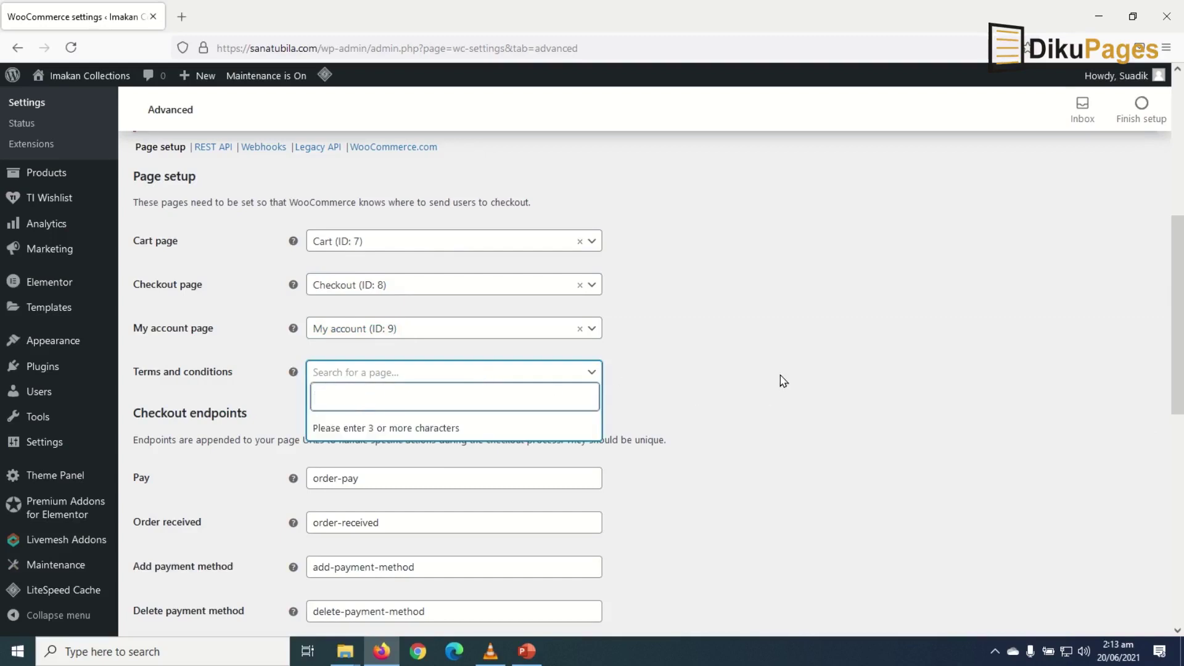
{"action": "left_click", "coordinate": [427, 373]}
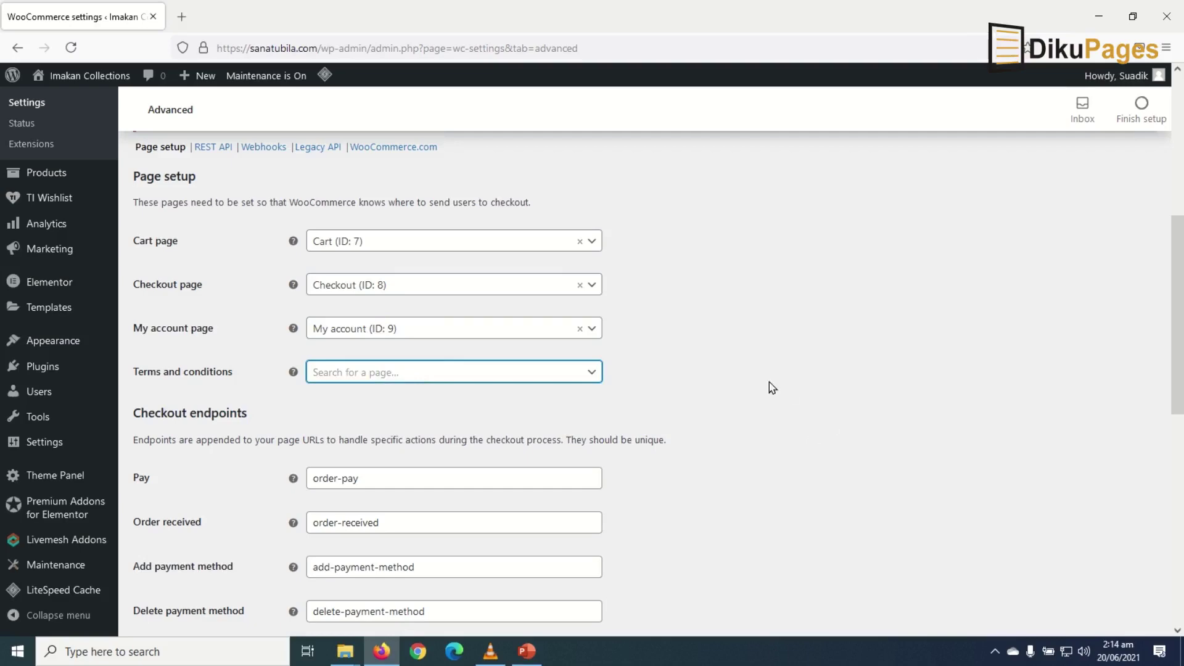
{"action": "scroll", "coordinate": [759, 389], "scroll_direction": "down", "scroll_amount": 3}
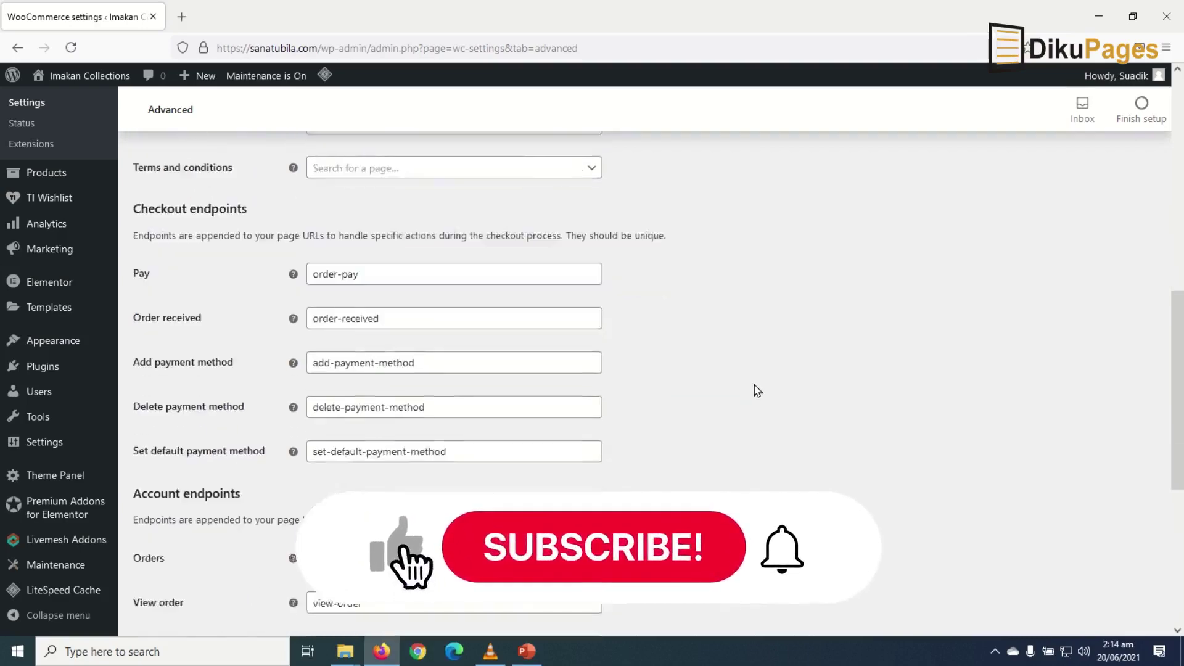
{"action": "scroll", "coordinate": [759, 390], "scroll_direction": "down", "scroll_amount": 5}
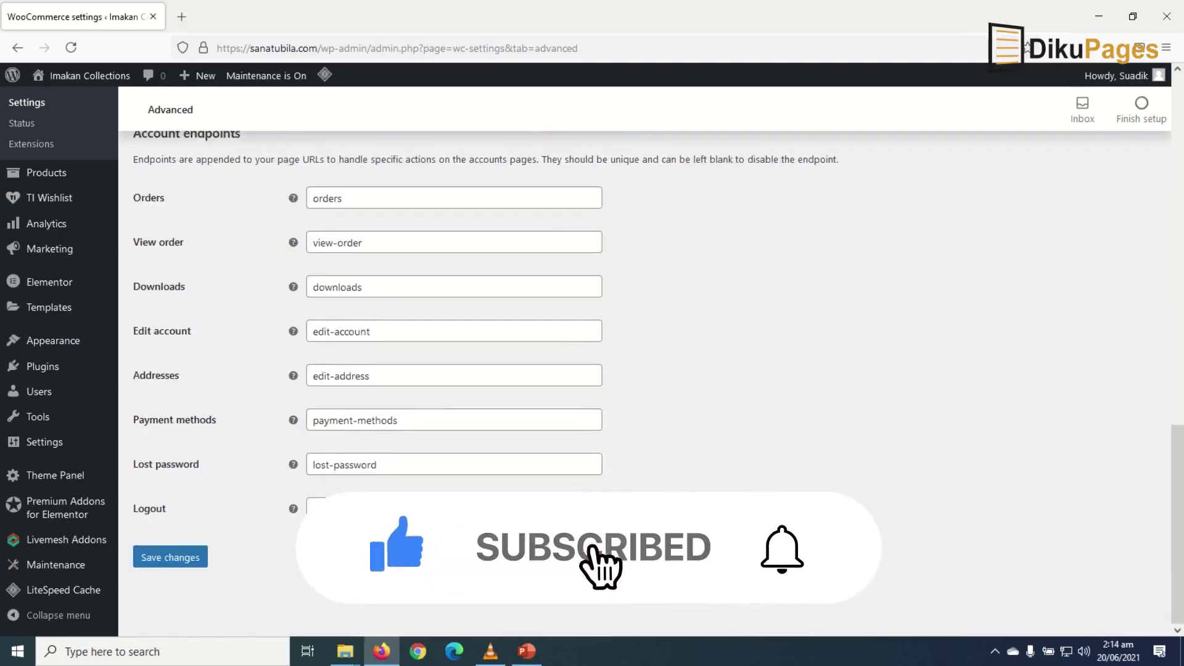
{"action": "left_click", "coordinate": [170, 557]}
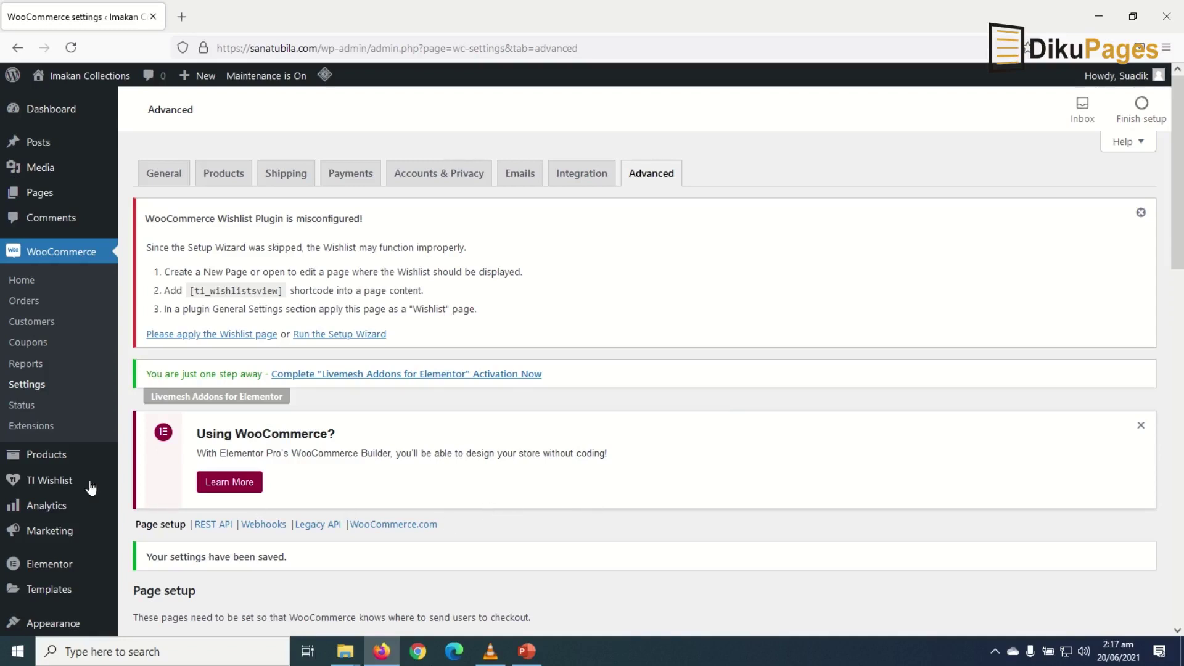
{"action": "mouse_move", "coordinate": [58, 463]}
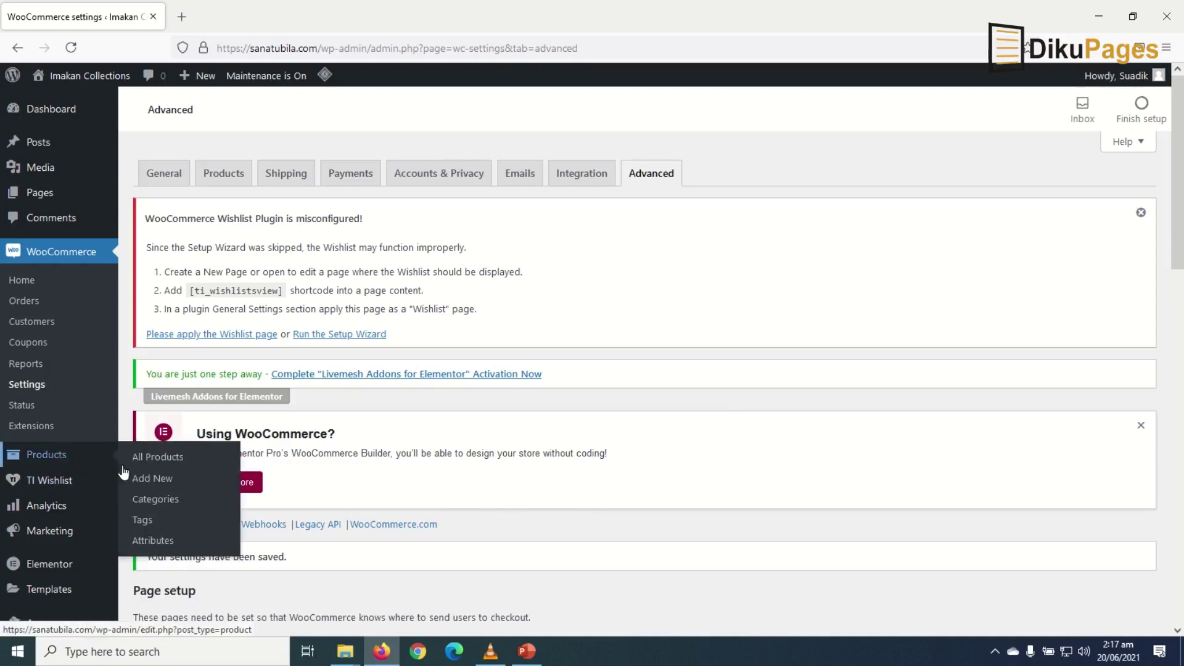
Step: Start a new product titled 'Classic Men's Suit'
{"action": "left_click", "coordinate": [173, 483]}
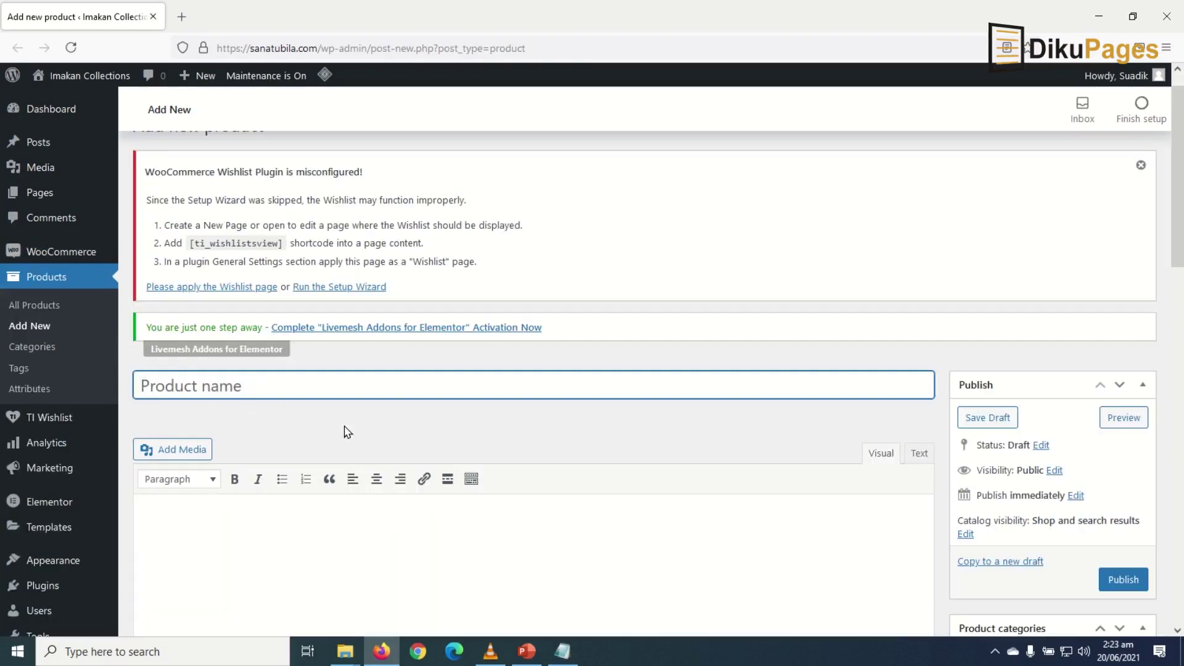
{"action": "type", "text": "Classic Men's Suit"}
{"action": "scroll", "coordinate": [351, 431], "scroll_direction": "down", "scroll_amount": 3}
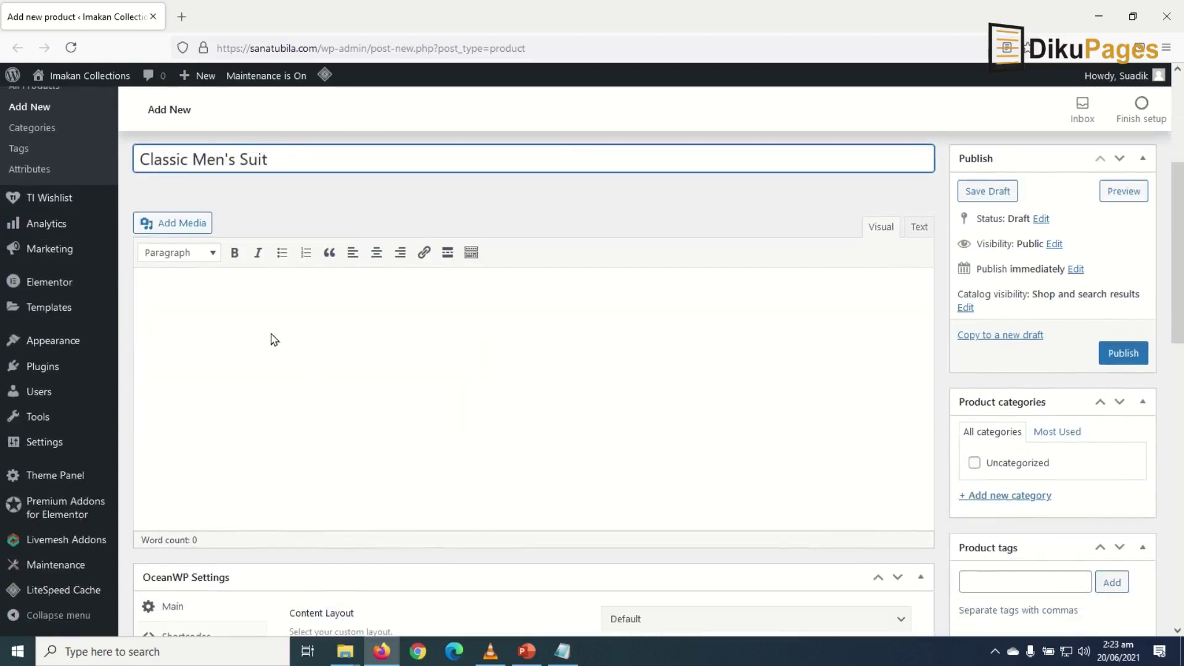
Step: Paste a Lorem ipsum description and break it into two paragraphs before 'Duis aute irure dolor'
{"action": "left_click", "coordinate": [238, 313]}
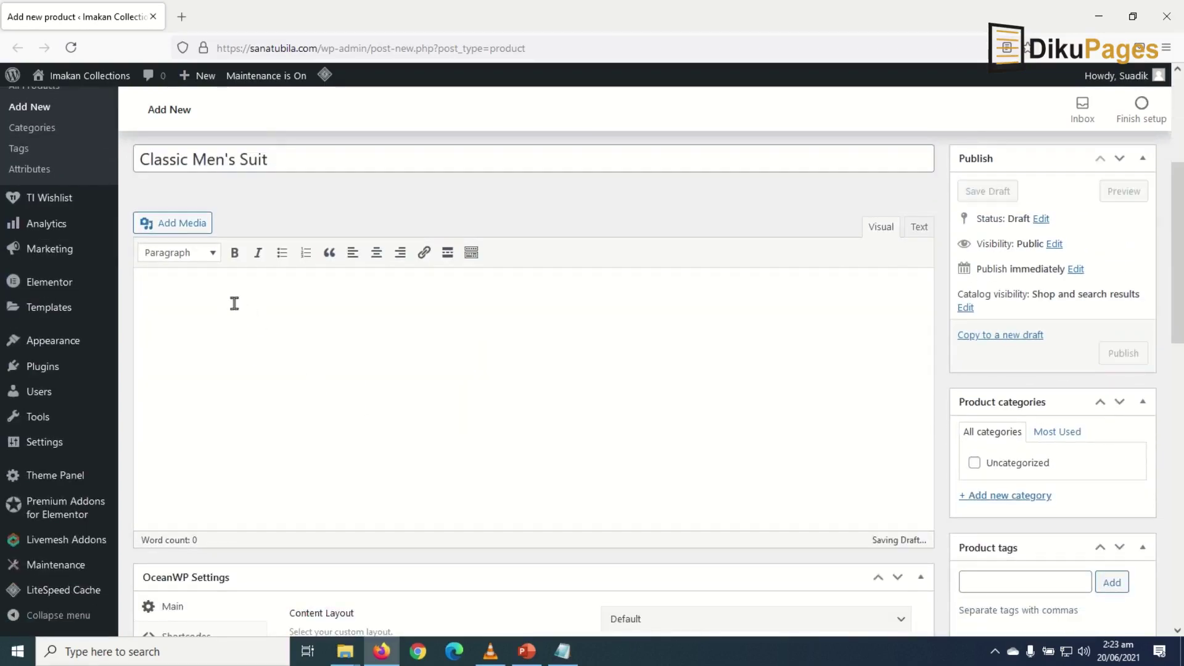
{"action": "scroll", "coordinate": [279, 292], "scroll_direction": "down", "scroll_amount": 1}
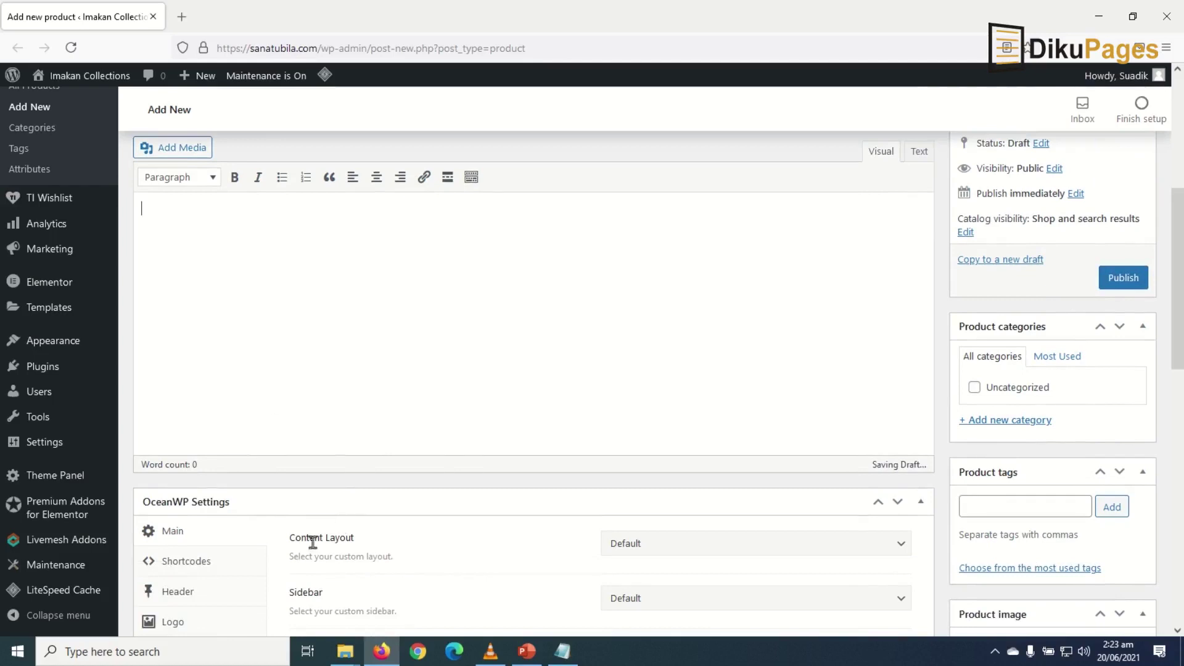
{"action": "left_click", "coordinate": [365, 424]}
{"action": "type", "text": "Lorem ipsum dolor sit amet, consectetur adipiscing elit, sed do eiusmod tempor incididunt ut labore et dolore magna aliqua. Ut enim ad minim veniam, quis nostrud exercitation ullamco laboris nisi ut aliquip ex ea commodo consequat. Duis aute irure dolor in reprehenderit in voluptate velit esse cillum dolore eu fugiat nulla pariatur. Excepteur sint occaecat cupidatat non proident, sunt in culpa qui officia deserunt mollit anim id est laborum."}
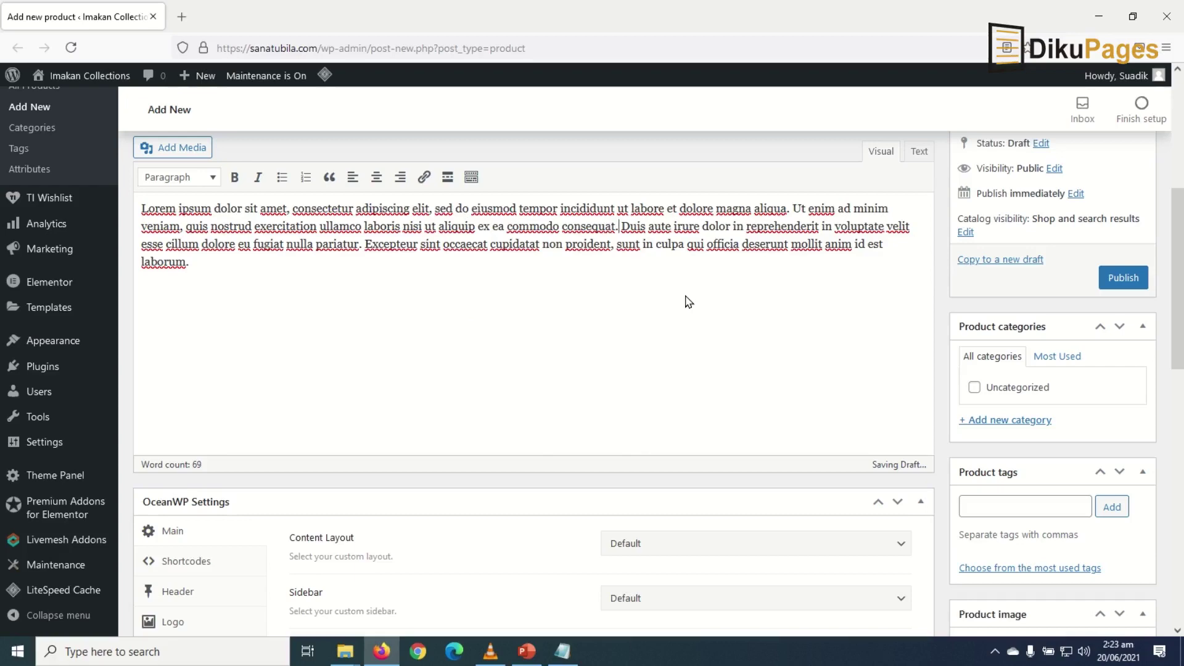
{"action": "key", "text": "Return"}
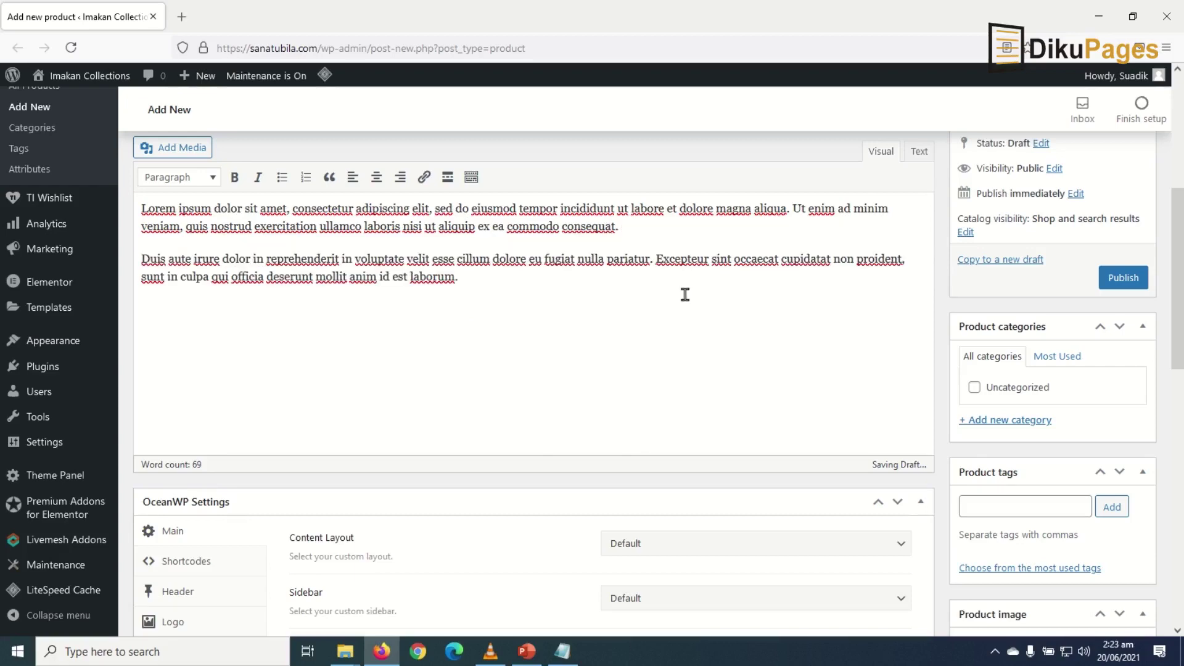
Step: Set regular price 99.99 and sale price 69.99, scheduled from 2021-06-20 to 2021-06-30
{"action": "scroll", "coordinate": [572, 372], "scroll_direction": "down", "scroll_amount": 3}
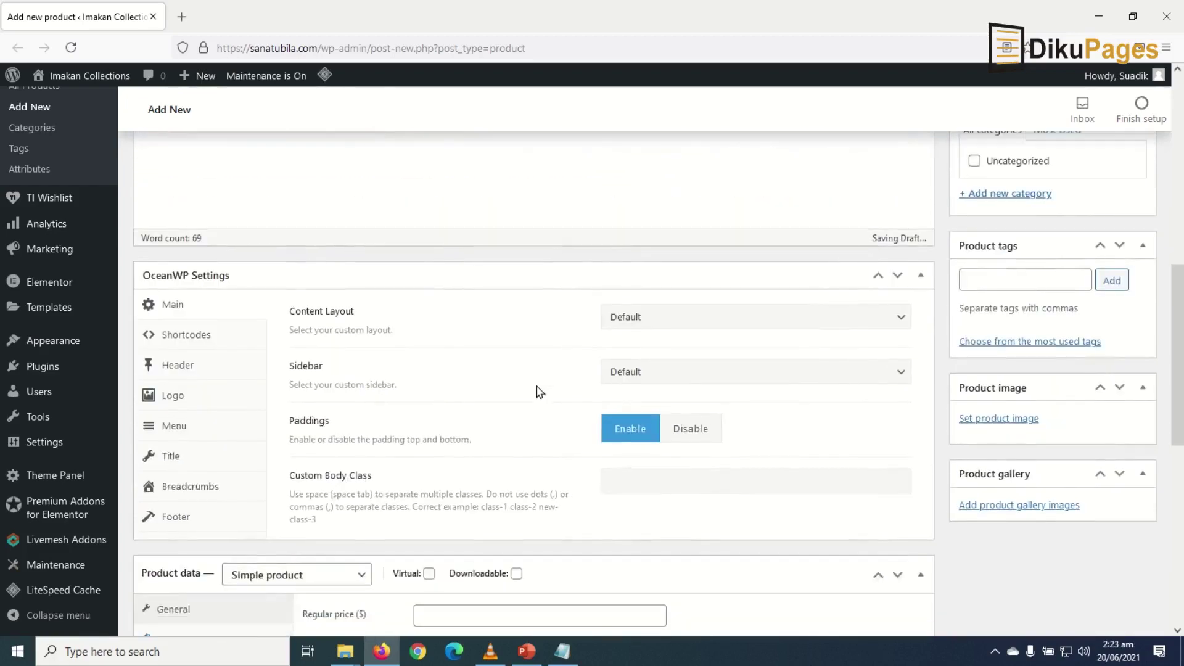
{"action": "scroll", "coordinate": [417, 372], "scroll_direction": "down", "scroll_amount": 4}
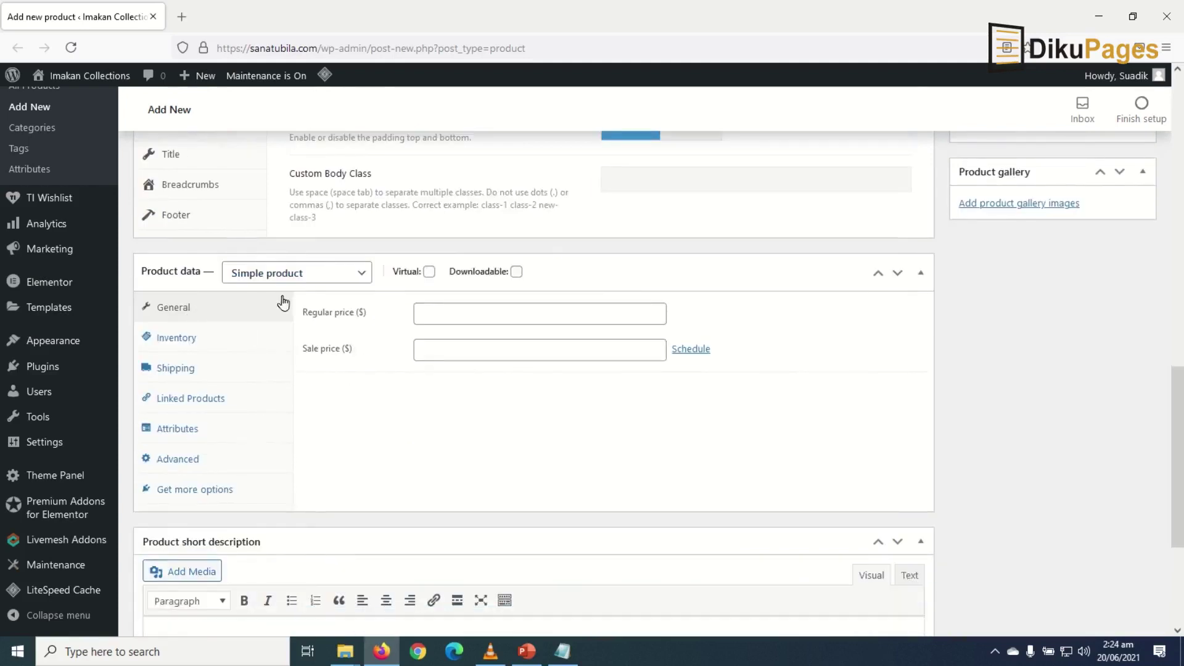
{"action": "left_click", "coordinate": [456, 319]}
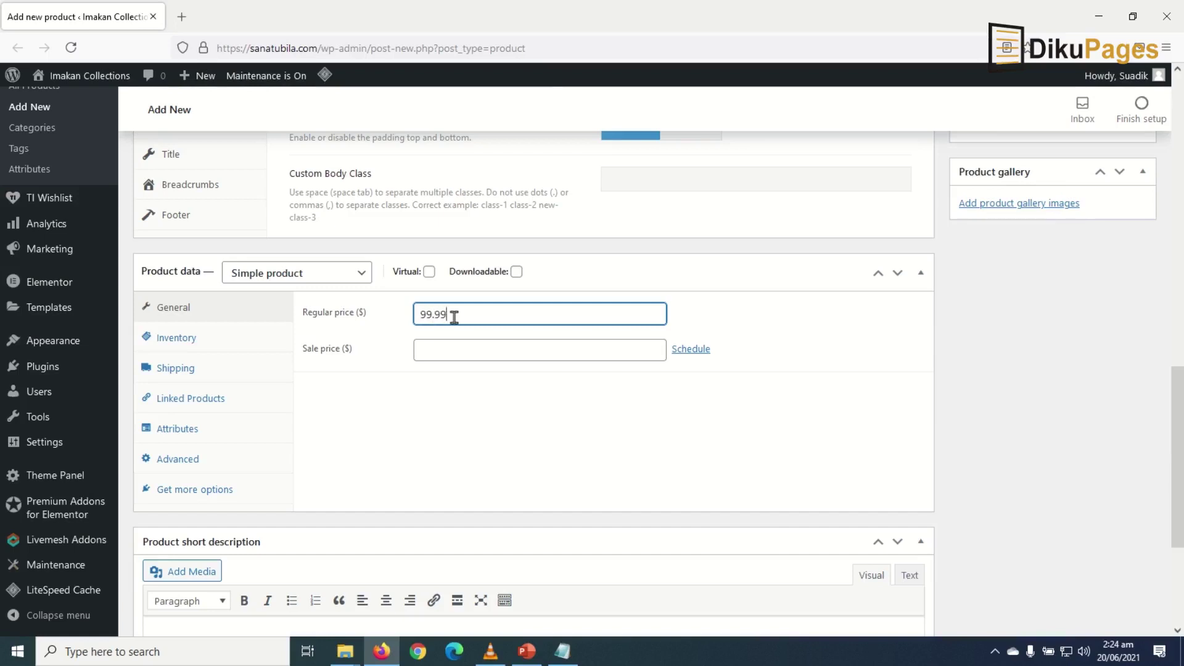
{"action": "left_click", "coordinate": [447, 355]}
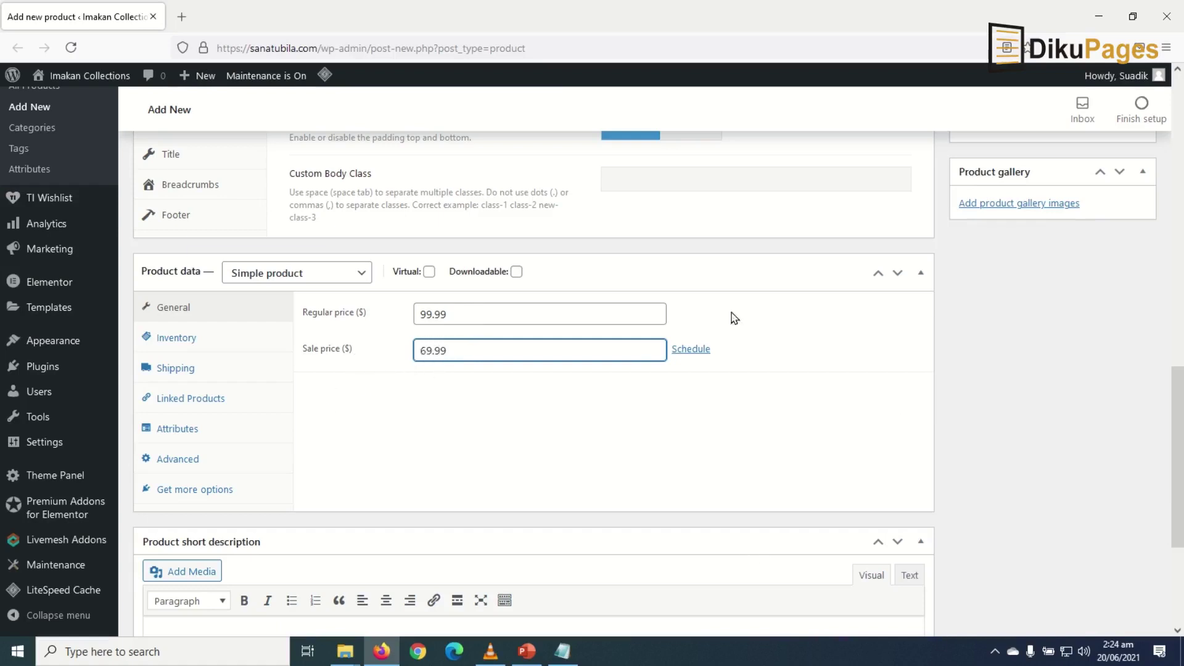
{"action": "left_click", "coordinate": [692, 350]}
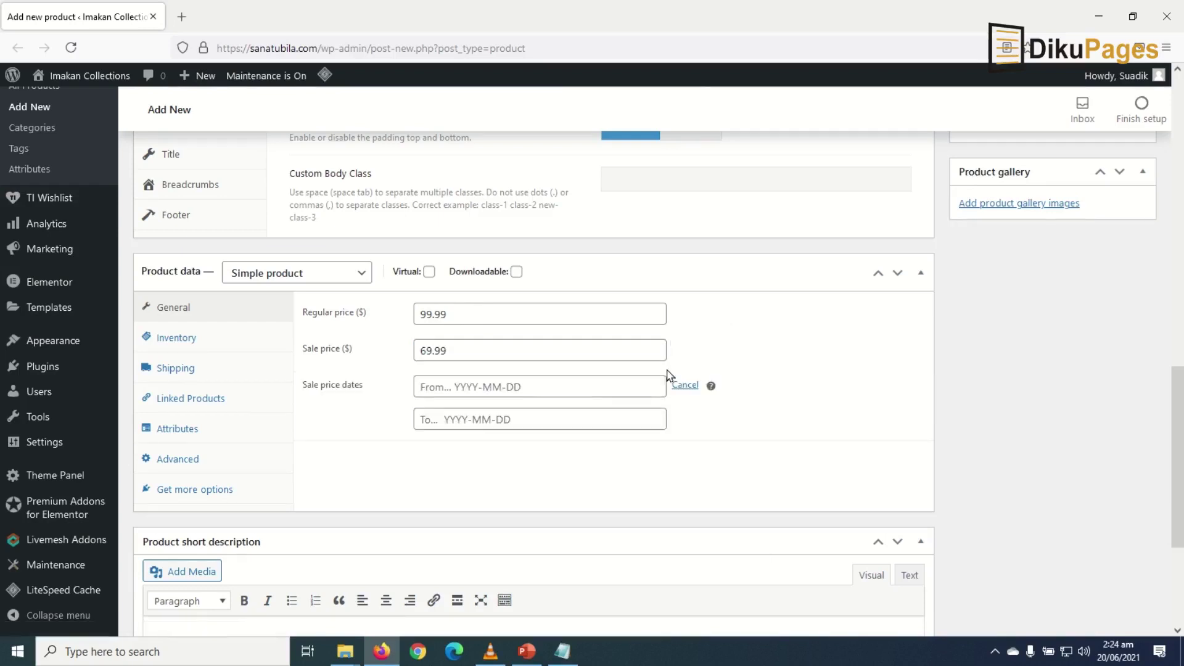
{"action": "left_click", "coordinate": [484, 387]}
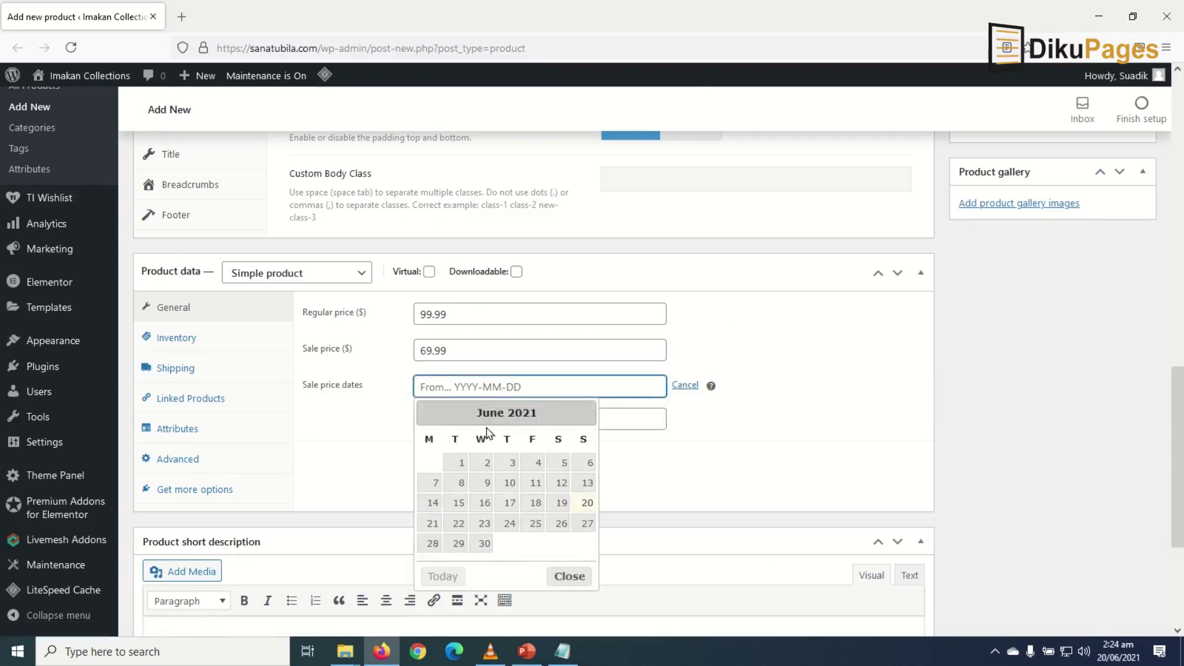
{"action": "left_click", "coordinate": [579, 503]}
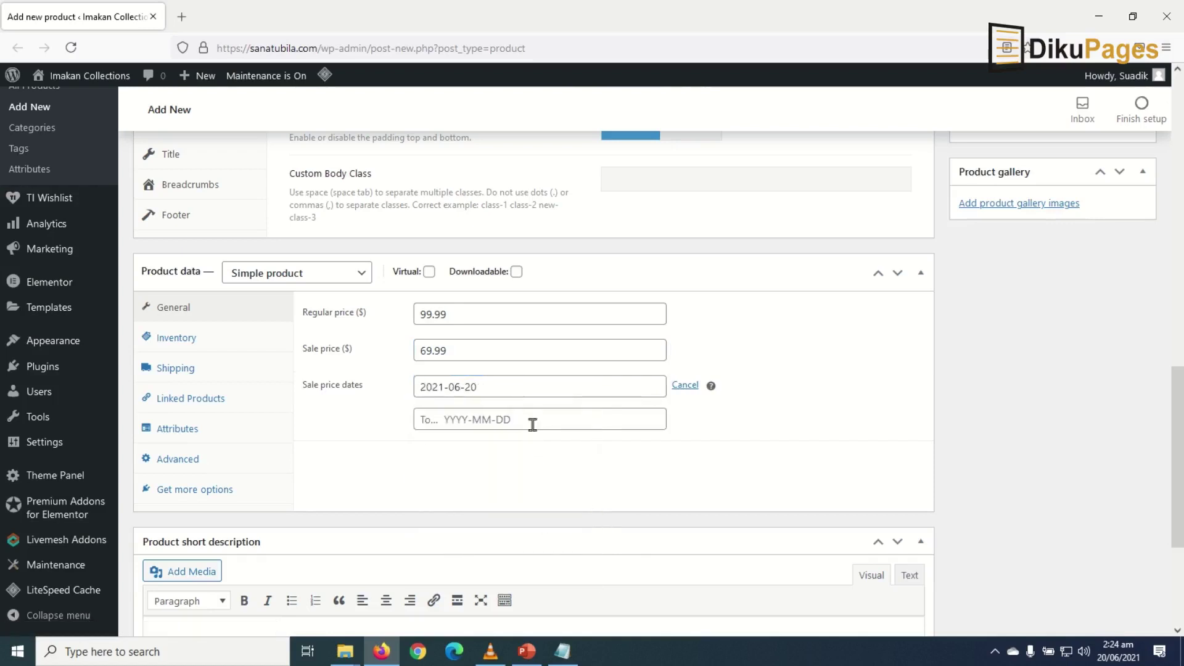
{"action": "left_click", "coordinate": [533, 419]}
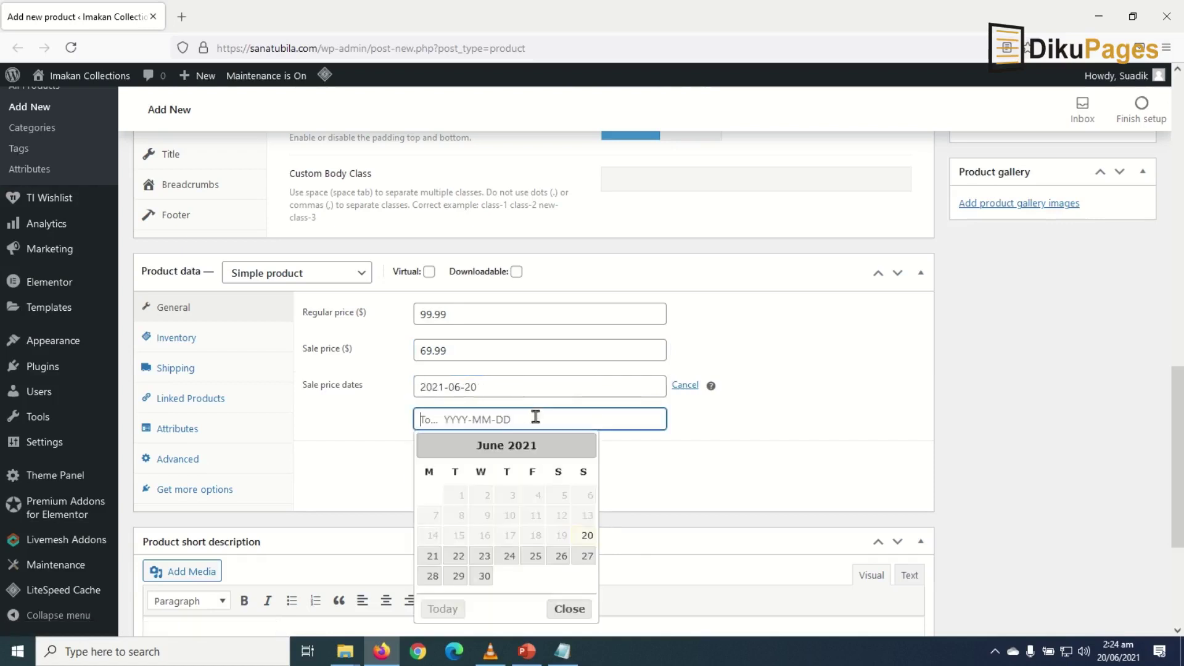
{"action": "left_click", "coordinate": [485, 576]}
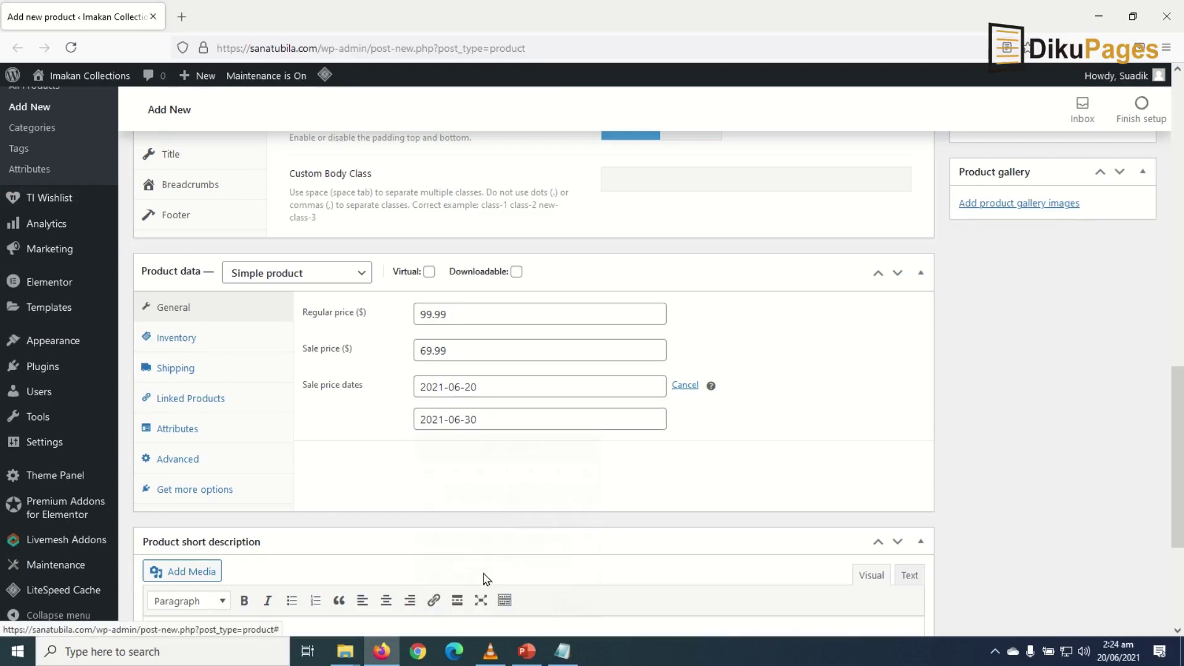
{"action": "left_click", "coordinate": [178, 343]}
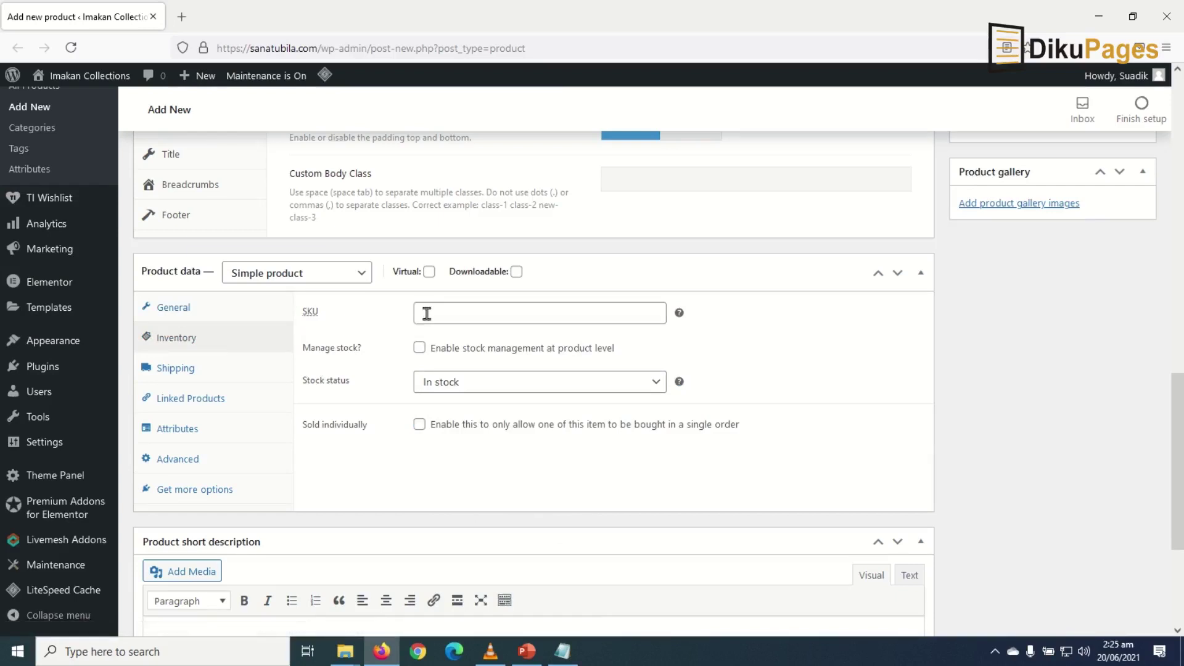
Step: Enter SKU 0001 and turn on stock management with a quantity of 10
{"action": "left_click", "coordinate": [470, 316]}
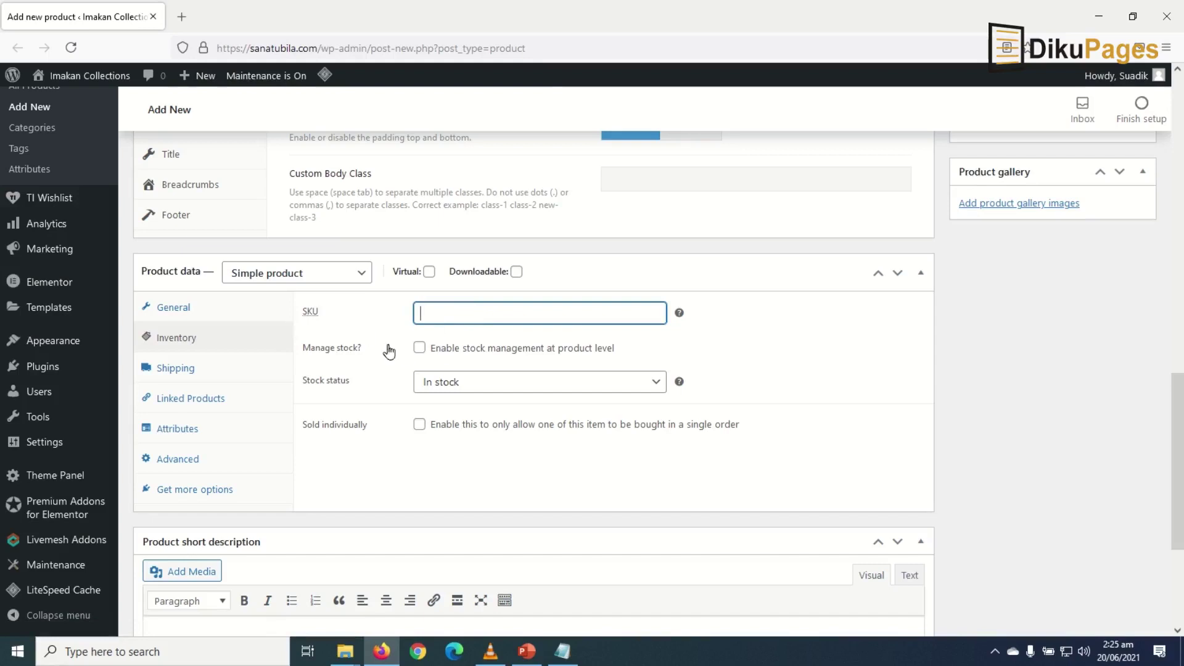
{"action": "mouse_move", "coordinate": [679, 315]}
{"action": "left_click", "coordinate": [418, 349]}
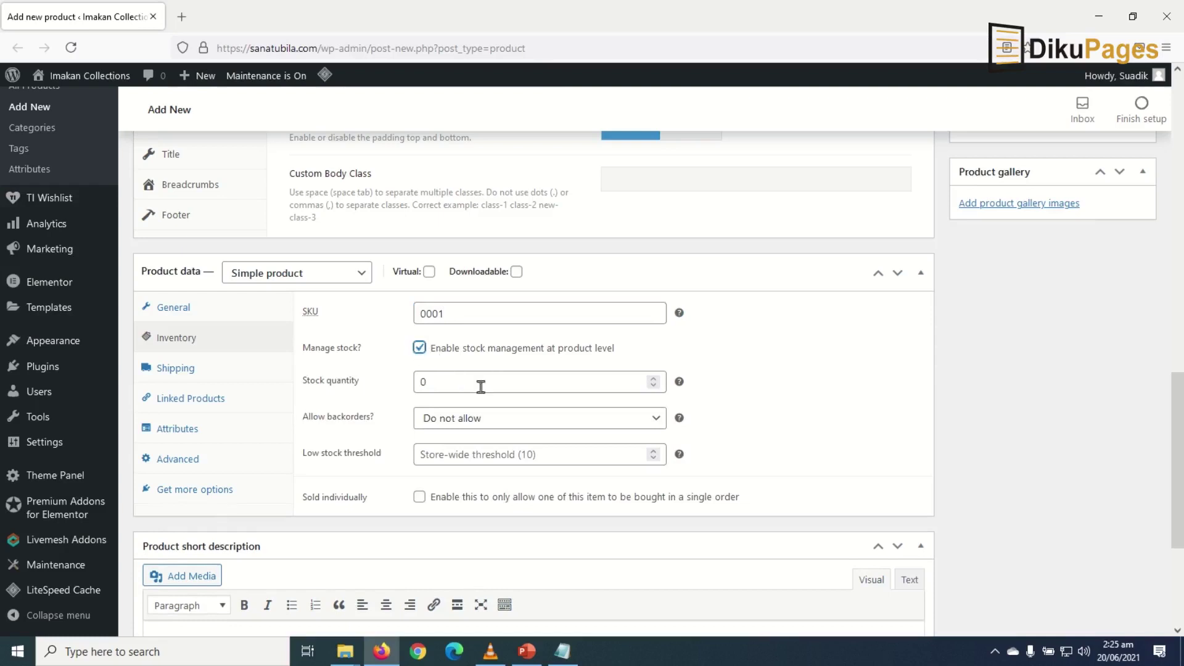
{"action": "left_click", "coordinate": [456, 387]}
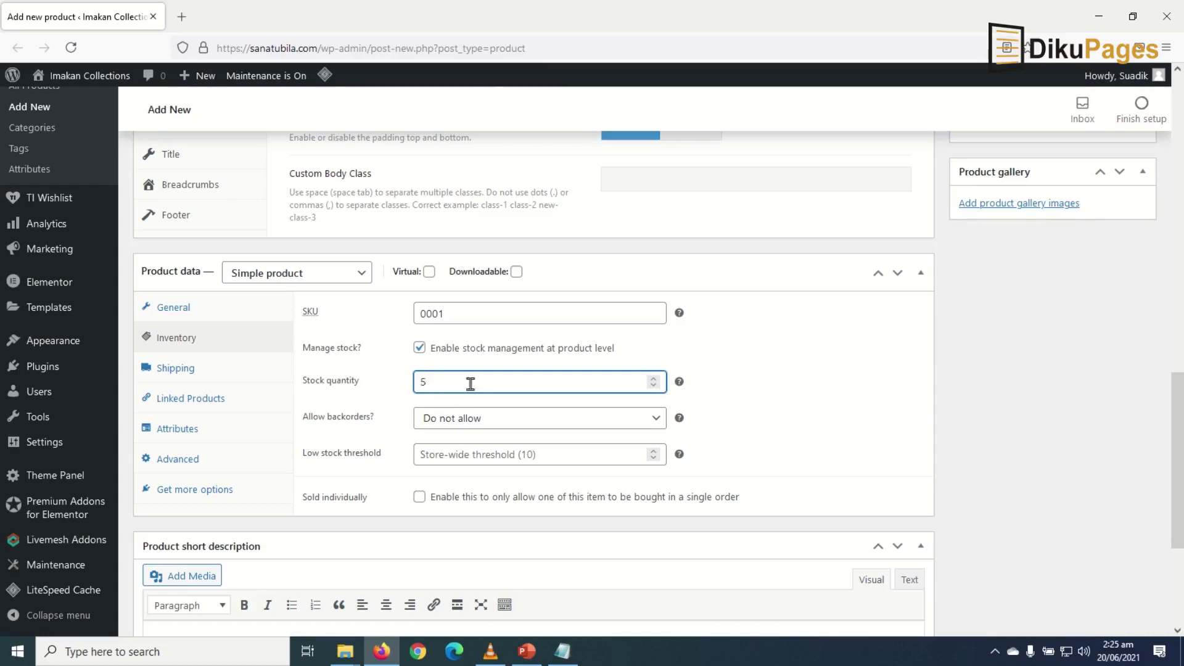
{"action": "scroll", "coordinate": [543, 308], "scroll_direction": "up", "scroll_amount": 15}
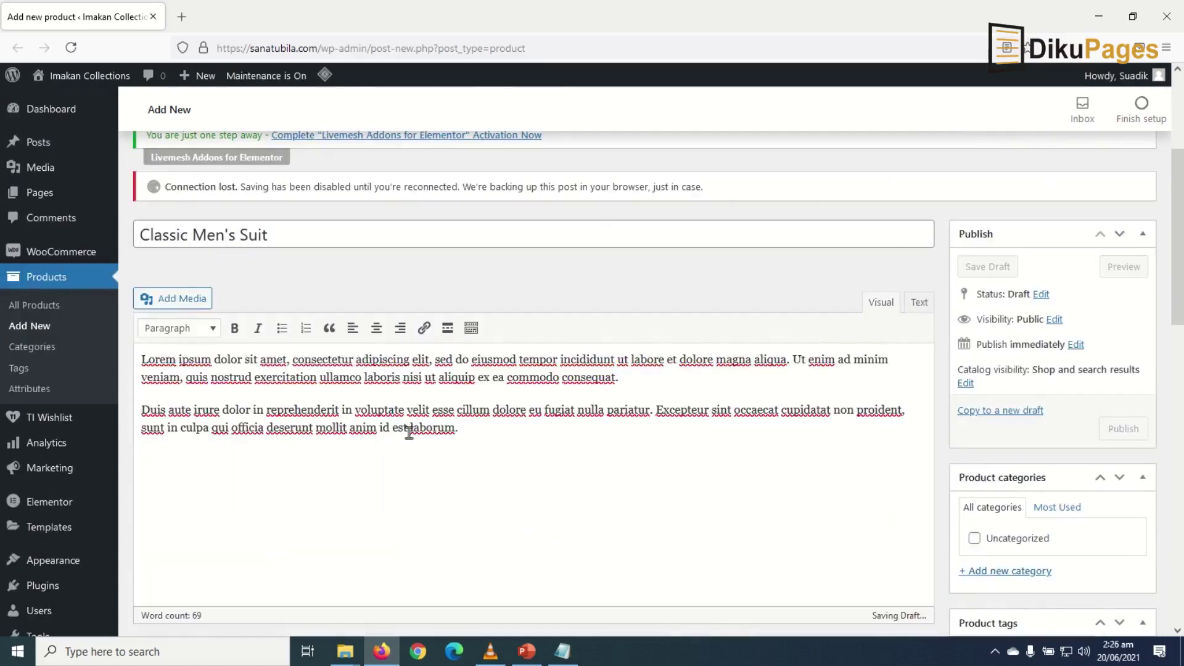
{"action": "scroll", "coordinate": [384, 449], "scroll_direction": "down", "scroll_amount": 1}
{"action": "scroll", "coordinate": [386, 449], "scroll_direction": "down", "scroll_amount": 12}
{"action": "left_click_drag", "start_coordinate": [478, 378], "coordinate": [404, 374]}
{"action": "type", "text": "10"}
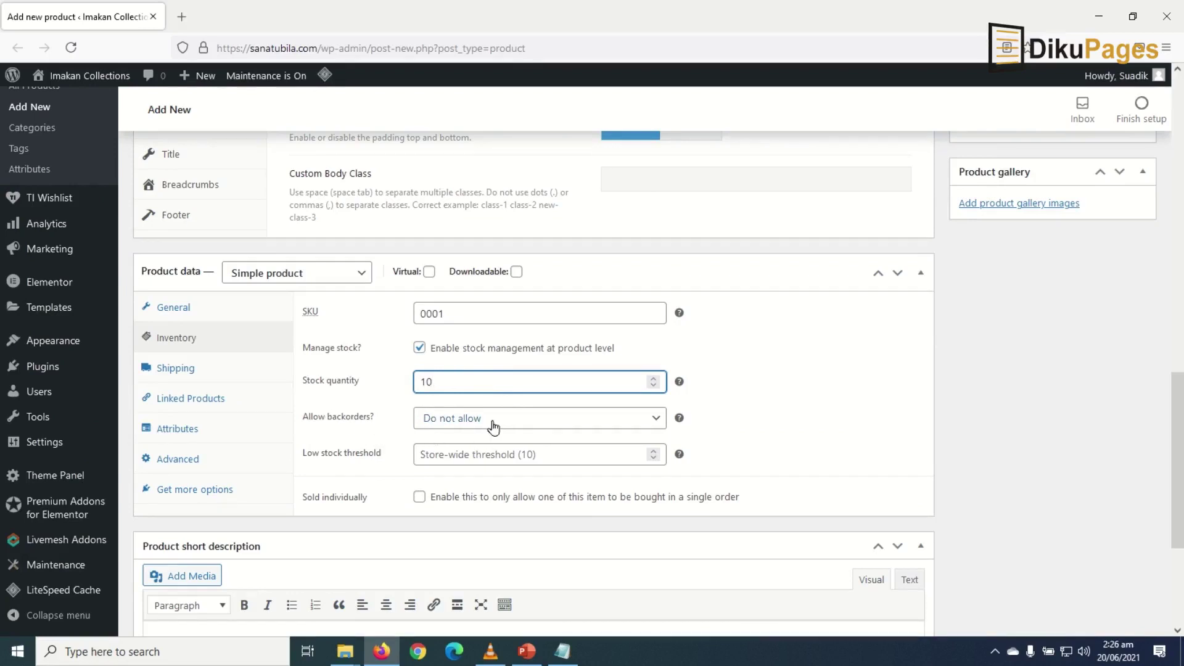
Step: Keep backorders set to Do not allow and set a low stock threshold of 5
{"action": "left_click", "coordinate": [462, 419]}
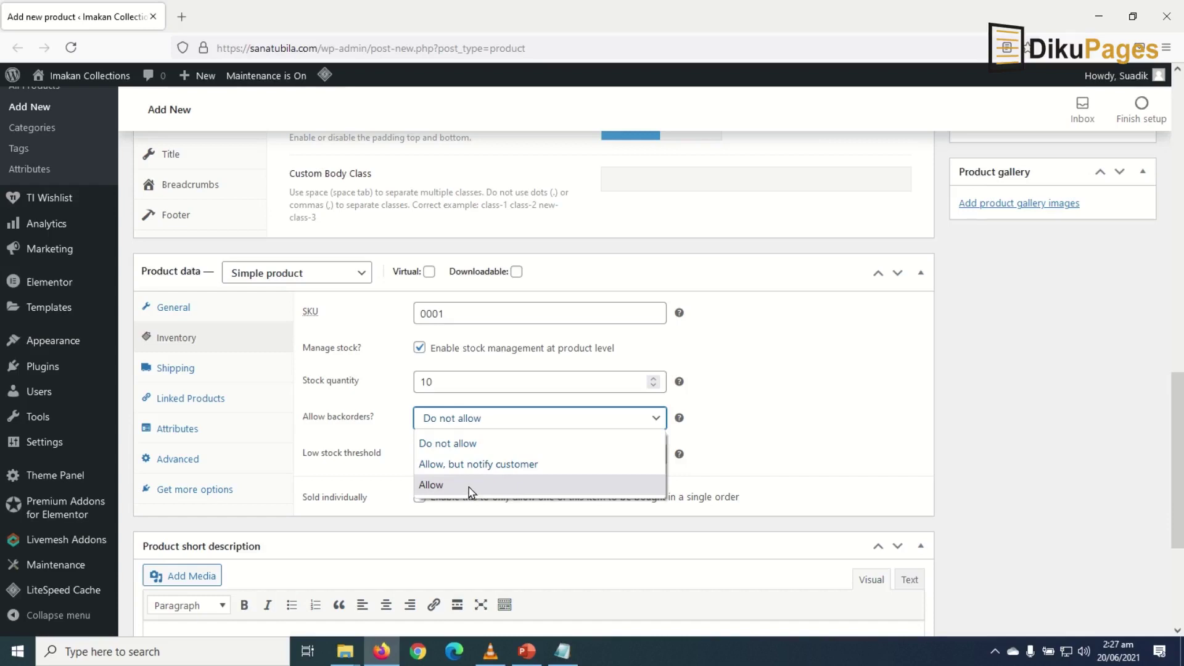
{"action": "left_click", "coordinate": [469, 443]}
{"action": "left_click", "coordinate": [516, 464]}
{"action": "type", "text": "5"}
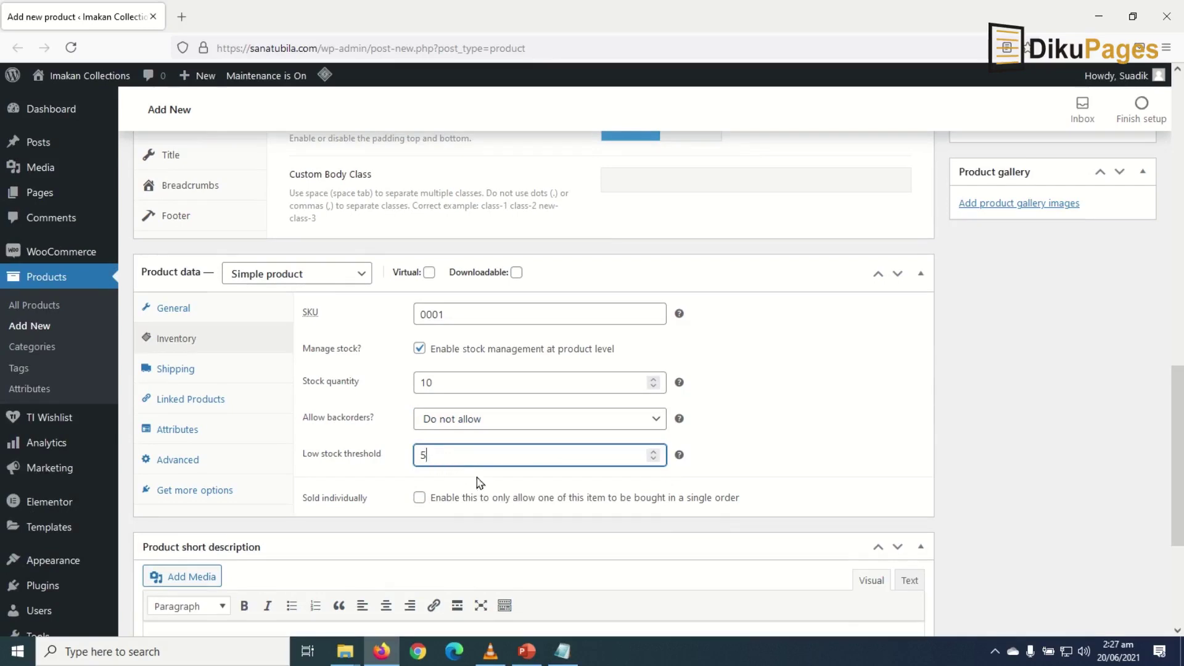
{"action": "left_click", "coordinate": [610, 527]}
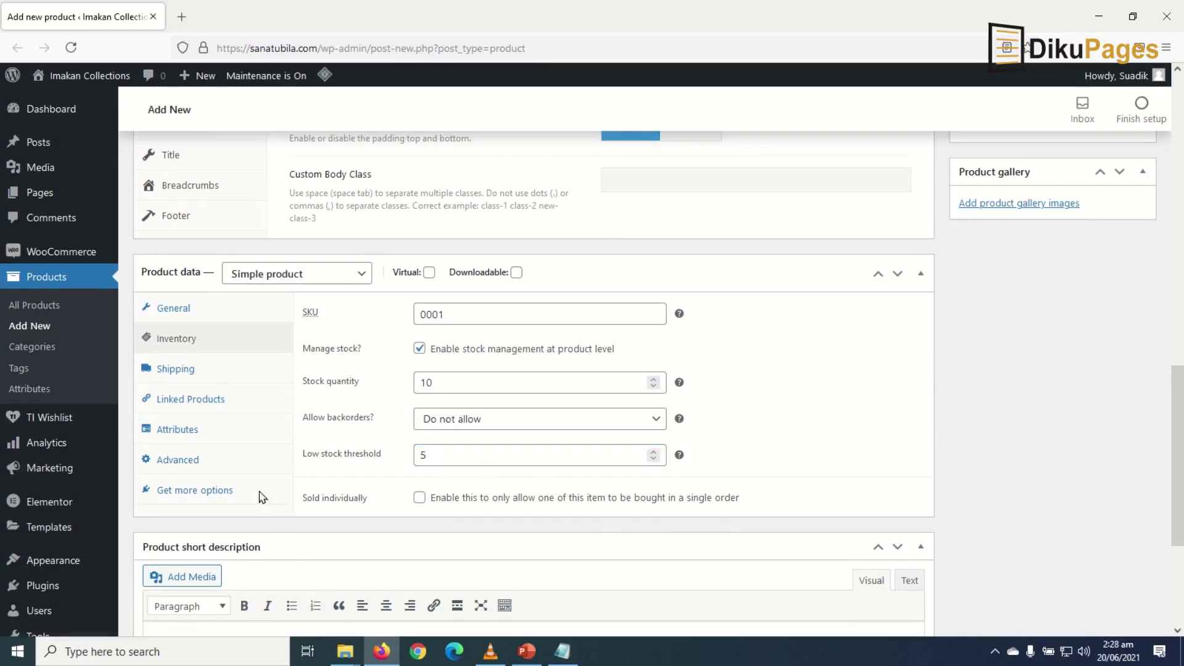
Step: Set the shipping weight to 5 kg and dimensions to 8 × 5 × 4 cm
{"action": "left_click", "coordinate": [185, 368]}
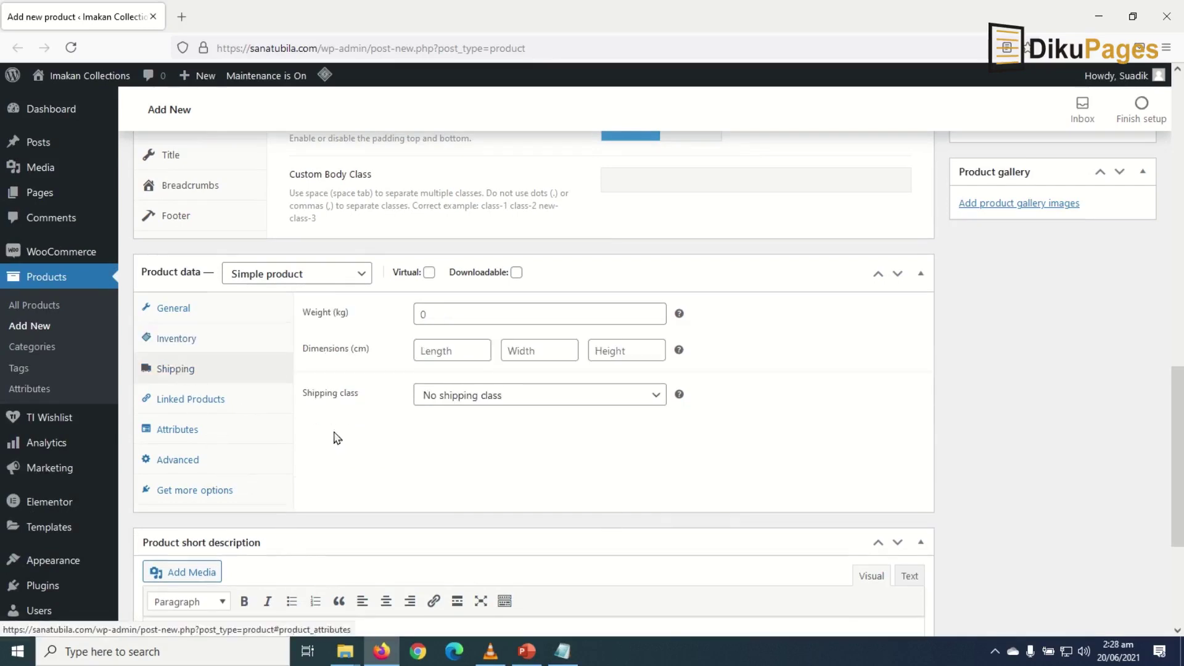
{"action": "left_click", "coordinate": [448, 318]}
{"action": "type", "text": "5"}
{"action": "left_click", "coordinate": [466, 354]}
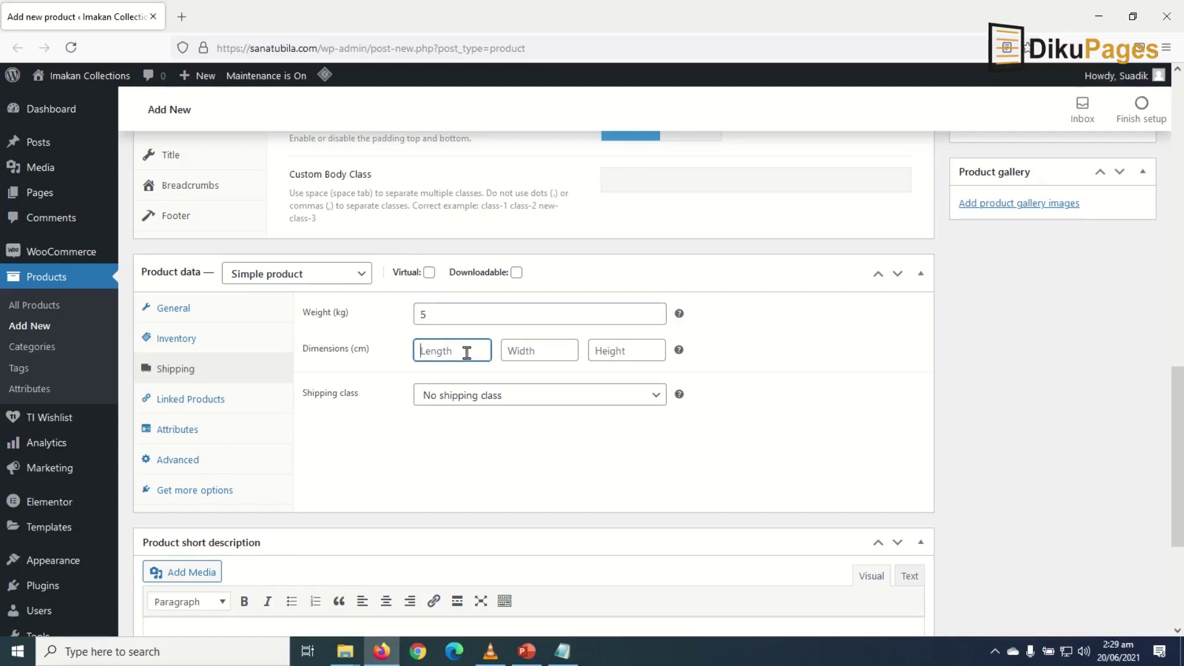
{"action": "type", "text": "8"}
{"action": "key", "text": "Tab"}
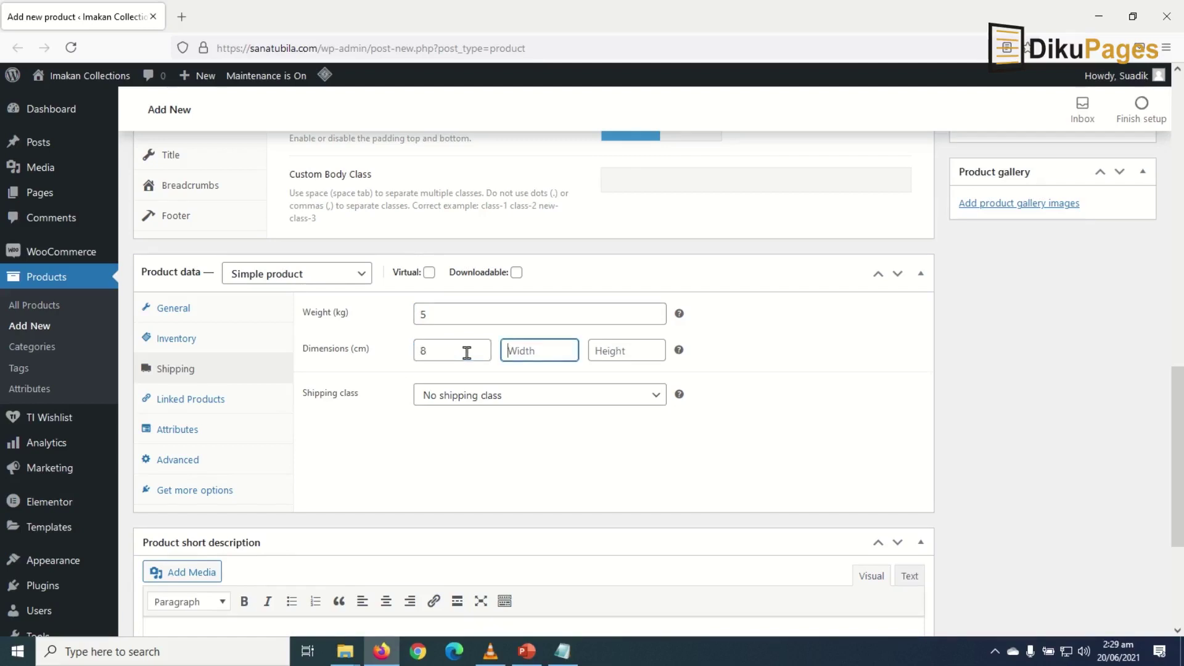
{"action": "type", "text": "5"}
{"action": "key", "text": "Tab"}
{"action": "type", "text": "4"}
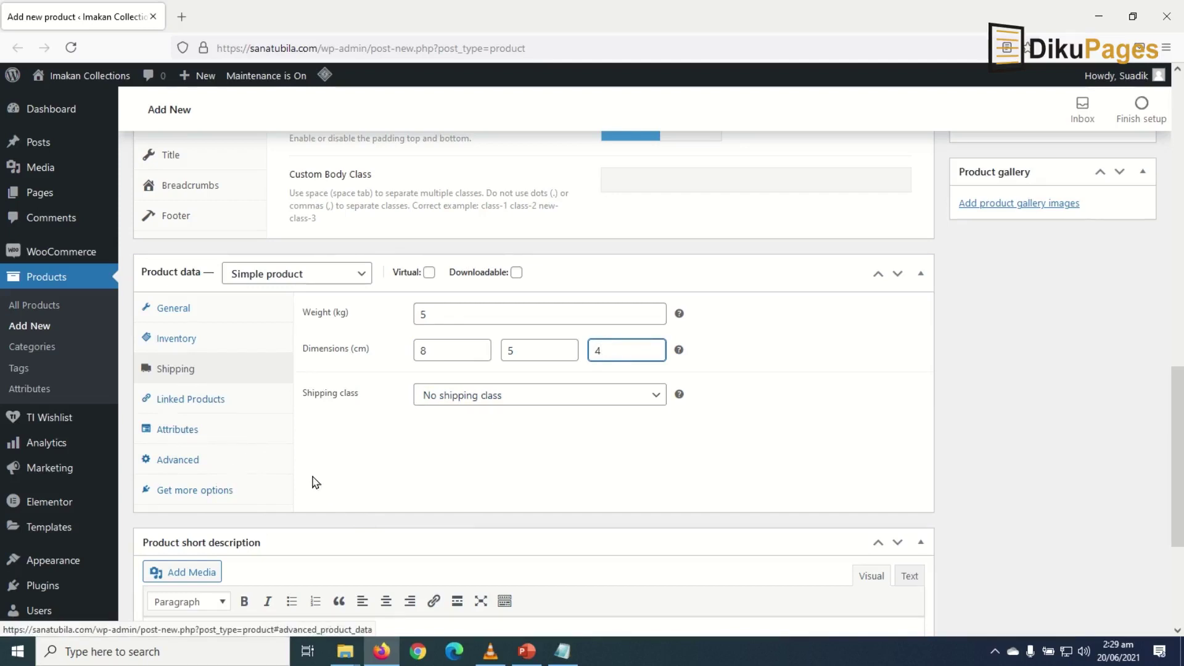
{"action": "scroll", "coordinate": [259, 459], "scroll_direction": "down", "scroll_amount": 3}
{"action": "left_click", "coordinate": [259, 449]}
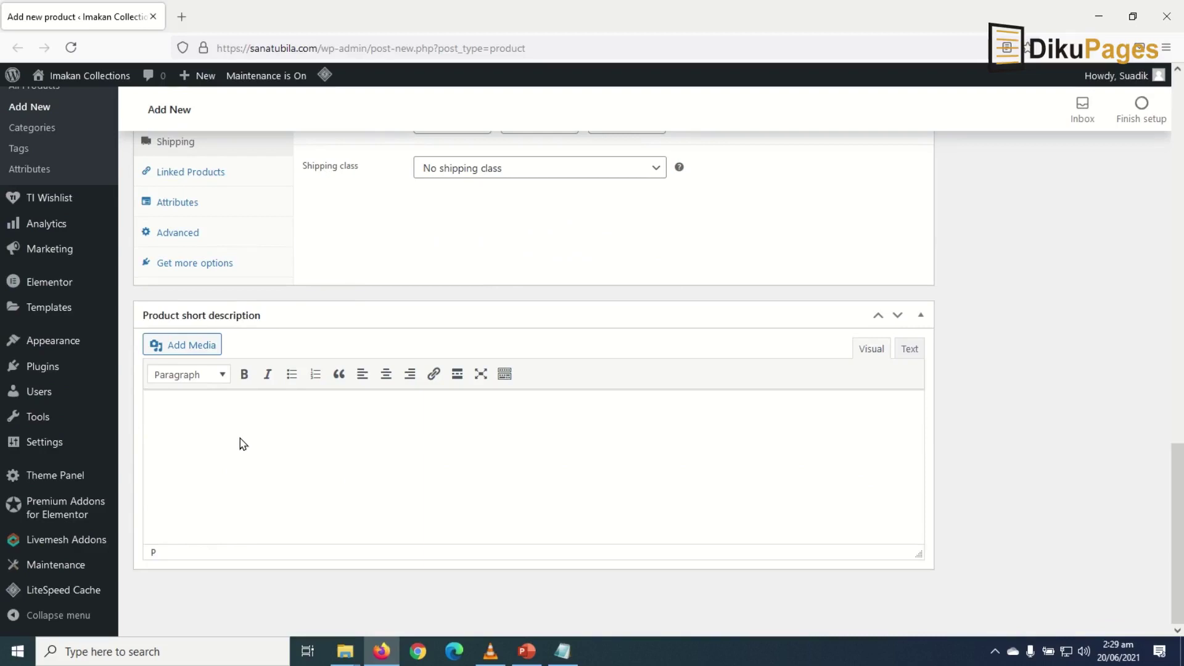
Step: Paste a Lorem ipsum paragraph into the product short description
{"action": "type", "text": "Lorem ipsum dolor sit amet, consectetur adipiscing elit, sed do eiusmod tempor incididunt ut labore et dolore magna aliqua. Ut enim ad minim veniam, quis nostrud exercitation ullamco laboris nisi ut aliquip ex ea commodo consequat. Duis aute irure dolor in reprehenderit in voluptate velit esse cillum dolore eu fugiat nulla pariatur. Excepteur sint occaecat cupidatat non proident, sunt in culpa qui officia deserunt mollit anim id est laborum."}
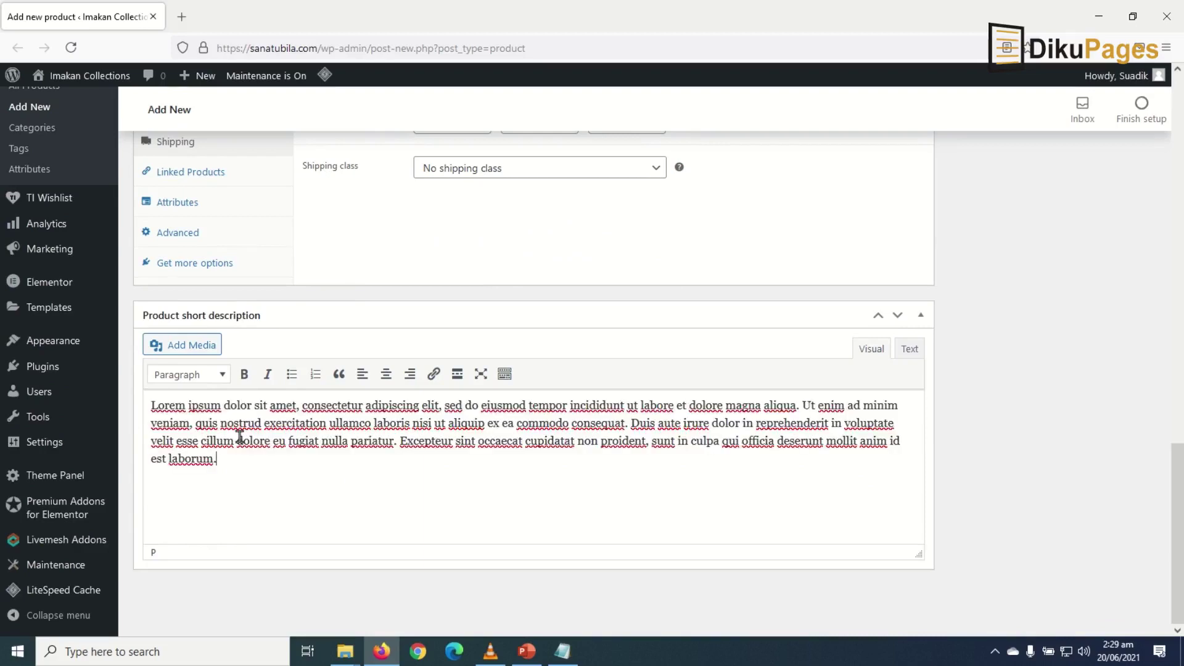
{"action": "scroll", "coordinate": [989, 491], "scroll_direction": "up", "scroll_amount": 10}
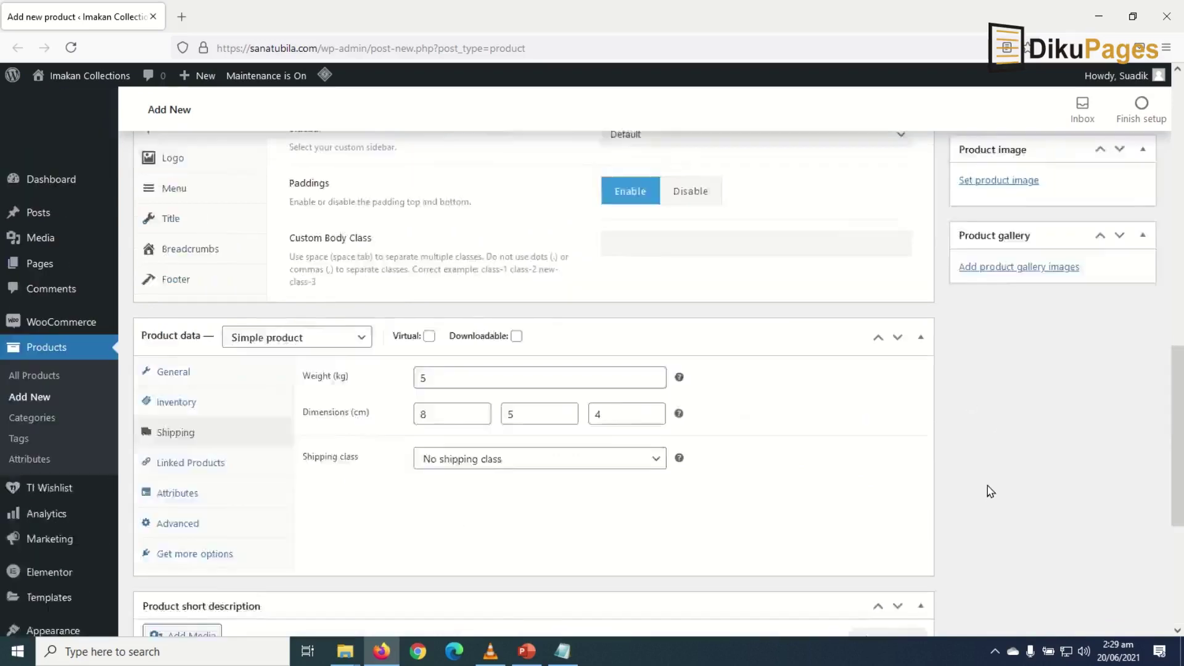
{"action": "scroll", "coordinate": [988, 490], "scroll_direction": "up", "scroll_amount": 1}
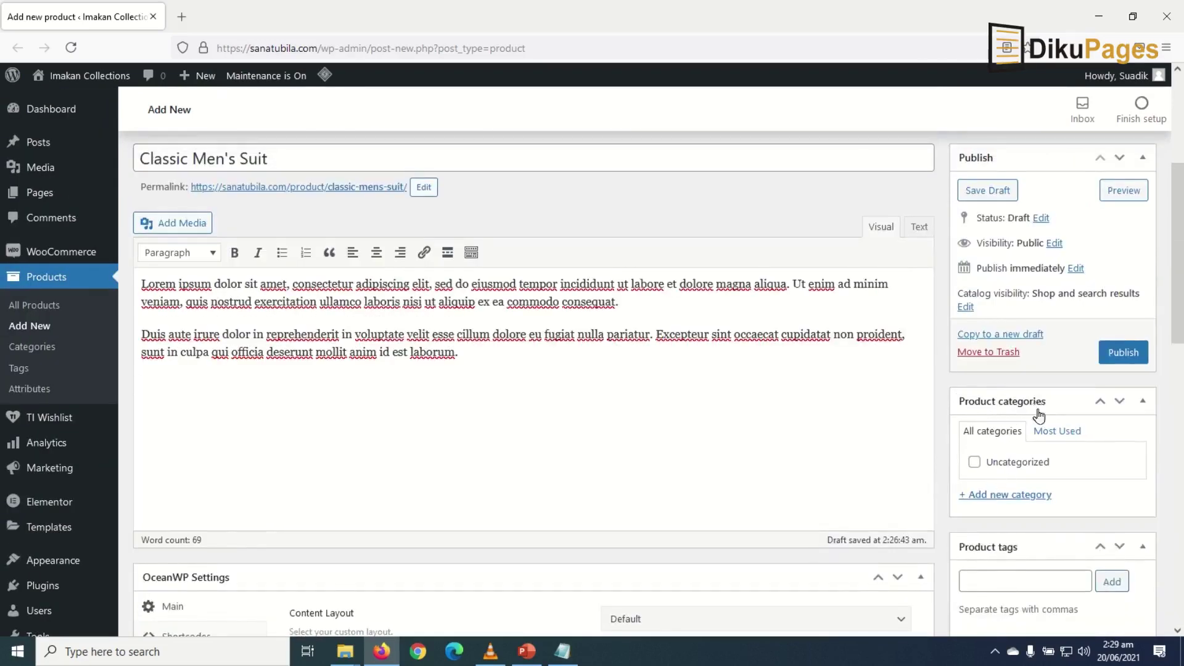
{"action": "scroll", "coordinate": [1040, 413], "scroll_direction": "down", "scroll_amount": 3}
Step: Create a new Suits product category with no parent and assign it
{"action": "left_click", "coordinate": [1006, 344]}
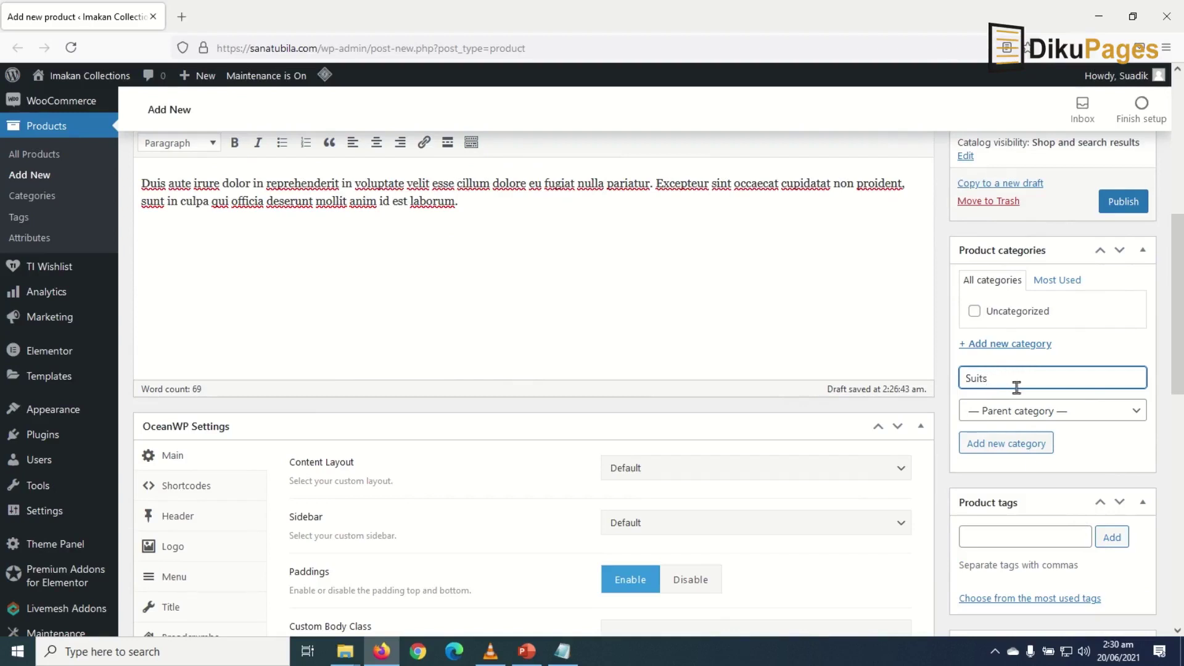
{"action": "left_click", "coordinate": [1048, 412]}
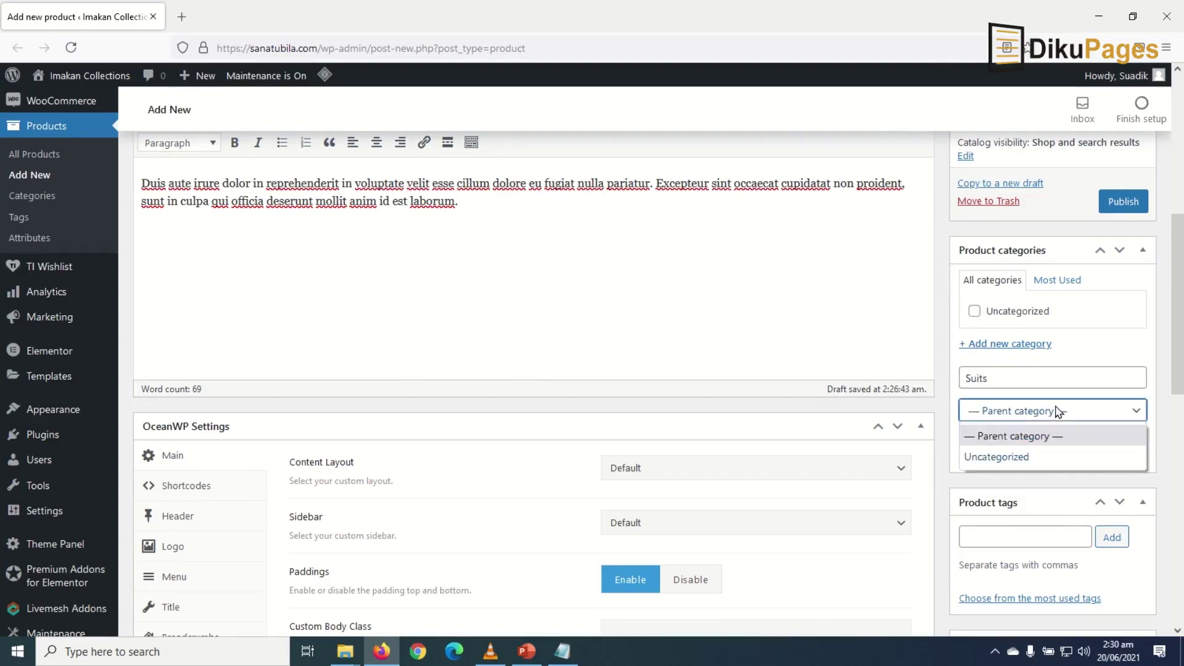
{"action": "left_click", "coordinate": [1056, 411]}
{"action": "left_click", "coordinate": [1031, 446]}
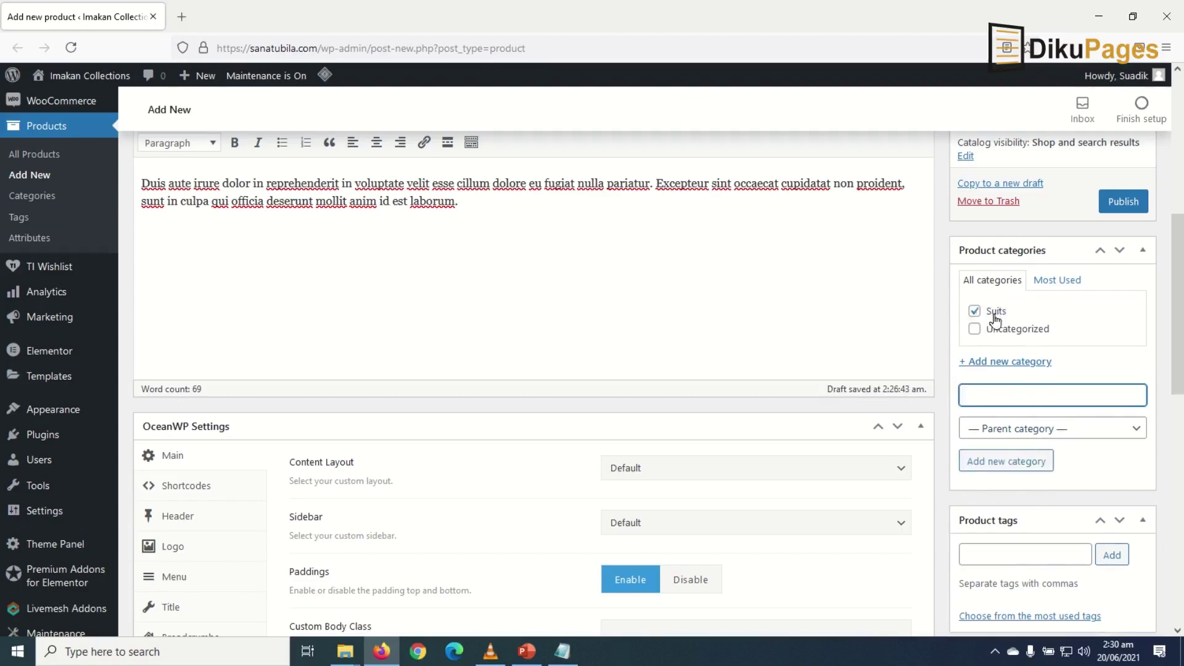
Step: Add the product tags 'suits' and 'jacket'
{"action": "scroll", "coordinate": [1061, 481], "scroll_direction": "down", "scroll_amount": 3}
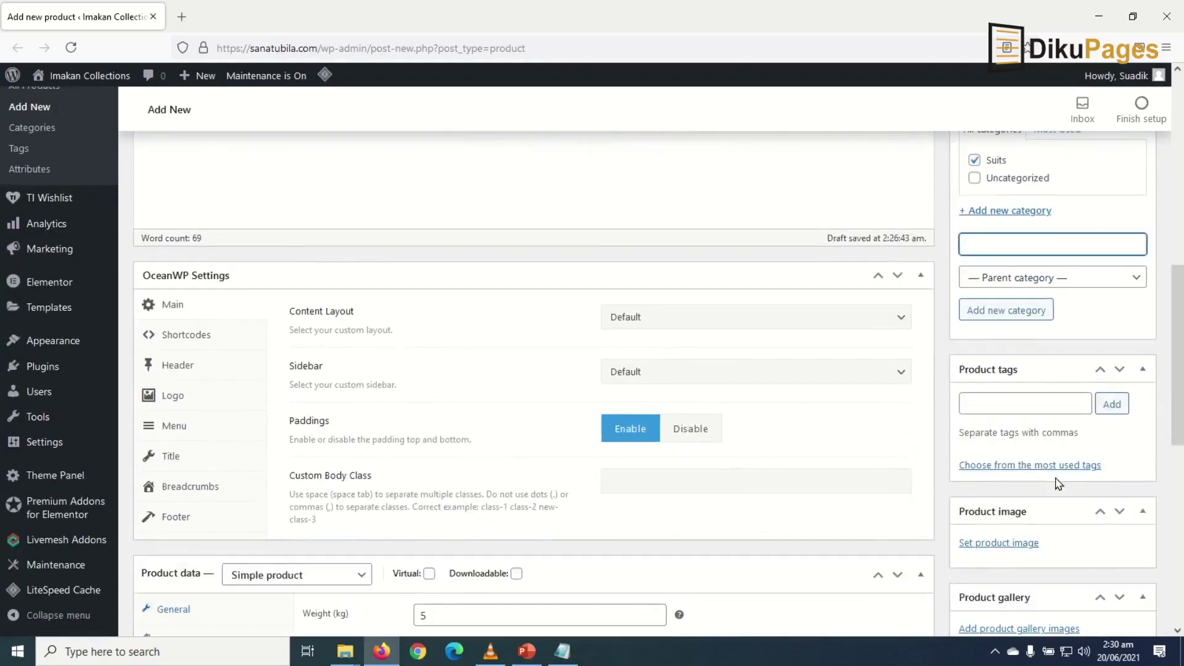
{"action": "left_click", "coordinate": [999, 400]}
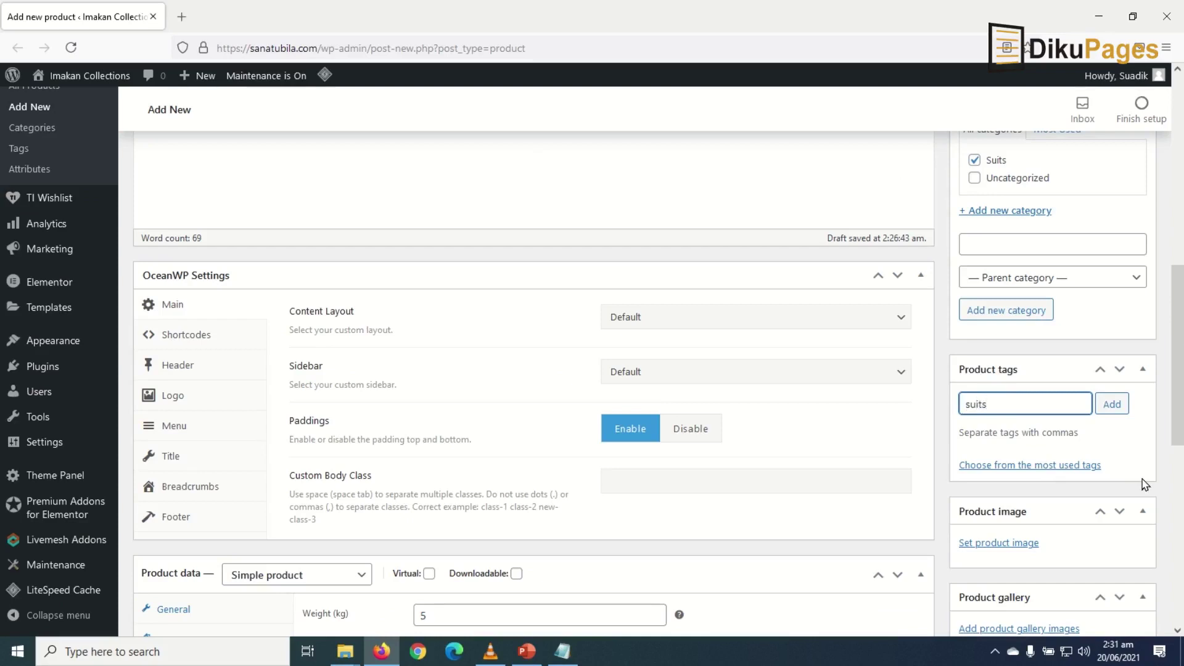
{"action": "key", "text": "Return"}
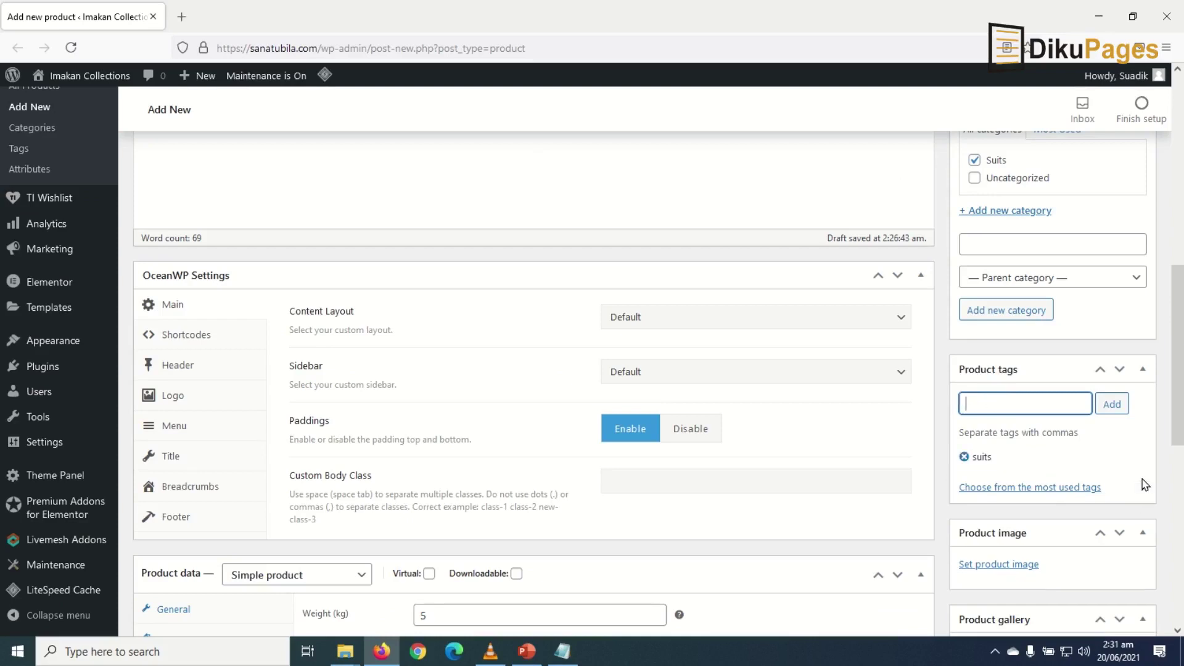
{"action": "key", "text": "Return"}
{"action": "scroll", "coordinate": [1138, 456], "scroll_direction": "down", "scroll_amount": 3}
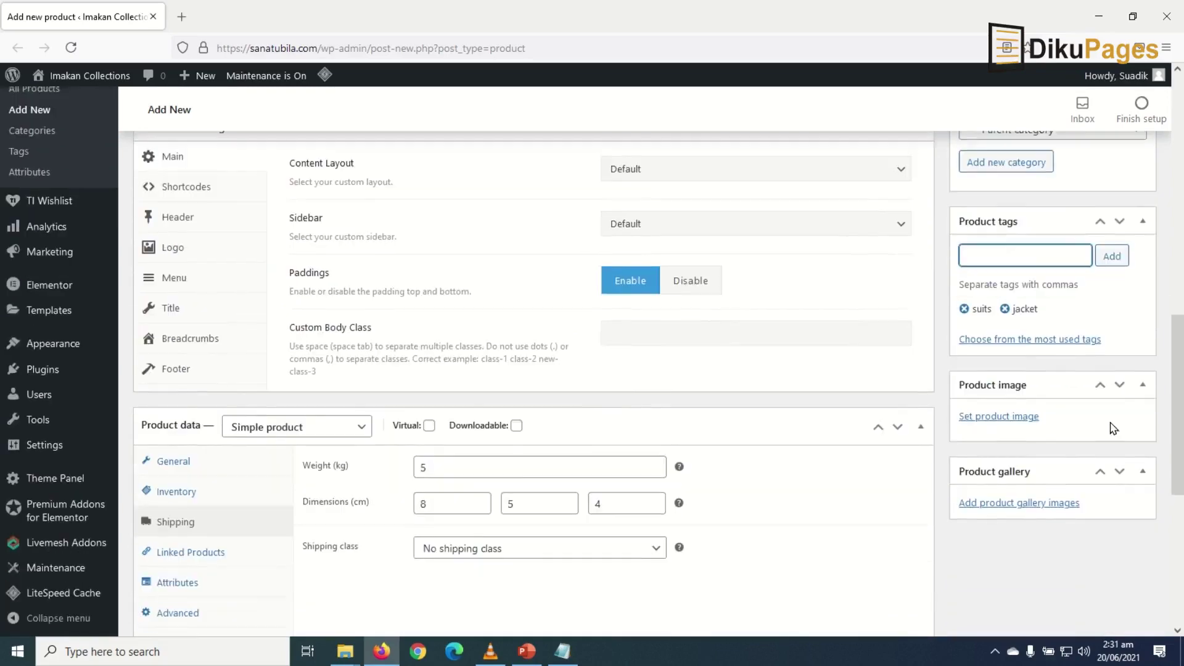
Step: Upload the red three-piece suit photo from the men suits folder as the product image
{"action": "left_click", "coordinate": [996, 418]}
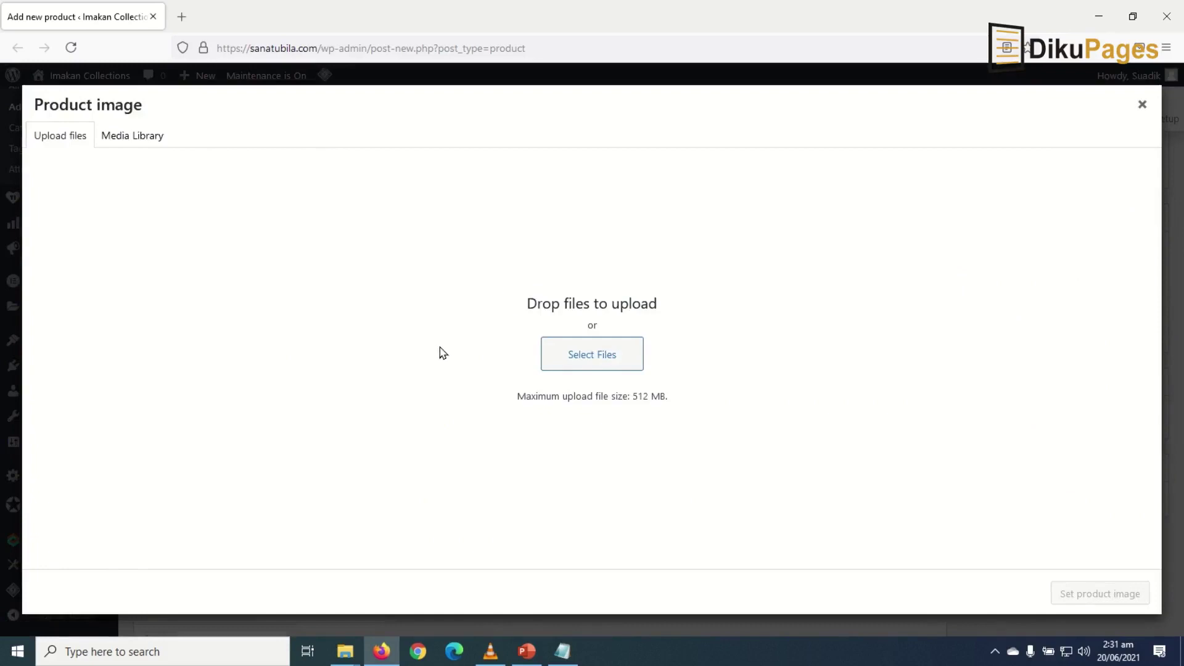
{"action": "left_click", "coordinate": [592, 359]}
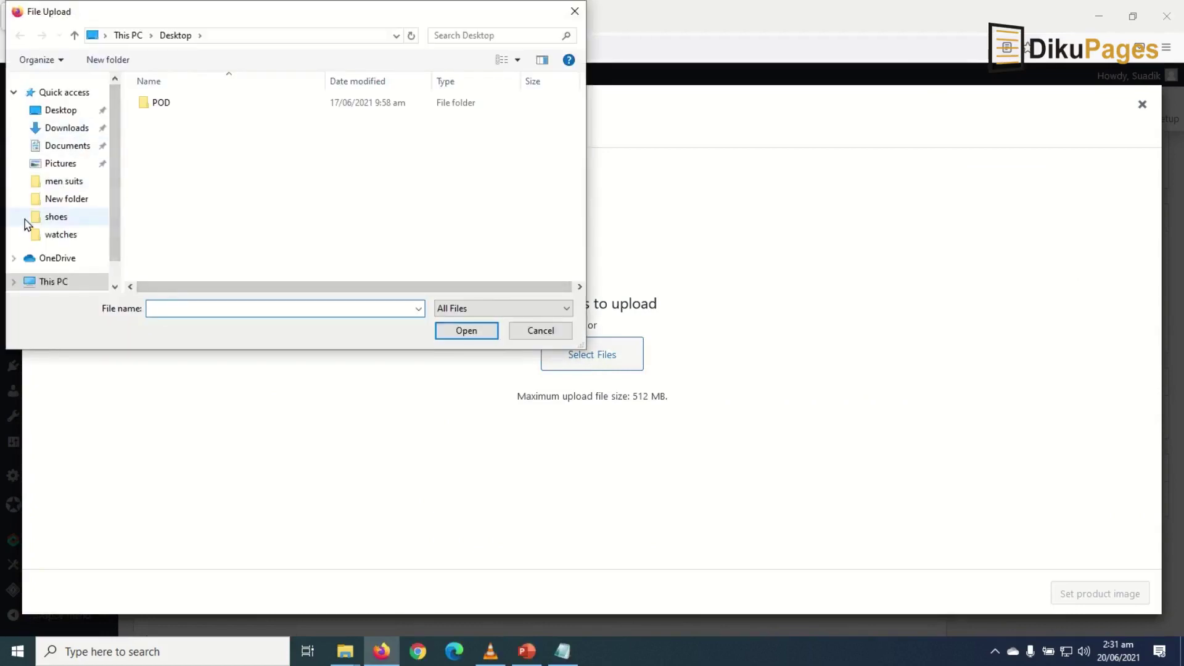
{"action": "left_click", "coordinate": [73, 180]}
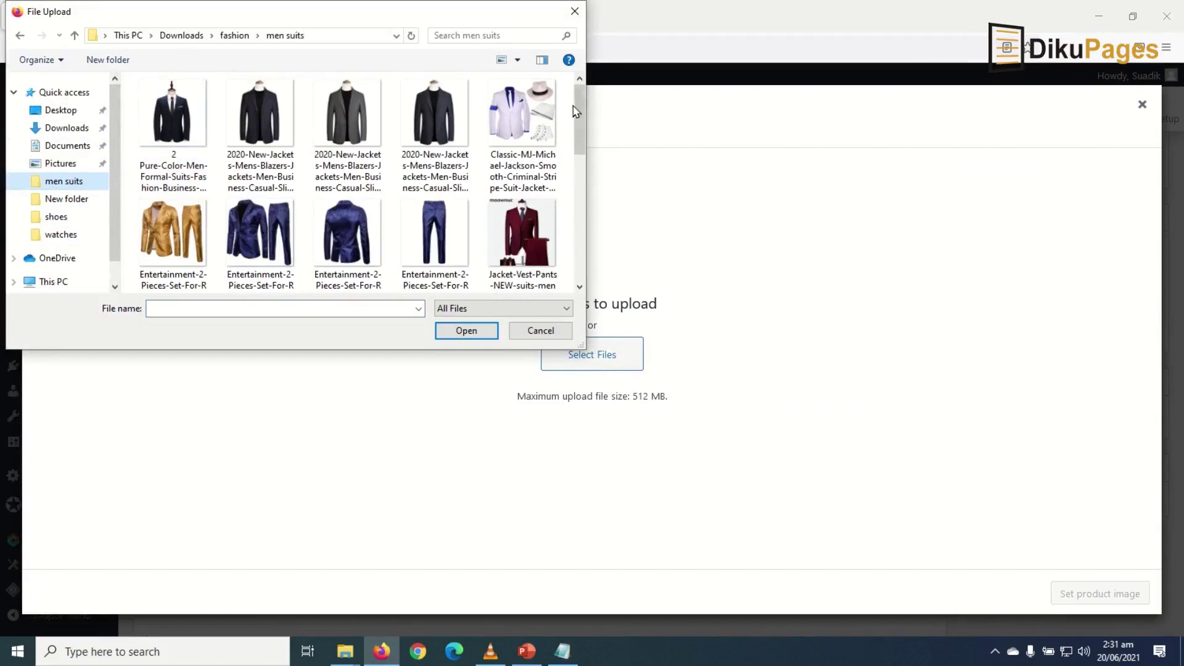
{"action": "scroll", "coordinate": [569, 148], "scroll_direction": "down", "scroll_amount": 3}
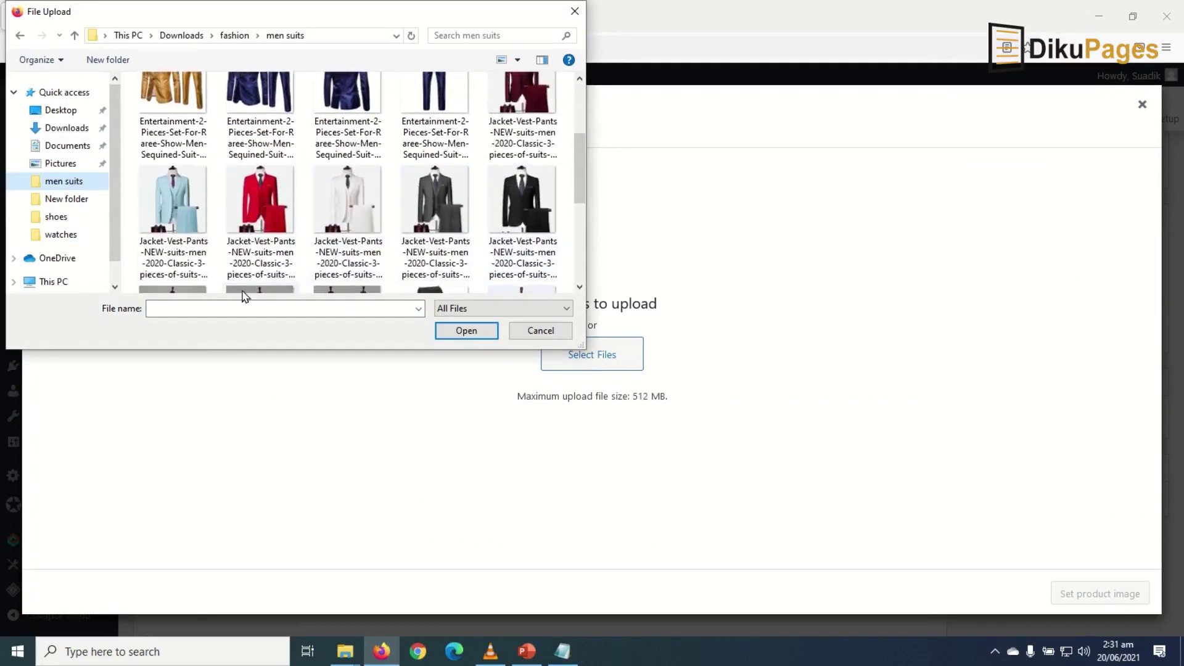
{"action": "left_click", "coordinate": [261, 222]}
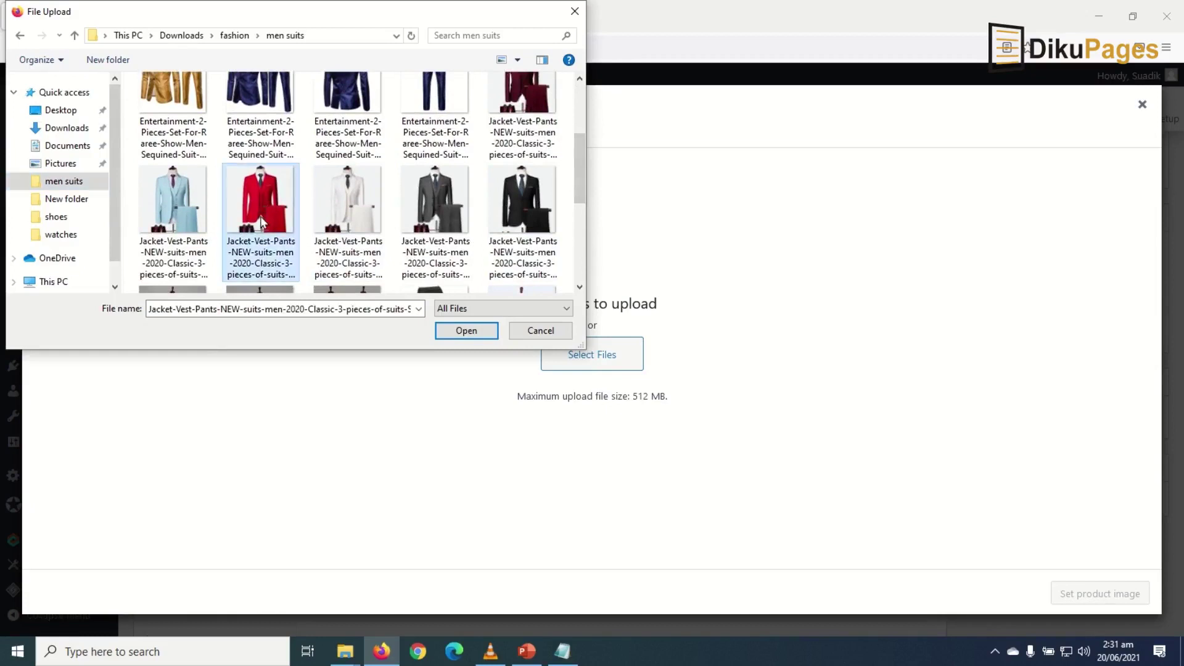
{"action": "left_click", "coordinate": [466, 331]}
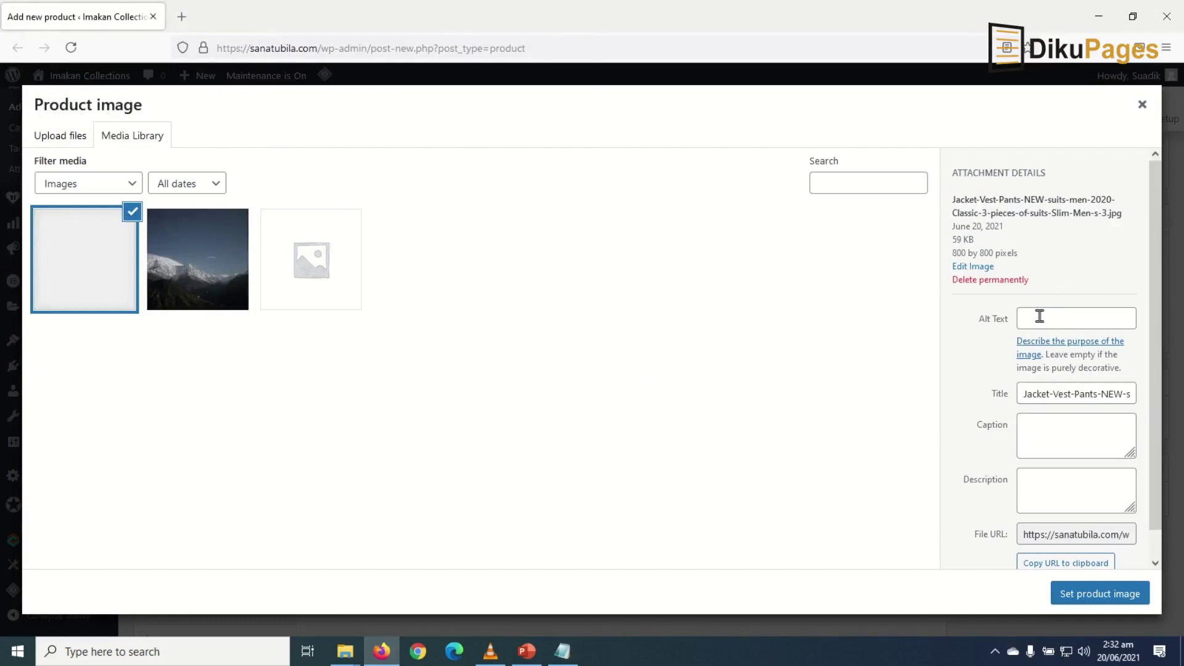
Step: Give the image alt text and title 'Classic Men's Suit', set it as product image, and publish
{"action": "left_click", "coordinate": [1041, 314]}
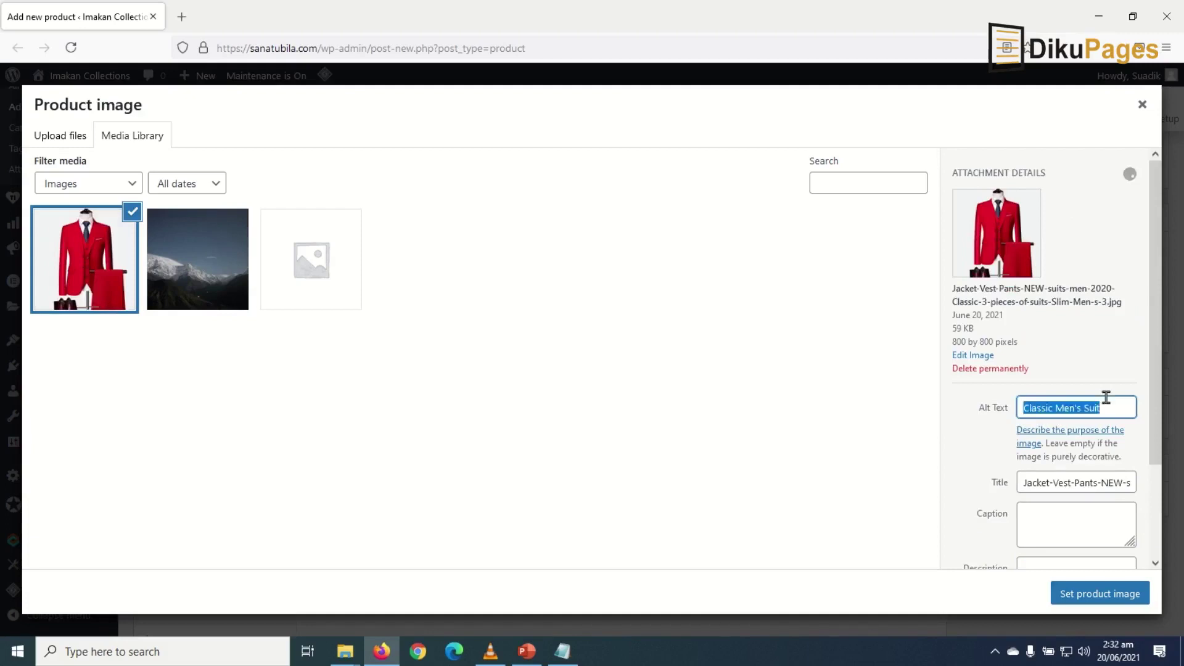
{"action": "key", "text": "Tab"}
{"action": "key", "text": "Tab"}
{"action": "type", "text": "Classic Men's Suit"}
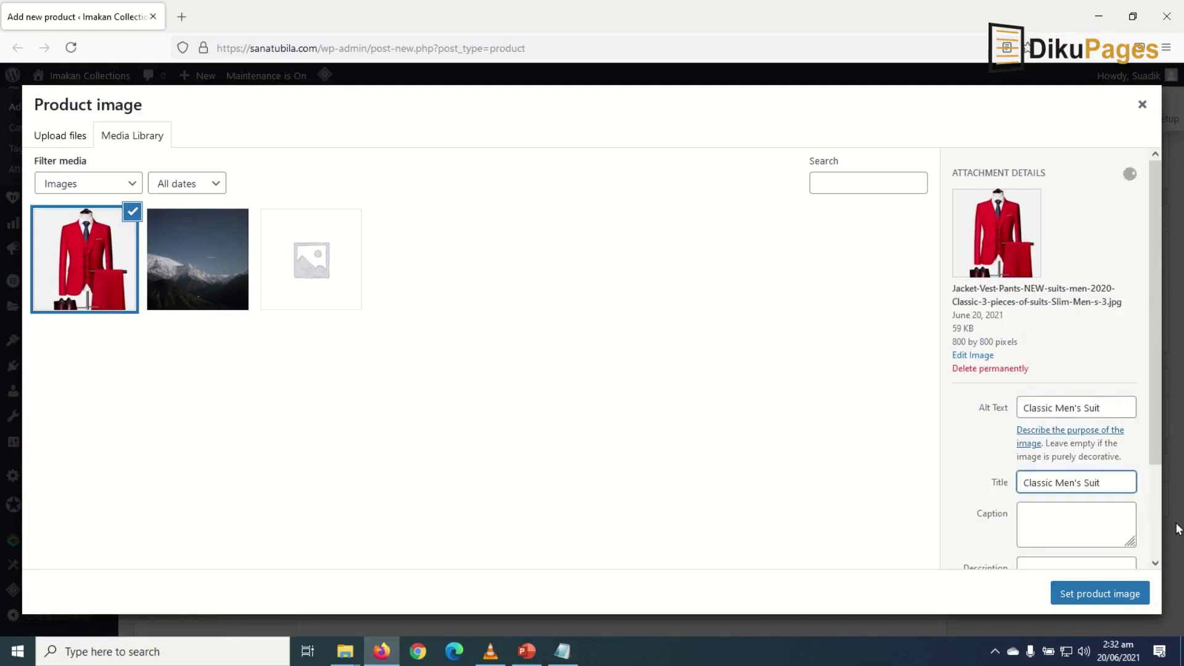
{"action": "left_click", "coordinate": [1100, 595]}
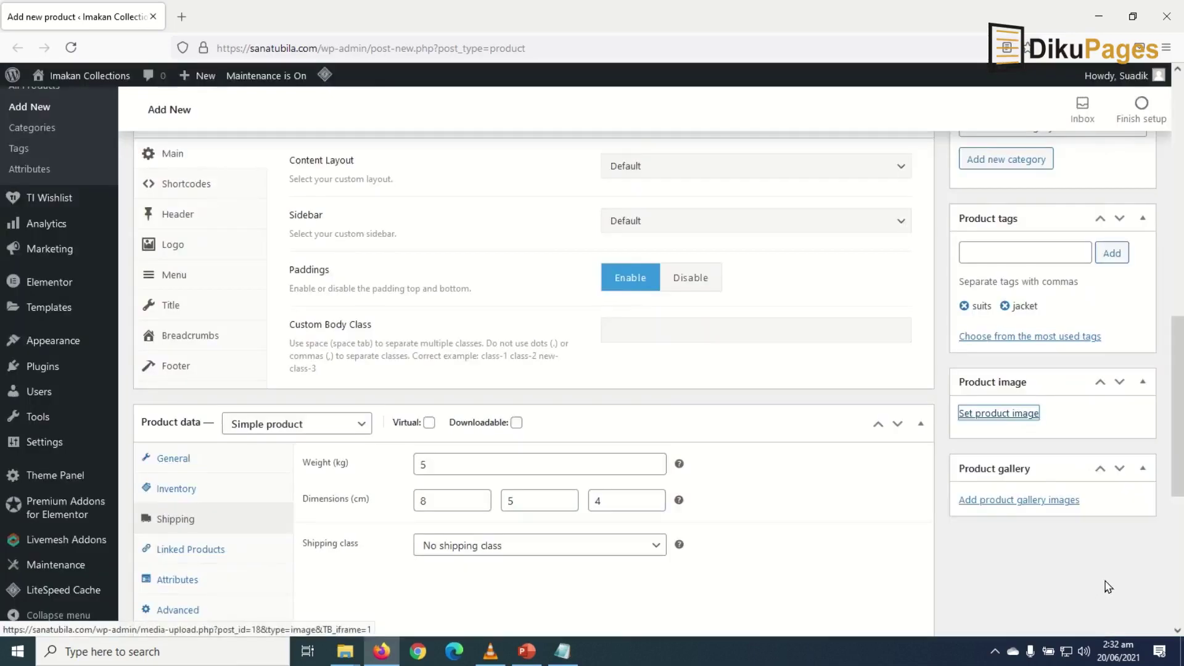
{"action": "scroll", "coordinate": [1115, 588], "scroll_direction": "down", "scroll_amount": 4}
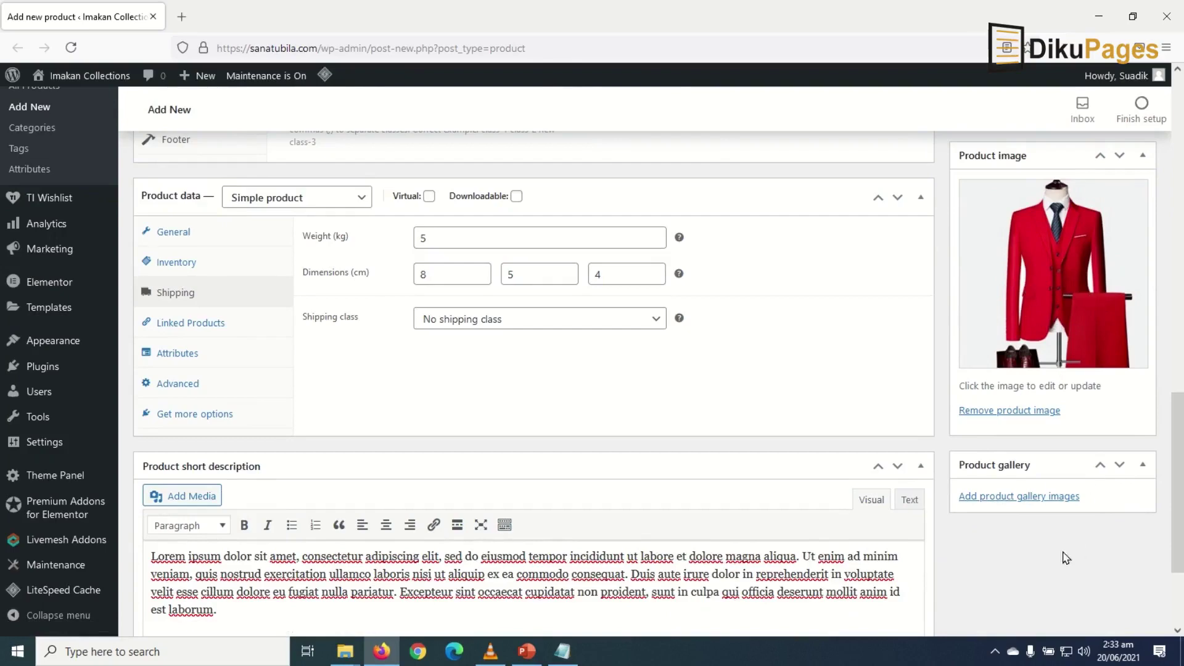
{"action": "scroll", "coordinate": [1049, 550], "scroll_direction": "up", "scroll_amount": 15}
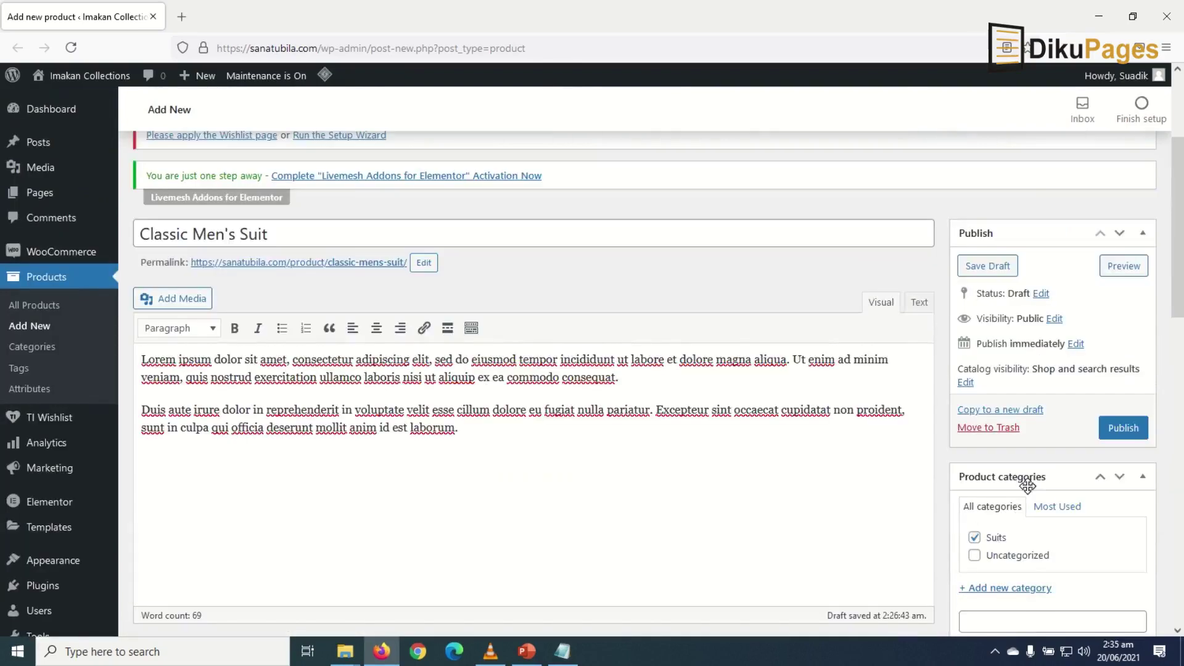
{"action": "left_click", "coordinate": [1124, 428]}
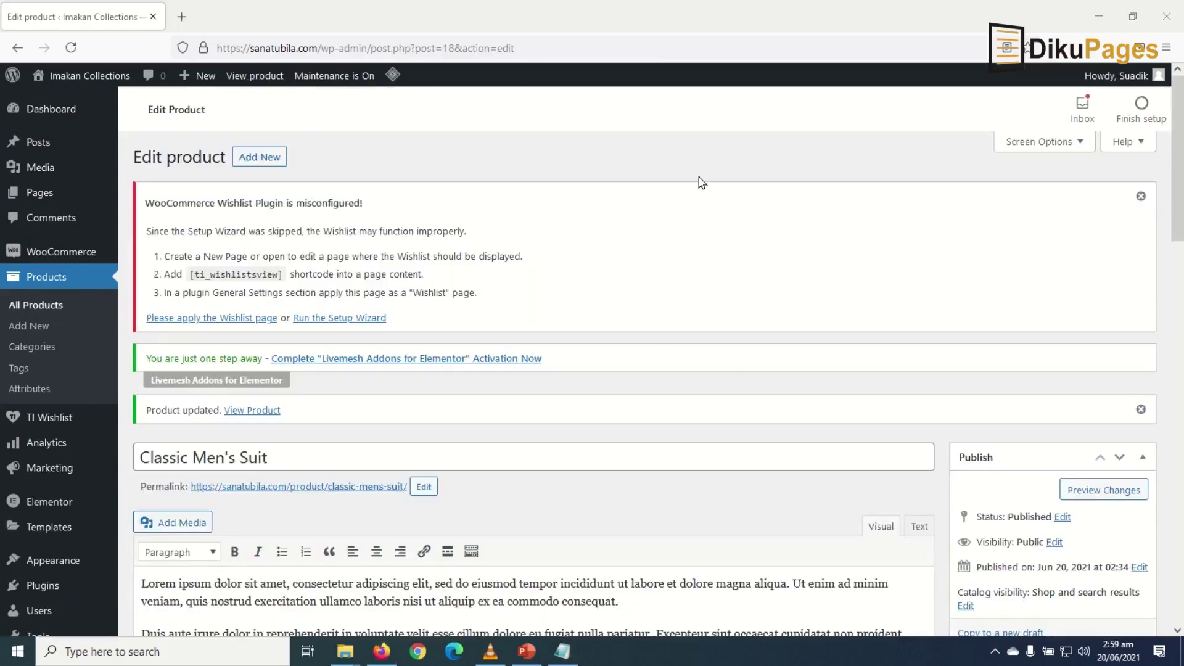
{"action": "right_click", "coordinate": [258, 417]}
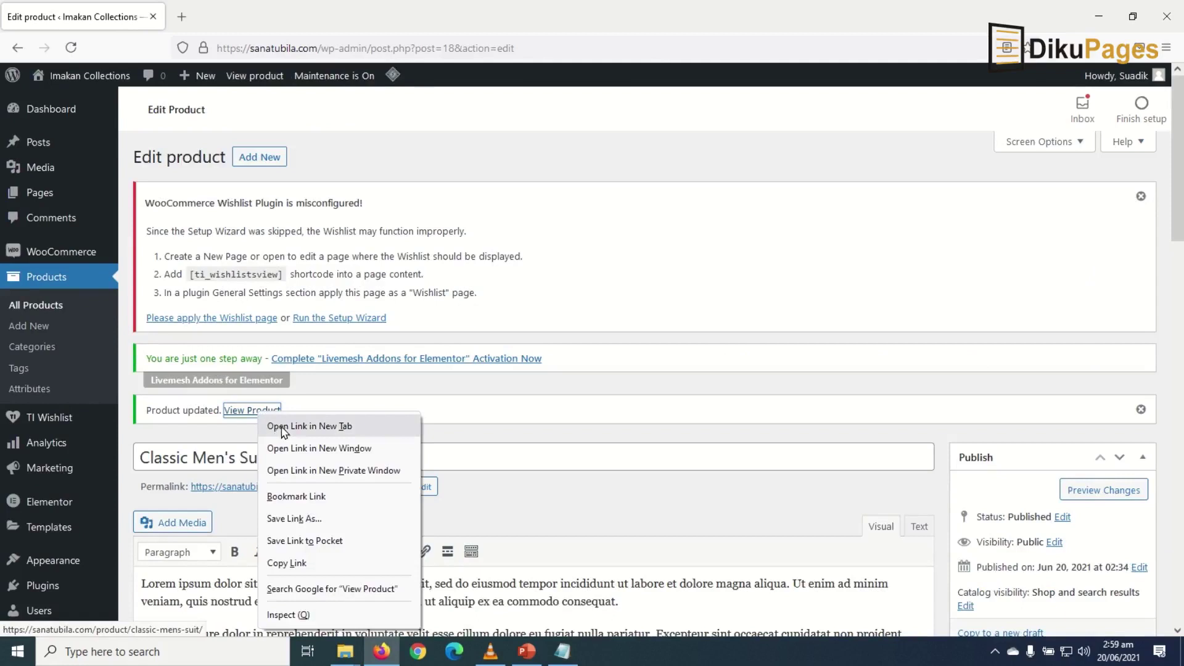
{"action": "left_click", "coordinate": [284, 427]}
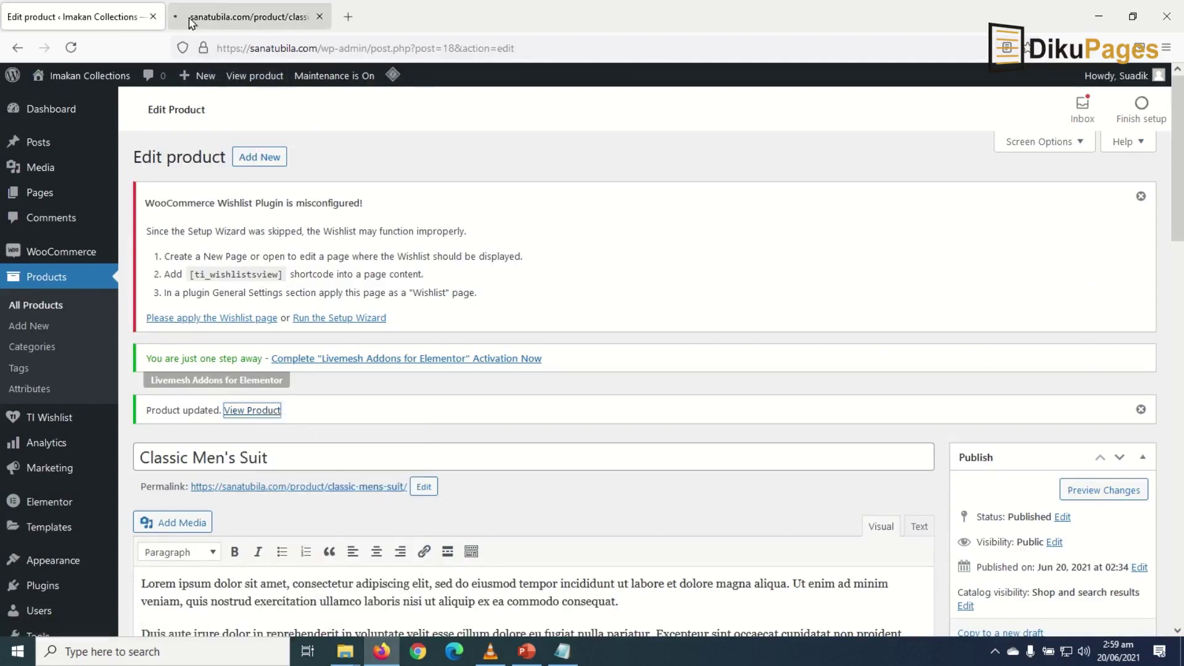
{"action": "left_click", "coordinate": [191, 24]}
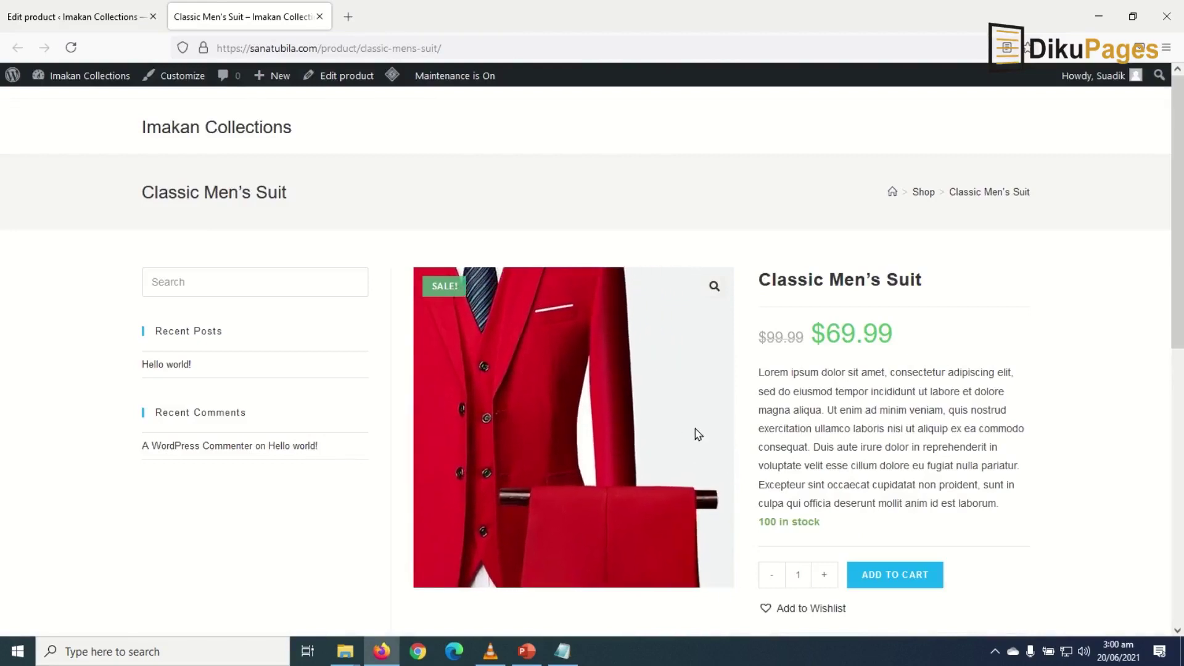
{"action": "left_click_drag", "start_coordinate": [786, 274], "coordinate": [867, 272]}
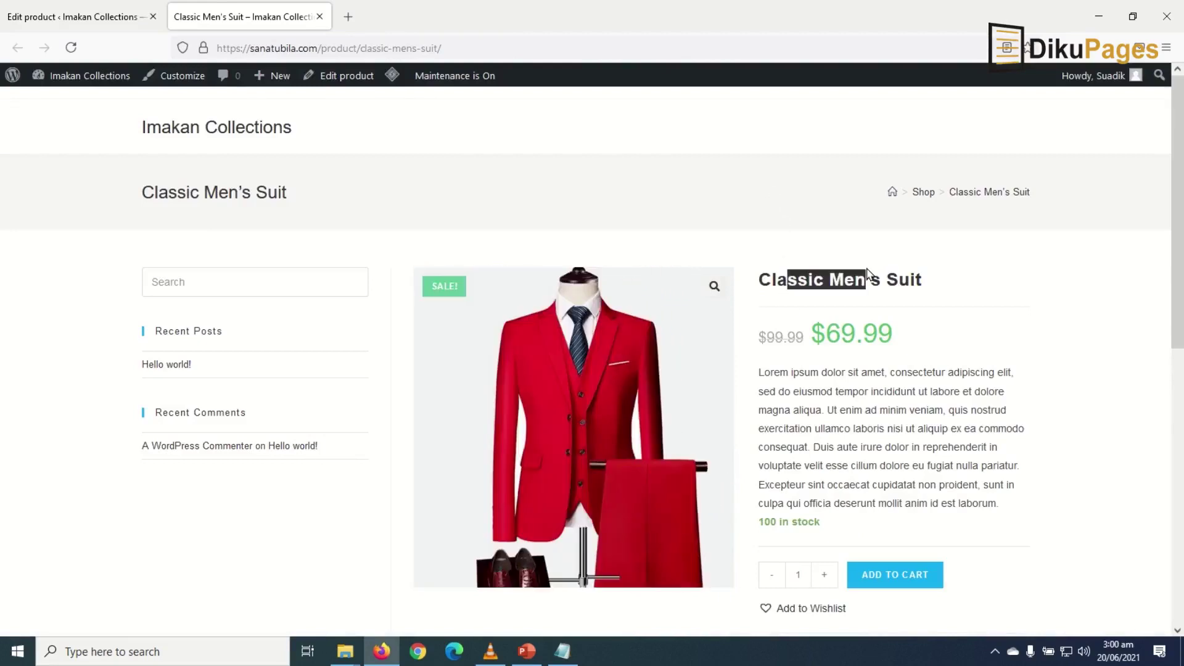
{"action": "left_click_drag", "start_coordinate": [760, 339], "coordinate": [778, 343]}
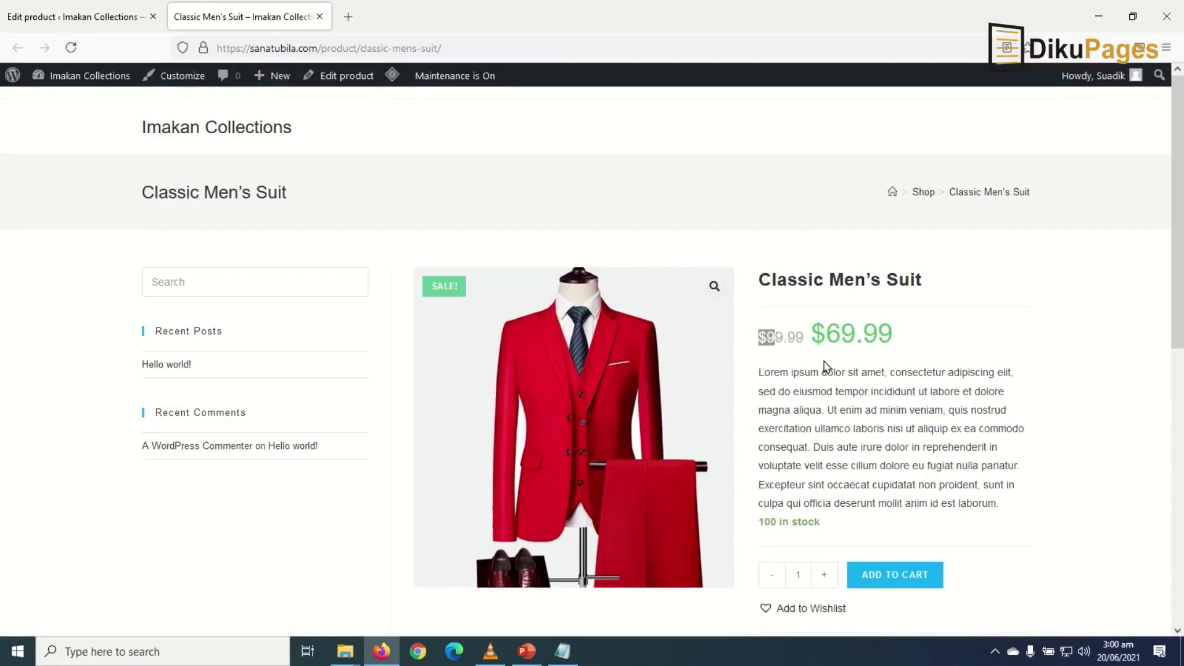
{"action": "left_click_drag", "start_coordinate": [824, 330], "coordinate": [908, 349]}
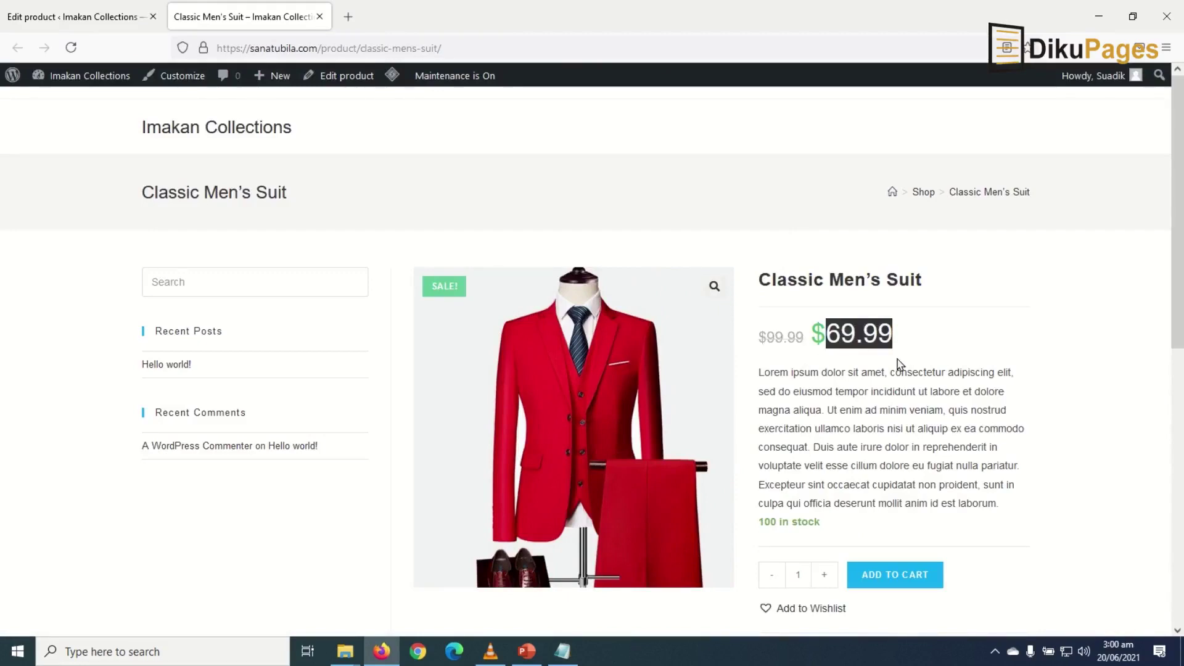
{"action": "scroll", "coordinate": [891, 392], "scroll_direction": "down", "scroll_amount": 2}
{"action": "left_click_drag", "start_coordinate": [788, 241], "coordinate": [949, 351]}
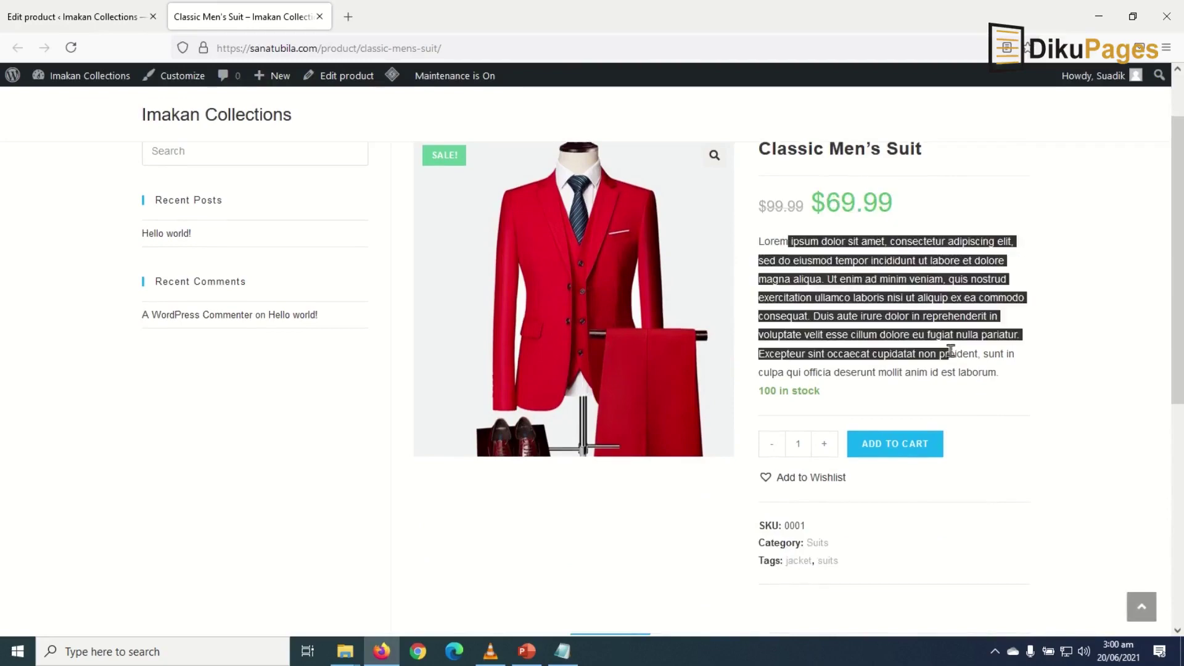
{"action": "scroll", "coordinate": [948, 355], "scroll_direction": "down", "scroll_amount": 6}
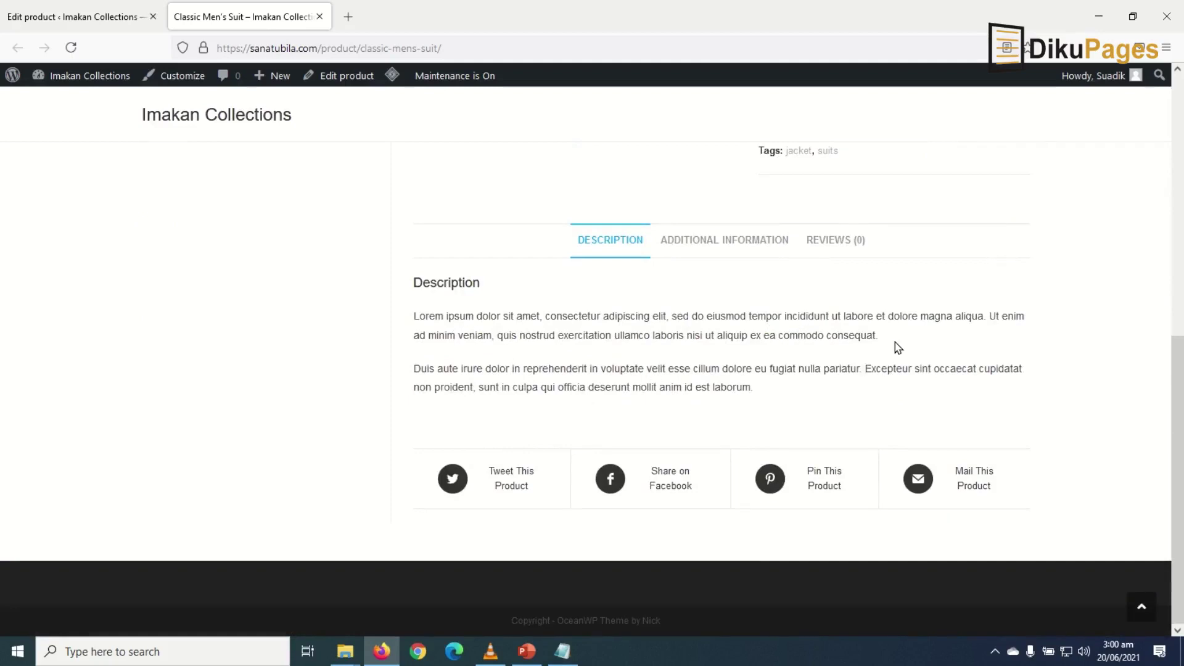
{"action": "scroll", "coordinate": [765, 363], "scroll_direction": "up", "scroll_amount": 6}
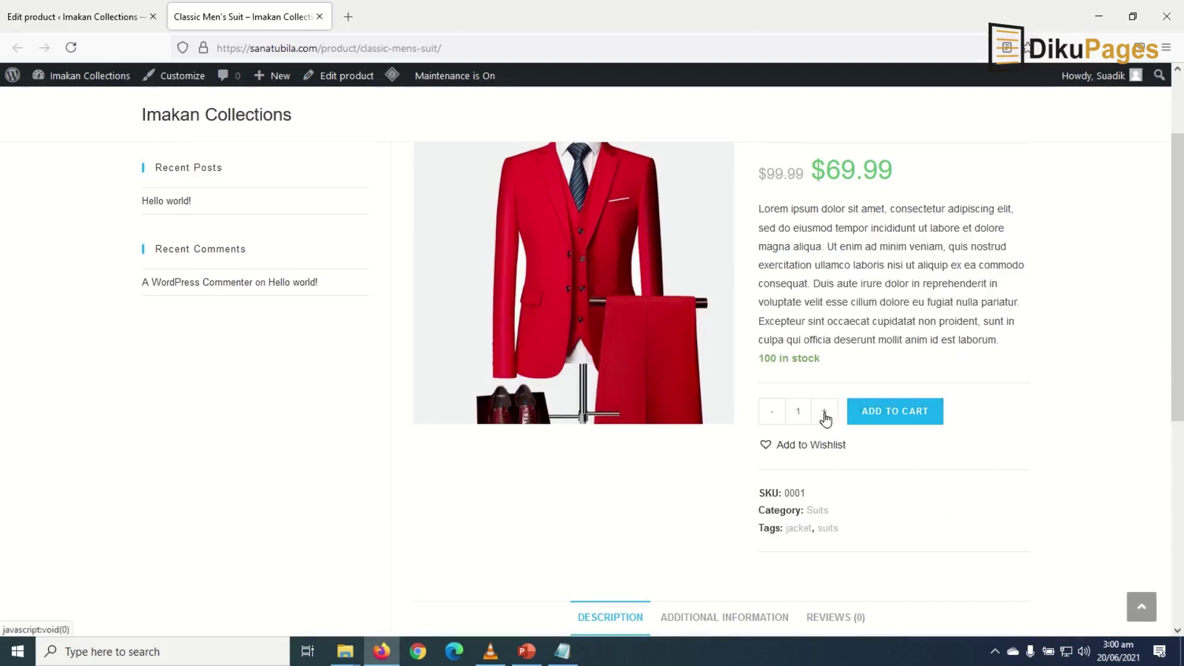
{"action": "left_click", "coordinate": [826, 415]}
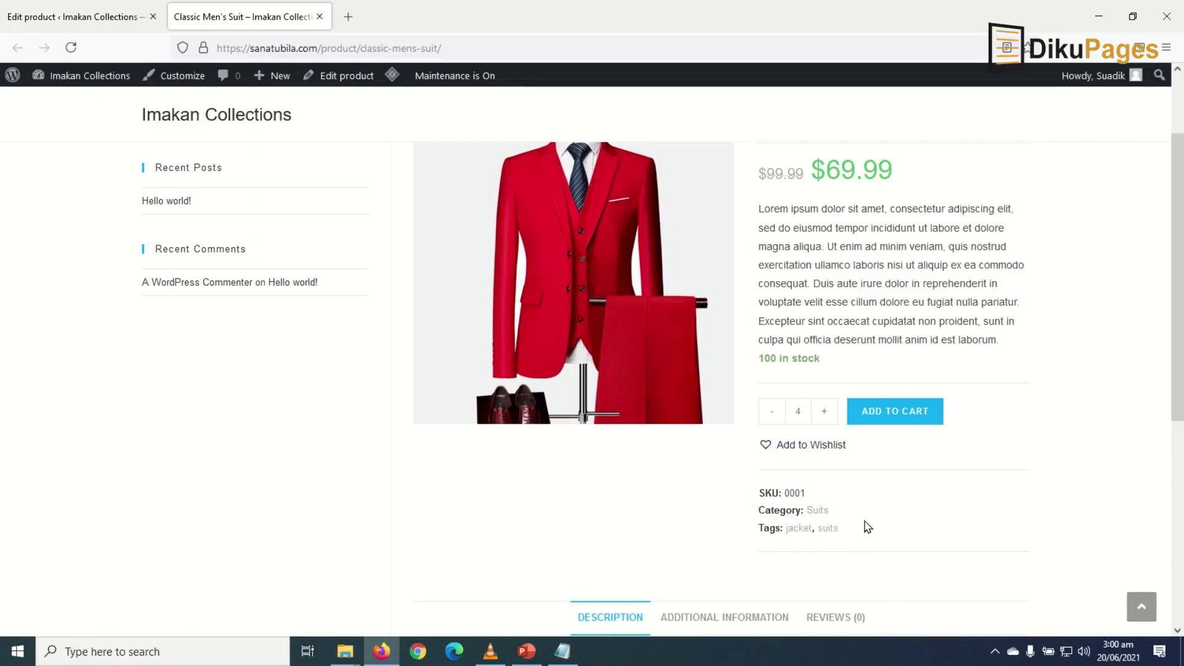
{"action": "scroll", "coordinate": [864, 523], "scroll_direction": "down", "scroll_amount": 5}
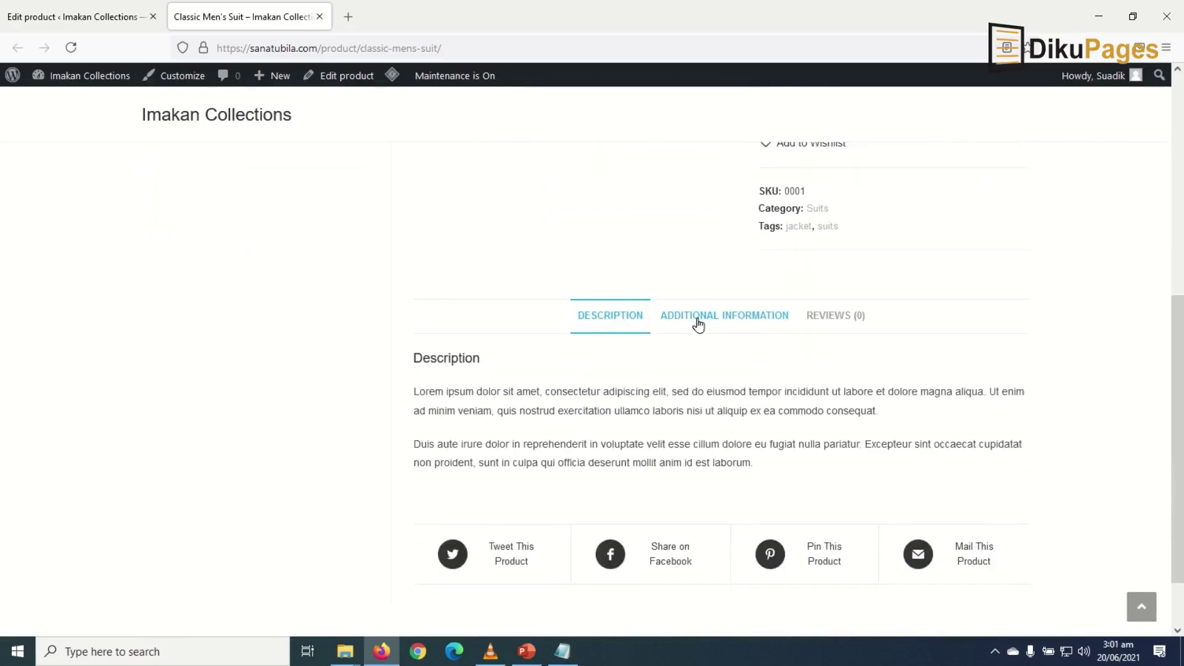
{"action": "left_click", "coordinate": [698, 320]}
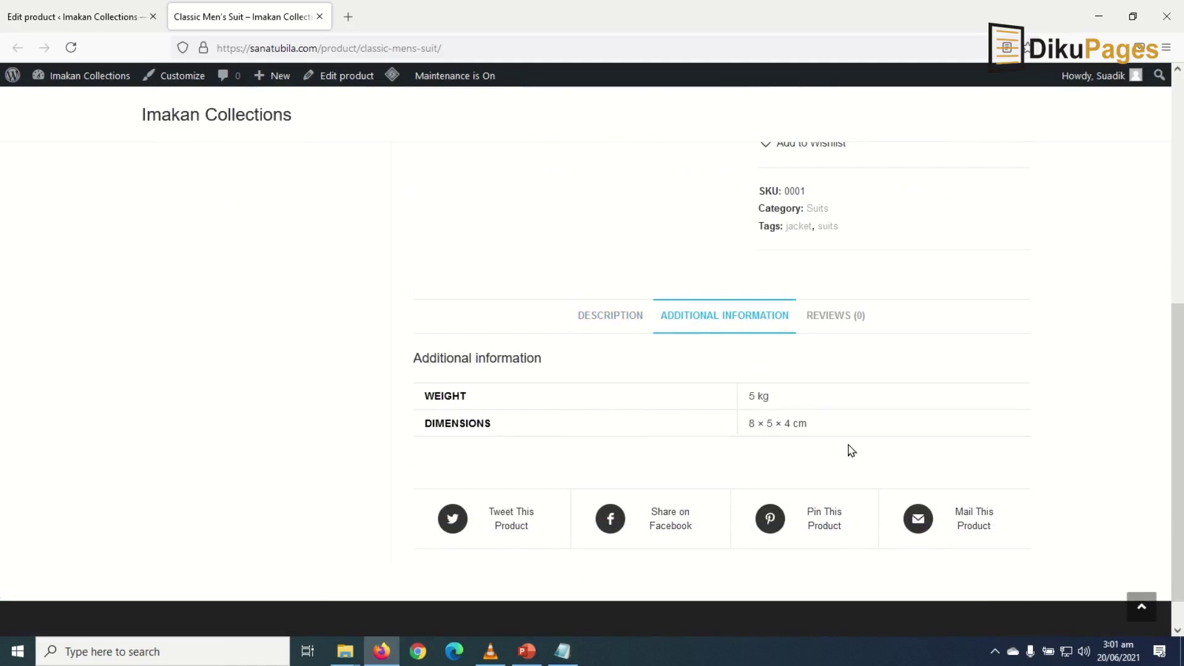
{"action": "left_click", "coordinate": [851, 318]}
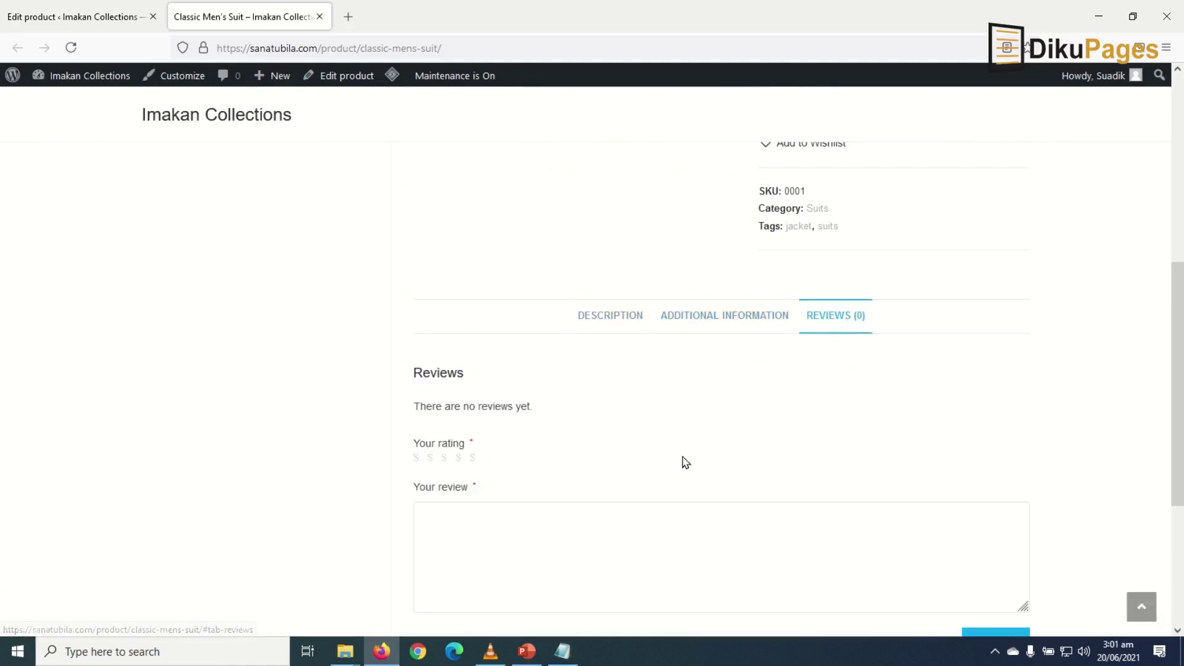
{"action": "left_click", "coordinate": [628, 320]}
{"action": "scroll", "coordinate": [617, 327], "scroll_direction": "down", "scroll_amount": 2}
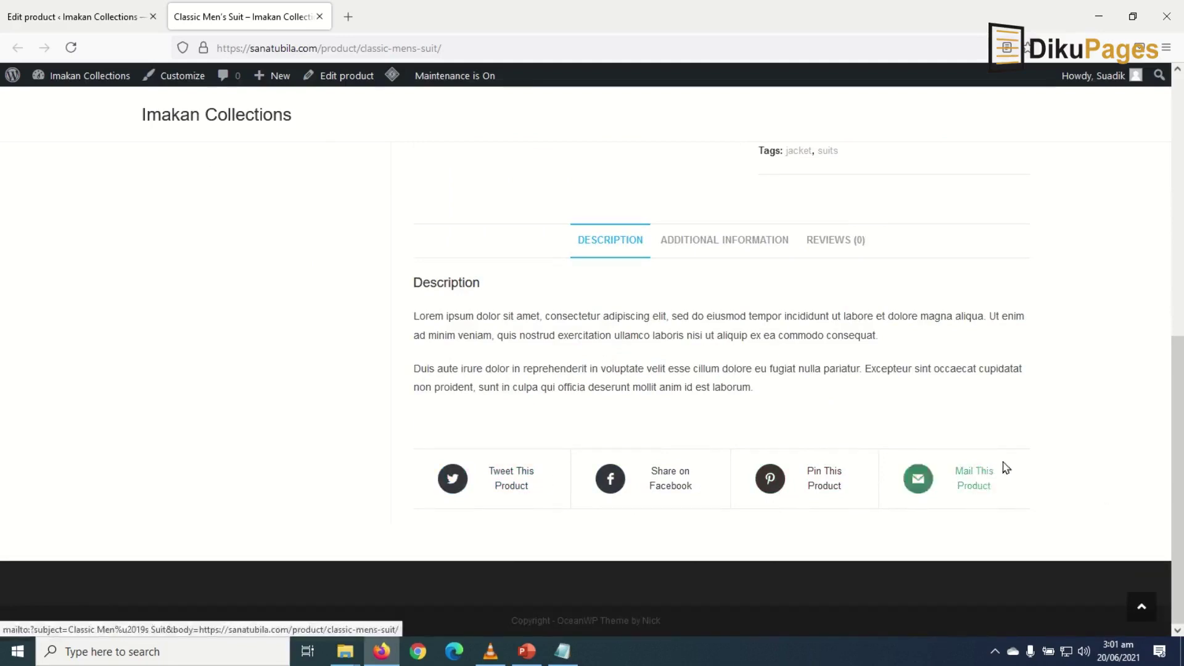
{"action": "scroll", "coordinate": [1002, 468], "scroll_direction": "up", "scroll_amount": 10}
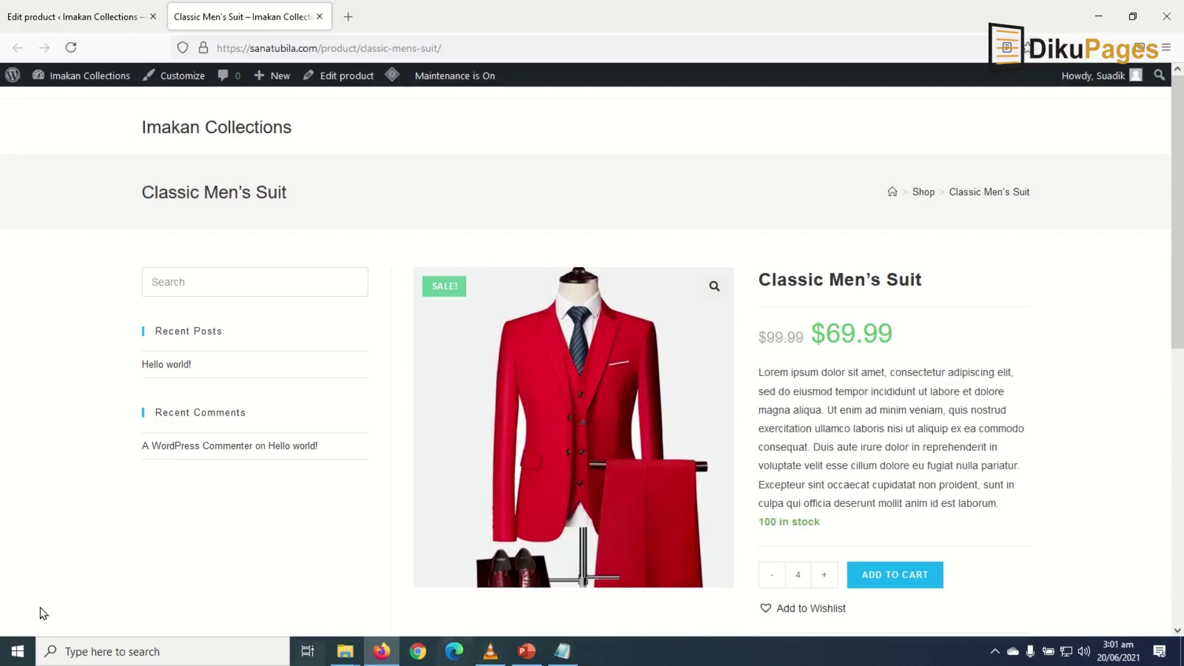
Step: Start a new product named 'Slim Men's Jacket'
{"action": "left_click", "coordinate": [87, 19]}
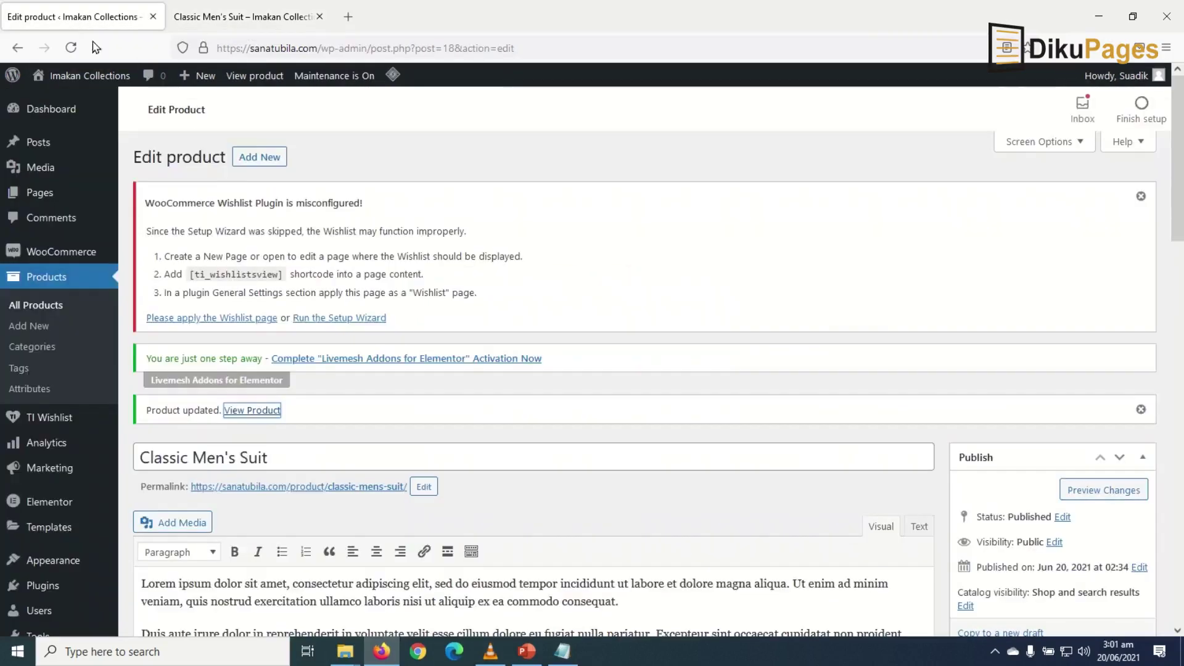
{"action": "scroll", "coordinate": [458, 511], "scroll_direction": "down", "scroll_amount": 3}
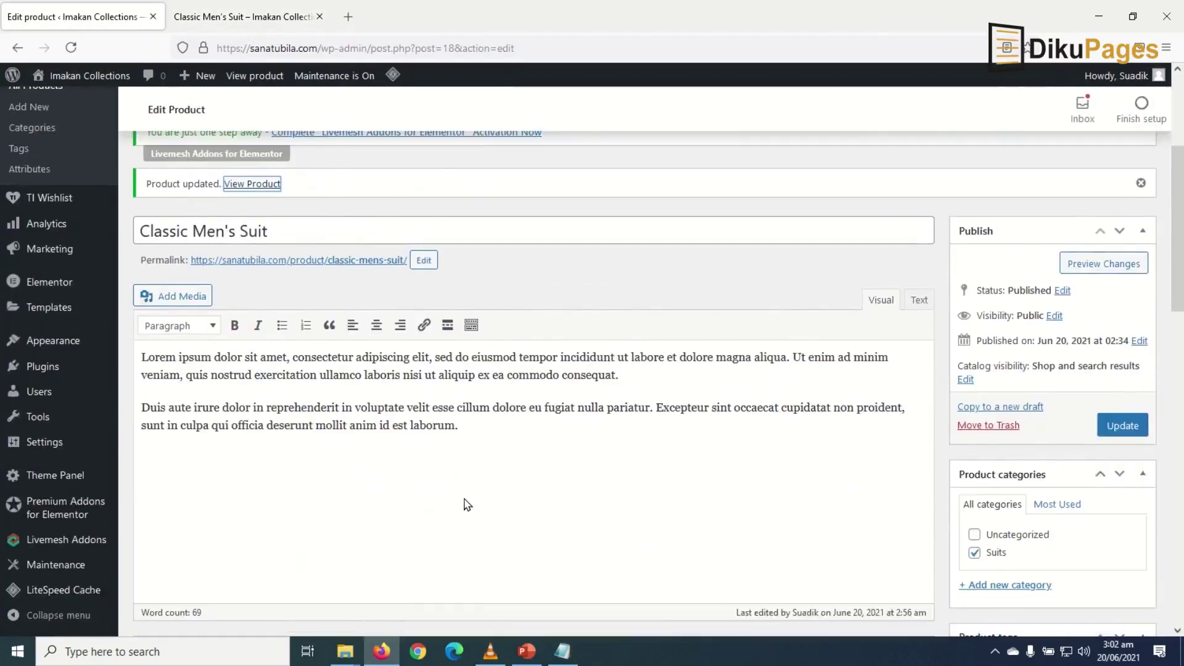
{"action": "scroll", "coordinate": [467, 505], "scroll_direction": "up", "scroll_amount": 2}
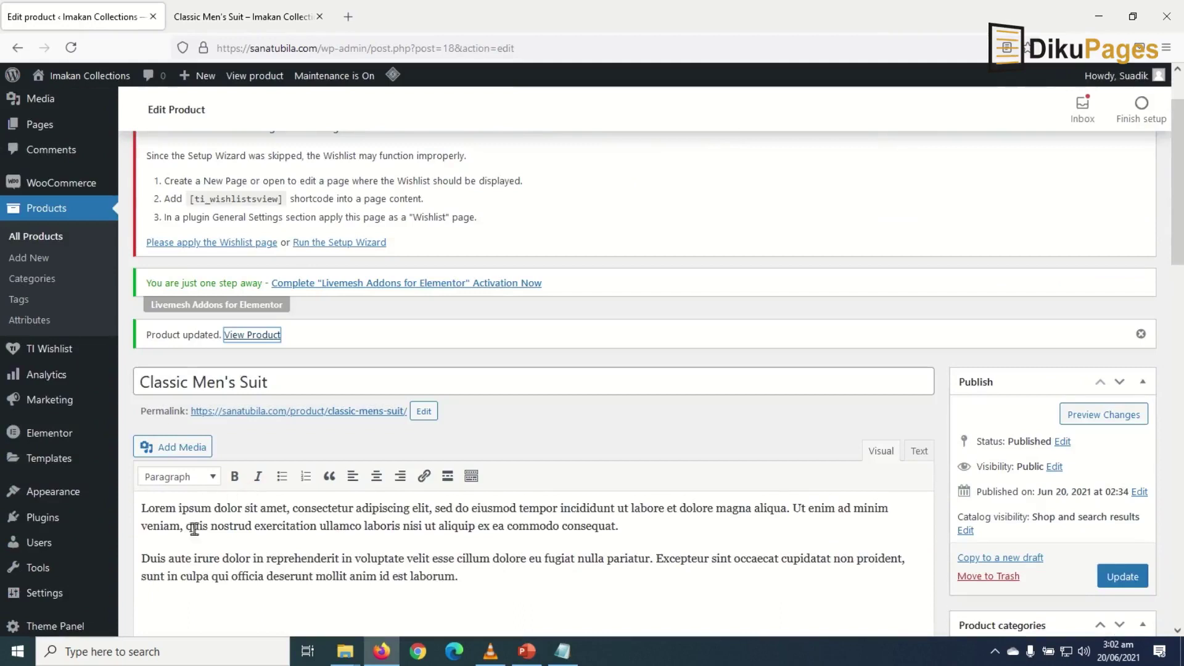
{"action": "left_click", "coordinate": [35, 262]}
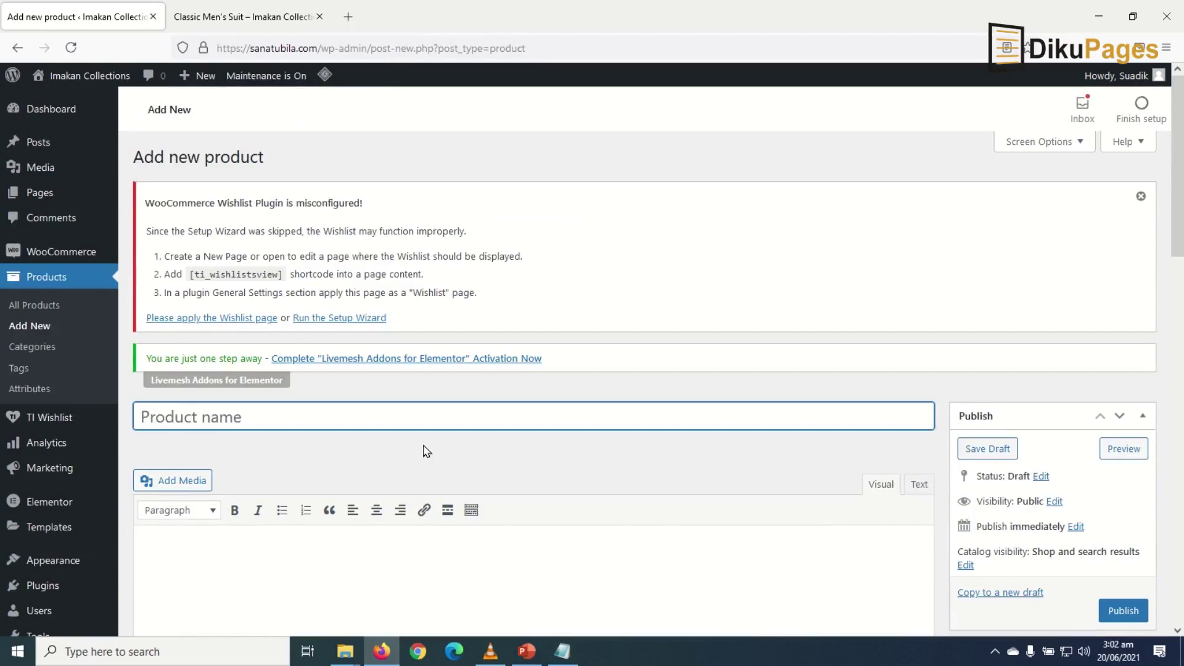
{"action": "type", "text": "S"}
{"action": "type", "text": "lim Men's Jacket"}
{"action": "scroll", "coordinate": [243, 402], "scroll_direction": "down", "scroll_amount": 3}
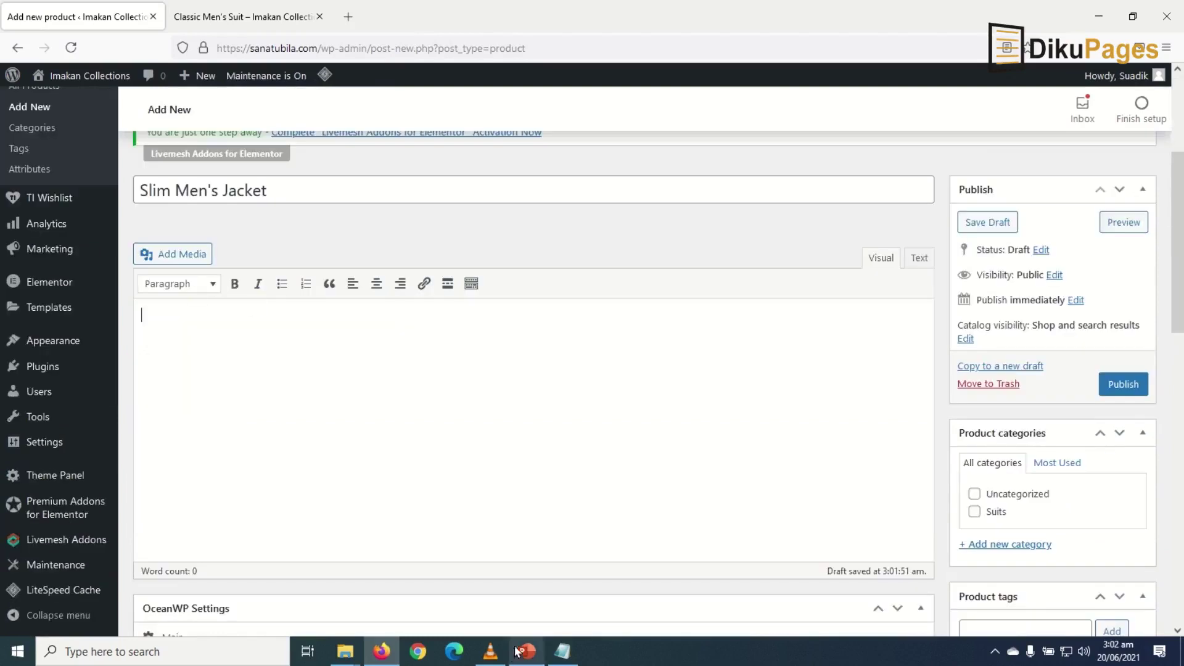
Step: Paste the Lorem ipsum text from Notepad into both the description and short description
{"action": "left_click", "coordinate": [563, 652]}
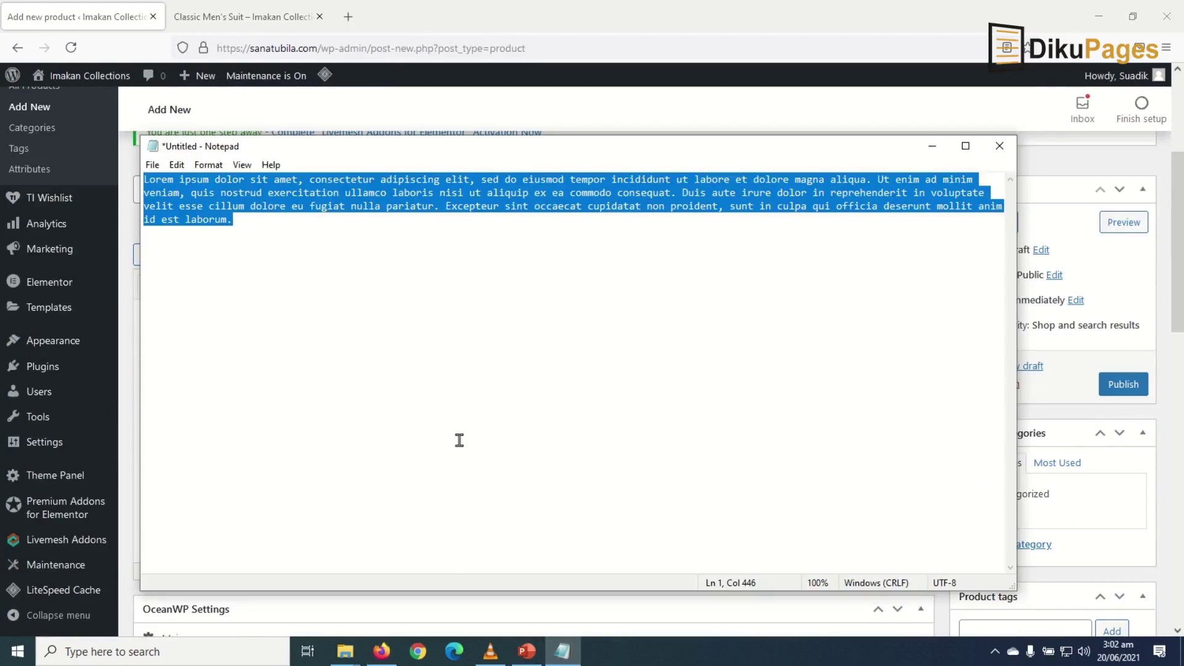
{"action": "left_click", "coordinate": [382, 652]}
{"action": "type", "text": "Lorem ipsum dolor sit amet, consectetur adipiscing elit, sed do eiusmod tempor incididunt ut labore et dolore magna aliqua. Ut enim ad minim veniam, quis nostrud exercitation ullamco laboris nisi ut aliquip ex ea commodo consequat. Duis aute irure dolor in reprehenderit in voluptate velit esse cillum dolore eu fugiat nulla pariatur. Excepteur sint occaecat cupidatat non proident, sunt in culpa qui officia deserunt mollit anim id est laborum."}
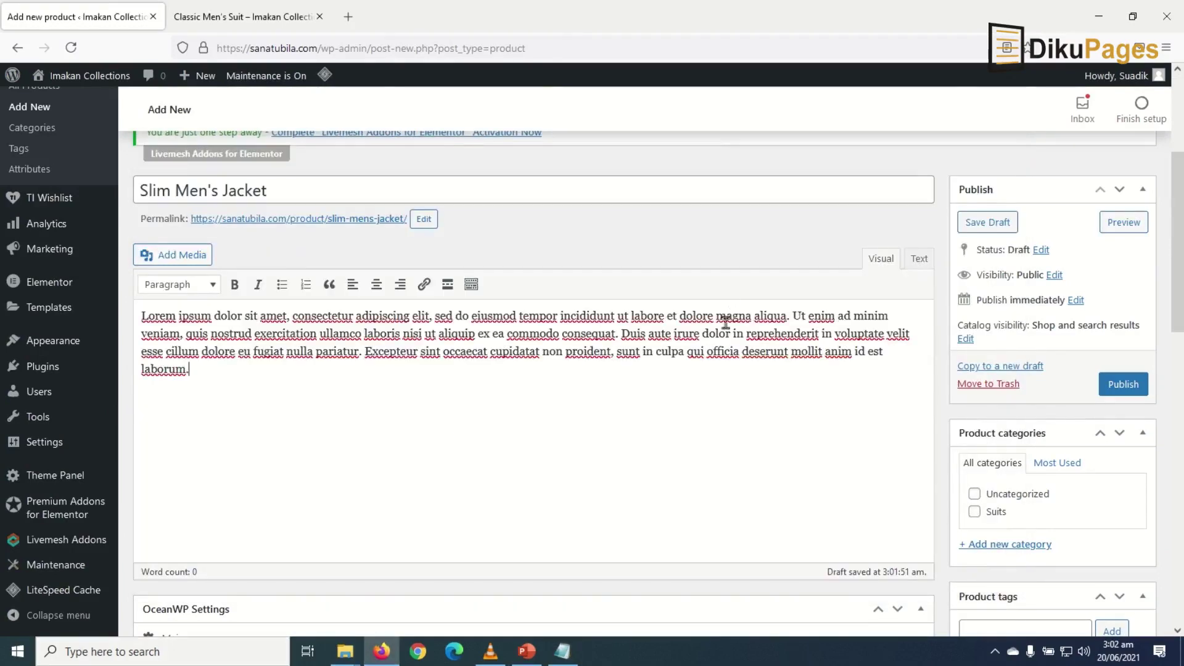
{"action": "scroll", "coordinate": [617, 485], "scroll_direction": "down", "scroll_amount": 10}
{"action": "scroll", "coordinate": [617, 485], "scroll_direction": "down", "scroll_amount": 4}
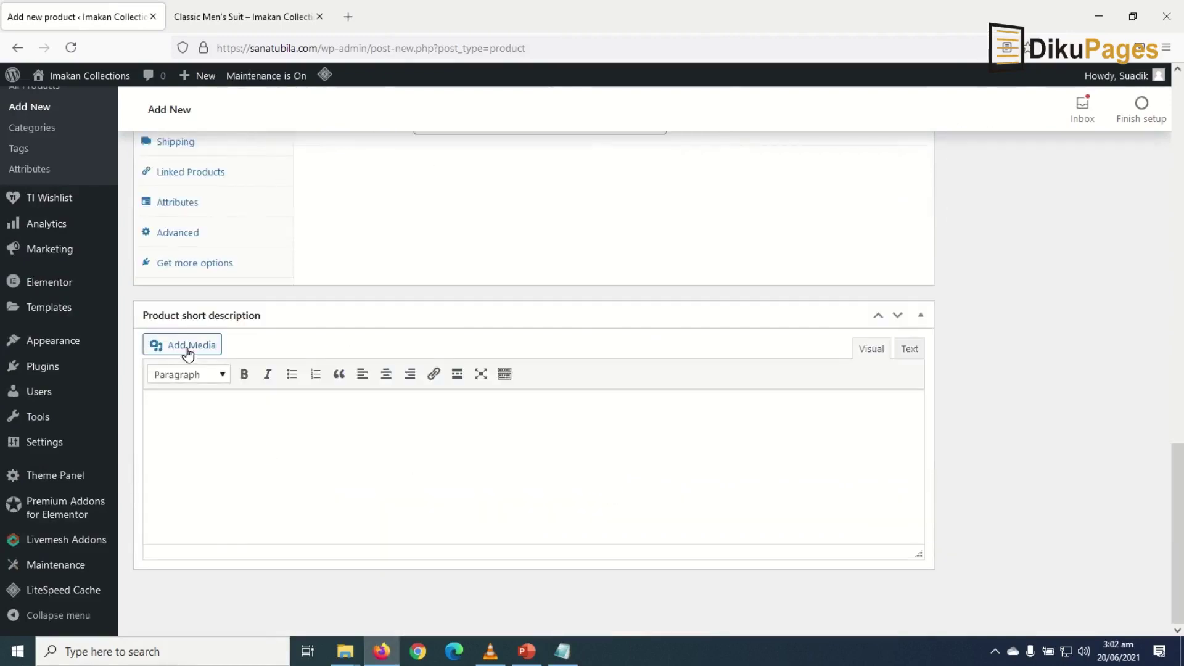
{"action": "left_click", "coordinate": [332, 459]}
{"action": "type", "text": "Lorem ipsum dolor sit amet, consectetur adipiscing elit, sed do eiusmod tempor incididunt ut labore et dolore magna aliqua. Ut enim ad minim veniam, quis nostrud exercitation ullamco laboris nisi ut aliquip ex ea commodo consequat. Duis aute irure dolor in reprehenderit in voluptate velit esse cillum dolore eu fugiat nulla pariatur. Excepteur sint occaecat cupidatat non proident, sunt in culpa qui officia deserunt mollit anim id est laborum."}
{"action": "scroll", "coordinate": [537, 532], "scroll_direction": "up", "scroll_amount": 10}
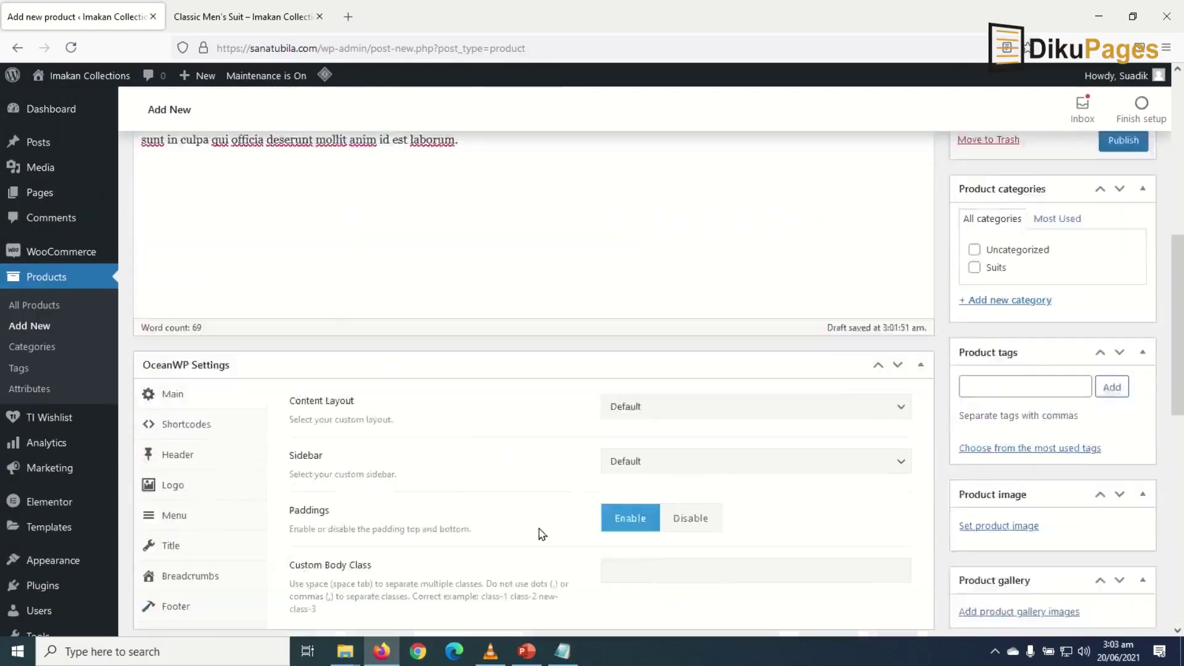
{"action": "scroll", "coordinate": [444, 531], "scroll_direction": "up", "scroll_amount": 2}
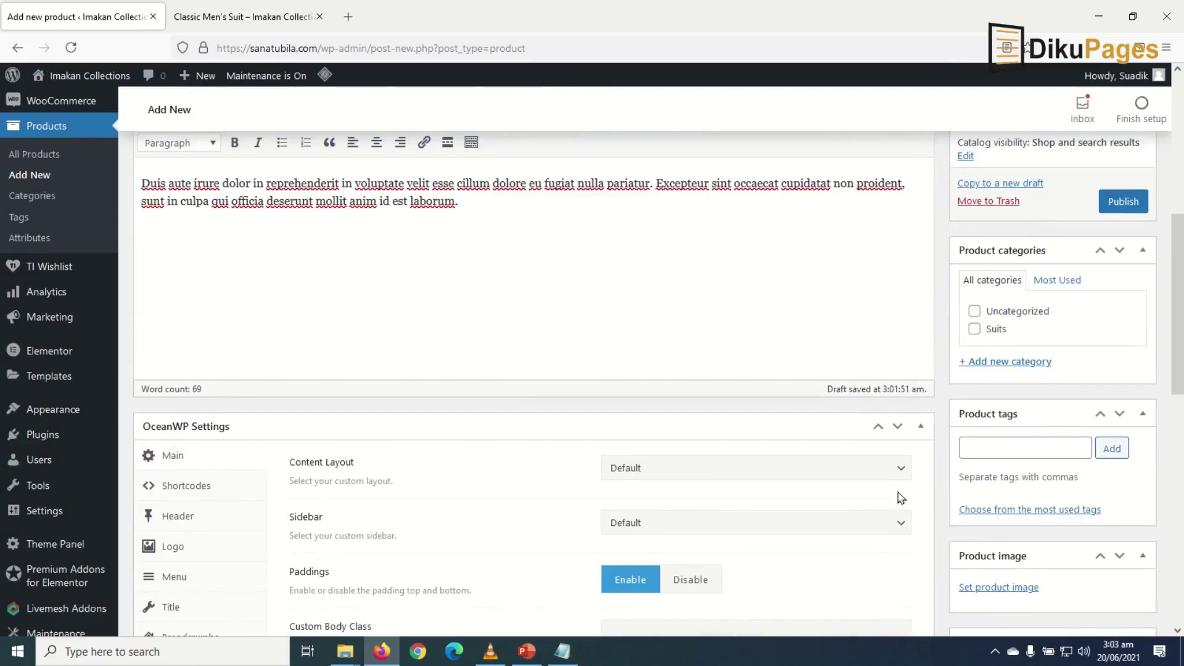
Step: Collapse OceanWP Settings, set the product type to Variable product, and view Shipping settings
{"action": "left_click", "coordinate": [921, 426]}
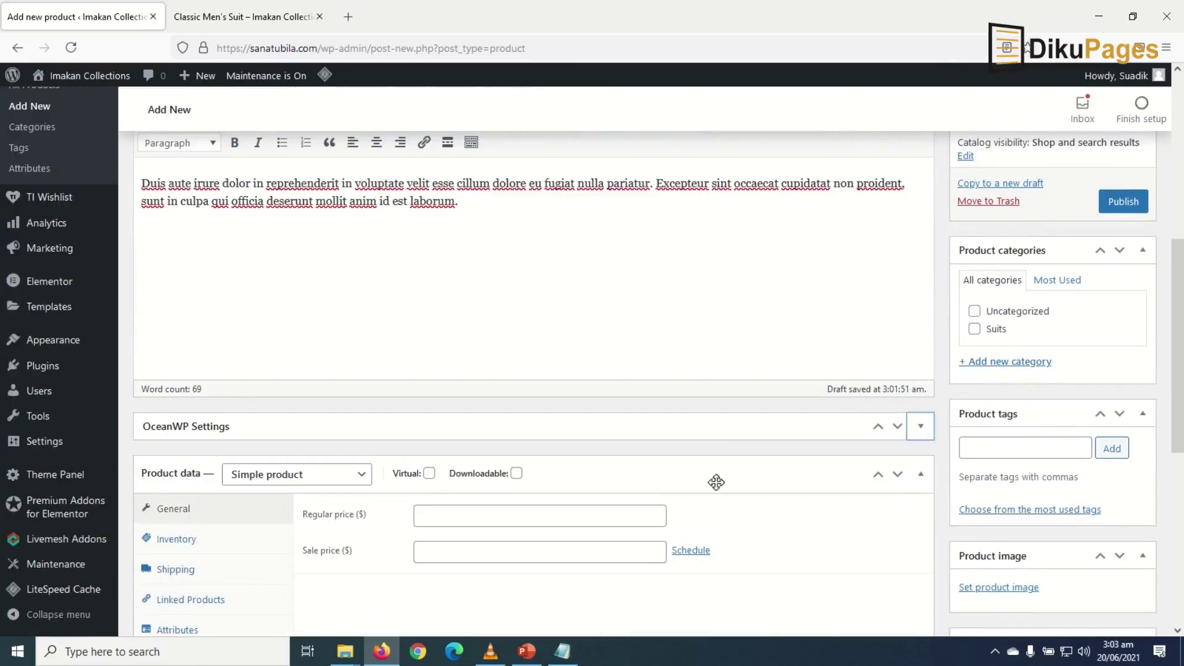
{"action": "scroll", "coordinate": [241, 491], "scroll_direction": "down", "scroll_amount": 4}
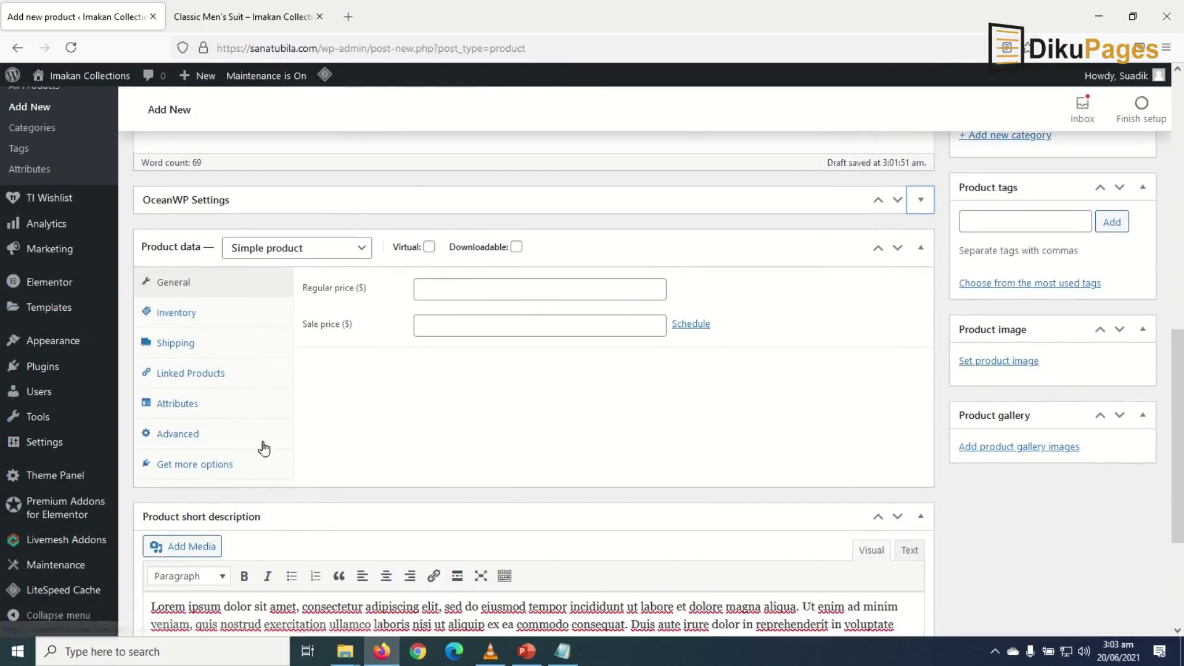
{"action": "left_click", "coordinate": [309, 251]}
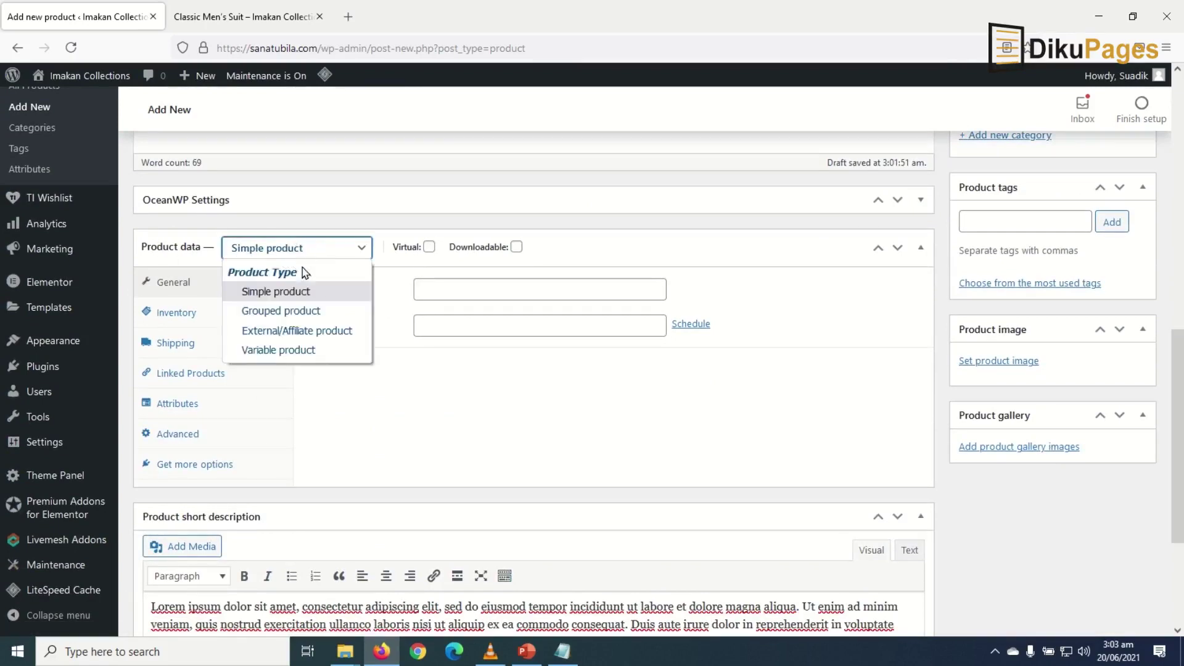
{"action": "left_click", "coordinate": [279, 351]}
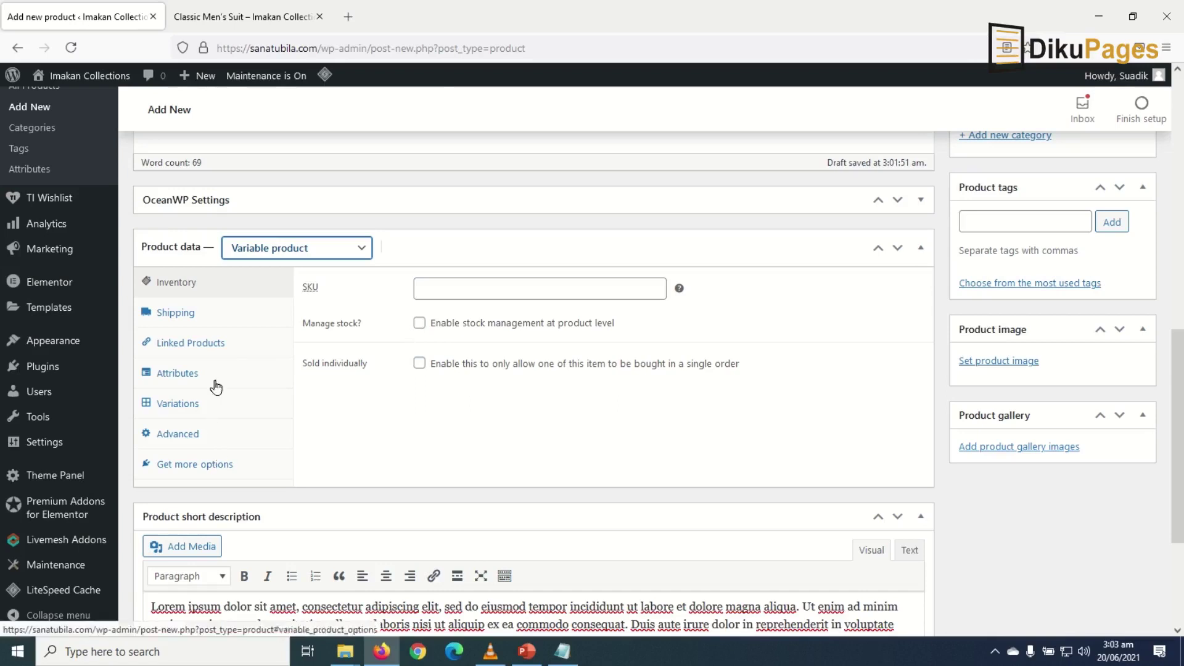
{"action": "left_click", "coordinate": [179, 313]}
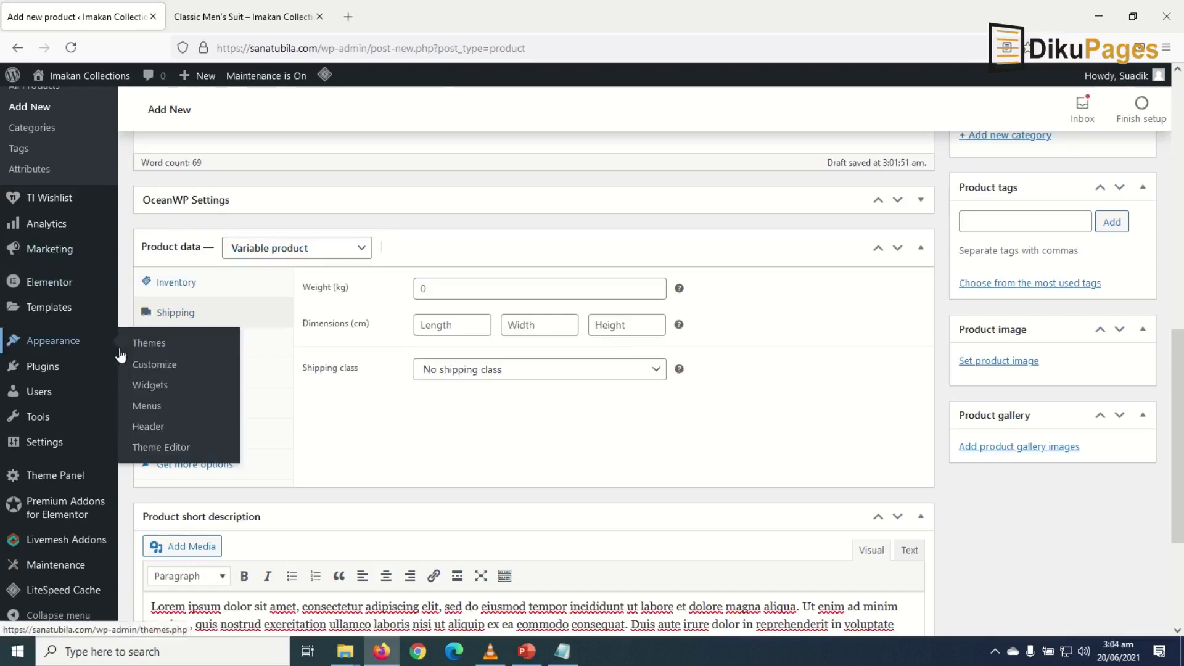
{"action": "scroll", "coordinate": [32, 176], "scroll_direction": "up", "scroll_amount": 2}
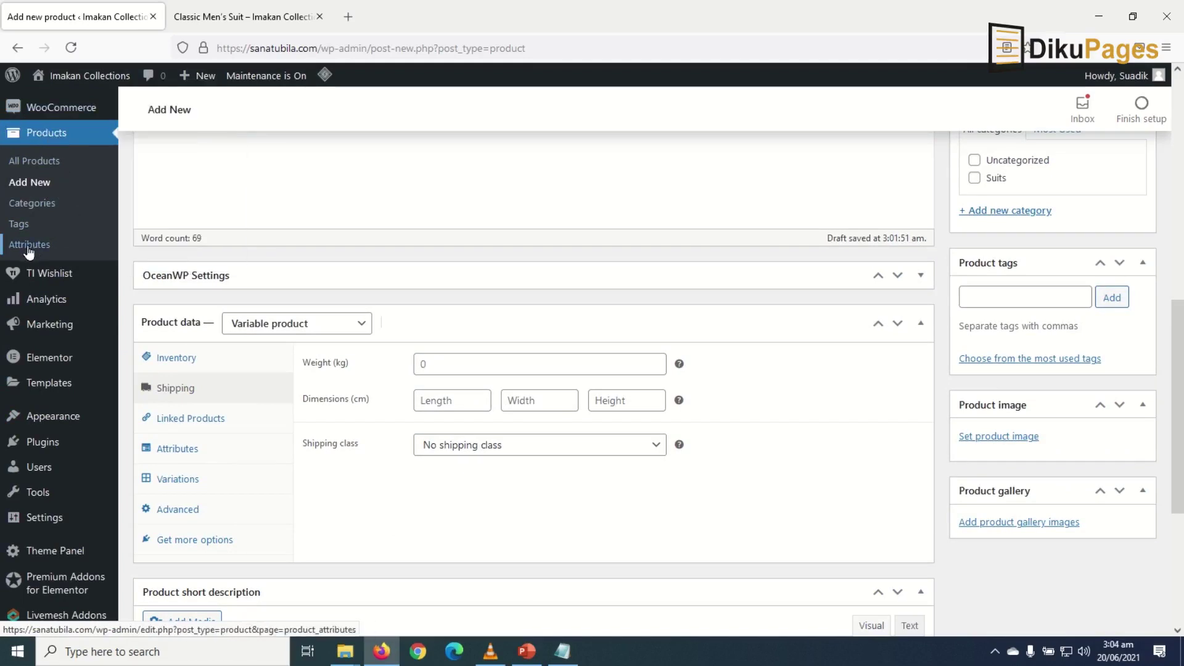
{"action": "right_click", "coordinate": [28, 249]}
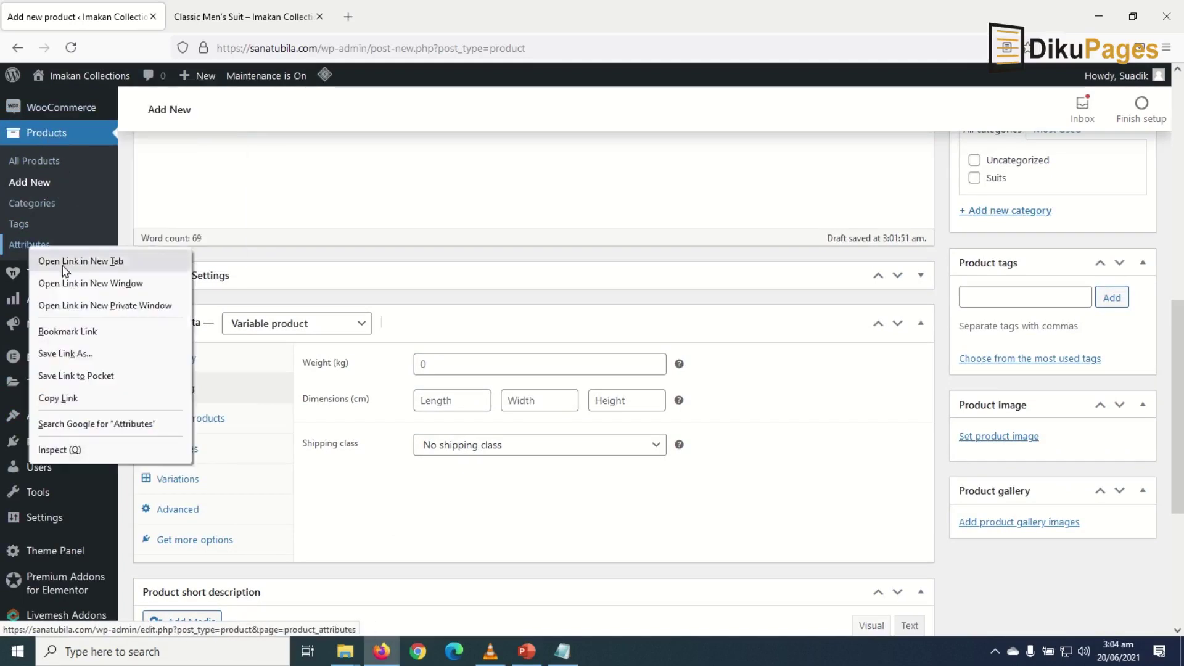
Step: In a new Attributes tab, enter a new attribute named 'Colour' with Enable Archives ticked
{"action": "left_click", "coordinate": [91, 261]}
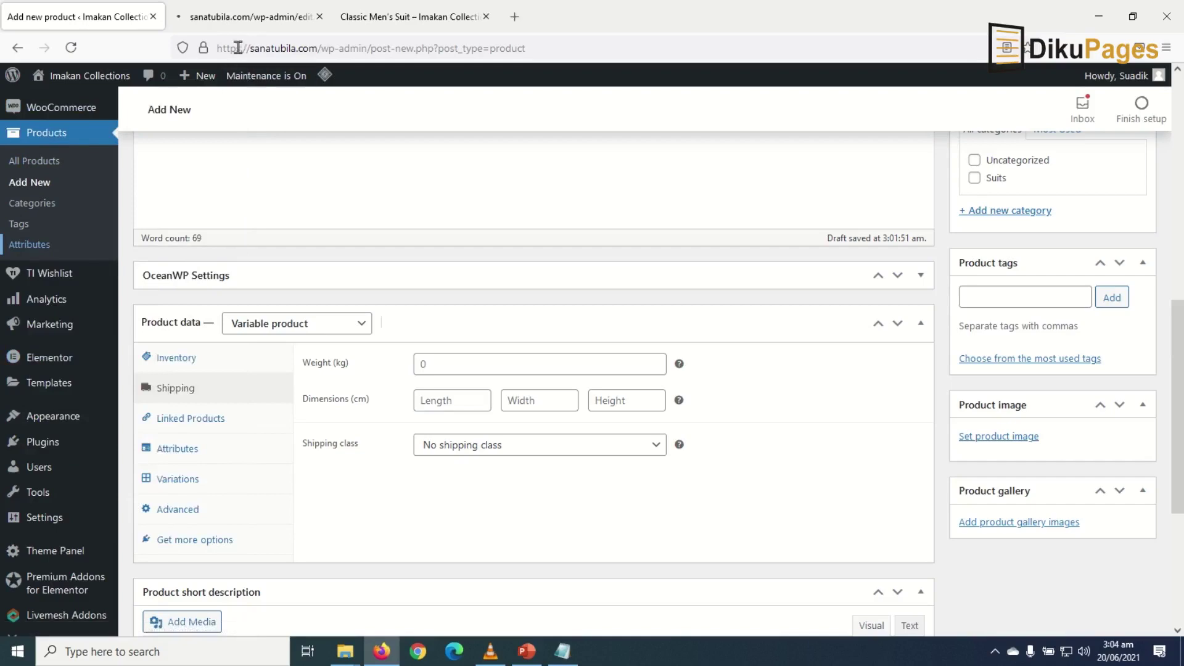
{"action": "left_click", "coordinate": [233, 17]}
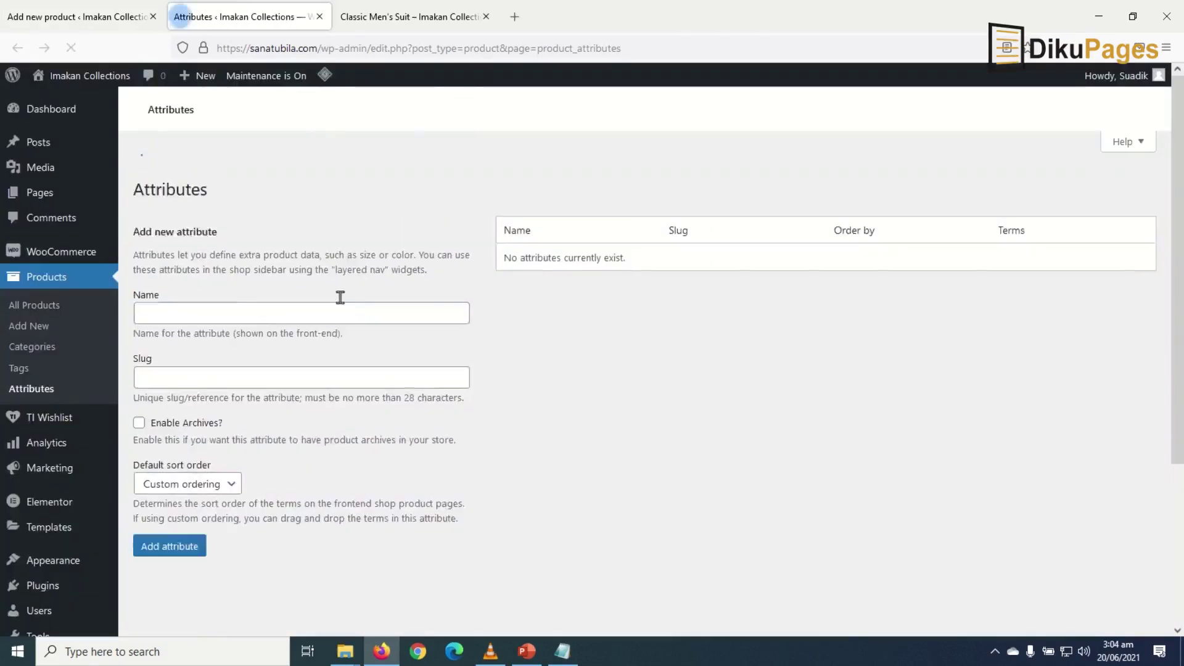
{"action": "scroll", "coordinate": [364, 312], "scroll_direction": "down", "scroll_amount": 2}
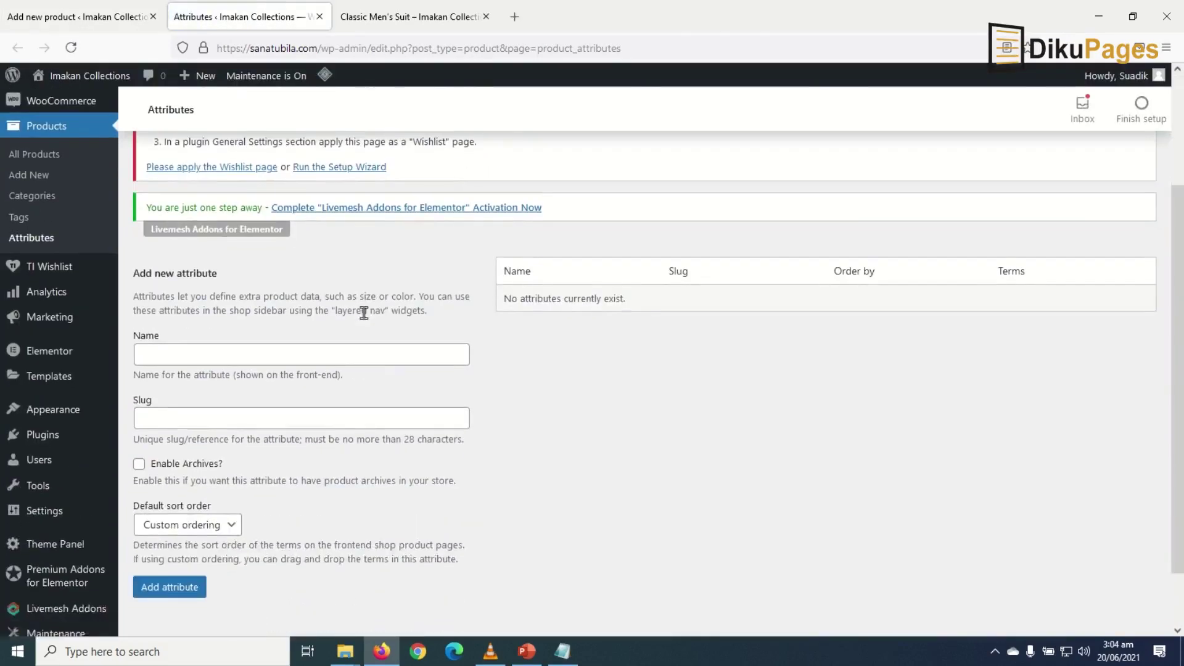
{"action": "scroll", "coordinate": [365, 315], "scroll_direction": "down", "scroll_amount": 2}
{"action": "left_click", "coordinate": [223, 286]}
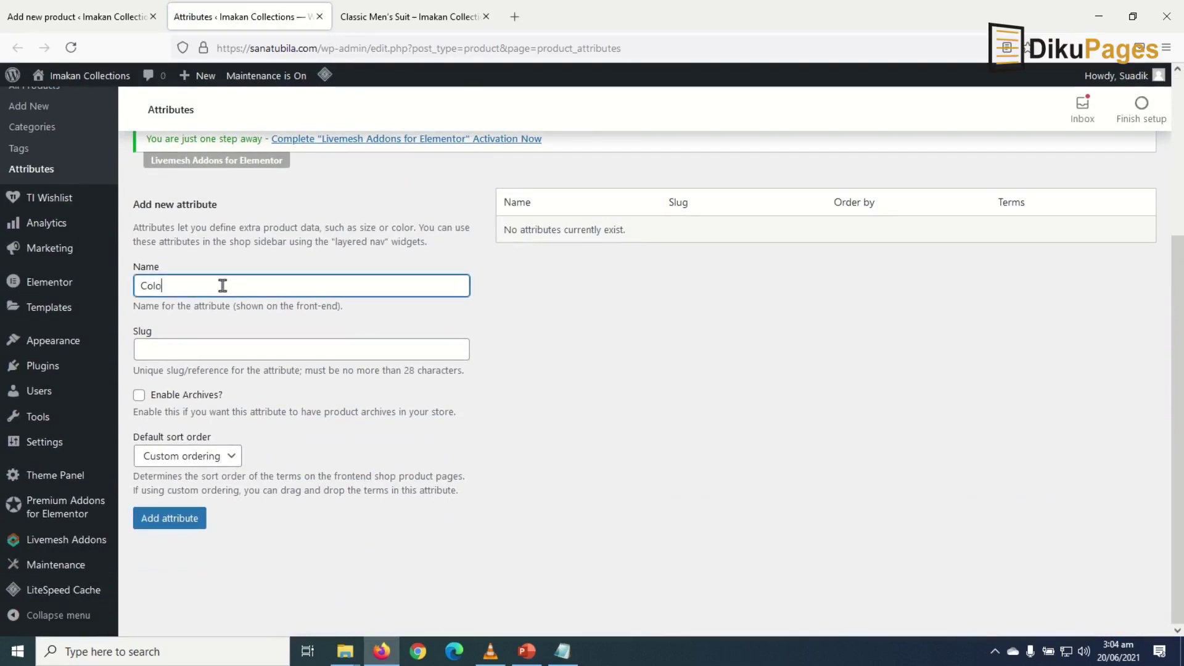
{"action": "left_click", "coordinate": [194, 411]}
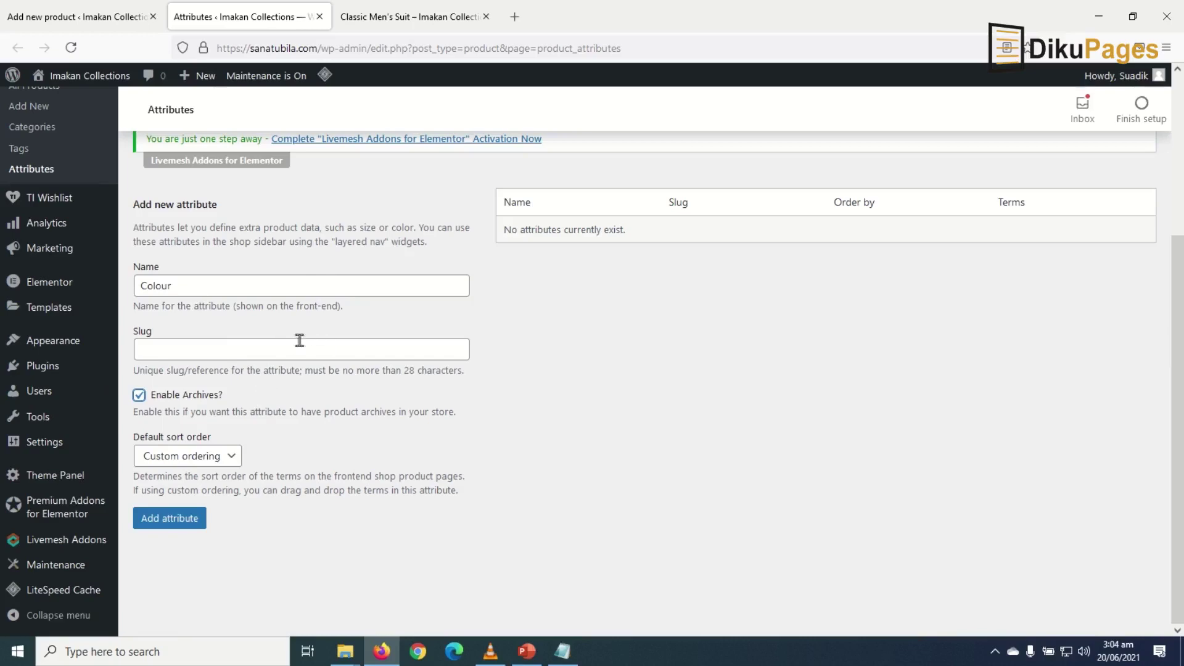
Step: Return to the Classic Men's Suit page tab
{"action": "left_click", "coordinate": [386, 27]}
{"action": "scroll", "coordinate": [140, 151], "scroll_direction": "down", "scroll_amount": 3}
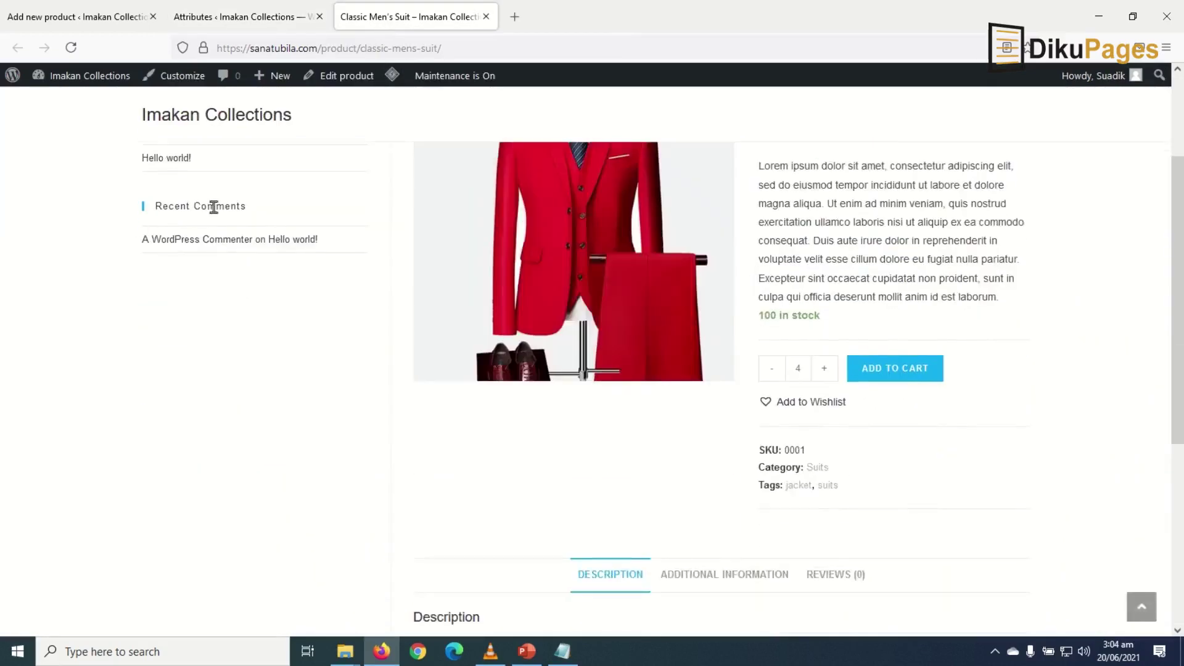
{"action": "scroll", "coordinate": [216, 389], "scroll_direction": "up", "scroll_amount": 3}
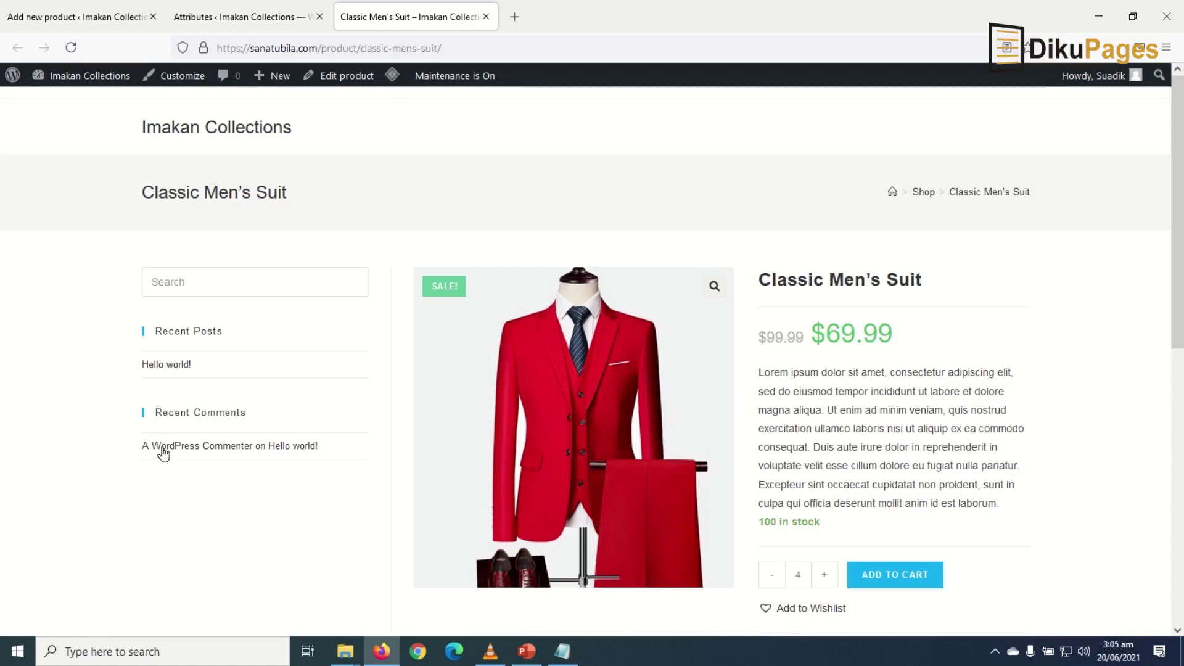
Step: Save the Colour attribute, add a second attribute named Size, then open Colour's terms
{"action": "left_click", "coordinate": [212, 25]}
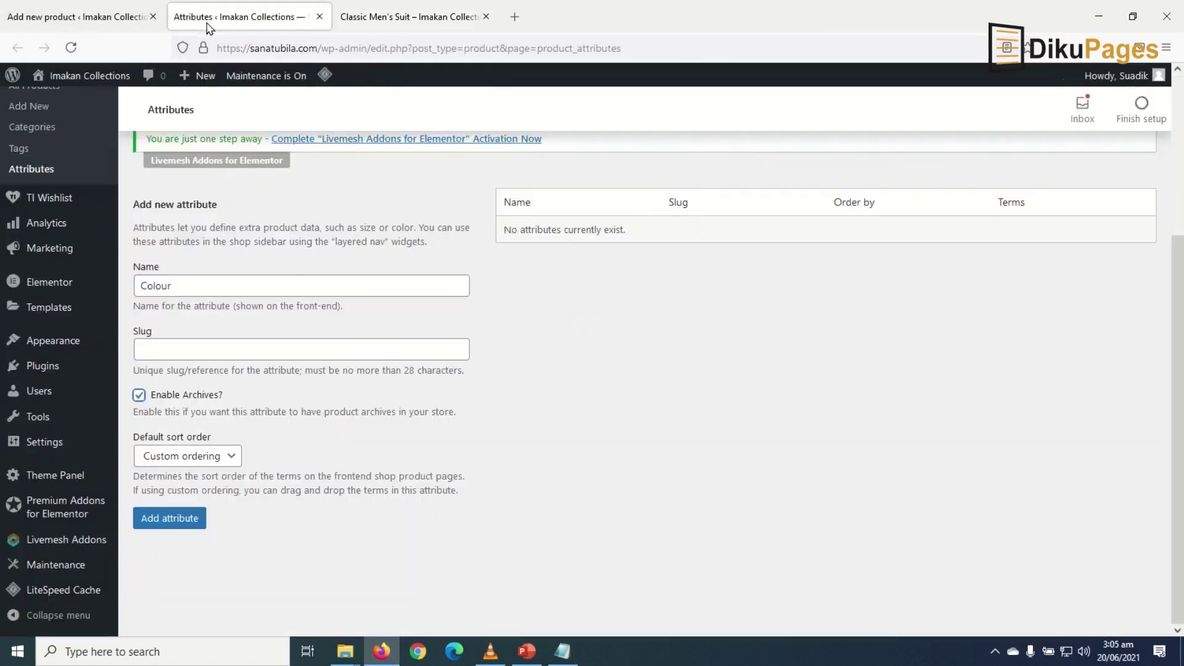
{"action": "left_click", "coordinate": [175, 522]}
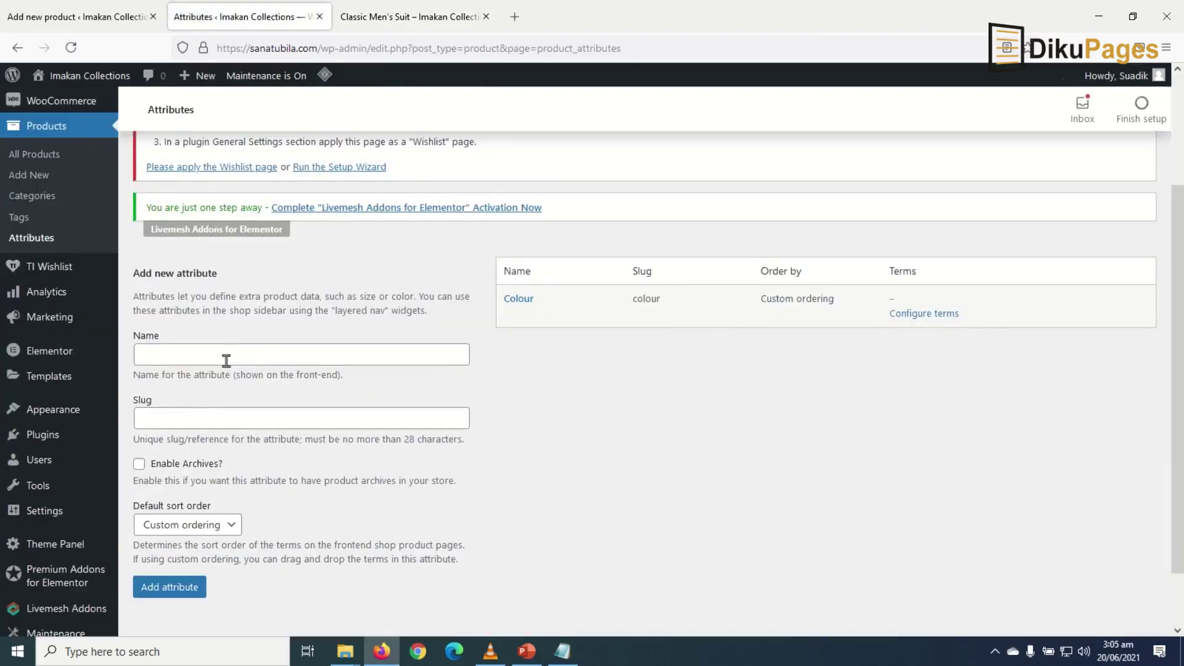
{"action": "left_click", "coordinate": [226, 359]}
{"action": "type", "text": "Size"}
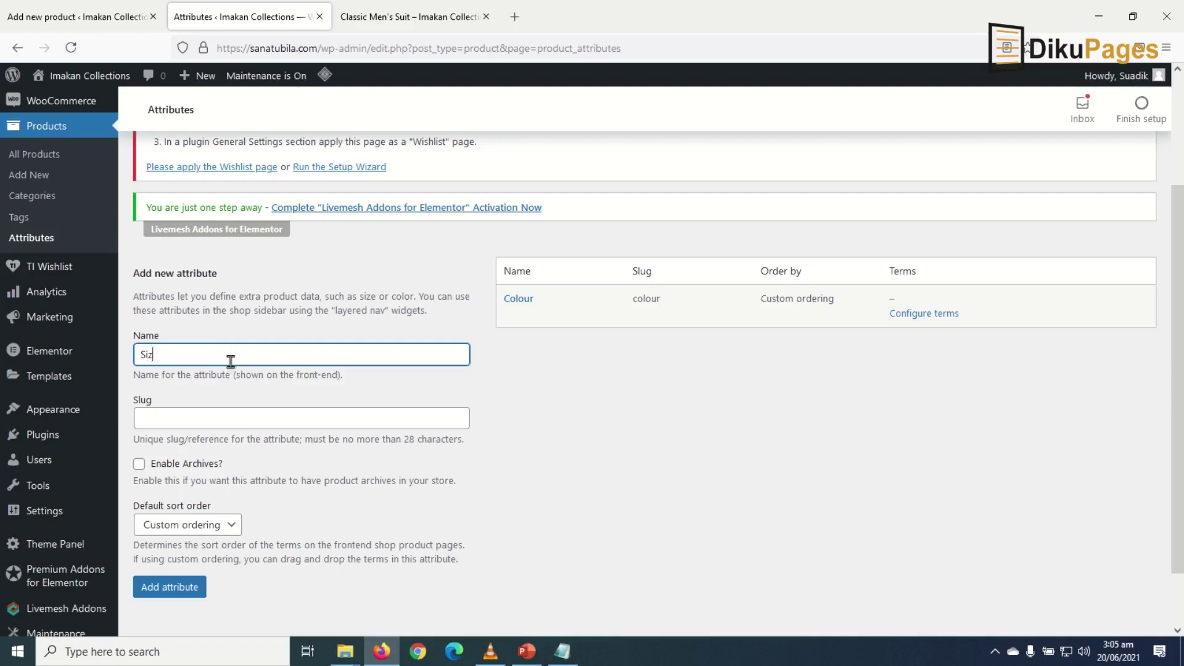
{"action": "left_click", "coordinate": [183, 589]}
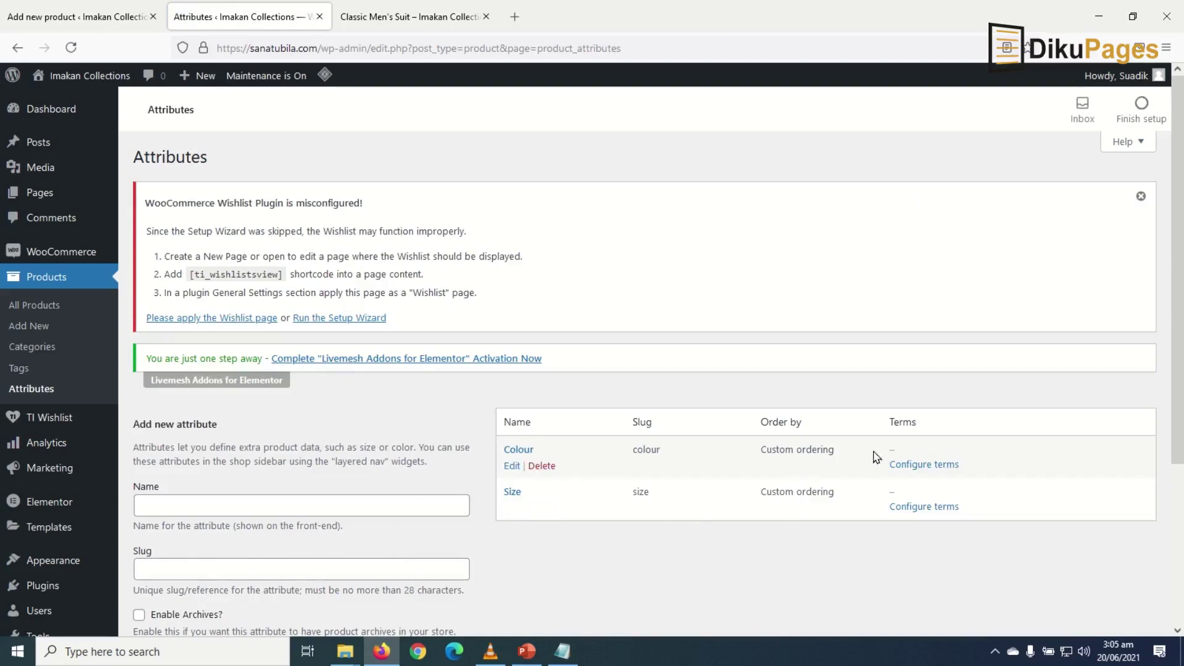
{"action": "left_click", "coordinate": [925, 464]}
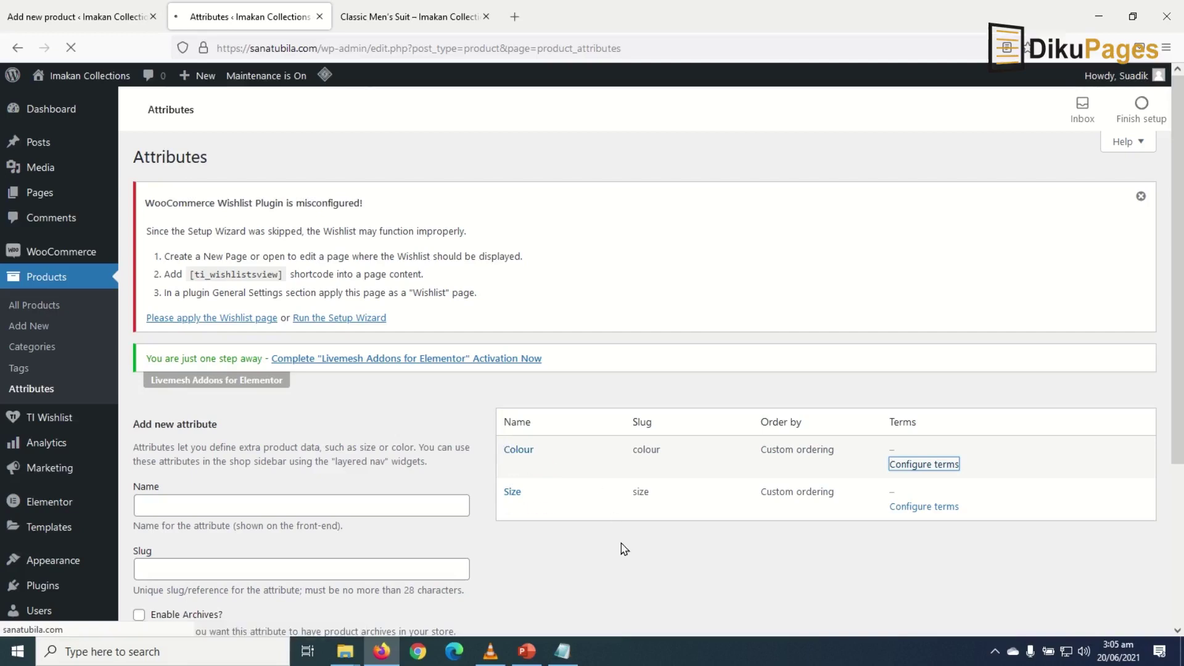
Step: Add the colour terms Black, Blue, Red and White to the Colour attribute
{"action": "scroll", "coordinate": [284, 431], "scroll_direction": "down", "scroll_amount": 2}
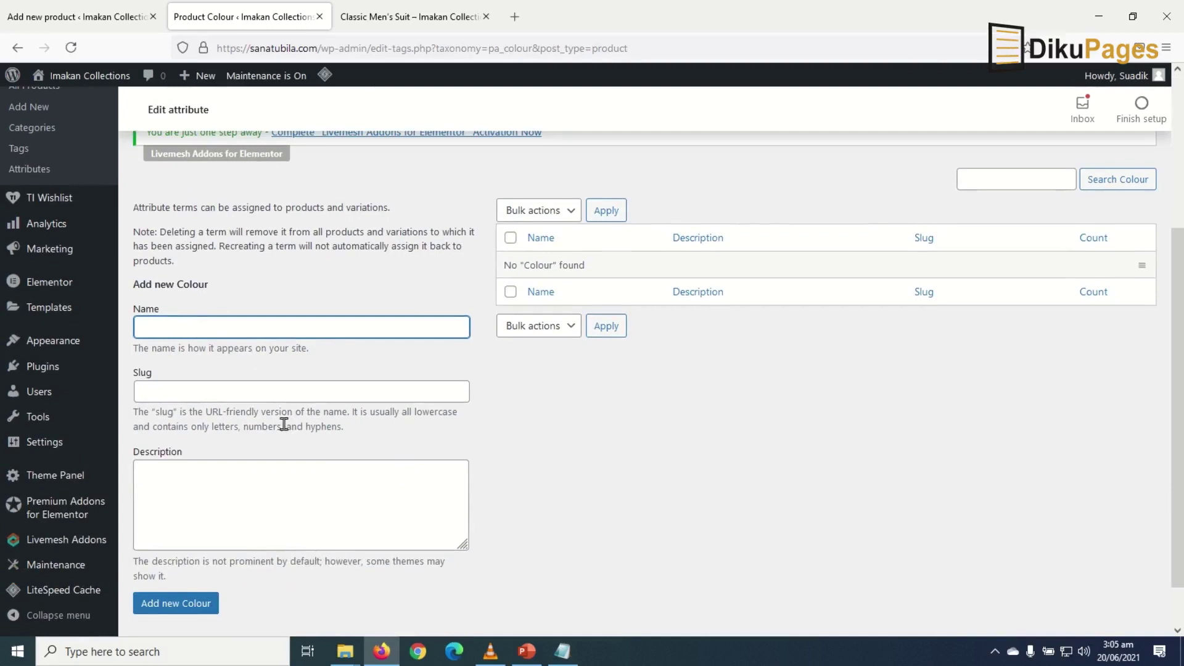
{"action": "type", "text": "d"}
{"action": "scroll", "coordinate": [250, 527], "scroll_direction": "down", "scroll_amount": 1}
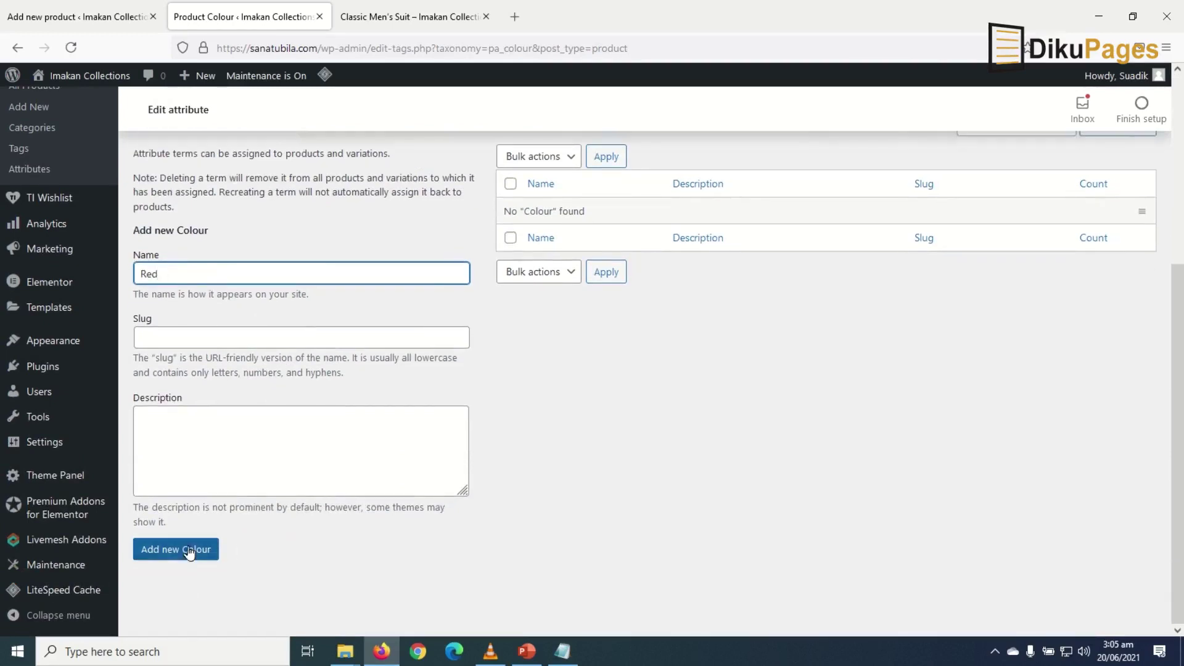
{"action": "left_click", "coordinate": [182, 550]}
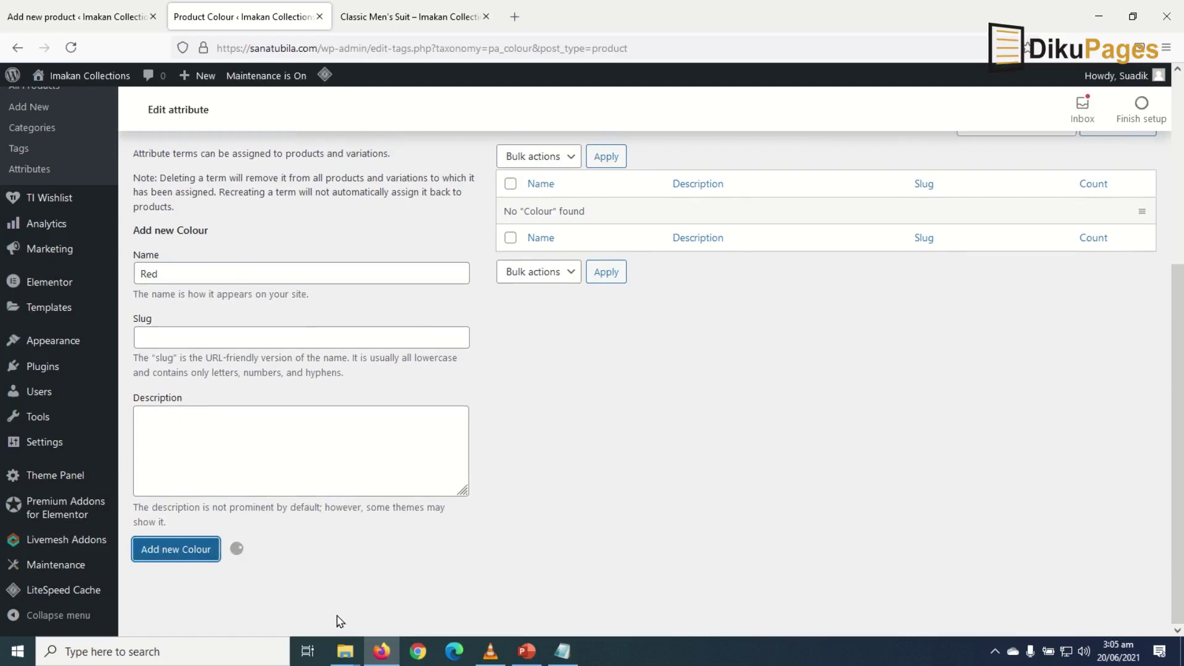
{"action": "type", "text": "Blue"}
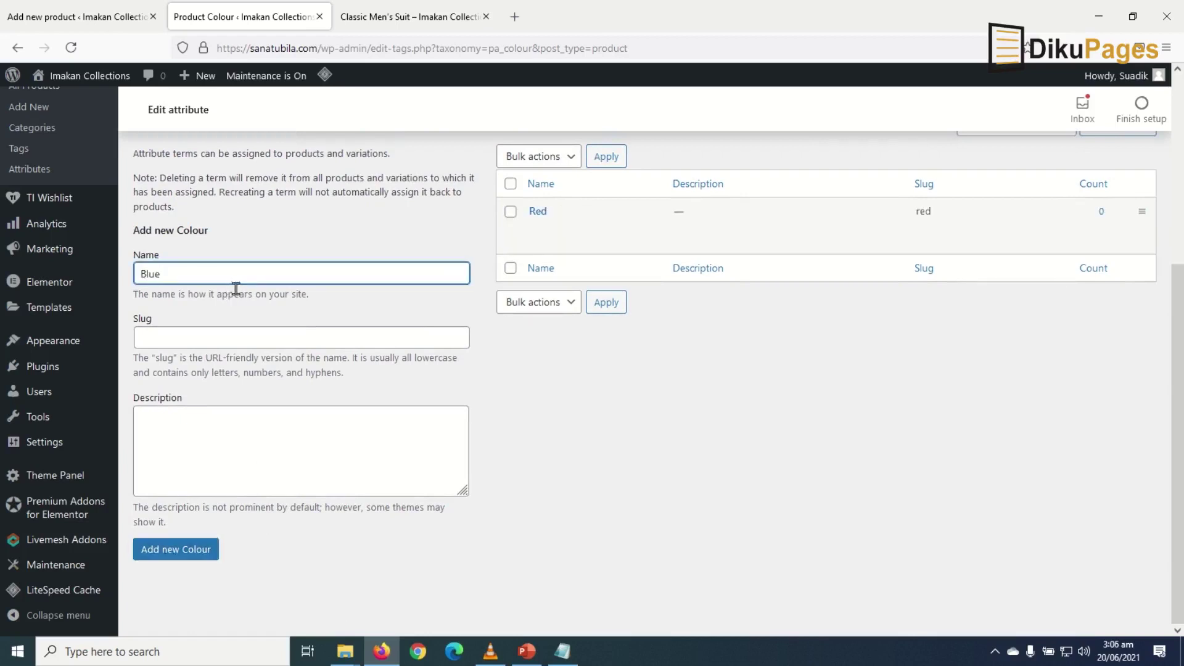
{"action": "left_click", "coordinate": [180, 550]}
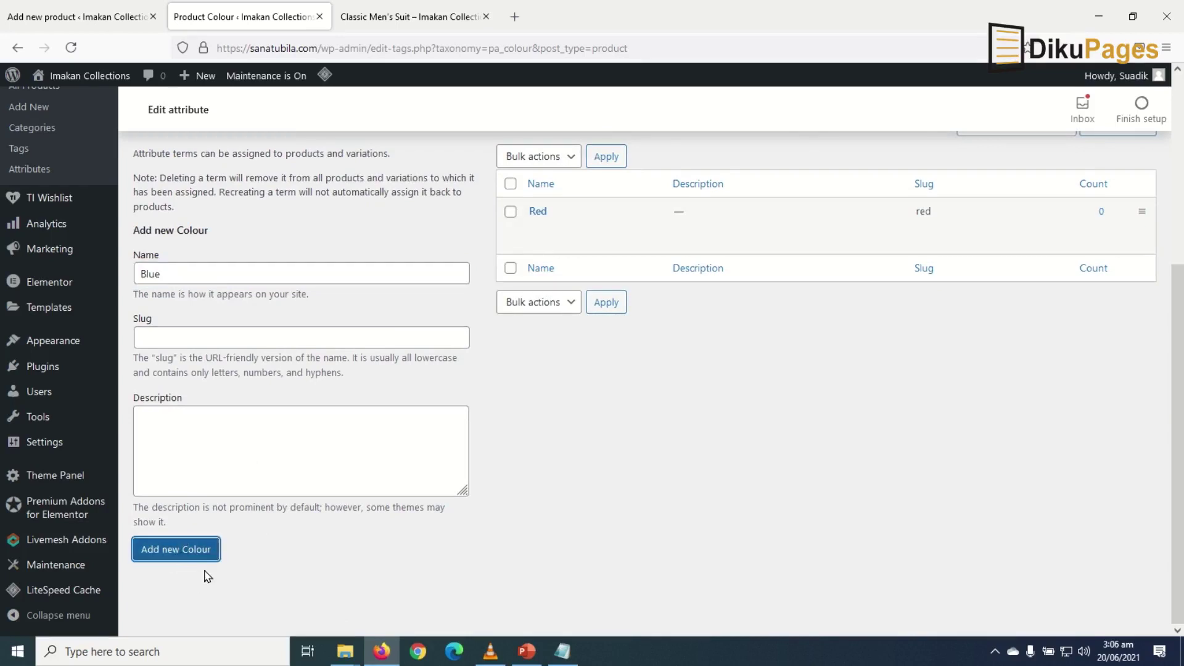
{"action": "left_click", "coordinate": [146, 555]}
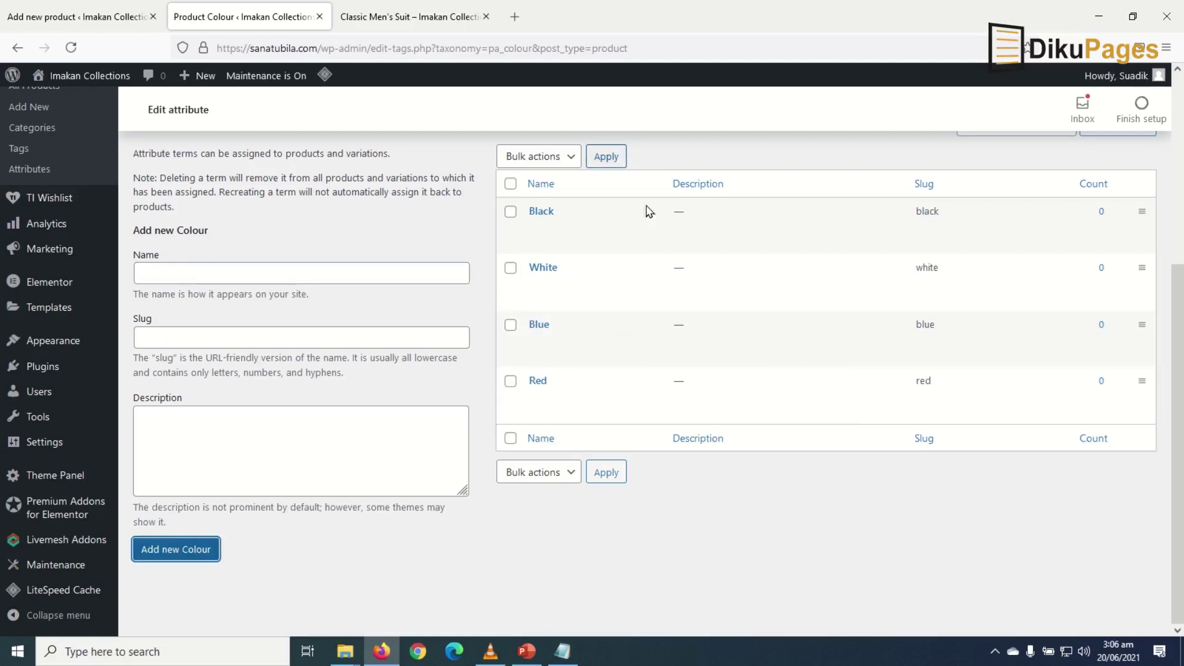
Step: Return to the product attributes list
{"action": "mouse_move", "coordinate": [579, 401]}
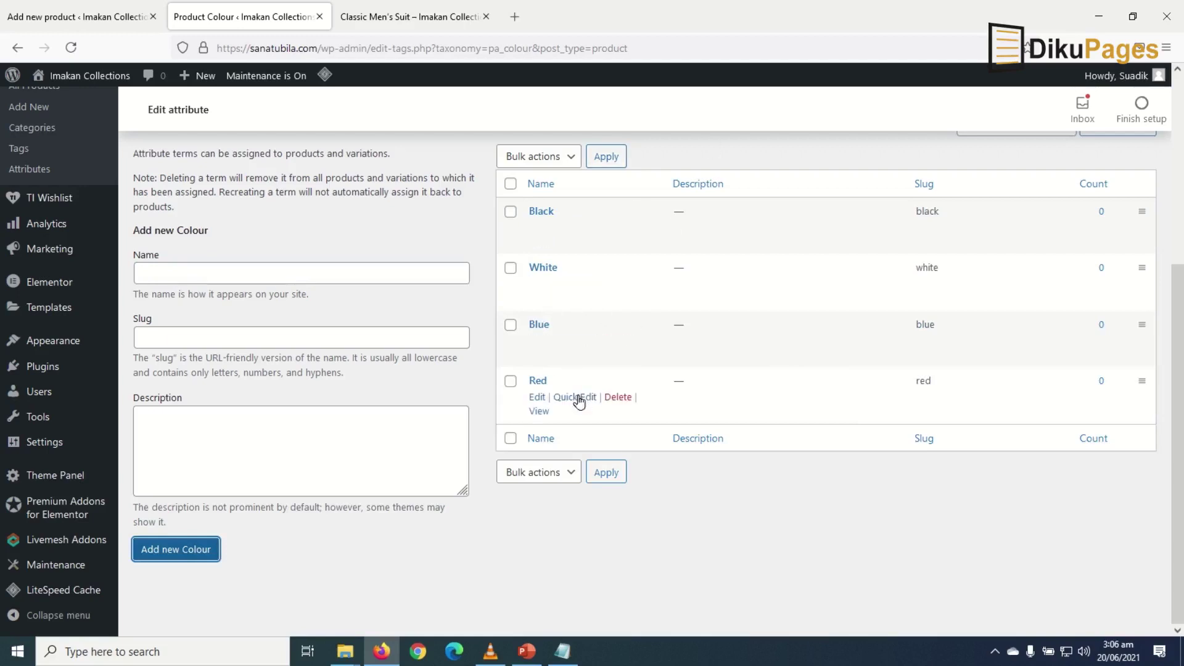
{"action": "scroll", "coordinate": [47, 243], "scroll_direction": "up", "scroll_amount": 2}
{"action": "left_click", "coordinate": [47, 245]}
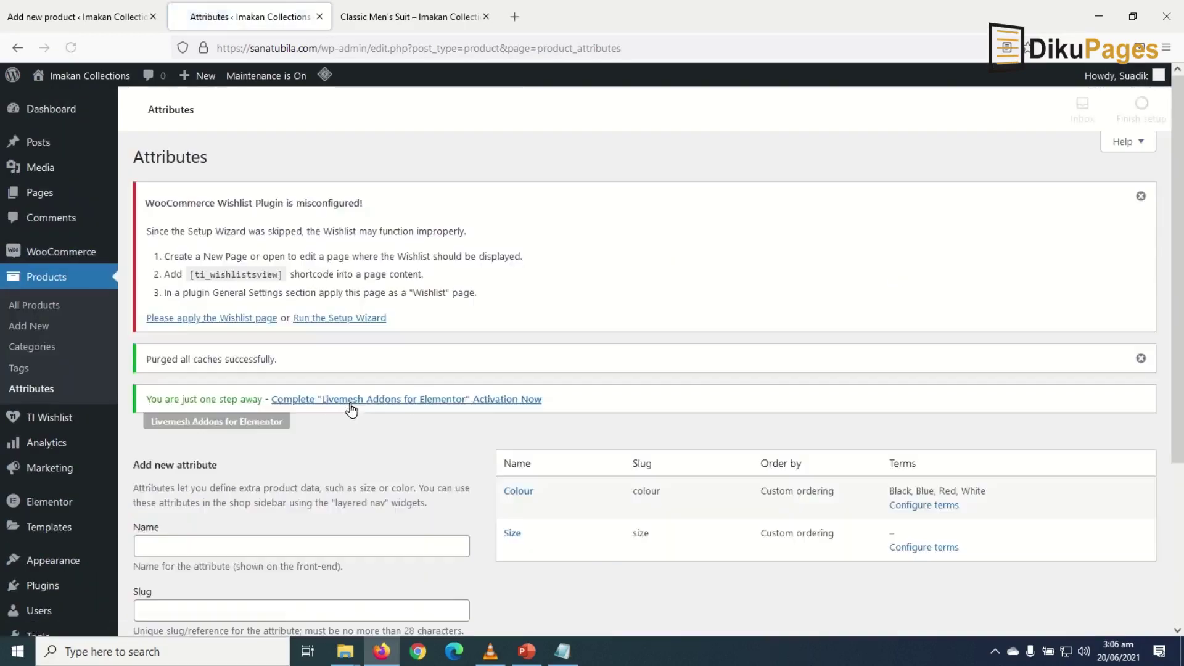
Step: Open the Size attribute's terms and add the term Small
{"action": "scroll", "coordinate": [450, 322], "scroll_direction": "down", "scroll_amount": 3}
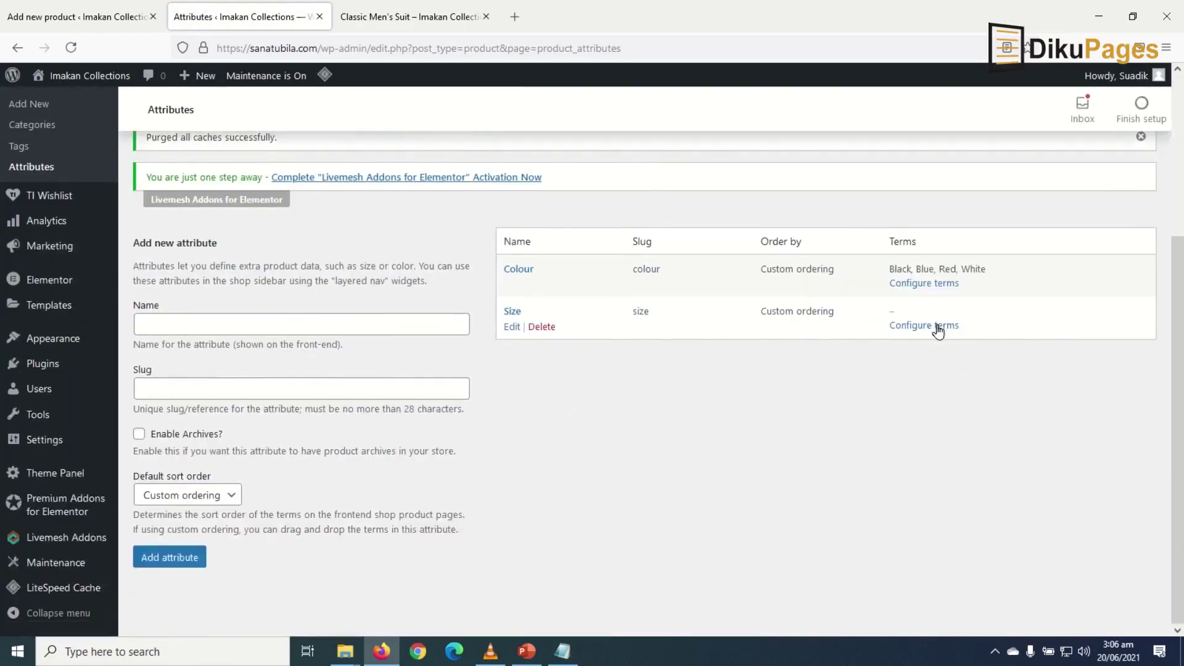
{"action": "left_click", "coordinate": [936, 327]}
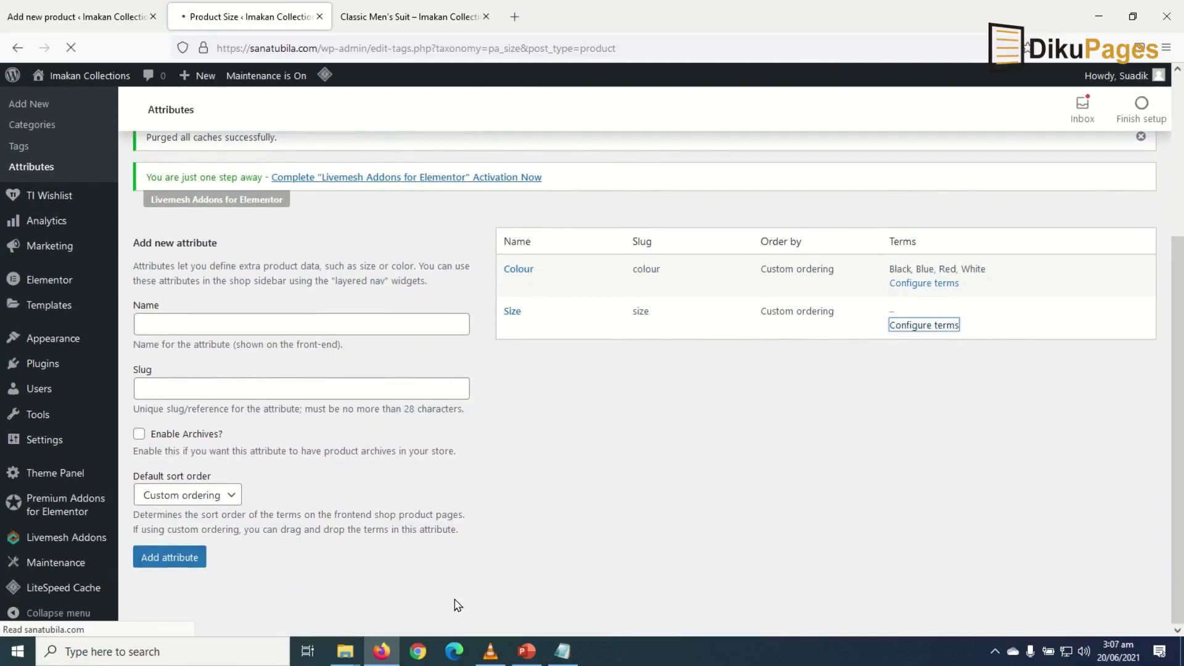
{"action": "type", "text": "S"}
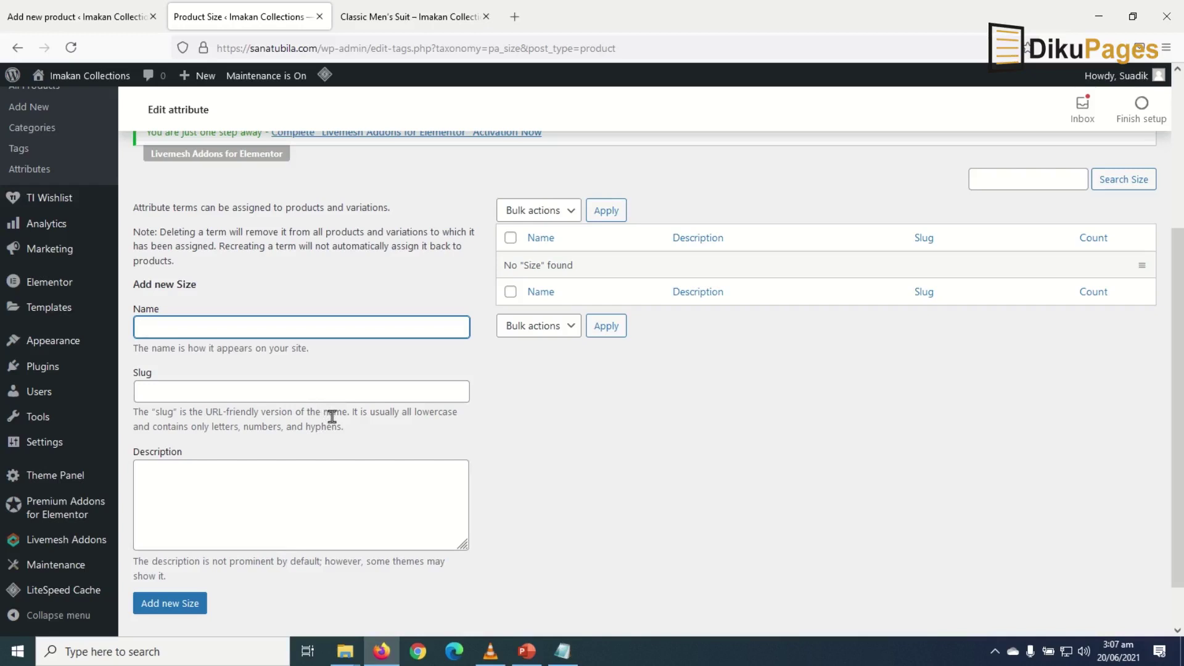
{"action": "type", "text": "a"}
{"action": "key", "text": "BackSpace"}
{"action": "left_click", "coordinate": [173, 605]}
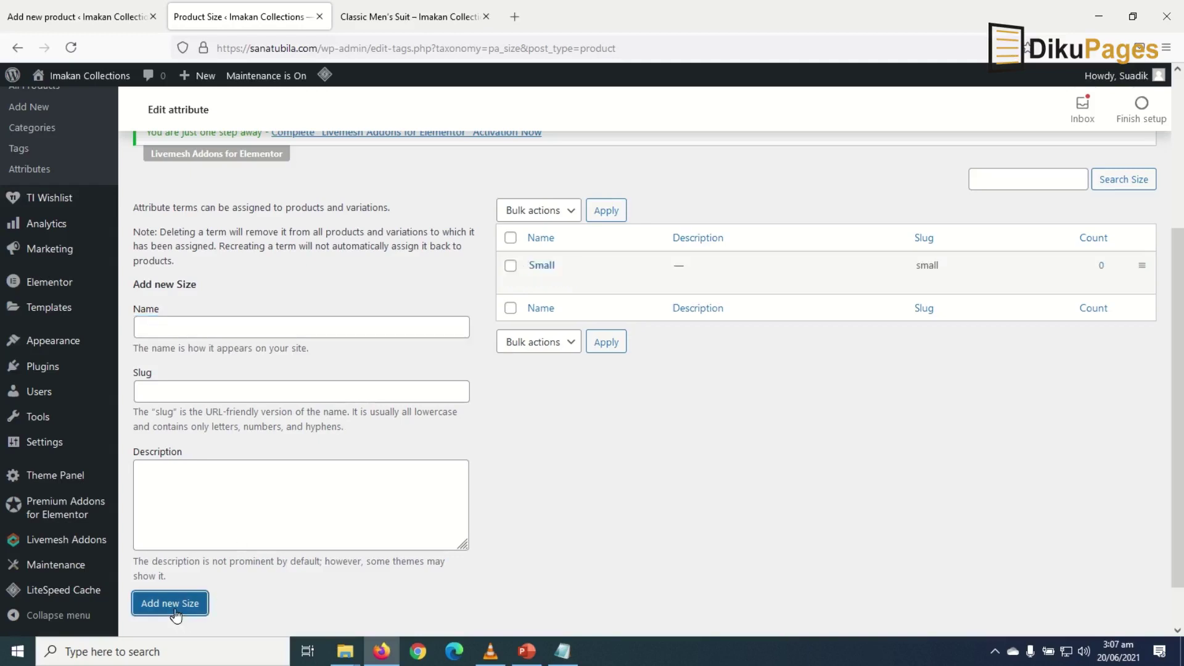
Step: Add Medium and Large as further Size terms
{"action": "left_click", "coordinate": [205, 333]}
{"action": "left_click", "coordinate": [295, 327]}
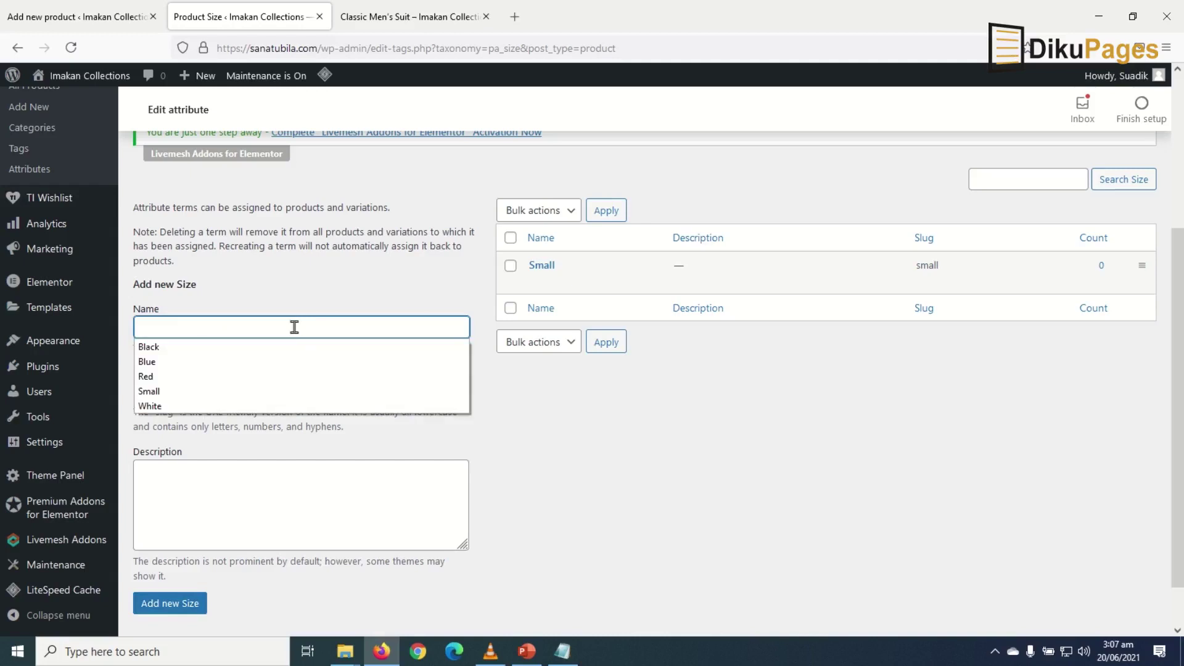
{"action": "type", "text": "Medium"}
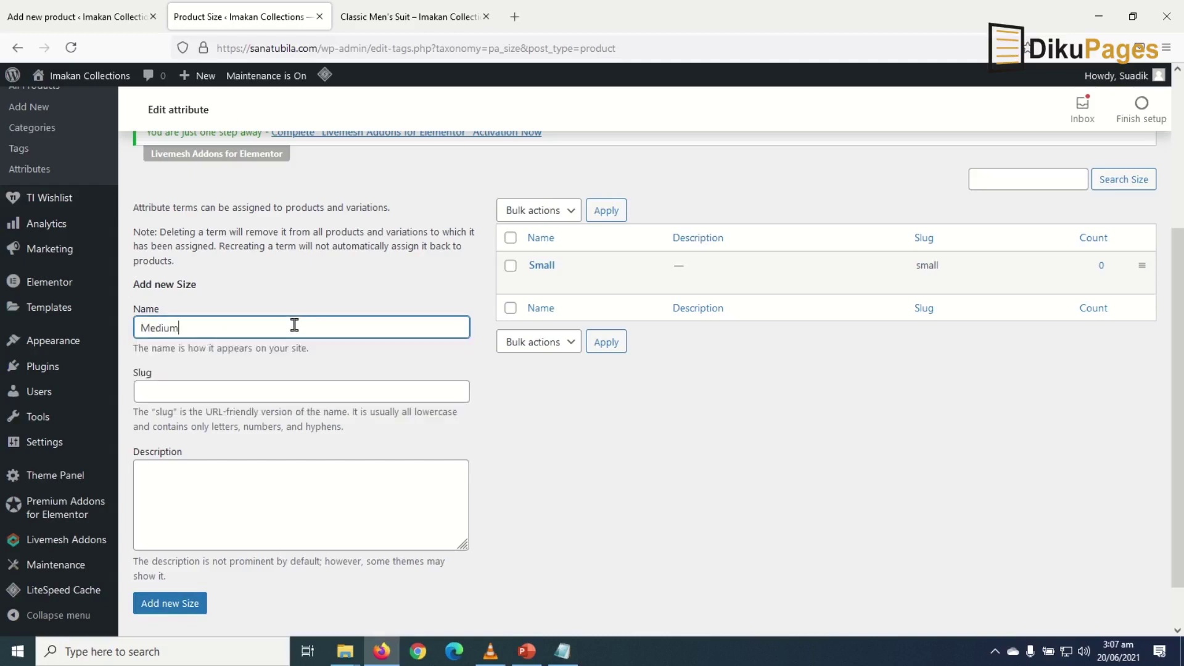
{"action": "left_click", "coordinate": [177, 605]}
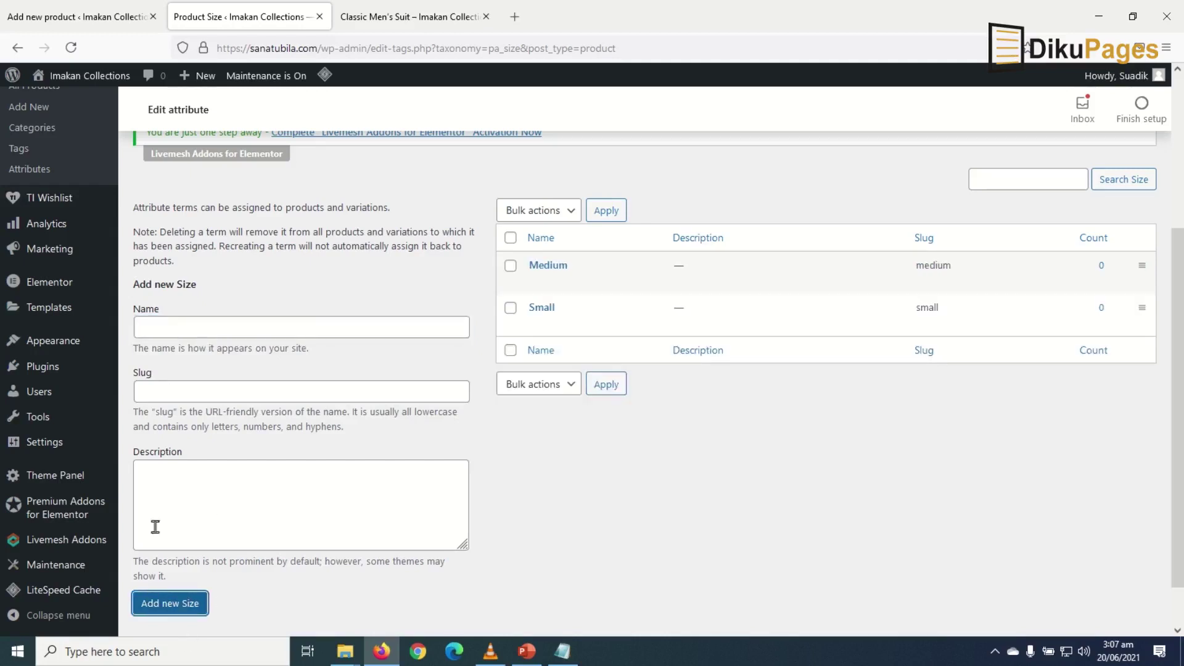
{"action": "left_click", "coordinate": [186, 331]}
{"action": "type", "text": "Large"}
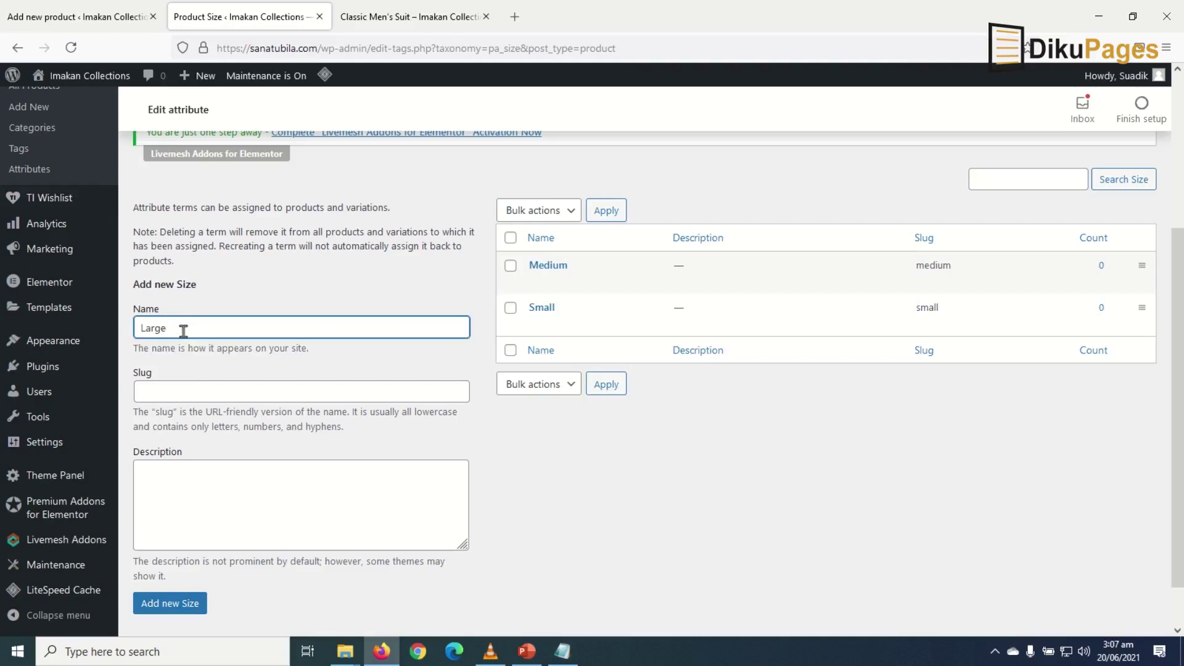
{"action": "left_click", "coordinate": [175, 598]}
{"action": "left_click", "coordinate": [172, 604]}
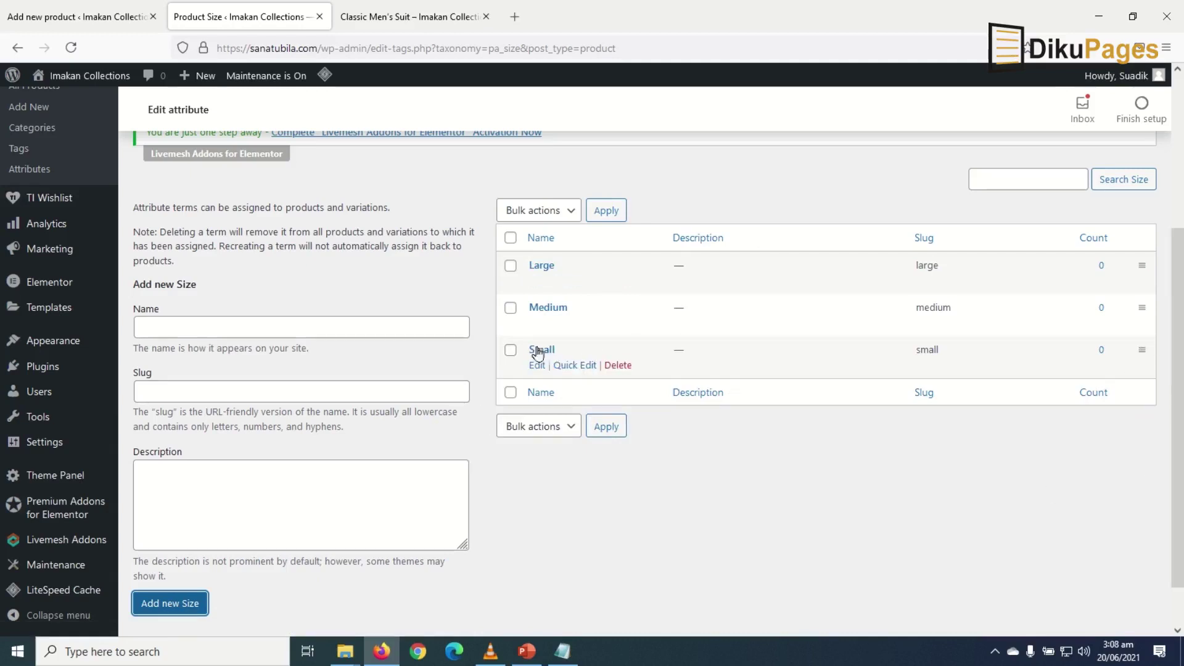
Step: Drag the Size terms into the order Small, Medium, Large and close the page
{"action": "left_click_drag", "start_coordinate": [1145, 349], "coordinate": [1135, 259]}
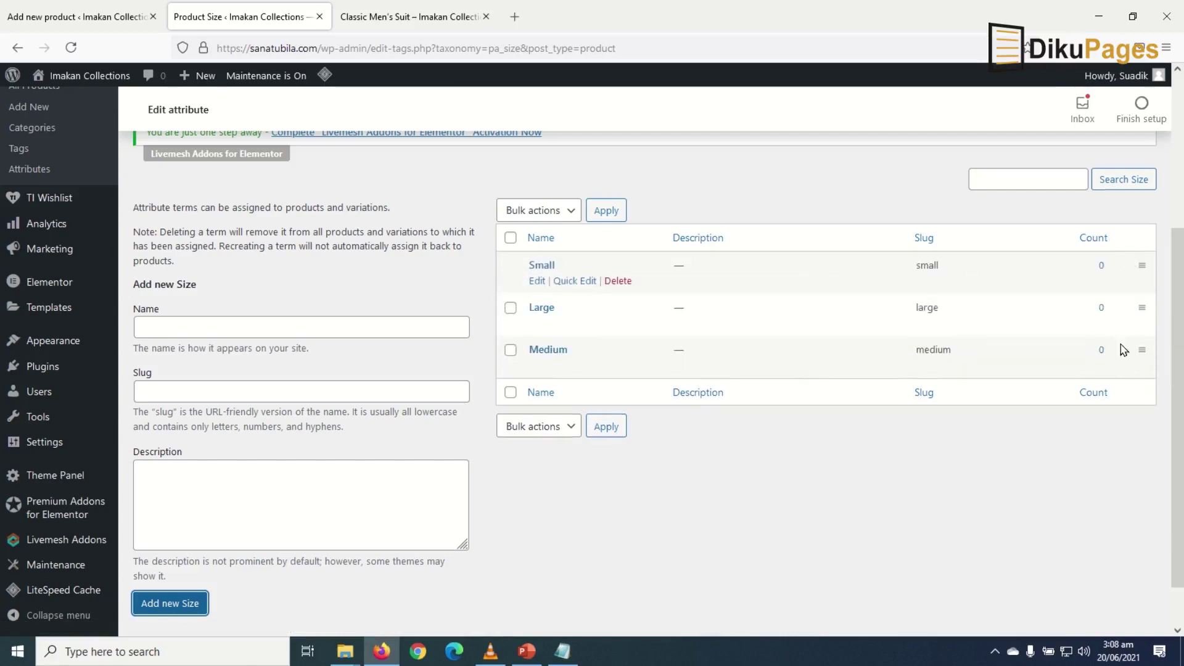
{"action": "left_click_drag", "start_coordinate": [1142, 350], "coordinate": [1142, 300]}
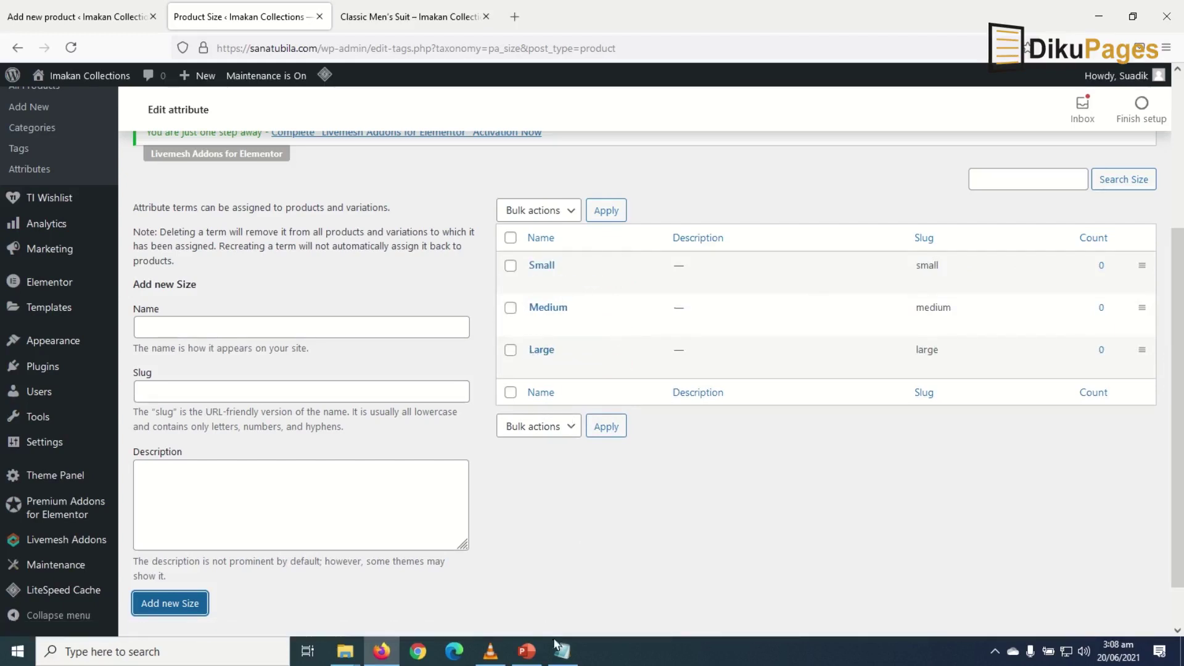
{"action": "left_click", "coordinate": [320, 16]}
Step: Close the Classic Men's Suit tab and reload the new product editor
{"action": "left_click", "coordinate": [320, 17]}
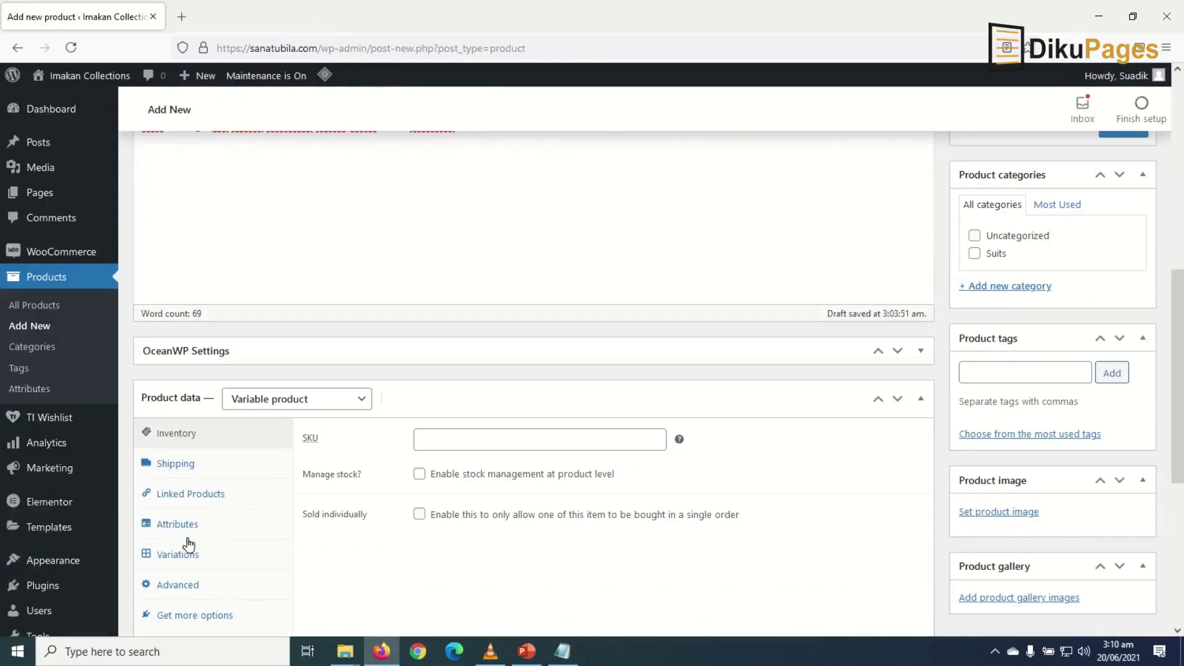
{"action": "left_click", "coordinate": [184, 524]}
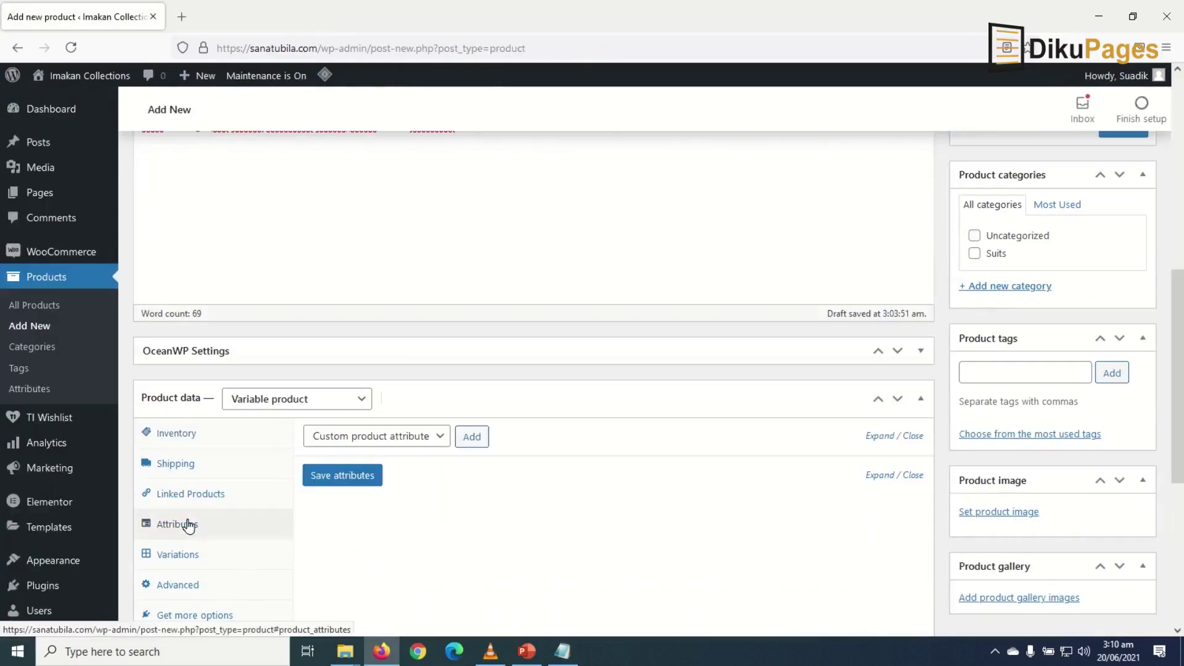
{"action": "left_click", "coordinate": [415, 437]}
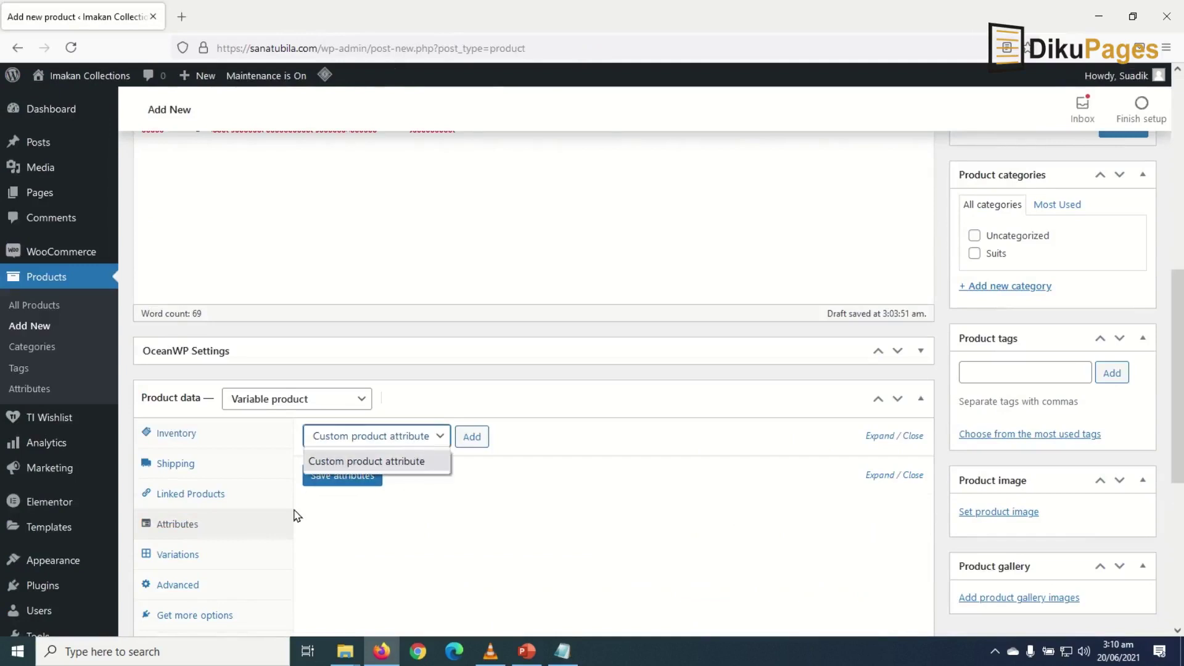
{"action": "left_click", "coordinate": [71, 47]}
{"action": "left_click", "coordinate": [71, 47]}
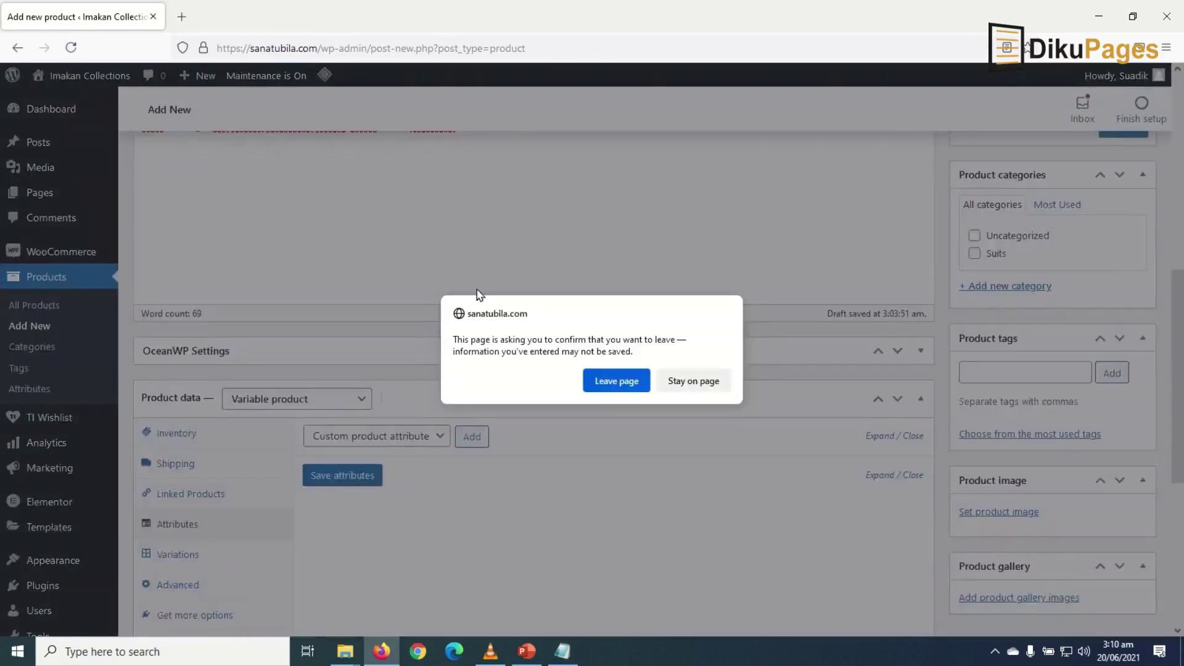
{"action": "left_click", "coordinate": [619, 387]}
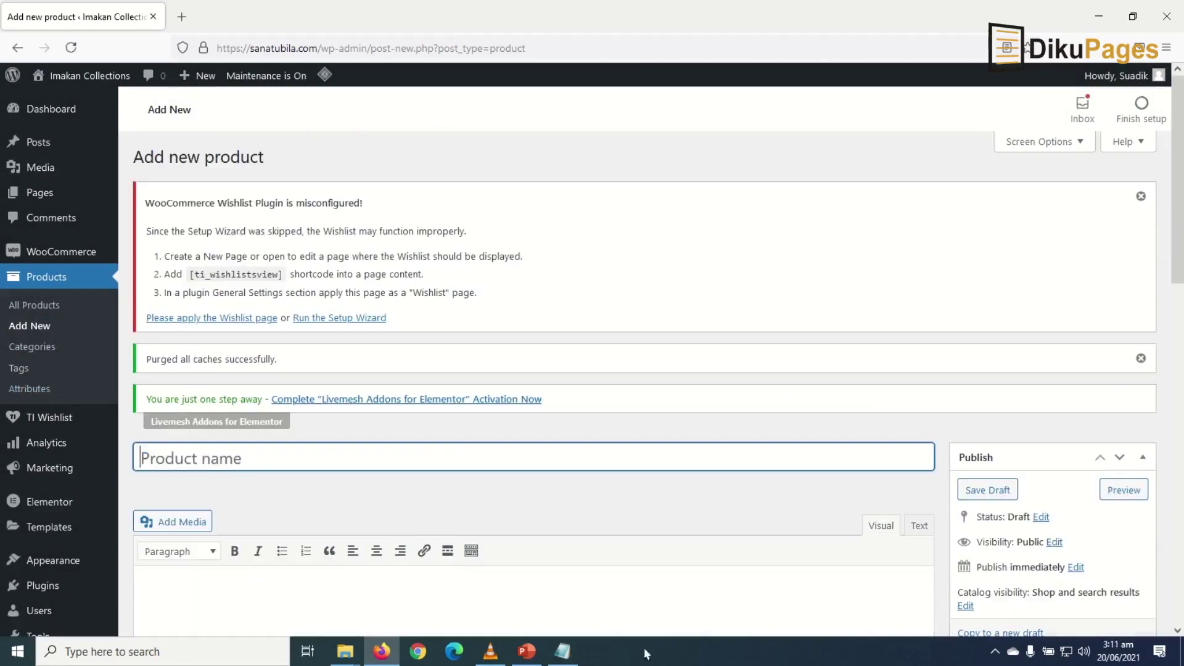
Step: Title the product 'Slim Men's Jacket' and split its description into two paragraphs at 'Duis'
{"action": "scroll", "coordinate": [454, 513], "scroll_direction": "down", "scroll_amount": 2}
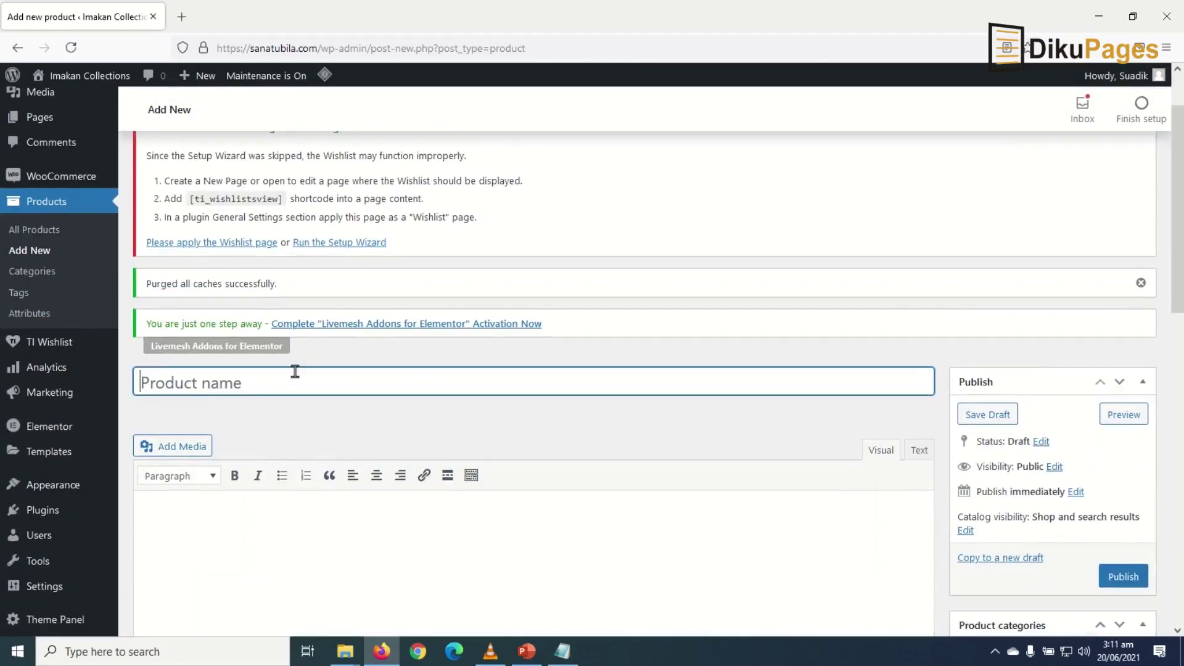
{"action": "type", "text": "Slim Men's Jacket"}
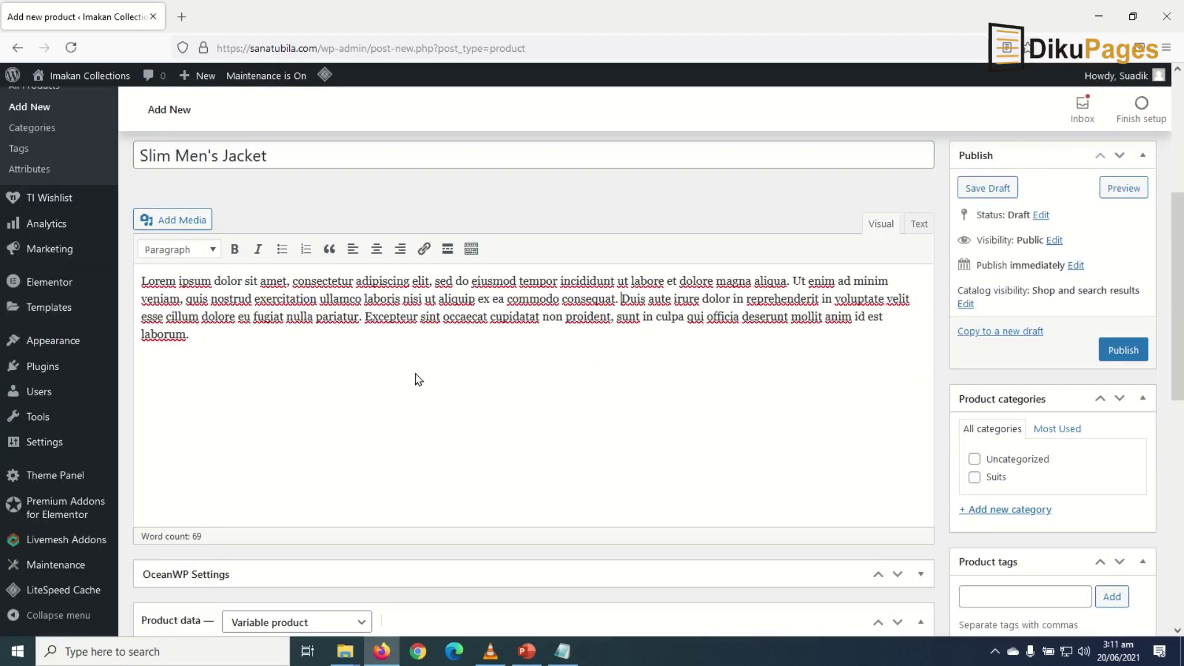
{"action": "left_click", "coordinate": [622, 298]}
{"action": "key", "text": "Return"}
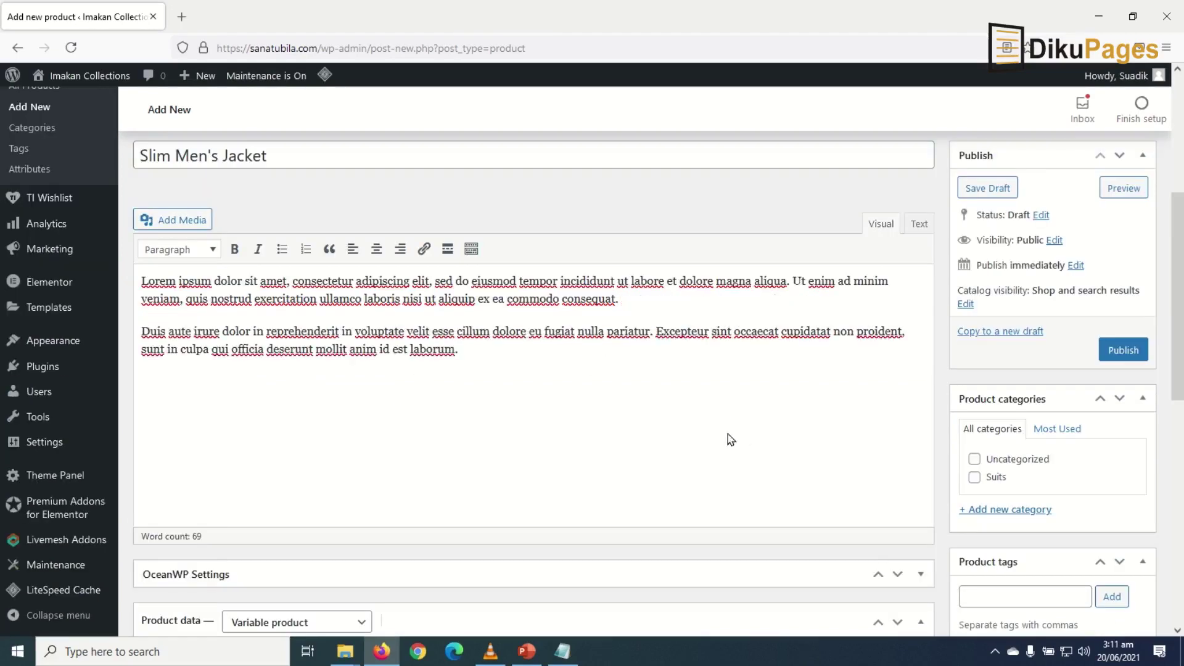
{"action": "scroll", "coordinate": [370, 439], "scroll_direction": "down", "scroll_amount": 7}
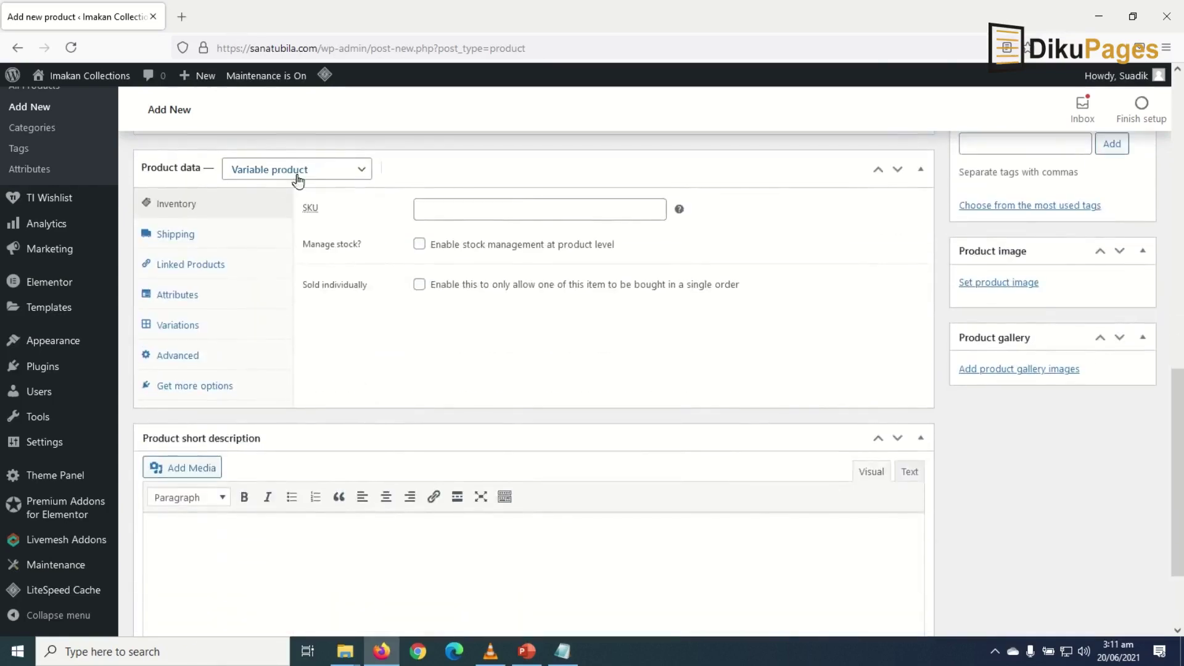
Step: Add the Colour attribute to the jacket's product data
{"action": "left_click", "coordinate": [178, 302]}
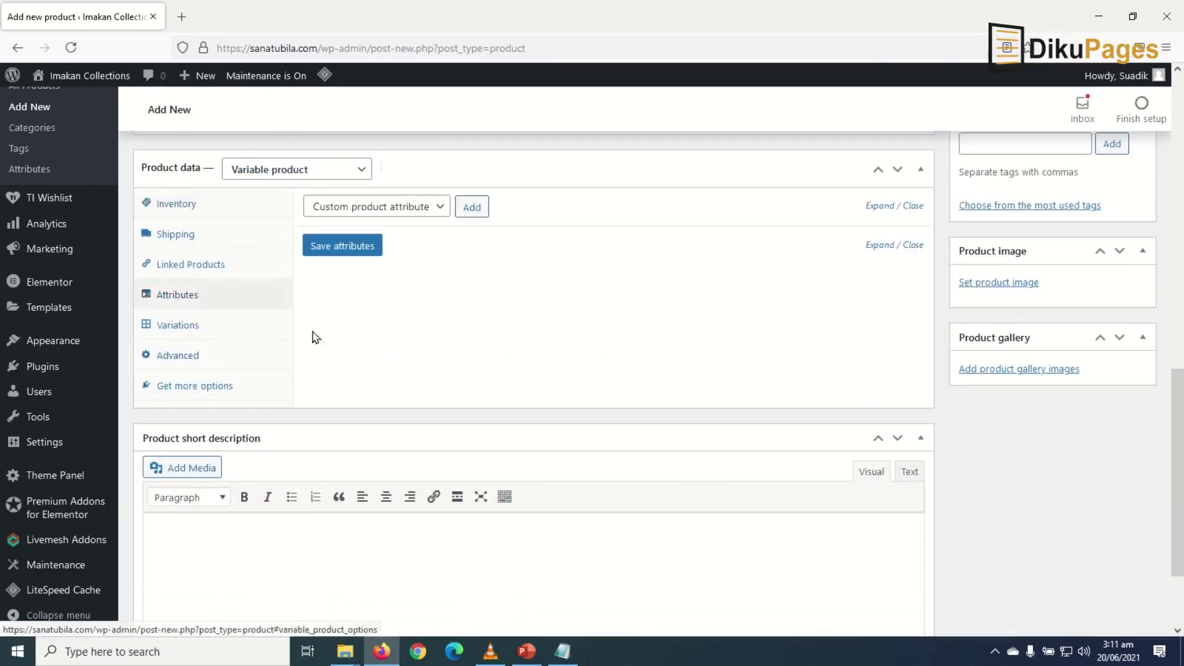
{"action": "left_click", "coordinate": [423, 205]}
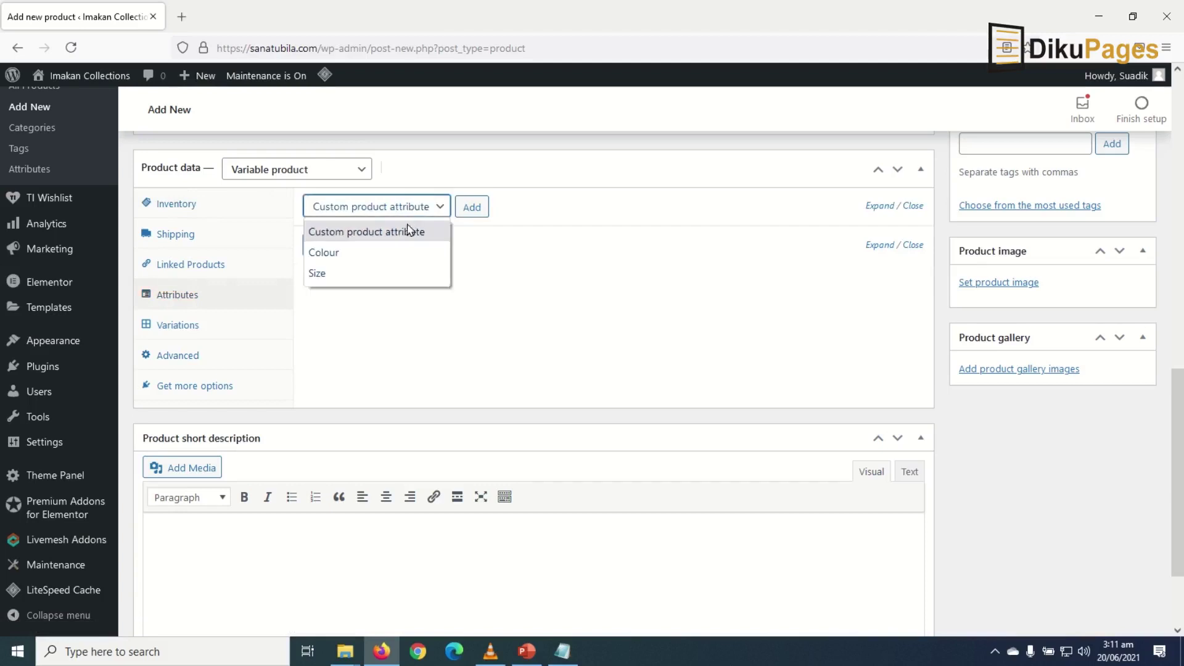
{"action": "left_click", "coordinate": [356, 254]}
{"action": "left_click", "coordinate": [471, 206]}
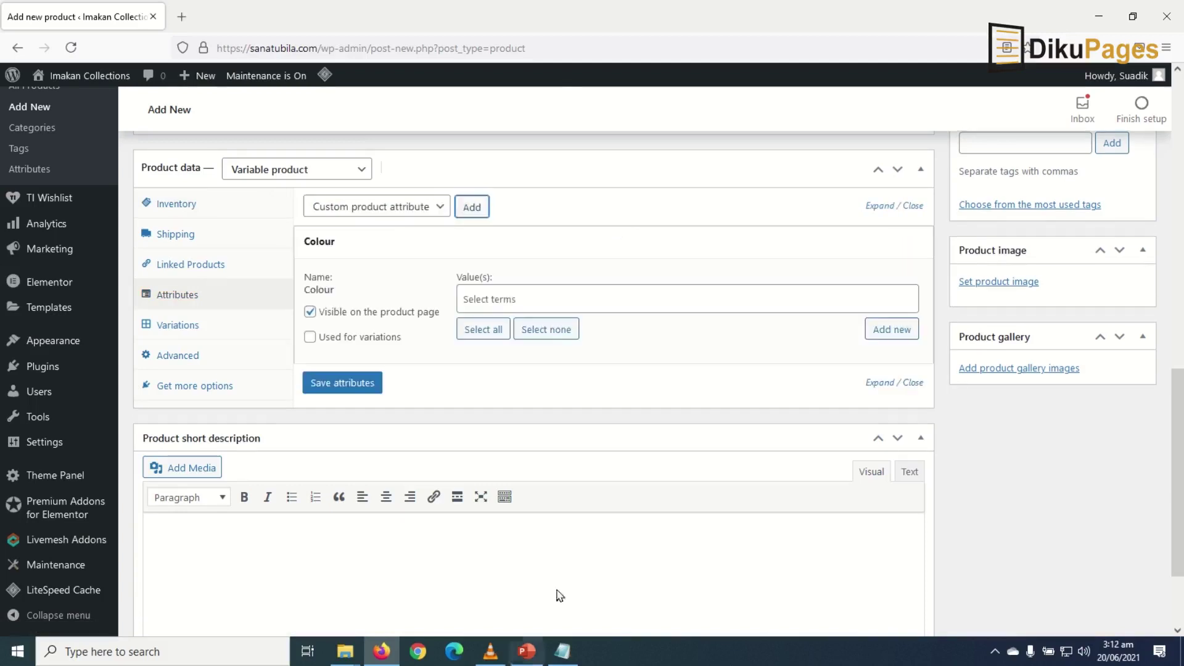
Step: Give Colour the values Black, Blue and White for variations and save the attributes
{"action": "left_click", "coordinate": [541, 301]}
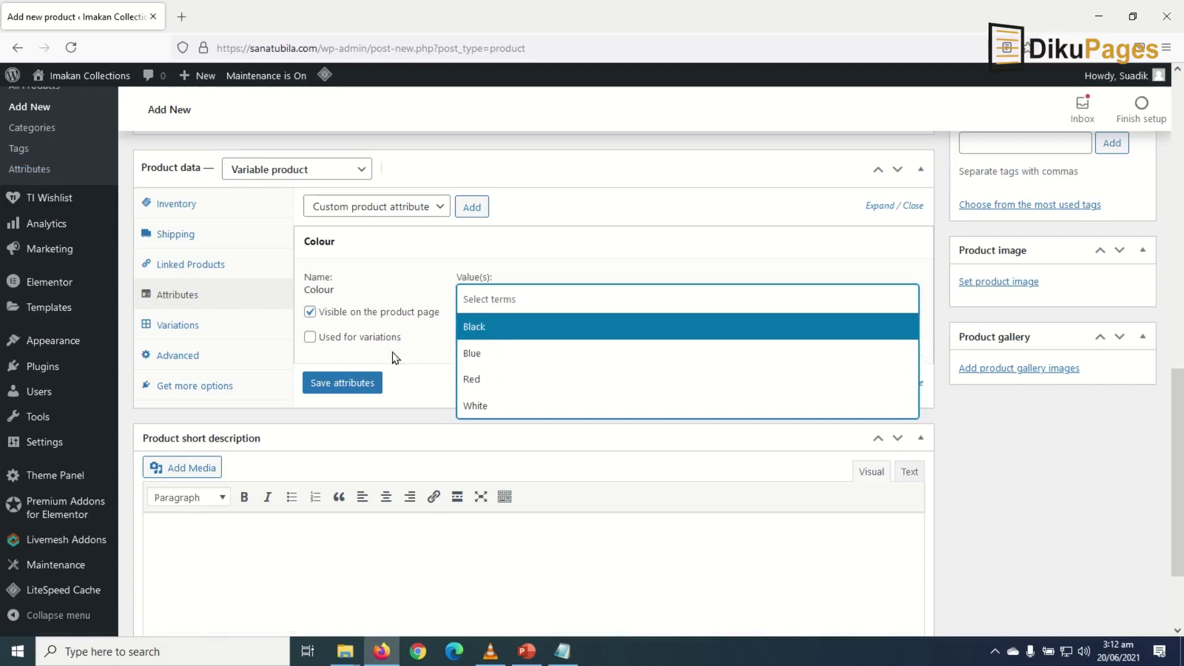
{"action": "left_click", "coordinate": [500, 333]}
{"action": "left_click", "coordinate": [552, 301]}
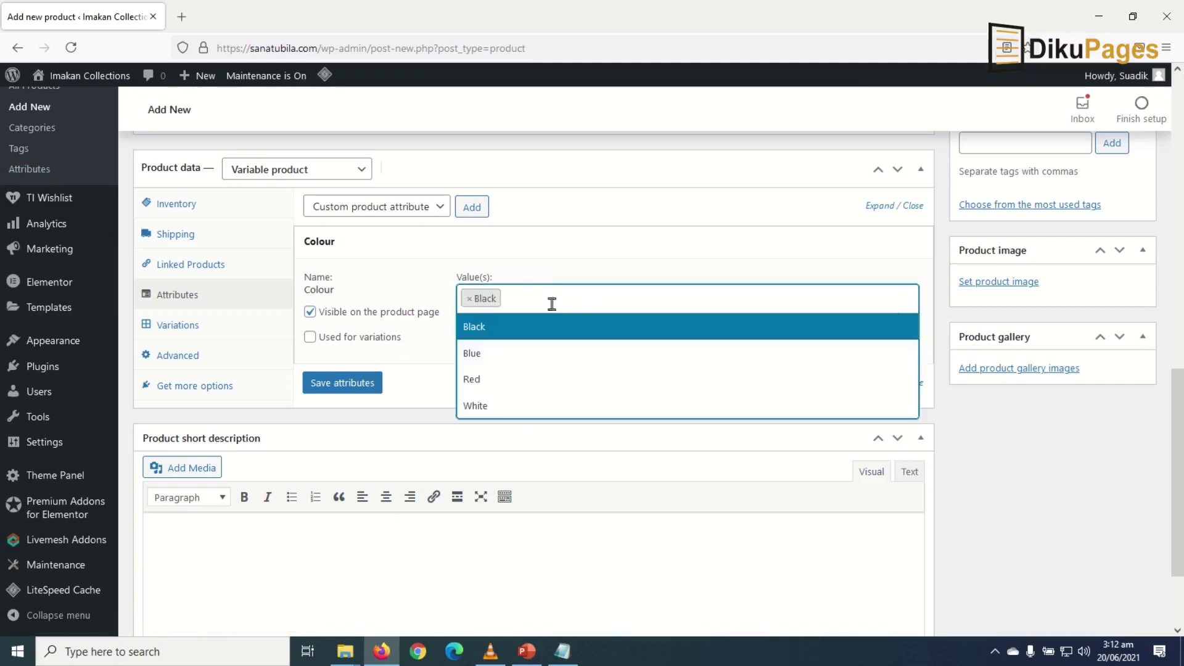
{"action": "left_click", "coordinate": [512, 384]}
{"action": "left_click", "coordinate": [587, 291]}
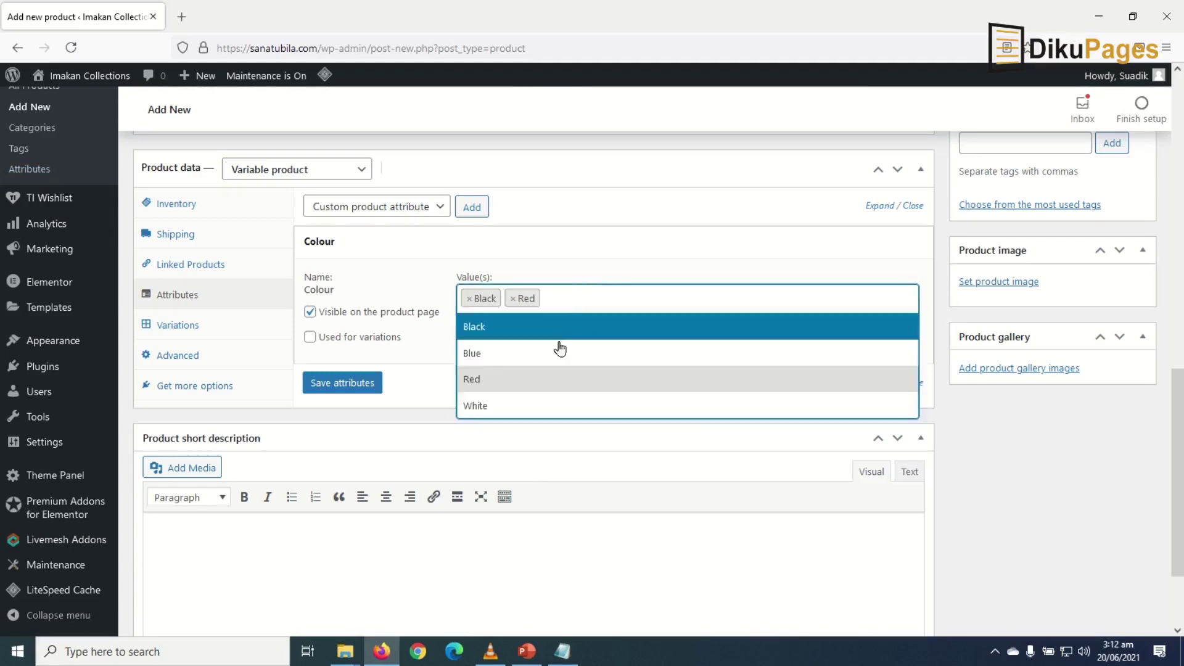
{"action": "left_click", "coordinate": [525, 407]}
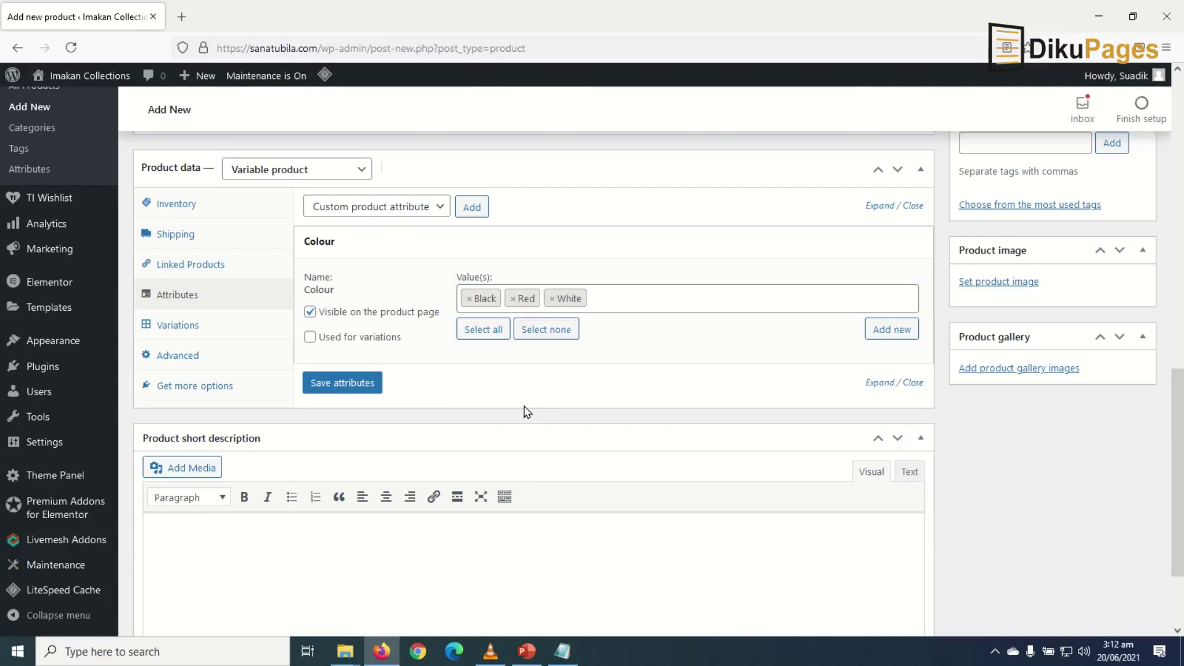
{"action": "left_click", "coordinate": [480, 331]}
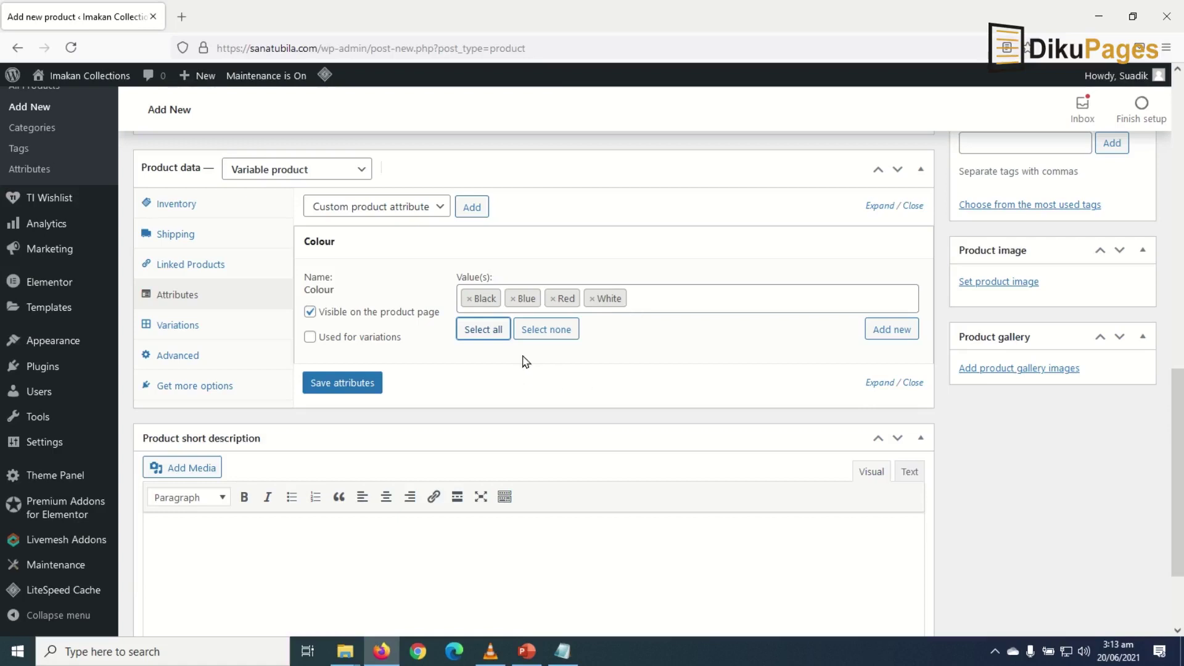
{"action": "left_click", "coordinate": [538, 334]}
{"action": "left_click", "coordinate": [474, 330]}
{"action": "left_click", "coordinate": [553, 302]}
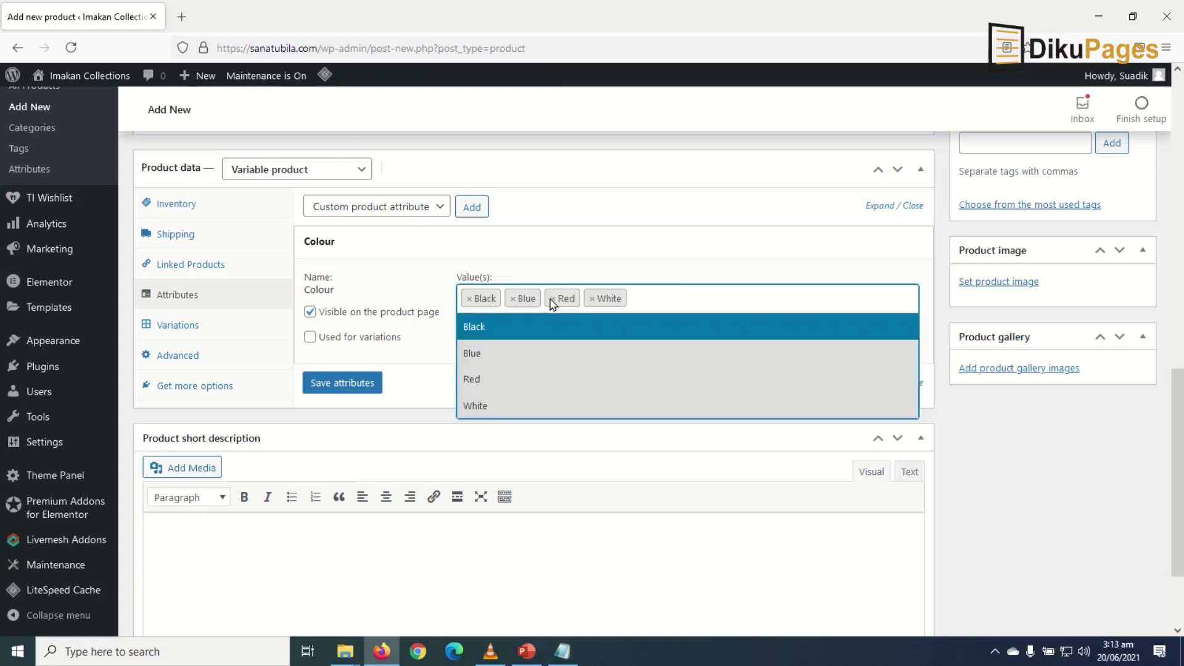
{"action": "left_click", "coordinate": [553, 301]}
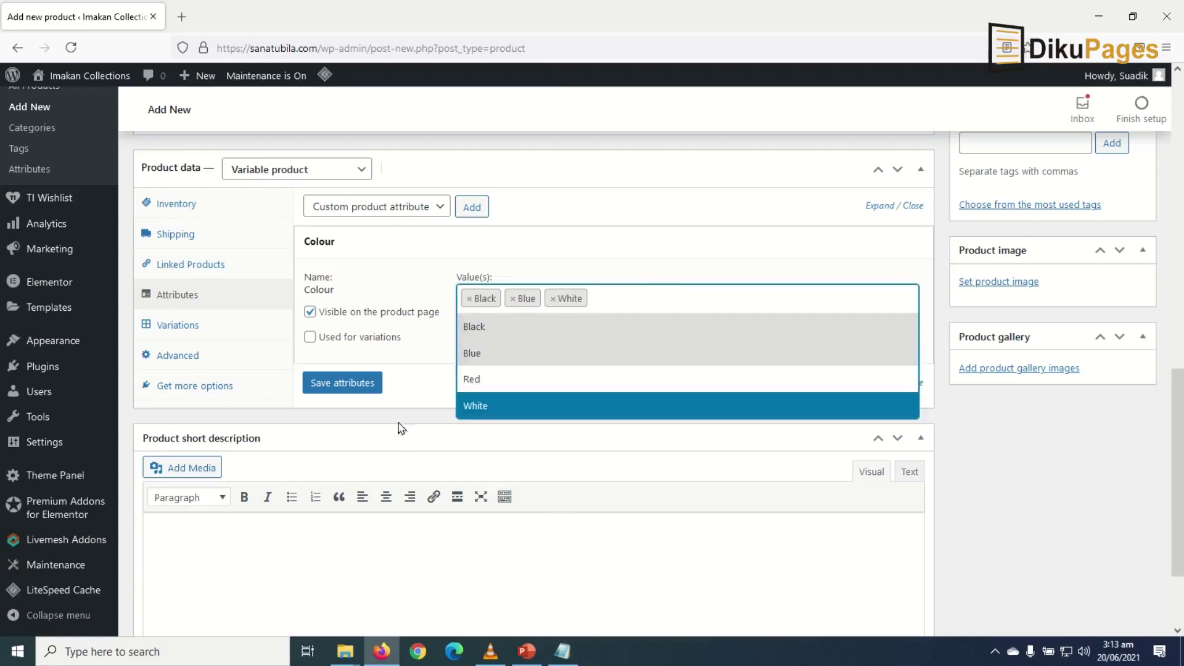
{"action": "left_click", "coordinate": [409, 398]}
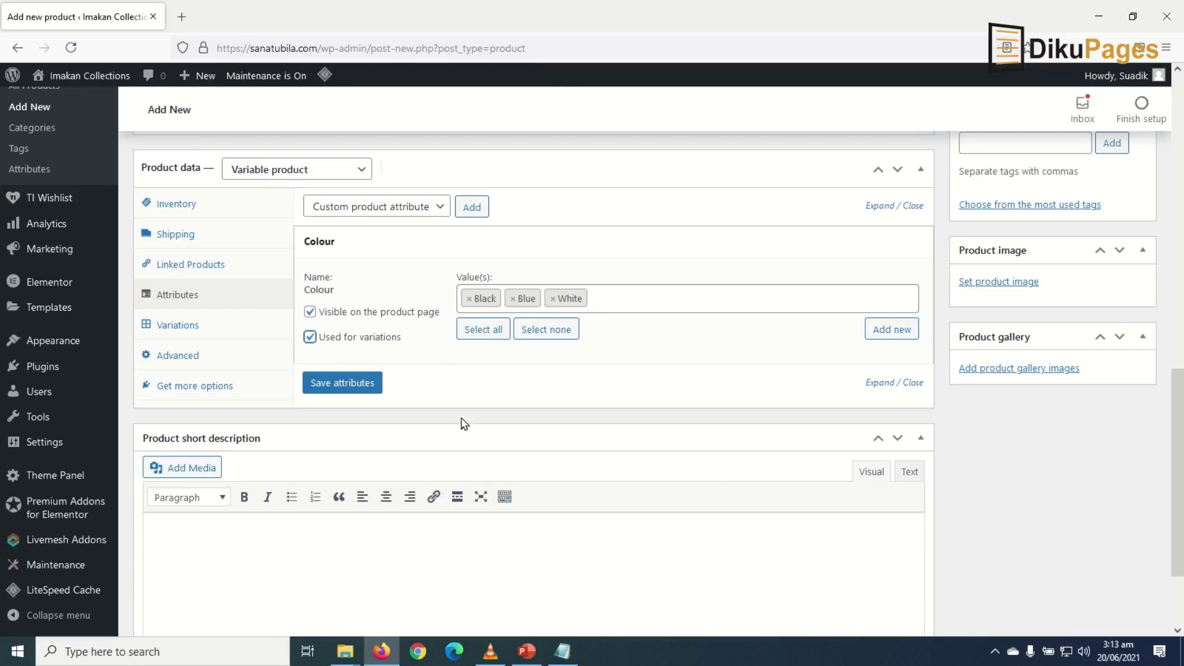
{"action": "left_click", "coordinate": [342, 382]}
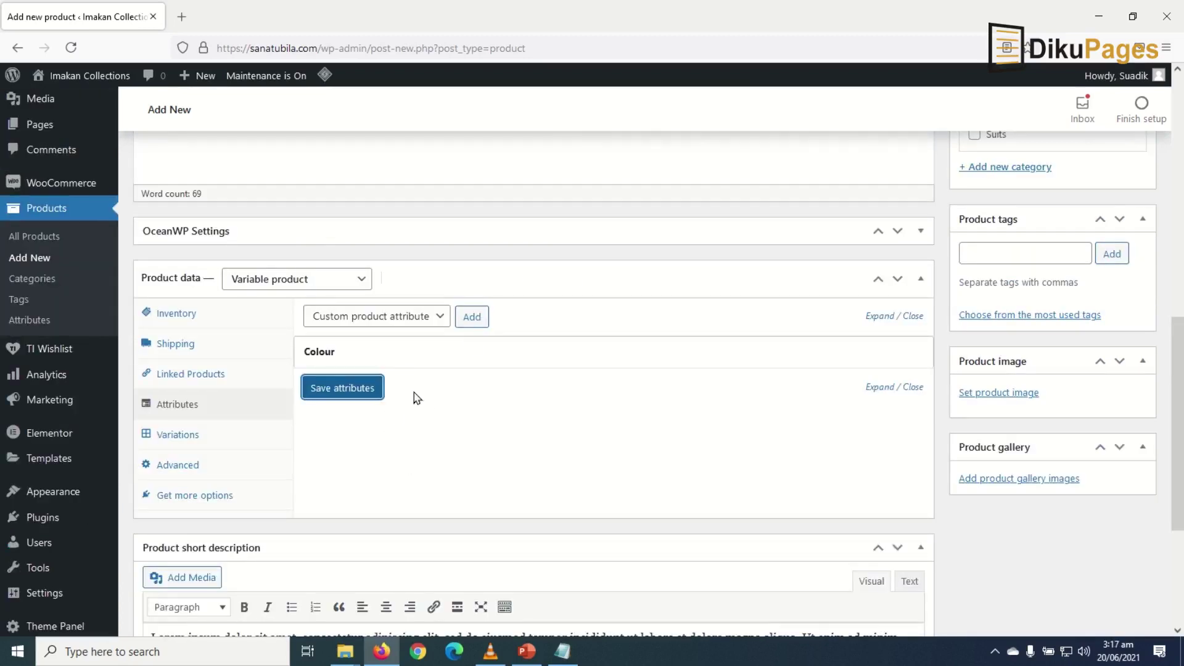
Step: Add Size with values Small, Medium and Large for variations and save the attributes
{"action": "left_click", "coordinate": [404, 315]}
{"action": "left_click", "coordinate": [361, 384]}
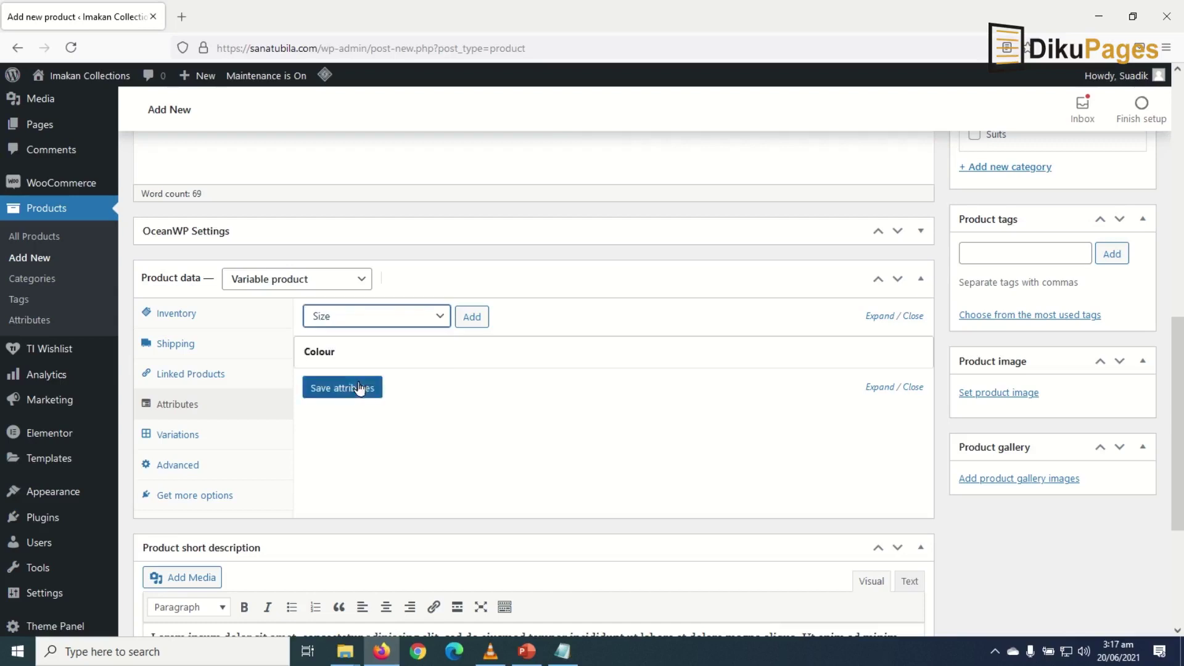
{"action": "left_click", "coordinate": [472, 316]}
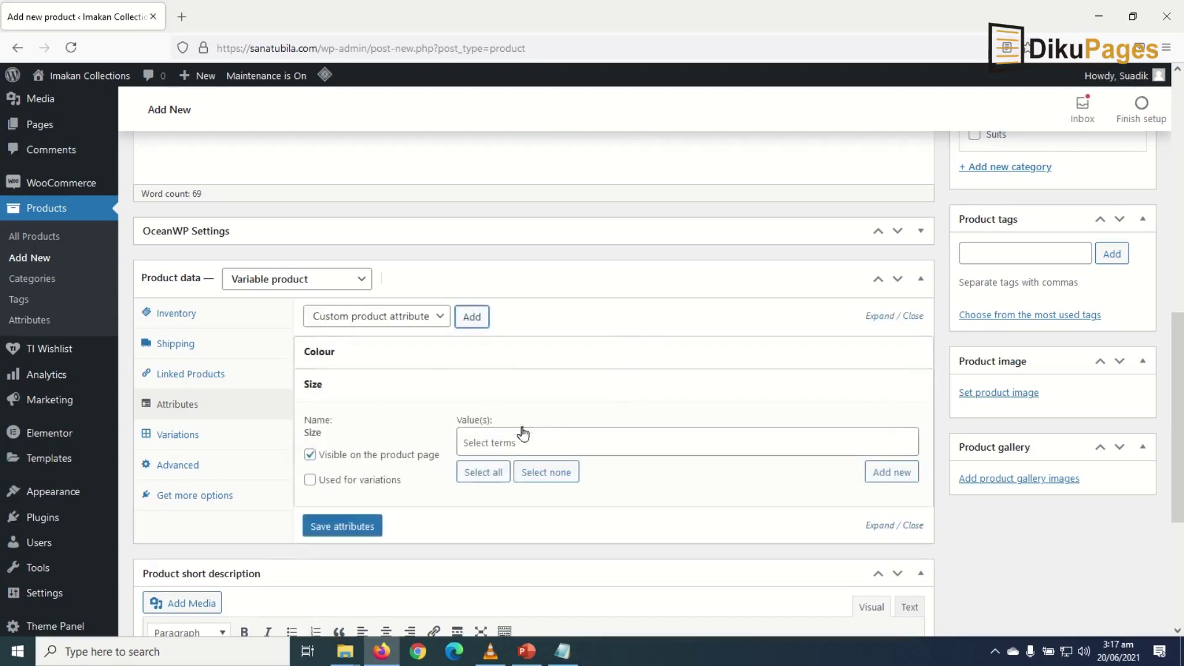
{"action": "left_click", "coordinate": [535, 447]}
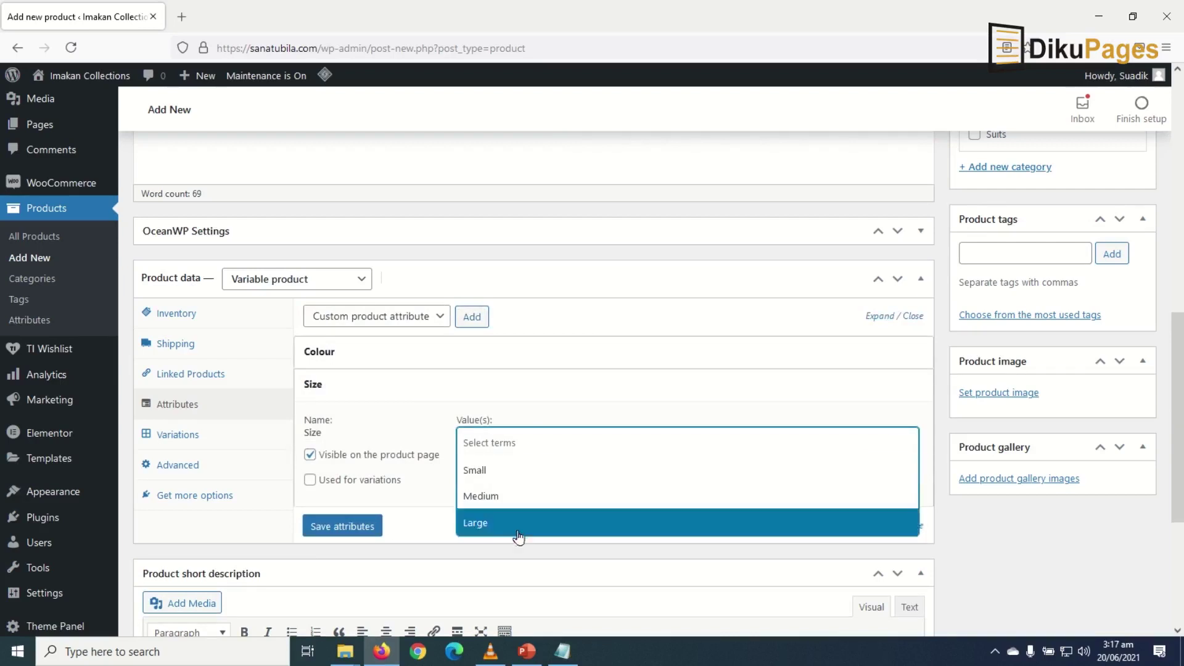
{"action": "left_click", "coordinate": [529, 472]}
{"action": "left_click", "coordinate": [547, 445]}
{"action": "left_click", "coordinate": [530, 497]}
{"action": "left_click", "coordinate": [590, 440]}
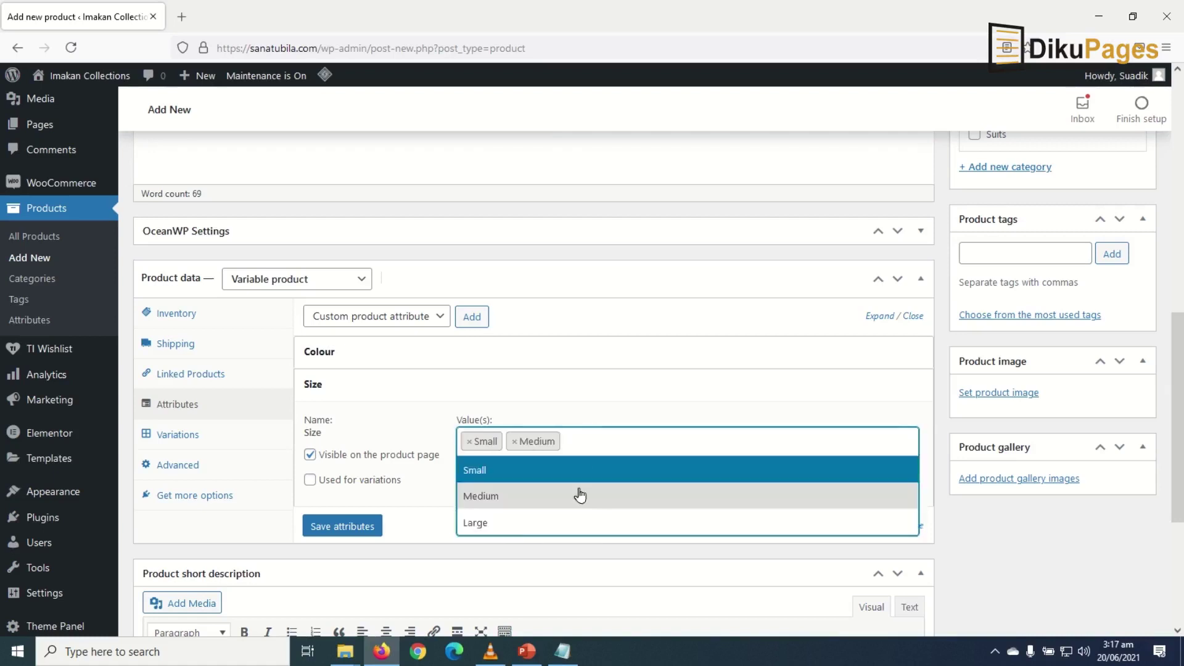
{"action": "left_click", "coordinate": [520, 525]}
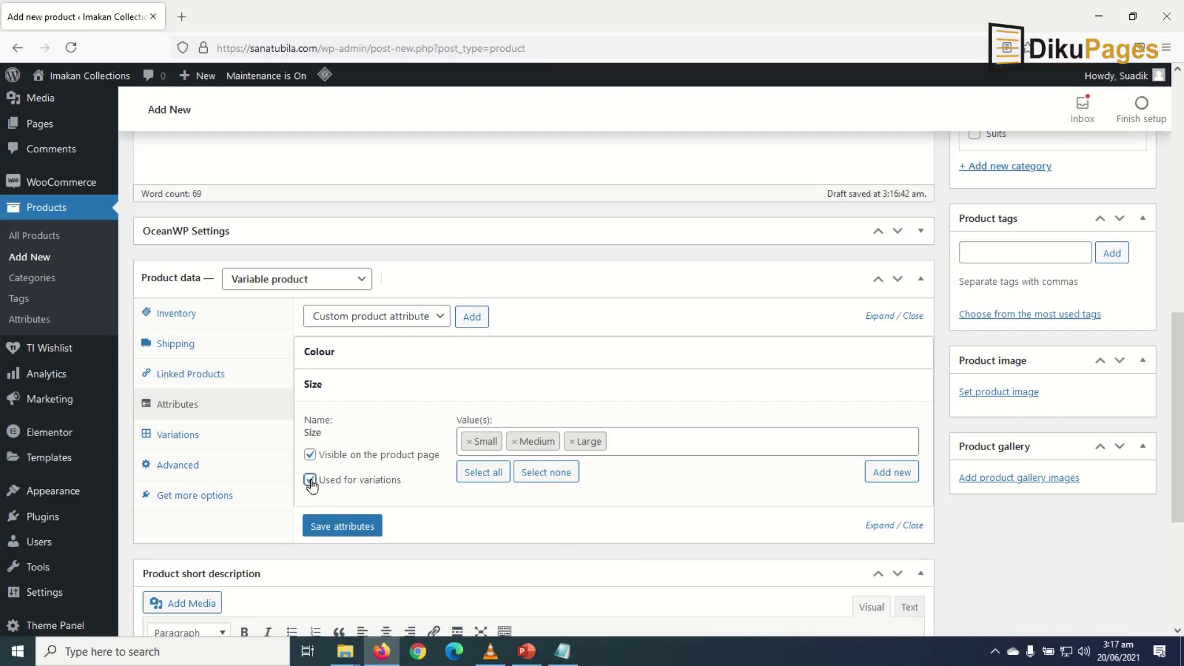
{"action": "left_click", "coordinate": [352, 531]}
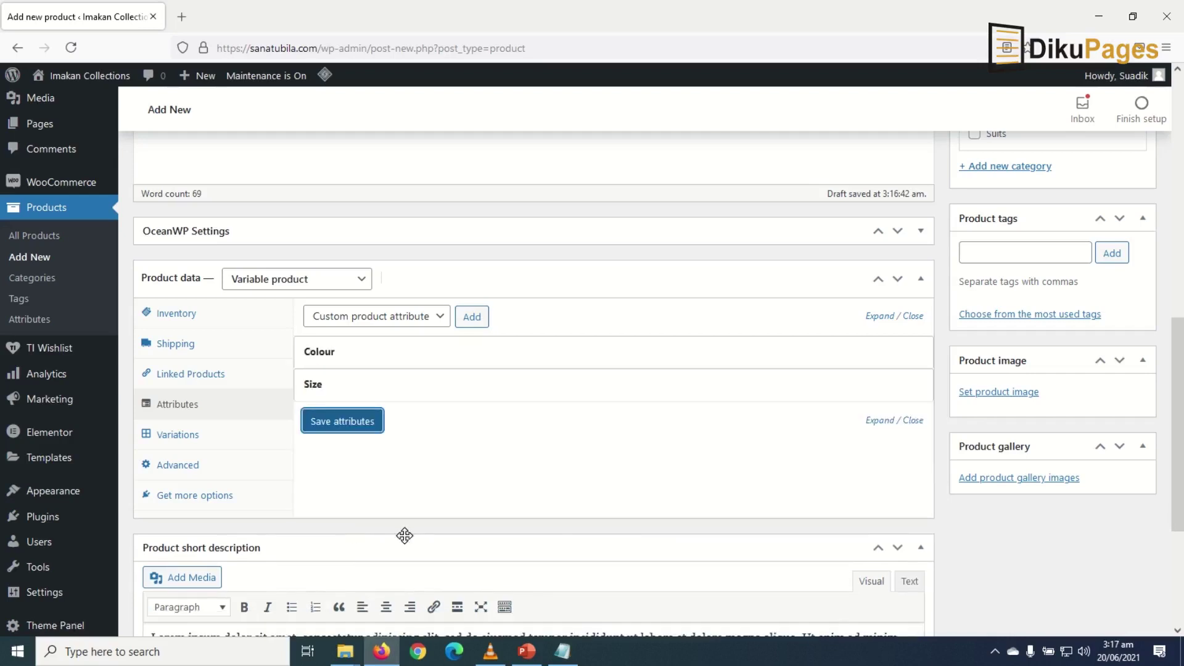
Step: Generate all 9 colour–size variations from the product's attributes
{"action": "left_click", "coordinate": [178, 436]}
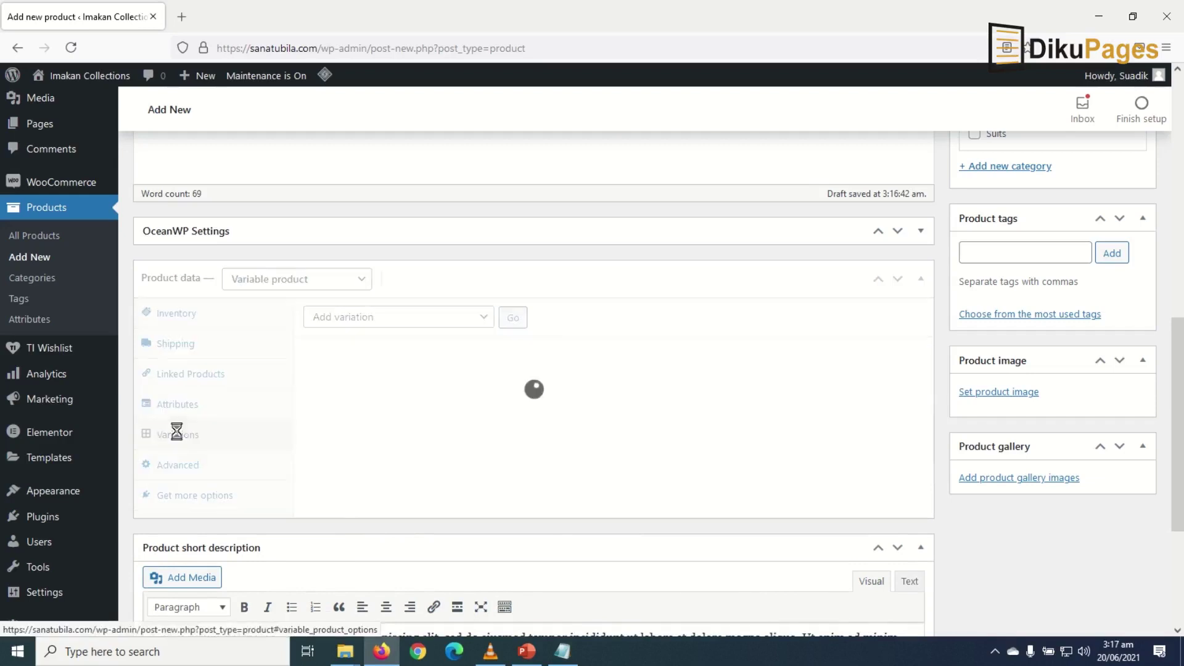
{"action": "left_click", "coordinate": [444, 320]}
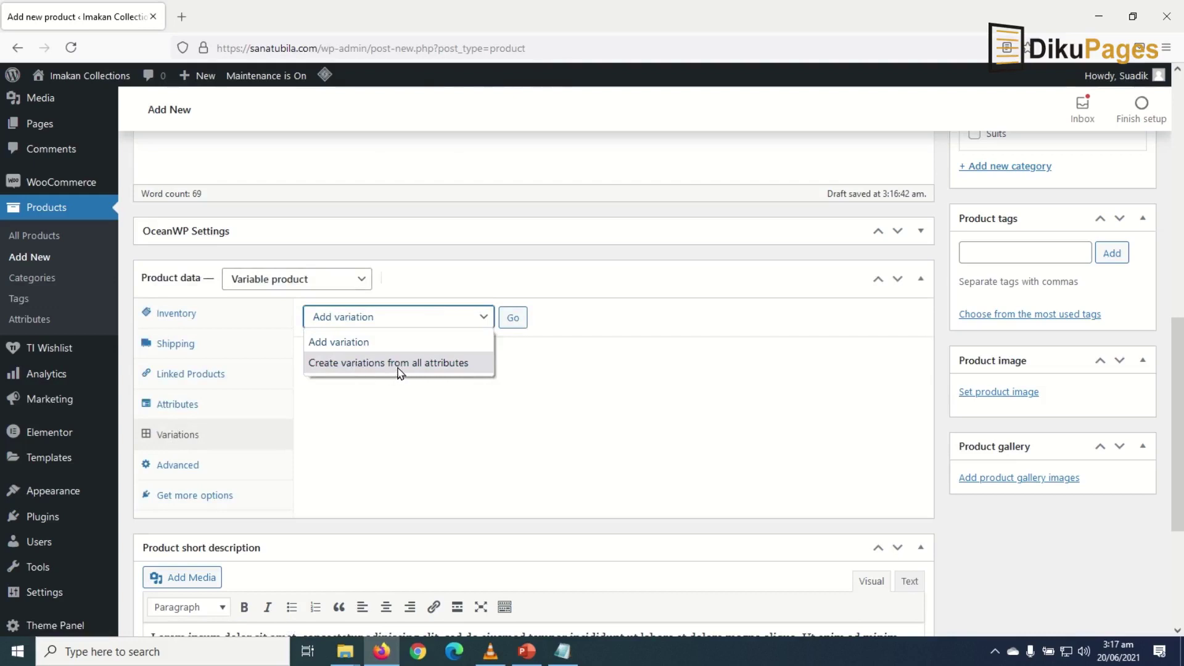
{"action": "left_click", "coordinate": [437, 363]}
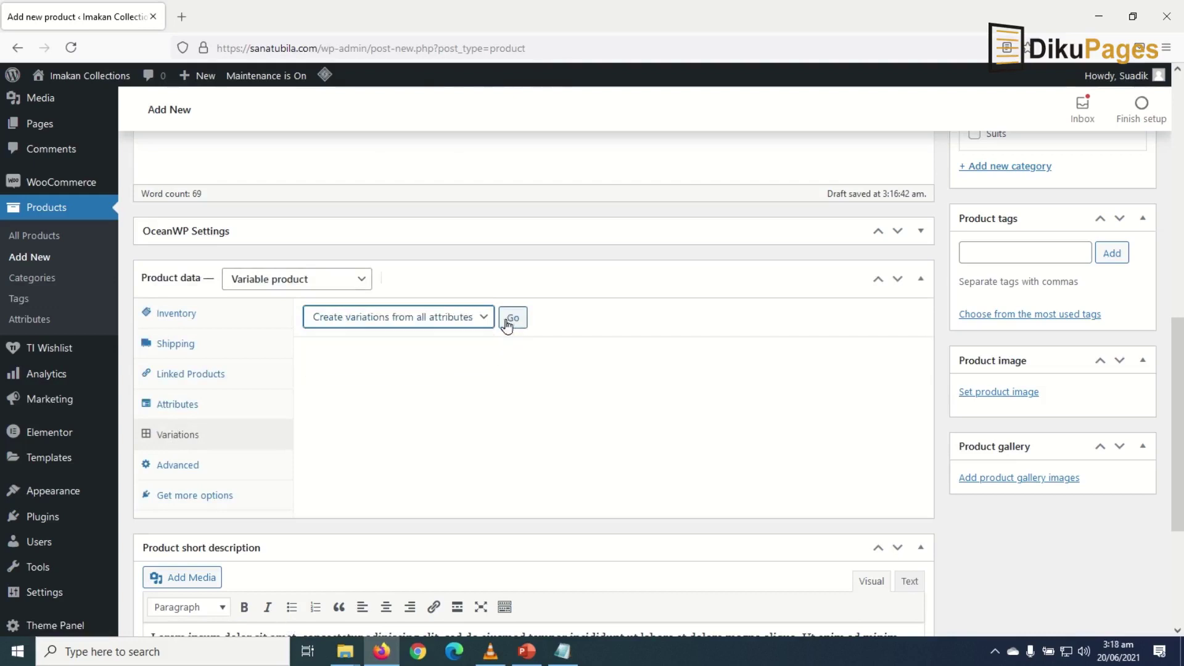
{"action": "left_click", "coordinate": [511, 318]}
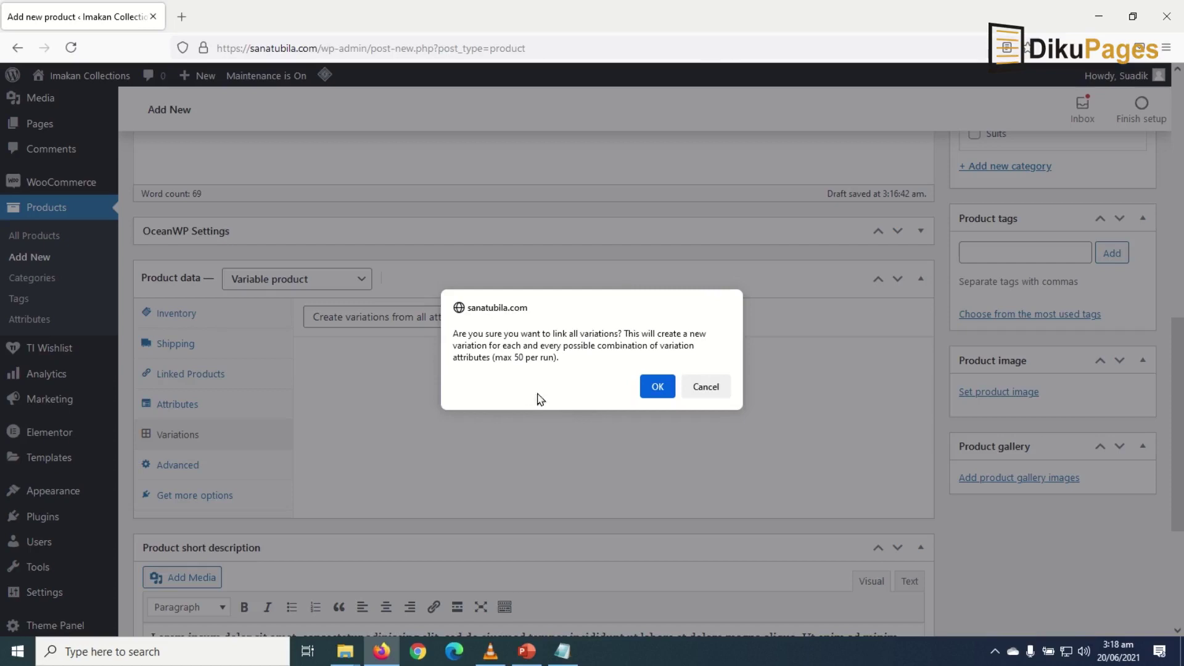
{"action": "left_click", "coordinate": [657, 386]}
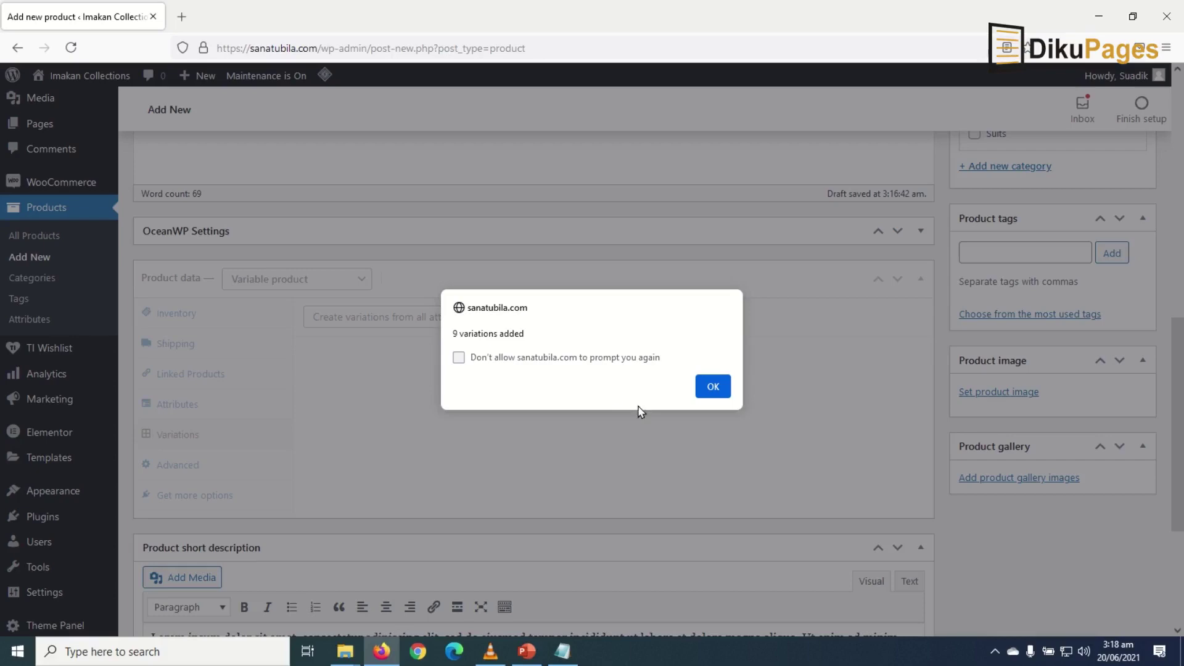
{"action": "left_click", "coordinate": [712, 387]}
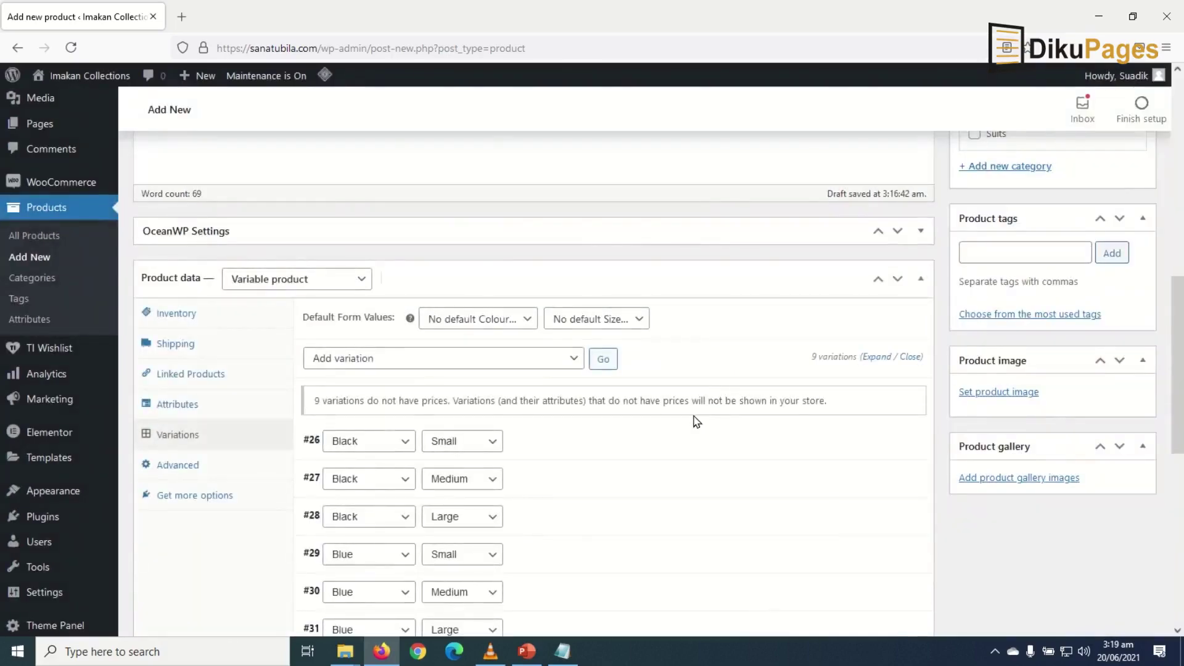
Step: Set the black suit photo as the main product image and expand all variations
{"action": "scroll", "coordinate": [697, 422], "scroll_direction": "down", "scroll_amount": 3}
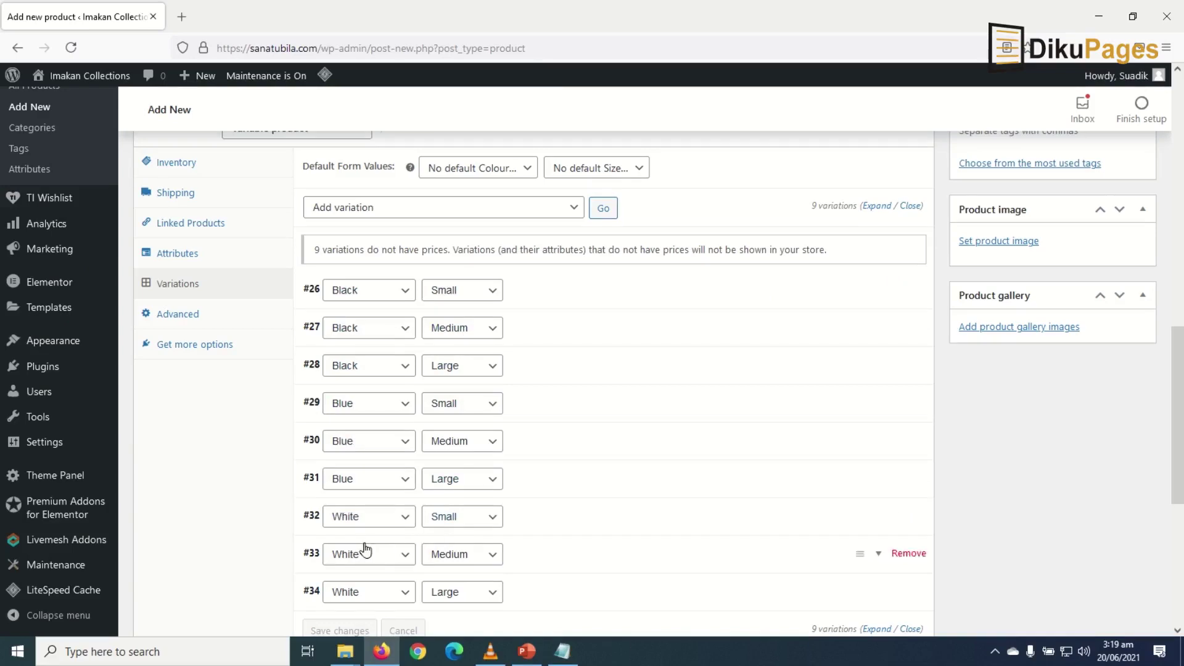
{"action": "scroll", "coordinate": [552, 579], "scroll_direction": "down", "scroll_amount": 2}
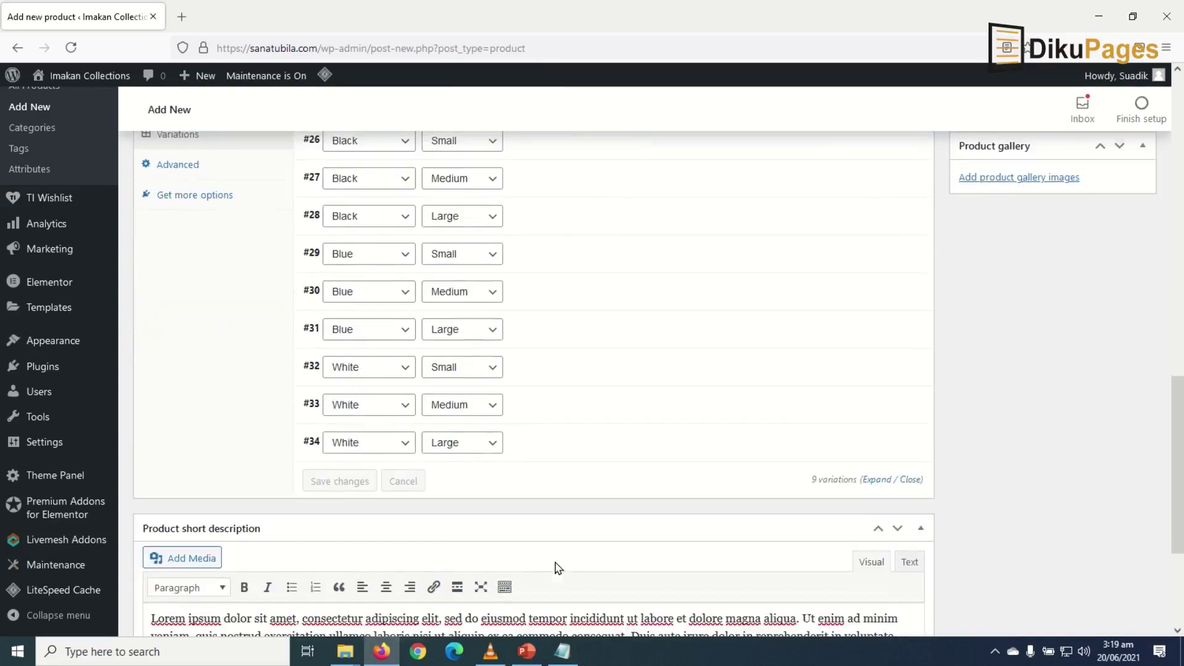
{"action": "scroll", "coordinate": [444, 395], "scroll_direction": "up", "scroll_amount": 1}
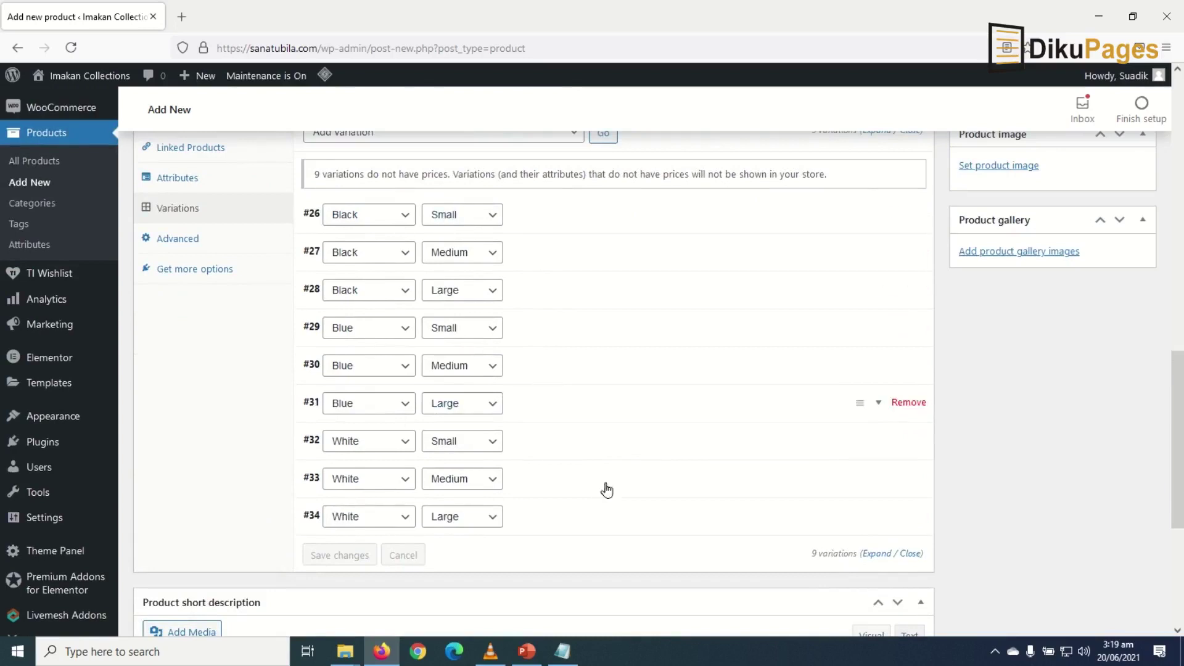
{"action": "scroll", "coordinate": [556, 432], "scroll_direction": "up", "scroll_amount": 2}
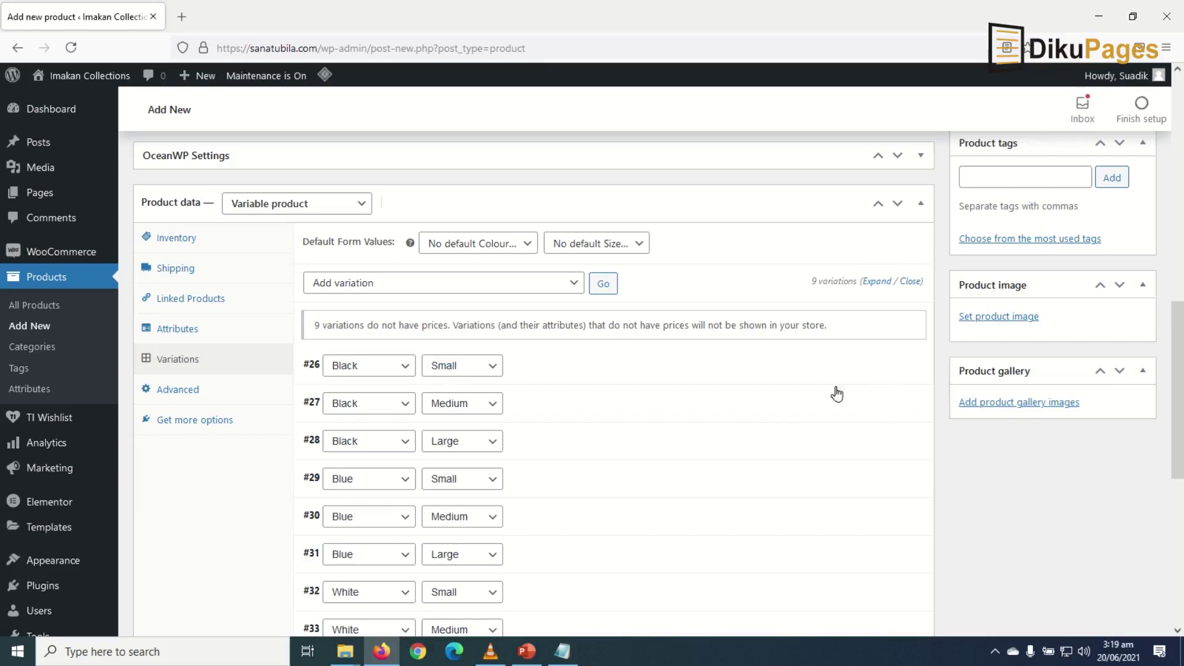
{"action": "left_click", "coordinate": [1012, 318]}
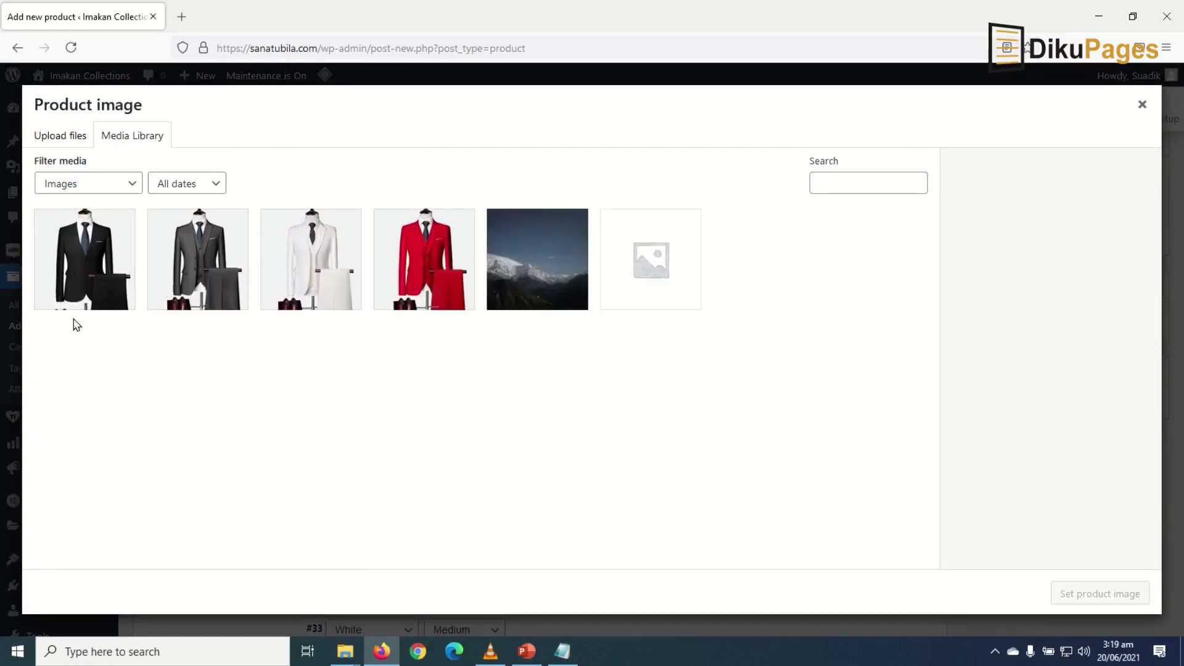
{"action": "left_click", "coordinate": [90, 250]}
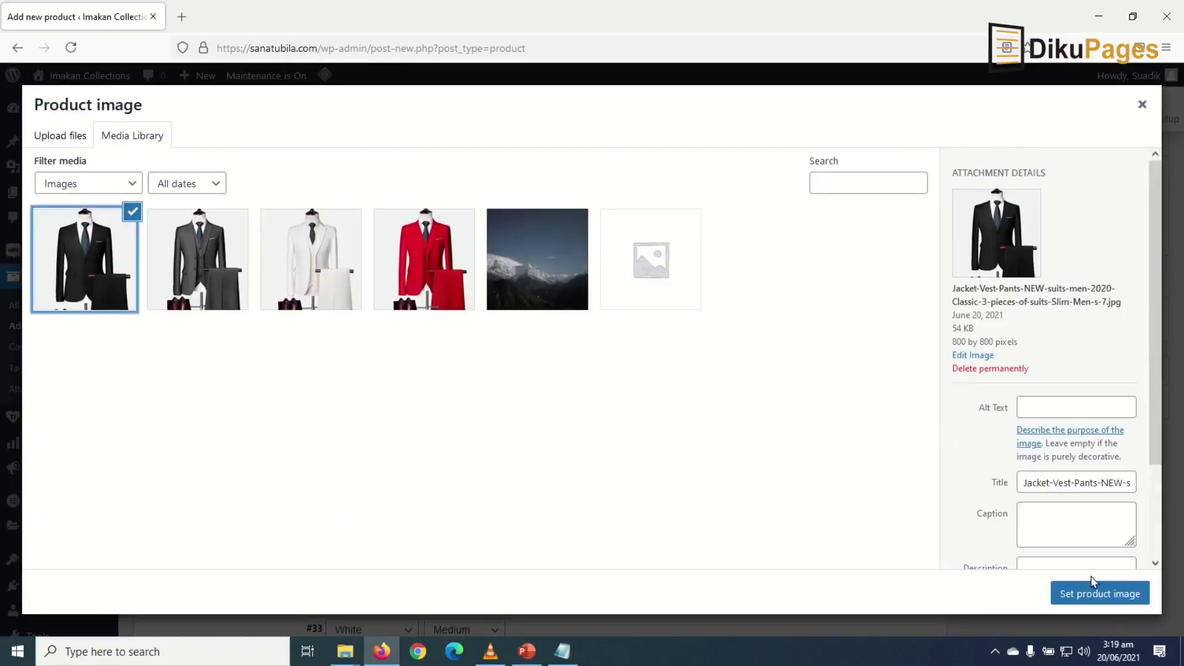
{"action": "left_click", "coordinate": [1094, 593]}
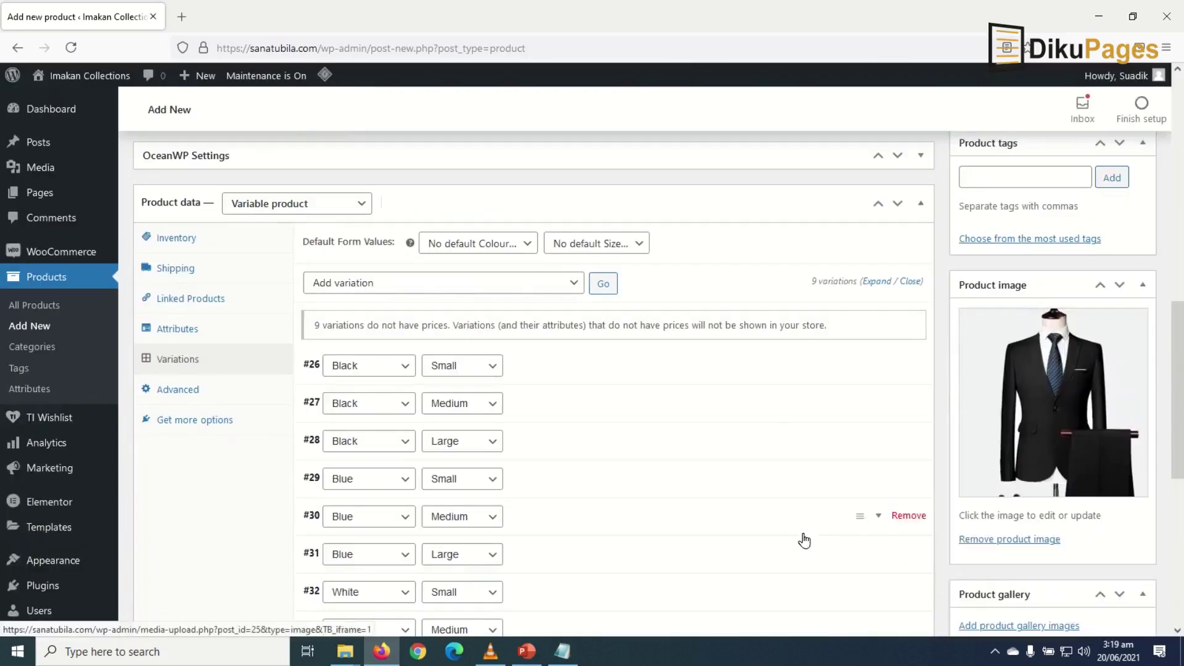
{"action": "left_click", "coordinate": [876, 282]}
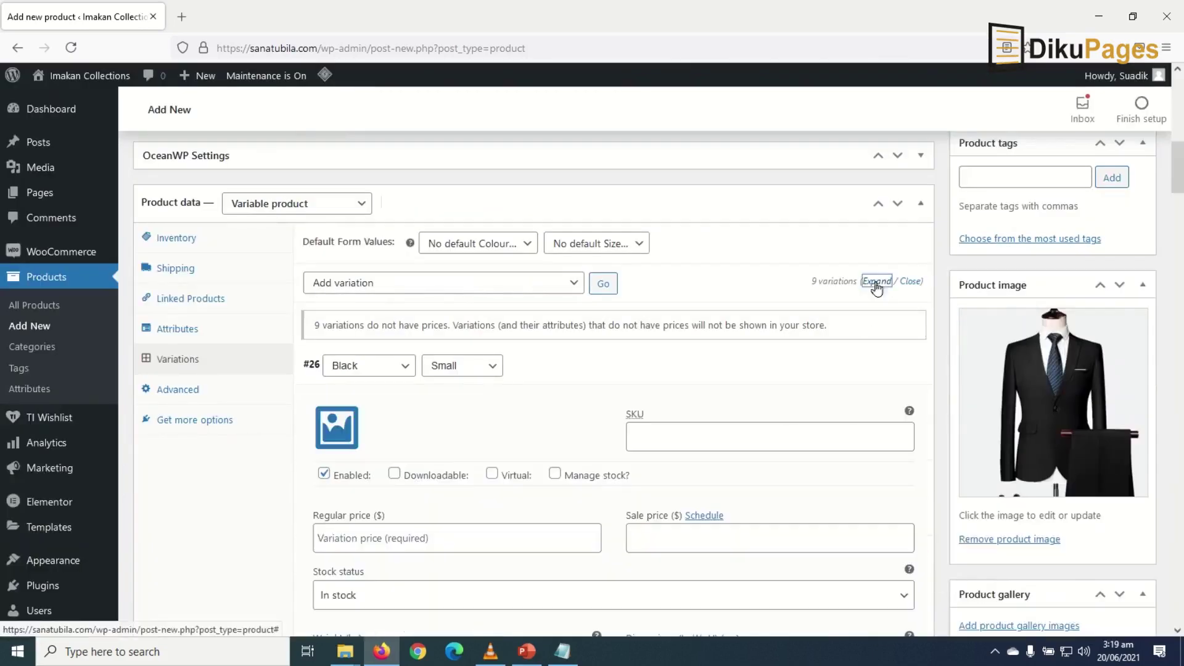
Step: Give variation #26 (Black, Small) the black suit image and a regular price of 99.99
{"action": "scroll", "coordinate": [673, 402], "scroll_direction": "down", "scroll_amount": 2}
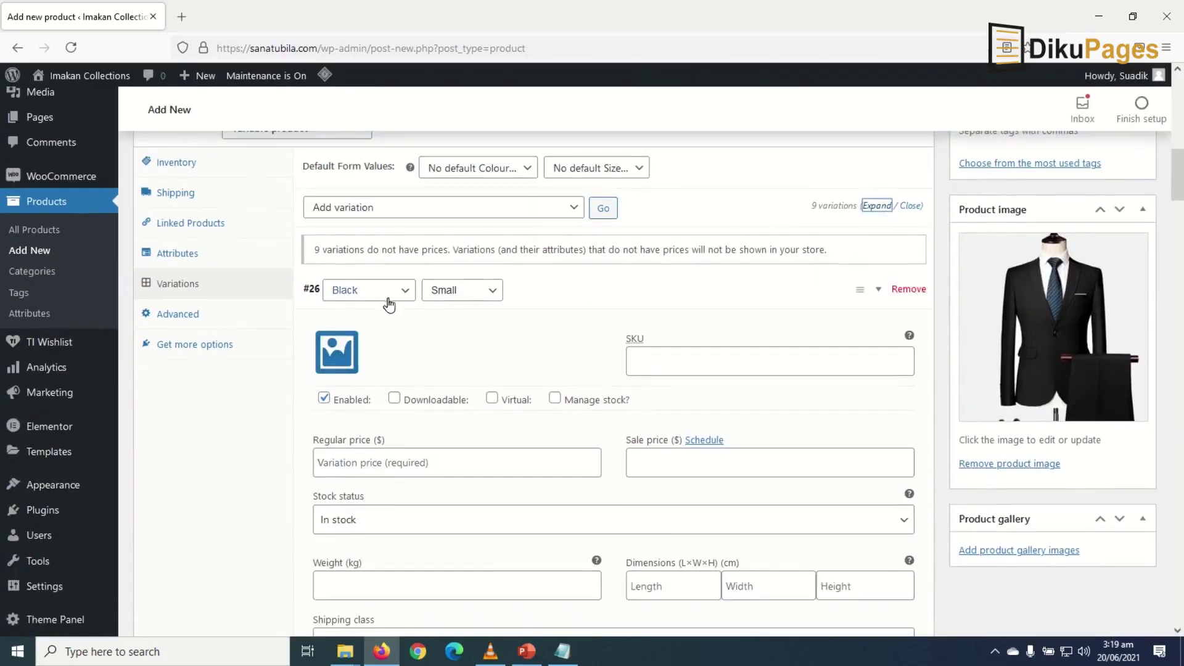
{"action": "left_click", "coordinate": [337, 351]}
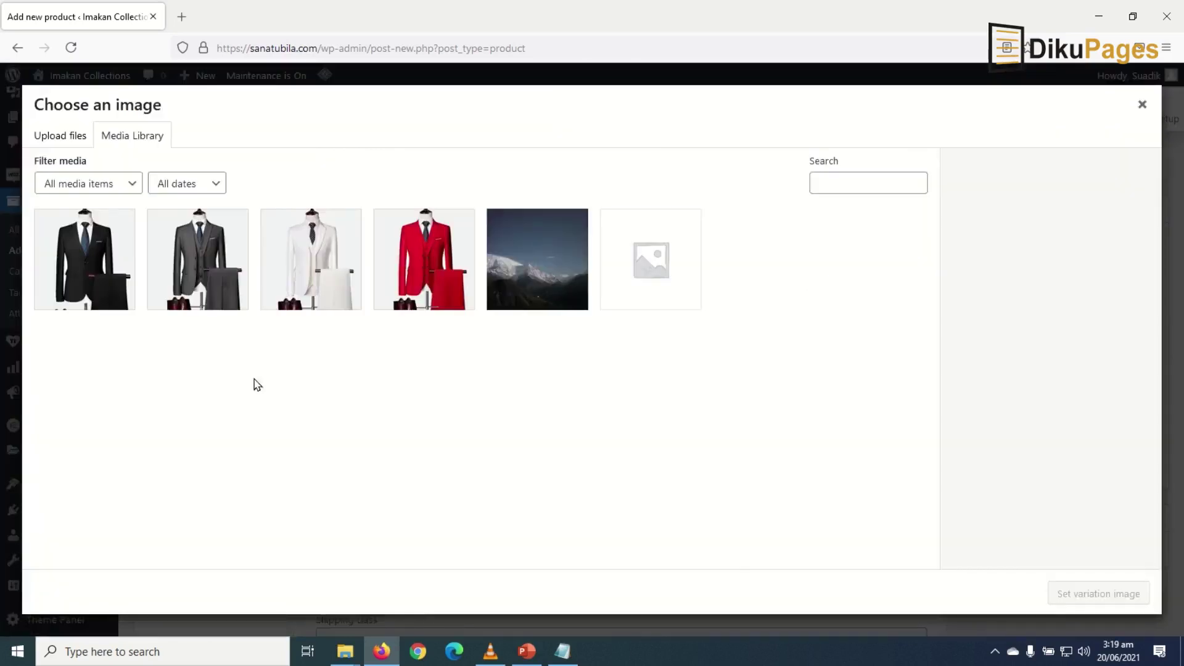
{"action": "left_click", "coordinate": [94, 258]}
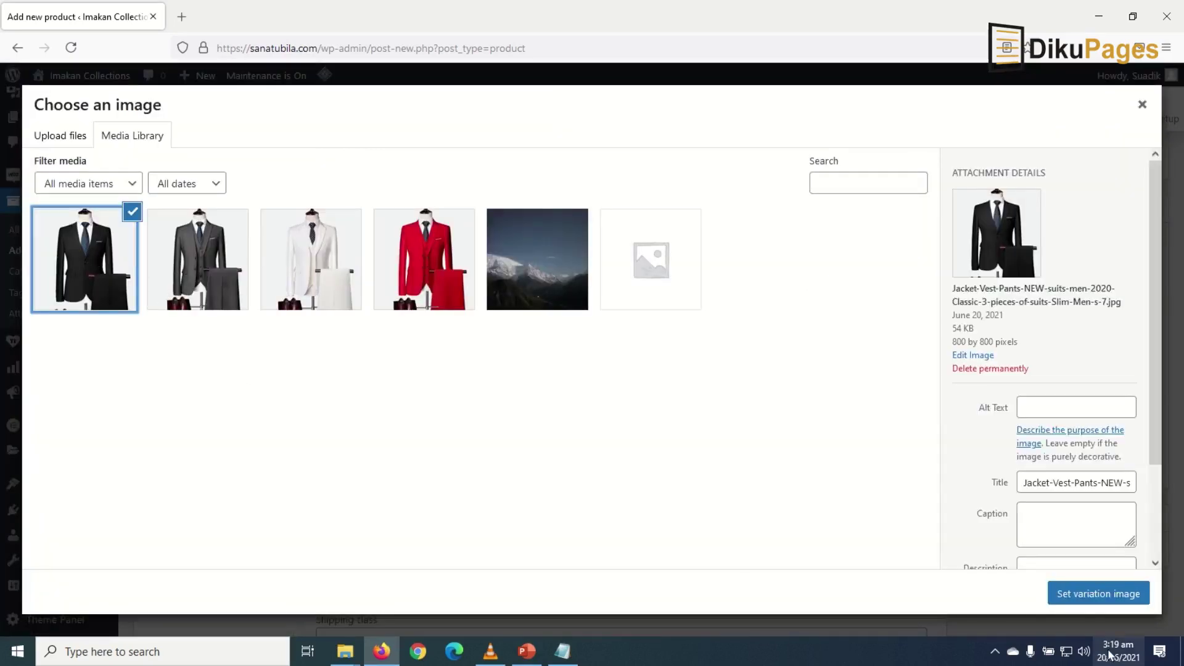
{"action": "left_click", "coordinate": [1090, 594]}
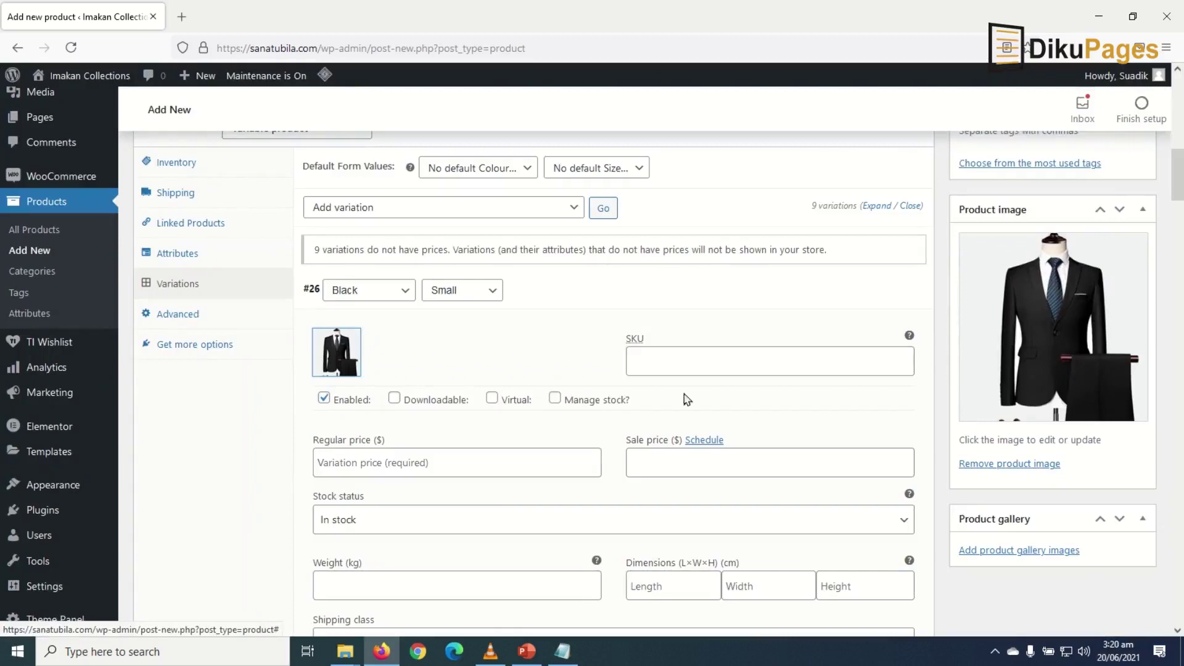
{"action": "key", "text": "Tab"}
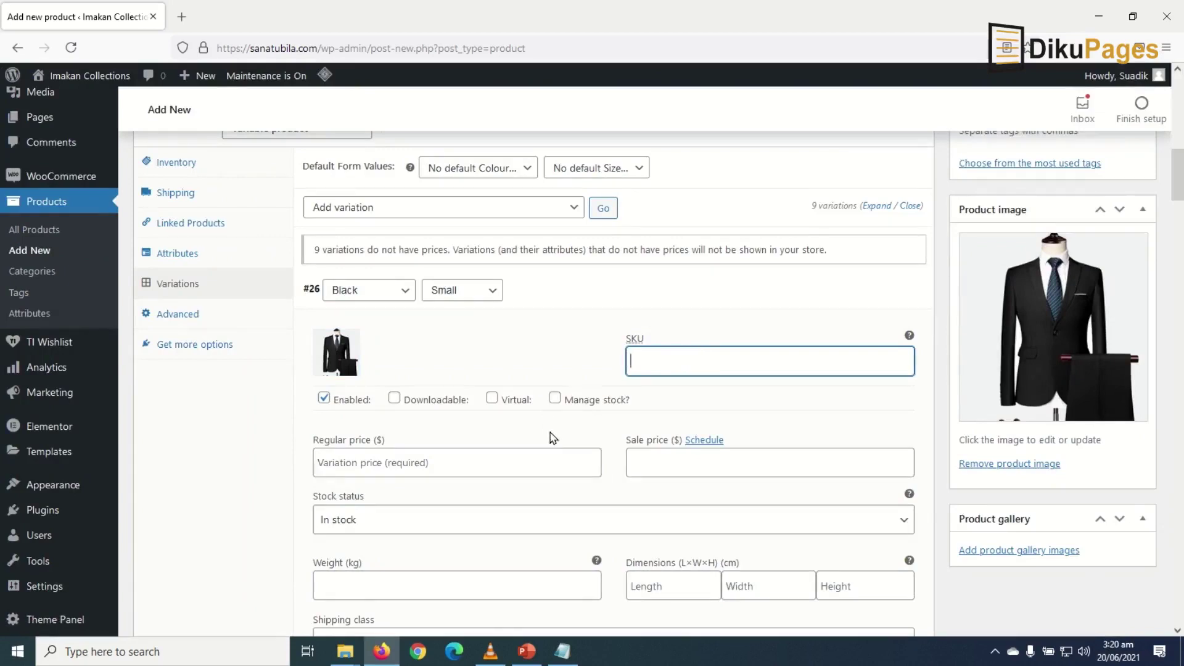
{"action": "scroll", "coordinate": [550, 436], "scroll_direction": "down", "scroll_amount": 1}
{"action": "left_click", "coordinate": [424, 393]}
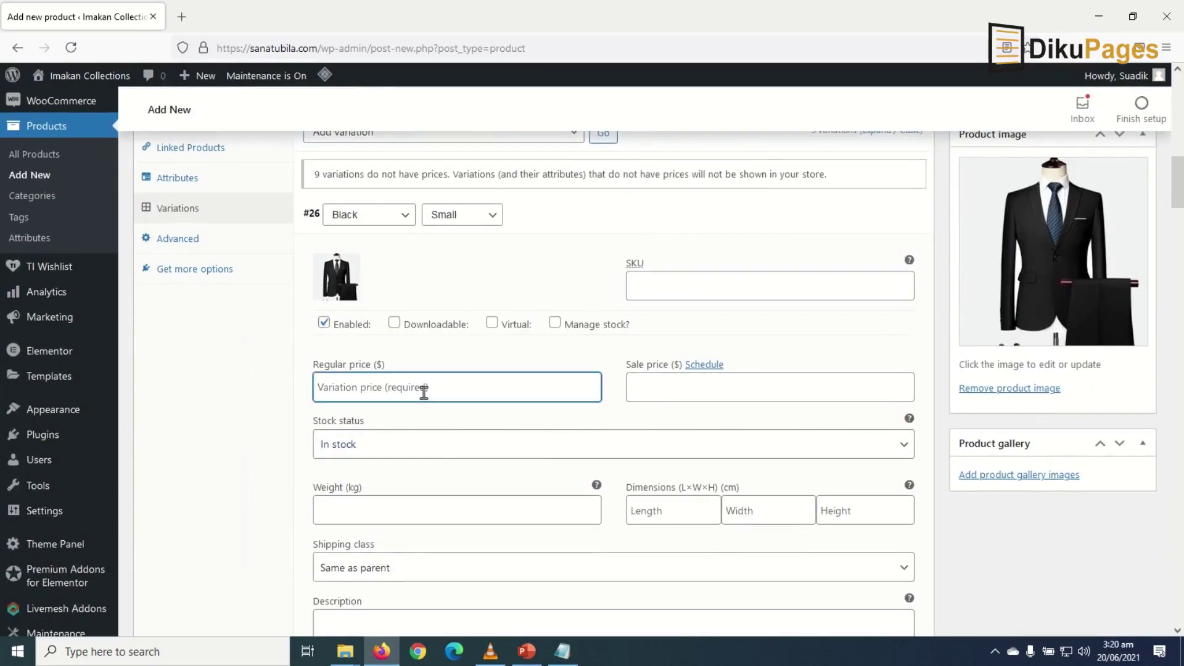
{"action": "type", "text": "99.99"}
{"action": "scroll", "coordinate": [422, 395], "scroll_direction": "down", "scroll_amount": 2}
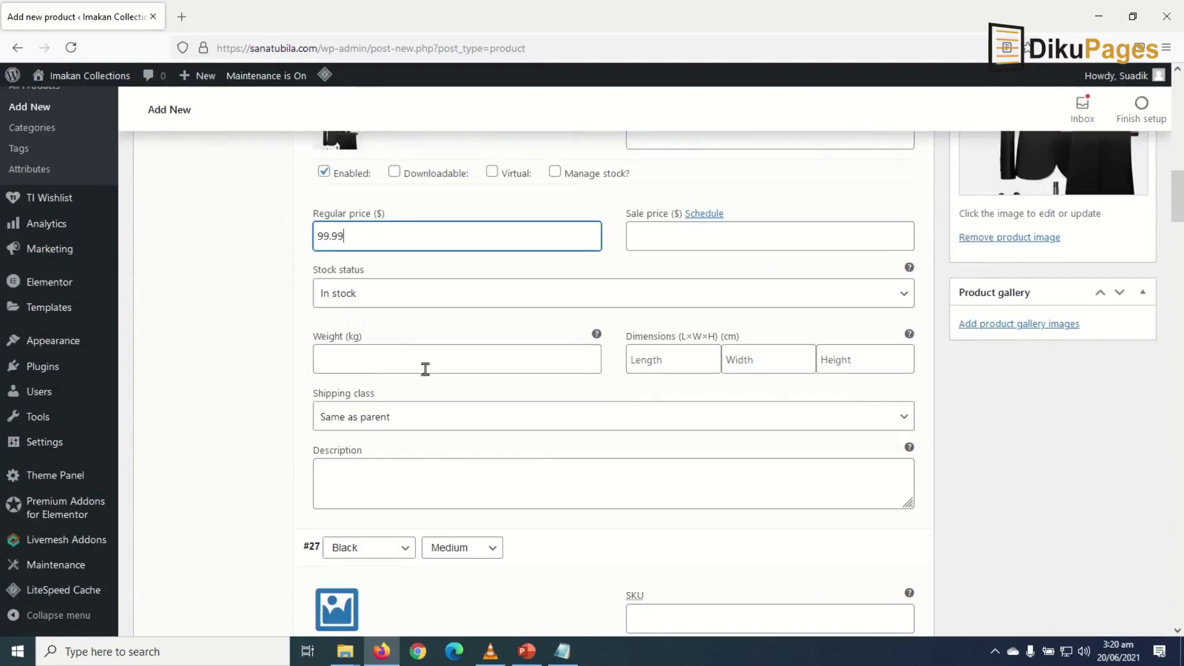
{"action": "scroll", "coordinate": [470, 412], "scroll_direction": "down", "scroll_amount": 3}
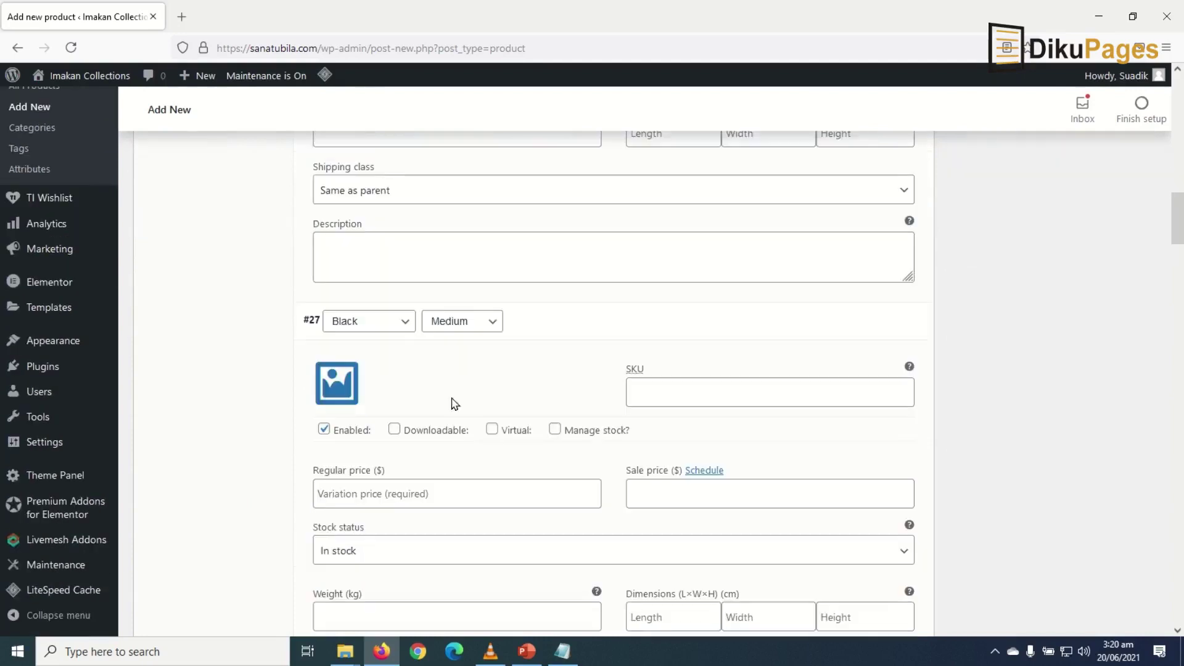
Step: Give variation #27 (Black, Medium) the black suit image and a regular price of 89.99
{"action": "left_click", "coordinate": [343, 387]}
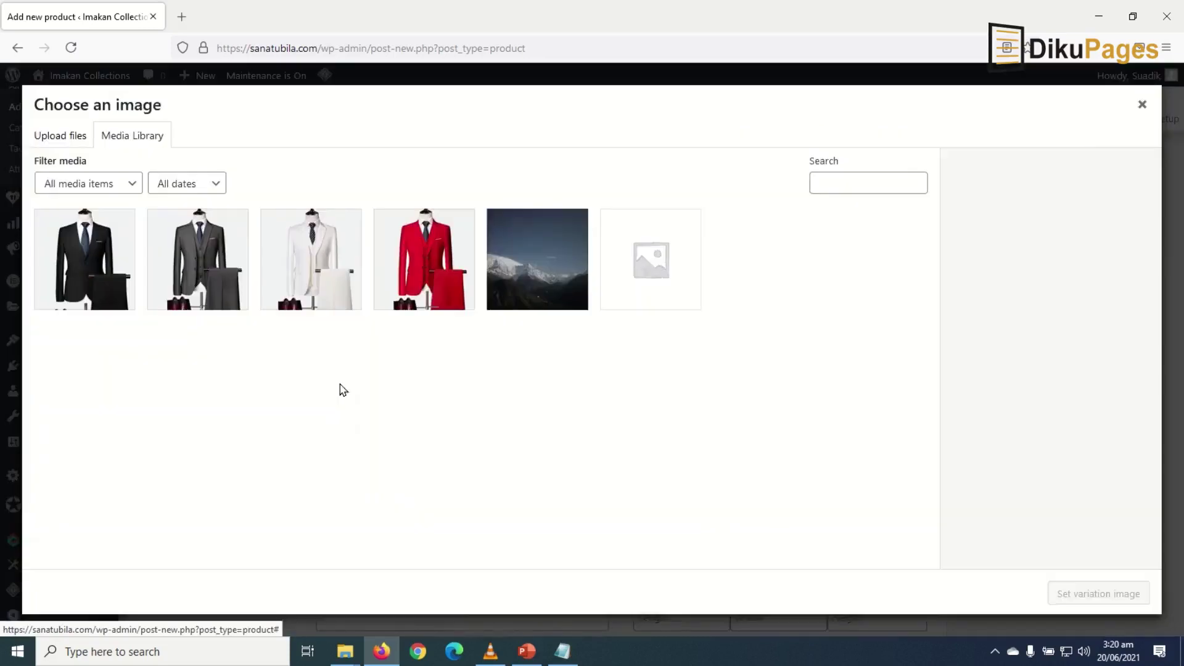
{"action": "left_click", "coordinate": [106, 282]}
{"action": "left_click", "coordinate": [1080, 593]}
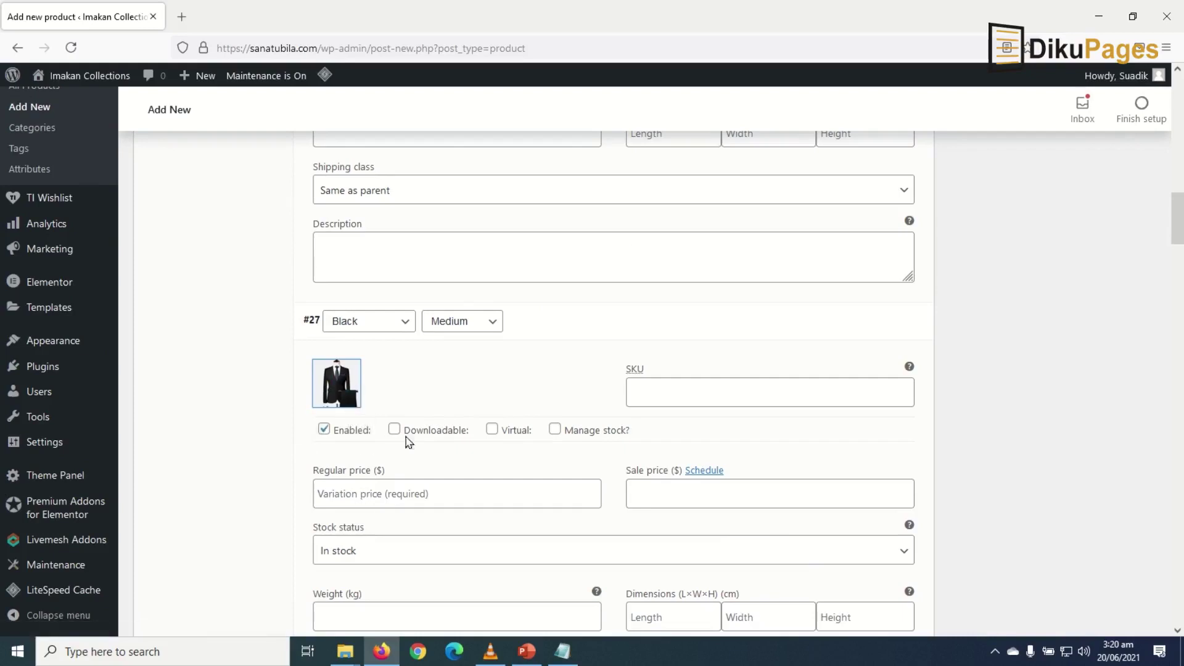
{"action": "left_click", "coordinate": [404, 491]}
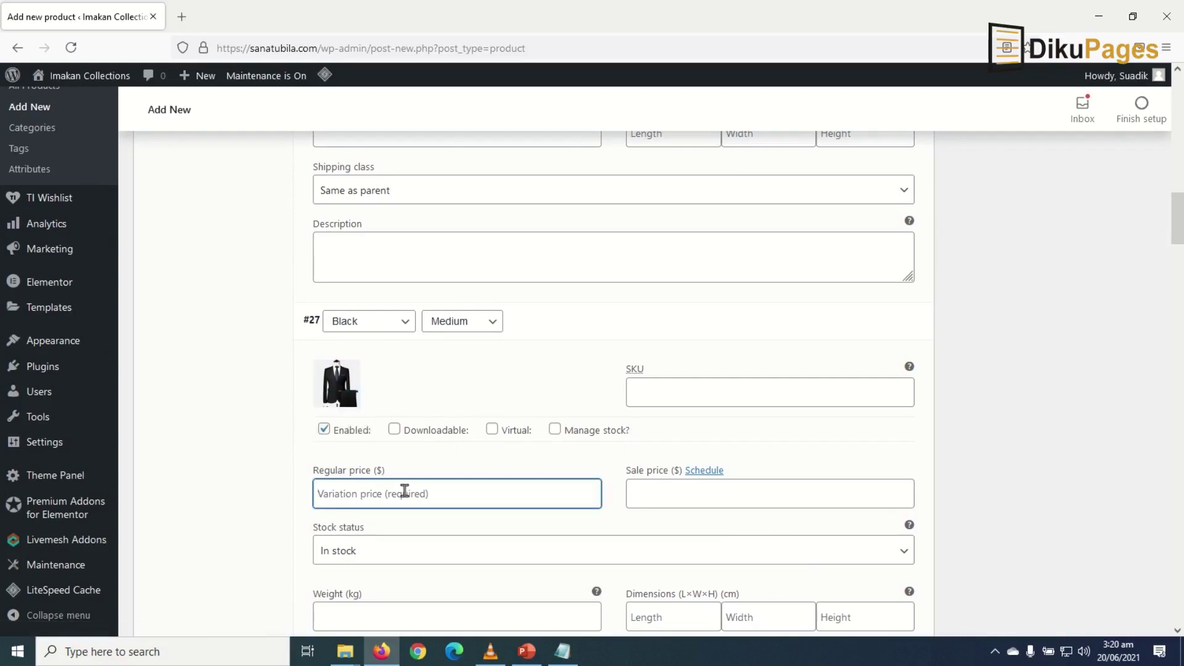
{"action": "type", "text": "89.99"}
{"action": "scroll", "coordinate": [406, 492], "scroll_direction": "down", "scroll_amount": 5}
{"action": "scroll", "coordinate": [336, 488], "scroll_direction": "down", "scroll_amount": 2}
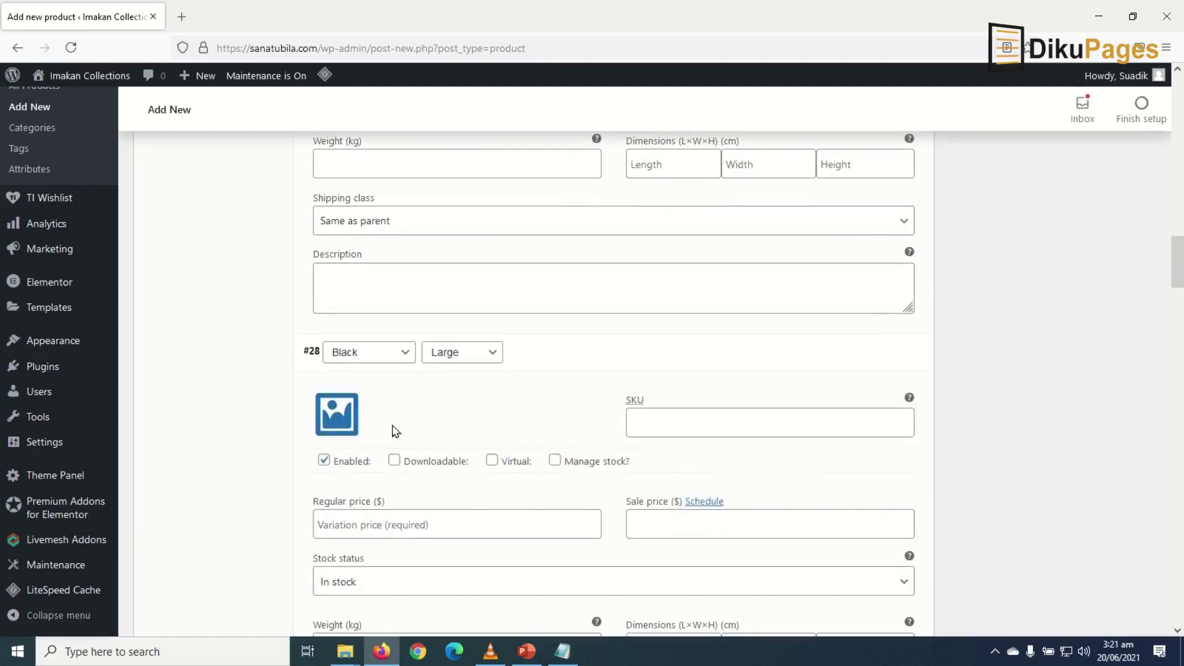
Step: Give variation #28 the black suit image and enter its regular price
{"action": "left_click", "coordinate": [353, 420]}
{"action": "left_click", "coordinate": [90, 262]}
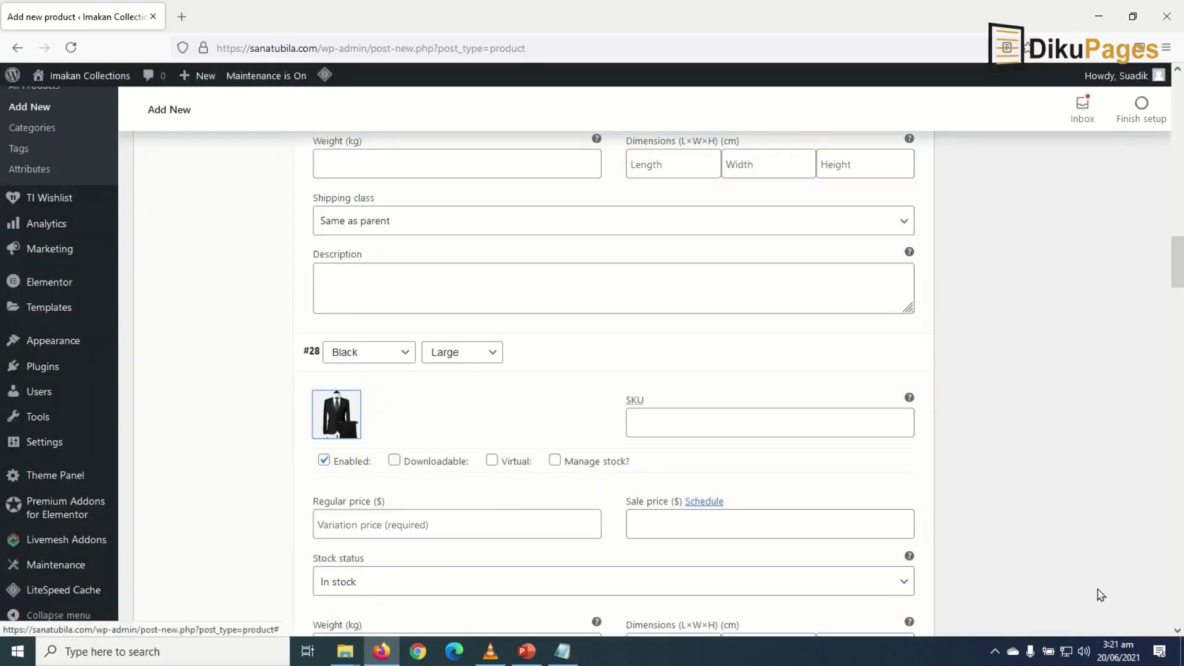
{"action": "left_click", "coordinate": [1084, 594]}
{"action": "left_click", "coordinate": [352, 513]}
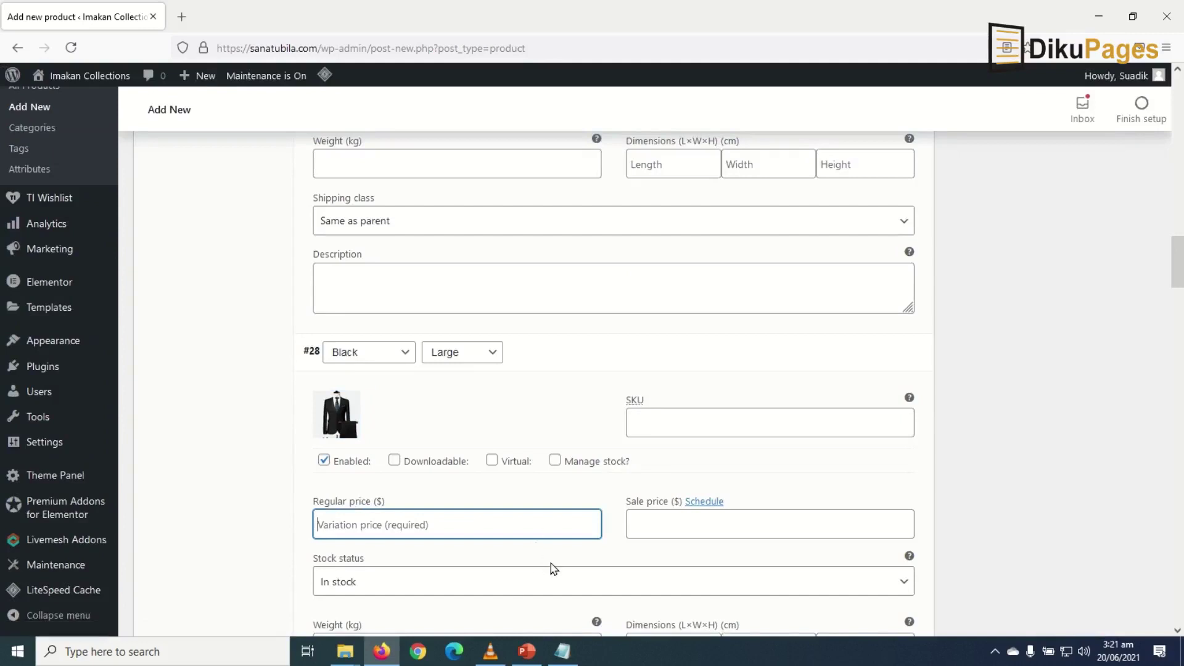
{"action": "type", "text": "100.99"}
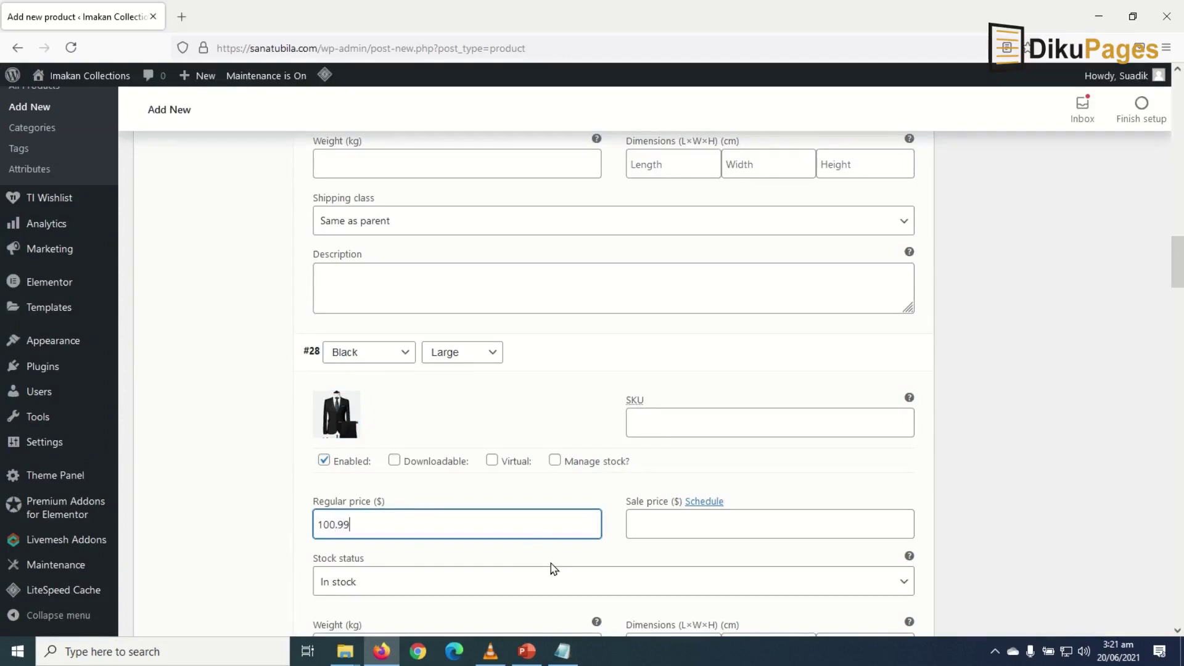
{"action": "scroll", "coordinate": [553, 557], "scroll_direction": "down", "scroll_amount": 8}
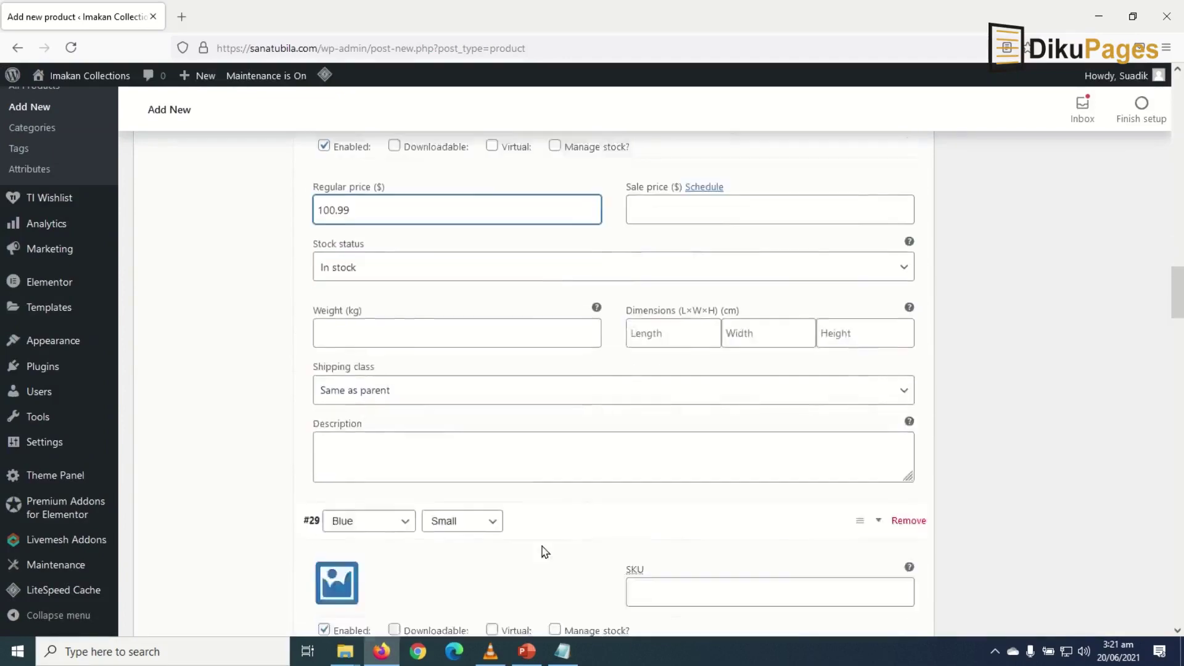
{"action": "scroll", "coordinate": [442, 344], "scroll_direction": "down", "scroll_amount": 2}
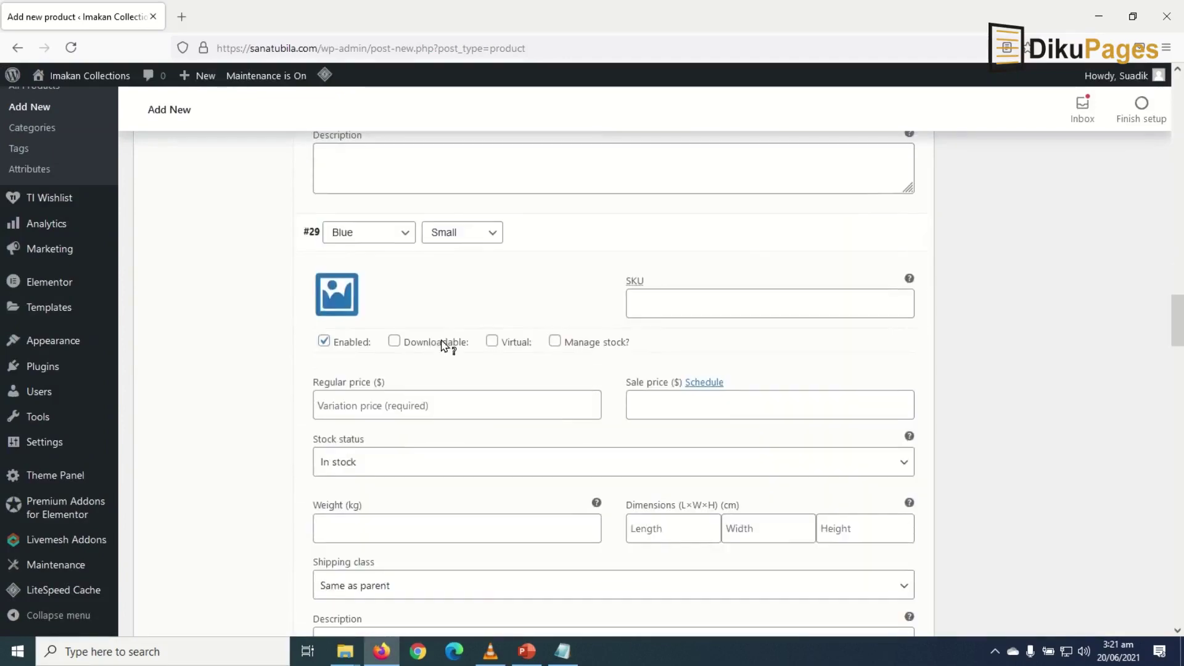
Step: Give variations #29 and #30 the grey suit image and prices, #30 at 89.99
{"action": "left_click", "coordinate": [329, 286]}
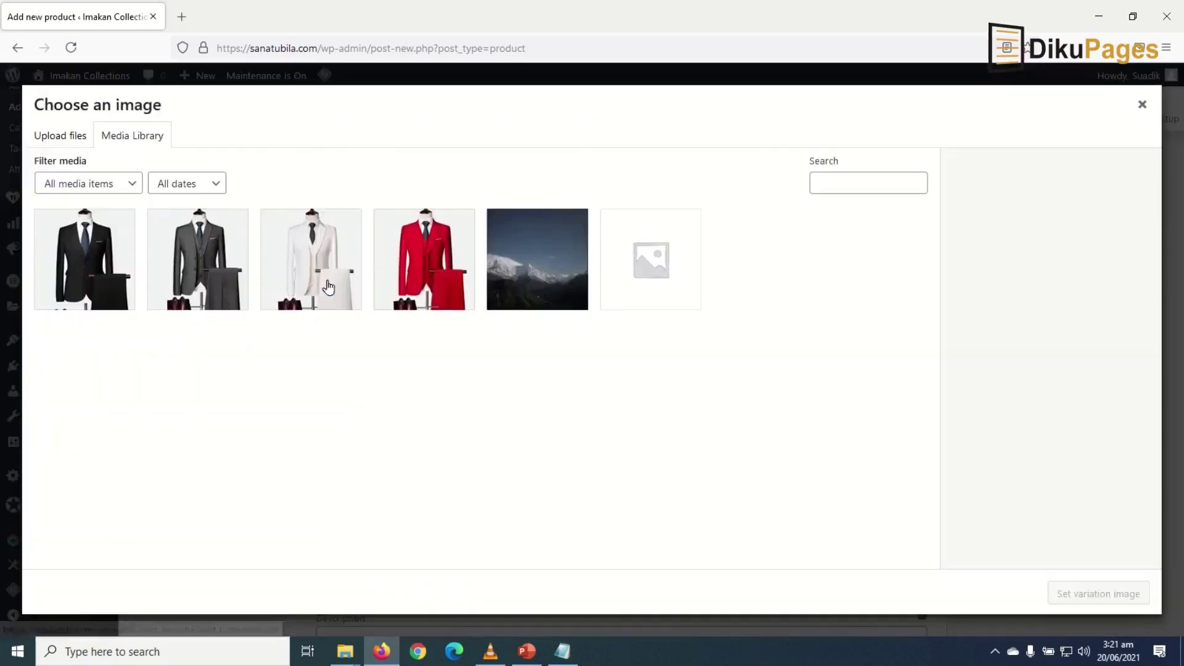
{"action": "left_click", "coordinate": [193, 268]}
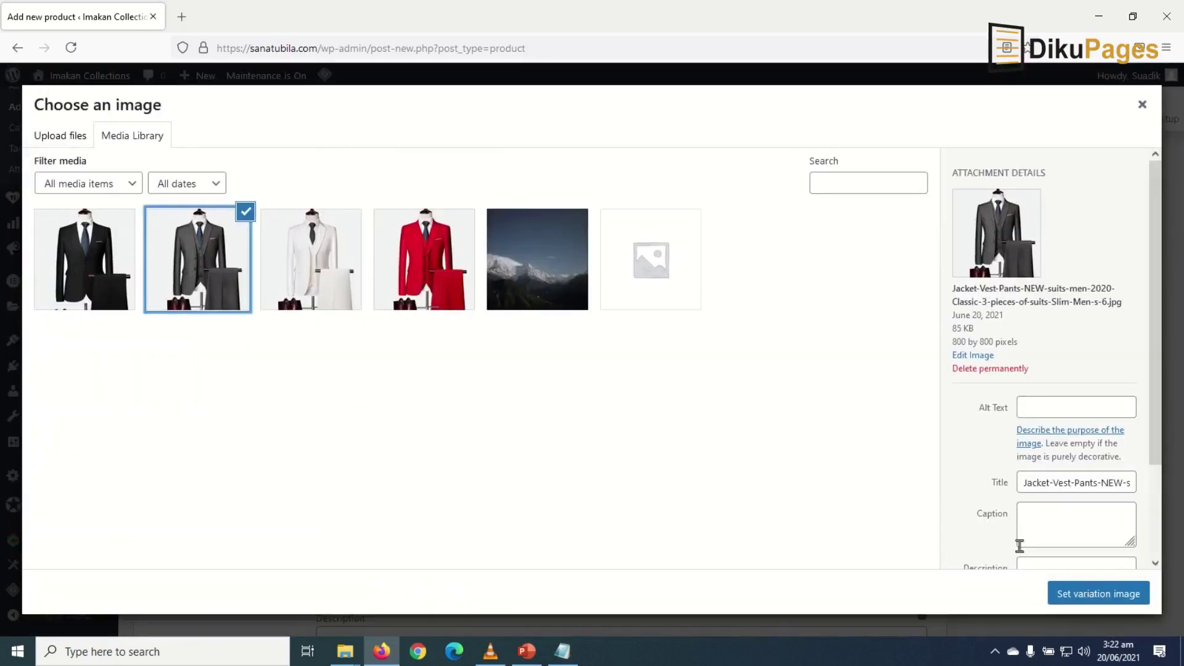
{"action": "left_click", "coordinate": [1100, 594]}
{"action": "left_click", "coordinate": [389, 398]}
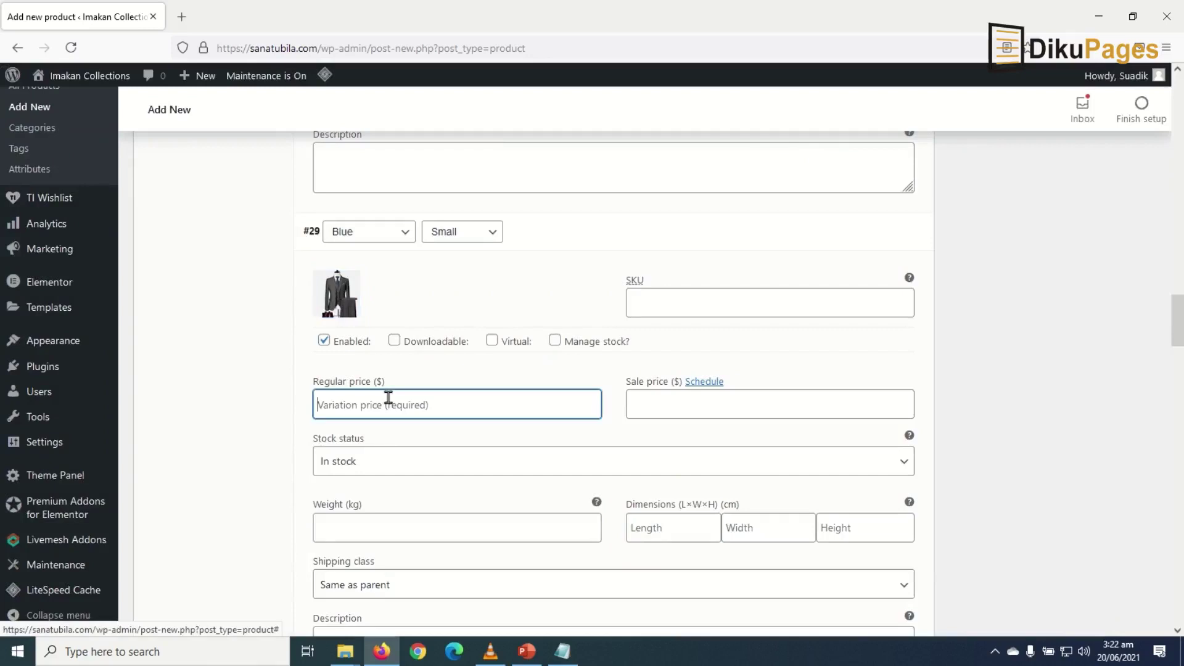
{"action": "type", "text": "99.99"}
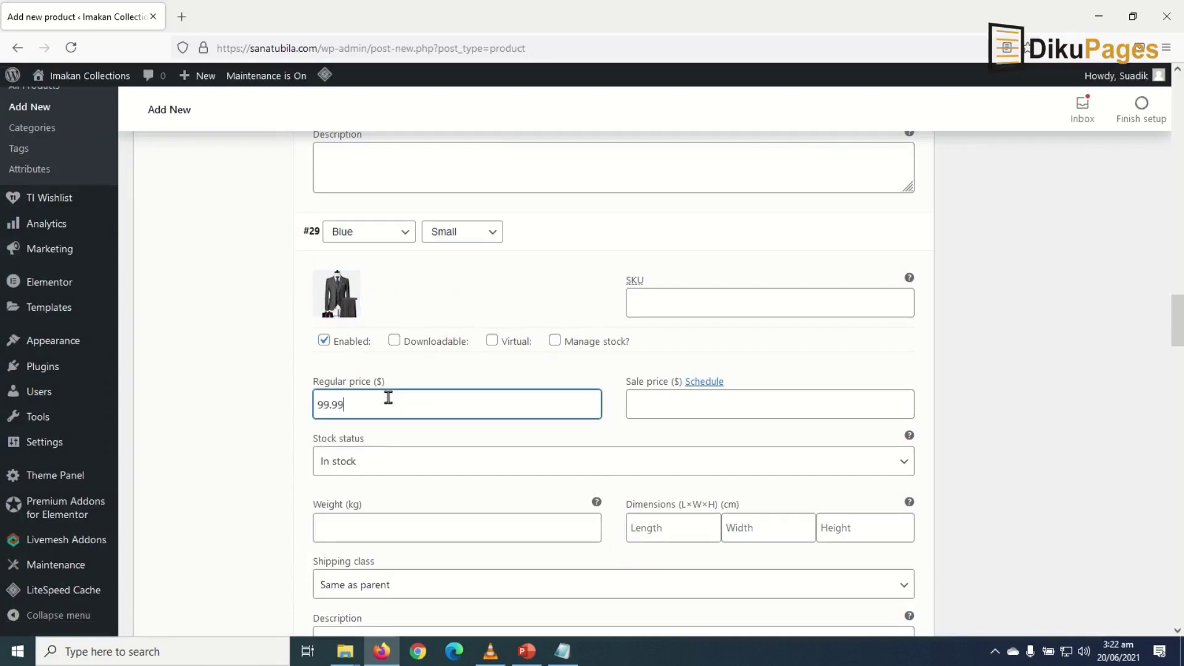
{"action": "scroll", "coordinate": [389, 401], "scroll_direction": "down", "scroll_amount": 5}
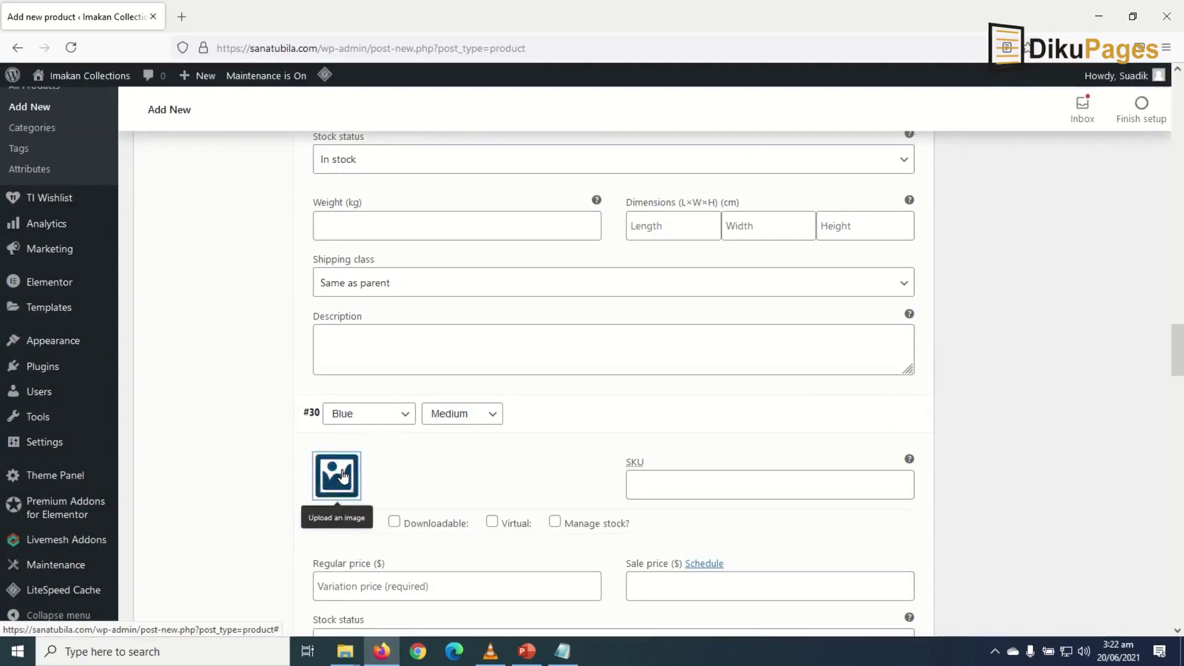
{"action": "left_click", "coordinate": [343, 476]}
{"action": "left_click", "coordinate": [234, 279]}
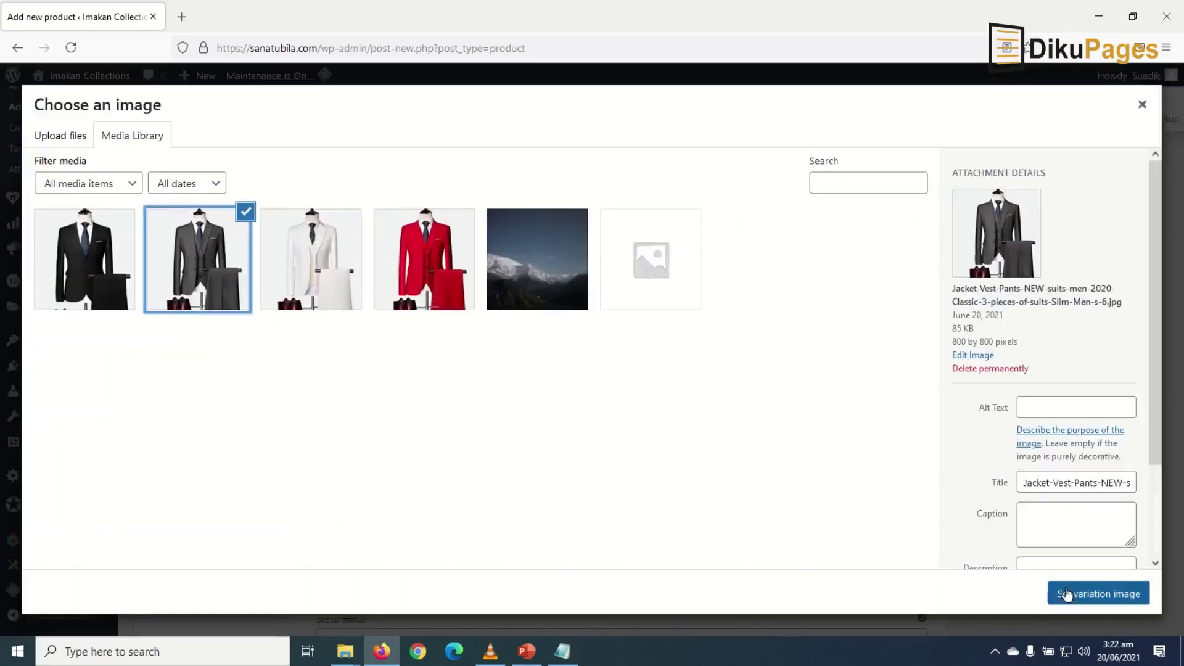
{"action": "left_click", "coordinate": [1068, 598]}
{"action": "left_click", "coordinate": [418, 583]}
{"action": "type", "text": "89"}
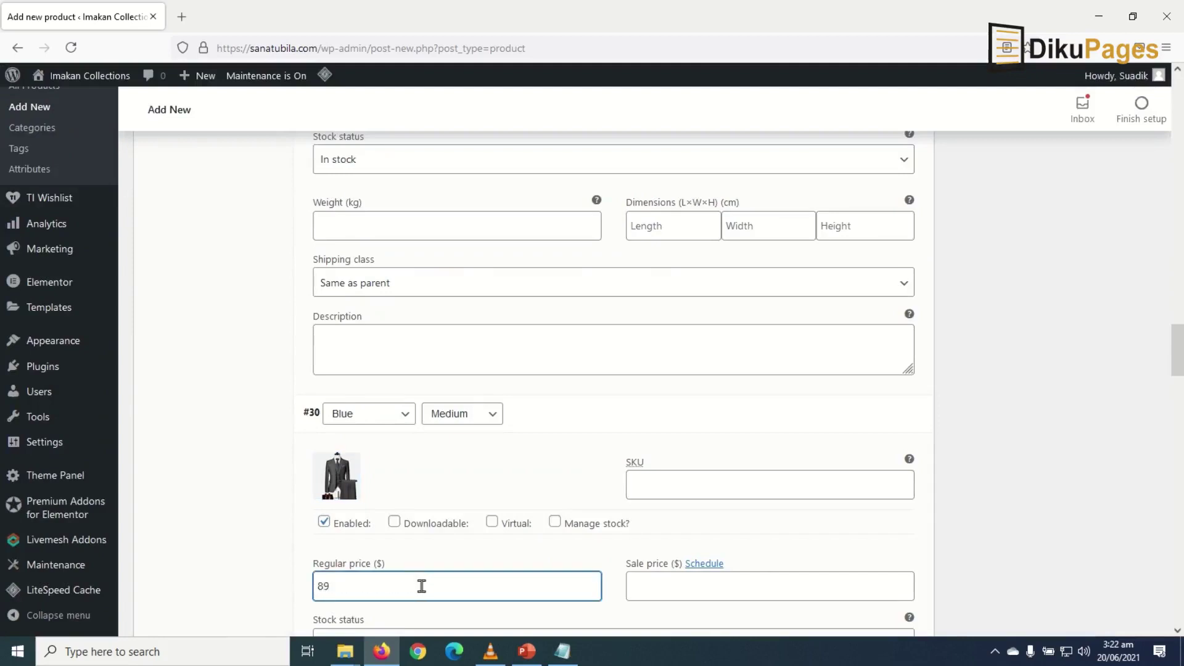
{"action": "type", "text": "0"}
{"action": "key", "text": "BackSpace"}
{"action": "type", "text": ".99"}
Step: Set the Blue Large variation's regular price to 100.99 and move on through the remaining variations
{"action": "scroll", "coordinate": [425, 542], "scroll_direction": "down", "scroll_amount": 7}
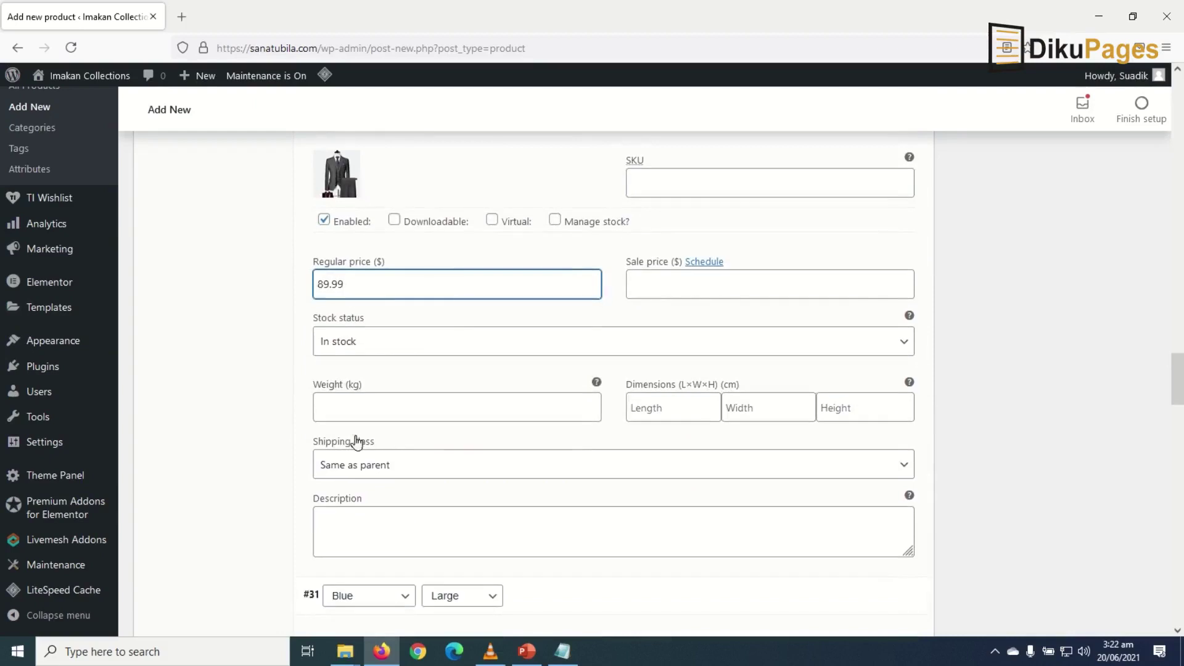
{"action": "scroll", "coordinate": [426, 502], "scroll_direction": "down", "scroll_amount": 3}
{"action": "left_click", "coordinate": [368, 453]}
{"action": "type", "text": "100.99"}
{"action": "scroll", "coordinate": [391, 478], "scroll_direction": "down", "scroll_amount": 4}
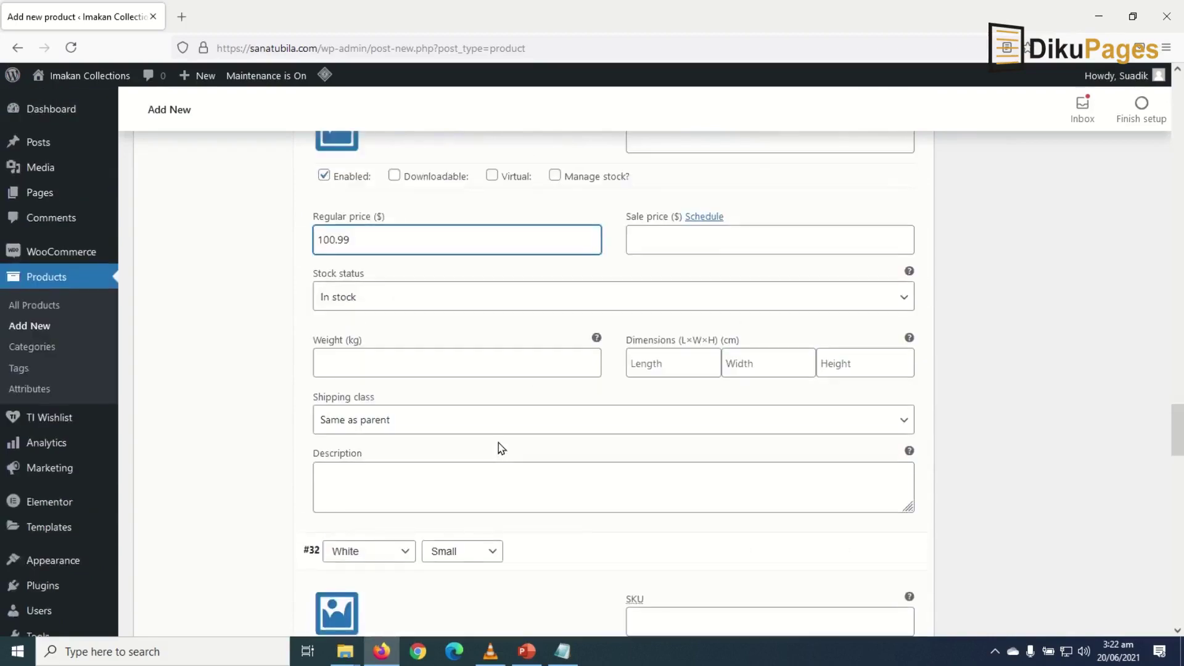
{"action": "scroll", "coordinate": [503, 445], "scroll_direction": "down", "scroll_amount": 1}
{"action": "scroll", "coordinate": [462, 483], "scroll_direction": "down", "scroll_amount": 2}
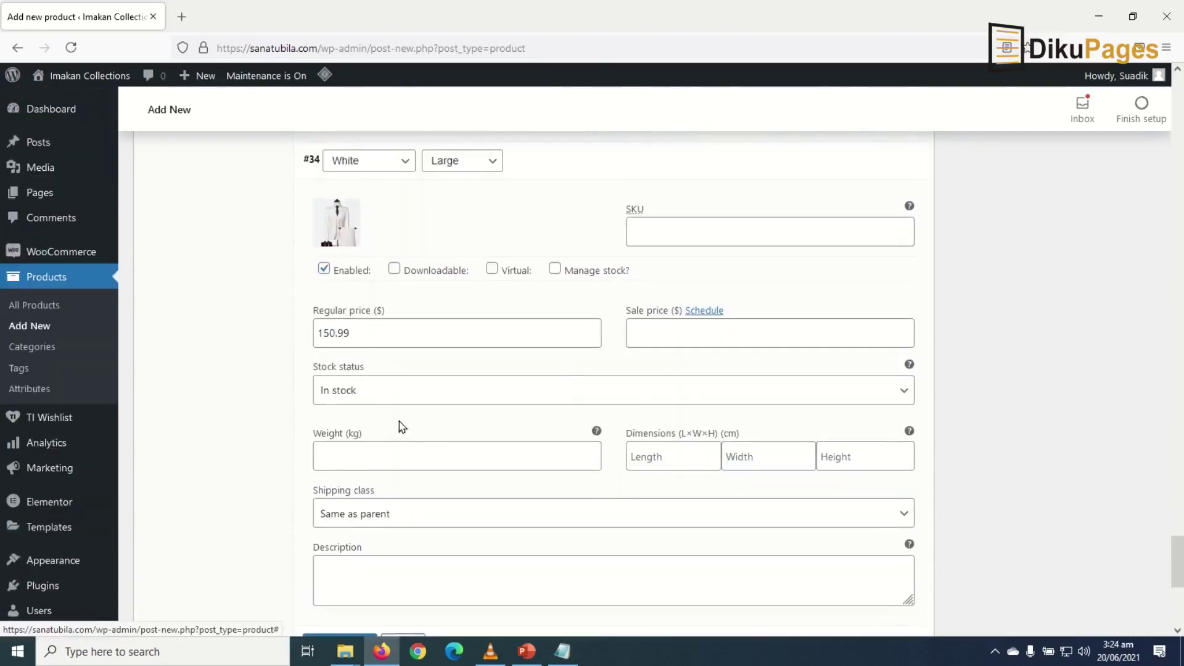
{"action": "scroll", "coordinate": [401, 426], "scroll_direction": "down", "scroll_amount": 2}
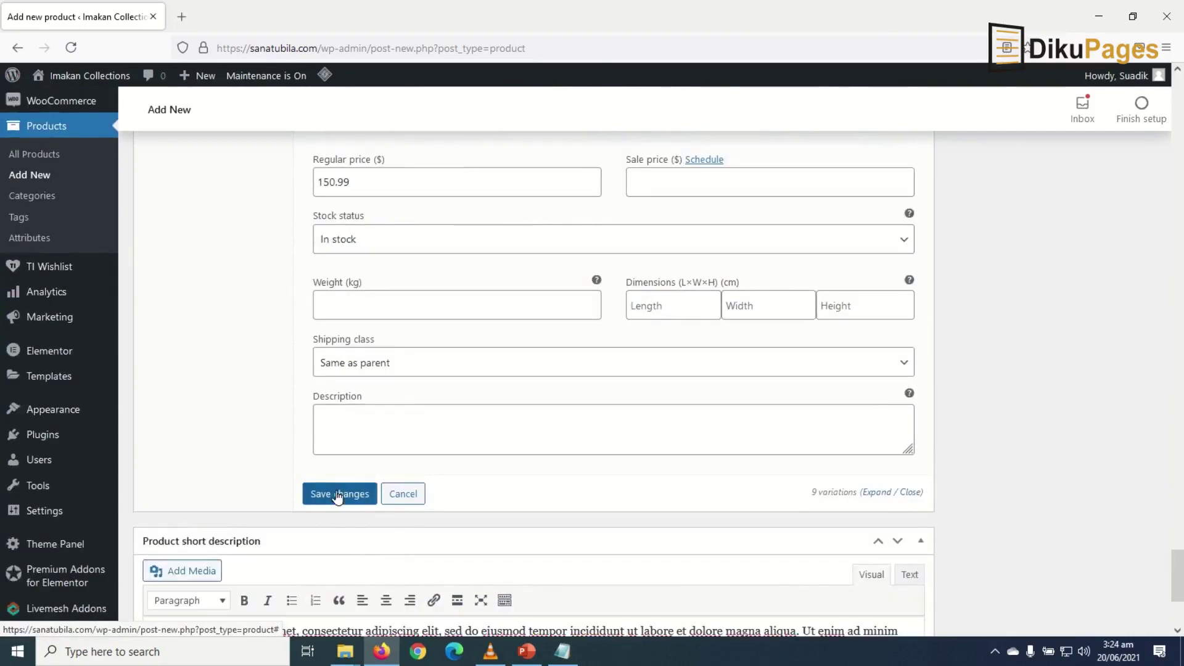
Step: Save the variation prices and publish the Slim Men's Jacket product
{"action": "left_click", "coordinate": [339, 495]}
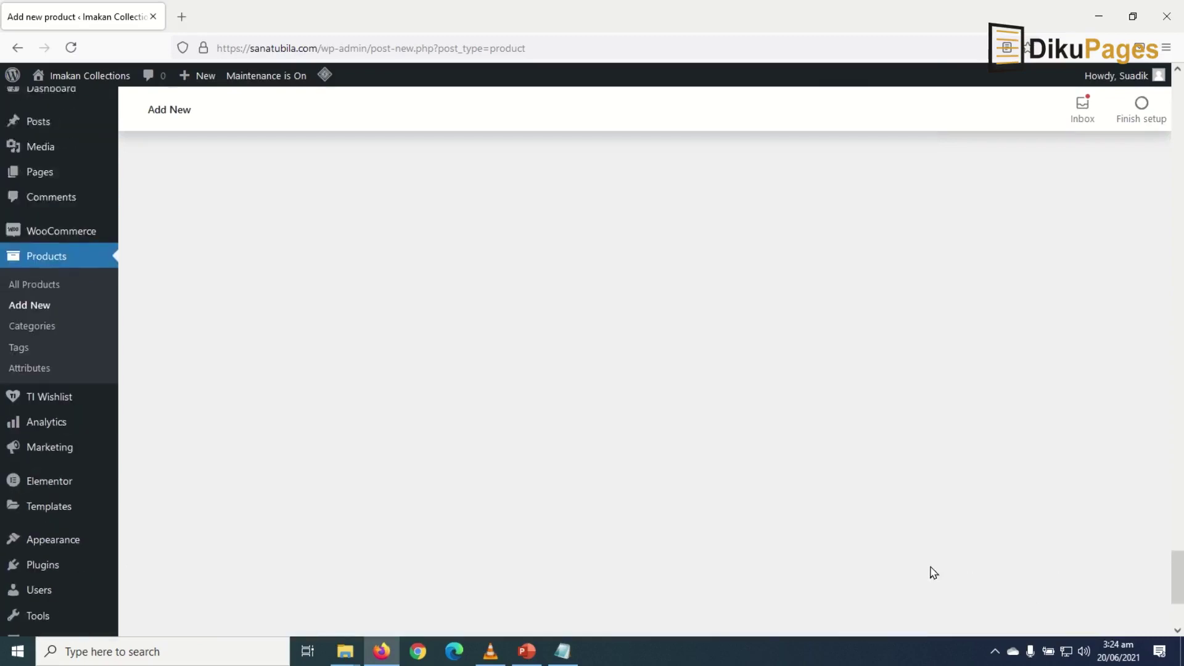
{"action": "scroll", "coordinate": [927, 566], "scroll_direction": "down", "scroll_amount": 3}
{"action": "scroll", "coordinate": [925, 568], "scroll_direction": "up", "scroll_amount": 15}
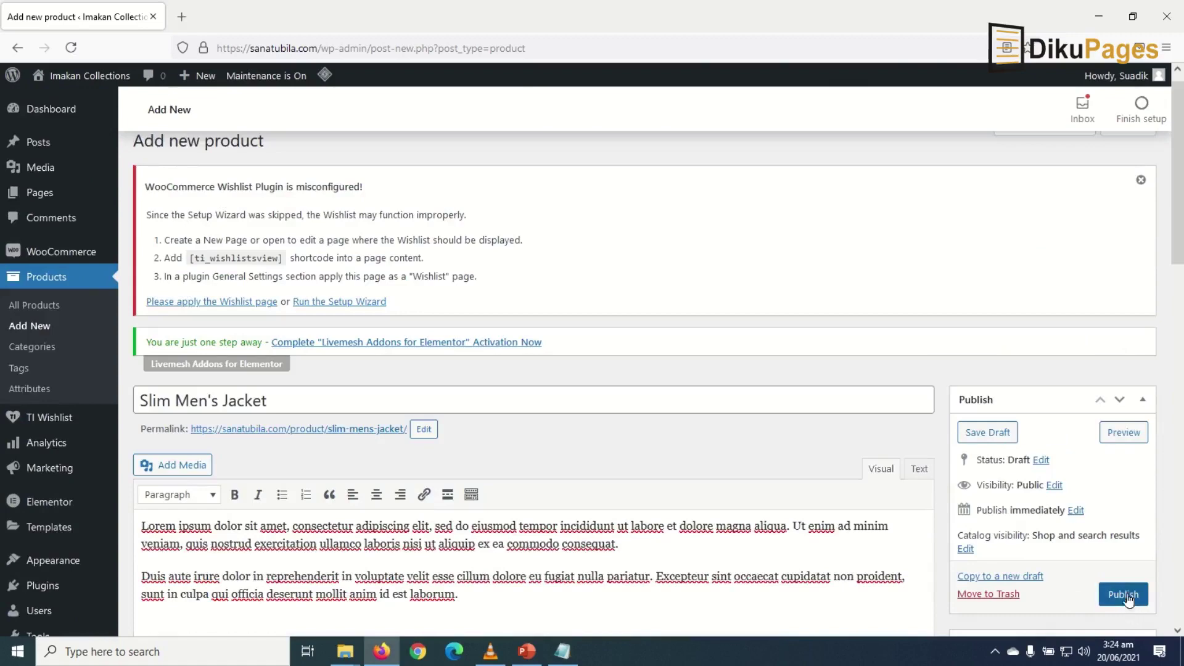
{"action": "left_click", "coordinate": [1130, 597]}
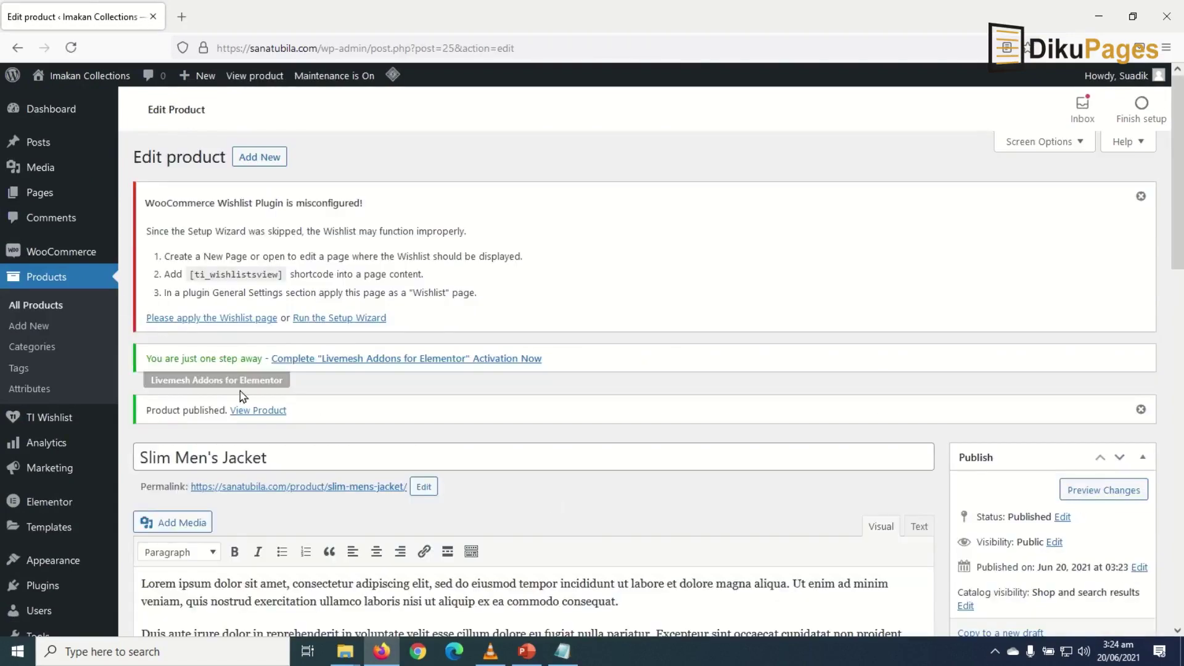
Step: Open the live Slim Men's Jacket product page in a new tab and switch to it
{"action": "right_click", "coordinate": [278, 412]}
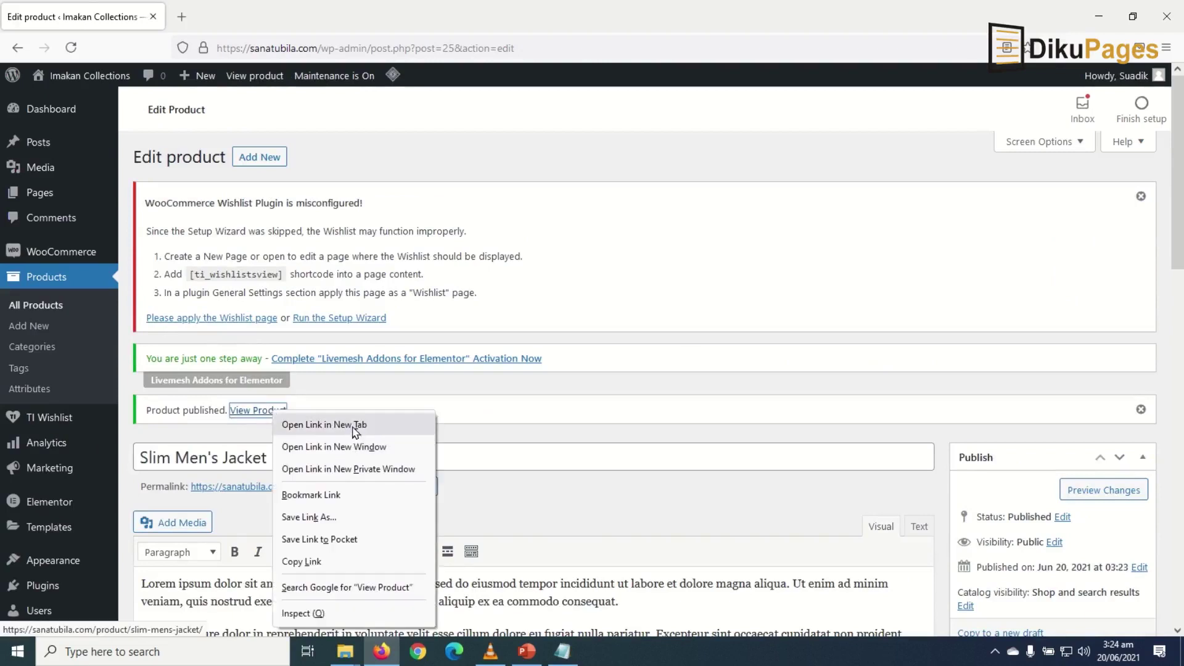
{"action": "key", "text": "Escape"}
{"action": "left_click", "coordinate": [187, 23]}
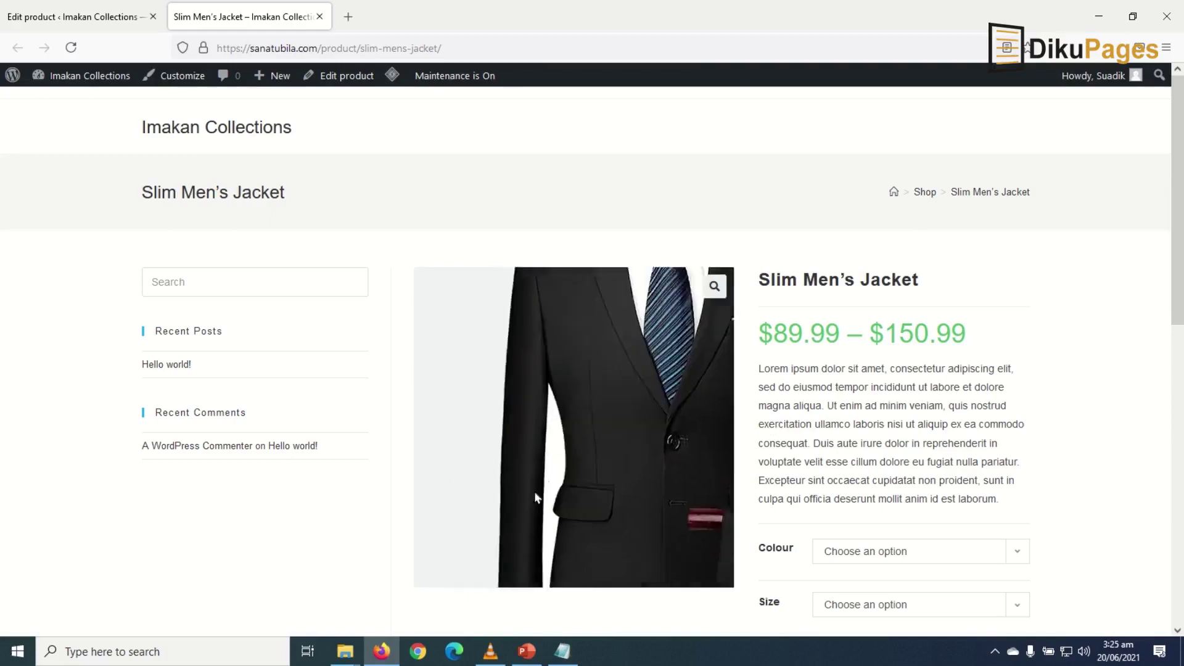
Step: Check the jacket price for the Blue colour in size Large
{"action": "scroll", "coordinate": [910, 384], "scroll_direction": "down", "scroll_amount": 2}
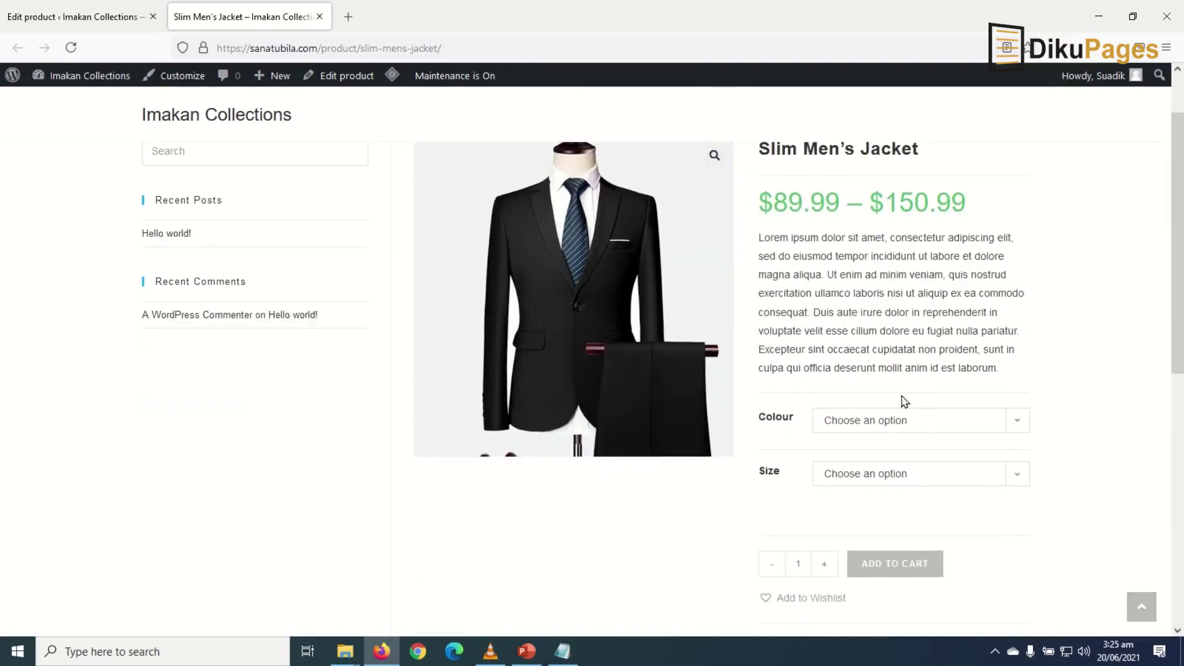
{"action": "left_click_drag", "start_coordinate": [771, 202], "coordinate": [972, 199]}
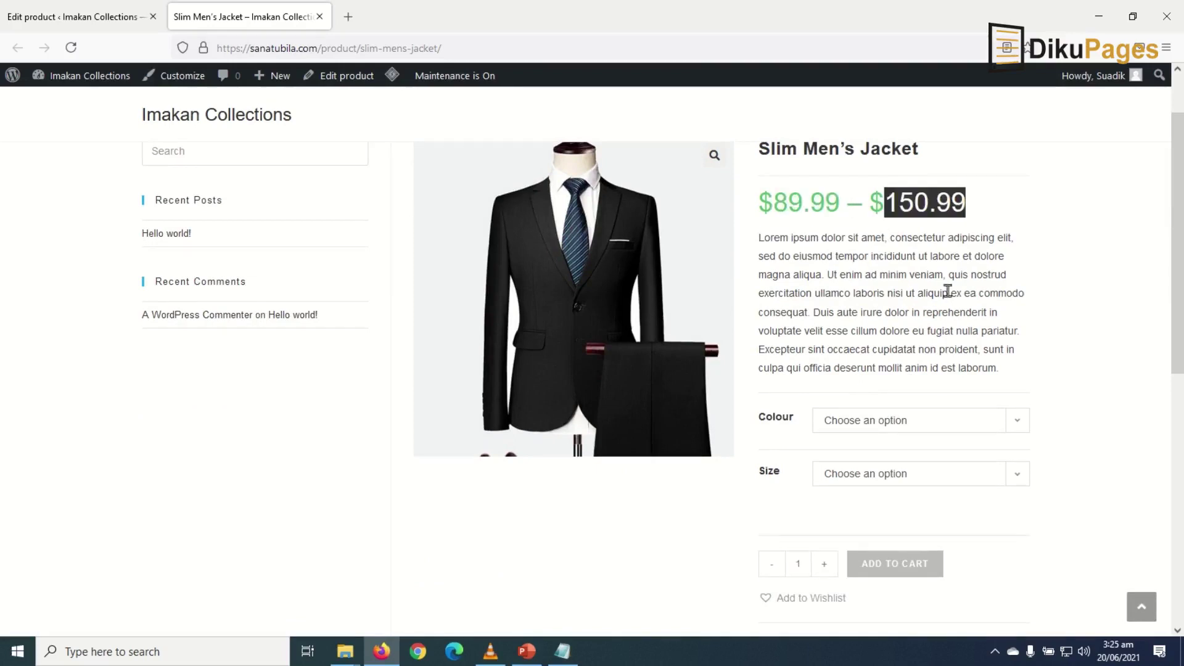
{"action": "left_click", "coordinate": [913, 307]}
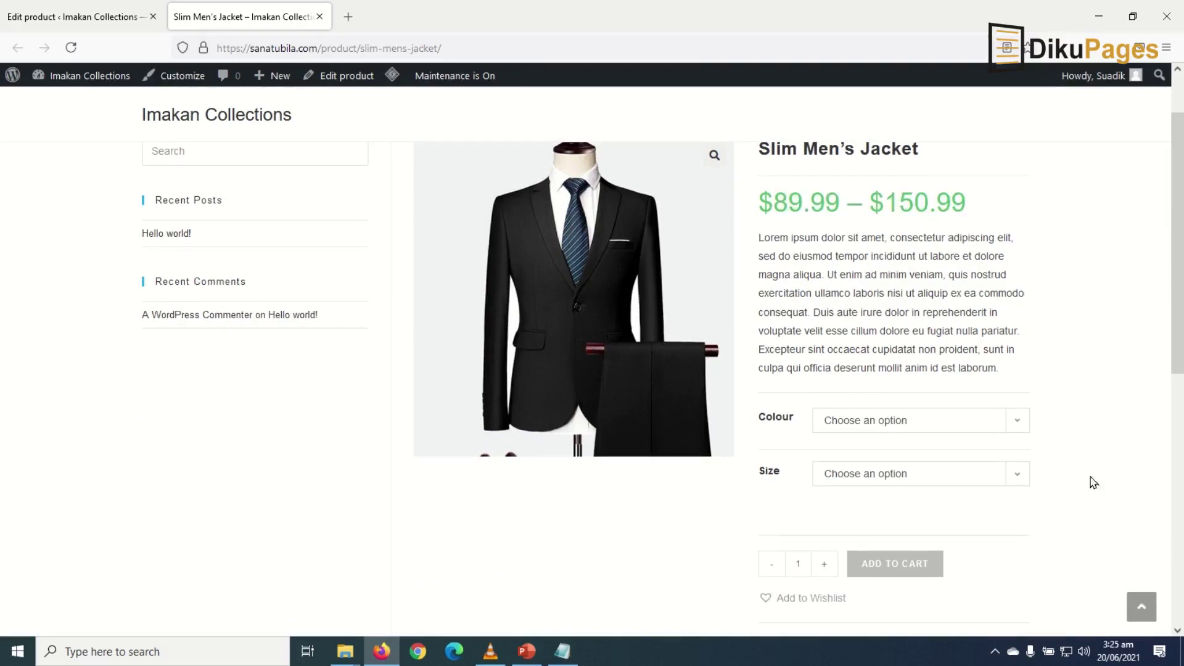
{"action": "left_click", "coordinate": [982, 425]}
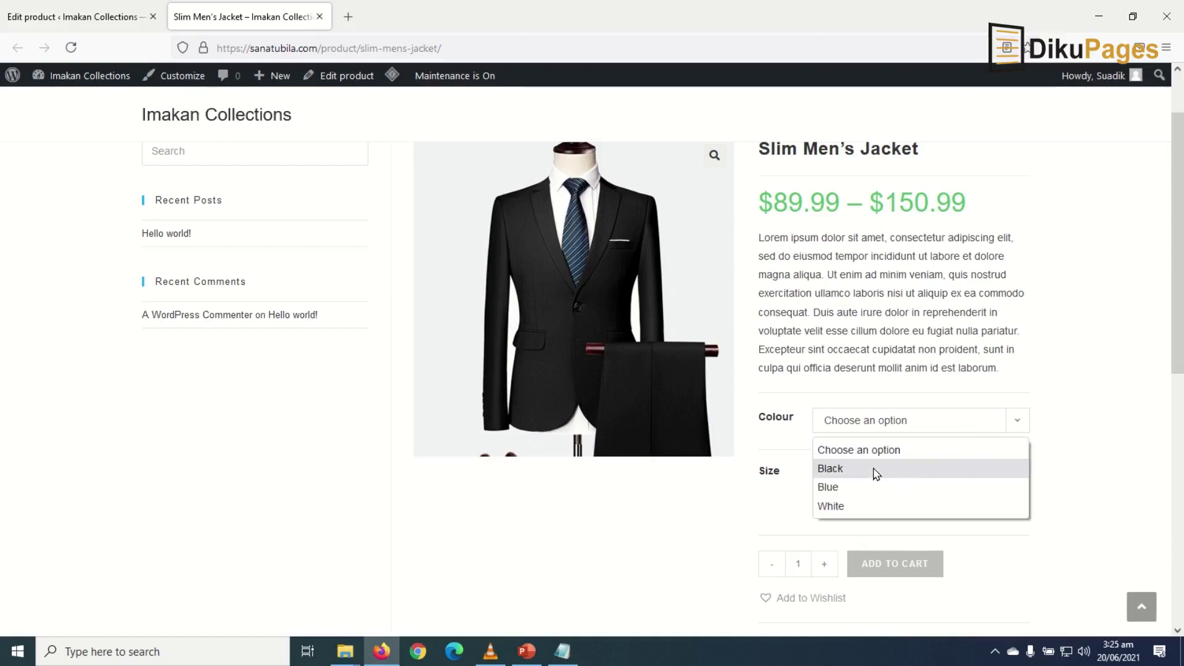
{"action": "left_click", "coordinate": [877, 491]}
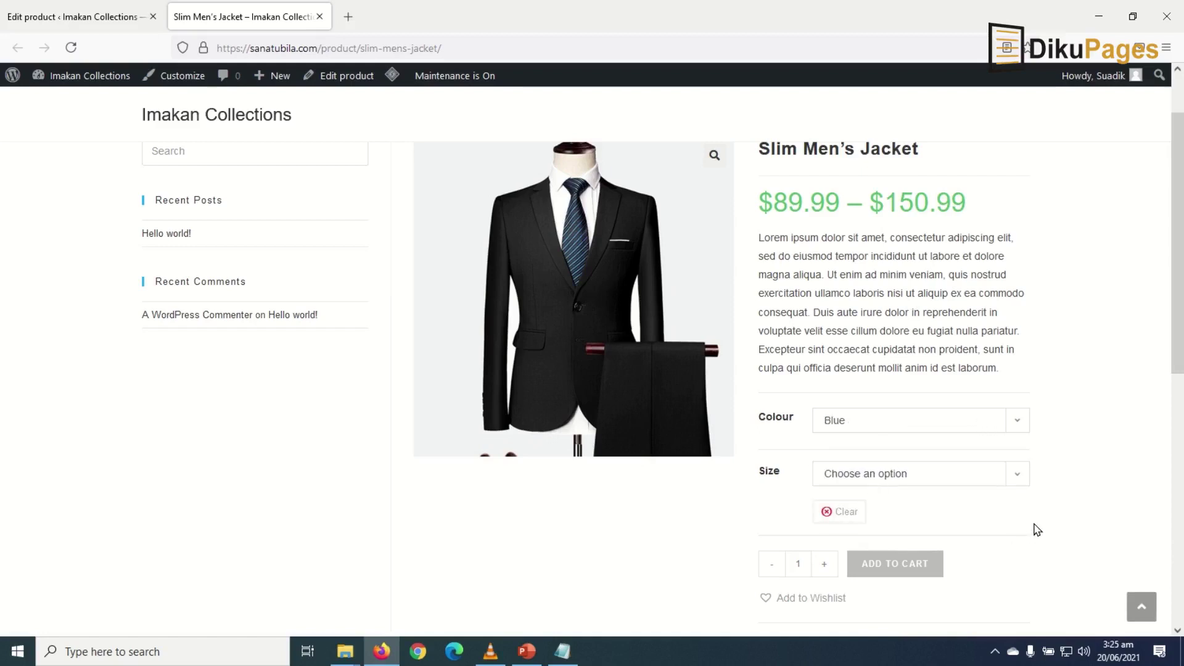
{"action": "left_click", "coordinate": [904, 478]}
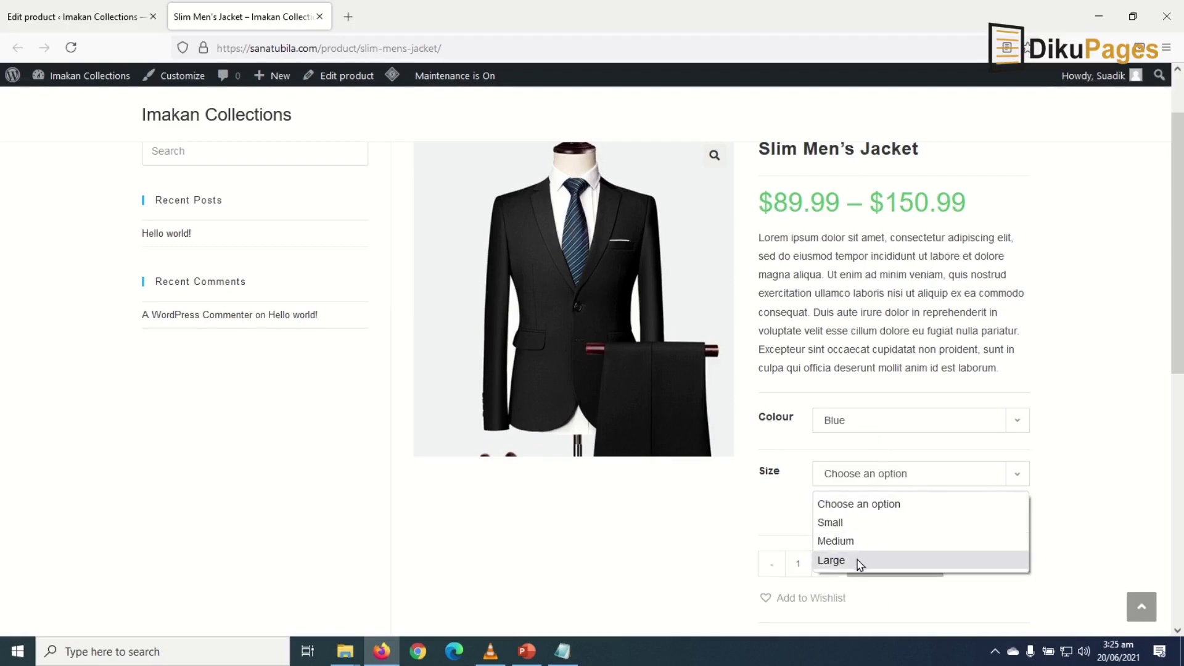
{"action": "left_click", "coordinate": [832, 560]}
{"action": "scroll", "coordinate": [922, 600], "scroll_direction": "down", "scroll_amount": 2}
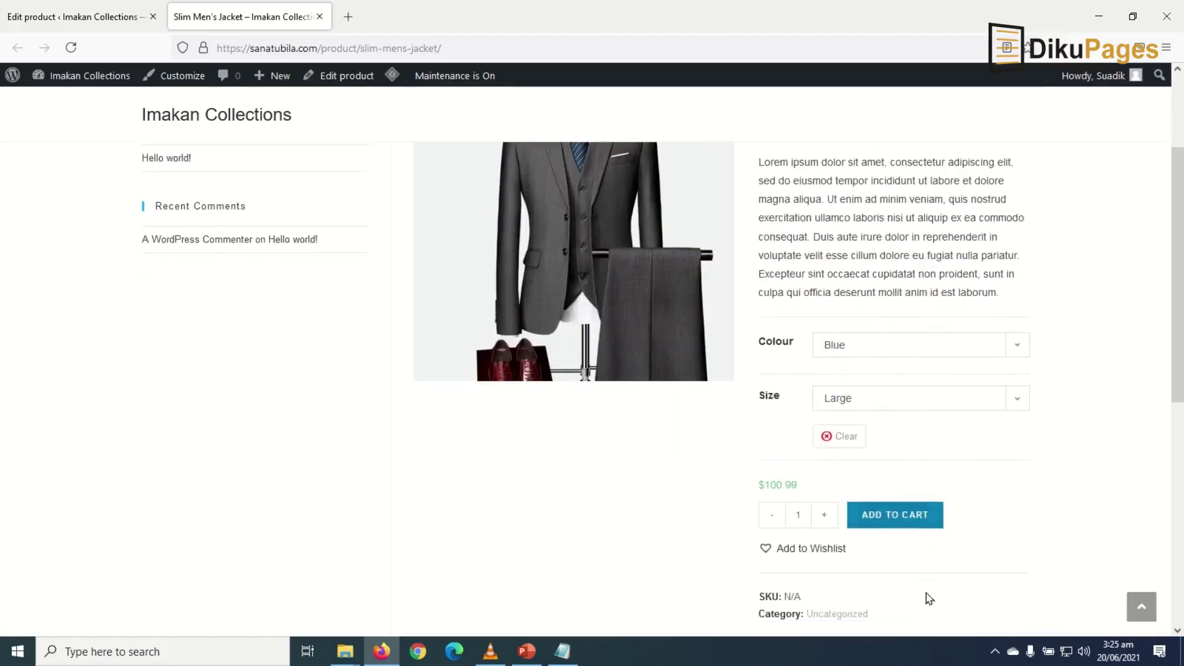
{"action": "scroll", "coordinate": [758, 526], "scroll_direction": "up", "scroll_amount": 4}
{"action": "scroll", "coordinate": [579, 444], "scroll_direction": "down", "scroll_amount": 3}
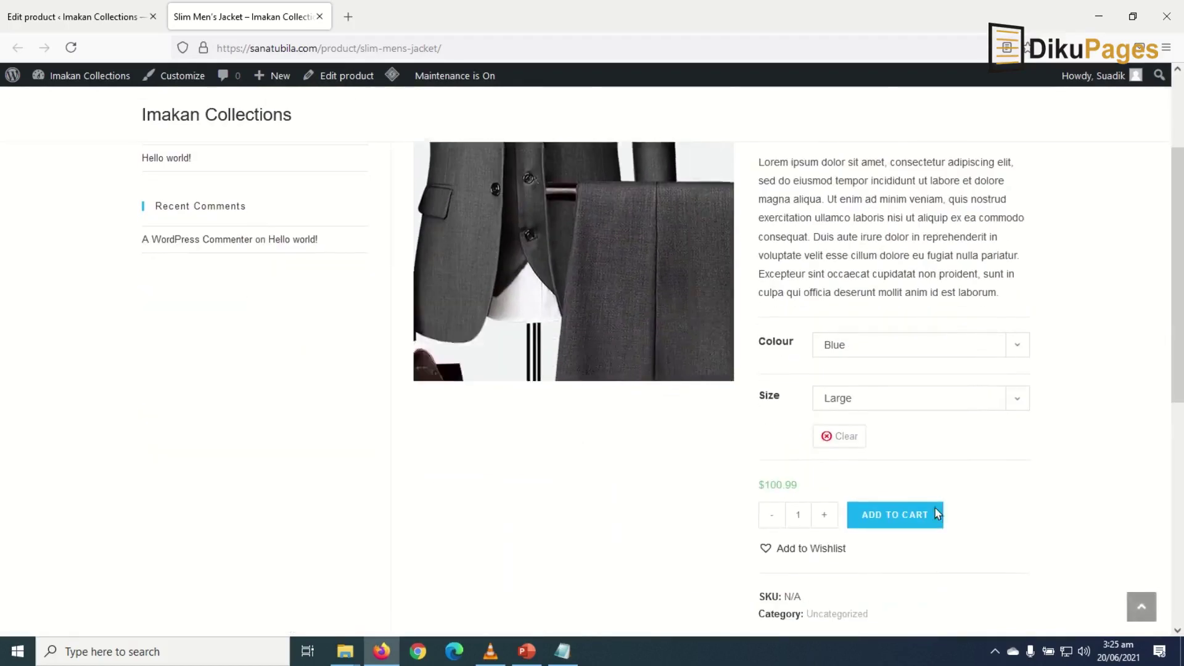
Step: Try White in size Small, then clear both colour and size selections
{"action": "left_click", "coordinate": [917, 343]}
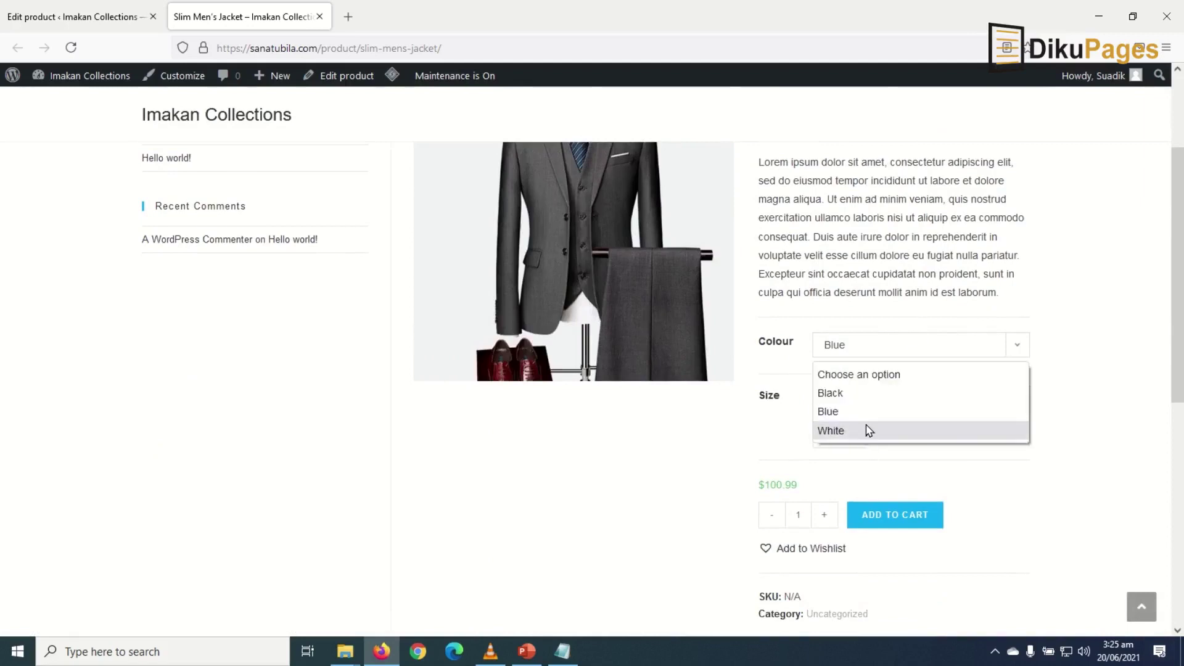
{"action": "left_click", "coordinate": [869, 429]}
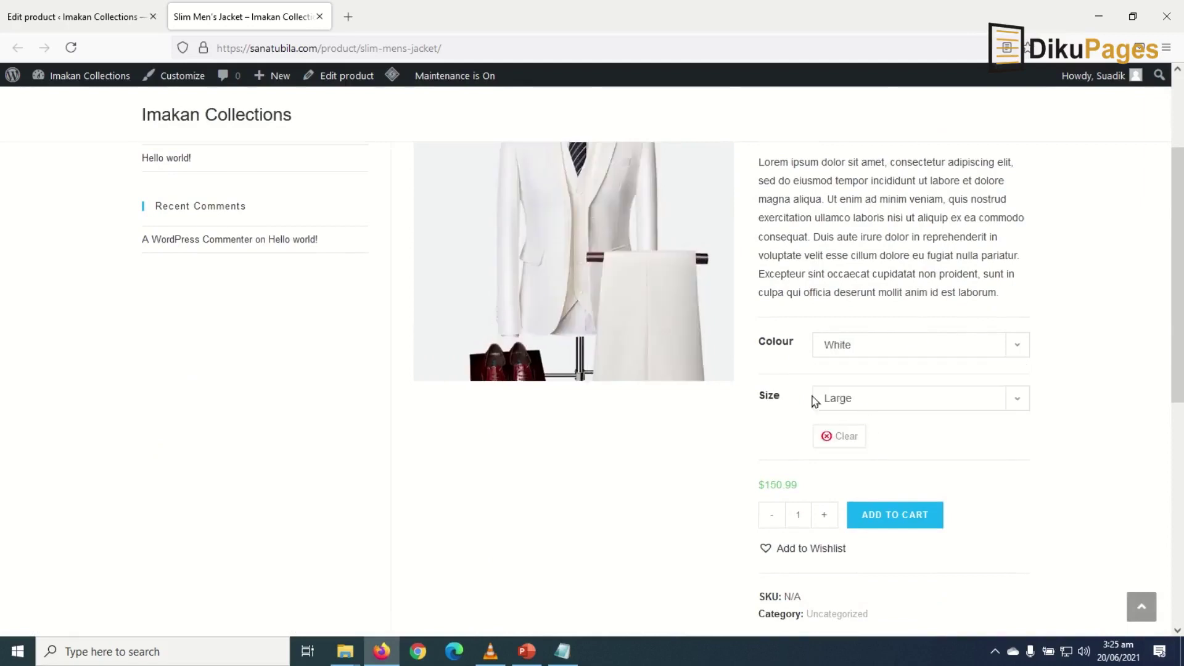
{"action": "left_click", "coordinate": [871, 413]}
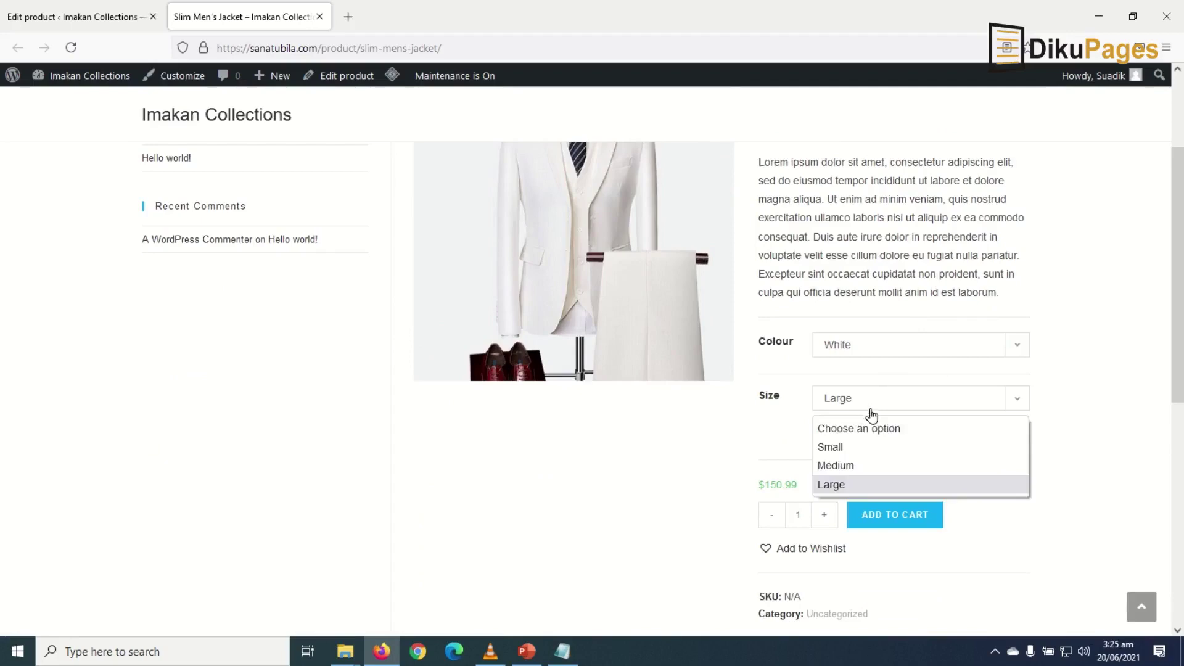
{"action": "left_click", "coordinate": [865, 454]}
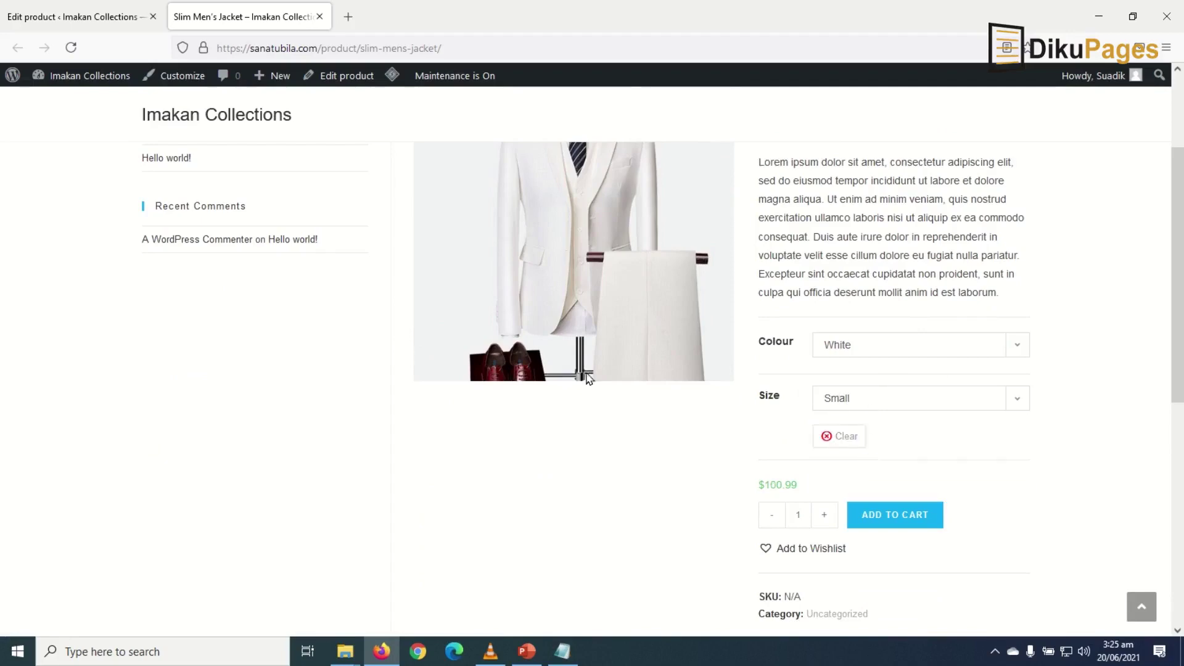
{"action": "scroll", "coordinate": [563, 340], "scroll_direction": "up", "scroll_amount": 3}
{"action": "scroll", "coordinate": [562, 339], "scroll_direction": "down", "scroll_amount": 3}
{"action": "left_click", "coordinate": [878, 401]}
{"action": "left_click", "coordinate": [883, 402]}
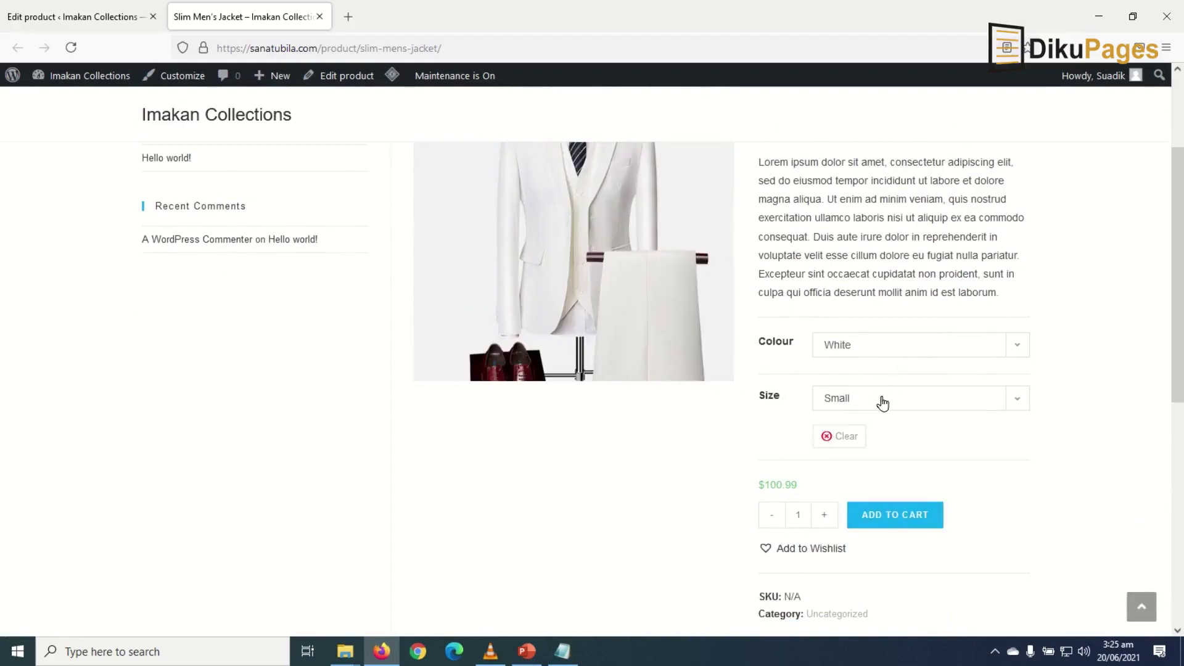
{"action": "left_click", "coordinate": [849, 440]}
Step: Select White and Medium to show the white suit at $120.99
{"action": "left_click", "coordinate": [898, 346]}
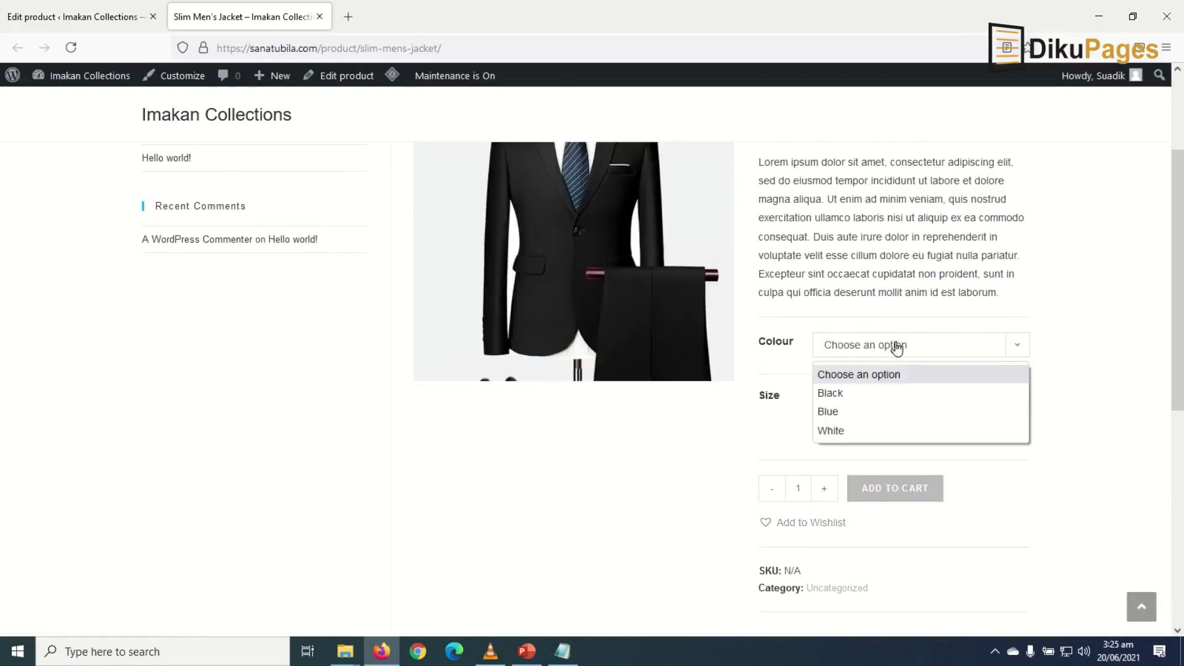
{"action": "left_click", "coordinate": [865, 432]}
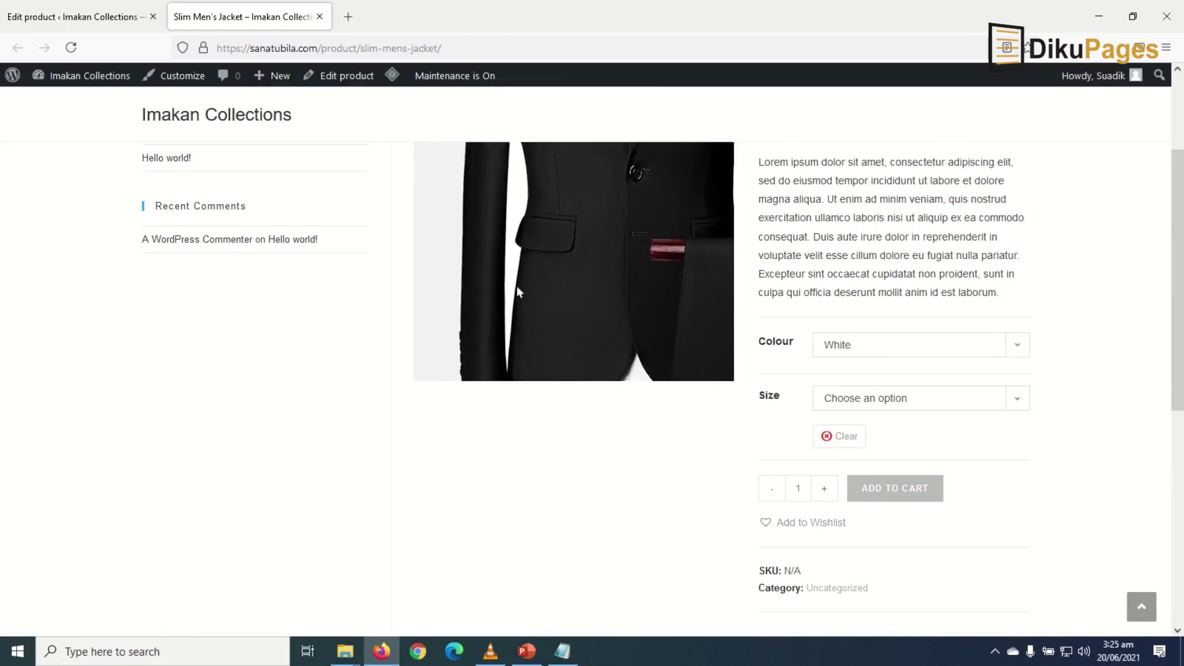
{"action": "left_click", "coordinate": [898, 399]}
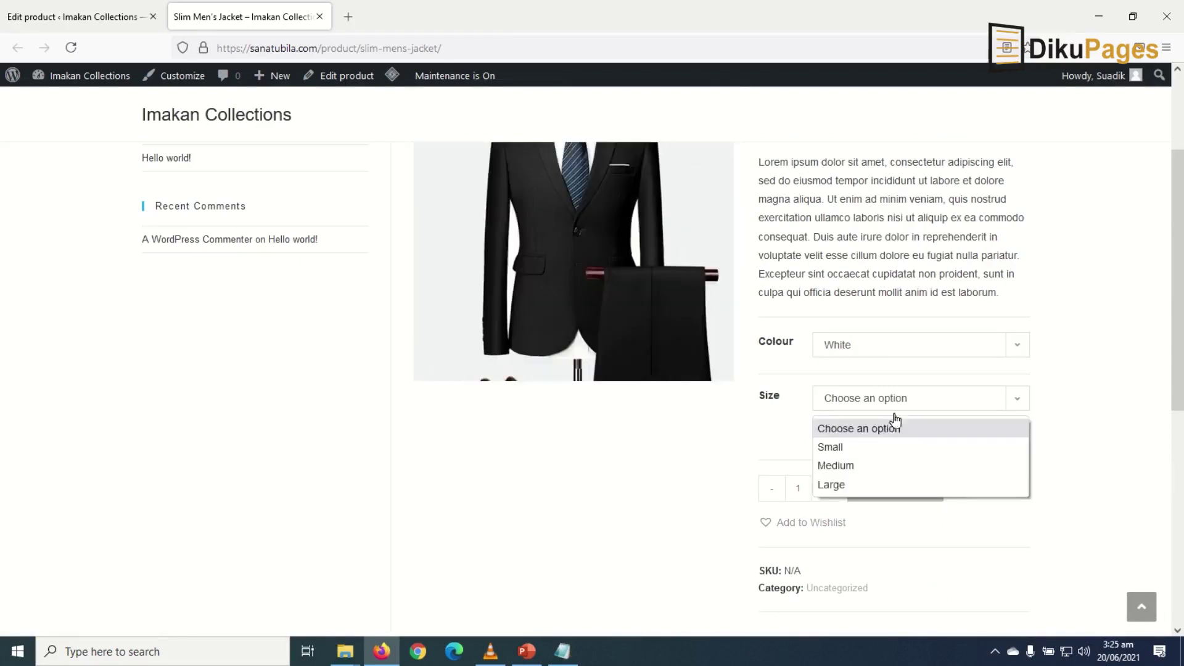
{"action": "left_click", "coordinate": [862, 473]}
{"action": "scroll", "coordinate": [617, 371], "scroll_direction": "up", "scroll_amount": 3}
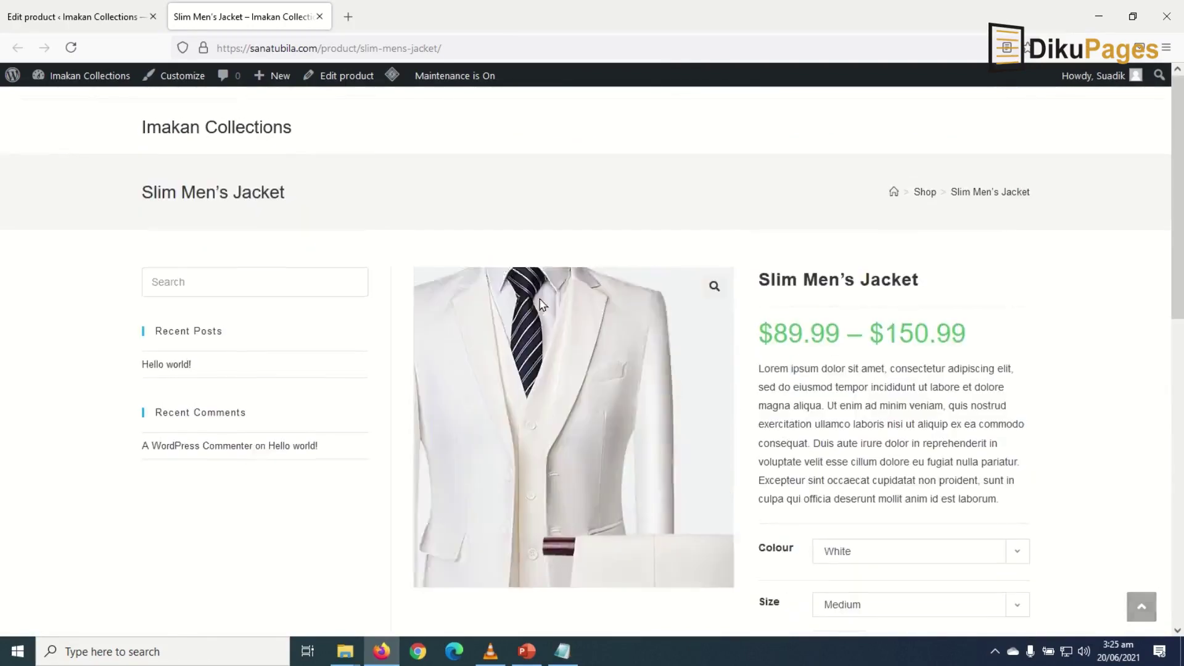
{"action": "scroll", "coordinate": [1025, 368], "scroll_direction": "down", "scroll_amount": 3}
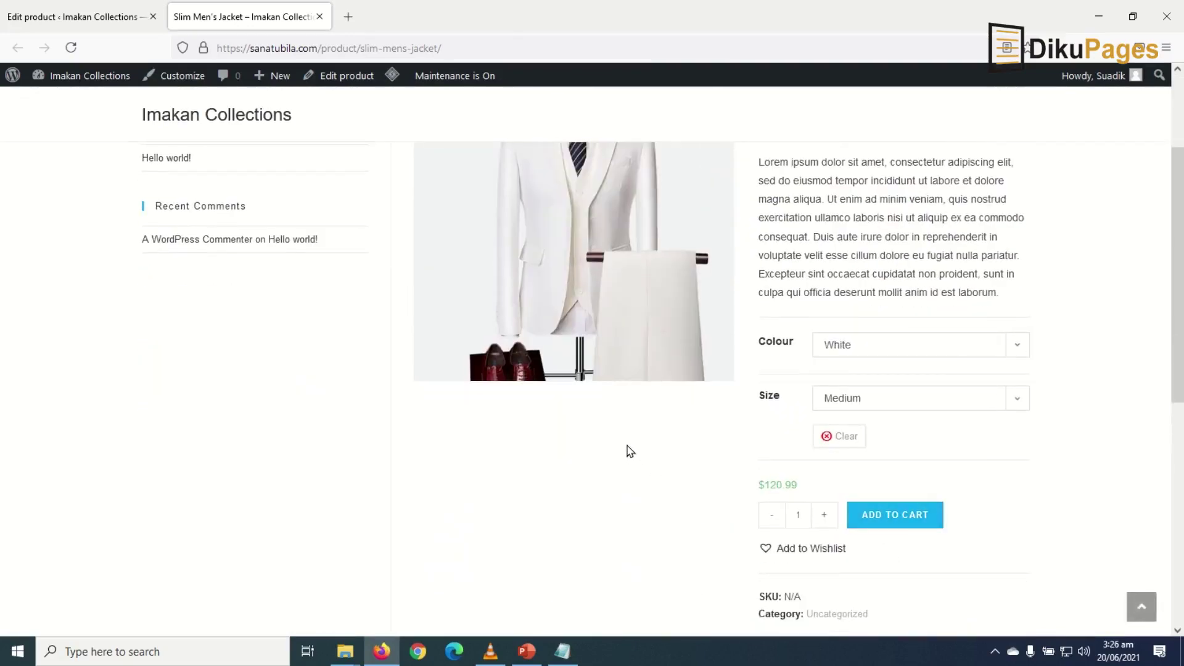
{"action": "scroll", "coordinate": [630, 452], "scroll_direction": "up", "scroll_amount": 3}
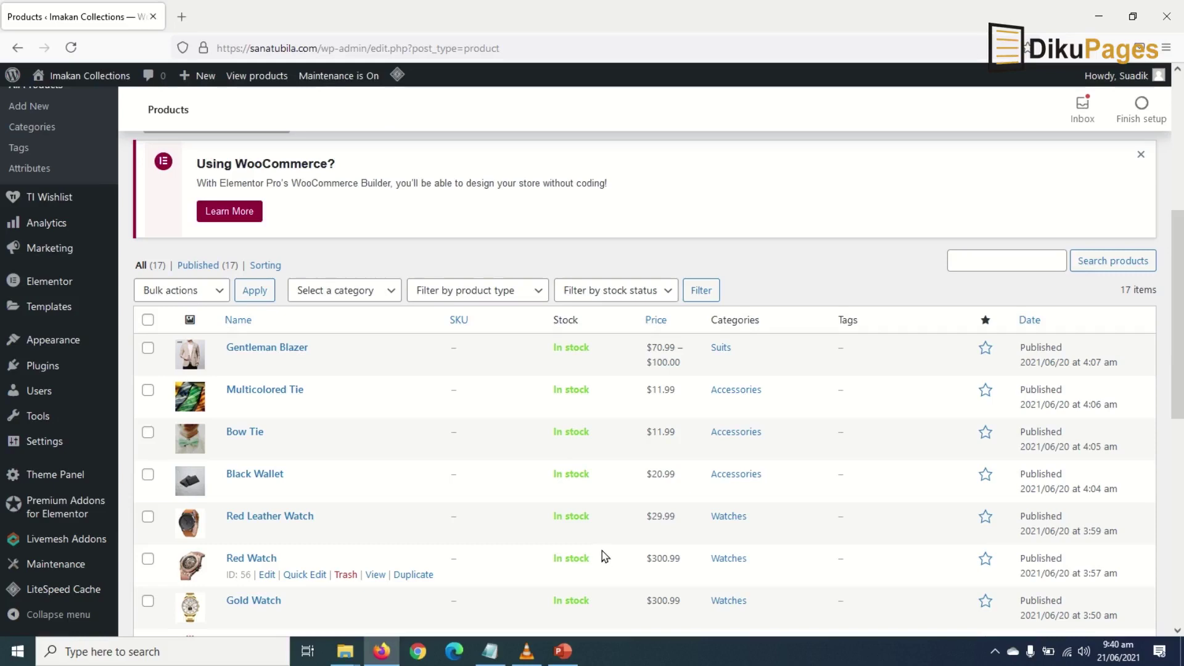
Step: Scroll to the top of the All Products list, showing Gentleman Blazer first
{"action": "scroll", "coordinate": [352, 507], "scroll_direction": "up", "scroll_amount": 5}
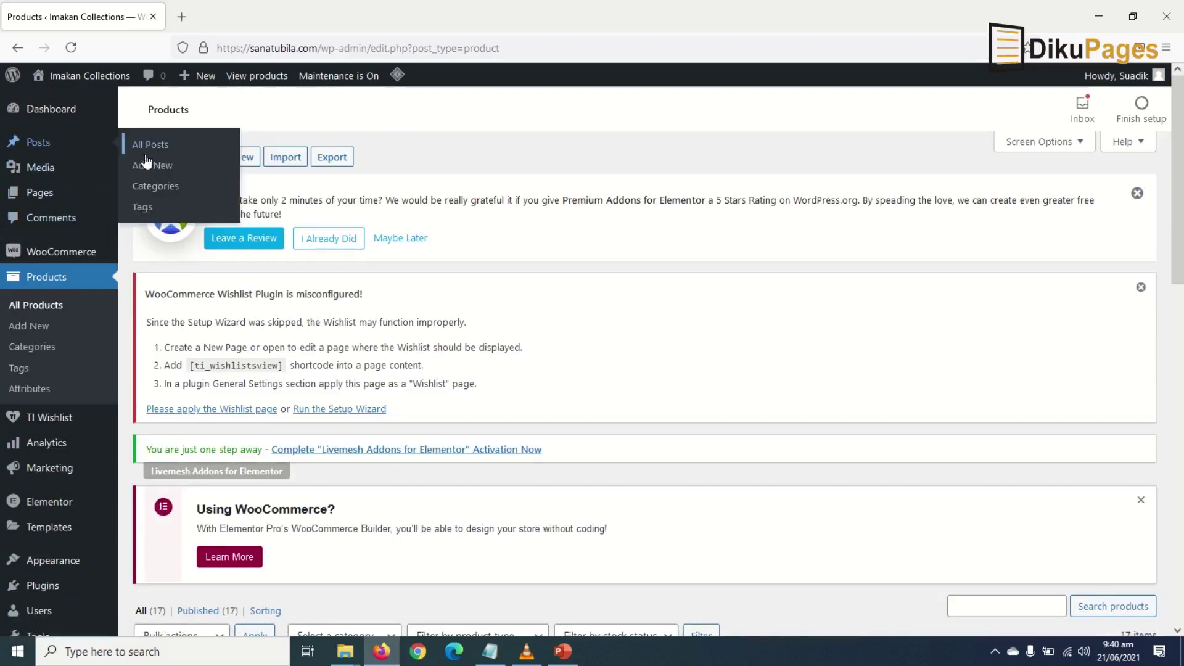
Step: Create a post titled 'How to Choose the Right Shoe Size for Business Presentation' with two lorem ipsum paragraphs
{"action": "left_click", "coordinate": [162, 173]}
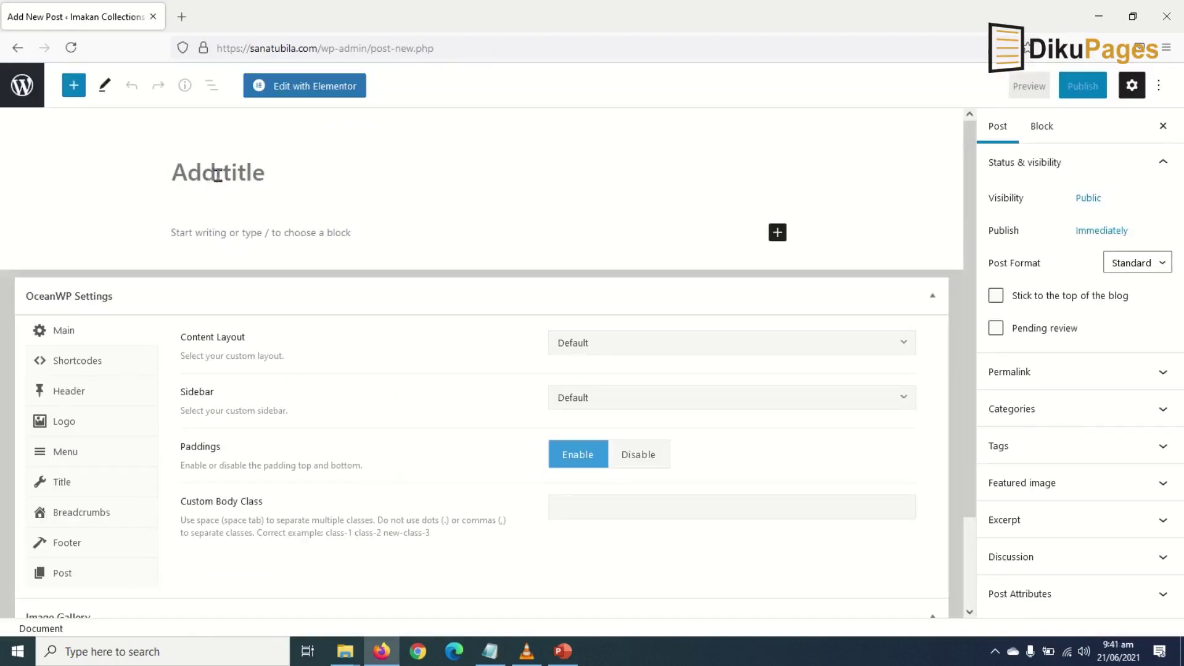
{"action": "type", "text": "How to Choose the Right Shoe Size for Business Presentation"}
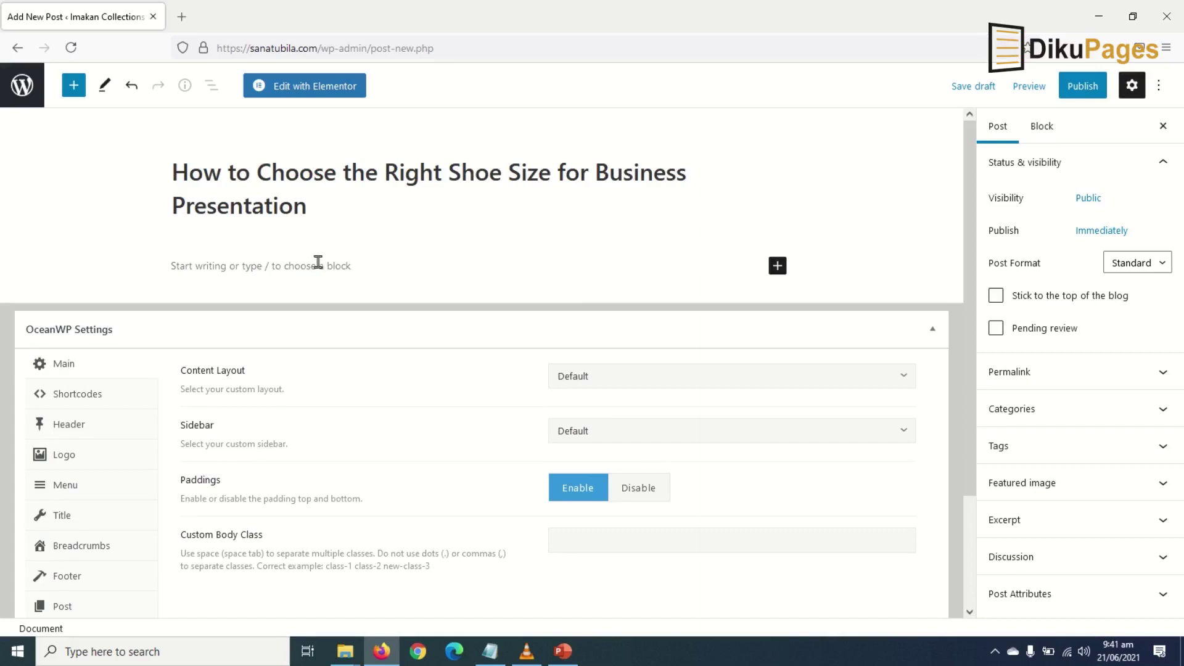
{"action": "left_click", "coordinate": [292, 270]}
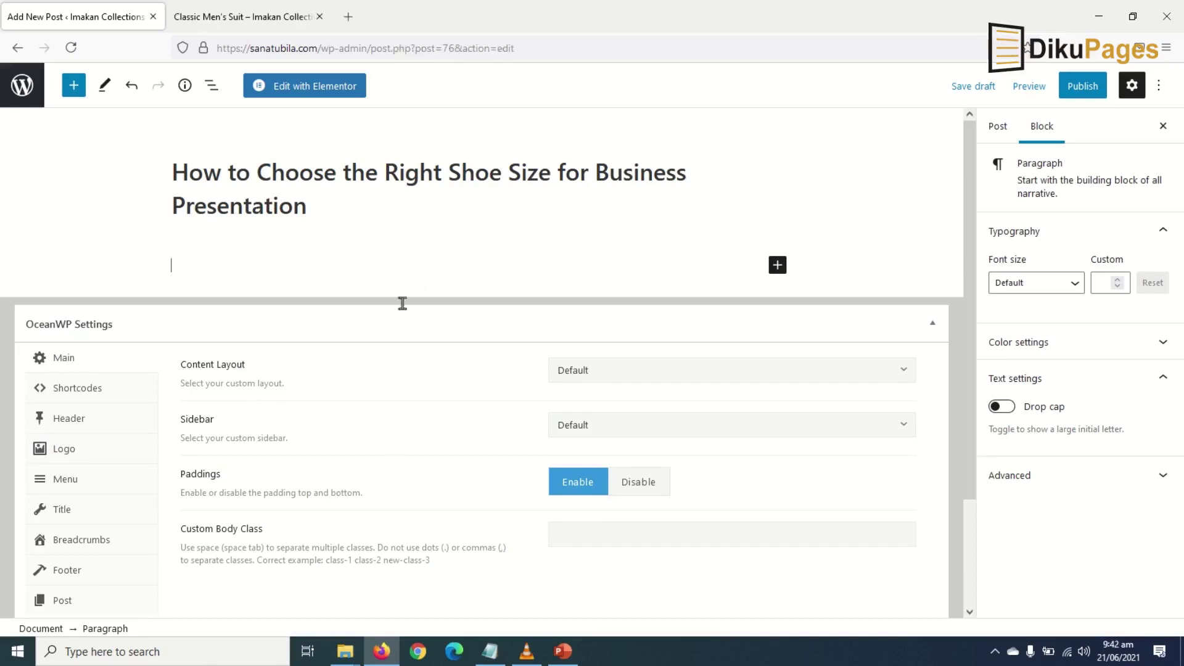
{"action": "type", "text": "Lorem ipsum dolor sit amet, consectetur adipiscing elit, sed do eiusmod tempor incididunt ut labore et dolore magna aliqua. Ut enim ad minim veniam, quis nostrud exercitation ullamco laboris nisi ut aliquip ex ea commodo consequat. Duis aute irure dolor in reprehenderit in voluptate velit esse cillum dolore eu fugiat nulla pariatur. Excepteur sint occaecat cupidatat non proident, sunt in culpa qui officia deserunt mollit anim id est laborum."}
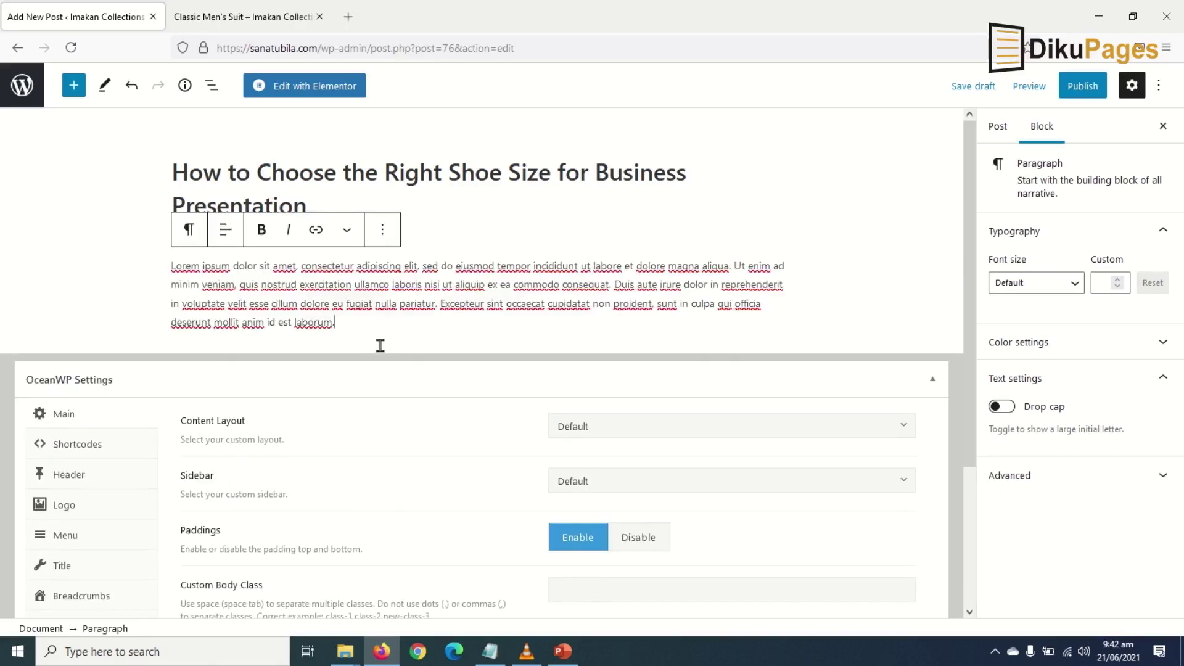
{"action": "key", "text": "Return"}
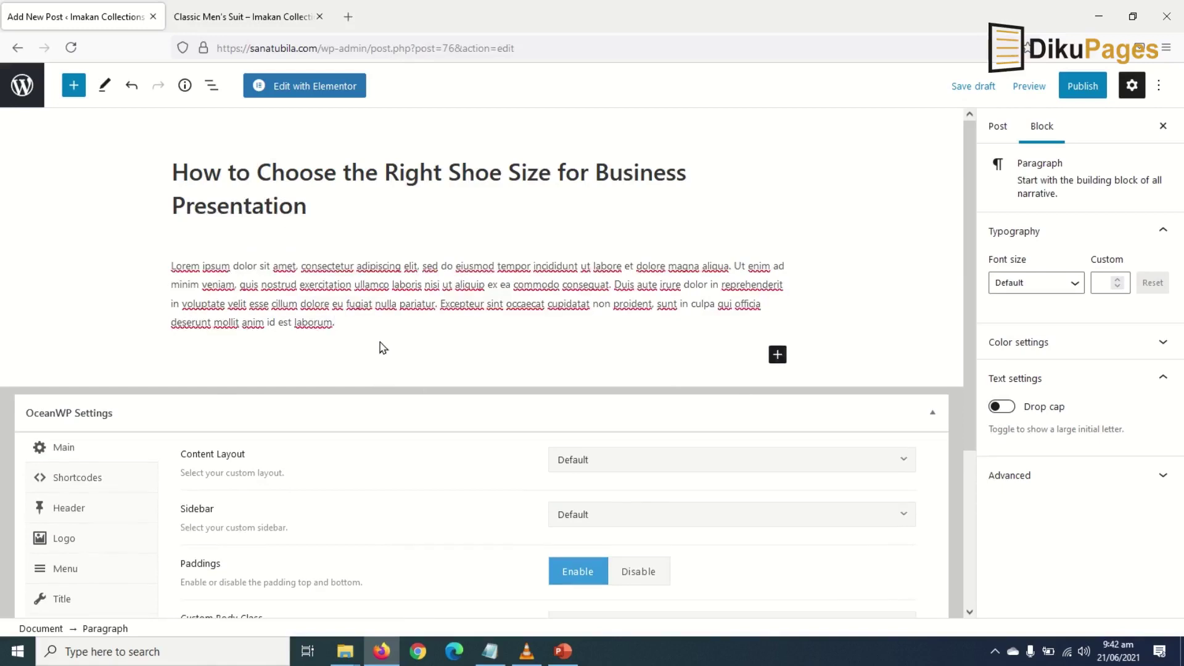
{"action": "type", "text": "Lorem ipsum dolor sit amet, consectetur adipiscing elit, sed do eiusmod tempor incididunt ut labore et dolore magna aliqua. Ut enim ad minim veniam, quis nostrud exercitation ullamco laboris nisi ut aliquip ex ea commodo consequat. Duis aute irure dolor in reprehenderit in voluptate velit esse cillum dolore eu fugiat nulla pariatur. Excepteur sint occaecat cupidatat non proident, sunt in culpa qui officia deserunt mollit anim id est laborum."}
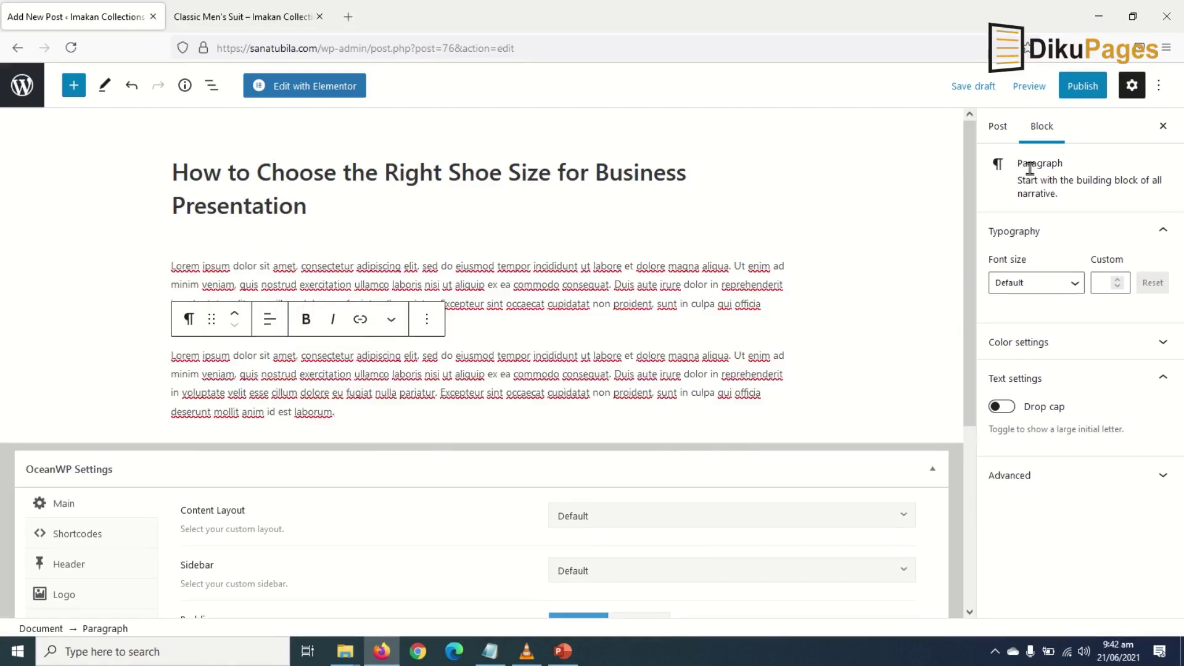
{"action": "left_click", "coordinate": [995, 127]}
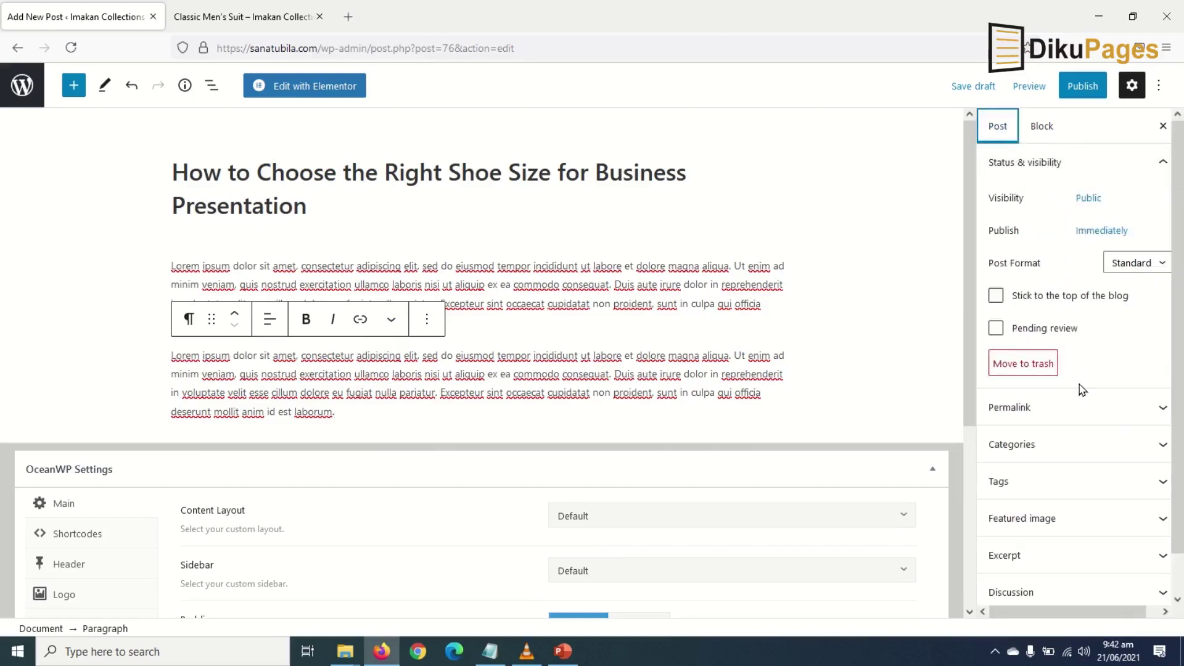
Step: Create a new Fashion Tips category and assign it to the post
{"action": "scroll", "coordinate": [1083, 390], "scroll_direction": "down", "scroll_amount": 1}
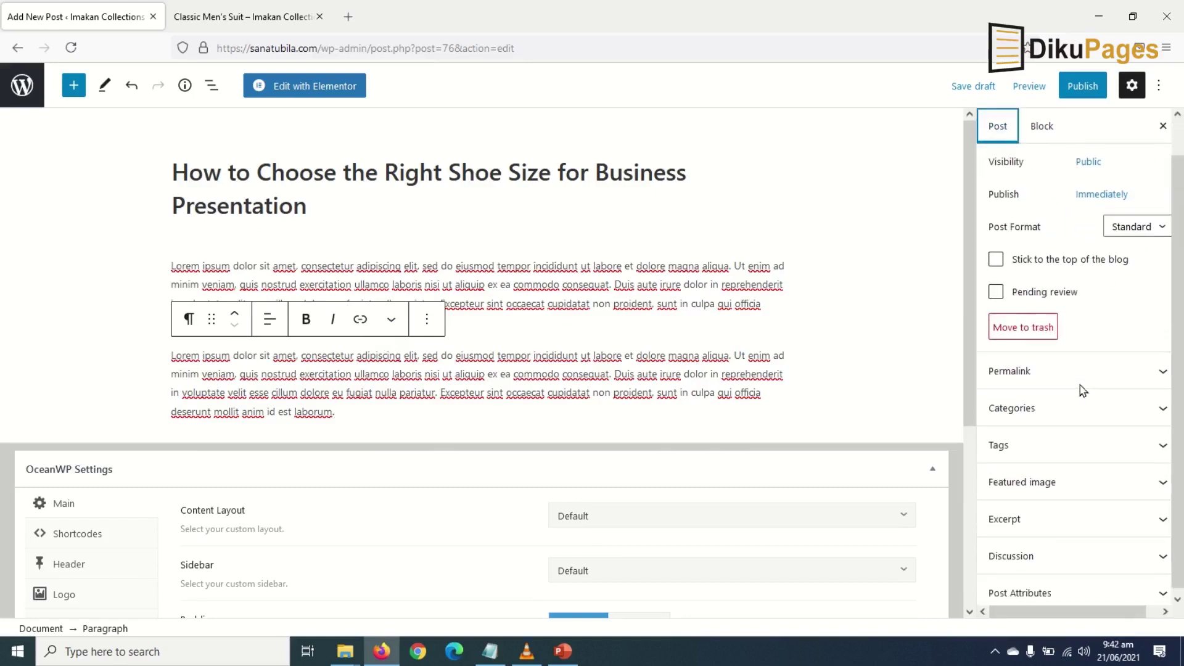
{"action": "left_click", "coordinate": [1041, 408]}
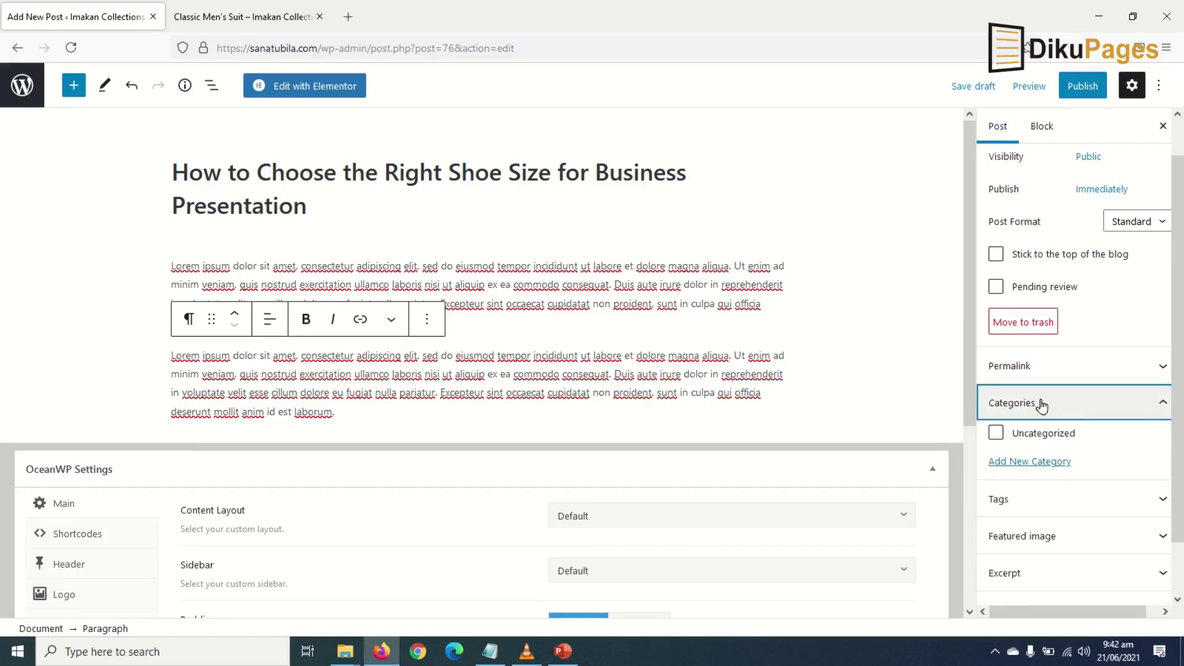
{"action": "scroll", "coordinate": [1048, 404], "scroll_direction": "down", "scroll_amount": 1}
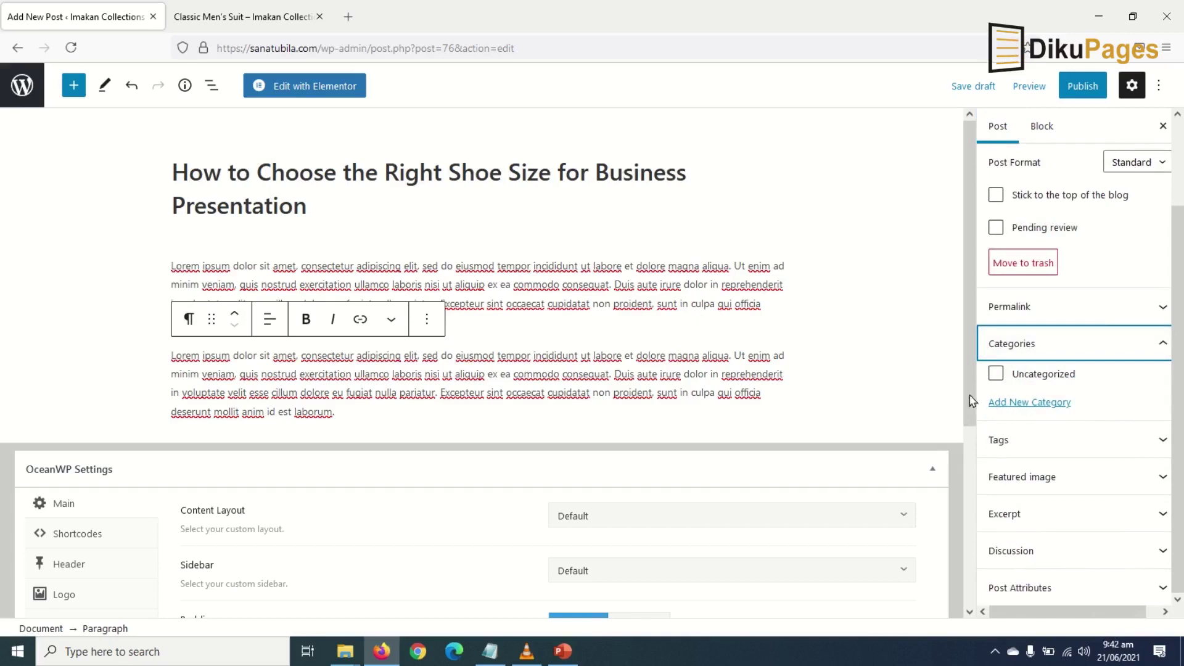
{"action": "left_click", "coordinate": [1037, 406]}
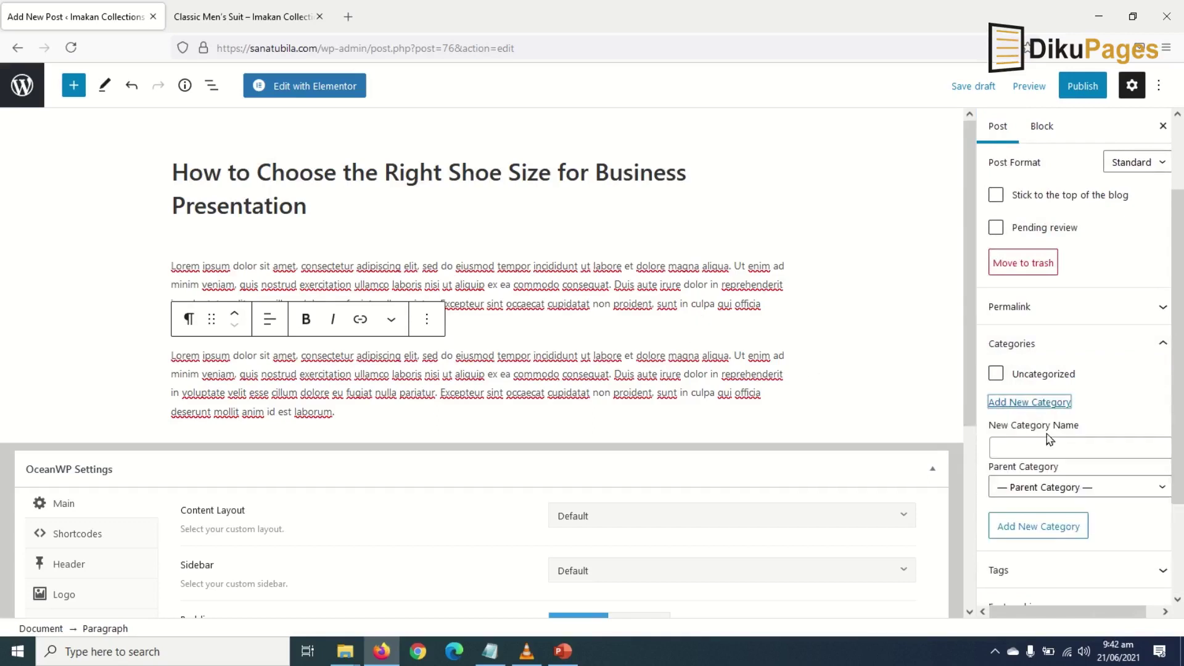
{"action": "left_click_drag", "start_coordinate": [1042, 425], "coordinate": [1055, 437]}
{"action": "left_click", "coordinate": [1045, 441]}
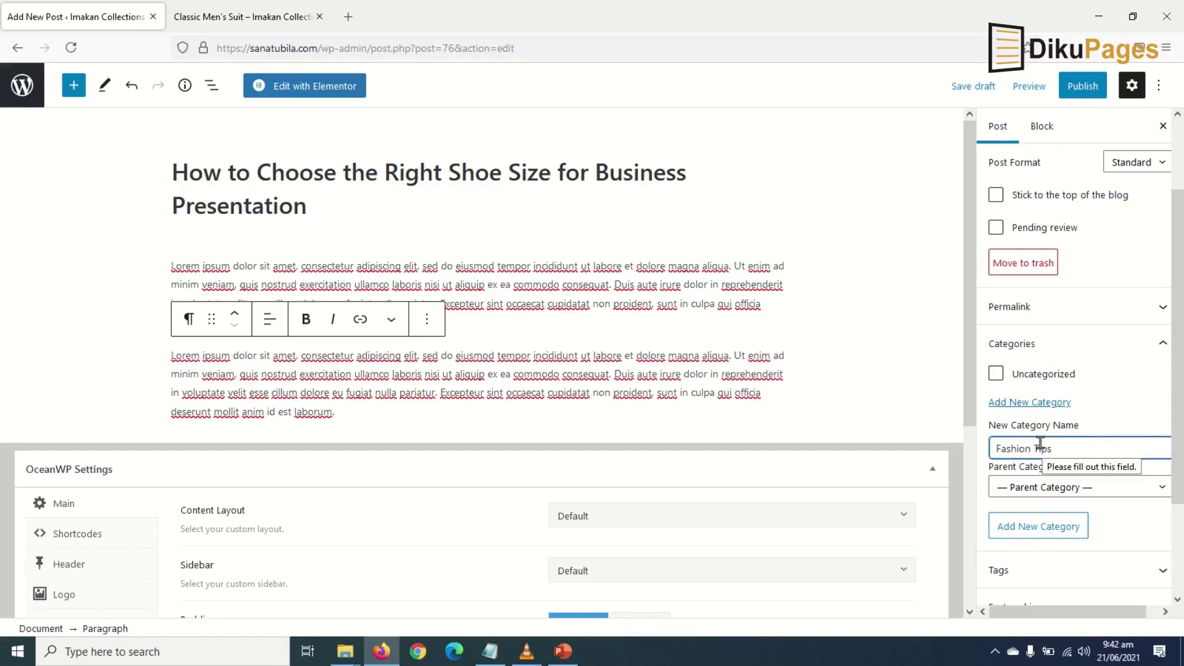
{"action": "scroll", "coordinate": [1110, 469], "scroll_direction": "down", "scroll_amount": 2}
{"action": "left_click", "coordinate": [1042, 457]}
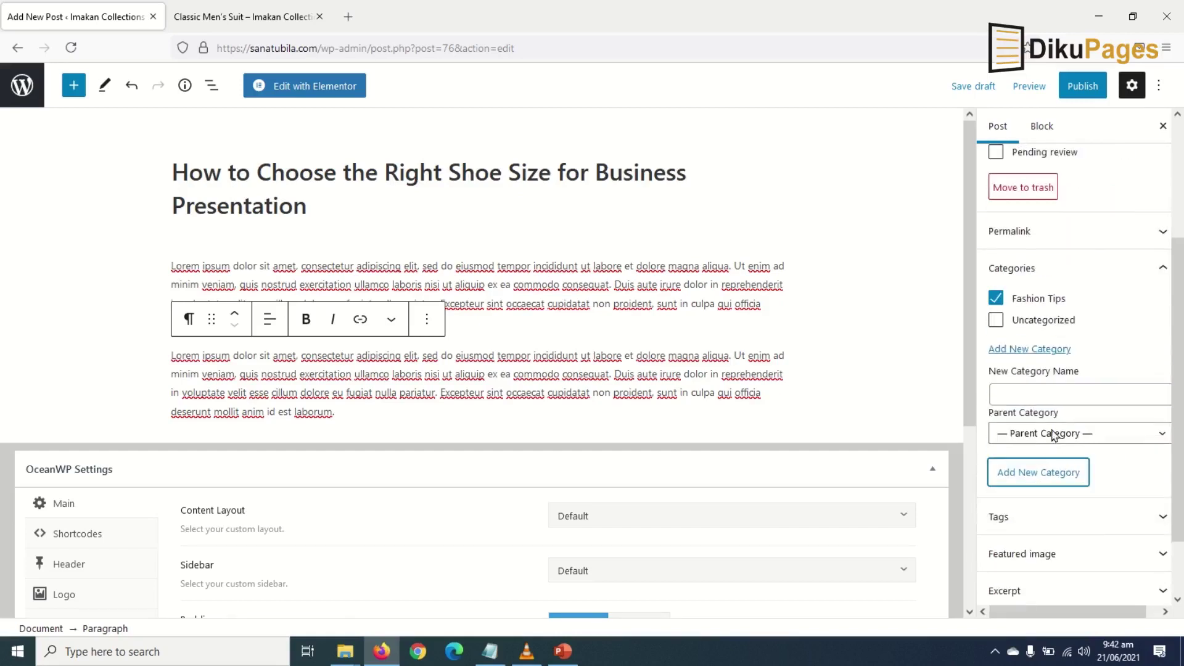
{"action": "scroll", "coordinate": [1047, 401], "scroll_direction": "down", "scroll_amount": 2}
{"action": "left_click", "coordinate": [1045, 404]}
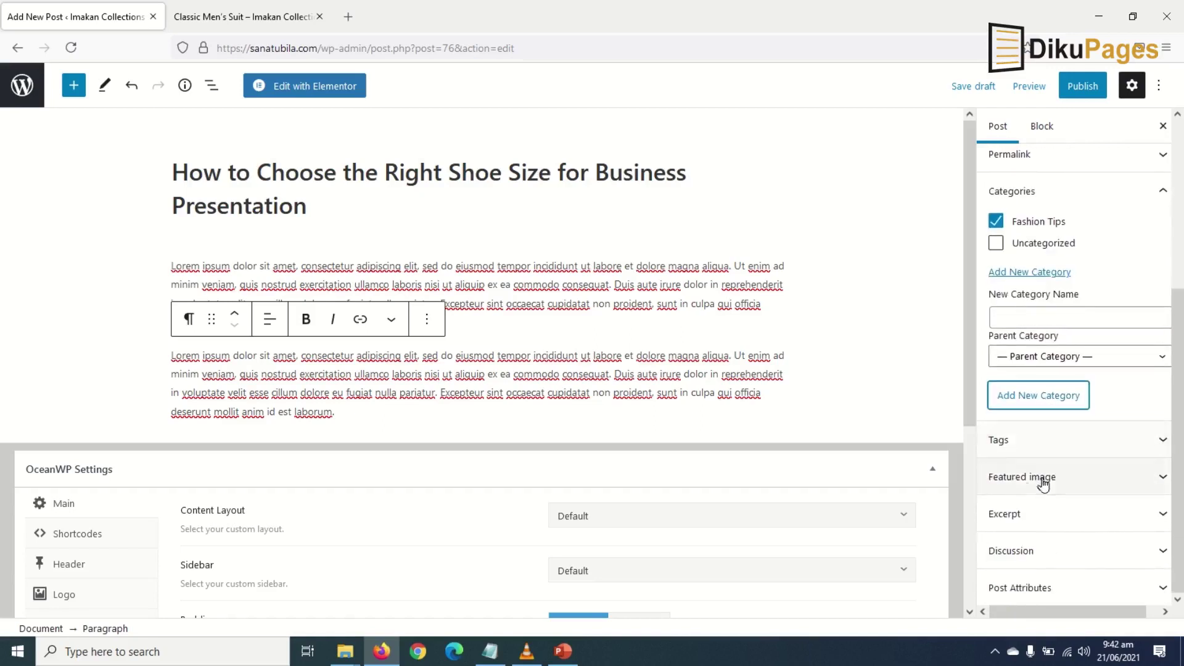
Step: Tag the post with fashion, shoes and shoes for men
{"action": "left_click", "coordinate": [1044, 440]}
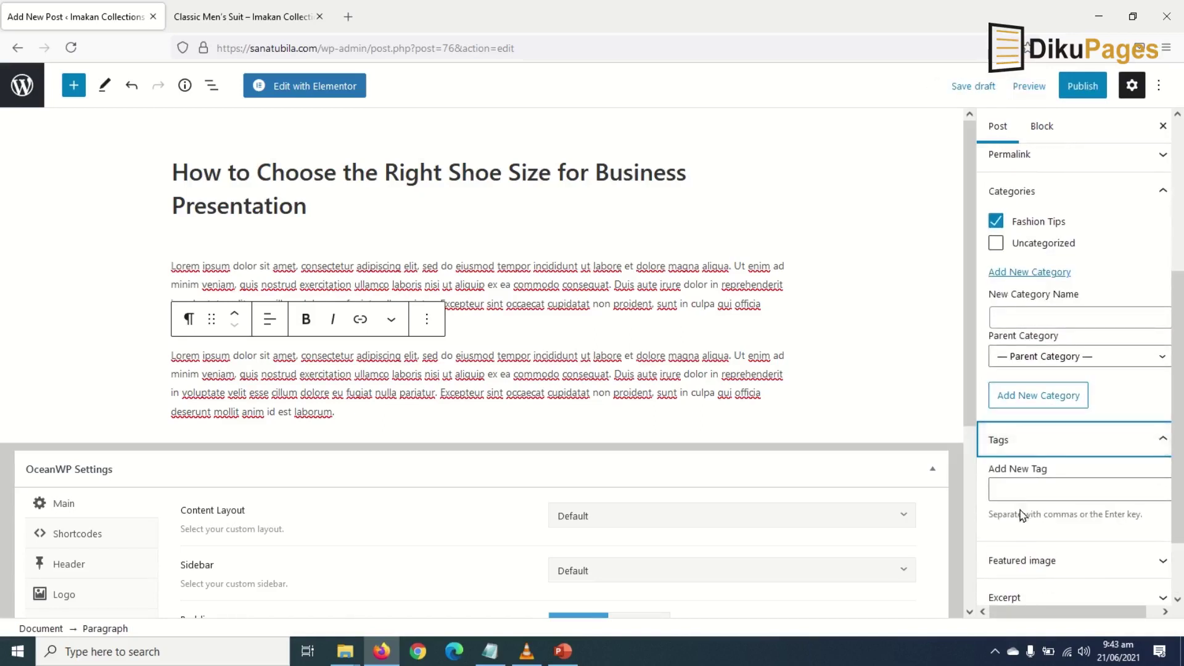
{"action": "left_click", "coordinate": [1029, 485]}
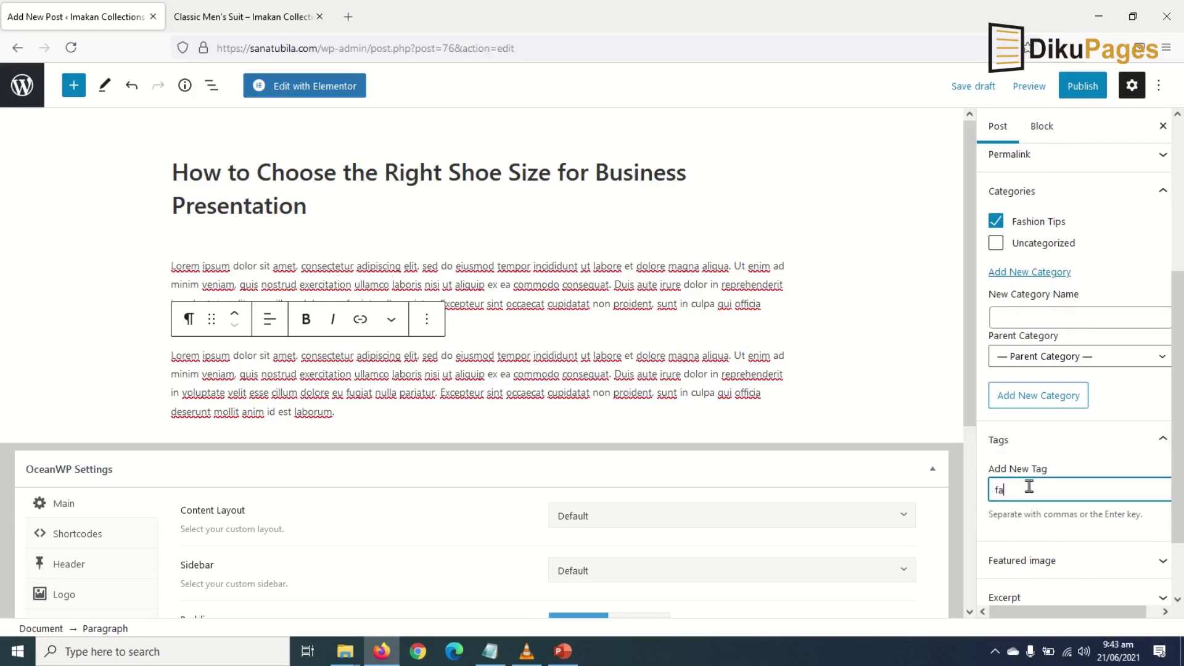
{"action": "type", "text": "fashion"}
{"action": "key", "text": "Return"}
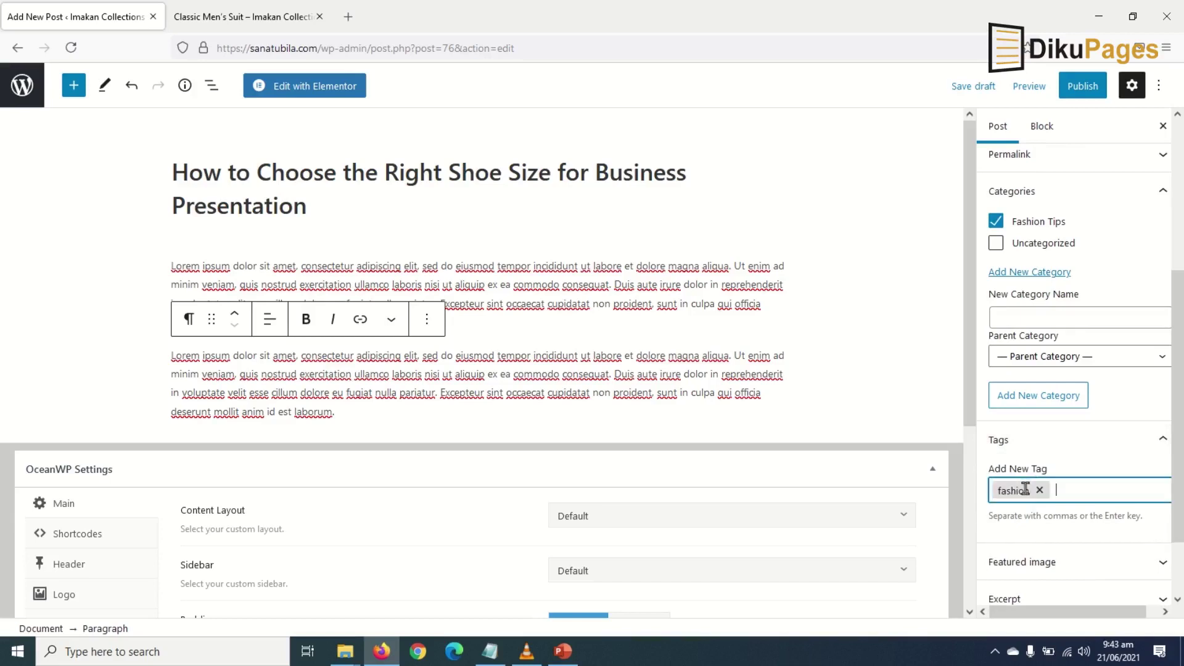
{"action": "type", "text": "shoes"}
{"action": "key", "text": "Return"}
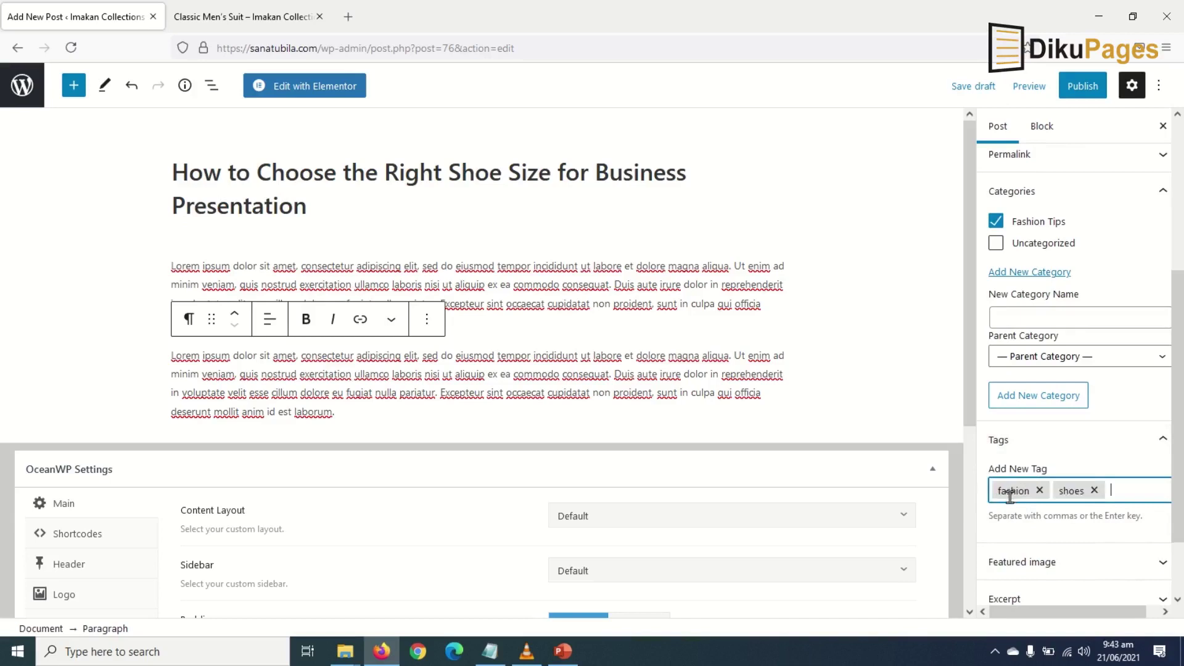
{"action": "type", "text": "shoes for men"}
{"action": "key", "text": "Return"}
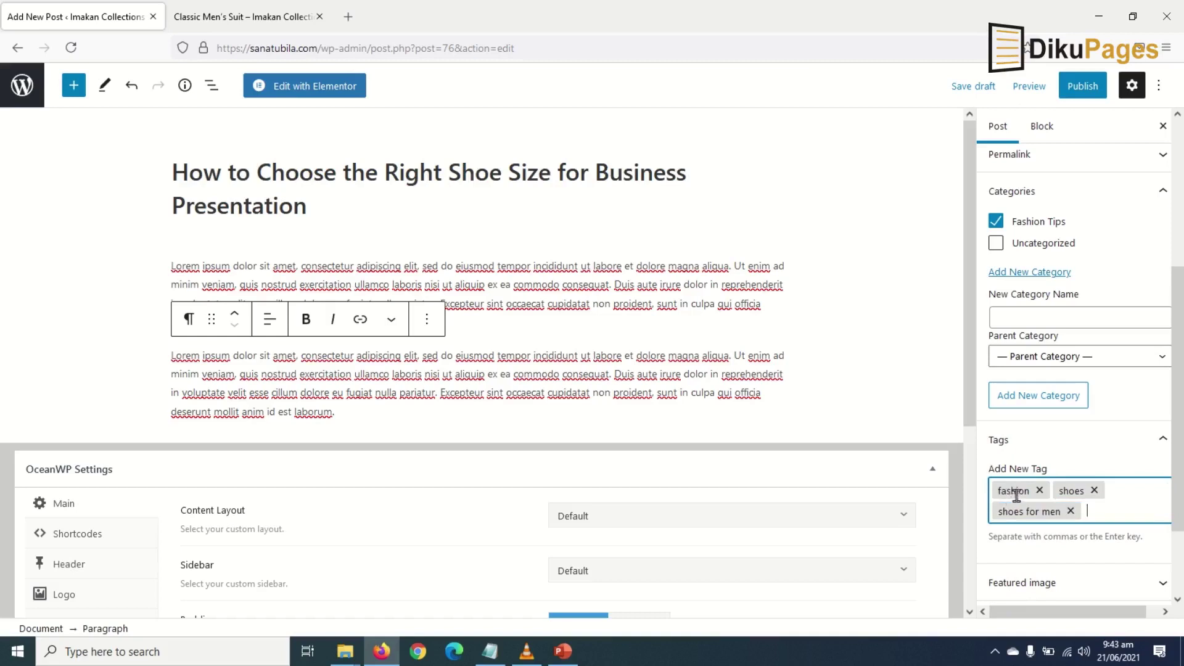
{"action": "scroll", "coordinate": [1046, 487], "scroll_direction": "down", "scroll_amount": 3}
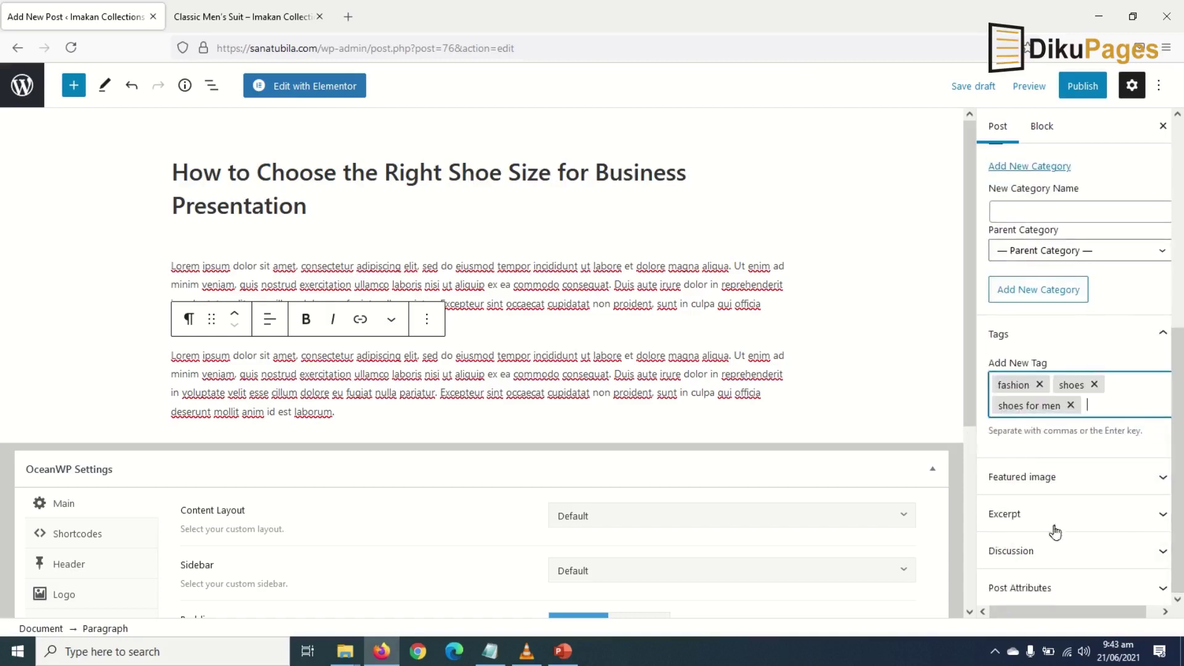
{"action": "left_click", "coordinate": [1046, 480]}
{"action": "scroll", "coordinate": [1064, 499], "scroll_direction": "down", "scroll_amount": 2}
Step: Upload the noah-smith brown shoes photo from the blog images folder
{"action": "left_click", "coordinate": [1078, 444]}
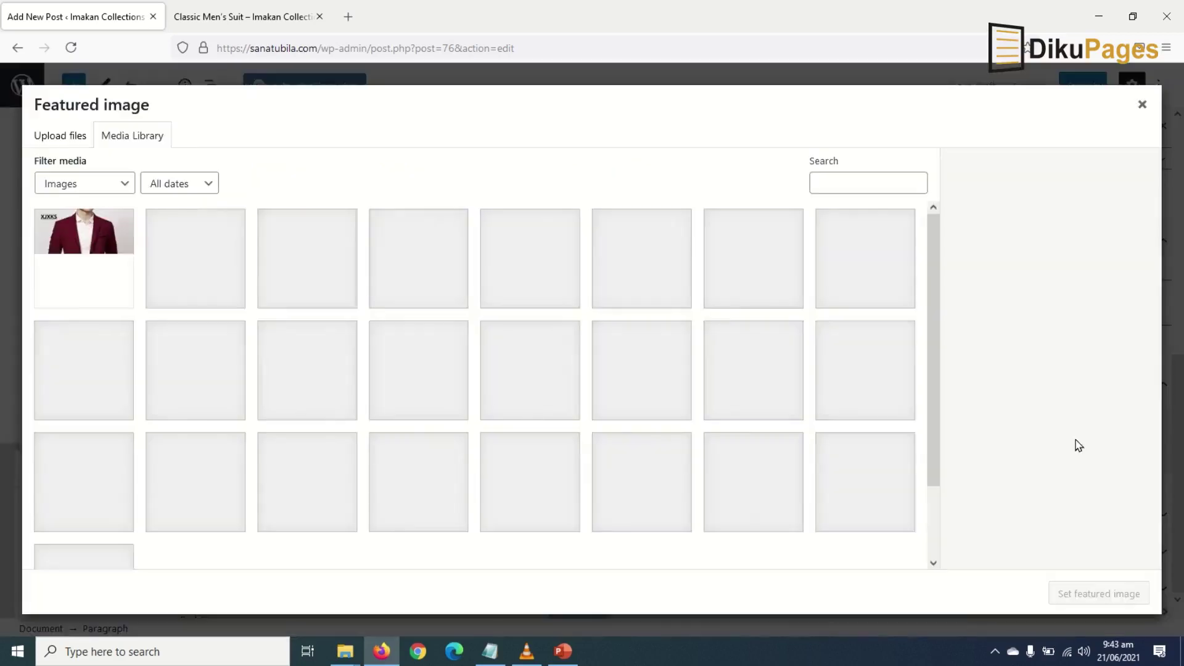
{"action": "left_click", "coordinate": [59, 136]}
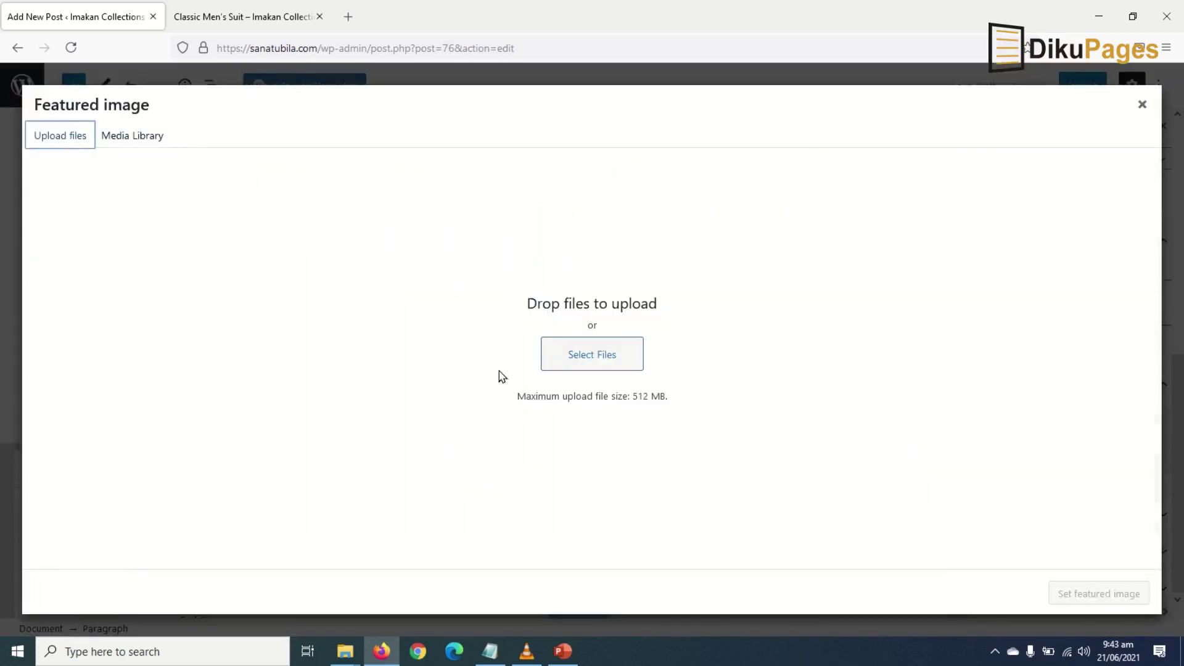
{"action": "left_click", "coordinate": [570, 363]}
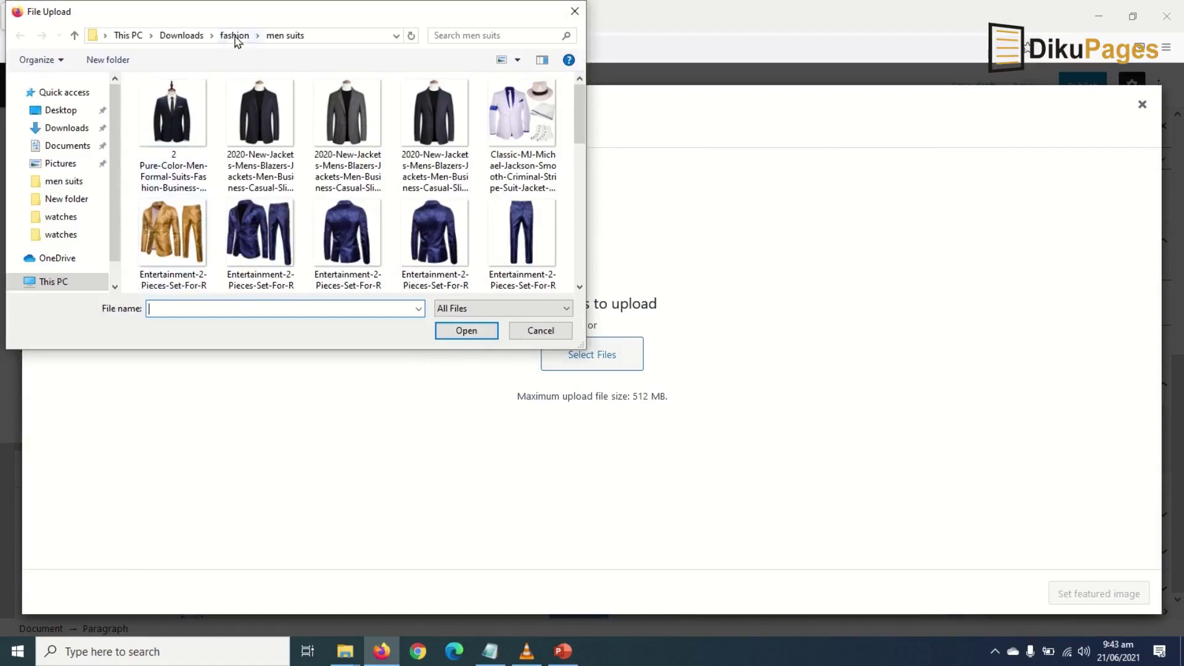
{"action": "left_click", "coordinate": [235, 36]}
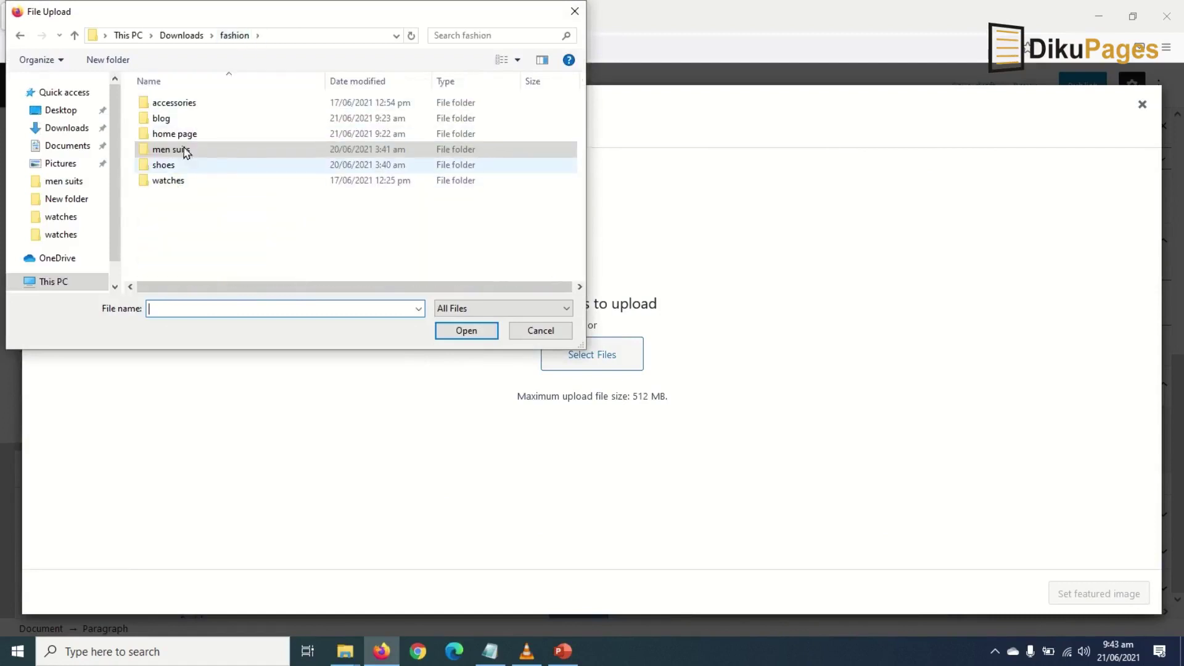
{"action": "double_click", "coordinate": [163, 118]}
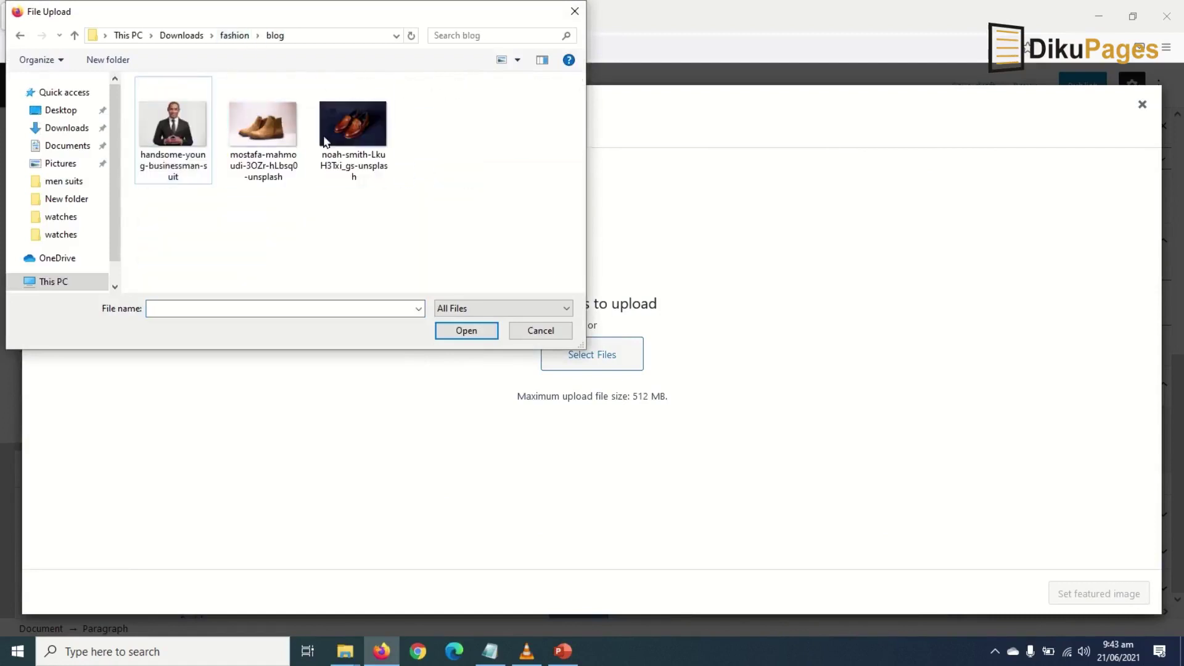
{"action": "left_click", "coordinate": [350, 140]}
{"action": "left_click", "coordinate": [466, 330]}
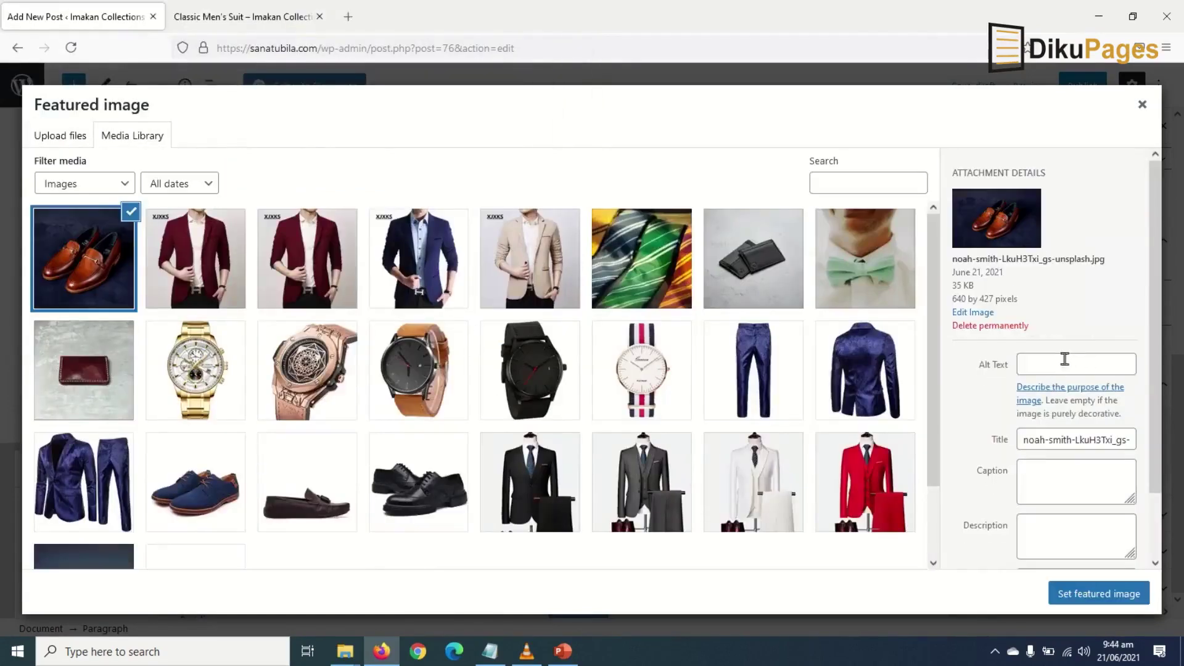
Step: Give the photo alt text and title 'how to choose a shoe size' and set it as featured image
{"action": "left_click", "coordinate": [1074, 368]}
{"action": "type", "text": "how to choose a sho"}
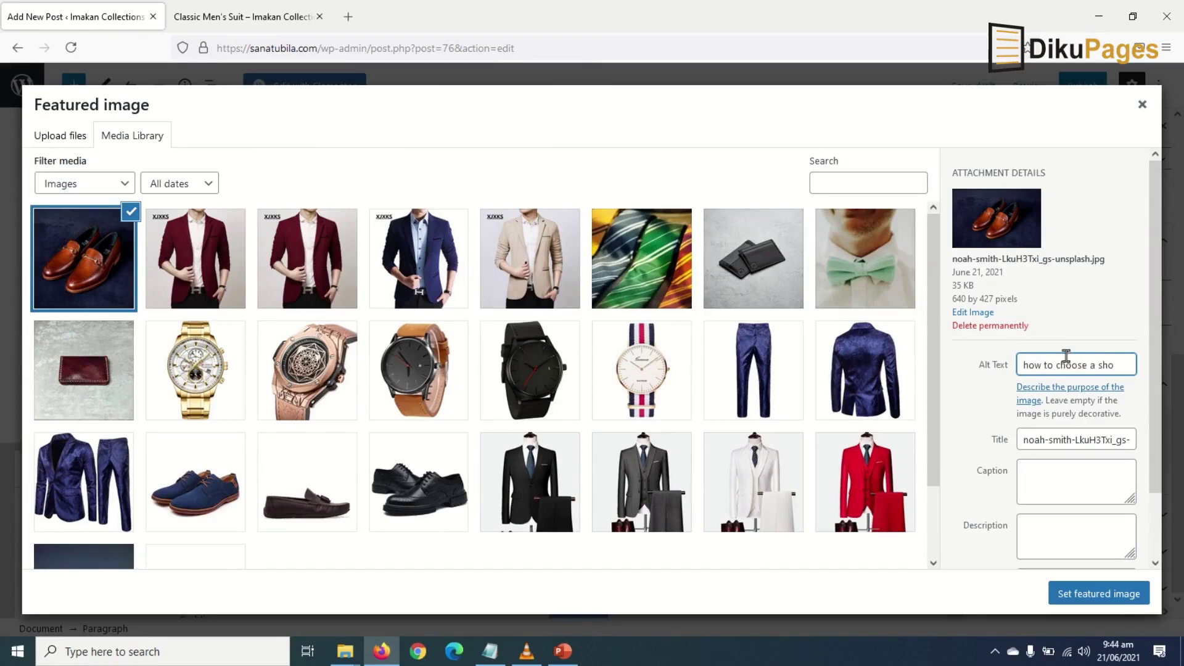
{"action": "type", "text": "e size"}
{"action": "key", "text": "ctrl+a"}
{"action": "key", "text": "ctrl+c"}
{"action": "key", "text": "Tab"}
{"action": "key", "text": "Tab"}
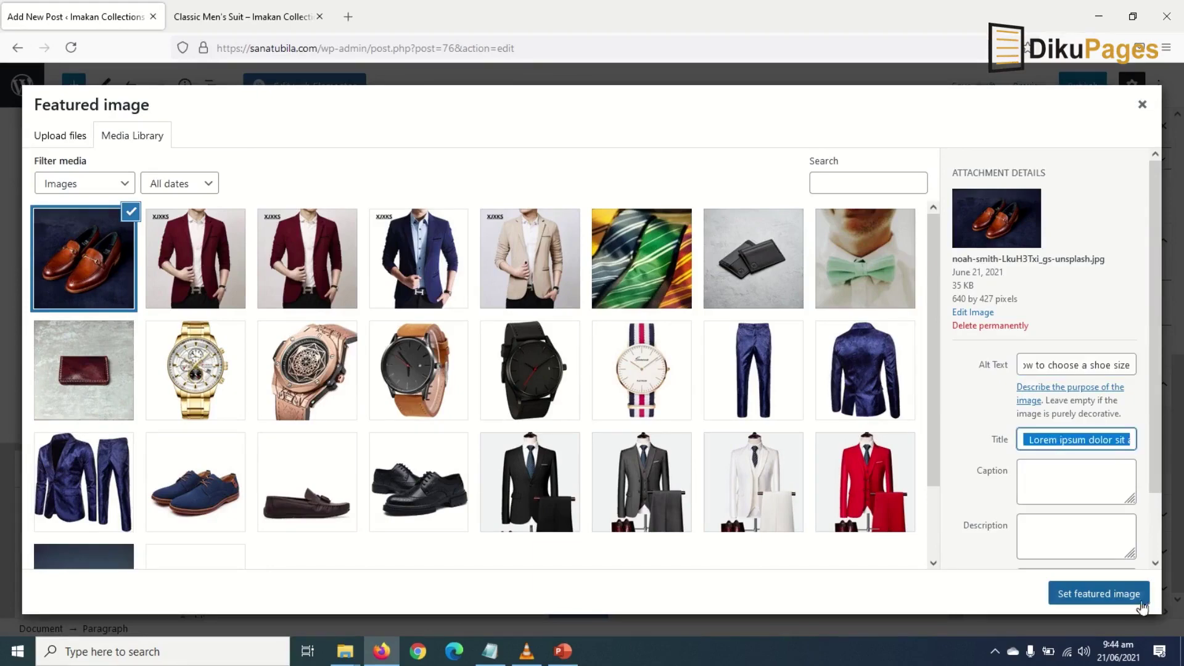
{"action": "key", "text": "ctrl+v"}
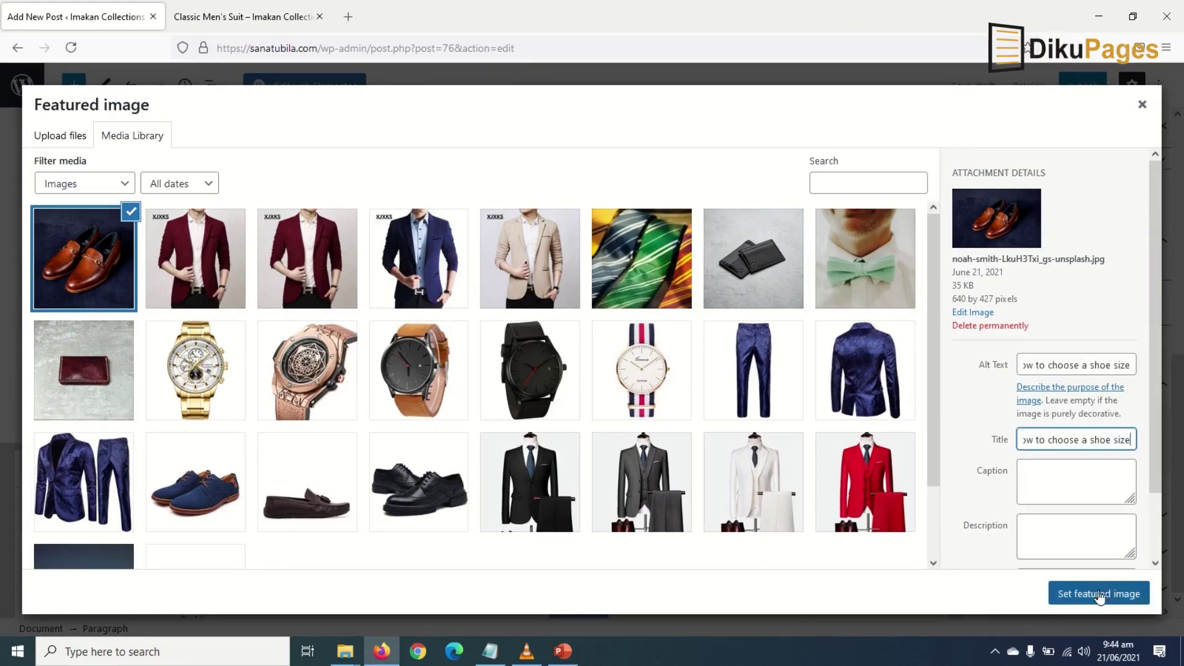
{"action": "left_click", "coordinate": [1100, 594]}
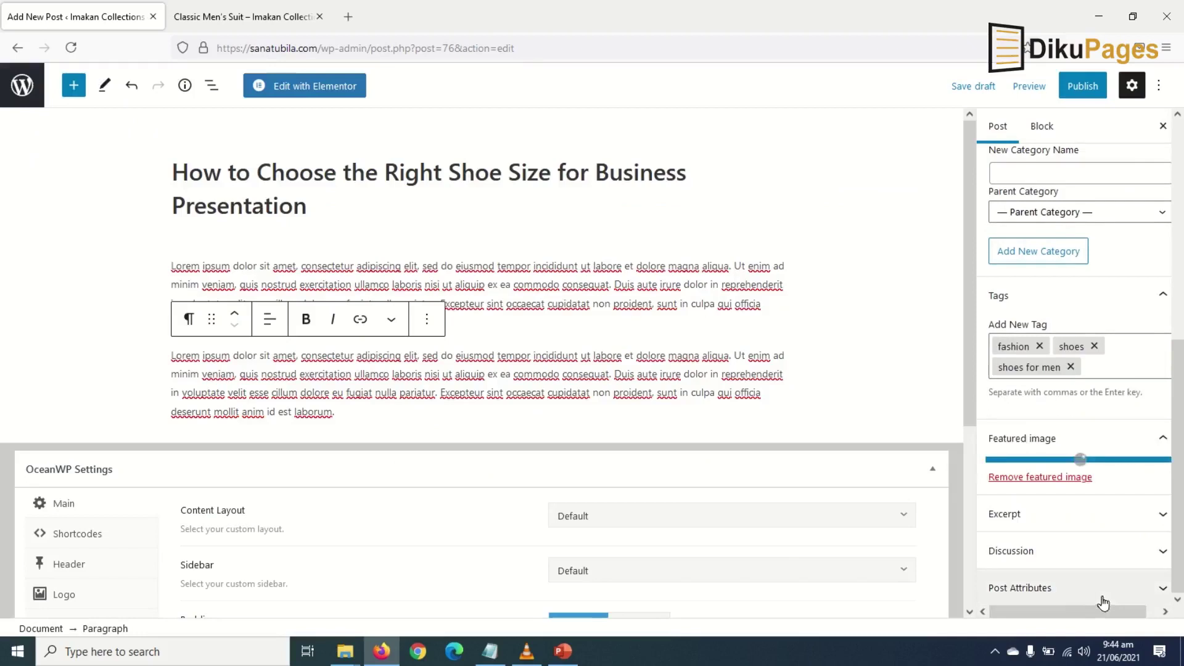
Step: Publish the shoe-size blog post
{"action": "scroll", "coordinate": [938, 535], "scroll_direction": "down", "scroll_amount": 3}
{"action": "scroll", "coordinate": [1000, 481], "scroll_direction": "down", "scroll_amount": 2}
{"action": "scroll", "coordinate": [1024, 488], "scroll_direction": "up", "scroll_amount": 5}
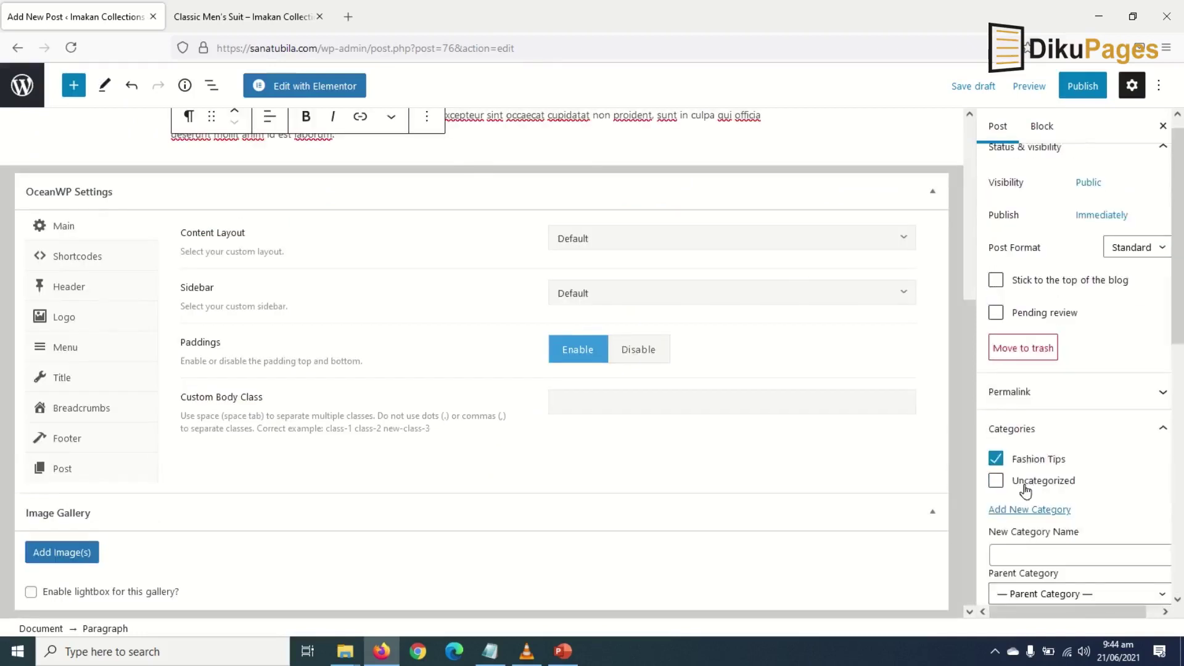
{"action": "left_click", "coordinate": [1089, 99]}
{"action": "left_click", "coordinate": [1013, 97]}
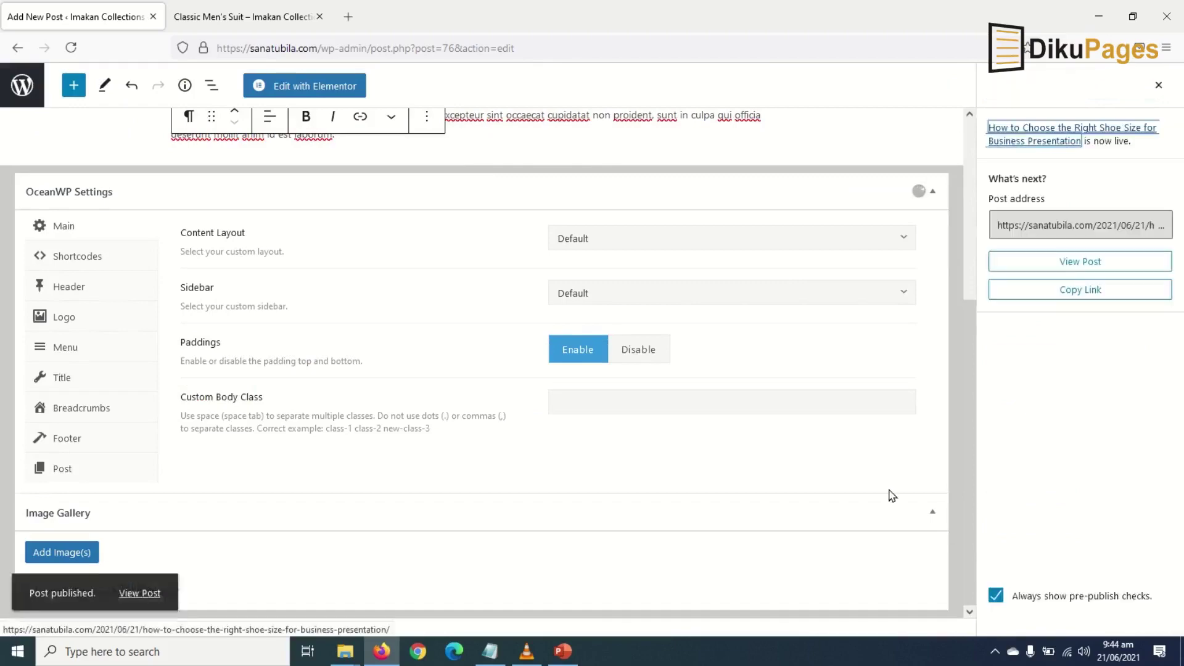
Step: View the published shoe-size post live and scroll through it
{"action": "left_click", "coordinate": [137, 612]}
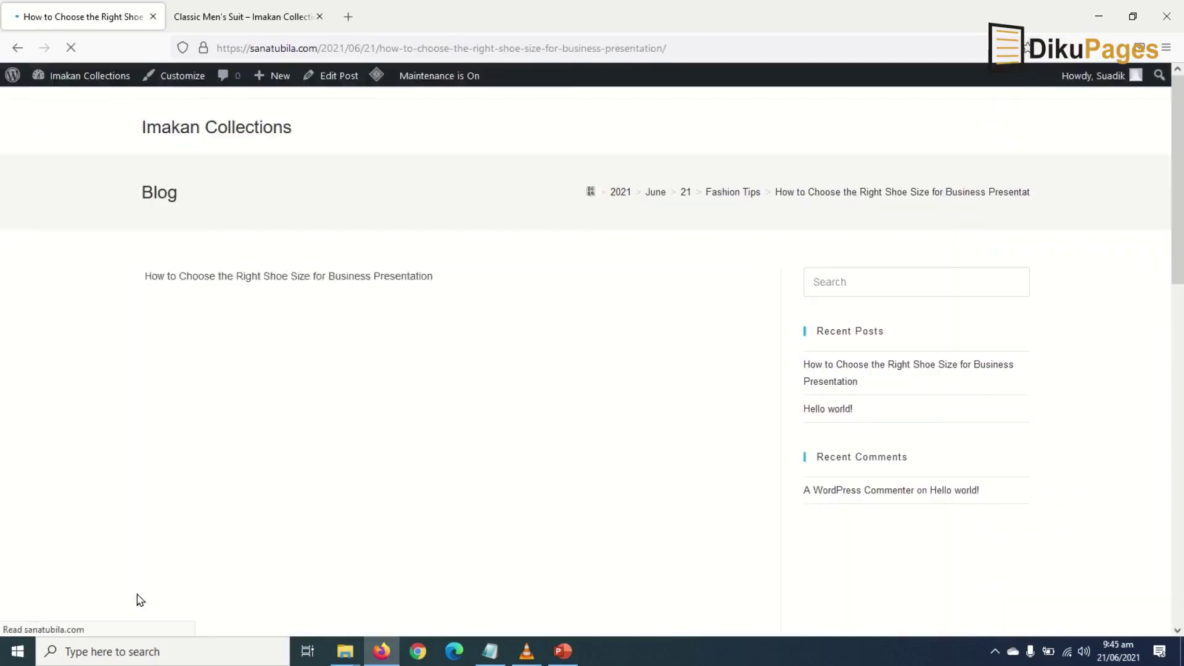
{"action": "scroll", "coordinate": [607, 469], "scroll_direction": "down", "scroll_amount": 8}
{"action": "scroll", "coordinate": [610, 475], "scroll_direction": "down", "scroll_amount": 4}
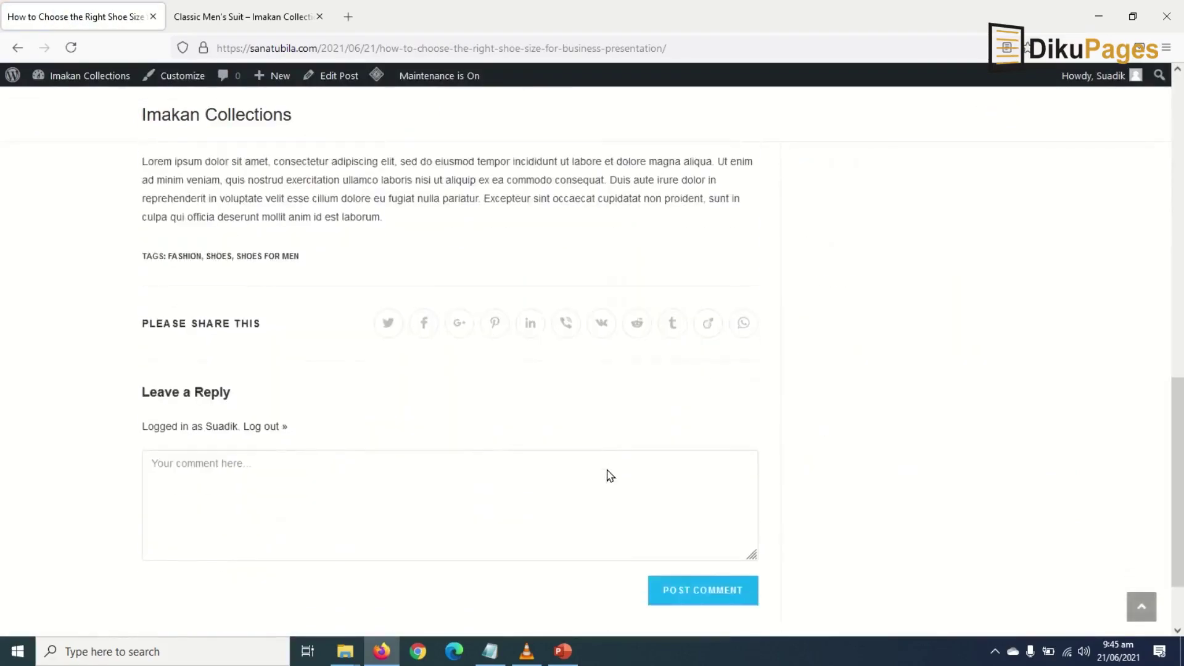
{"action": "scroll", "coordinate": [610, 475], "scroll_direction": "up", "scroll_amount": 12}
{"action": "scroll", "coordinate": [607, 472], "scroll_direction": "down", "scroll_amount": 10}
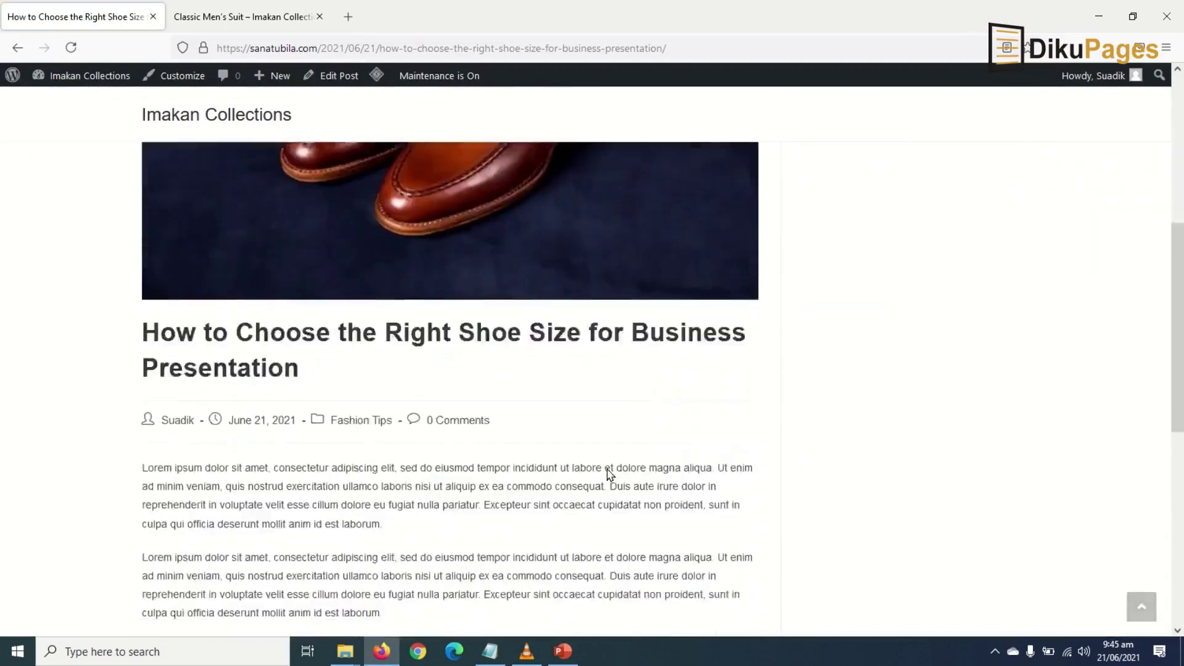
{"action": "scroll", "coordinate": [605, 471], "scroll_direction": "up", "scroll_amount": 6}
{"action": "scroll", "coordinate": [605, 479], "scroll_direction": "down", "scroll_amount": 3}
{"action": "scroll", "coordinate": [559, 516], "scroll_direction": "down", "scroll_amount": 2}
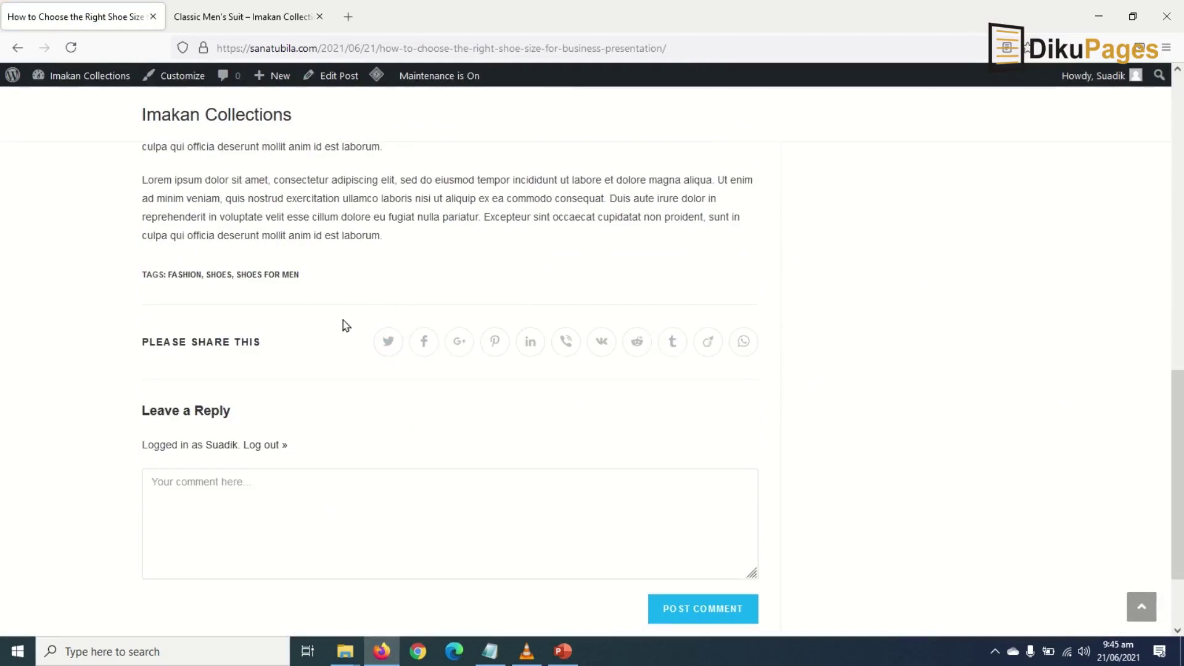
{"action": "scroll", "coordinate": [354, 325], "scroll_direction": "up", "scroll_amount": 5}
{"action": "scroll", "coordinate": [408, 383], "scroll_direction": "down", "scroll_amount": 3}
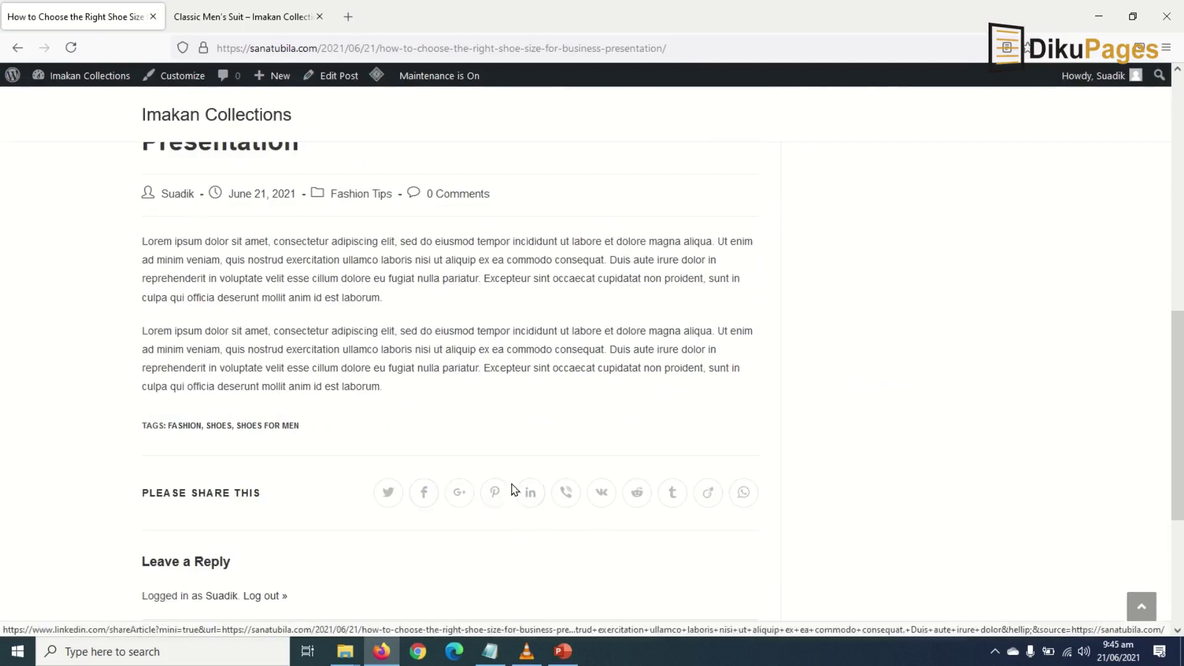
{"action": "scroll", "coordinate": [259, 291], "scroll_direction": "up", "scroll_amount": 10}
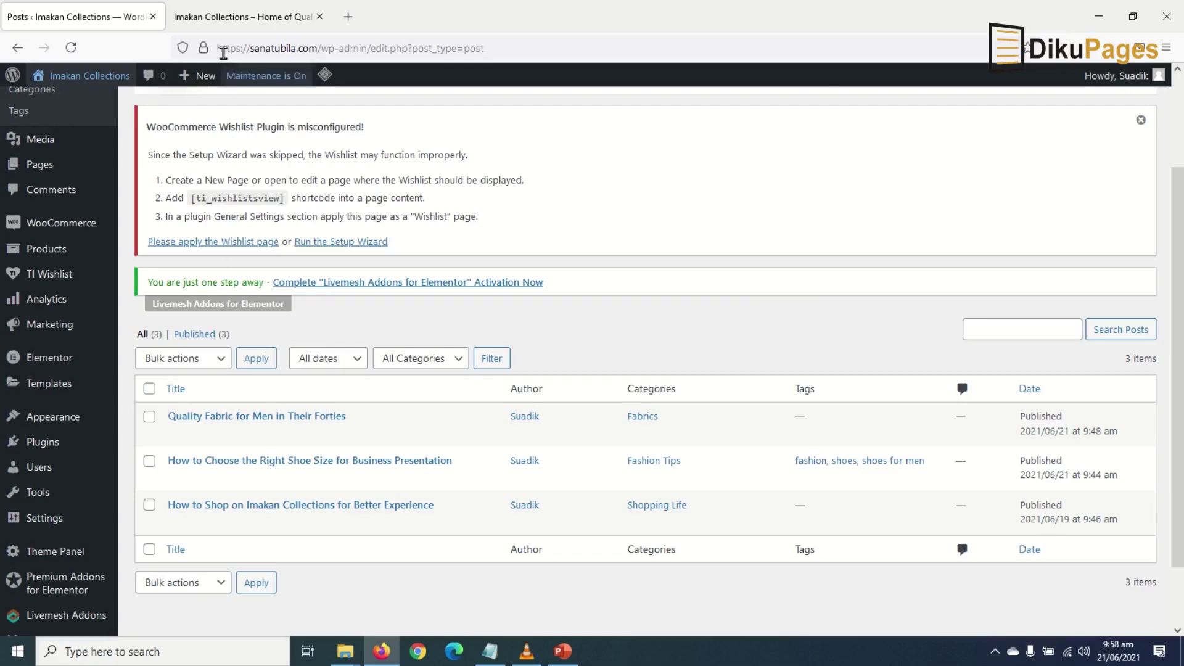
{"action": "left_click", "coordinate": [265, 17]}
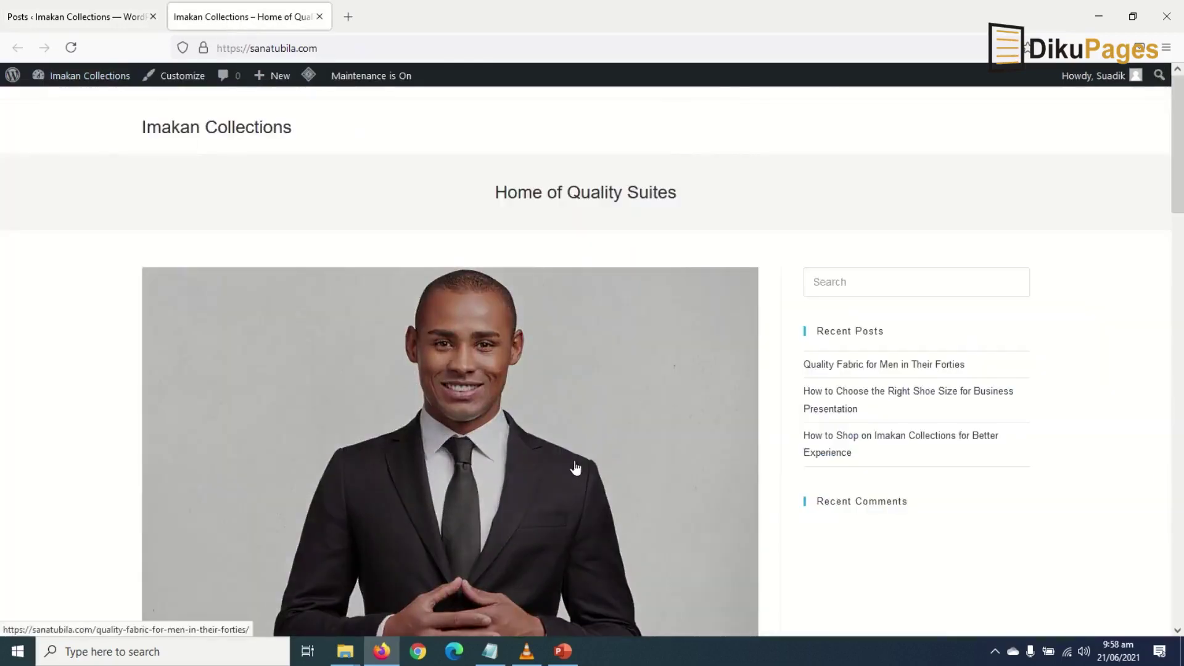
{"action": "scroll", "coordinate": [614, 452], "scroll_direction": "down", "scroll_amount": 8}
{"action": "scroll", "coordinate": [615, 452], "scroll_direction": "down", "scroll_amount": 8}
{"action": "scroll", "coordinate": [614, 447], "scroll_direction": "up", "scroll_amount": 15}
{"action": "scroll", "coordinate": [831, 550], "scroll_direction": "down", "scroll_amount": 1}
{"action": "scroll", "coordinate": [833, 550], "scroll_direction": "down", "scroll_amount": 15}
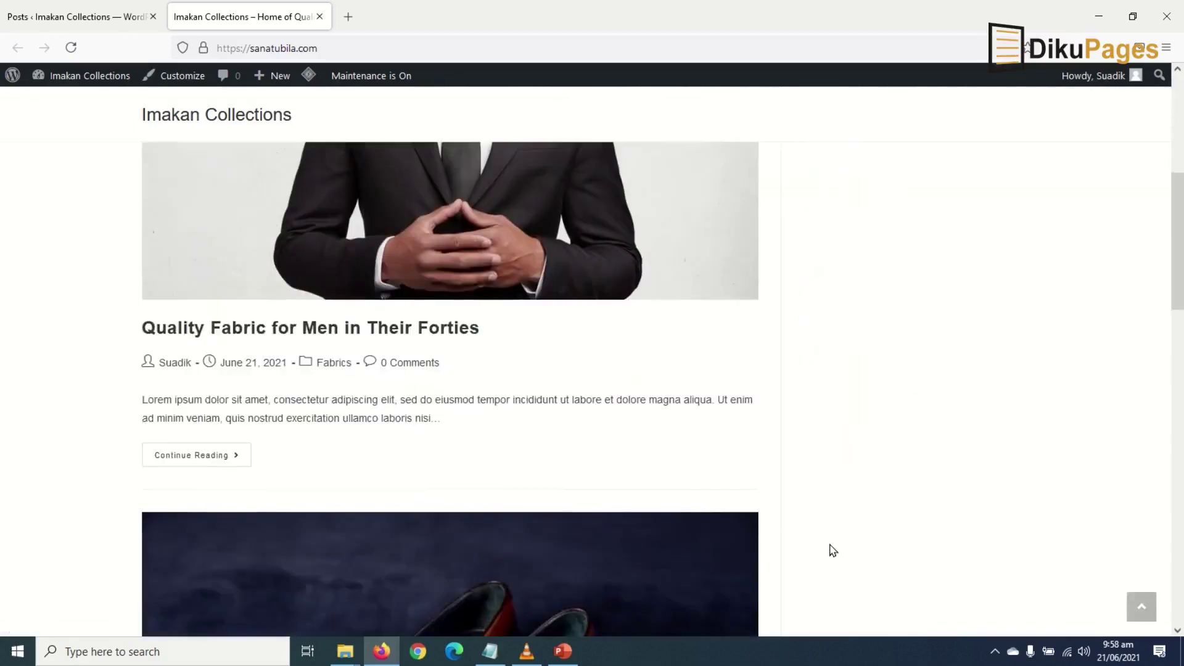
{"action": "scroll", "coordinate": [833, 551], "scroll_direction": "up", "scroll_amount": 8}
{"action": "scroll", "coordinate": [831, 550], "scroll_direction": "up", "scroll_amount": 7}
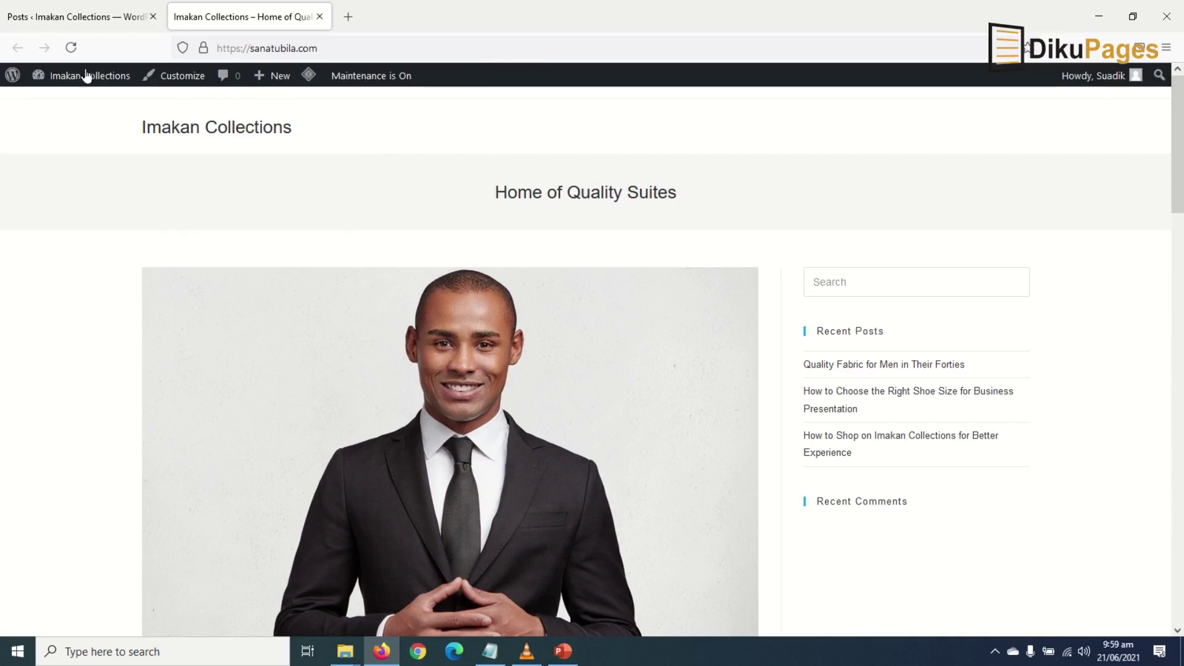
{"action": "left_click", "coordinate": [69, 19]}
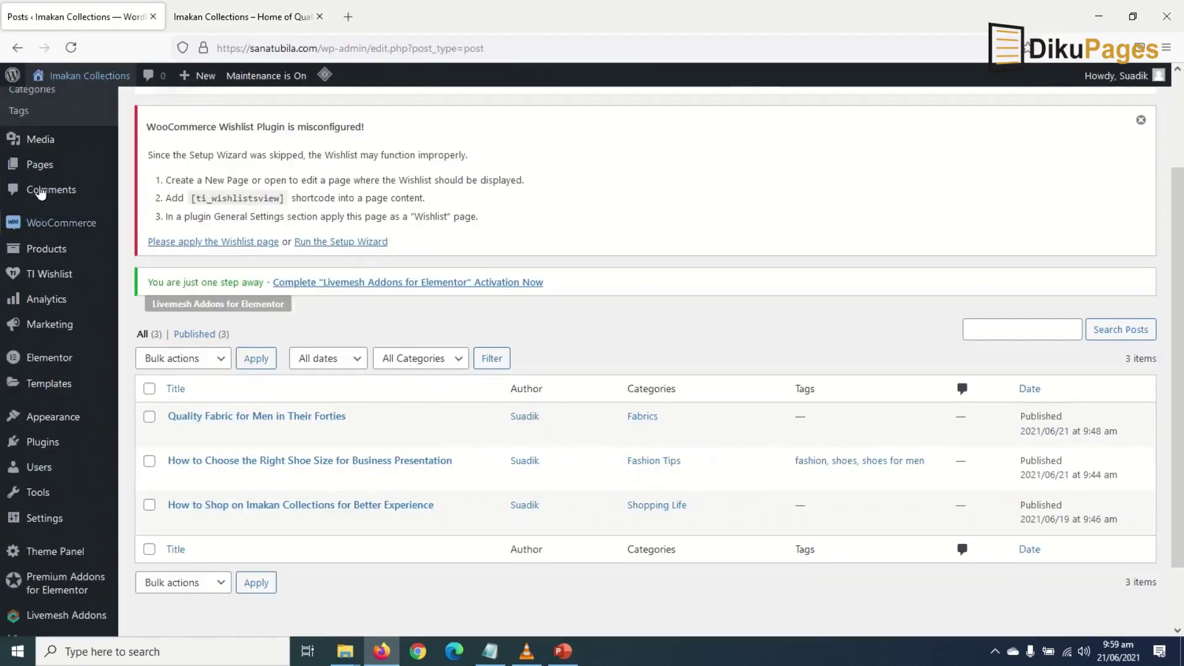
Step: Create a page titled 'home' with 100% Full Width layout and its title disabled
{"action": "mouse_move", "coordinate": [37, 165]}
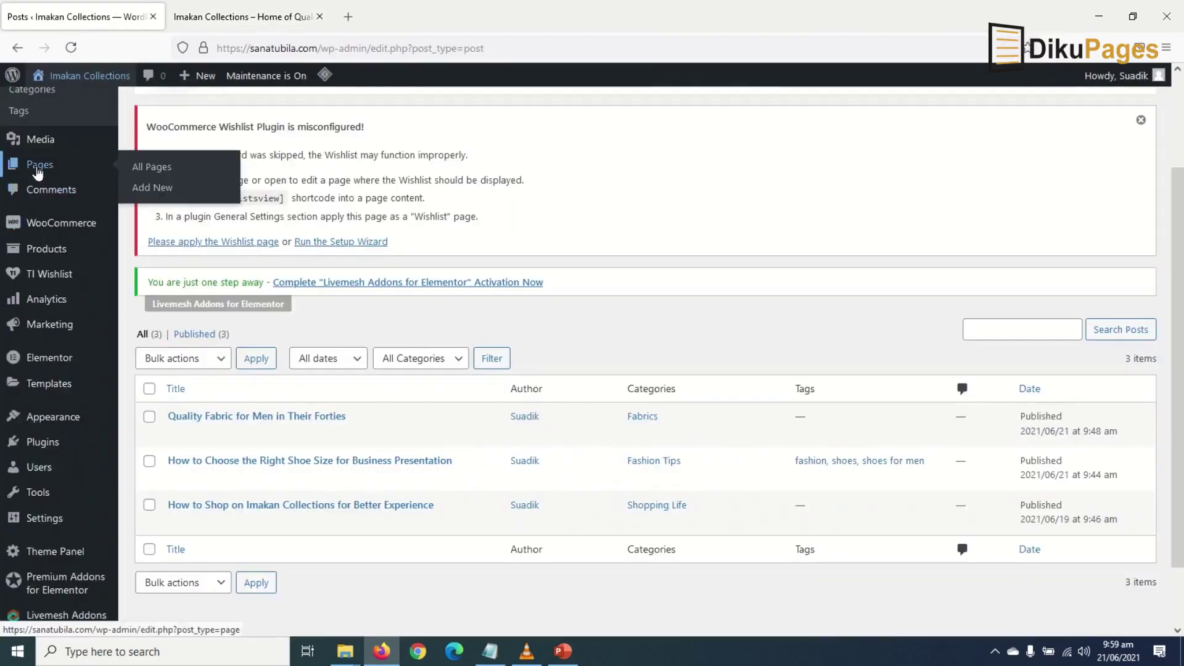
{"action": "left_click", "coordinate": [163, 195]}
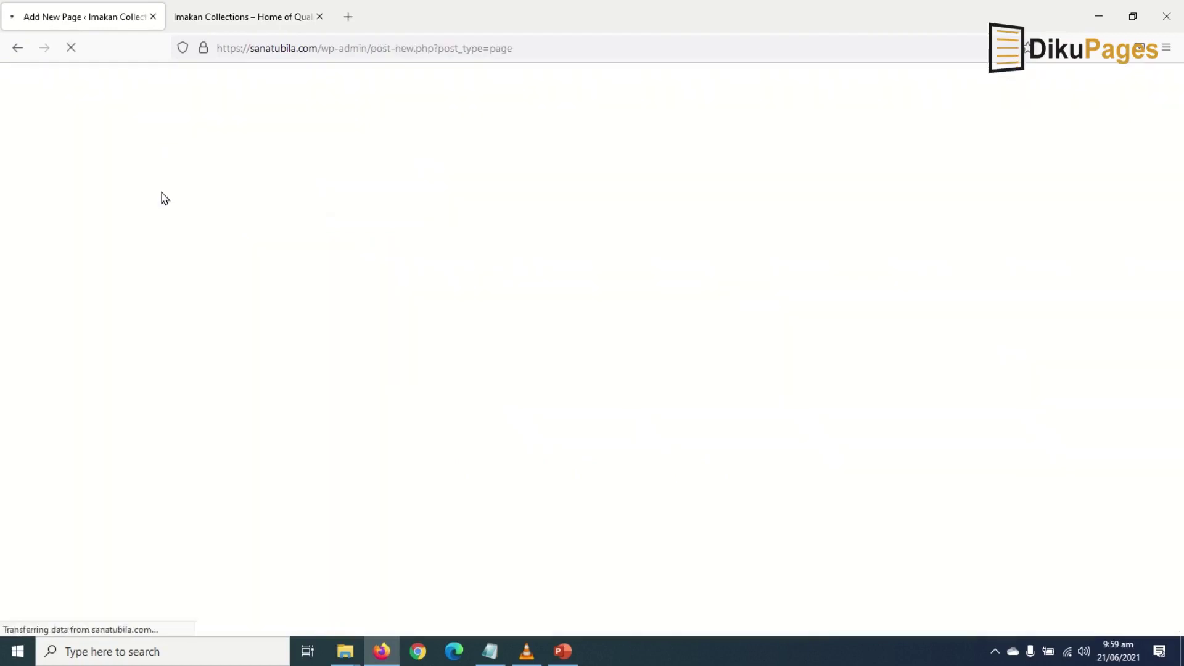
{"action": "type", "text": "home"}
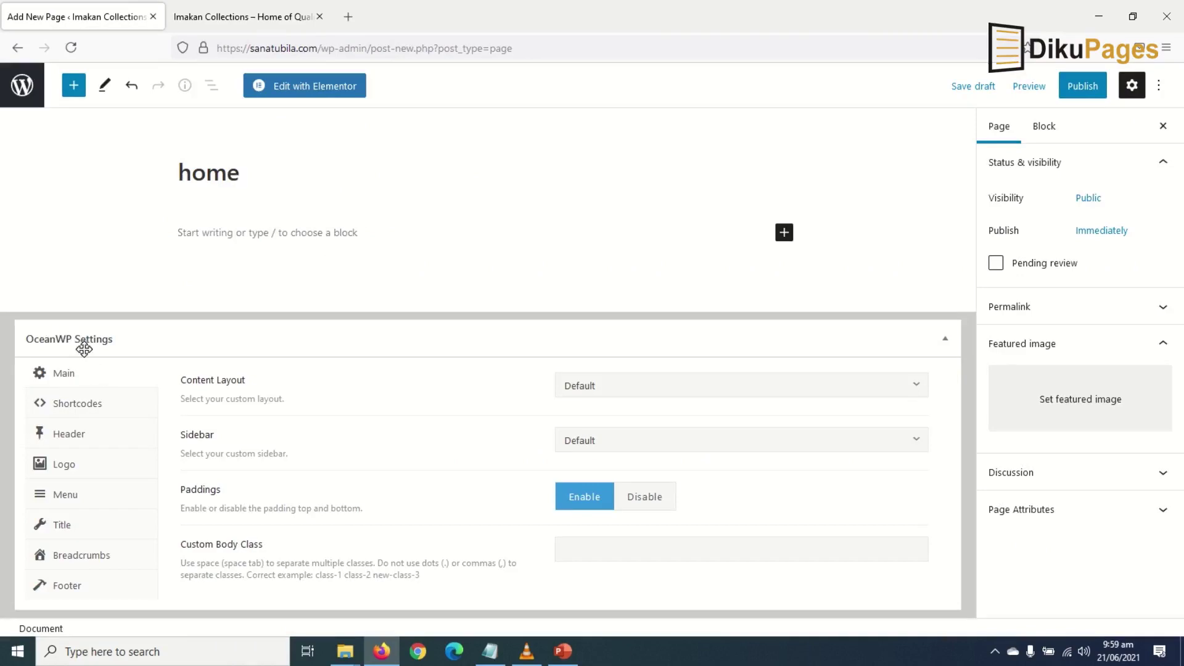
{"action": "left_click", "coordinate": [679, 395]}
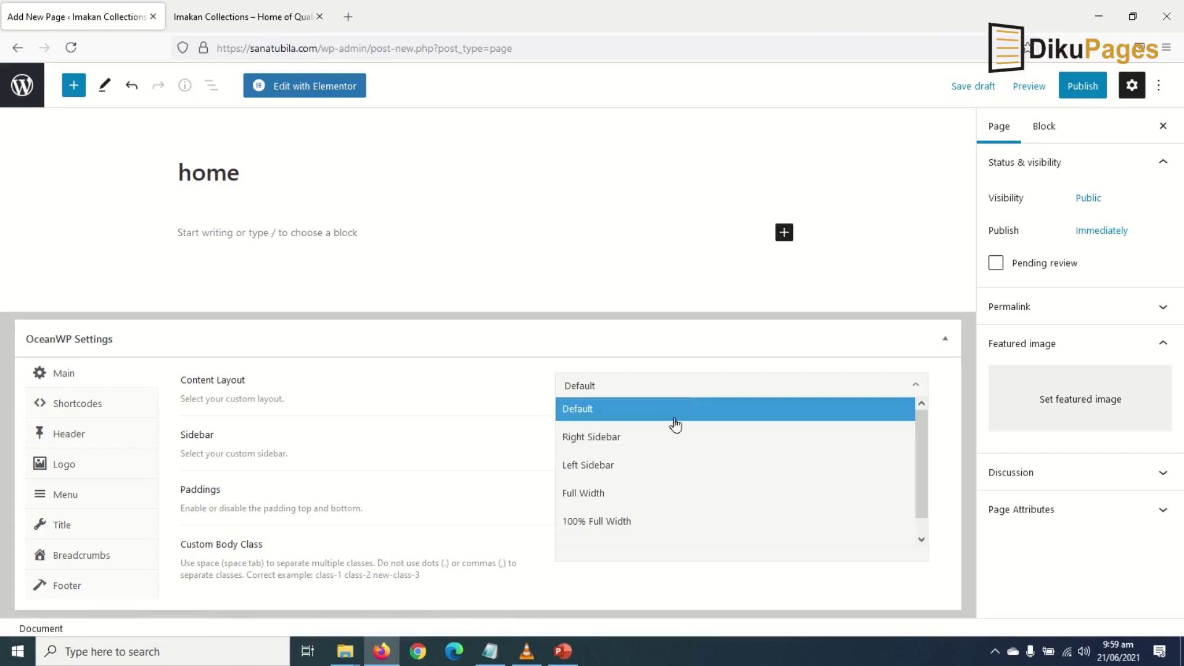
{"action": "left_click", "coordinate": [641, 522]}
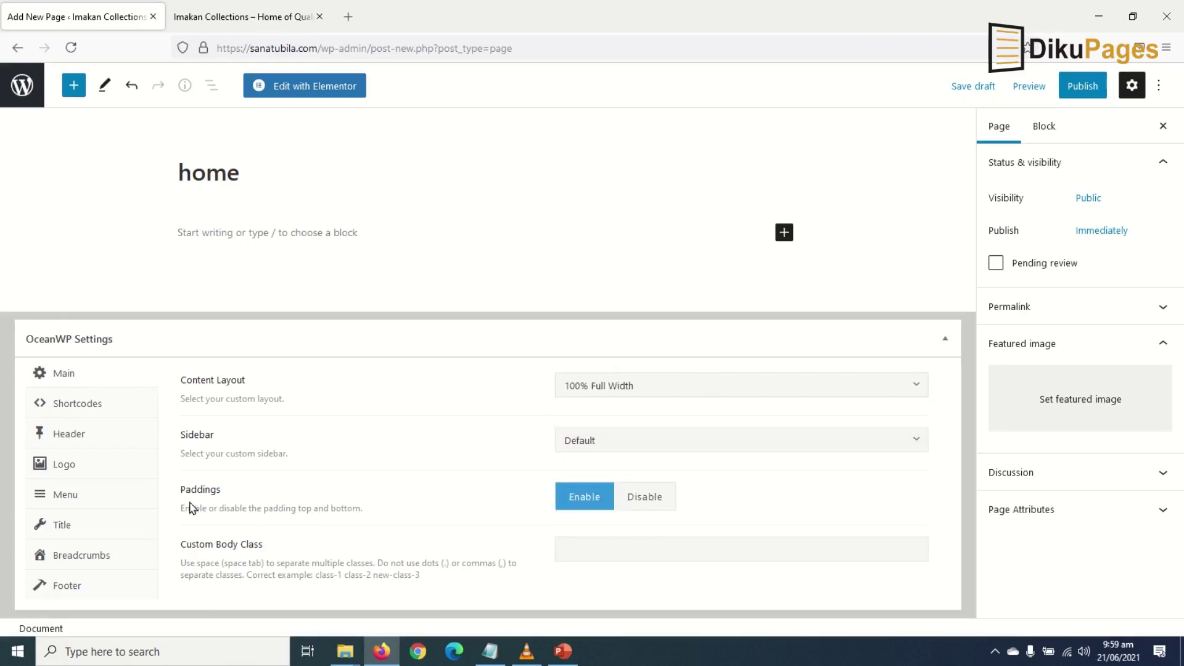
{"action": "left_click", "coordinate": [66, 524]}
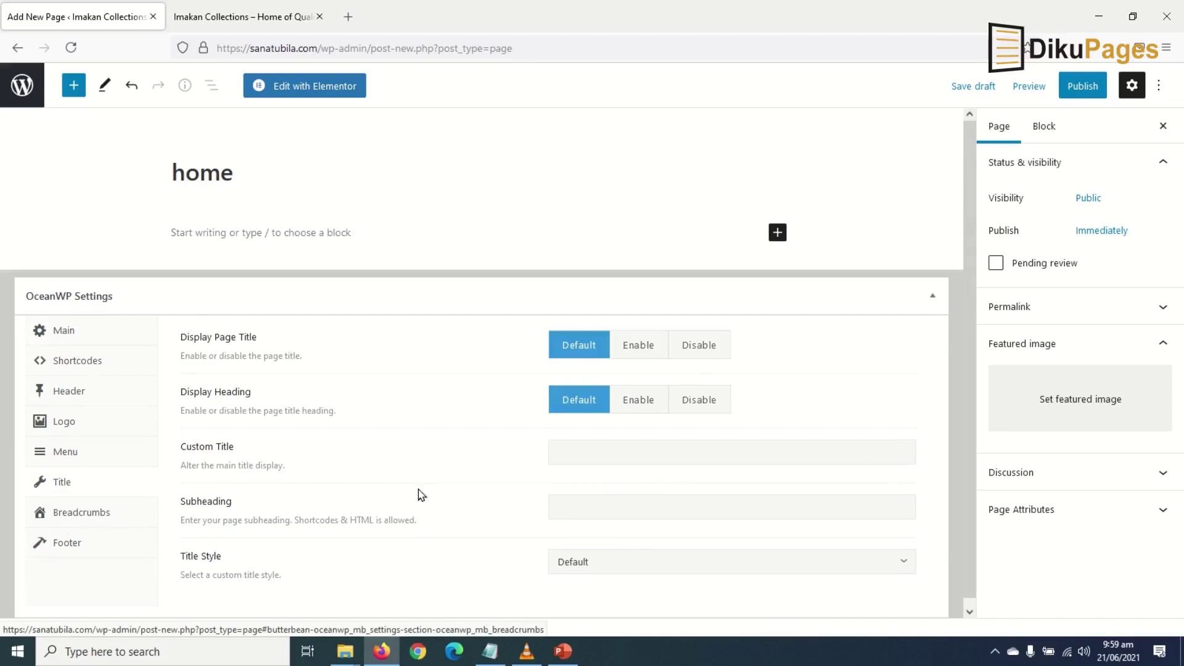
{"action": "left_click", "coordinate": [697, 347]}
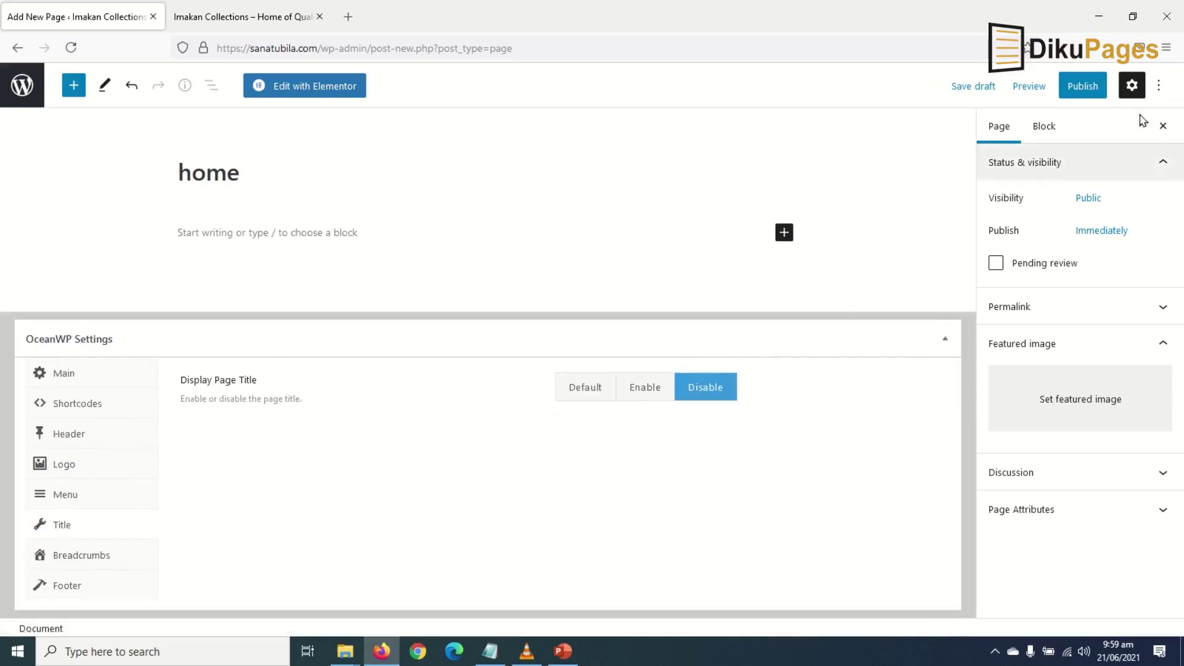
Step: Publish the home page and view it live
{"action": "left_click", "coordinate": [1072, 92]}
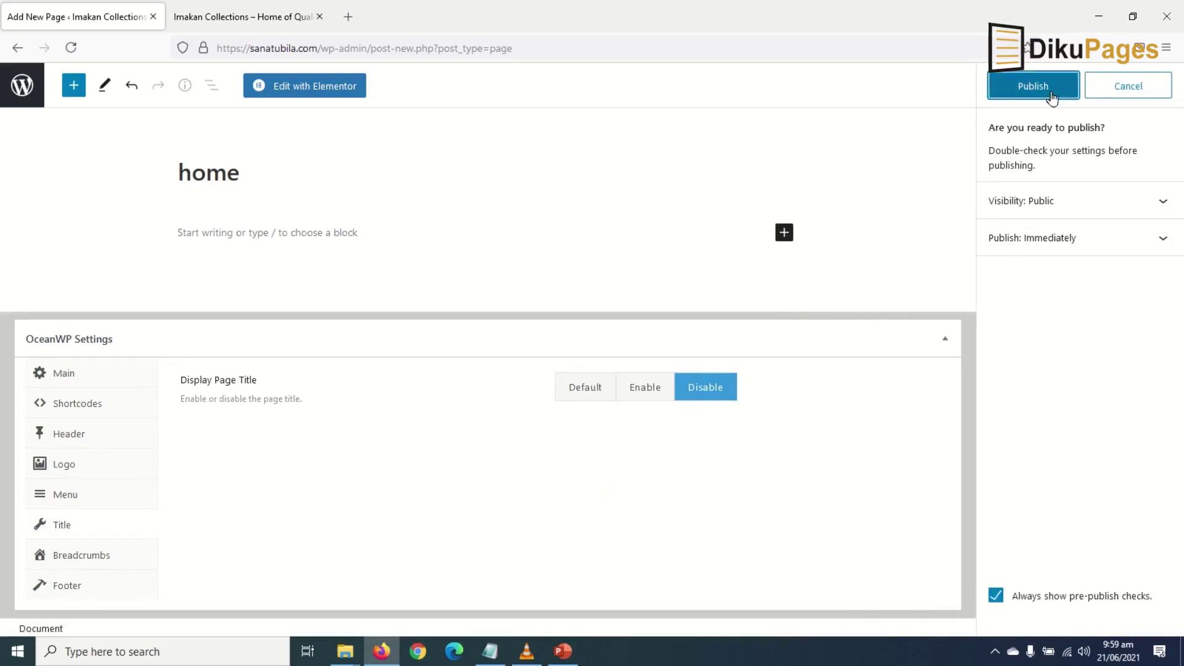
{"action": "left_click", "coordinate": [1050, 95]}
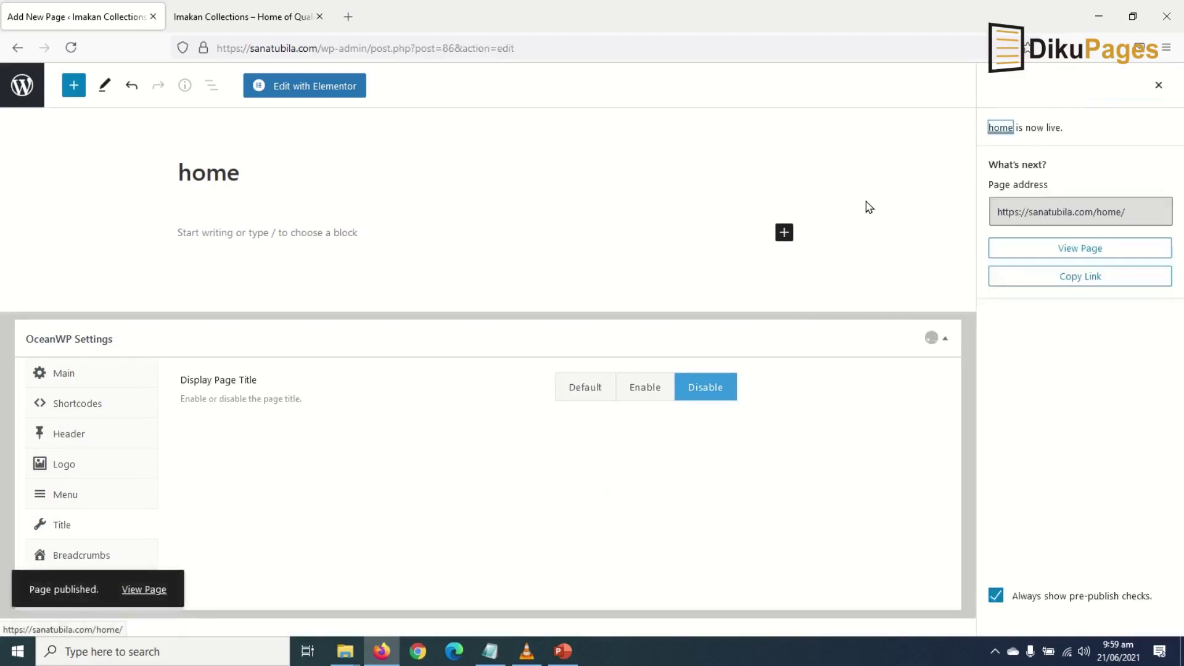
{"action": "left_click", "coordinate": [134, 593]}
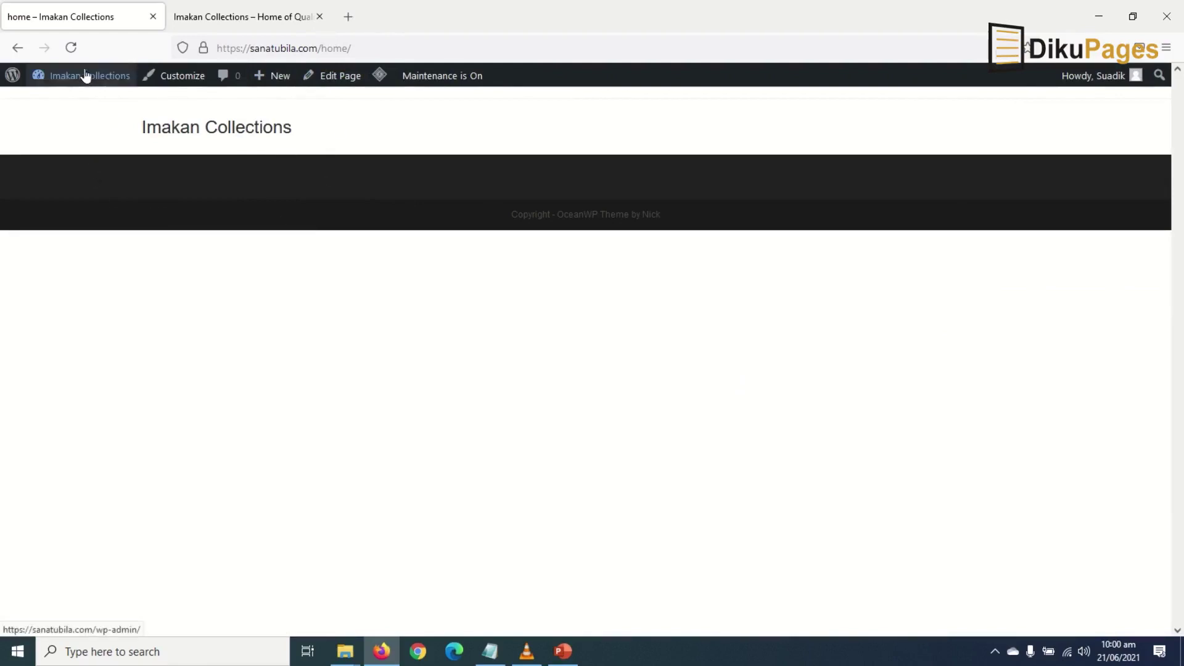
Step: In Reading settings, set A static page with 'home' as the homepage and save
{"action": "mouse_move", "coordinate": [87, 74]}
{"action": "left_click", "coordinate": [64, 103]}
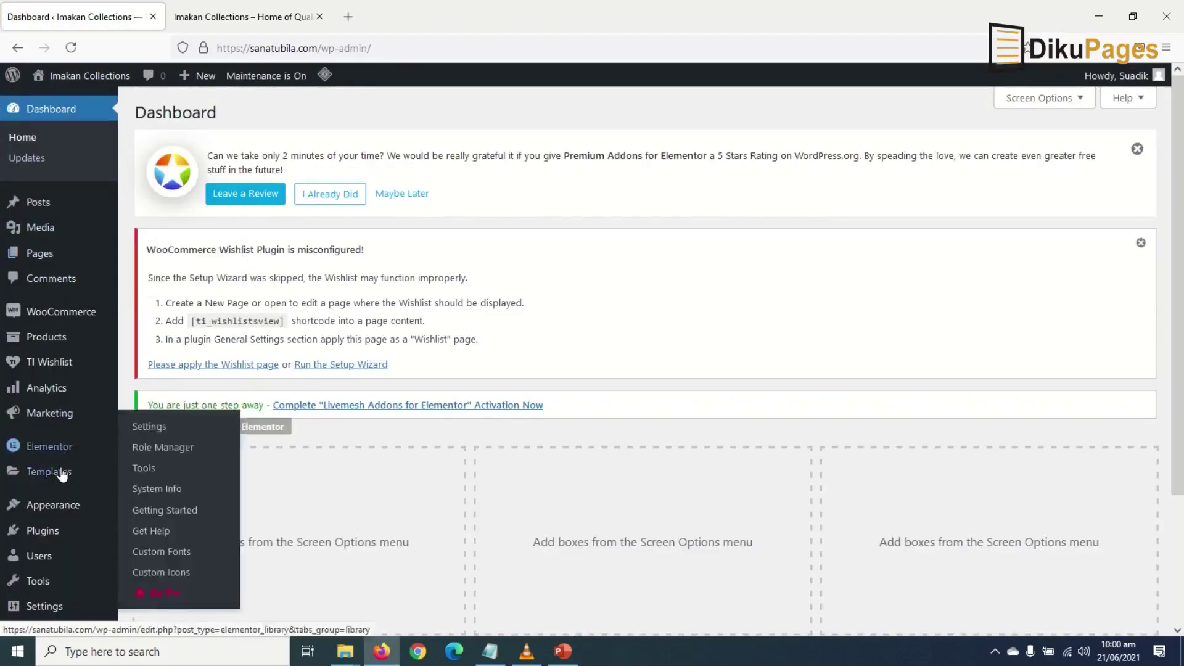
{"action": "scroll", "coordinate": [62, 474], "scroll_direction": "down", "scroll_amount": 2}
{"action": "mouse_move", "coordinate": [50, 457]}
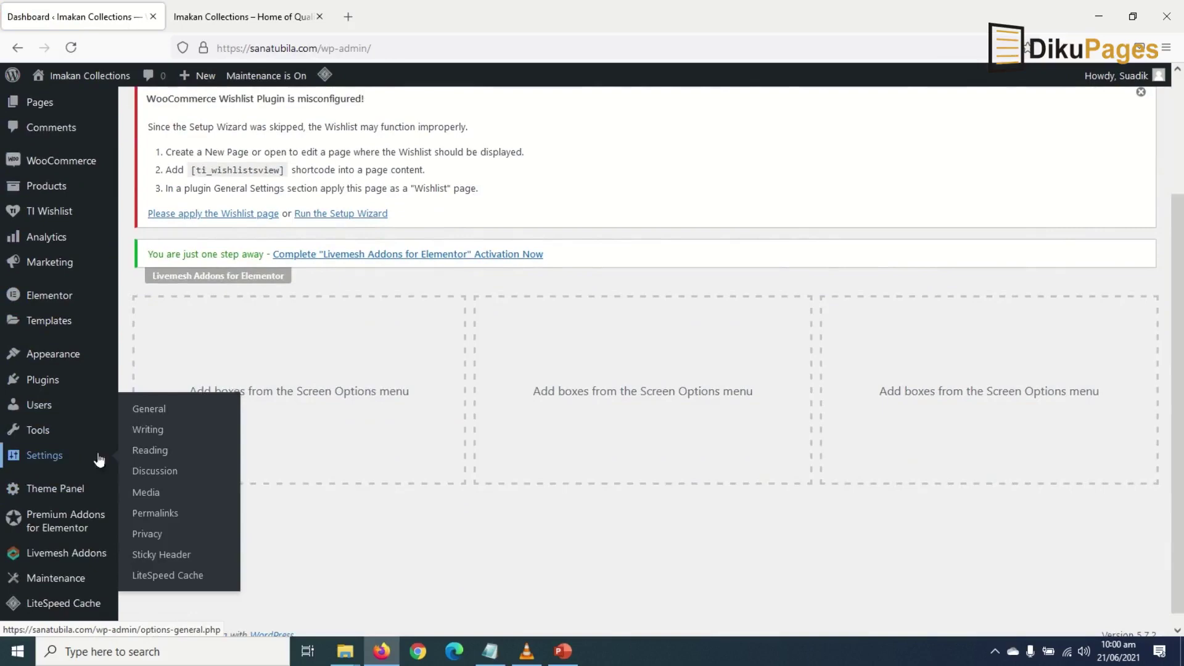
{"action": "left_click", "coordinate": [150, 451]}
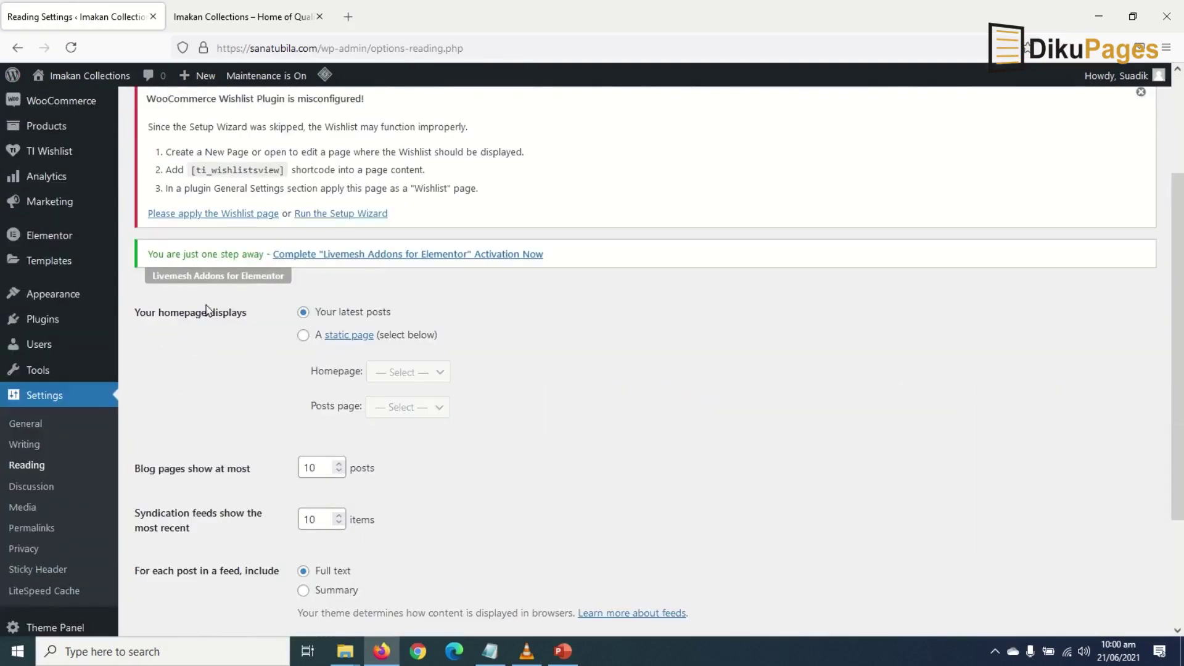
{"action": "left_click", "coordinate": [303, 335]}
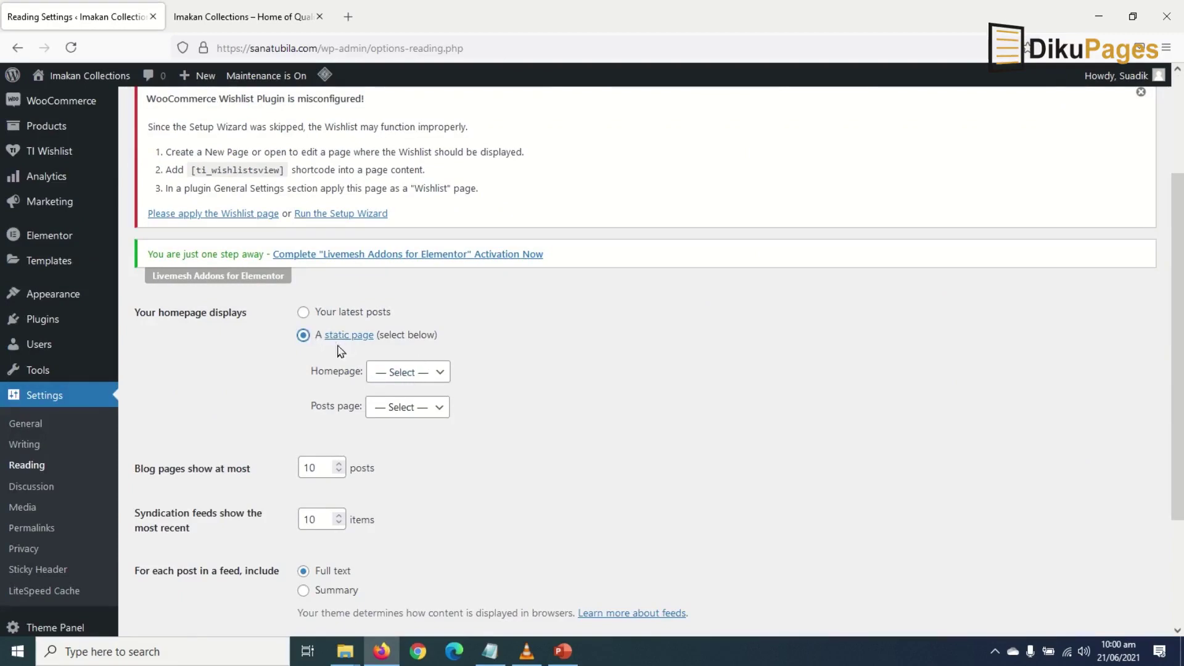
{"action": "left_click", "coordinate": [401, 373]}
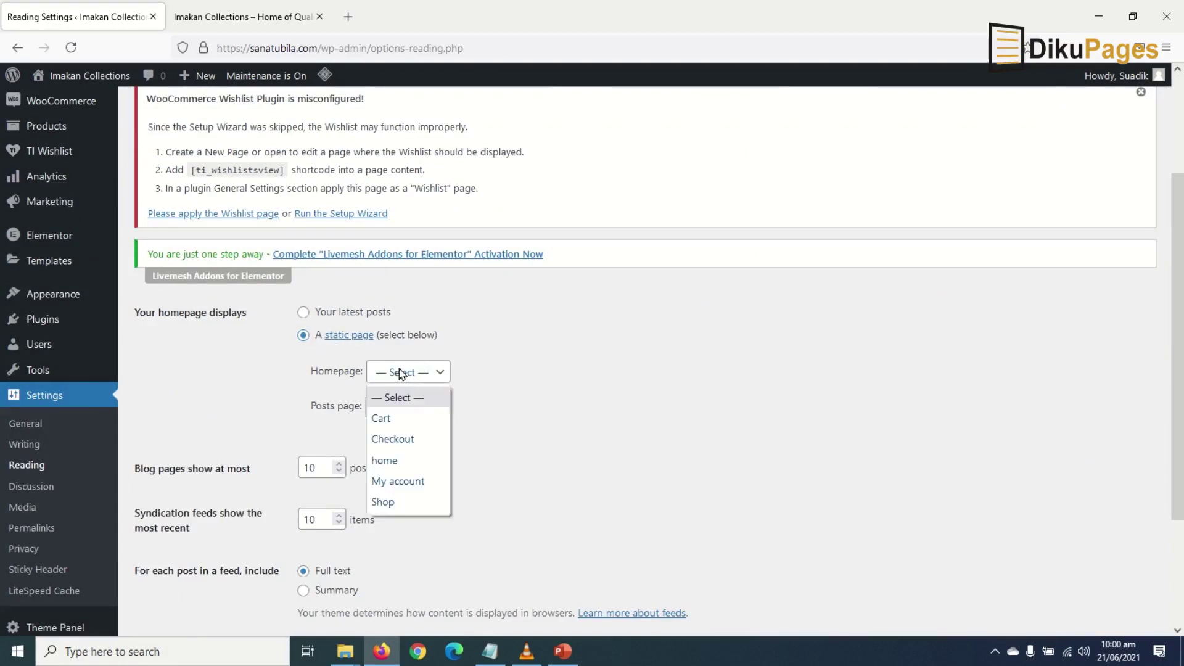
{"action": "left_click", "coordinate": [412, 463]}
{"action": "scroll", "coordinate": [412, 460], "scroll_direction": "down", "scroll_amount": 3}
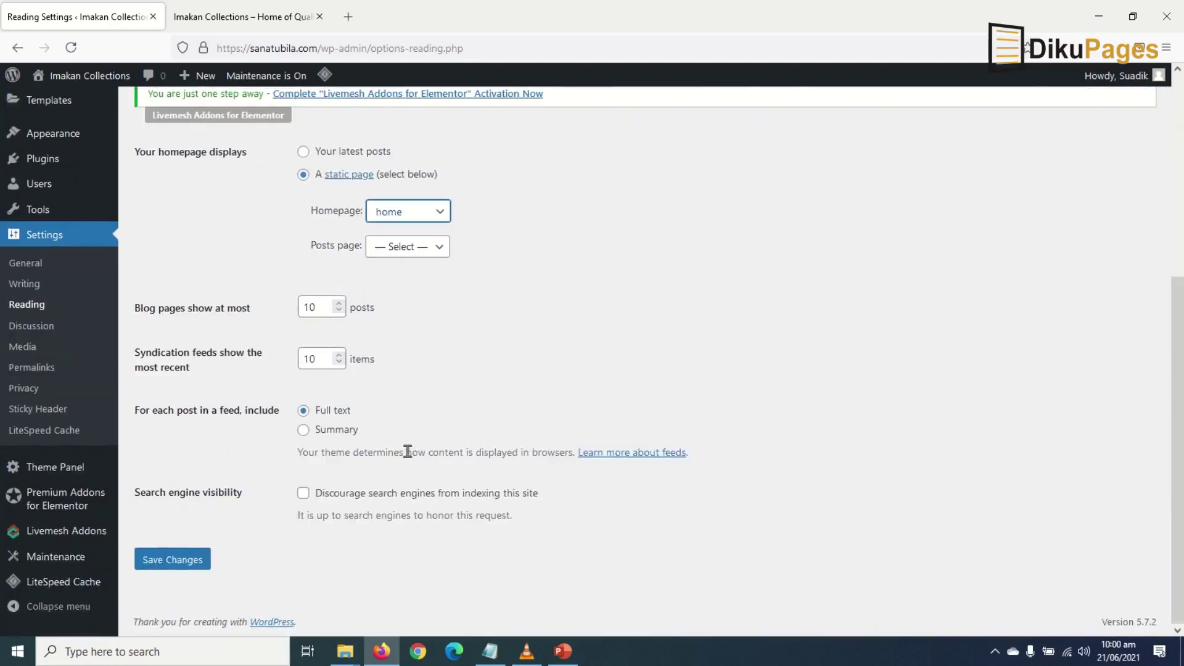
{"action": "left_click", "coordinate": [191, 566]}
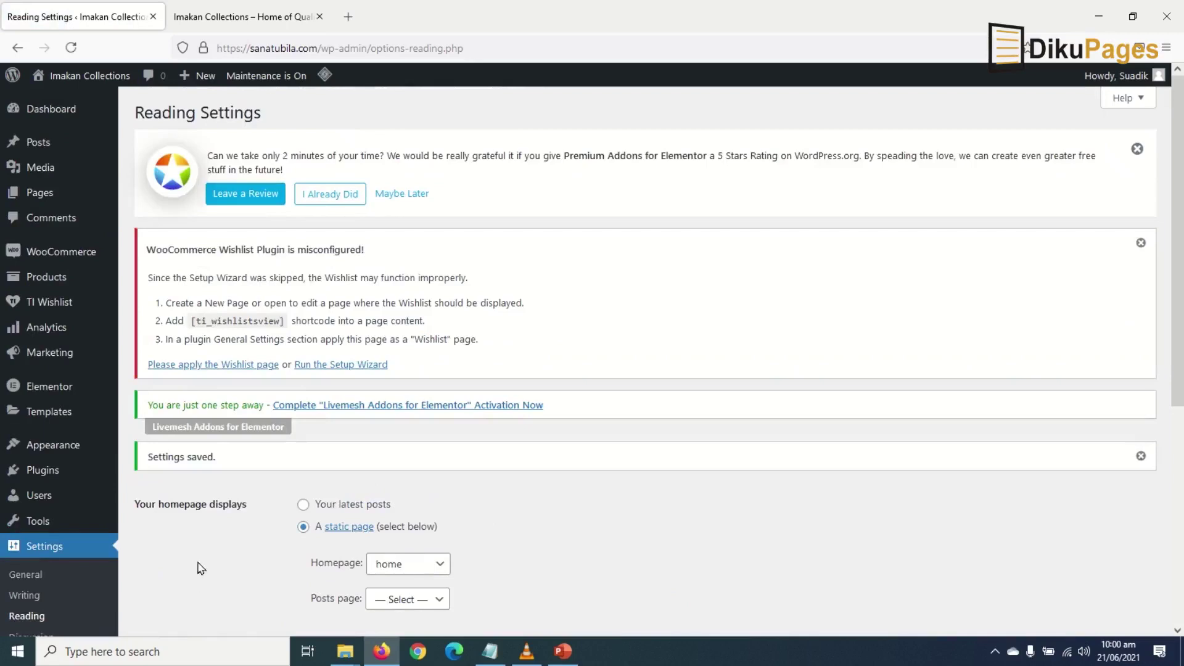
{"action": "left_click", "coordinate": [225, 17]}
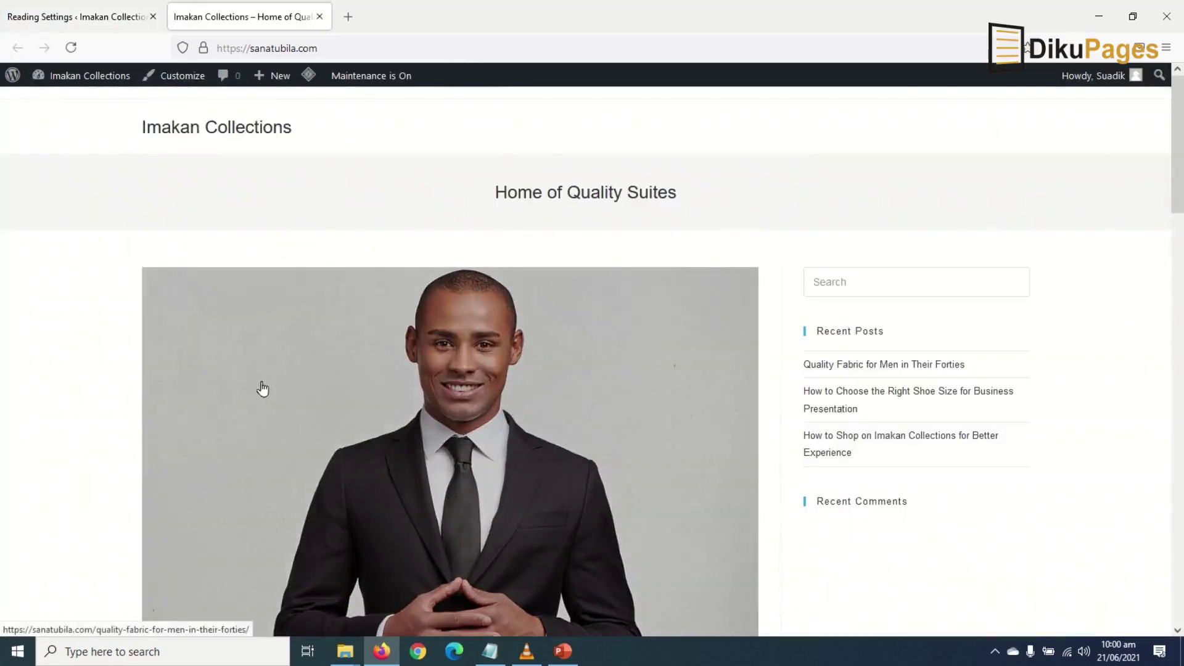
Step: Reload the site's front page and open the 'home' page in the editor
{"action": "left_click", "coordinate": [71, 47]}
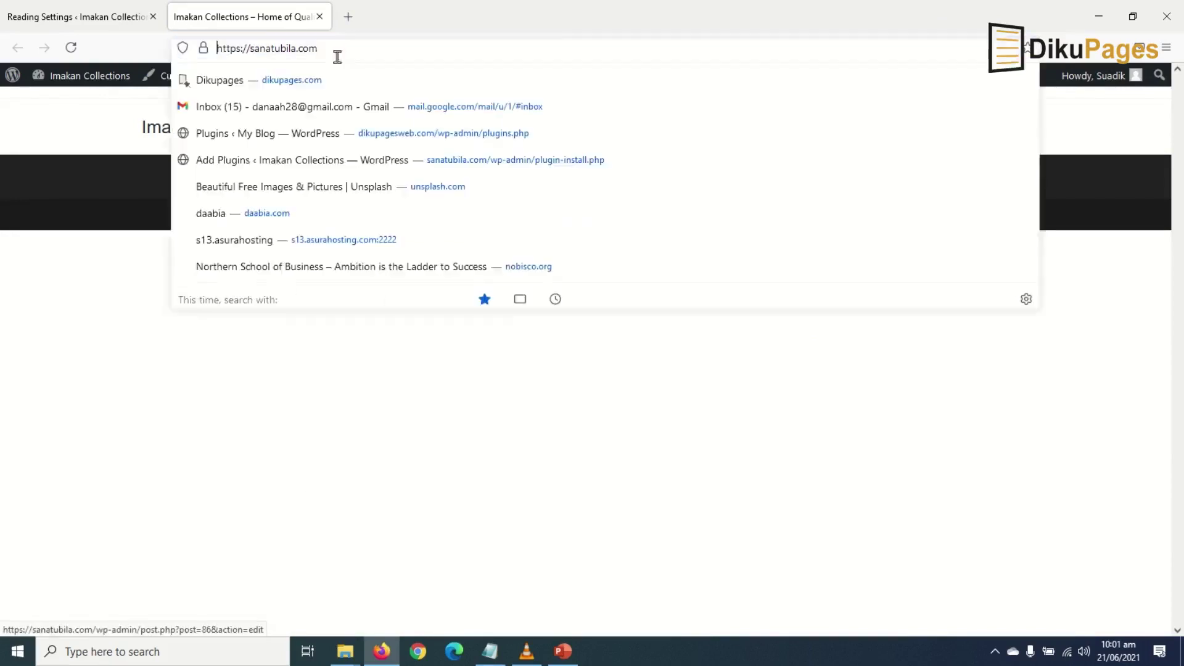
{"action": "left_click", "coordinate": [341, 77]}
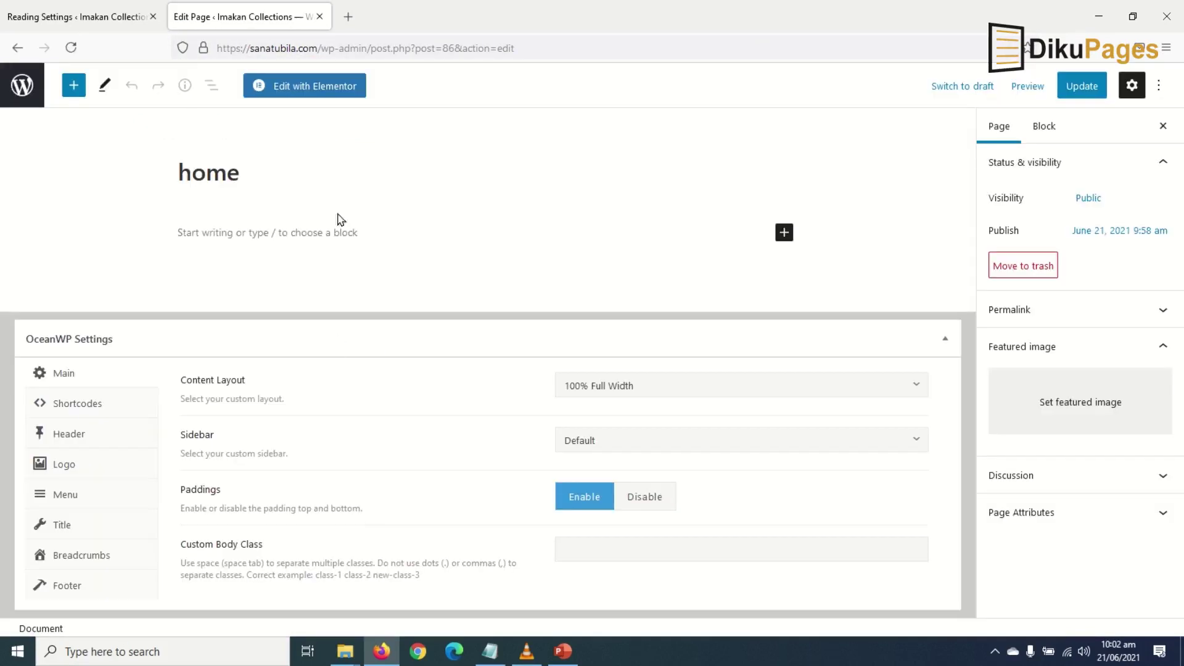
Step: Open the home page in Elementor's editor and scroll through the widget panel and back
{"action": "left_click", "coordinate": [305, 86]}
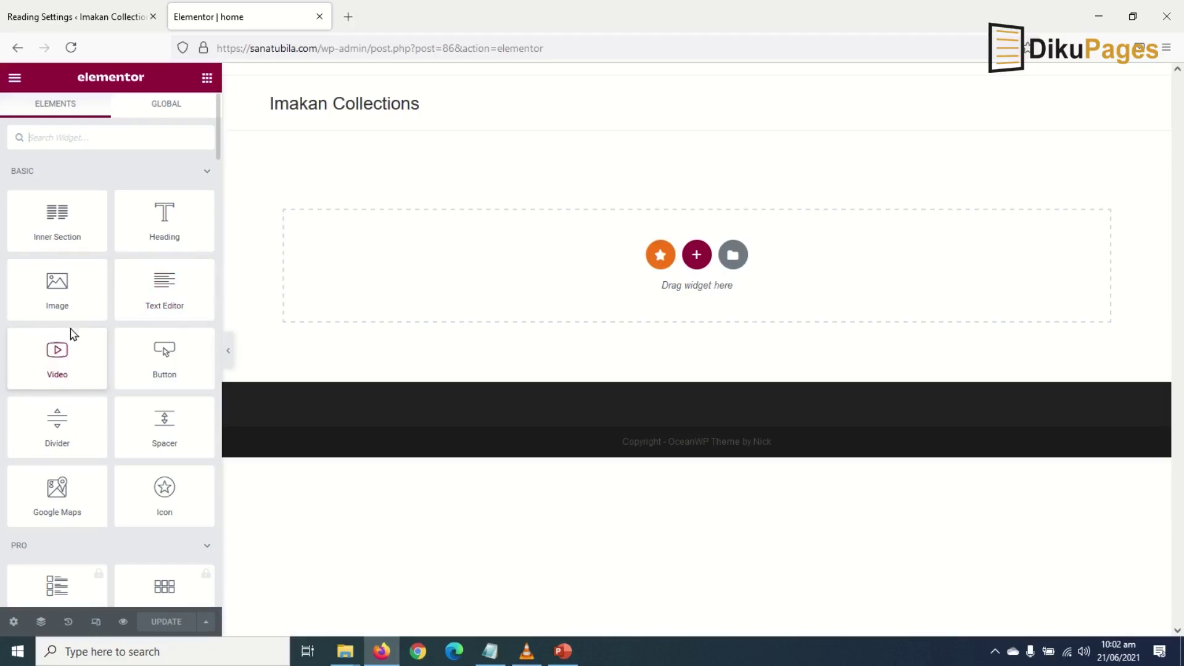
{"action": "scroll", "coordinate": [68, 322], "scroll_direction": "down", "scroll_amount": 6}
{"action": "scroll", "coordinate": [68, 340], "scroll_direction": "down", "scroll_amount": 12}
{"action": "scroll", "coordinate": [68, 334], "scroll_direction": "down", "scroll_amount": 13}
{"action": "scroll", "coordinate": [70, 334], "scroll_direction": "up", "scroll_amount": 8}
{"action": "scroll", "coordinate": [71, 309], "scroll_direction": "up", "scroll_amount": 10}
{"action": "scroll", "coordinate": [71, 312], "scroll_direction": "up", "scroll_amount": 5}
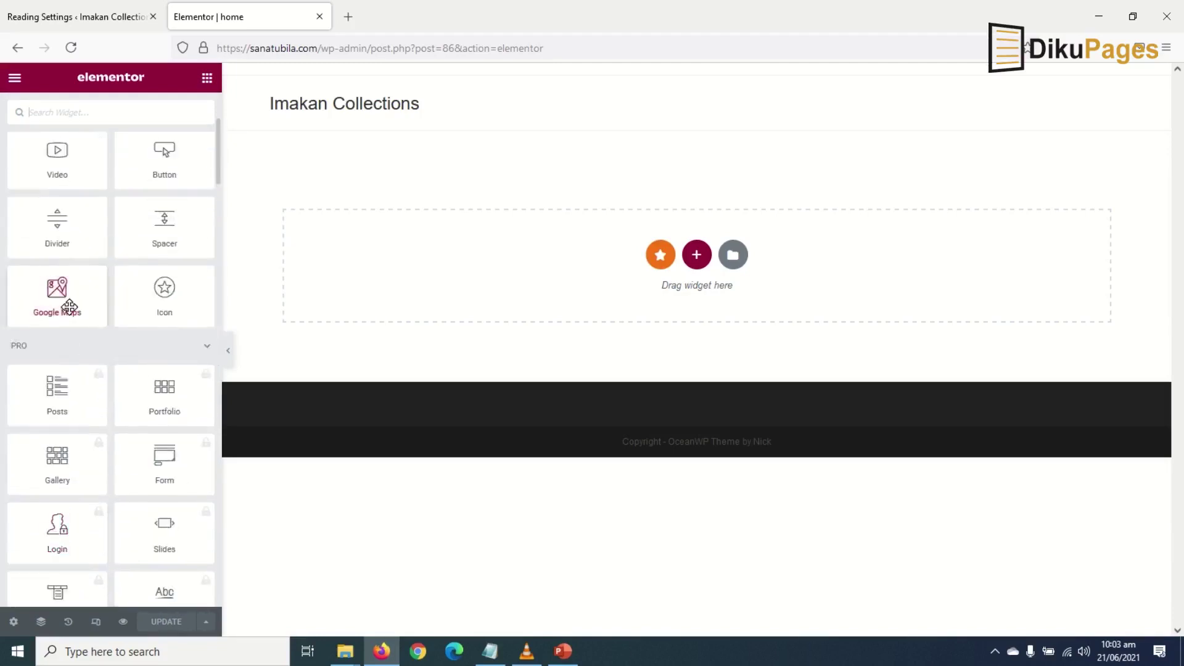
{"action": "scroll", "coordinate": [69, 307], "scroll_direction": "up", "scroll_amount": 3}
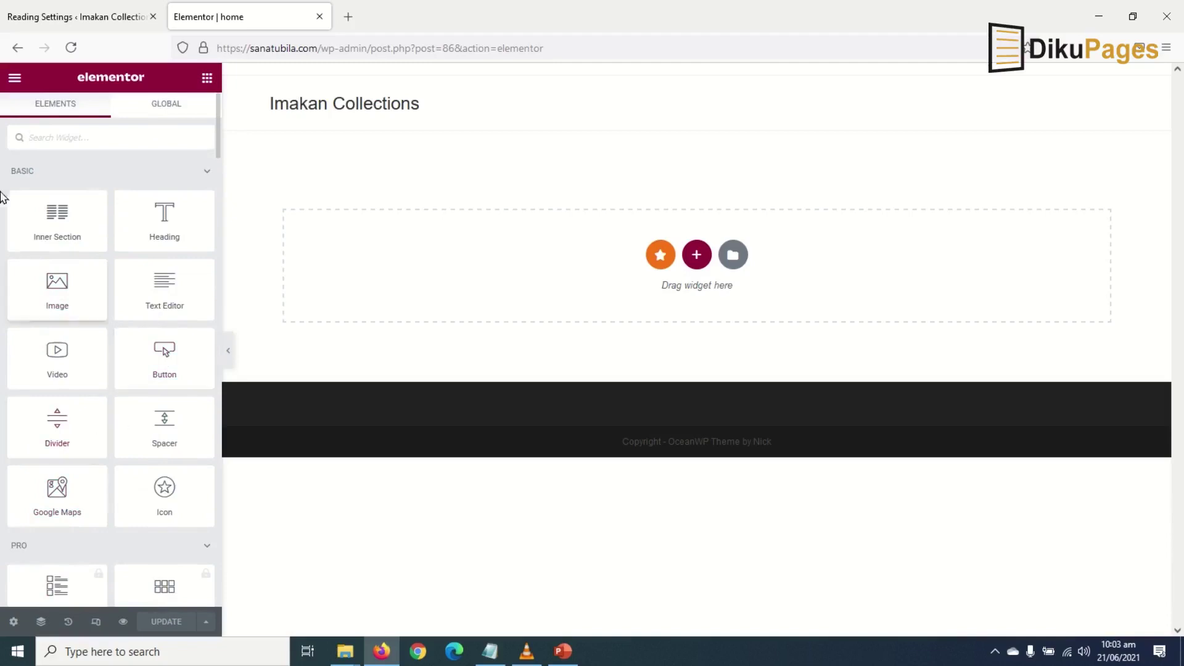
Step: Add a new single-column section to the home page
{"action": "left_click", "coordinate": [698, 259]}
{"action": "left_click", "coordinate": [702, 260]}
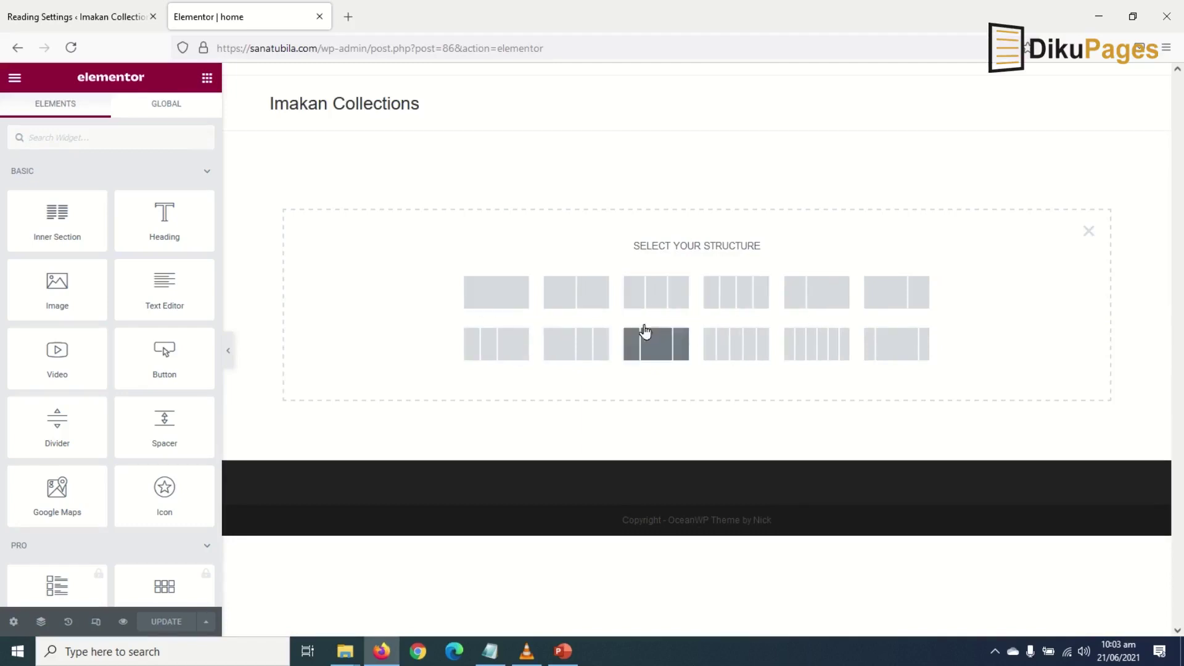
{"action": "left_click", "coordinate": [499, 296]}
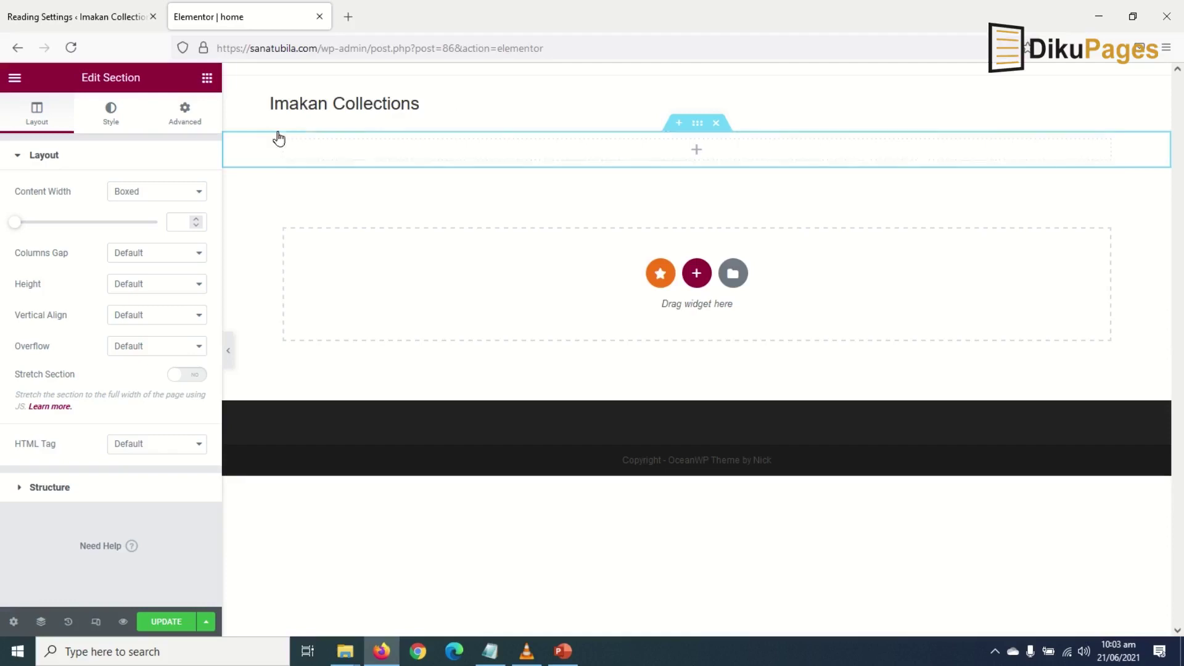
Step: Drop a Heading widget into the section and make it read 'Quality shirts for men'
{"action": "left_click", "coordinate": [207, 79]}
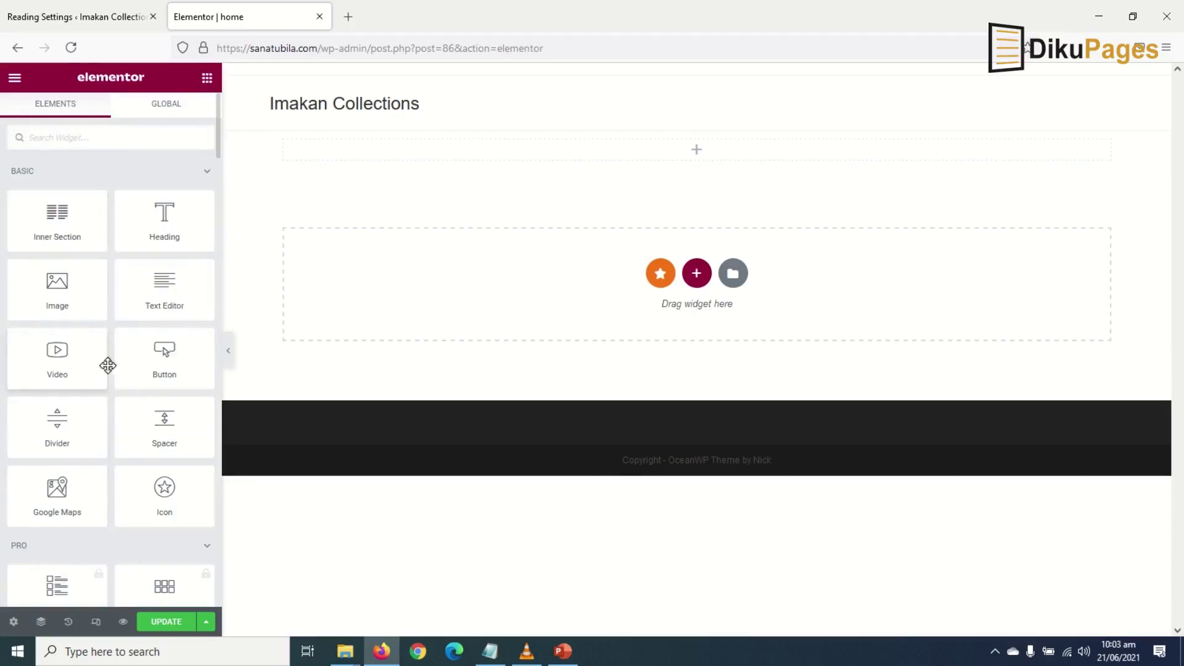
{"action": "left_click_drag", "start_coordinate": [151, 222], "coordinate": [507, 146]}
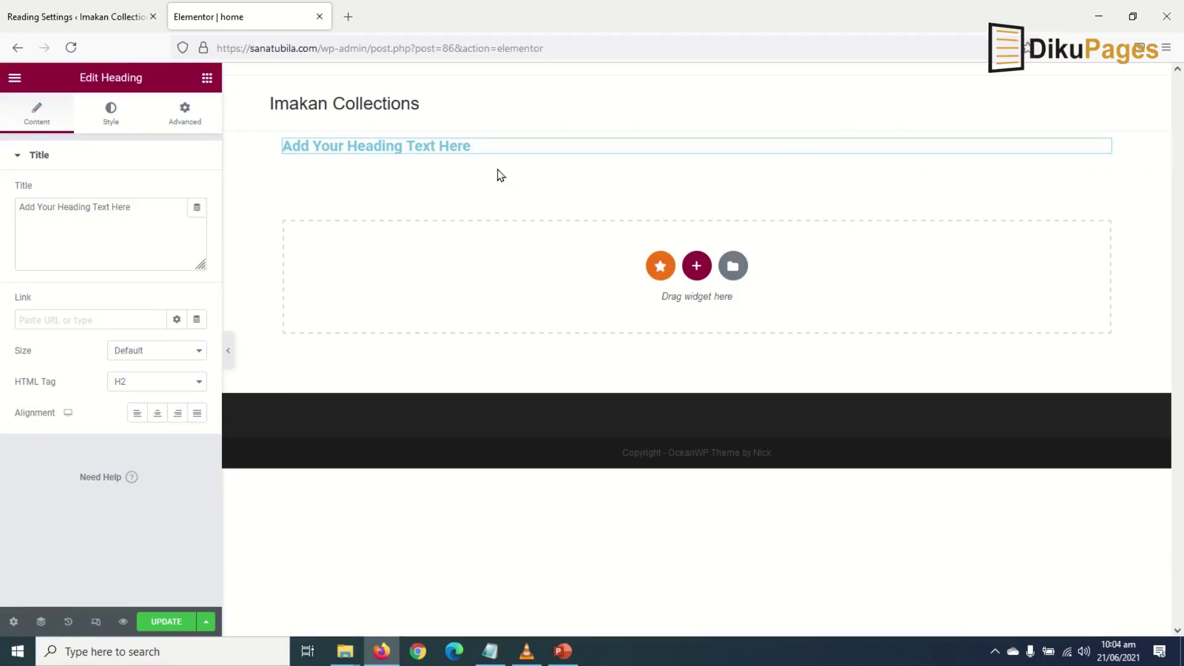
{"action": "left_click_drag", "start_coordinate": [157, 213], "coordinate": [1, 189]}
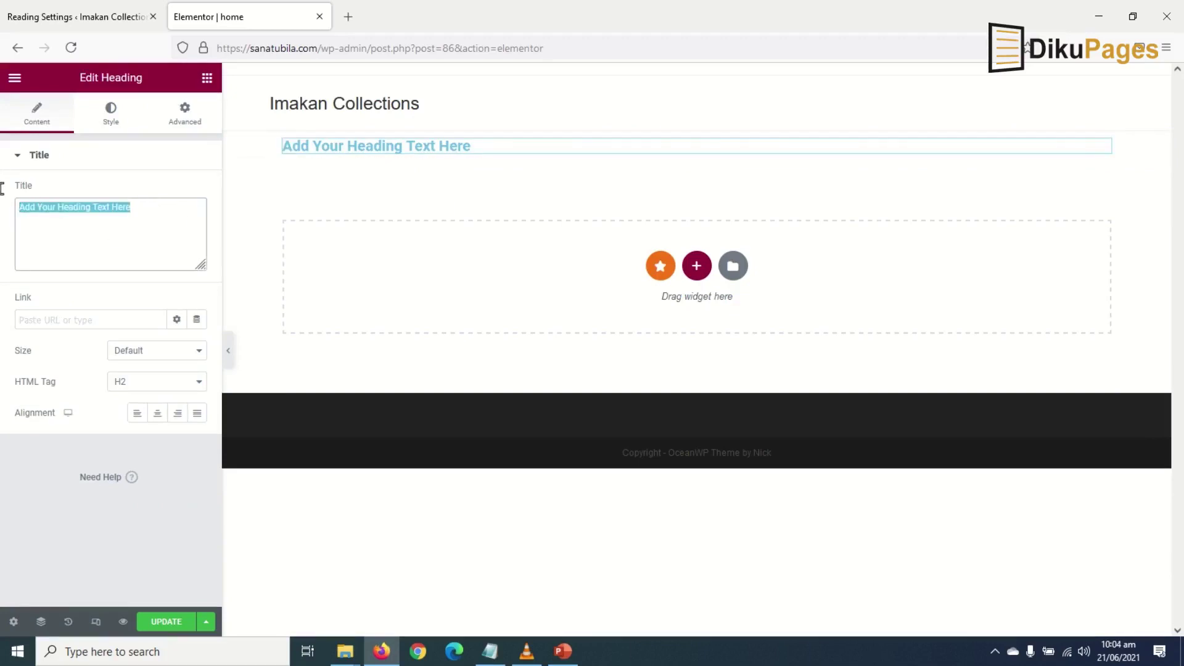
{"action": "type", "text": "Quality shi"}
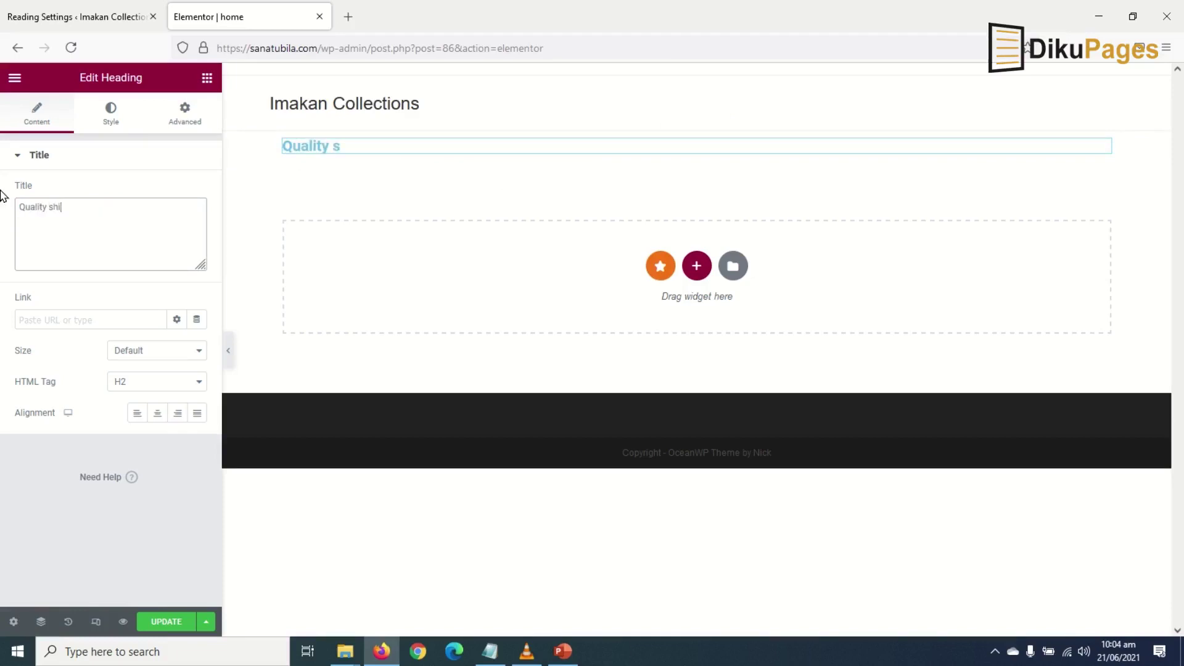
{"action": "type", "text": "rts for men"}
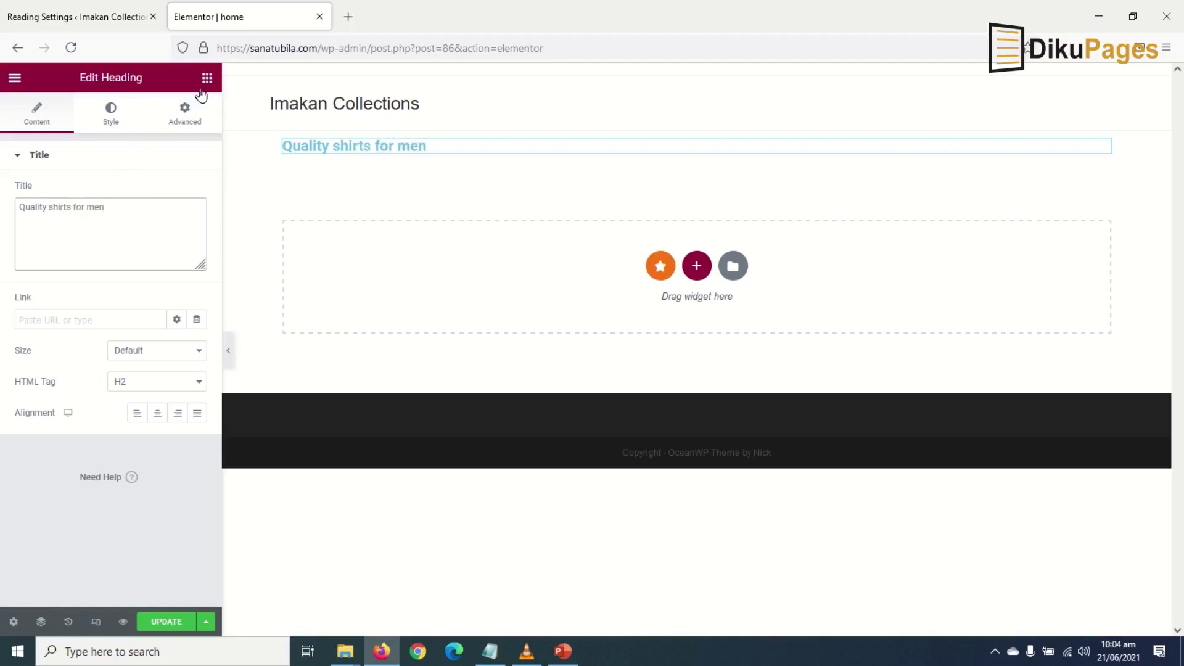
{"action": "left_click", "coordinate": [206, 78]}
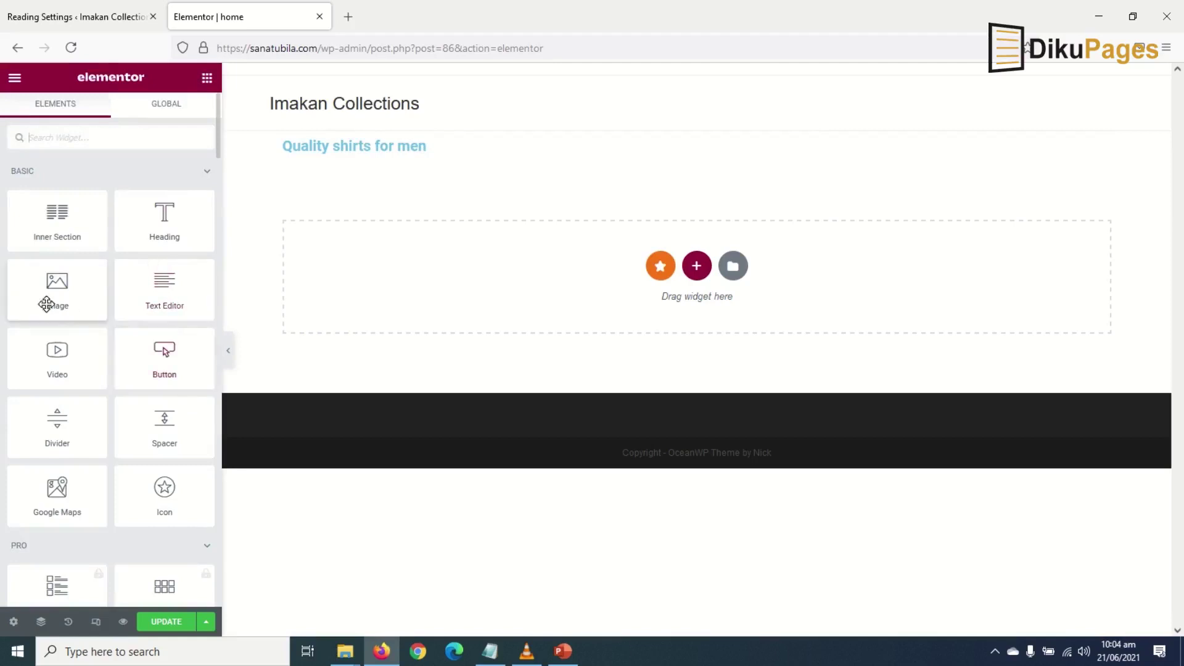
Step: Place an Image widget below the heading and insert the brown leather watch photo
{"action": "left_click_drag", "start_coordinate": [46, 304], "coordinate": [363, 152]}
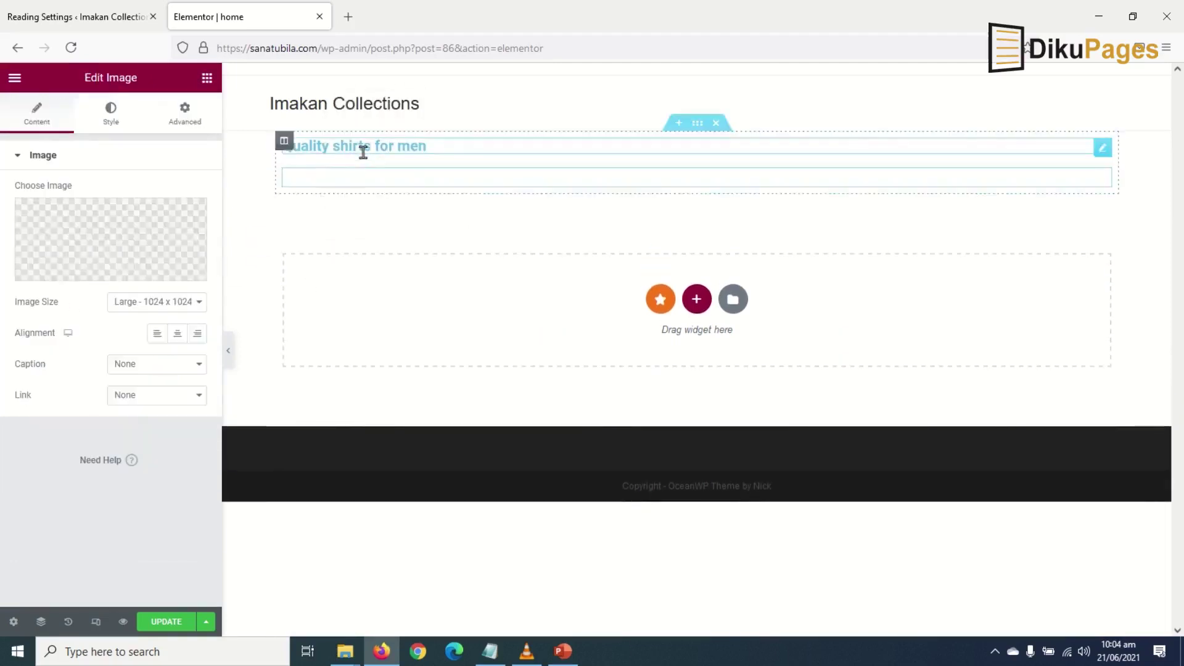
{"action": "scroll", "coordinate": [640, 410], "scroll_direction": "down", "scroll_amount": 3}
{"action": "scroll", "coordinate": [629, 415], "scroll_direction": "up", "scroll_amount": 3}
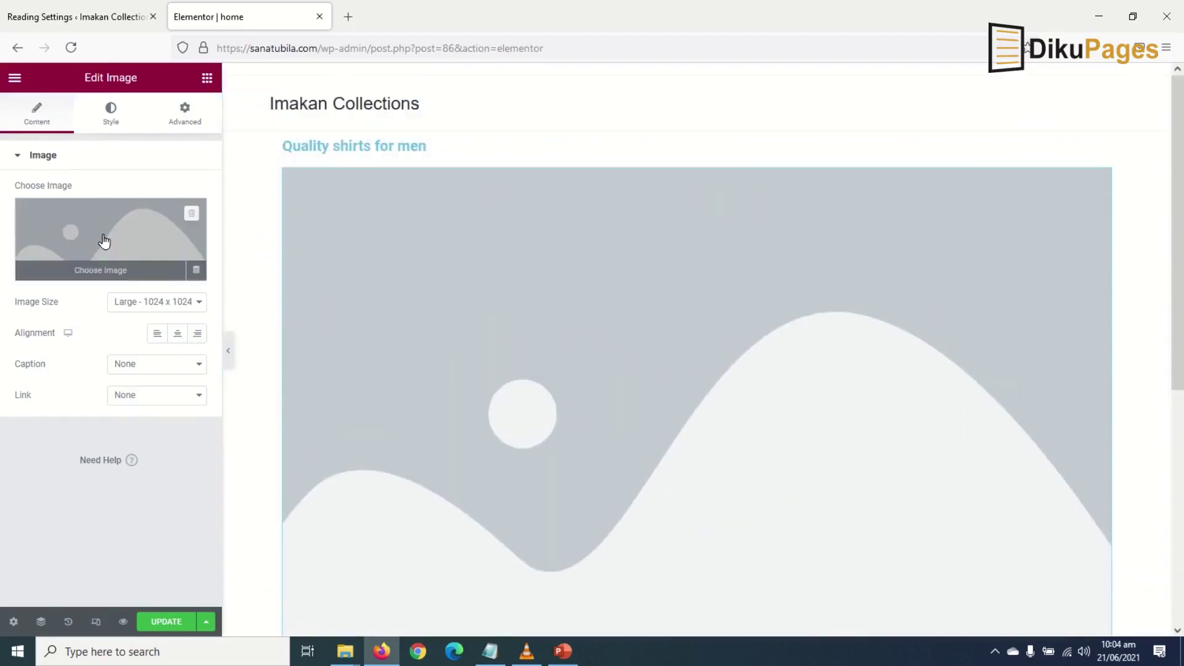
{"action": "left_click", "coordinate": [104, 241]}
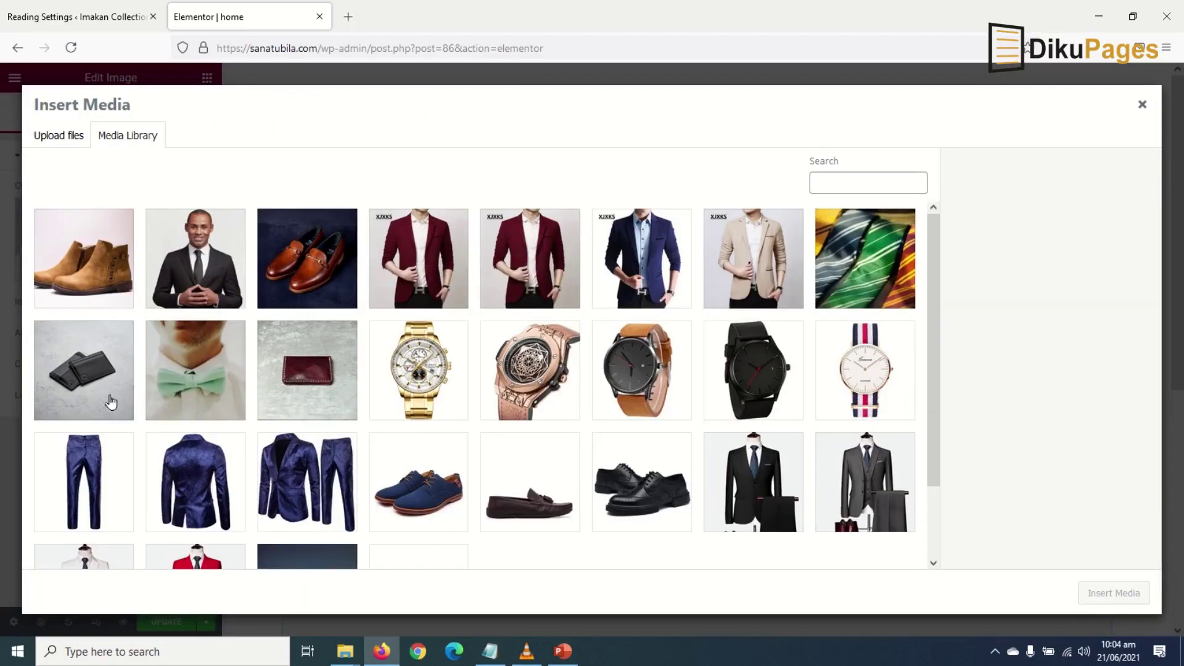
{"action": "left_click", "coordinate": [646, 355]}
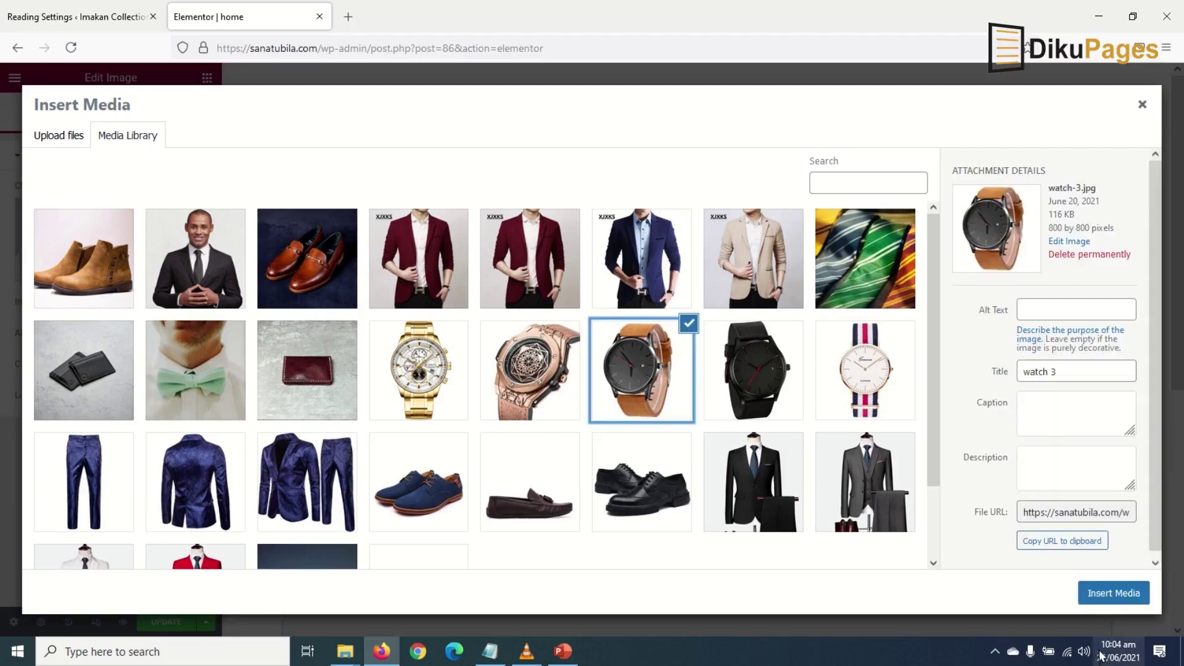
{"action": "left_click", "coordinate": [1104, 593]}
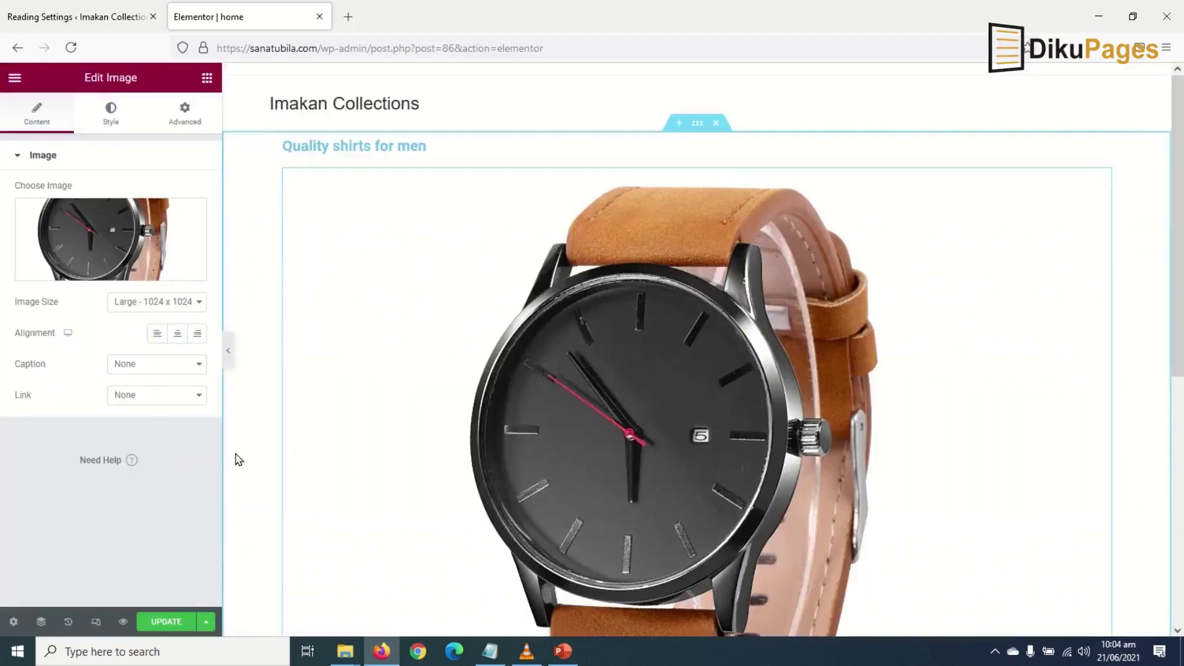
Step: Set the watch image to a custom 500 x 400 size
{"action": "left_click", "coordinate": [161, 301]}
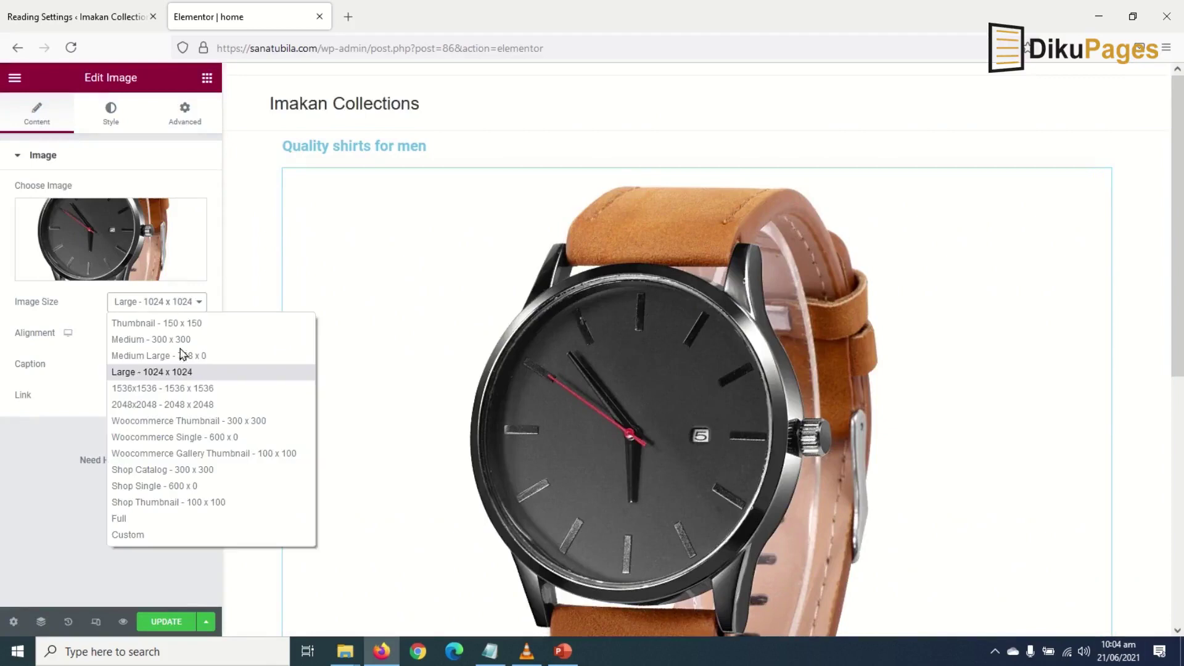
{"action": "left_click", "coordinate": [201, 320]}
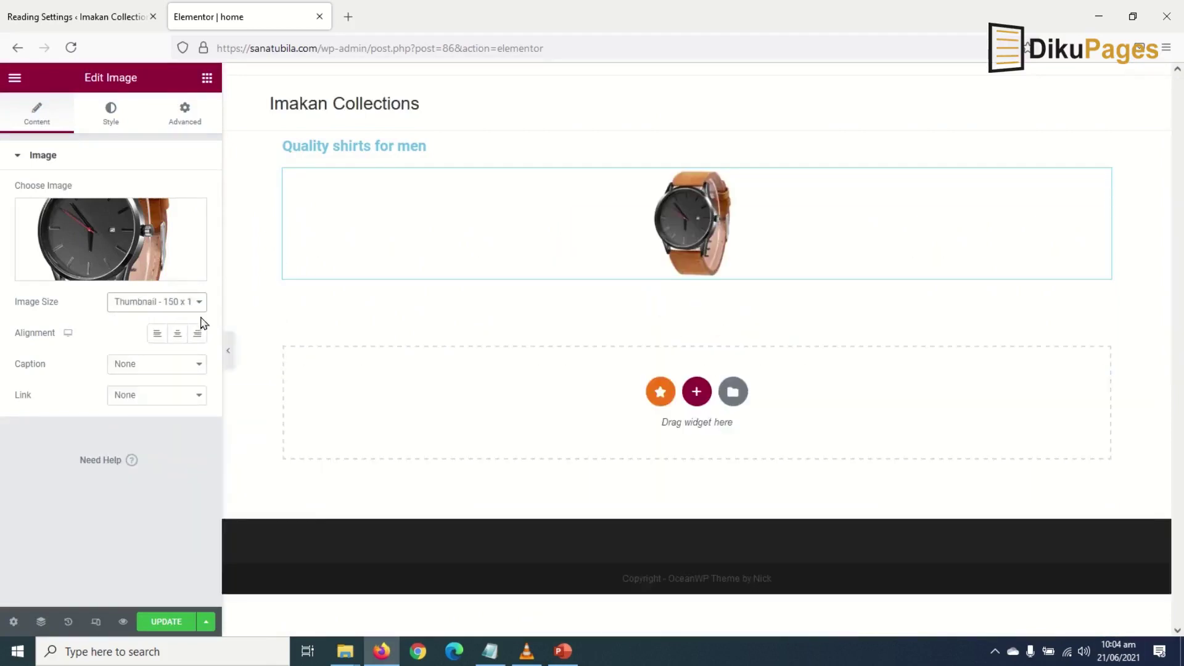
{"action": "left_click", "coordinate": [168, 301]}
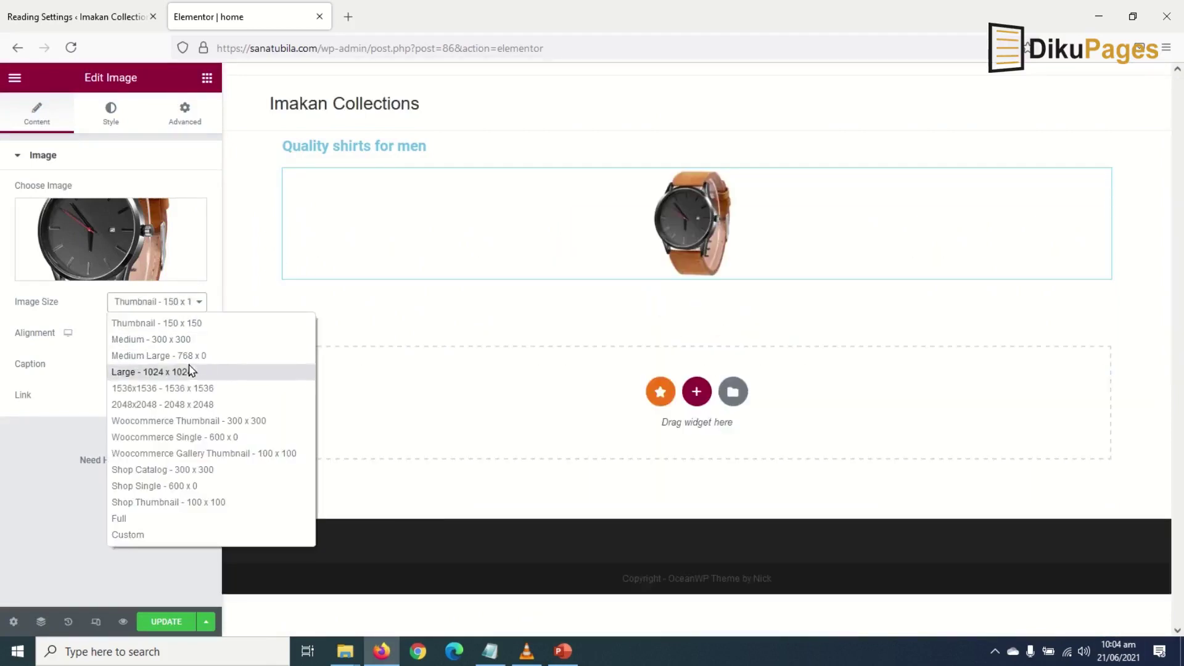
{"action": "key", "text": "Escape"}
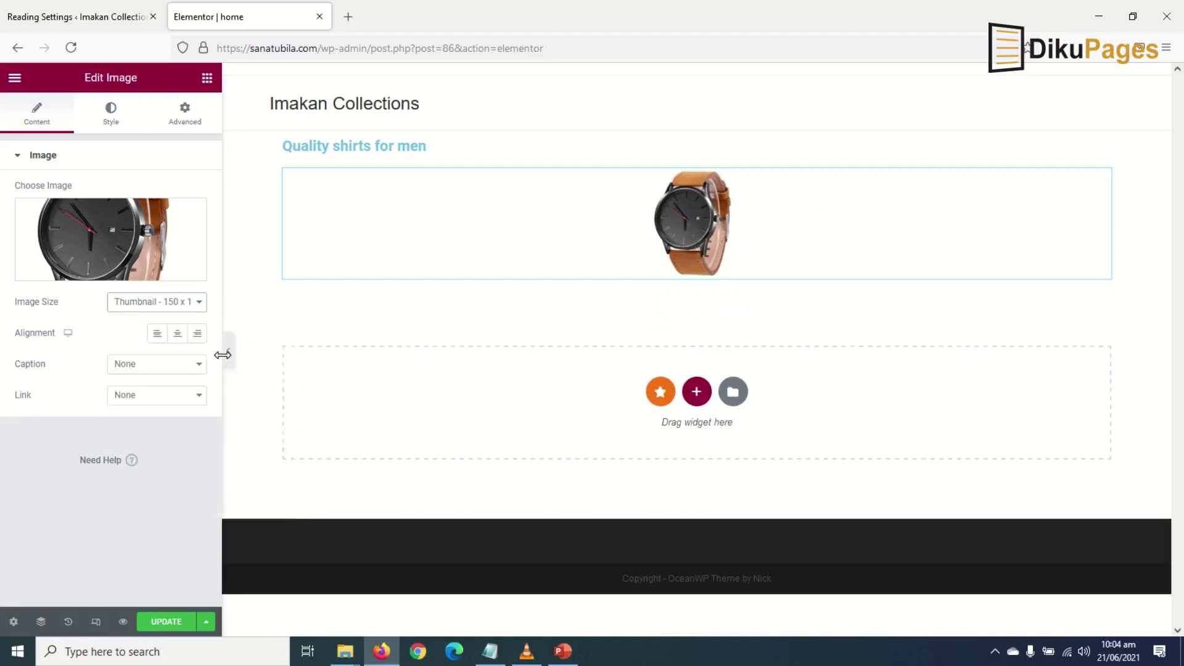
{"action": "key", "text": "Down"}
{"action": "key", "text": "Down"}
{"action": "key", "text": "Down"}
{"action": "key", "text": "Down"}
{"action": "left_click", "coordinate": [162, 306]}
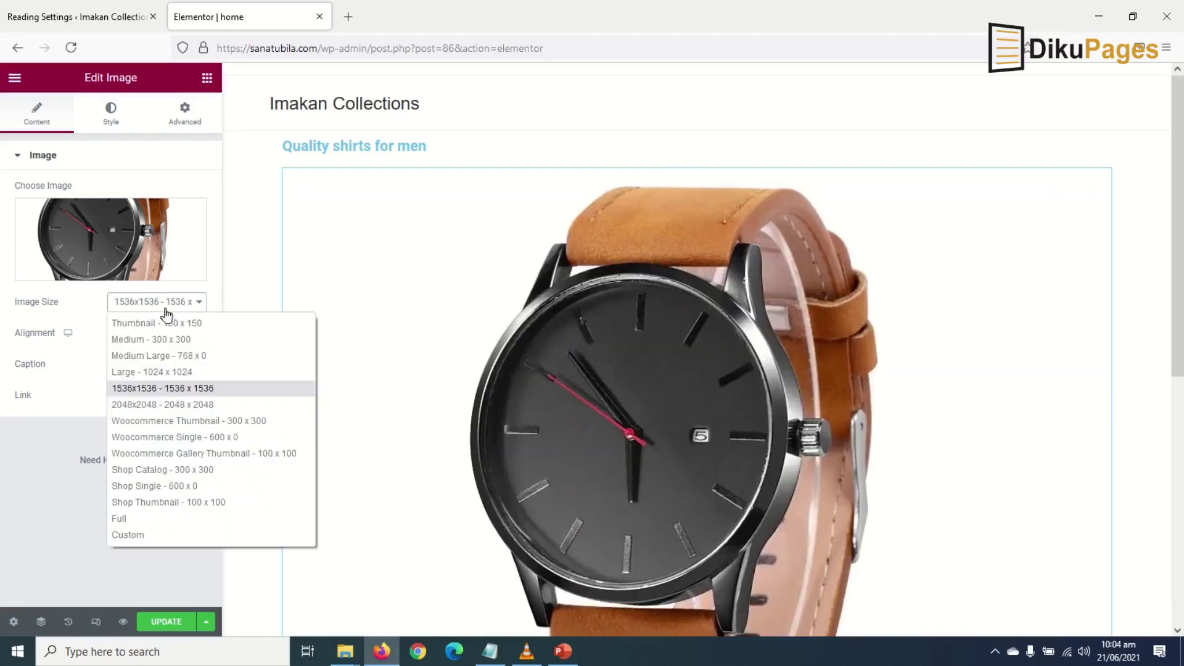
{"action": "left_click", "coordinate": [143, 535]}
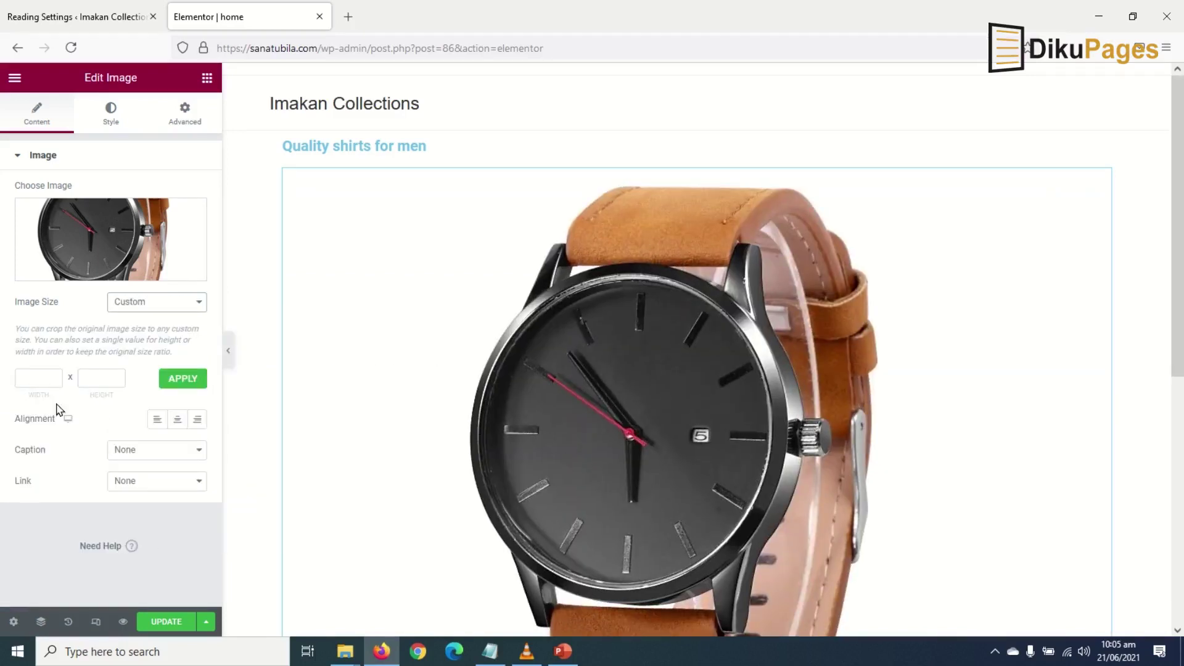
{"action": "left_click", "coordinate": [29, 377]}
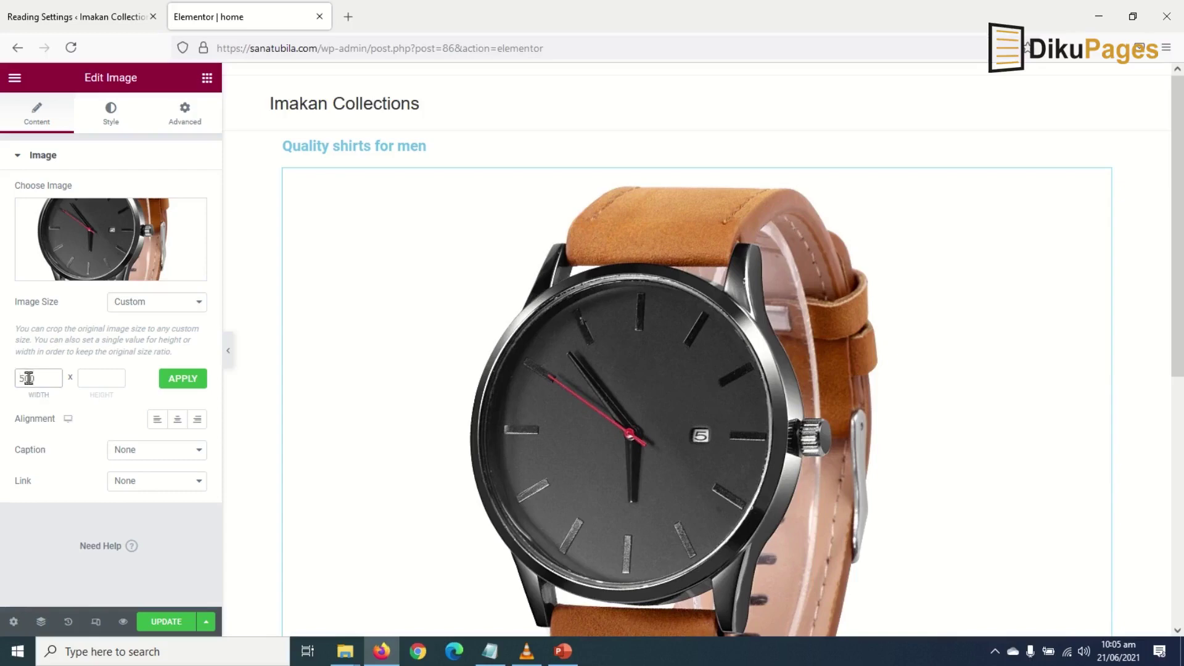
{"action": "key", "text": "Tab"}
{"action": "type", "text": "400"}
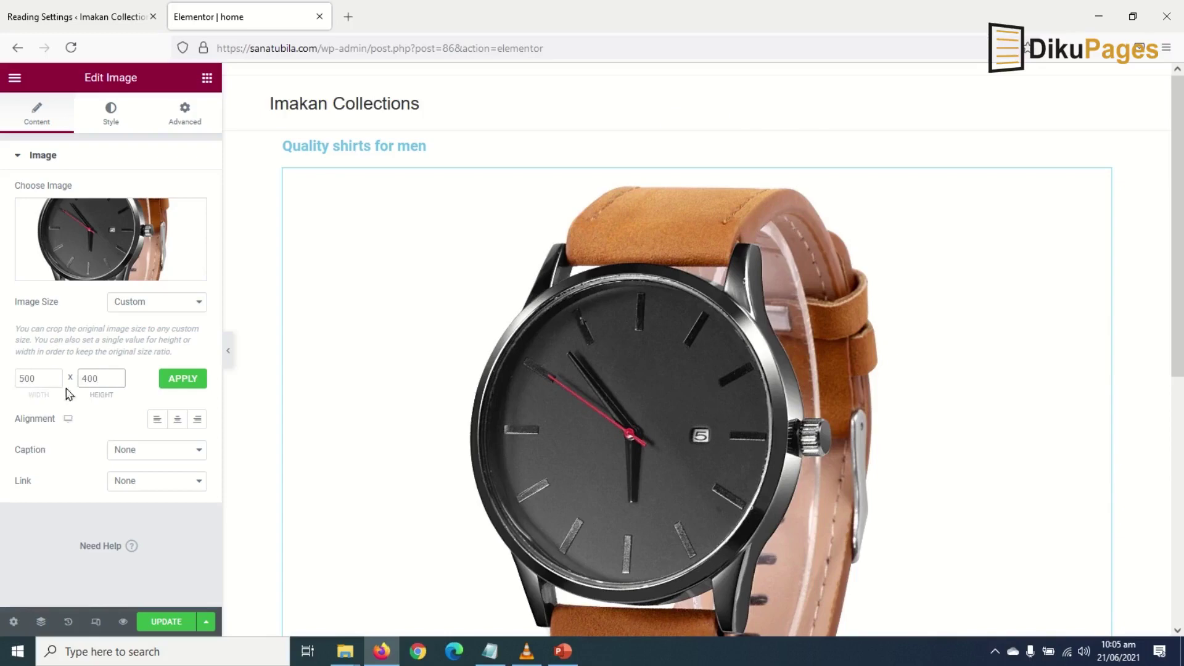
{"action": "left_click", "coordinate": [181, 380]}
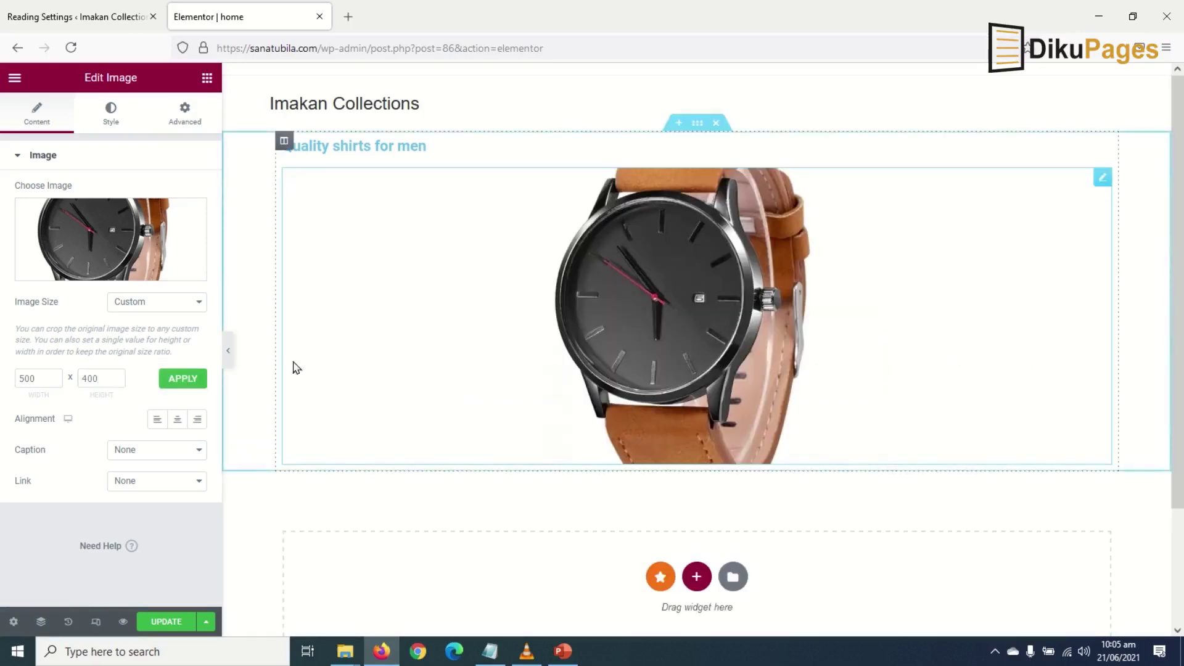
Step: Add a button below the watch image labelled 'Shop Now'
{"action": "left_click", "coordinate": [206, 78]}
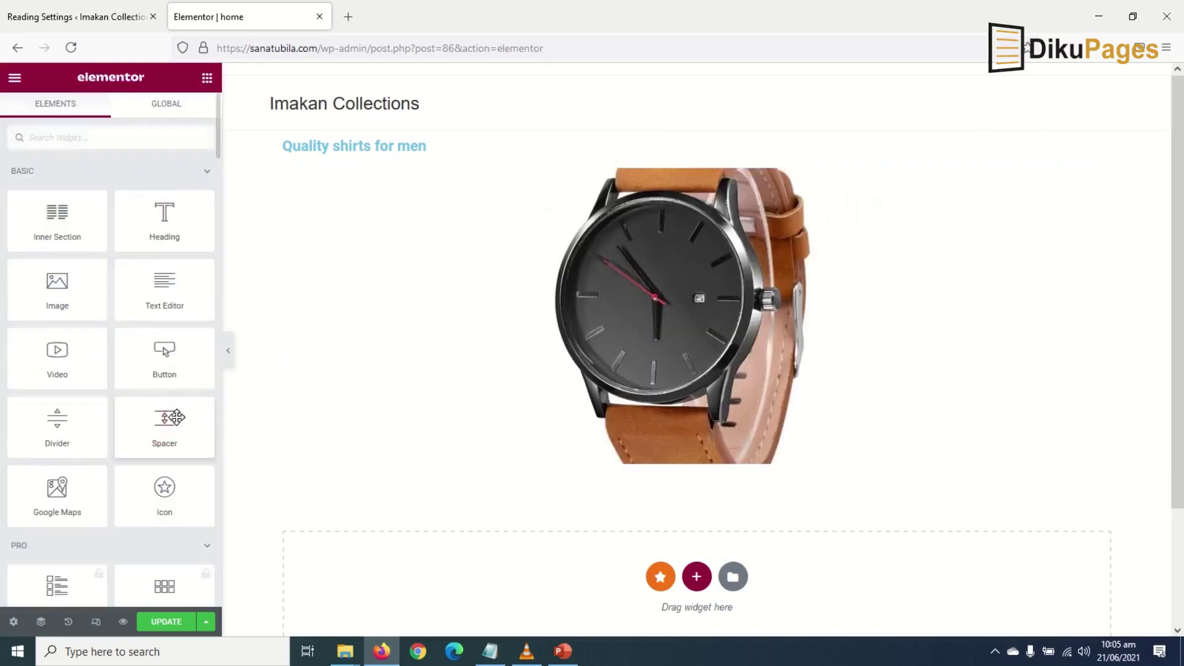
{"action": "left_click_drag", "start_coordinate": [172, 361], "coordinate": [569, 467]}
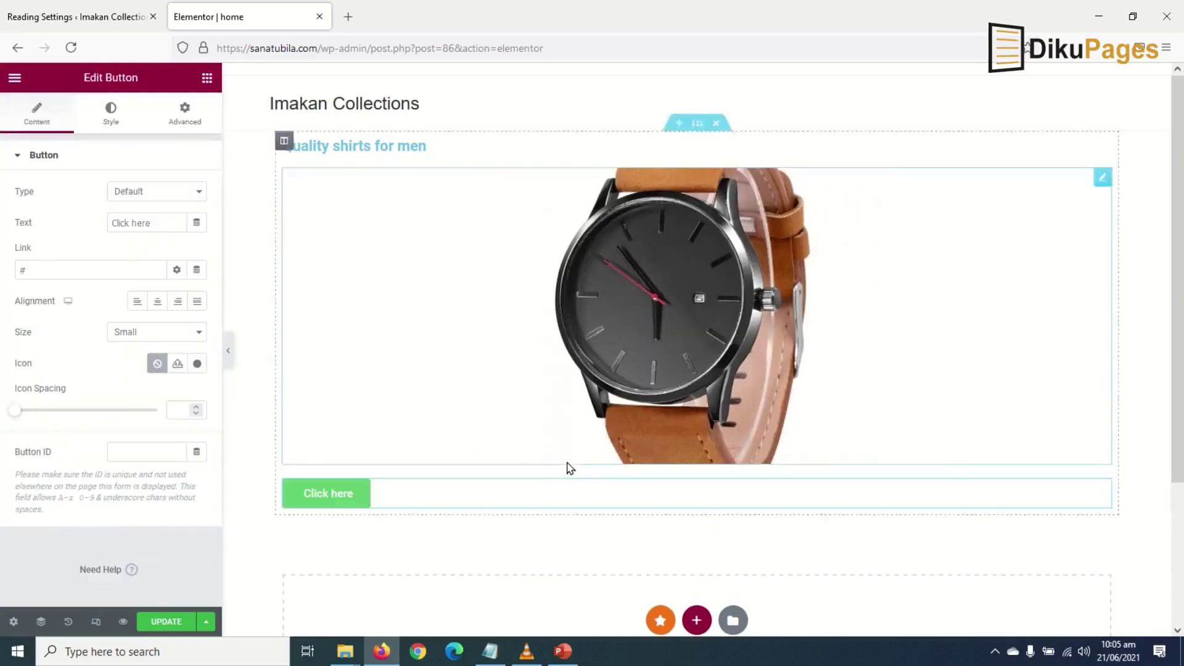
{"action": "left_click_drag", "start_coordinate": [154, 223], "coordinate": [62, 212]}
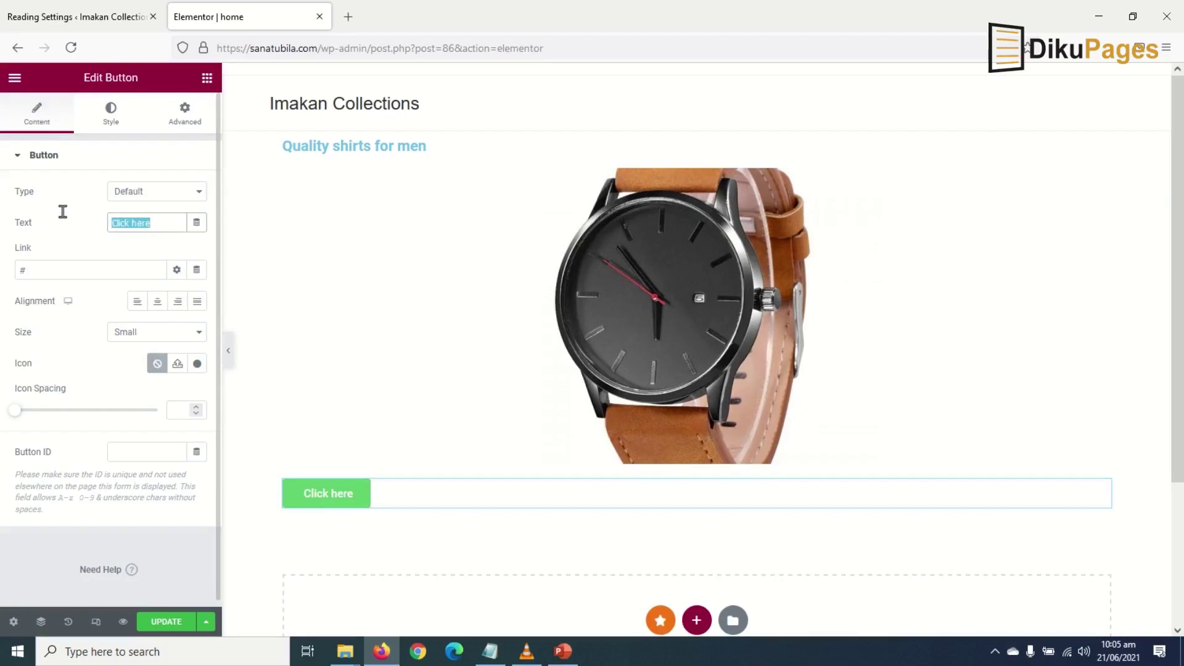
{"action": "type", "text": "Shop Now"}
Step: Link the button to the site's Shop page
{"action": "left_click", "coordinate": [39, 278]}
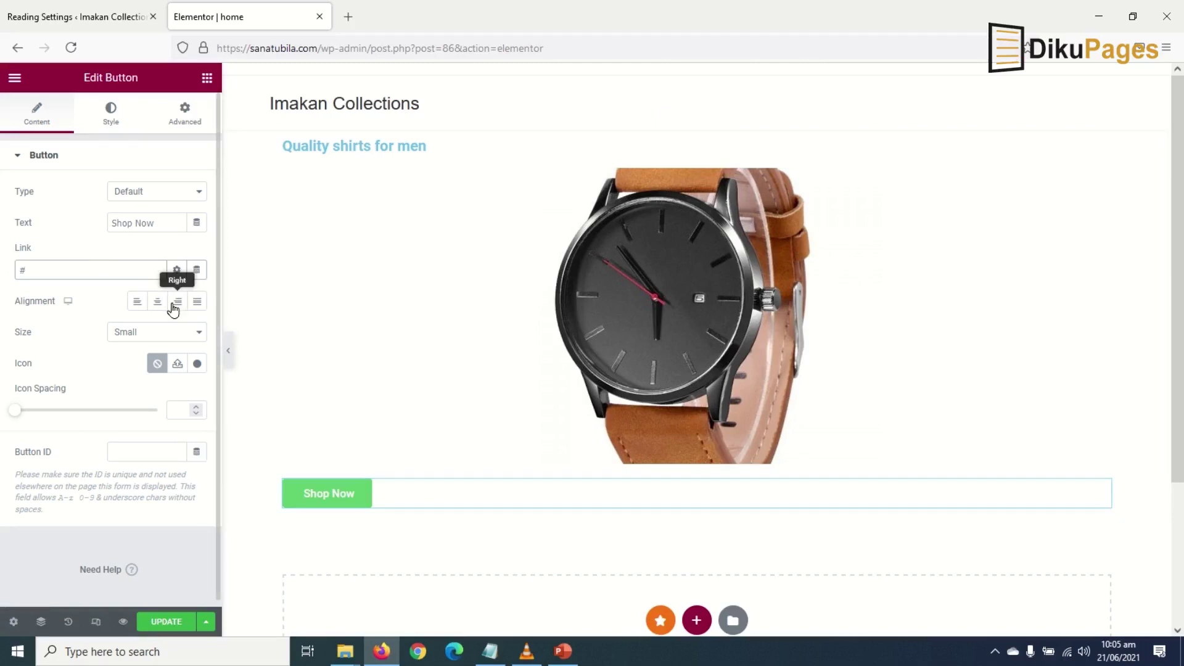
{"action": "key", "text": "BackSpace"}
{"action": "type", "text": "shop"}
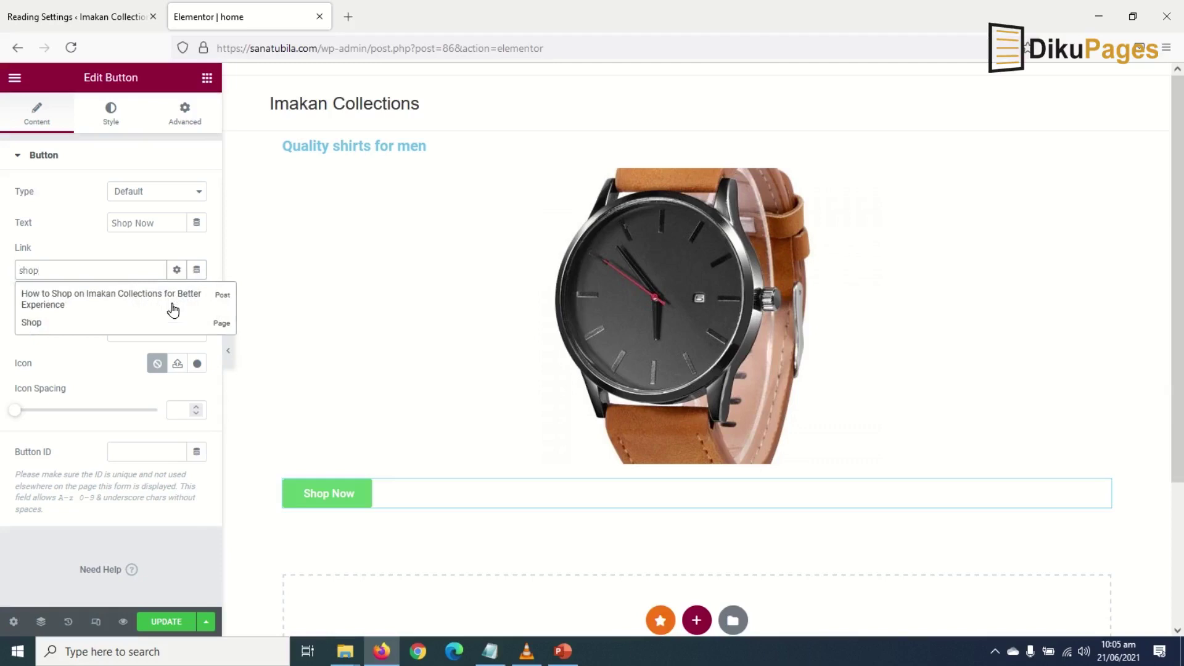
{"action": "left_click", "coordinate": [32, 322]}
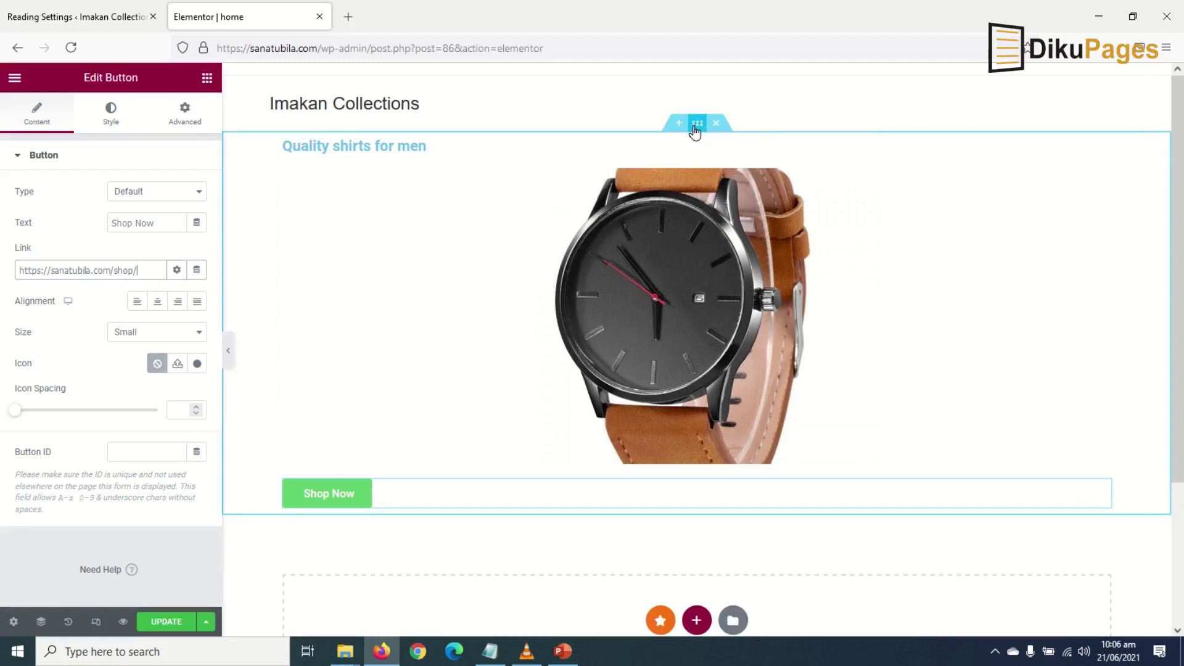
Step: Give the hero section a dark purple background colour
{"action": "left_click", "coordinate": [696, 126]}
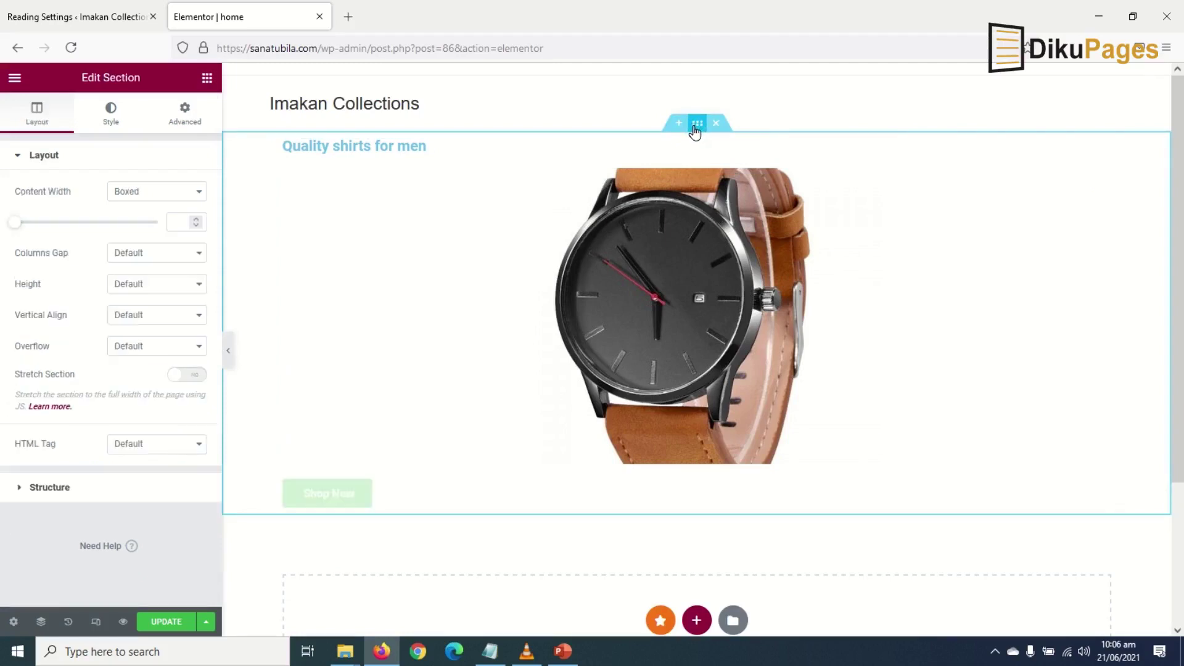
{"action": "left_click", "coordinate": [110, 114]}
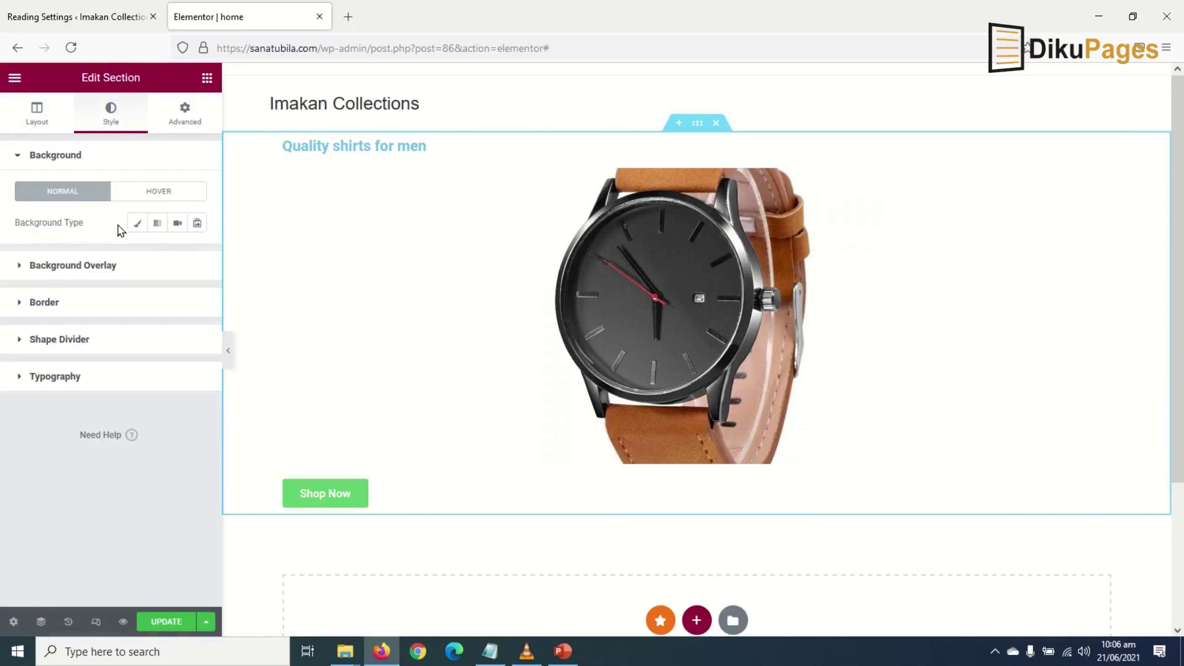
{"action": "left_click", "coordinate": [137, 224]}
{"action": "left_click", "coordinate": [197, 254]}
{"action": "left_click", "coordinate": [127, 333]}
{"action": "left_click_drag", "start_coordinate": [84, 444], "coordinate": [167, 444]}
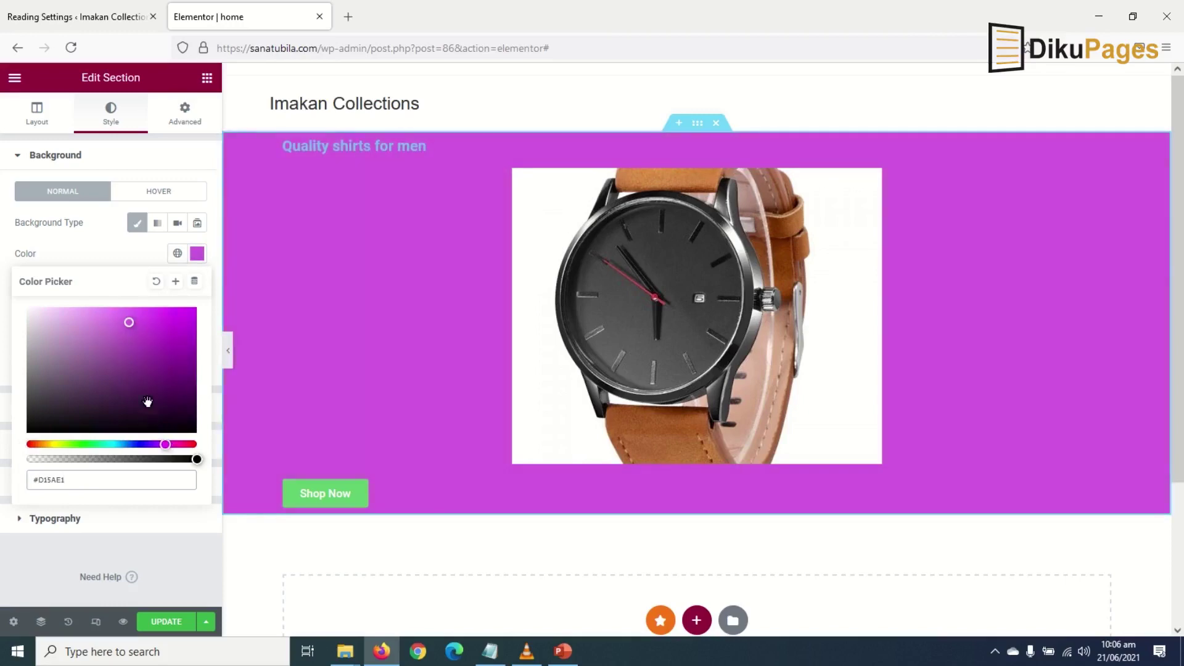
{"action": "left_click", "coordinate": [148, 402]}
{"action": "left_click", "coordinate": [196, 252]}
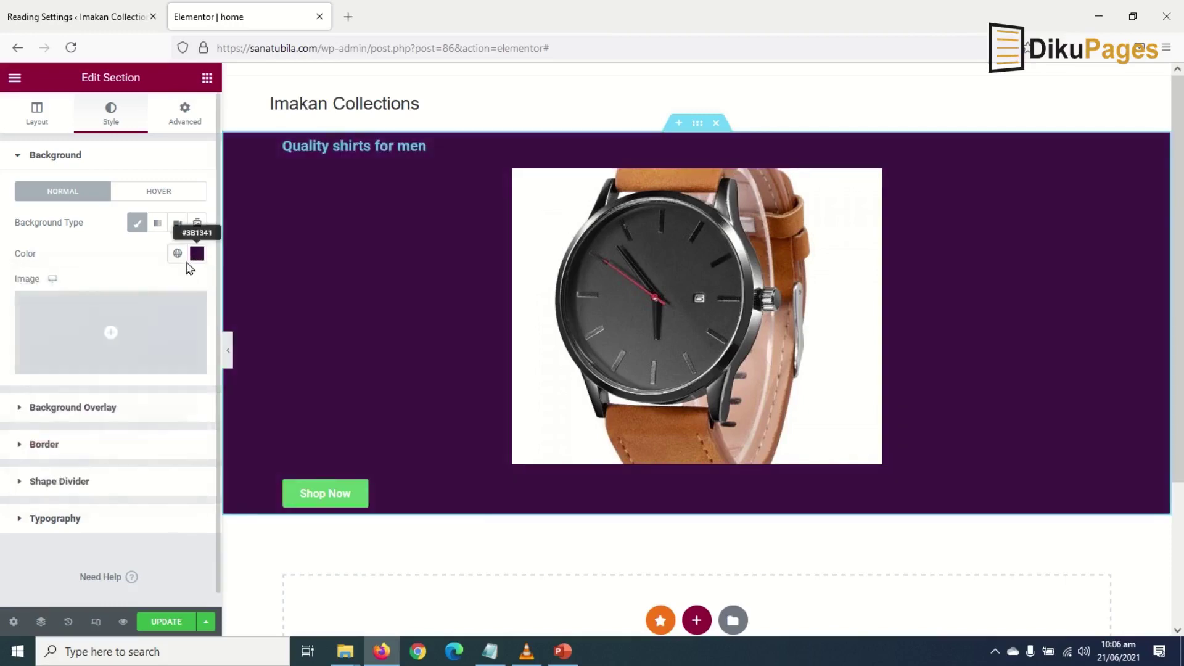
Step: Turn the background into a gradient with green as the second colour and a 90° angle
{"action": "left_click", "coordinate": [157, 222]}
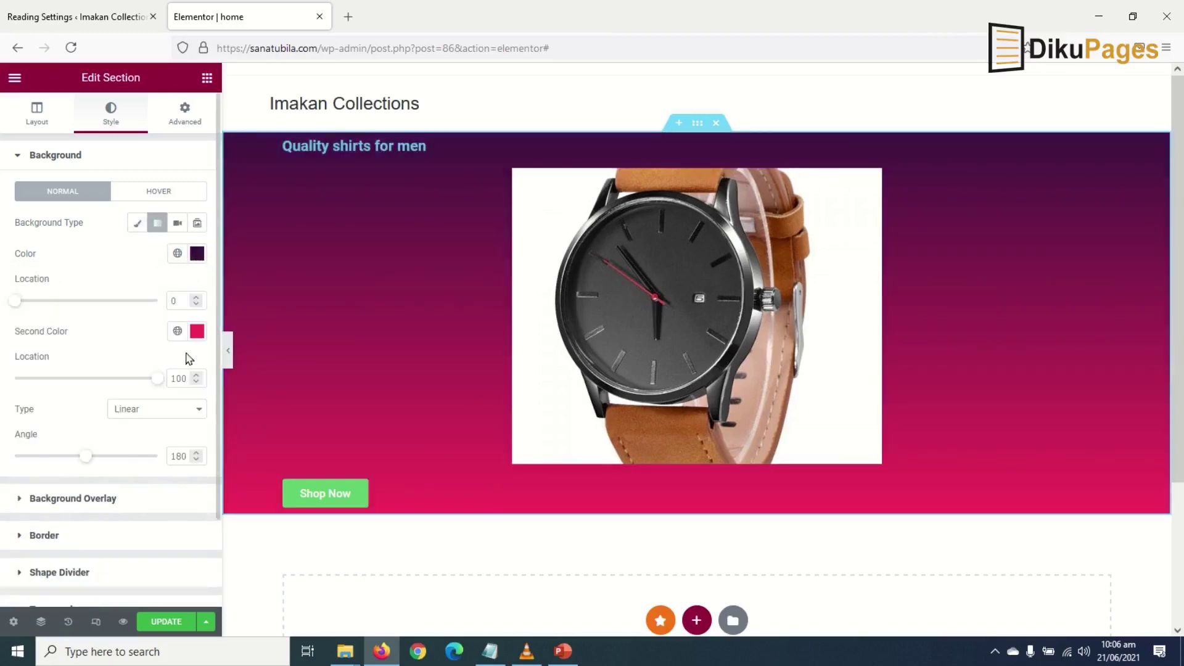
{"action": "left_click", "coordinate": [197, 331]}
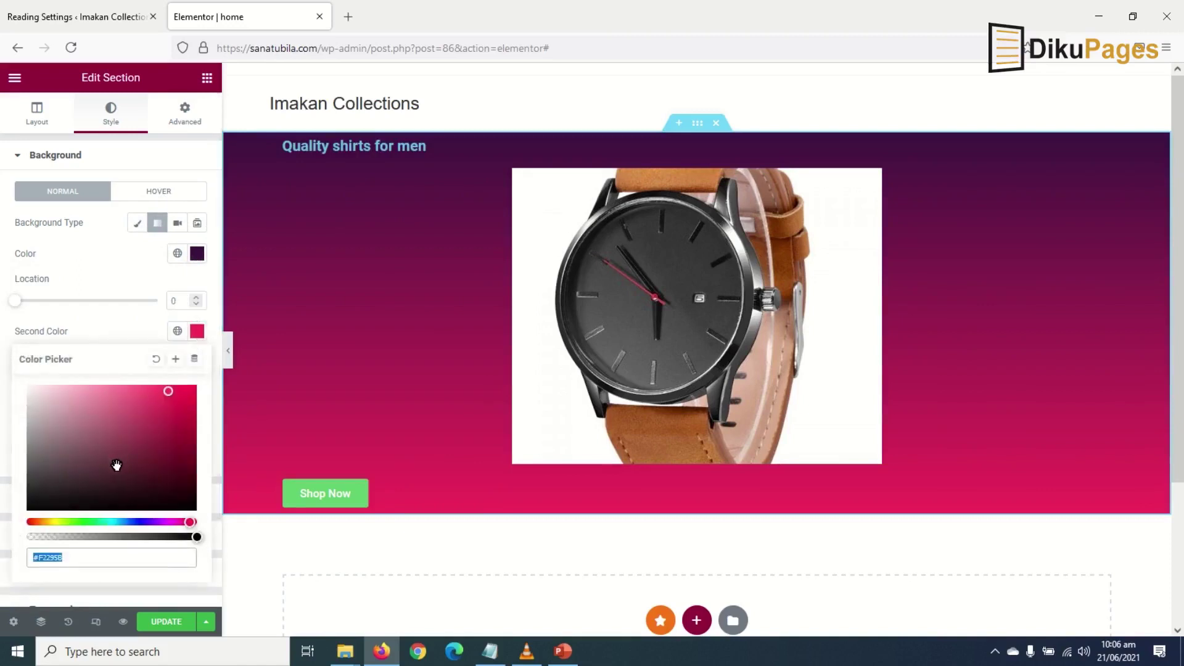
{"action": "left_click", "coordinate": [117, 465]}
{"action": "left_click", "coordinate": [82, 459]}
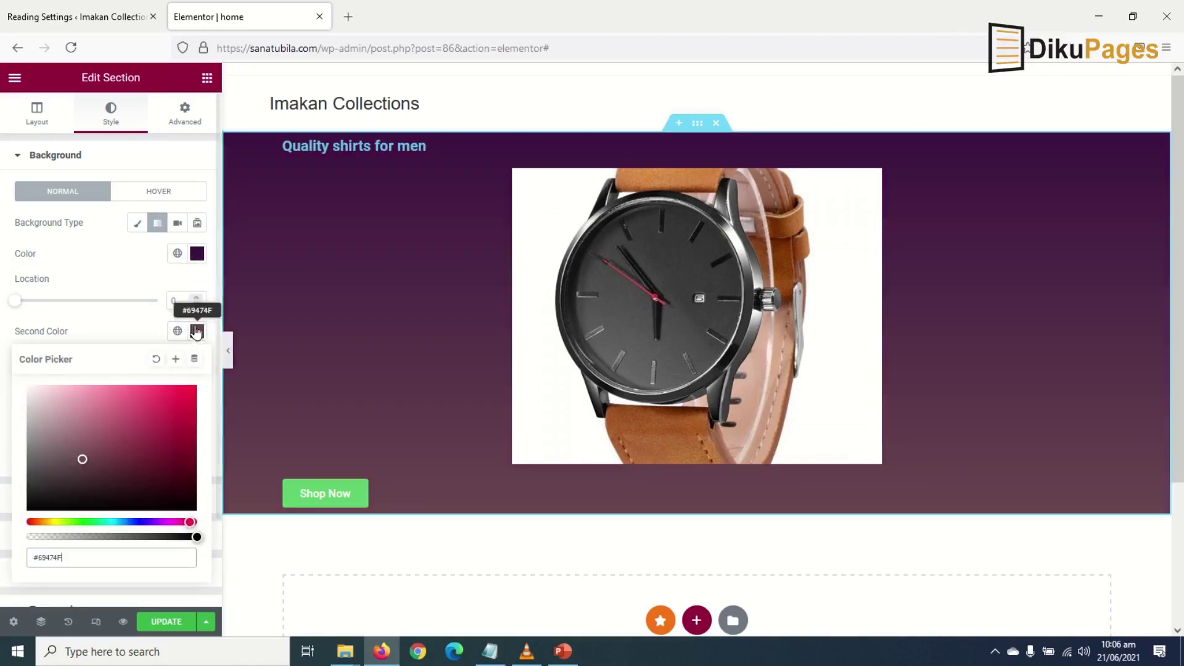
{"action": "mouse_move", "coordinate": [154, 442]}
{"action": "left_mouse_down"}
{"action": "mouse_move", "coordinate": [84, 415]}
{"action": "mouse_move", "coordinate": [88, 396]}
{"action": "mouse_move", "coordinate": [150, 449]}
{"action": "mouse_move", "coordinate": [173, 492]}
{"action": "left_mouse_up"}
{"action": "left_click", "coordinate": [118, 511]}
{"action": "left_click", "coordinate": [101, 522]}
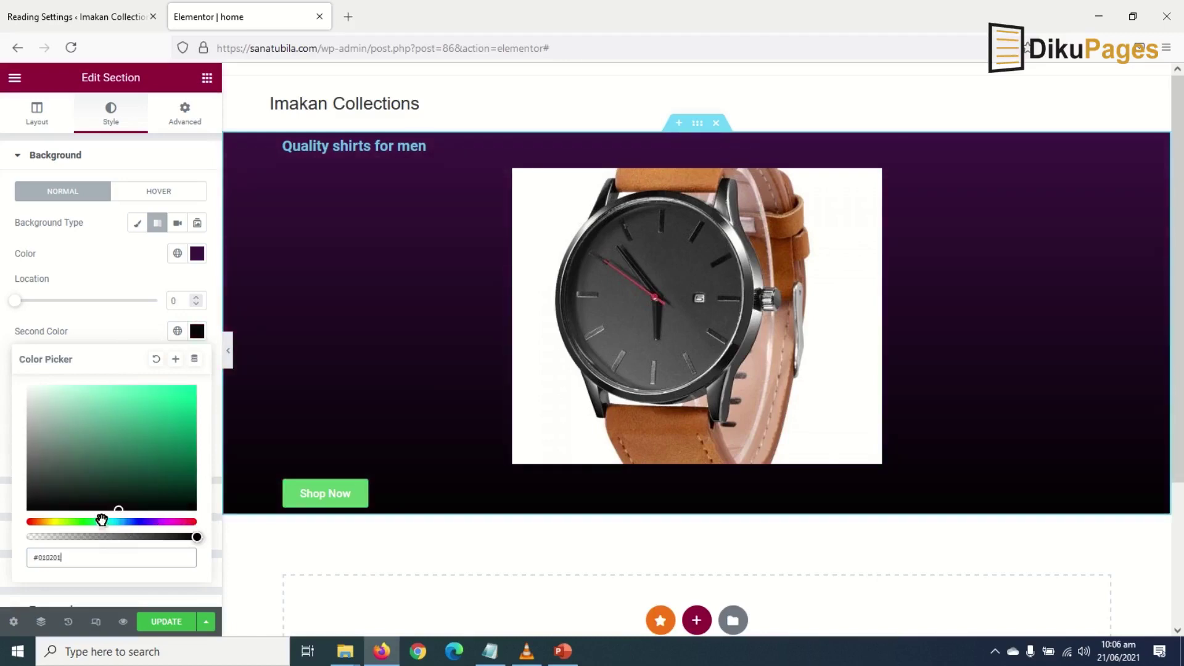
{"action": "left_click", "coordinate": [144, 457]}
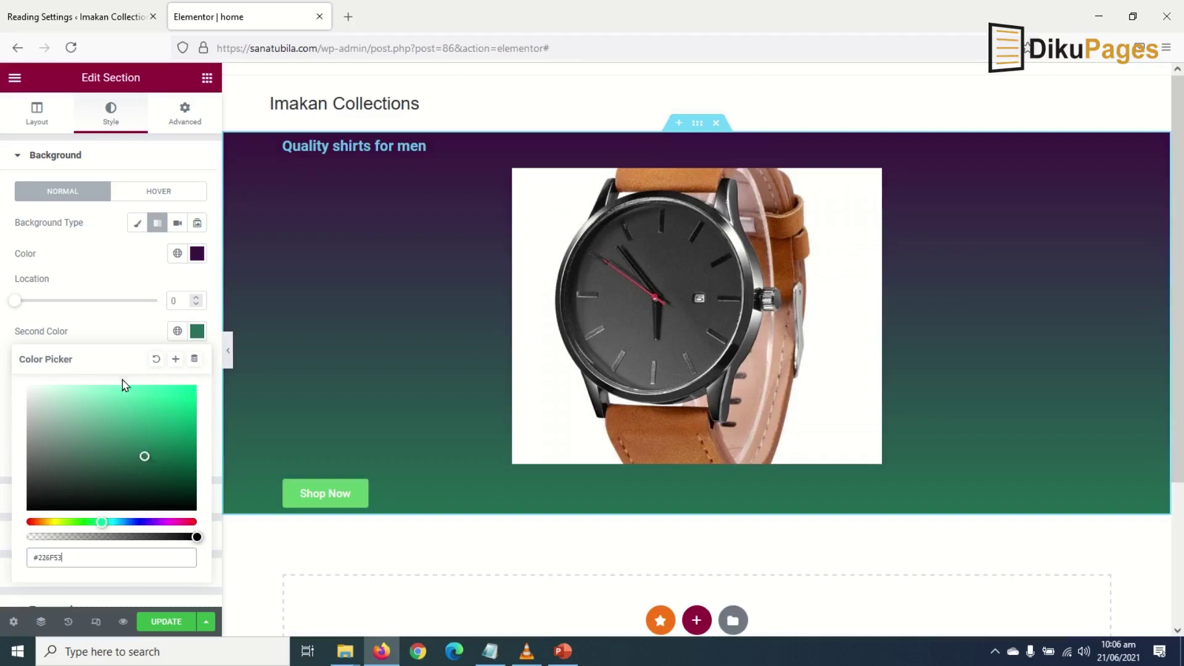
{"action": "left_click", "coordinate": [157, 339]}
{"action": "left_click_drag", "start_coordinate": [185, 458], "coordinate": [116, 456]}
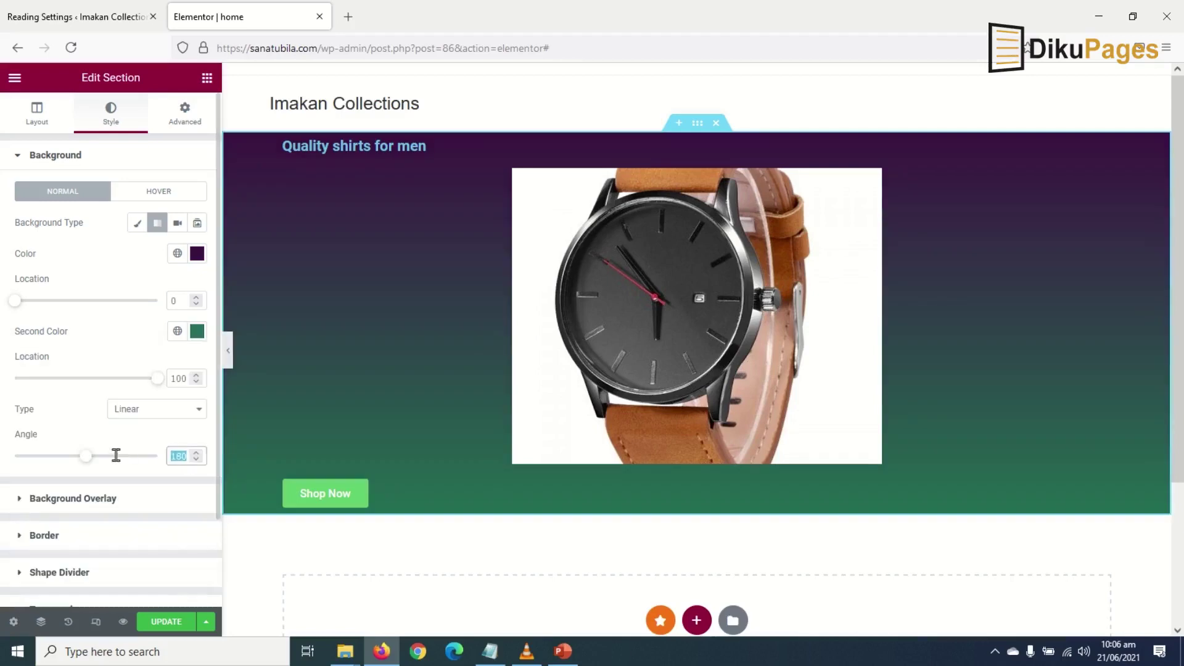
{"action": "type", "text": "90"}
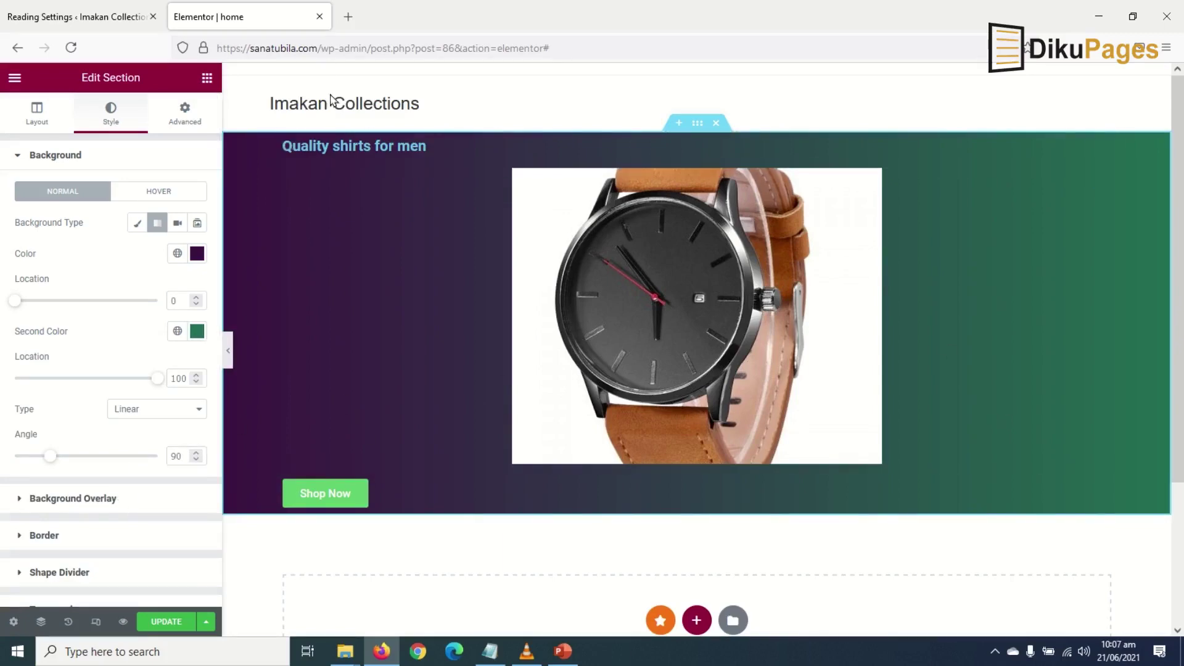
{"action": "left_click", "coordinate": [357, 149]}
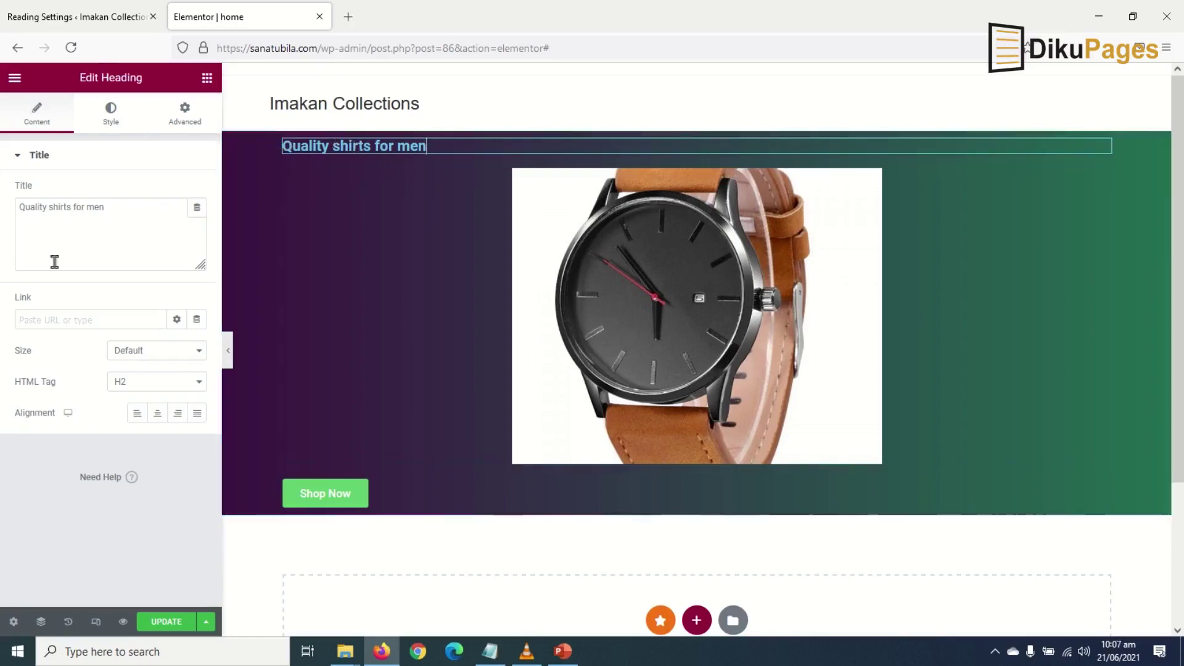
Step: Make the 'Quality shirts for men' heading text white (#FFFFFF)
{"action": "left_click", "coordinate": [370, 141]}
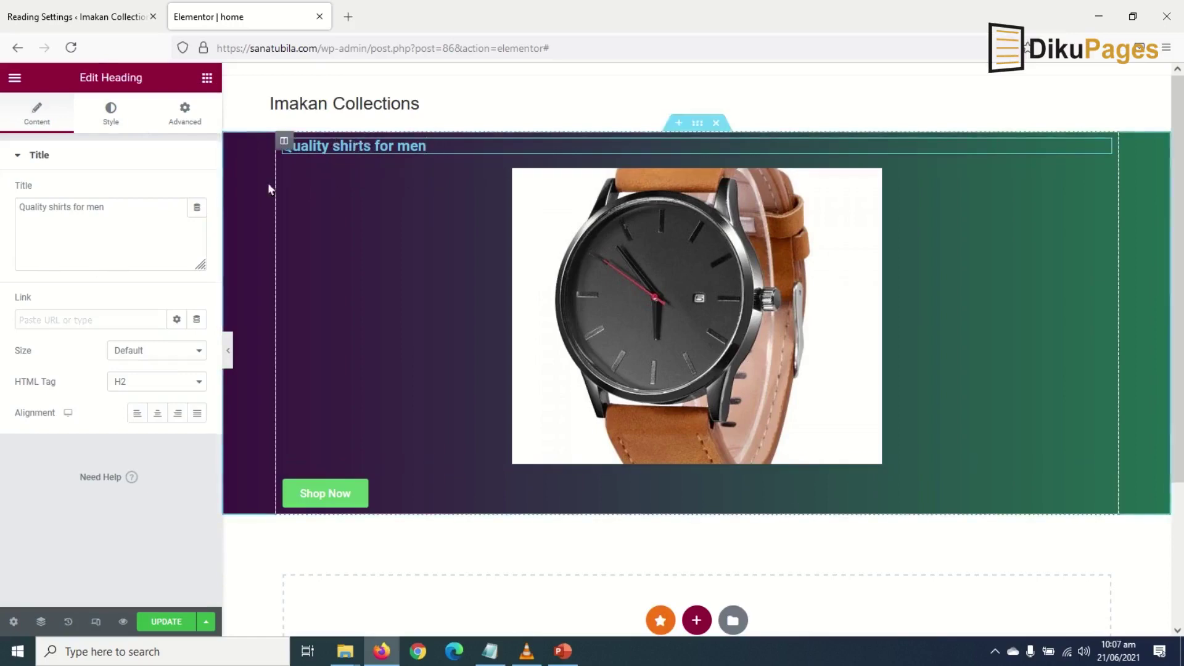
{"action": "left_click", "coordinate": [111, 113]}
{"action": "left_click", "coordinate": [200, 191]}
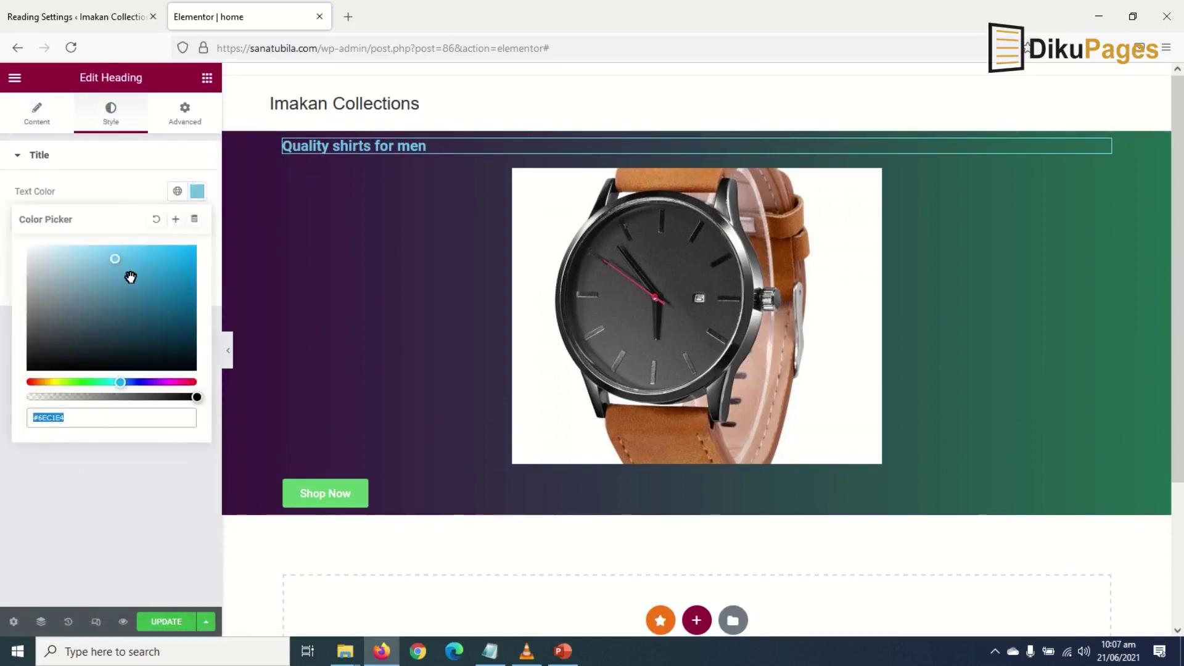
{"action": "type", "text": "#FFFFFF"}
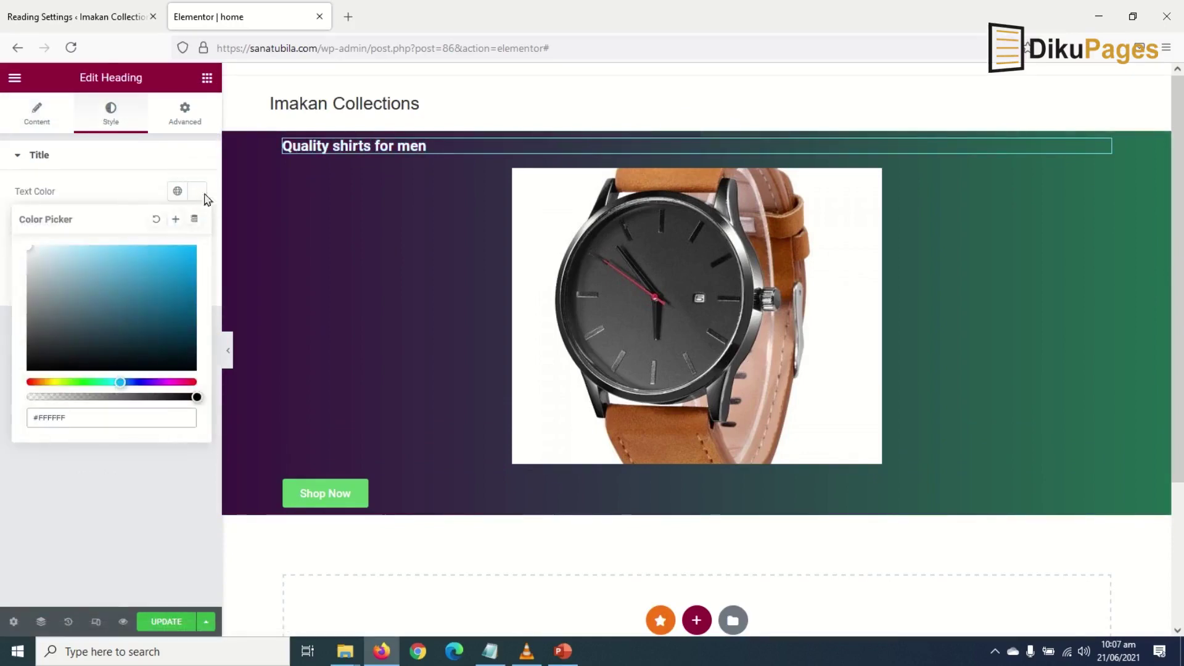
{"action": "left_click", "coordinate": [197, 192]}
Step: Set the heading font to Poppins at size 50, then delete the hero section
{"action": "left_click", "coordinate": [197, 223]}
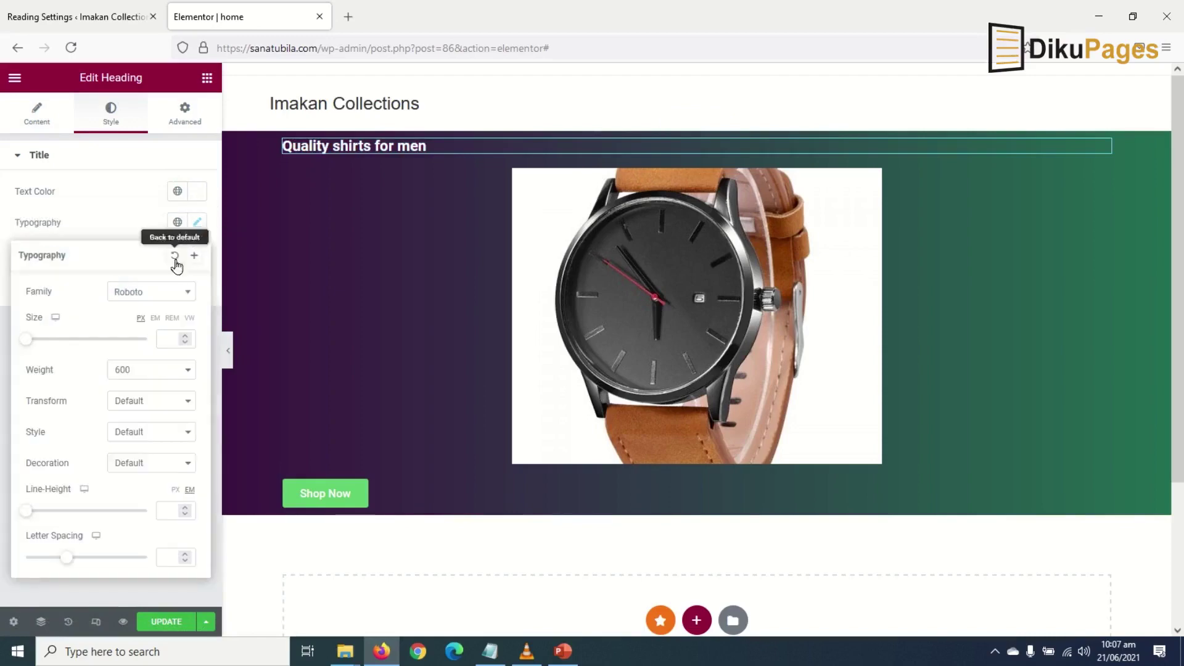
{"action": "left_click", "coordinate": [172, 299]}
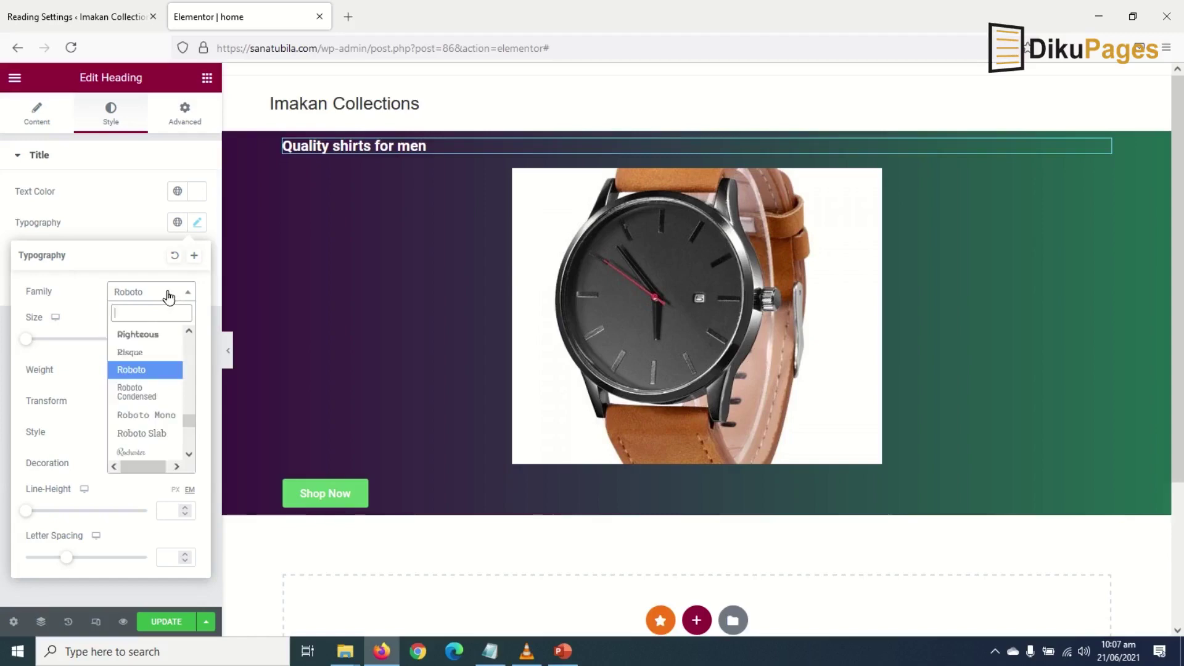
{"action": "type", "text": "pos"}
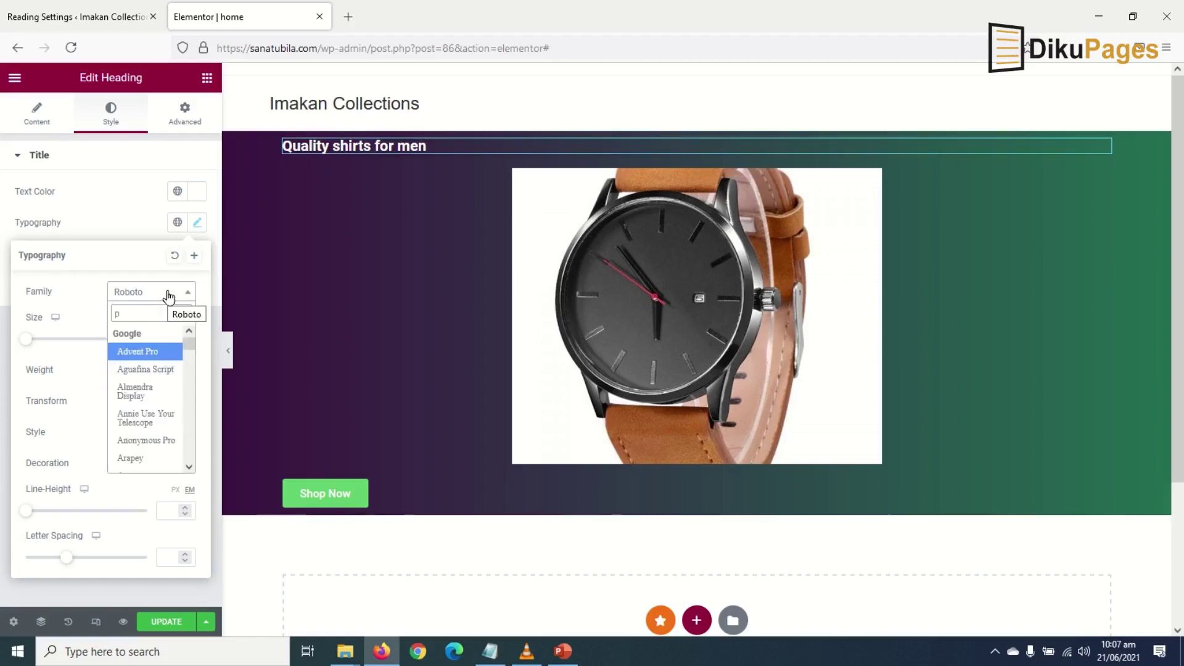
{"action": "key", "text": "BackSpace"}
{"action": "type", "text": "pp"}
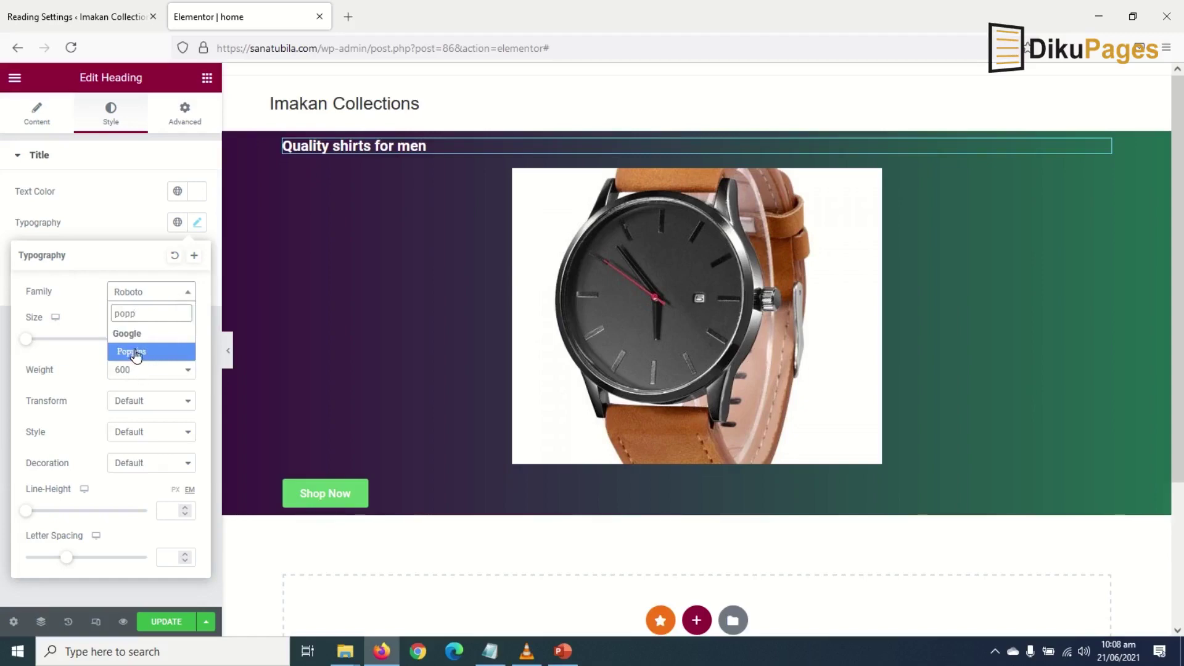
{"action": "left_click", "coordinate": [136, 352]}
{"action": "left_click", "coordinate": [165, 339]}
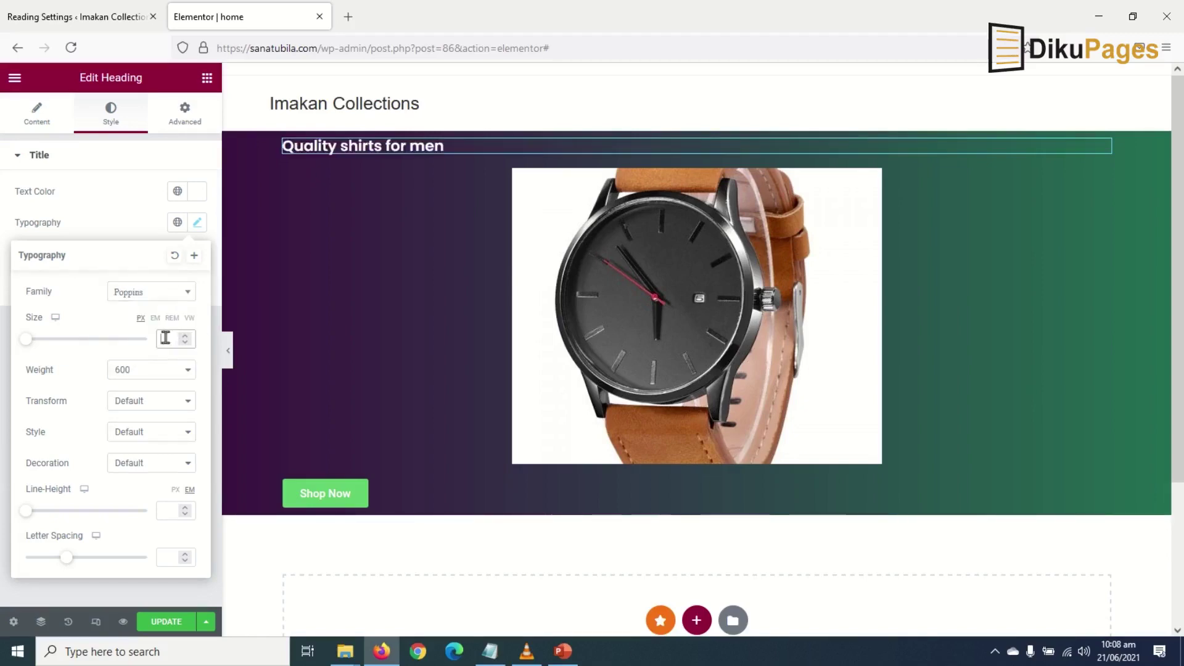
{"action": "type", "text": "50"}
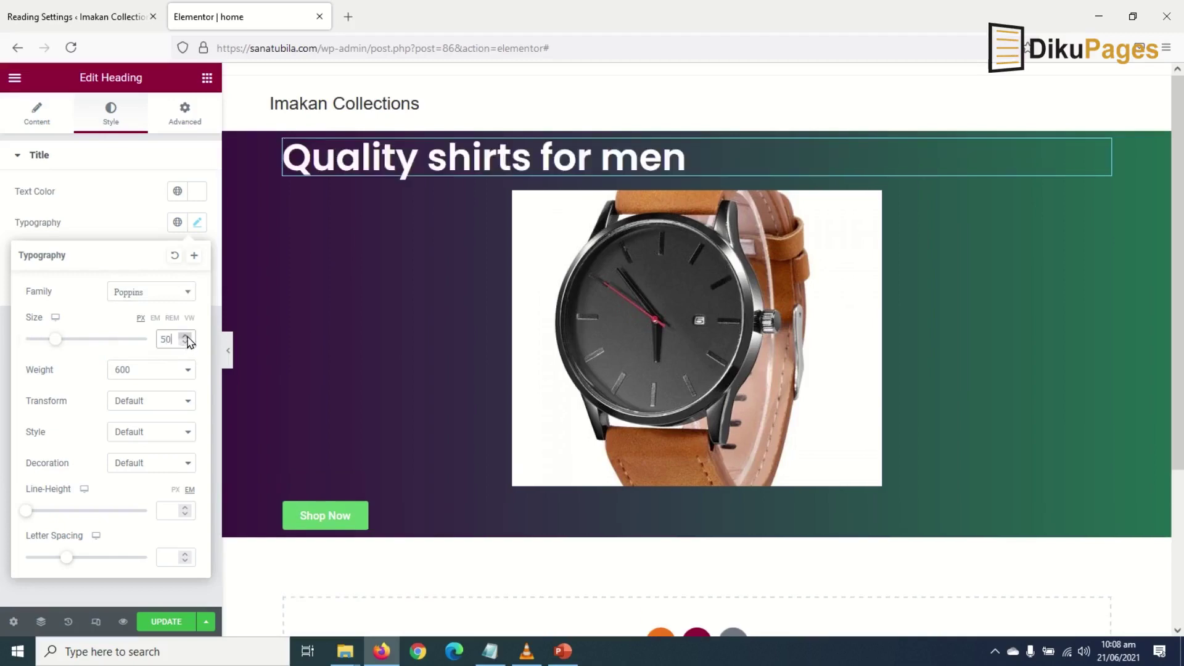
{"action": "left_click", "coordinate": [197, 227]}
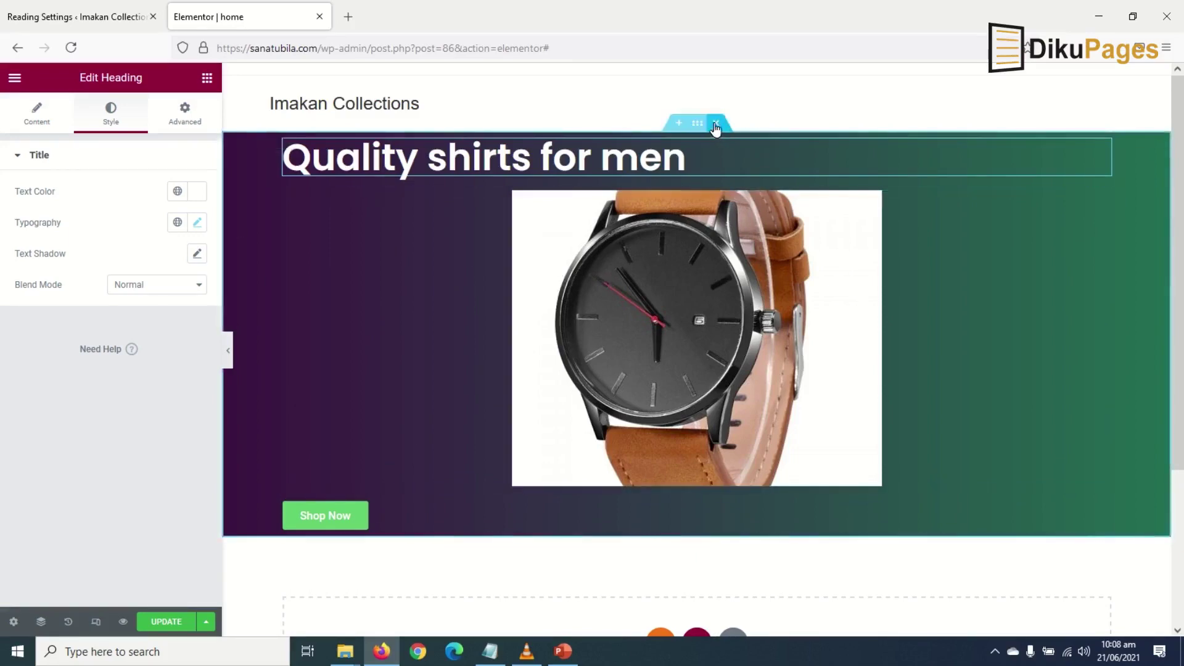
{"action": "left_click", "coordinate": [720, 126]}
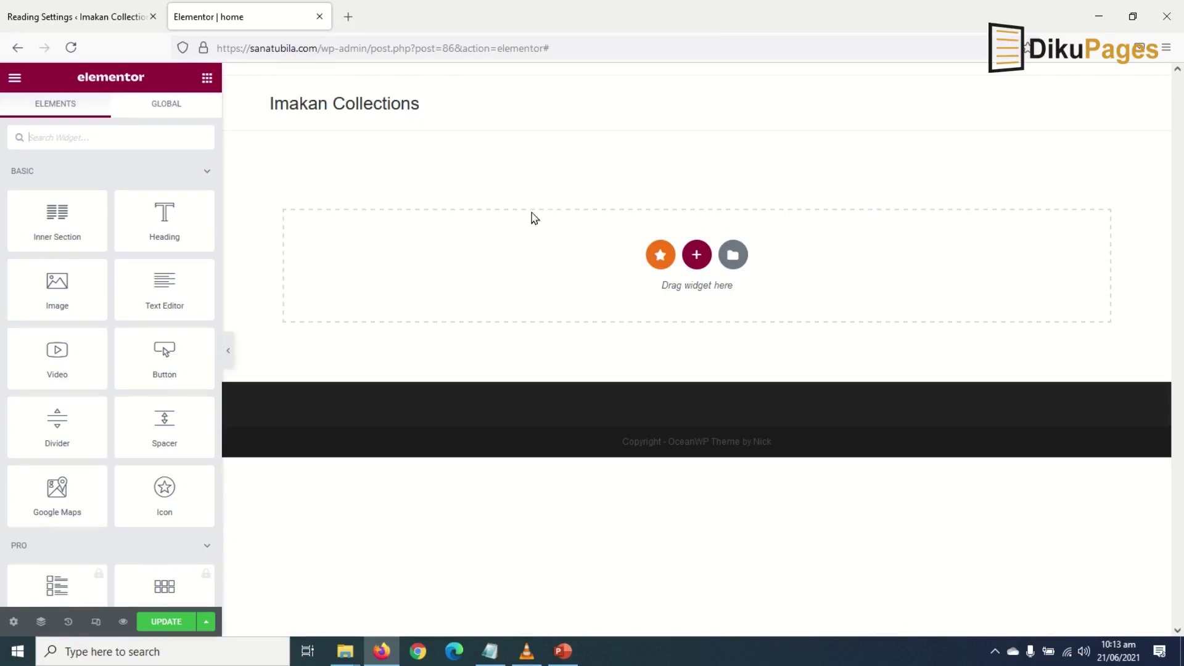
Step: Add a two-column section whose height is set to a 400 px minimum
{"action": "left_click", "coordinate": [697, 256]}
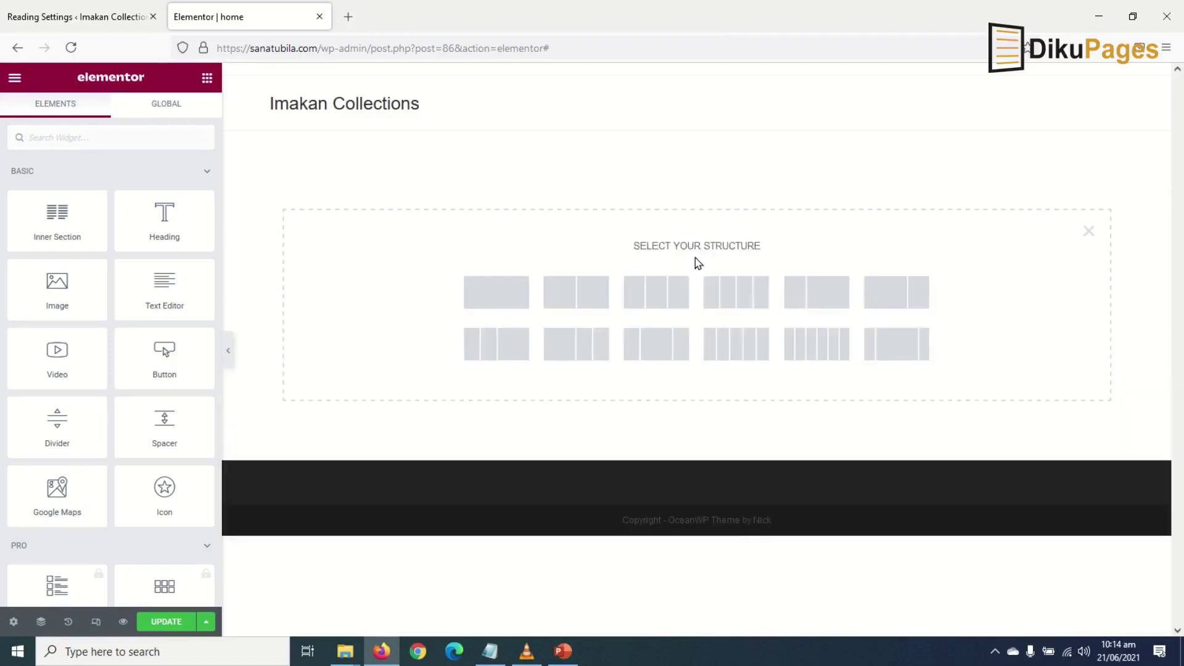
{"action": "left_click", "coordinate": [575, 289]}
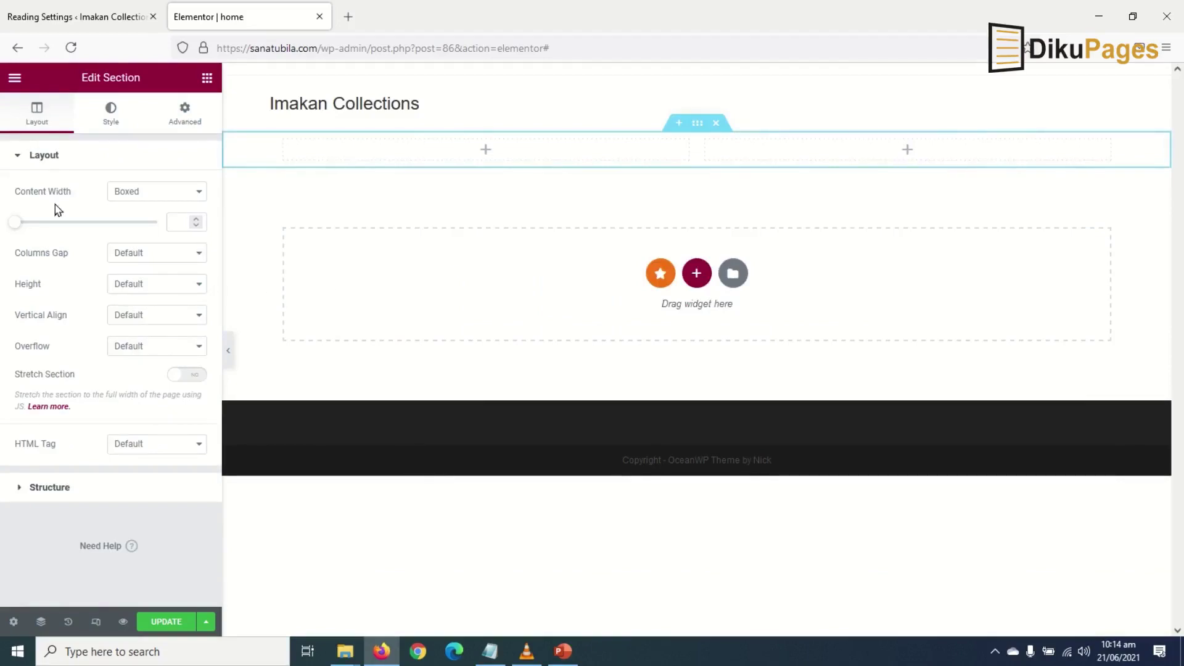
{"action": "left_click", "coordinate": [156, 285]}
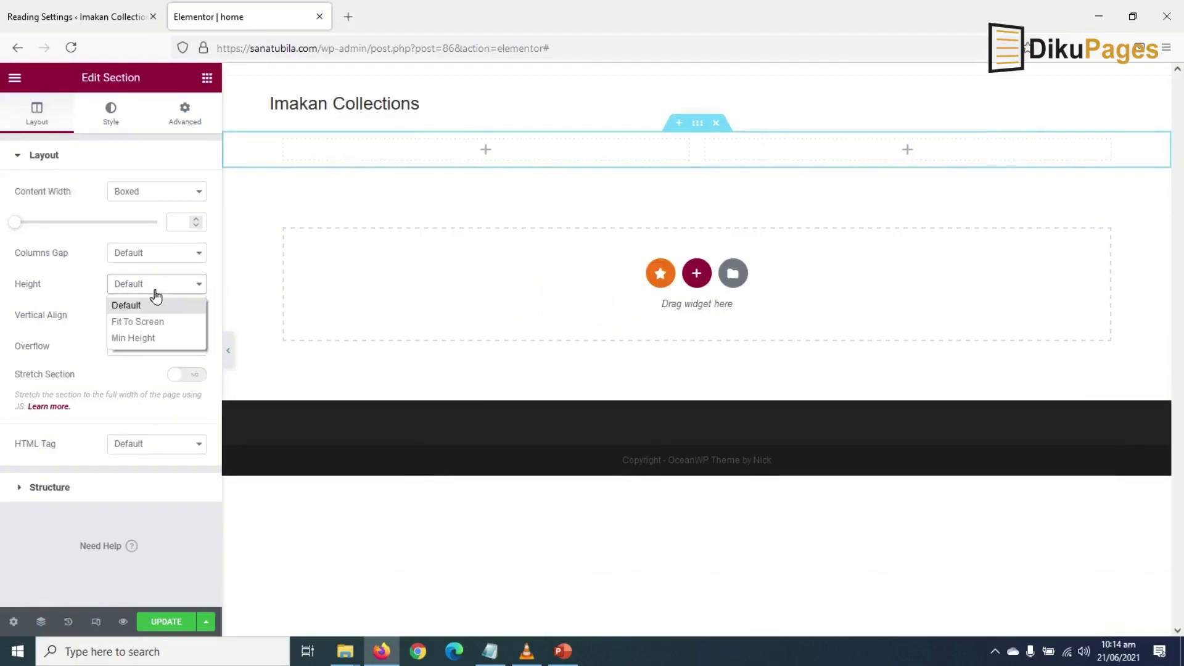
{"action": "left_click", "coordinate": [159, 338]}
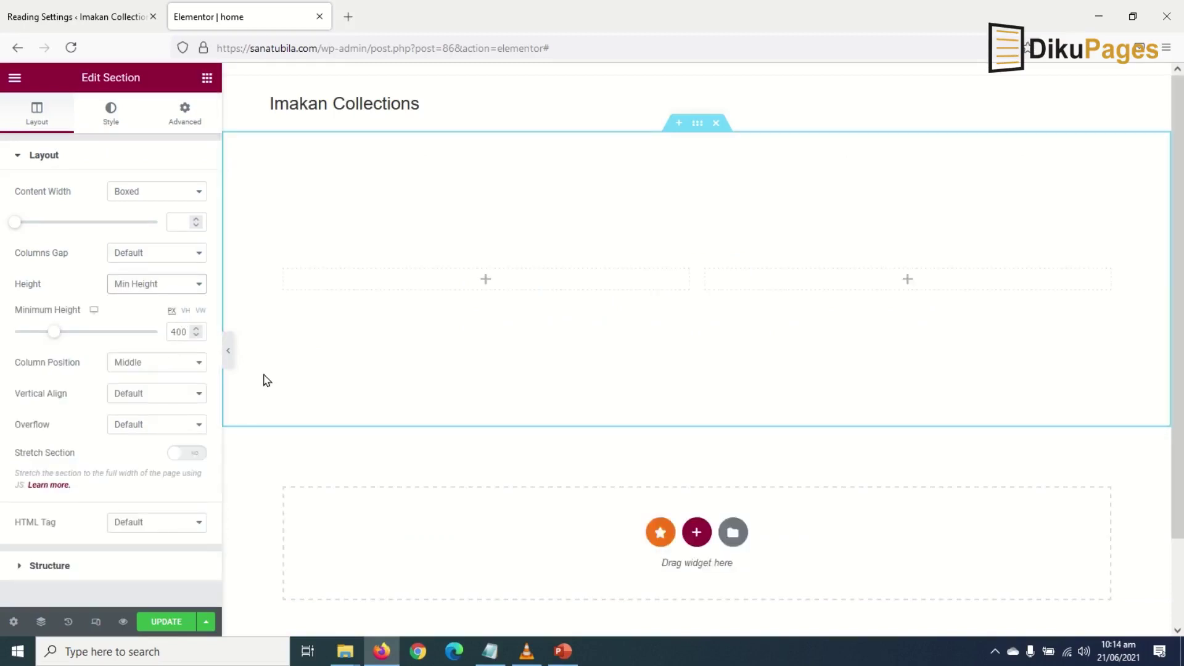
{"action": "left_click", "coordinate": [208, 78]}
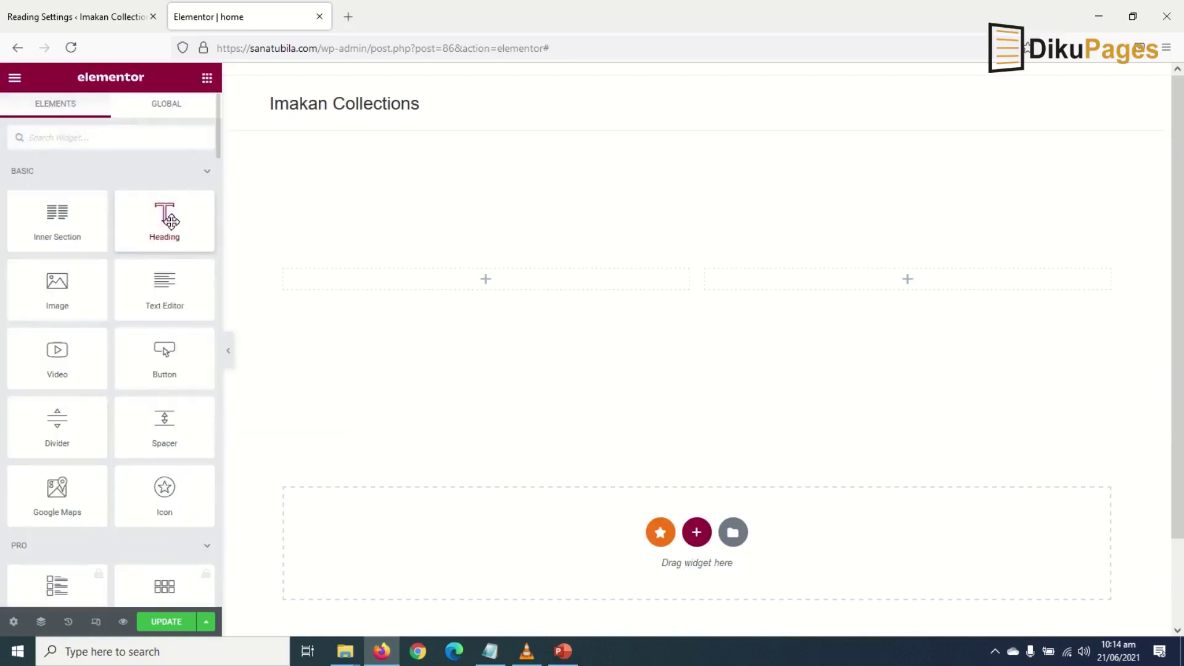
Step: Add a heading in the left column titled 'Imakan Collections'
{"action": "left_click_drag", "start_coordinate": [168, 222], "coordinate": [489, 275]}
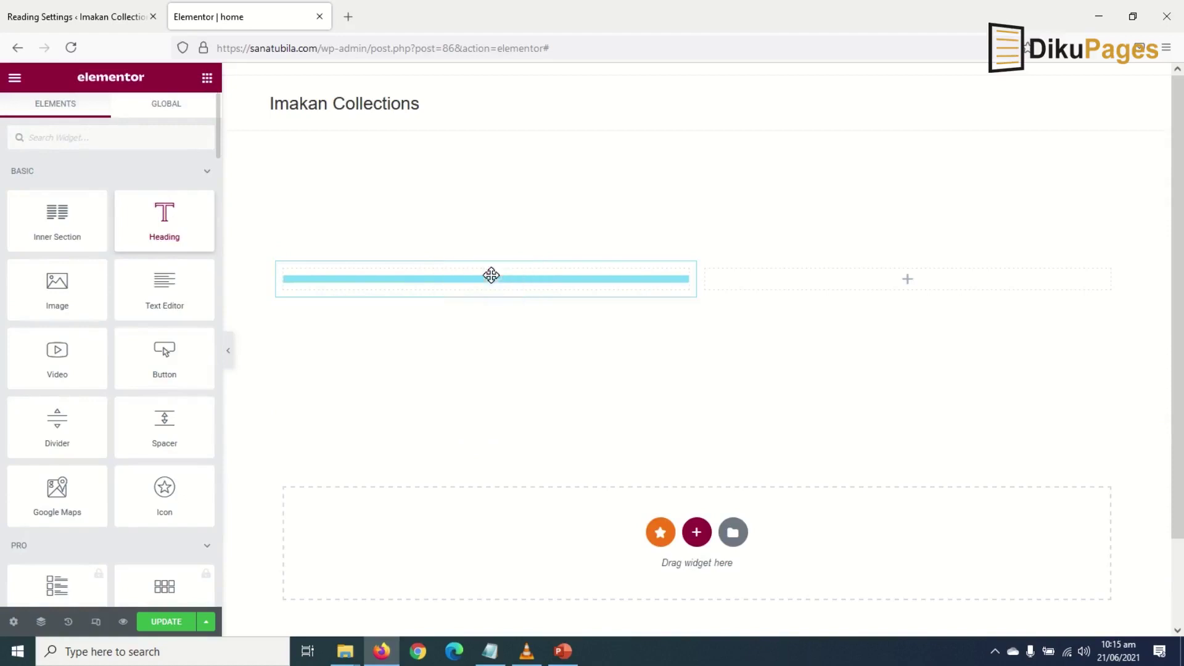
{"action": "left_click", "coordinate": [158, 219]}
{"action": "left_click_drag", "start_coordinate": [158, 219], "coordinate": [3, 212]}
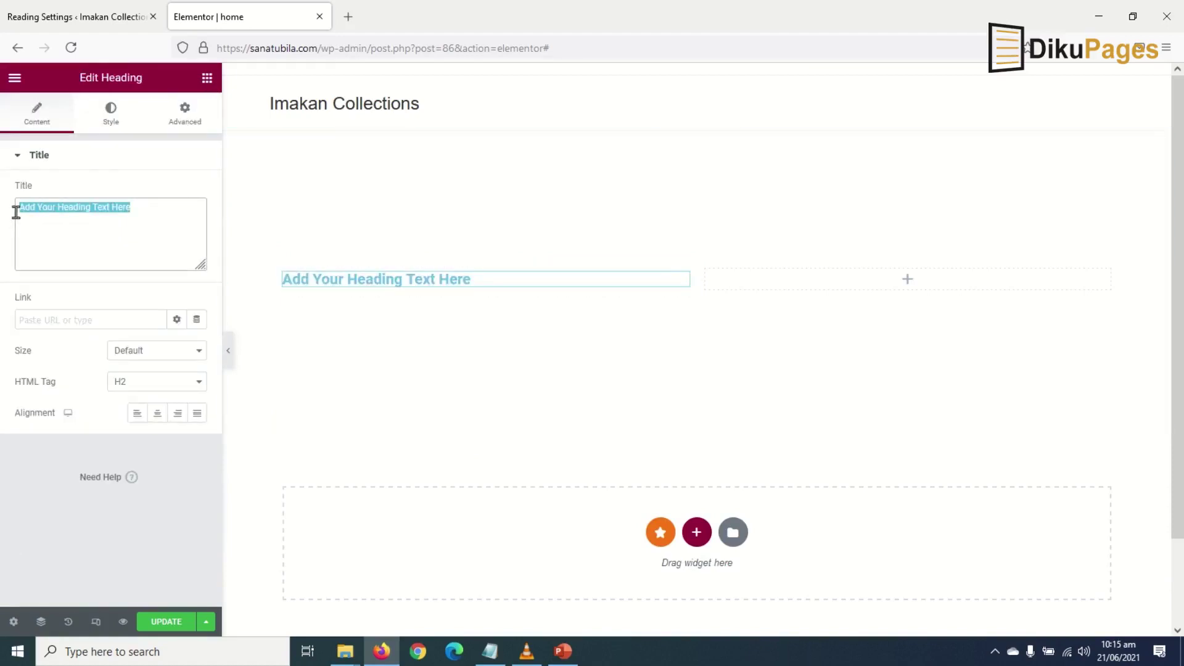
{"action": "type", "text": "Imakan "}
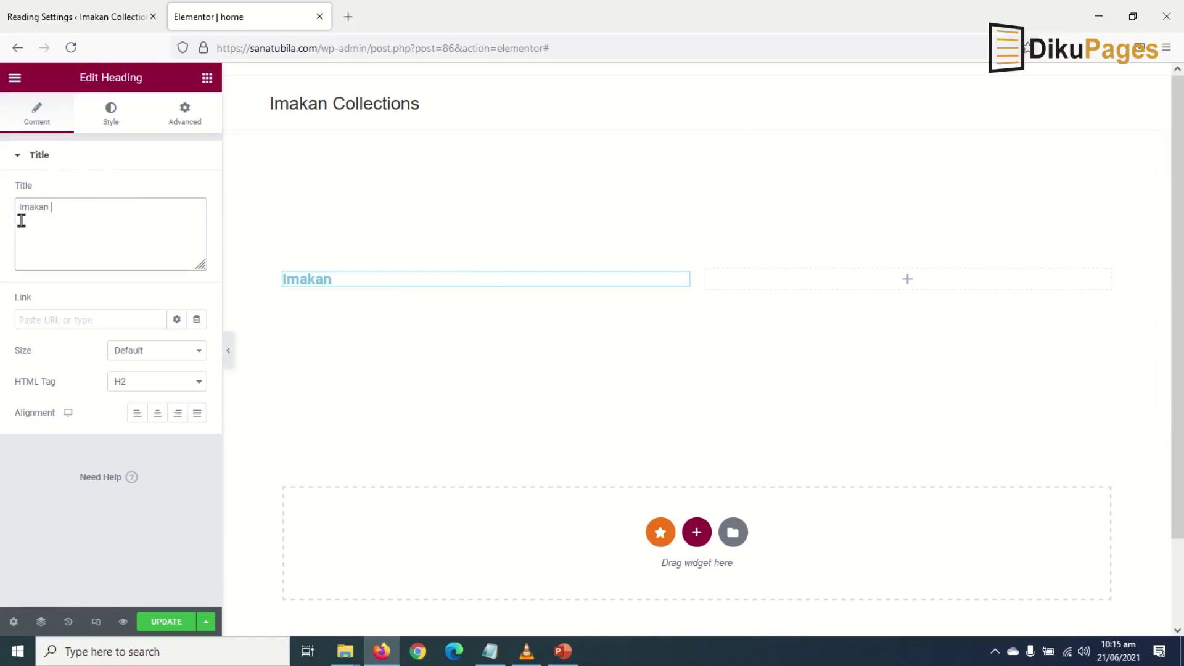
{"action": "type", "text": "Collections"}
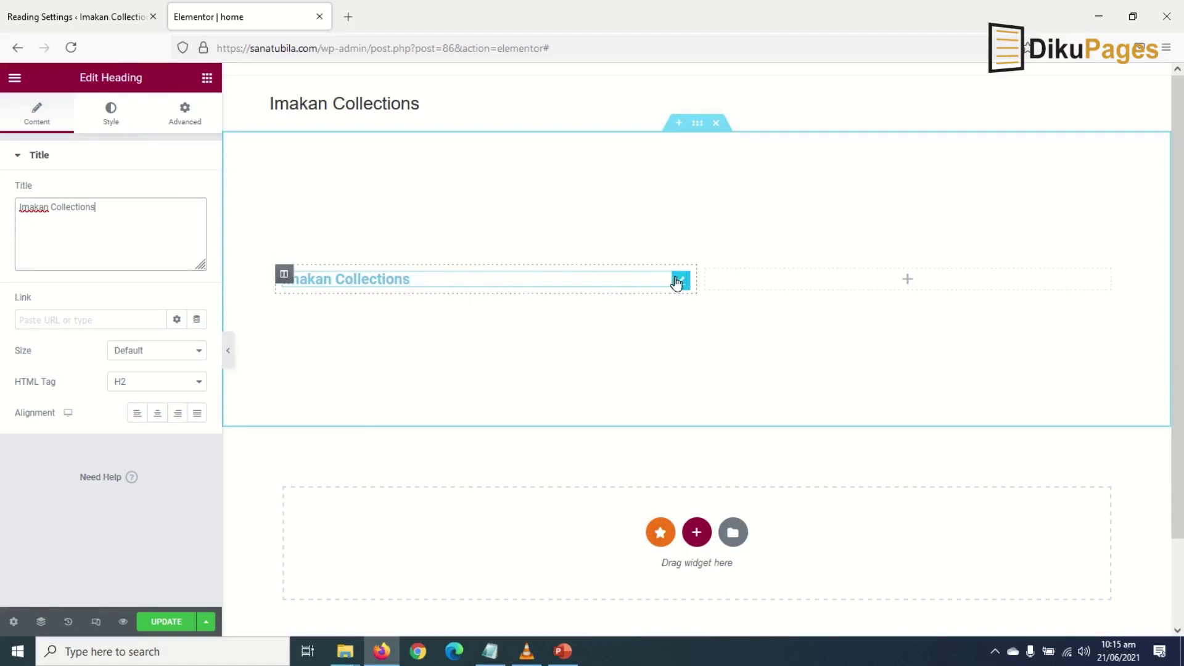
Step: Duplicate the heading and retitle the copy 'Your Home of Quality Men's Wear'
{"action": "right_click", "coordinate": [676, 281]}
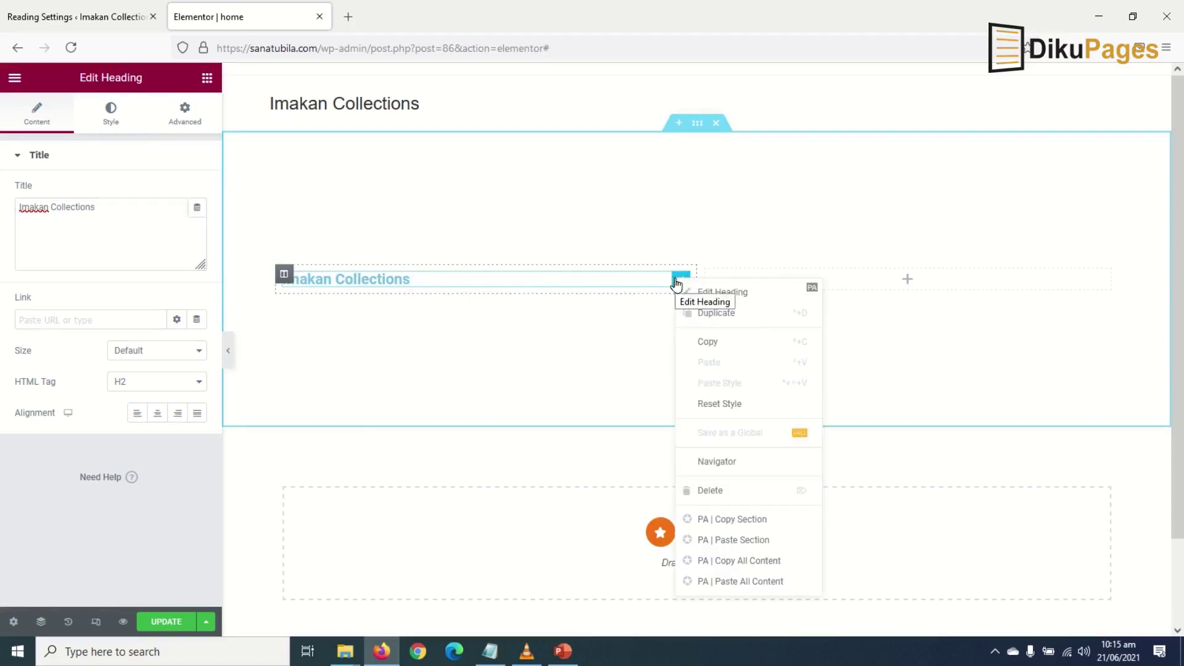
{"action": "left_click", "coordinate": [732, 316]}
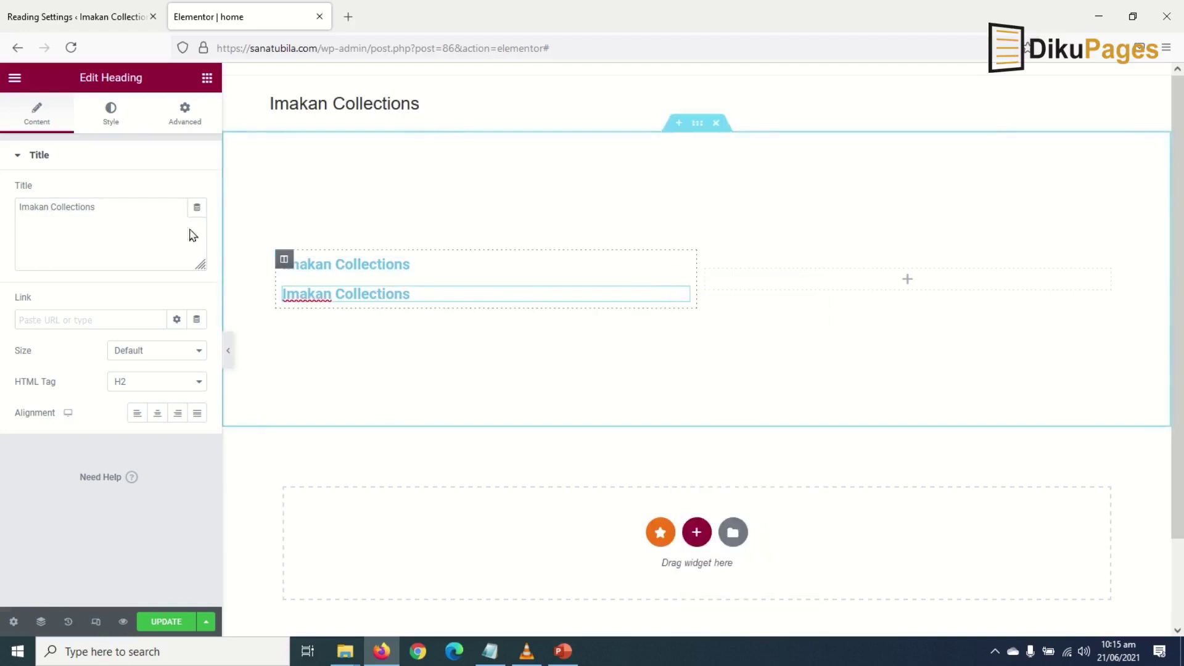
{"action": "left_click_drag", "start_coordinate": [123, 221], "coordinate": [3, 220]}
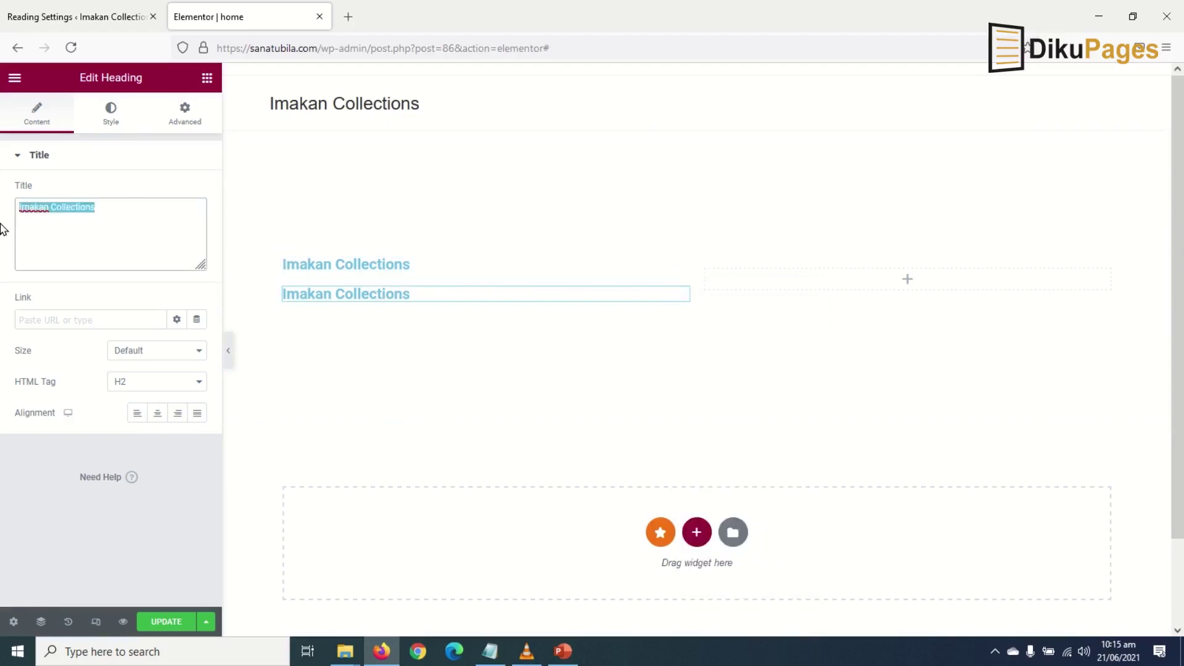
{"action": "type", "text": "Your Home of Quali"}
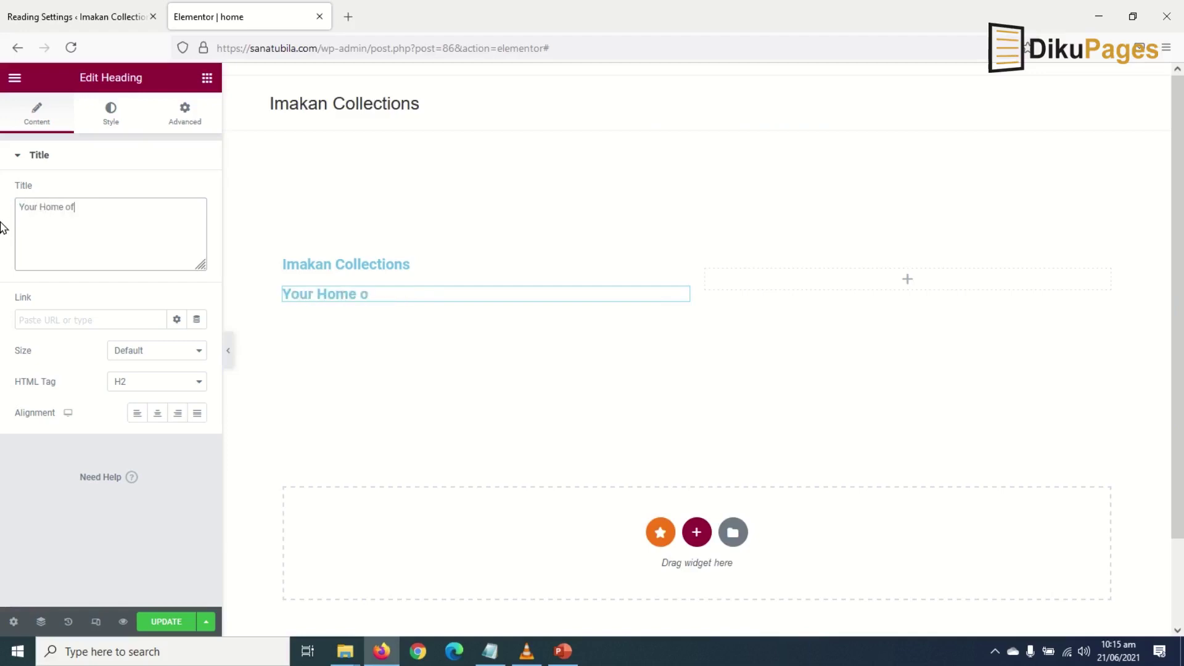
{"action": "type", "text": "ty Men's Wear"}
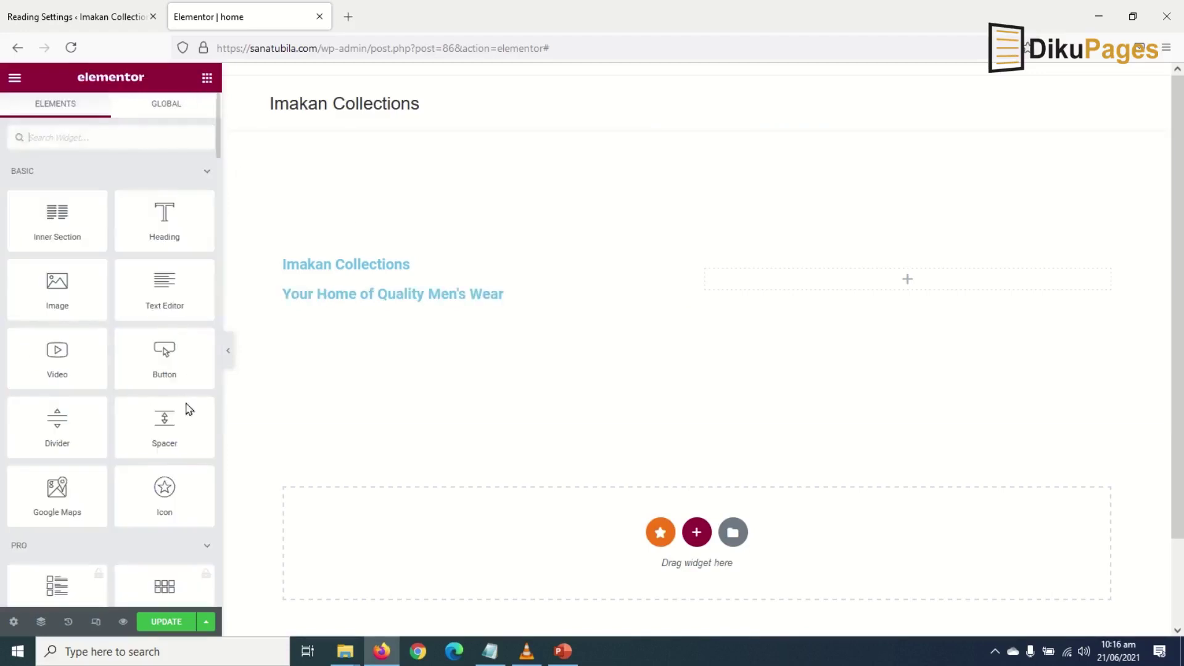
Step: Add a 'Shop Now' button under the headings that links to the Shop page
{"action": "left_click_drag", "start_coordinate": [157, 369], "coordinate": [402, 302]}
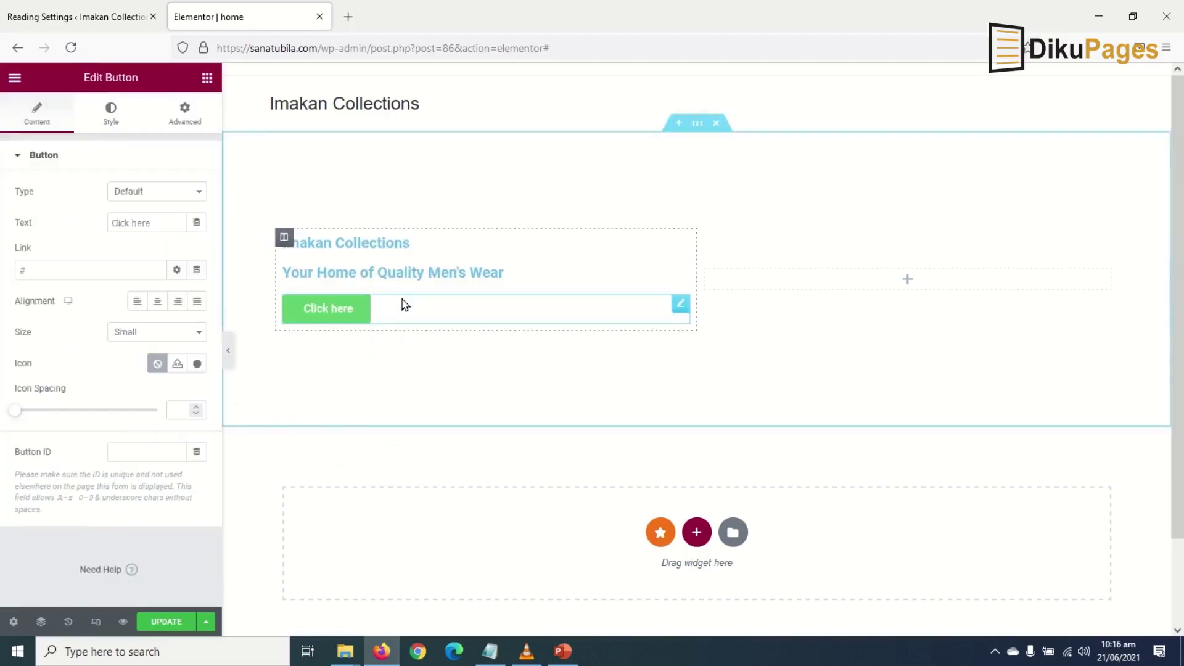
{"action": "left_click_drag", "start_coordinate": [163, 224], "coordinate": [19, 220]}
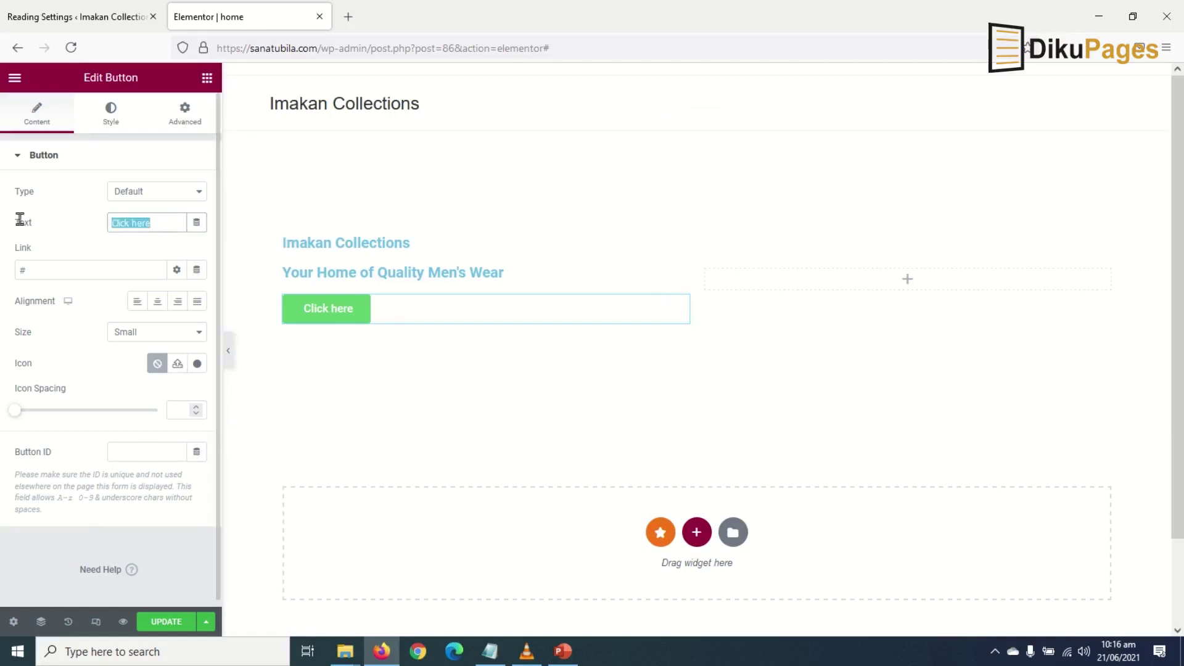
{"action": "type", "text": "Sh"}
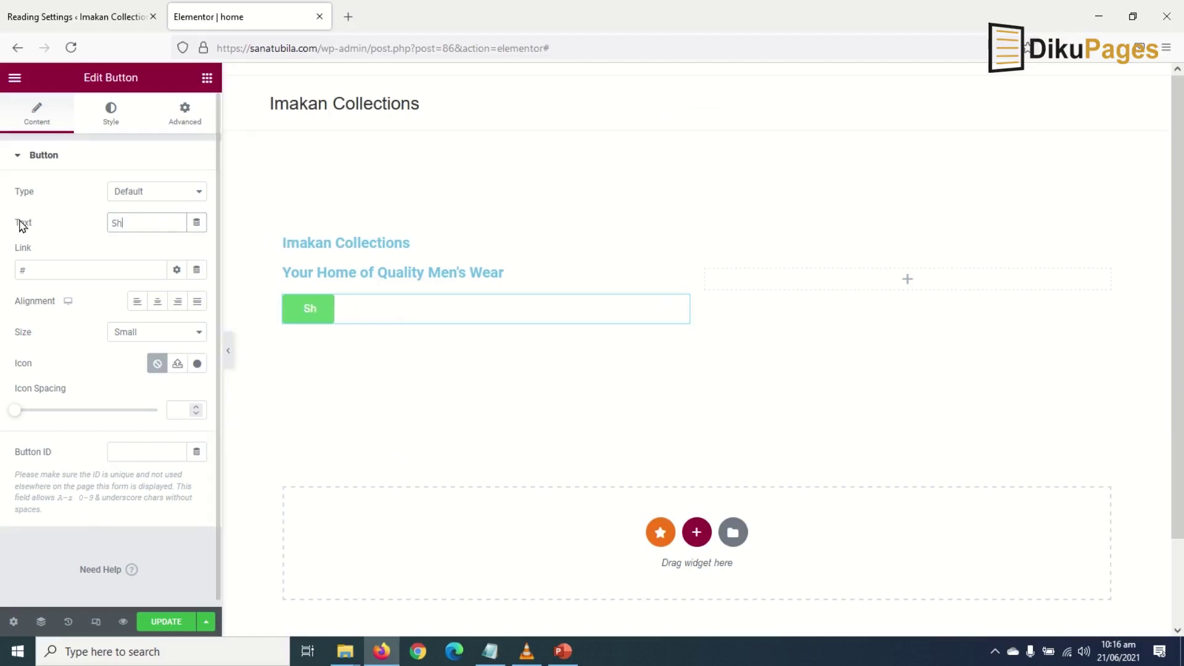
{"action": "type", "text": "op No"}
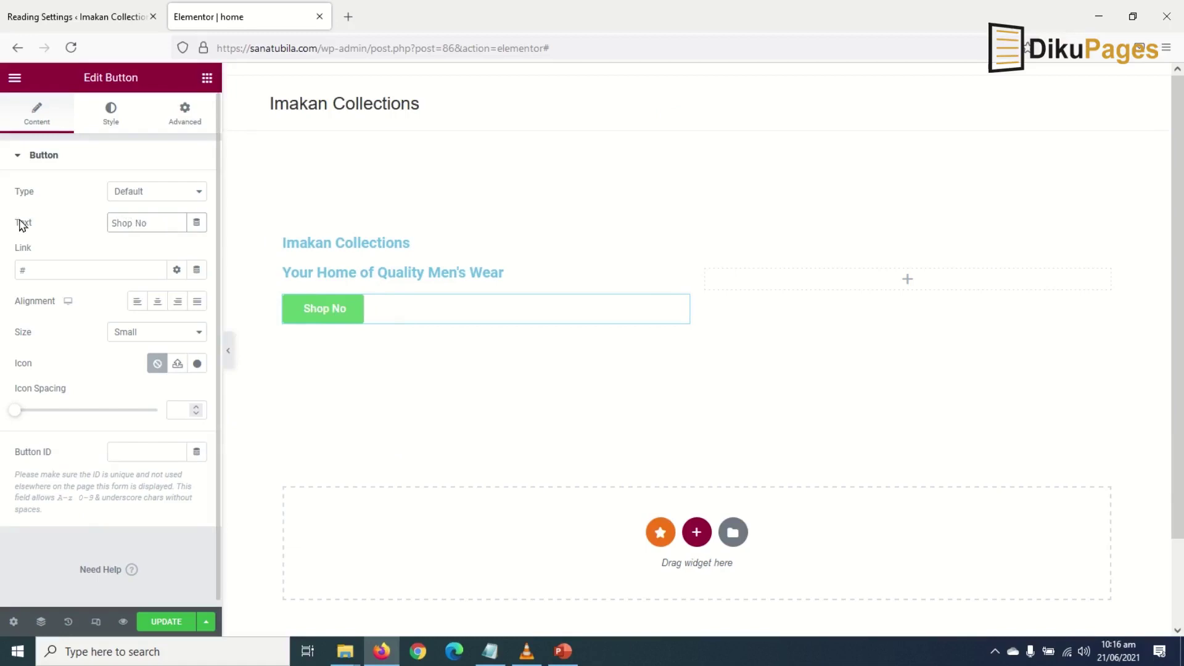
{"action": "type", "text": "w"}
{"action": "left_click", "coordinate": [72, 275]}
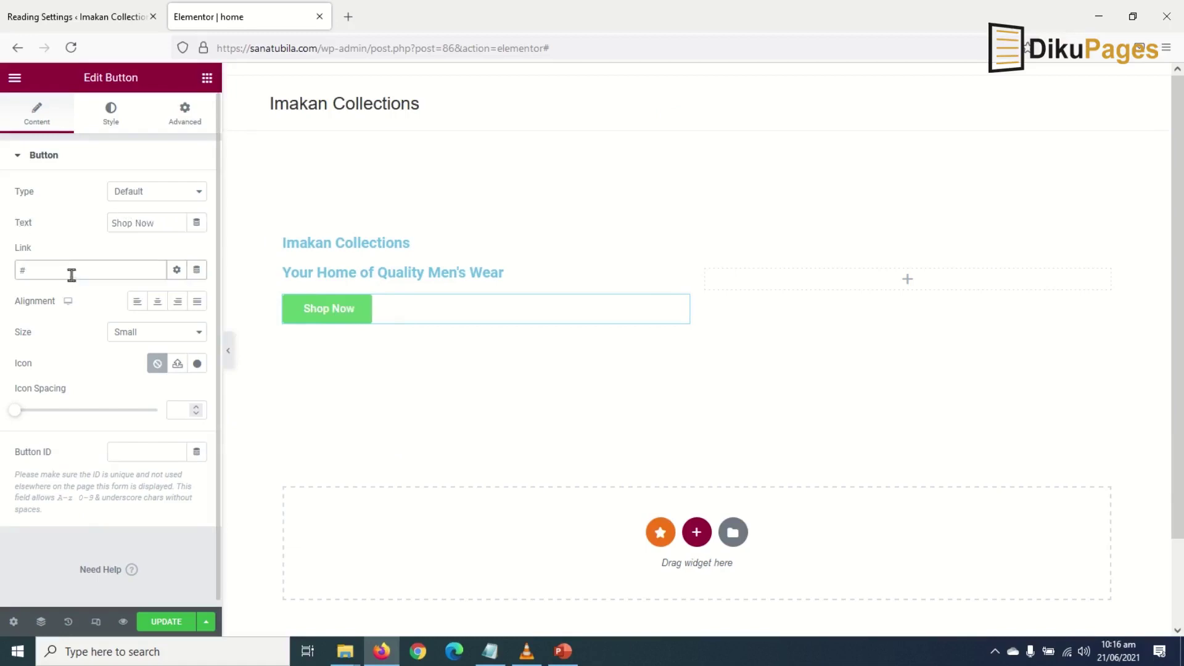
{"action": "left_click_drag", "start_coordinate": [68, 278], "coordinate": [2, 282]}
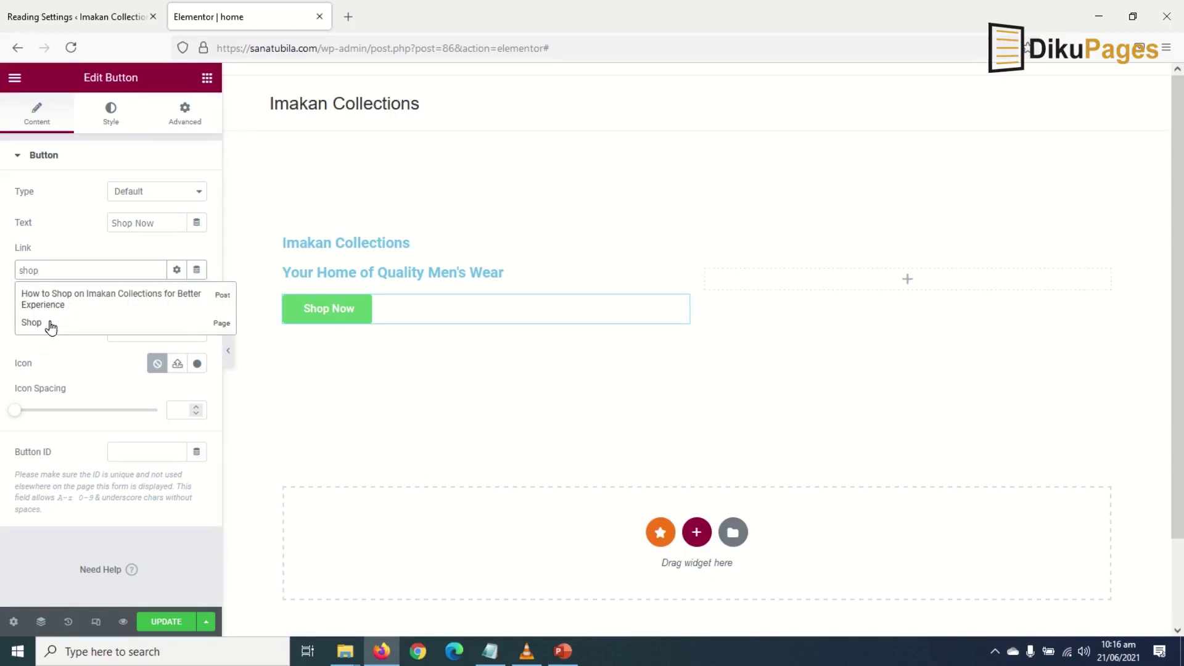
{"action": "left_click", "coordinate": [52, 326]}
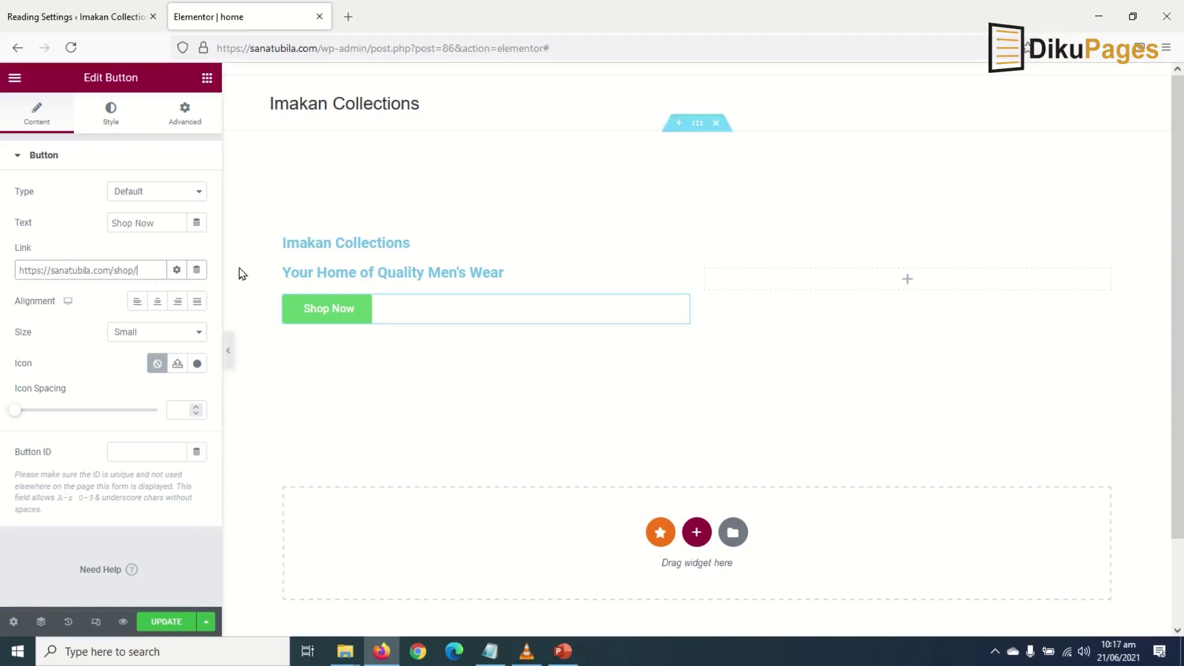
{"action": "left_click", "coordinate": [208, 81]}
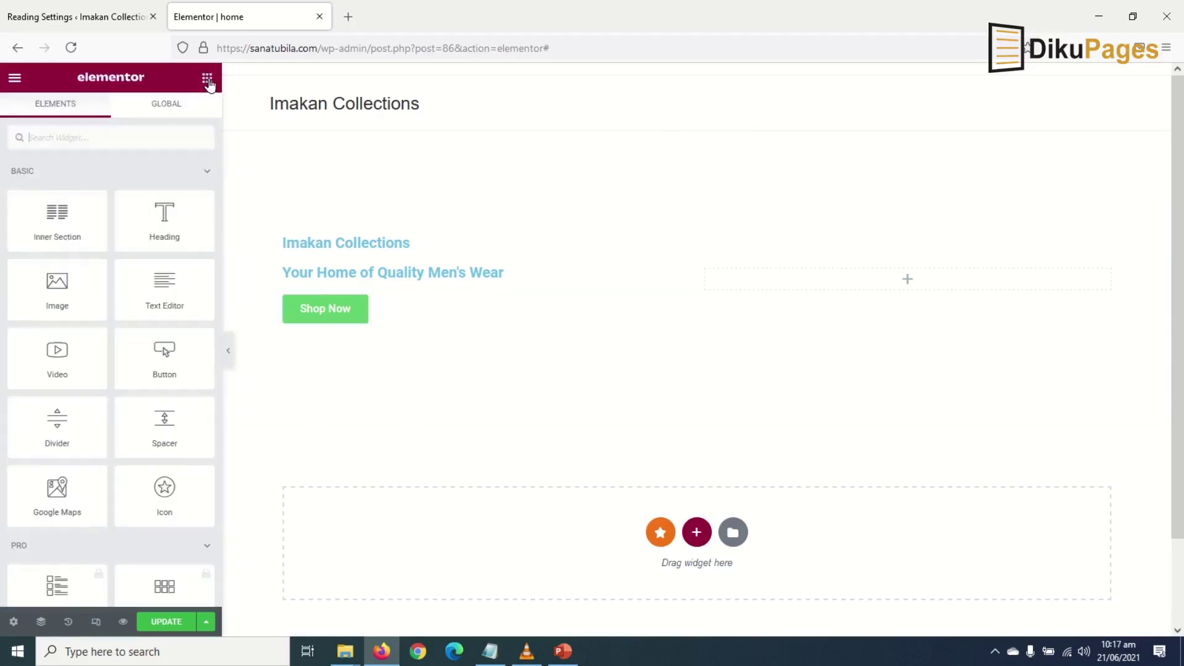
Step: Put an Image widget in the right column showing the uploaded hero.png photo
{"action": "left_click_drag", "start_coordinate": [77, 296], "coordinate": [837, 285]}
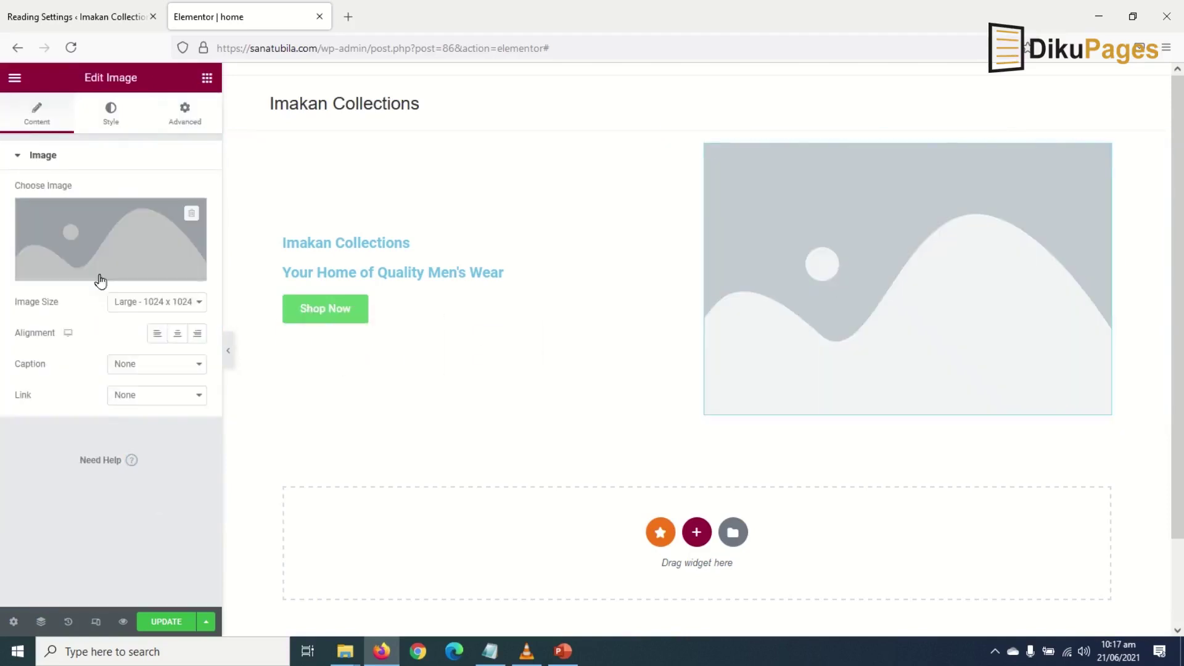
{"action": "left_click", "coordinate": [99, 240]}
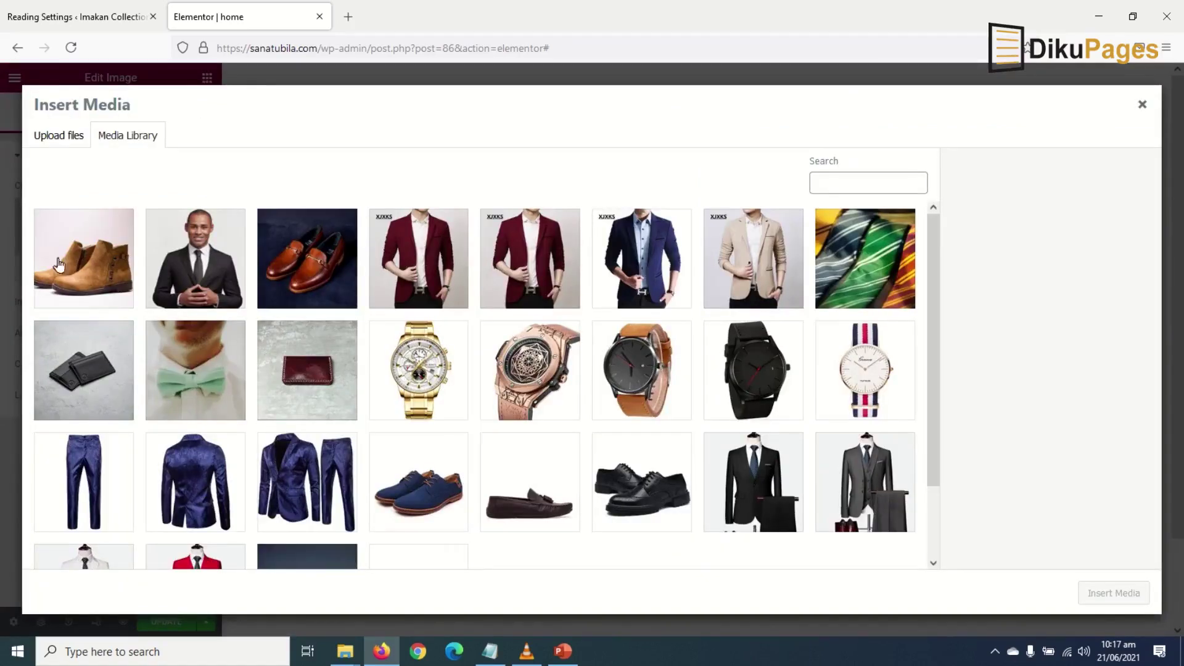
{"action": "left_click", "coordinate": [38, 140]}
{"action": "left_click", "coordinate": [594, 351]}
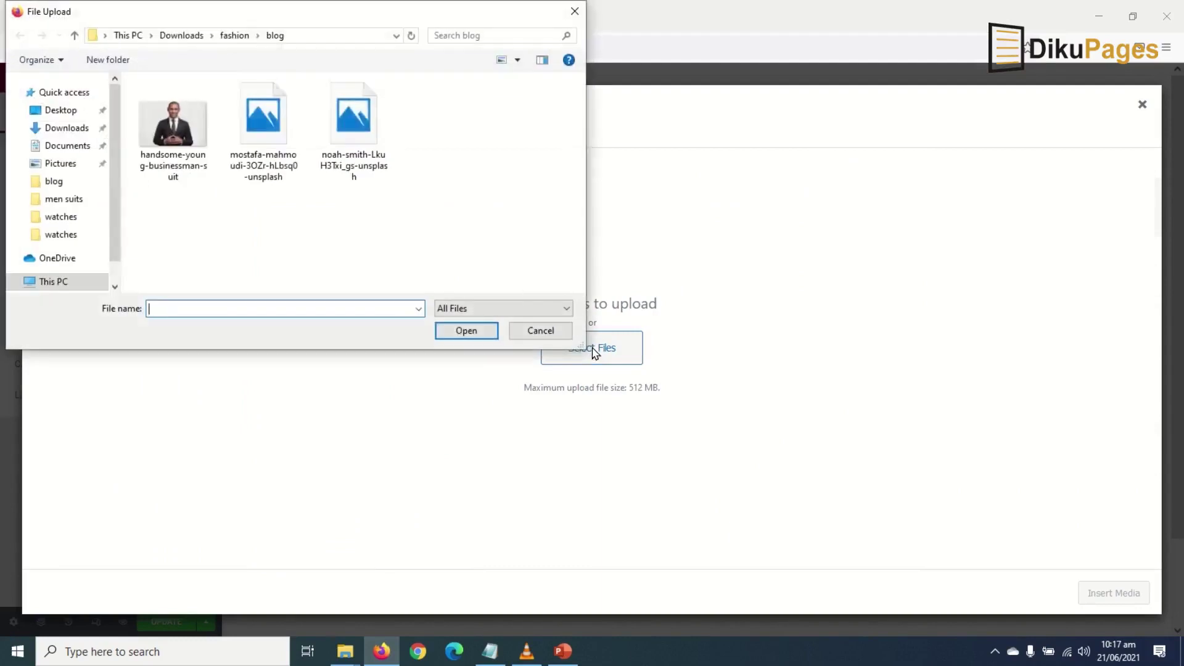
{"action": "left_click", "coordinate": [234, 35]}
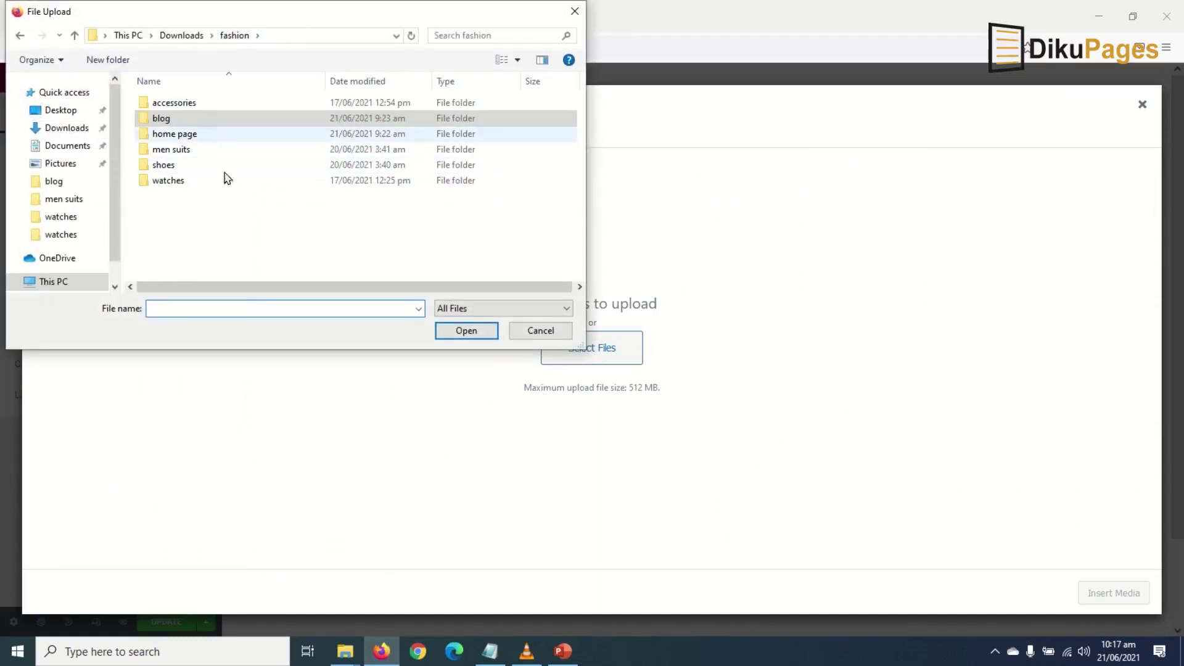
{"action": "double_click", "coordinate": [186, 134]}
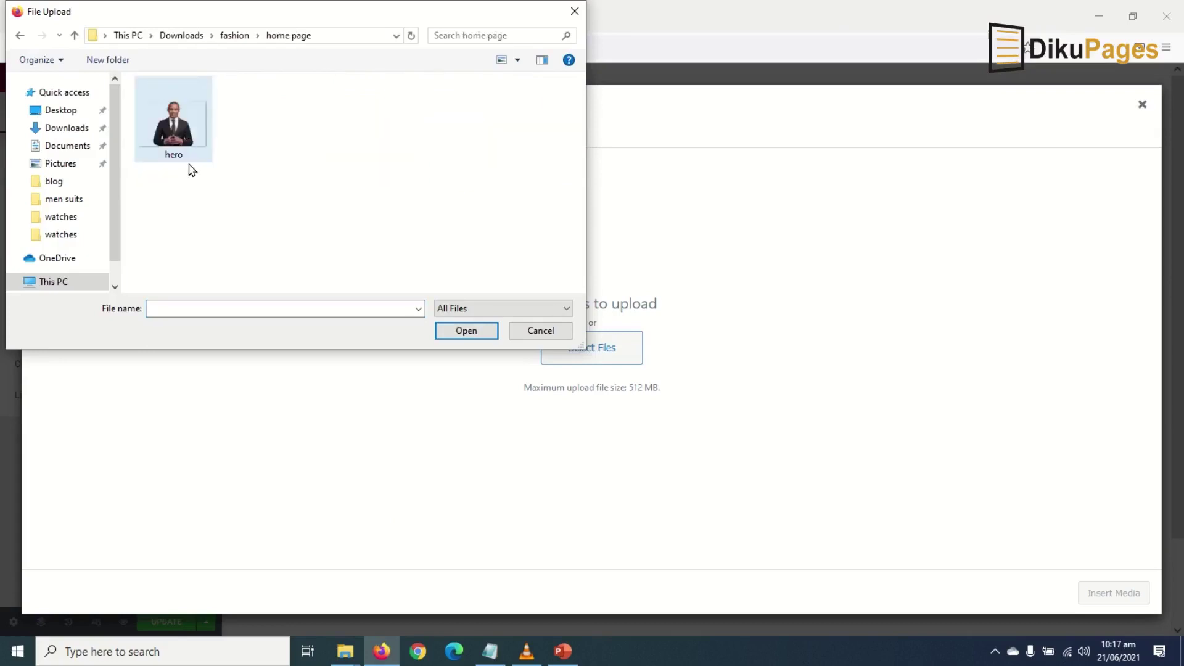
{"action": "double_click", "coordinate": [177, 121]}
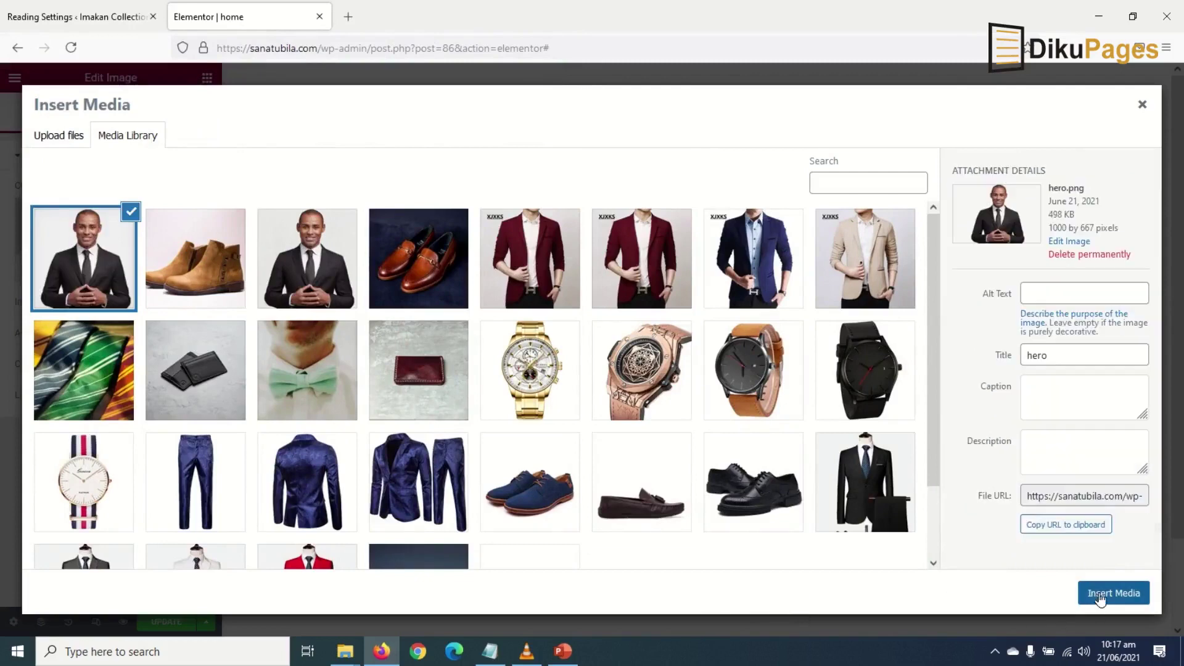
{"action": "left_click", "coordinate": [1101, 598]}
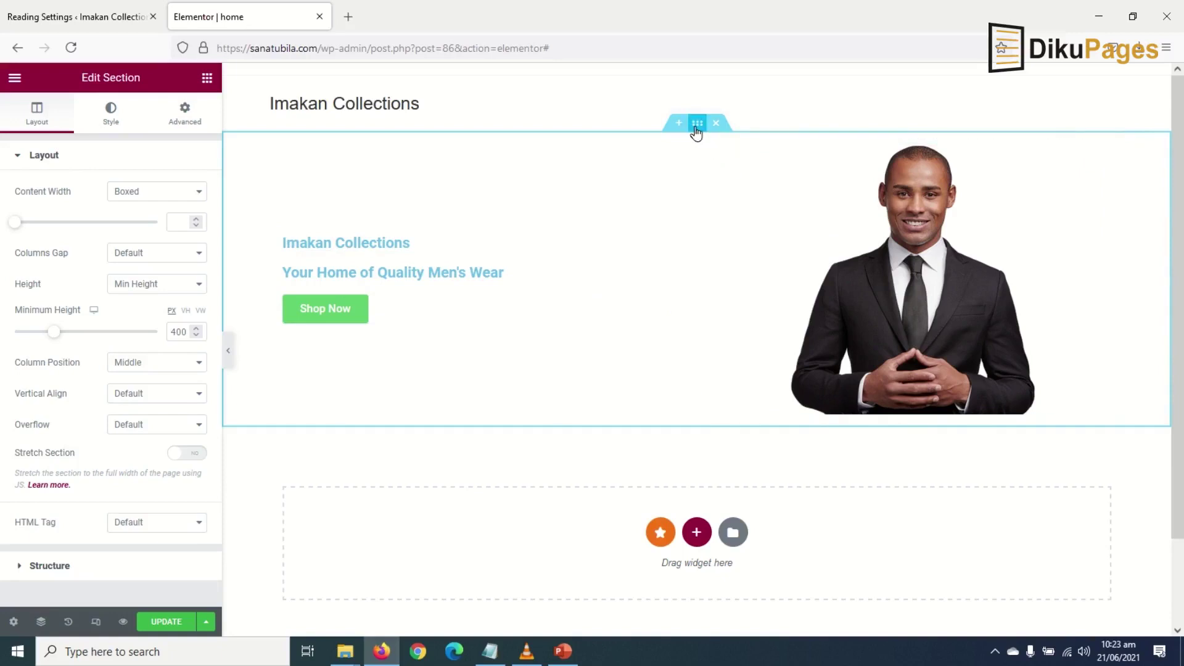
Step: Give the section a classic background using the uploaded 'here background' image
{"action": "left_click", "coordinate": [111, 113]}
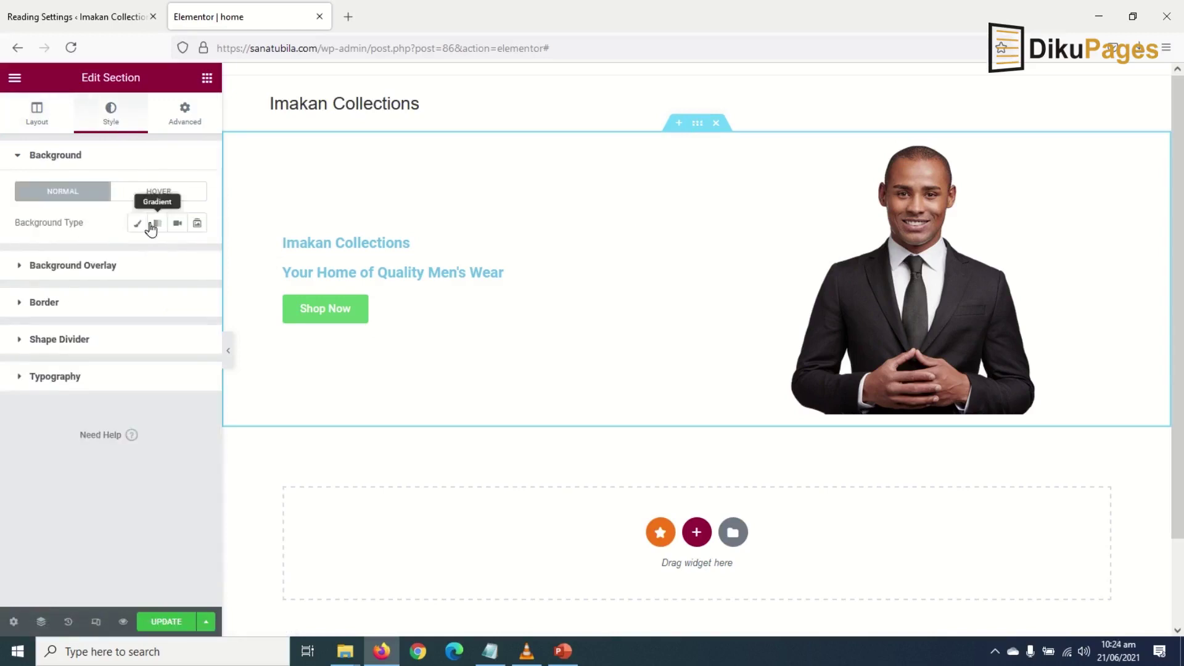
{"action": "left_click", "coordinate": [138, 224]}
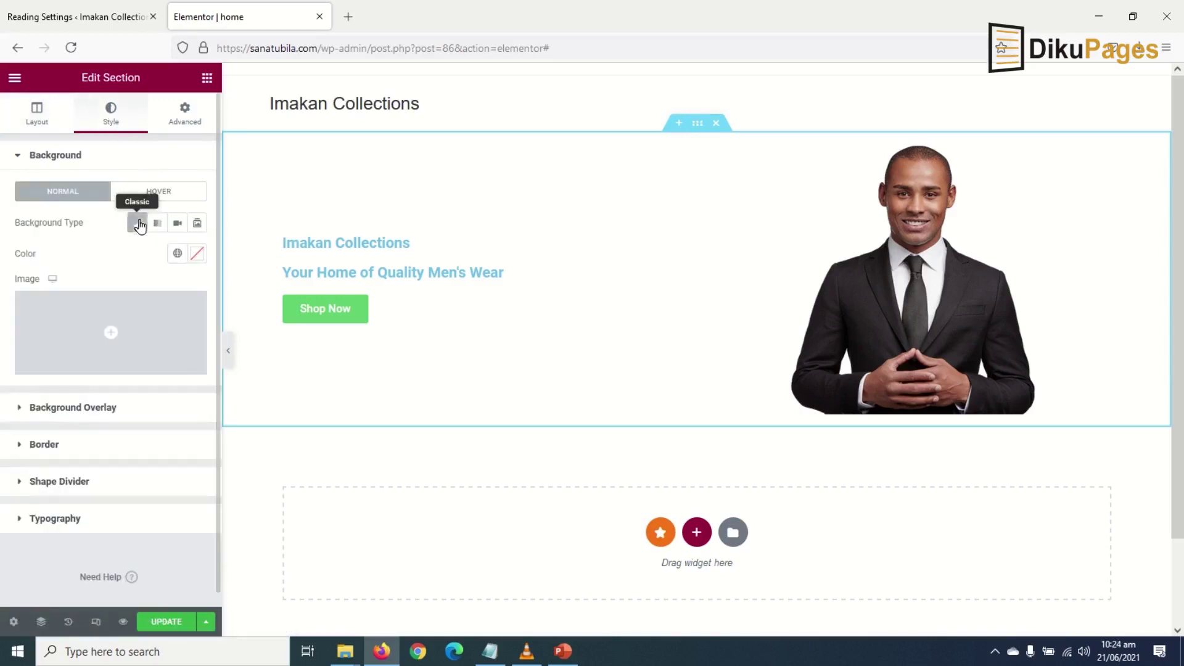
{"action": "left_click", "coordinate": [107, 333]}
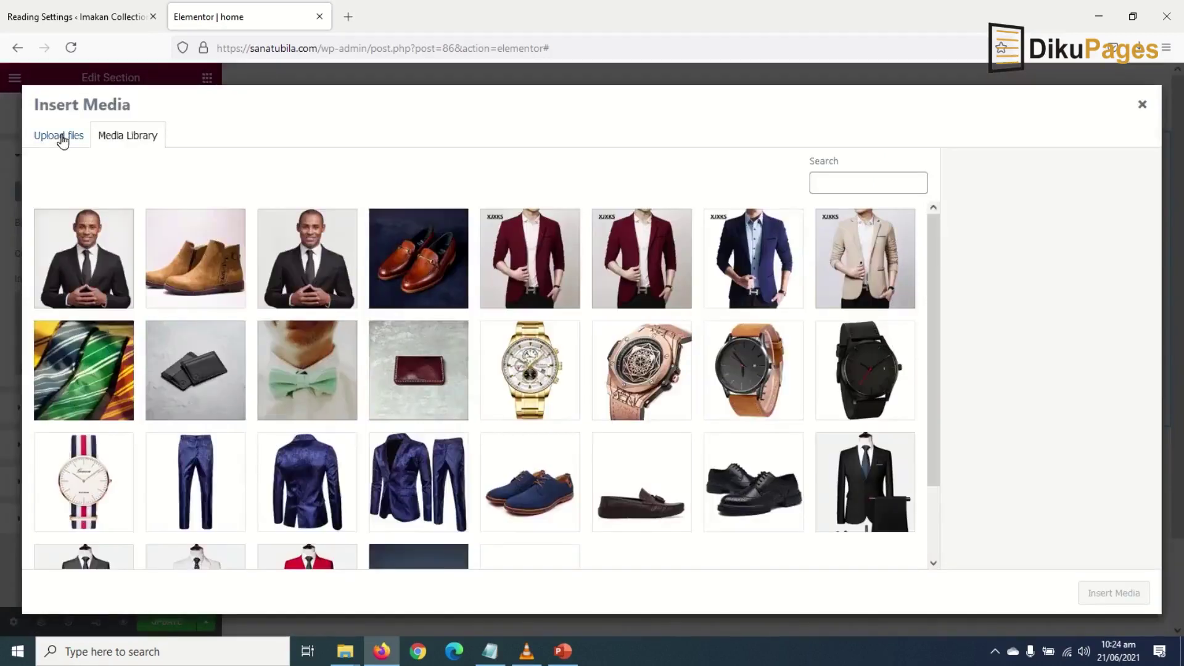
{"action": "left_click", "coordinate": [59, 135]}
{"action": "left_click", "coordinate": [590, 355]}
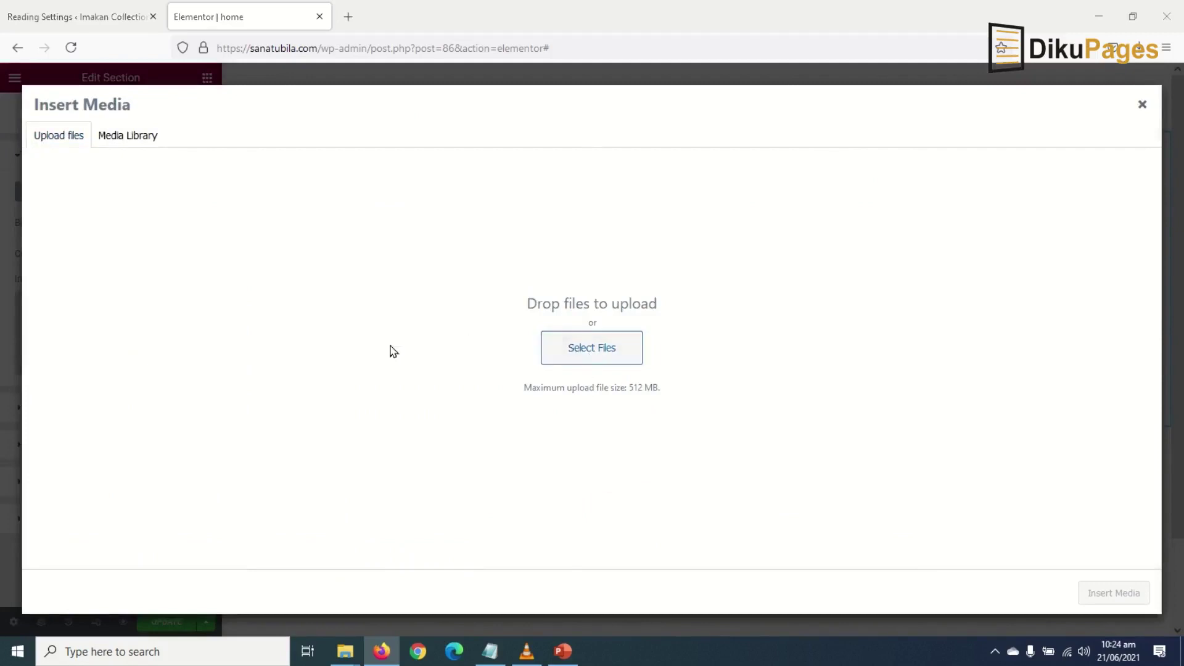
{"action": "left_click", "coordinate": [172, 132]}
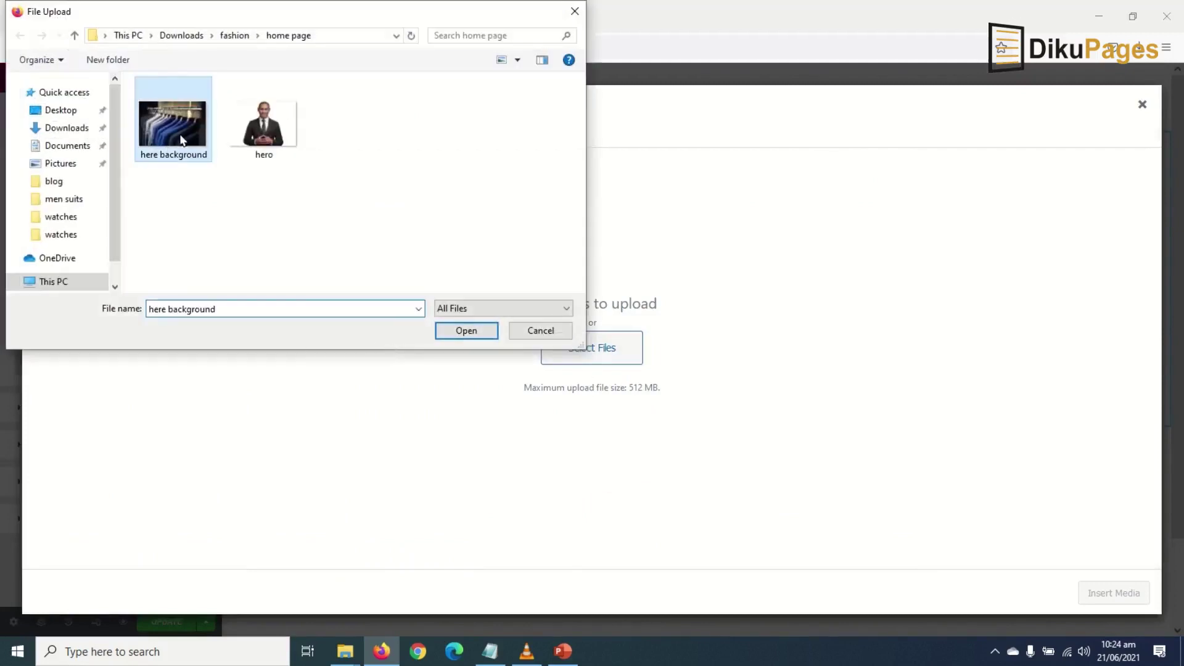
{"action": "left_click", "coordinate": [449, 341]}
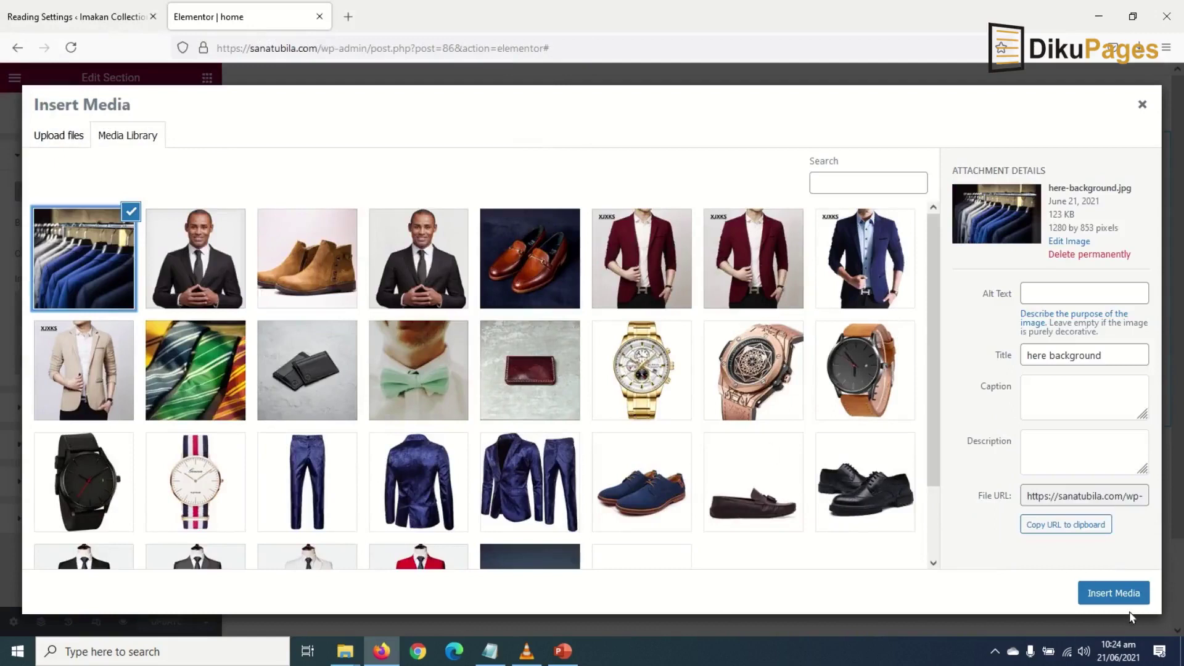
{"action": "left_click", "coordinate": [1123, 594]}
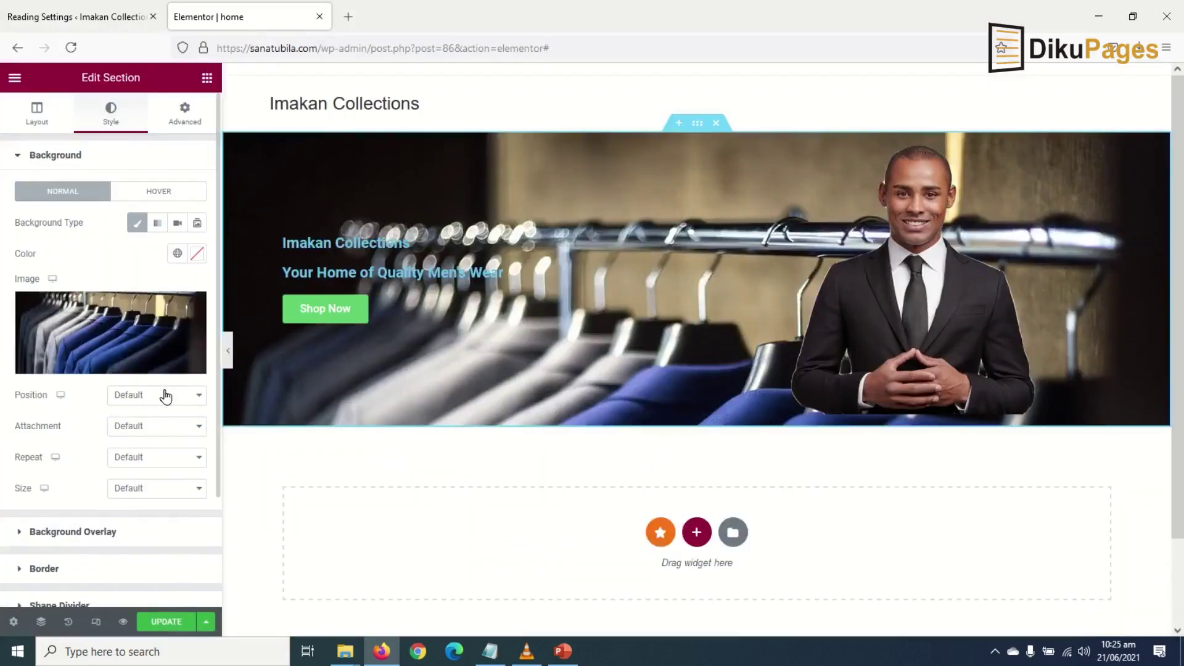
Step: Set the background image to Center Center position, Cover size and Fixed attachment
{"action": "left_click", "coordinate": [165, 396]}
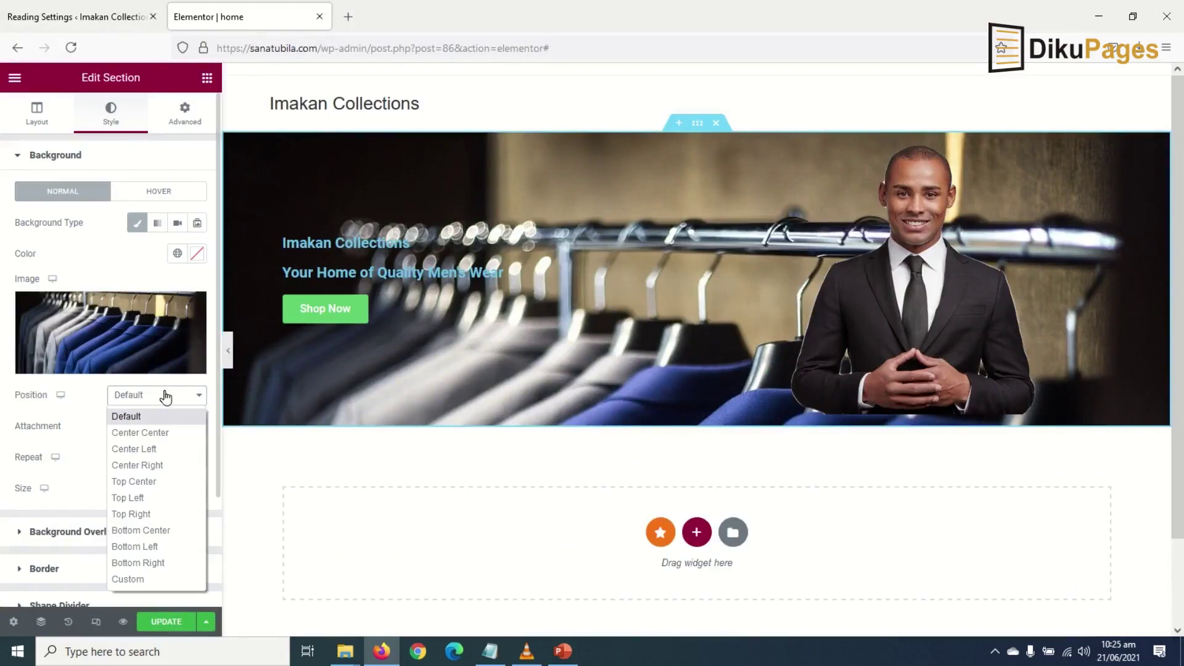
{"action": "left_click", "coordinate": [166, 439]}
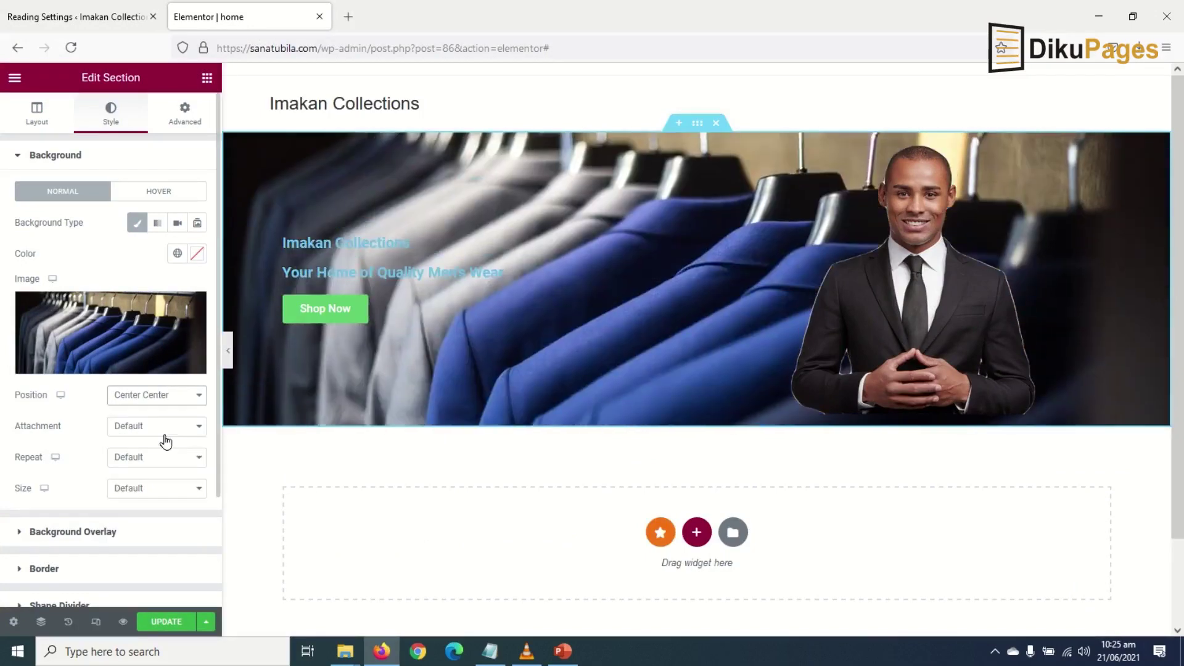
{"action": "left_click", "coordinate": [148, 489]}
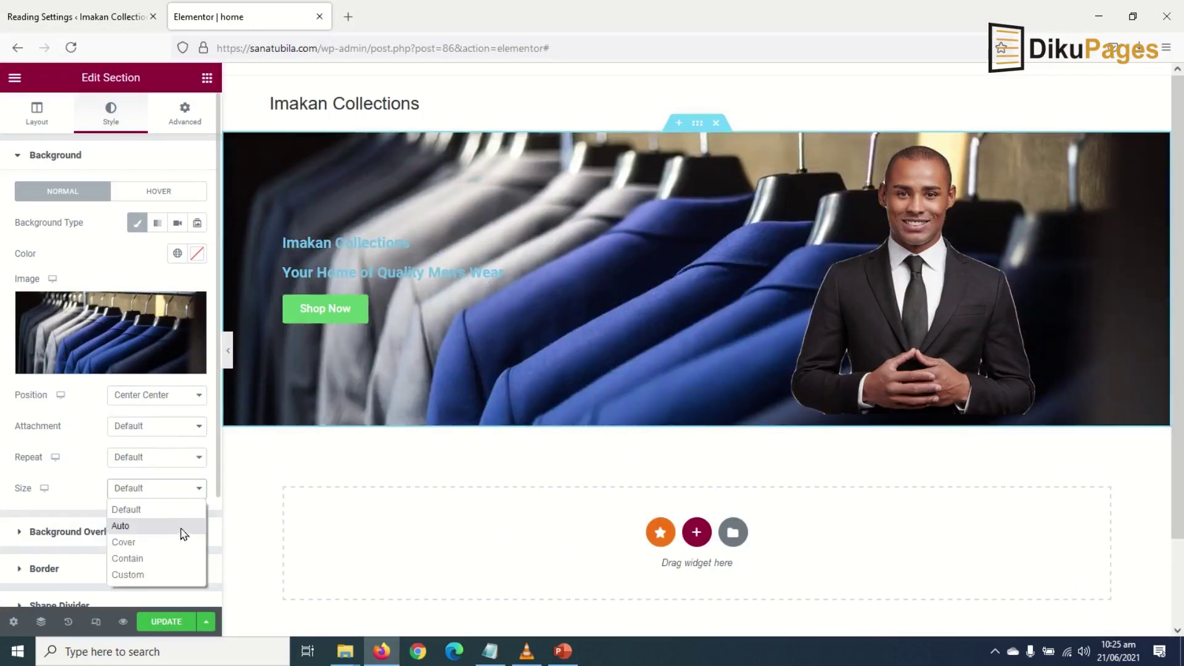
{"action": "left_click", "coordinate": [155, 546]}
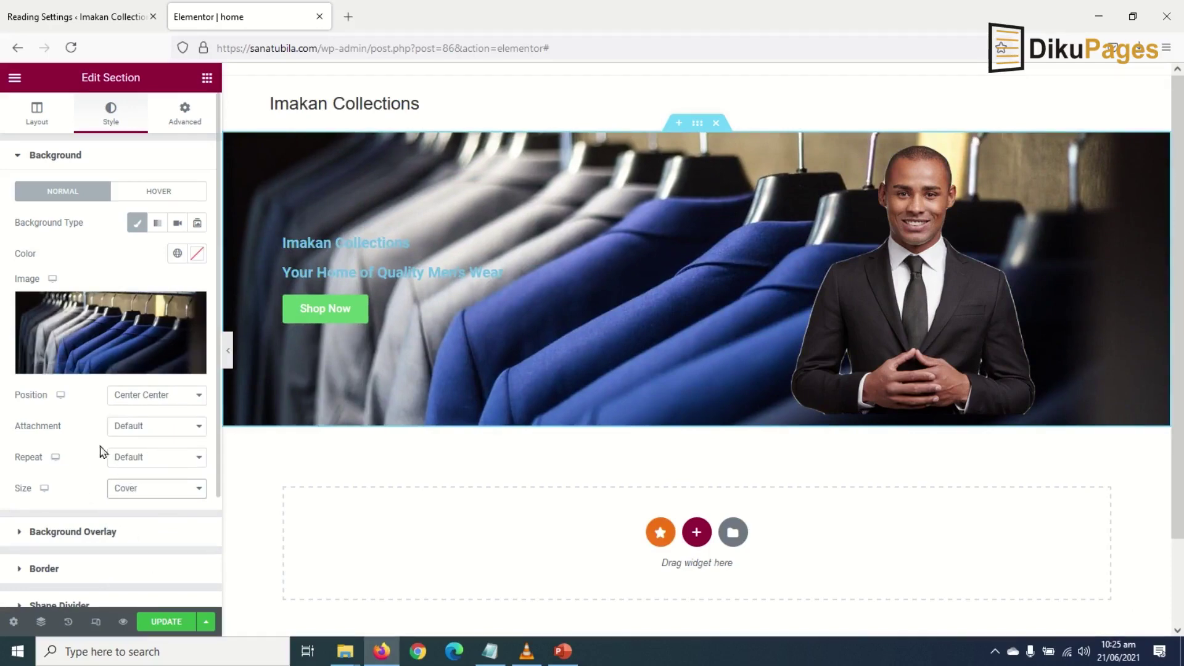
{"action": "left_click", "coordinate": [149, 427]}
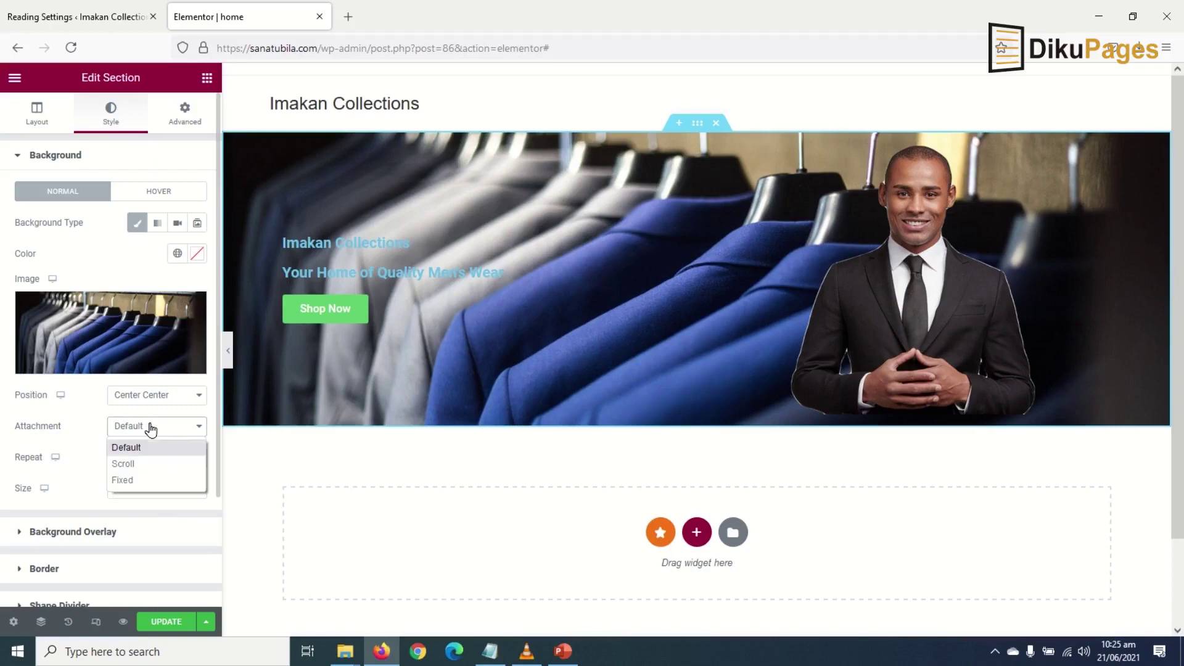
{"action": "left_click", "coordinate": [160, 484]}
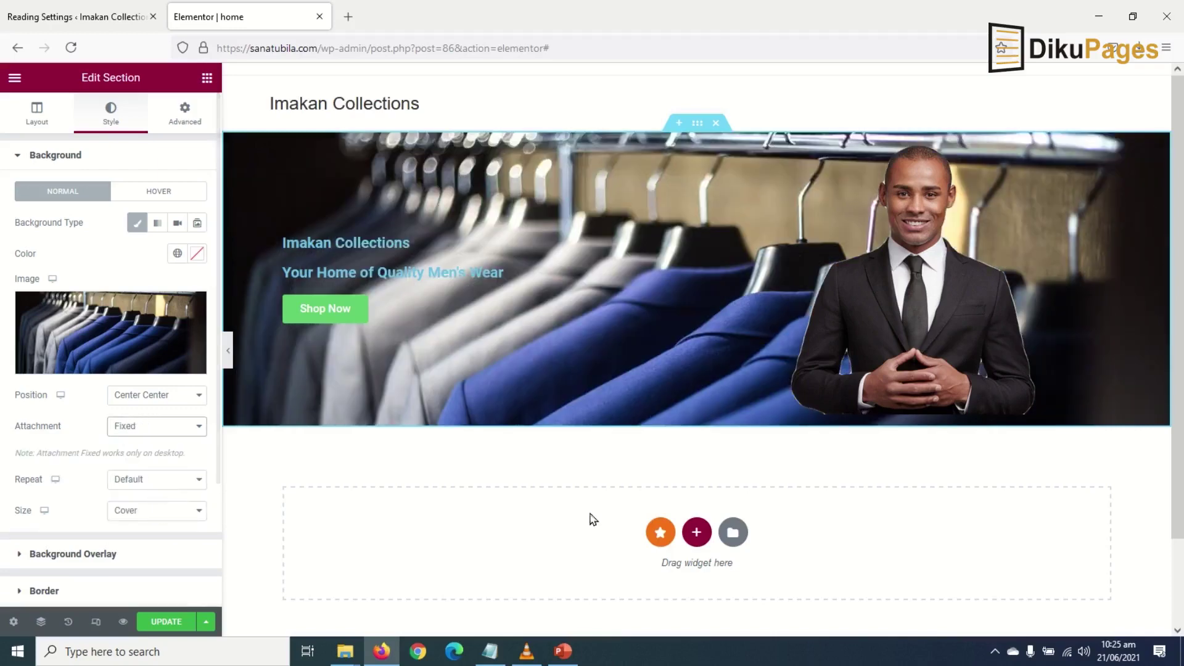
{"action": "scroll", "coordinate": [595, 495], "scroll_direction": "down", "scroll_amount": 1}
{"action": "scroll", "coordinate": [596, 495], "scroll_direction": "up", "scroll_amount": 1}
{"action": "scroll", "coordinate": [598, 497], "scroll_direction": "down", "scroll_amount": 1}
{"action": "scroll", "coordinate": [597, 498], "scroll_direction": "up", "scroll_amount": 1}
{"action": "scroll", "coordinate": [597, 497], "scroll_direction": "down", "scroll_amount": 1}
{"action": "scroll", "coordinate": [597, 498], "scroll_direction": "up", "scroll_amount": 1}
{"action": "scroll", "coordinate": [597, 497], "scroll_direction": "down", "scroll_amount": 1}
{"action": "scroll", "coordinate": [597, 497], "scroll_direction": "up", "scroll_amount": 1}
{"action": "scroll", "coordinate": [596, 495], "scroll_direction": "down", "scroll_amount": 1}
{"action": "scroll", "coordinate": [596, 495], "scroll_direction": "up", "scroll_amount": 1}
{"action": "scroll", "coordinate": [594, 489], "scroll_direction": "down", "scroll_amount": 1}
{"action": "scroll", "coordinate": [594, 490], "scroll_direction": "up", "scroll_amount": 1}
{"action": "scroll", "coordinate": [595, 484], "scroll_direction": "down", "scroll_amount": 1}
{"action": "scroll", "coordinate": [596, 483], "scroll_direction": "up", "scroll_amount": 1}
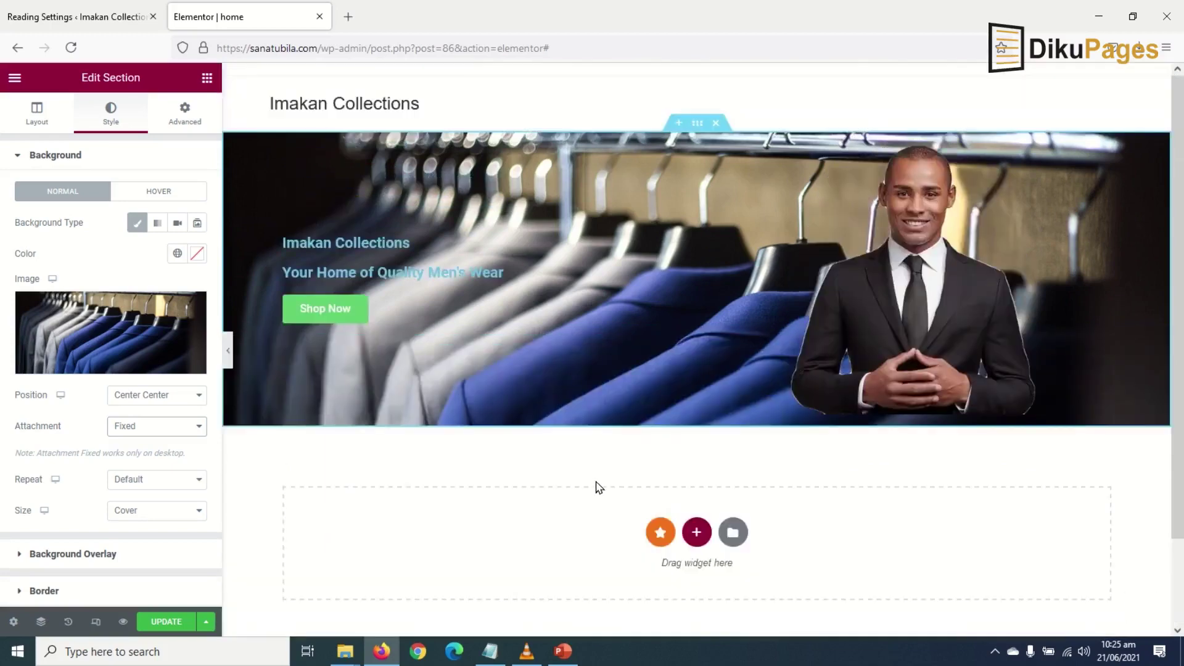
{"action": "scroll", "coordinate": [179, 441], "scroll_direction": "down", "scroll_amount": 2}
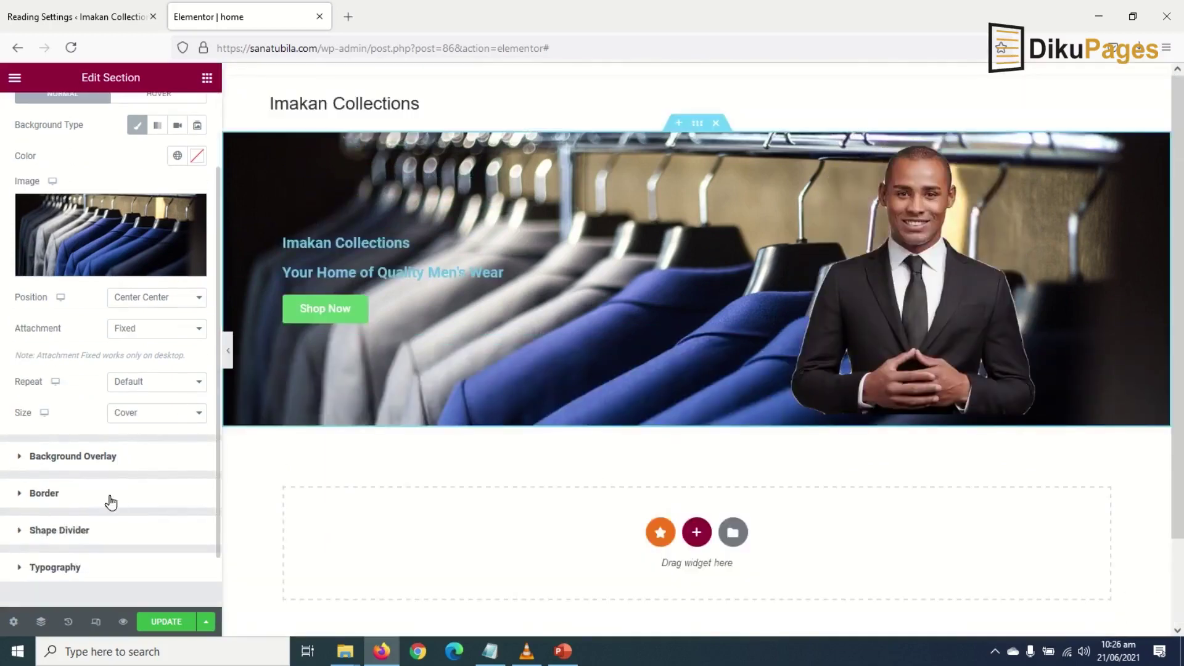
Step: Add a classic black background overlay at 0.6 opacity to the section
{"action": "left_click", "coordinate": [86, 459]}
{"action": "left_click", "coordinate": [176, 261]}
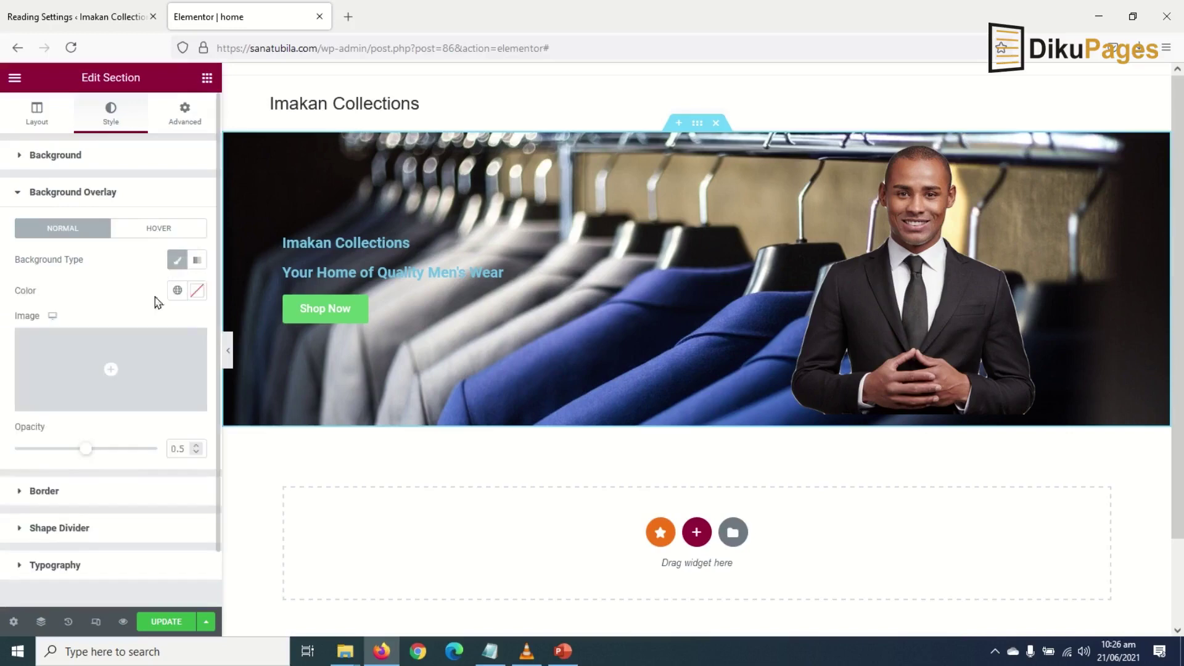
{"action": "left_click", "coordinate": [197, 291]}
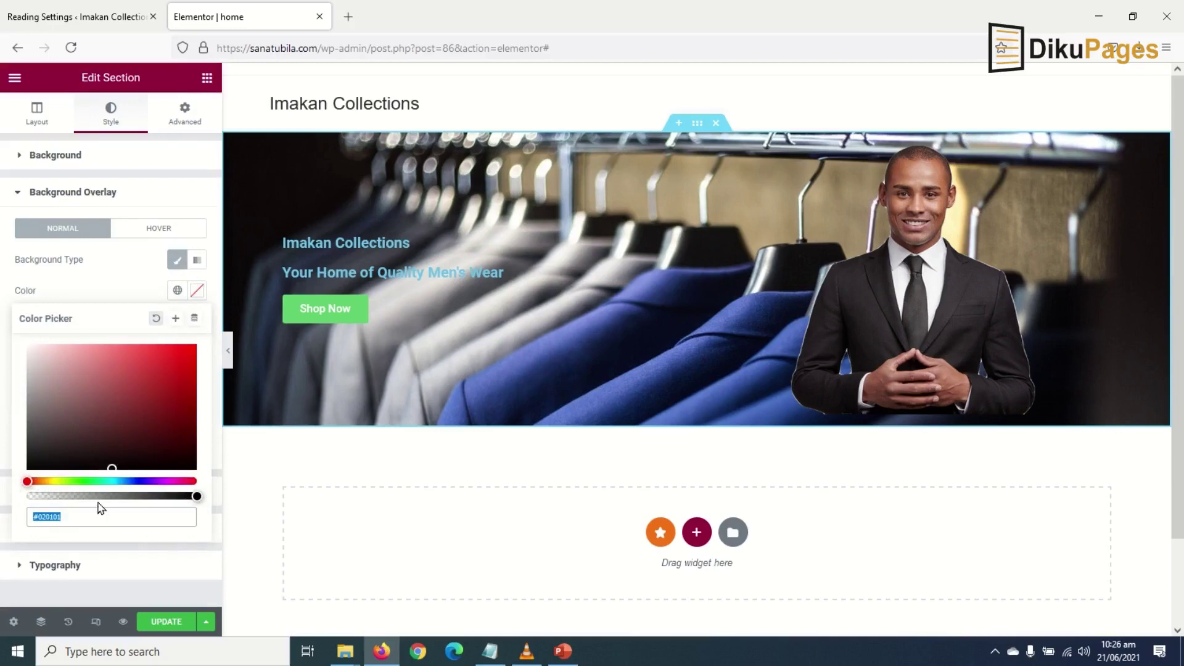
{"action": "left_click", "coordinate": [82, 391]}
{"action": "mouse_move", "coordinate": [82, 392]}
{"action": "left_mouse_down"}
{"action": "mouse_move", "coordinate": [193, 374]}
{"action": "mouse_move", "coordinate": [187, 397]}
{"action": "mouse_move", "coordinate": [81, 471]}
{"action": "mouse_move", "coordinate": [13, 472]}
{"action": "mouse_move", "coordinate": [3, 502]}
{"action": "left_mouse_up"}
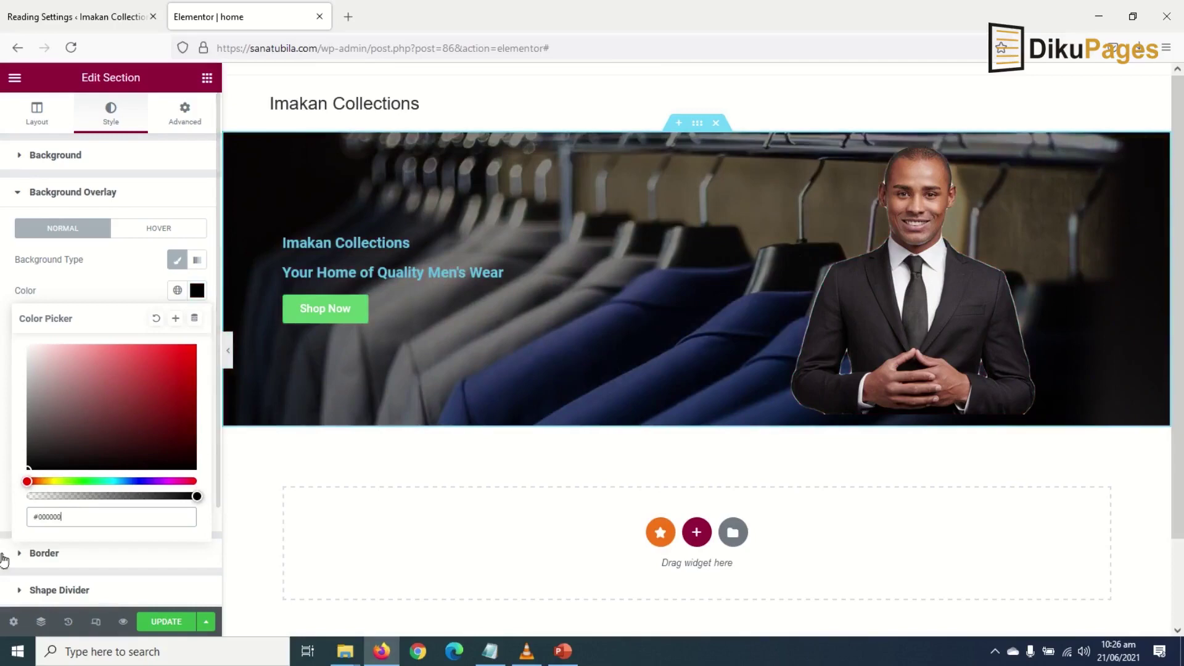
{"action": "left_click", "coordinate": [214, 407]}
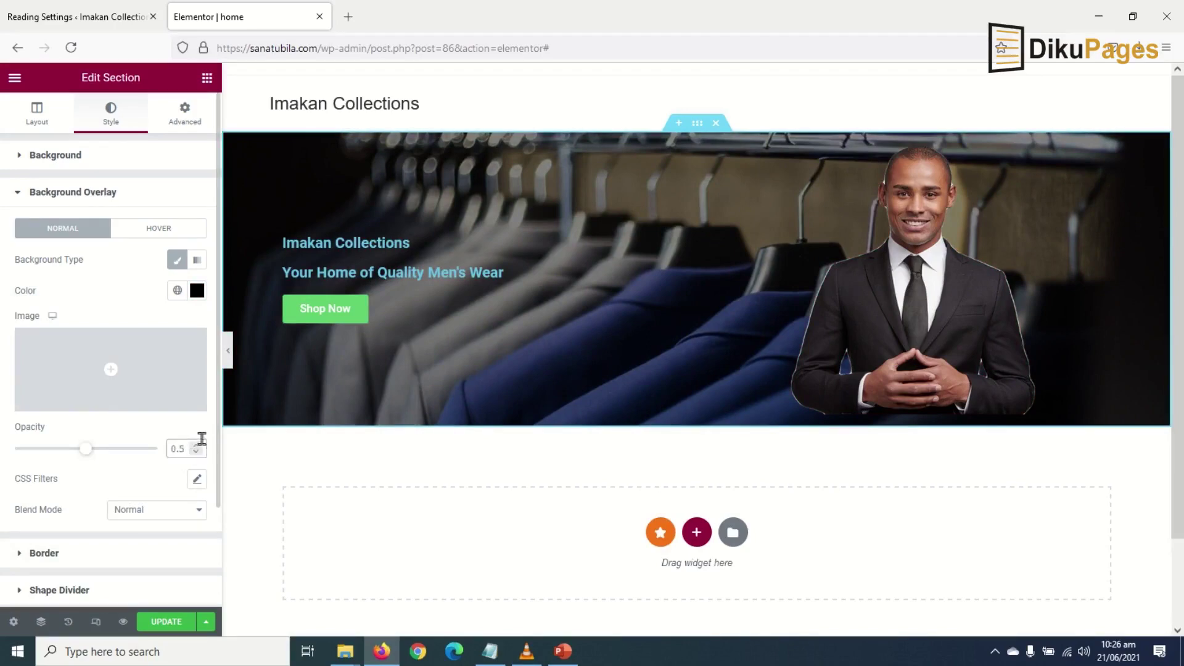
{"action": "left_click", "coordinate": [196, 446]}
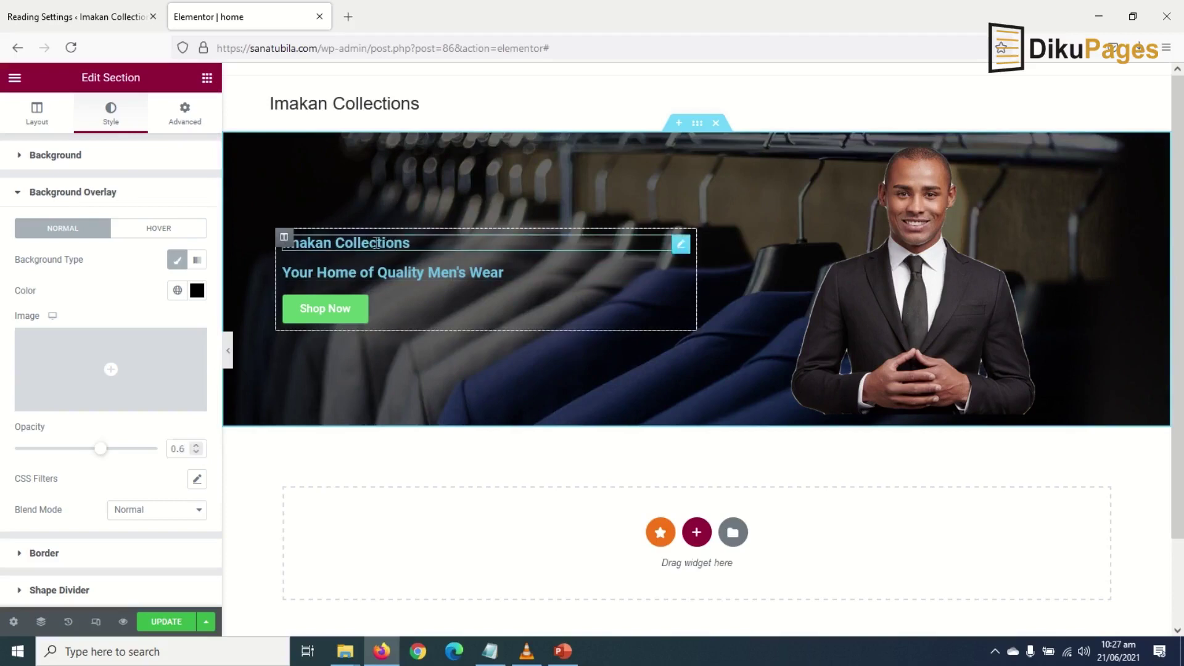
Step: Make the Imakan Collections heading text white
{"action": "left_click", "coordinate": [377, 243]}
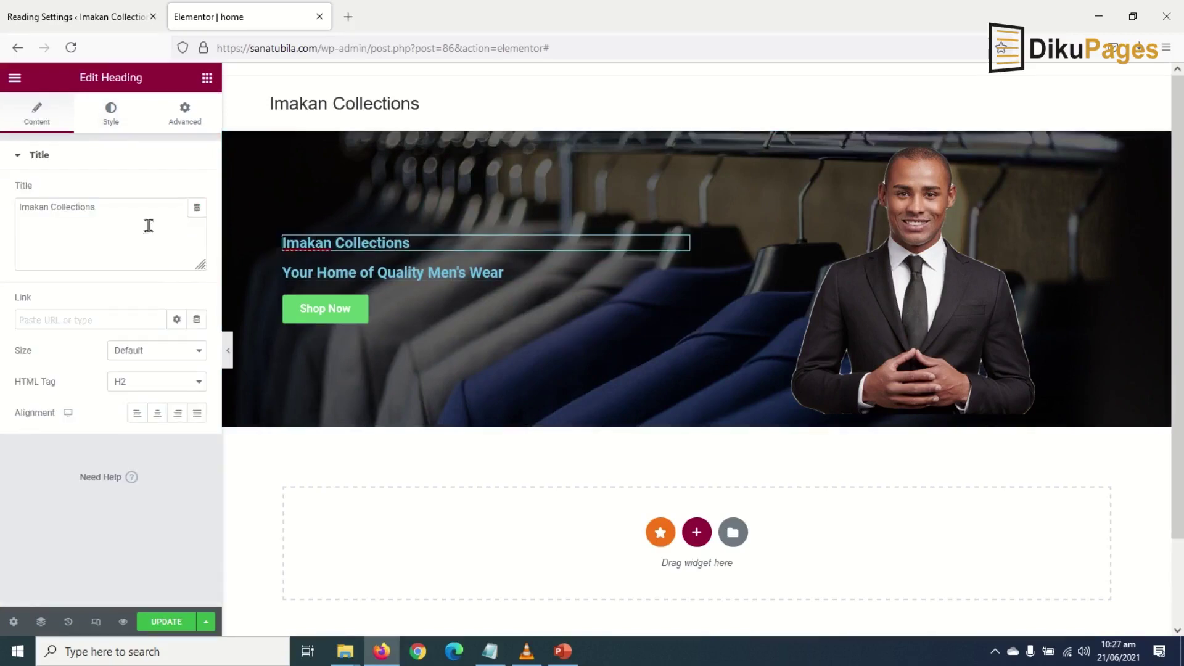
{"action": "left_click", "coordinate": [111, 106]}
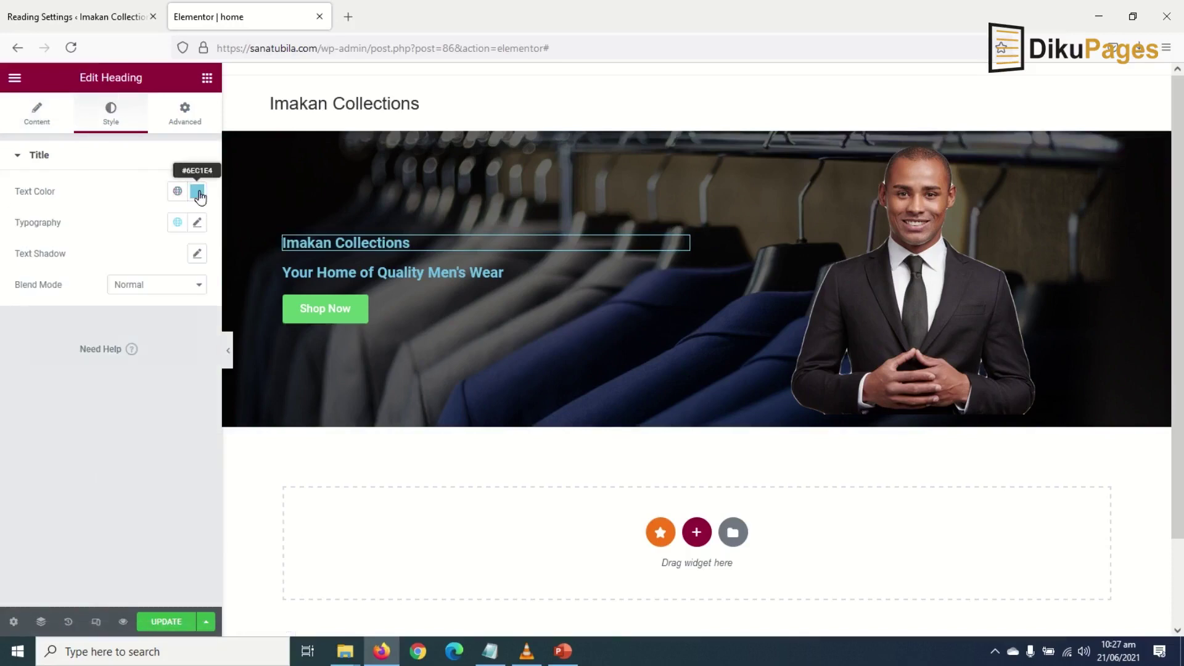
{"action": "left_click", "coordinate": [199, 195]}
{"action": "left_click_drag", "start_coordinate": [162, 253], "coordinate": [4, 222]}
{"action": "left_click", "coordinate": [142, 183]}
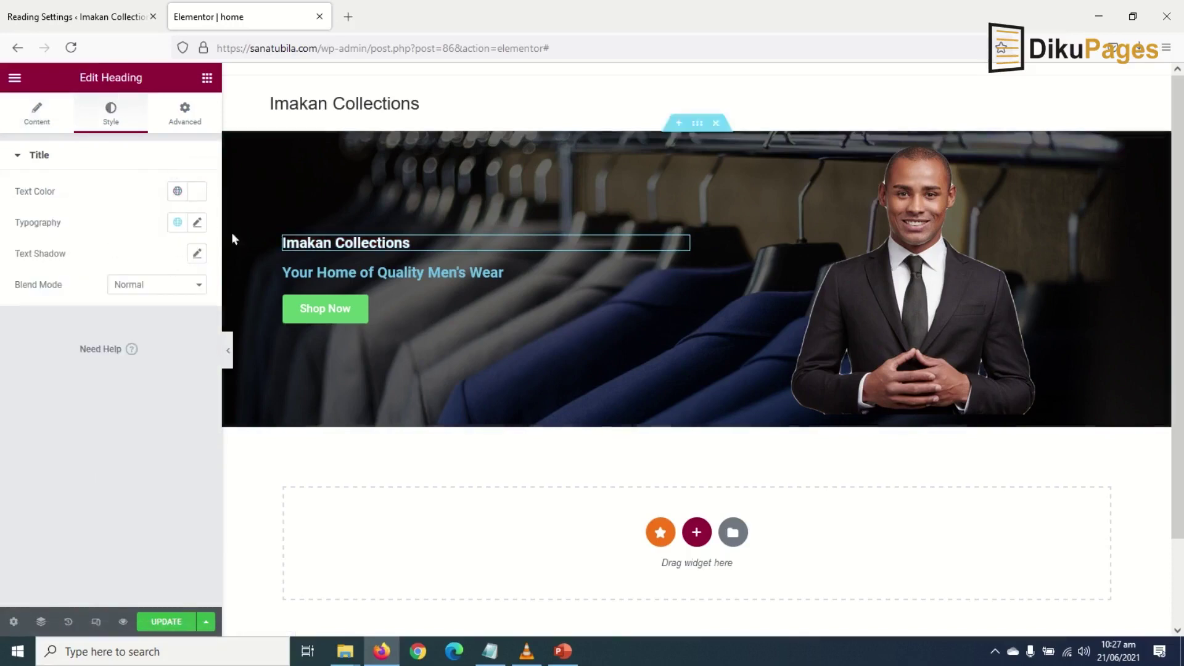
Step: Set the heading font to Poppins at size 90
{"action": "left_click", "coordinate": [196, 222]}
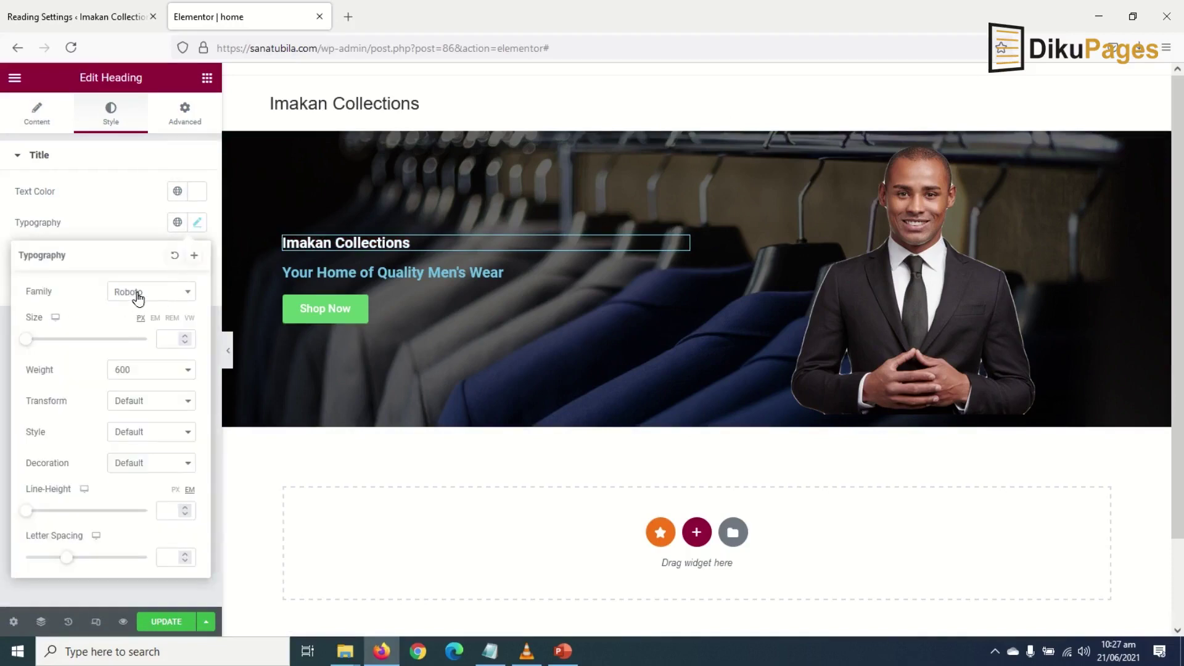
{"action": "left_click", "coordinate": [138, 296]}
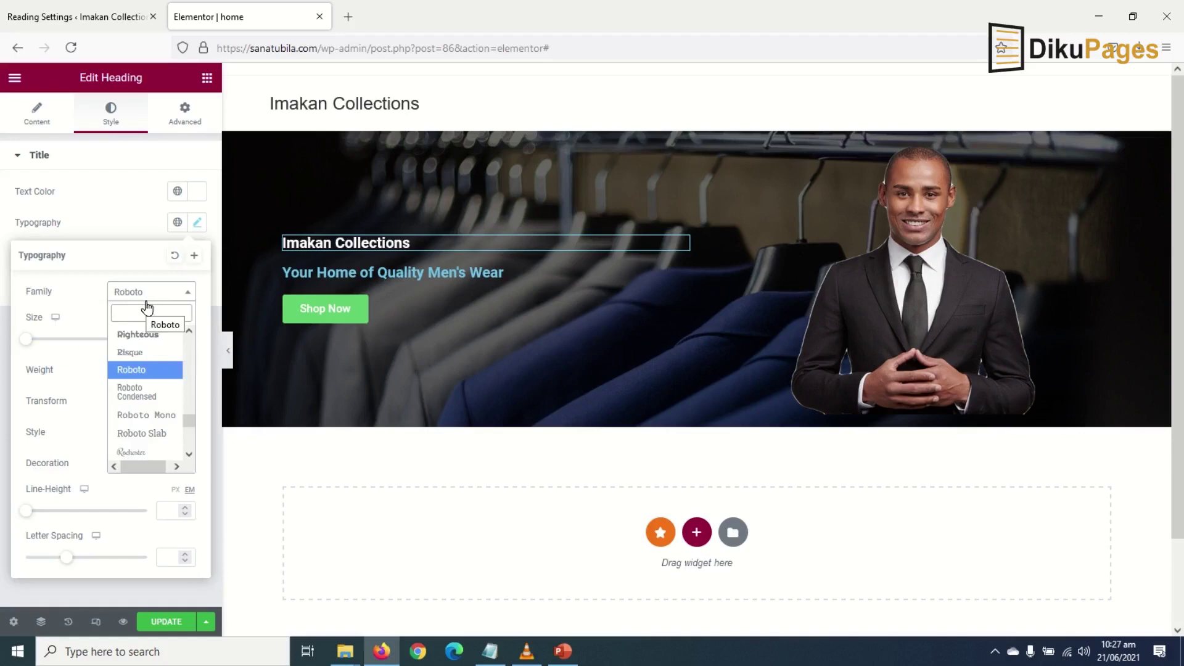
{"action": "type", "text": "popp"}
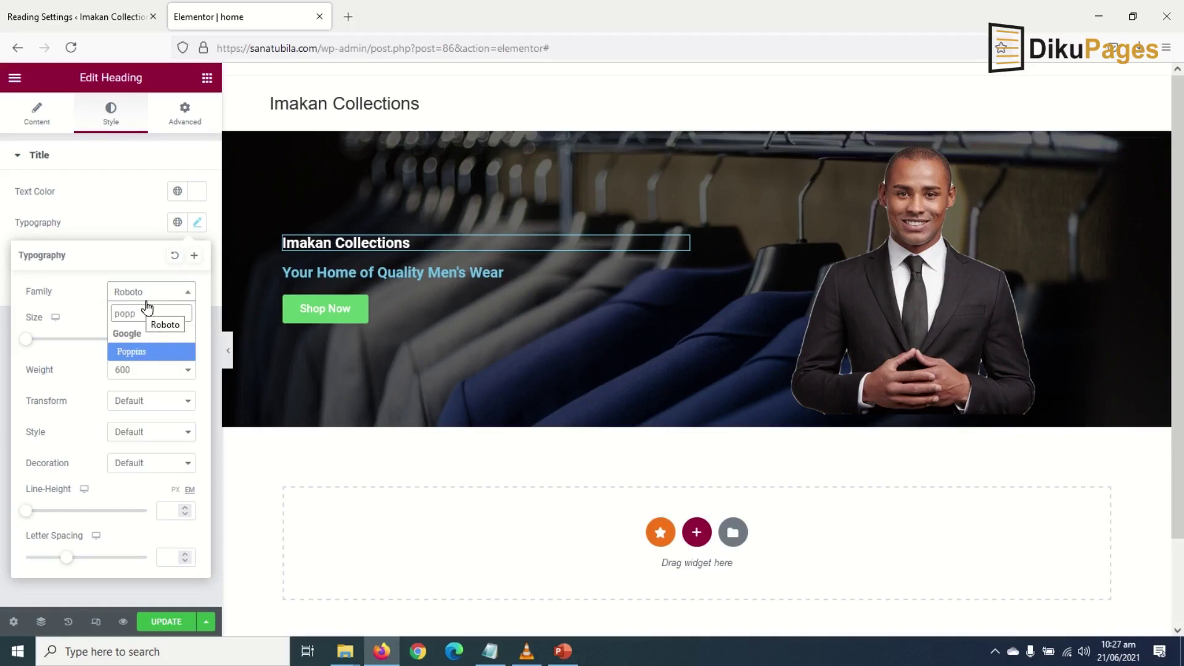
{"action": "left_click", "coordinate": [158, 348]}
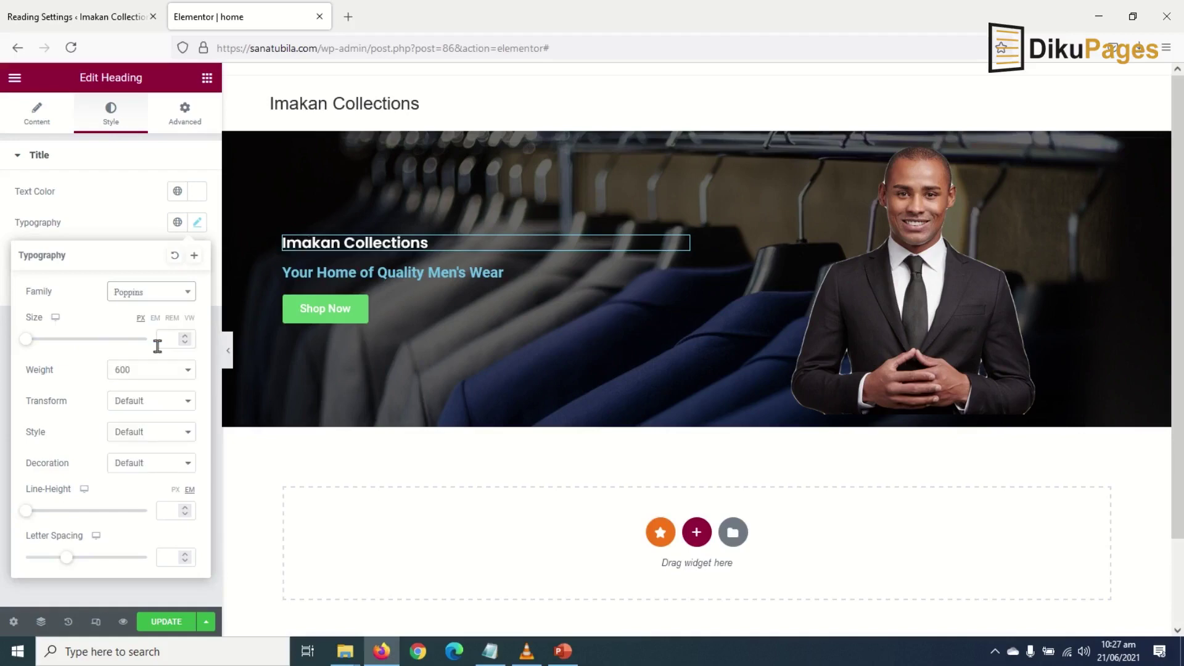
{"action": "left_click", "coordinate": [168, 339]}
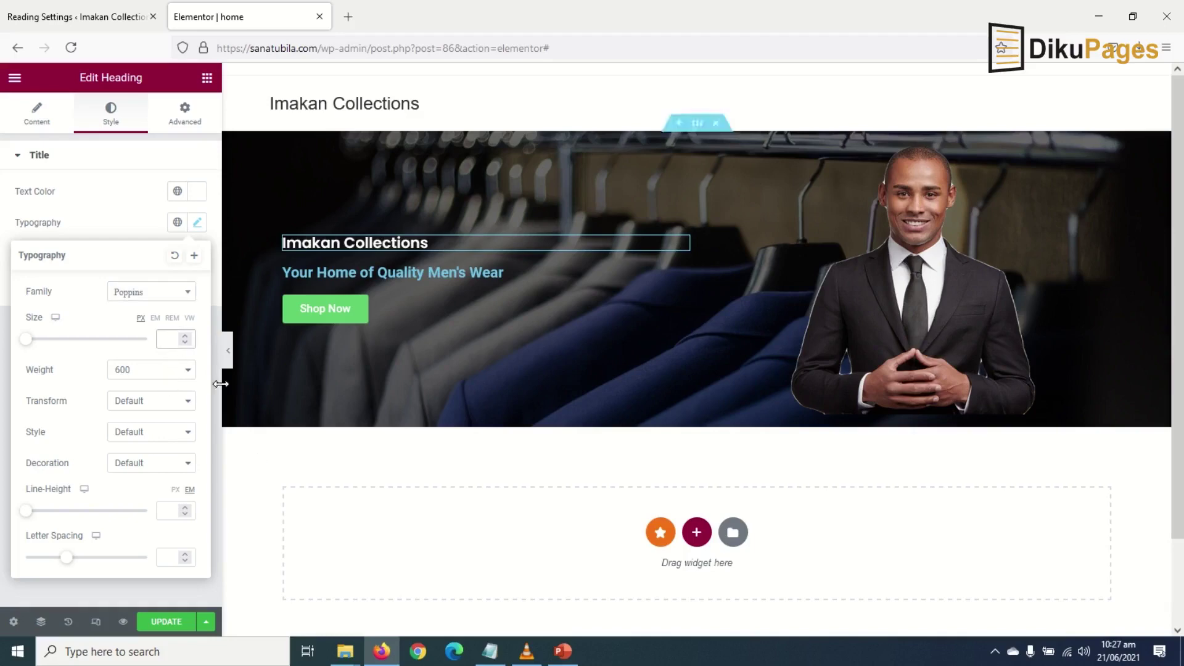
{"action": "left_click_drag", "start_coordinate": [26, 341], "coordinate": [76, 343]}
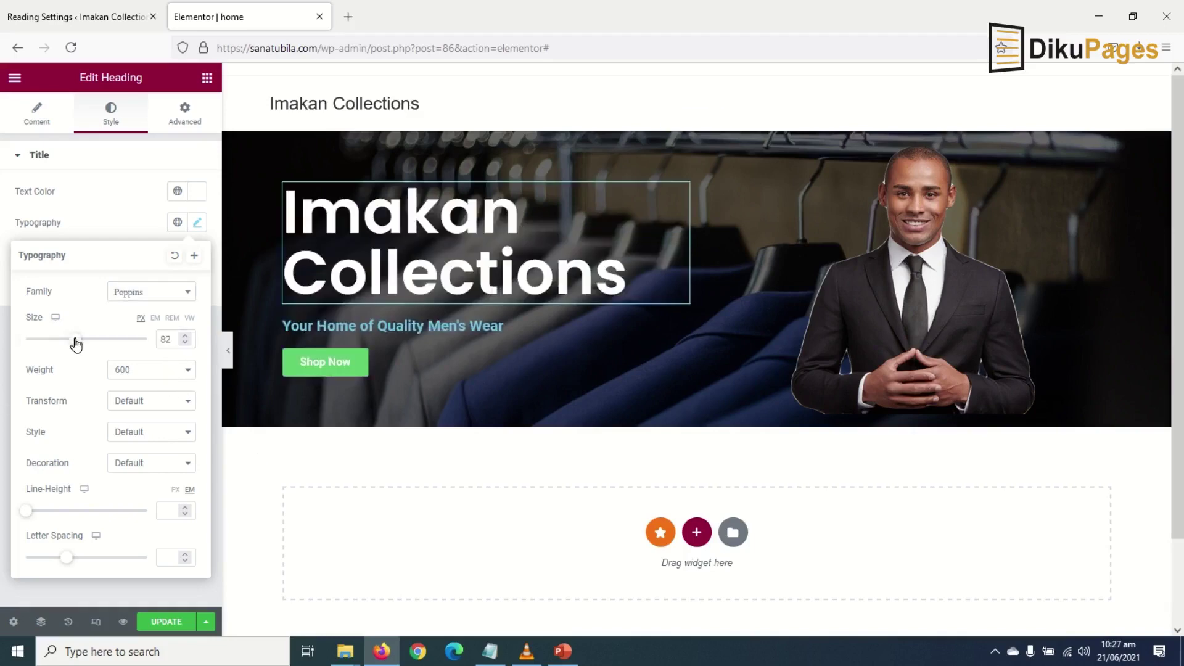
{"action": "left_click", "coordinate": [175, 340]}
{"action": "key", "text": "Up"}
{"action": "key", "text": "Up"}
{"action": "key", "text": "Up"}
{"action": "key", "text": "Up"}
{"action": "key", "text": "Up"}
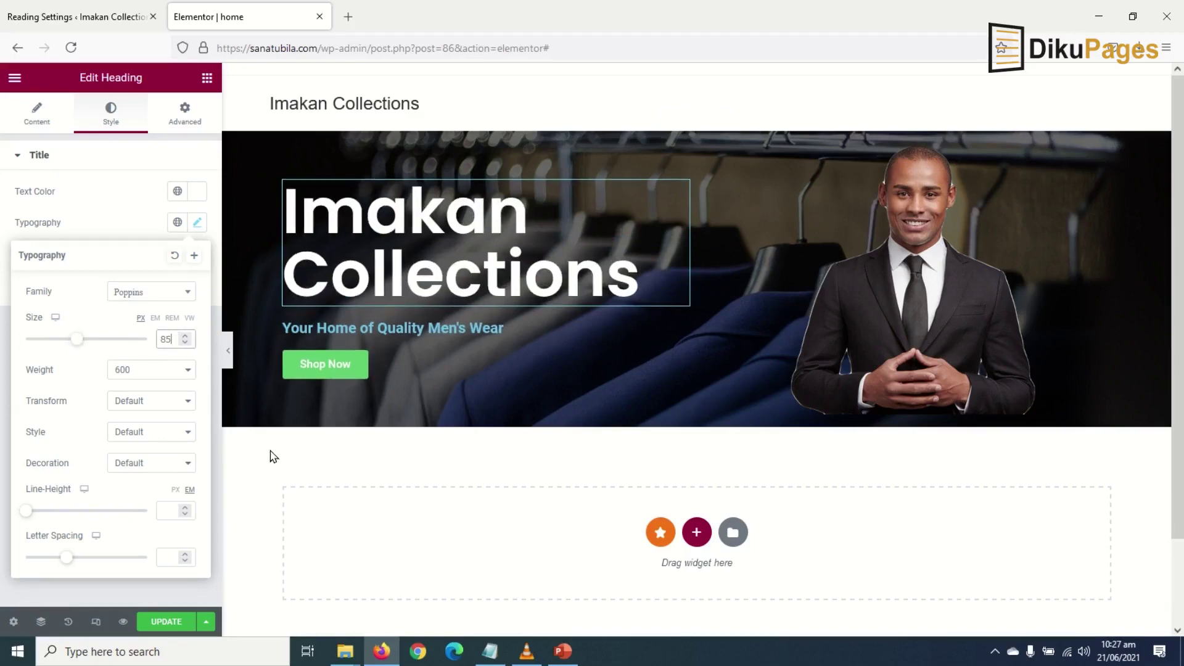
{"action": "key", "text": "Up"}
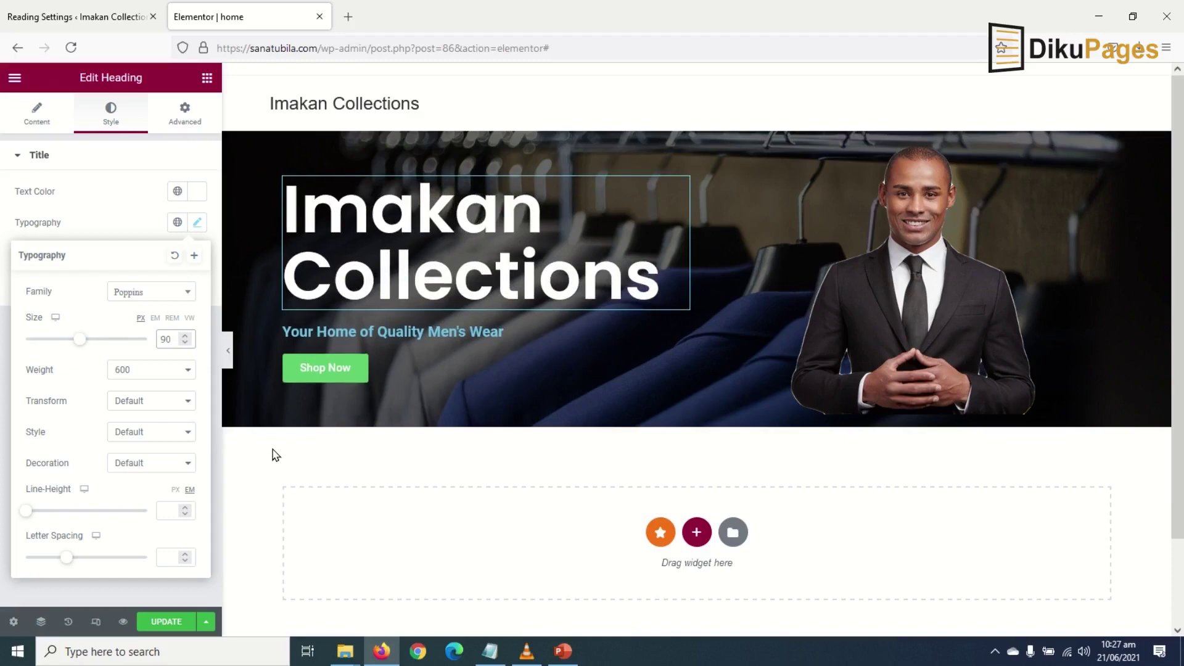
{"action": "left_click", "coordinate": [333, 332]}
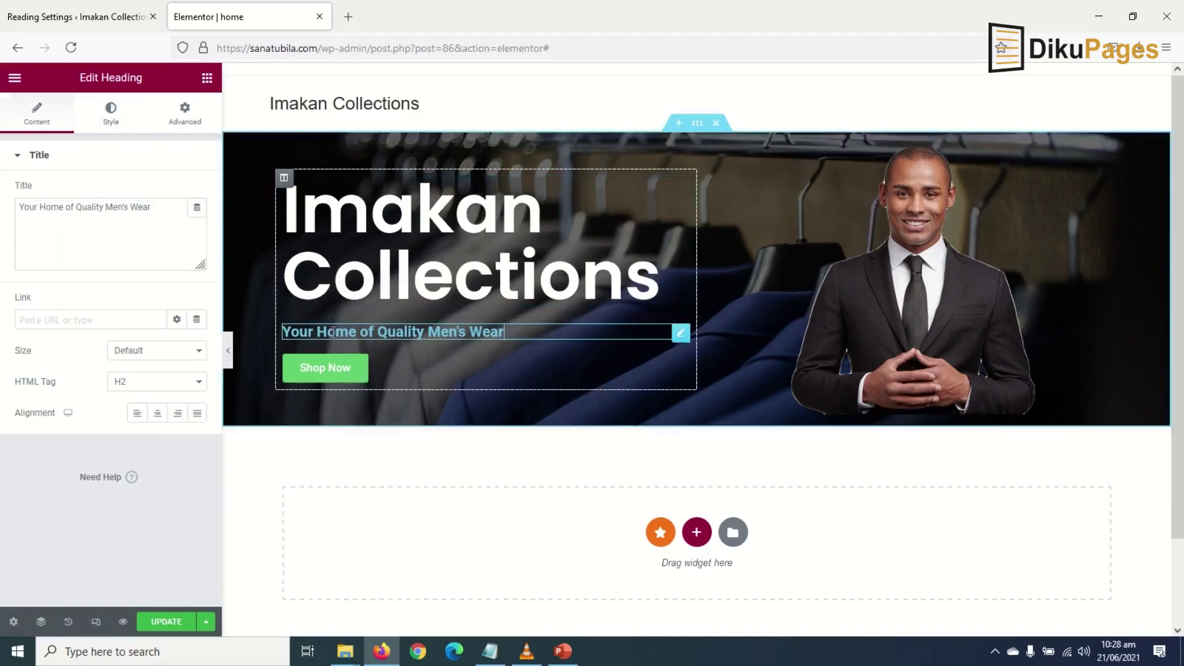
Step: Make the 'Your Home of Quality Men's Wear' subheading text white
{"action": "left_click", "coordinate": [508, 332]}
{"action": "left_click", "coordinate": [119, 110]}
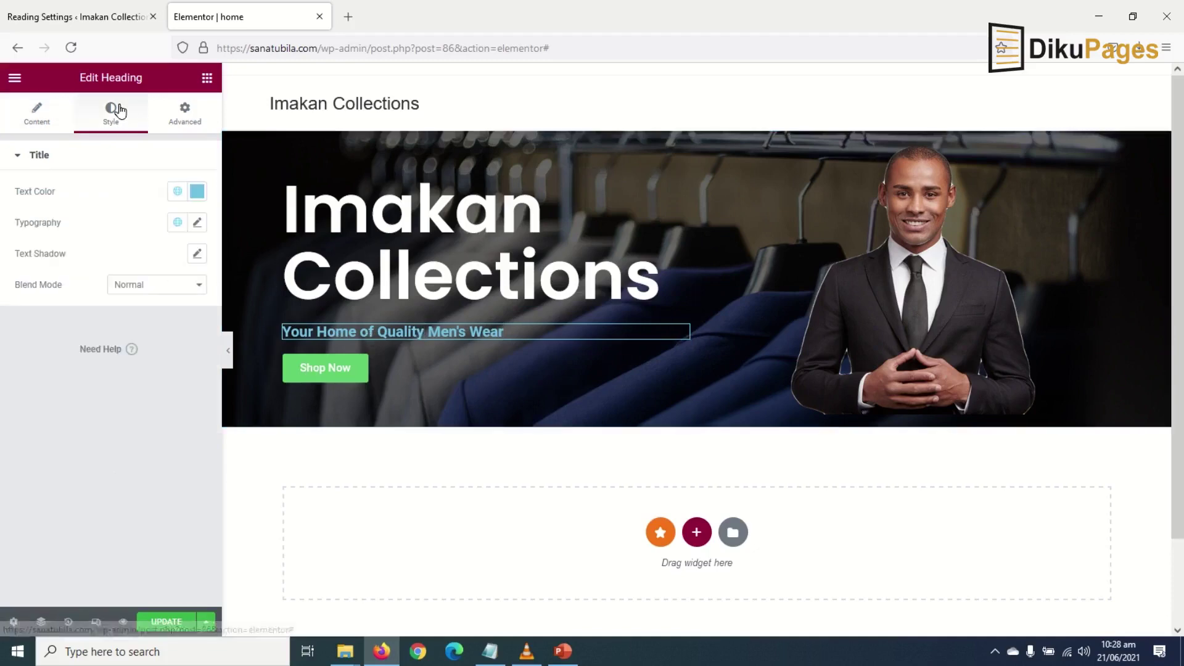
{"action": "left_click", "coordinate": [197, 192]}
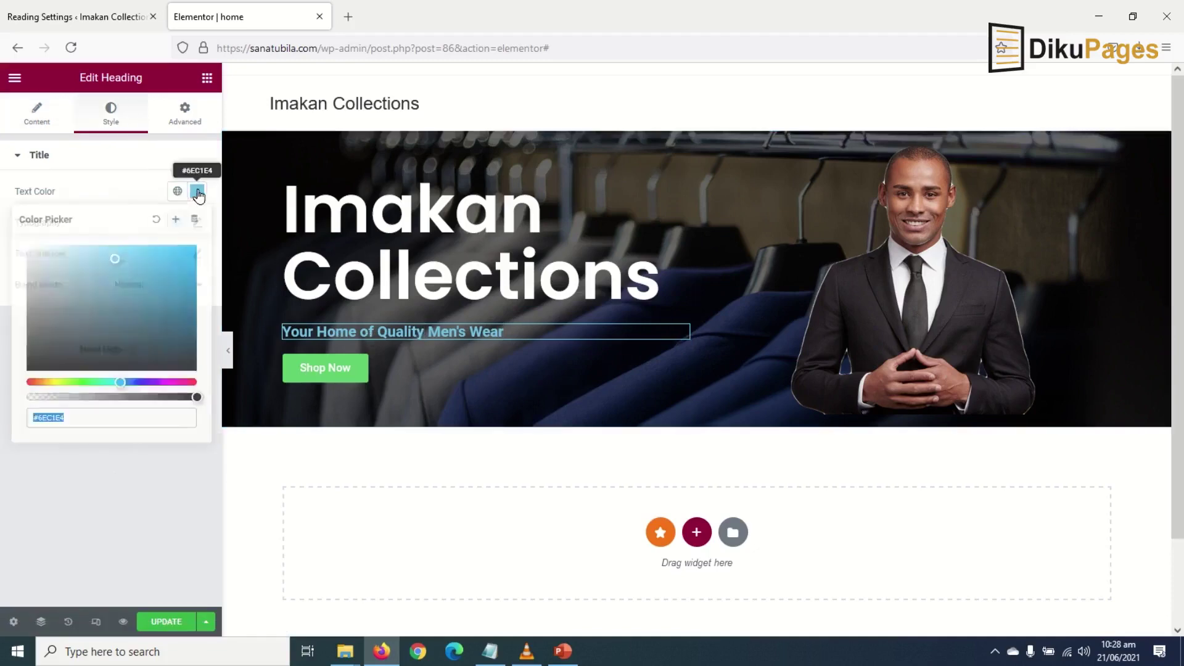
{"action": "left_click", "coordinate": [52, 302]}
{"action": "left_click_drag", "start_coordinate": [21, 252], "coordinate": [4, 191]}
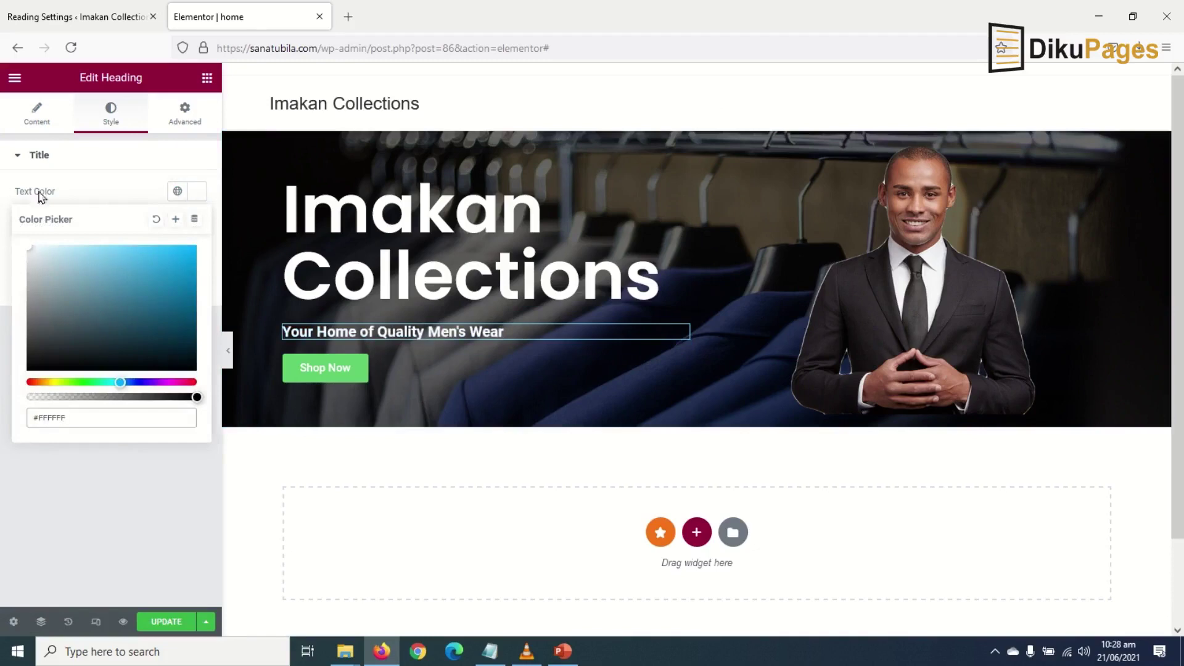
{"action": "left_click", "coordinate": [195, 197]}
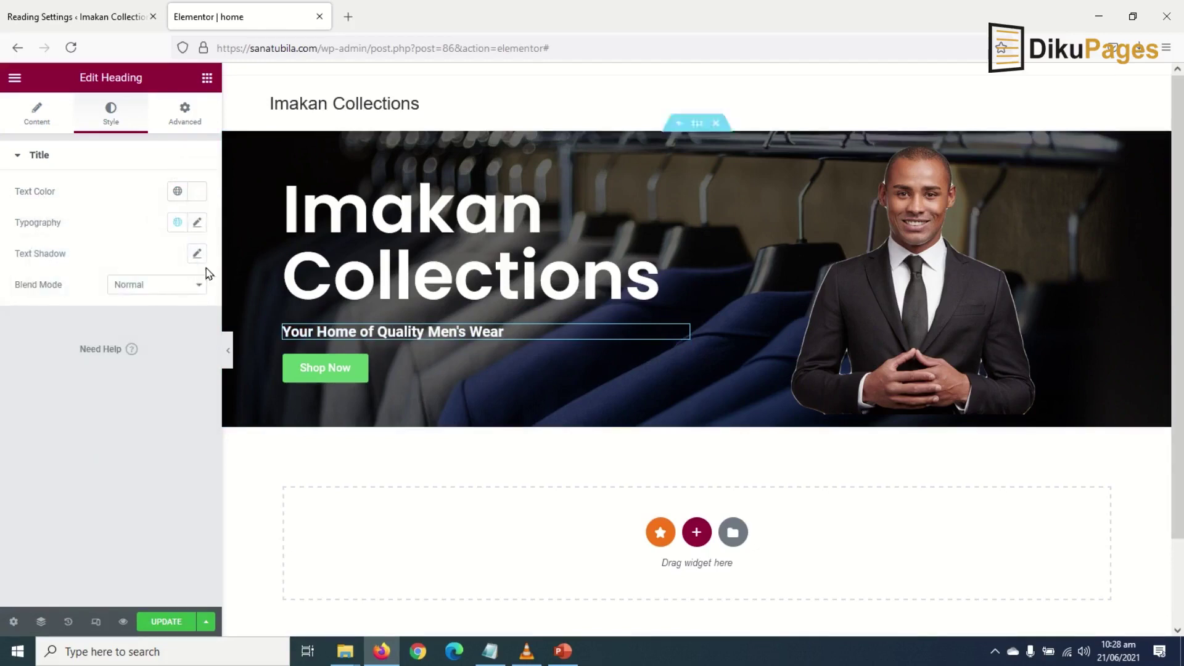
Step: Set the subheading font family to Poppins
{"action": "left_click", "coordinate": [198, 224]}
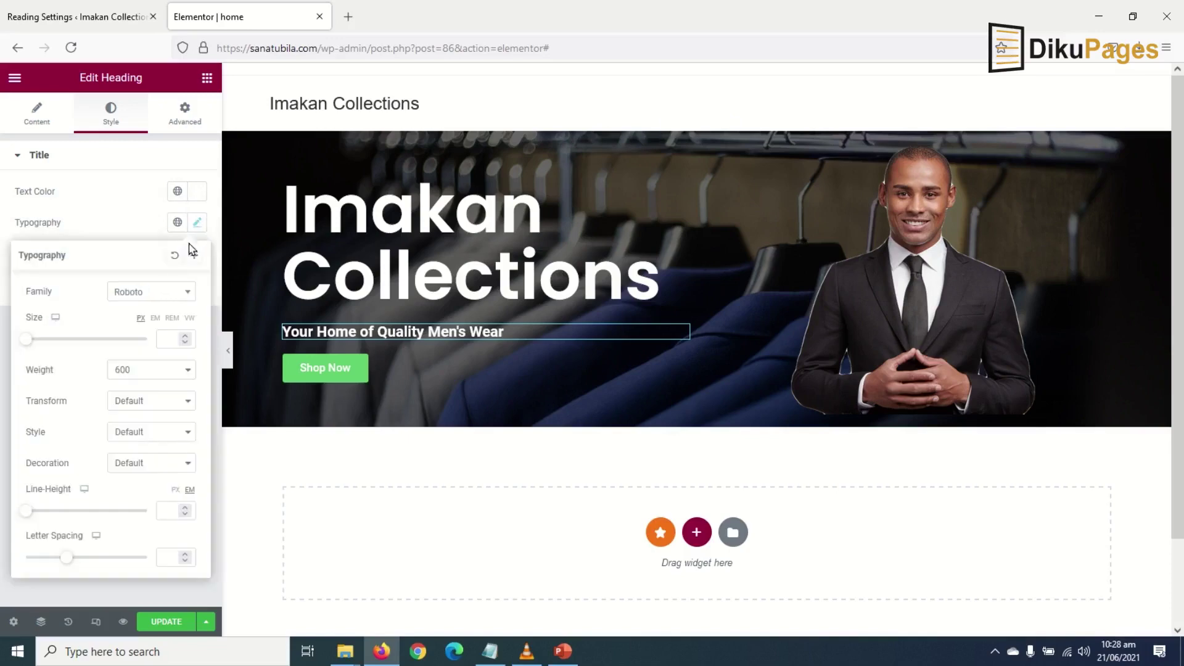
{"action": "left_click", "coordinate": [174, 293]}
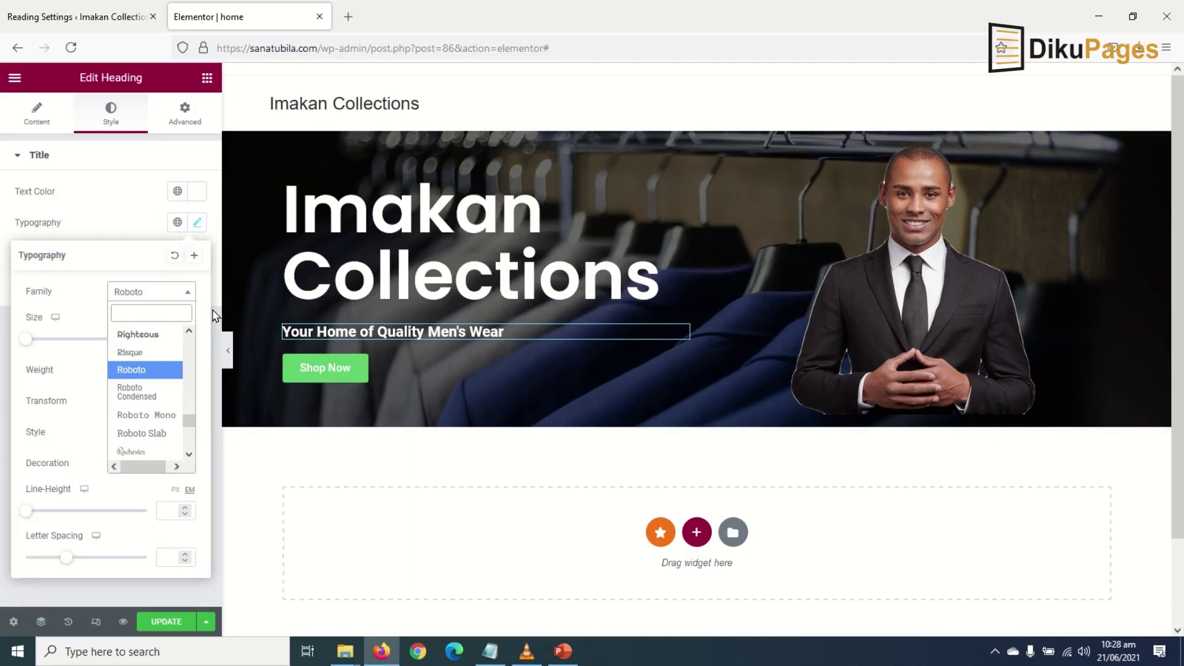
{"action": "type", "text": "popp"}
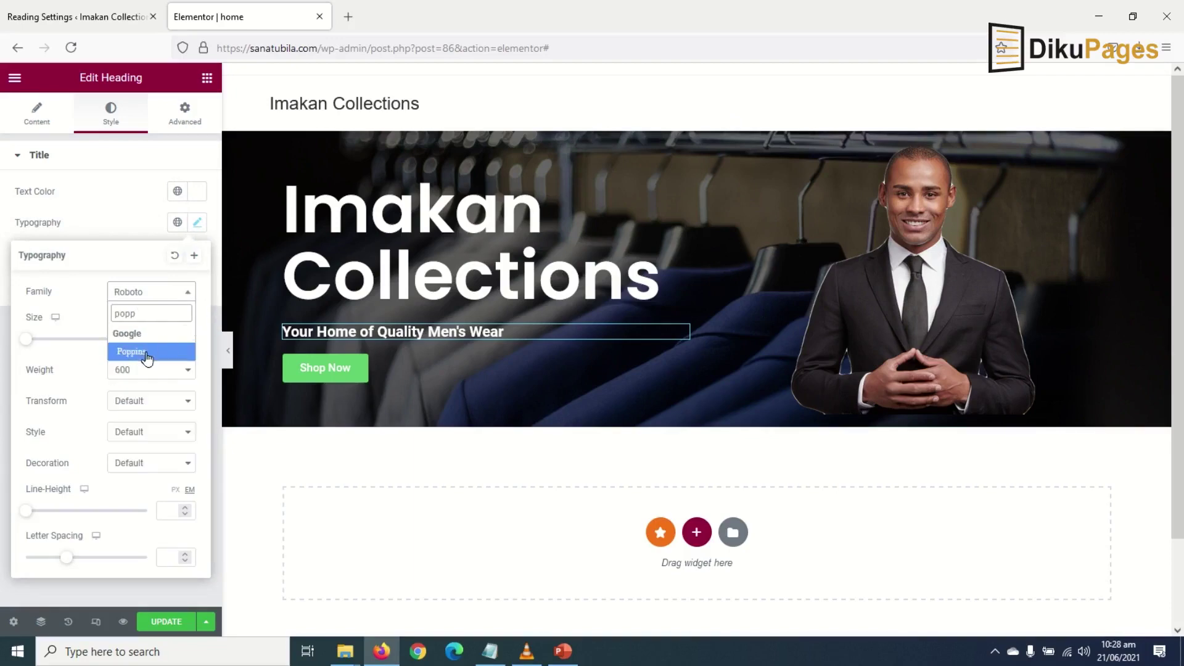
{"action": "left_click", "coordinate": [145, 352]}
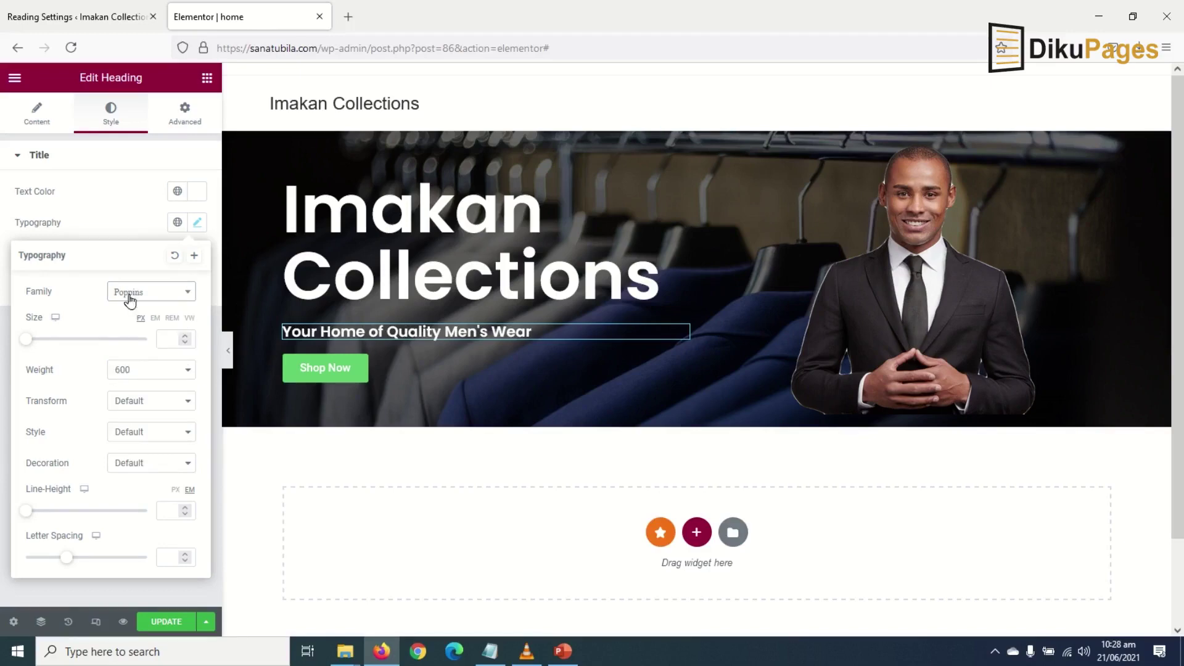
Step: Save the subheading typography as a global font named 'Poppings'
{"action": "left_click", "coordinate": [194, 257]}
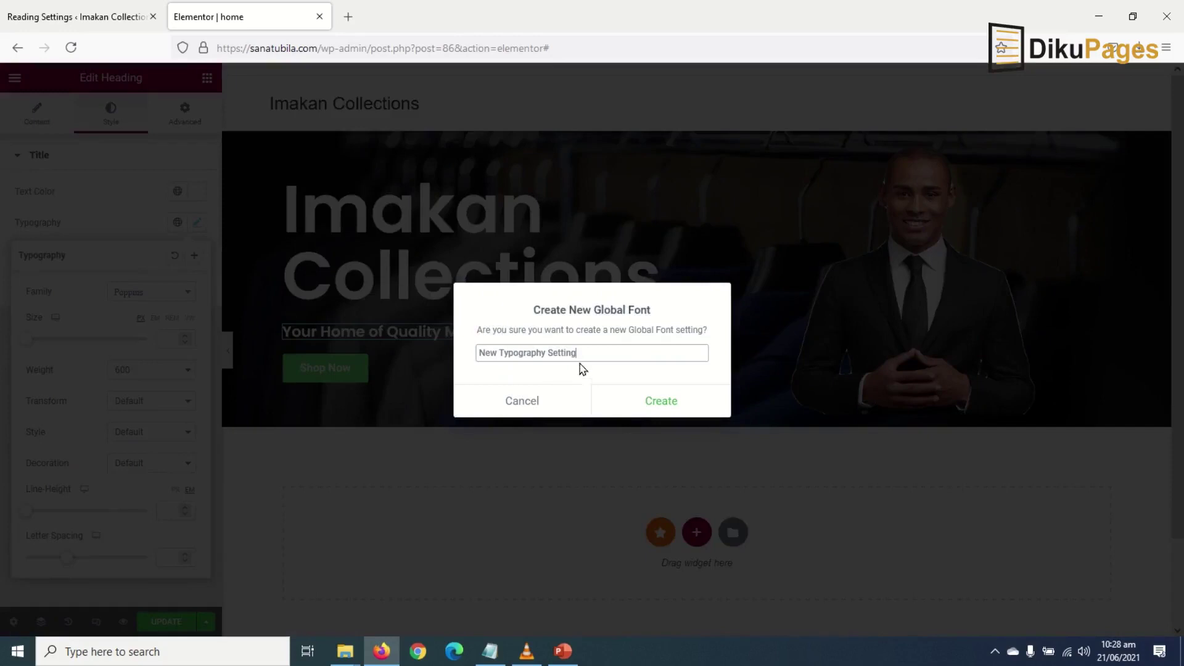
{"action": "left_click_drag", "start_coordinate": [600, 347], "coordinate": [372, 384]}
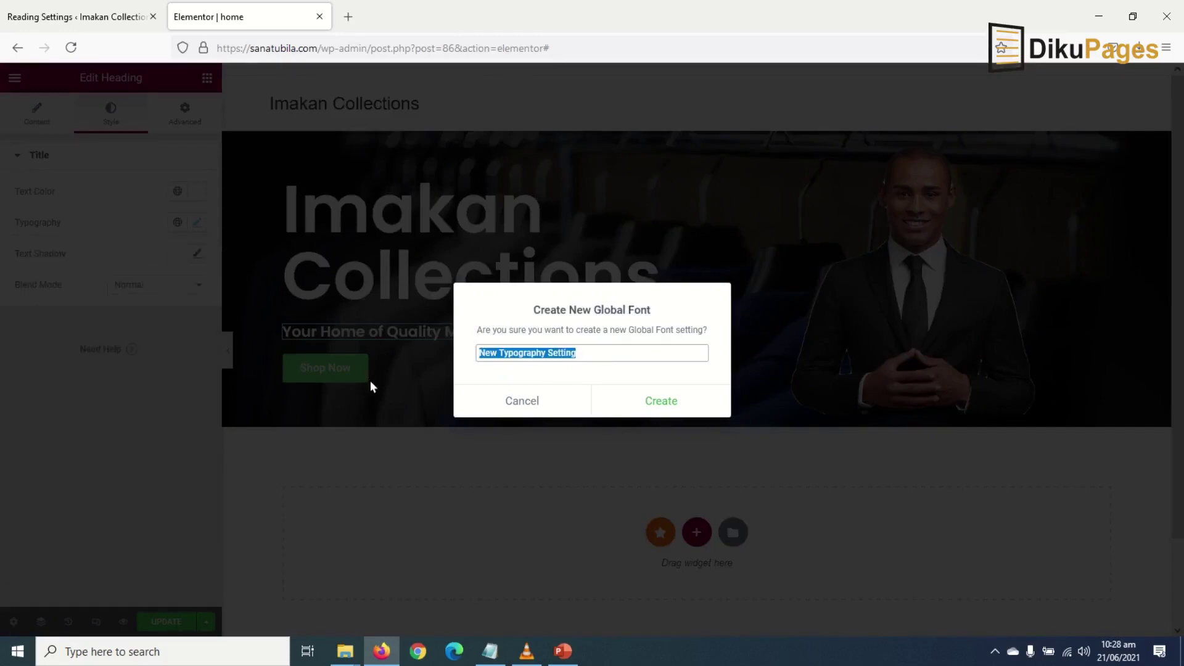
{"action": "type", "text": "Poppings"}
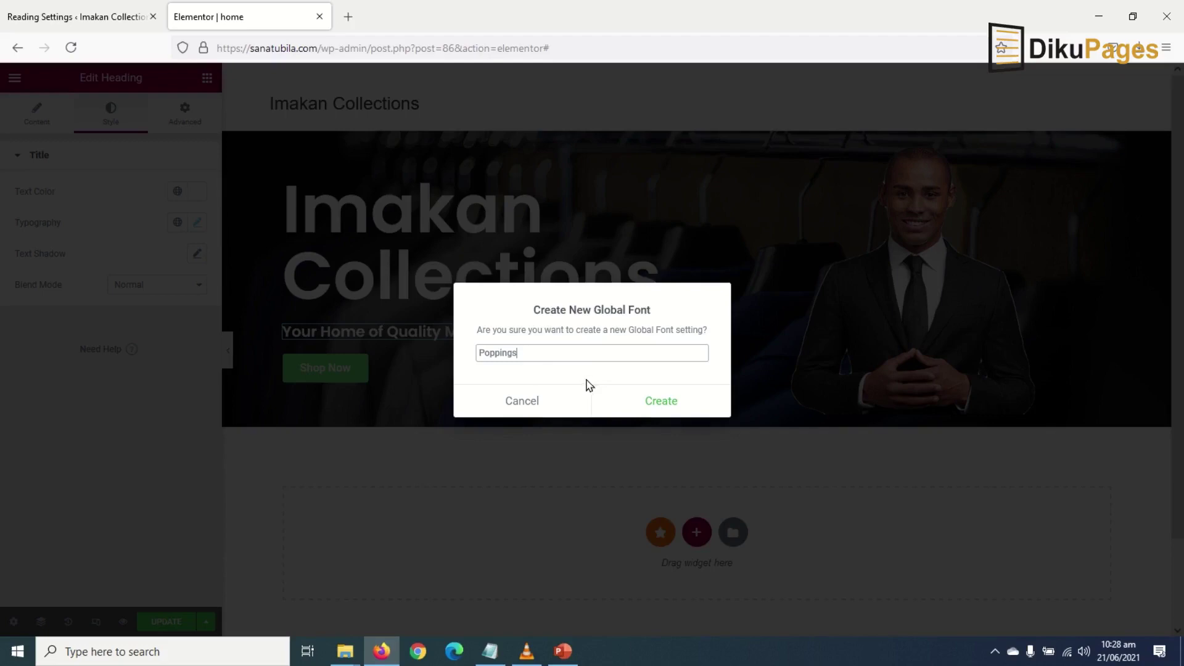
{"action": "left_click", "coordinate": [662, 403]}
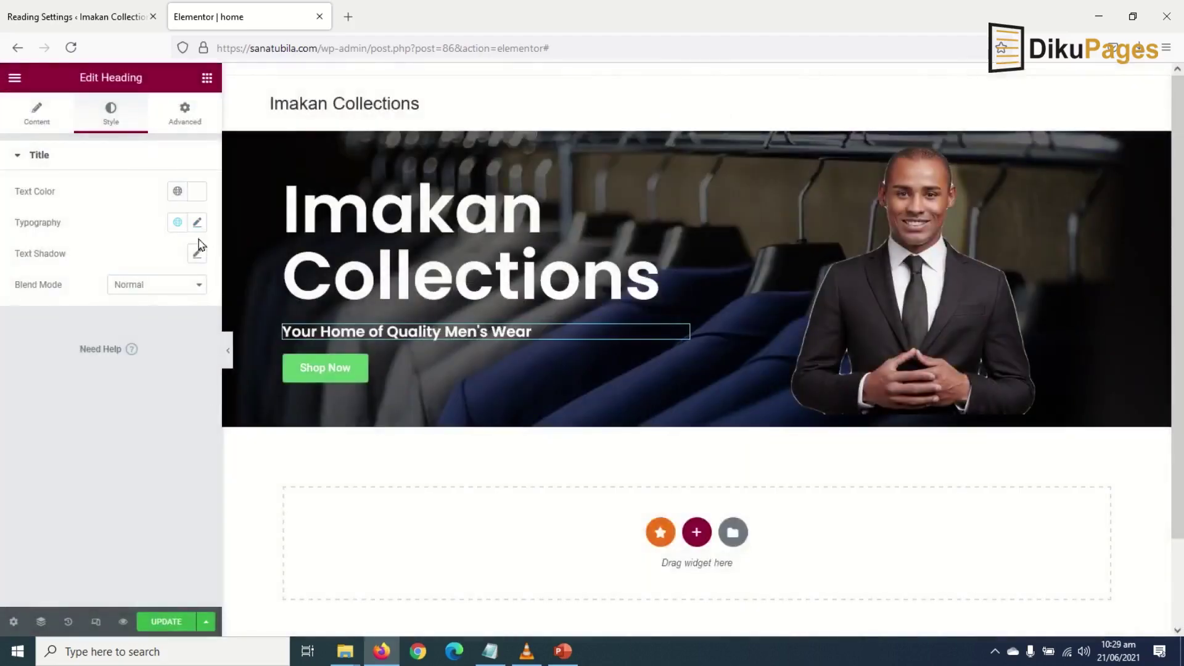
{"action": "left_click", "coordinate": [179, 225]}
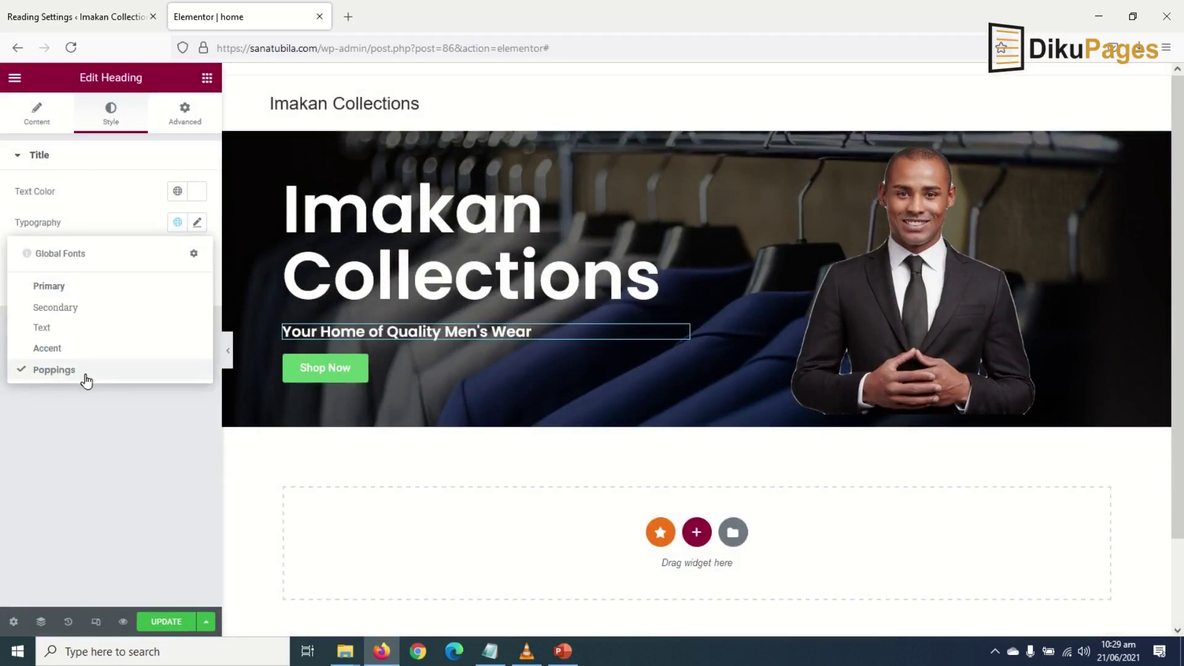
{"action": "left_click", "coordinate": [181, 224]}
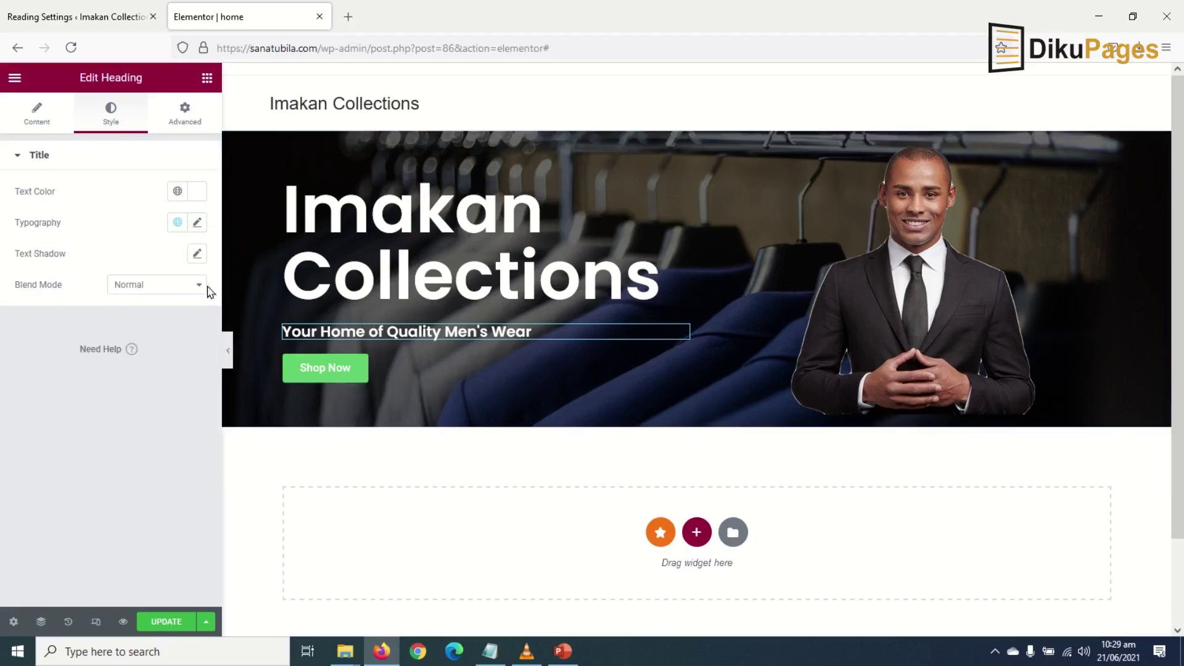
Step: Enlarge the subheading font size to 32 px
{"action": "left_click", "coordinate": [197, 223]}
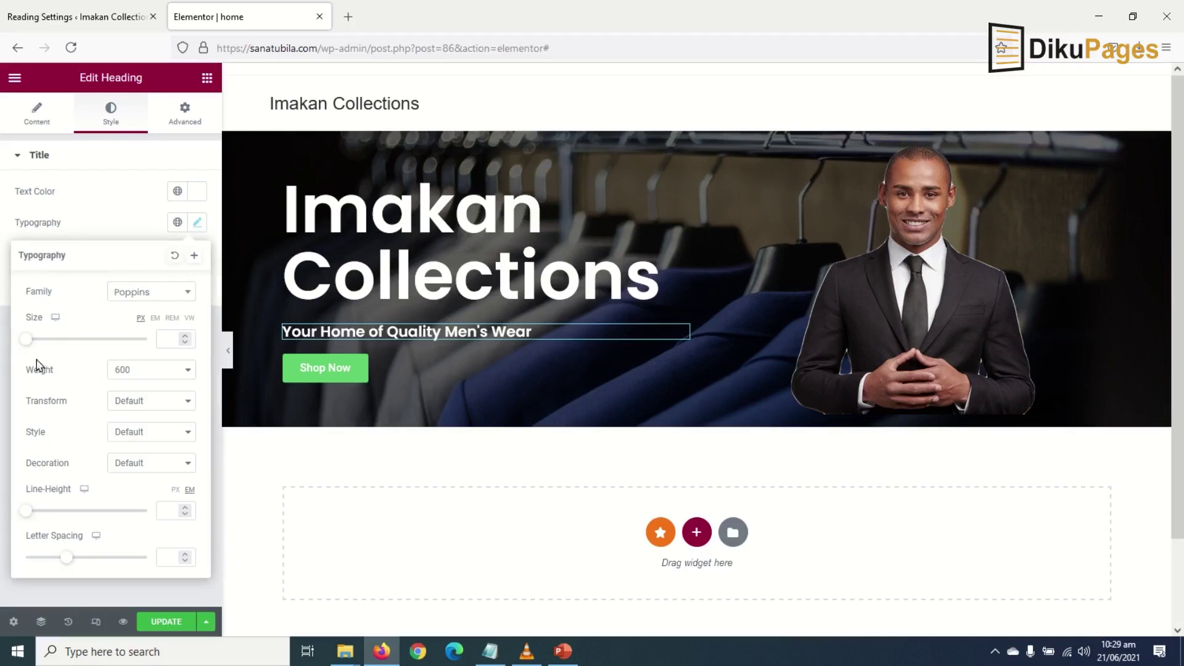
{"action": "mouse_move", "coordinate": [25, 341]}
{"action": "left_mouse_down"}
{"action": "mouse_move", "coordinate": [63, 341]}
{"action": "mouse_move", "coordinate": [45, 340]}
{"action": "left_mouse_up"}
{"action": "left_click", "coordinate": [164, 339]}
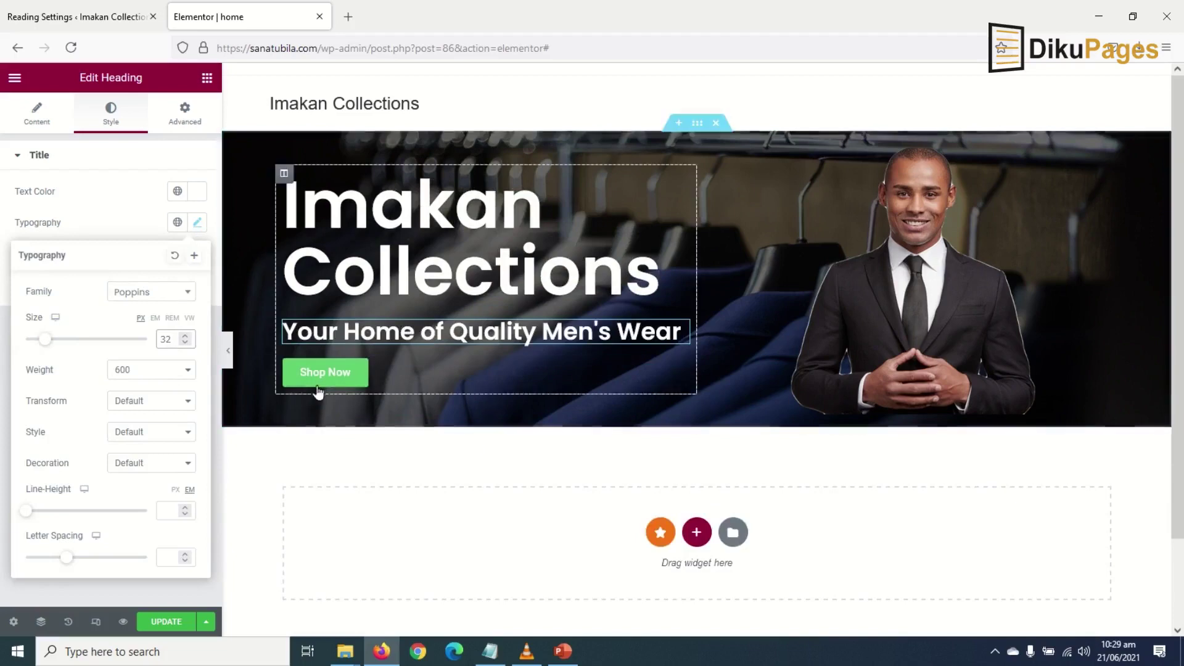
Step: Change the Shop Now button size from Medium to Large
{"action": "left_click", "coordinate": [379, 375]}
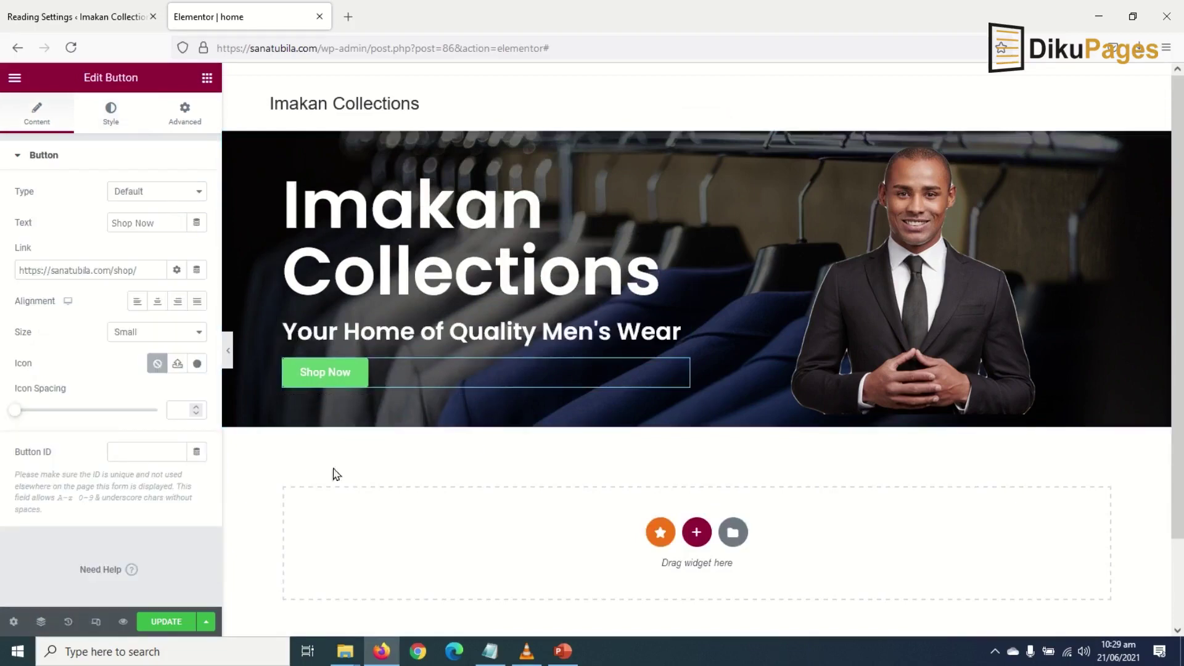
{"action": "left_click", "coordinate": [155, 338]}
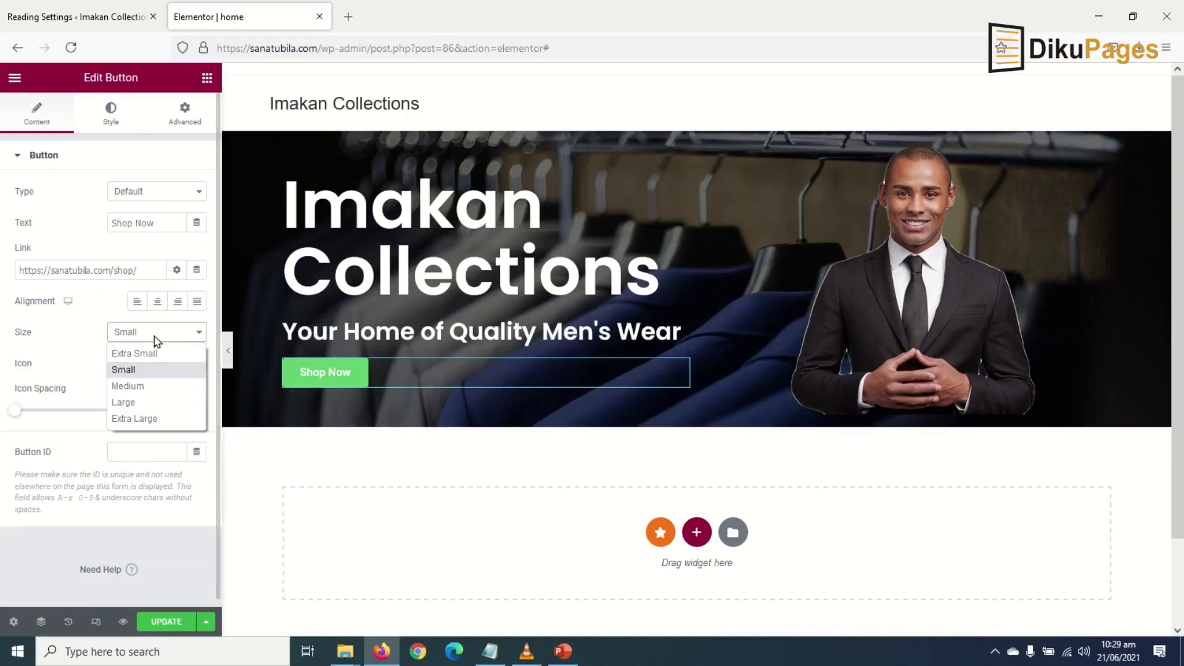
{"action": "left_click", "coordinate": [159, 388]}
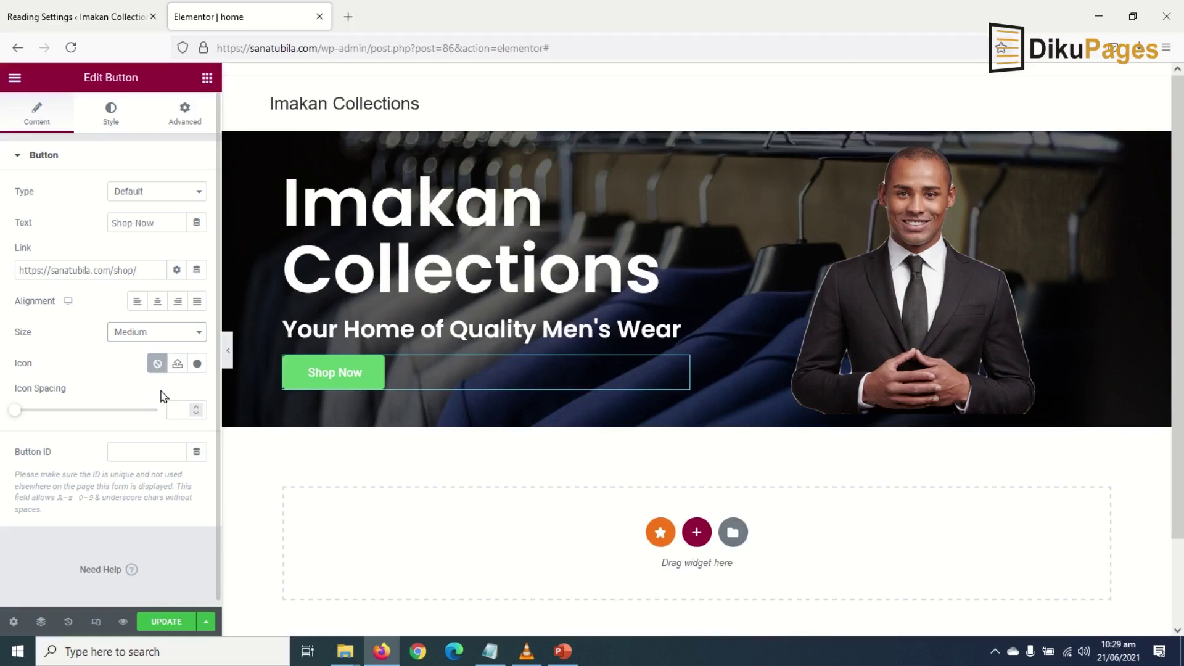
{"action": "left_click", "coordinate": [158, 336]}
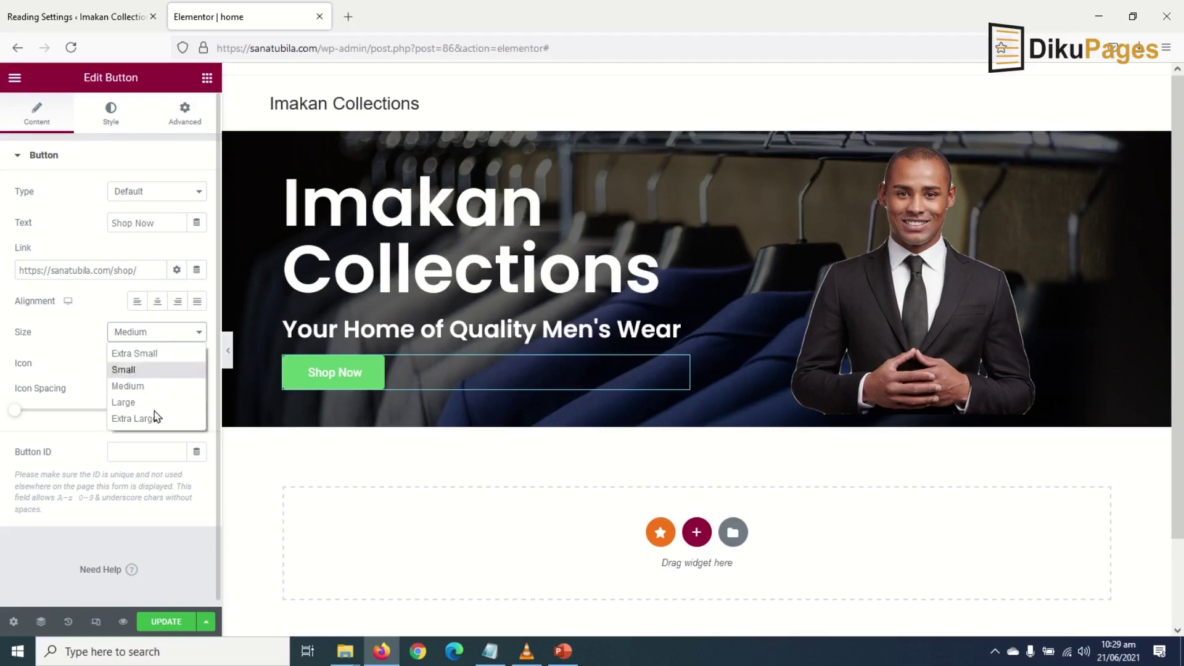
{"action": "left_click", "coordinate": [138, 403]}
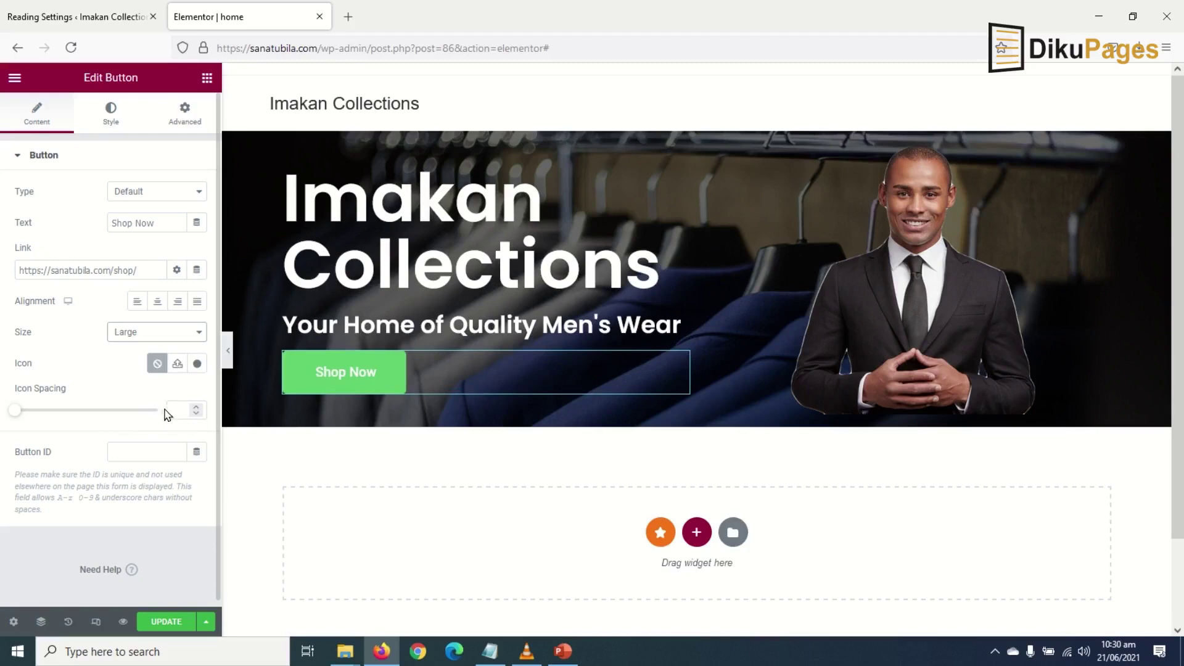
{"action": "left_click", "coordinate": [113, 119]}
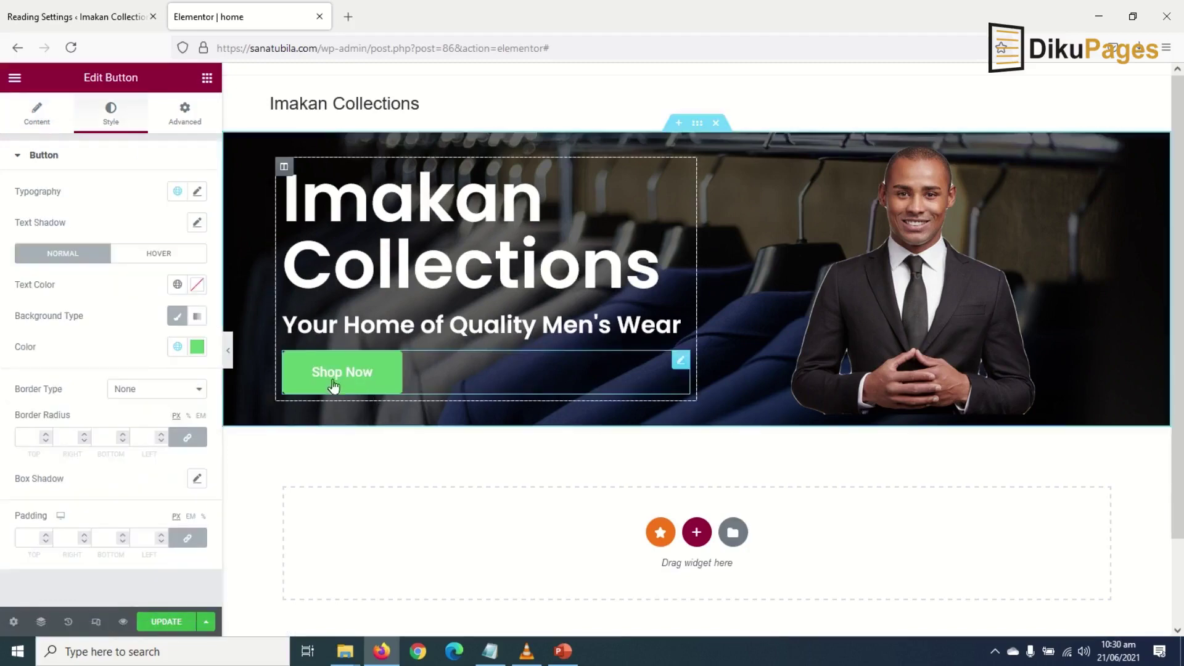
Step: Make the Shop Now button background fully transparent (#61CE7000) so the hero photo shows through
{"action": "left_click", "coordinate": [197, 347]}
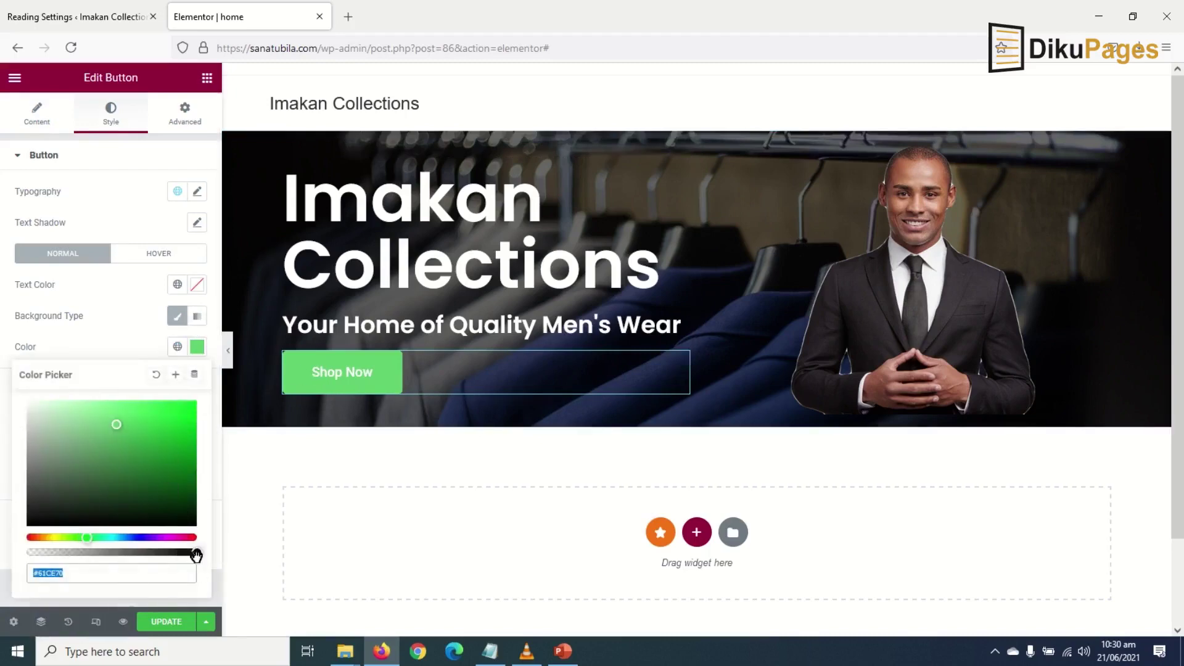
{"action": "left_click_drag", "start_coordinate": [193, 553], "coordinate": [22, 580]}
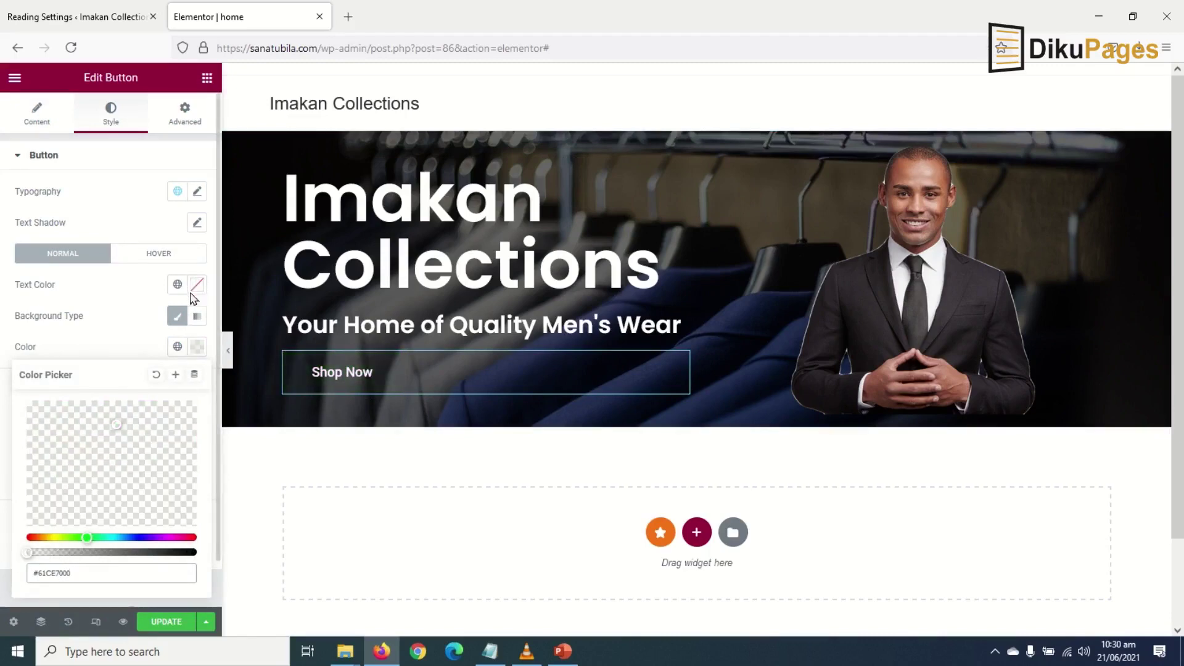
{"action": "left_click", "coordinate": [197, 349]}
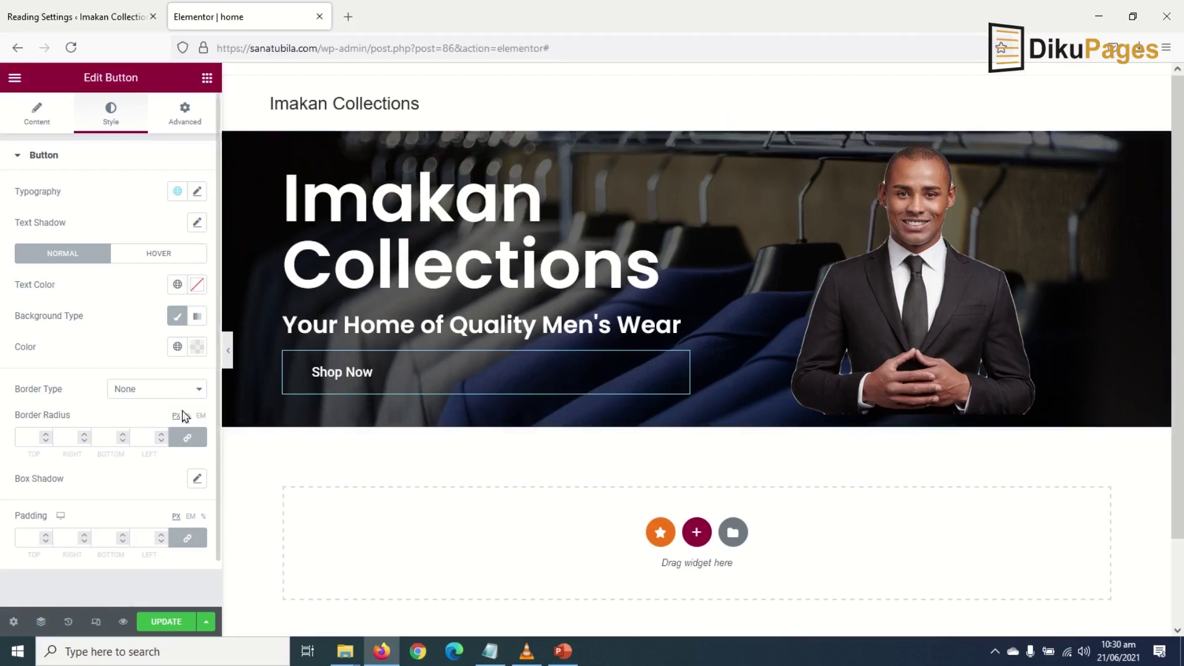
Step: Give the Shop Now button a solid 2 px border with 50 px border radius, previewing the pill shape
{"action": "left_click", "coordinate": [175, 390]}
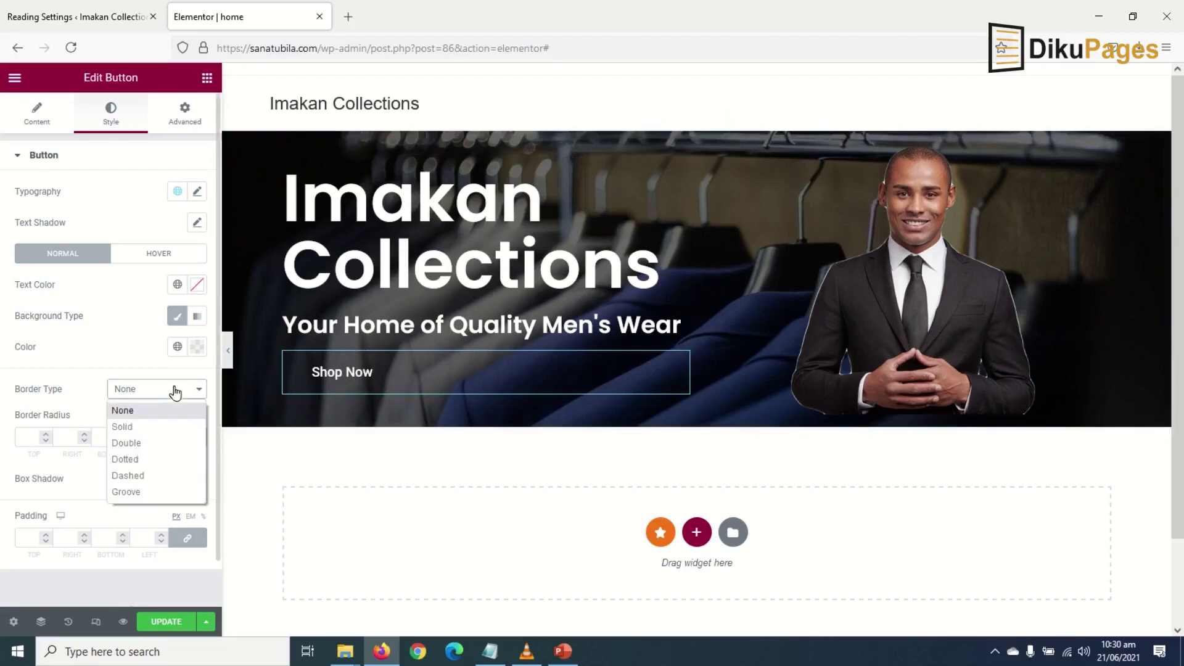
{"action": "left_click", "coordinate": [152, 430]}
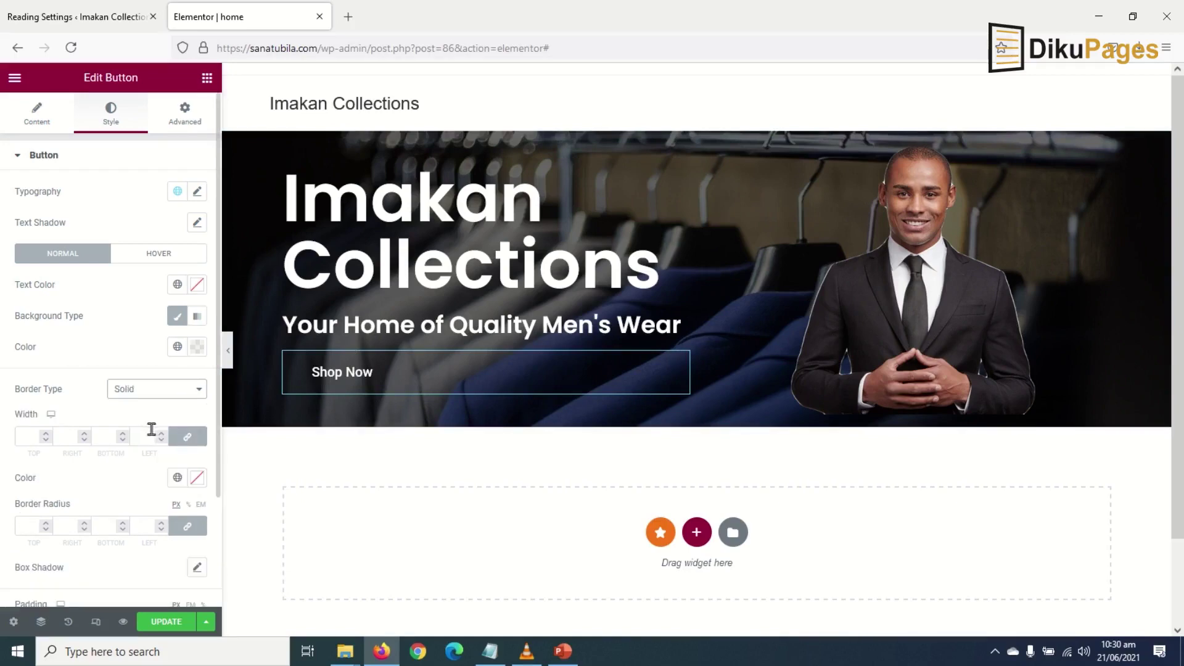
{"action": "left_click", "coordinate": [26, 438]}
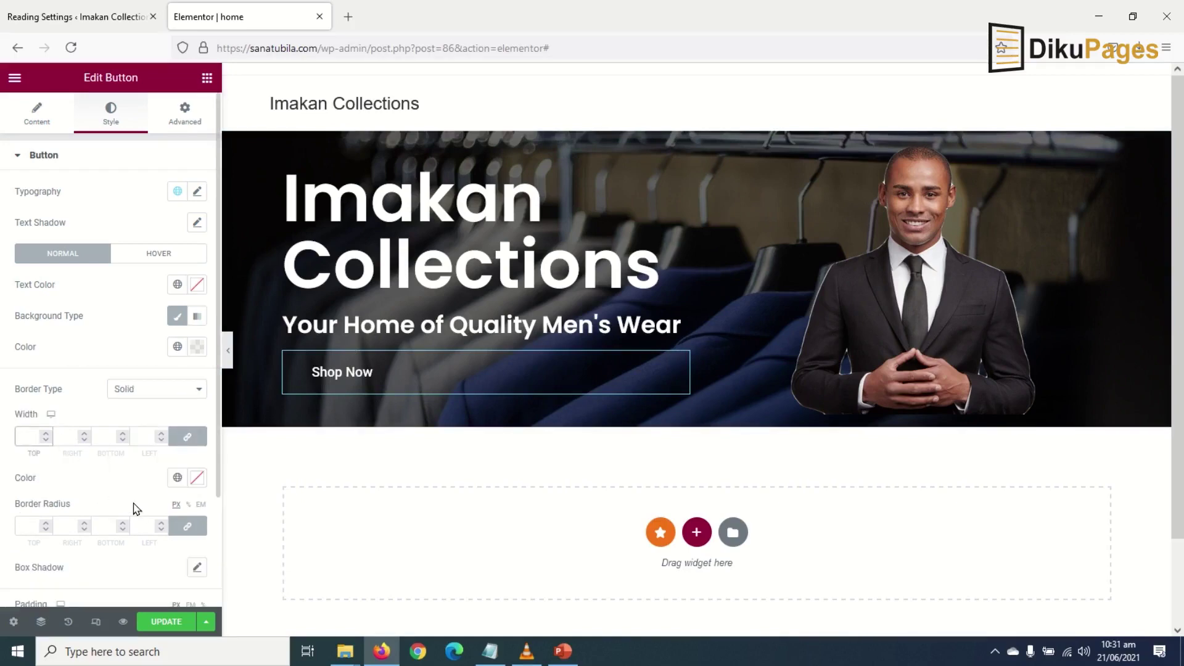
{"action": "type", "text": "2"}
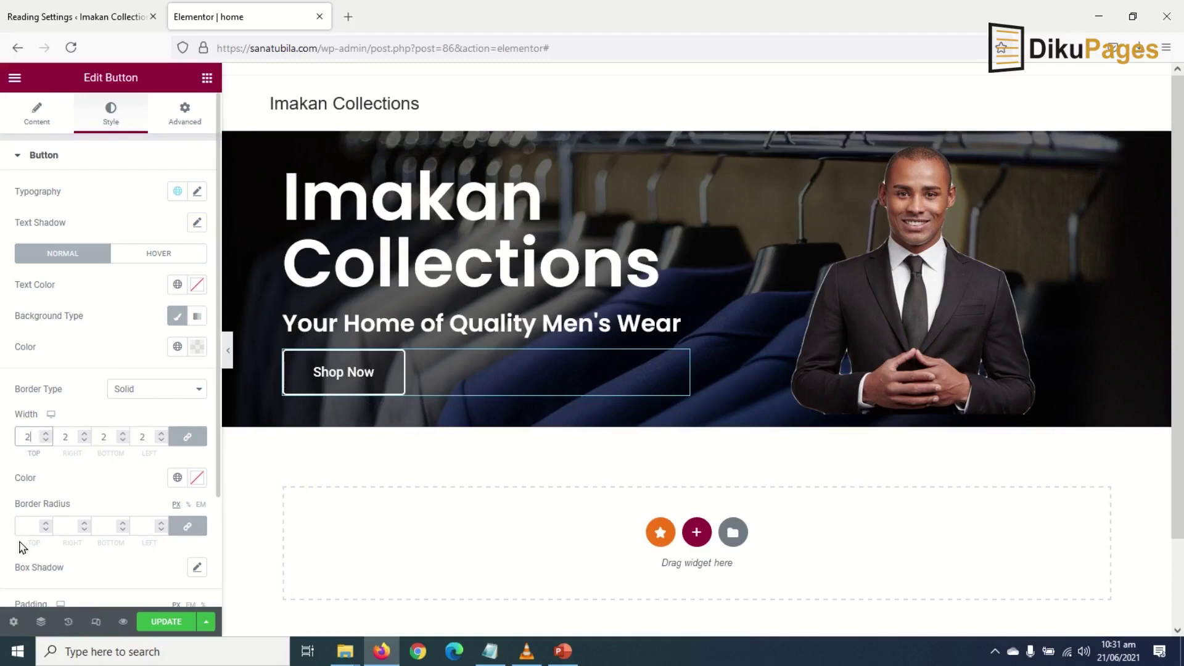
{"action": "left_click", "coordinate": [30, 524]}
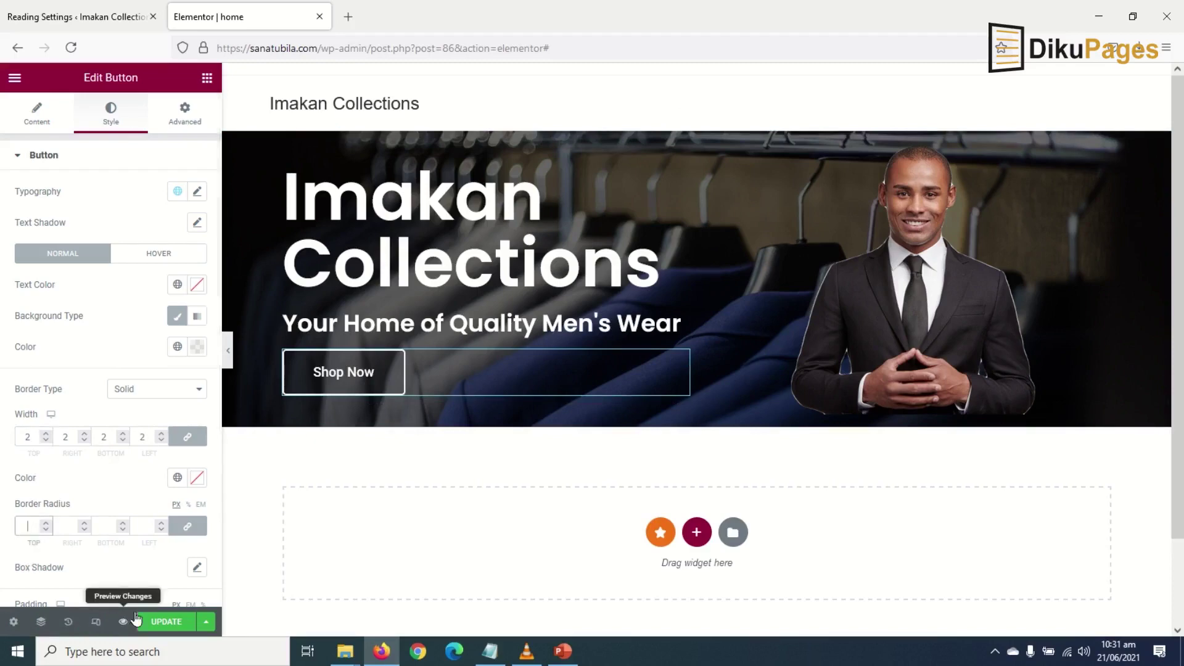
{"action": "type", "text": "2"}
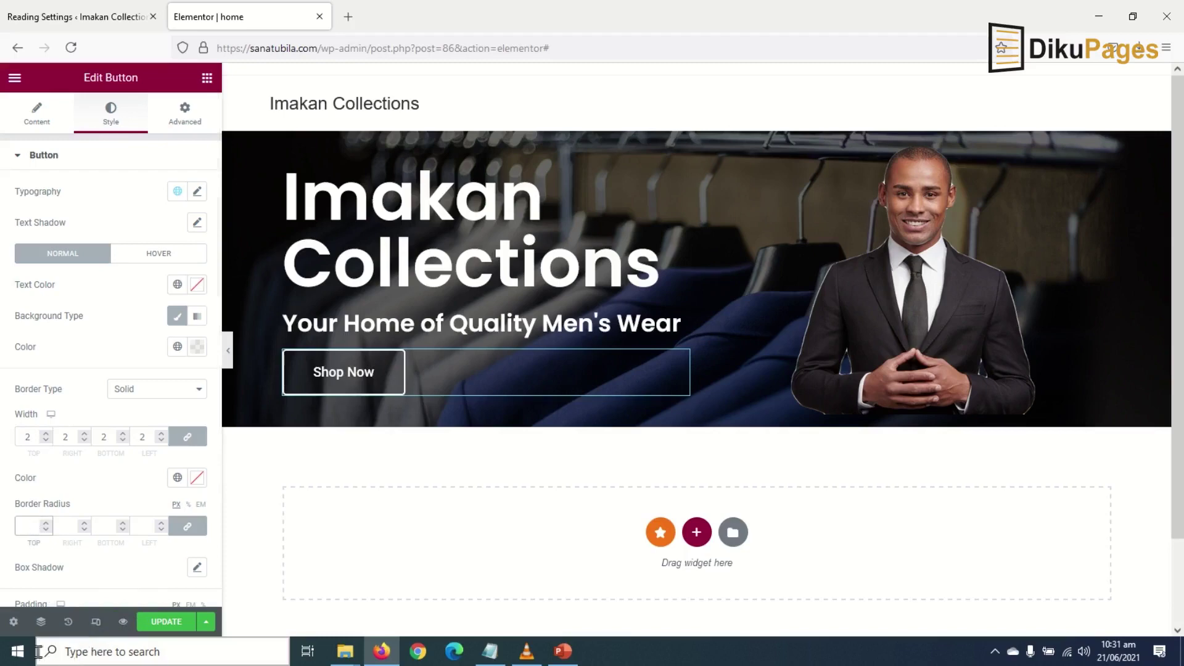
{"action": "type", "text": "50"}
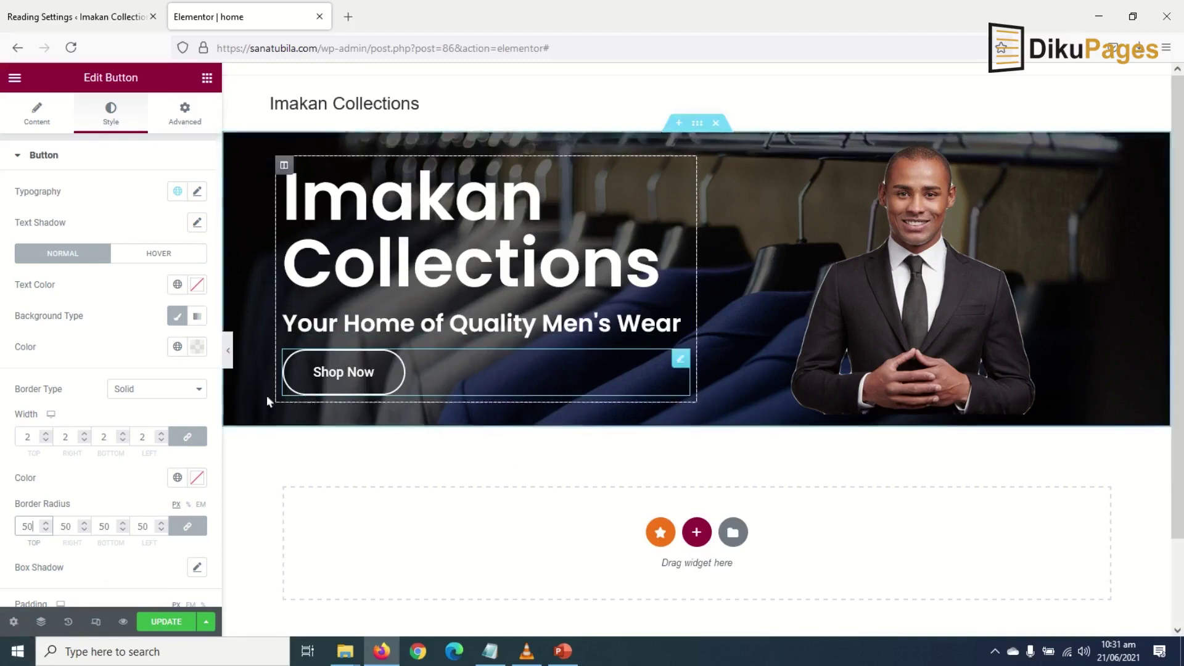
{"action": "left_click", "coordinate": [231, 356]}
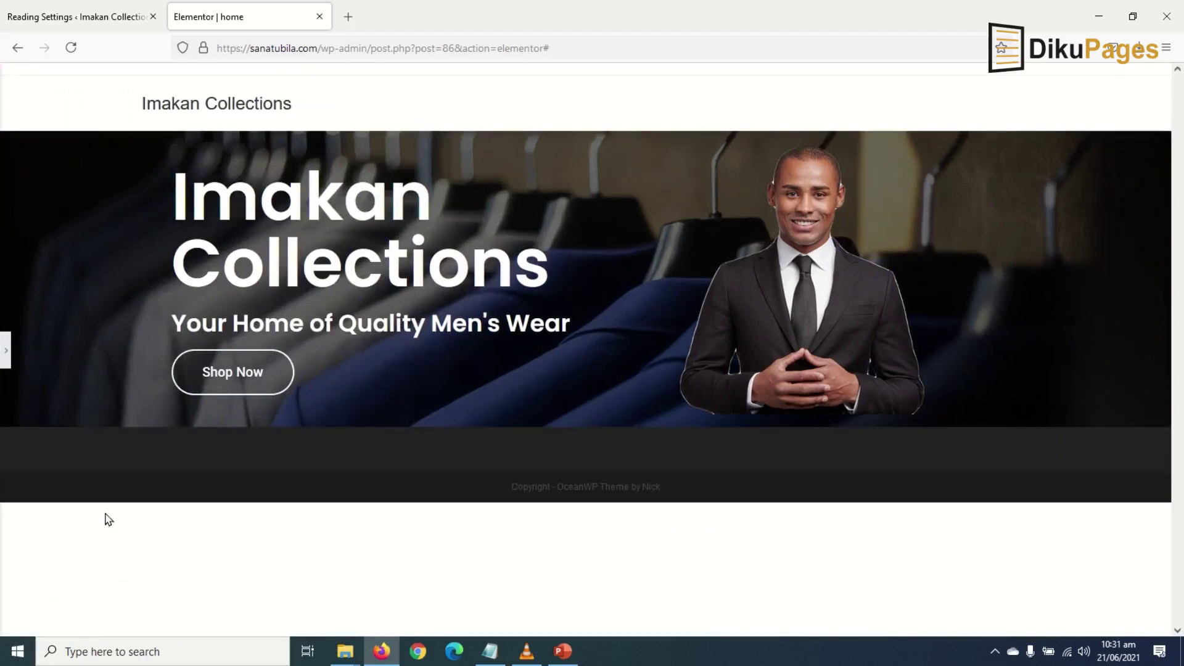
{"action": "left_click", "coordinate": [5, 354]}
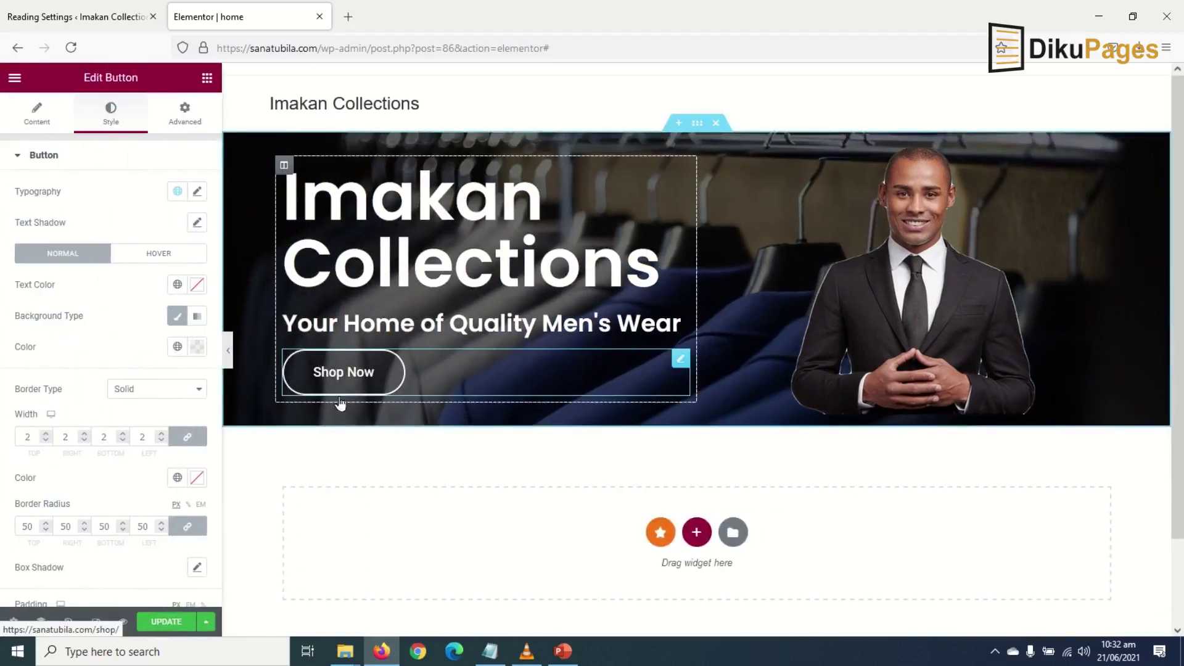
Step: Try the Grow, Pulse Grow, Push and Bounce In hover animations on the button
{"action": "left_click", "coordinate": [150, 256]}
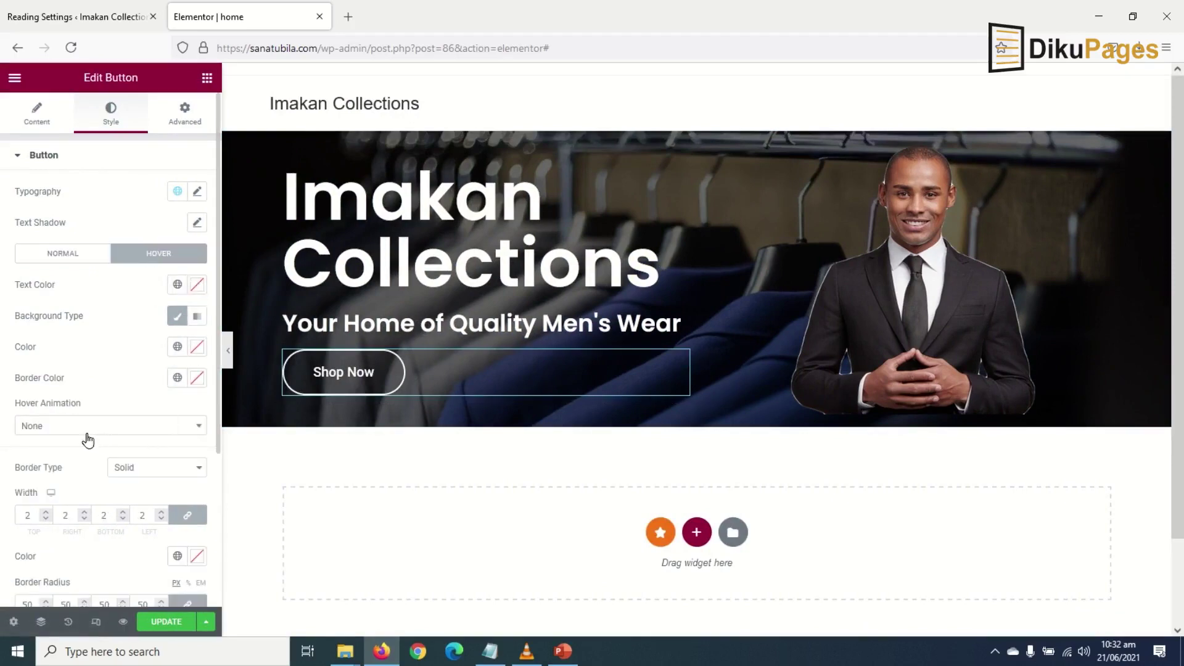
{"action": "left_click", "coordinate": [60, 430]}
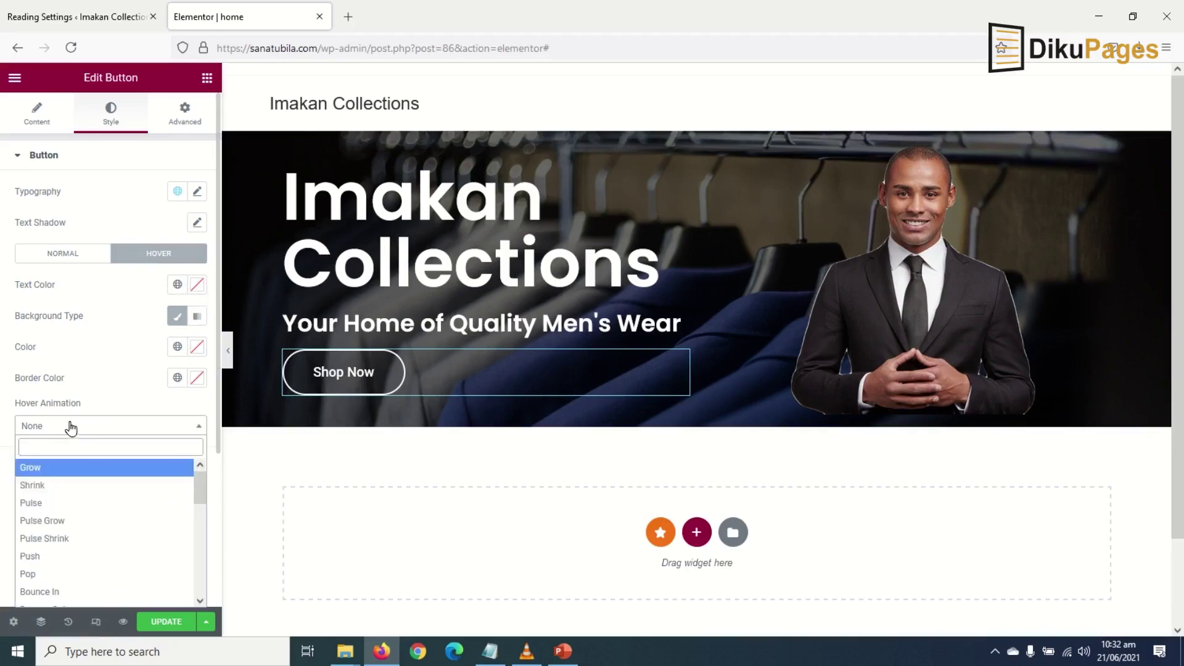
{"action": "left_click", "coordinate": [76, 476]}
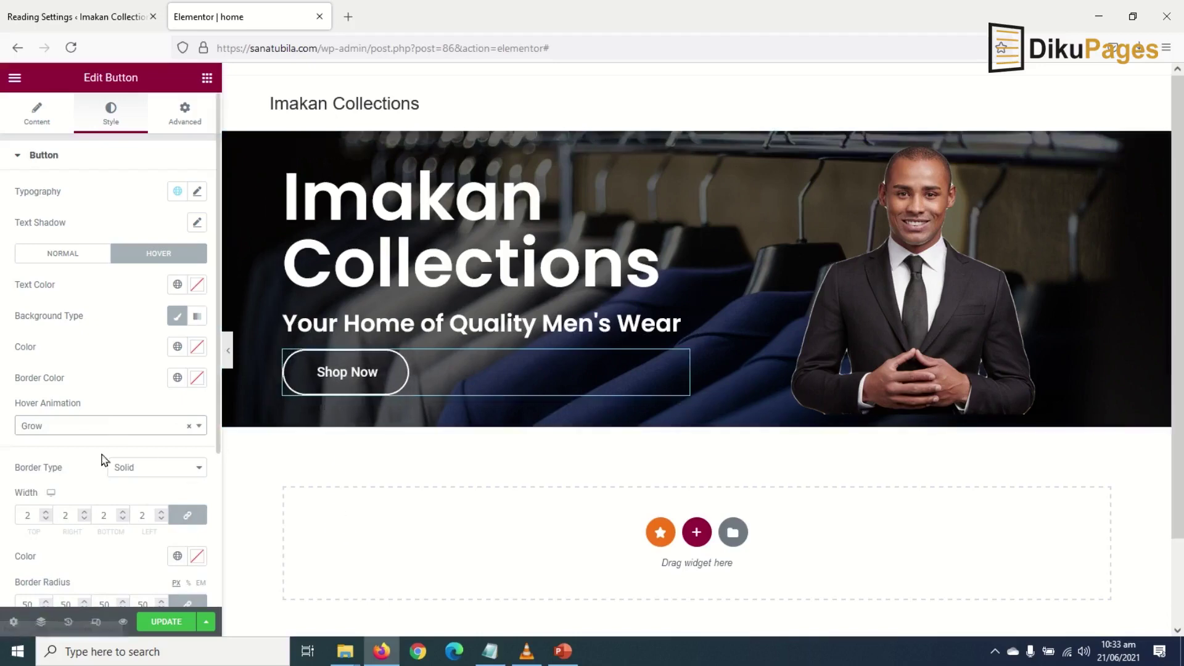
{"action": "left_click", "coordinate": [97, 425]}
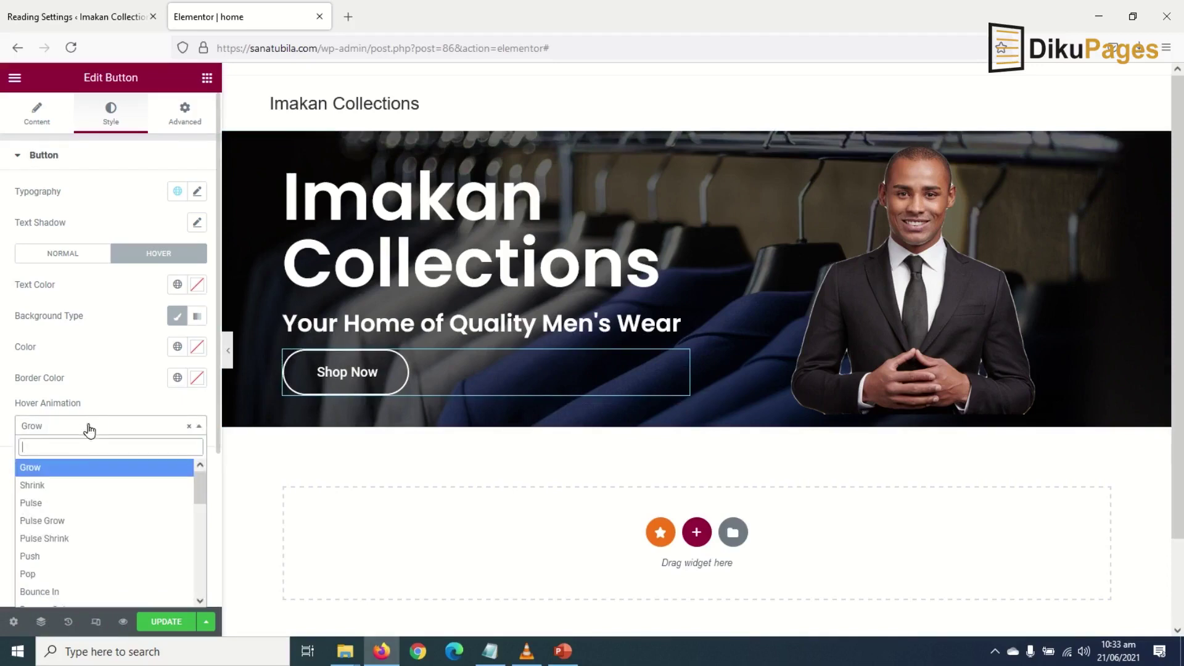
{"action": "left_click", "coordinate": [53, 522]}
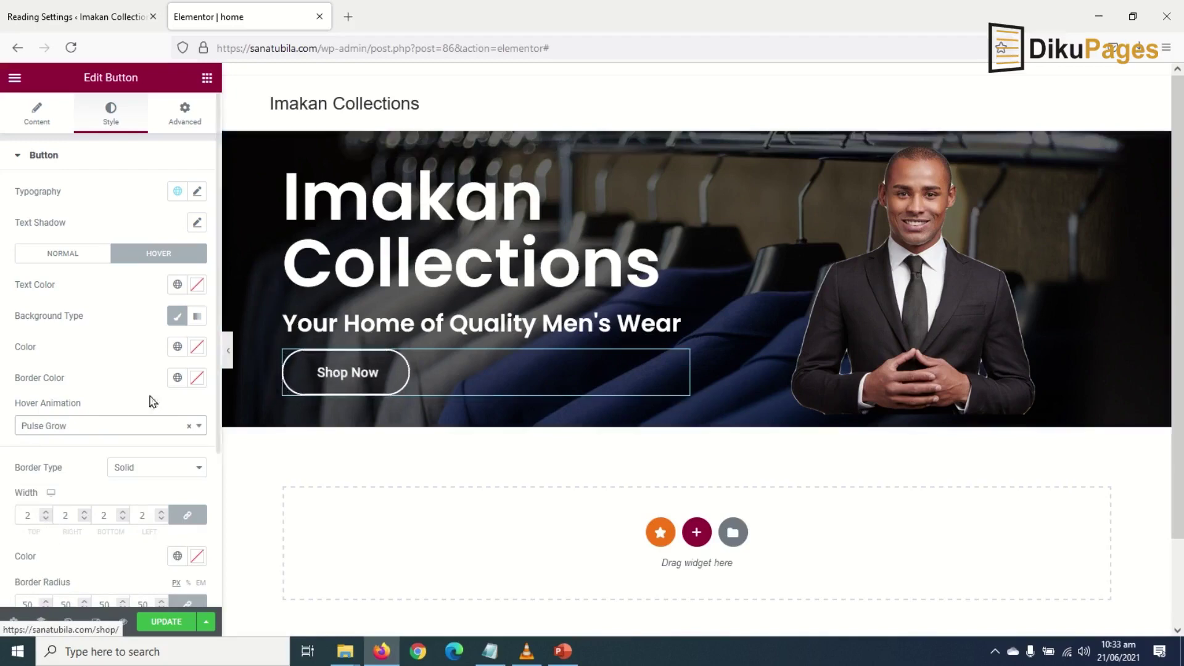
{"action": "left_click", "coordinate": [108, 428]}
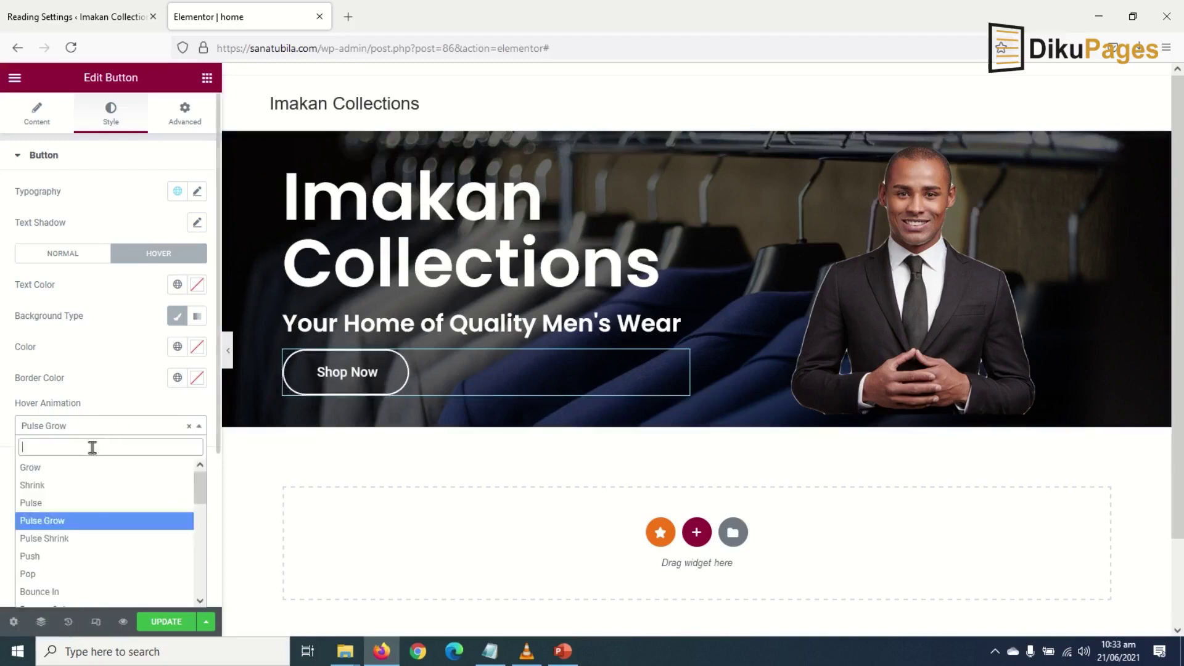
{"action": "left_click", "coordinate": [89, 563]}
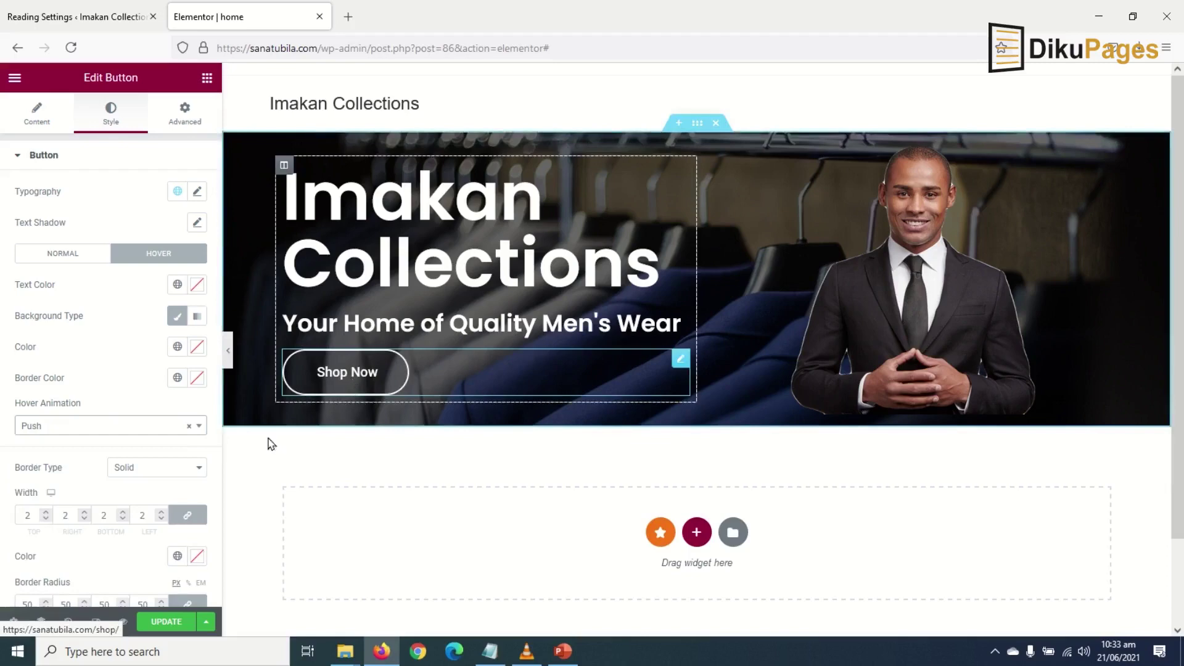
{"action": "left_click", "coordinate": [87, 429]}
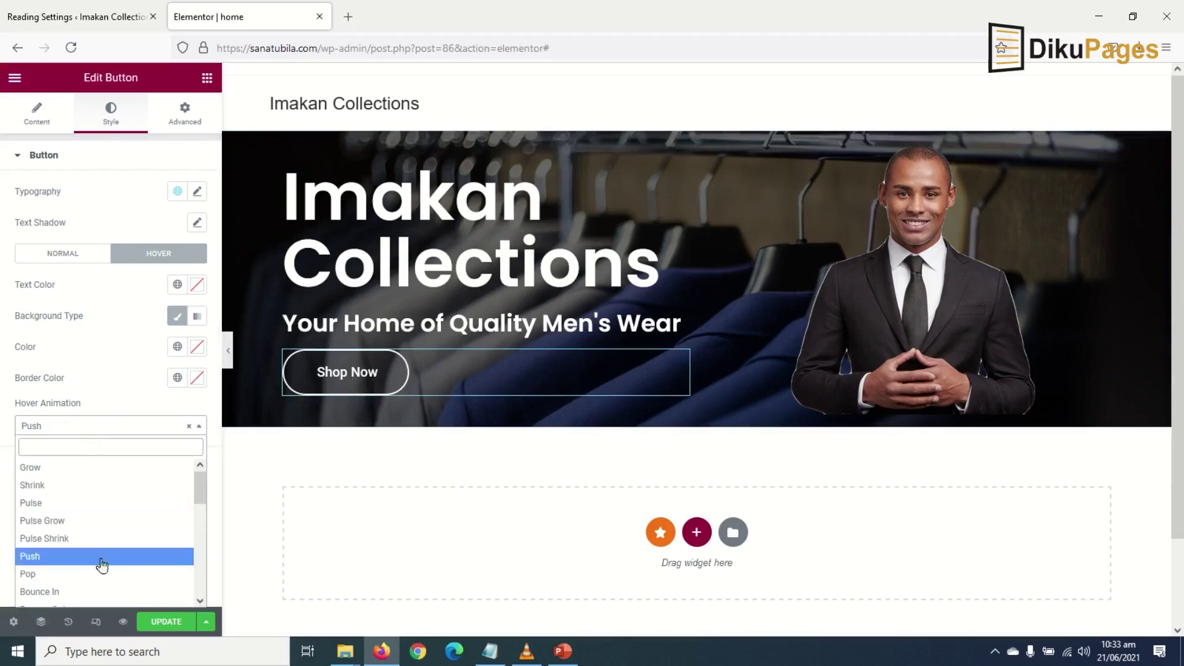
{"action": "left_click", "coordinate": [74, 593]}
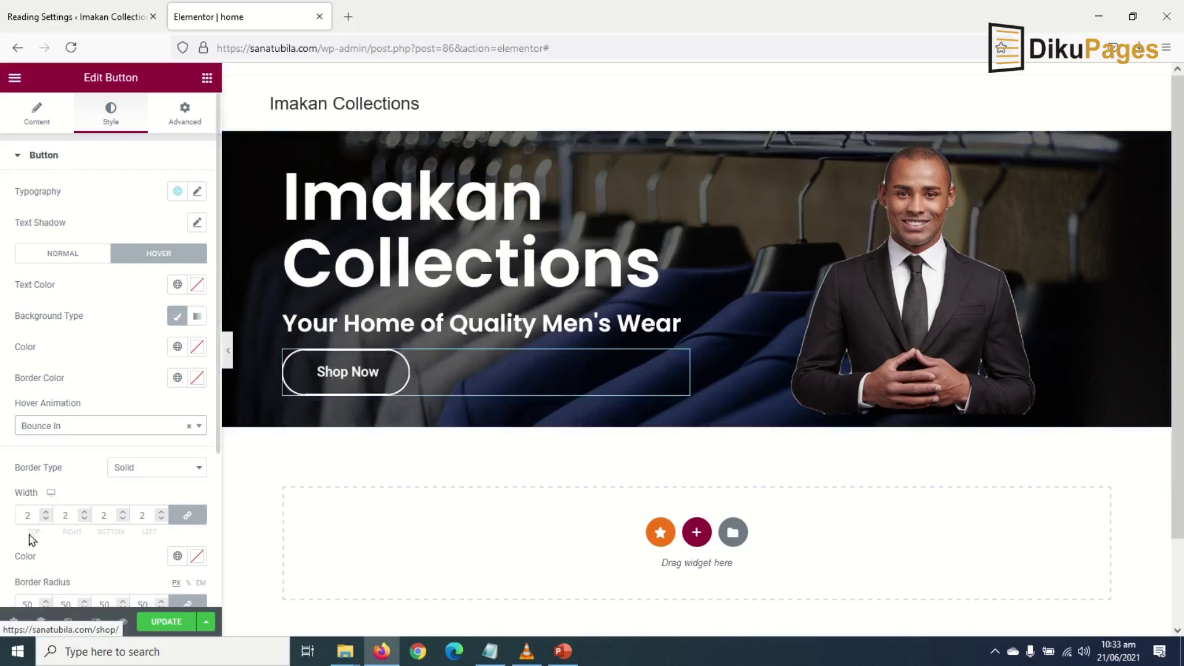
Step: Settle on the Grow hover animation and save the home page with Update
{"action": "scroll", "coordinate": [76, 434], "scroll_direction": "down", "scroll_amount": 3}
{"action": "left_click", "coordinate": [73, 297]}
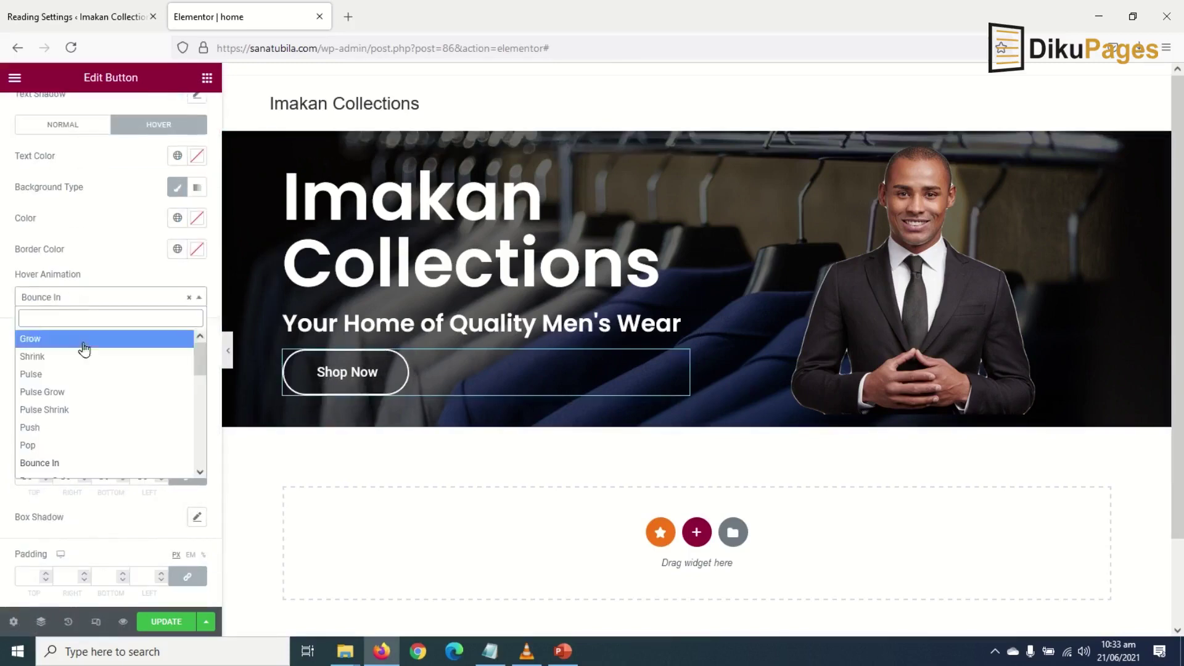
{"action": "scroll", "coordinate": [92, 364], "scroll_direction": "down", "scroll_amount": 8}
{"action": "scroll", "coordinate": [109, 375], "scroll_direction": "up", "scroll_amount": 8}
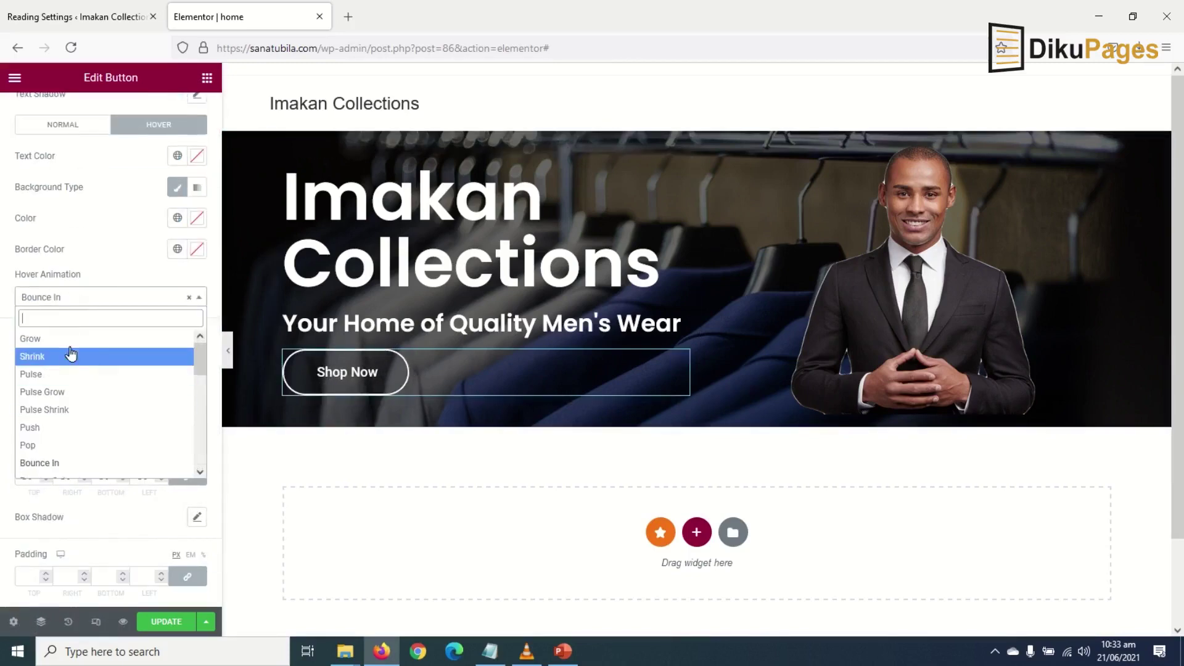
{"action": "left_click", "coordinate": [94, 347]}
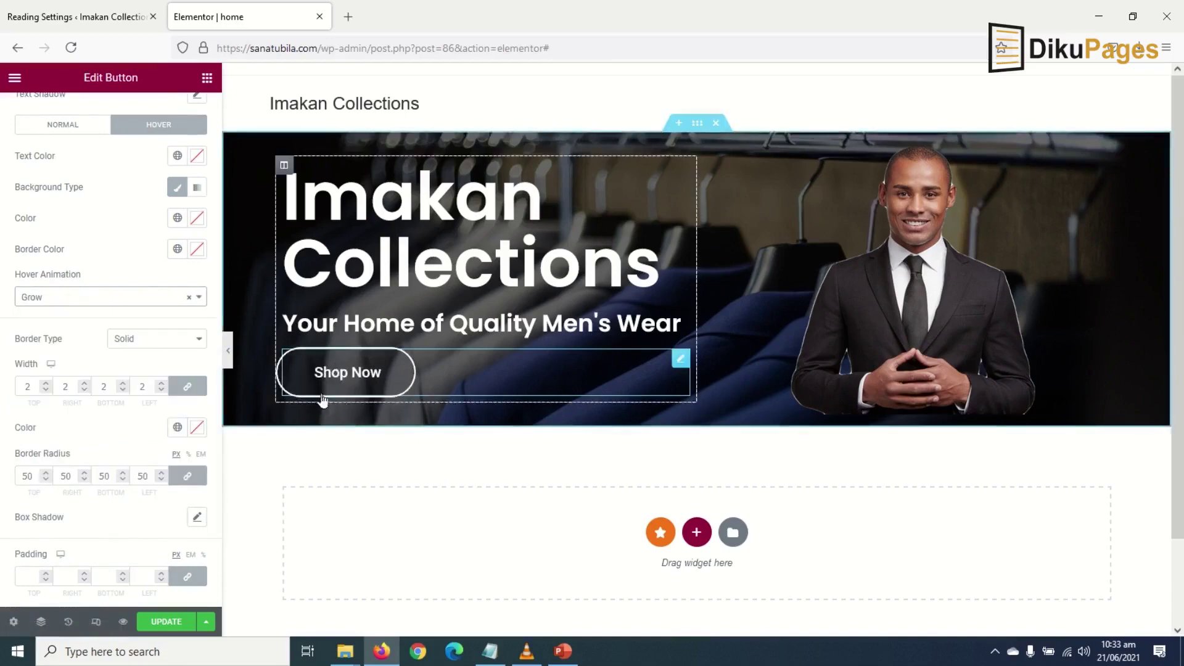
{"action": "left_click", "coordinate": [171, 623]}
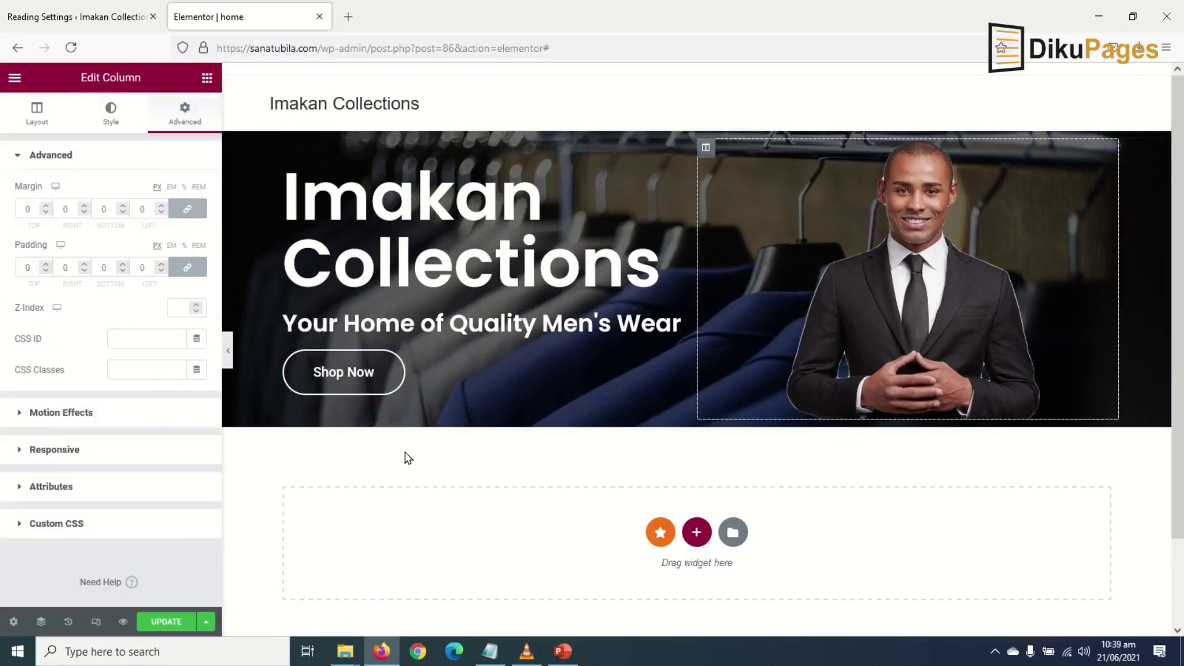
Step: Update the home page again, preview the changes, and scroll down to the empty section
{"action": "left_click", "coordinate": [176, 623]}
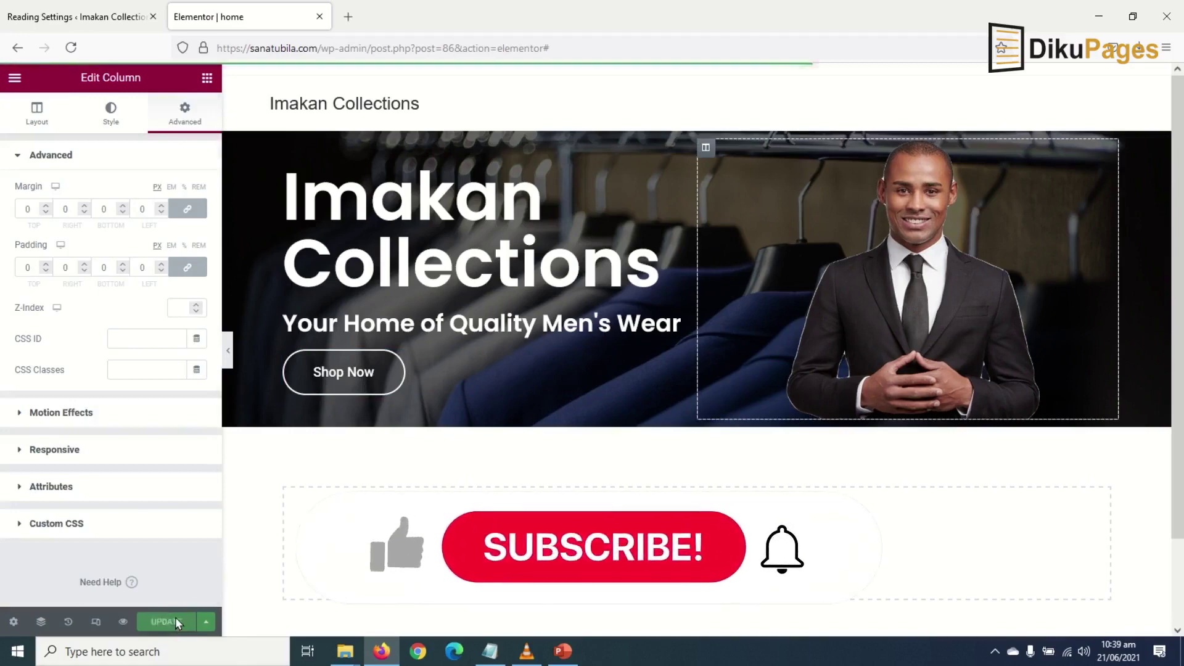
{"action": "left_click", "coordinate": [123, 622]}
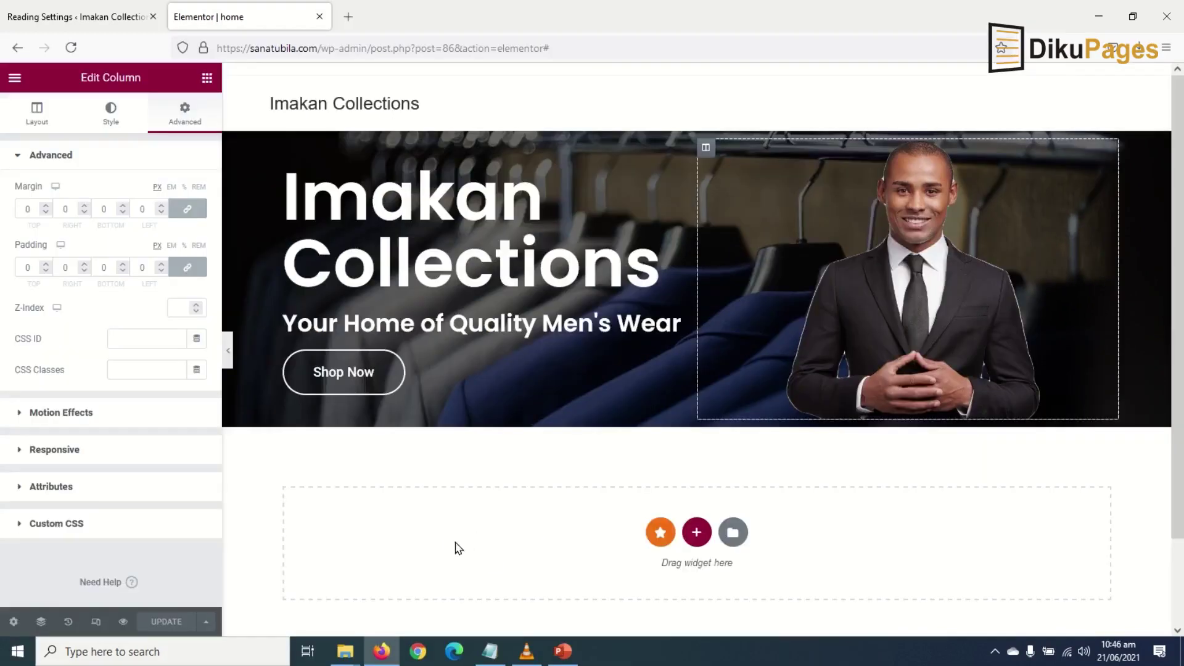
{"action": "scroll", "coordinate": [458, 548], "scroll_direction": "down", "scroll_amount": 2}
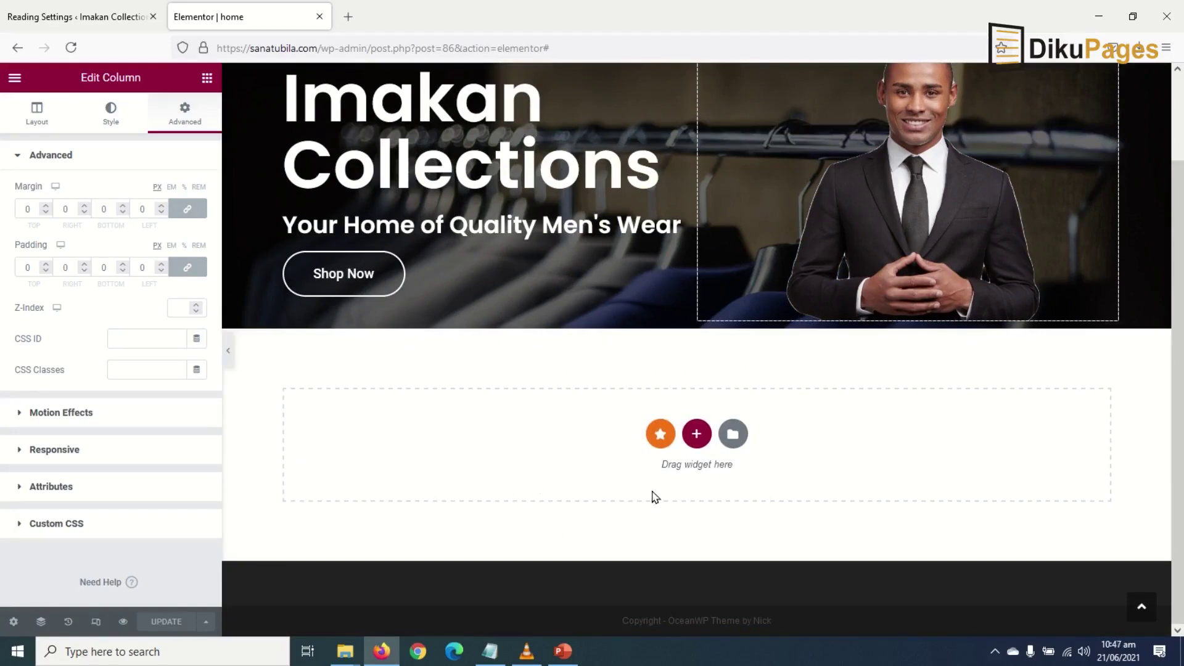
Step: Add a one-column section below the hero and drop a Premium Dual Heading into it
{"action": "left_click", "coordinate": [698, 435]}
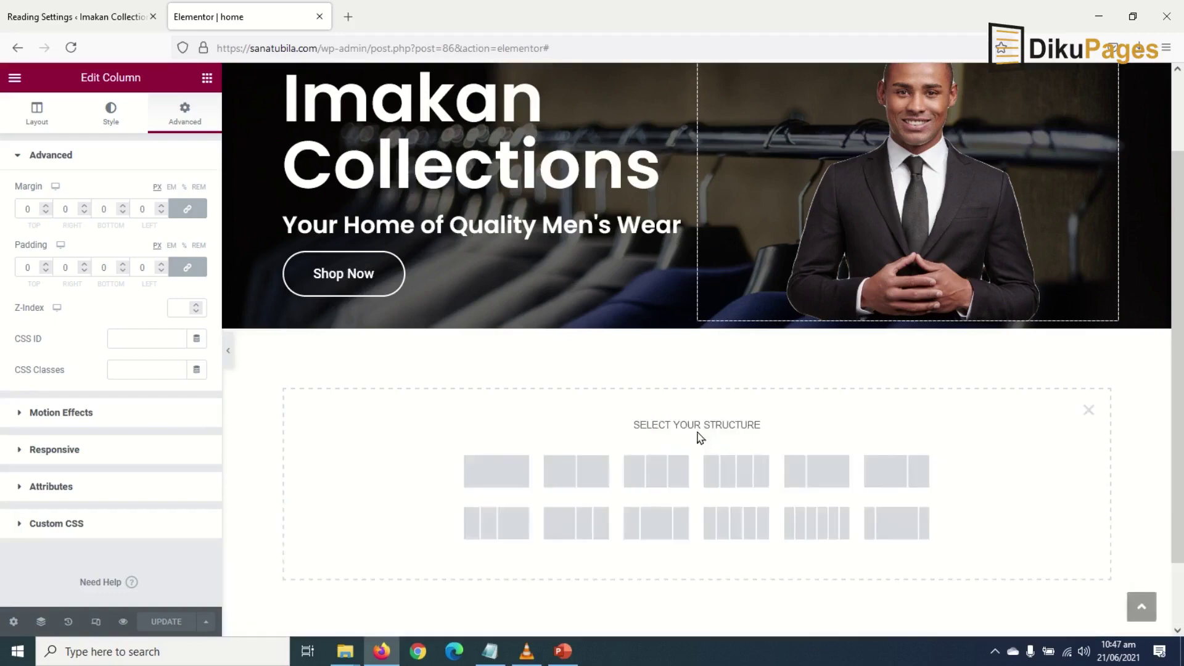
{"action": "left_click", "coordinate": [495, 469]}
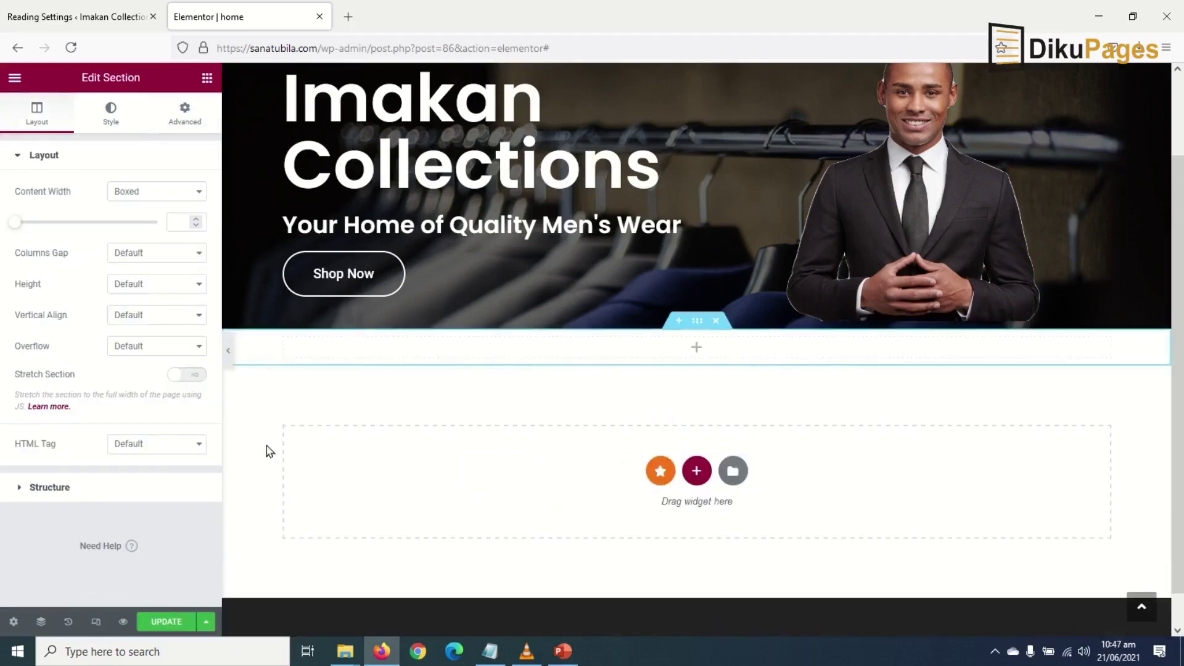
{"action": "left_click", "coordinate": [207, 79]}
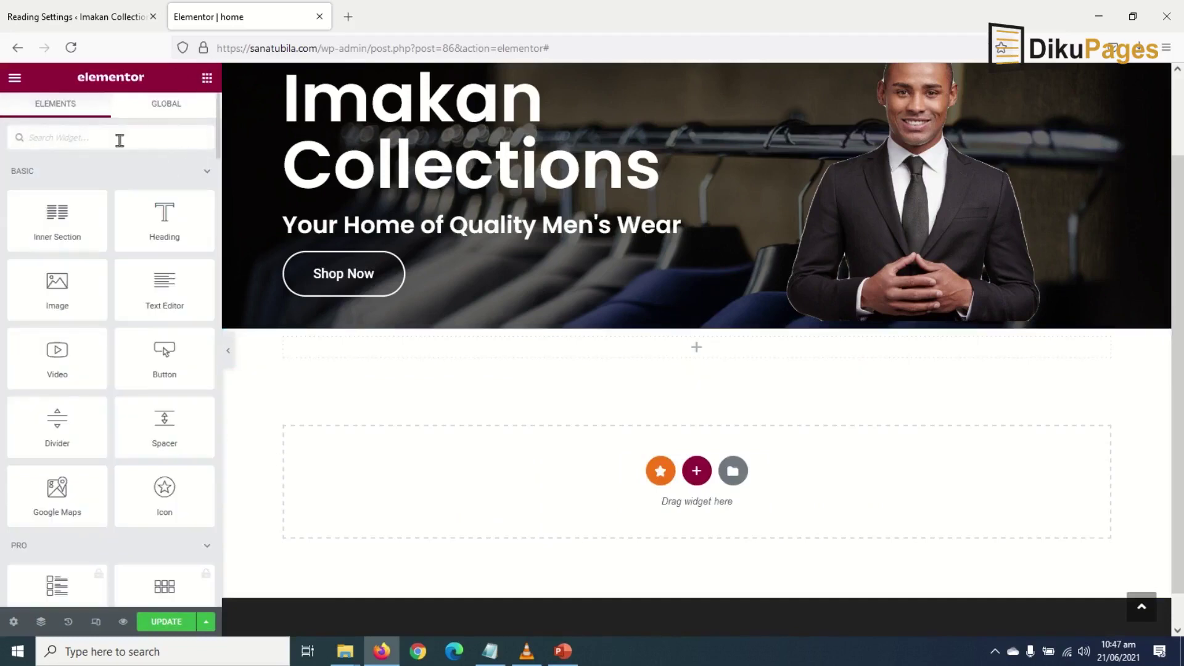
{"action": "type", "text": "heading"}
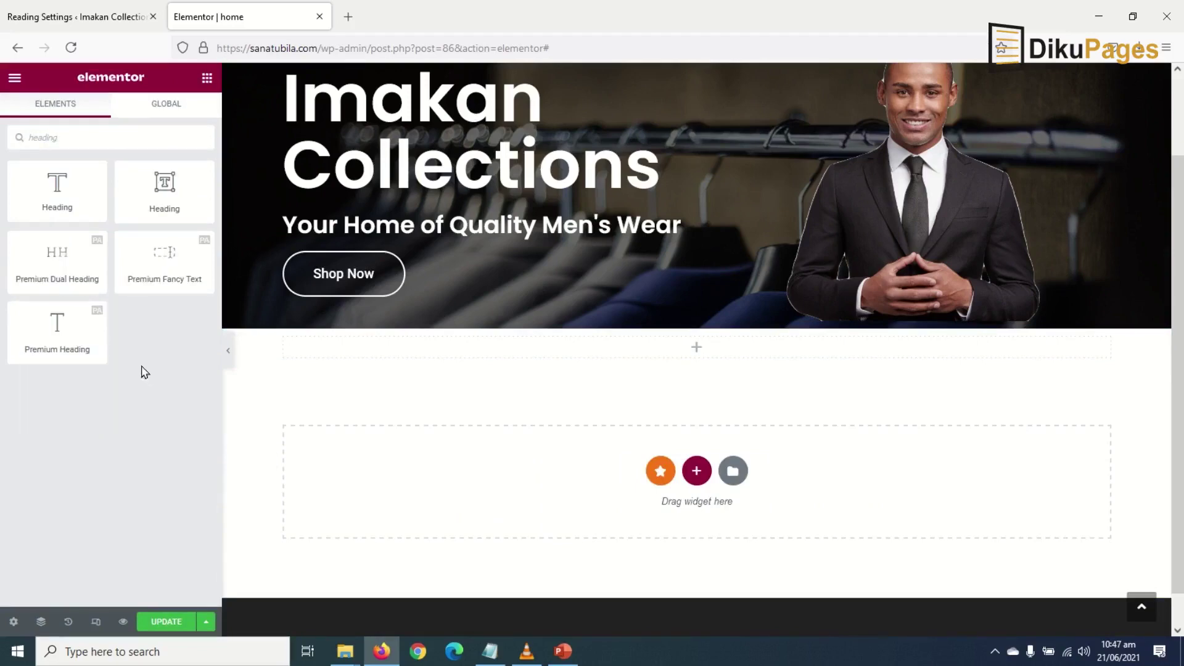
{"action": "left_click_drag", "start_coordinate": [46, 253], "coordinate": [521, 344]}
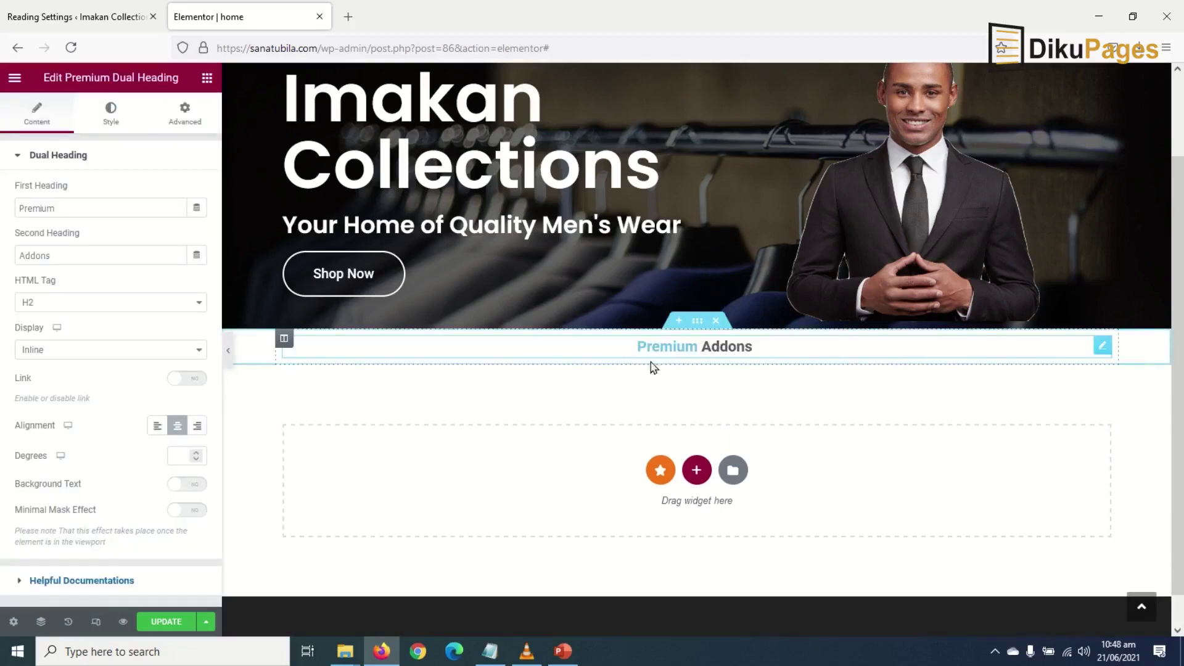
Step: Change the dual heading's words to 'Featured' and 'Categories'
{"action": "left_click_drag", "start_coordinate": [87, 207], "coordinate": [2, 211]}
{"action": "type", "text": "Featured"}
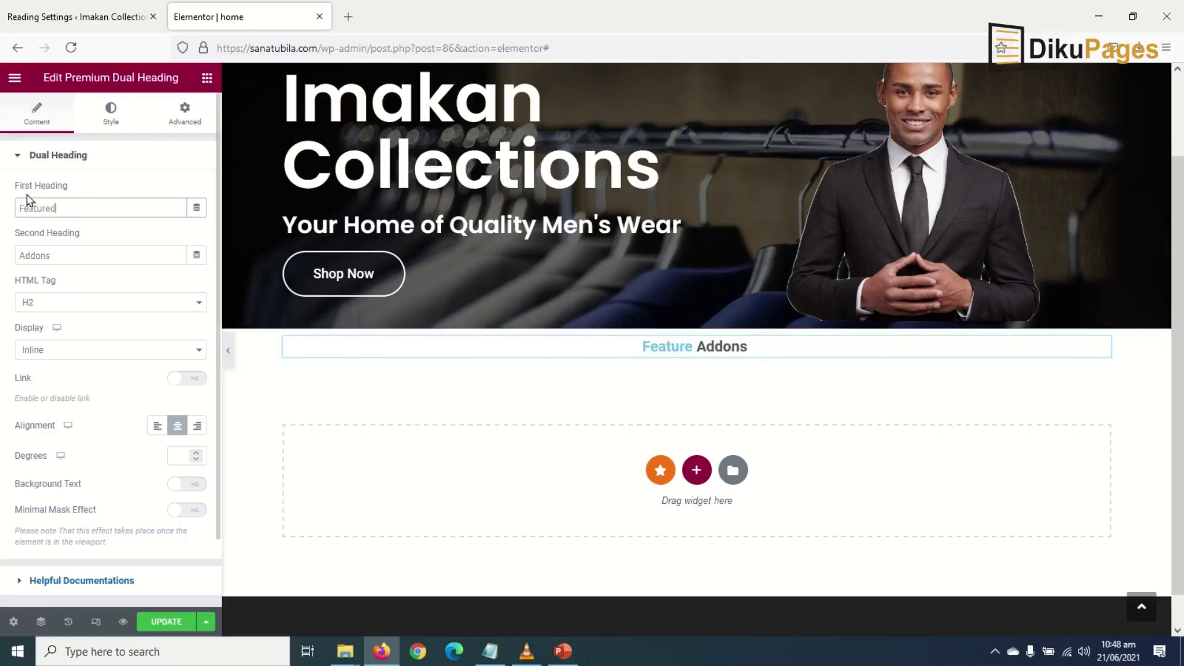
{"action": "left_click", "coordinate": [96, 245]}
{"action": "double_click", "coordinate": [102, 252]}
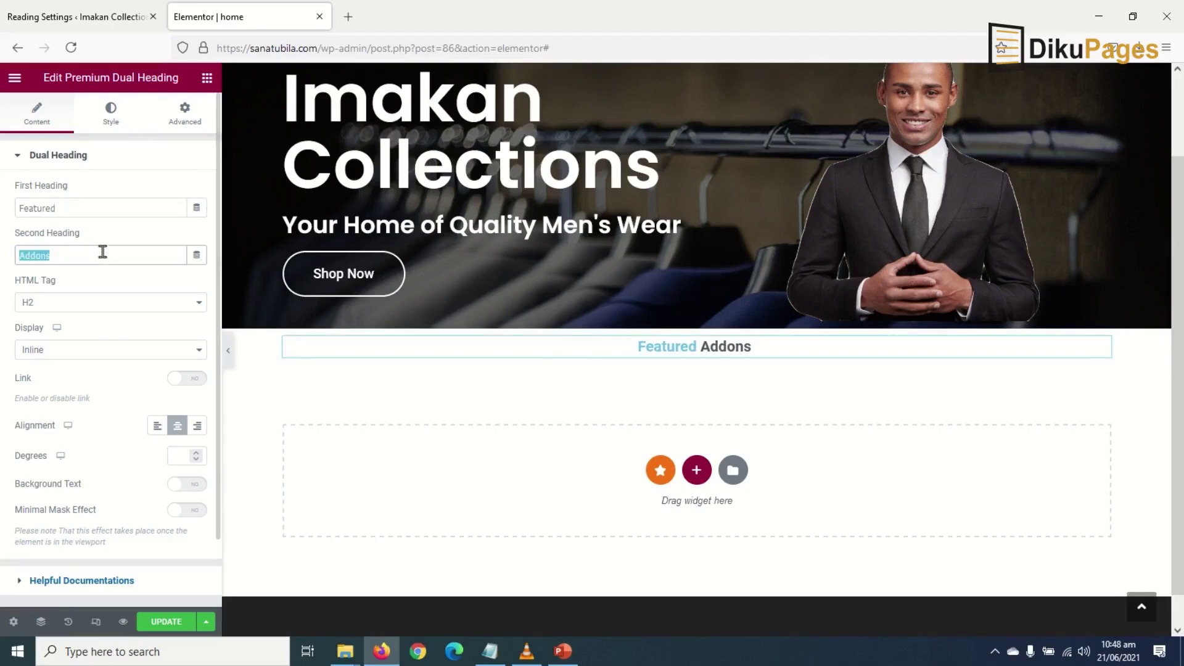
{"action": "type", "text": "Categories"}
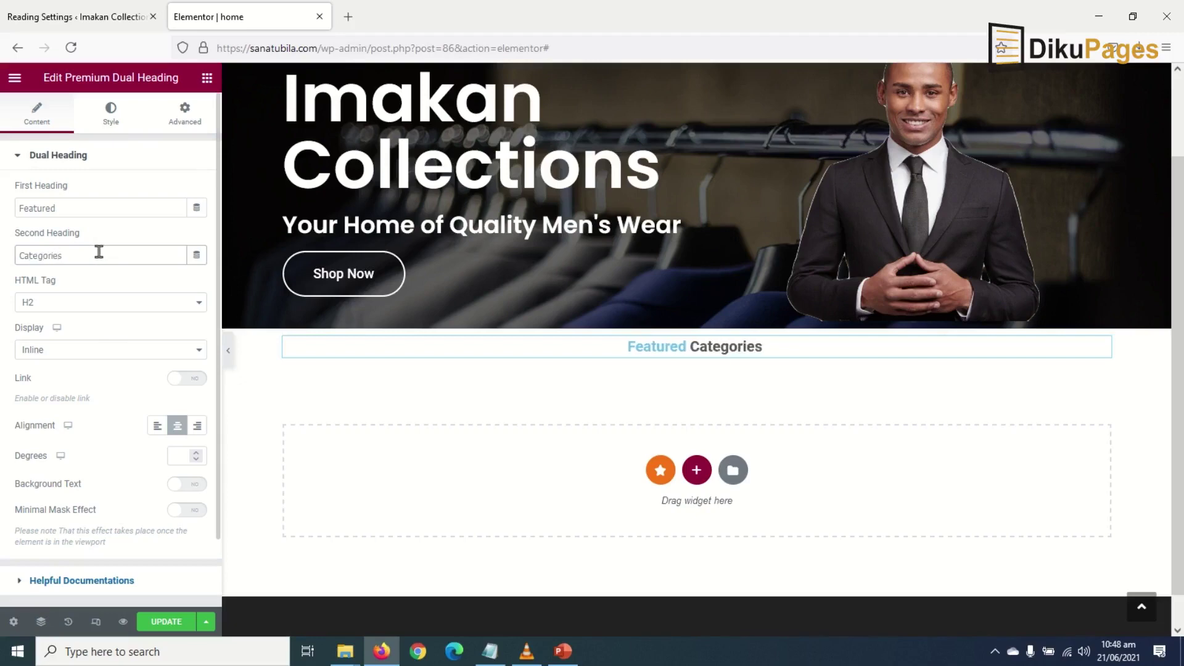
{"action": "scroll", "coordinate": [335, 489], "scroll_direction": "up", "scroll_amount": 1}
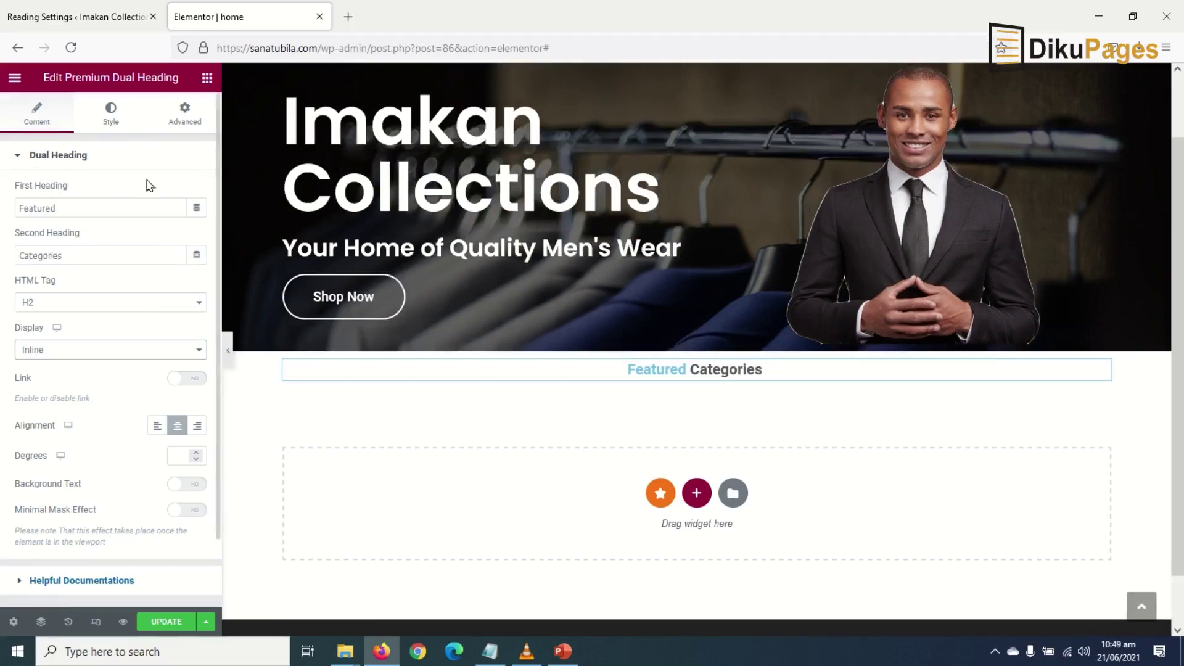
Step: Style the first heading word with the Poppings global font, size 35 and uppercase
{"action": "left_click", "coordinate": [117, 119]}
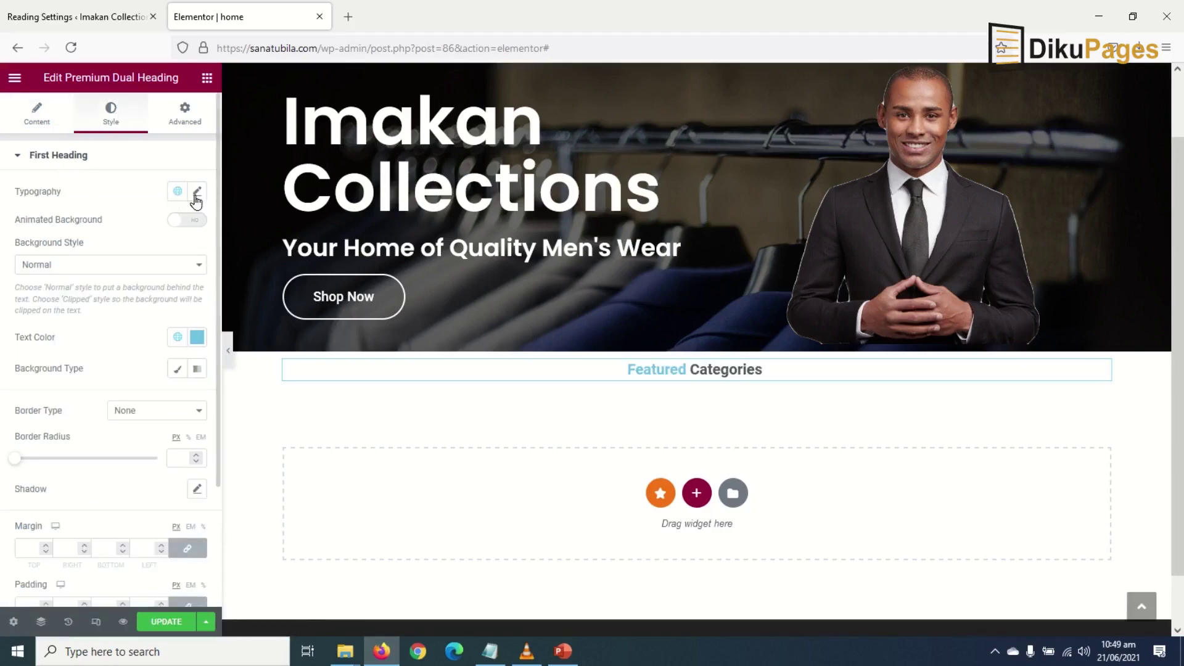
{"action": "left_click", "coordinate": [177, 191]}
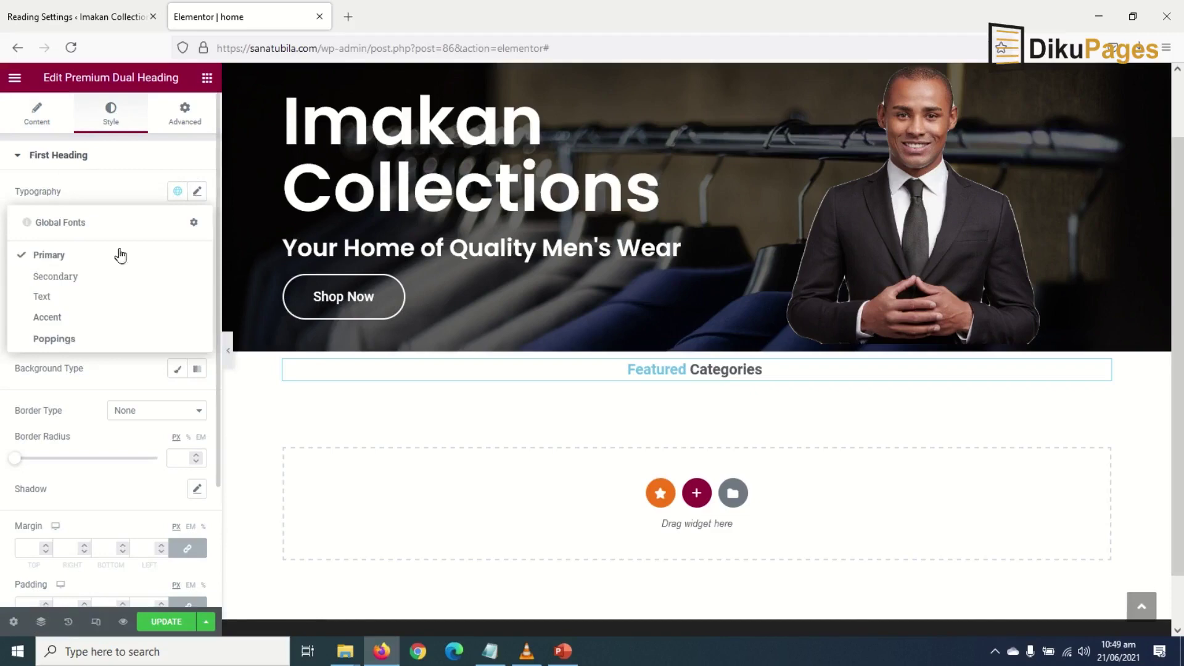
{"action": "left_click", "coordinate": [52, 339]}
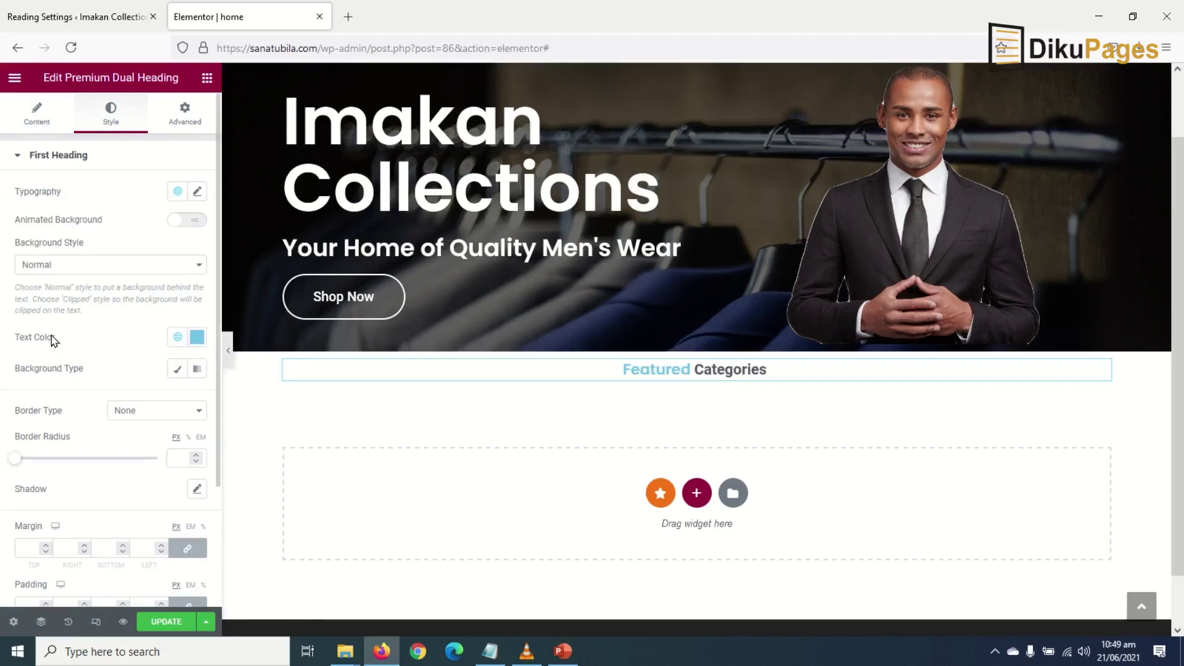
{"action": "left_click", "coordinate": [196, 196]}
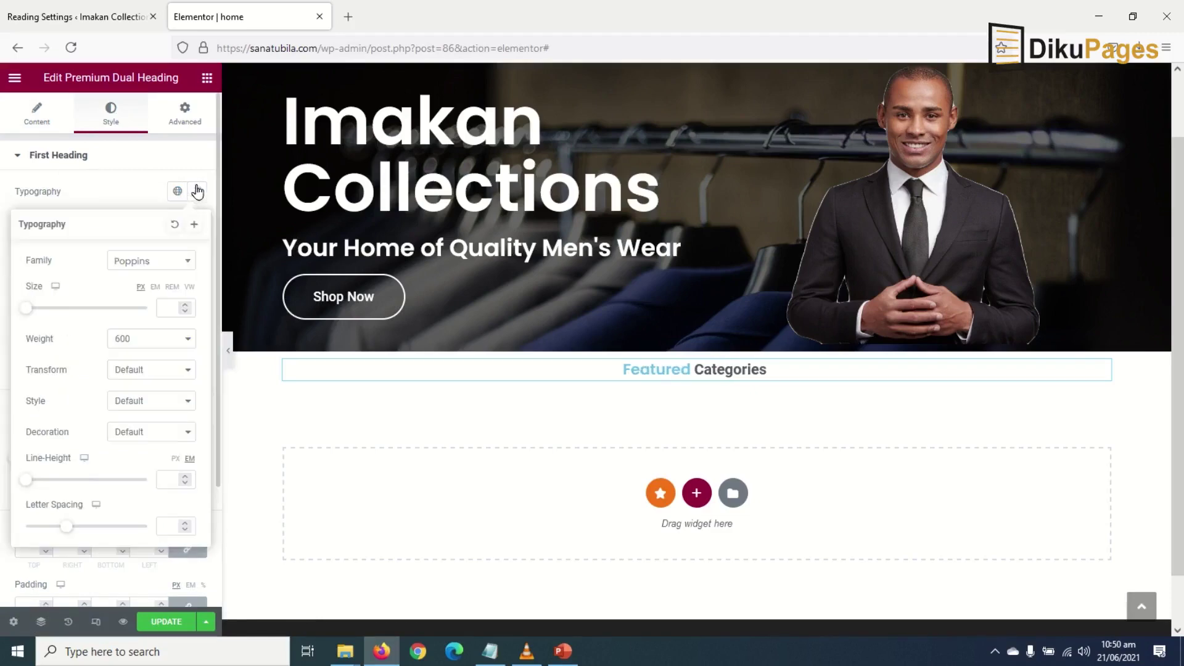
{"action": "left_click", "coordinate": [184, 306]}
{"action": "type", "text": "25"}
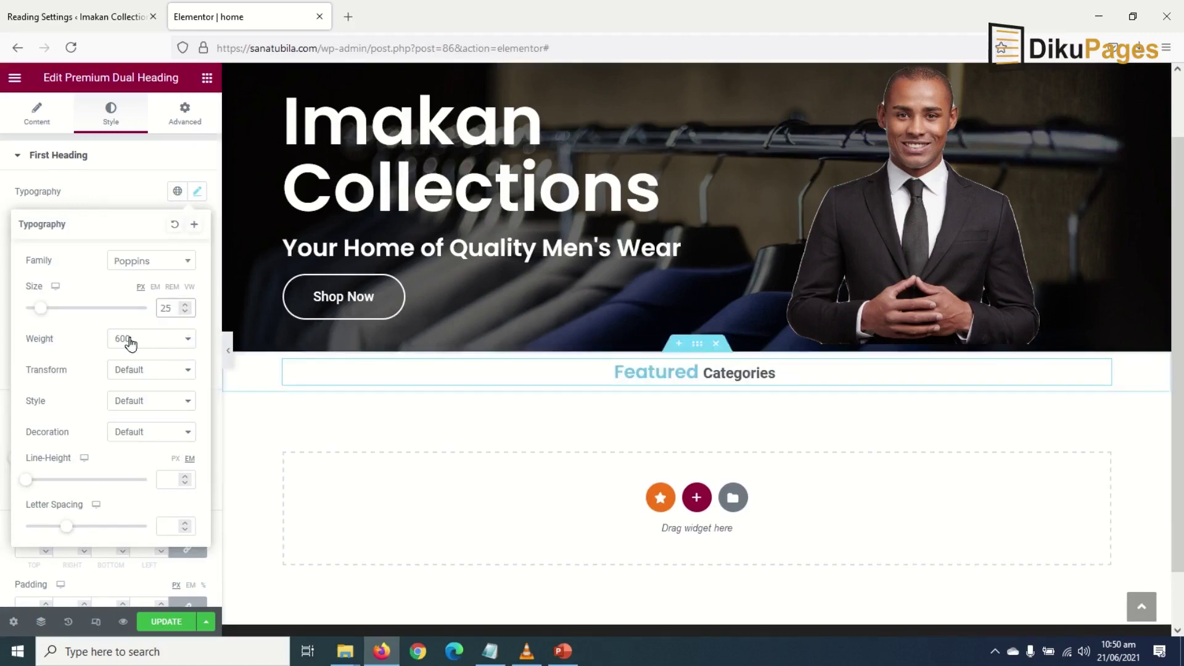
{"action": "key", "text": "Up"}
{"action": "key", "text": "Up"}
{"action": "key", "text": "Up"}
{"action": "key", "text": "Up"}
{"action": "key", "text": "Up"}
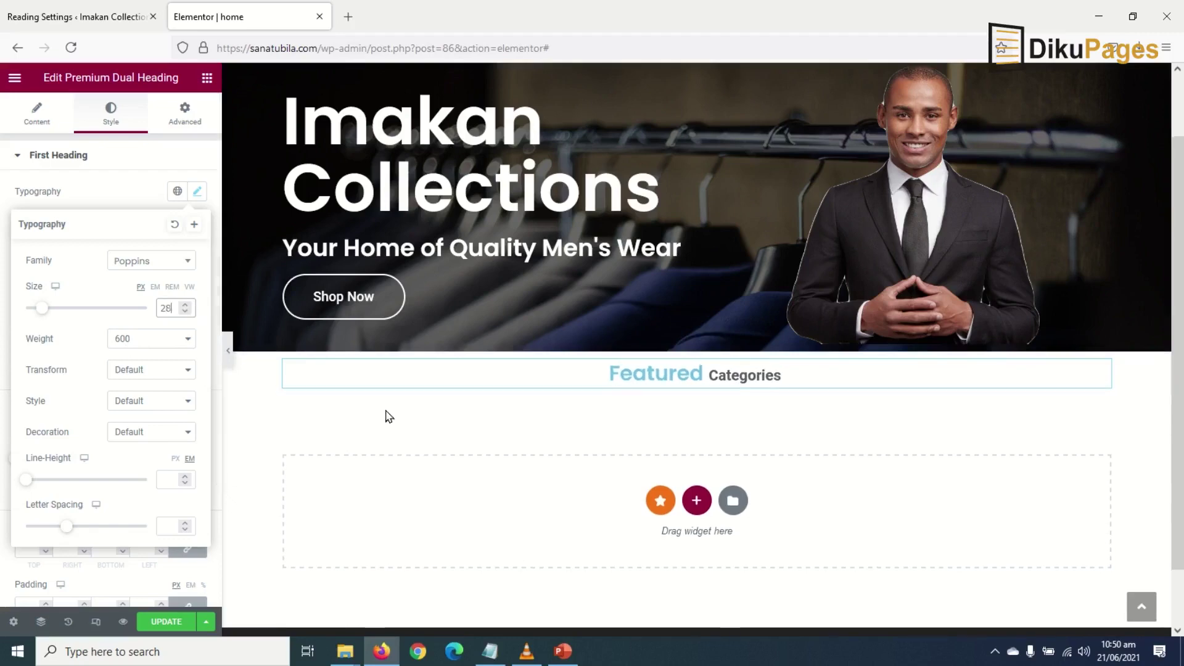
{"action": "key", "text": "Up"}
{"action": "key", "text": "Up"}
{"action": "key", "text": "Up"}
{"action": "key", "text": "Up"}
{"action": "key", "text": "Up"}
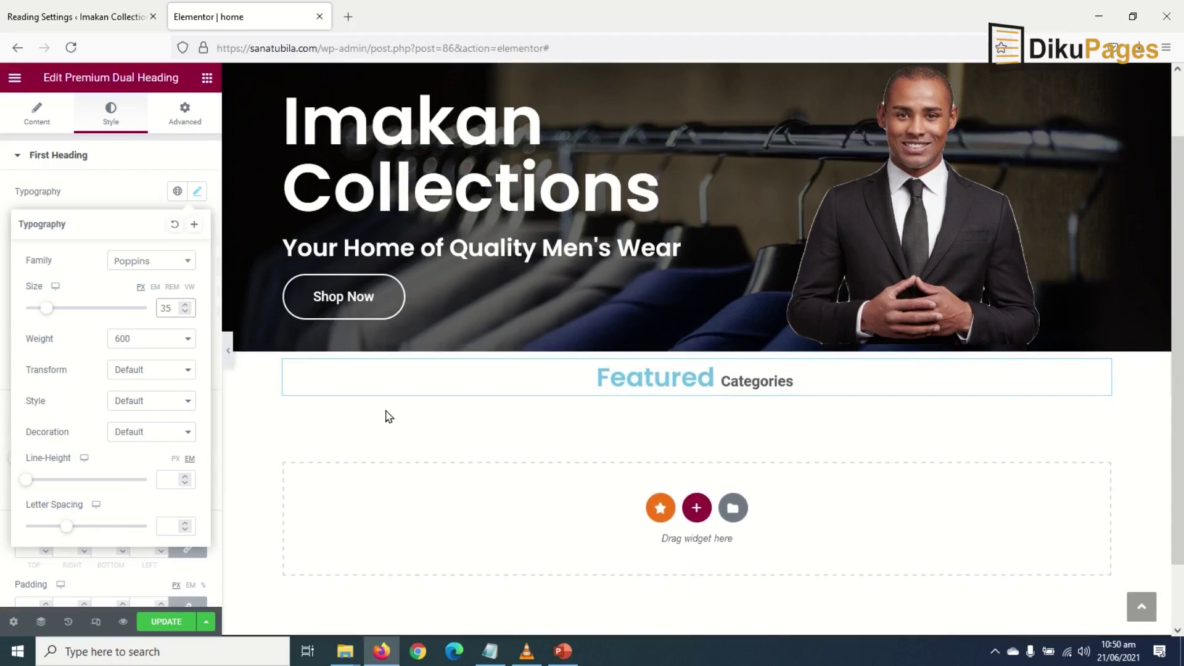
{"action": "left_click", "coordinate": [154, 371]}
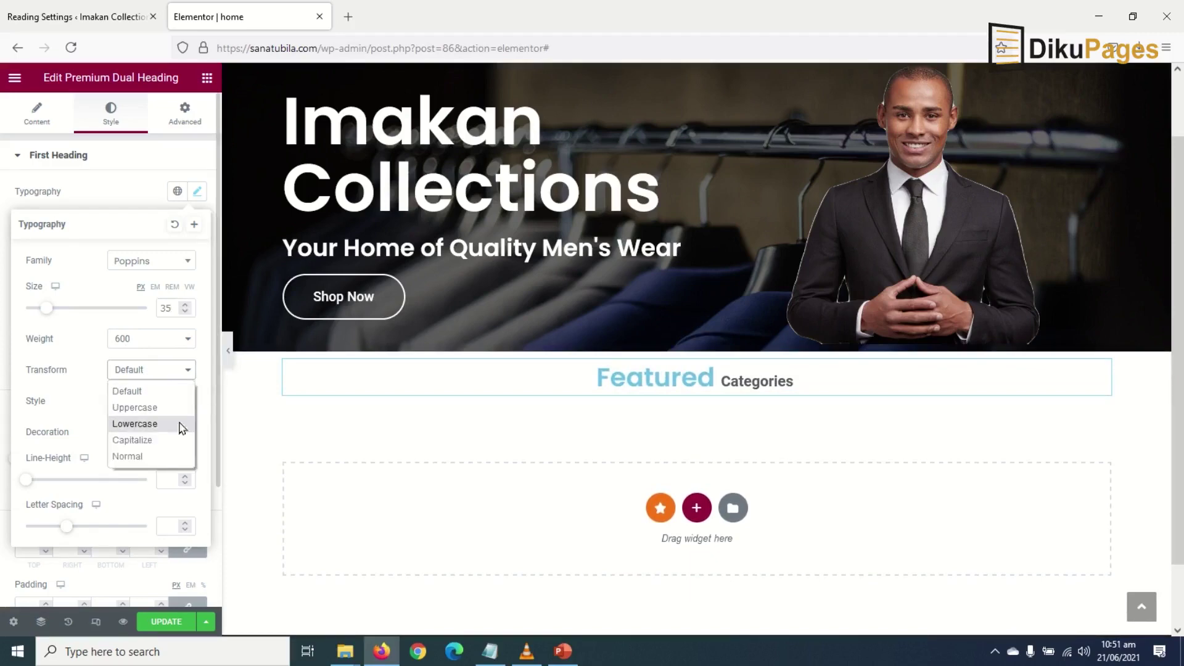
{"action": "left_click", "coordinate": [150, 407]}
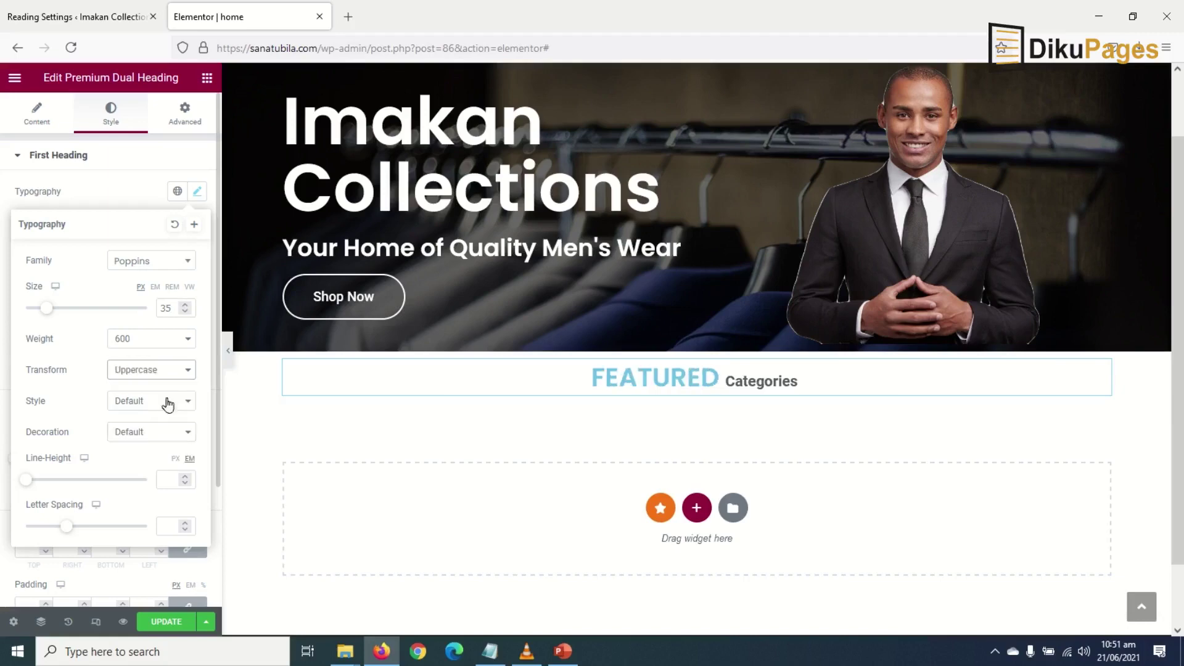
{"action": "left_click", "coordinate": [133, 346]}
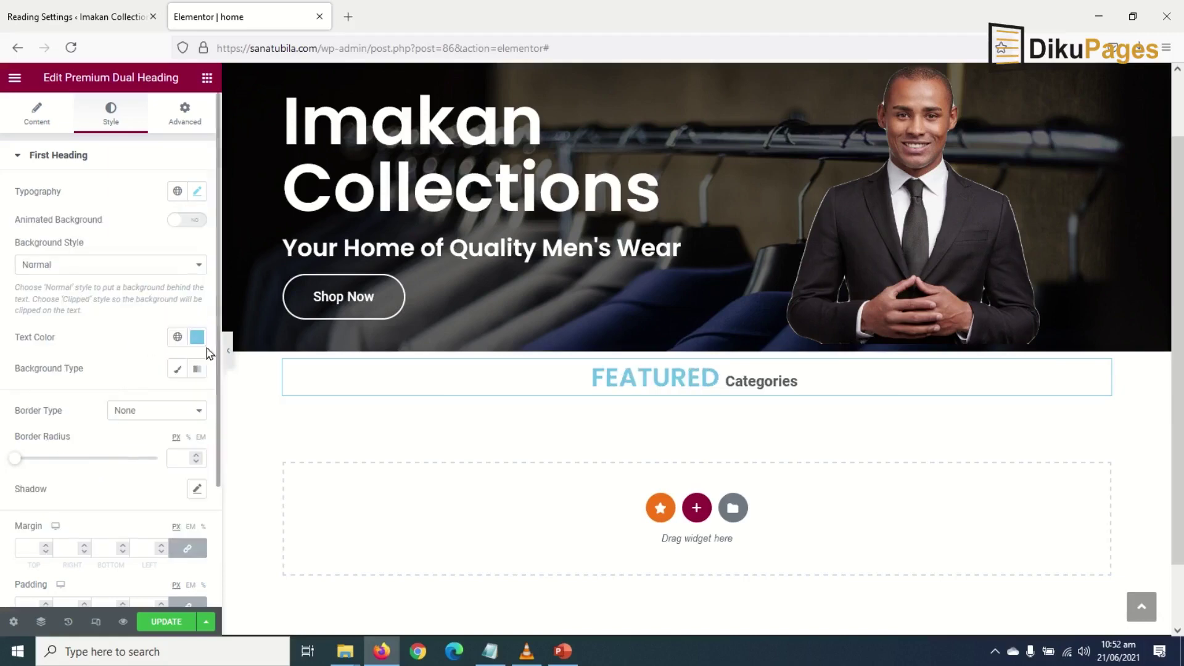
Step: Colour FEATURED #ffa500 and save it as a new global colour named 'Orange'
{"action": "left_click", "coordinate": [195, 337]}
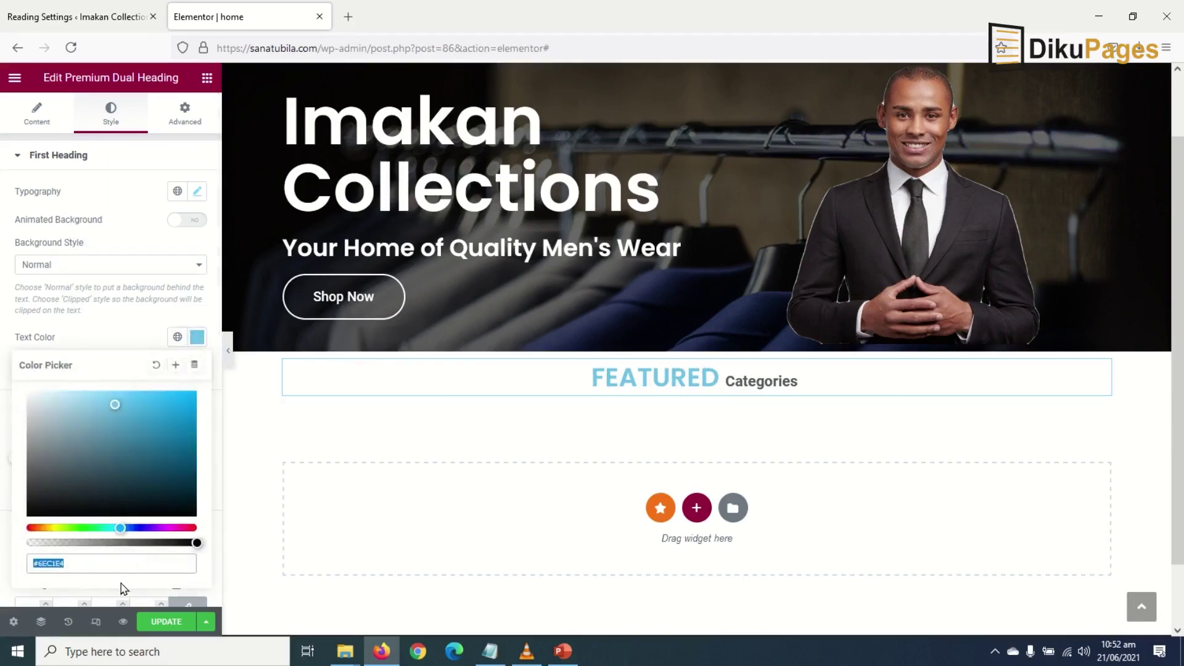
{"action": "type", "text": "#"}
{"action": "type", "text": "ffa500"}
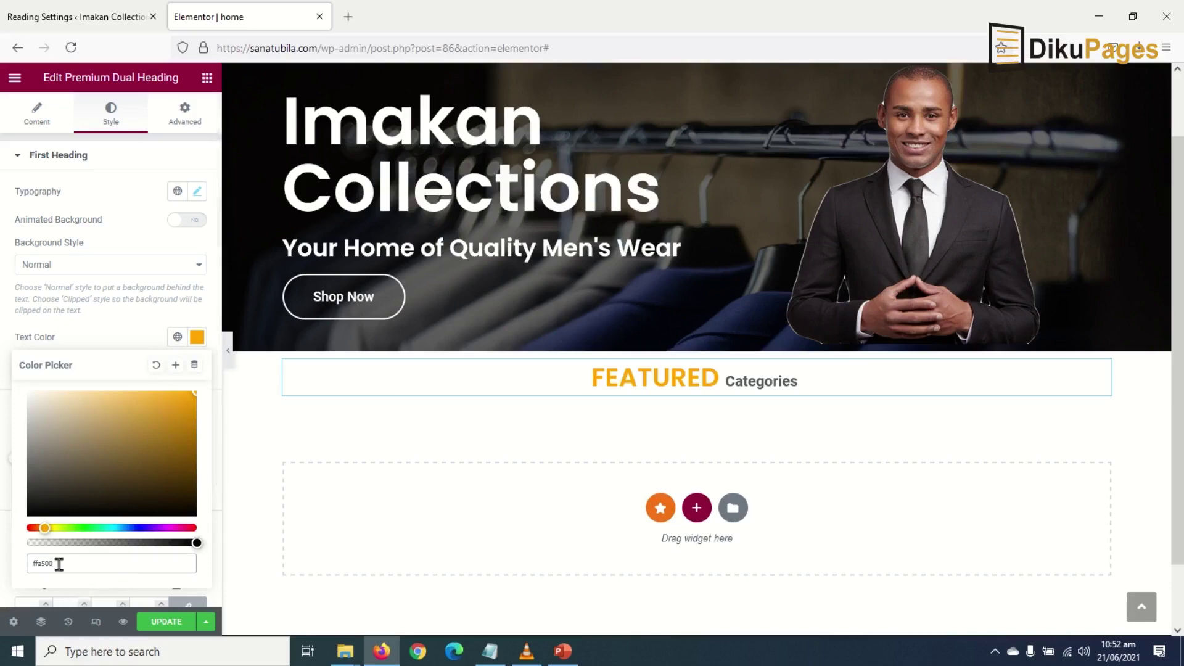
{"action": "left_click", "coordinate": [175, 365]}
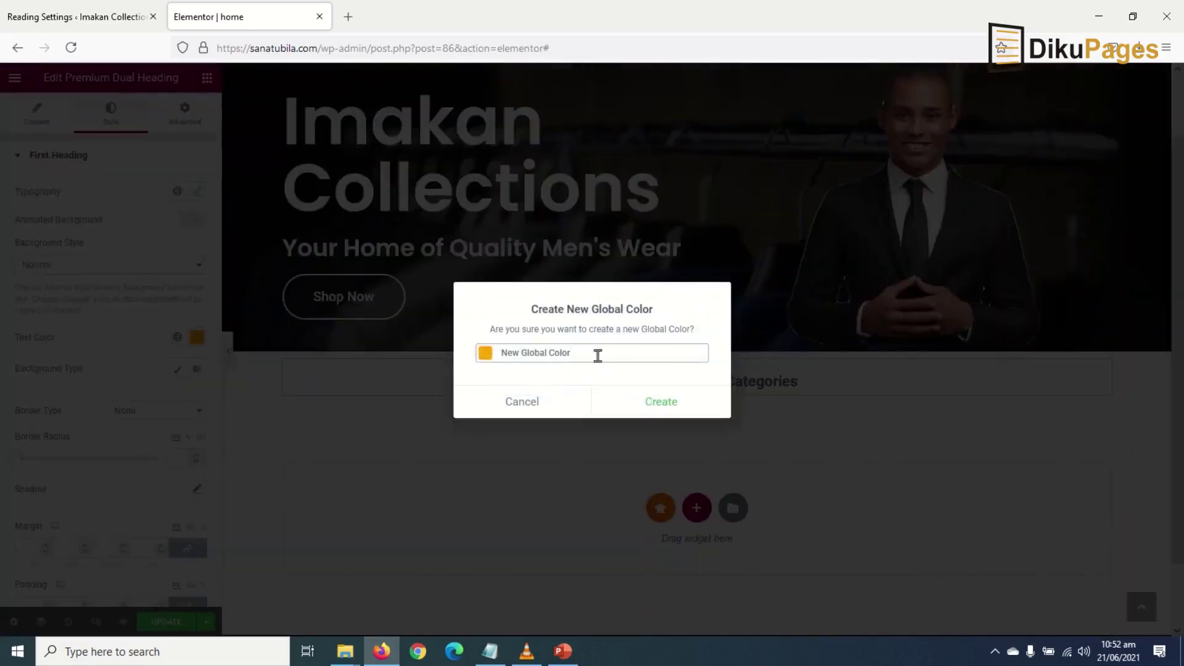
{"action": "left_click_drag", "start_coordinate": [576, 352], "coordinate": [375, 397]}
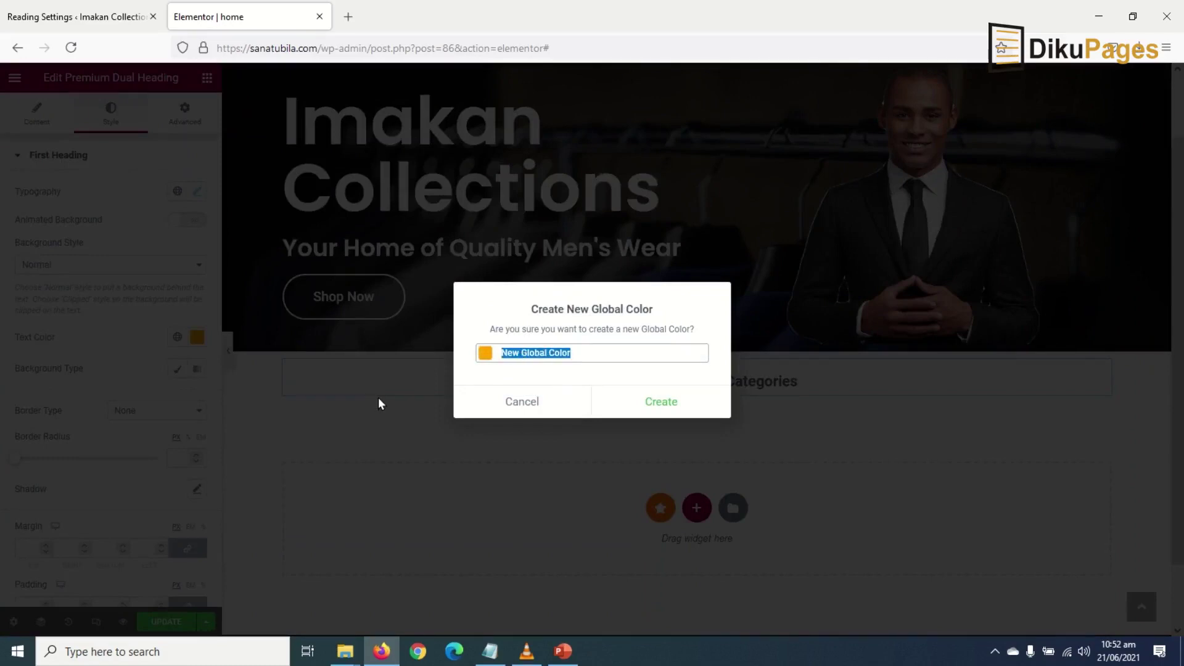
{"action": "type", "text": "Orange"}
{"action": "left_click", "coordinate": [635, 403]}
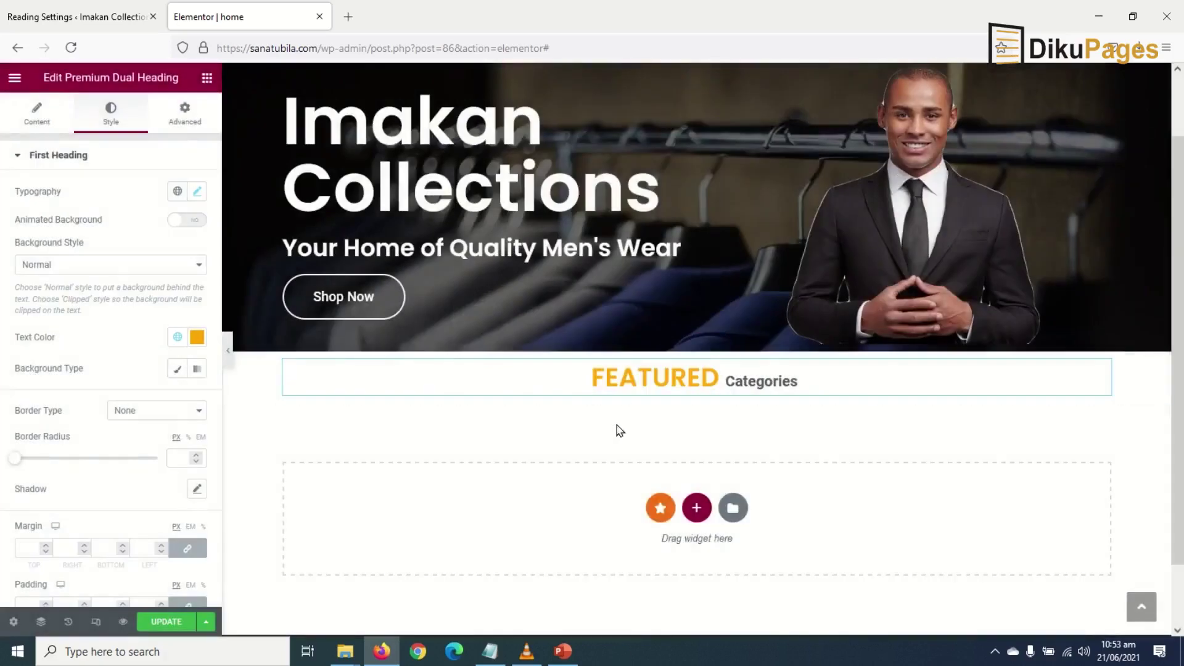
{"action": "scroll", "coordinate": [138, 492], "scroll_direction": "down", "scroll_amount": 3}
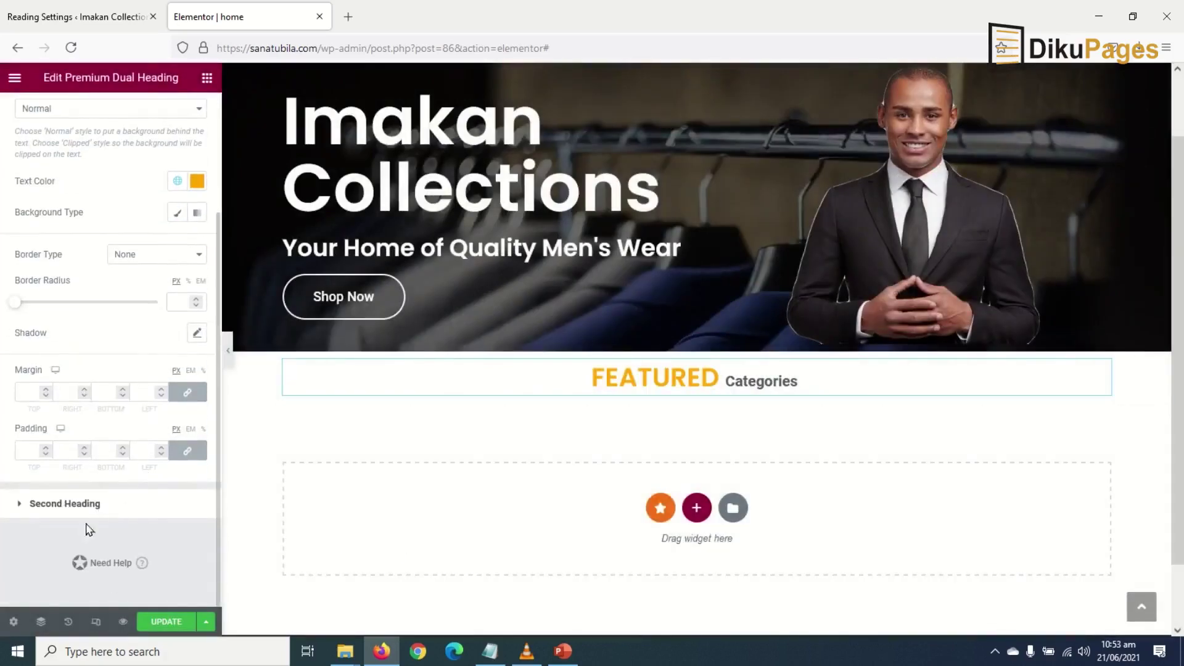
Step: Style the second heading word with the Poppings global font, size 35 and uppercase
{"action": "left_click", "coordinate": [113, 501]}
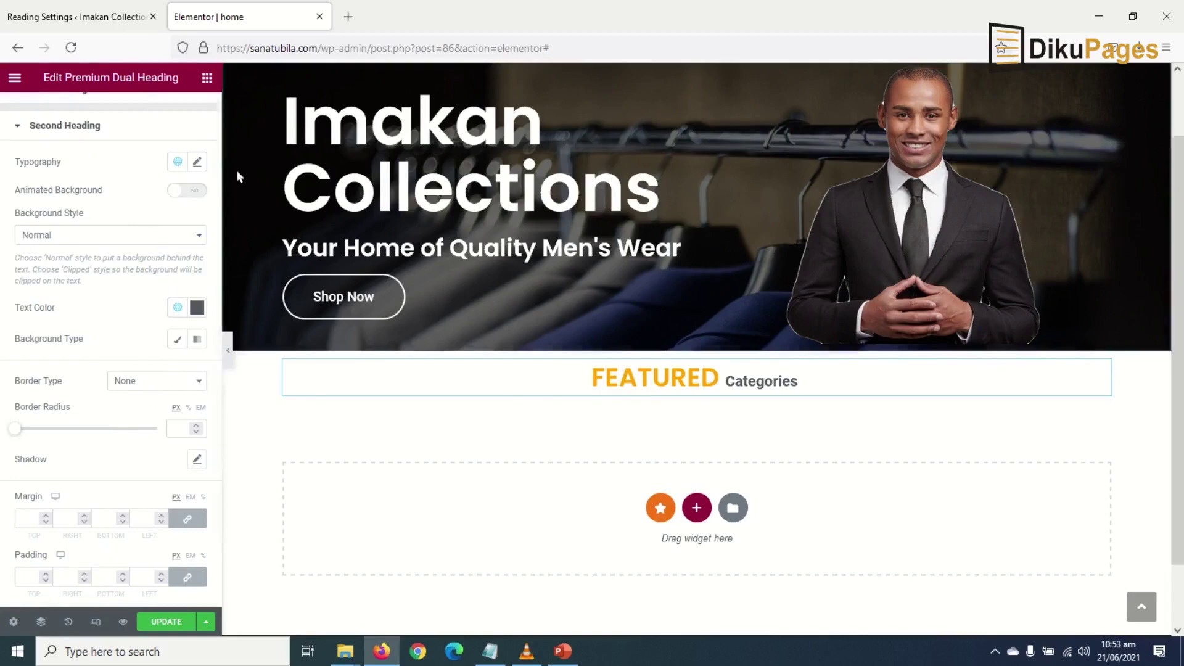
{"action": "left_click", "coordinate": [178, 165]}
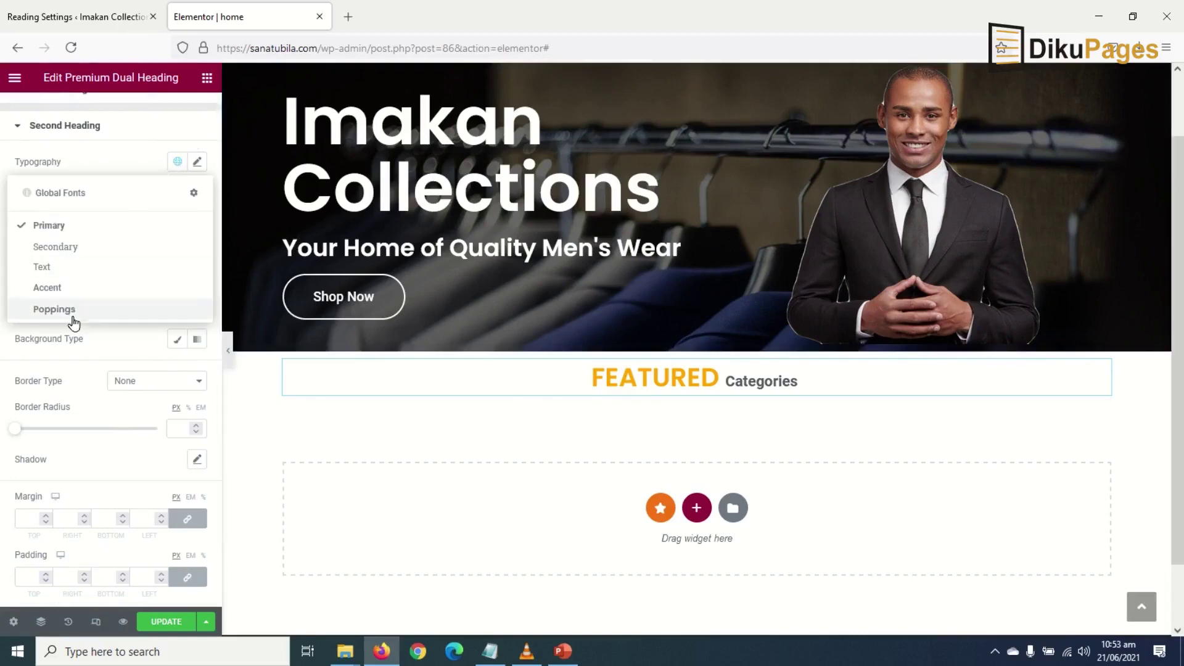
{"action": "left_click", "coordinate": [54, 310]}
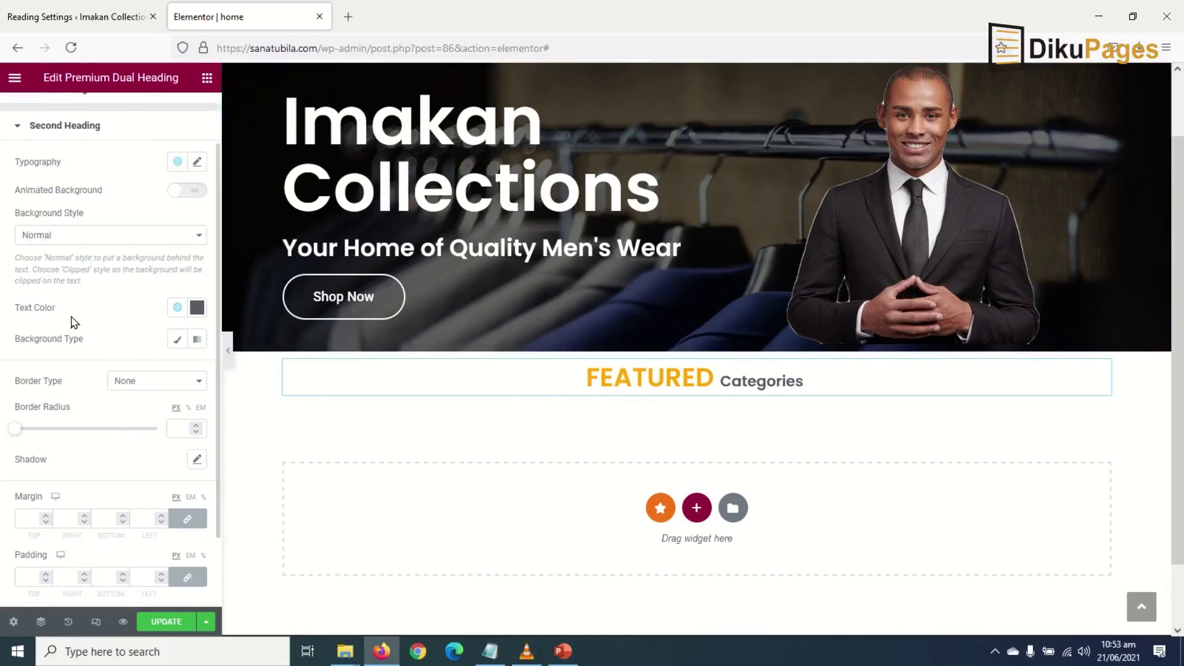
{"action": "left_click", "coordinate": [196, 161]}
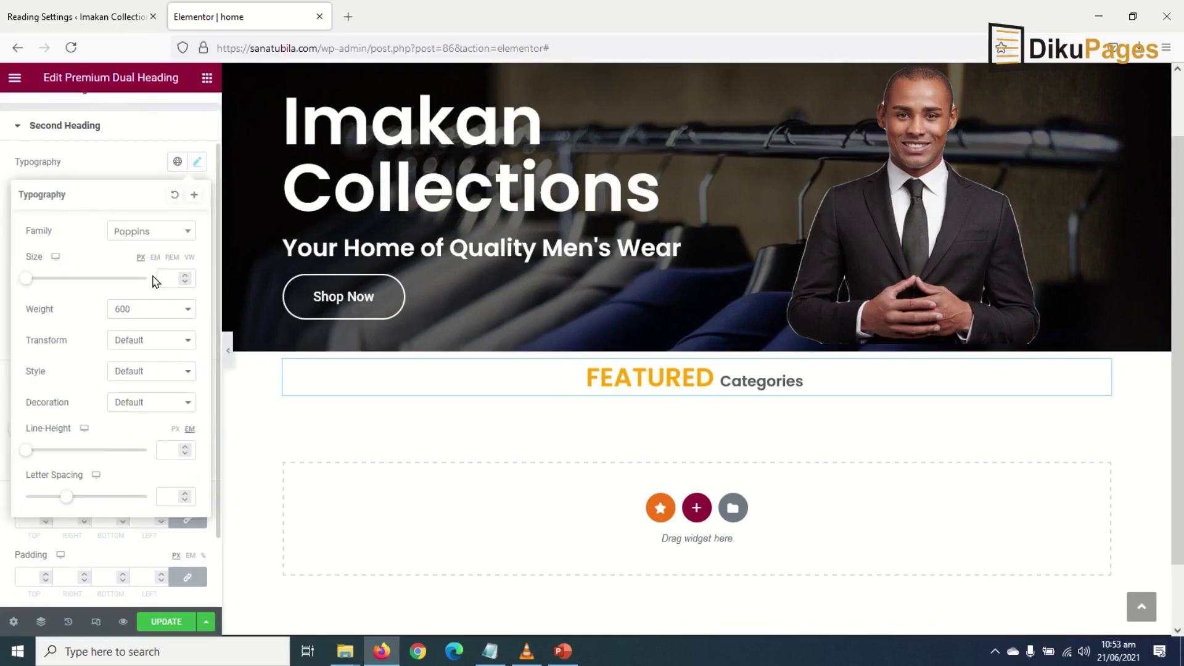
{"action": "left_click", "coordinate": [176, 279]}
{"action": "type", "text": "35"}
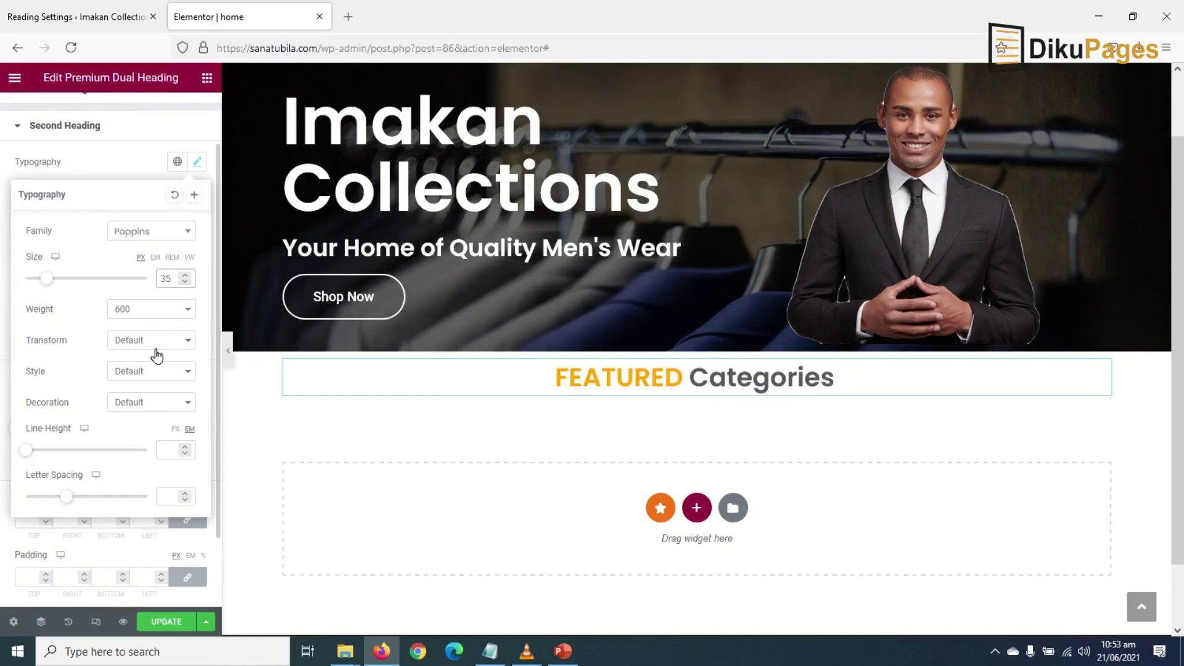
{"action": "left_click", "coordinate": [164, 340]}
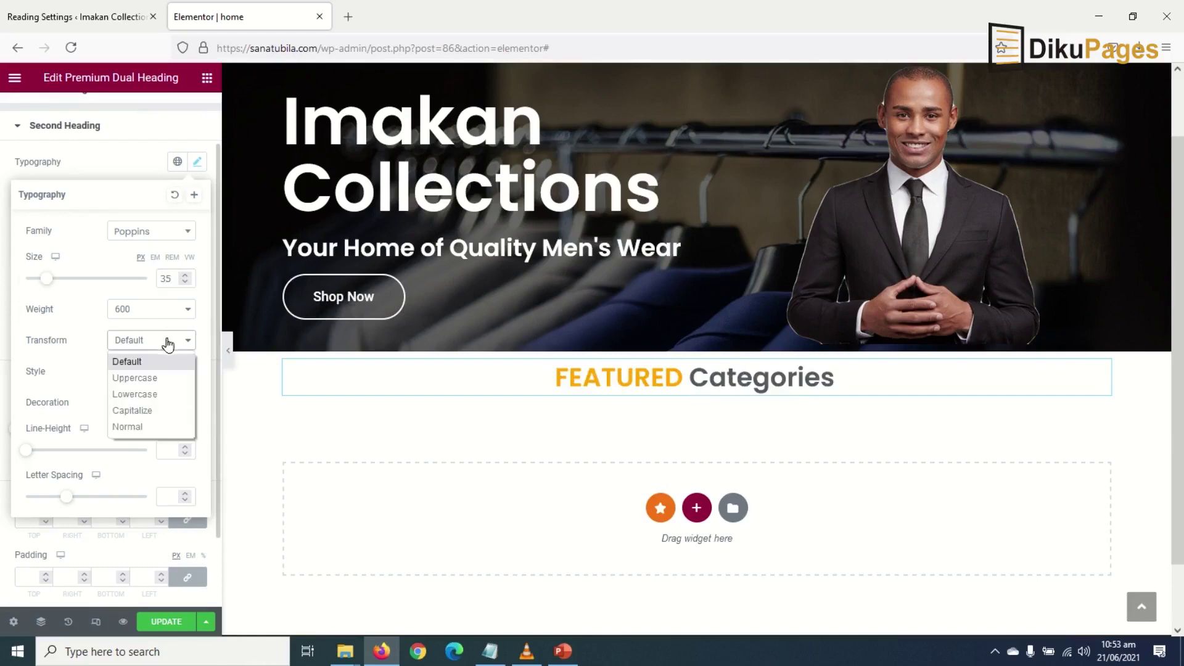
{"action": "left_click", "coordinate": [152, 378]}
Step: Colour CATEGORIES black #000000 and save it as a new global colour named 'Black'
{"action": "scroll", "coordinate": [174, 232], "scroll_direction": "up", "scroll_amount": 1}
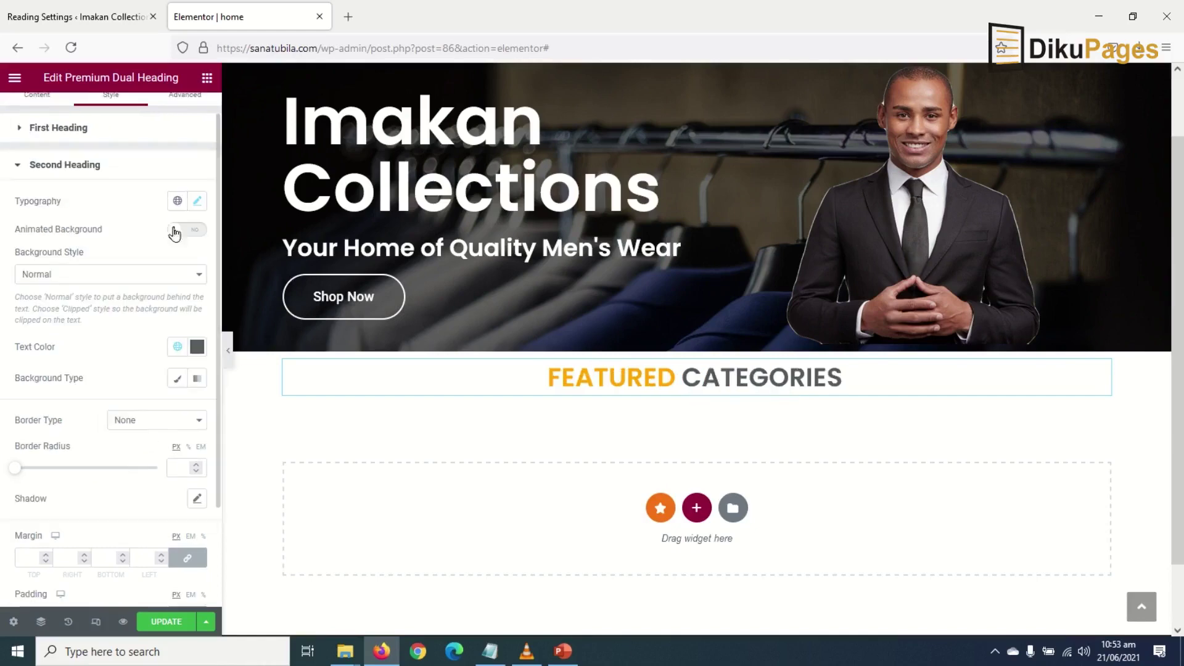
{"action": "left_click", "coordinate": [196, 346]}
{"action": "left_click_drag", "start_coordinate": [44, 497], "coordinate": [8, 551]}
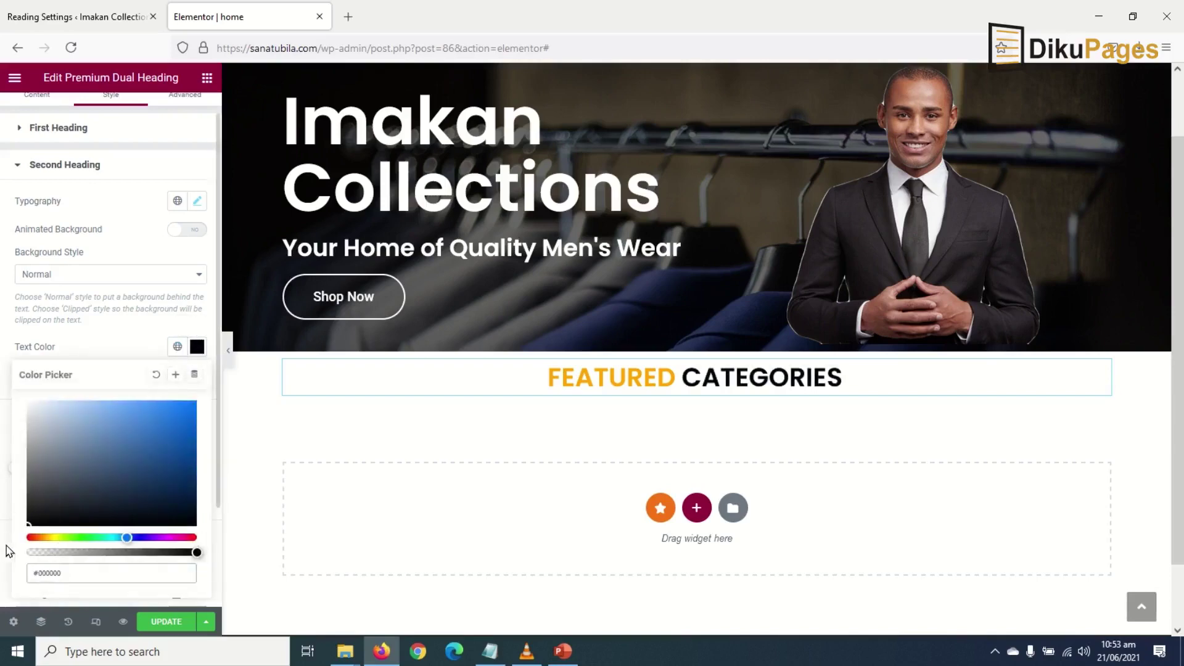
{"action": "left_click", "coordinate": [176, 375]}
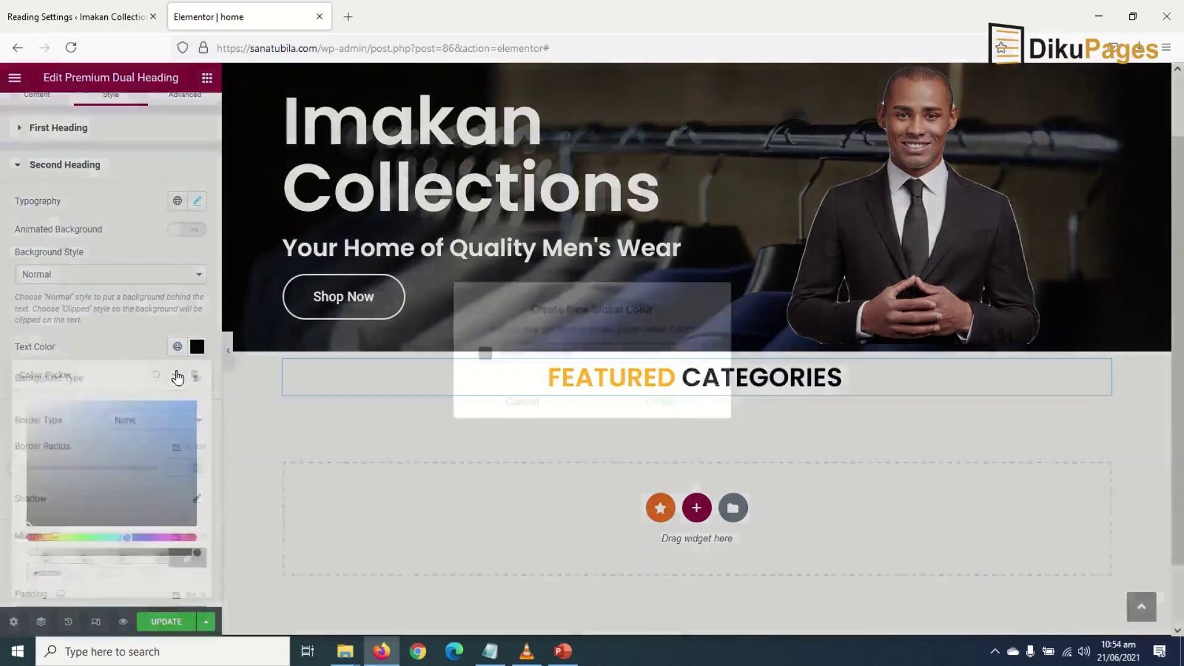
{"action": "left_click_drag", "start_coordinate": [591, 352], "coordinate": [302, 353]}
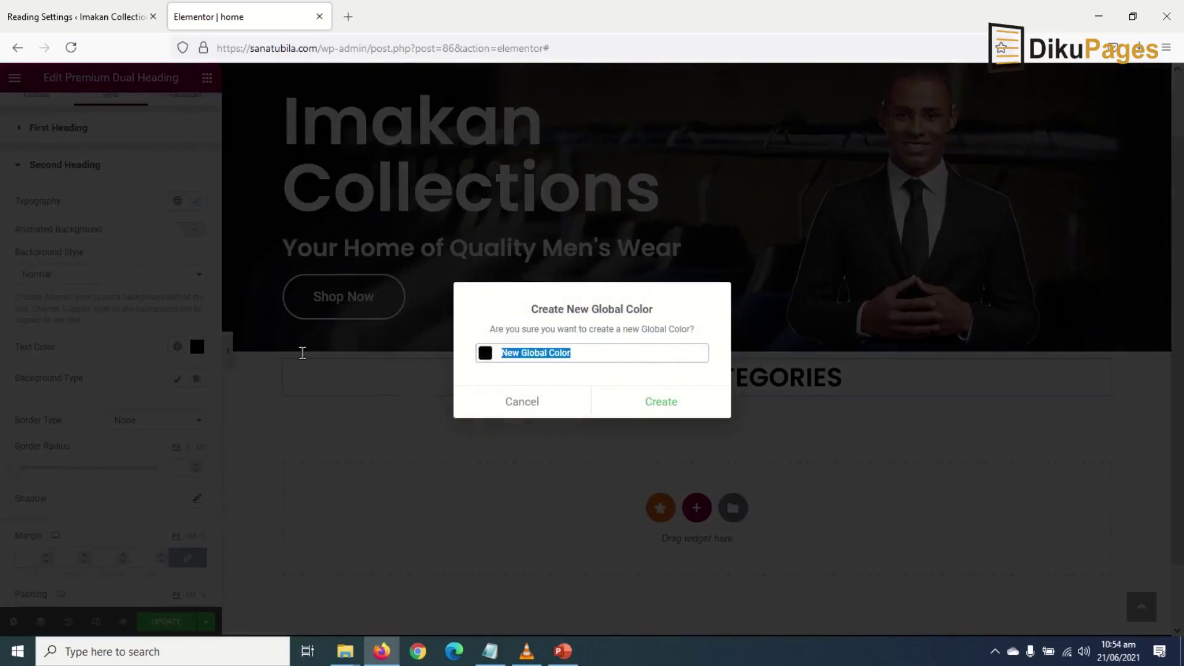
{"action": "type", "text": "Black"}
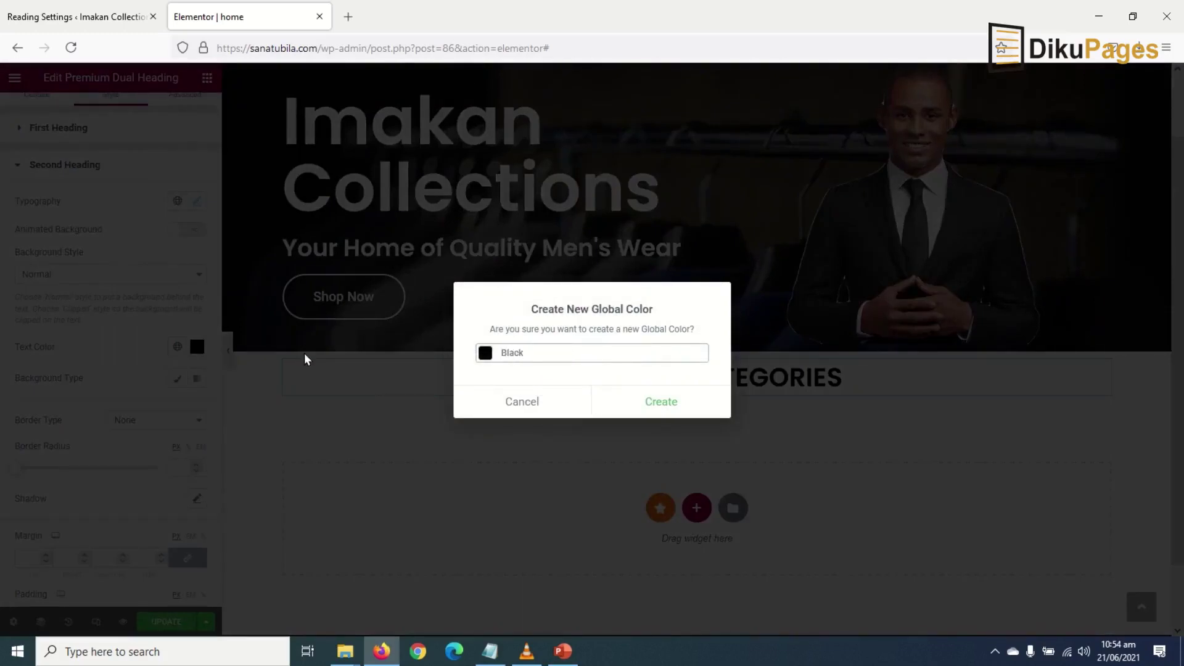
{"action": "left_click", "coordinate": [656, 399]}
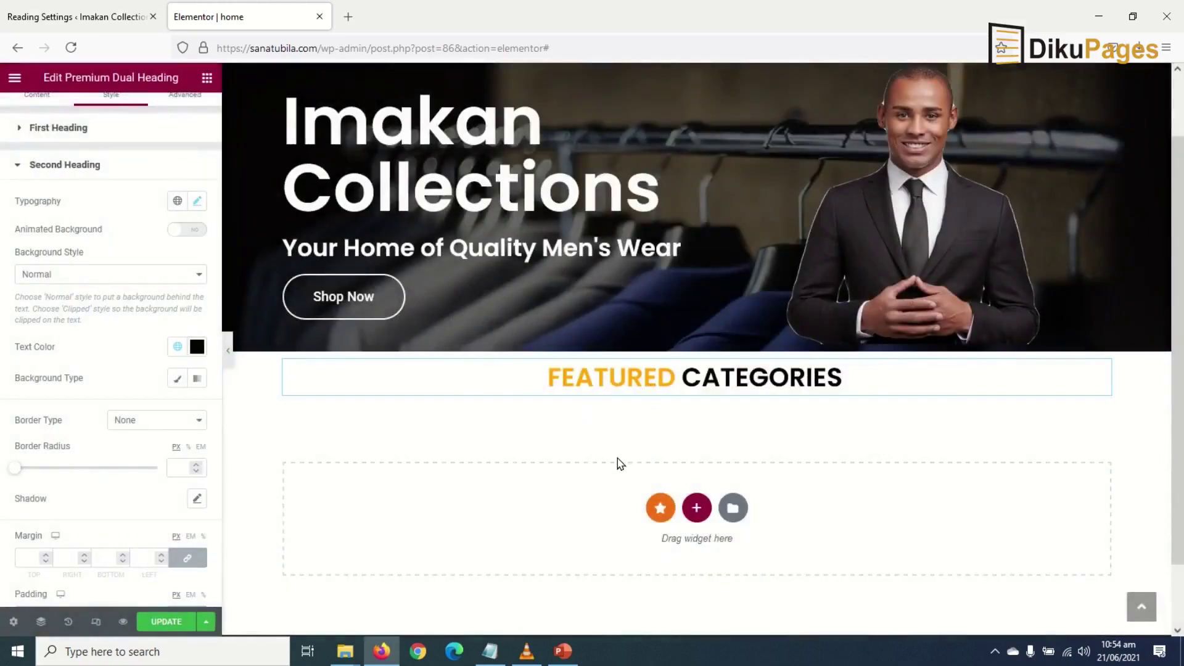
Step: Add a centered divider at 20% width below the FEATURED CATEGORIES heading
{"action": "left_click", "coordinate": [207, 79]}
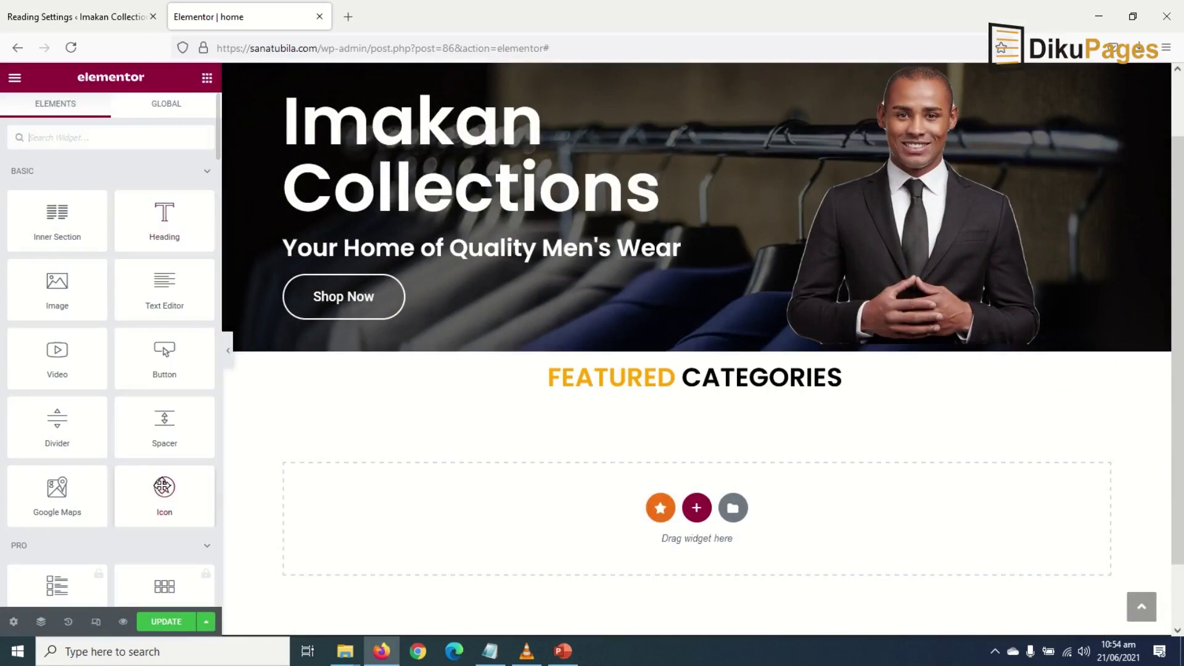
{"action": "left_click_drag", "start_coordinate": [73, 437], "coordinate": [682, 400]}
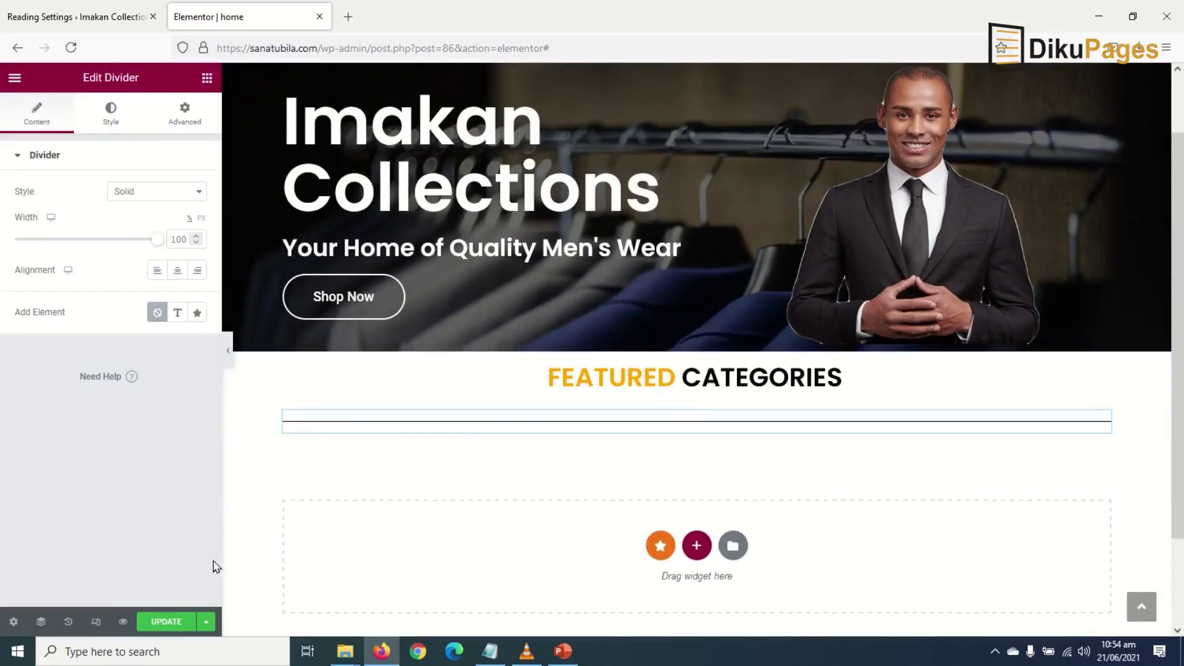
{"action": "left_click_drag", "start_coordinate": [159, 243], "coordinate": [45, 252]}
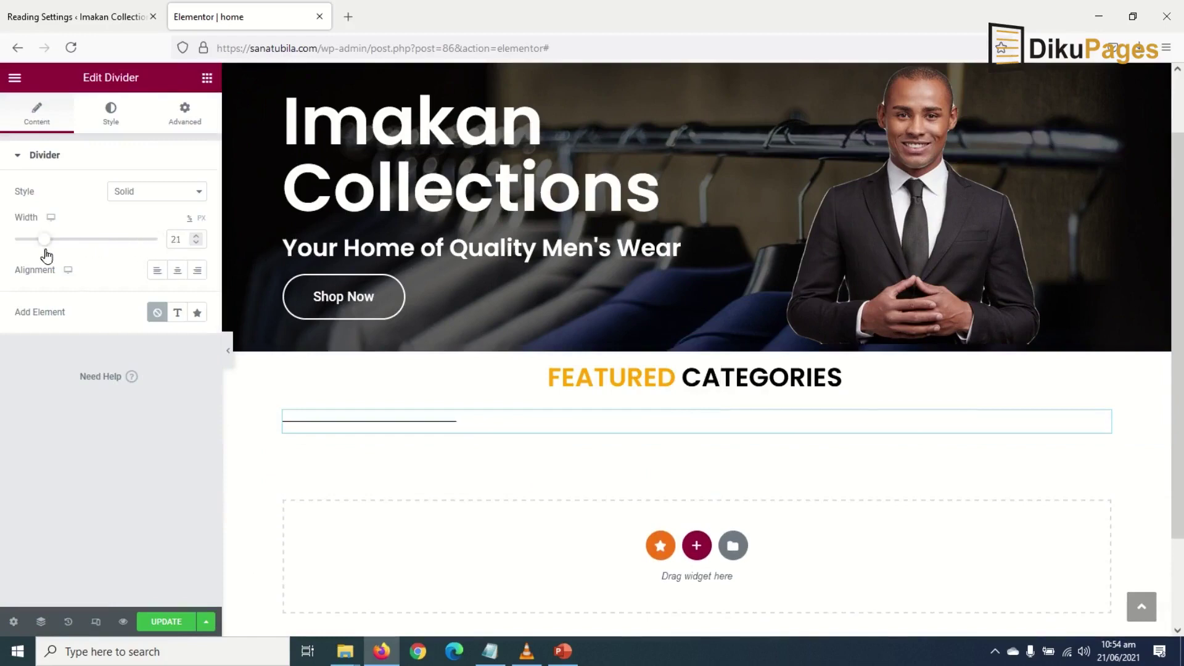
{"action": "left_click", "coordinate": [196, 243]}
{"action": "left_click", "coordinate": [177, 276]}
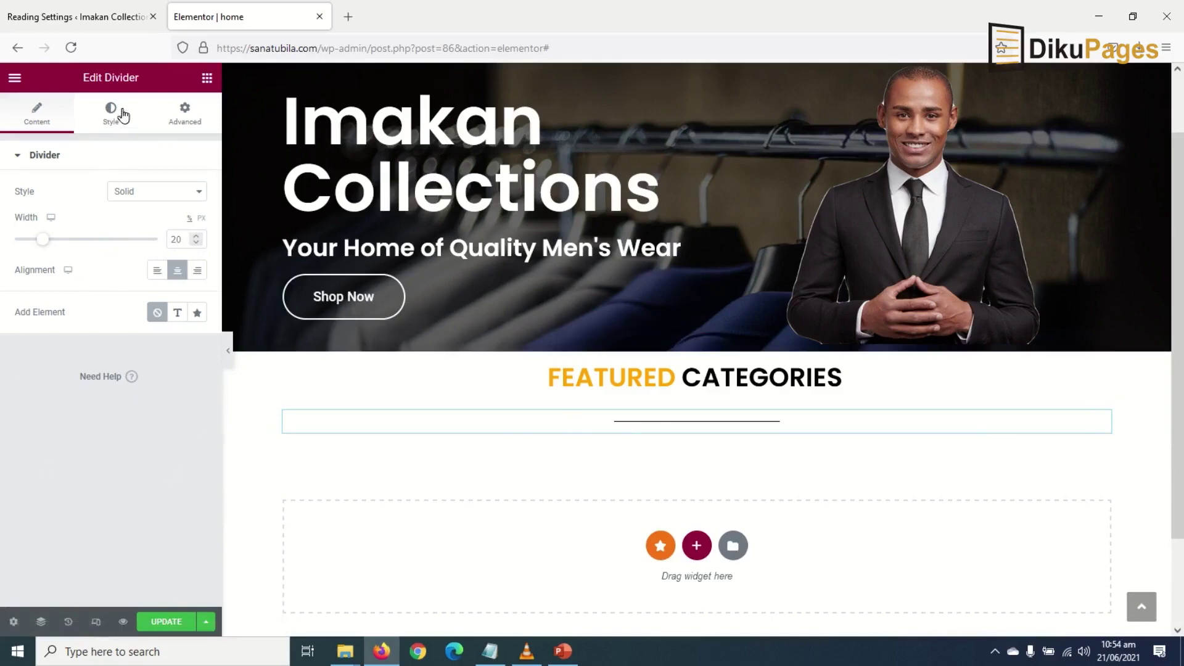
Step: Give the divider weight 3, gap 2 and the Orange global colour
{"action": "left_click", "coordinate": [112, 112]}
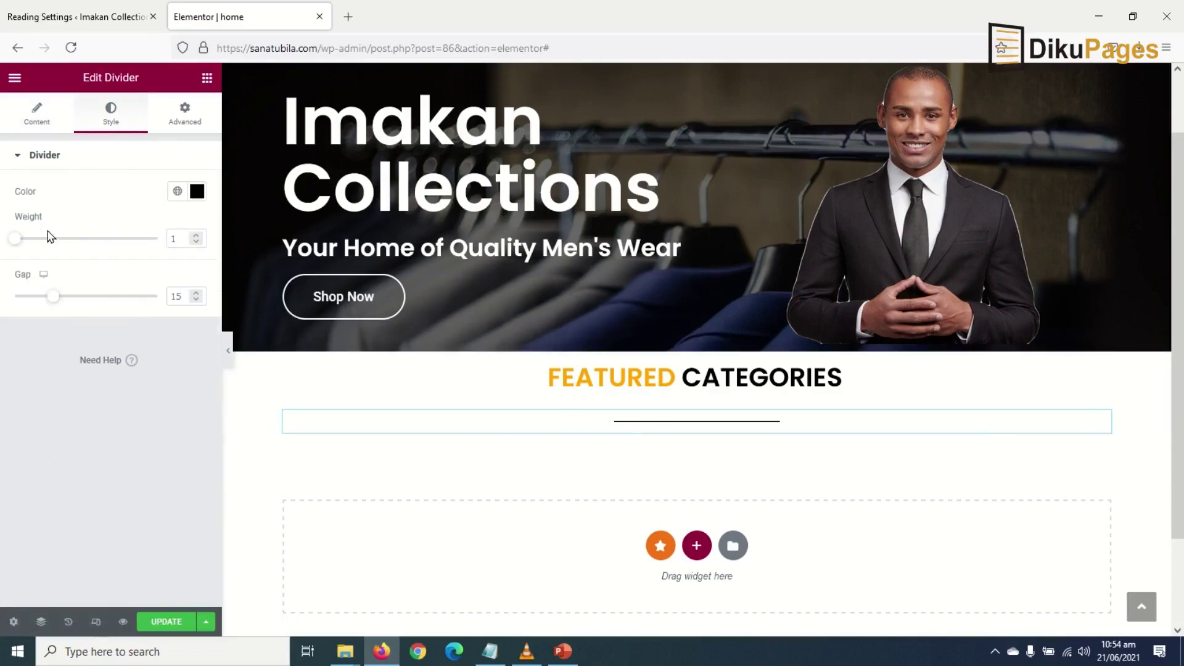
{"action": "left_click", "coordinate": [196, 238]}
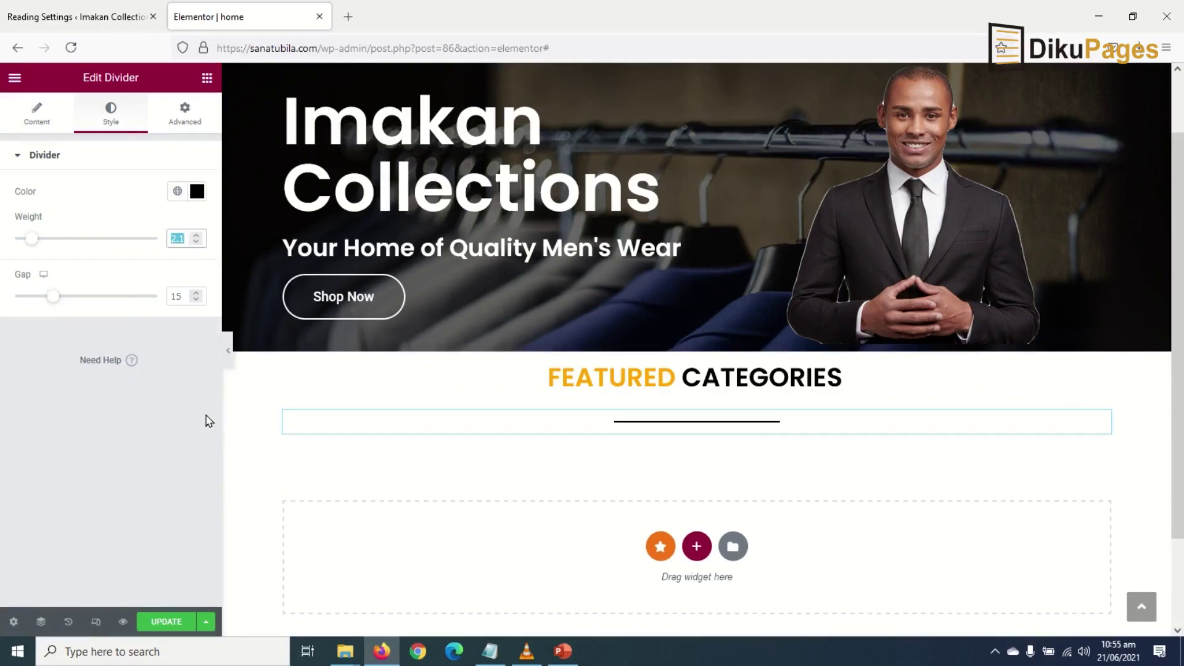
{"action": "type", "text": "3"}
{"action": "left_click", "coordinate": [169, 296]}
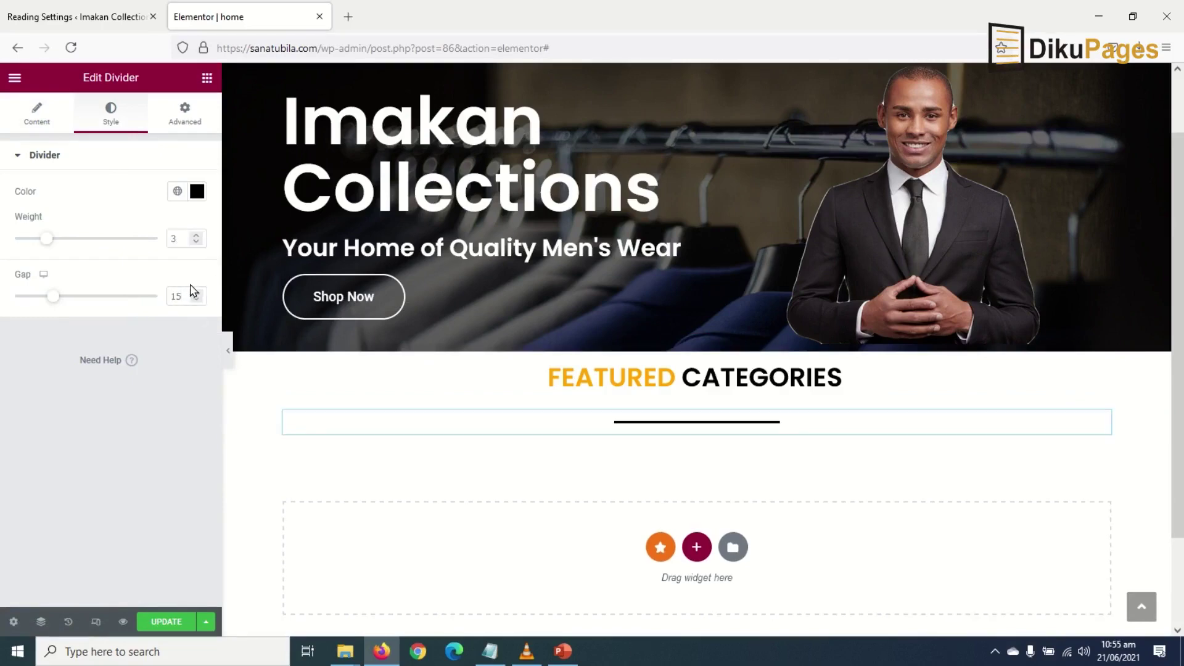
{"action": "double_click", "coordinate": [183, 299]}
{"action": "type", "text": "2"}
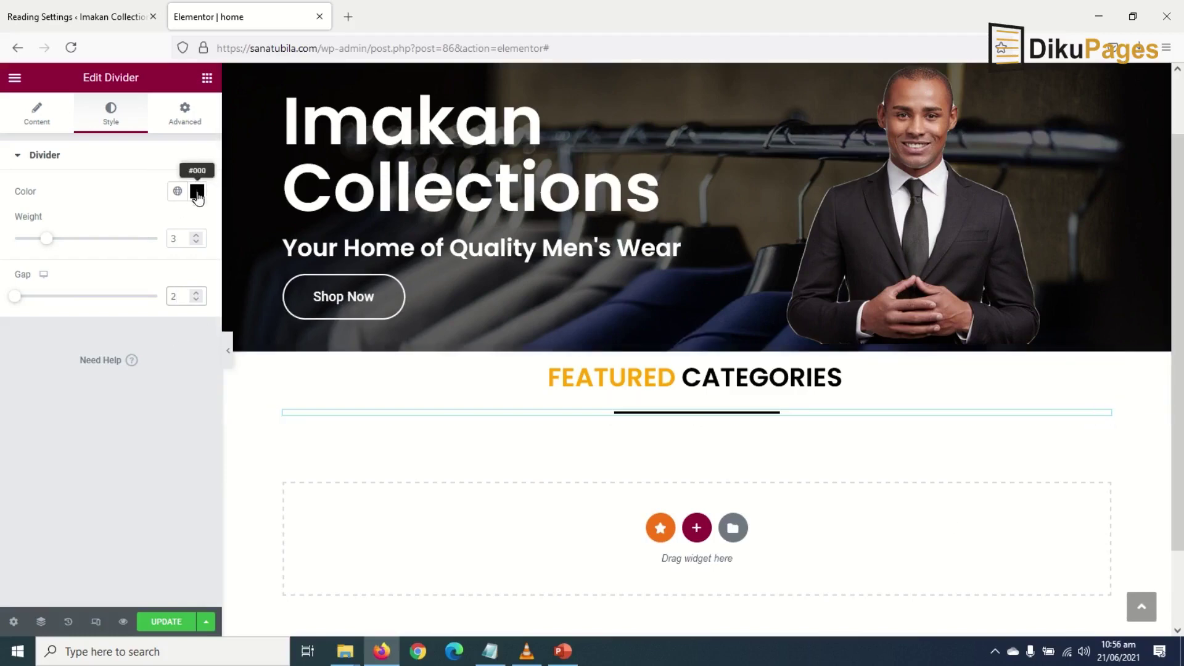
{"action": "left_click", "coordinate": [177, 191]}
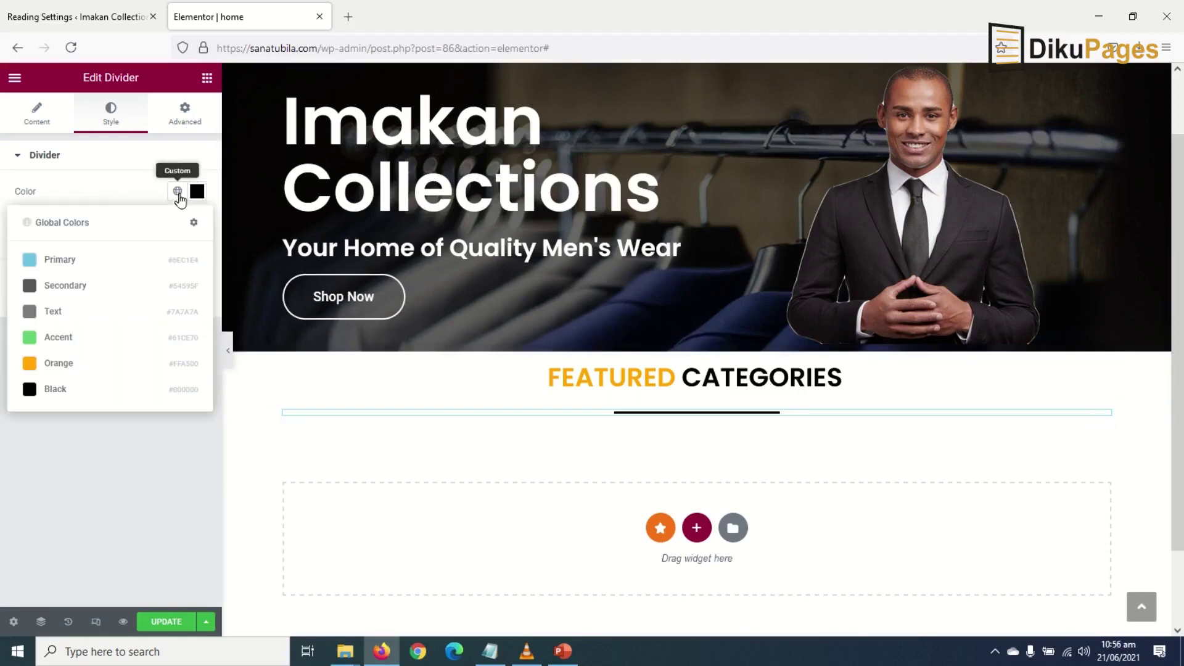
{"action": "left_click", "coordinate": [79, 361]}
{"action": "scroll", "coordinate": [265, 491], "scroll_direction": "down", "scroll_amount": 2}
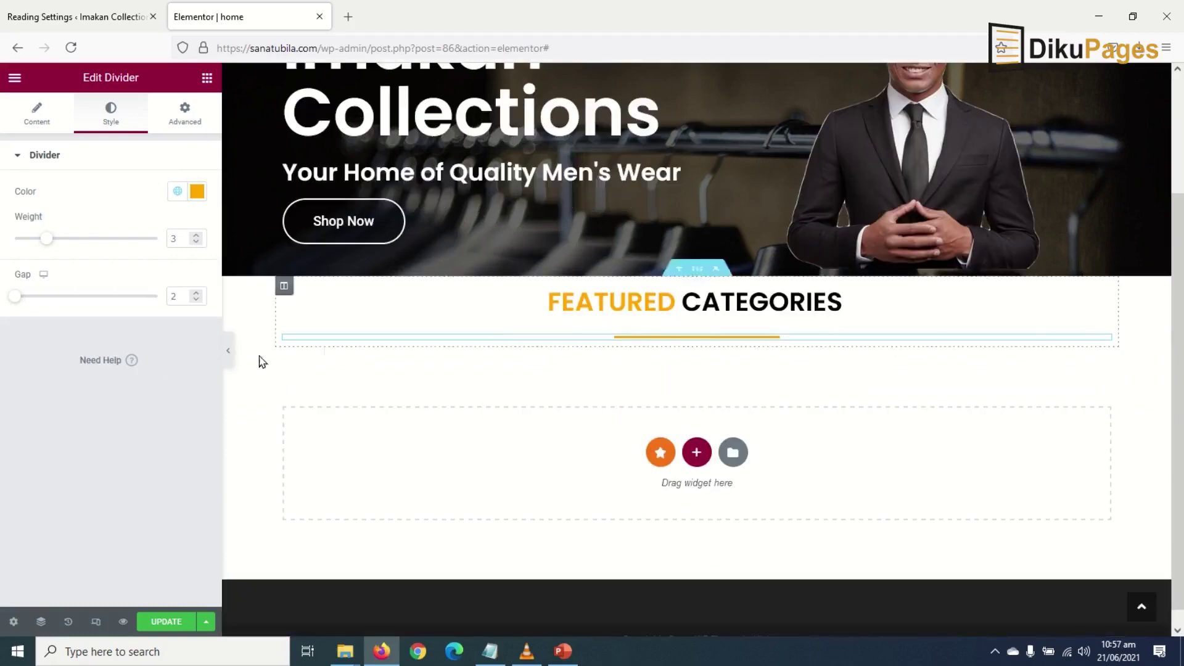
{"action": "left_click", "coordinate": [207, 78]}
Step: Place an inner section under the divider and duplicate columns to make four
{"action": "left_click_drag", "start_coordinate": [49, 235], "coordinate": [629, 348]}
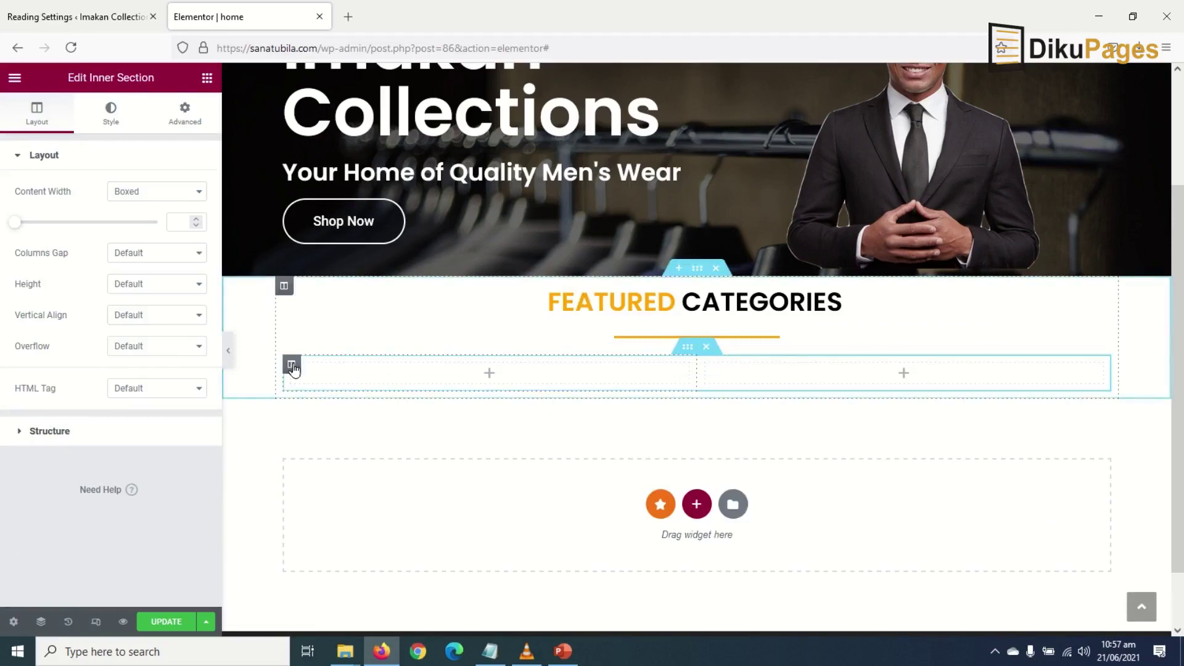
{"action": "right_click", "coordinate": [290, 367]}
{"action": "left_click", "coordinate": [352, 355]}
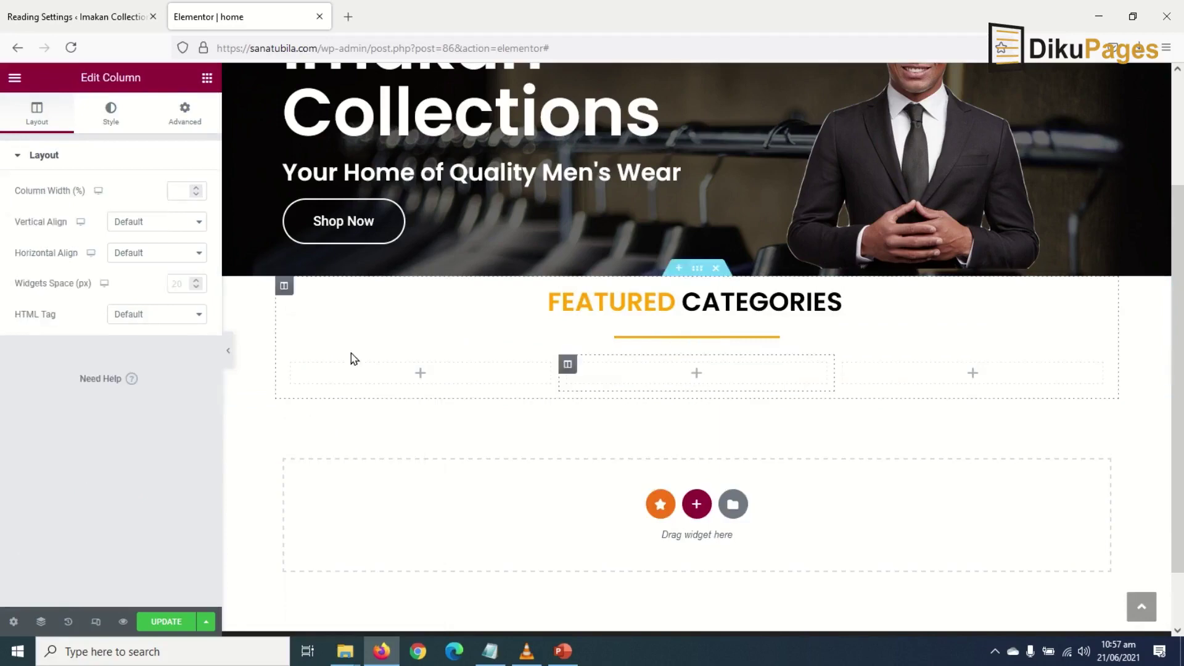
{"action": "right_click", "coordinate": [288, 370]}
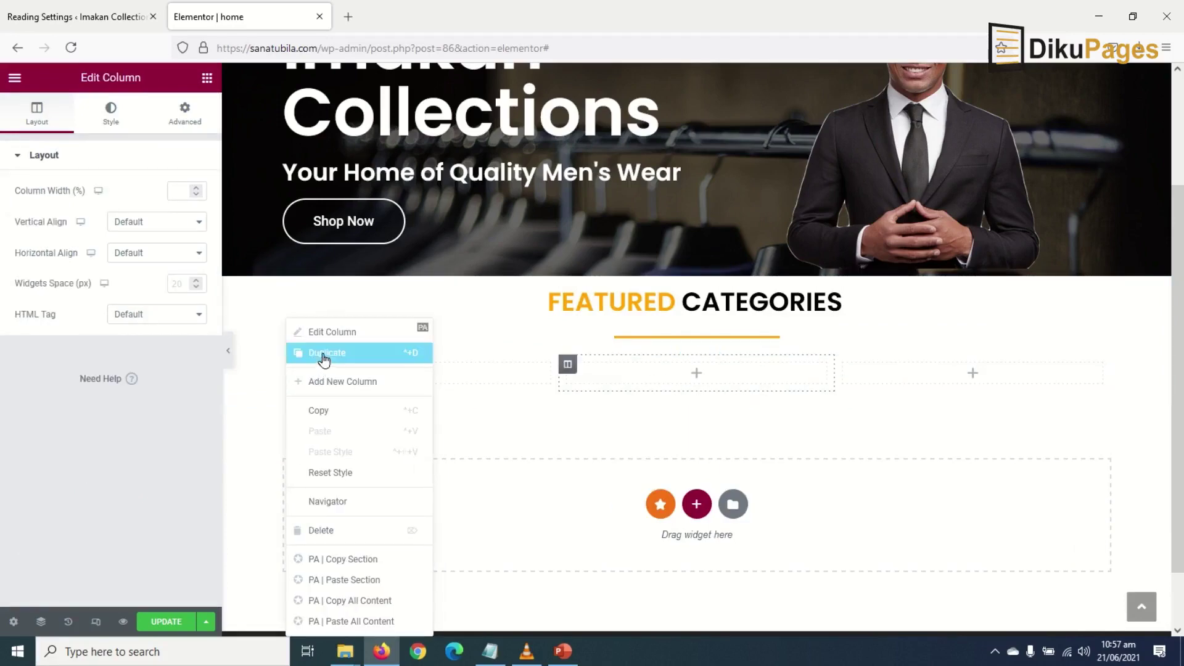
{"action": "left_click", "coordinate": [320, 353]}
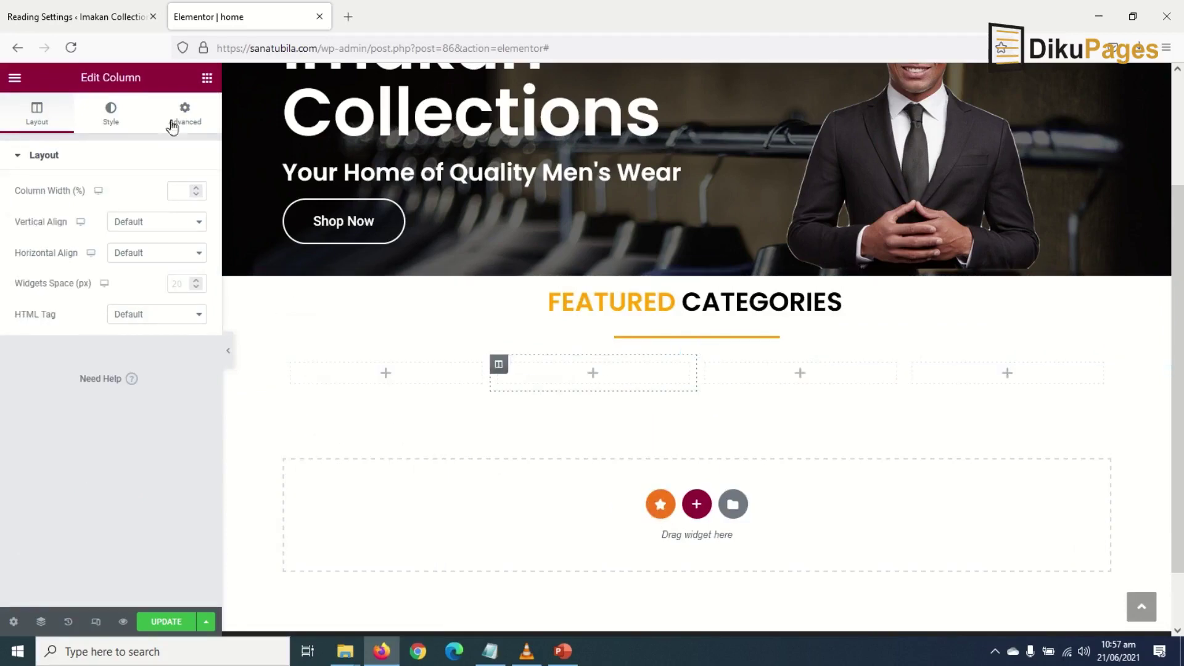
Step: Put a Premium Banner with the black suit photo in the first column
{"action": "left_click", "coordinate": [207, 79]}
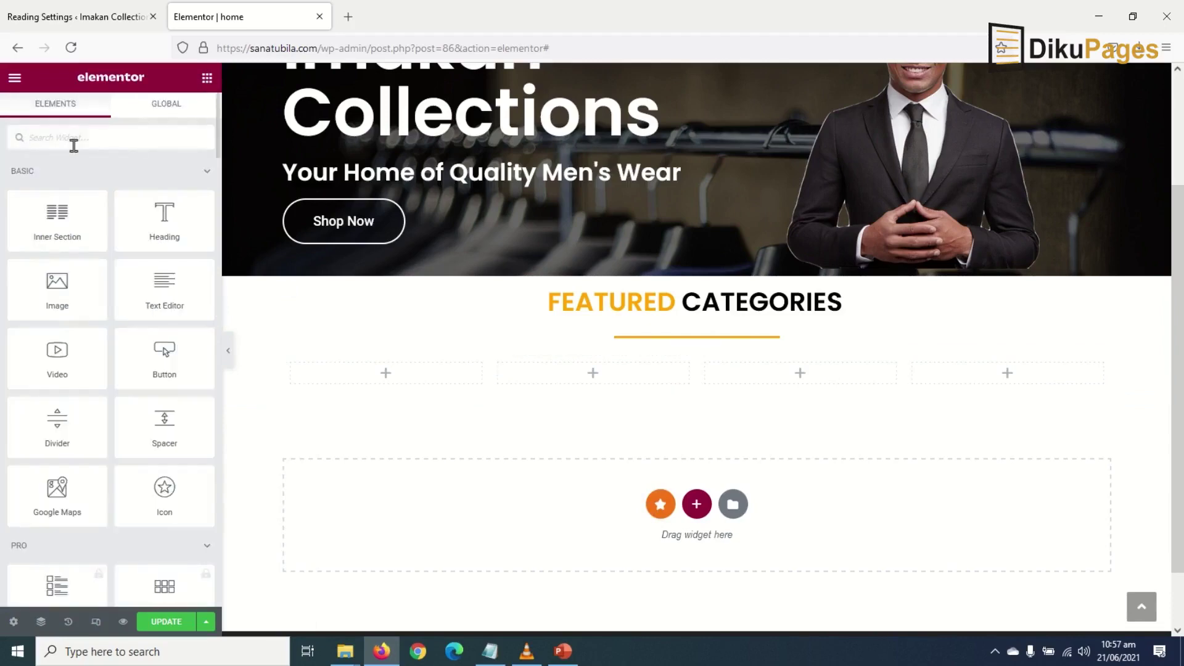
{"action": "type", "text": "banner"}
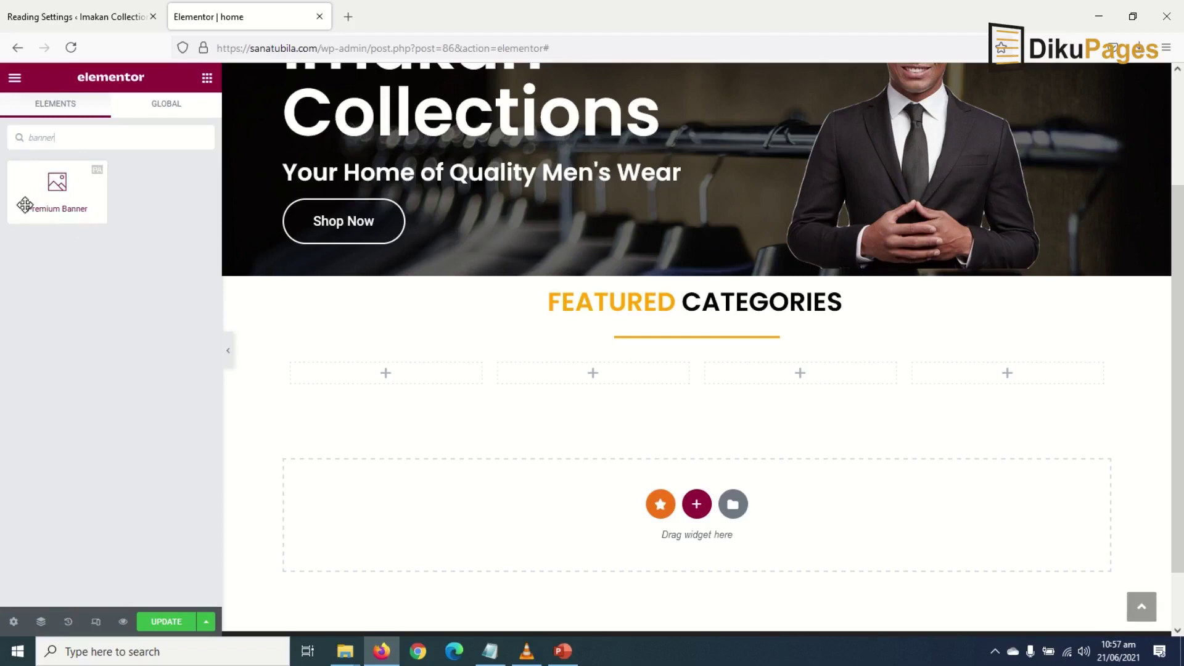
{"action": "left_click_drag", "start_coordinate": [37, 188], "coordinate": [355, 377]}
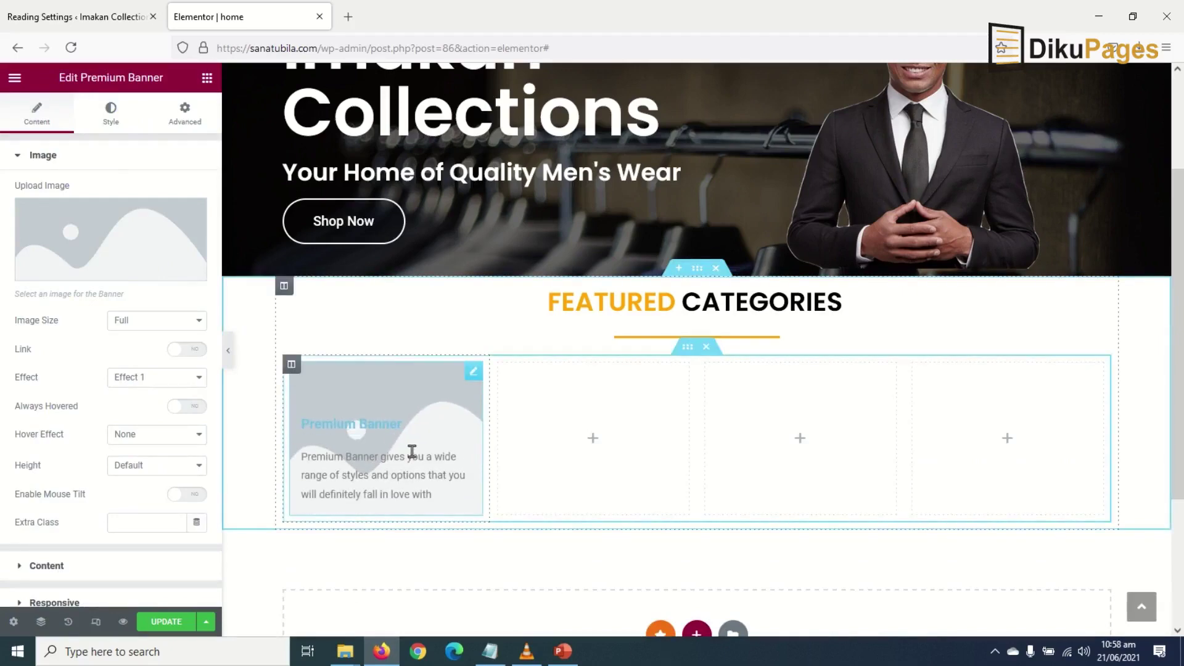
{"action": "left_click", "coordinate": [101, 230]}
{"action": "scroll", "coordinate": [341, 549], "scroll_direction": "down", "scroll_amount": 2}
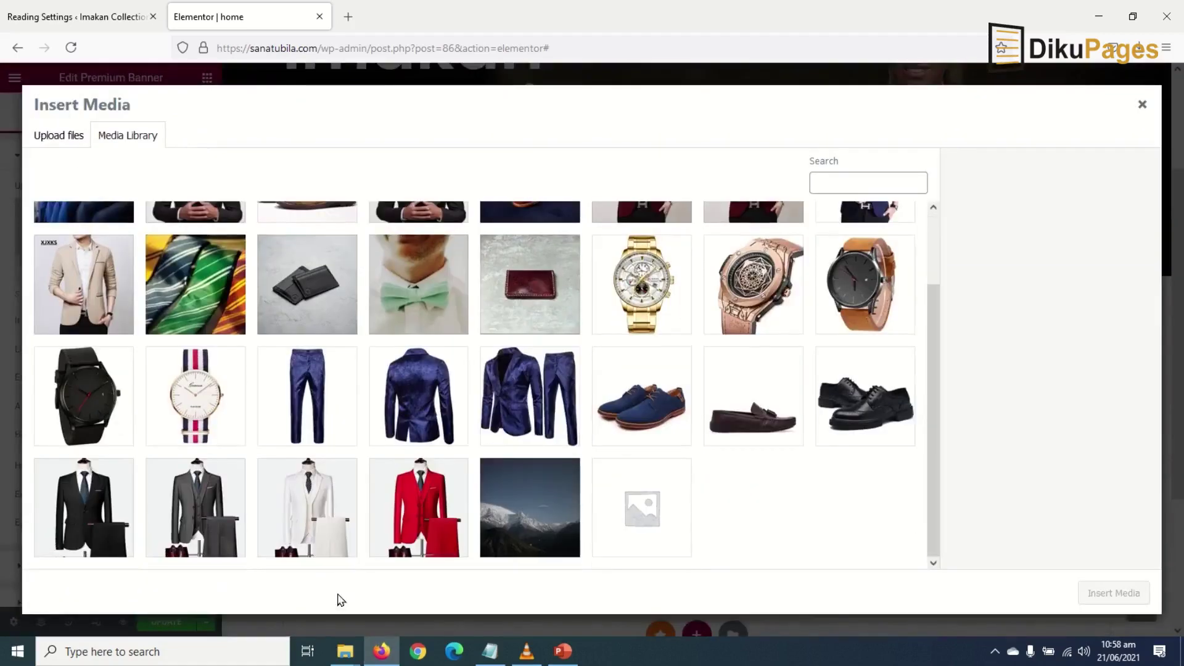
{"action": "left_click", "coordinate": [82, 521]}
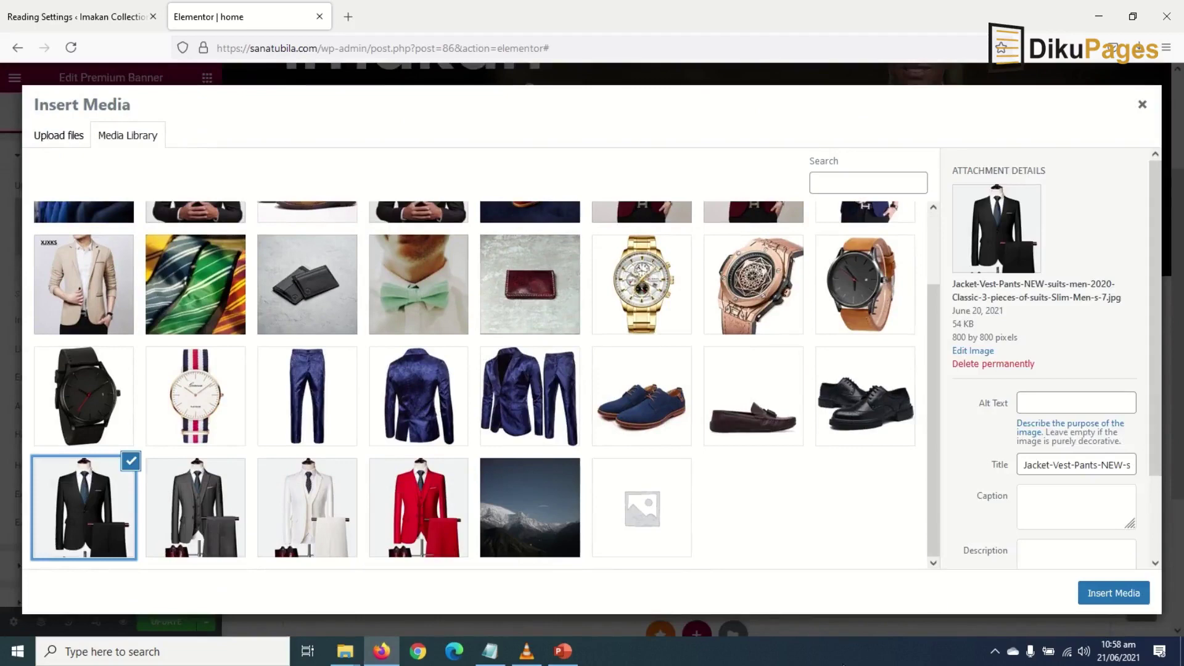
{"action": "left_click", "coordinate": [1120, 599]}
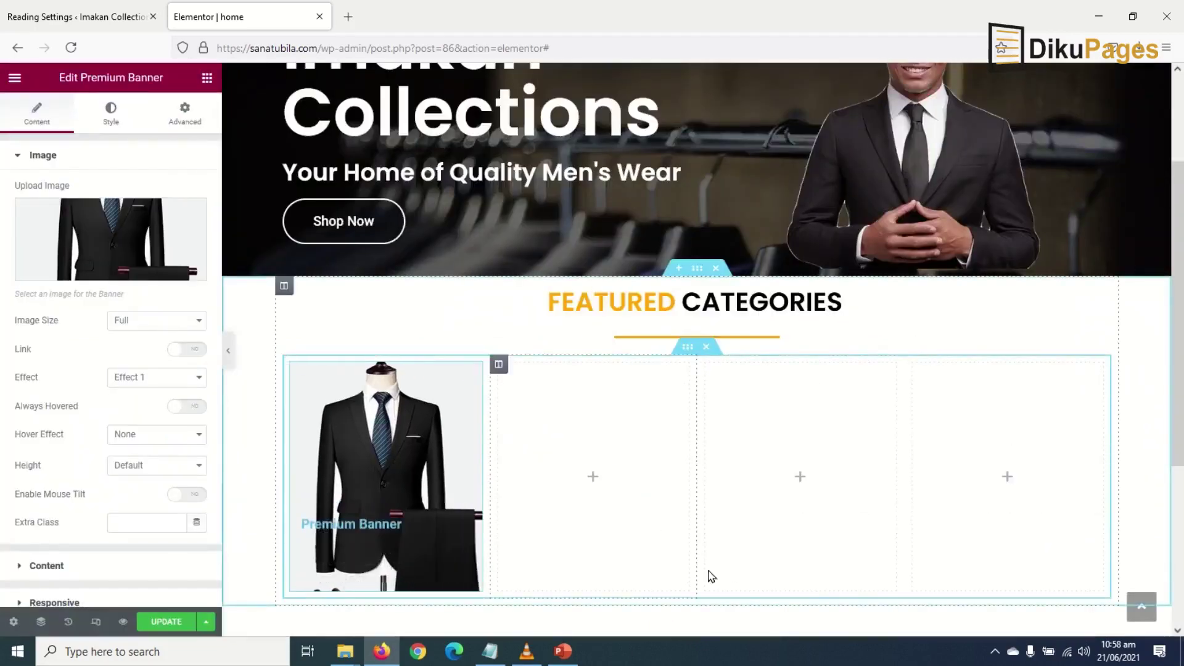
{"action": "scroll", "coordinate": [675, 591], "scroll_direction": "down", "scroll_amount": 1}
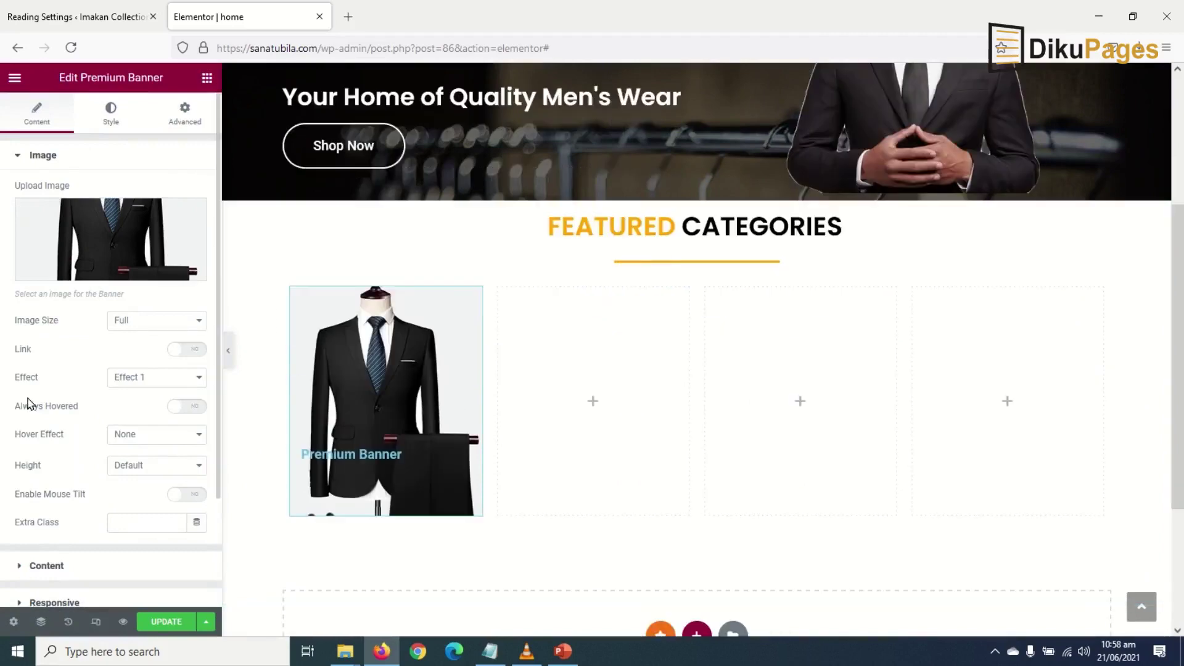
{"action": "left_click", "coordinate": [160, 386]}
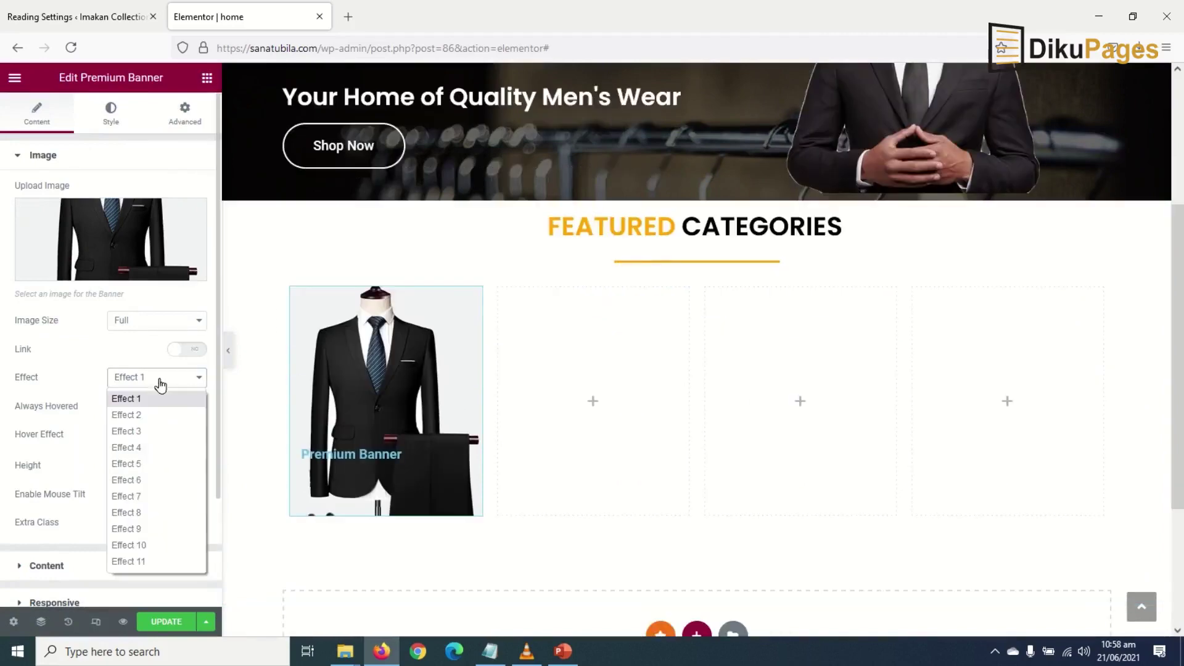
{"action": "left_click", "coordinate": [138, 418]}
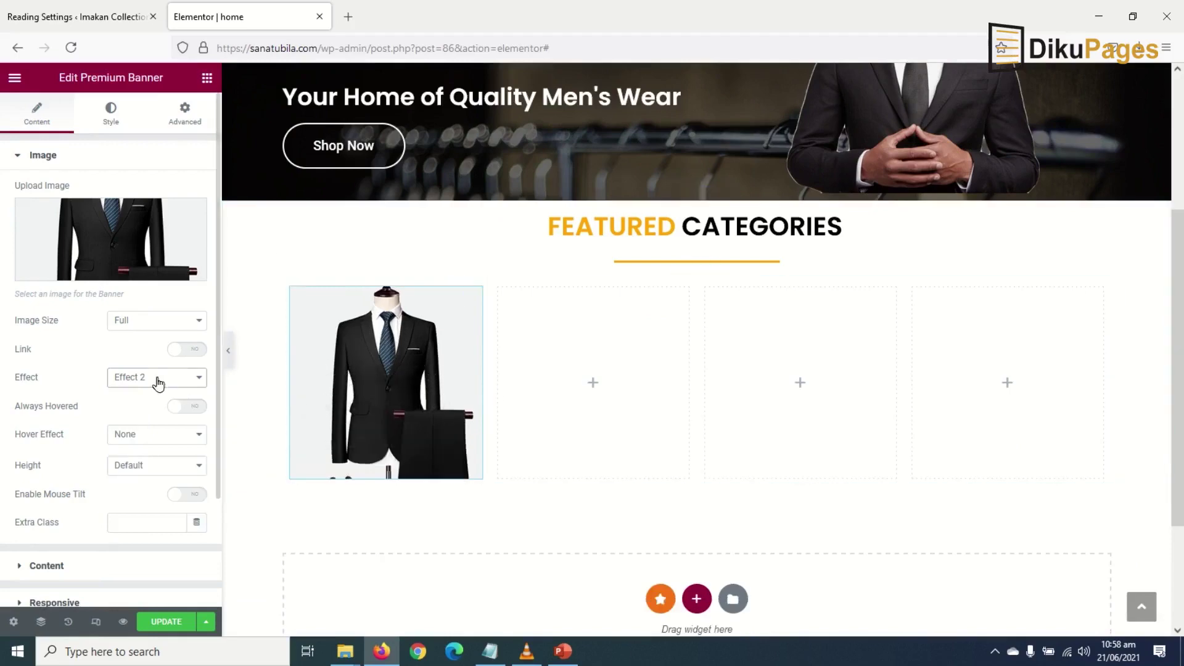
{"action": "left_click", "coordinate": [159, 383]}
{"action": "left_click", "coordinate": [132, 431]}
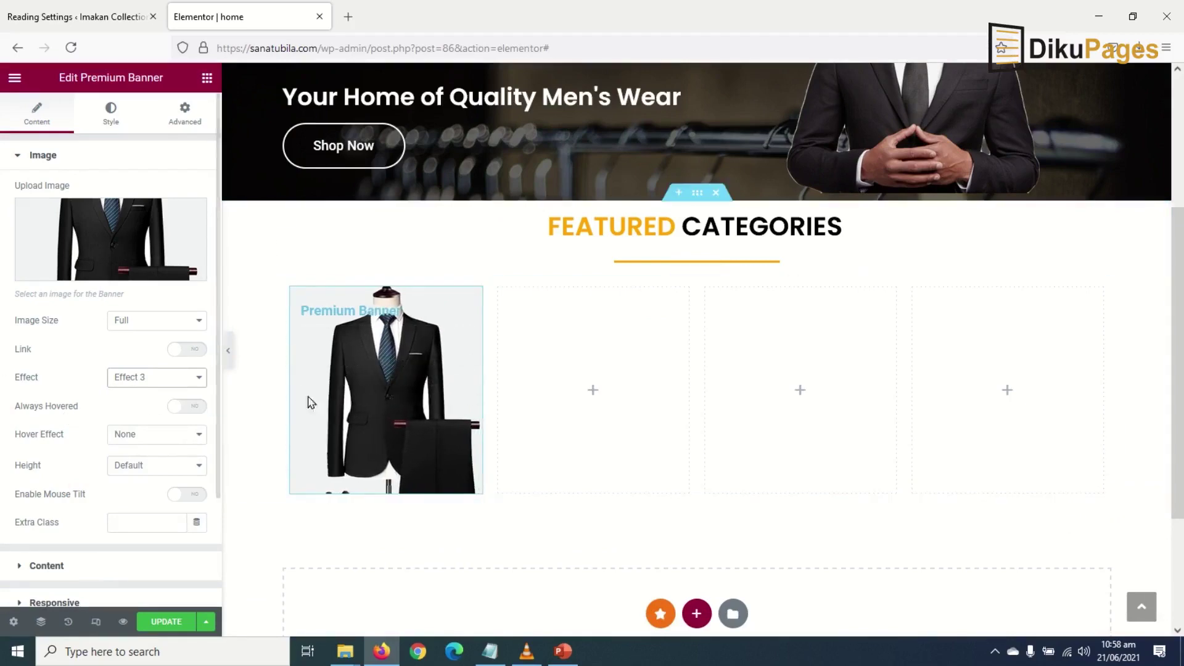
{"action": "left_click", "coordinate": [138, 384]}
{"action": "left_click", "coordinate": [155, 398]}
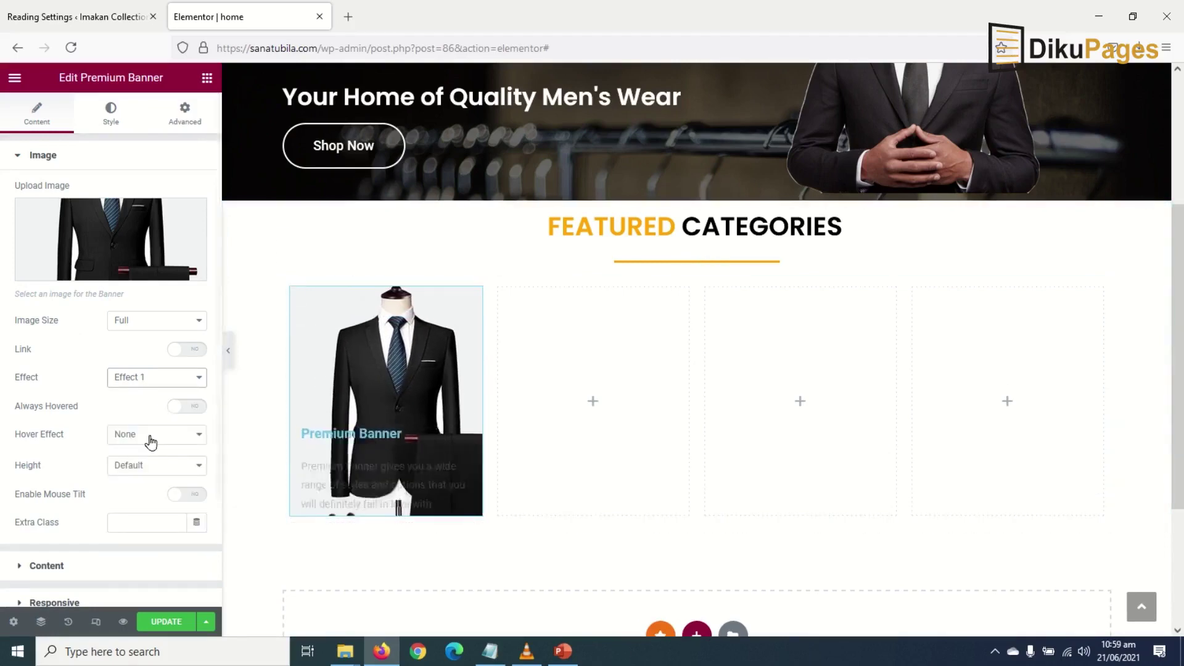
{"action": "scroll", "coordinate": [179, 423], "scroll_direction": "down", "scroll_amount": 3}
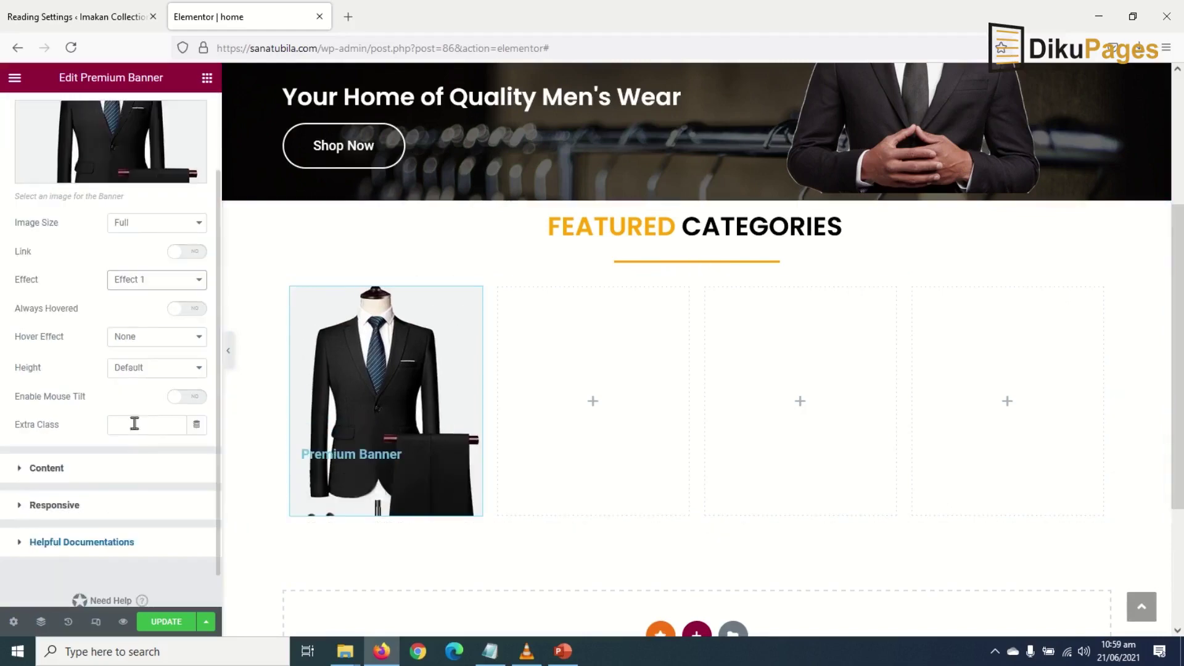
Step: Set the banner title to 'SUITS' and its description to 'Quality Suits for Men'
{"action": "left_click", "coordinate": [47, 468]}
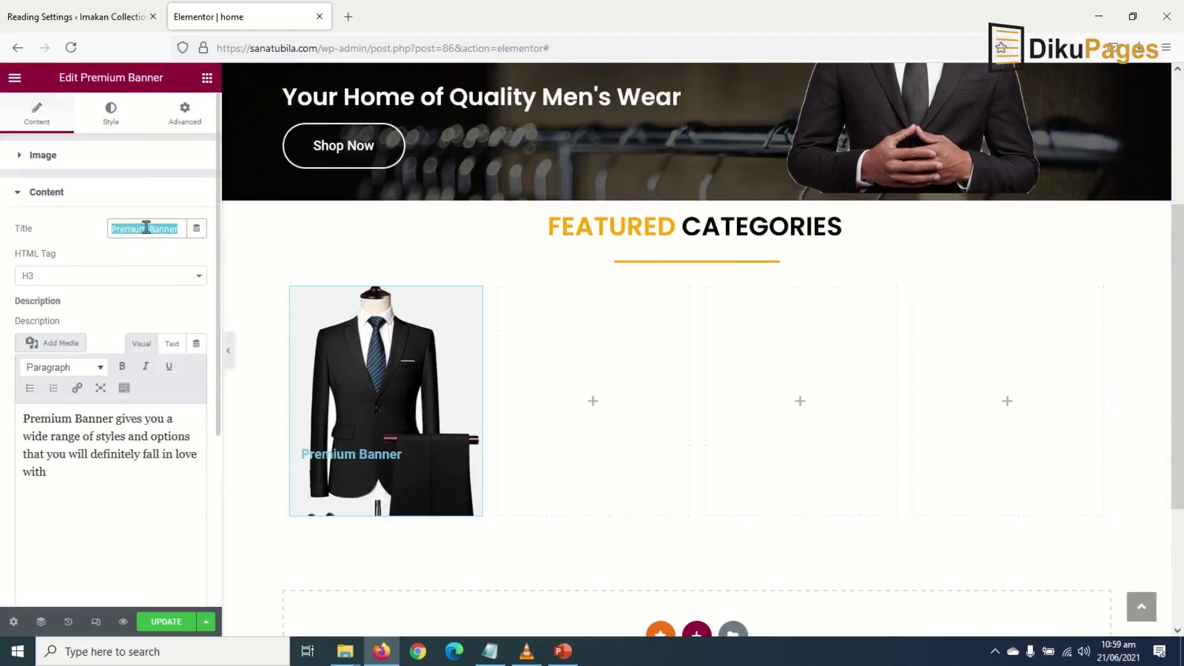
{"action": "type", "text": "SUITS"}
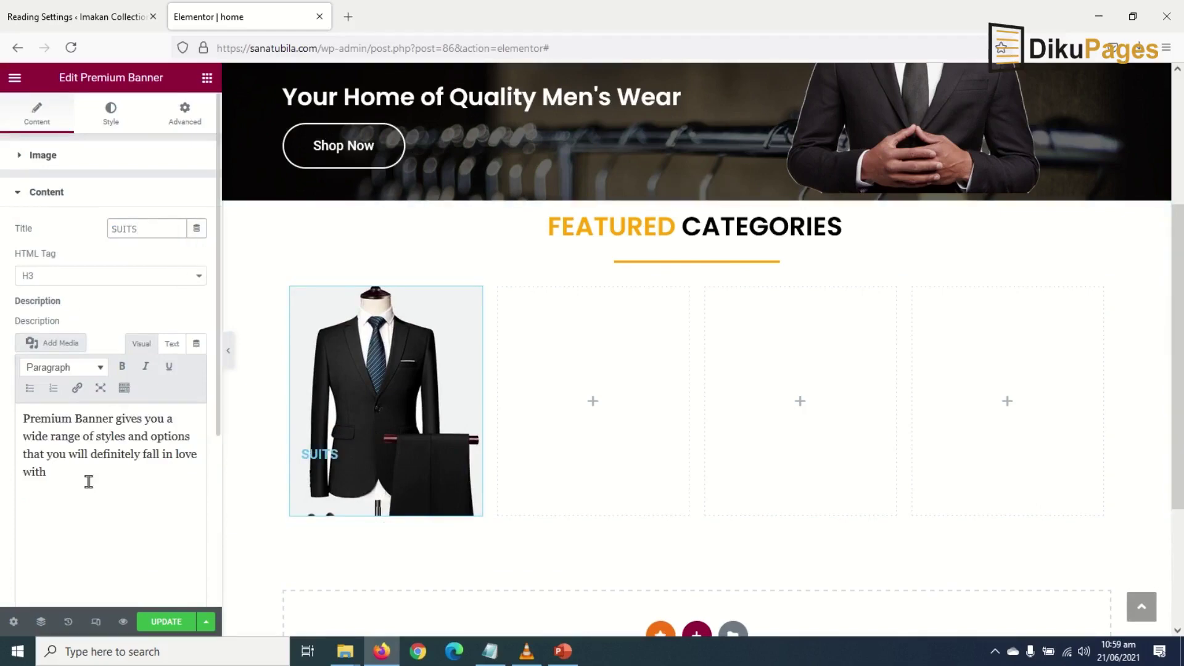
{"action": "left_click_drag", "start_coordinate": [47, 473], "coordinate": [2, 406]}
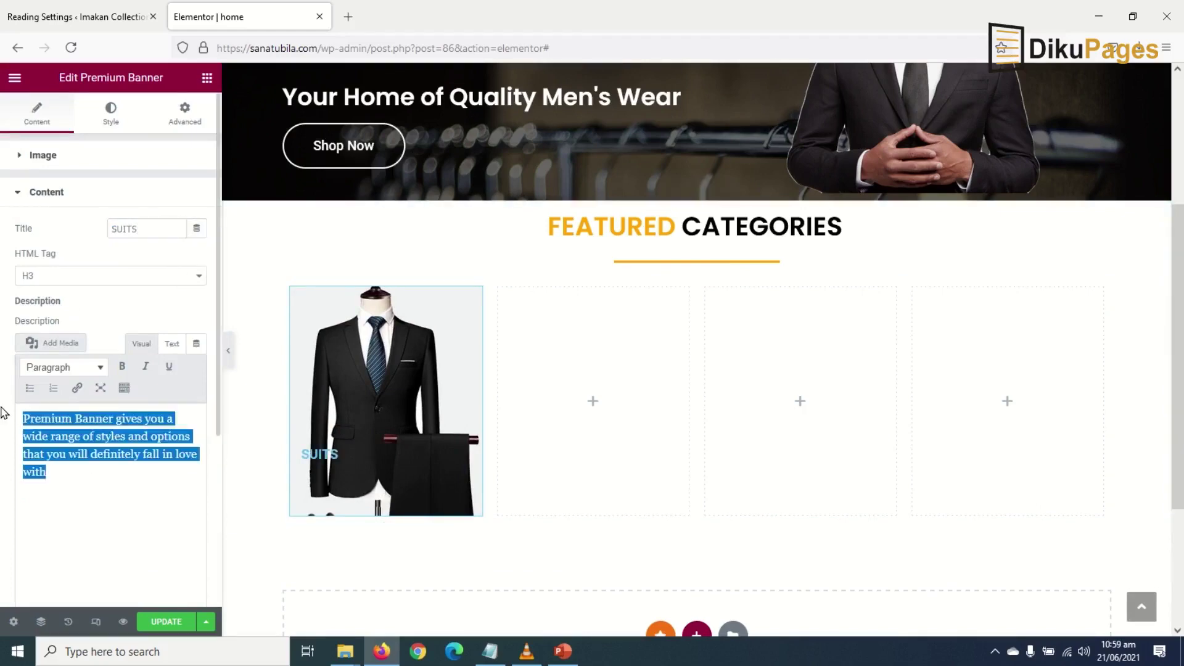
{"action": "type", "text": "Quality Suits for Men"}
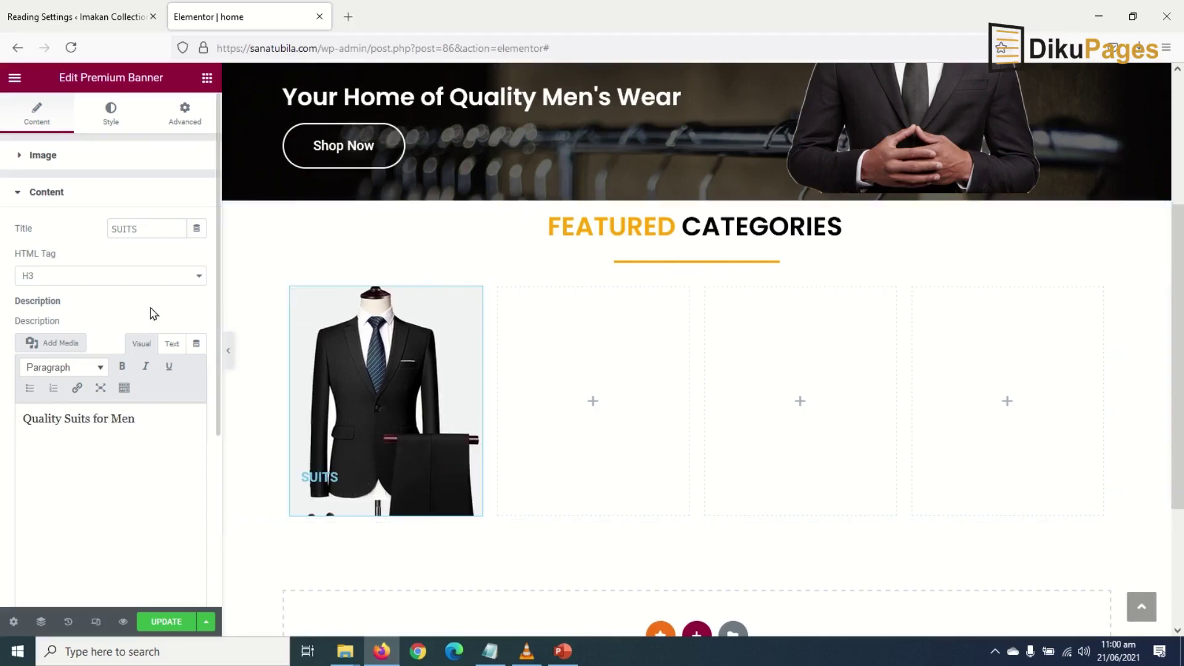
Step: Make the SUITS banner title orange and apply the global Poppins font to it
{"action": "left_click", "coordinate": [111, 117]}
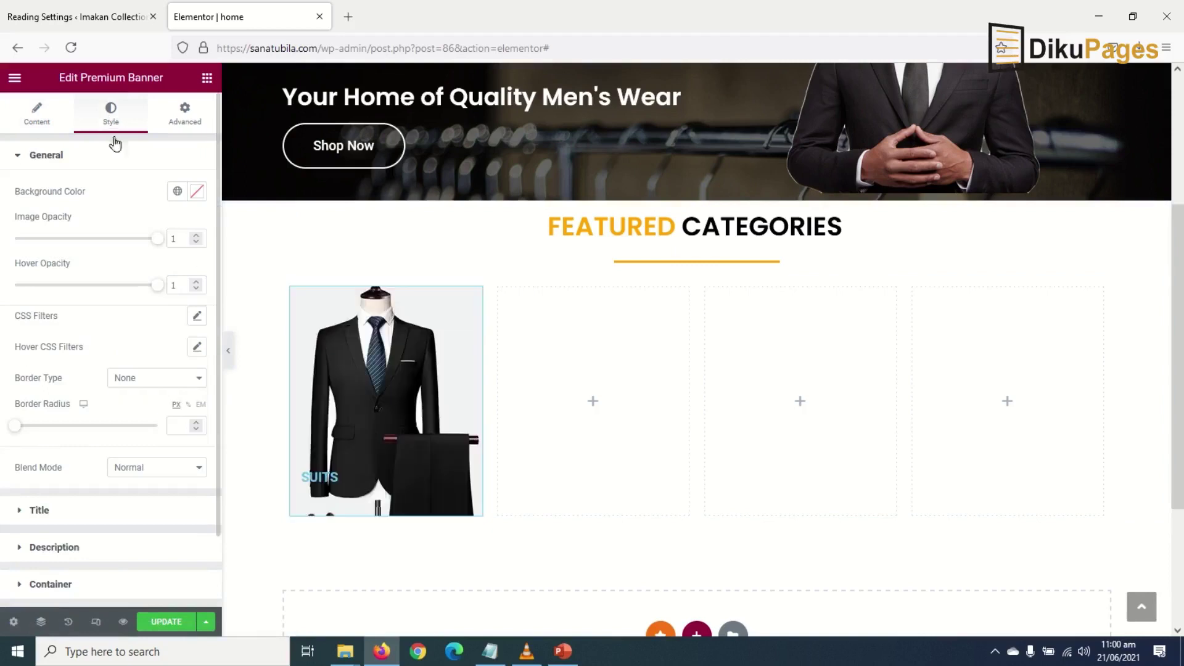
{"action": "scroll", "coordinate": [101, 330], "scroll_direction": "down", "scroll_amount": 1}
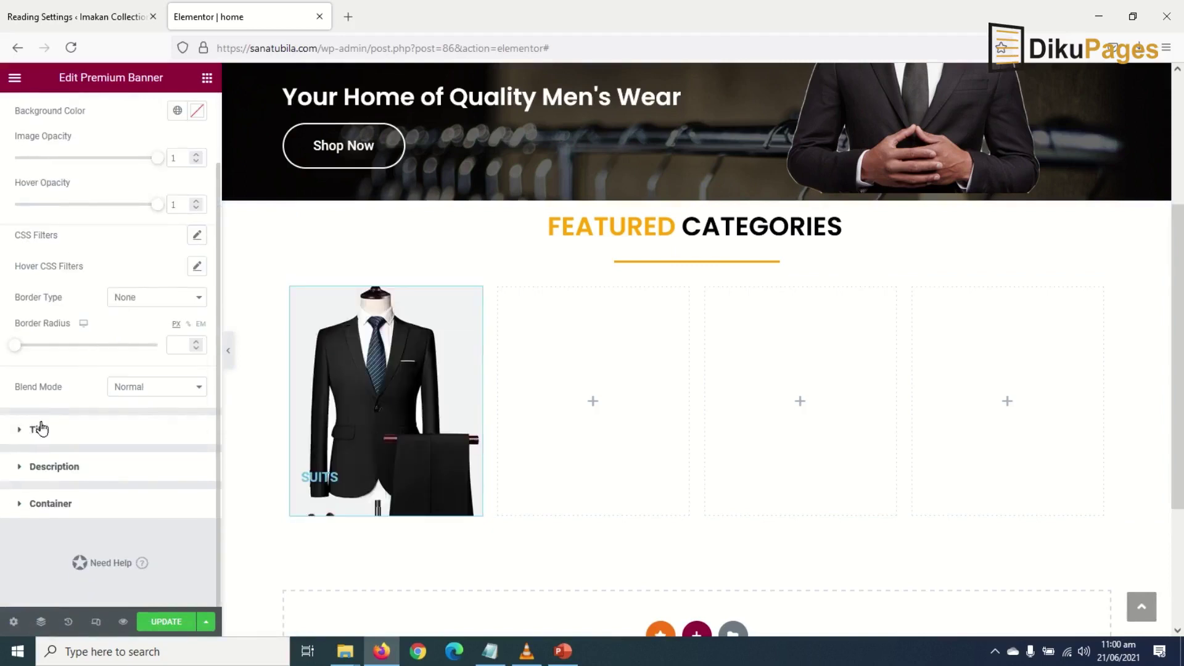
{"action": "left_click", "coordinate": [38, 427]}
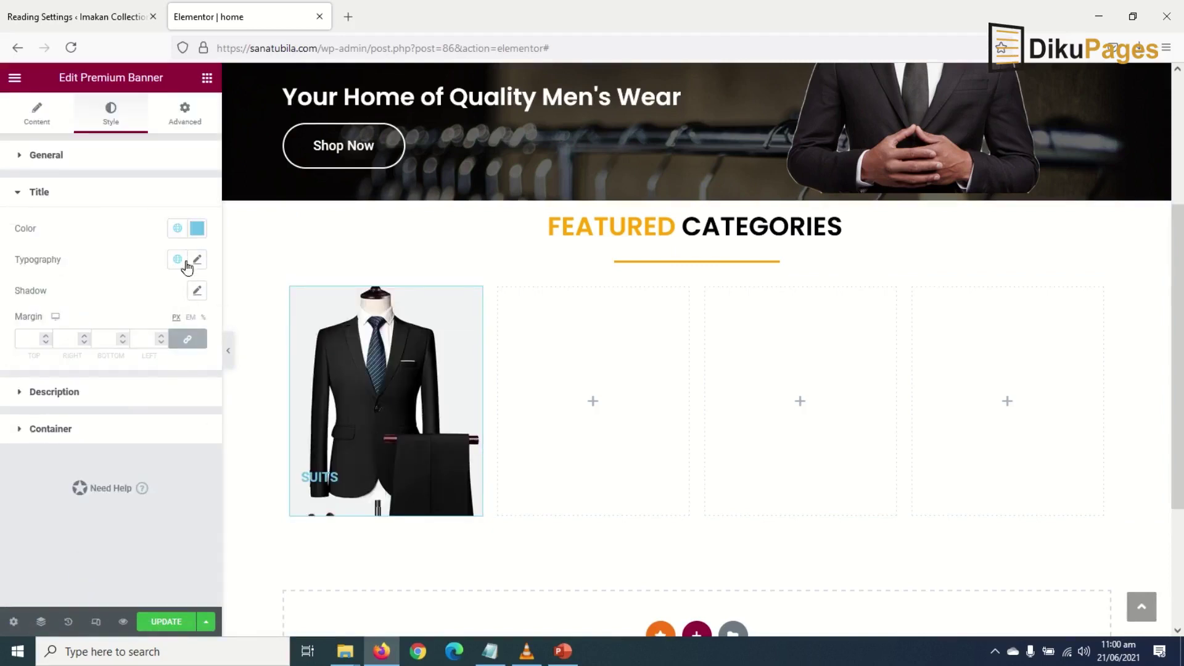
{"action": "left_click", "coordinate": [175, 231]}
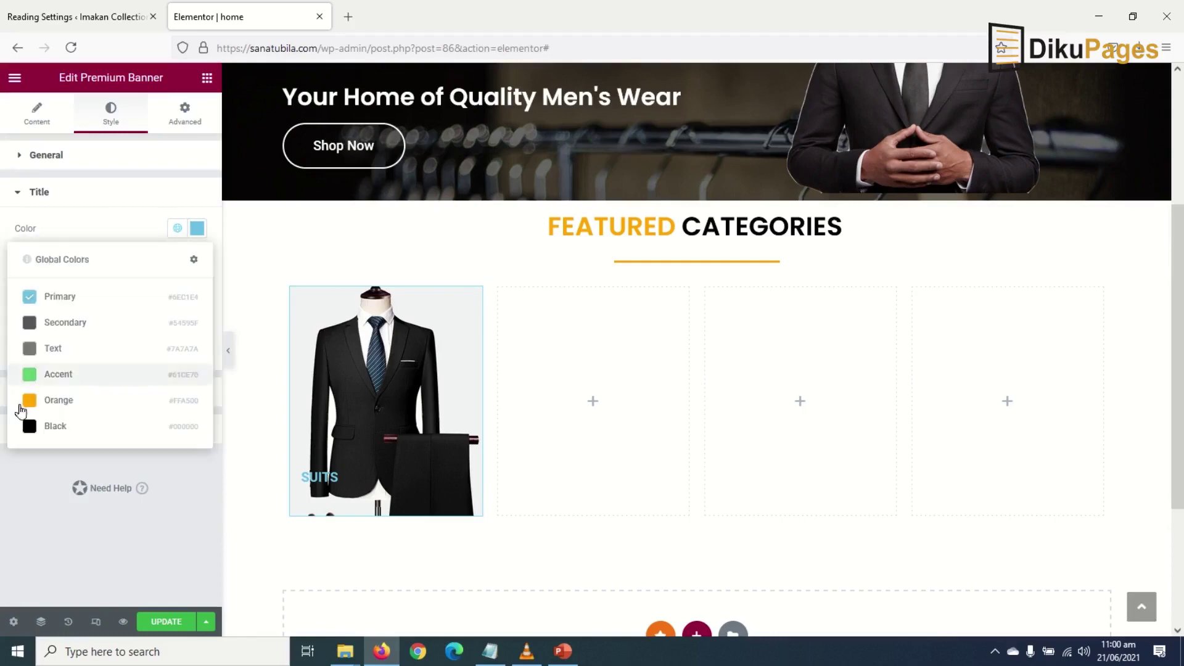
{"action": "left_click", "coordinate": [47, 398]}
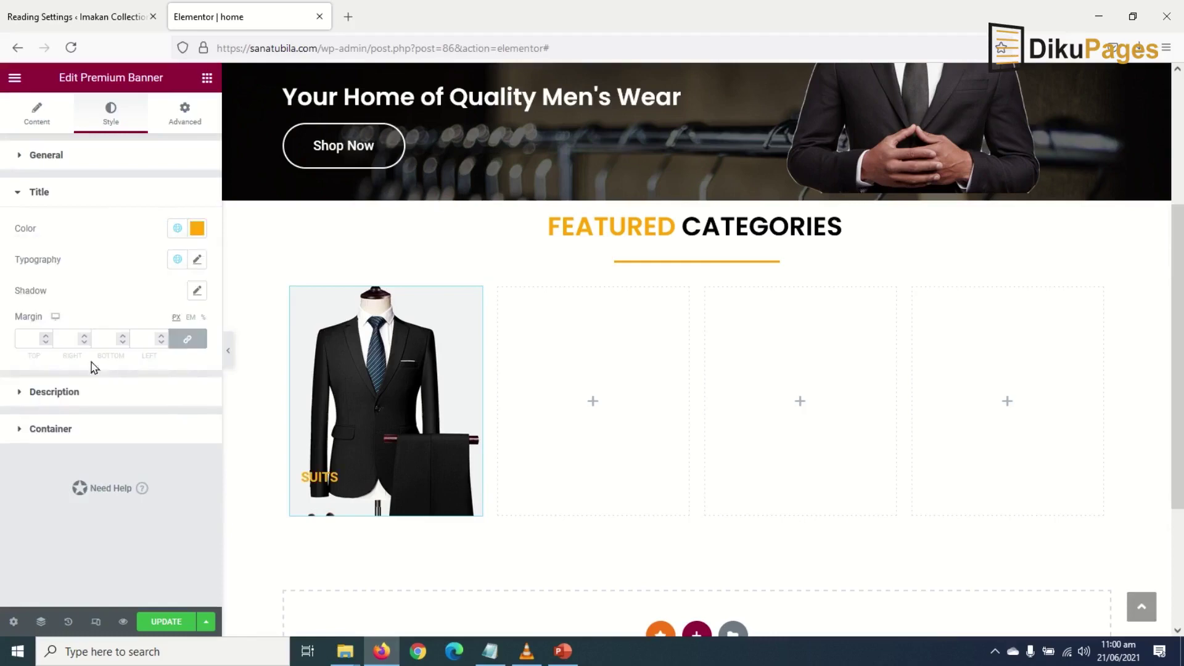
{"action": "left_click", "coordinate": [183, 265]}
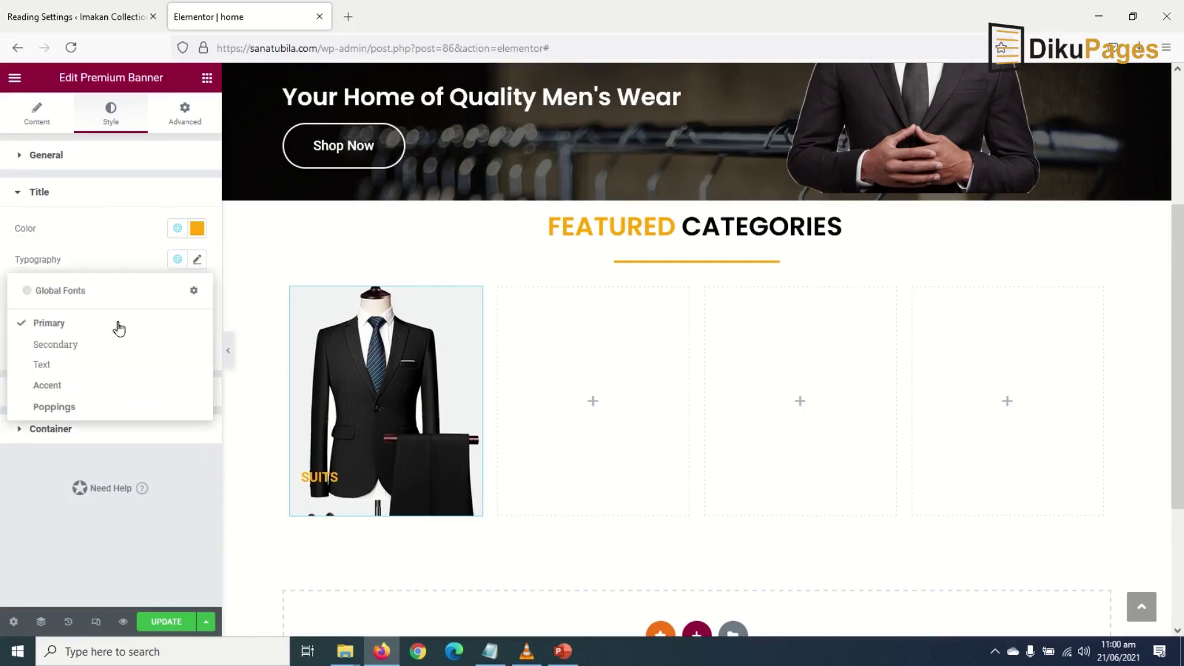
{"action": "left_click", "coordinate": [74, 405]}
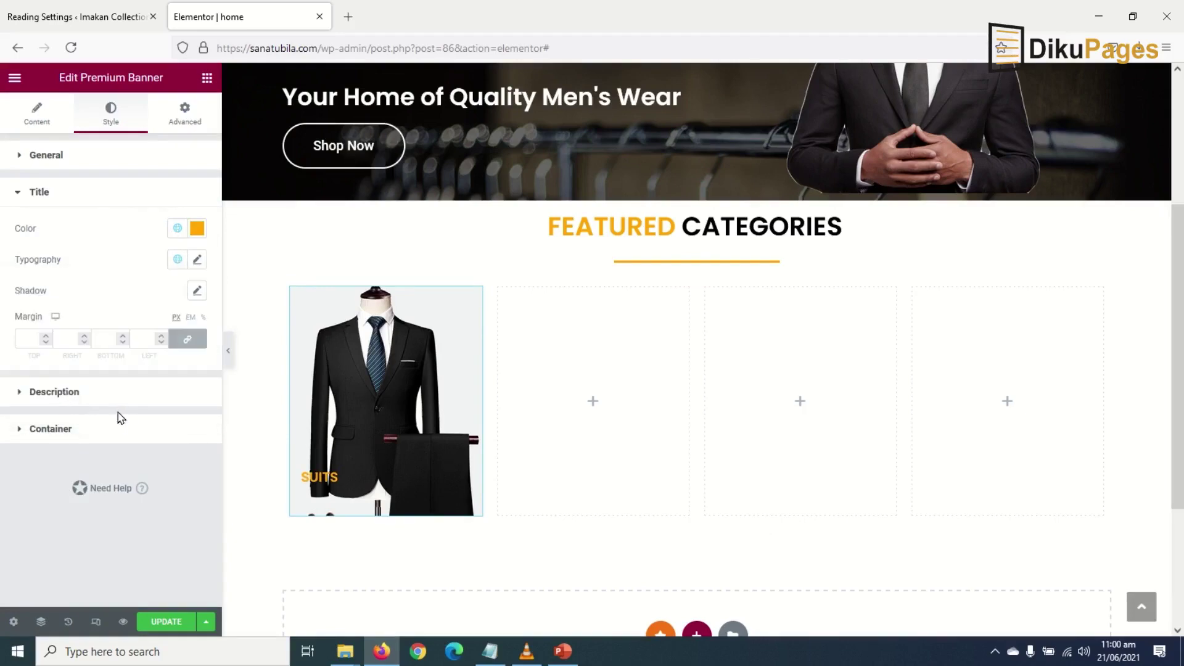
Step: Enlarge the SUITS title typography to size 30
{"action": "left_click", "coordinate": [196, 262]}
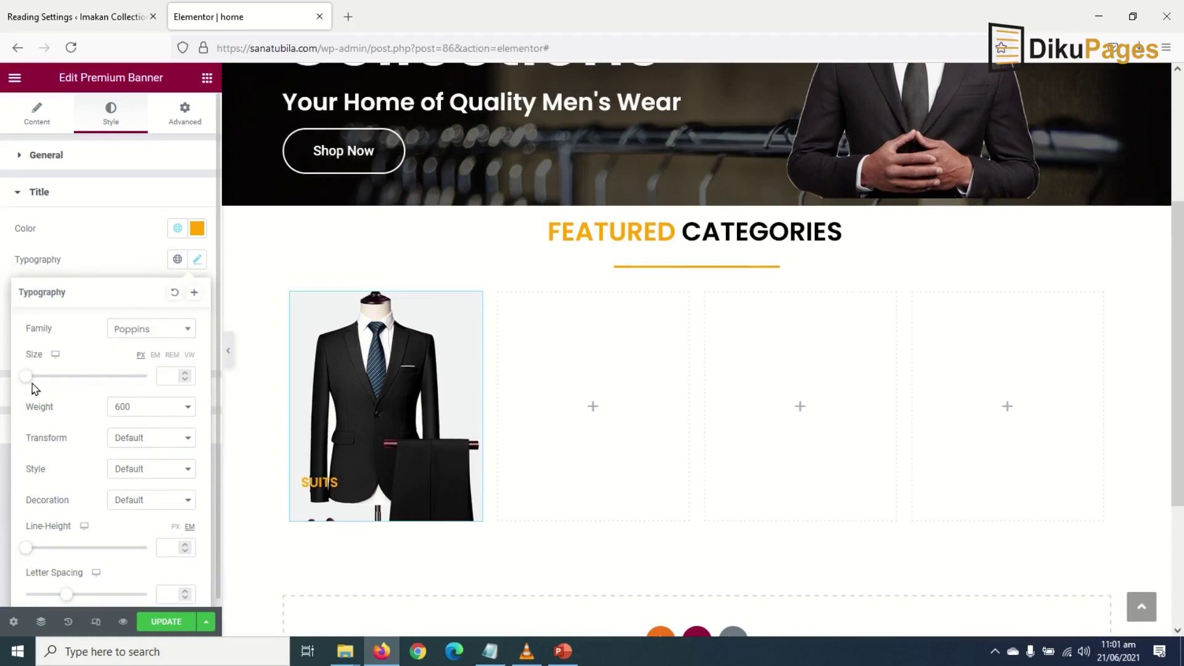
{"action": "left_click_drag", "start_coordinate": [28, 378], "coordinate": [49, 375]}
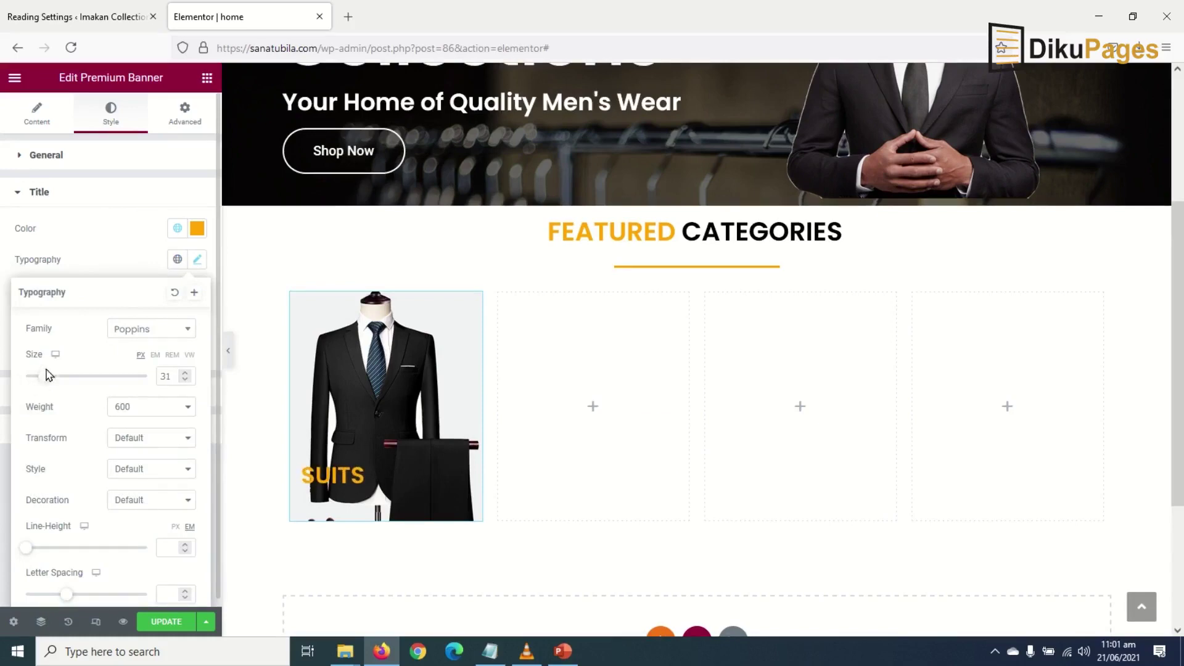
{"action": "left_click", "coordinate": [169, 382]}
{"action": "key", "text": "BackSpace"}
{"action": "type", "text": "0"}
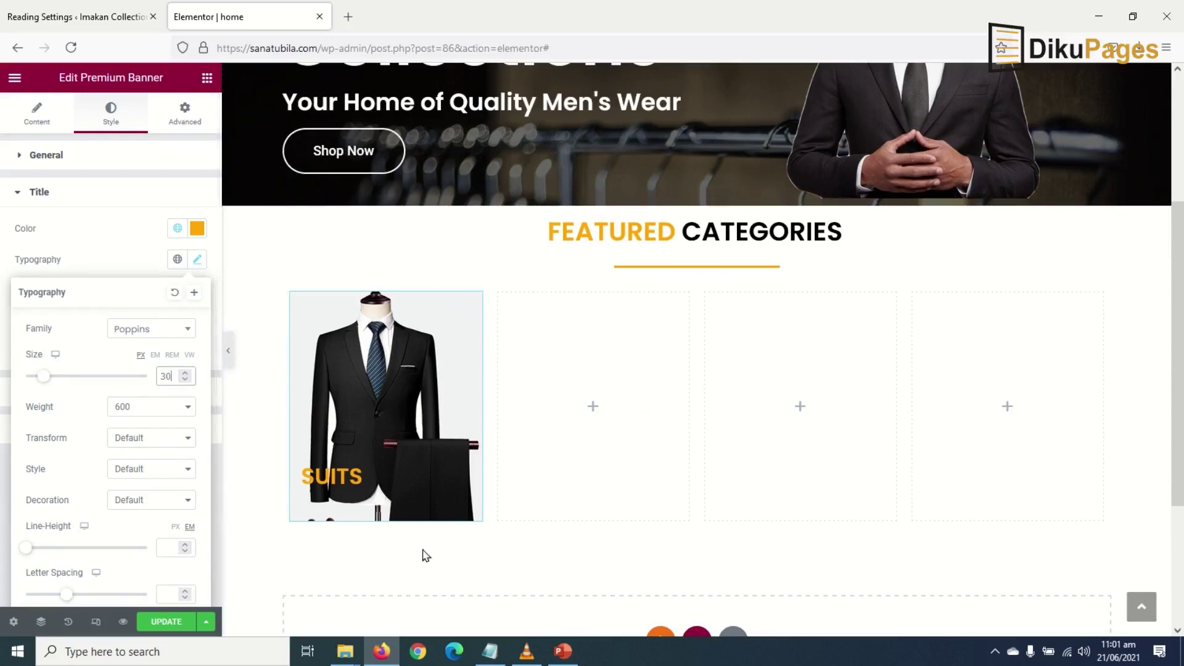
{"action": "left_click", "coordinate": [214, 543]}
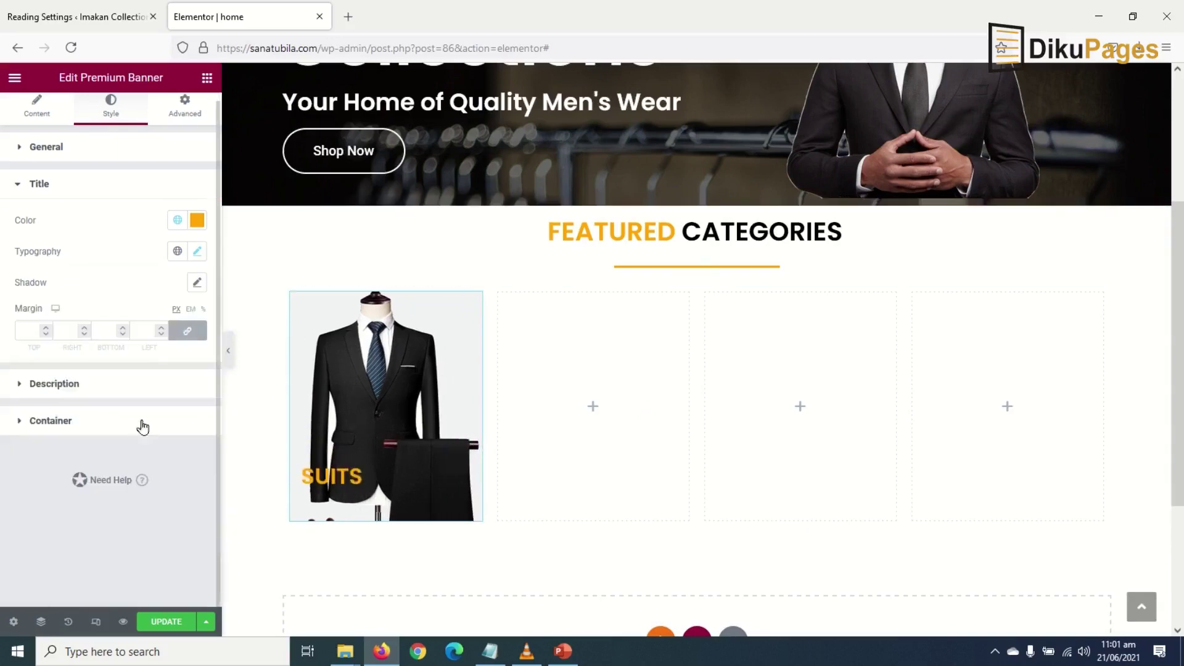
{"action": "left_click", "coordinate": [38, 384]}
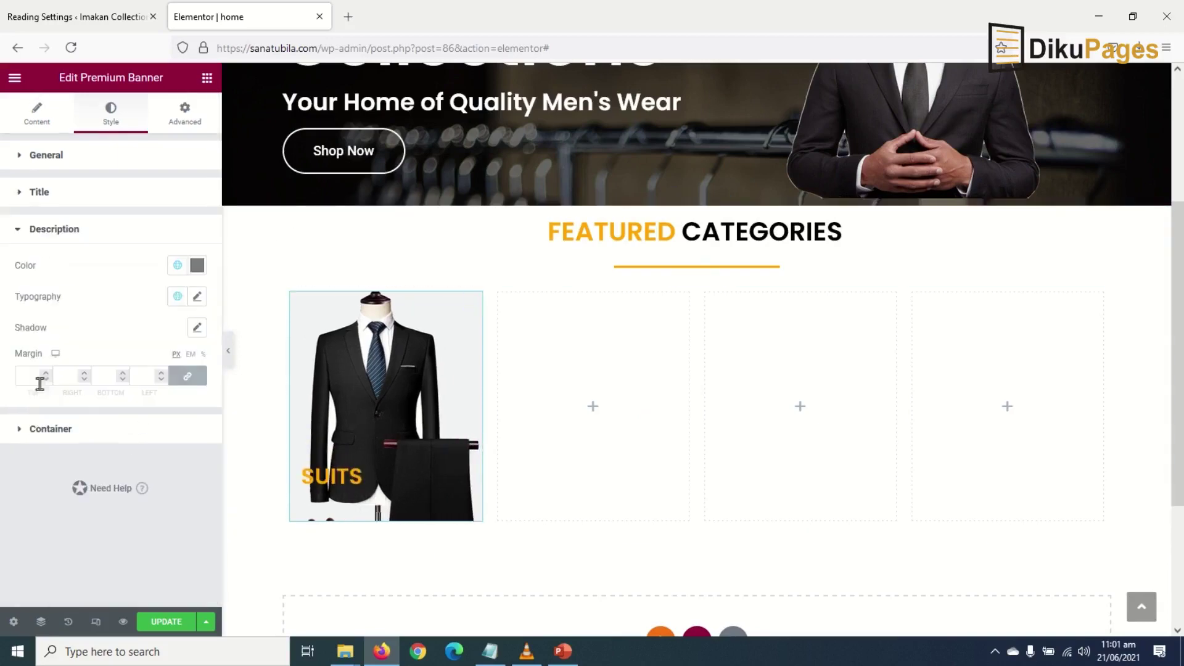
Step: Give the description the global Primary colour and Headings font, and open the container's Box Shadow settings
{"action": "left_click", "coordinate": [178, 270]}
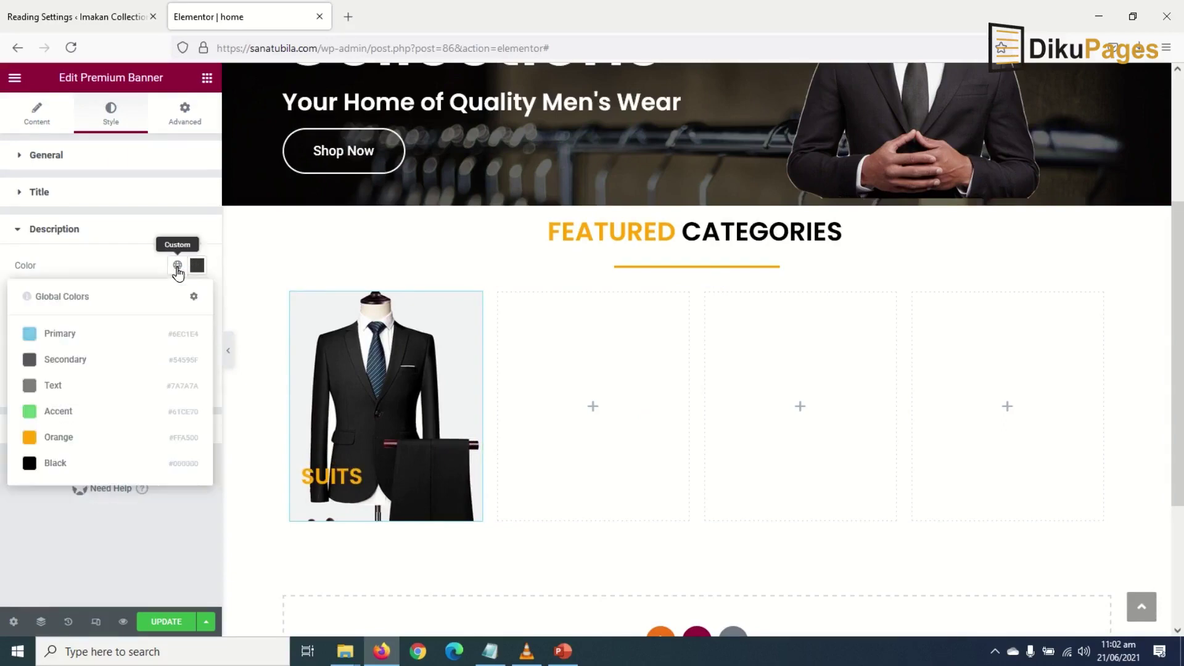
{"action": "left_click", "coordinate": [62, 336]}
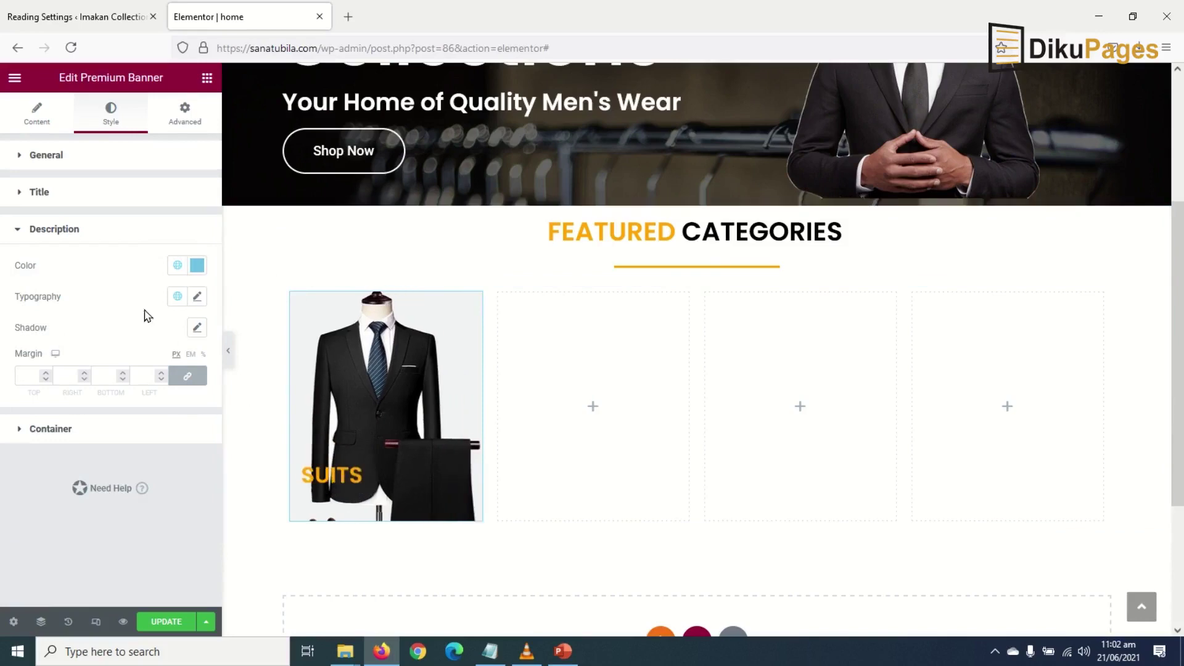
{"action": "left_click", "coordinate": [197, 298]}
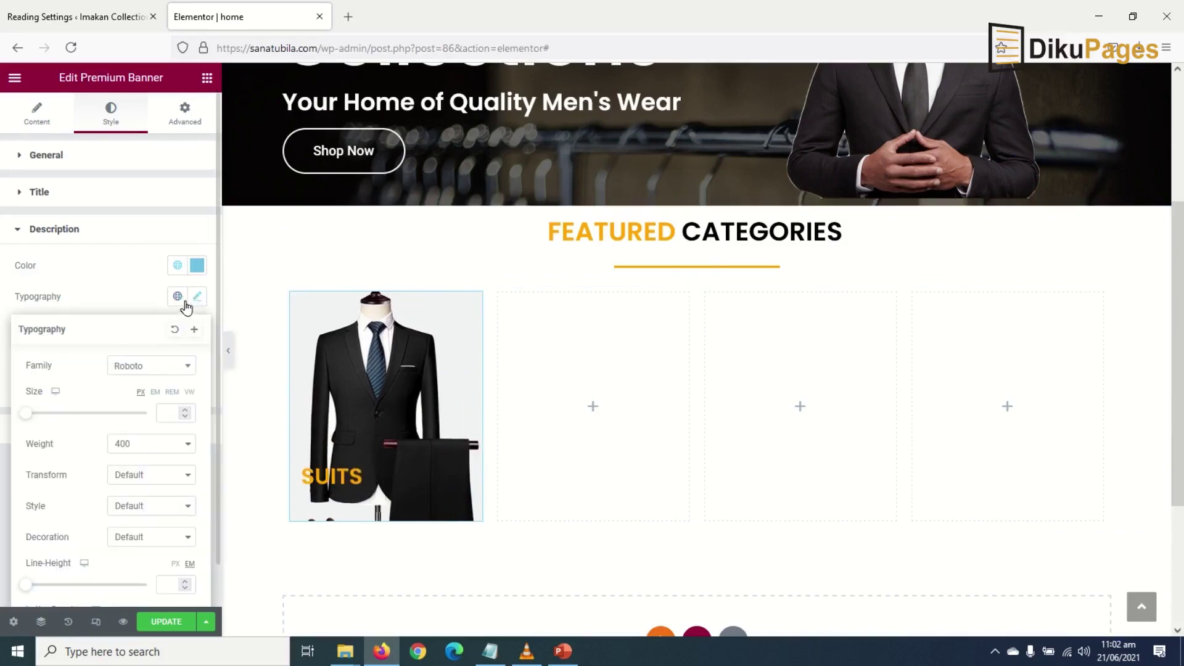
{"action": "left_click", "coordinate": [177, 296]}
{"action": "left_click", "coordinate": [81, 444]}
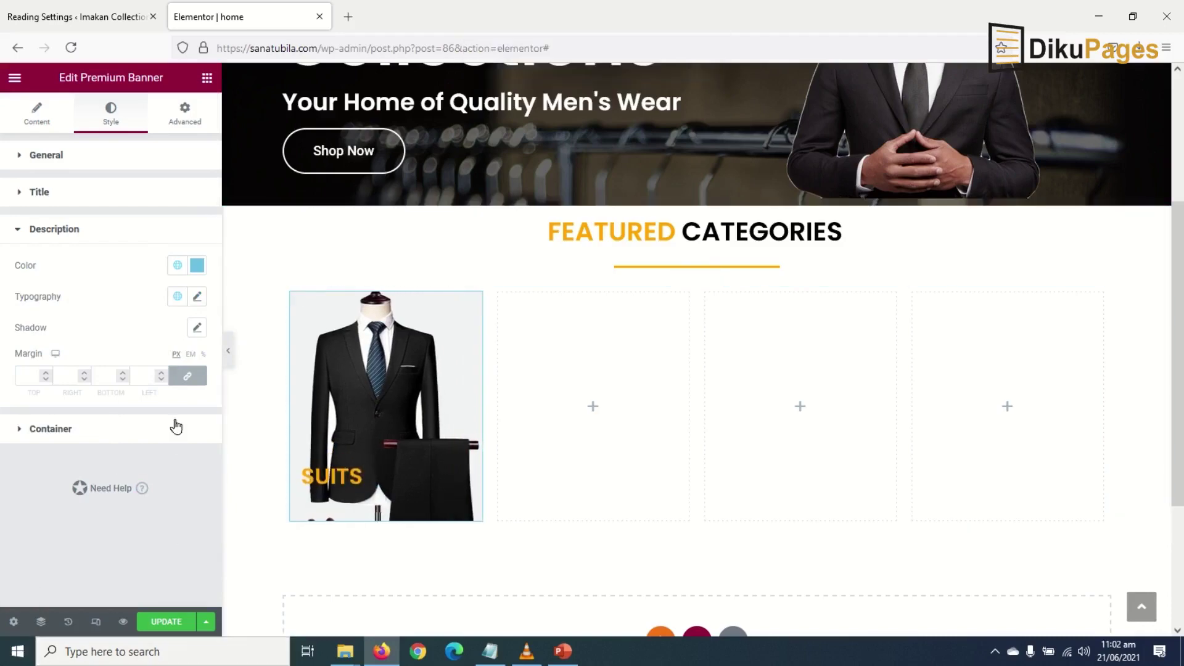
{"action": "left_click", "coordinate": [67, 425]}
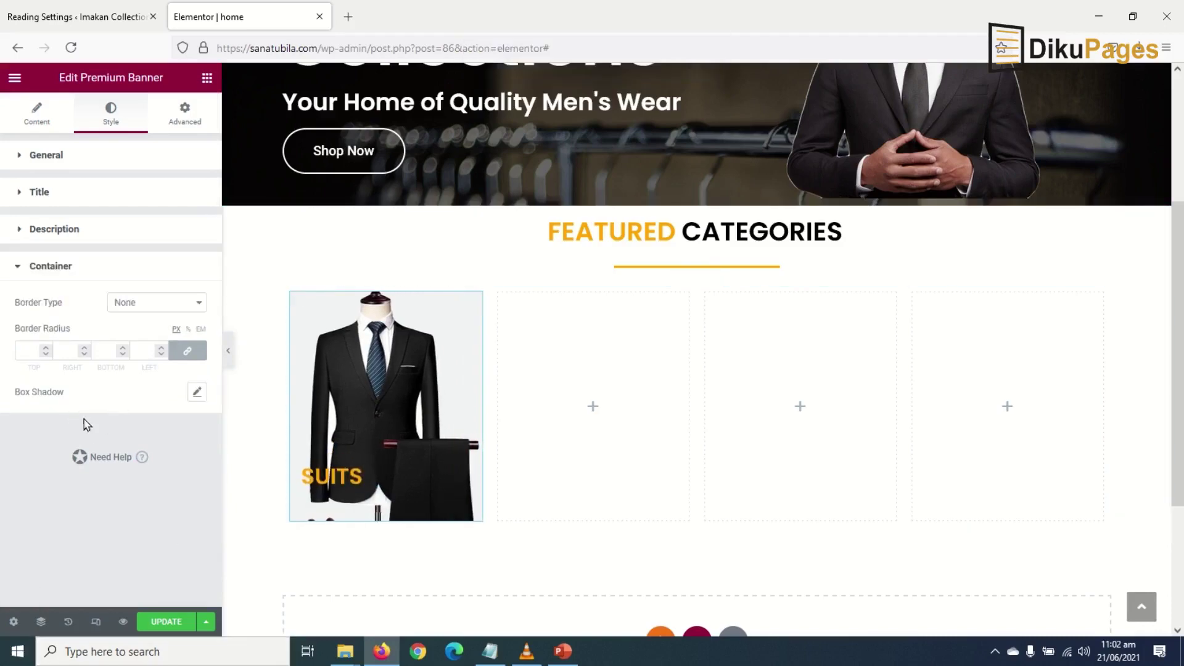
{"action": "left_click", "coordinate": [197, 393]}
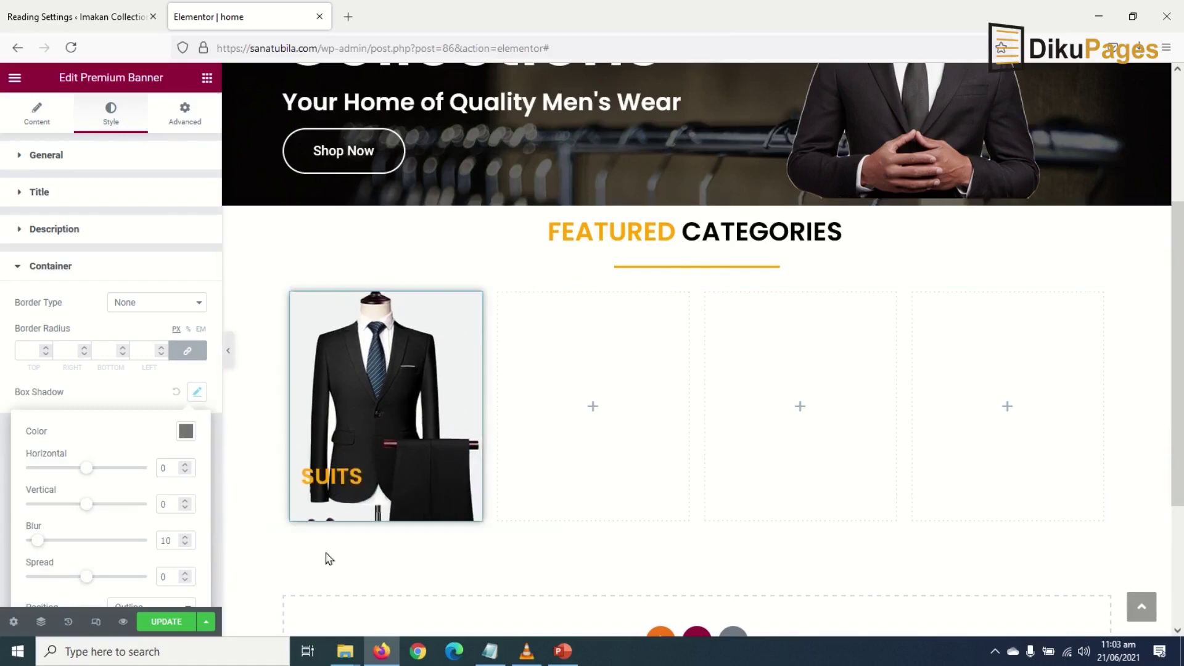
Step: Copy the SUITS banner and paste it into the second, third and fourth columns
{"action": "left_click", "coordinate": [198, 393]}
{"action": "right_click", "coordinate": [380, 374]}
{"action": "left_click", "coordinate": [526, 378]}
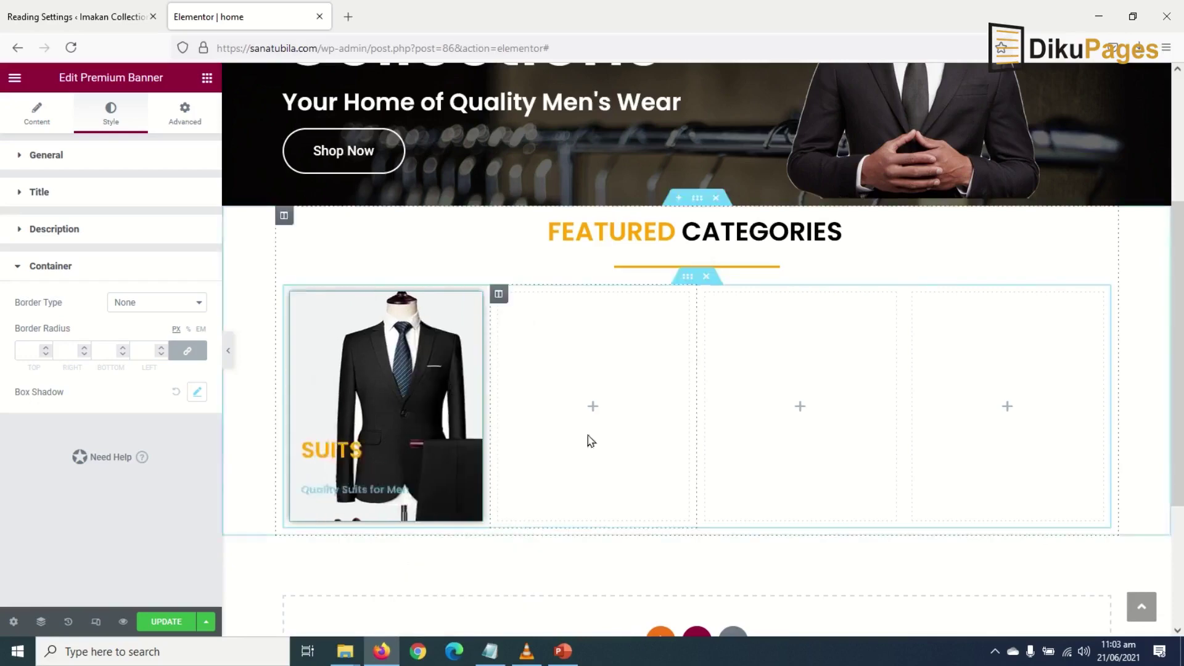
{"action": "right_click", "coordinate": [581, 404]}
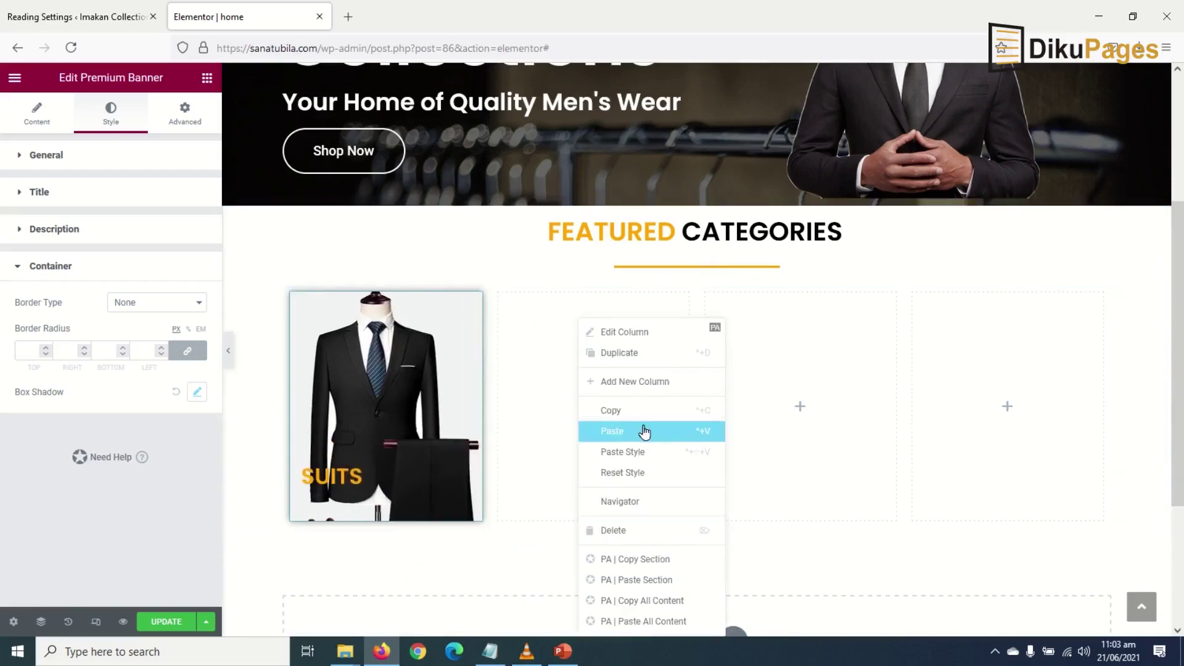
{"action": "left_click", "coordinate": [644, 431]}
{"action": "right_click", "coordinate": [797, 405]}
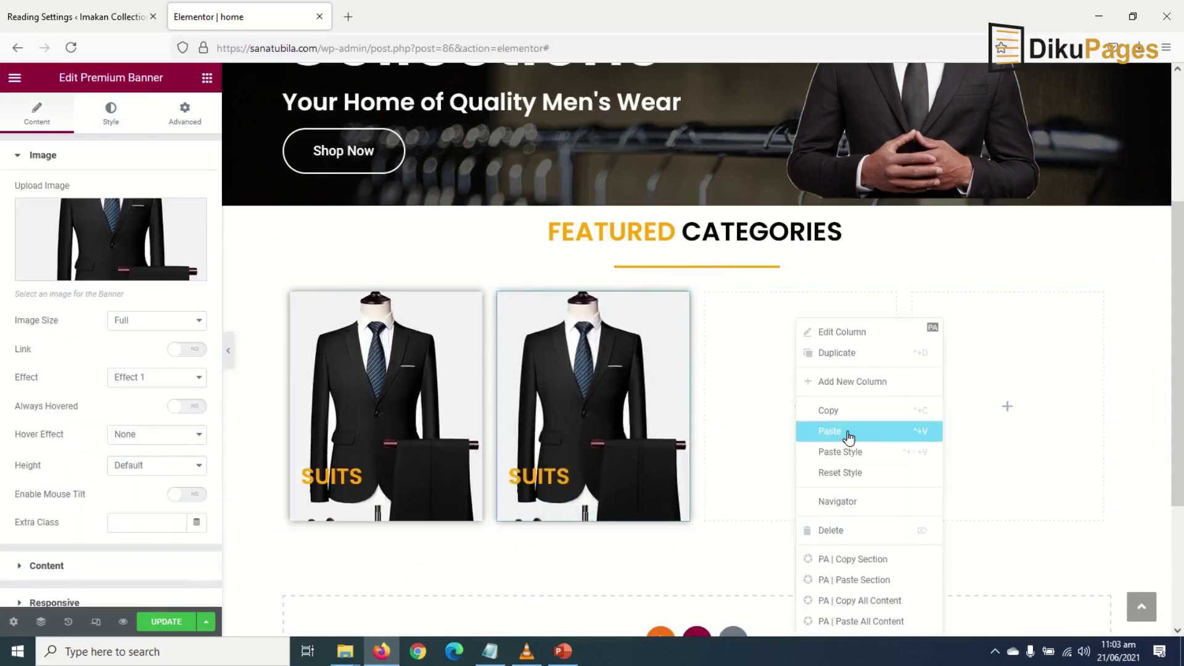
{"action": "left_click", "coordinate": [869, 435]}
{"action": "right_click", "coordinate": [1002, 405]}
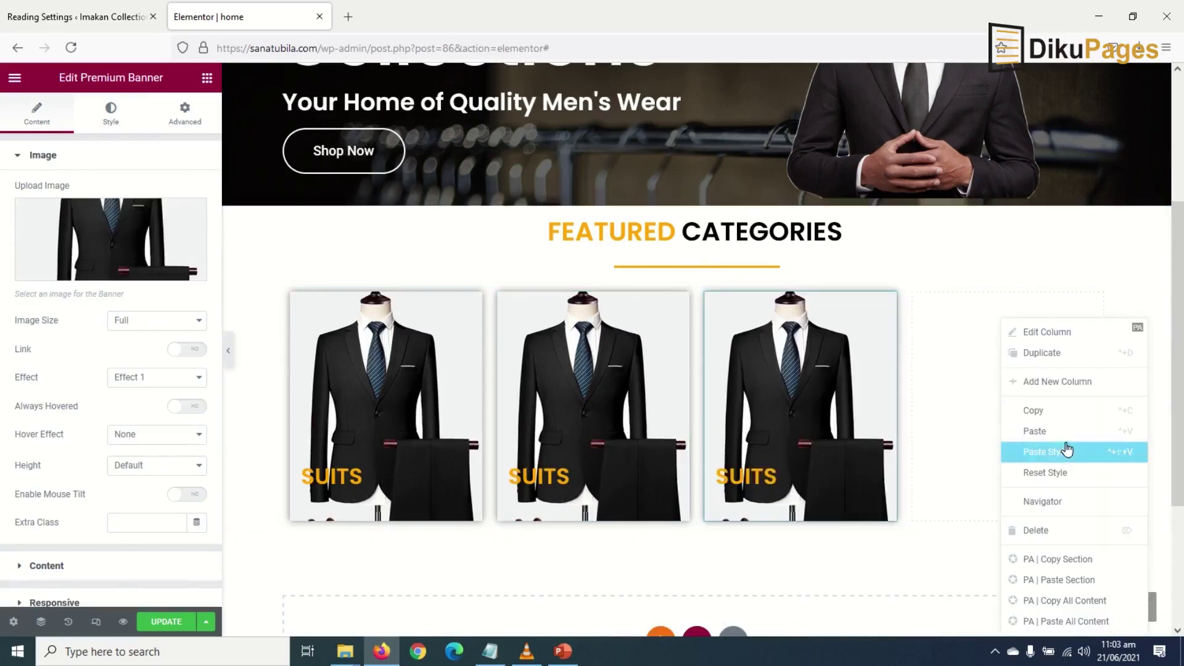
{"action": "left_click", "coordinate": [1049, 432]}
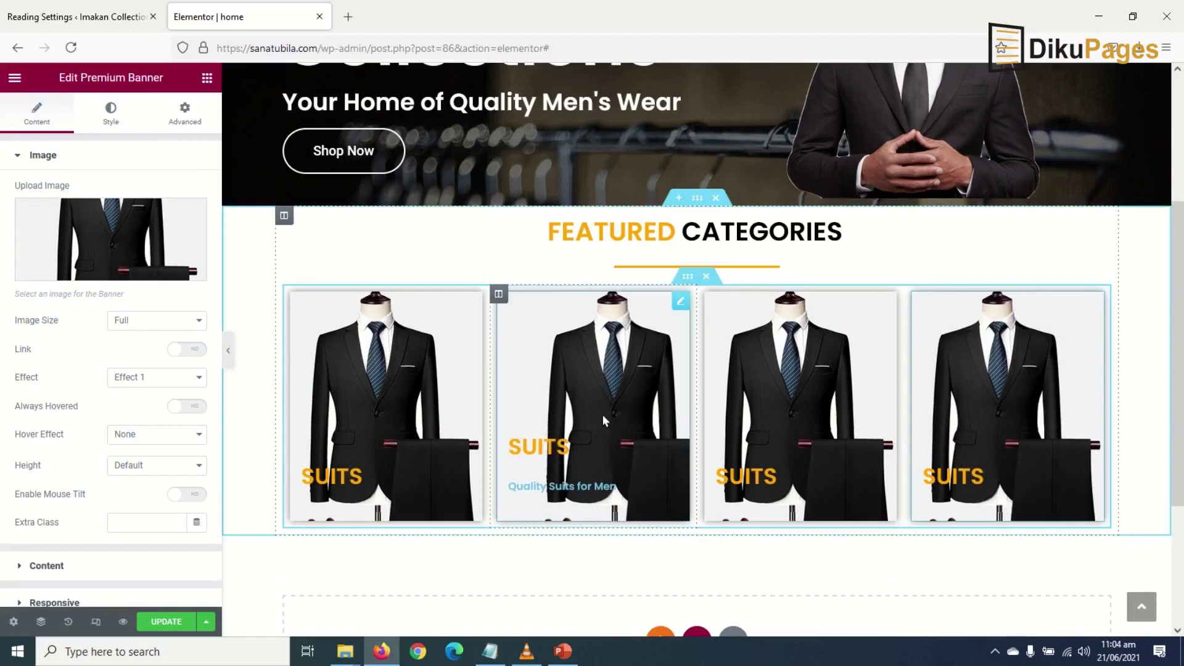
Step: Swap the second banner's image for the gold watch photo and retitle it WATCHES
{"action": "left_click", "coordinate": [128, 238]}
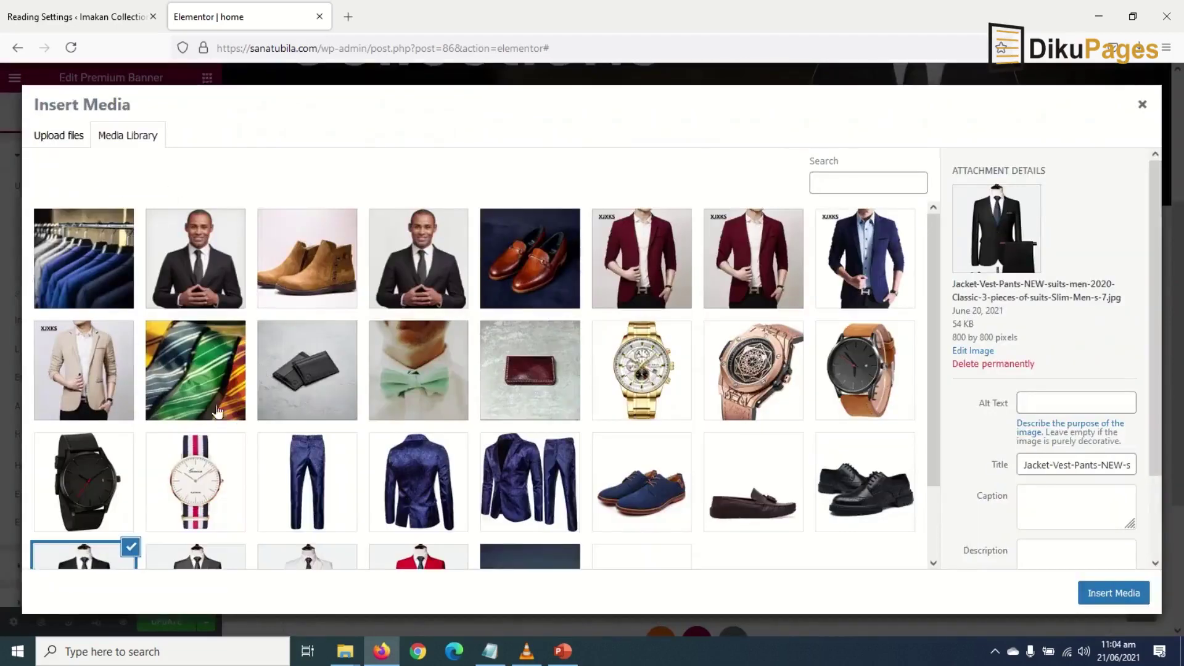
{"action": "scroll", "coordinate": [344, 412], "scroll_direction": "down", "scroll_amount": 2}
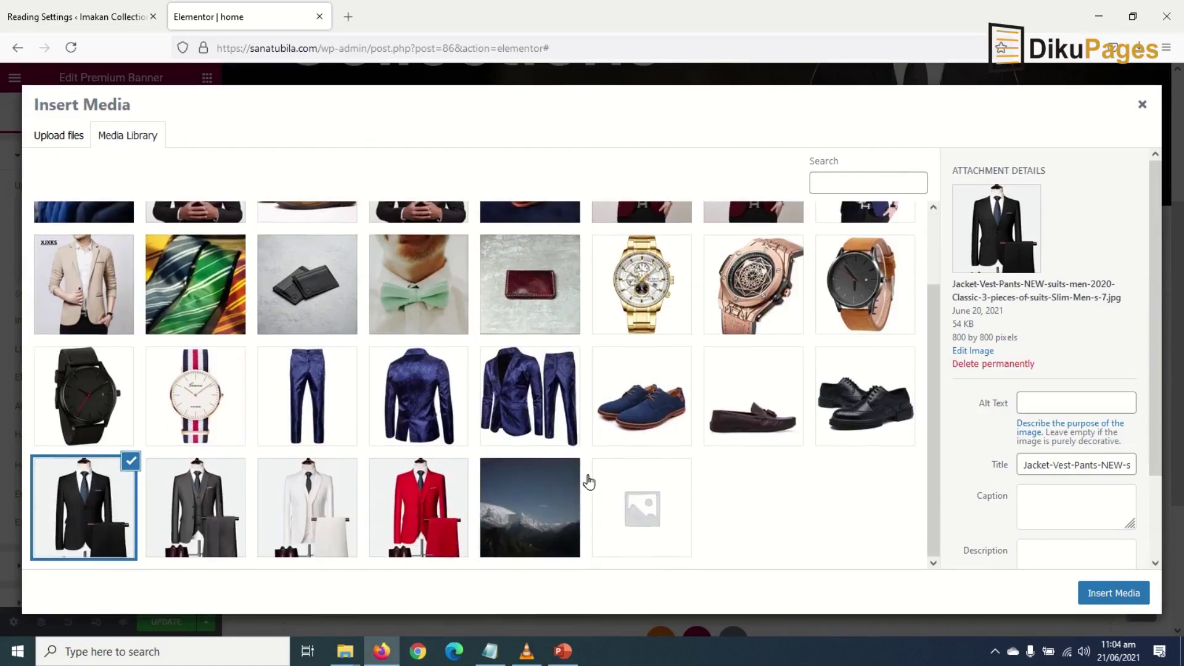
{"action": "left_click", "coordinate": [664, 276]}
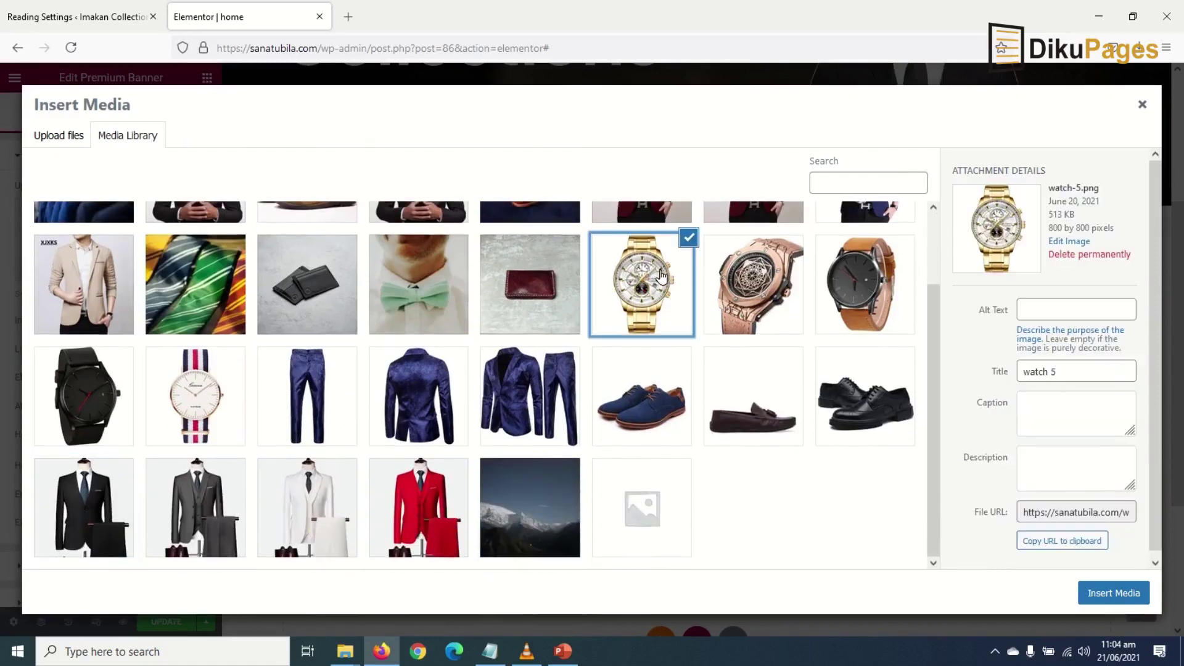
{"action": "left_click", "coordinate": [1098, 595]}
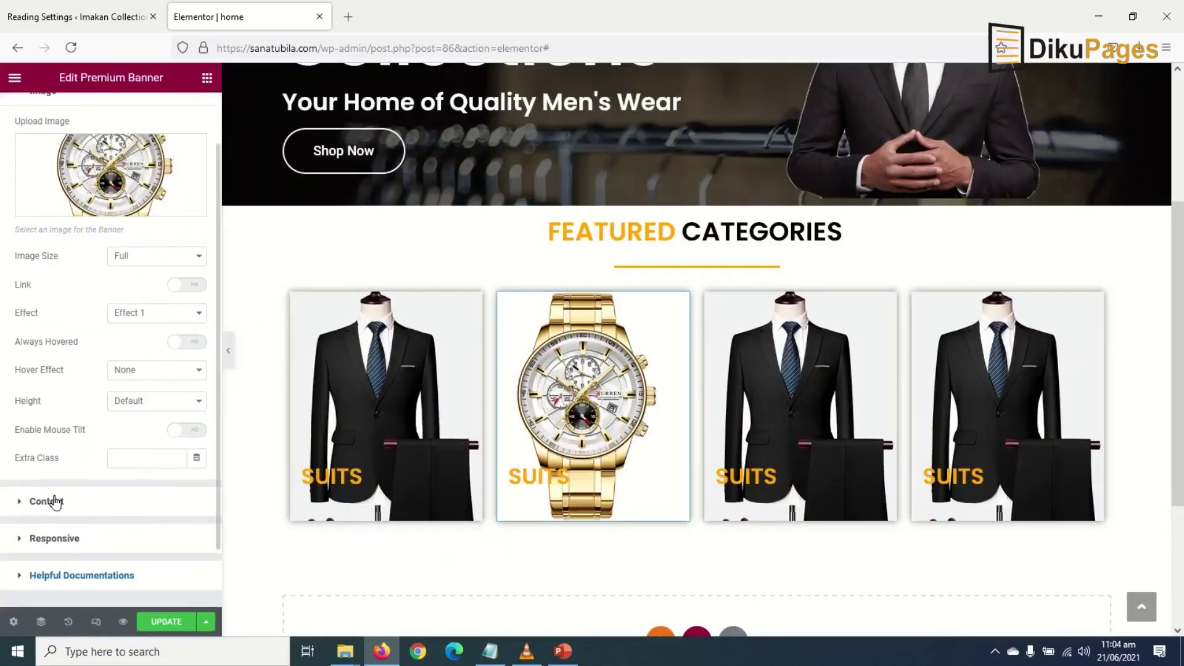
{"action": "left_click", "coordinate": [48, 497]}
{"action": "left_click_drag", "start_coordinate": [151, 229], "coordinate": [22, 237]}
{"action": "type", "text": "W"}
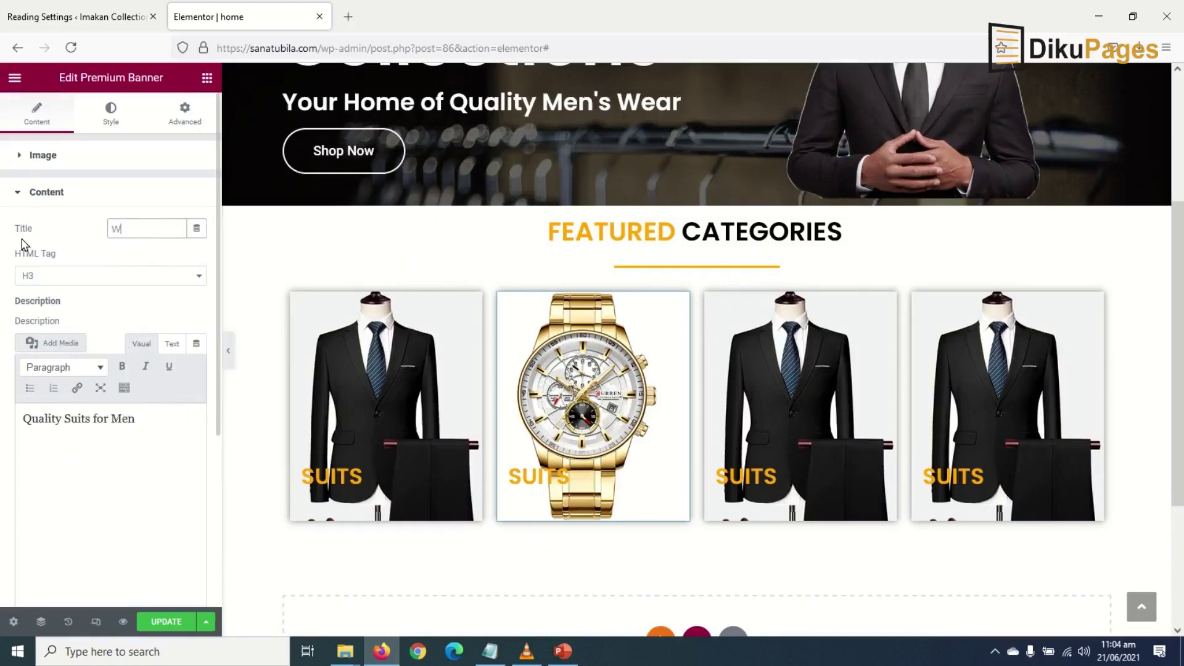
{"action": "type", "text": "ATCHES"}
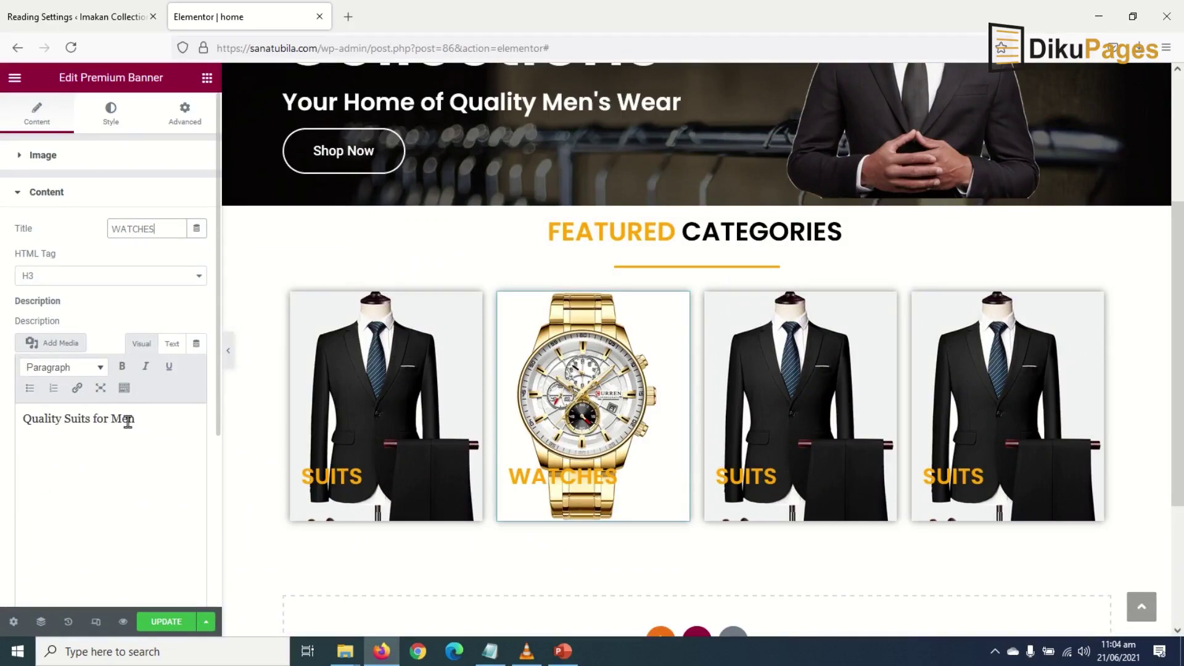
Step: Change the second banner's description word to 'Watches', then select the SUITS banner
{"action": "double_click", "coordinate": [78, 421]}
{"action": "type", "text": "Watches"}
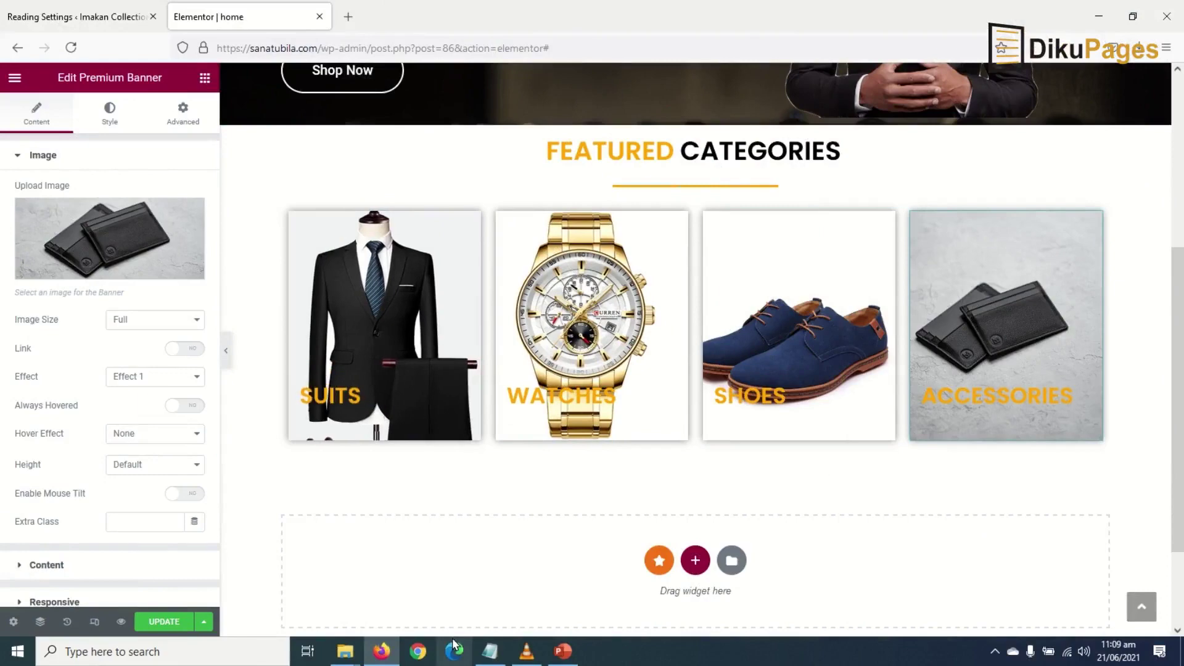
{"action": "left_click", "coordinate": [374, 288]}
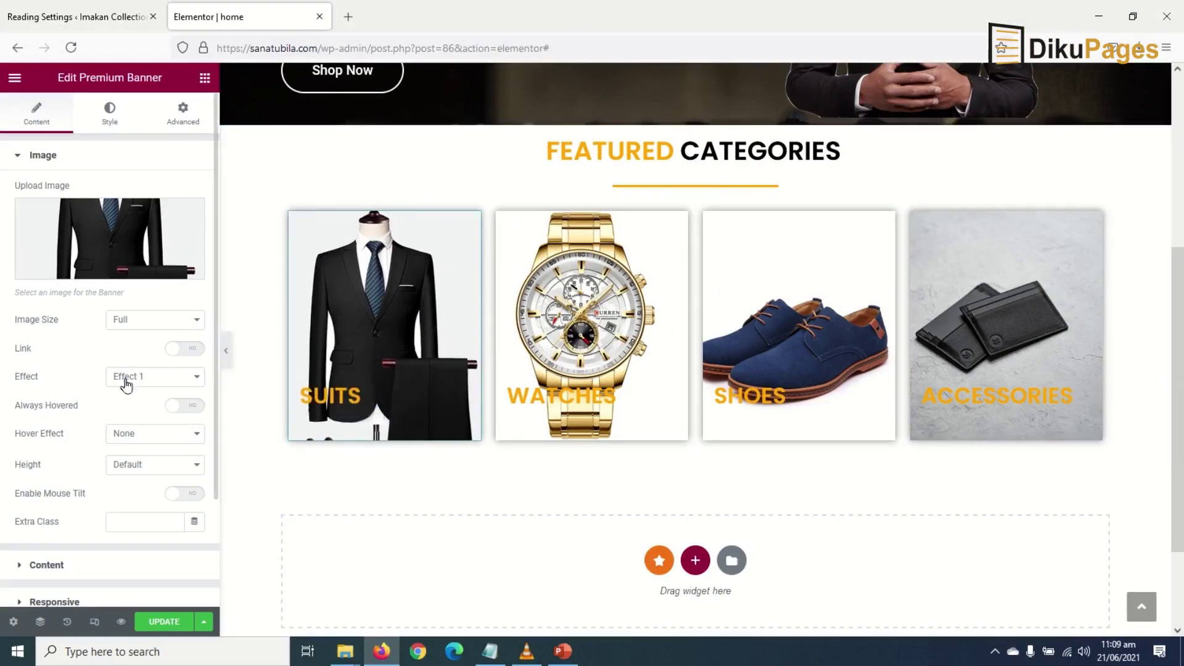
Step: Turn on Link and Custom Link for the SUITS banner
{"action": "left_click", "coordinate": [189, 349]}
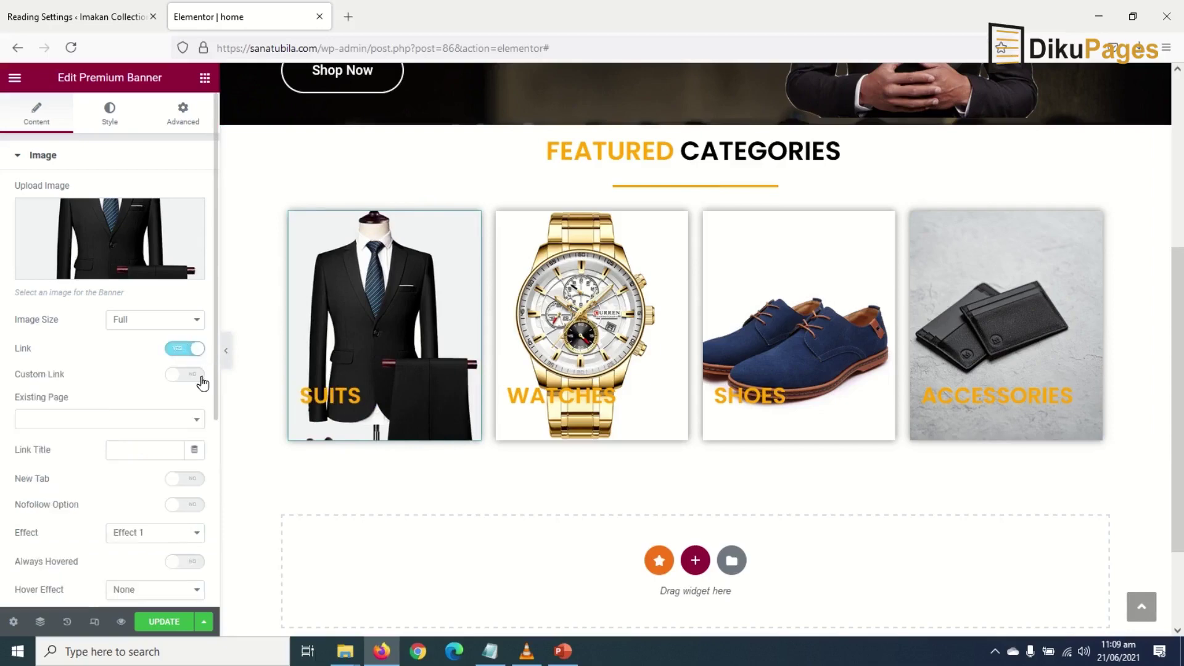
{"action": "left_click", "coordinate": [196, 422]}
{"action": "left_click", "coordinate": [154, 389]}
{"action": "left_click", "coordinate": [188, 420]}
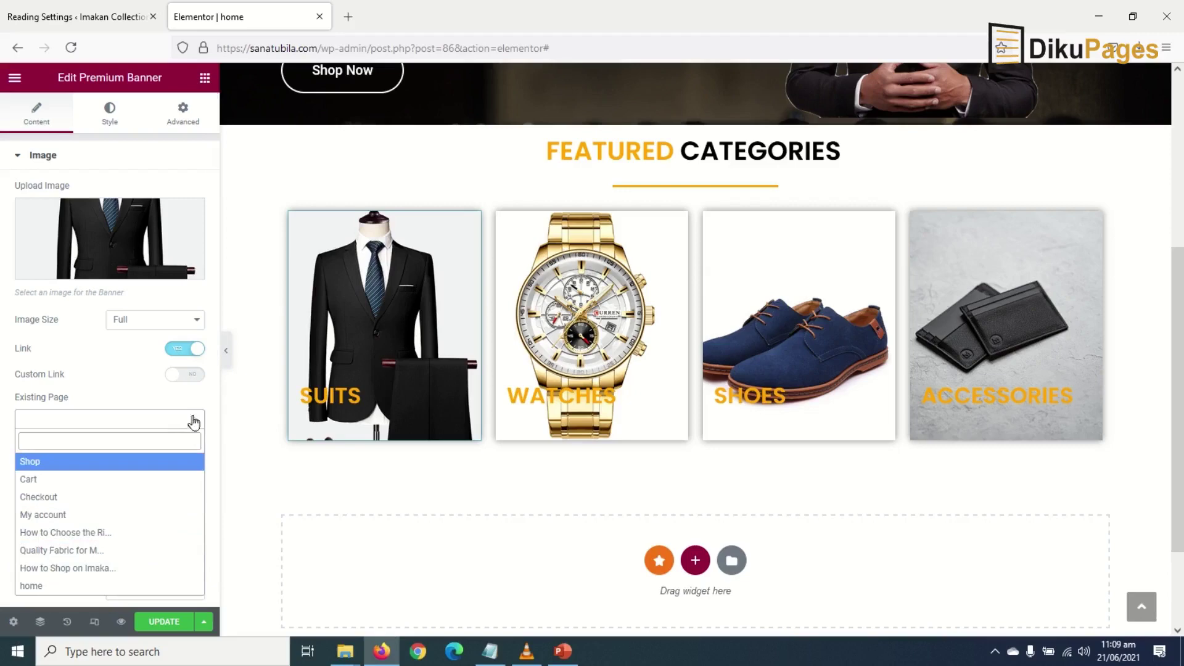
{"action": "left_click", "coordinate": [124, 395]}
{"action": "left_click", "coordinate": [185, 375]}
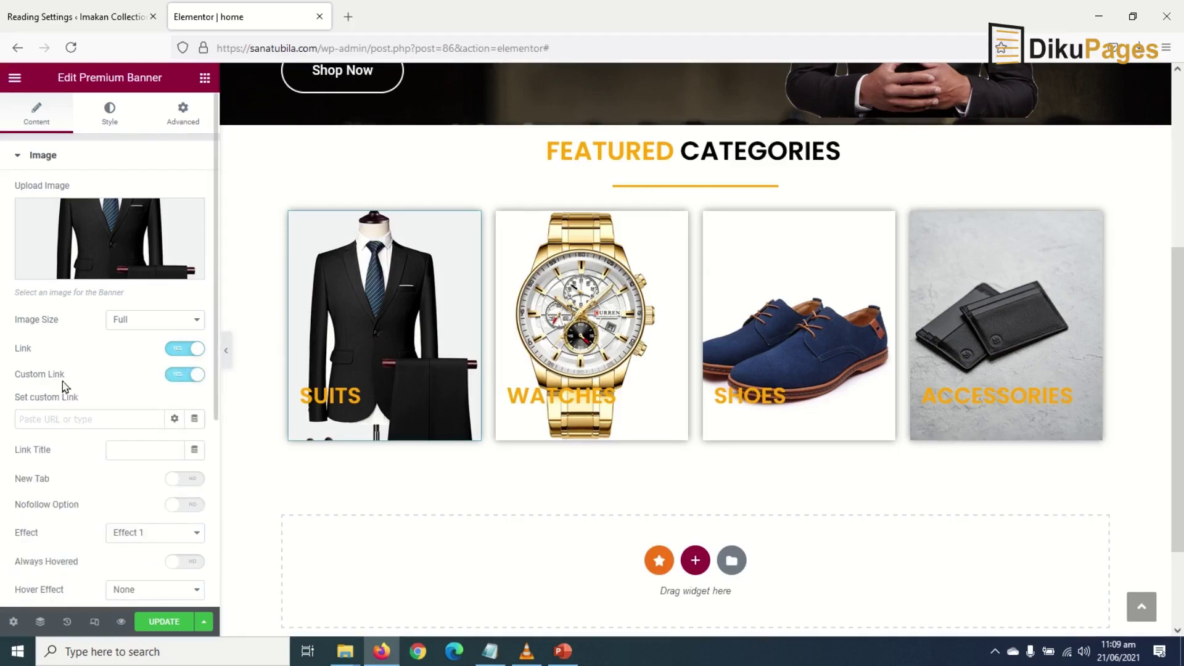
{"action": "left_click", "coordinate": [102, 422]}
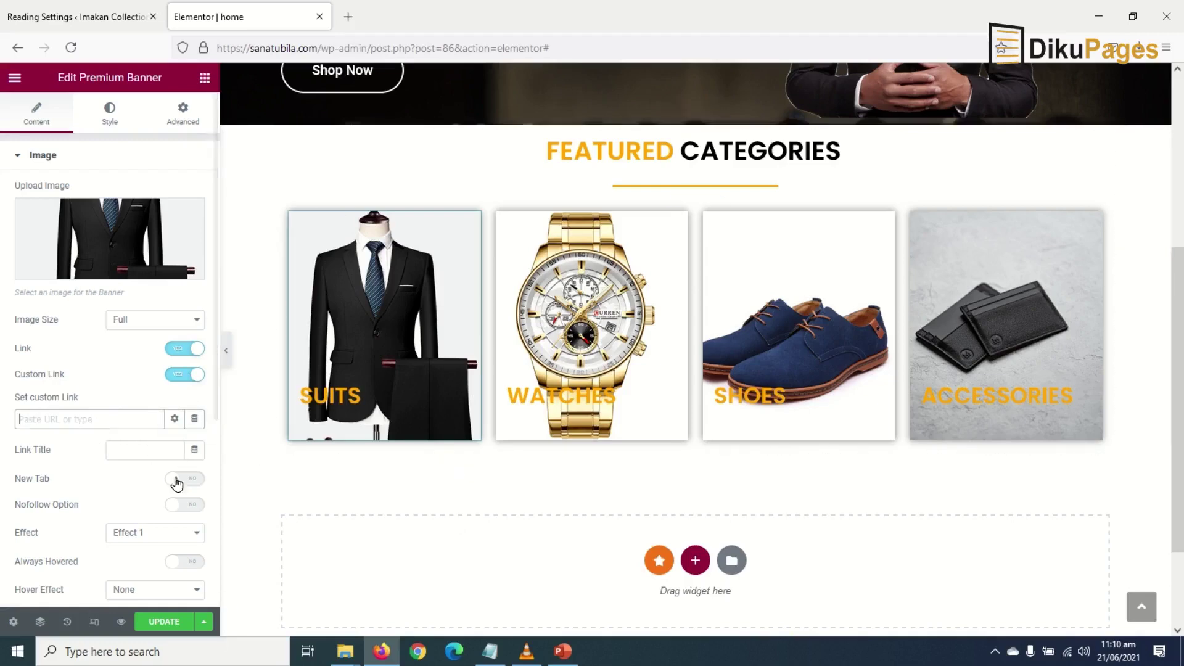
Step: Copy the Suits category page address from the Product categories list
{"action": "left_click", "coordinate": [39, 23]}
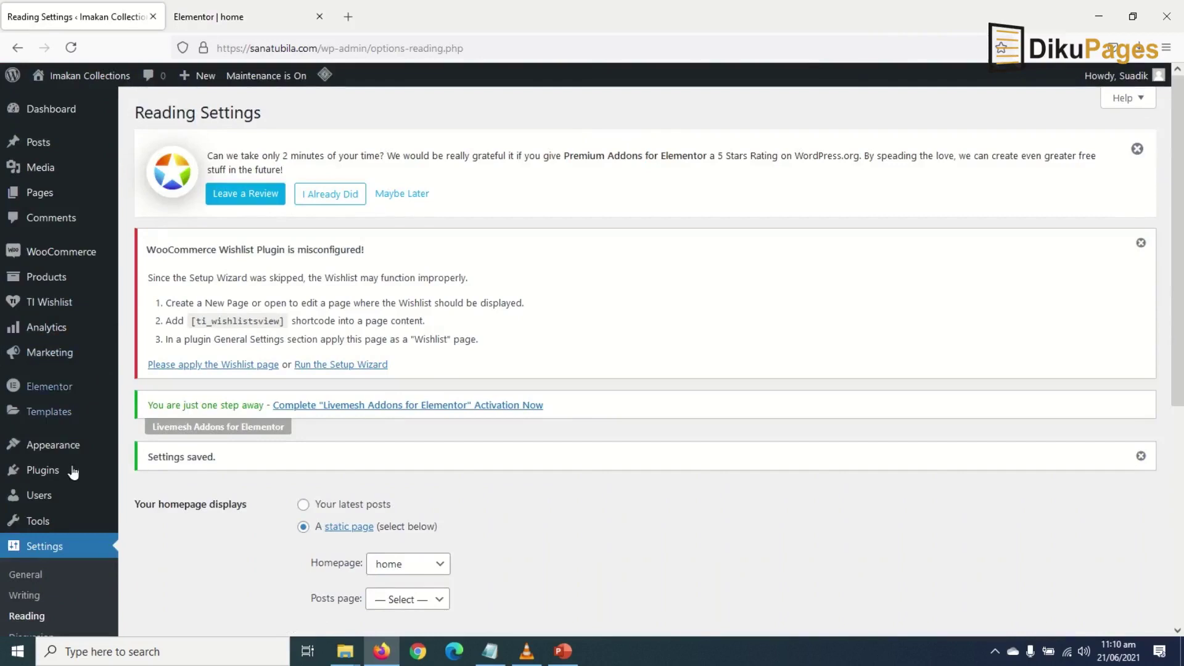
{"action": "mouse_move", "coordinate": [60, 287]}
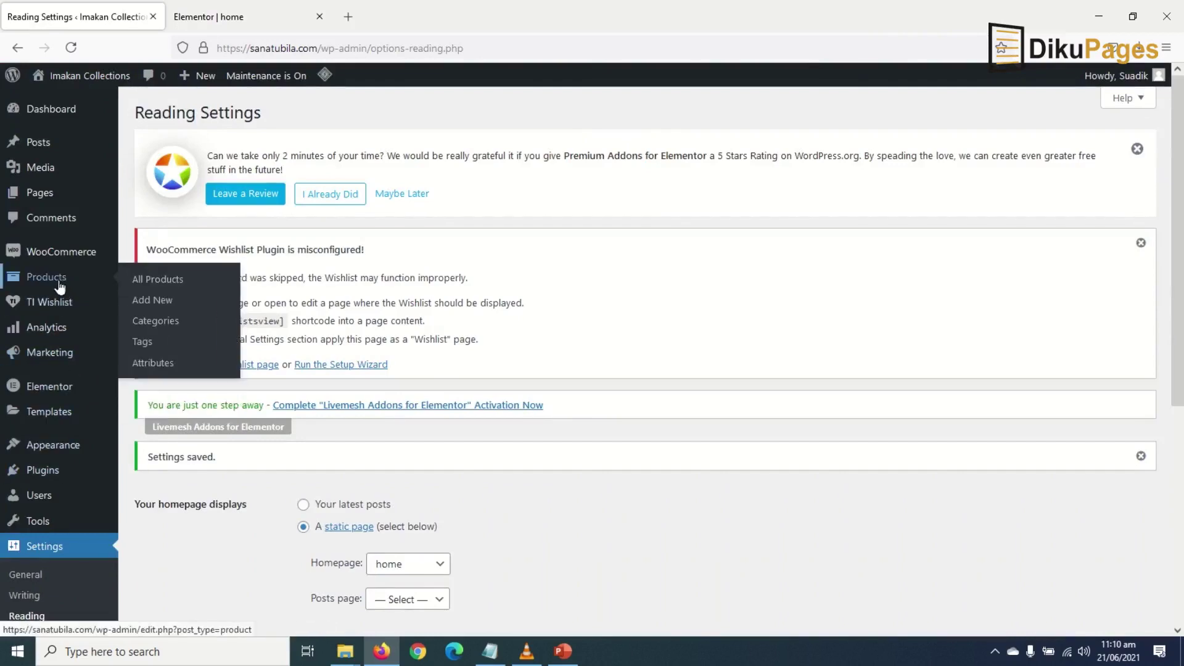
{"action": "left_click", "coordinate": [178, 331]}
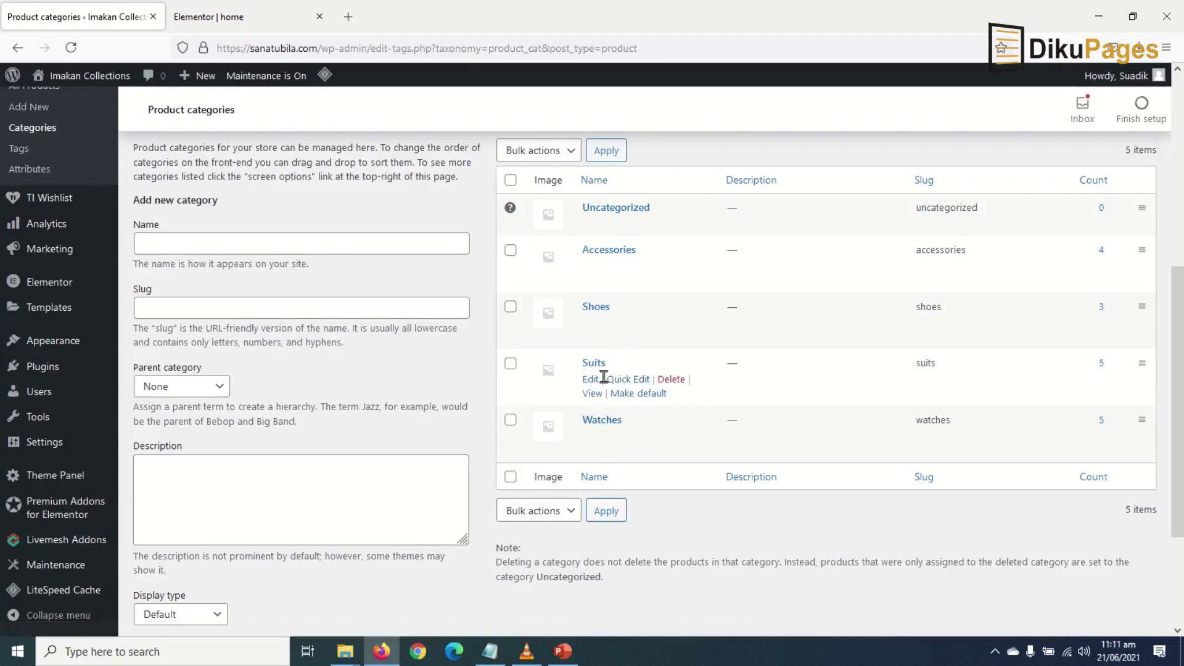
{"action": "right_click", "coordinate": [593, 395]}
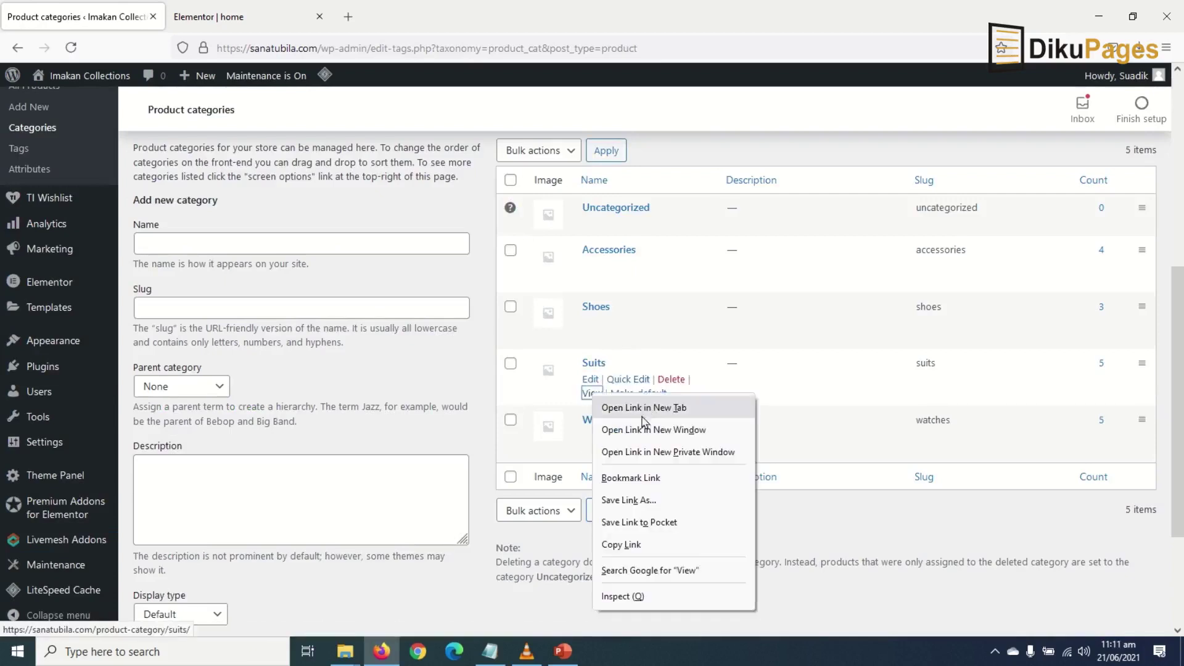
{"action": "left_click", "coordinate": [622, 545]}
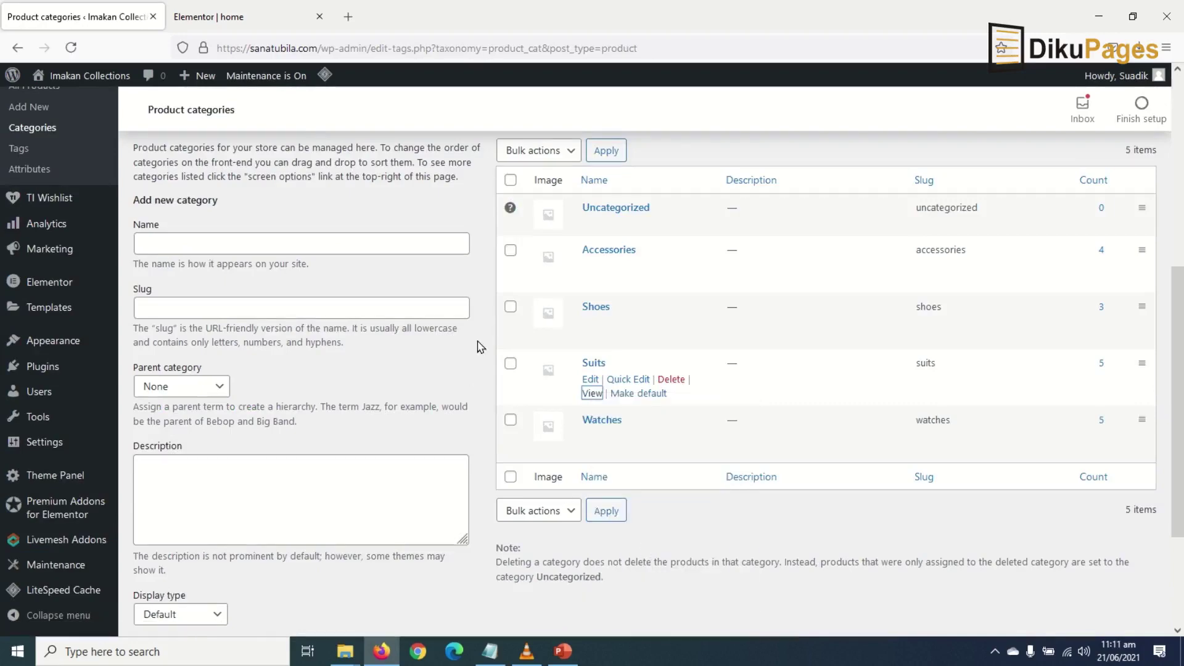
{"action": "left_click", "coordinate": [243, 18]}
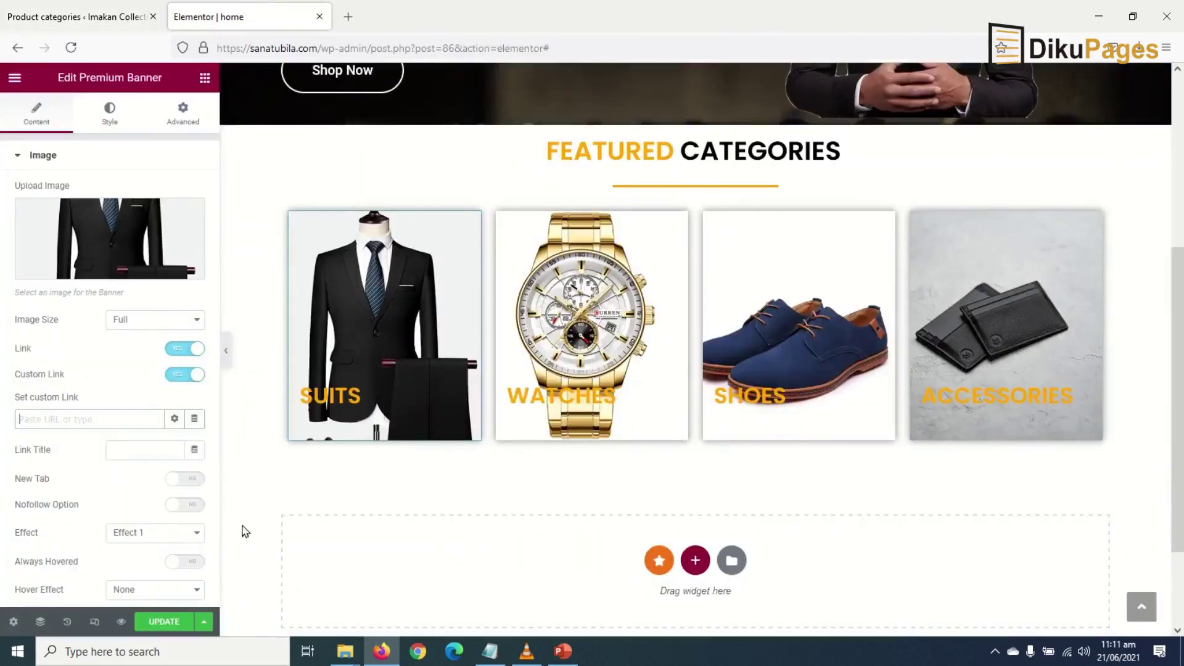
Step: Paste the Suits category link into the SUITS banner and give the Watches banner the Shoes category link
{"action": "key", "text": "ctrl+v"}
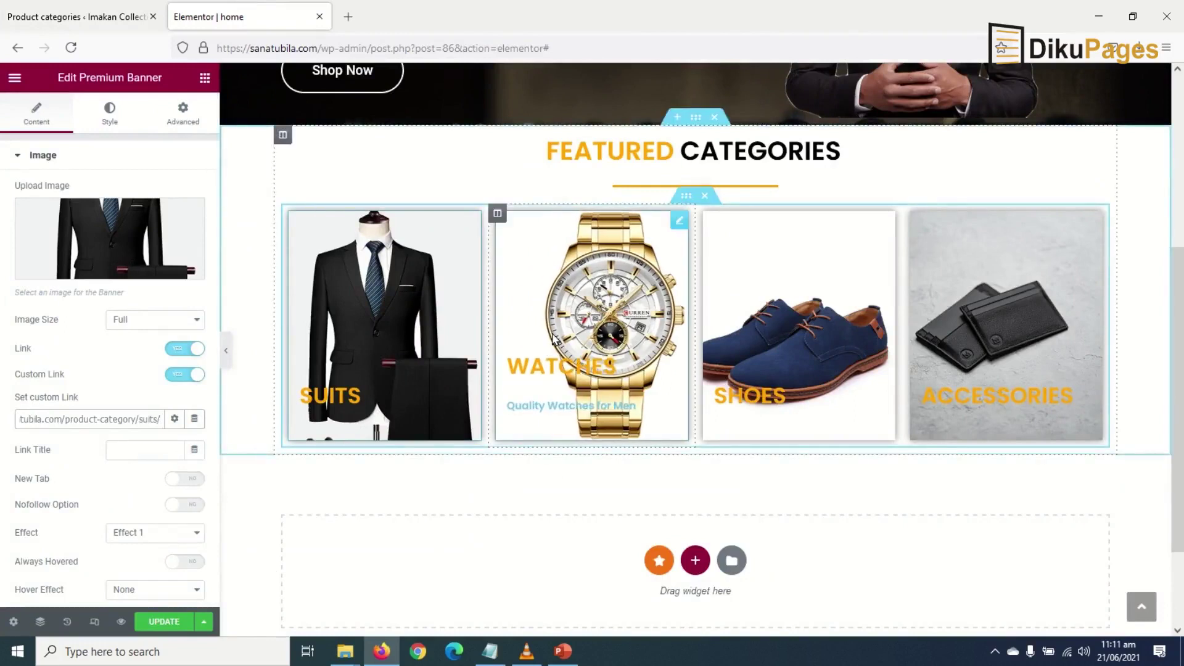
{"action": "left_click", "coordinate": [576, 361]}
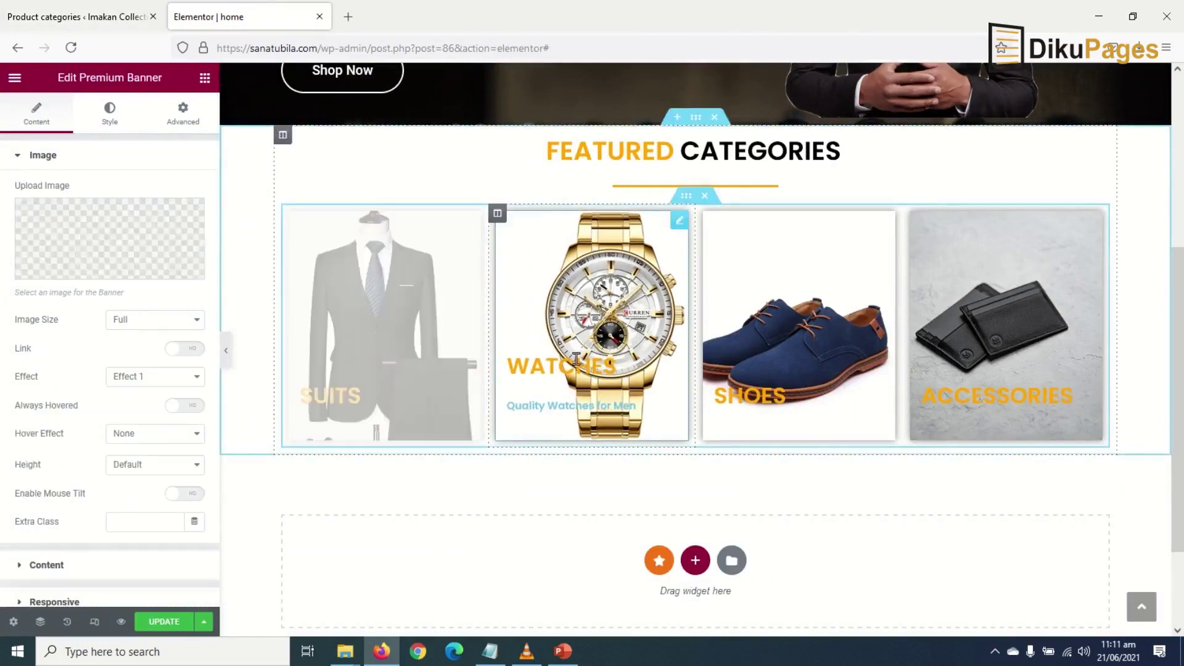
{"action": "left_click", "coordinate": [192, 350]}
{"action": "left_click", "coordinate": [189, 375]}
{"action": "left_click", "coordinate": [126, 423]}
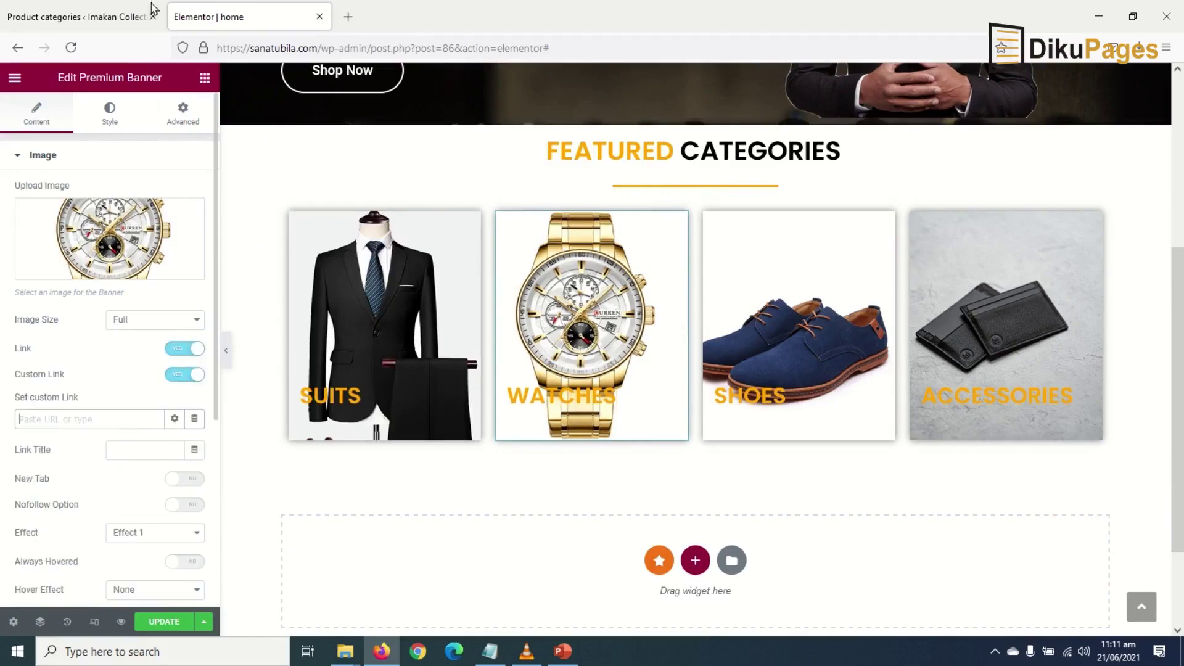
{"action": "left_click", "coordinate": [102, 18]}
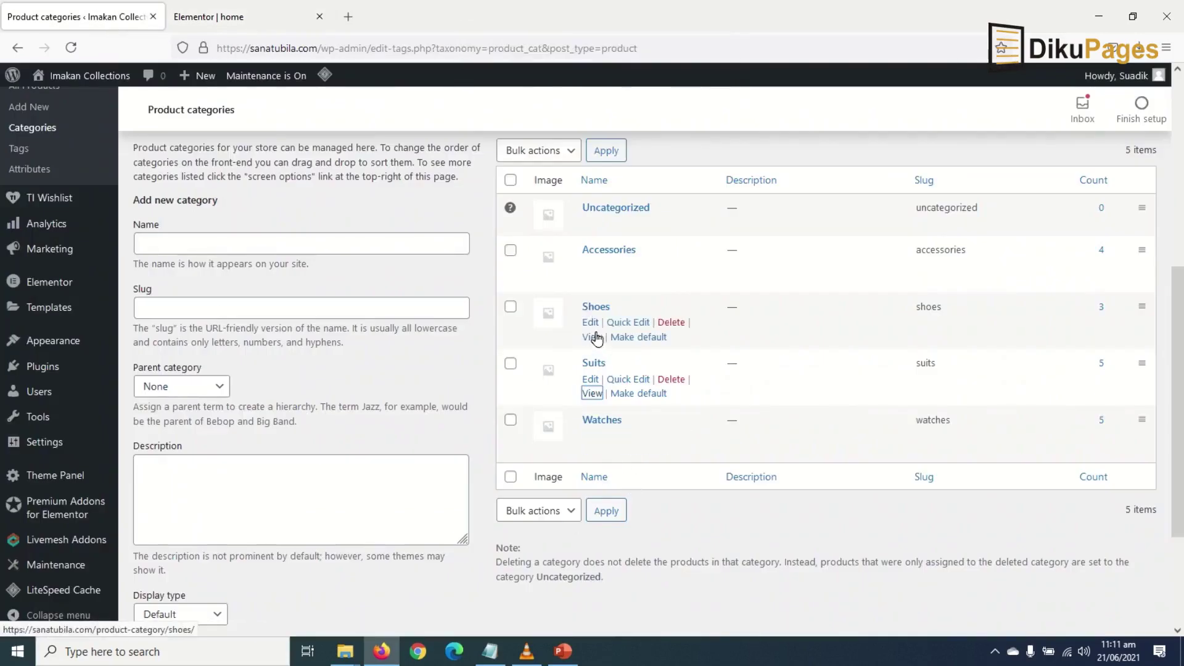
{"action": "right_click", "coordinate": [596, 338]}
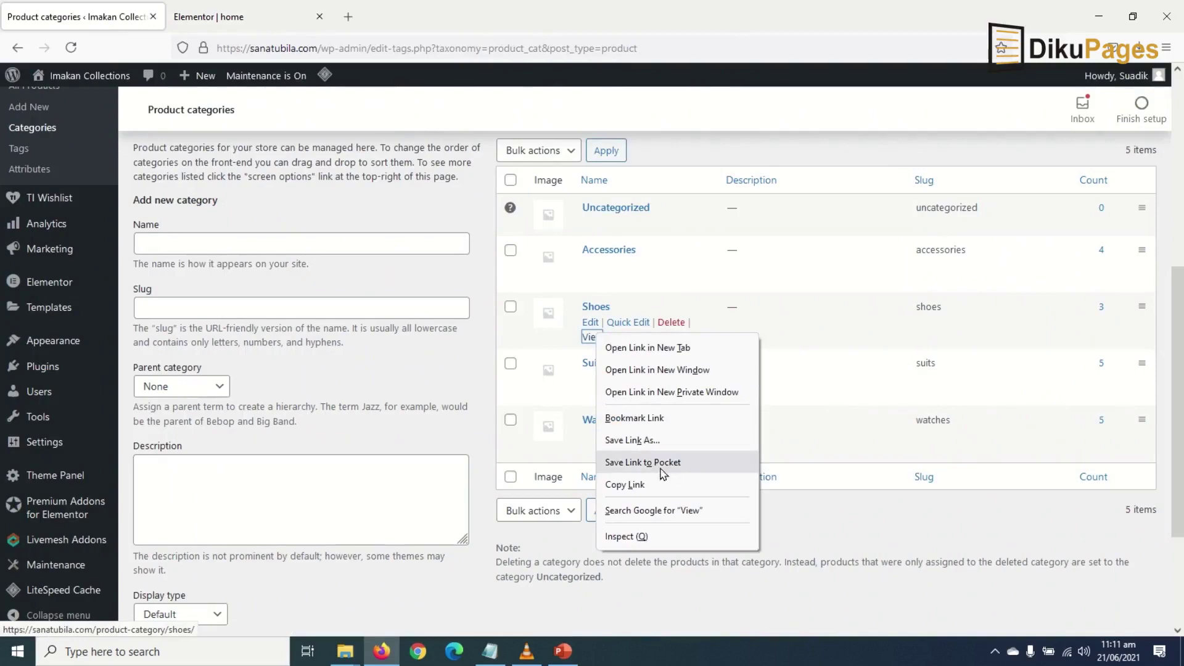
{"action": "left_click", "coordinate": [658, 486]}
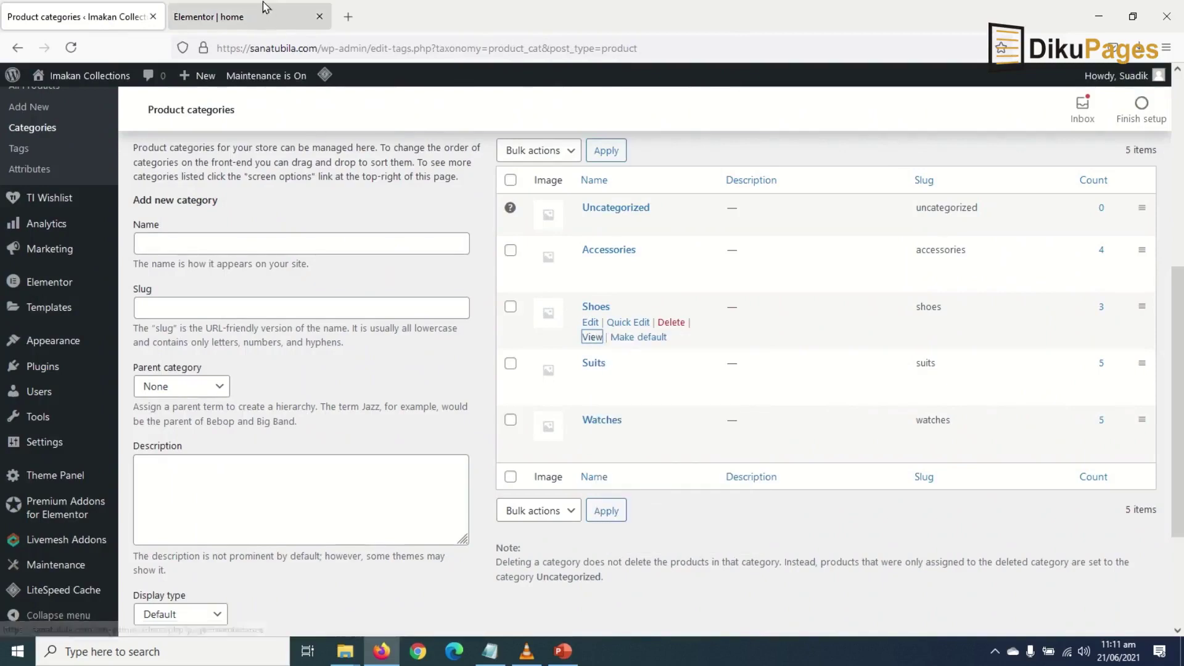
{"action": "left_click", "coordinate": [258, 15]}
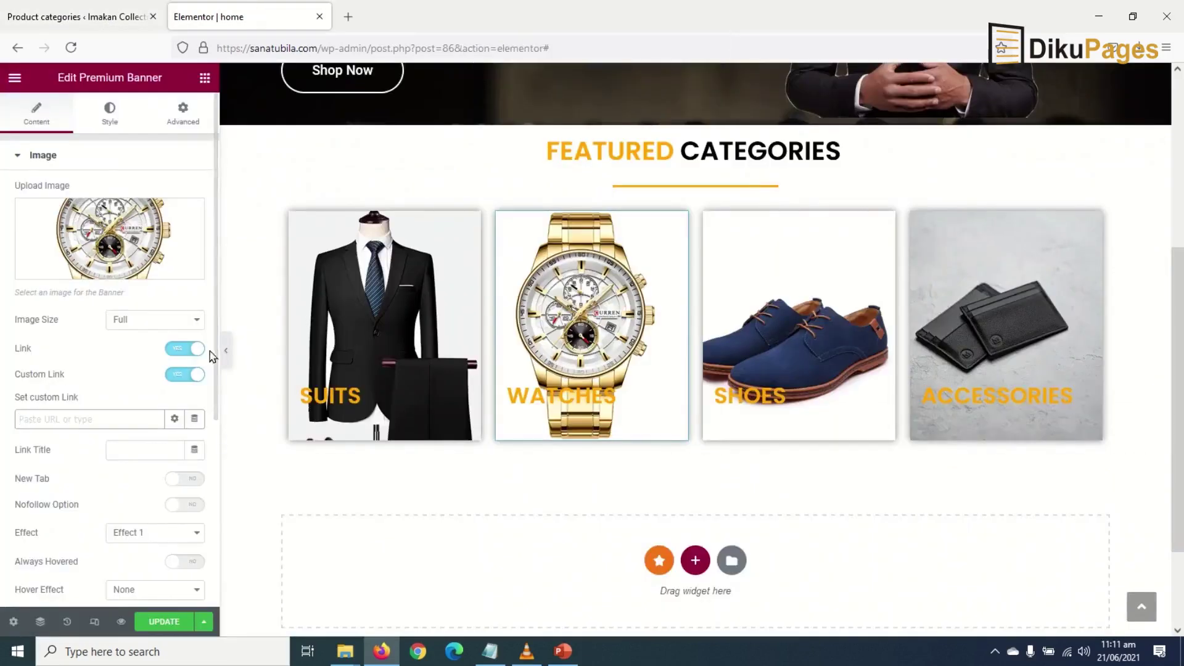
{"action": "key", "text": "ctrl+v"}
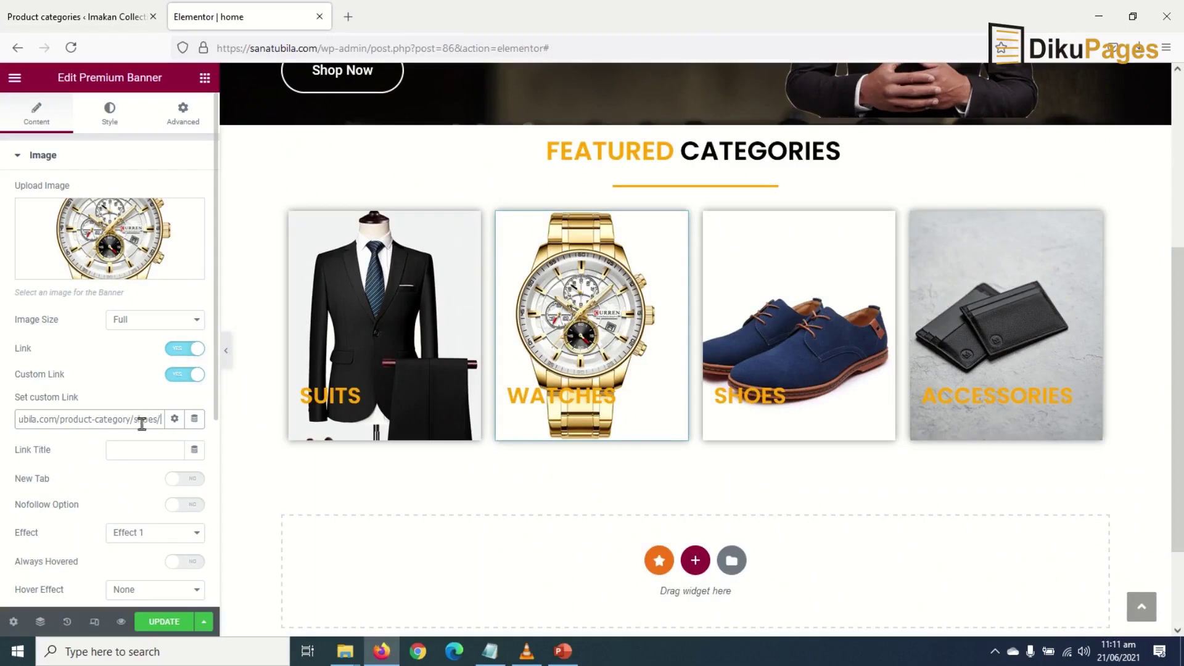
Step: Give the Shoes banner a custom link to the Watches category page
{"action": "left_click", "coordinate": [789, 303]}
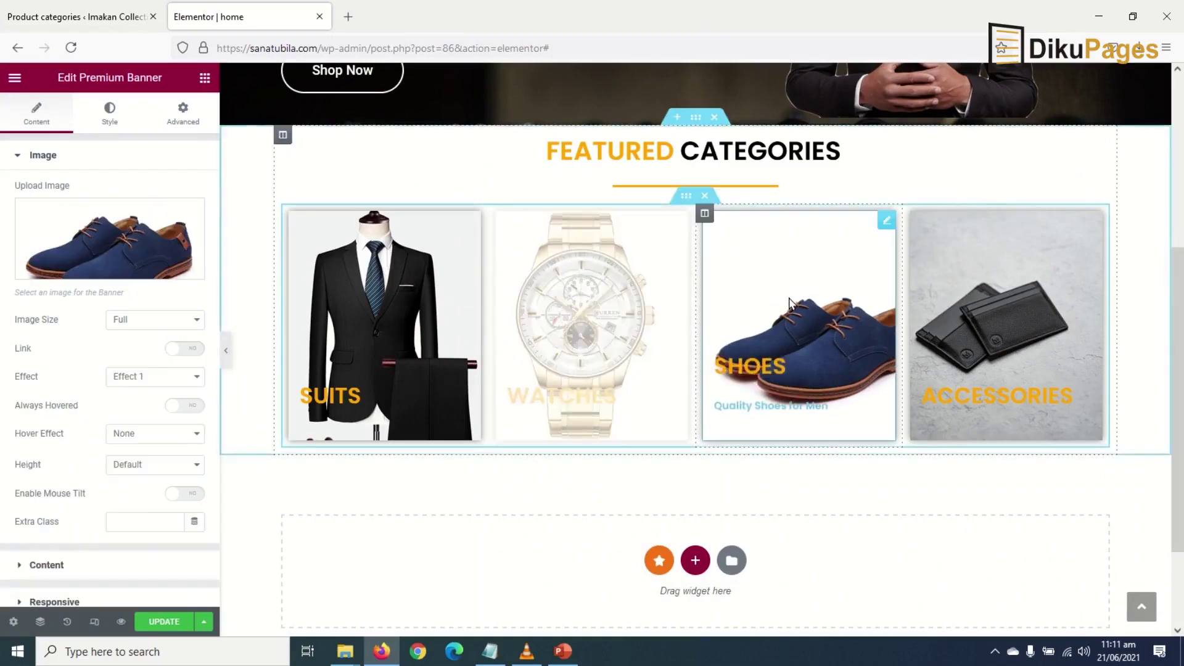
{"action": "left_click", "coordinate": [187, 349]}
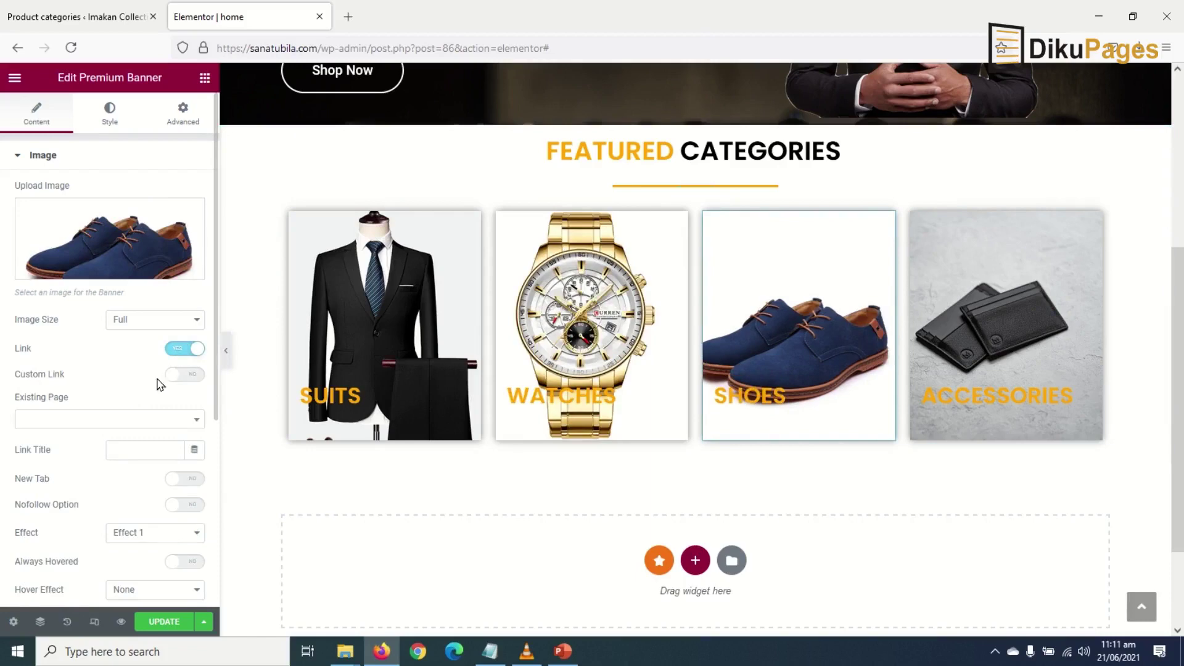
{"action": "left_click", "coordinate": [195, 377]}
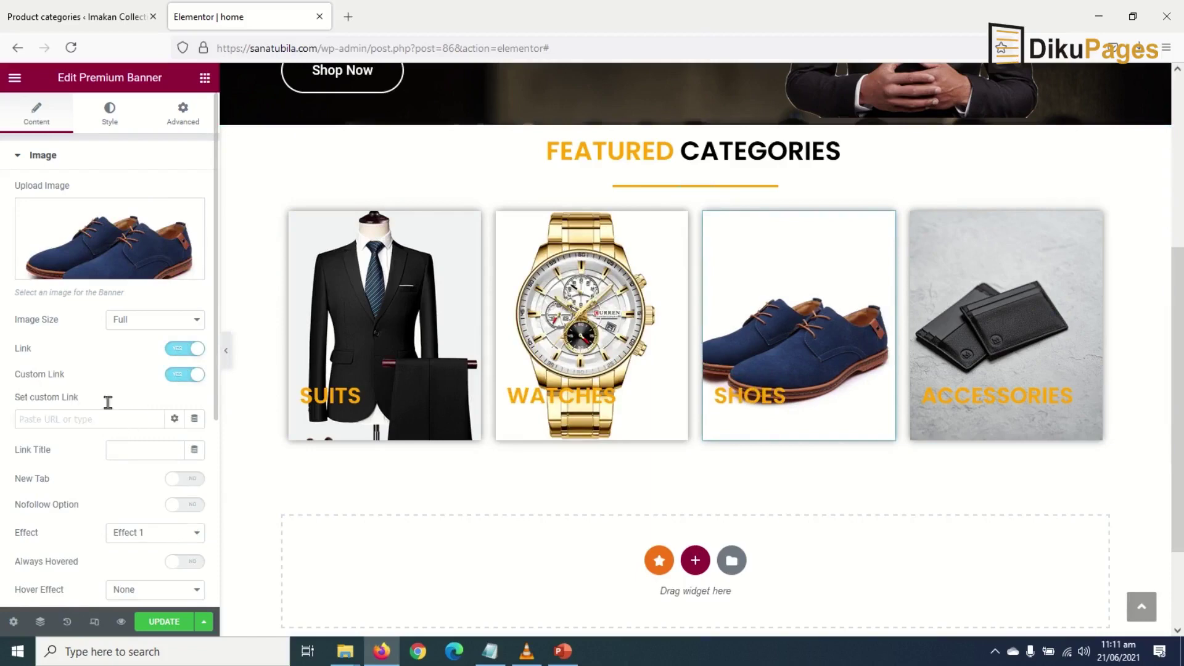
{"action": "left_click", "coordinate": [79, 415]}
{"action": "key", "text": "ctrl+v"}
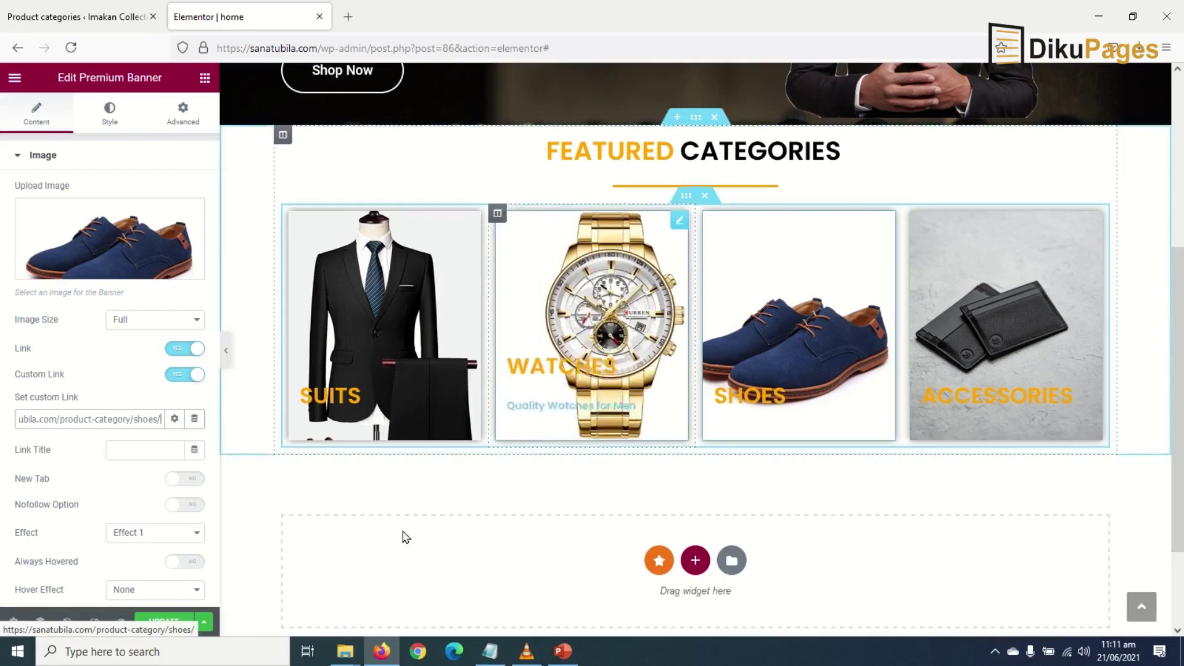
{"action": "left_click", "coordinate": [92, 17]}
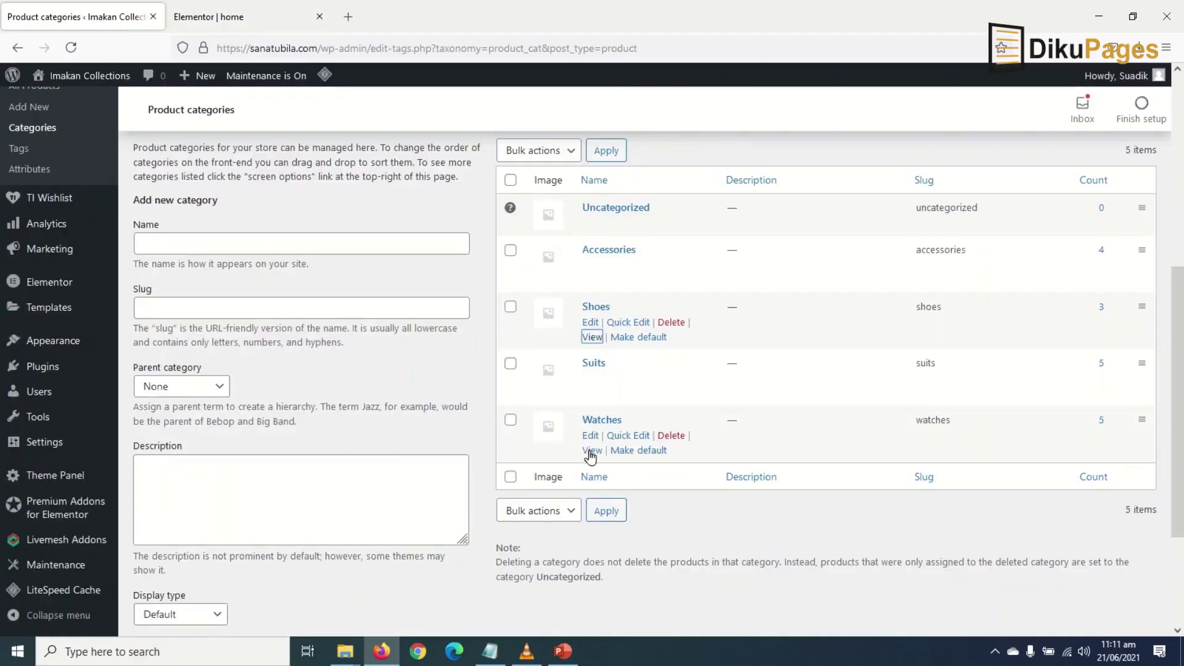
{"action": "right_click", "coordinate": [589, 451]}
{"action": "left_click", "coordinate": [645, 385]}
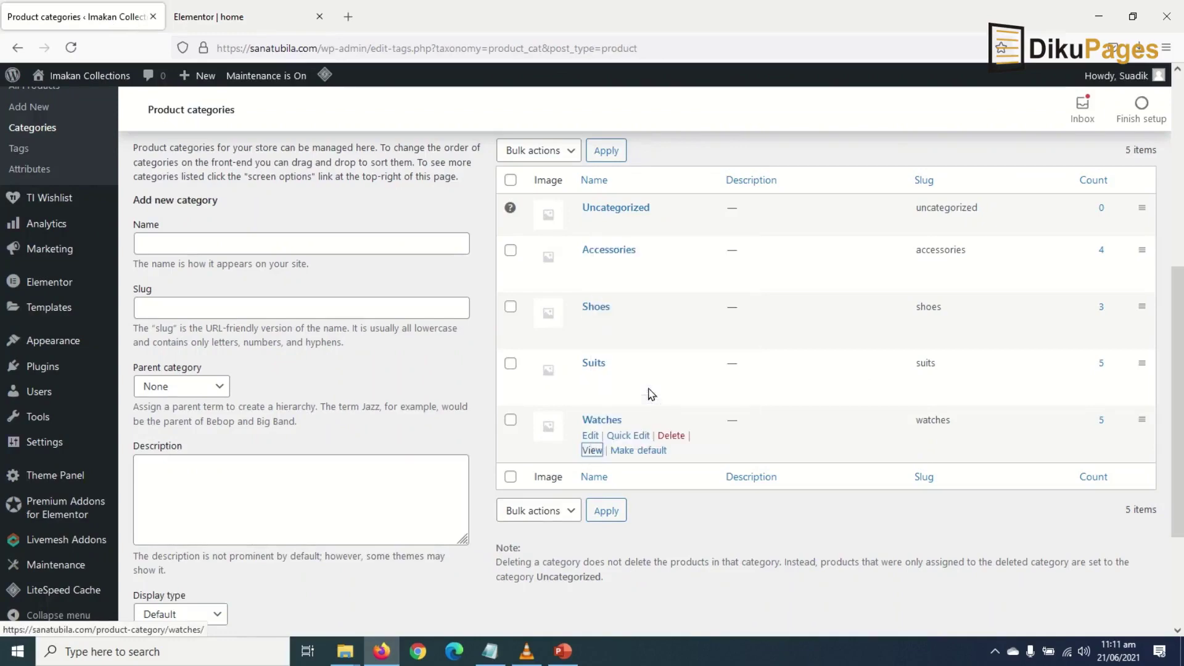
{"action": "left_click", "coordinate": [219, 28]}
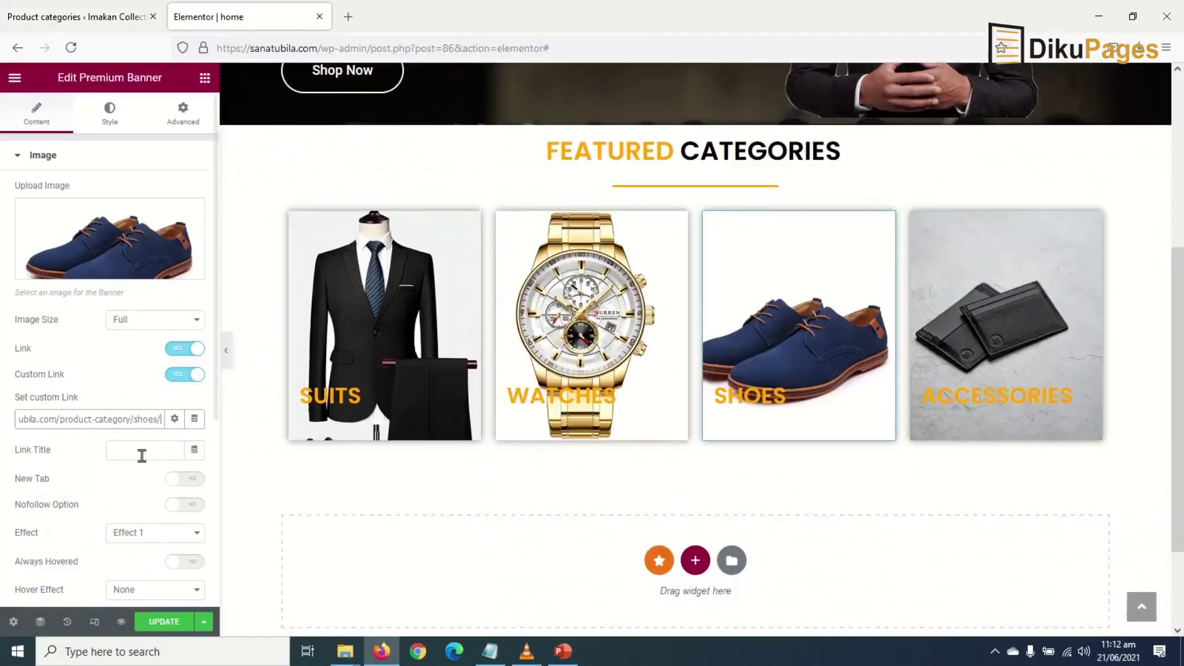
{"action": "triple_click", "coordinate": [137, 424]}
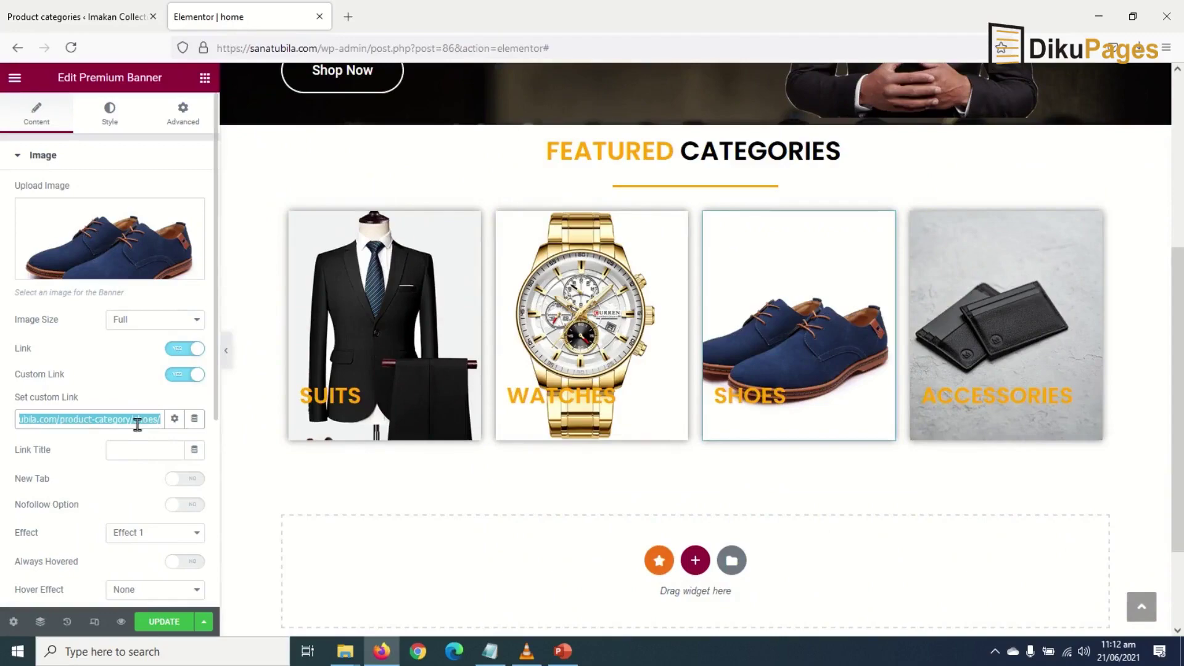
{"action": "key", "text": "ctrl+v"}
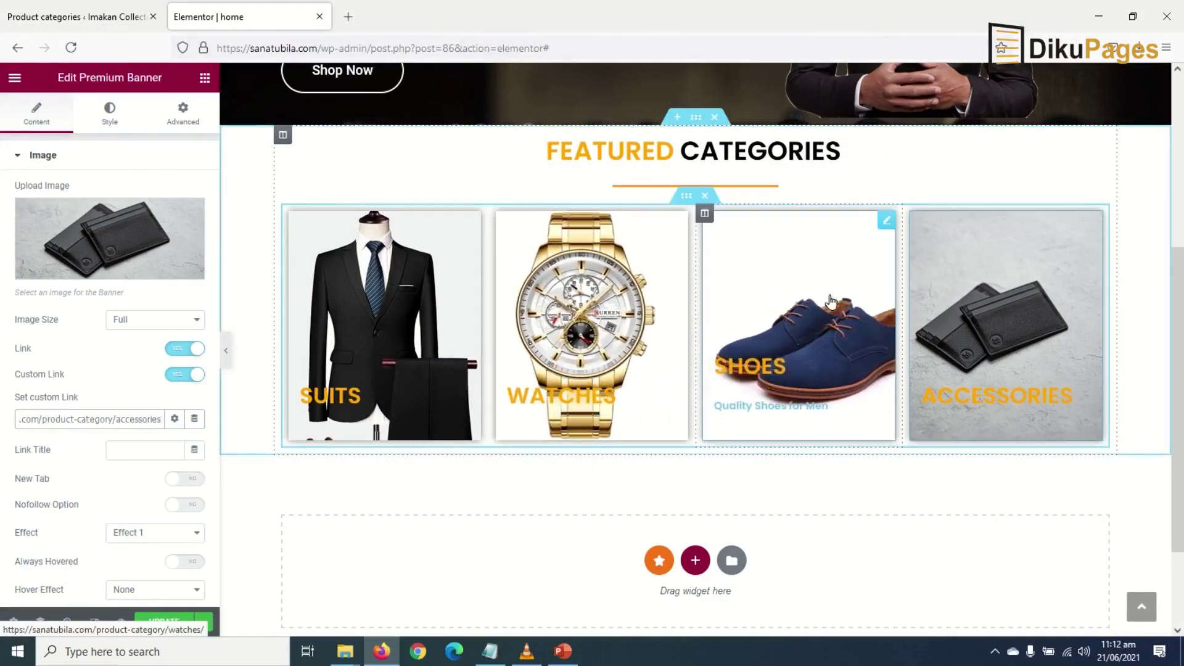
Step: Drag the Shoes banner into column two and the Watches banner into column three
{"action": "left_click_drag", "start_coordinate": [887, 220], "coordinate": [534, 268]}
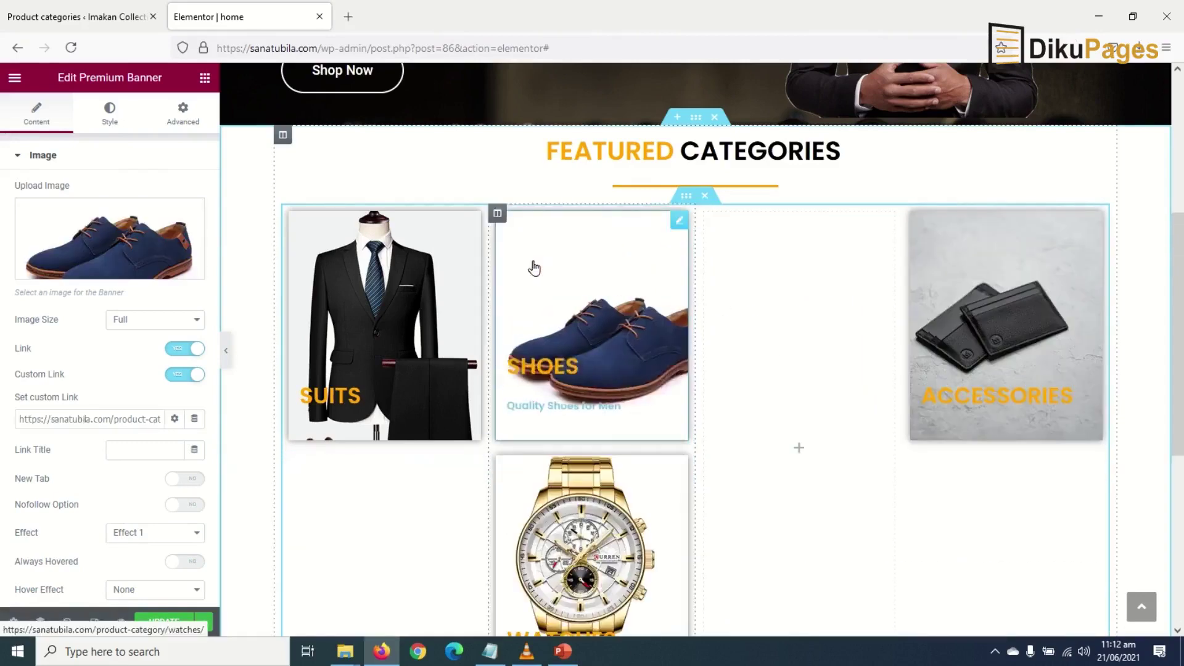
{"action": "left_click_drag", "start_coordinate": [678, 469], "coordinate": [781, 358]}
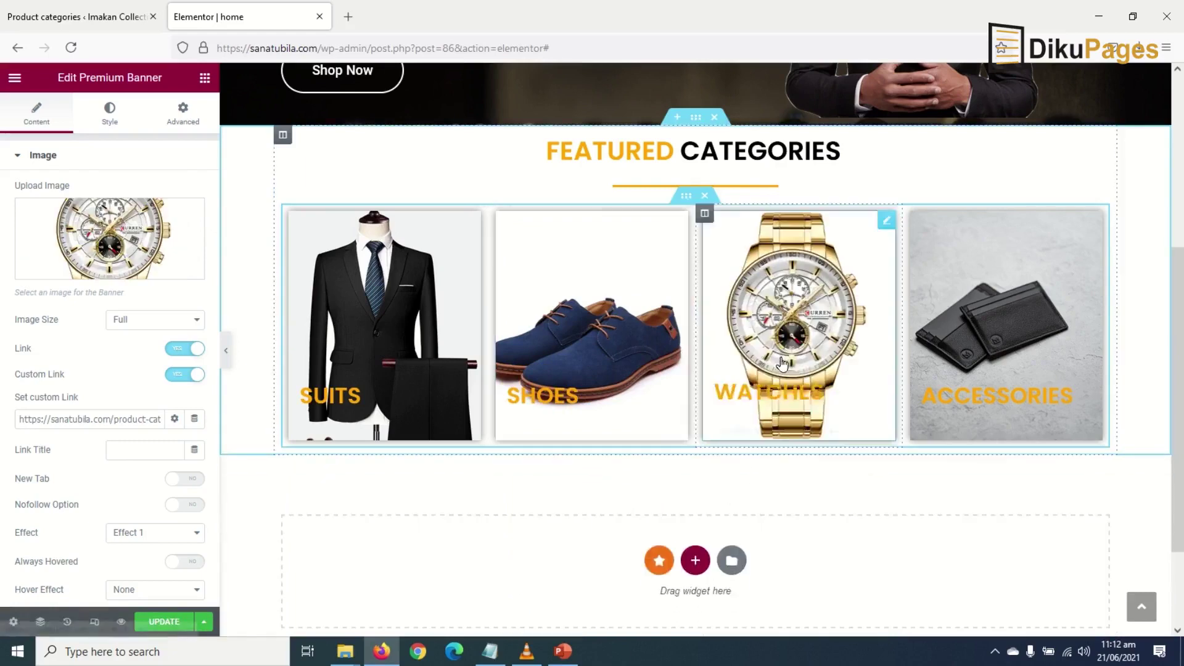
{"action": "scroll", "coordinate": [341, 313], "scroll_direction": "up", "scroll_amount": 2}
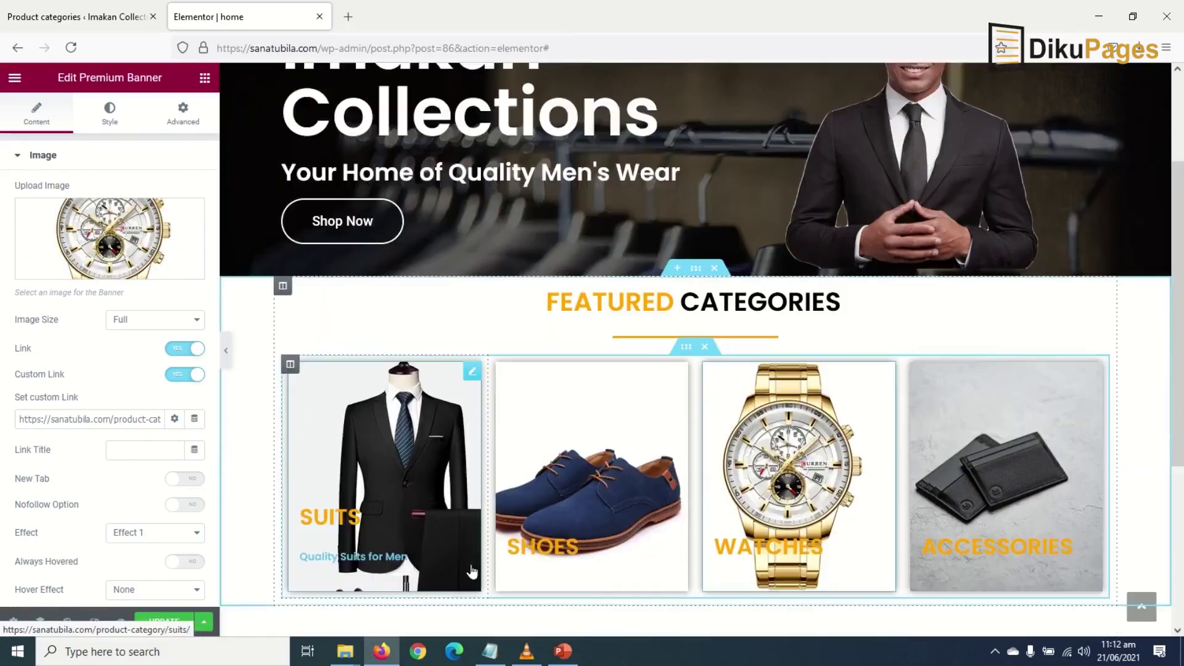
{"action": "scroll", "coordinate": [470, 568], "scroll_direction": "down", "scroll_amount": 1}
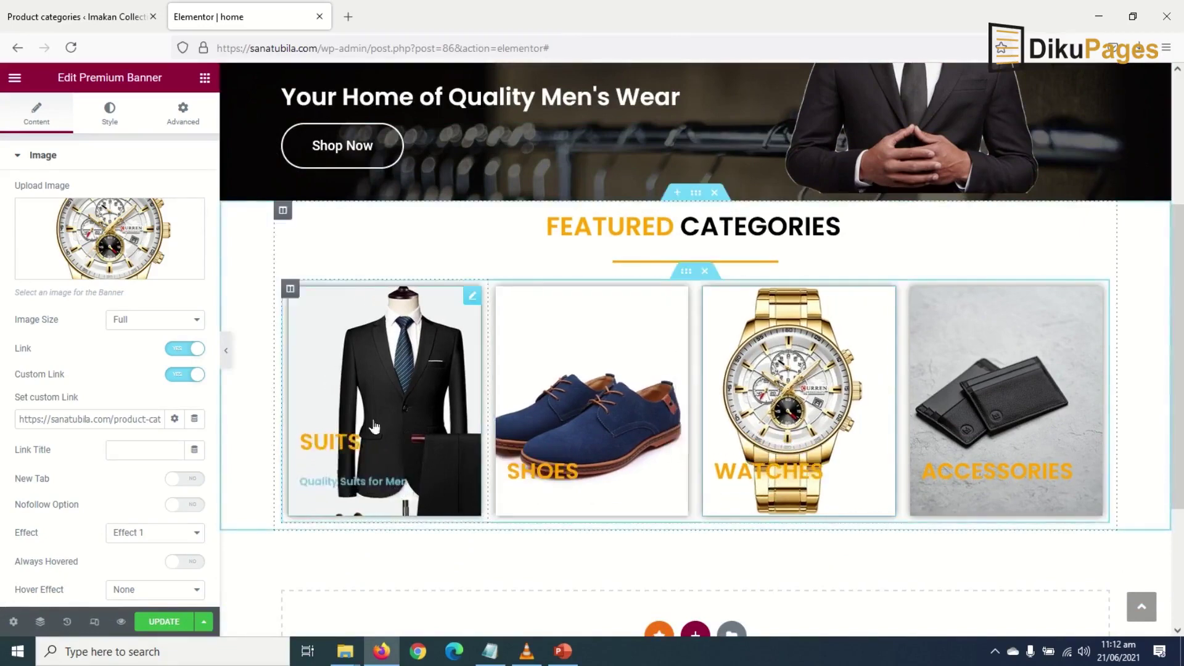
Step: Give the Featured Categories section 50 px top and bottom padding and update the page
{"action": "left_click", "coordinate": [697, 194]}
{"action": "left_click", "coordinate": [186, 113]}
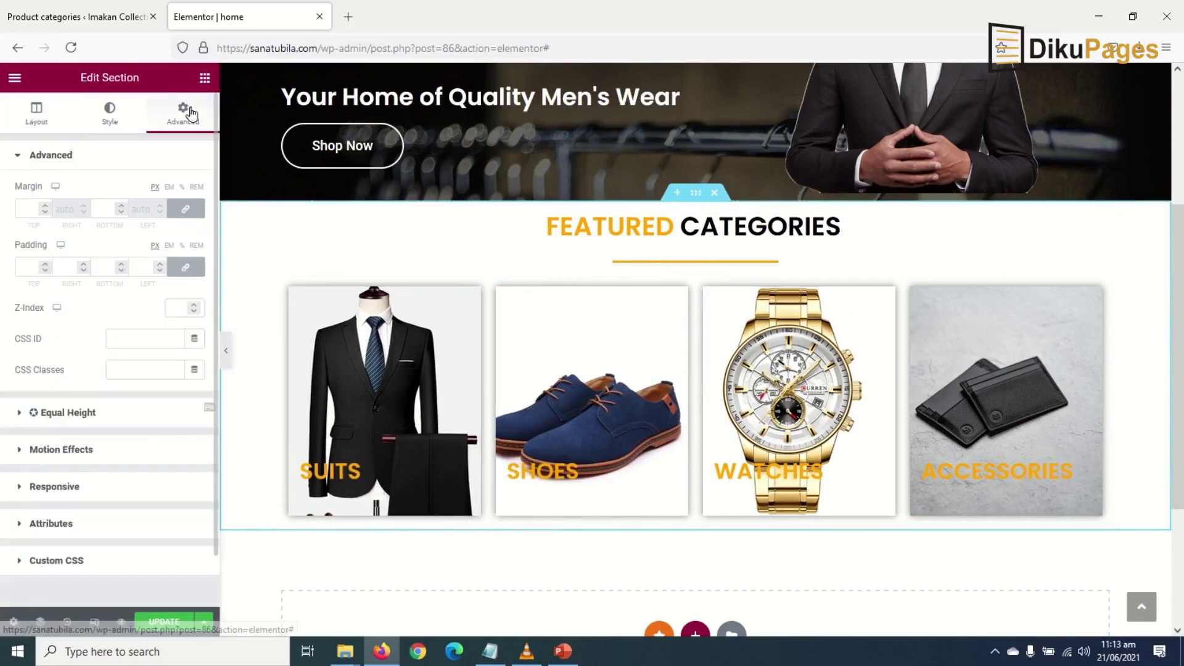
{"action": "left_click", "coordinate": [185, 271]}
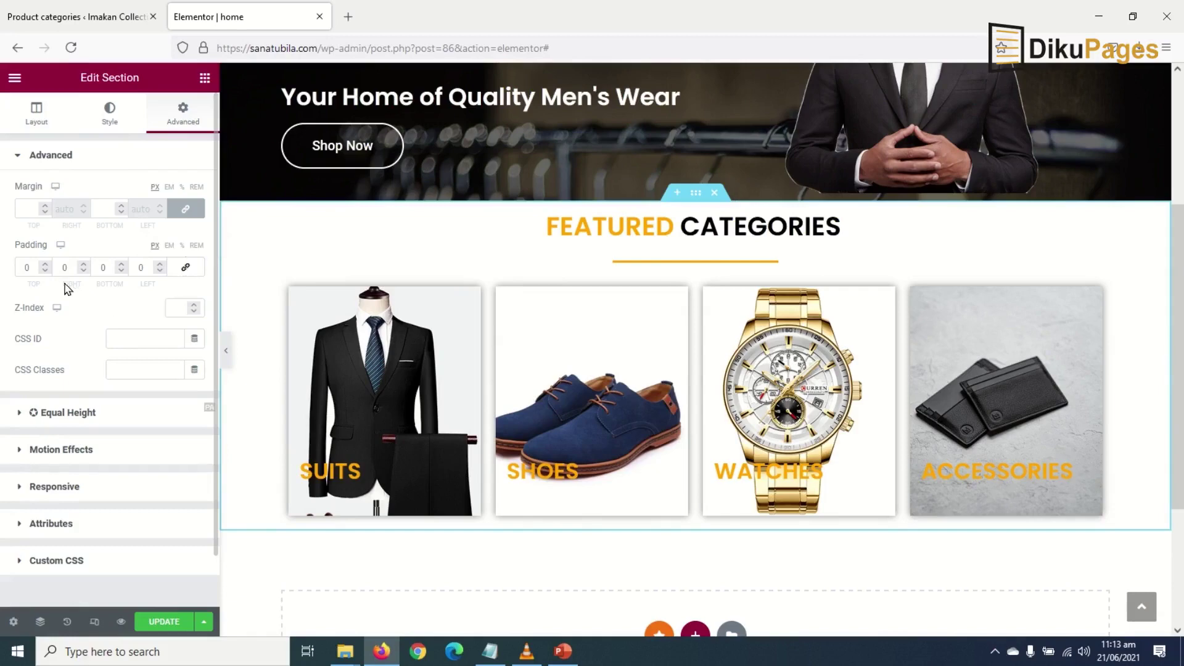
{"action": "left_click", "coordinate": [23, 266]}
{"action": "type", "text": "5"}
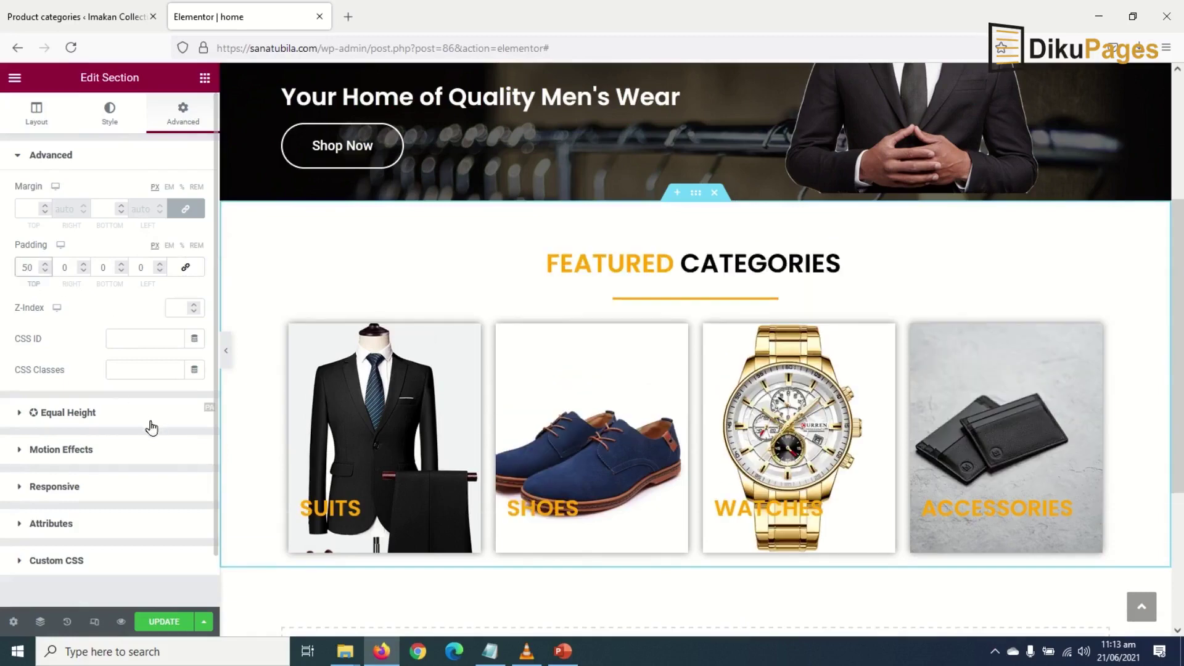
{"action": "left_click", "coordinate": [100, 267]}
{"action": "type", "text": "5"}
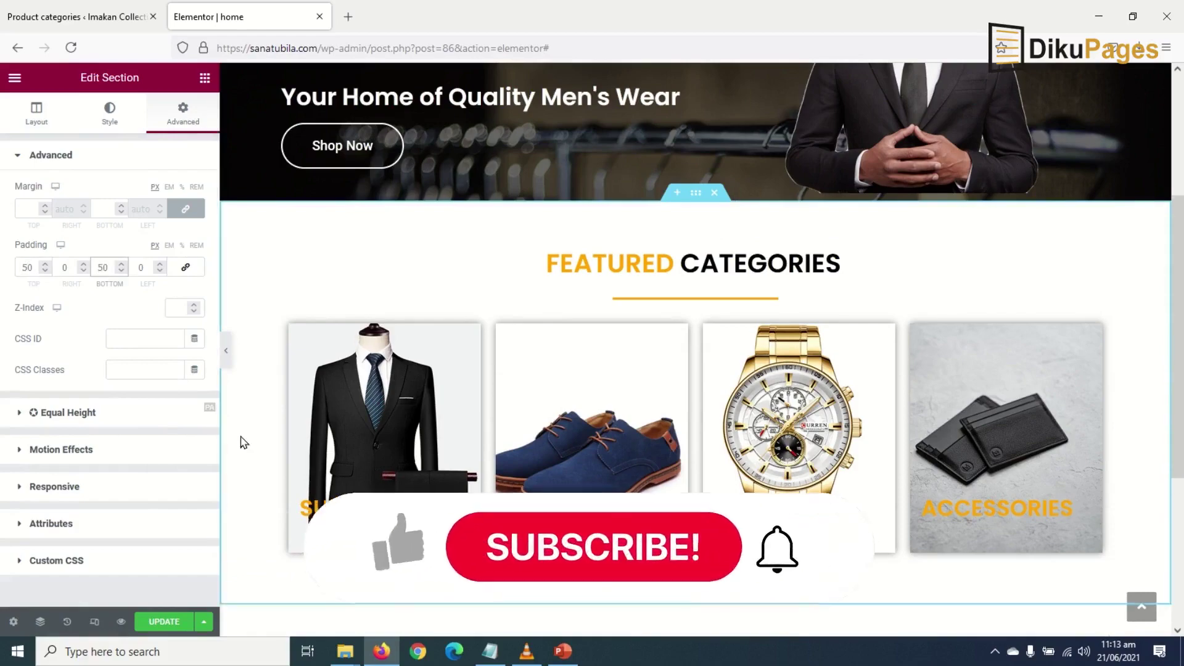
{"action": "scroll", "coordinate": [759, 484], "scroll_direction": "down", "scroll_amount": 3}
{"action": "scroll", "coordinate": [759, 483], "scroll_direction": "up", "scroll_amount": 3}
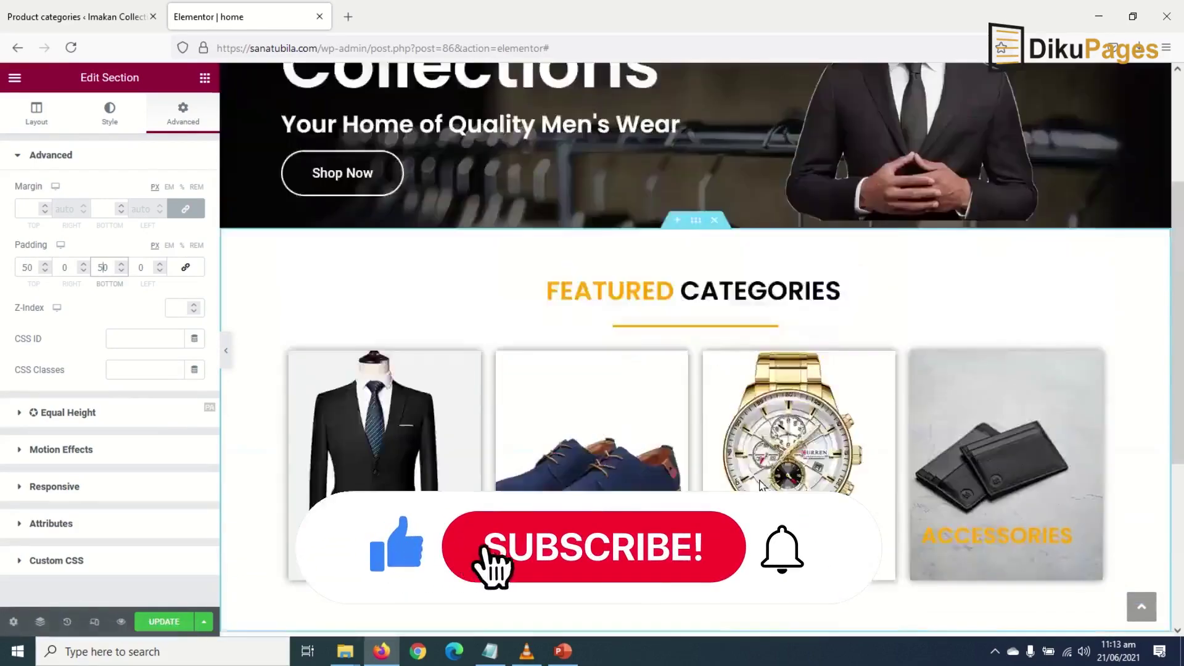
{"action": "left_click", "coordinate": [164, 622]}
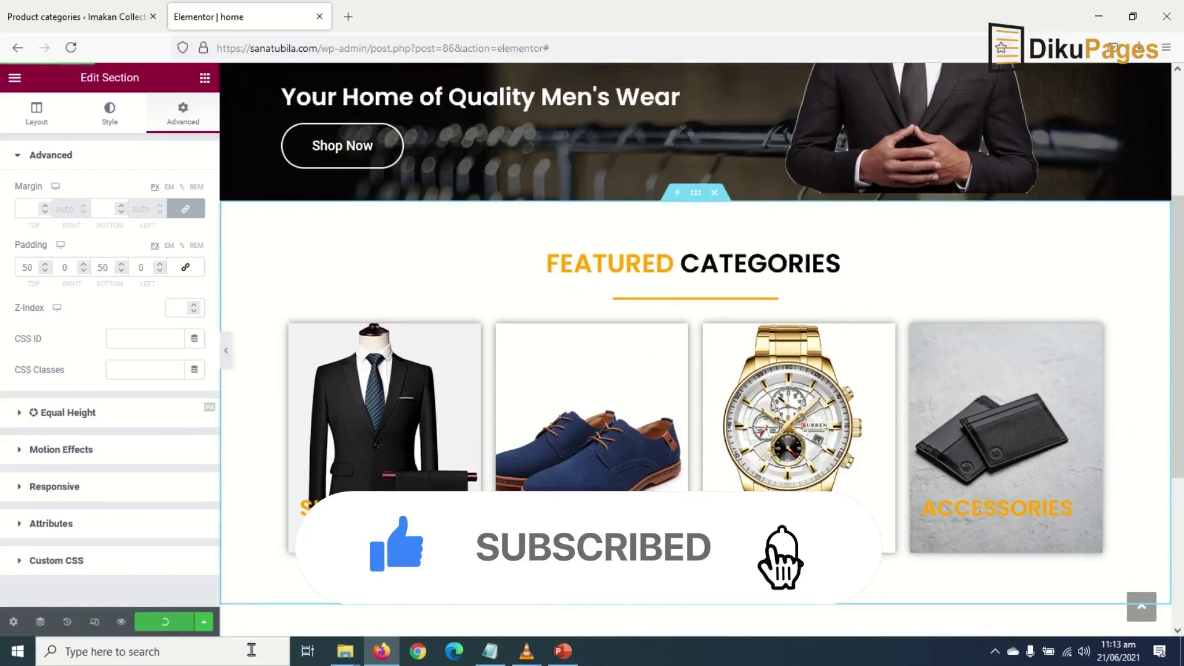
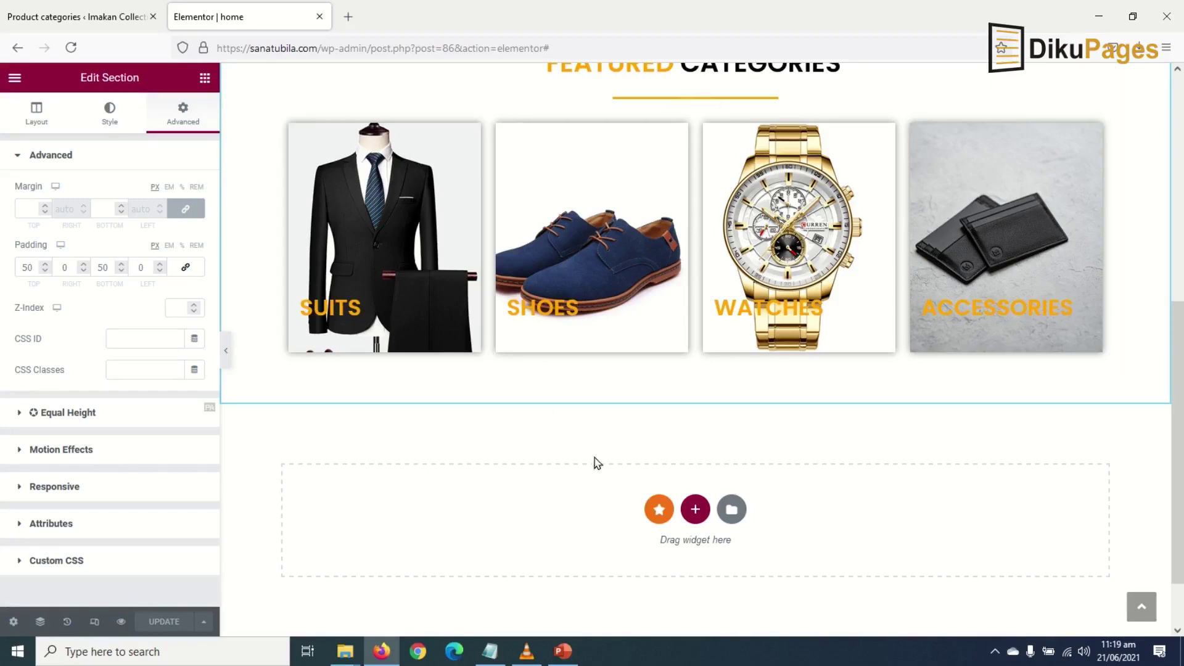
Step: Add a one-column section below the categories and drop a Counter widget into it
{"action": "left_click", "coordinate": [695, 509]}
{"action": "scroll", "coordinate": [503, 547], "scroll_direction": "down", "scroll_amount": 3}
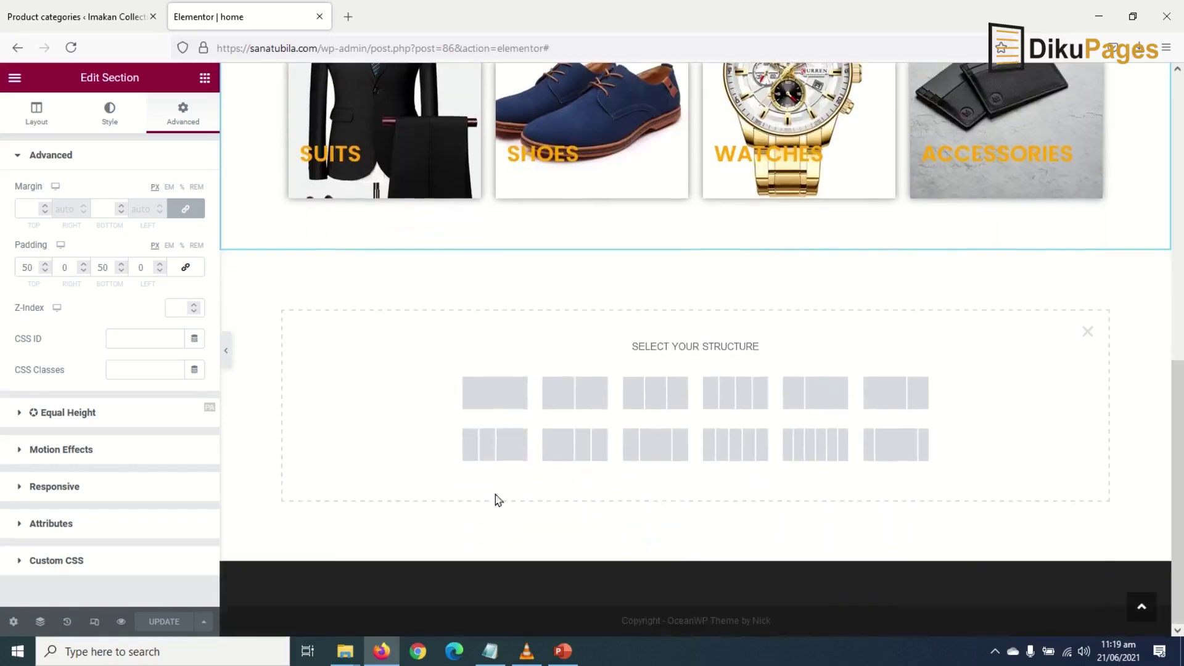
{"action": "left_click", "coordinate": [495, 393]}
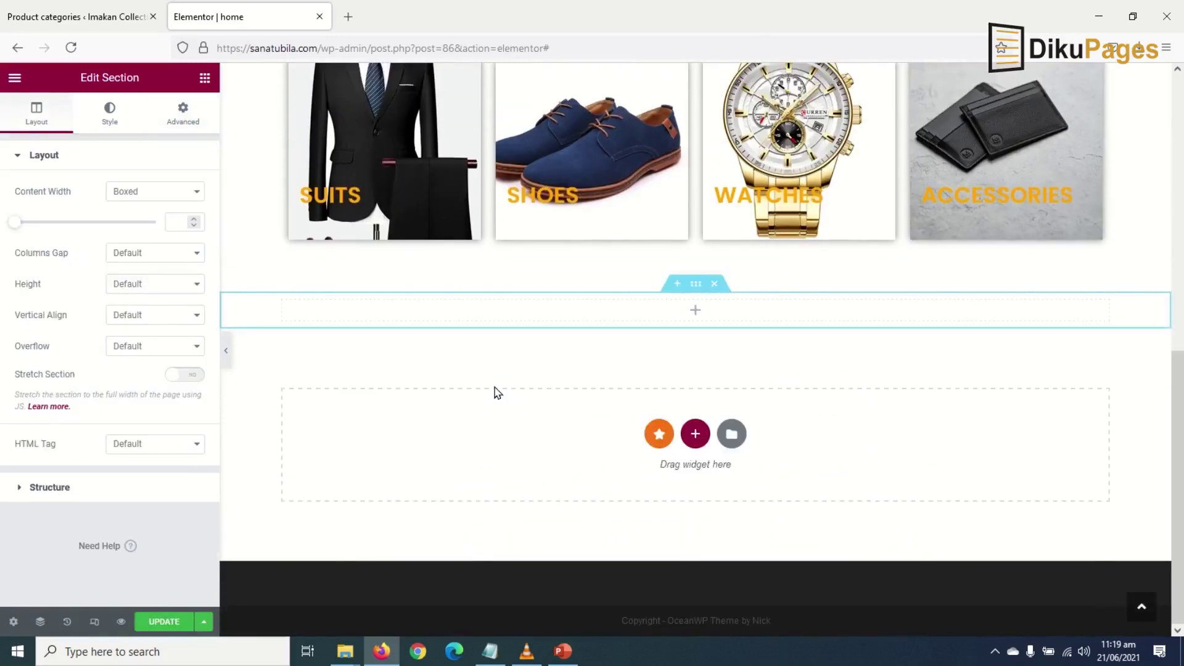
{"action": "left_click", "coordinate": [203, 82]}
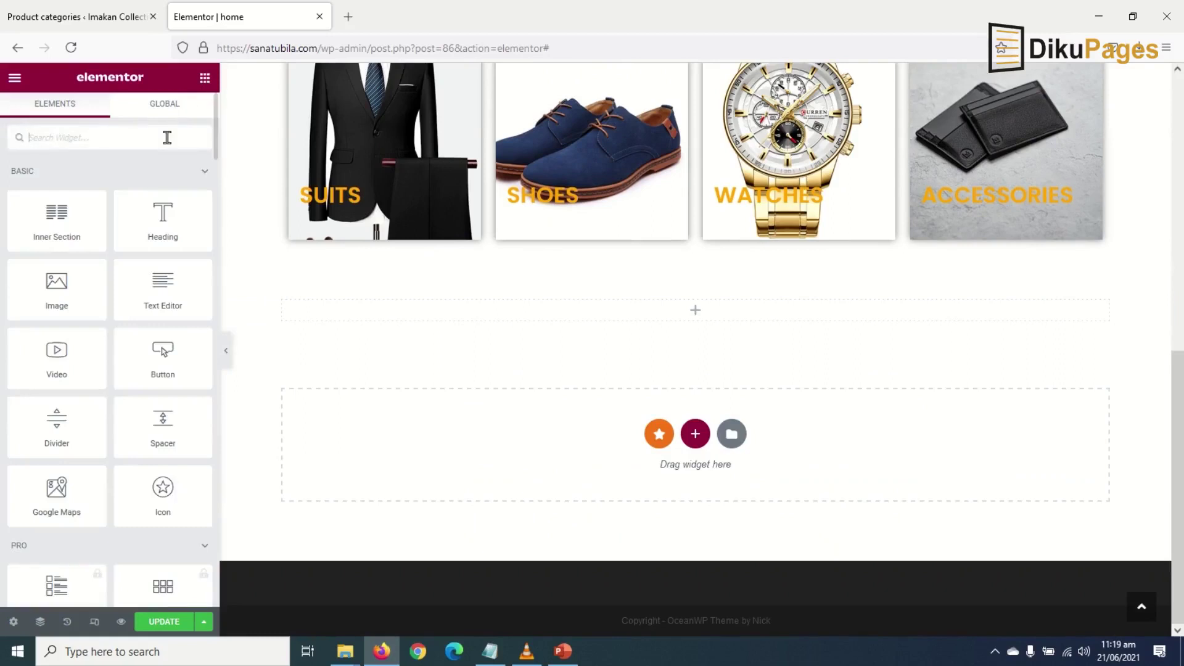
{"action": "type", "text": "counter"}
{"action": "left_click_drag", "start_coordinate": [56, 191], "coordinate": [647, 334]}
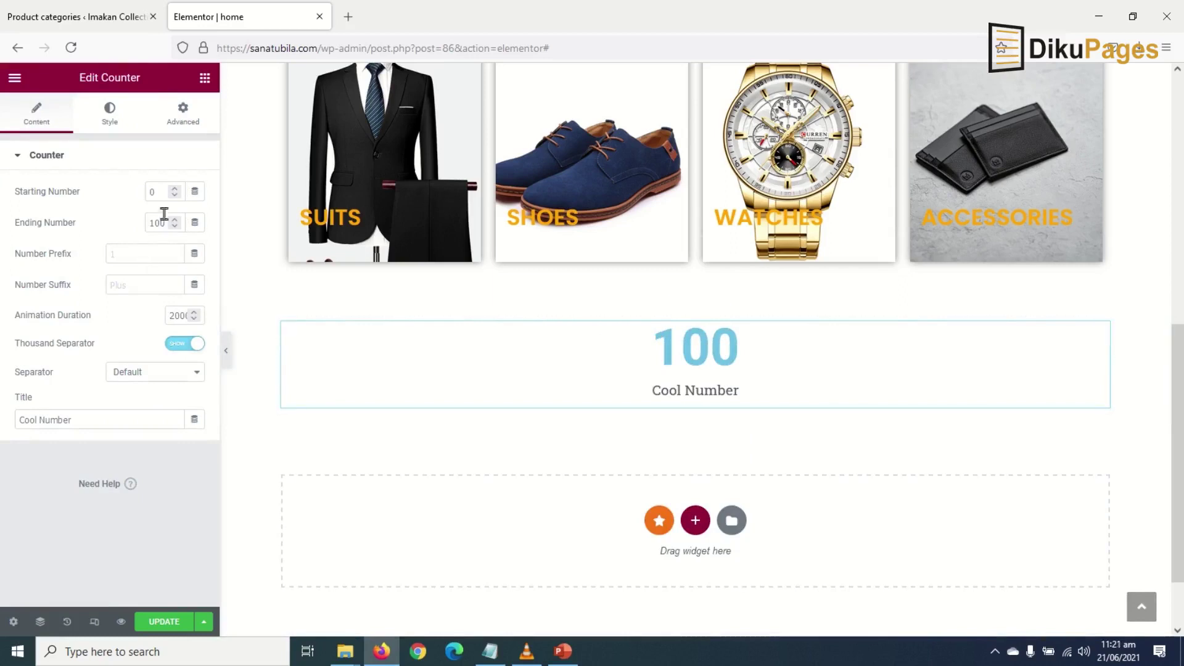
Step: Set the counter's ending number to 4000, title it Categories, and leave no suffix
{"action": "left_click", "coordinate": [159, 185]}
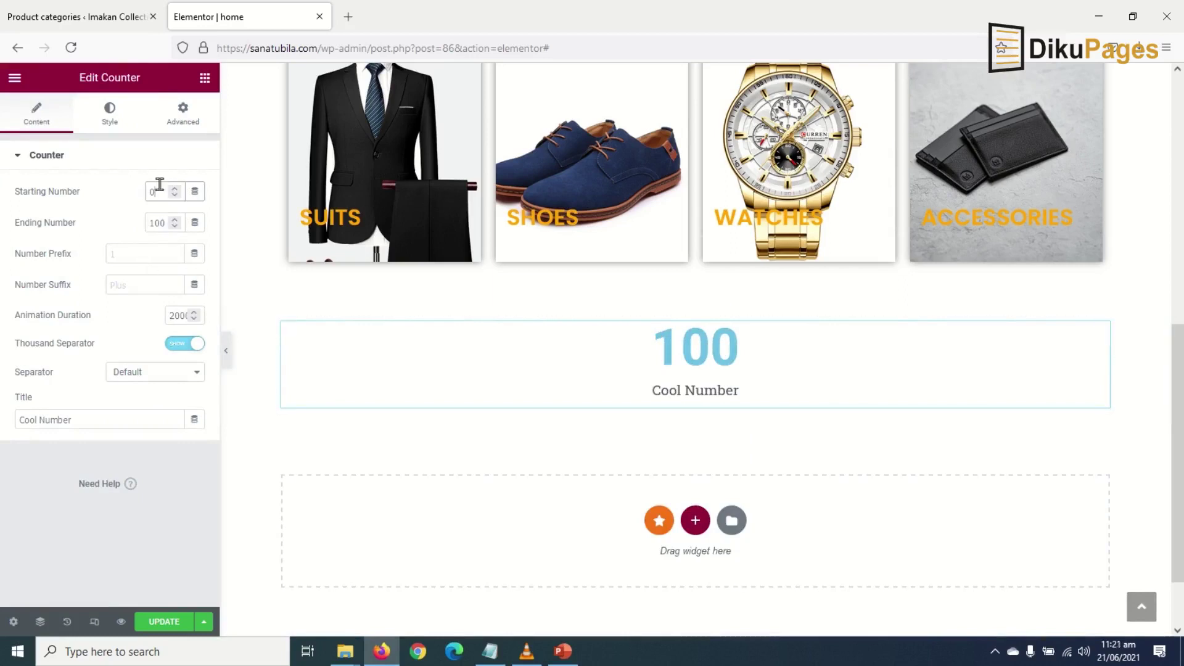
{"action": "double_click", "coordinate": [163, 226]}
{"action": "type", "text": "4"}
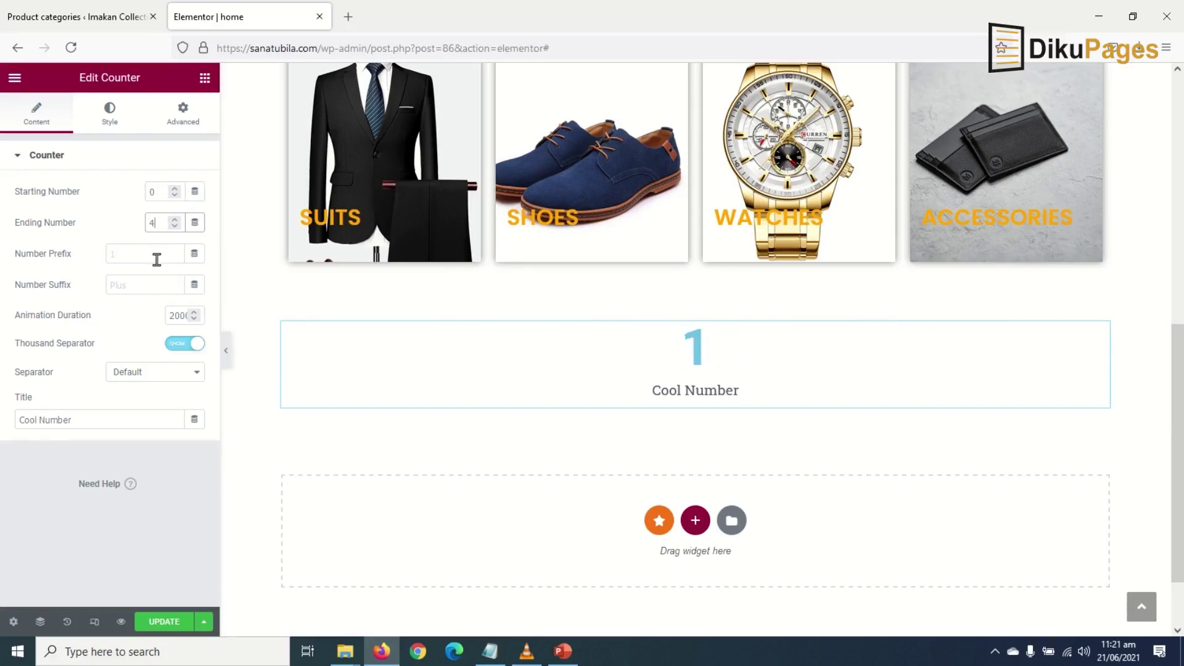
{"action": "left_click_drag", "start_coordinate": [91, 417], "coordinate": [2, 430]}
{"action": "type", "text": "C"}
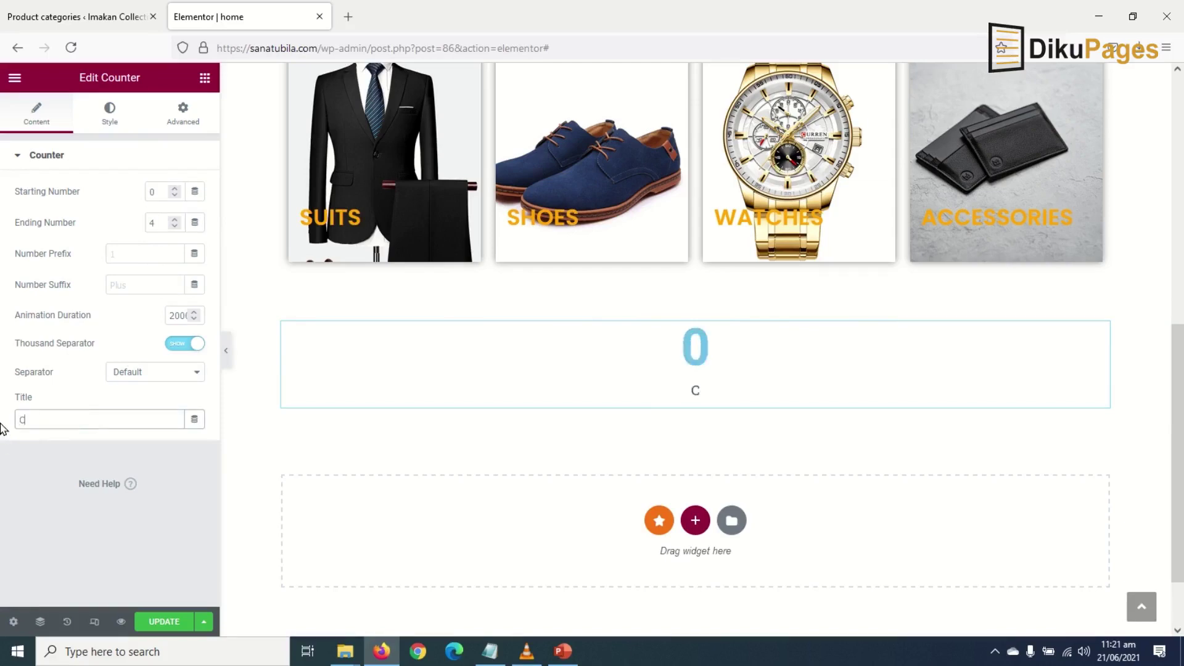
{"action": "type", "text": "ategories"}
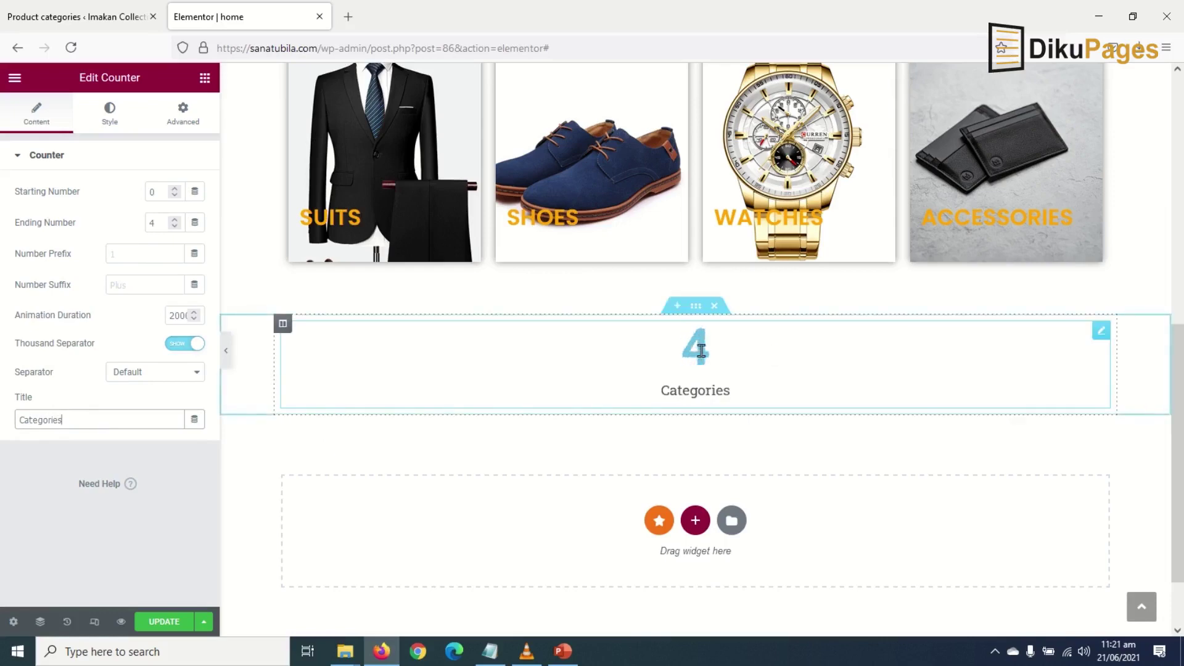
{"action": "left_click", "coordinate": [143, 279]}
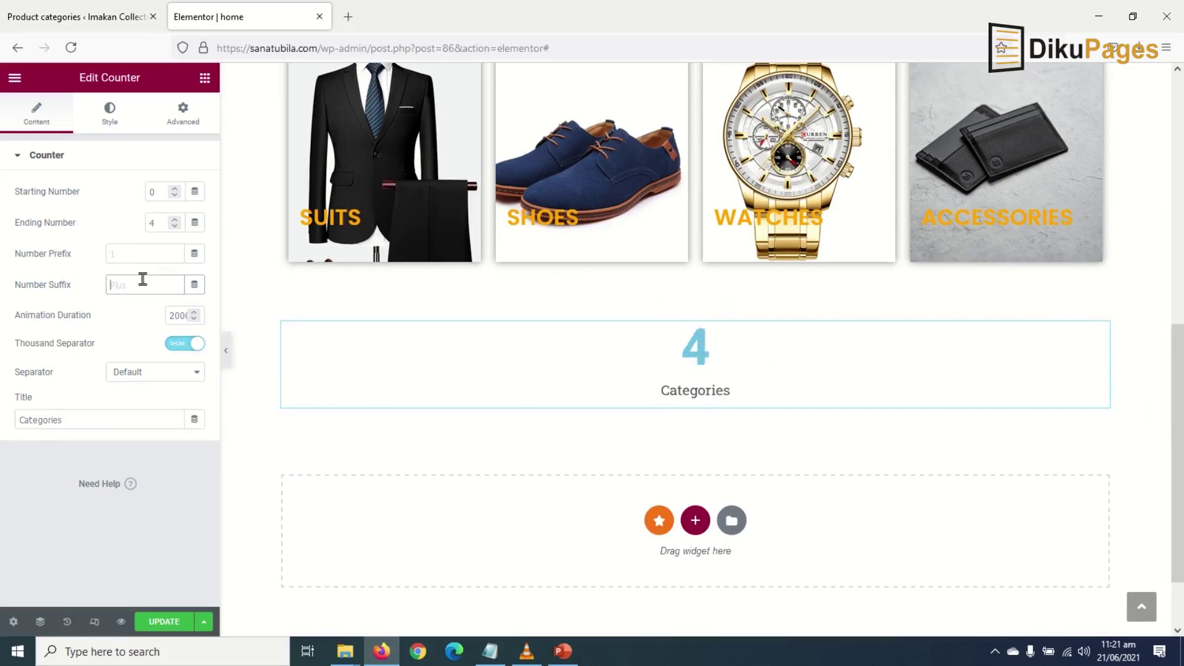
{"action": "type", "text": "K"}
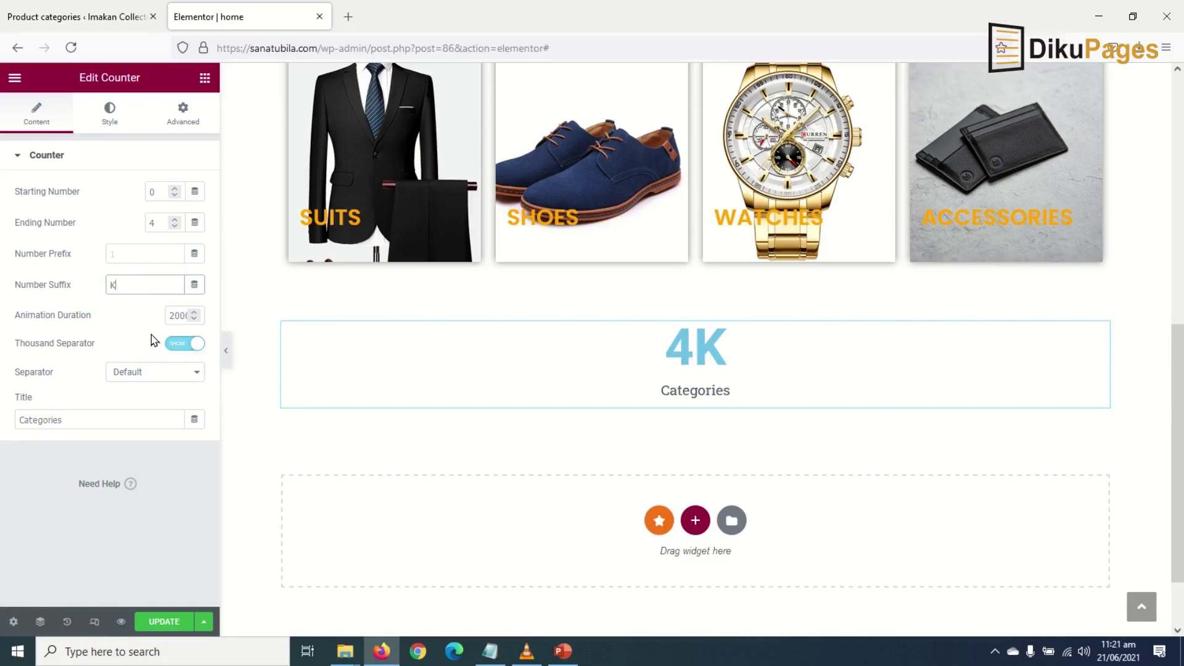
{"action": "key", "text": "BackSpace"}
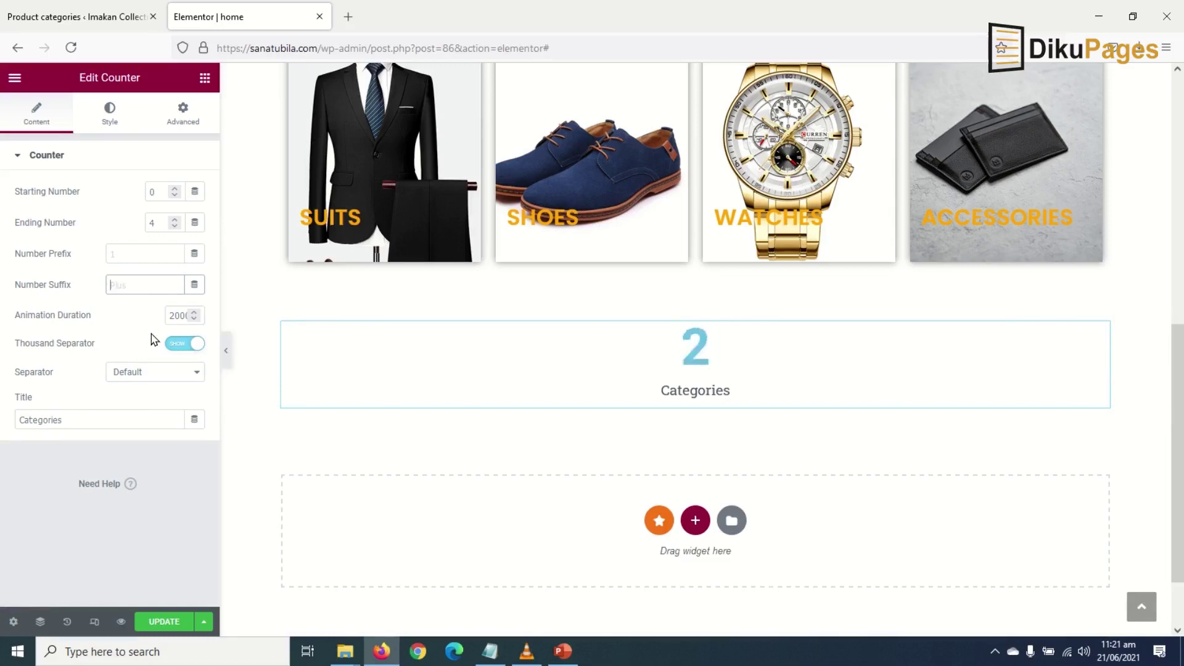
{"action": "left_click", "coordinate": [158, 228]}
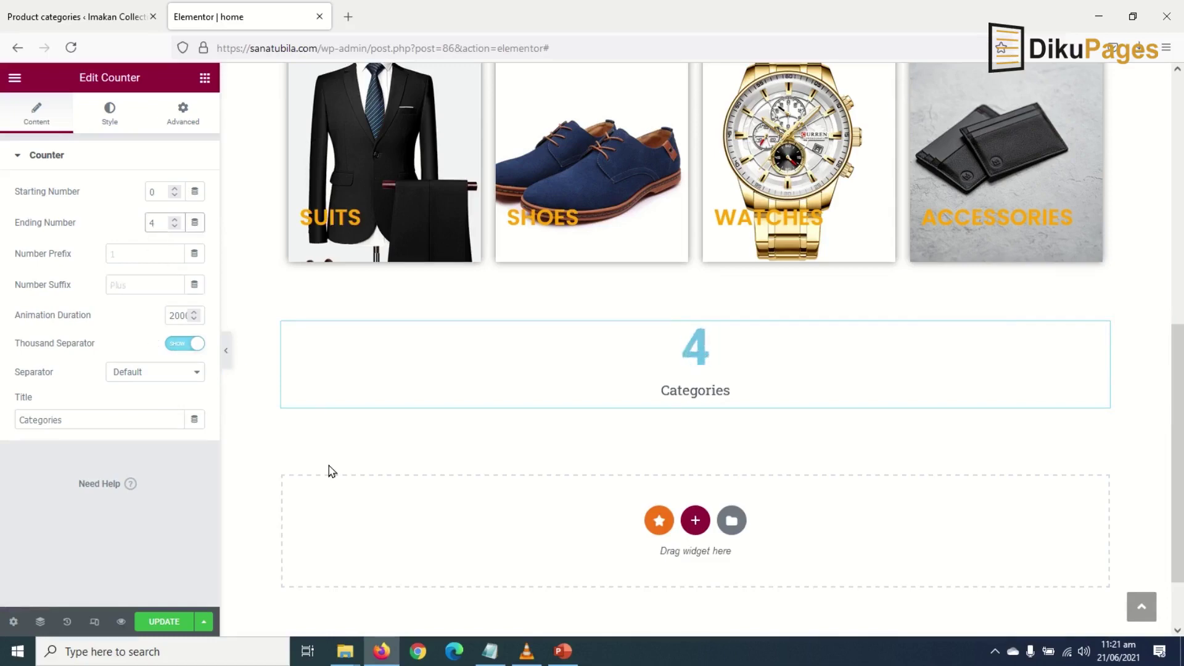
{"action": "type", "text": "000"}
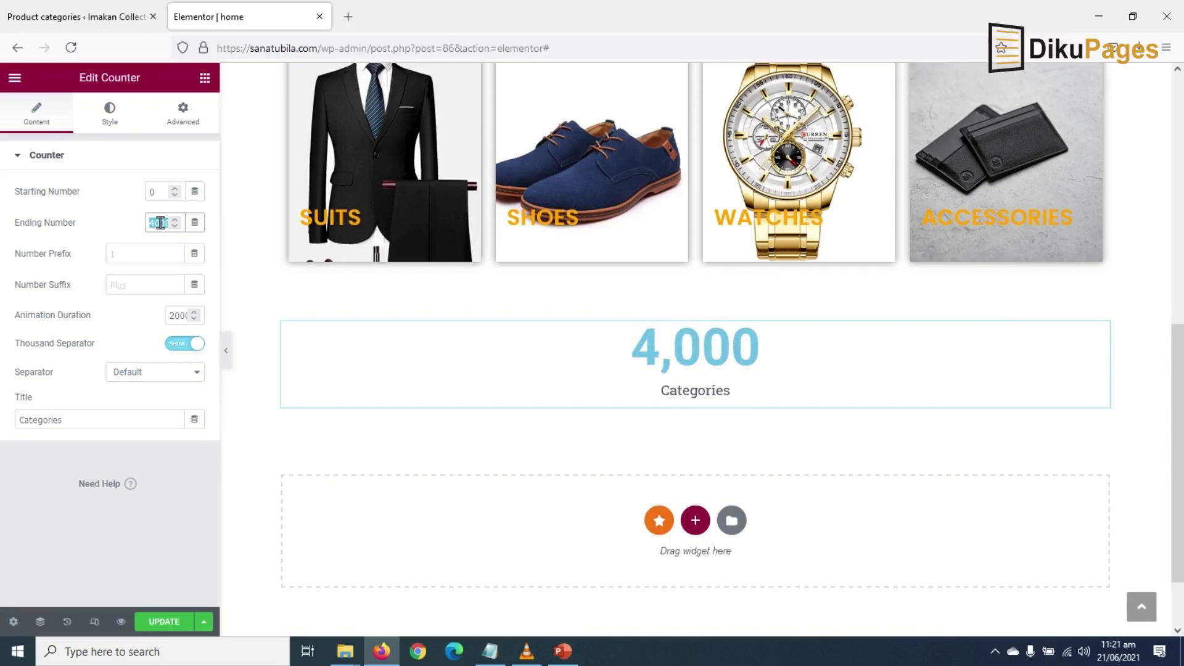
{"action": "type", "text": "4"}
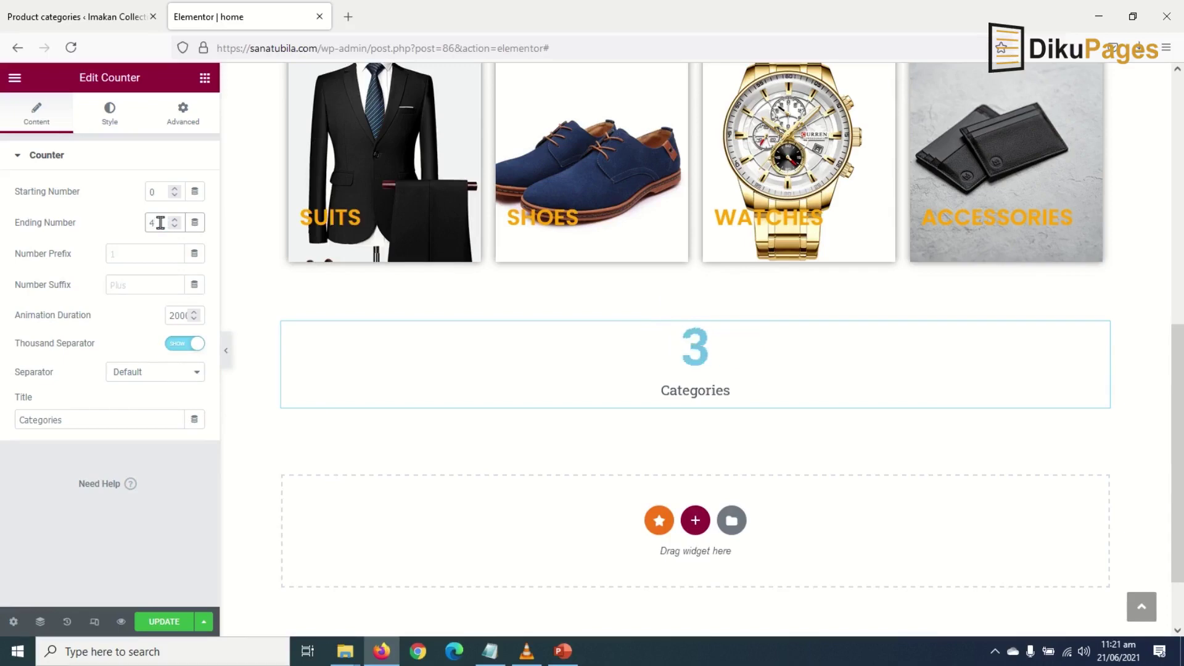
Step: Make the counter number global Orange with Poppins typography
{"action": "left_click", "coordinate": [110, 114]}
{"action": "left_click", "coordinate": [176, 194]}
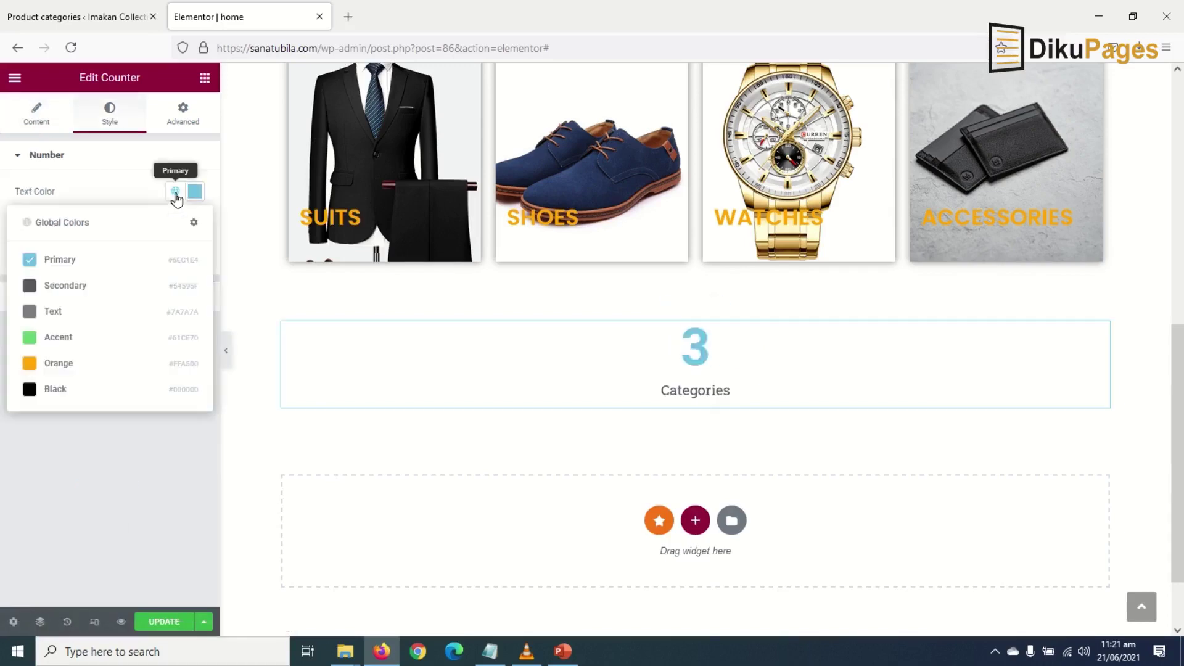
{"action": "left_click", "coordinate": [50, 367]}
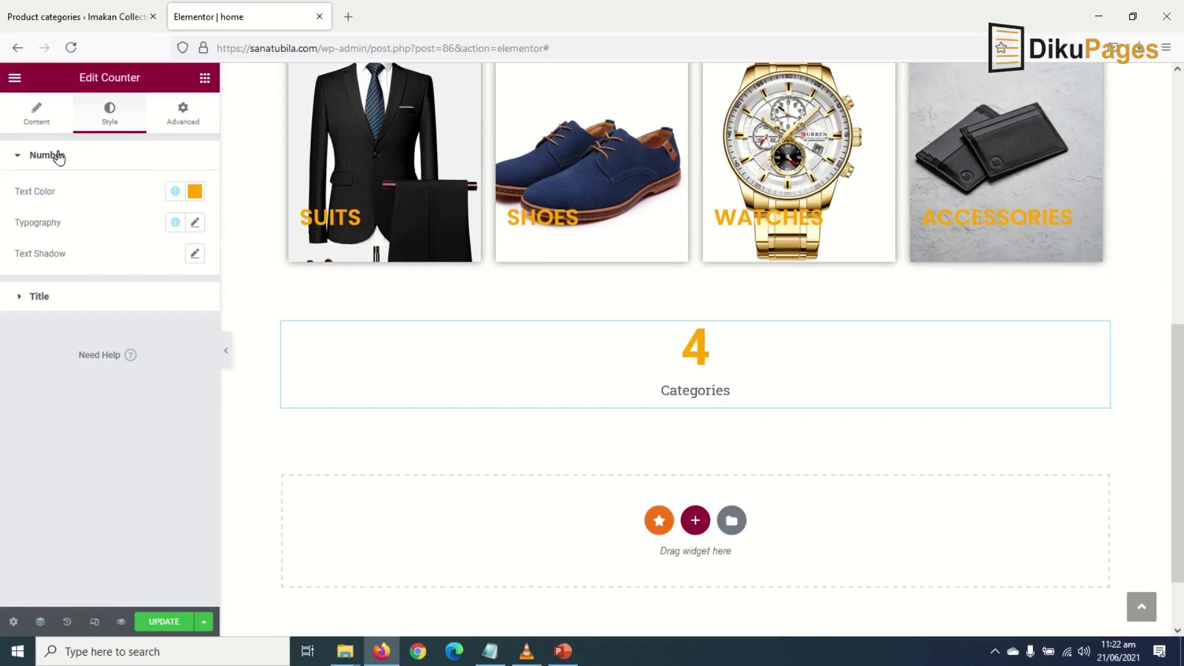
{"action": "left_click", "coordinate": [175, 224]}
{"action": "left_click", "coordinate": [53, 370]}
Step: Set the Categories title typography to Poppins
{"action": "left_click", "coordinate": [38, 296]}
{"action": "left_click", "coordinate": [176, 228]}
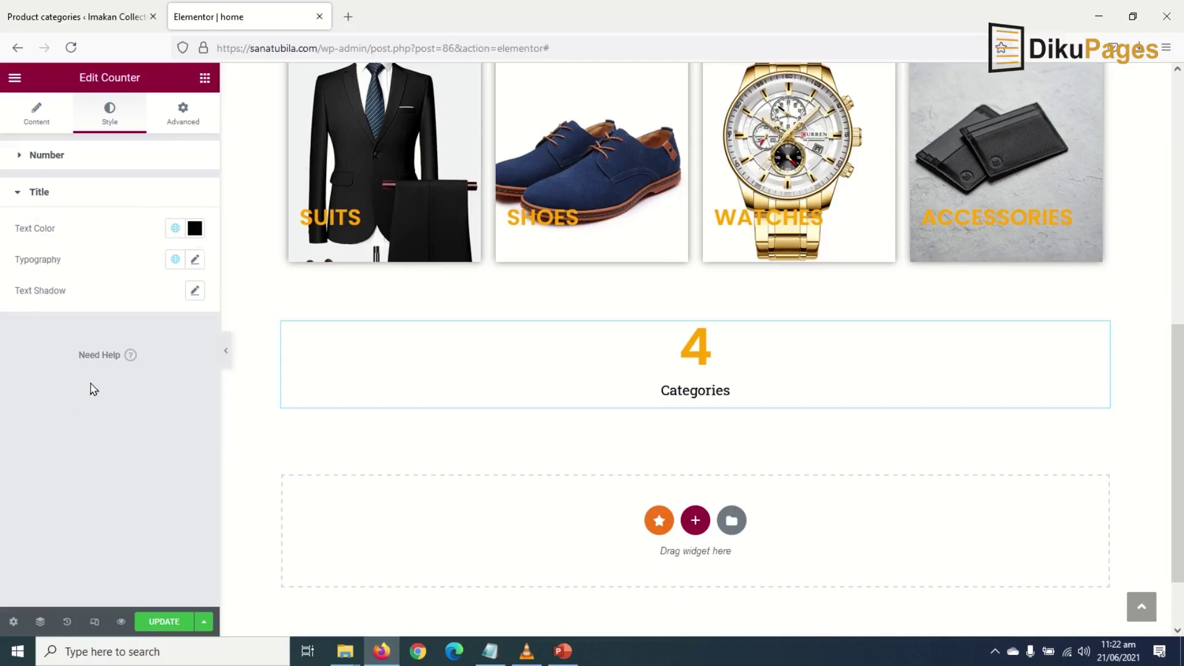
{"action": "left_click", "coordinate": [175, 259]}
{"action": "left_click", "coordinate": [51, 409]}
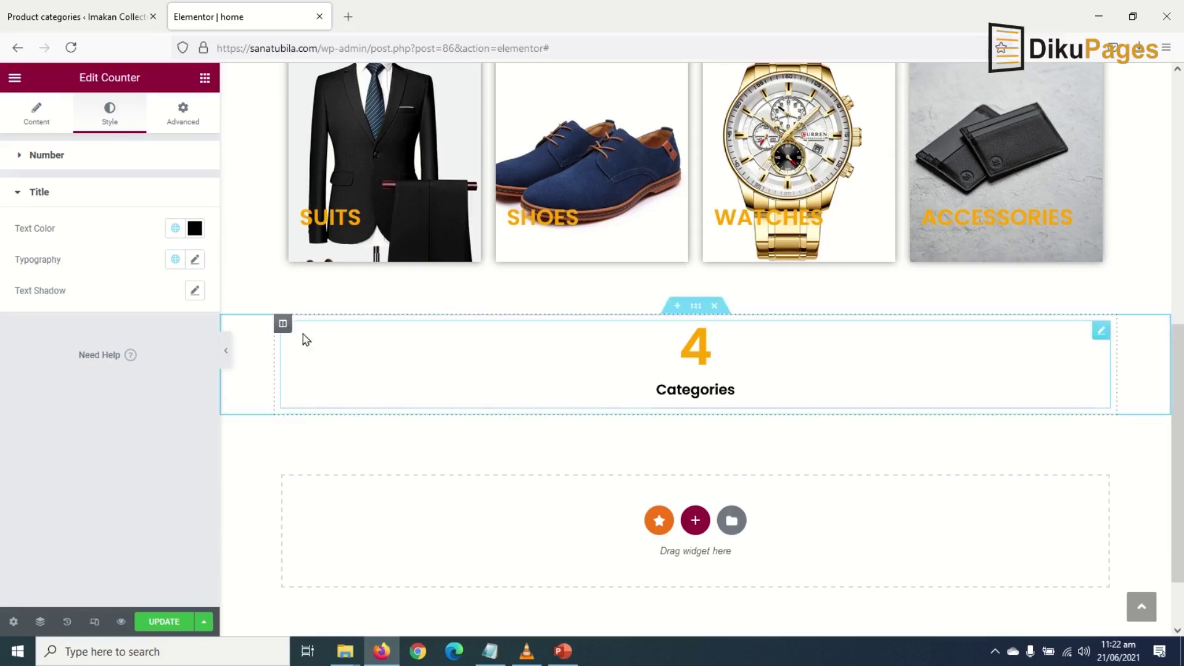
Step: Duplicate the counter column three times so four counters sit side by side
{"action": "right_click", "coordinate": [283, 327]}
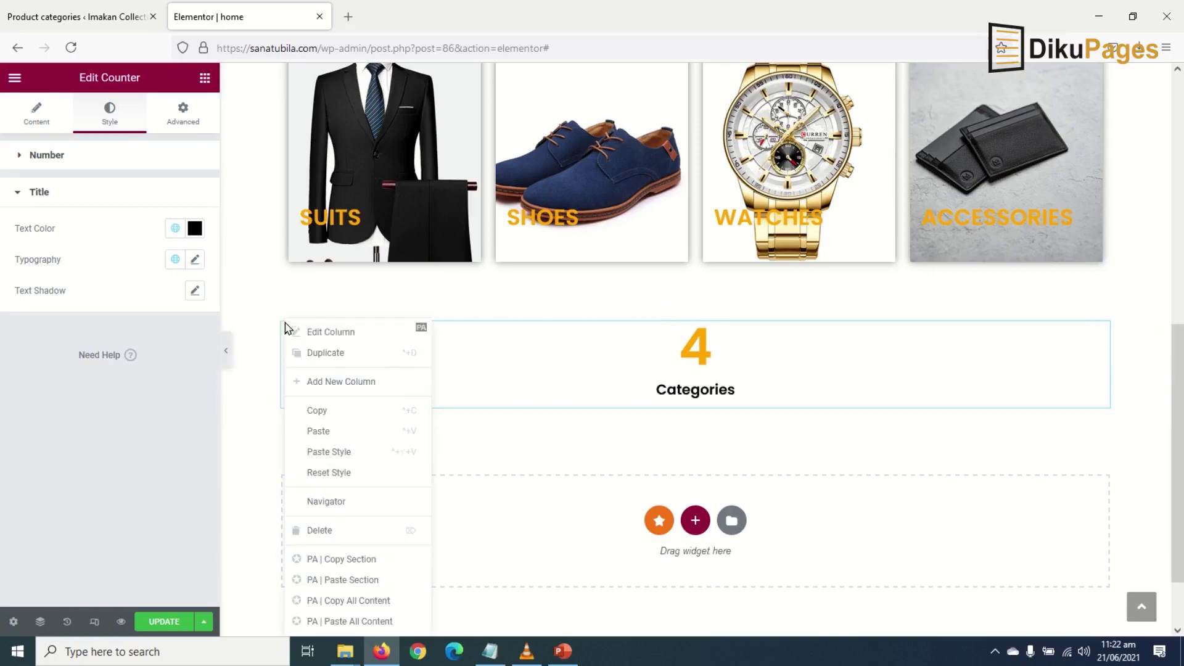
{"action": "left_click", "coordinate": [339, 354]}
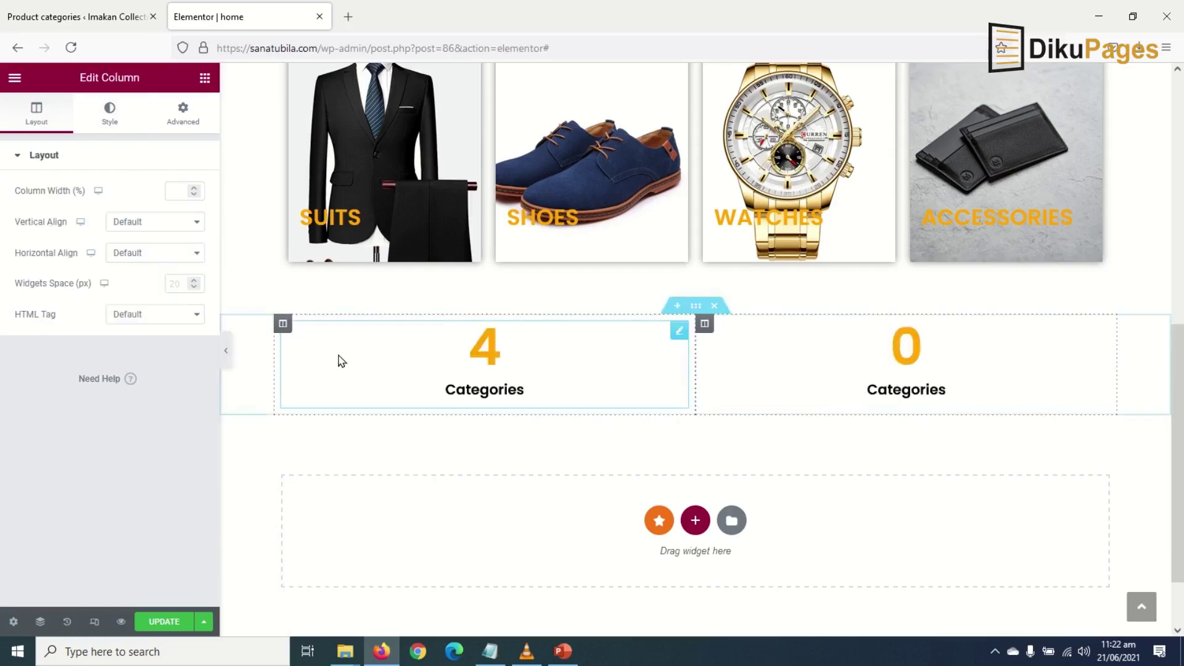
{"action": "right_click", "coordinate": [282, 327]}
{"action": "left_click", "coordinate": [308, 356]}
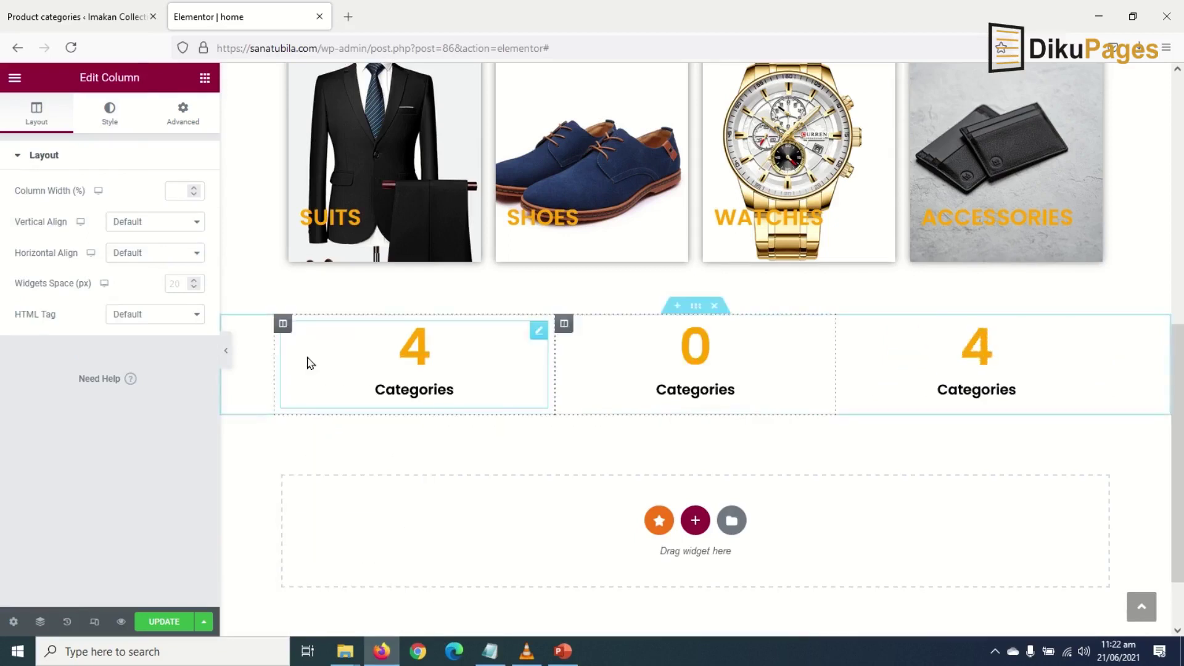
{"action": "right_click", "coordinate": [283, 326]}
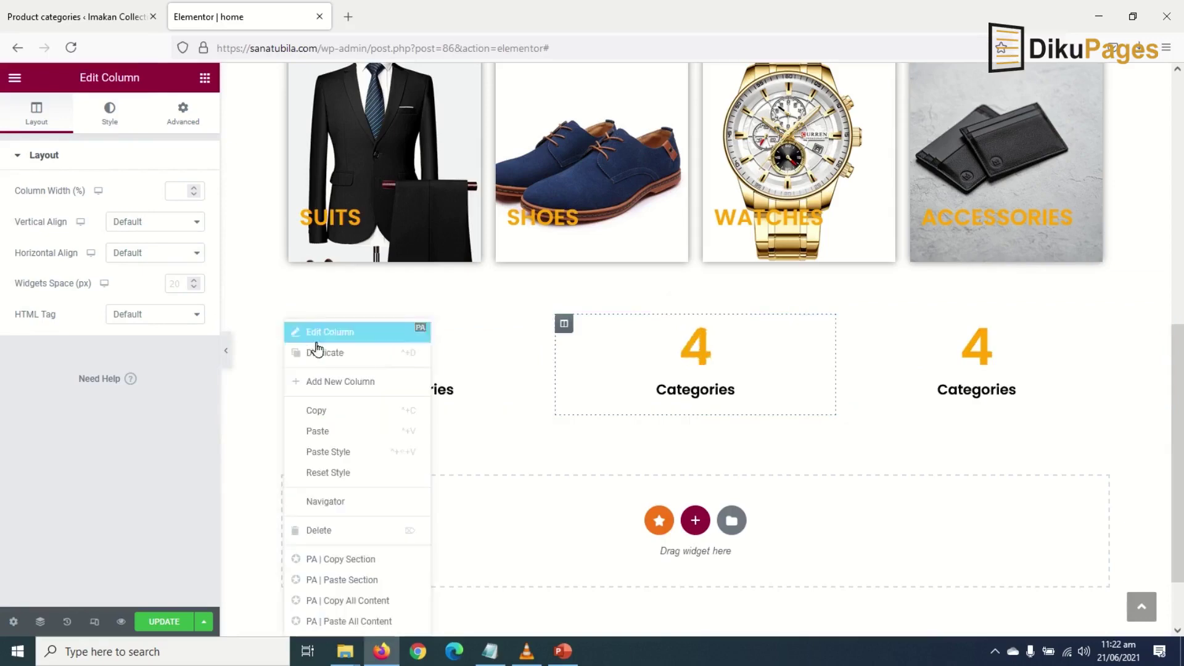
{"action": "left_click", "coordinate": [308, 353]}
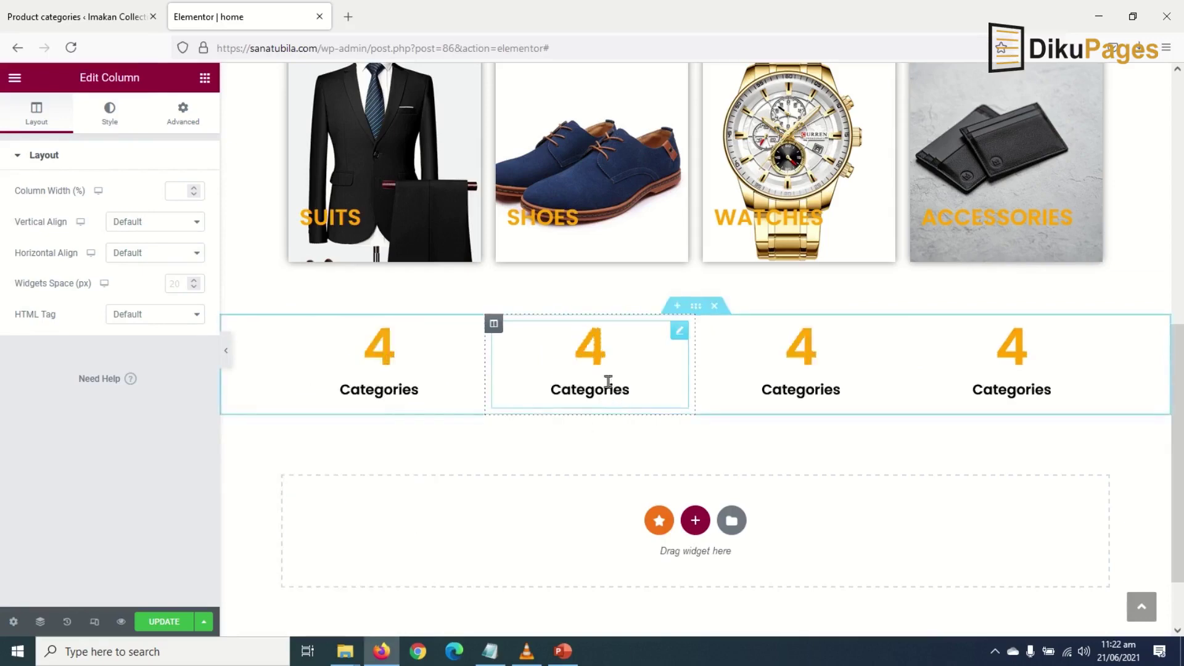
{"action": "left_click", "coordinate": [614, 359]}
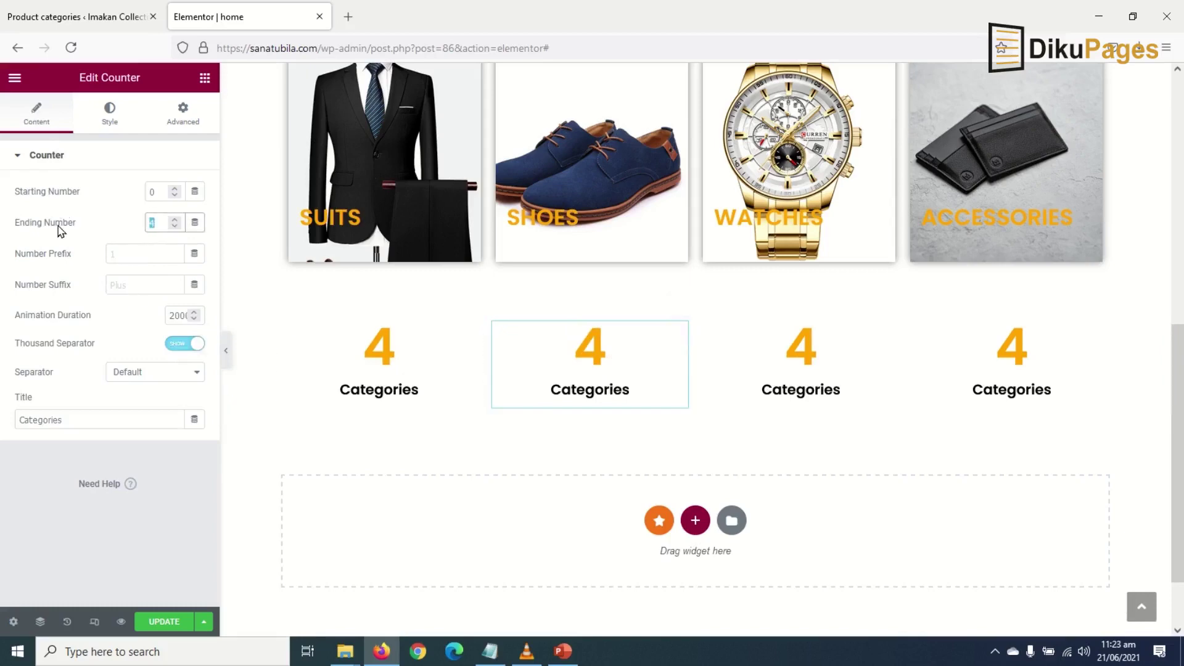
Step: Set the second counter to 458 with the title Products
{"action": "type", "text": "458"}
{"action": "left_click_drag", "start_coordinate": [111, 419], "coordinate": [2, 438]}
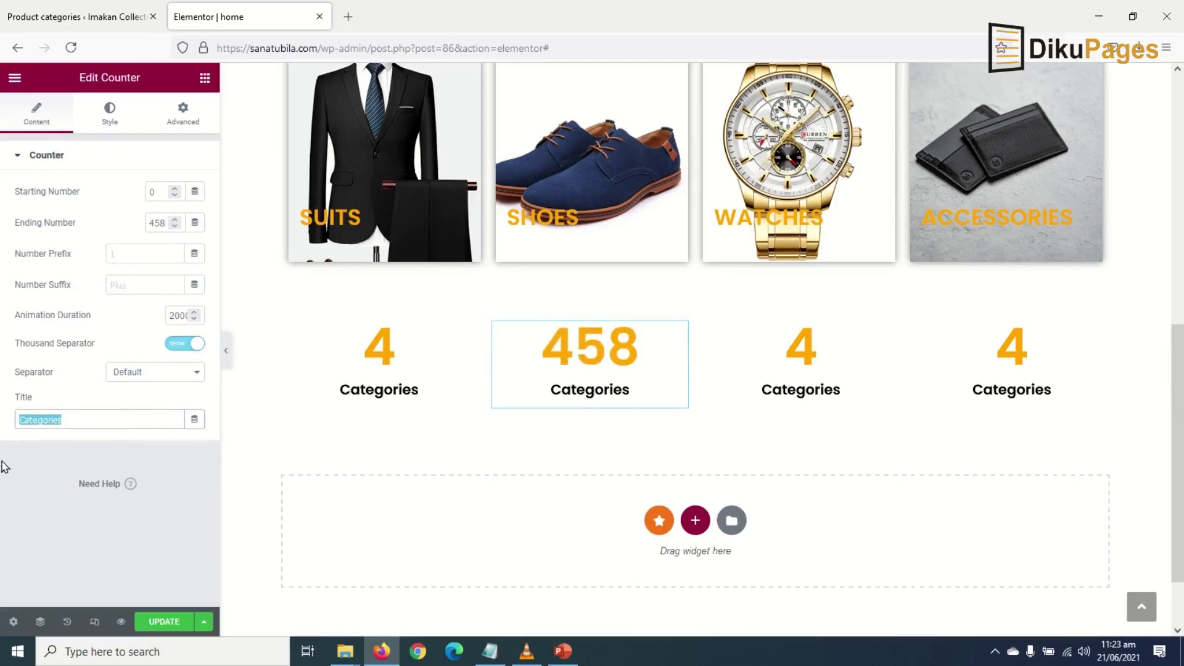
{"action": "type", "text": "Products"}
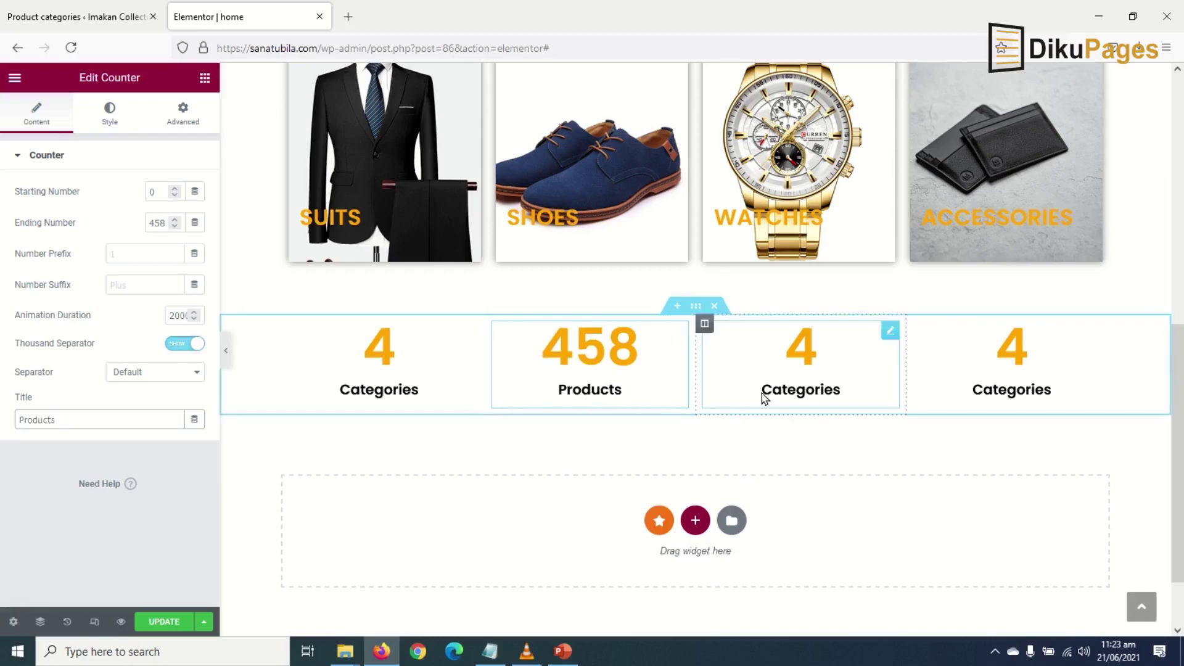
Step: Set the third counter to 4.1 with a k suffix, titled Happy Clients
{"action": "left_click", "coordinate": [808, 354]}
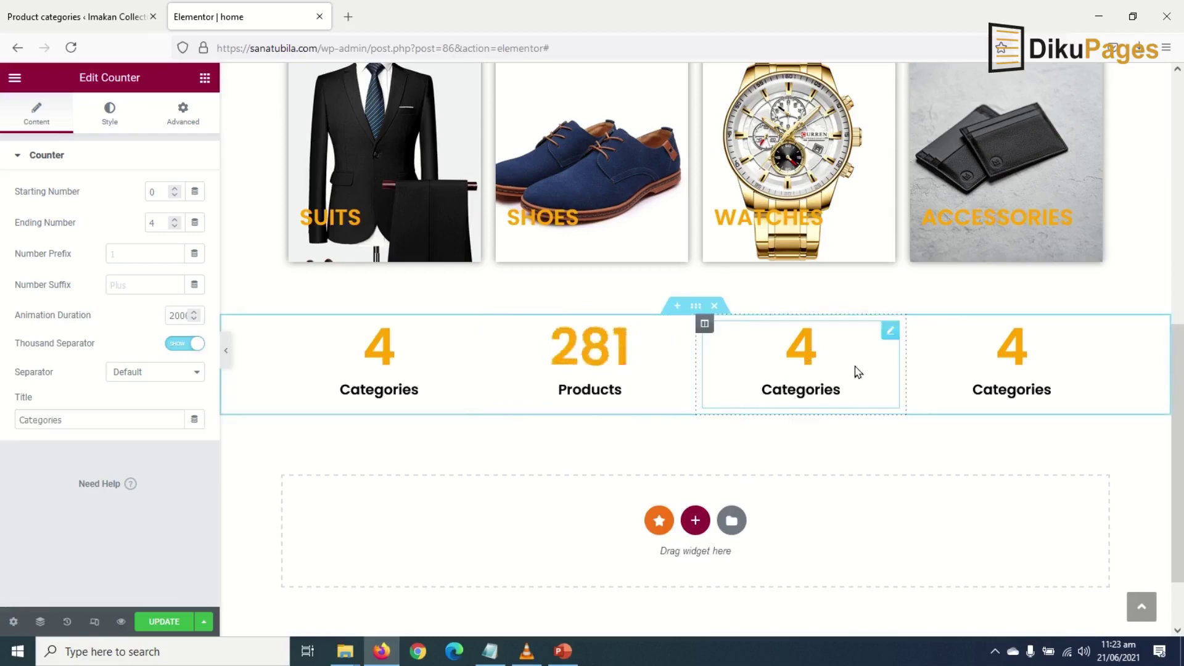
{"action": "left_click", "coordinate": [158, 220]}
{"action": "left_click_drag", "start_coordinate": [114, 220], "coordinate": [67, 214]}
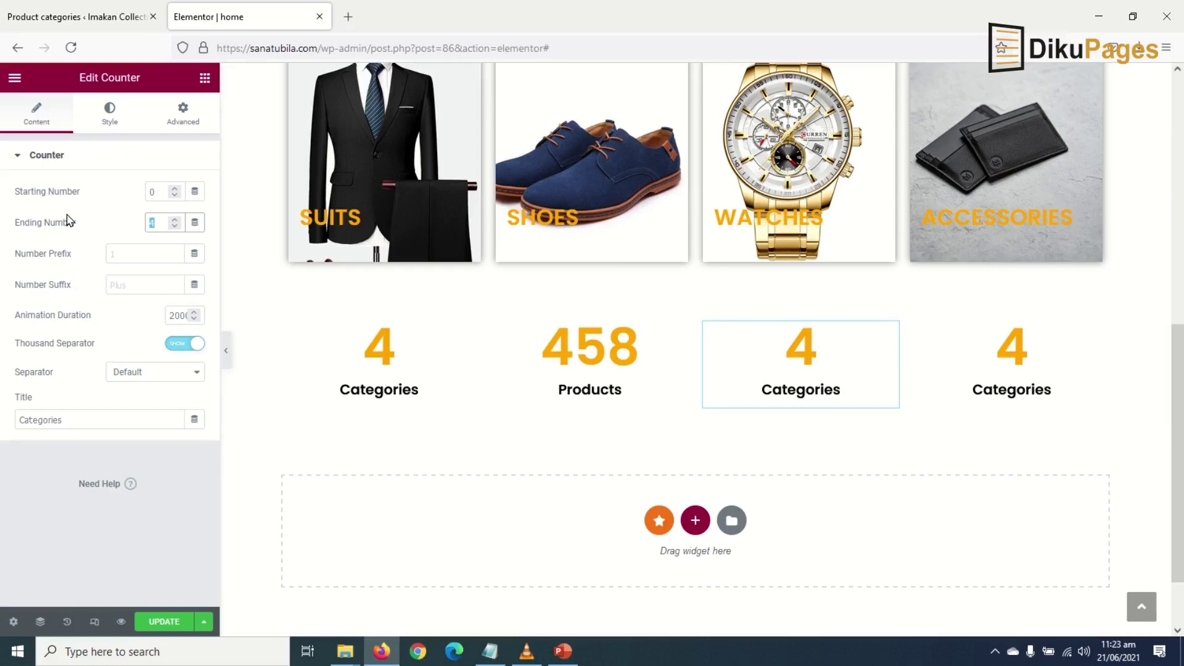
{"action": "type", "text": "4.1"}
{"action": "left_click", "coordinate": [136, 283]}
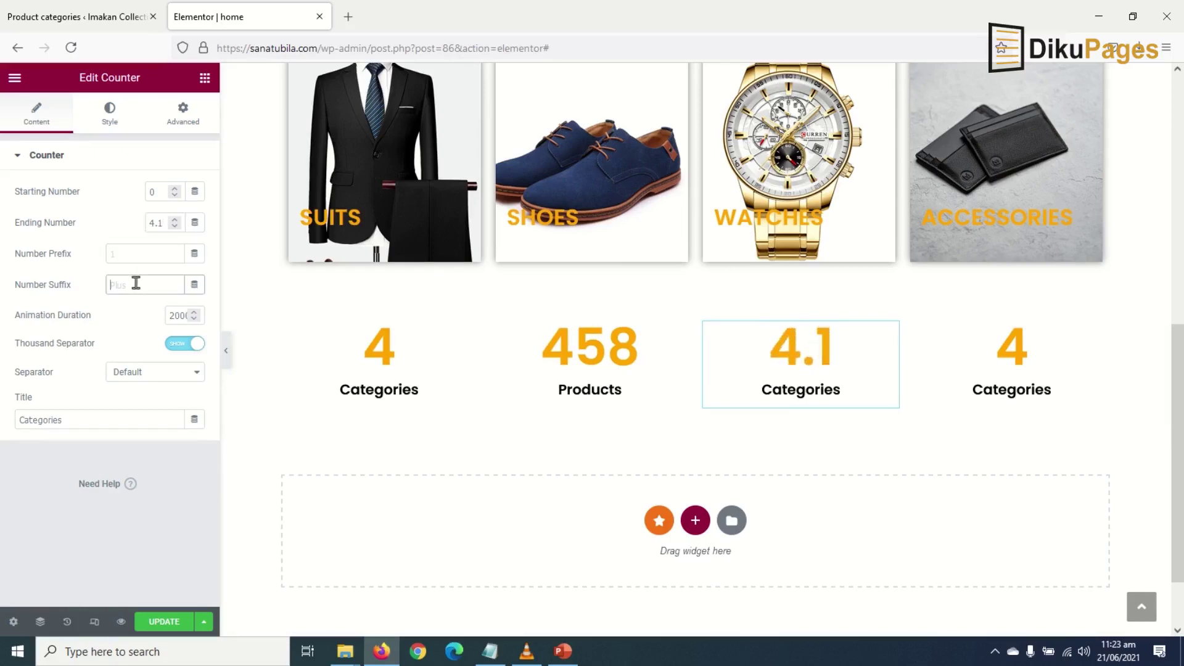
{"action": "type", "text": "k"}
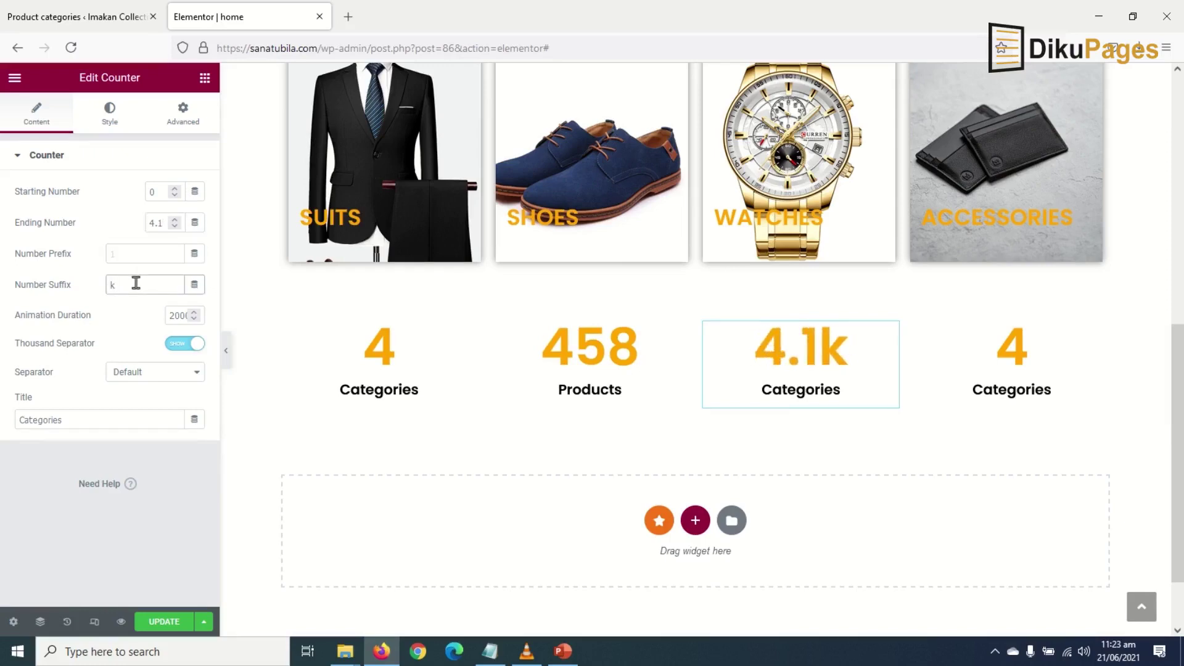
{"action": "left_click", "coordinate": [121, 413]}
{"action": "double_click", "coordinate": [115, 416]}
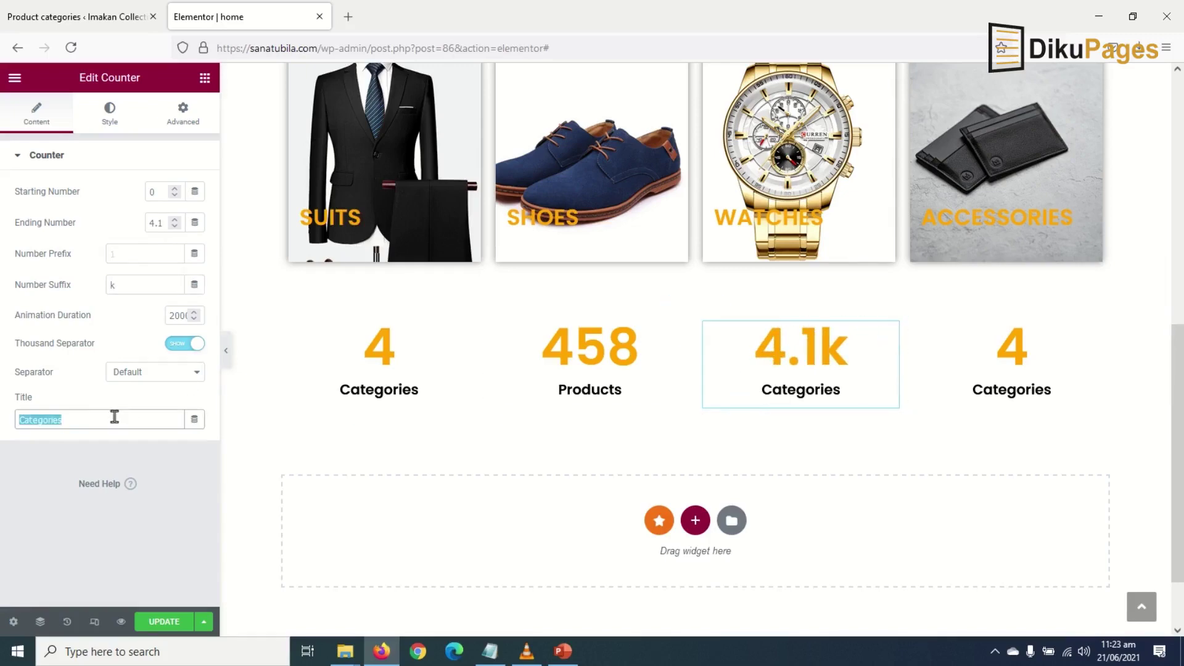
{"action": "type", "text": "Happy Clients"}
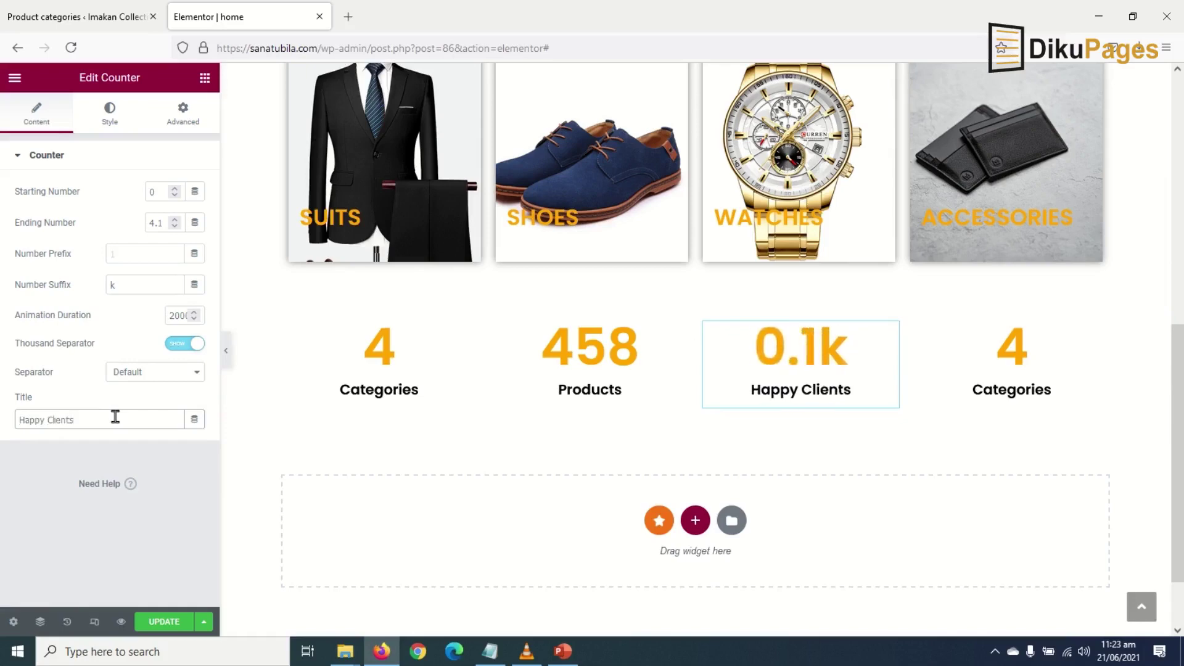
Step: Set the fourth counter to 2 with the title Awards
{"action": "left_click", "coordinate": [1025, 382]}
{"action": "double_click", "coordinate": [163, 221]}
{"action": "type", "text": "2"}
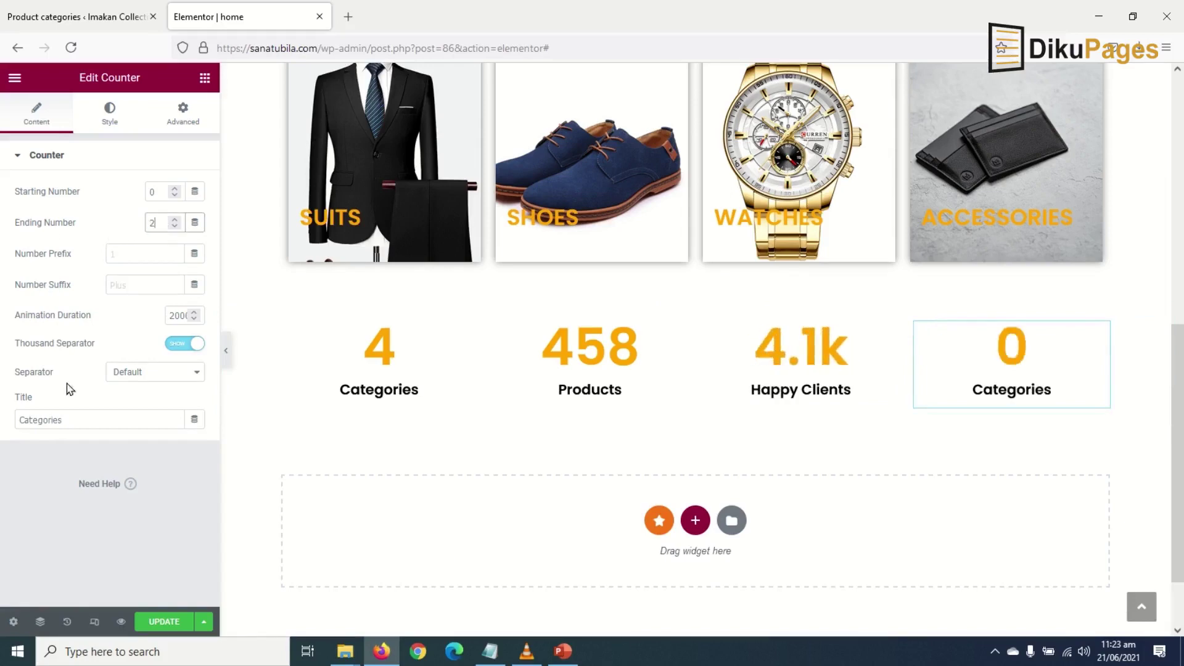
{"action": "double_click", "coordinate": [70, 419]}
{"action": "type", "text": "Awards"}
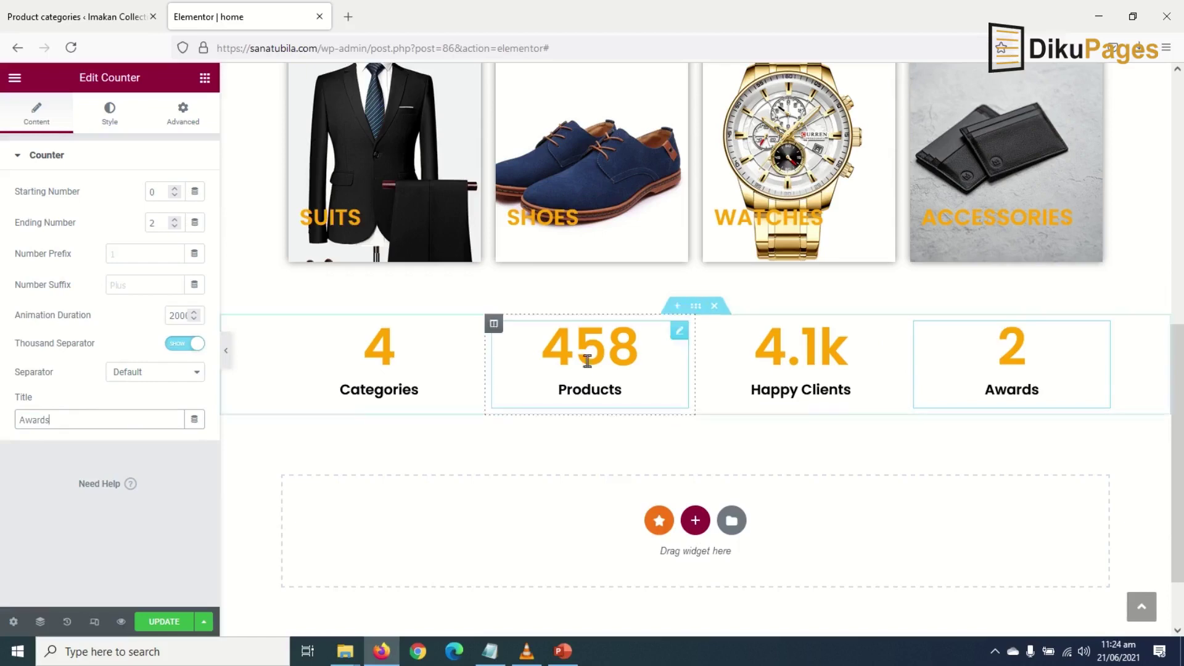
Step: Give the counters section a light gray classic background colour
{"action": "left_click", "coordinate": [696, 307]}
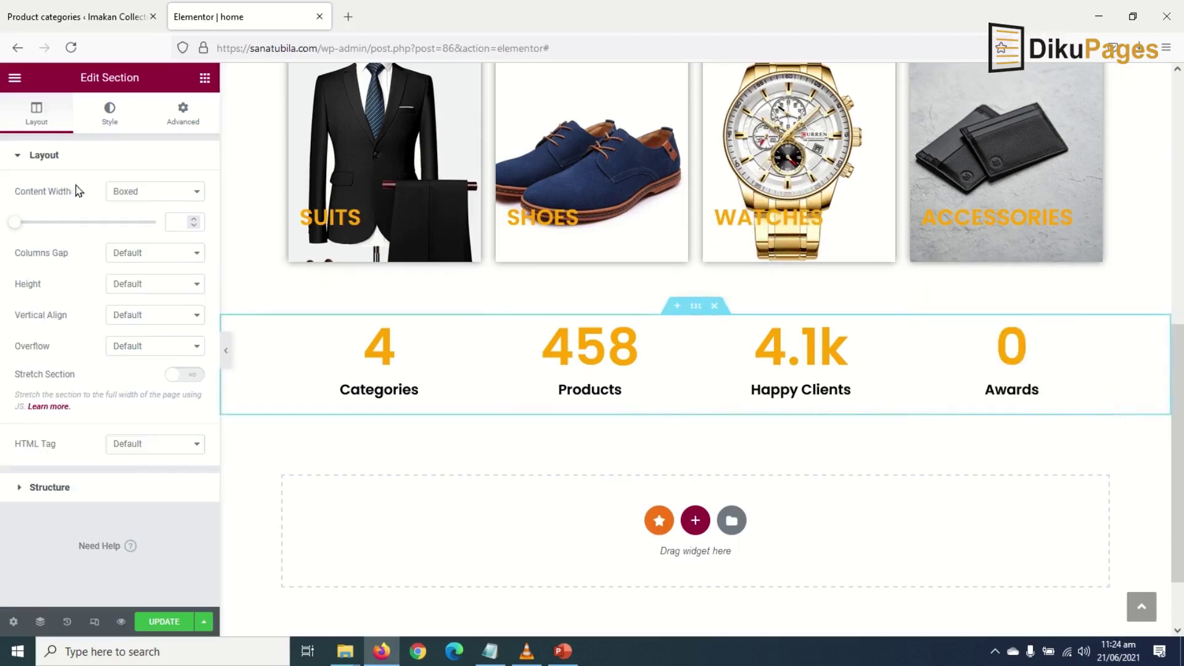
{"action": "left_click", "coordinate": [106, 114]}
{"action": "left_click", "coordinate": [134, 223]}
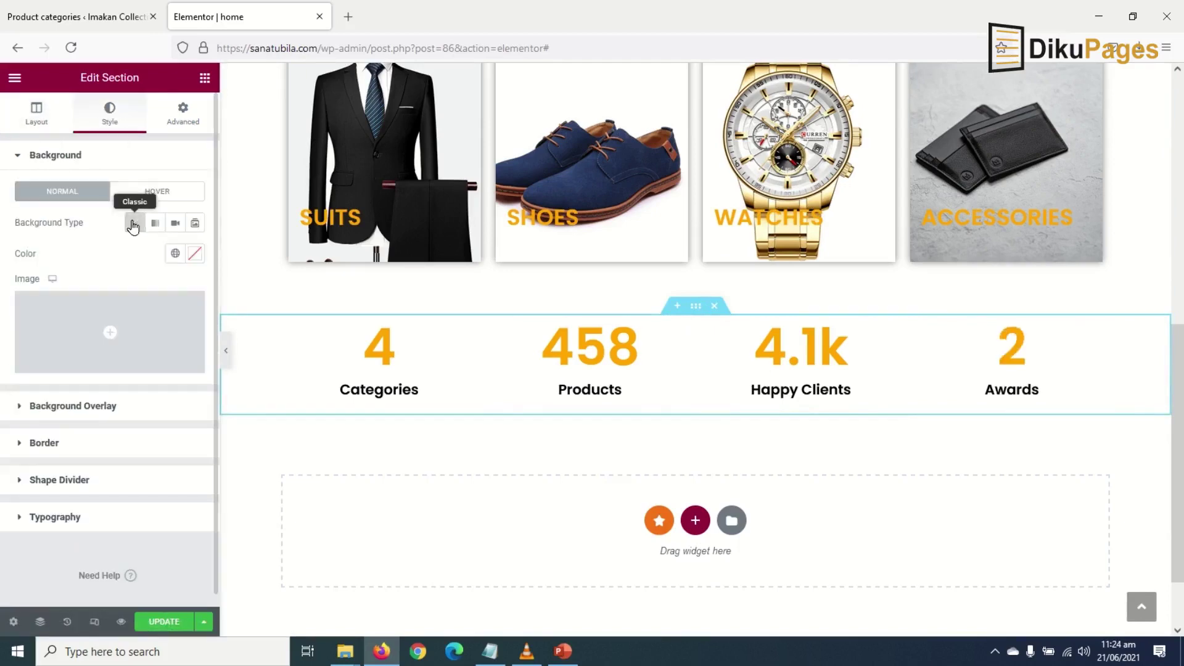
{"action": "left_click", "coordinate": [195, 253]}
{"action": "left_click_drag", "start_coordinate": [74, 343], "coordinate": [17, 322]}
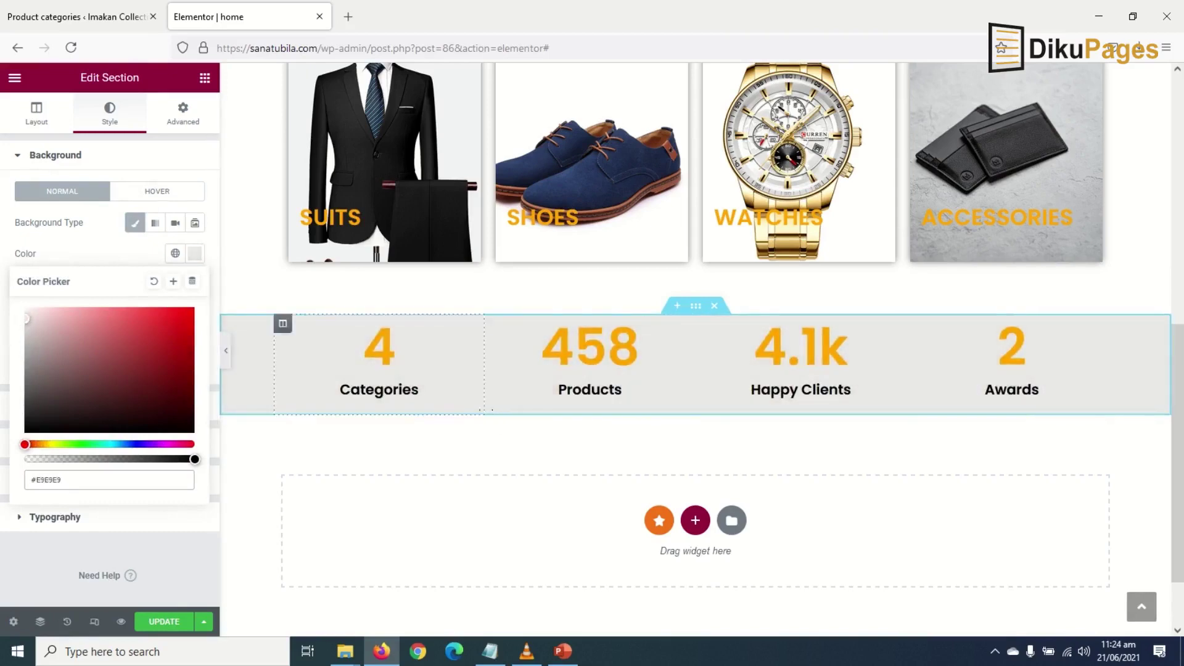
Step: Set the section's top and bottom padding to 25 px and update the page
{"action": "left_click", "coordinate": [183, 117]}
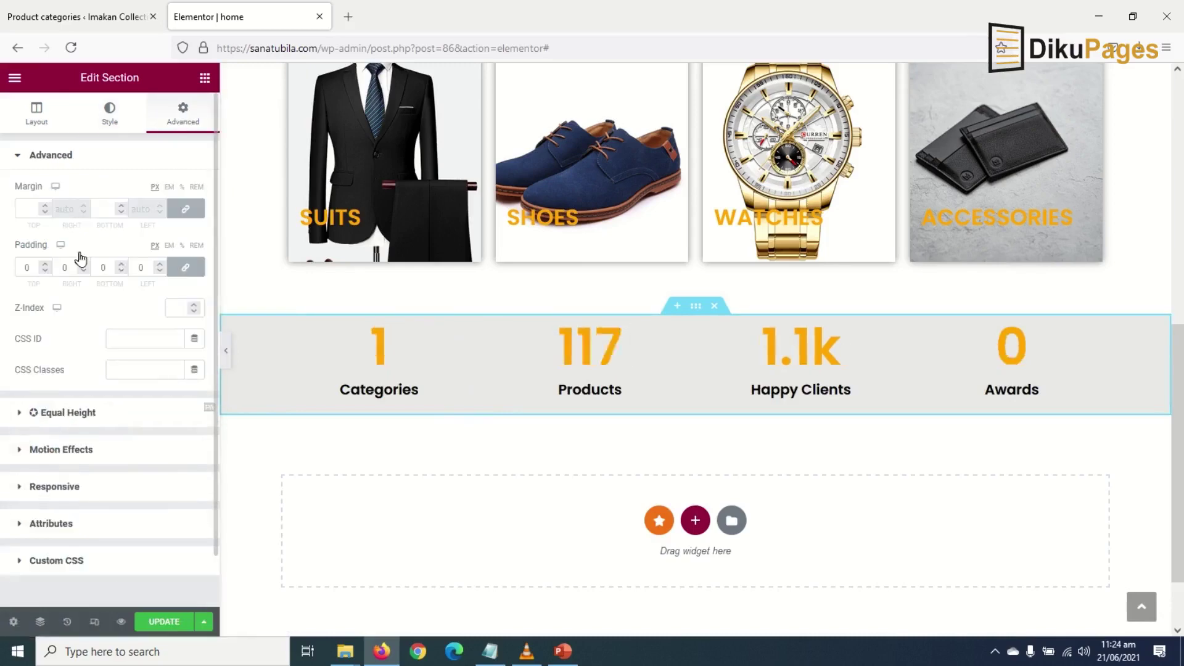
{"action": "left_click", "coordinate": [185, 267]}
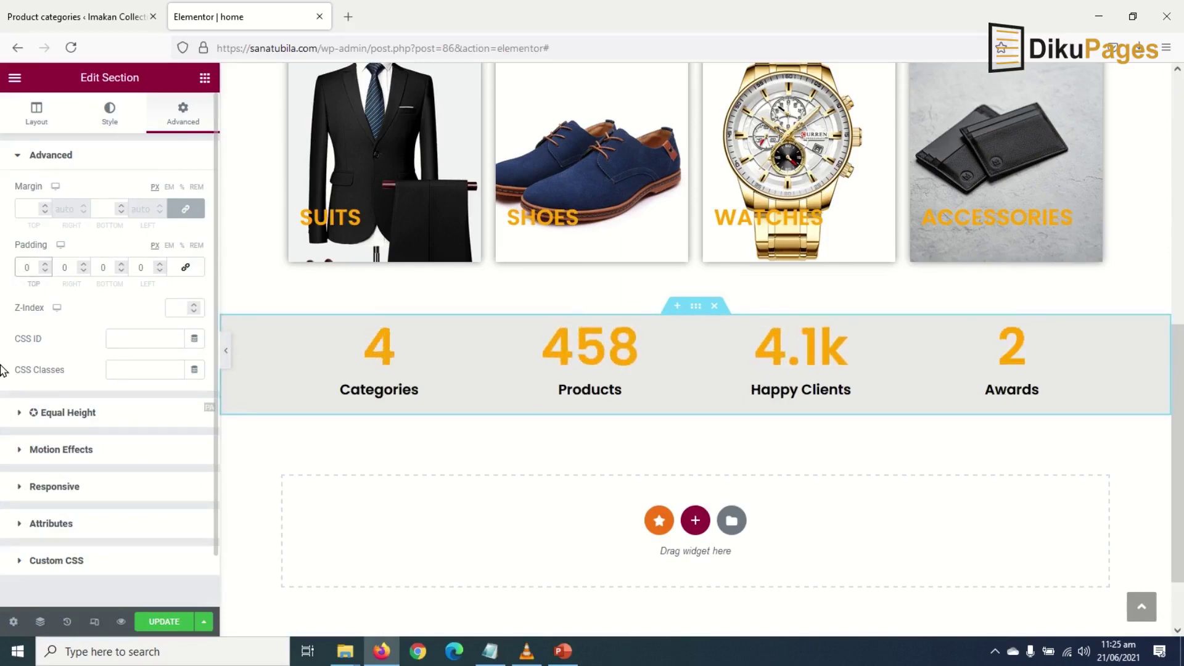
{"action": "type", "text": "25"}
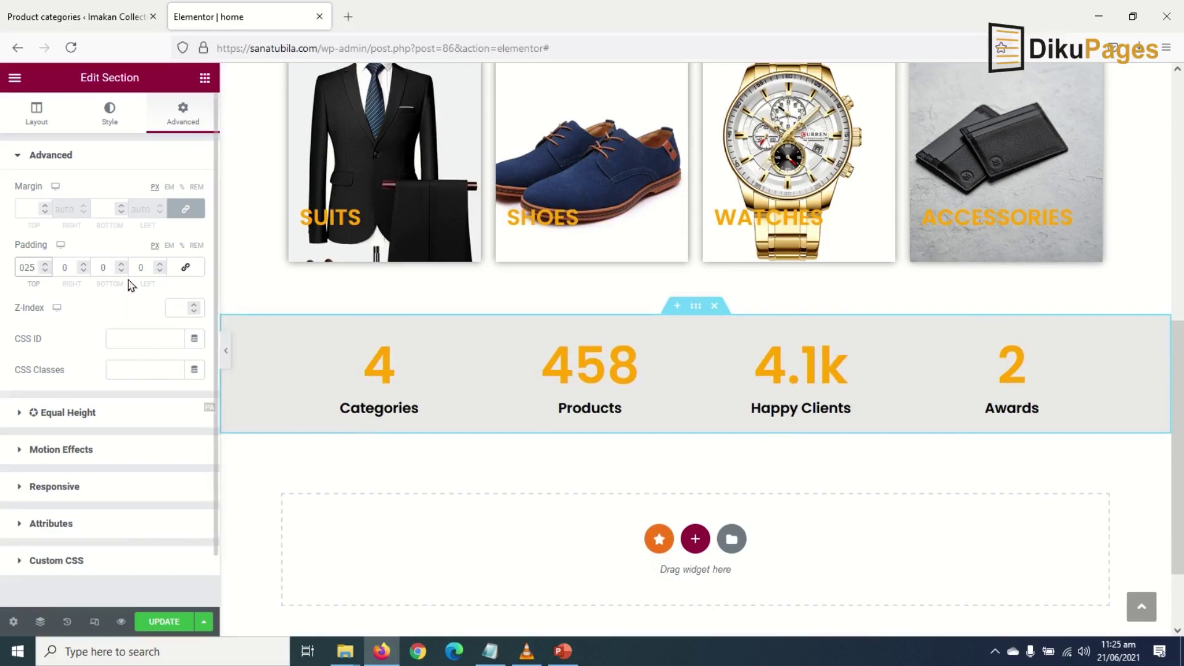
{"action": "left_click", "coordinate": [100, 269]}
{"action": "type", "text": "25"}
{"action": "left_click", "coordinate": [157, 623]}
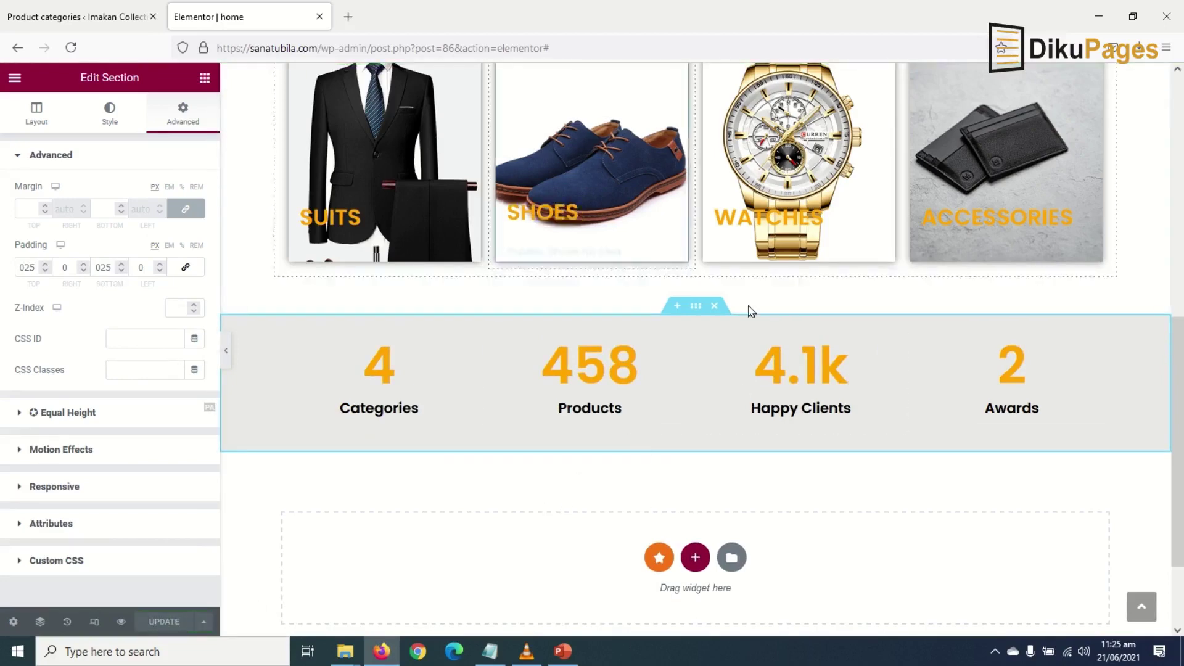
Step: Copy the Featured Categories section and return to the empty section below the counters
{"action": "scroll", "coordinate": [910, 455], "scroll_direction": "down", "scroll_amount": 2}
{"action": "scroll", "coordinate": [910, 456], "scroll_direction": "up", "scroll_amount": 6}
{"action": "scroll", "coordinate": [907, 457], "scroll_direction": "down", "scroll_amount": 6}
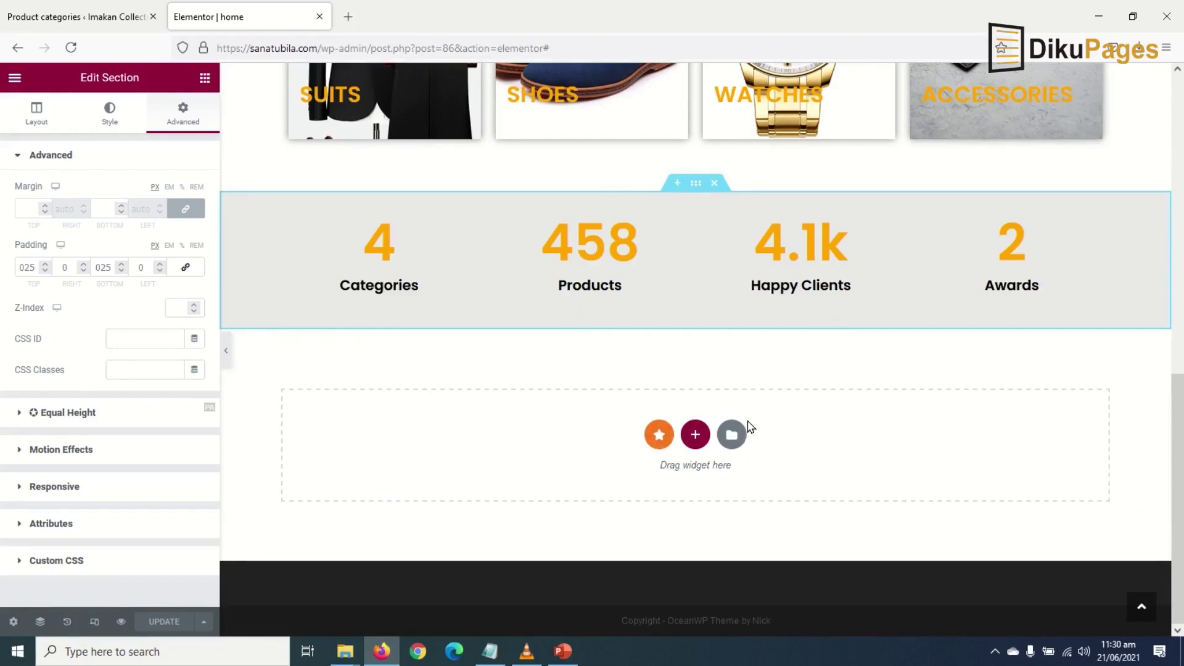
{"action": "scroll", "coordinate": [746, 428], "scroll_direction": "up", "scroll_amount": 8}
{"action": "scroll", "coordinate": [746, 432], "scroll_direction": "down", "scroll_amount": 5}
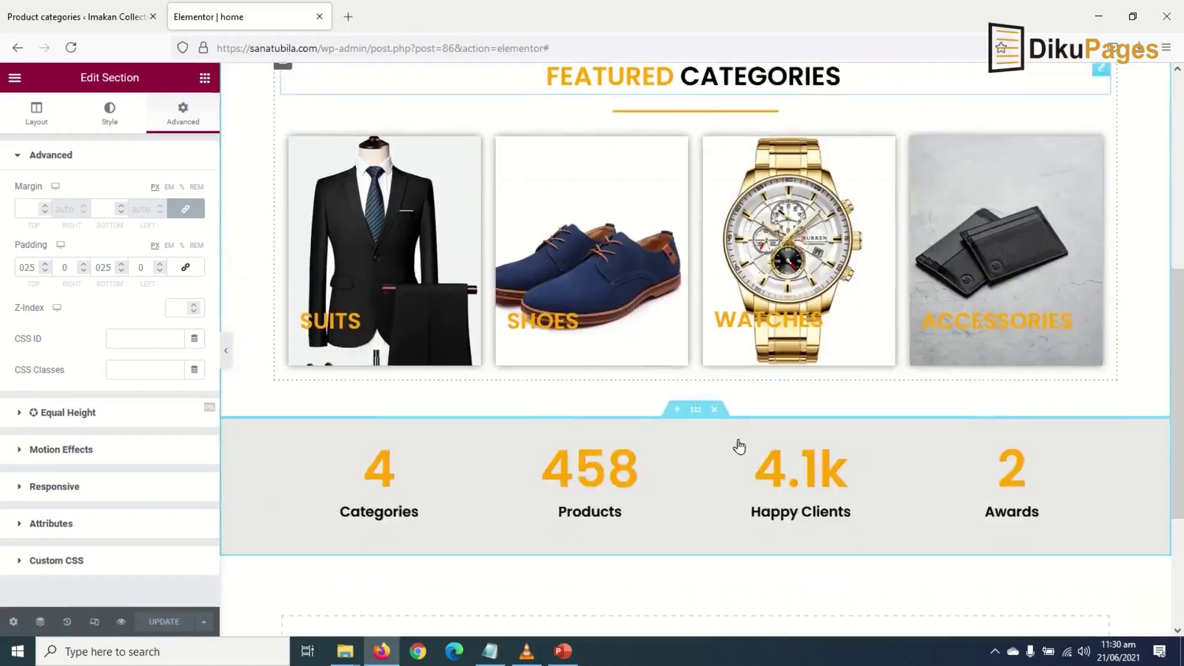
{"action": "scroll", "coordinate": [735, 444], "scroll_direction": "up", "scroll_amount": 3}
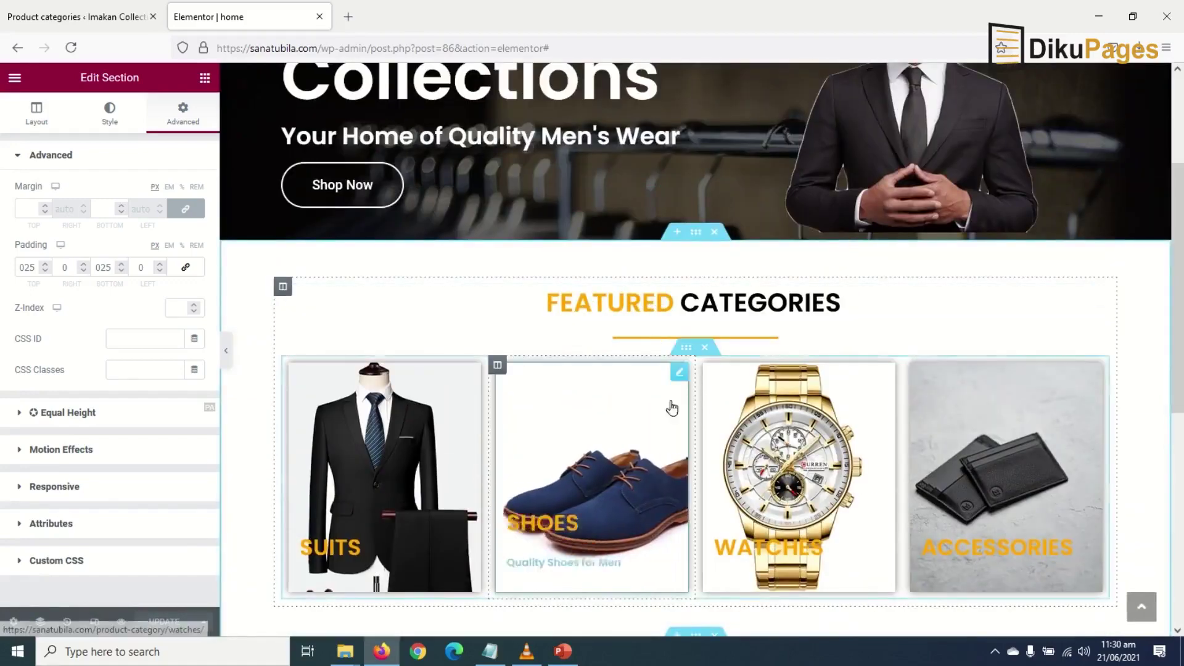
{"action": "scroll", "coordinate": [691, 431], "scroll_direction": "down", "scroll_amount": 7}
{"action": "scroll", "coordinate": [663, 438], "scroll_direction": "up", "scroll_amount": 7}
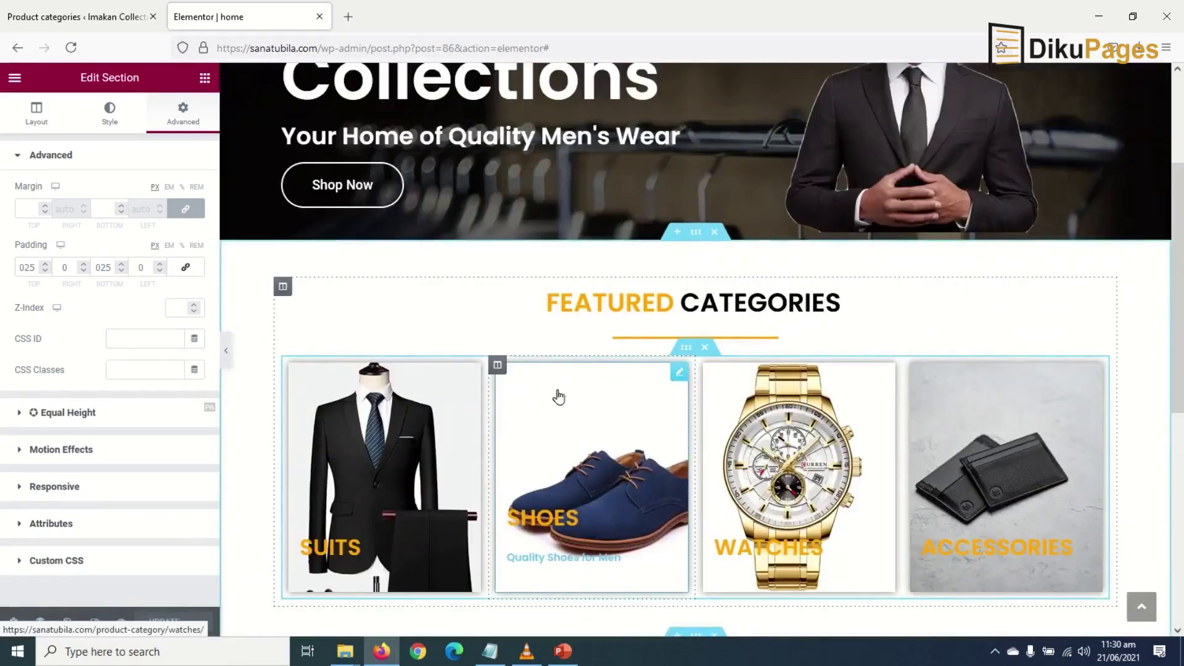
{"action": "right_click", "coordinate": [696, 238]}
{"action": "left_click", "coordinate": [742, 299]}
{"action": "scroll", "coordinate": [667, 377], "scroll_direction": "down", "scroll_amount": 7}
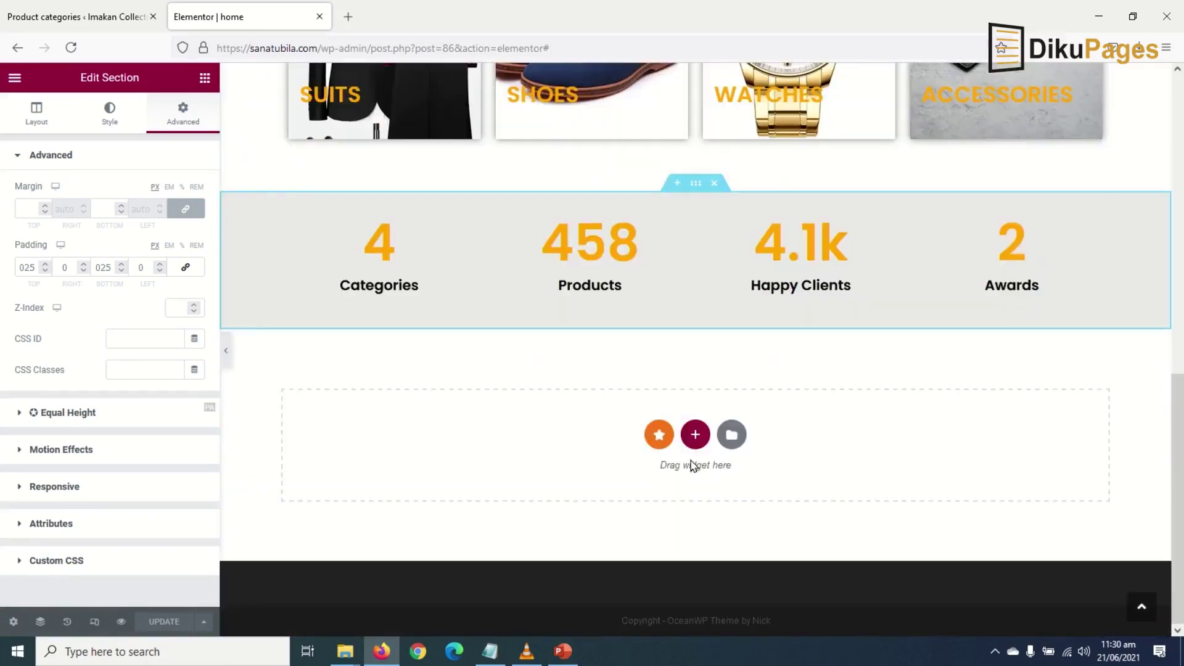
{"action": "right_click", "coordinate": [694, 427]}
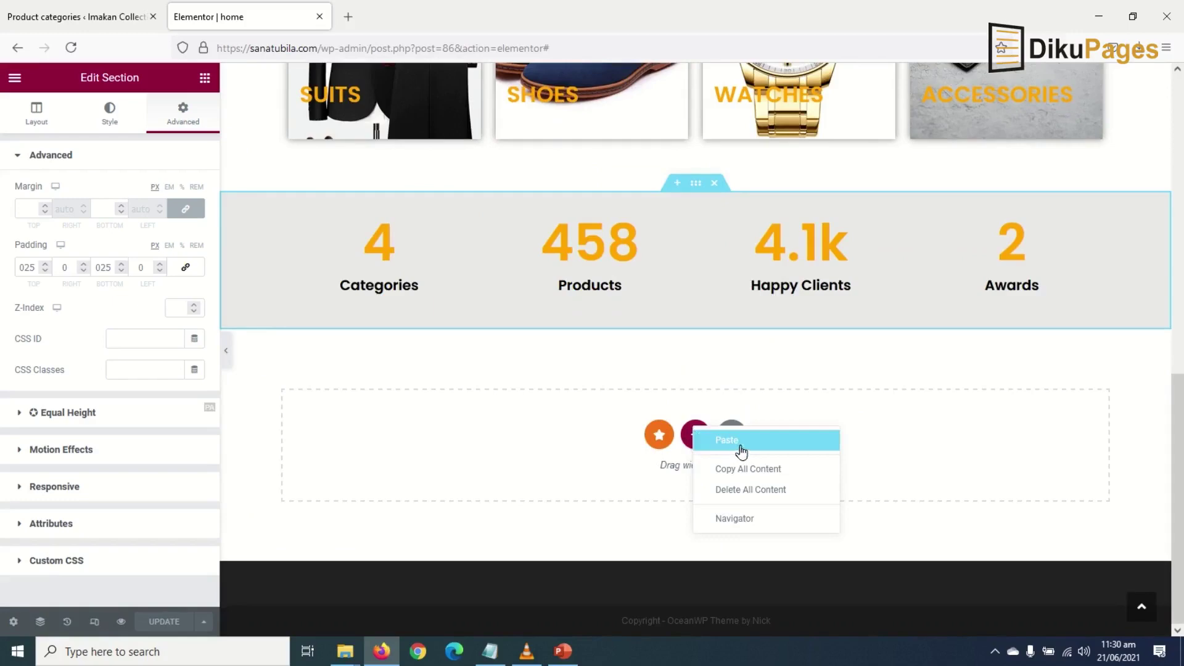
Step: Paste the Featured Categories copy below the counters and delete its category image cards
{"action": "left_click", "coordinate": [734, 440]}
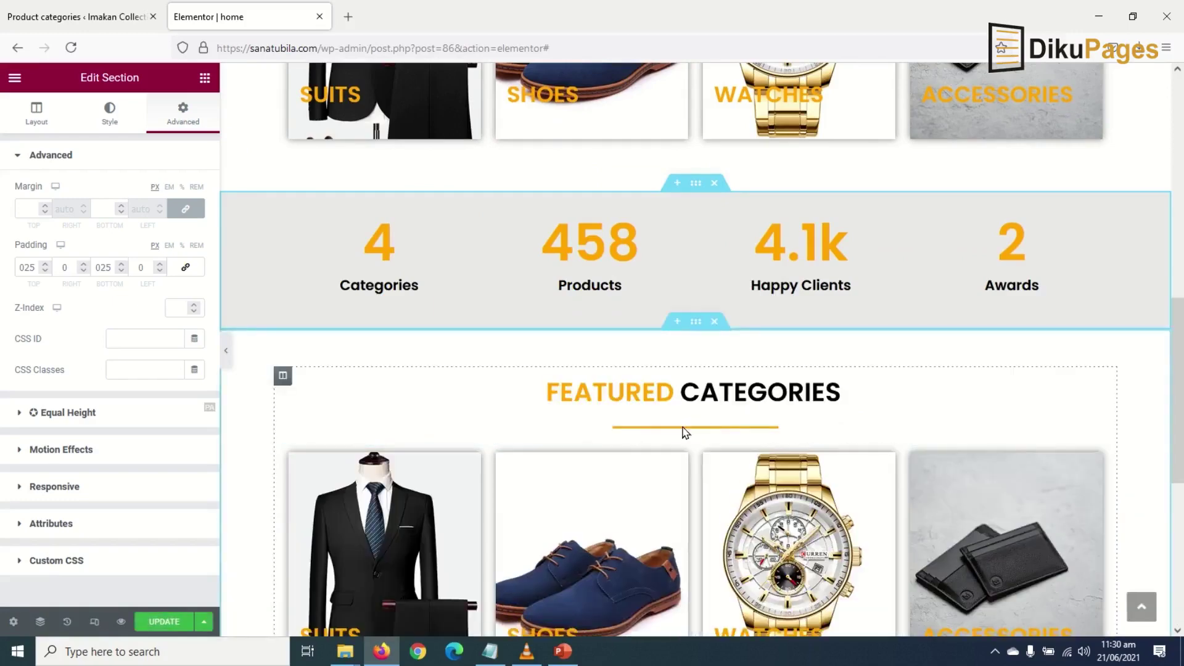
{"action": "scroll", "coordinate": [691, 390], "scroll_direction": "down", "scroll_amount": 4}
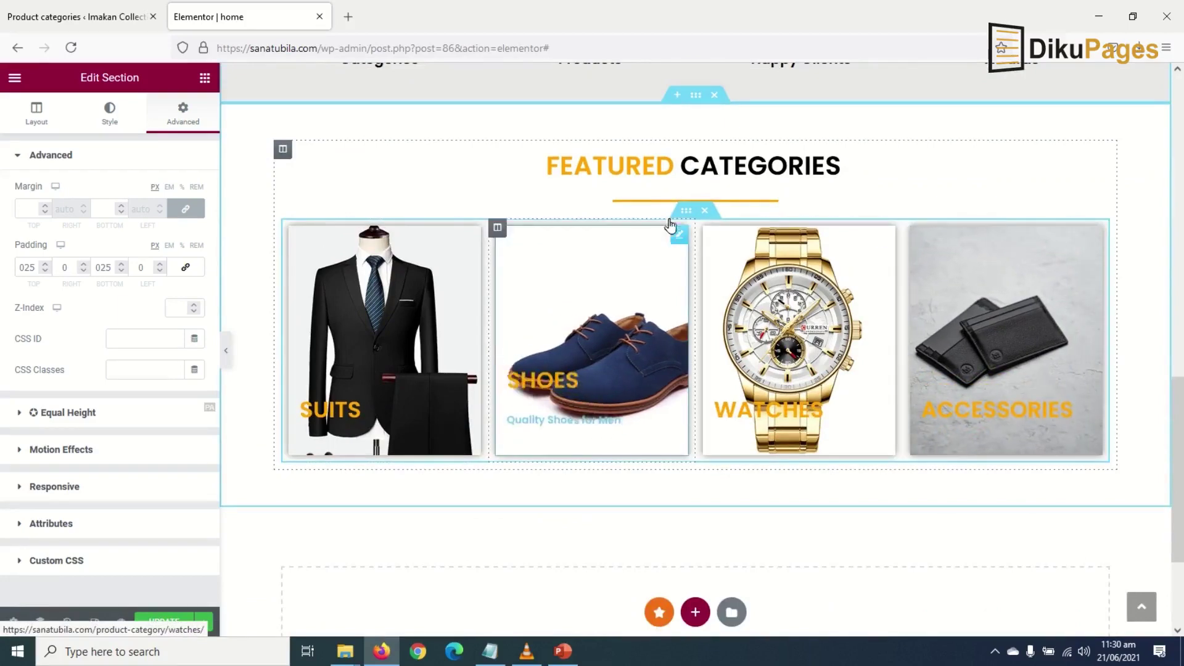
{"action": "left_click", "coordinate": [706, 213]}
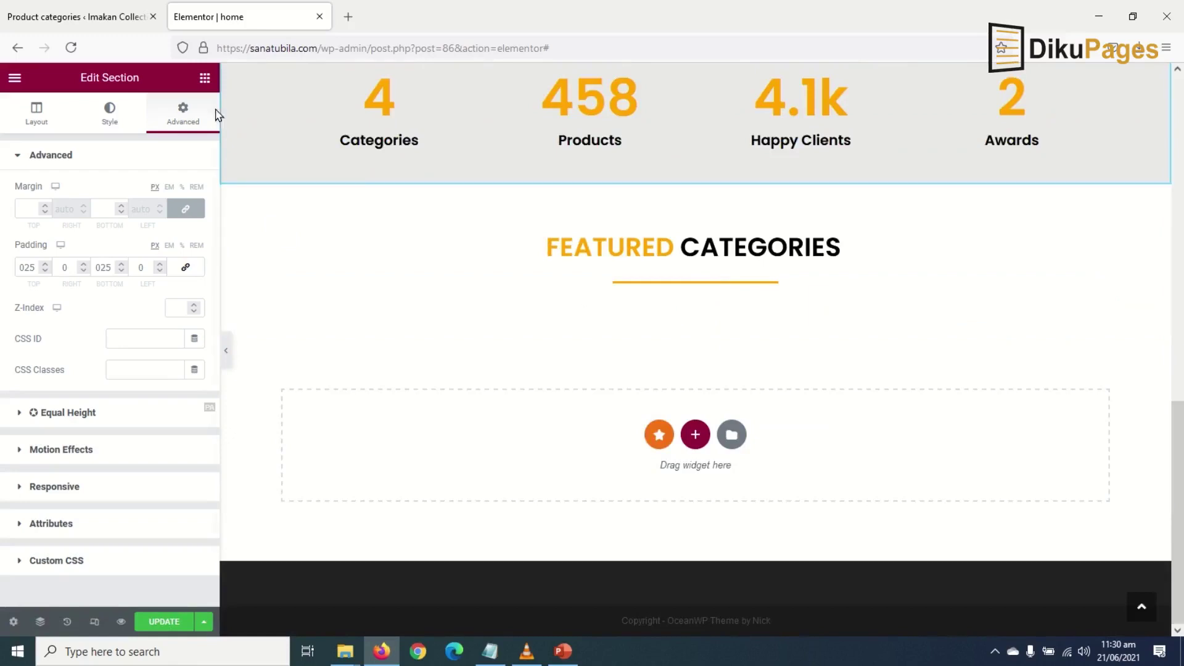
{"action": "left_click", "coordinate": [206, 80]}
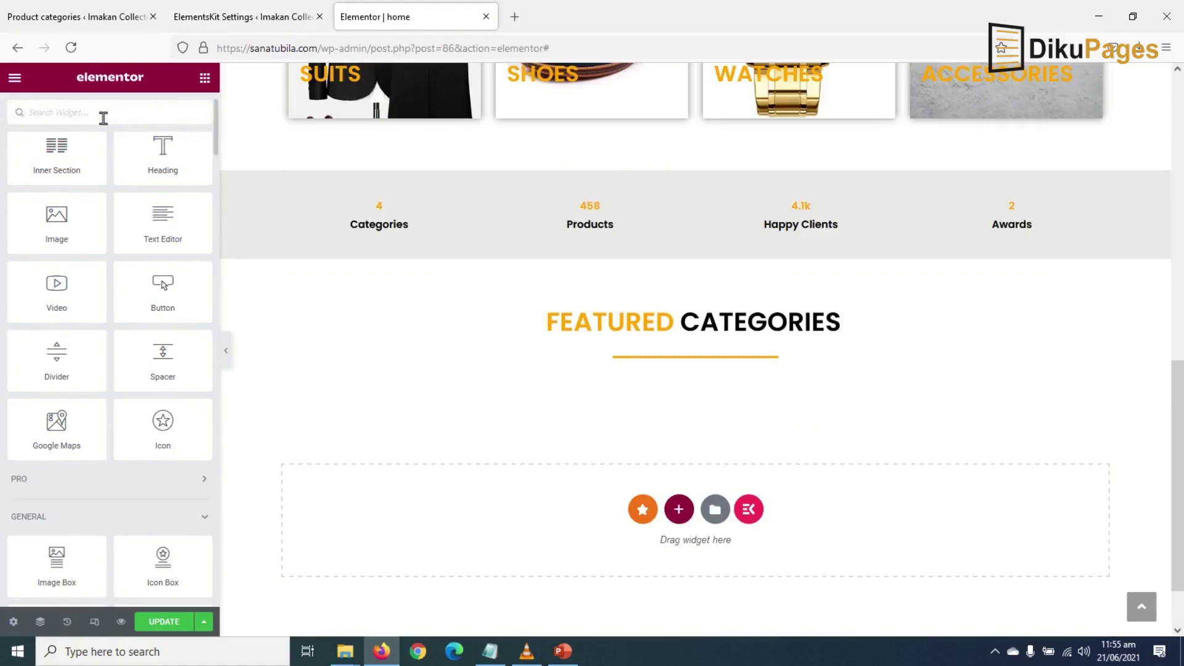
Step: Search widgets for 'tab' and drag the ElementsKit Tab widget under the copied heading
{"action": "left_click", "coordinate": [103, 118]}
{"action": "type", "text": "tab"}
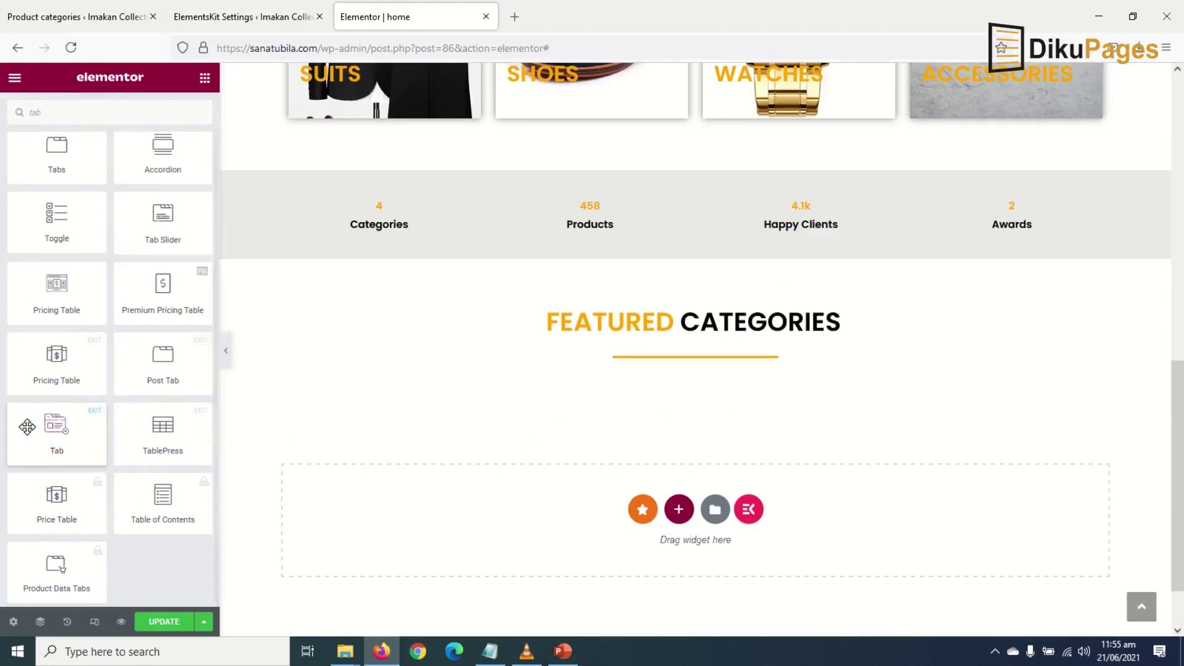
{"action": "left_click_drag", "start_coordinate": [49, 438], "coordinate": [697, 361]}
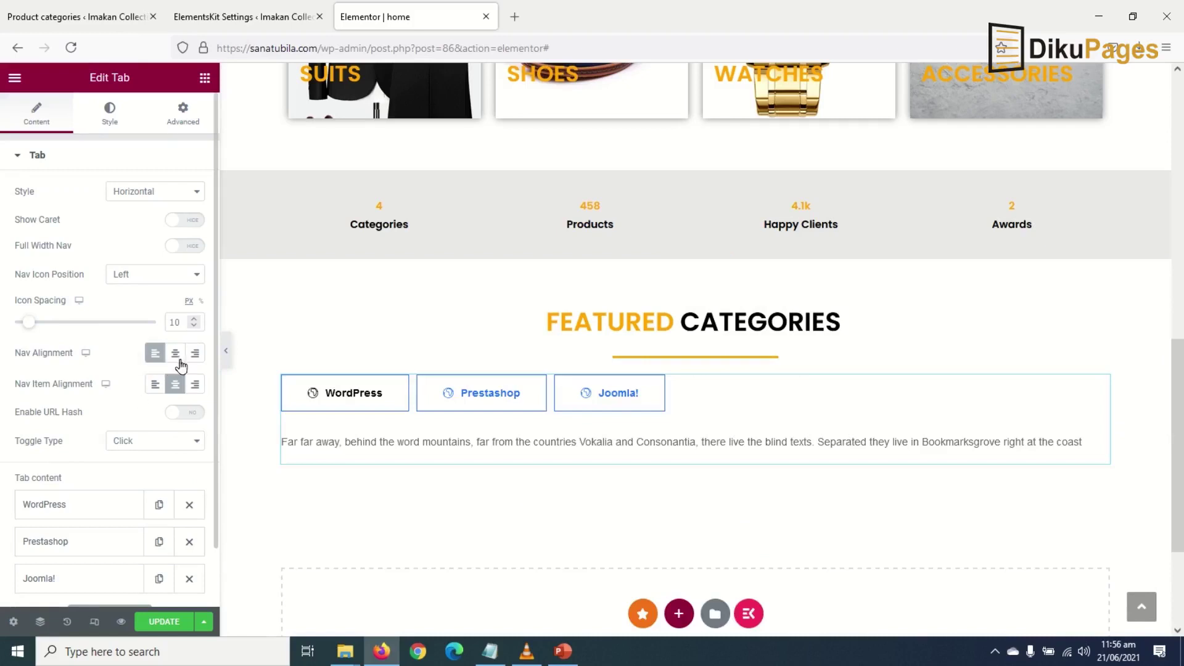
Step: Center the tab headings and retitle the WordPress tab to Recent with no icon
{"action": "left_click", "coordinate": [175, 357]}
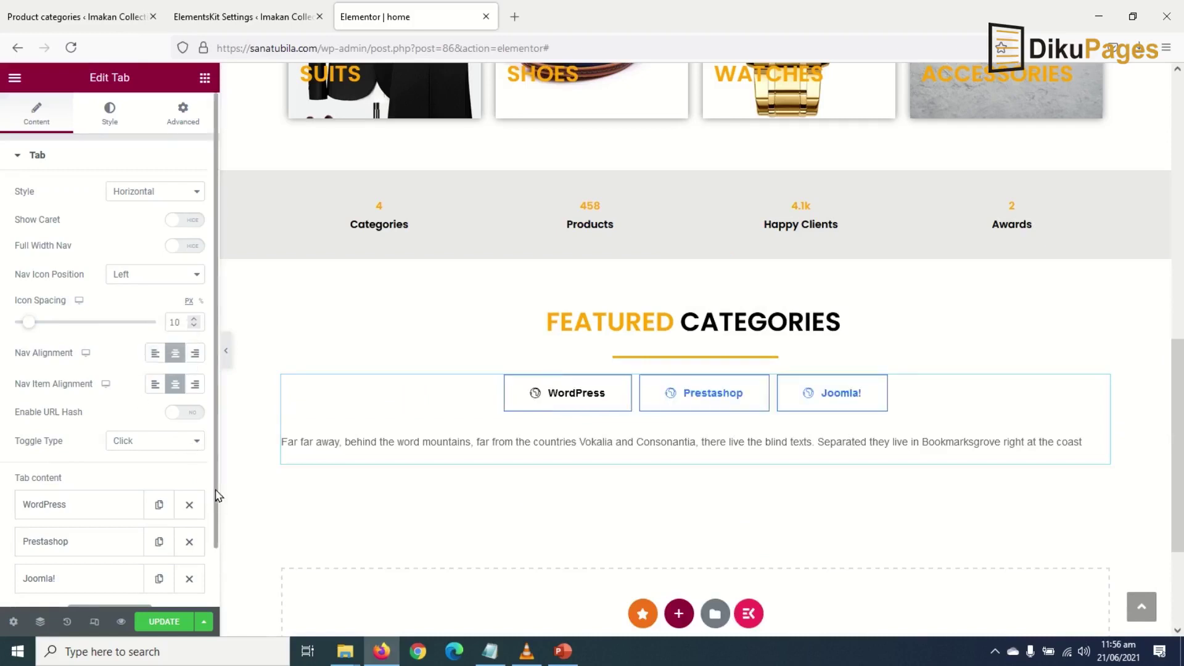
{"action": "scroll", "coordinate": [210, 500], "scroll_direction": "down", "scroll_amount": 2}
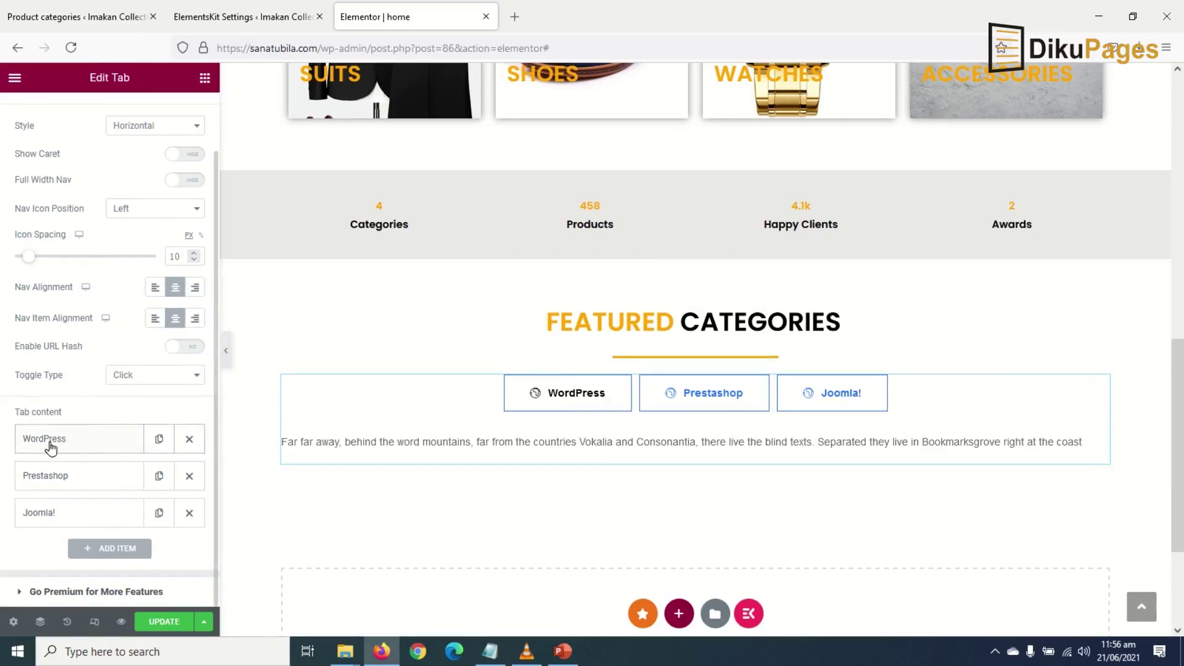
{"action": "left_click", "coordinate": [102, 457]}
{"action": "type", "text": "R"}
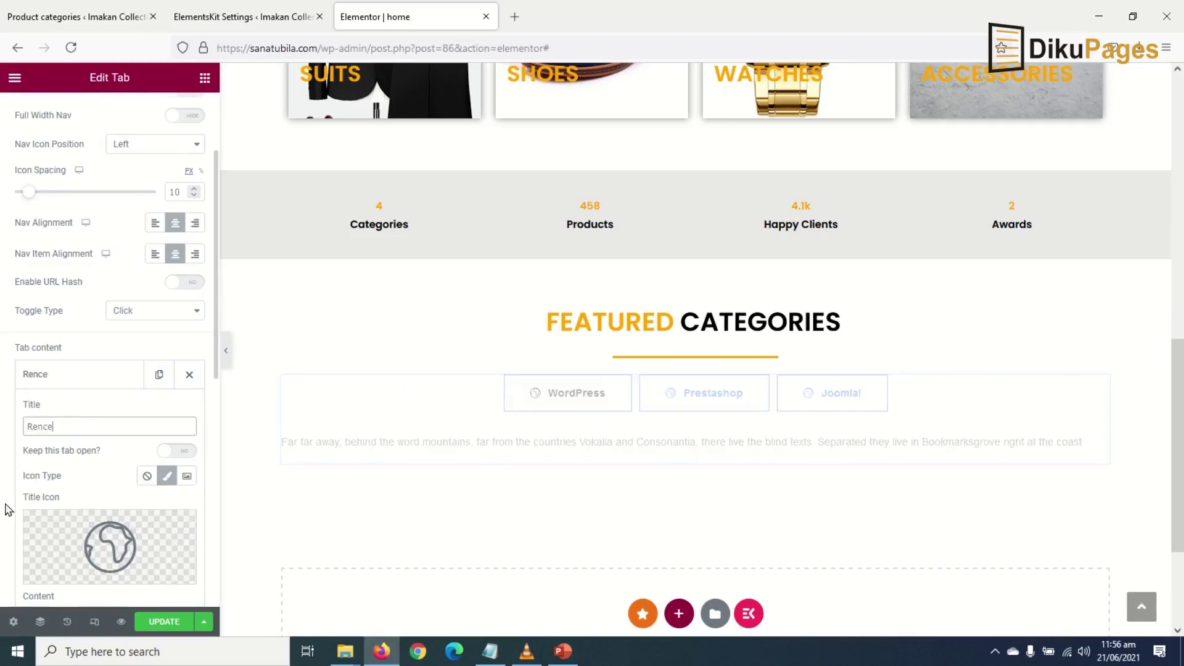
{"action": "type", "text": "ecent"}
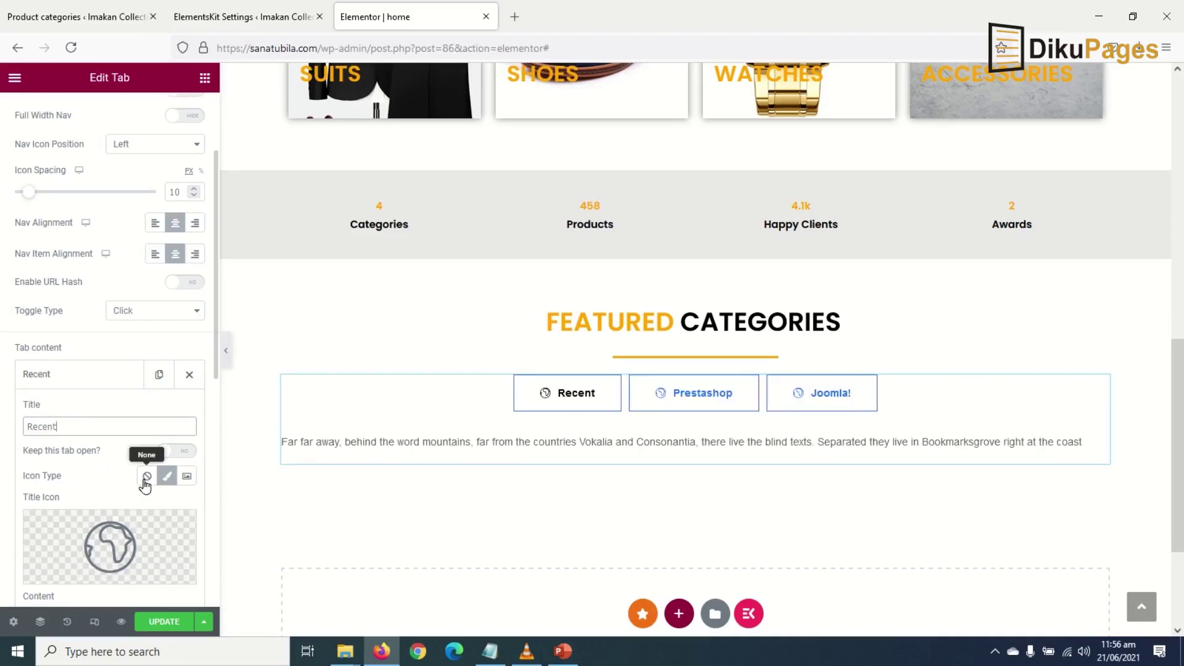
{"action": "left_click", "coordinate": [146, 477]}
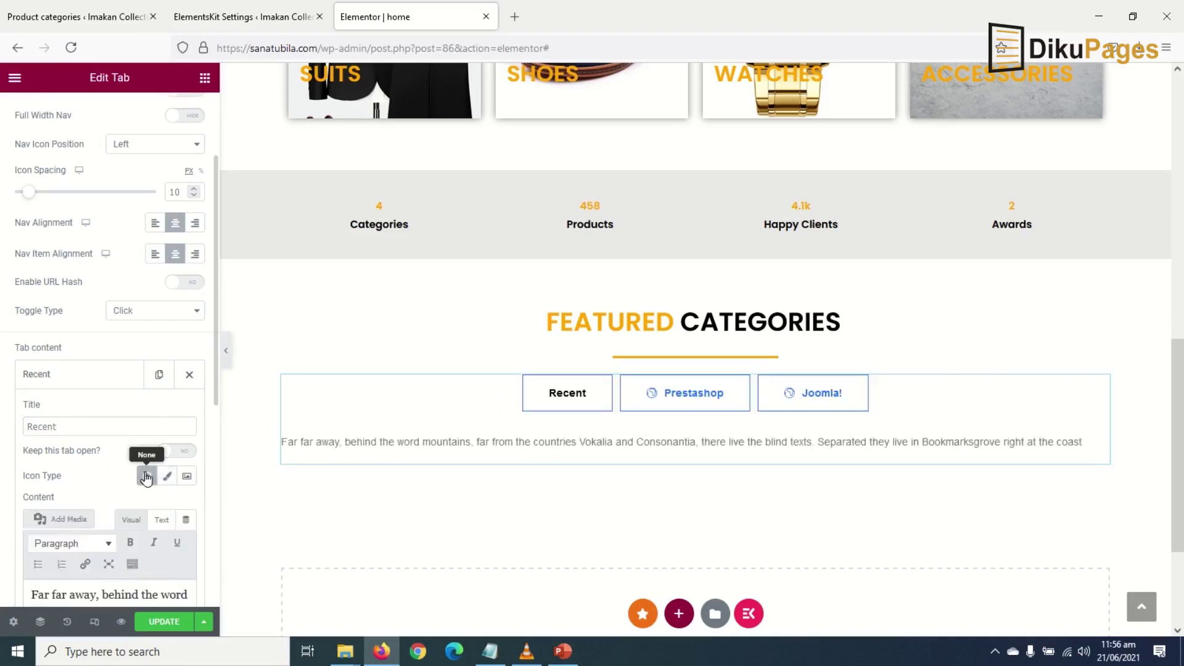
Step: Retitle the Prestashop tab to Featured and remove its icon
{"action": "scroll", "coordinate": [148, 478], "scroll_direction": "down", "scroll_amount": 1}
{"action": "scroll", "coordinate": [148, 479], "scroll_direction": "down", "scroll_amount": 5}
{"action": "left_click", "coordinate": [85, 245]}
{"action": "left_click_drag", "start_coordinate": [119, 297], "coordinate": [2, 298]}
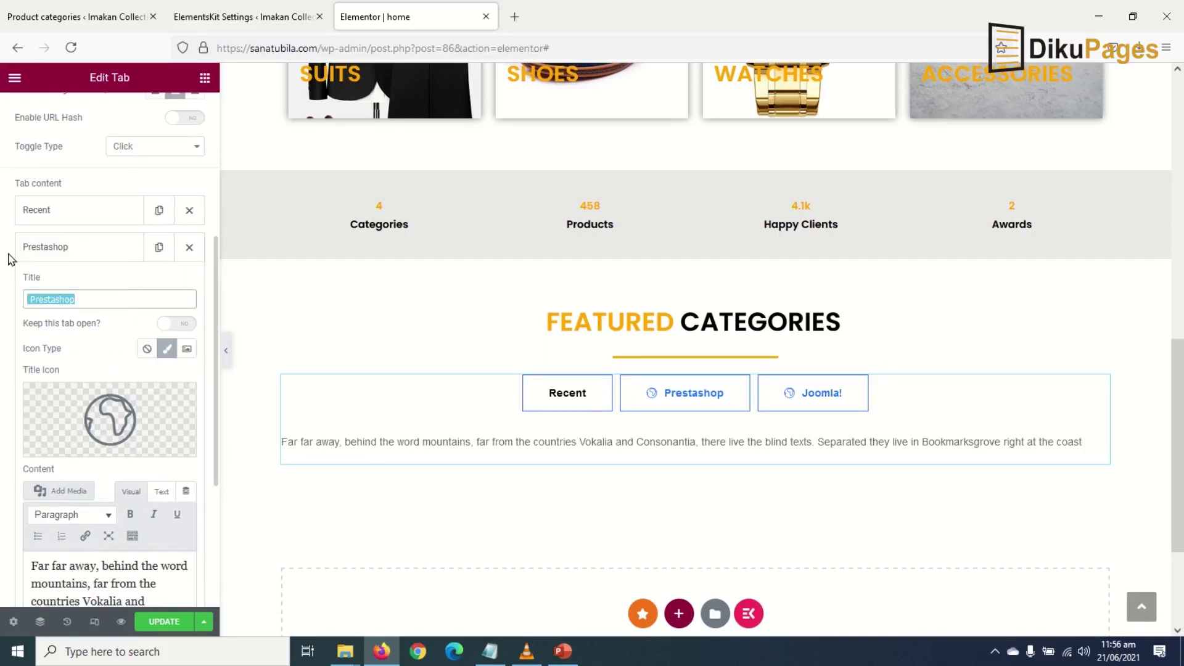
{"action": "type", "text": "Featured"}
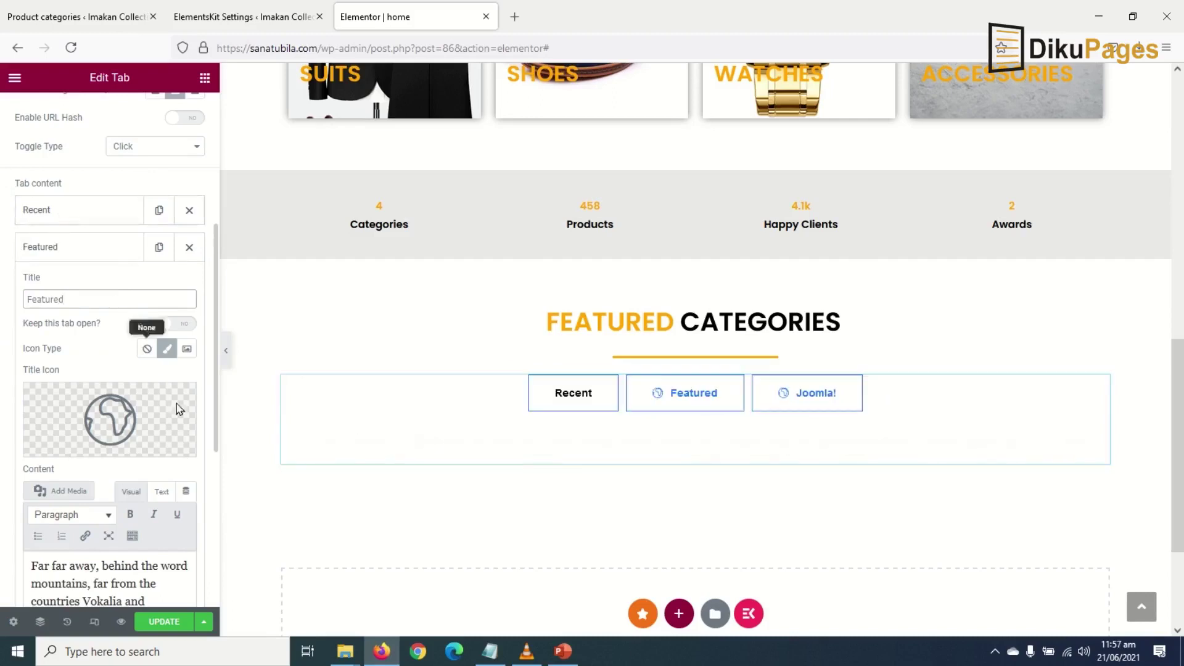
{"action": "left_click", "coordinate": [146, 350]}
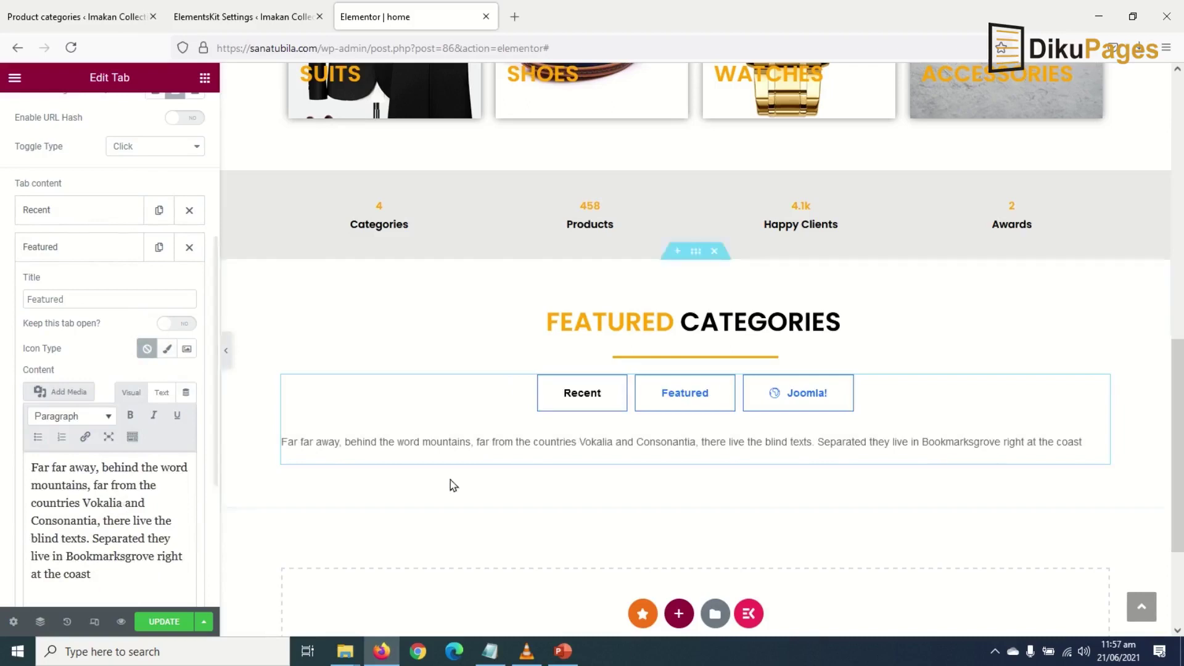
{"action": "left_click", "coordinate": [77, 247]}
Step: Retitle the Joomla! tab to Best Sellers and remove its icon
{"action": "left_click", "coordinate": [76, 317]}
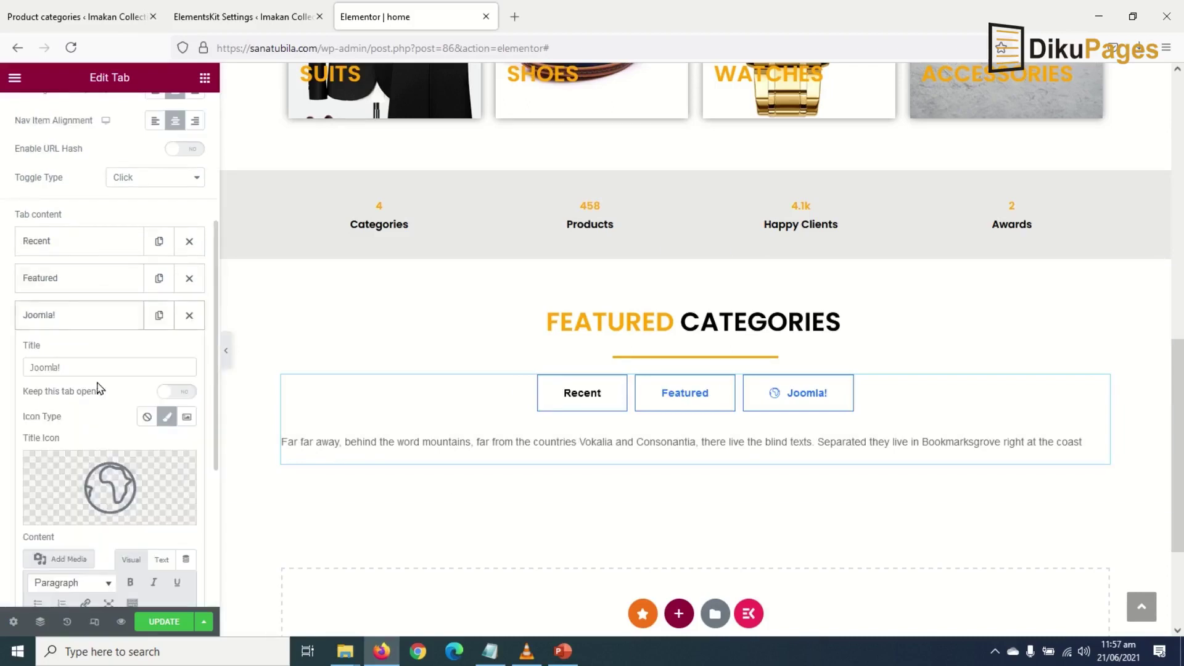
{"action": "type", "text": "Best "}
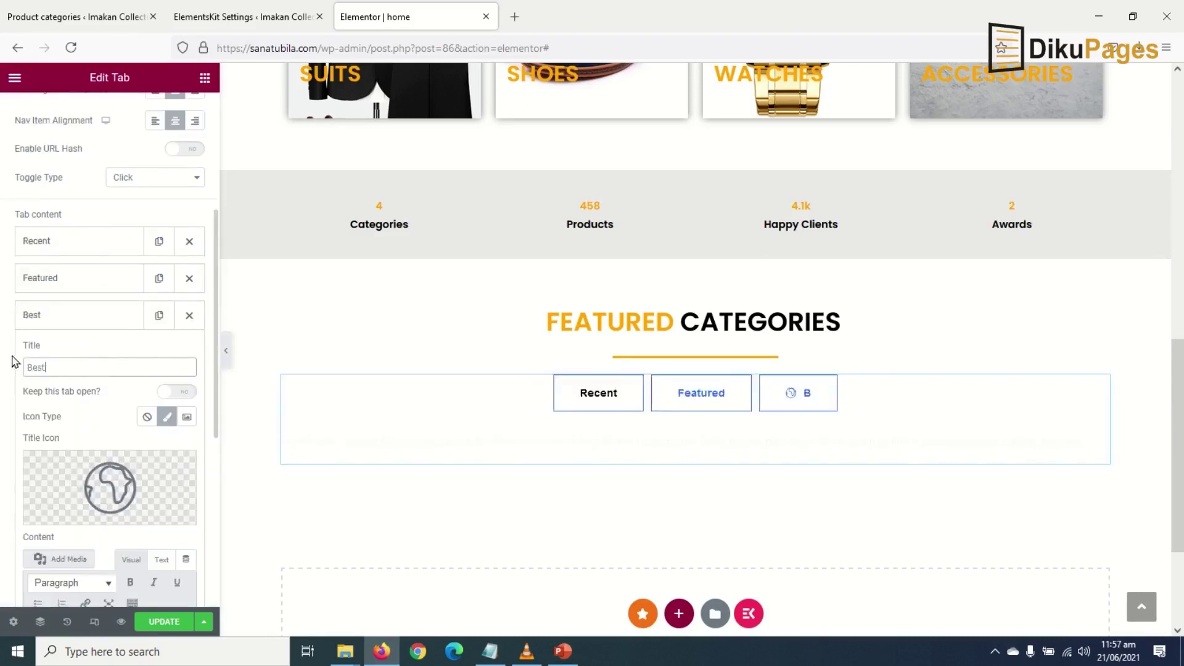
{"action": "type", "text": "S"}
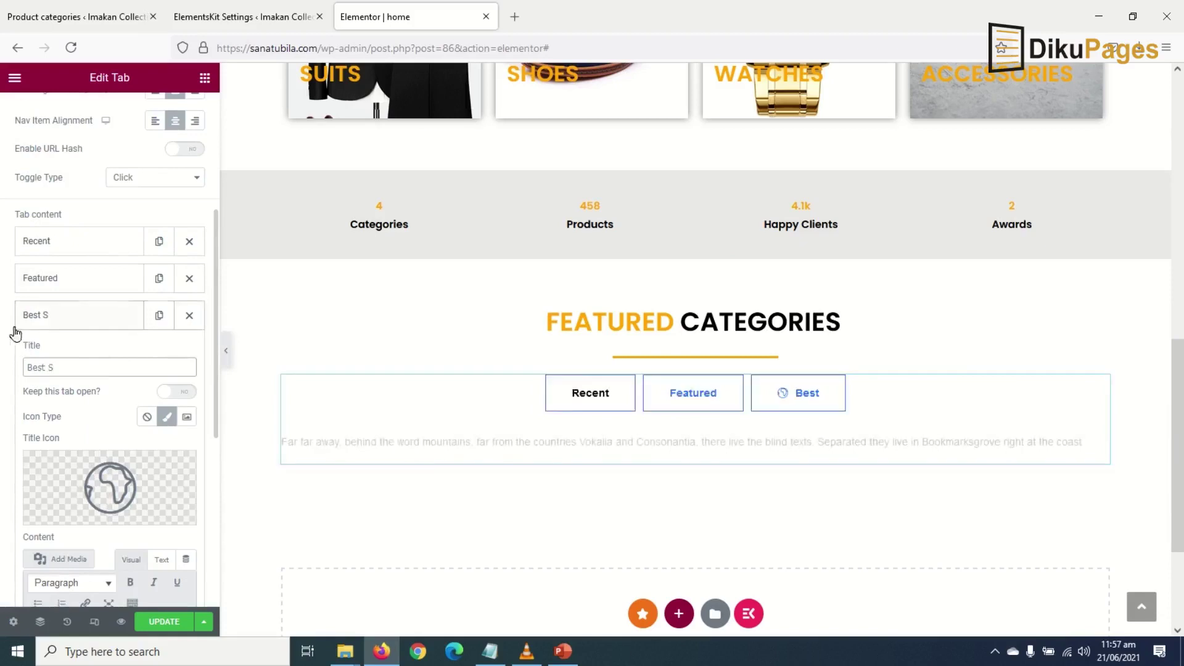
{"action": "type", "text": "ellers"}
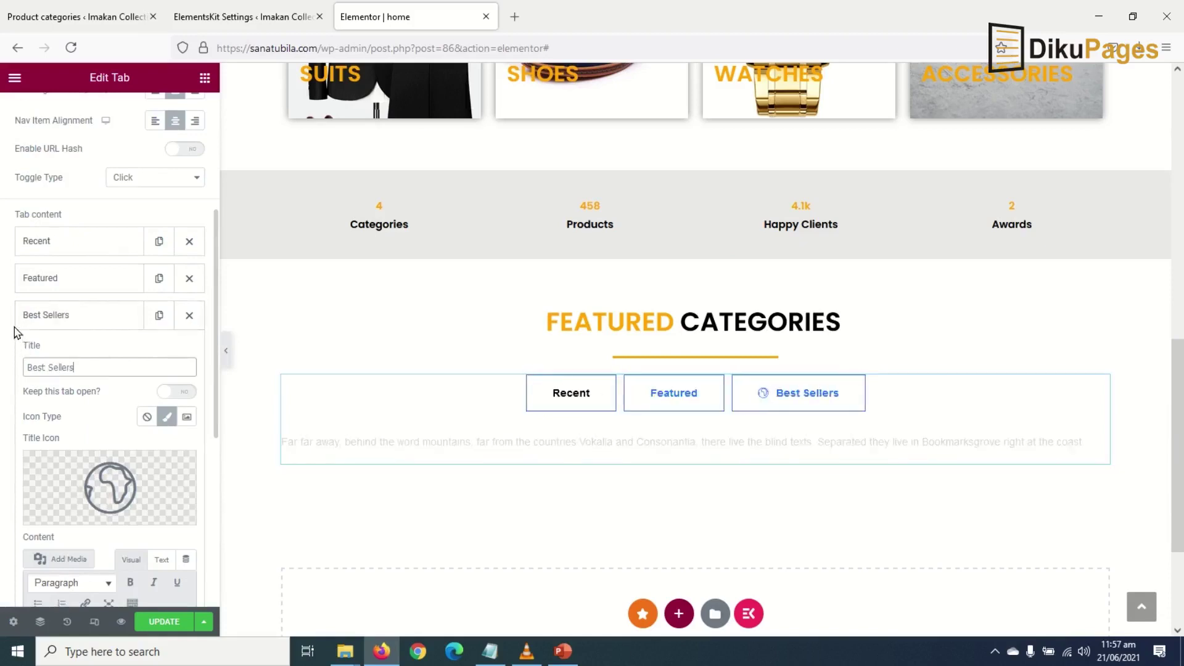
{"action": "scroll", "coordinate": [69, 347], "scroll_direction": "down", "scroll_amount": 1}
{"action": "left_click", "coordinate": [147, 352]}
{"action": "scroll", "coordinate": [147, 353], "scroll_direction": "down", "scroll_amount": 2}
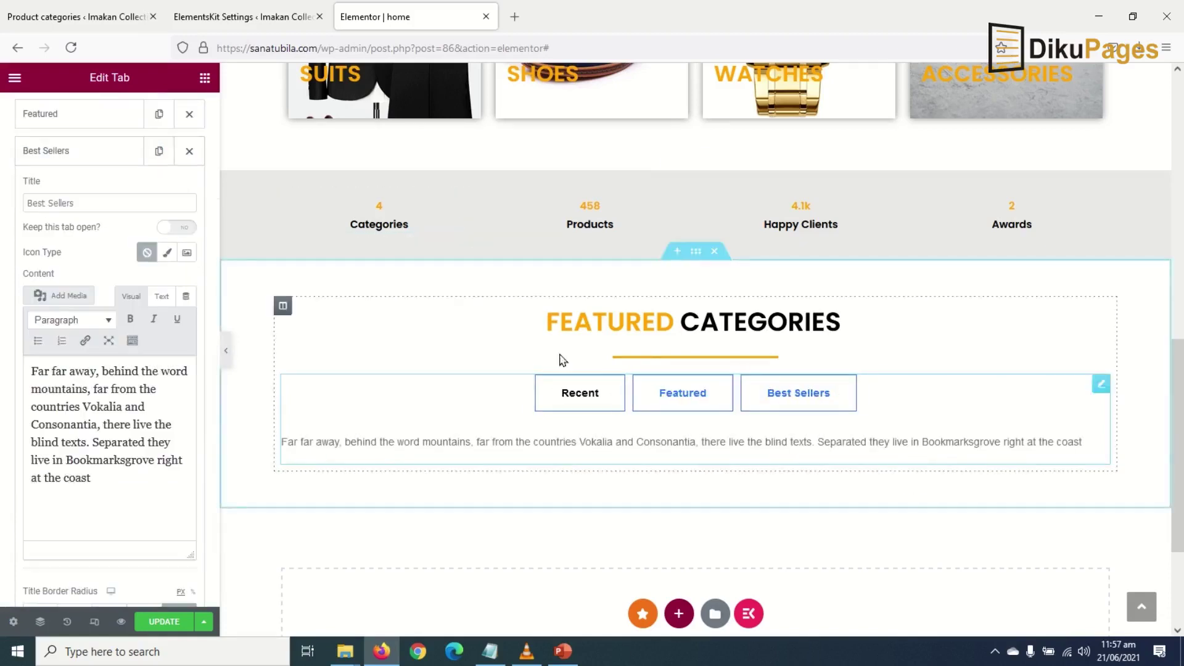
{"action": "left_click", "coordinate": [159, 154]}
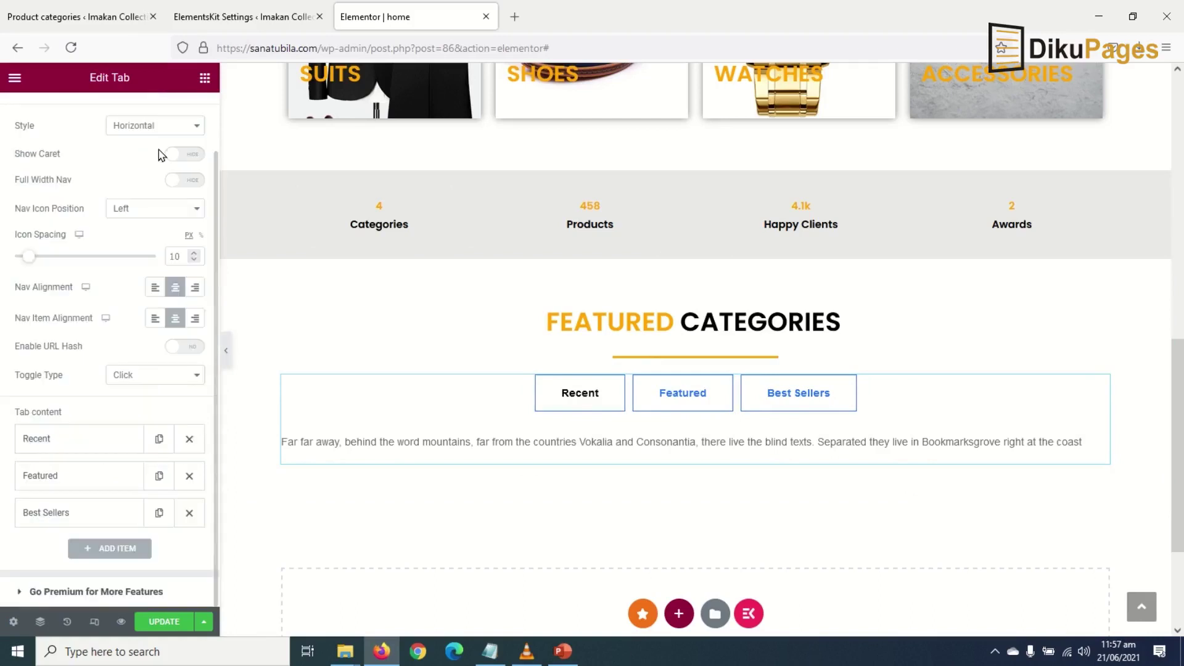
Step: Duplicate the Best Sellers tab and retitle the copy 'Sale'
{"action": "left_click", "coordinate": [160, 513]}
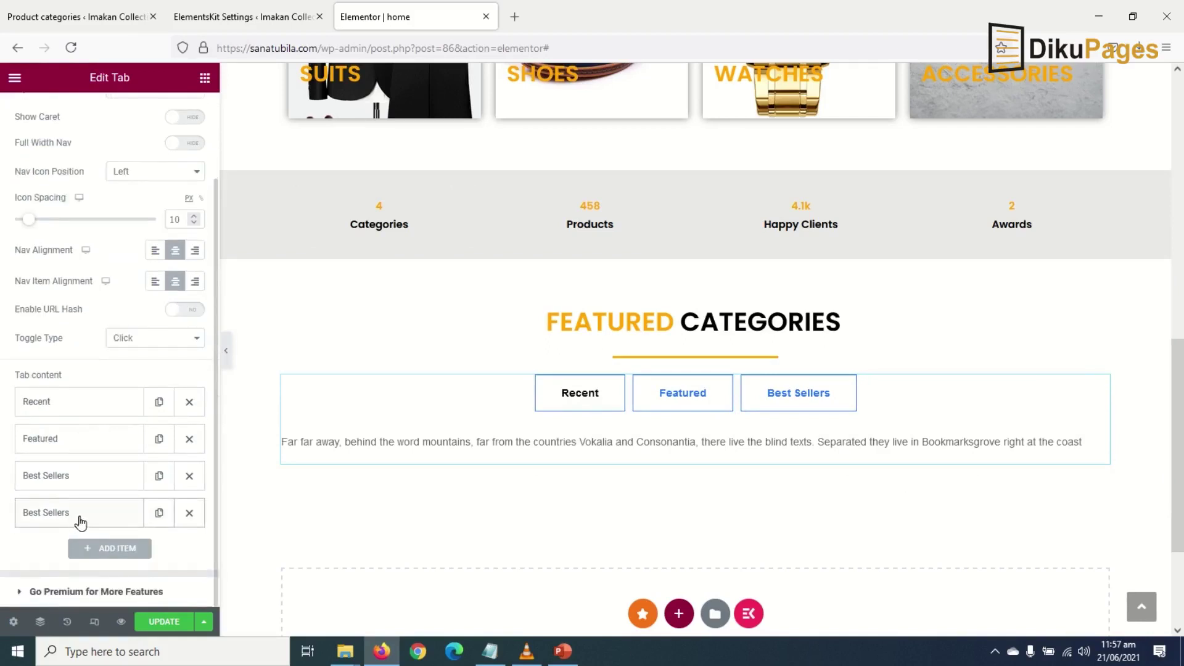
{"action": "left_click", "coordinate": [48, 520]}
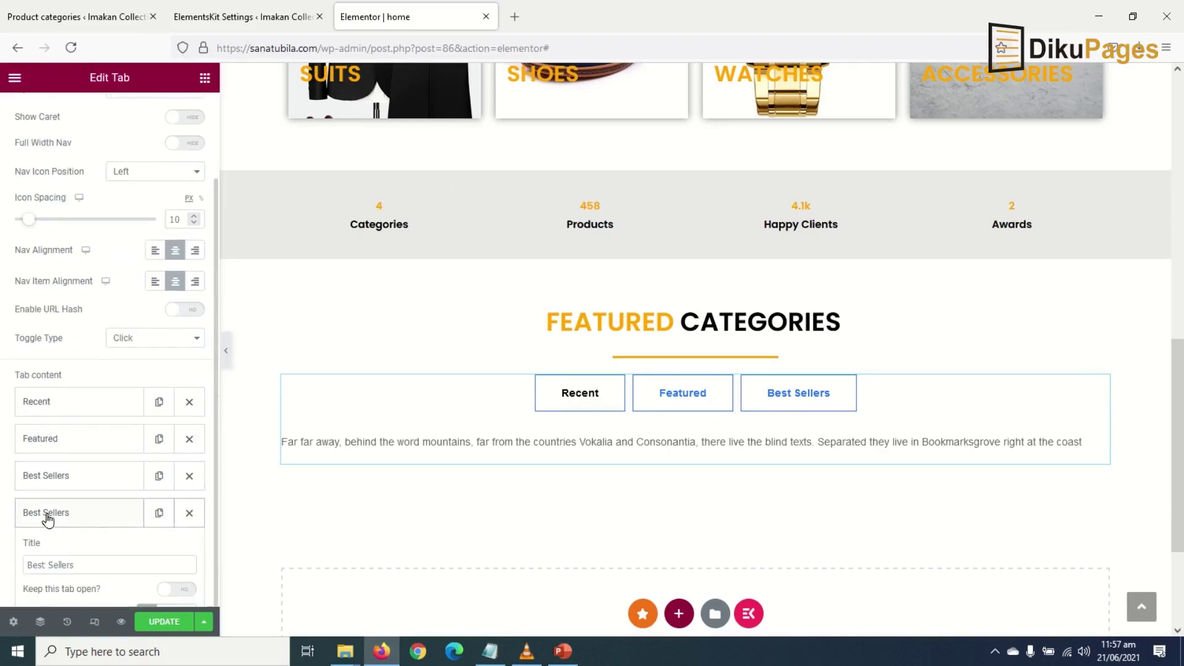
{"action": "scroll", "coordinate": [84, 514], "scroll_direction": "down", "scroll_amount": 2}
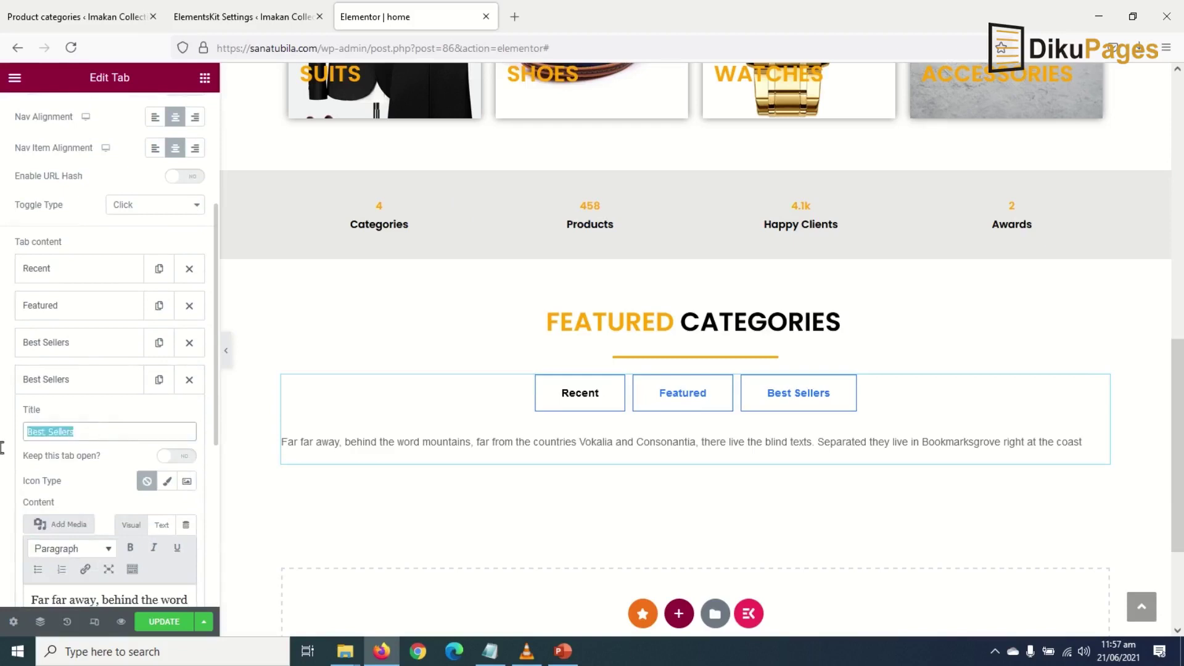
{"action": "type", "text": "Sa"}
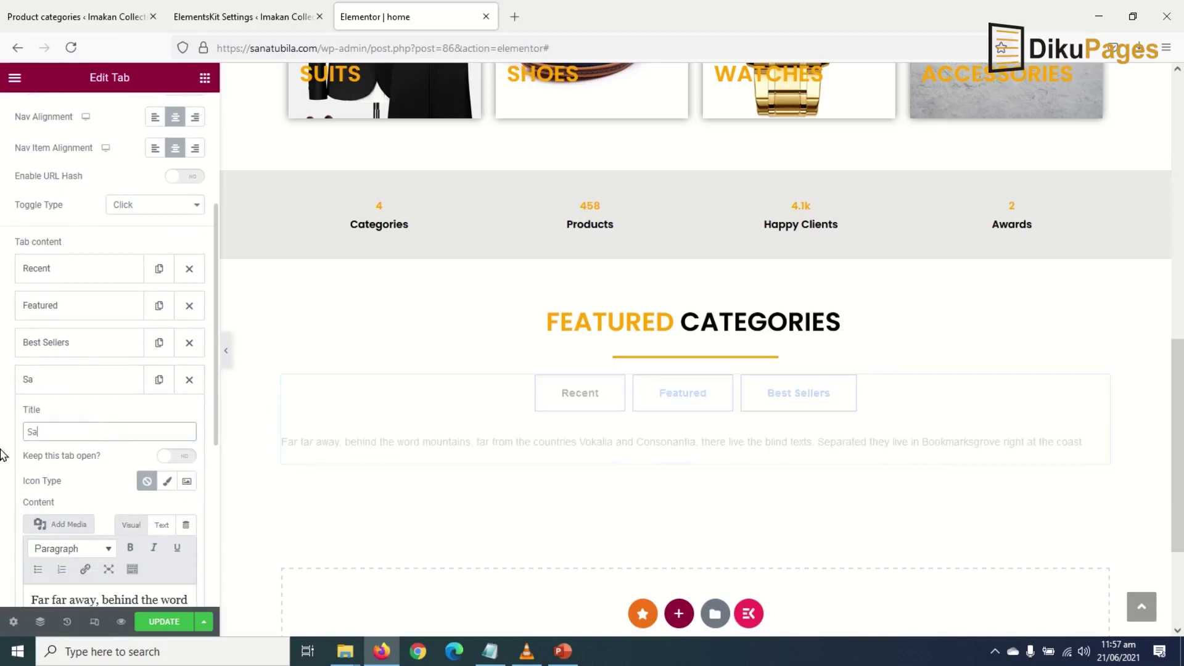
{"action": "type", "text": "les"}
{"action": "key", "text": "BackSpace"}
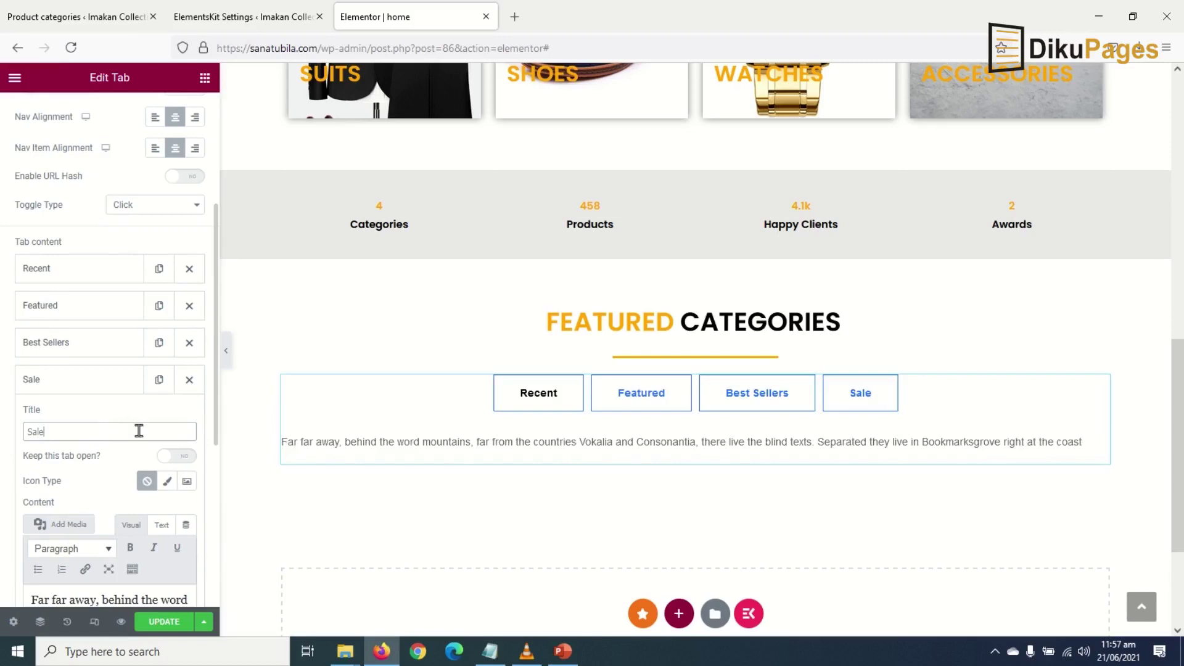
{"action": "scroll", "coordinate": [139, 431], "scroll_direction": "down", "scroll_amount": 3}
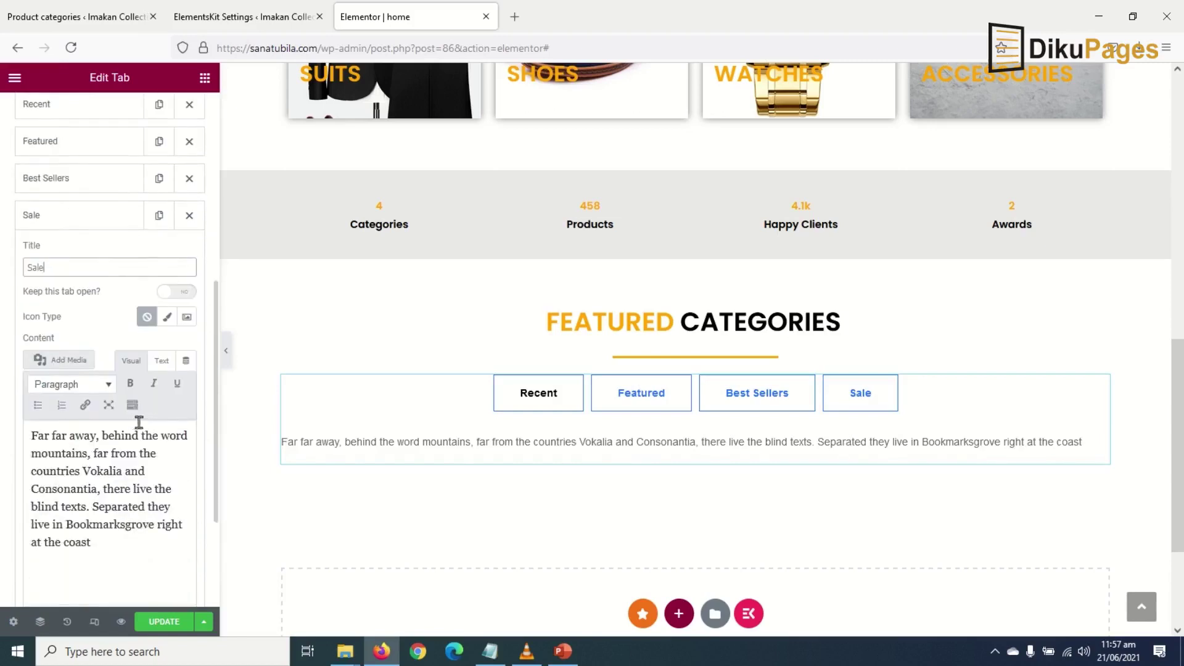
{"action": "scroll", "coordinate": [138, 423], "scroll_direction": "up", "scroll_amount": 2}
{"action": "left_click", "coordinate": [53, 204]}
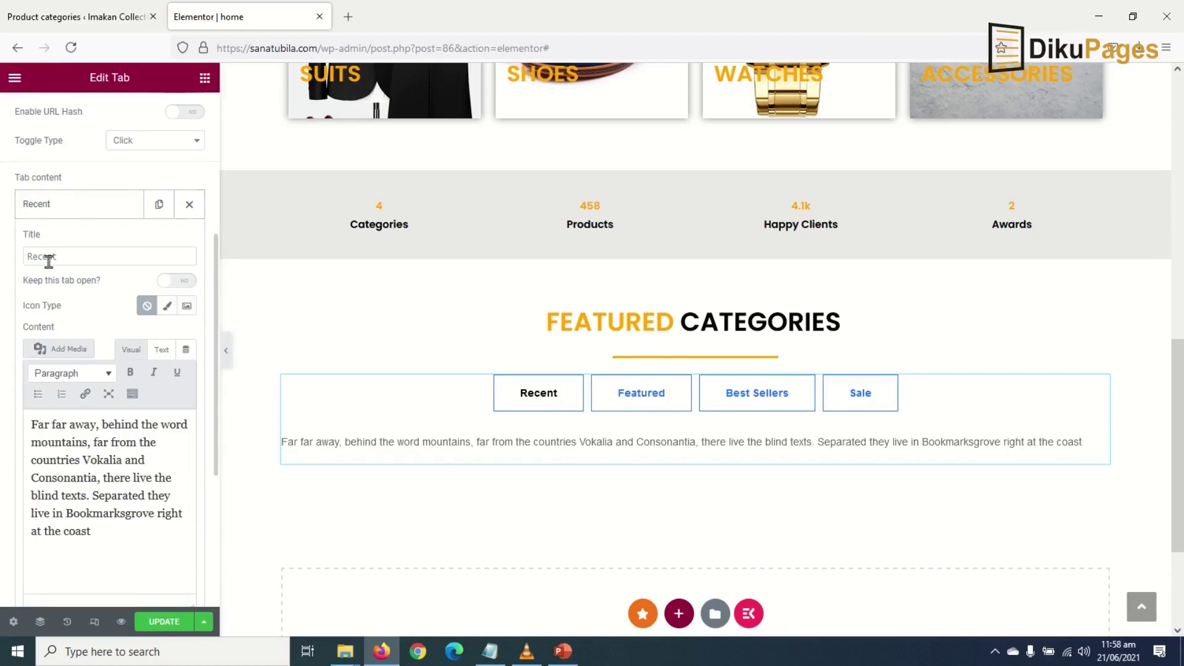
Step: In a new browser tab, search Google for 'woocommerce shortcodes' and open the WooCommerce docs result
{"action": "left_click", "coordinate": [349, 18]}
{"action": "type", "text": "google.com/"}
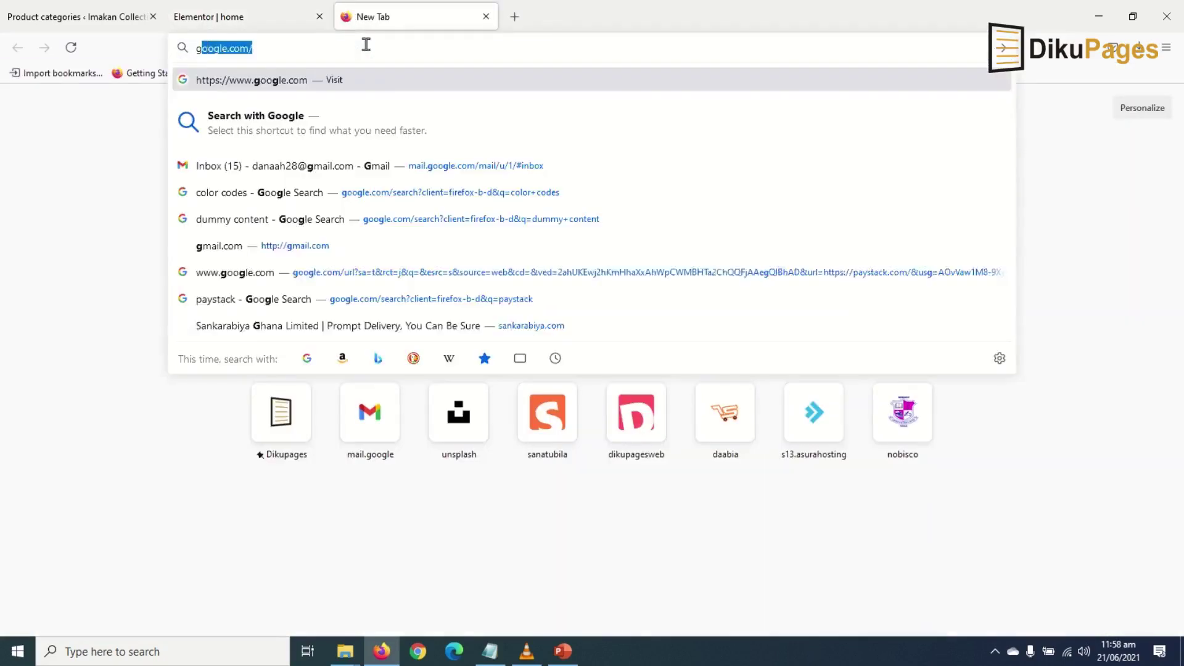
{"action": "key", "text": "Return"}
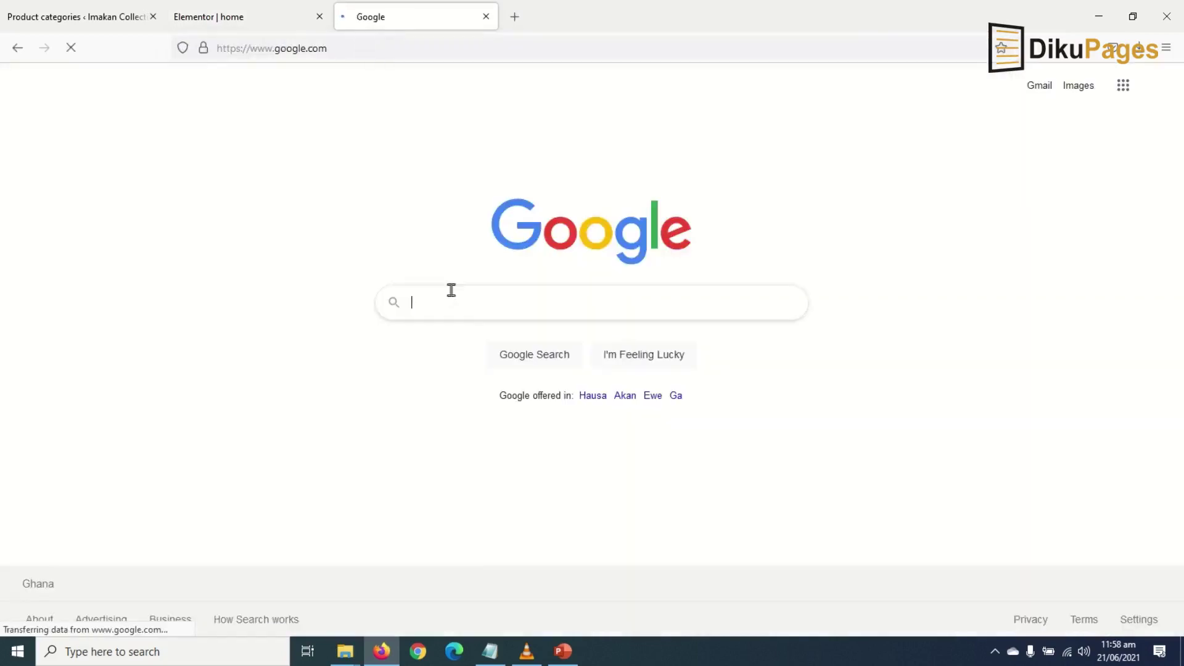
{"action": "left_click", "coordinate": [446, 300]}
{"action": "type", "text": "woo"}
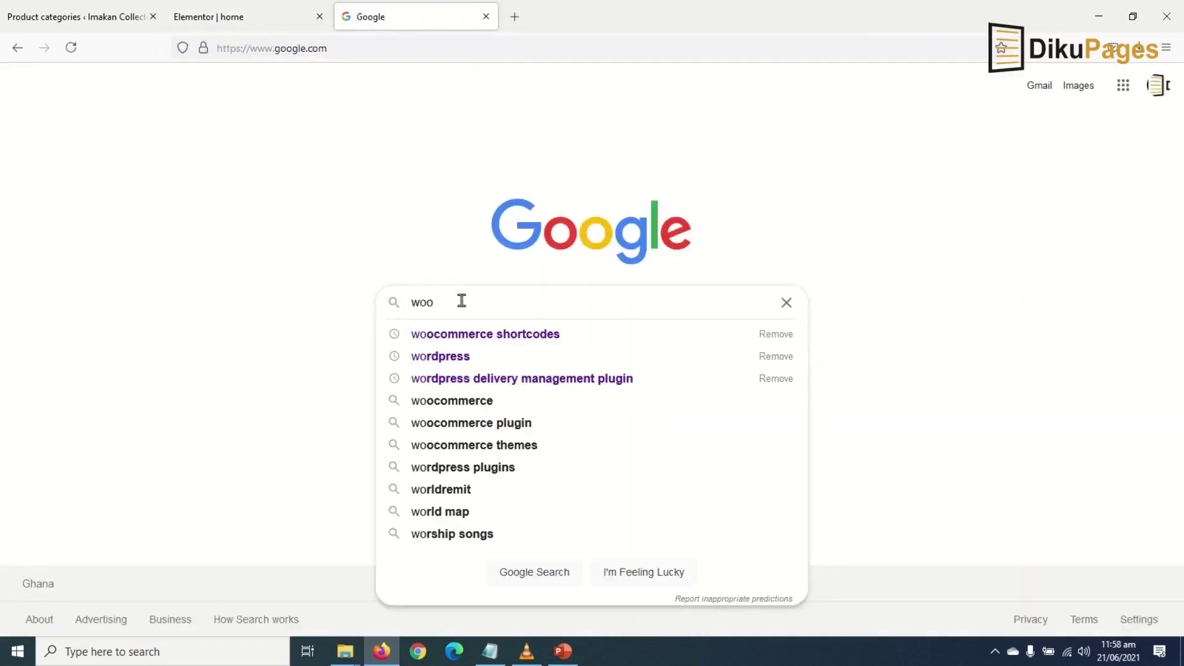
{"action": "left_click", "coordinate": [546, 344]}
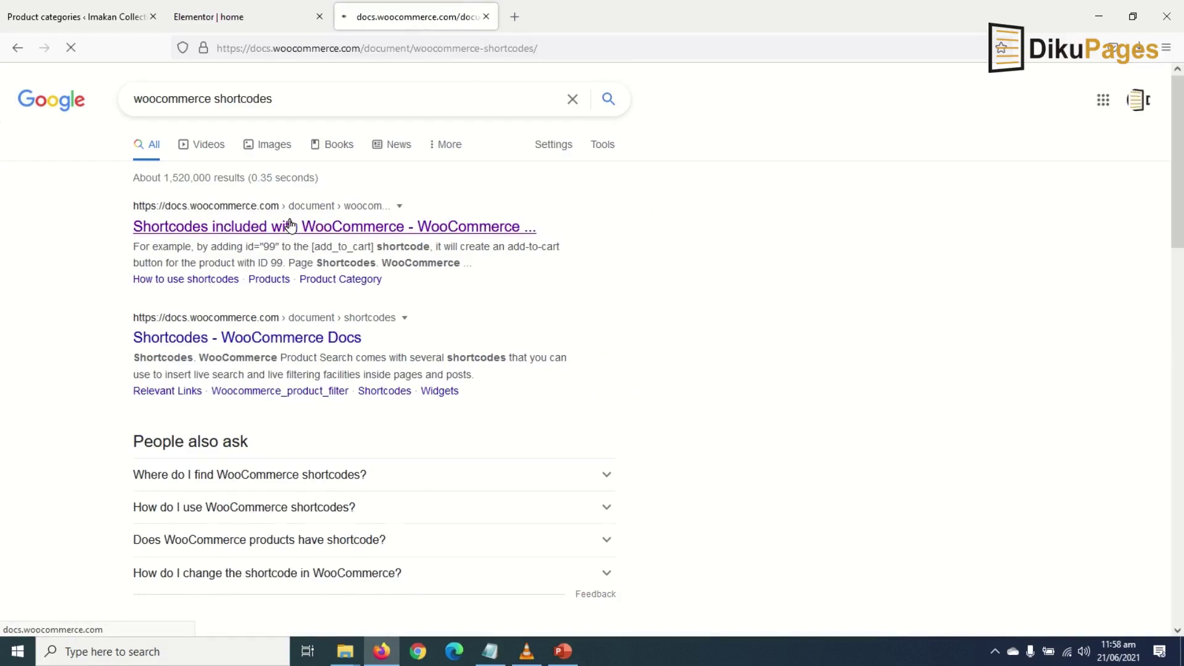
Step: Copy the Scenario 4 – Newest Products shortcode from the WooCommerce docs and return to Elementor
{"action": "scroll", "coordinate": [450, 391], "scroll_direction": "down", "scroll_amount": 15}
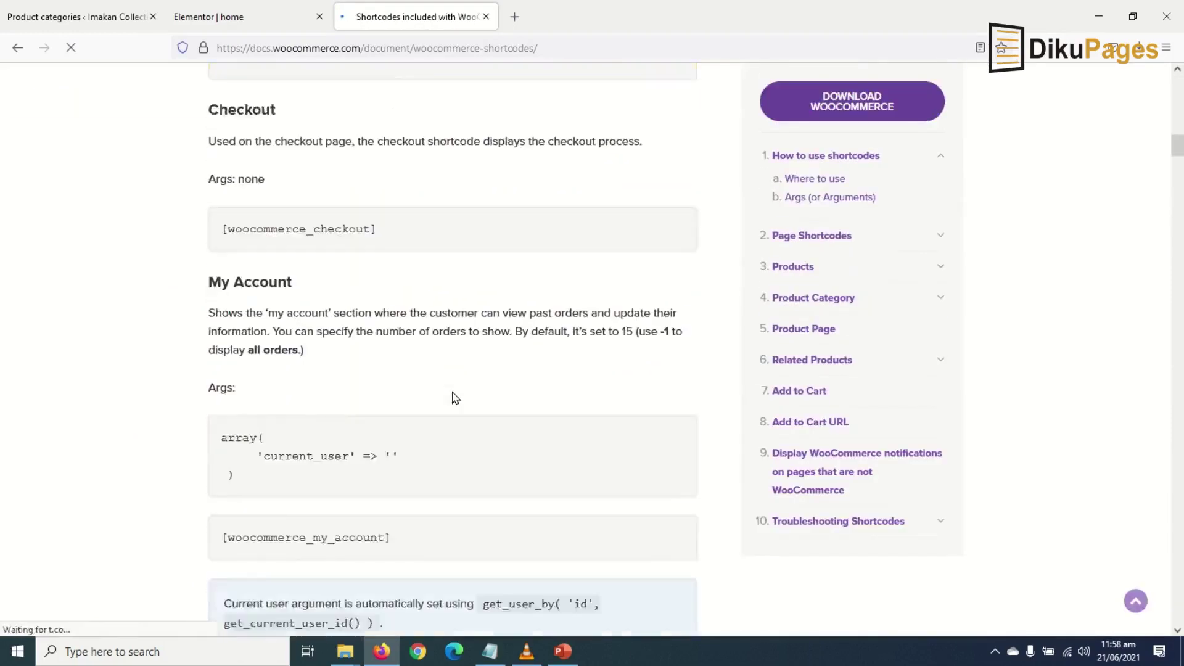
{"action": "scroll", "coordinate": [454, 401], "scroll_direction": "down", "scroll_amount": 20}
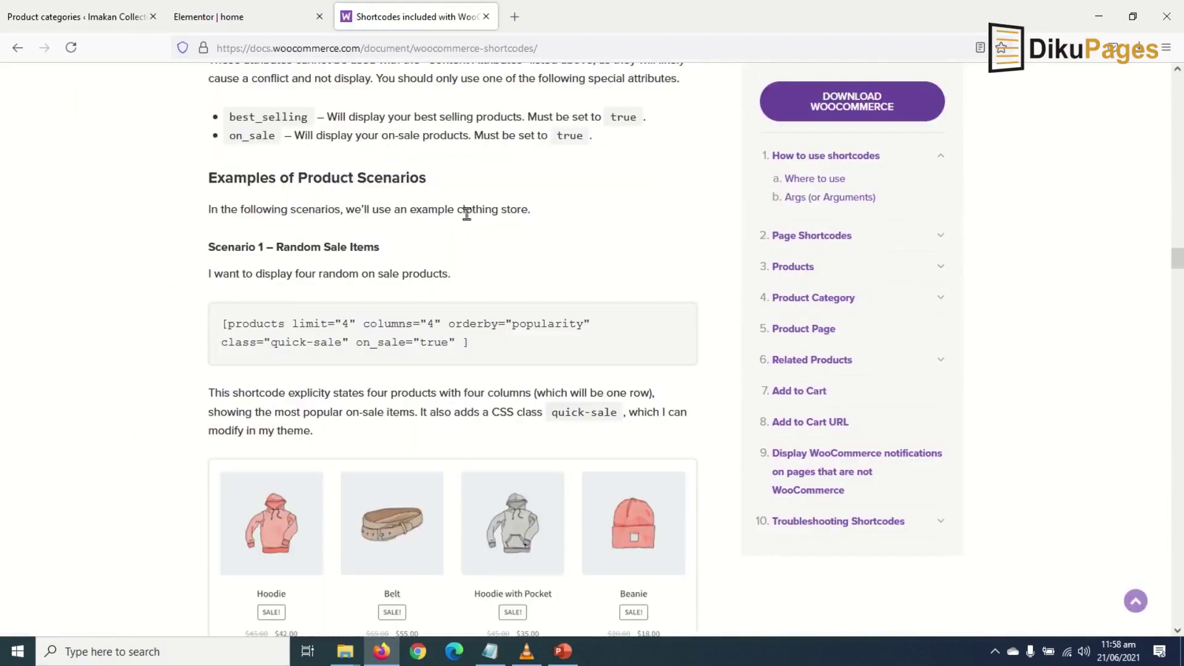
{"action": "scroll", "coordinate": [463, 207], "scroll_direction": "down", "scroll_amount": 8}
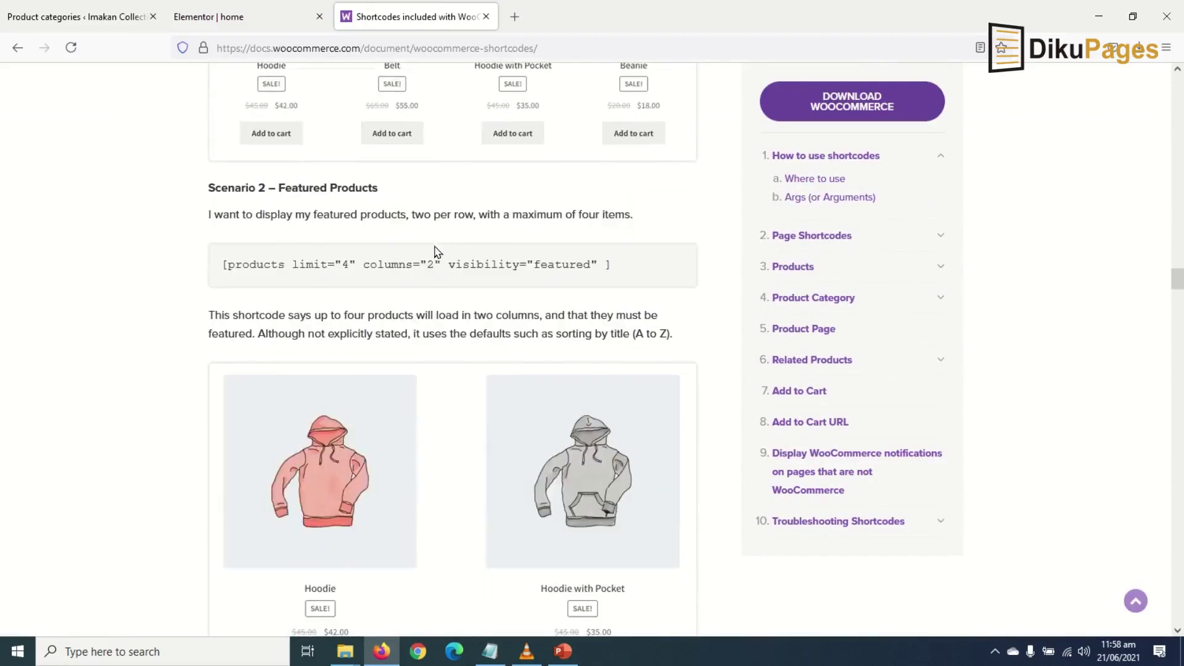
{"action": "scroll", "coordinate": [437, 252], "scroll_direction": "down", "scroll_amount": 15}
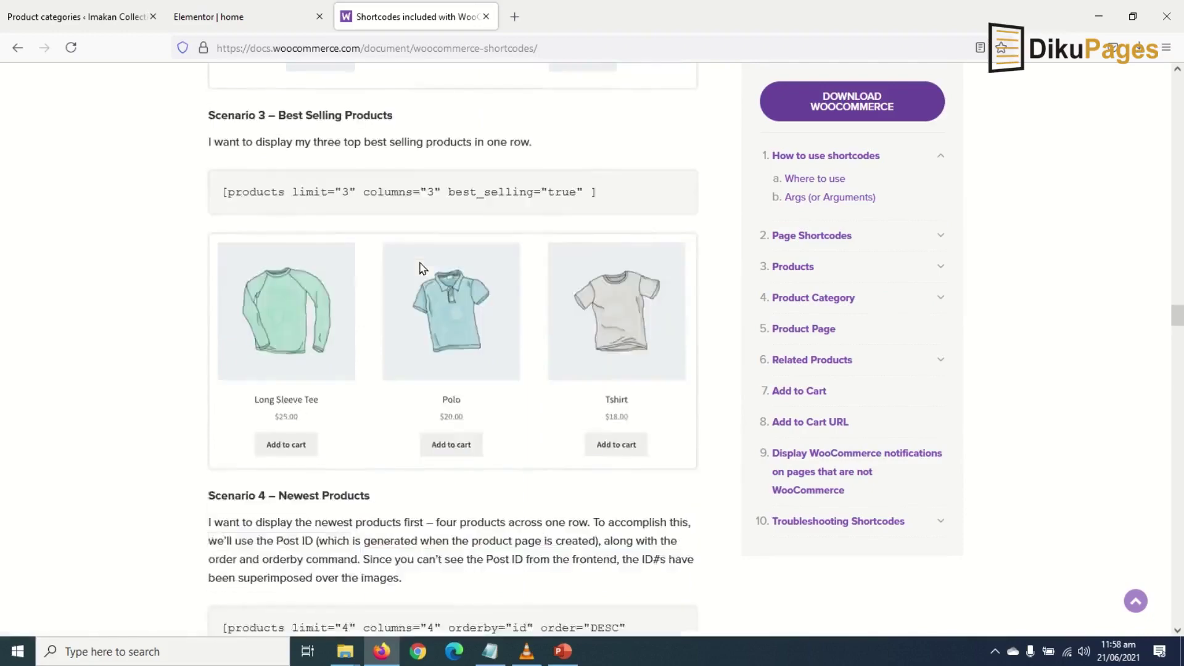
{"action": "scroll", "coordinate": [420, 267], "scroll_direction": "down", "scroll_amount": 3}
{"action": "scroll", "coordinate": [232, 342], "scroll_direction": "down", "scroll_amount": 2}
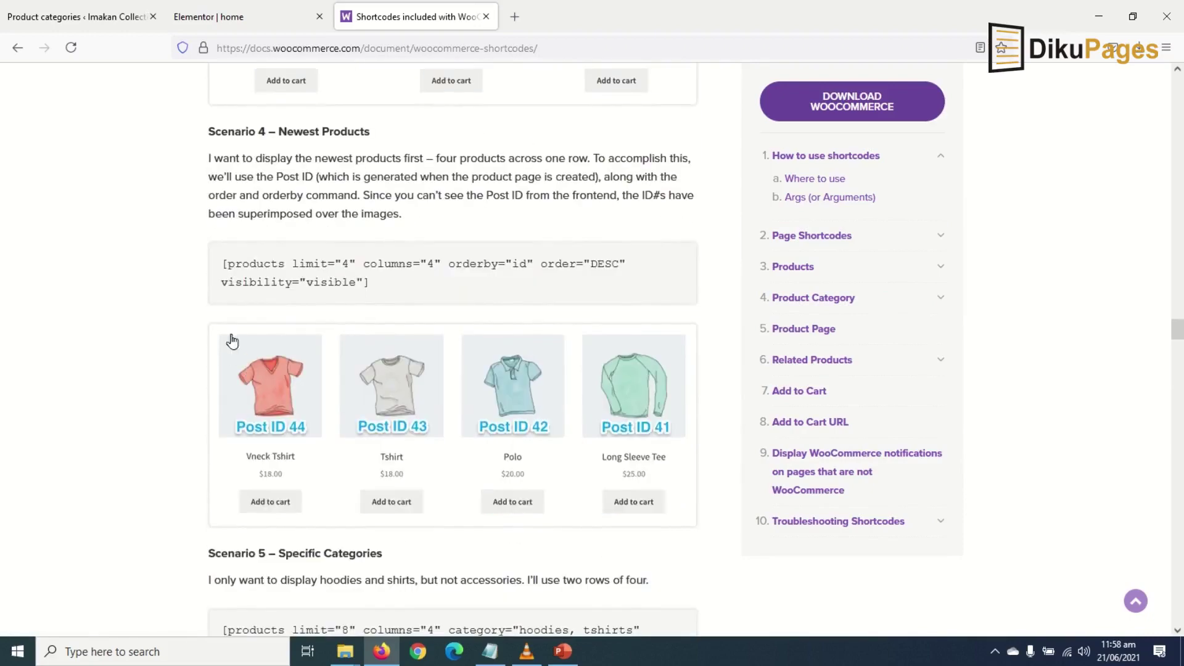
{"action": "triple_click", "coordinate": [265, 260]}
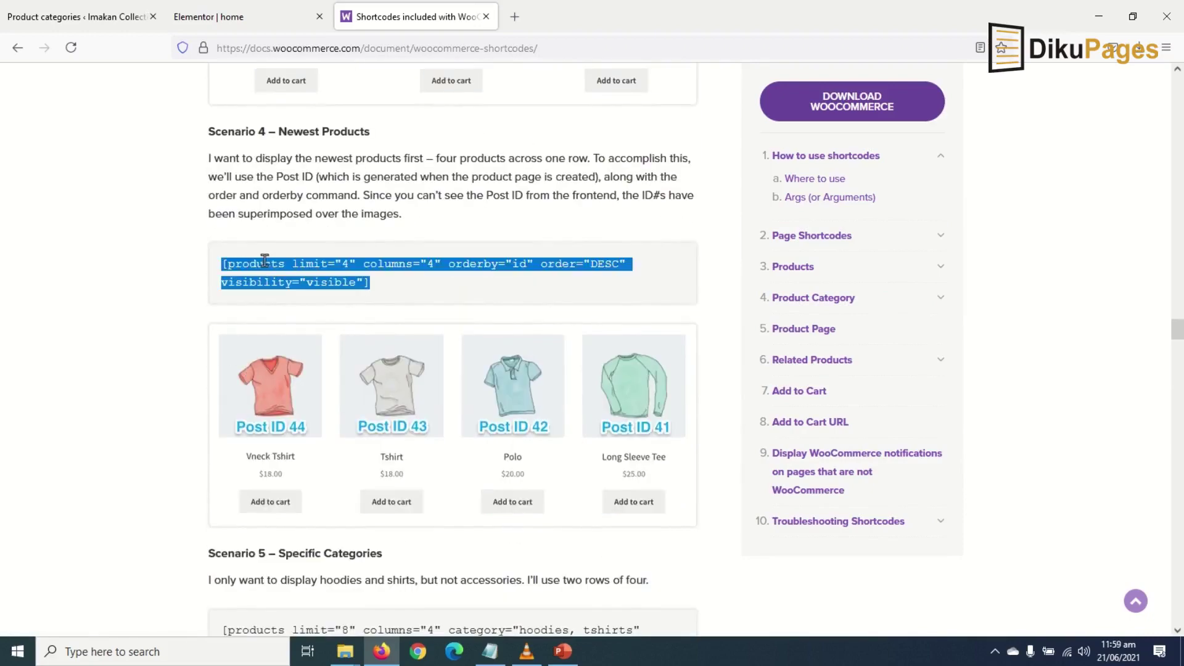
{"action": "right_click", "coordinate": [266, 262]}
{"action": "left_click", "coordinate": [285, 280]}
{"action": "left_click", "coordinate": [235, 19]}
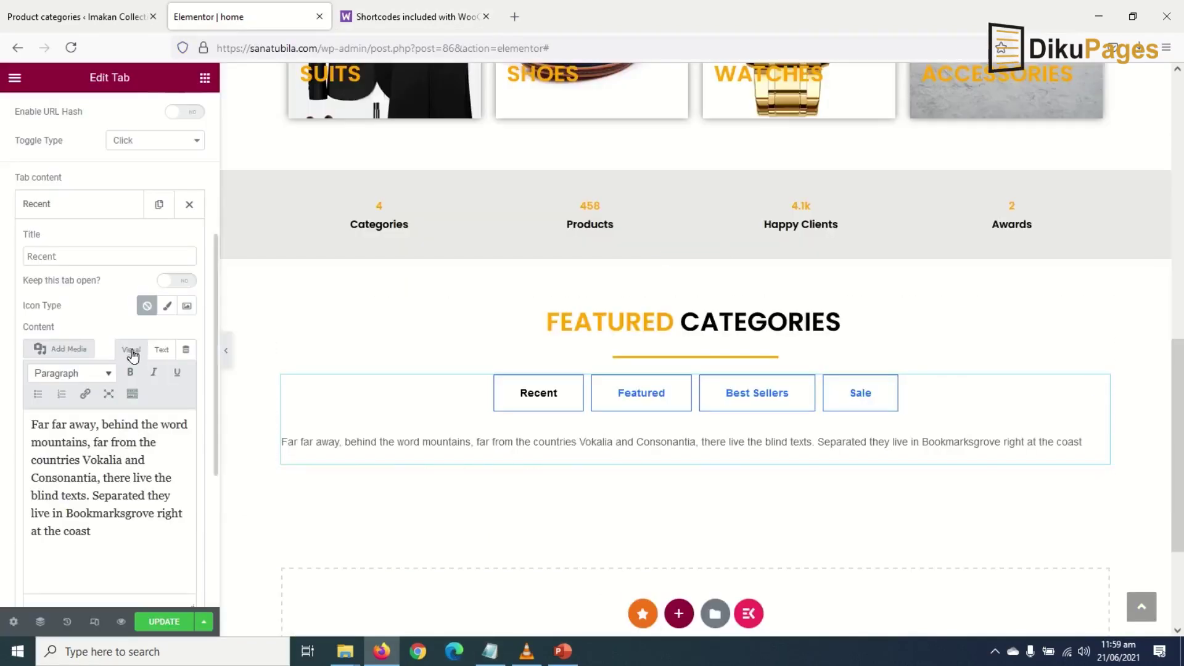
Step: Replace the Recent tab's placeholder text with the newest-products shortcode, pasted in Text mode
{"action": "key", "text": "ctrl+a"}
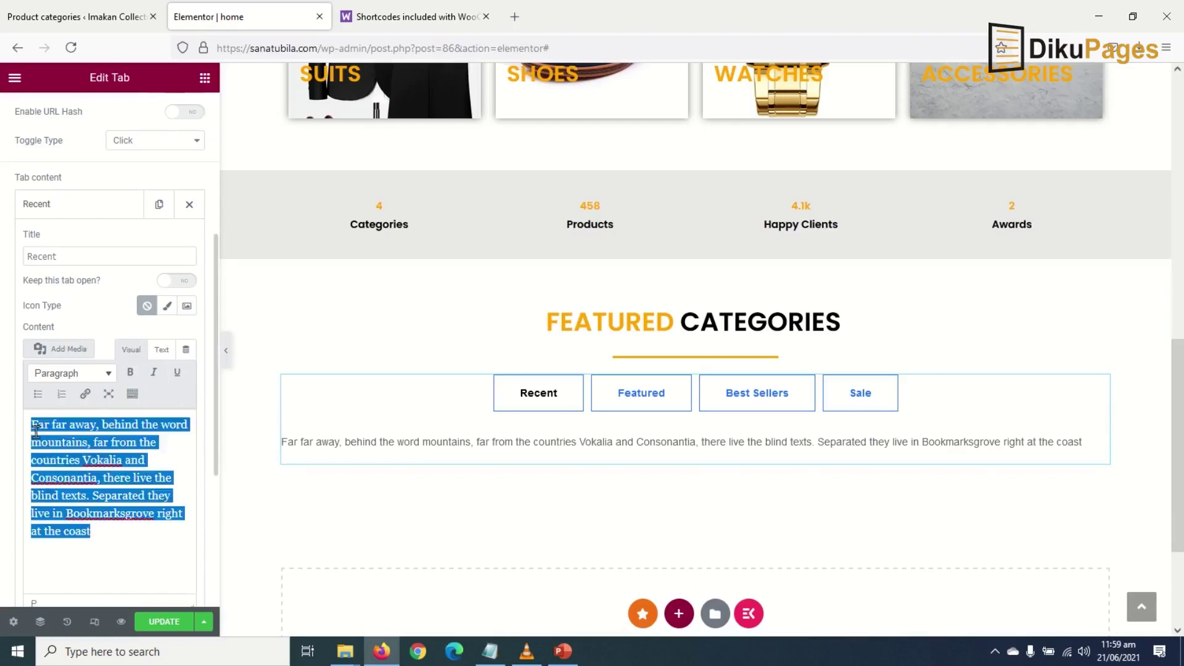
{"action": "key", "text": "BackSpace"}
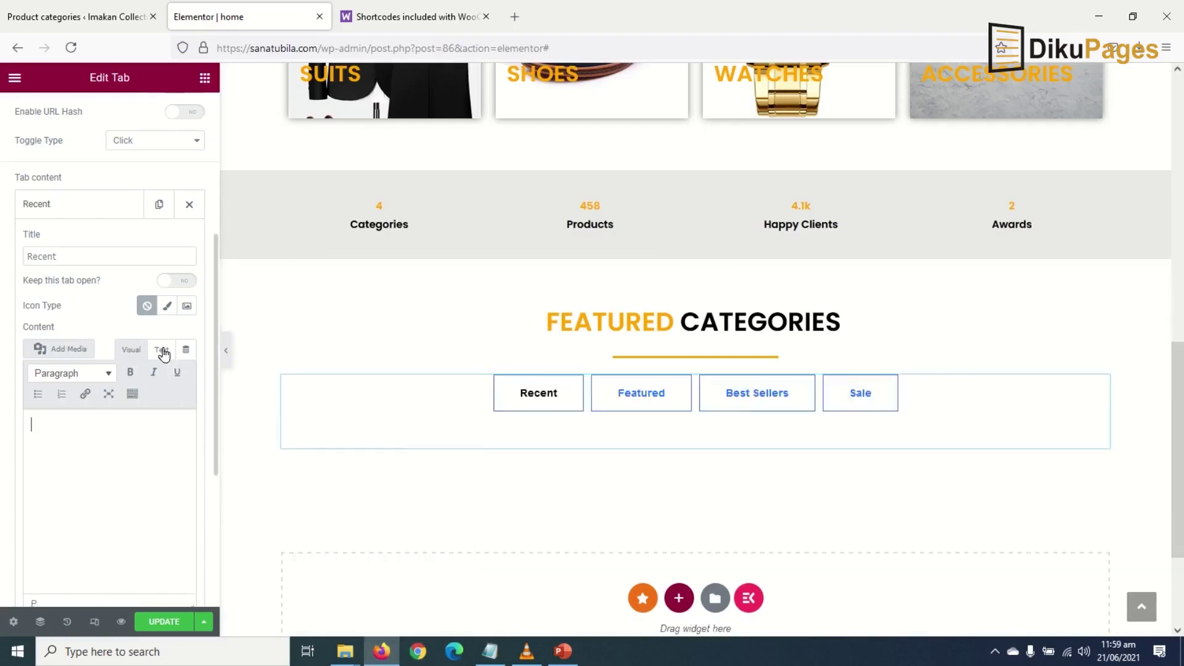
{"action": "left_click", "coordinate": [161, 350]}
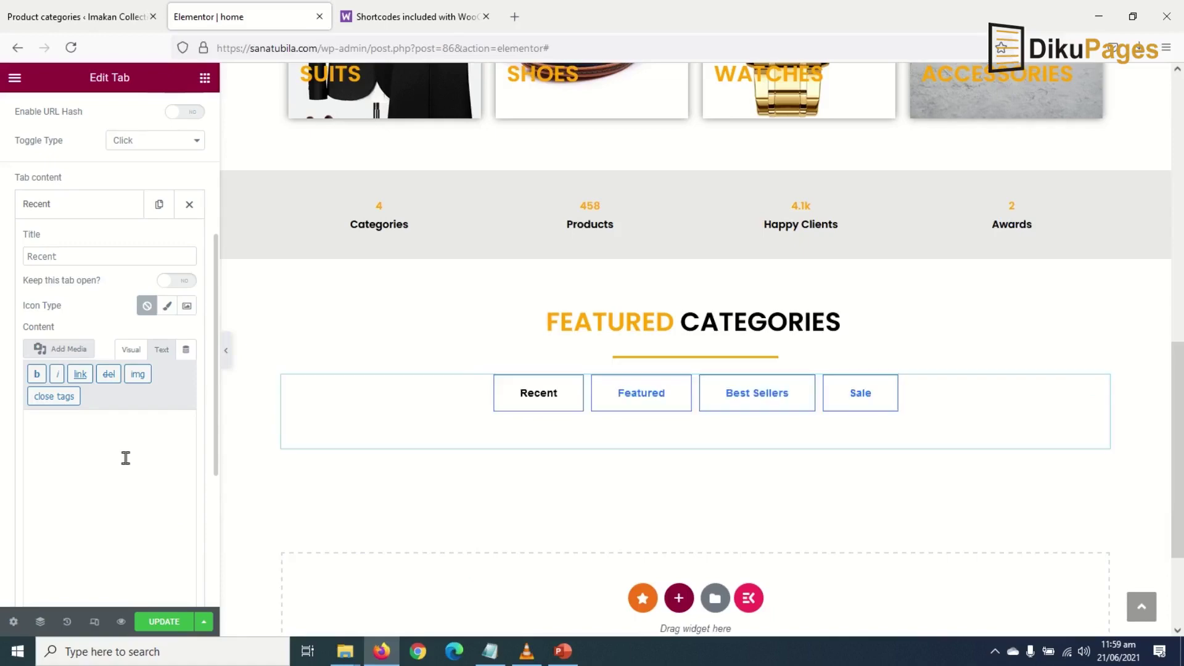
{"action": "key", "text": "ctrl+v"}
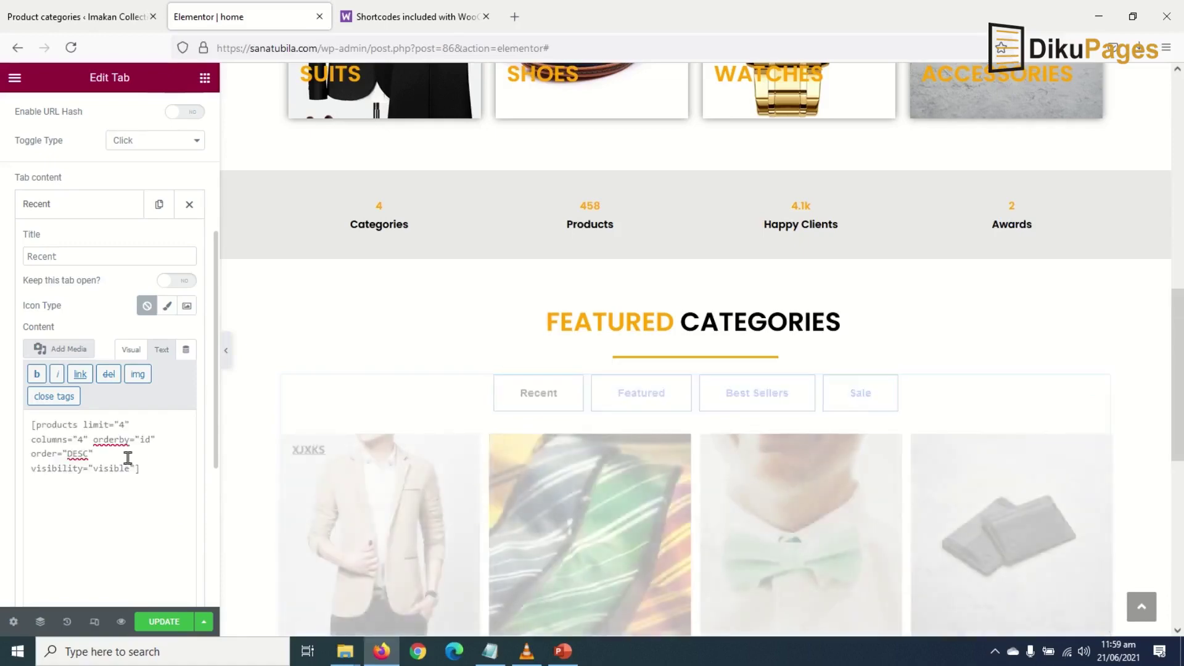
{"action": "scroll", "coordinate": [543, 536], "scroll_direction": "down", "scroll_amount": 4}
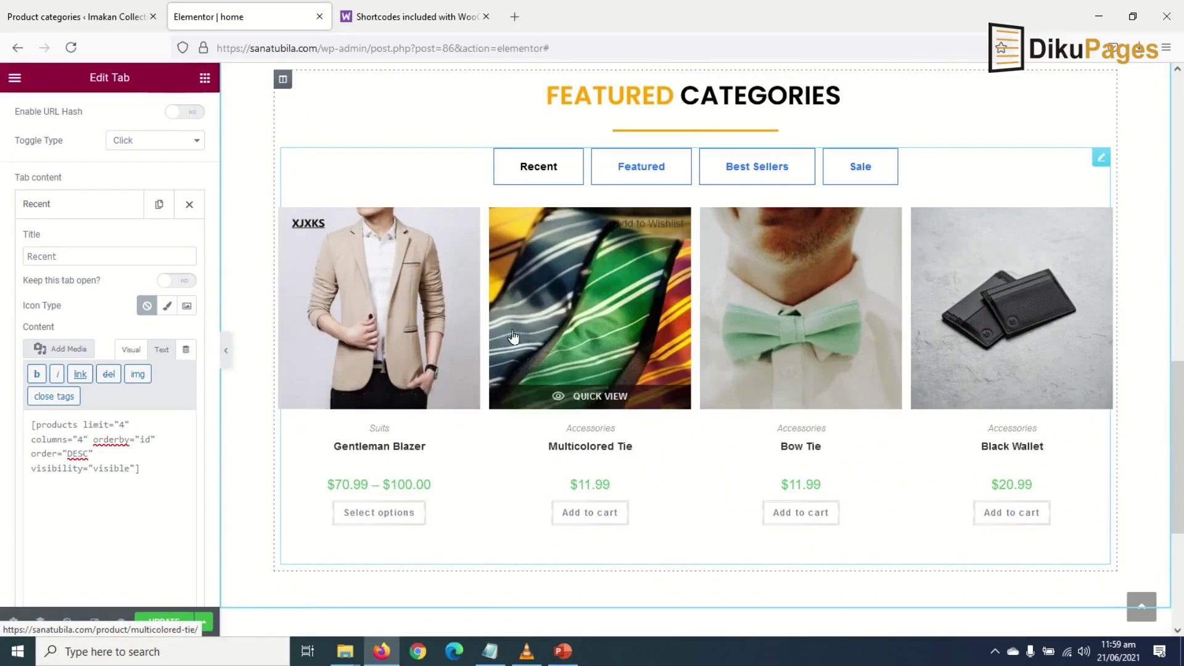
{"action": "scroll", "coordinate": [365, 409], "scroll_direction": "up", "scroll_amount": 3}
{"action": "scroll", "coordinate": [70, 485], "scroll_direction": "down", "scroll_amount": 5}
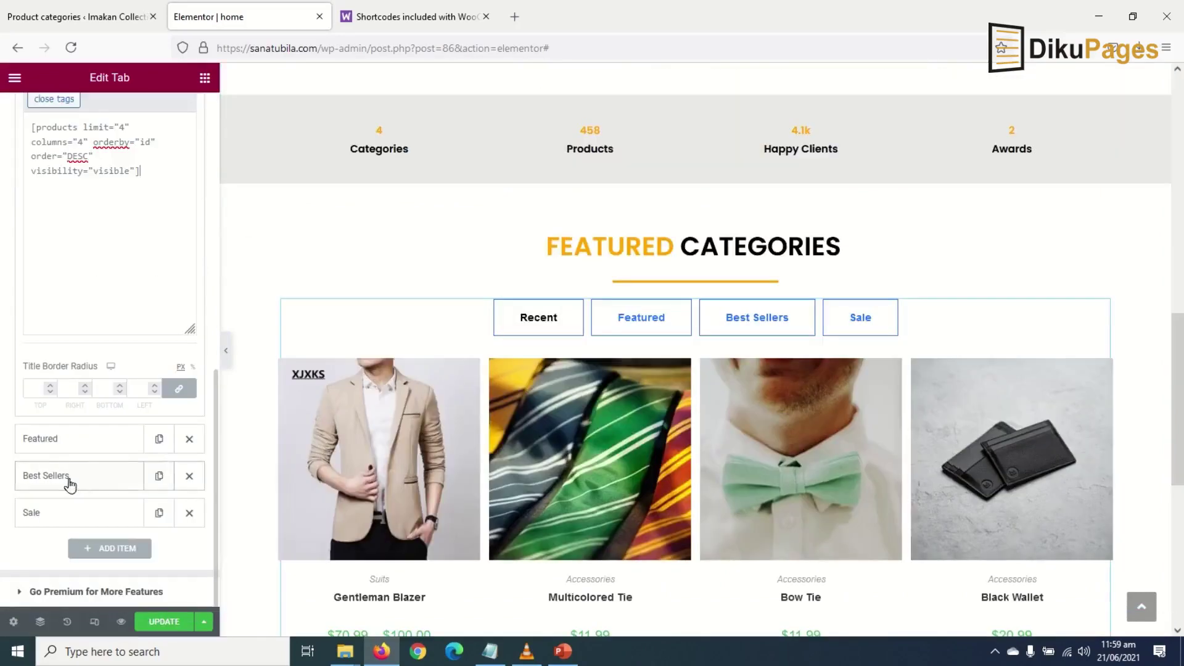
{"action": "left_click", "coordinate": [77, 442]}
{"action": "scroll", "coordinate": [95, 432], "scroll_direction": "up", "scroll_amount": 2}
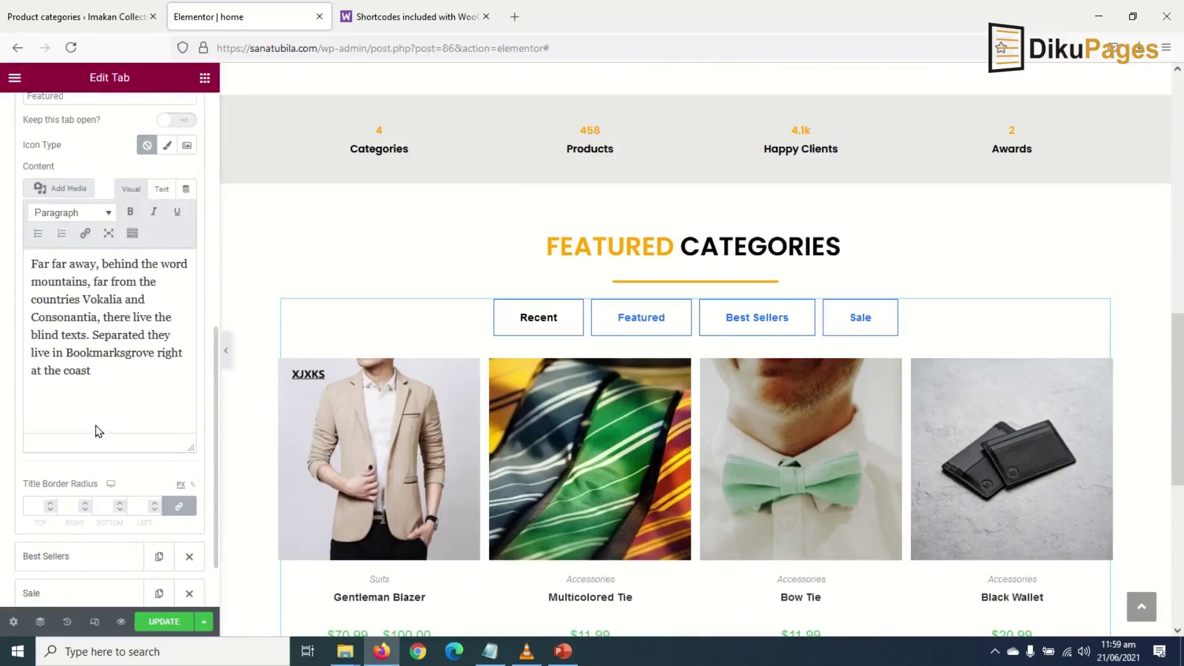
Step: Copy the Scenario 2 shortcode [products limit="4" columns="2" visibility="featured"] from the docs
{"action": "left_click", "coordinate": [413, 17]}
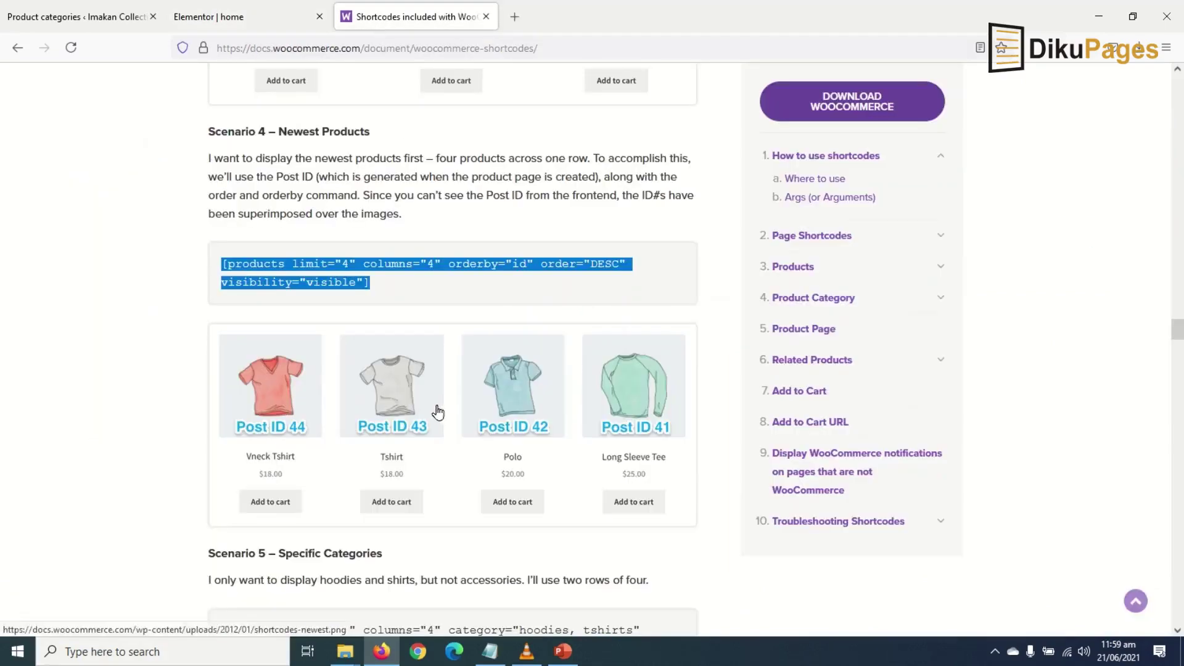
{"action": "scroll", "coordinate": [425, 401], "scroll_direction": "up", "scroll_amount": 10}
{"action": "scroll", "coordinate": [404, 405], "scroll_direction": "up", "scroll_amount": 10}
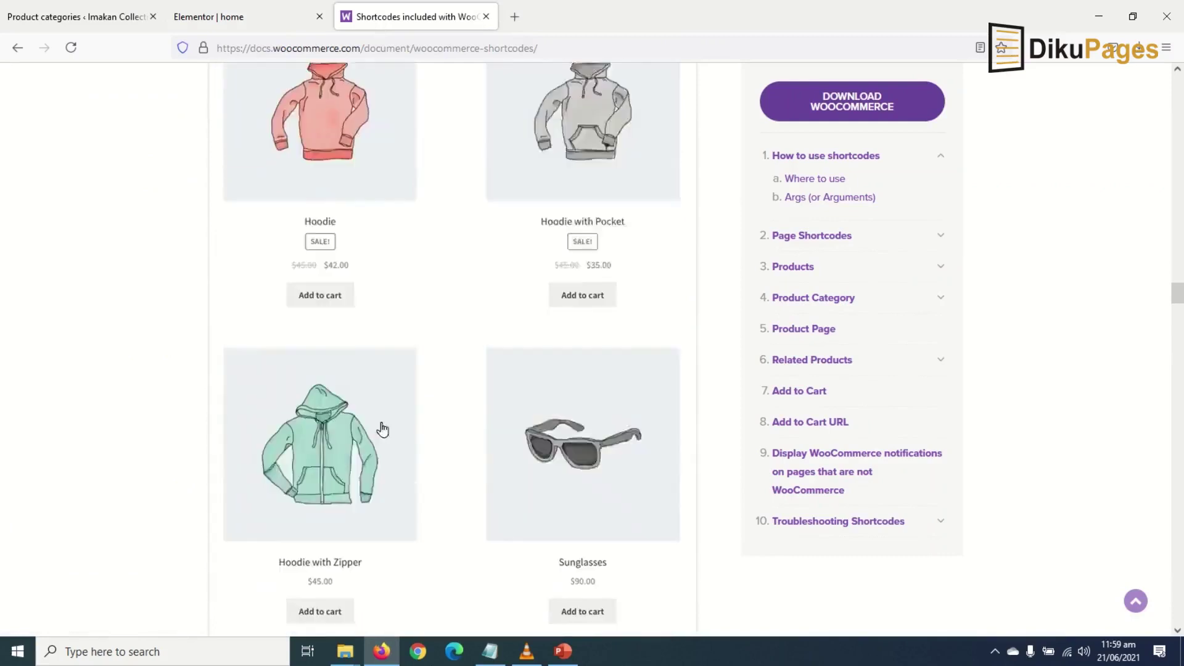
{"action": "triple_click", "coordinate": [268, 345]}
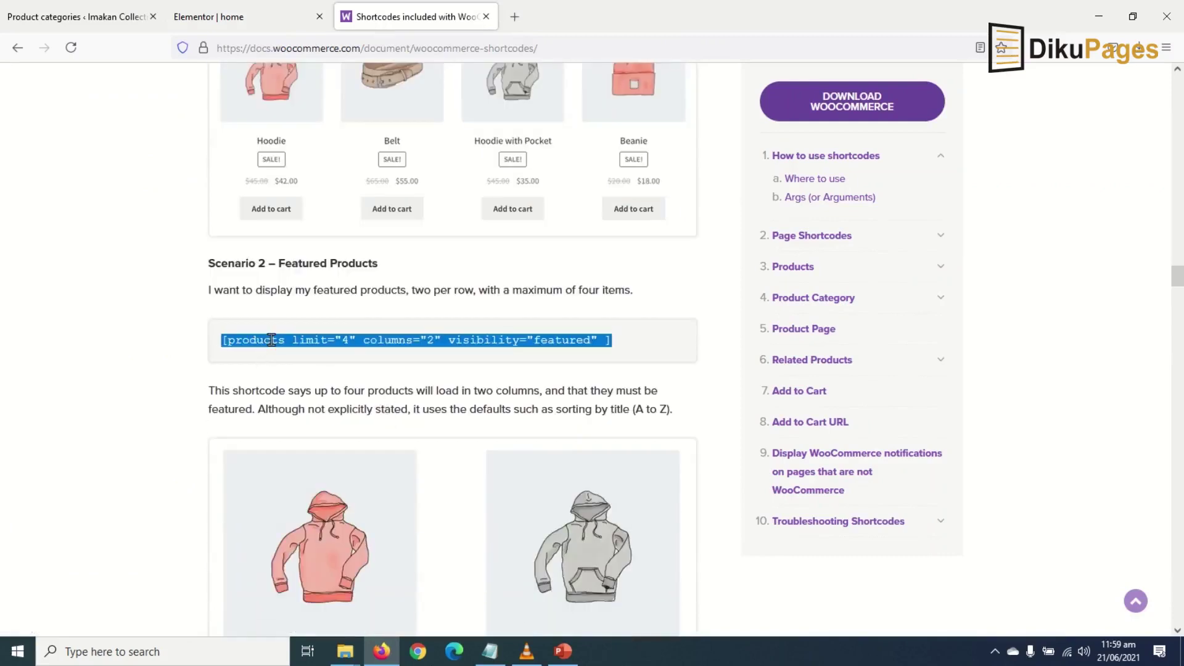
{"action": "right_click", "coordinate": [271, 340]}
{"action": "left_click", "coordinate": [285, 354]}
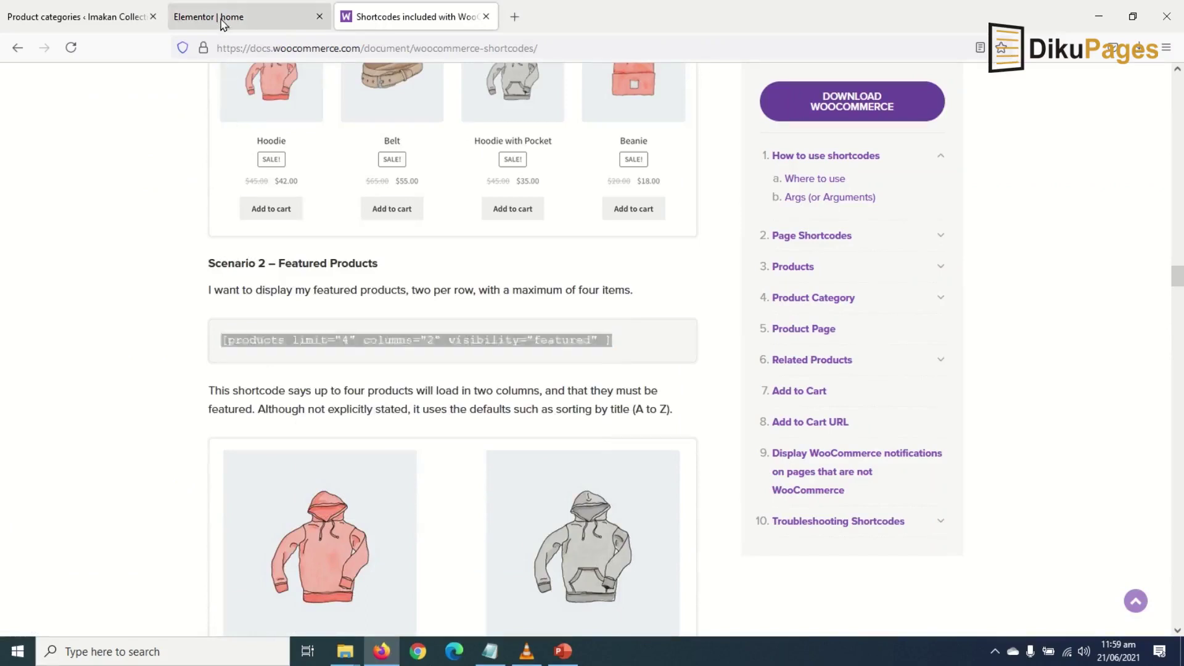
Step: Replace the Featured tab's placeholder with the featured-products shortcode and preview the Featured tab
{"action": "left_click", "coordinate": [223, 24]}
{"action": "left_click_drag", "start_coordinate": [155, 353], "coordinate": [28, 282]}
{"action": "key", "text": "ctrl+a"}
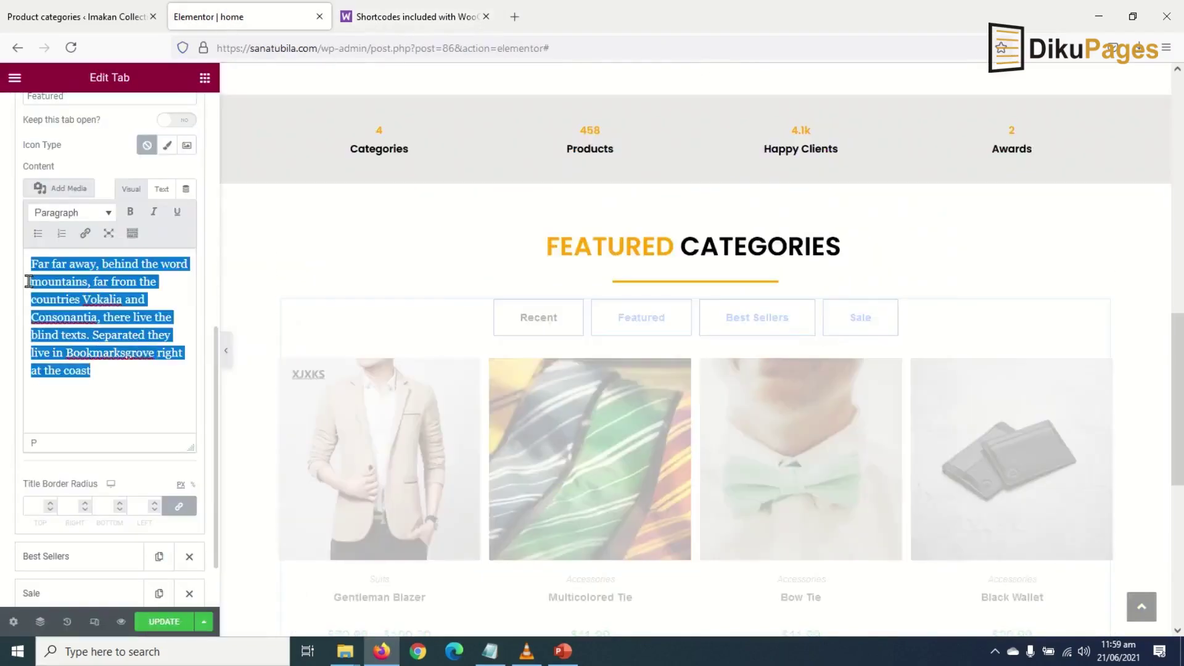
{"action": "key", "text": "BackSpace"}
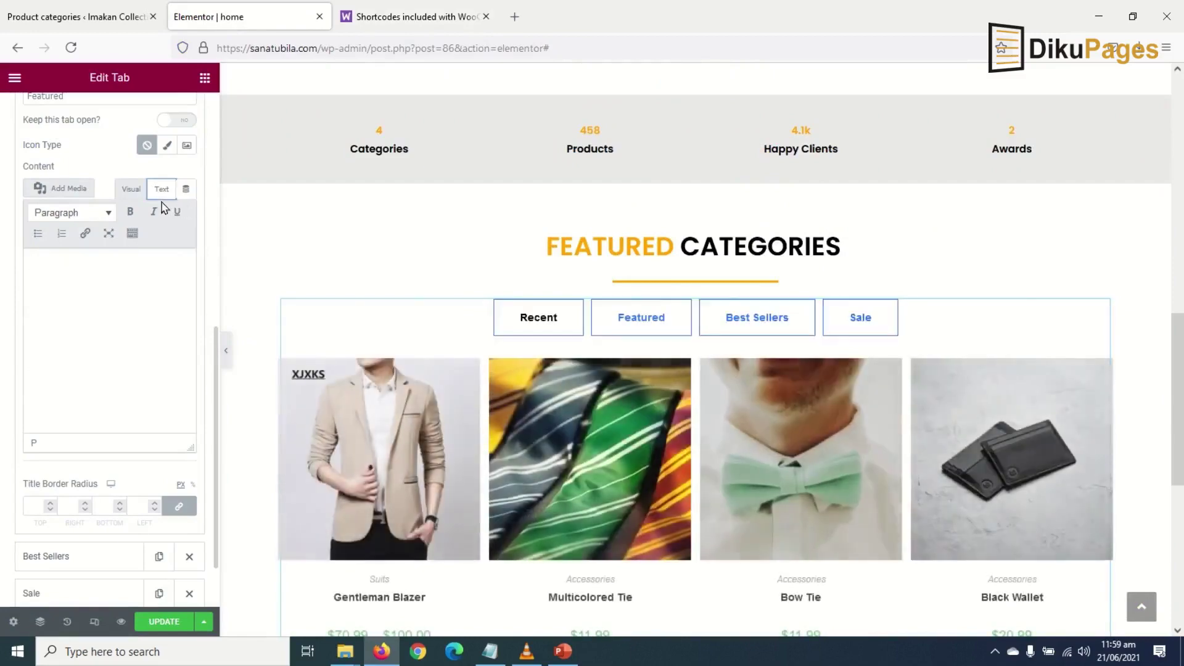
{"action": "left_click", "coordinate": [159, 189]}
{"action": "key", "text": "ctrl+v"}
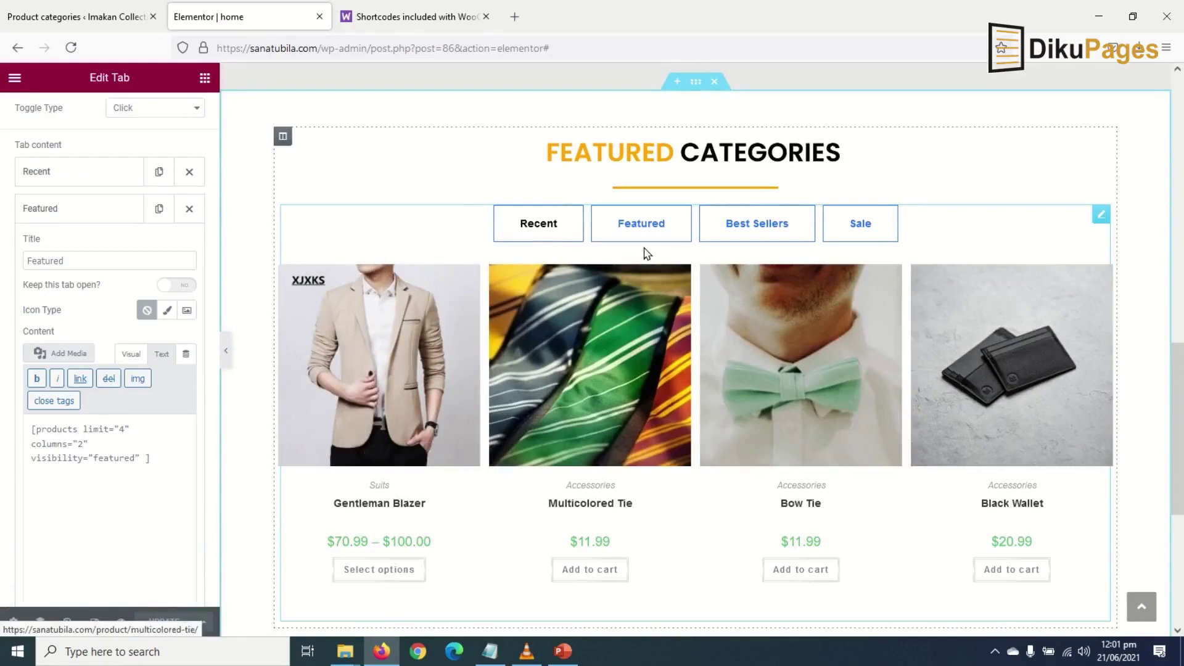
{"action": "left_click", "coordinate": [640, 225]}
{"action": "scroll", "coordinate": [645, 296], "scroll_direction": "up", "scroll_amount": 2}
{"action": "left_click", "coordinate": [642, 309]}
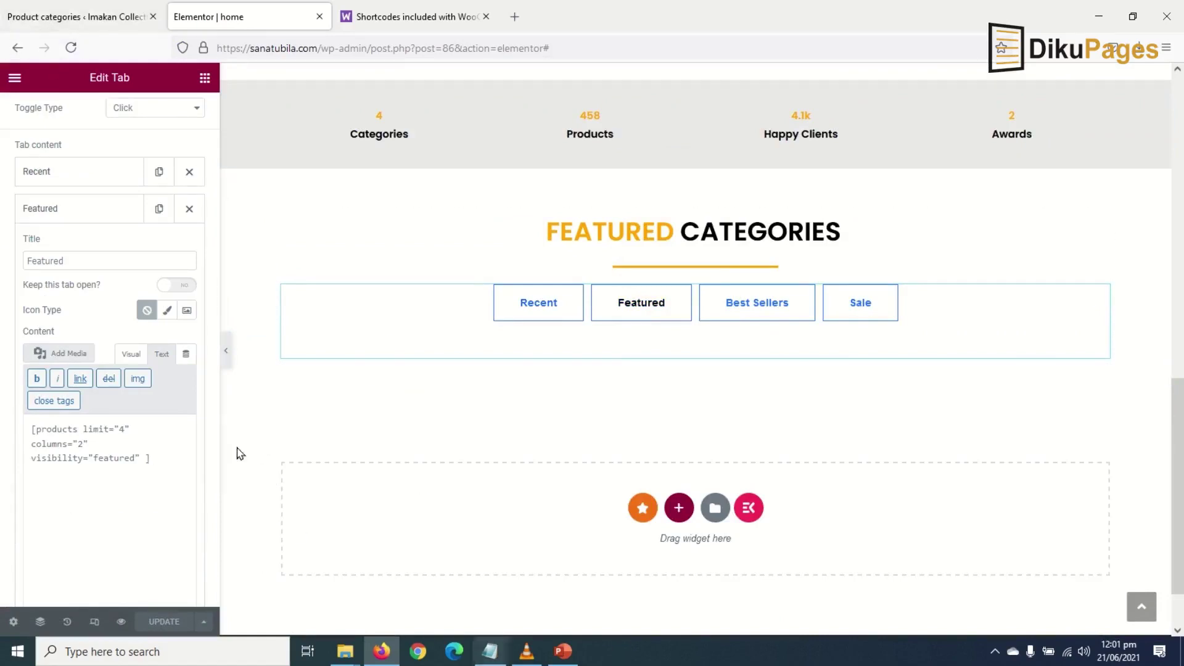
{"action": "left_click", "coordinate": [54, 7]}
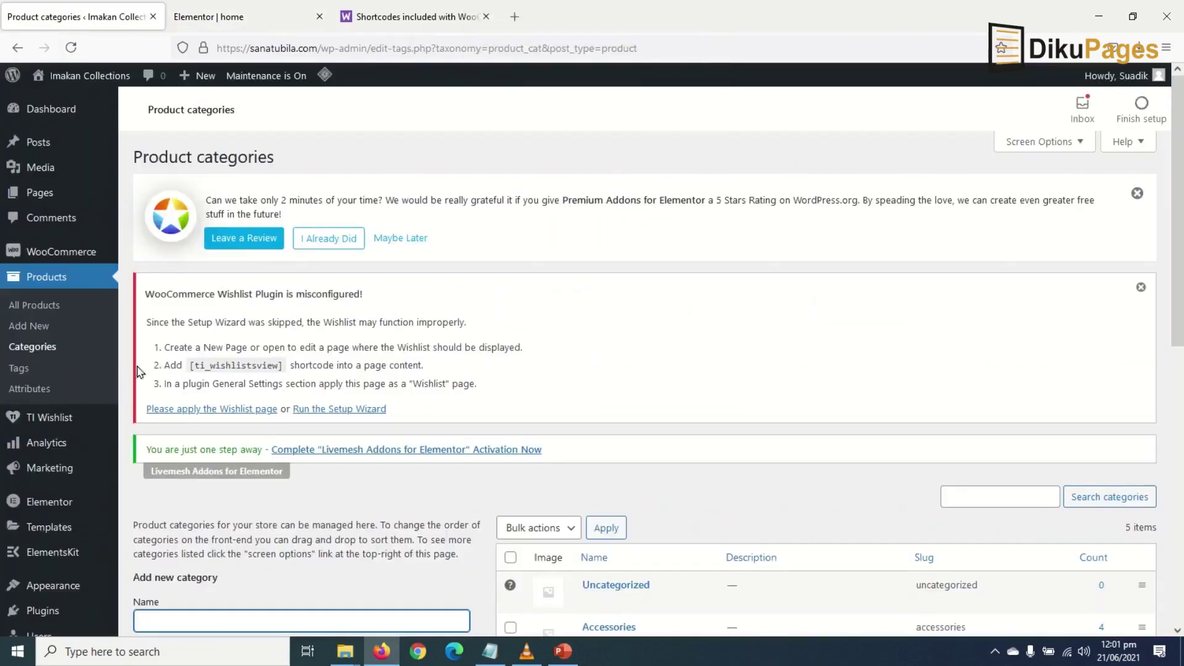
Step: Star Gentleman Blazer and Black Wallet as featured in All Products, then go back to Elementor
{"action": "left_click", "coordinate": [52, 305]}
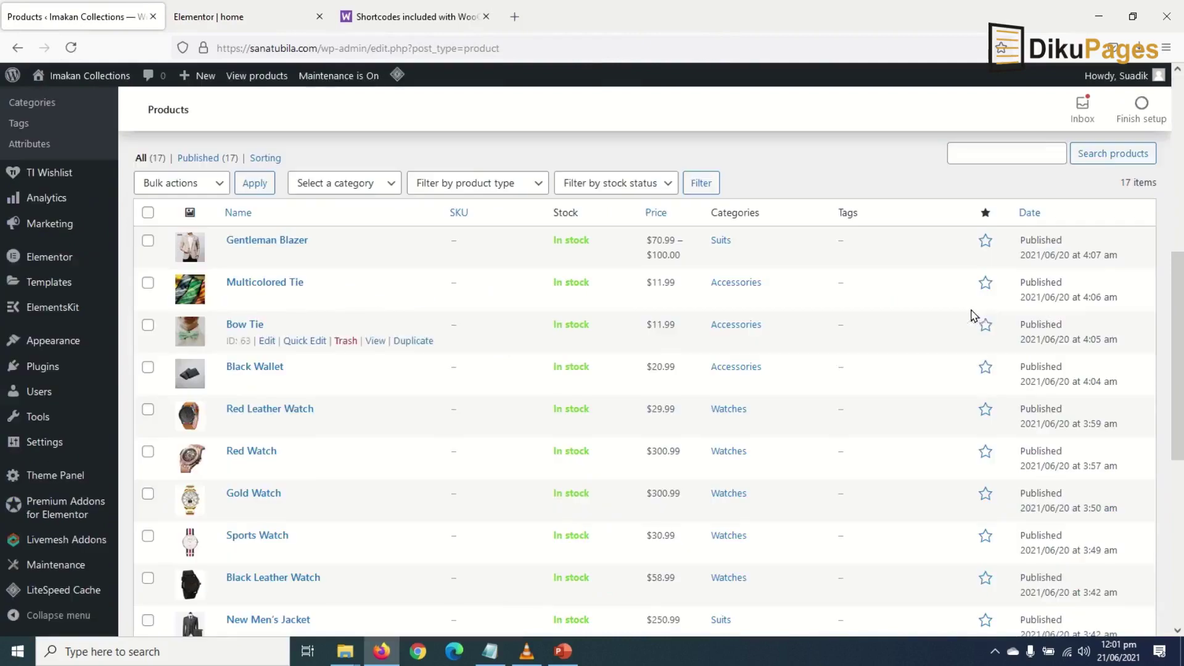
{"action": "left_click", "coordinate": [985, 245]}
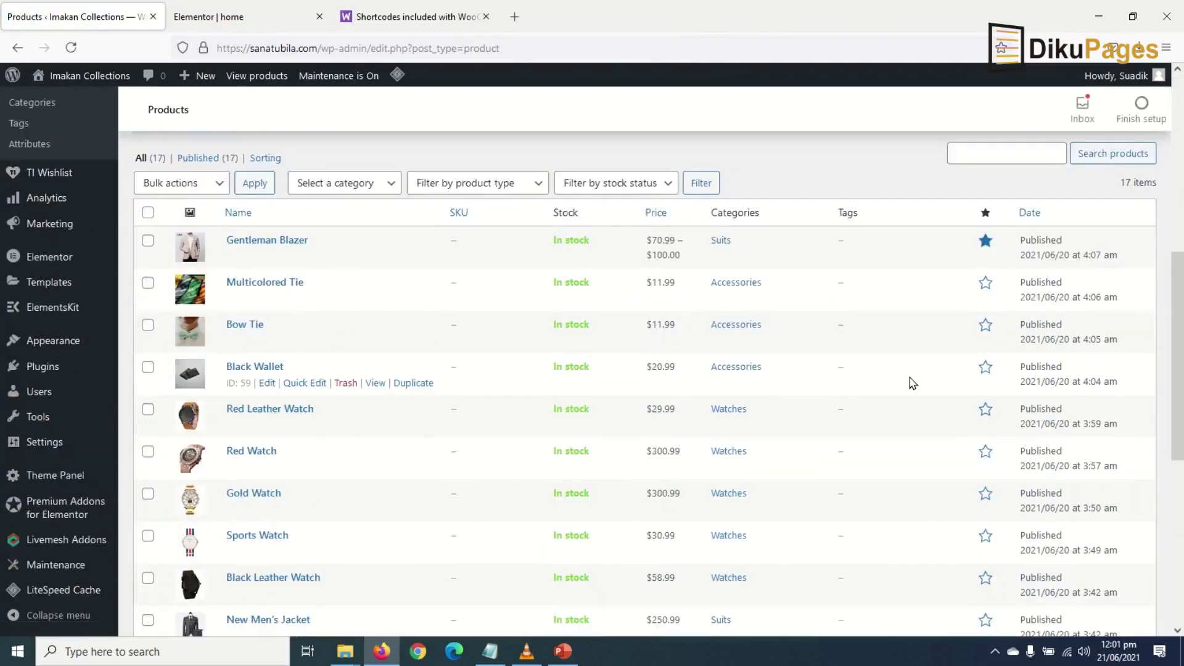
{"action": "left_click", "coordinate": [986, 369]}
{"action": "scroll", "coordinate": [802, 411], "scroll_direction": "down", "scroll_amount": 3}
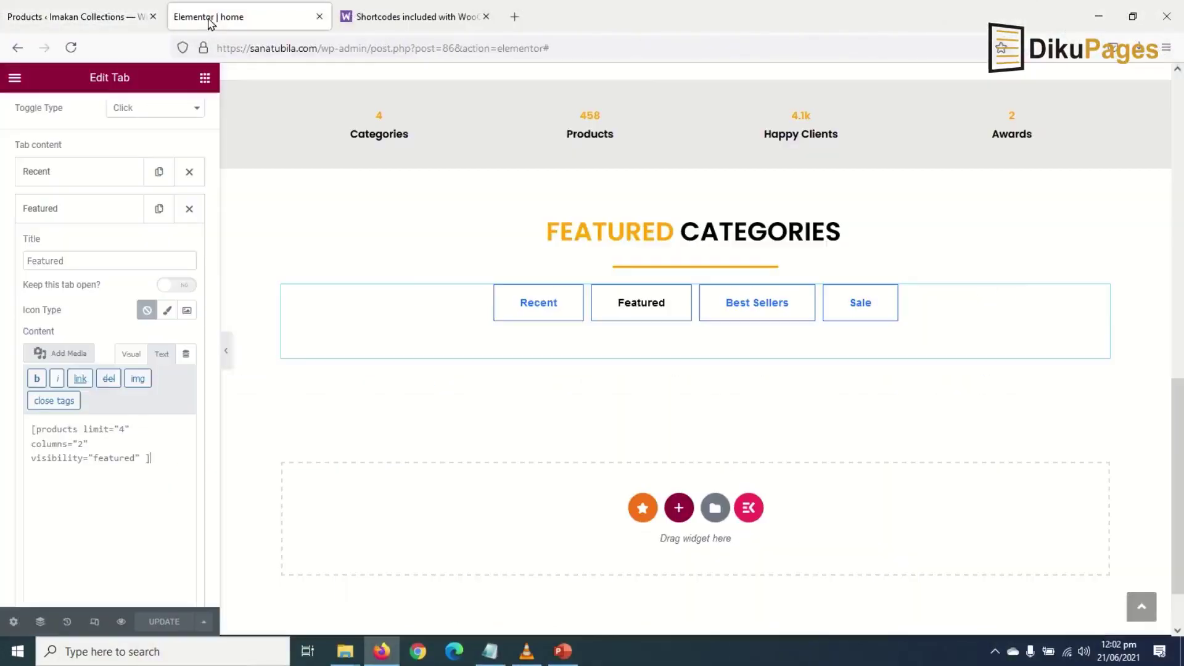
{"action": "left_click", "coordinate": [244, 17]}
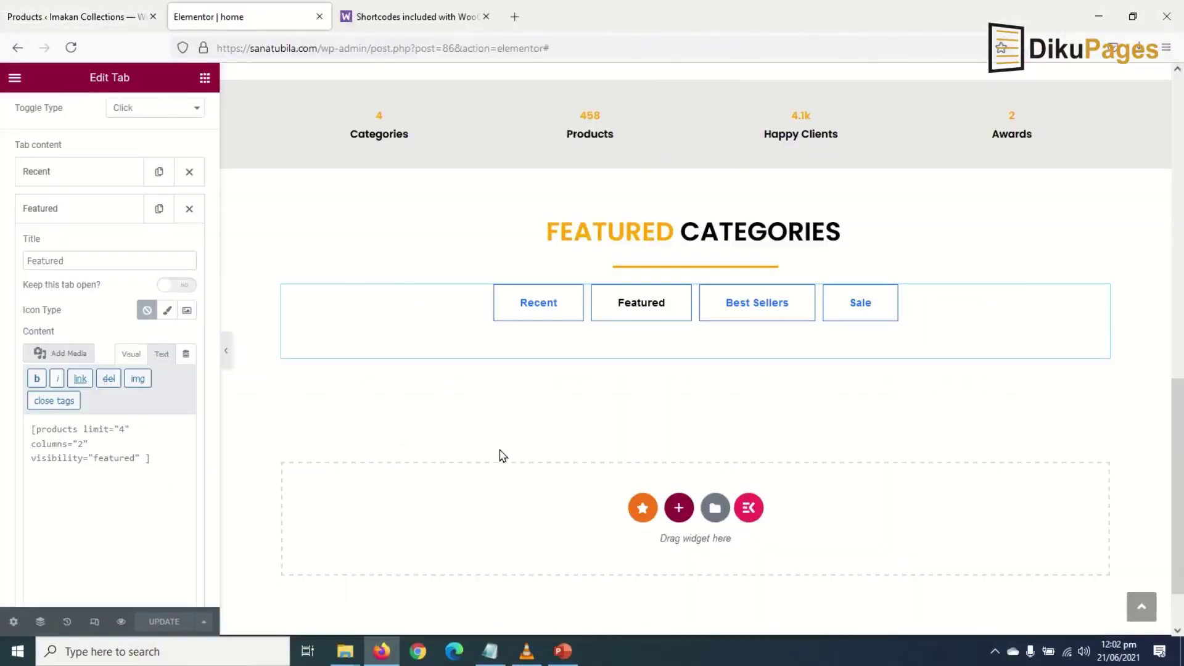
Step: Reload the editor and check the Featured tab's two-column grid with Black Wallet and Gold Watch
{"action": "left_click", "coordinate": [75, 53]}
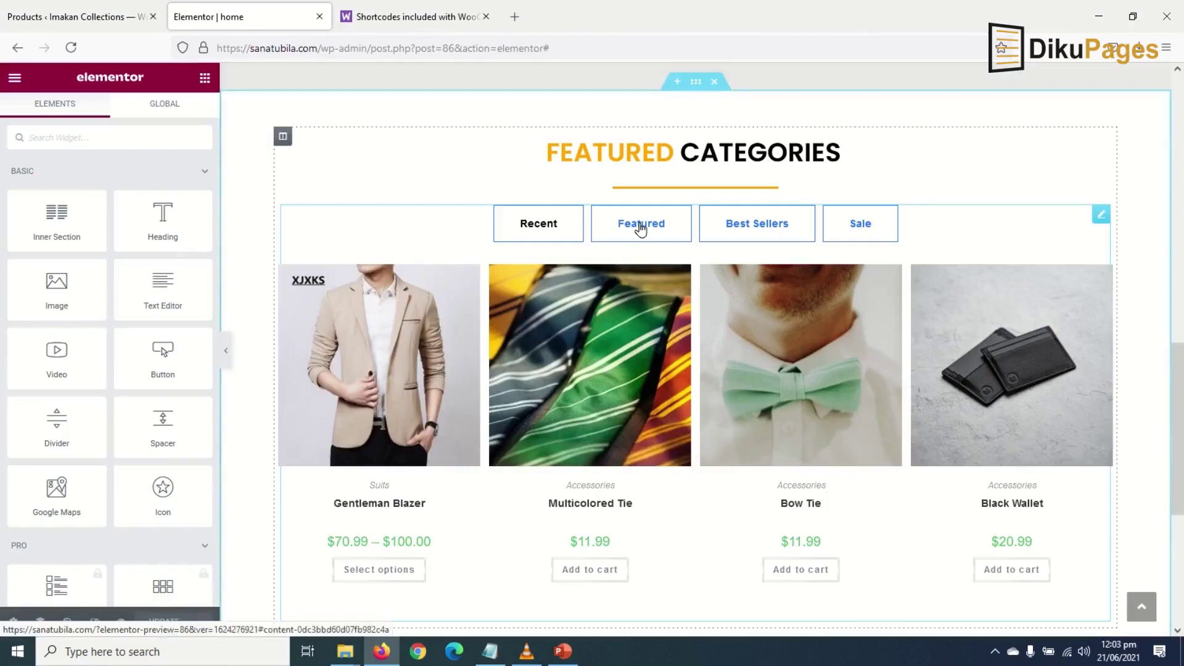
{"action": "left_click", "coordinate": [641, 228]}
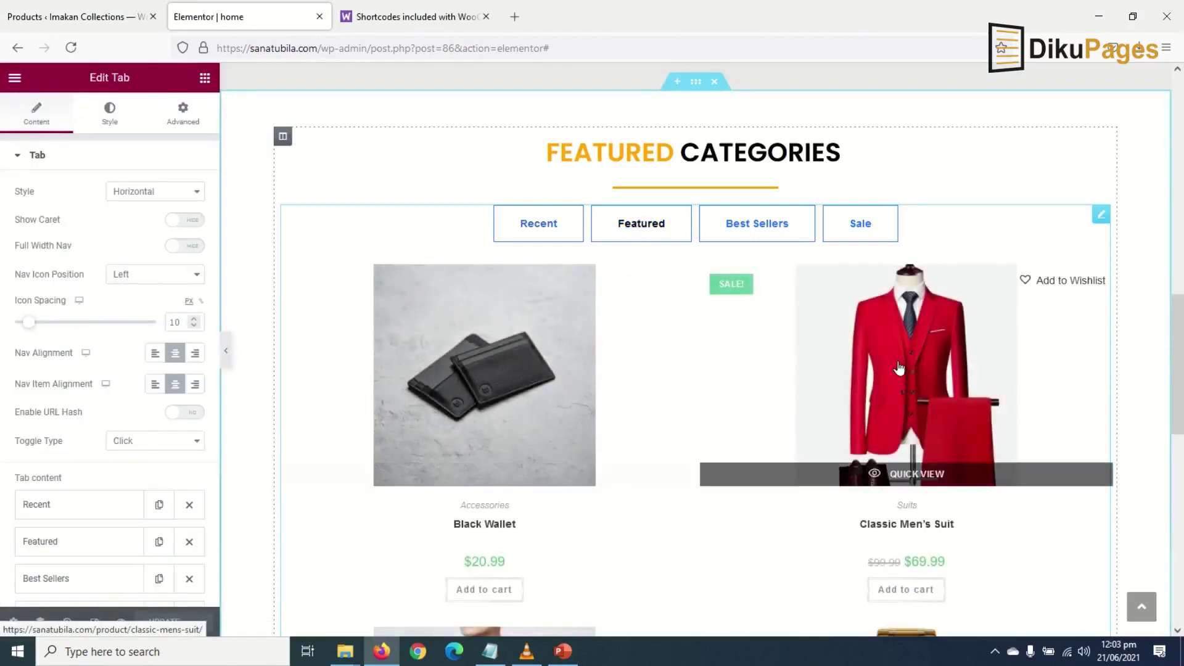
{"action": "scroll", "coordinate": [735, 435], "scroll_direction": "down", "scroll_amount": 5}
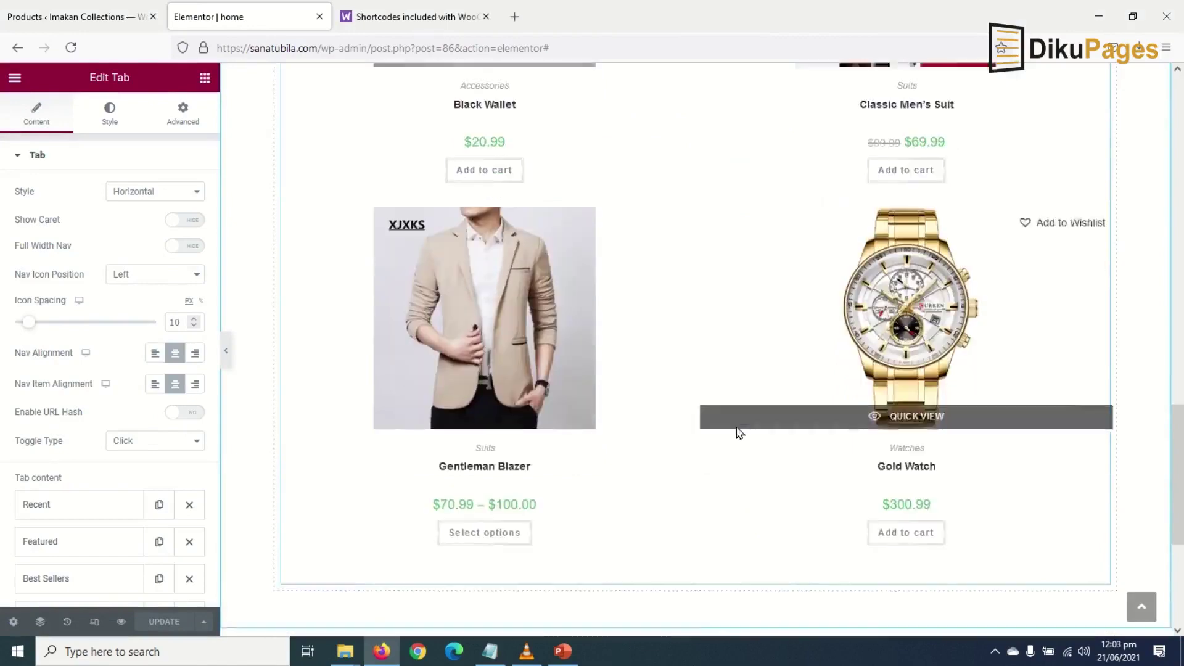
{"action": "scroll", "coordinate": [738, 431], "scroll_direction": "up", "scroll_amount": 8}
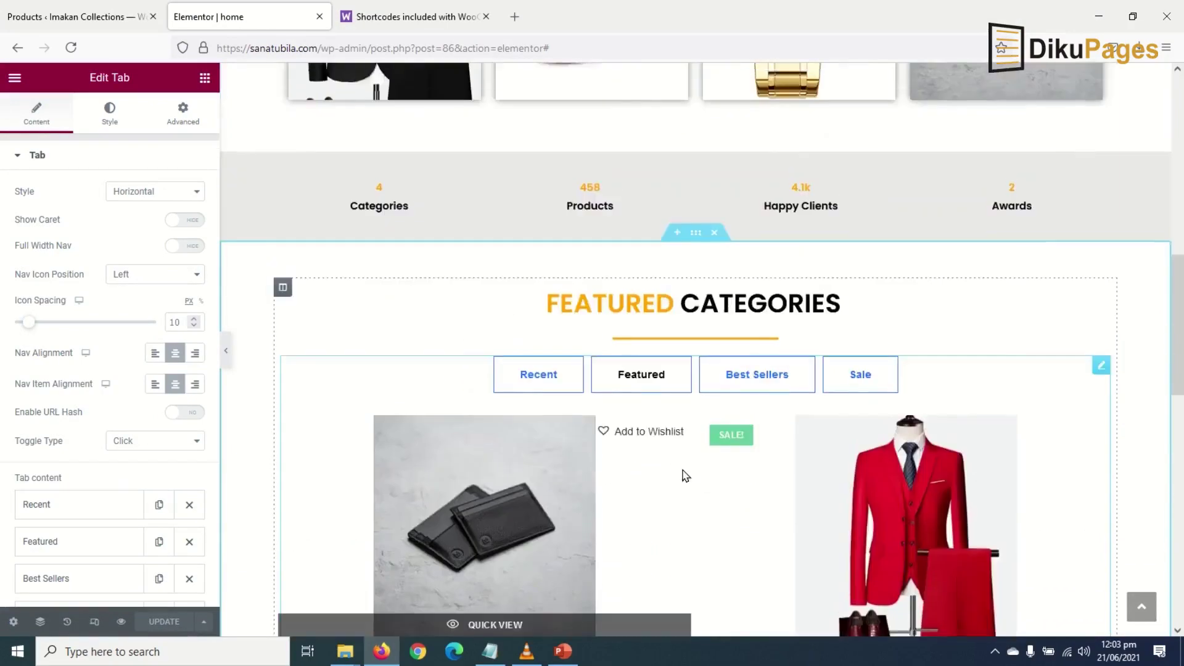
{"action": "scroll", "coordinate": [685, 475], "scroll_direction": "down", "scroll_amount": 5}
{"action": "scroll", "coordinate": [749, 558], "scroll_direction": "up", "scroll_amount": 4}
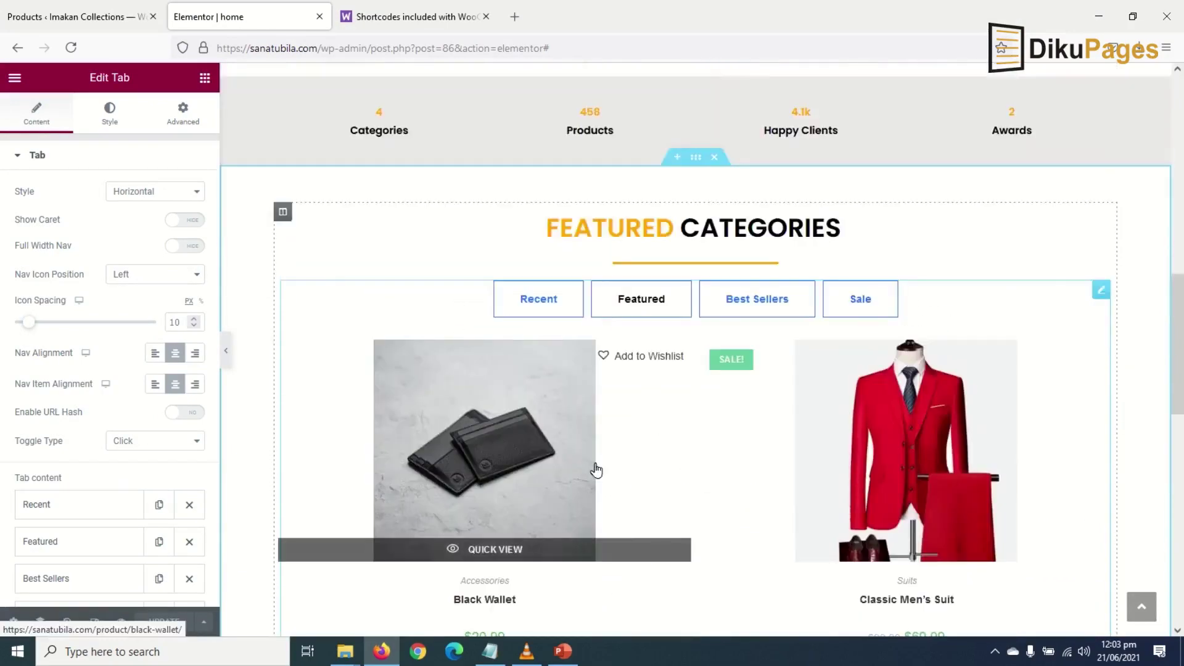
{"action": "scroll", "coordinate": [126, 521], "scroll_direction": "down", "scroll_amount": 2}
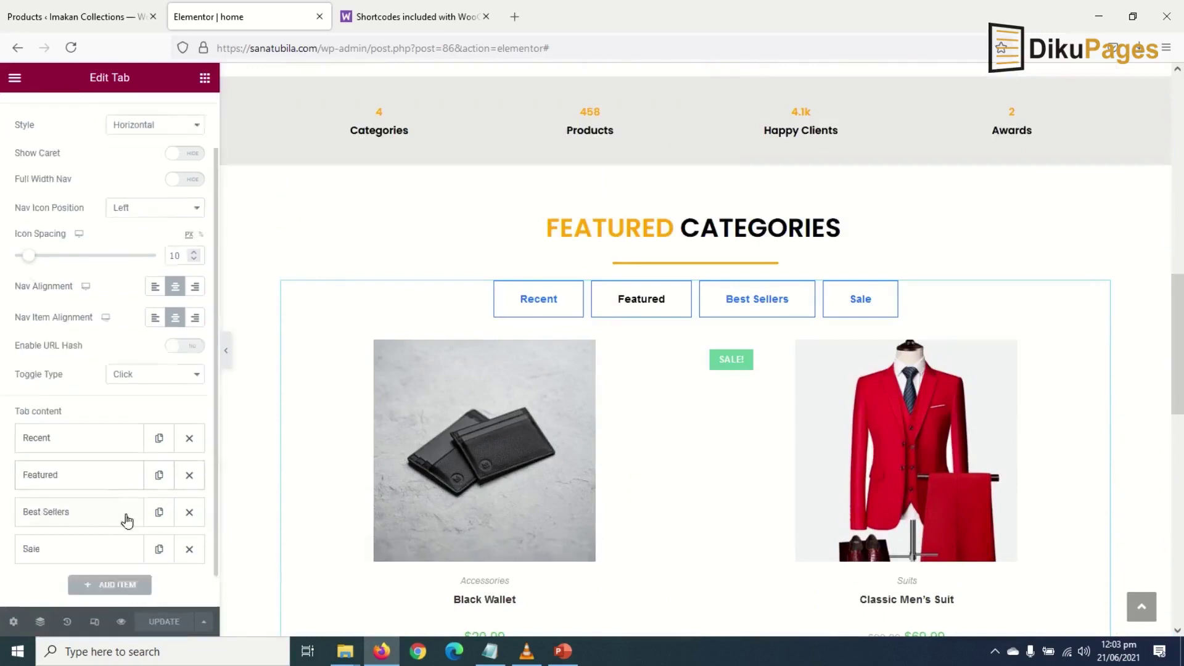
{"action": "scroll", "coordinate": [126, 521], "scroll_direction": "down", "scroll_amount": 1}
{"action": "left_click", "coordinate": [70, 479]}
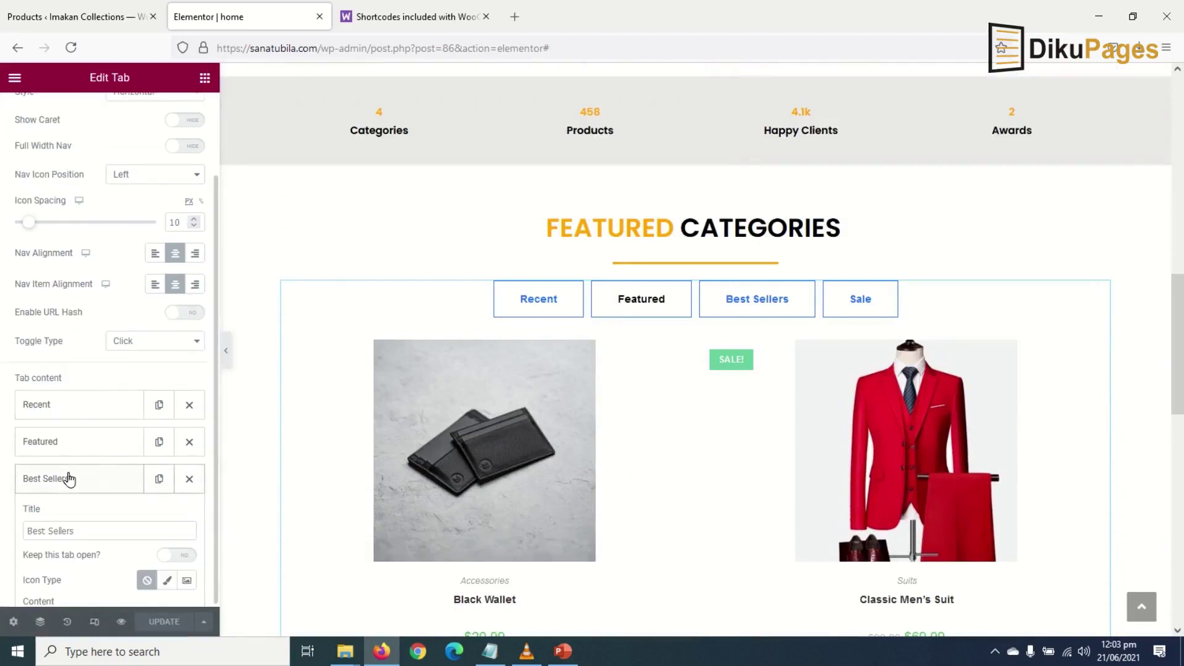
Step: Copy the Scenario 3 shortcode [products limit="3" columns="3" best_selling="true"] and return to Elementor
{"action": "left_click", "coordinate": [430, 18]}
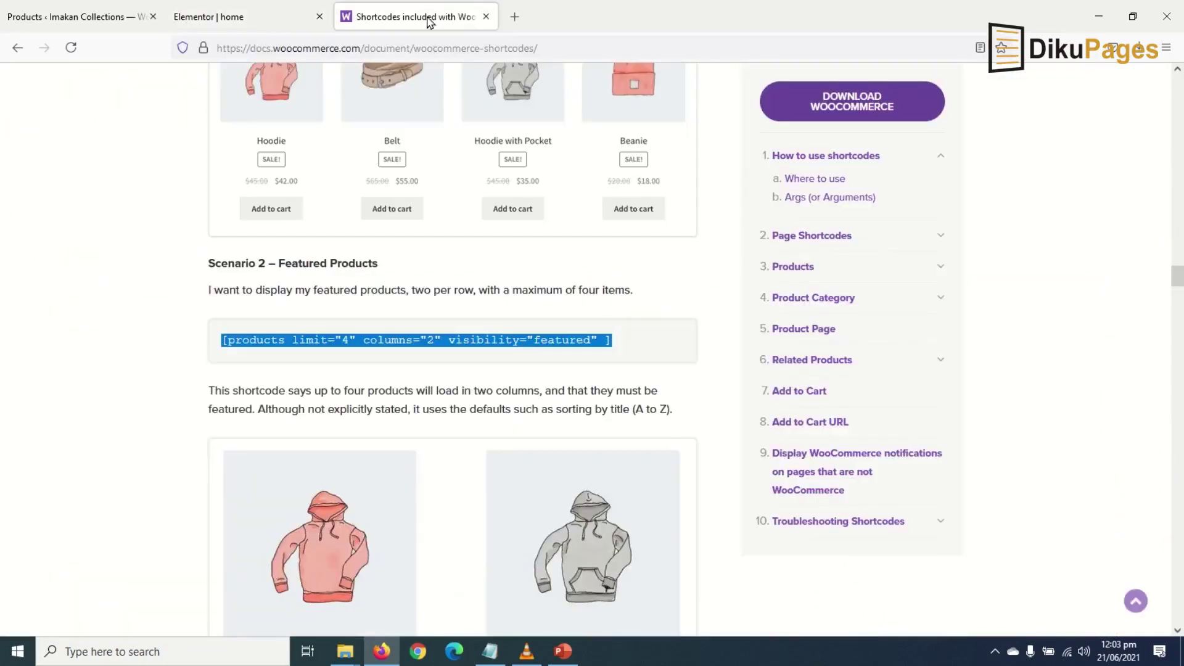
{"action": "scroll", "coordinate": [426, 342], "scroll_direction": "up", "scroll_amount": 8}
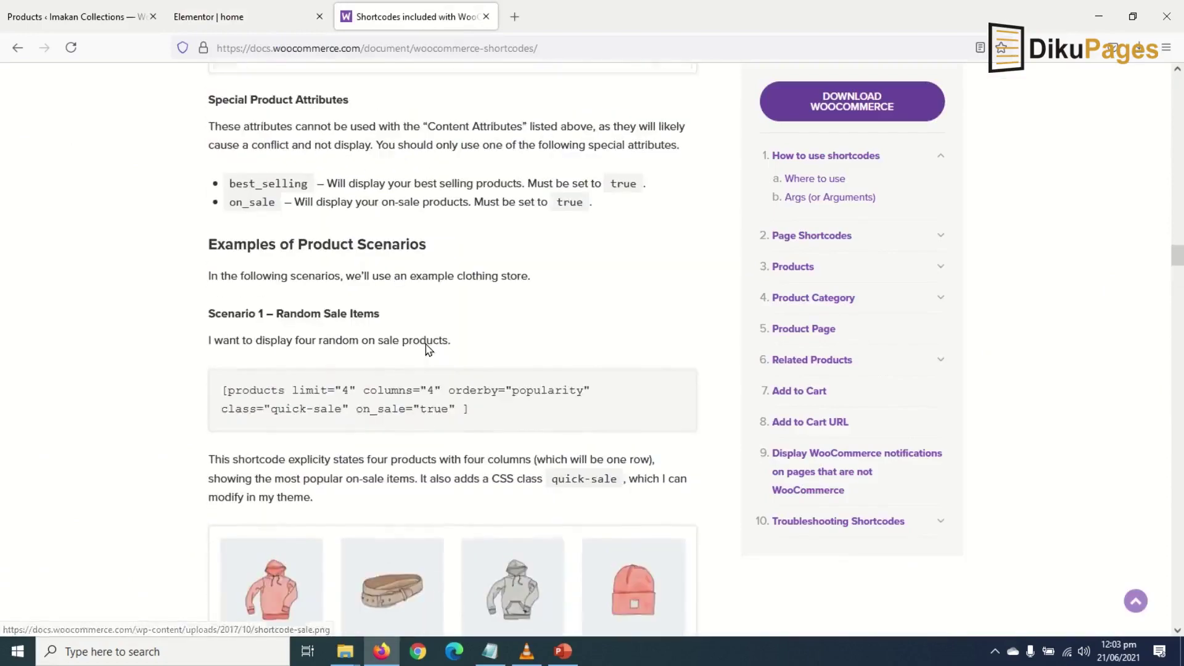
{"action": "scroll", "coordinate": [425, 342], "scroll_direction": "down", "scroll_amount": 11}
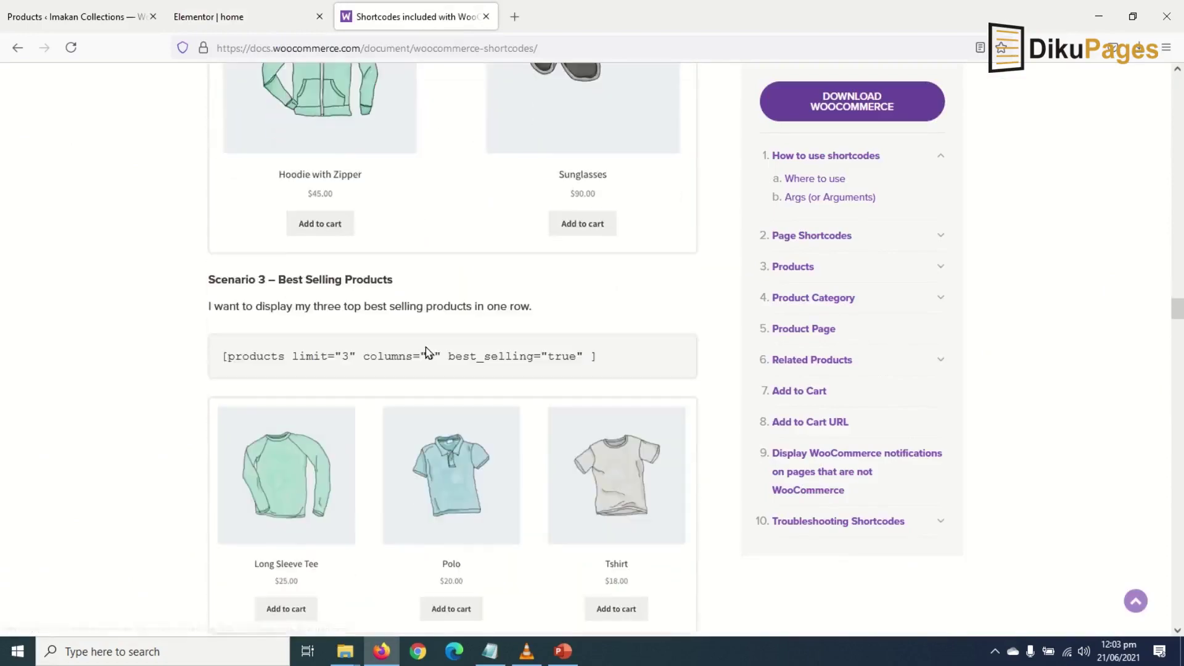
{"action": "scroll", "coordinate": [372, 306], "scroll_direction": "down", "scroll_amount": 3}
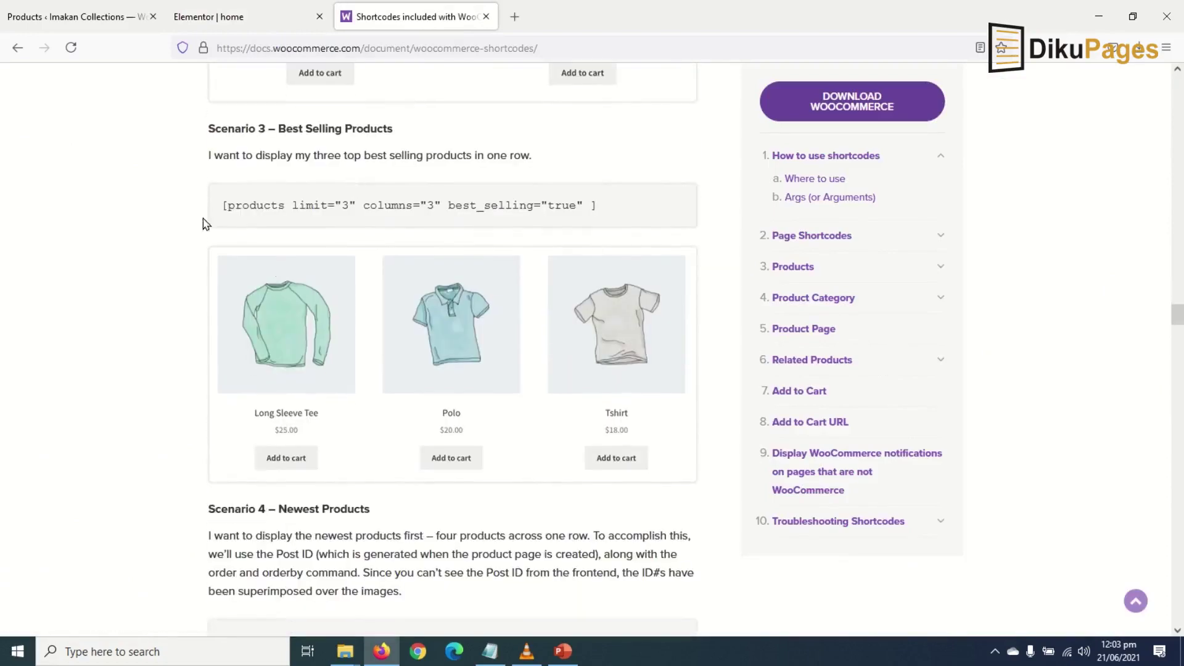
{"action": "triple_click", "coordinate": [306, 206]}
{"action": "key", "text": "ctrl+c"}
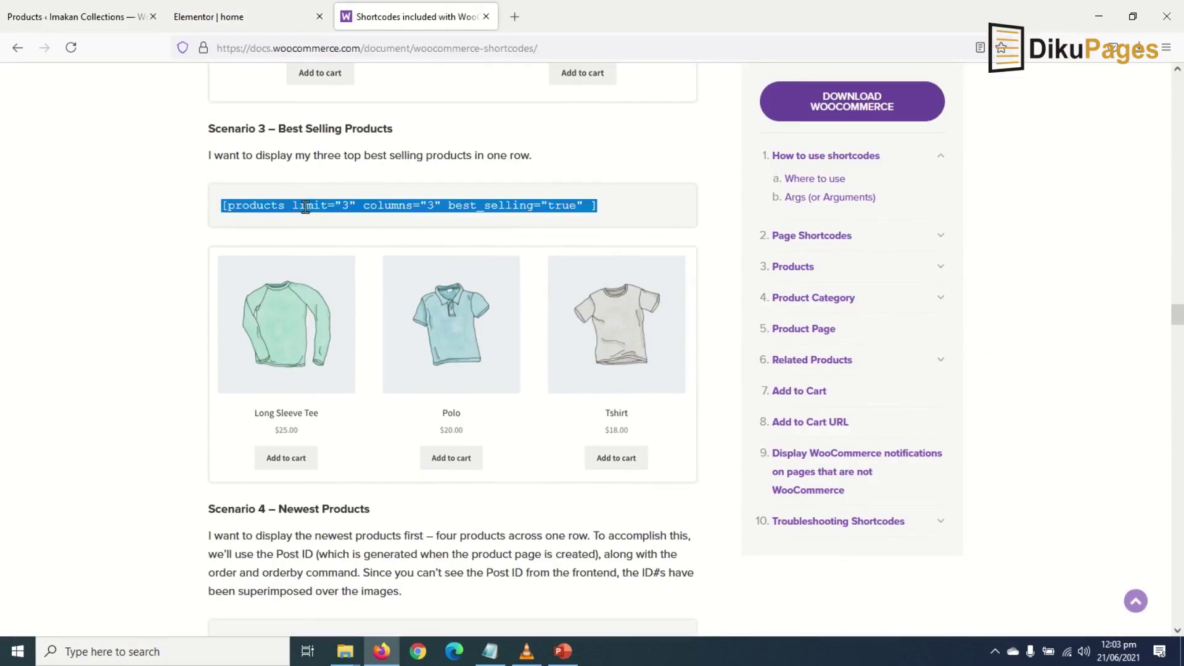
{"action": "left_click", "coordinate": [222, 16]}
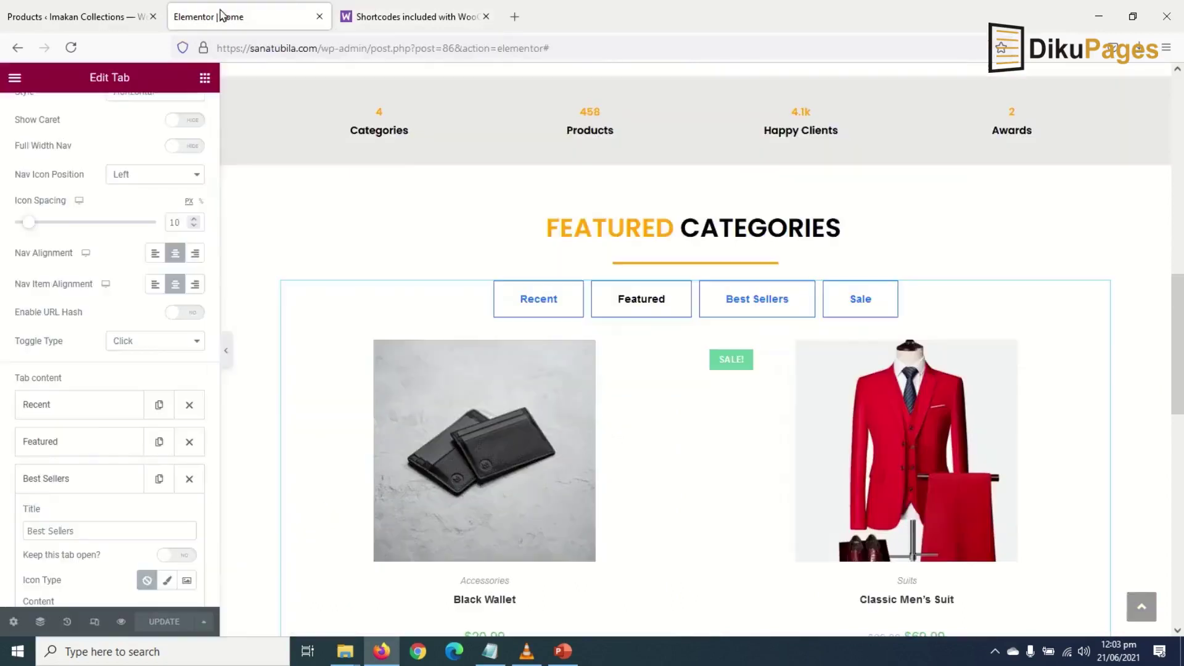
Step: Replace the Best Sellers placeholder with the best-selling shortcode, showing Red Watch, New Men's Jacket and Red Leather Watch
{"action": "scroll", "coordinate": [111, 370], "scroll_direction": "down", "scroll_amount": 4}
{"action": "left_click_drag", "start_coordinate": [91, 542], "coordinate": [3, 416]}
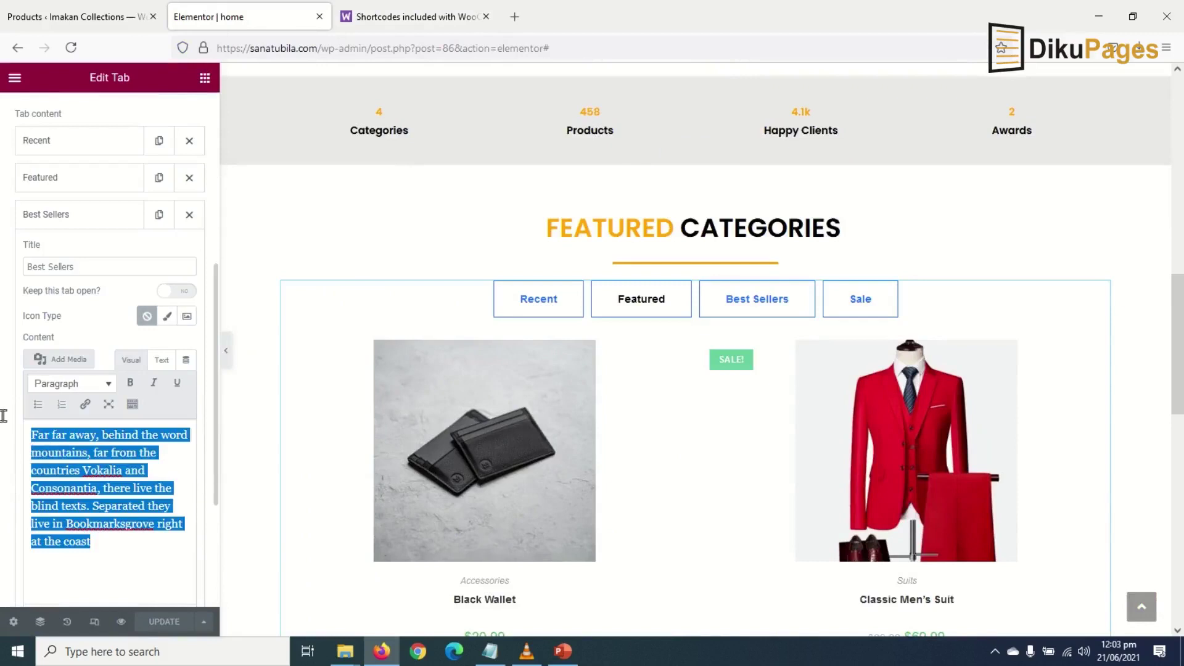
{"action": "key", "text": "BackSpace"}
{"action": "left_click", "coordinate": [156, 363]}
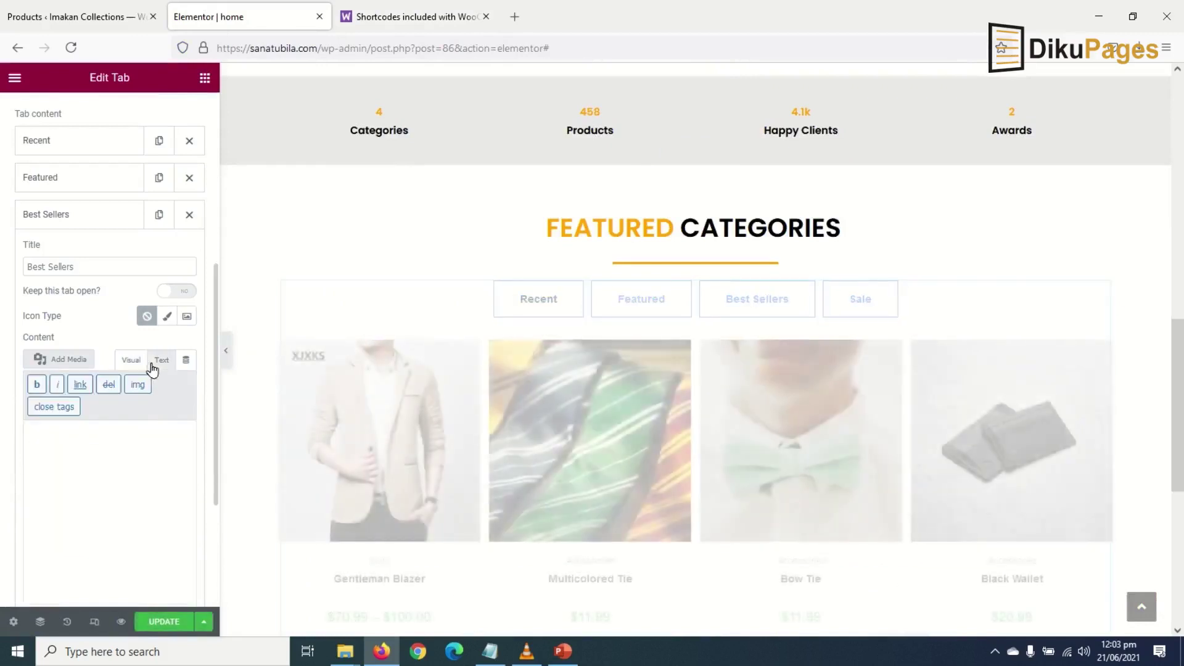
{"action": "key", "text": "ctrl+v"}
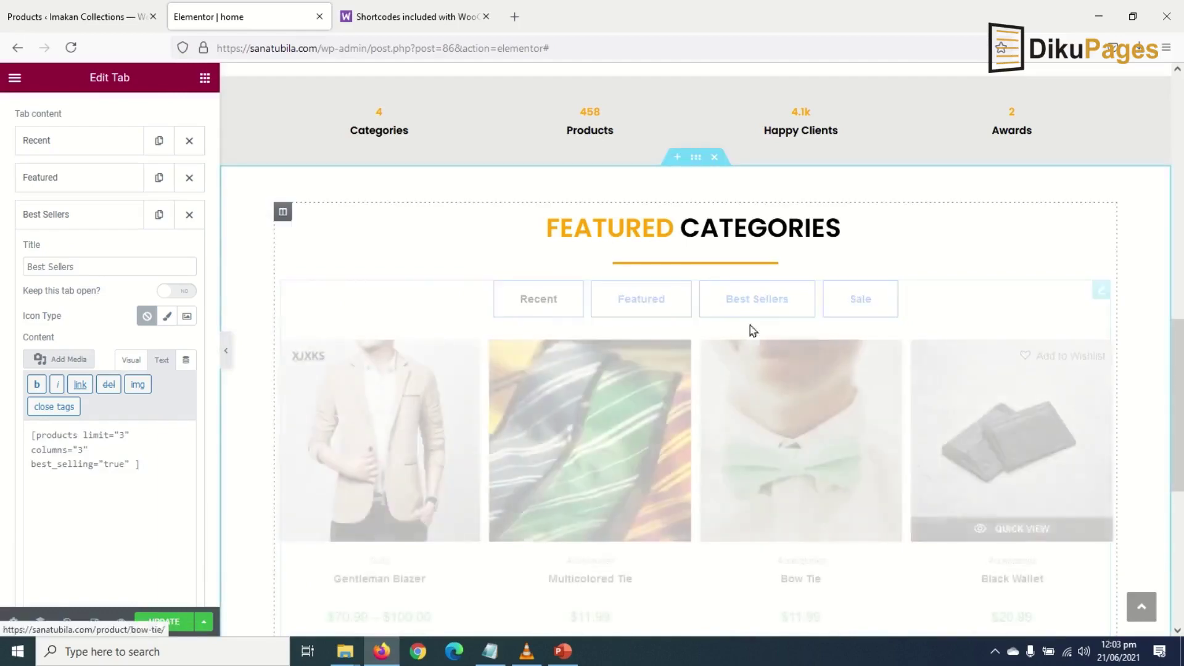
{"action": "left_click", "coordinate": [750, 305]}
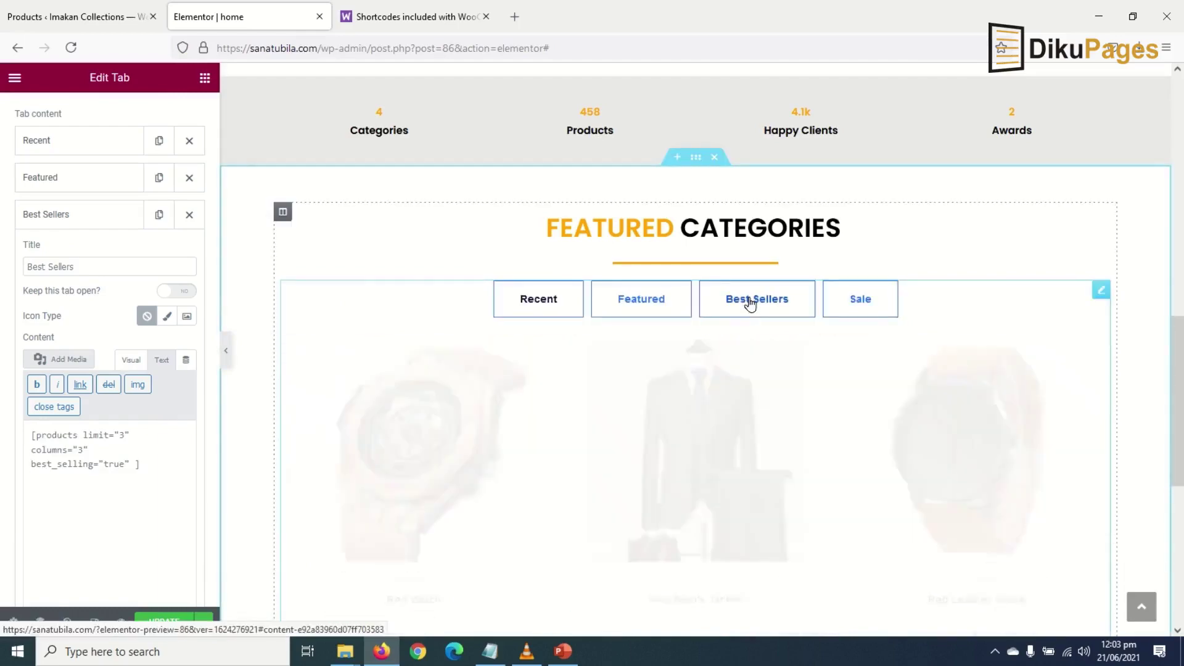
{"action": "scroll", "coordinate": [741, 395], "scroll_direction": "down", "scroll_amount": 2}
{"action": "scroll", "coordinate": [741, 396], "scroll_direction": "up", "scroll_amount": 4}
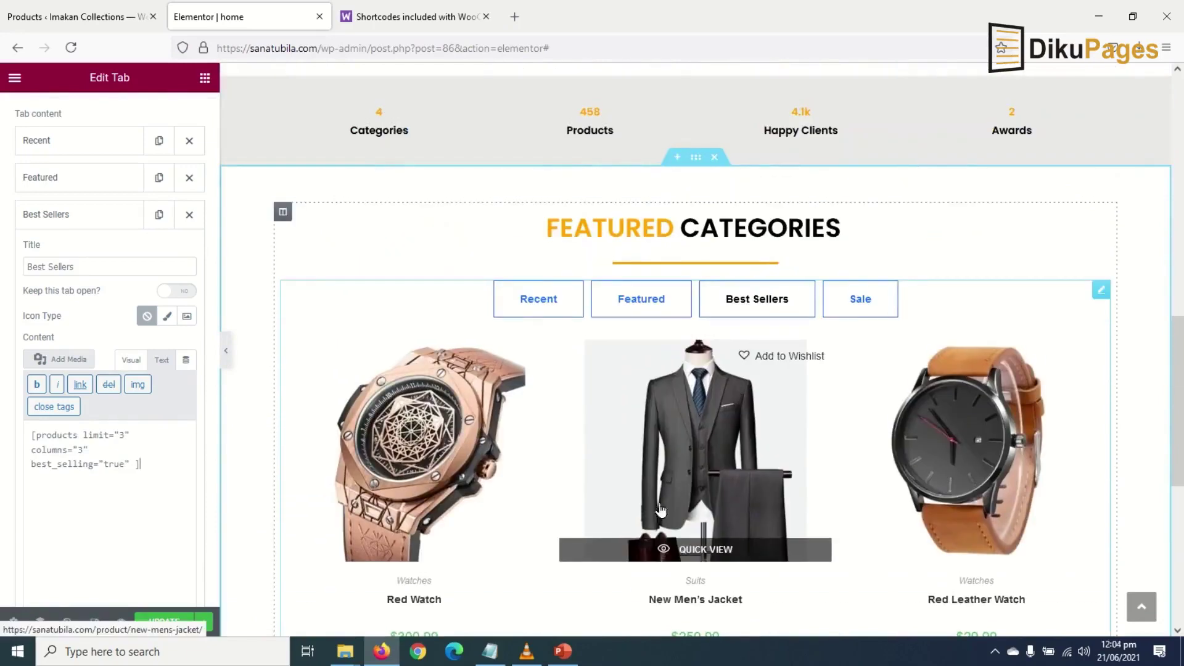
{"action": "scroll", "coordinate": [669, 455], "scroll_direction": "down", "scroll_amount": 5}
{"action": "scroll", "coordinate": [537, 364], "scroll_direction": "up", "scroll_amount": 4}
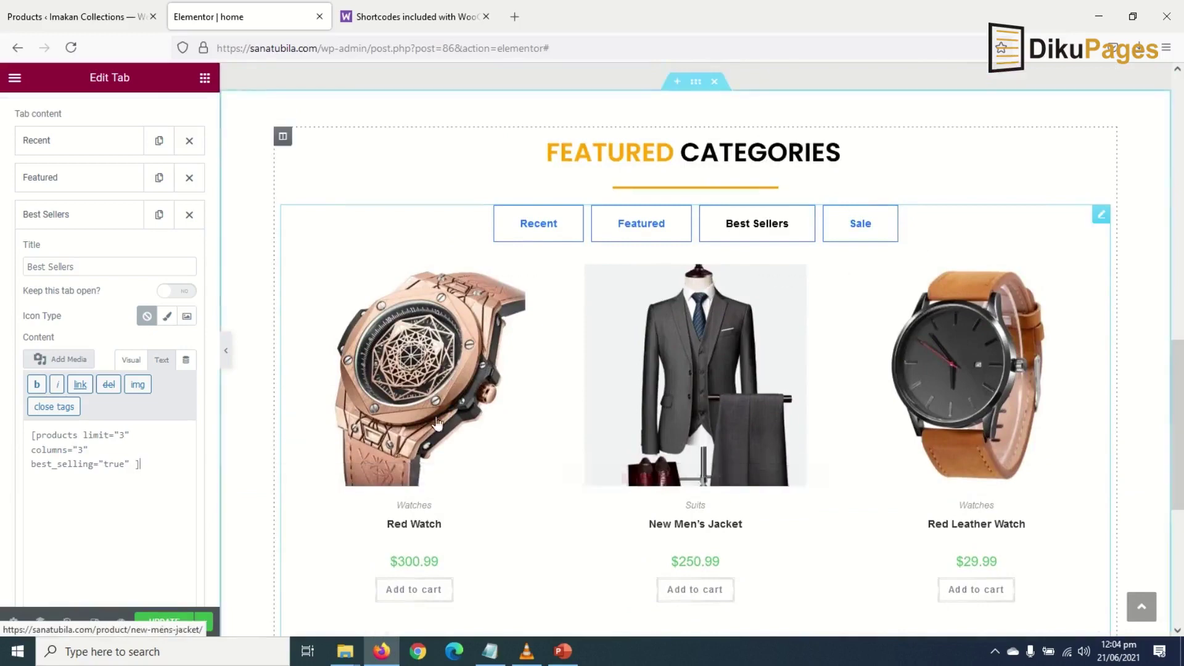
Step: Select the Scenario 1 on-sale shortcode in the docs and return to the Elementor editor
{"action": "left_click", "coordinate": [410, 19]}
{"action": "scroll", "coordinate": [362, 264], "scroll_direction": "up", "scroll_amount": 20}
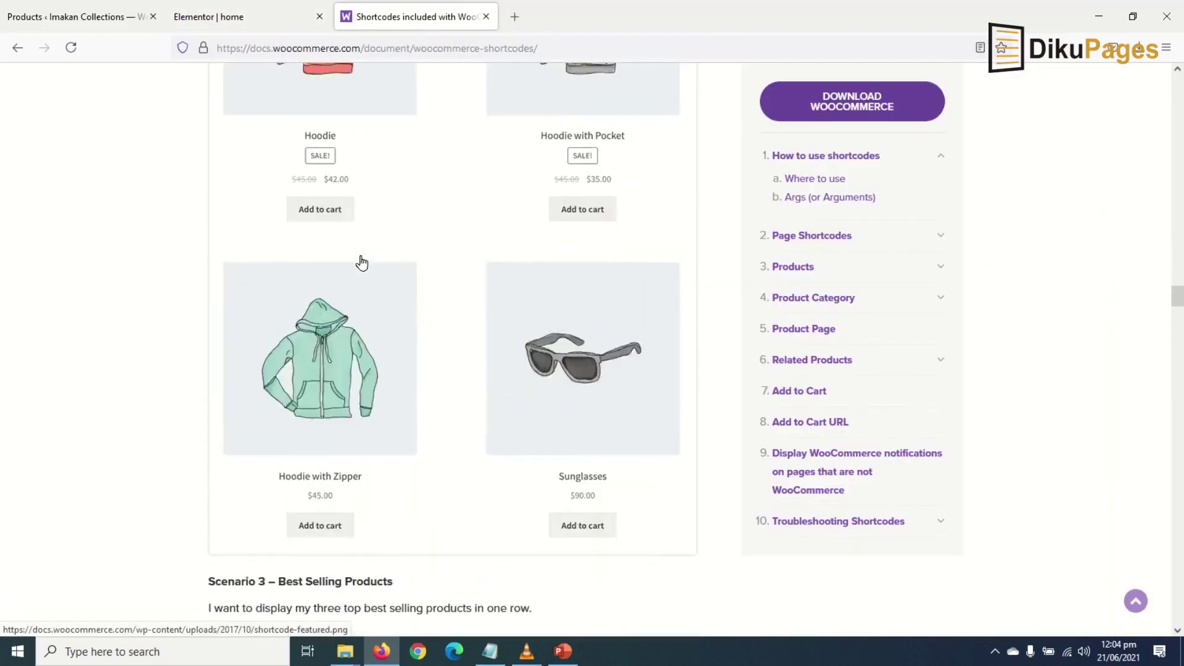
{"action": "double_click", "coordinate": [328, 418]}
{"action": "triple_click", "coordinate": [328, 414]}
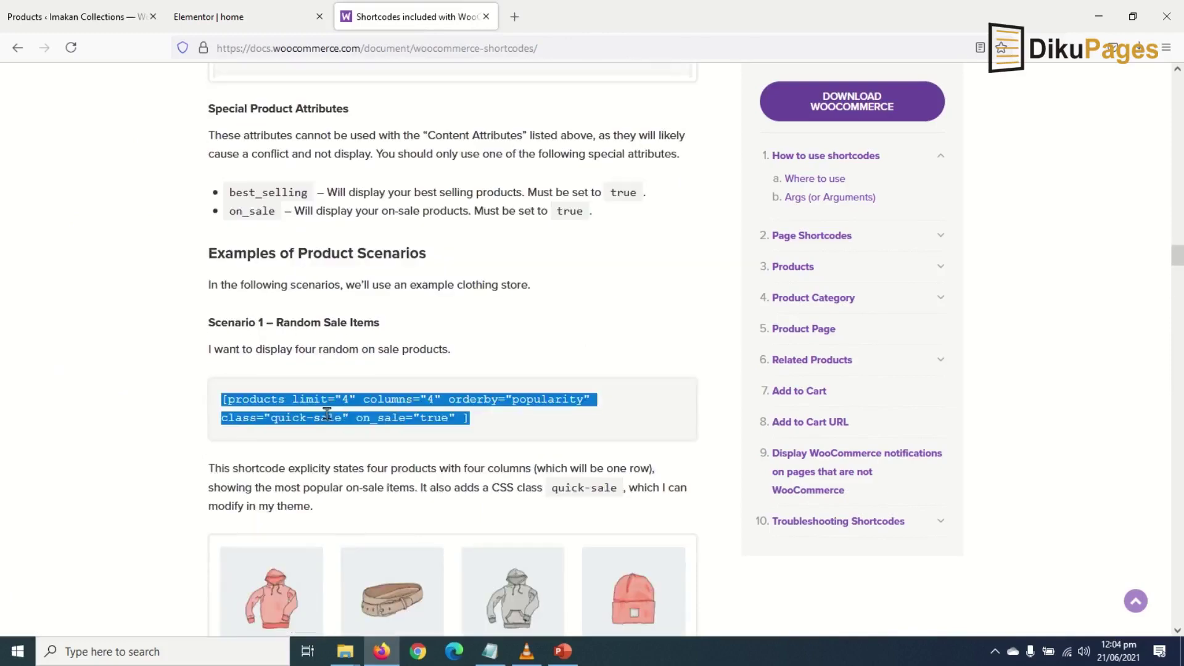
{"action": "left_click", "coordinate": [195, 25]}
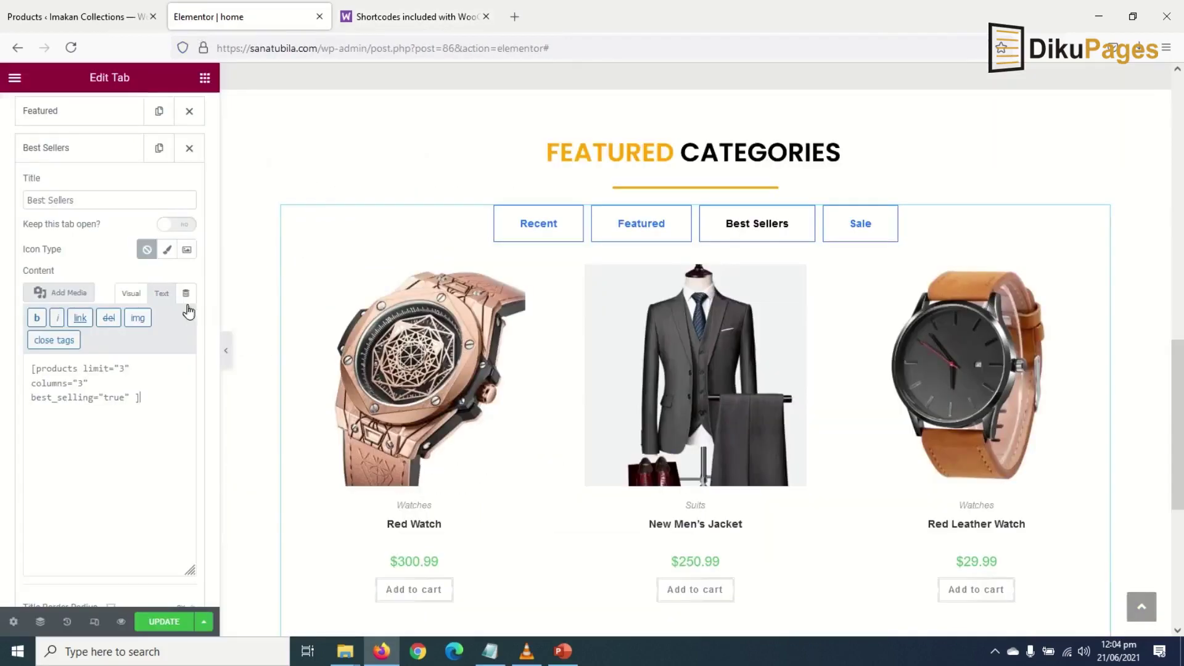
Step: Replace the Sale tab's placeholder text with the on-sale products shortcode and preview the Sale tab
{"action": "scroll", "coordinate": [108, 382], "scroll_direction": "down", "scroll_amount": 3}
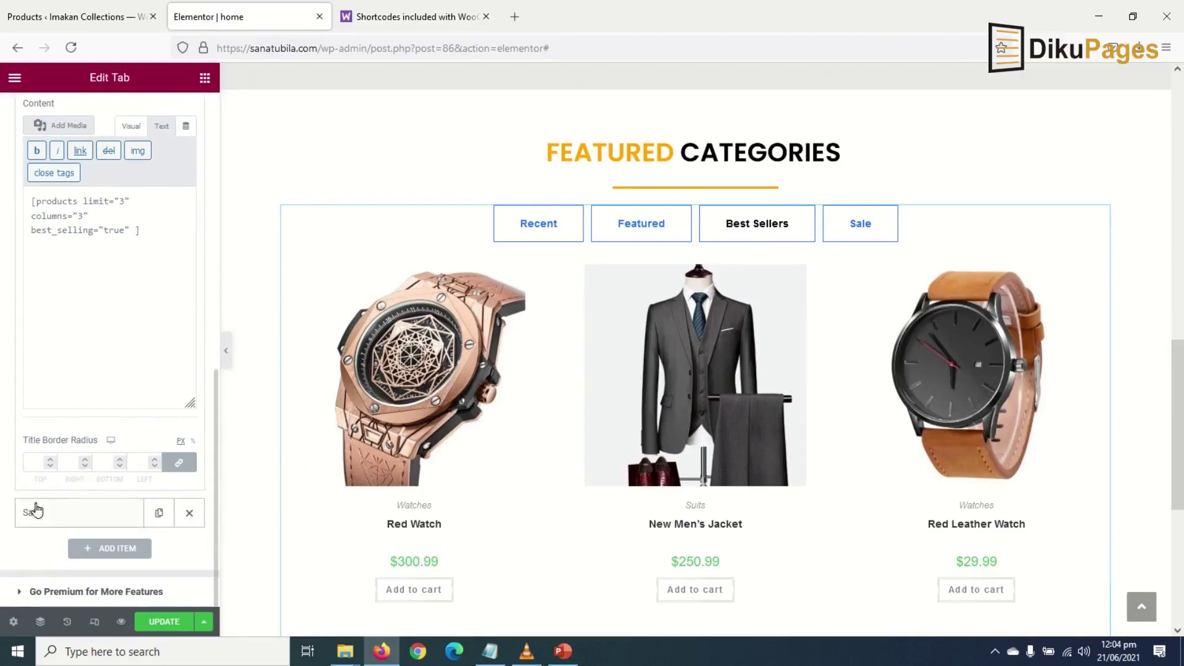
{"action": "left_click", "coordinate": [52, 517]}
{"action": "scroll", "coordinate": [52, 517], "scroll_direction": "down", "scroll_amount": 3}
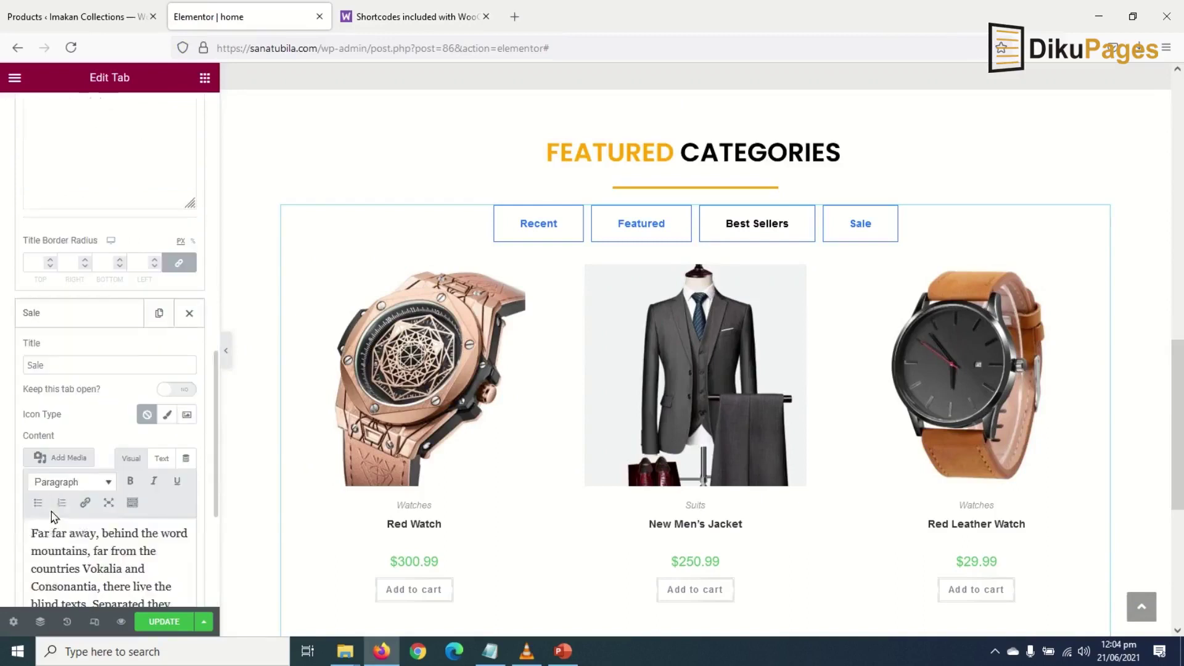
{"action": "scroll", "coordinate": [94, 423], "scroll_direction": "down", "scroll_amount": 1}
{"action": "scroll", "coordinate": [94, 424], "scroll_direction": "down", "scroll_amount": 1}
{"action": "left_click", "coordinate": [112, 451]}
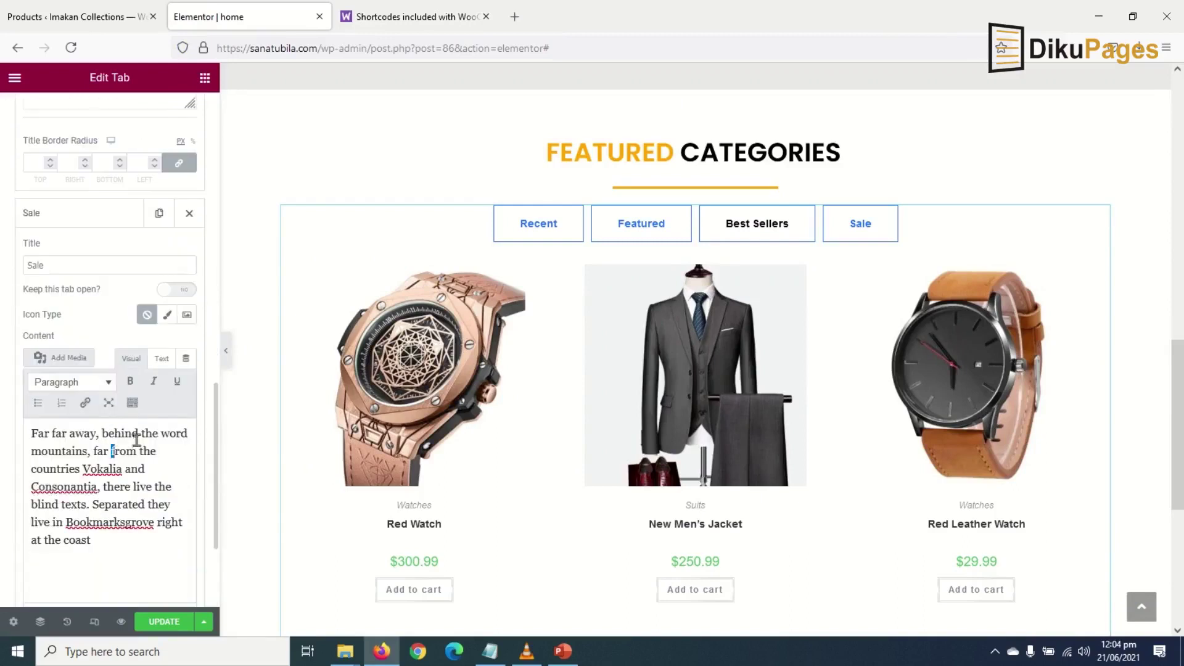
{"action": "key", "text": "ctrl+a"}
{"action": "key", "text": "BackSpace"}
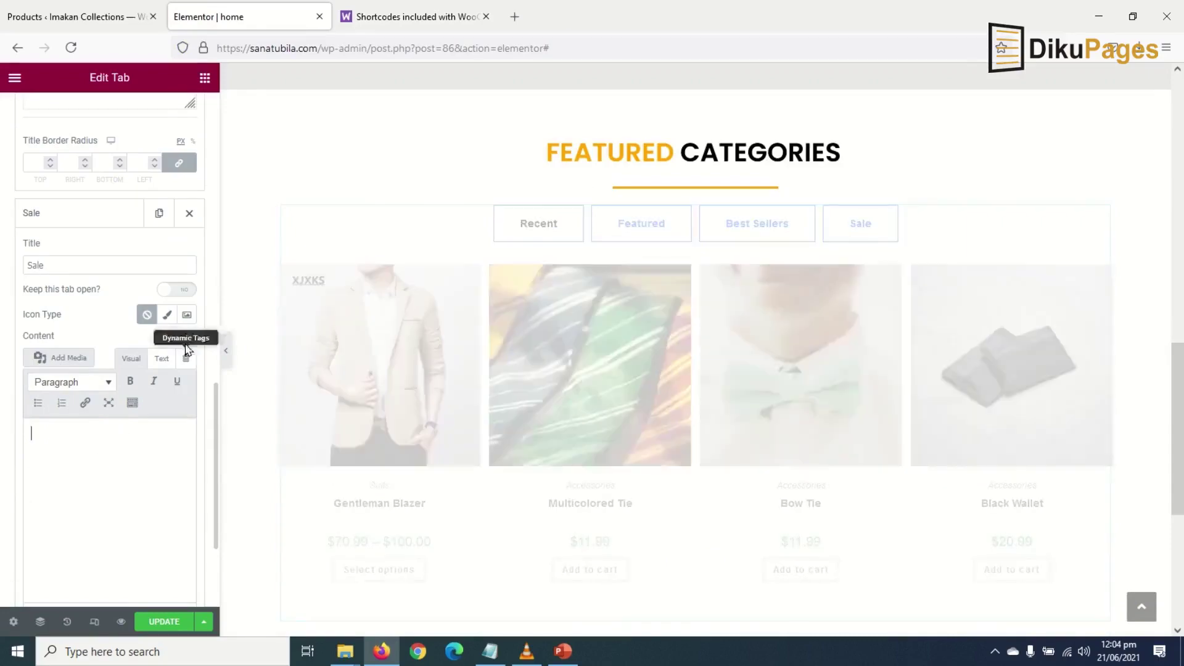
{"action": "left_click", "coordinate": [168, 360]}
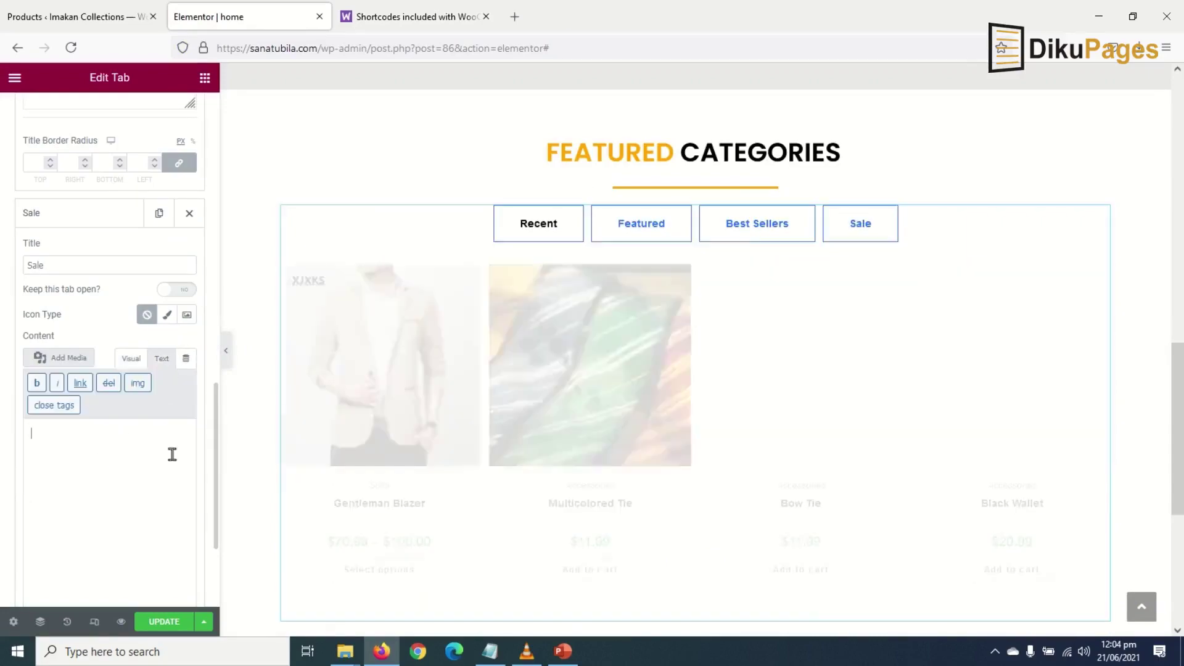
{"action": "key", "text": "ctrl+v"}
{"action": "left_click", "coordinate": [871, 244]}
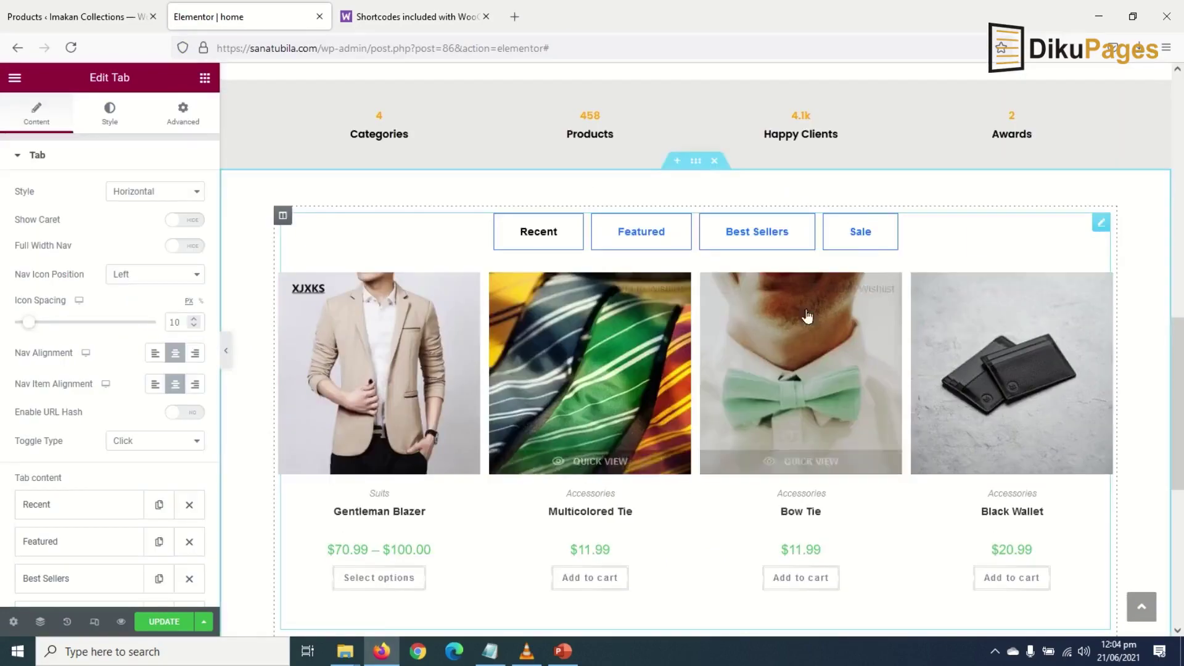
{"action": "left_click", "coordinate": [873, 248]}
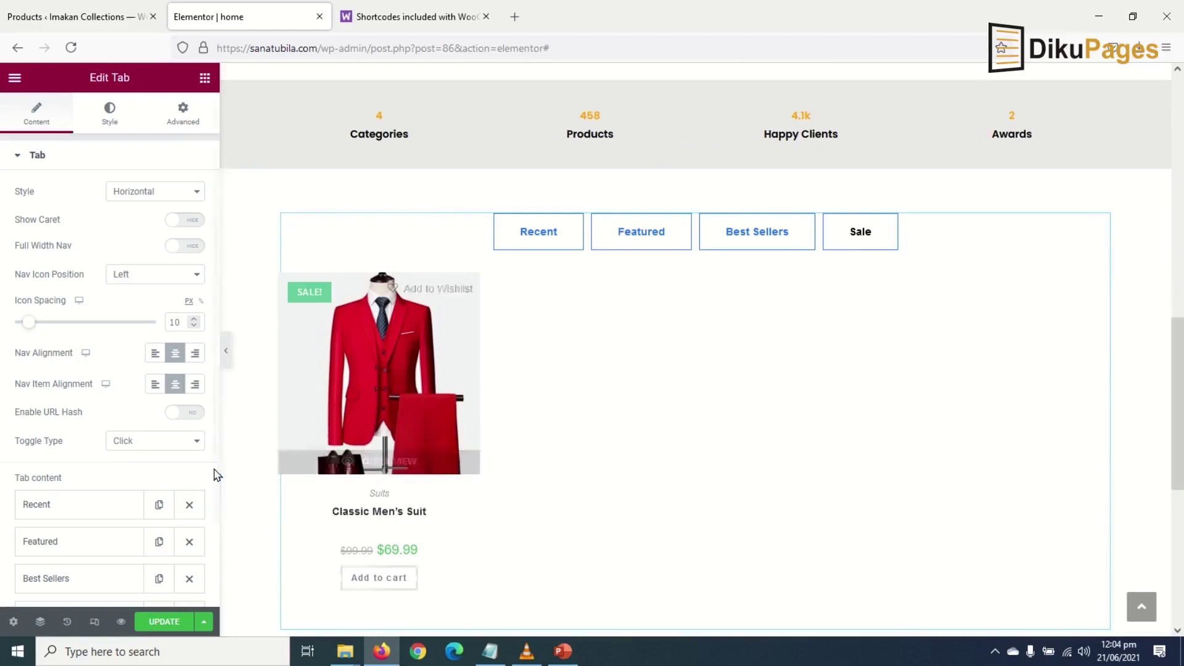
Step: Expand the Recent tab and view its shortcode as plain text
{"action": "scroll", "coordinate": [117, 512], "scroll_direction": "down", "scroll_amount": 2}
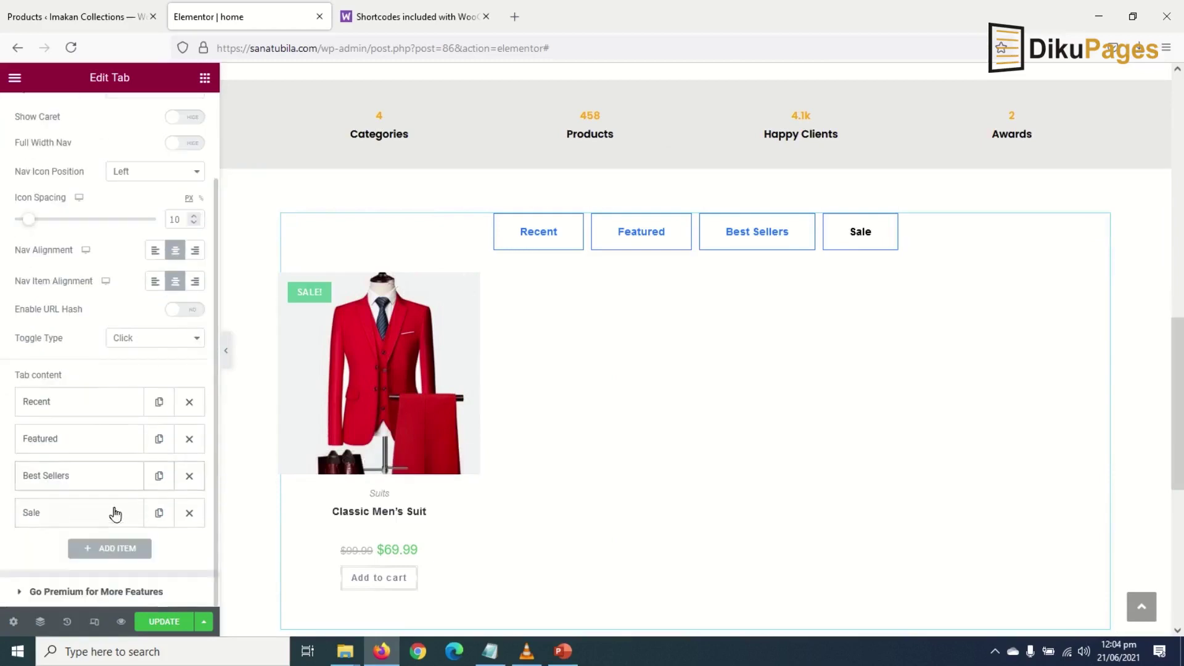
{"action": "left_click", "coordinate": [76, 408]}
{"action": "scroll", "coordinate": [80, 410], "scroll_direction": "down", "scroll_amount": 3}
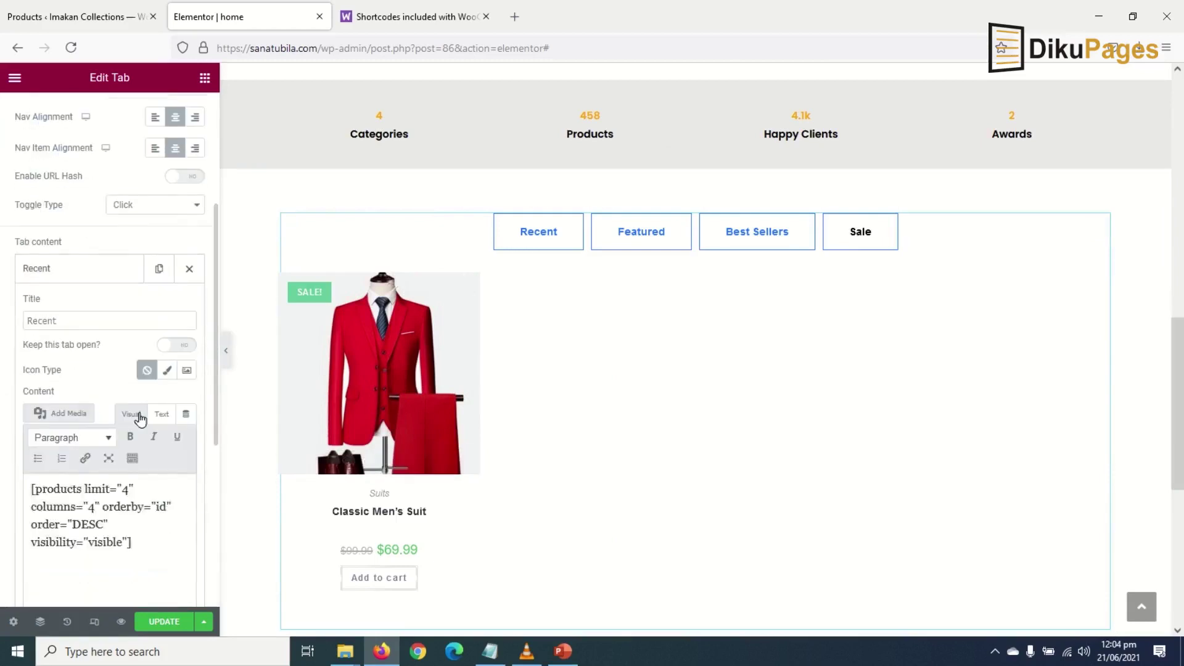
{"action": "scroll", "coordinate": [141, 420], "scroll_direction": "down", "scroll_amount": 1}
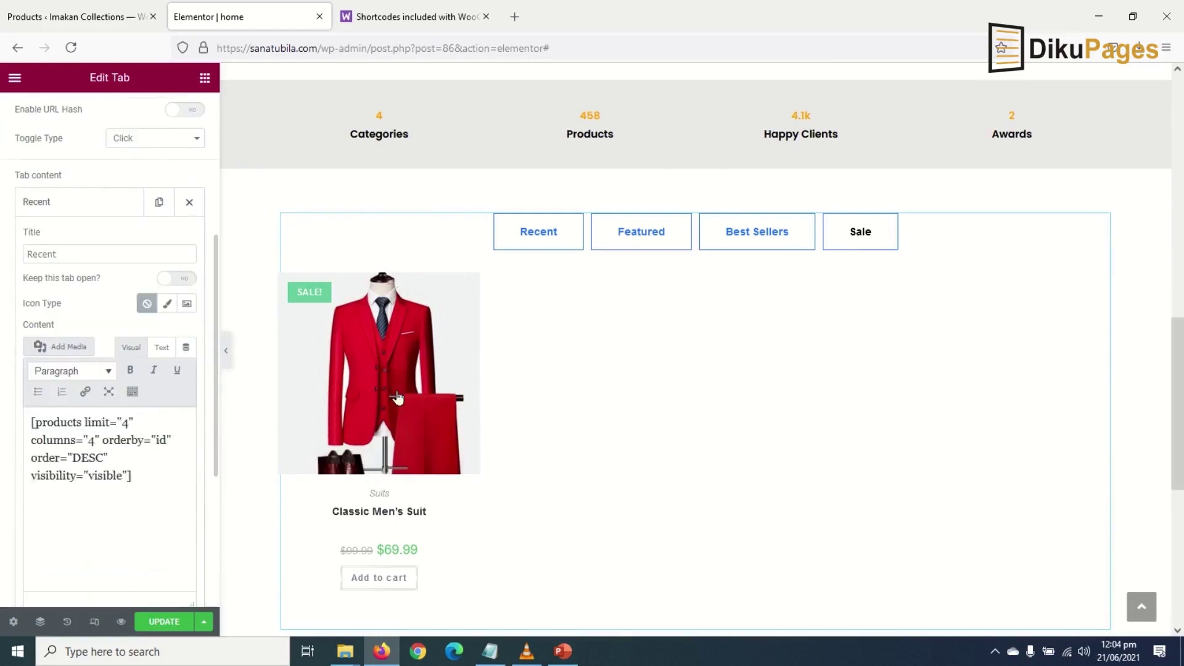
{"action": "left_click", "coordinate": [162, 348]}
{"action": "scroll", "coordinate": [127, 467], "scroll_direction": "down", "scroll_amount": 2}
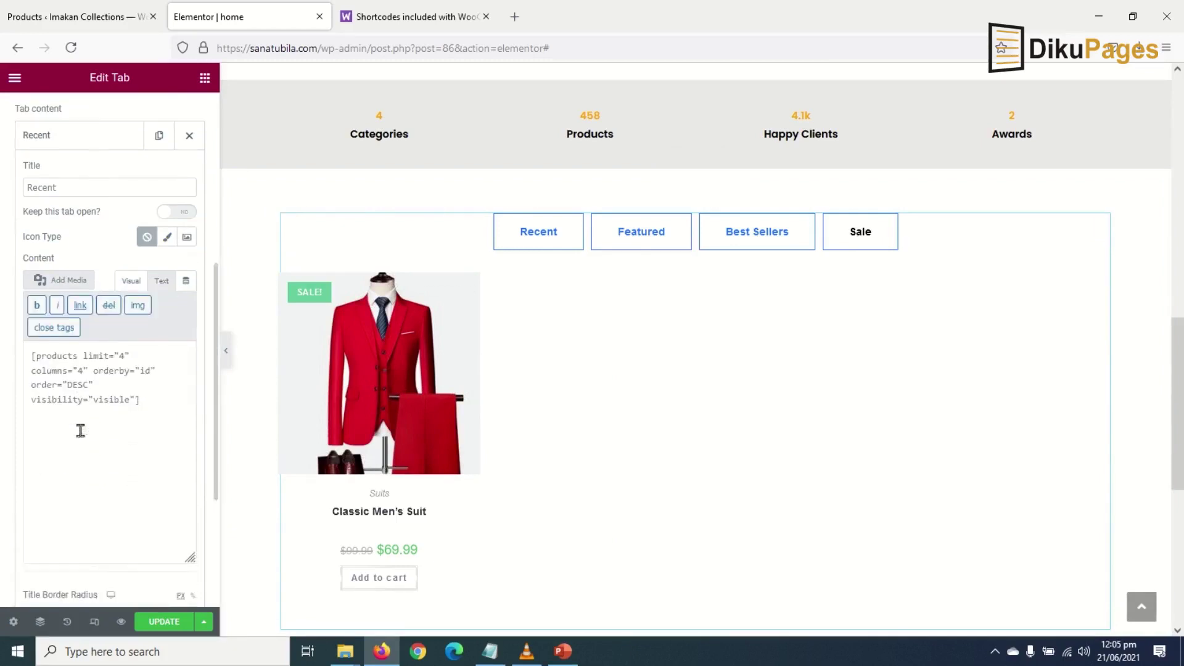
{"action": "scroll", "coordinate": [64, 411], "scroll_direction": "up", "scroll_amount": 1}
{"action": "scroll", "coordinate": [90, 375], "scroll_direction": "down", "scroll_amount": 3}
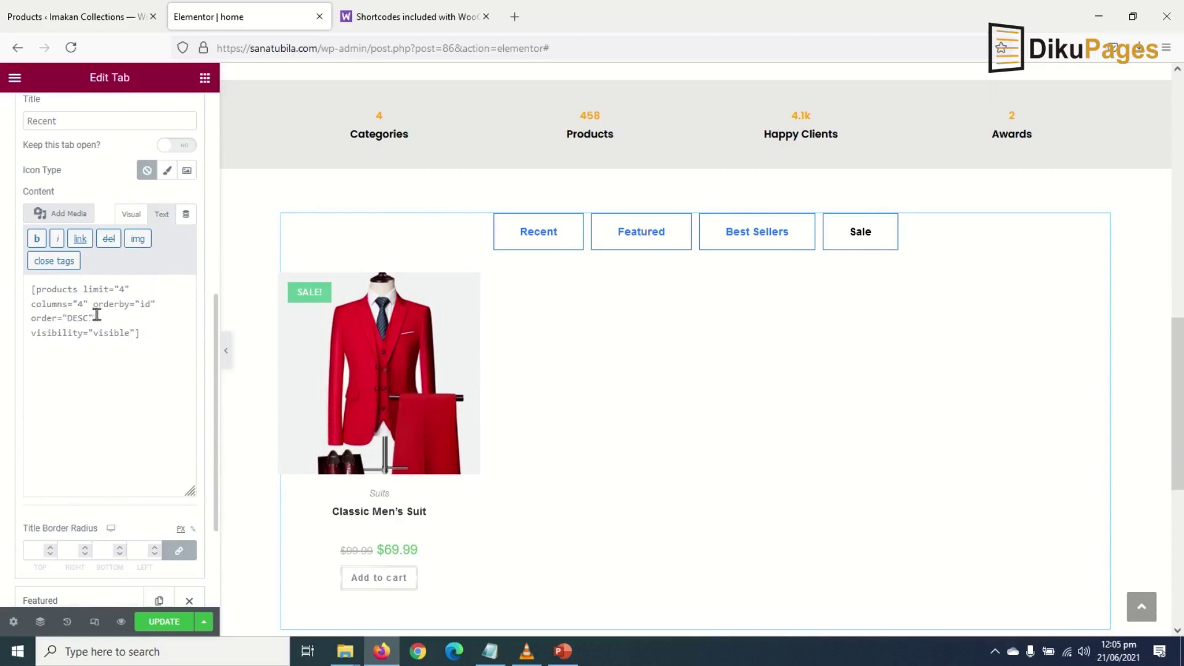
Step: Change the Recent shortcode's limit value to 8
{"action": "double_click", "coordinate": [128, 288]}
{"action": "type", "text": "8"}
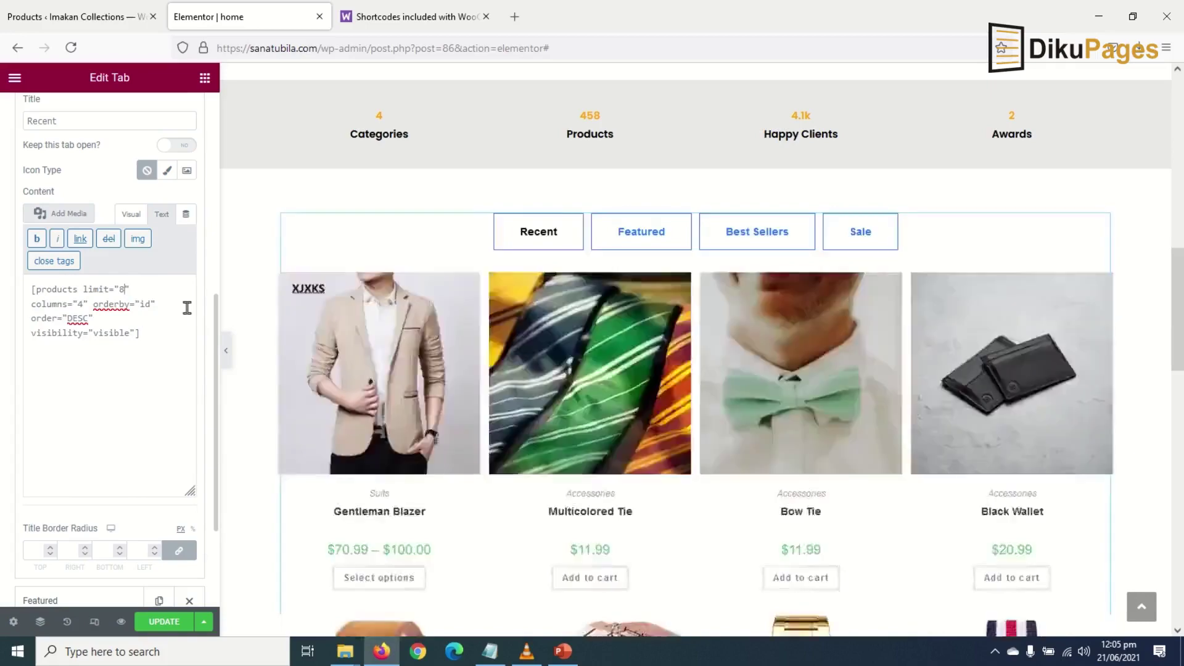
{"action": "scroll", "coordinate": [469, 411], "scroll_direction": "down", "scroll_amount": 7}
{"action": "scroll", "coordinate": [465, 410], "scroll_direction": "up", "scroll_amount": 3}
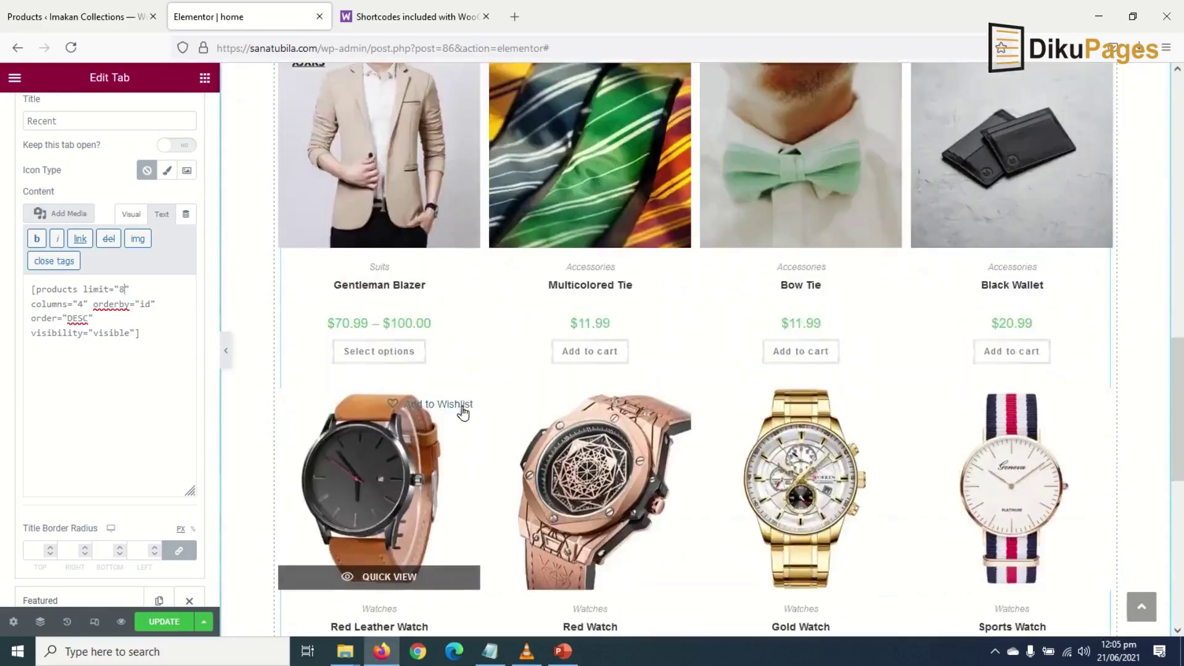
{"action": "scroll", "coordinate": [475, 418], "scroll_direction": "down", "scroll_amount": 5}
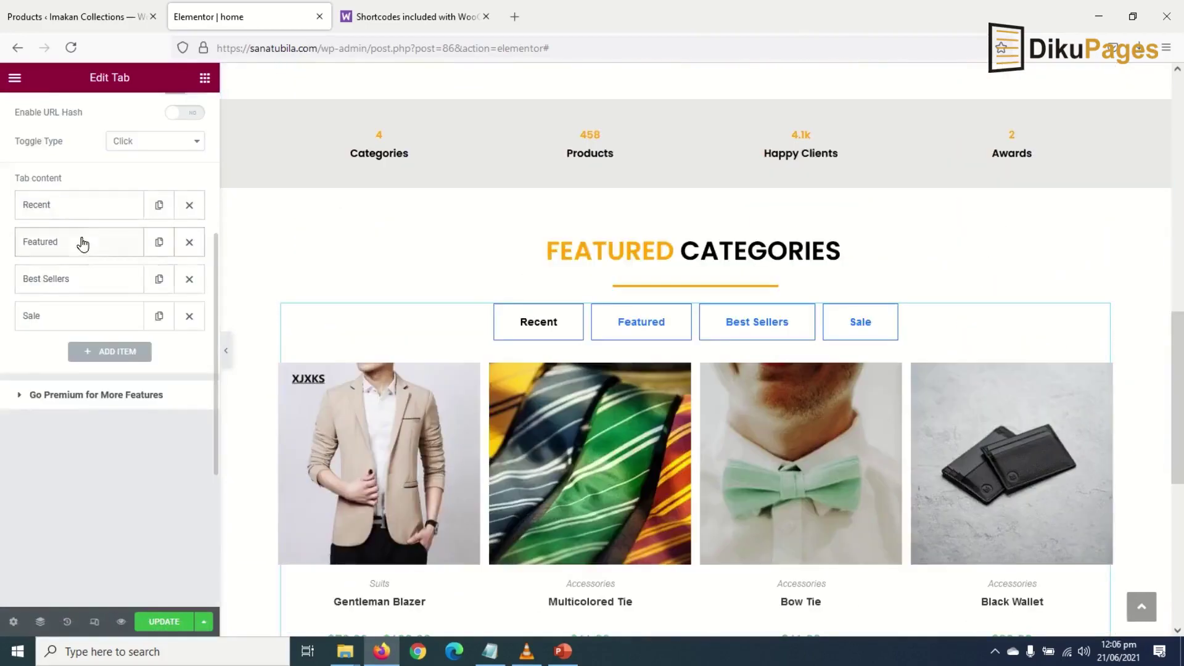
Step: In the Featured tab's shortcode, set limit to 8 and columns to 4
{"action": "left_click", "coordinate": [82, 241]}
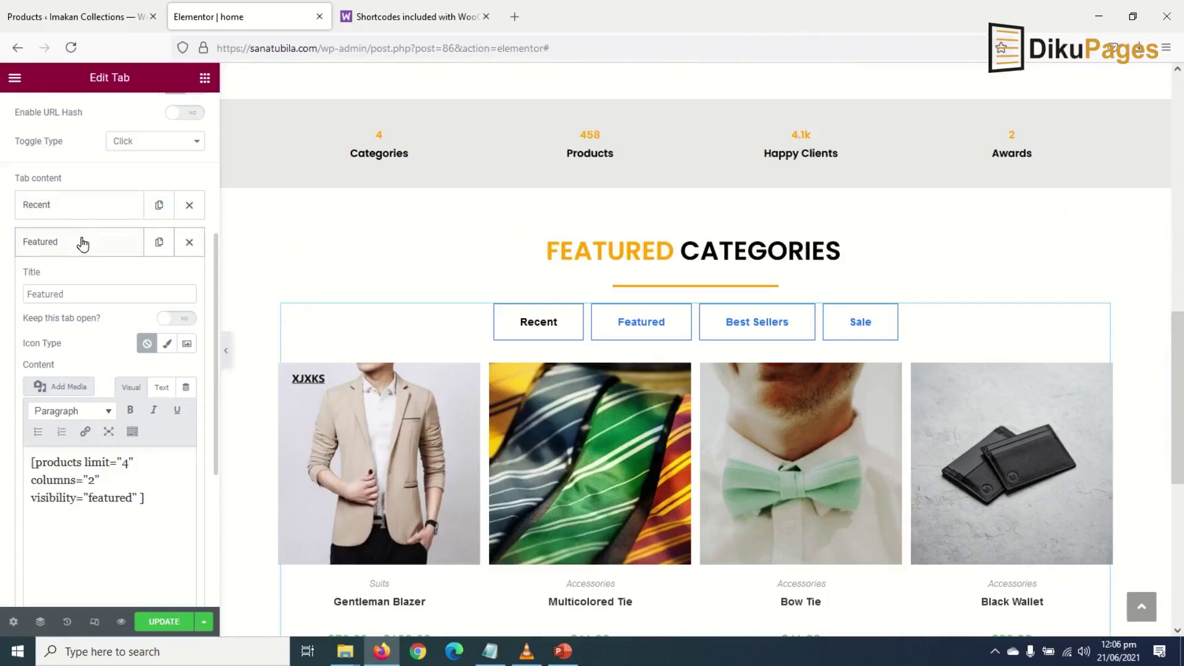
{"action": "left_click", "coordinate": [170, 391]}
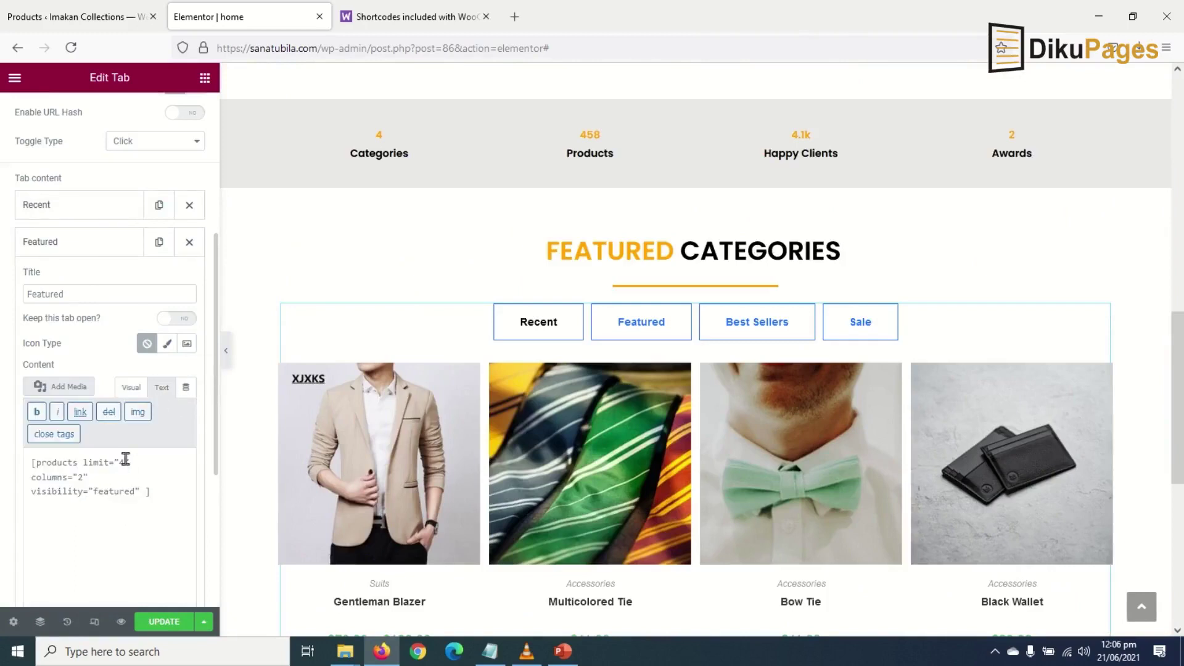
{"action": "key", "text": "BackSpace"}
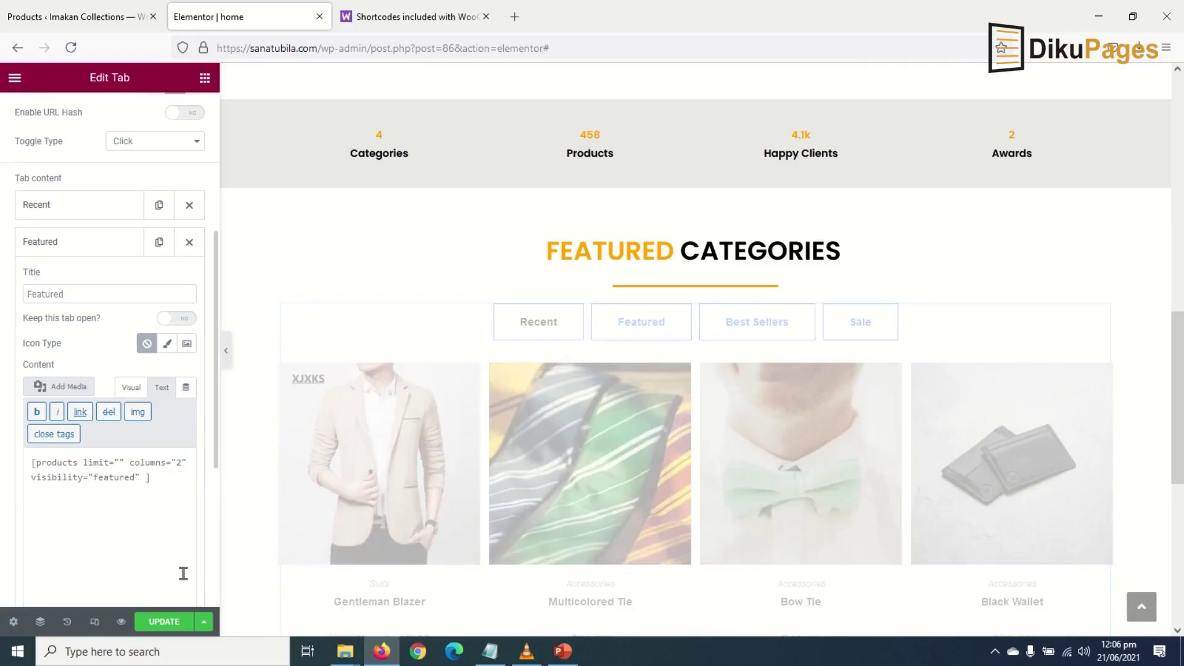
{"action": "type", "text": "8"}
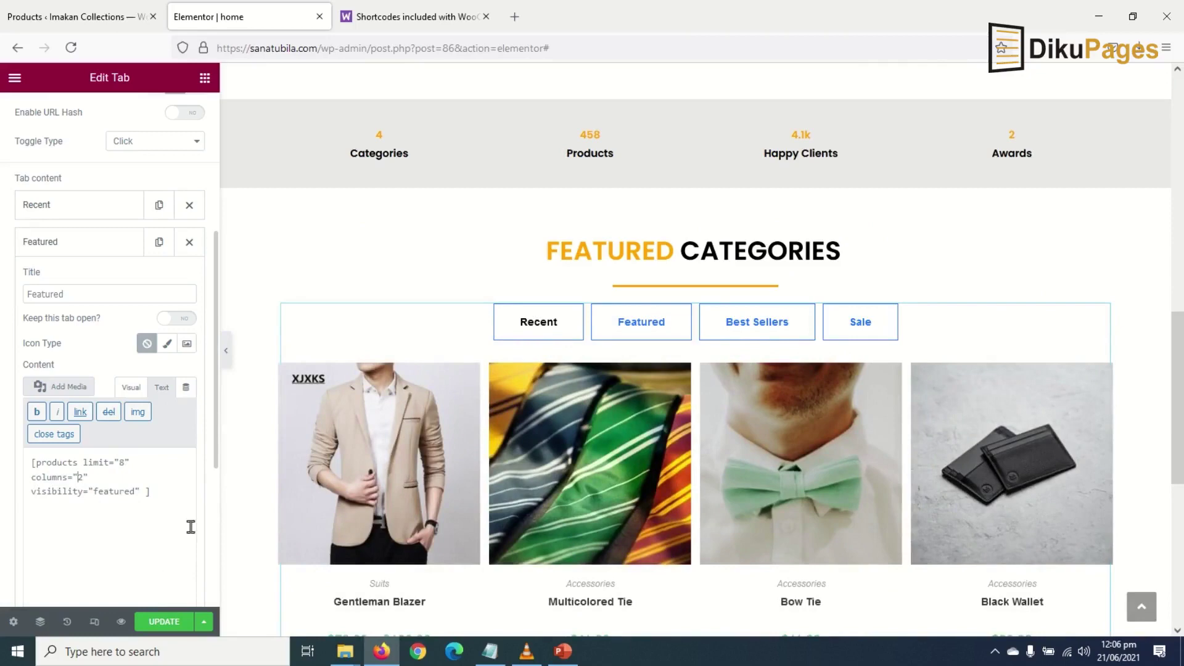
{"action": "key", "text": "BackSpace"}
{"action": "type", "text": "4"}
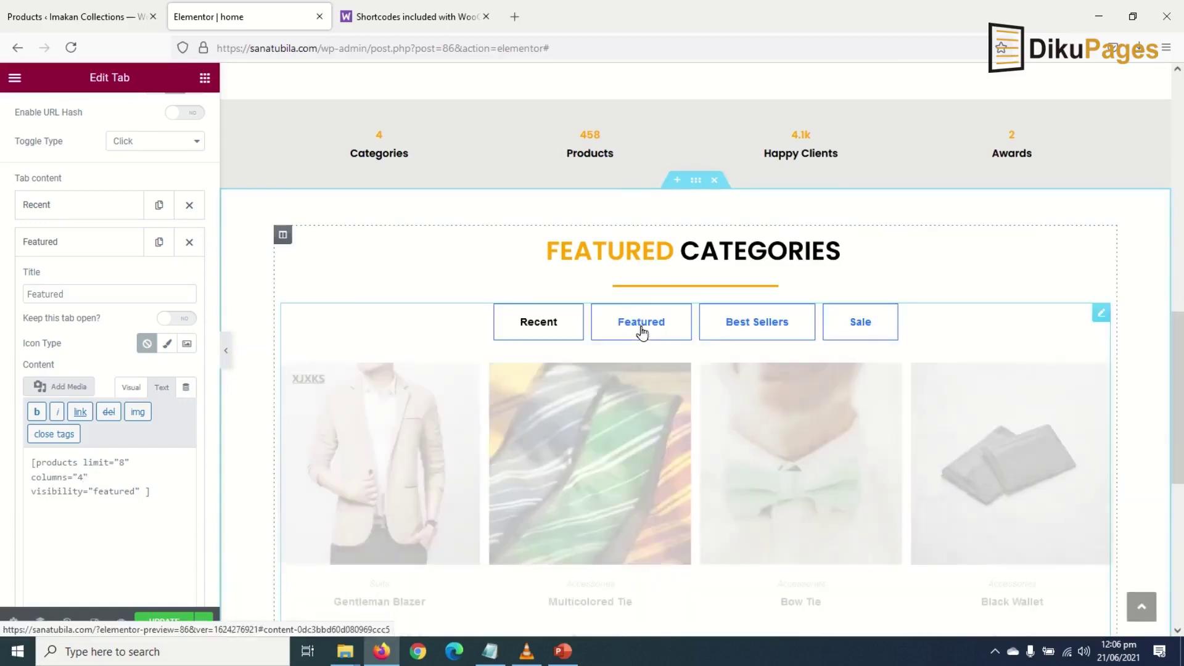
{"action": "scroll", "coordinate": [642, 203], "scroll_direction": "down", "scroll_amount": 3}
Step: Preview the Featured tab's four-across products, then expand the Best Sellers settings
{"action": "left_click", "coordinate": [645, 186]}
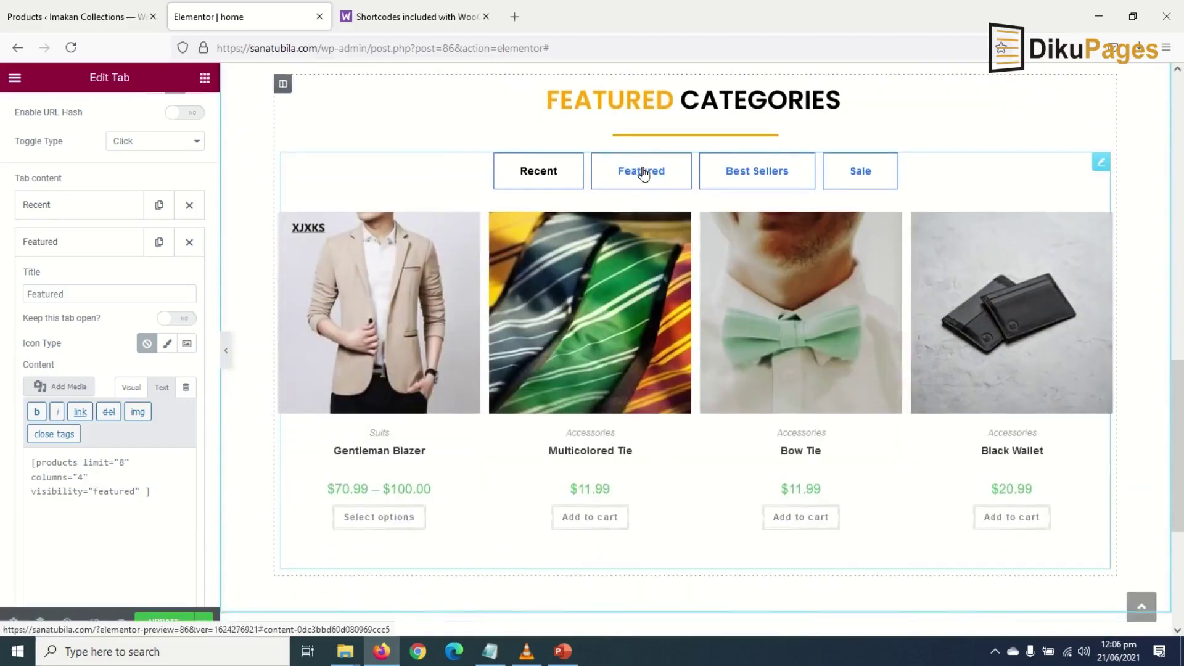
{"action": "scroll", "coordinate": [646, 293], "scroll_direction": "down", "scroll_amount": 7}
{"action": "scroll", "coordinate": [646, 293], "scroll_direction": "up", "scroll_amount": 8}
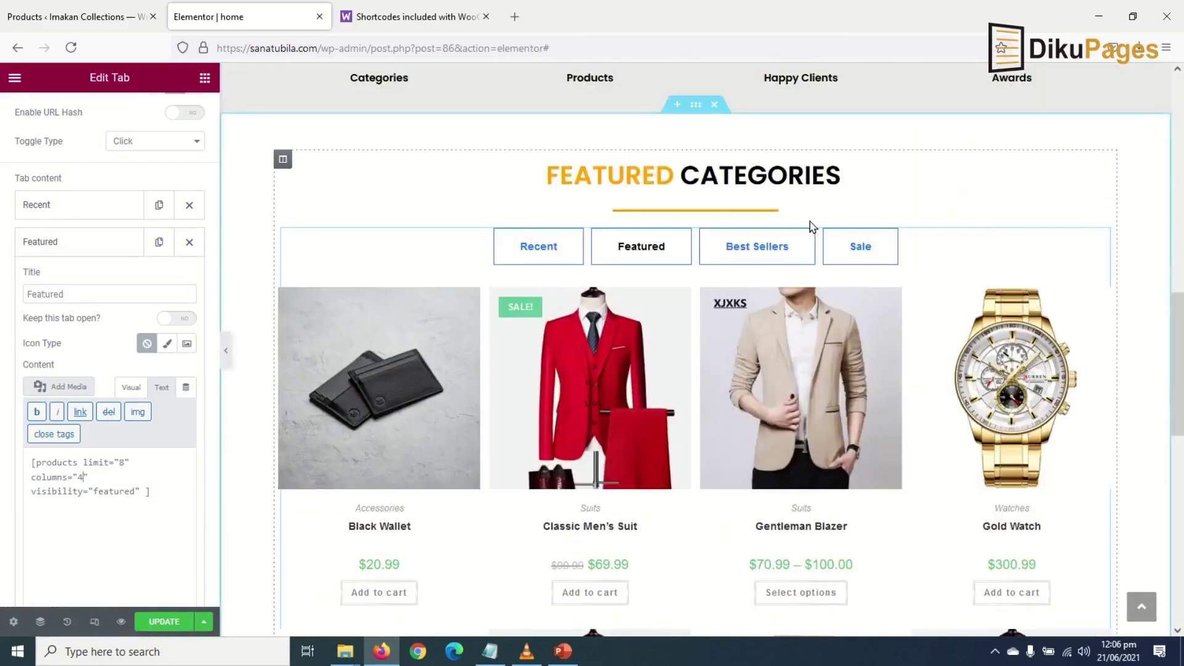
{"action": "left_click", "coordinate": [74, 247]}
{"action": "left_click", "coordinate": [81, 280]}
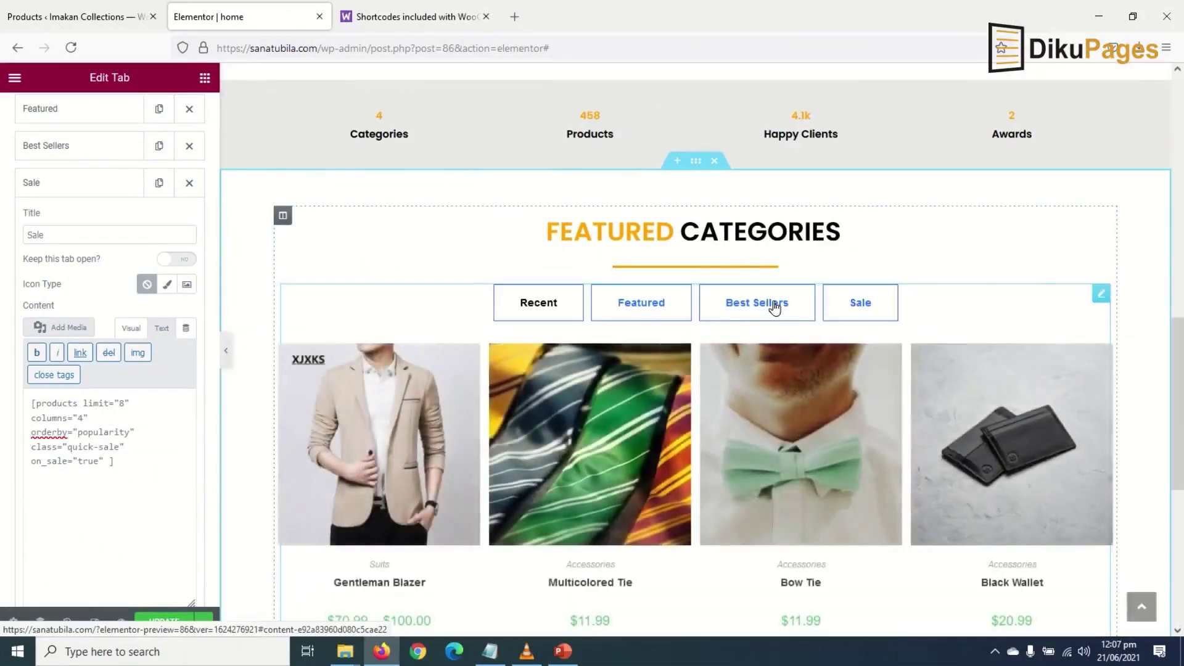
Step: Check the Best Sellers and Sale tabs' products in the preview, then save with Ctrl+S
{"action": "left_click", "coordinate": [774, 307]}
{"action": "scroll", "coordinate": [784, 321], "scroll_direction": "down", "scroll_amount": 5}
{"action": "scroll", "coordinate": [802, 296], "scroll_direction": "up", "scroll_amount": 4}
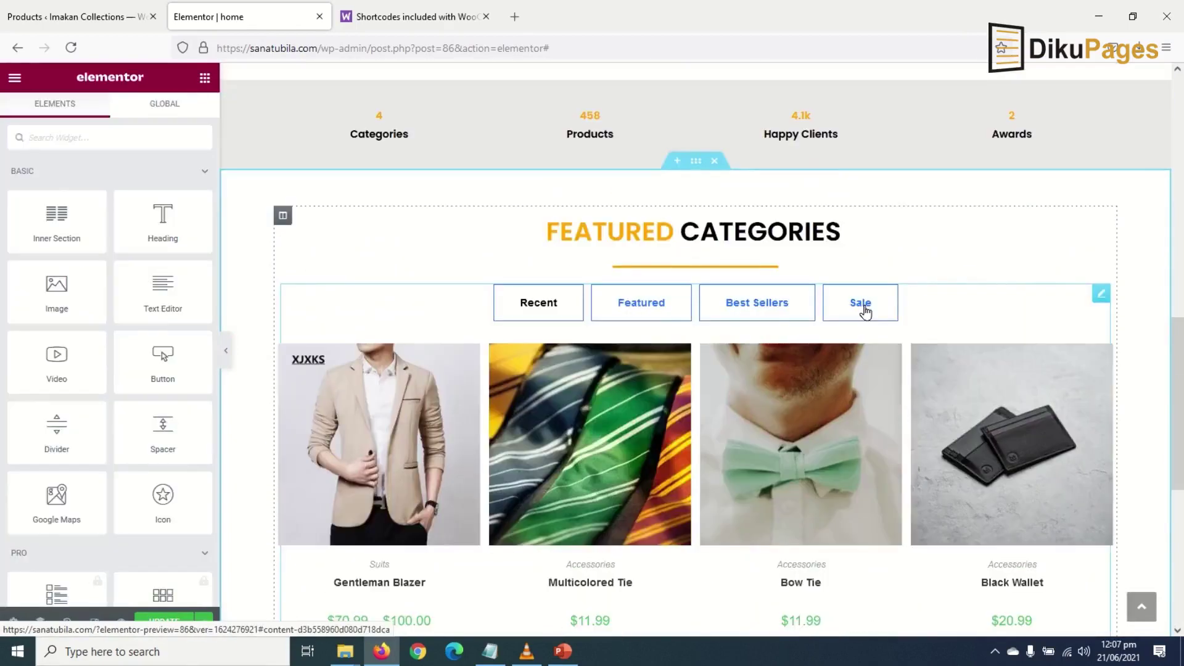
{"action": "left_click", "coordinate": [864, 306]}
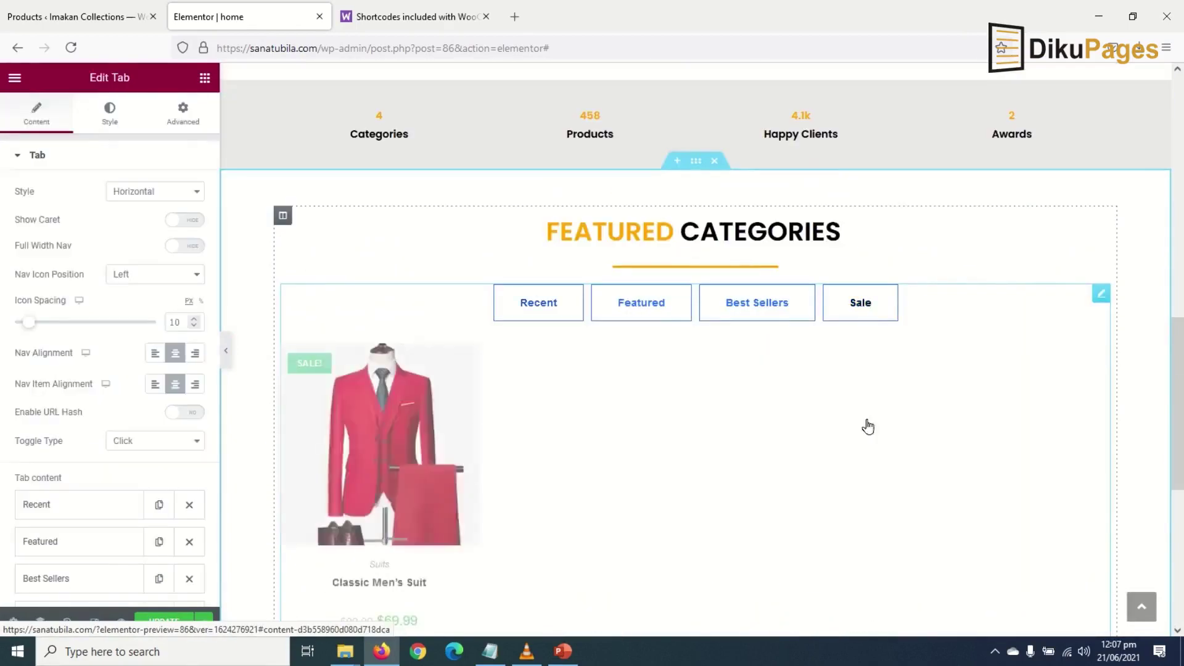
{"action": "scroll", "coordinate": [866, 425], "scroll_direction": "down", "scroll_amount": 3}
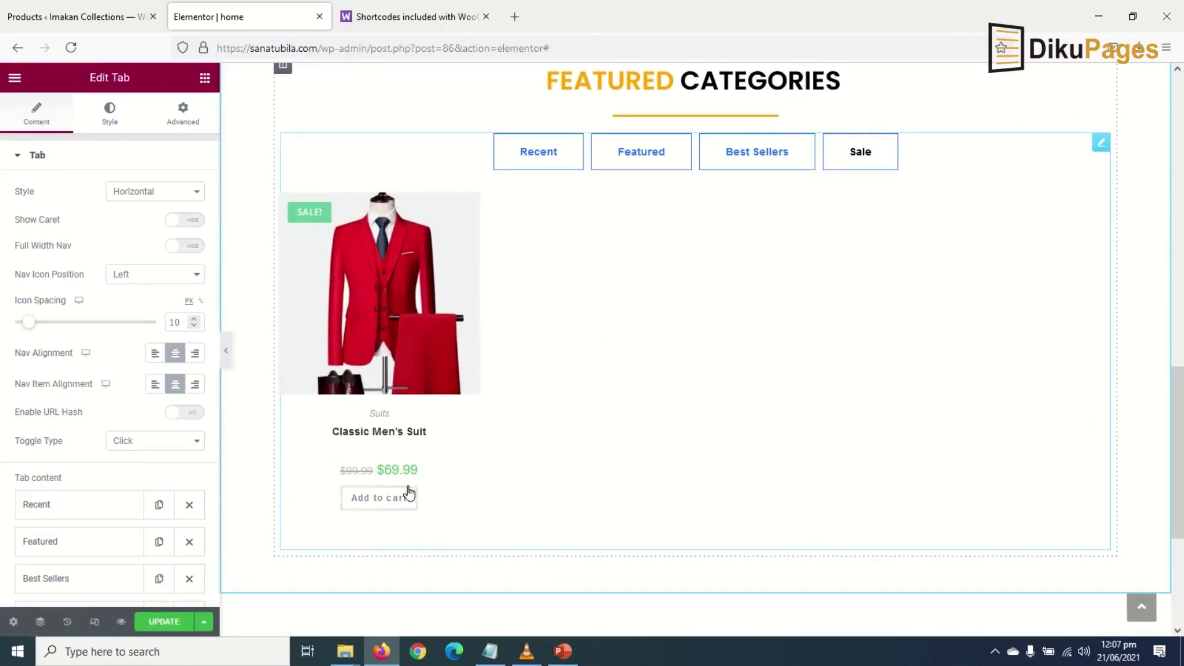
{"action": "key", "text": "ctrl+s"}
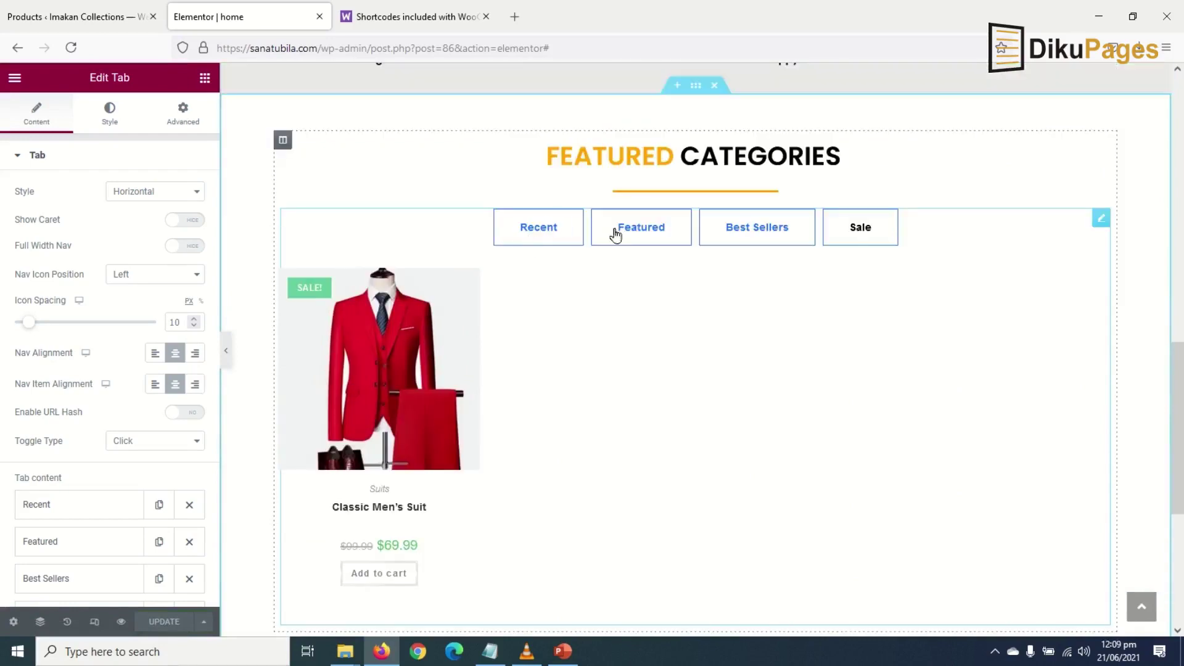
Step: Style the tab titles with the Poppings global font at size 20 px
{"action": "left_click", "coordinate": [108, 109]}
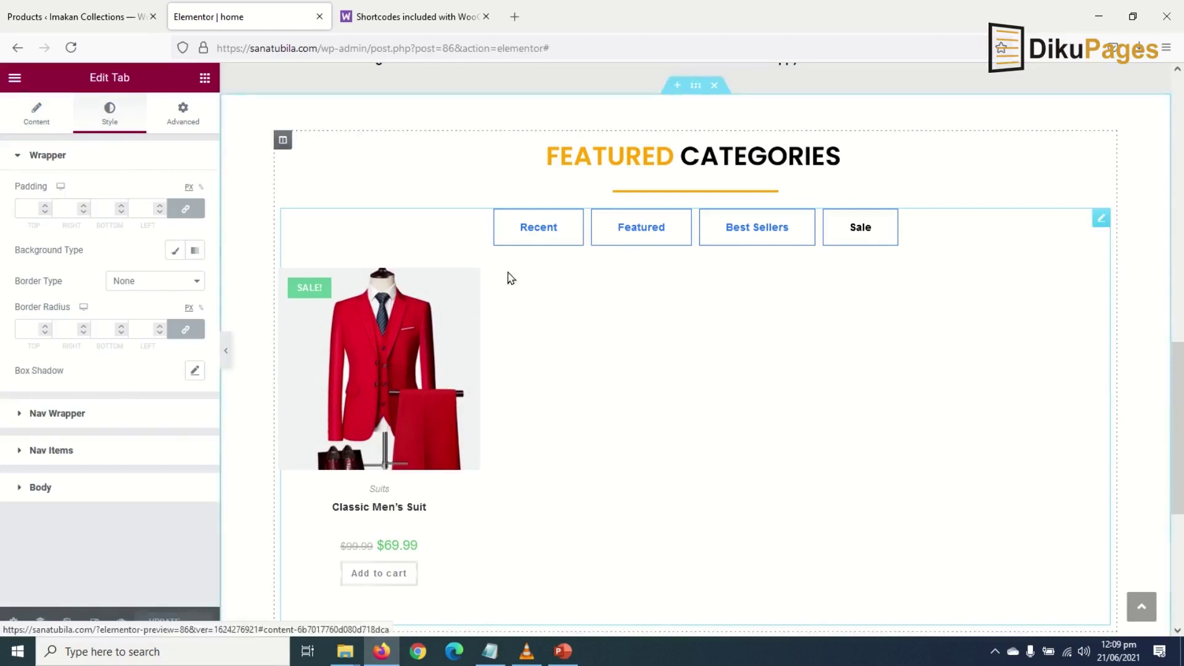
{"action": "left_click", "coordinate": [65, 452]}
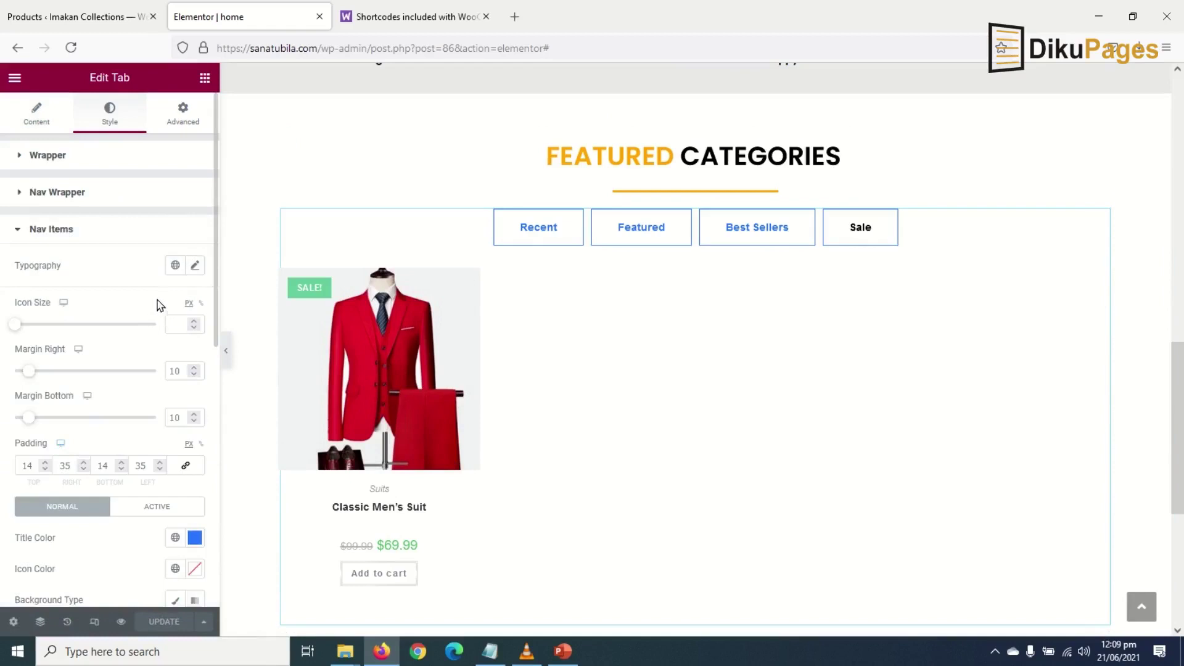
{"action": "scroll", "coordinate": [170, 247], "scroll_direction": "down", "scroll_amount": 1}
{"action": "left_click", "coordinate": [175, 199]}
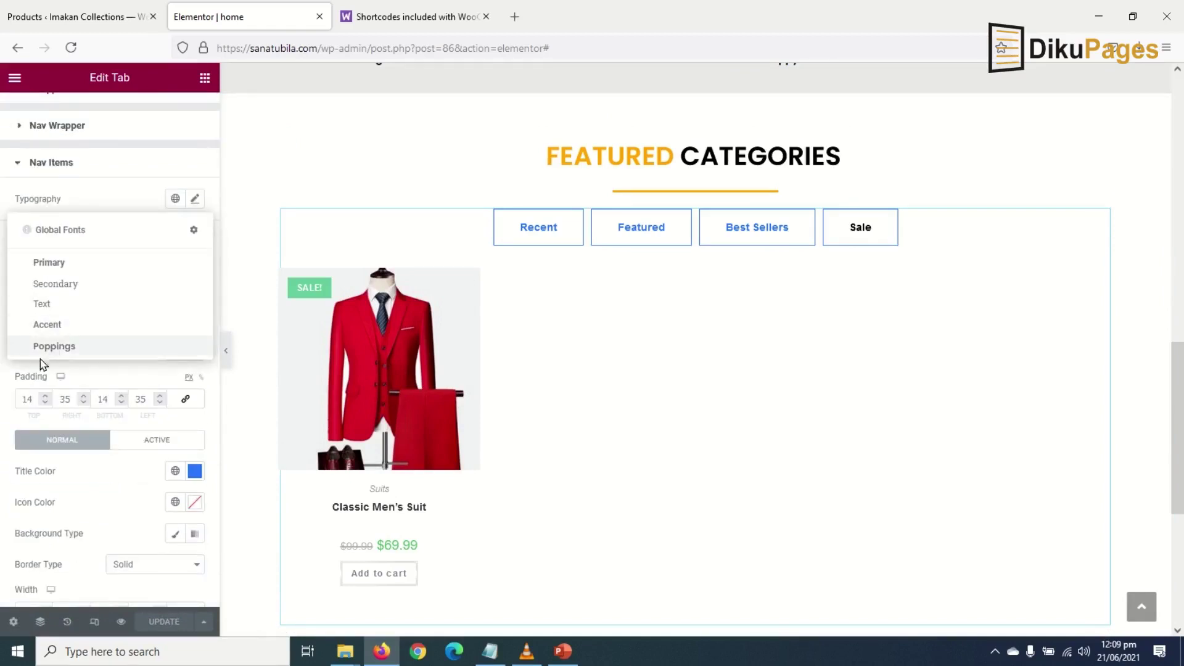
{"action": "left_click", "coordinate": [54, 347]}
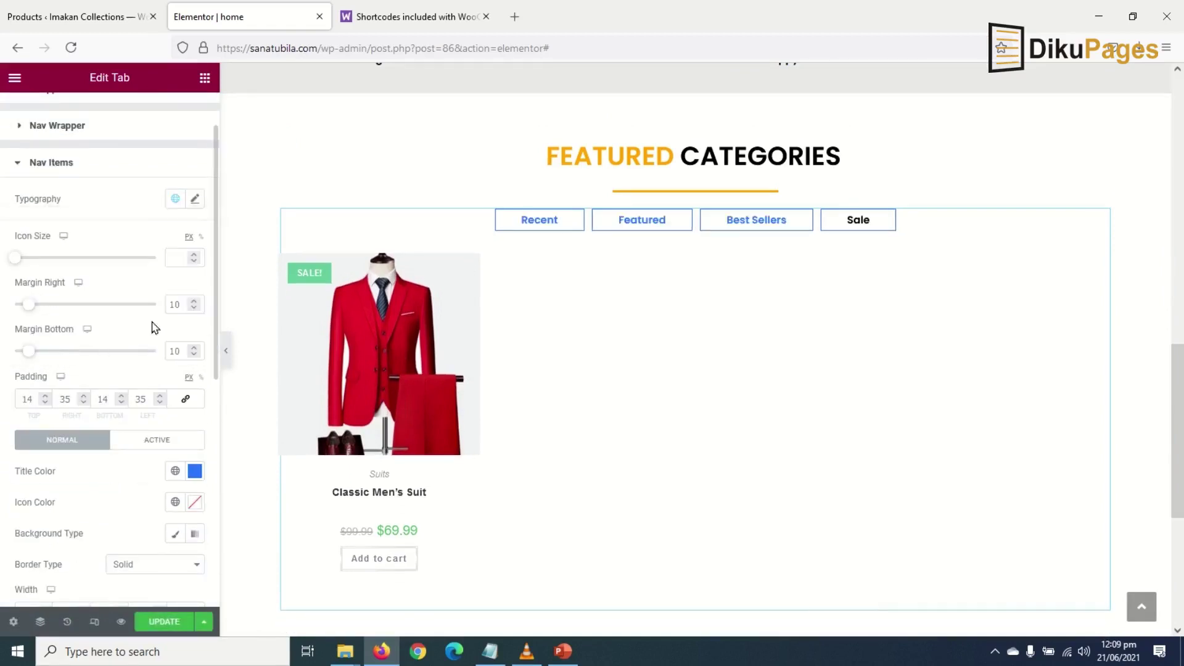
{"action": "left_click", "coordinate": [195, 199]}
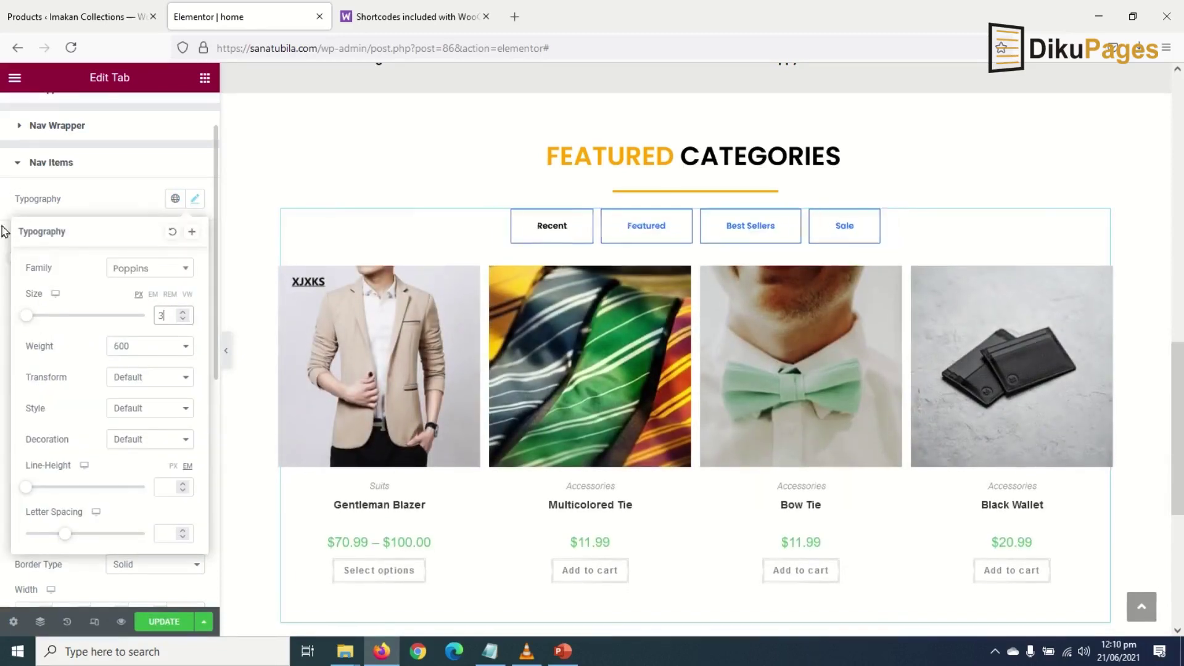
{"action": "type", "text": "30"}
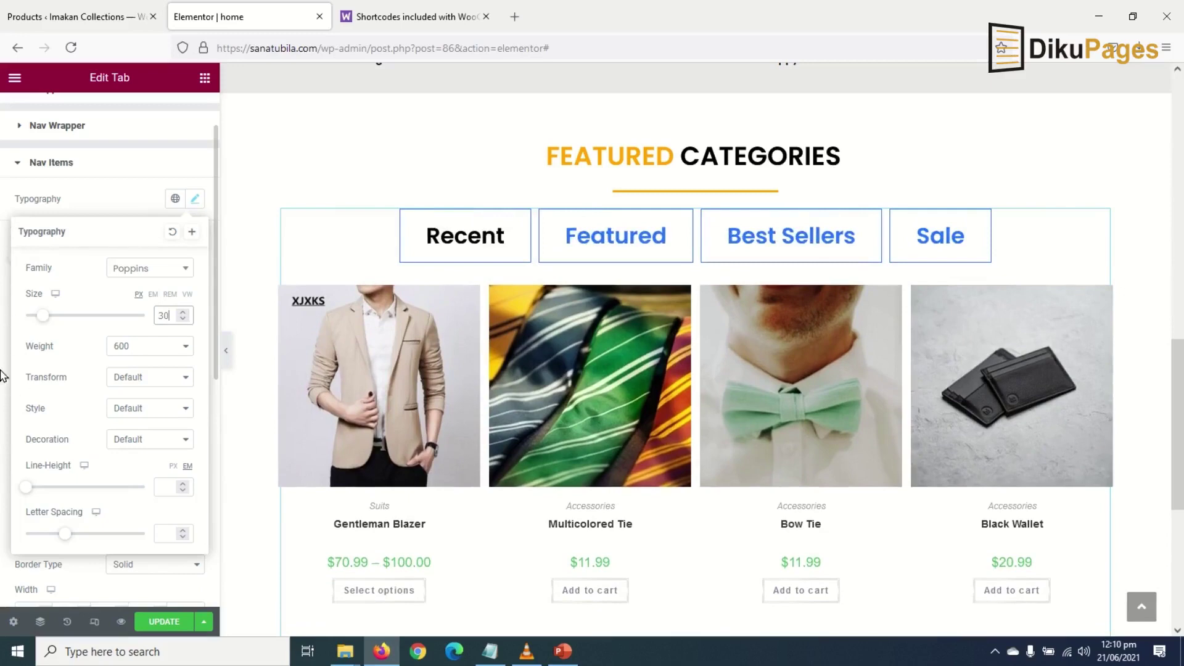
{"action": "key", "text": "BackSpace"}
{"action": "key", "text": "BackSpace"}
{"action": "type", "text": "20"}
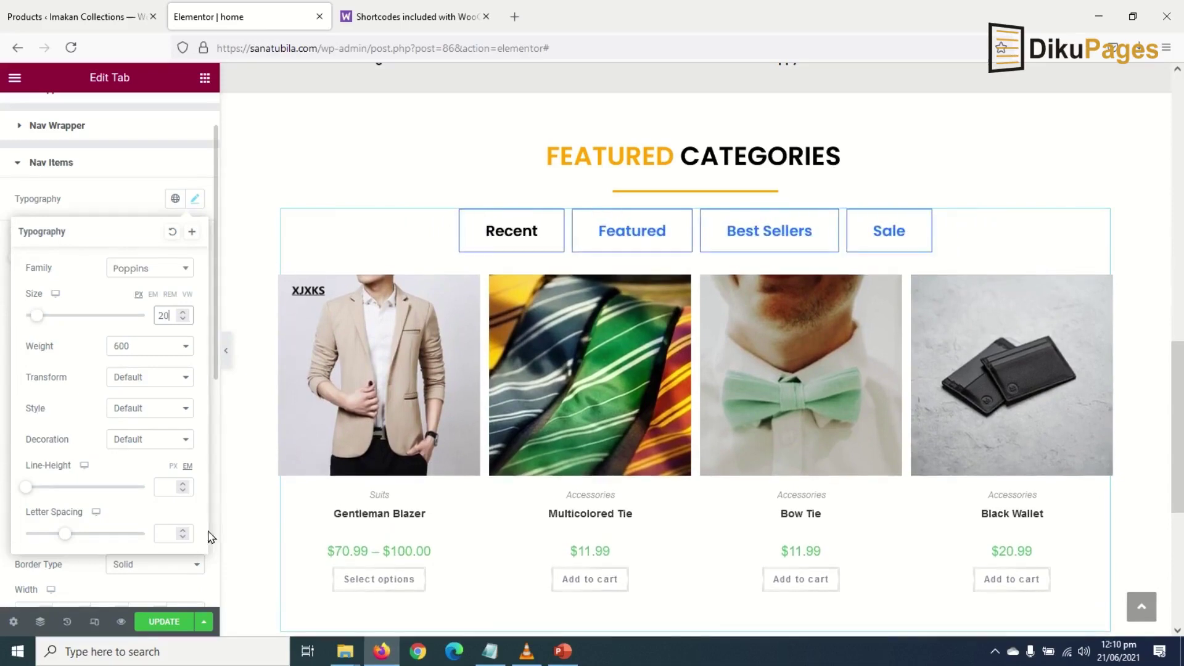
{"action": "scroll", "coordinate": [102, 412], "scroll_direction": "down", "scroll_amount": 2}
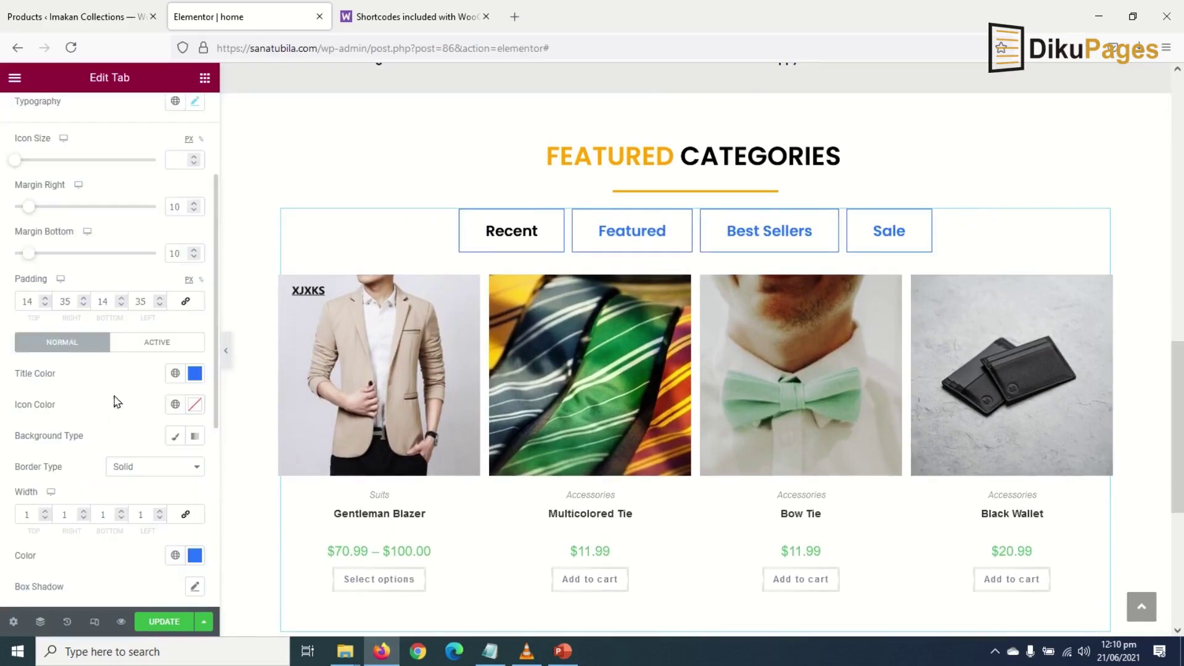
Step: Make the normal tab titles black and the active tab title global orange
{"action": "left_click", "coordinate": [195, 373]}
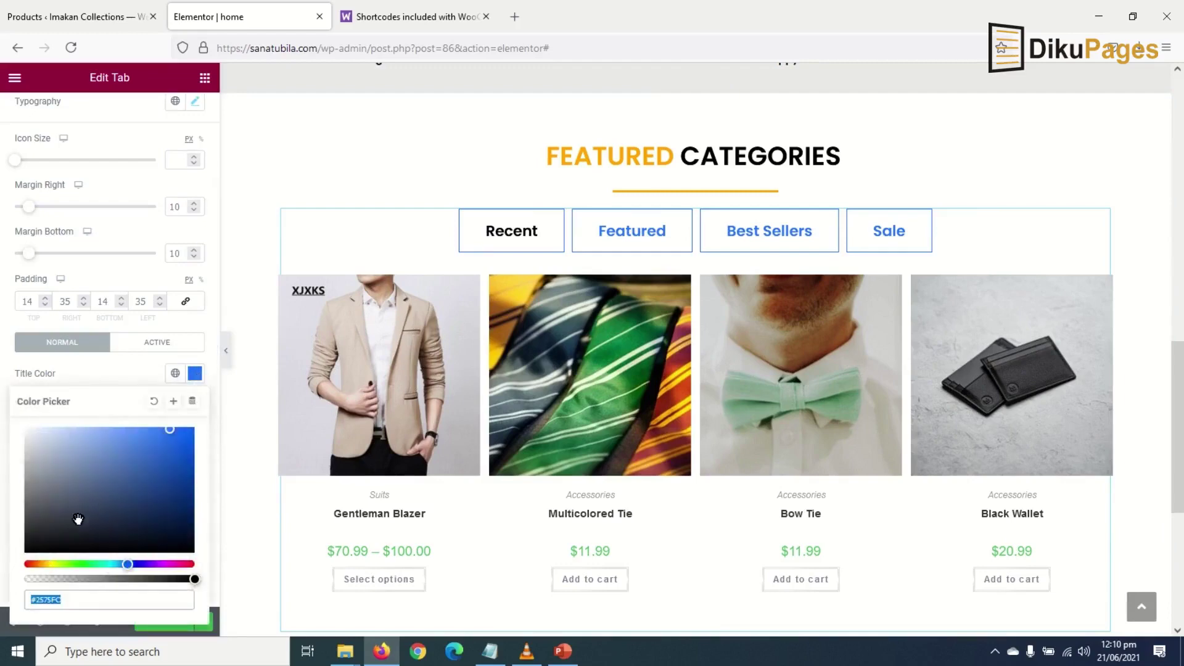
{"action": "left_click_drag", "start_coordinate": [79, 520], "coordinate": [3, 573]}
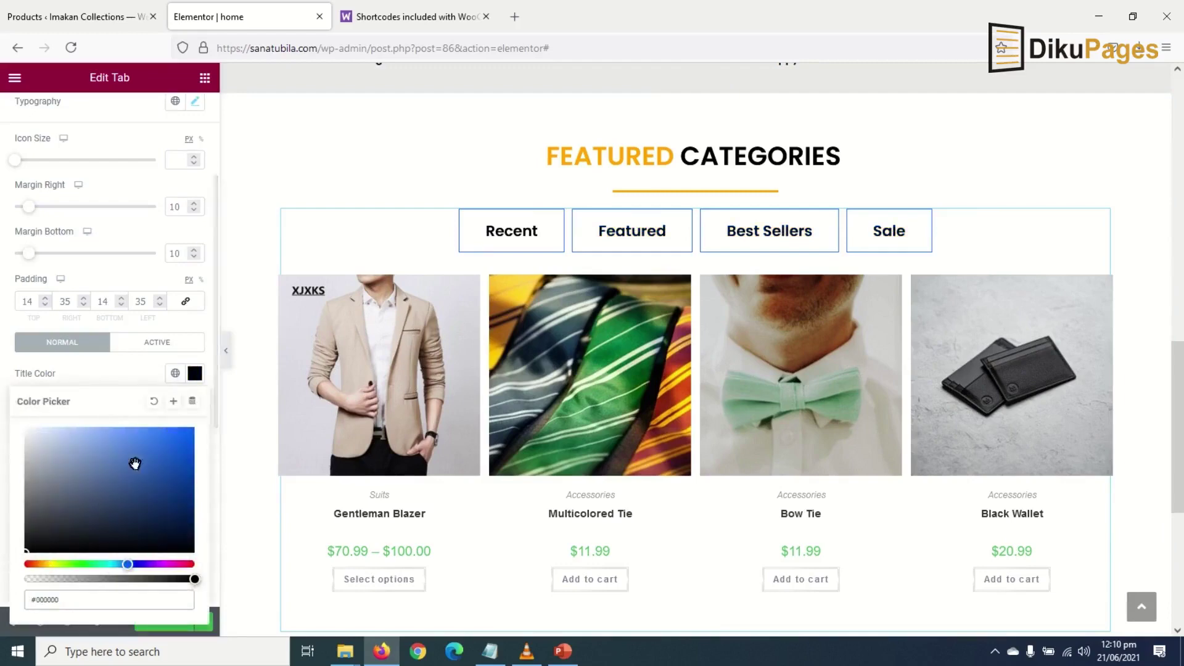
{"action": "left_click", "coordinate": [196, 375]}
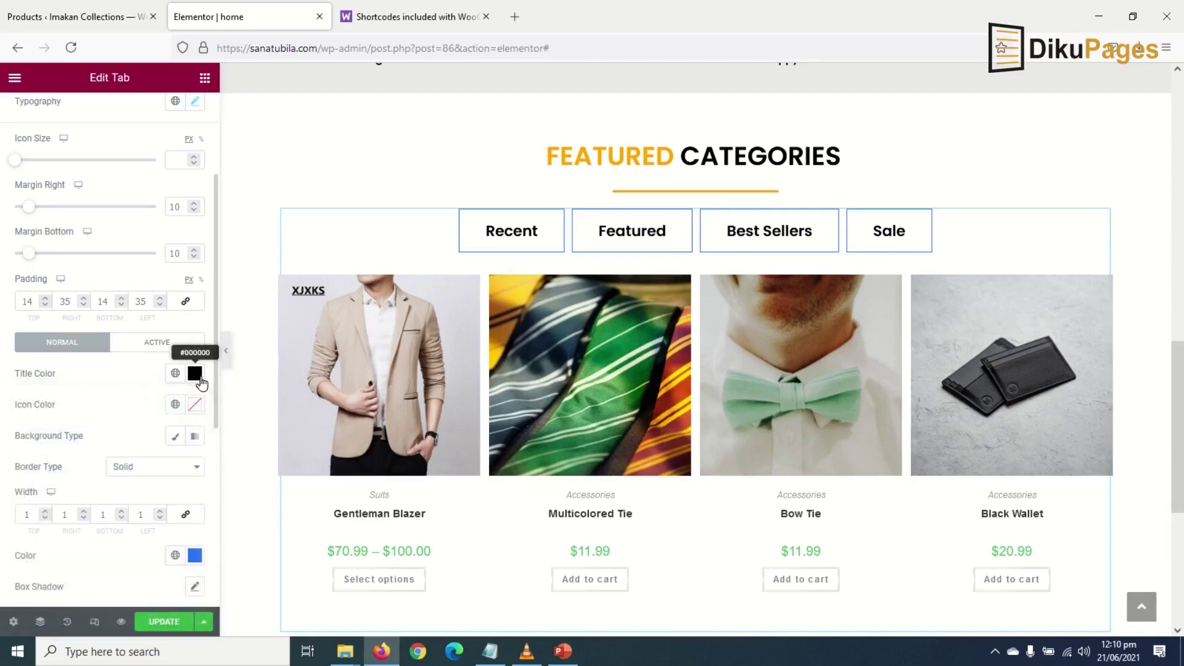
{"action": "left_click", "coordinate": [155, 351]}
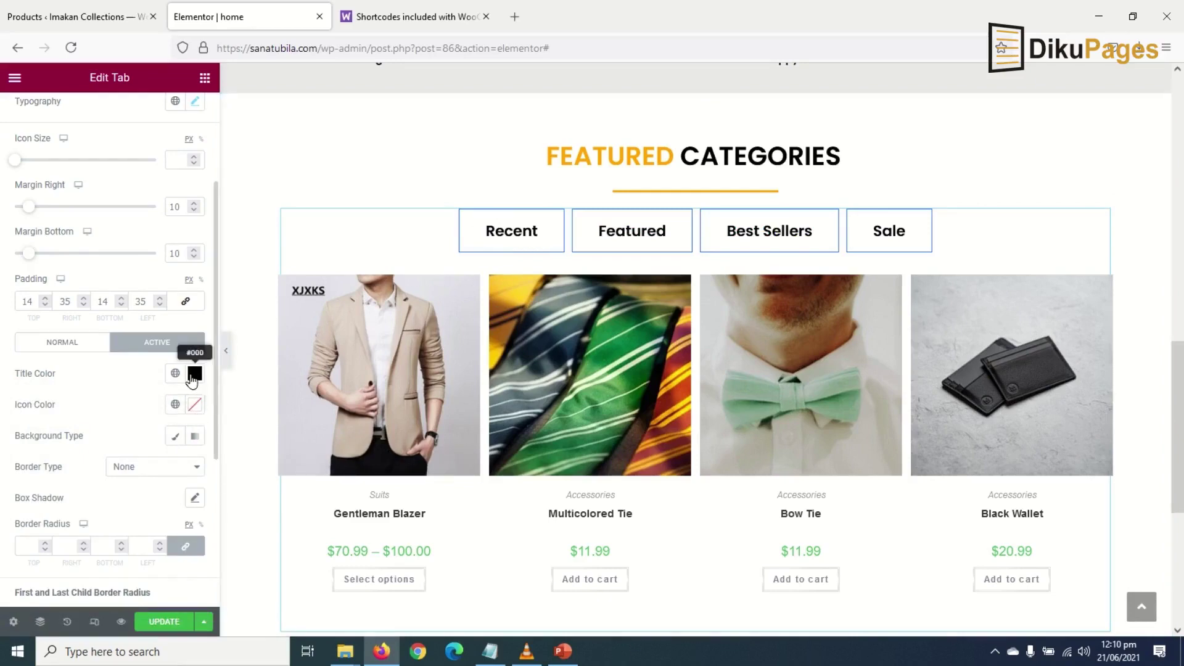
{"action": "left_click", "coordinate": [193, 381]}
{"action": "left_click", "coordinate": [175, 373]}
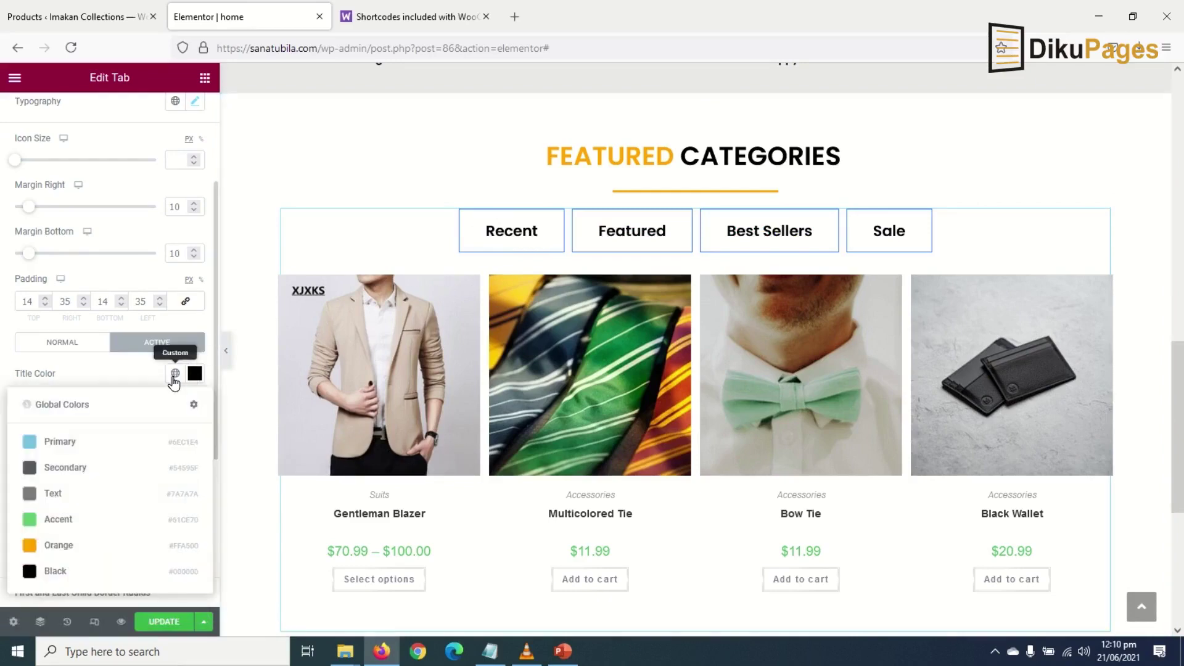
{"action": "left_click", "coordinate": [56, 549]}
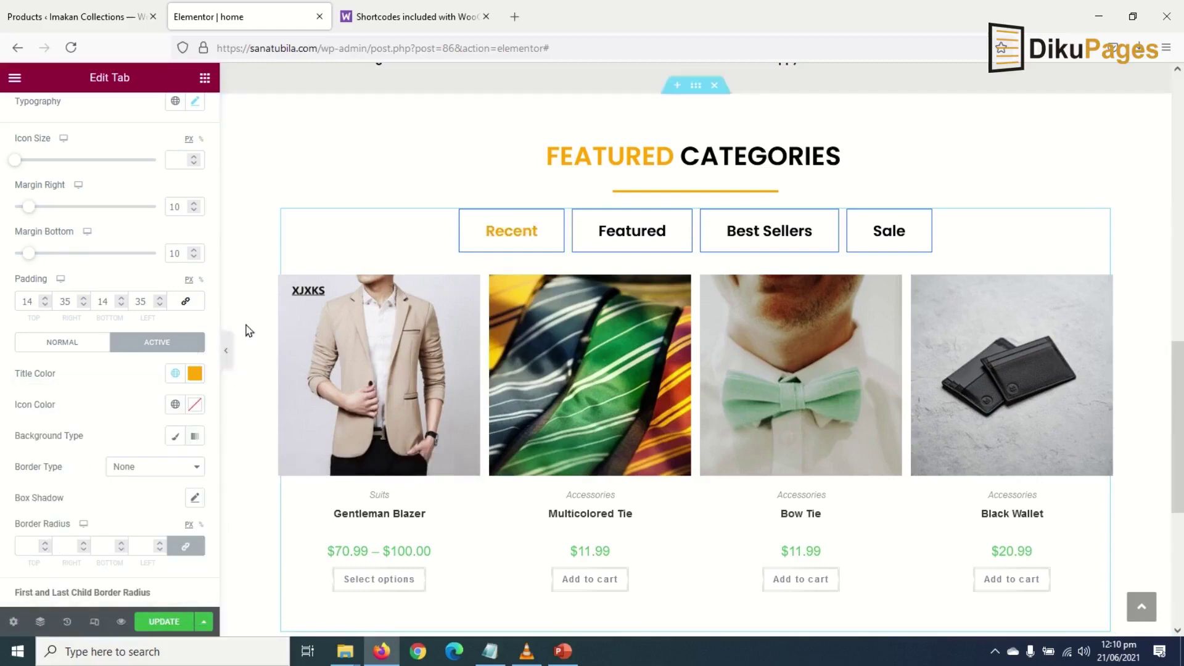
{"action": "left_click", "coordinate": [225, 354]}
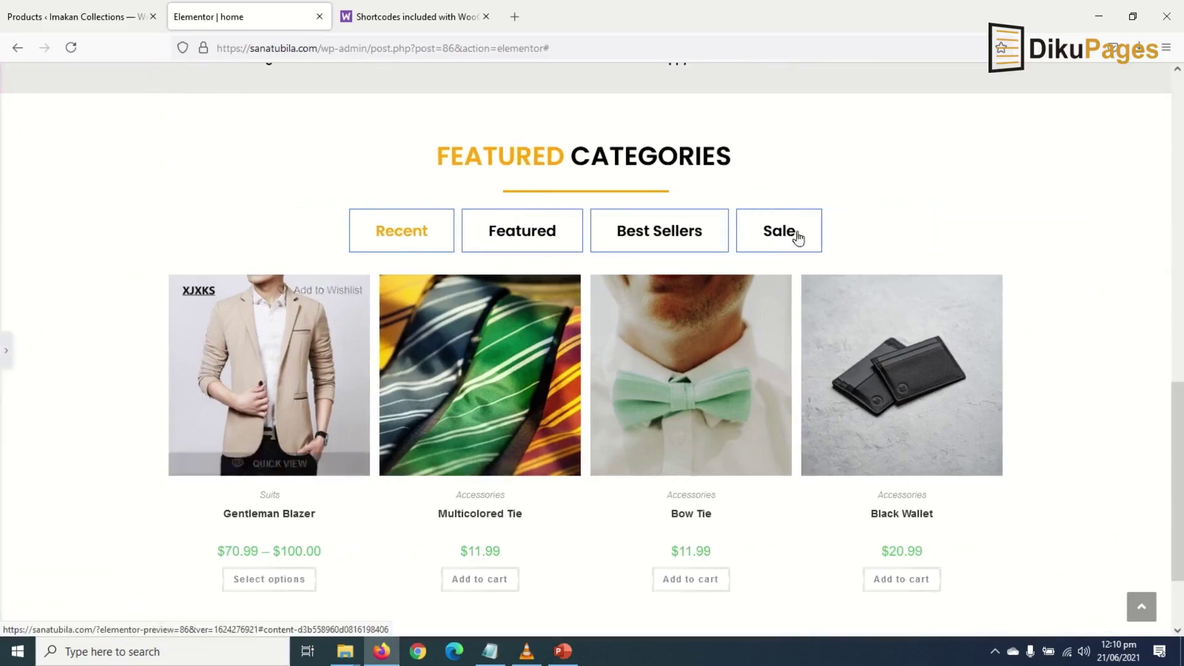
{"action": "left_click", "coordinate": [6, 351]}
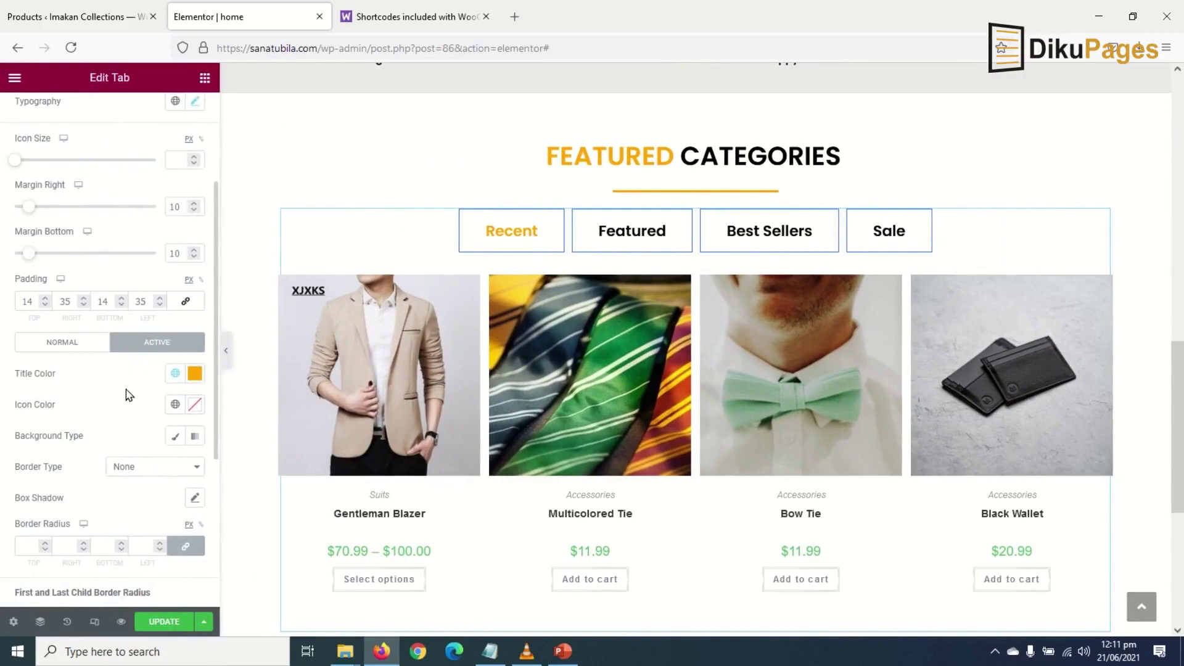
Step: Set the normal tabs' border type to None
{"action": "scroll", "coordinate": [129, 395], "scroll_direction": "up", "scroll_amount": 1}
{"action": "left_click", "coordinate": [62, 407]}
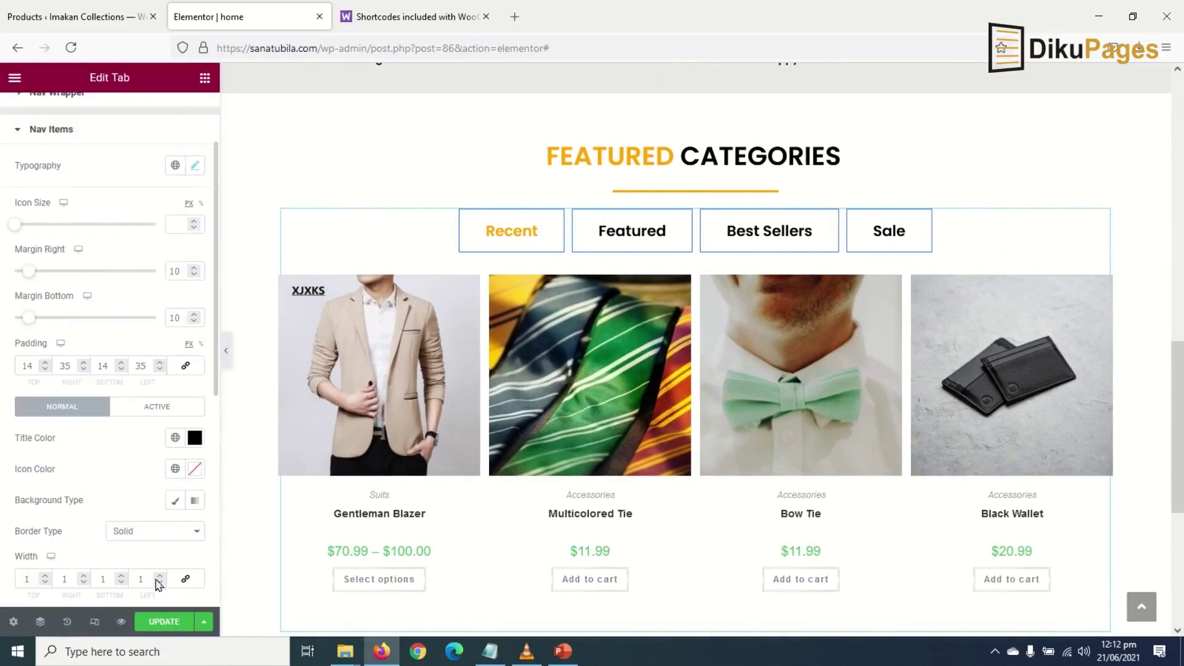
{"action": "scroll", "coordinate": [163, 574], "scroll_direction": "down", "scroll_amount": 1}
{"action": "left_click", "coordinate": [164, 470]}
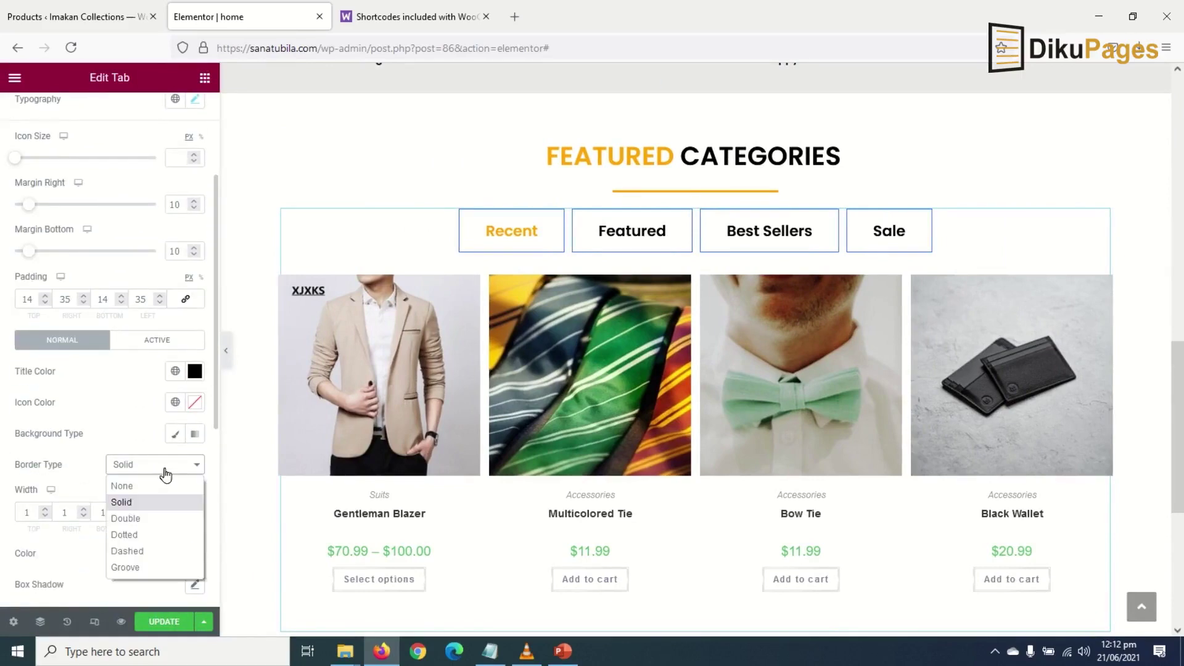
{"action": "left_click", "coordinate": [151, 482]}
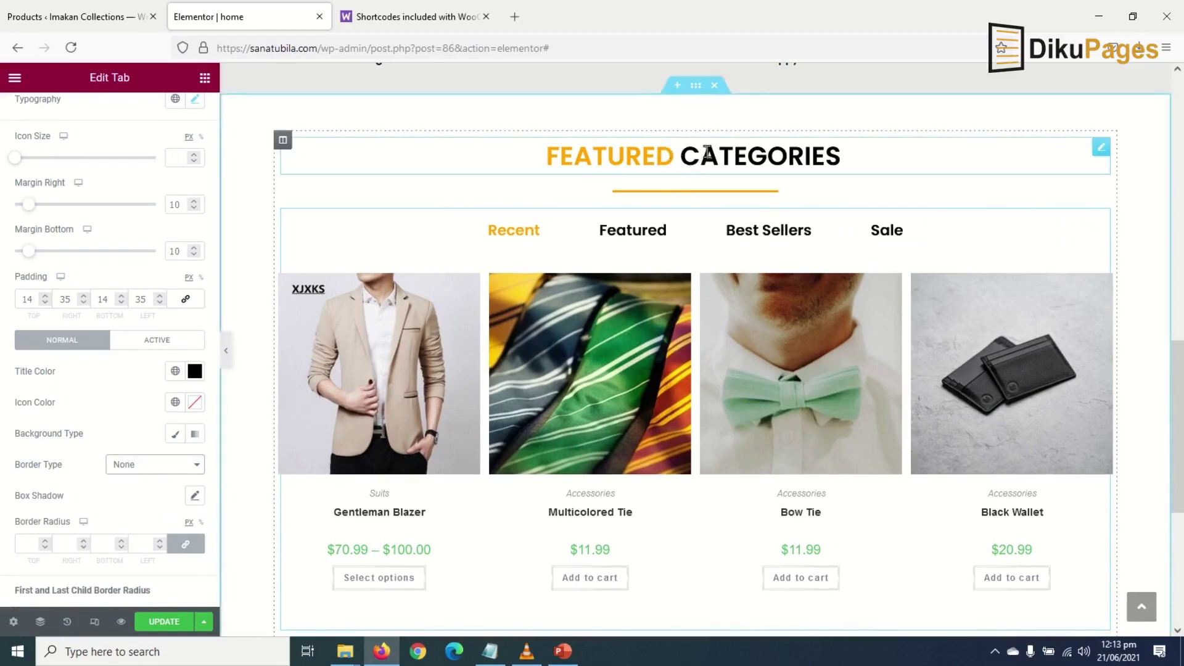
Step: Change the FEATURED CATEGORIES heading to TOP PRODUCTS and update the page
{"action": "left_click", "coordinate": [748, 150]}
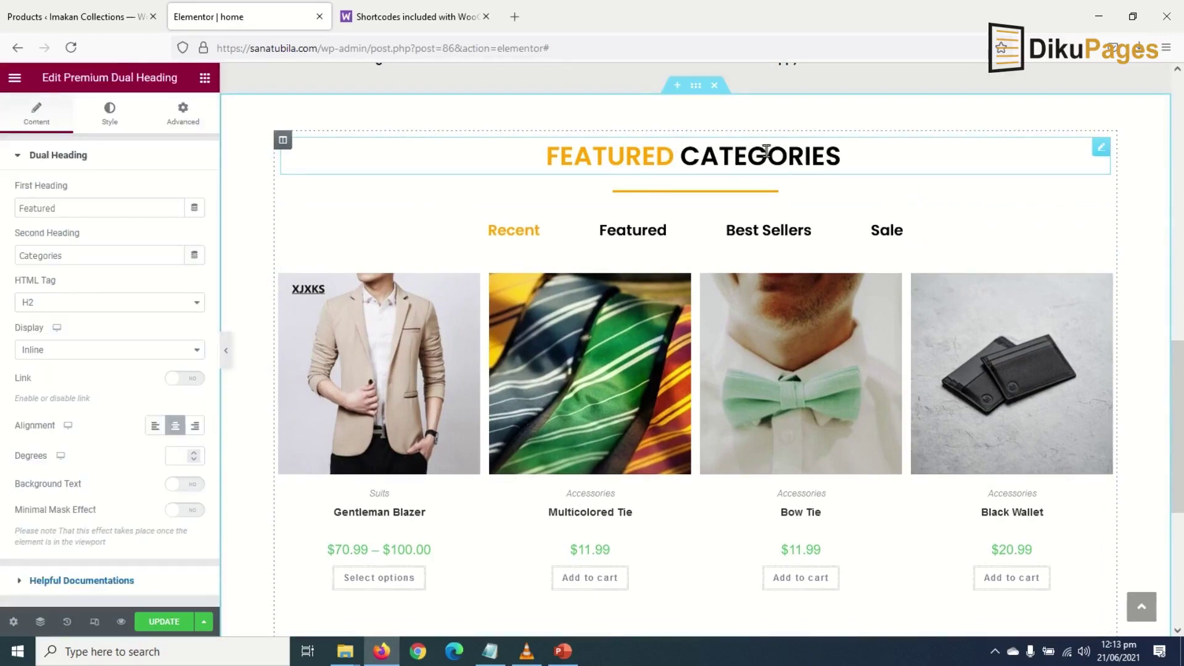
{"action": "left_click_drag", "start_coordinate": [74, 262], "coordinate": [2, 246]}
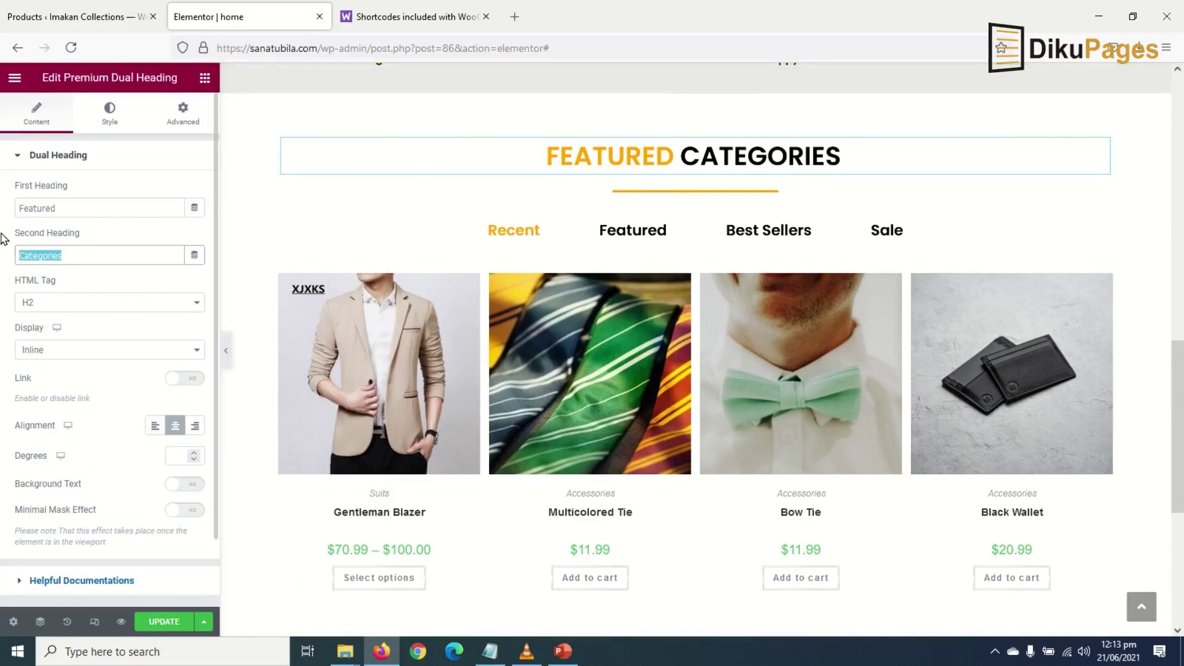
{"action": "left_click_drag", "start_coordinate": [75, 203], "coordinate": [2, 225]}
{"action": "type", "text": "To"}
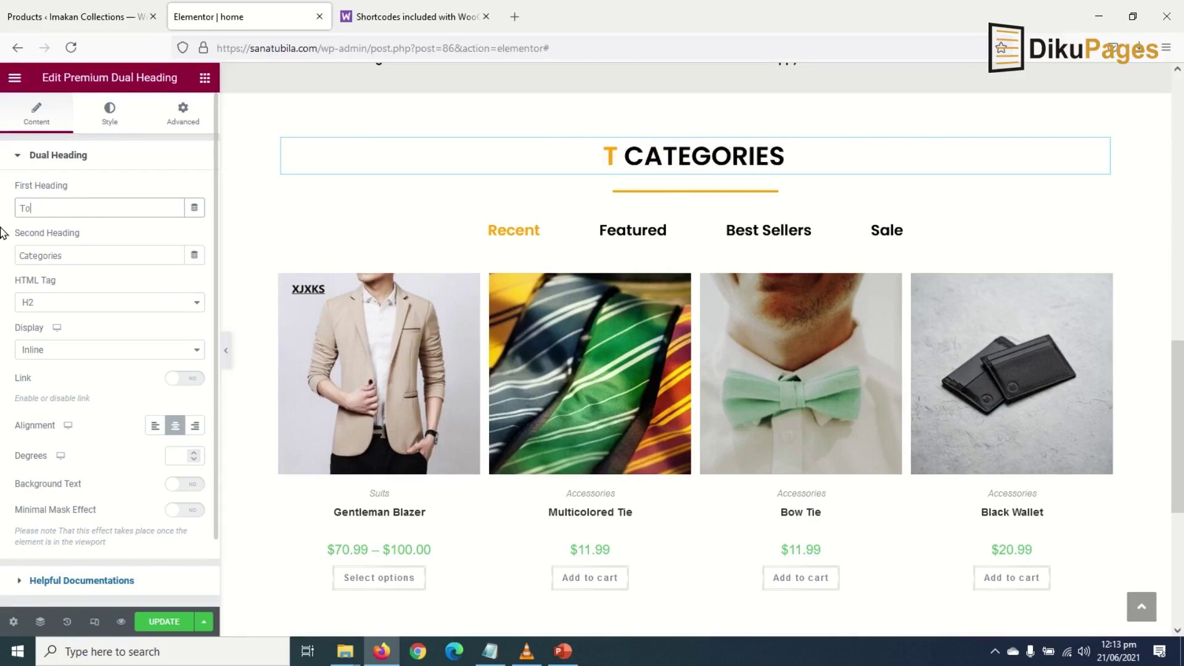
{"action": "type", "text": "p"}
{"action": "key", "text": "Tab"}
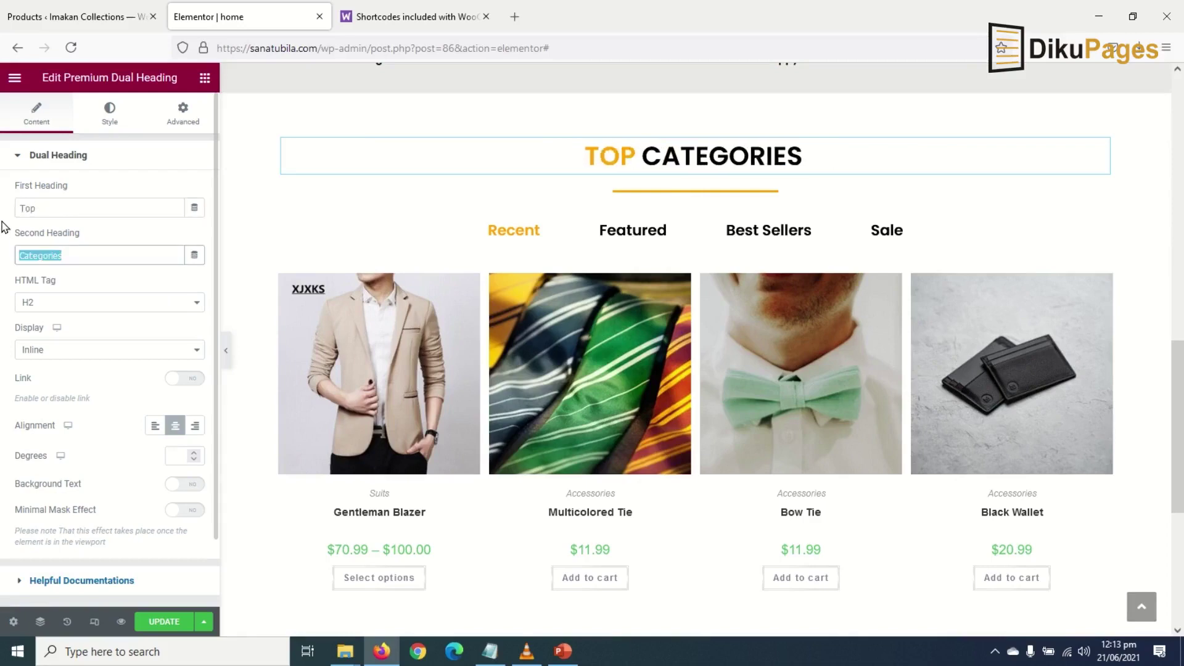
{"action": "type", "text": "Prod"}
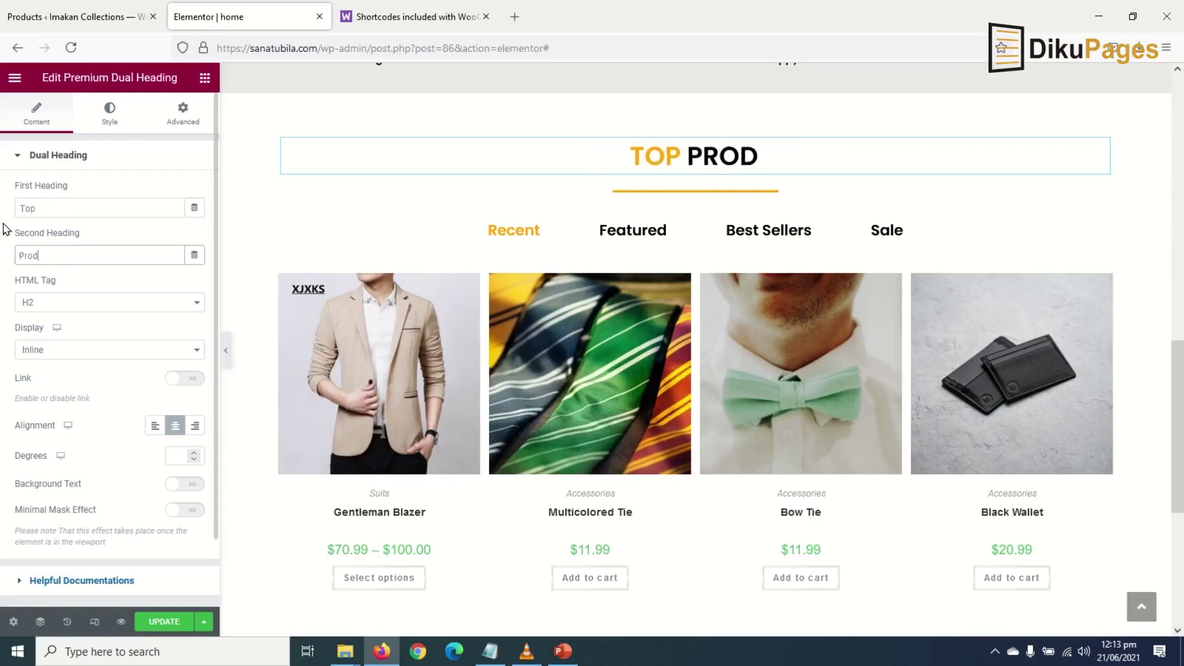
{"action": "type", "text": "ucts"}
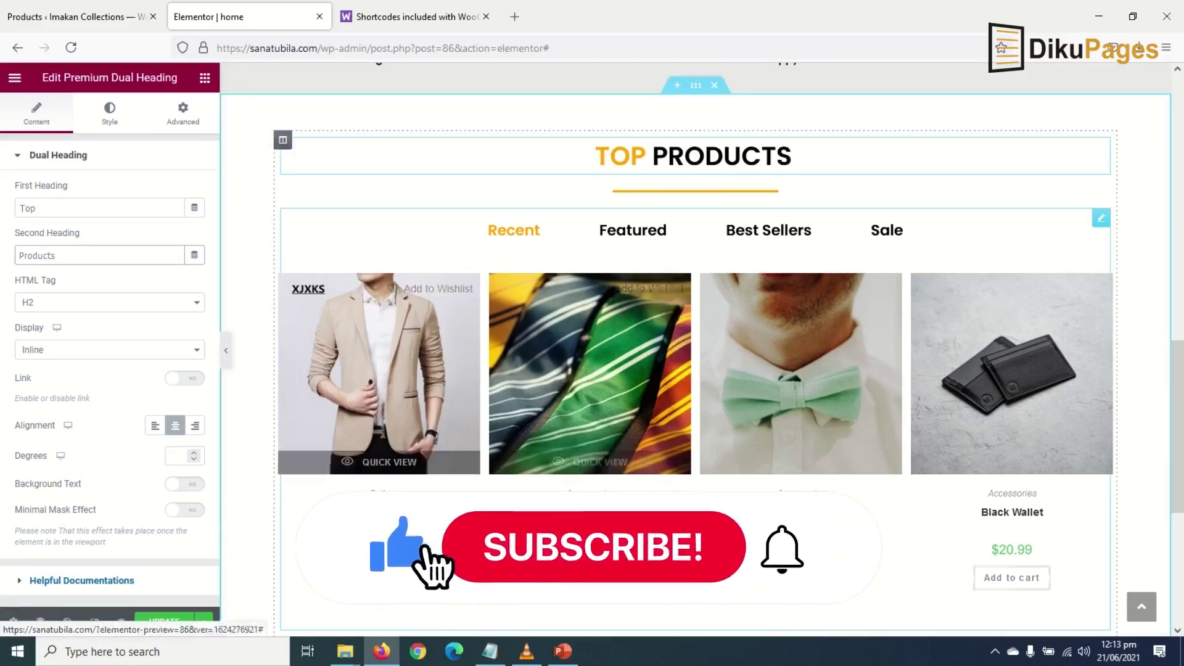
{"action": "left_click", "coordinate": [162, 622]}
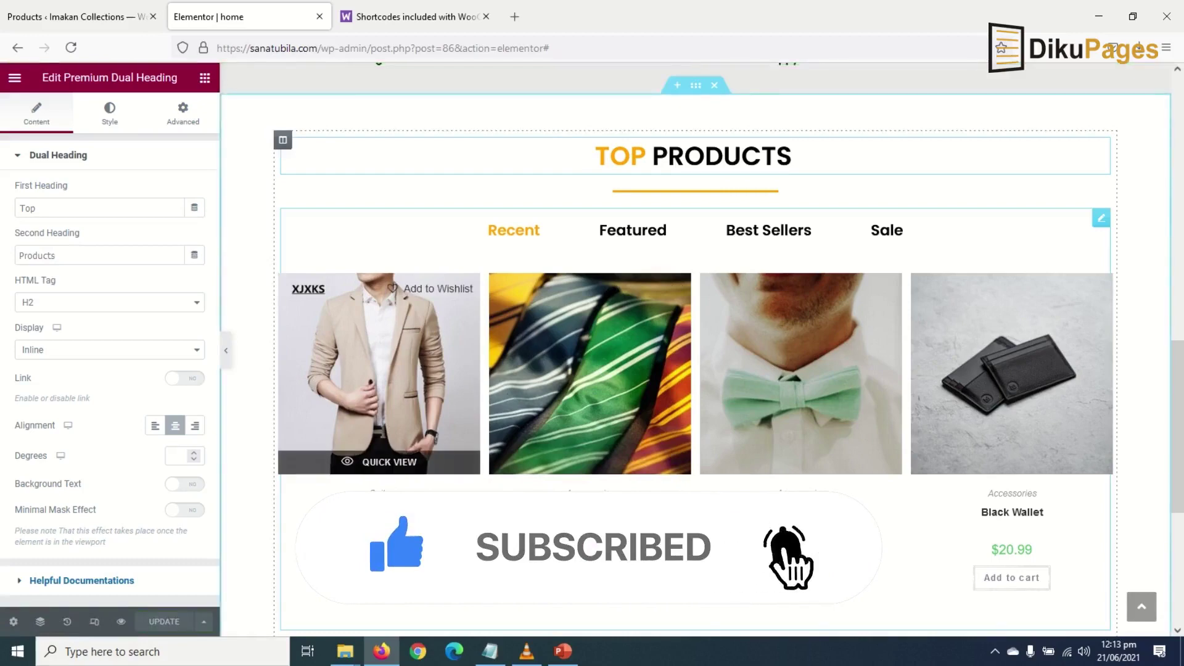
{"action": "scroll", "coordinate": [660, 372], "scroll_direction": "up", "scroll_amount": 1}
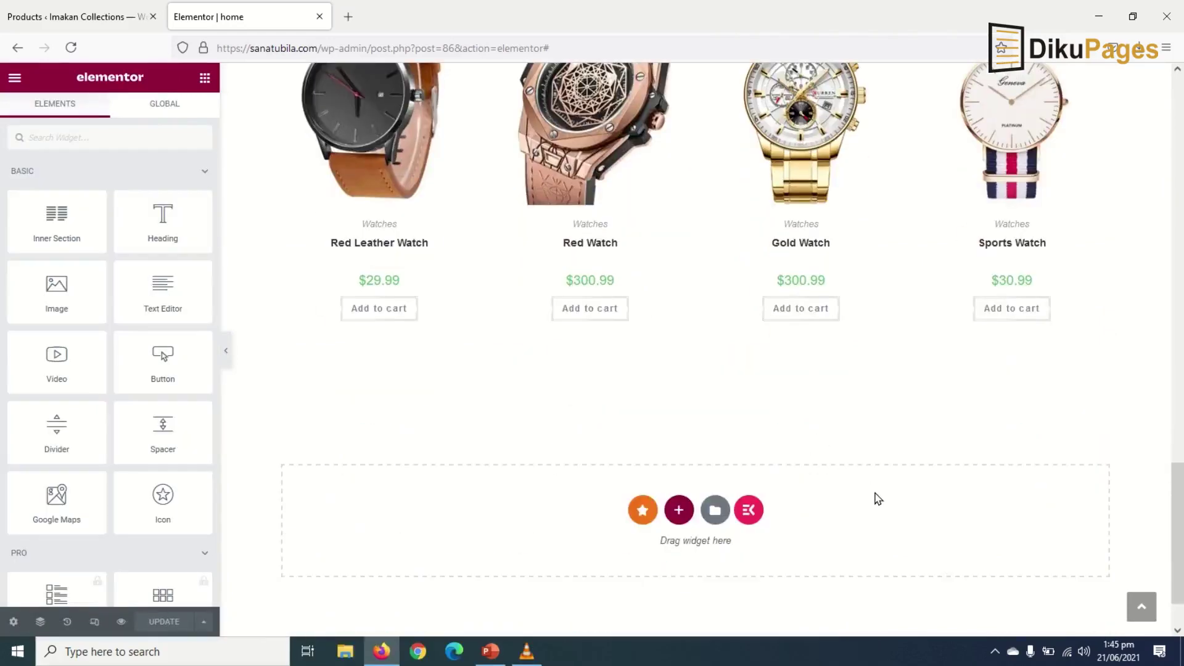
{"action": "scroll", "coordinate": [879, 499], "scroll_direction": "up", "scroll_amount": 3}
{"action": "scroll", "coordinate": [878, 499], "scroll_direction": "down", "scroll_amount": 2}
{"action": "scroll", "coordinate": [876, 500], "scroll_direction": "up", "scroll_amount": 5}
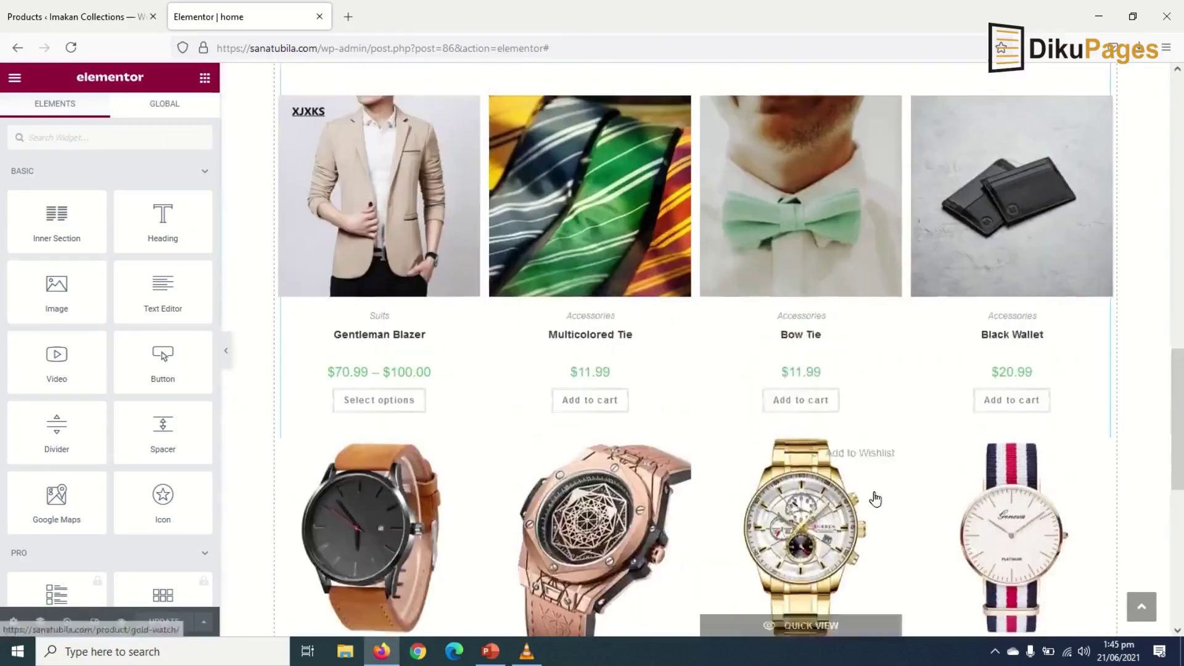
{"action": "scroll", "coordinate": [876, 500], "scroll_direction": "down", "scroll_amount": 6}
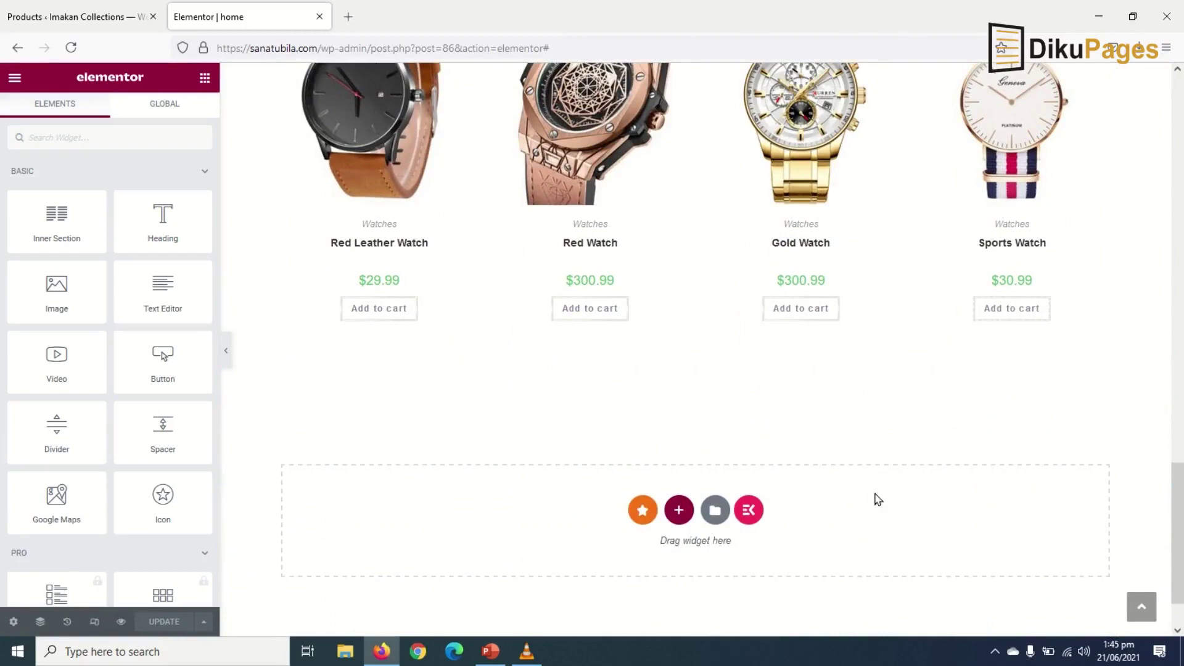
{"action": "scroll", "coordinate": [852, 518], "scroll_direction": "down", "scroll_amount": 1}
{"action": "scroll", "coordinate": [851, 518], "scroll_direction": "up", "scroll_amount": 12}
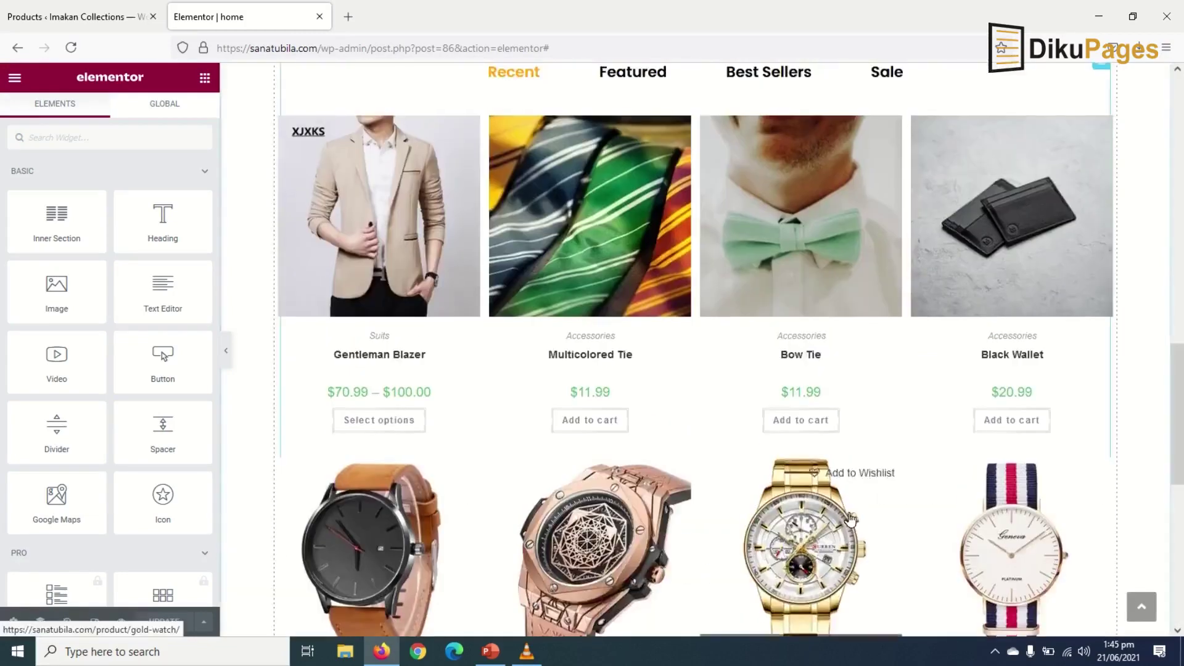
{"action": "scroll", "coordinate": [850, 519], "scroll_direction": "up", "scroll_amount": 1}
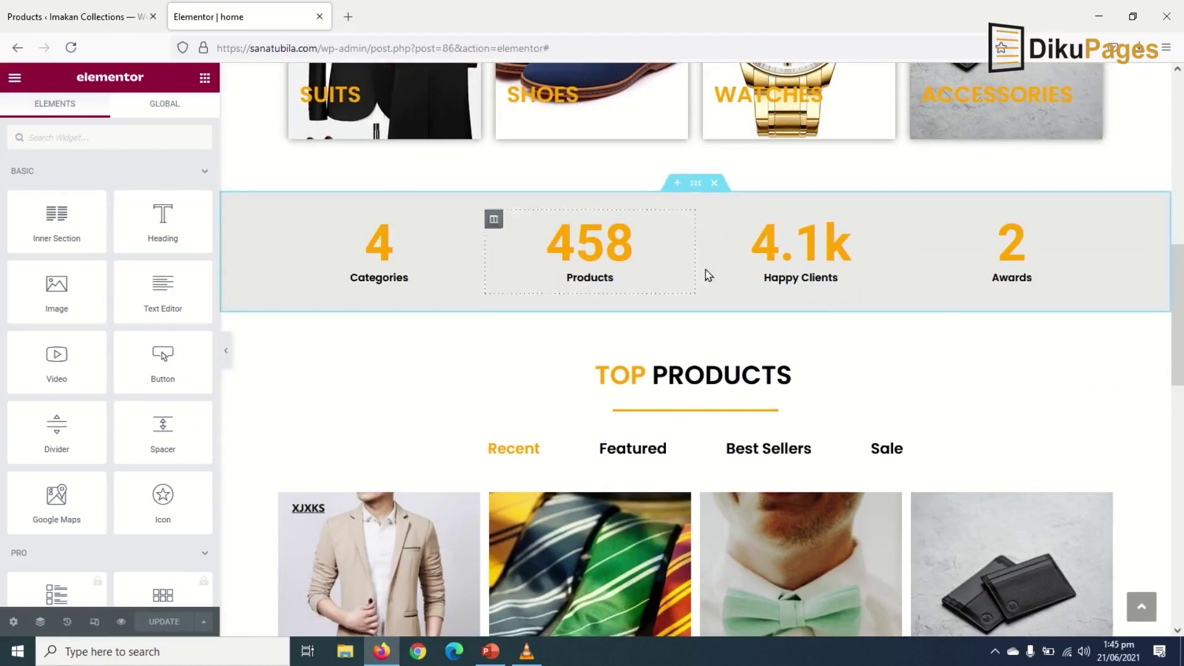
Step: Copy the gray counters section and paste it into the empty area at the bottom
{"action": "right_click", "coordinate": [698, 185]}
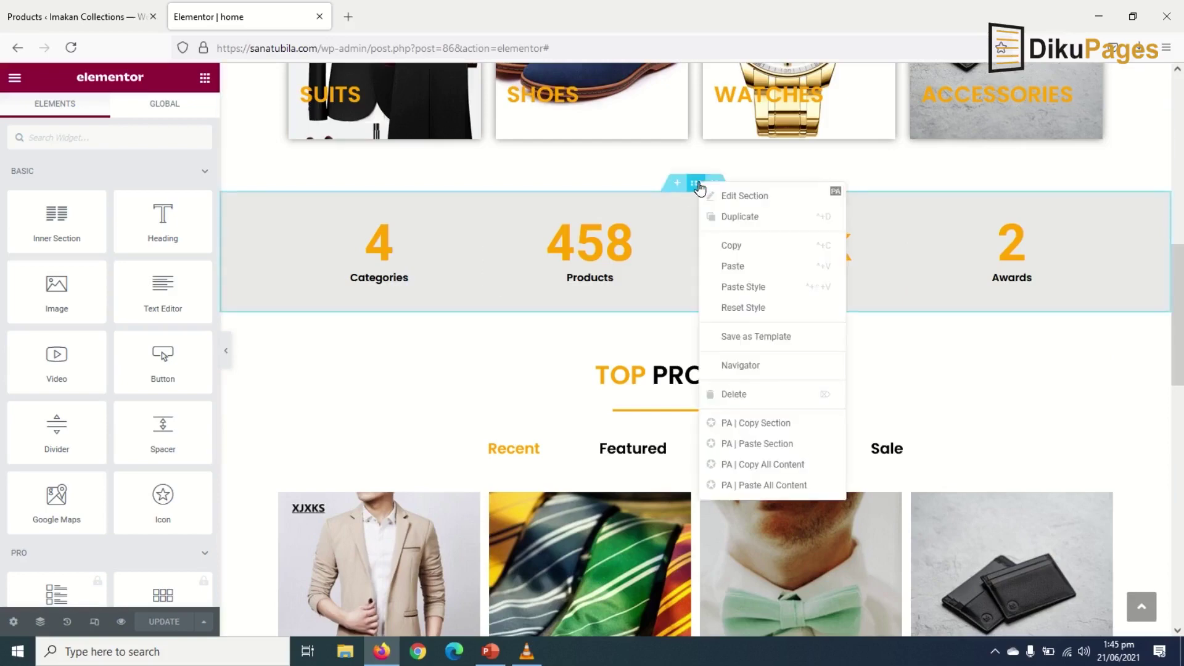
{"action": "left_click", "coordinate": [751, 248]}
{"action": "scroll", "coordinate": [730, 357], "scroll_direction": "down", "scroll_amount": 12}
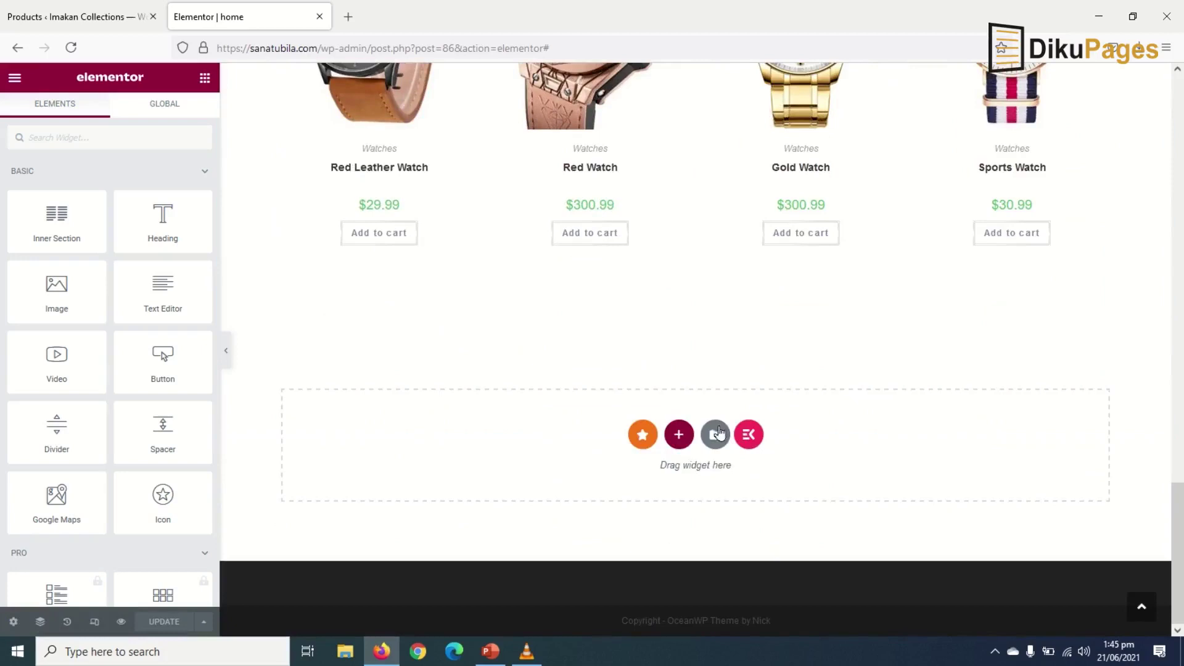
{"action": "right_click", "coordinate": [681, 437]}
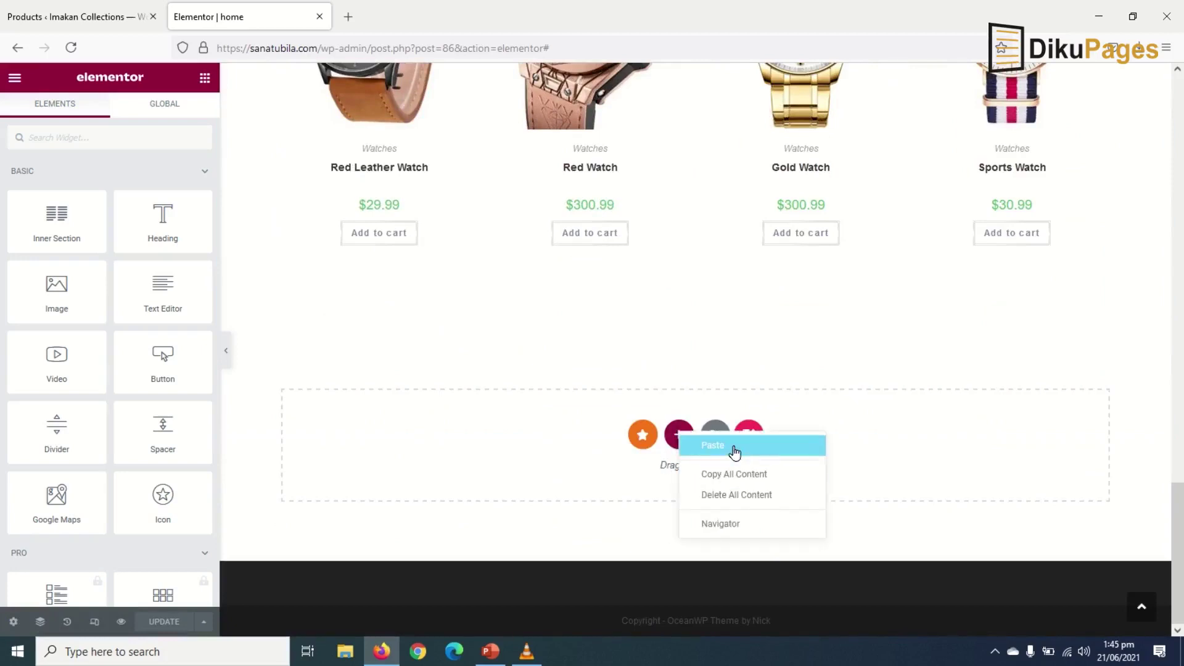
{"action": "left_click", "coordinate": [713, 445]}
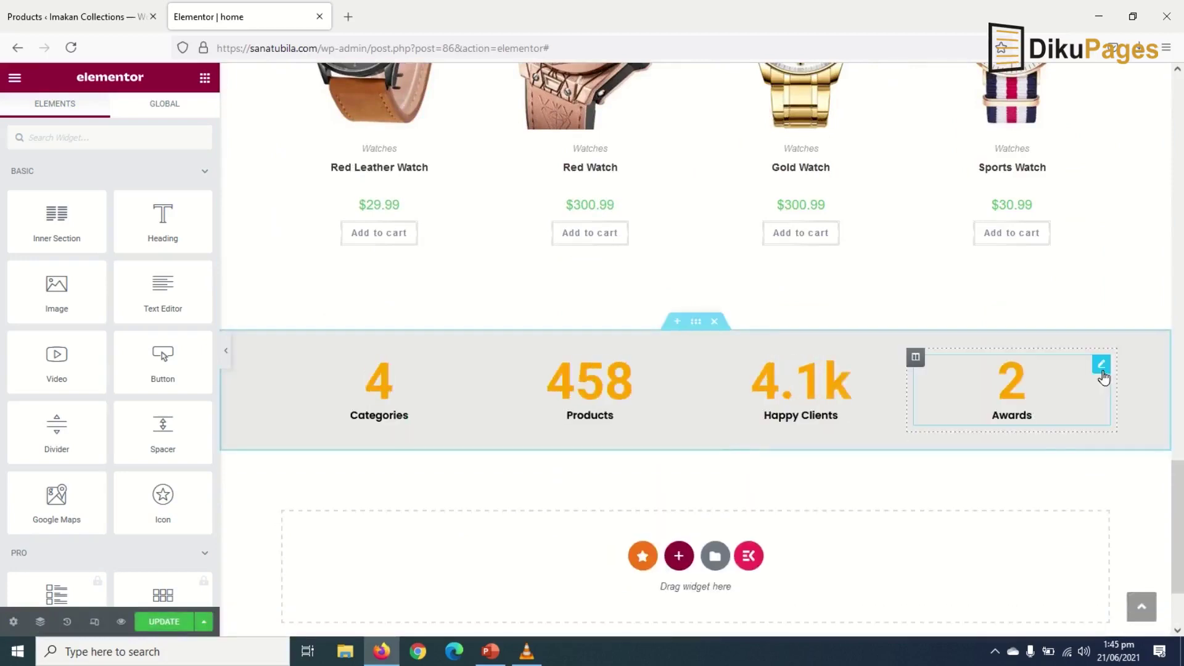
Step: Delete the Awards, Happy Clients, Products and Categories counters, then the fourth column
{"action": "right_click", "coordinate": [1104, 371]}
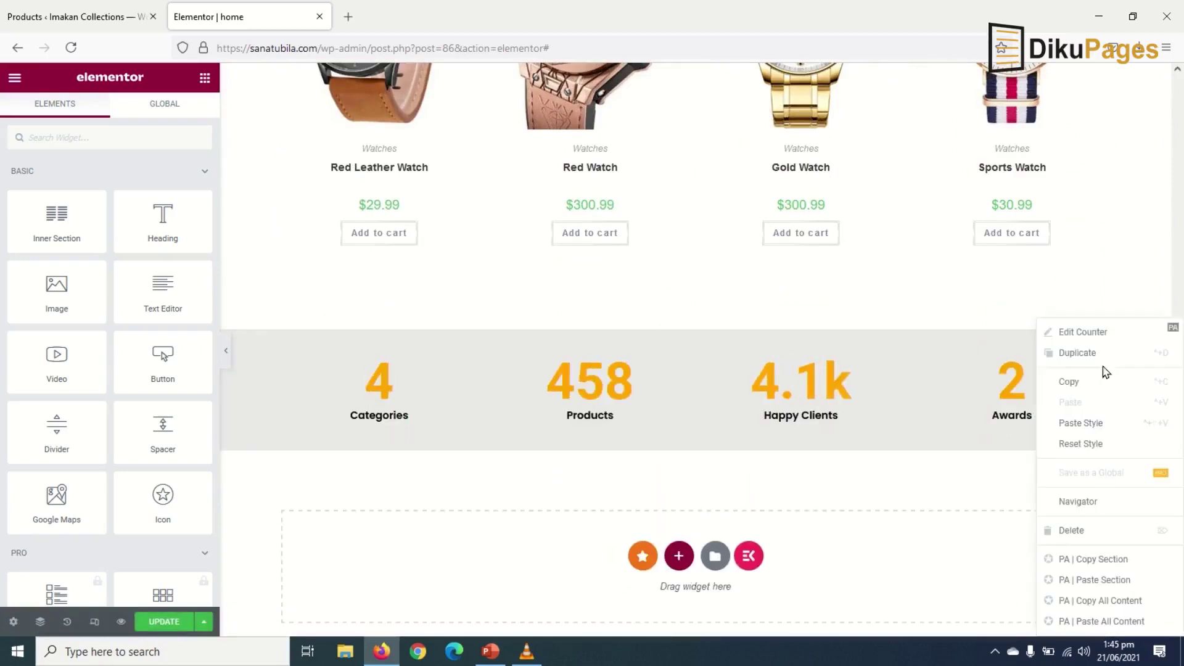
{"action": "left_click", "coordinate": [1106, 533]}
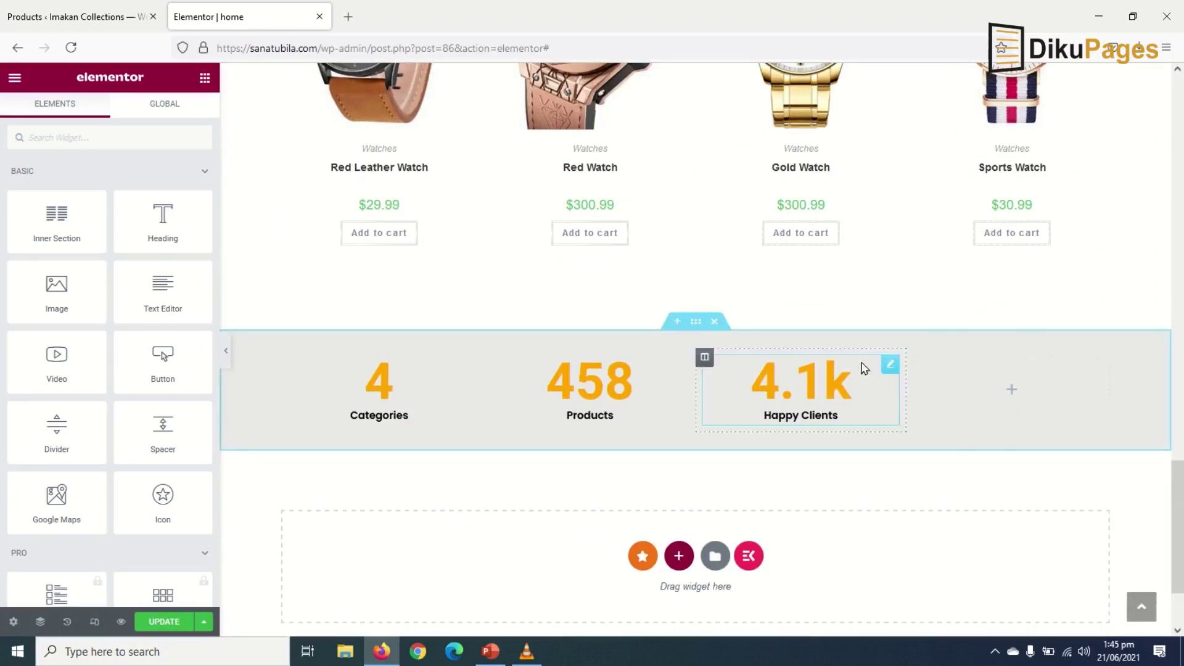
{"action": "right_click", "coordinate": [889, 369]}
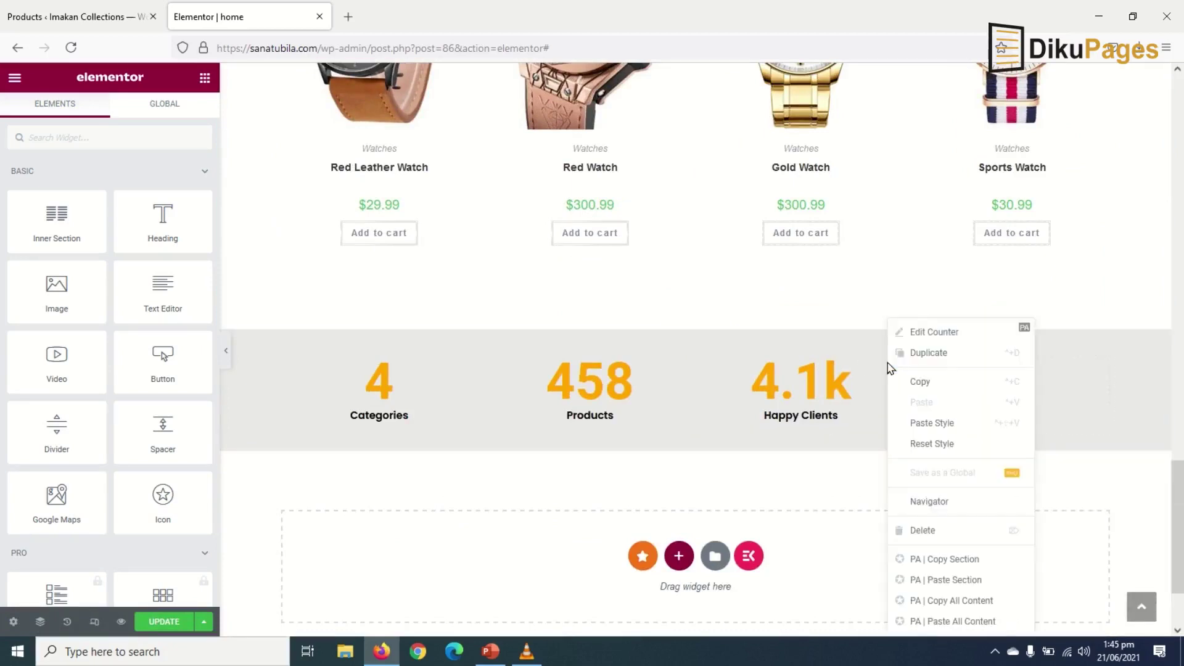
{"action": "left_click", "coordinate": [946, 533]}
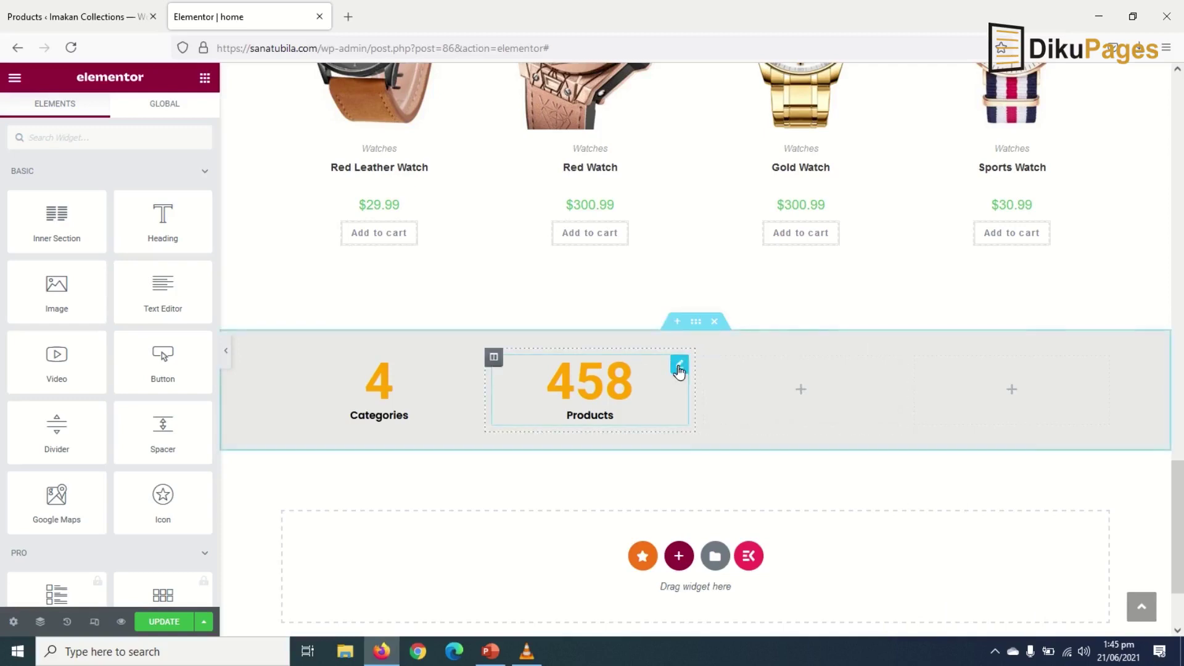
{"action": "right_click", "coordinate": [679, 368]}
{"action": "left_click", "coordinate": [714, 531]}
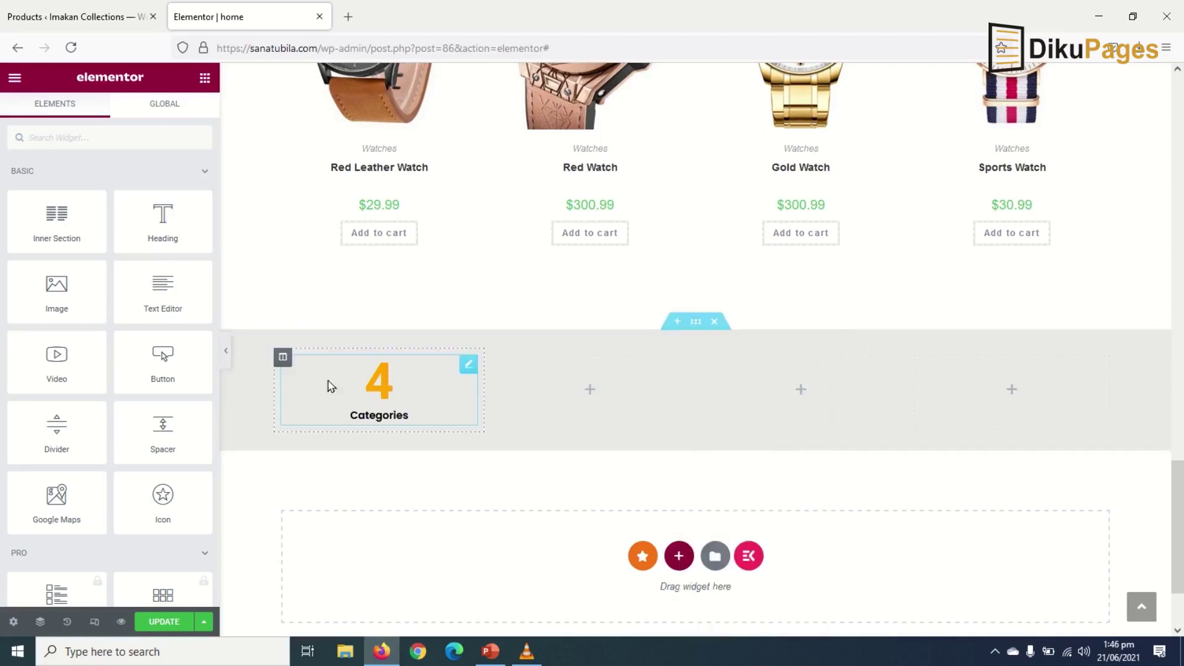
{"action": "right_click", "coordinate": [470, 366]}
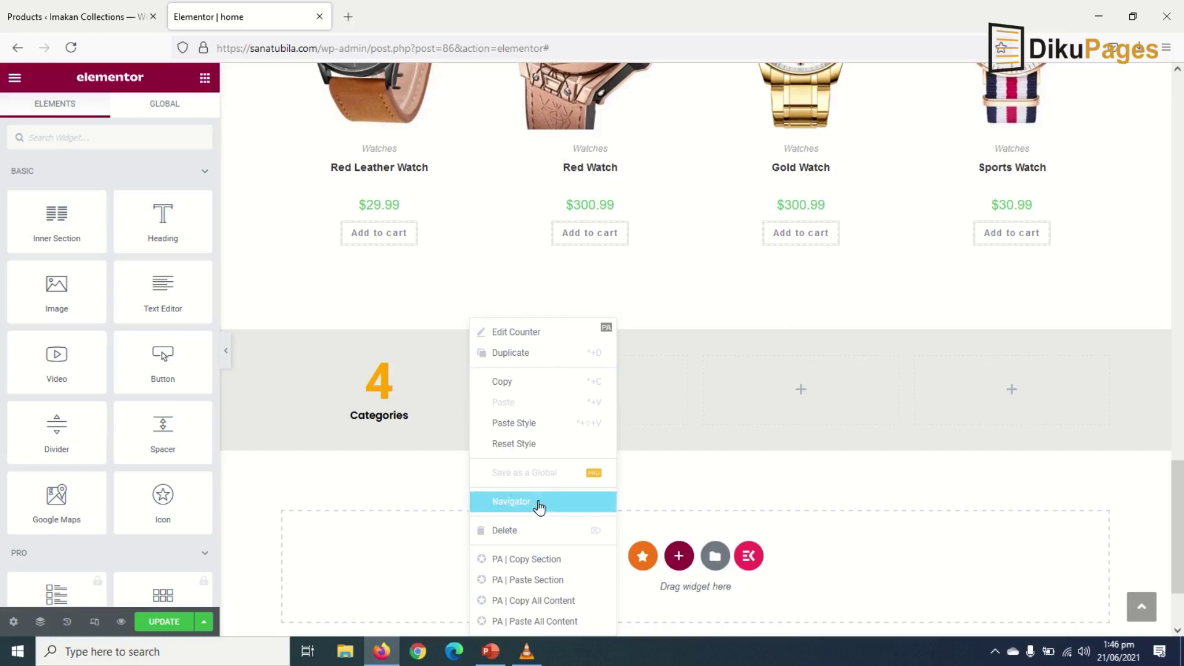
{"action": "left_click", "coordinate": [536, 532]}
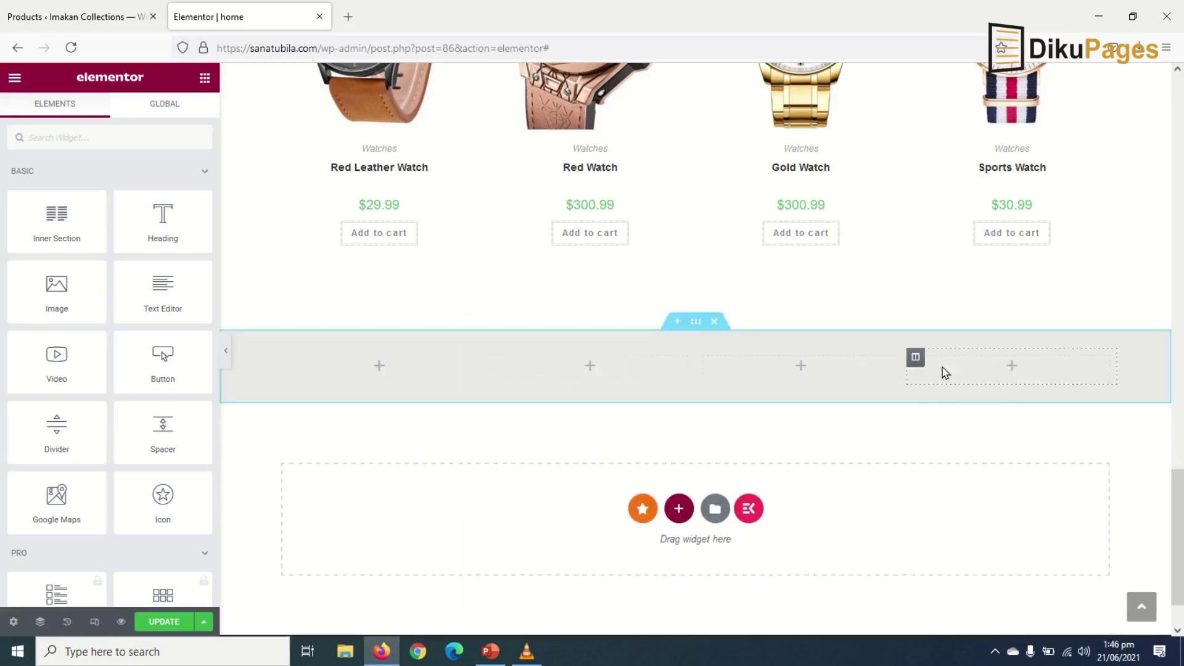
{"action": "right_click", "coordinate": [915, 364]}
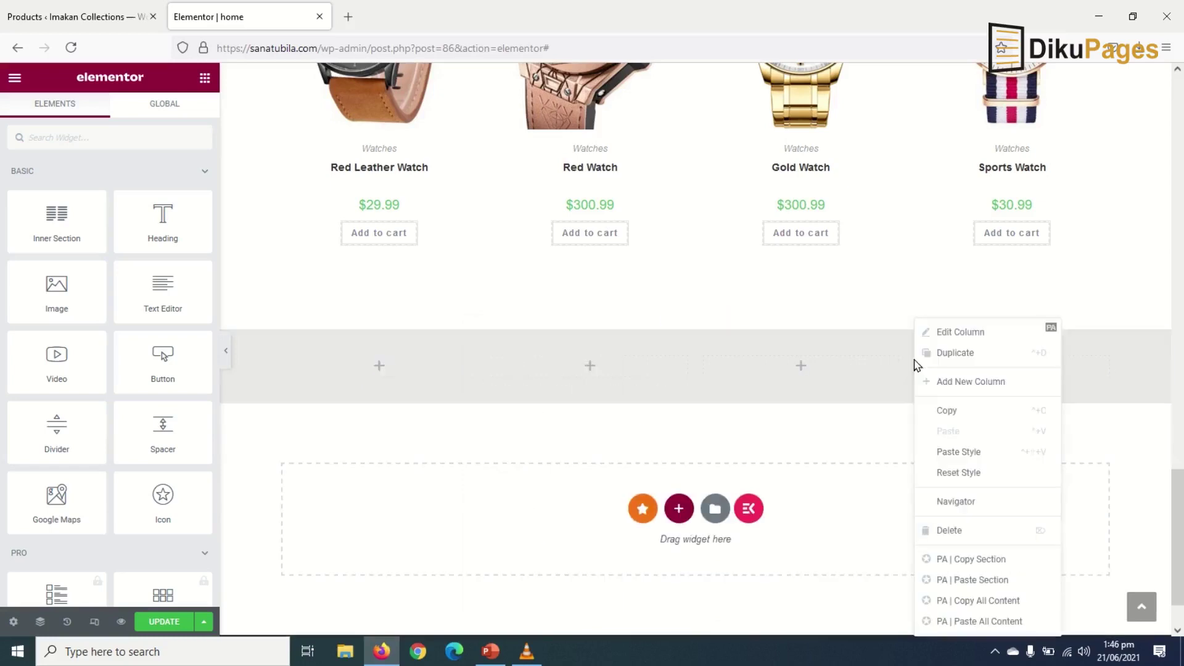
{"action": "left_click", "coordinate": [973, 532]}
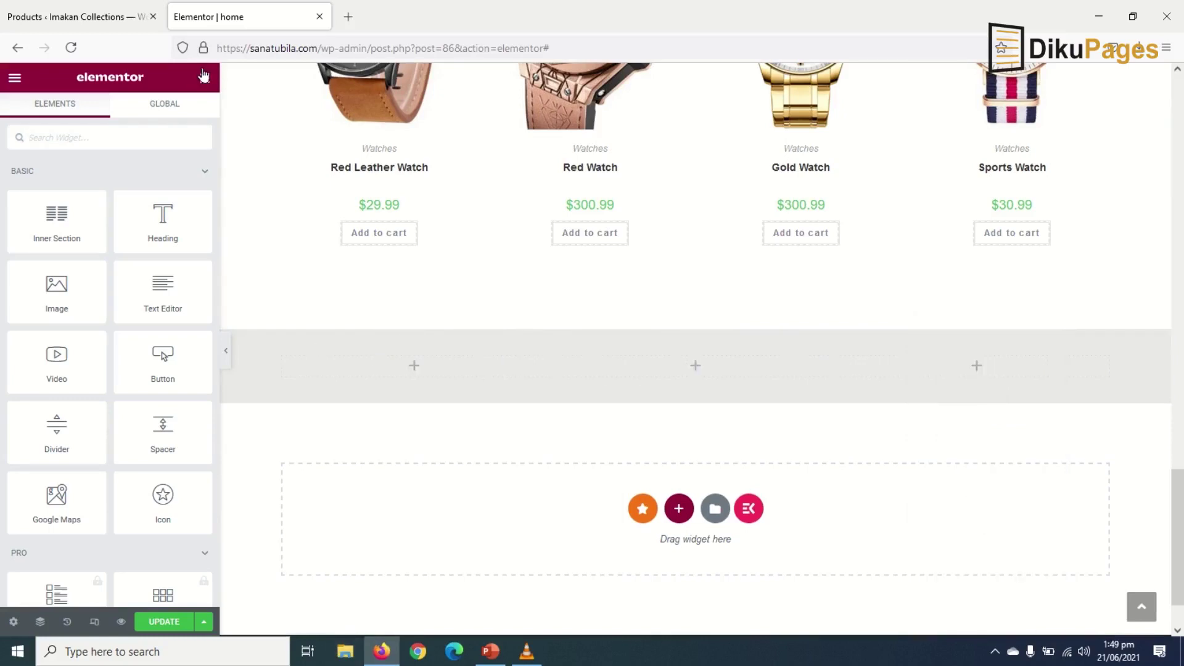
Step: Drag an Icon Box widget into the first gray column and set icon position to Left
{"action": "left_click", "coordinate": [93, 138]}
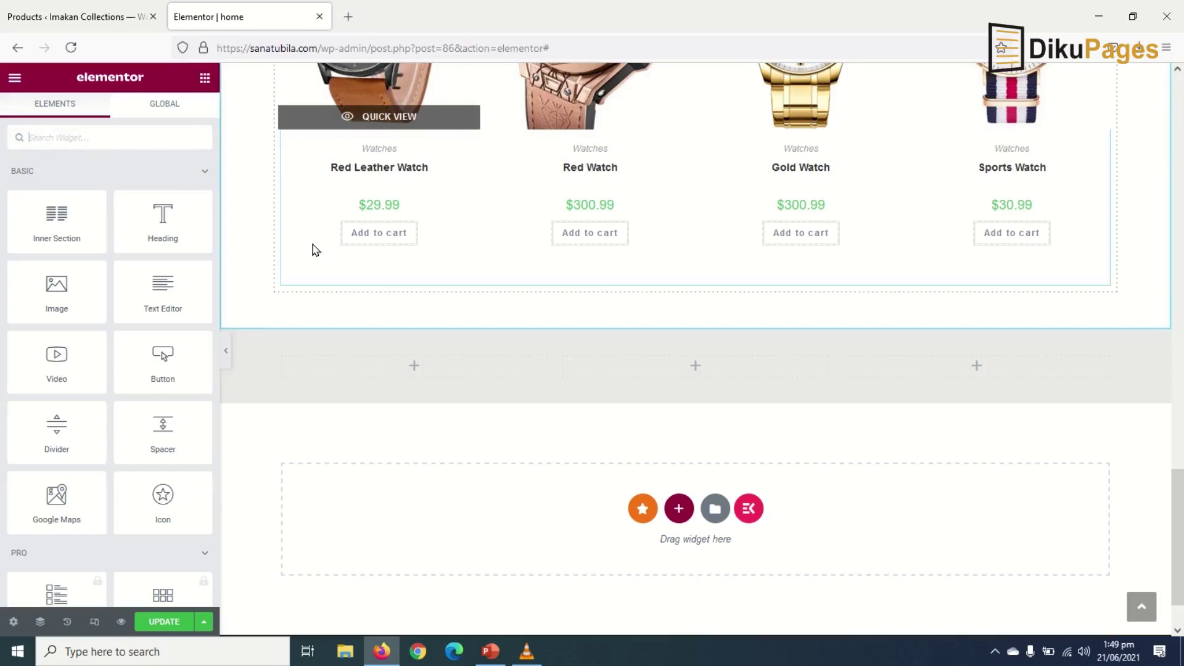
{"action": "type", "text": "icon bo"}
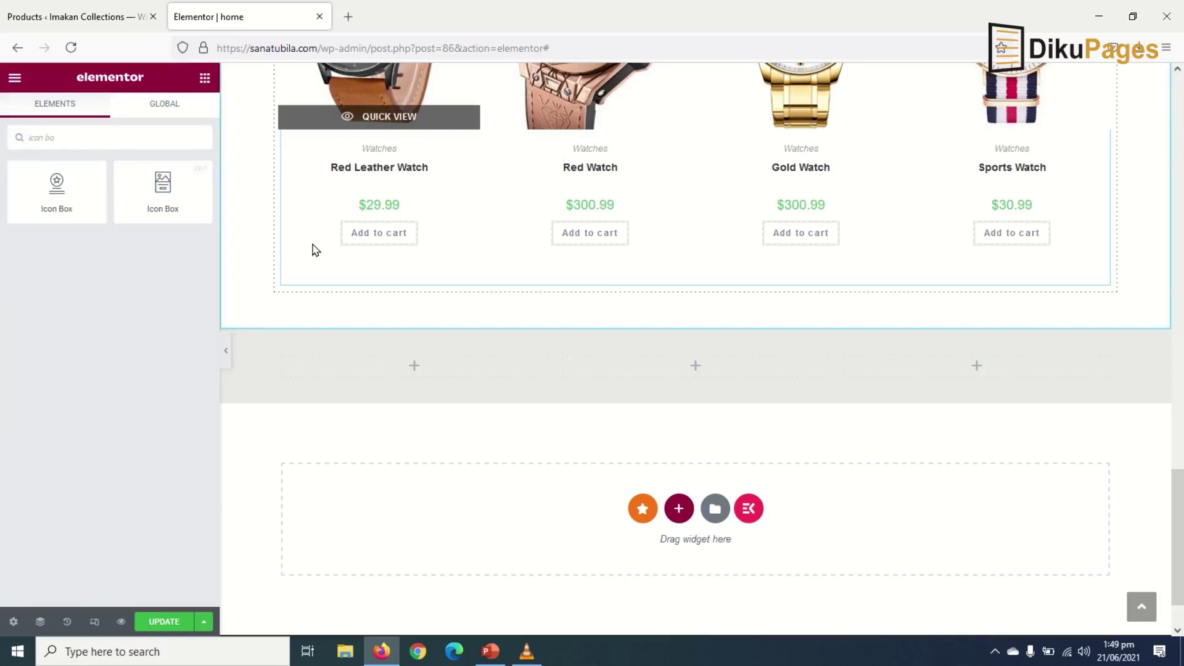
{"action": "left_click_drag", "start_coordinate": [57, 185], "coordinate": [439, 371]}
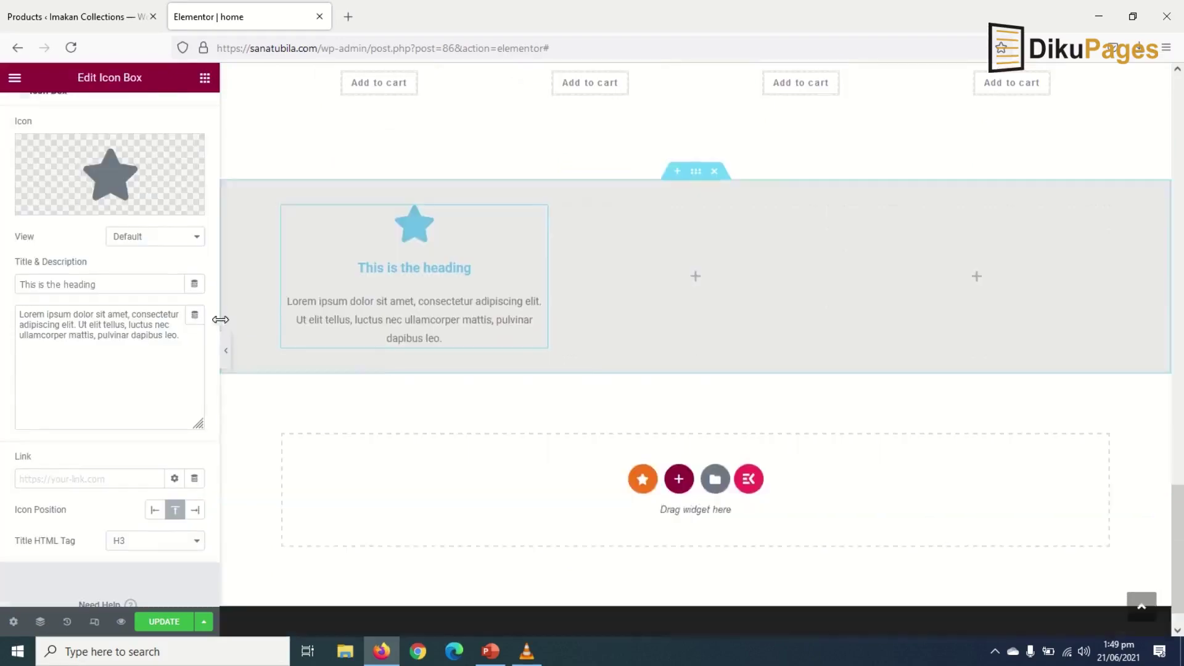
{"action": "scroll", "coordinate": [222, 321], "scroll_direction": "up", "scroll_amount": 4}
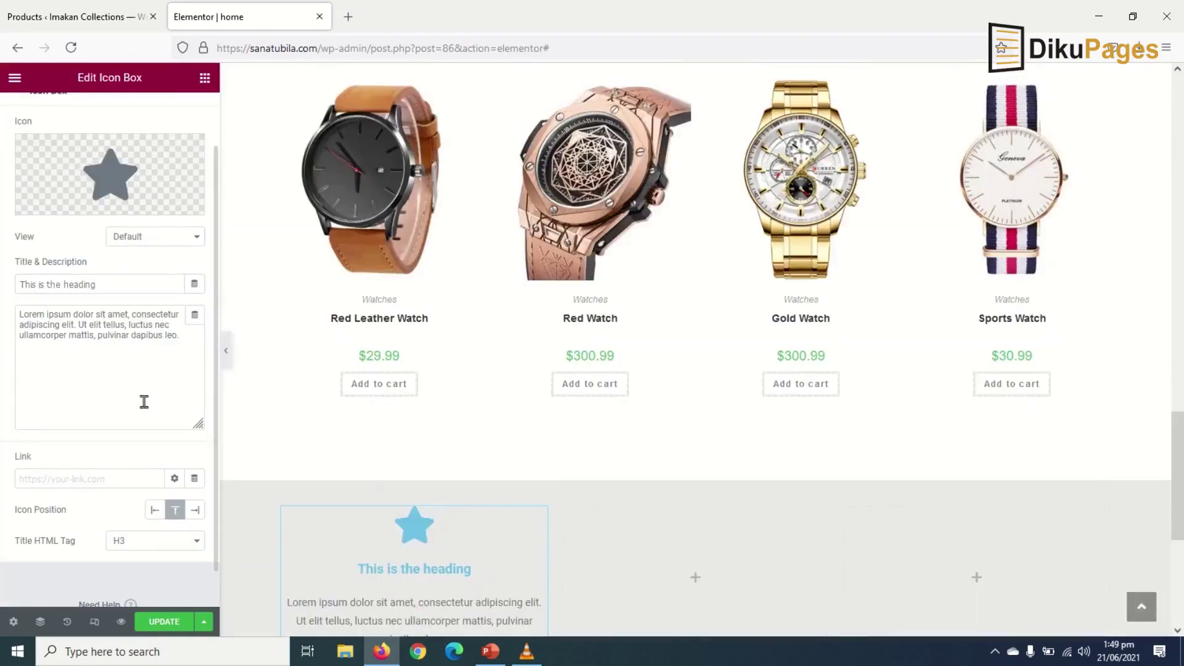
{"action": "left_click", "coordinate": [155, 516]}
{"action": "scroll", "coordinate": [164, 370], "scroll_direction": "up", "scroll_amount": 2}
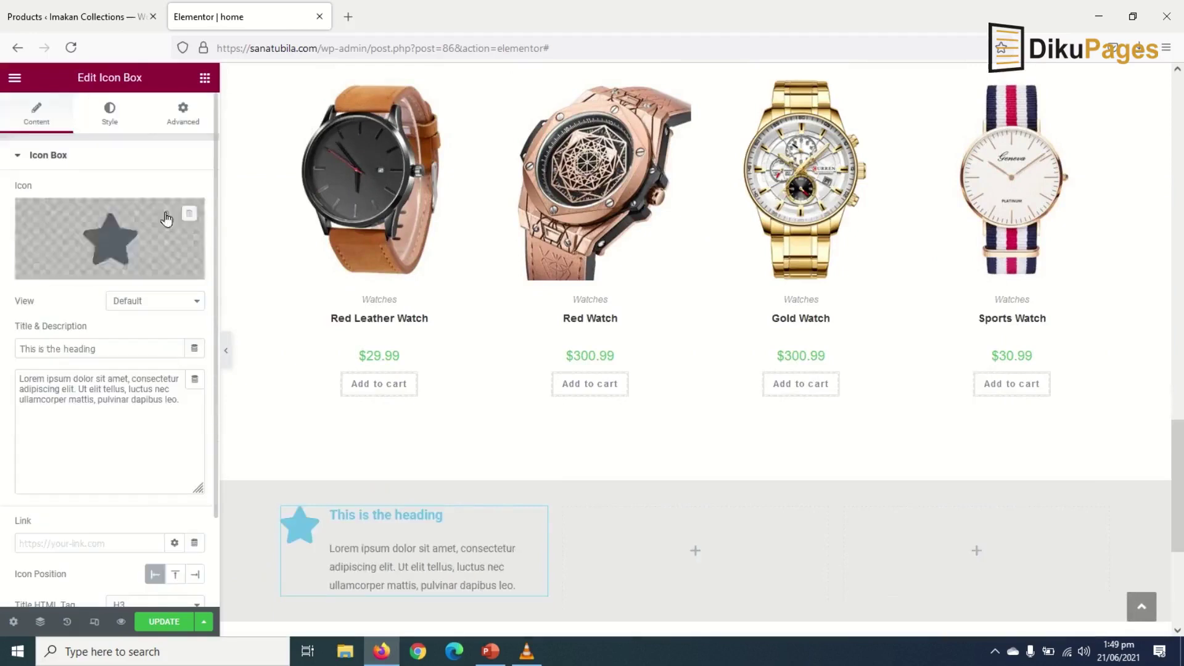
Step: Set the icon box's vertical alignment to Middle
{"action": "left_click", "coordinate": [109, 112]}
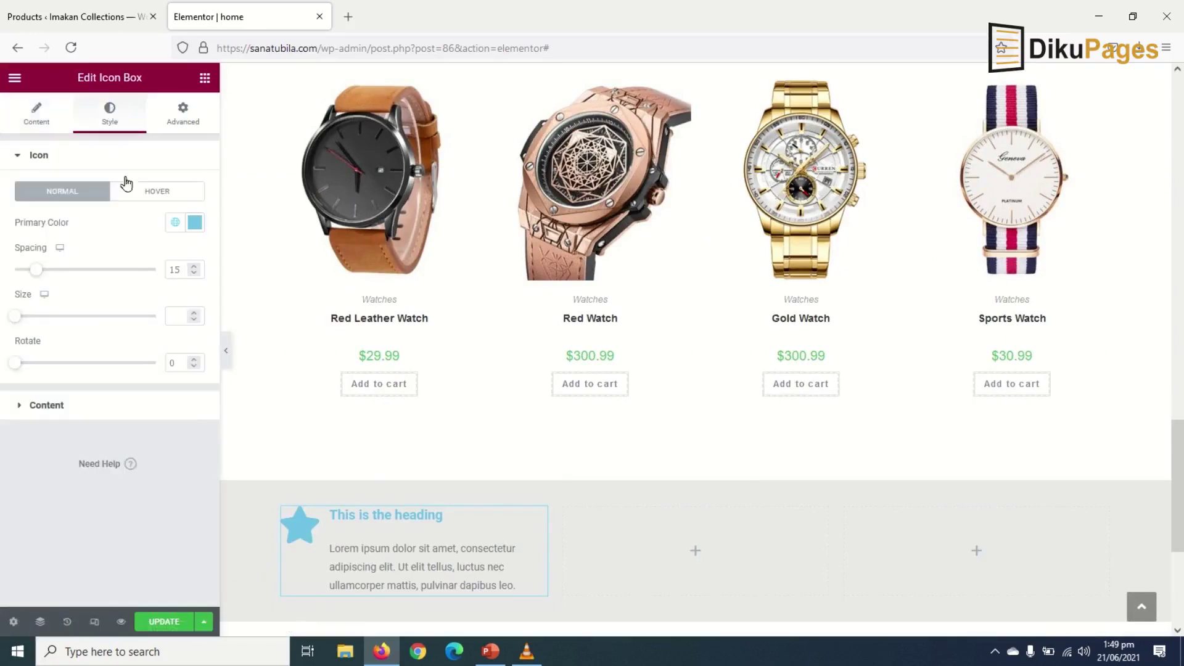
{"action": "left_click", "coordinate": [44, 408]}
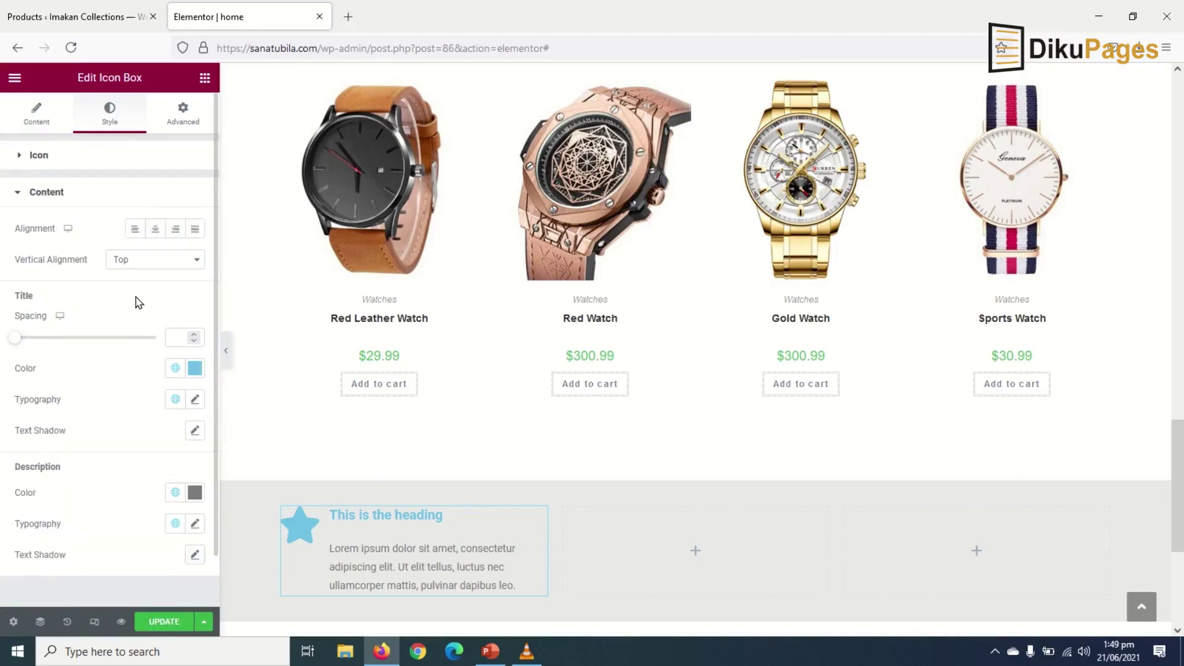
{"action": "left_click", "coordinate": [132, 260]}
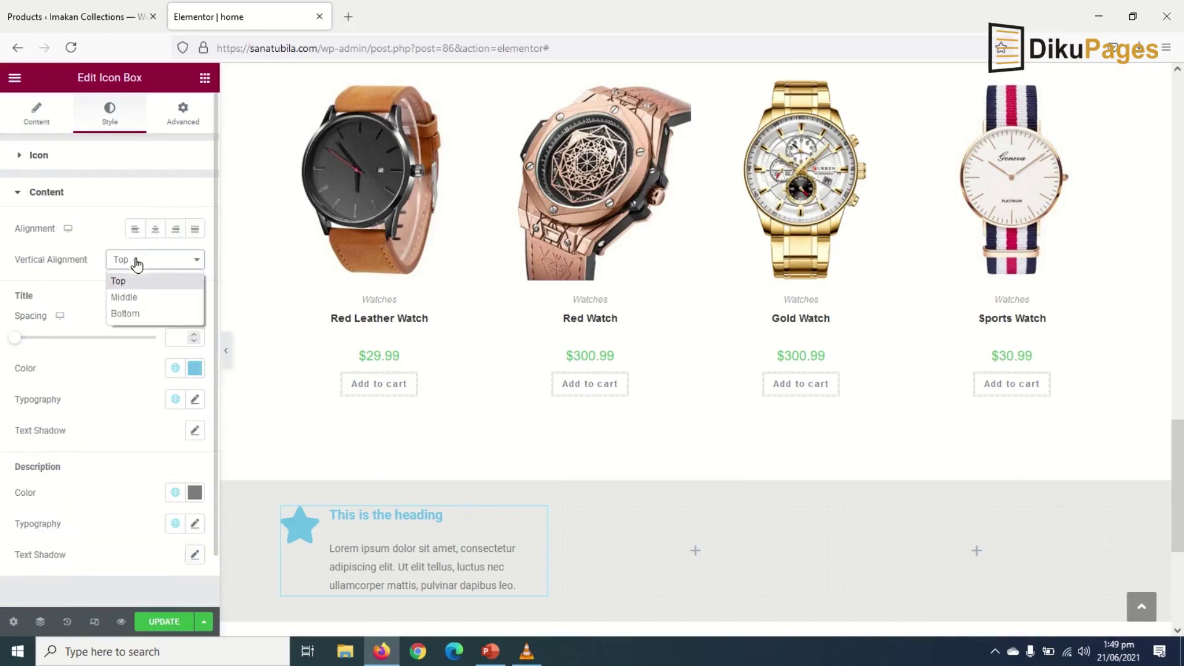
{"action": "left_click", "coordinate": [168, 299]}
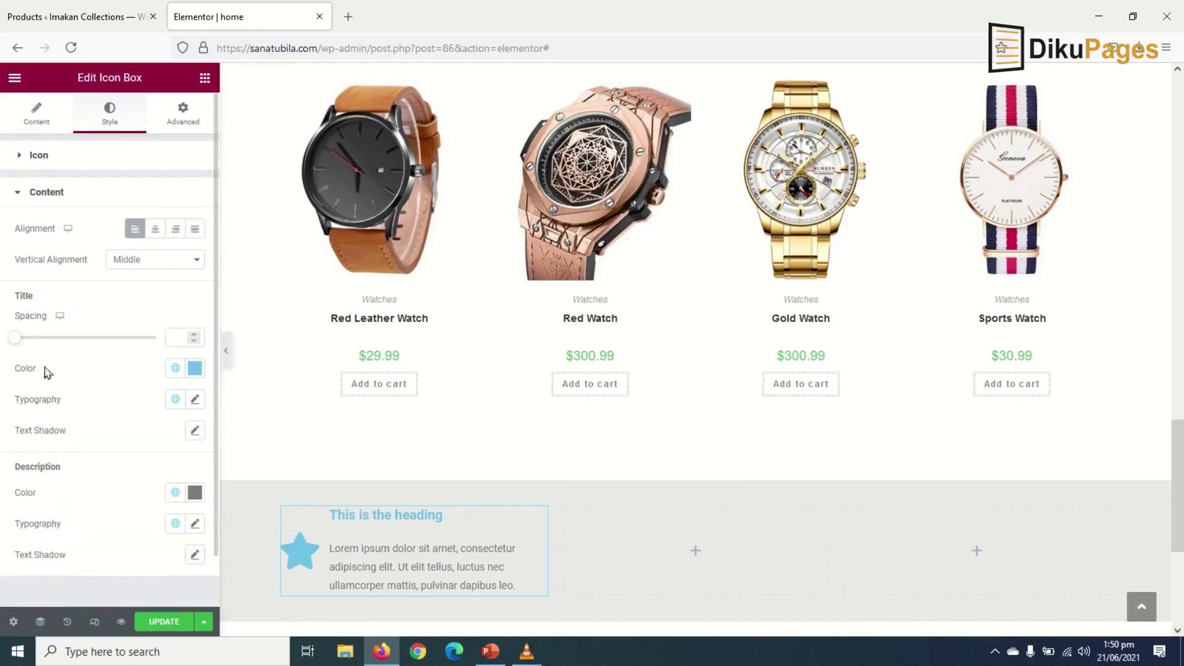
Step: Make the icon box heading black in the Poppings font at size 21
{"action": "left_click", "coordinate": [173, 370]}
{"action": "left_click", "coordinate": [62, 565]}
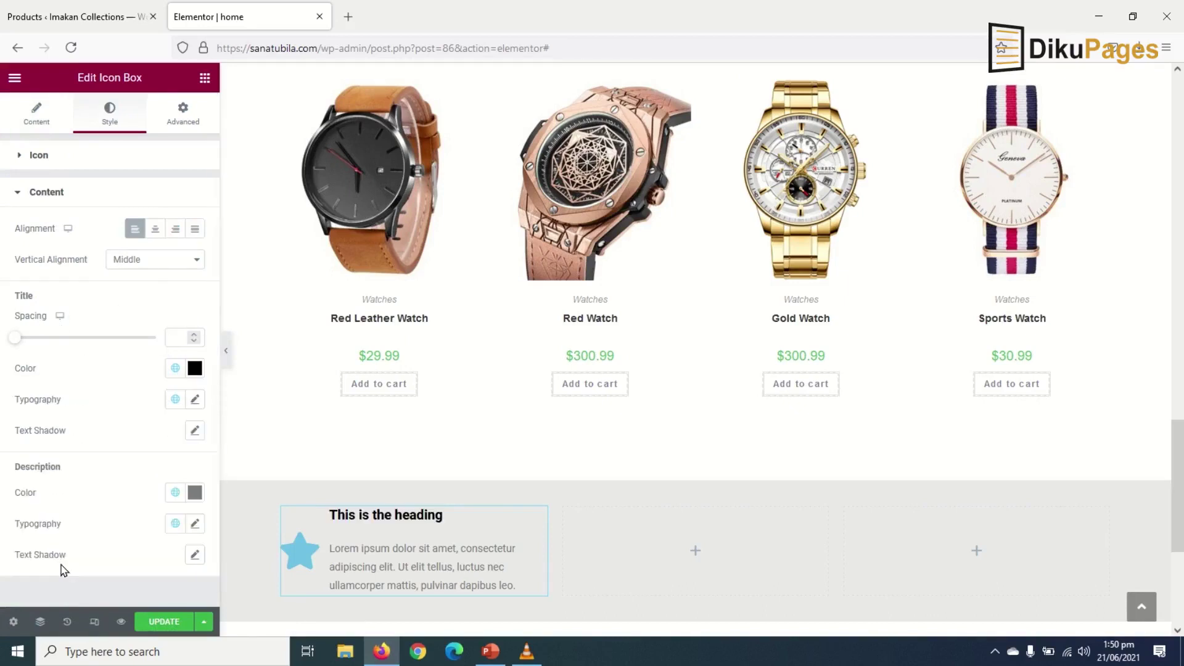
{"action": "left_click", "coordinate": [175, 399]}
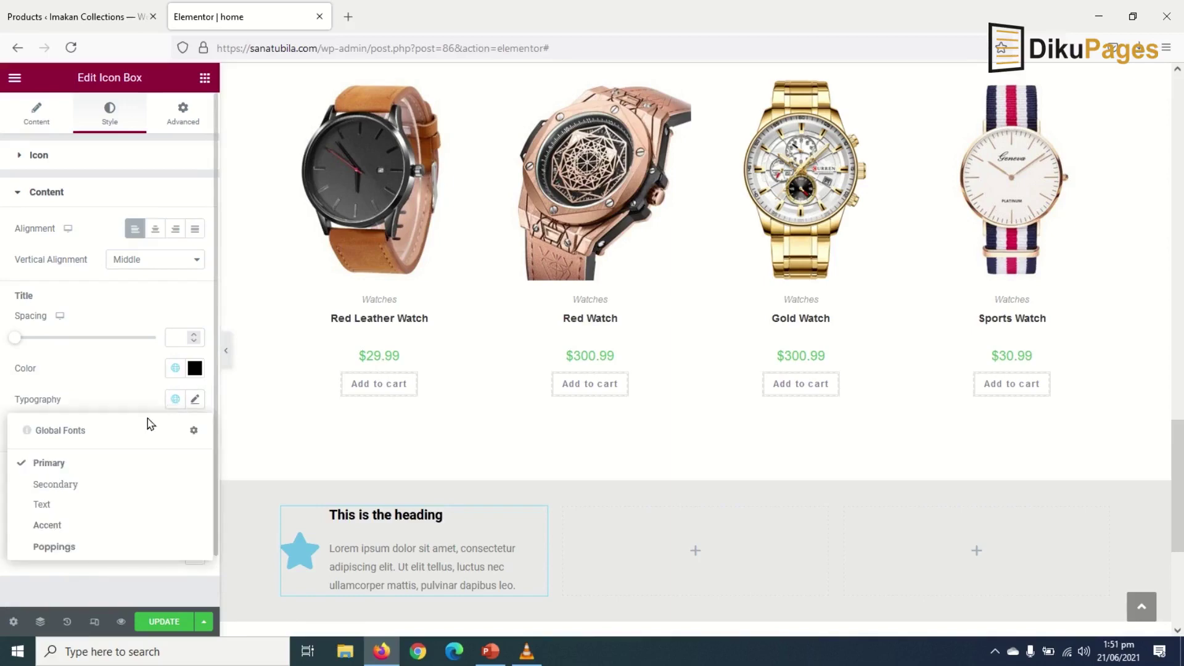
{"action": "left_click", "coordinate": [71, 547]}
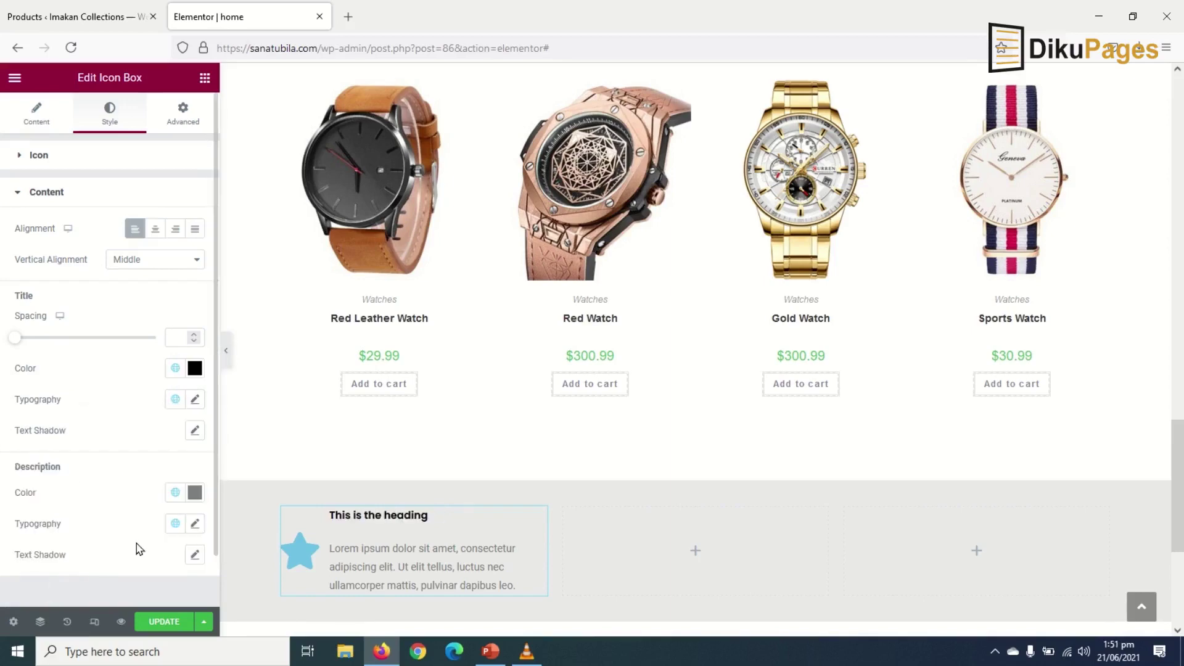
{"action": "left_click", "coordinate": [195, 400]}
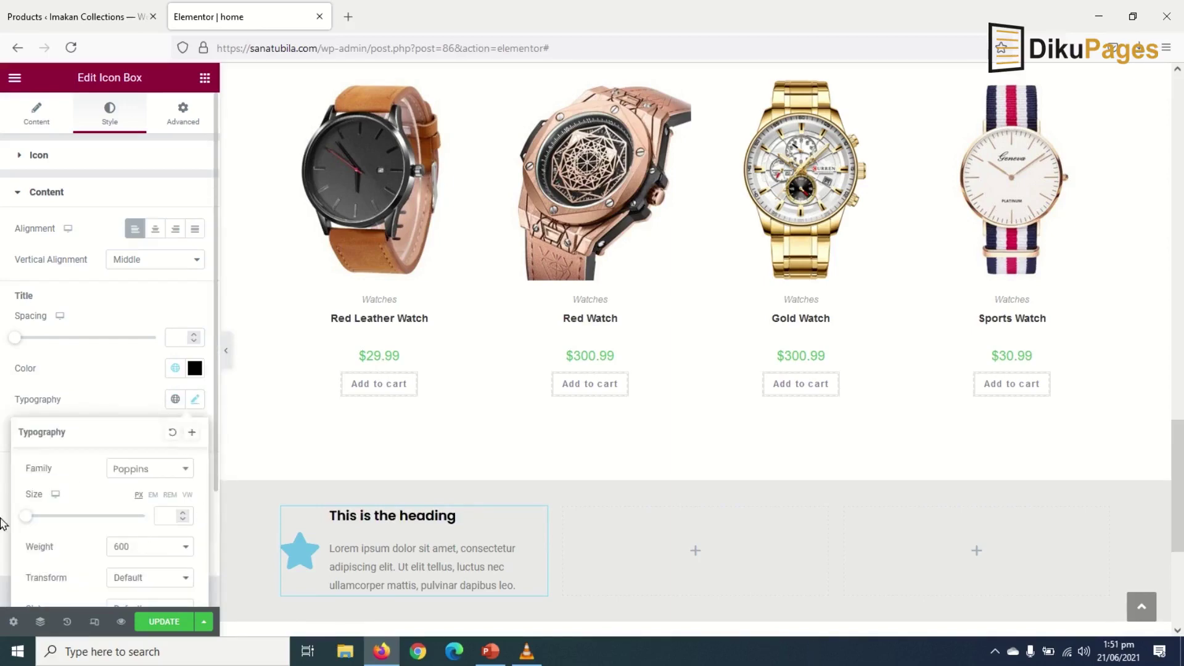
{"action": "left_click_drag", "start_coordinate": [28, 517], "coordinate": [40, 518]}
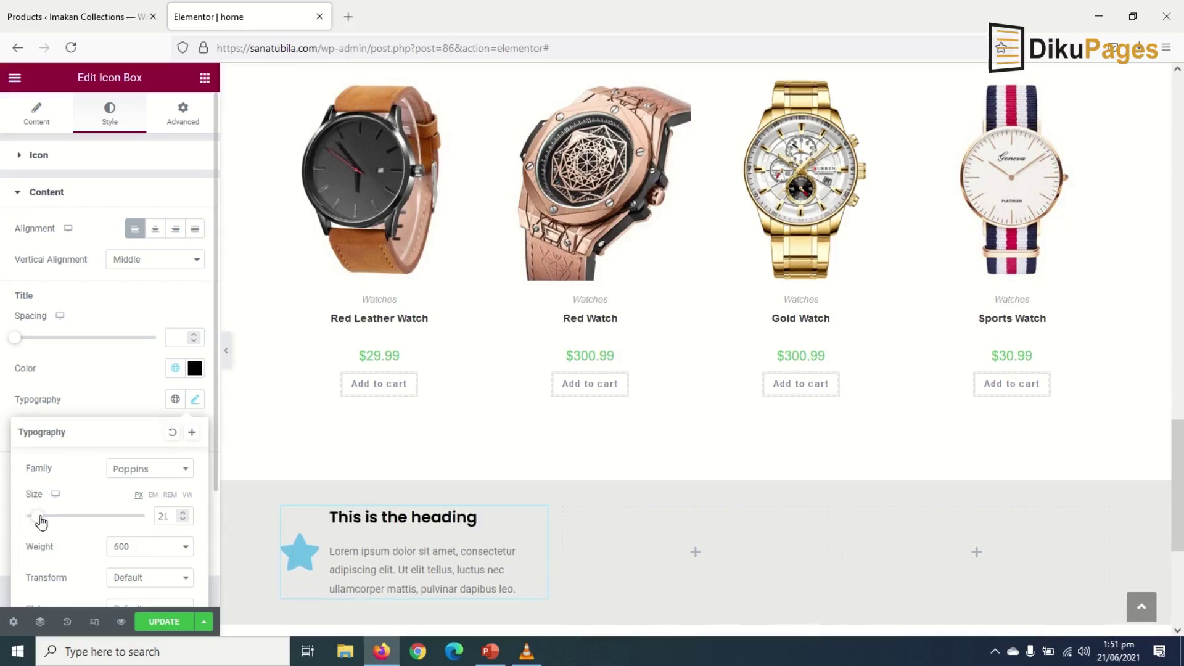
{"action": "left_click", "coordinate": [185, 521]}
{"action": "left_click", "coordinate": [195, 400]}
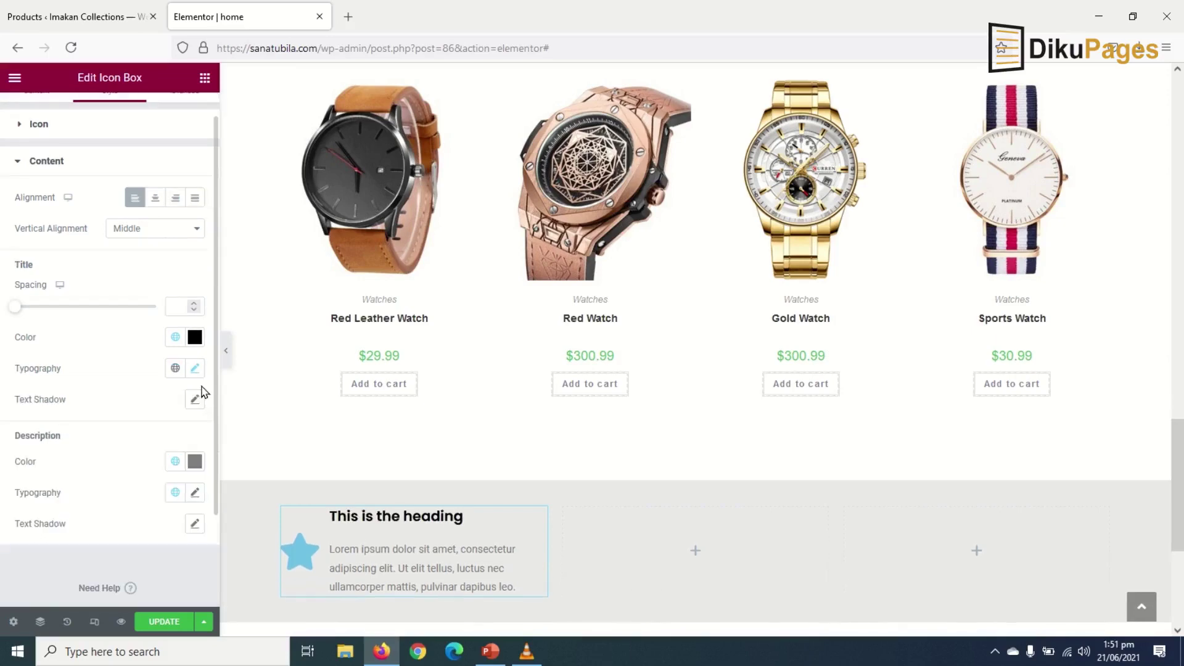
Step: Give the description the Poppings font and make the star icon global orange
{"action": "left_click", "coordinate": [176, 492]}
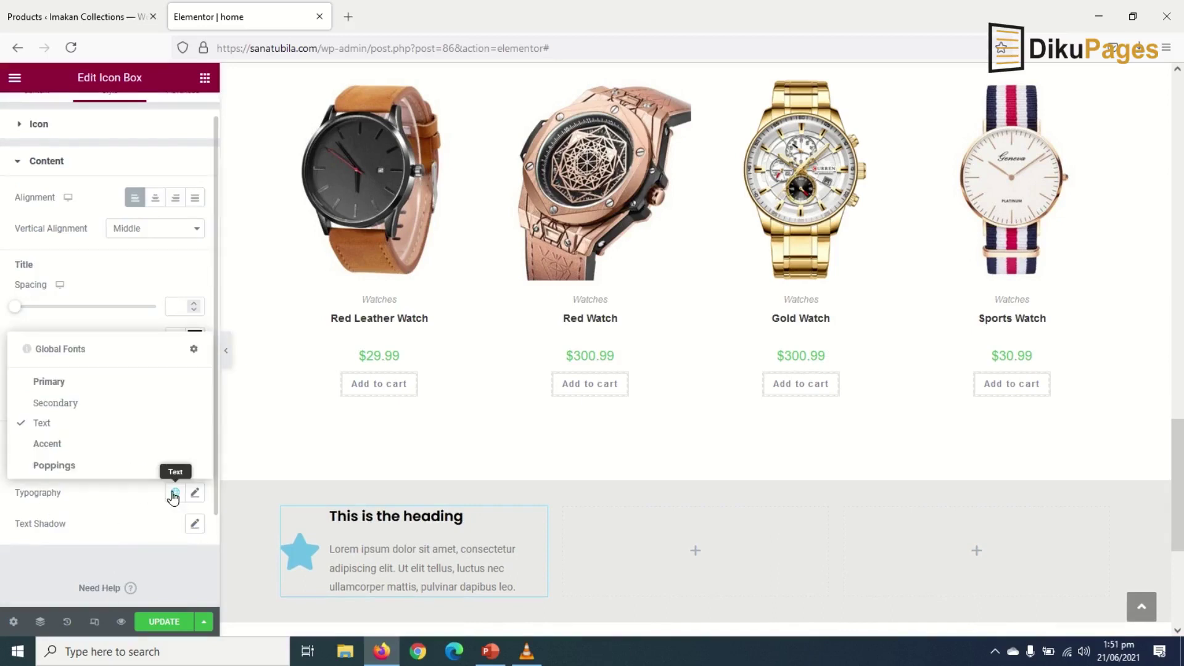
{"action": "left_click", "coordinate": [78, 469]}
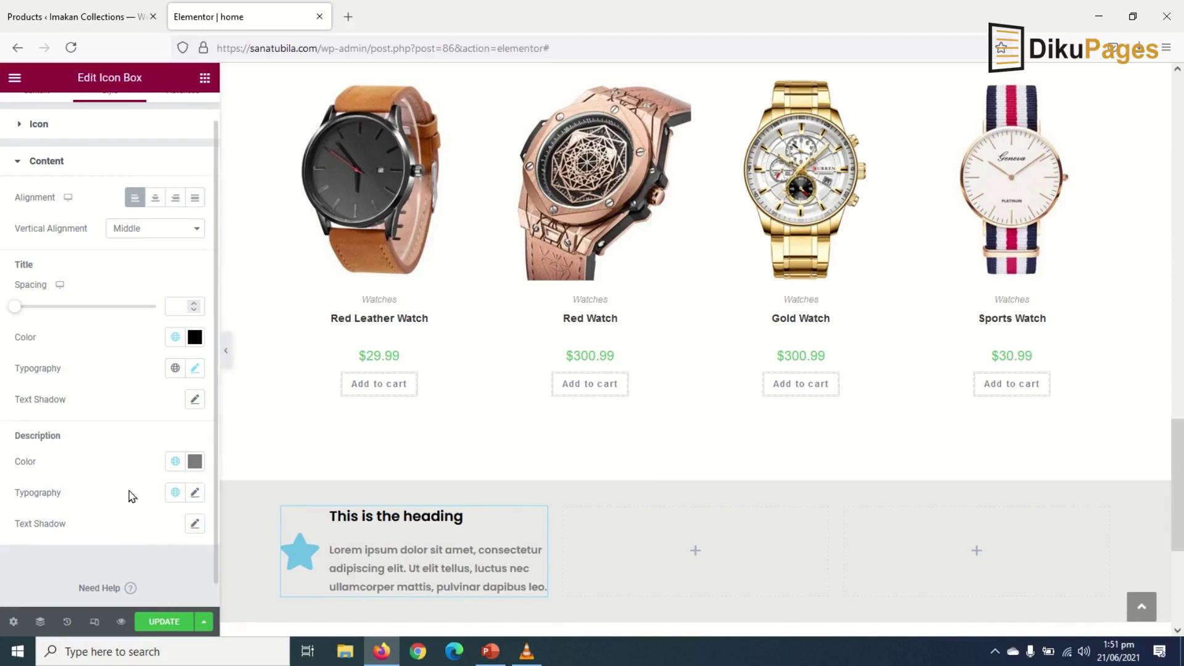
{"action": "left_click", "coordinate": [47, 124]}
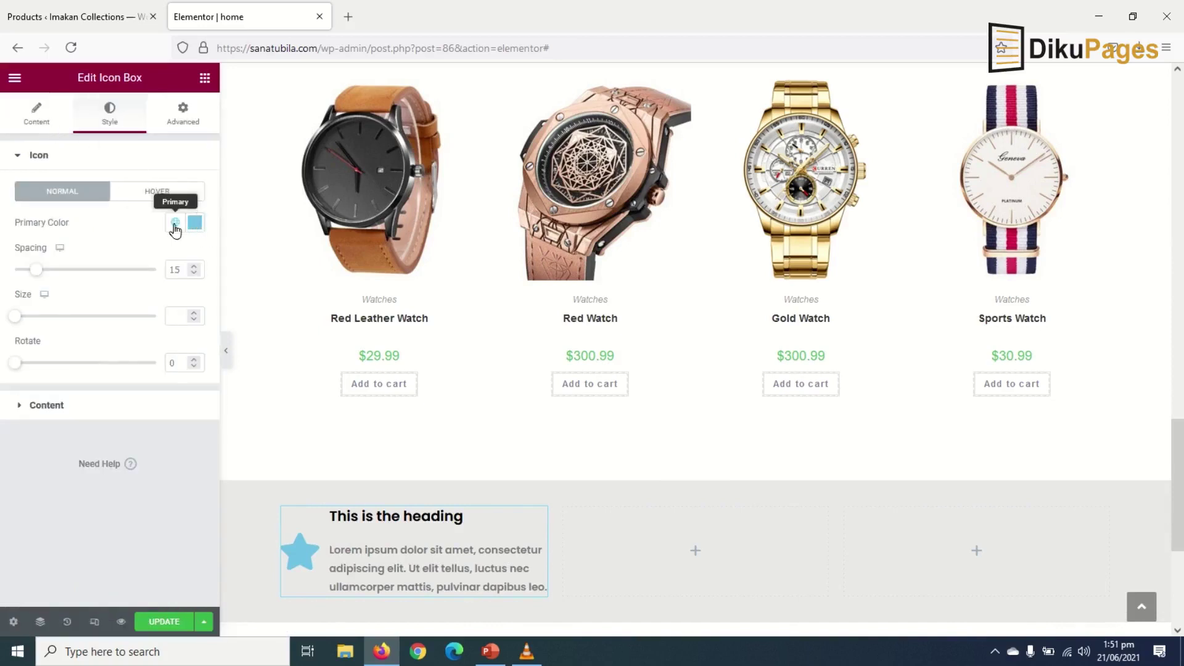
{"action": "left_click", "coordinate": [175, 222]}
{"action": "left_click", "coordinate": [68, 395]}
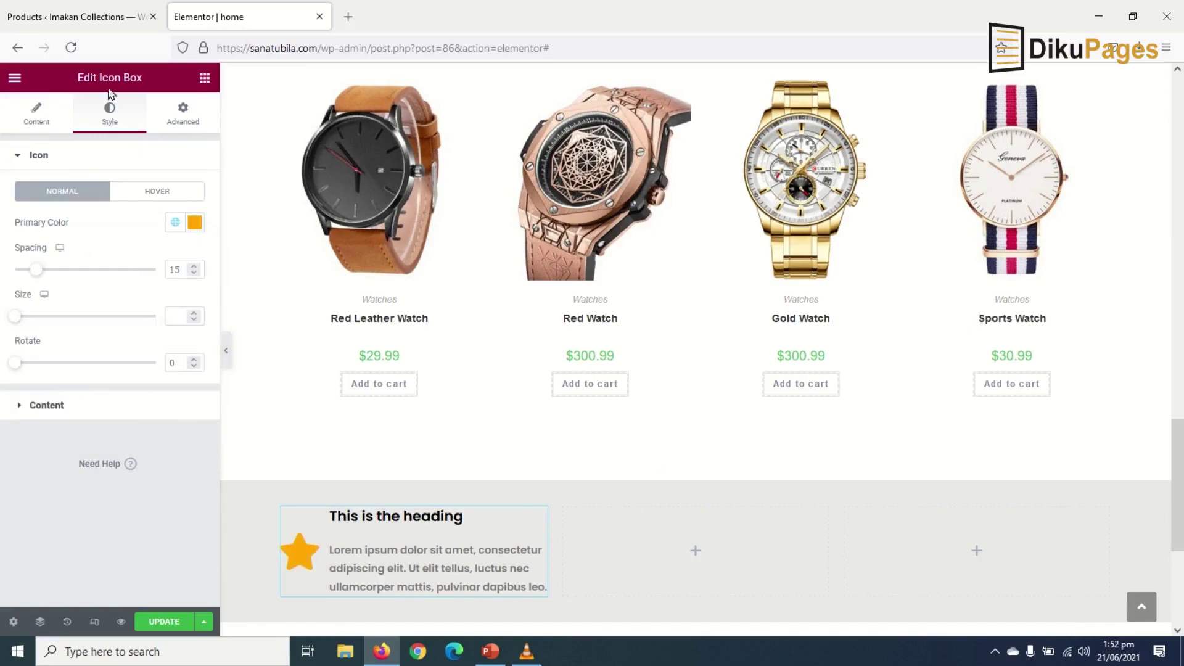
{"action": "left_click", "coordinate": [37, 119]}
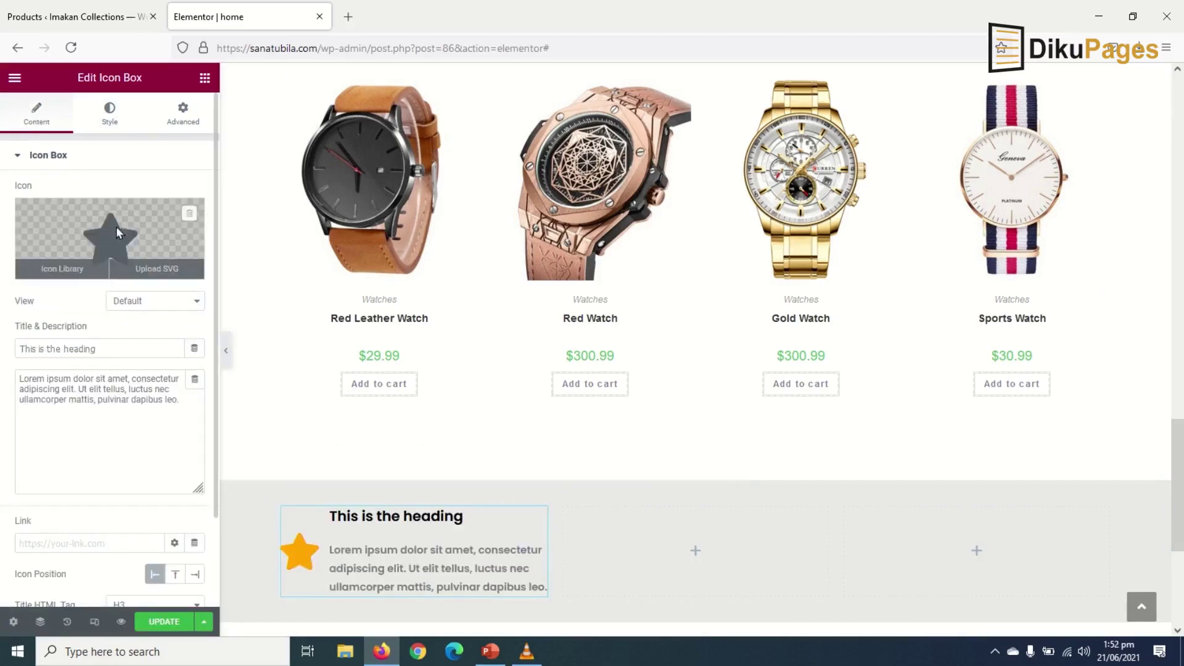
Step: Replace the star with the Van icon from the Icon Library
{"action": "left_click", "coordinate": [116, 227]}
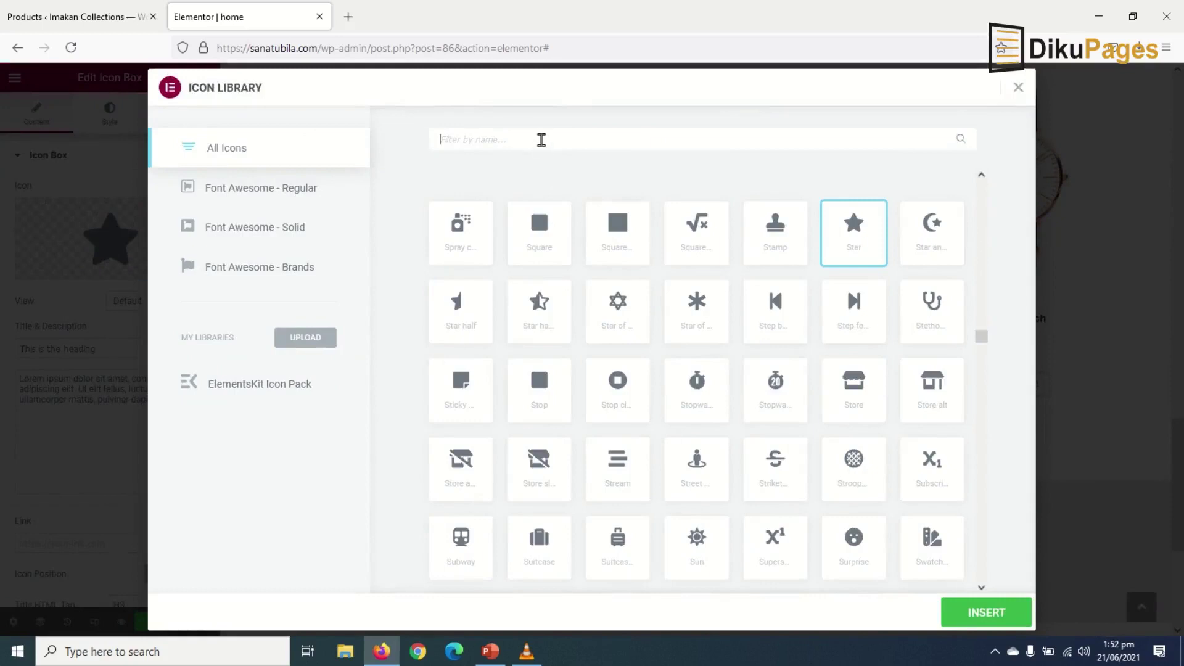
{"action": "type", "text": "van"}
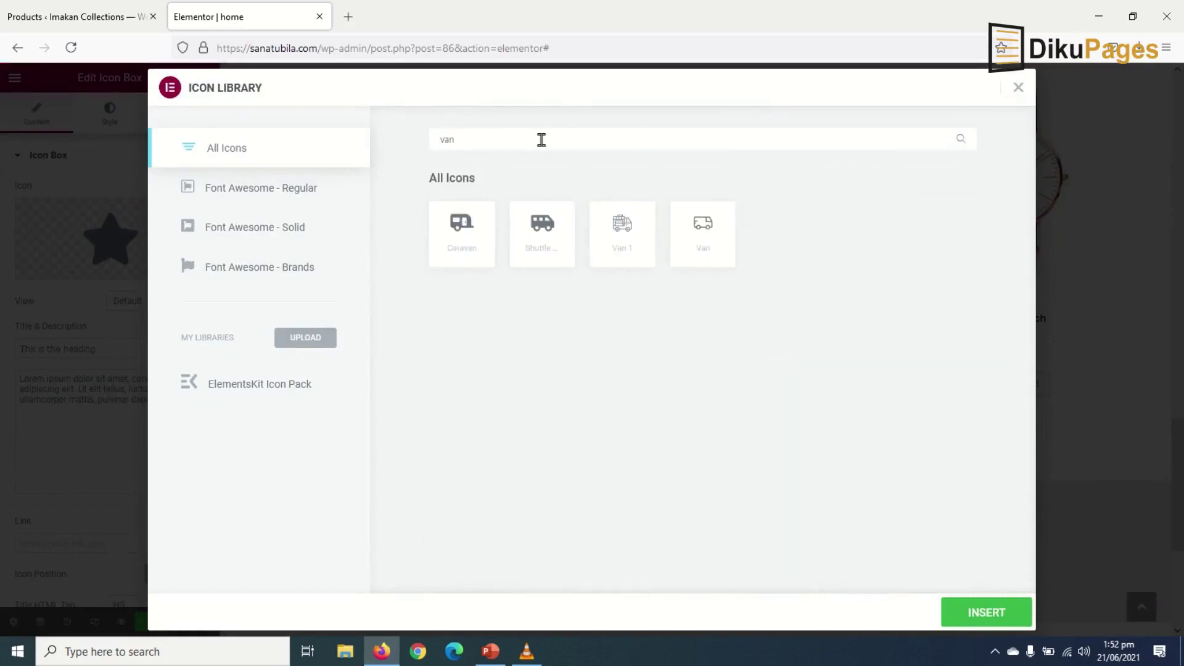
{"action": "left_click", "coordinate": [697, 231]}
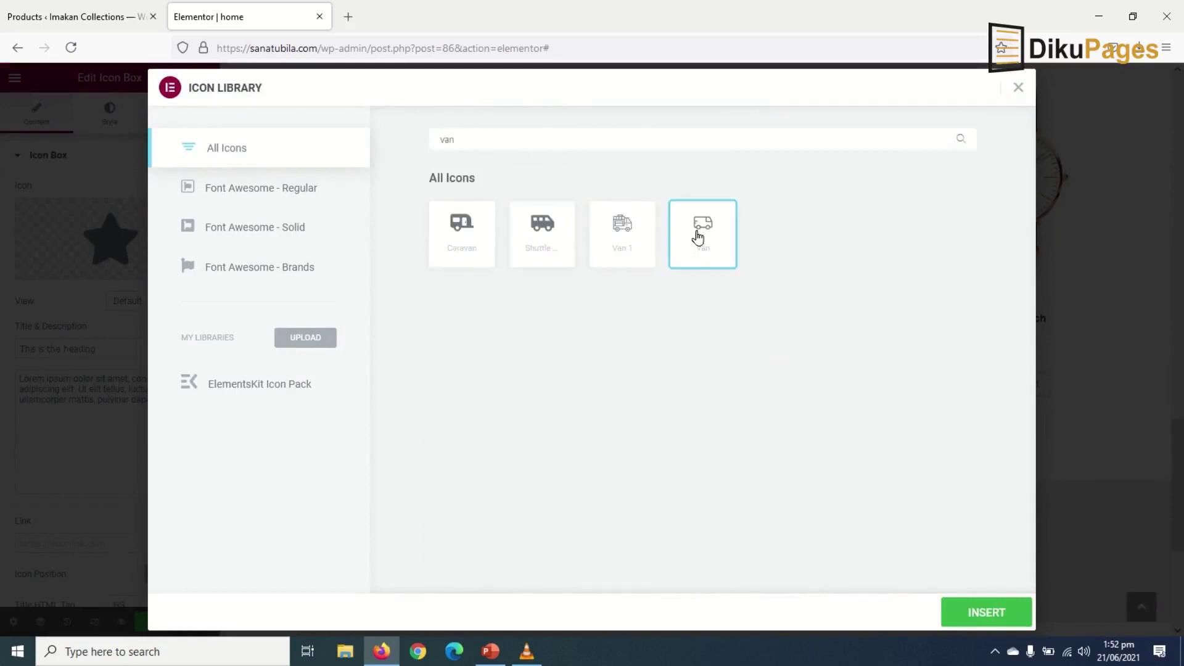
{"action": "left_click", "coordinate": [967, 614]}
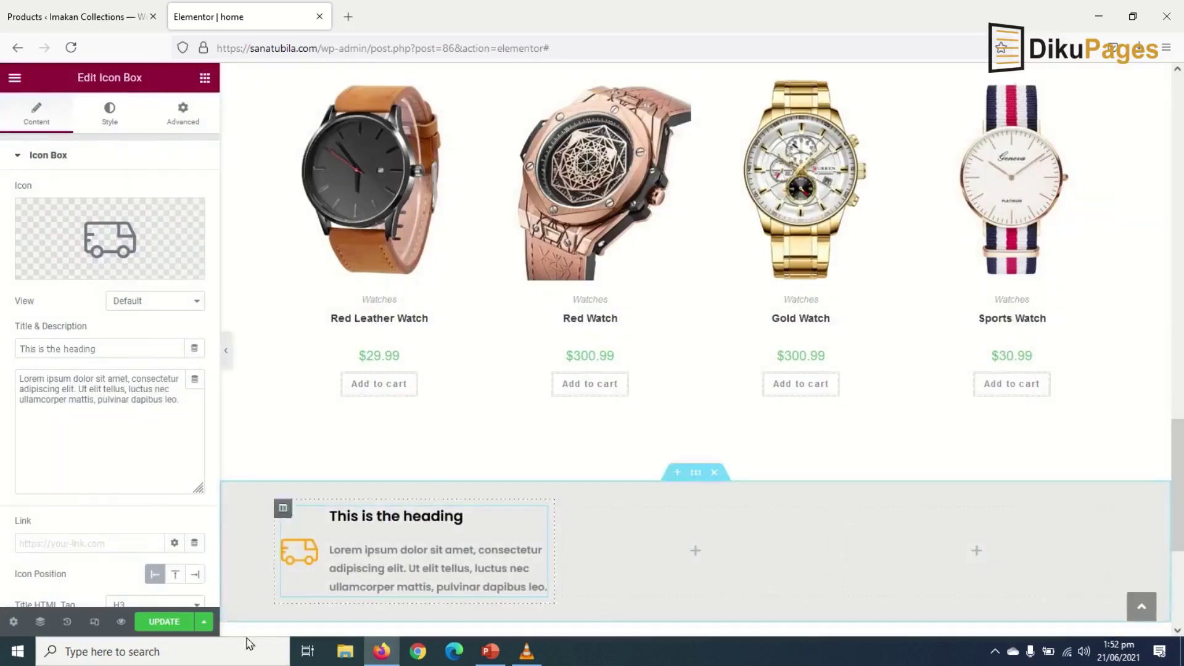
{"action": "left_click_drag", "start_coordinate": [96, 349], "coordinate": [2, 344]}
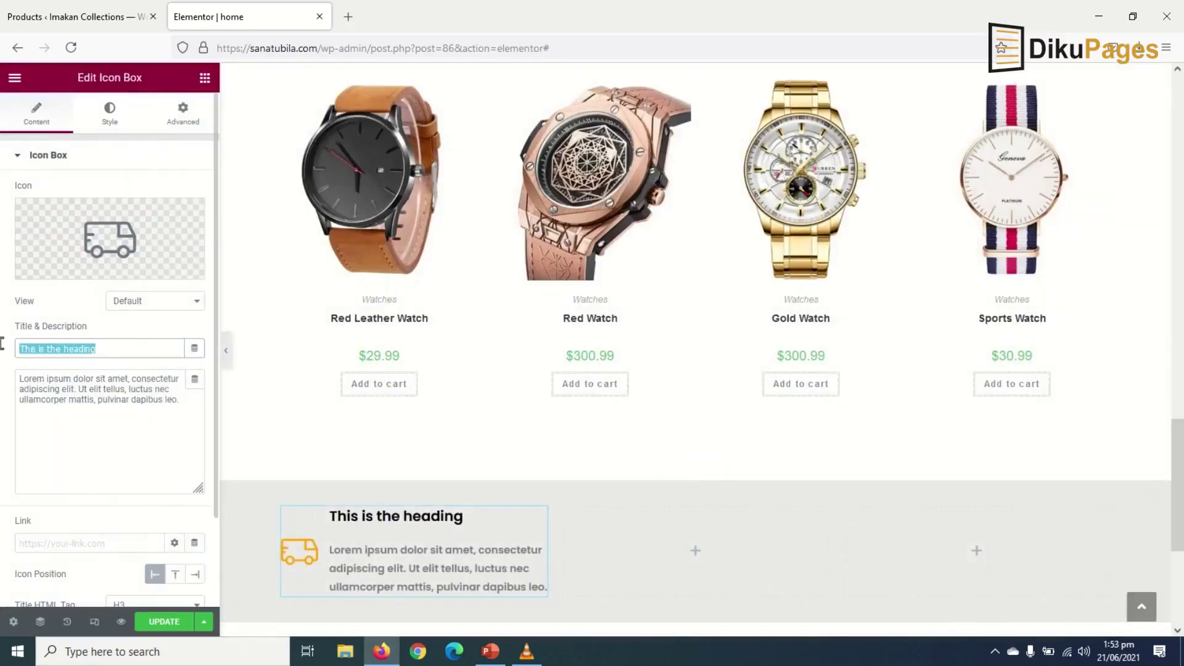
Step: Enter 'Free Shipping' as the icon box title and begin replacing the placeholder description with the shipping text
{"action": "type", "text": "Free"}
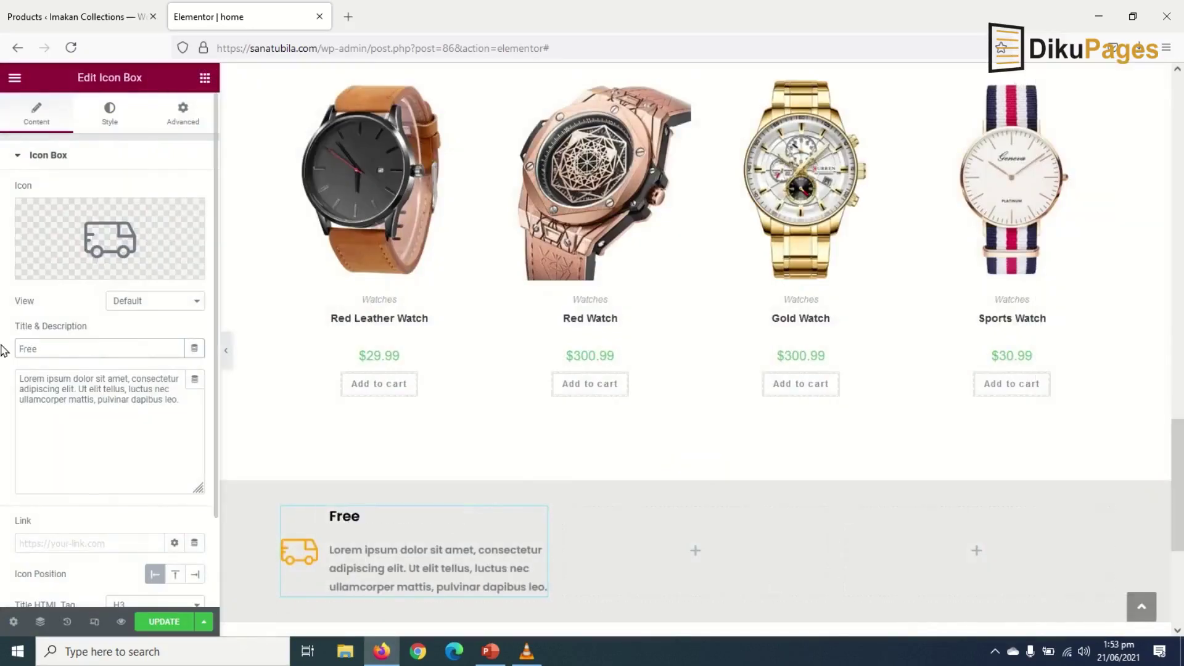
{"action": "type", "text": " Shipping"}
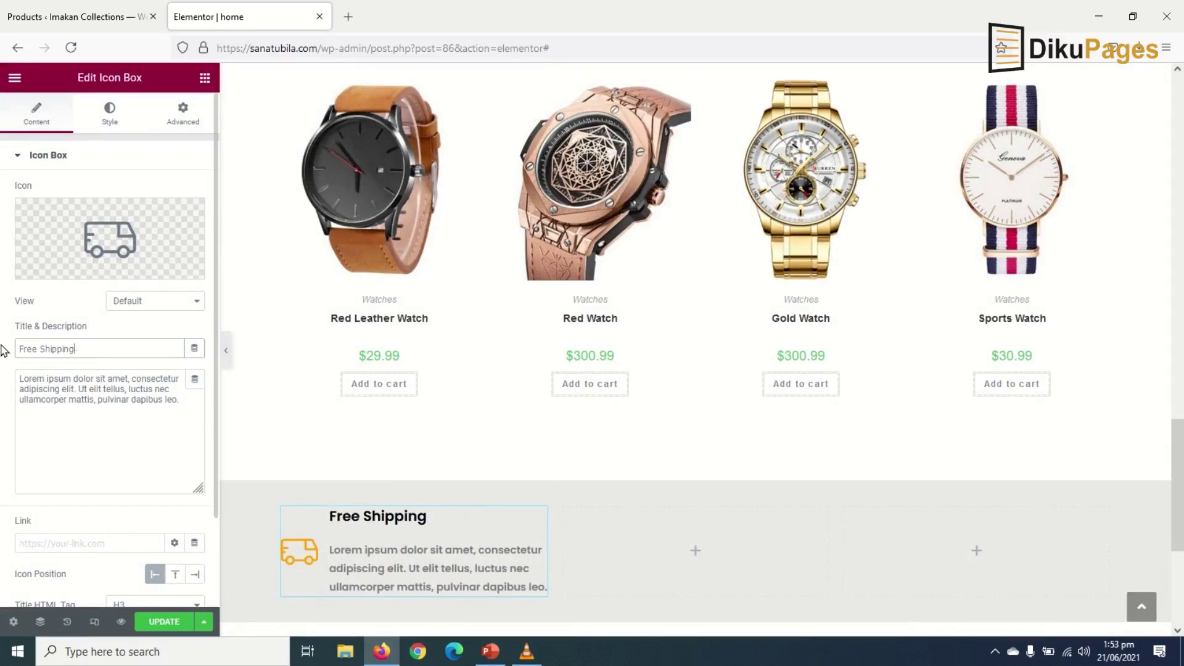
{"action": "left_click_drag", "start_coordinate": [190, 406], "coordinate": [2, 320]}
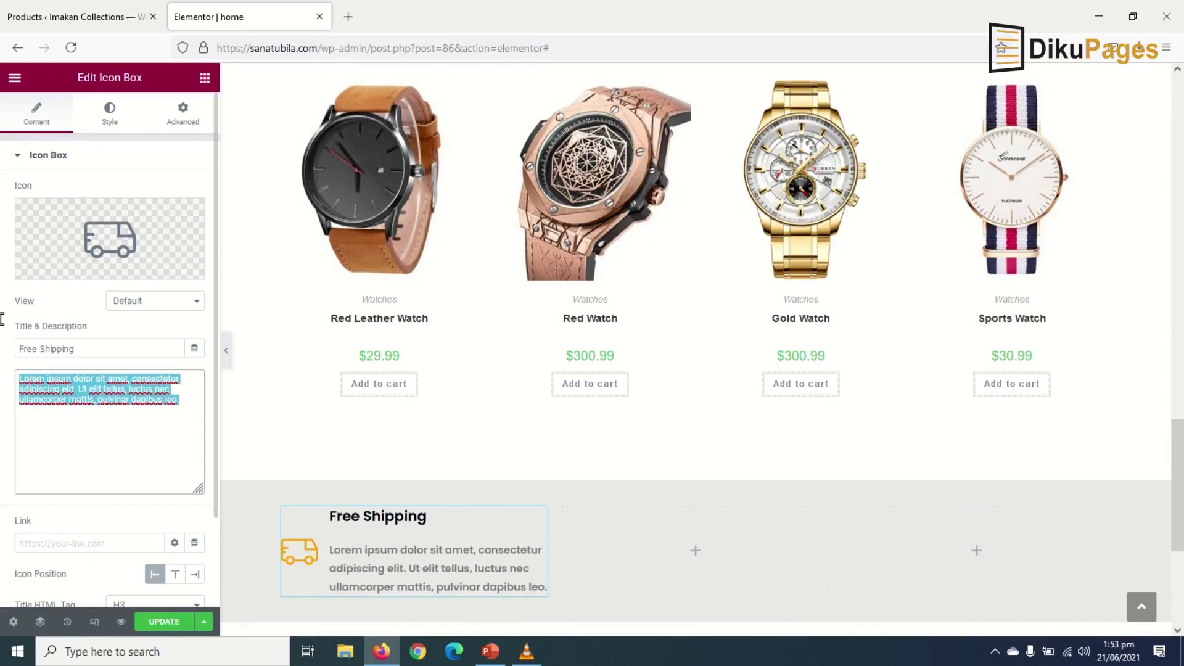
{"action": "type", "text": "Fr"}
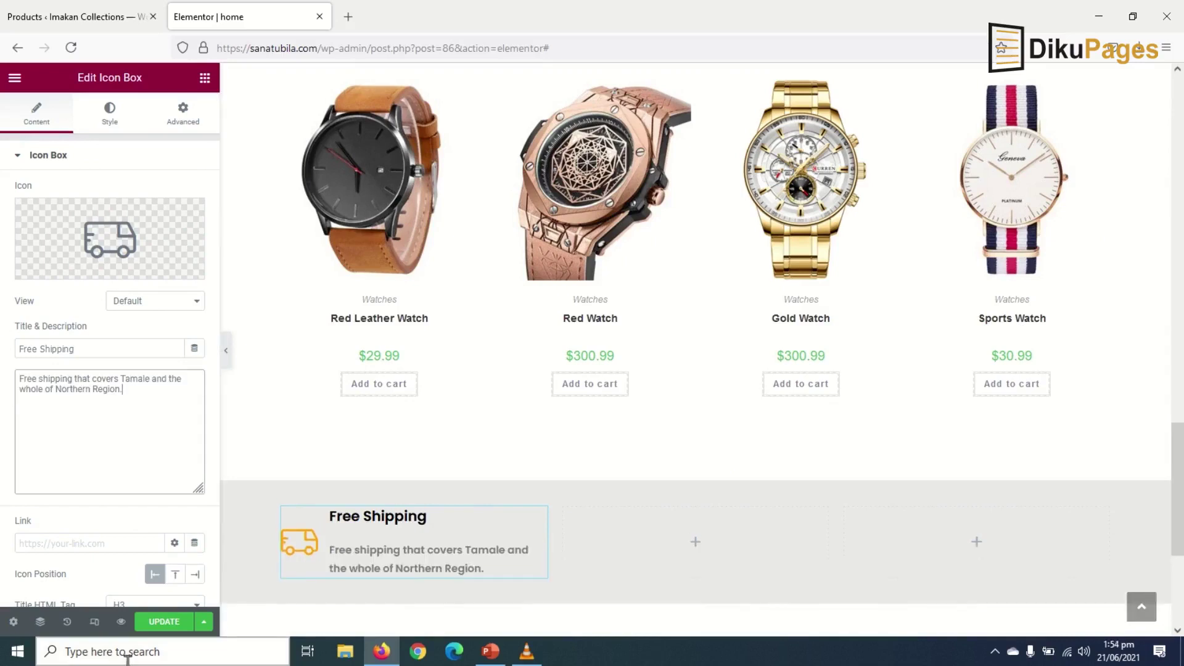
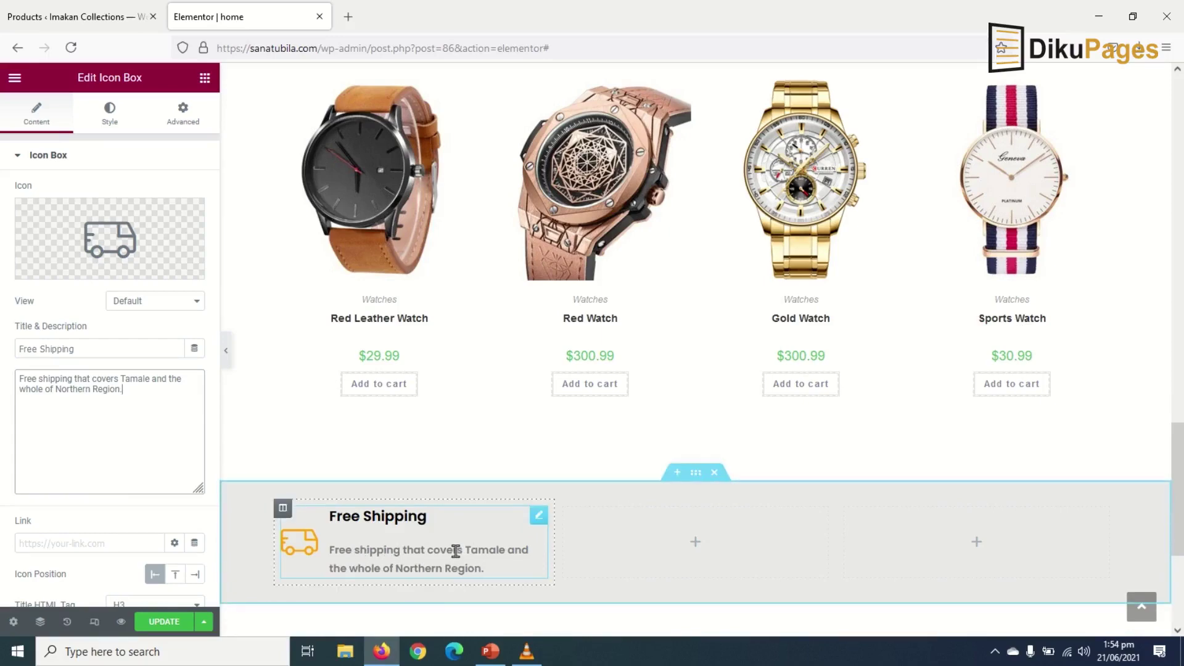
Step: Copy the Free Shipping icon box and paste it into the empty middle and third columns
{"action": "right_click", "coordinate": [415, 552]}
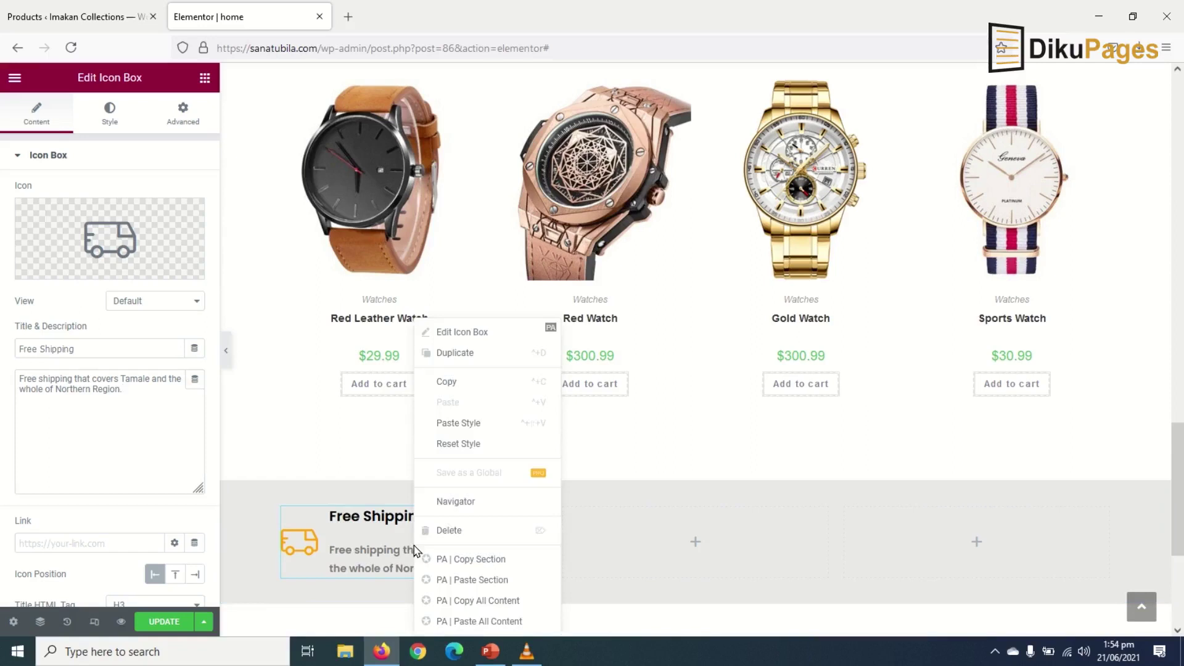
{"action": "left_click", "coordinate": [460, 388]}
{"action": "right_click", "coordinate": [698, 544]}
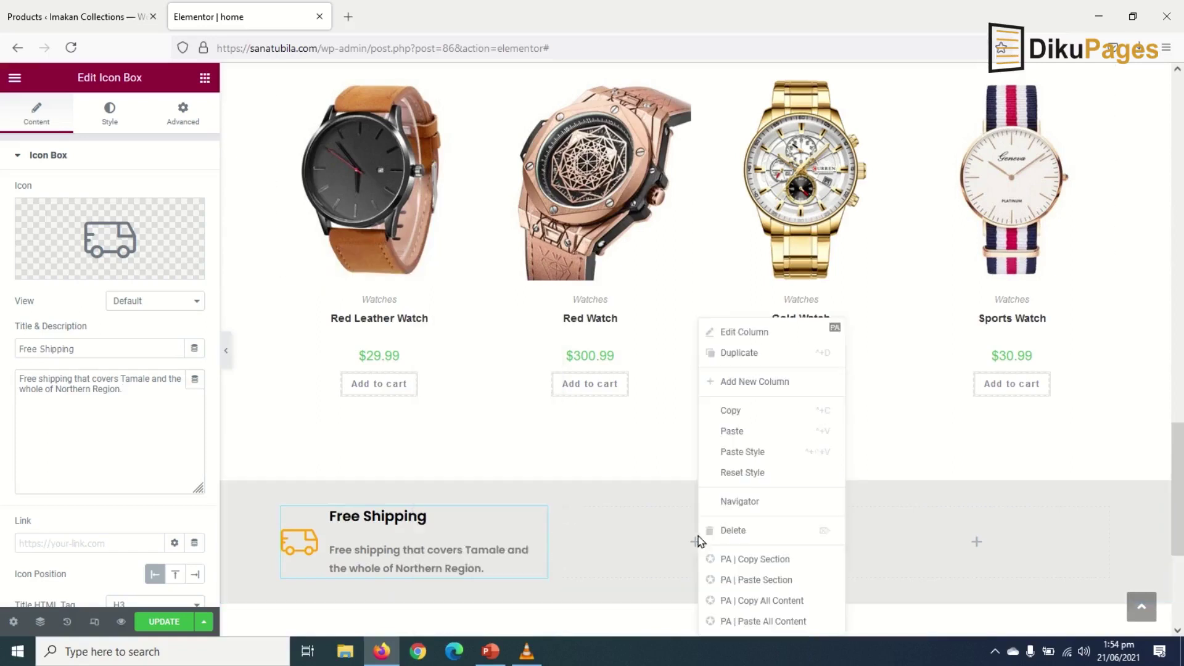
{"action": "left_click", "coordinate": [757, 432]}
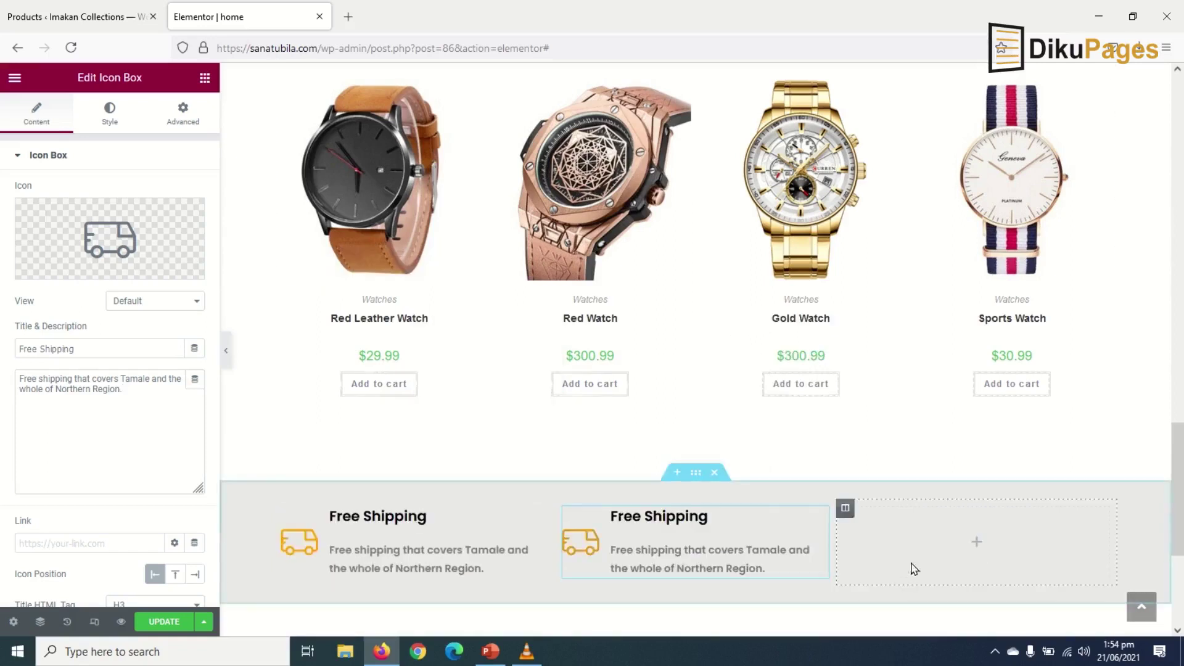
{"action": "right_click", "coordinate": [959, 544]}
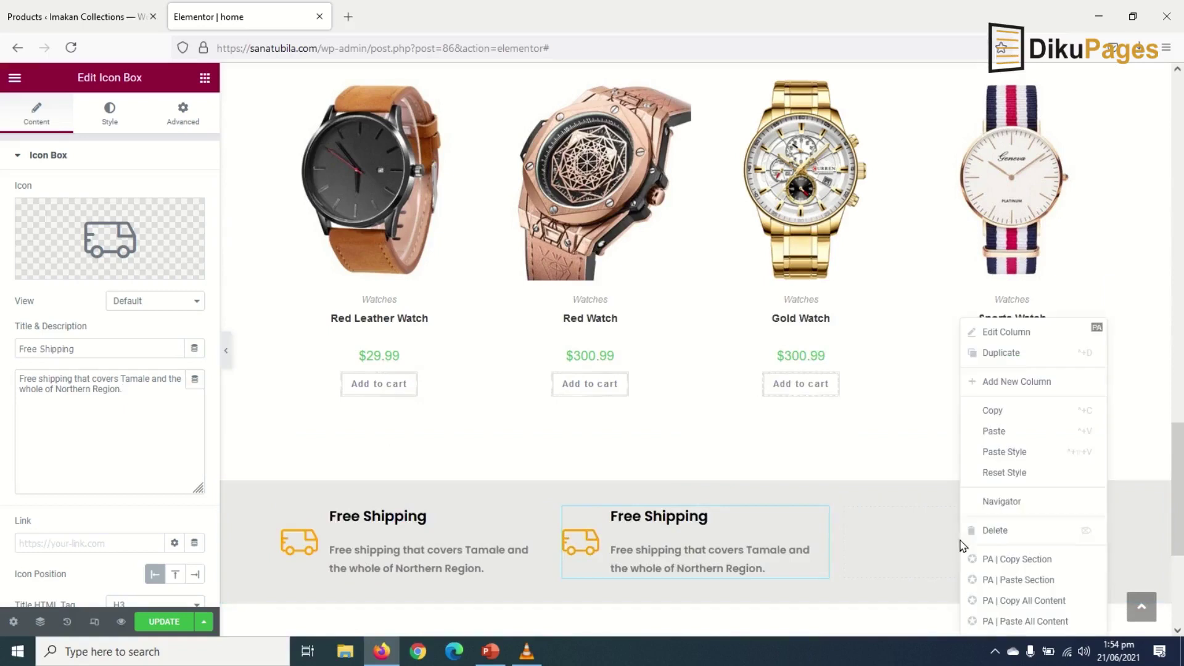
{"action": "left_click", "coordinate": [1010, 432]}
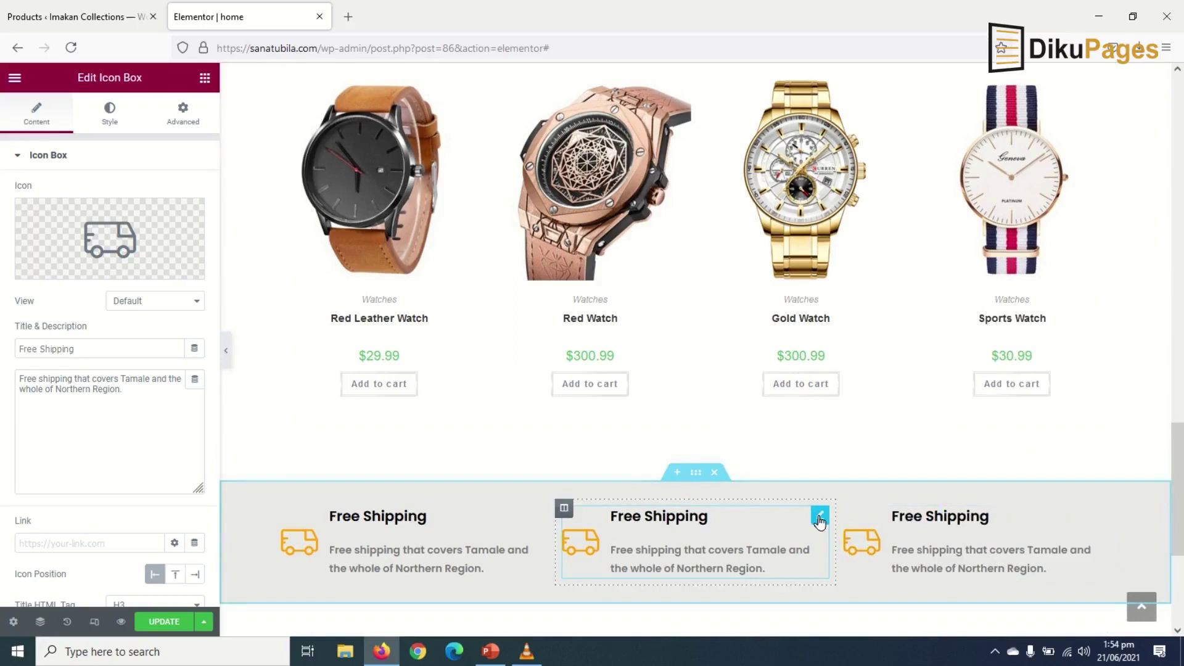
Step: Retitle the middle box 'Fast Delivery' and paste in the fast-delivery description
{"action": "left_click_drag", "start_coordinate": [75, 349], "coordinate": [2, 347]}
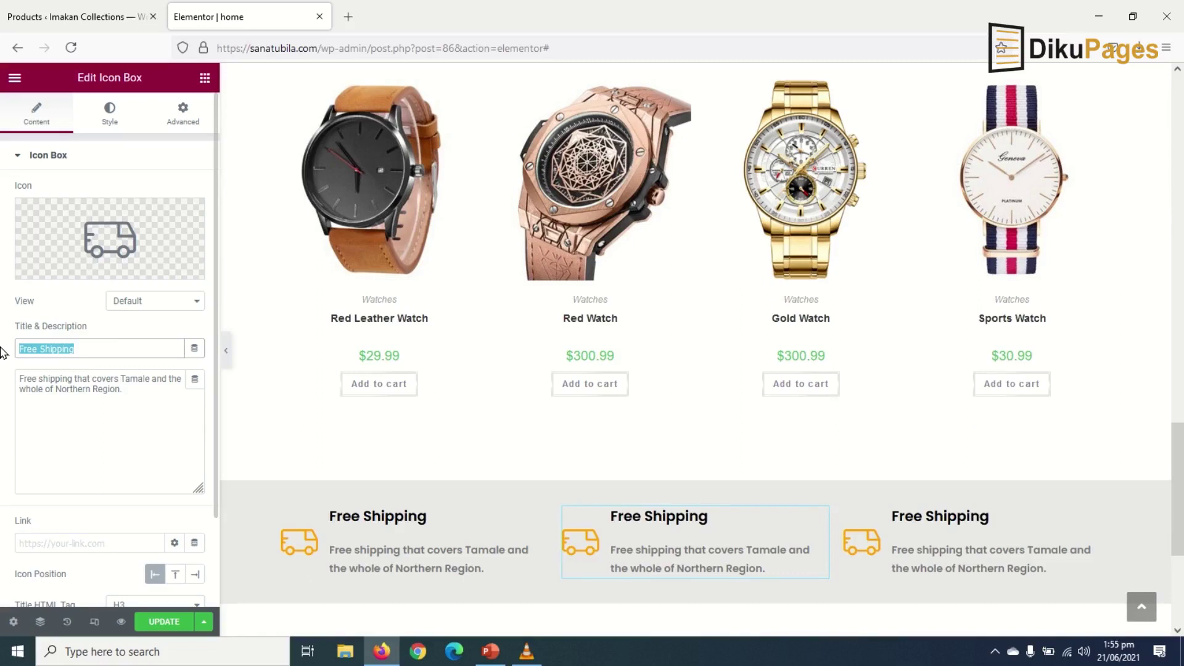
{"action": "type", "text": "Fast Delivery"}
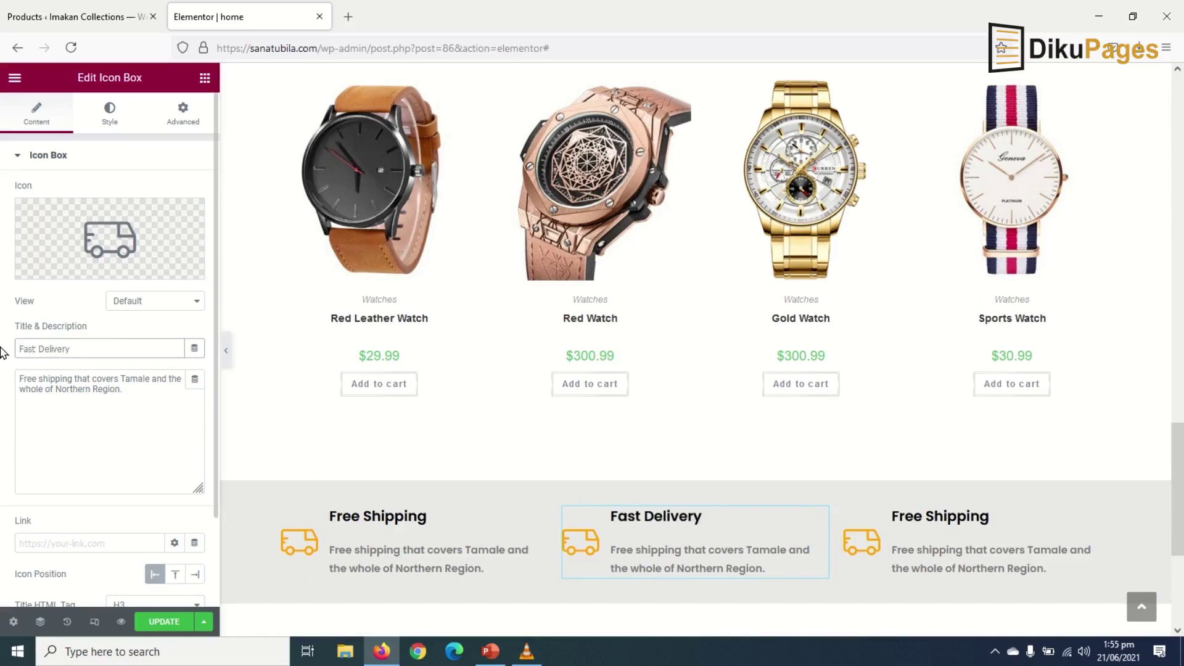
{"action": "left_click_drag", "start_coordinate": [149, 390], "coordinate": [2, 347]}
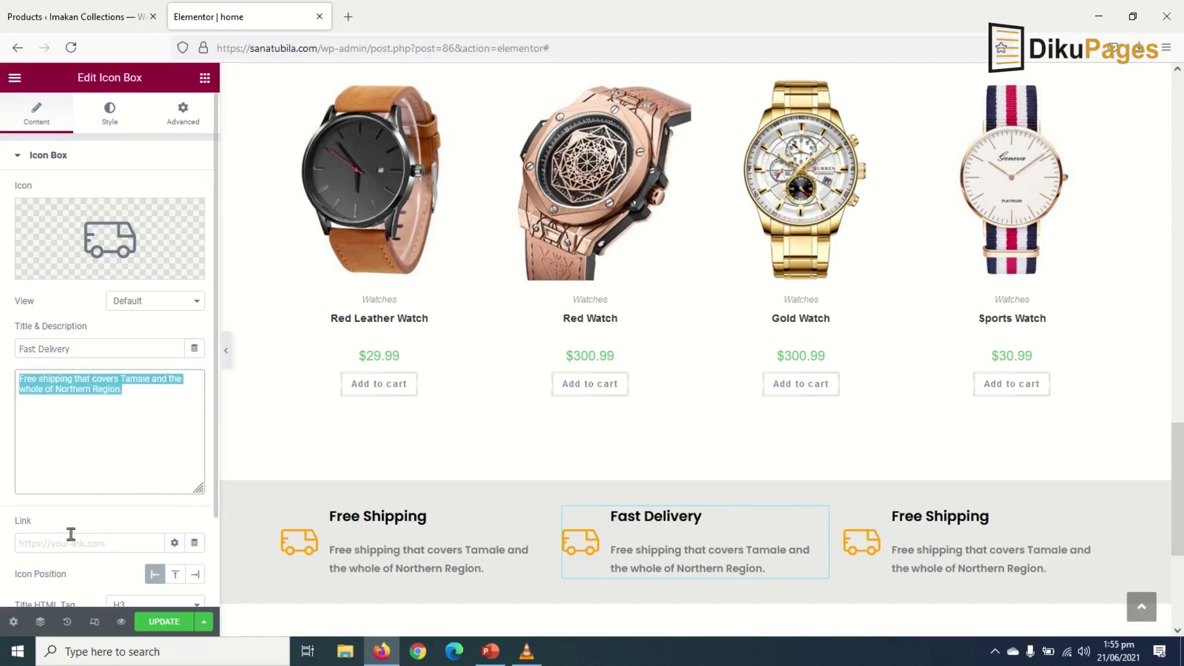
{"action": "key", "text": "ctrl+v"}
Step: Open the third icon box and select its title to retitle it Secure Payment
{"action": "mouse_move", "coordinate": [1101, 515]}
{"action": "left_mouse_down"}
{"action": "mouse_move", "coordinate": [1131, 518]}
{"action": "mouse_move", "coordinate": [1108, 521]}
{"action": "left_mouse_up"}
{"action": "left_click", "coordinate": [1102, 515]}
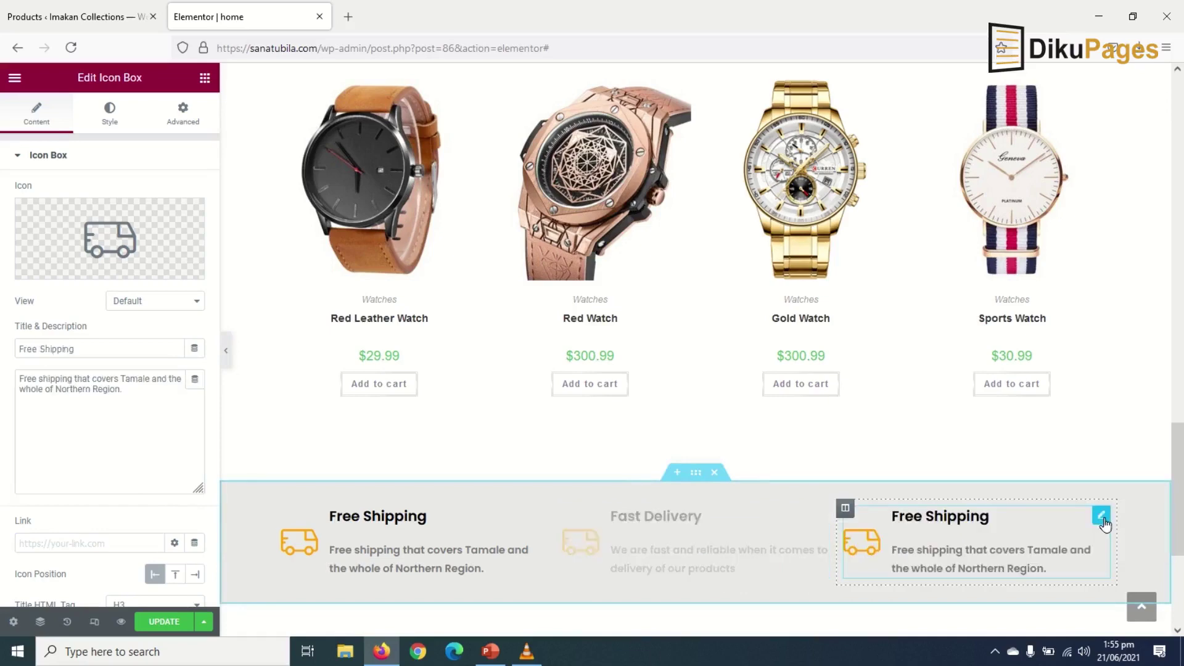
{"action": "triple_click", "coordinate": [95, 354]}
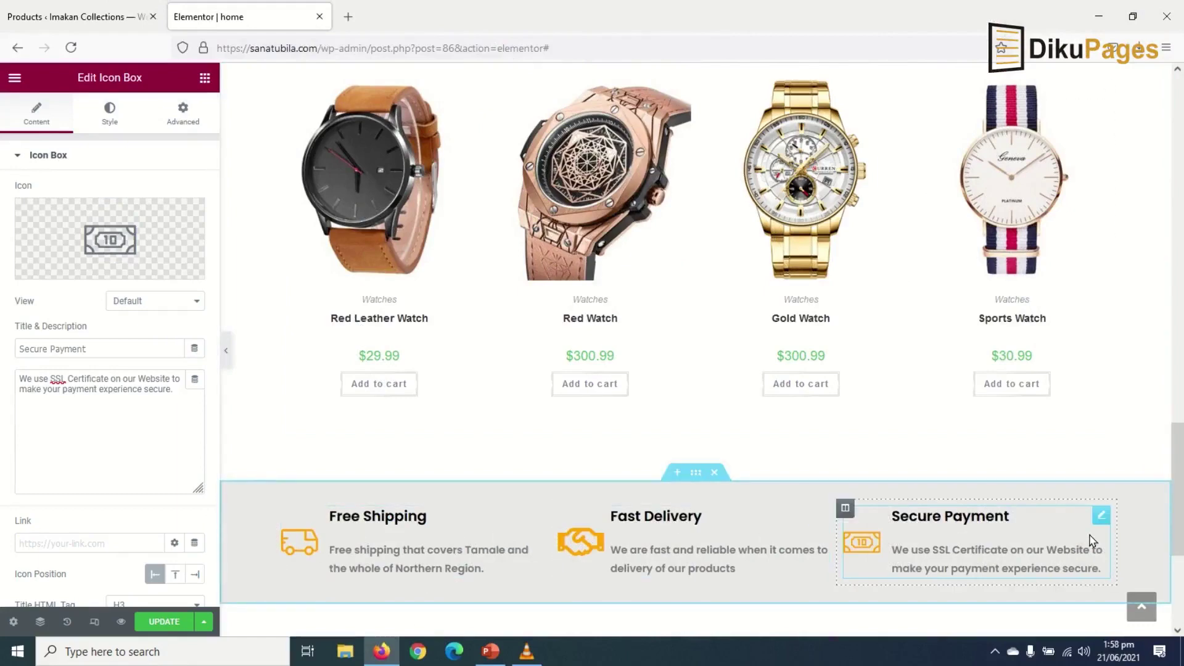
{"action": "scroll", "coordinate": [1093, 541], "scroll_direction": "down", "scroll_amount": 5}
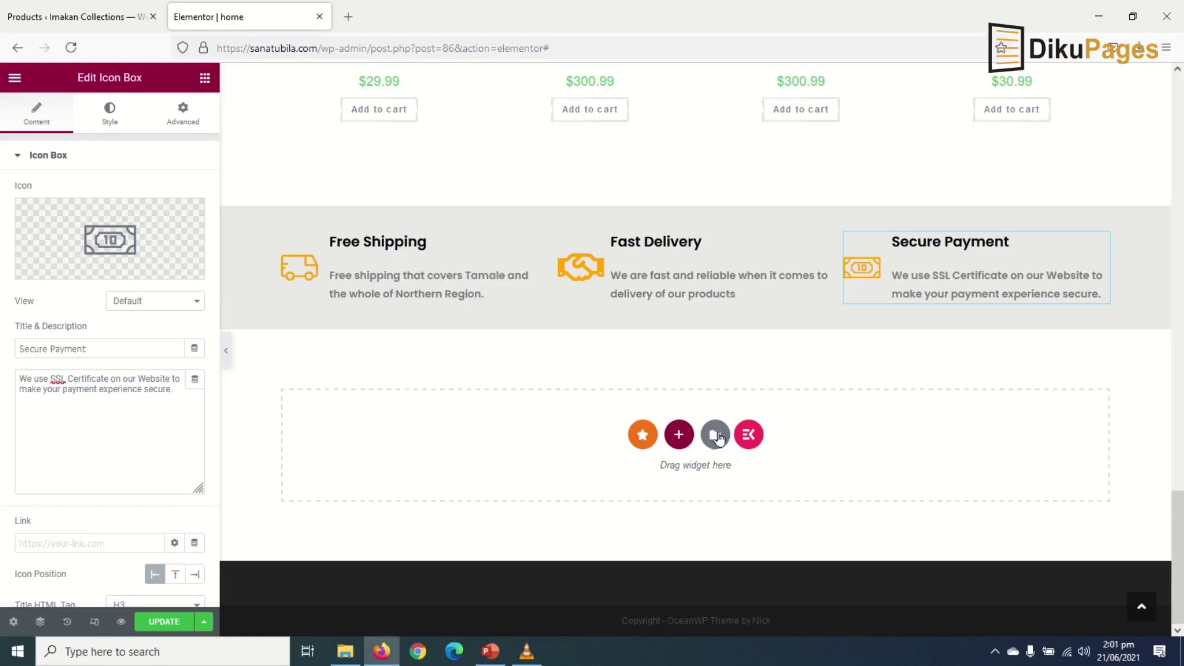
Step: Copy the Featured Categories section
{"action": "scroll", "coordinate": [786, 478], "scroll_direction": "up", "scroll_amount": 15}
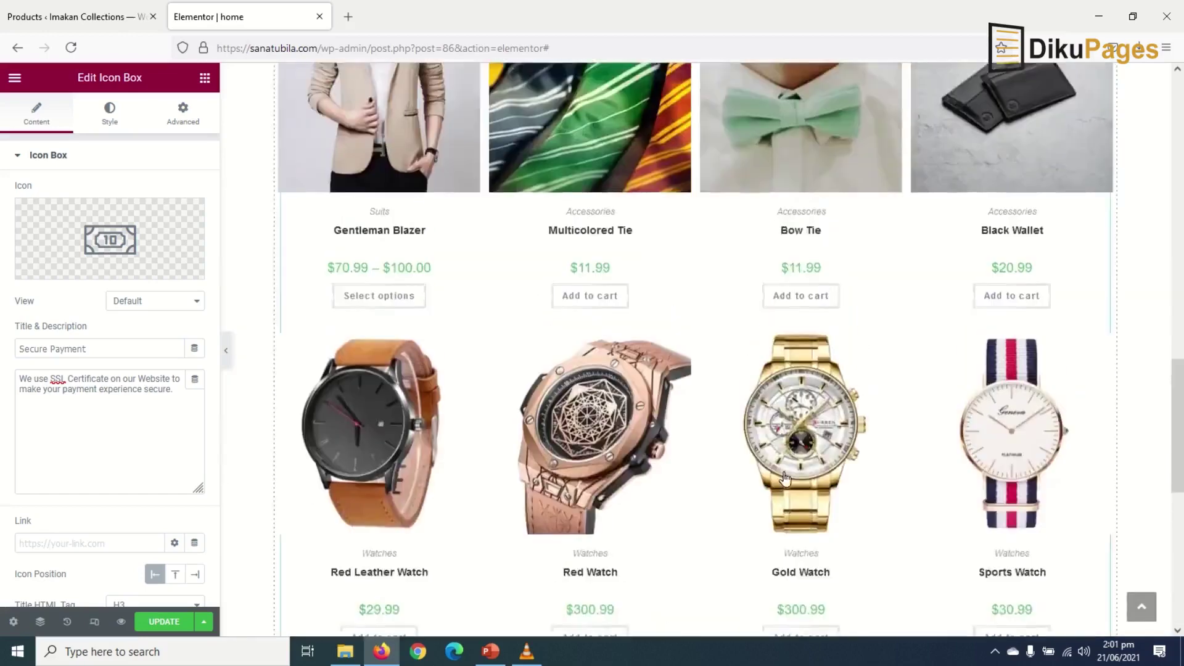
{"action": "scroll", "coordinate": [783, 479], "scroll_direction": "down", "scroll_amount": 3}
{"action": "scroll", "coordinate": [703, 485], "scroll_direction": "up", "scroll_amount": 10}
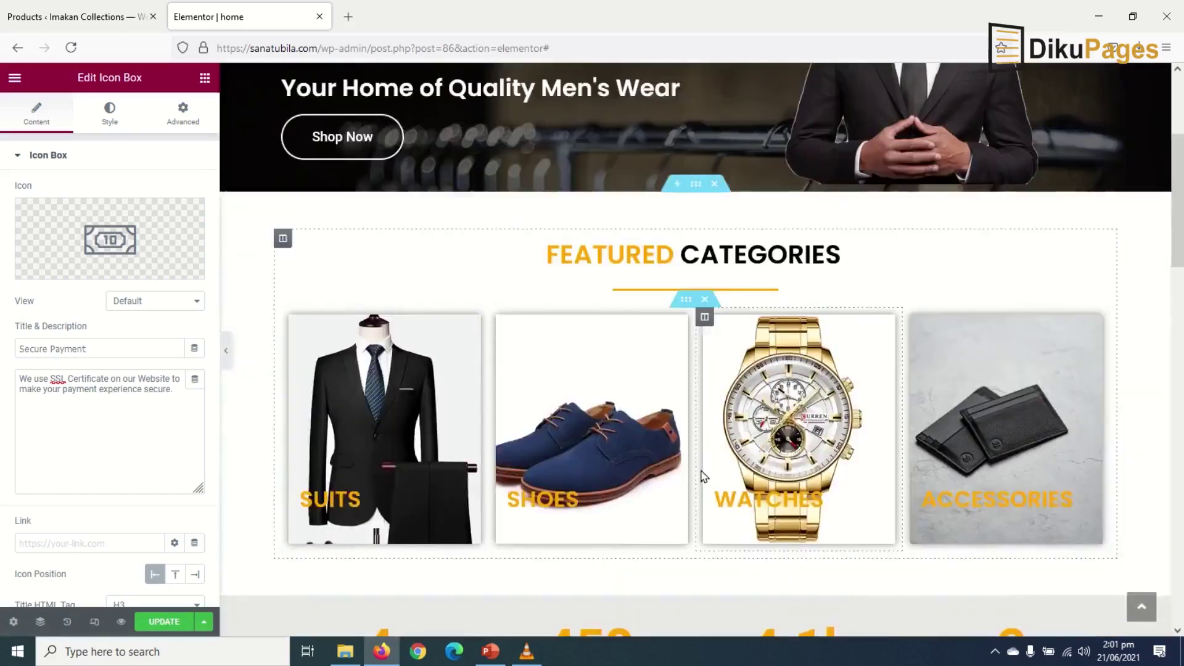
{"action": "scroll", "coordinate": [563, 306], "scroll_direction": "down", "scroll_amount": 3}
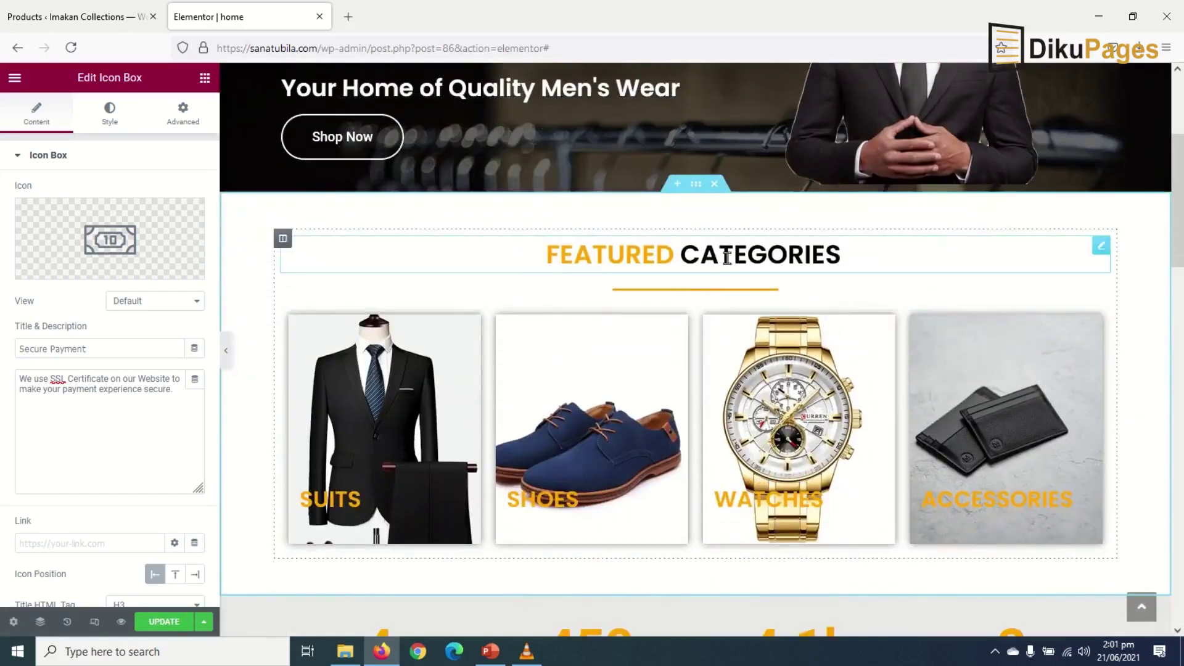
{"action": "right_click", "coordinate": [698, 192]}
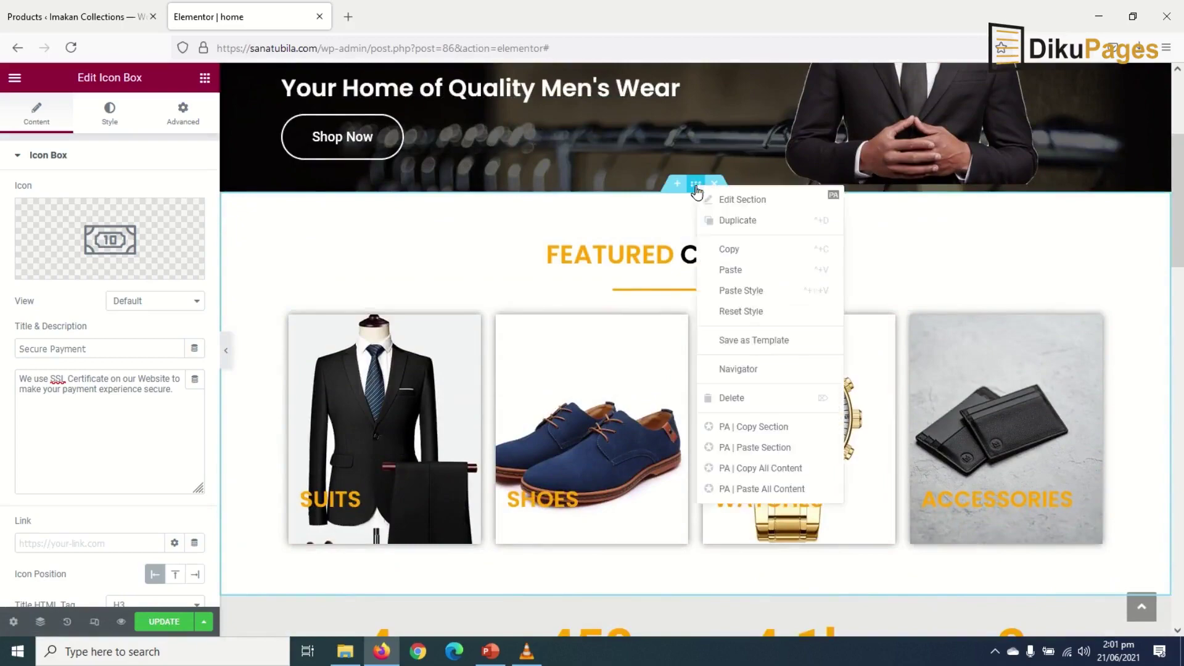
{"action": "left_click", "coordinate": [759, 257]}
Step: Paste the section into the empty bottom area and delete its category image grid
{"action": "scroll", "coordinate": [658, 440], "scroll_direction": "down", "scroll_amount": 3}
{"action": "scroll", "coordinate": [658, 439], "scroll_direction": "down", "scroll_amount": 15}
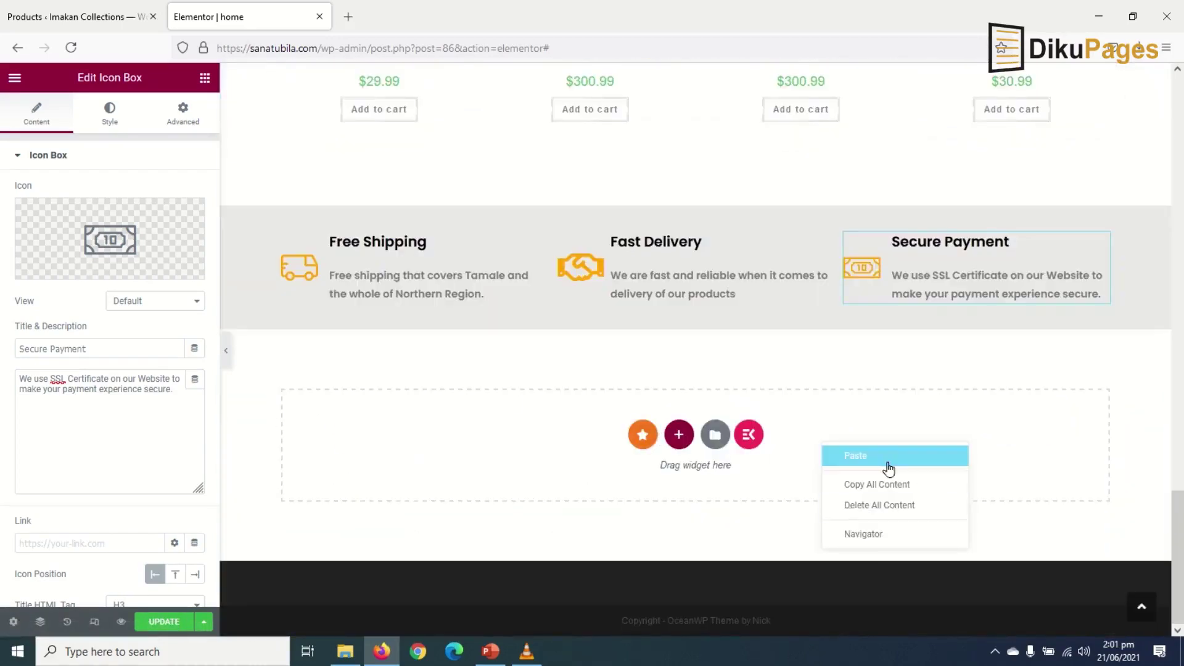
{"action": "left_click", "coordinate": [886, 460]}
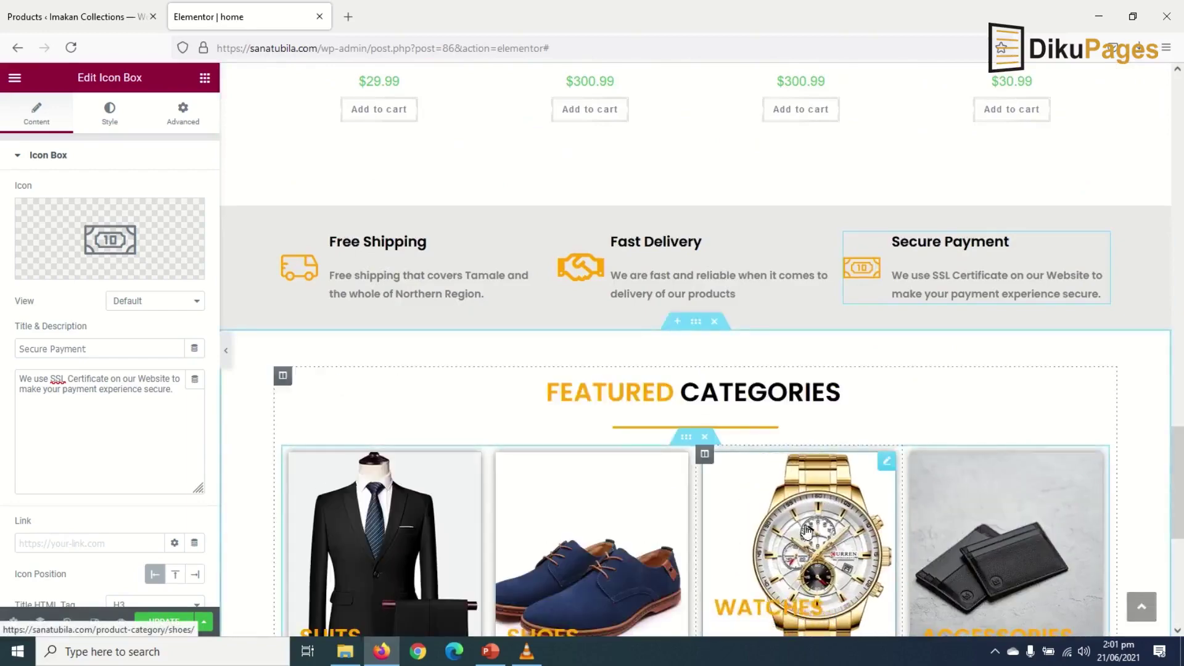
{"action": "scroll", "coordinate": [807, 529], "scroll_direction": "down", "scroll_amount": 3}
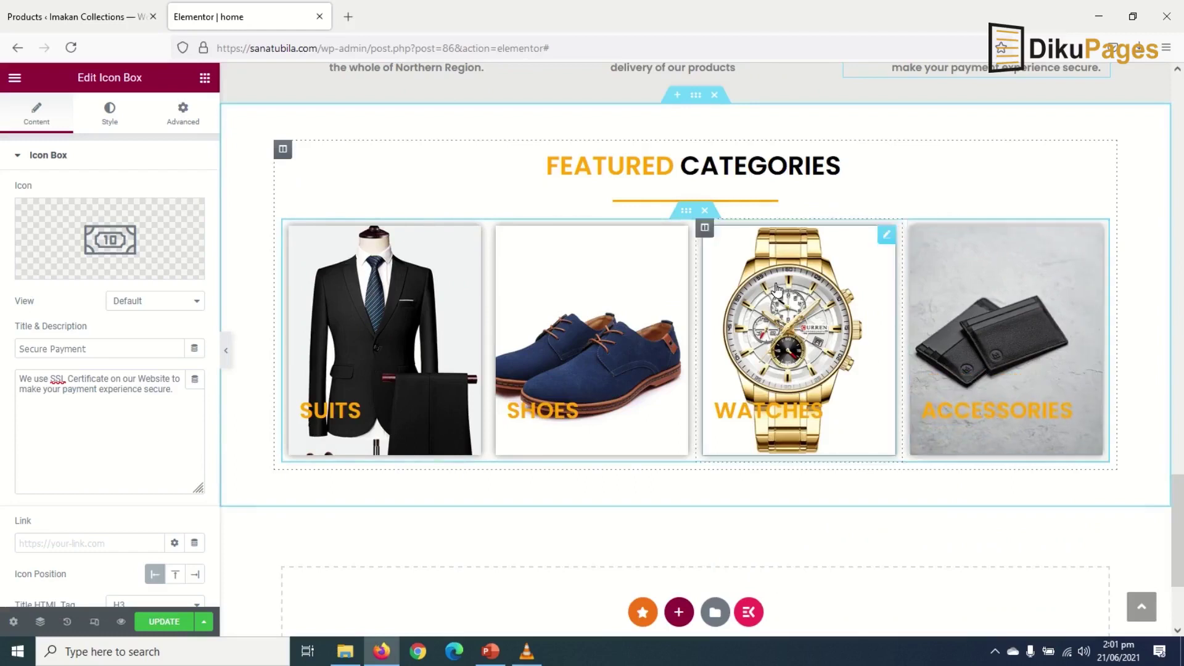
{"action": "left_click", "coordinate": [707, 211]}
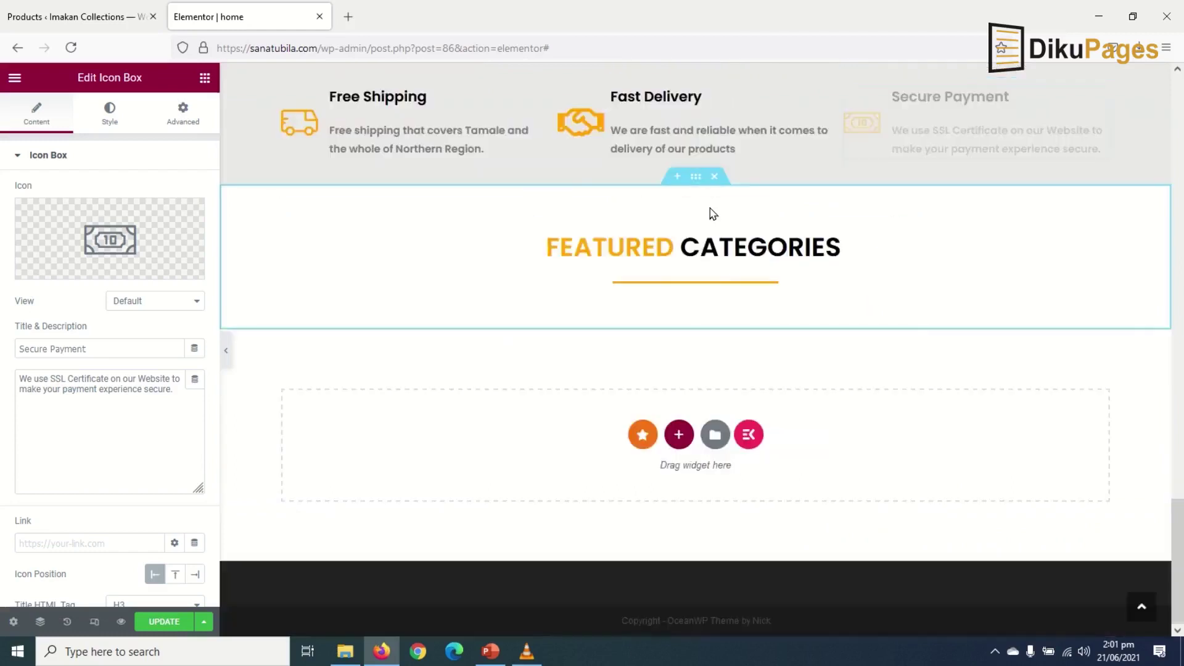
{"action": "left_click", "coordinate": [206, 80]}
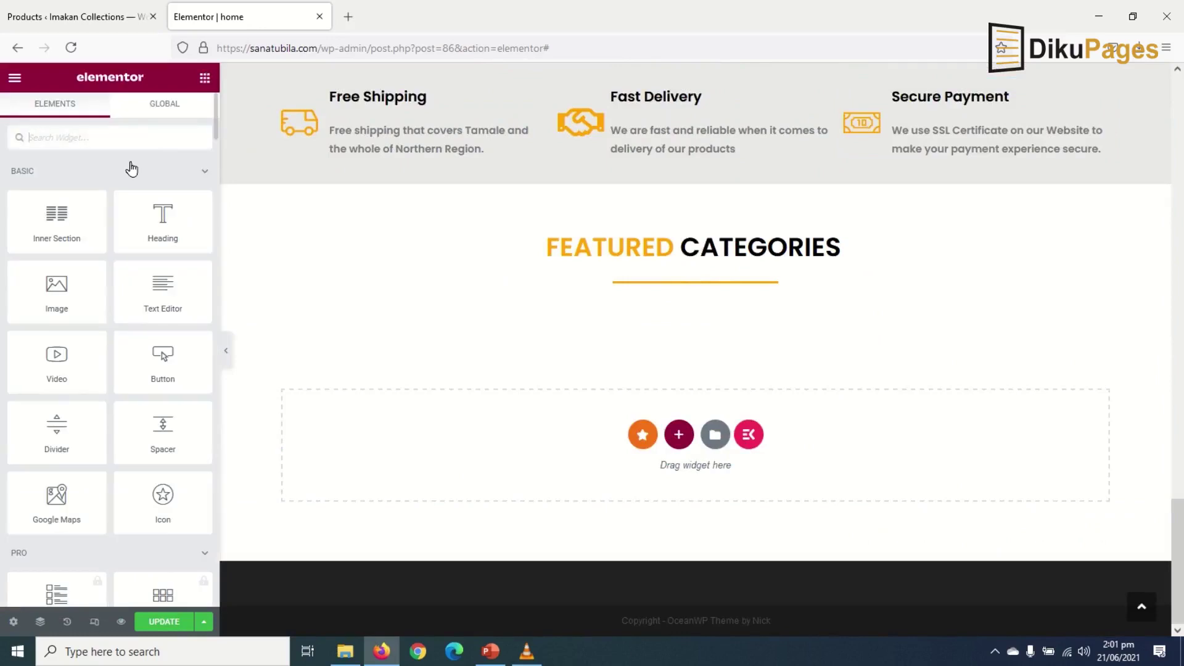
Step: Add a Premium Blog widget under the heading with 3 columns and 3 posts per page
{"action": "type", "text": "blog"}
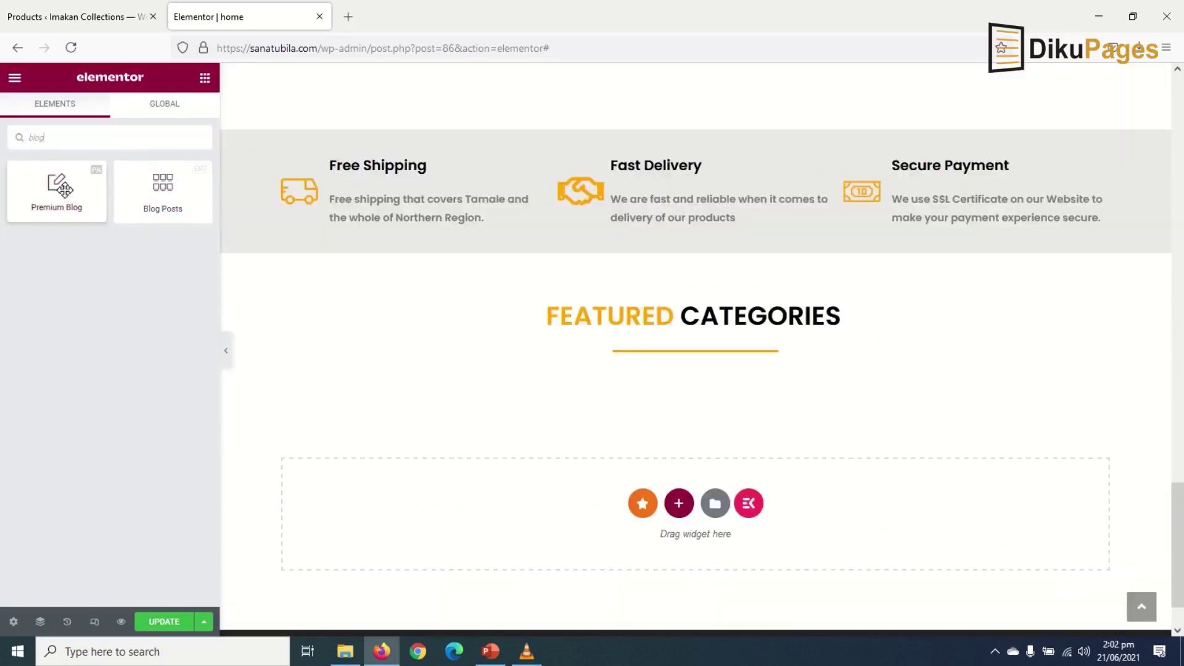
{"action": "left_click_drag", "start_coordinate": [56, 192], "coordinate": [629, 357]}
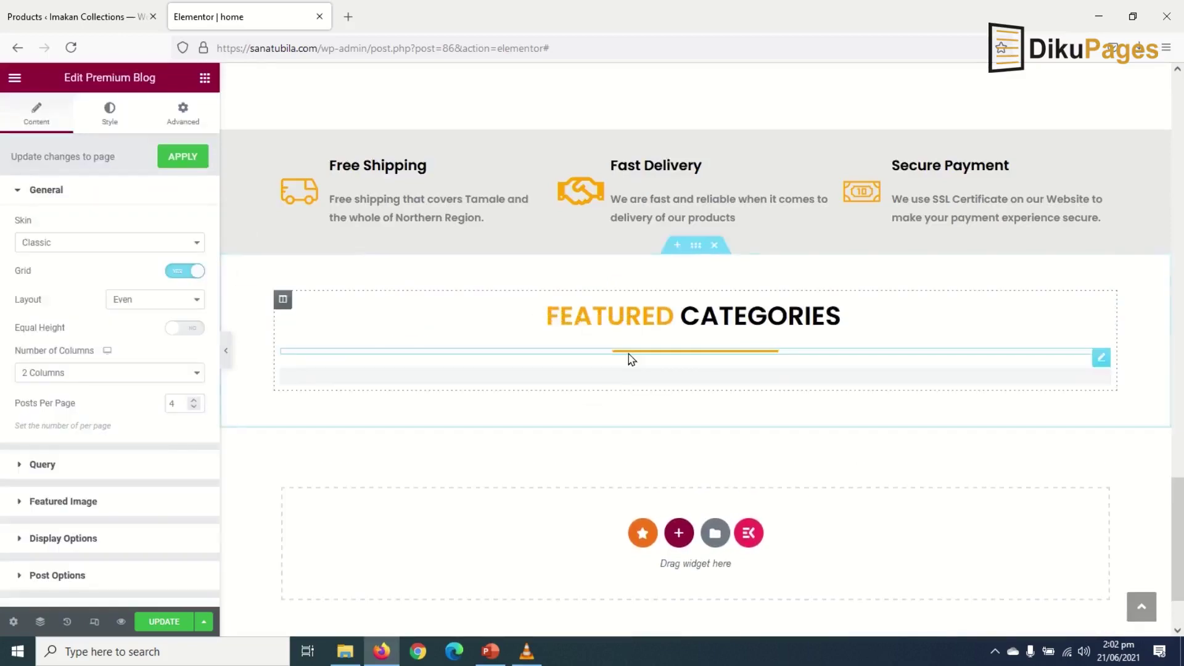
{"action": "scroll", "coordinate": [630, 357], "scroll_direction": "down", "scroll_amount": 5}
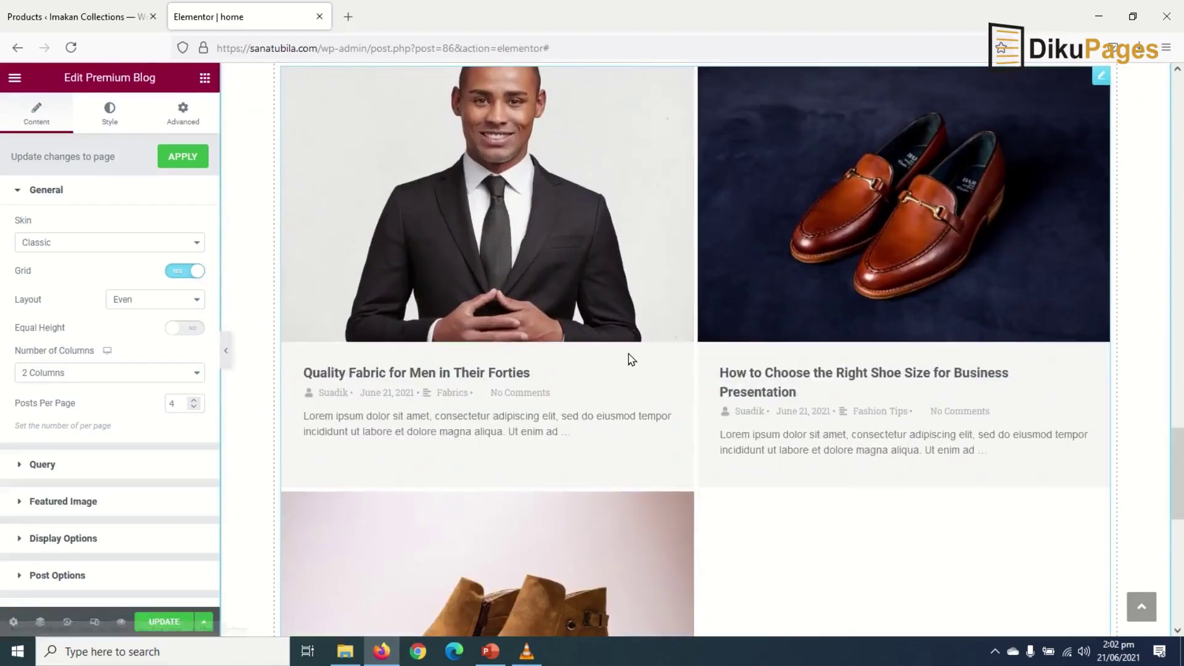
{"action": "scroll", "coordinate": [629, 357], "scroll_direction": "up", "scroll_amount": 5}
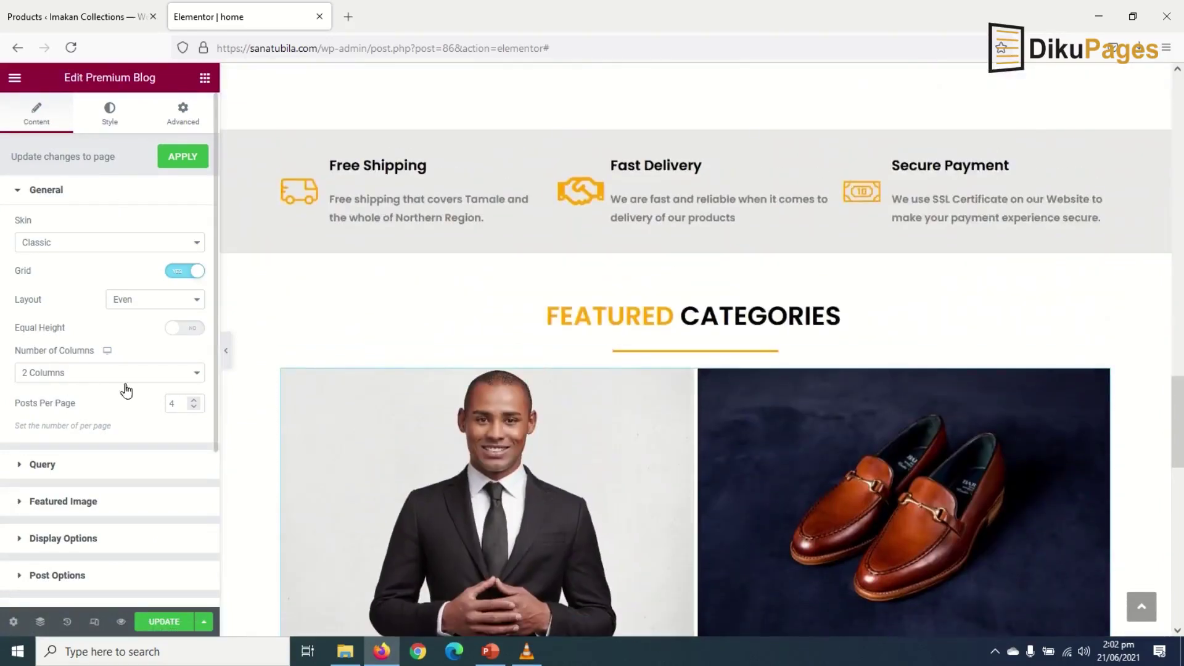
{"action": "left_click", "coordinate": [115, 373]}
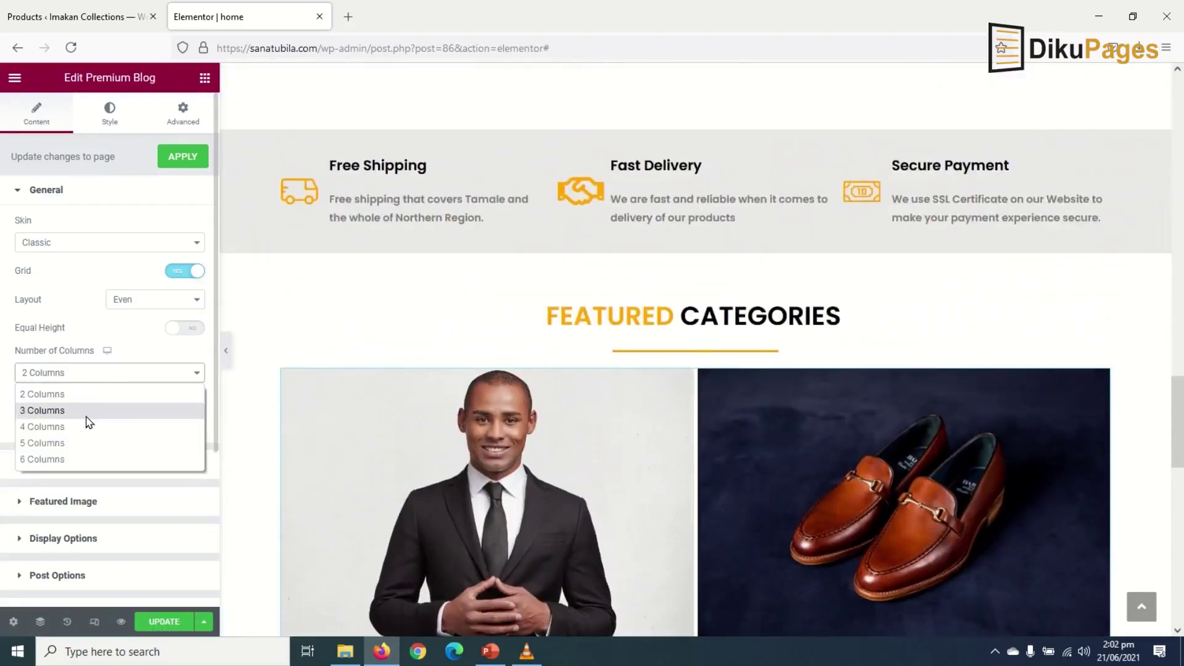
{"action": "left_click", "coordinate": [86, 414]}
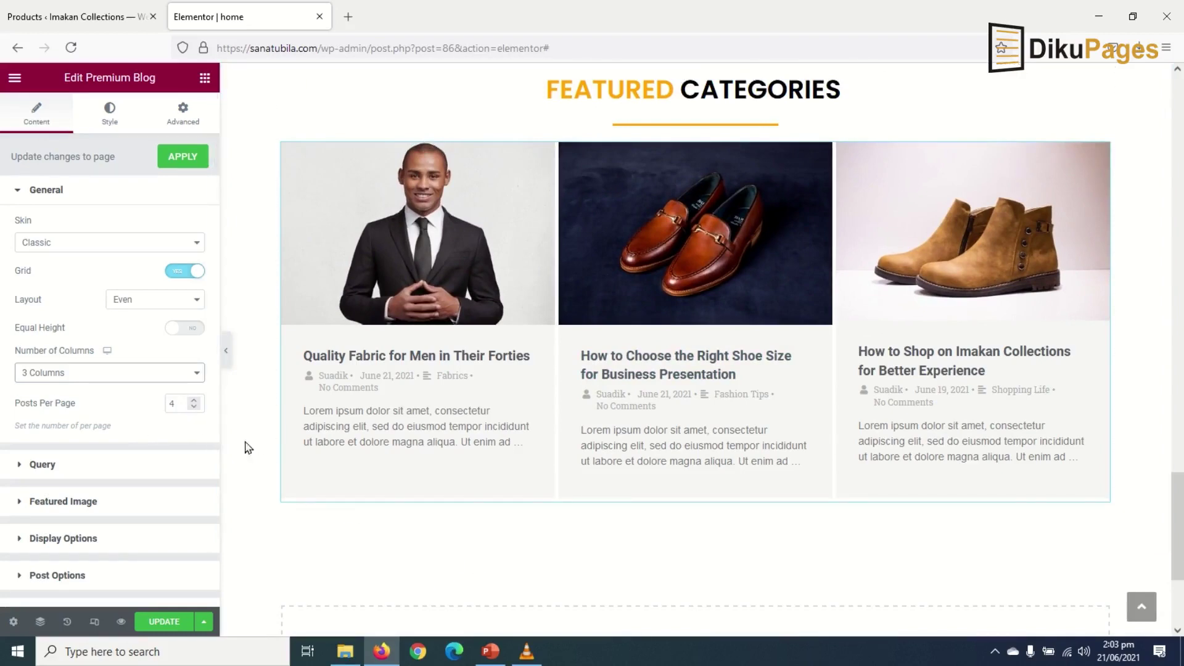
{"action": "left_click", "coordinate": [195, 407]}
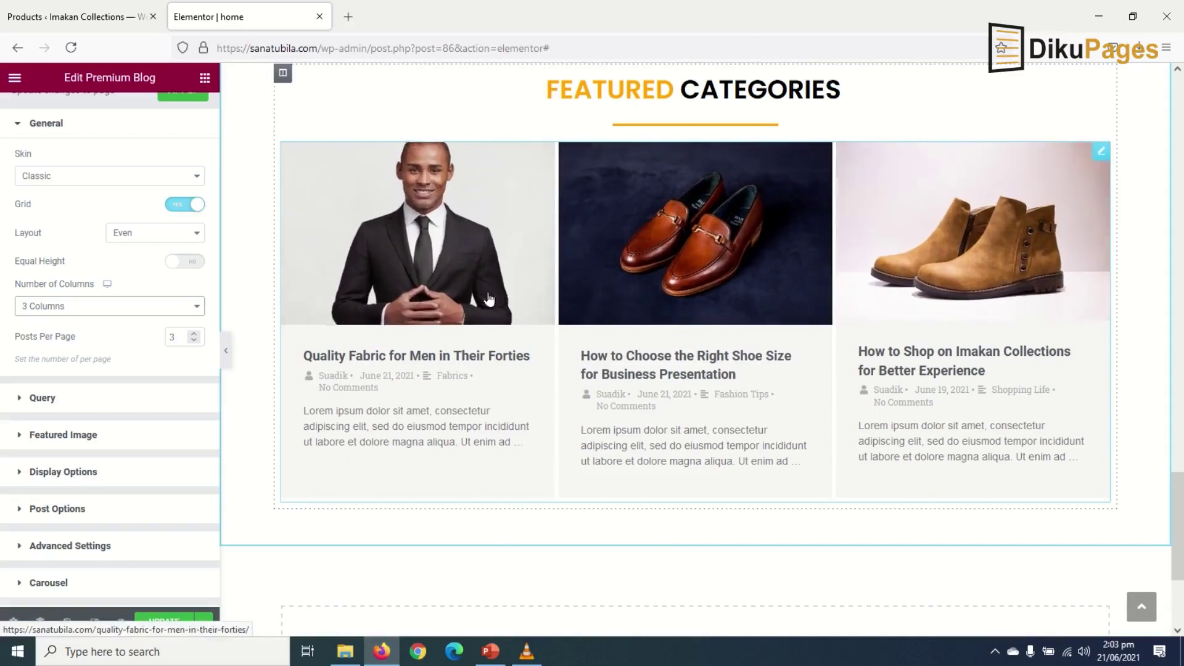
Step: Hide comments and categories meta on the posts and set Excerpt Type to a Read More link
{"action": "scroll", "coordinate": [123, 484], "scroll_direction": "down", "scroll_amount": 2}
{"action": "left_click", "coordinate": [52, 336]}
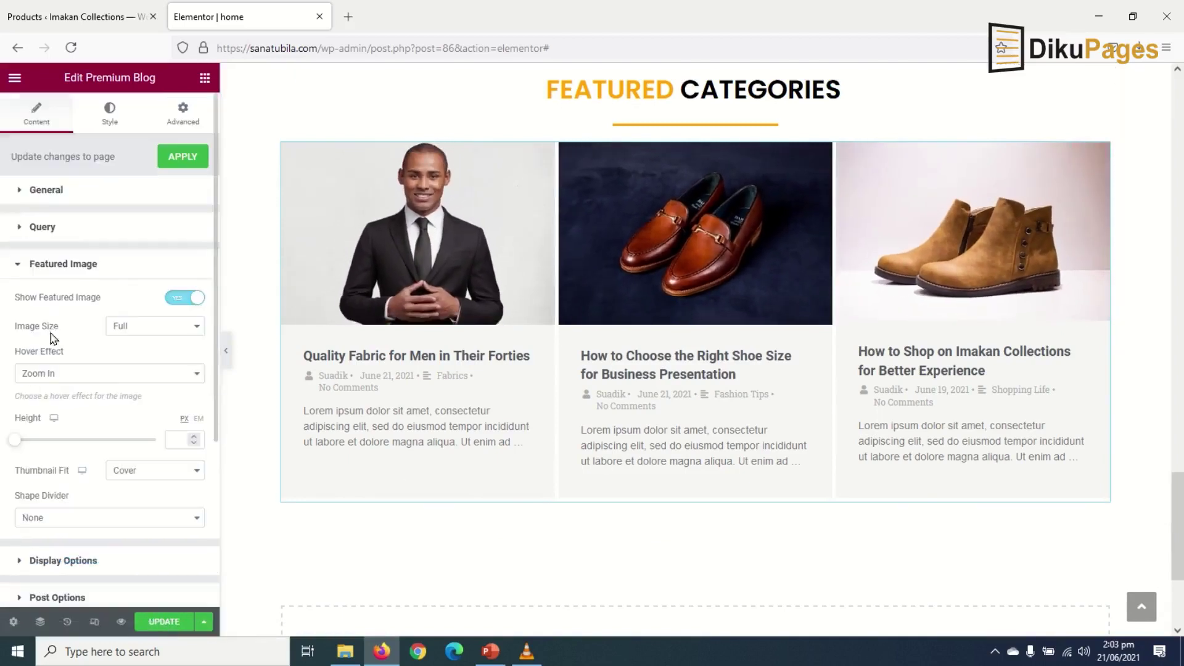
{"action": "scroll", "coordinate": [153, 511], "scroll_direction": "down", "scroll_amount": 5}
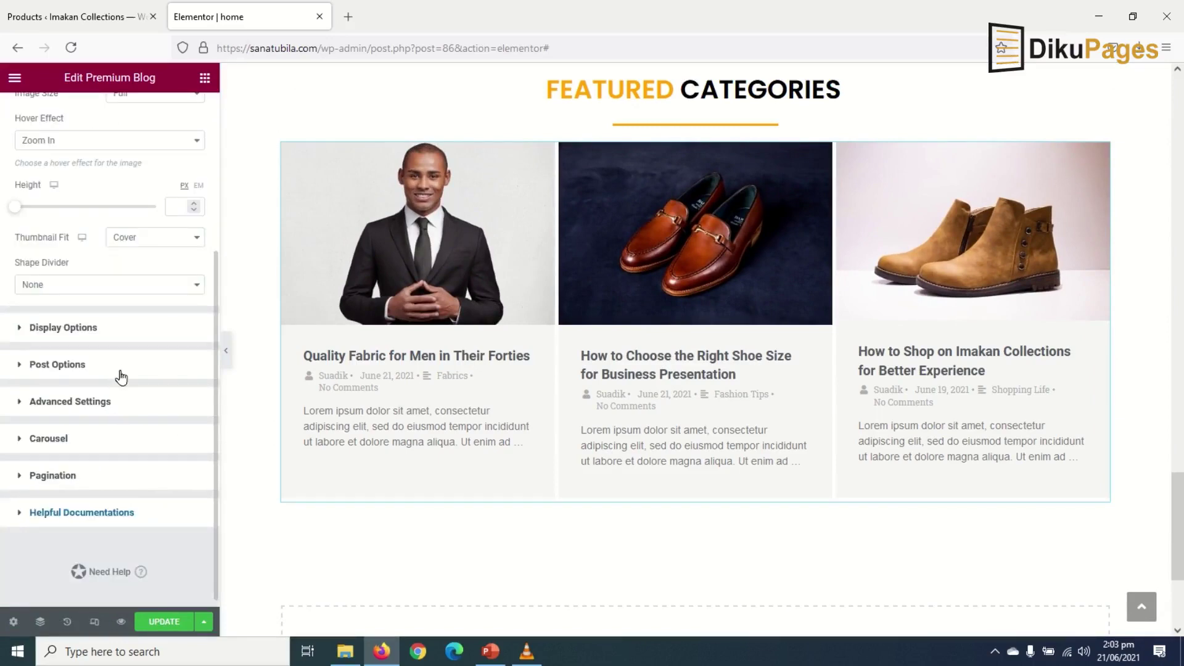
{"action": "scroll", "coordinate": [121, 378], "scroll_direction": "up", "scroll_amount": 1}
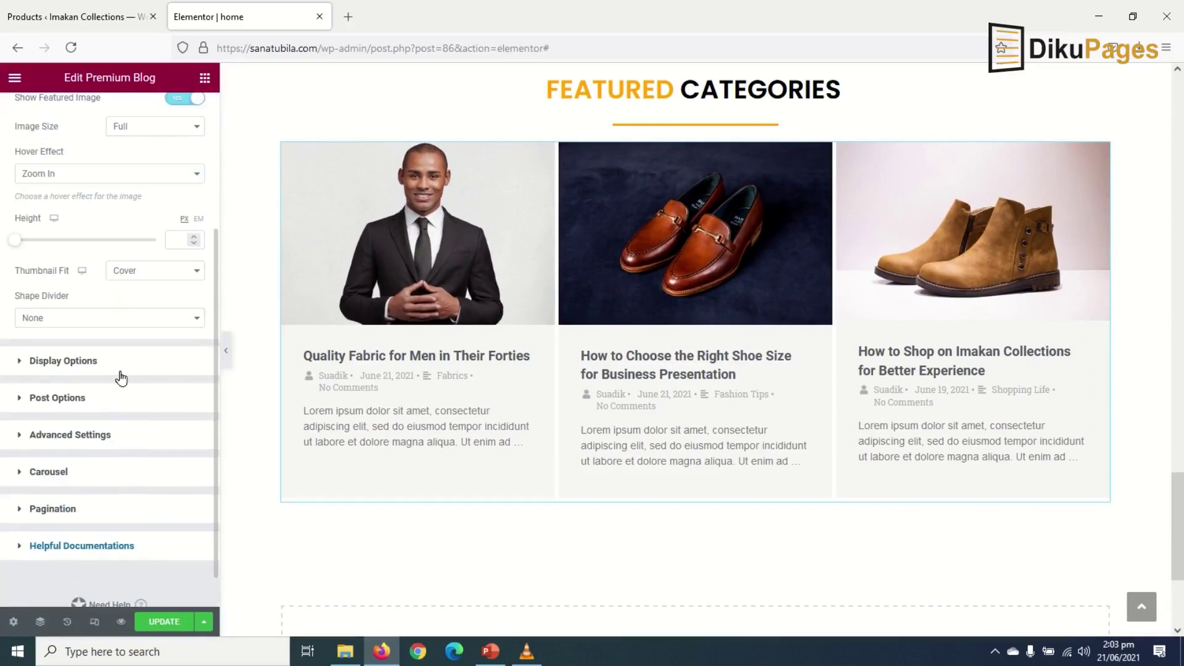
{"action": "left_click", "coordinate": [72, 402]}
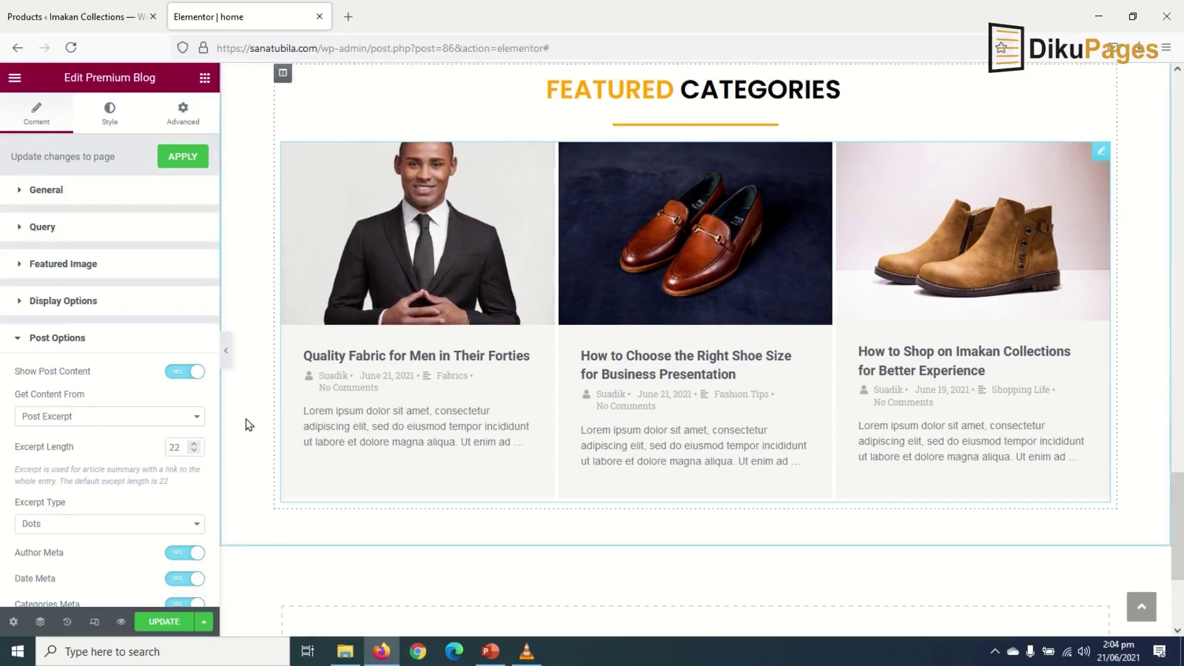
{"action": "scroll", "coordinate": [93, 426], "scroll_direction": "down", "scroll_amount": 3}
{"action": "scroll", "coordinate": [132, 571], "scroll_direction": "down", "scroll_amount": 2}
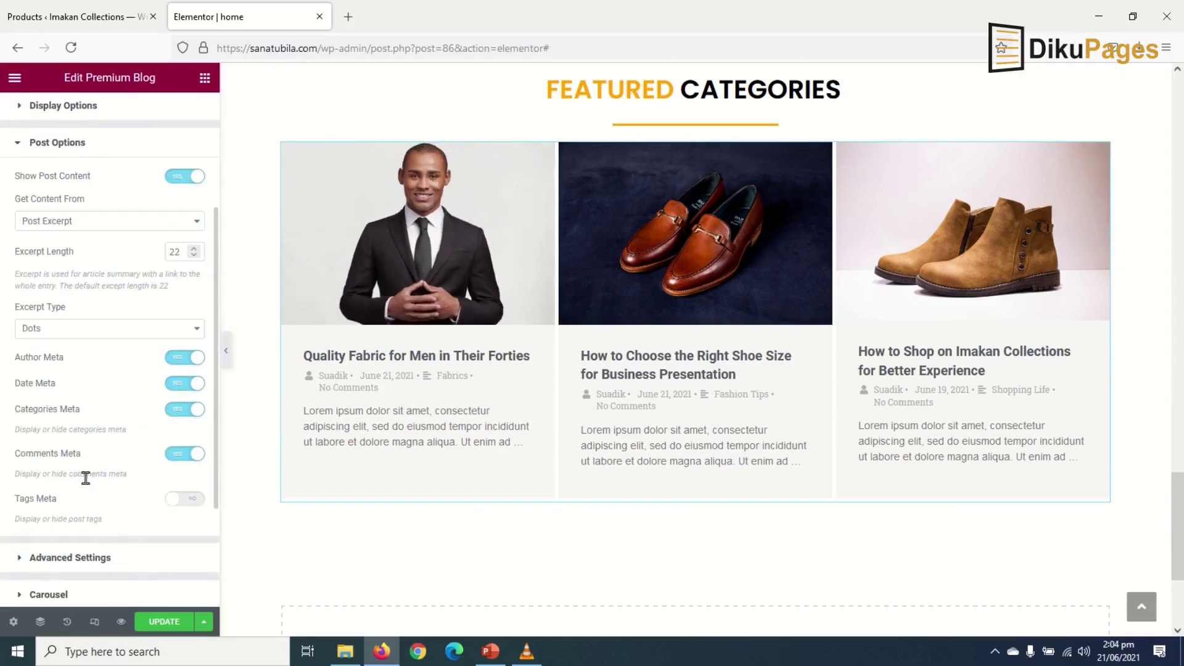
{"action": "left_click", "coordinate": [180, 457]}
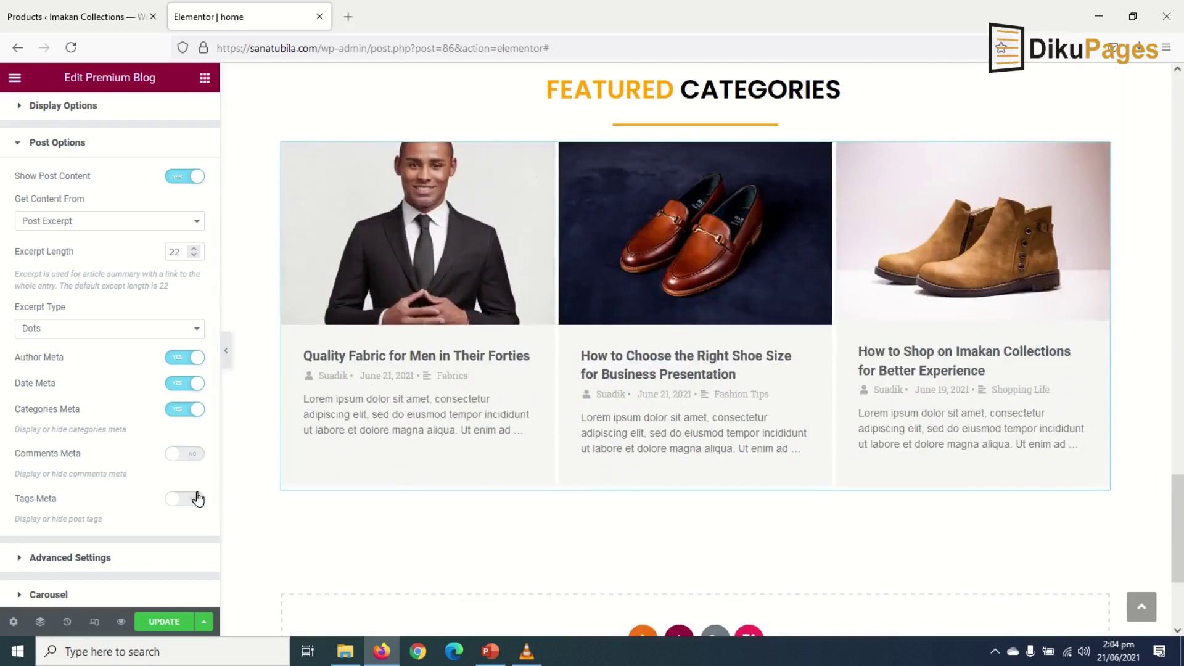
{"action": "left_click", "coordinate": [176, 411]}
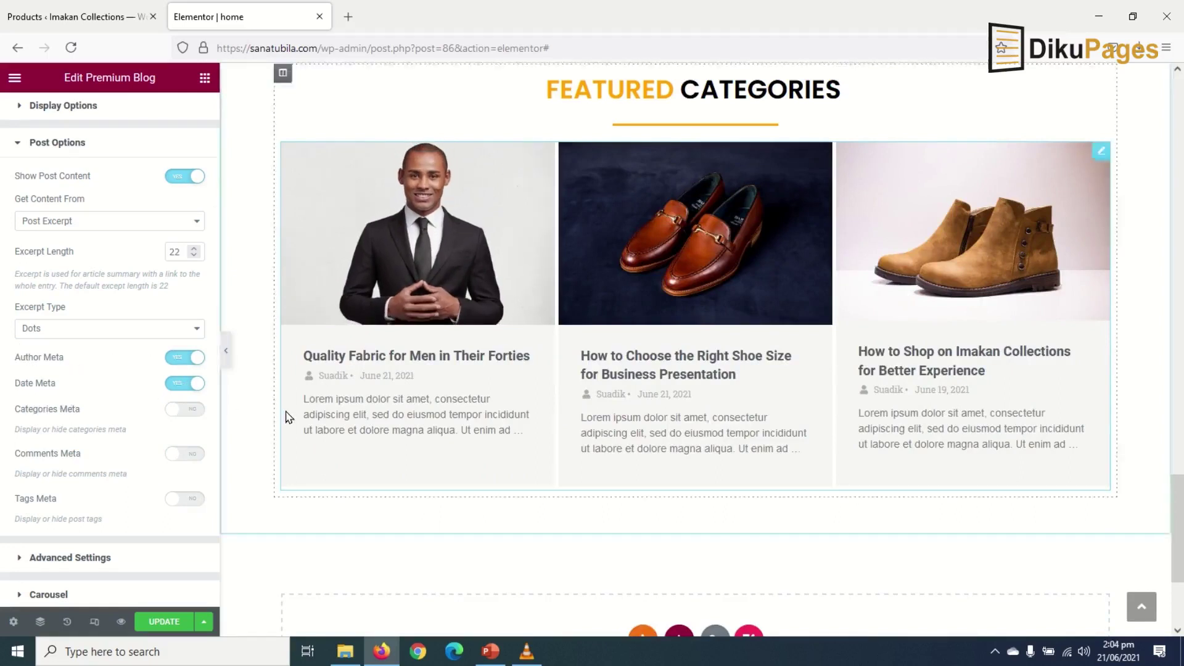
{"action": "left_click", "coordinate": [78, 330]}
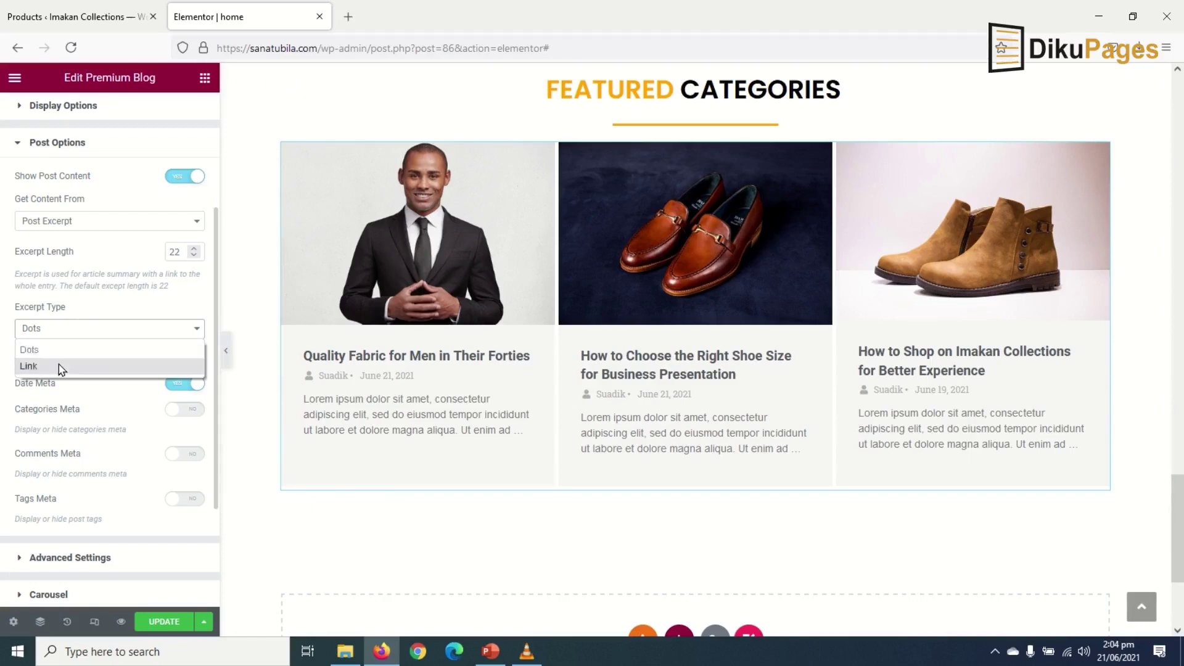
{"action": "left_click", "coordinate": [58, 366]}
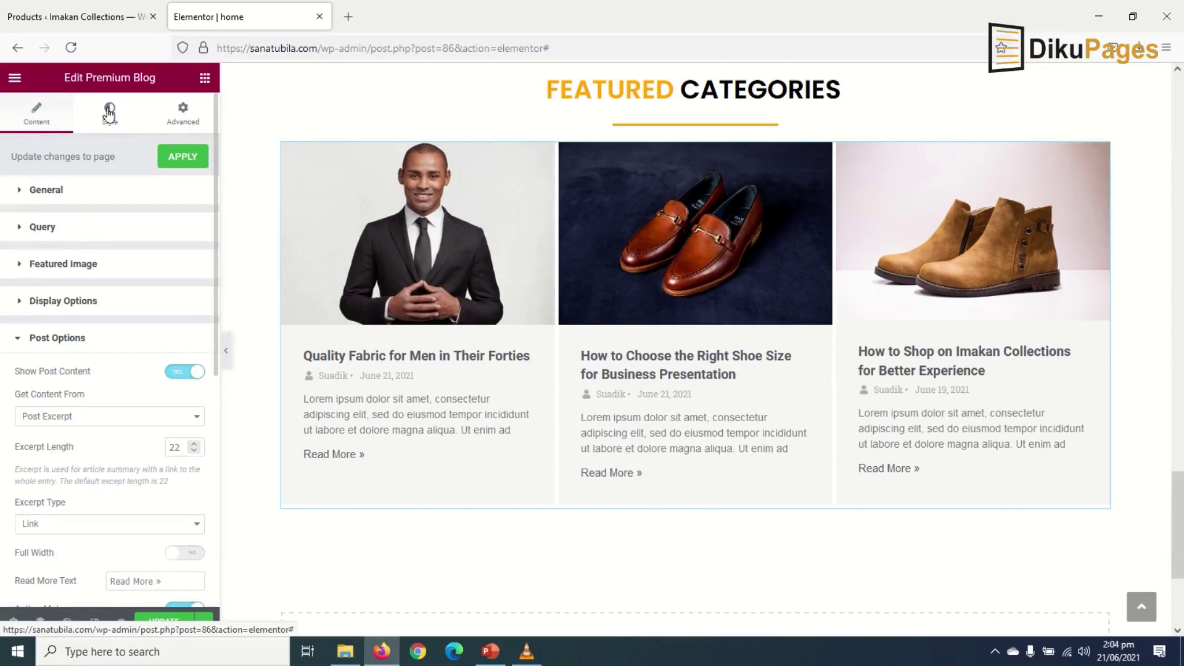
Step: Make the blog post titles global Black in the Poppins font
{"action": "left_click", "coordinate": [109, 112]}
{"action": "left_click", "coordinate": [40, 334]}
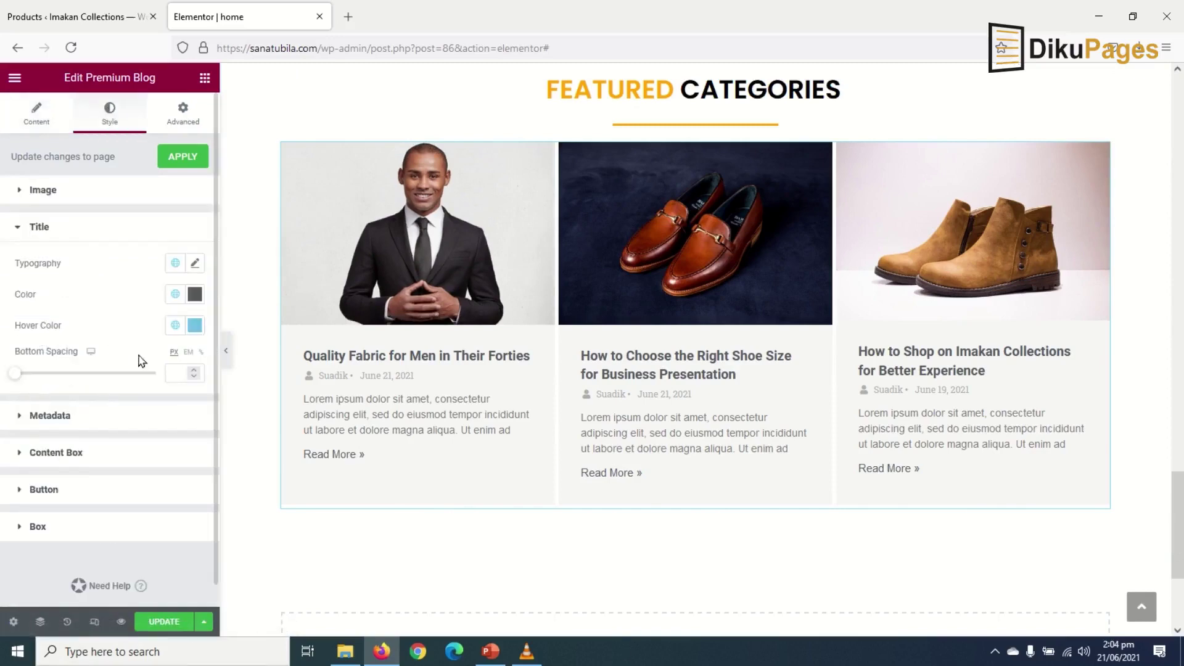
{"action": "left_click", "coordinate": [172, 297]}
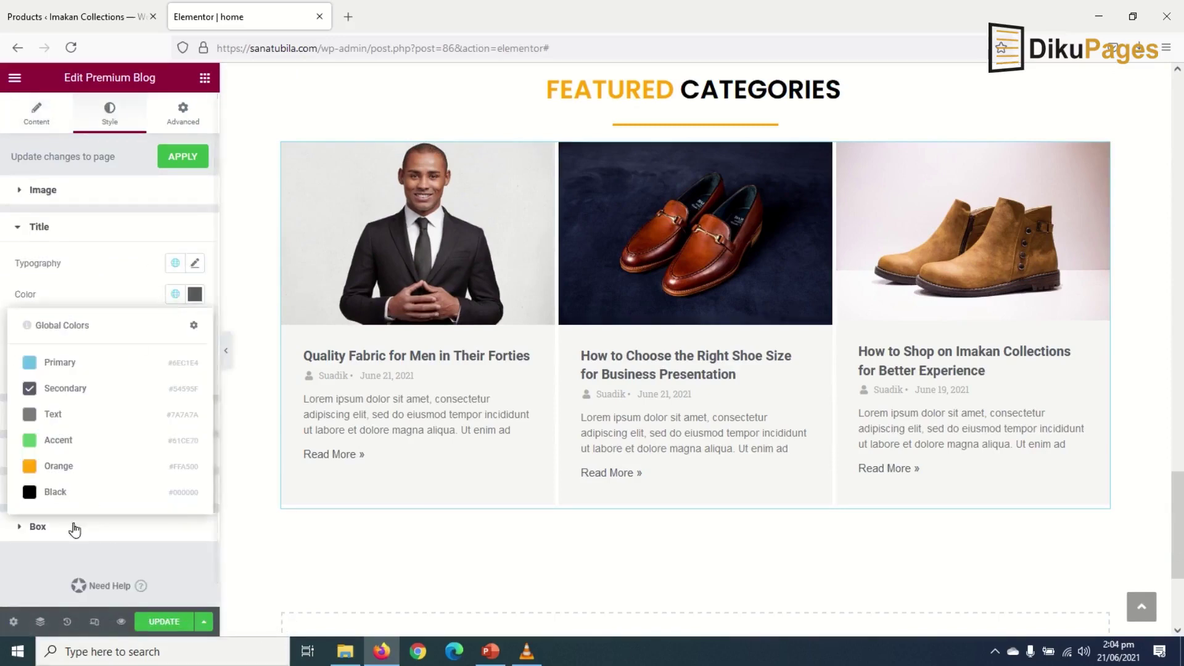
{"action": "left_click", "coordinate": [43, 492]}
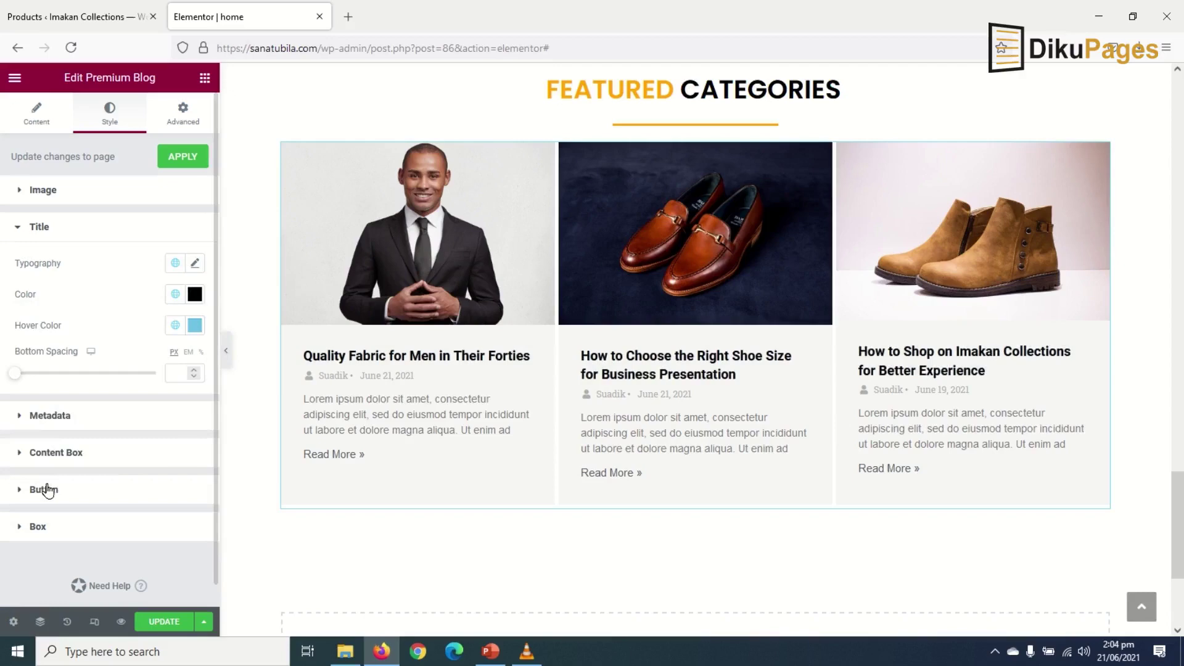
{"action": "left_click", "coordinate": [176, 264]}
{"action": "left_click", "coordinate": [55, 411]}
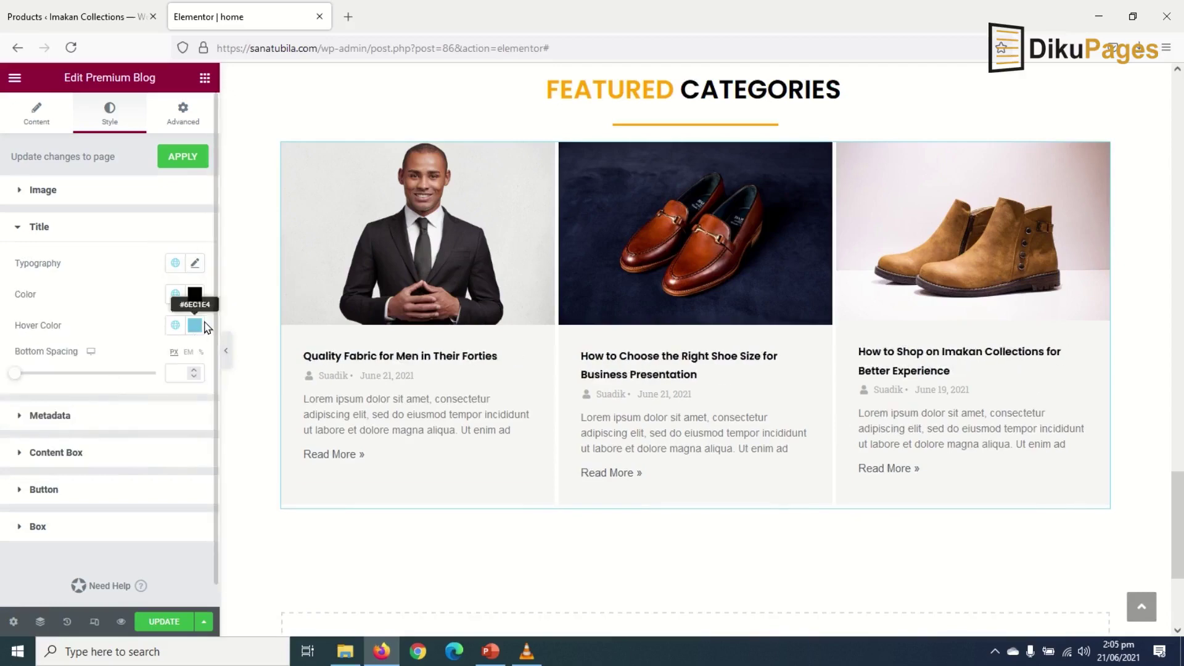
Step: Set the title size to 20 px and the title hover colour to orange
{"action": "left_click", "coordinate": [196, 265]}
{"action": "left_click", "coordinate": [26, 380]}
{"action": "mouse_move", "coordinate": [26, 380]}
{"action": "left_mouse_down"}
{"action": "mouse_move", "coordinate": [42, 385]}
{"action": "mouse_move", "coordinate": [31, 382]}
{"action": "left_mouse_up"}
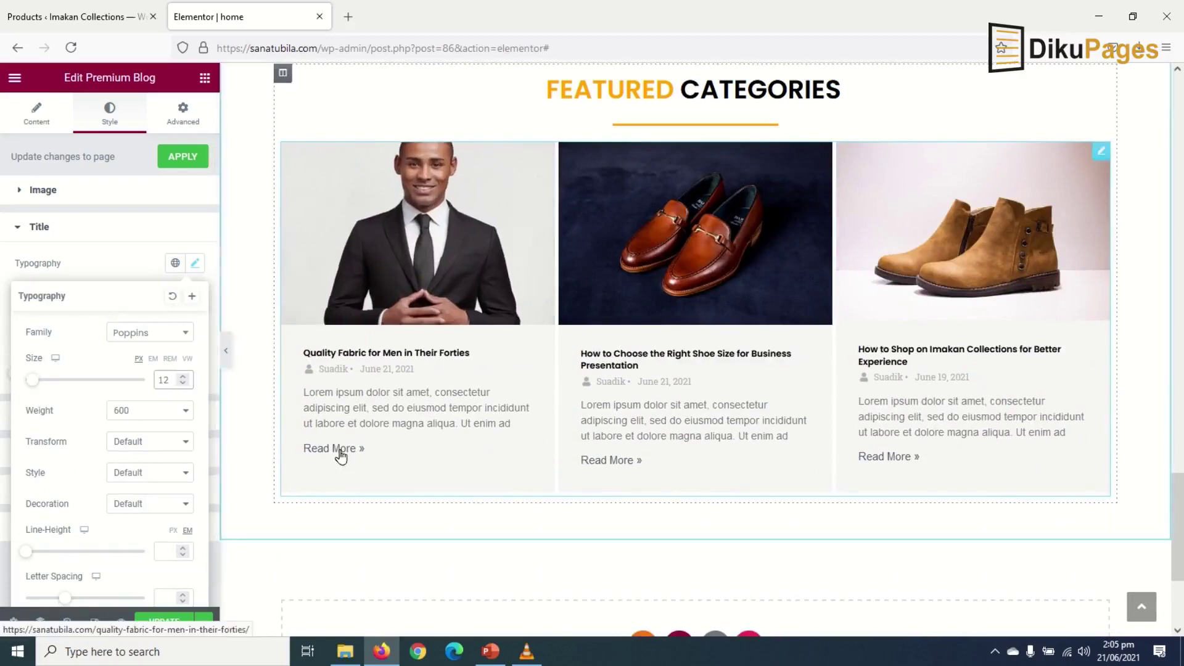
{"action": "type", "text": "2"}
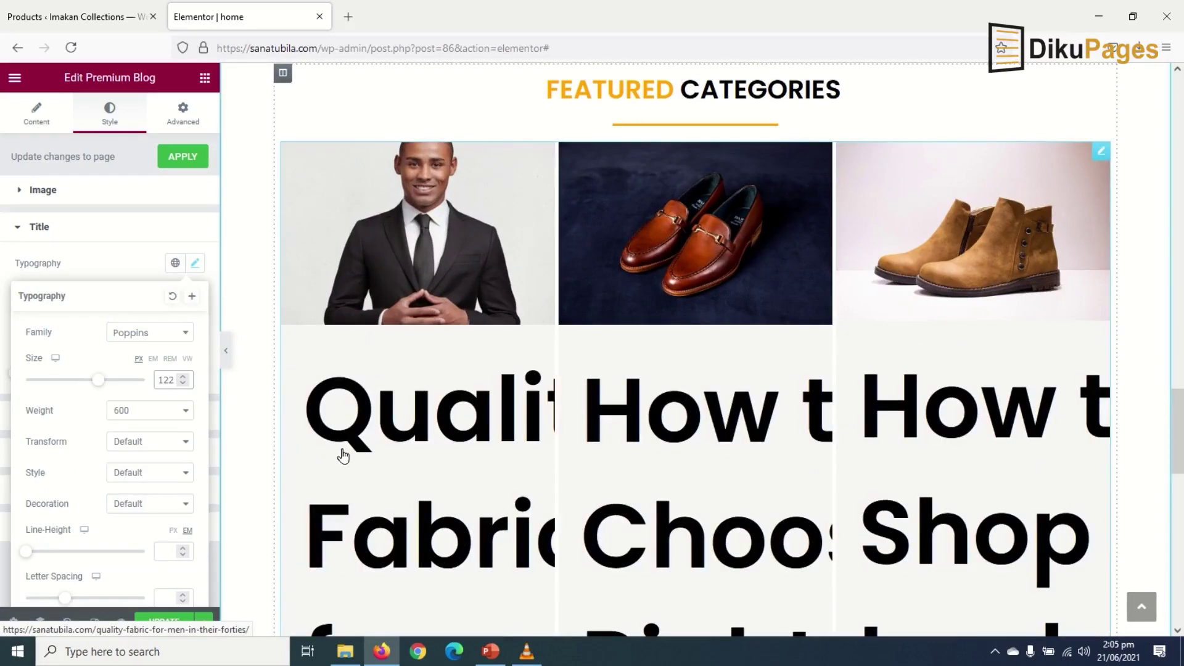
{"action": "key", "text": "BackSpace"}
{"action": "key", "text": "Up"}
{"action": "key", "text": "Up"}
{"action": "key", "text": "Up"}
{"action": "key", "text": "Up"}
{"action": "key", "text": "Up"}
{"action": "key", "text": "Up"}
{"action": "key", "text": "Up"}
{"action": "key", "text": "Up"}
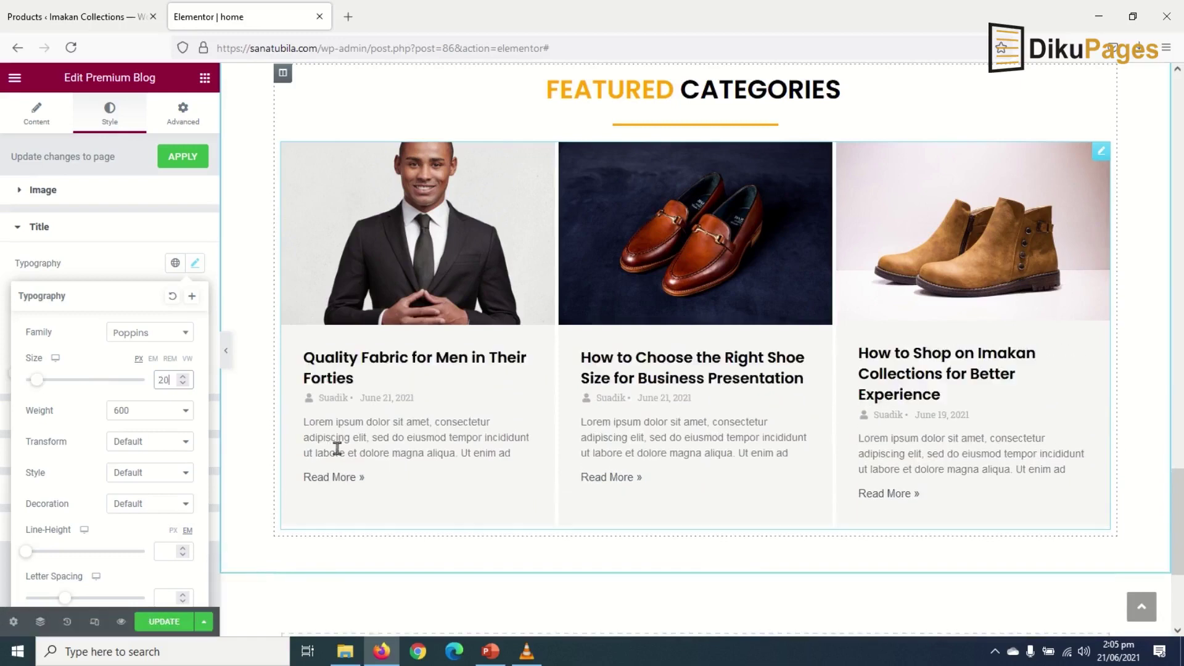
{"action": "left_click", "coordinate": [340, 442]}
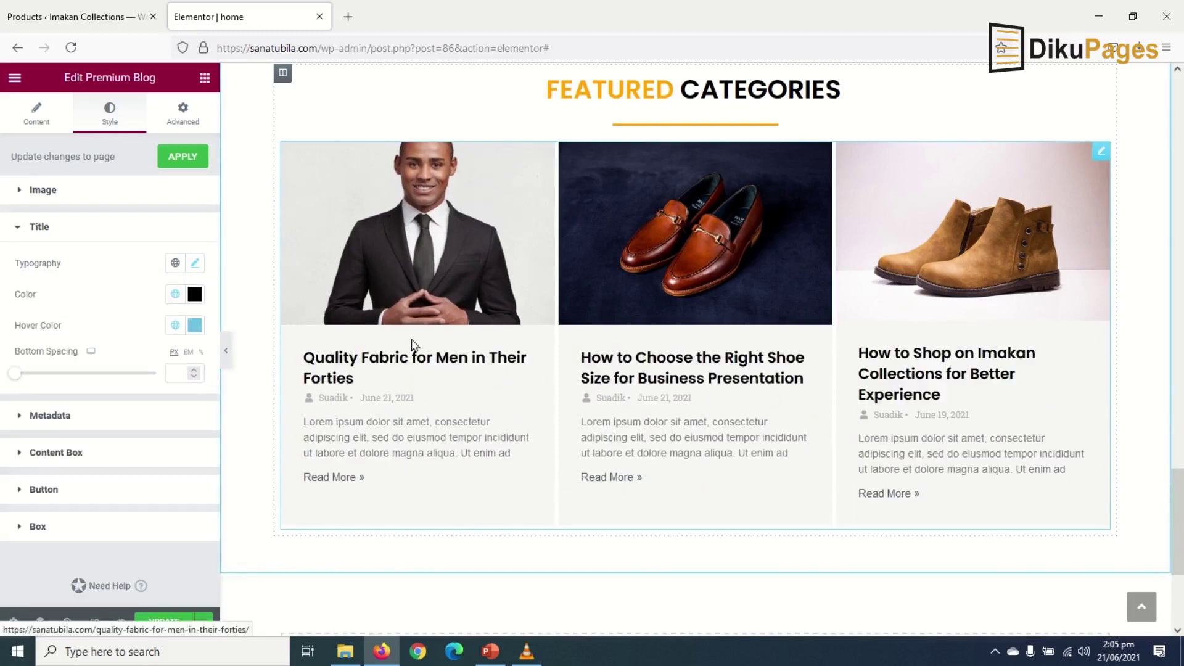
{"action": "left_click", "coordinate": [175, 326]}
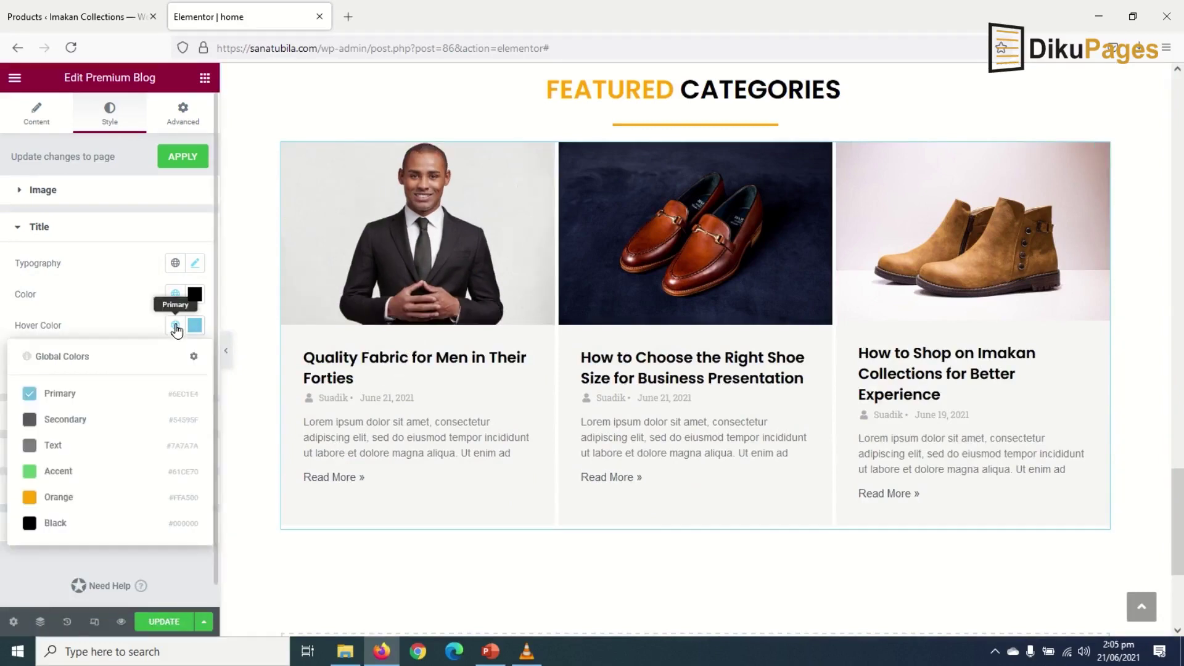
{"action": "left_click", "coordinate": [71, 501]}
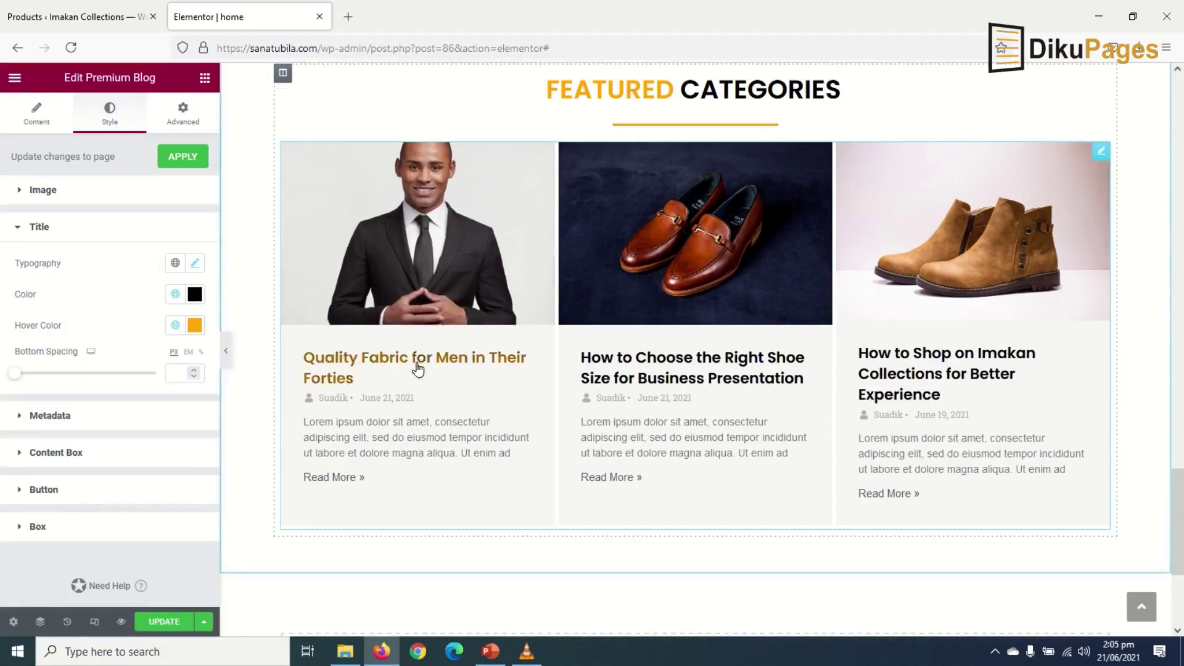
Step: Set the post excerpt text to the global Poppins font
{"action": "left_click", "coordinate": [55, 454]}
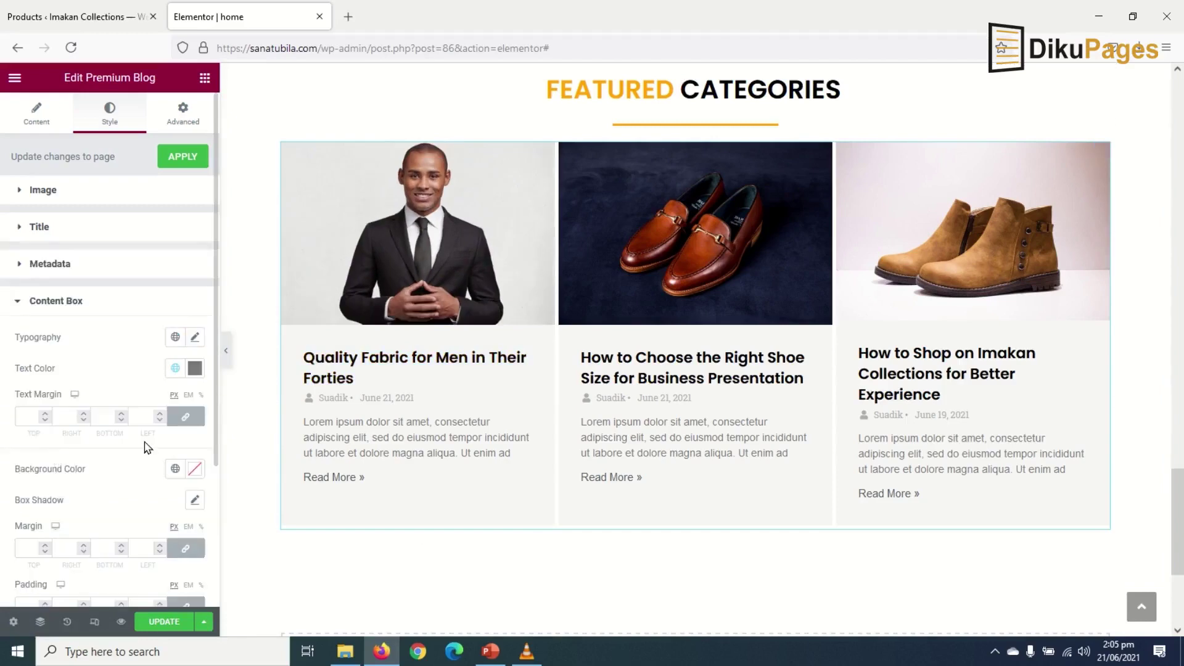
{"action": "left_click", "coordinate": [171, 338]}
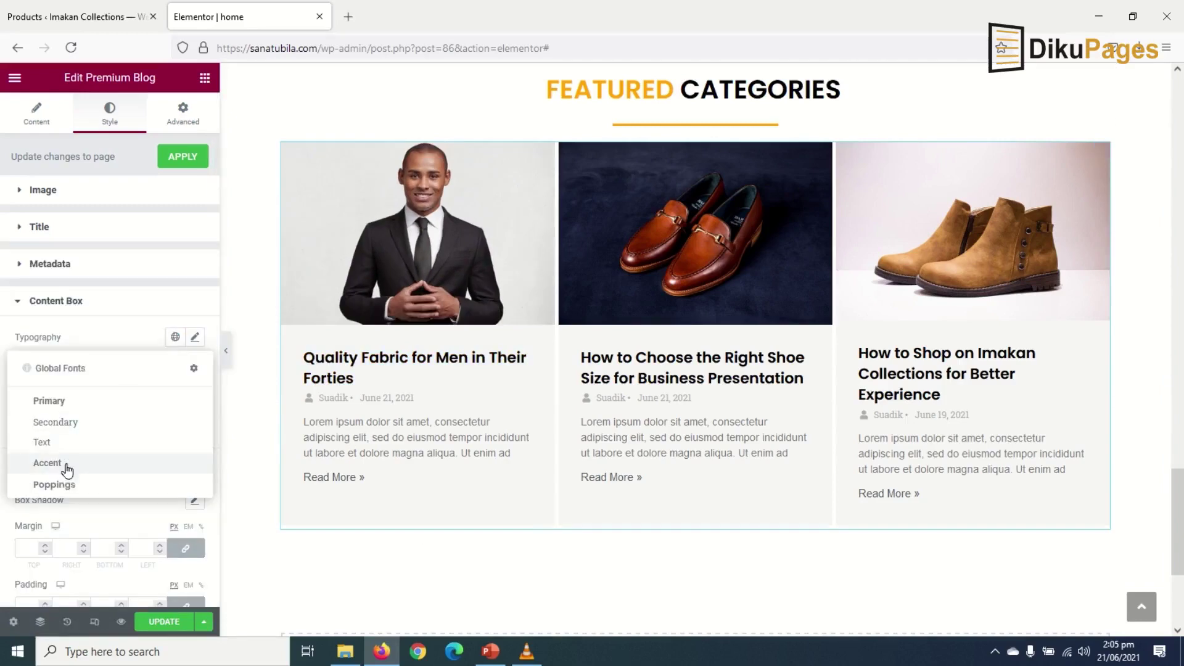
{"action": "left_click", "coordinate": [63, 487]}
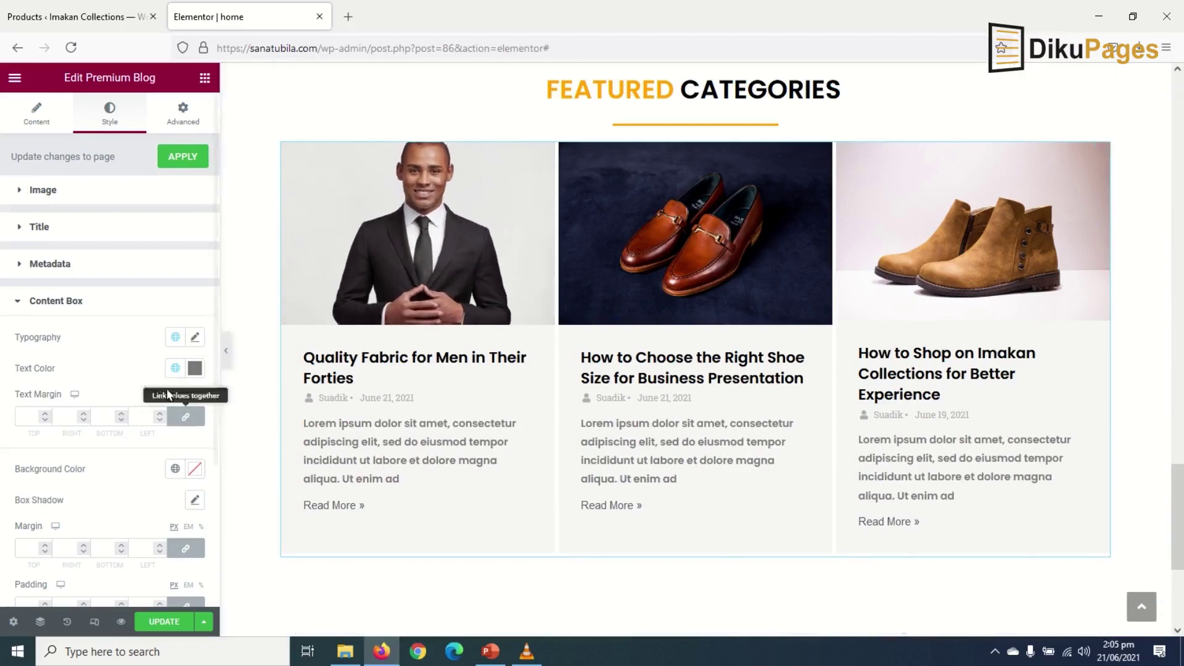
{"action": "left_click", "coordinate": [197, 339]}
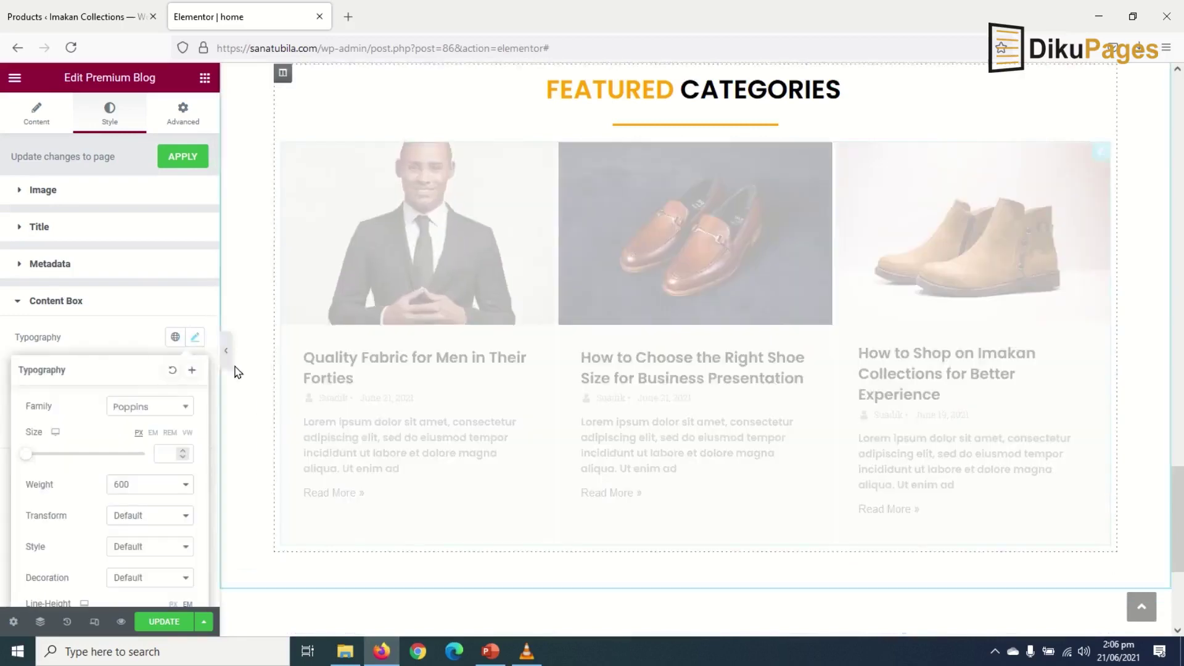
{"action": "left_click", "coordinate": [198, 337]}
{"action": "scroll", "coordinate": [49, 475], "scroll_direction": "down", "scroll_amount": 3}
Step: Open the Box styling and enter the card spacing value on all sides
{"action": "left_click", "coordinate": [45, 469]}
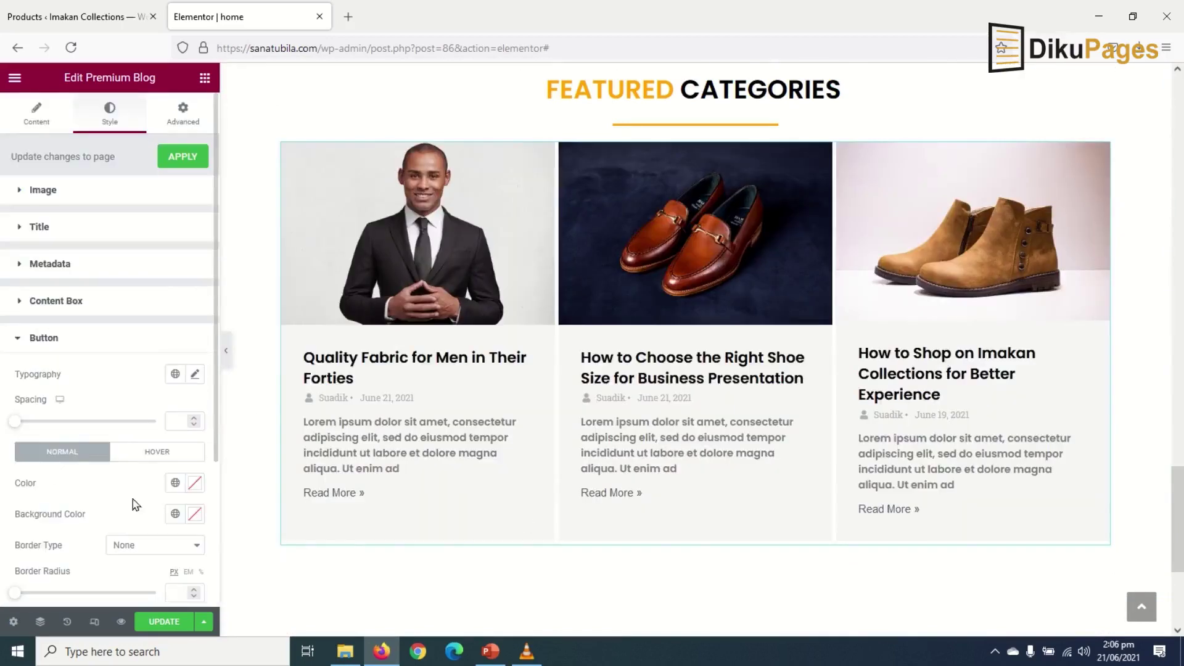
{"action": "scroll", "coordinate": [124, 445], "scroll_direction": "down", "scroll_amount": 3}
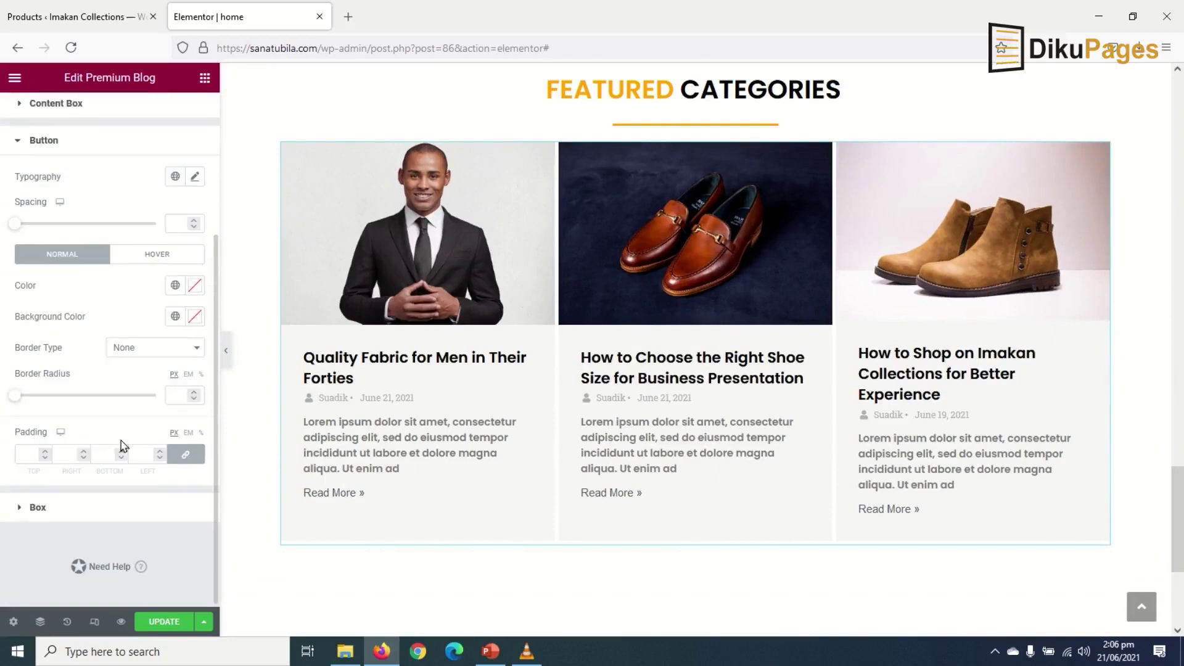
{"action": "left_click", "coordinate": [37, 504]}
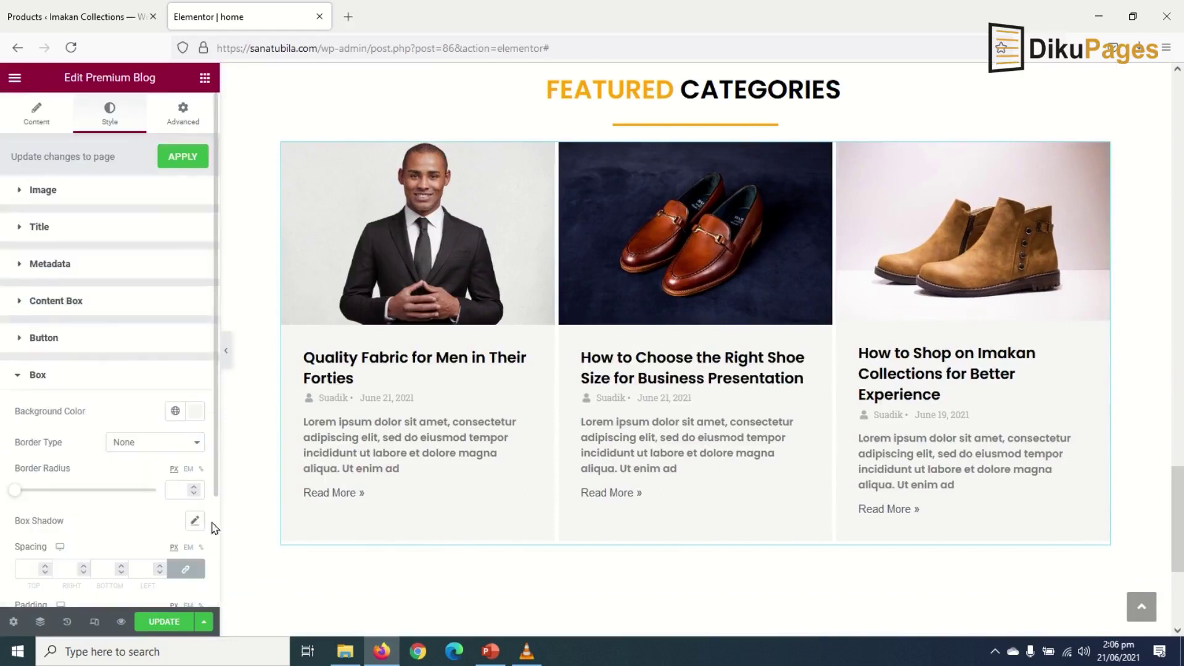
{"action": "scroll", "coordinate": [213, 528], "scroll_direction": "down", "scroll_amount": 3}
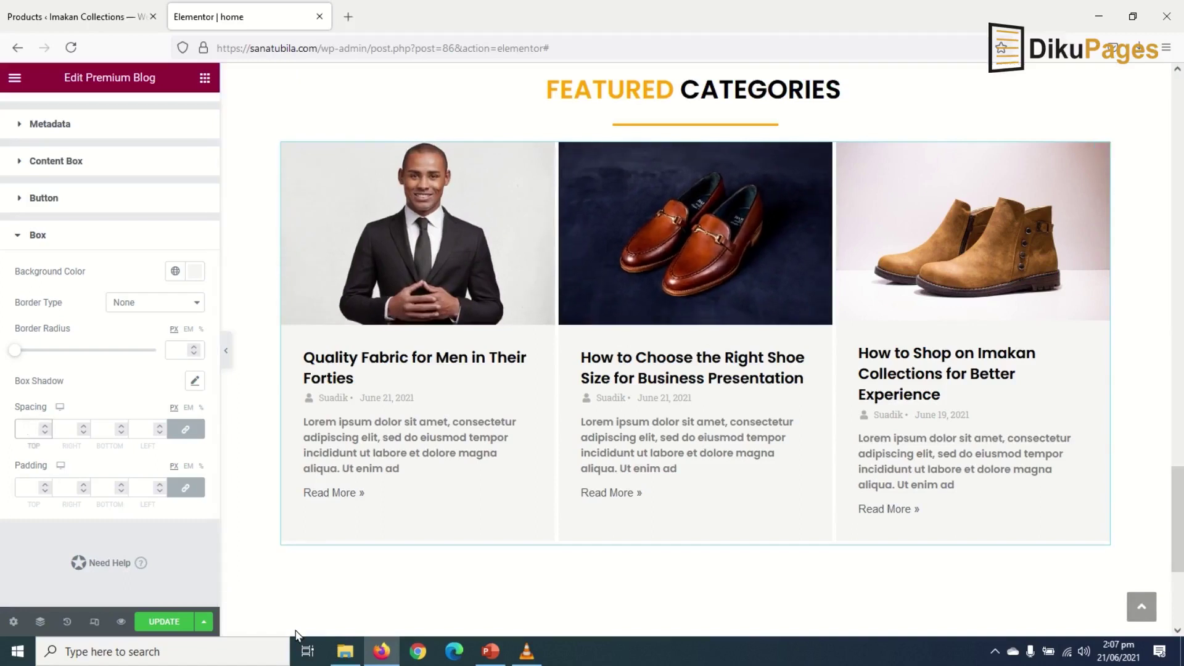
{"action": "type", "text": "0"}
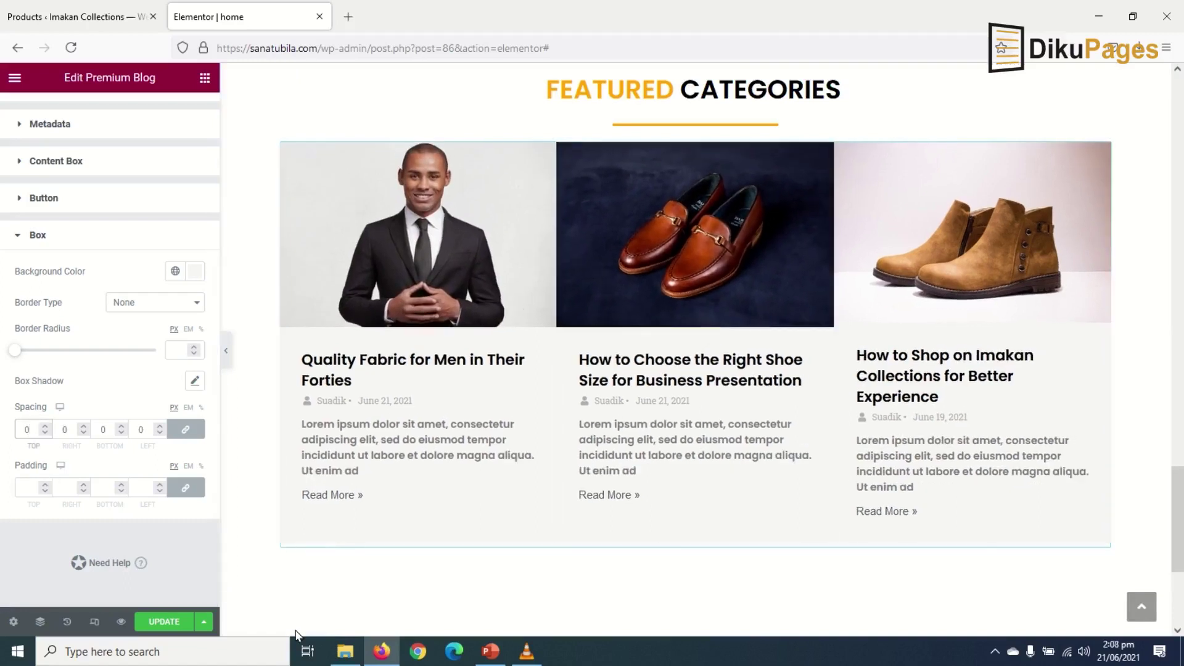
{"action": "type", "text": "1"}
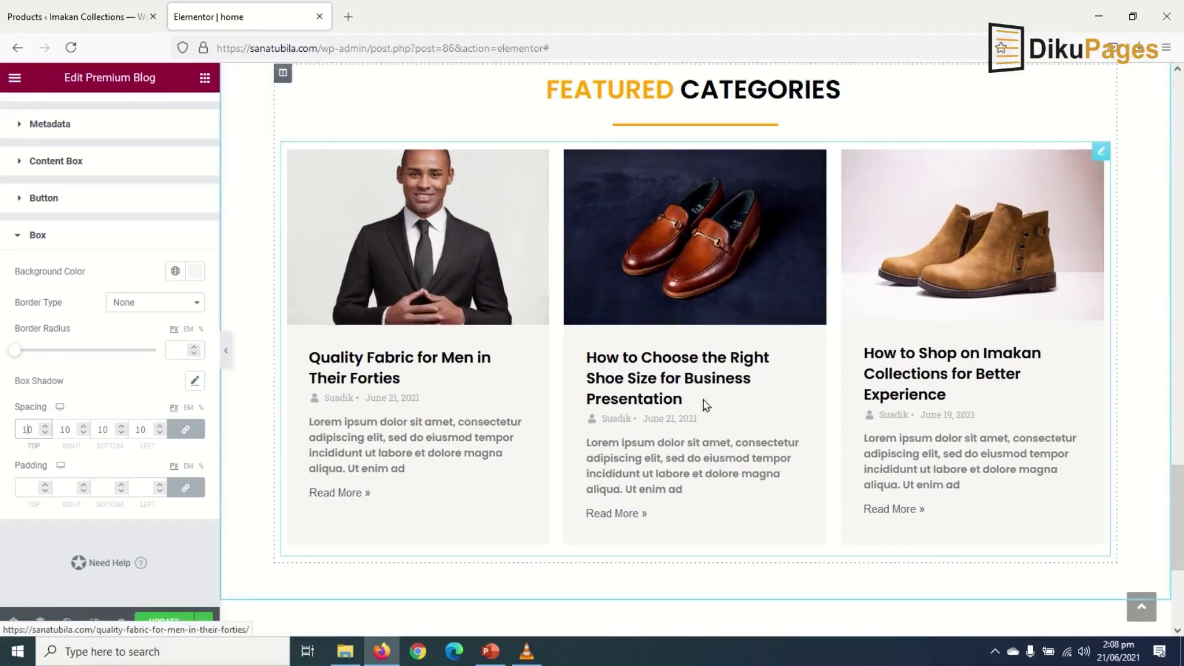
Step: Review the blog cards, then preview the edited home page in a new tab
{"action": "scroll", "coordinate": [839, 412], "scroll_direction": "down", "scroll_amount": 3}
{"action": "scroll", "coordinate": [838, 412], "scroll_direction": "up", "scroll_amount": 7}
{"action": "scroll", "coordinate": [782, 432], "scroll_direction": "down", "scroll_amount": 10}
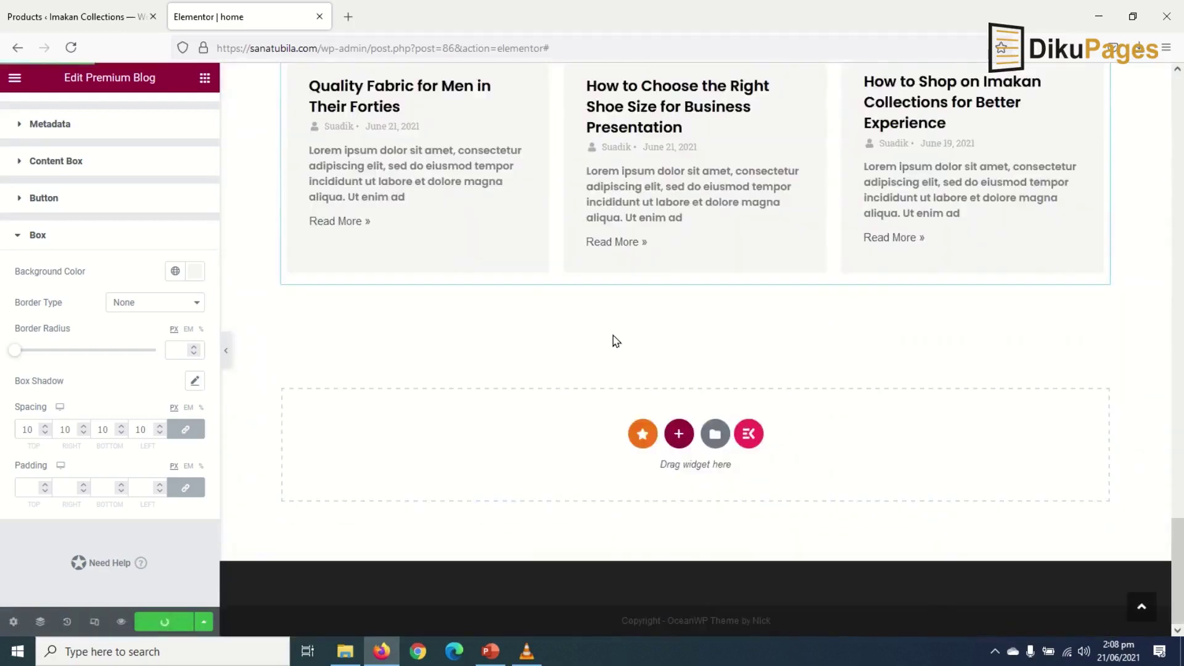
{"action": "scroll", "coordinate": [618, 338], "scroll_direction": "up", "scroll_amount": 2}
{"action": "scroll", "coordinate": [550, 454], "scroll_direction": "up", "scroll_amount": 4}
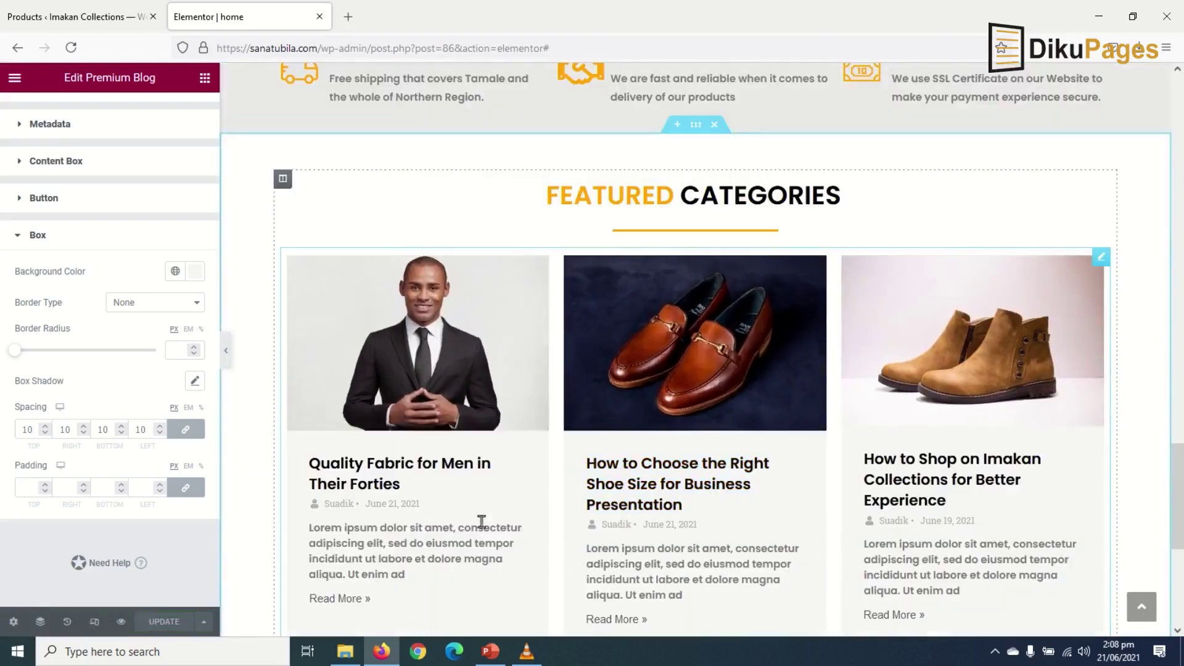
{"action": "scroll", "coordinate": [912, 558], "scroll_direction": "down", "scroll_amount": 4}
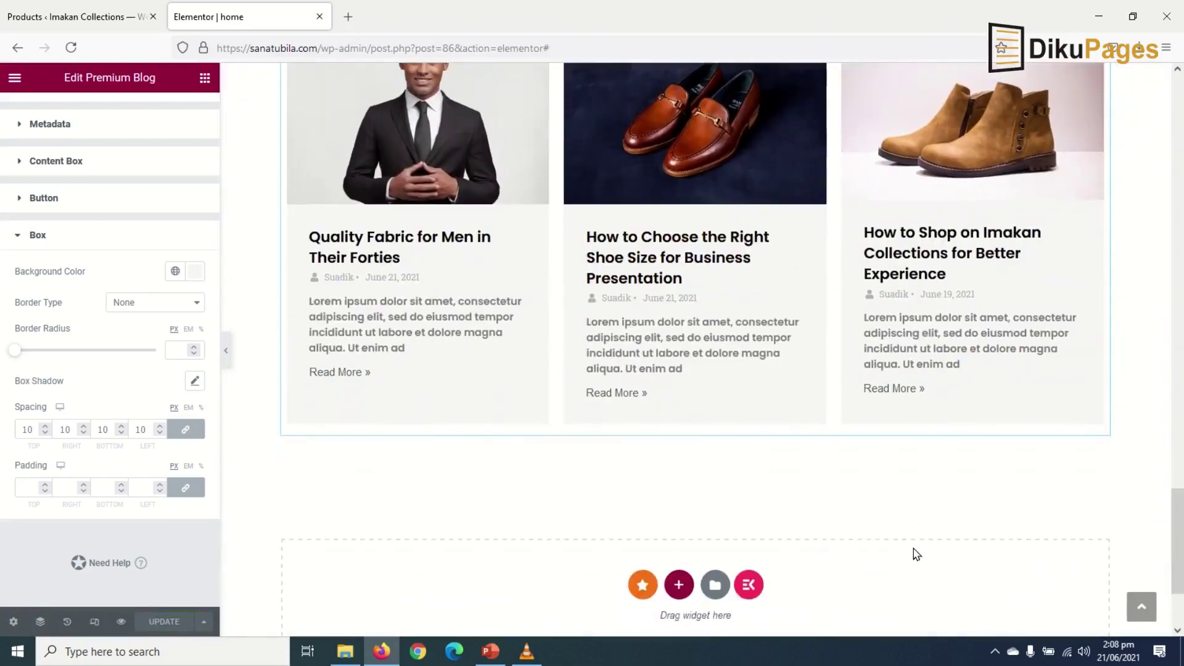
{"action": "scroll", "coordinate": [912, 550], "scroll_direction": "up", "scroll_amount": 6}
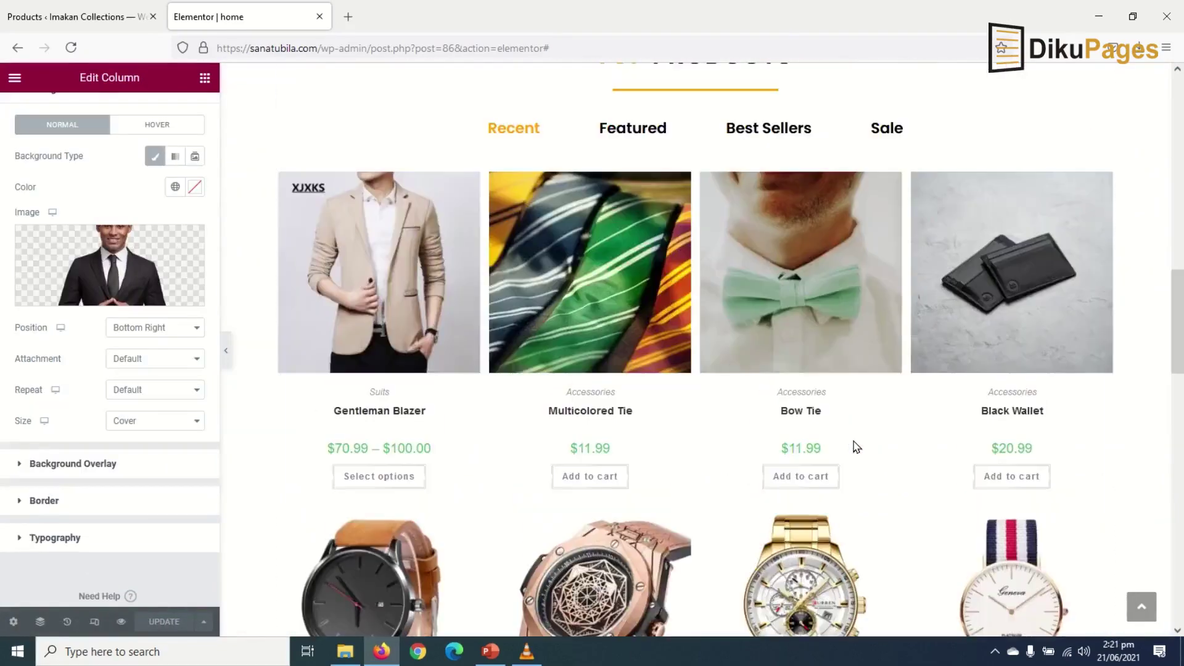
{"action": "scroll", "coordinate": [854, 449], "scroll_direction": "down", "scroll_amount": 15}
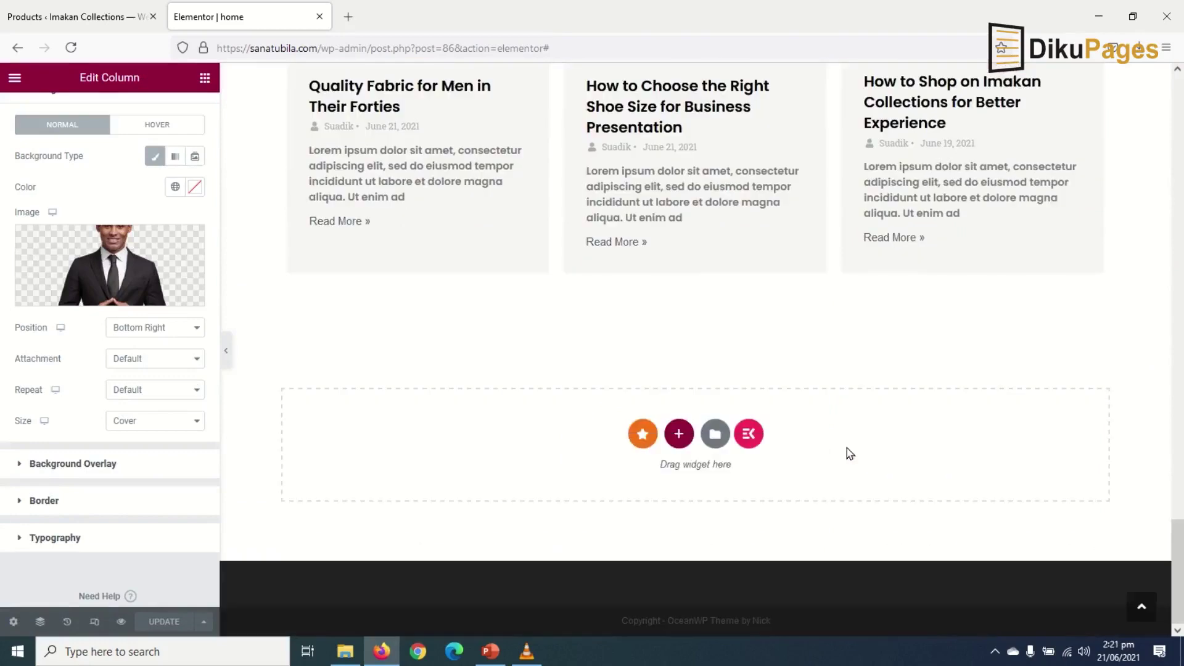
{"action": "scroll", "coordinate": [827, 457], "scroll_direction": "up", "scroll_amount": 7}
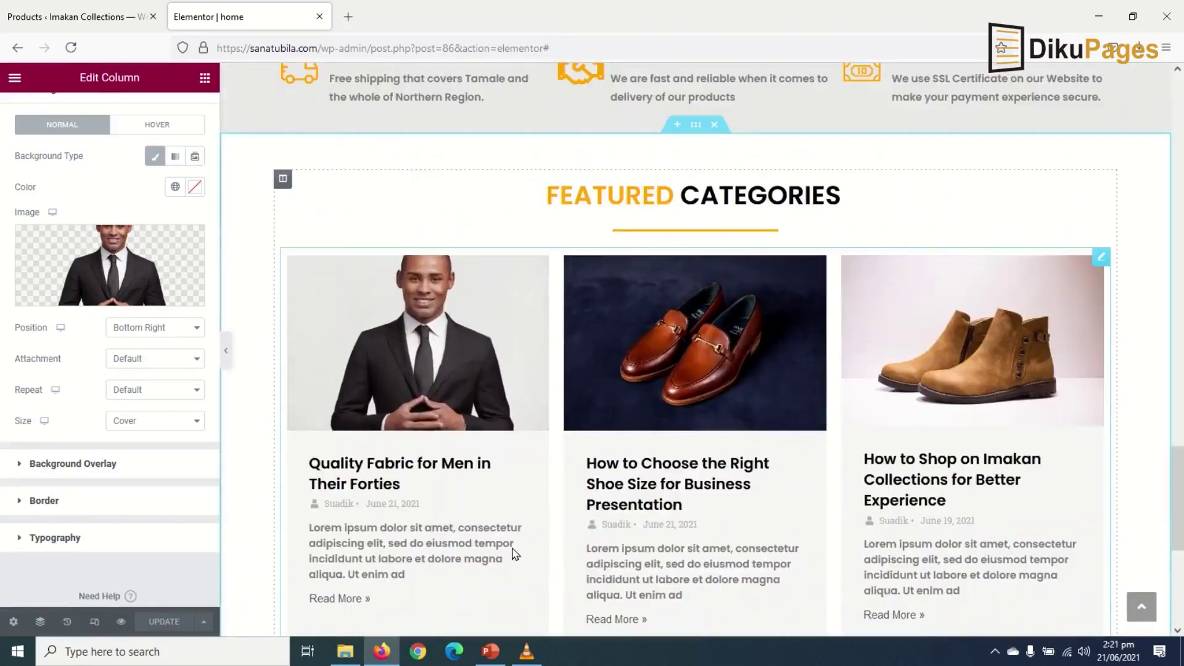
{"action": "left_click", "coordinate": [121, 623]}
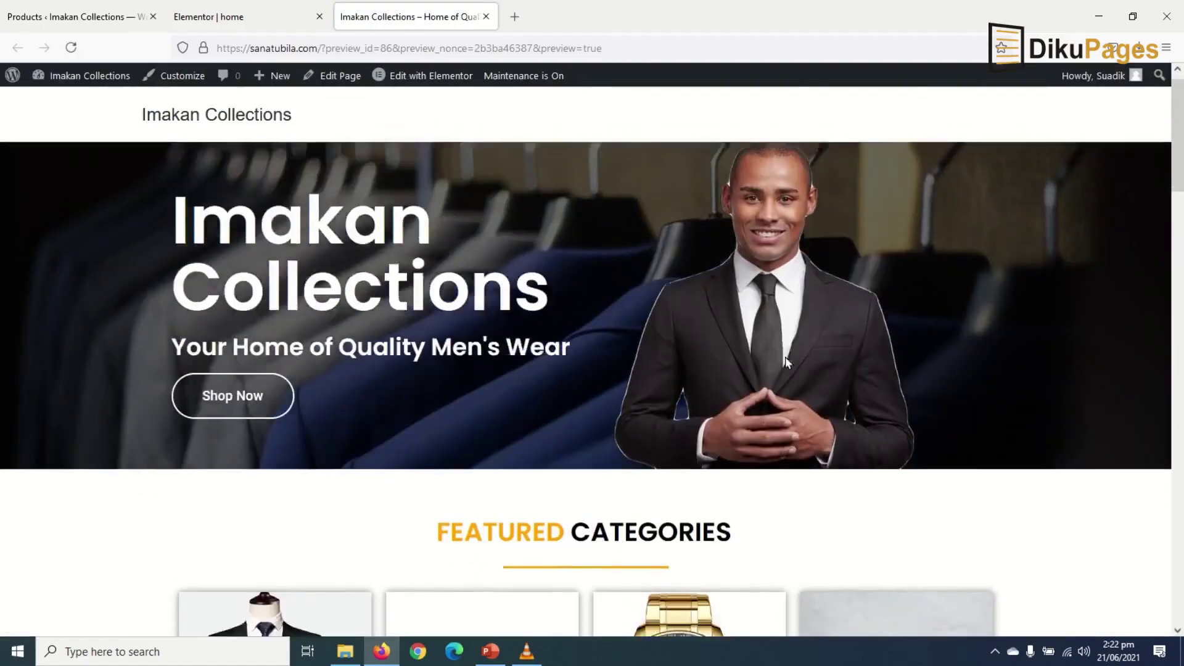
Step: Scroll through the home page preview, then close the preview tab
{"action": "scroll", "coordinate": [787, 362], "scroll_direction": "down", "scroll_amount": 5}
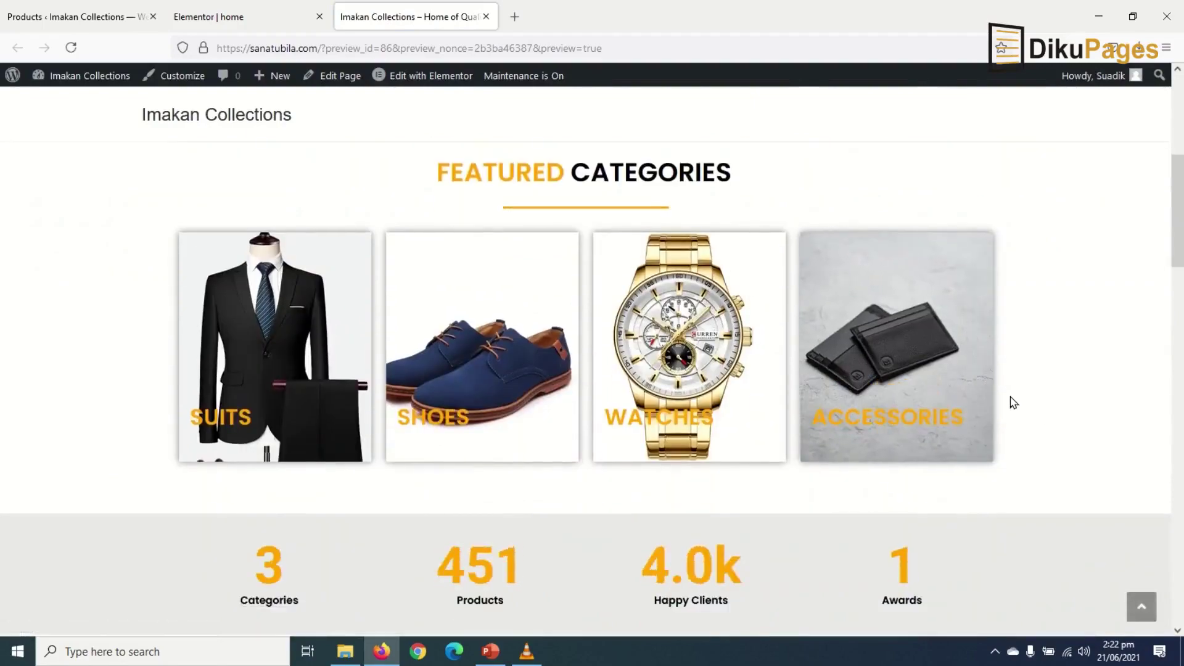
{"action": "scroll", "coordinate": [1014, 402], "scroll_direction": "down", "scroll_amount": 8}
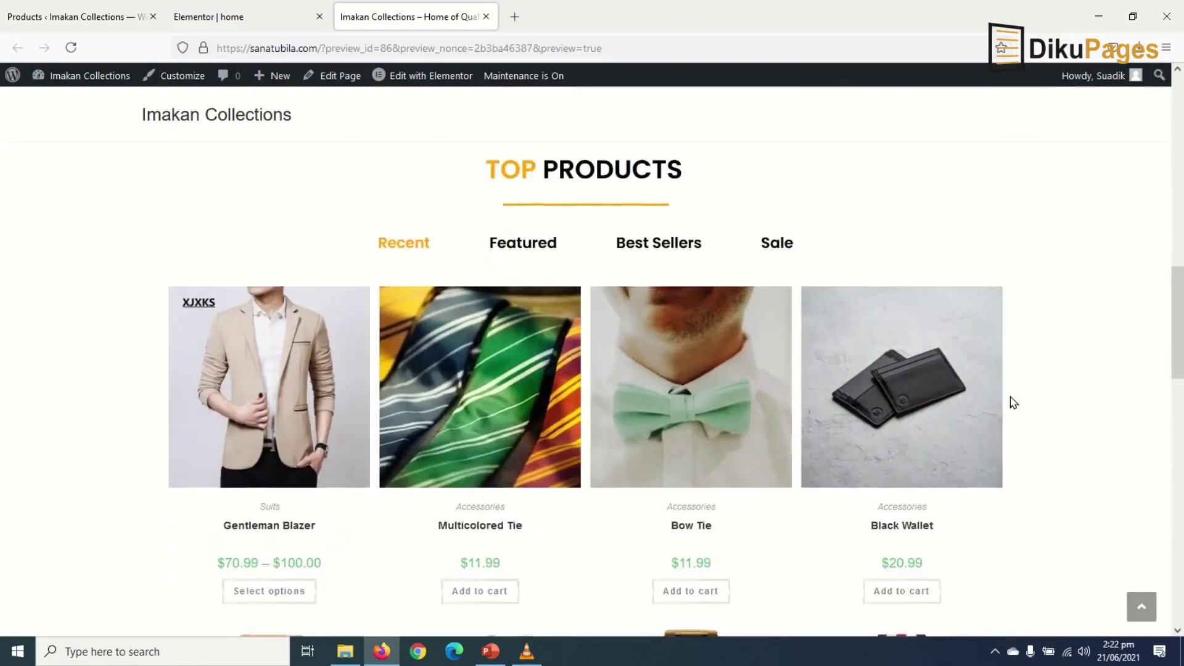
{"action": "scroll", "coordinate": [1014, 402], "scroll_direction": "down", "scroll_amount": 7}
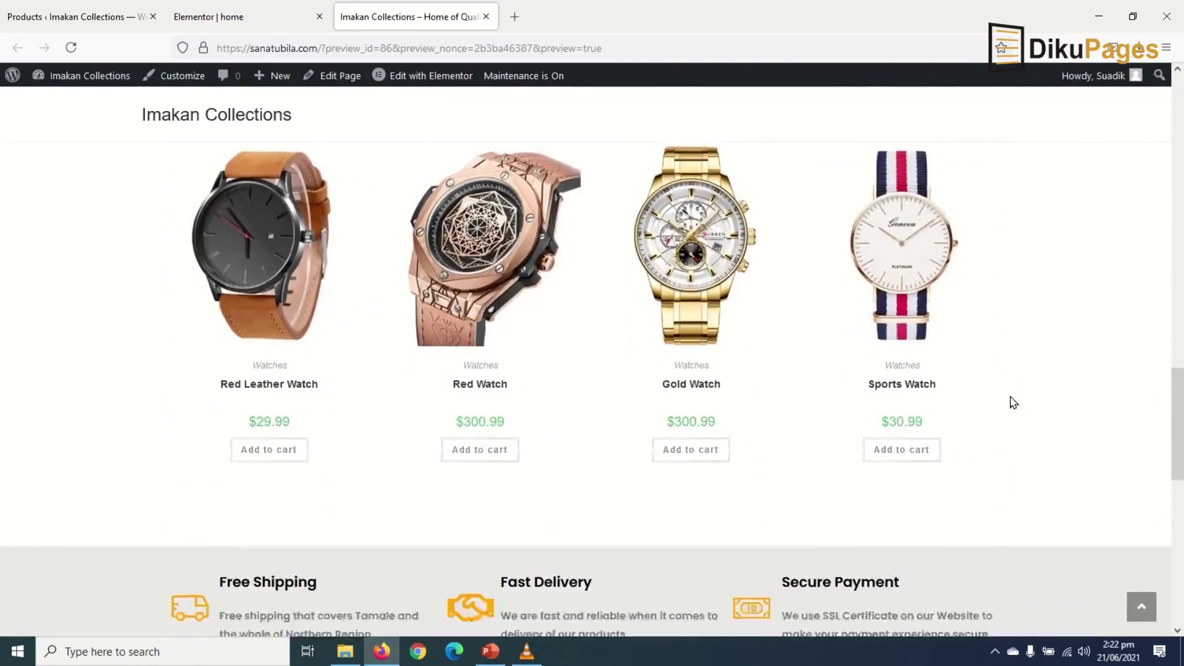
{"action": "scroll", "coordinate": [1014, 402], "scroll_direction": "down", "scroll_amount": 10}
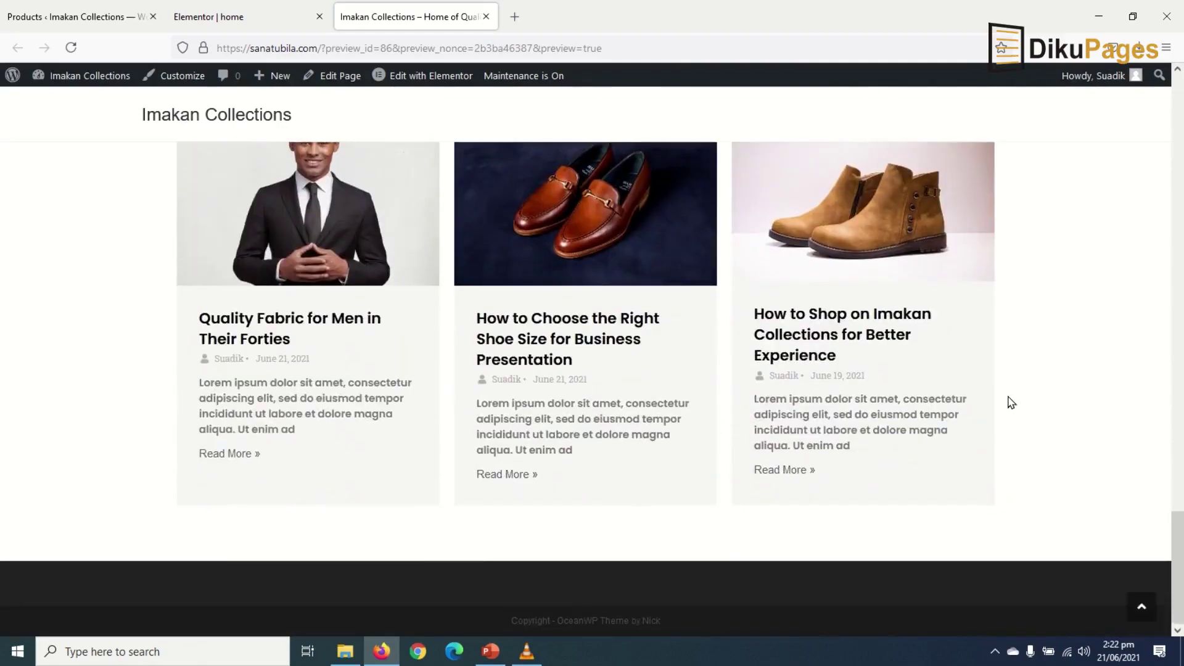
{"action": "scroll", "coordinate": [1011, 403], "scroll_direction": "up", "scroll_amount": 20}
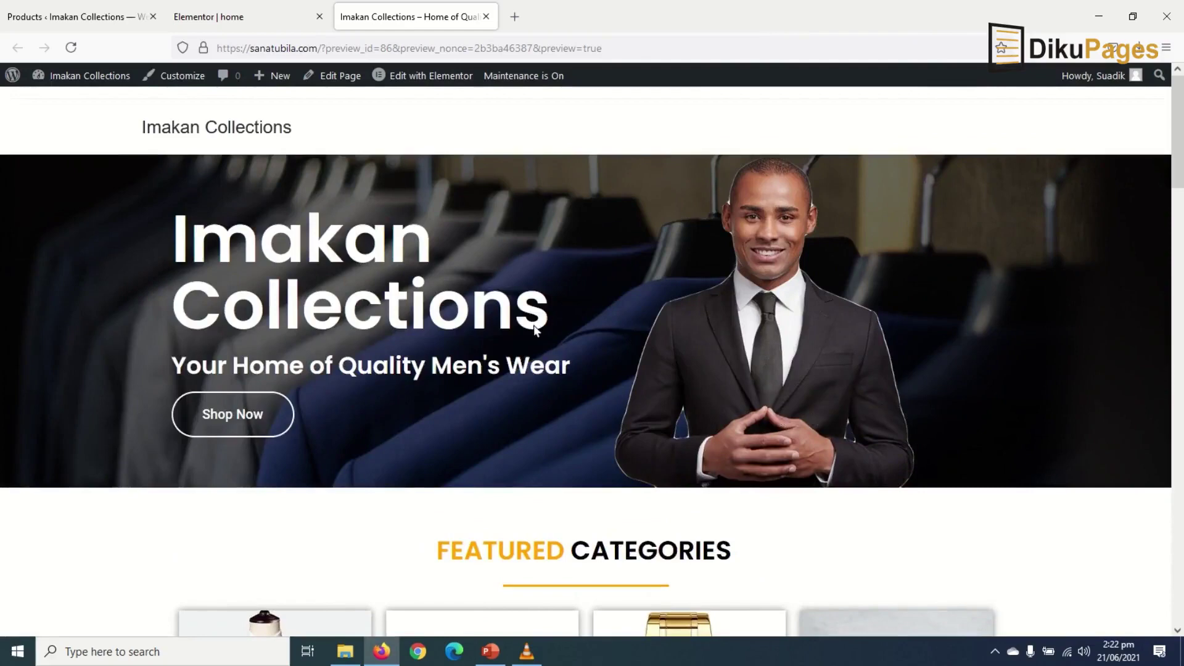
{"action": "left_click", "coordinate": [487, 16]}
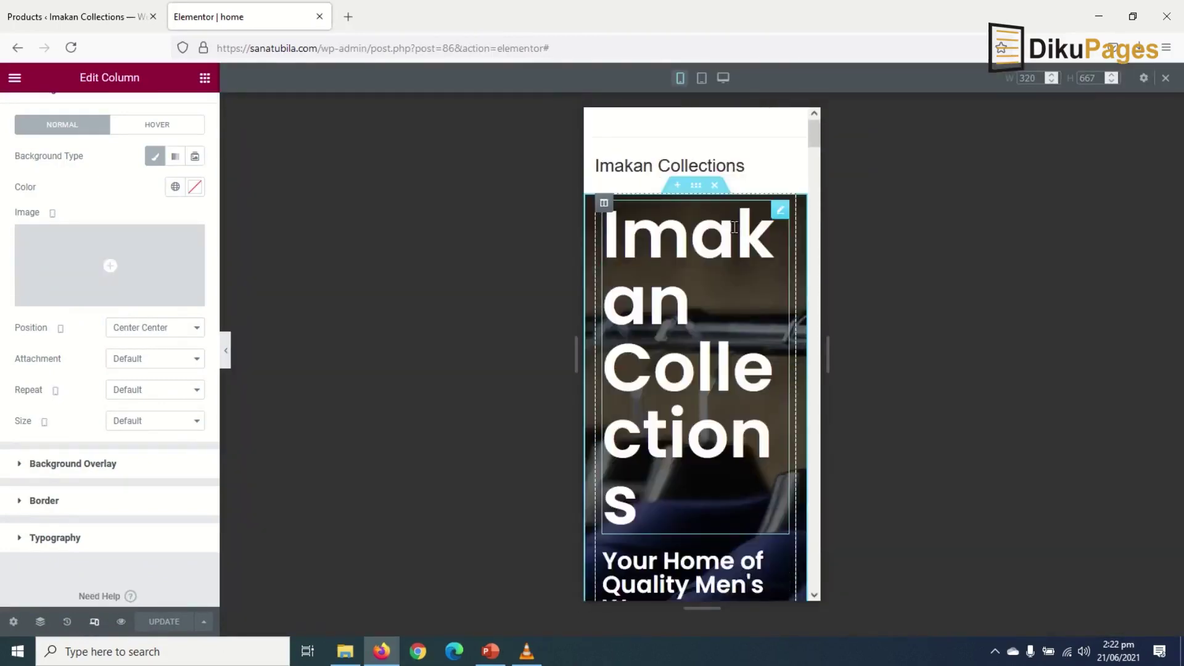
Step: Scroll the mobile preview to inspect the five-line hero heading
{"action": "scroll", "coordinate": [735, 227], "scroll_direction": "down", "scroll_amount": 10}
{"action": "scroll", "coordinate": [735, 227], "scroll_direction": "up", "scroll_amount": 10}
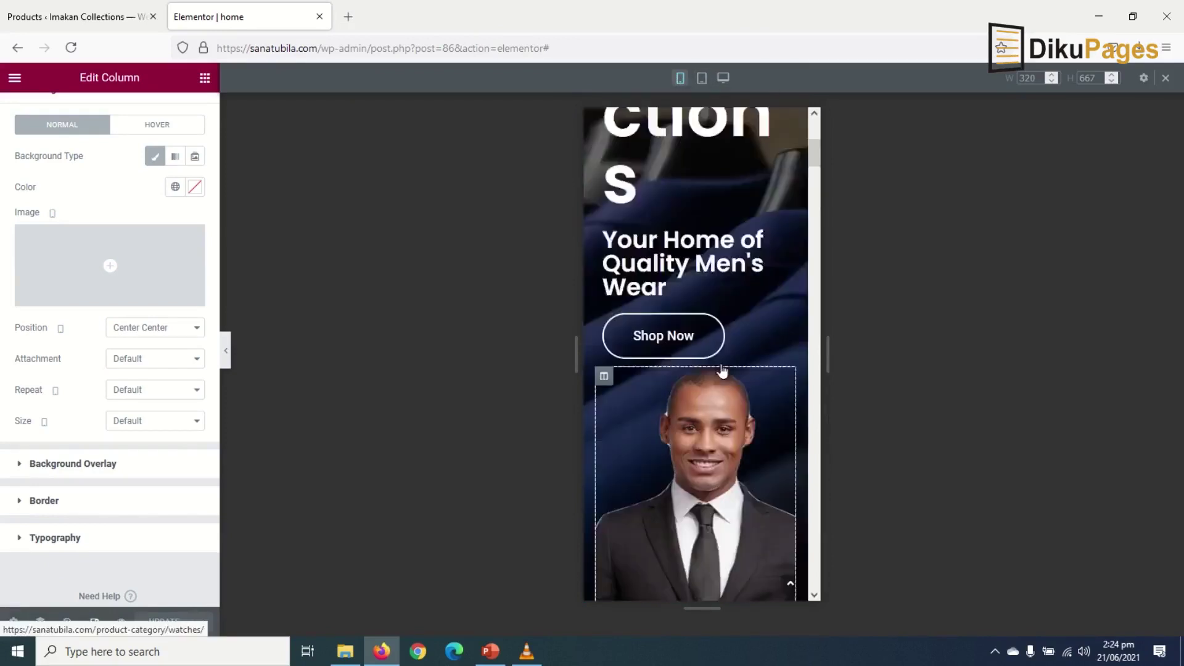
{"action": "scroll", "coordinate": [693, 349], "scroll_direction": "up", "scroll_amount": 10}
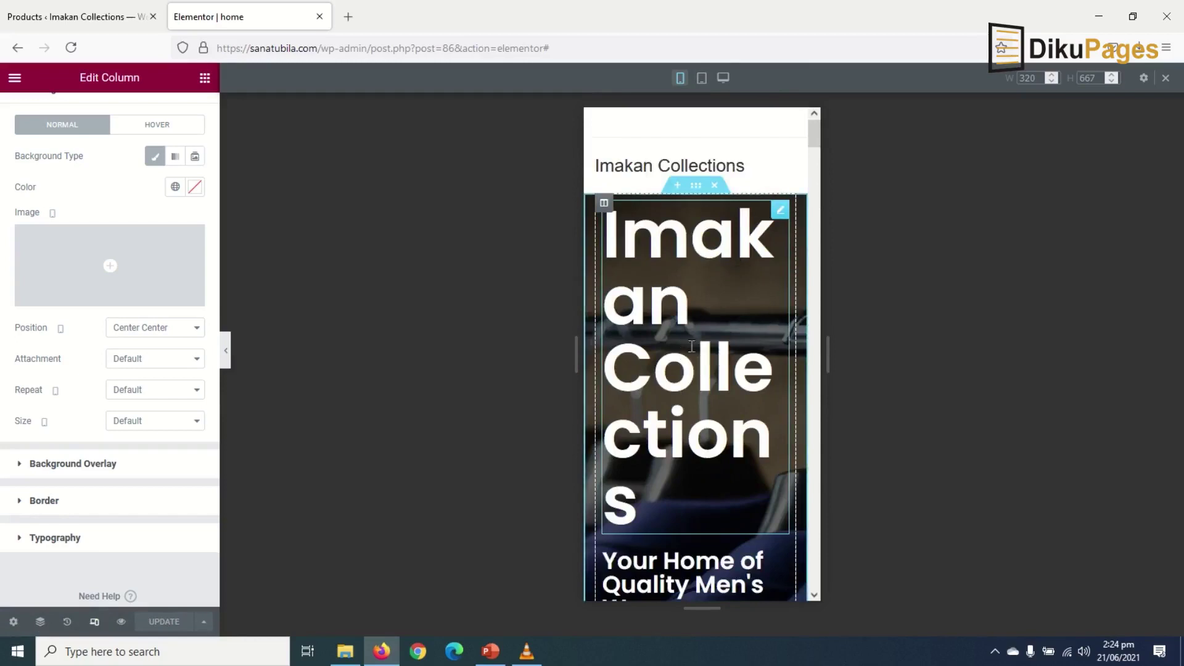
Step: Set the Imakan Collections heading to 40 px on mobile and centre it
{"action": "left_click", "coordinate": [781, 211]}
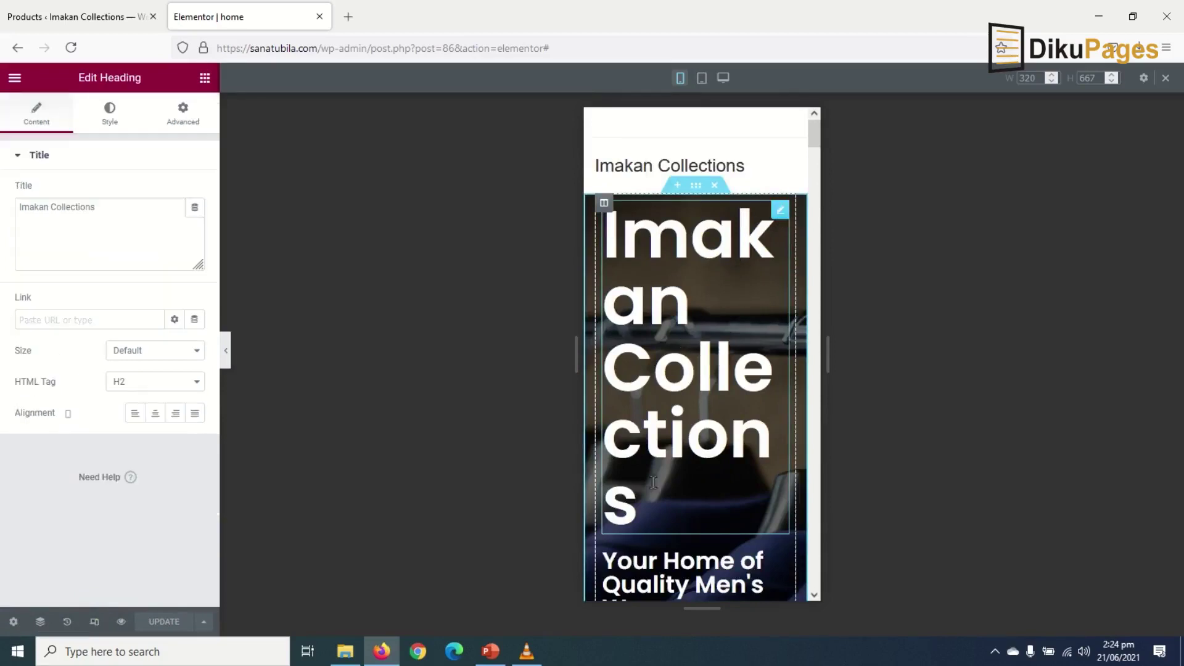
{"action": "left_click", "coordinate": [112, 117]}
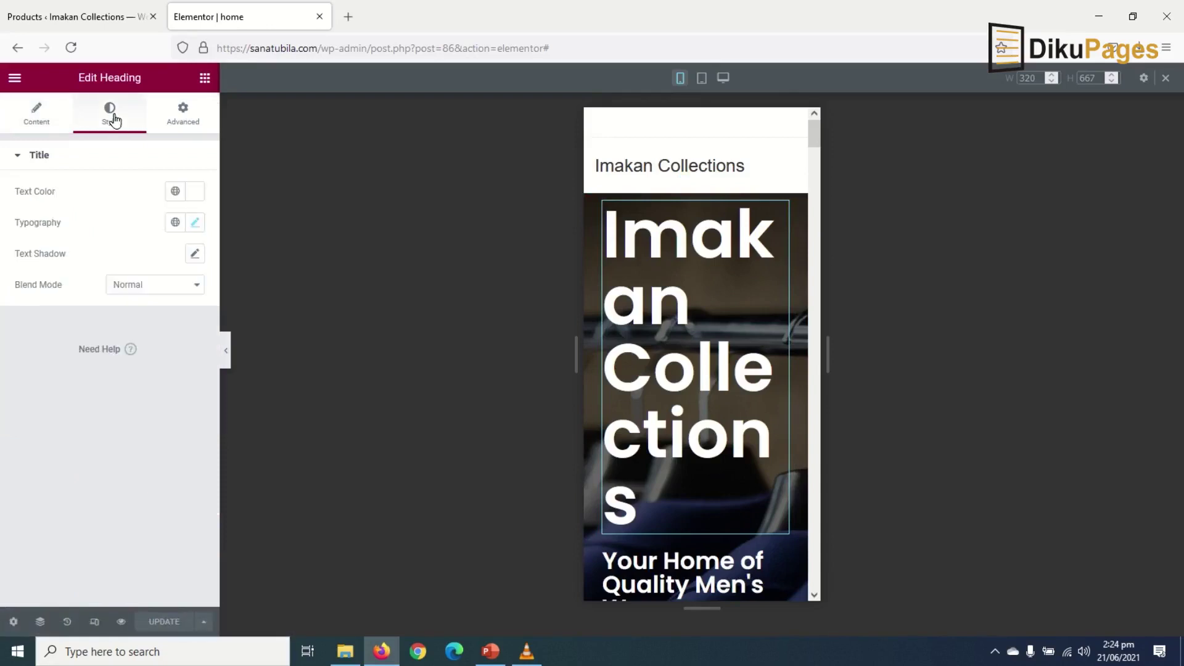
{"action": "left_click", "coordinate": [196, 224]}
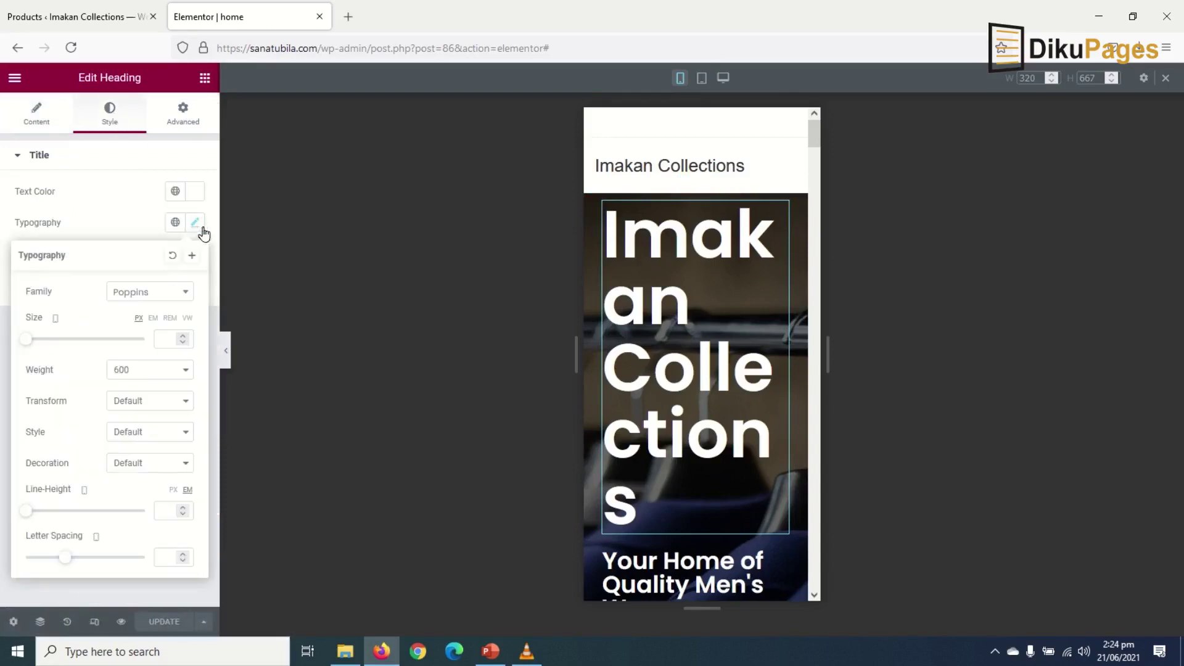
{"action": "left_click_drag", "start_coordinate": [29, 343], "coordinate": [50, 344]}
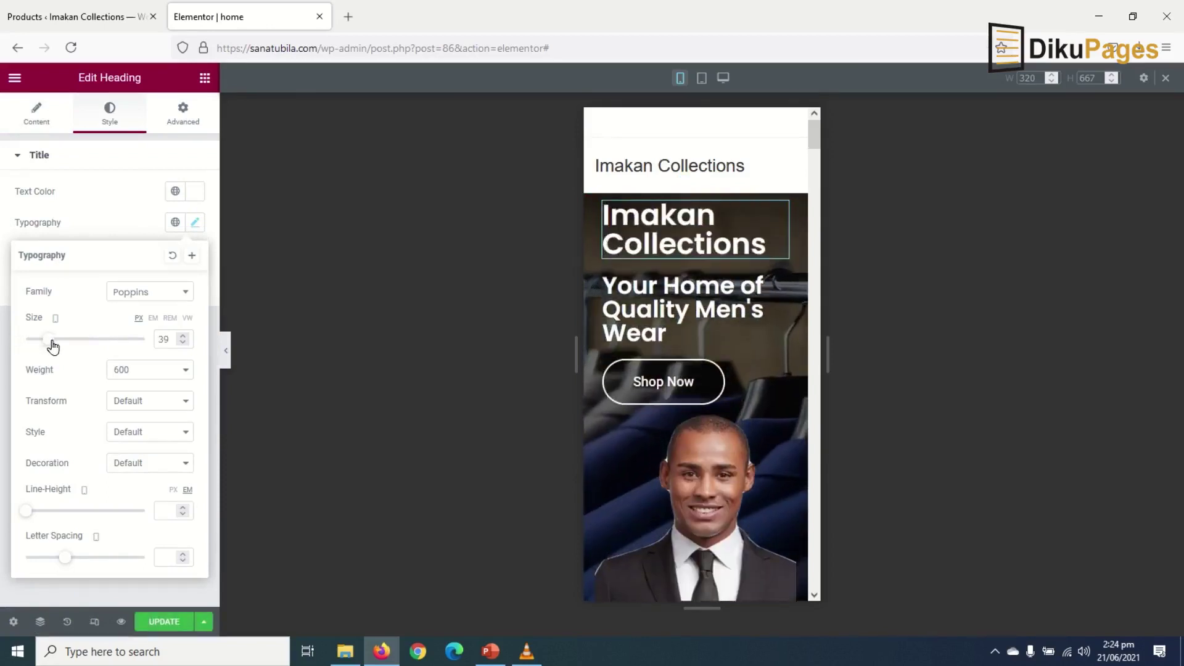
{"action": "left_click", "coordinate": [183, 343]}
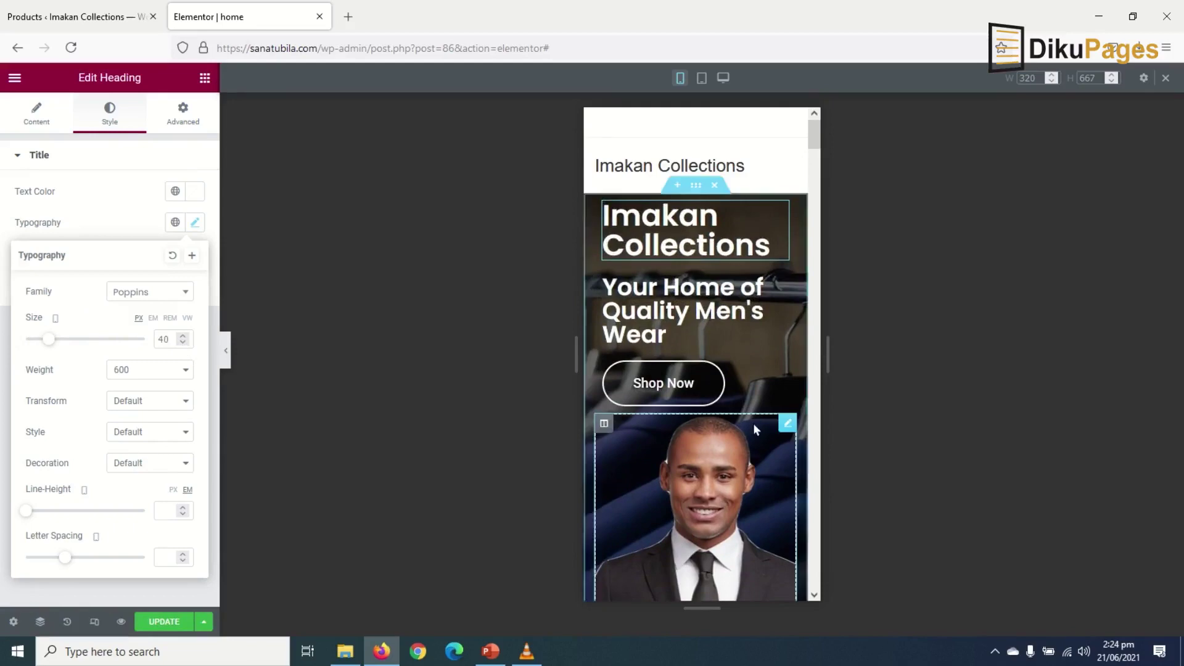
{"action": "left_click", "coordinate": [37, 116]}
{"action": "left_click", "coordinate": [155, 415]}
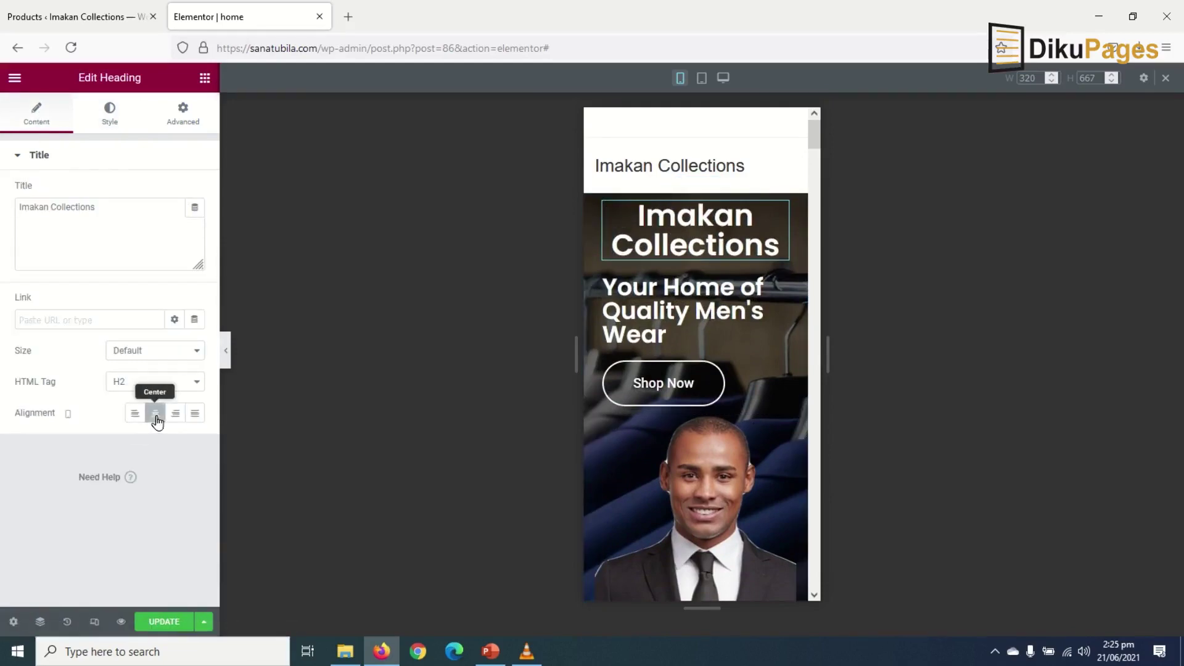
Step: Set the Your Home of Quality Men's Wear subtitle to 20 px and centre it
{"action": "left_click", "coordinate": [677, 308]}
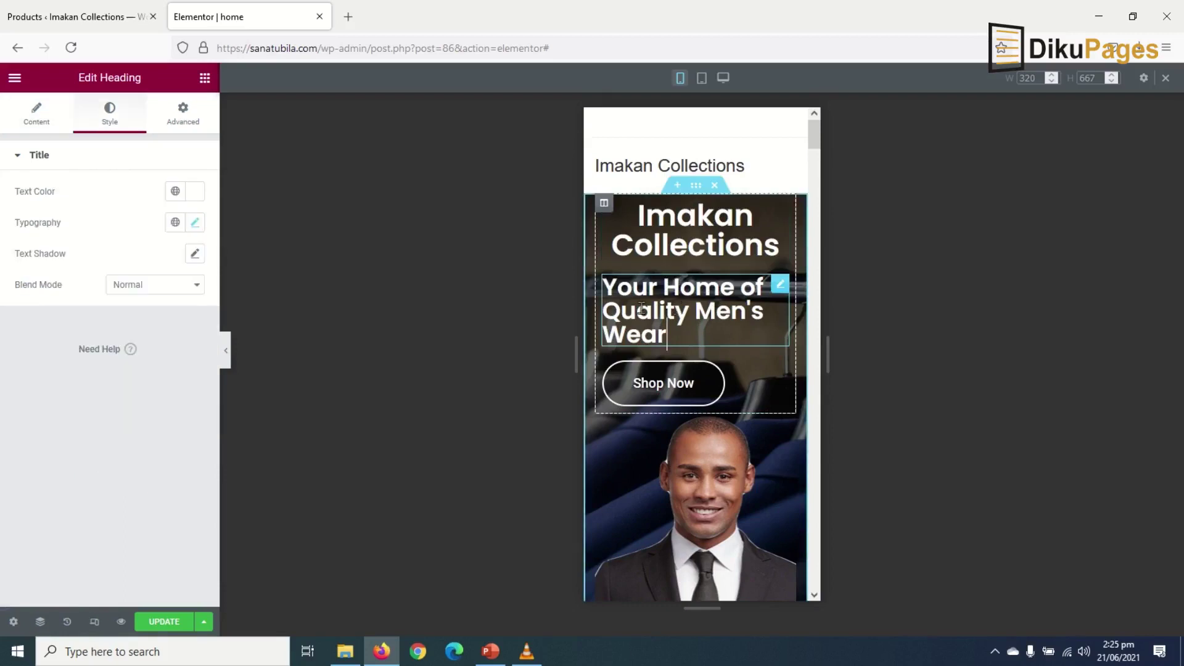
{"action": "left_click", "coordinate": [196, 224]}
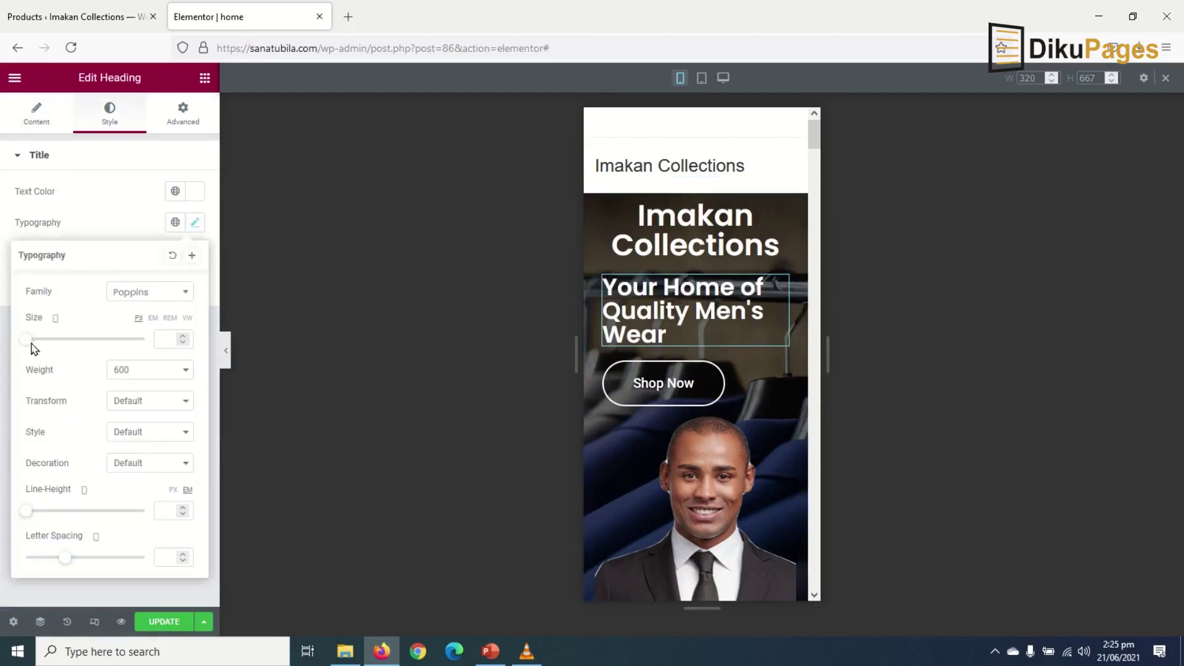
{"action": "left_click_drag", "start_coordinate": [26, 341], "coordinate": [40, 345]}
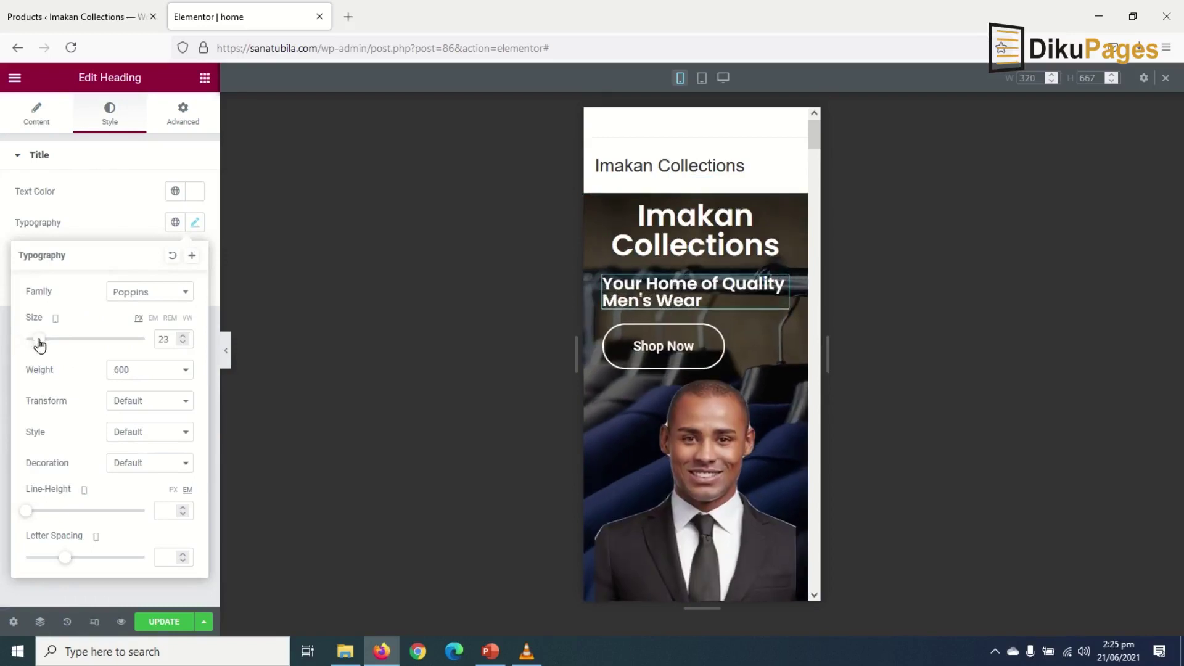
{"action": "left_click", "coordinate": [185, 344]}
{"action": "left_click", "coordinate": [185, 343]}
{"action": "left_click", "coordinate": [185, 344]}
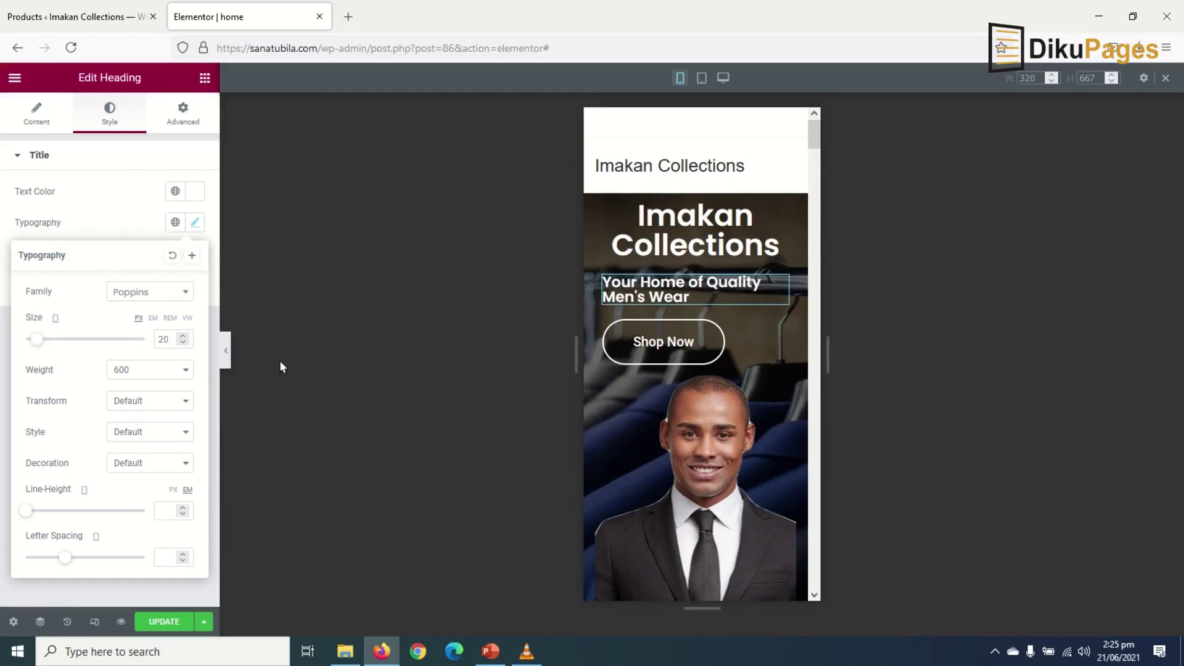
{"action": "left_click", "coordinate": [42, 119]}
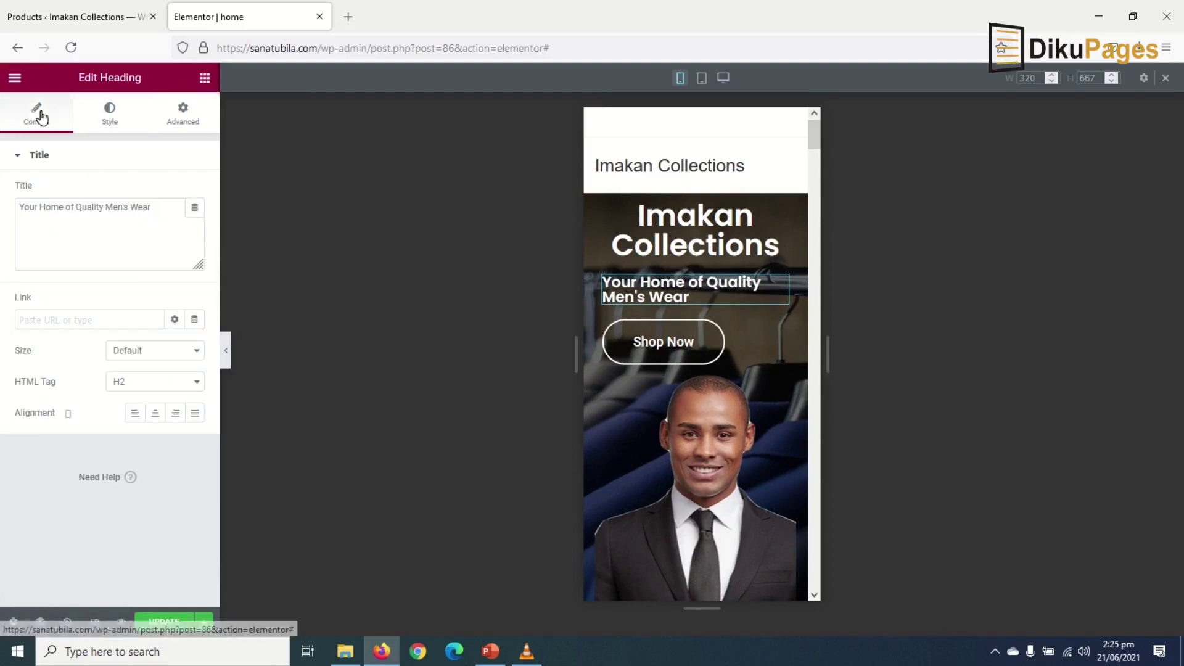
{"action": "left_click", "coordinate": [156, 416]}
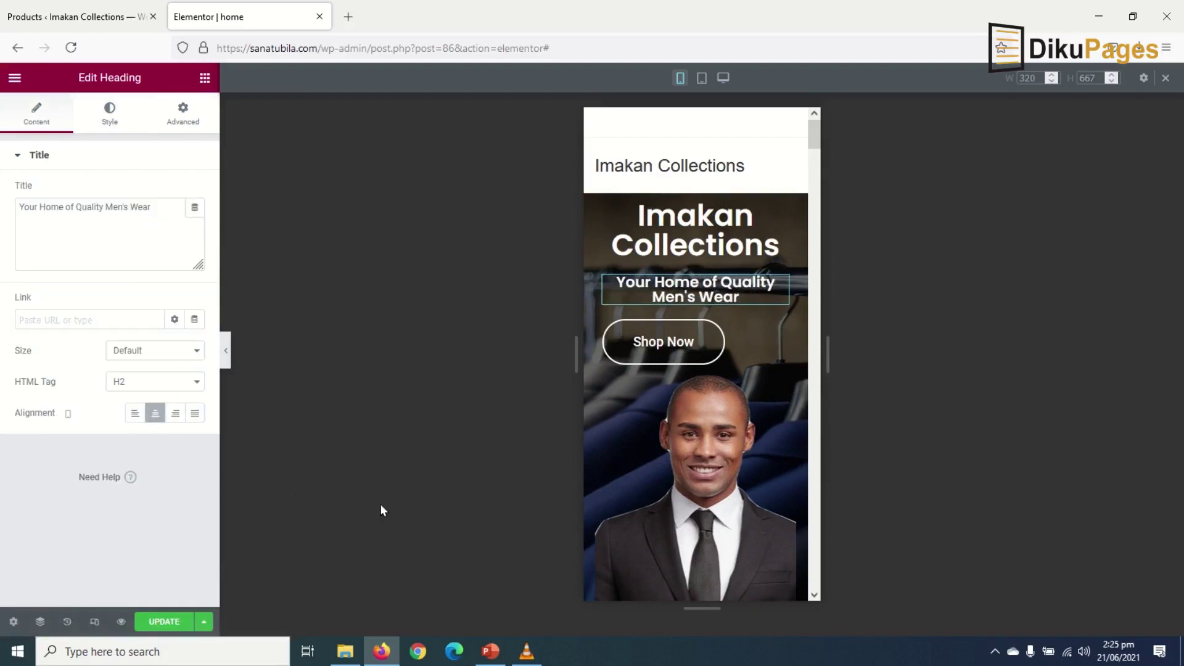
Step: Centre the Shop Now button
{"action": "left_click", "coordinate": [685, 348]}
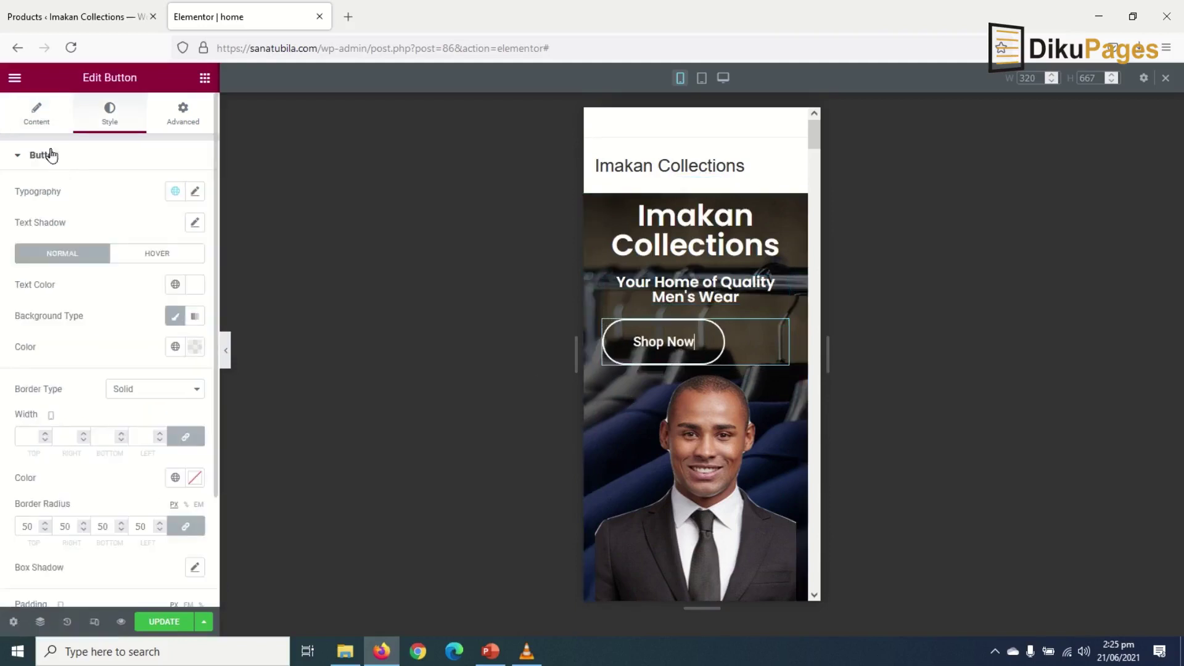
{"action": "left_click", "coordinate": [47, 117]}
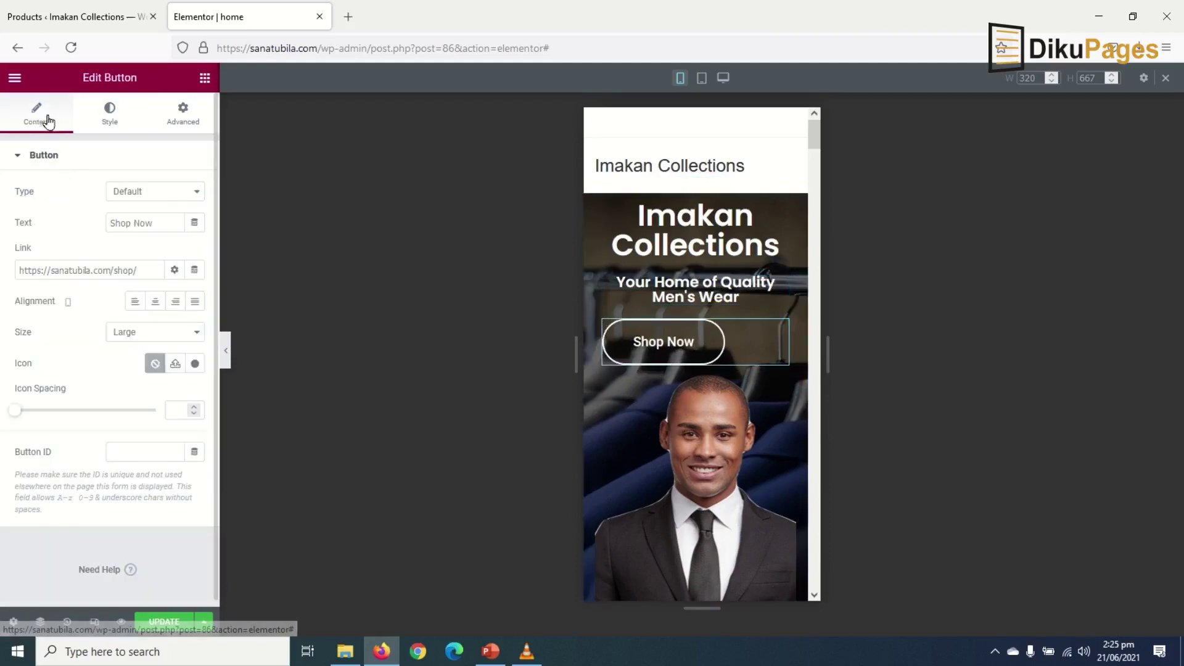
{"action": "left_click", "coordinate": [154, 302]}
Step: Scroll the mobile preview to Featured Categories and select the Accessories Premium Banner
{"action": "scroll", "coordinate": [795, 470], "scroll_direction": "down", "scroll_amount": 5}
{"action": "scroll", "coordinate": [792, 470], "scroll_direction": "up", "scroll_amount": 5}
{"action": "scroll", "coordinate": [704, 513], "scroll_direction": "down", "scroll_amount": 6}
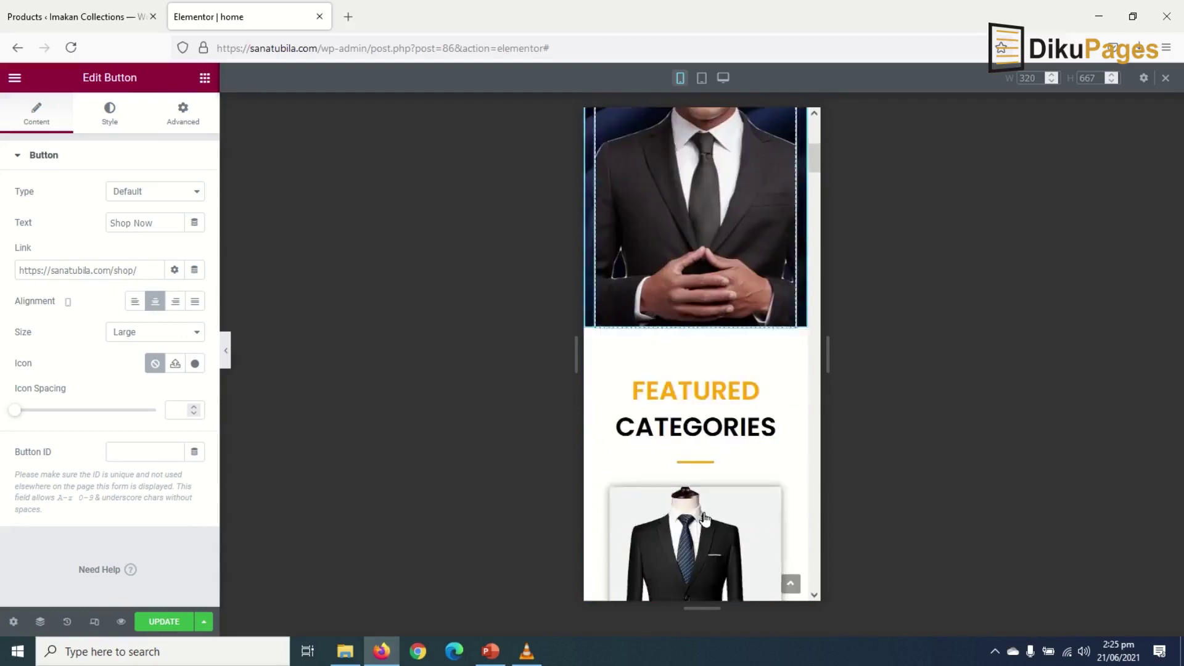
{"action": "scroll", "coordinate": [704, 517], "scroll_direction": "down", "scroll_amount": 3}
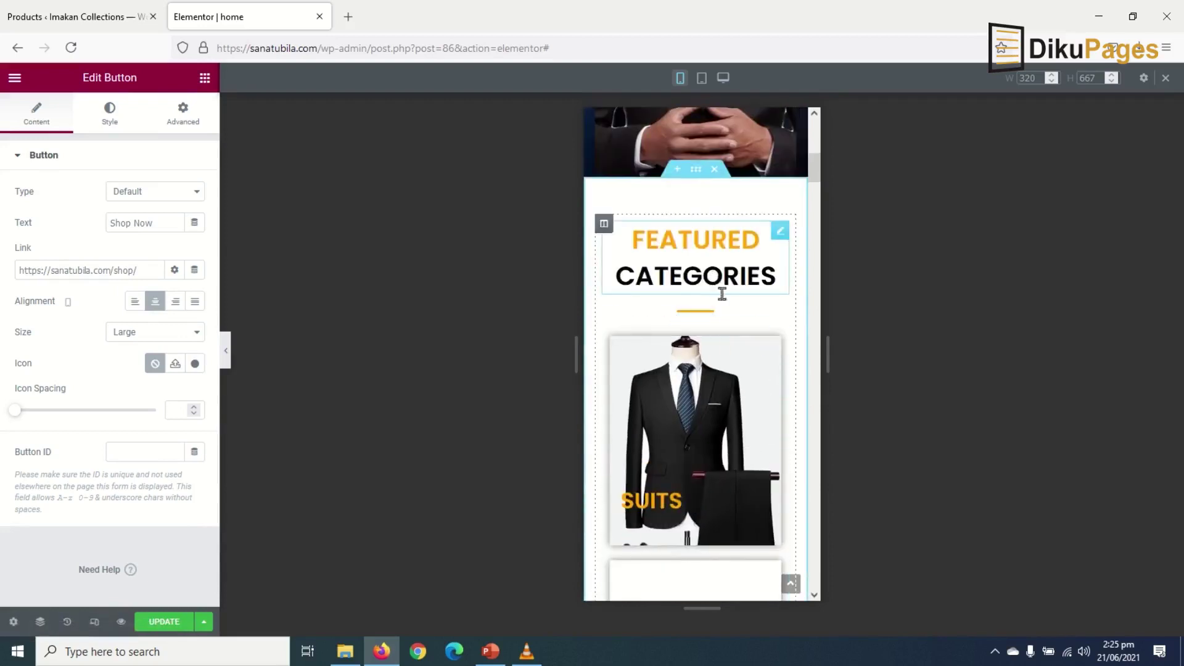
{"action": "scroll", "coordinate": [728, 259], "scroll_direction": "down", "scroll_amount": 2}
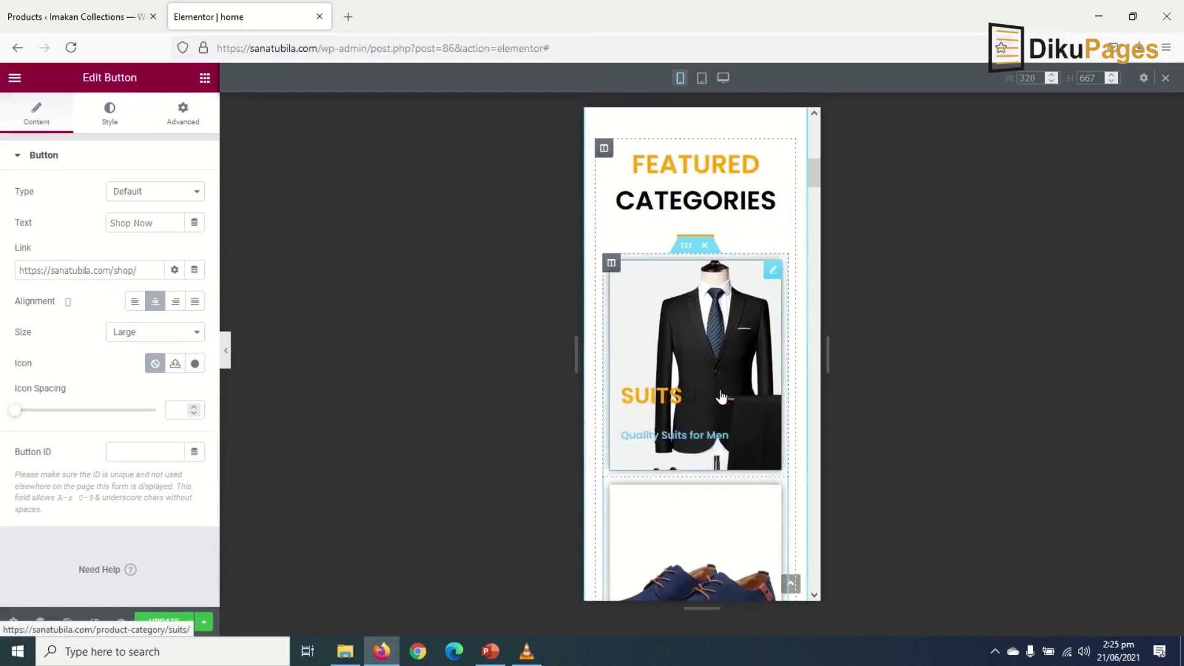
{"action": "scroll", "coordinate": [719, 397], "scroll_direction": "down", "scroll_amount": 2}
{"action": "scroll", "coordinate": [740, 401], "scroll_direction": "up", "scroll_amount": 5}
{"action": "scroll", "coordinate": [751, 397], "scroll_direction": "down", "scroll_amount": 2}
{"action": "scroll", "coordinate": [751, 396], "scroll_direction": "down", "scroll_amount": 12}
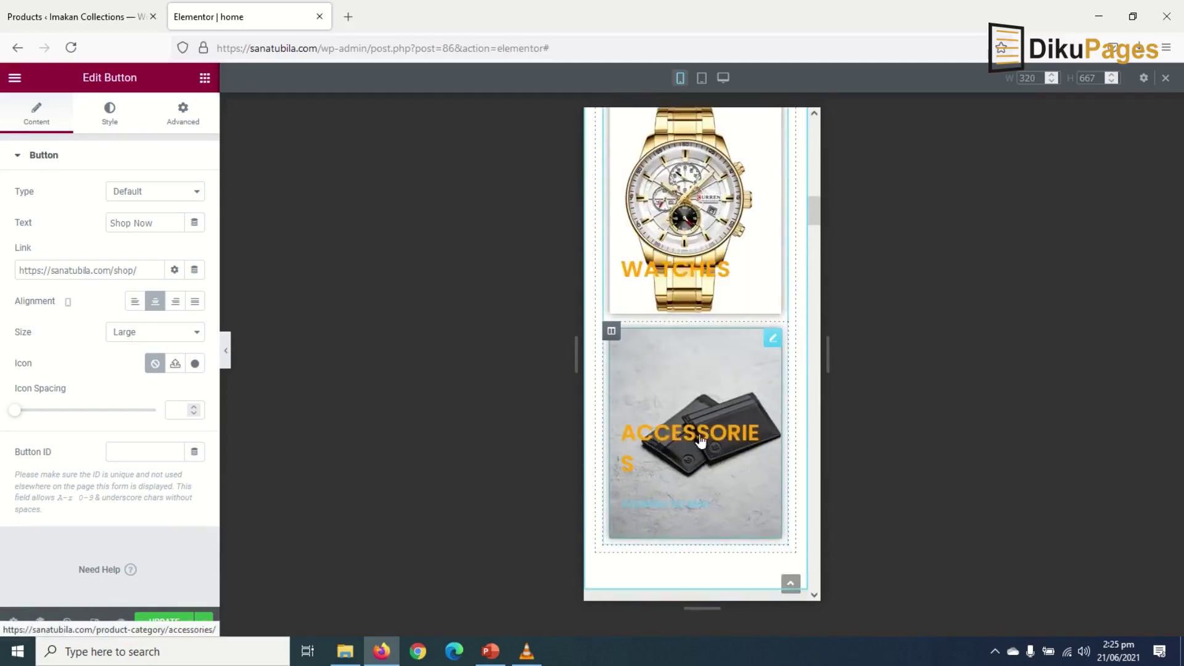
{"action": "left_click", "coordinate": [701, 440]}
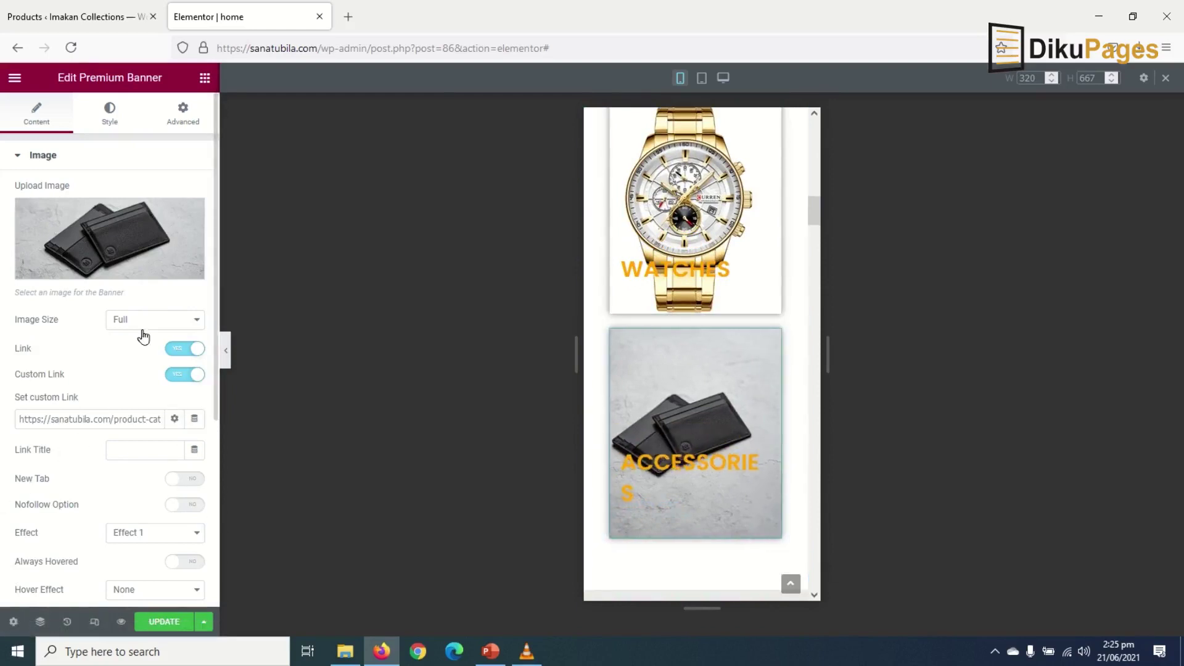
Step: Set the banner Title Typography size to 28 on mobile so ACCESSORIES fits one line
{"action": "left_click", "coordinate": [111, 119]}
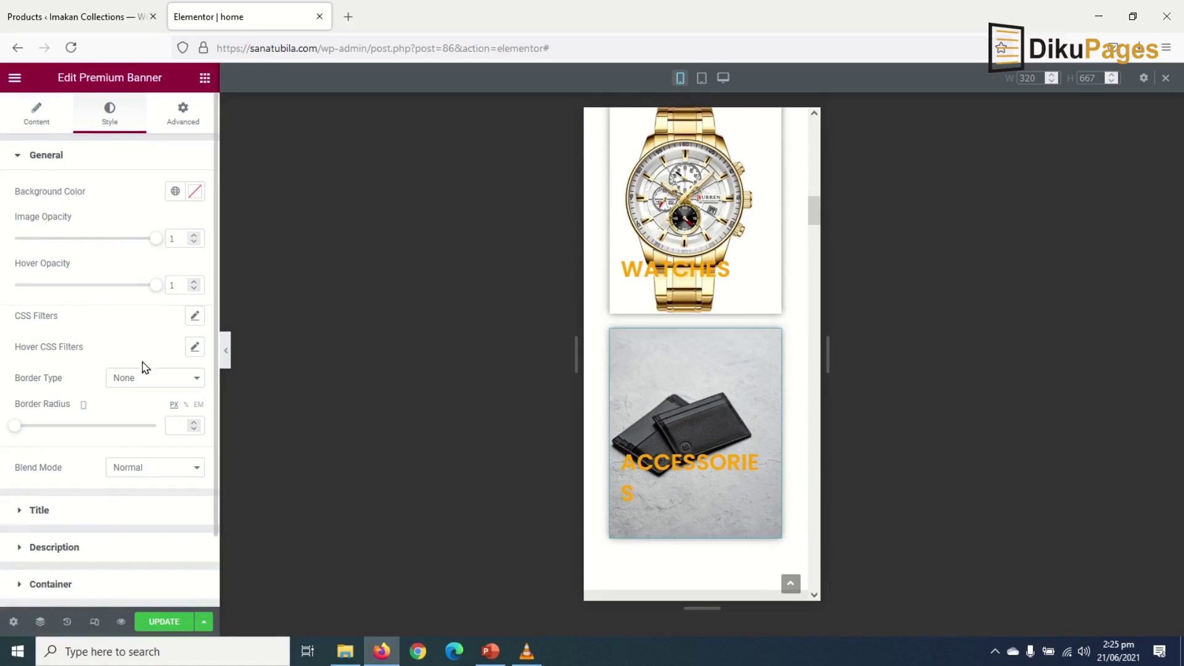
{"action": "left_click", "coordinate": [42, 510]}
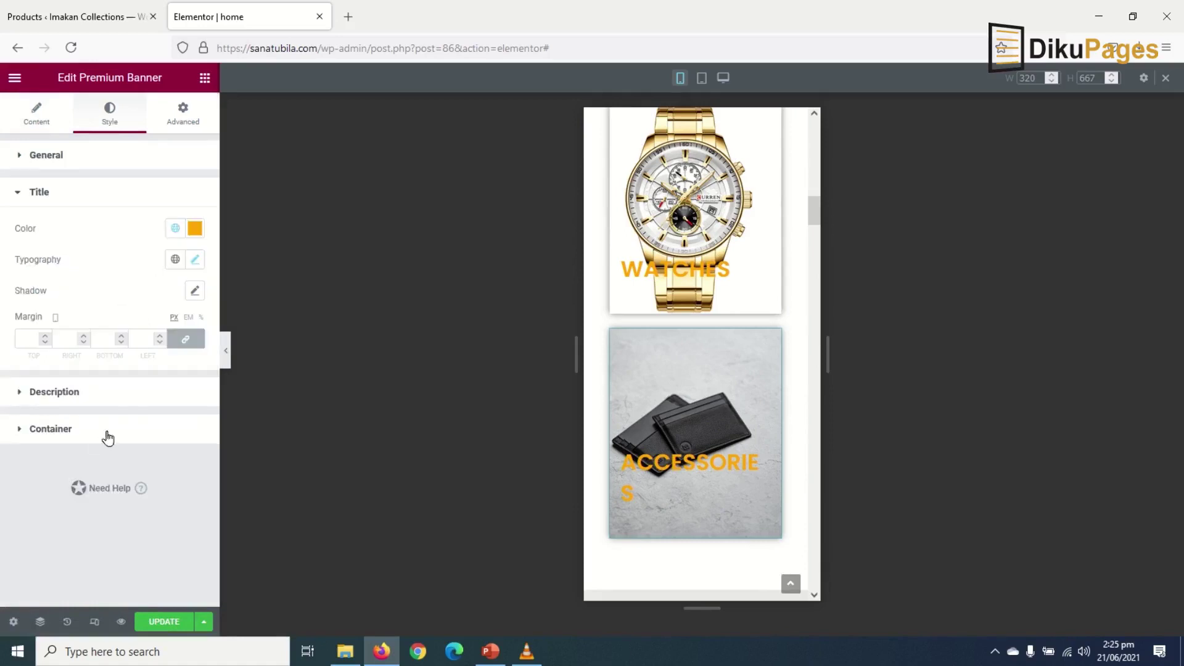
{"action": "left_click", "coordinate": [196, 261]}
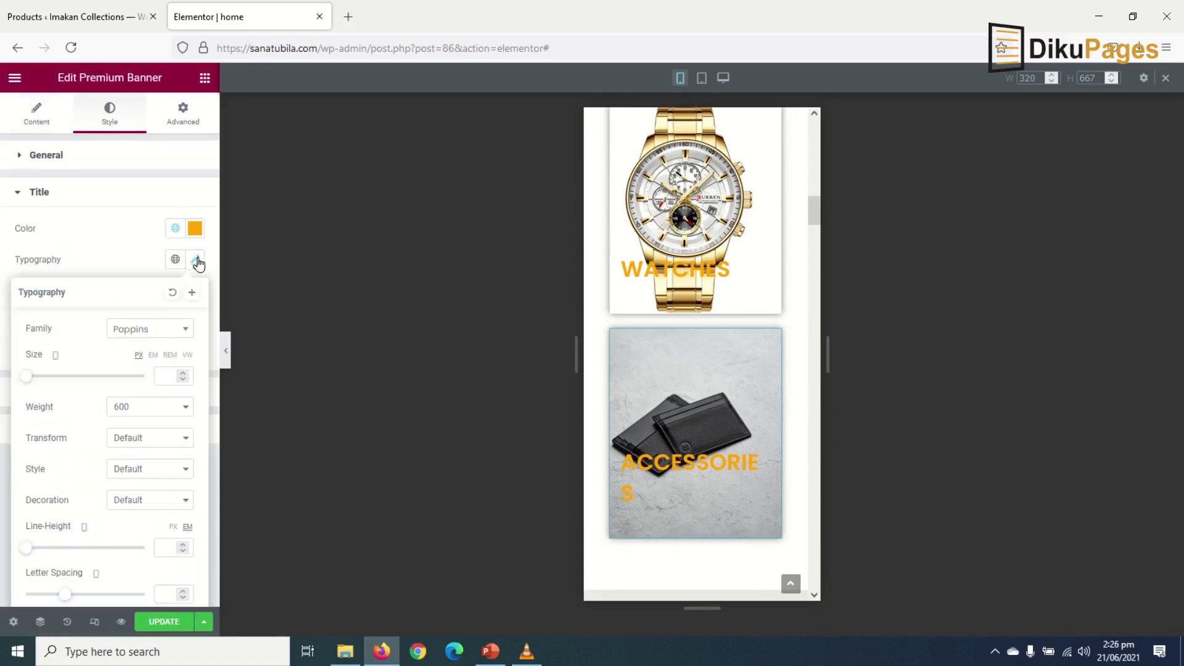
{"action": "left_click_drag", "start_coordinate": [26, 378], "coordinate": [44, 384]}
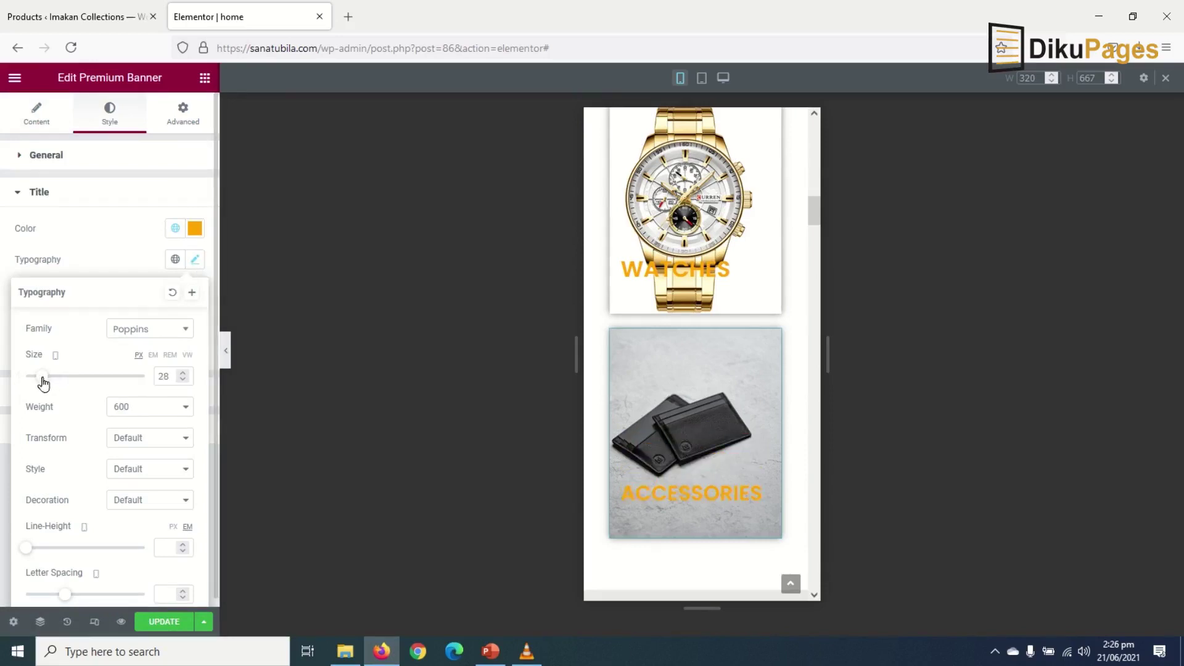
{"action": "left_click", "coordinate": [184, 373]}
{"action": "left_click", "coordinate": [184, 373]}
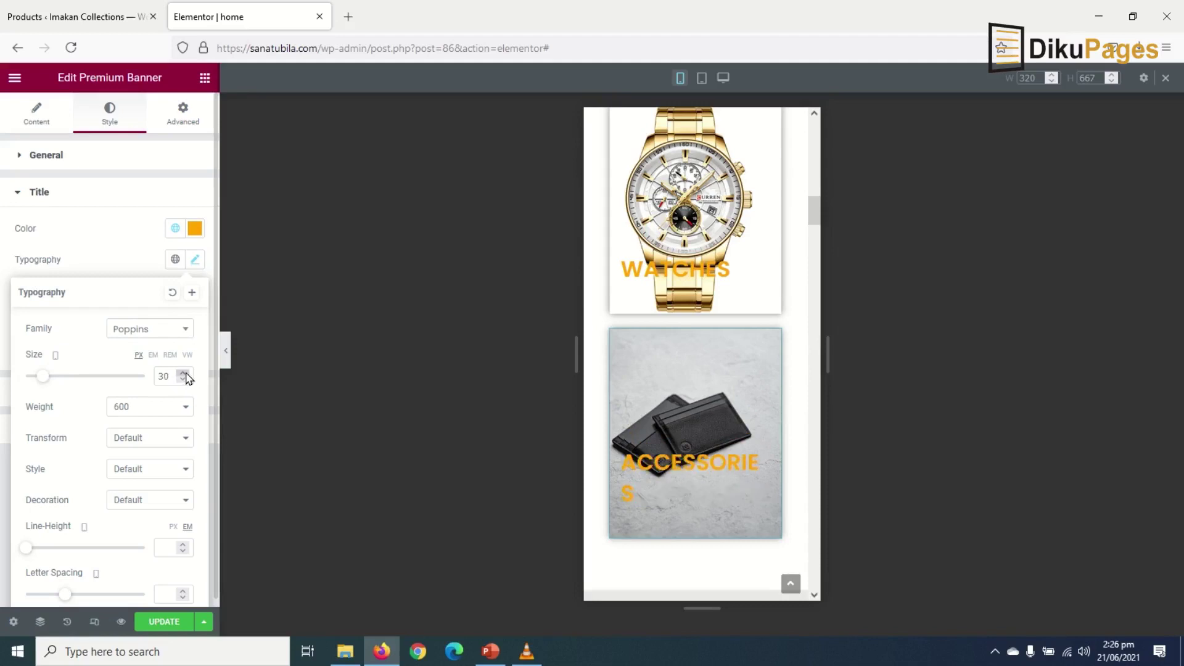
{"action": "left_click", "coordinate": [183, 380]}
{"action": "left_click", "coordinate": [183, 380]}
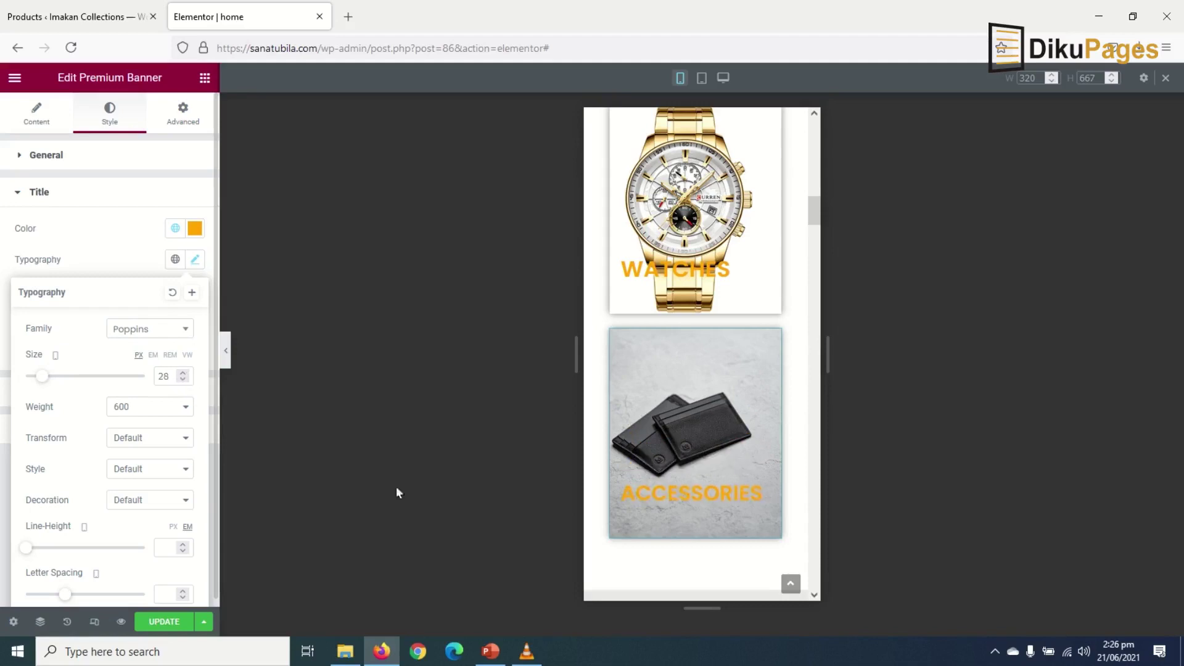
Step: Switch the preview from mobile back to the desktop layout to view the Featured Categories banners
{"action": "scroll", "coordinate": [779, 480], "scroll_direction": "down", "scroll_amount": 6}
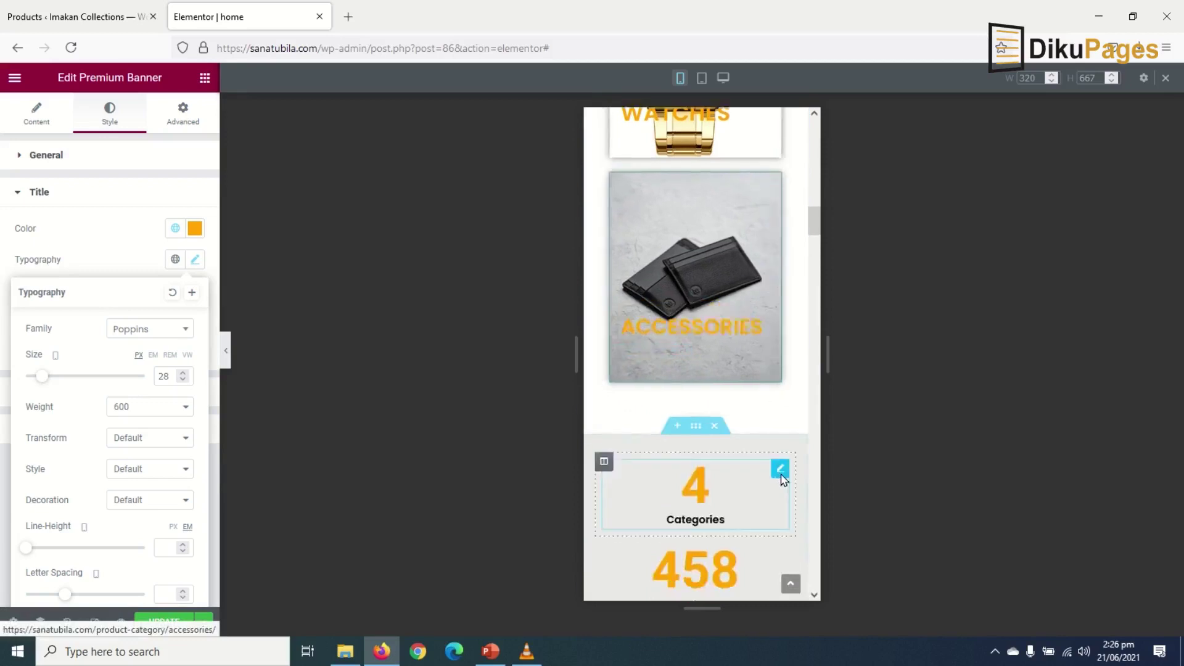
{"action": "scroll", "coordinate": [765, 464], "scroll_direction": "down", "scroll_amount": 1}
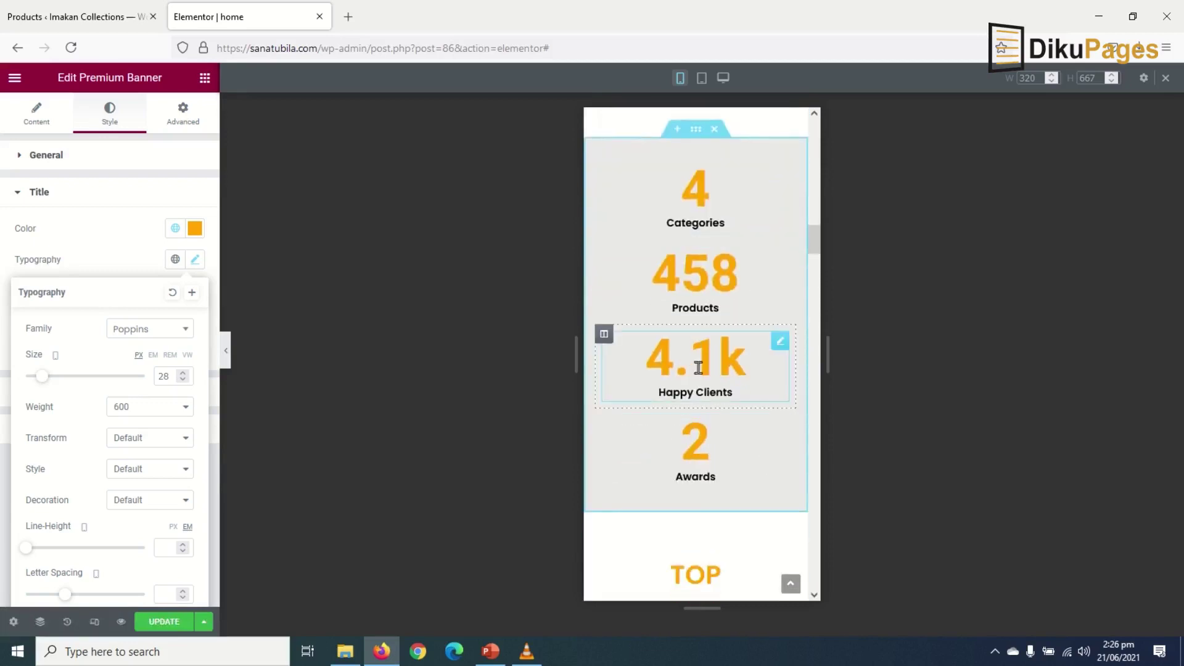
{"action": "scroll", "coordinate": [729, 462], "scroll_direction": "down", "scroll_amount": 3}
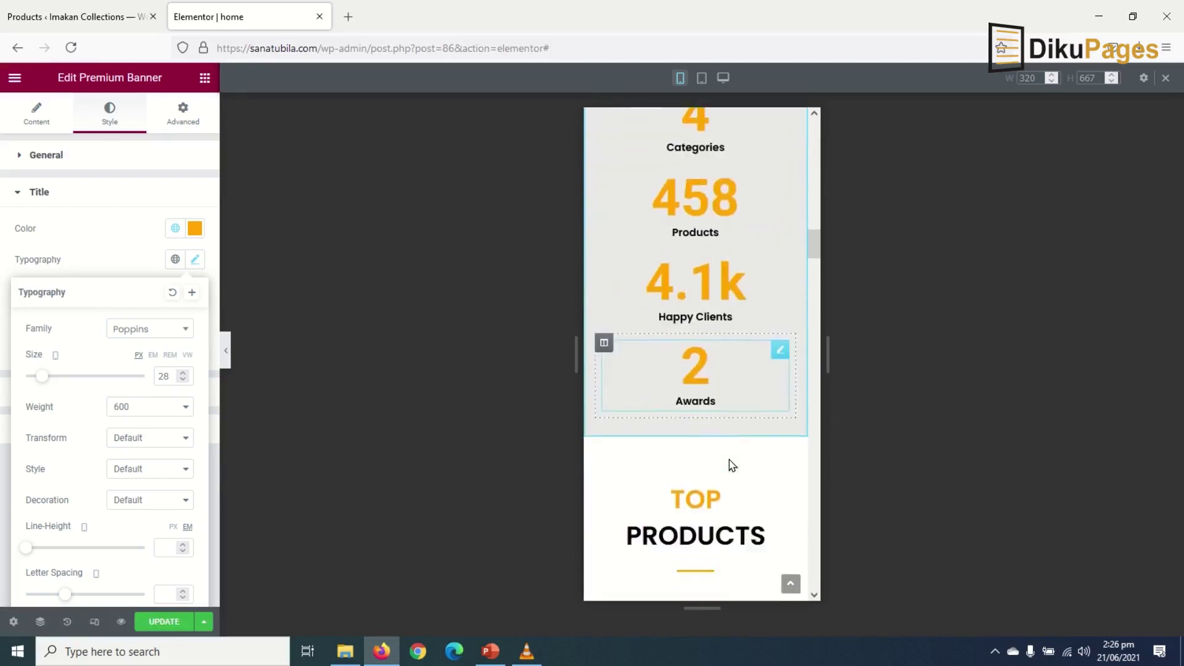
{"action": "scroll", "coordinate": [729, 458], "scroll_direction": "down", "scroll_amount": 6}
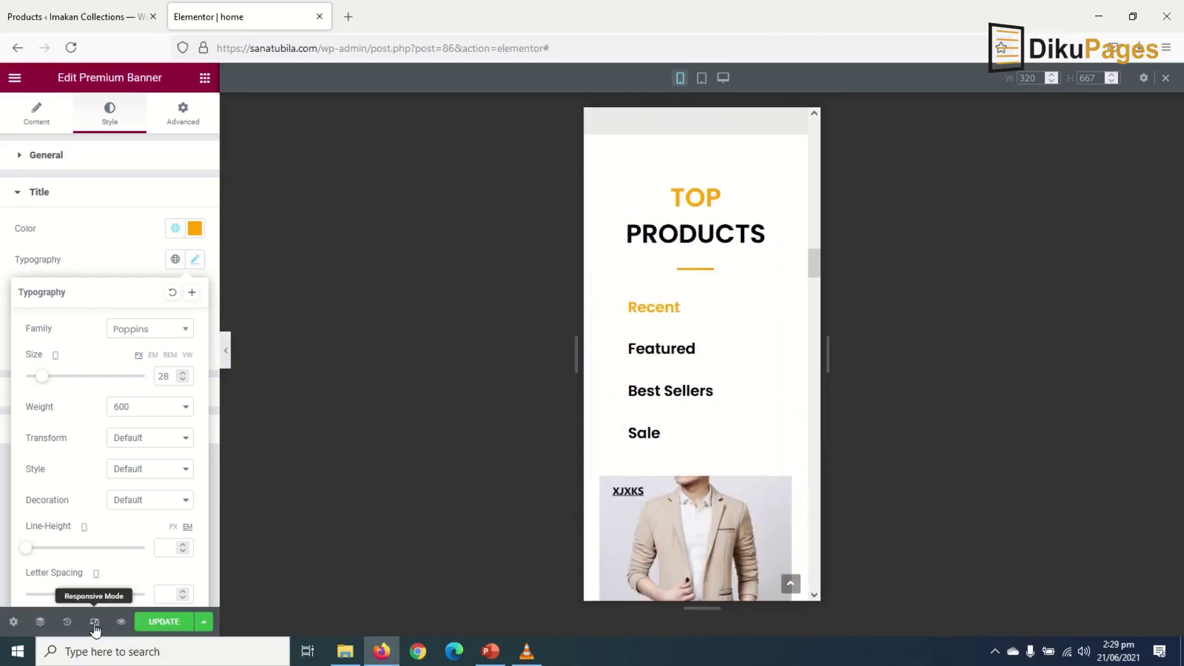
{"action": "left_click", "coordinate": [95, 622]}
{"action": "scroll", "coordinate": [272, 566], "scroll_direction": "up", "scroll_amount": 20}
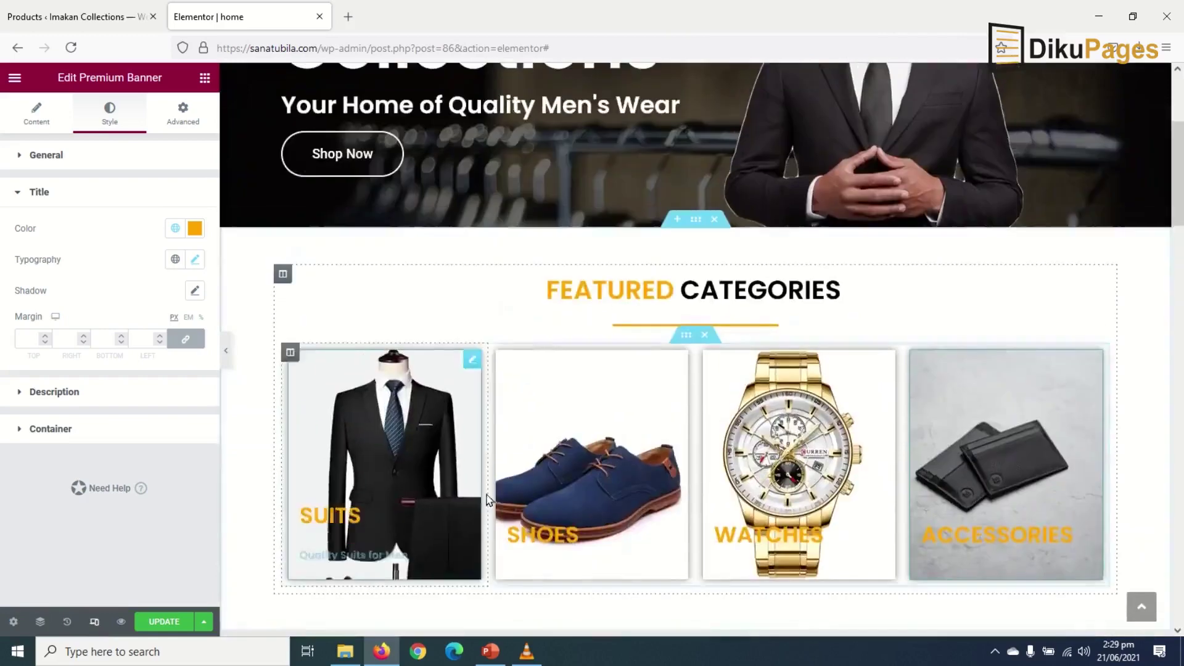
Step: Open the Nav Items style settings of the Top Products tabs widget
{"action": "scroll", "coordinate": [1100, 358], "scroll_direction": "down", "scroll_amount": 8}
{"action": "left_click", "coordinate": [1100, 355]}
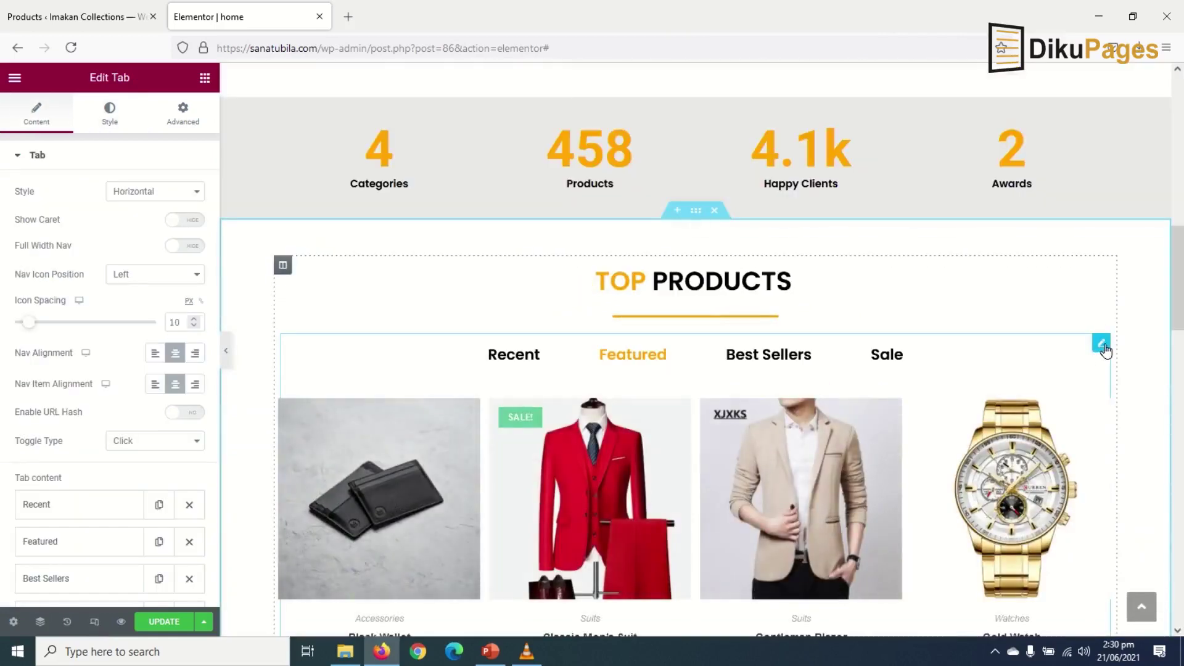
{"action": "left_click", "coordinate": [108, 115]}
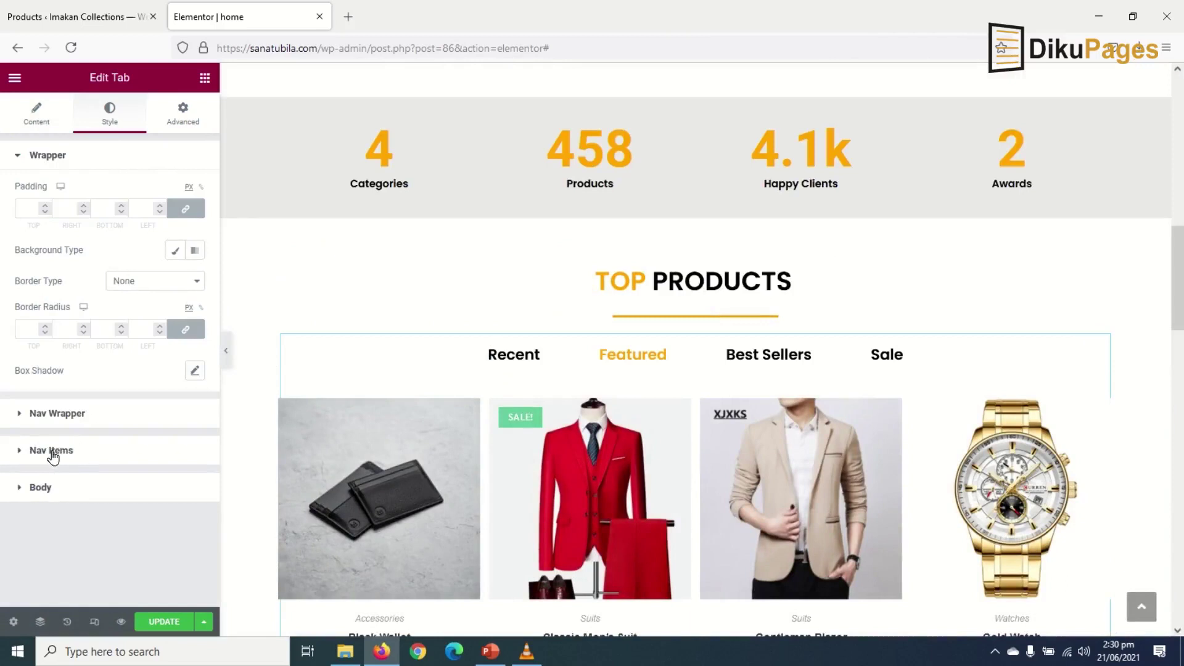
{"action": "left_click", "coordinate": [89, 455]}
{"action": "scroll", "coordinate": [104, 449], "scroll_direction": "down", "scroll_amount": 1}
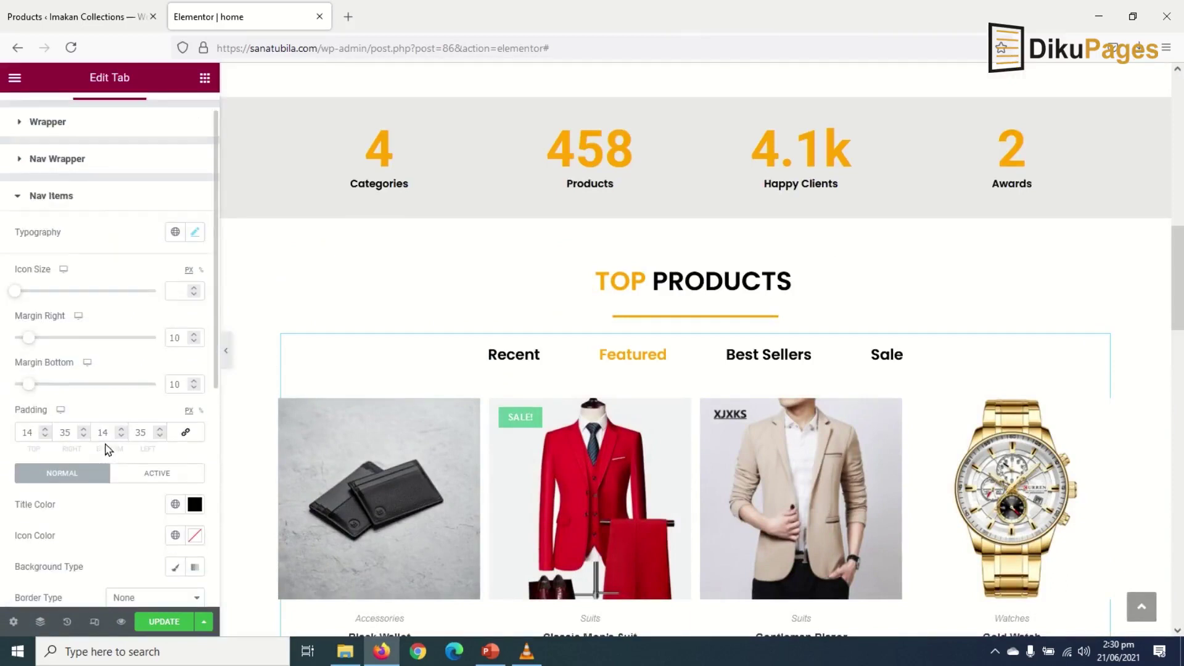
Step: Give the tab labels 0 top/bottom and 10 left/right padding, then preview in mobile
{"action": "left_click", "coordinate": [187, 432]}
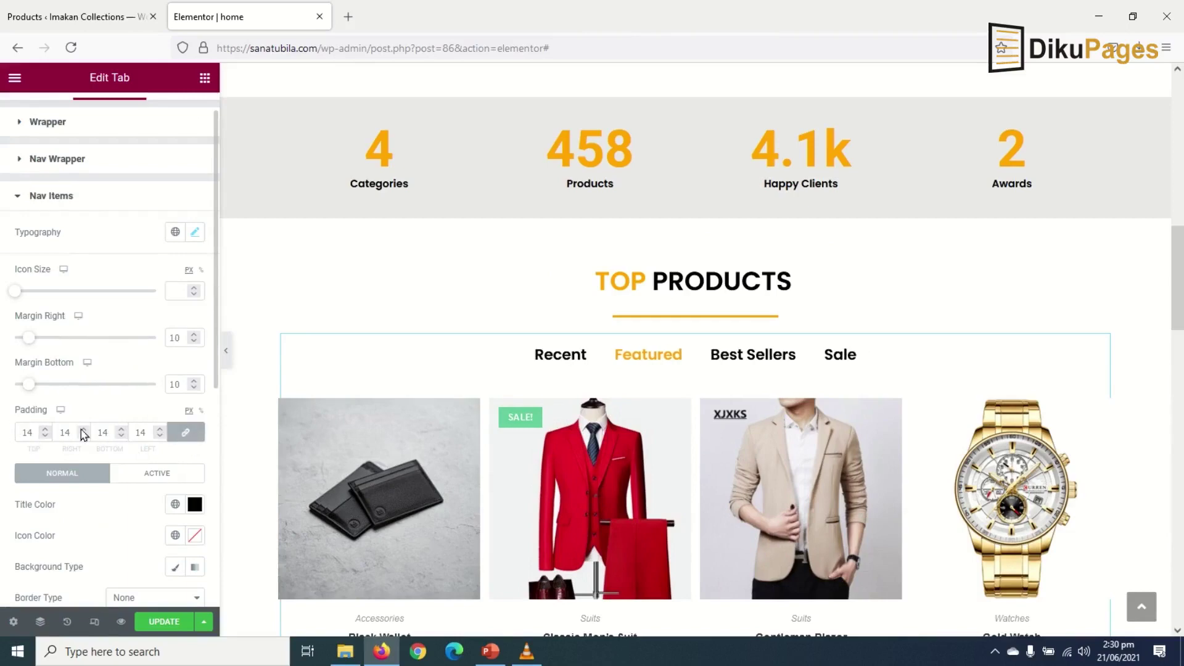
{"action": "double_click", "coordinate": [30, 431]}
{"action": "type", "text": "0"}
{"action": "key", "text": "Tab"}
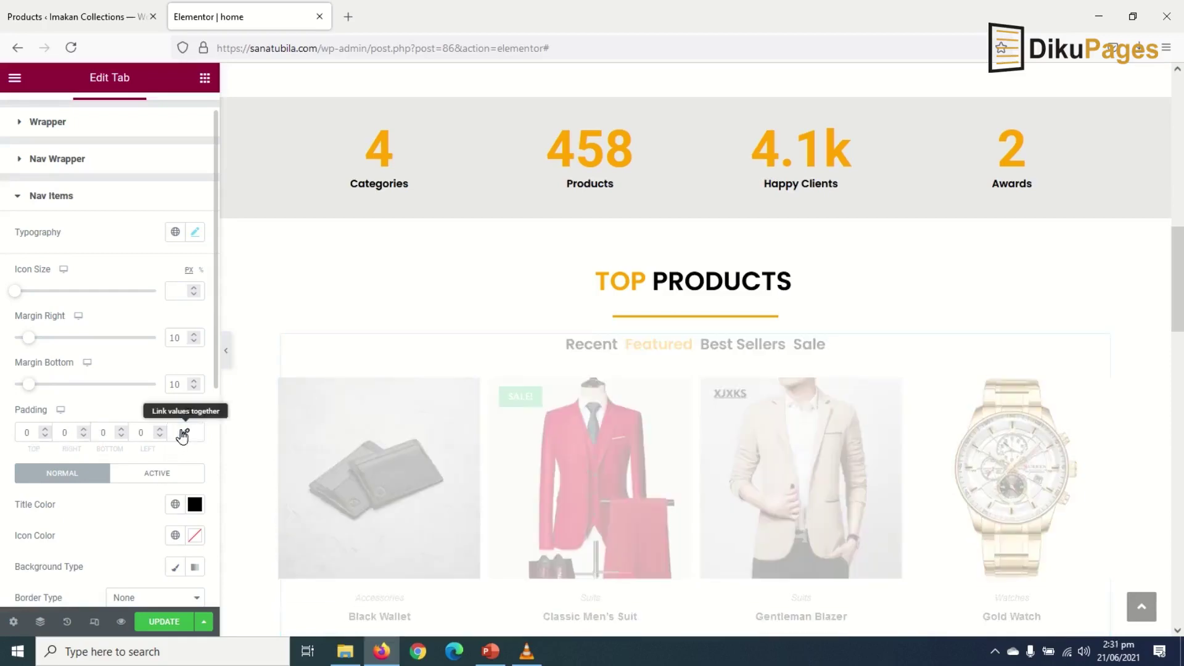
{"action": "left_click", "coordinate": [183, 433]}
{"action": "left_click", "coordinate": [64, 433]}
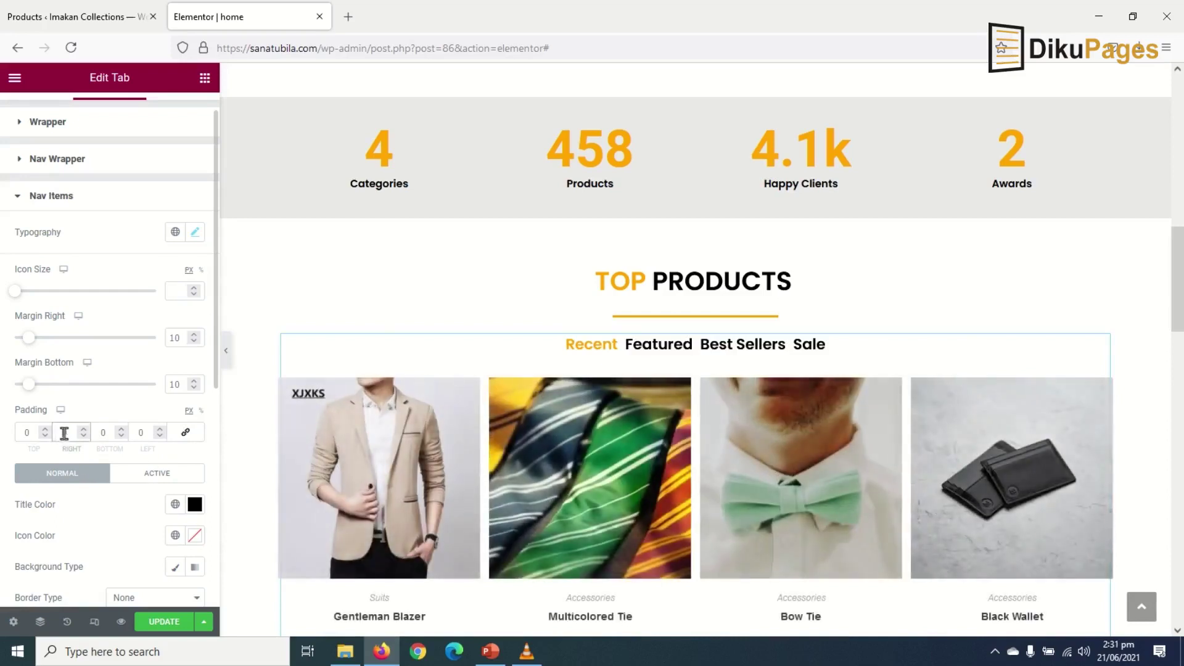
{"action": "type", "text": "10"}
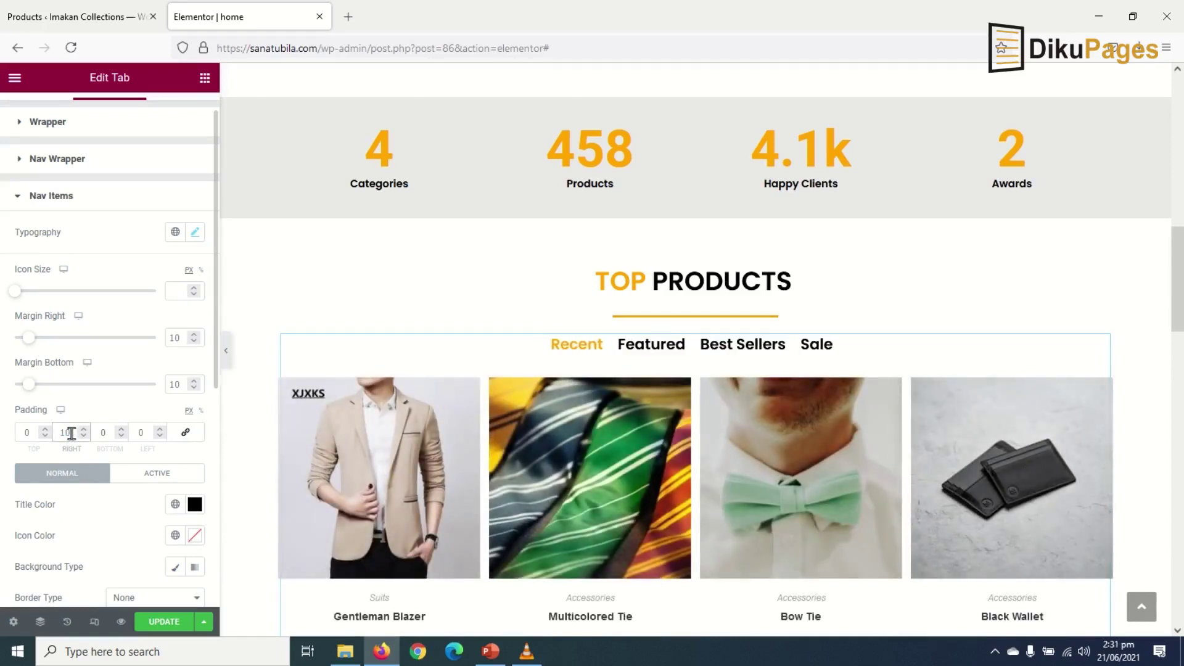
{"action": "double_click", "coordinate": [149, 438]}
{"action": "type", "text": "10"}
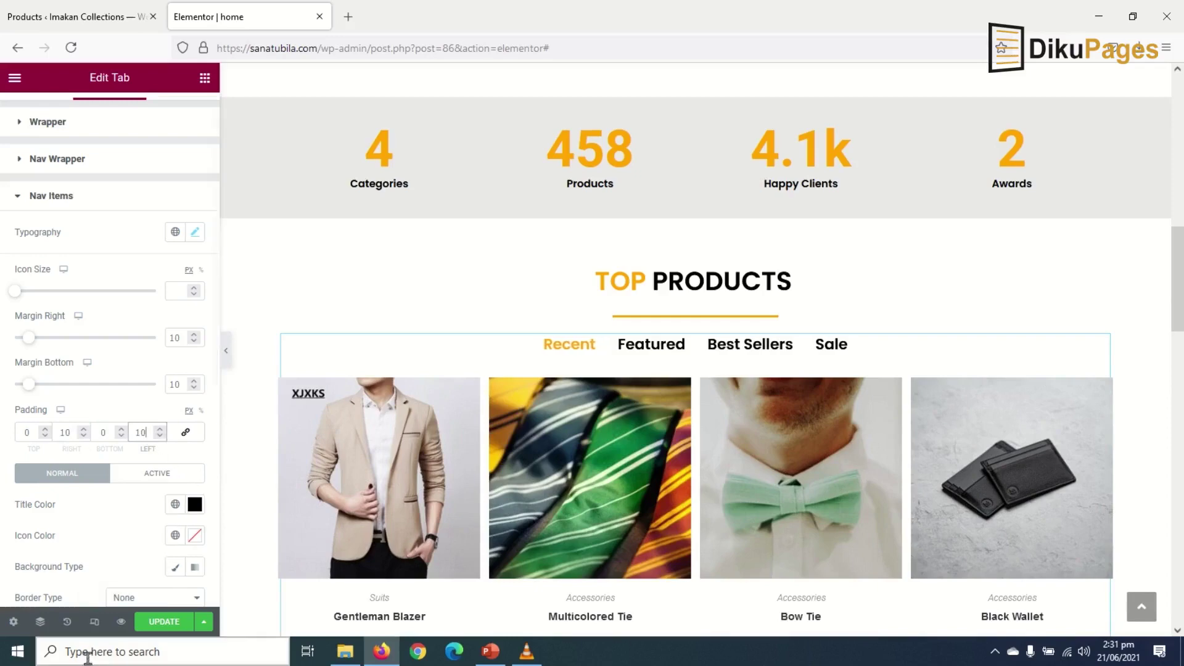
{"action": "left_click", "coordinate": [96, 622]}
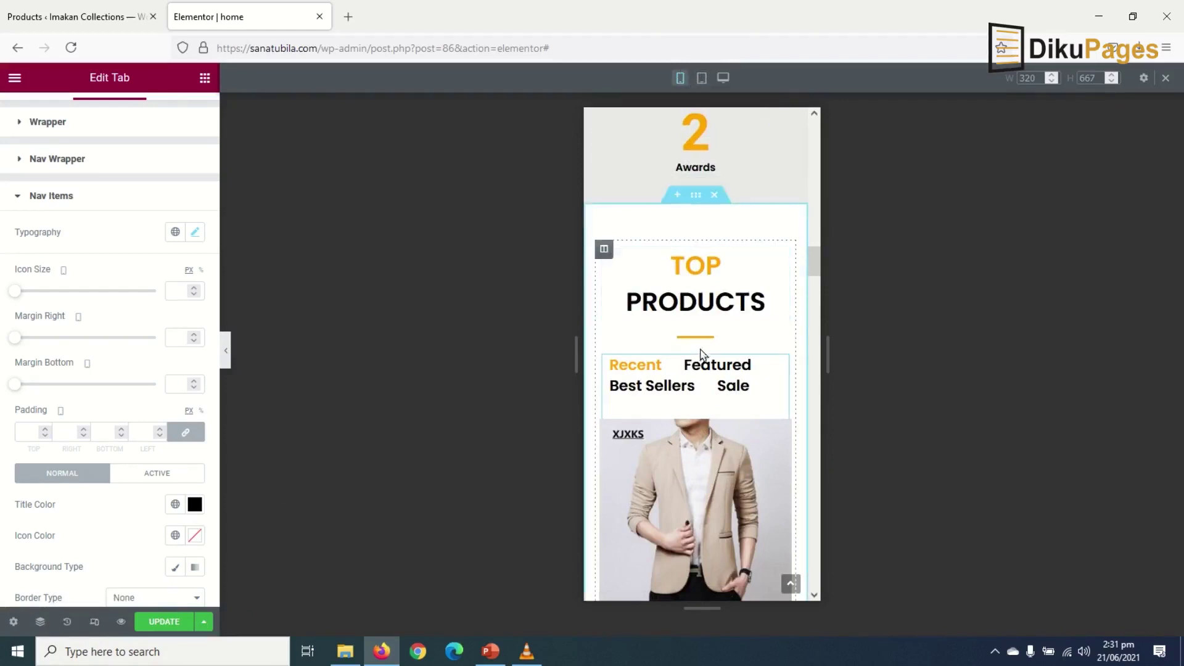
{"action": "left_click", "coordinate": [703, 78]}
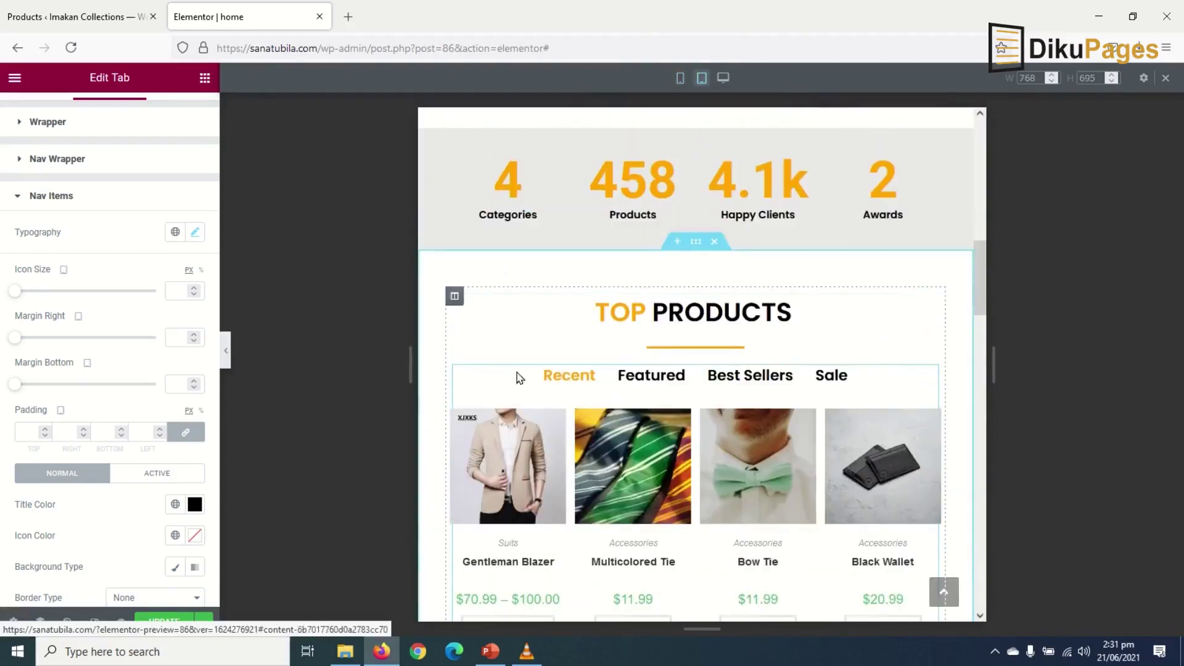
{"action": "left_click", "coordinate": [681, 79]}
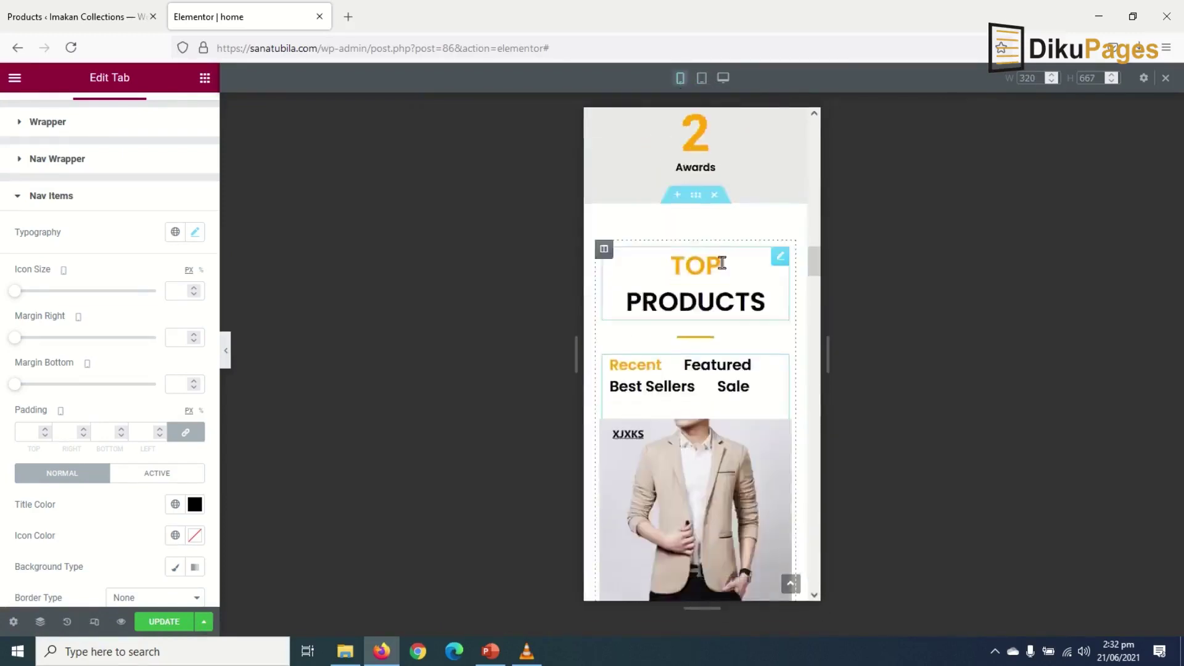
{"action": "scroll", "coordinate": [724, 269], "scroll_direction": "down", "scroll_amount": 3}
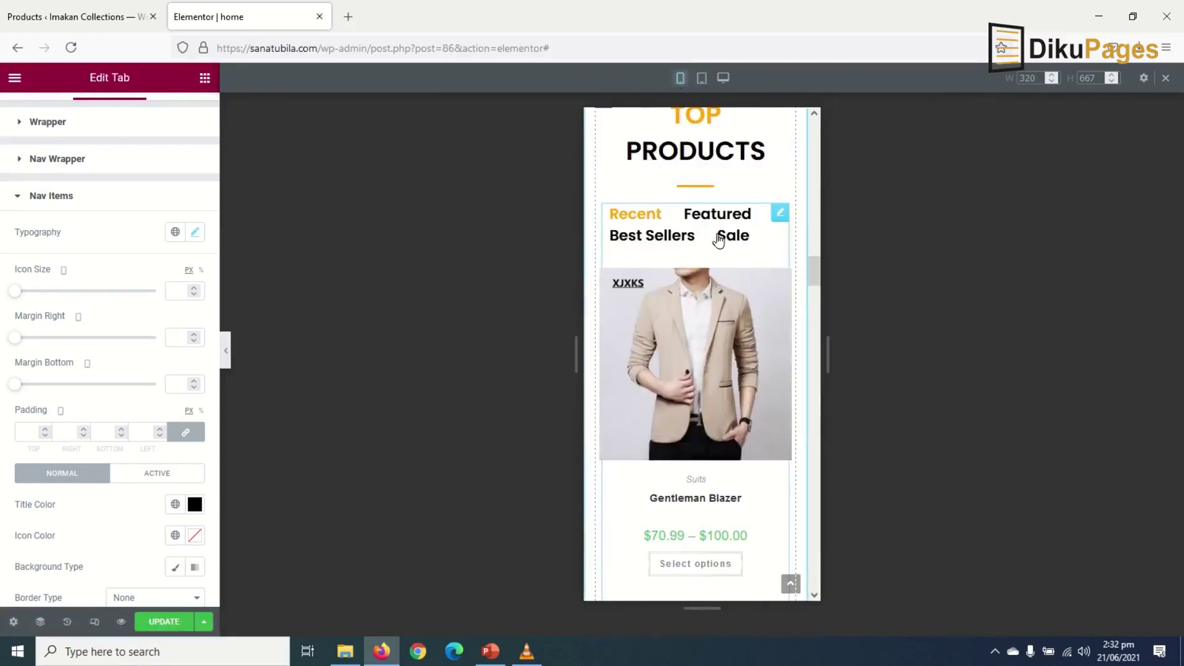
{"action": "scroll", "coordinate": [712, 284], "scroll_direction": "down", "scroll_amount": 3}
{"action": "scroll", "coordinate": [709, 339], "scroll_direction": "down", "scroll_amount": 10}
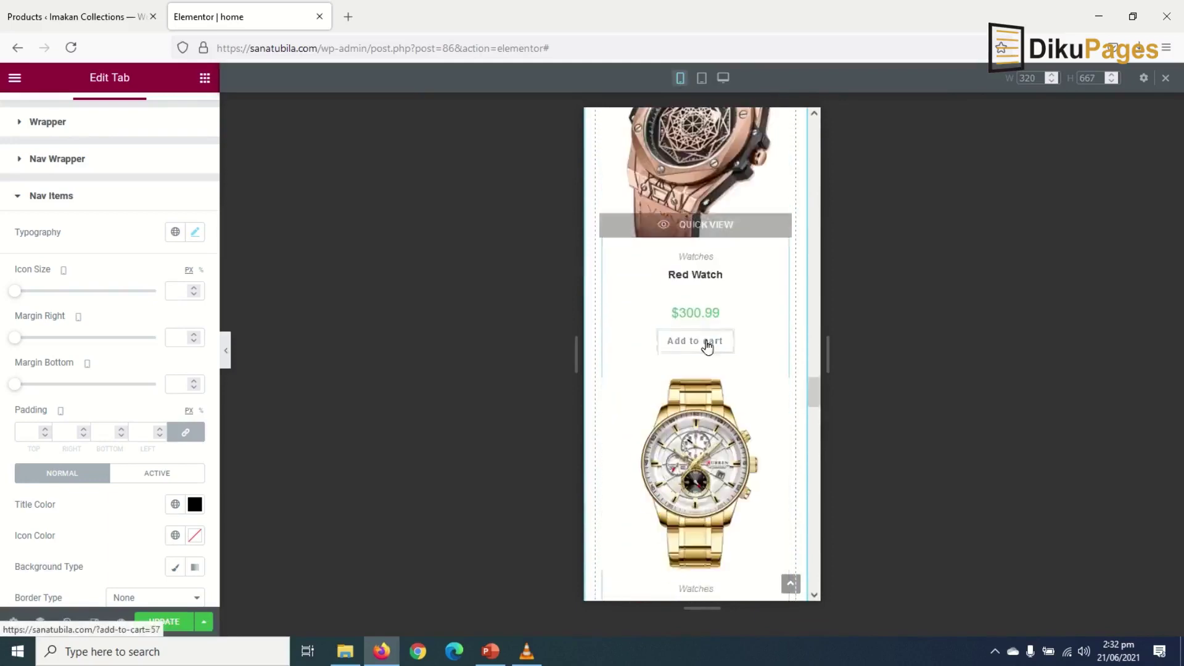
{"action": "scroll", "coordinate": [709, 349], "scroll_direction": "up", "scroll_amount": 2}
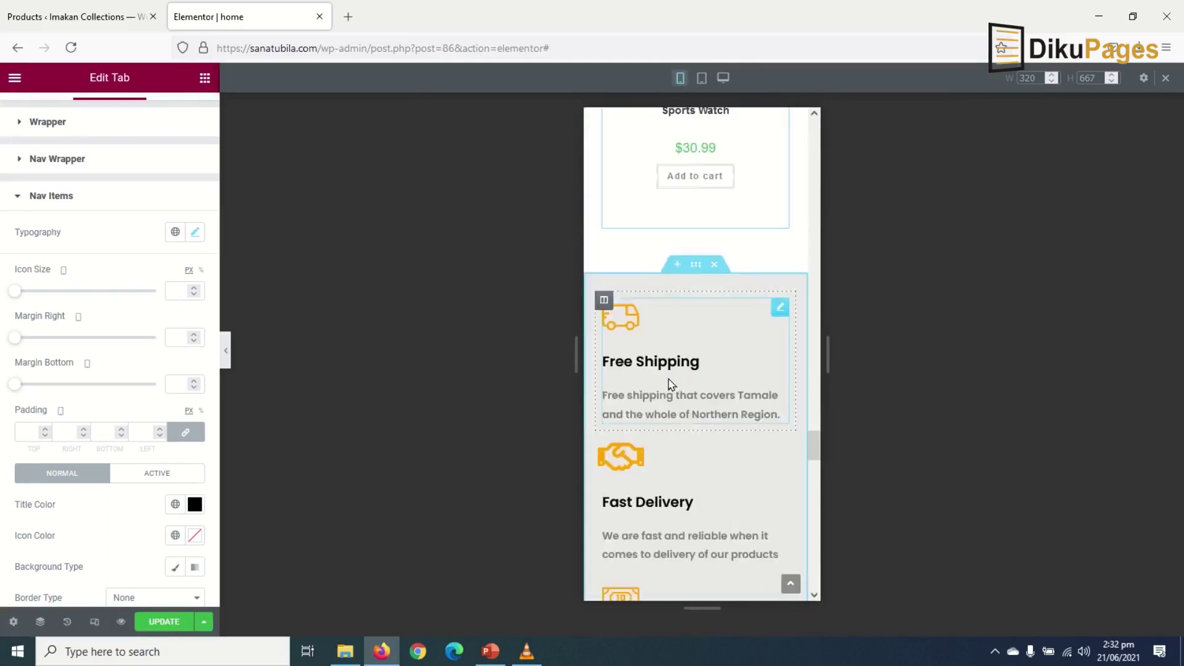
{"action": "left_click", "coordinate": [780, 308]}
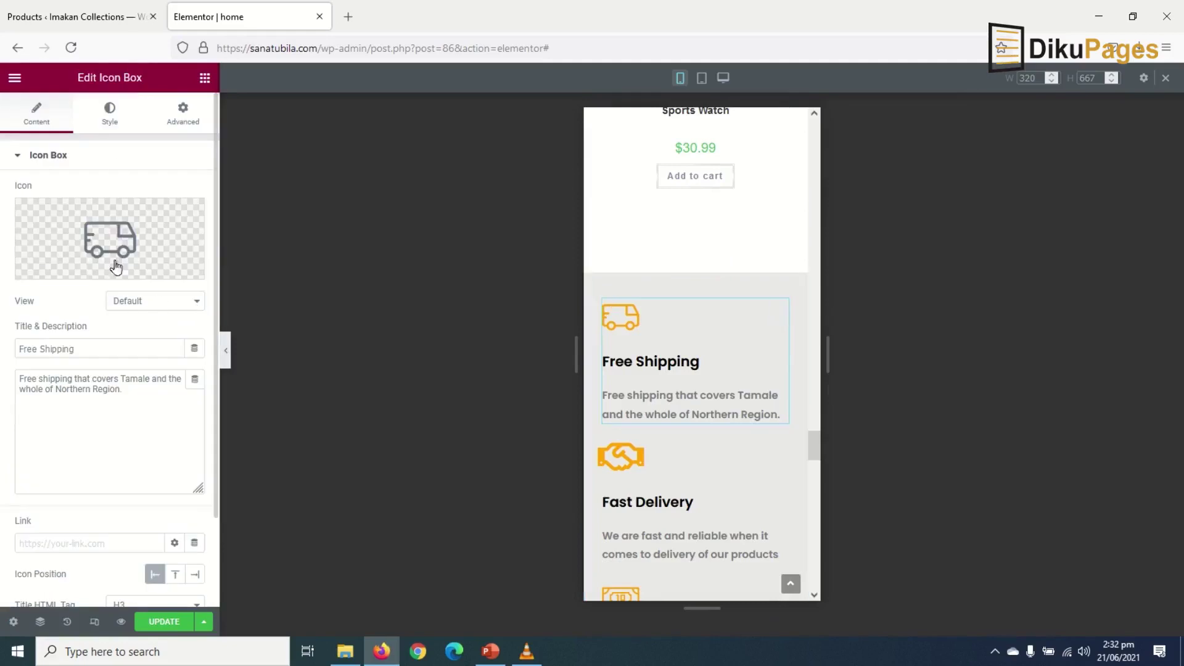
Step: Centre-align the content of the Free Shipping, Fast Delivery and Secure Payment icon boxes
{"action": "left_click", "coordinate": [112, 114]}
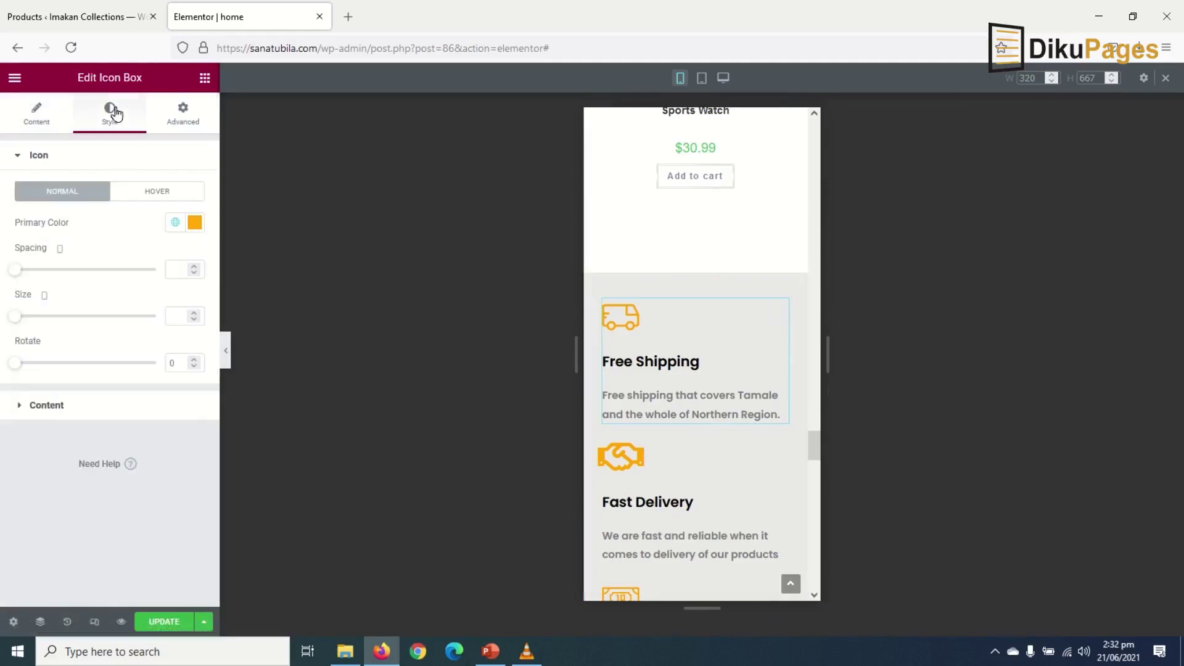
{"action": "left_click", "coordinate": [53, 406]}
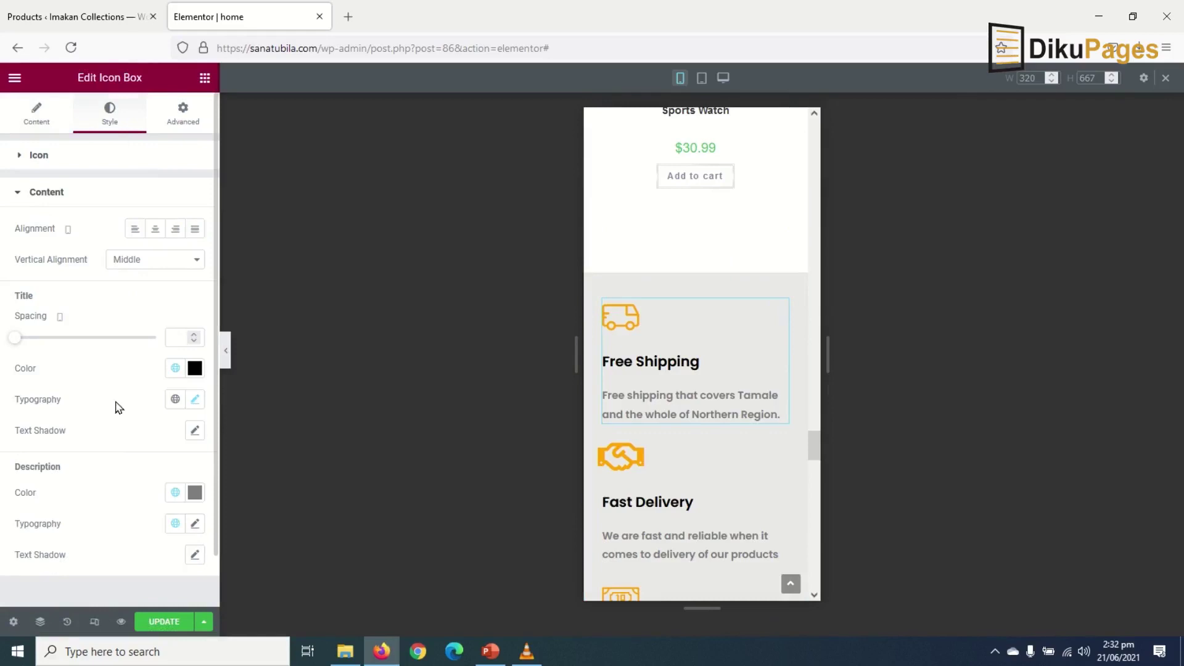
{"action": "left_click", "coordinate": [155, 229]}
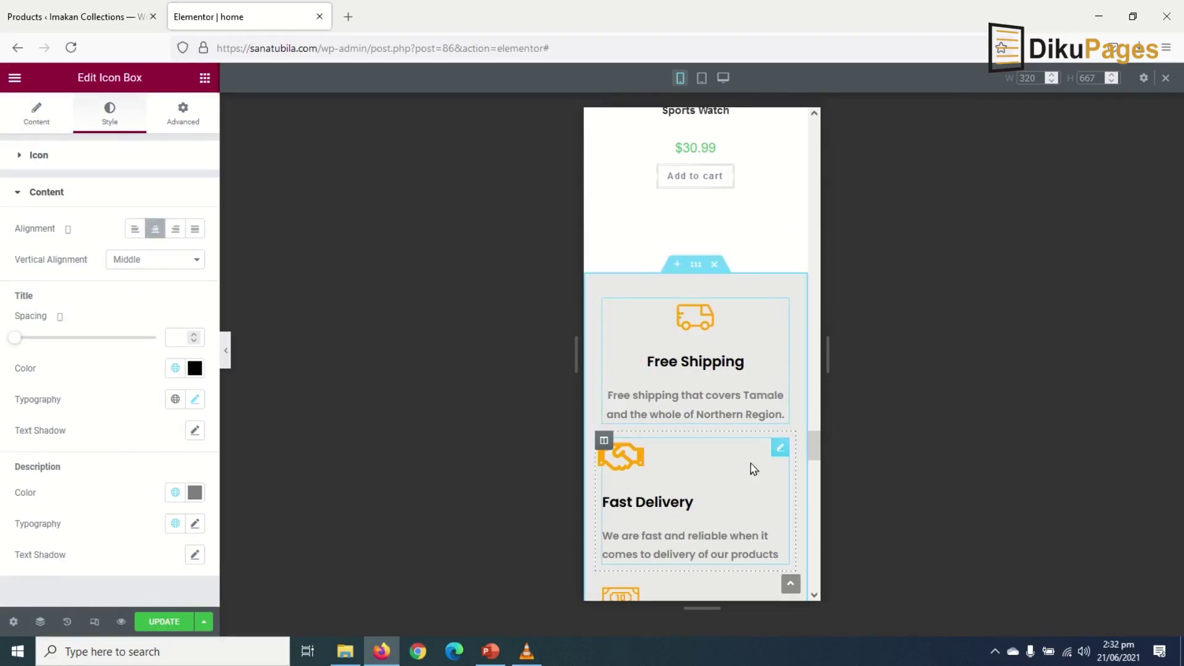
{"action": "left_click", "coordinate": [781, 448]}
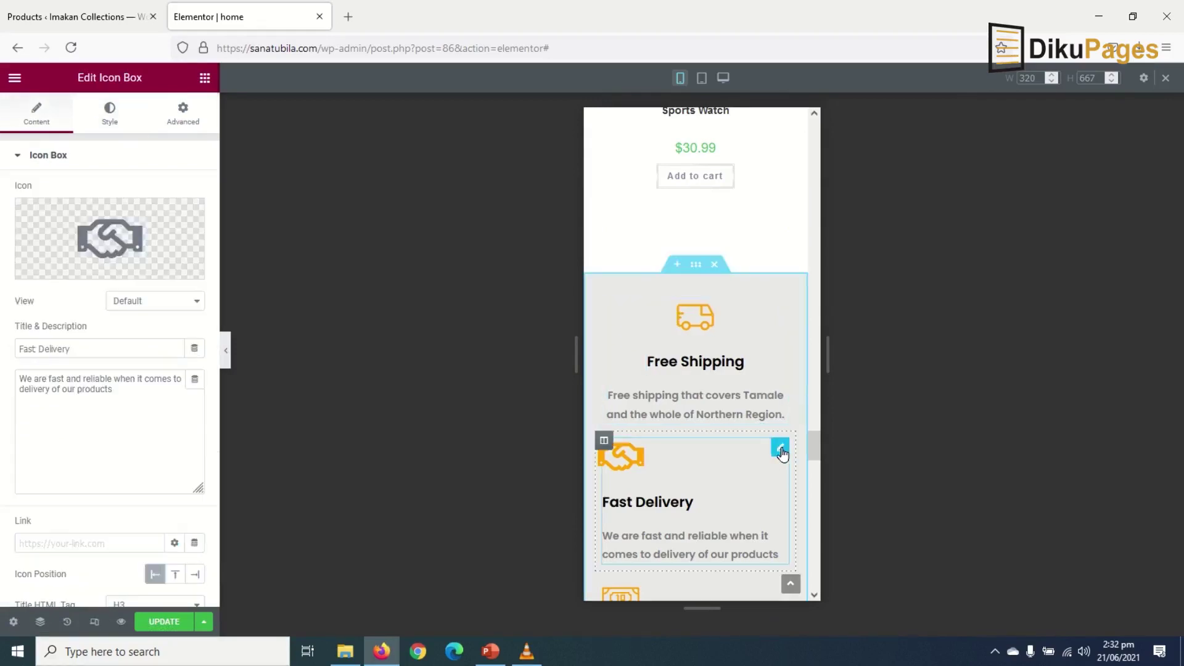
{"action": "left_click", "coordinate": [110, 113]}
{"action": "left_click", "coordinate": [53, 407]}
{"action": "left_click", "coordinate": [155, 229]}
{"action": "scroll", "coordinate": [703, 416], "scroll_direction": "down", "scroll_amount": 4}
{"action": "left_click", "coordinate": [781, 363]}
{"action": "left_click", "coordinate": [109, 113]}
{"action": "left_click", "coordinate": [61, 408]}
{"action": "left_click", "coordinate": [150, 229]}
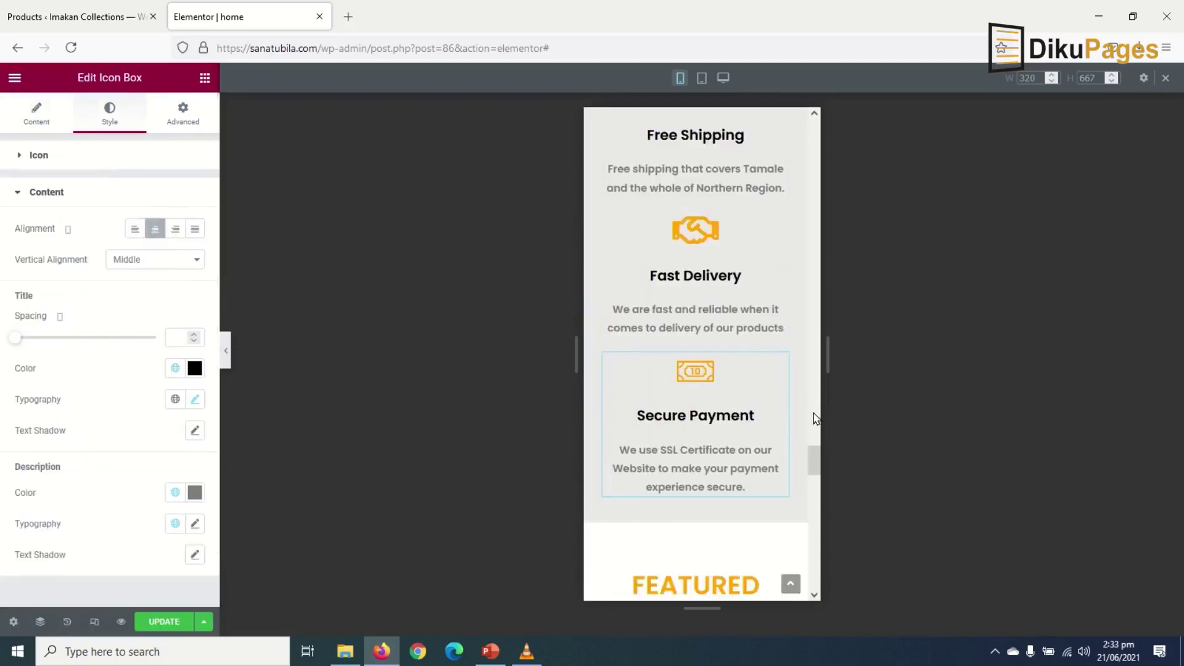
Step: Scroll to the Featured Categories dual heading and select it for editing
{"action": "scroll", "coordinate": [767, 391], "scroll_direction": "up", "scroll_amount": 3}
{"action": "scroll", "coordinate": [765, 389], "scroll_direction": "down", "scroll_amount": 2}
{"action": "scroll", "coordinate": [756, 407], "scroll_direction": "down", "scroll_amount": 8}
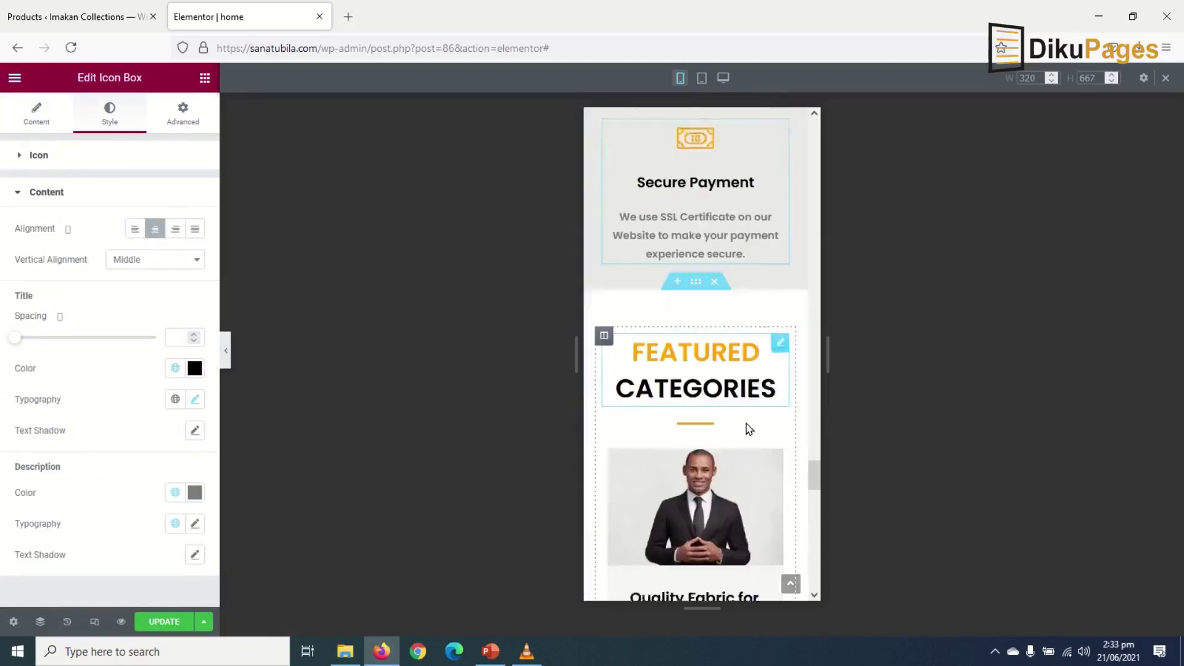
{"action": "scroll", "coordinate": [748, 431], "scroll_direction": "up", "scroll_amount": 3}
{"action": "scroll", "coordinate": [747, 431], "scroll_direction": "down", "scroll_amount": 8}
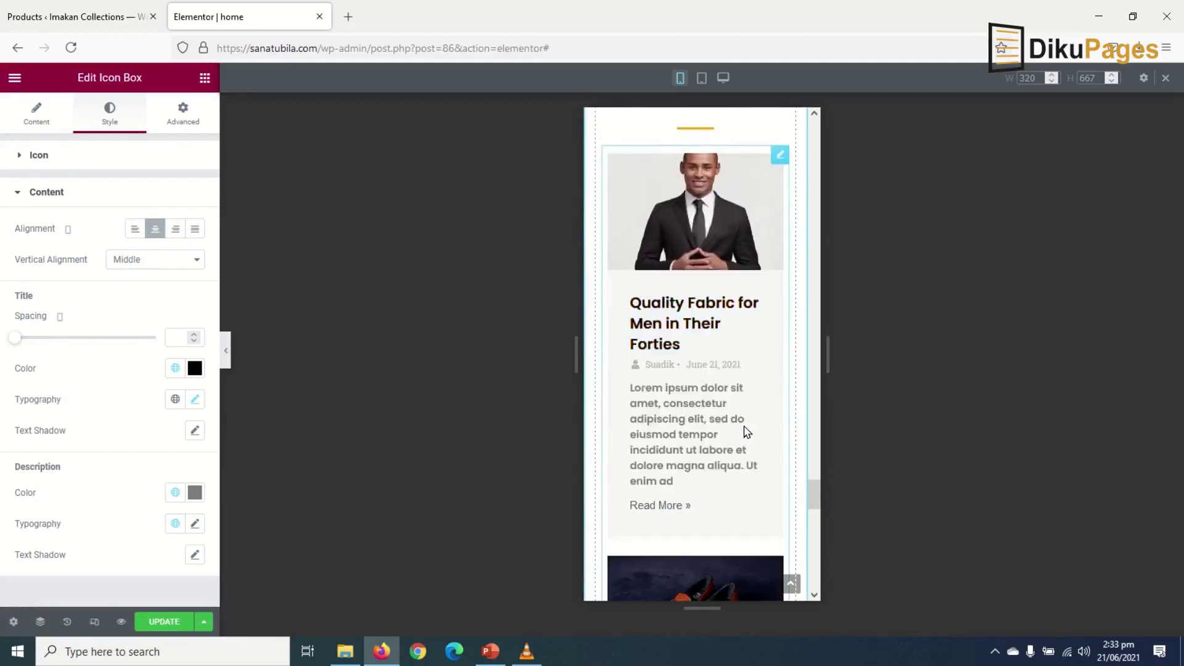
{"action": "scroll", "coordinate": [745, 432], "scroll_direction": "up", "scroll_amount": 7}
{"action": "scroll", "coordinate": [743, 432], "scroll_direction": "down", "scroll_amount": 1}
{"action": "scroll", "coordinate": [721, 370], "scroll_direction": "up", "scroll_amount": 1}
{"action": "scroll", "coordinate": [683, 348], "scroll_direction": "down", "scroll_amount": 1}
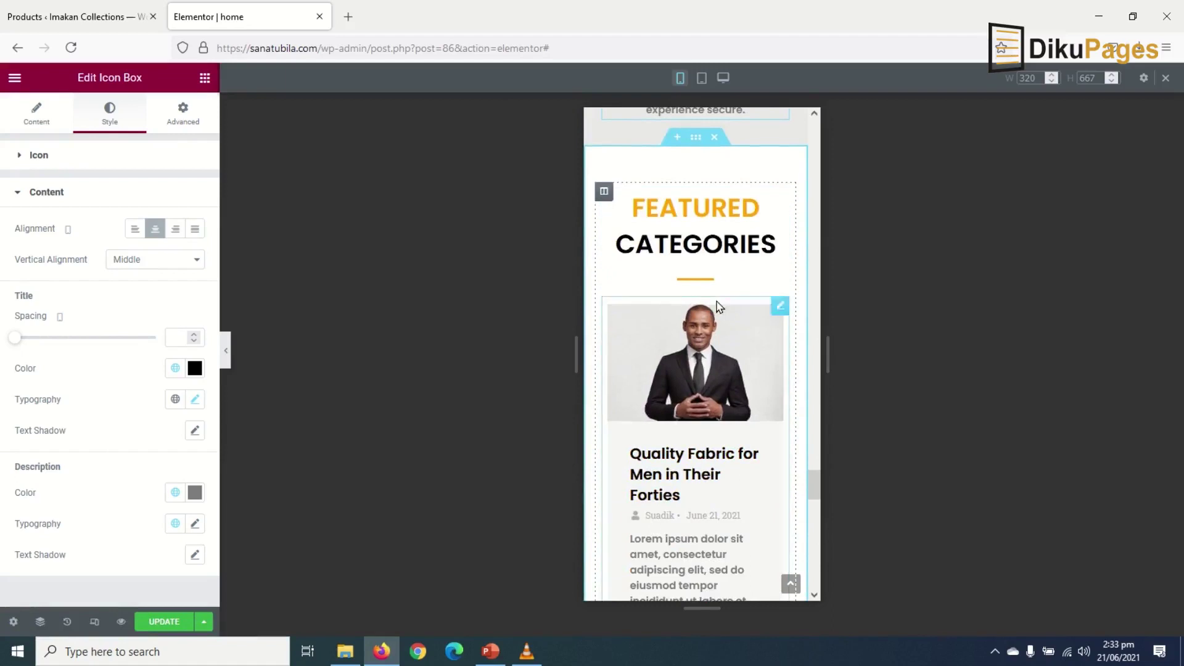
{"action": "scroll", "coordinate": [691, 307], "scroll_direction": "up", "scroll_amount": 1}
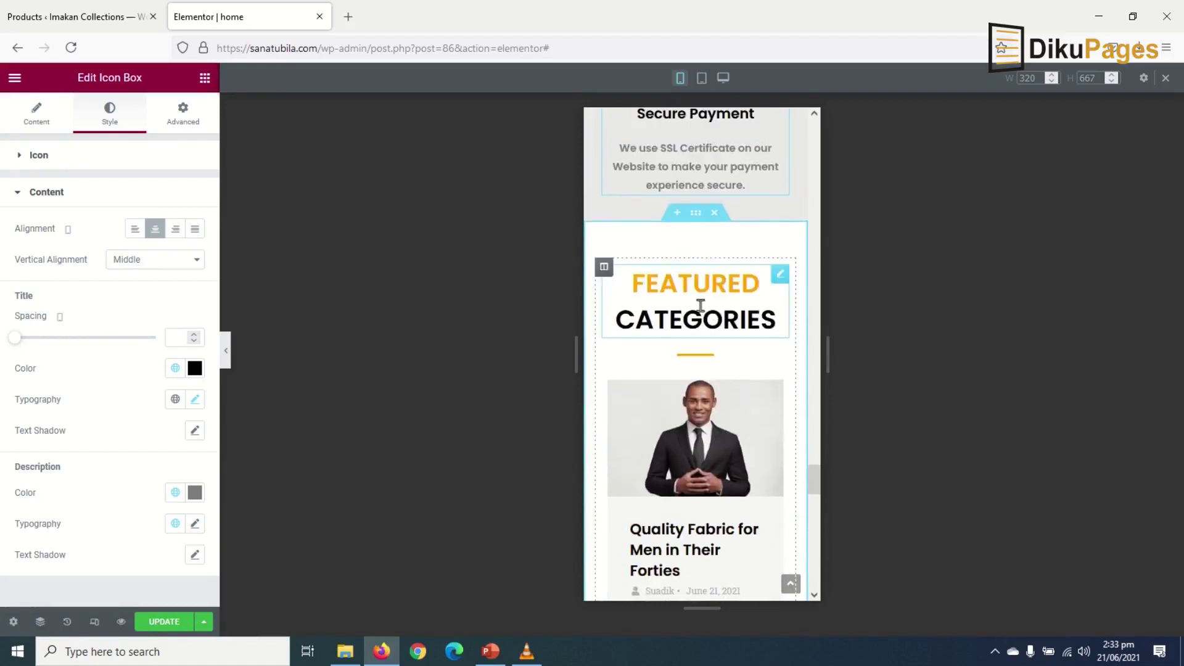
{"action": "left_click", "coordinate": [698, 305]}
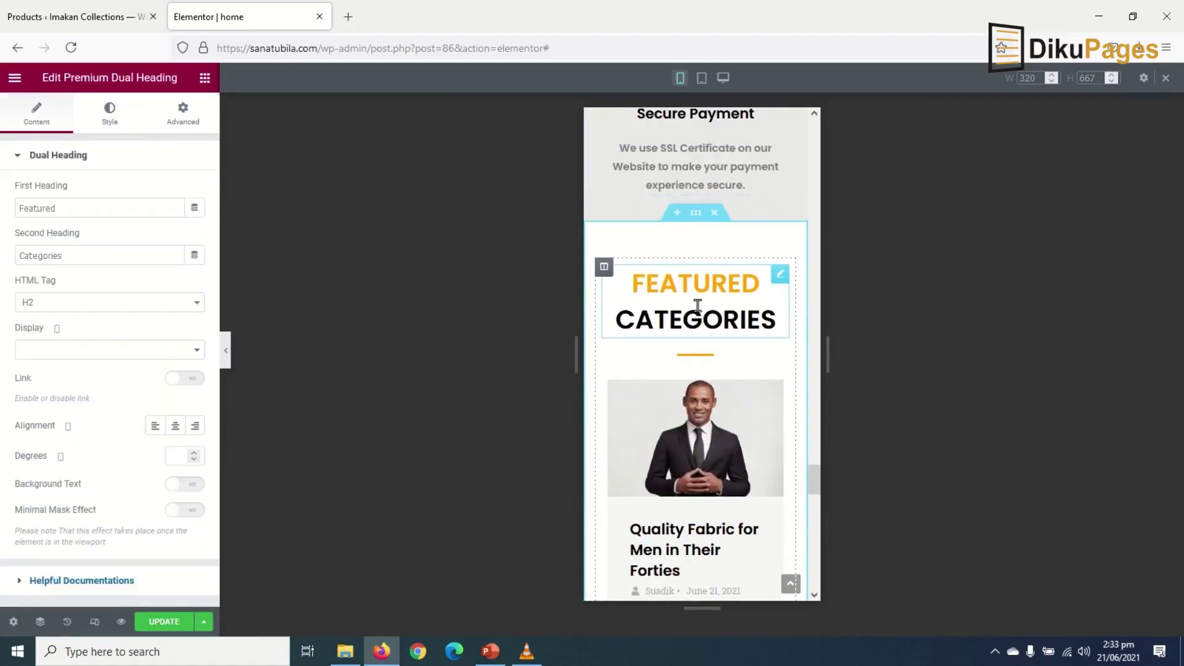
Step: Change the dual heading texts to 'Latest' and 'Blog', then switch the preview to tablet
{"action": "left_click_drag", "start_coordinate": [95, 206], "coordinate": [2, 217]}
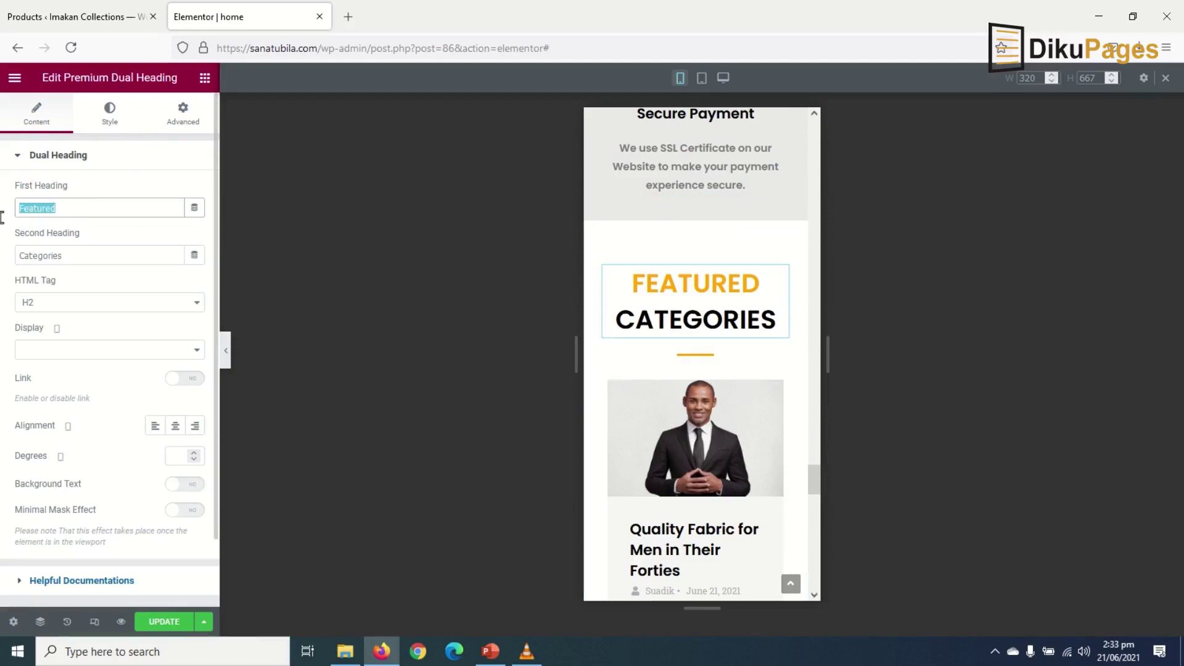
{"action": "type", "text": "Late"}
{"action": "type", "text": "st"}
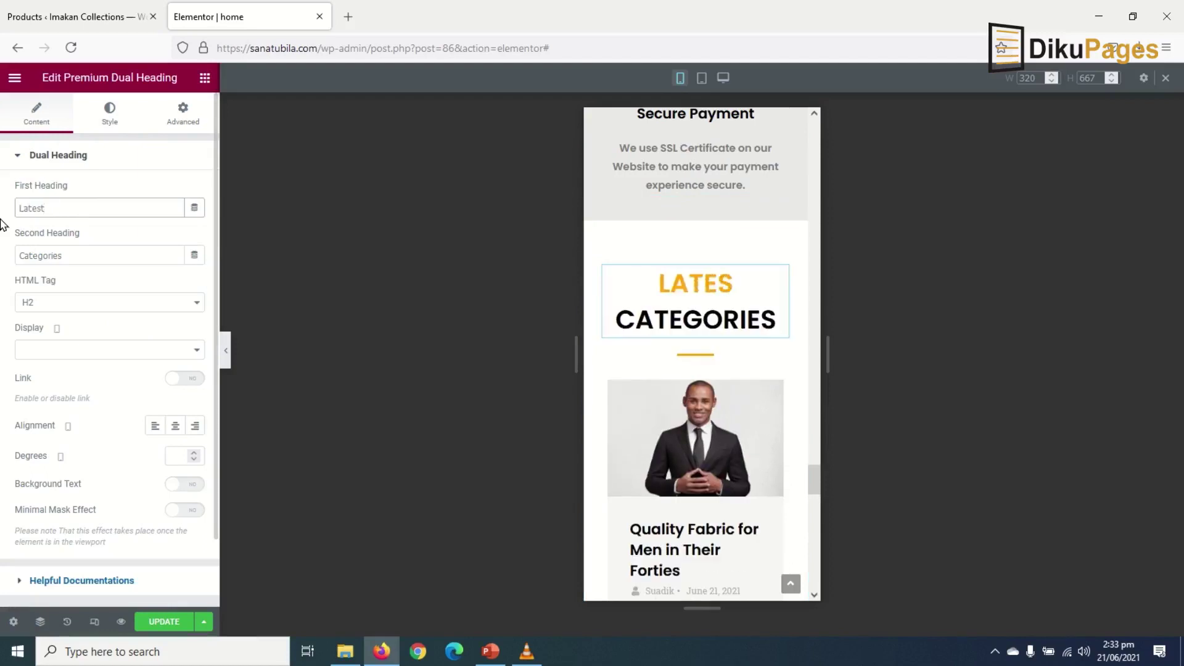
{"action": "left_click_drag", "start_coordinate": [73, 253], "coordinate": [2, 238]}
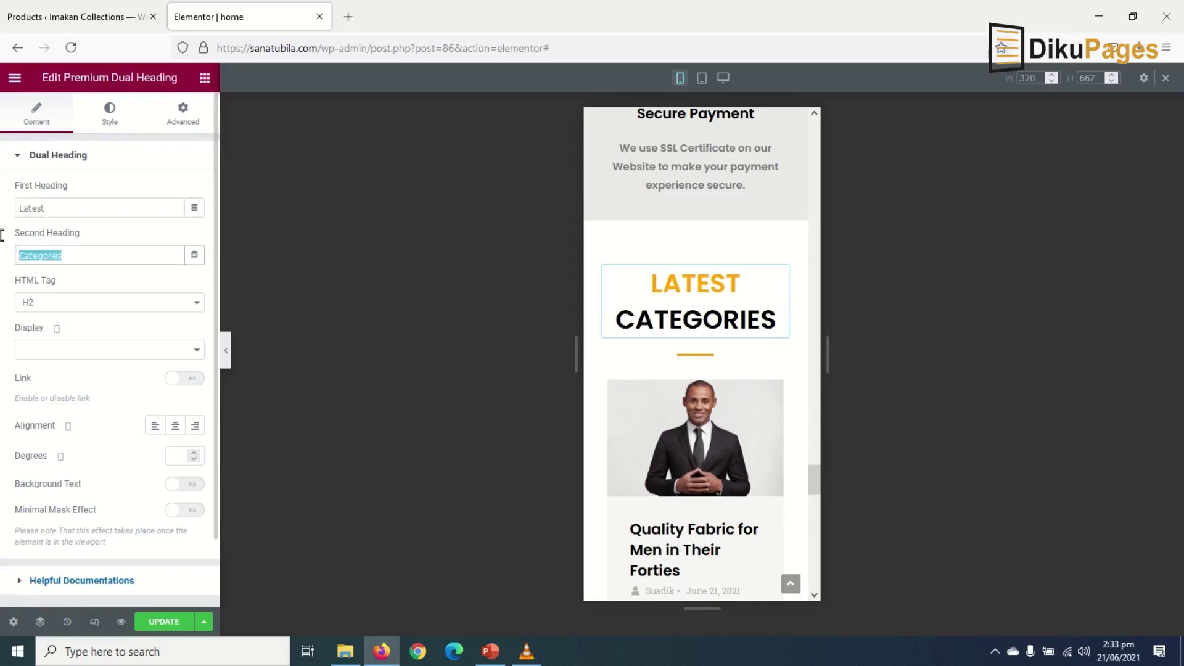
{"action": "type", "text": "Blog"}
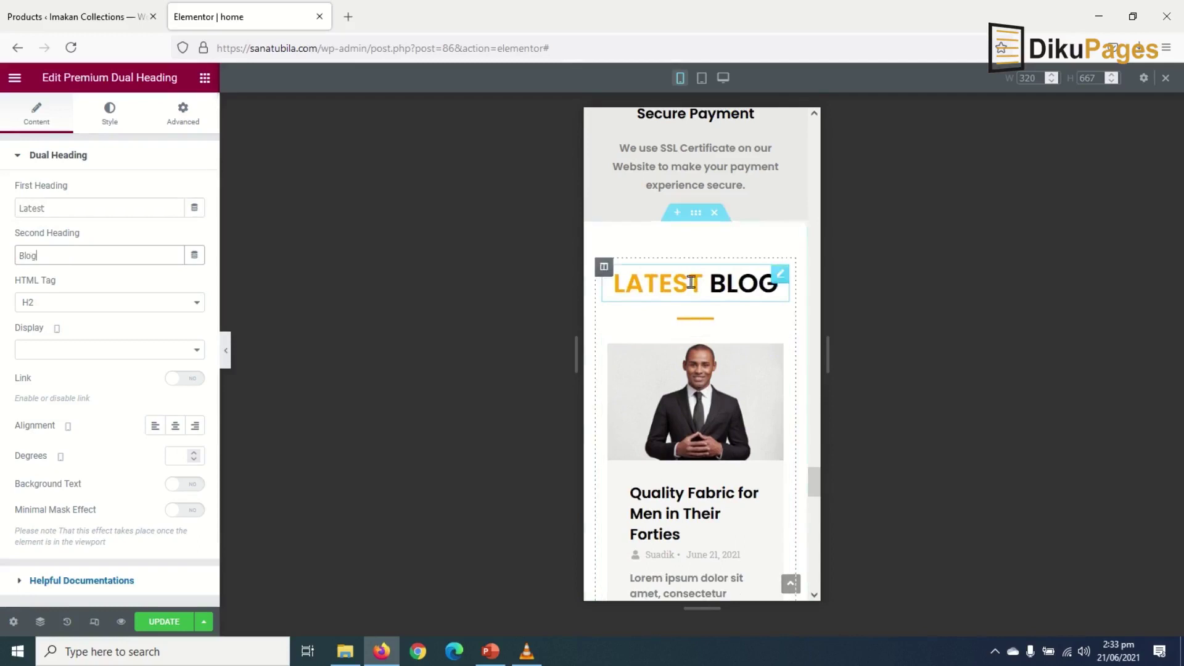
{"action": "scroll", "coordinate": [709, 384], "scroll_direction": "down", "scroll_amount": 10}
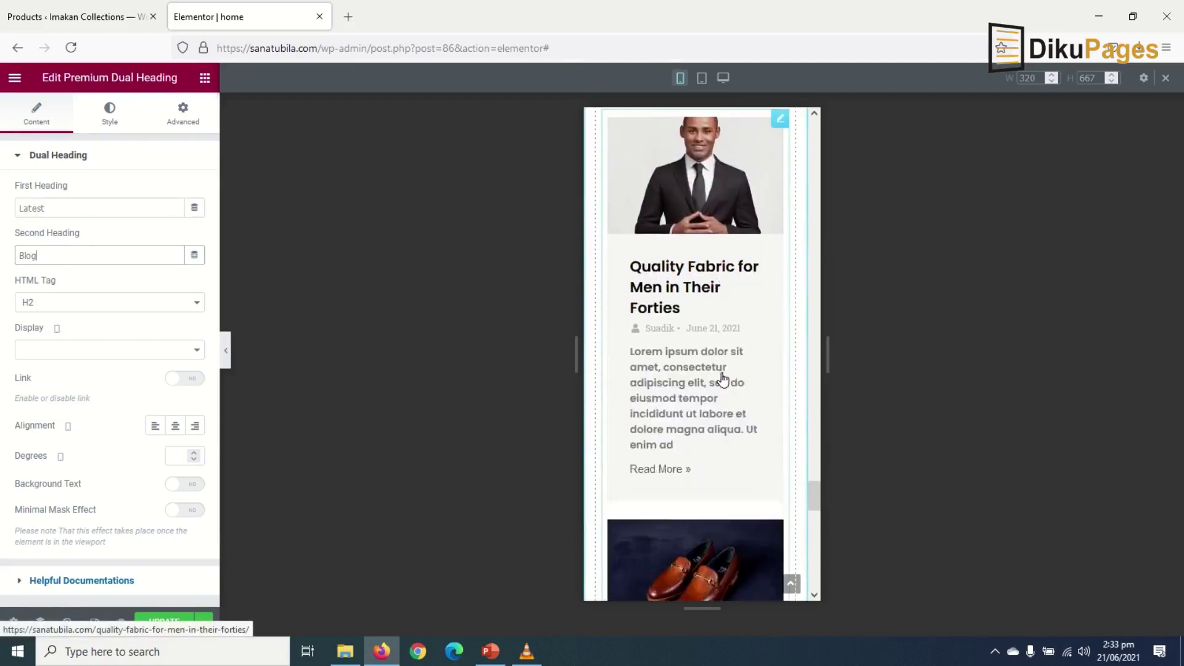
{"action": "left_click", "coordinate": [702, 78]}
Step: Set the Imakan Collections hero heading's typography size to 55 on tablet
{"action": "scroll", "coordinate": [751, 304], "scroll_direction": "up", "scroll_amount": 10}
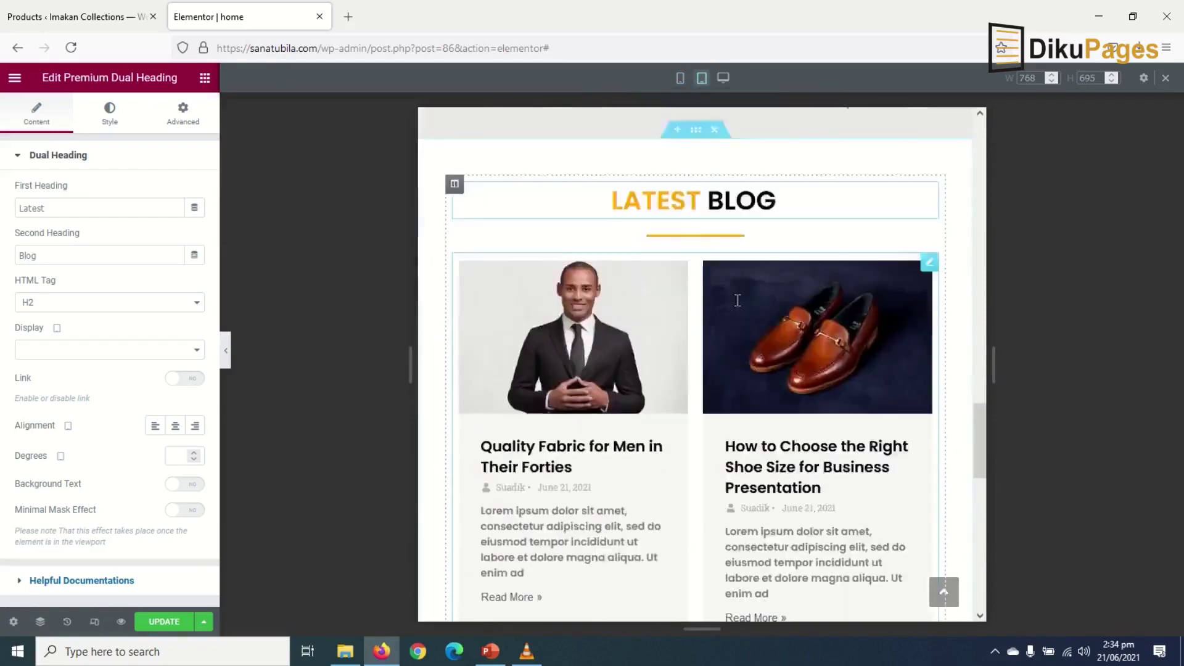
{"action": "scroll", "coordinate": [764, 297], "scroll_direction": "up", "scroll_amount": 5}
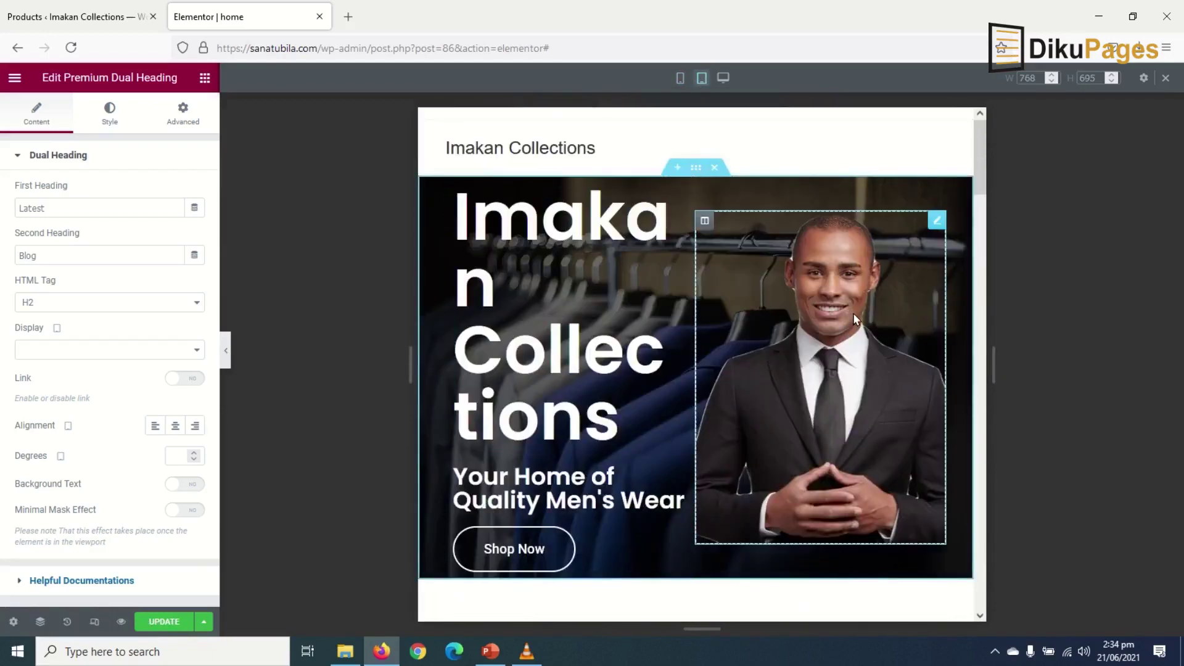
{"action": "left_click", "coordinate": [528, 233]}
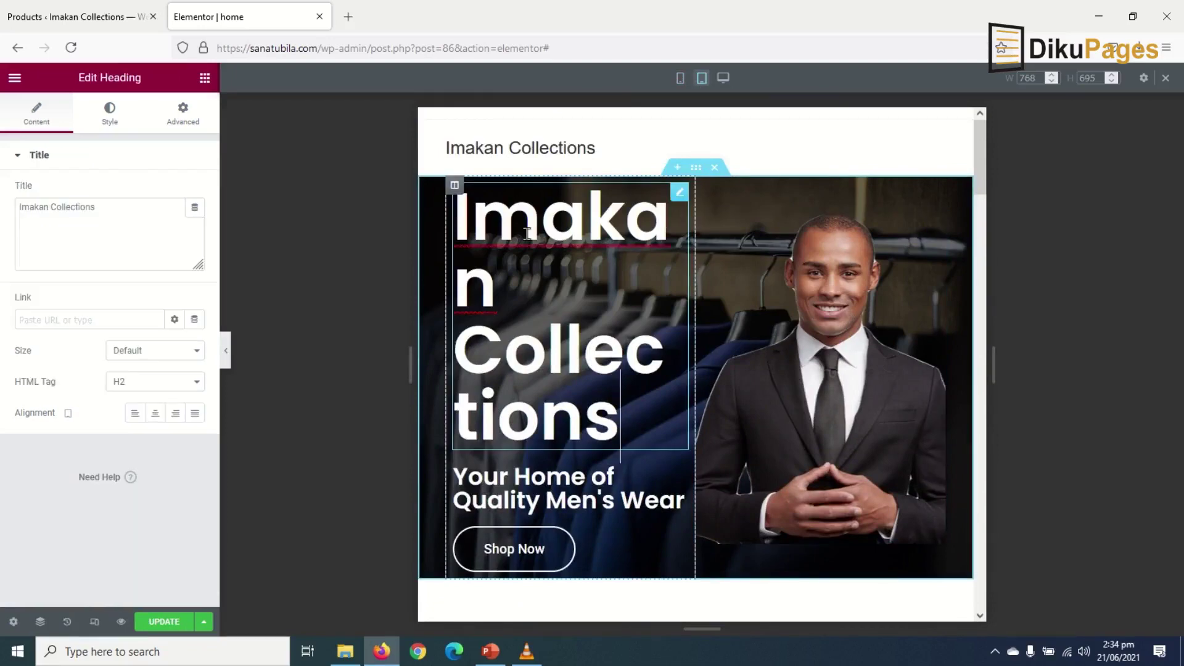
{"action": "left_click", "coordinate": [110, 112]}
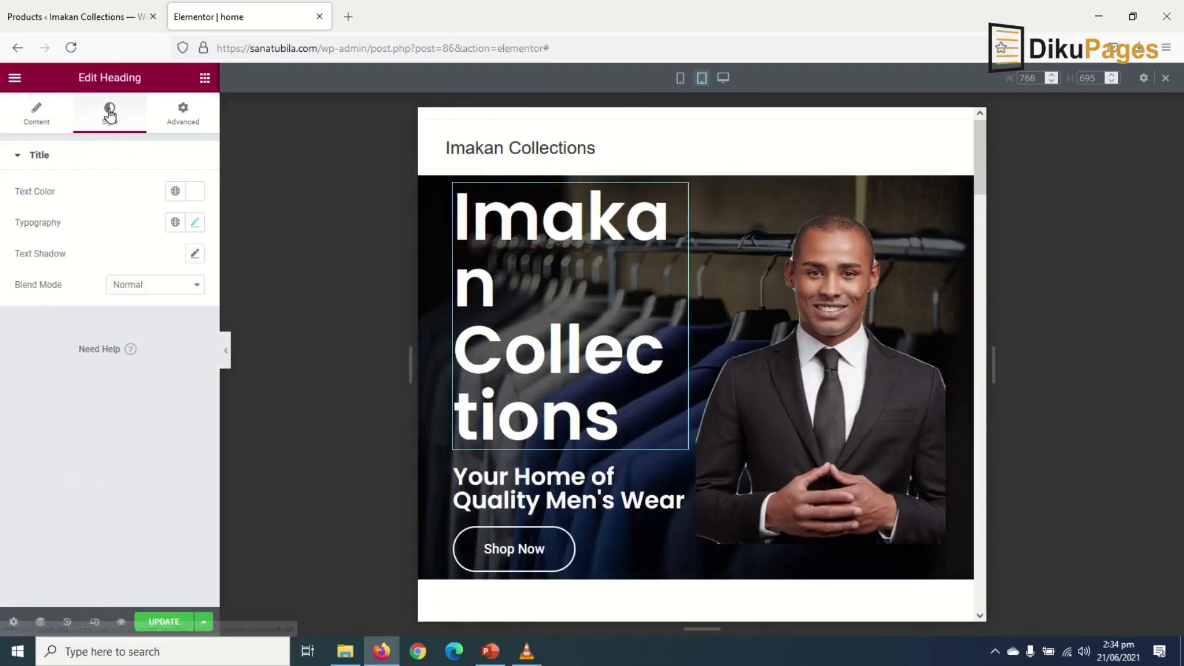
{"action": "left_click", "coordinate": [196, 223]}
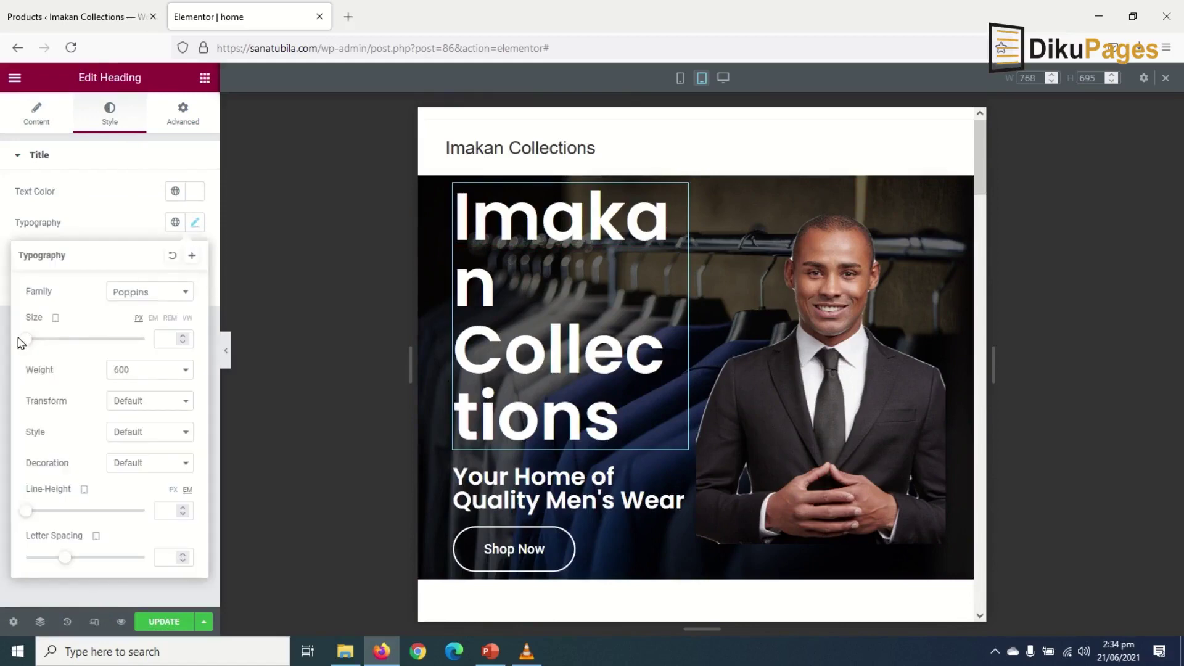
{"action": "left_click_drag", "start_coordinate": [27, 341], "coordinate": [59, 347]}
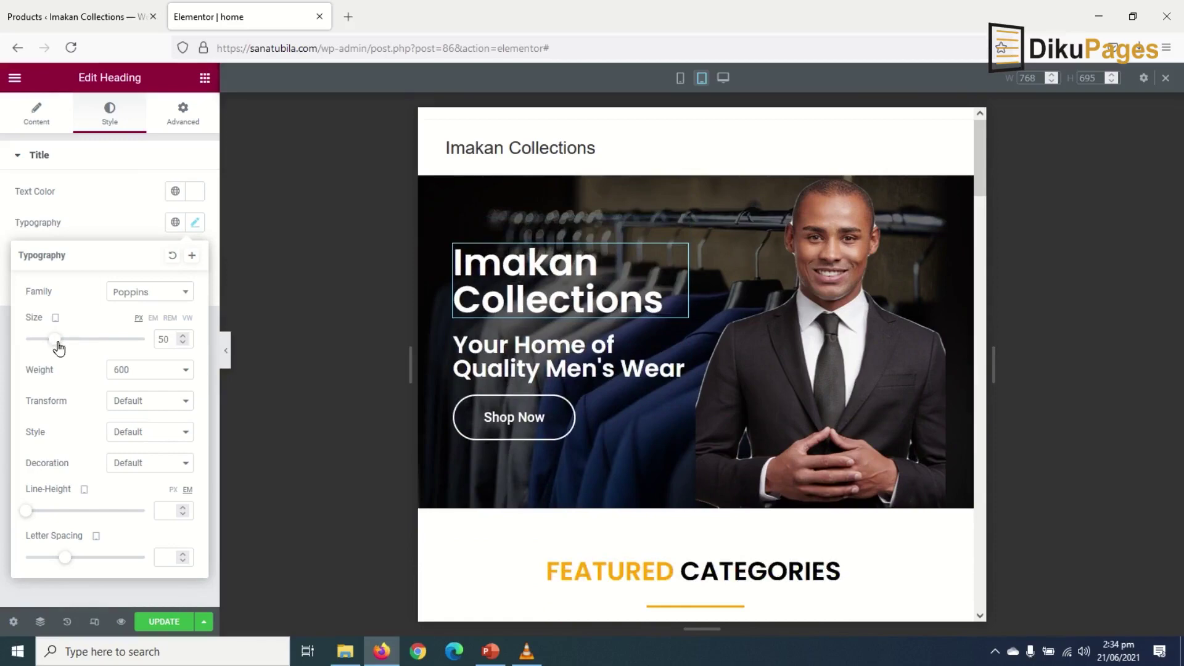
{"action": "left_click", "coordinate": [182, 337]}
{"action": "left_click", "coordinate": [182, 337]}
{"action": "left_click", "coordinate": [182, 336]}
{"action": "left_click", "coordinate": [182, 336]}
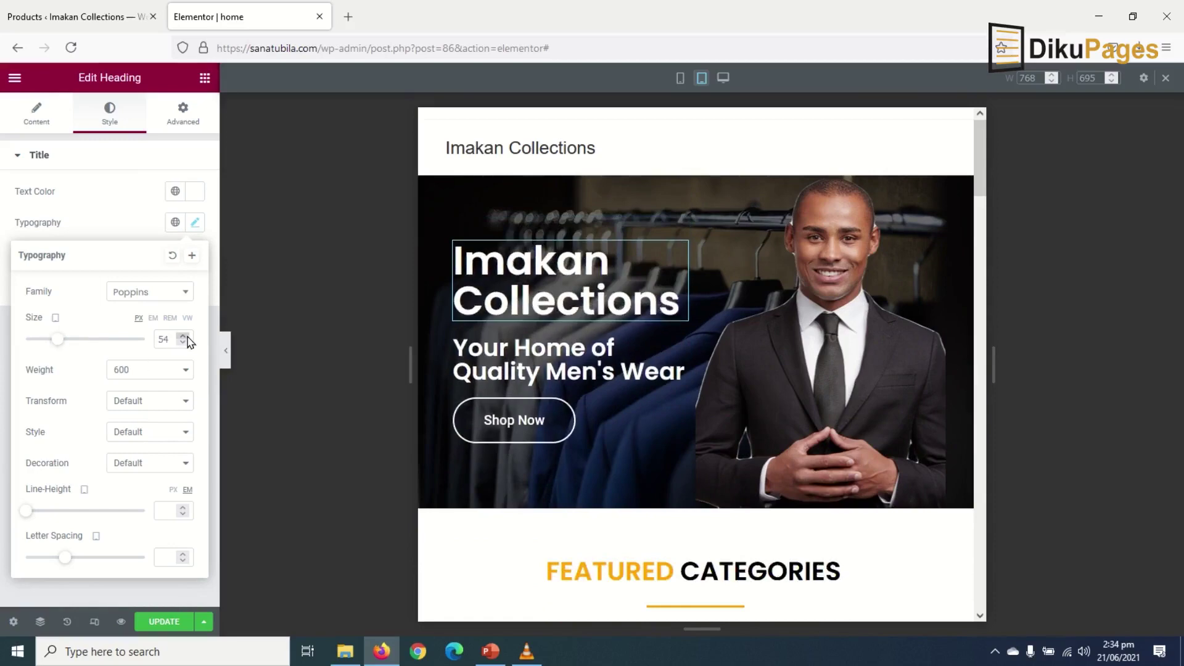
{"action": "left_click", "coordinate": [182, 336]}
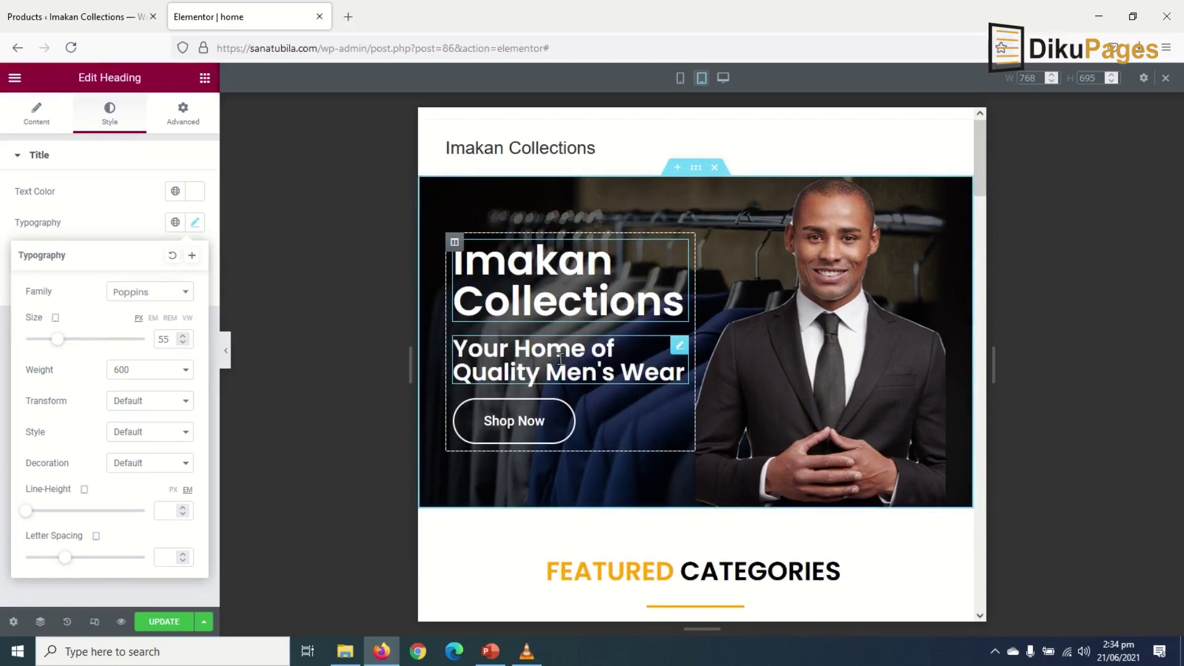
Step: Set the "Your Home of Quality Men's Wear" subheading's typography size to 25
{"action": "left_click", "coordinate": [560, 358]}
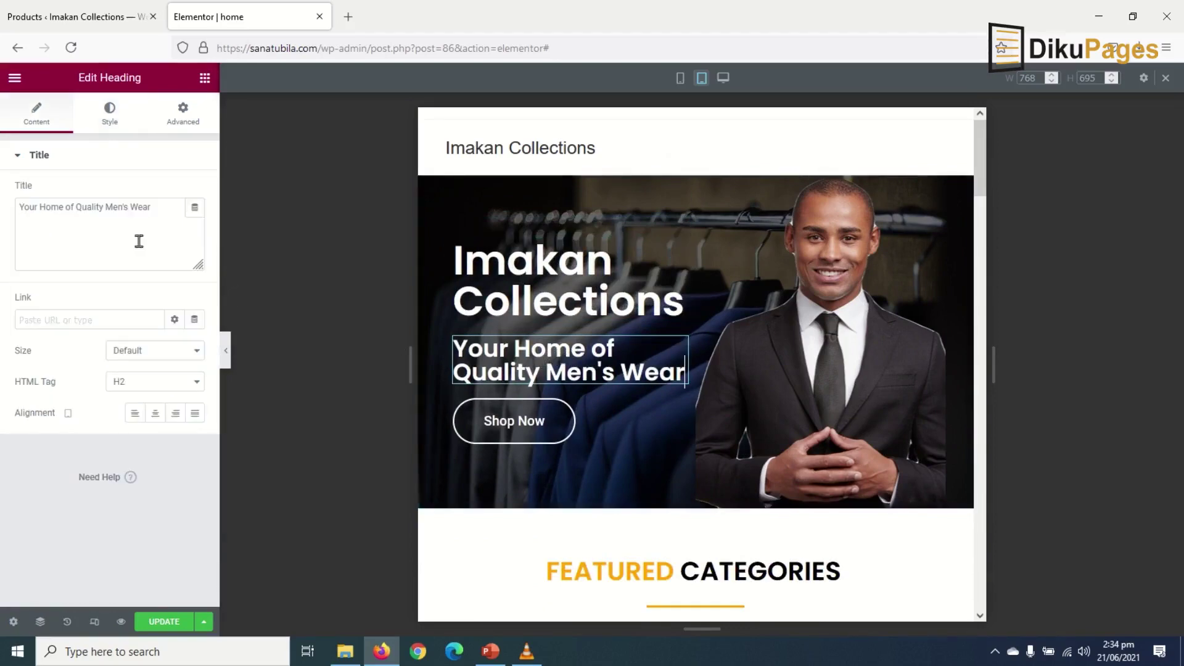
{"action": "left_click", "coordinate": [109, 117]}
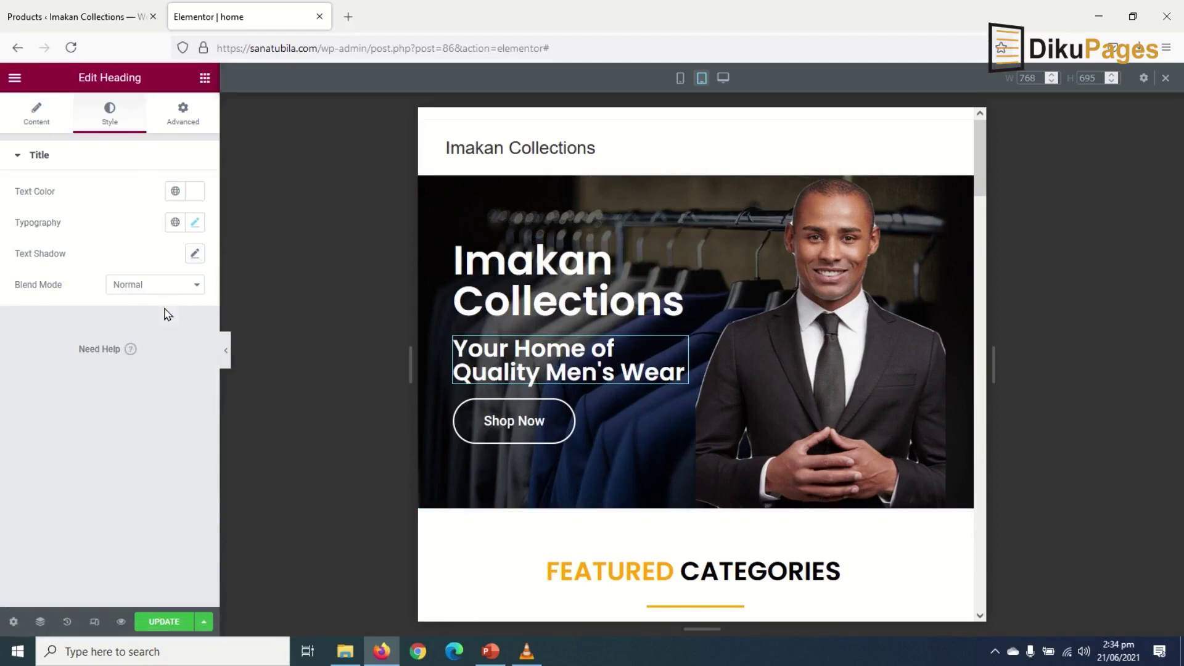
{"action": "left_click", "coordinate": [195, 224]}
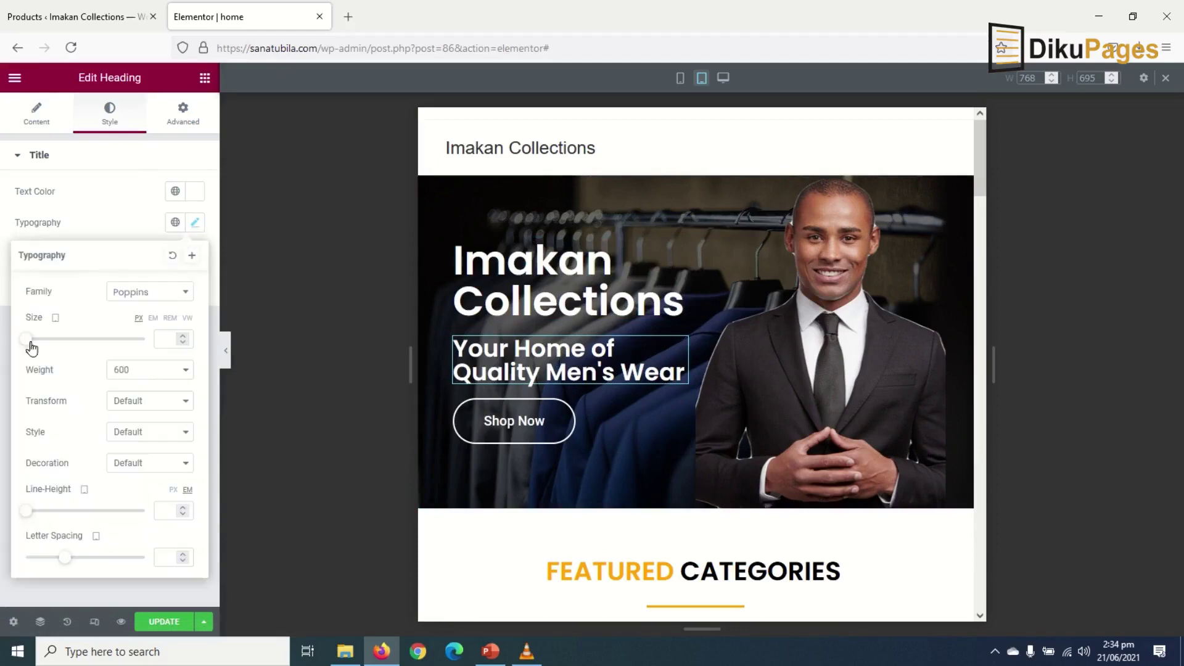
{"action": "mouse_move", "coordinate": [28, 347]}
{"action": "left_mouse_down"}
{"action": "mouse_move", "coordinate": [53, 346]}
{"action": "mouse_move", "coordinate": [37, 347]}
{"action": "left_mouse_up"}
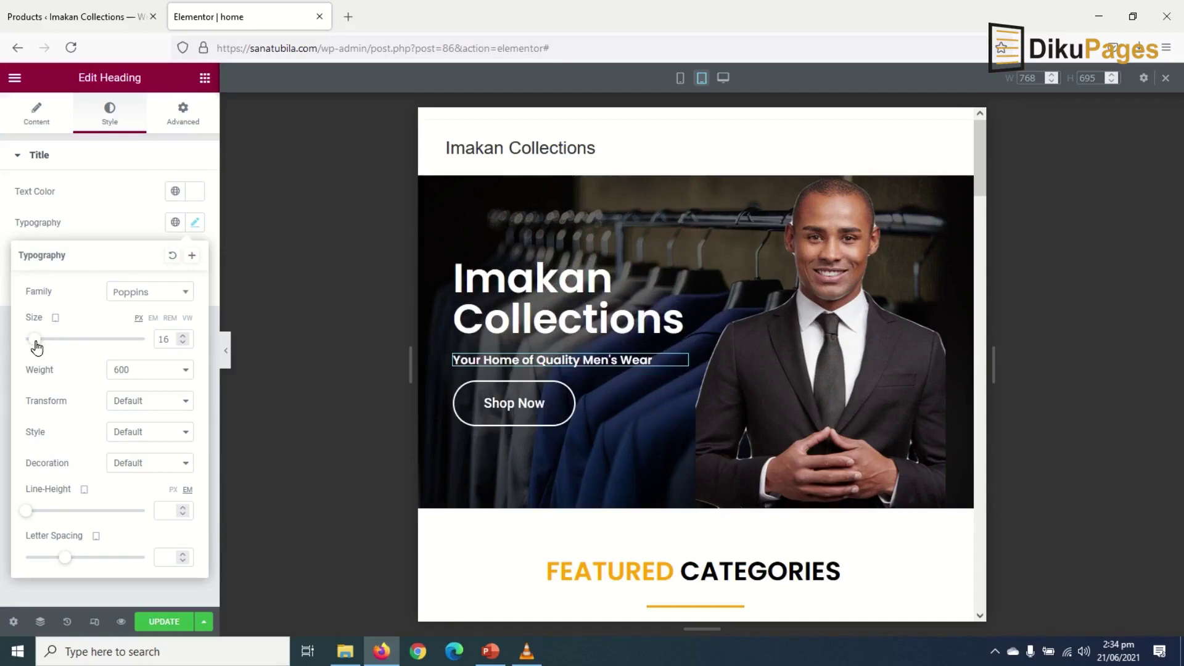
{"action": "left_click", "coordinate": [185, 337]}
{"action": "left_click", "coordinate": [186, 337]}
{"action": "left_click", "coordinate": [185, 337]}
{"action": "left_click", "coordinate": [185, 337]}
{"action": "left_click", "coordinate": [186, 337]}
{"action": "left_click", "coordinate": [185, 337]}
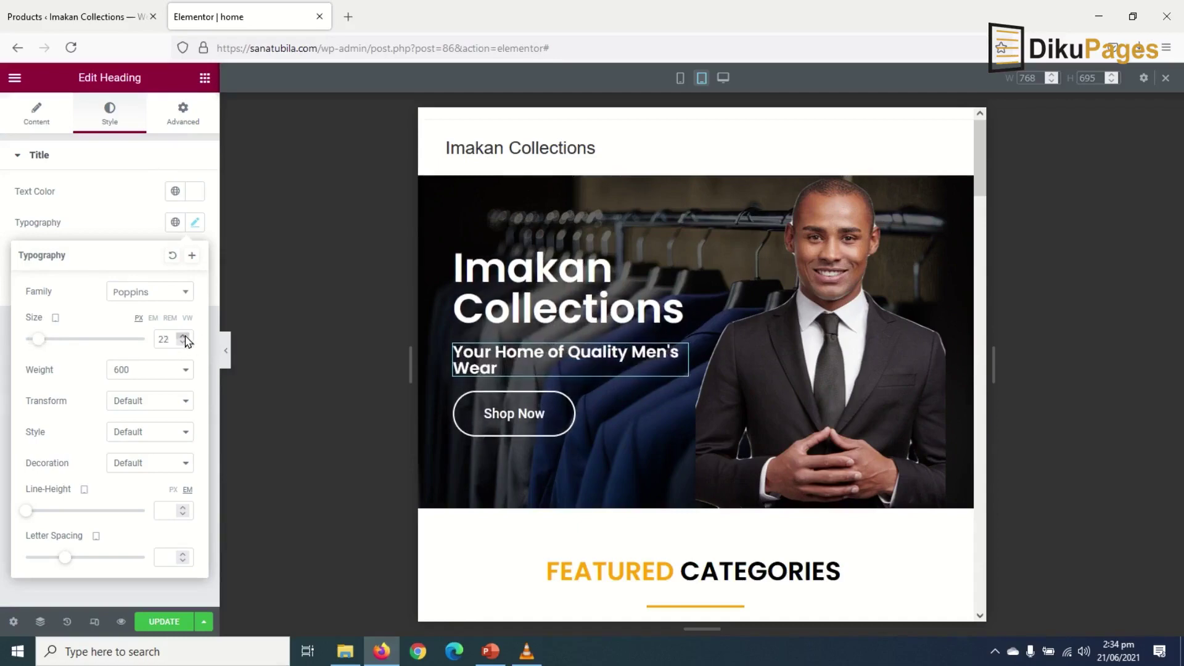
{"action": "left_click", "coordinate": [184, 338]}
{"action": "left_click", "coordinate": [185, 337]}
{"action": "left_click", "coordinate": [185, 337]}
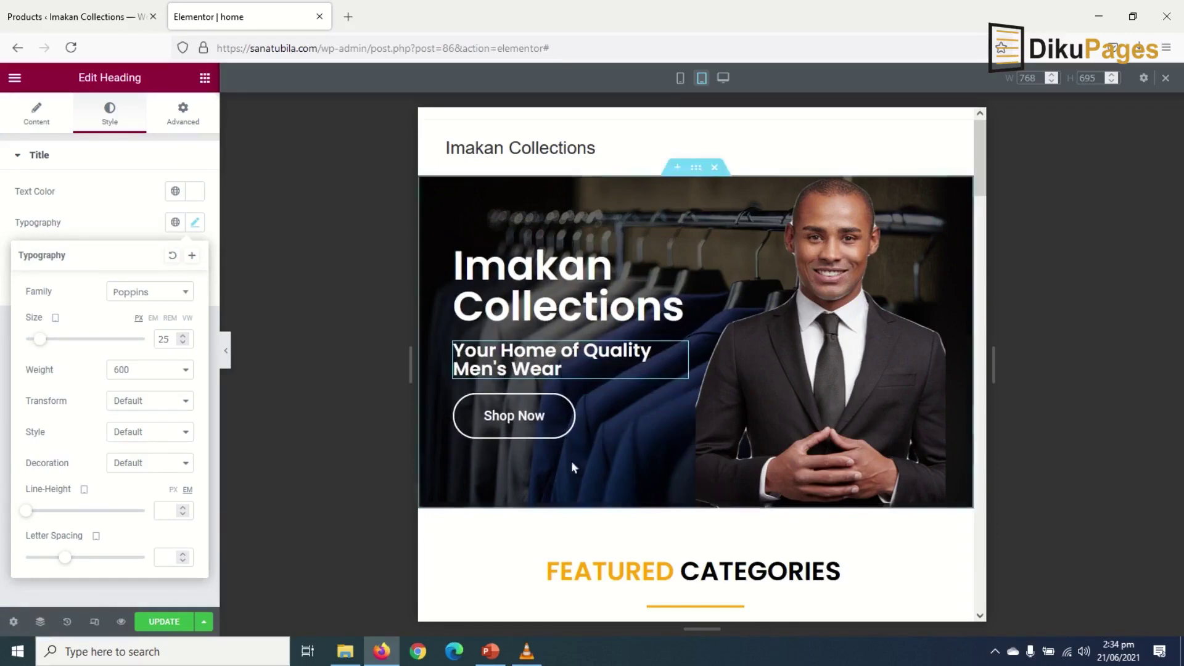
Step: Set the Suits and Shoes category columns to 50% width on tablet
{"action": "scroll", "coordinate": [810, 503], "scroll_direction": "down", "scroll_amount": 5}
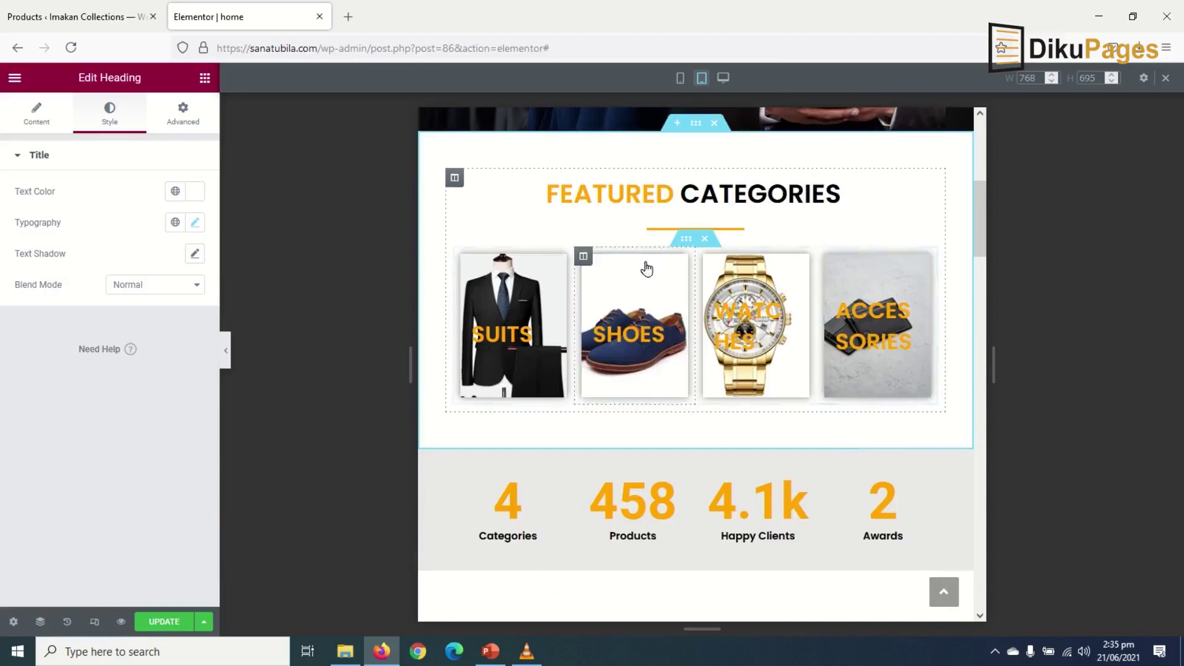
{"action": "left_click", "coordinate": [462, 257]}
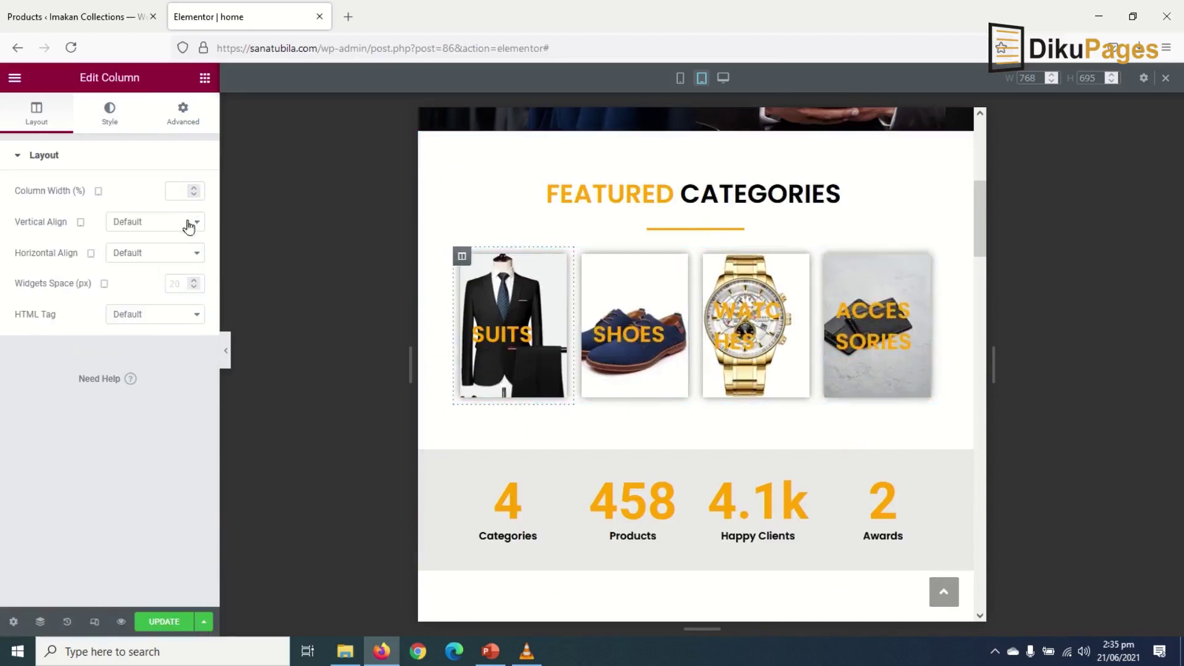
{"action": "left_click", "coordinate": [179, 191]}
{"action": "type", "text": "50"}
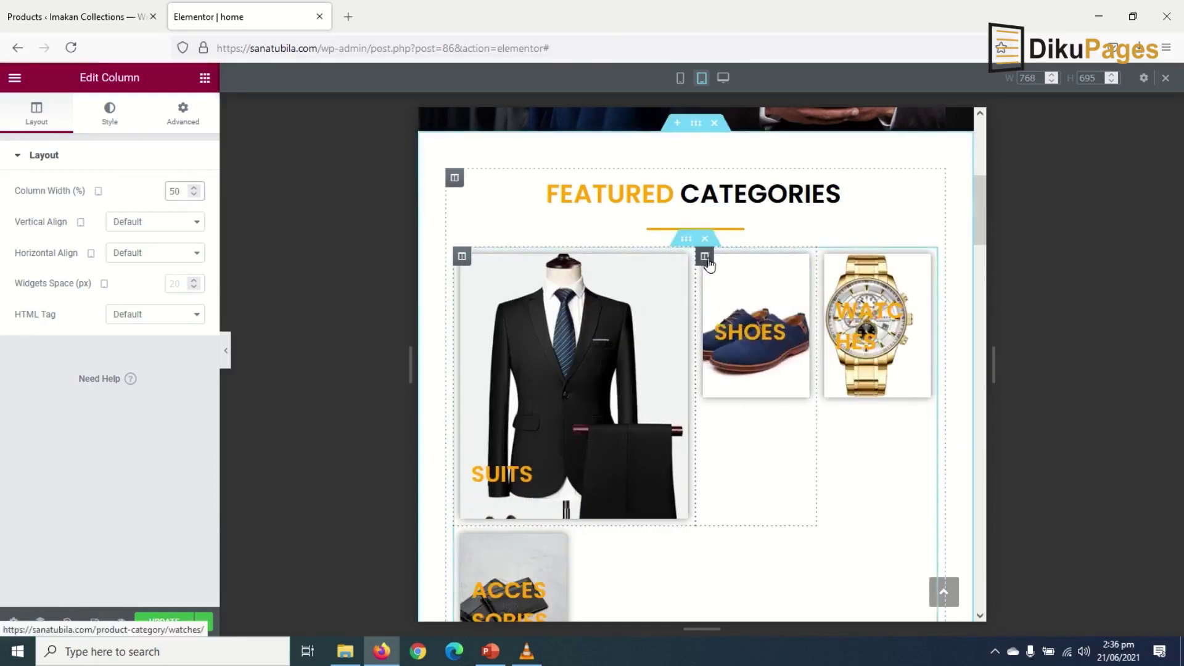
{"action": "left_click", "coordinate": [706, 257]}
{"action": "left_click", "coordinate": [176, 190]}
{"action": "type", "text": "50"}
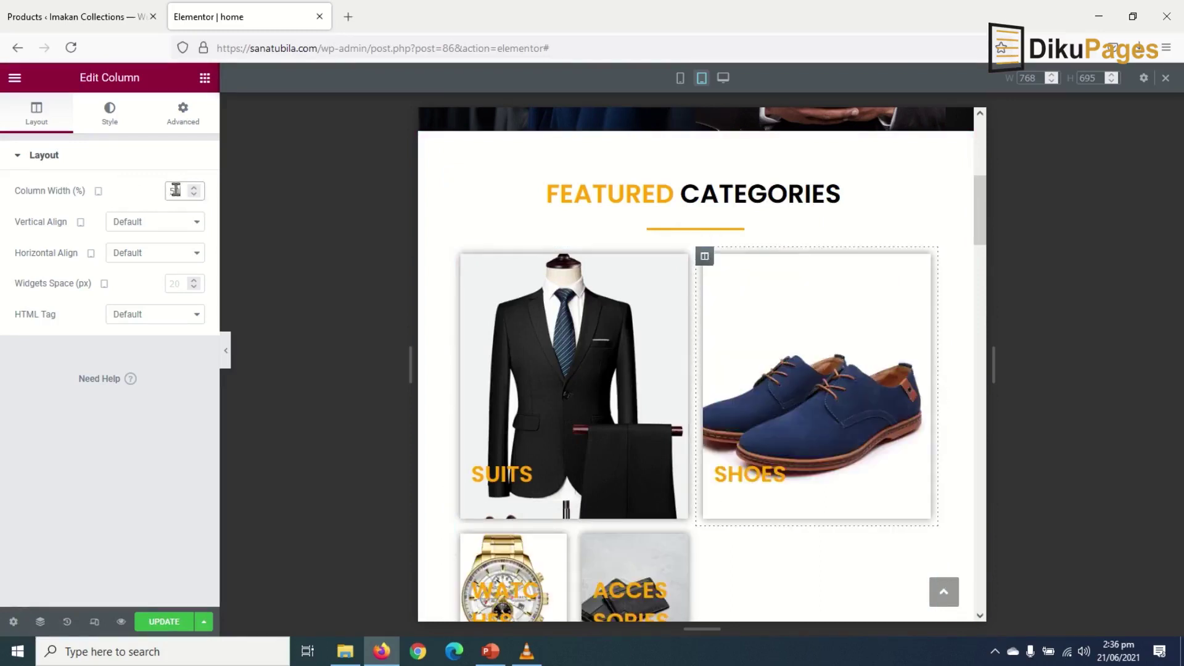
Step: Set the Watches and Accessories columns to 50% width, forming a two-by-two grid
{"action": "scroll", "coordinate": [611, 497], "scroll_direction": "down", "scroll_amount": 2}
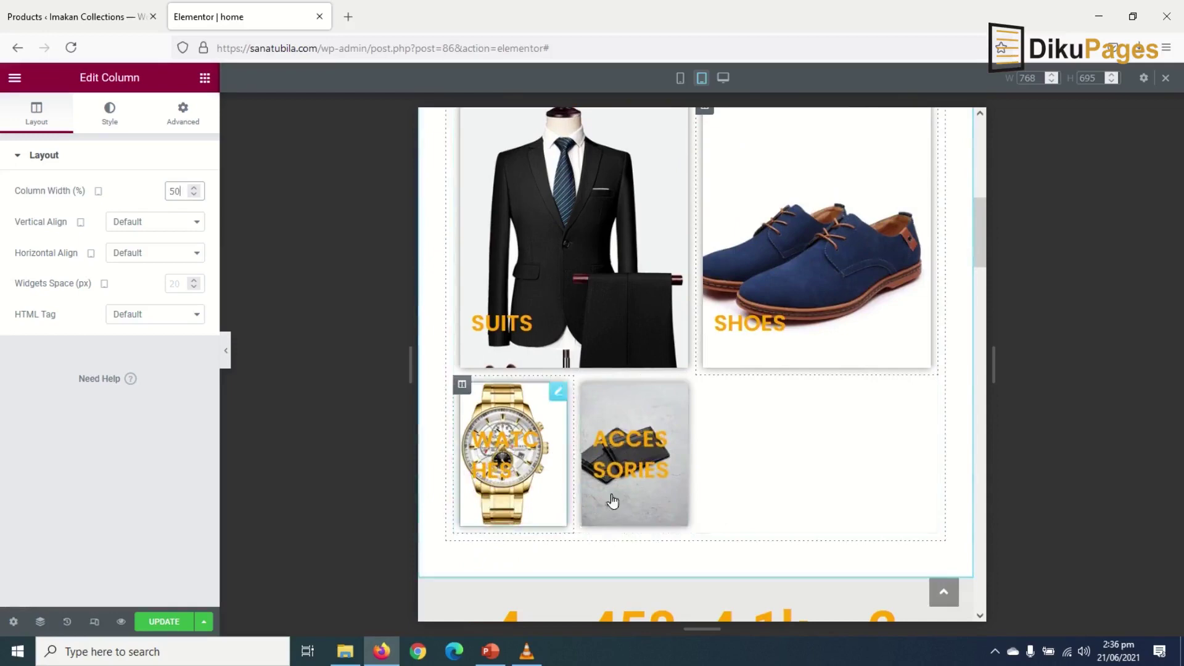
{"action": "left_click", "coordinate": [463, 385]}
{"action": "left_click", "coordinate": [175, 191]}
{"action": "type", "text": "50"}
{"action": "left_click", "coordinate": [708, 385]}
{"action": "left_click", "coordinate": [173, 191]}
{"action": "type", "text": "50"}
{"action": "scroll", "coordinate": [841, 442], "scroll_direction": "up", "scroll_amount": 6}
{"action": "scroll", "coordinate": [889, 423], "scroll_direction": "down", "scroll_amount": 5}
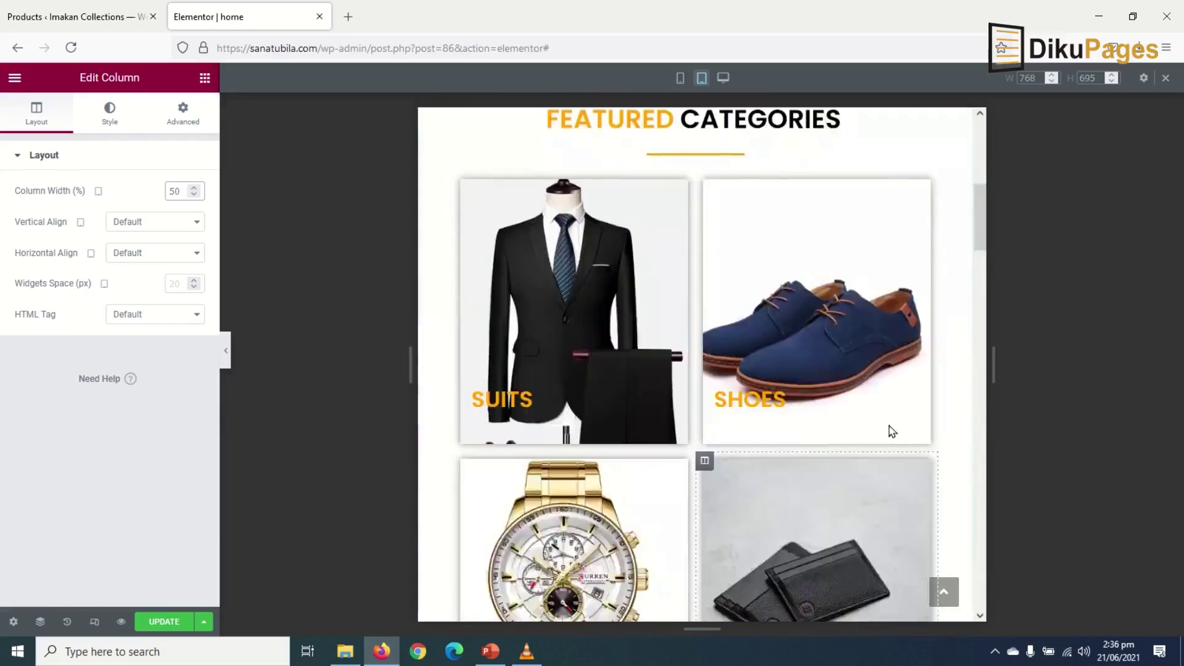
{"action": "scroll", "coordinate": [888, 428], "scroll_direction": "down", "scroll_amount": 5}
{"action": "scroll", "coordinate": [709, 401], "scroll_direction": "up", "scroll_amount": 2}
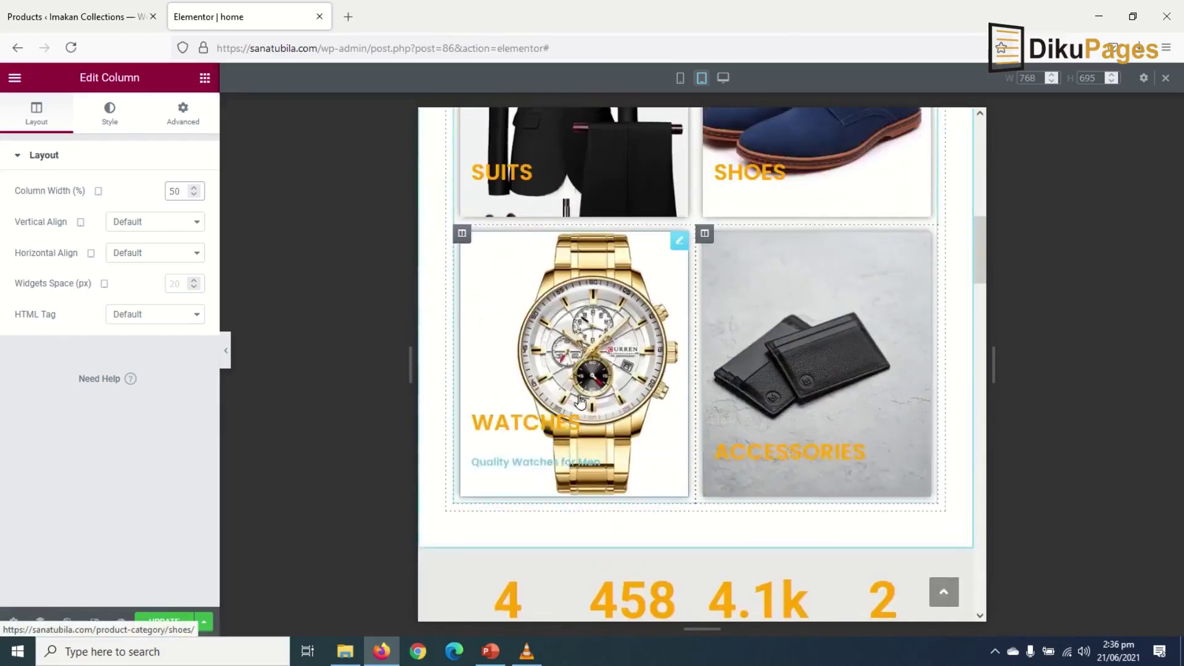
{"action": "scroll", "coordinate": [580, 402], "scroll_direction": "up", "scroll_amount": 4}
{"action": "scroll", "coordinate": [719, 386], "scroll_direction": "down", "scroll_amount": 3}
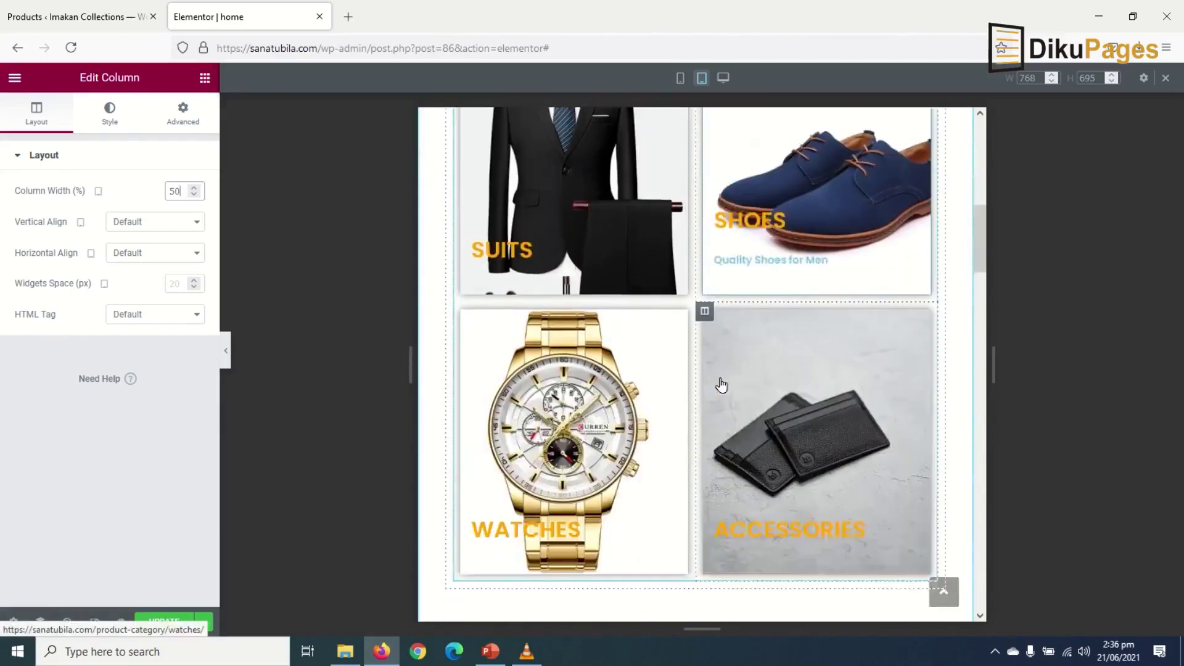
{"action": "scroll", "coordinate": [721, 385], "scroll_direction": "down", "scroll_amount": 5}
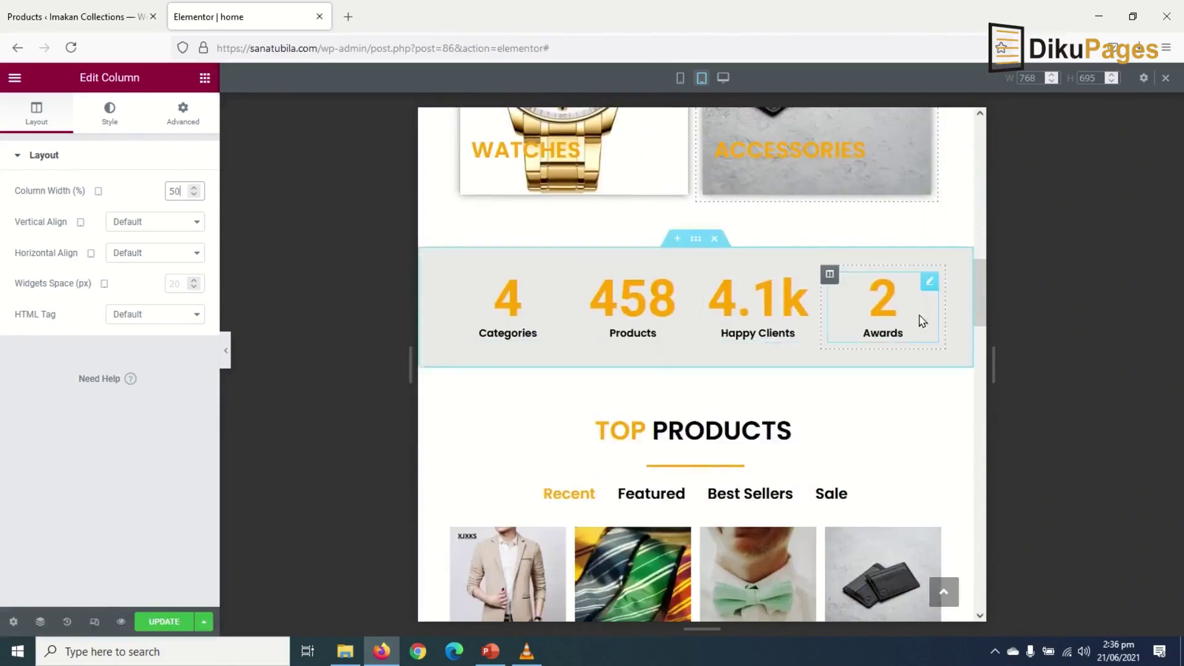
{"action": "scroll", "coordinate": [802, 420], "scroll_direction": "down", "scroll_amount": 5}
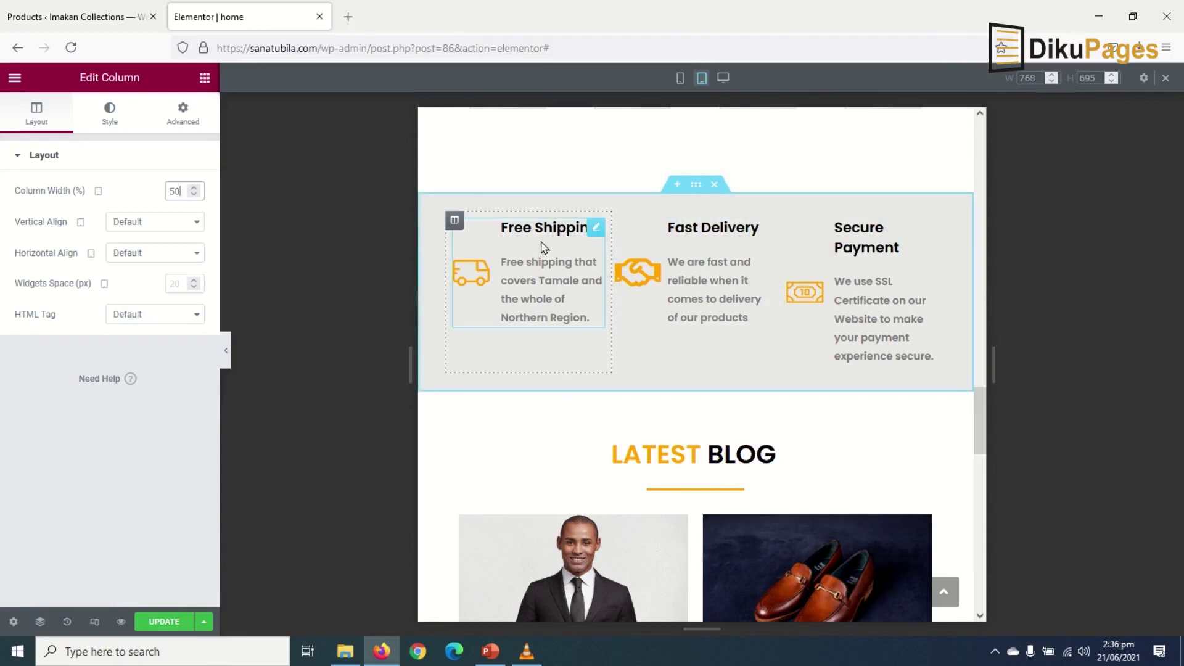
Step: Set the Free Shipping, Fast Delivery and Secure Payment columns to 100% width on tablet
{"action": "left_click", "coordinate": [587, 286]}
{"action": "left_click", "coordinate": [454, 221]}
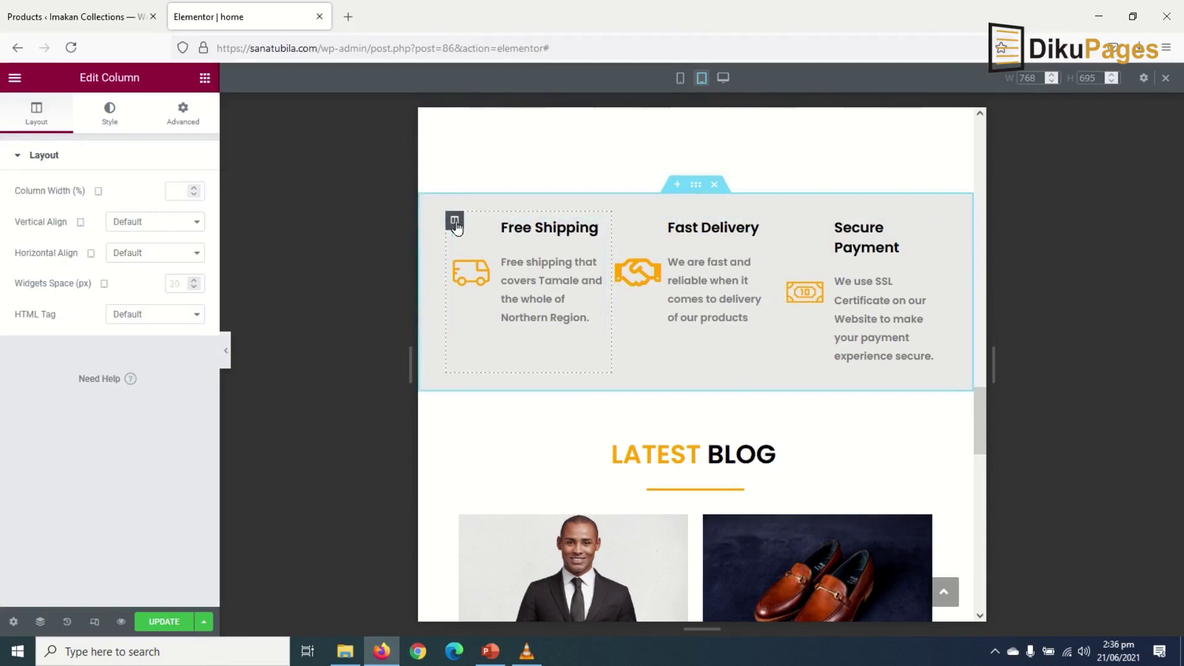
{"action": "left_click", "coordinate": [185, 194]}
{"action": "type", "text": "2"}
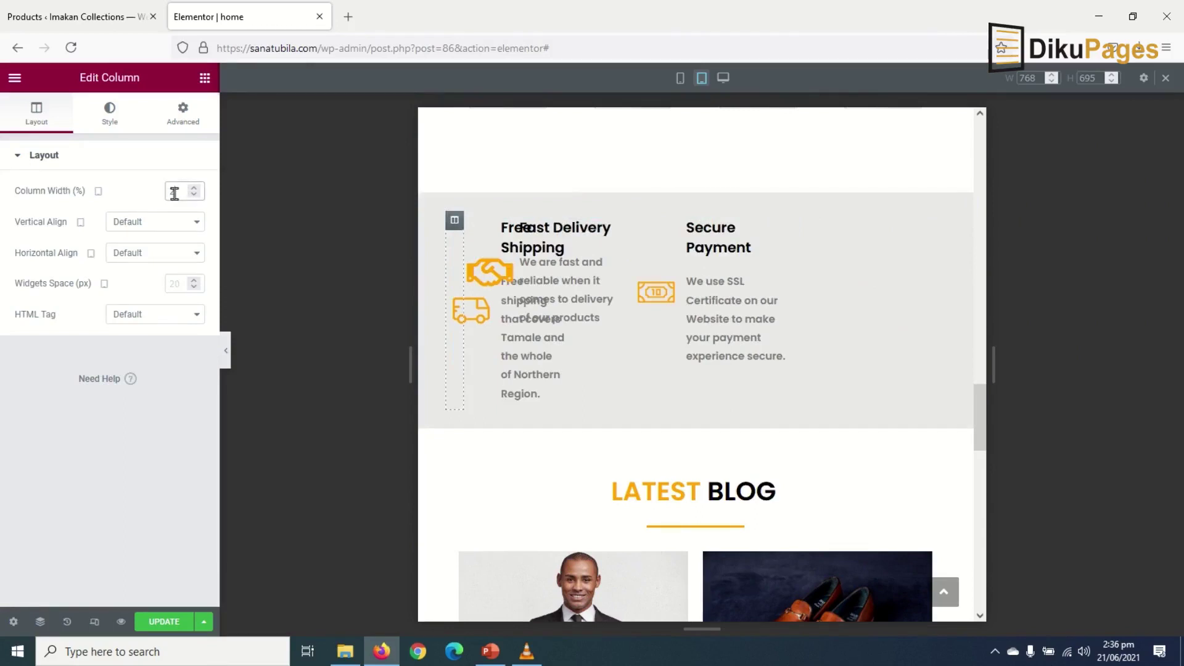
{"action": "type", "text": "100"}
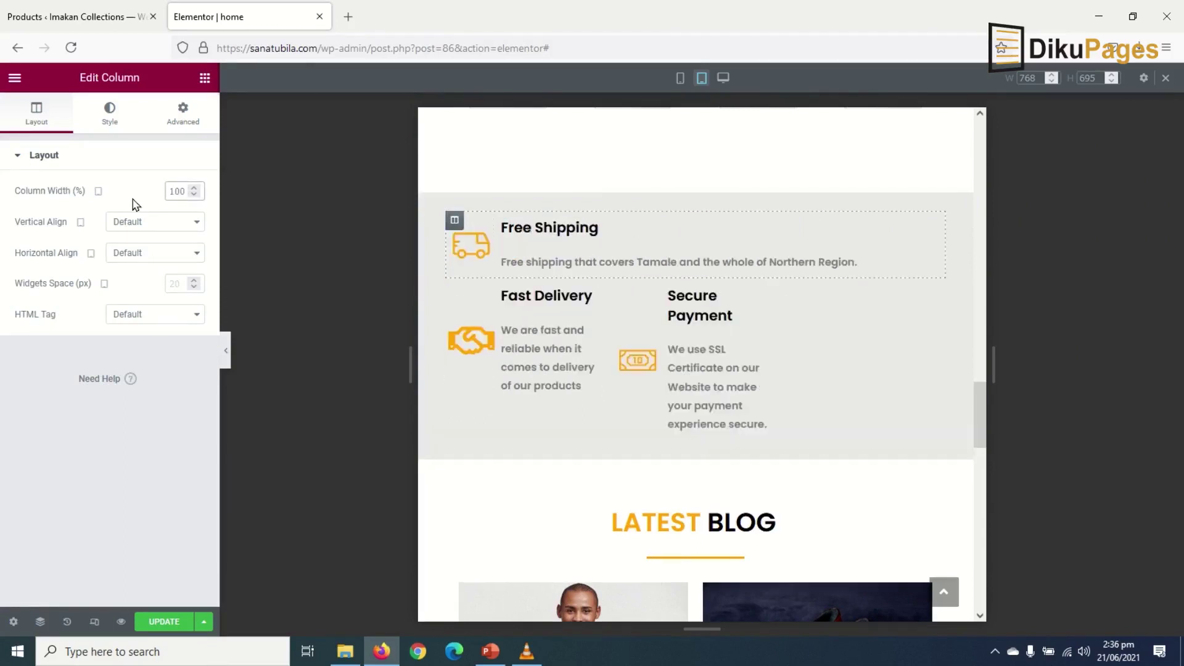
{"action": "left_click", "coordinate": [177, 194]}
{"action": "type", "text": "100"}
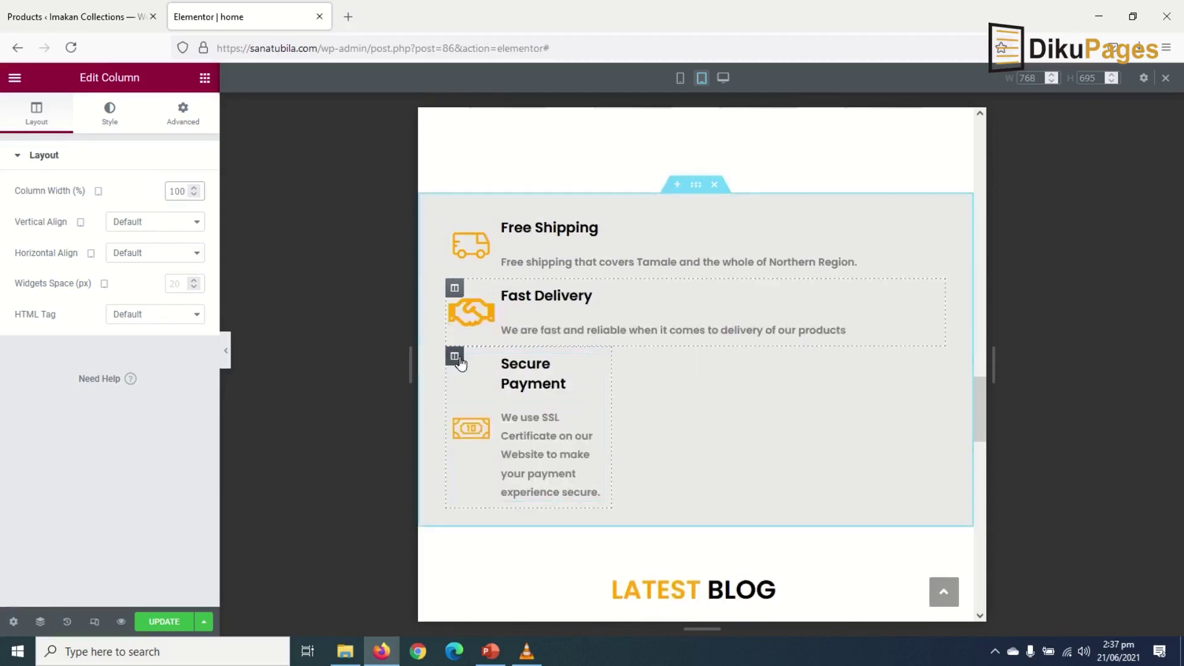
{"action": "left_click", "coordinate": [455, 358]}
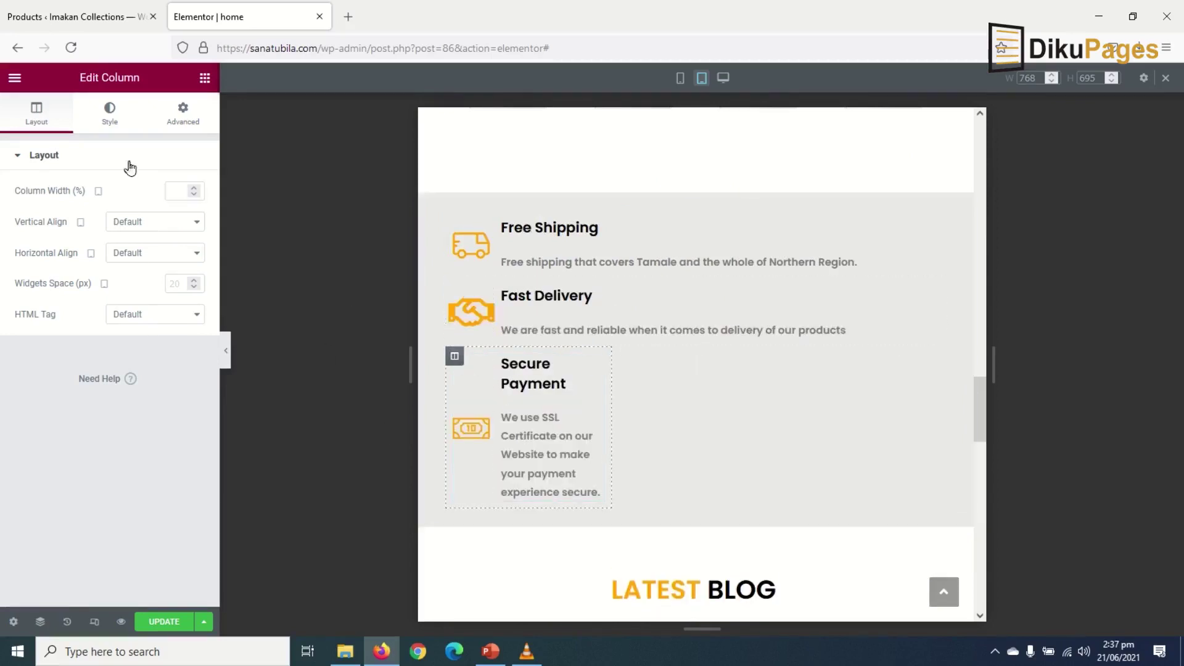
{"action": "left_click", "coordinate": [174, 190]}
{"action": "type", "text": "100"}
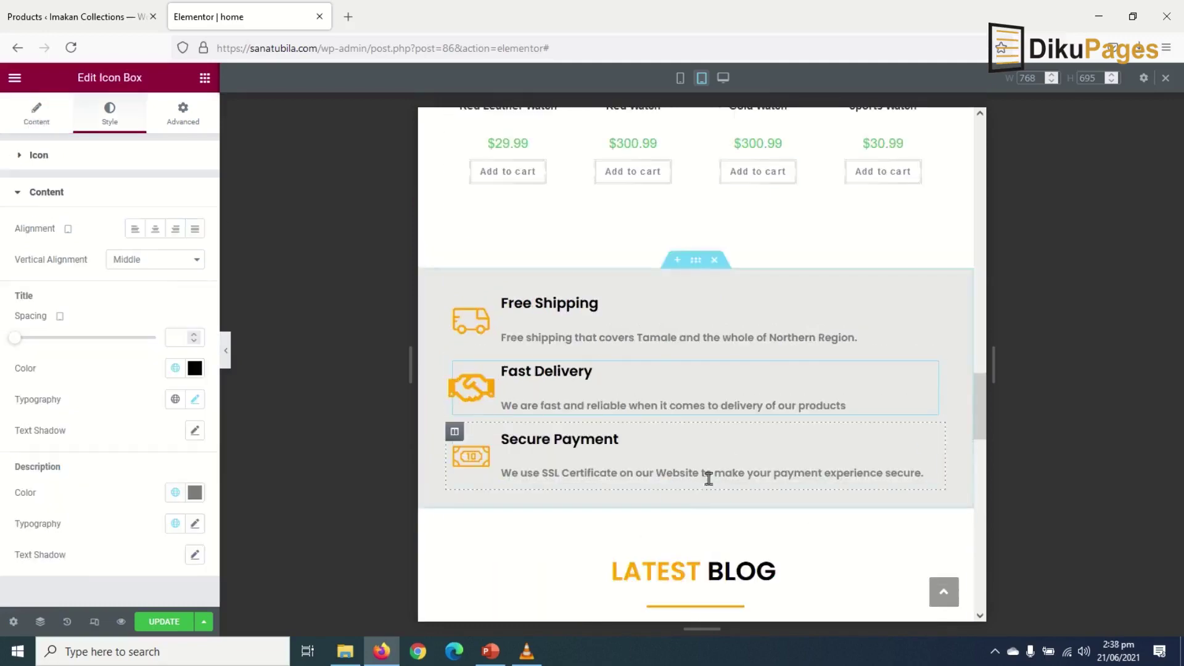
Step: Set the Premium Blog widget's Number of Columns to 3 Columns
{"action": "scroll", "coordinate": [745, 441], "scroll_direction": "down", "scroll_amount": 3}
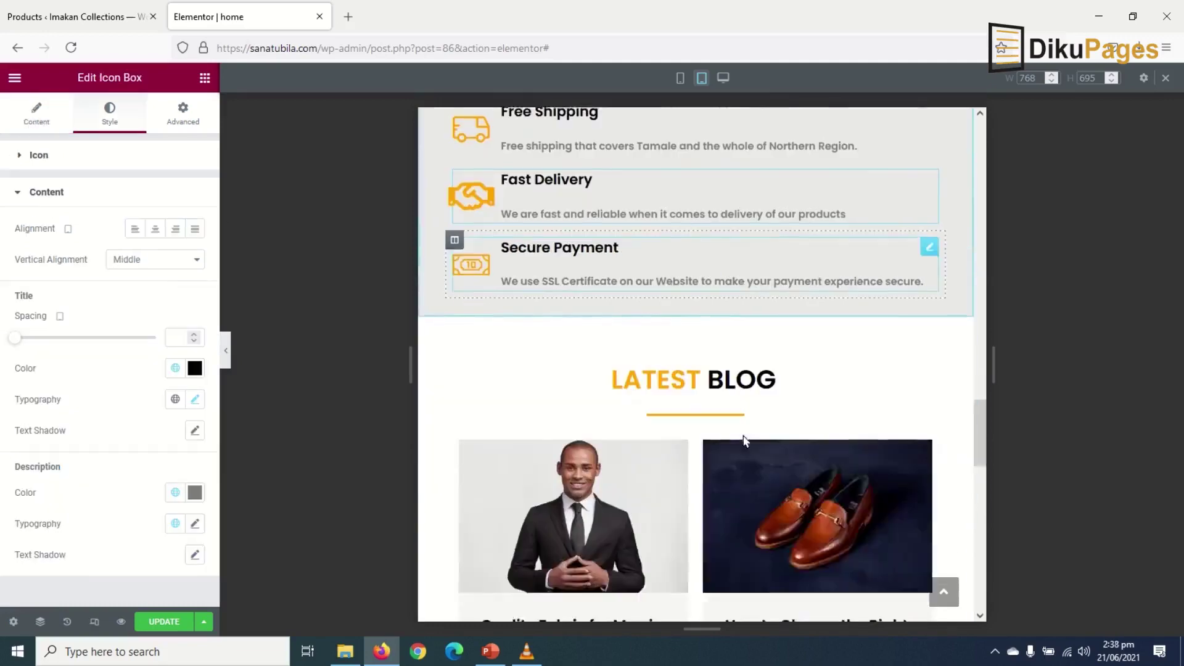
{"action": "scroll", "coordinate": [745, 441], "scroll_direction": "down", "scroll_amount": 3}
{"action": "scroll", "coordinate": [767, 412], "scroll_direction": "up", "scroll_amount": 4}
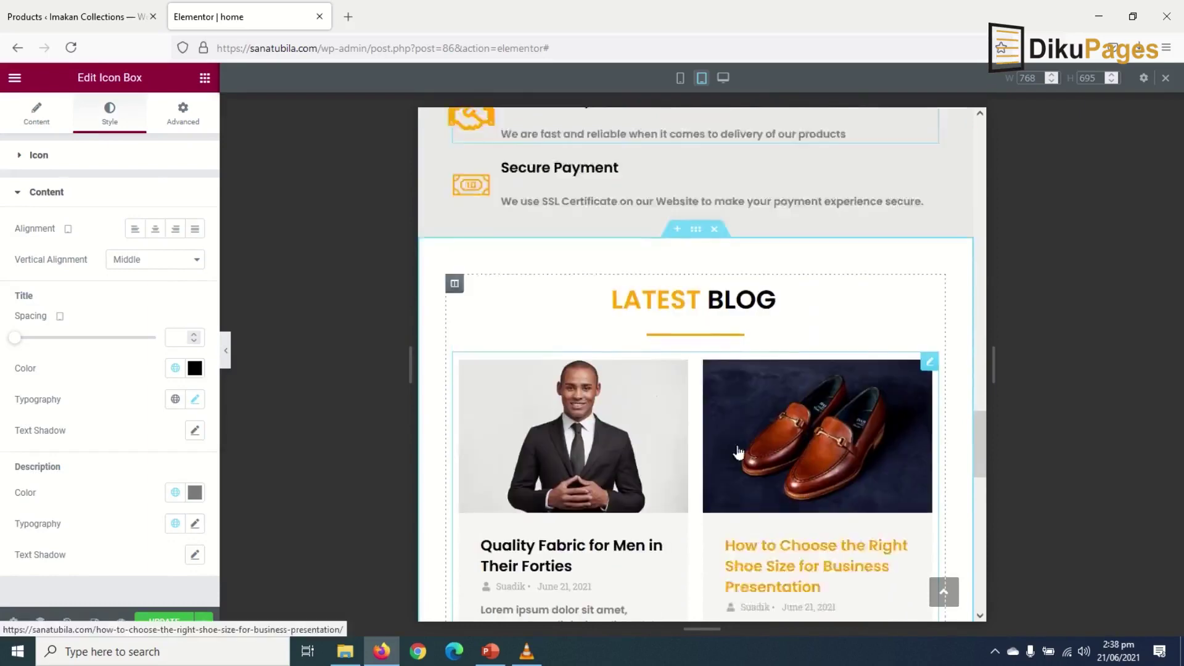
{"action": "scroll", "coordinate": [740, 444], "scroll_direction": "down", "scroll_amount": 2}
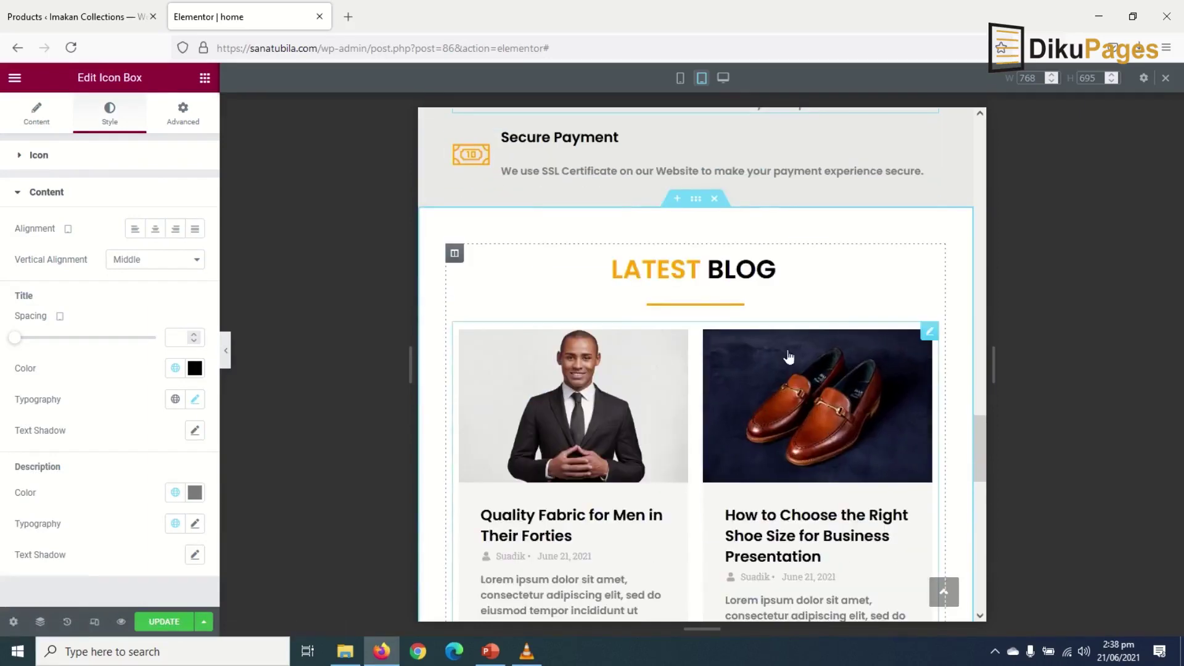
{"action": "left_click", "coordinate": [930, 332]}
{"action": "left_click", "coordinate": [132, 374]}
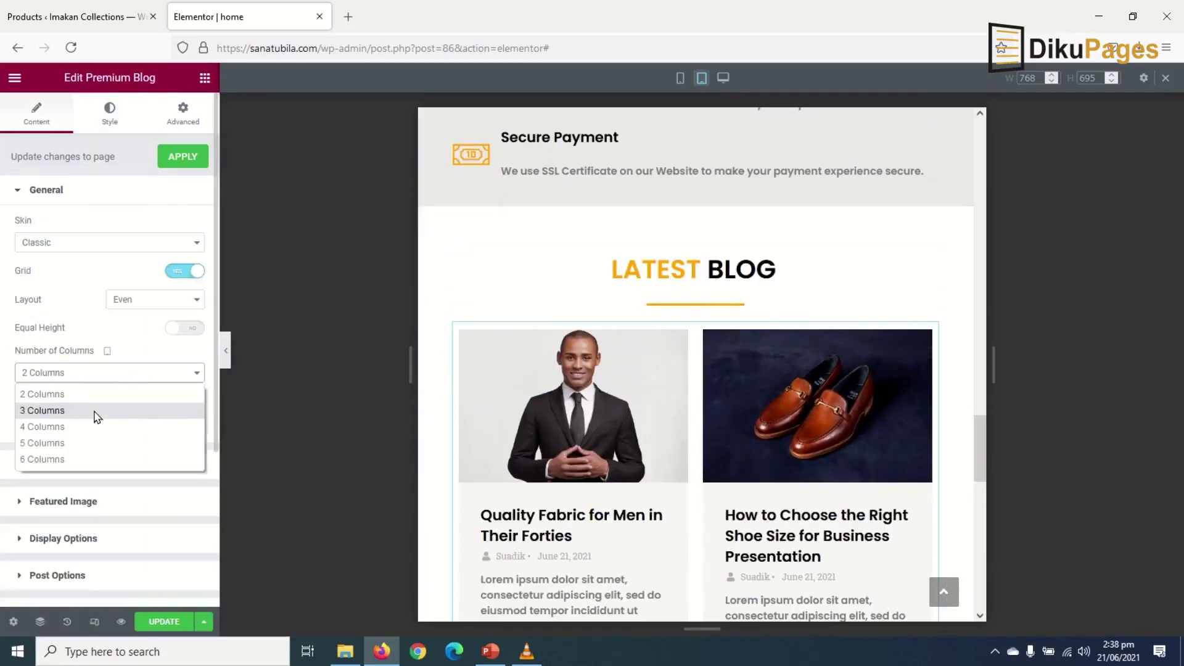
{"action": "left_click", "coordinate": [96, 411]}
Step: Save the home page changes and return to the desktop preview
{"action": "scroll", "coordinate": [687, 470], "scroll_direction": "down", "scroll_amount": 4}
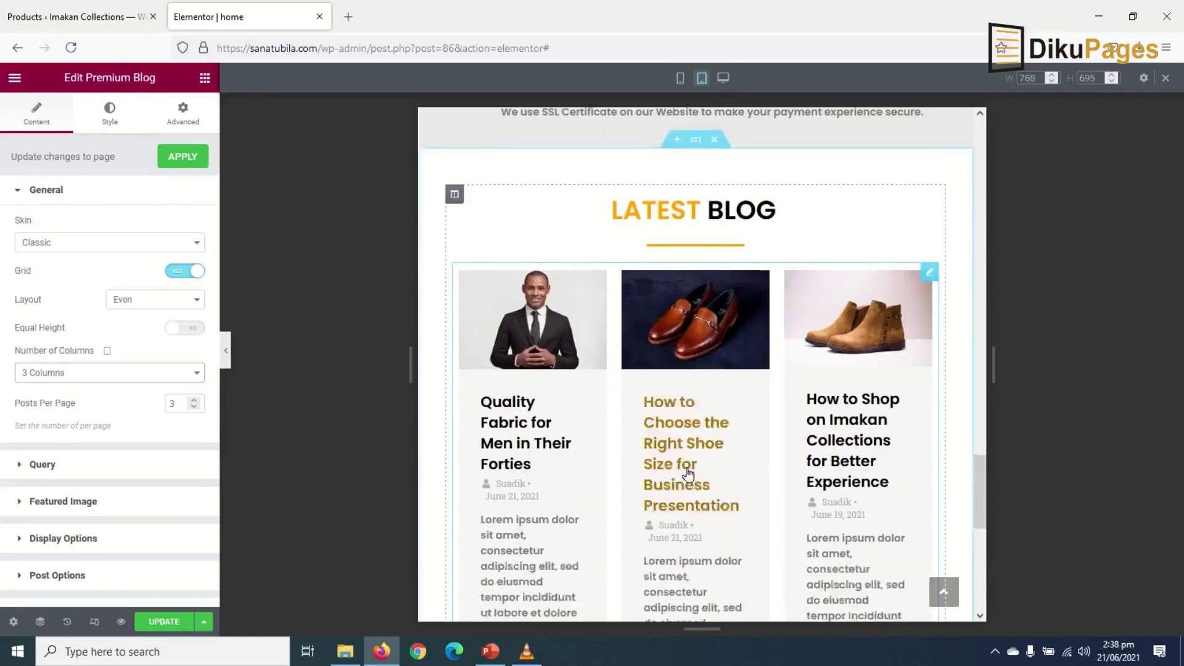
{"action": "scroll", "coordinate": [695, 523], "scroll_direction": "up", "scroll_amount": 5}
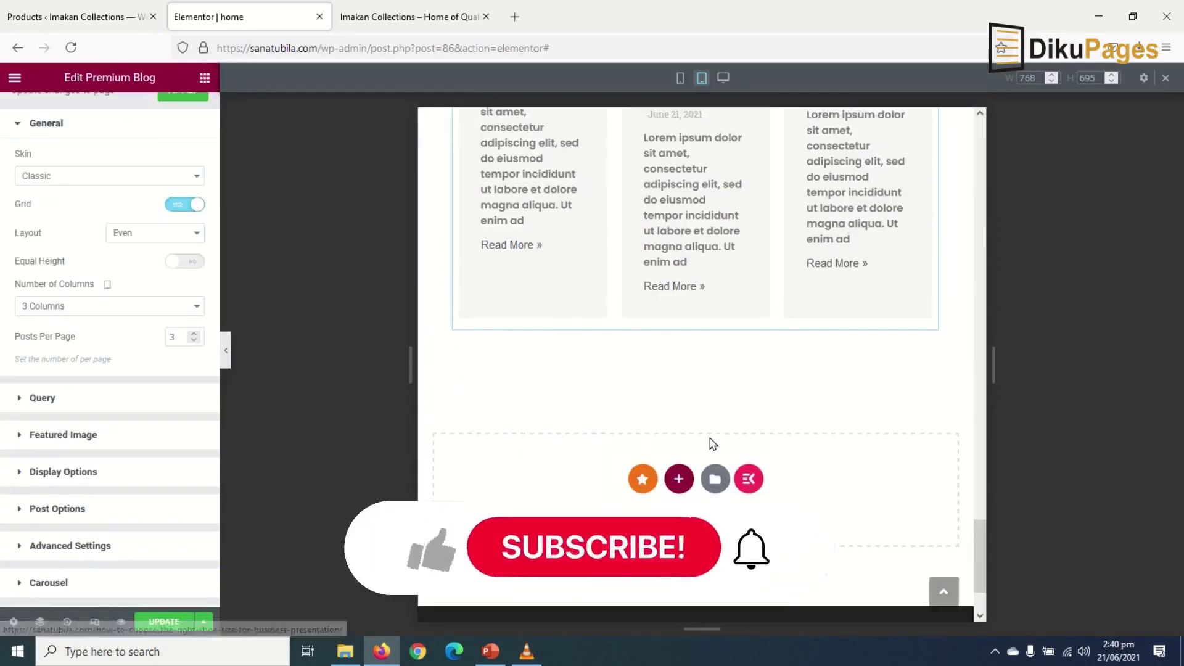
{"action": "scroll", "coordinate": [710, 438], "scroll_direction": "up", "scroll_amount": 5}
{"action": "scroll", "coordinate": [702, 346], "scroll_direction": "down", "scroll_amount": 5}
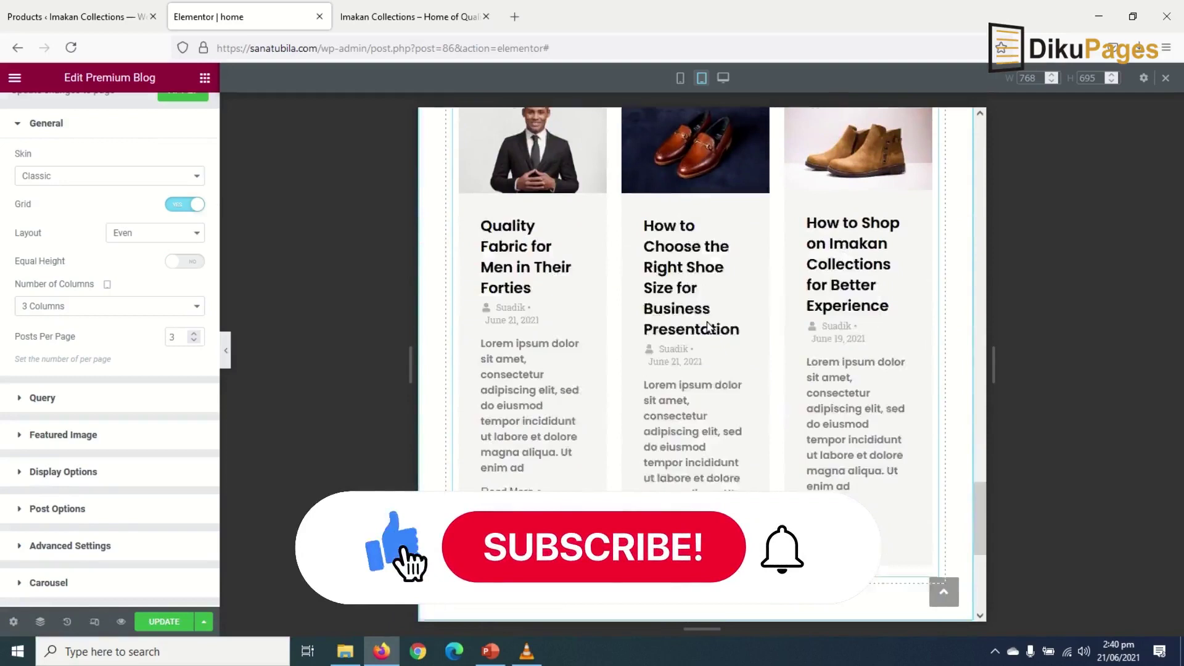
{"action": "left_click", "coordinate": [158, 624]}
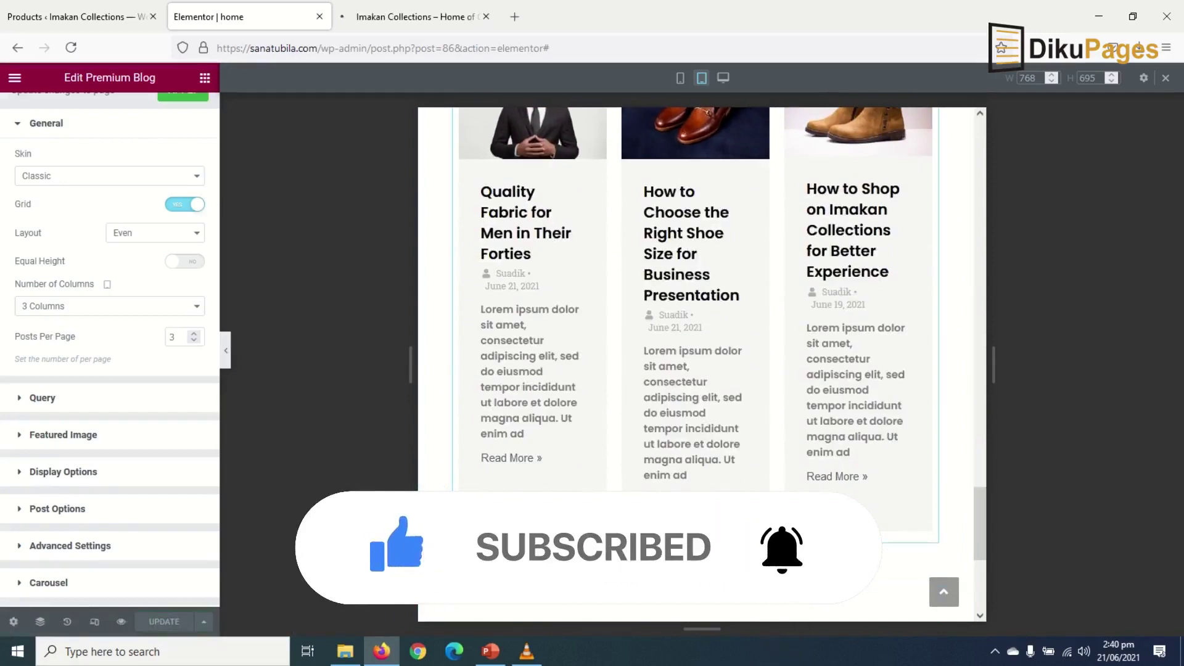
{"action": "left_click", "coordinate": [94, 622]}
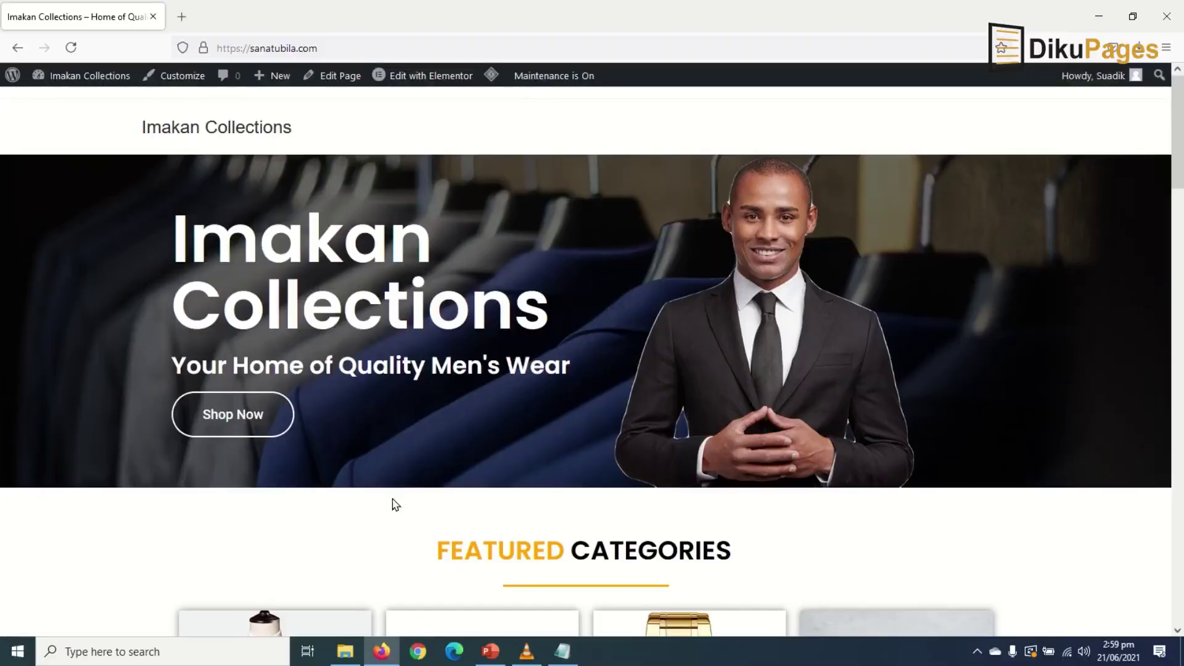
Step: Start a new page from the admin bar's + New menu
{"action": "mouse_move", "coordinate": [274, 75]}
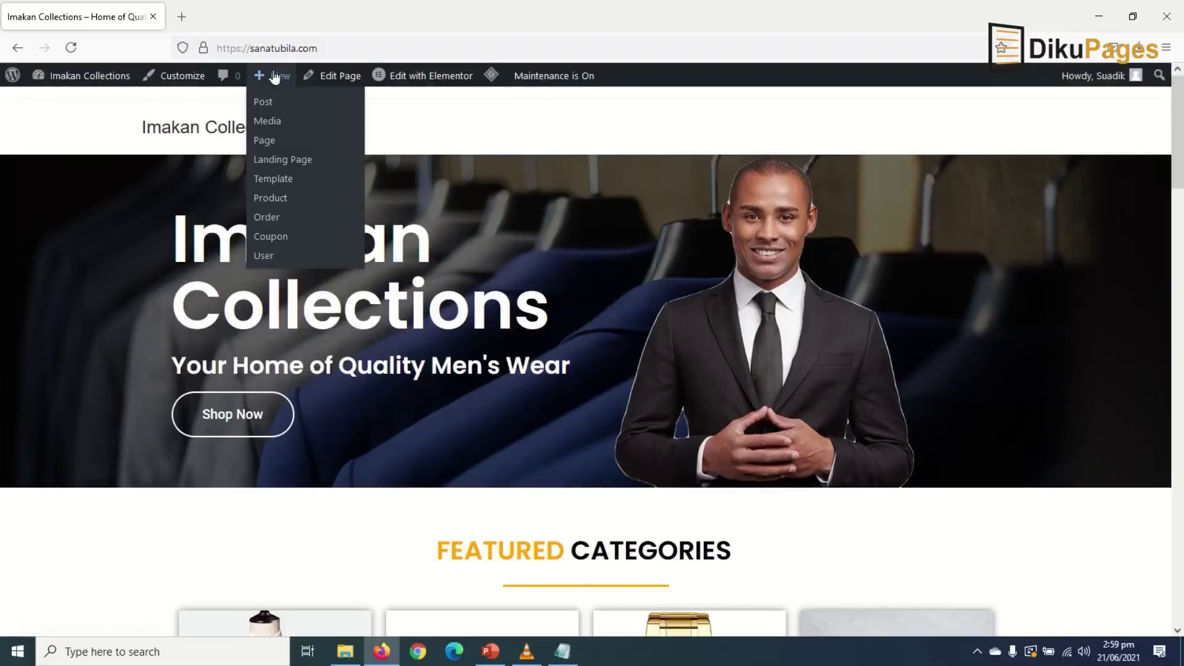
{"action": "left_click", "coordinate": [275, 143]}
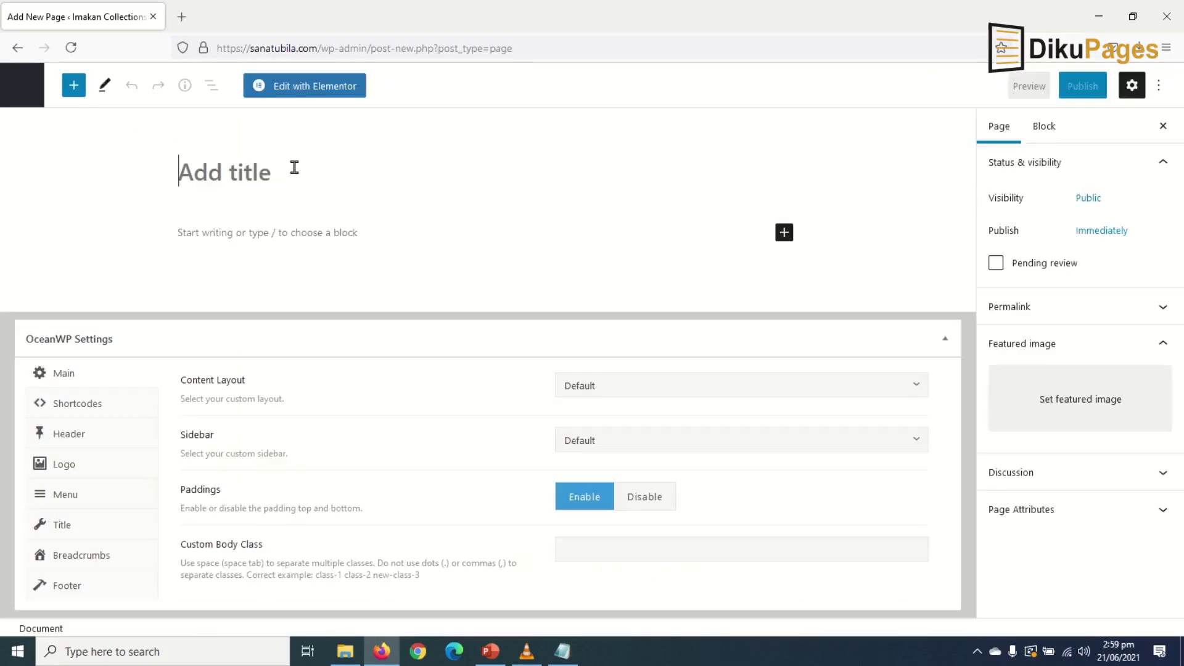
Step: Publish an 'About Us' page with 100% Full Width layout and the page title disabled
{"action": "type", "text": "Ab"}
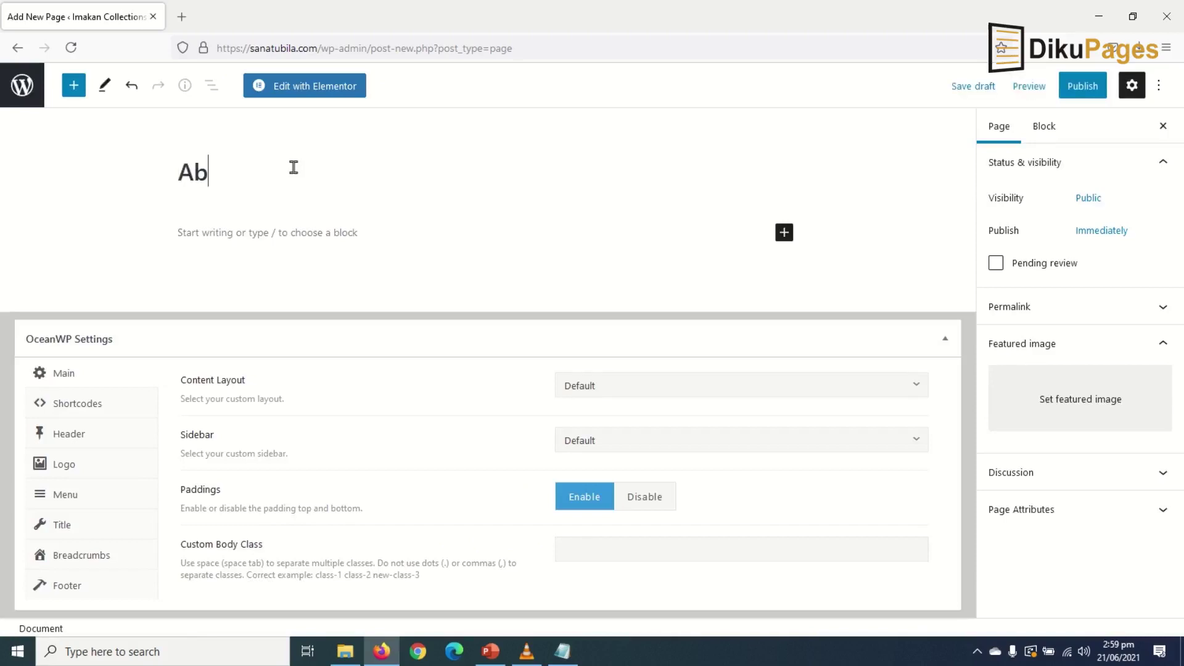
{"action": "type", "text": "out Us"}
{"action": "left_click", "coordinate": [612, 387]}
{"action": "left_click", "coordinate": [633, 527]}
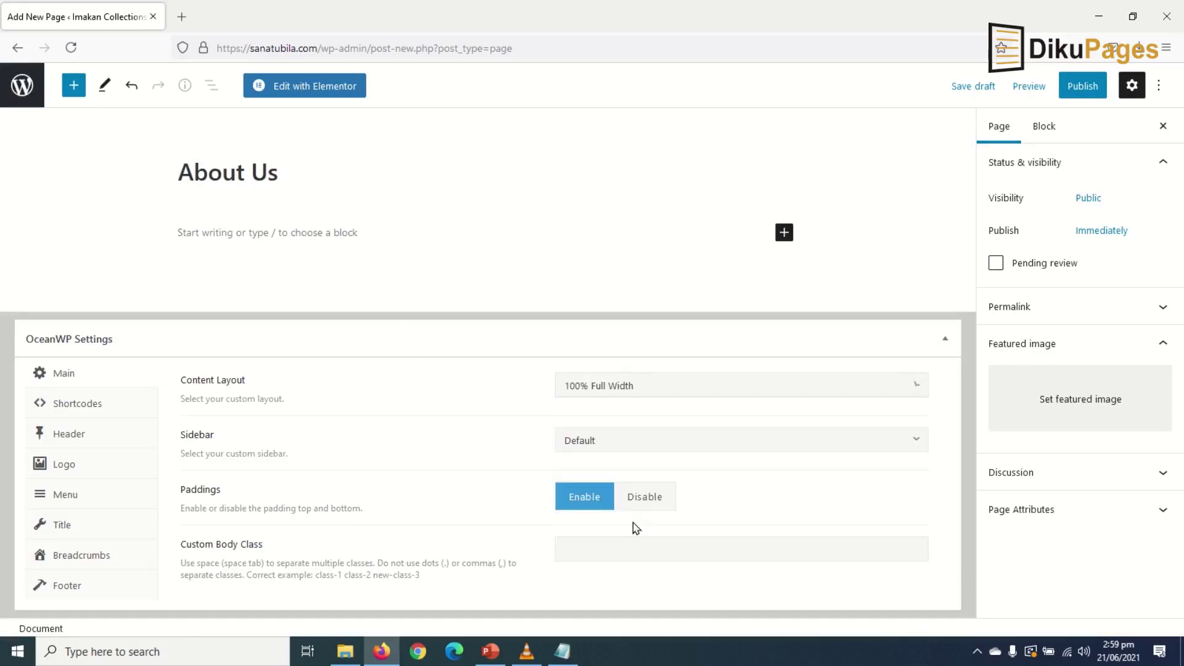
{"action": "left_click", "coordinate": [40, 527]}
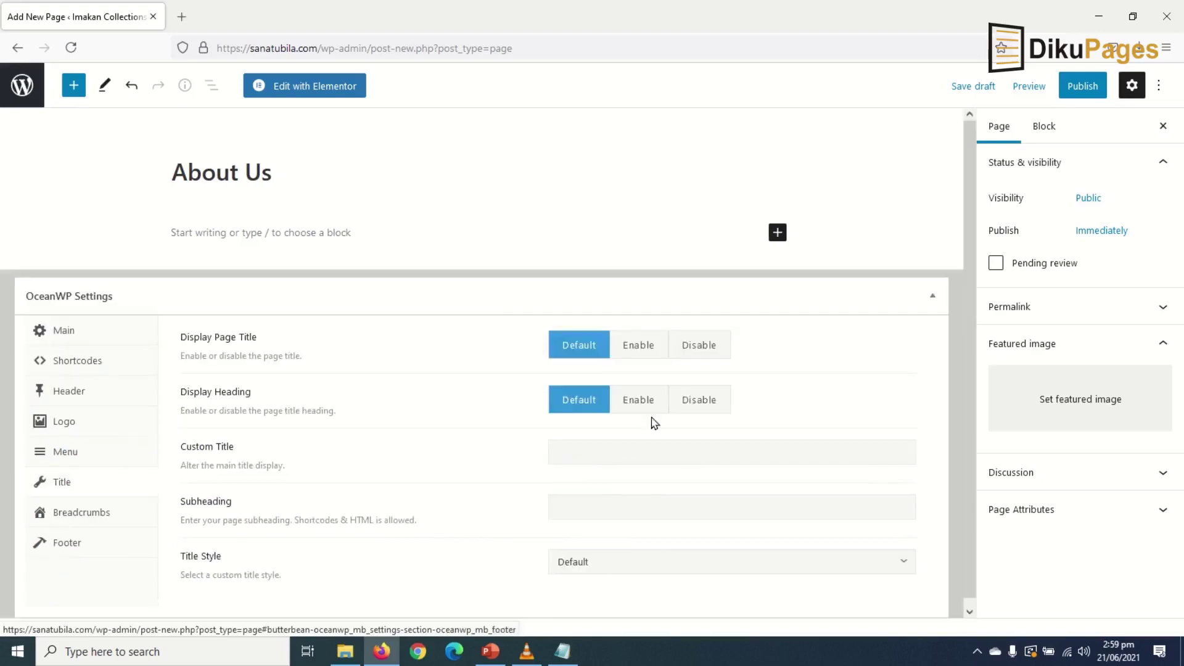
{"action": "left_click", "coordinate": [709, 346]}
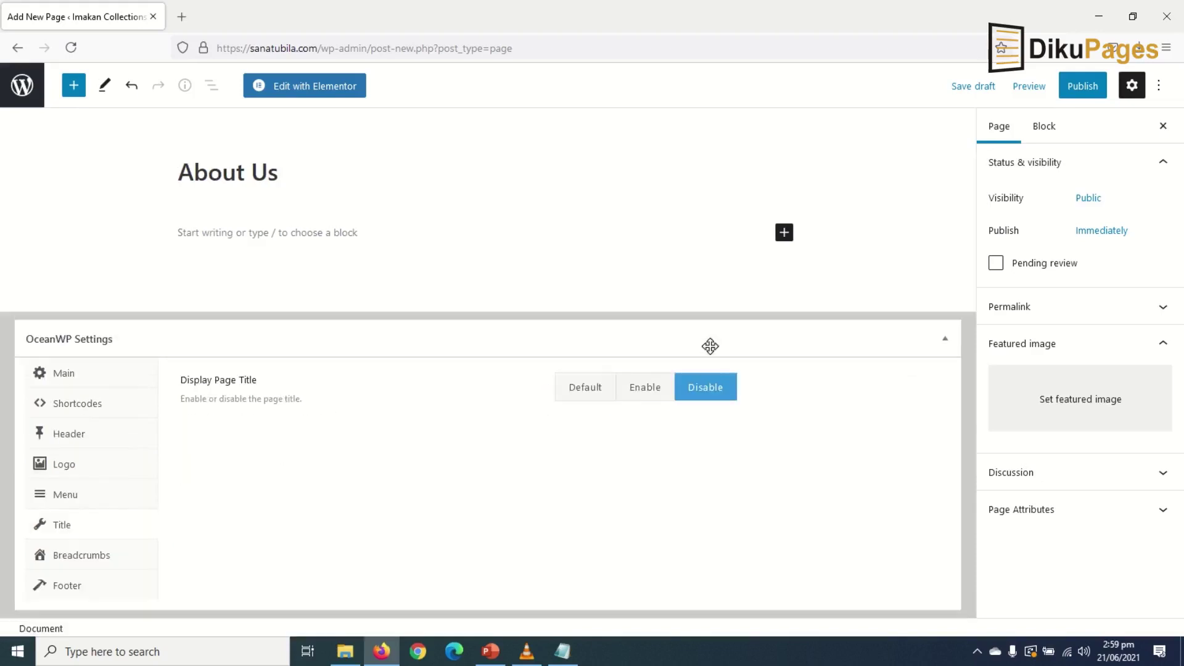
{"action": "left_click", "coordinate": [1083, 86]}
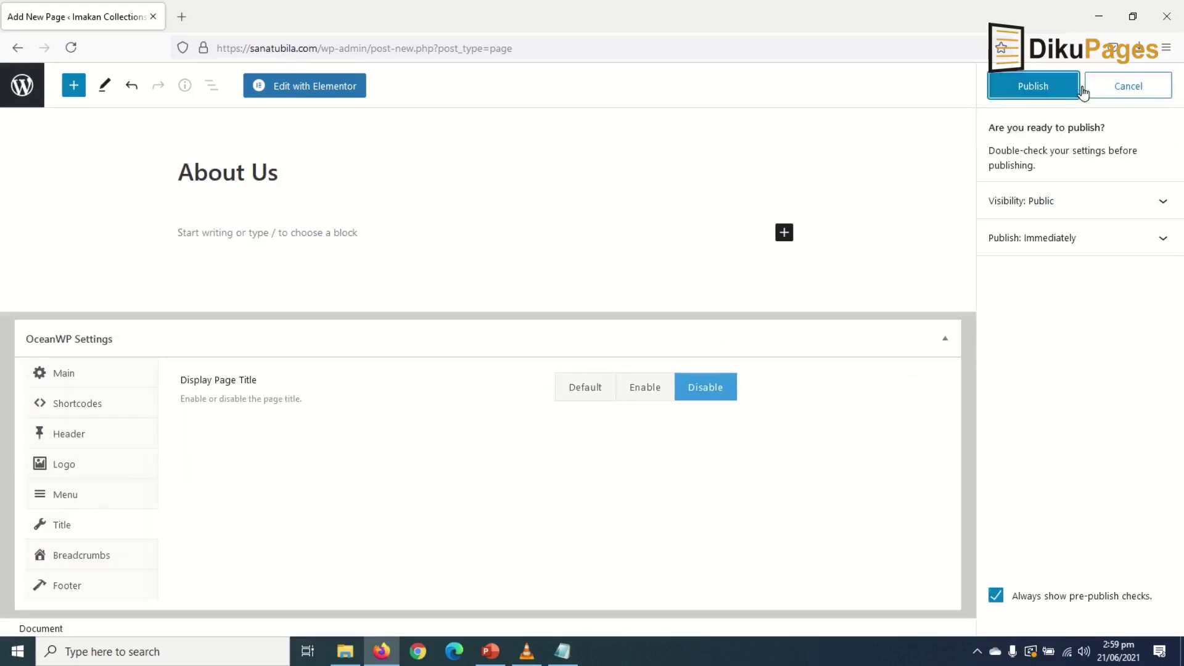
{"action": "left_click", "coordinate": [1015, 86]}
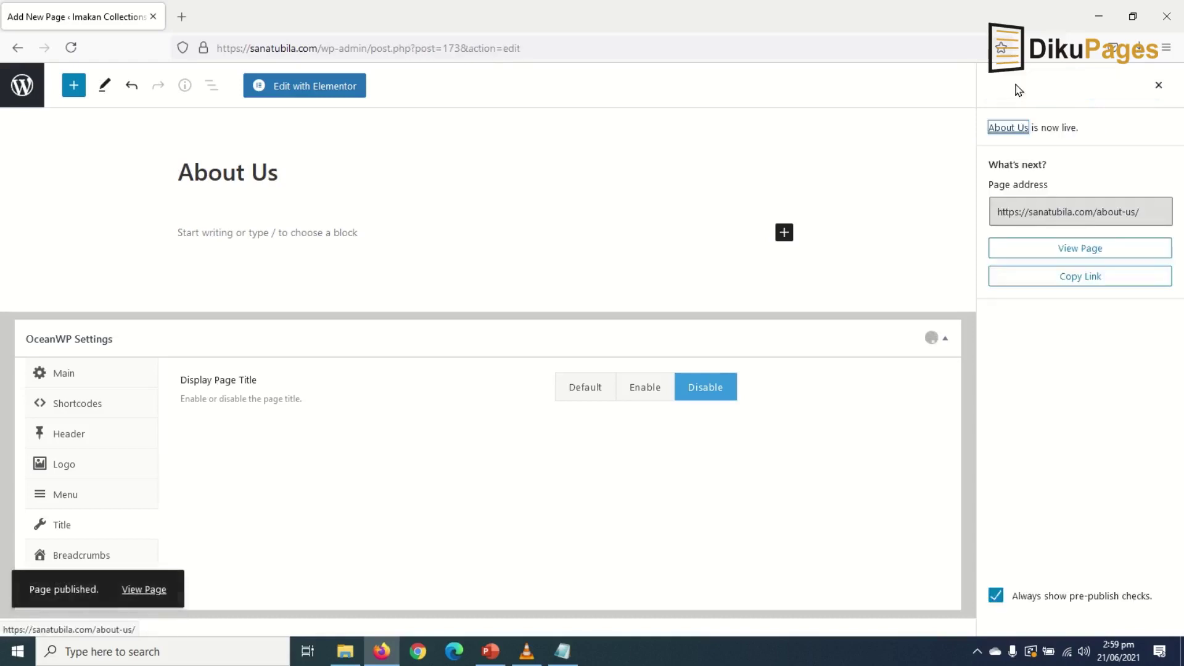
Step: In Elementor, add a one-column section to About Us with Min Height of 400 px
{"action": "left_click", "coordinate": [318, 87]}
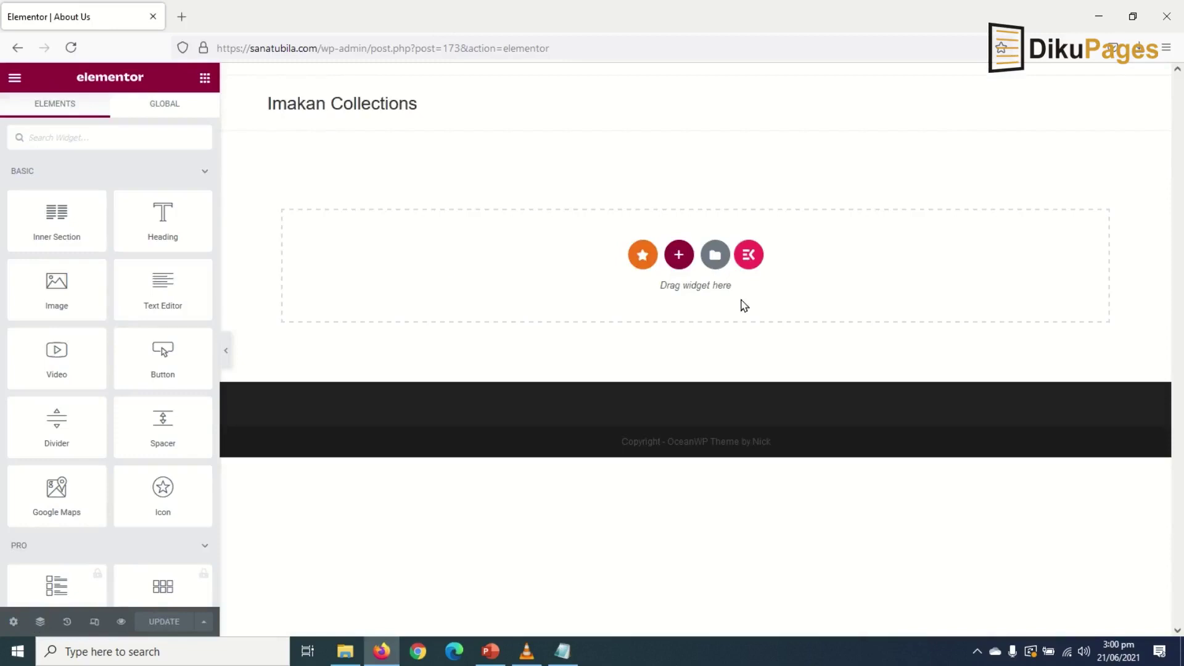
{"action": "left_click", "coordinate": [678, 255]}
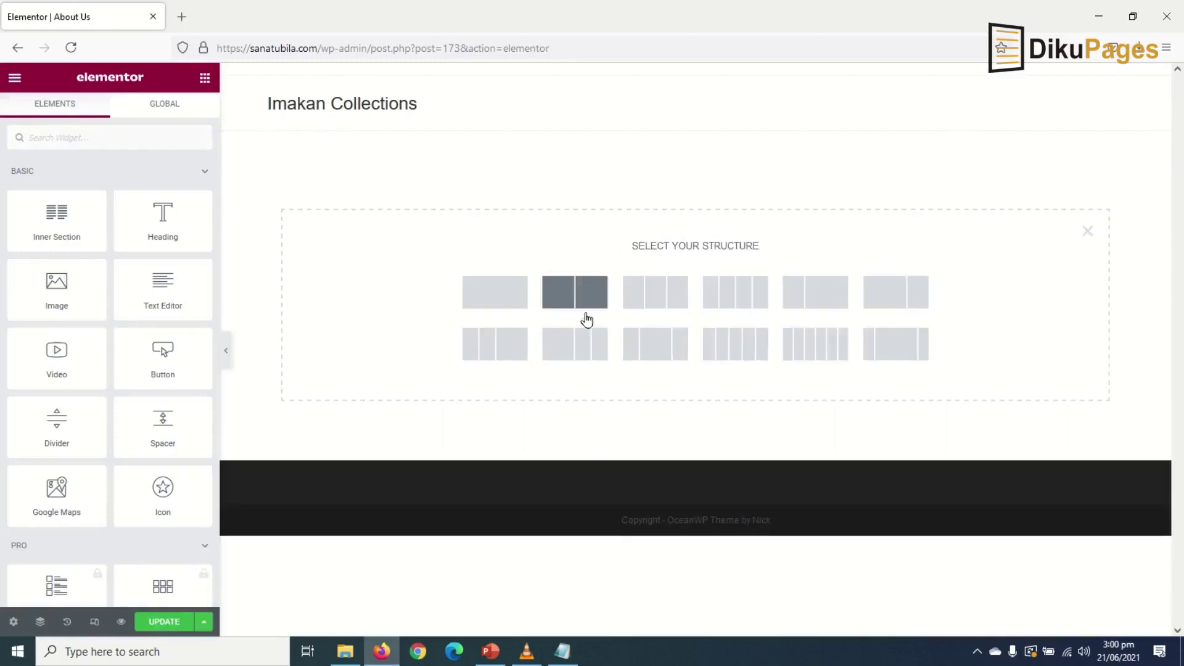
{"action": "left_click", "coordinate": [497, 294]}
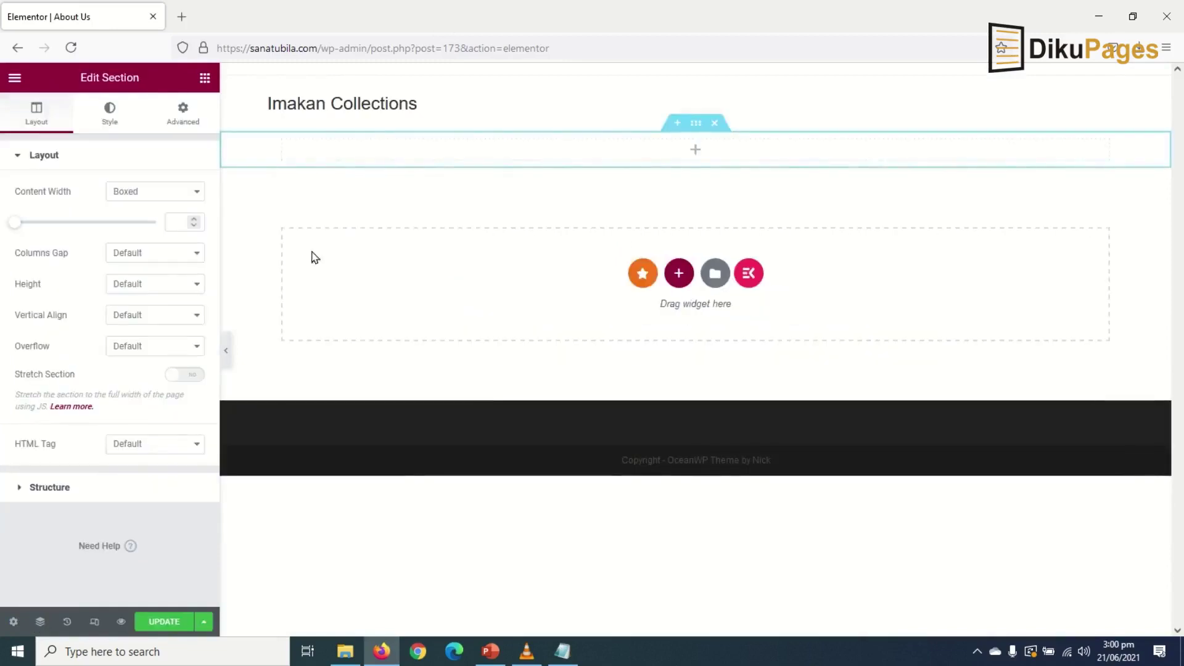
{"action": "left_click", "coordinate": [132, 285]}
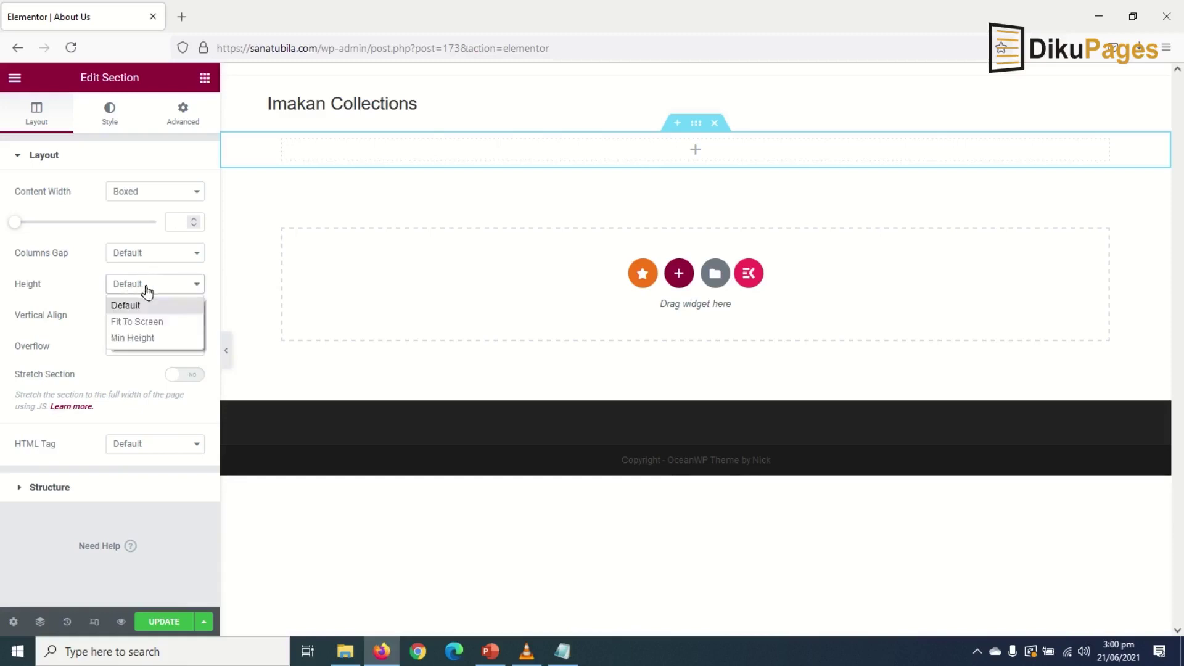
{"action": "left_click", "coordinate": [176, 337]}
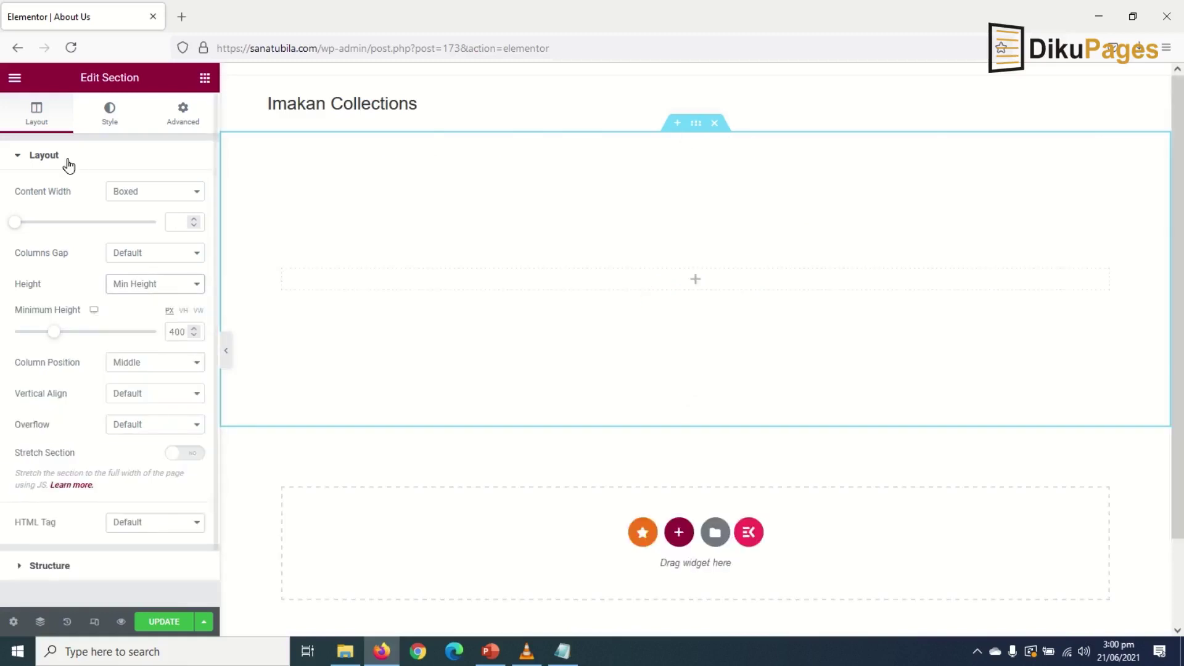
Step: Give the section a classic background using the clothes-rack photo
{"action": "left_click", "coordinate": [109, 111]}
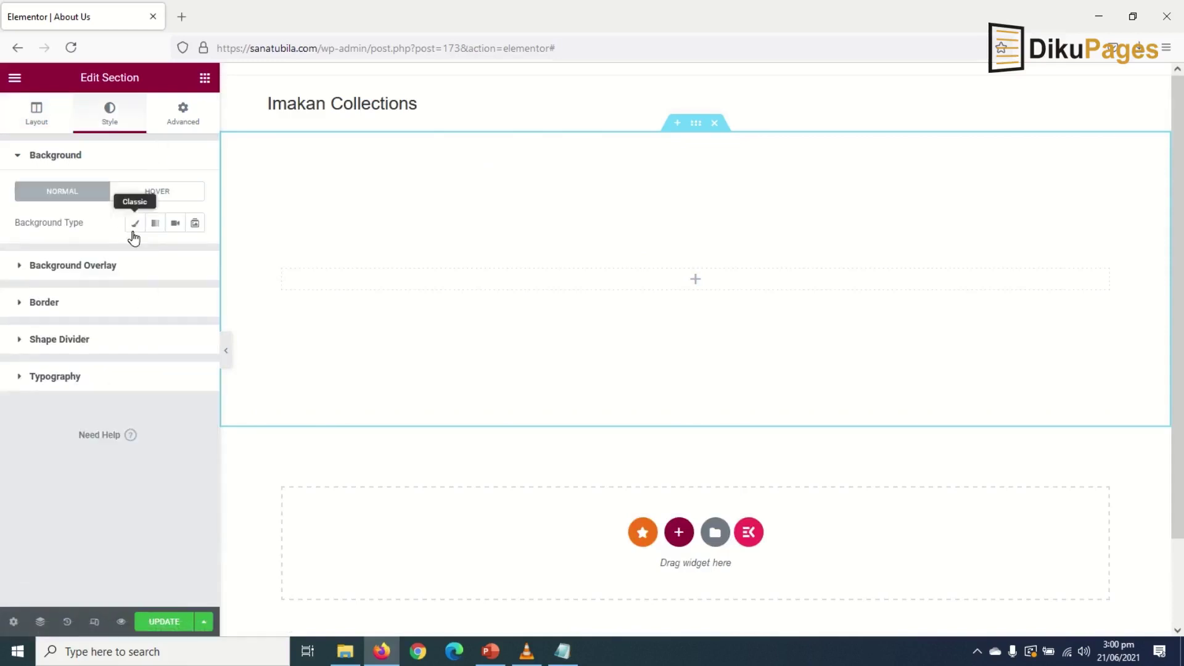
{"action": "left_click", "coordinate": [135, 225]}
{"action": "left_click", "coordinate": [116, 330]}
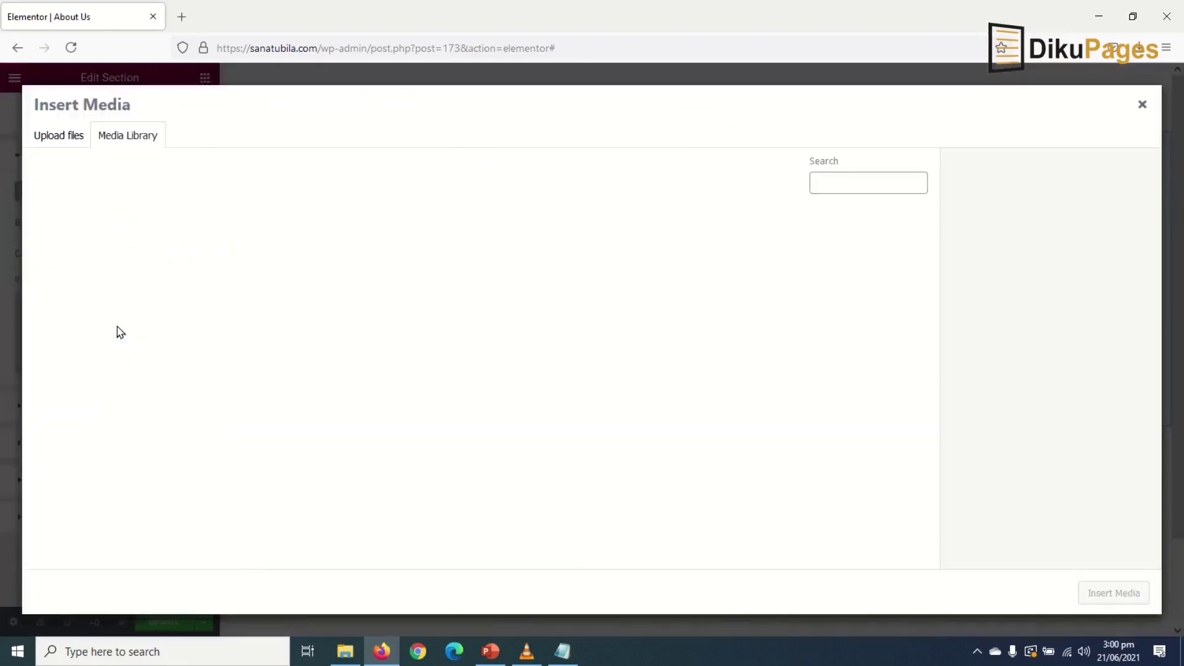
{"action": "left_click", "coordinate": [78, 248]}
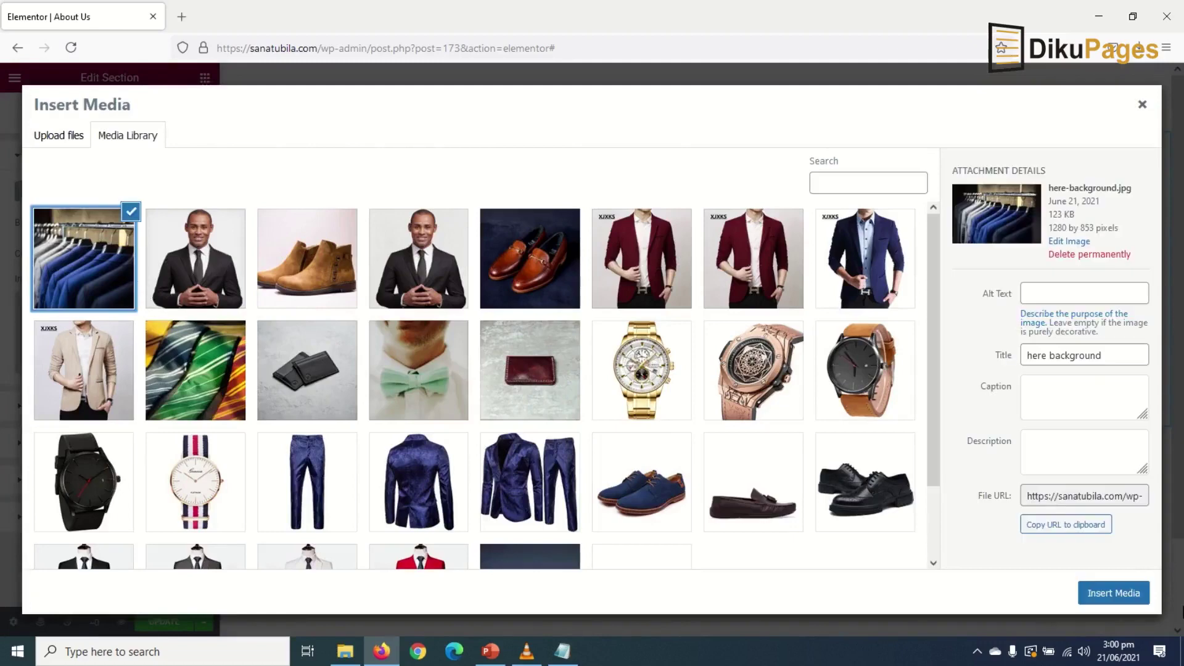
{"action": "left_click", "coordinate": [1114, 594]}
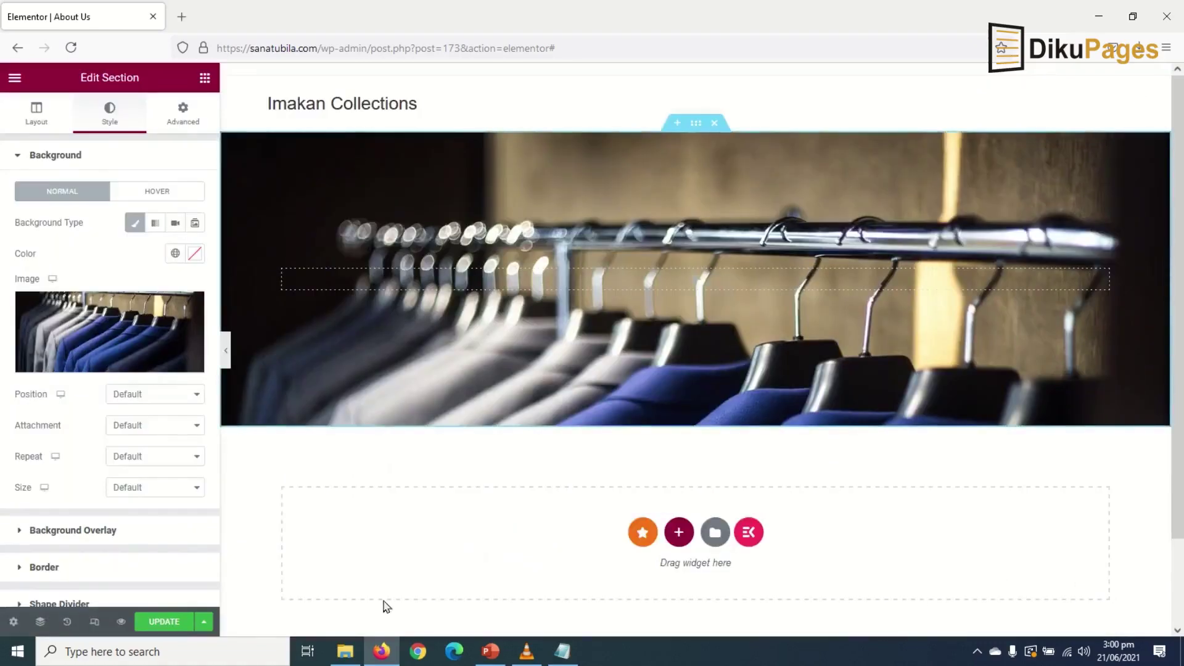
Step: Set the background image to Center Center position, Cover size and Fixed attachment
{"action": "left_click", "coordinate": [143, 396]}
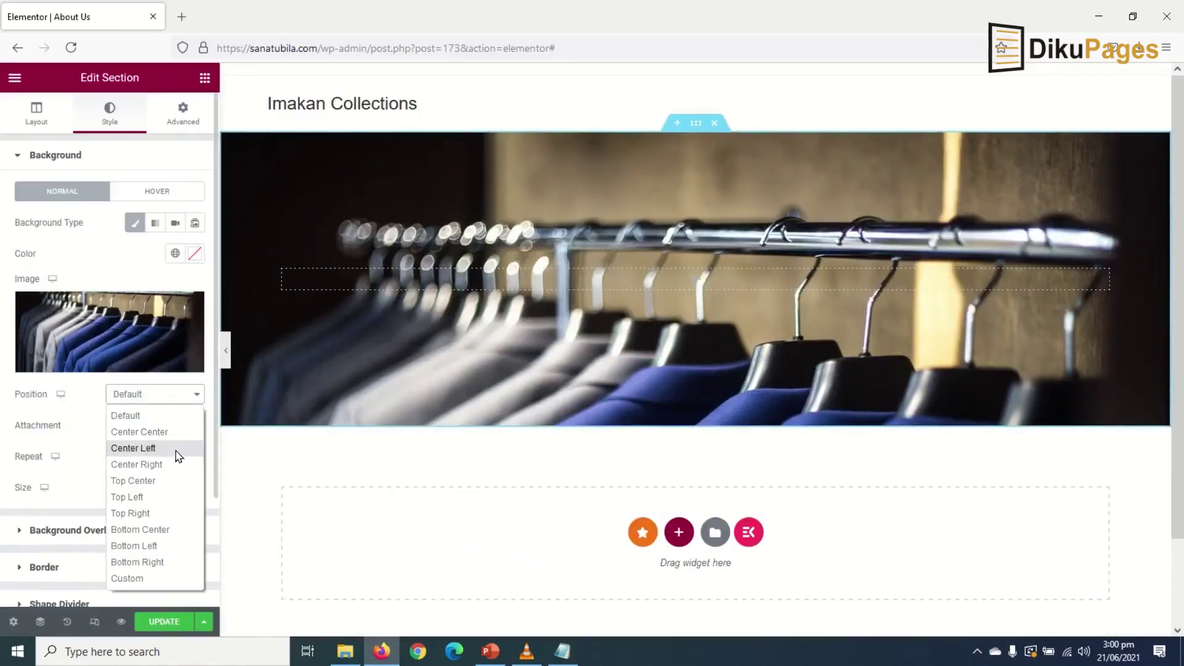
{"action": "left_click", "coordinate": [158, 432]}
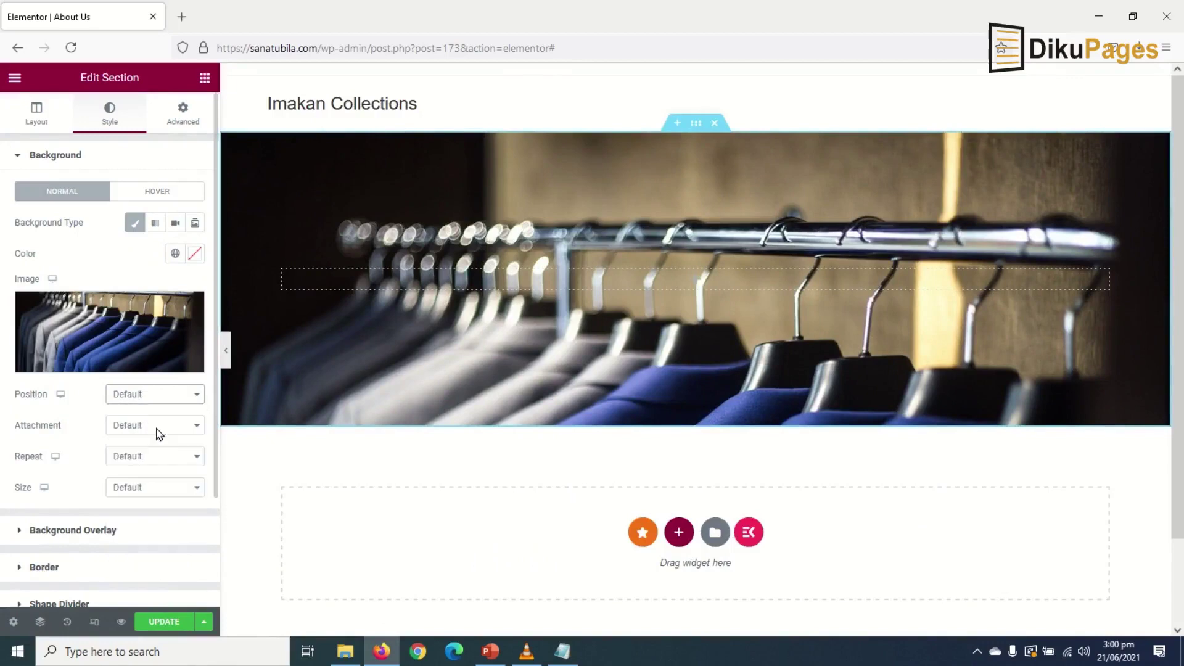
{"action": "left_click", "coordinate": [156, 490]}
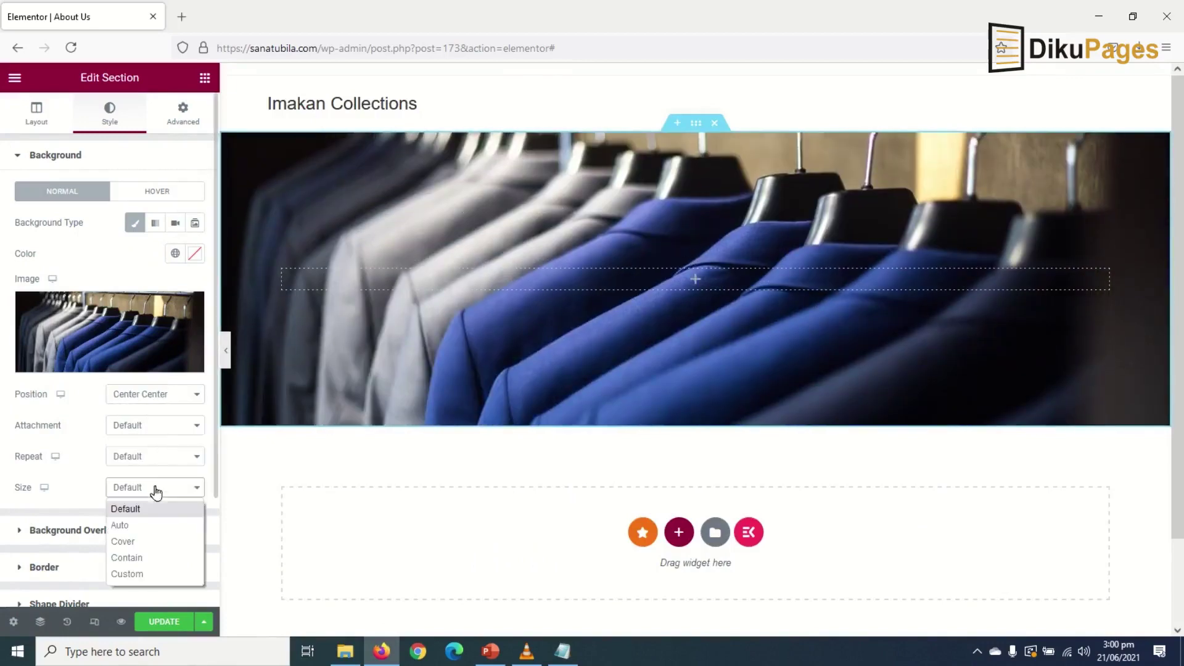
{"action": "left_click", "coordinate": [146, 542]}
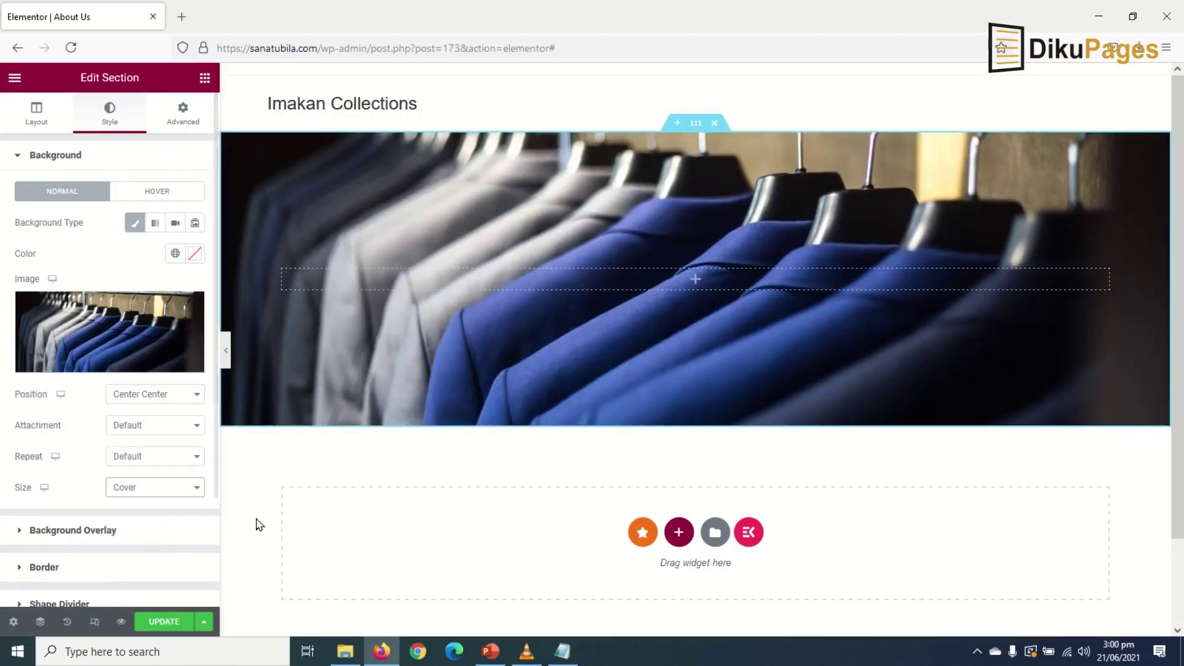
{"action": "left_click", "coordinate": [144, 426]}
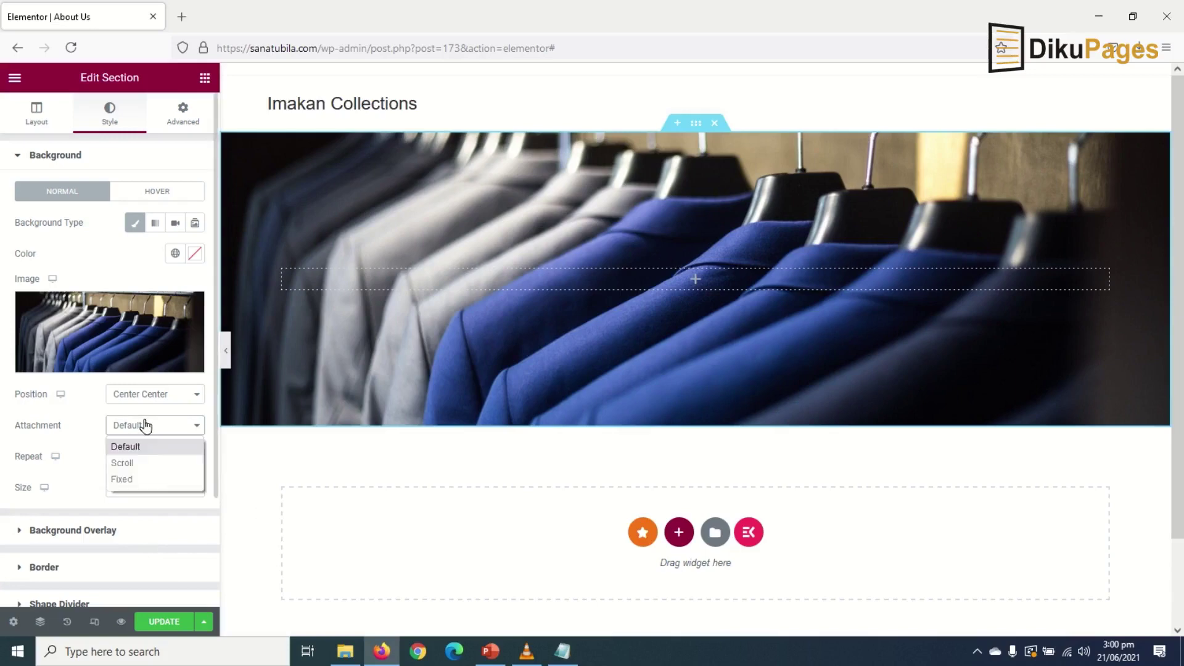
{"action": "left_click", "coordinate": [162, 479]}
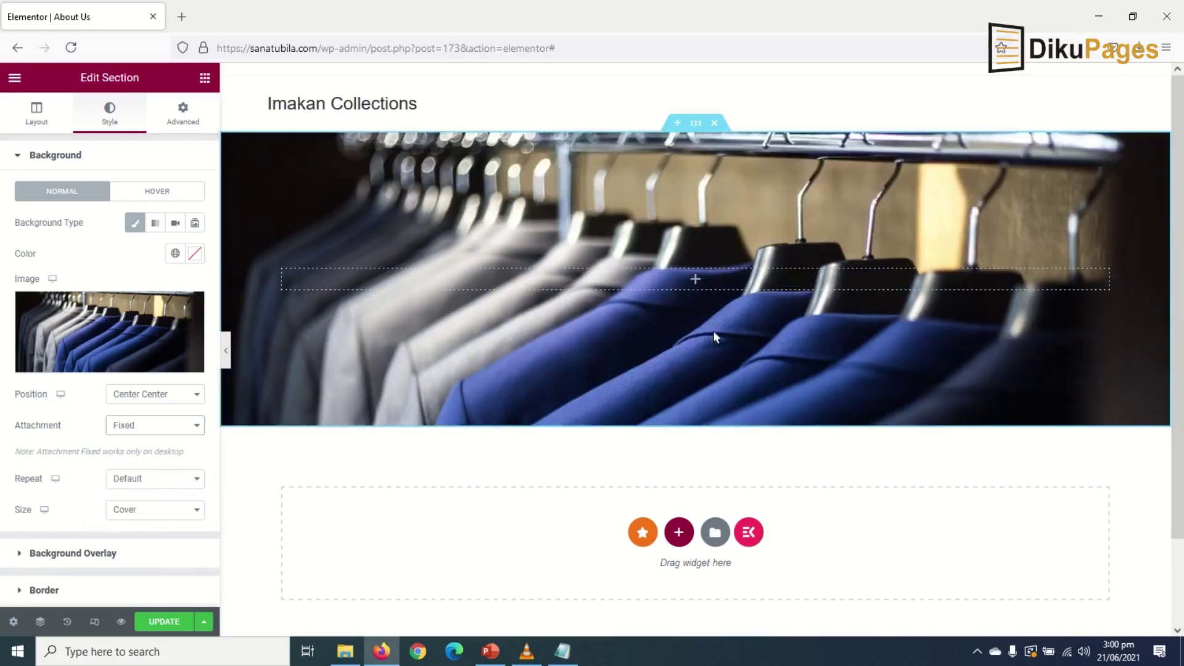
{"action": "scroll", "coordinate": [735, 345], "scroll_direction": "down", "scroll_amount": 2}
{"action": "scroll", "coordinate": [713, 343], "scroll_direction": "up", "scroll_amount": 2}
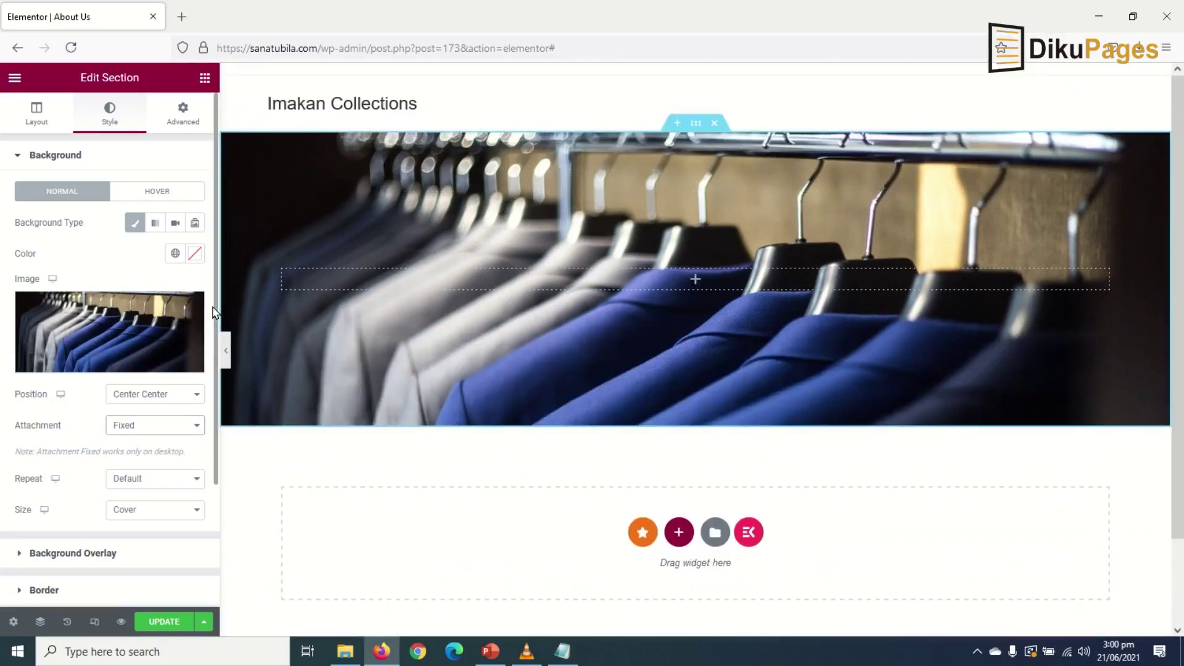
Step: Add a centred Heading widget to the hero reading 'About Us'
{"action": "left_click", "coordinate": [205, 77]}
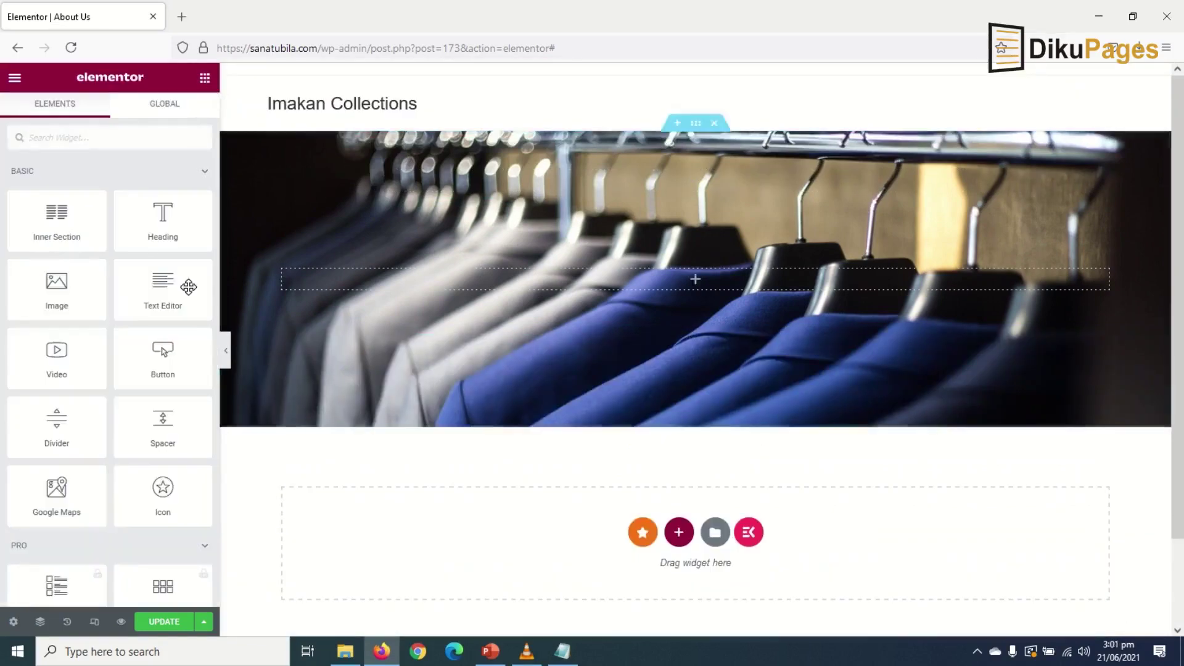
{"action": "left_click_drag", "start_coordinate": [163, 219], "coordinate": [580, 287]}
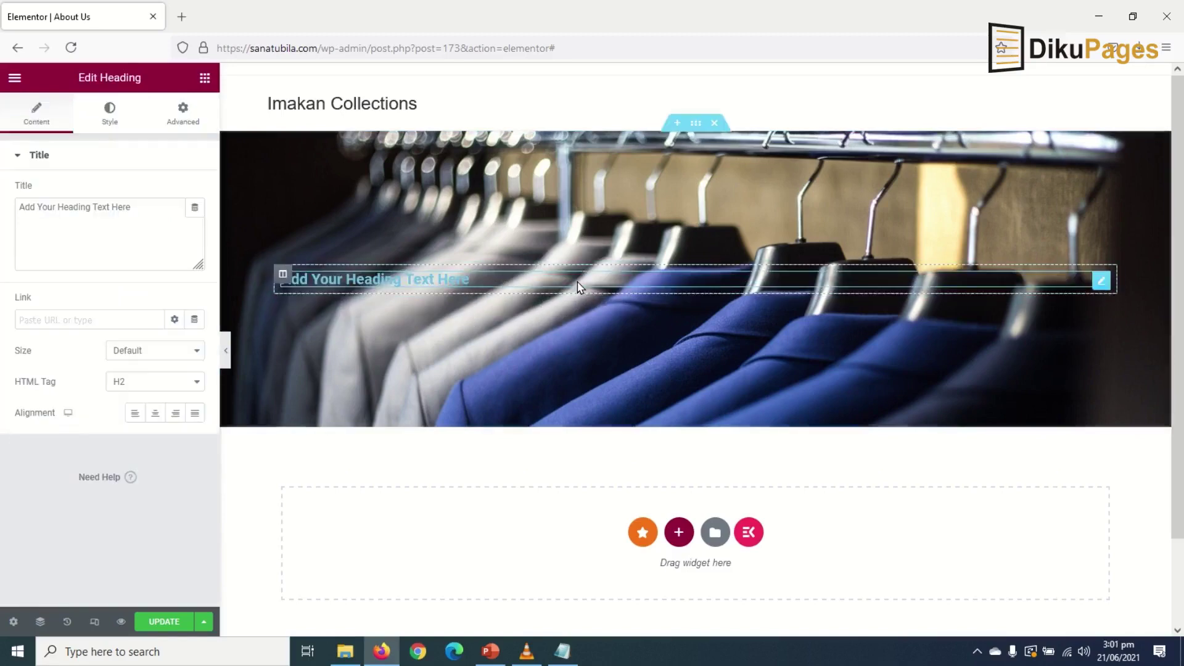
{"action": "left_click", "coordinate": [155, 414]}
{"action": "left_click", "coordinate": [130, 213]}
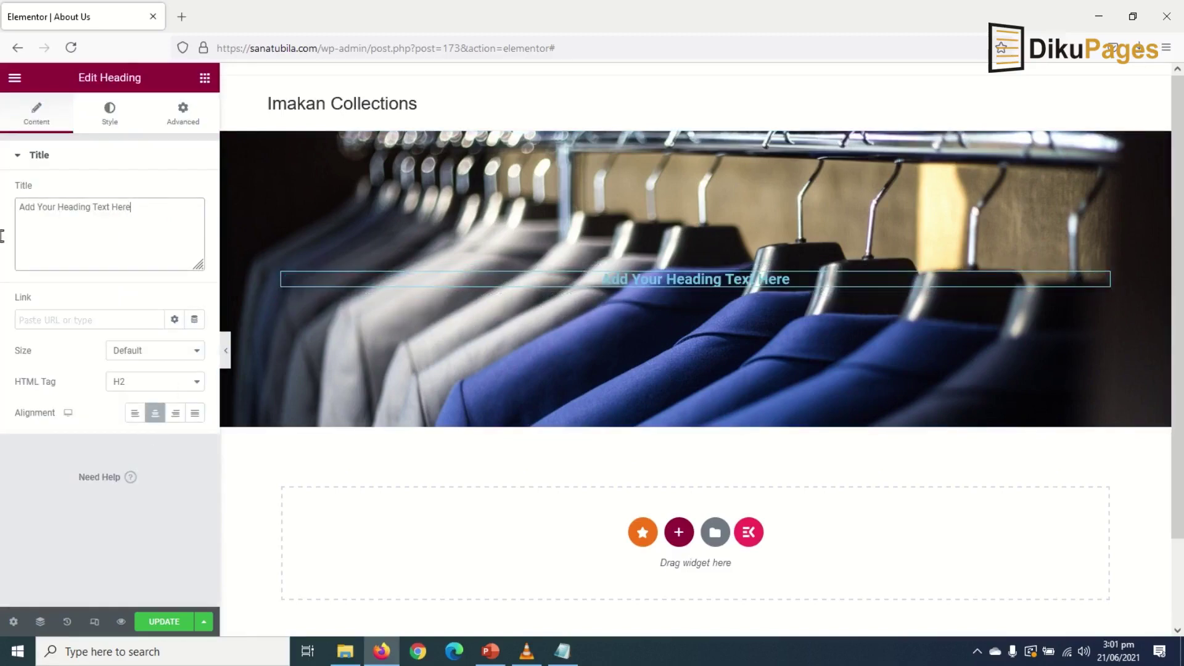
{"action": "key", "text": "ctrl+a"}
{"action": "type", "text": "Abou"}
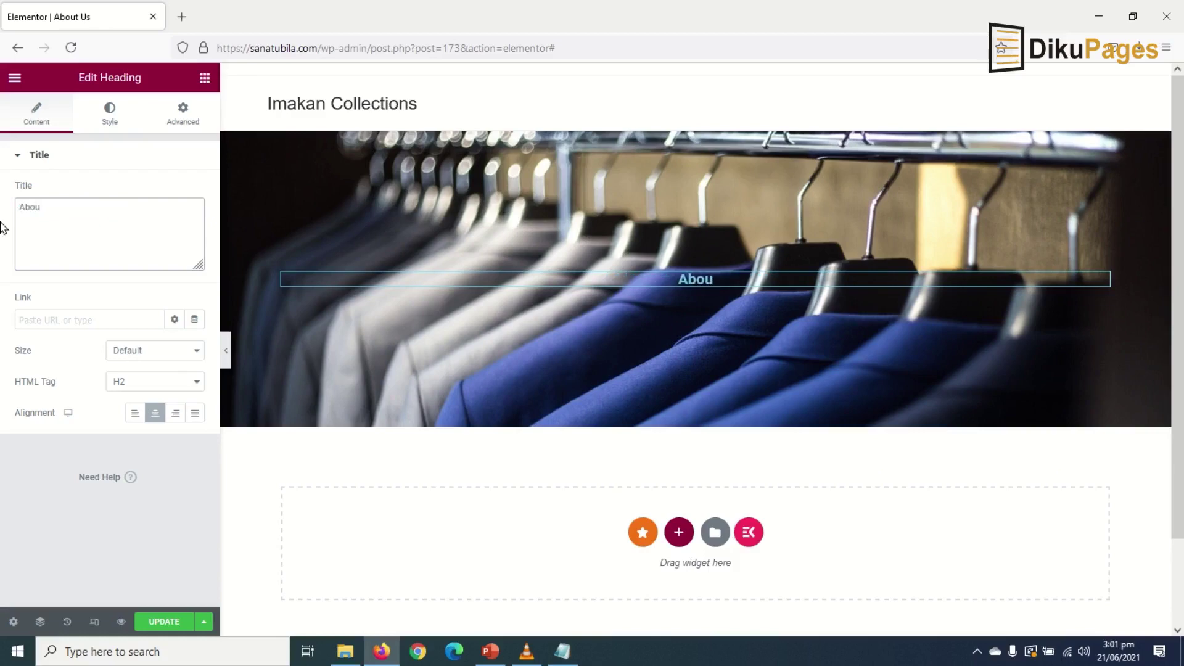
{"action": "type", "text": "t us"}
Step: Colour the heading #FFFFFF and apply the Poppins global font
{"action": "left_click", "coordinate": [113, 112]}
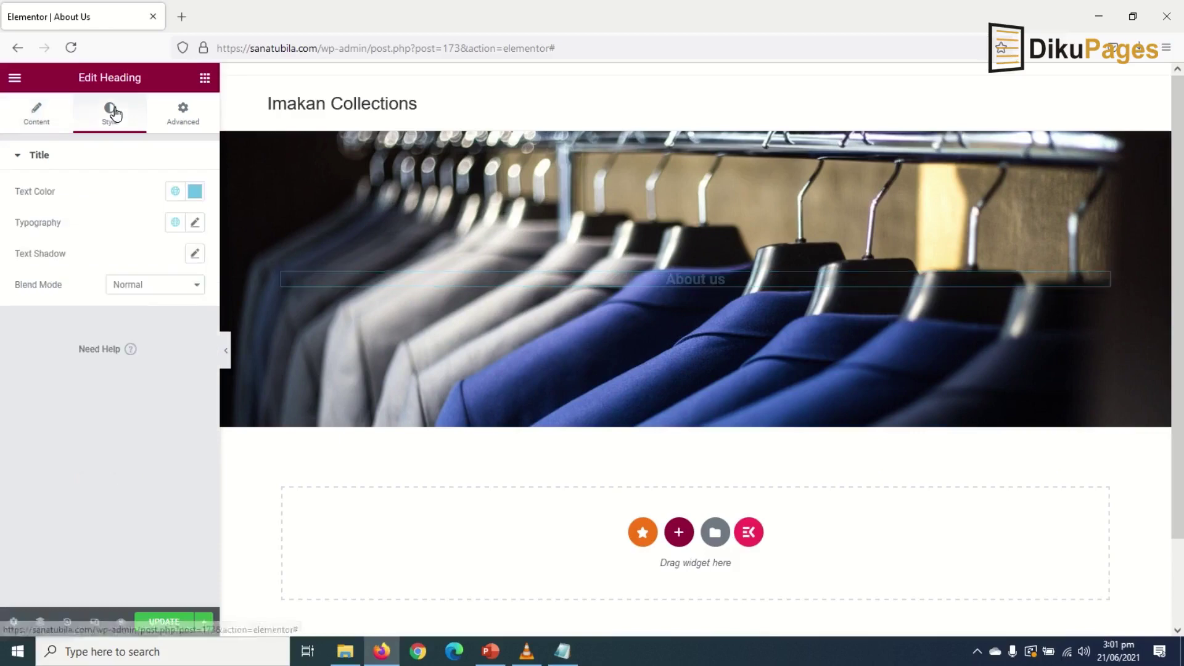
{"action": "left_click", "coordinate": [177, 193]}
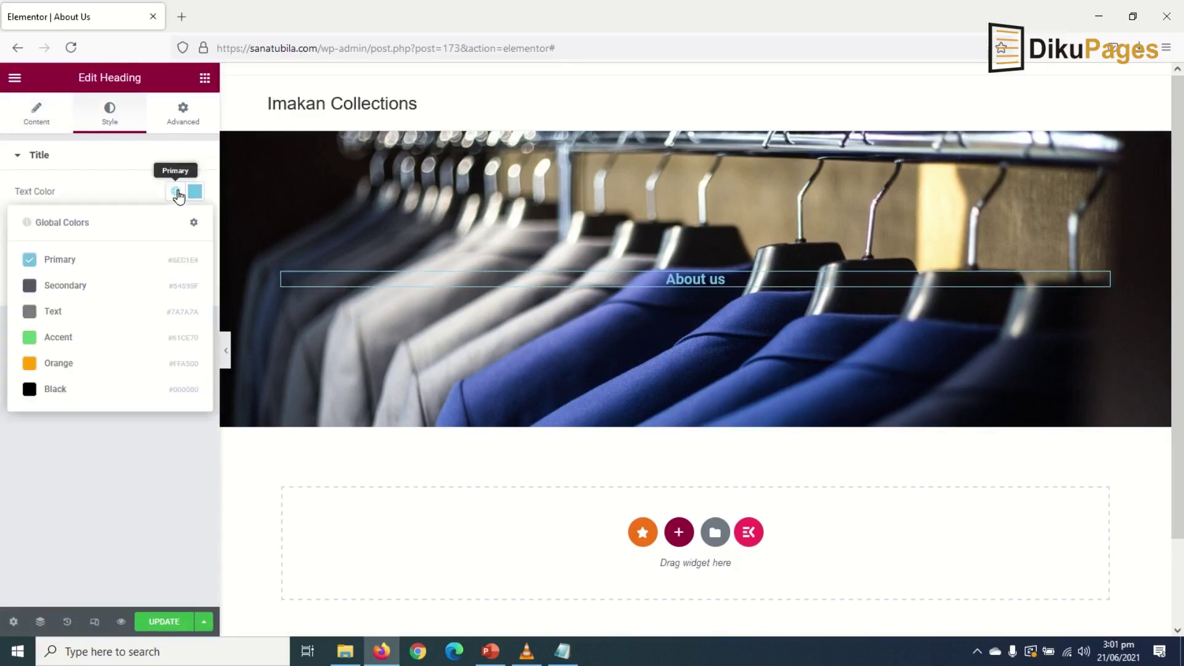
{"action": "left_click", "coordinate": [197, 193]}
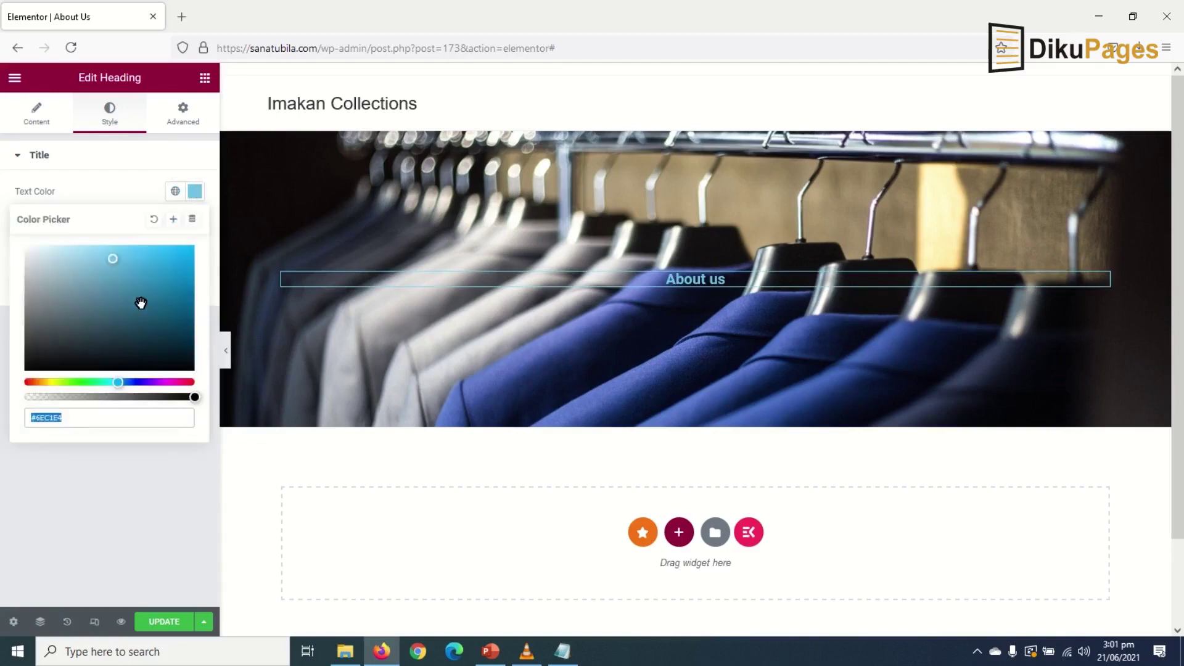
{"action": "type", "text": "#FFFFFF"}
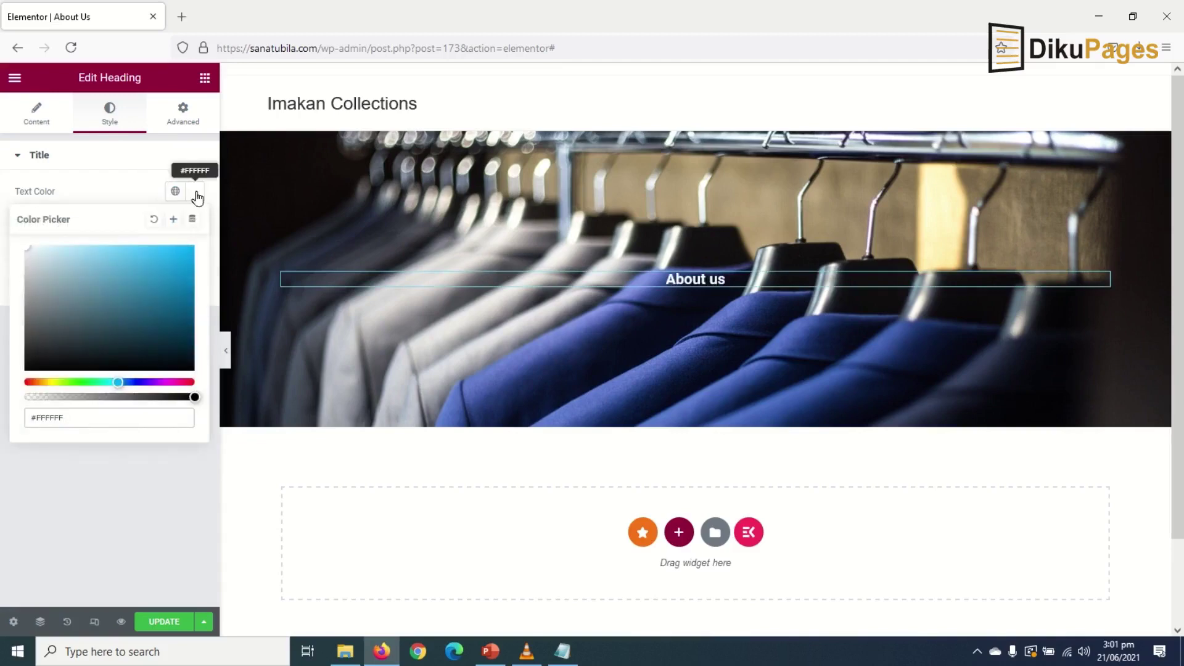
{"action": "left_click", "coordinate": [195, 193]}
{"action": "left_click", "coordinate": [173, 224]}
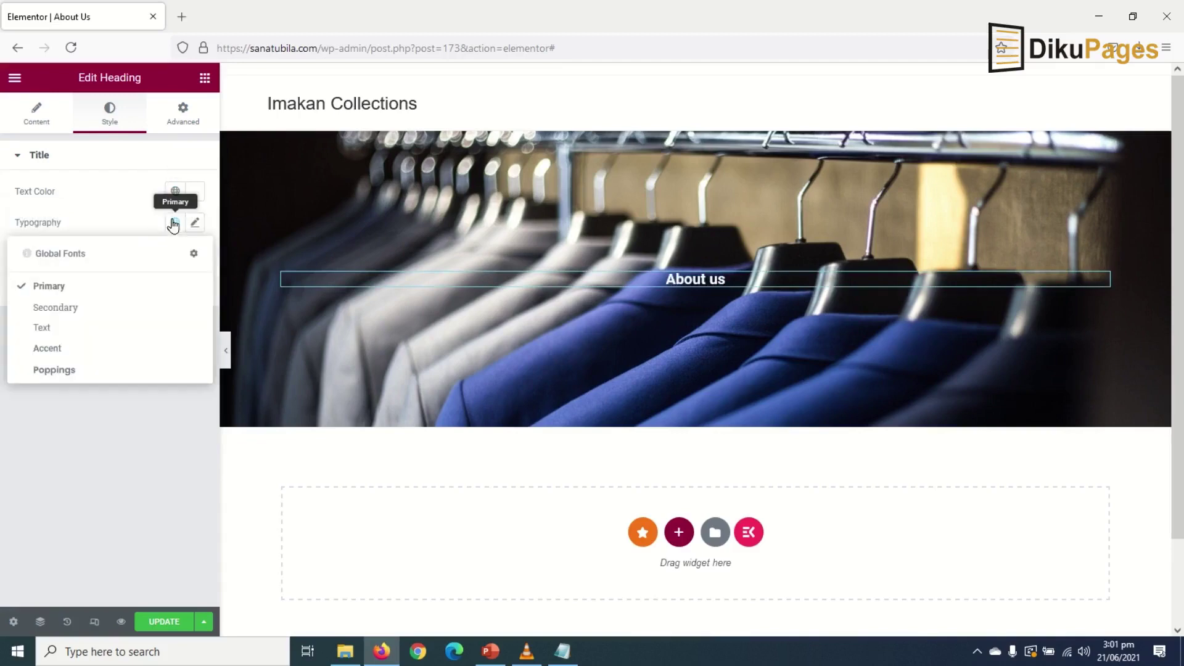
{"action": "left_click", "coordinate": [64, 370]}
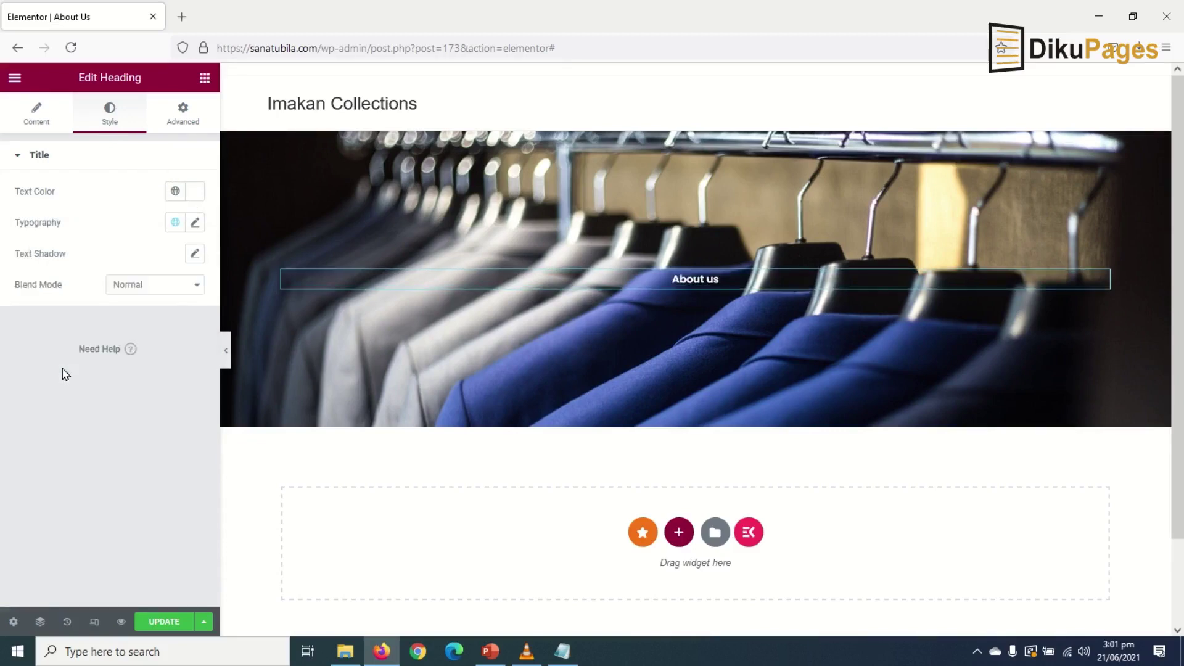
Step: Set the heading size to 45 px and transform it to uppercase
{"action": "left_click", "coordinate": [195, 223]}
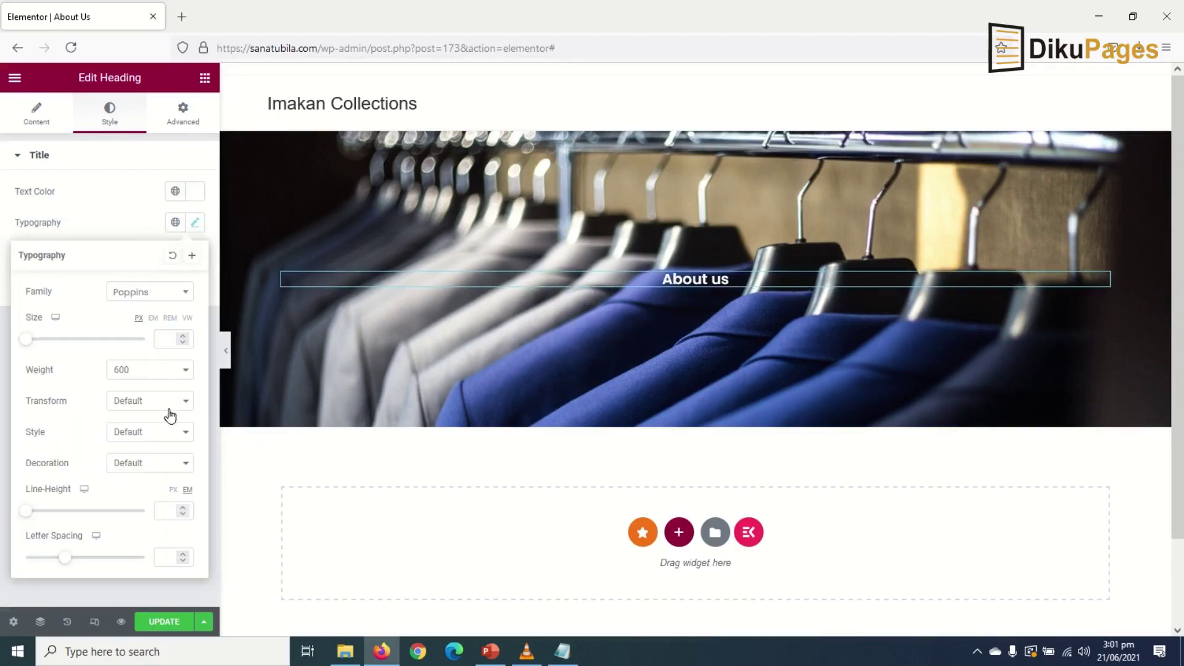
{"action": "left_click_drag", "start_coordinate": [26, 339], "coordinate": [53, 341]}
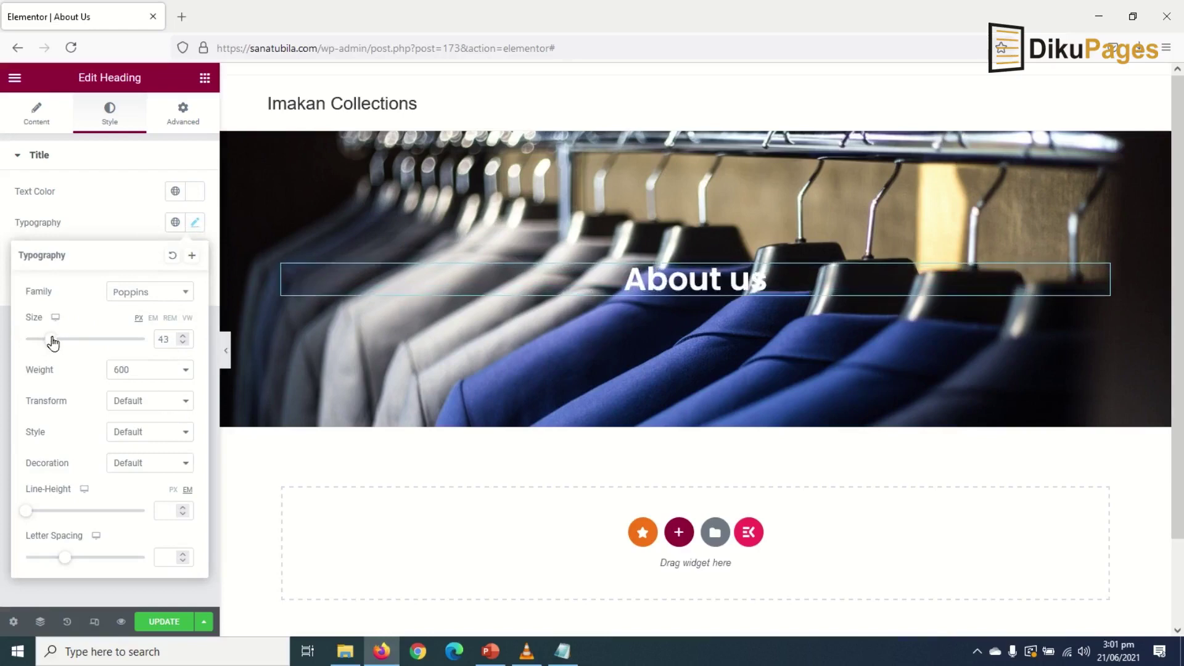
{"action": "left_click", "coordinate": [184, 336]}
{"action": "left_click", "coordinate": [184, 336]}
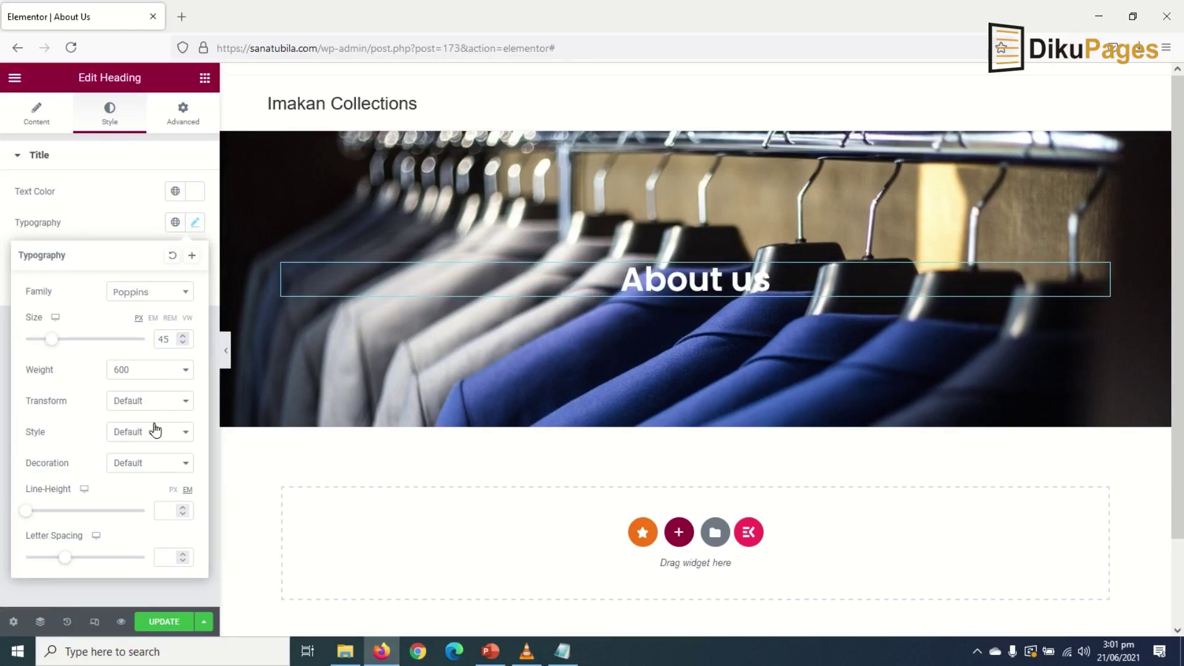
{"action": "left_click", "coordinate": [146, 405]}
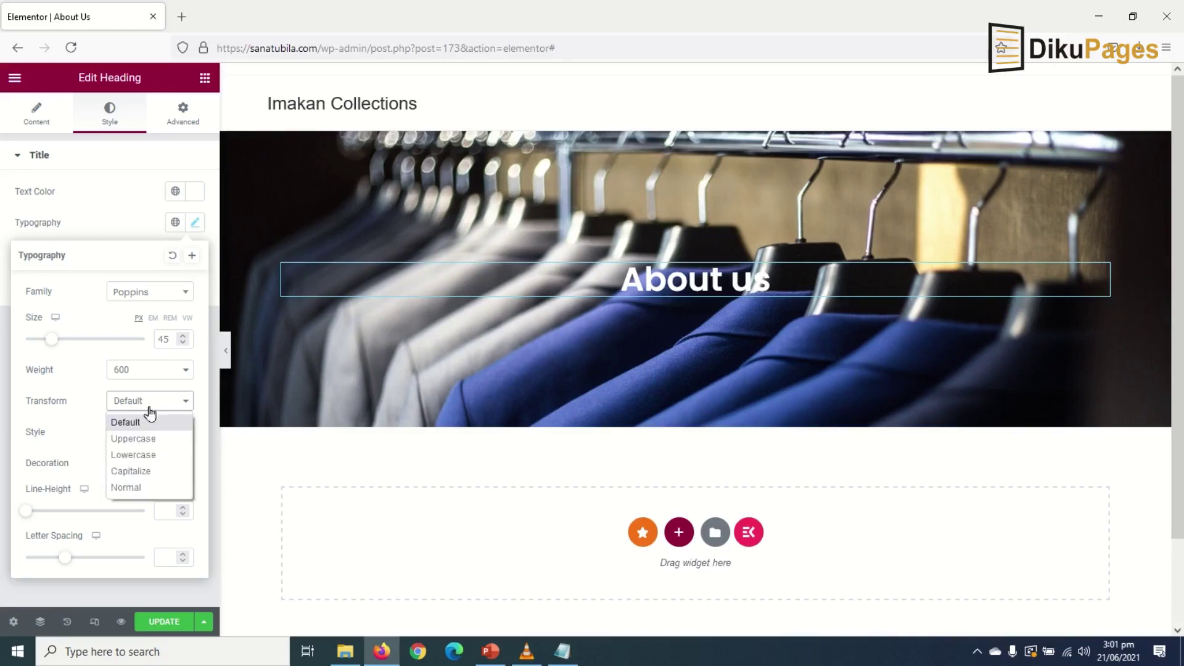
{"action": "left_click", "coordinate": [163, 441]}
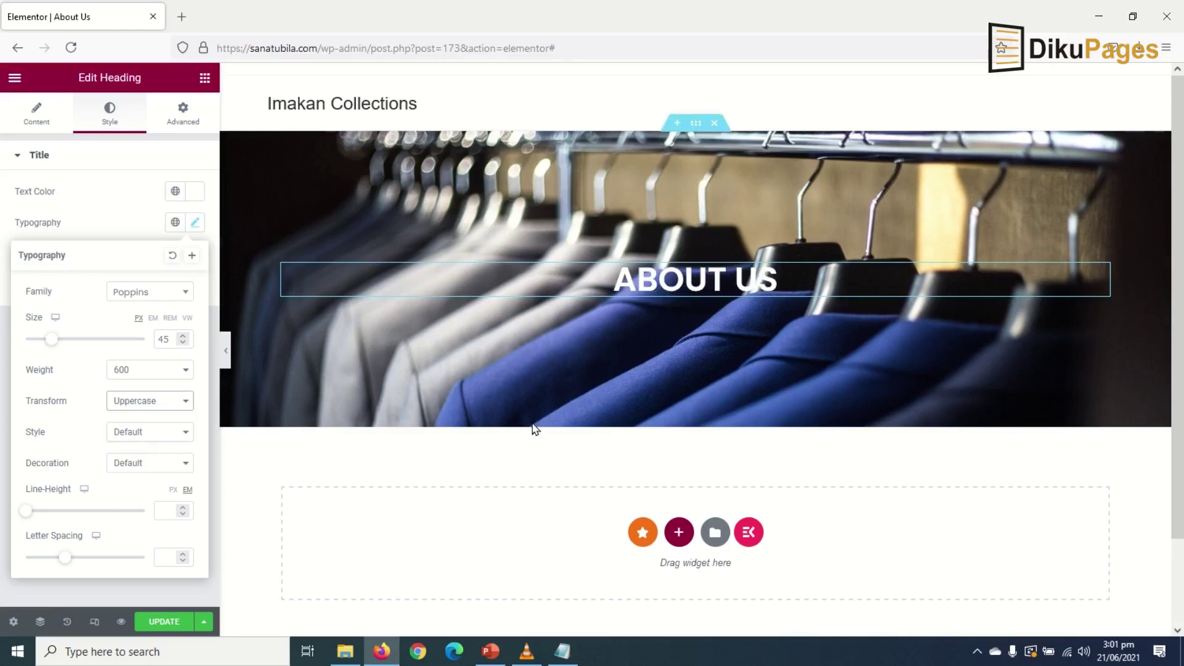
Step: Add a classic black #000000 overlay at 0.6 opacity to the hero section
{"action": "left_click", "coordinate": [696, 127]}
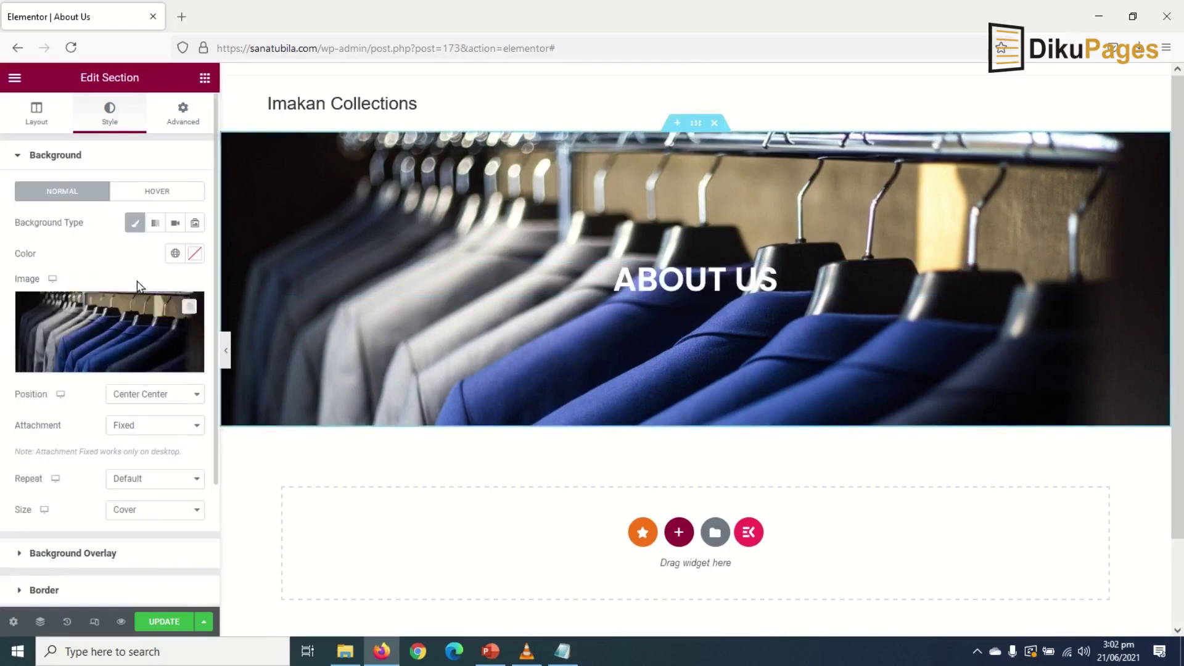
{"action": "left_click", "coordinate": [75, 557]}
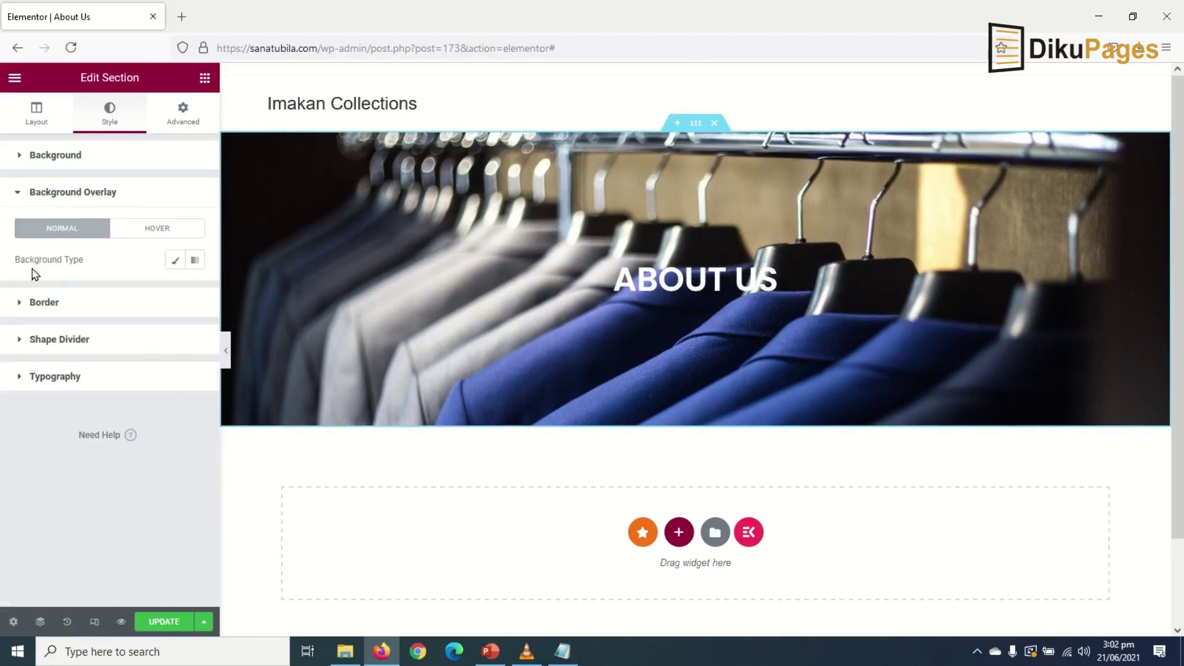
{"action": "left_click", "coordinate": [176, 259]}
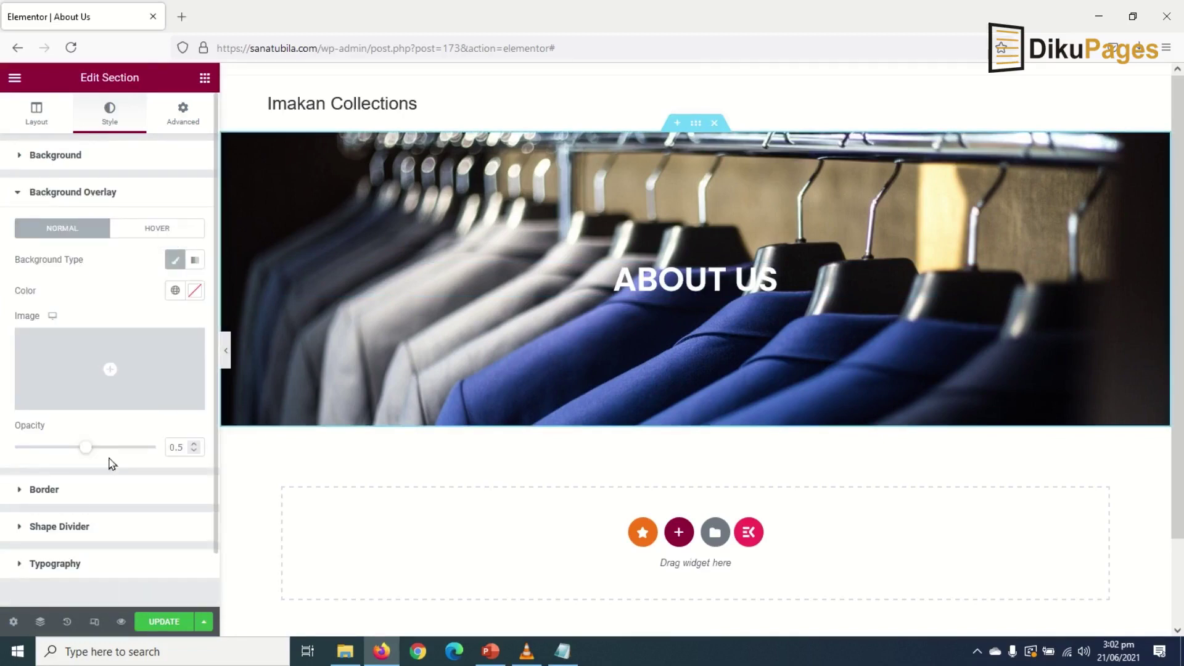
{"action": "left_click", "coordinate": [195, 294]}
{"action": "left_click_drag", "start_coordinate": [127, 362], "coordinate": [1, 523]}
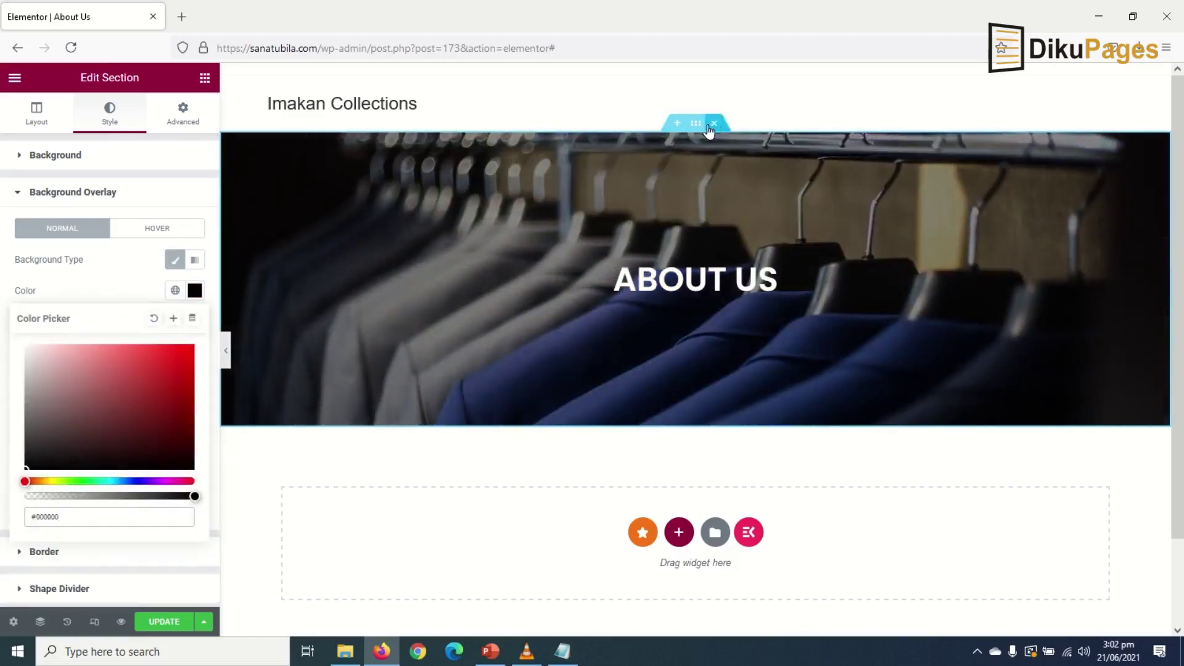
{"action": "left_click", "coordinate": [145, 441]}
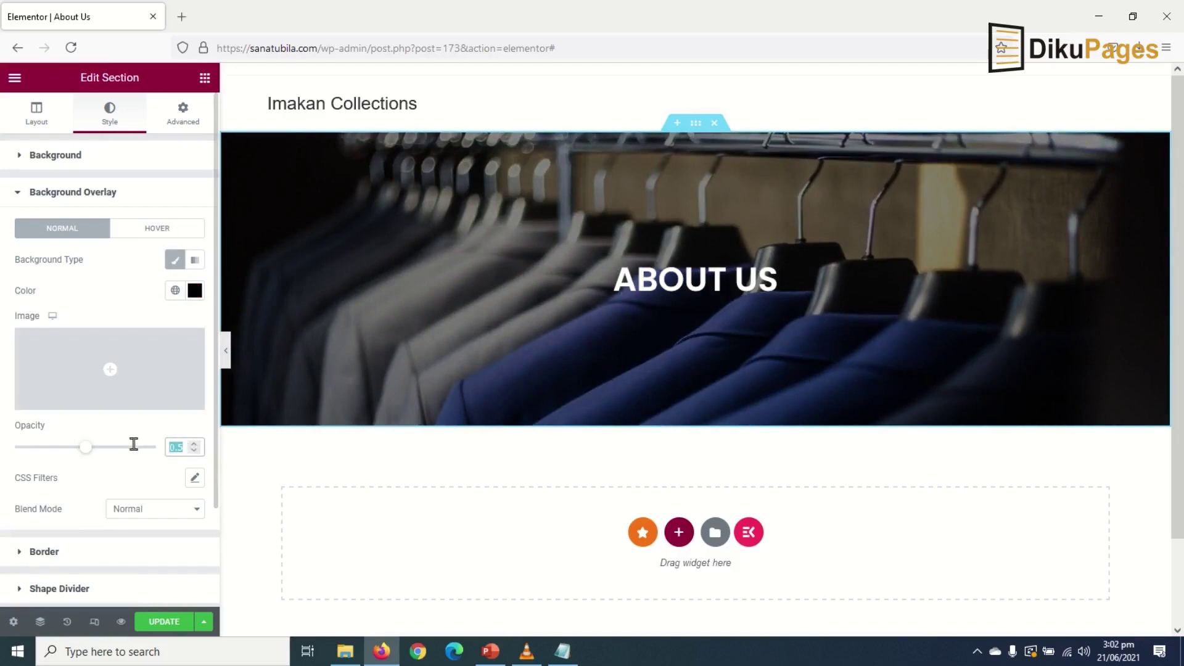
{"action": "type", "text": "0"}
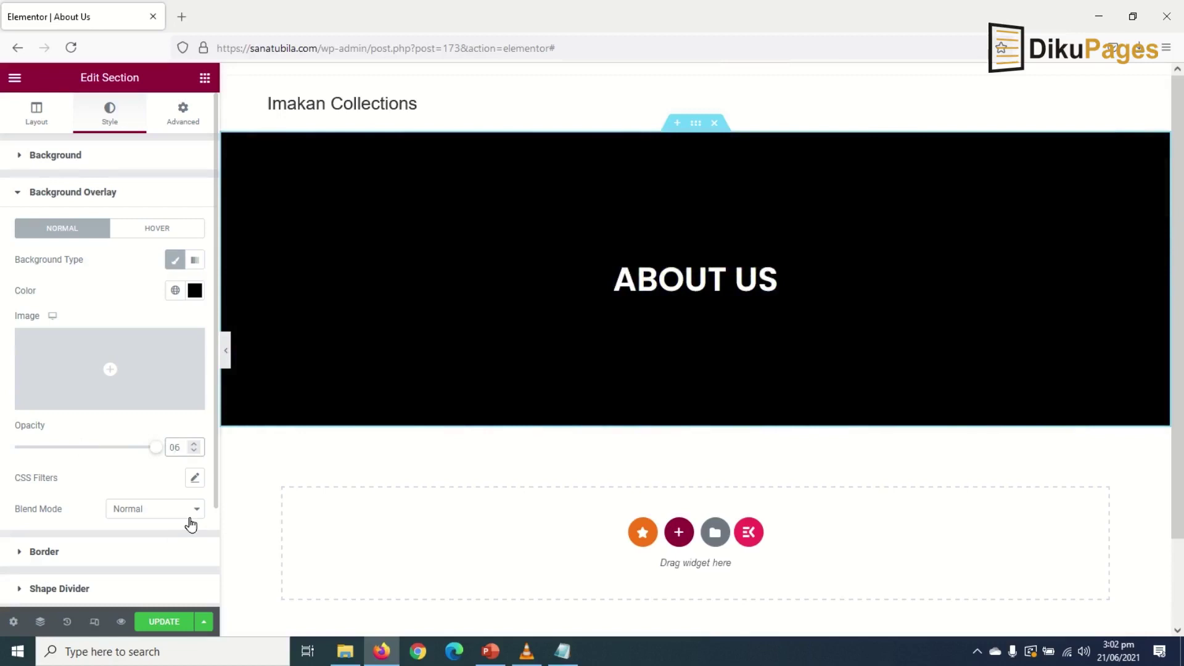
{"action": "type", "text": "."}
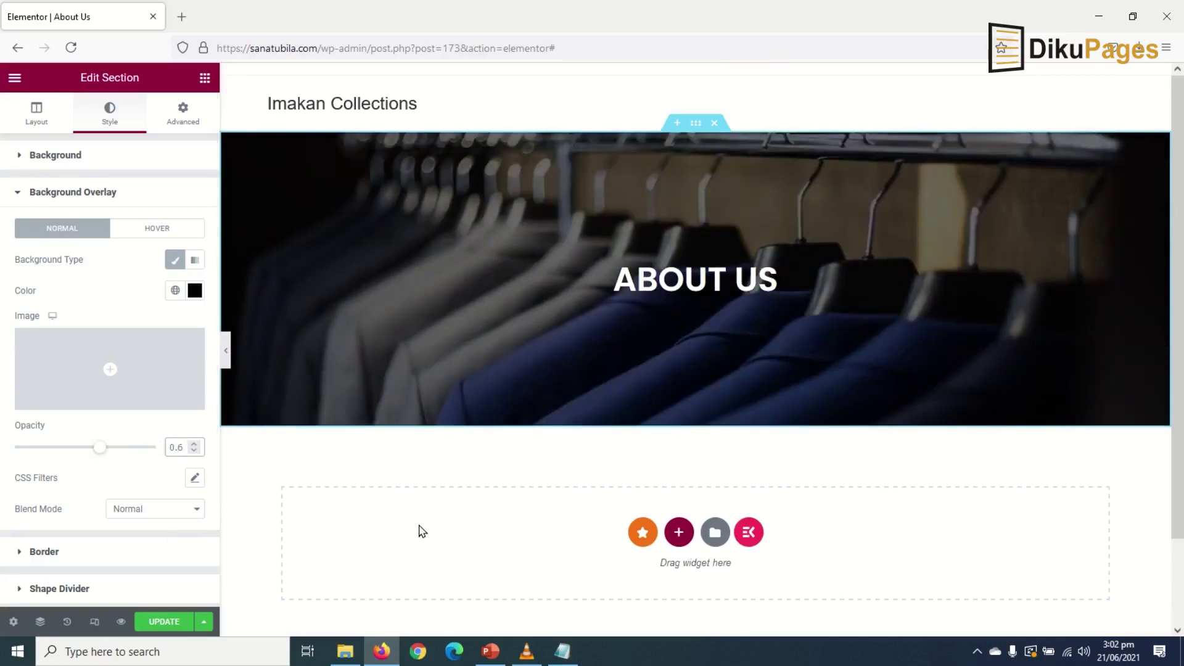
{"action": "scroll", "coordinate": [564, 482], "scroll_direction": "down", "scroll_amount": 2}
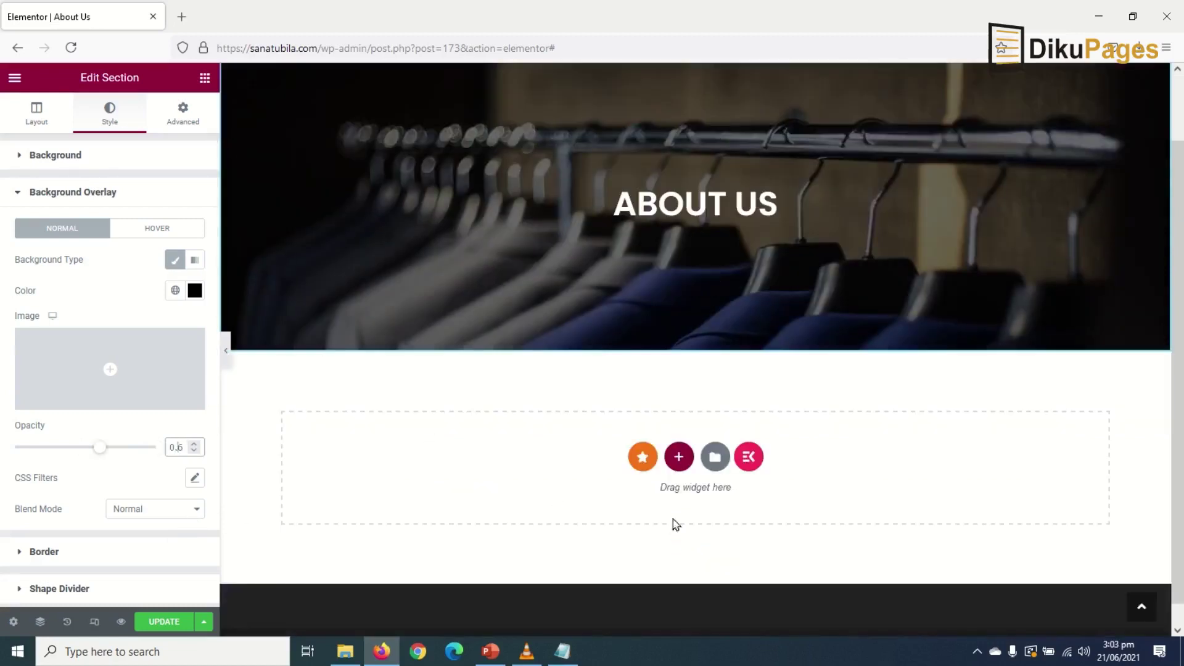
Step: Add a new section below the hero containing a two-column inner section
{"action": "left_click", "coordinate": [679, 456]}
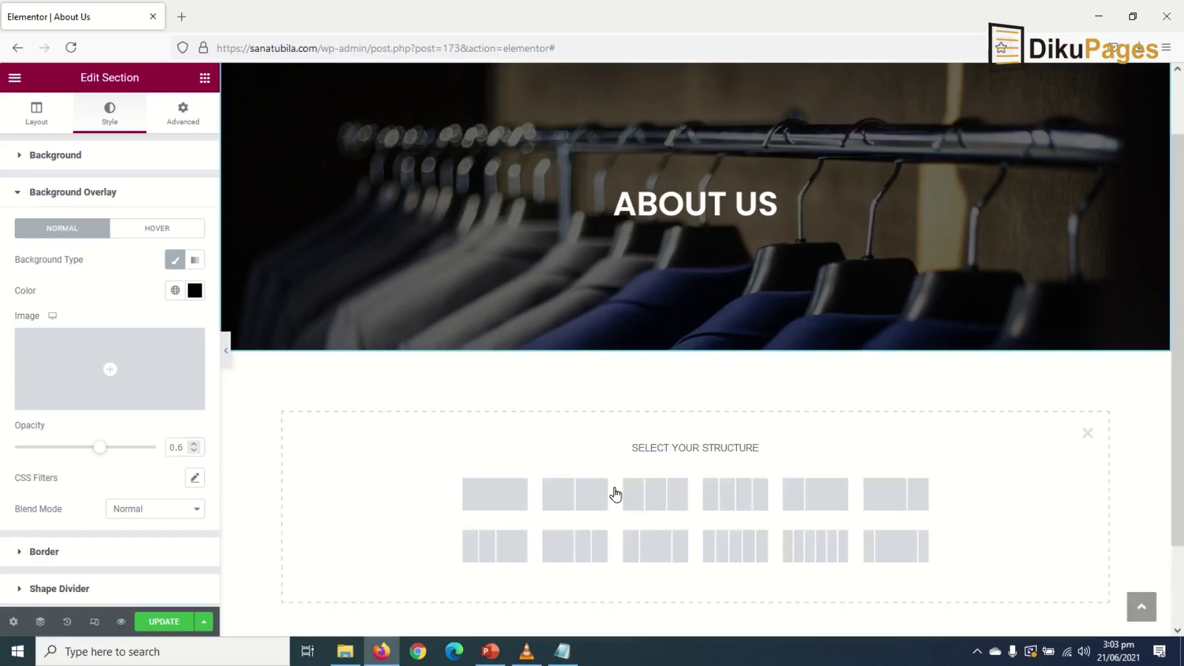
{"action": "left_click", "coordinate": [503, 497]}
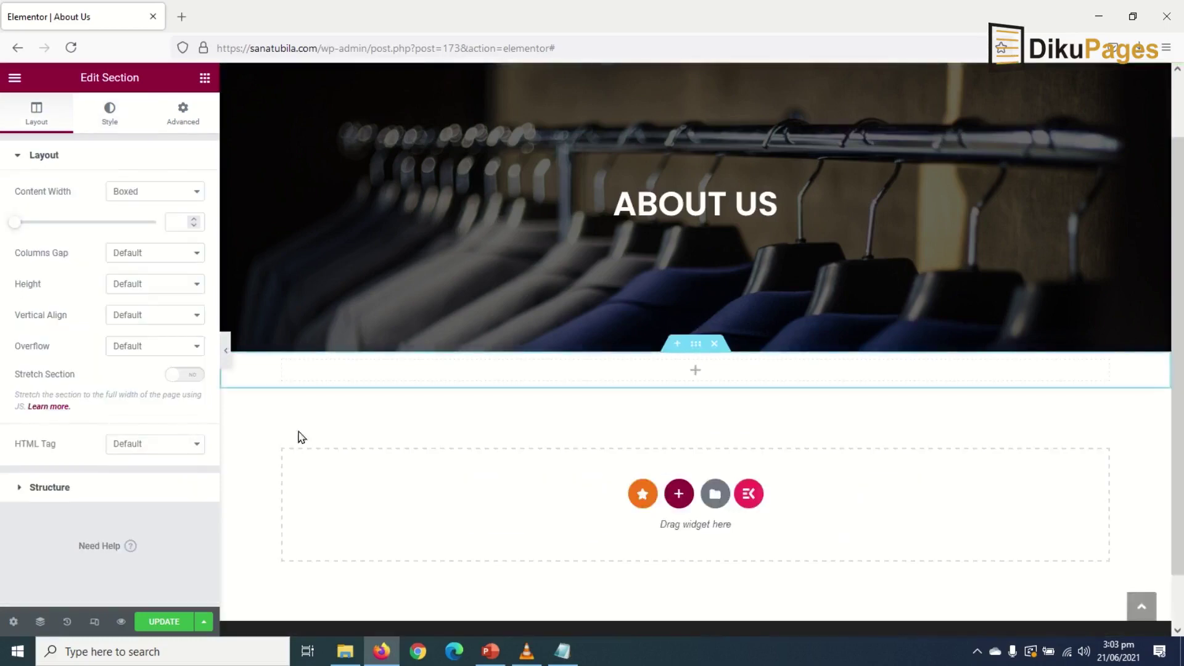
{"action": "left_click", "coordinate": [205, 78]}
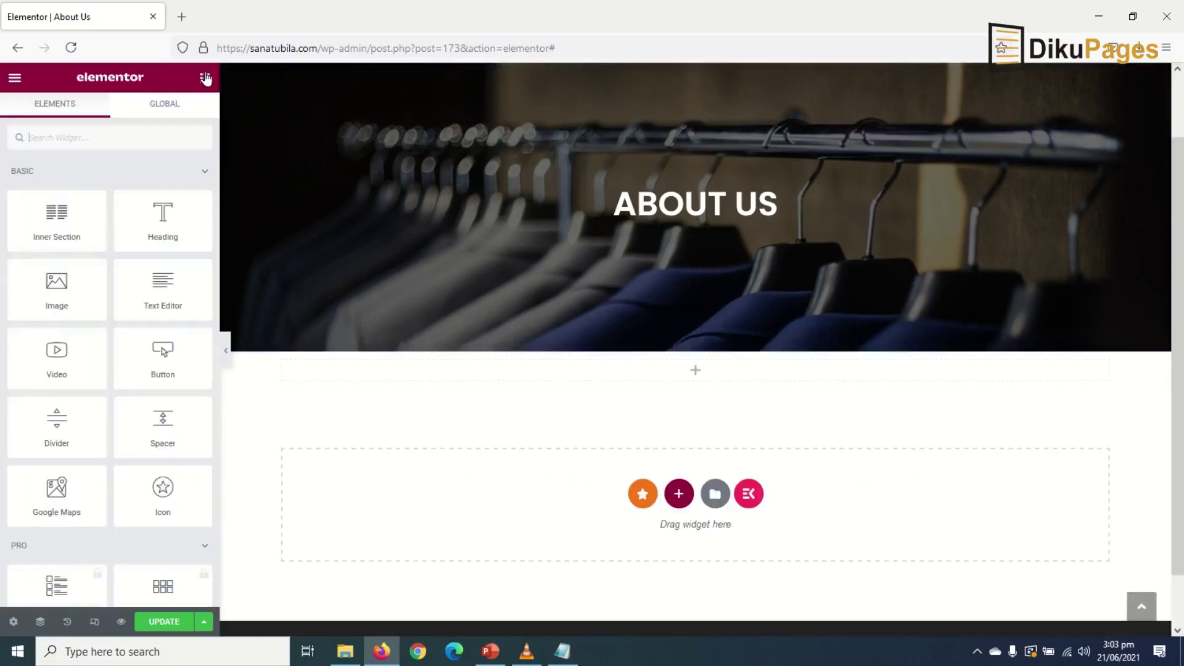
{"action": "left_click_drag", "start_coordinate": [56, 222], "coordinate": [708, 370]}
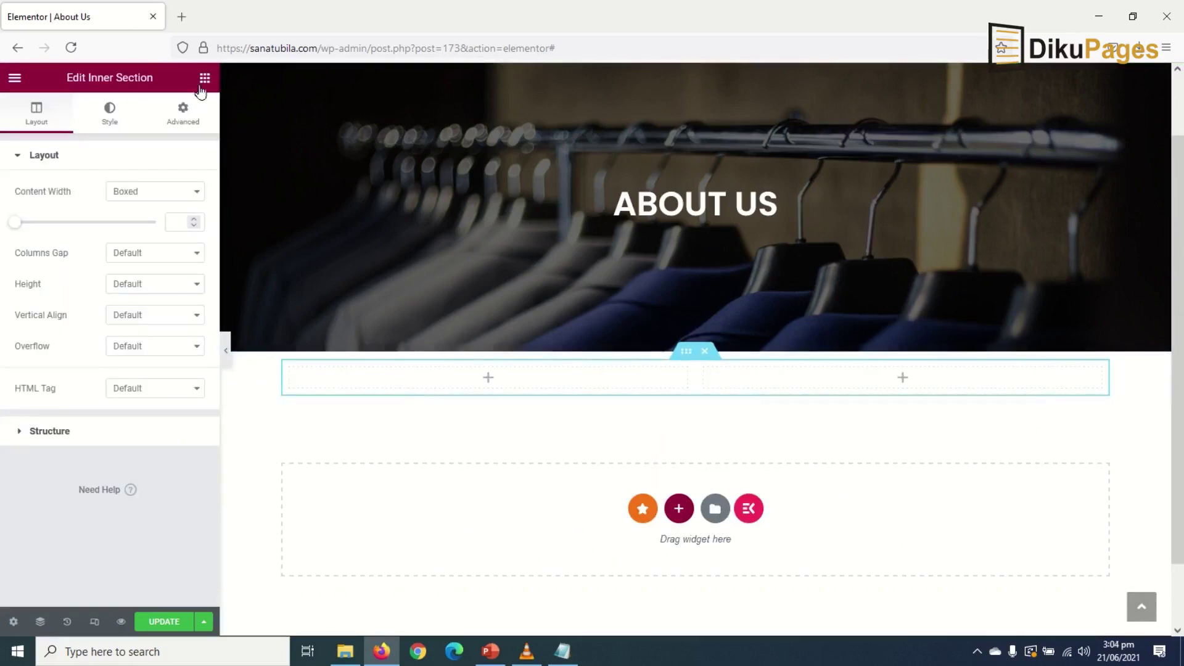
Step: Put a Text Editor in the left column with two Lorem ipsum paragraphs
{"action": "left_click", "coordinate": [205, 78]}
{"action": "left_click_drag", "start_coordinate": [145, 288], "coordinate": [506, 372]}
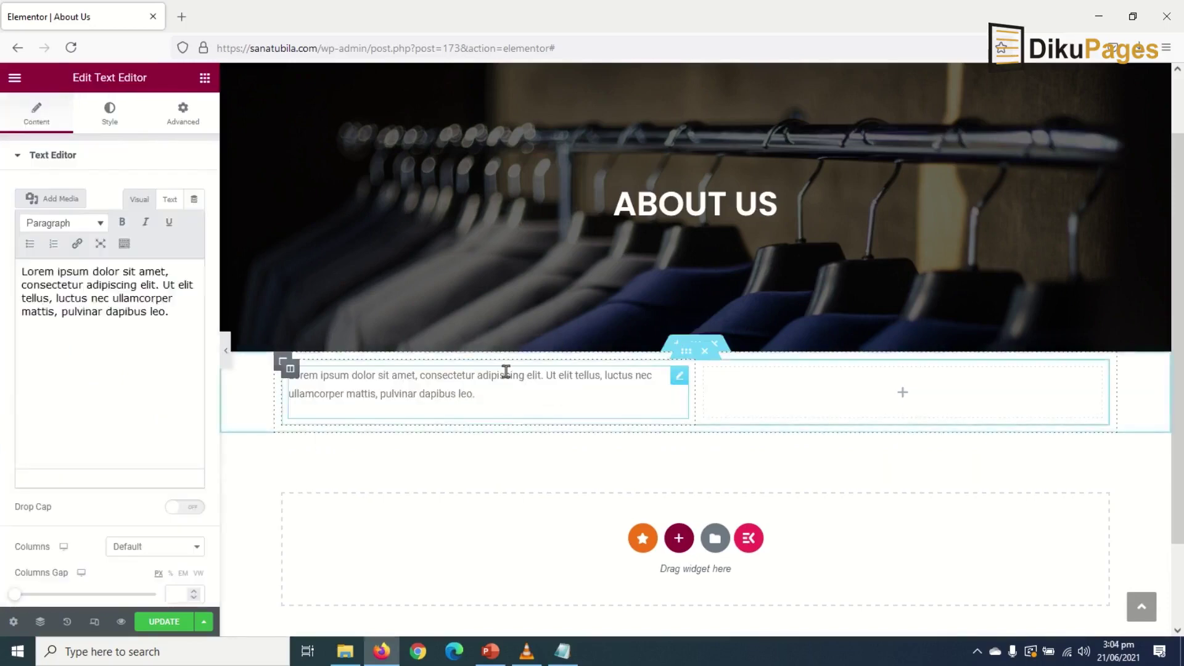
{"action": "left_click", "coordinate": [186, 330]}
{"action": "key", "text": "Return"}
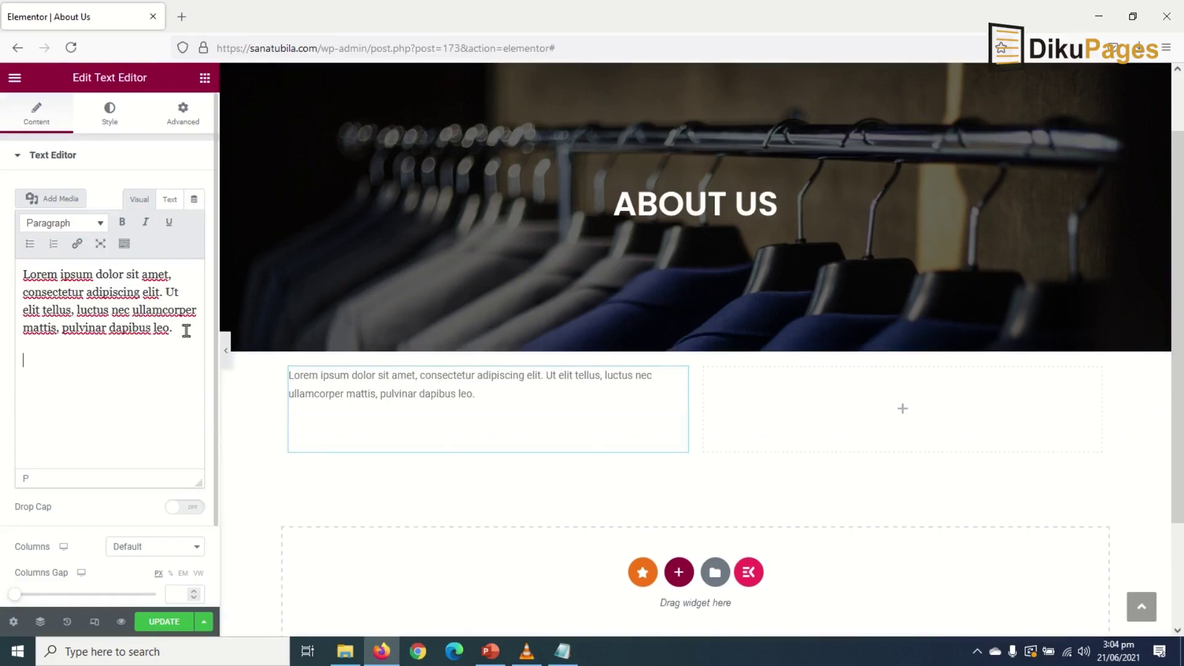
{"action": "type", "text": "Lorem ipsum dolor sit amet, consectetur adipiscing elit, sed do eiusmod tempor incididunt ut labore et dolore magna aliqua. Ut enim ad minim veniam, quis nostrud exercitation ullamco laboris nisi ut aliquip ex ea commodo consequat. Duis aute irure dolor in reprehenderit in voluptate velit esse cillum dolore eu fugiat nulla pariatur. Excepteur sint occaecat cupidatat non proident, sunt in culpa qui officia deserunt mollit anim id est laborum."}
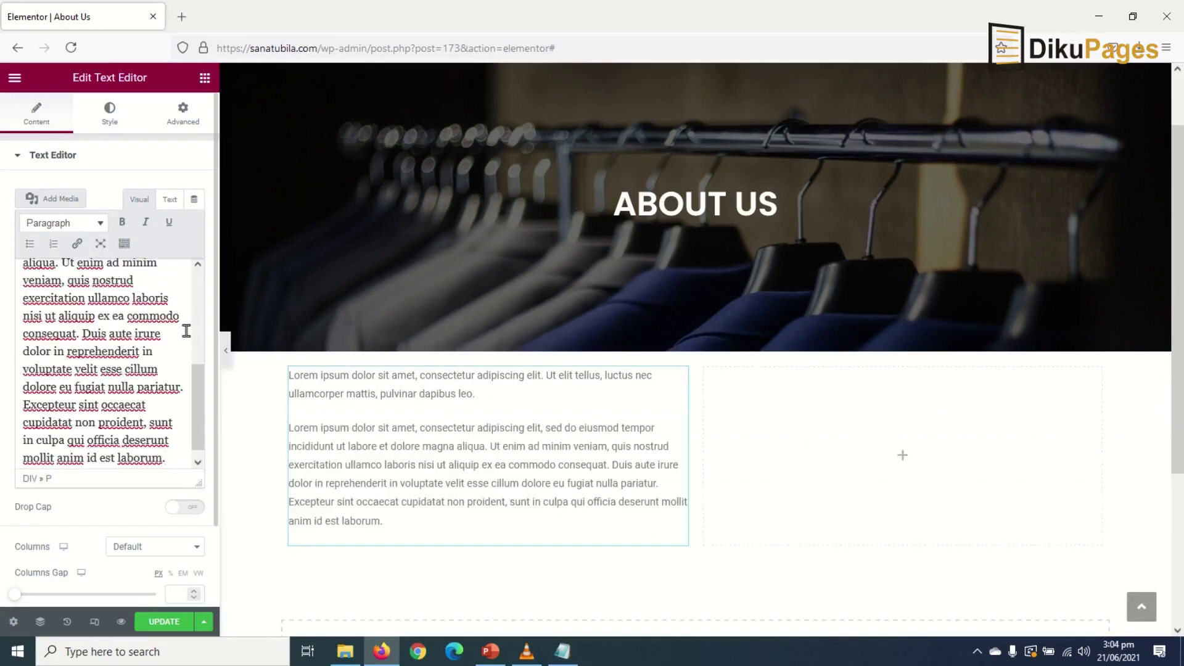
{"action": "scroll", "coordinate": [186, 331], "scroll_direction": "down", "scroll_amount": 1}
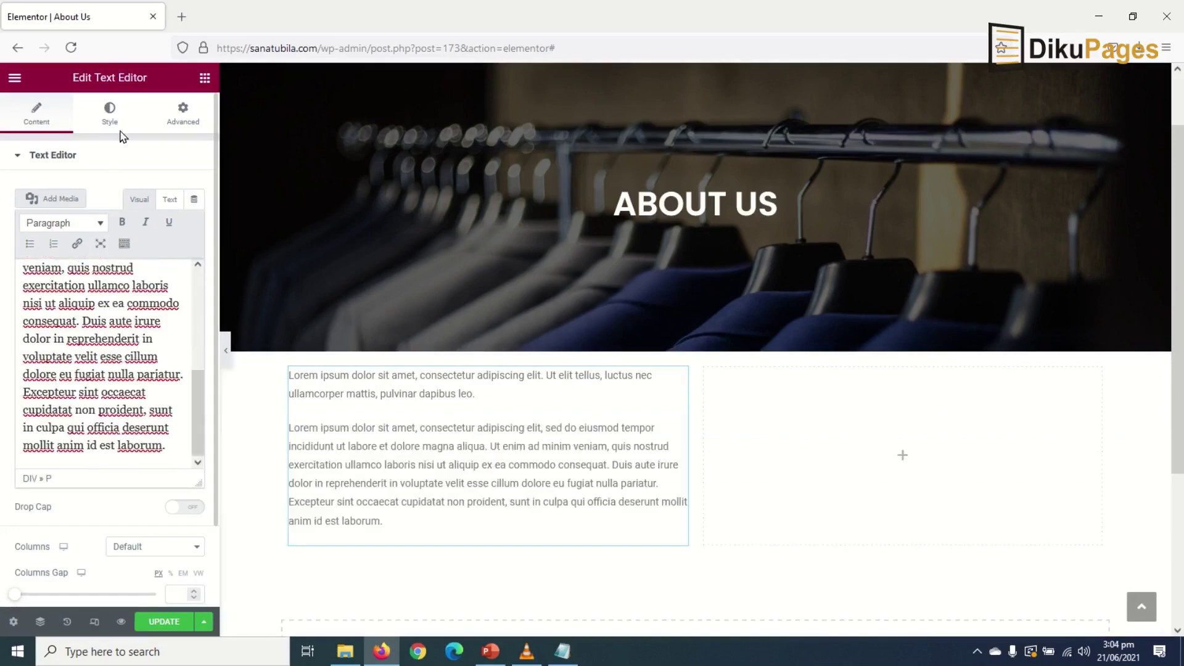
Step: Style the paragraphs with the Poppins global font and the Black global colour
{"action": "left_click", "coordinate": [110, 114]}
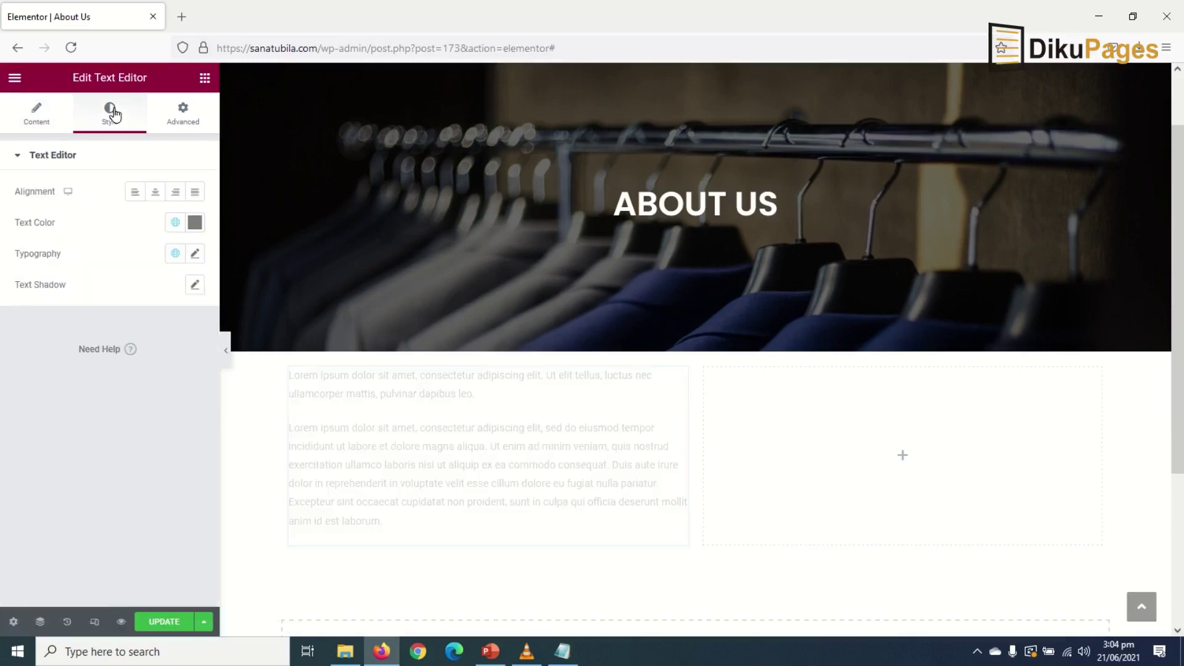
{"action": "left_click", "coordinate": [175, 253]}
{"action": "left_click", "coordinate": [52, 401]}
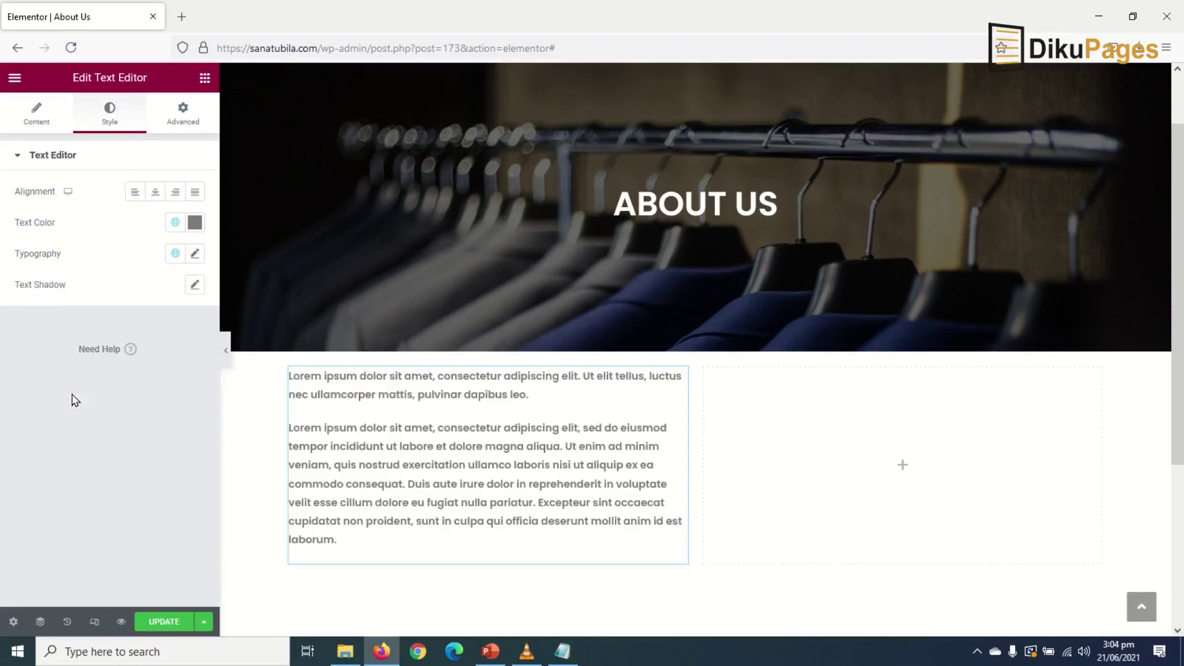
{"action": "left_click", "coordinate": [175, 222]}
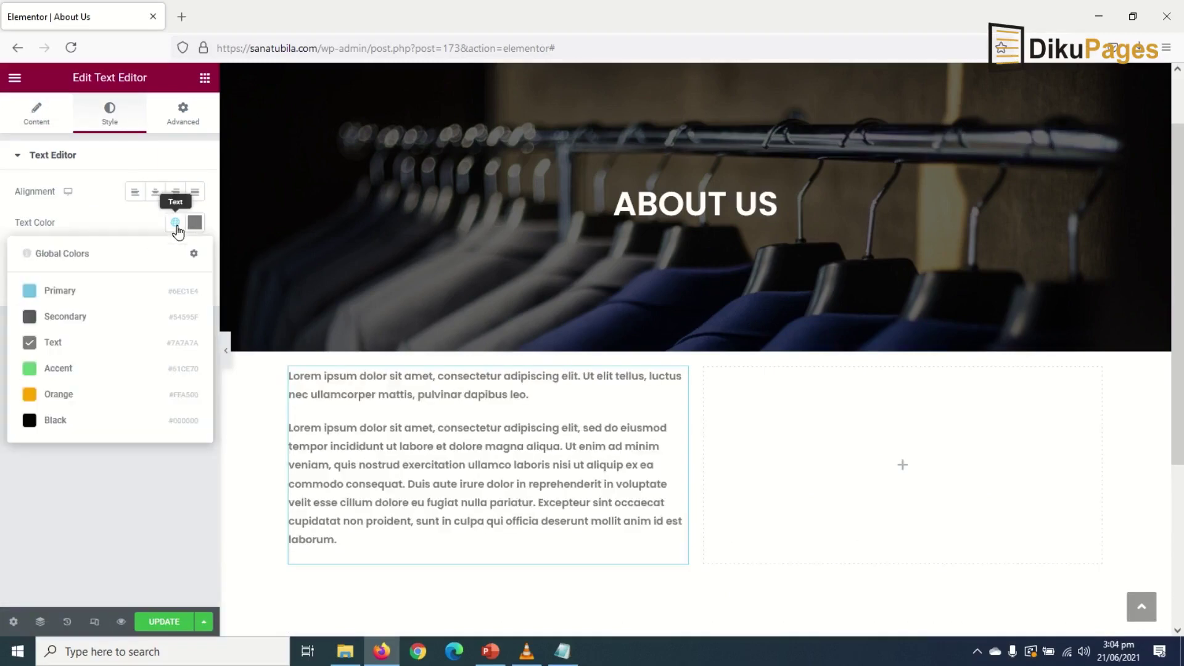
{"action": "left_click", "coordinate": [75, 431]}
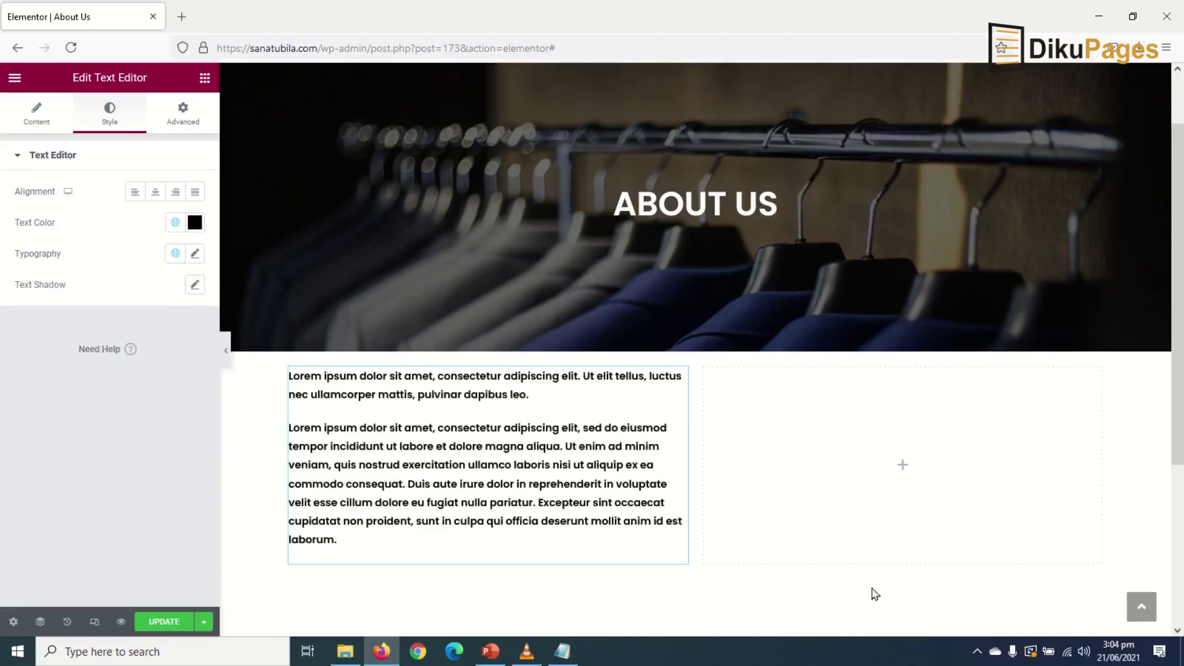
{"action": "left_click", "coordinate": [204, 78]}
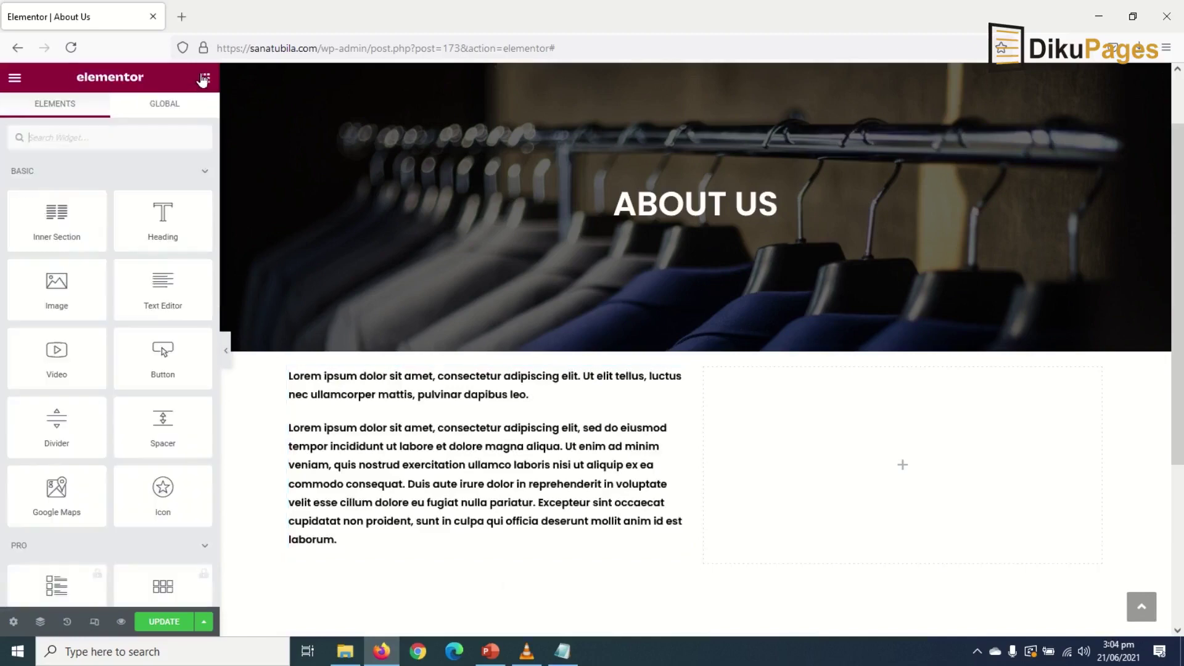
Step: Drop an Accordion into the right column and title its first item 'Our Mission'
{"action": "left_click", "coordinate": [77, 139]}
{"action": "type", "text": "acc"}
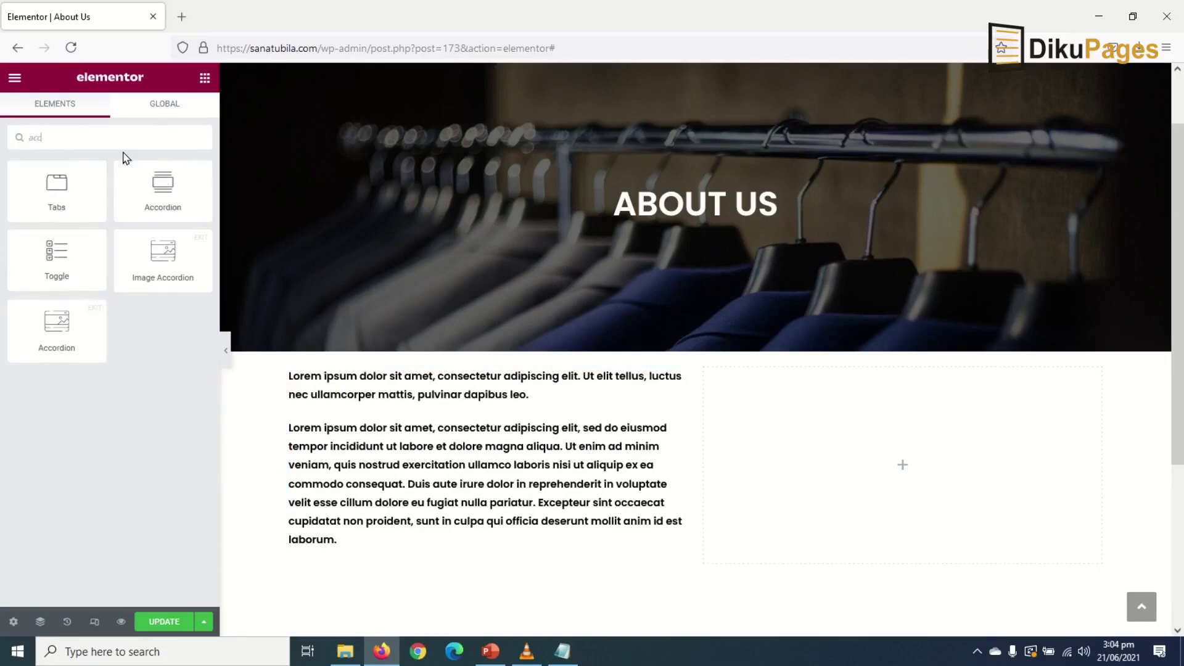
{"action": "type", "text": "or"}
{"action": "left_click_drag", "start_coordinate": [57, 326], "coordinate": [870, 397]}
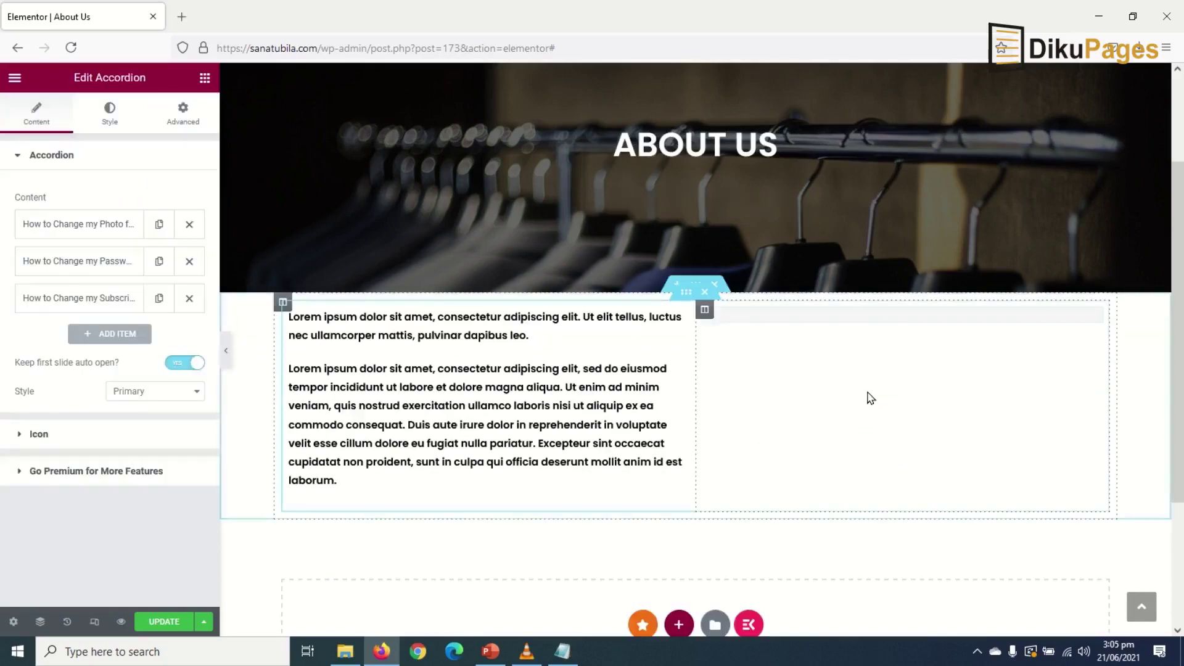
{"action": "left_click", "coordinate": [78, 224]}
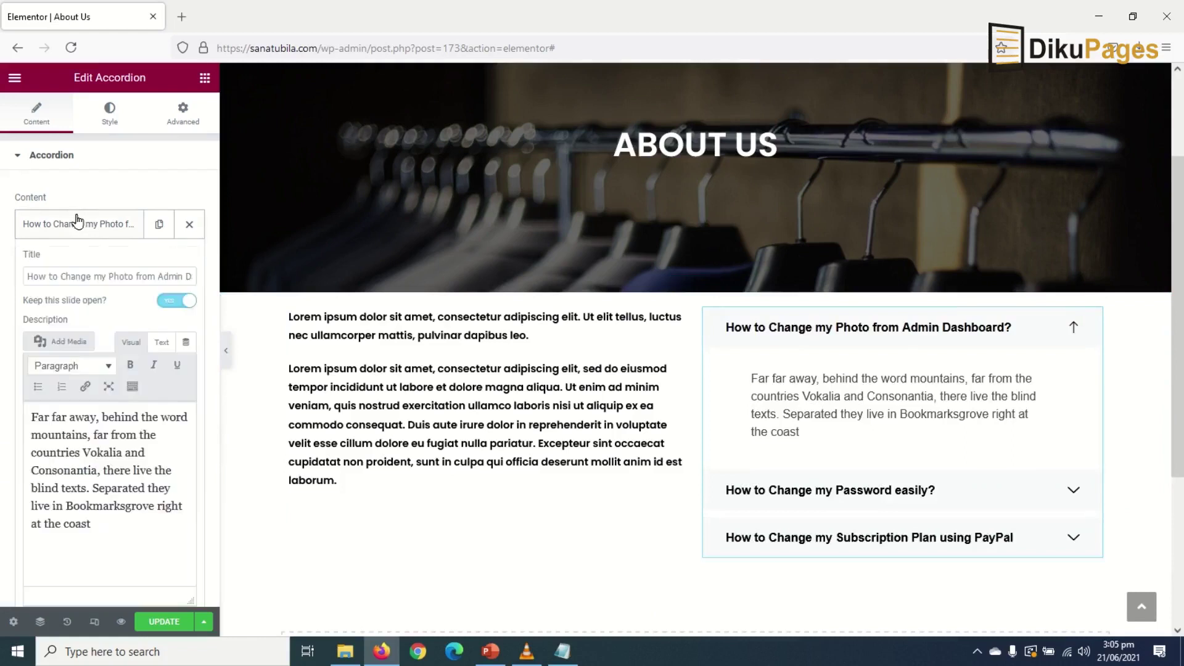
{"action": "triple_click", "coordinate": [143, 277]}
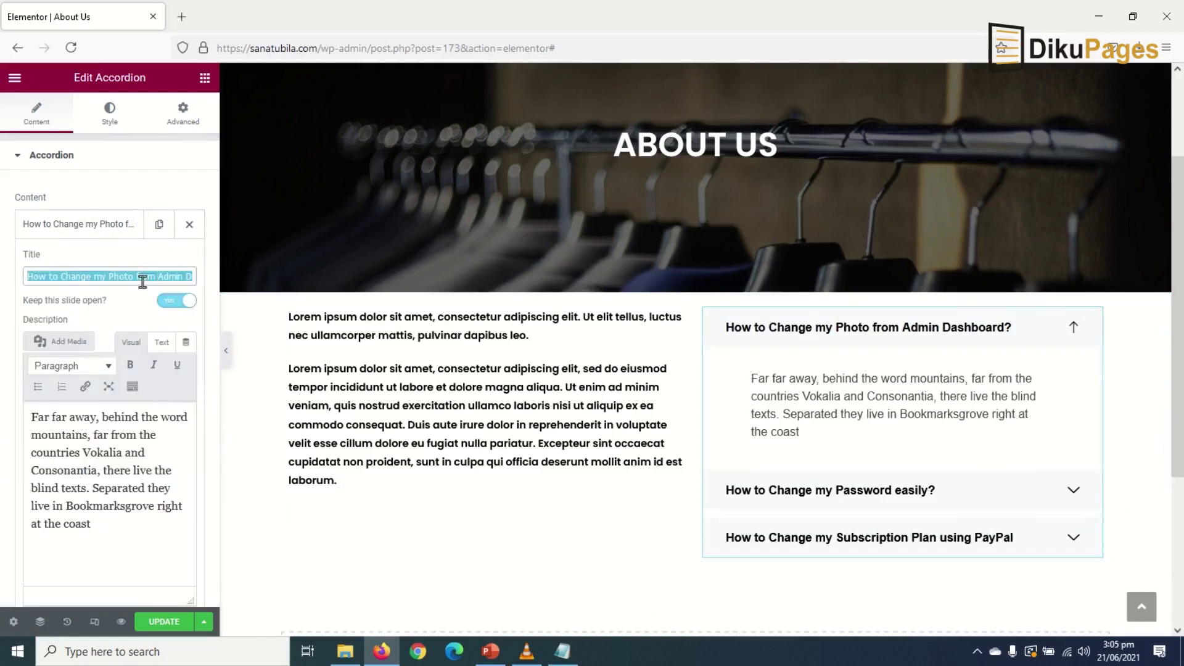
{"action": "type", "text": "Our Mission"}
{"action": "left_click_drag", "start_coordinate": [114, 525], "coordinate": [2, 332]}
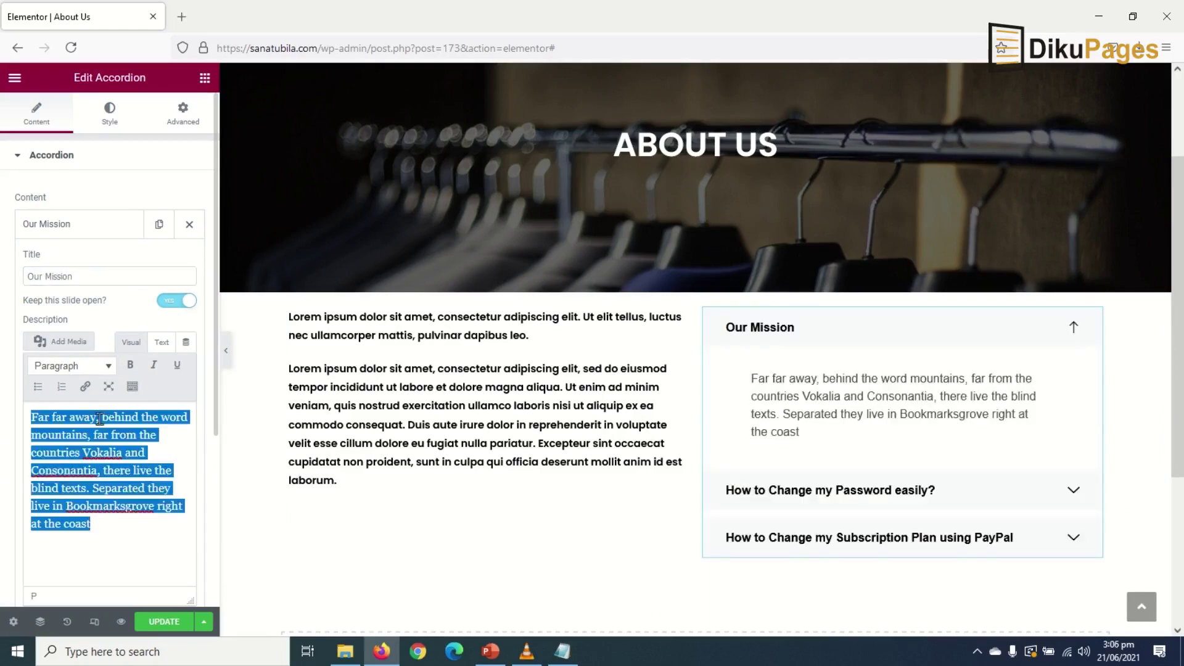
{"action": "left_click", "coordinate": [95, 226]}
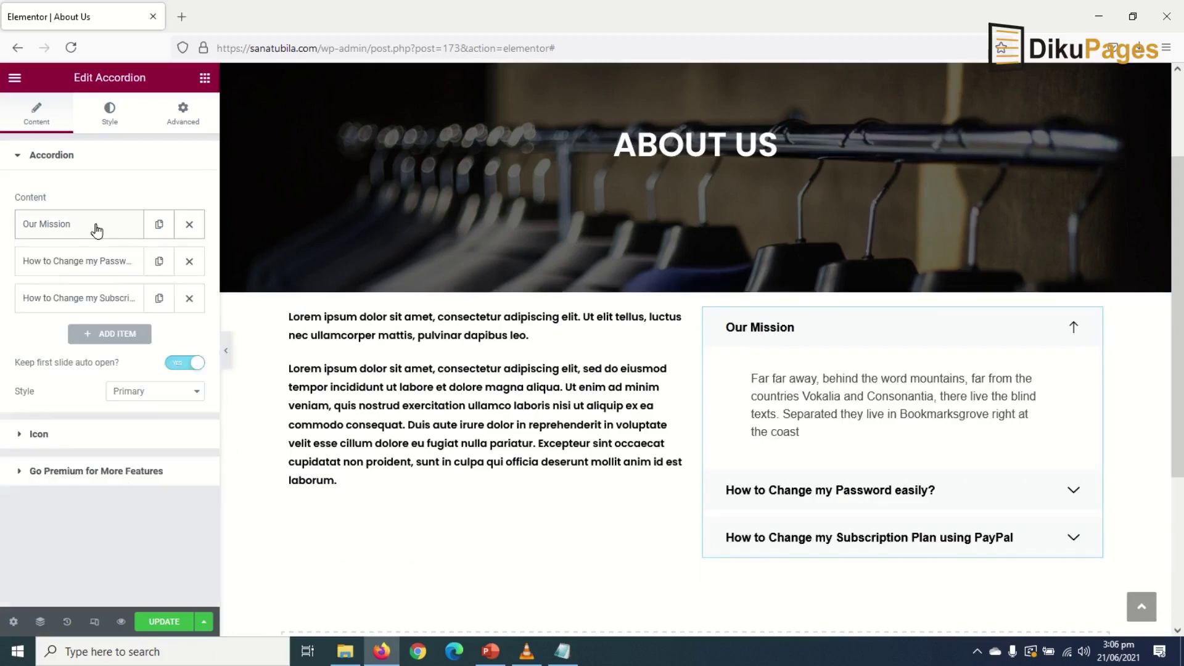
Step: Retitle the second accordion item 'Our Vision'
{"action": "left_click", "coordinate": [68, 263]}
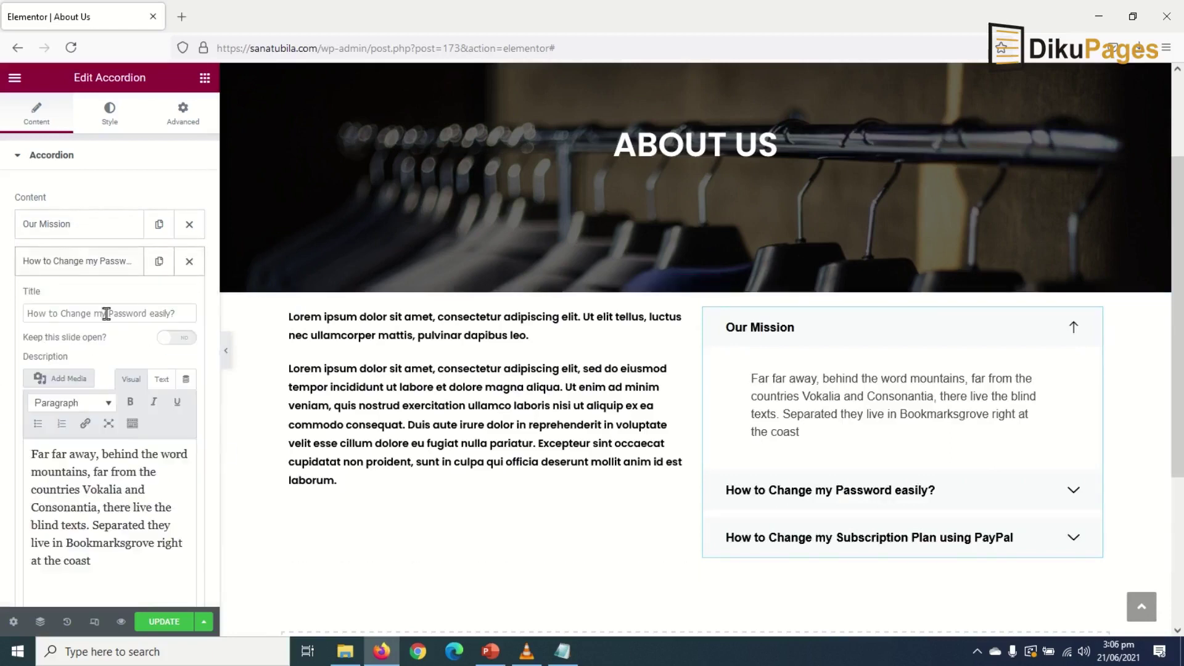
{"action": "left_click_drag", "start_coordinate": [187, 315], "coordinate": [2, 313]}
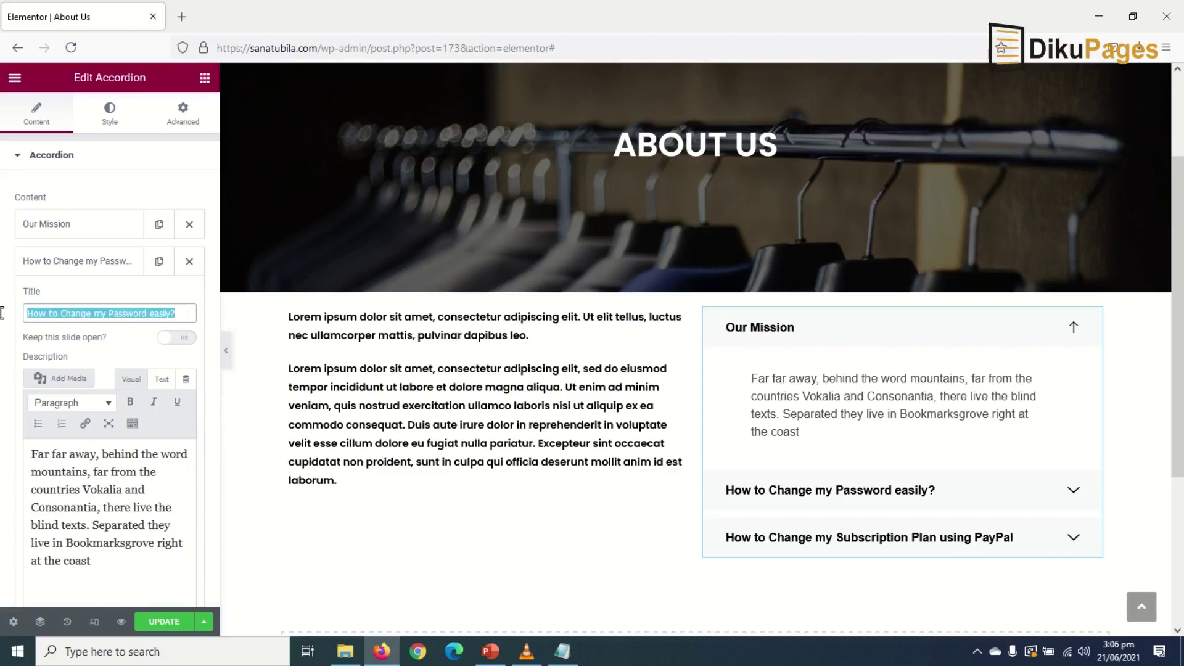
{"action": "type", "text": "Our V"}
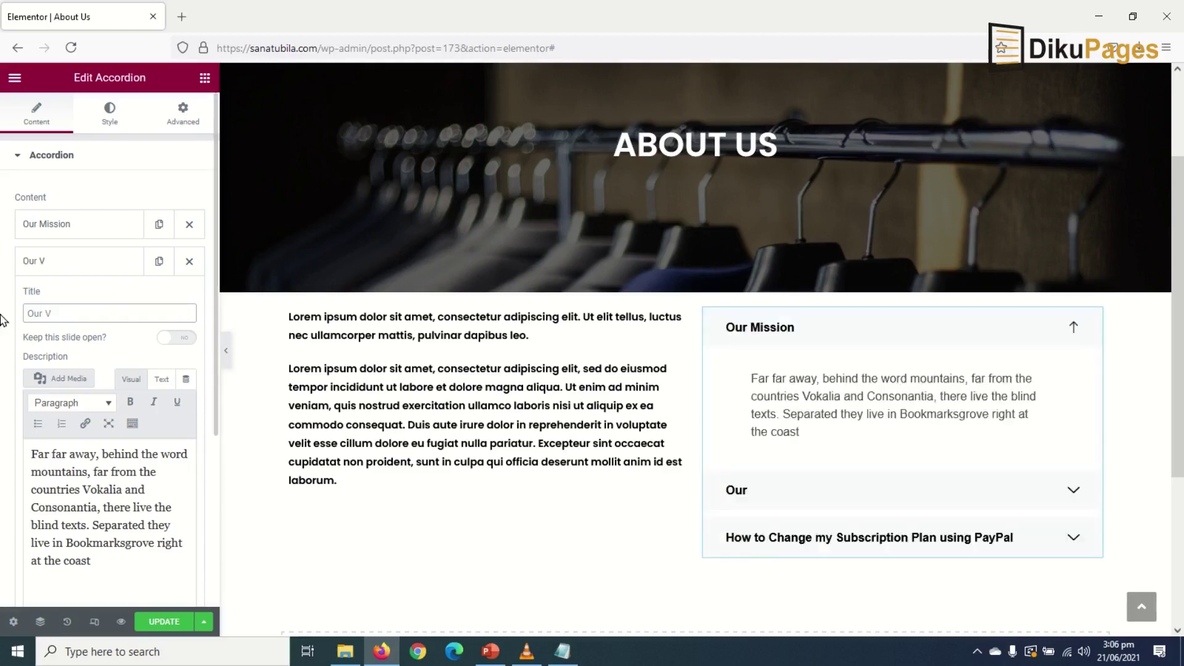
{"action": "type", "text": "ision"}
{"action": "left_click", "coordinate": [93, 264]}
Step: Retitle the third item 'Our Core Values', then hide the panel to preview the accordion
{"action": "left_click", "coordinate": [102, 298]}
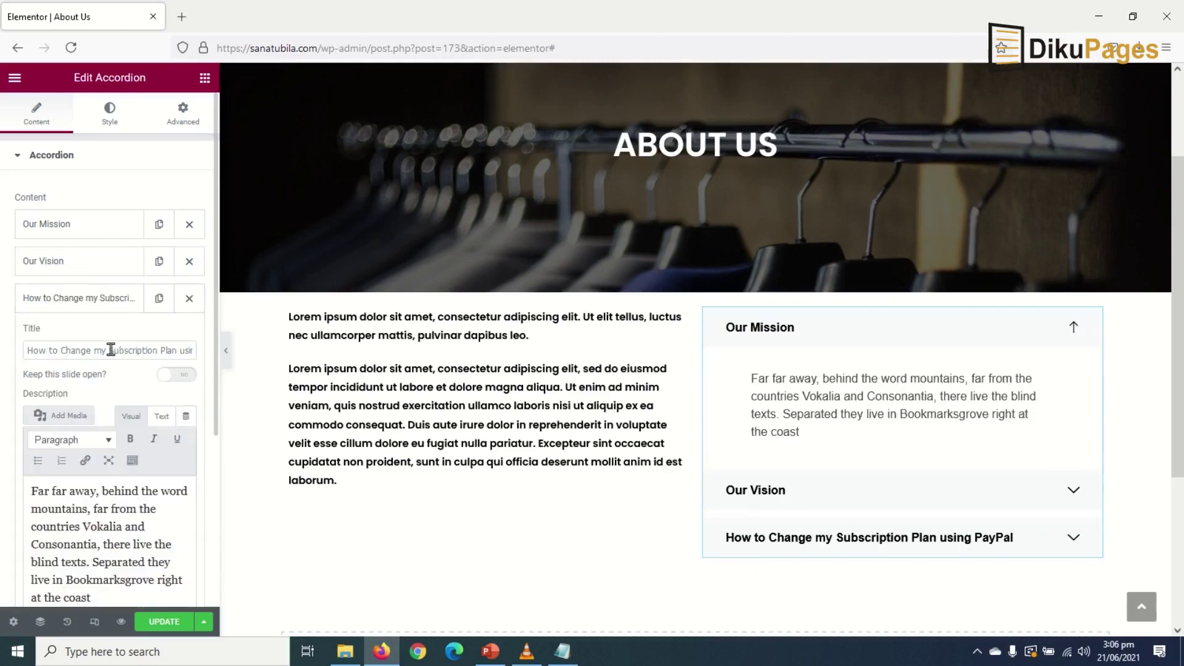
{"action": "triple_click", "coordinate": [110, 350]}
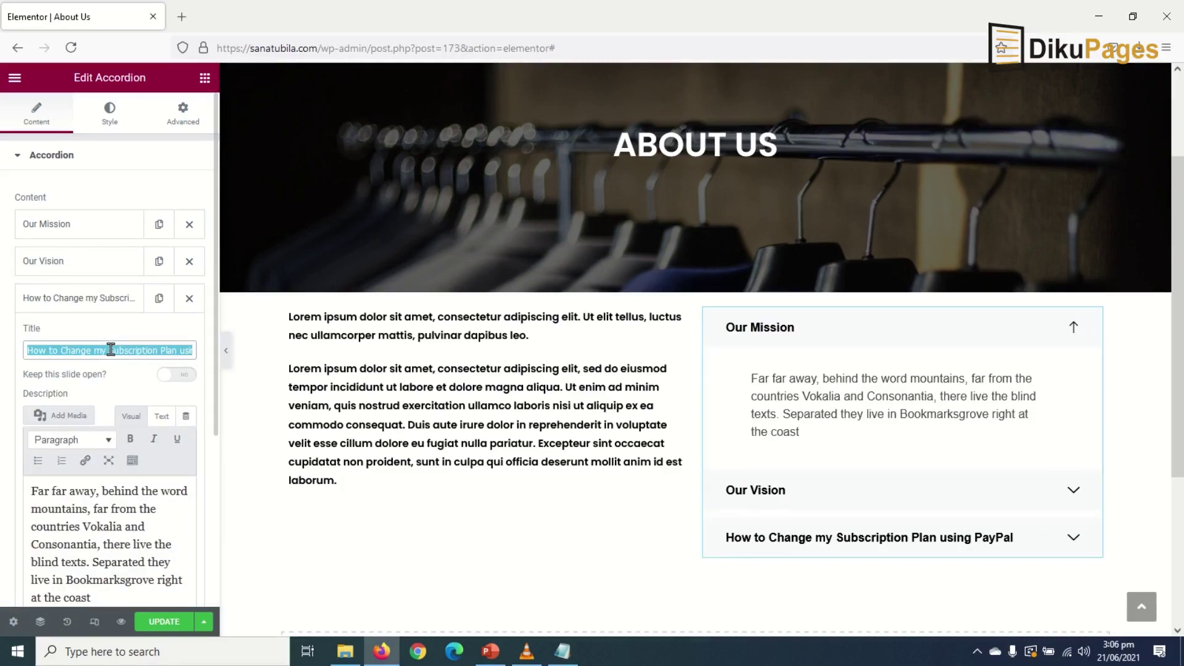
{"action": "type", "text": "Out"}
{"action": "key", "text": "BackSpace"}
{"action": "type", "text": "r"}
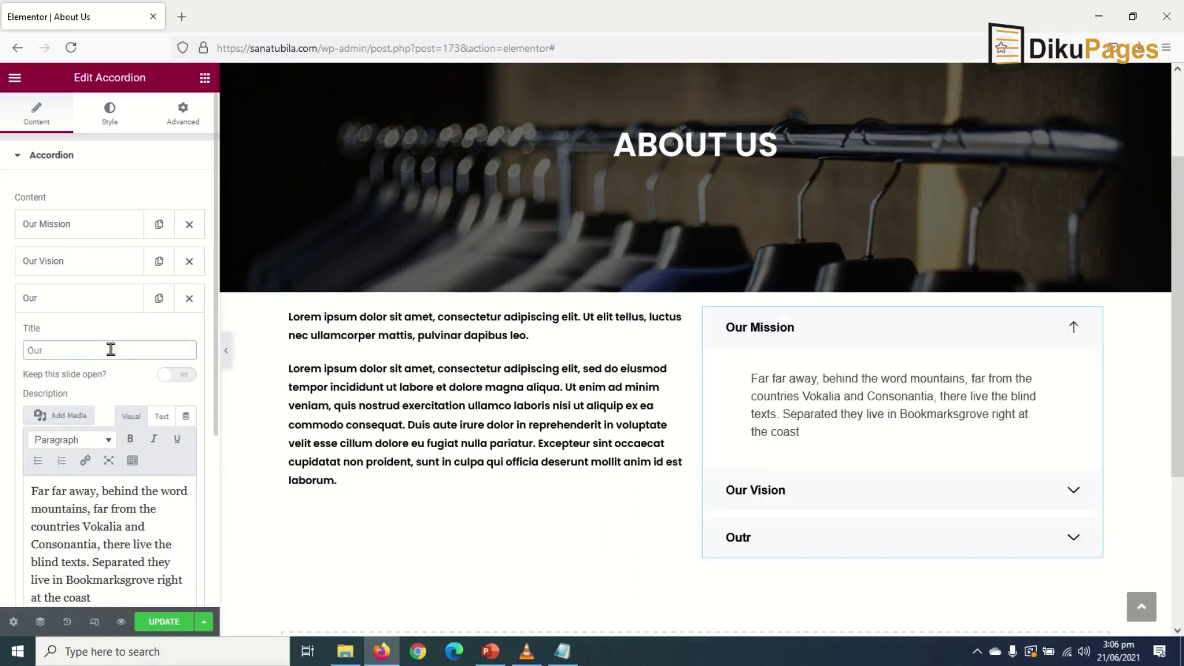
{"action": "type", "text": " Core Values"}
{"action": "left_click", "coordinate": [226, 350]}
{"action": "left_click", "coordinate": [714, 344]}
Step: Test the Our Vision, Our Core Values and Our Mission accordion items in preview
{"action": "left_click", "coordinate": [710, 487]}
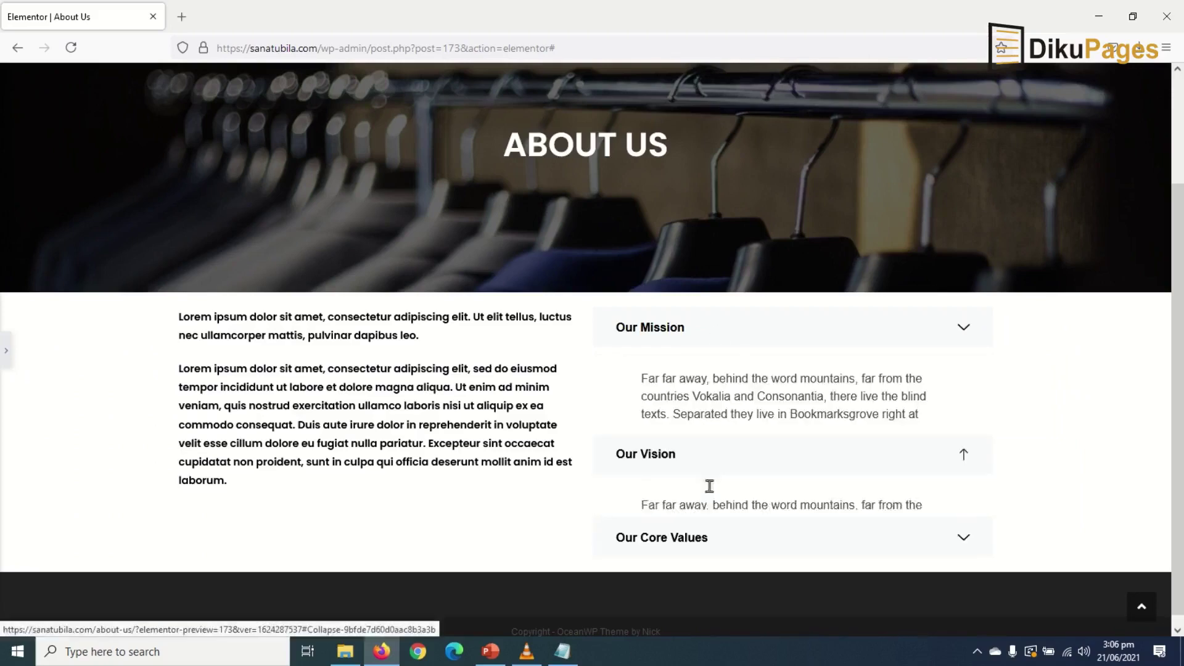
{"action": "left_click", "coordinate": [711, 523]}
{"action": "left_click", "coordinate": [719, 328]}
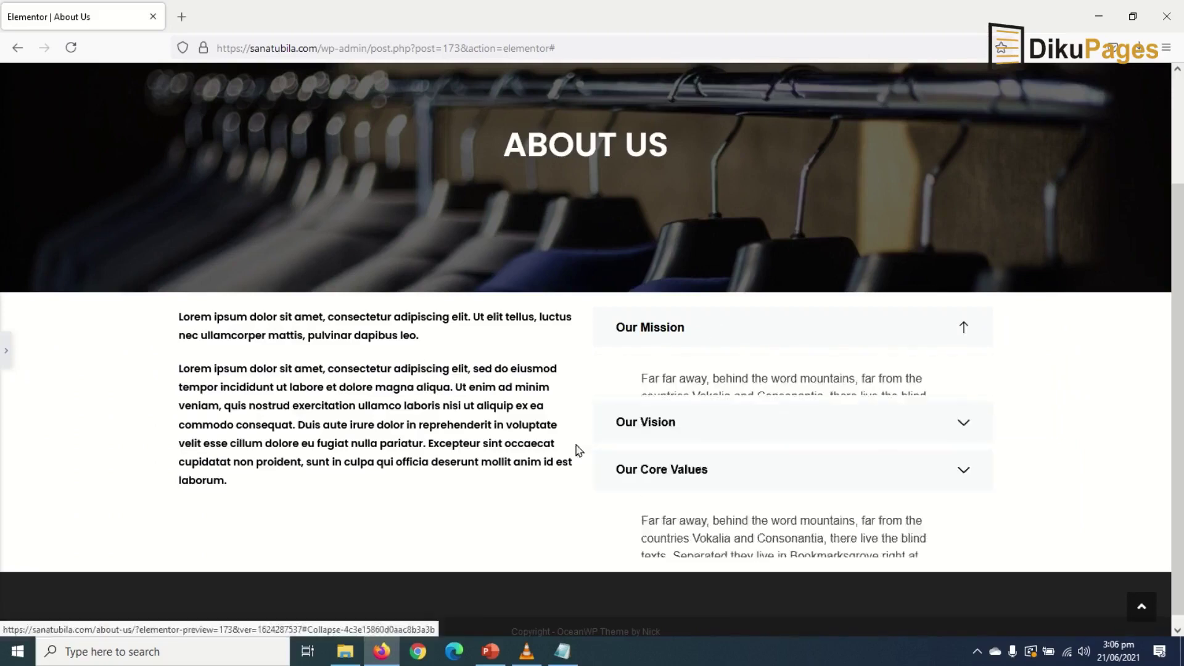
{"action": "left_click", "coordinate": [3, 370]}
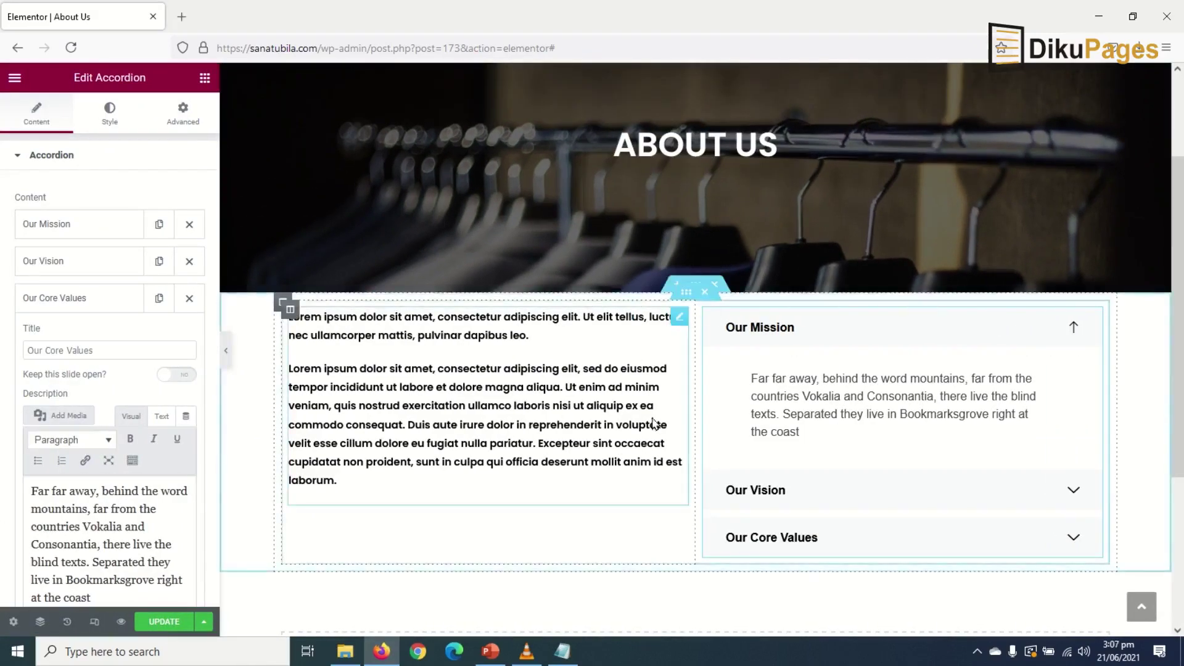
Step: Give the two-column section unlinked padding of 50 top and bottom, and save
{"action": "left_click", "coordinate": [696, 286]}
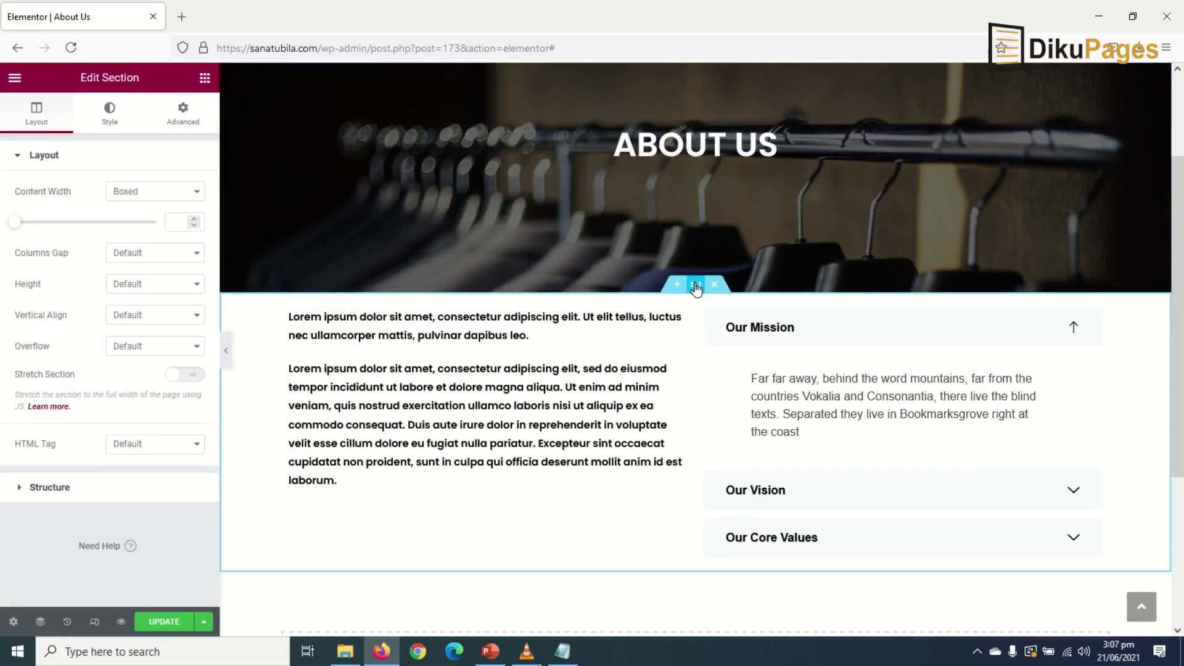
{"action": "left_click", "coordinate": [182, 115]}
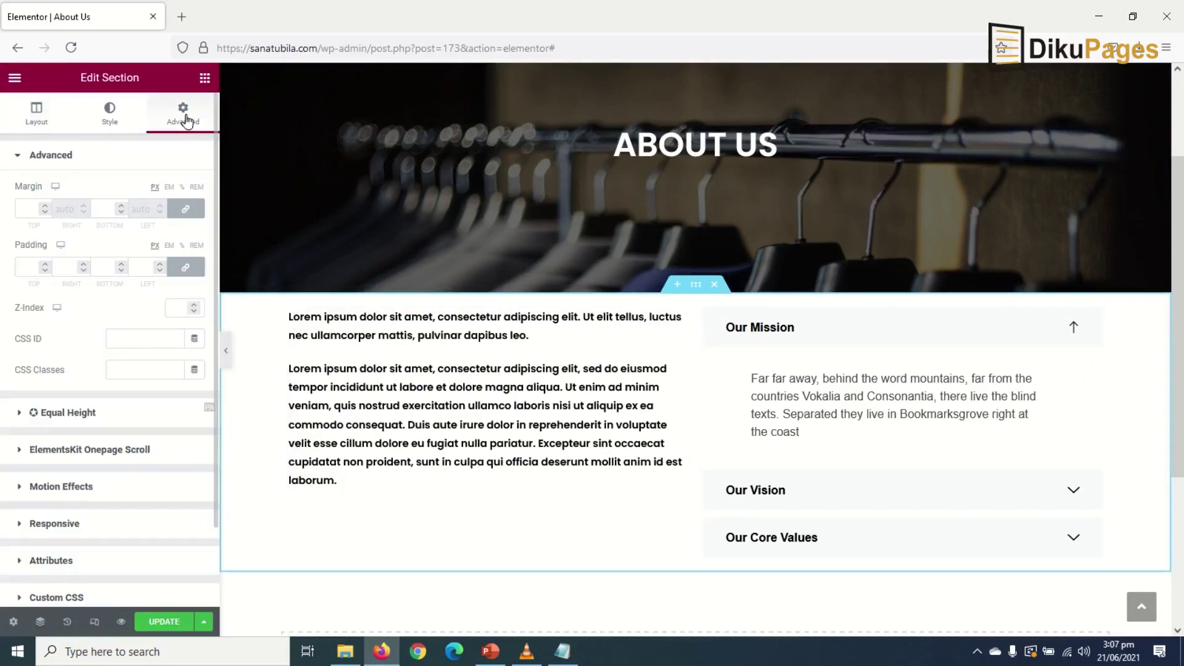
{"action": "left_click", "coordinate": [187, 269]}
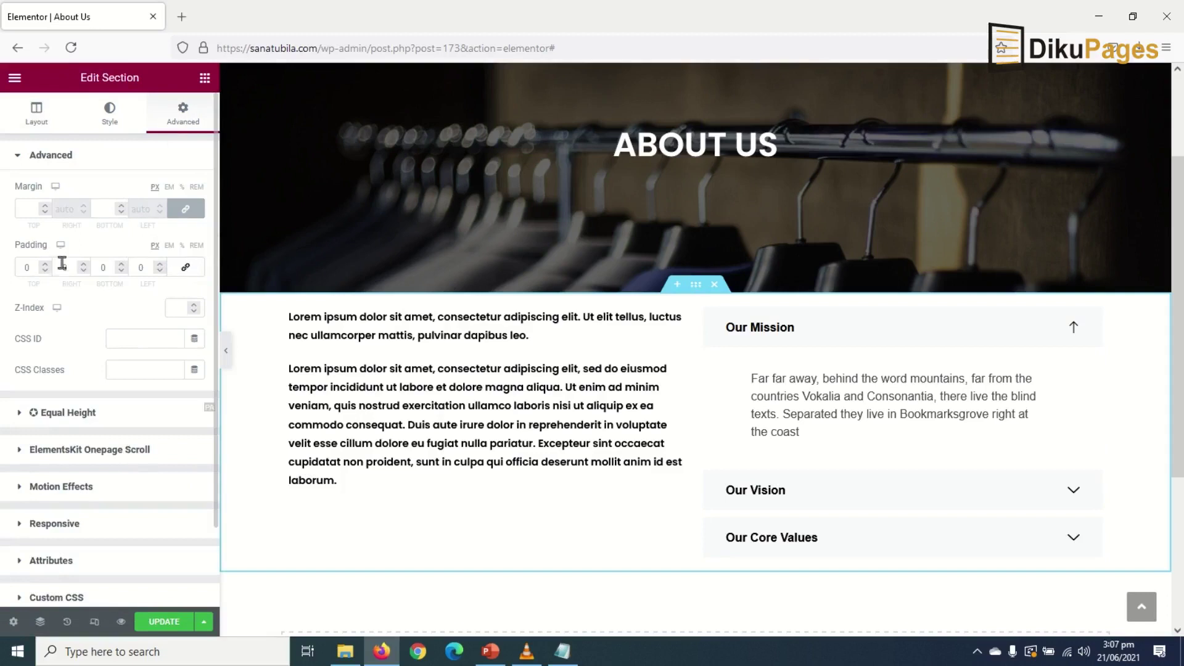
{"action": "left_click", "coordinate": [20, 269]}
{"action": "type", "text": "5"}
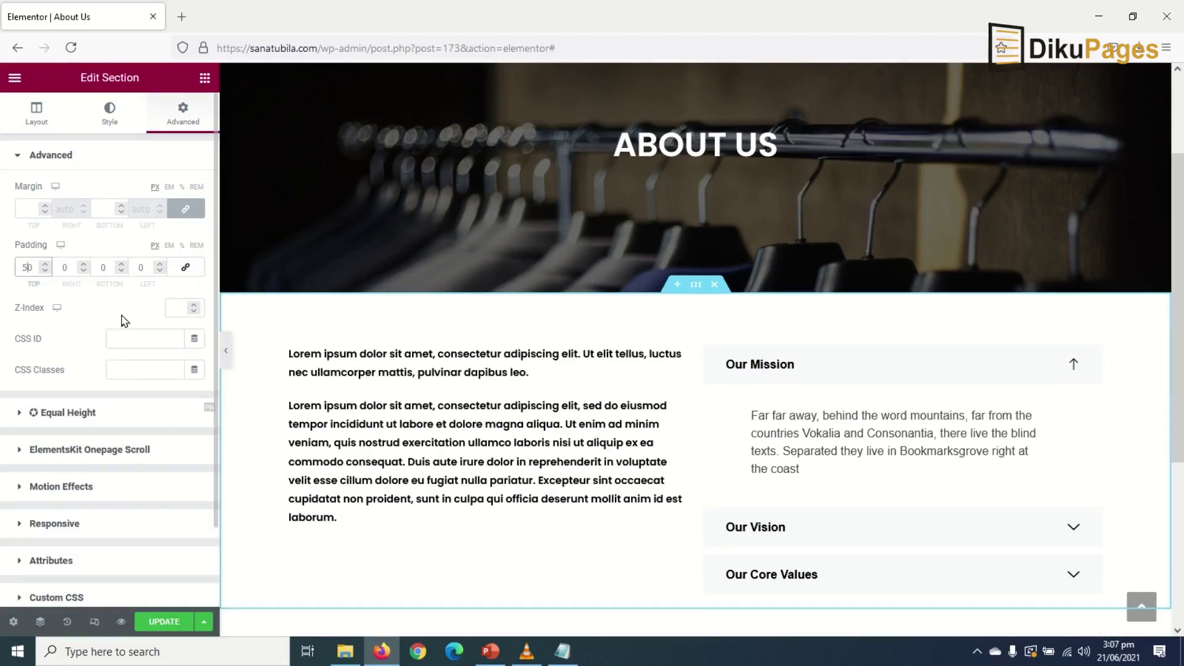
{"action": "left_click", "coordinate": [101, 266]}
{"action": "type", "text": "5"}
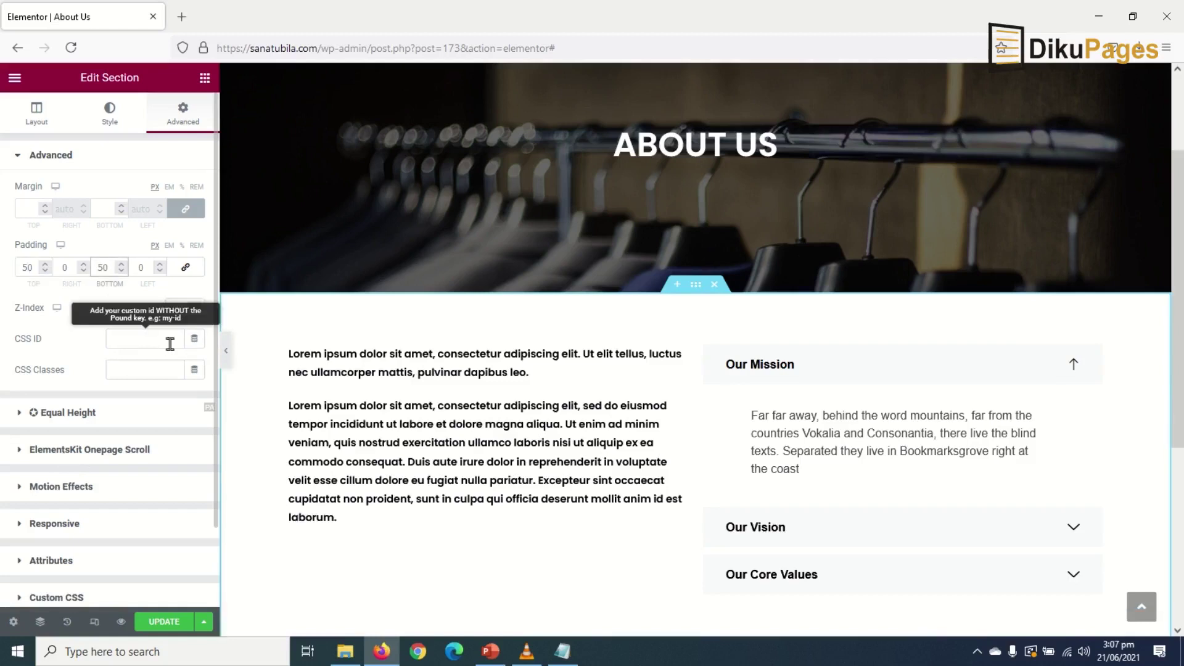
{"action": "left_click", "coordinate": [165, 622]}
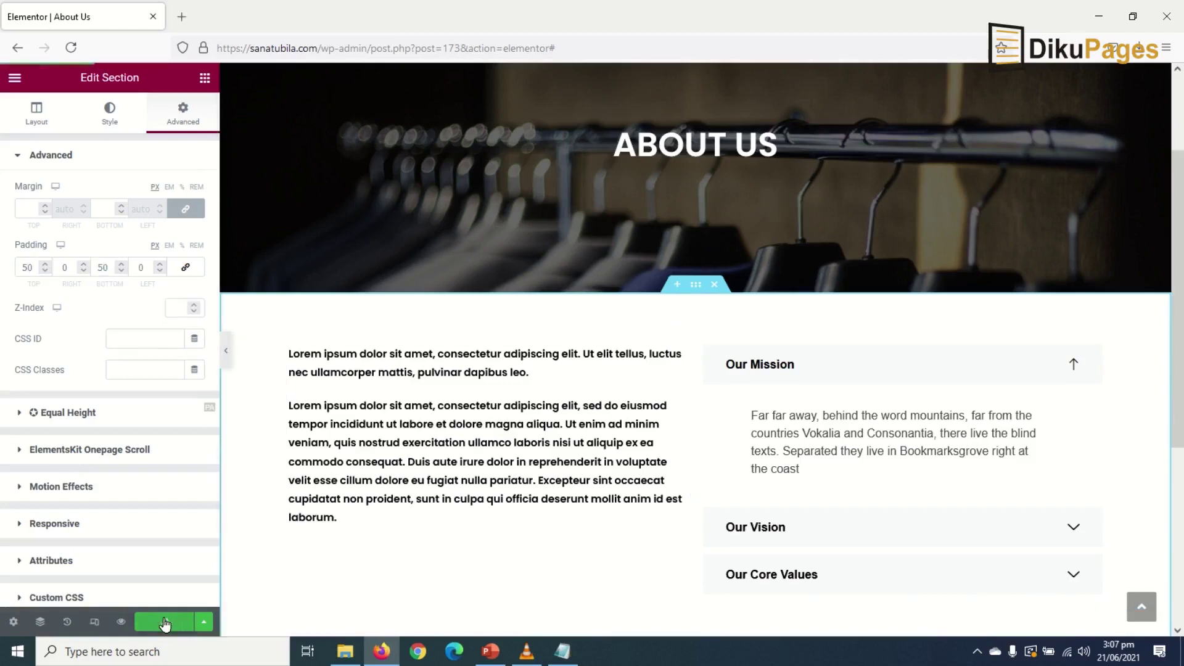
{"action": "scroll", "coordinate": [642, 525], "scroll_direction": "down", "scroll_amount": 2}
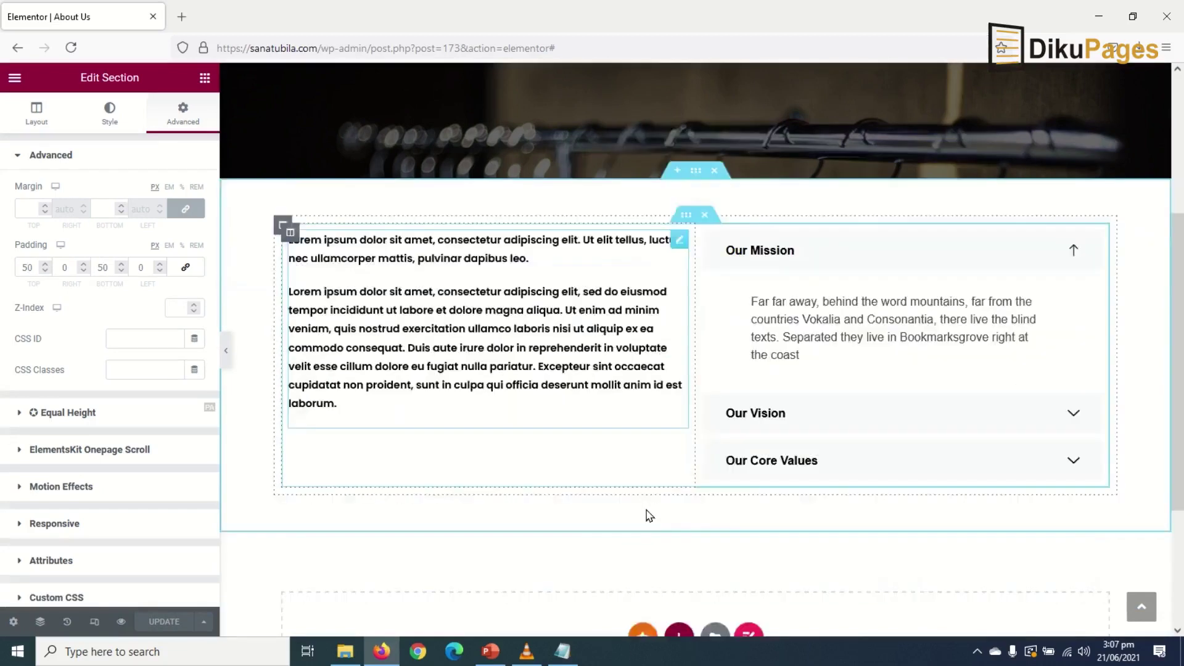
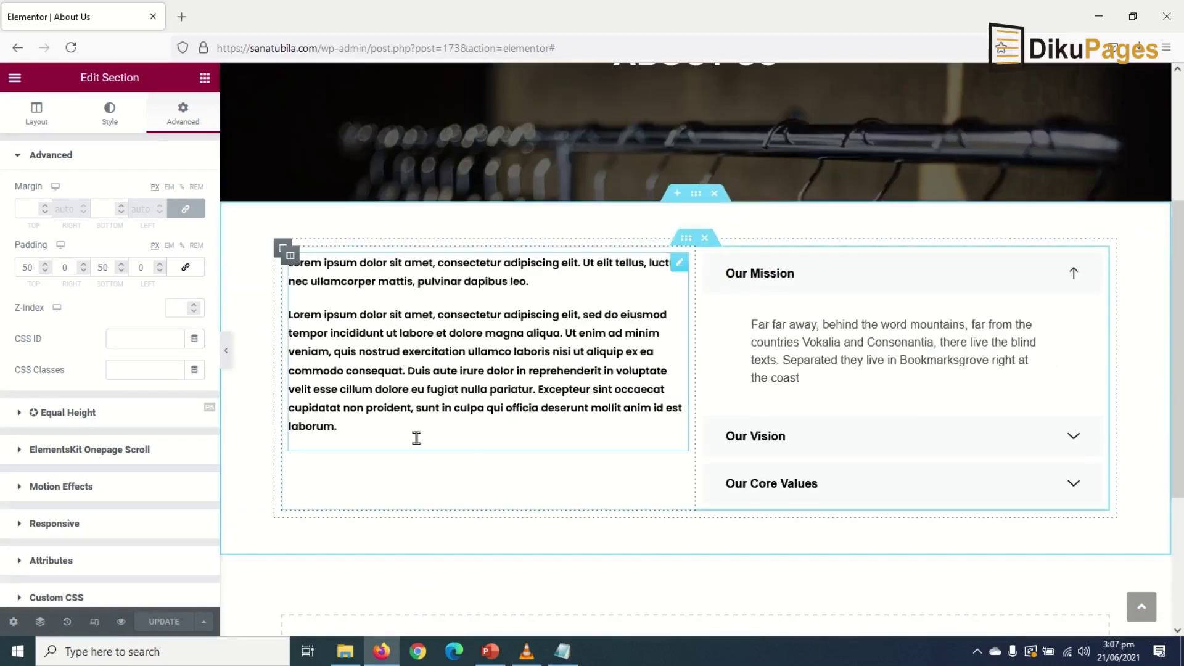
Step: Preview the About Us page live and expand and collapse its Vision, Core Values and Mission items
{"action": "left_click", "coordinate": [122, 623]}
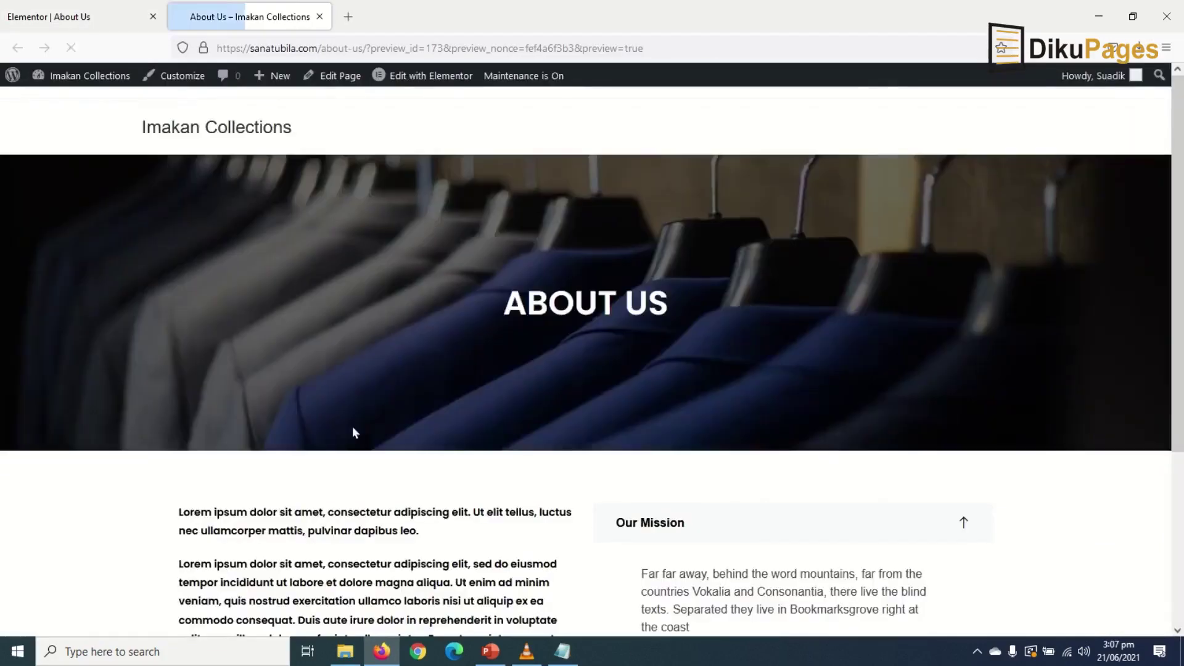
{"action": "scroll", "coordinate": [509, 442], "scroll_direction": "down", "scroll_amount": 4}
{"action": "scroll", "coordinate": [509, 442], "scroll_direction": "up", "scroll_amount": 4}
{"action": "scroll", "coordinate": [508, 442], "scroll_direction": "down", "scroll_amount": 4}
{"action": "left_click", "coordinate": [727, 443]}
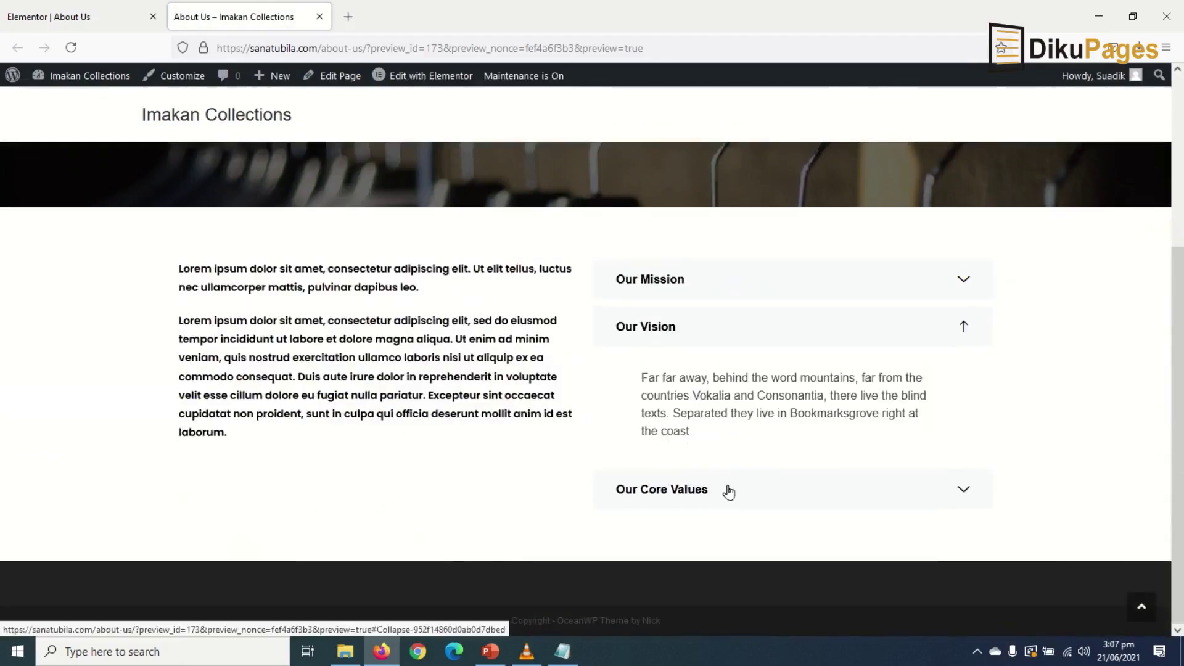
{"action": "left_click", "coordinate": [727, 489]}
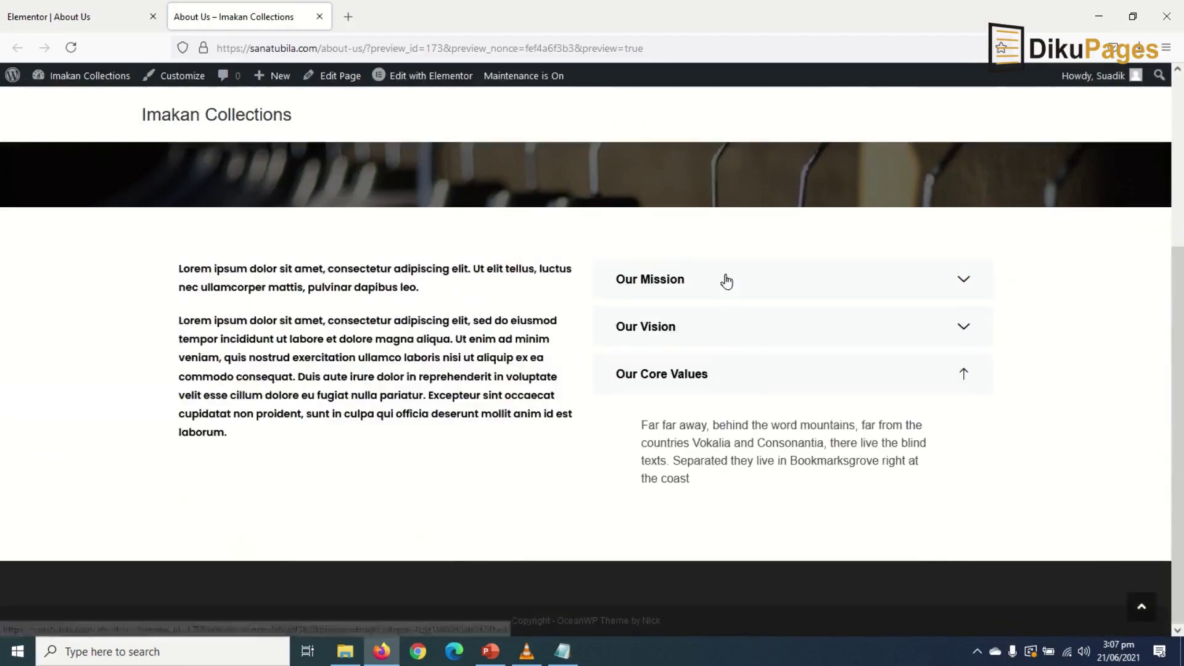
{"action": "left_click", "coordinate": [724, 280]}
{"action": "left_click", "coordinate": [732, 444]}
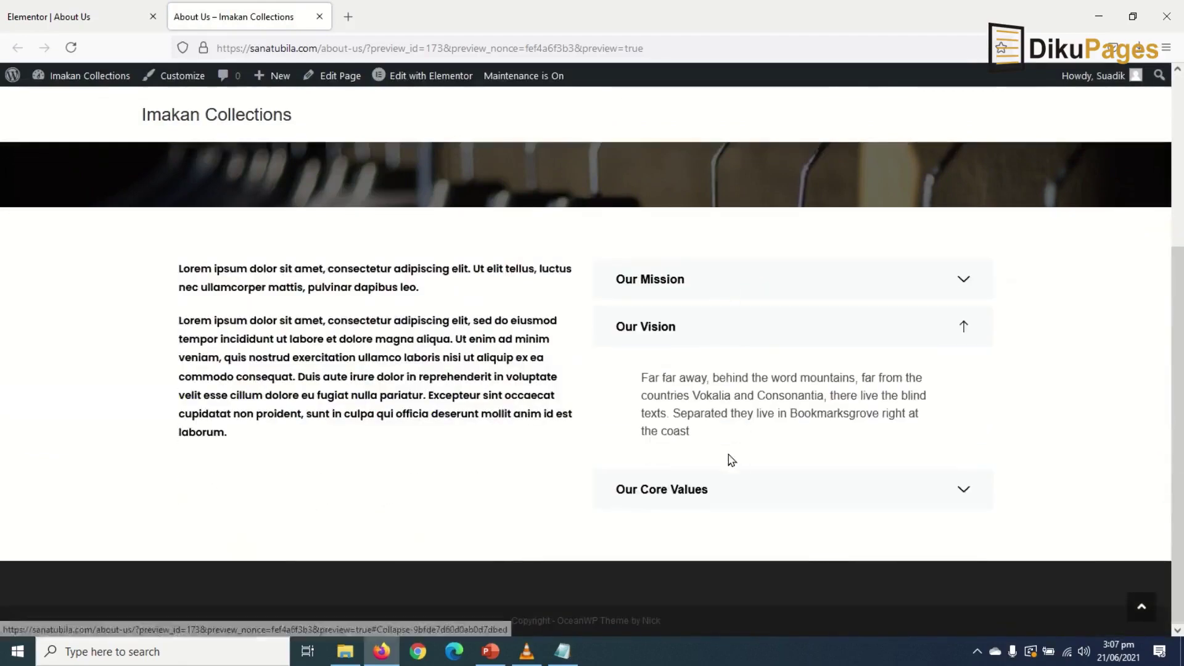
{"action": "left_click", "coordinate": [682, 283]}
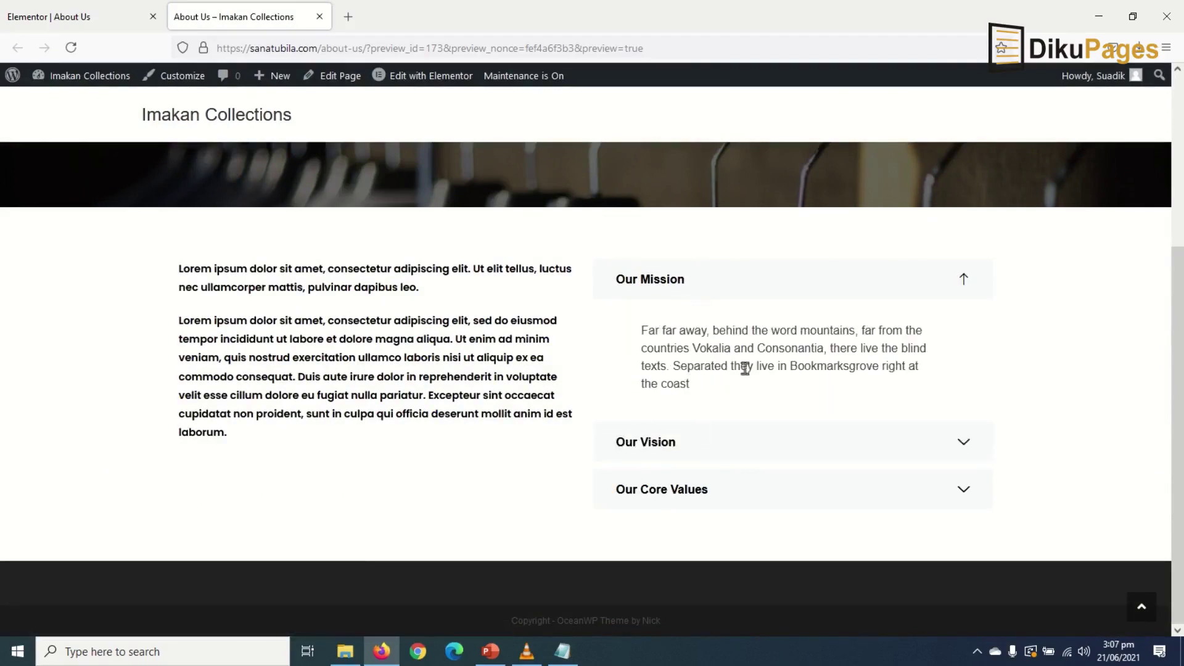
{"action": "left_click", "coordinate": [734, 285]}
Step: Back in the editor, bring up the accordion widget's Style > Description settings
{"action": "left_click", "coordinate": [28, 16]}
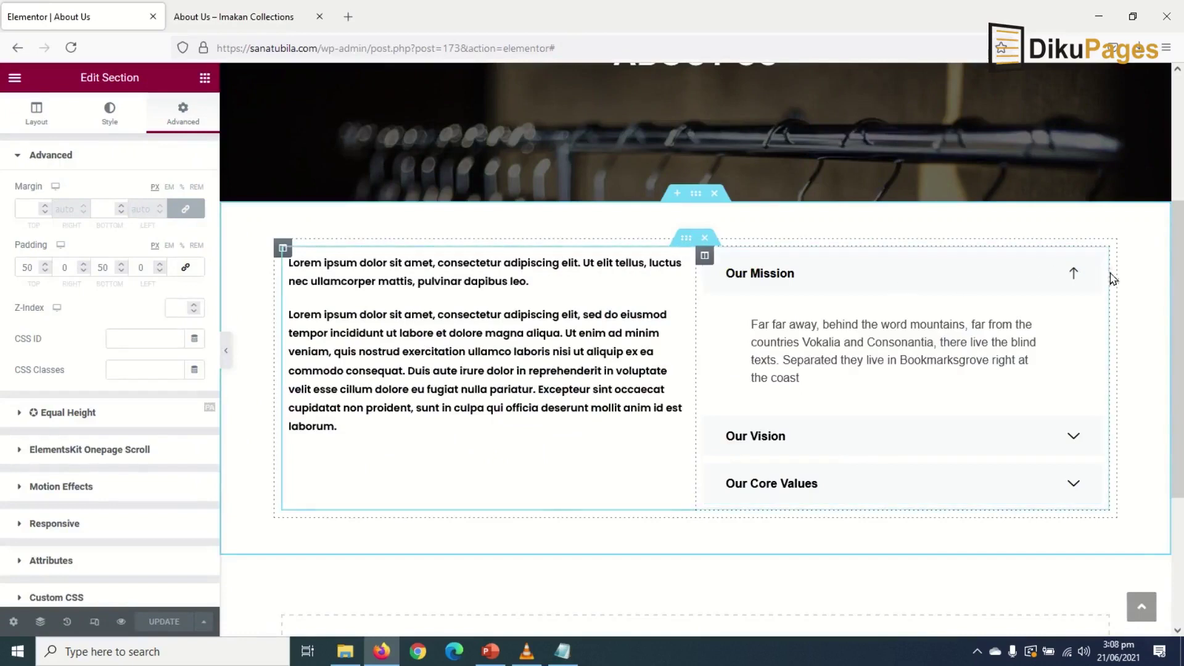
{"action": "left_click", "coordinate": [1098, 272]}
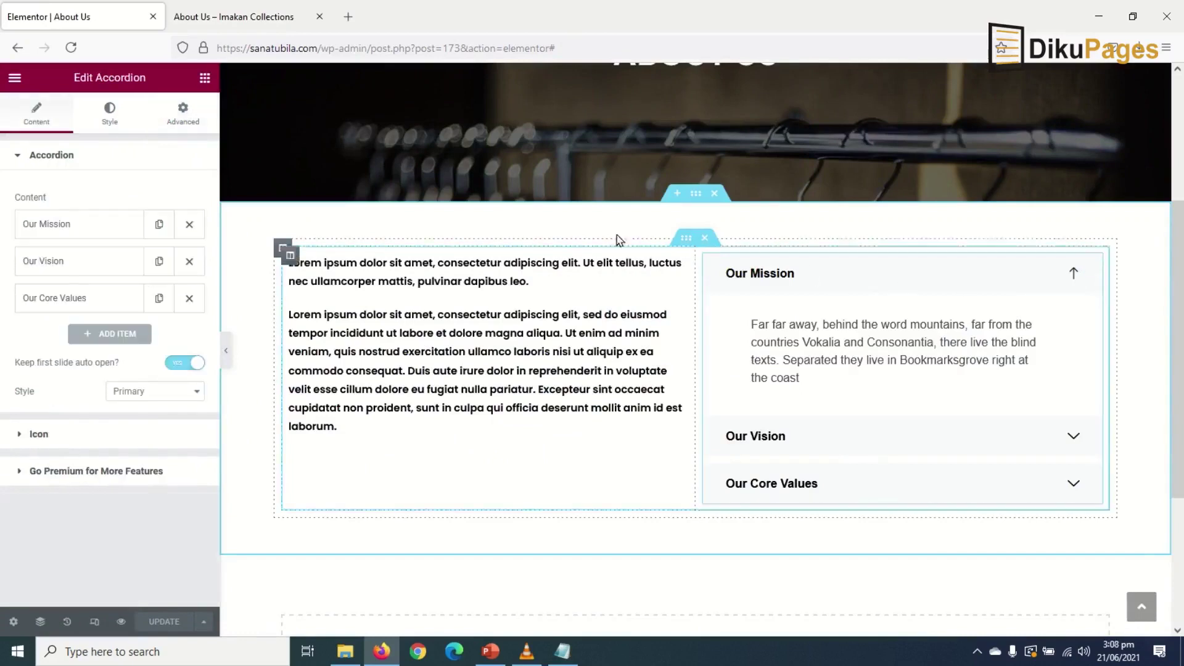
{"action": "left_click", "coordinate": [104, 118]}
{"action": "scroll", "coordinate": [106, 216], "scroll_direction": "down", "scroll_amount": 1}
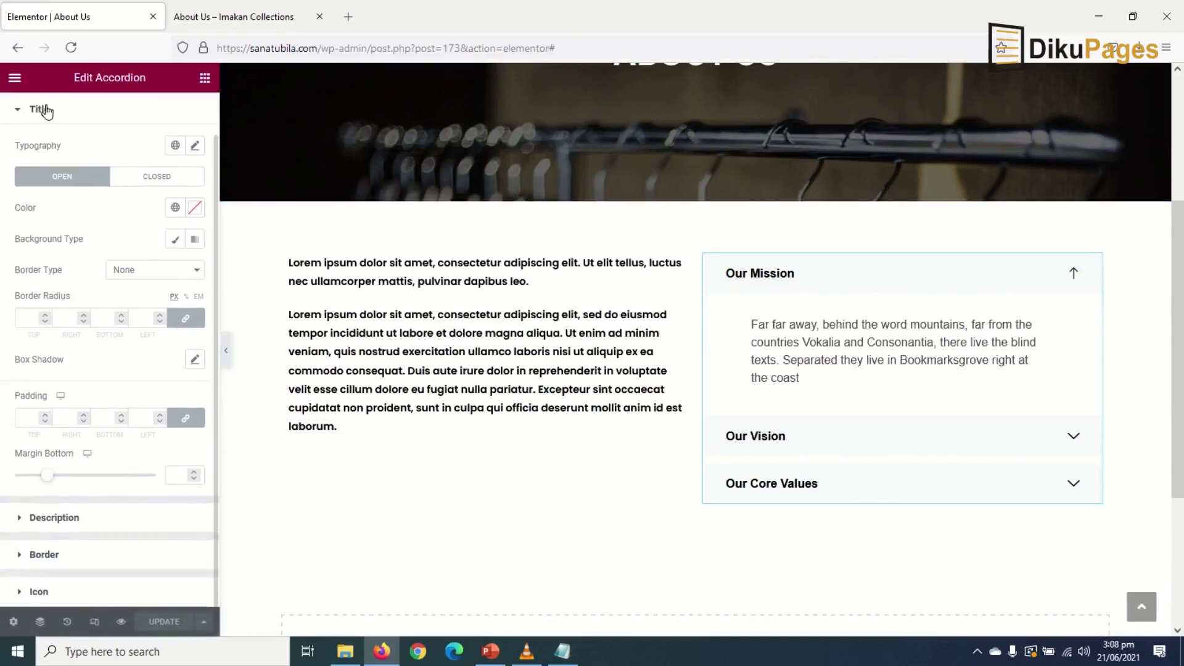
{"action": "left_click", "coordinate": [117, 534]}
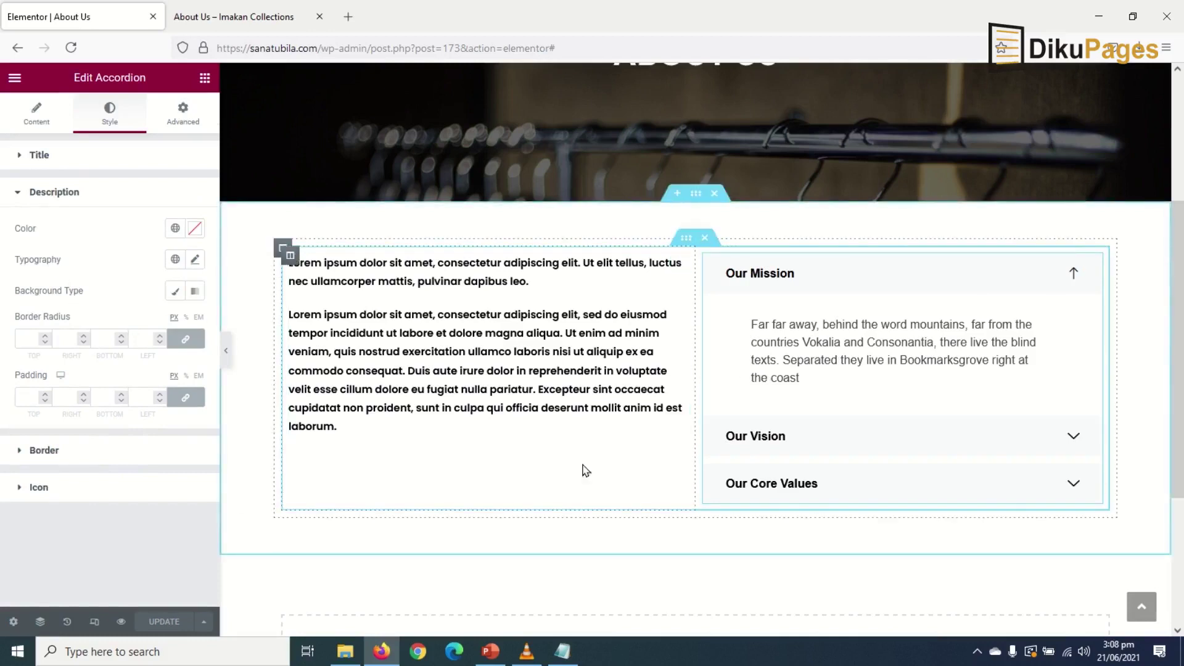
{"action": "scroll", "coordinate": [664, 392], "scroll_direction": "down", "scroll_amount": 2}
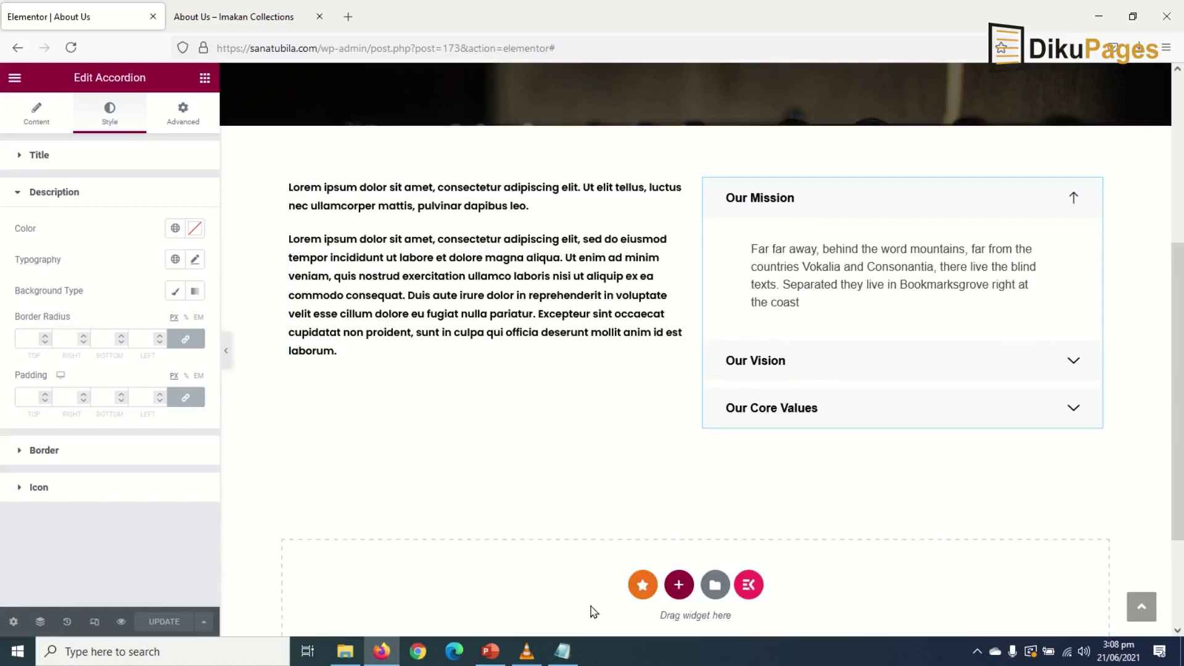
Step: Add a three-column section below the accordion with a Team widget in the first column
{"action": "left_click", "coordinate": [678, 588]}
{"action": "scroll", "coordinate": [672, 586], "scroll_direction": "down", "scroll_amount": 5}
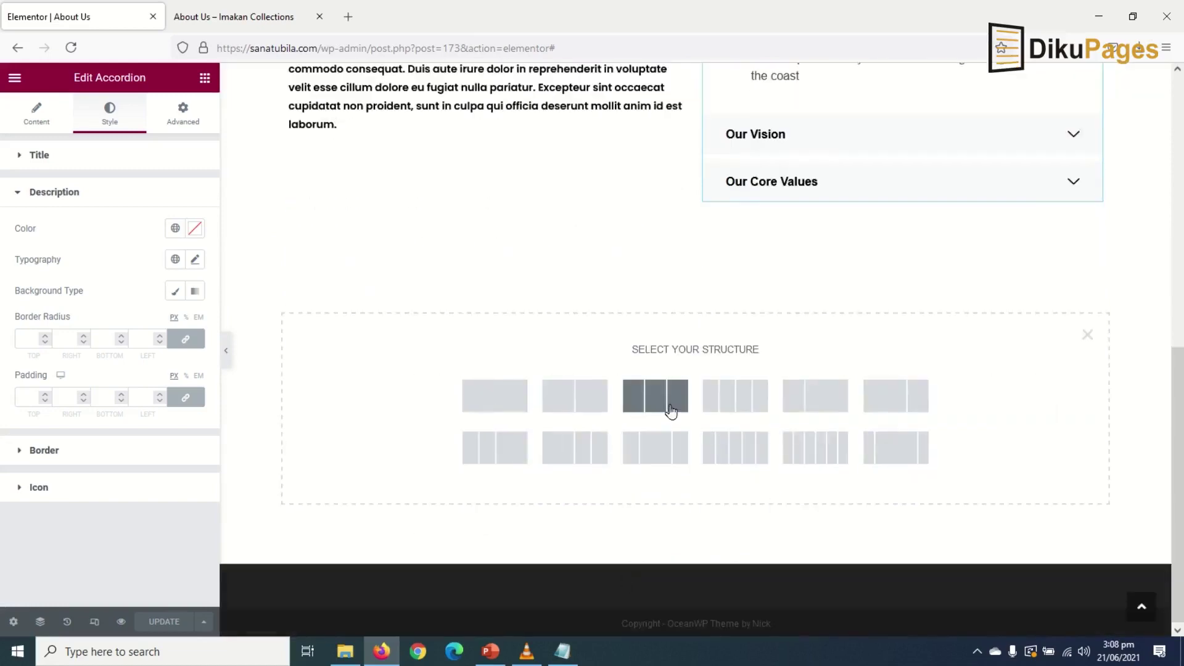
{"action": "left_click", "coordinate": [666, 398]}
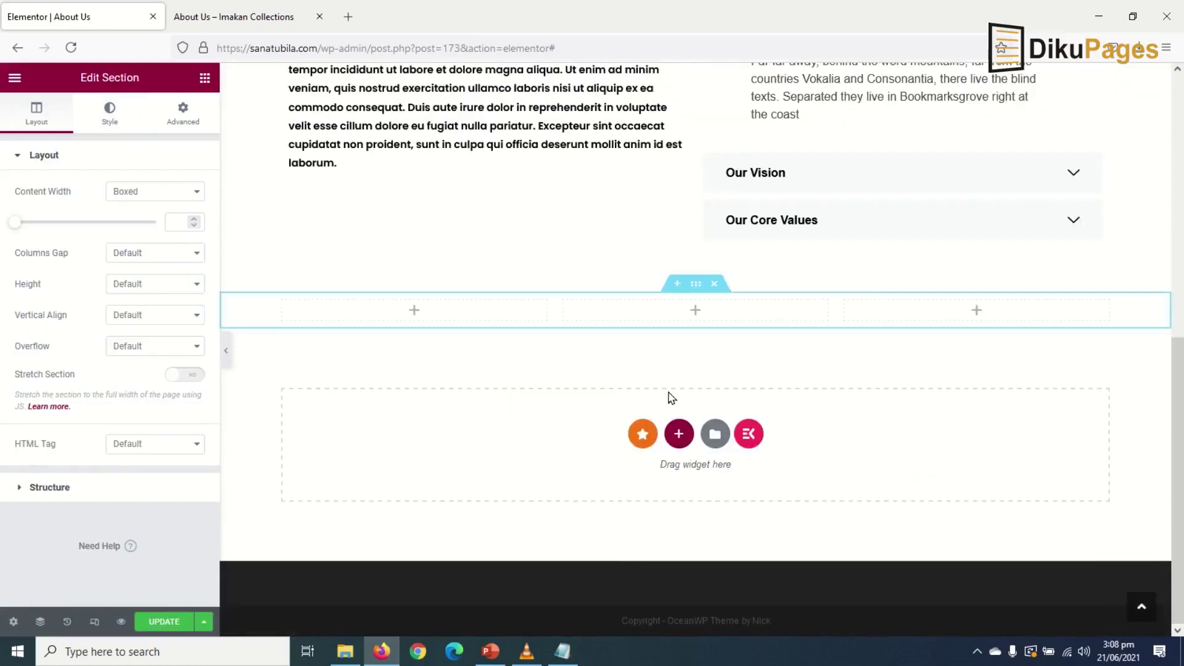
{"action": "left_click", "coordinate": [205, 78]}
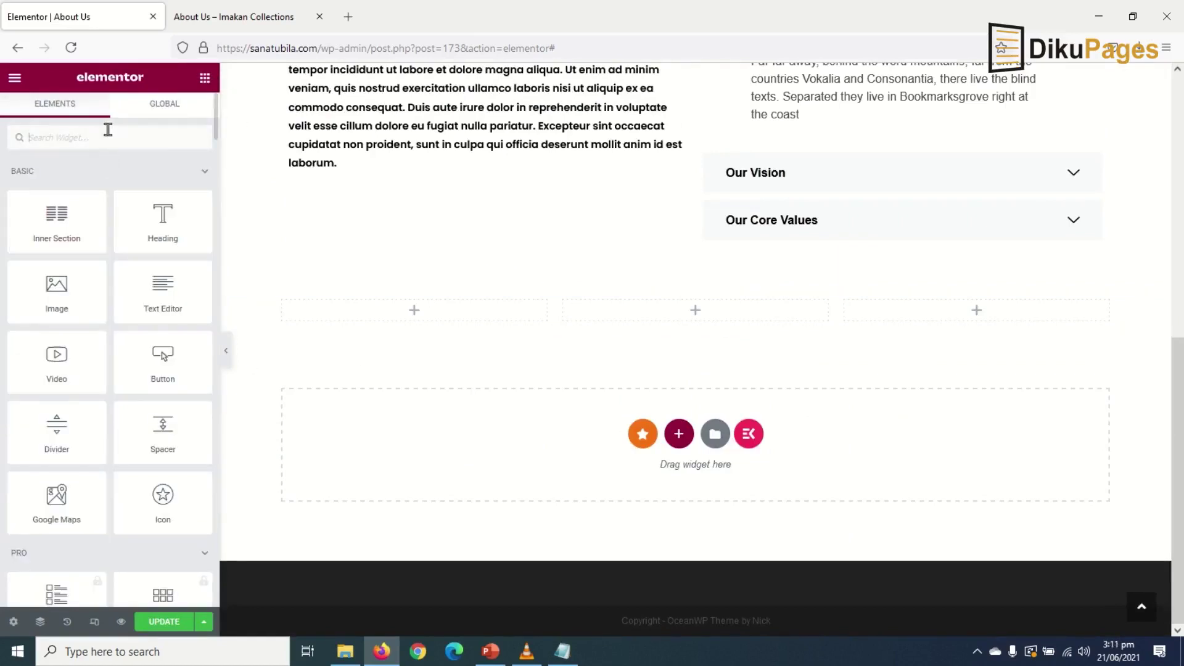
{"action": "type", "text": "team"}
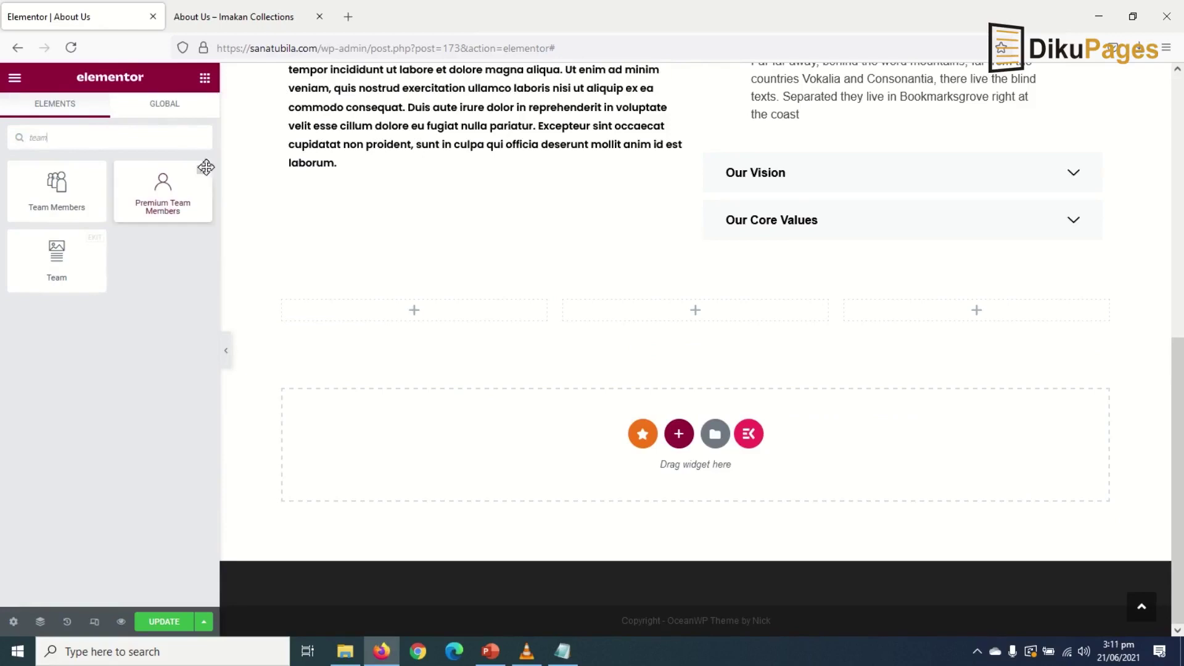
{"action": "left_click_drag", "start_coordinate": [55, 251], "coordinate": [439, 317]}
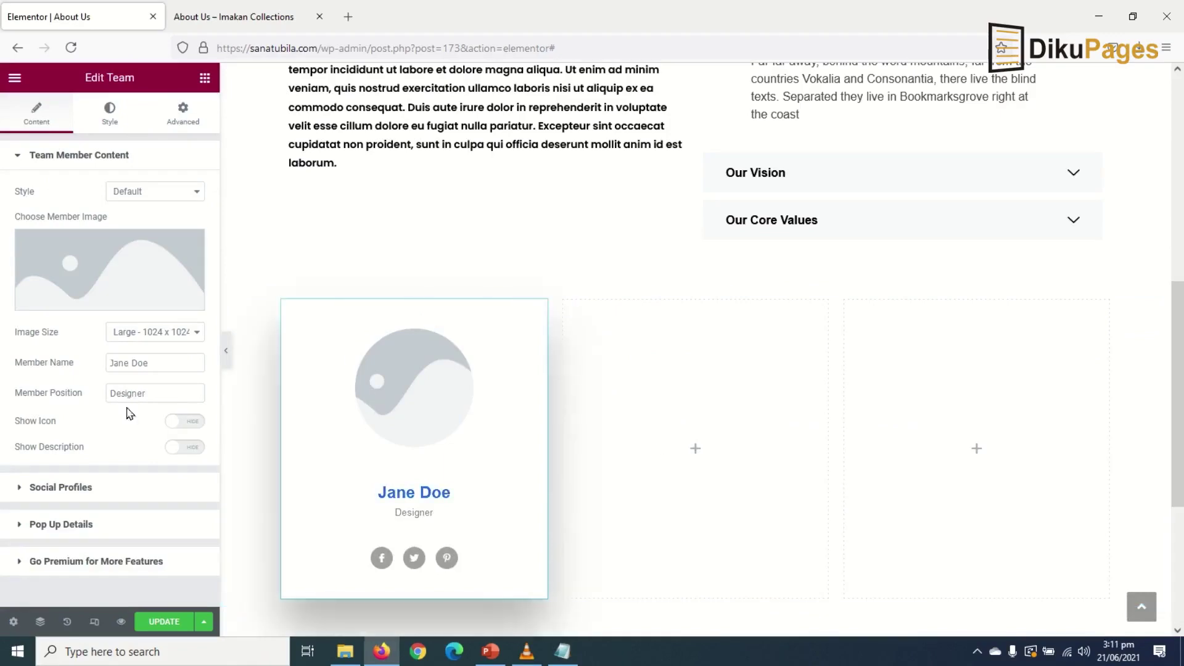
Step: Set the team member photo to the businessman in a suit image
{"action": "left_click", "coordinate": [127, 254]}
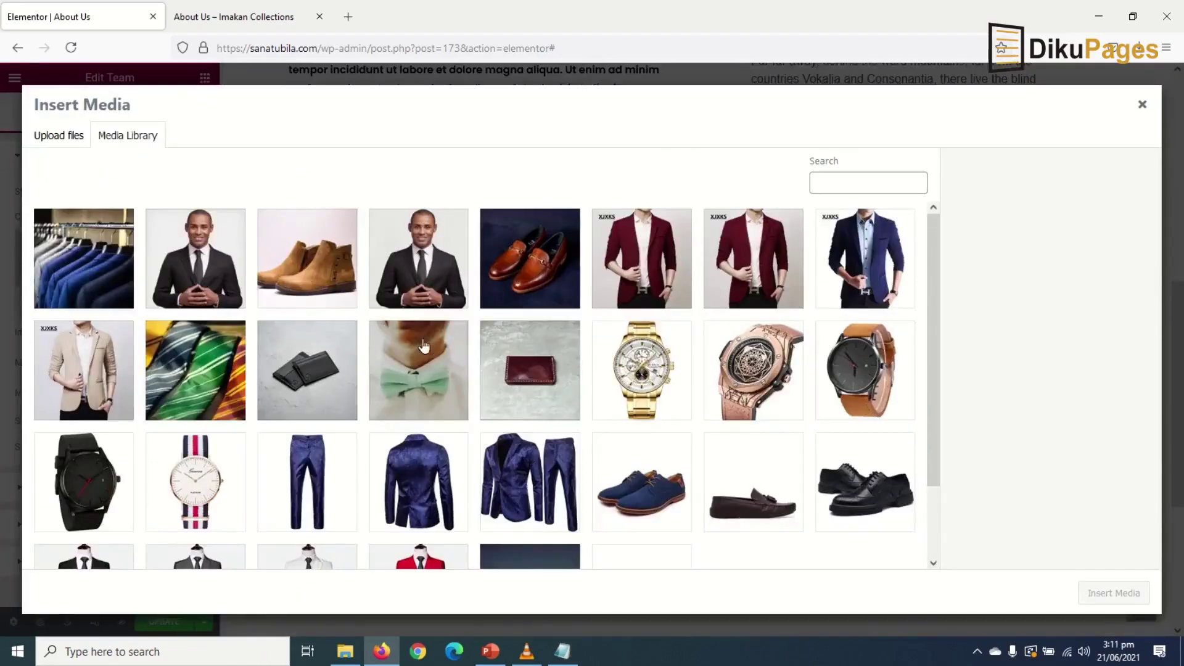
{"action": "scroll", "coordinate": [490, 484], "scroll_direction": "down", "scroll_amount": 3}
{"action": "scroll", "coordinate": [497, 491], "scroll_direction": "up", "scroll_amount": 2}
{"action": "scroll", "coordinate": [336, 410], "scroll_direction": "down", "scroll_amount": 2}
{"action": "scroll", "coordinate": [335, 412], "scroll_direction": "up", "scroll_amount": 2}
{"action": "left_click", "coordinate": [442, 273]}
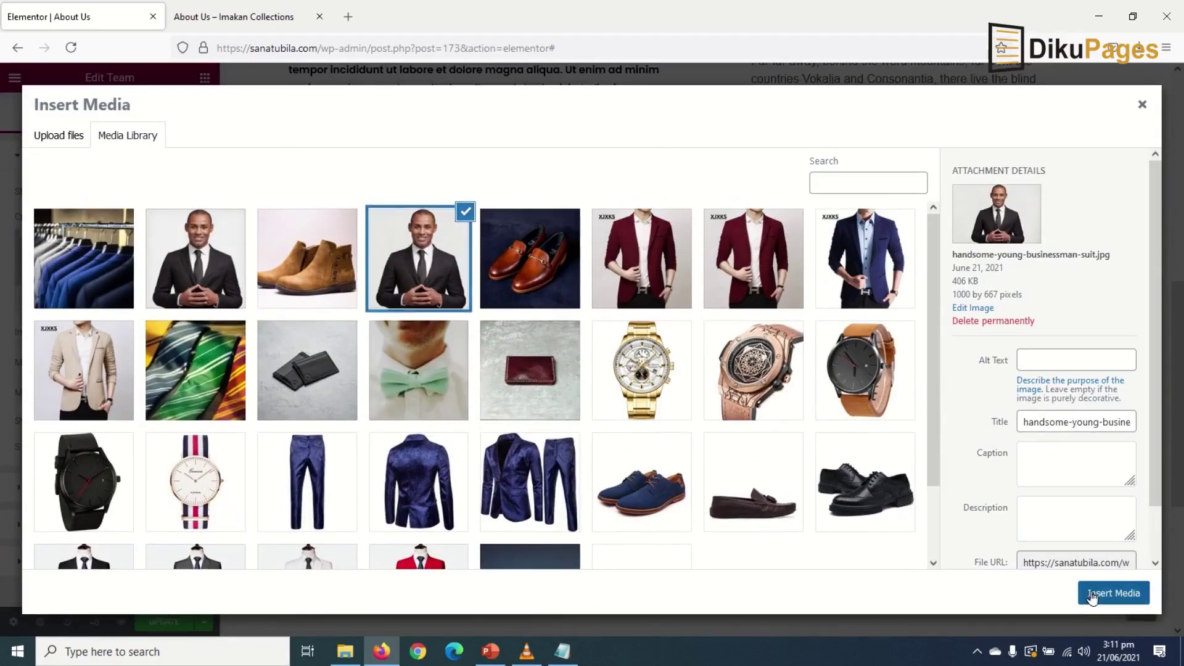
{"action": "left_click", "coordinate": [1092, 594]}
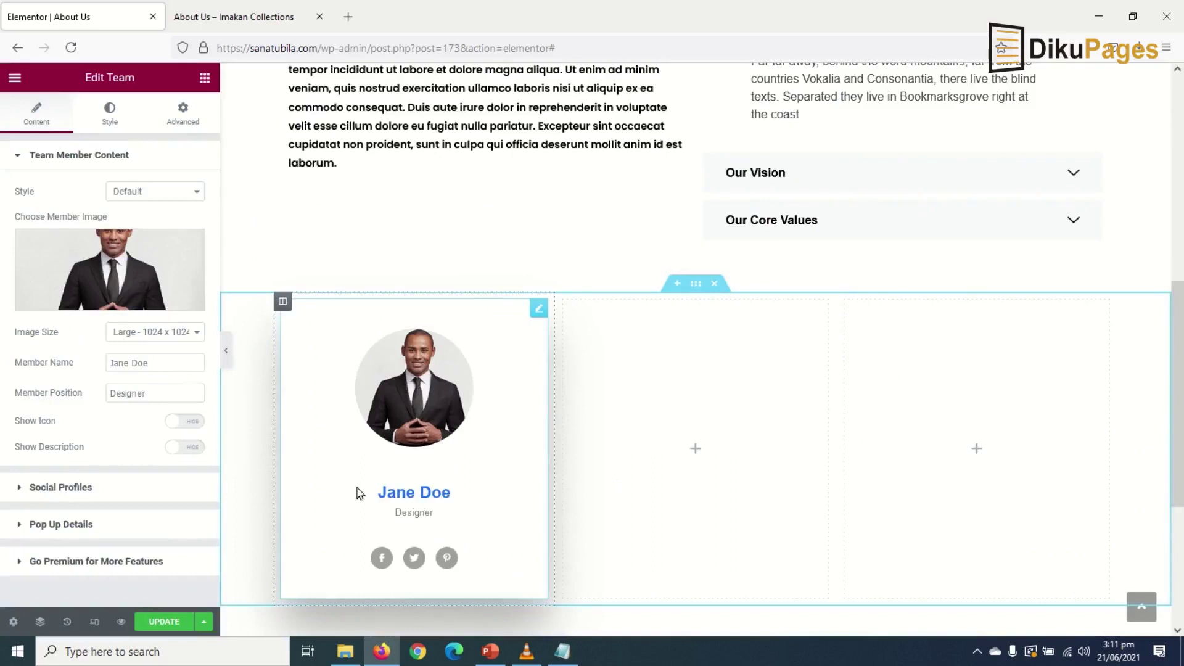
Step: Replace the placeholder member name with a new name and the position with CEO
{"action": "left_click_drag", "start_coordinate": [169, 364], "coordinate": [58, 376]}
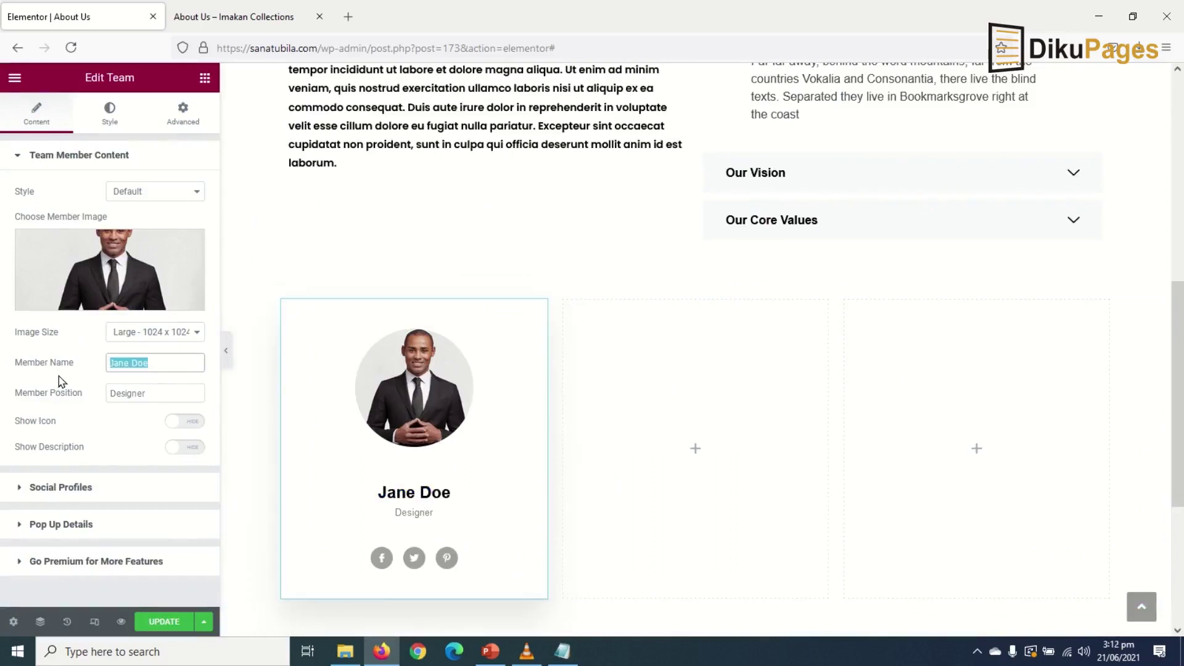
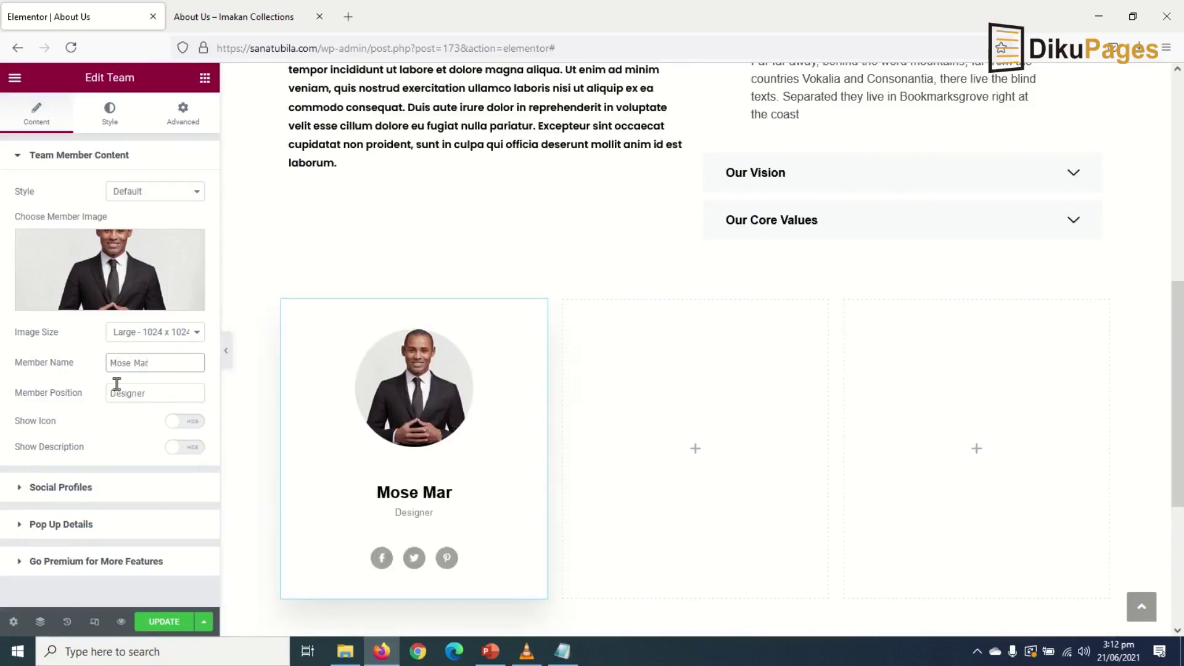
{"action": "double_click", "coordinate": [177, 387]}
{"action": "type", "text": "CEO"}
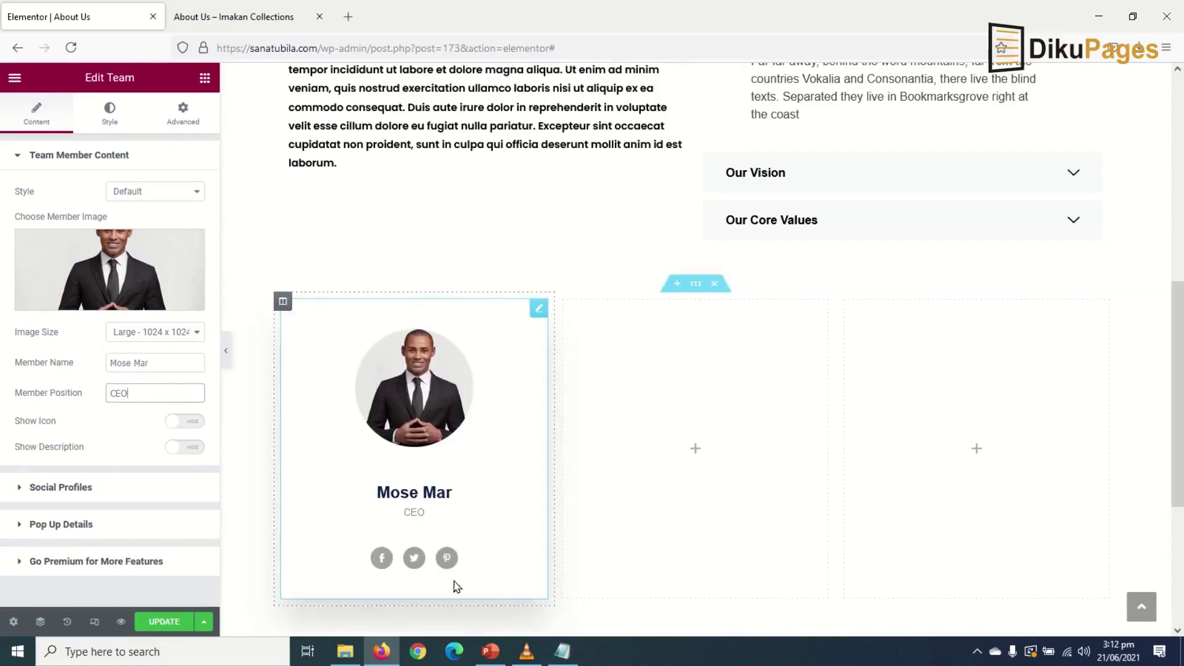
Step: Confirm the CEO position and look through the Facebook and Twitter social profile settings
{"action": "left_click", "coordinate": [93, 491]}
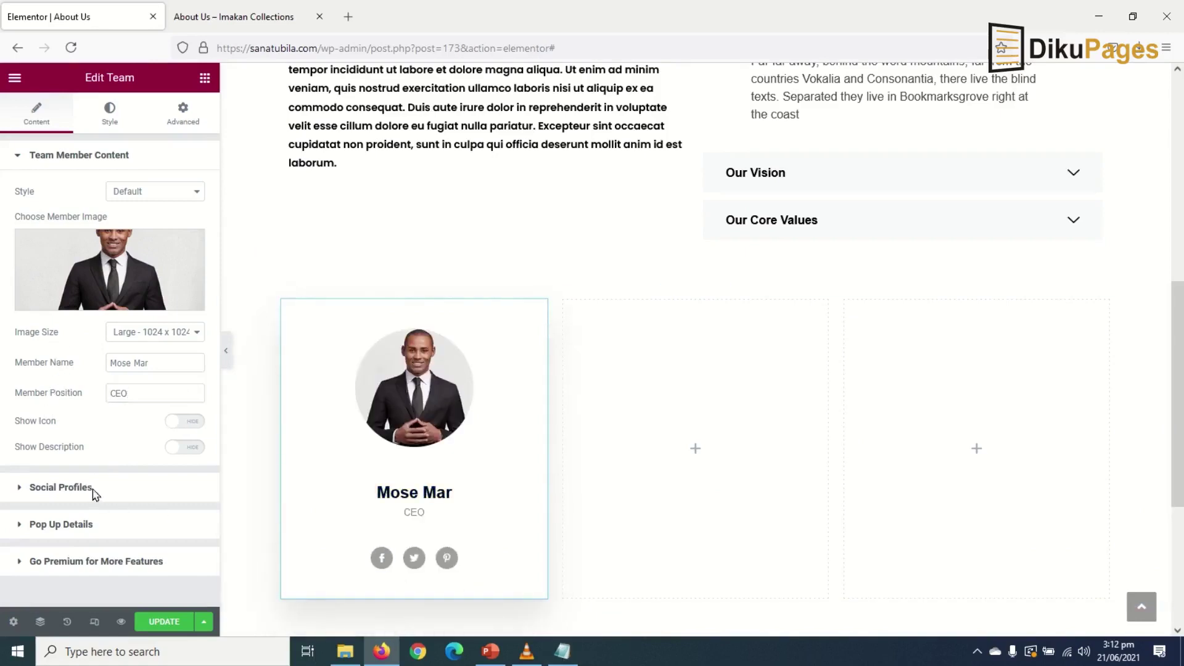
{"action": "left_click", "coordinate": [94, 278]}
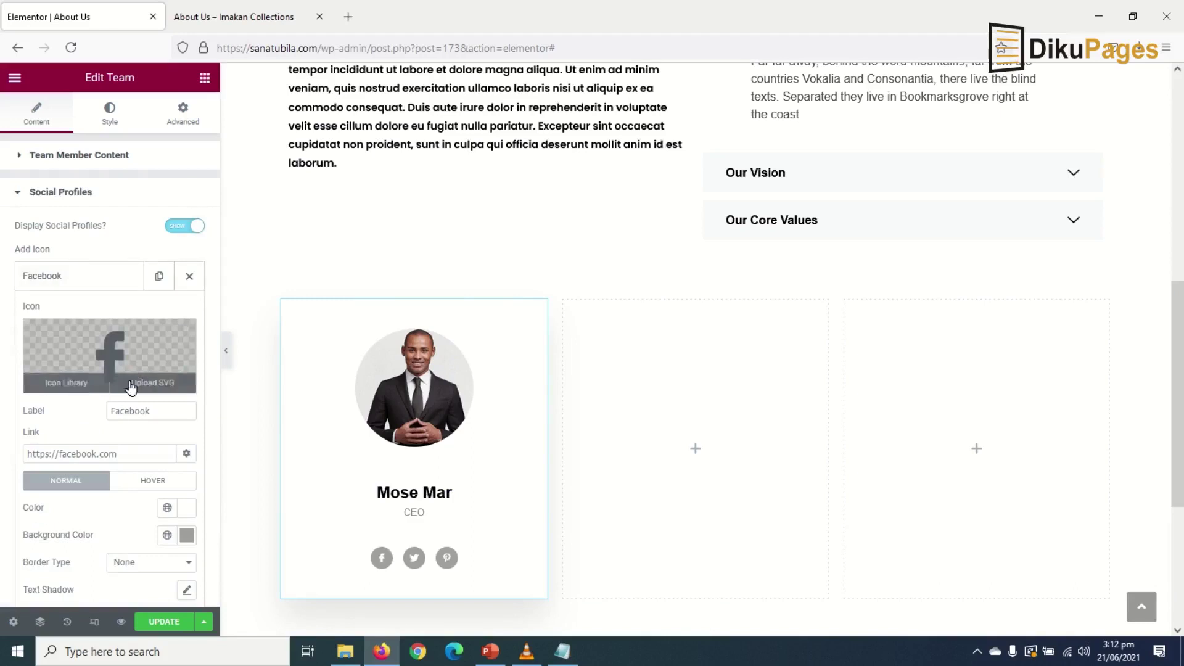
{"action": "left_click", "coordinate": [138, 449]}
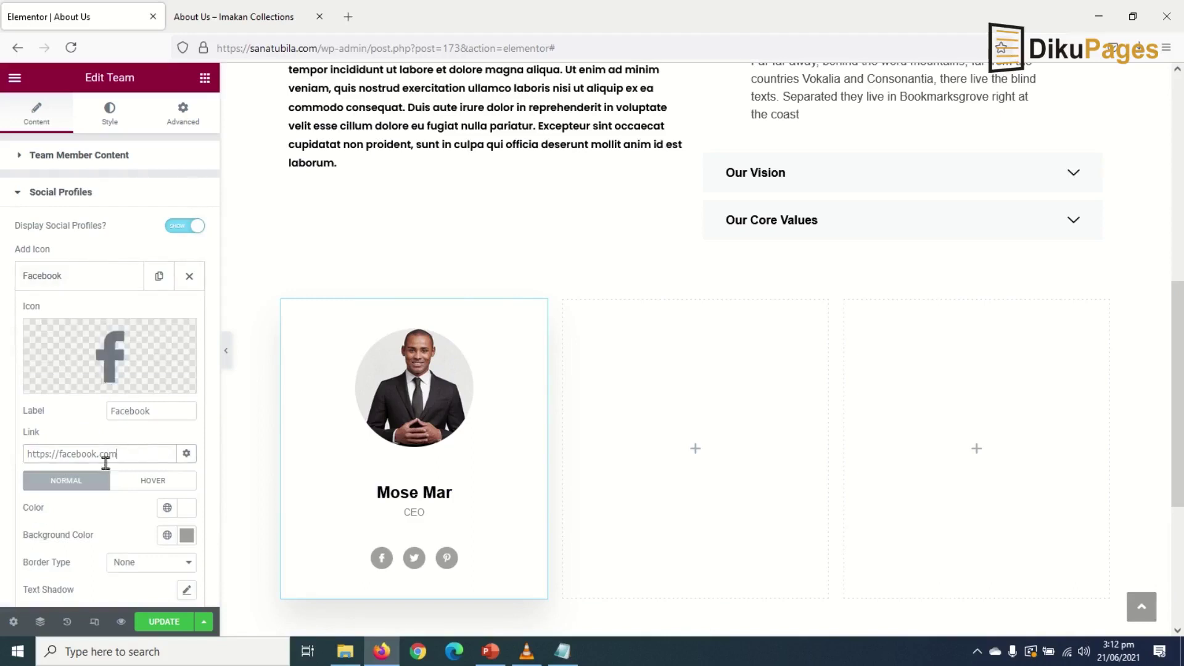
{"action": "left_click", "coordinate": [72, 271]}
{"action": "left_click", "coordinate": [80, 313]}
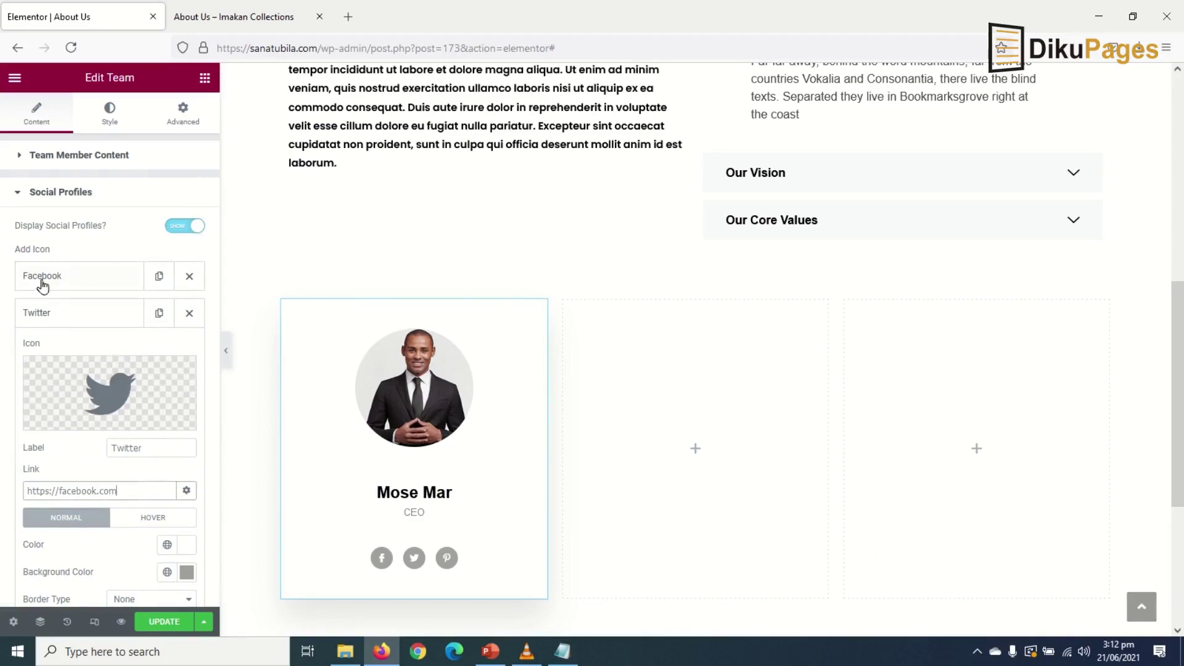
{"action": "left_click", "coordinate": [48, 313]}
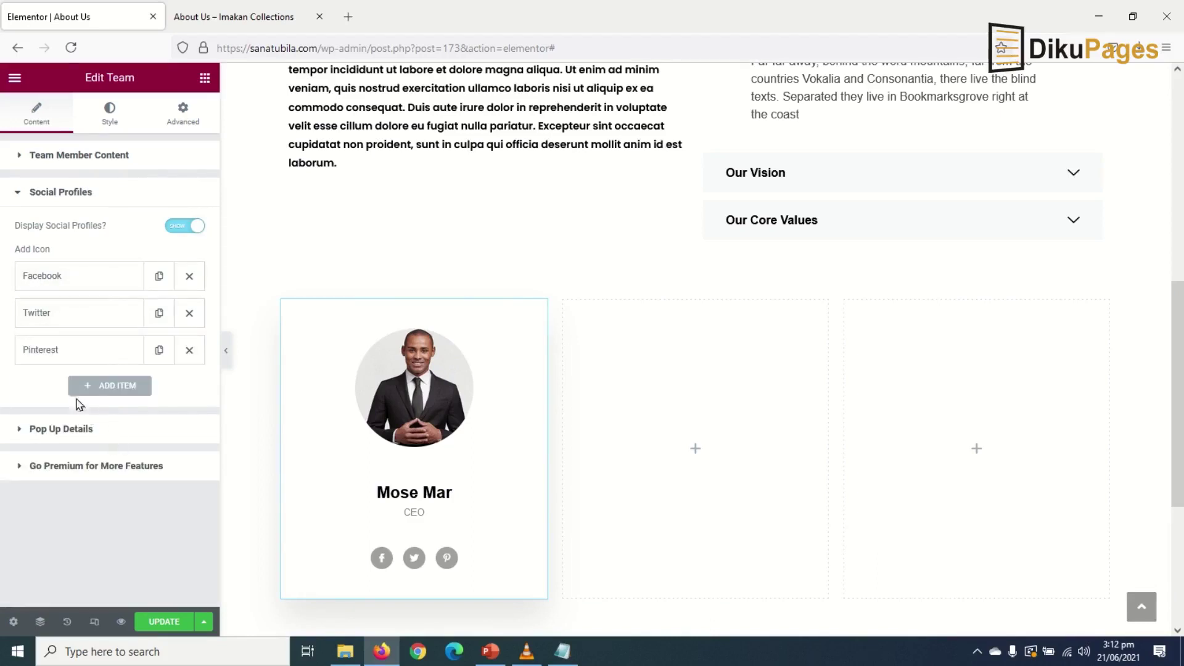
Step: Add a fourth social profile using the Instagram icon found by searching 'INST'
{"action": "left_click", "coordinate": [106, 387]}
{"action": "scroll", "coordinate": [99, 392], "scroll_direction": "down", "scroll_amount": 1}
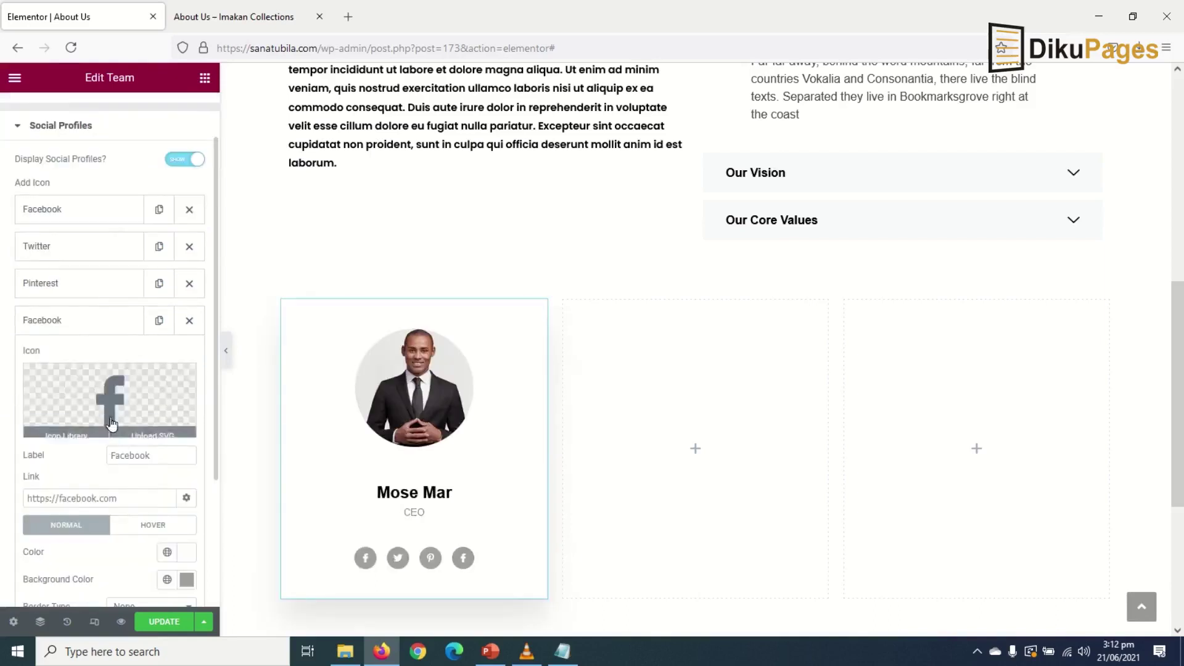
{"action": "left_click", "coordinate": [110, 393]}
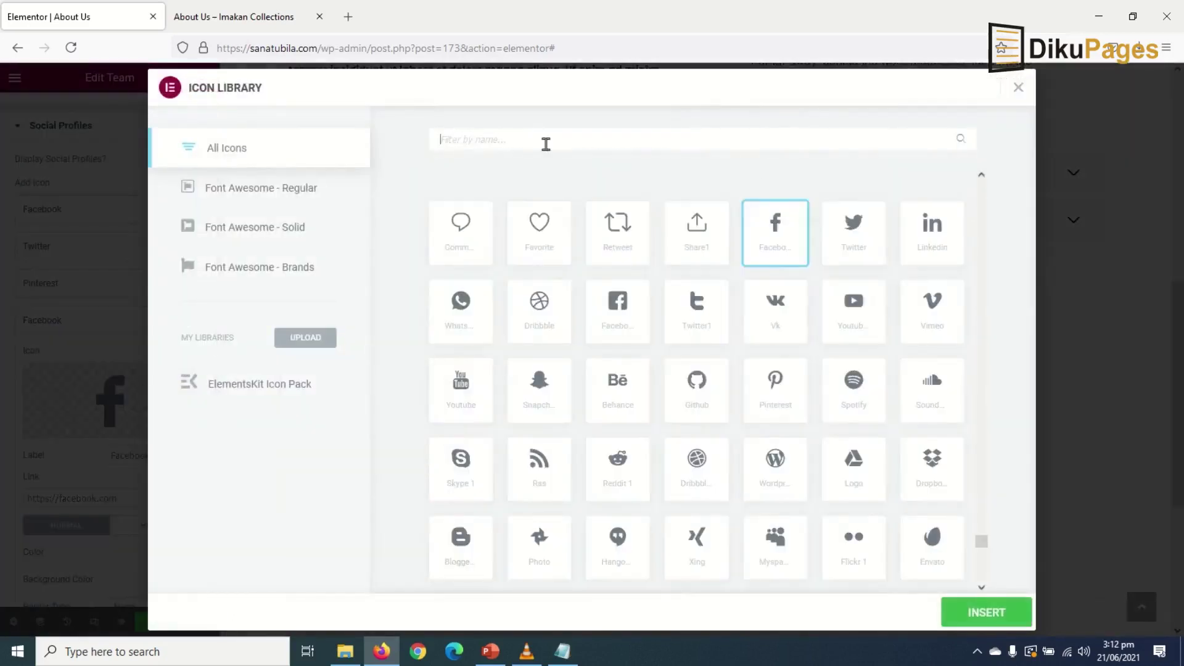
{"action": "type", "text": "INTA"}
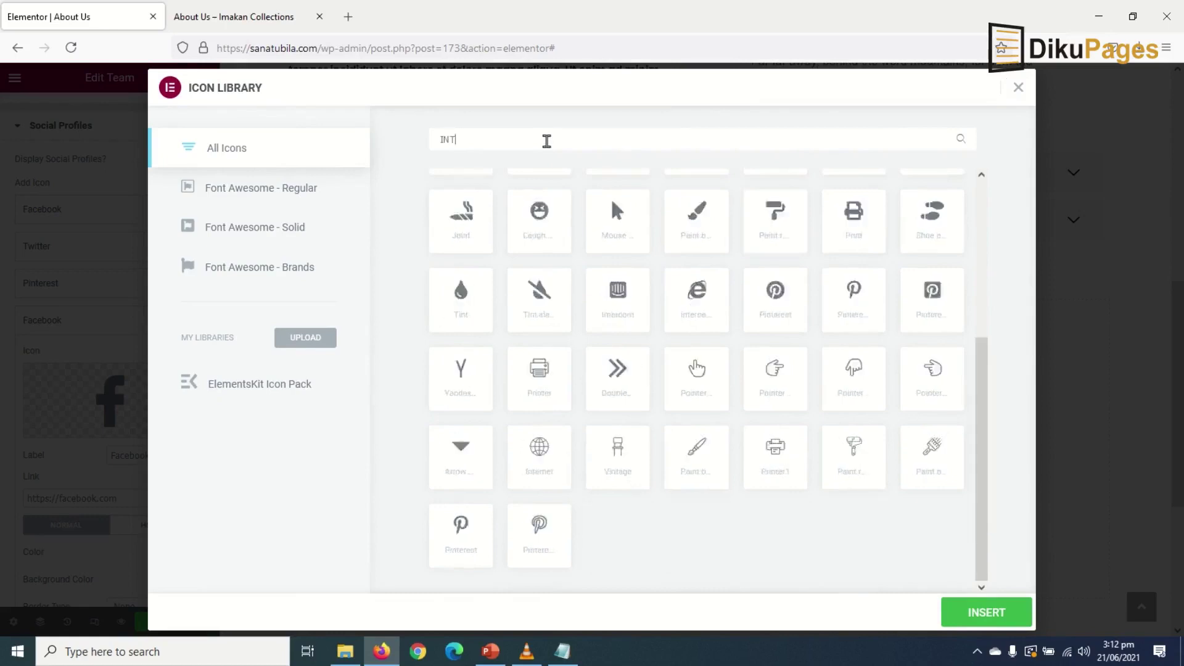
{"action": "key", "text": "BackSpace"}
{"action": "key", "text": "BackSpace"}
{"action": "type", "text": "ST"}
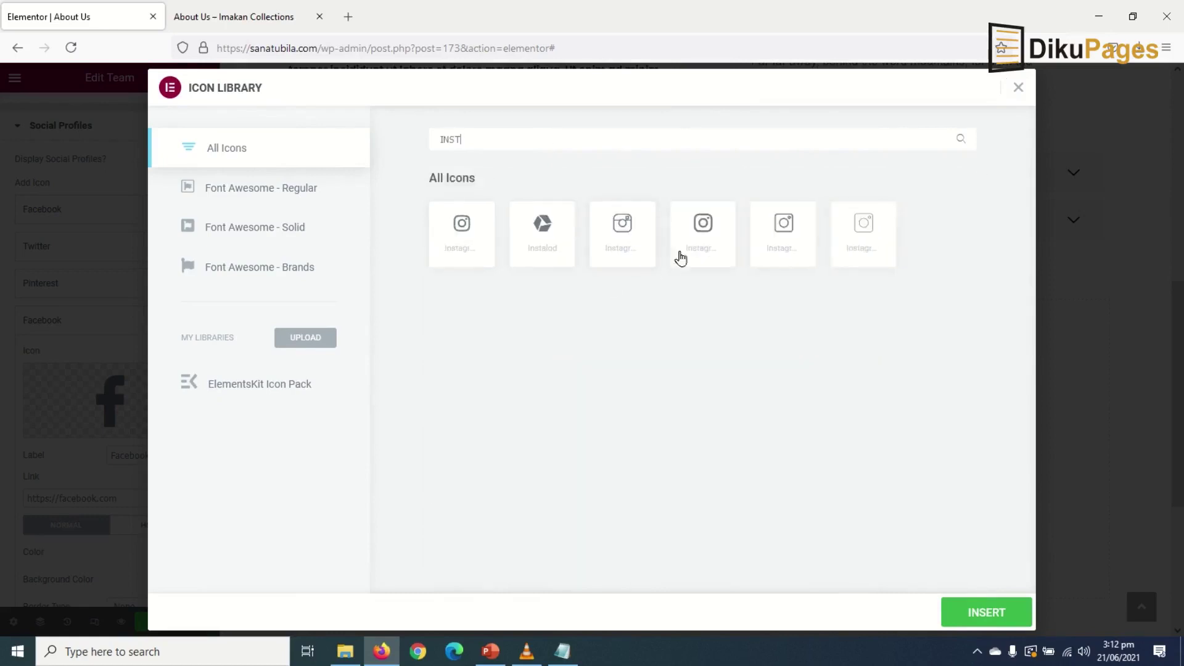
{"action": "left_click", "coordinate": [698, 219]}
{"action": "left_click", "coordinate": [955, 619]}
Step: Label the fourth social profile 'Instagram'
{"action": "left_click", "coordinate": [183, 455]}
{"action": "key", "text": "ctrl+a"}
{"action": "type", "text": "Inst"}
{"action": "key", "text": "BackSpace"}
{"action": "key", "text": "BackSpace"}
{"action": "key", "text": "BackSpace"}
{"action": "key", "text": "BackSpace"}
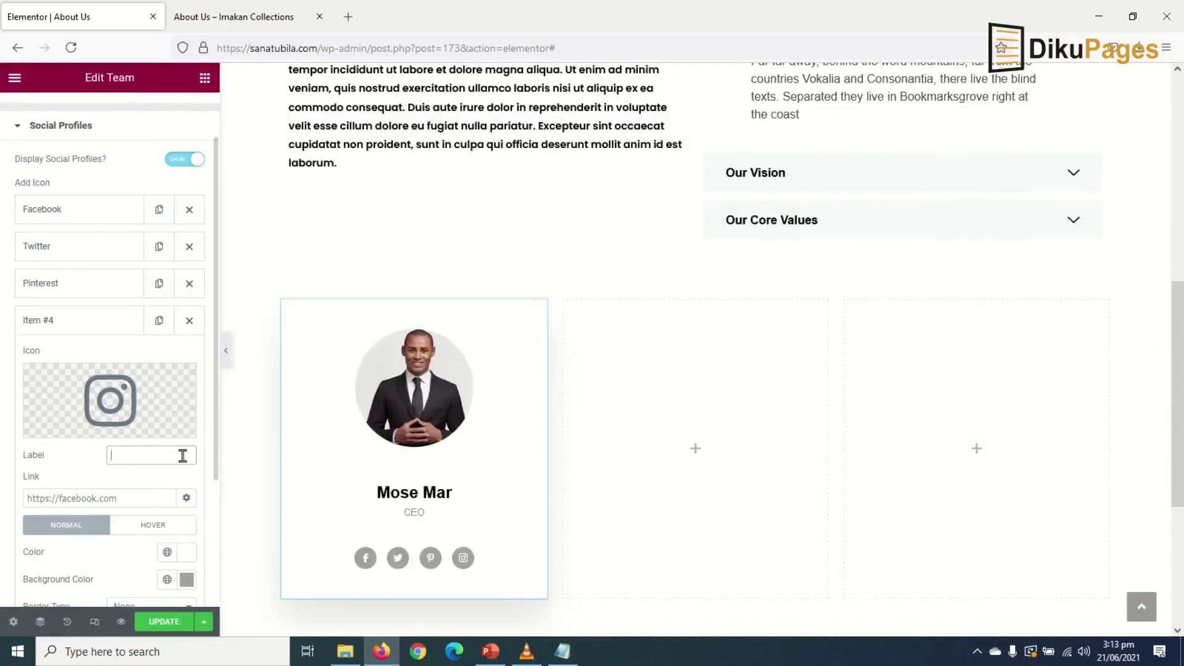
{"action": "type", "text": "Instagram"}
Step: Make the member name turn the global Orange colour on hover
{"action": "left_click", "coordinate": [411, 542]}
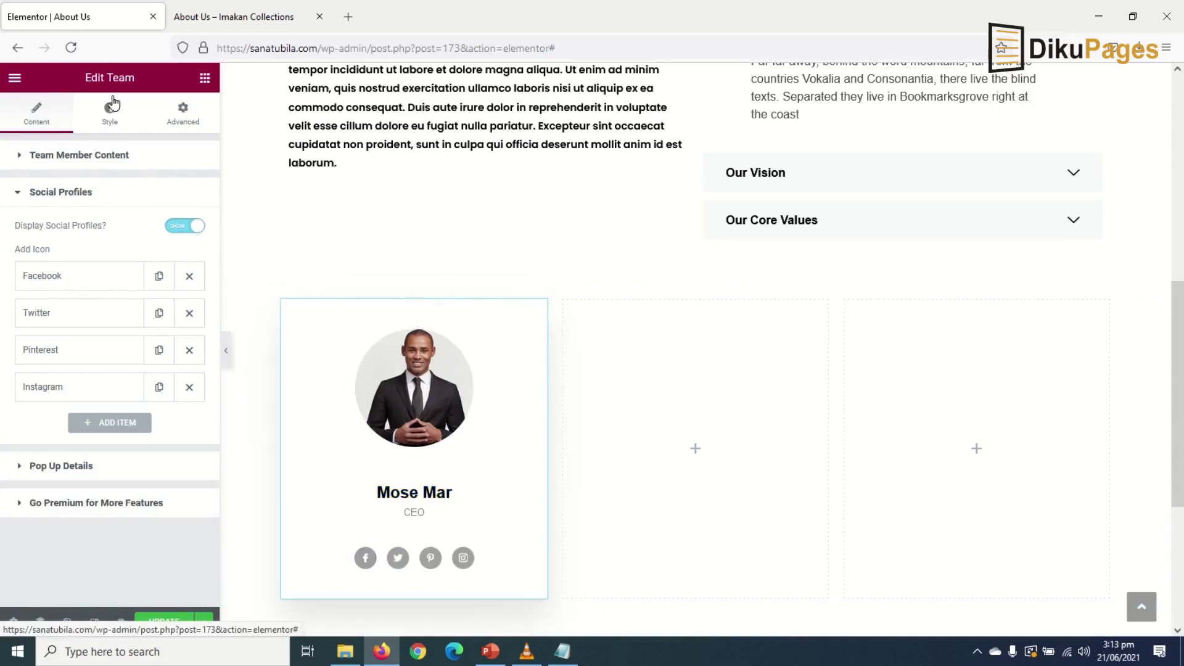
{"action": "left_click", "coordinate": [122, 117]}
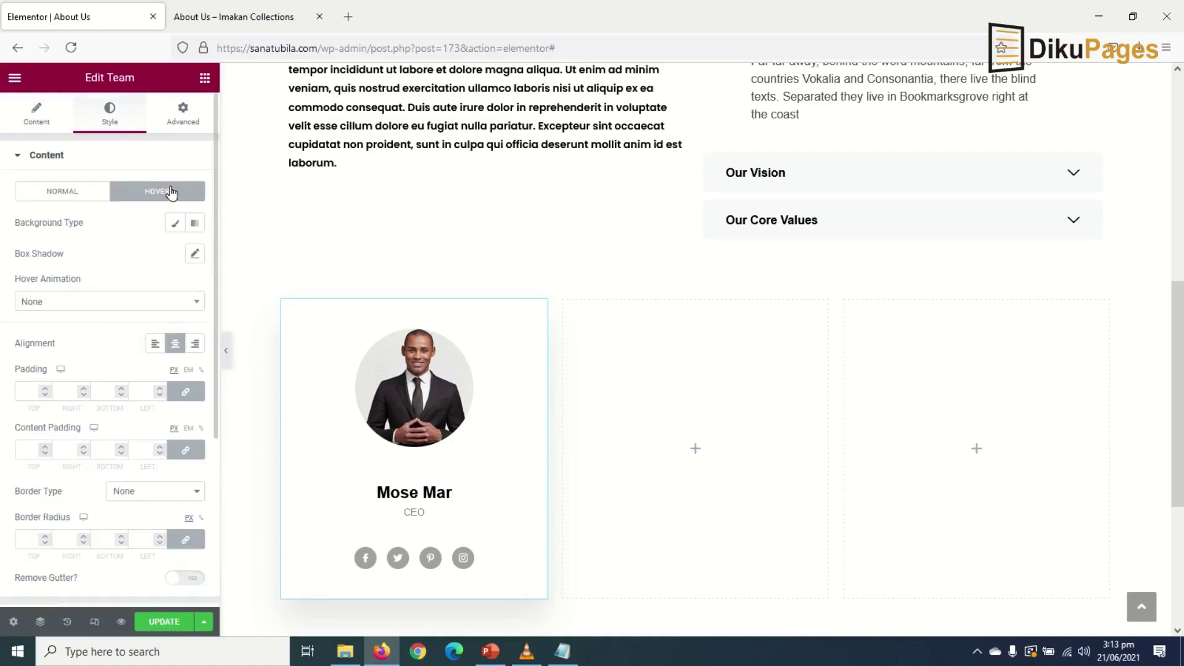
{"action": "scroll", "coordinate": [74, 432], "scroll_direction": "down", "scroll_amount": 3}
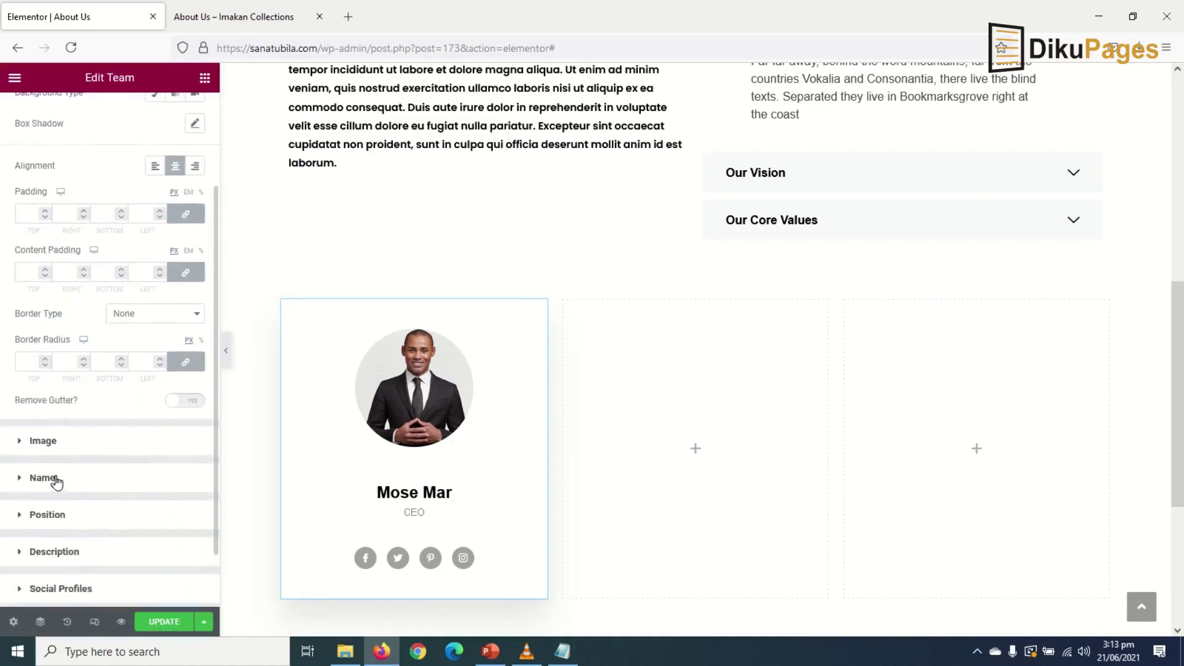
{"action": "left_click", "coordinate": [43, 478]}
{"action": "left_click", "coordinate": [158, 296]}
{"action": "left_click", "coordinate": [195, 328]}
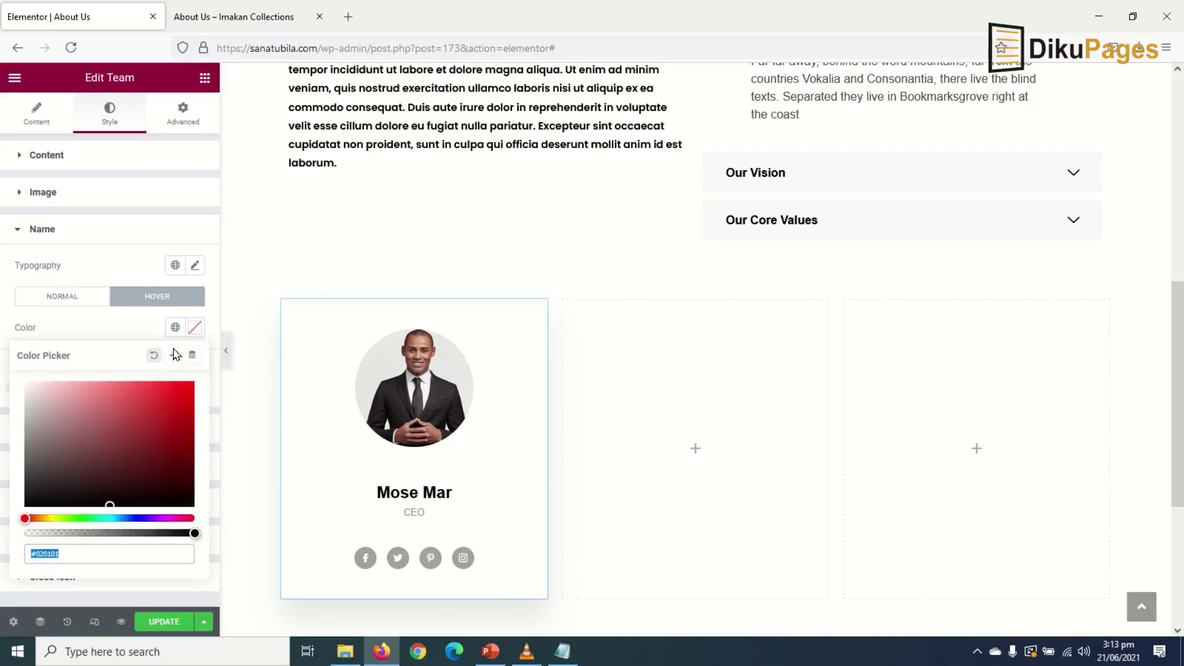
{"action": "left_click", "coordinate": [173, 324]}
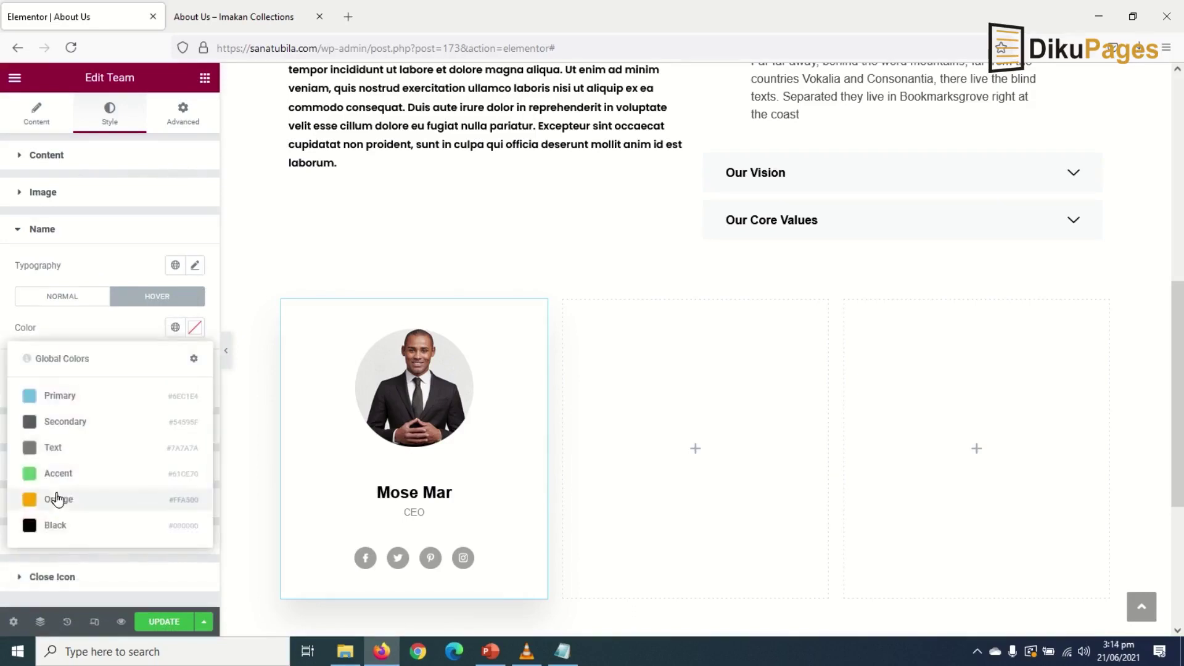
{"action": "left_click", "coordinate": [129, 497]}
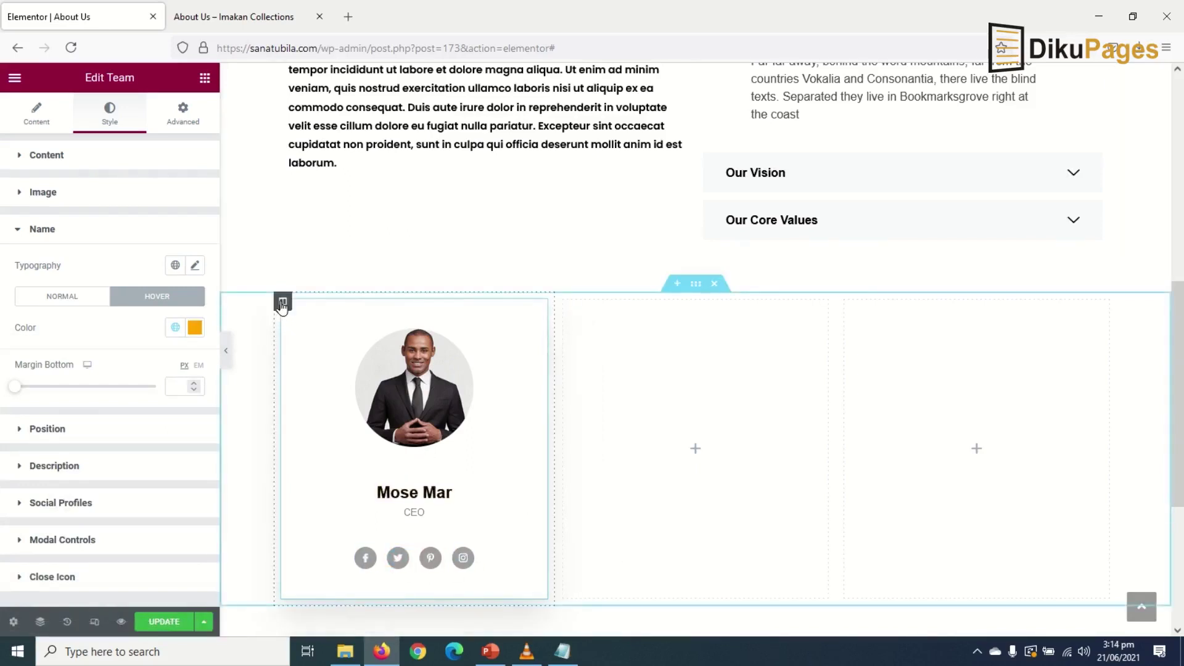
Step: Copy the team card and paste it into the middle and right columns
{"action": "right_click", "coordinate": [449, 391]}
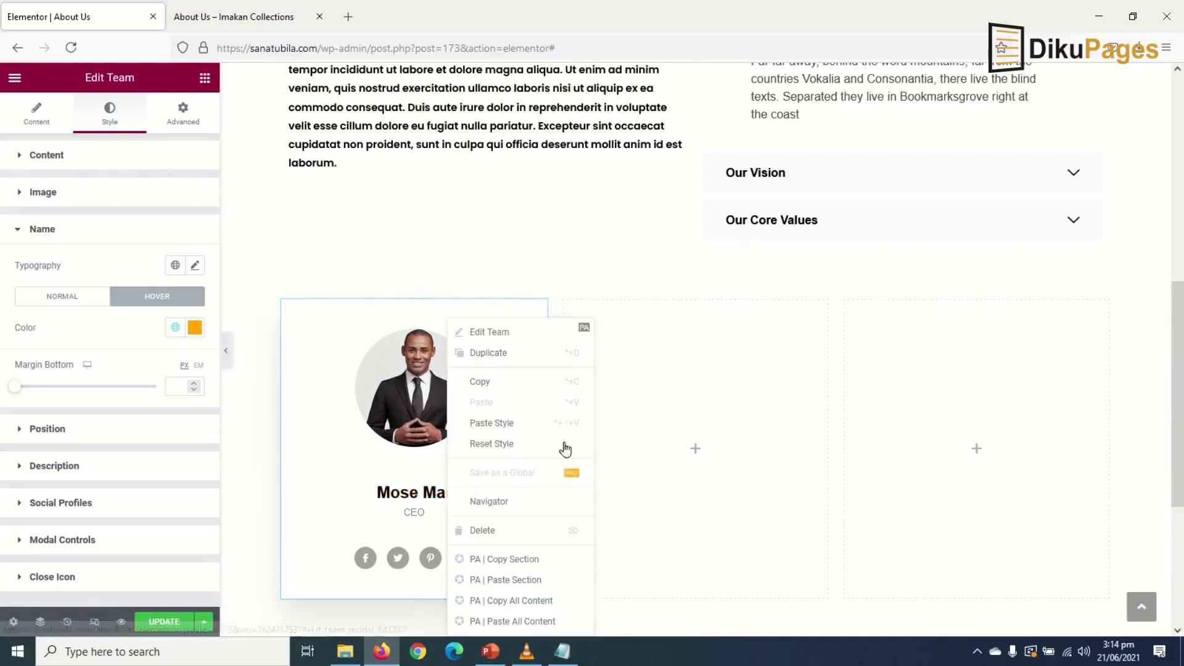
{"action": "left_click", "coordinate": [516, 387]}
{"action": "right_click", "coordinate": [672, 444]}
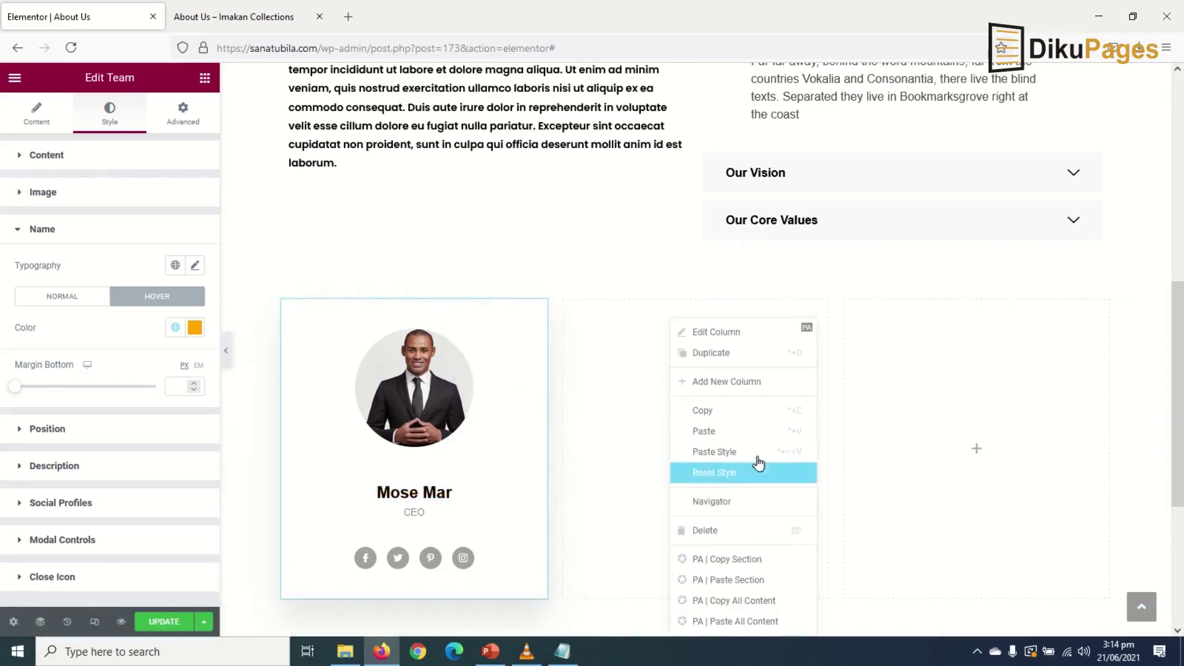
{"action": "left_click", "coordinate": [704, 430]}
{"action": "right_click", "coordinate": [932, 432]}
{"action": "left_click", "coordinate": [986, 439]}
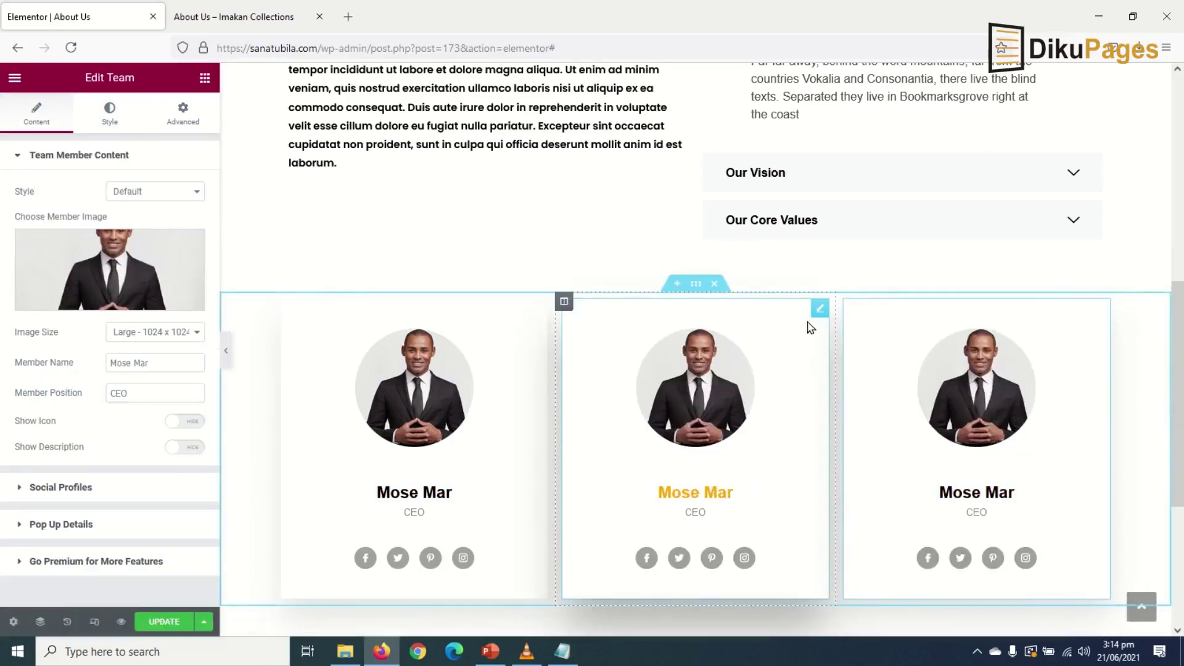
{"action": "left_click", "coordinate": [820, 308]}
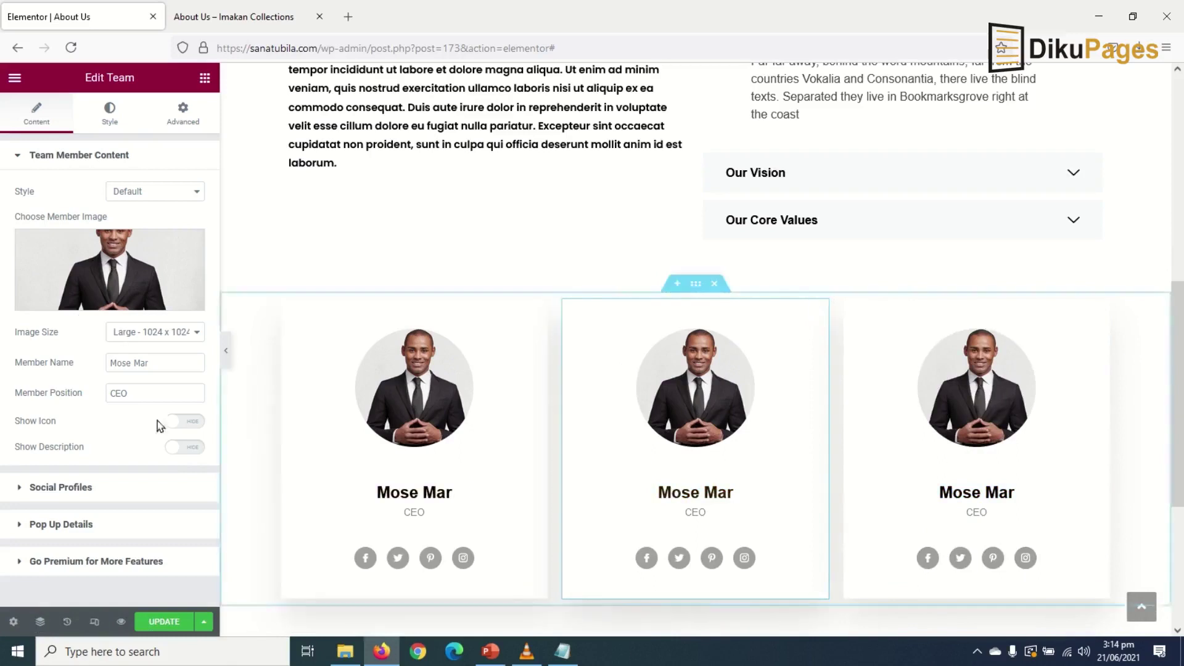
Step: Give the middle card a new member name and position Marketing Manager, then save the page
{"action": "left_click_drag", "start_coordinate": [161, 364], "coordinate": [1, 348]}
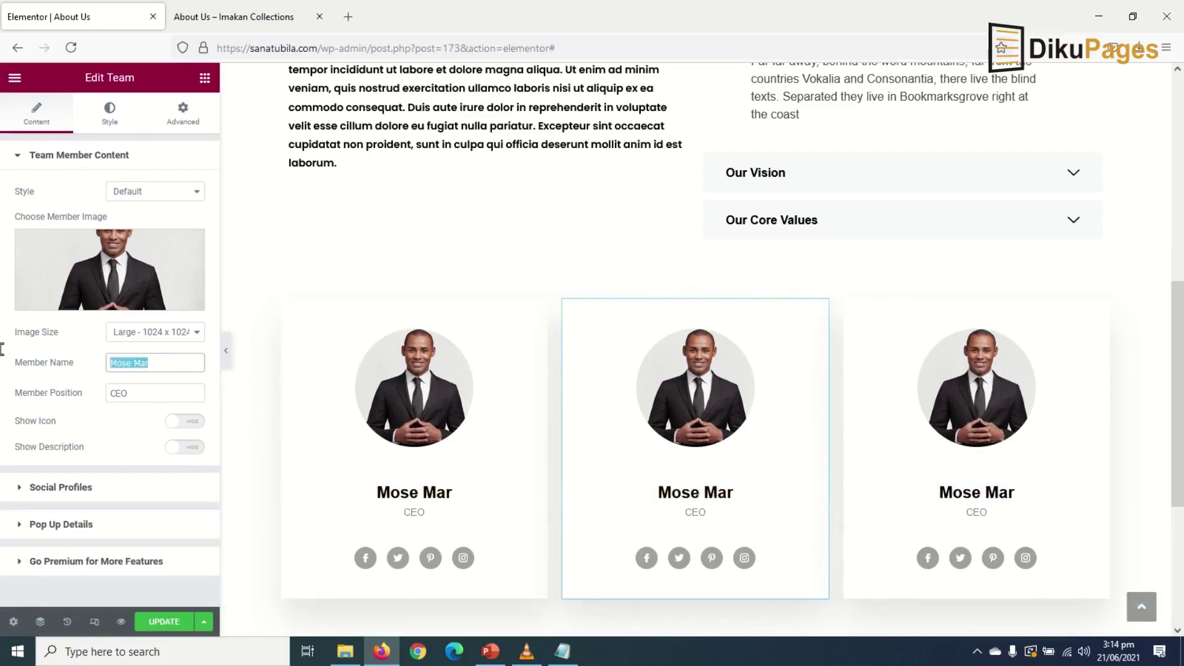
{"action": "type", "text": "John Doe"}
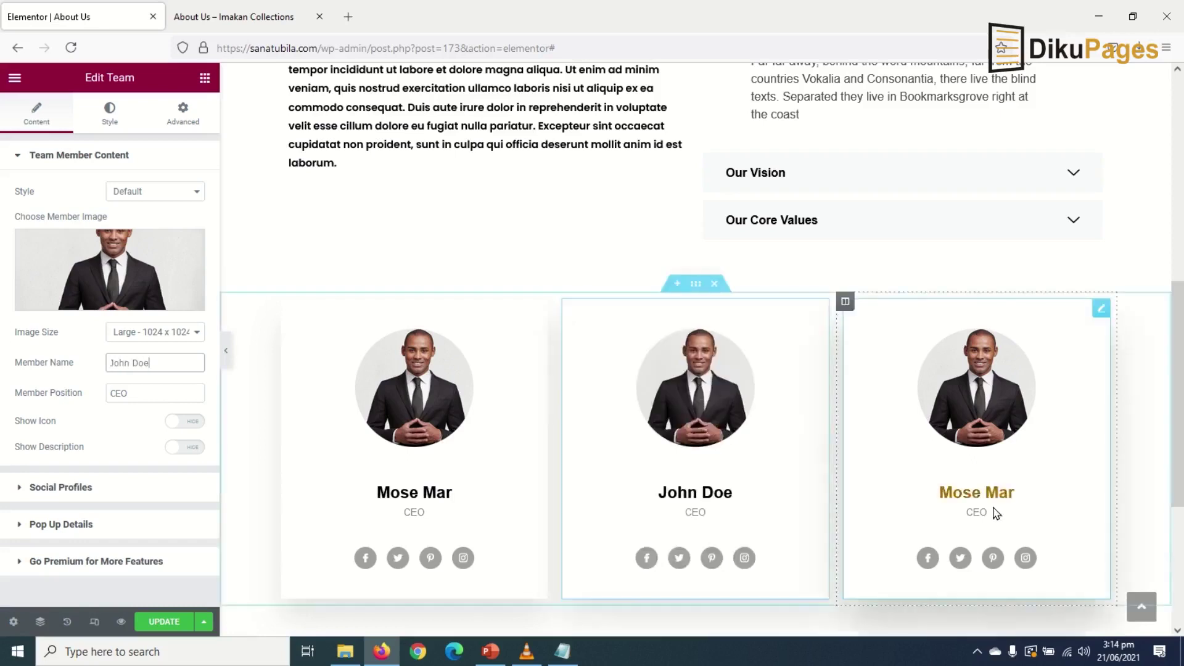
{"action": "left_click_drag", "start_coordinate": [159, 394], "coordinate": [2, 412]}
{"action": "type", "text": "Manr"}
{"action": "type", "text": "keting Mar"}
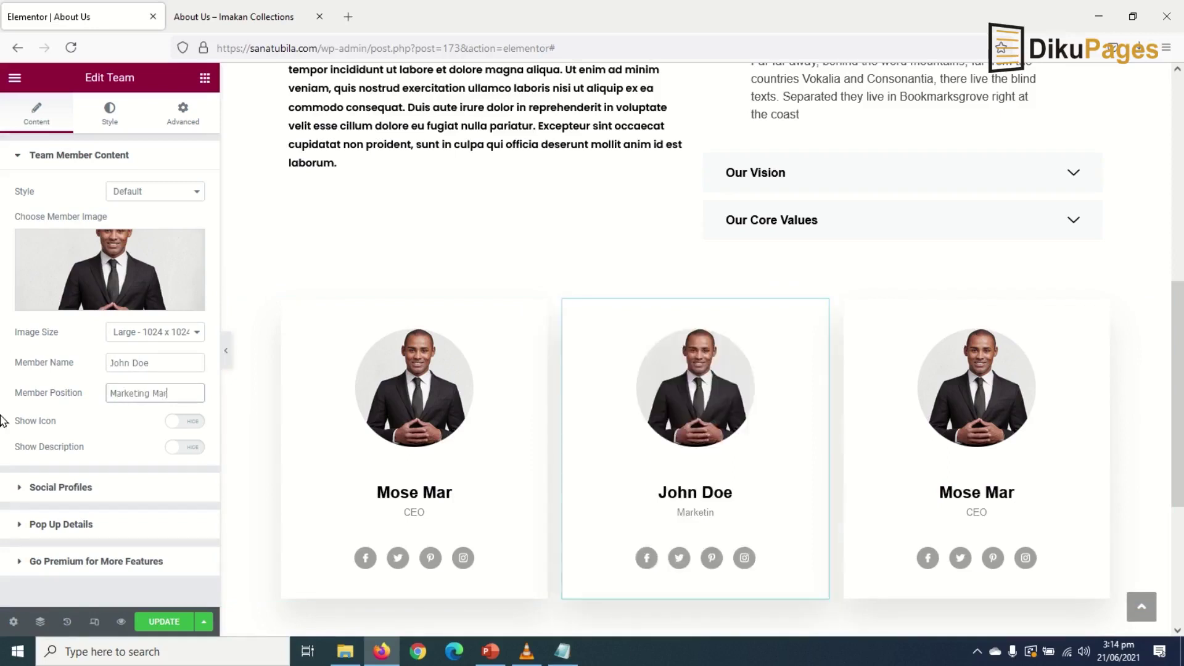
{"action": "key", "text": "BackSpace"}
{"action": "type", "text": "nager"}
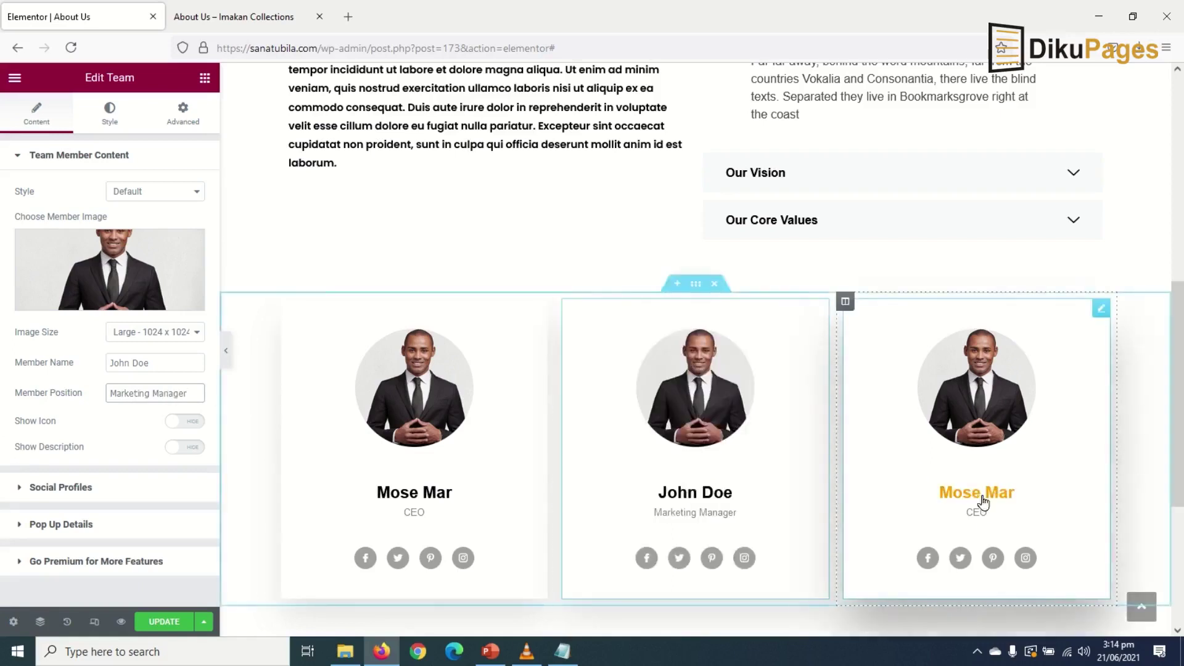
{"action": "left_click", "coordinate": [160, 623]}
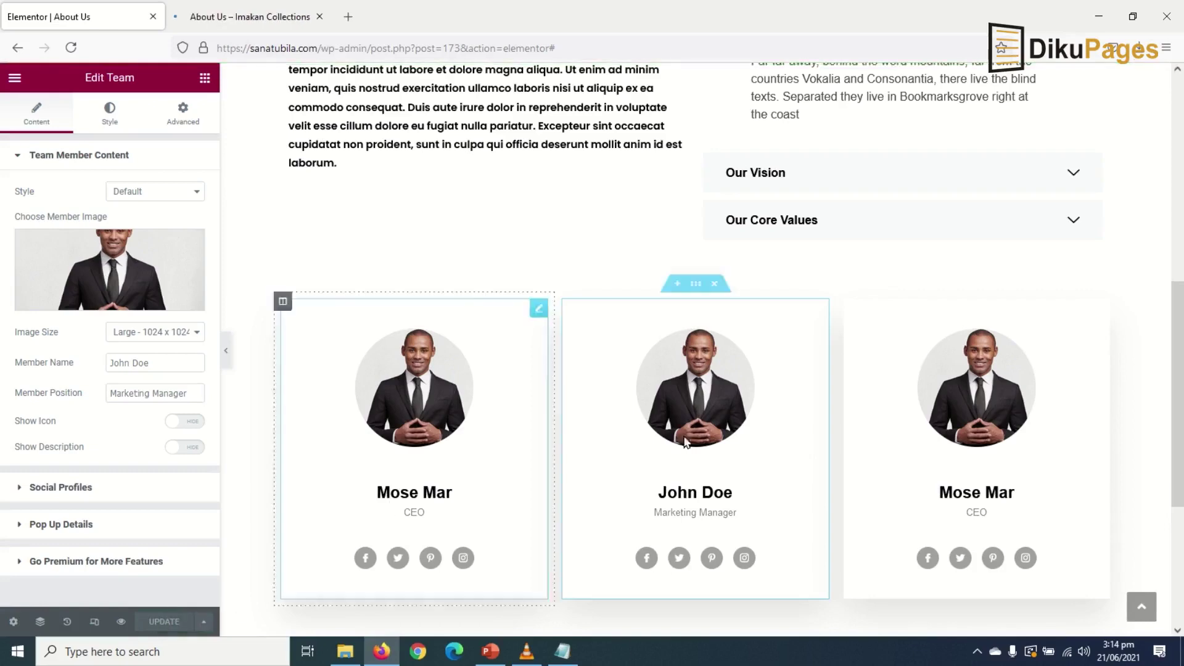
Step: Check the updated team cards on the live About Us page, then go to the site's home page
{"action": "scroll", "coordinate": [686, 442], "scroll_direction": "down", "scroll_amount": 2}
{"action": "left_click", "coordinate": [237, 17]}
{"action": "scroll", "coordinate": [542, 457], "scroll_direction": "down", "scroll_amount": 10}
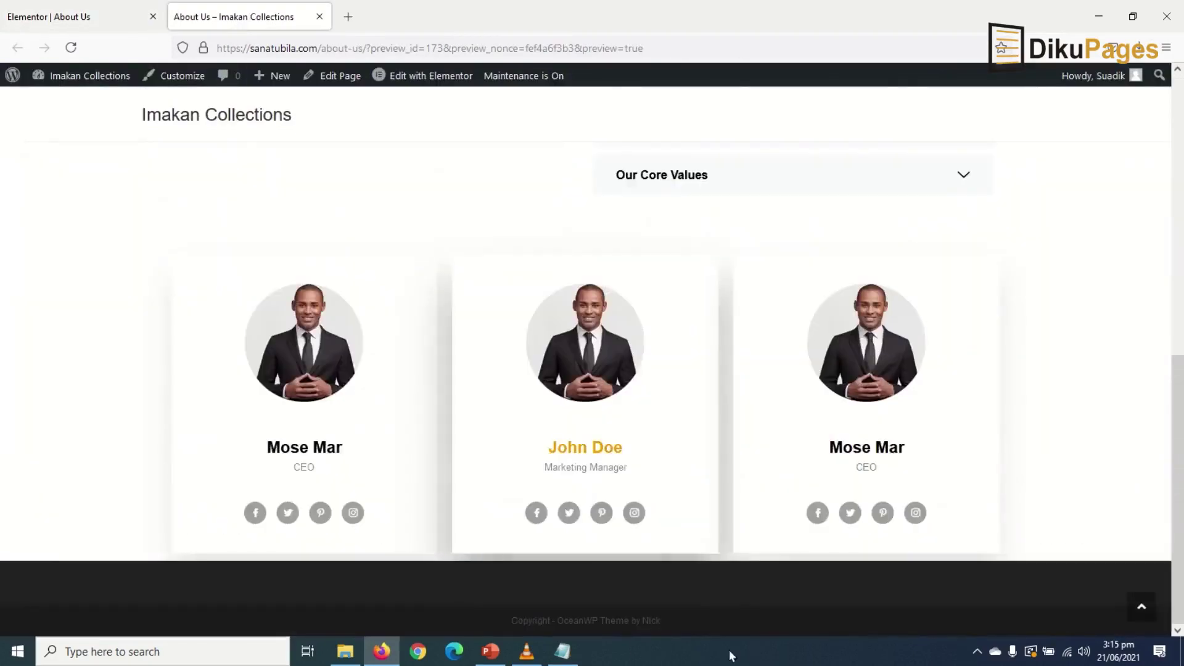
{"action": "scroll", "coordinate": [639, 515], "scroll_direction": "up", "scroll_amount": 1}
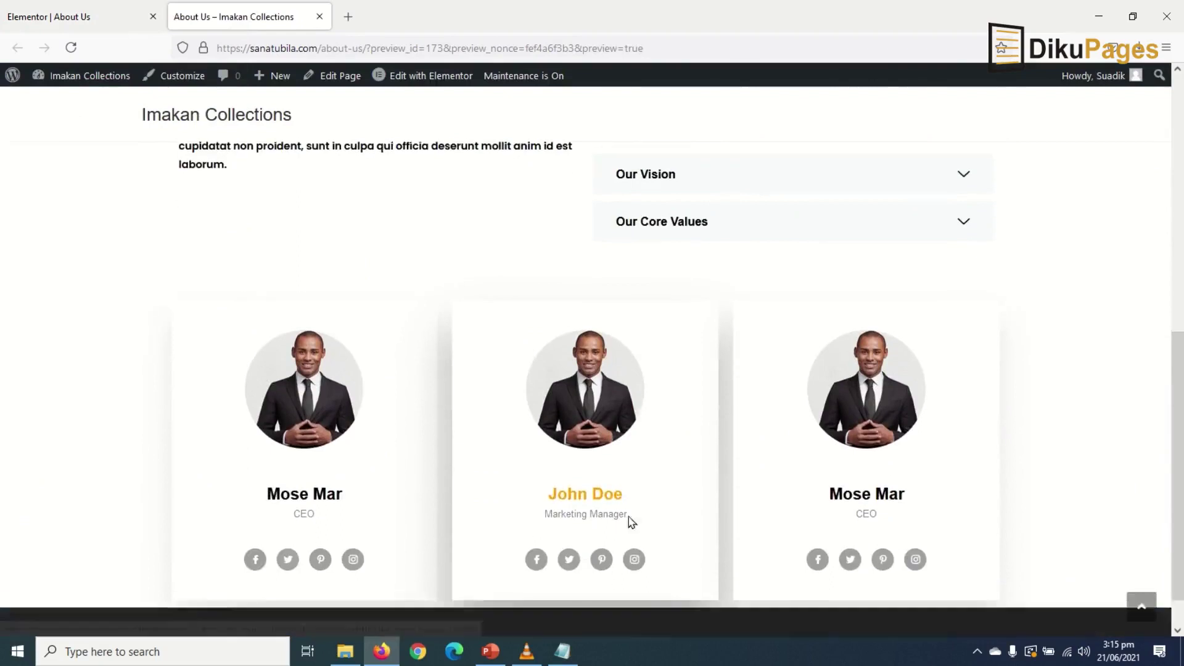
{"action": "scroll", "coordinate": [631, 521], "scroll_direction": "down", "scroll_amount": 1}
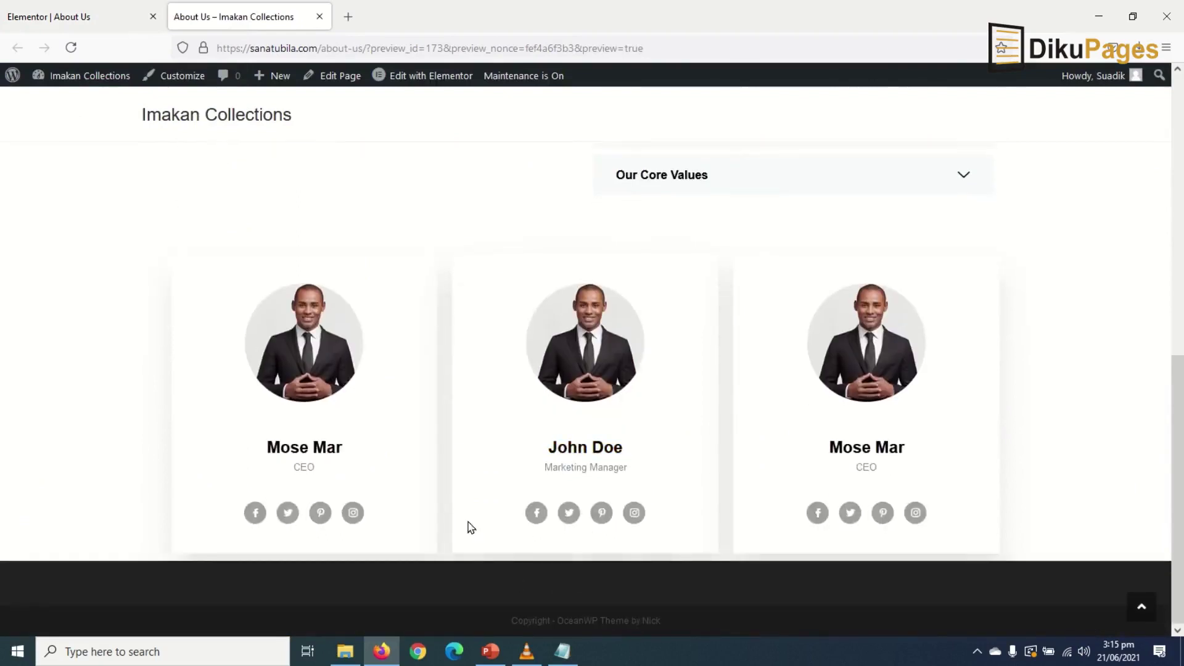
{"action": "left_click", "coordinate": [81, 17]}
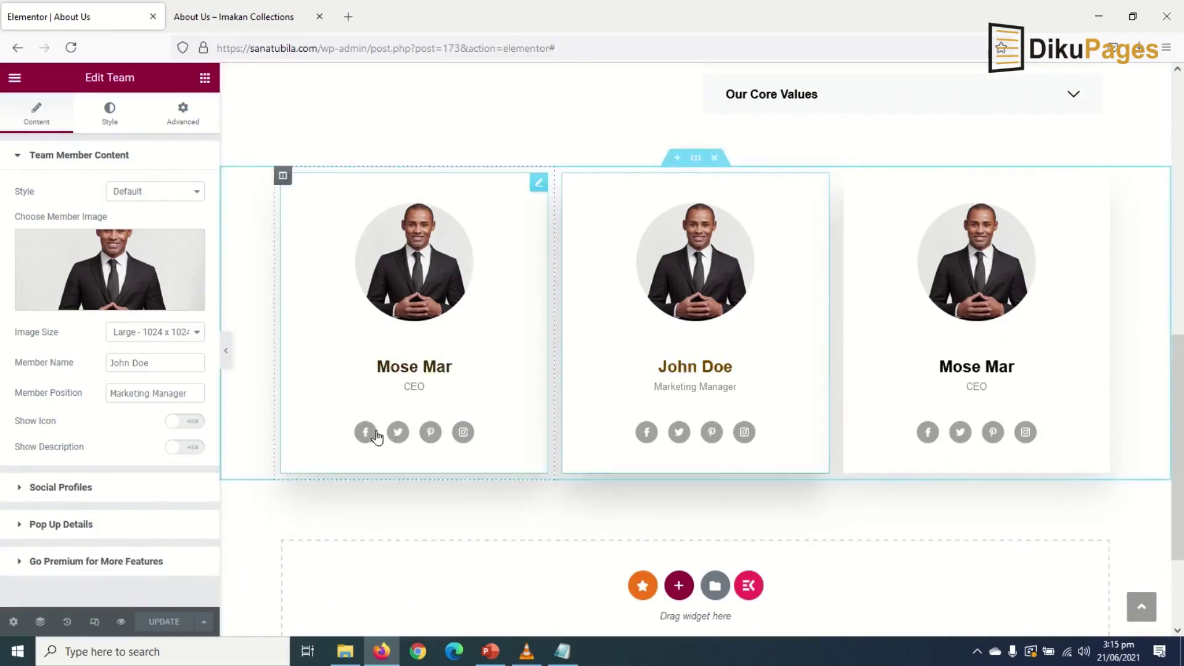
{"action": "scroll", "coordinate": [288, 400], "scroll_direction": "up", "scroll_amount": 2}
{"action": "left_click", "coordinate": [230, 19]}
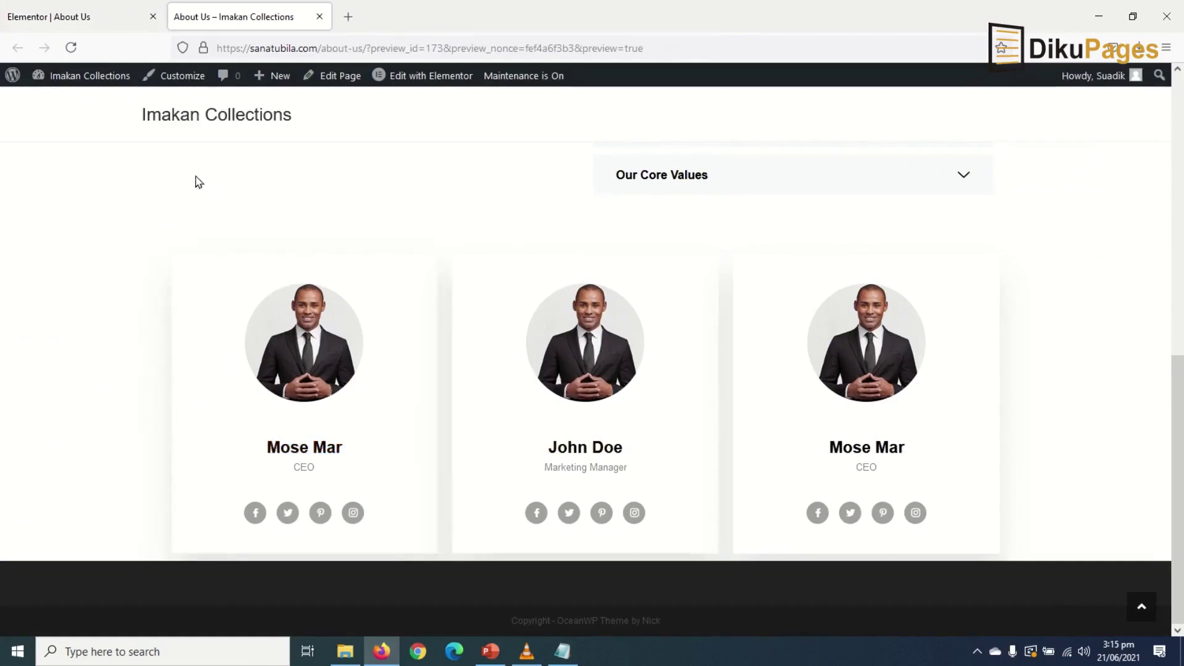
{"action": "left_click", "coordinate": [222, 124]}
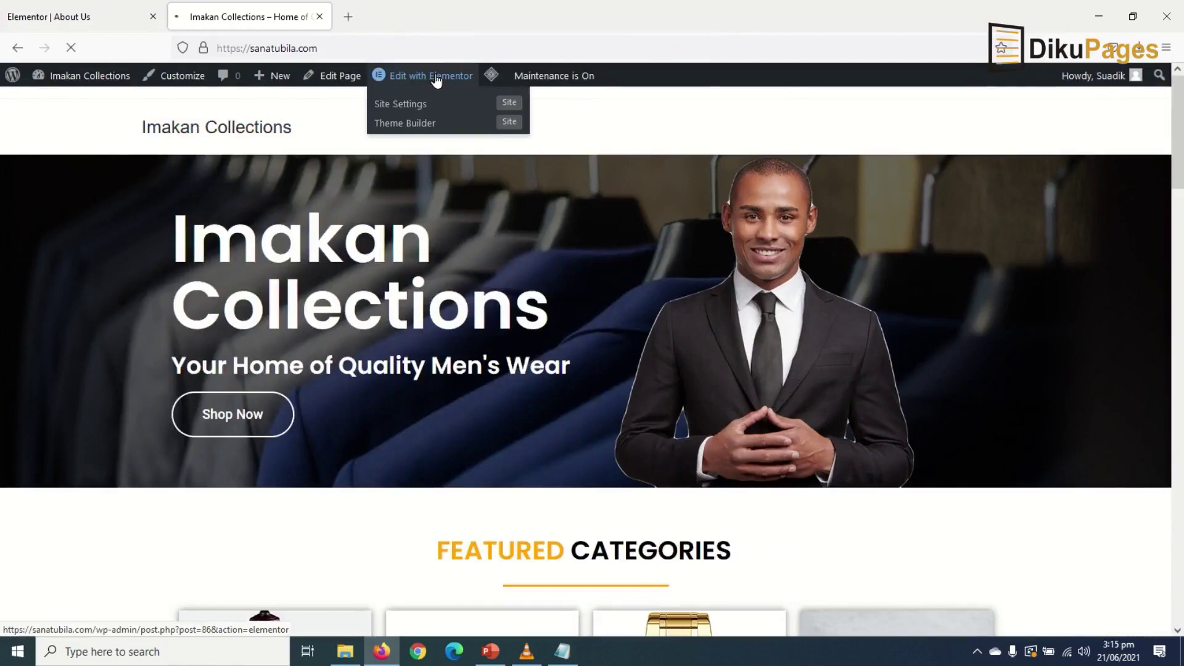
Step: Copy the home page's Featured Categories heading into a new section above the About Us team cards
{"action": "left_click", "coordinate": [436, 77]}
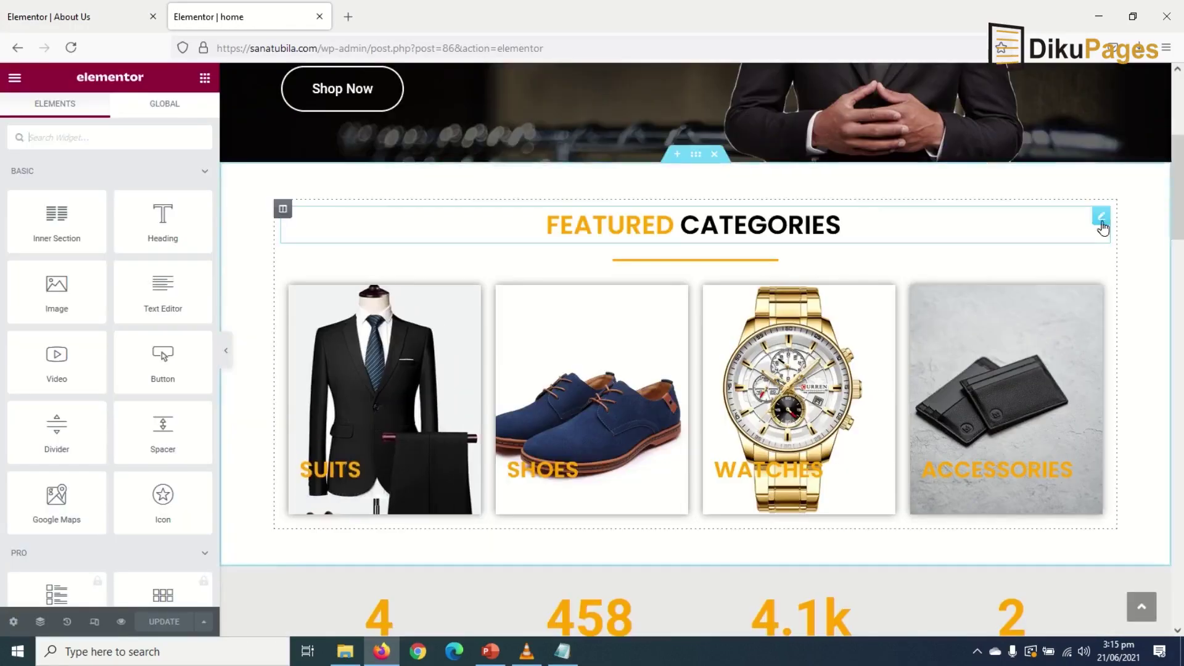
{"action": "right_click", "coordinate": [1103, 219]}
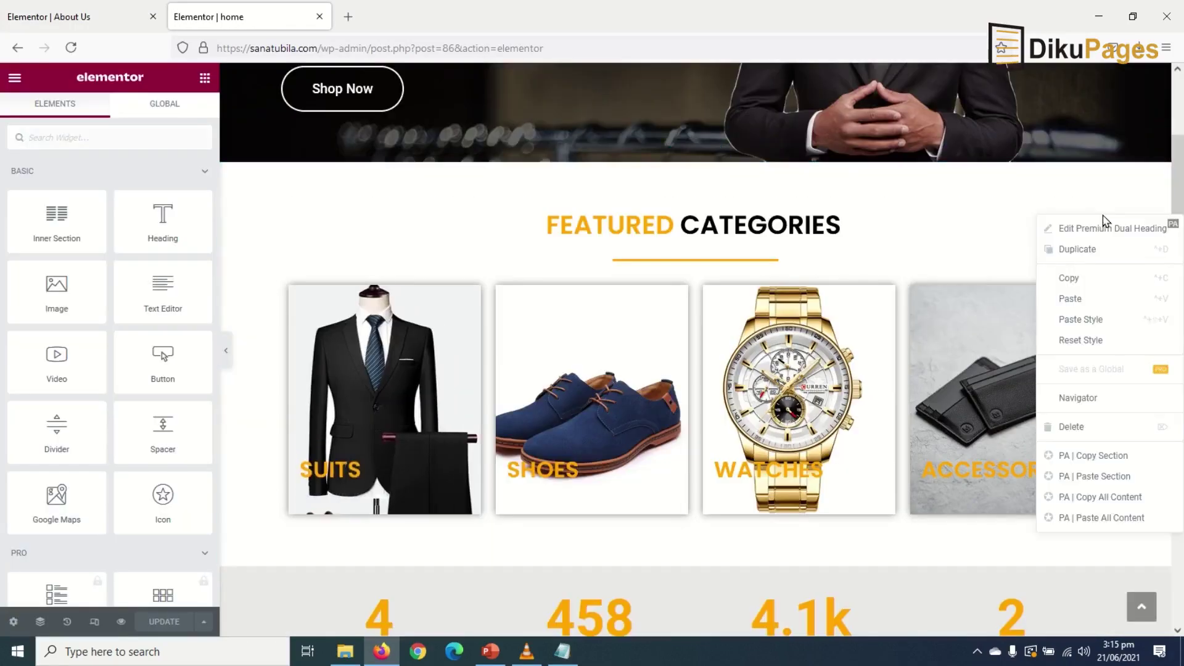
{"action": "left_click", "coordinate": [1093, 282]}
{"action": "left_click", "coordinate": [122, 19]}
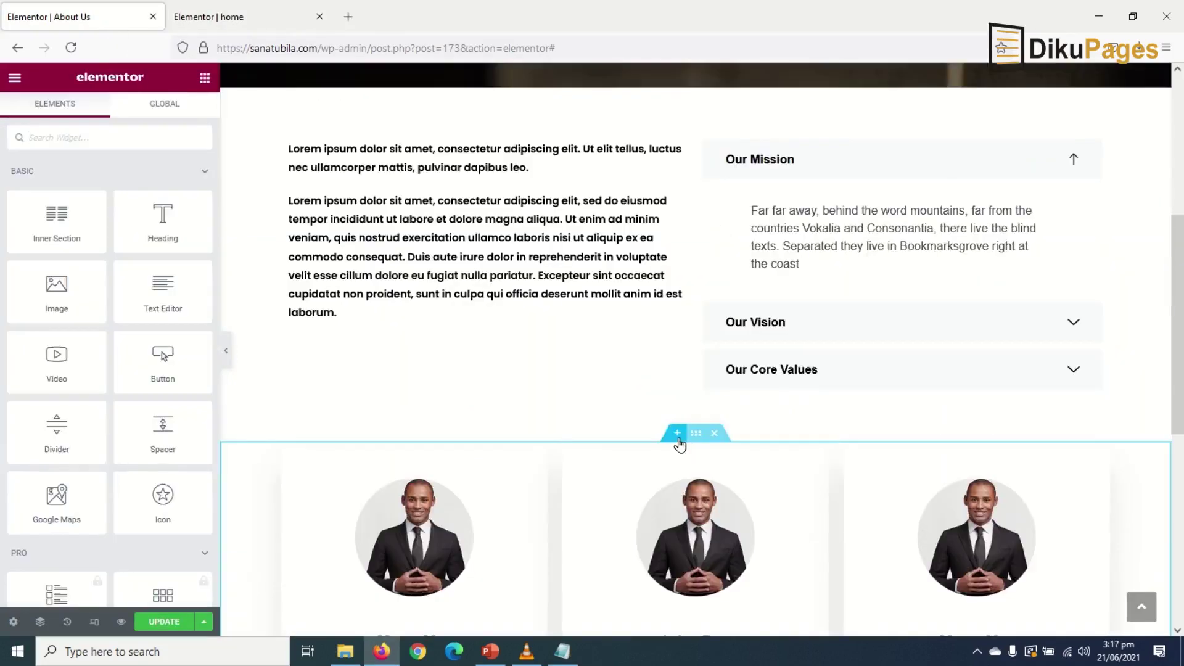
{"action": "left_click", "coordinate": [678, 434]}
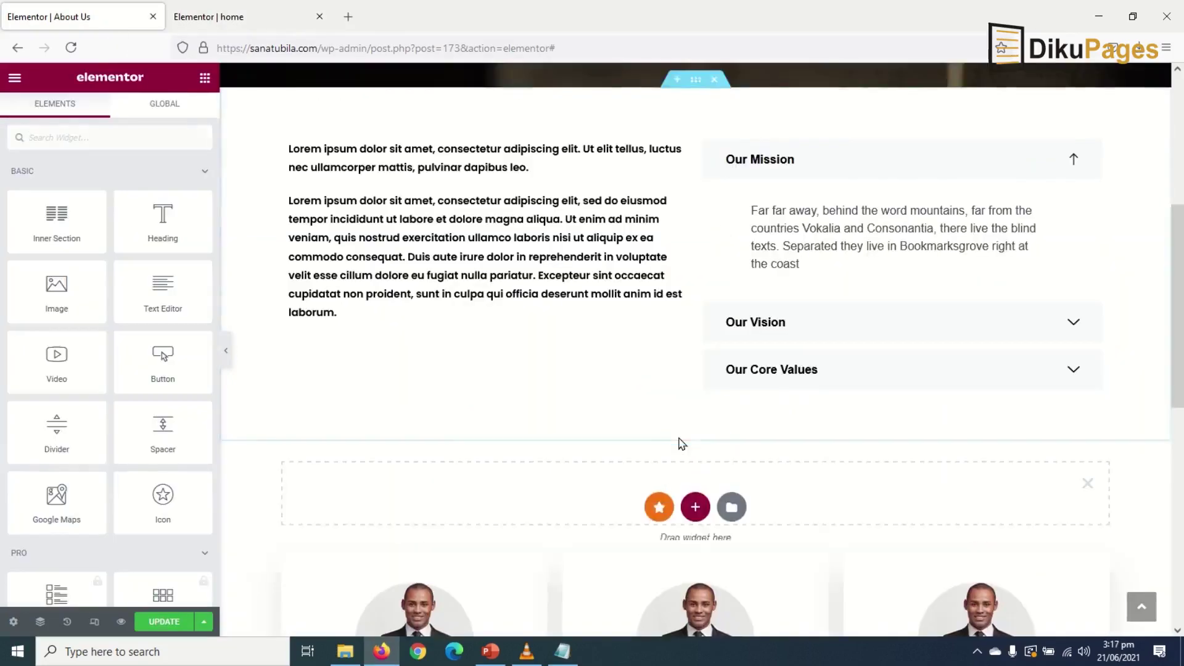
{"action": "right_click", "coordinate": [855, 515]}
{"action": "left_click", "coordinate": [877, 529]}
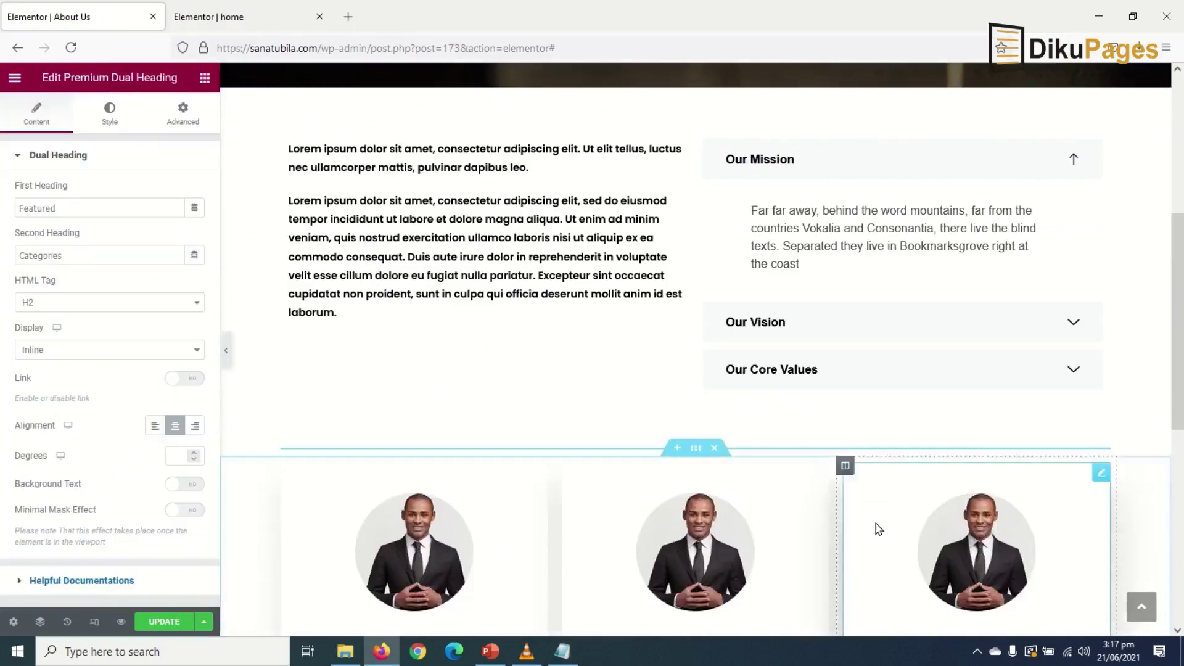
Step: Change the pasted dual heading text to 'Our Team'
{"action": "scroll", "coordinate": [987, 427], "scroll_direction": "down", "scroll_amount": 3}
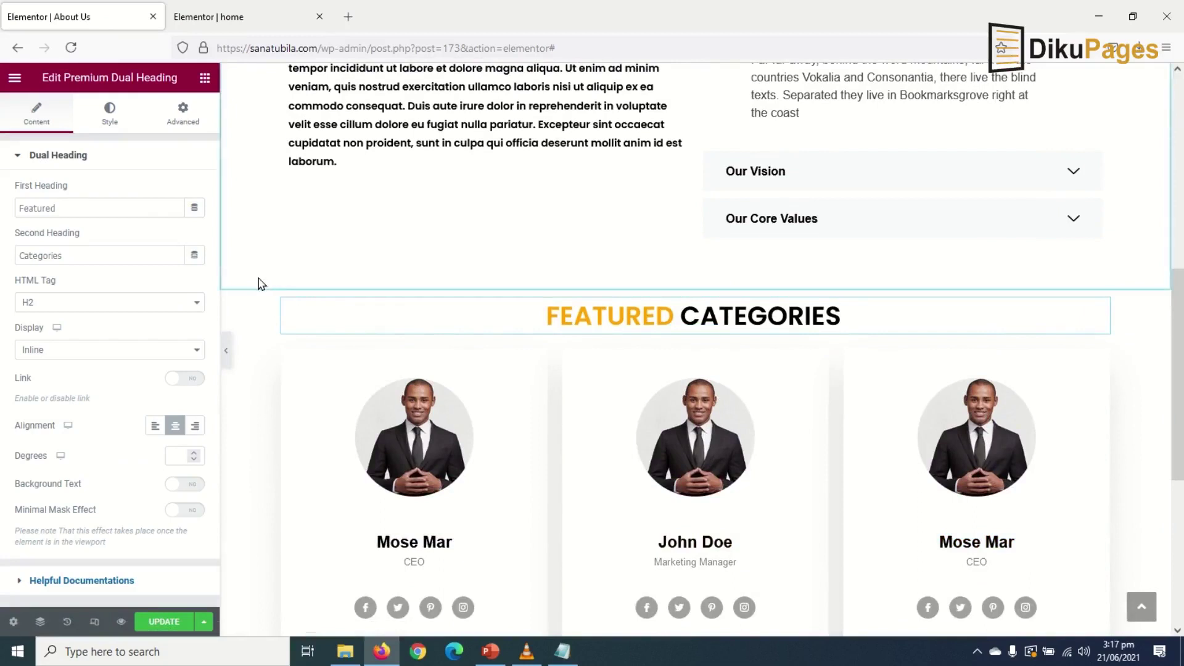
{"action": "left_click_drag", "start_coordinate": [102, 209], "coordinate": [2, 207]}
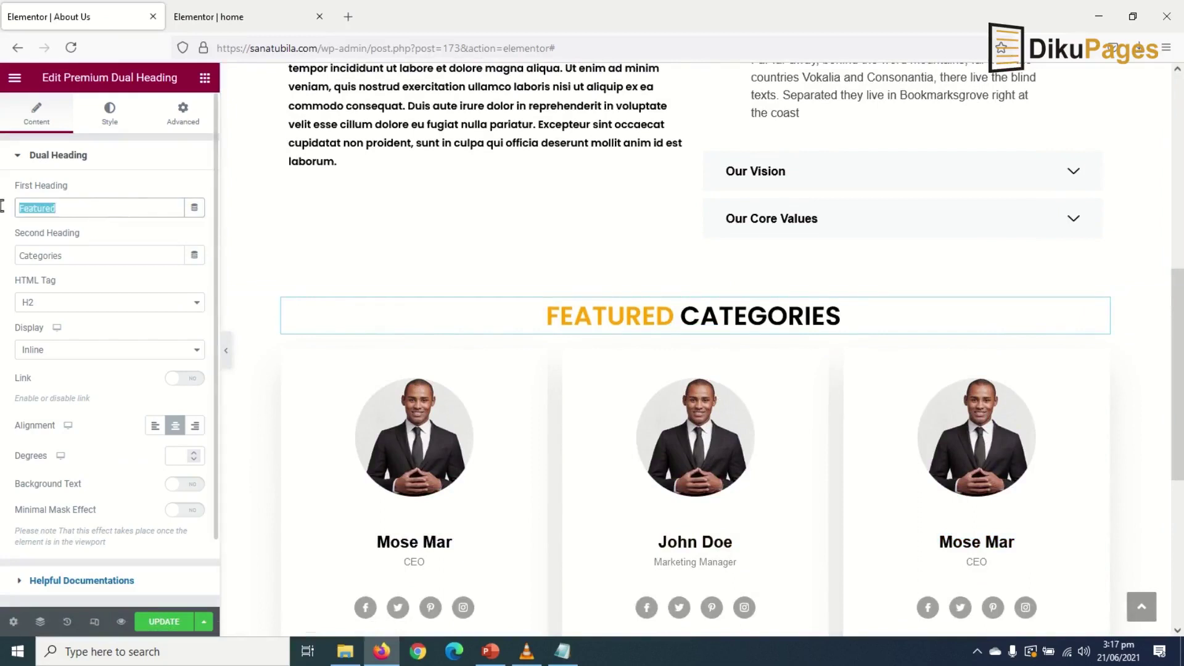
{"action": "type", "text": "Our"}
{"action": "key", "text": "Tab"}
{"action": "type", "text": "Team"}
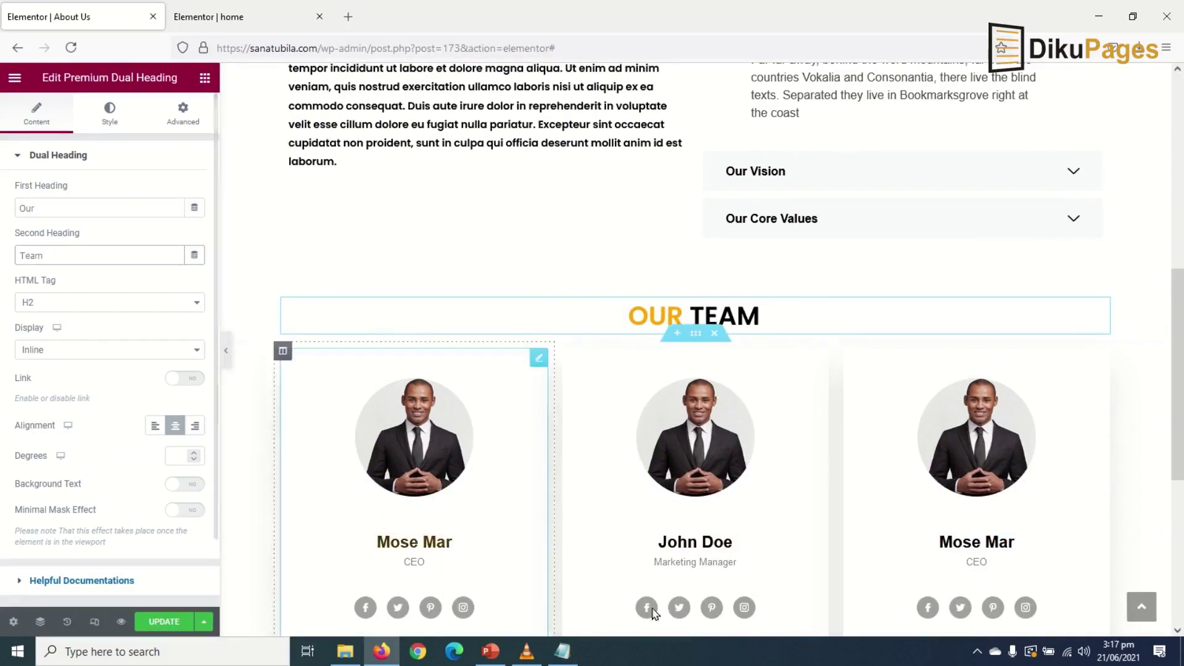
{"action": "scroll", "coordinate": [906, 559], "scroll_direction": "down", "scroll_amount": 5}
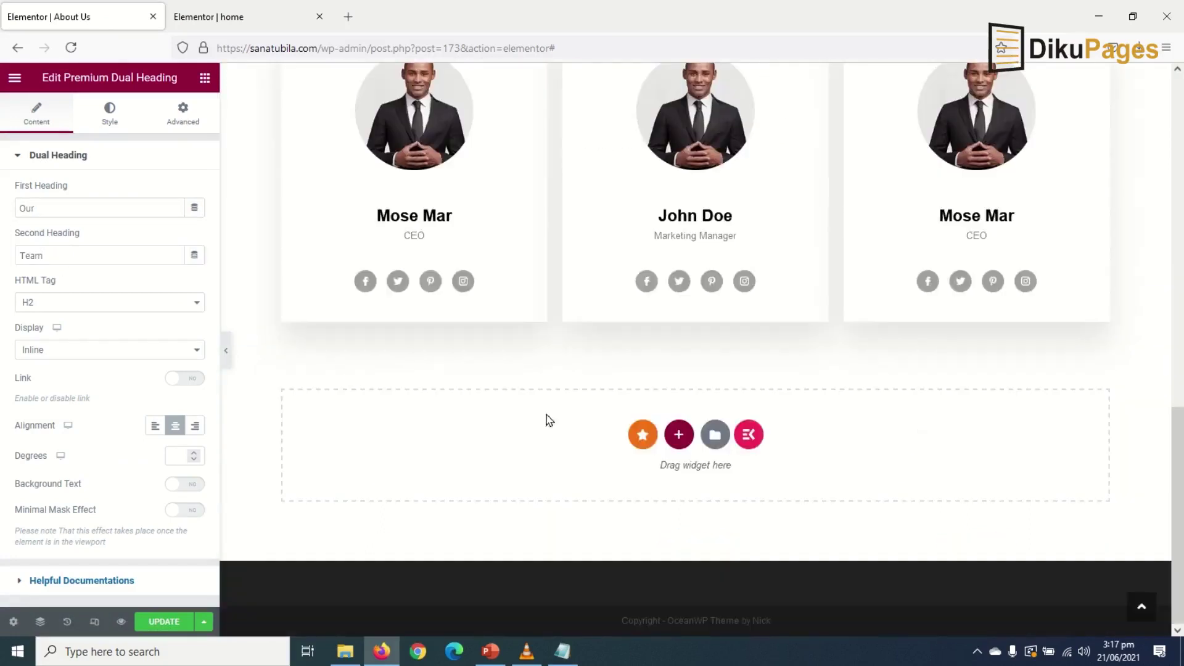
Step: Add a 50 px spacer below the team cards and save the page
{"action": "left_click", "coordinate": [205, 78]}
{"action": "left_click_drag", "start_coordinate": [162, 456], "coordinate": [586, 436]}
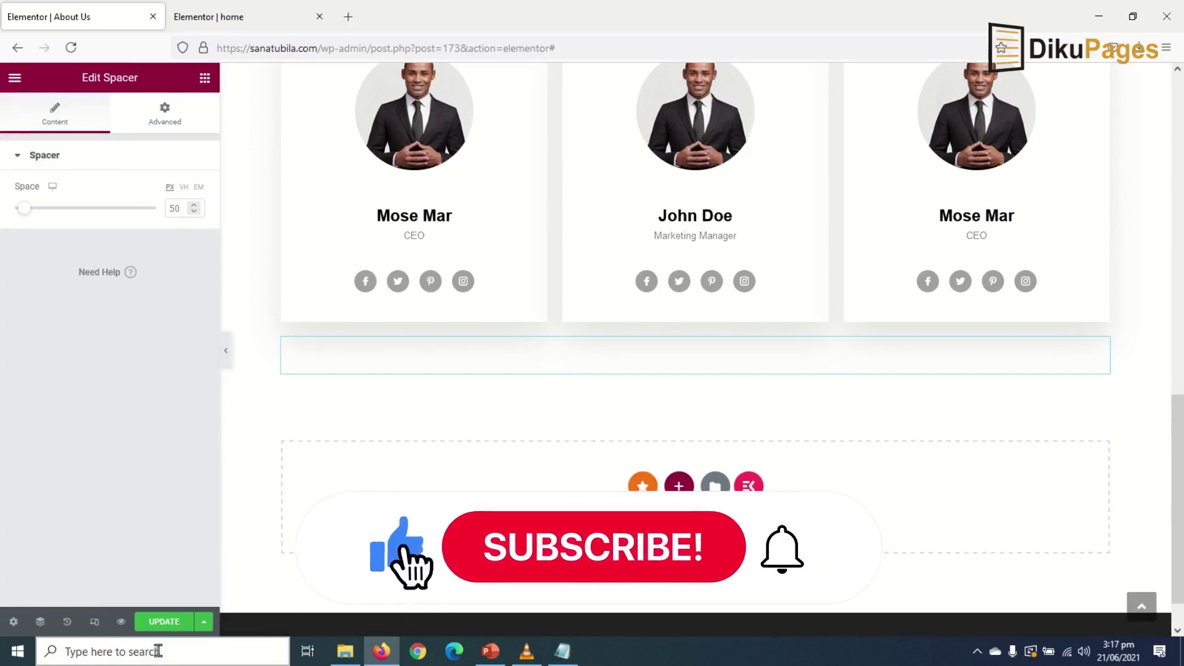
{"action": "left_click", "coordinate": [156, 622]}
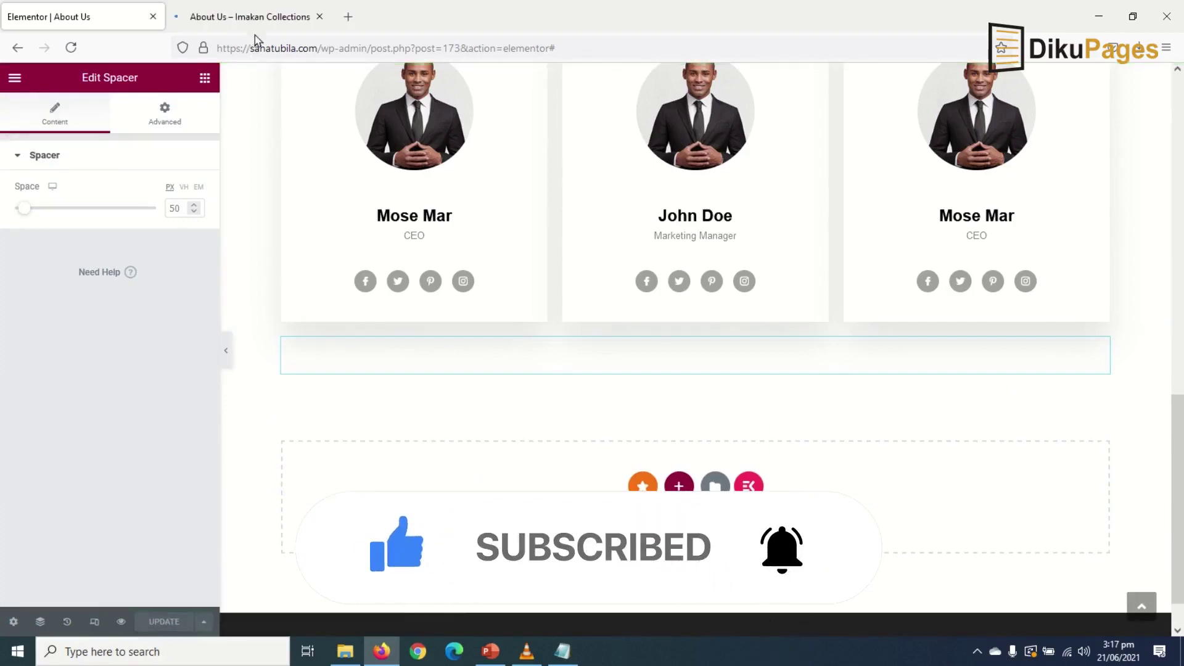
Step: Review the OUR TEAM heading and three team cards on the live About Us page
{"action": "left_click", "coordinate": [253, 17]}
{"action": "scroll", "coordinate": [643, 442], "scroll_direction": "down", "scroll_amount": 8}
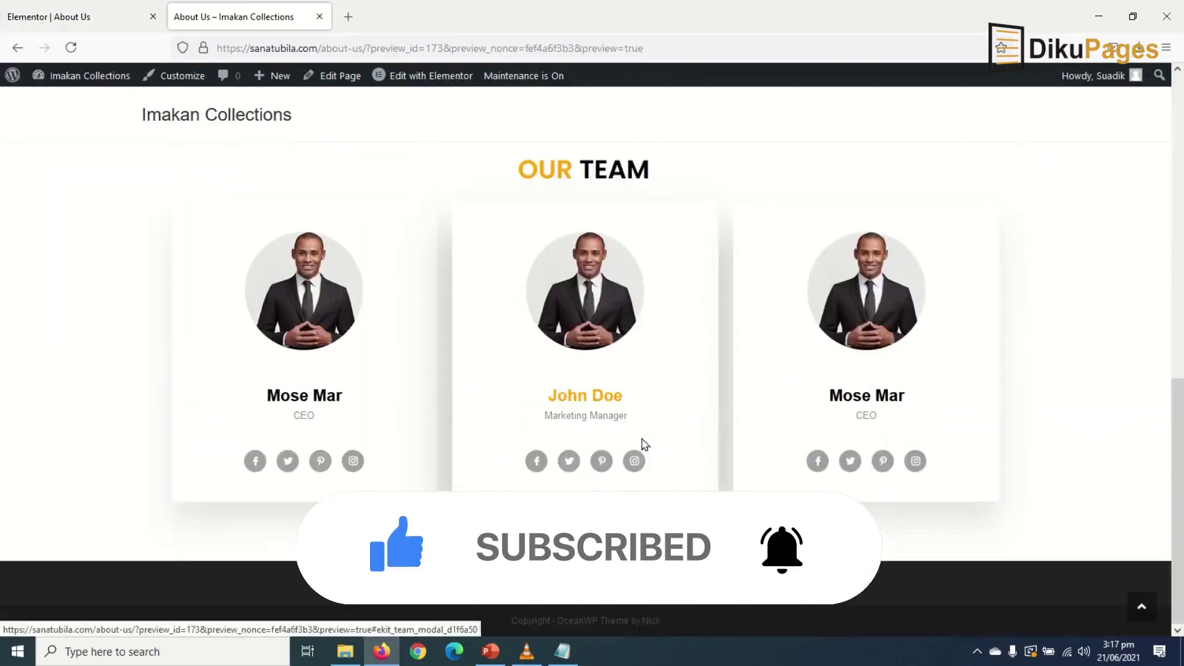
{"action": "scroll", "coordinate": [708, 320], "scroll_direction": "up", "scroll_amount": 4}
{"action": "scroll", "coordinate": [708, 320], "scroll_direction": "up", "scroll_amount": 5}
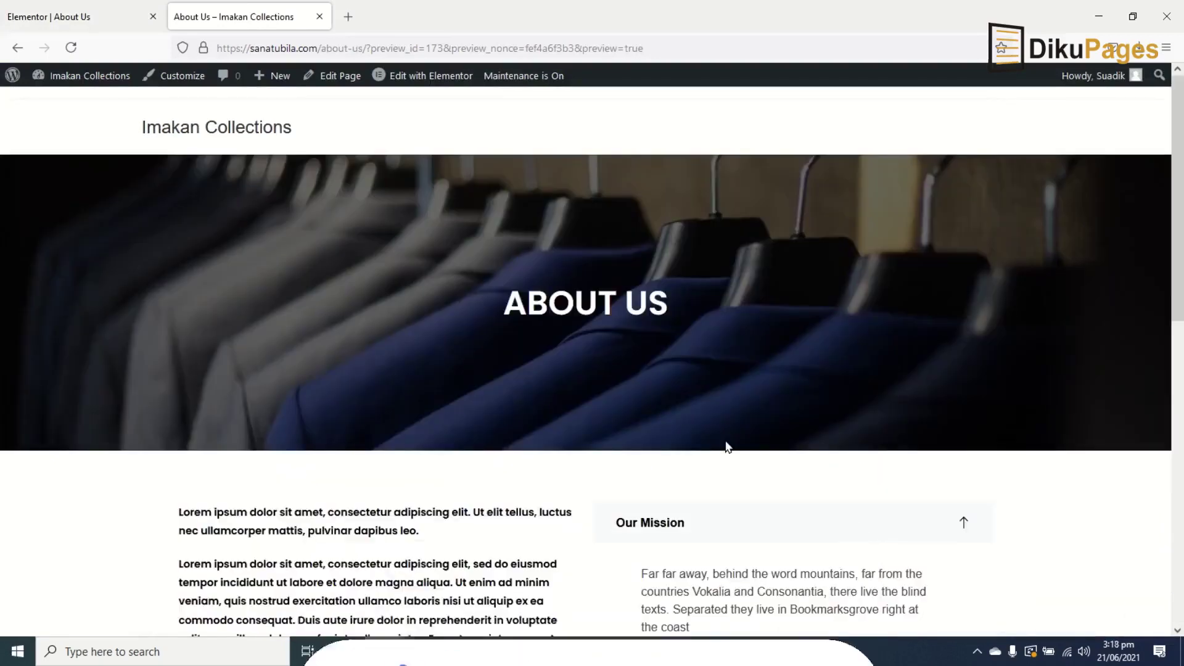
{"action": "scroll", "coordinate": [761, 401], "scroll_direction": "down", "scroll_amount": 6}
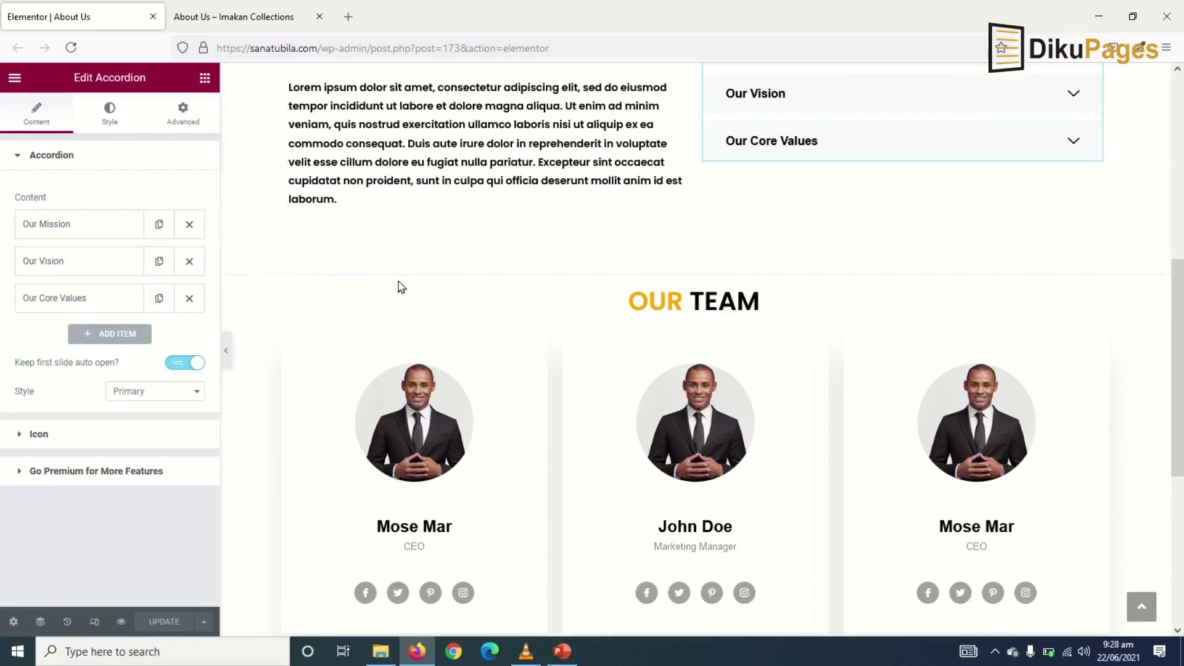
Step: Exit Elementor to the dashboard and show the All Pages list
{"action": "left_click", "coordinate": [15, 78]}
{"action": "left_click", "coordinate": [95, 346]}
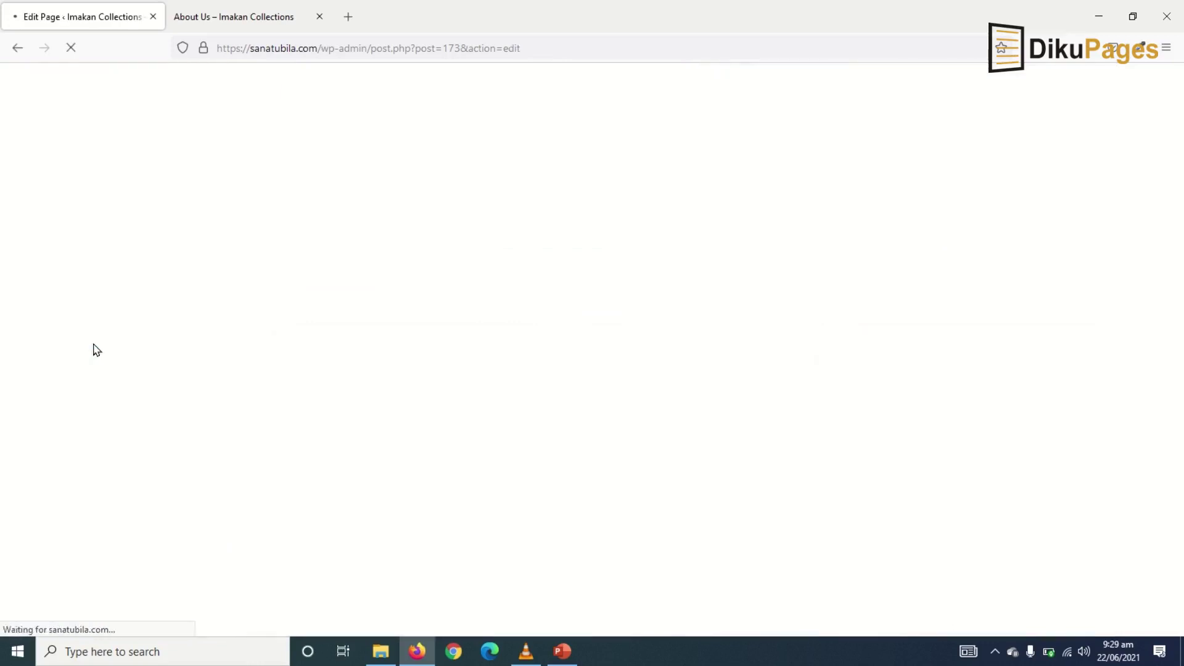
{"action": "left_click", "coordinate": [14, 83]}
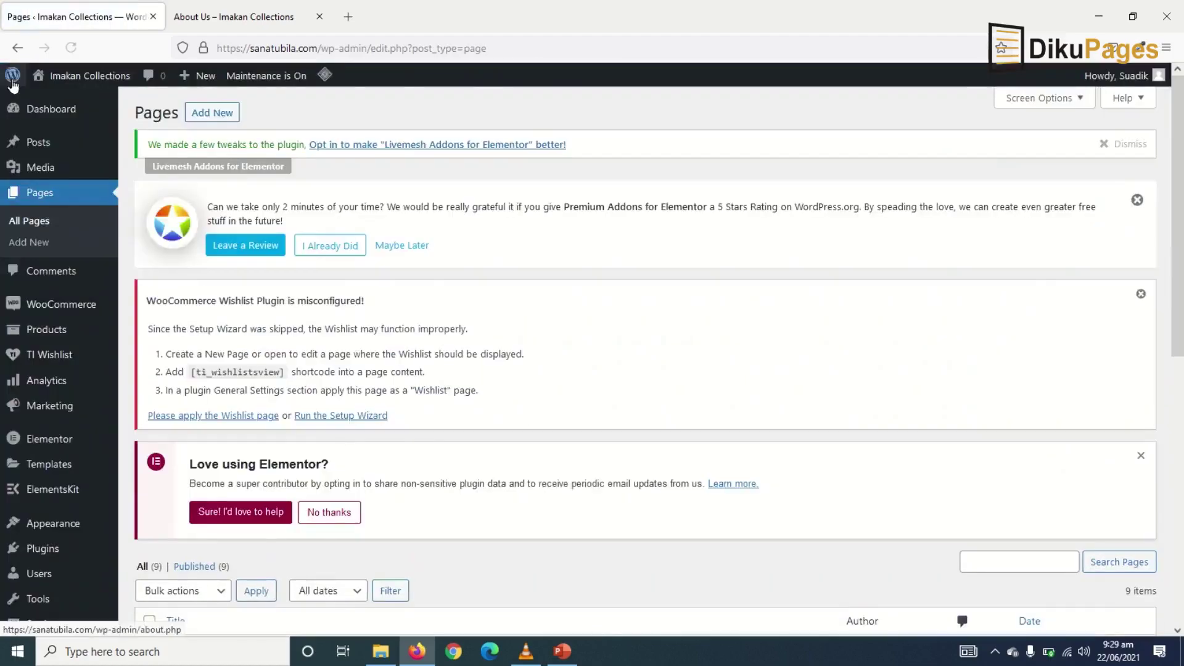
{"action": "scroll", "coordinate": [324, 354], "scroll_direction": "down", "scroll_amount": 10}
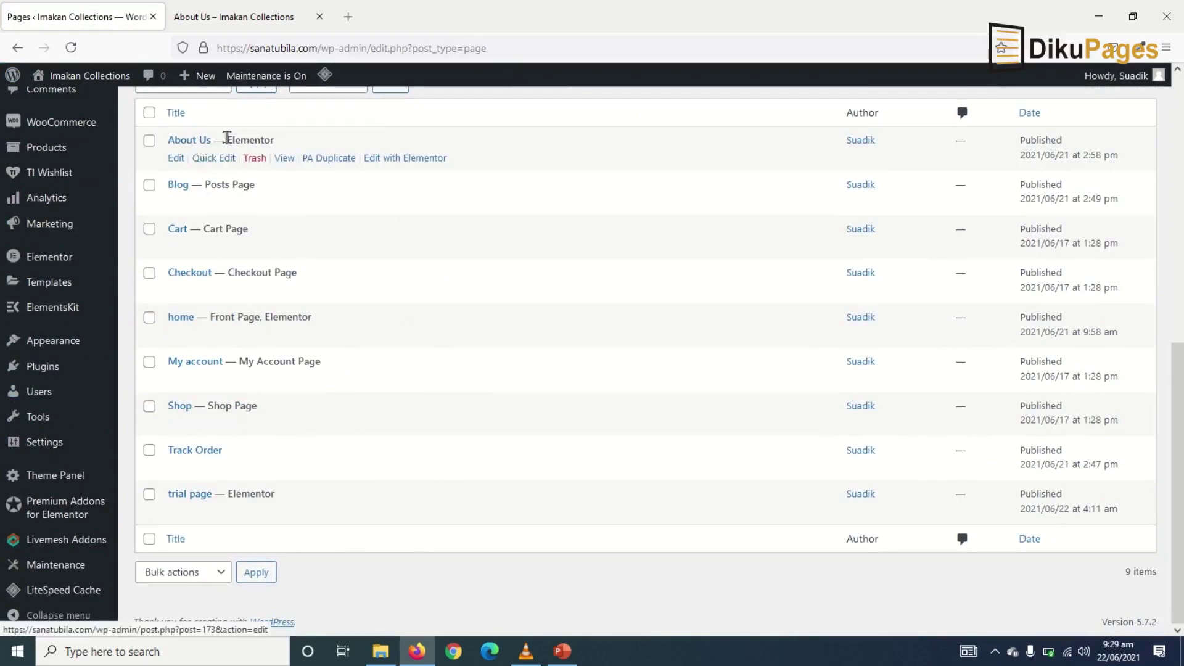
Step: Duplicate the About Us page with PA Duplicate
{"action": "left_click", "coordinate": [333, 162]}
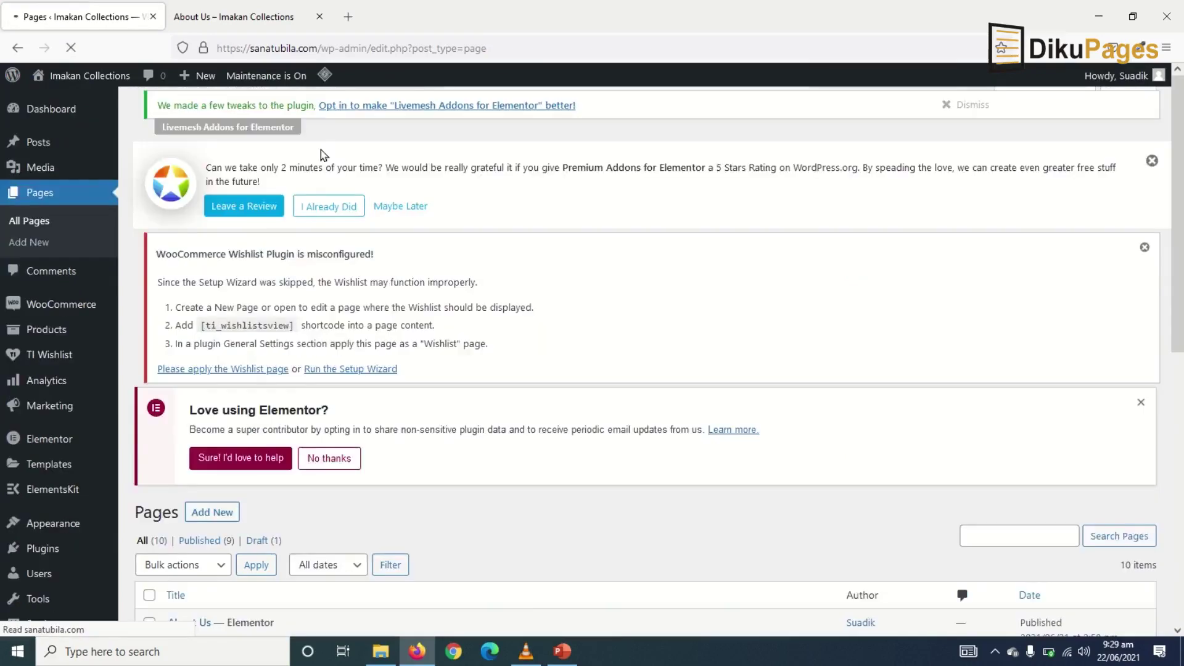
{"action": "scroll", "coordinate": [273, 439], "scroll_direction": "down", "scroll_amount": 5}
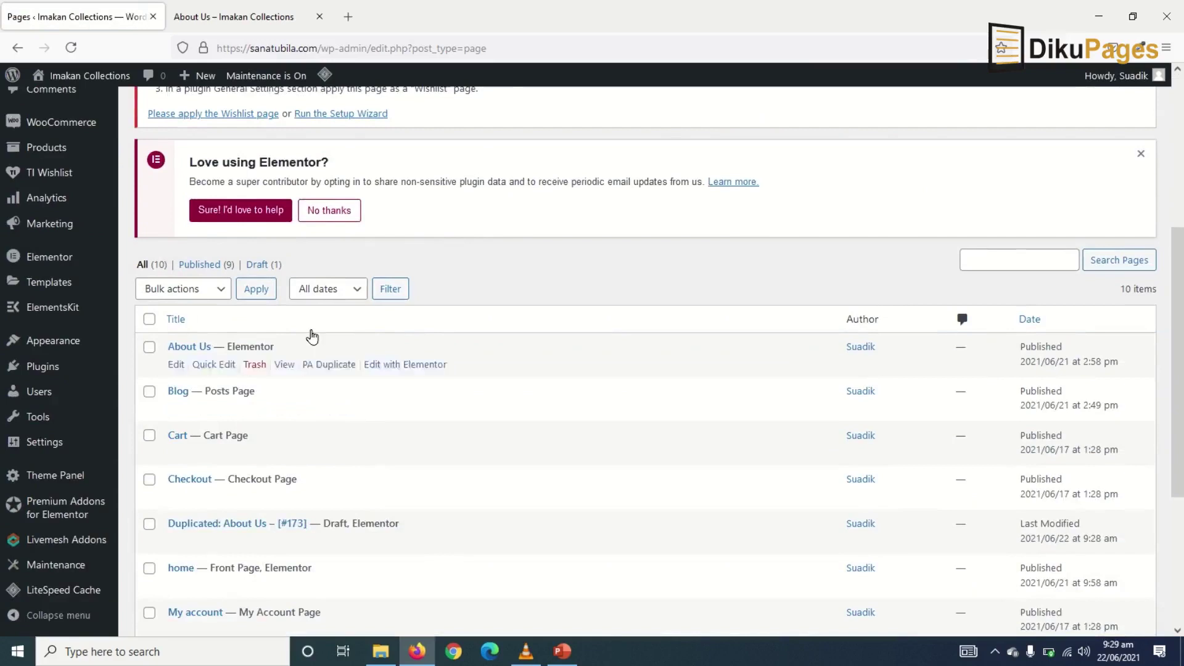
{"action": "scroll", "coordinate": [308, 345], "scroll_direction": "down", "scroll_amount": 3}
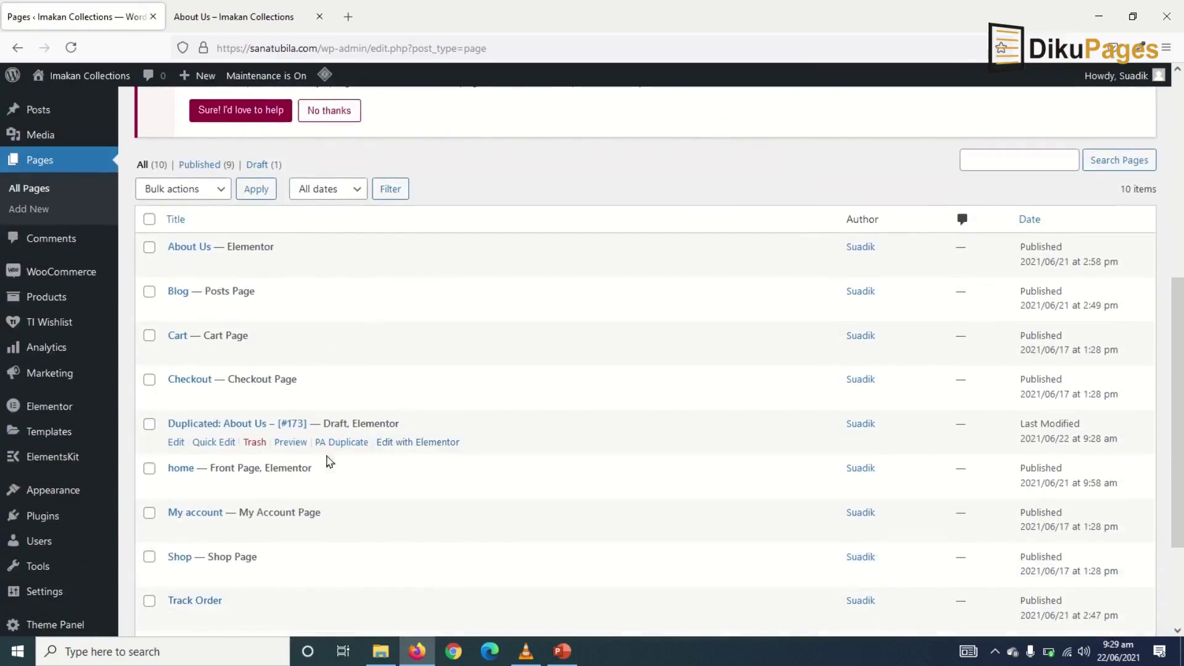
Step: Retitle the copy 'Contact Us', set it to Published, and edit it with Elementor
{"action": "left_click", "coordinate": [221, 444]}
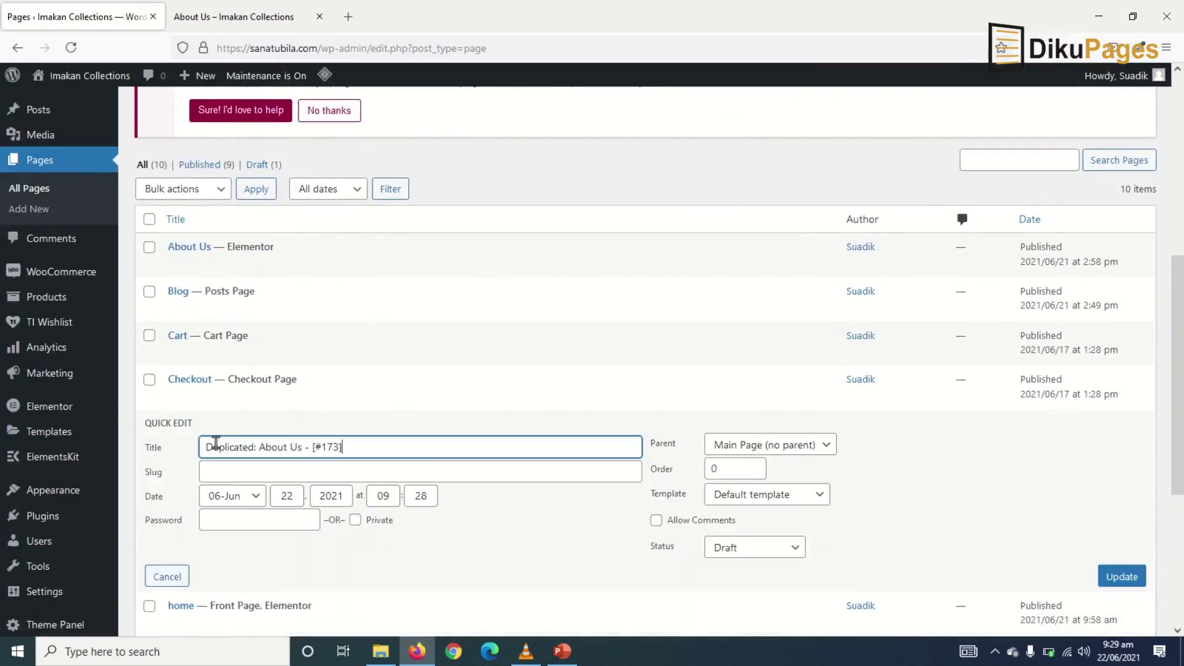
{"action": "triple_click", "coordinate": [401, 447]}
{"action": "type", "text": "Contact Us"}
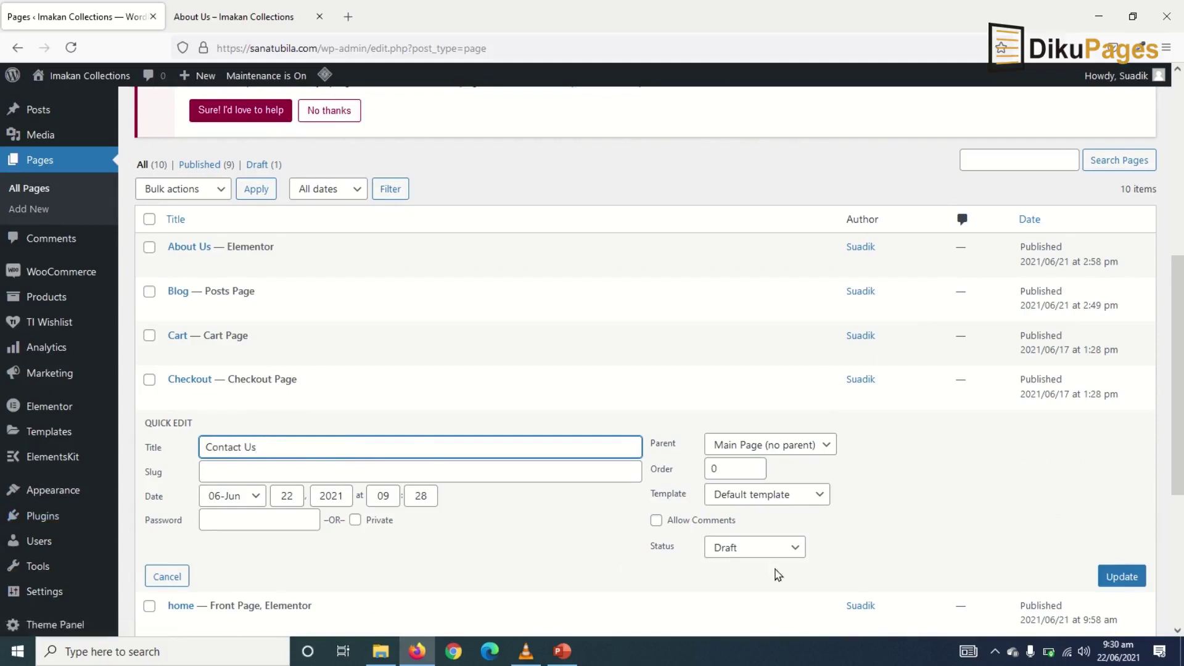
{"action": "scroll", "coordinate": [777, 549], "scroll_direction": "down", "scroll_amount": 2}
{"action": "left_click", "coordinate": [744, 486]}
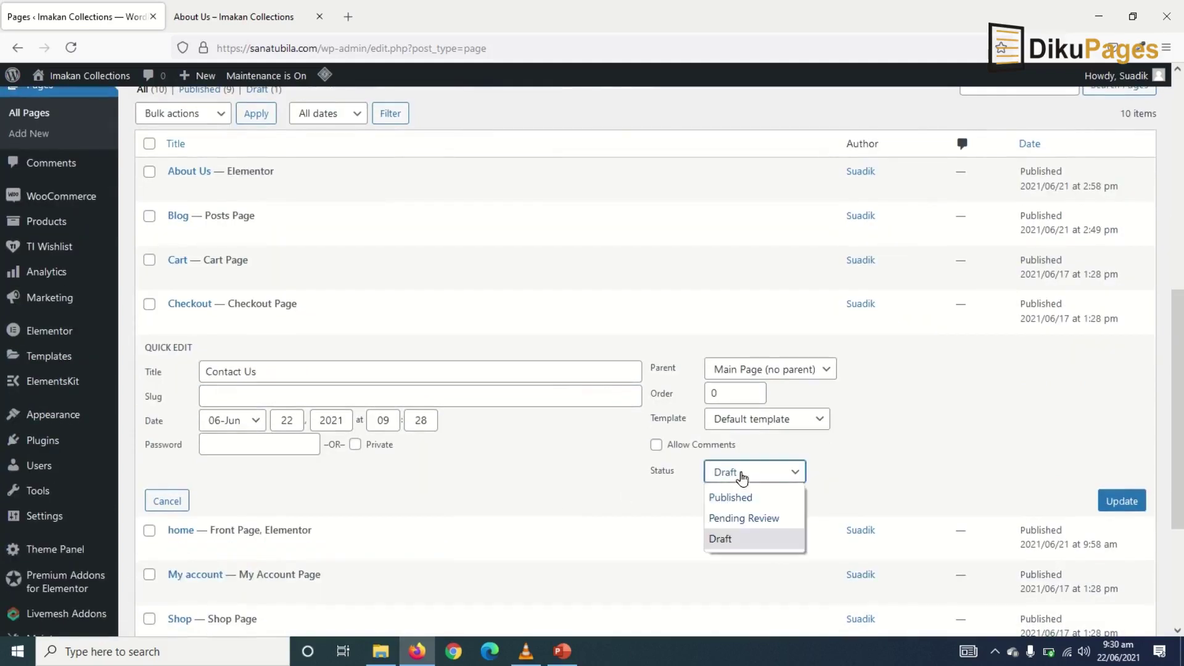
{"action": "left_click", "coordinate": [746, 499]}
{"action": "left_click", "coordinate": [1122, 501]}
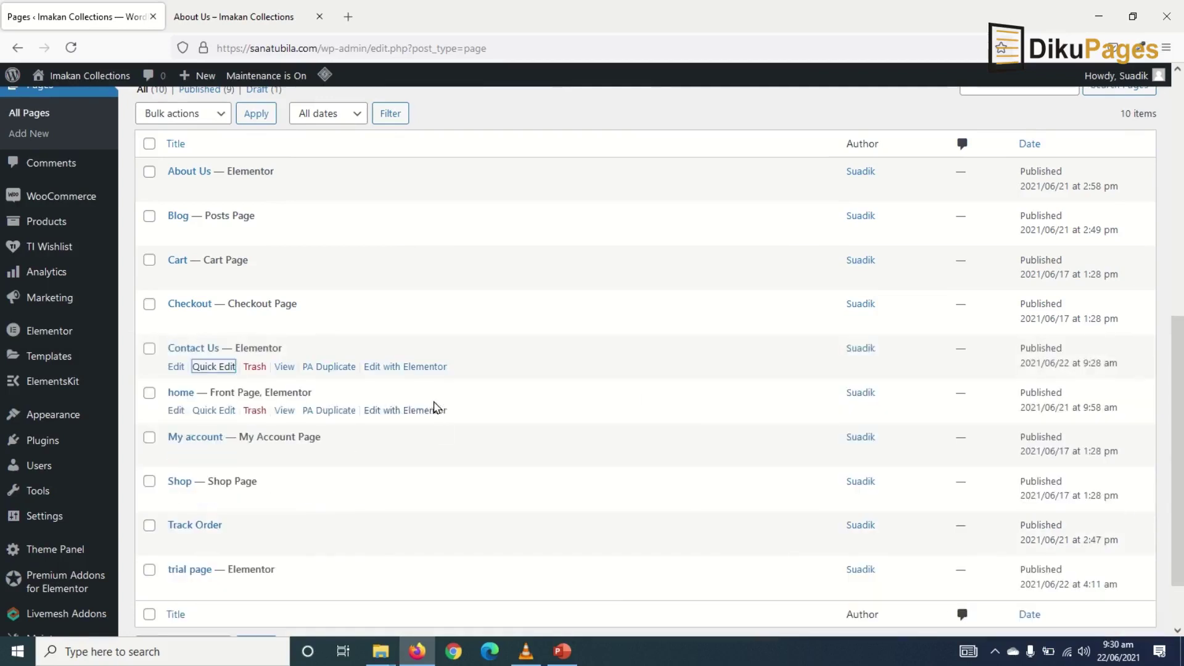
{"action": "left_click", "coordinate": [394, 368]}
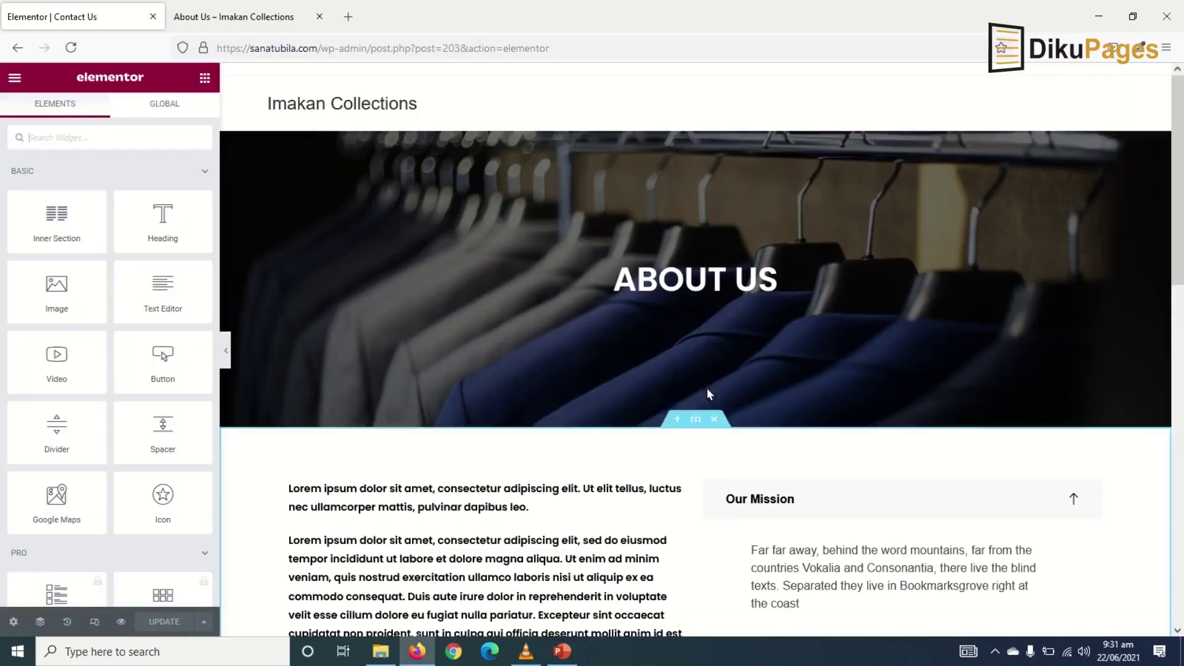
Step: Change the hero heading from About us to Contact us
{"action": "left_click", "coordinate": [698, 284]}
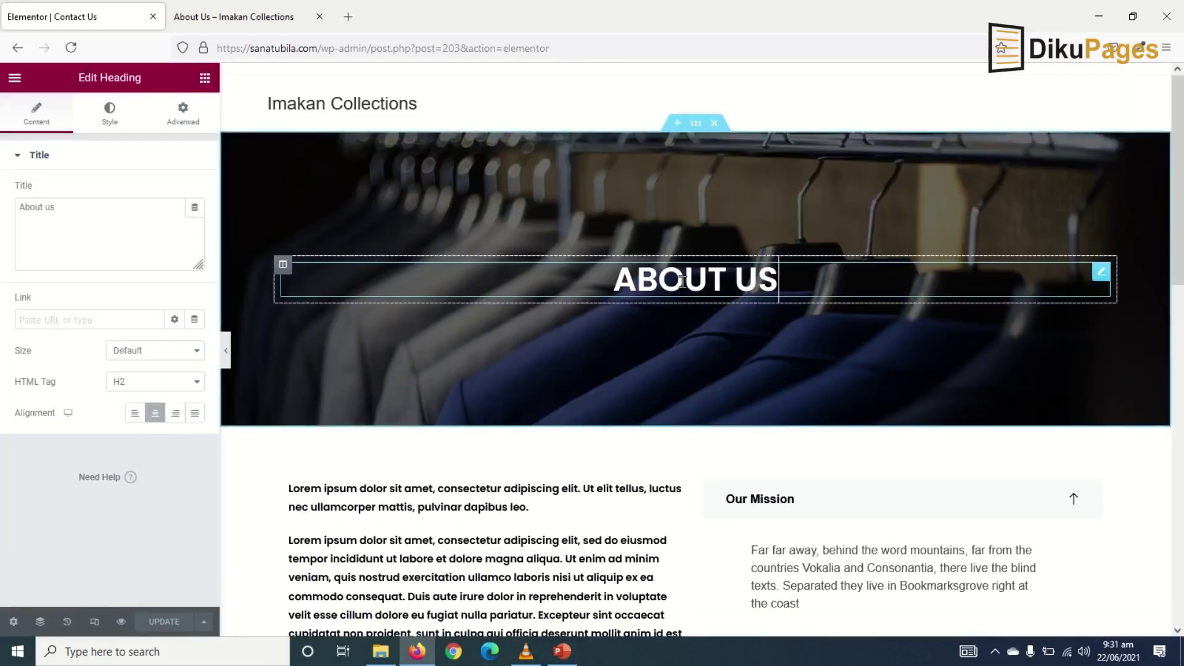
{"action": "double_click", "coordinate": [29, 207]}
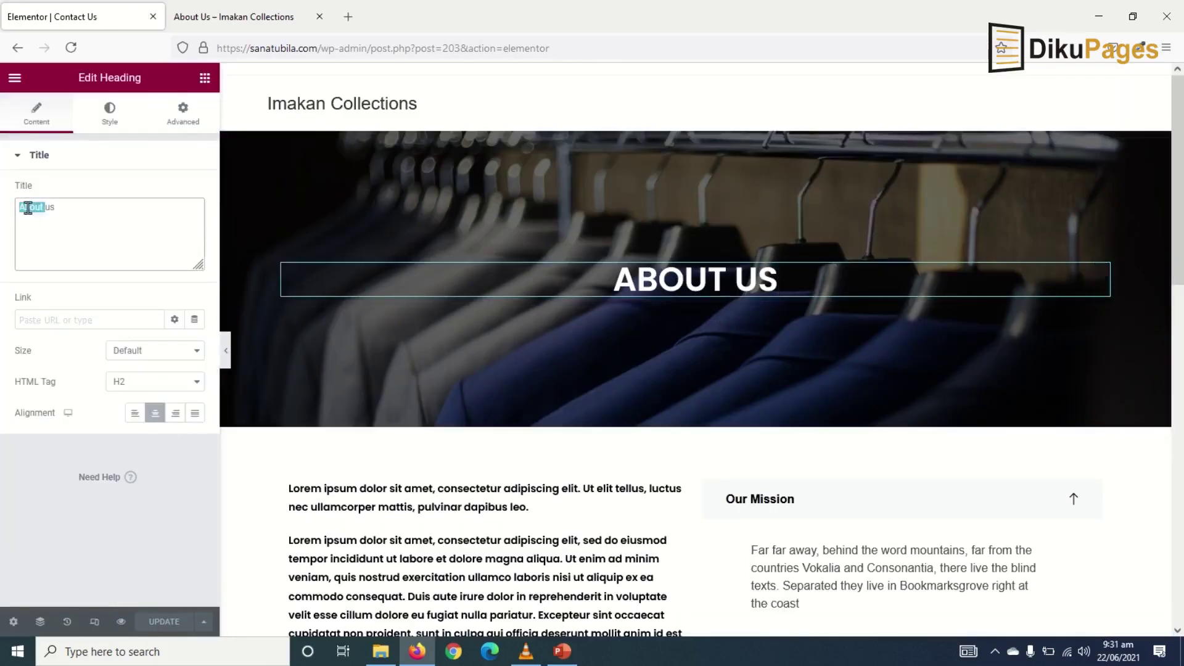
{"action": "type", "text": "Contact"}
Step: Delete the Our Mission accordion and the lorem ipsum text block, leaving empty columns
{"action": "scroll", "coordinate": [899, 616], "scroll_direction": "down", "scroll_amount": 5}
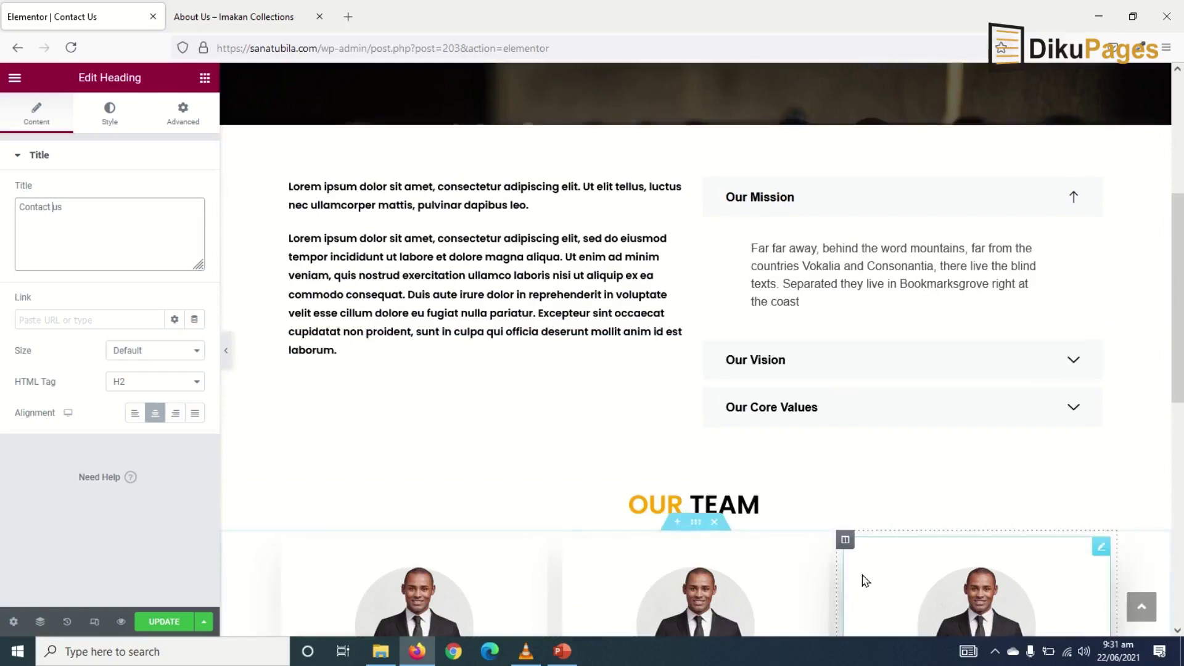
{"action": "right_click", "coordinate": [1094, 192]}
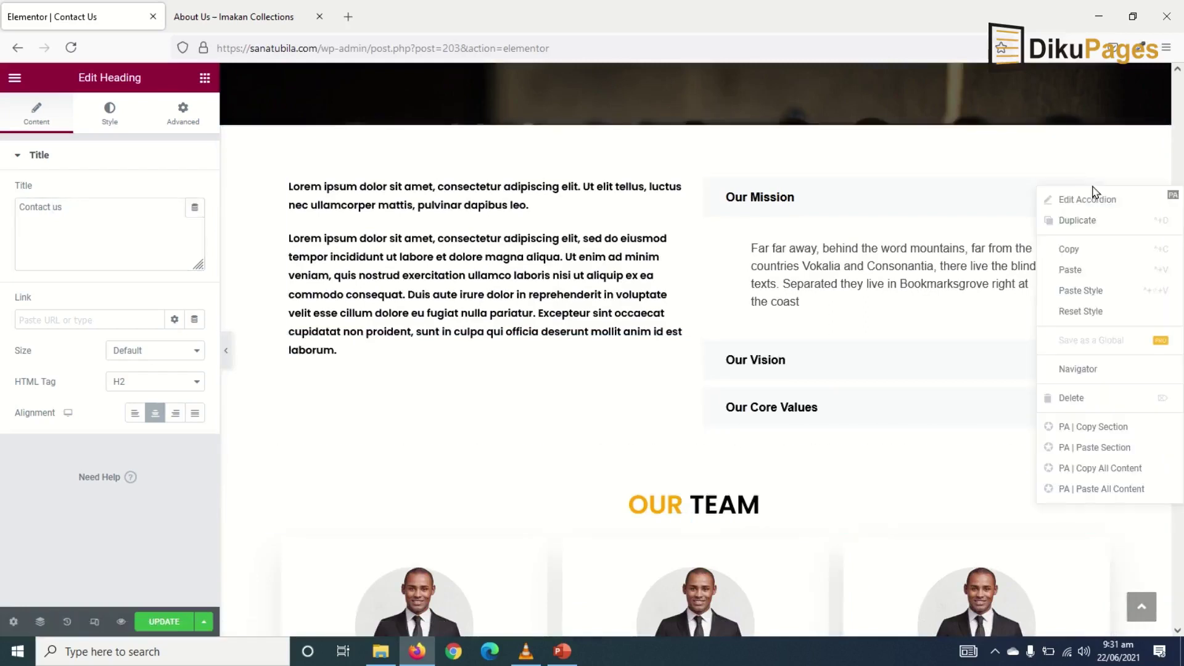
{"action": "left_click", "coordinate": [1088, 397]}
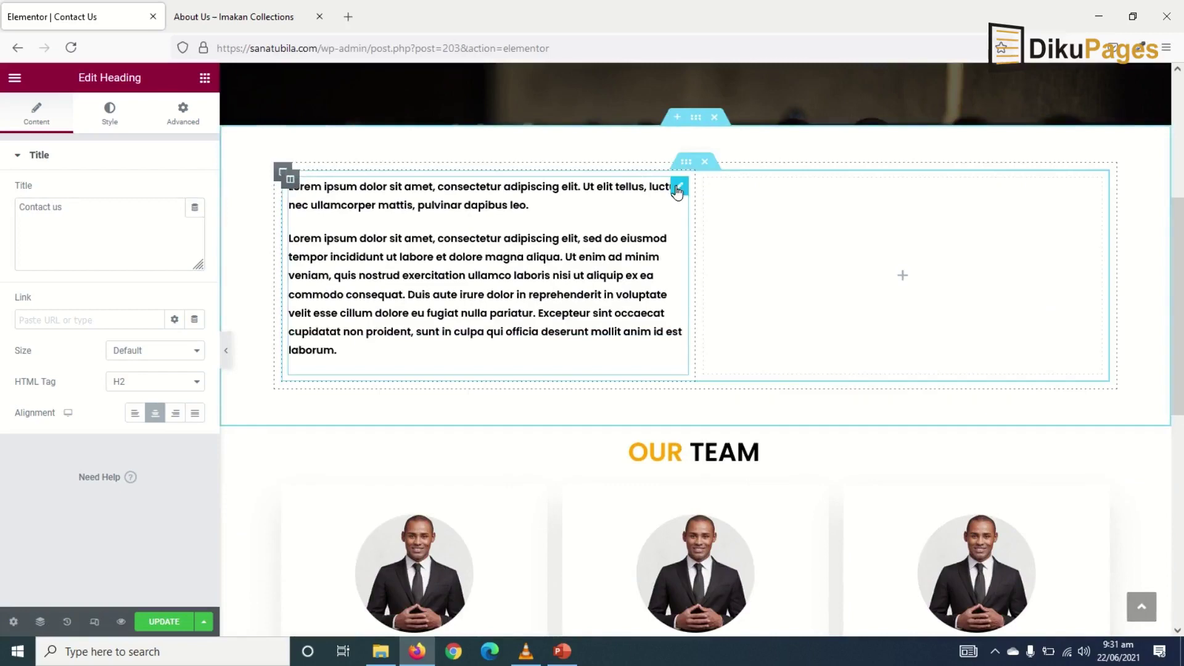
{"action": "right_click", "coordinate": [679, 187]}
{"action": "left_click", "coordinate": [729, 402]}
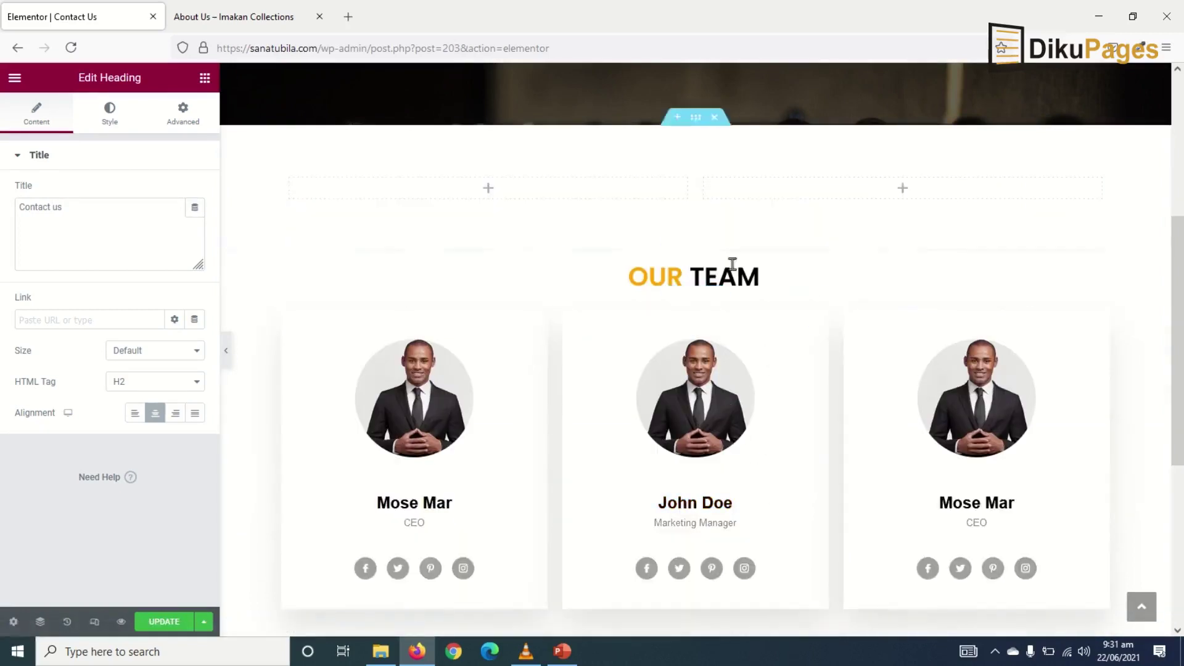
Step: Remove the Our Team sections and add a 'Get In Touch With Us' heading in the left column
{"action": "left_click", "coordinate": [714, 245]}
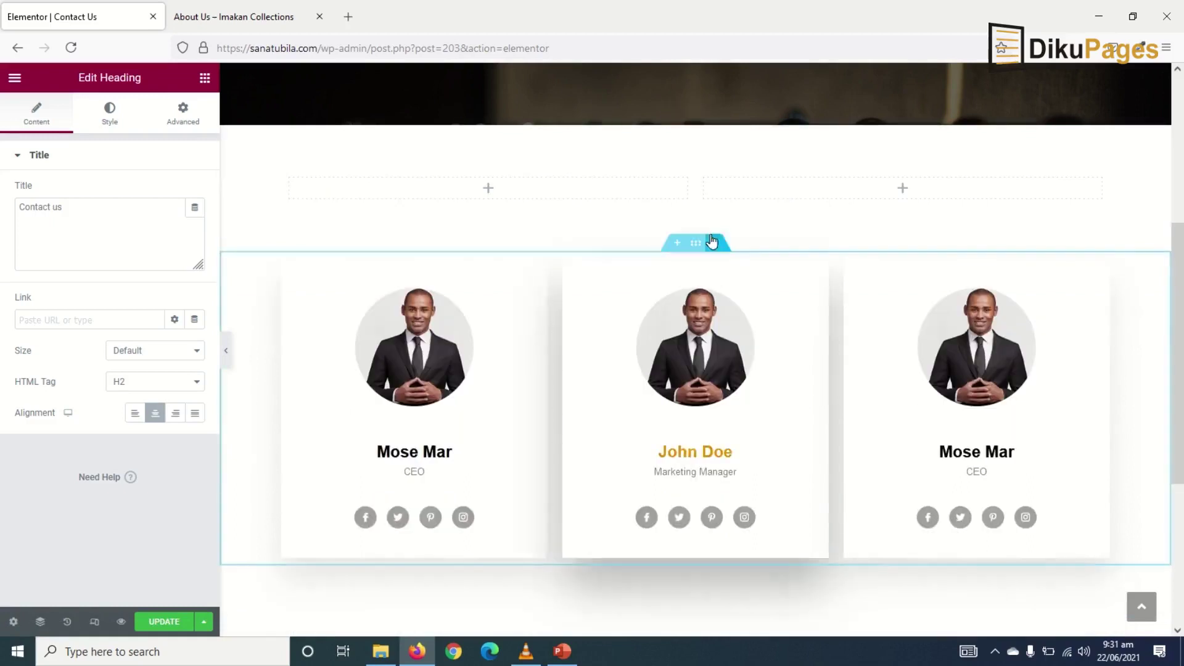
{"action": "left_click", "coordinate": [714, 244]}
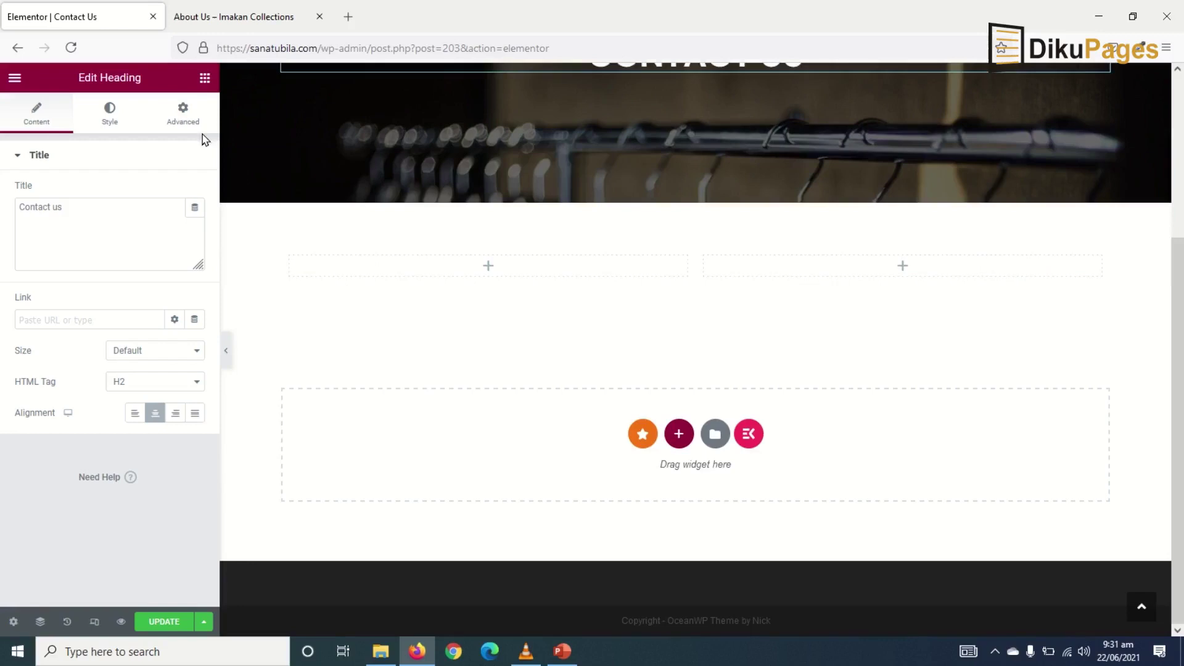
{"action": "left_click", "coordinate": [205, 77]}
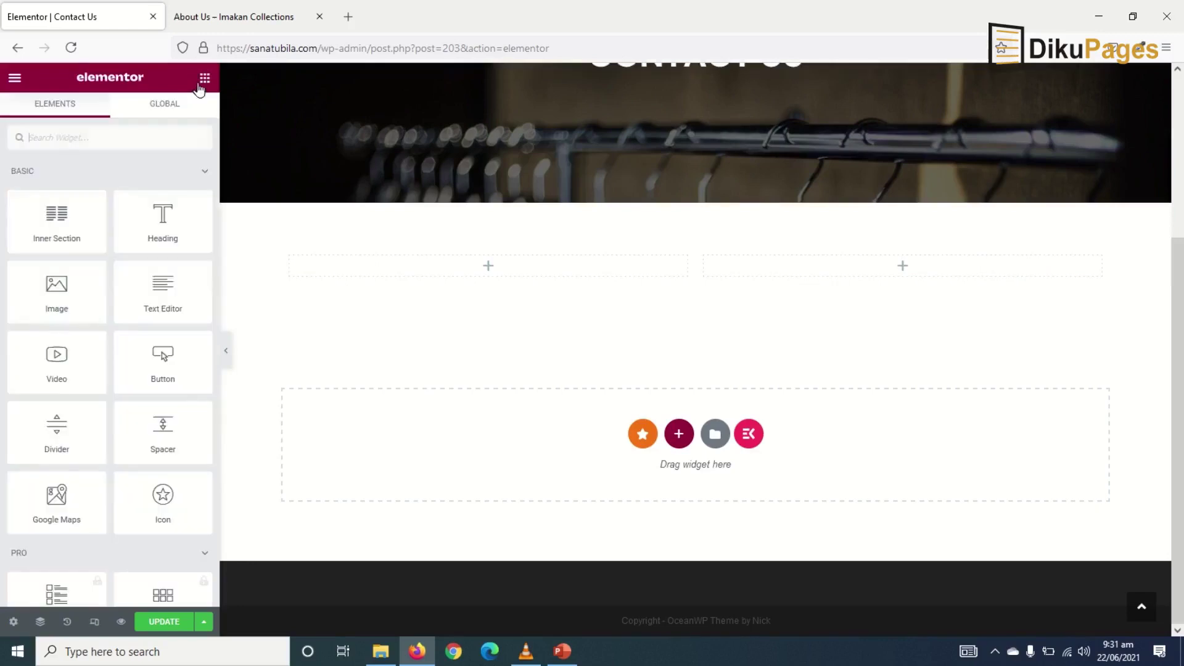
{"action": "left_click_drag", "start_coordinate": [162, 229], "coordinate": [501, 275]}
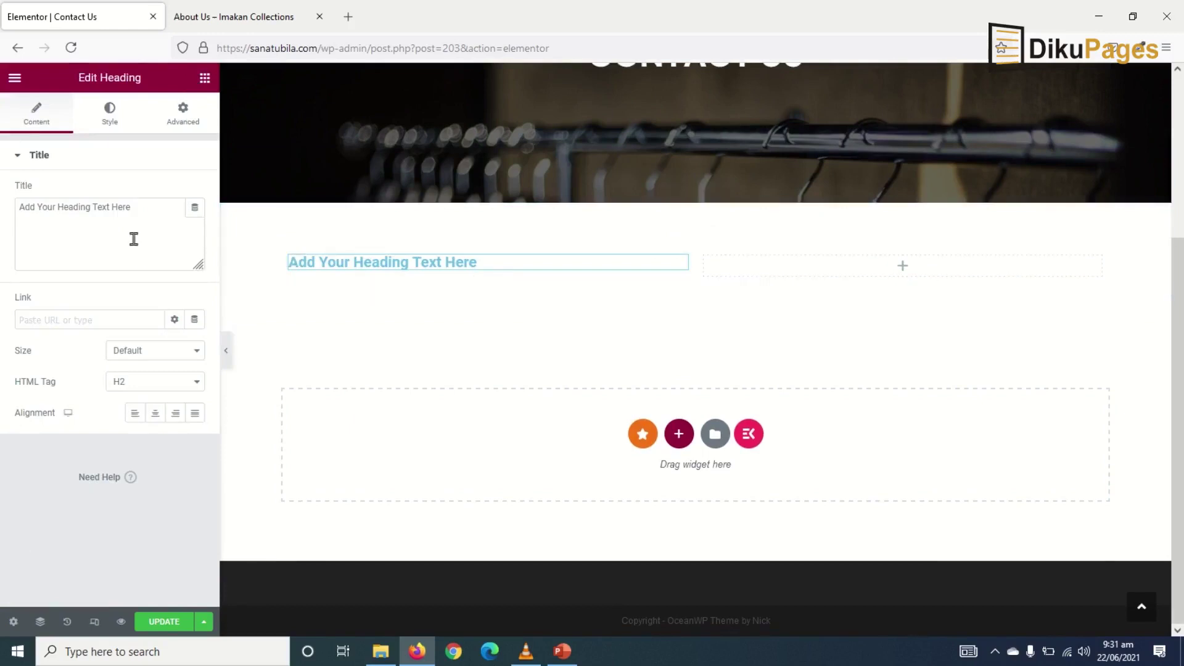
{"action": "left_click_drag", "start_coordinate": [146, 209], "coordinate": [2, 220]}
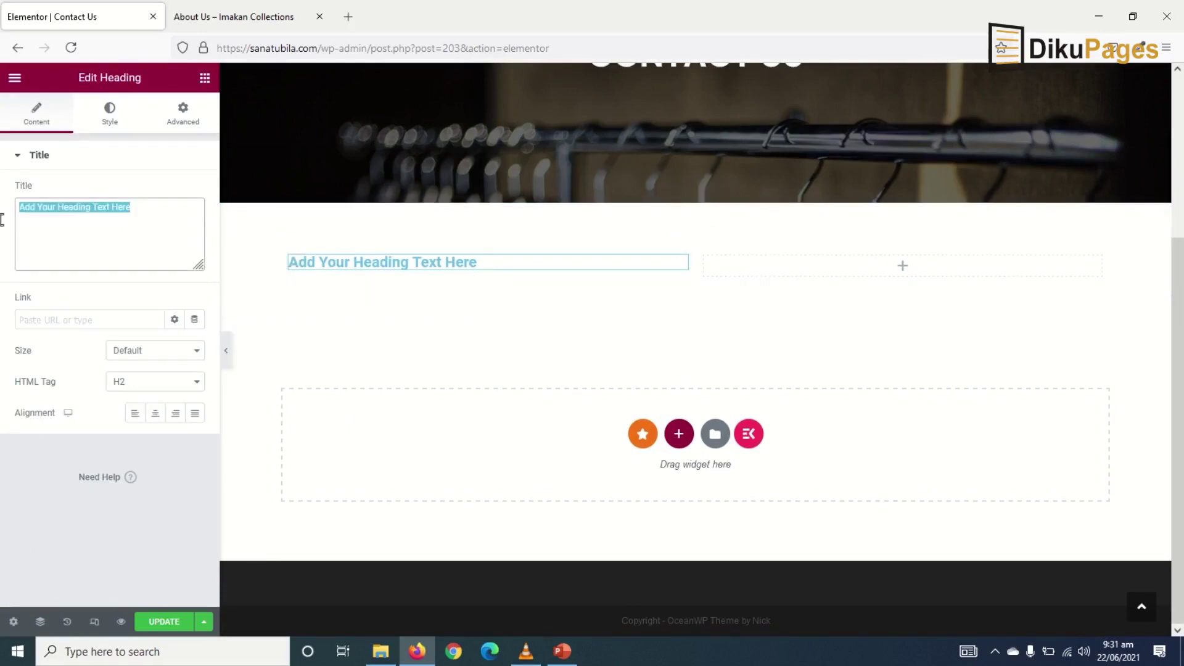
{"action": "type", "text": "Get I"}
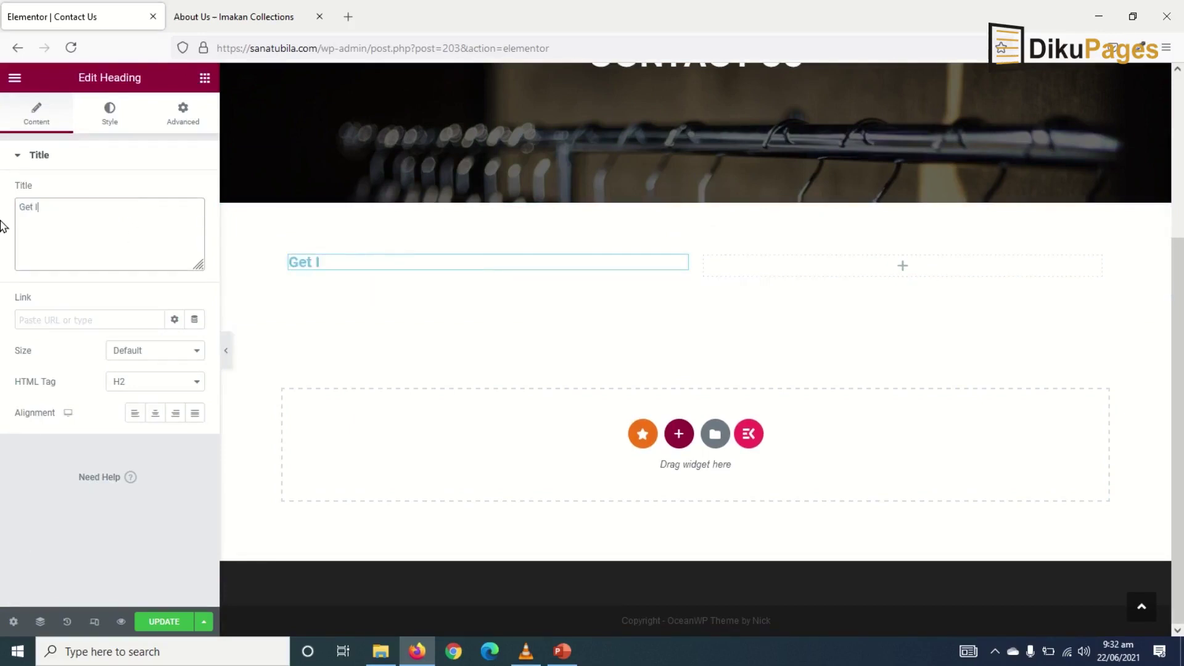
{"action": "type", "text": "n Touch With Us"}
Step: Set the Get In Touch With Us heading colour to global Black
{"action": "left_click", "coordinate": [109, 115]}
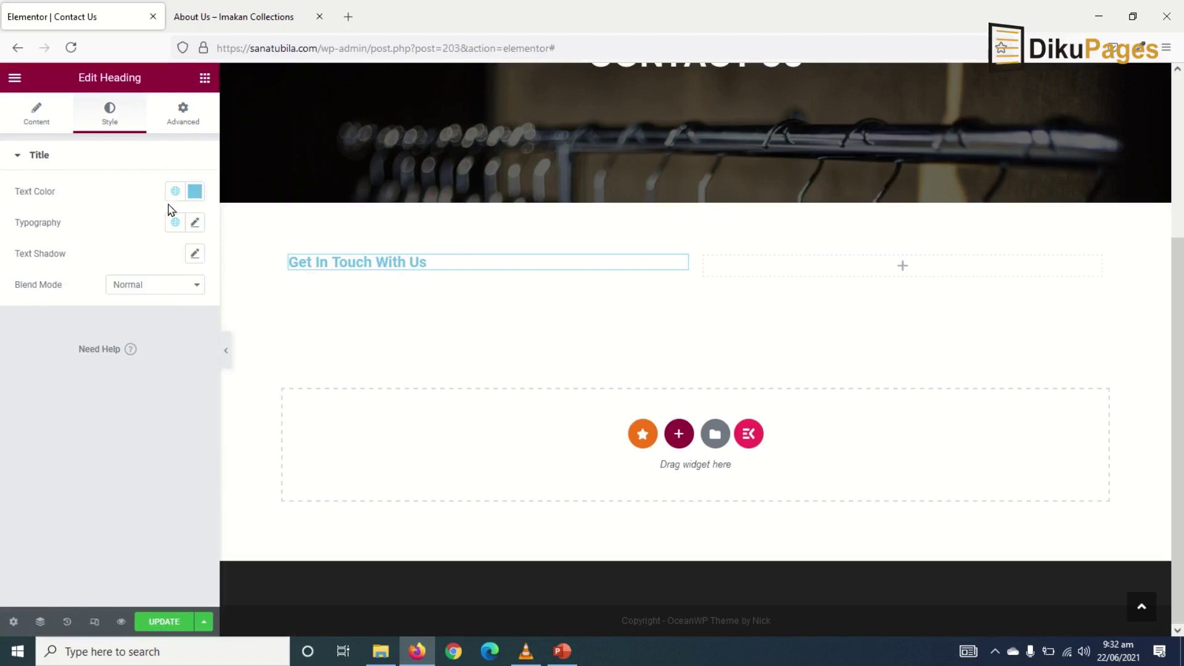
{"action": "left_click", "coordinate": [176, 192]}
{"action": "left_click", "coordinate": [65, 391]}
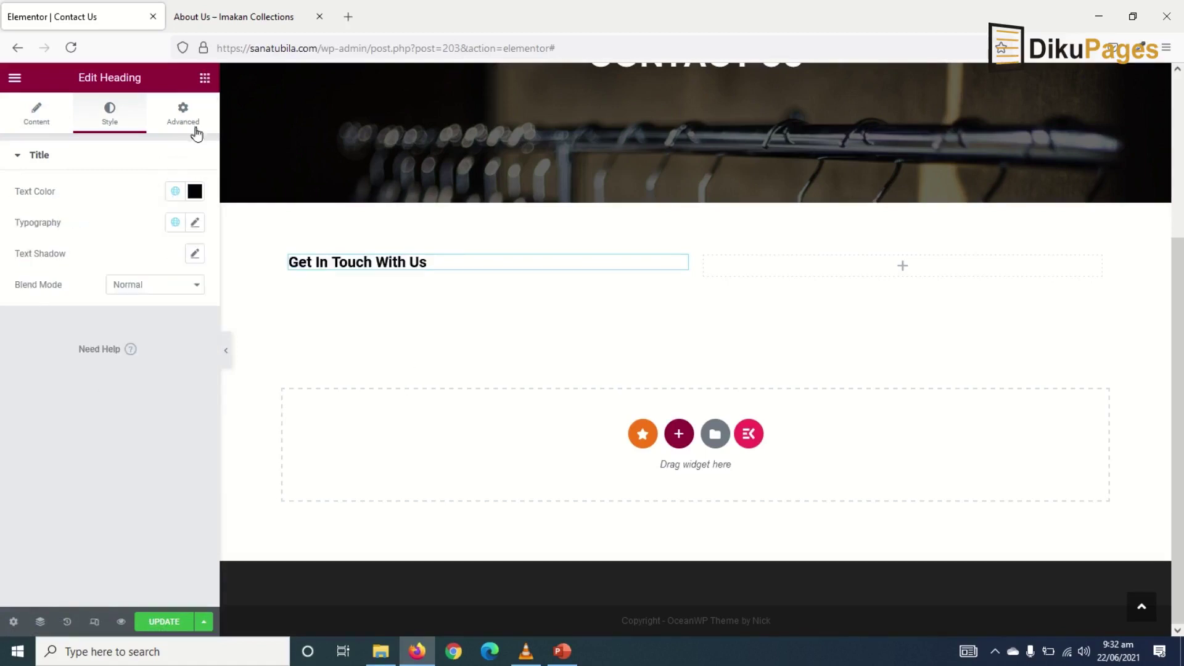
Step: Search the widgets panel for 'icon box'
{"action": "left_click", "coordinate": [205, 78]}
{"action": "type", "text": "icn"}
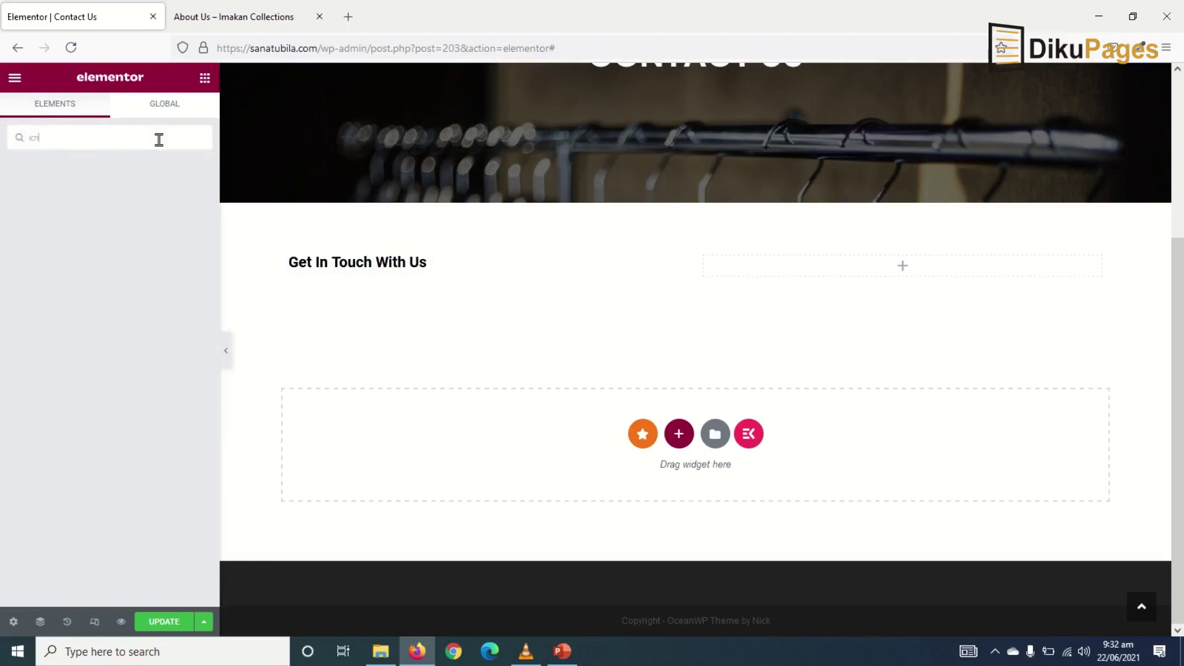
{"action": "key", "text": "BackSpace"}
{"action": "type", "text": "on"}
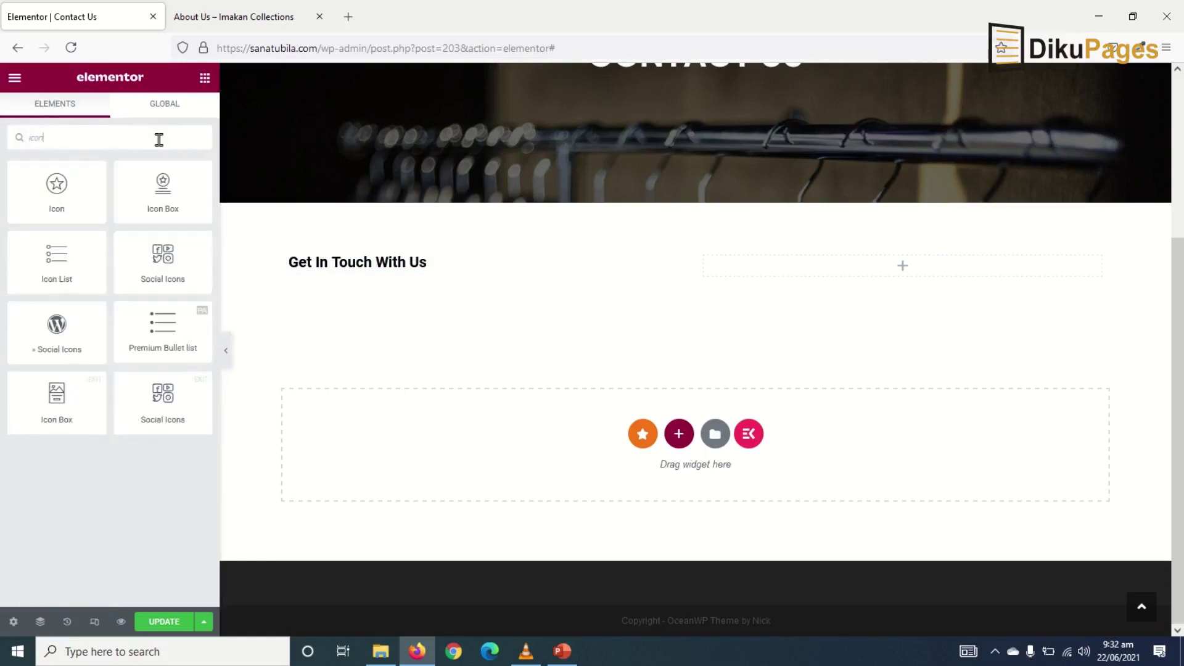
{"action": "type", "text": " b"}
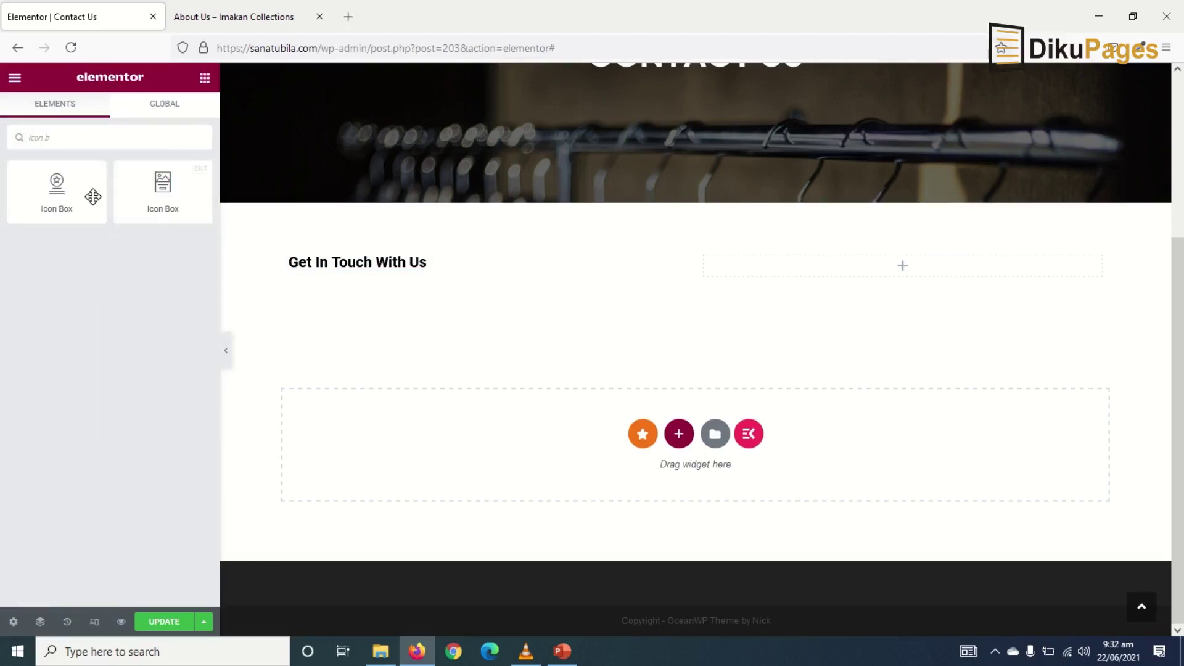
Step: Place an Icon Box under the heading with its icon positioned Left
{"action": "left_click_drag", "start_coordinate": [68, 193], "coordinate": [388, 265]}
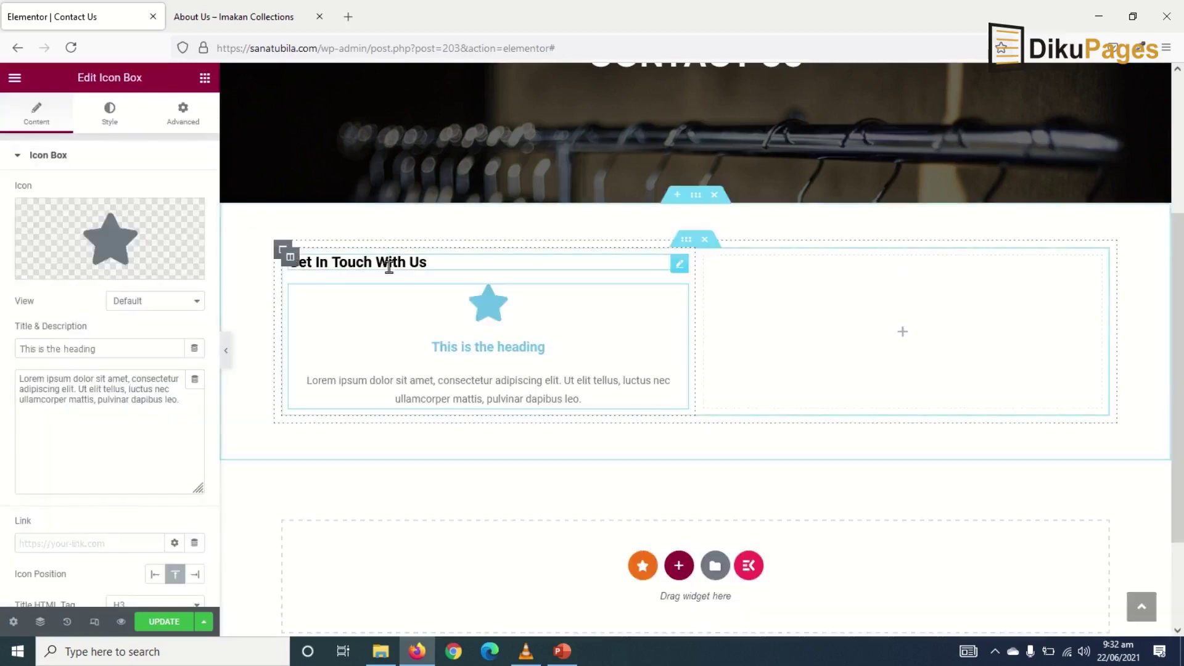
{"action": "left_click", "coordinate": [154, 575]}
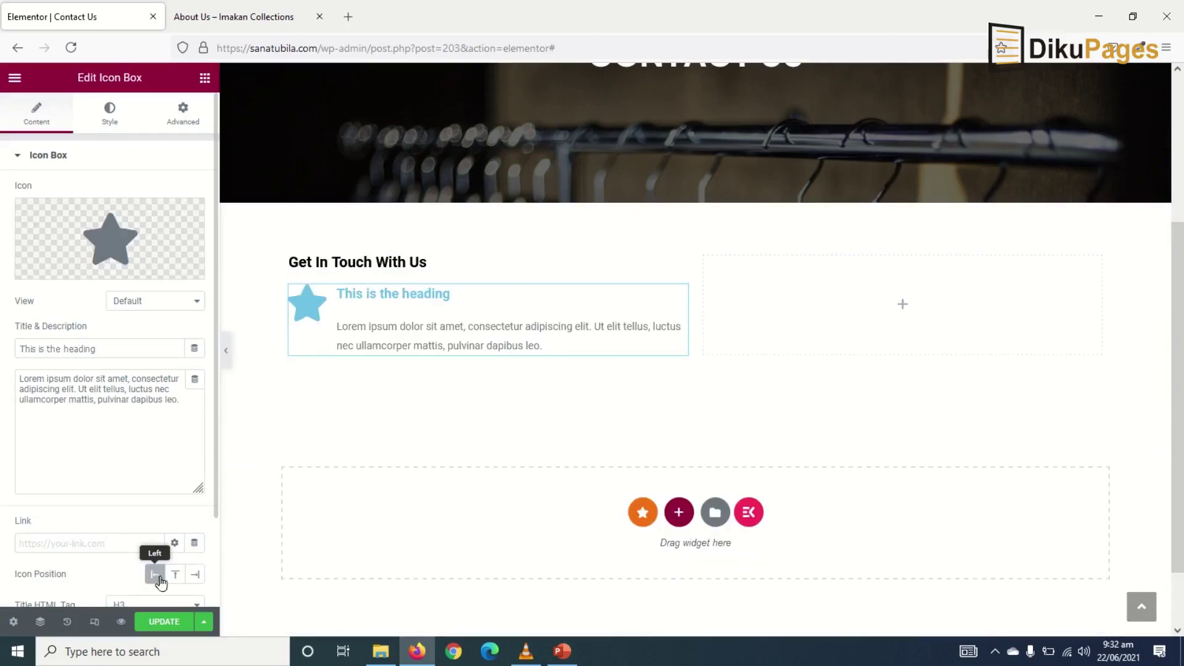
{"action": "scroll", "coordinate": [187, 538], "scroll_direction": "down", "scroll_amount": 2}
{"action": "scroll", "coordinate": [105, 177], "scroll_direction": "up", "scroll_amount": 2}
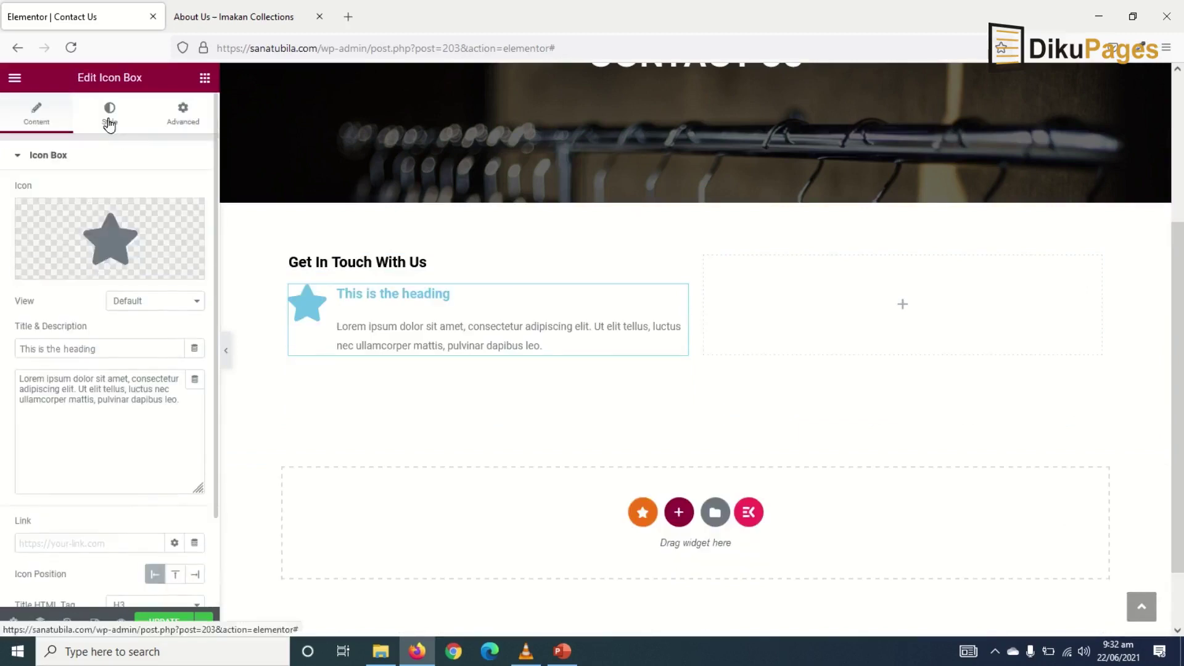
Step: Align the icon box vertically Middle and make its title and star icon global Orange
{"action": "left_click", "coordinate": [109, 120]}
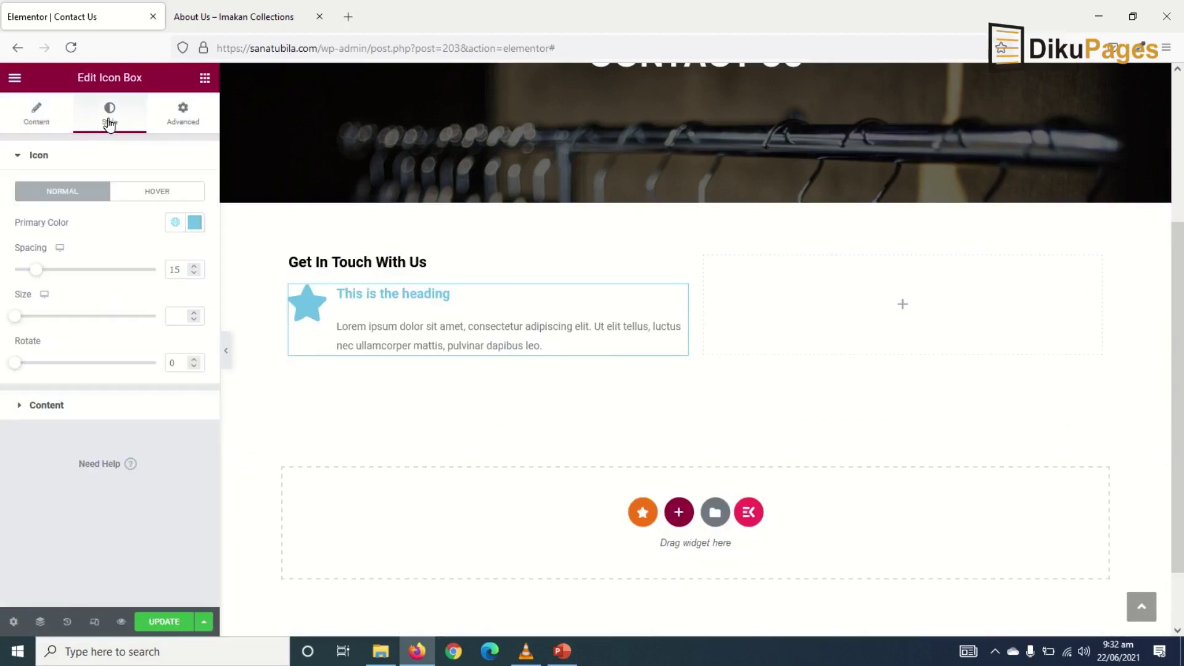
{"action": "left_click", "coordinate": [54, 407]}
{"action": "left_click", "coordinate": [137, 209]}
{"action": "left_click", "coordinate": [167, 245]}
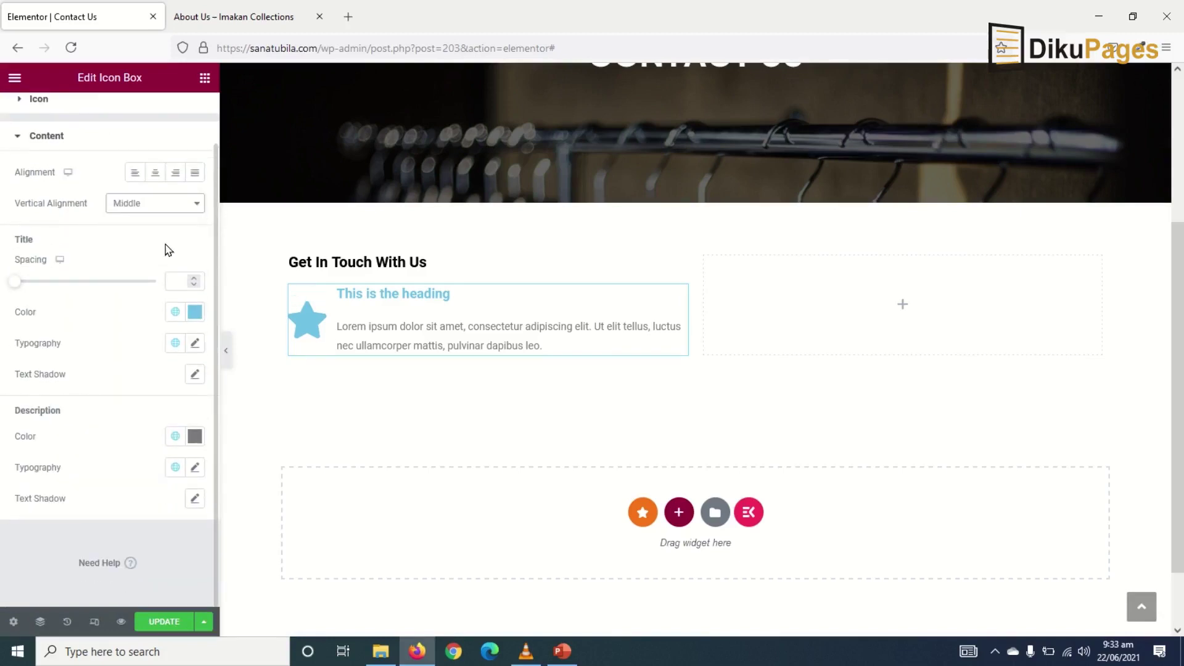
{"action": "left_click", "coordinate": [194, 313]}
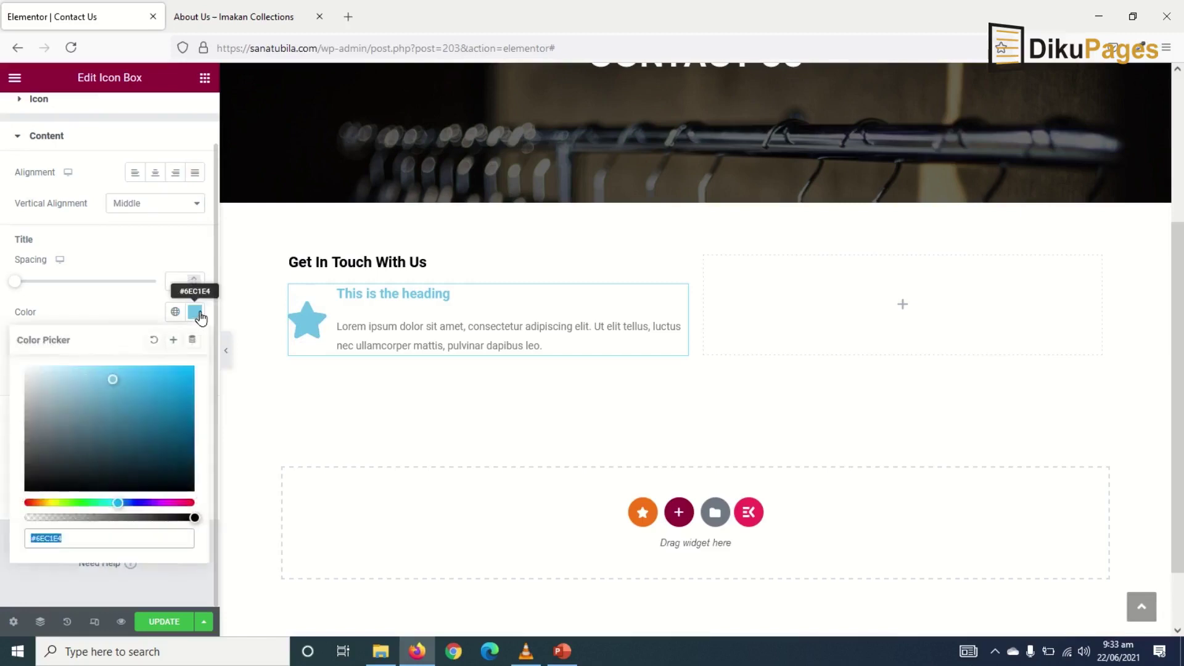
{"action": "left_click", "coordinate": [176, 314]}
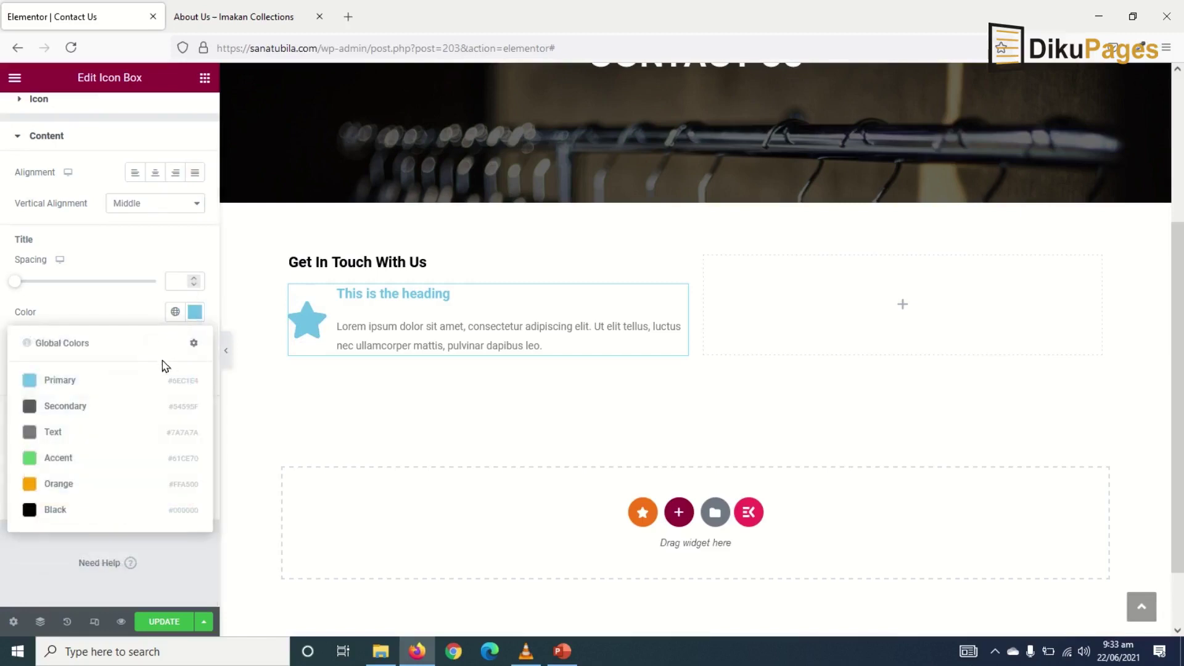
{"action": "left_click", "coordinate": [59, 484]}
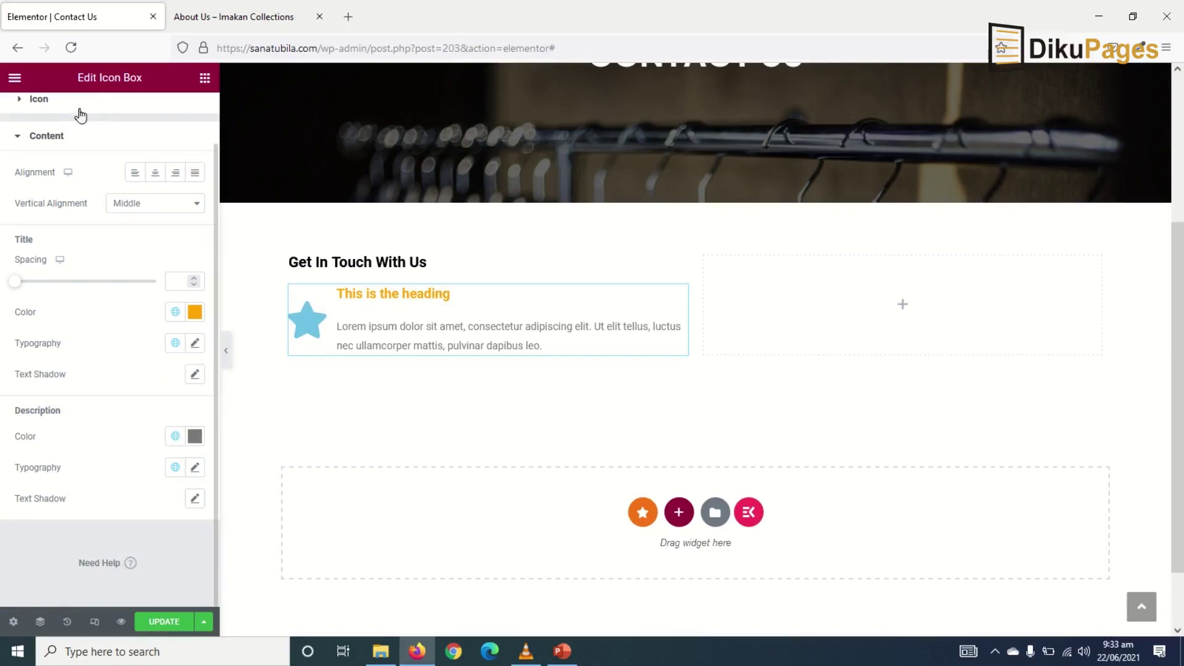
{"action": "left_click", "coordinate": [53, 105]}
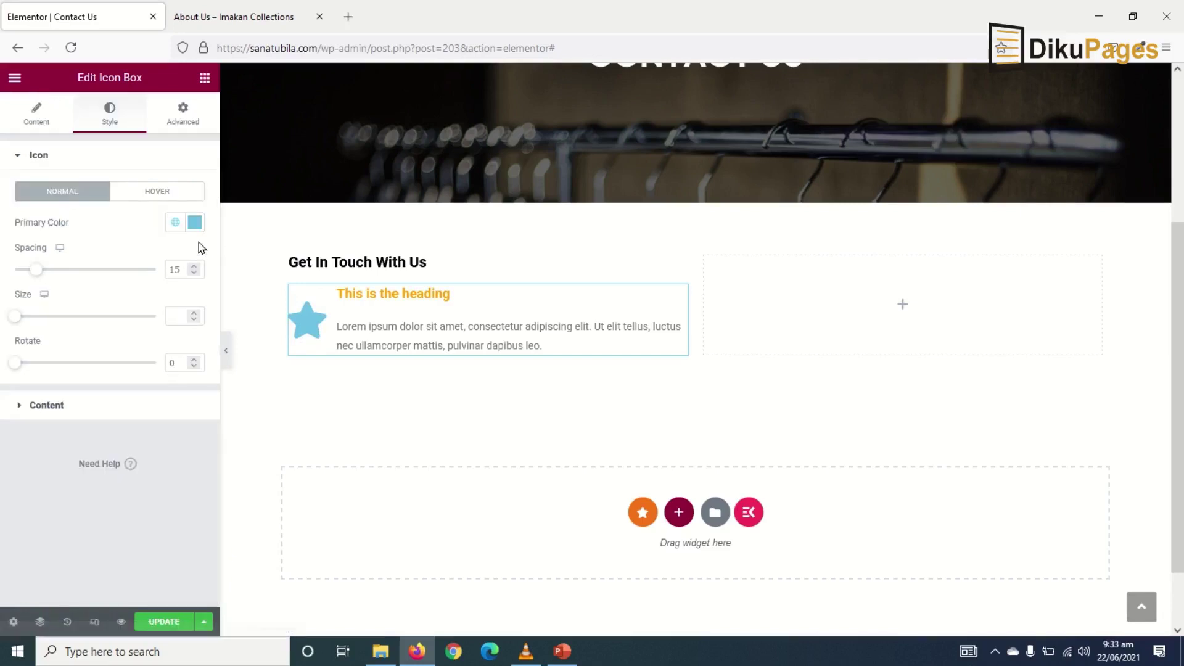
{"action": "left_click", "coordinate": [175, 224]}
{"action": "left_click", "coordinate": [65, 395]}
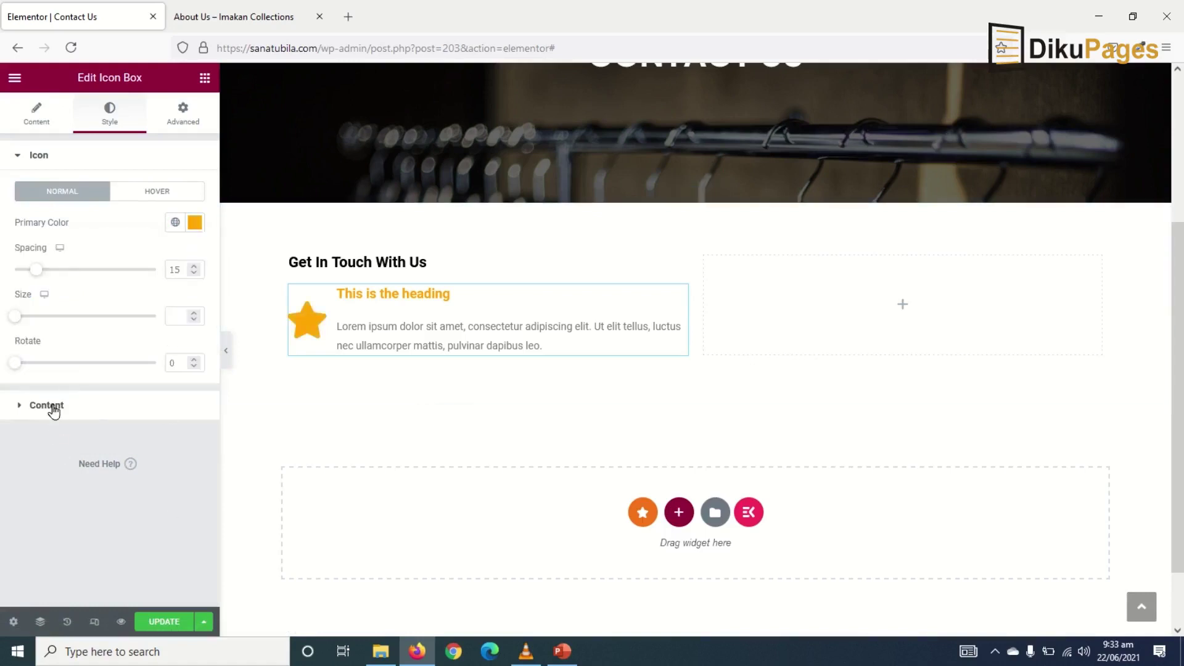
Step: Set the title and description fonts to Poppins and enlarge the title to 22 px
{"action": "left_click", "coordinate": [54, 406]}
{"action": "scroll", "coordinate": [117, 437], "scroll_direction": "down", "scroll_amount": 1}
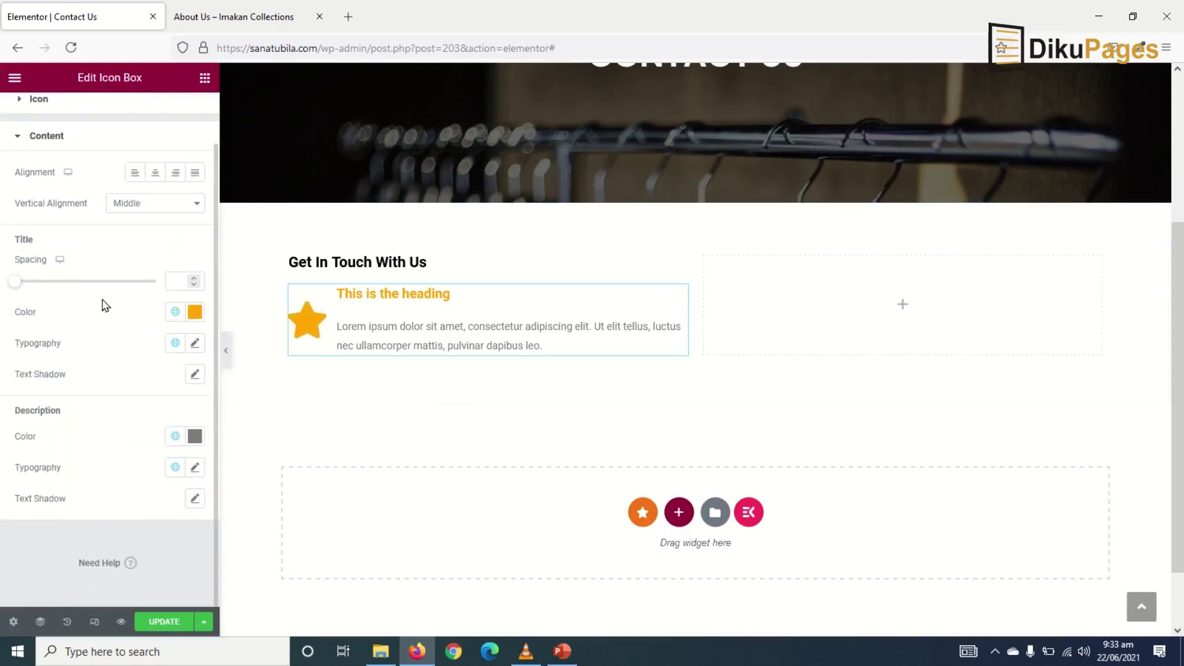
{"action": "left_click", "coordinate": [176, 343]}
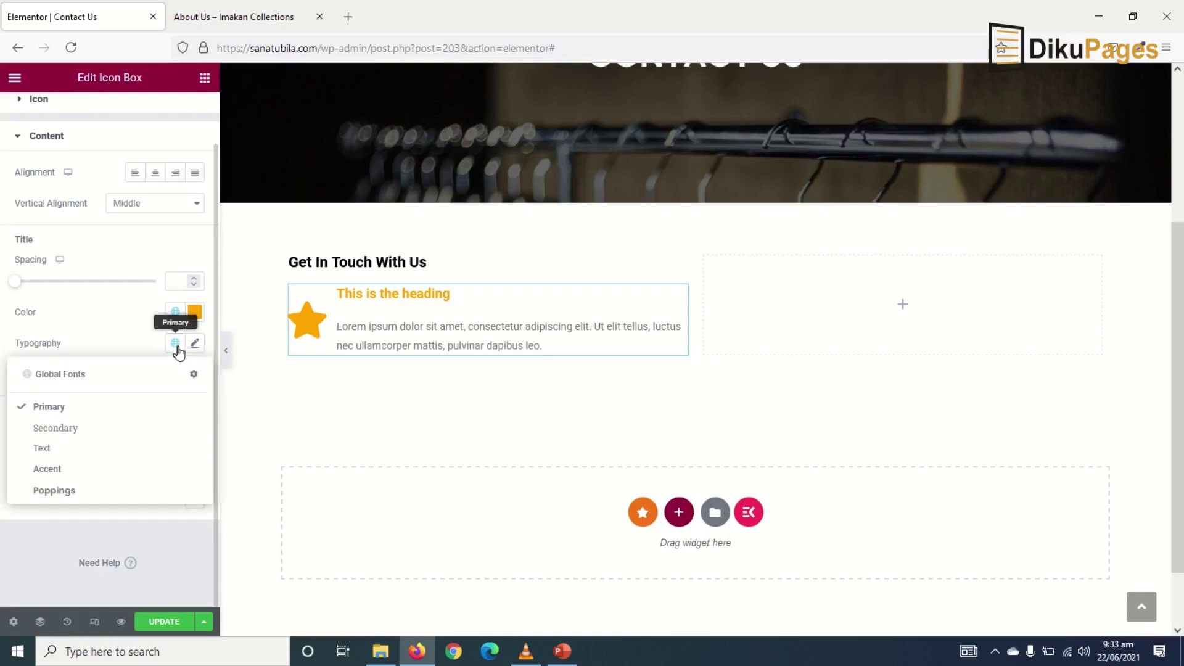
{"action": "left_click", "coordinate": [97, 489]}
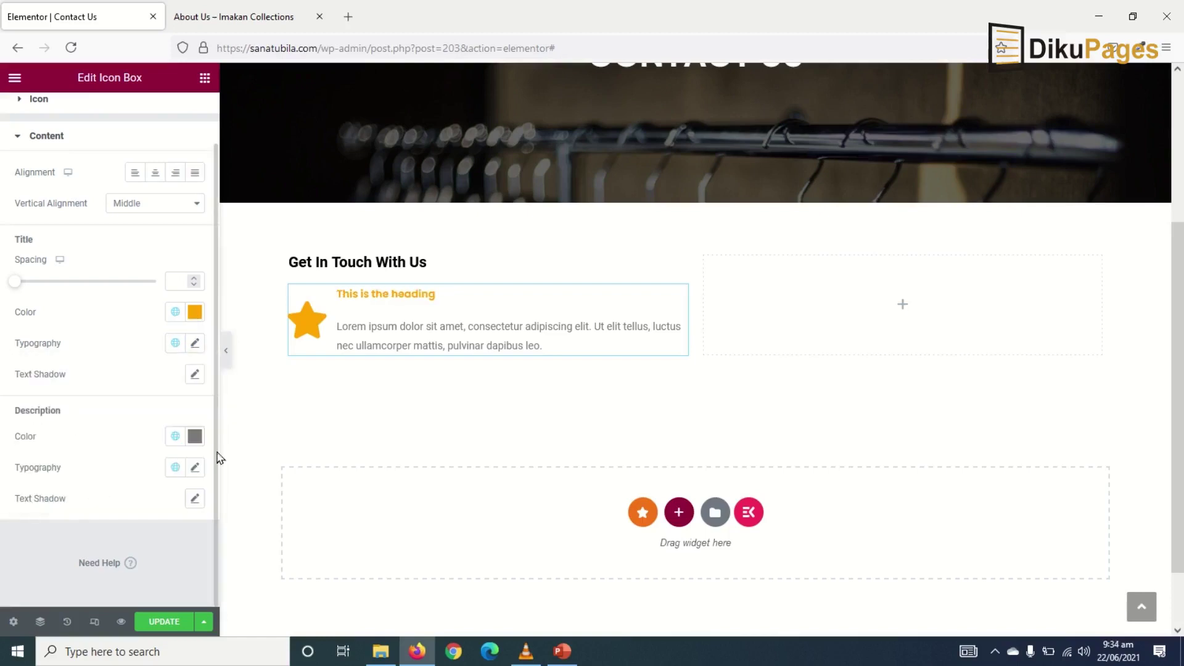
{"action": "left_click", "coordinate": [175, 472]}
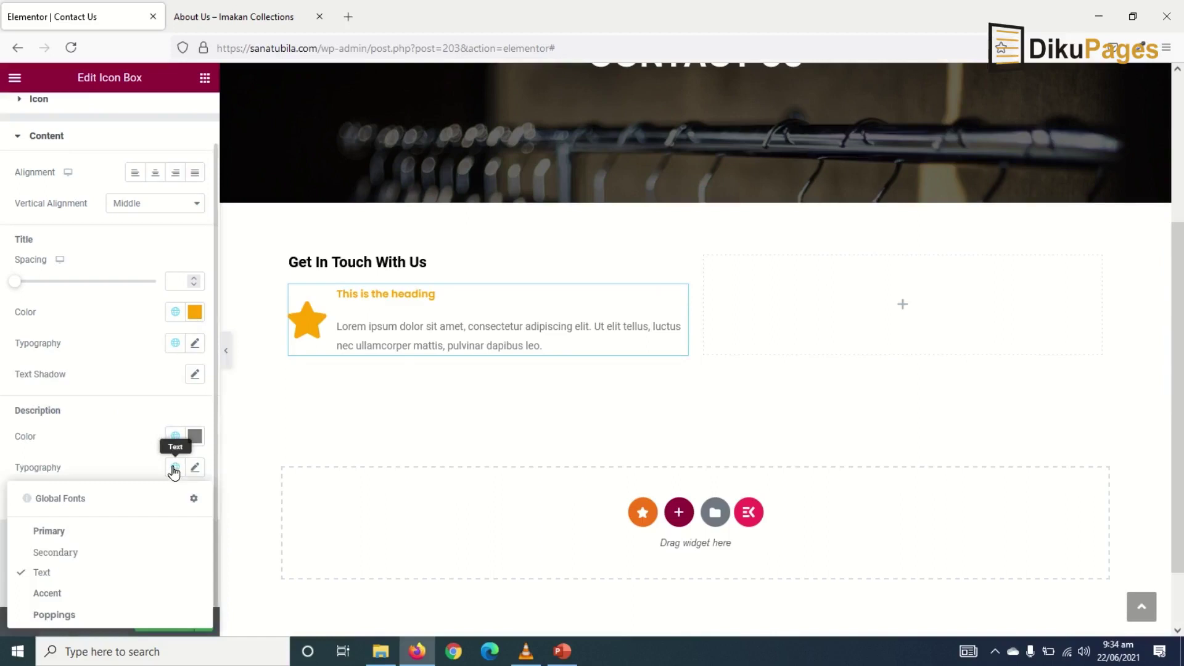
{"action": "left_click", "coordinate": [52, 612]}
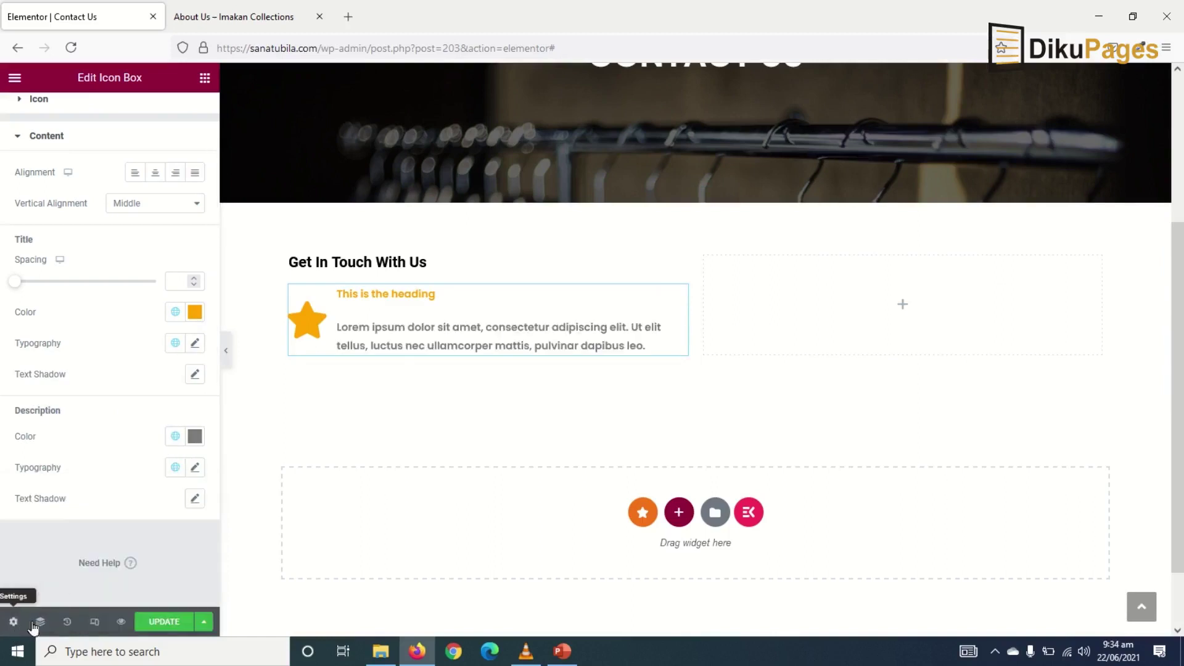
{"action": "left_click", "coordinate": [194, 343]}
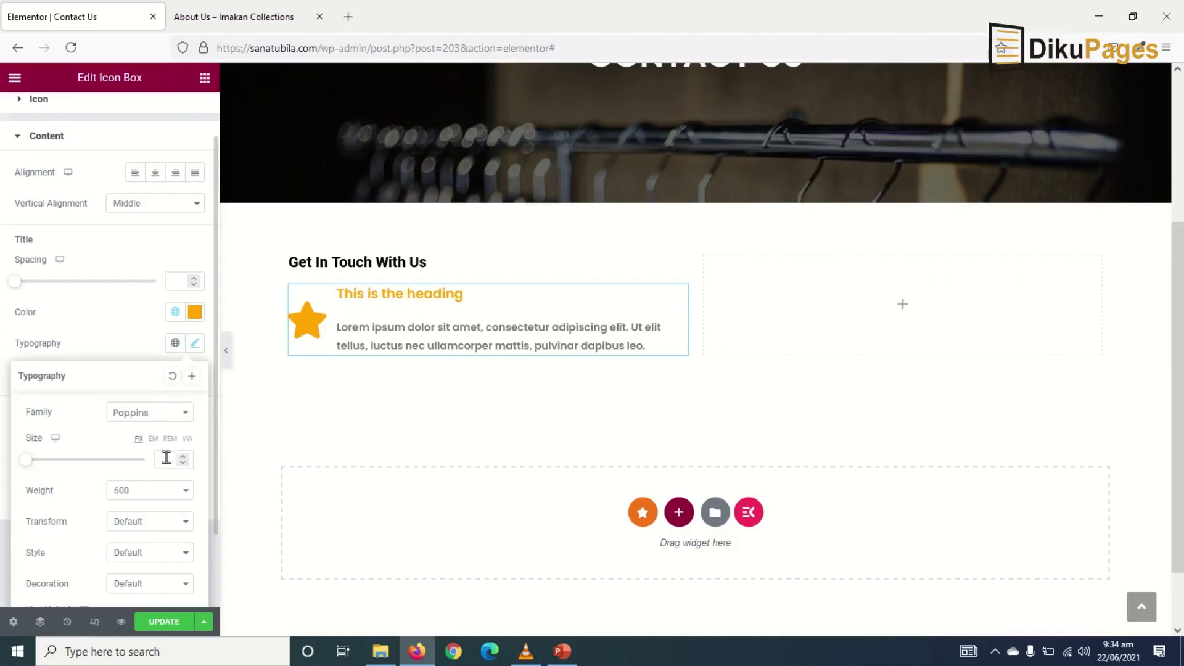
{"action": "left_click_drag", "start_coordinate": [21, 462], "coordinate": [34, 478]}
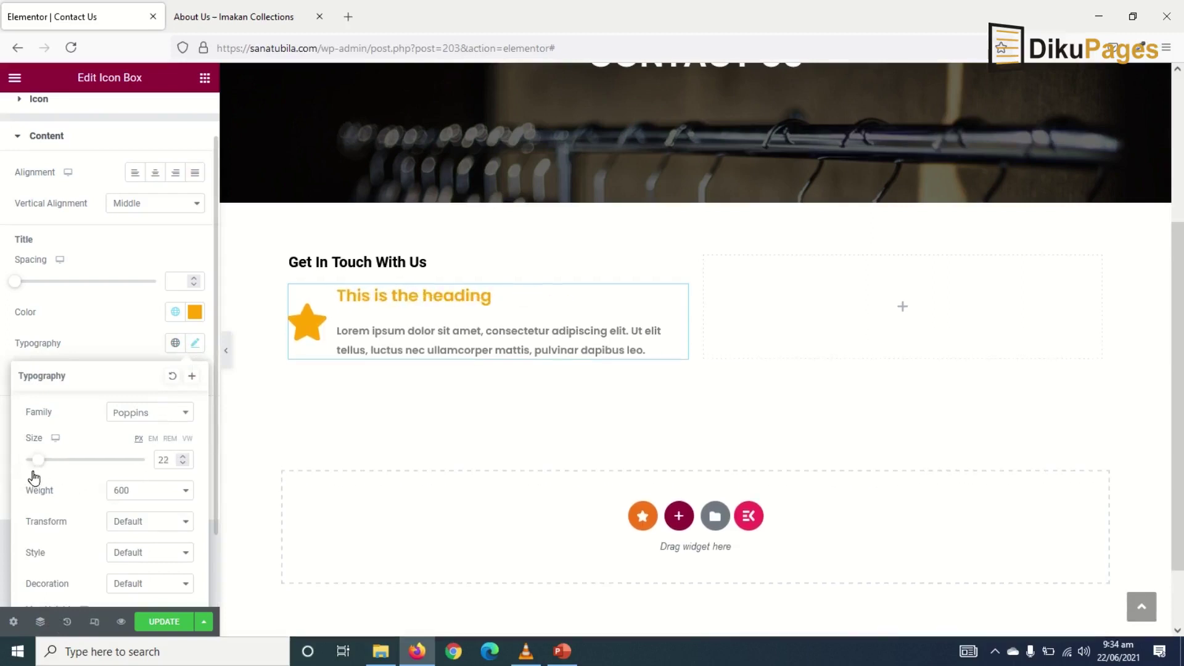
{"action": "left_click", "coordinate": [295, 427]}
Step: Retitle the icon box 'Phone' and enter a phone number as its description
{"action": "left_click", "coordinate": [26, 122]}
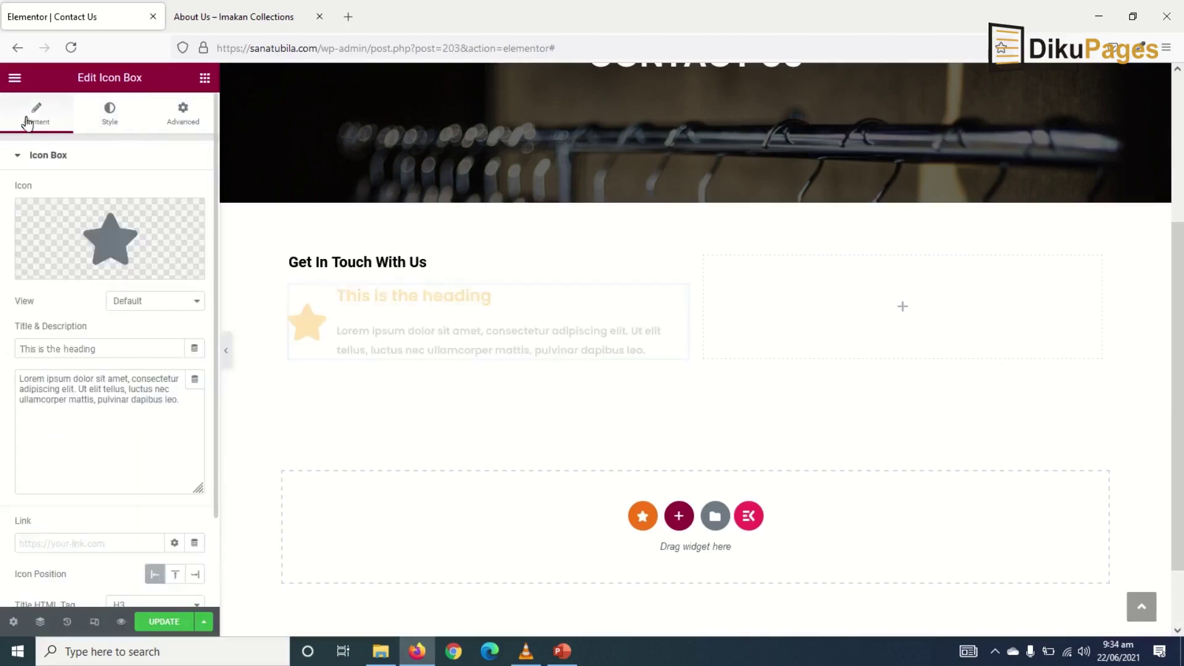
{"action": "left_click_drag", "start_coordinate": [141, 352], "coordinate": [2, 361]}
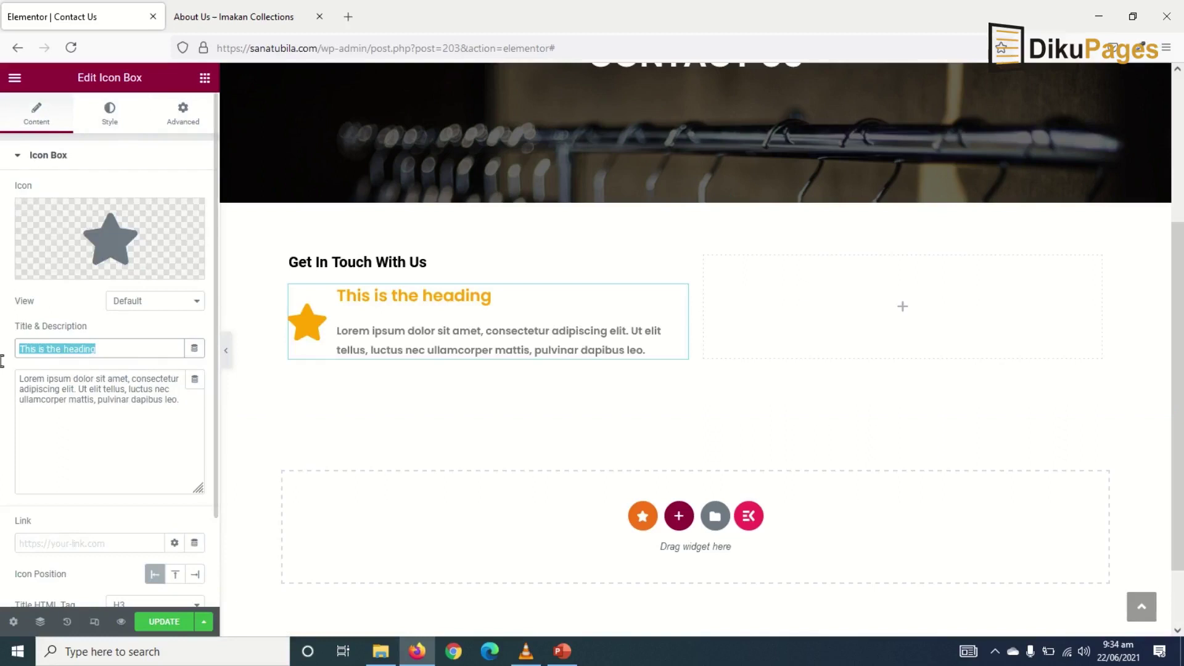
{"action": "type", "text": "Phone"}
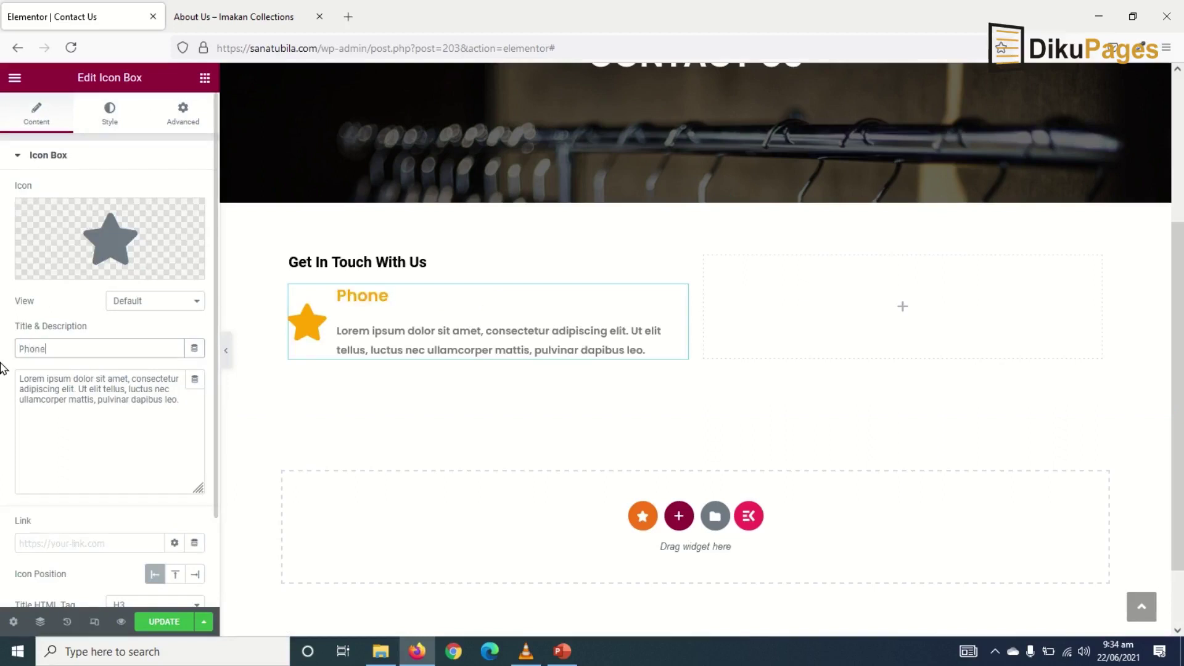
{"action": "key", "text": "Tab"}
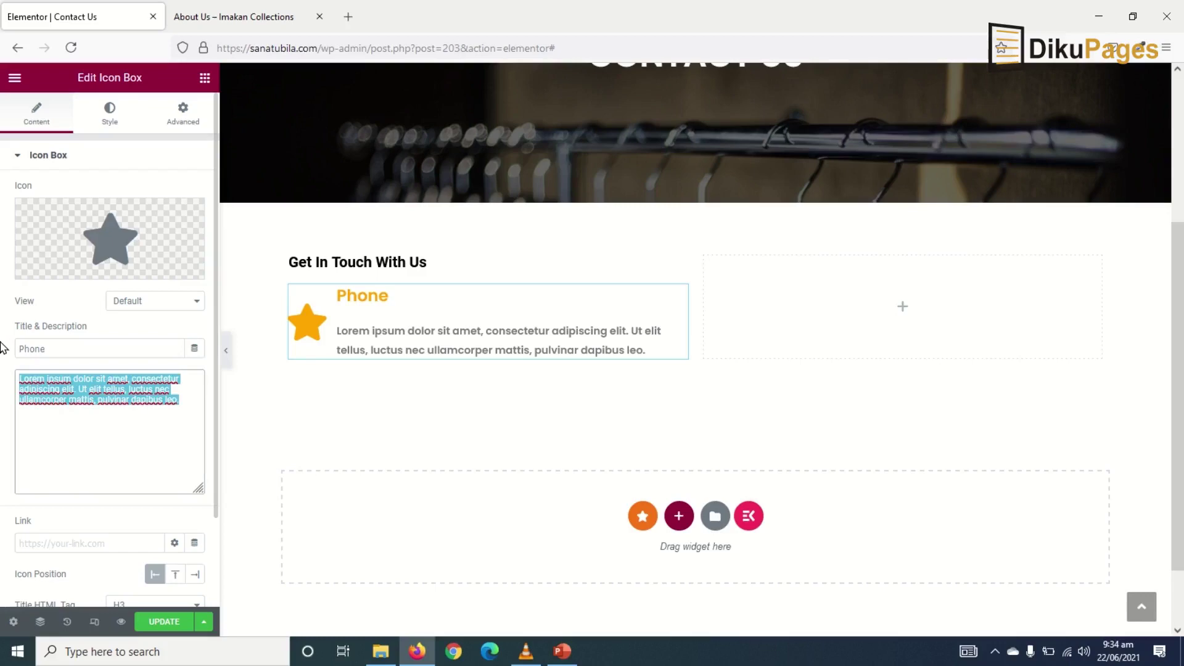
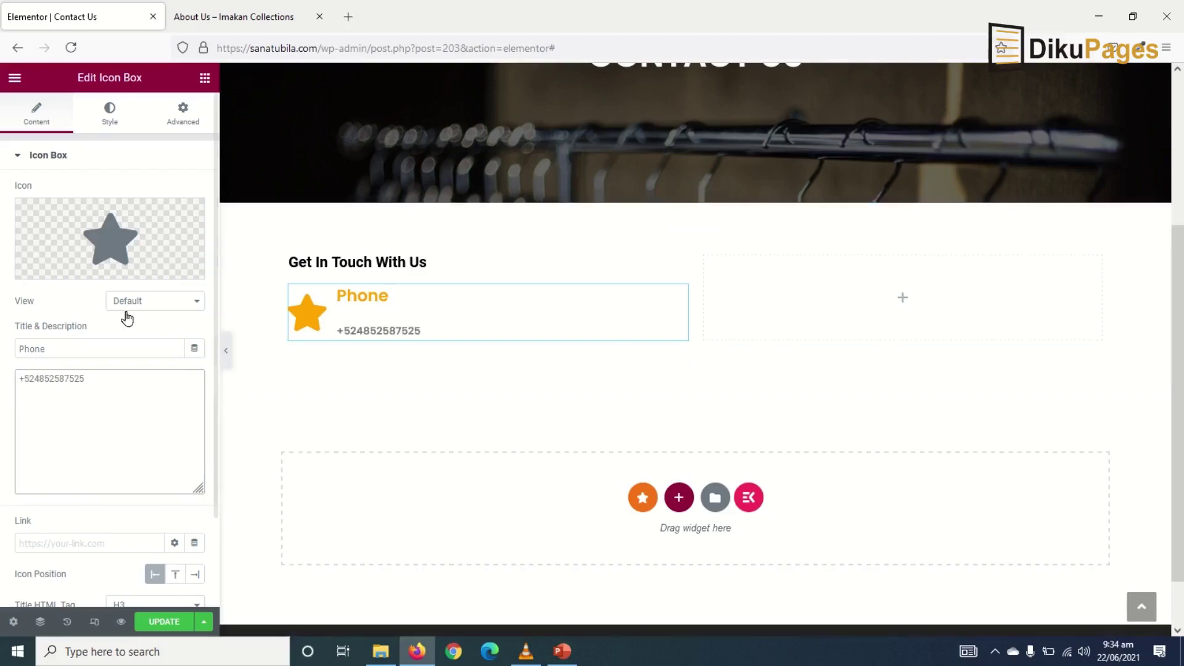
Step: Replace the star with the outline phone icon from the Icon Library
{"action": "left_click", "coordinate": [114, 238]}
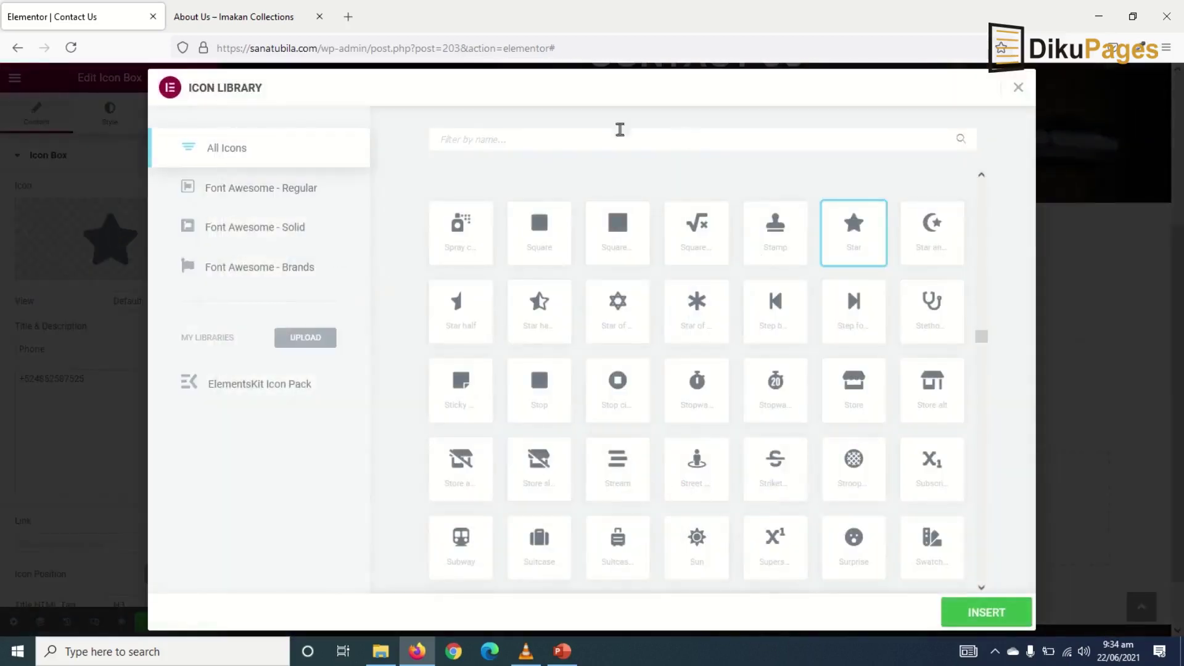
{"action": "left_click", "coordinate": [594, 137]}
{"action": "type", "text": "phone"}
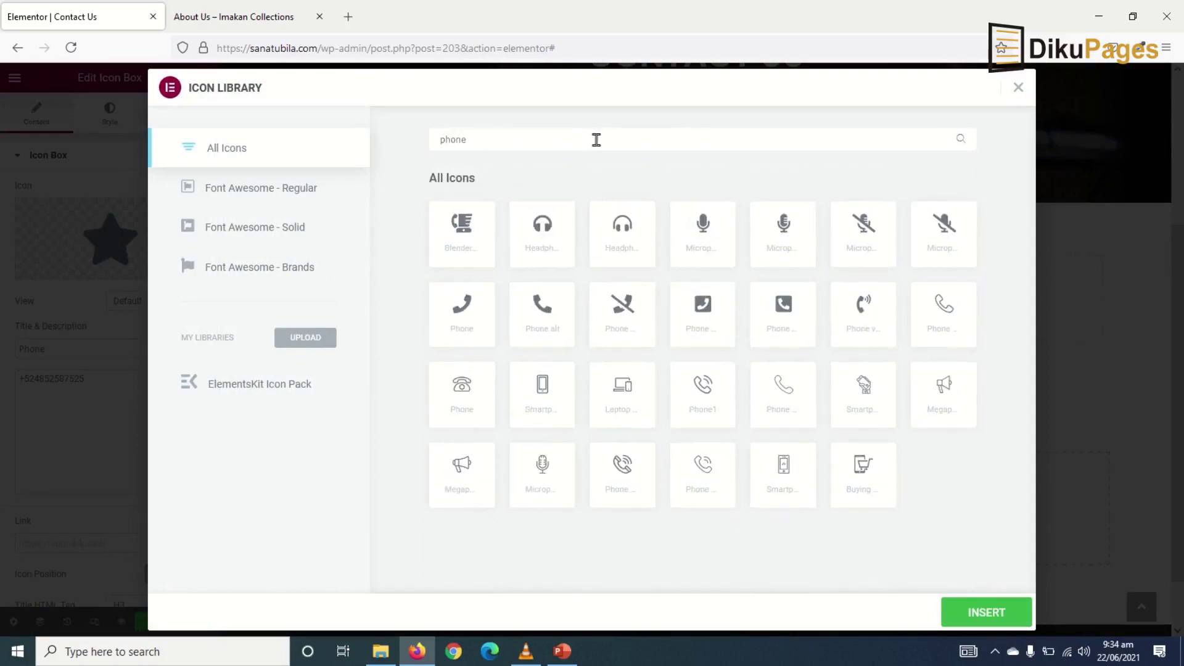
{"action": "left_click", "coordinate": [936, 302]}
{"action": "left_click", "coordinate": [978, 613]}
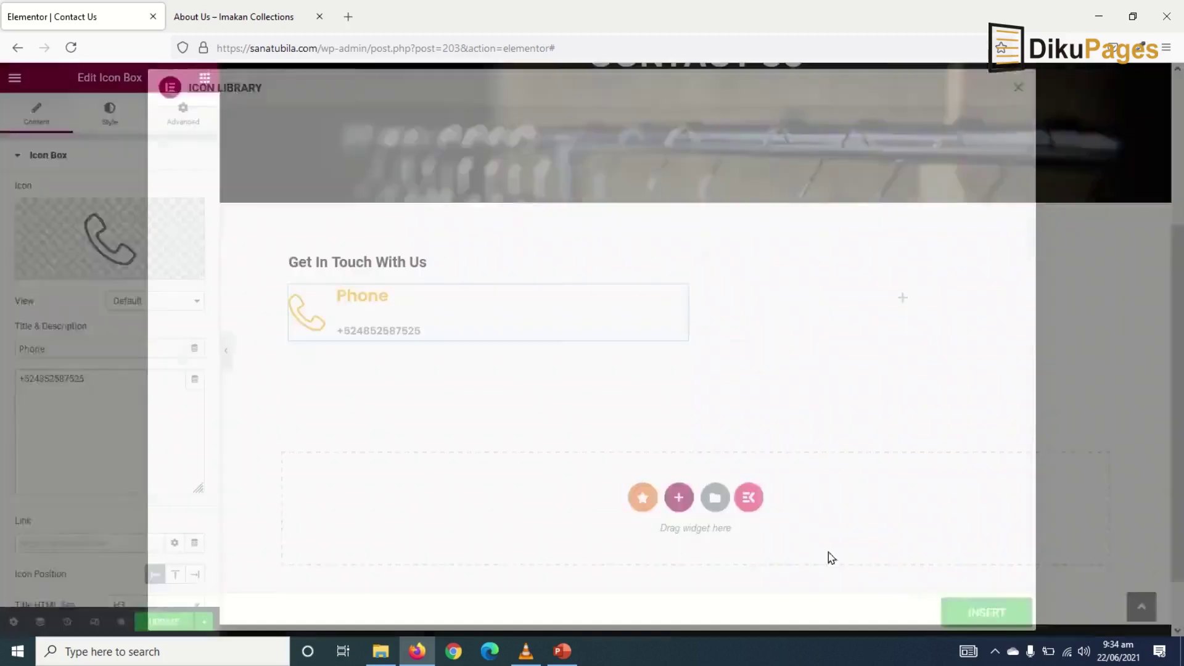
Step: Duplicate the Phone box, retitle it 'Mobile', change the number's last digits, and give it a mobile icon
{"action": "right_click", "coordinate": [677, 299]}
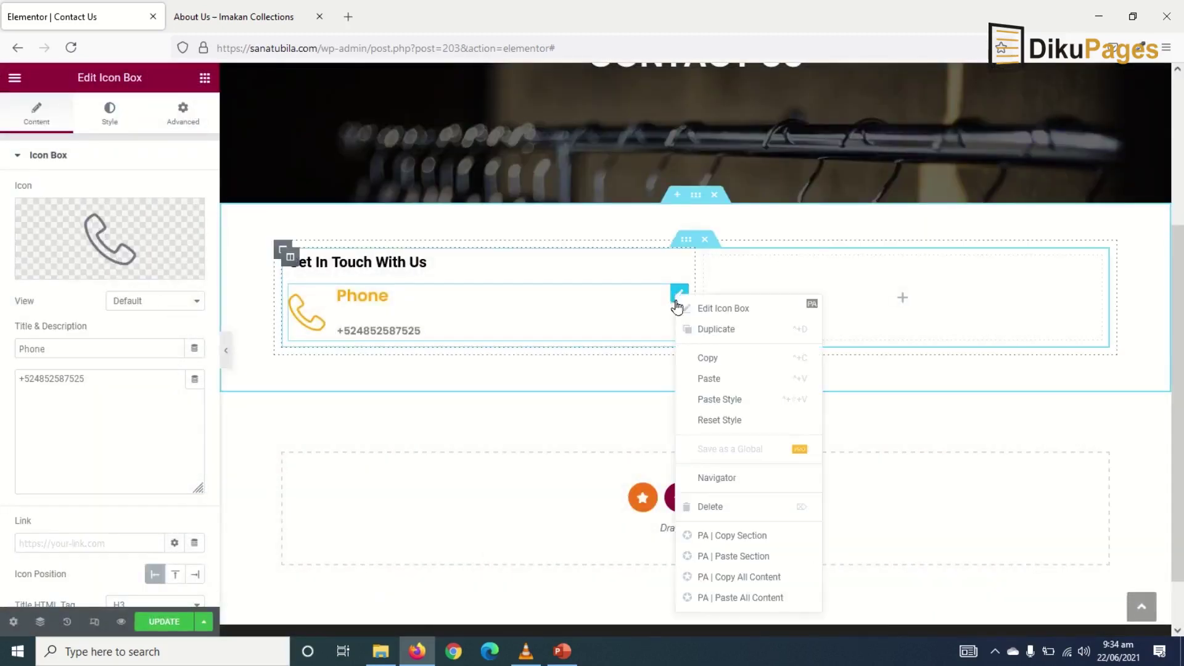
{"action": "left_click", "coordinate": [730, 338]}
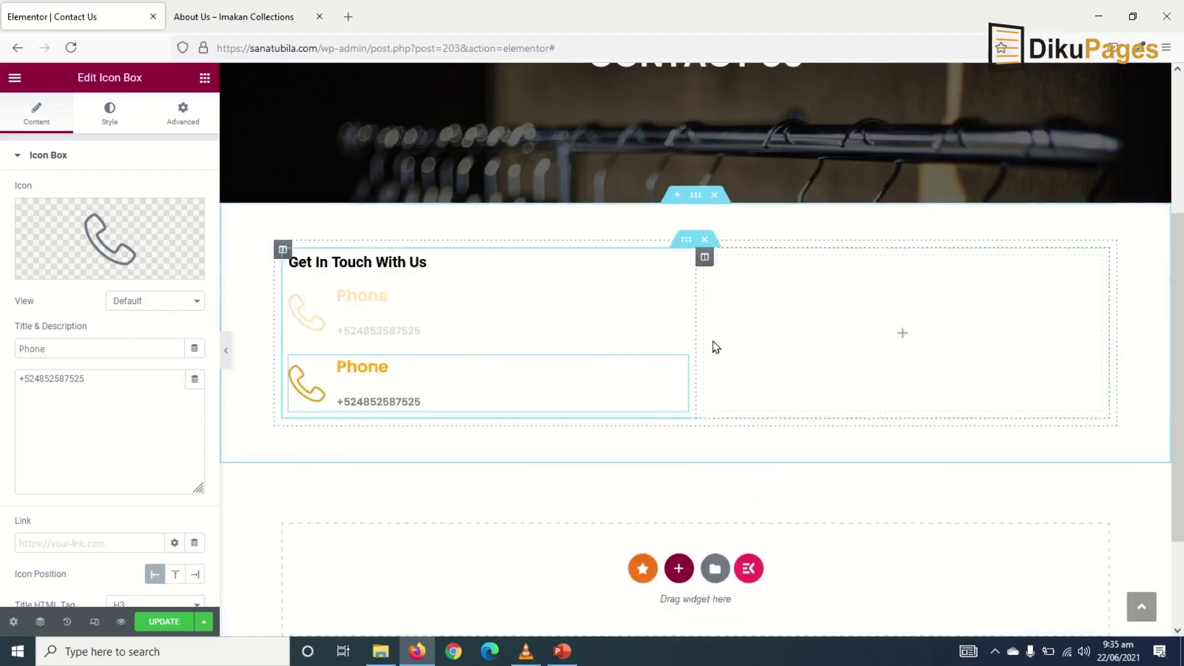
{"action": "left_click_drag", "start_coordinate": [50, 349], "coordinate": [2, 358]}
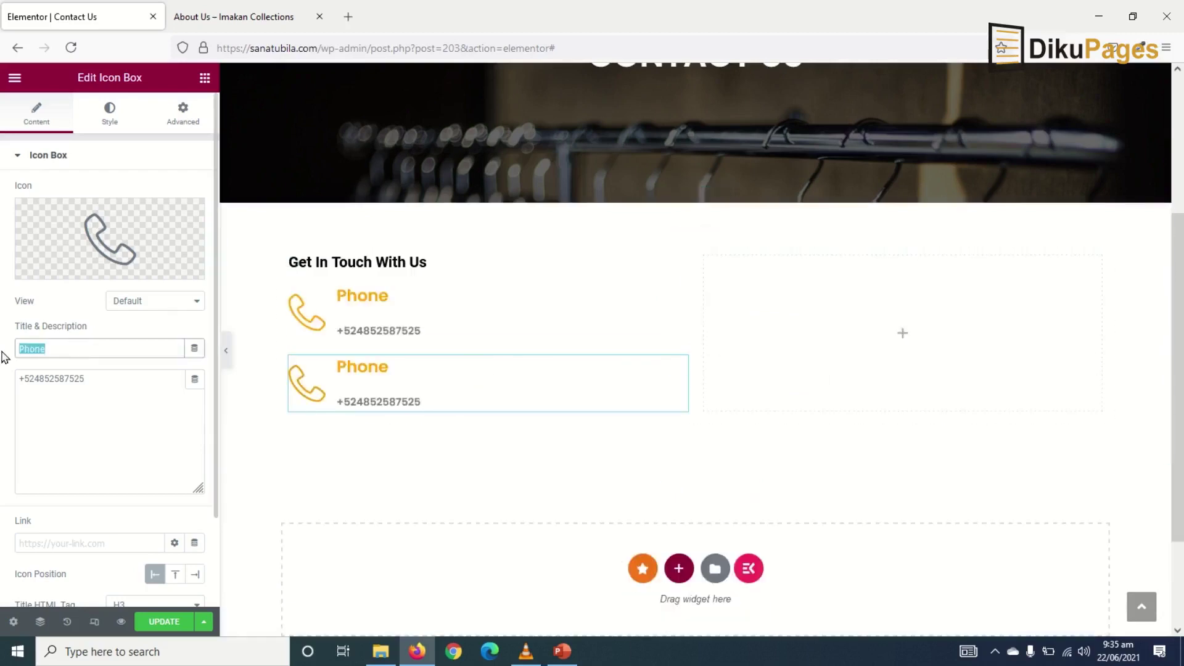
{"action": "type", "text": "Mobile"}
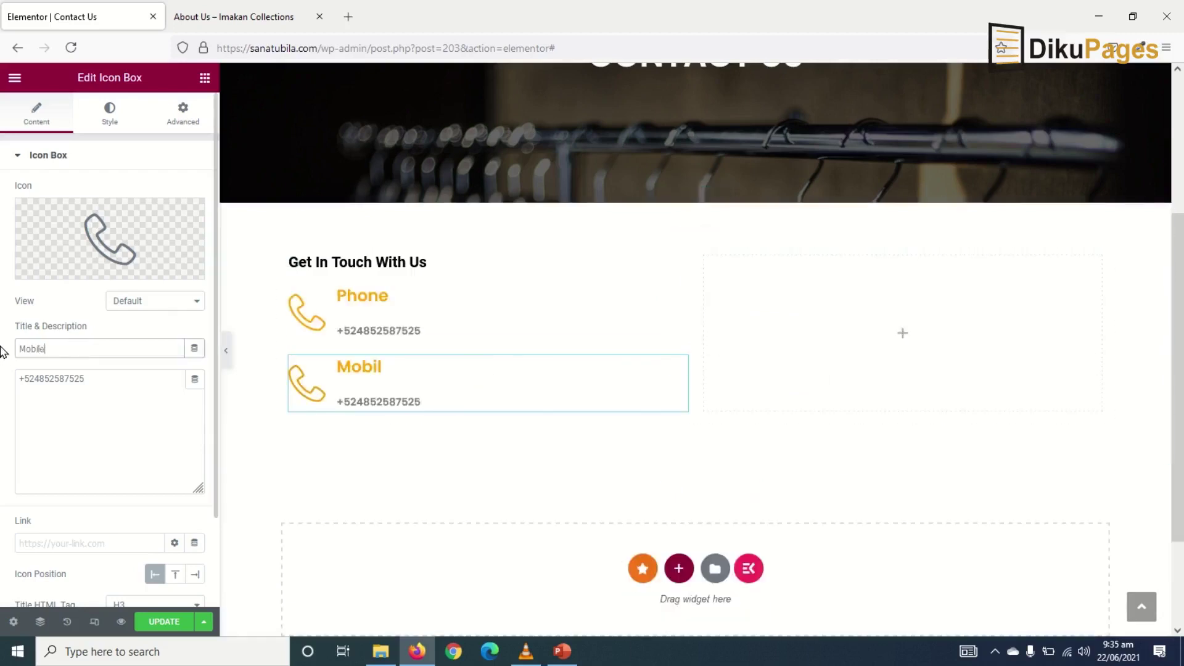
{"action": "left_click_drag", "start_coordinate": [54, 379], "coordinate": [57, 397]}
{"action": "type", "text": "654958"}
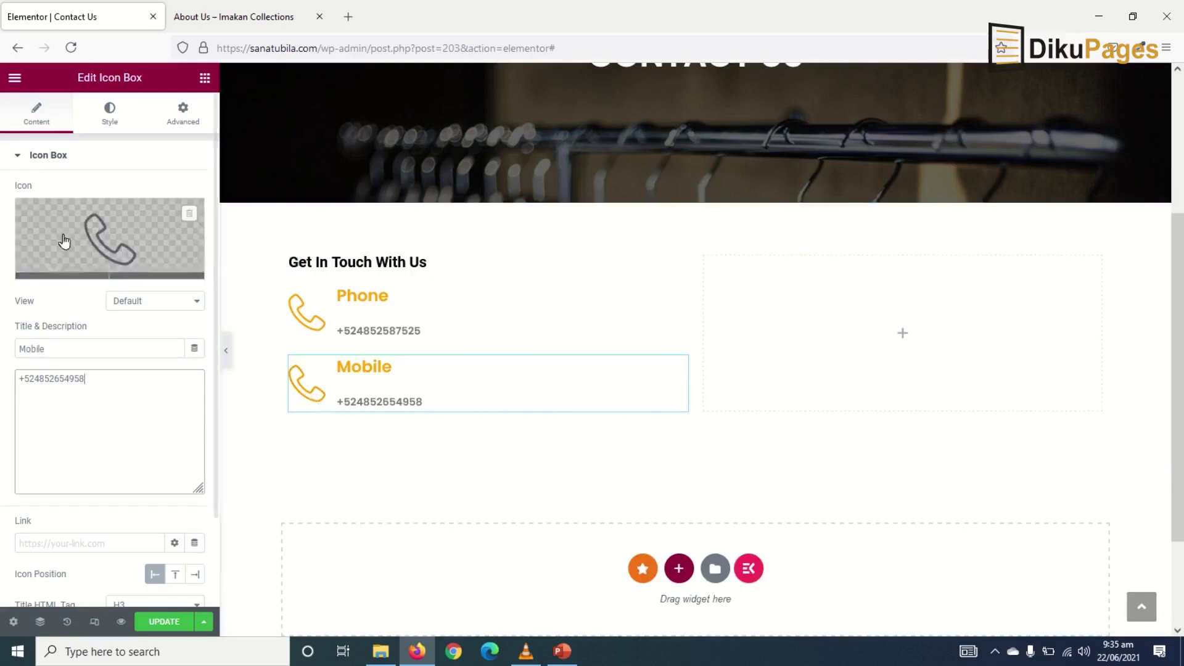
{"action": "left_click", "coordinate": [92, 244]}
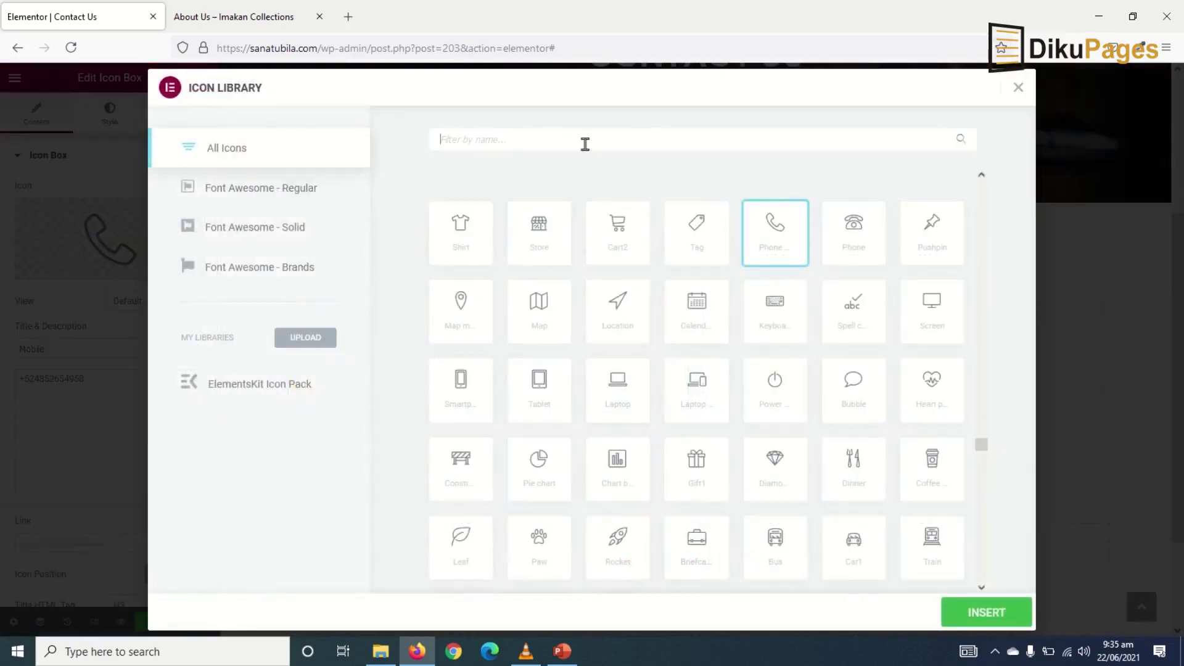
{"action": "type", "text": "mobile"}
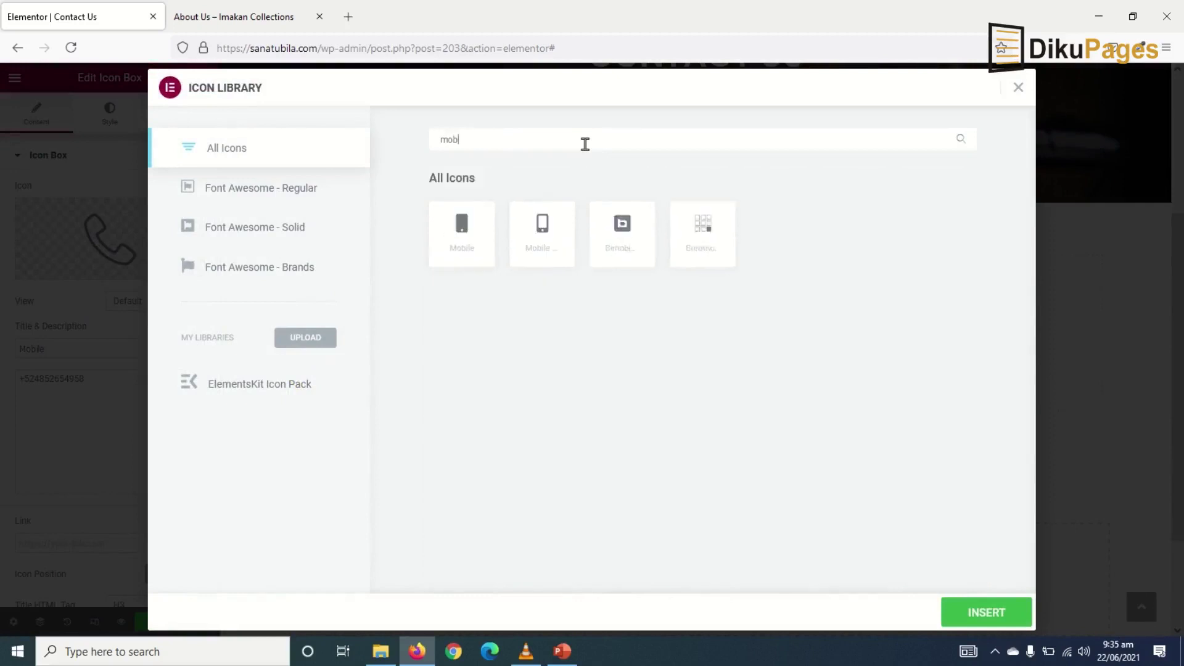
{"action": "left_click", "coordinate": [549, 235]}
{"action": "left_click", "coordinate": [981, 614]}
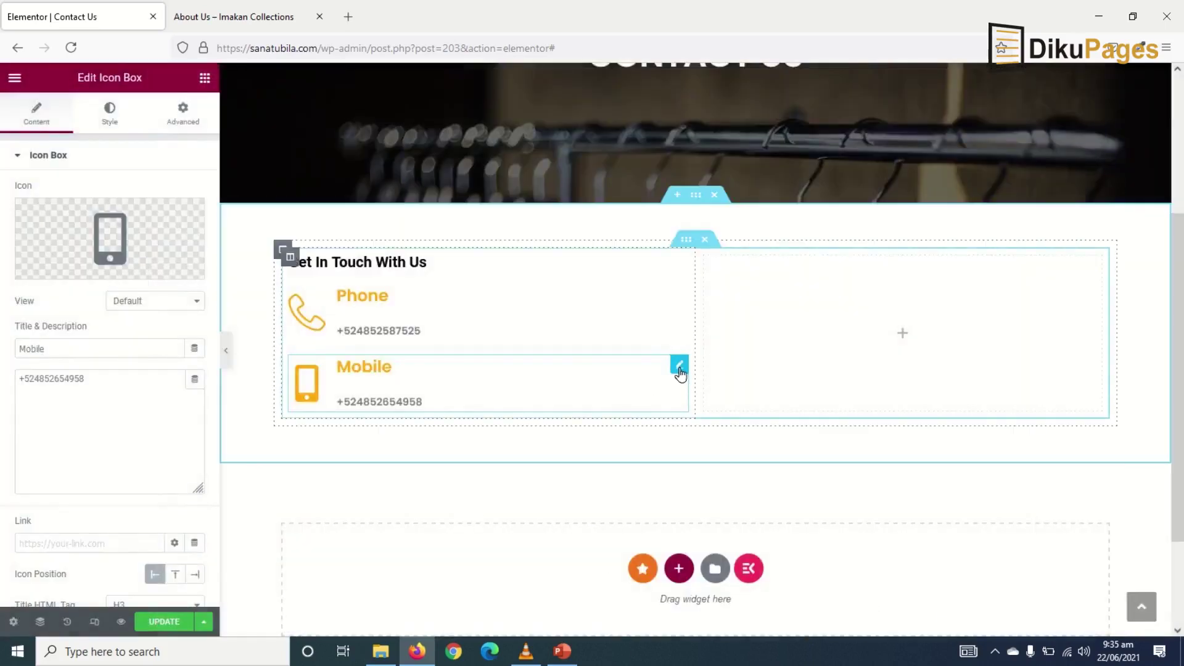
{"action": "right_click", "coordinate": [680, 368]}
Step: Duplicate the Mobile box, retitle it 'Email', and replace the number with an example email address
{"action": "left_click", "coordinate": [732, 357]}
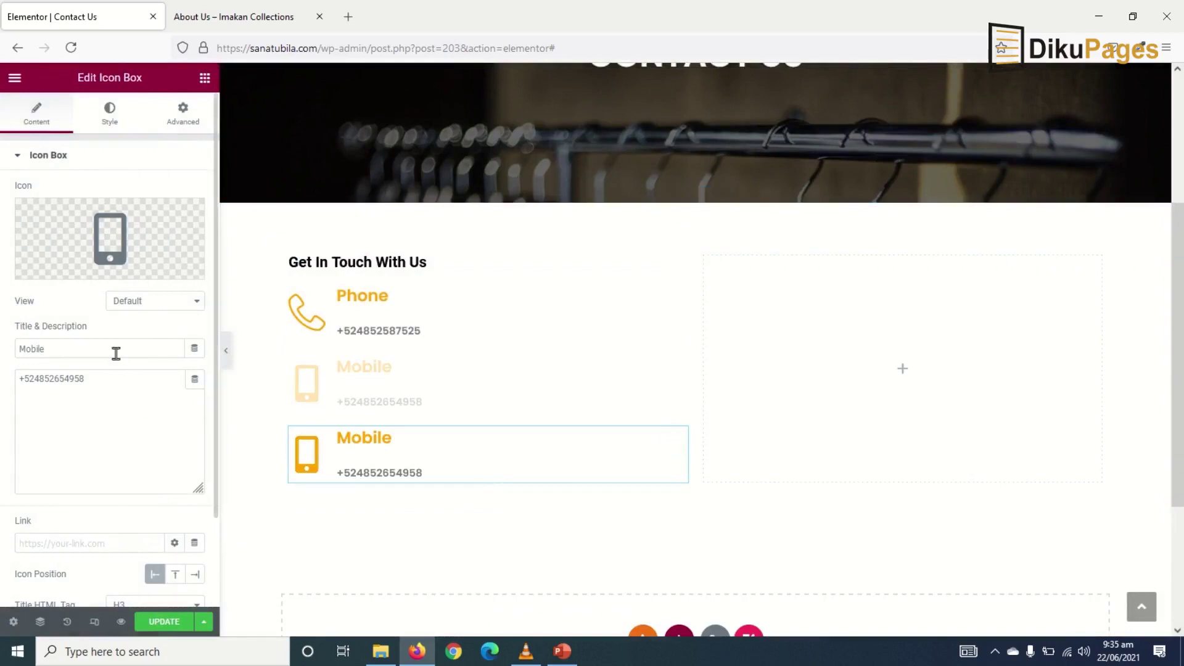
{"action": "left_click_drag", "start_coordinate": [116, 353], "coordinate": [2, 346]}
{"action": "type", "text": "Email"}
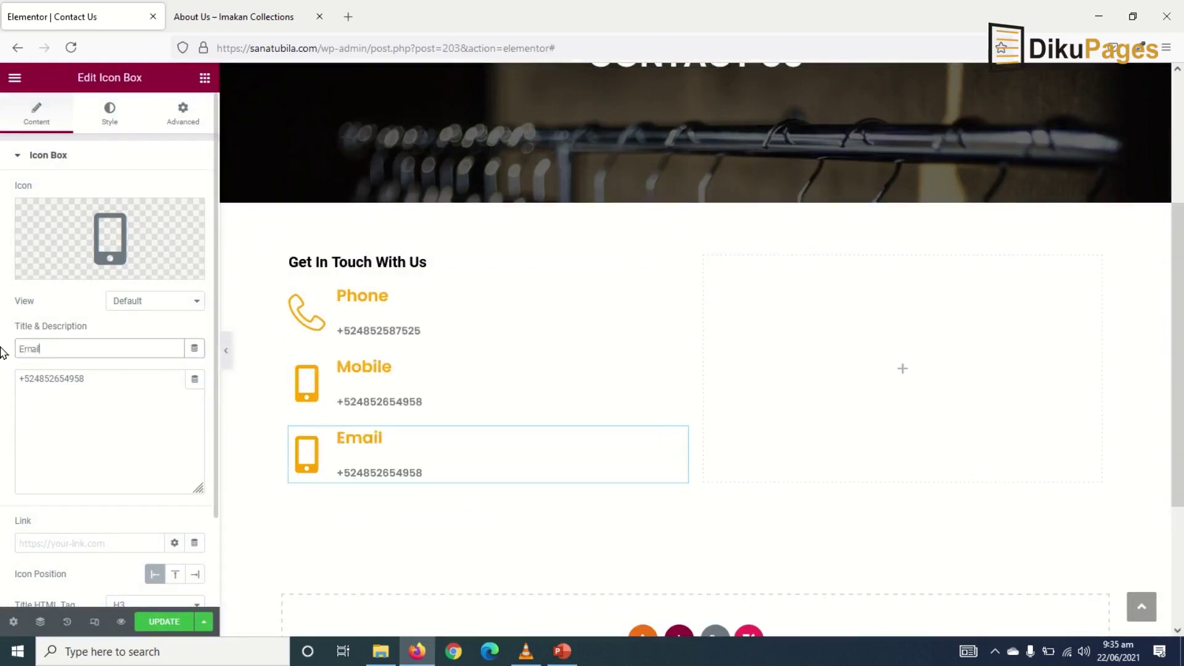
{"action": "left_click_drag", "start_coordinate": [109, 378], "coordinate": [2, 389]}
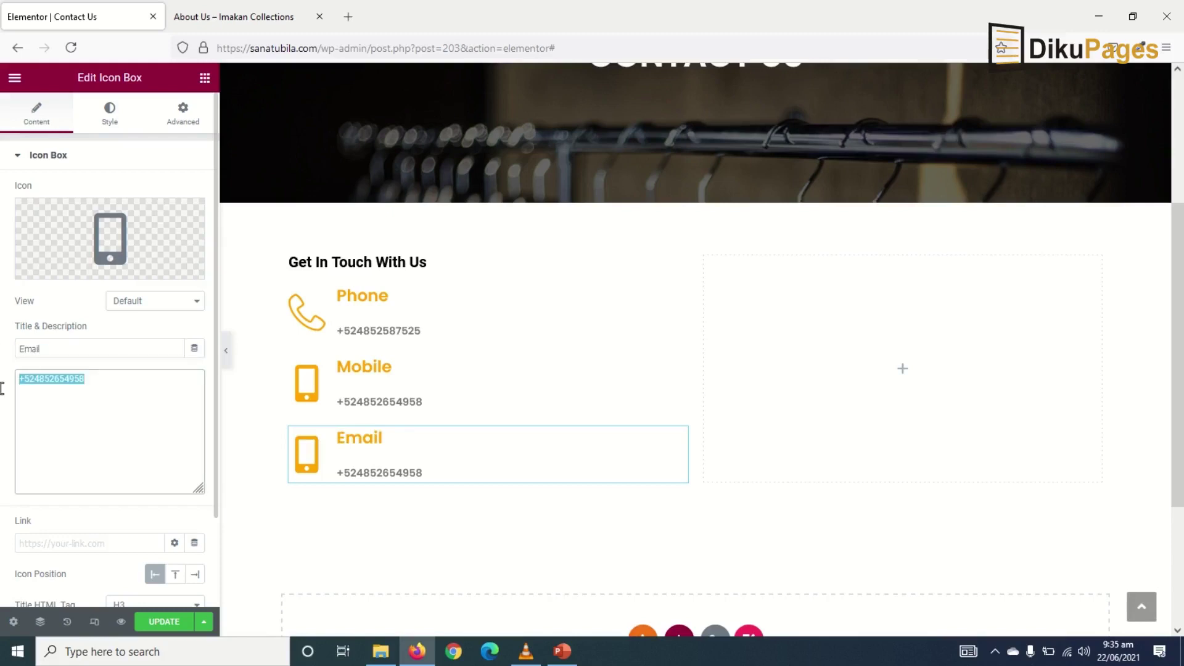
{"action": "type", "text": "info@ex"}
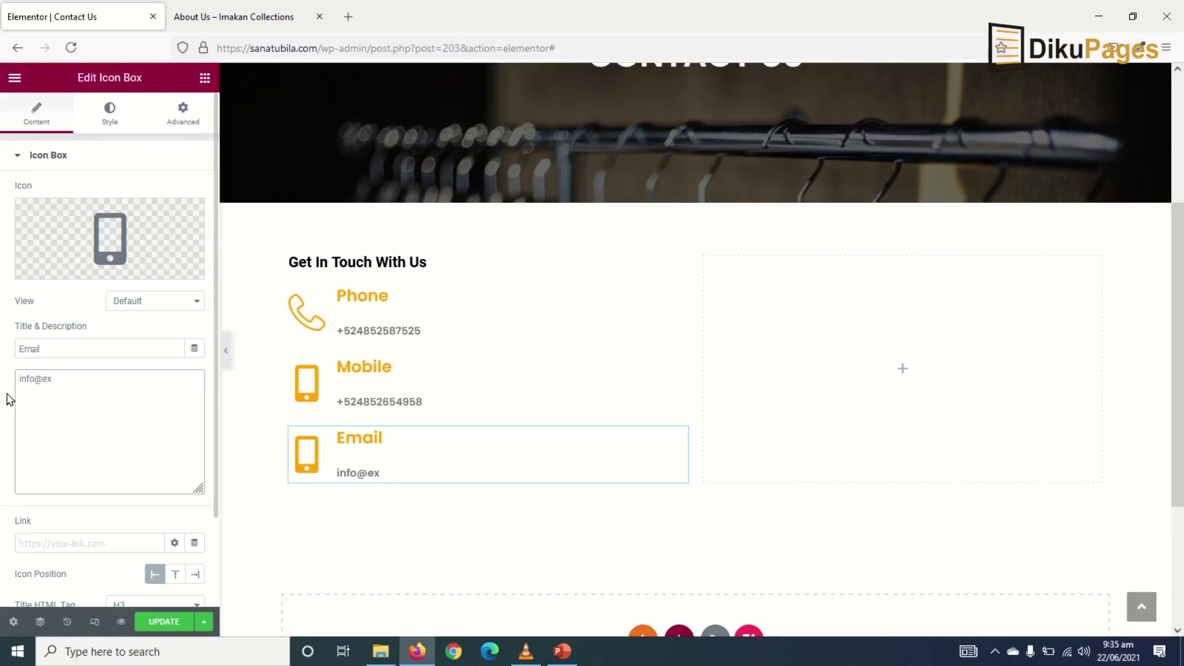
{"action": "type", "text": "ample.com"}
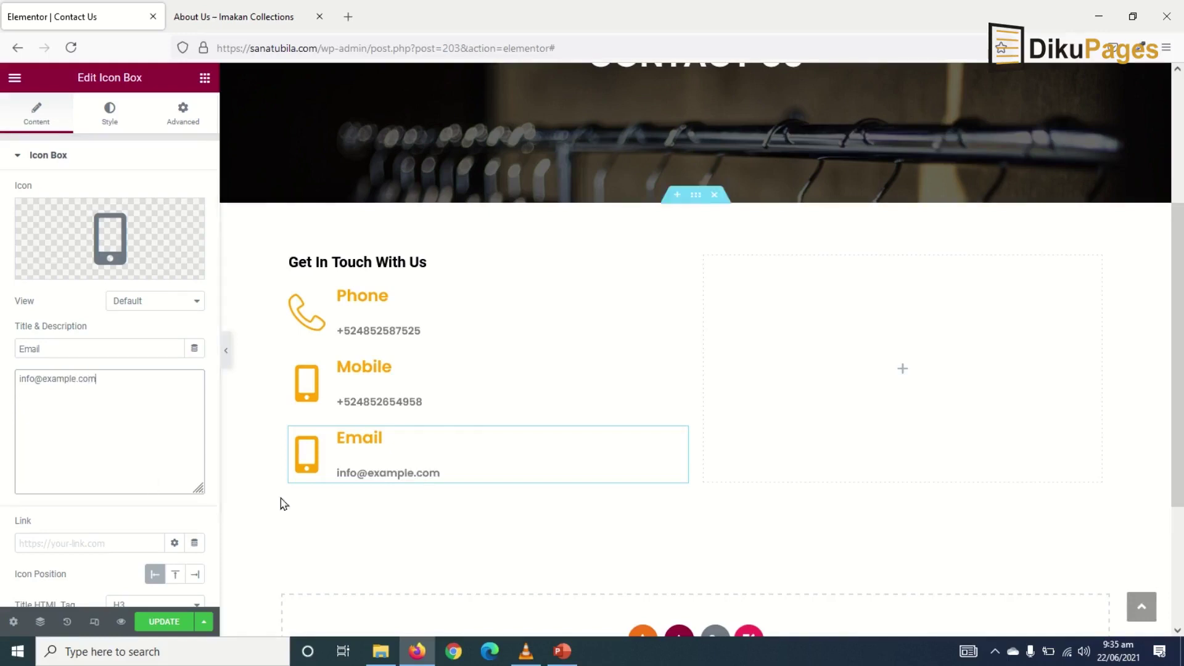
Step: Give the Email box the envelope icon from the Icon Library
{"action": "left_click", "coordinate": [89, 233]}
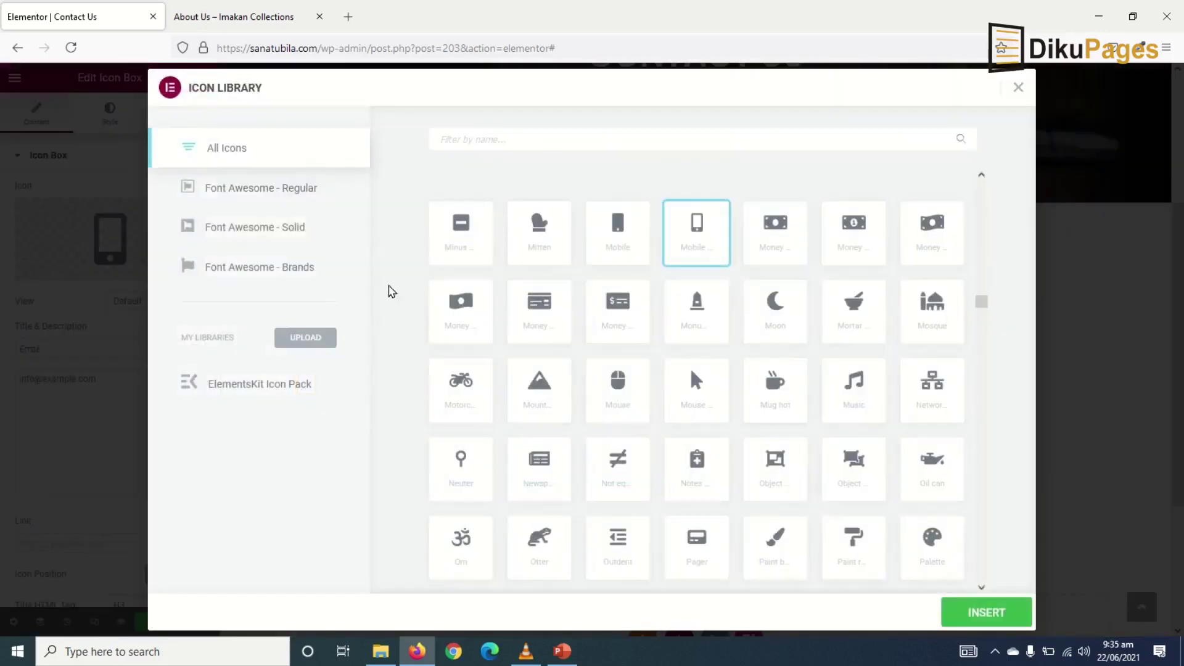
{"action": "left_click", "coordinate": [512, 145]}
{"action": "type", "text": "emai"}
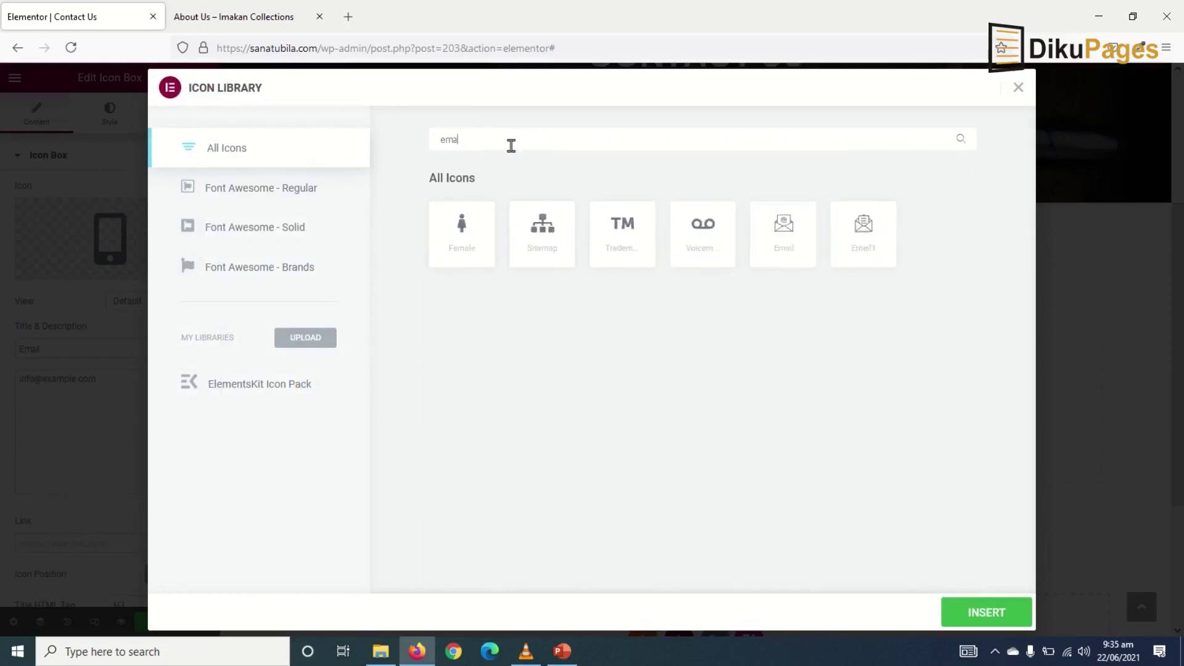
{"action": "left_click", "coordinate": [549, 233]}
{"action": "left_click", "coordinate": [979, 612]}
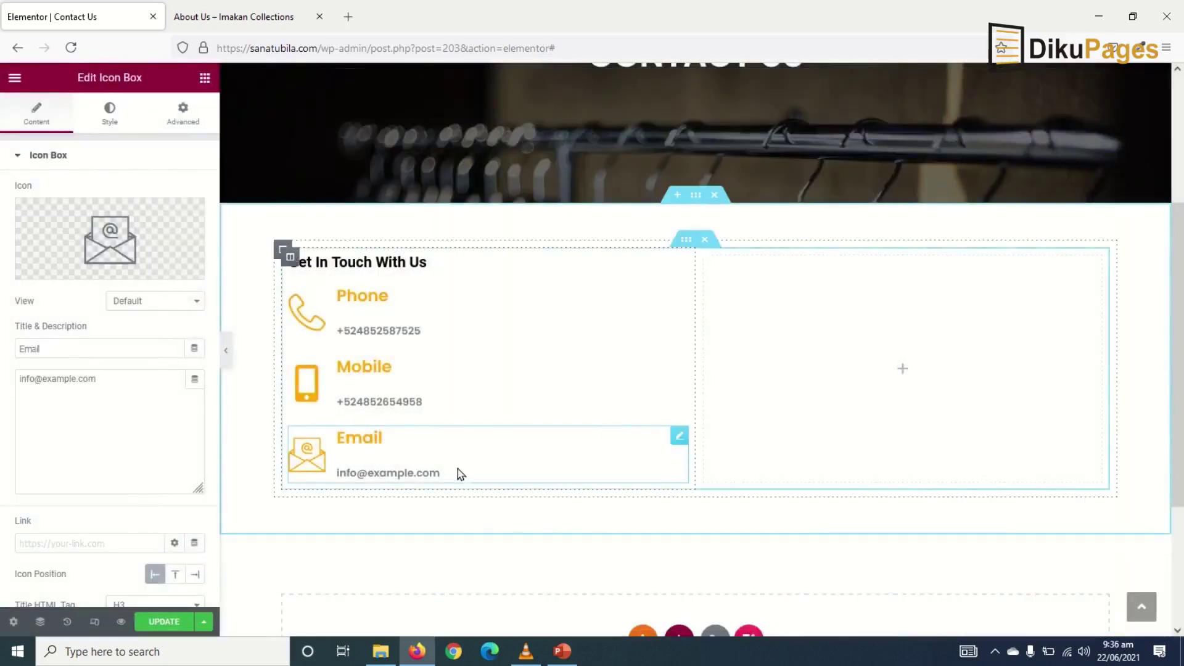
{"action": "left_click", "coordinate": [402, 557]}
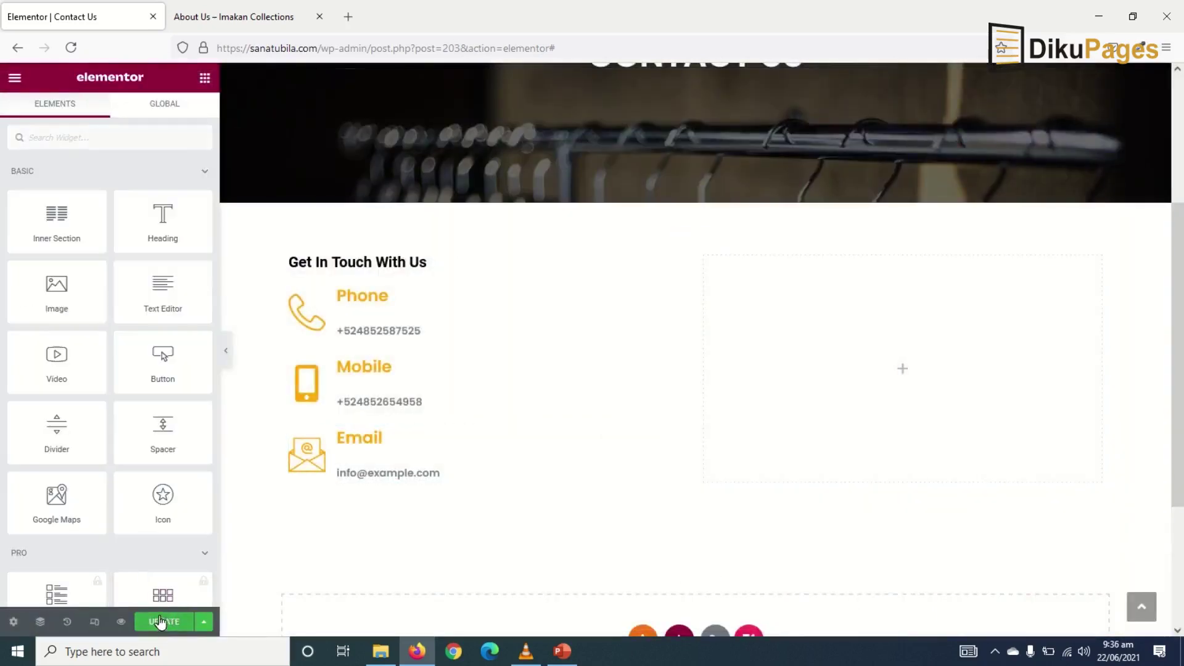
Step: Update the Contact Us page and go to Plugins > Add New in the dashboard
{"action": "left_click", "coordinate": [163, 623]}
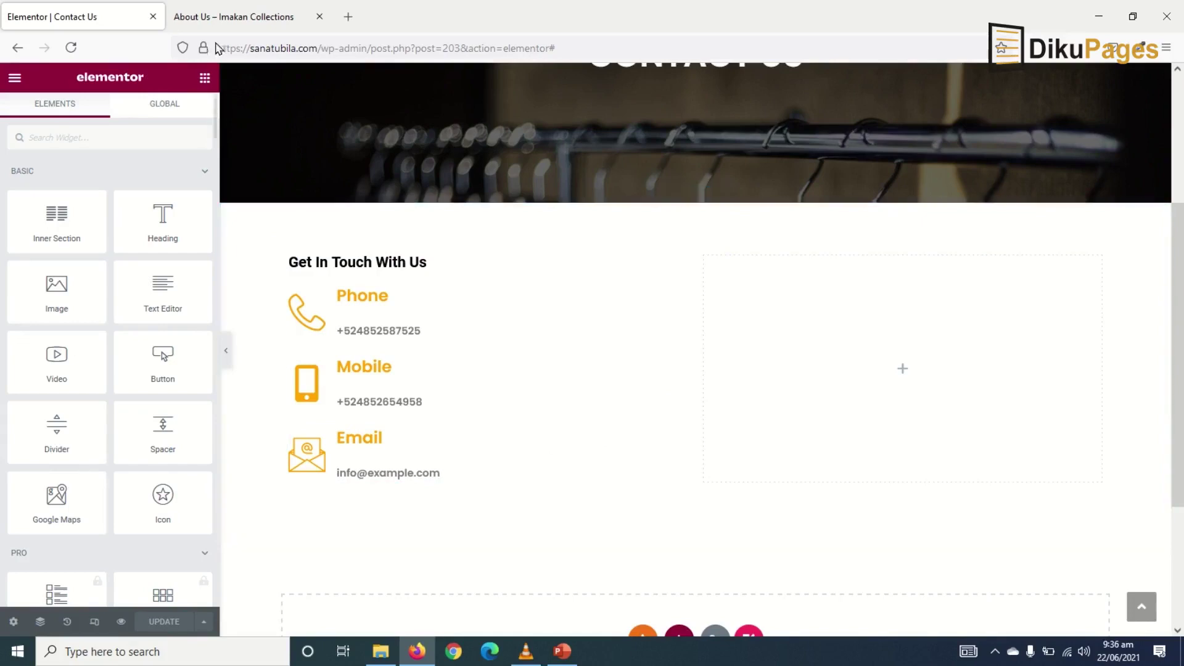
{"action": "left_click", "coordinate": [209, 18]}
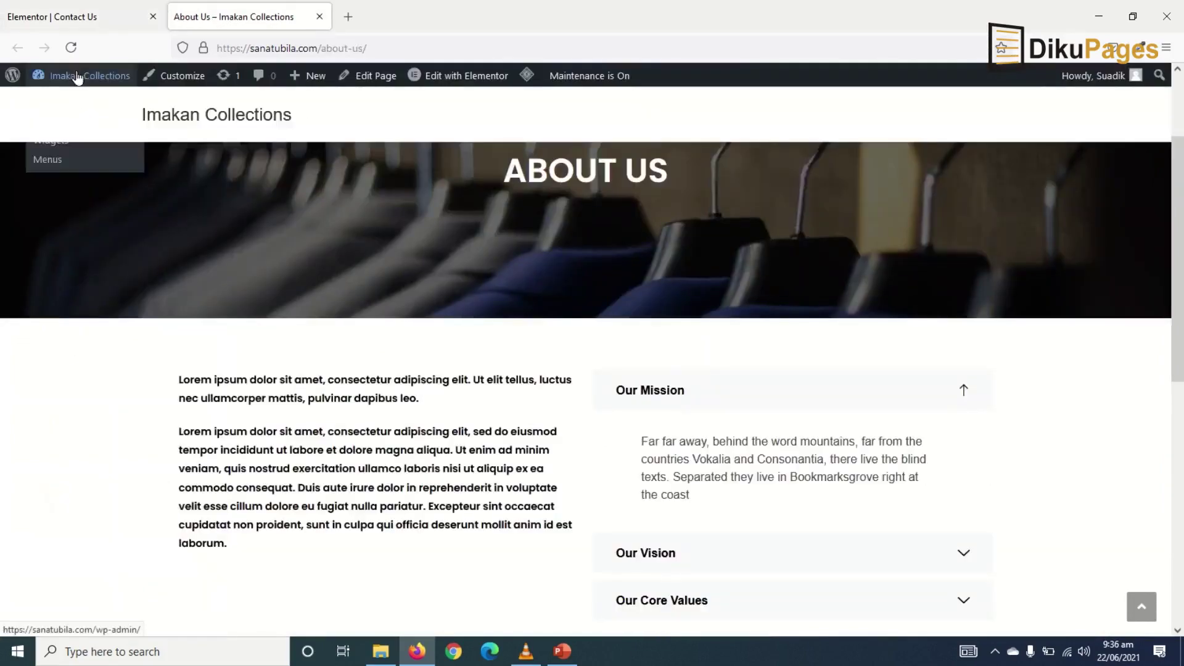
{"action": "left_click", "coordinate": [77, 77]}
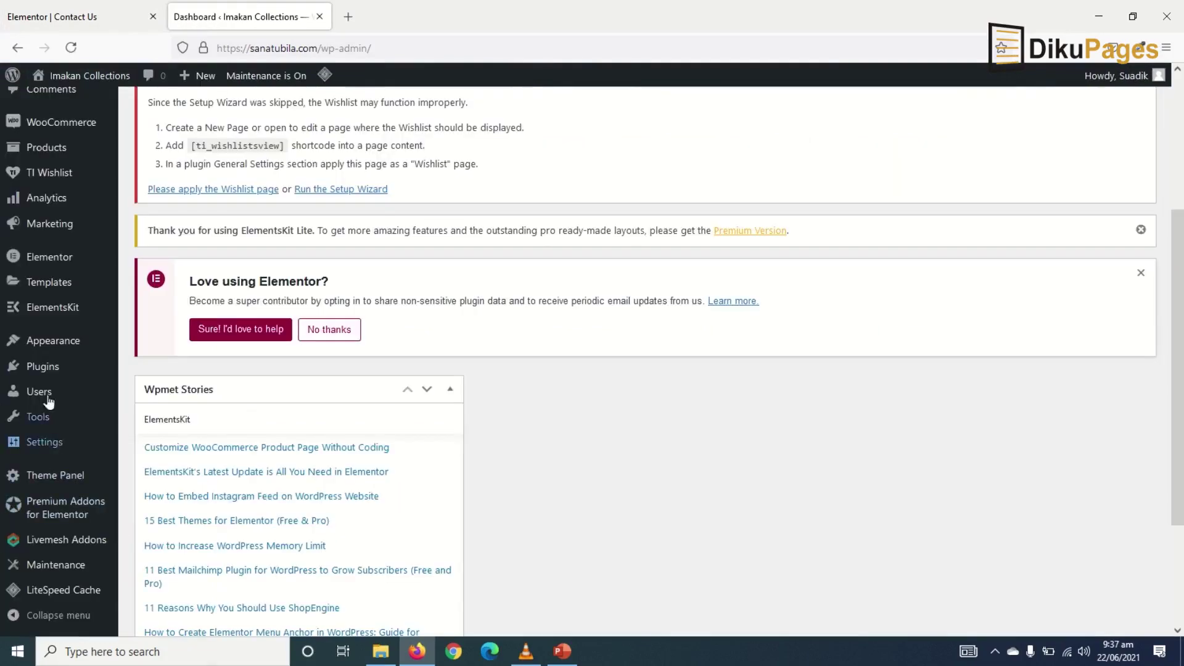
{"action": "mouse_move", "coordinate": [48, 369]}
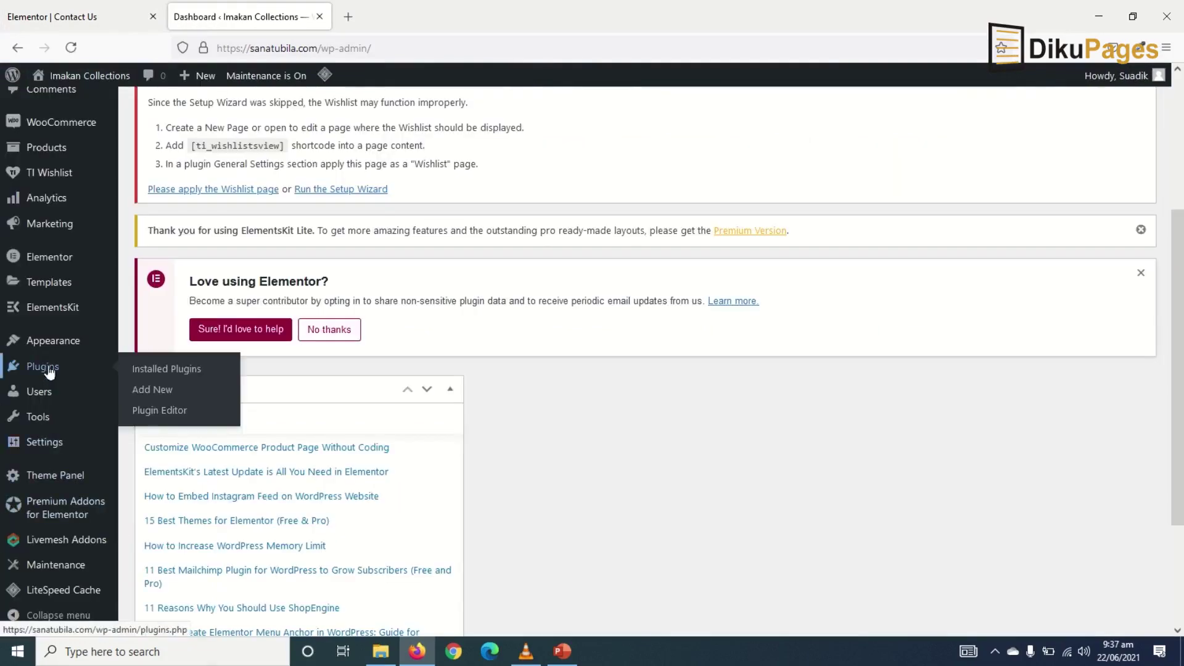
{"action": "left_click", "coordinate": [164, 395]}
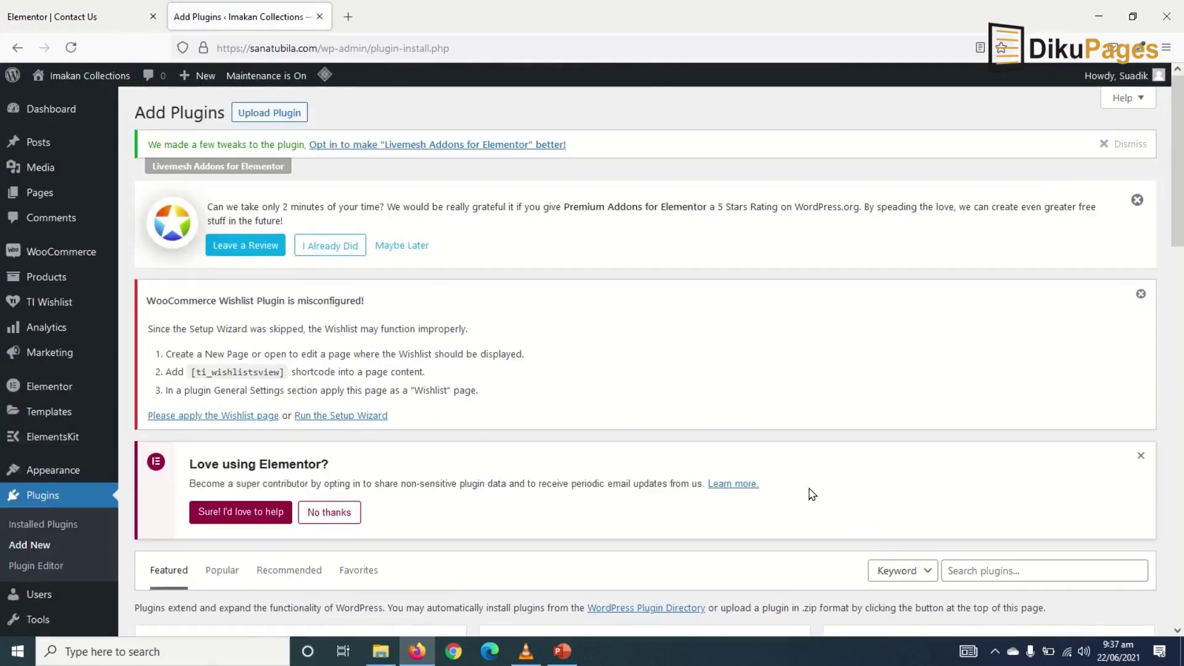
Step: Search for 'wpforms', then install and activate Contact Form by WPForms
{"action": "left_click", "coordinate": [1005, 569]}
{"action": "type", "text": "wpforms"}
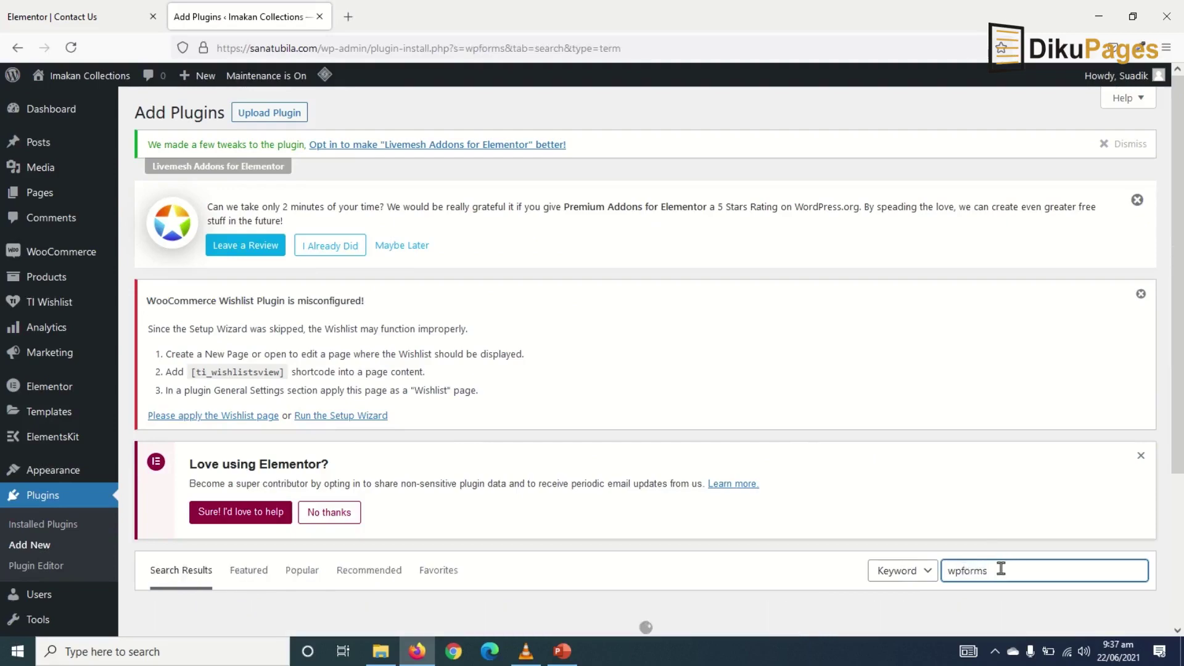
{"action": "scroll", "coordinate": [999, 571], "scroll_direction": "down", "scroll_amount": 8}
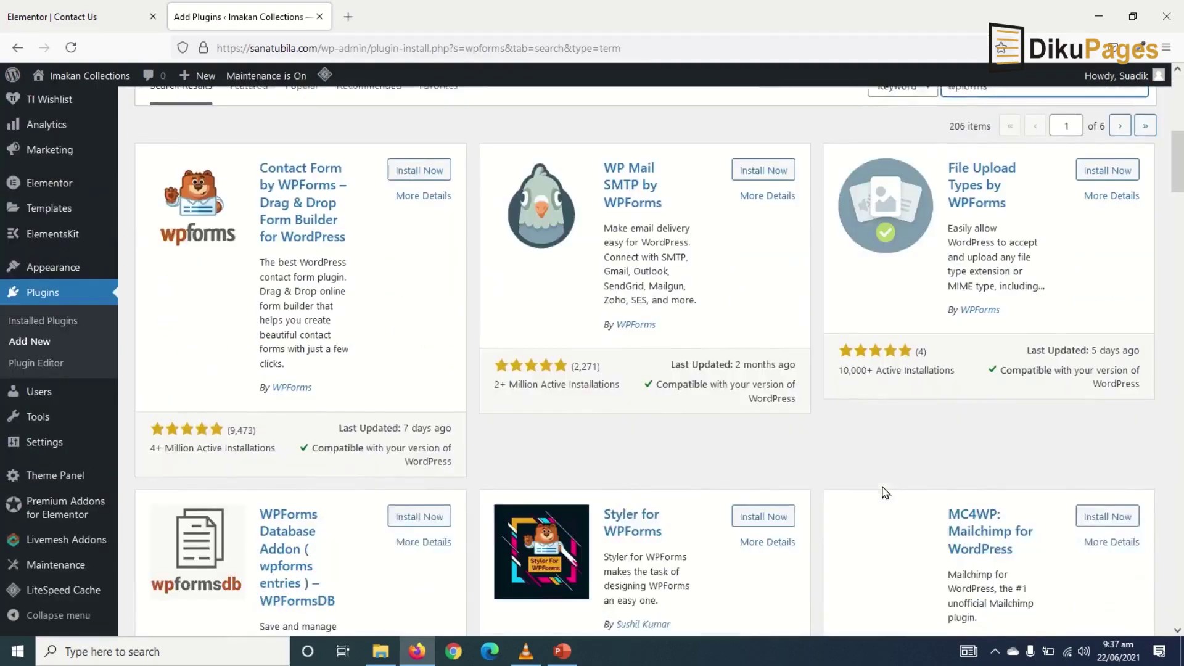
{"action": "left_click", "coordinate": [414, 160]}
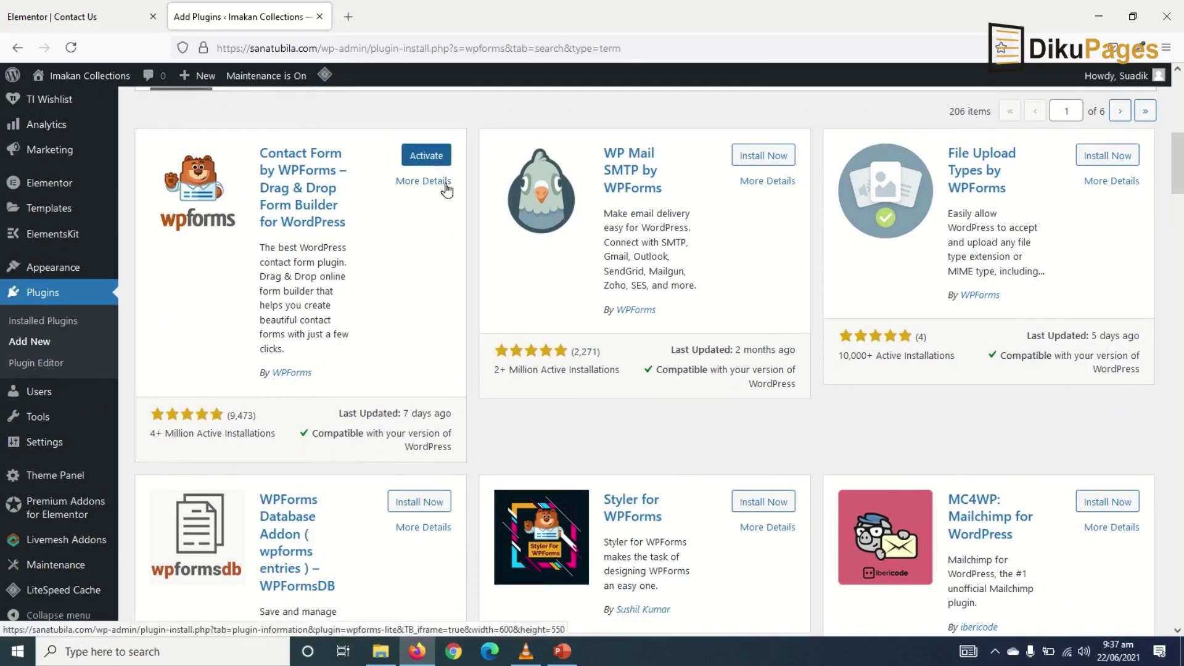
{"action": "left_click", "coordinate": [428, 157]}
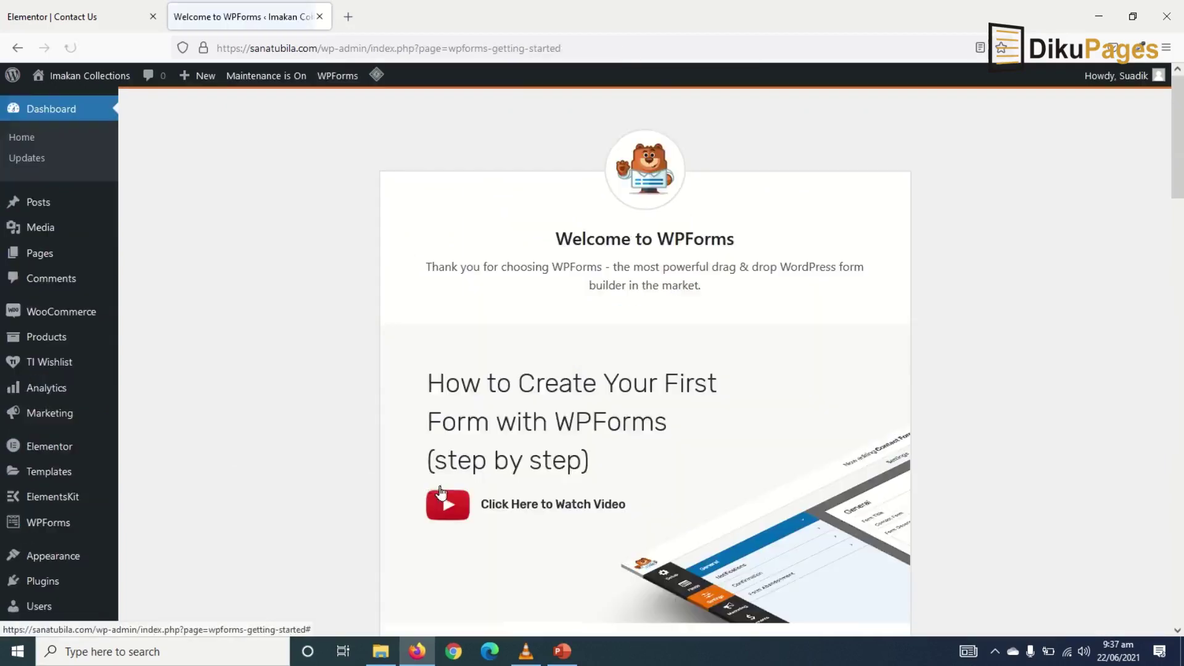
Step: From the WPForms setup screen, create a form using the Simple Contact Form template
{"action": "scroll", "coordinate": [341, 450], "scroll_direction": "down", "scroll_amount": 6}
{"action": "scroll", "coordinate": [188, 353], "scroll_direction": "down", "scroll_amount": 3}
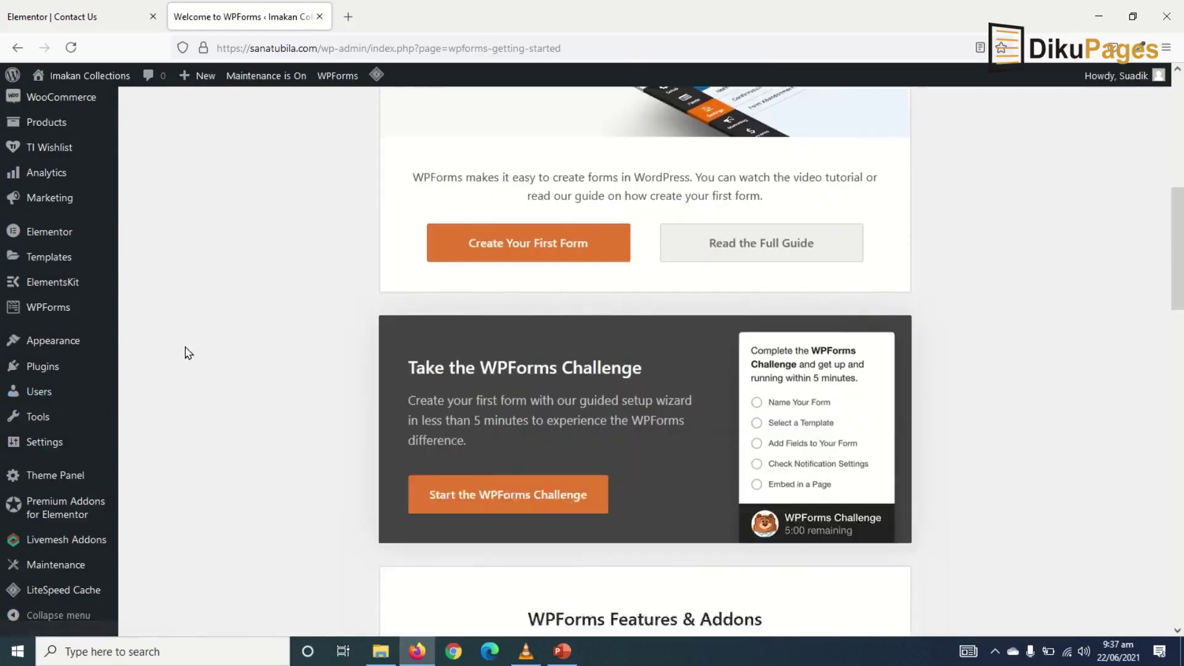
{"action": "scroll", "coordinate": [189, 352], "scroll_direction": "up", "scroll_amount": 1}
{"action": "mouse_move", "coordinate": [60, 386]}
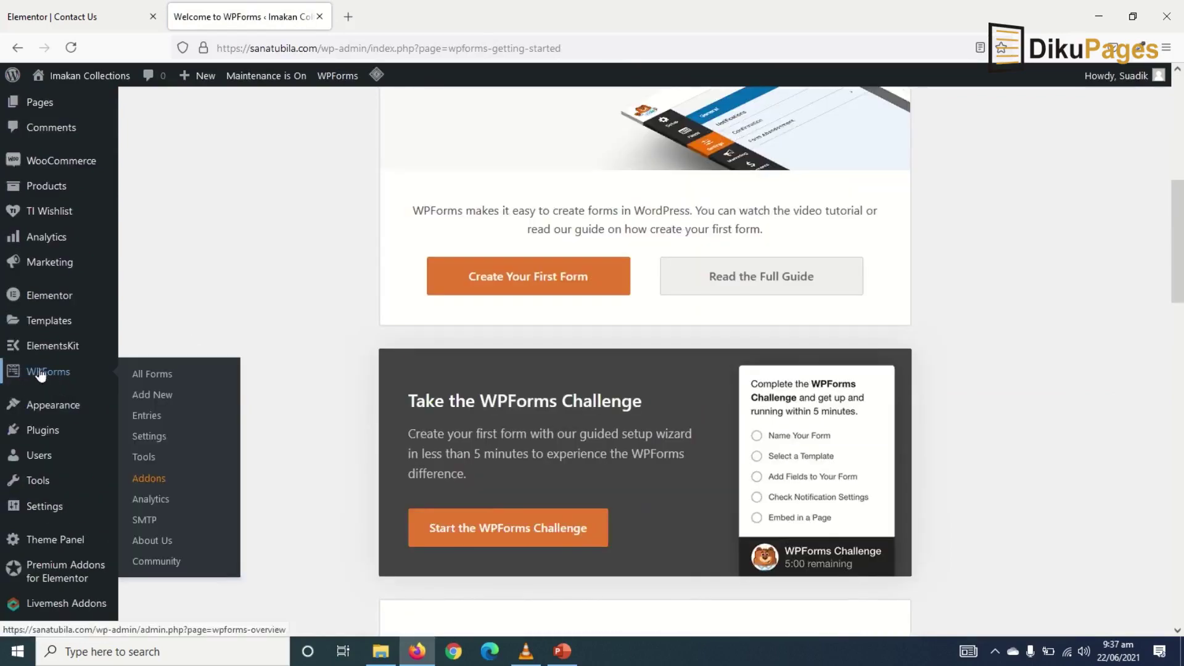
{"action": "left_click", "coordinate": [161, 399]}
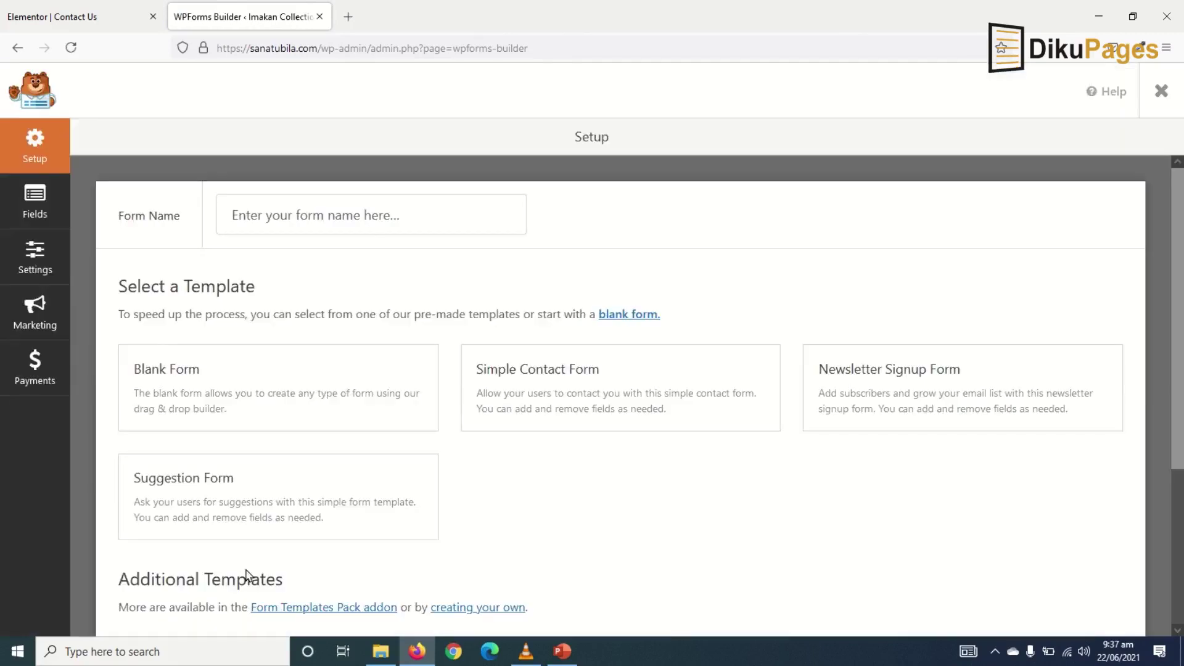
{"action": "mouse_move", "coordinate": [154, 382]}
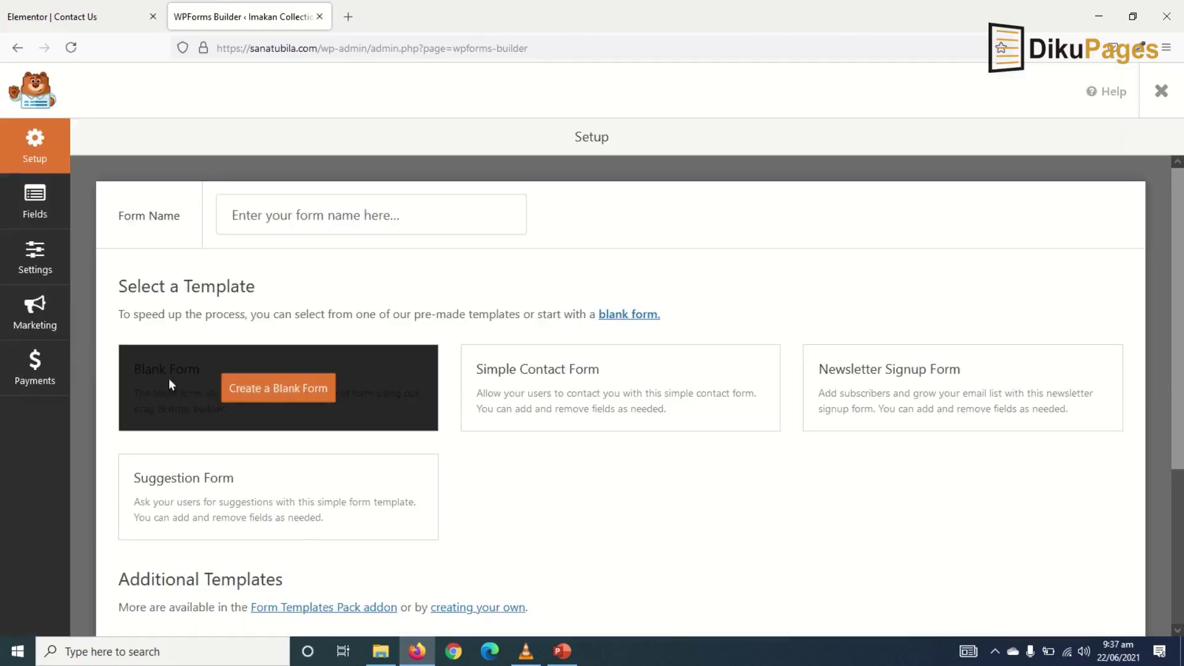
{"action": "mouse_move", "coordinate": [475, 409]}
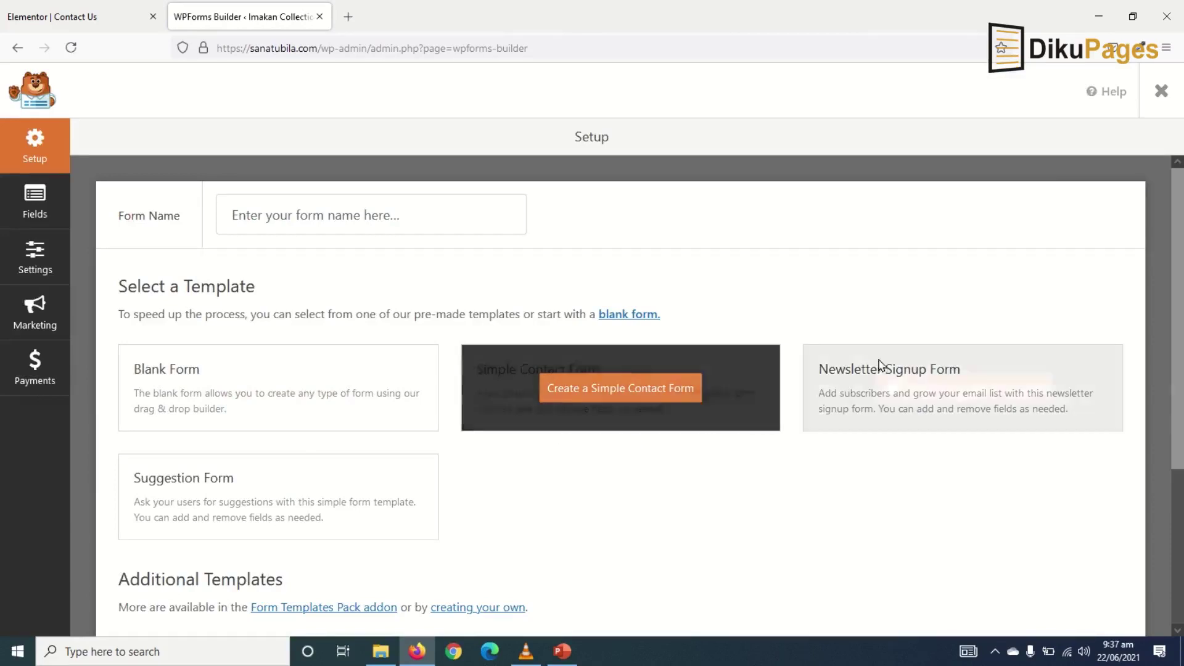
{"action": "mouse_move", "coordinate": [869, 401]}
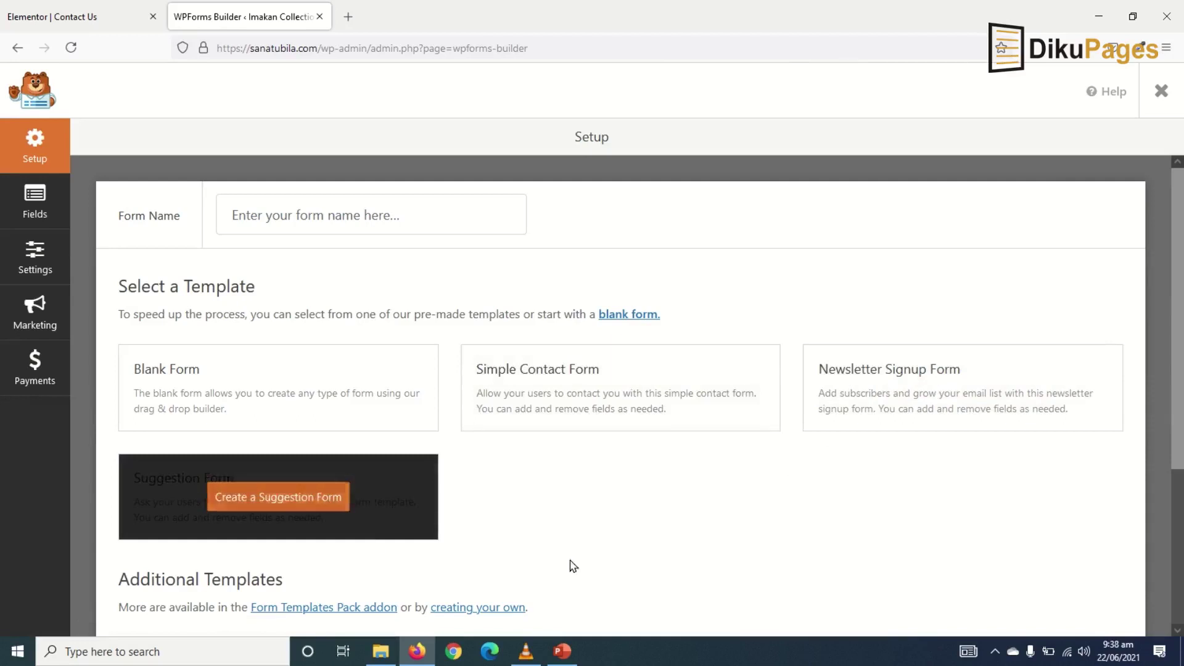
{"action": "mouse_move", "coordinate": [579, 401]}
{"action": "left_click", "coordinate": [599, 398]}
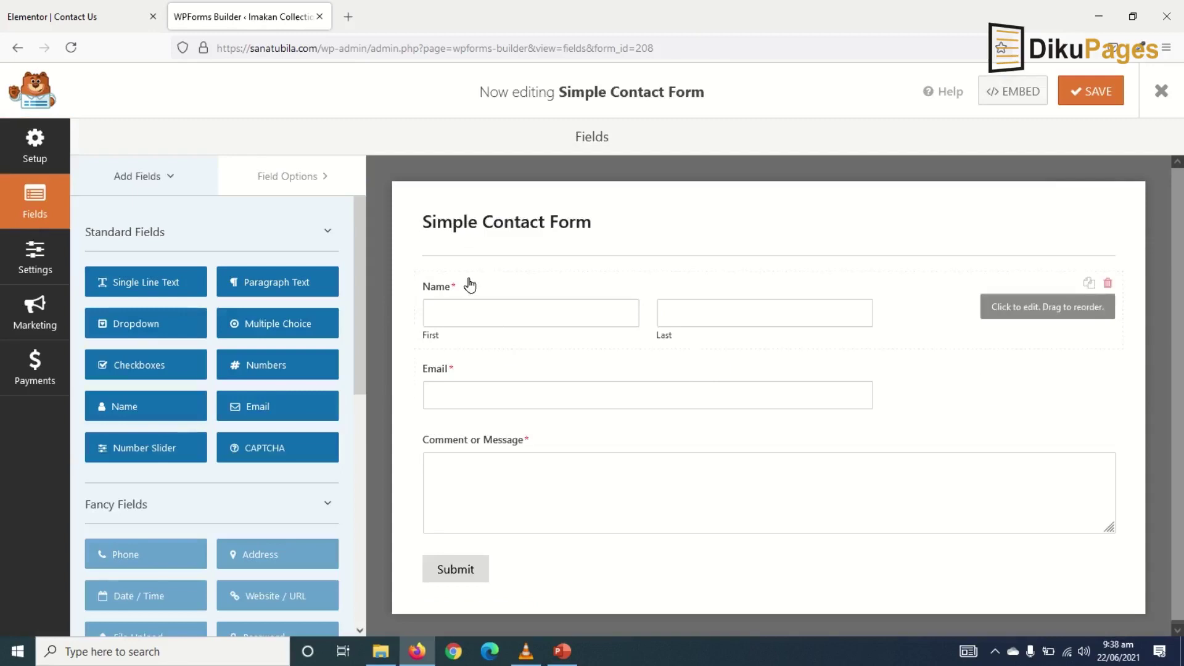
Step: Set the Name field format to Simple and relabel the Comment field 'Message'
{"action": "left_click", "coordinate": [466, 287]}
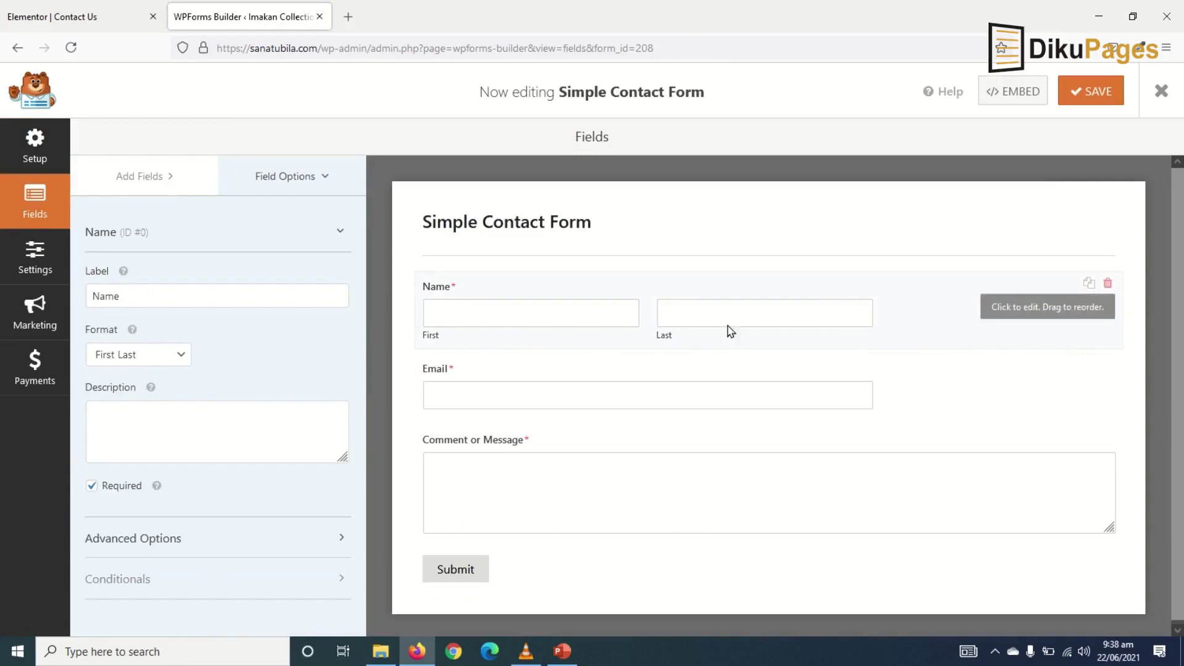
{"action": "left_click", "coordinate": [125, 356]}
{"action": "left_click", "coordinate": [140, 380]}
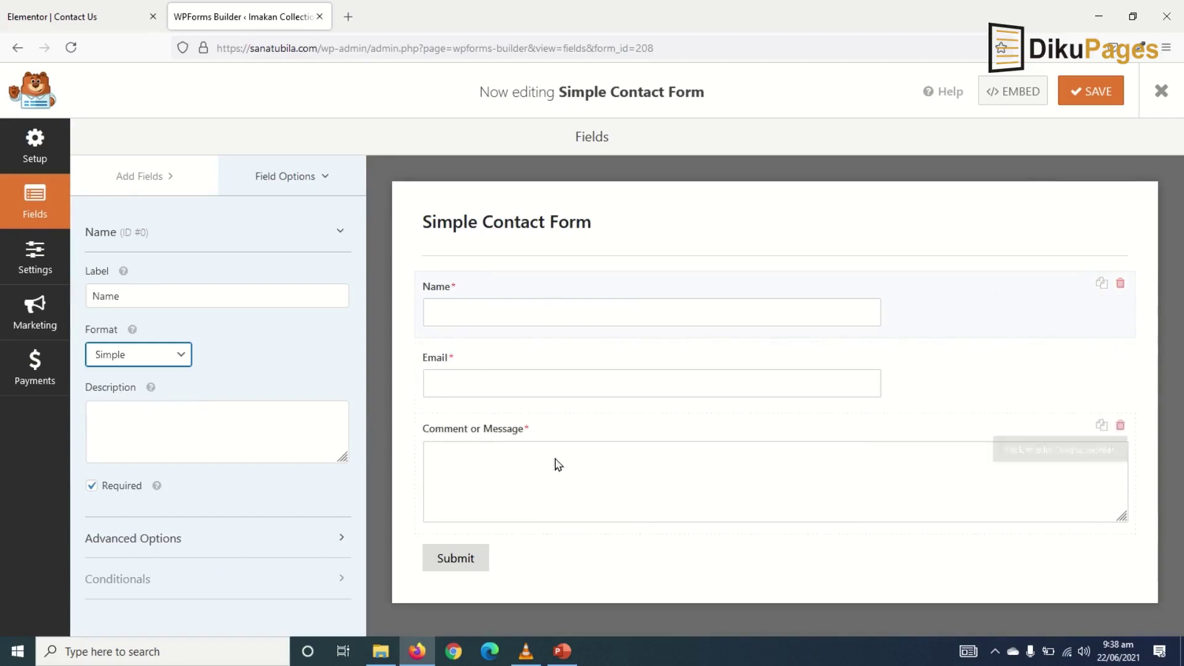
{"action": "left_click", "coordinate": [481, 430]}
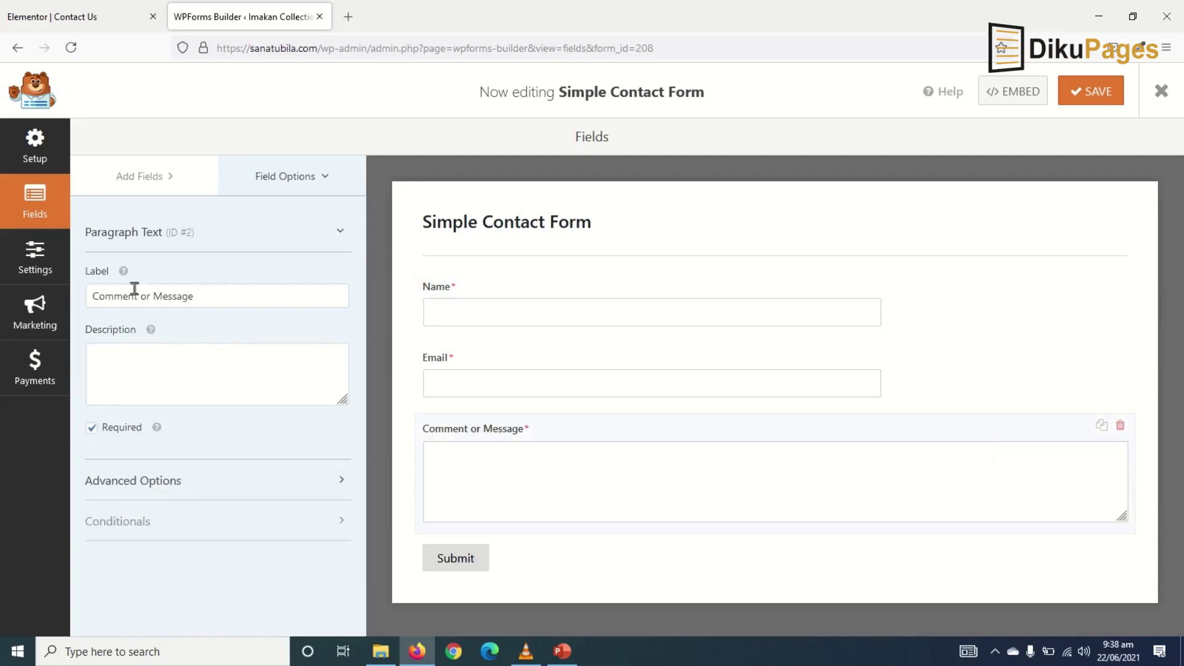
{"action": "left_click_drag", "start_coordinate": [156, 300], "coordinate": [90, 297]}
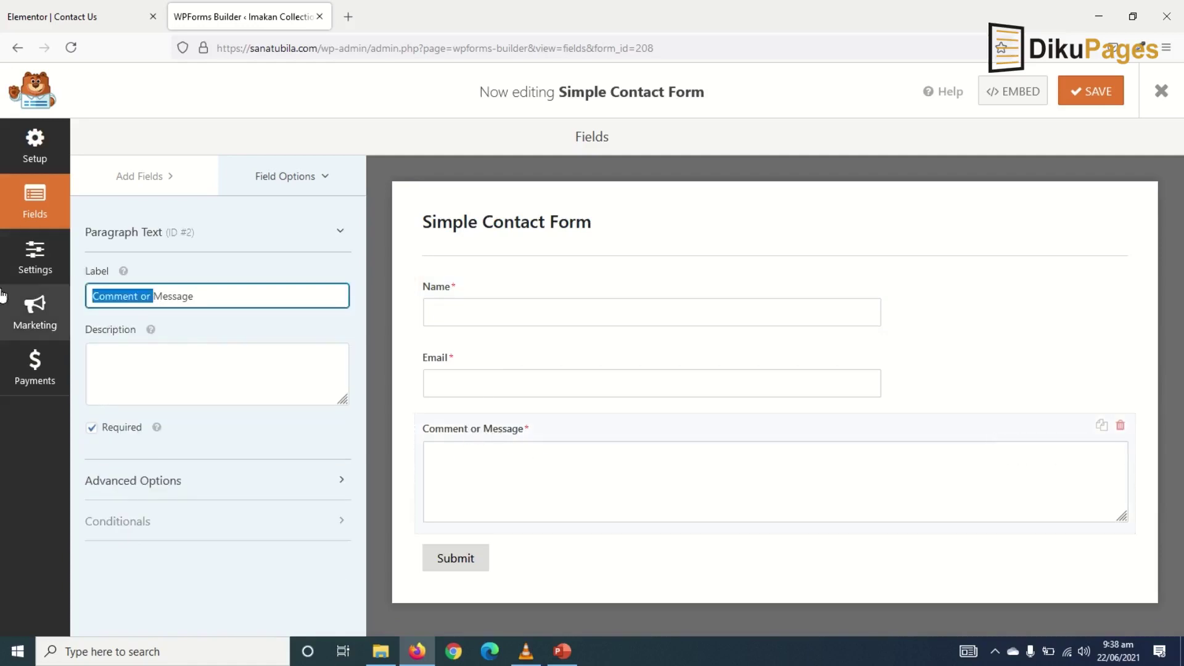
{"action": "key", "text": "BackSpace"}
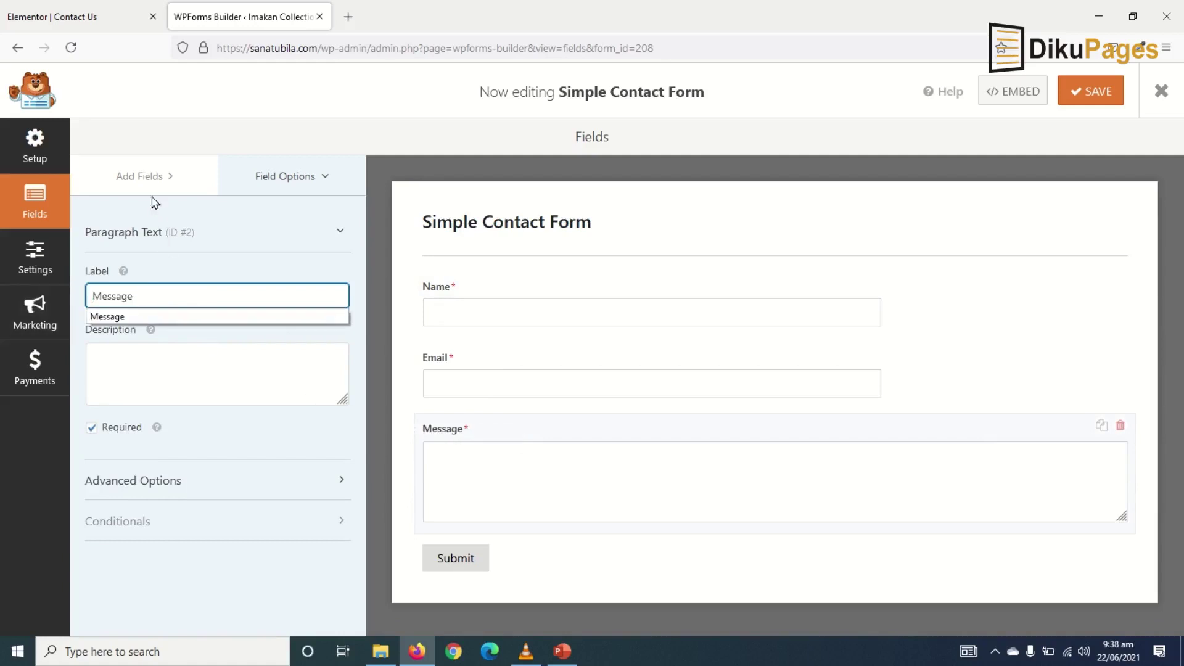
Step: Add a Numbers field labelled 'Phone'
{"action": "left_click", "coordinate": [140, 176]}
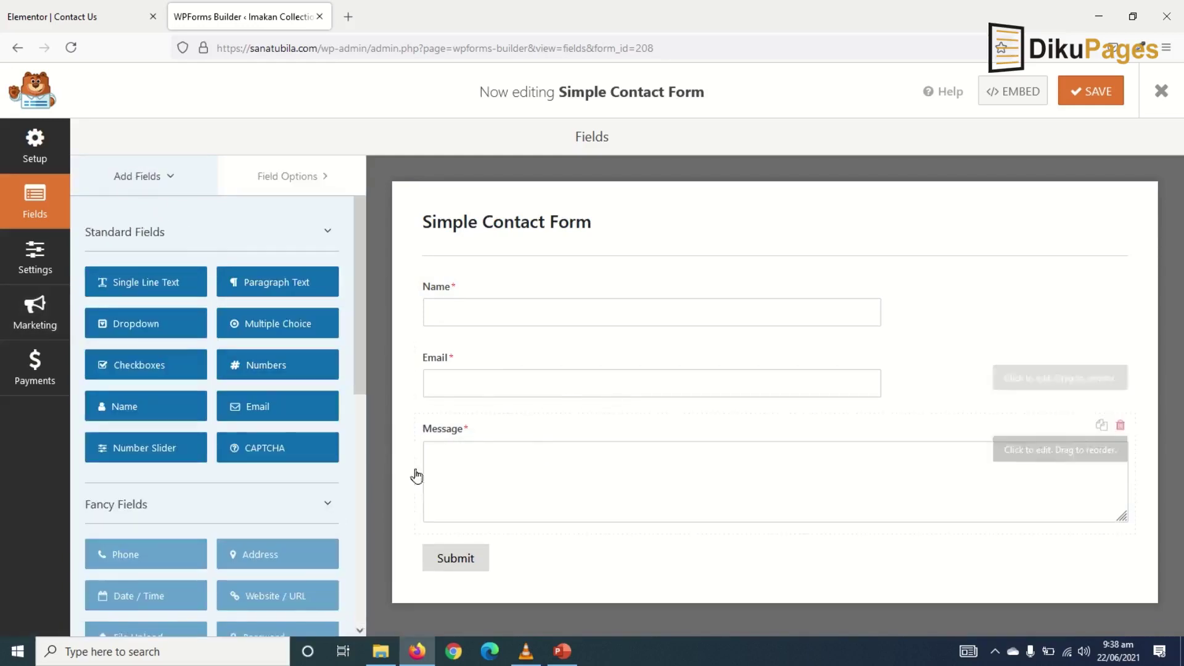
{"action": "scroll", "coordinate": [259, 350], "scroll_direction": "down", "scroll_amount": 3}
{"action": "scroll", "coordinate": [208, 370], "scroll_direction": "up", "scroll_amount": 1}
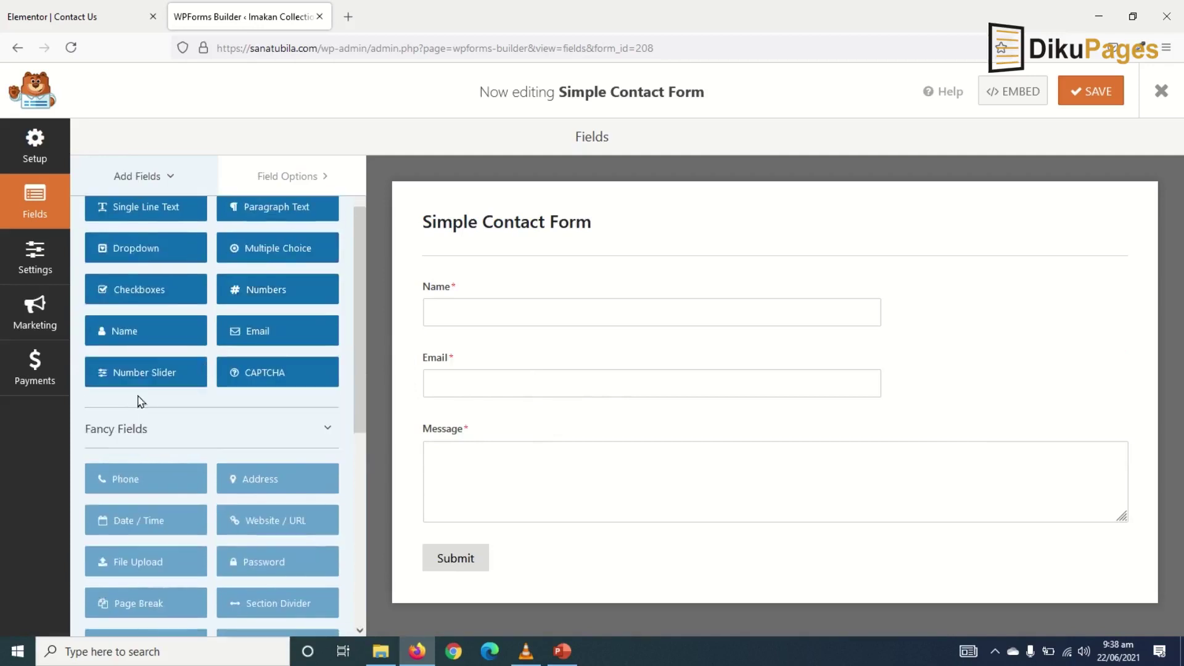
{"action": "left_click", "coordinate": [267, 292]}
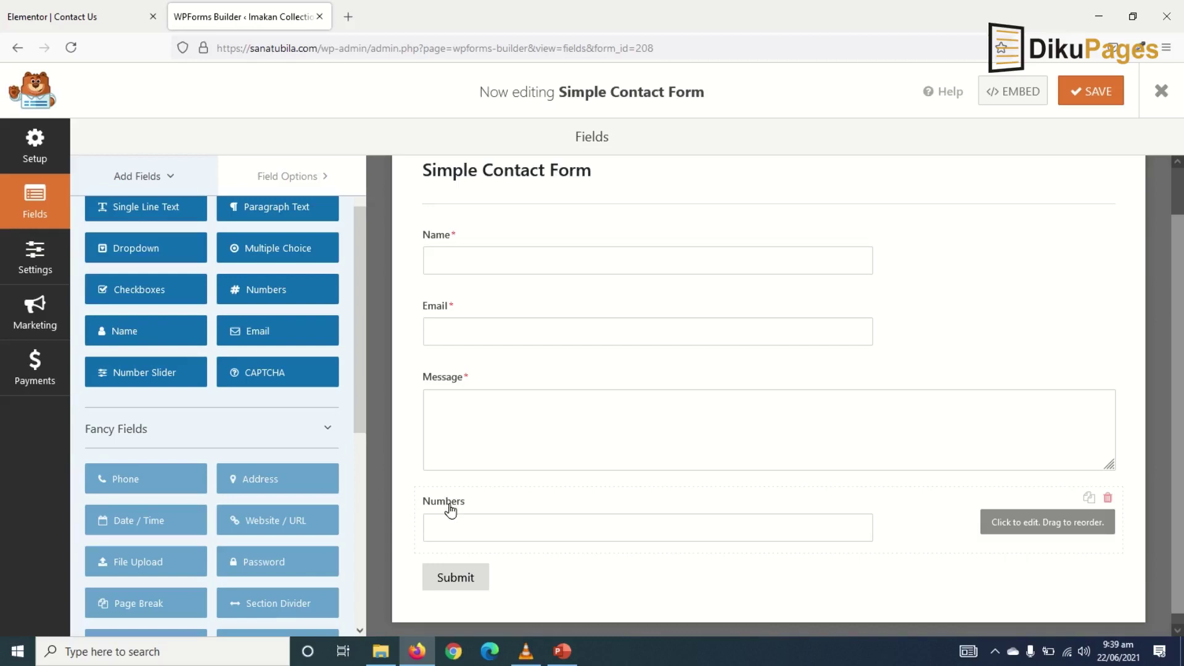
{"action": "left_click", "coordinate": [451, 509]}
{"action": "left_click_drag", "start_coordinate": [162, 296], "coordinate": [2, 290]}
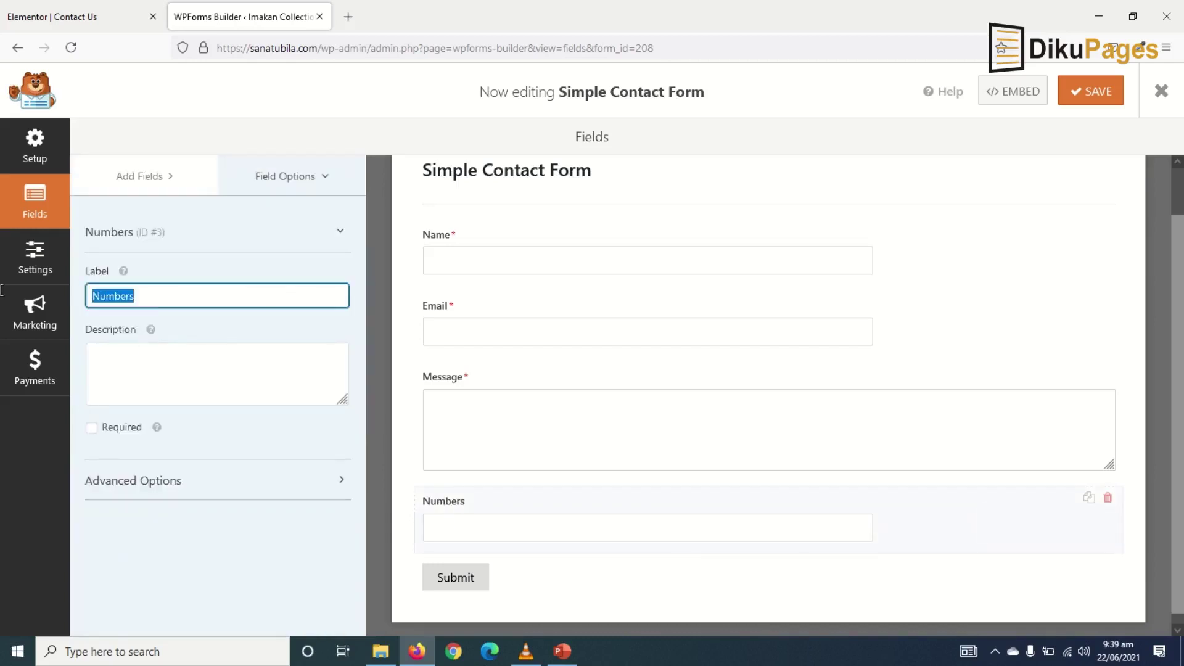
{"action": "type", "text": "Phone"}
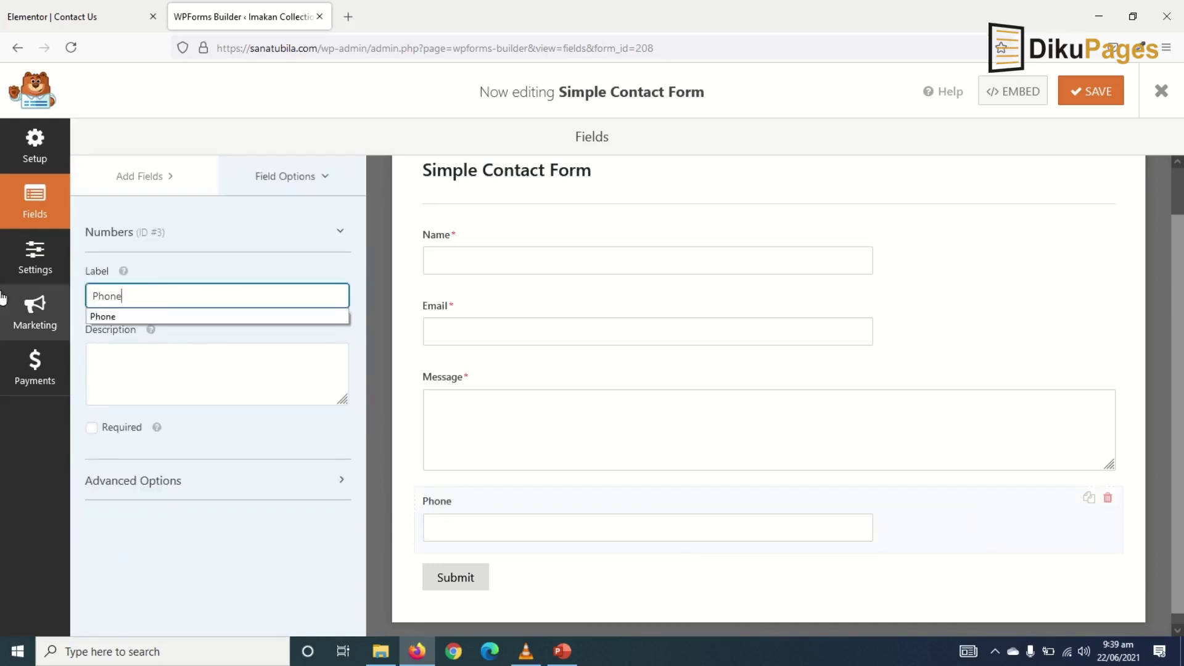
{"action": "left_click", "coordinate": [119, 441]}
Step: Make Phone required, move it above Message, and save the form
{"action": "left_click_drag", "start_coordinate": [114, 428], "coordinate": [118, 429]}
{"action": "left_click_drag", "start_coordinate": [446, 517], "coordinate": [464, 408]}
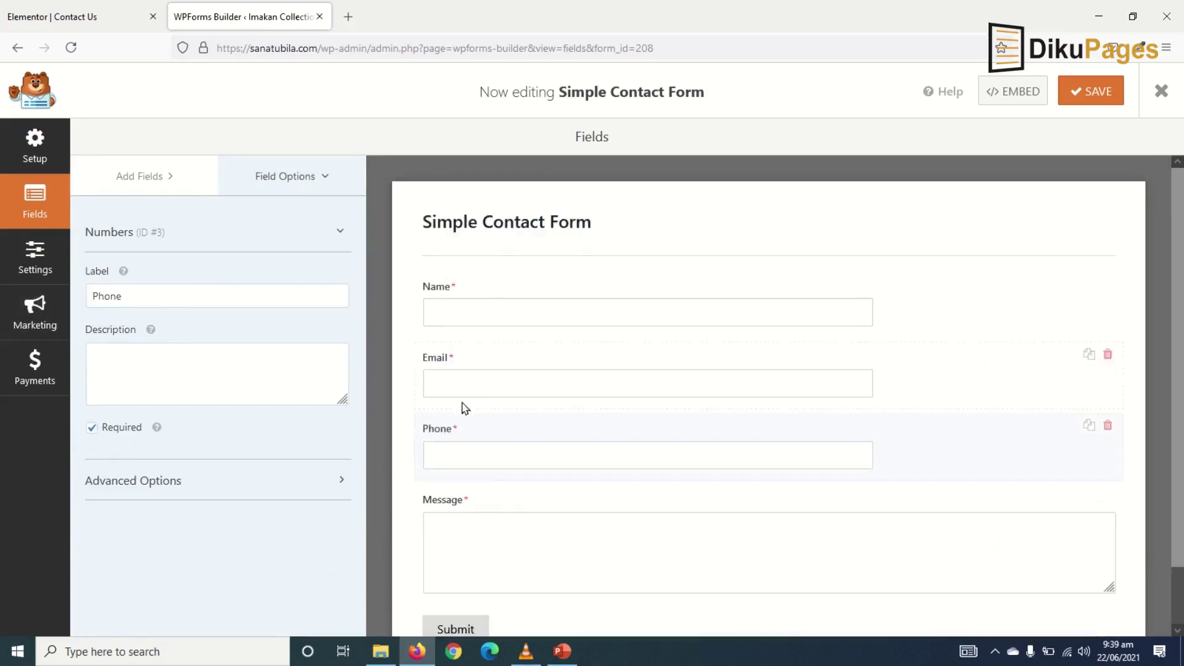
{"action": "scroll", "coordinate": [496, 552], "scroll_direction": "down", "scroll_amount": 2}
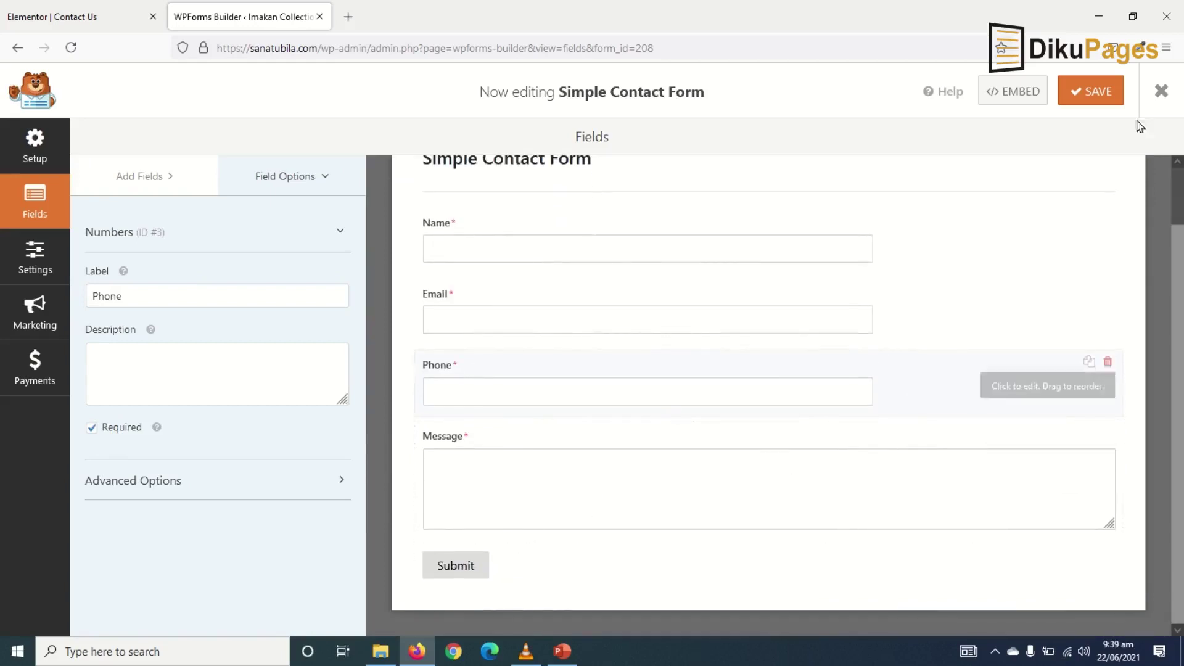
{"action": "left_click", "coordinate": [1081, 94]}
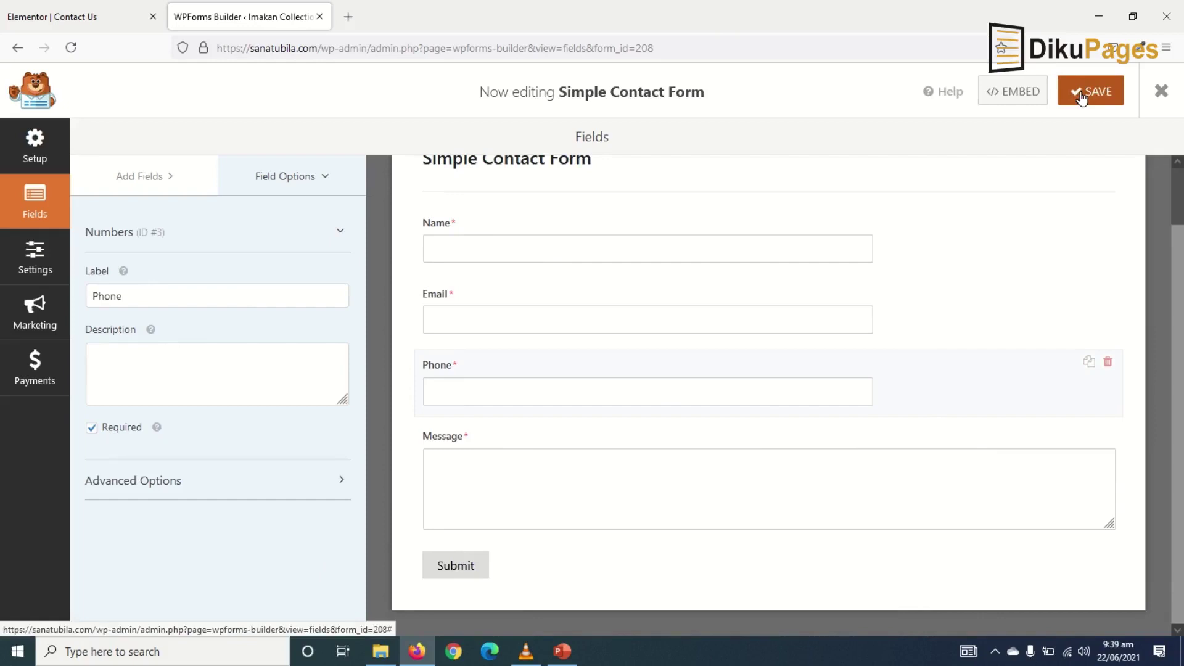
Step: Embed the Simple Contact Form through a WPForms widget in the Contact Us page's right column
{"action": "left_click", "coordinate": [81, 20]}
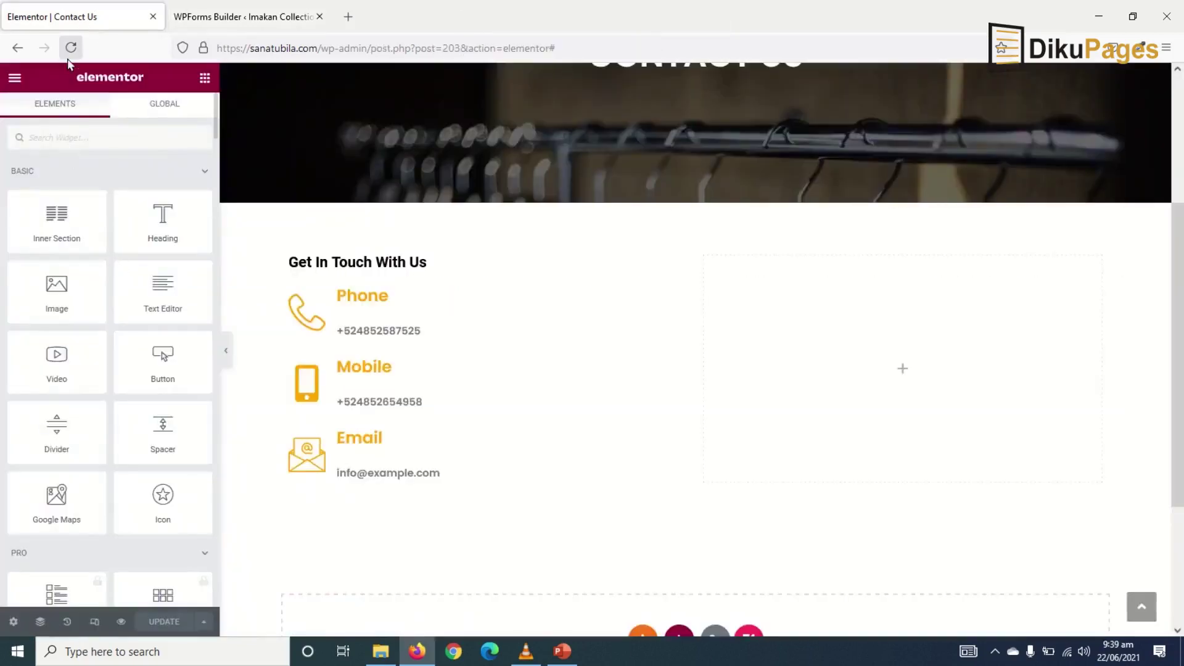
{"action": "left_click", "coordinate": [71, 53]}
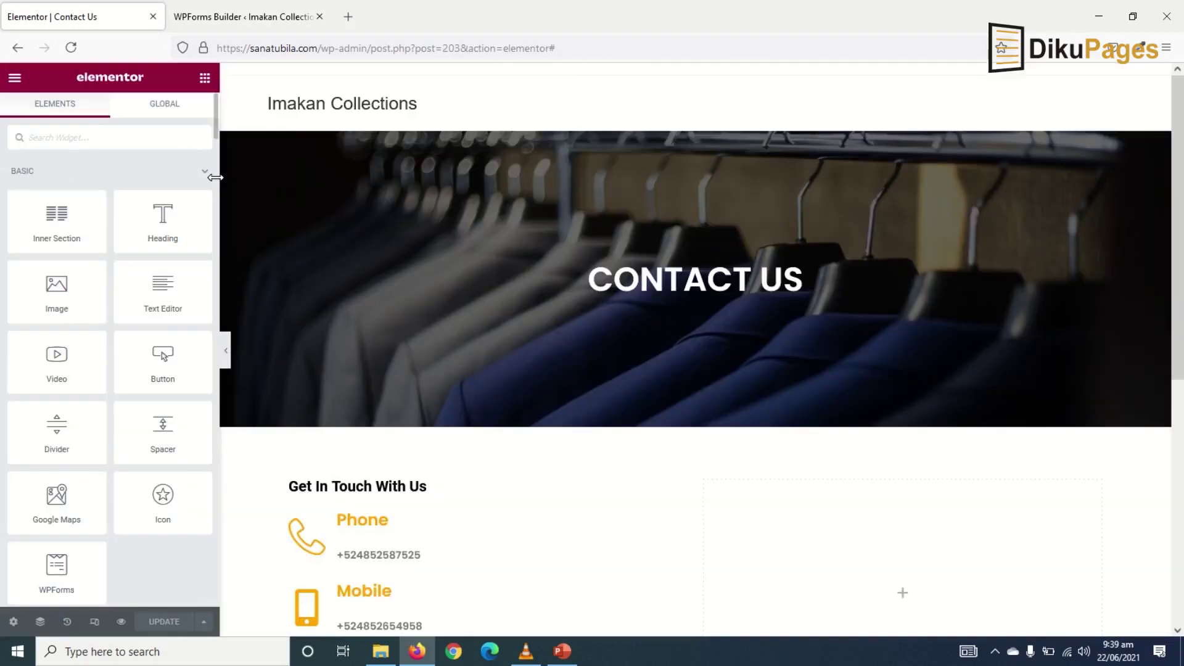
{"action": "type", "text": "wpform"}
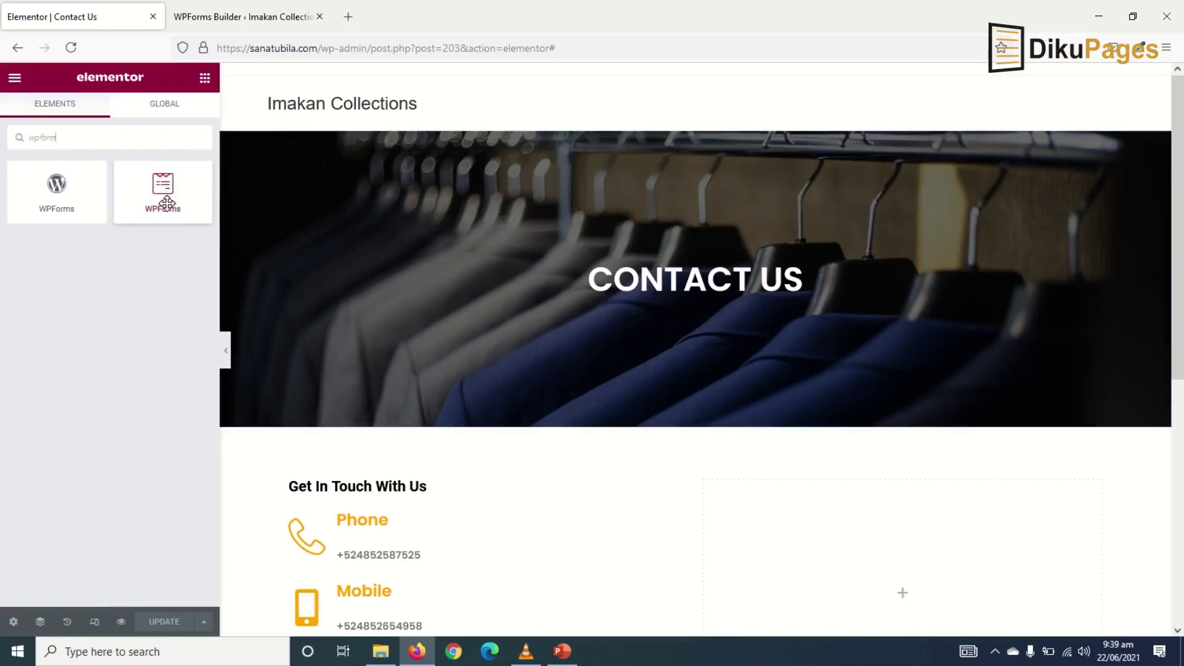
{"action": "left_click_drag", "start_coordinate": [182, 191], "coordinate": [888, 587]}
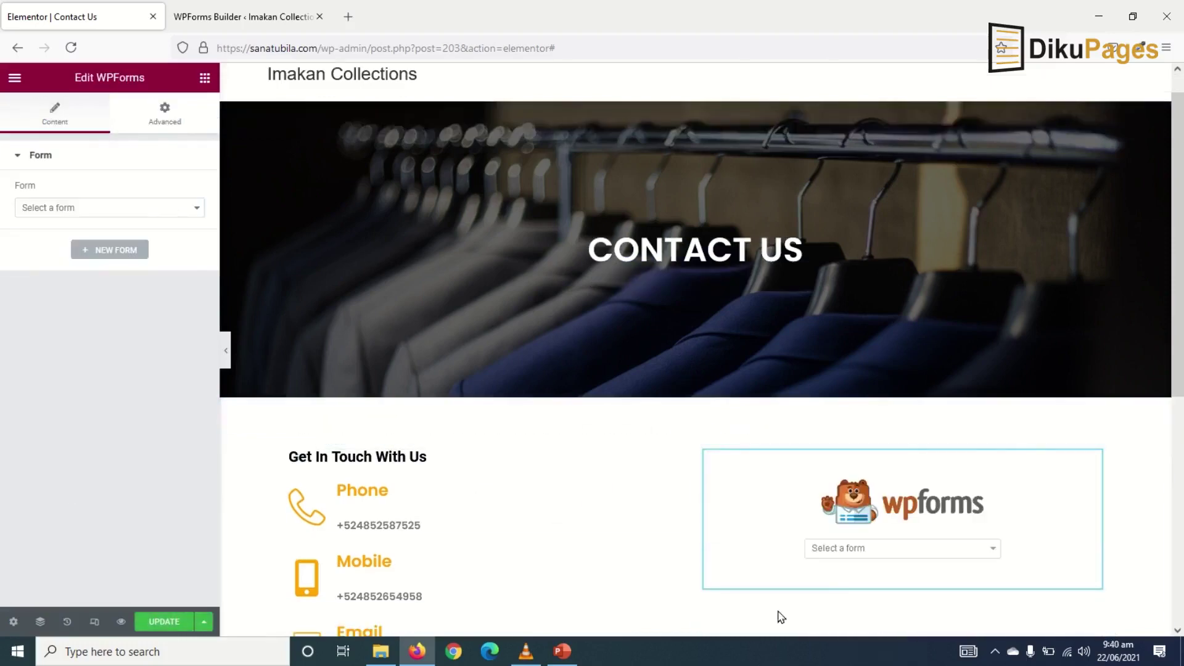
{"action": "left_click", "coordinate": [891, 558]}
{"action": "left_click", "coordinate": [902, 593]}
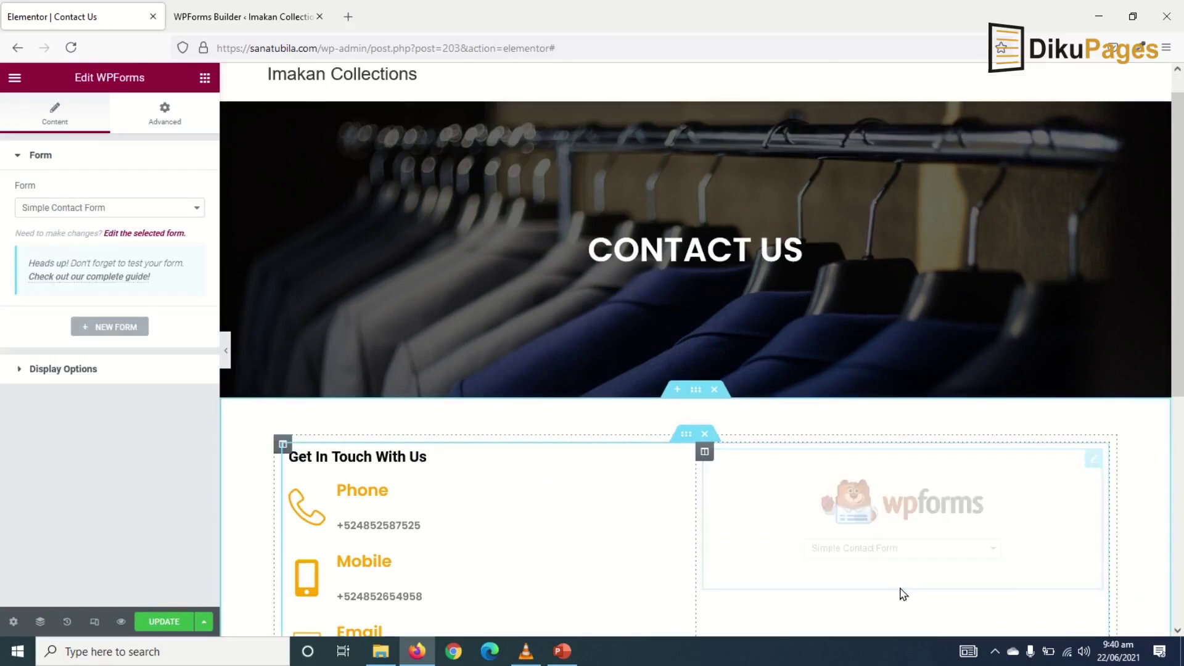
{"action": "scroll", "coordinate": [901, 594], "scroll_direction": "down", "scroll_amount": 5}
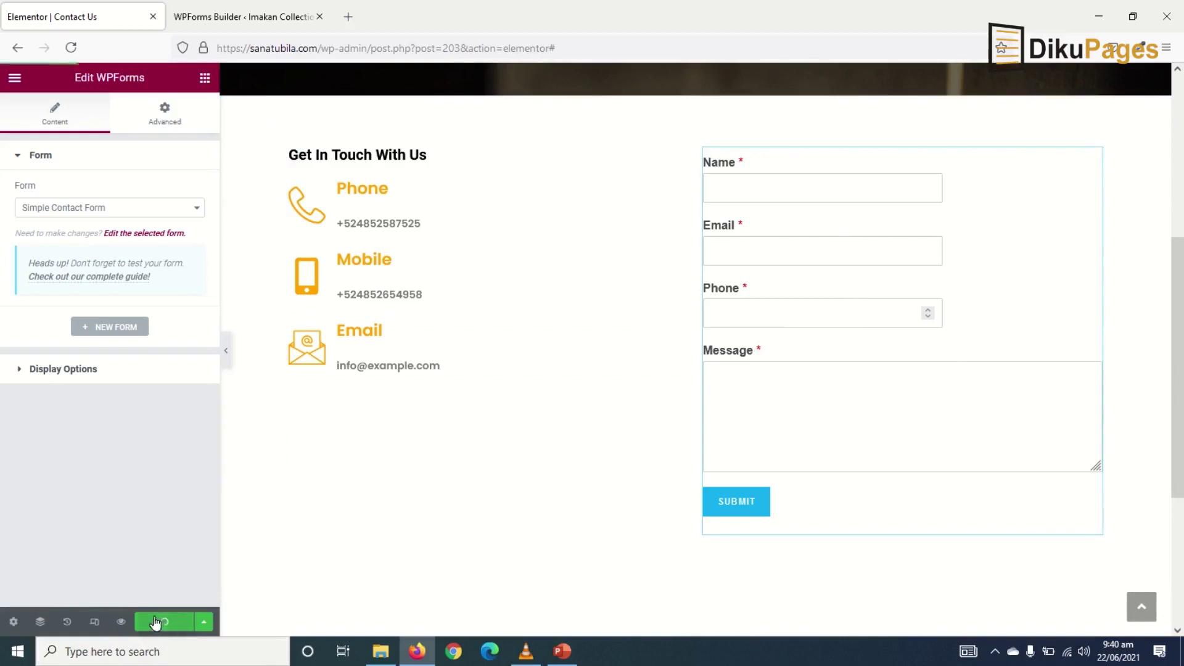
Step: Set the Name and Email fields' Field Size to Large
{"action": "left_click", "coordinate": [250, 18]}
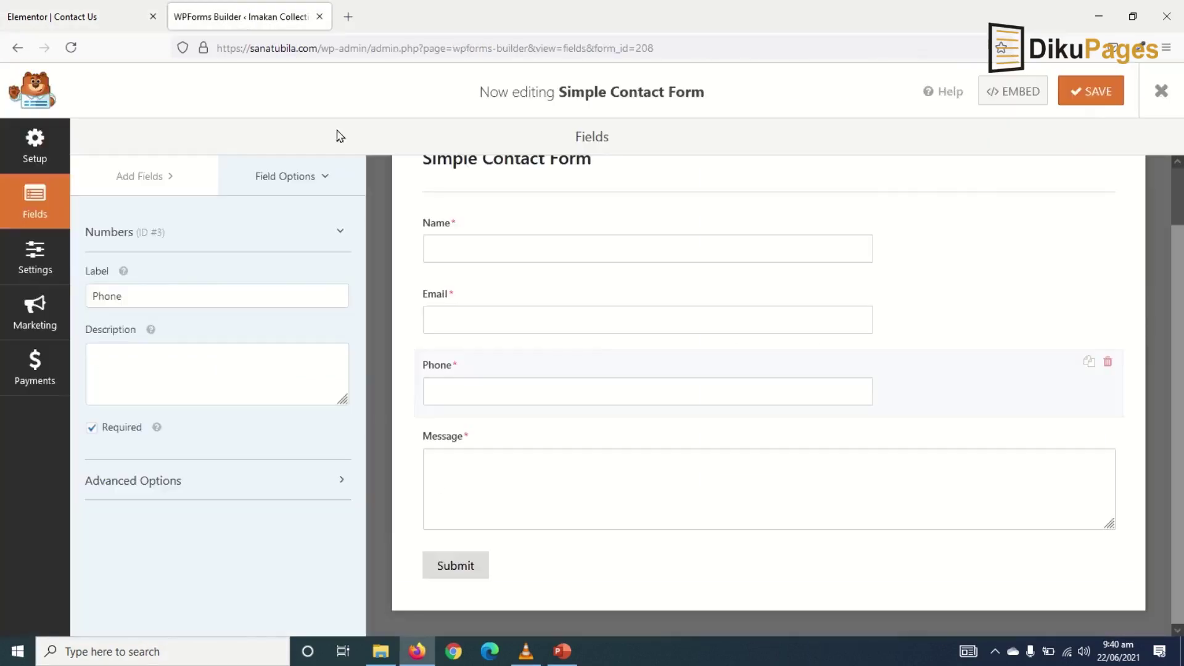
{"action": "left_click", "coordinate": [483, 229]}
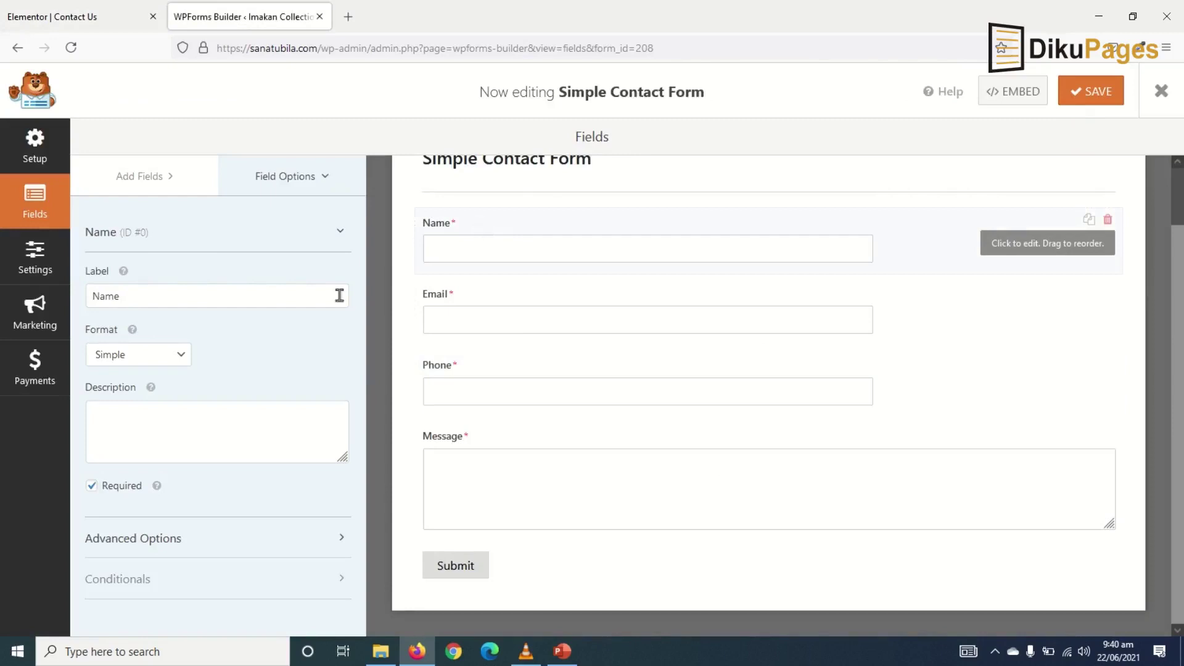
{"action": "left_click", "coordinate": [143, 538]}
{"action": "scroll", "coordinate": [156, 520], "scroll_direction": "down", "scroll_amount": 3}
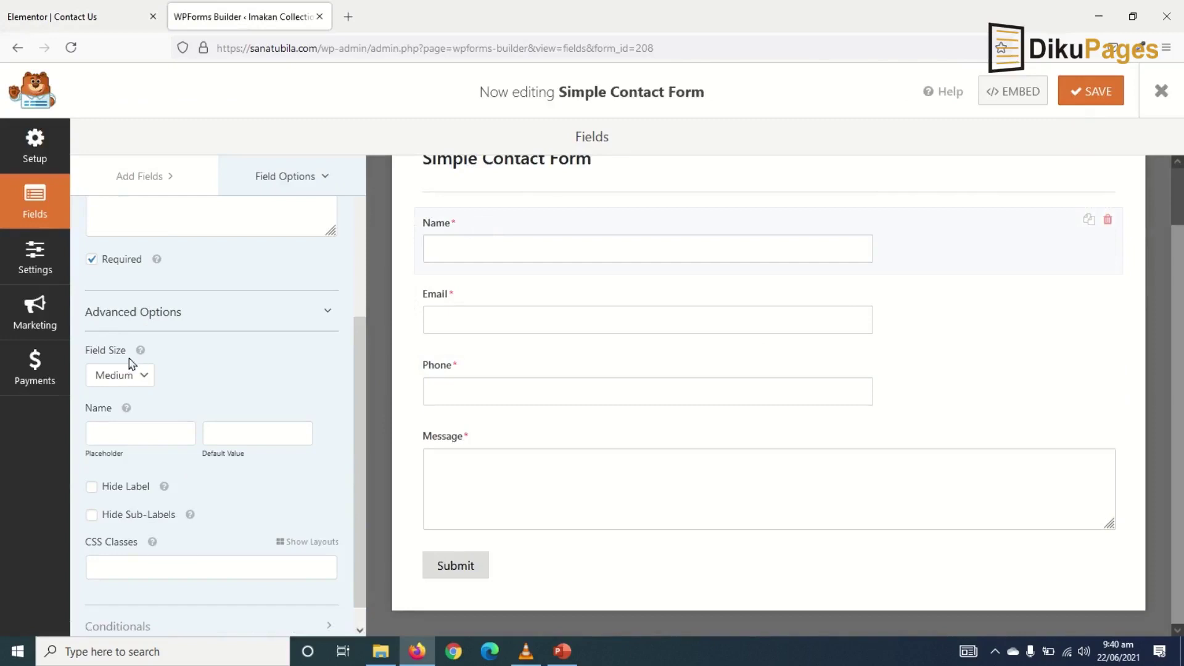
{"action": "left_click", "coordinate": [123, 388]}
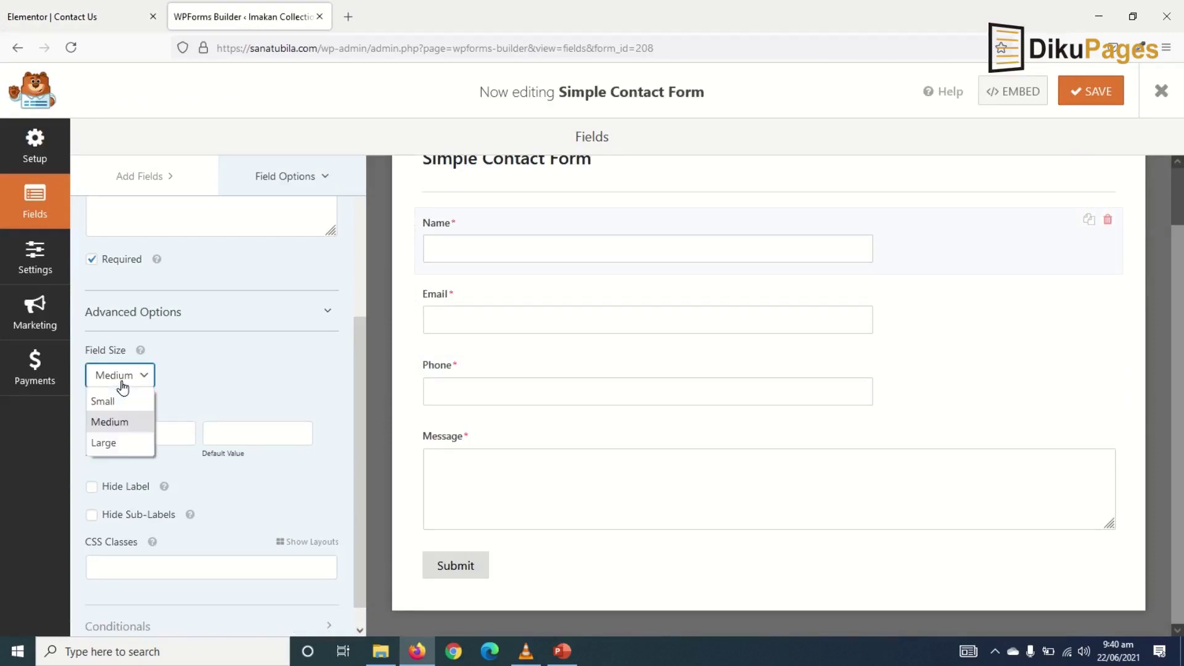
{"action": "left_click", "coordinate": [105, 443]}
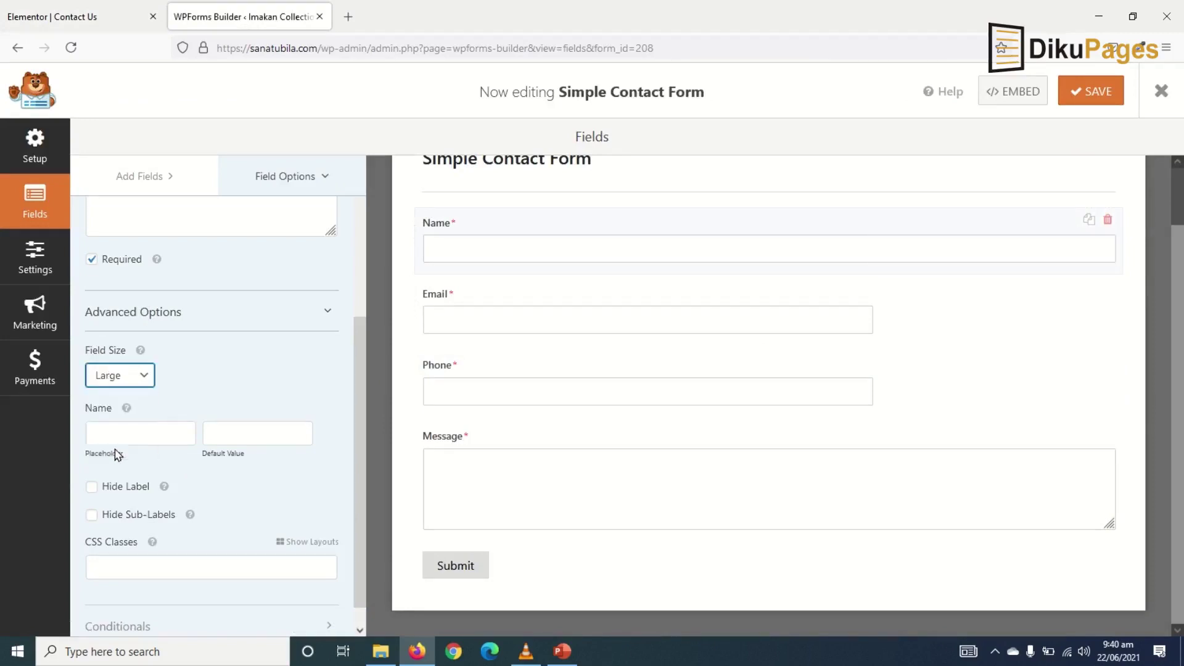
{"action": "left_click", "coordinate": [452, 294]}
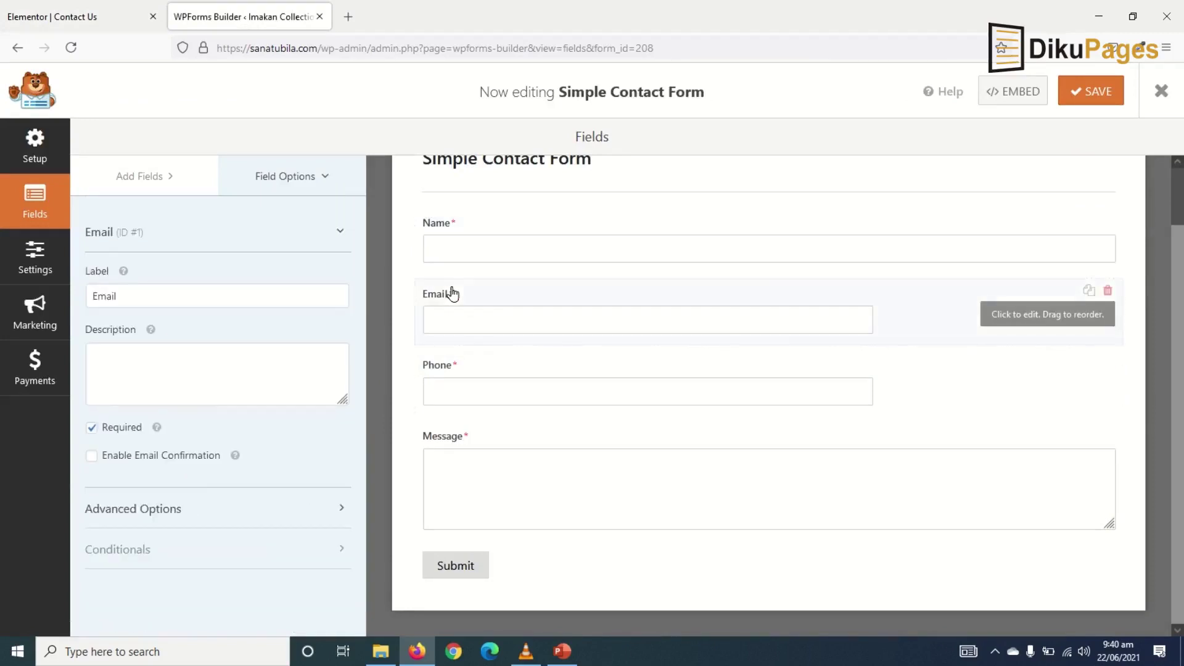
{"action": "left_click", "coordinate": [157, 510]}
{"action": "scroll", "coordinate": [149, 493], "scroll_direction": "down", "scroll_amount": 3}
{"action": "left_click", "coordinate": [142, 347]}
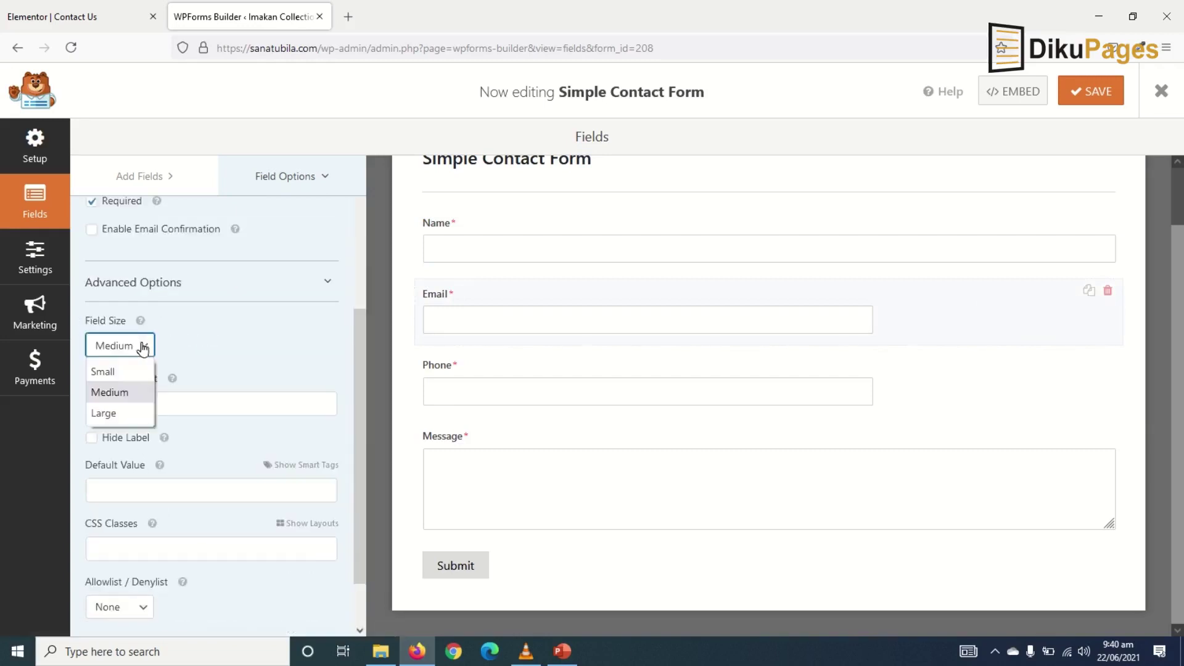
{"action": "left_click", "coordinate": [124, 414]}
Step: Set the Phone field's size to Large, save the form, and return to the Contact Us editor
{"action": "left_click", "coordinate": [465, 366]}
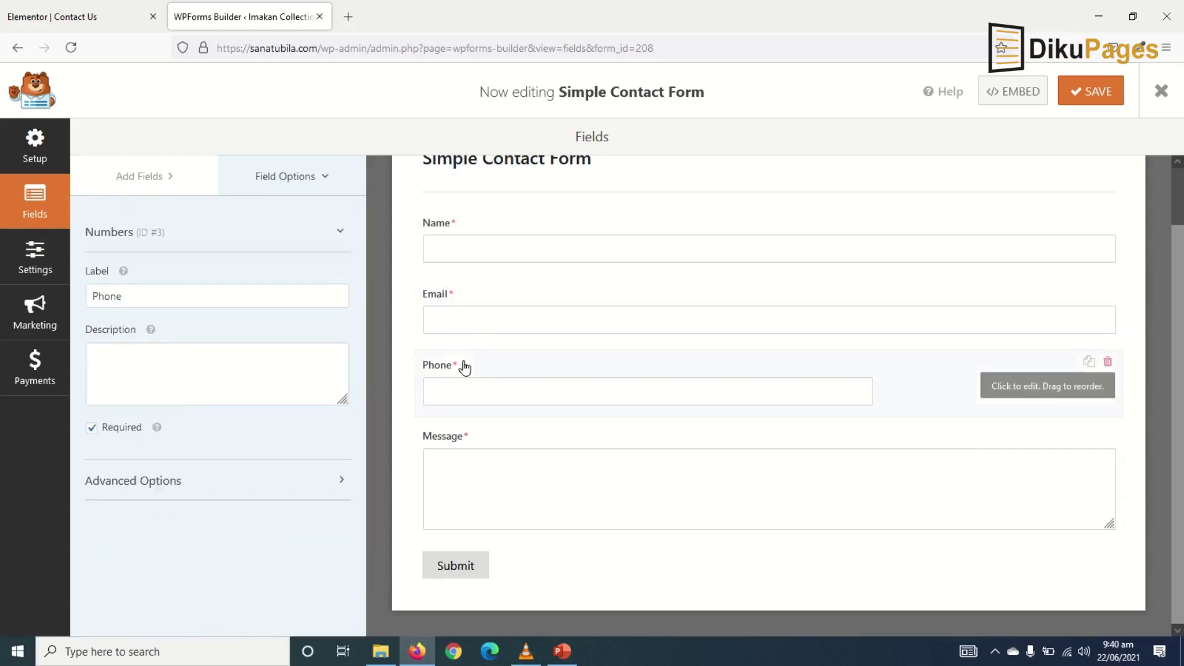
{"action": "left_click", "coordinate": [139, 485]}
{"action": "scroll", "coordinate": [126, 444], "scroll_direction": "down", "scroll_amount": 3}
{"action": "left_click", "coordinate": [112, 383]}
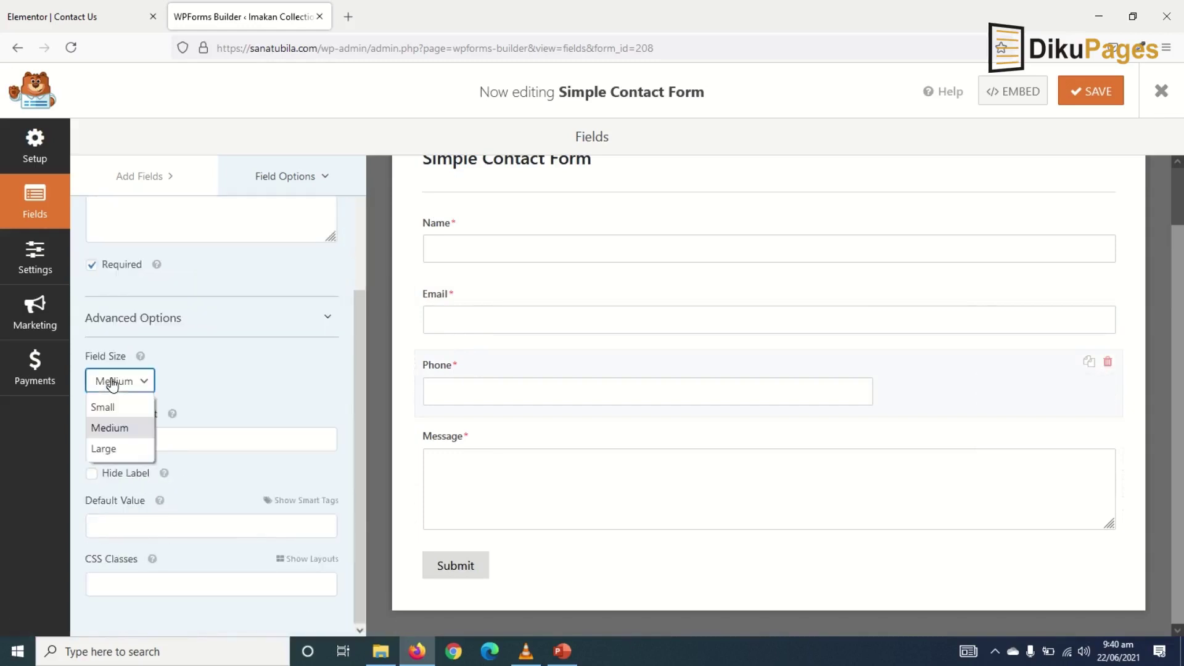
{"action": "left_click", "coordinate": [111, 449]}
{"action": "left_click", "coordinate": [1077, 93]}
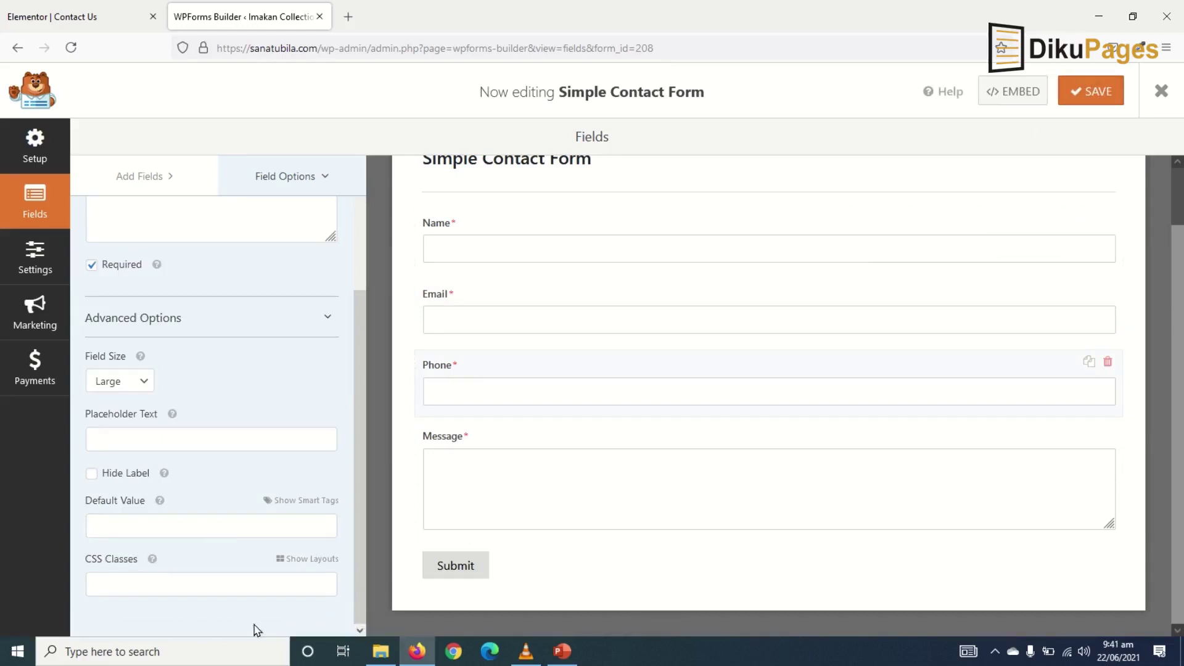
{"action": "left_click", "coordinate": [23, 23]}
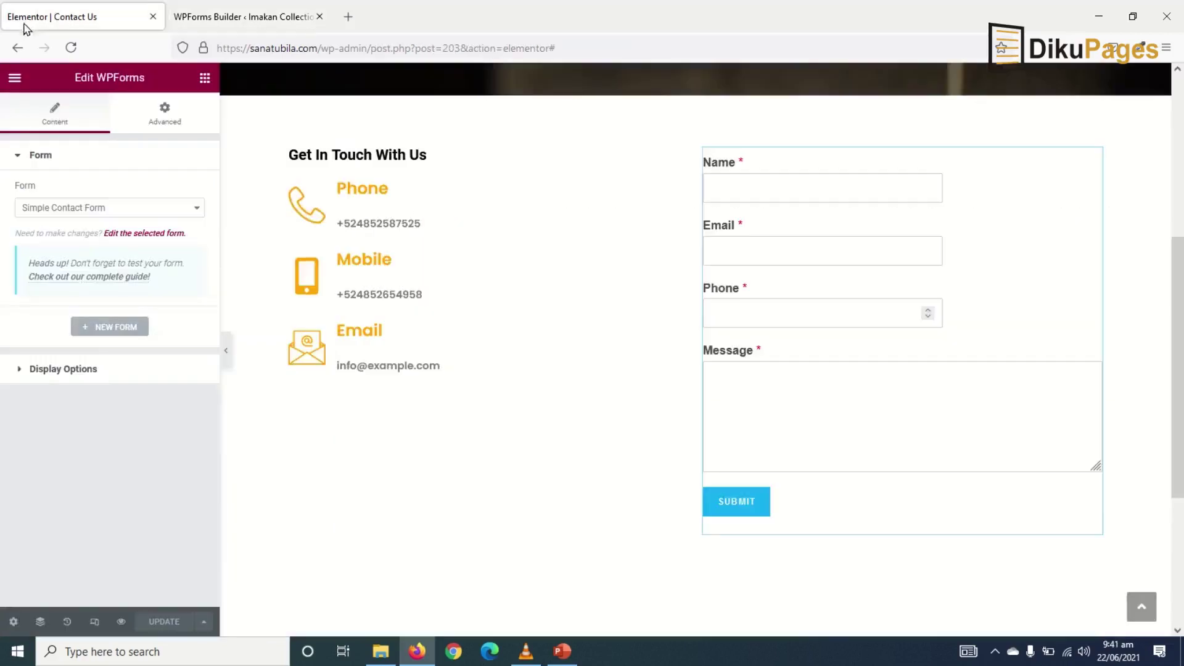
Step: Preview the Contact Us page and its form in a new tab, then return to the Elementor editor
{"action": "left_click", "coordinate": [121, 622]}
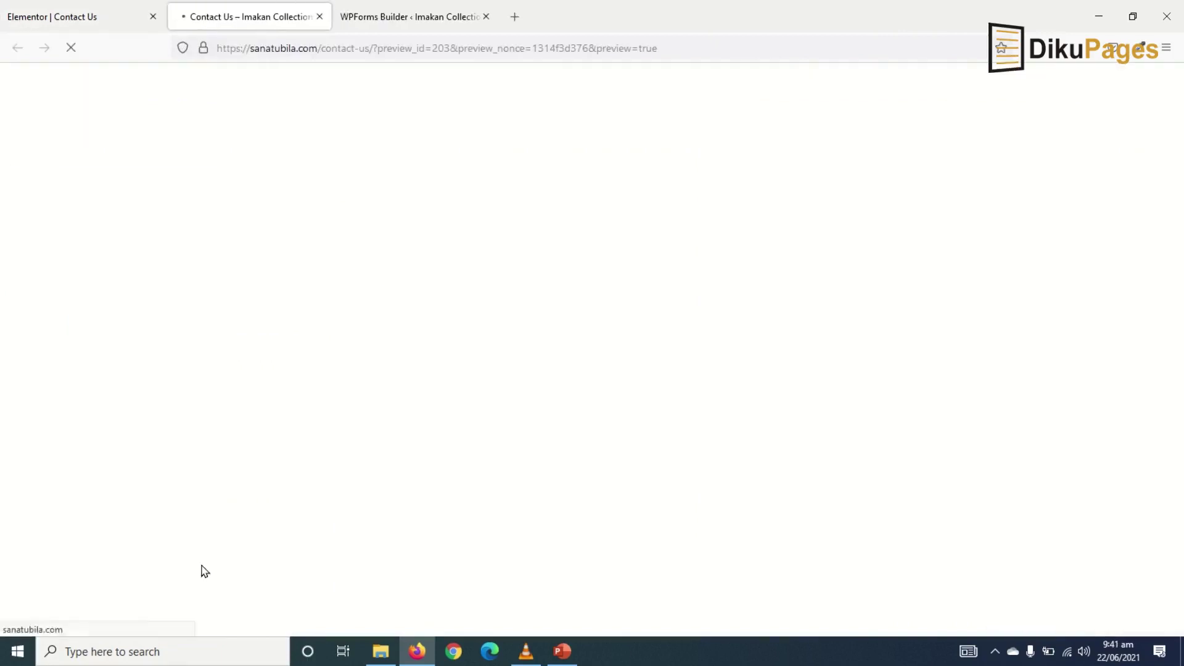
{"action": "scroll", "coordinate": [496, 421], "scroll_direction": "down", "scroll_amount": 5}
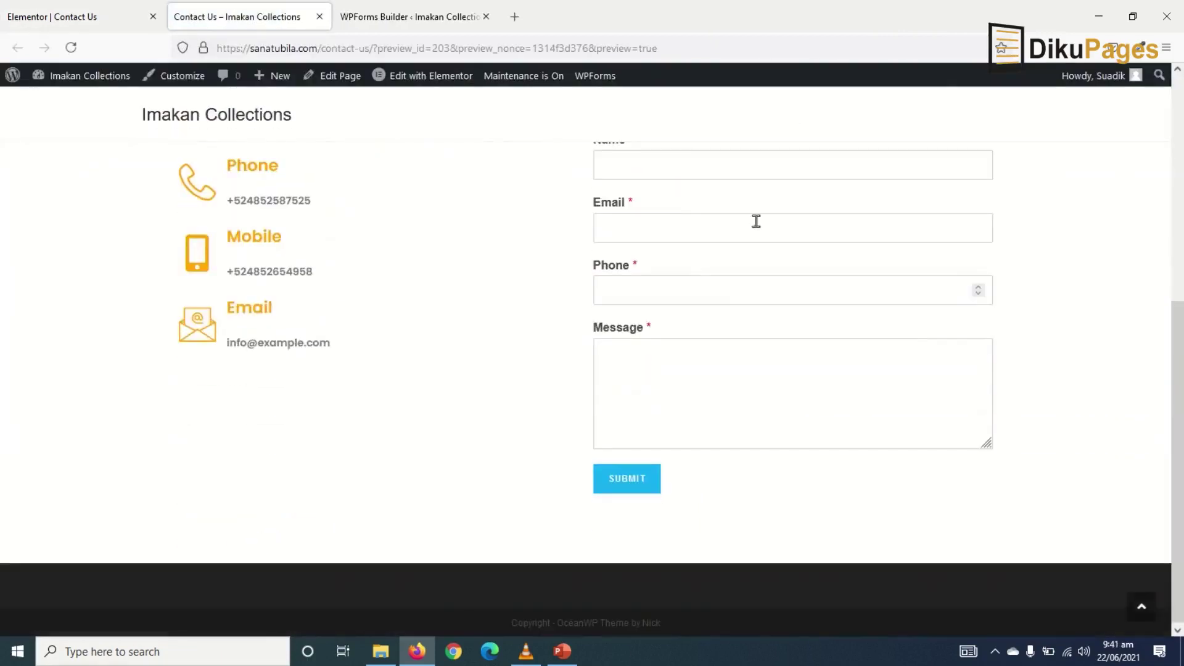
{"action": "scroll", "coordinate": [877, 301], "scroll_direction": "up", "scroll_amount": 3}
{"action": "scroll", "coordinate": [877, 301], "scroll_direction": "down", "scroll_amount": 3}
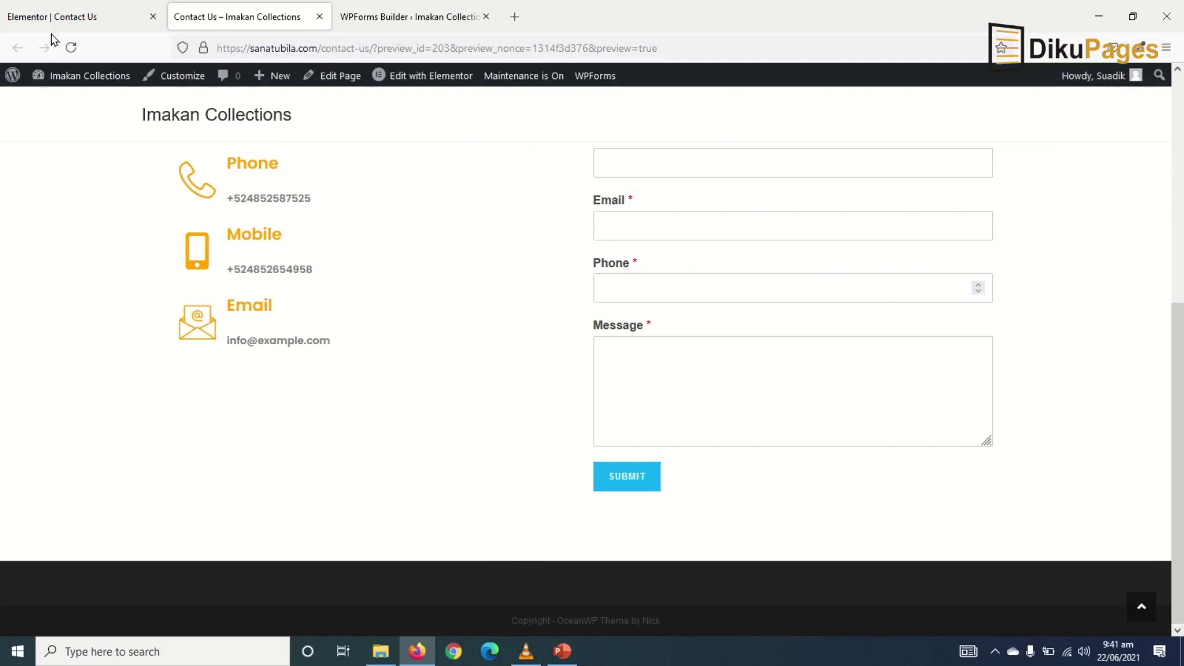
{"action": "left_click", "coordinate": [53, 14]}
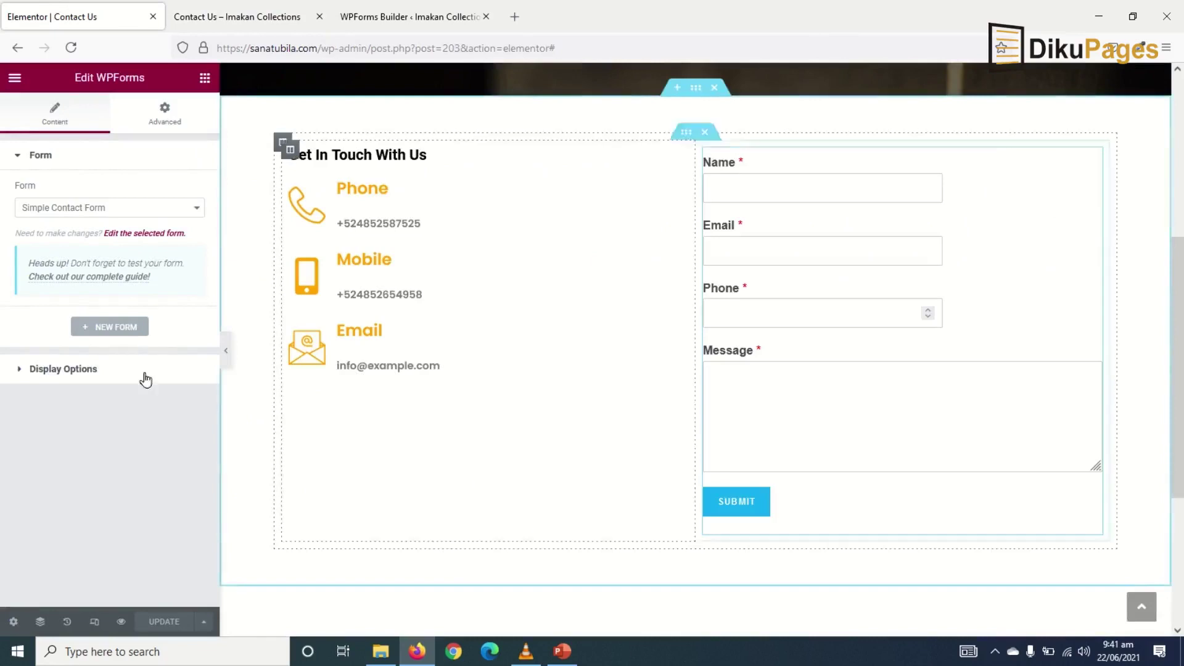
Step: Add a Google Maps widget in the empty section below the contact form
{"action": "left_click", "coordinate": [205, 77]}
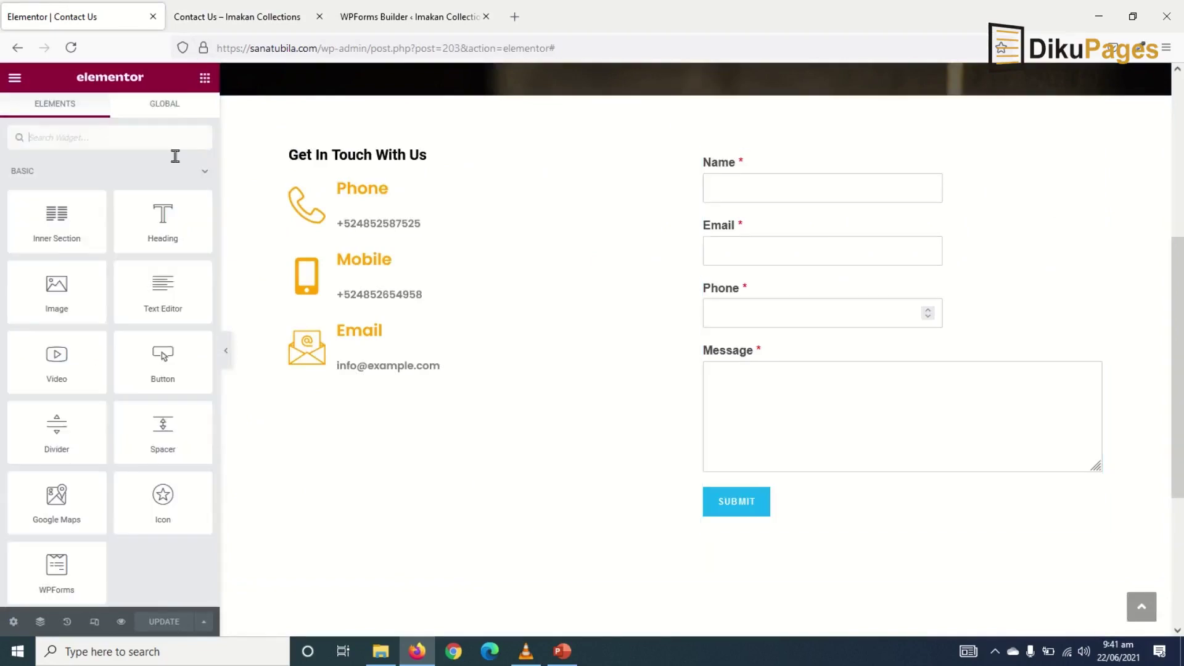
{"action": "scroll", "coordinate": [174, 153], "scroll_direction": "down", "scroll_amount": 3}
{"action": "scroll", "coordinate": [478, 450], "scroll_direction": "down", "scroll_amount": 7}
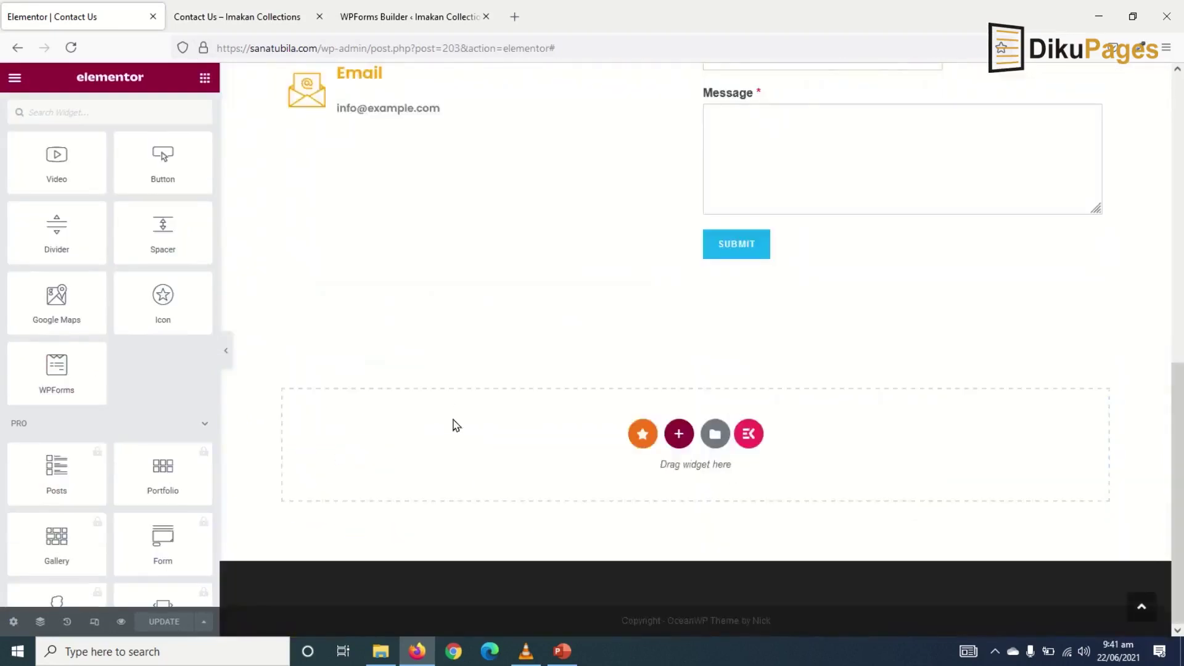
{"action": "scroll", "coordinate": [117, 370], "scroll_direction": "up", "scroll_amount": 3}
{"action": "left_click_drag", "start_coordinate": [54, 489], "coordinate": [537, 435]}
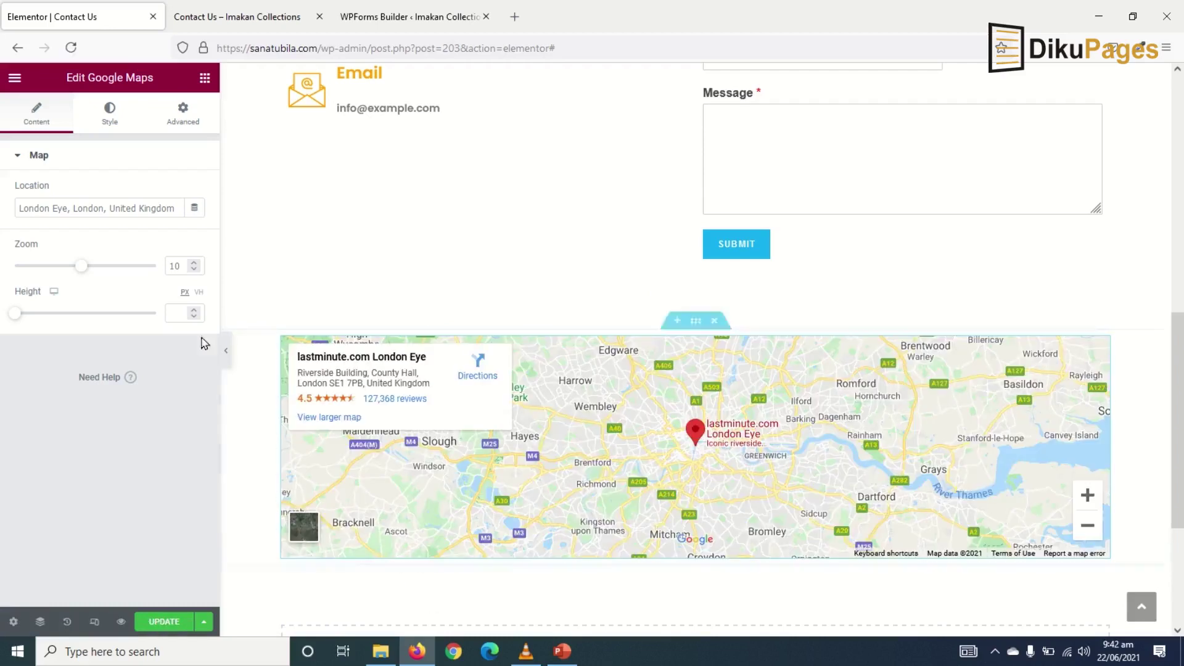
Step: Set the map location to Changli Tamale with satellite view and save the page
{"action": "left_click_drag", "start_coordinate": [180, 209], "coordinate": [1, 141]}
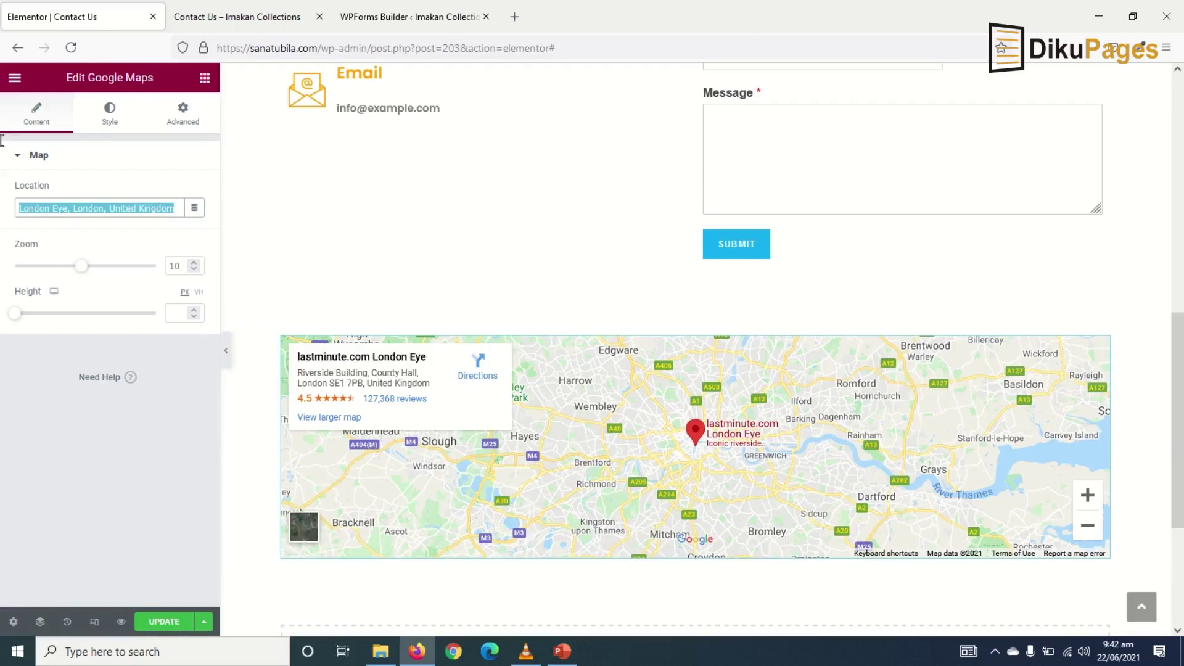
{"action": "type", "text": "Changli"}
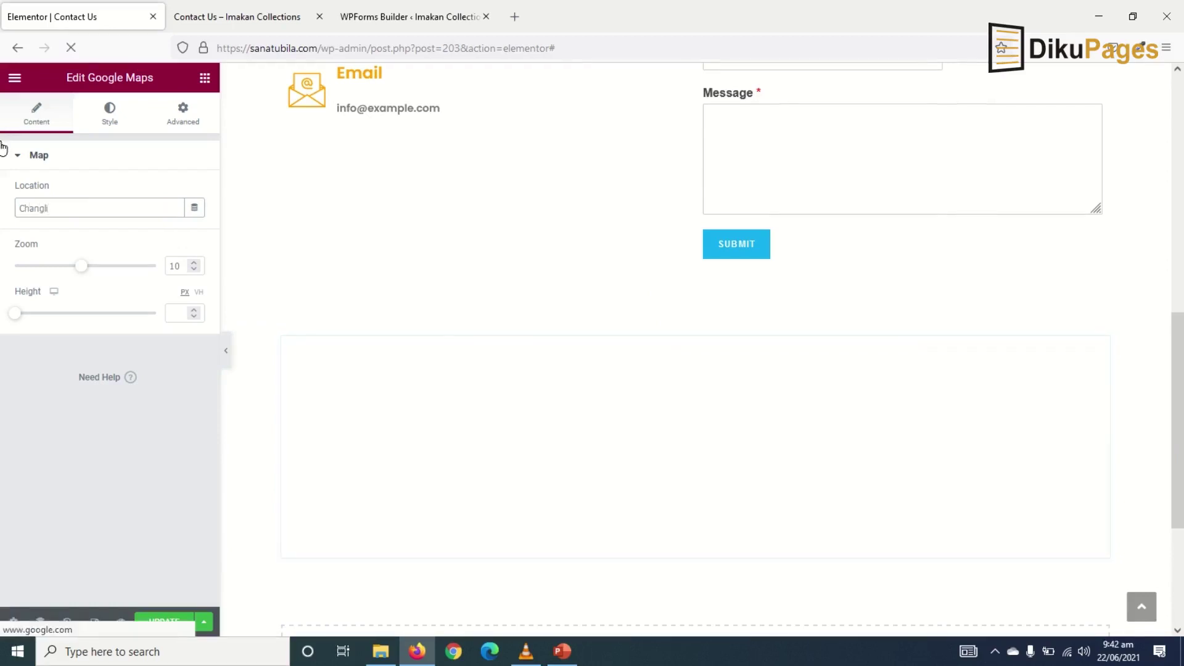
{"action": "type", "text": " Tamale"}
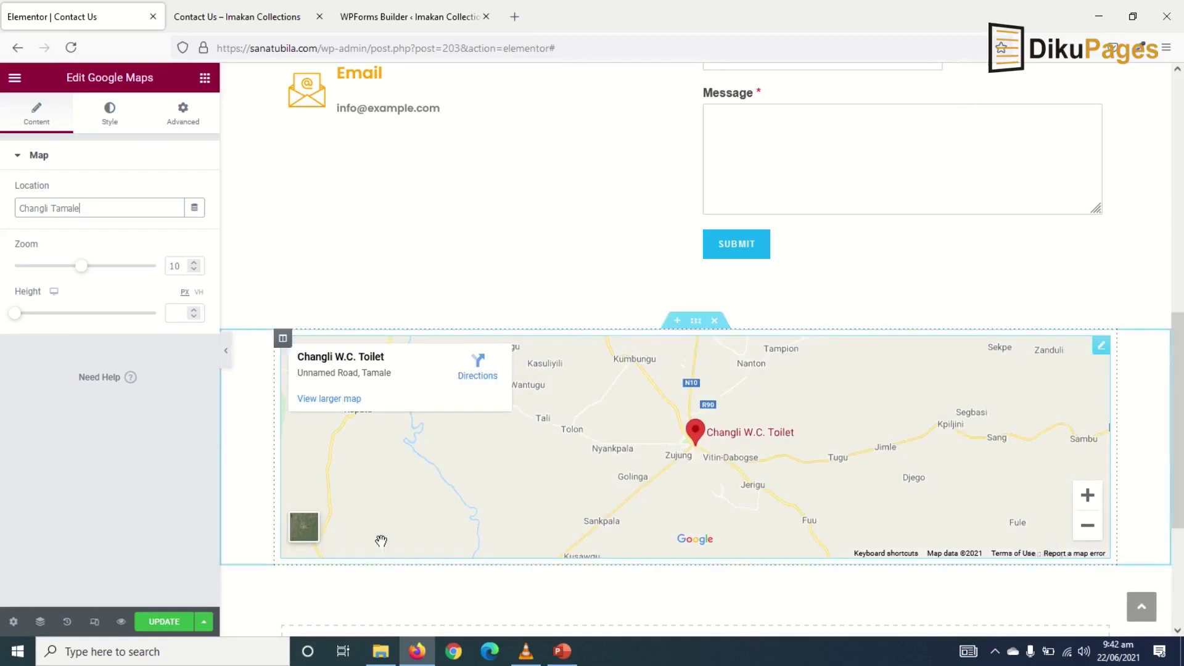
{"action": "left_click", "coordinate": [301, 527]}
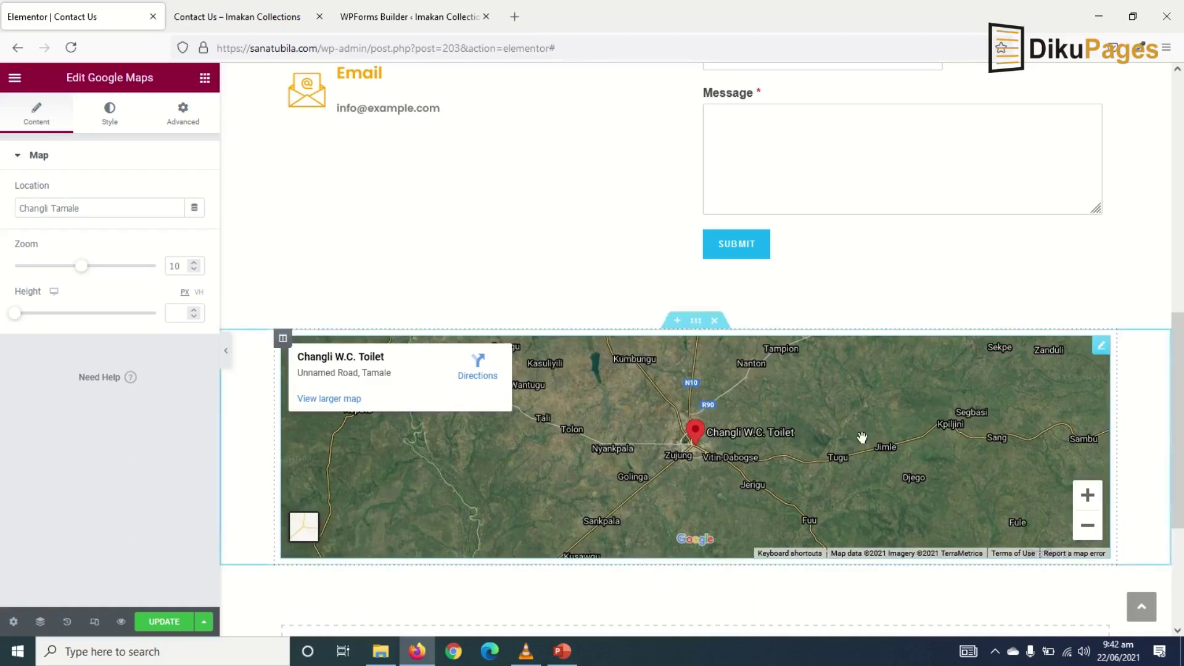
{"action": "left_click", "coordinate": [164, 622]}
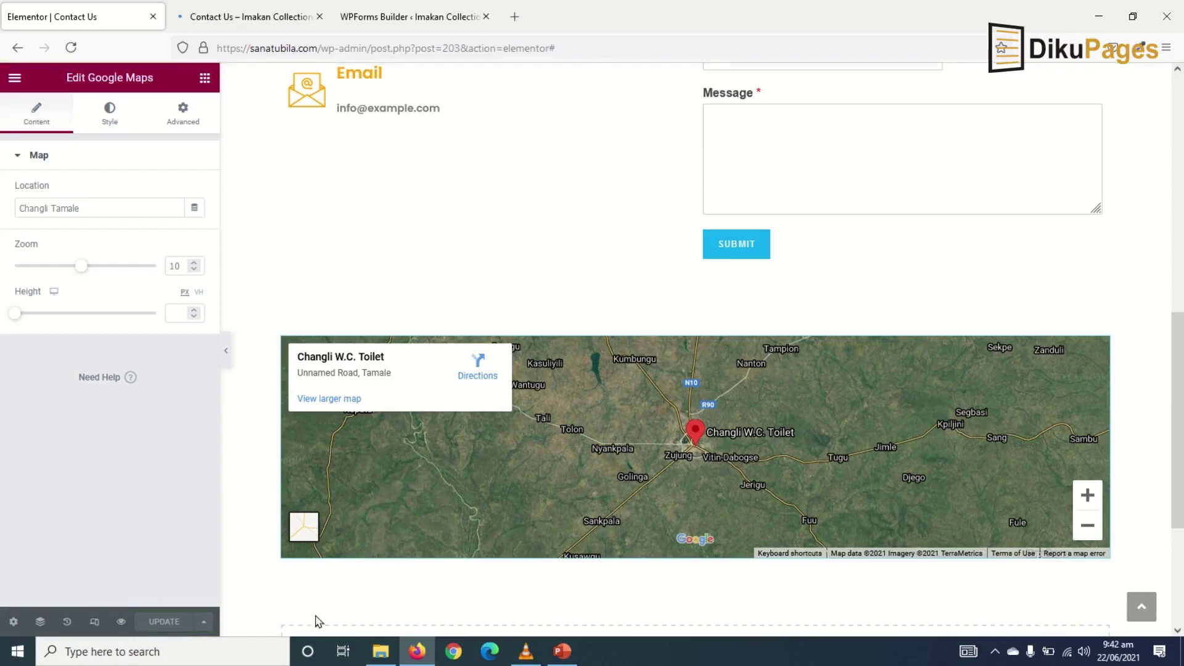
Step: Check the map on the updated Contact Us preview, then return to the editor
{"action": "left_click", "coordinate": [197, 7]}
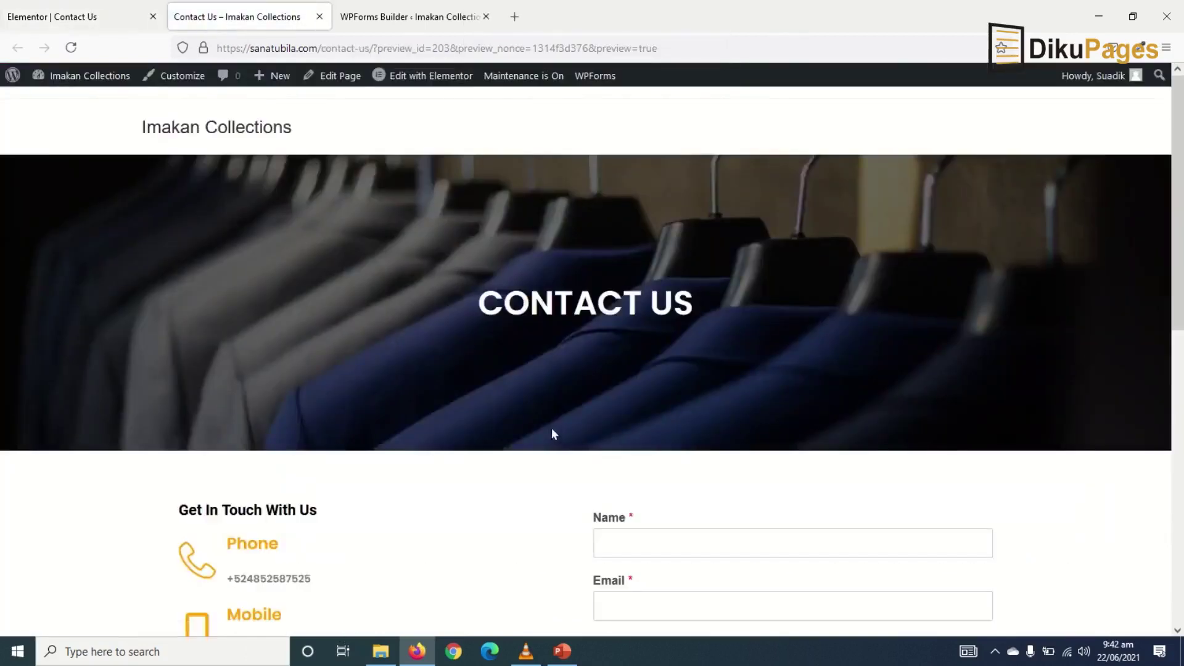
{"action": "scroll", "coordinate": [552, 426], "scroll_direction": "down", "scroll_amount": 10}
{"action": "scroll", "coordinate": [553, 425], "scroll_direction": "down", "scroll_amount": 3}
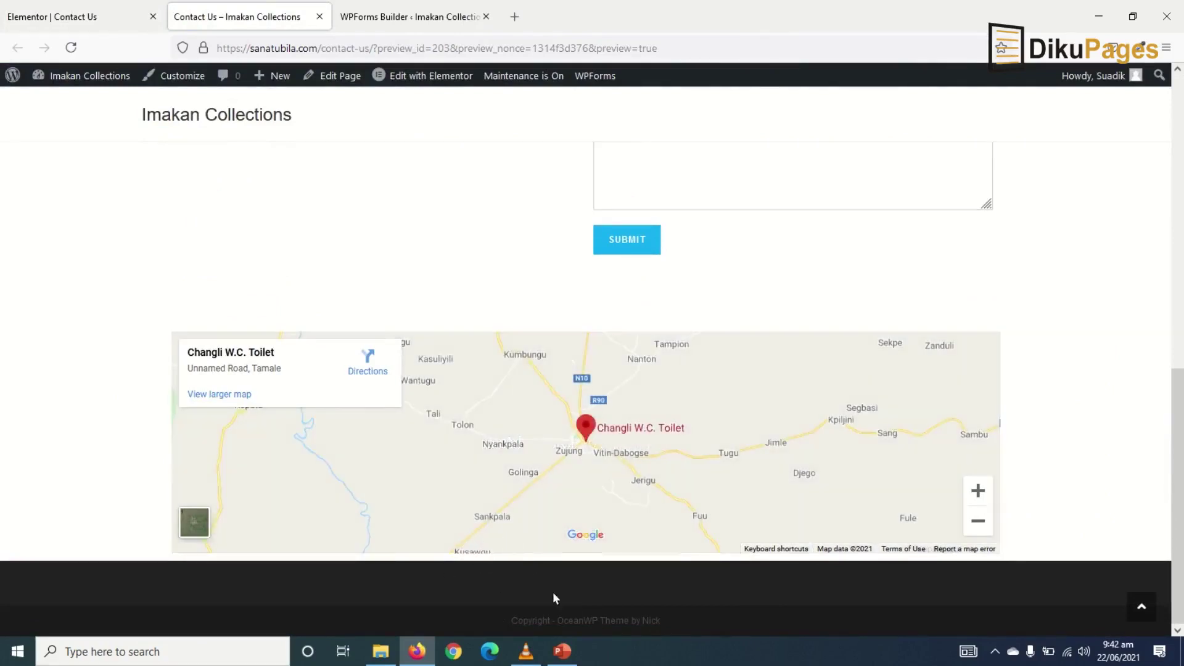
{"action": "left_click", "coordinate": [38, 18]}
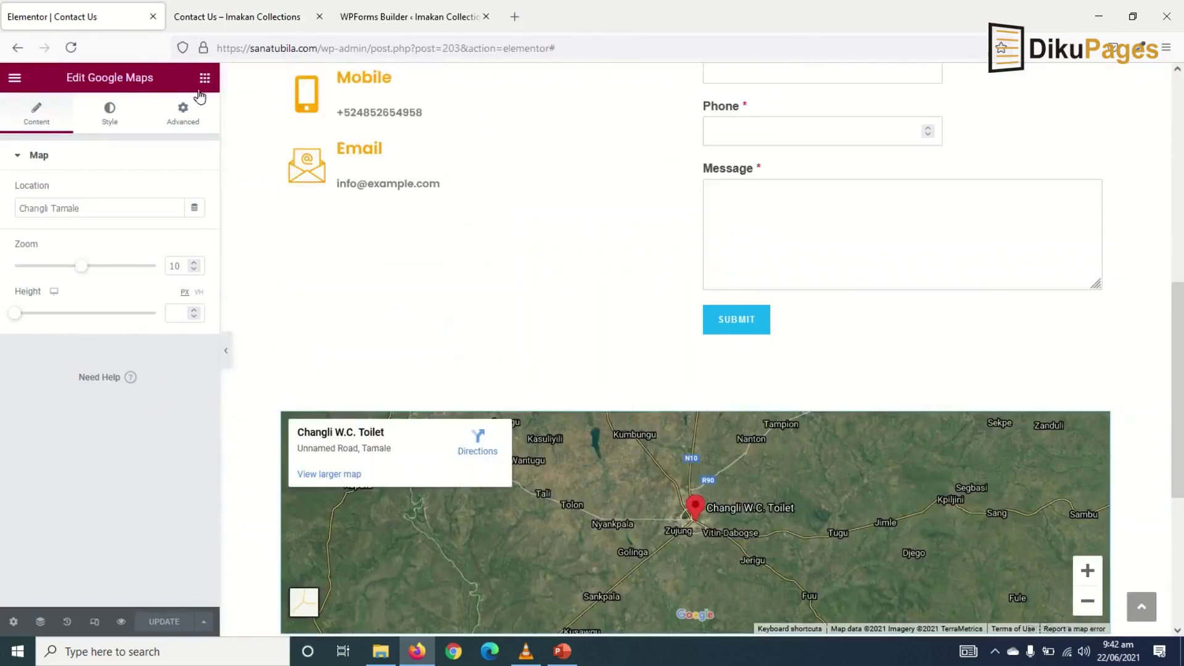
Step: Add a 50 px Spacer below the map and save the page
{"action": "left_click", "coordinate": [204, 78]}
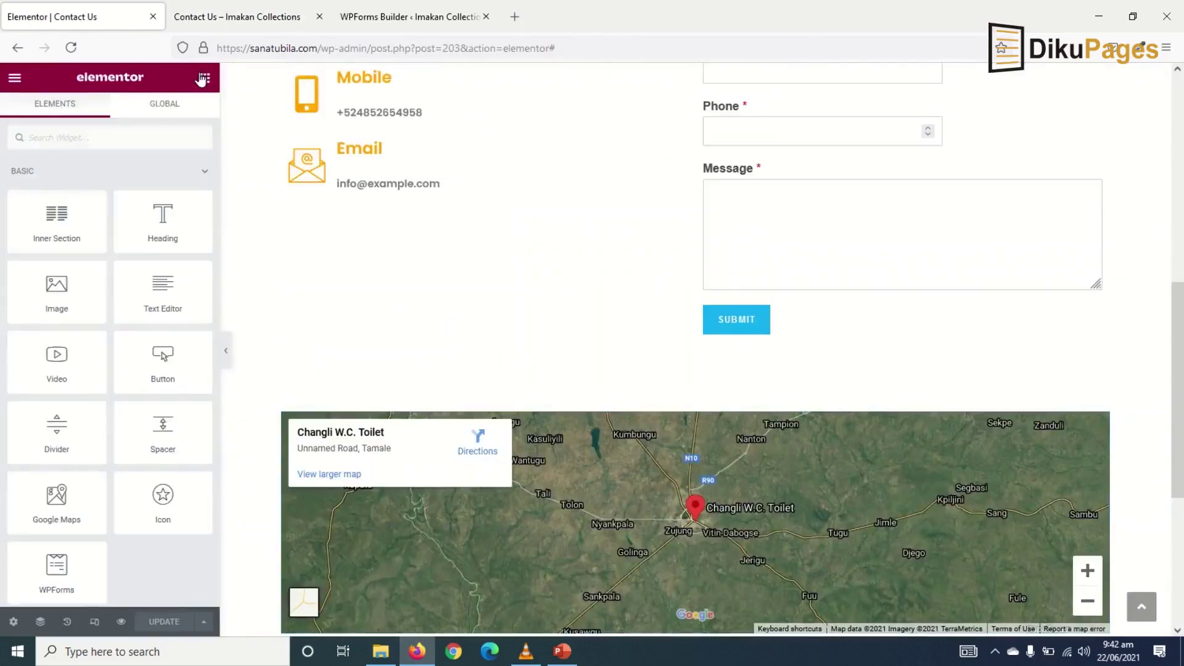
{"action": "scroll", "coordinate": [203, 186], "scroll_direction": "down", "scroll_amount": 2}
{"action": "scroll", "coordinate": [452, 388], "scroll_direction": "down", "scroll_amount": 5}
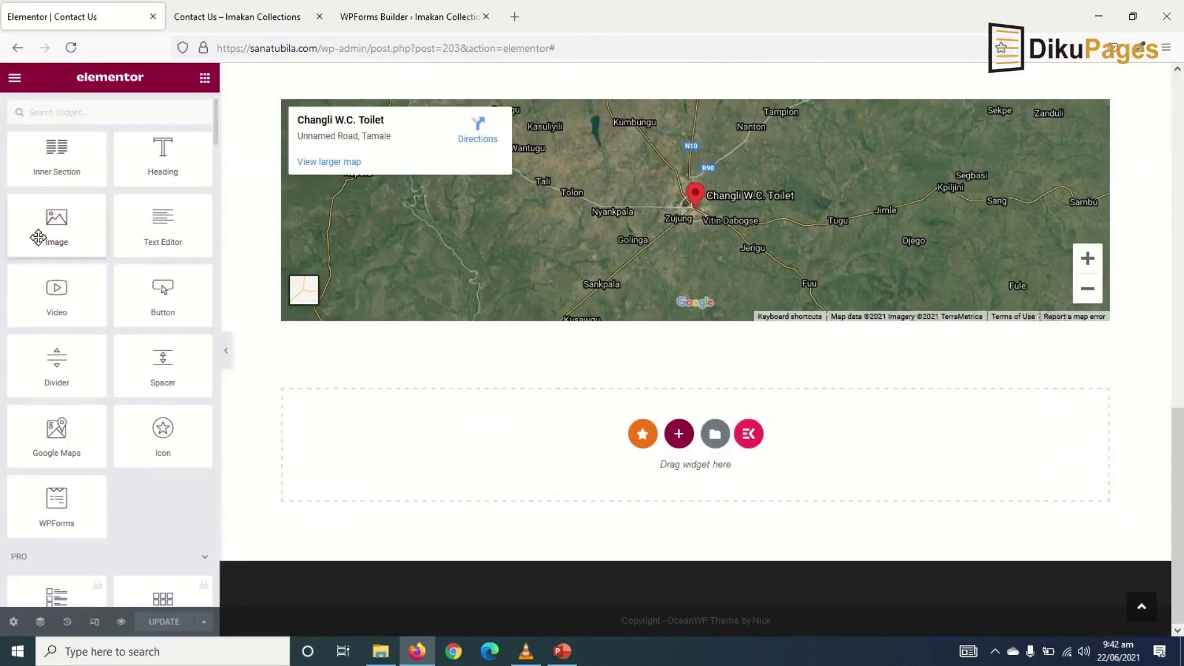
{"action": "left_click_drag", "start_coordinate": [142, 351], "coordinate": [465, 453]}
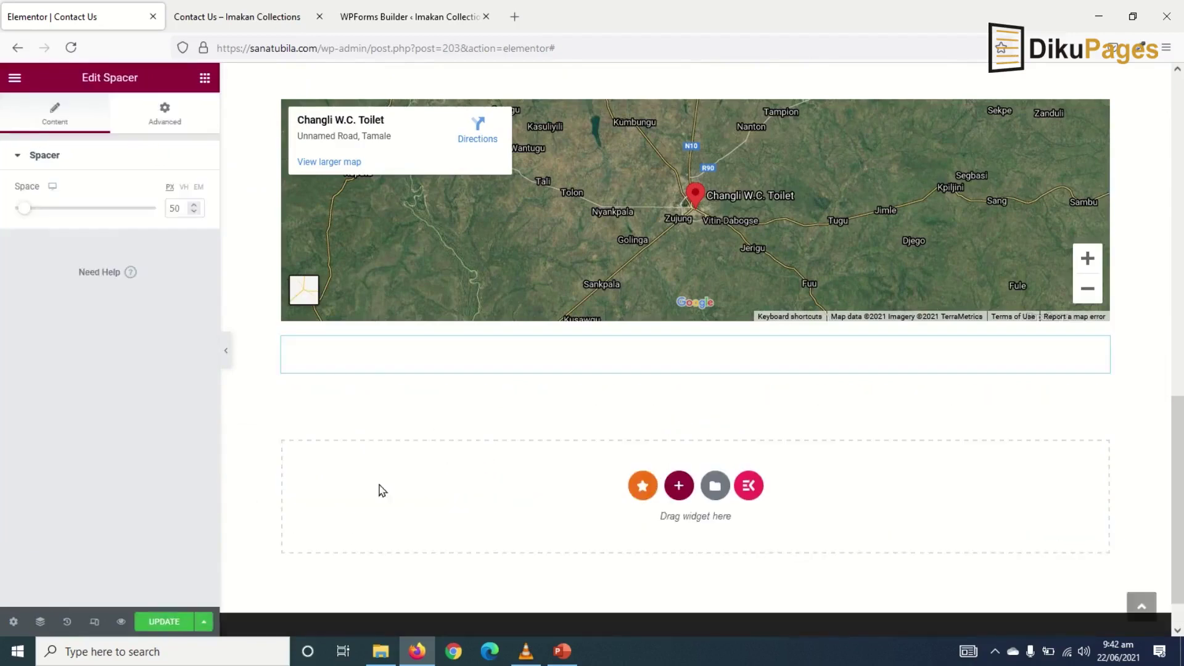
{"action": "left_click", "coordinate": [165, 623]}
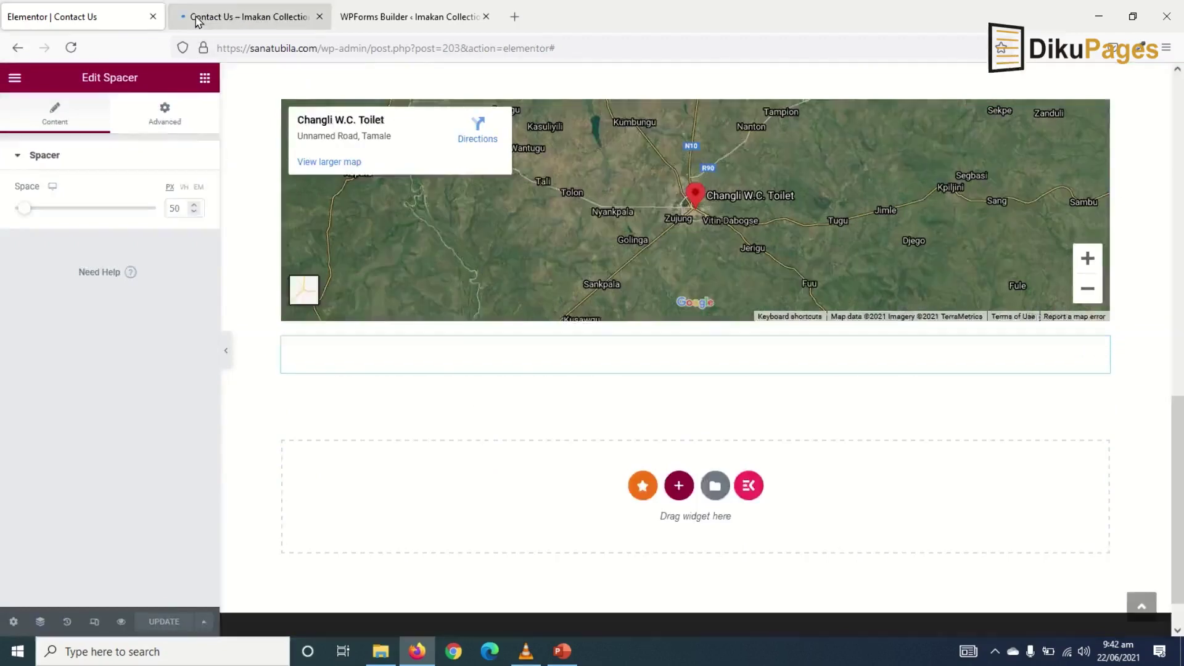
Step: Scroll through the live Contact Us preview to check the layout
{"action": "left_click", "coordinate": [199, 18]}
{"action": "scroll", "coordinate": [511, 466], "scroll_direction": "down", "scroll_amount": 10}
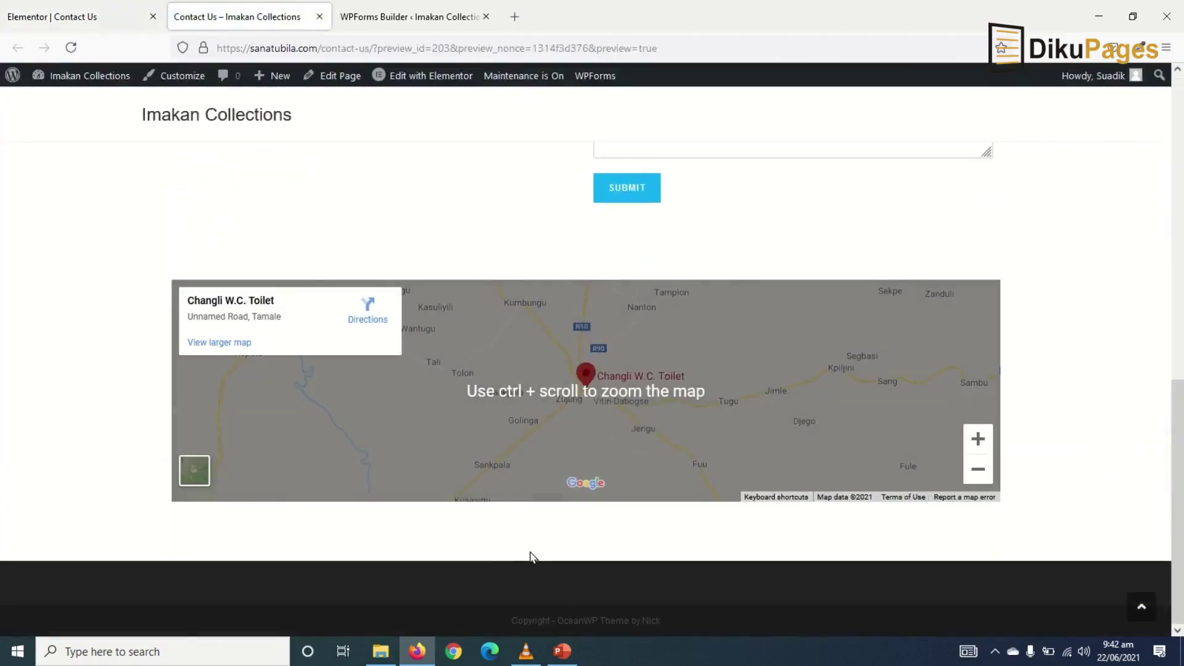
{"action": "scroll", "coordinate": [543, 466], "scroll_direction": "up", "scroll_amount": 3}
{"action": "scroll", "coordinate": [555, 460], "scroll_direction": "up", "scroll_amount": 5}
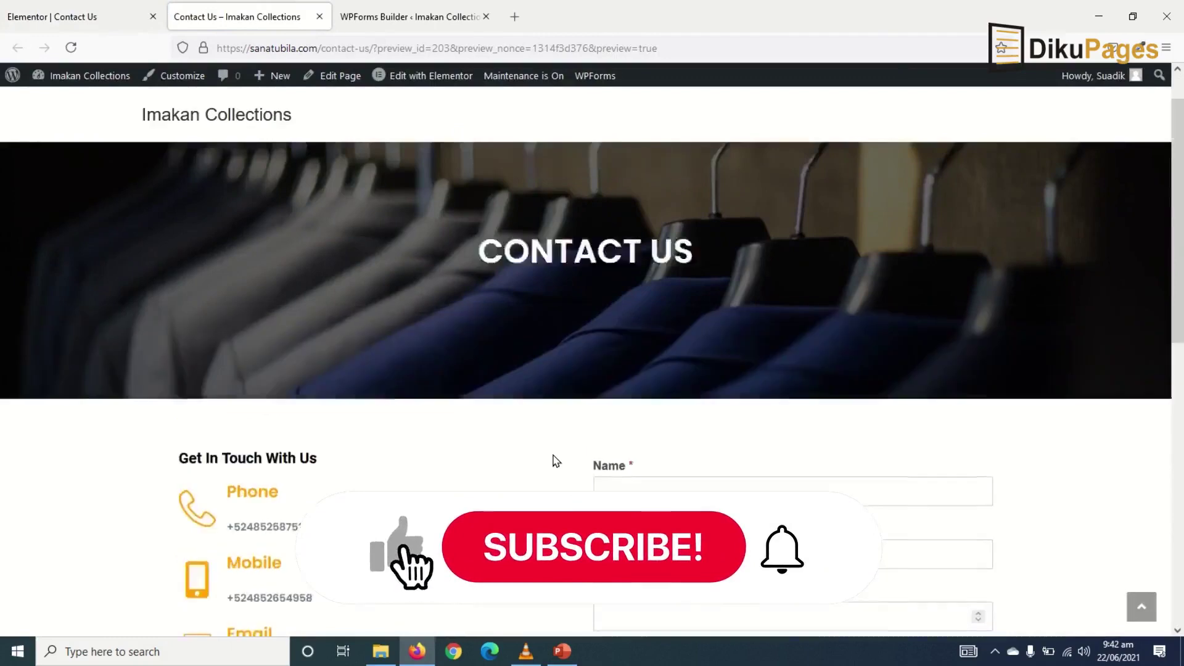
{"action": "scroll", "coordinate": [556, 460], "scroll_direction": "down", "scroll_amount": 8}
{"action": "scroll", "coordinate": [555, 460], "scroll_direction": "up", "scroll_amount": 5}
{"action": "scroll", "coordinate": [555, 460], "scroll_direction": "down", "scroll_amount": 3}
{"action": "scroll", "coordinate": [537, 409], "scroll_direction": "up", "scroll_amount": 7}
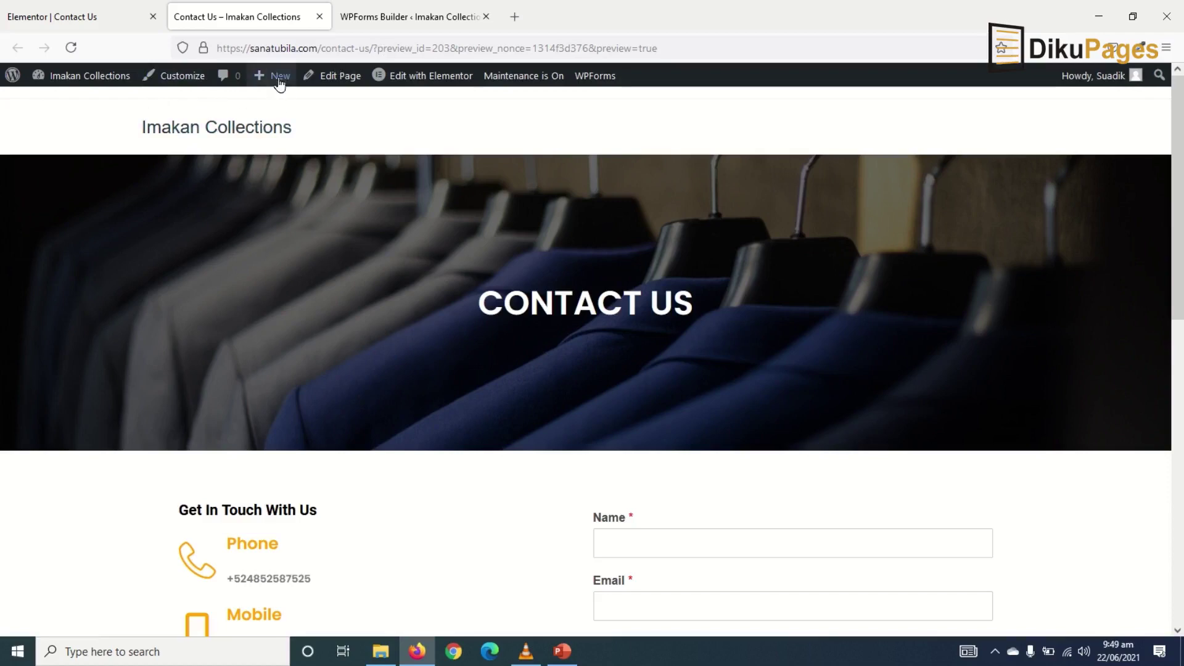
Step: Go to the admin dashboard and open the Pages list
{"action": "left_click", "coordinate": [87, 77]}
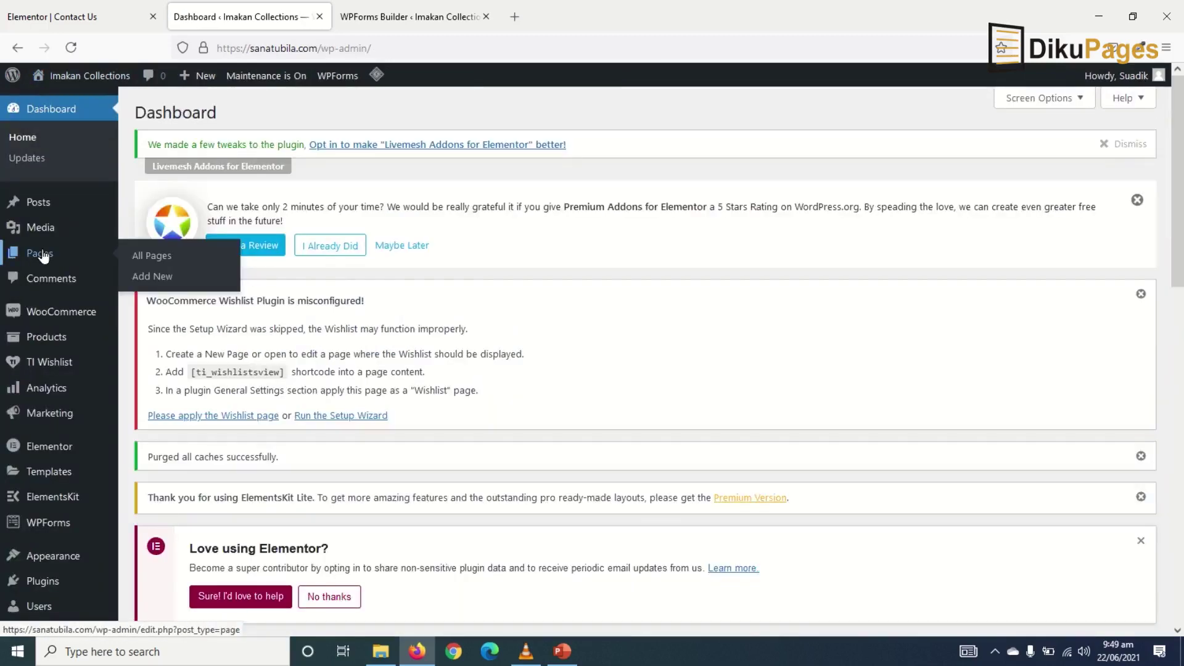
{"action": "left_click", "coordinate": [42, 256]}
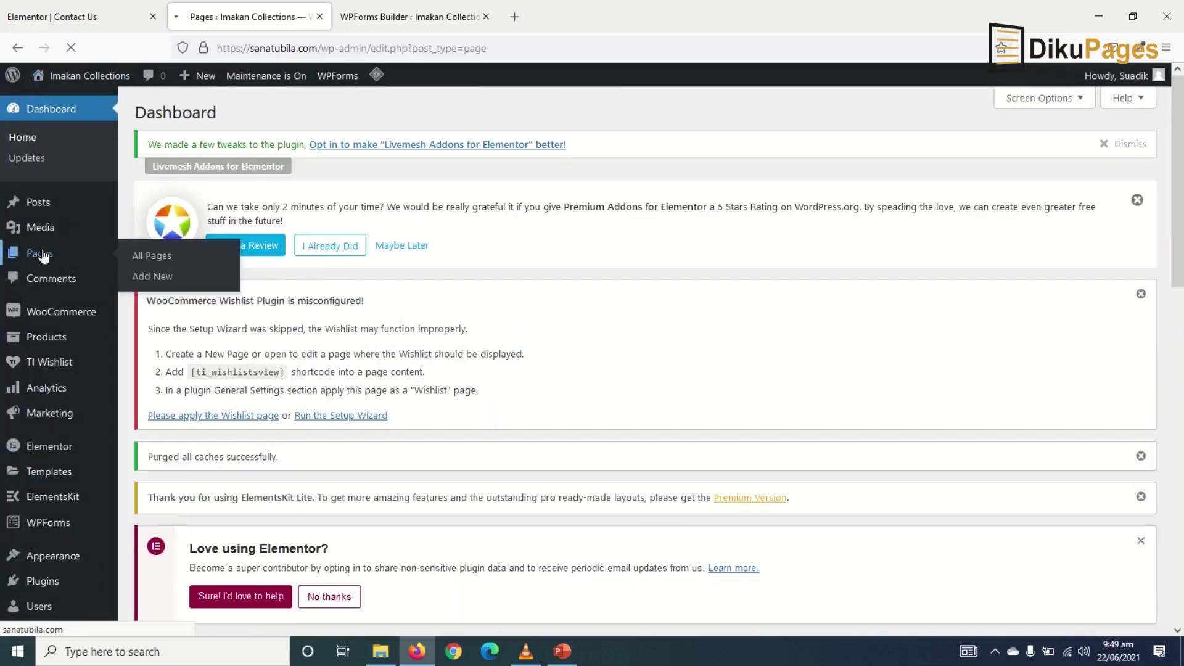
{"action": "scroll", "coordinate": [352, 371], "scroll_direction": "down", "scroll_amount": 5}
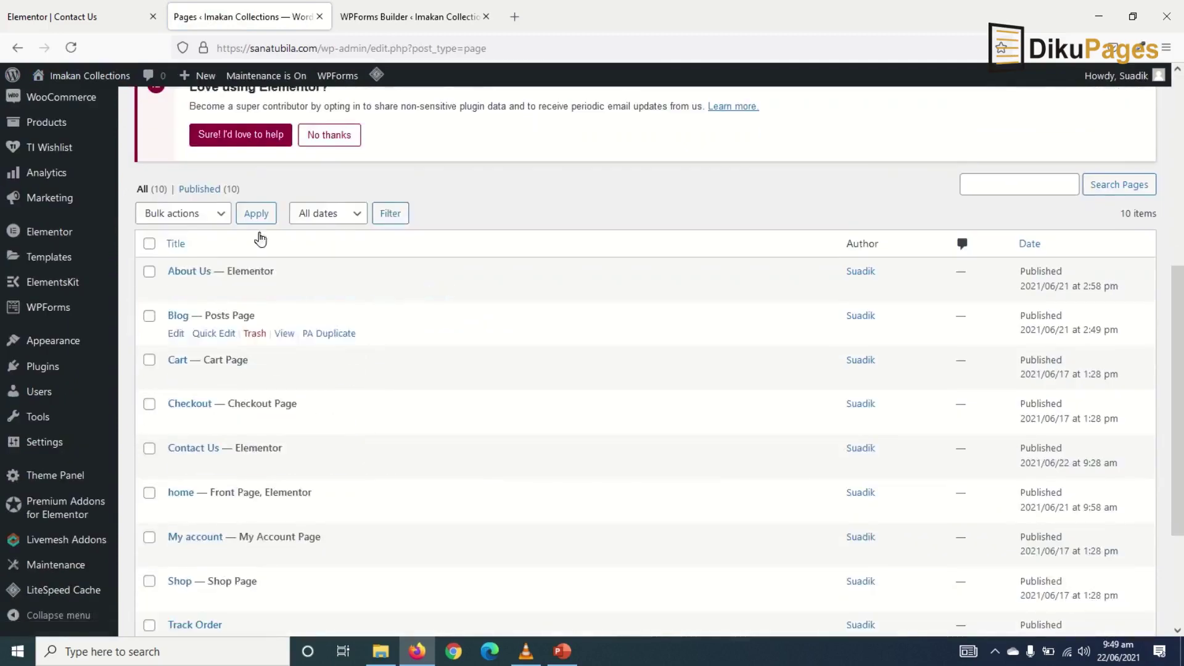
{"action": "scroll", "coordinate": [250, 374], "scroll_direction": "down", "scroll_amount": 3}
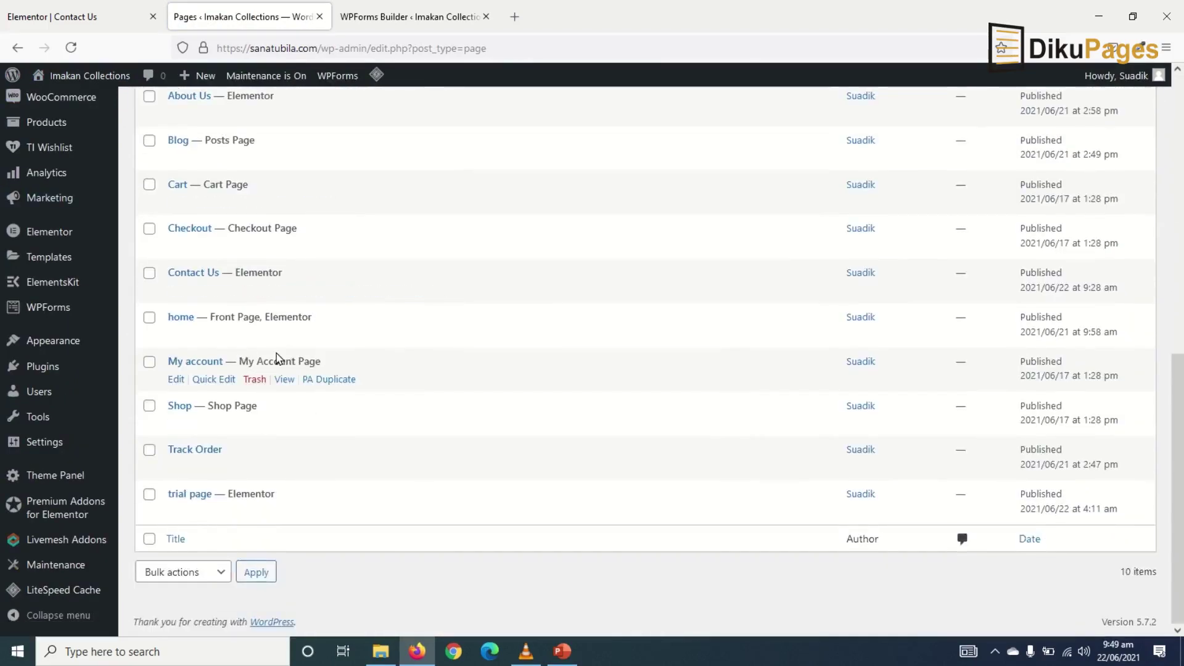
{"action": "scroll", "coordinate": [278, 337], "scroll_direction": "up", "scroll_amount": 4}
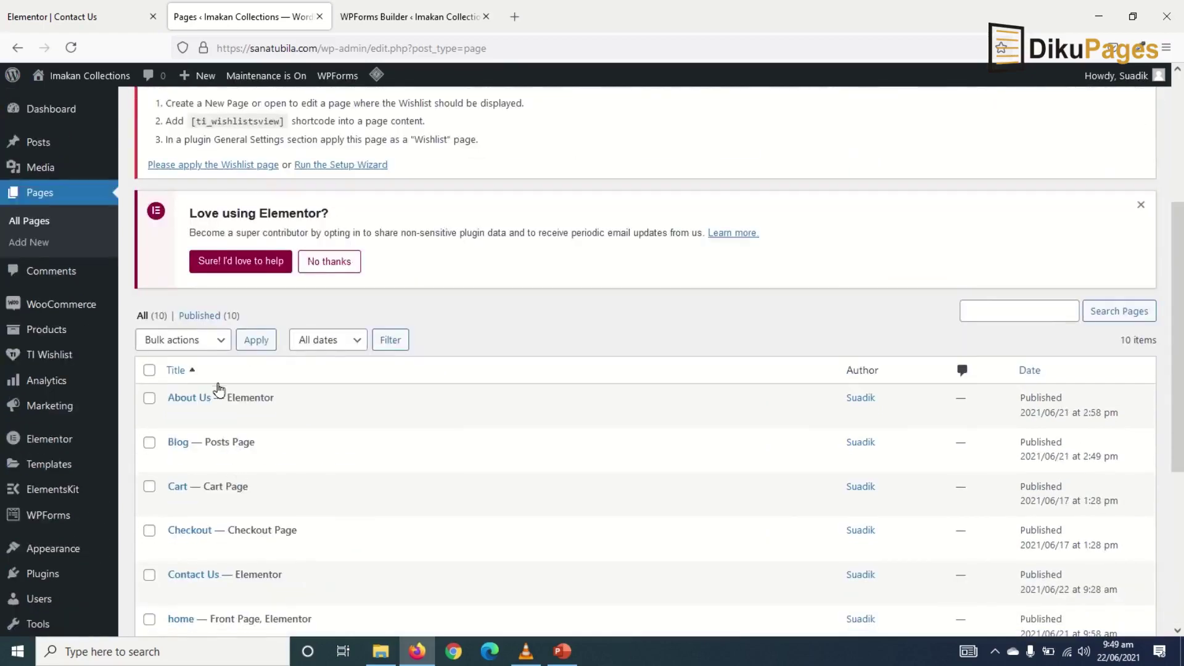
{"action": "scroll", "coordinate": [264, 460], "scroll_direction": "down", "scroll_amount": 1}
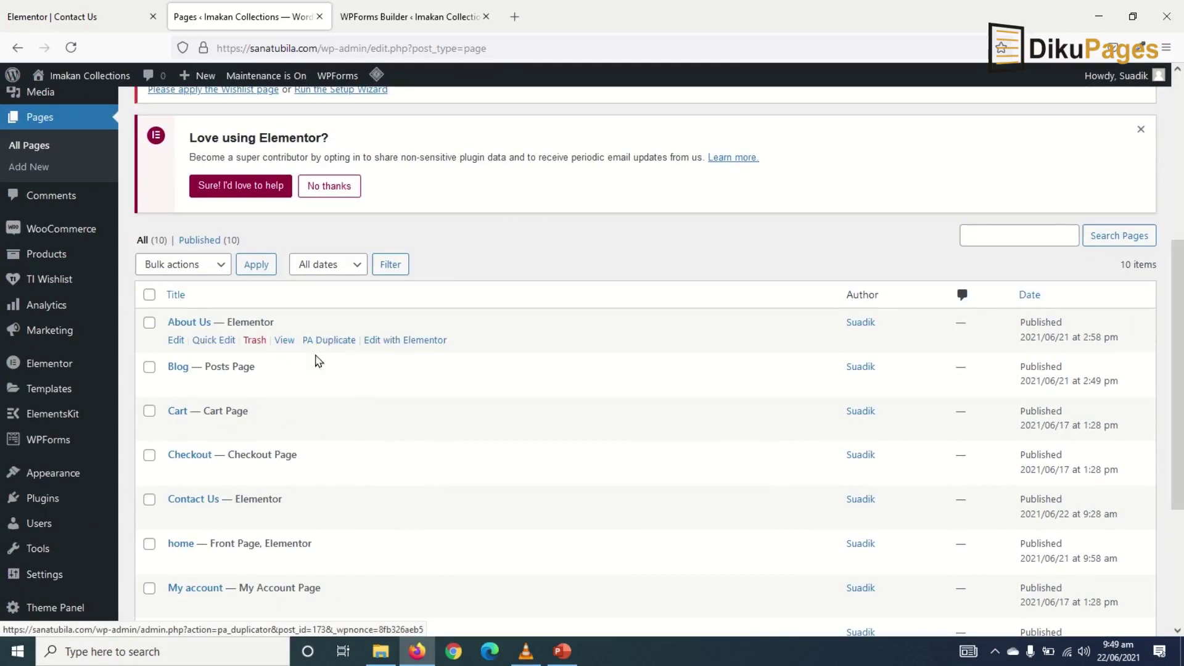
Step: Duplicate About Us and publish the copy as 'Terms and Conditions'
{"action": "left_click", "coordinate": [317, 340]}
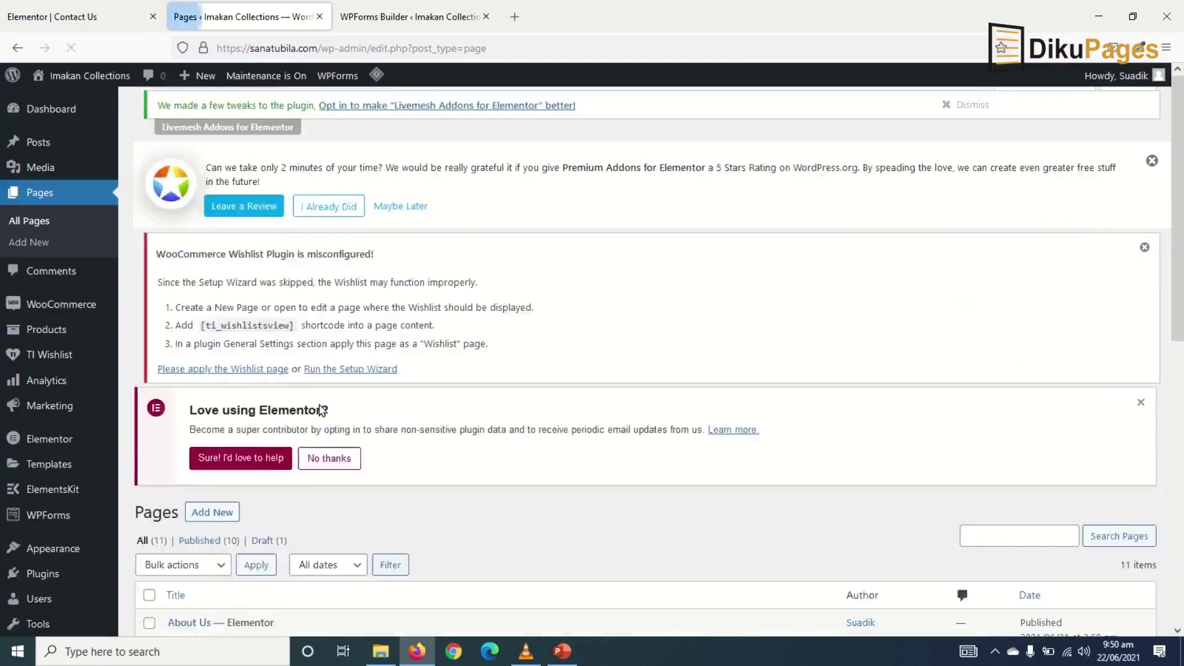
{"action": "scroll", "coordinate": [319, 411], "scroll_direction": "down", "scroll_amount": 8}
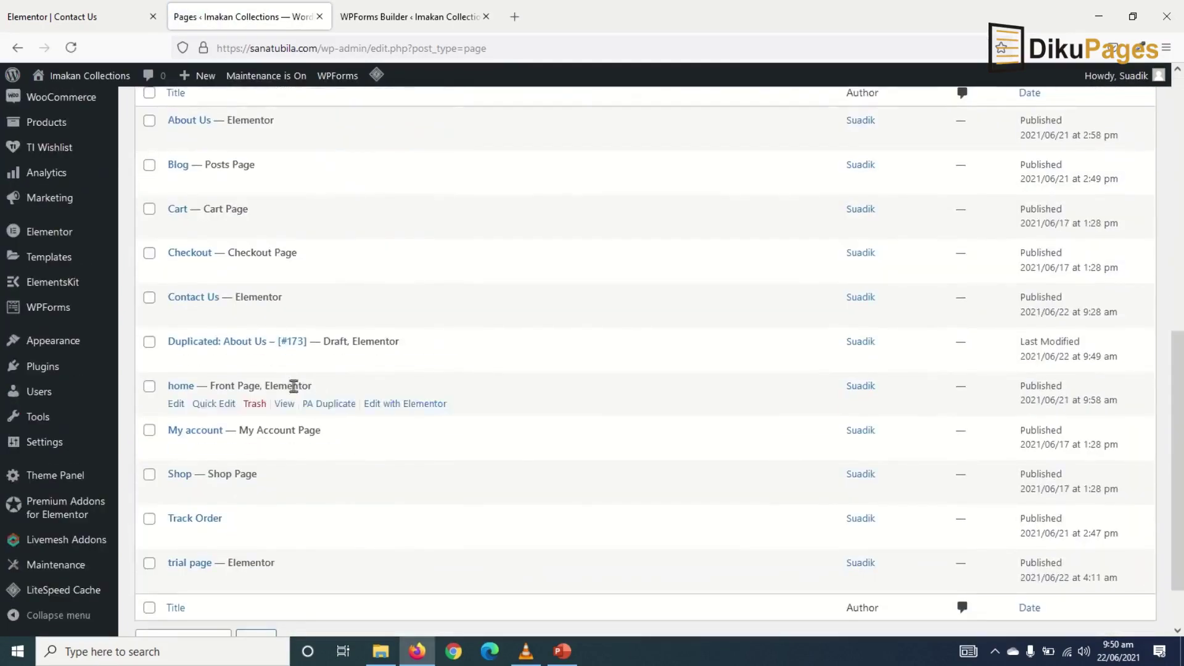
{"action": "left_click", "coordinate": [208, 362]}
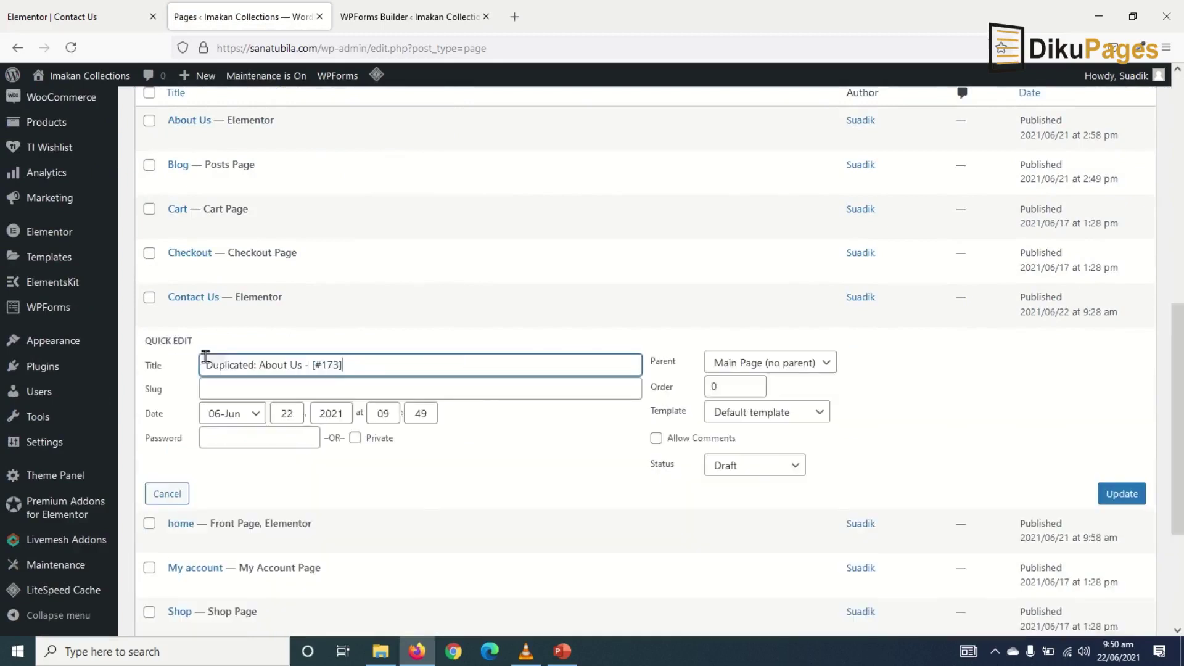
{"action": "left_click_drag", "start_coordinate": [72, 368], "coordinate": [72, 368]}
{"action": "type", "text": "Terms and Conditions"}
{"action": "left_click", "coordinate": [728, 465]}
{"action": "left_click", "coordinate": [753, 490]}
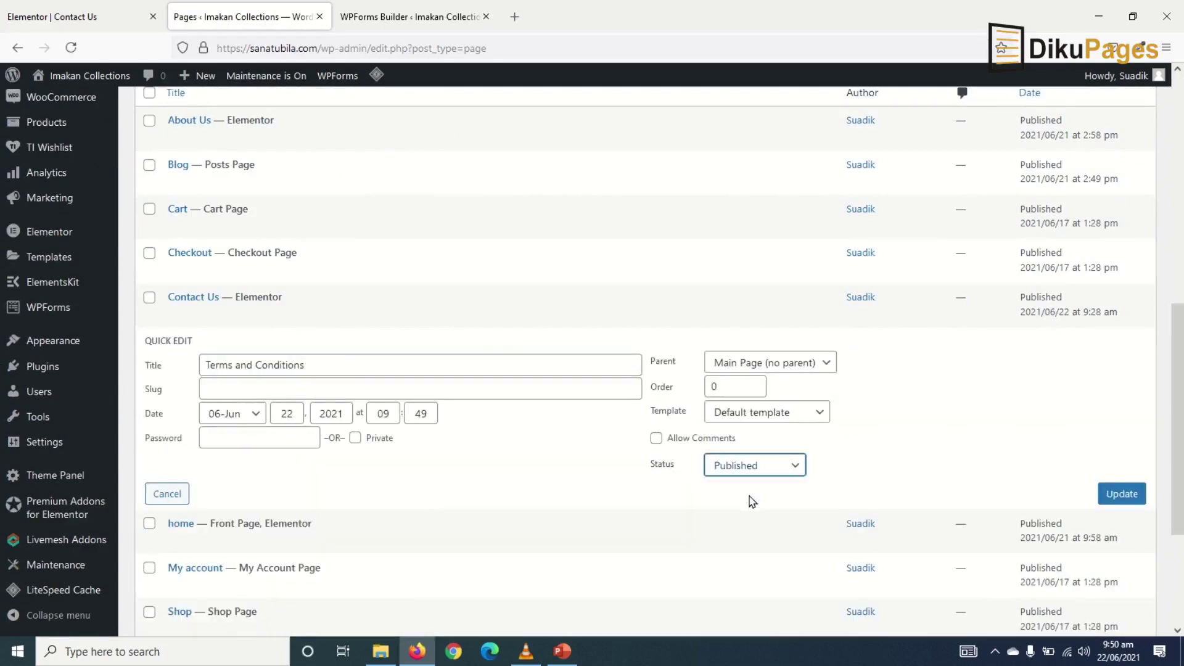
{"action": "left_click", "coordinate": [1106, 500]}
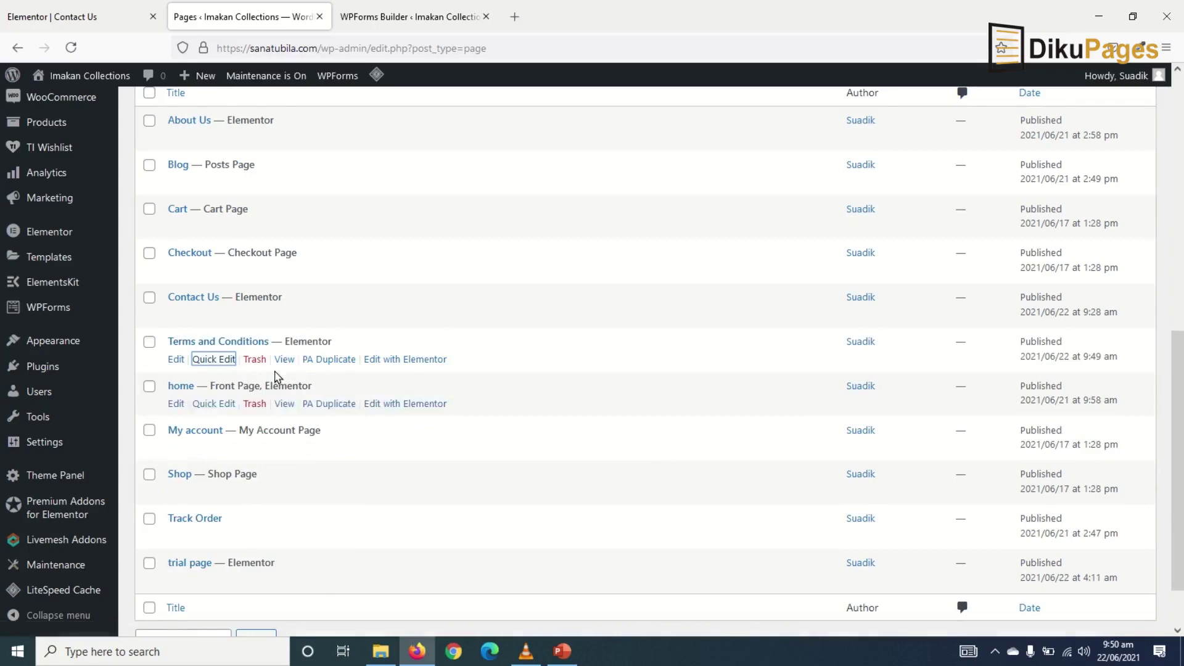
Step: Duplicate Terms and Conditions and publish the copy as 'Privacy Policy'
{"action": "left_click", "coordinate": [325, 364]}
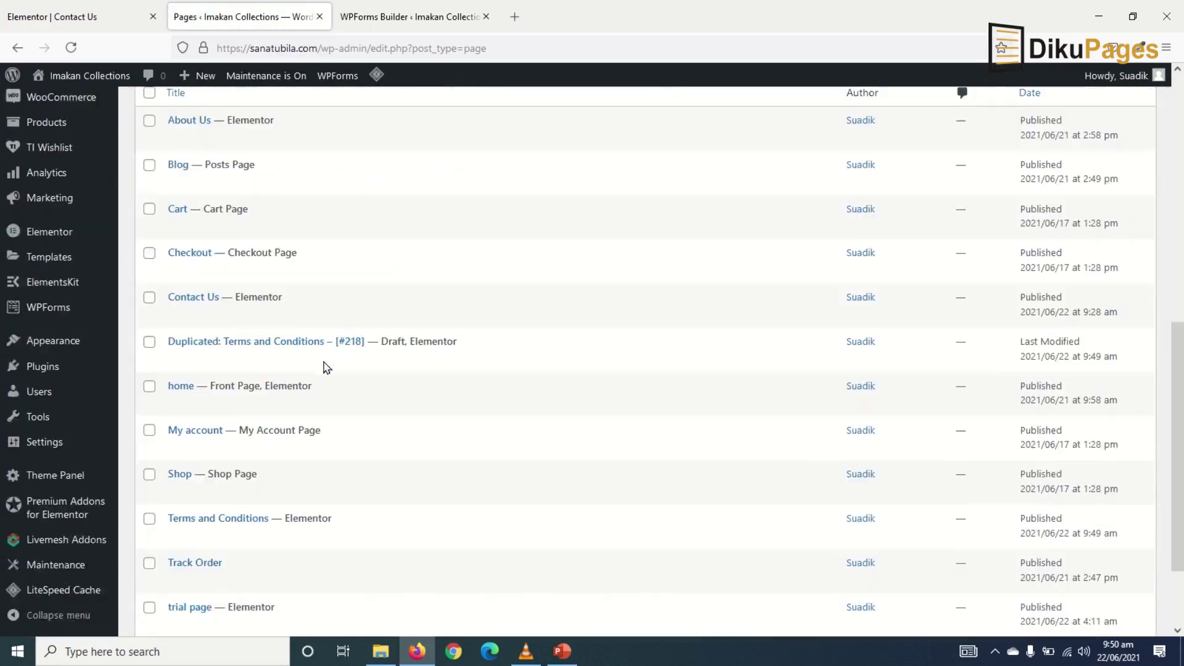
{"action": "scroll", "coordinate": [322, 359], "scroll_direction": "down", "scroll_amount": 2}
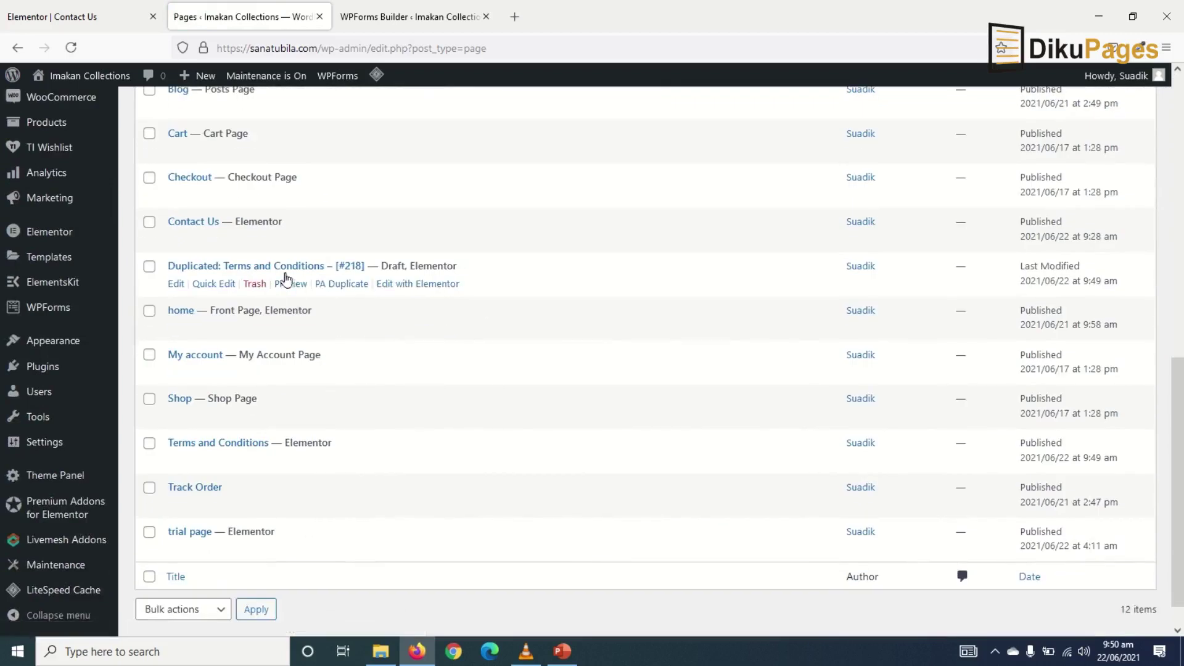
{"action": "left_click", "coordinate": [212, 285]}
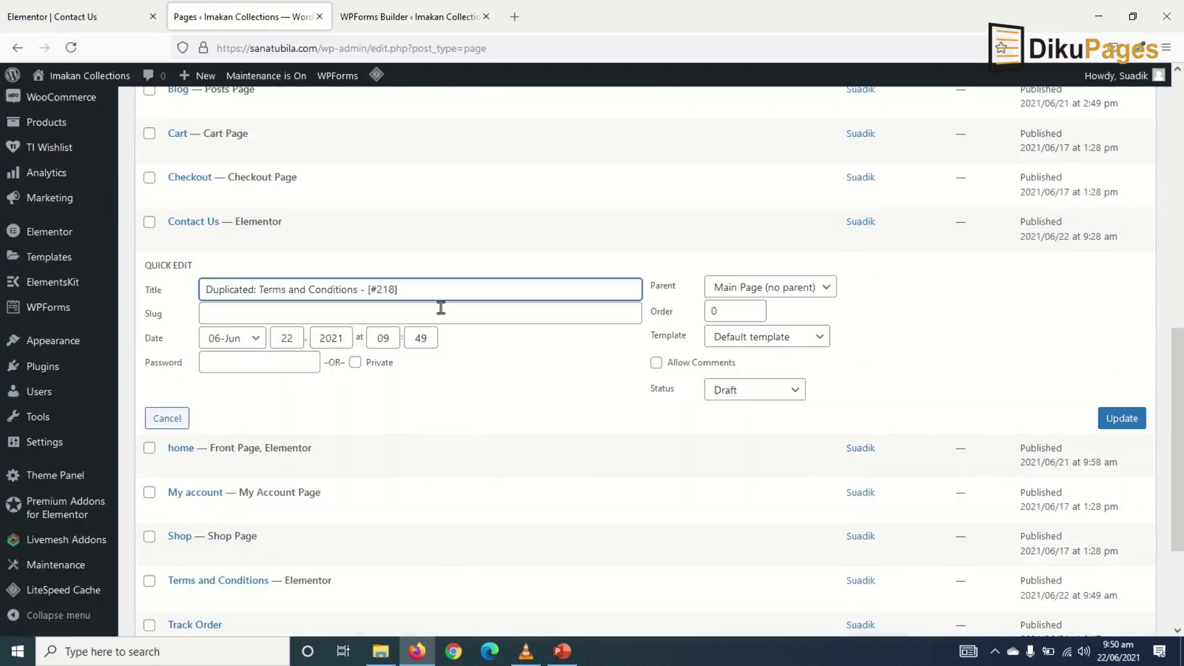
{"action": "key", "text": "ctrl+a"}
{"action": "type", "text": "Privacy Policy"}
{"action": "left_click", "coordinate": [755, 390]}
{"action": "left_click", "coordinate": [748, 415]}
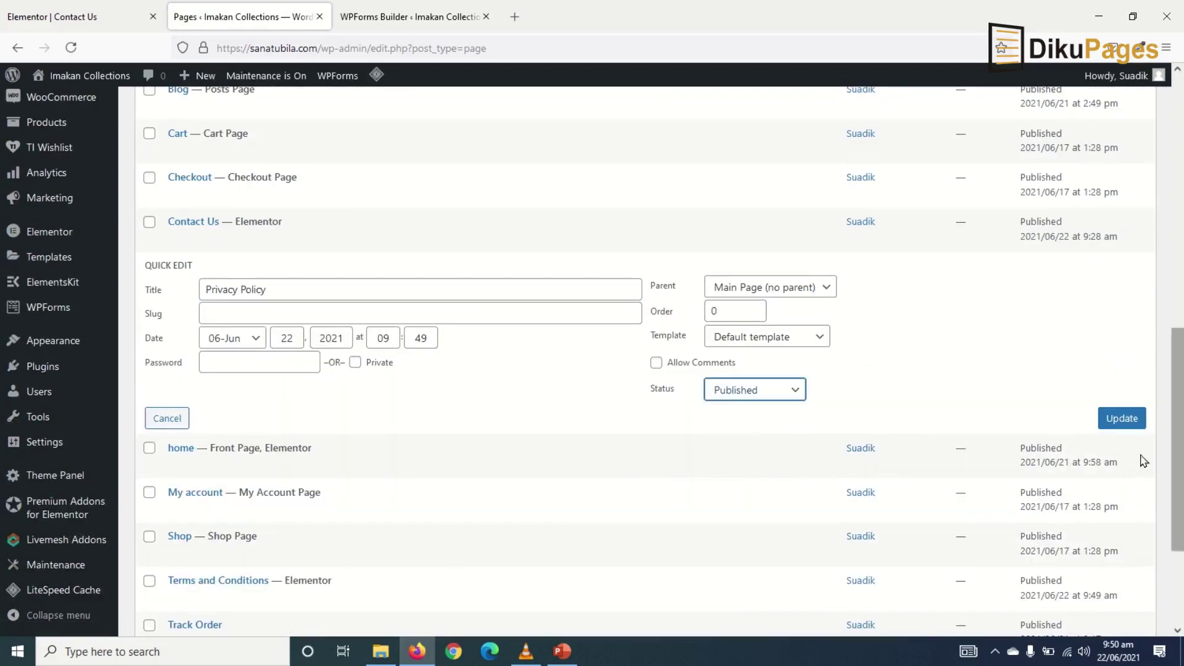
{"action": "left_click", "coordinate": [1122, 418]}
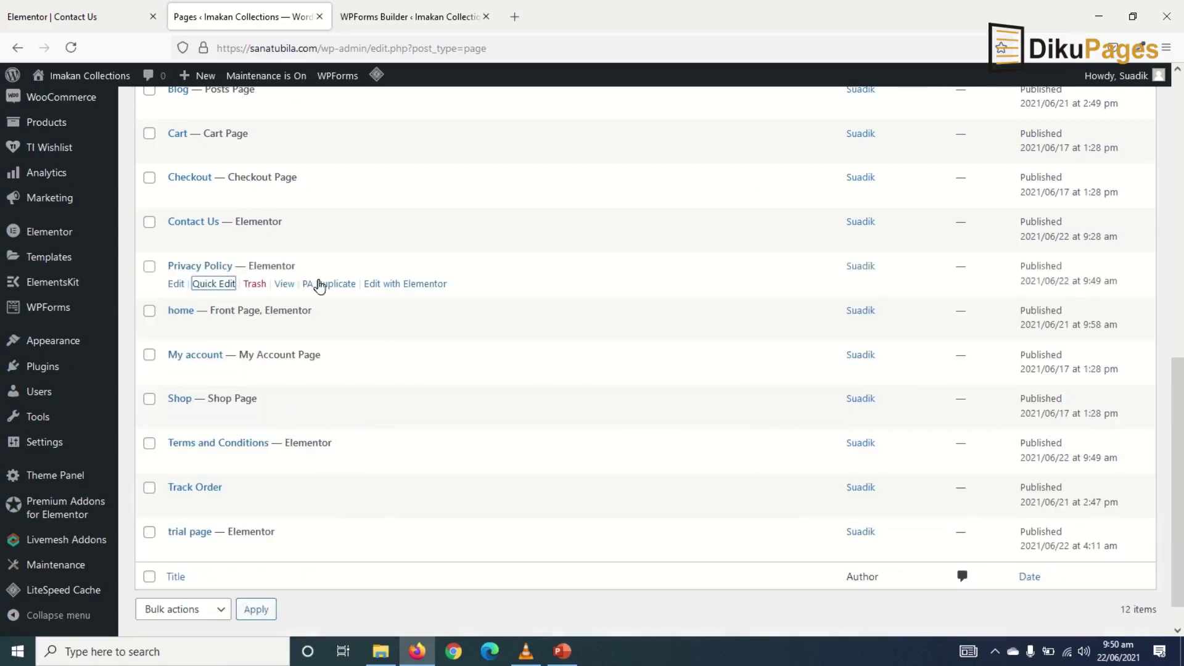
Step: Open Privacy Policy and Terms and Conditions in Elementor in separate tabs, showing Privacy Policy
{"action": "right_click", "coordinate": [412, 278]}
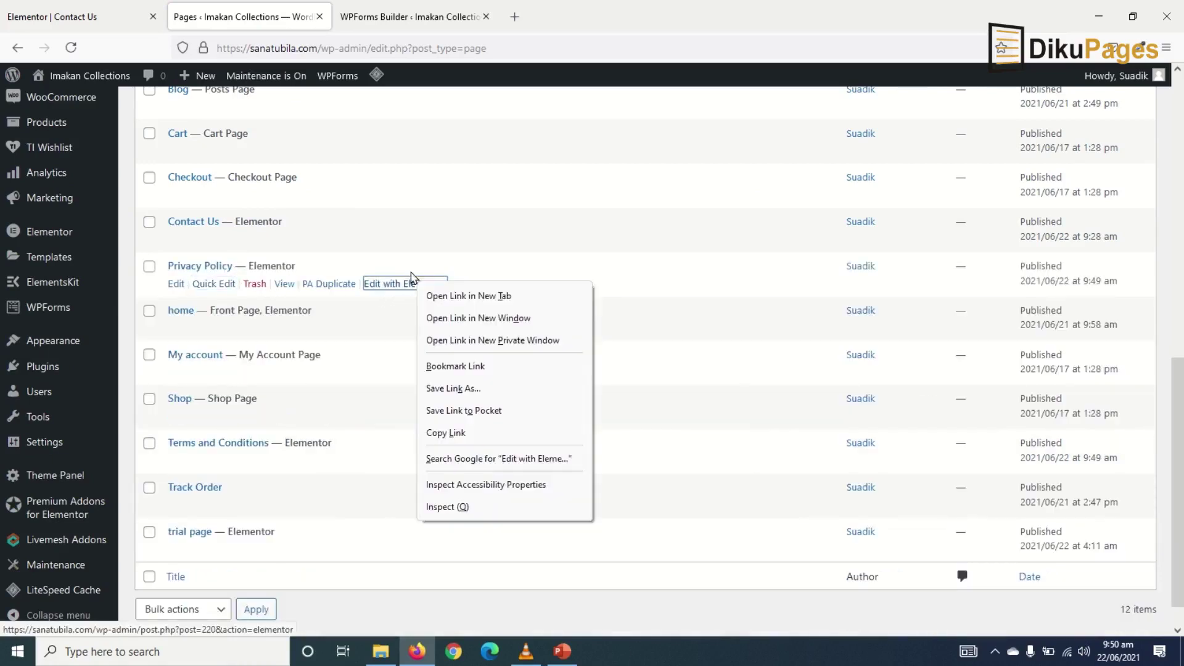
{"action": "left_click", "coordinate": [432, 297]}
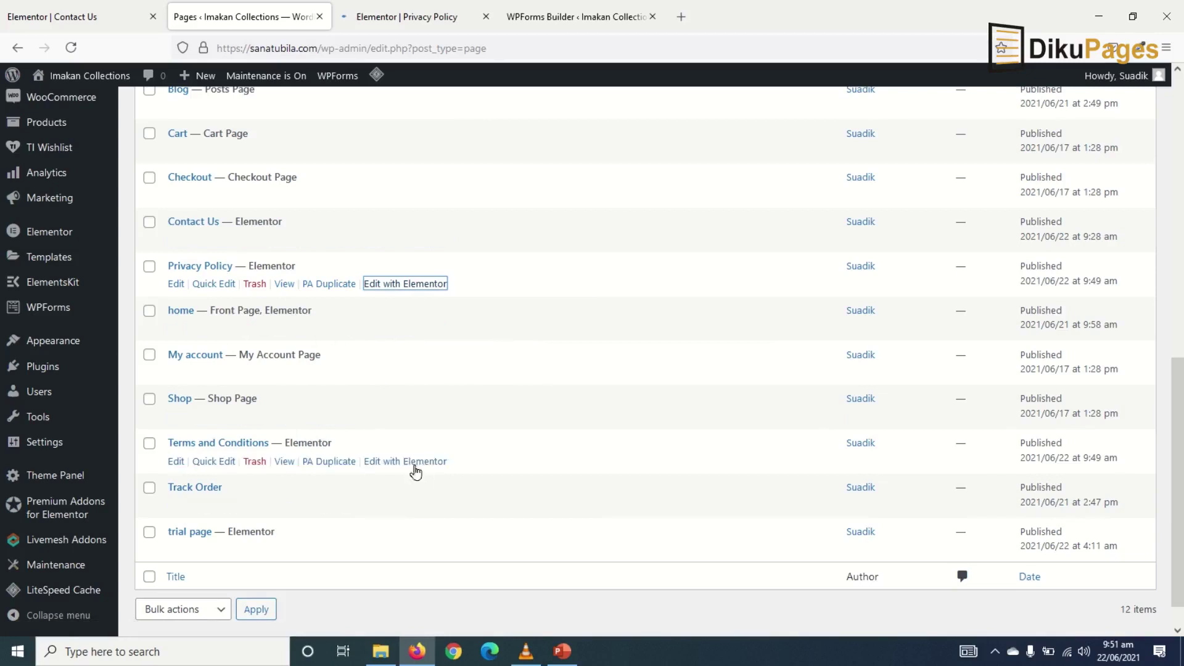
{"action": "right_click", "coordinate": [405, 462]}
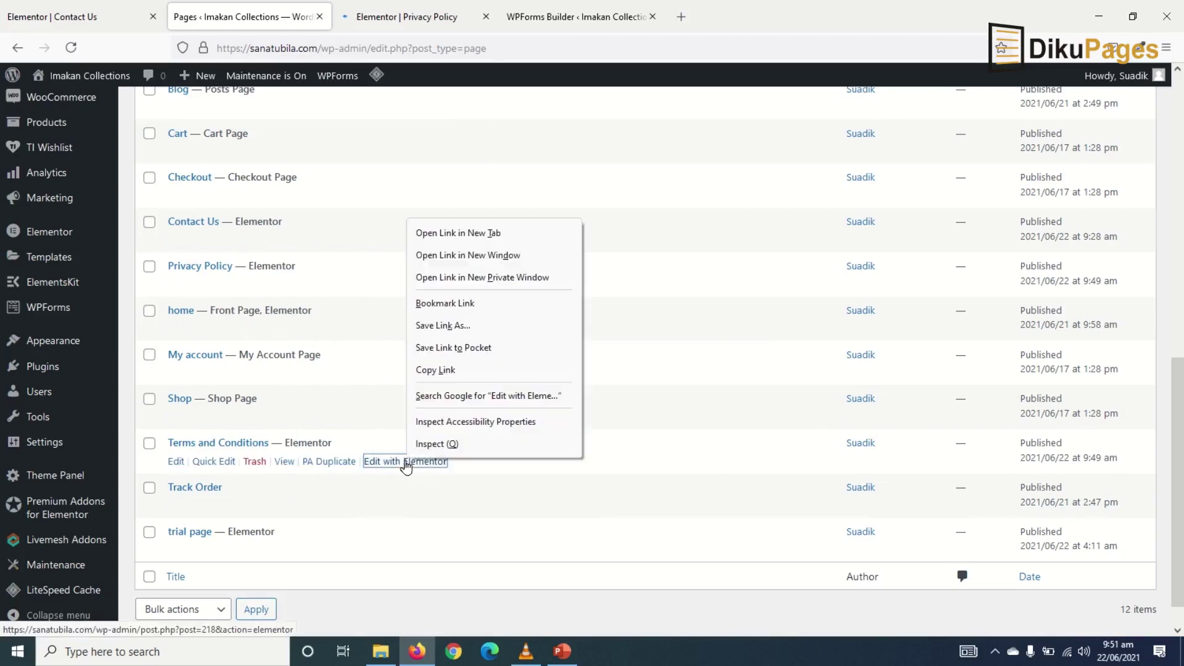
{"action": "left_click", "coordinate": [474, 233]}
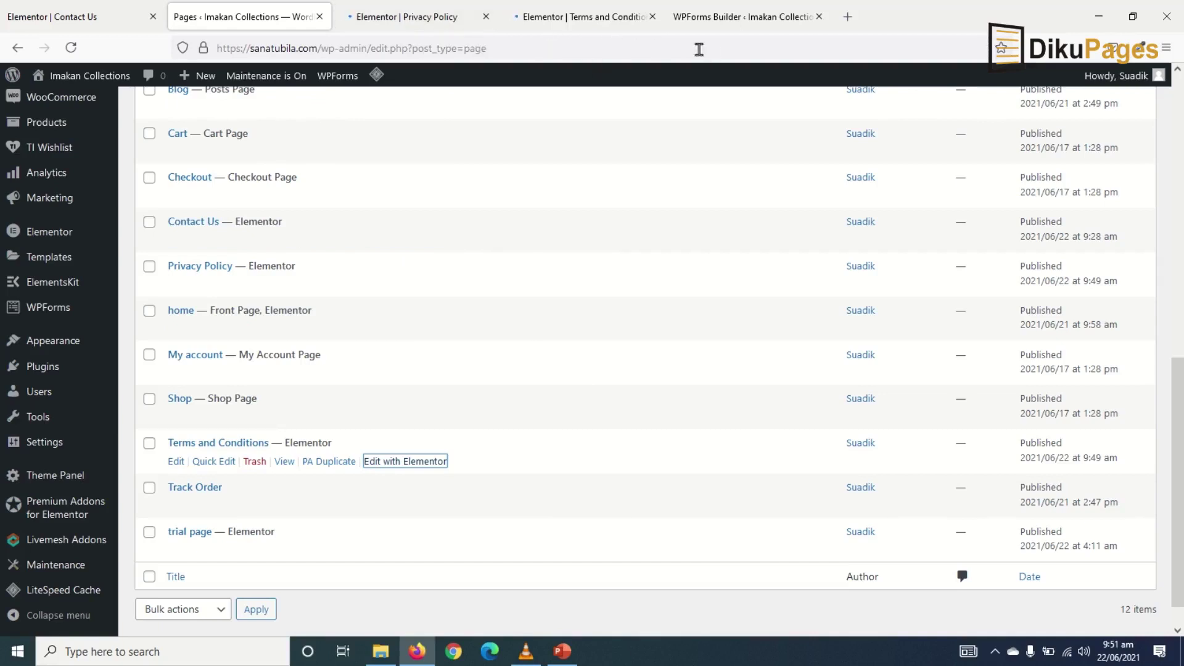
{"action": "left_click", "coordinate": [587, 25]}
{"action": "left_click", "coordinate": [387, 25]}
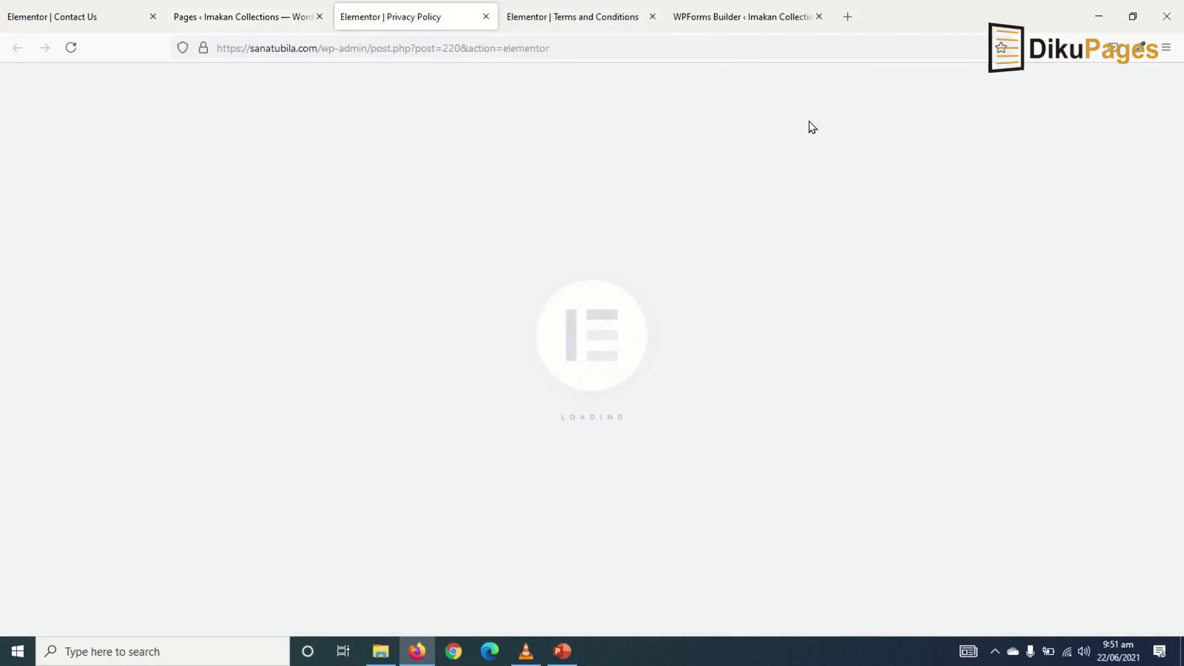
Step: Load getterms.io in a new tab and scroll to the Basic, Standard and Comprehensive plans
{"action": "left_click", "coordinate": [849, 17]}
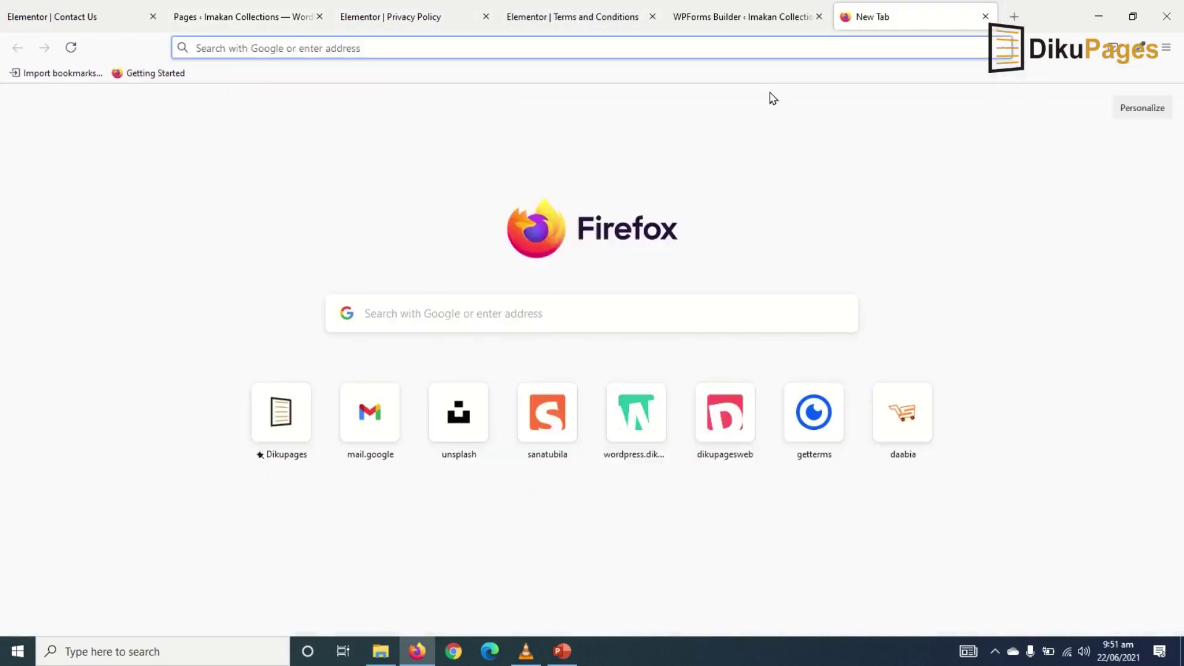
{"action": "type", "text": "g"}
{"action": "key", "text": "BackSpace"}
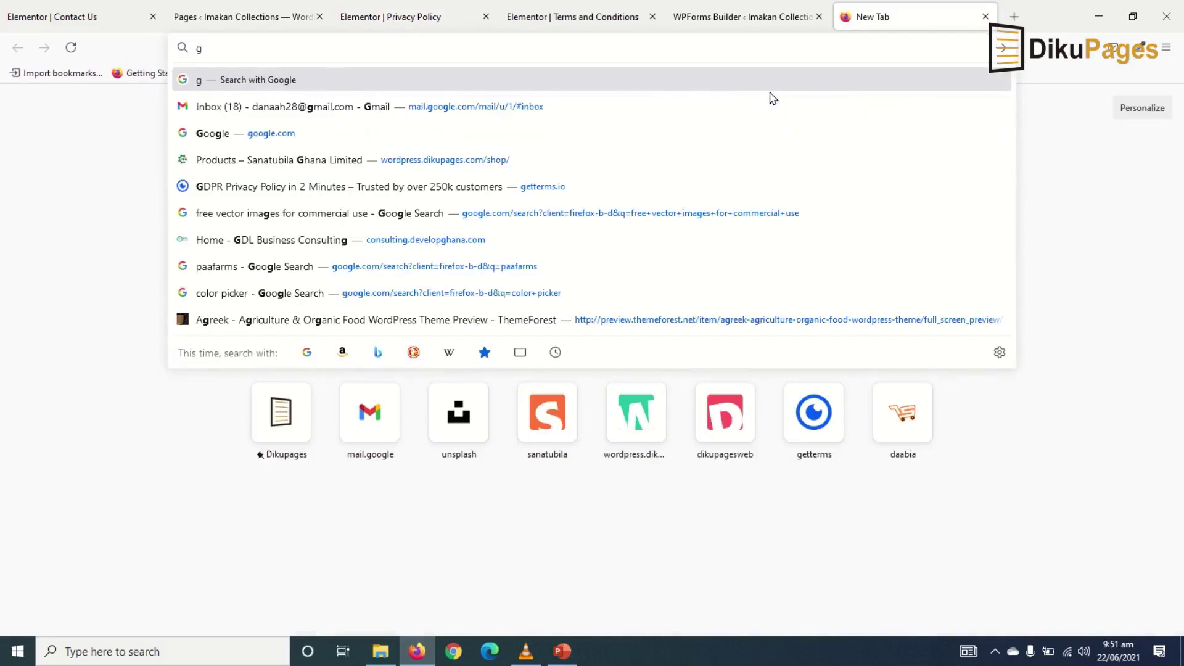
{"action": "type", "text": "ette"}
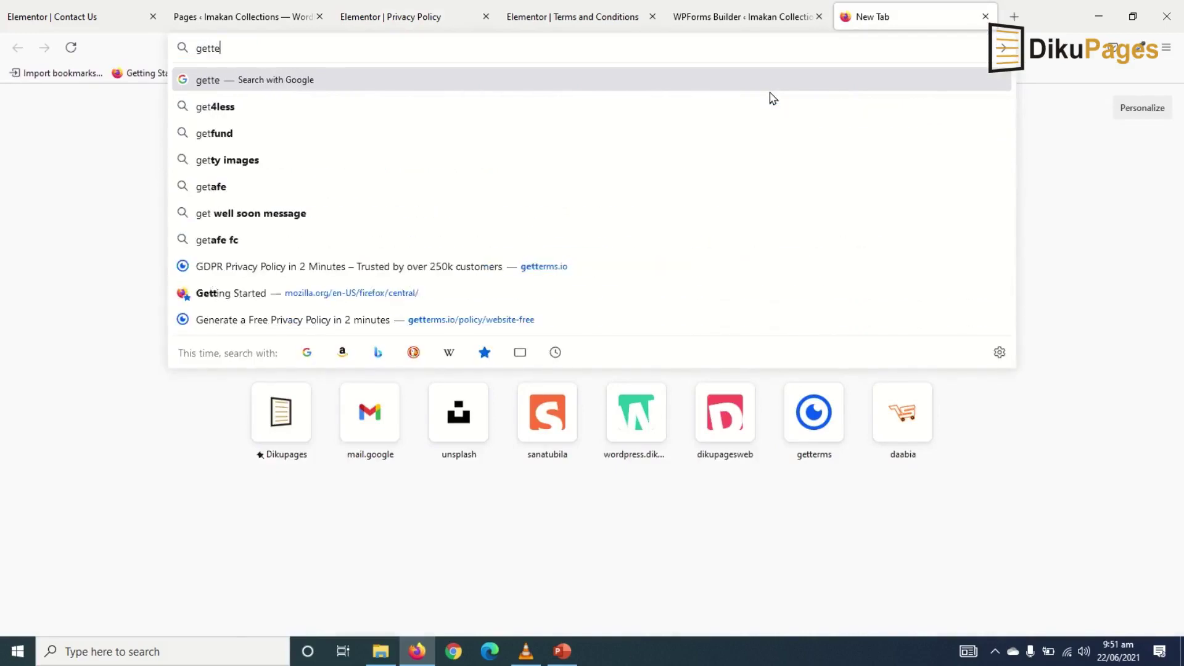
{"action": "type", "text": "rms.io"}
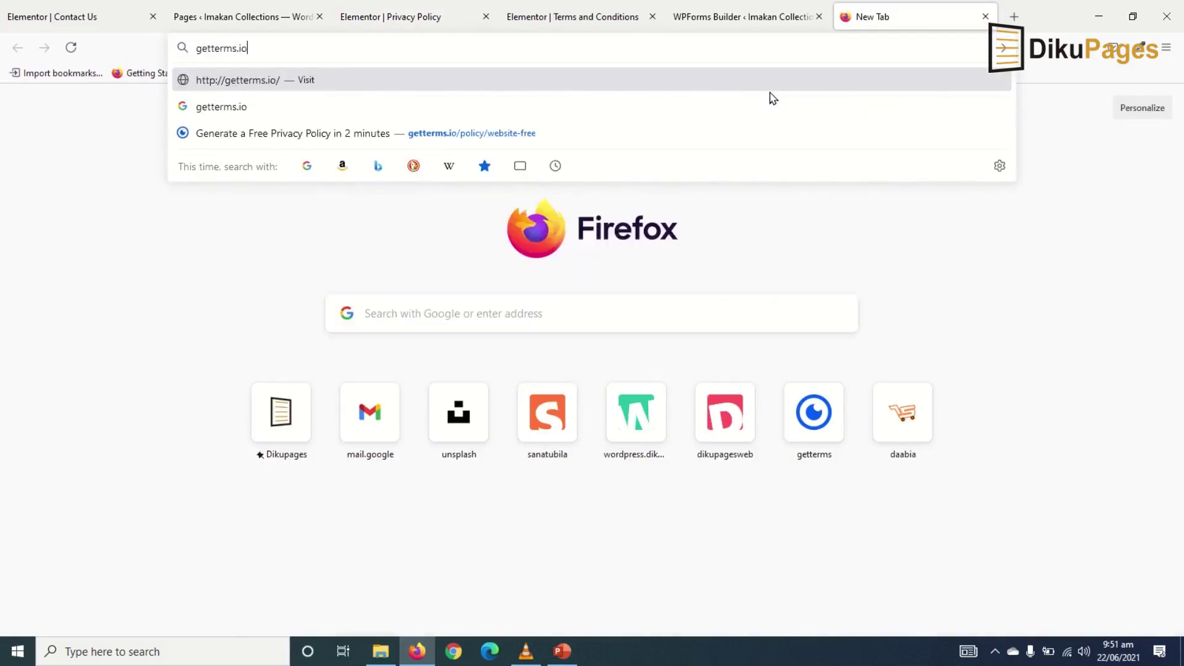
{"action": "key", "text": "Return"}
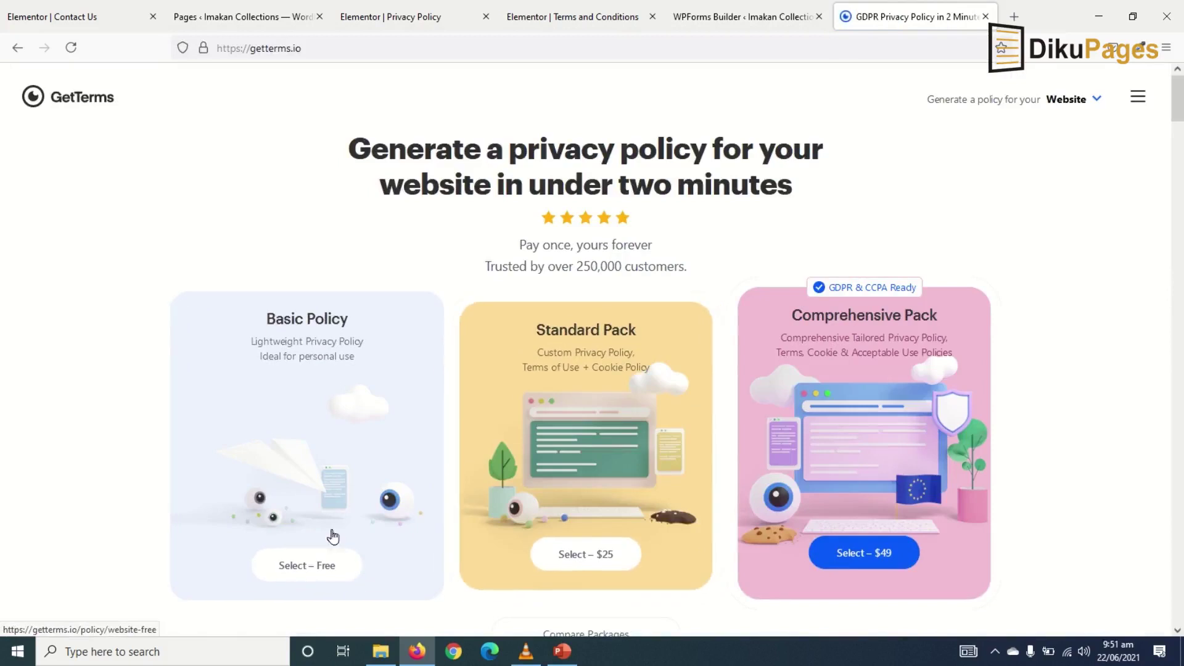
{"action": "scroll", "coordinate": [317, 486], "scroll_direction": "down", "scroll_amount": 2}
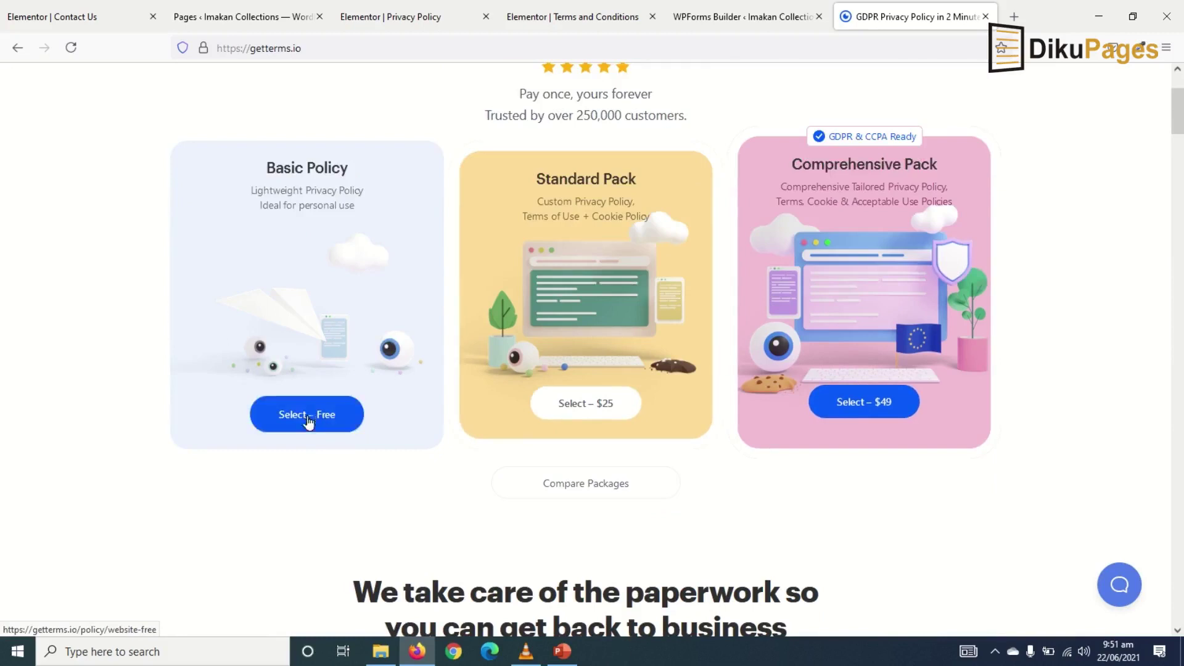
{"action": "left_click", "coordinate": [310, 413]}
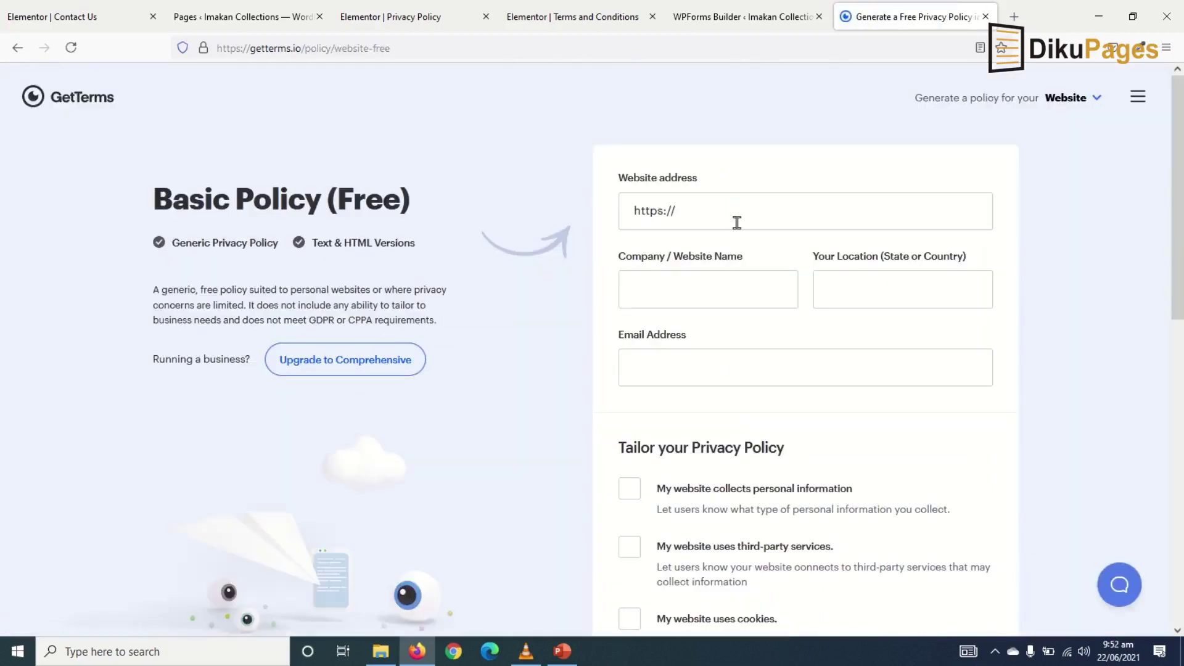
{"action": "left_click", "coordinate": [742, 219]}
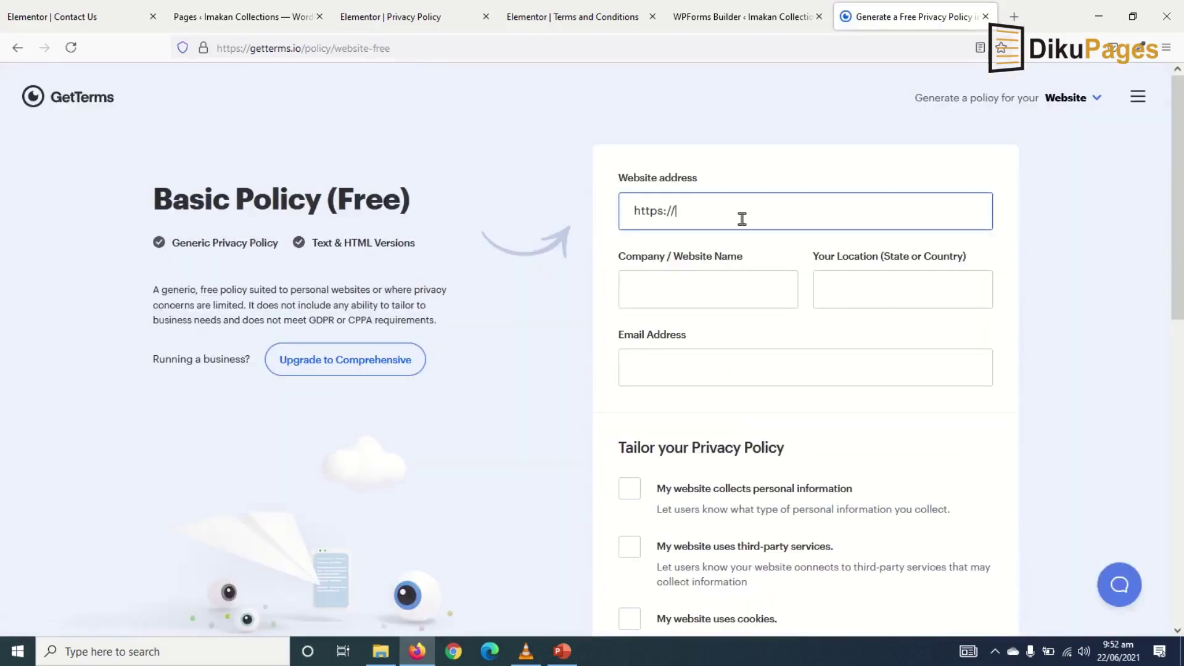
{"action": "type", "text": "dom"}
{"action": "key", "text": "BackSpace"}
{"action": "key", "text": "BackSpace"}
{"action": "key", "text": "BackSpace"}
{"action": "type", "text": "my"}
{"action": "key", "text": "Tab"}
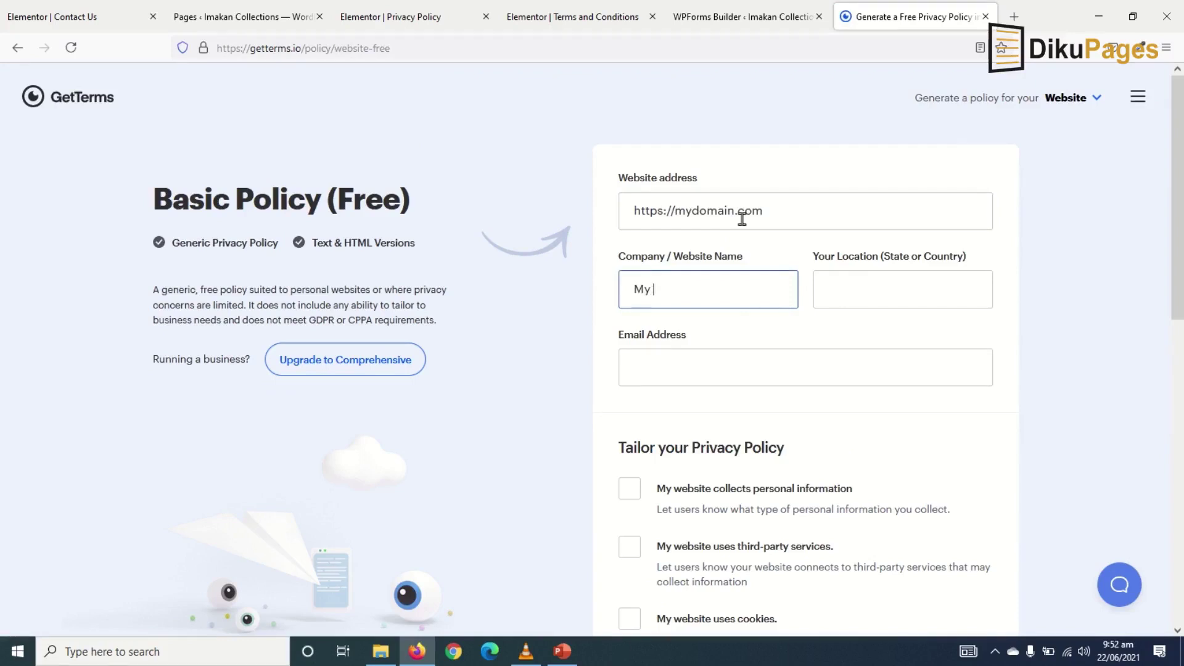
Step: Enter company name My Domain, location Ghana and a contact e-mail address
{"action": "type", "text": "My Domain"}
{"action": "key", "text": "Tab"}
{"action": "type", "text": "Gh"}
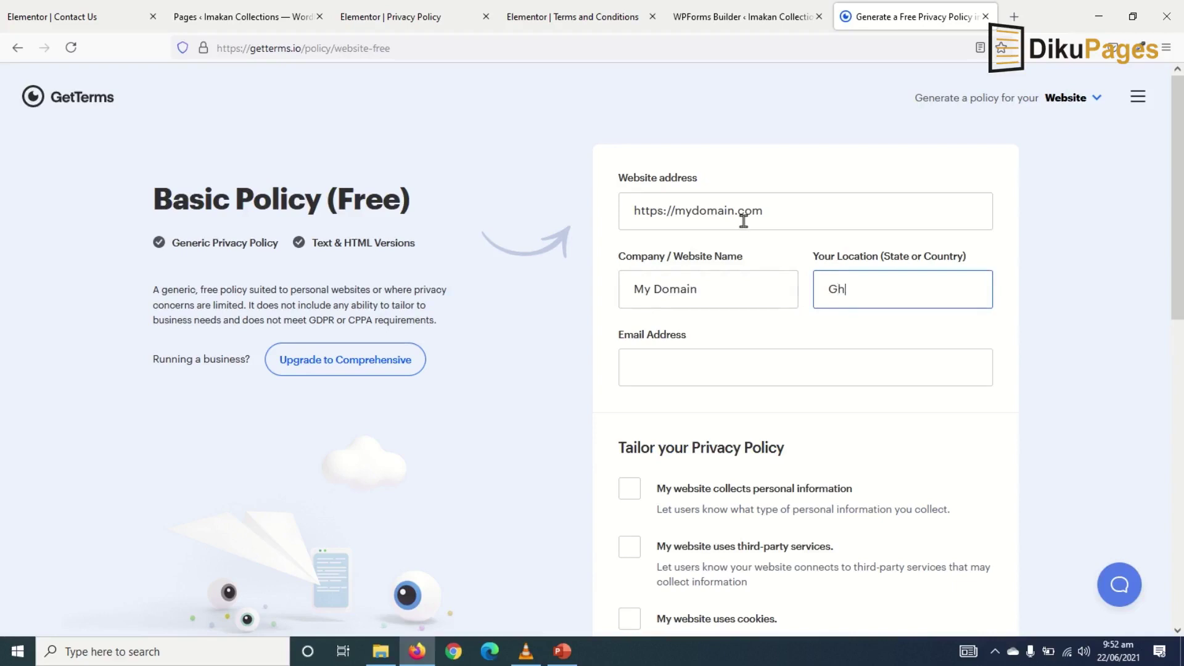
{"action": "key", "text": "Tab"}
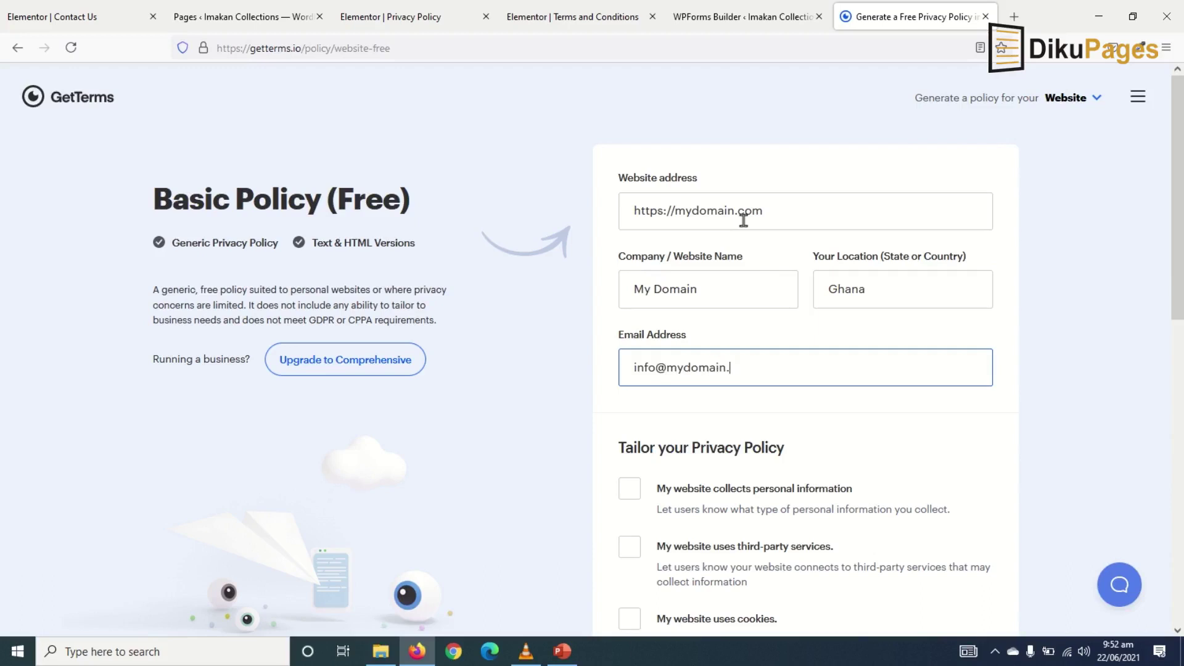
{"action": "scroll", "coordinate": [639, 304], "scroll_direction": "down", "scroll_amount": 3}
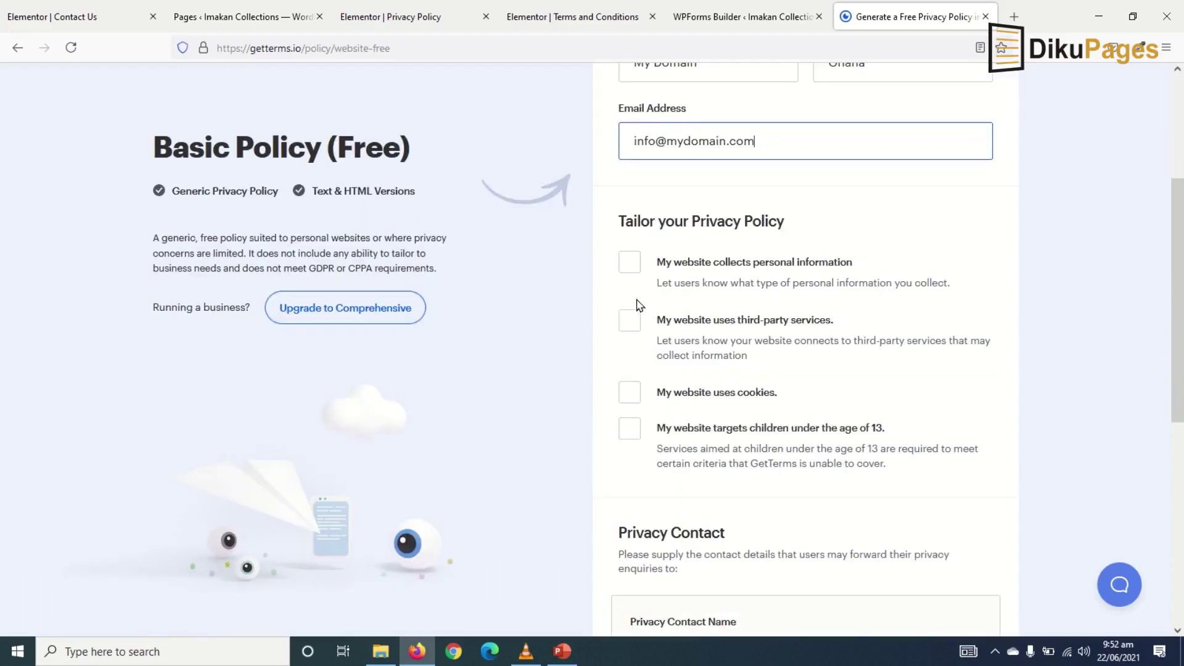
Step: Declare personal data collection including home/mailing address, contacting users as a purpose, and website cookies
{"action": "left_click", "coordinate": [630, 265]}
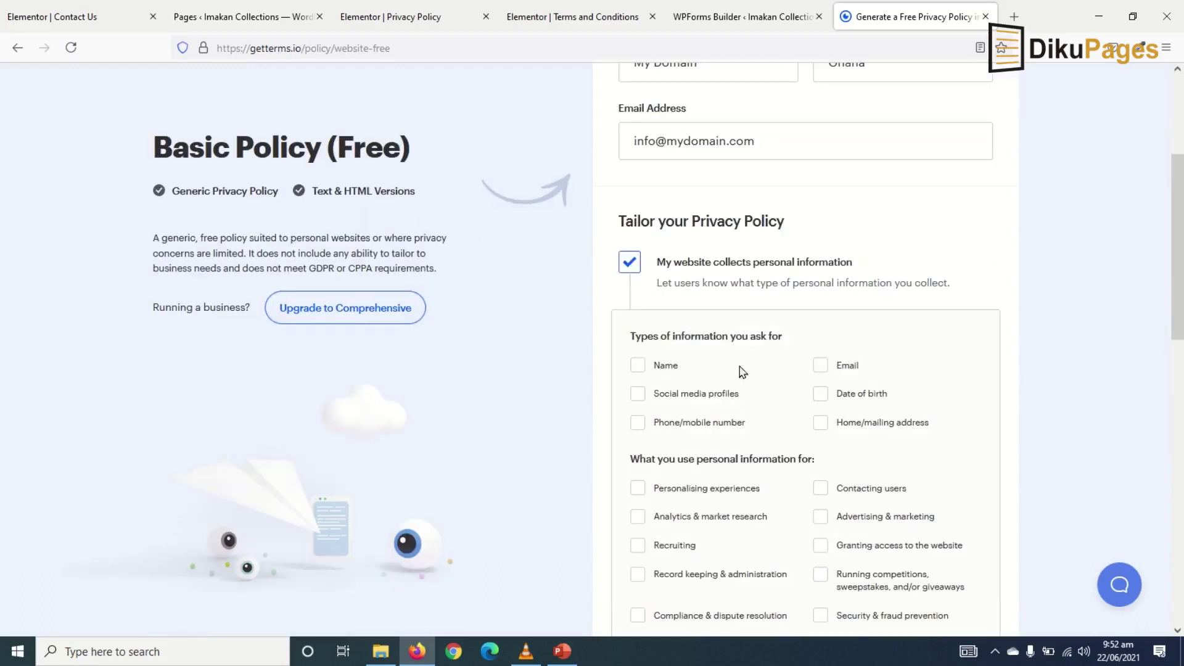
{"action": "scroll", "coordinate": [749, 380], "scroll_direction": "down", "scroll_amount": 1}
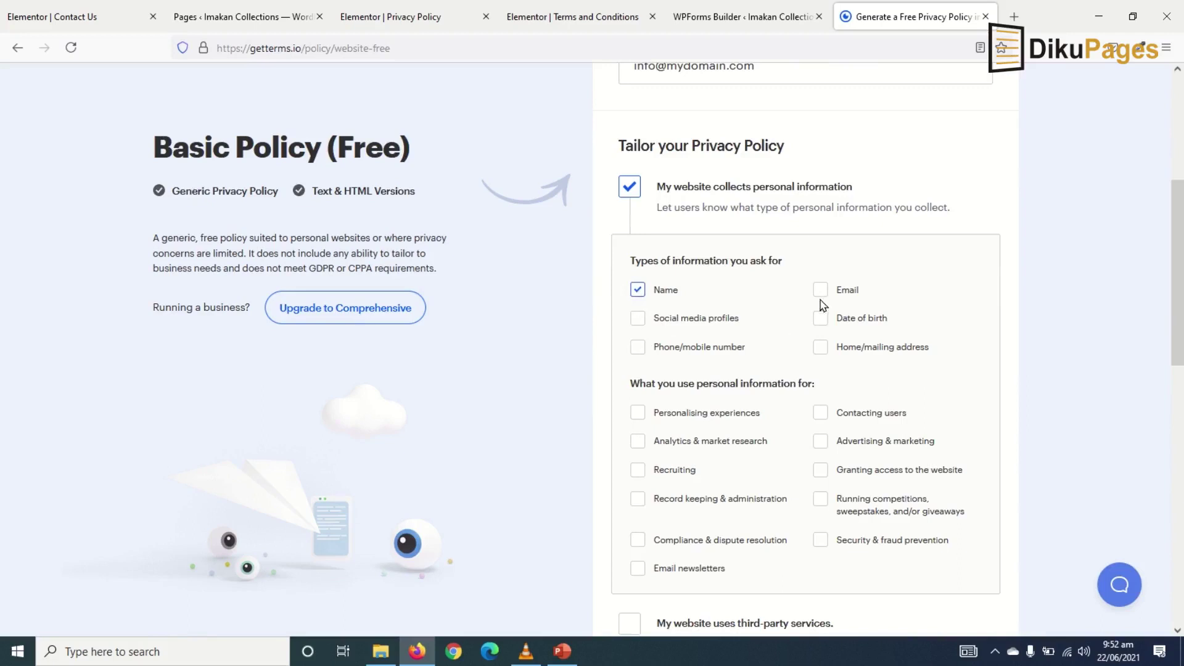
{"action": "scroll", "coordinate": [761, 379], "scroll_direction": "down", "scroll_amount": 1}
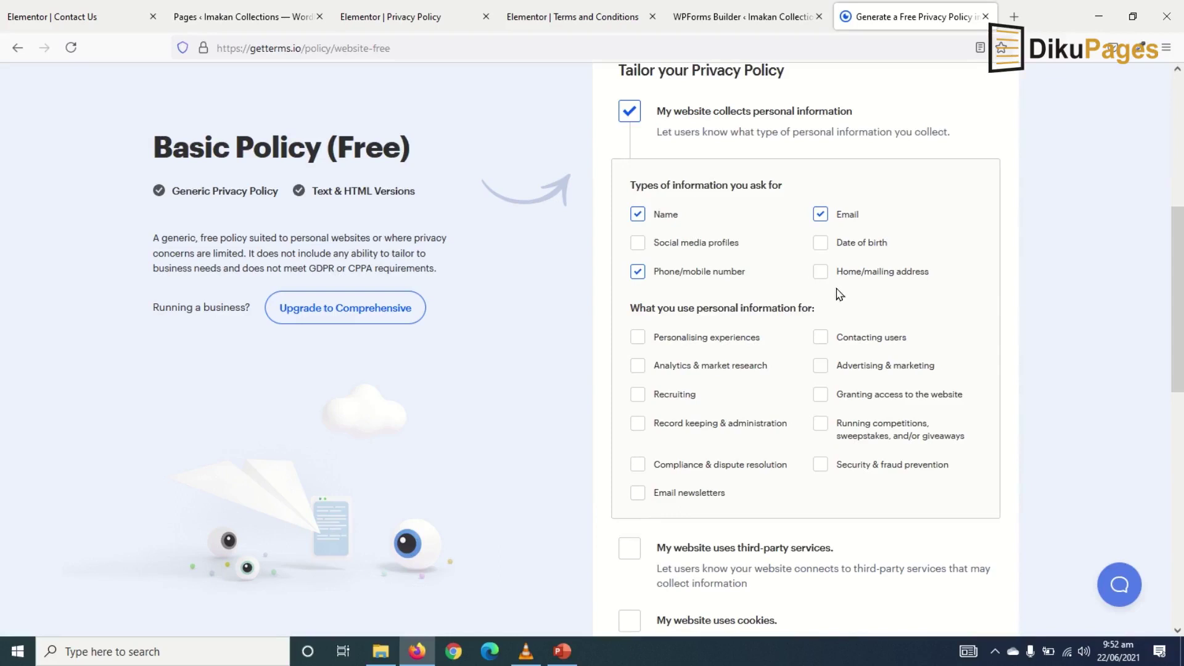
{"action": "left_click", "coordinate": [825, 273]}
{"action": "scroll", "coordinate": [796, 336], "scroll_direction": "down", "scroll_amount": 1}
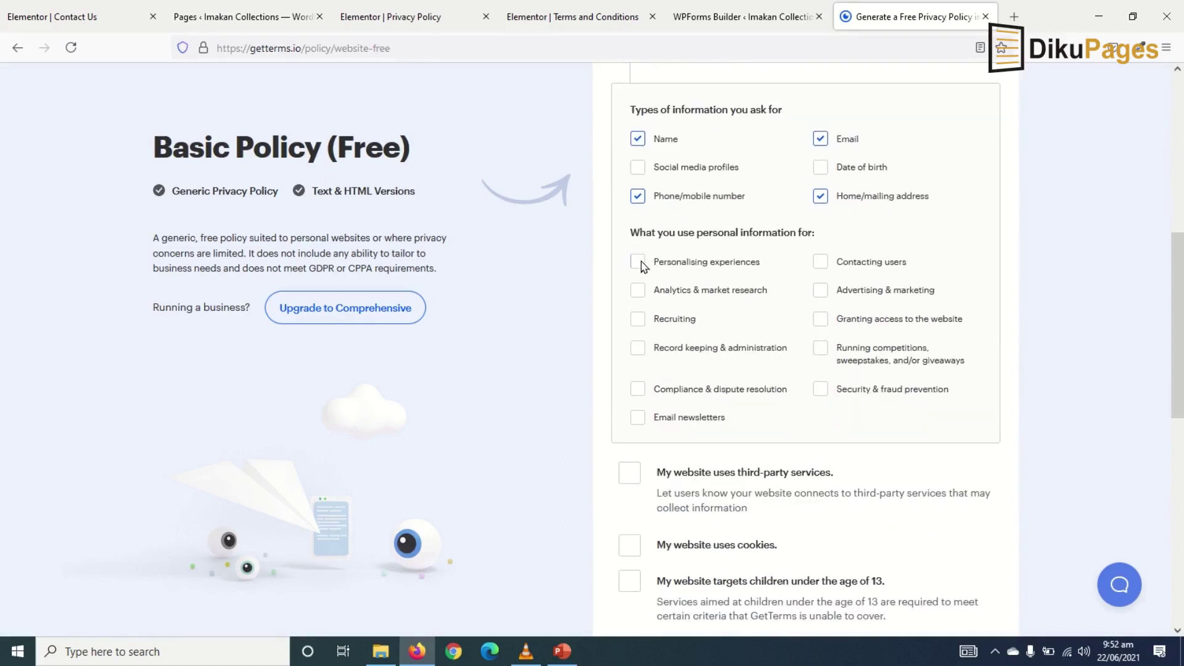
{"action": "left_click", "coordinate": [851, 264]}
{"action": "scroll", "coordinate": [866, 430], "scroll_direction": "down", "scroll_amount": 3}
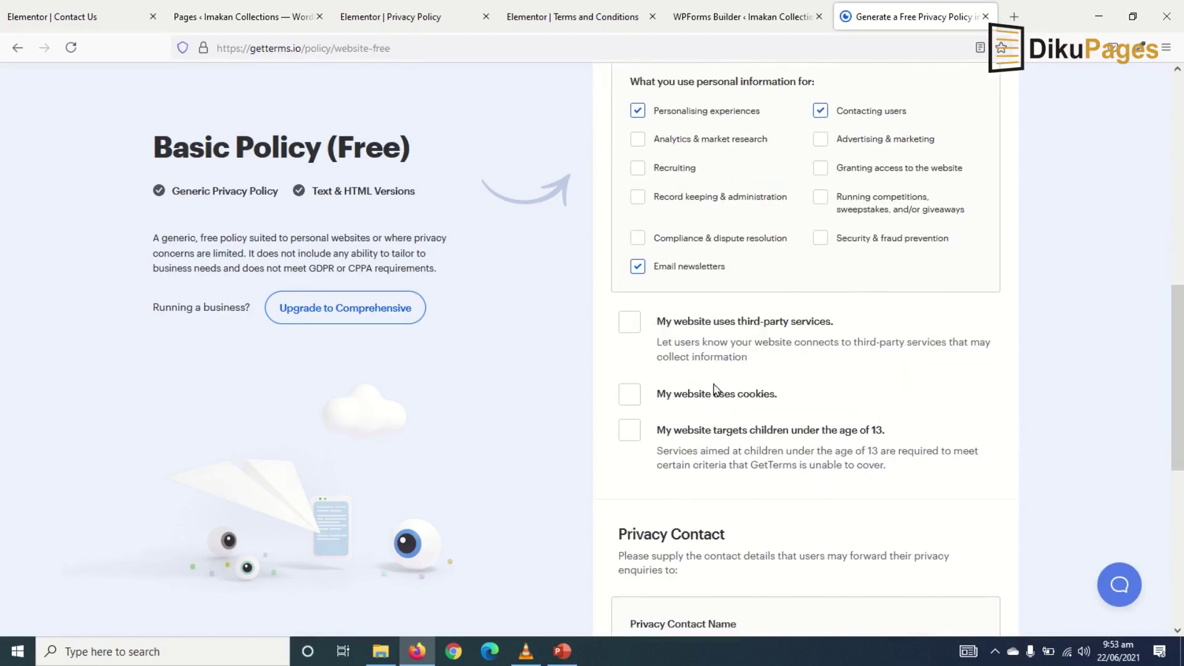
{"action": "scroll", "coordinate": [802, 339], "scroll_direction": "down", "scroll_amount": 1}
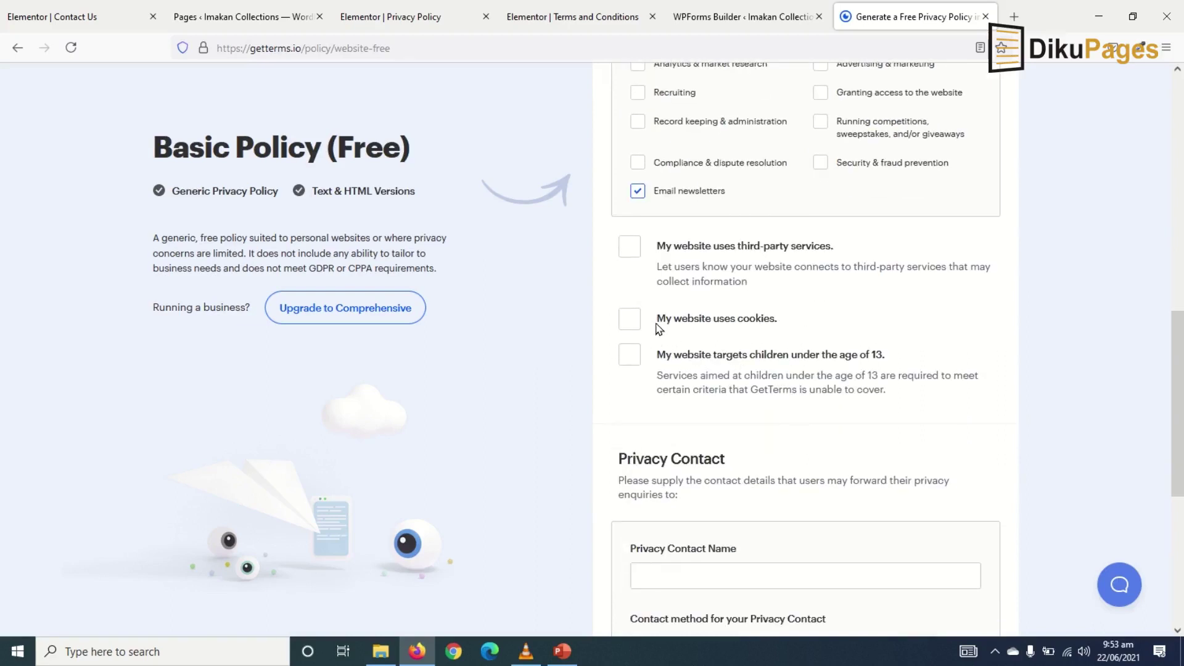
{"action": "left_click", "coordinate": [636, 327]}
{"action": "scroll", "coordinate": [820, 406], "scroll_direction": "down", "scroll_amount": 2}
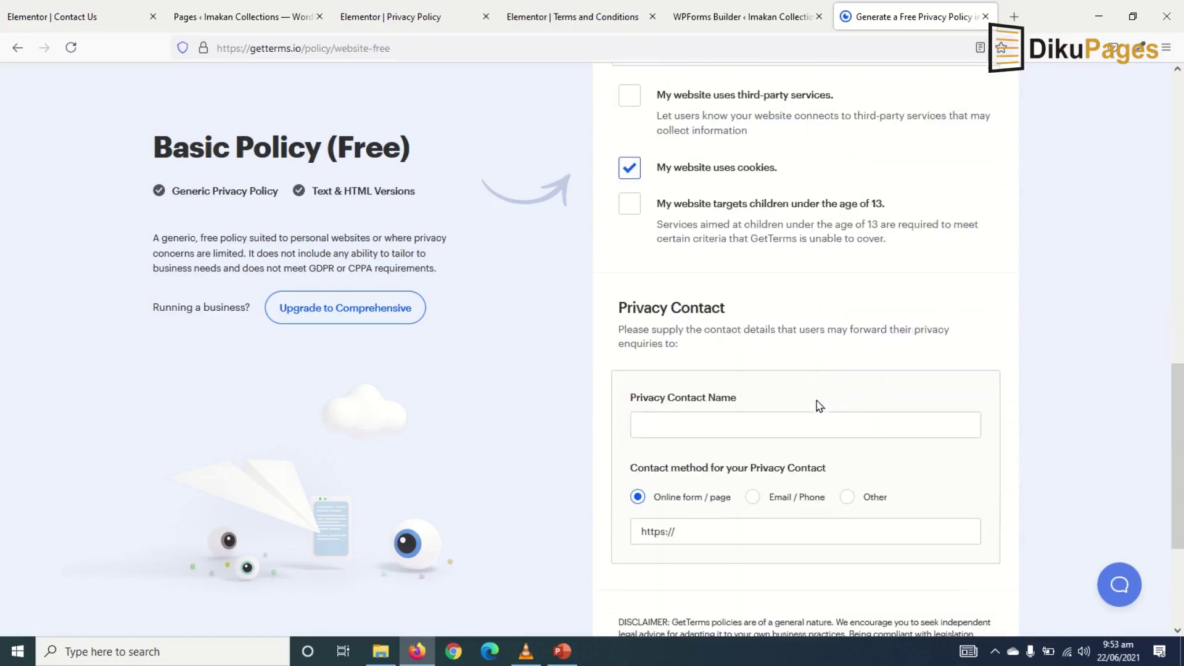
{"action": "scroll", "coordinate": [794, 325], "scroll_direction": "down", "scroll_amount": 2}
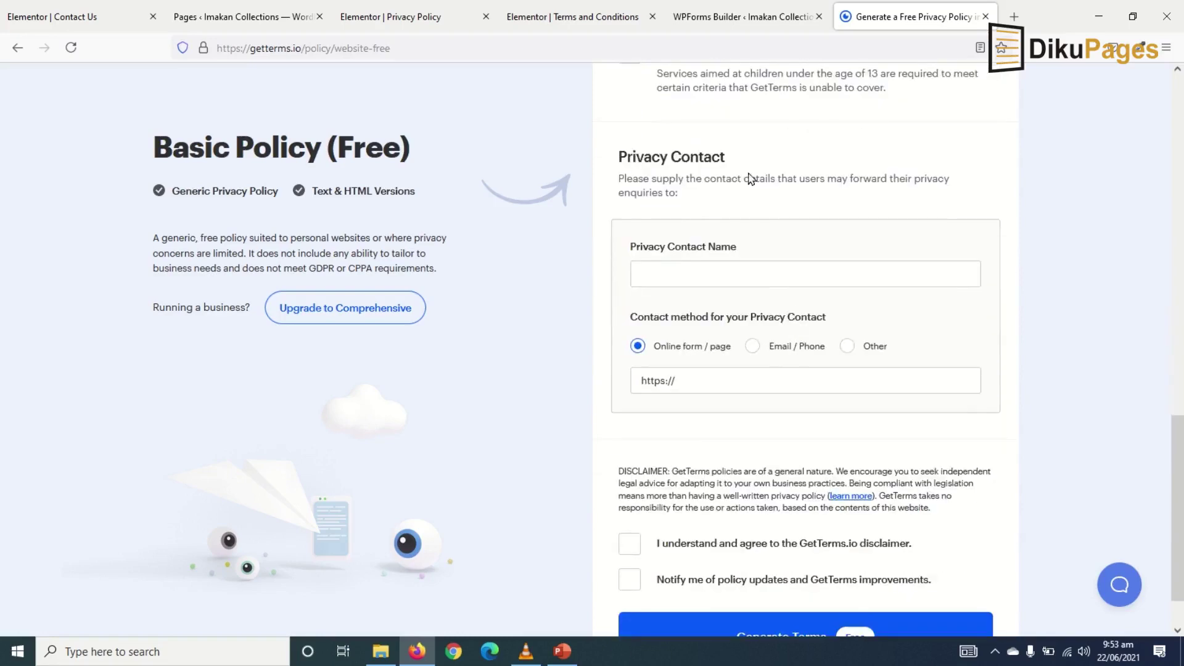
{"action": "left_click", "coordinate": [724, 272]}
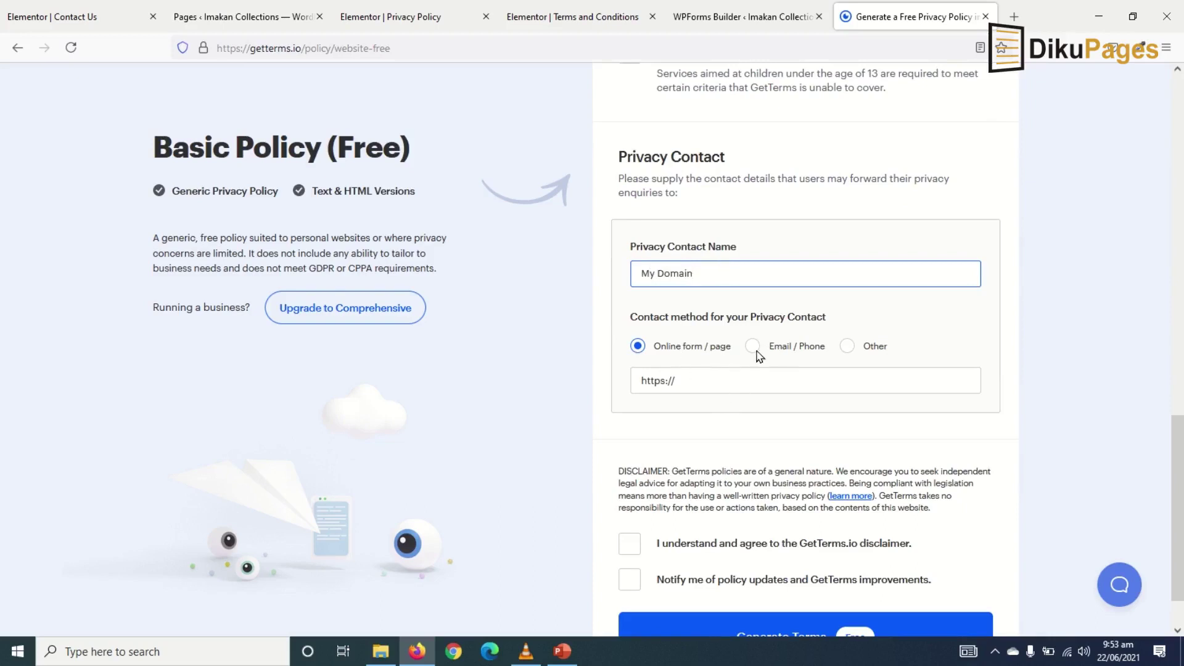
{"action": "left_click", "coordinate": [728, 390]}
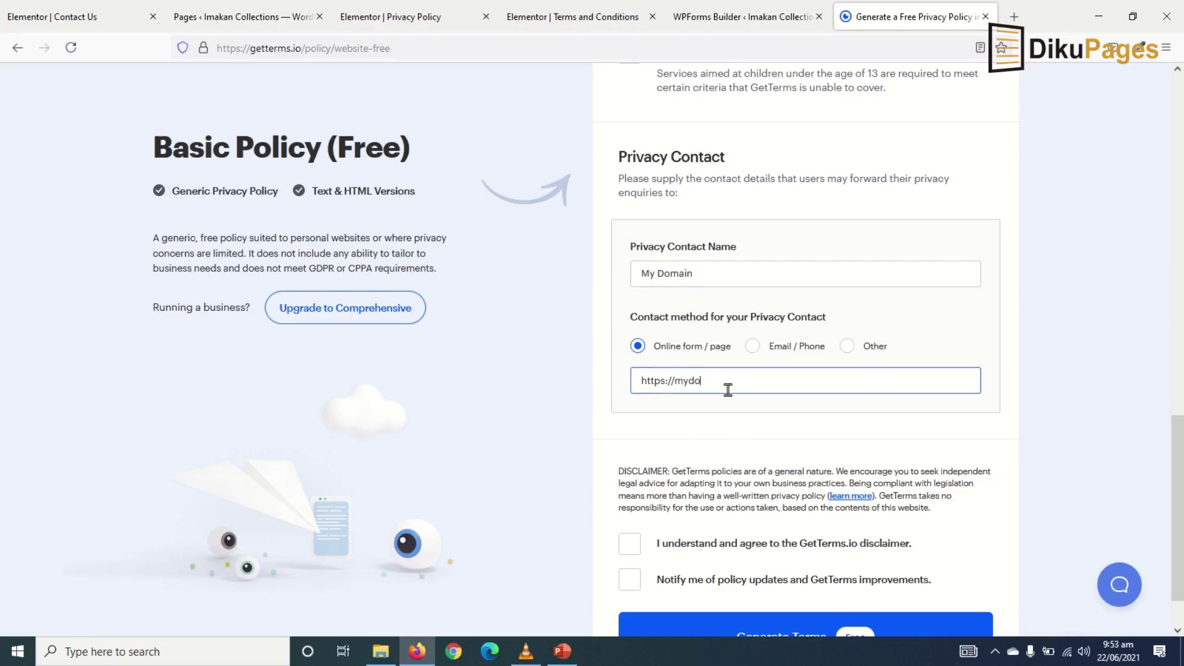
{"action": "type", "text": "mydomain.com/contact"}
{"action": "scroll", "coordinate": [728, 401], "scroll_direction": "down", "scroll_amount": 2}
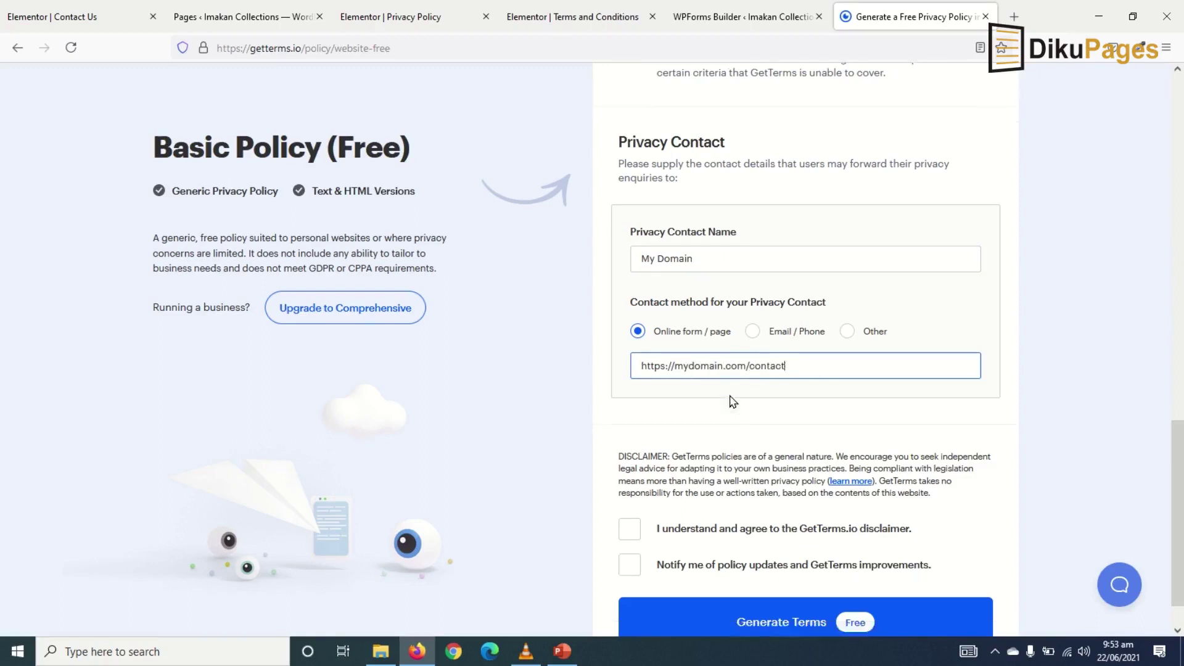
{"action": "left_click", "coordinate": [637, 474]}
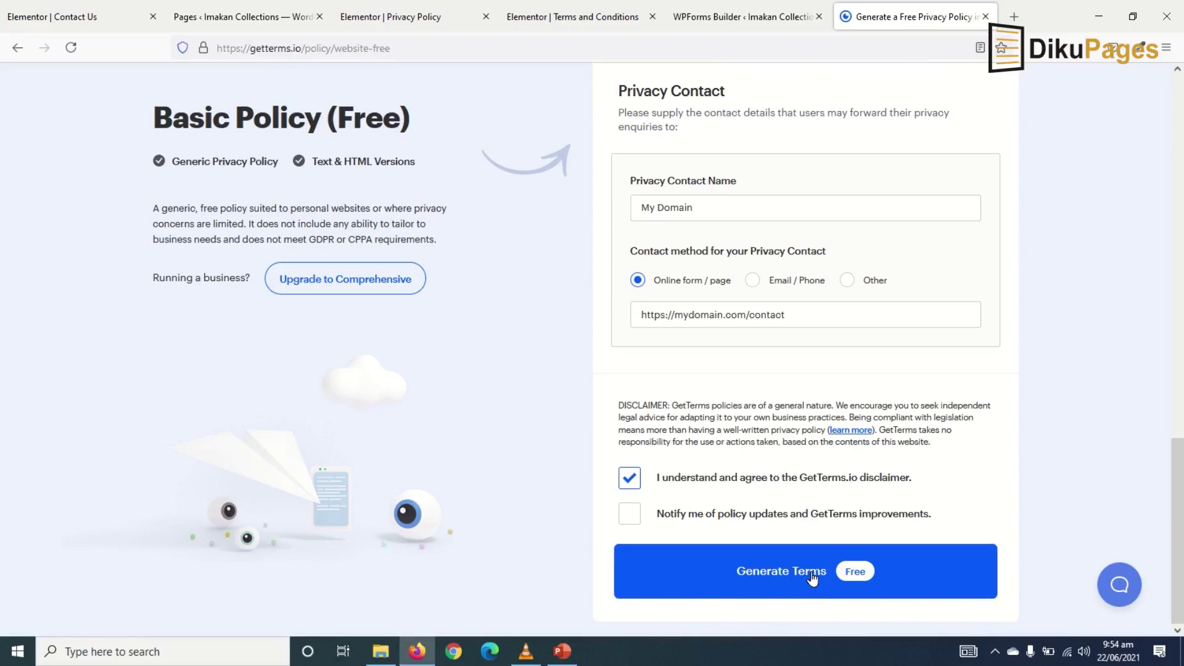
Step: Generate My Domain's free privacy policy, copy its text, and return to the Privacy Policy editor
{"action": "left_click", "coordinate": [810, 601]}
{"action": "scroll", "coordinate": [754, 450], "scroll_direction": "down", "scroll_amount": 5}
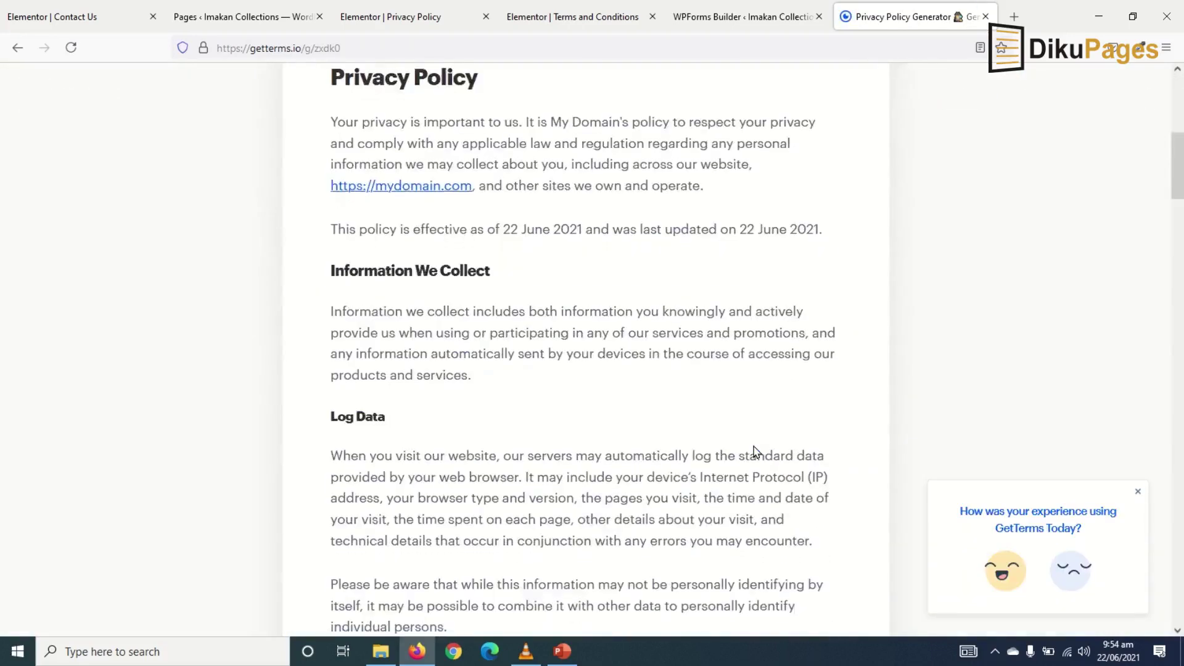
{"action": "scroll", "coordinate": [753, 451], "scroll_direction": "down", "scroll_amount": 20}
{"action": "scroll", "coordinate": [754, 449], "scroll_direction": "down", "scroll_amount": 15}
{"action": "scroll", "coordinate": [749, 450], "scroll_direction": "up", "scroll_amount": 3}
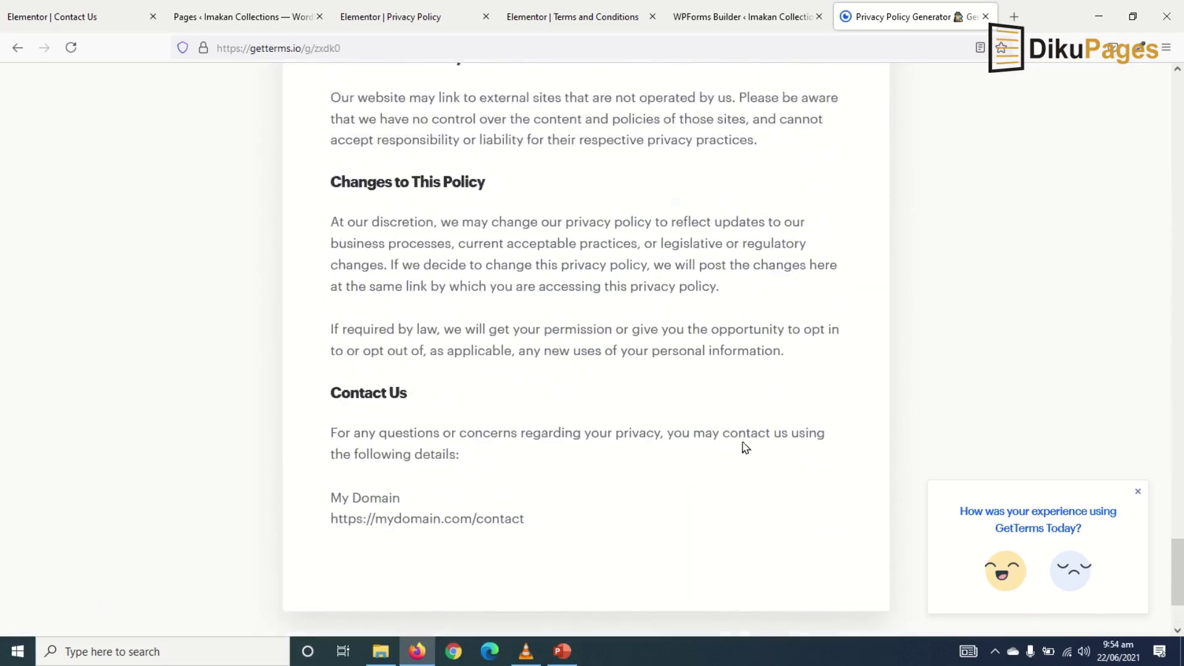
{"action": "scroll", "coordinate": [746, 448], "scroll_direction": "up", "scroll_amount": 20}
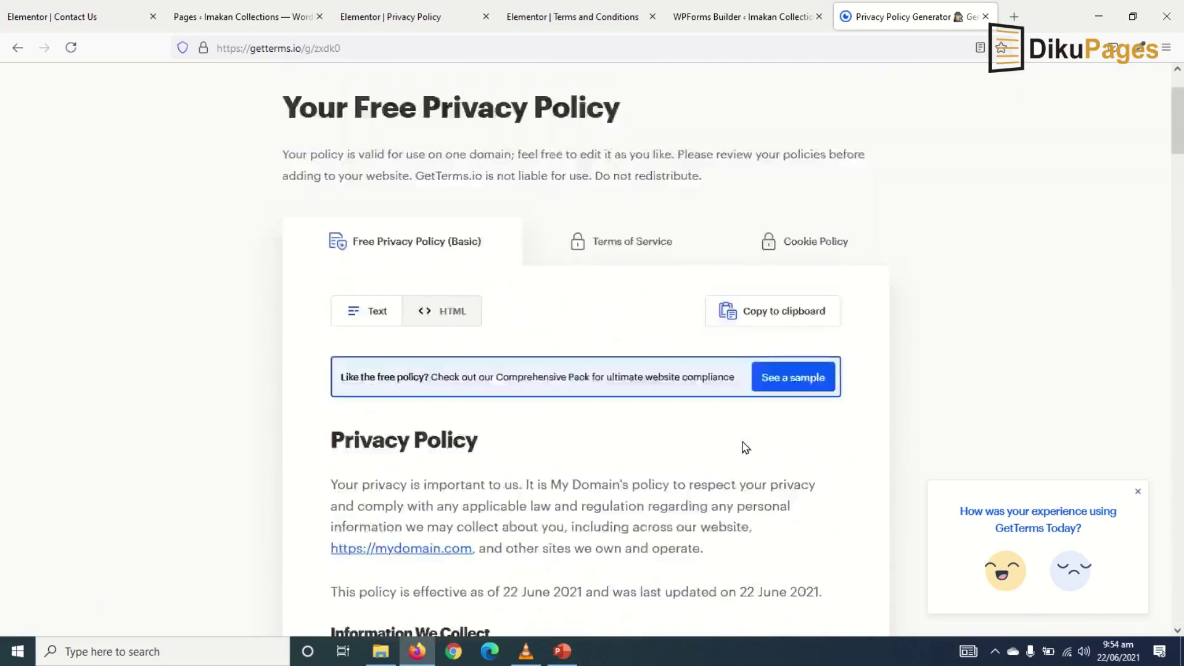
{"action": "scroll", "coordinate": [746, 448], "scroll_direction": "up", "scroll_amount": 2}
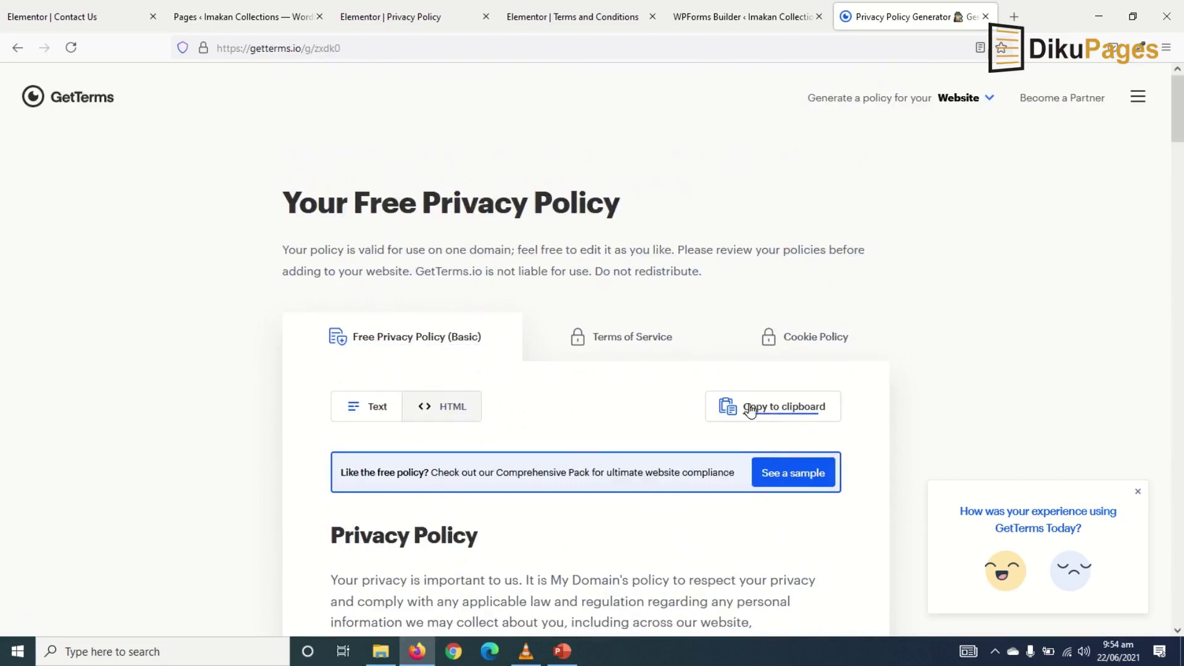
{"action": "left_click", "coordinate": [779, 414]}
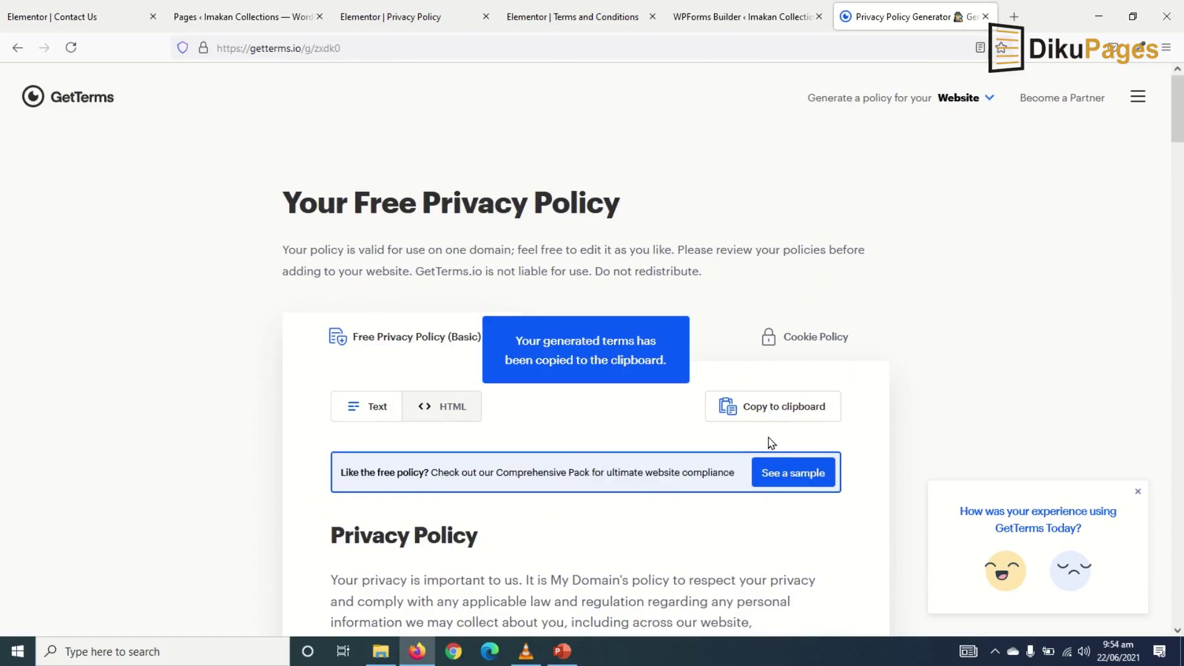
{"action": "left_click", "coordinate": [408, 19]}
Step: Delete the text/accordion, OUR TEAM and team-card sections, then add a Text Editor widget
{"action": "scroll", "coordinate": [714, 444], "scroll_direction": "down", "scroll_amount": 3}
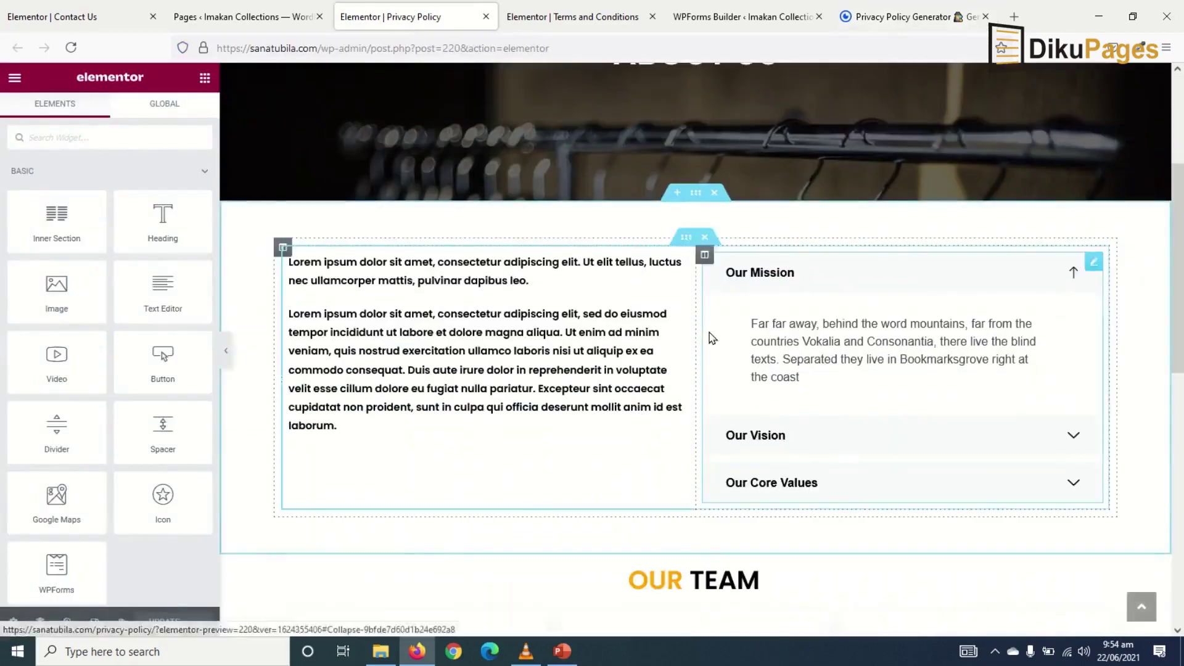
{"action": "left_click", "coordinate": [706, 240]}
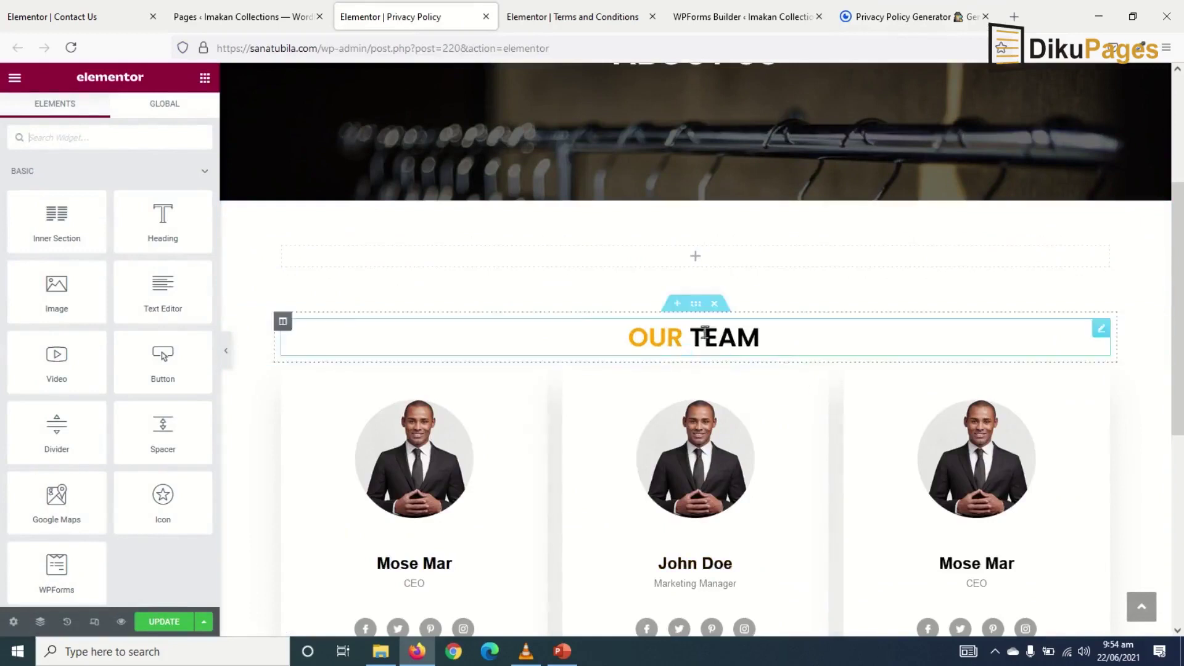
{"action": "left_click", "coordinate": [714, 304]}
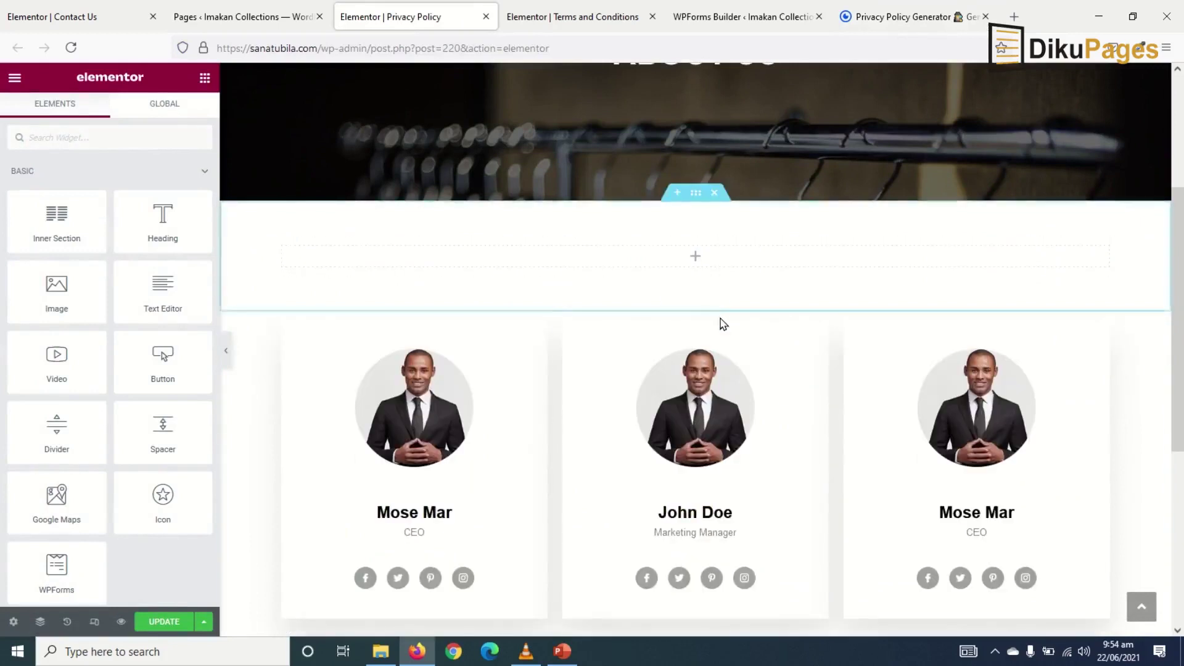
{"action": "left_click", "coordinate": [715, 304]}
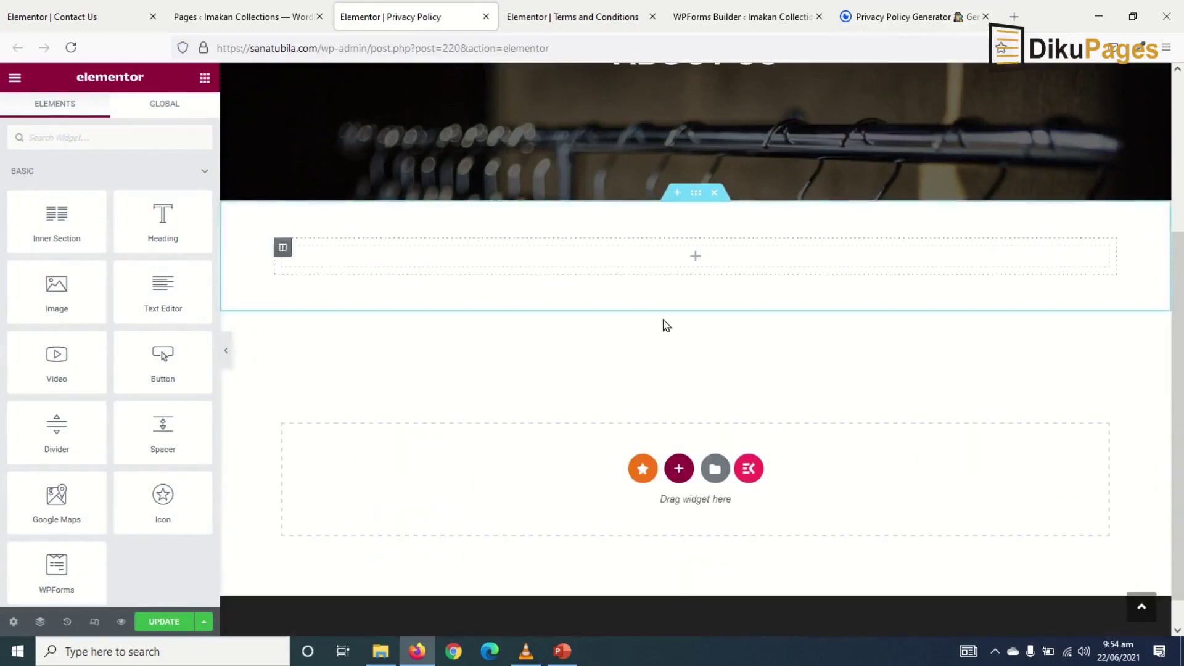
{"action": "left_click_drag", "start_coordinate": [164, 290], "coordinate": [587, 264]}
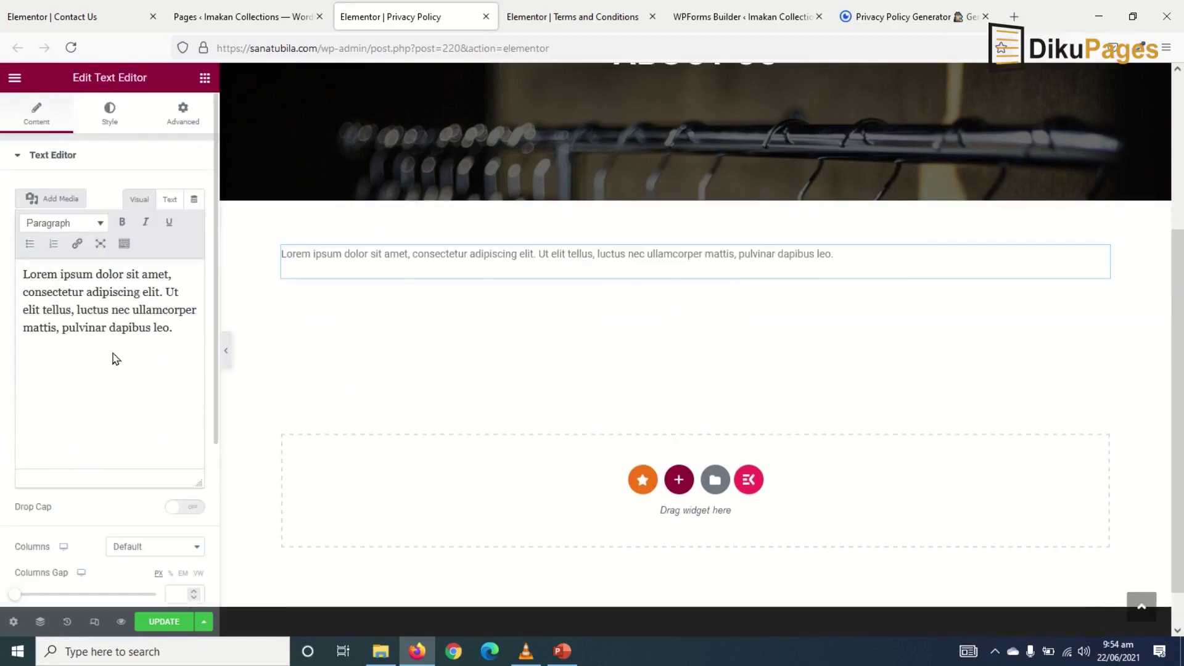
Step: Replace the lorem ipsum with the pasted GetTerms policy text, putting My Domain on its own line
{"action": "left_click_drag", "start_coordinate": [178, 333], "coordinate": [24, 271]}
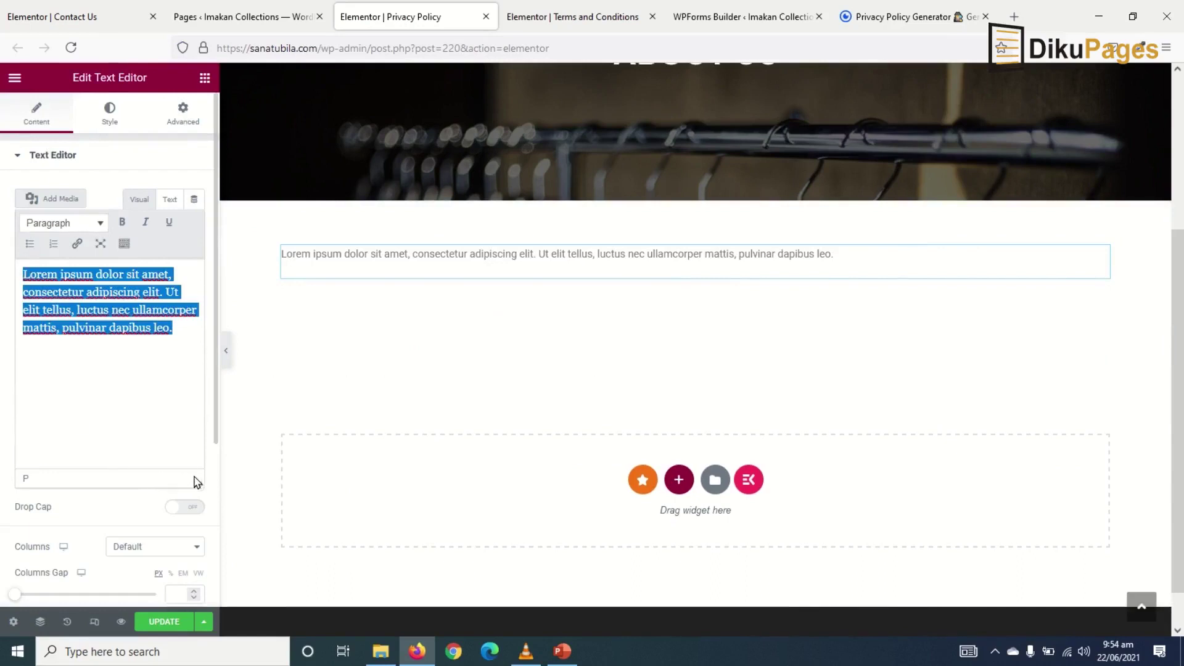
{"action": "key", "text": "BackSpace"}
{"action": "key", "text": "ctrl+v"}
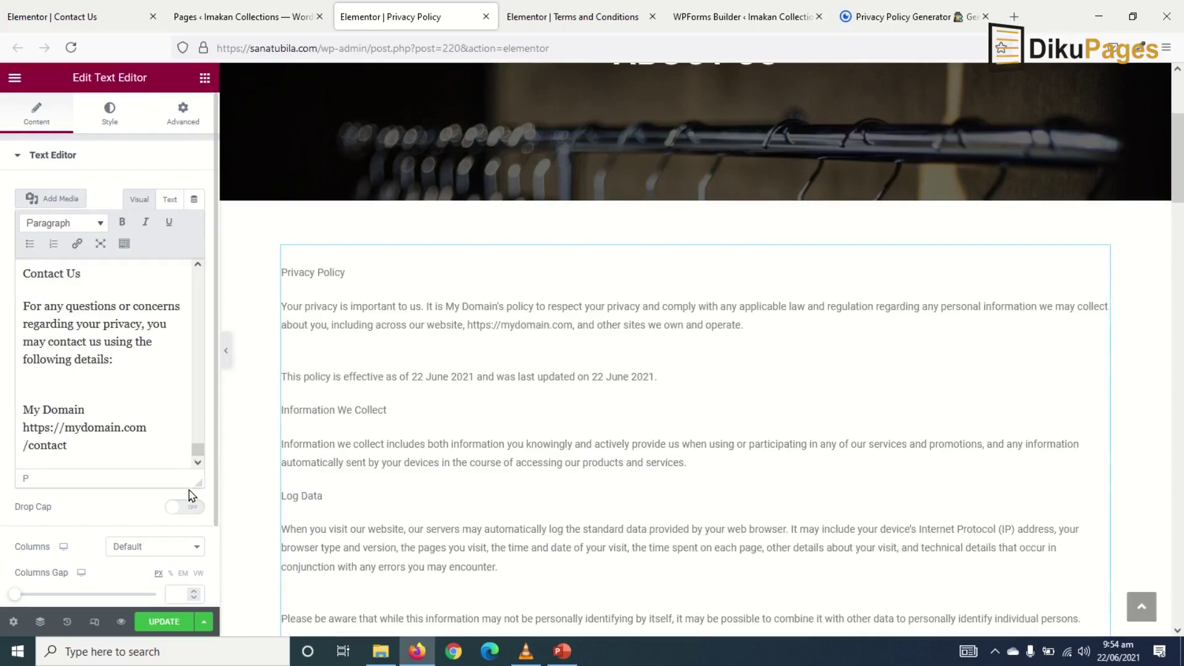
{"action": "scroll", "coordinate": [466, 462], "scroll_direction": "down", "scroll_amount": 5}
{"action": "left_click", "coordinate": [45, 390]}
{"action": "key", "text": "BackSpace"}
{"action": "key", "text": "BackSpace"}
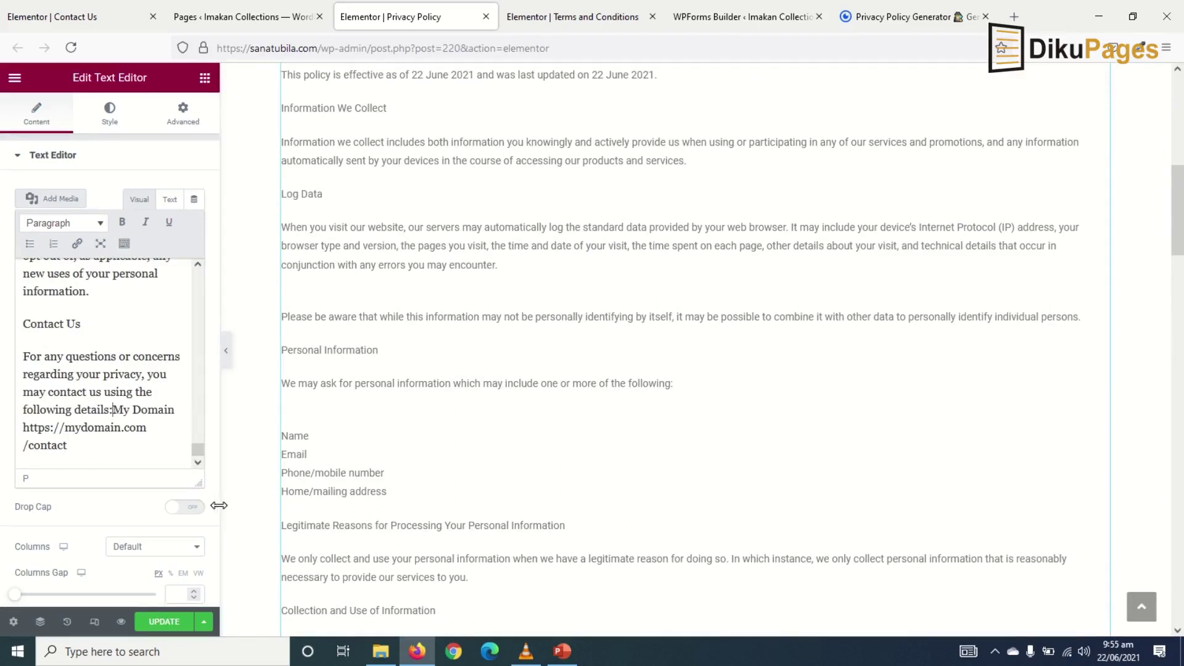
{"action": "key", "text": "Return"}
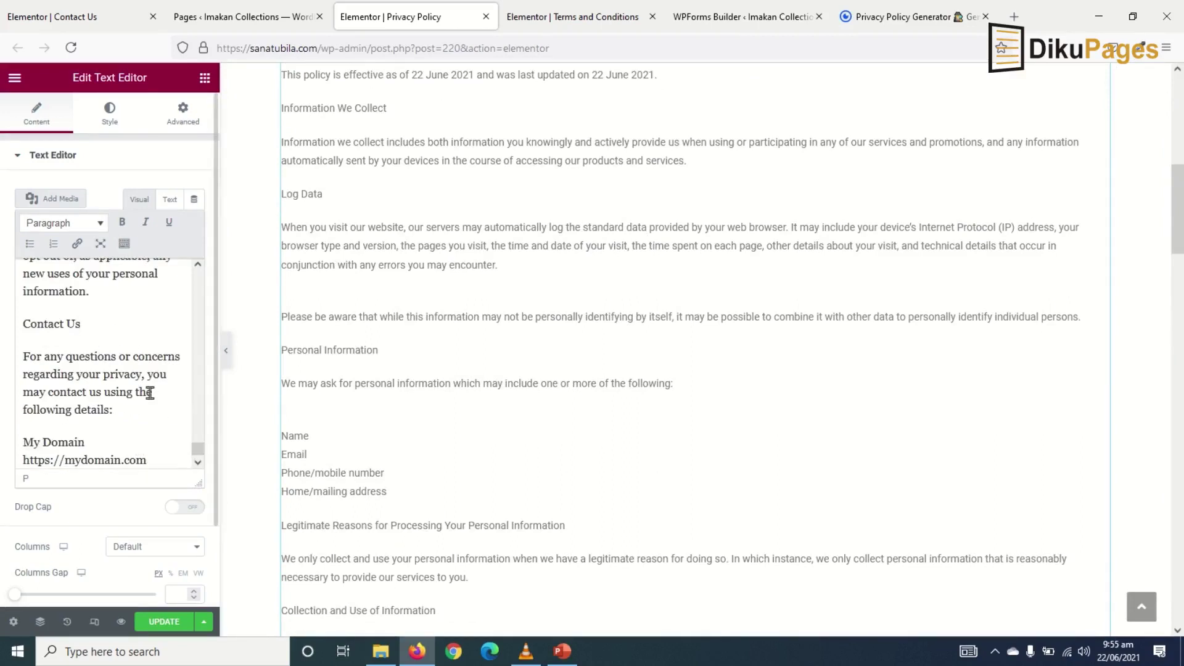
Step: Bold the Contact Us, Changes to This Policy and nearby section headings
{"action": "scroll", "coordinate": [150, 392], "scroll_direction": "up", "scroll_amount": 2}
{"action": "left_click_drag", "start_coordinate": [106, 400], "coordinate": [25, 400]}
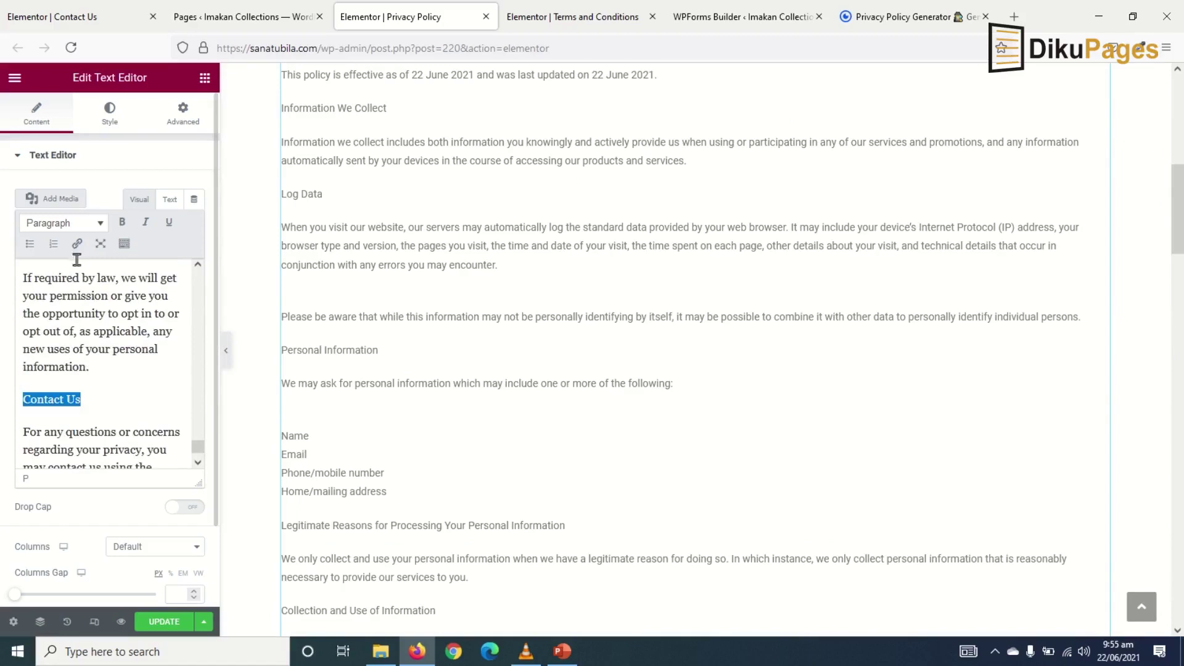
{"action": "left_click", "coordinate": [123, 222]}
{"action": "scroll", "coordinate": [128, 368], "scroll_direction": "up", "scroll_amount": 3}
{"action": "scroll", "coordinate": [128, 368], "scroll_direction": "up", "scroll_amount": 5}
{"action": "left_click", "coordinate": [164, 395]}
{"action": "left_click_drag", "start_coordinate": [164, 395], "coordinate": [22, 393]}
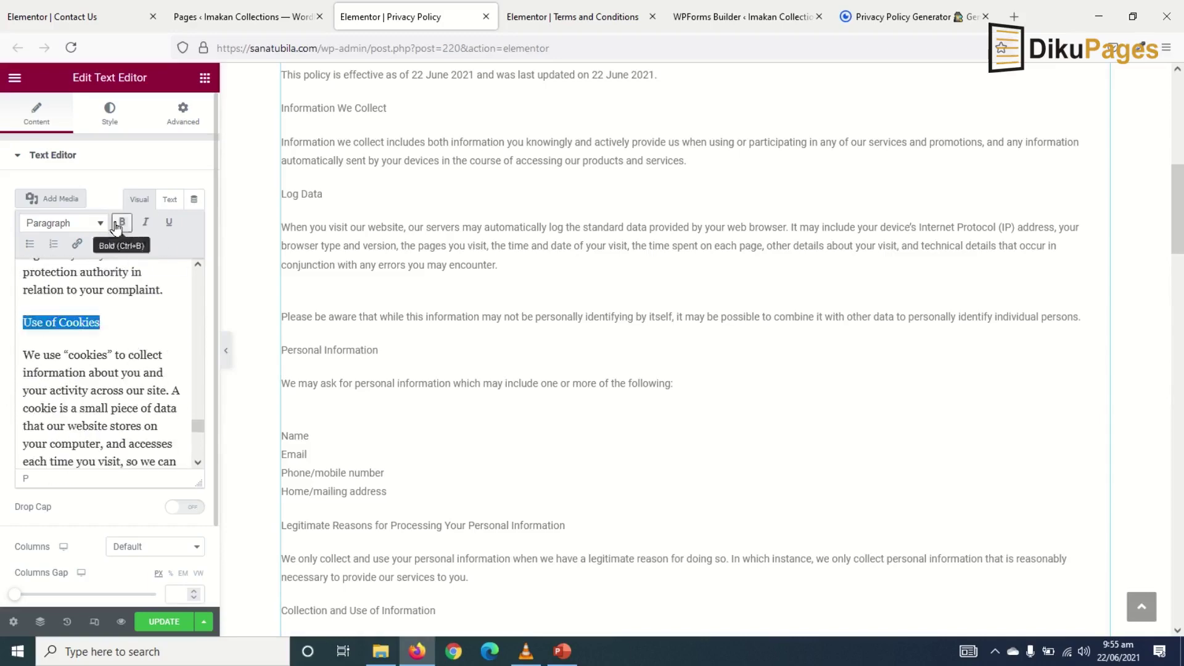
{"action": "scroll", "coordinate": [146, 355], "scroll_direction": "down", "scroll_amount": 2}
{"action": "scroll", "coordinate": [104, 427], "scroll_direction": "up", "scroll_amount": 10}
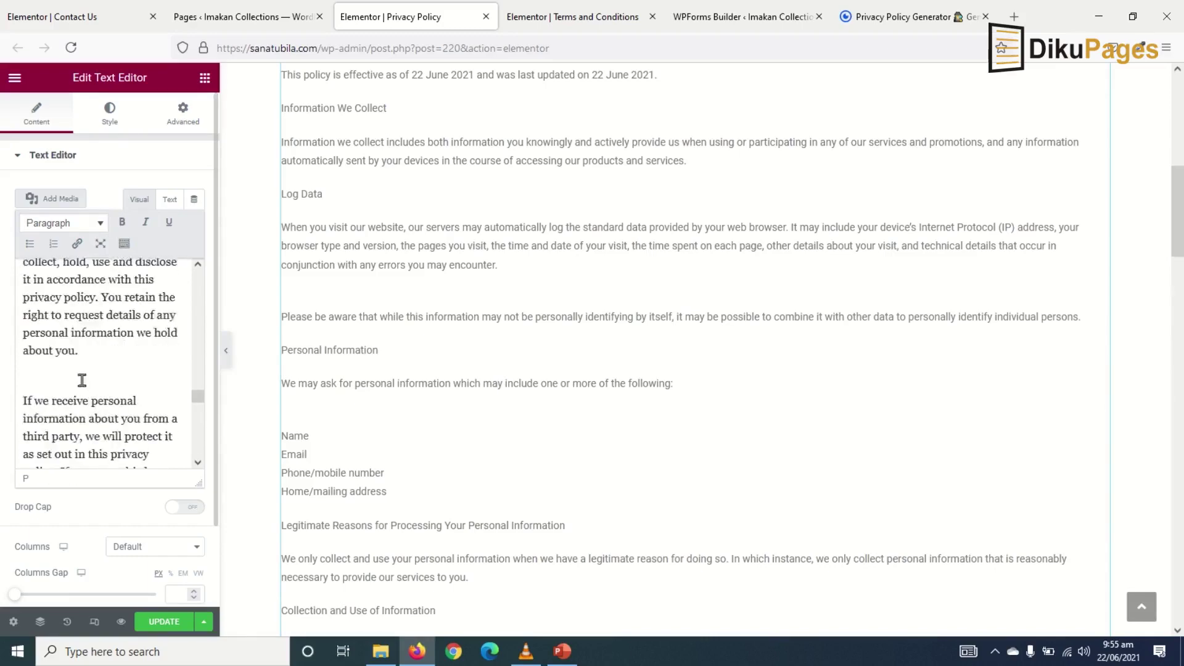
{"action": "scroll", "coordinate": [99, 364], "scroll_direction": "up", "scroll_amount": 8}
{"action": "triple_click", "coordinate": [100, 357]}
{"action": "left_click", "coordinate": [122, 224]}
{"action": "scroll", "coordinate": [101, 419], "scroll_direction": "up", "scroll_amount": 4}
{"action": "triple_click", "coordinate": [100, 428]}
{"action": "left_click", "coordinate": [123, 223]}
{"action": "scroll", "coordinate": [89, 370], "scroll_direction": "up", "scroll_amount": 8}
Step: Bold the How Long We Keep, Security, Collection and Use, and adjacent headings
{"action": "triple_click", "coordinate": [93, 395]}
{"action": "left_click", "coordinate": [130, 229]}
{"action": "scroll", "coordinate": [98, 370], "scroll_direction": "up", "scroll_amount": 5}
{"action": "triple_click", "coordinate": [81, 327]}
{"action": "left_click", "coordinate": [122, 223]}
{"action": "scroll", "coordinate": [120, 333], "scroll_direction": "up", "scroll_amount": 5}
{"action": "scroll", "coordinate": [122, 331], "scroll_direction": "up", "scroll_amount": 10}
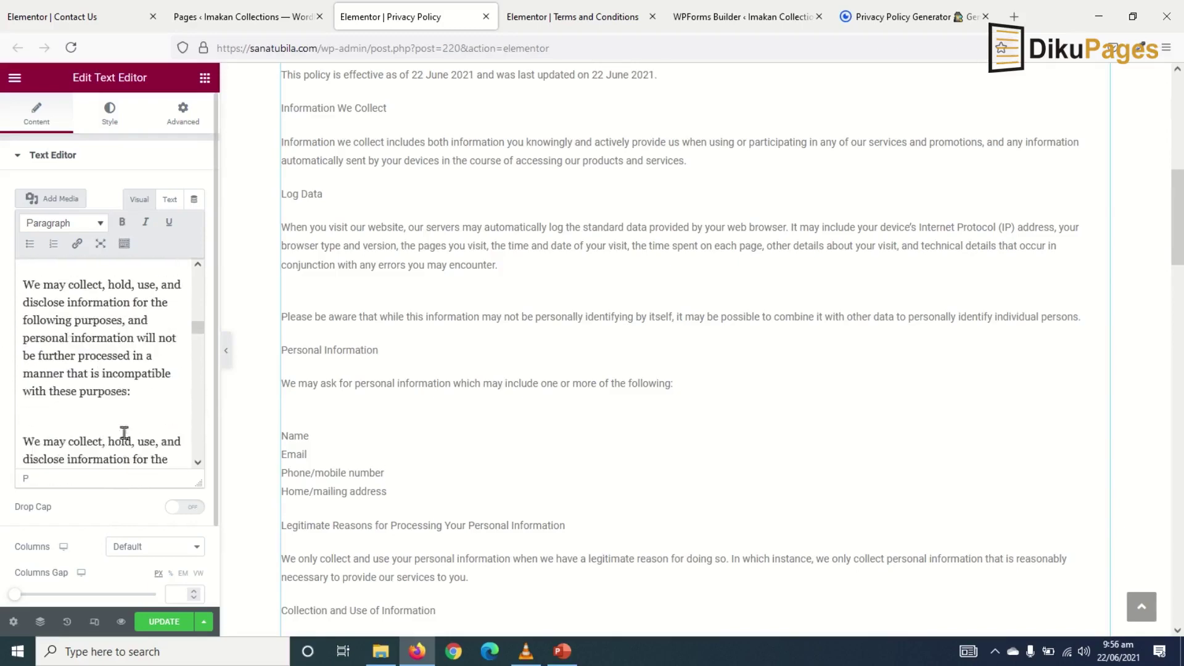
{"action": "triple_click", "coordinate": [74, 383]}
{"action": "left_click", "coordinate": [127, 225]}
{"action": "scroll", "coordinate": [93, 370], "scroll_direction": "up", "scroll_amount": 4}
{"action": "triple_click", "coordinate": [74, 393]}
{"action": "left_click", "coordinate": [123, 226]}
{"action": "triple_click", "coordinate": [80, 379]}
{"action": "left_click", "coordinate": [122, 225]}
Step: Turn the Name through Home/mailing address lines into a bulleted list of separate items
{"action": "left_click_drag", "start_coordinate": [24, 365], "coordinate": [71, 419]}
{"action": "left_click", "coordinate": [30, 244]}
{"action": "left_click", "coordinate": [53, 365]}
{"action": "key", "text": "BackSpace"}
{"action": "key", "text": "Down"}
{"action": "key", "text": "BackSpace"}
{"action": "key", "text": "Return"}
{"action": "key", "text": "Down"}
{"action": "key", "text": "BackSpace"}
{"action": "key", "text": "Return"}
{"action": "key", "text": "Down"}
{"action": "key", "text": "BackSpace"}
{"action": "key", "text": "Return"}
{"action": "scroll", "coordinate": [68, 407], "scroll_direction": "up", "scroll_amount": 6}
{"action": "left_click", "coordinate": [57, 457]}
Step: Bold the Log Data and Information We Collect headings and the Privacy Policy title
{"action": "scroll", "coordinate": [62, 370], "scroll_direction": "up", "scroll_amount": 3}
{"action": "triple_click", "coordinate": [49, 312]}
{"action": "left_click", "coordinate": [121, 222]}
{"action": "scroll", "coordinate": [61, 370], "scroll_direction": "up", "scroll_amount": 2}
{"action": "triple_click", "coordinate": [61, 391]}
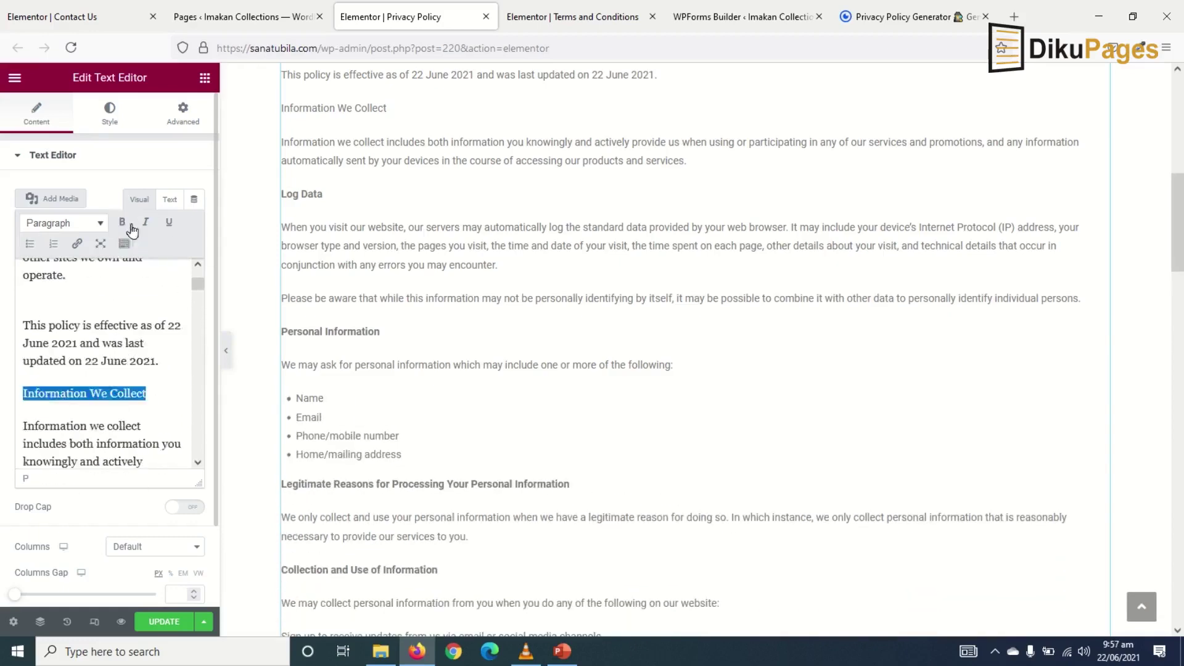
{"action": "left_click", "coordinate": [122, 222]}
{"action": "scroll", "coordinate": [61, 370], "scroll_direction": "up", "scroll_amount": 3}
{"action": "triple_click", "coordinate": [93, 292]}
{"action": "left_click", "coordinate": [121, 222]}
Step: Save the Privacy Policy page with UPDATE
{"action": "scroll", "coordinate": [583, 335], "scroll_direction": "down", "scroll_amount": 15}
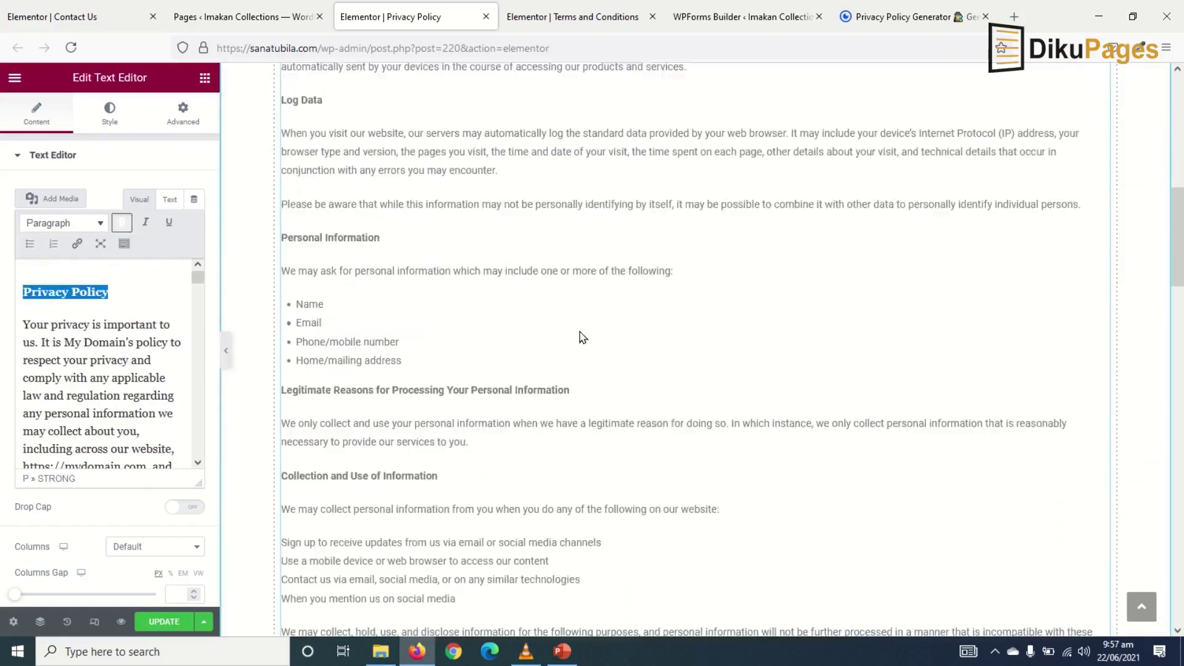
{"action": "scroll", "coordinate": [577, 331], "scroll_direction": "down", "scroll_amount": 15}
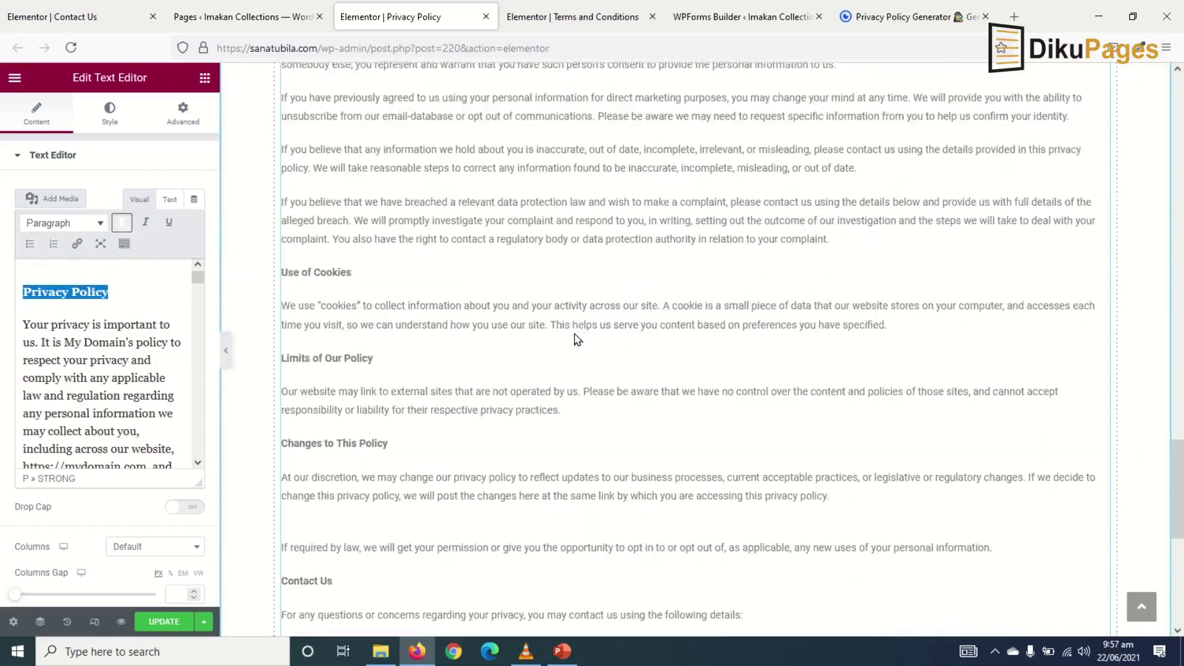
{"action": "left_click", "coordinate": [156, 623]}
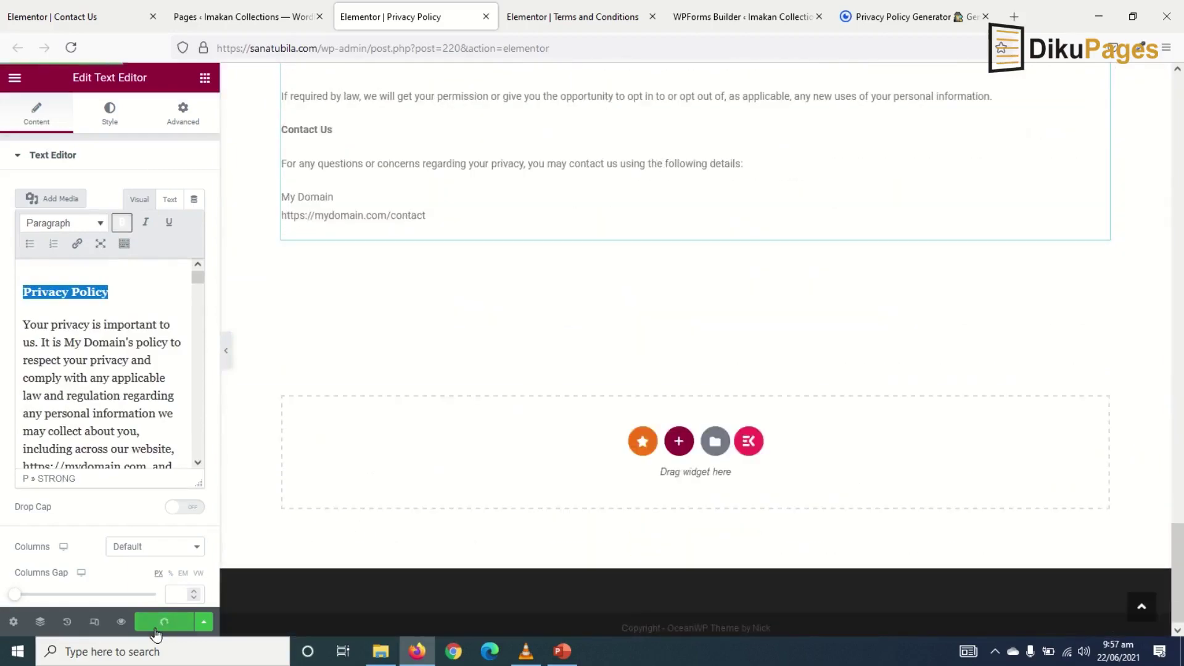
{"action": "scroll", "coordinate": [597, 352], "scroll_direction": "up", "scroll_amount": 2}
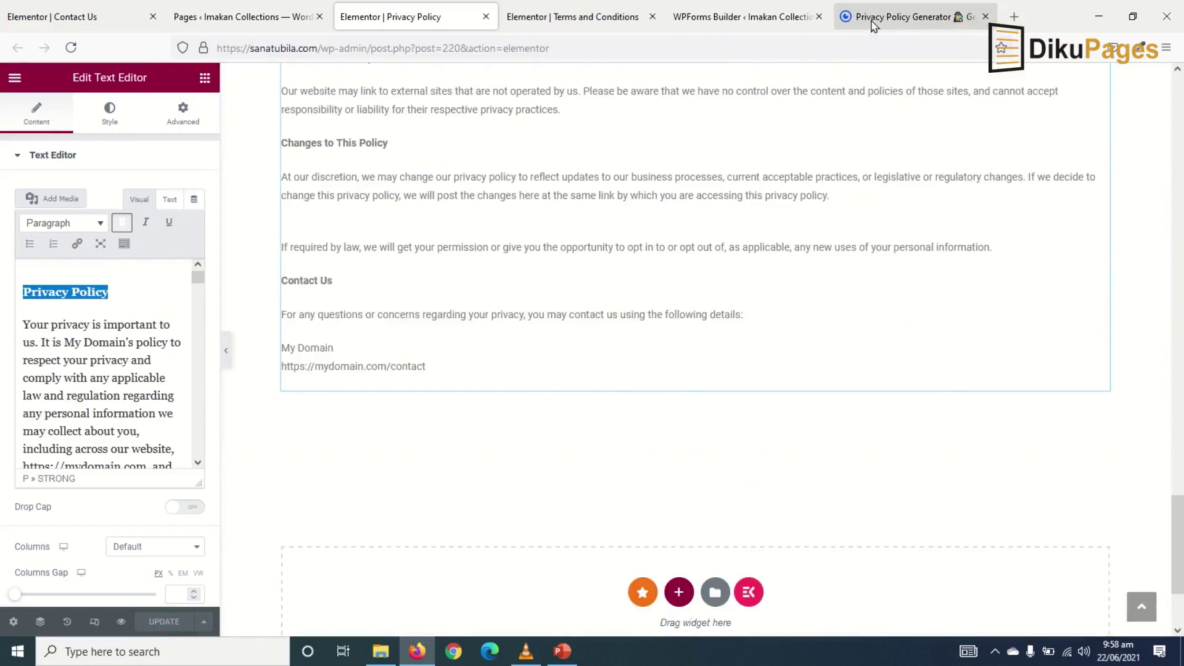
Step: Check that GetTerms' Terms of Service and Cookie Policy are paid-only, then return to the WPForms builder
{"action": "left_click", "coordinate": [875, 22]}
{"action": "mouse_move", "coordinate": [616, 192]}
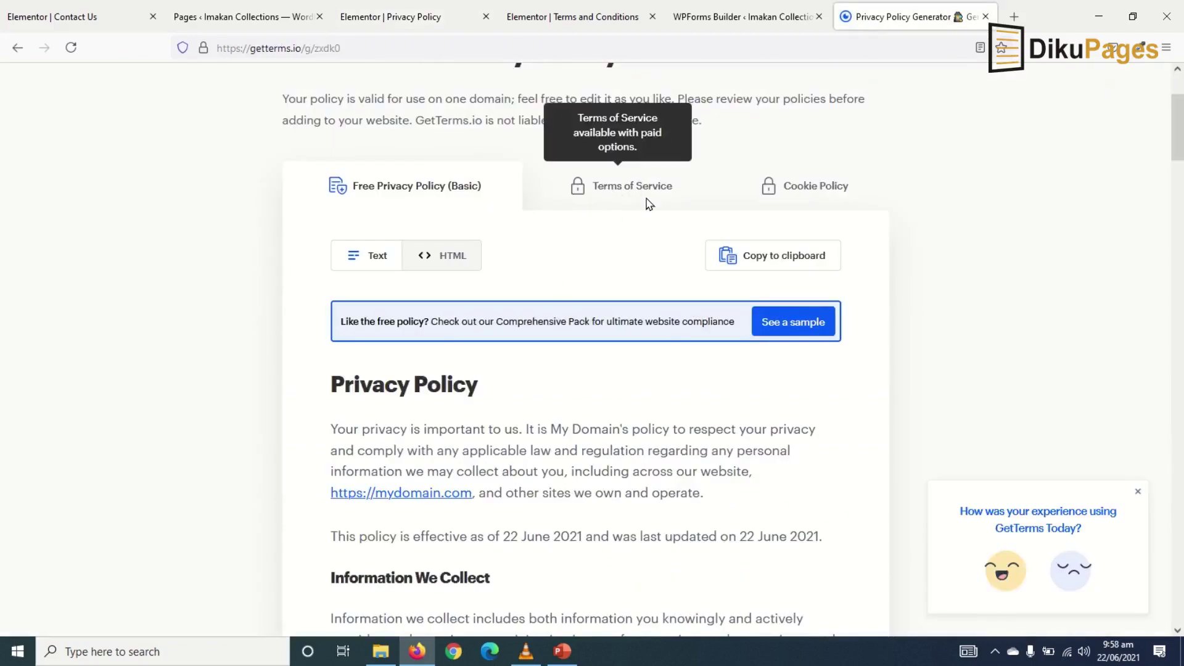
{"action": "mouse_move", "coordinate": [817, 193]}
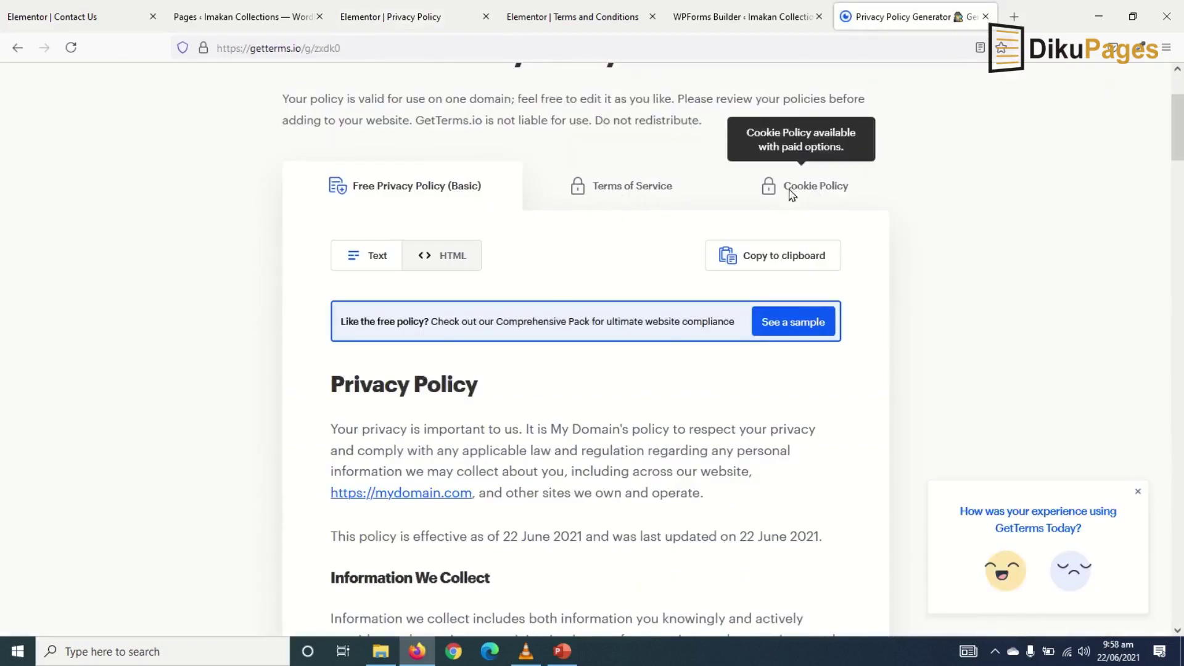
{"action": "mouse_move", "coordinate": [654, 204]}
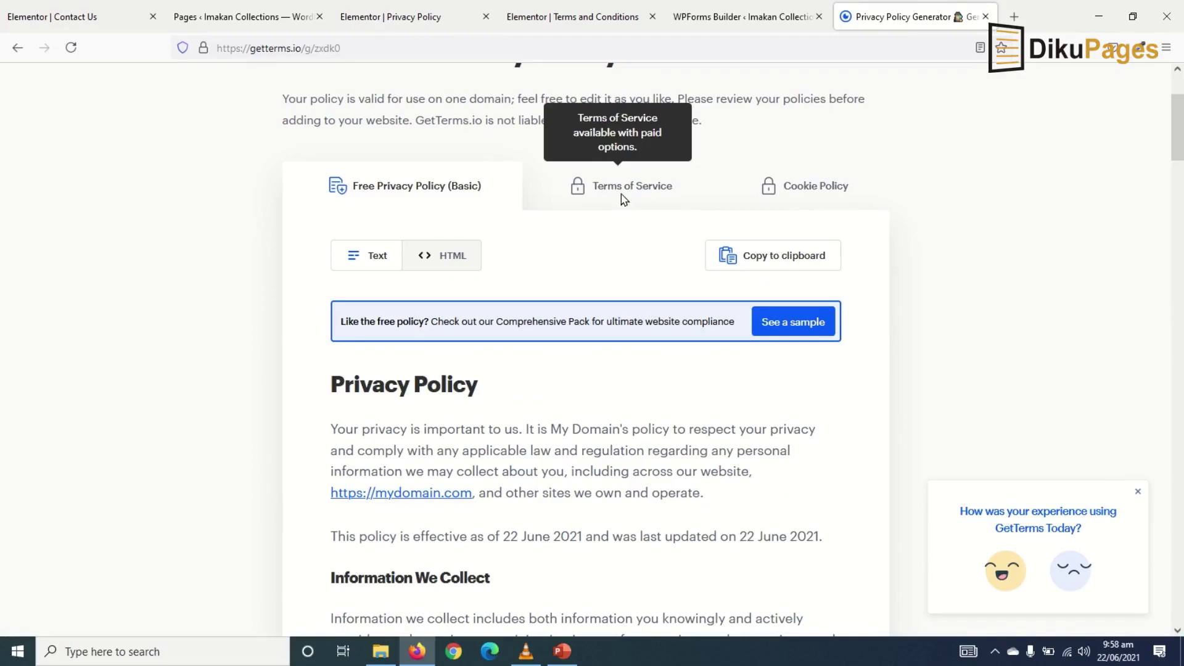
{"action": "left_click", "coordinate": [725, 19]}
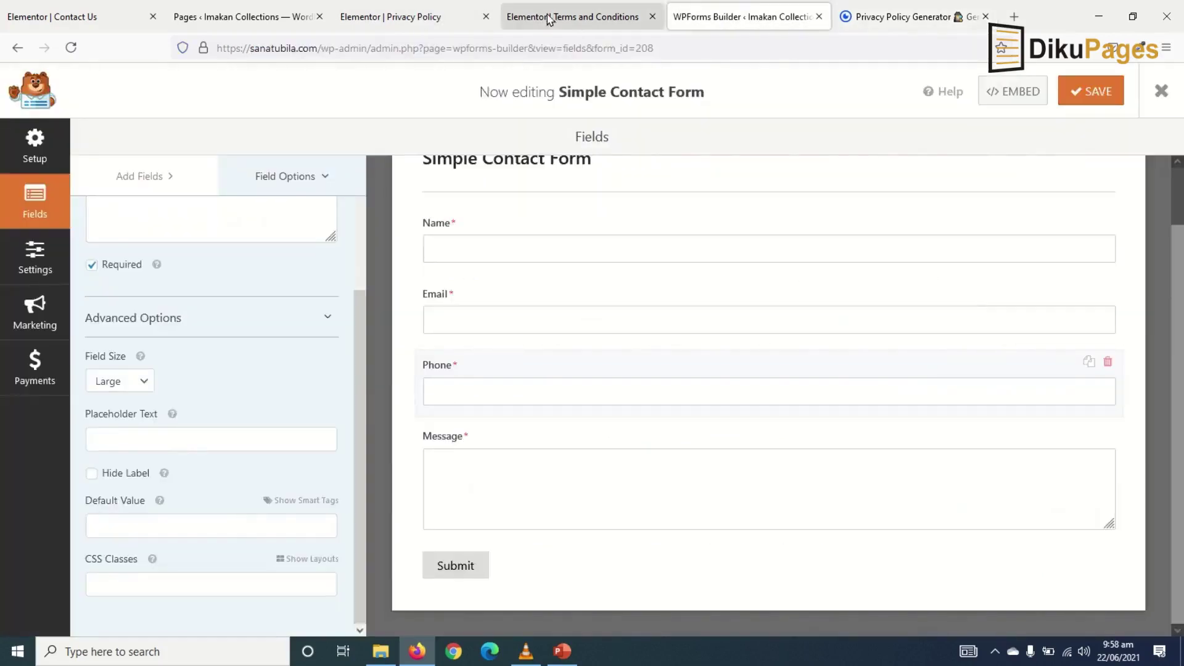
Step: On the Terms and Conditions page, replace the placeholder content section with a Text Editor widget
{"action": "left_click", "coordinate": [549, 18]}
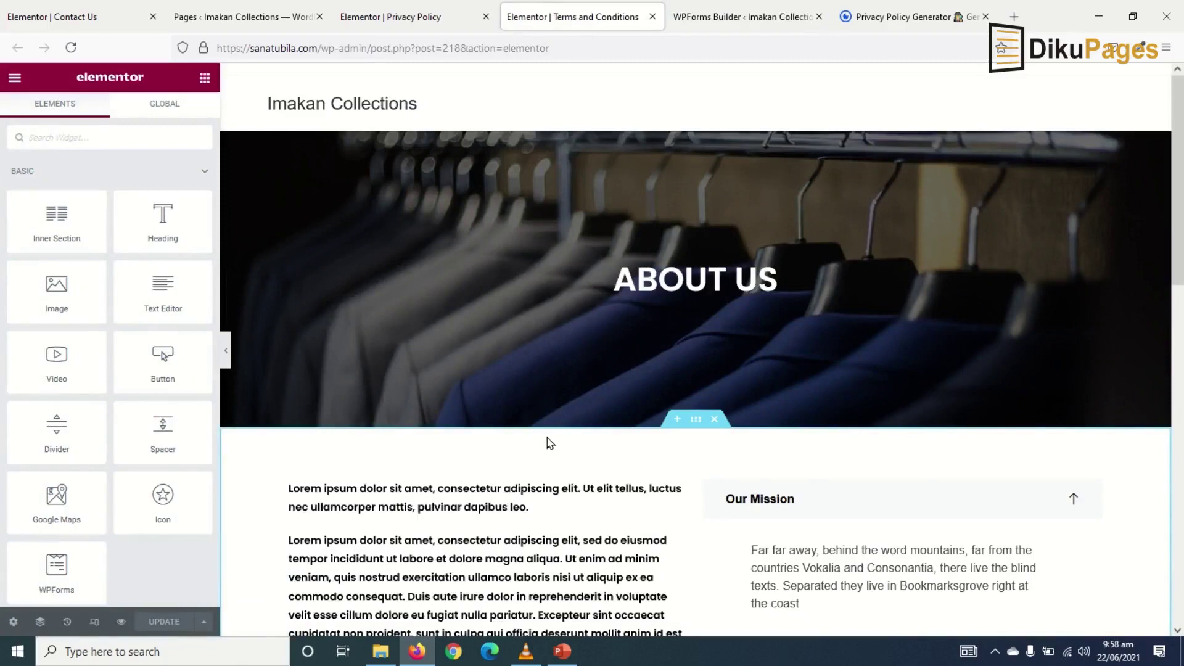
{"action": "scroll", "coordinate": [759, 310], "scroll_direction": "down", "scroll_amount": 6}
{"action": "scroll", "coordinate": [640, 402], "scroll_direction": "up", "scroll_amount": 5}
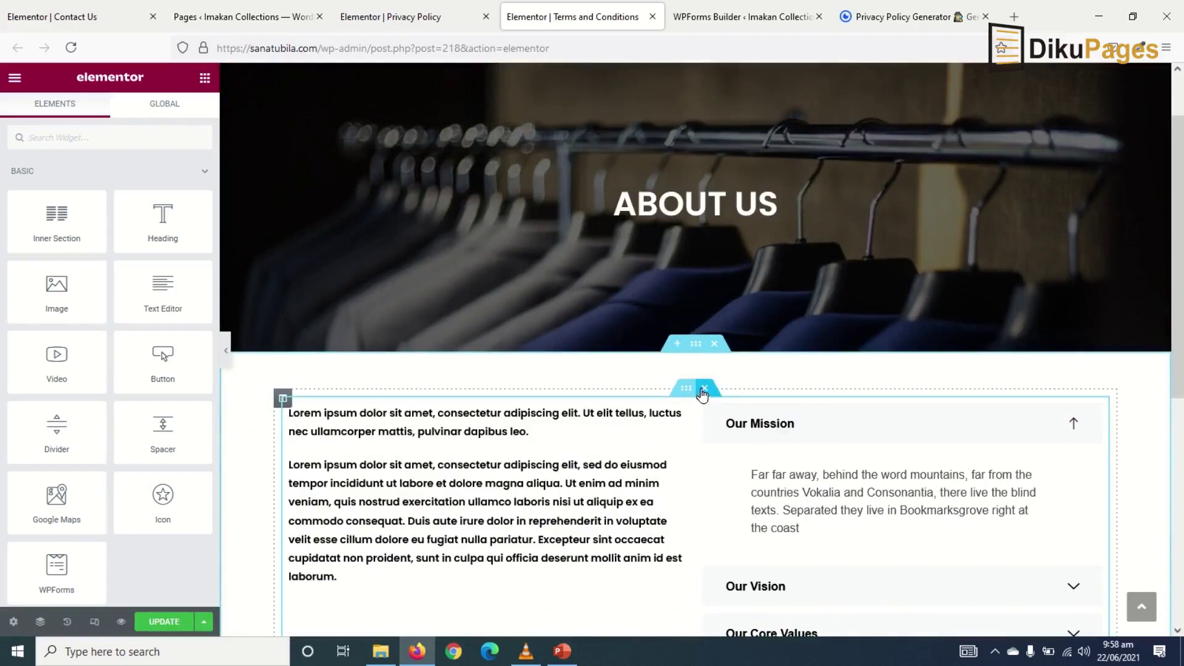
{"action": "left_click", "coordinate": [704, 388]}
{"action": "left_click_drag", "start_coordinate": [163, 285], "coordinate": [486, 412]}
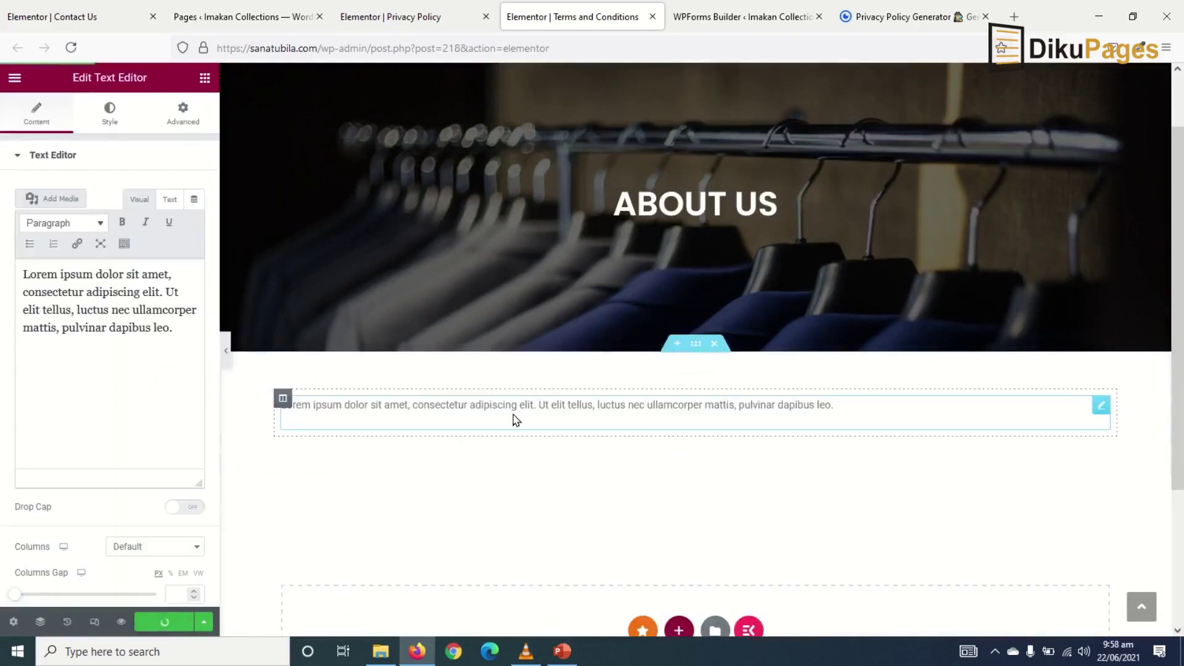
Step: Retype the ABOUT US hero heading as 'Terms and conditions'
{"action": "left_click", "coordinate": [649, 207]}
{"action": "triple_click", "coordinate": [649, 207]}
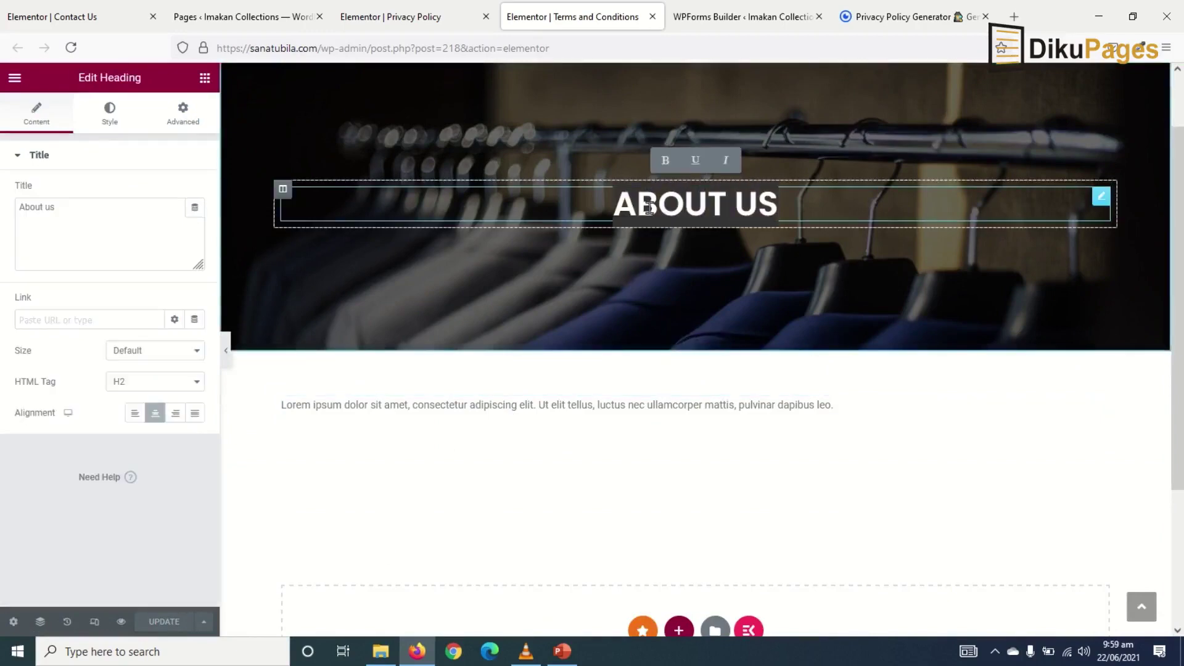
{"action": "type", "text": "Terms"}
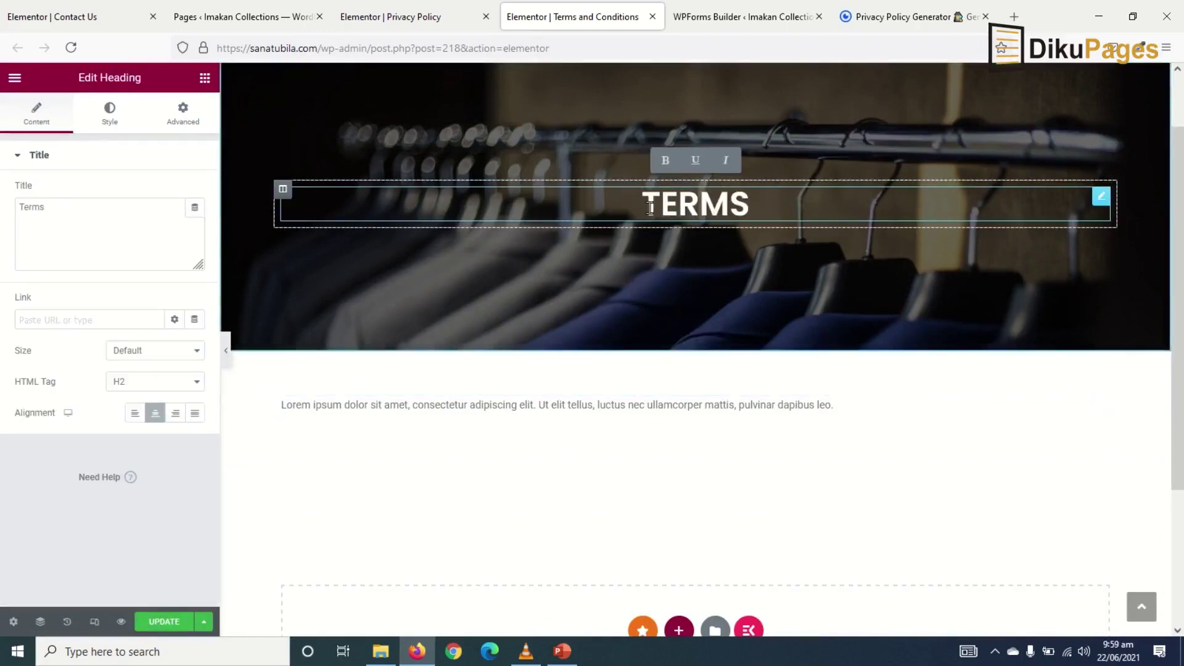
{"action": "type", "text": " of"}
{"action": "key", "text": "BackSpace"}
{"action": "key", "text": "BackSpace"}
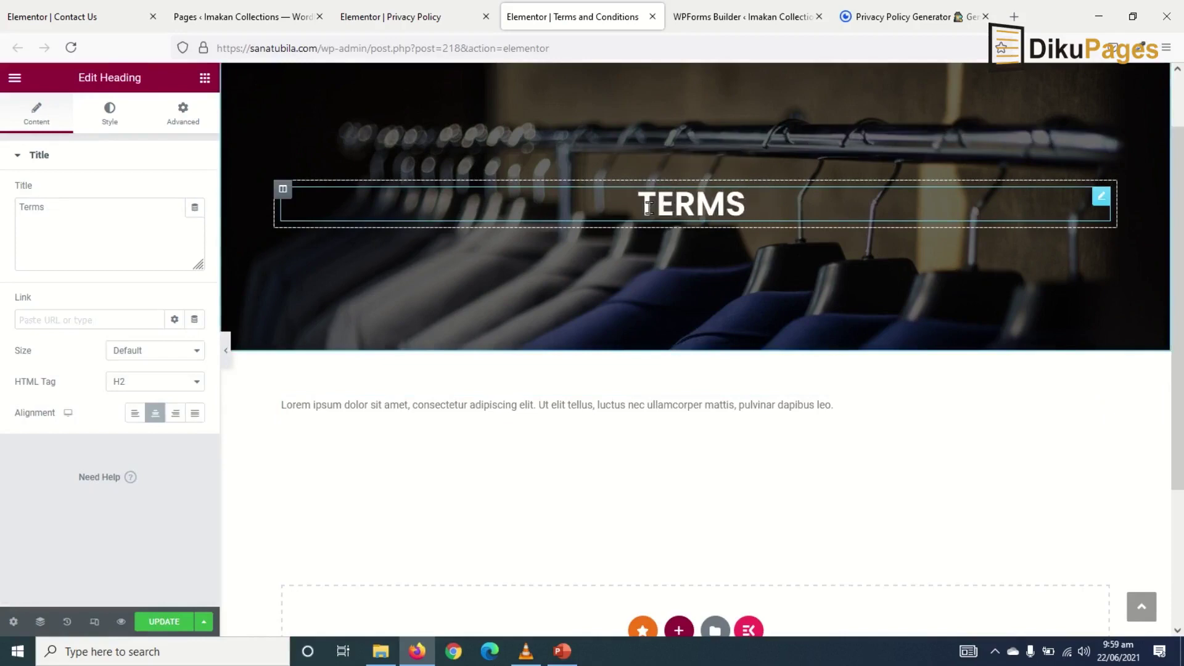
{"action": "type", "text": "and con"}
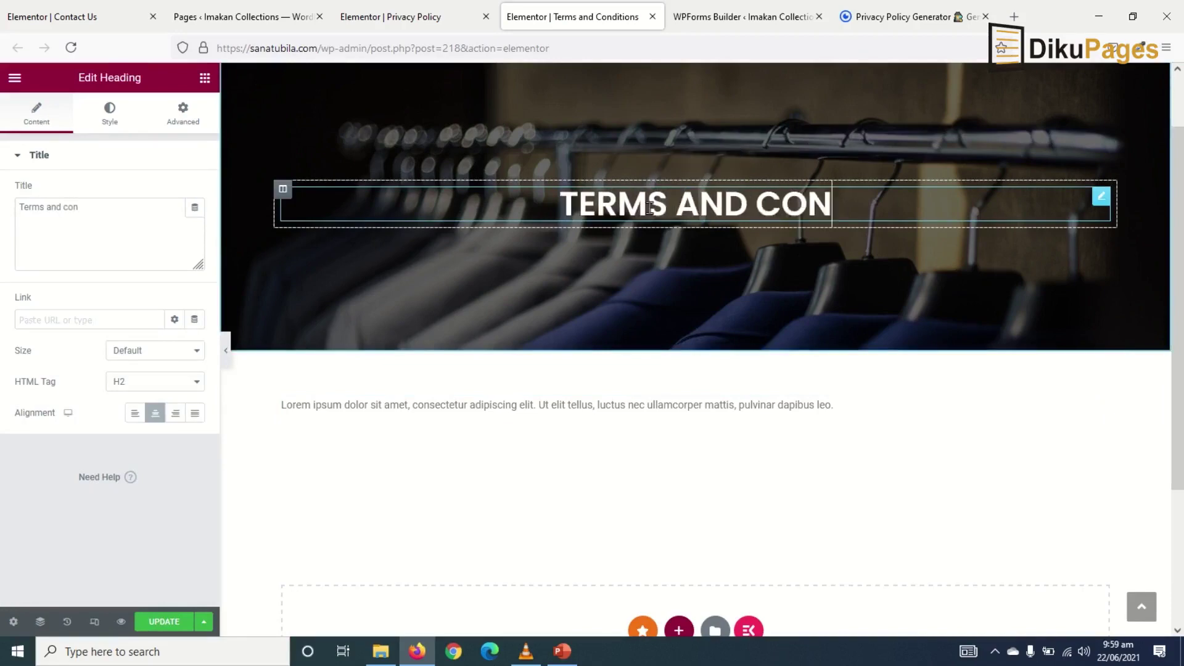
{"action": "type", "text": "ditions"}
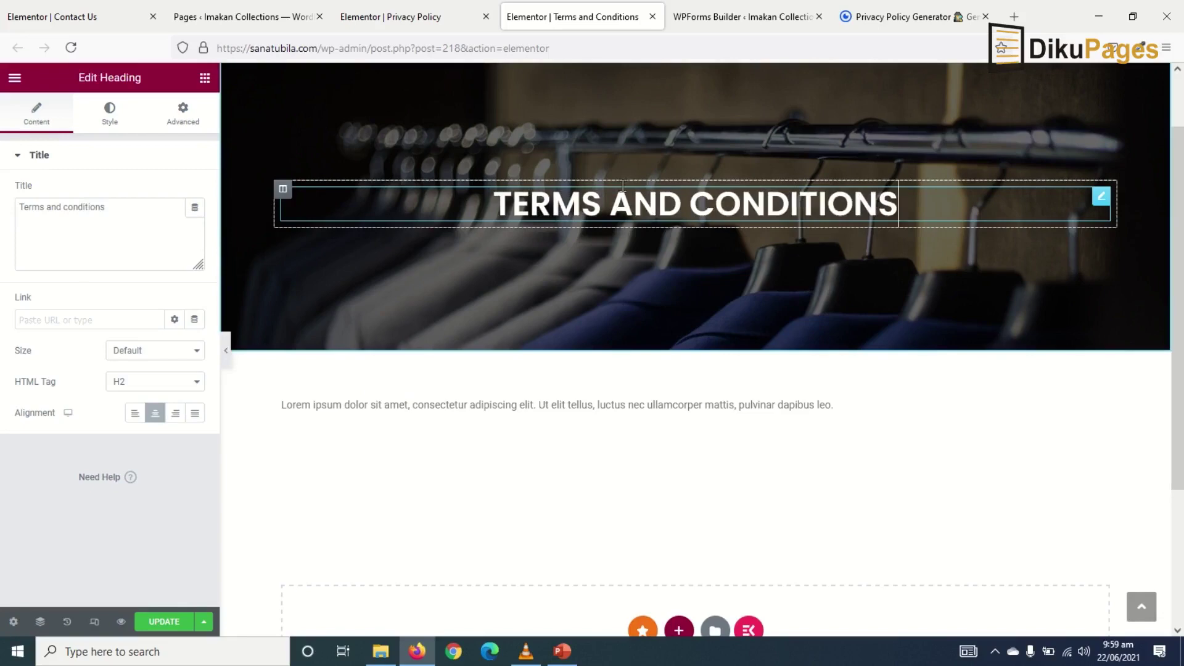
Step: Save the Terms page, then rename the Privacy Policy hero heading to 'Privacy policy' and save
{"action": "left_click", "coordinate": [154, 623]}
{"action": "left_click", "coordinate": [380, 17]}
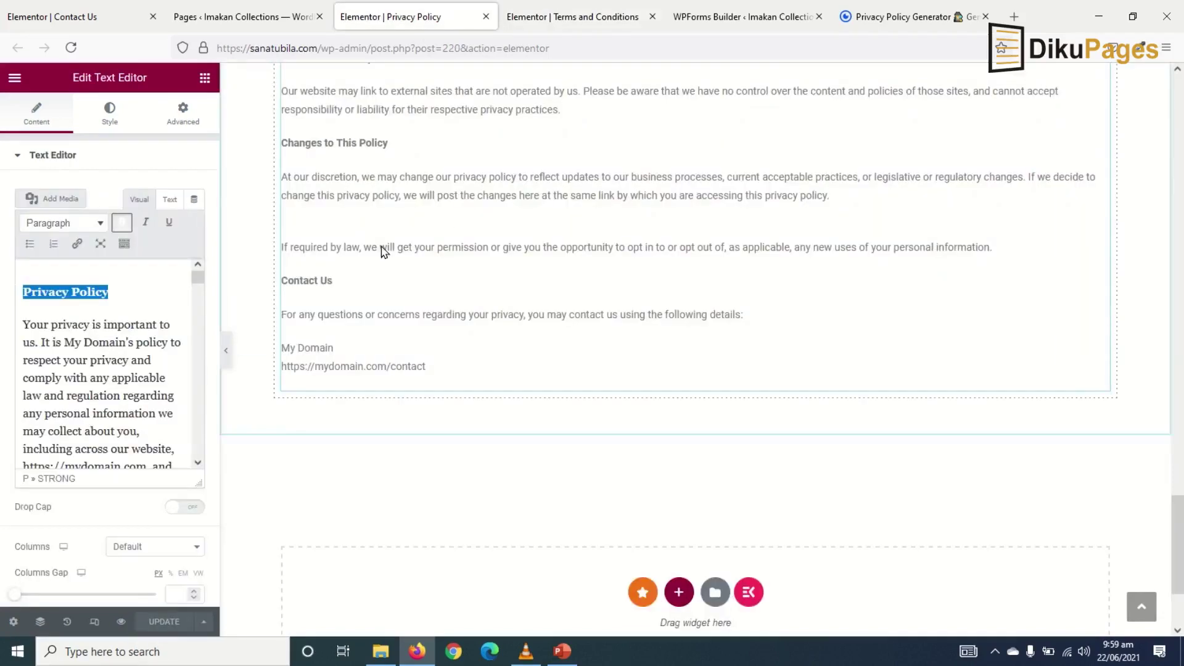
{"action": "scroll", "coordinate": [682, 198], "scroll_direction": "up", "scroll_amount": 20}
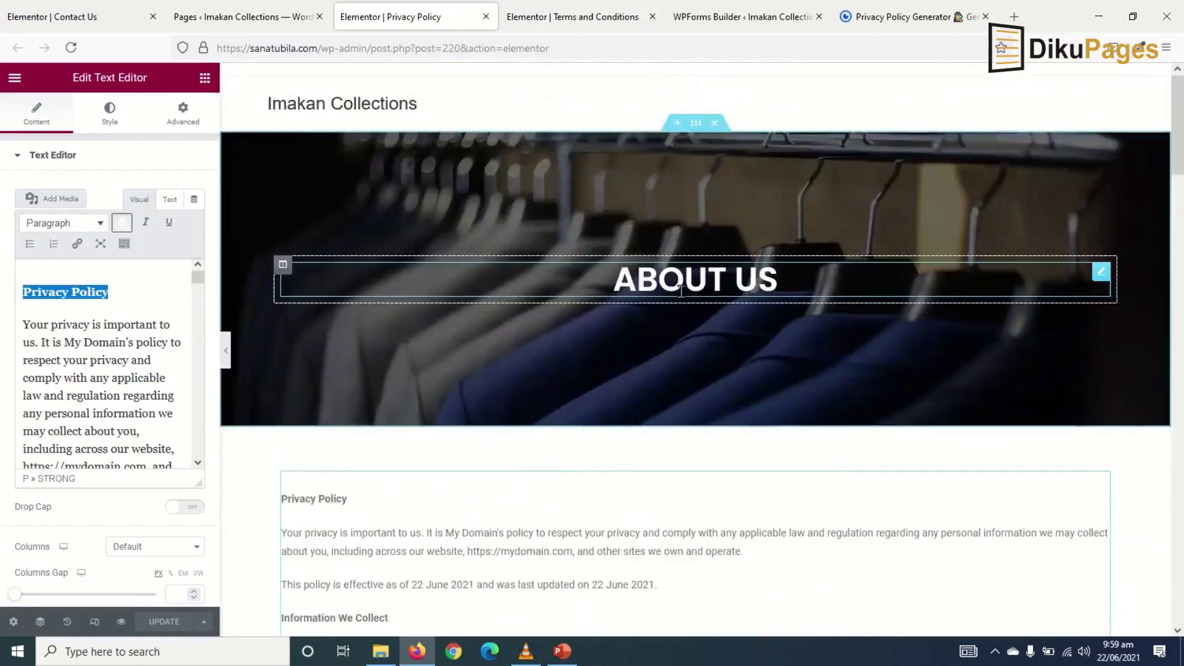
{"action": "left_click", "coordinate": [683, 290]}
{"action": "triple_click", "coordinate": [684, 290]}
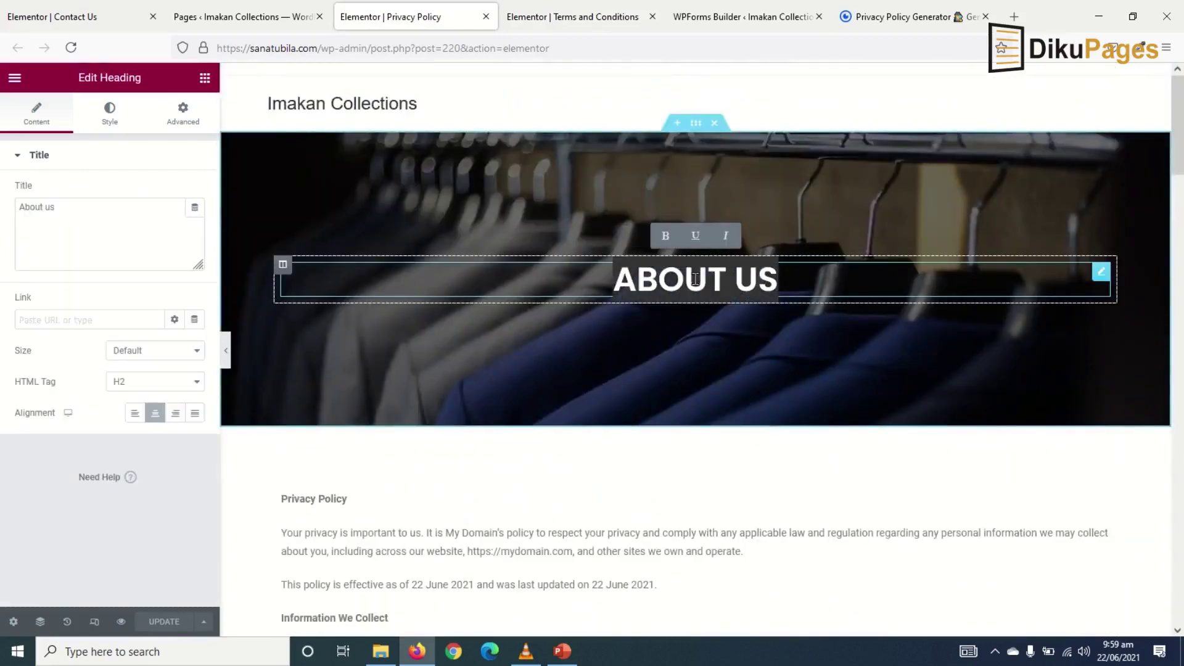
{"action": "type", "text": "Priva"}
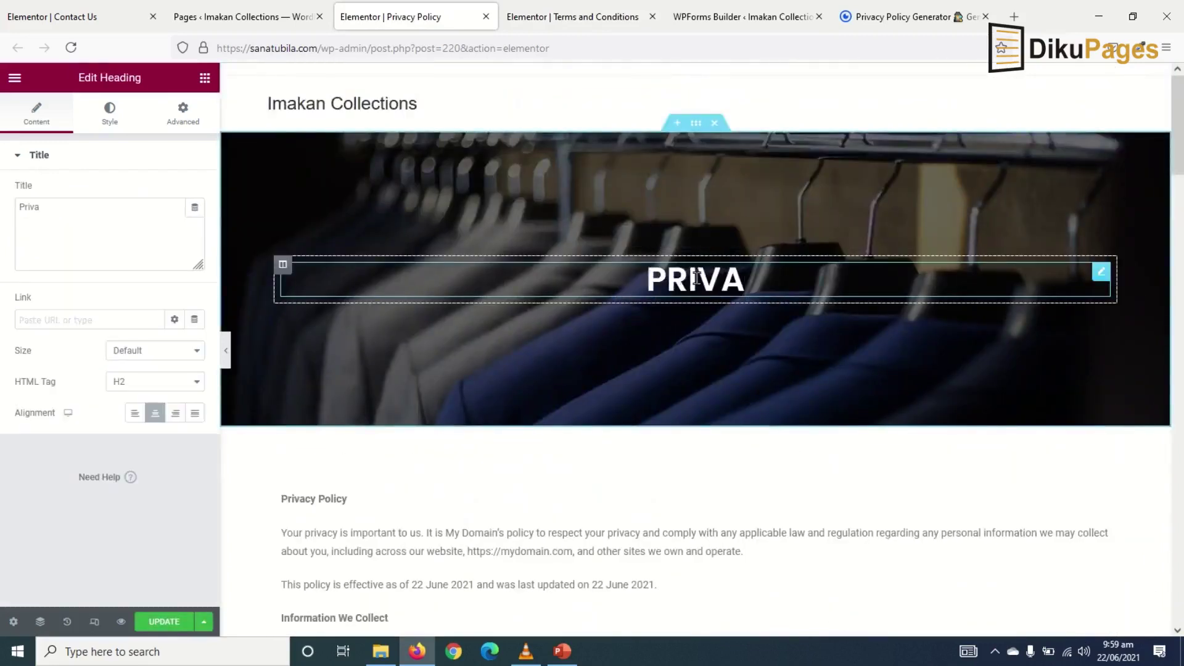
{"action": "type", "text": "cy policy"}
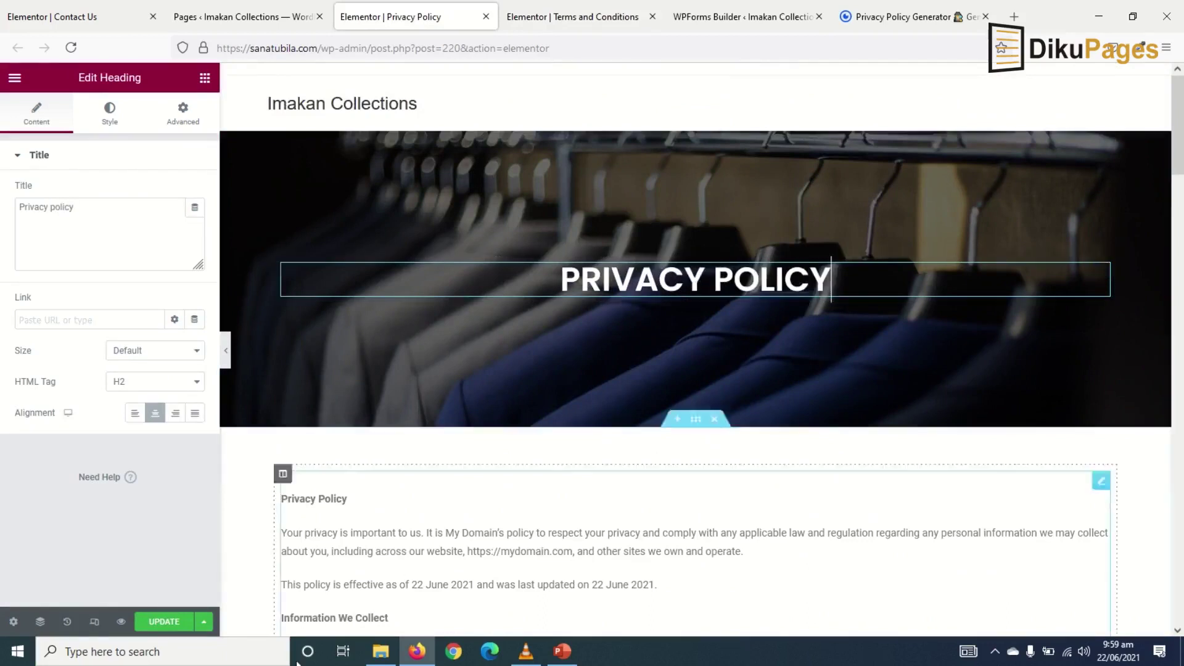
{"action": "left_click", "coordinate": [163, 622]}
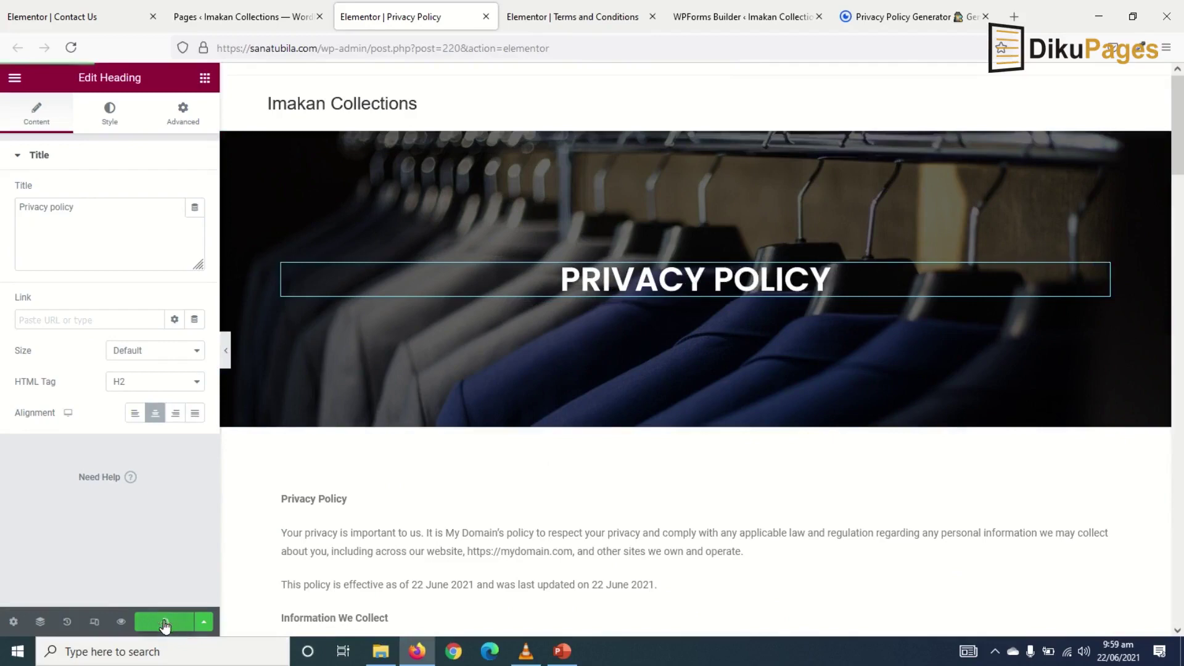
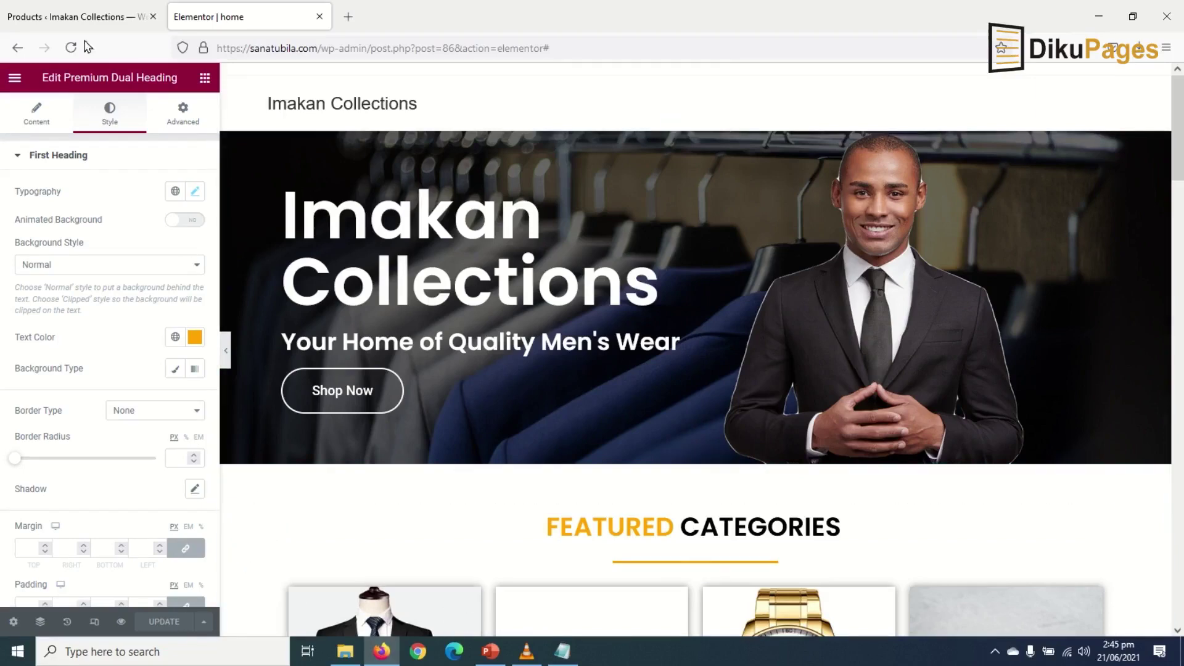
Step: Start a new page titled 'Track Order'
{"action": "left_click", "coordinate": [83, 20]}
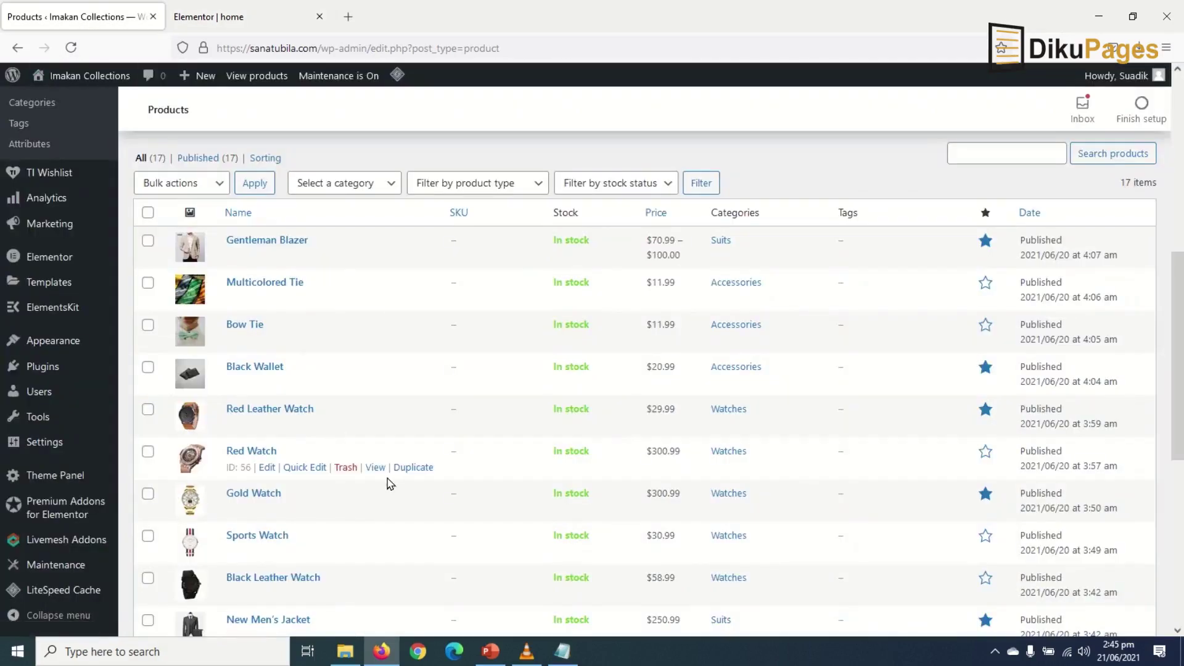
{"action": "scroll", "coordinate": [272, 391], "scroll_direction": "up", "scroll_amount": 6}
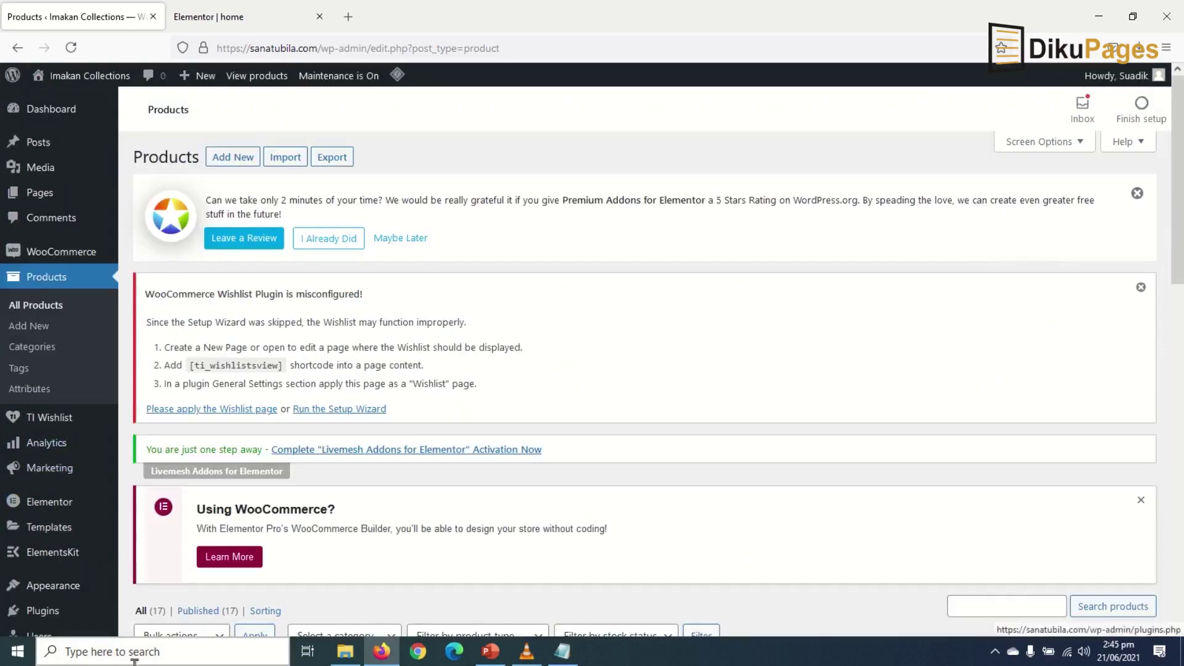
{"action": "mouse_move", "coordinate": [38, 196]}
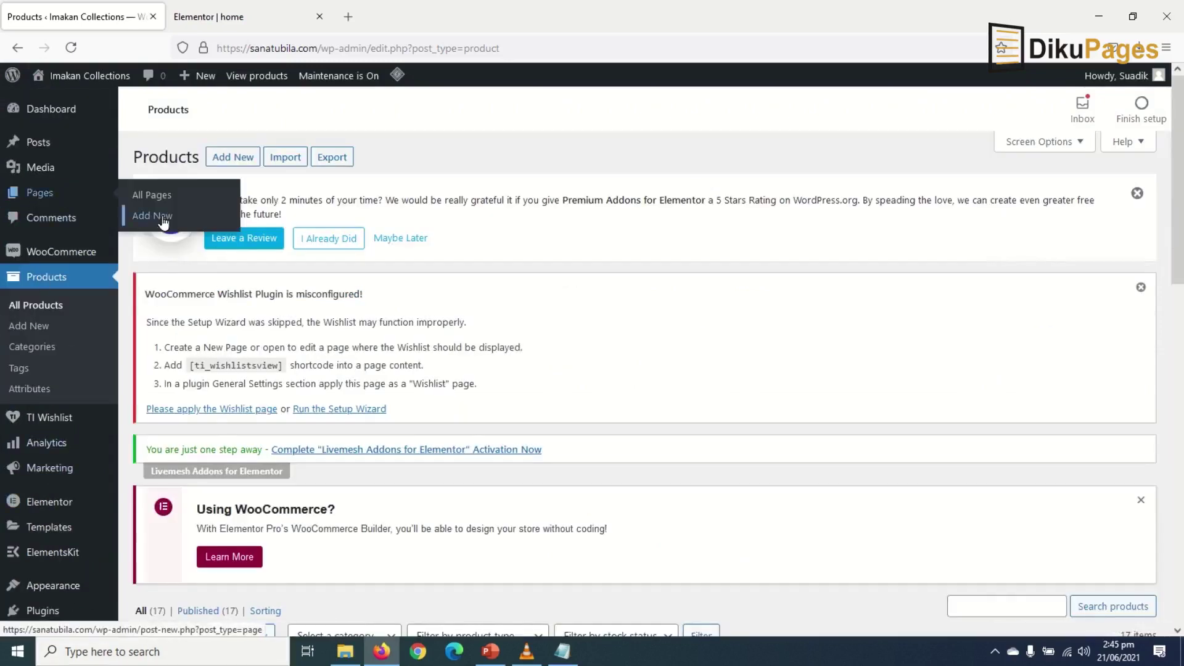
{"action": "left_click", "coordinate": [164, 220]}
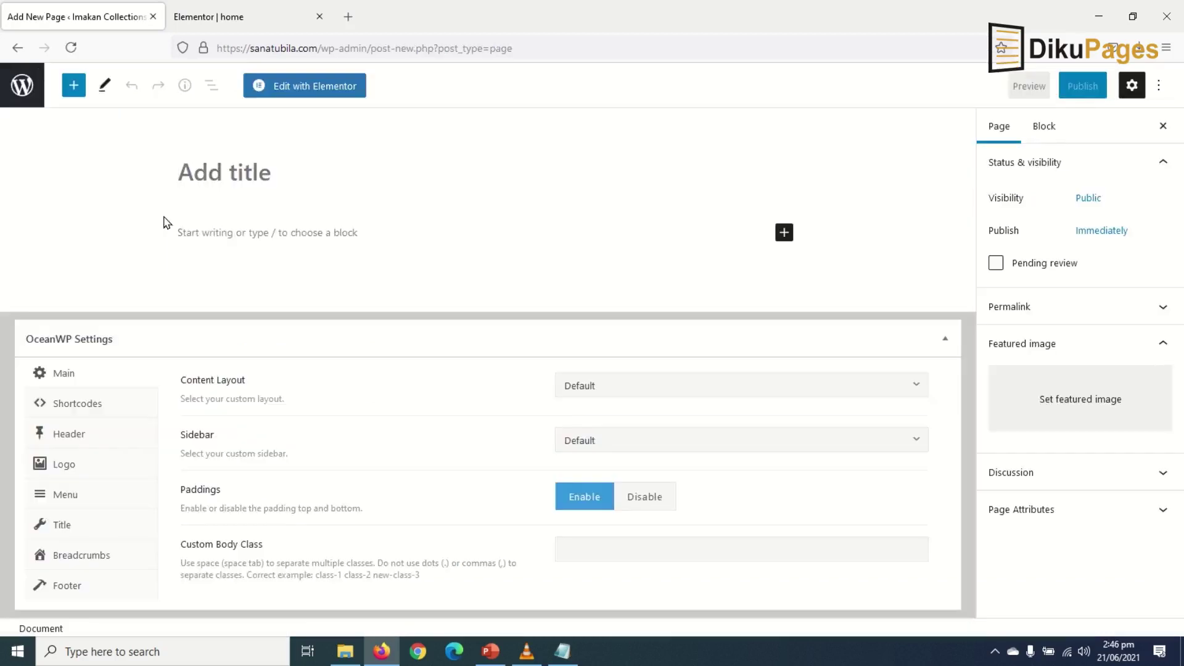
{"action": "type", "text": "T"}
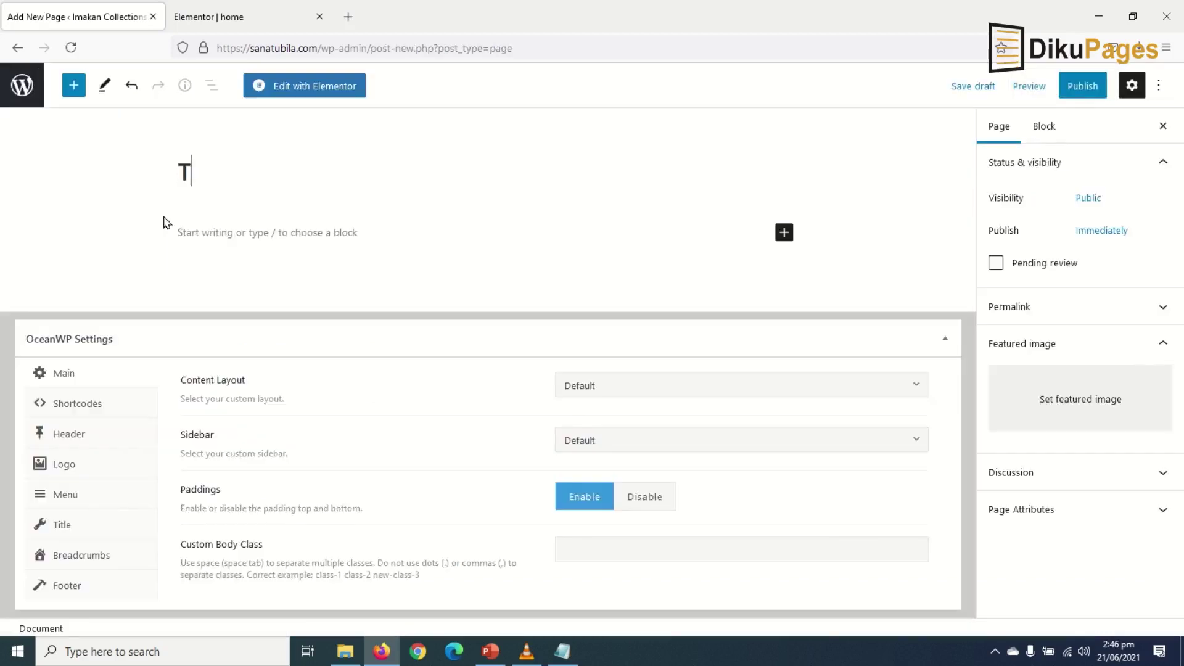
{"action": "type", "text": "rack Order"}
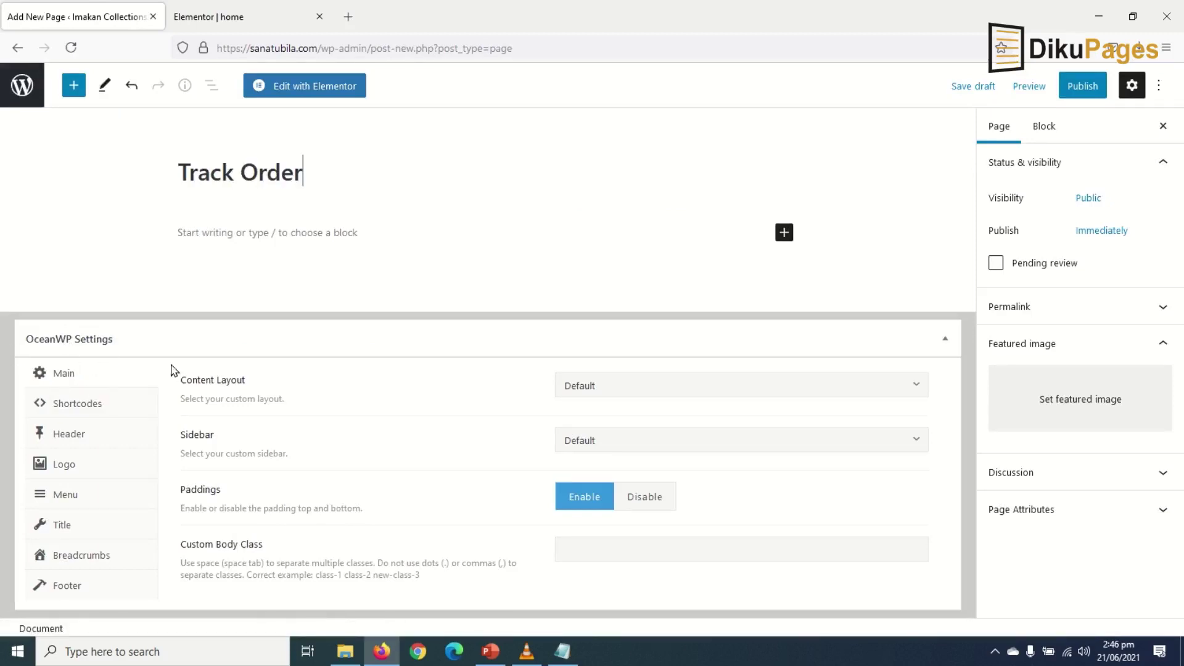
Step: Set the page's OceanWP content layout to Full Width and insert an empty Shortcode block
{"action": "left_click", "coordinate": [649, 389]}
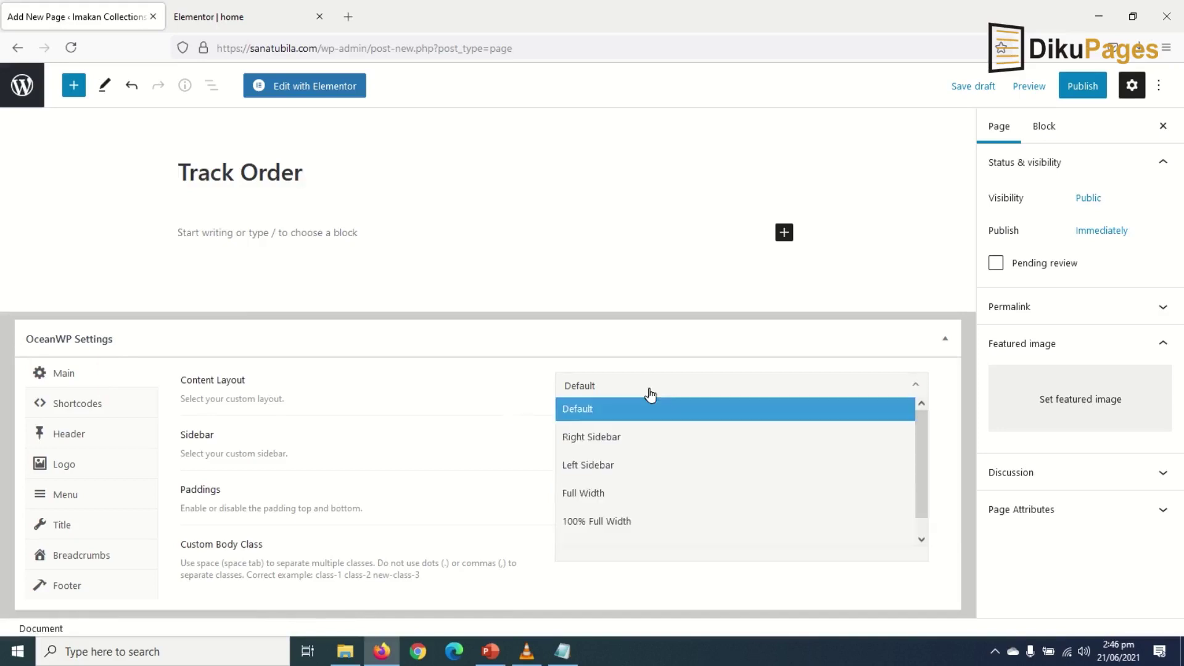
{"action": "left_click", "coordinate": [617, 503]}
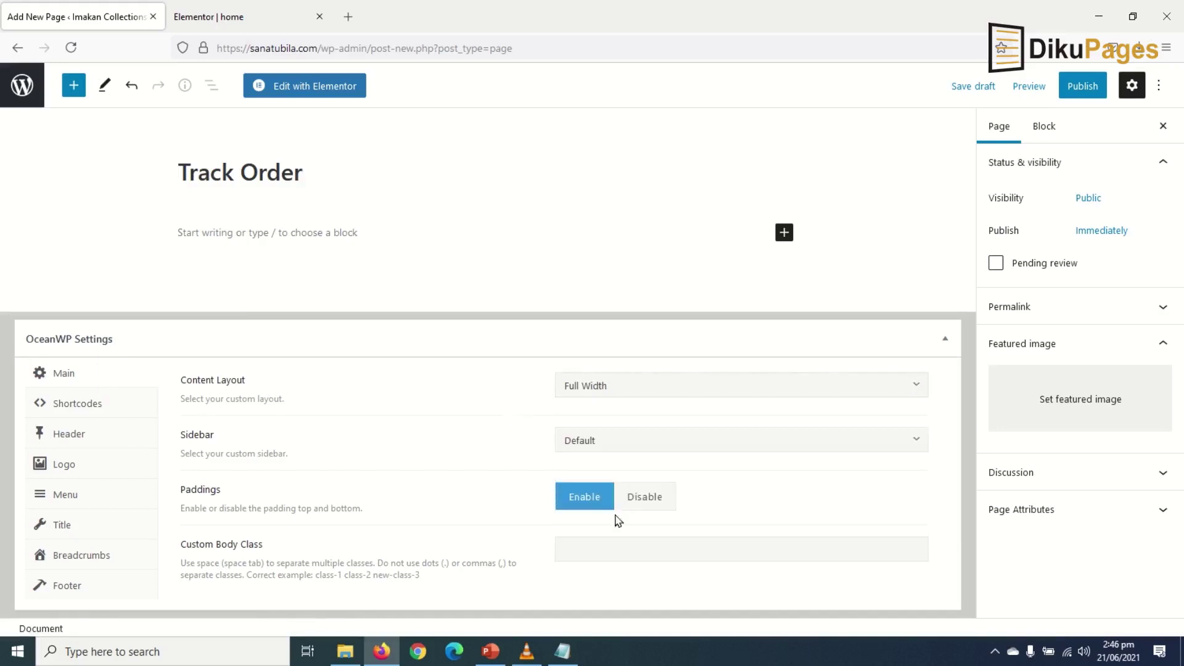
{"action": "left_click", "coordinate": [255, 233]}
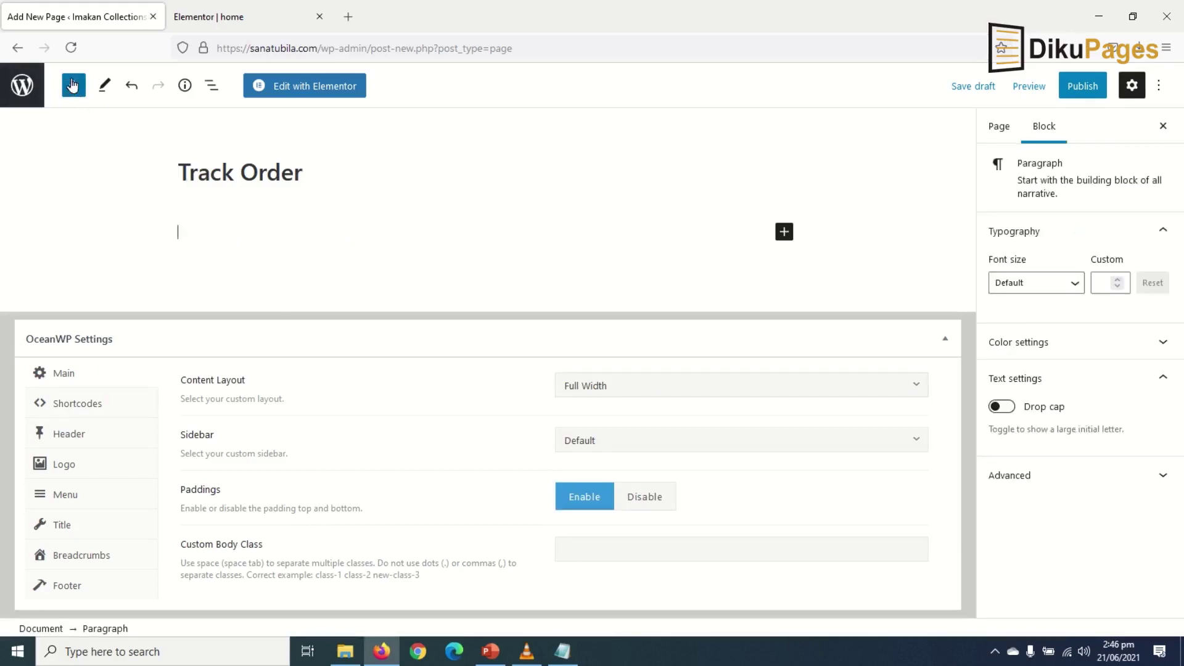
{"action": "left_click", "coordinate": [73, 86]}
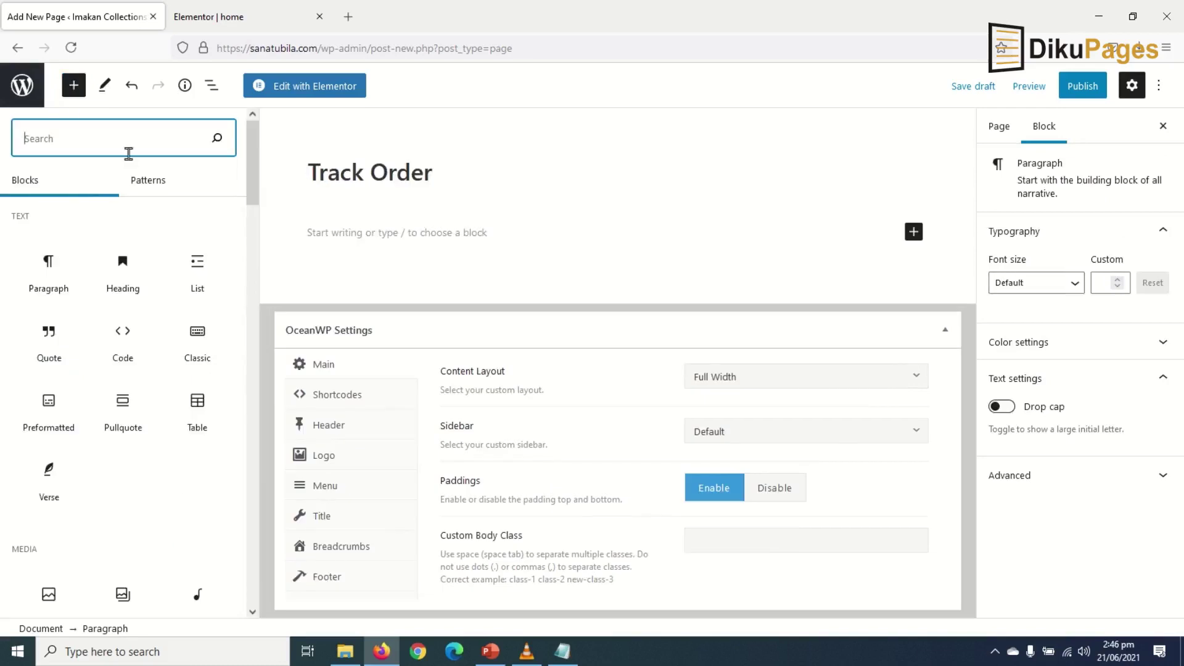
{"action": "type", "text": "short"}
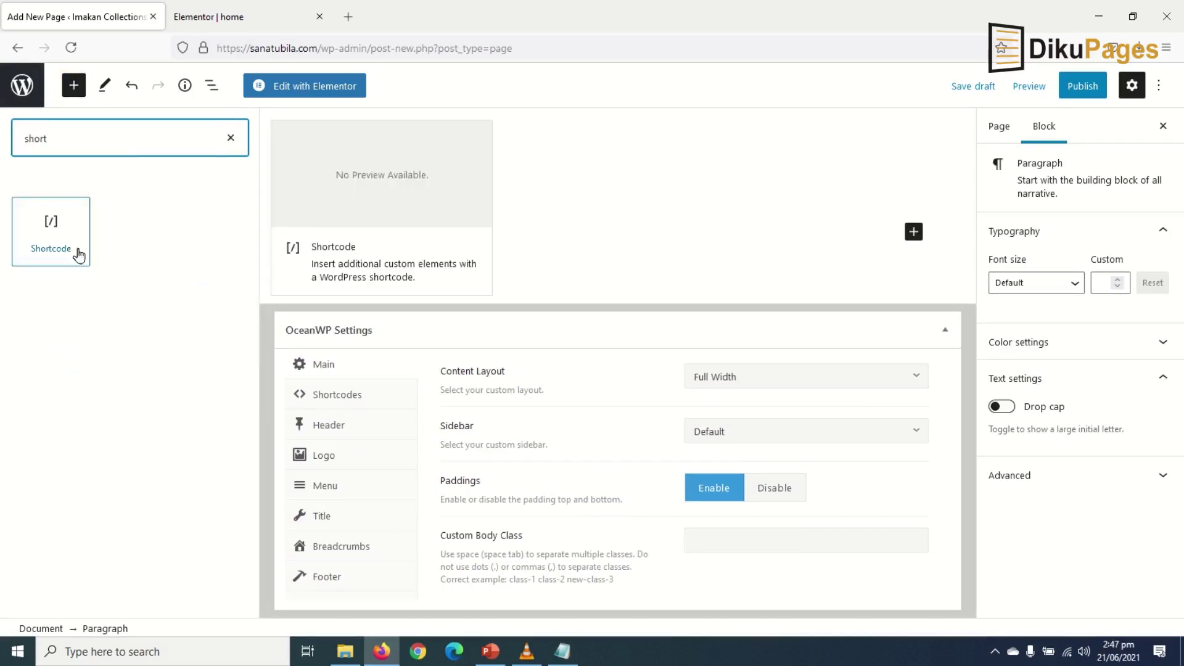
{"action": "left_click", "coordinate": [44, 232]}
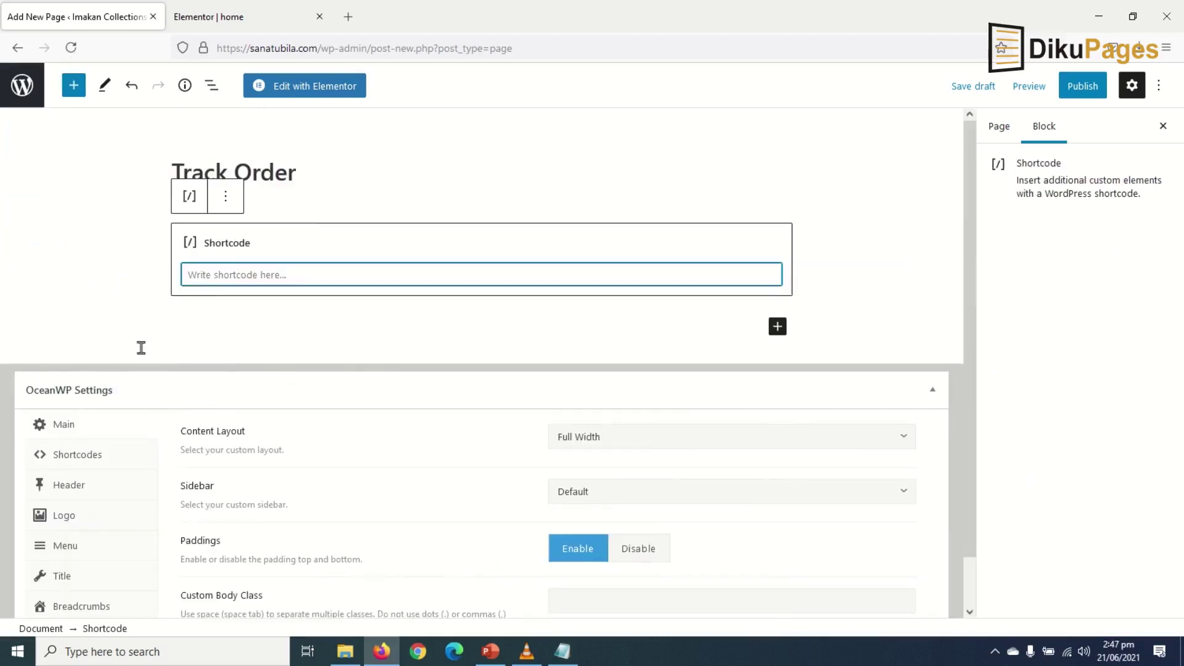
Step: Open Google in a new browser tab
{"action": "left_click", "coordinate": [347, 17]}
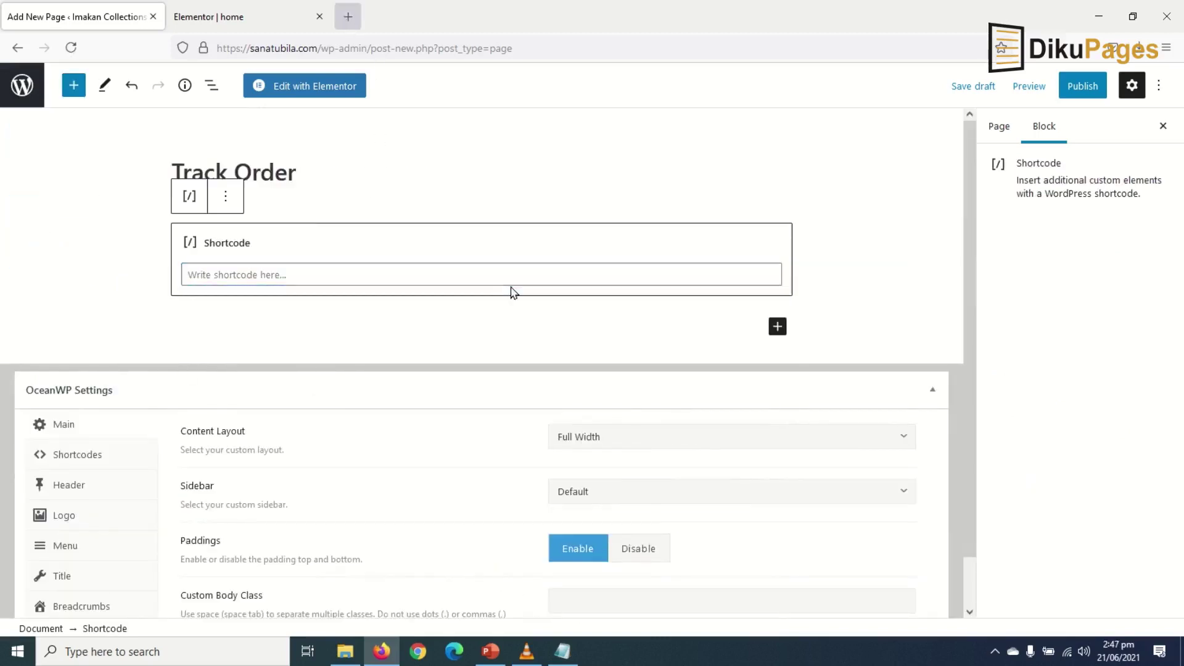
{"action": "type", "text": "google.com"}
{"action": "key", "text": "Return"}
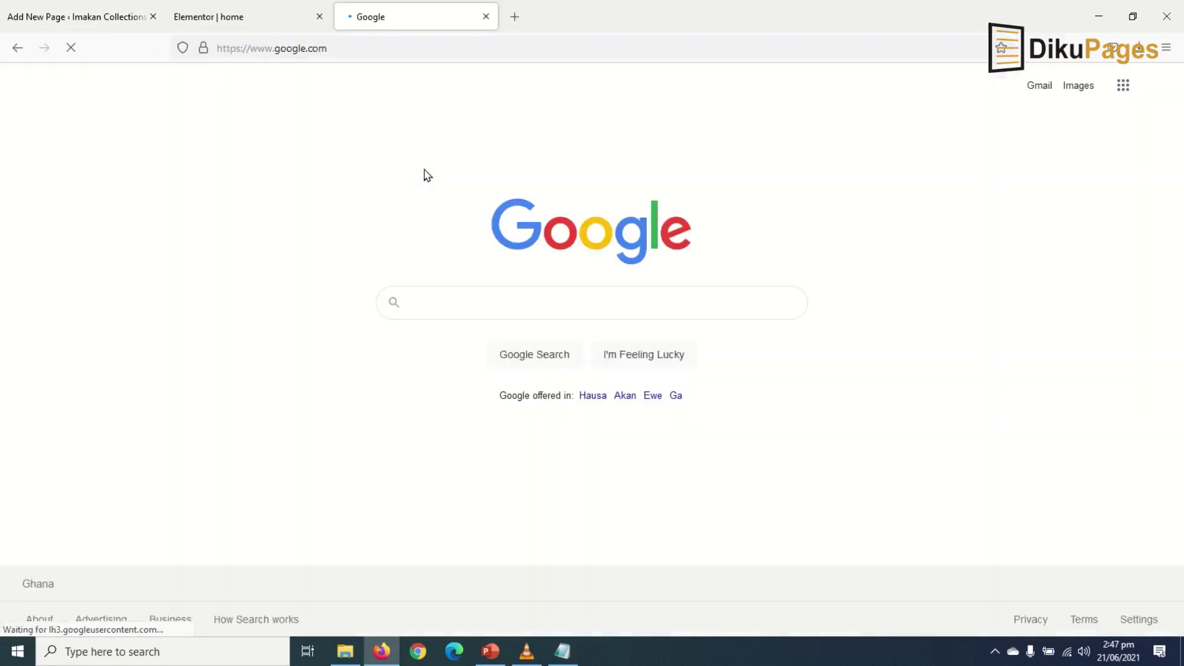
Step: Search Google for 'woocommerce shortcodes' and open the WooCommerce Docs shortcodes page
{"action": "type", "text": "woo"}
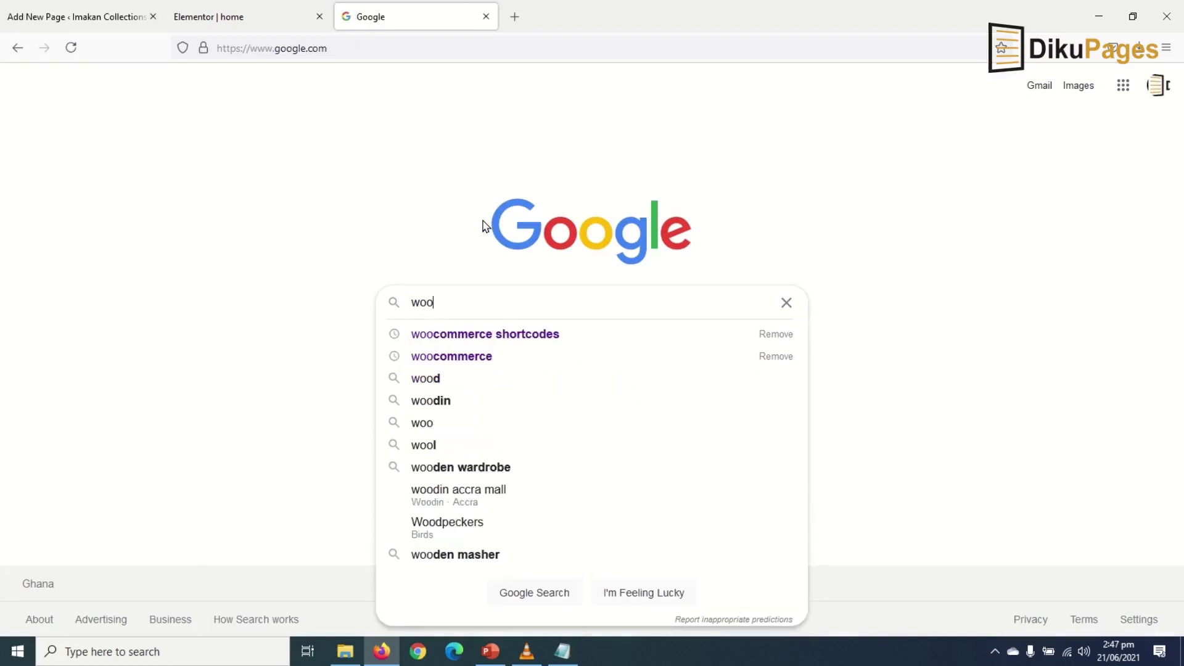
{"action": "key", "text": "Down"}
{"action": "key", "text": "Return"}
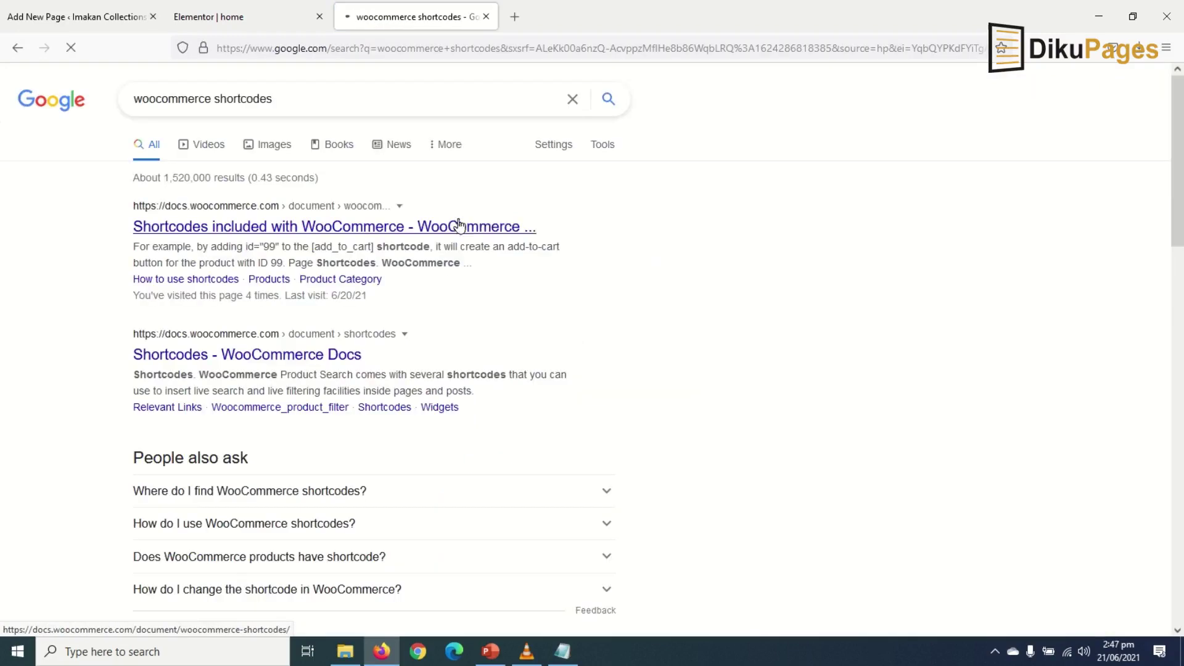
{"action": "left_click", "coordinate": [301, 228]}
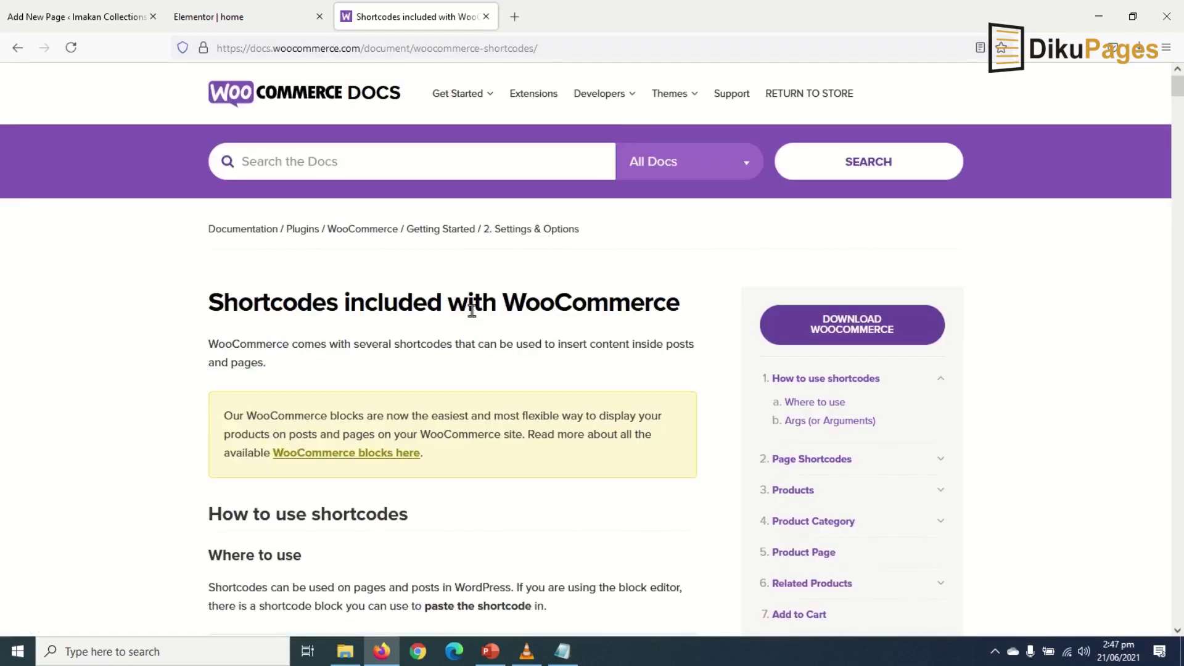
Step: Copy the [woocommerce_order_tracking] shortcode and return to the Track Order editor
{"action": "scroll", "coordinate": [472, 315], "scroll_direction": "down", "scroll_amount": 9}
{"action": "scroll", "coordinate": [471, 318], "scroll_direction": "up", "scroll_amount": 4}
{"action": "scroll", "coordinate": [471, 317], "scroll_direction": "down", "scroll_amount": 10}
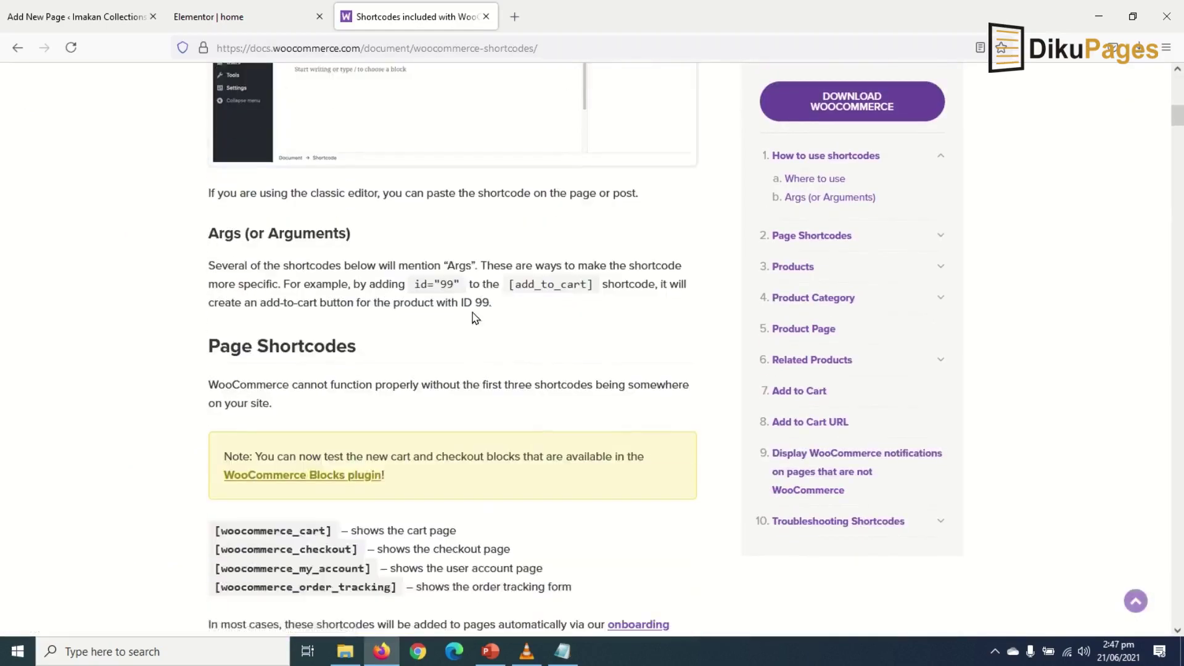
{"action": "left_click_drag", "start_coordinate": [216, 362], "coordinate": [392, 359]}
{"action": "key", "text": "ctrl+c"}
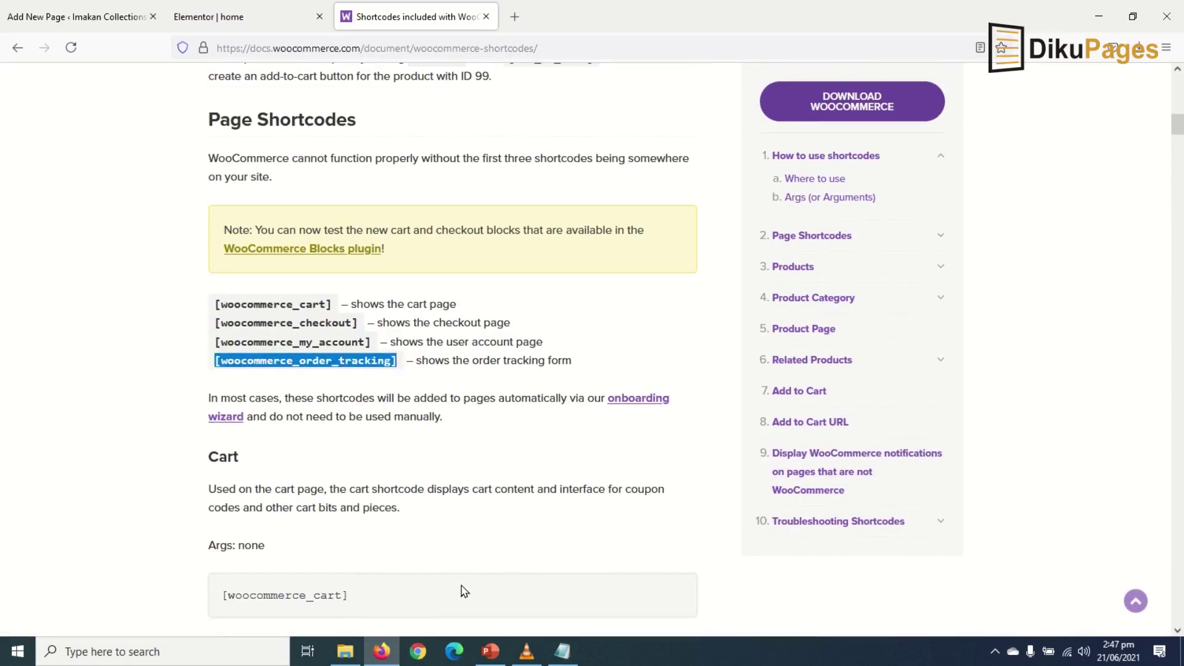
{"action": "left_click", "coordinate": [68, 13]}
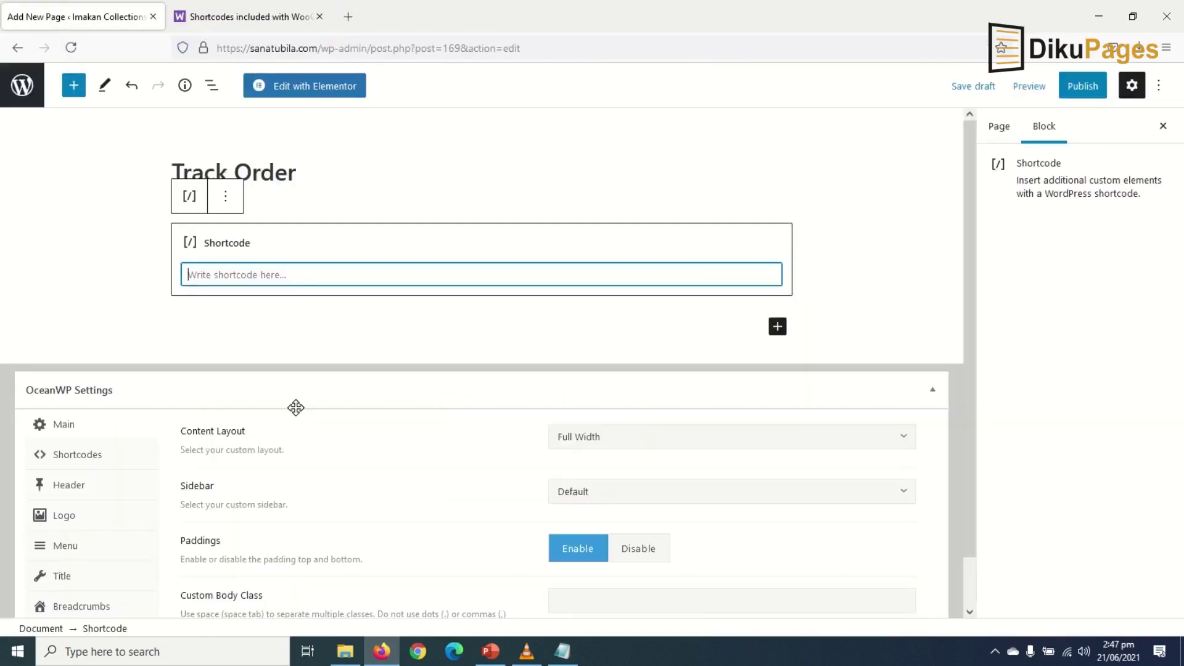
Step: Paste the order-tracking shortcode, publish Track Order, and test its live Order ID and Billing email fields
{"action": "key", "text": "ctrl+v"}
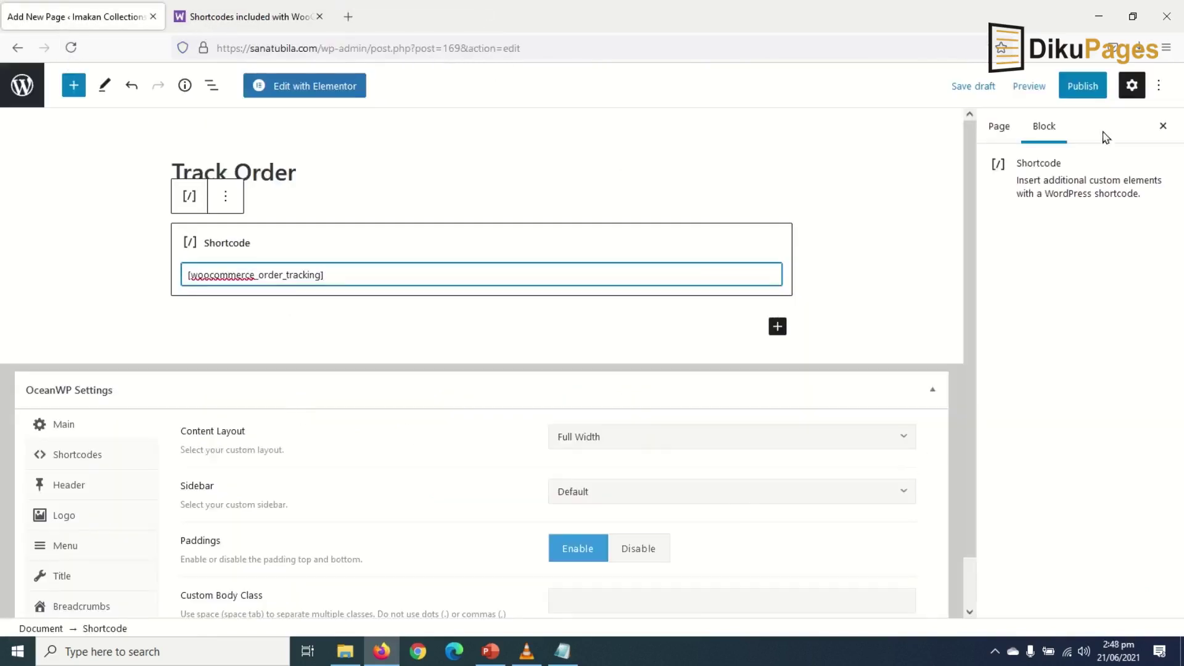
{"action": "left_click", "coordinate": [1095, 89]}
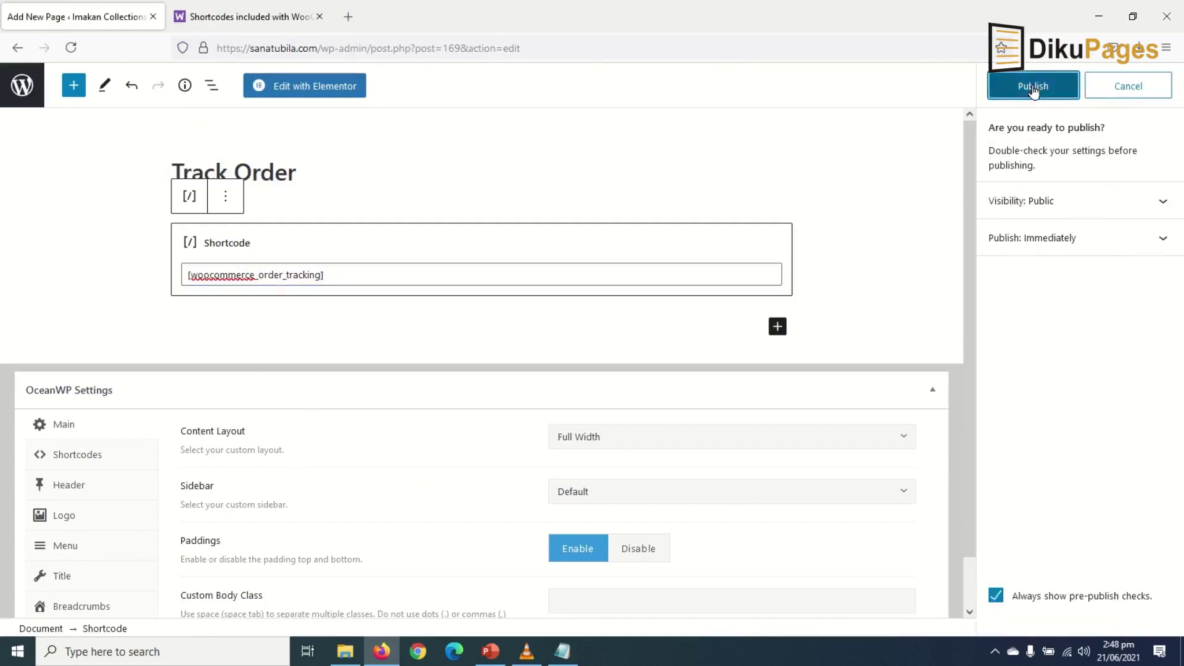
{"action": "left_click", "coordinate": [1033, 85]}
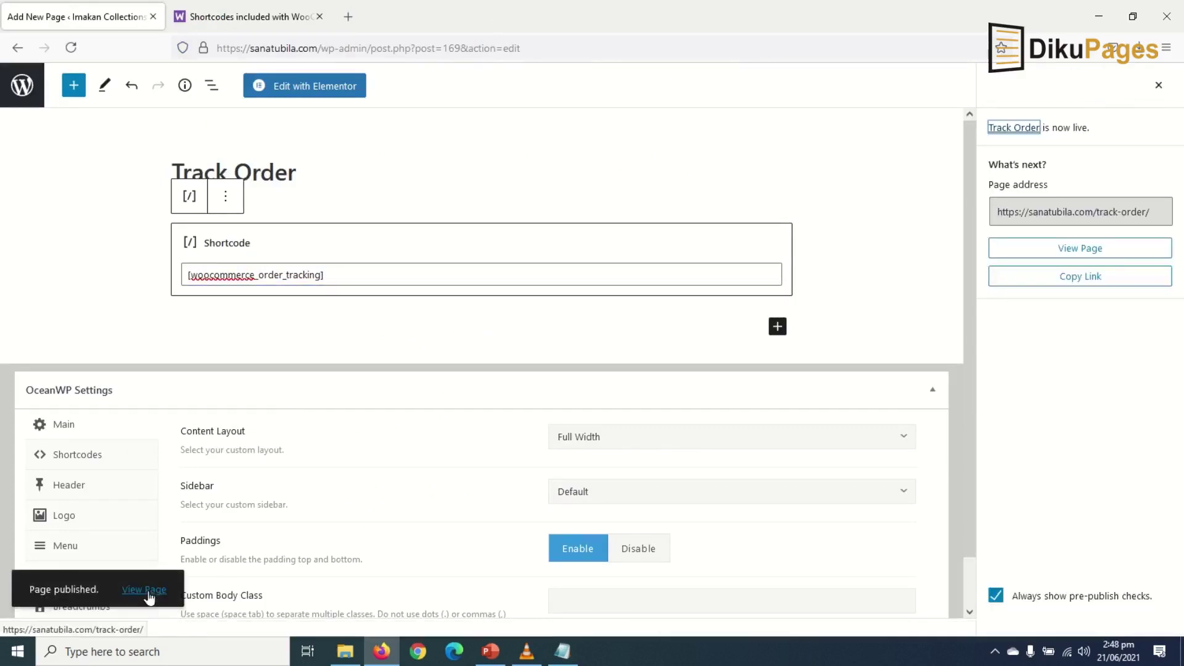
{"action": "left_click", "coordinate": [145, 590]}
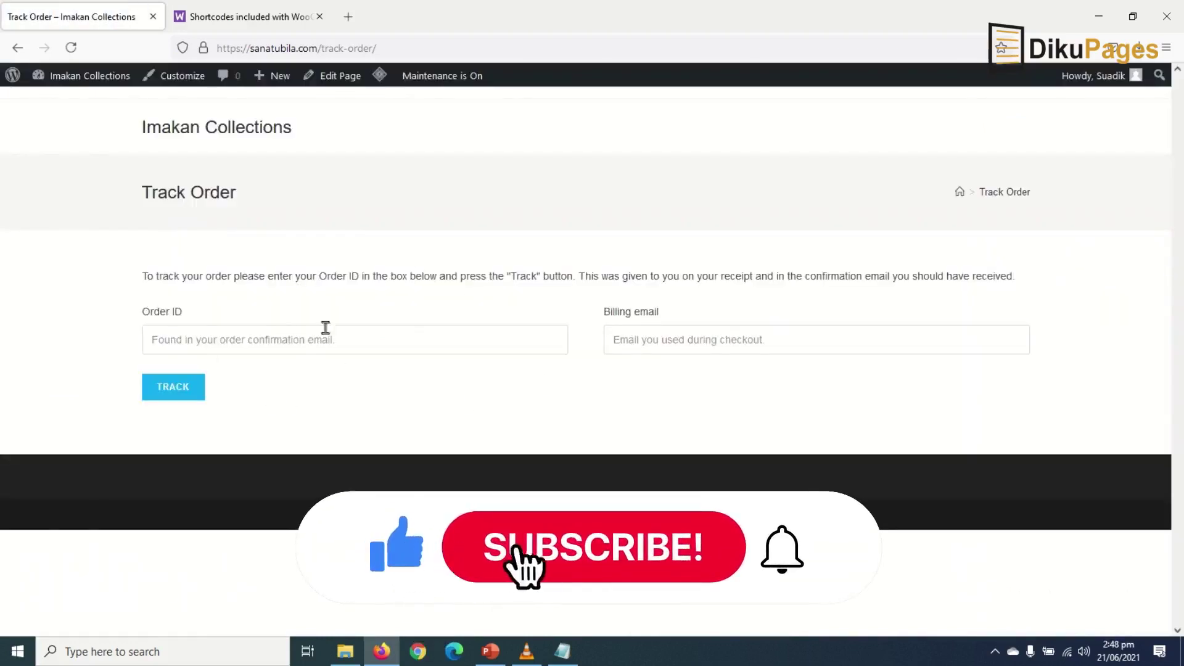
{"action": "left_click", "coordinate": [301, 339]}
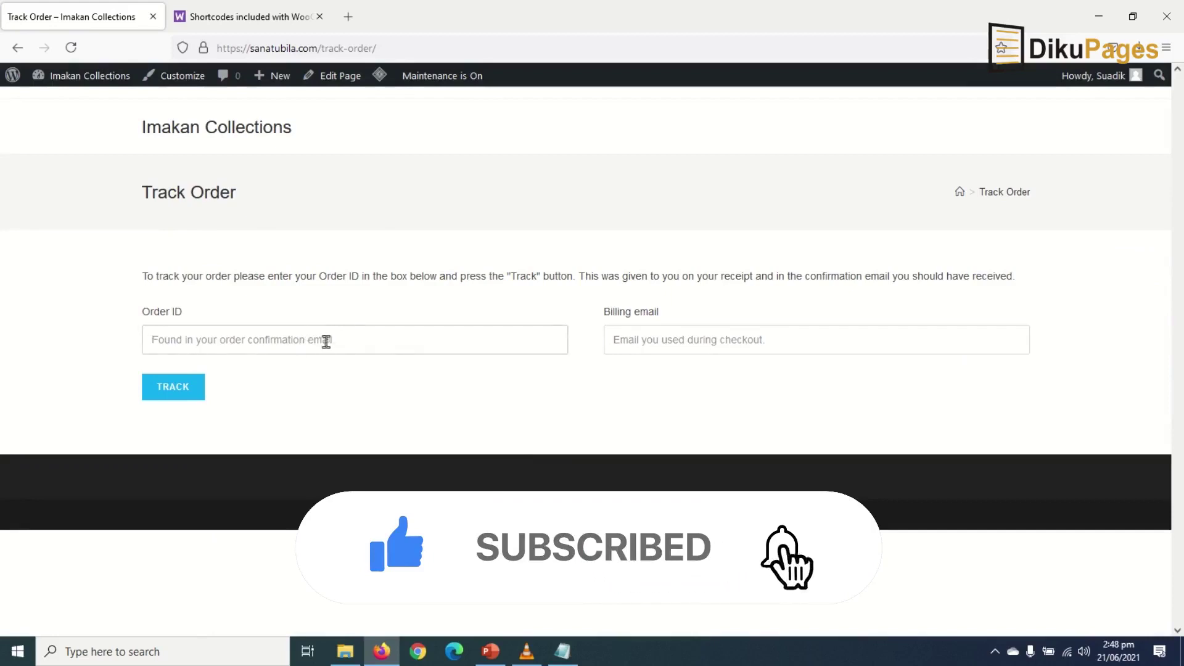
{"action": "left_click", "coordinate": [719, 341]}
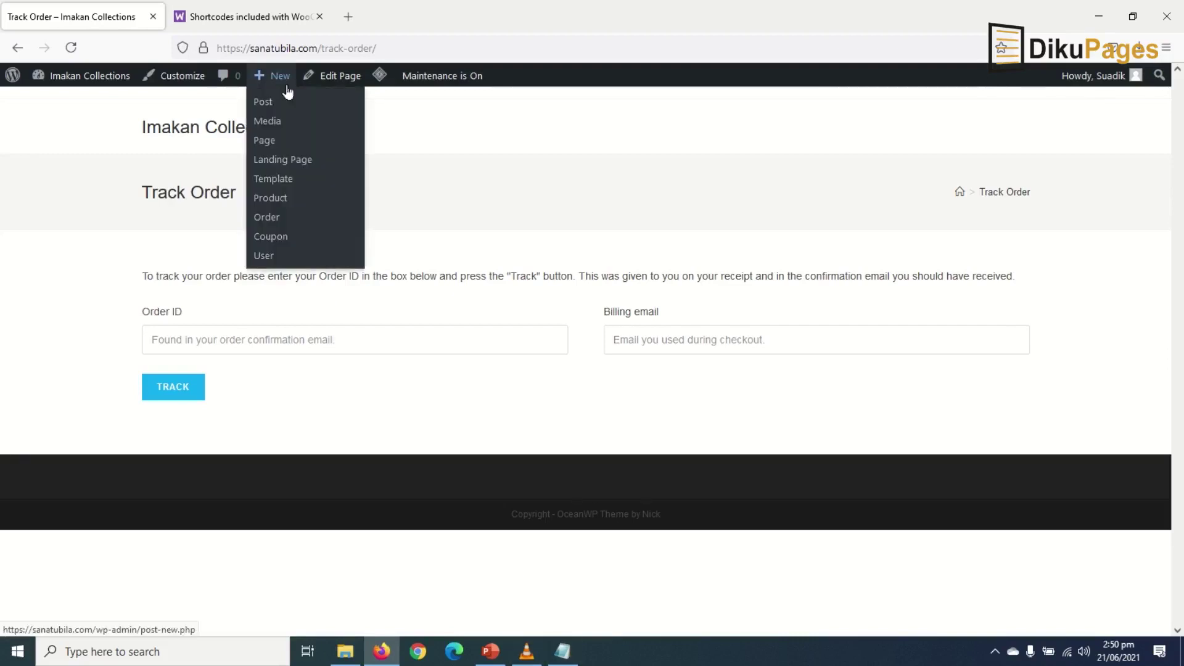
Step: Create and publish a page titled 'Blog', then view it live
{"action": "left_click", "coordinate": [277, 141]}
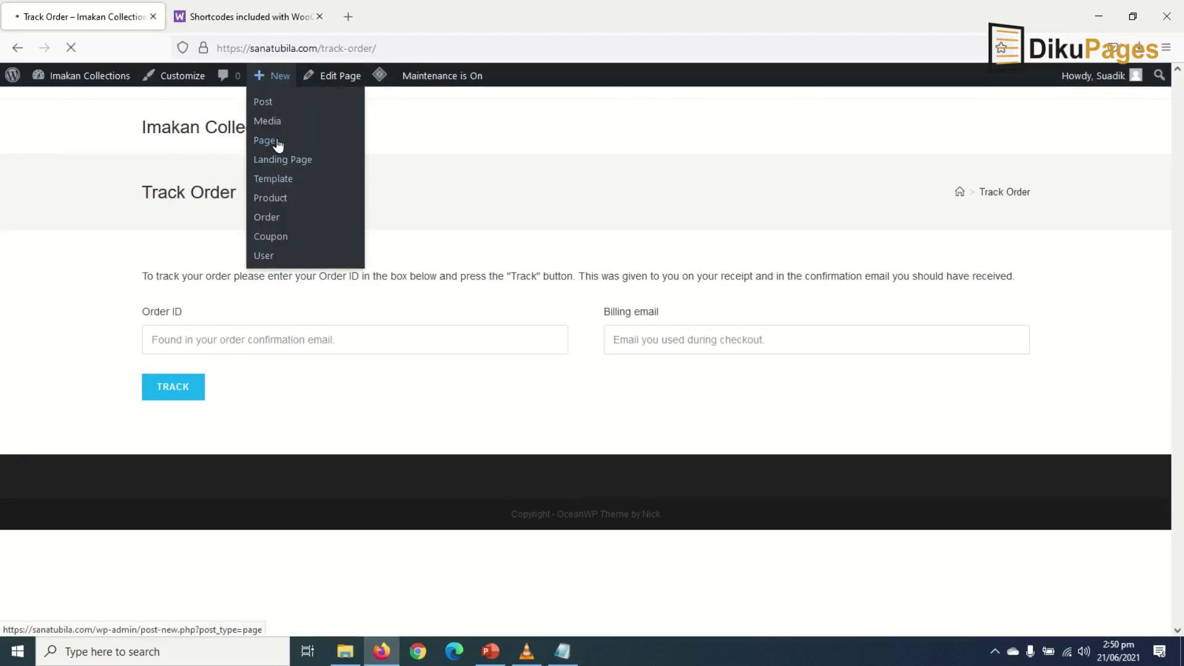
{"action": "type", "text": "Blog"}
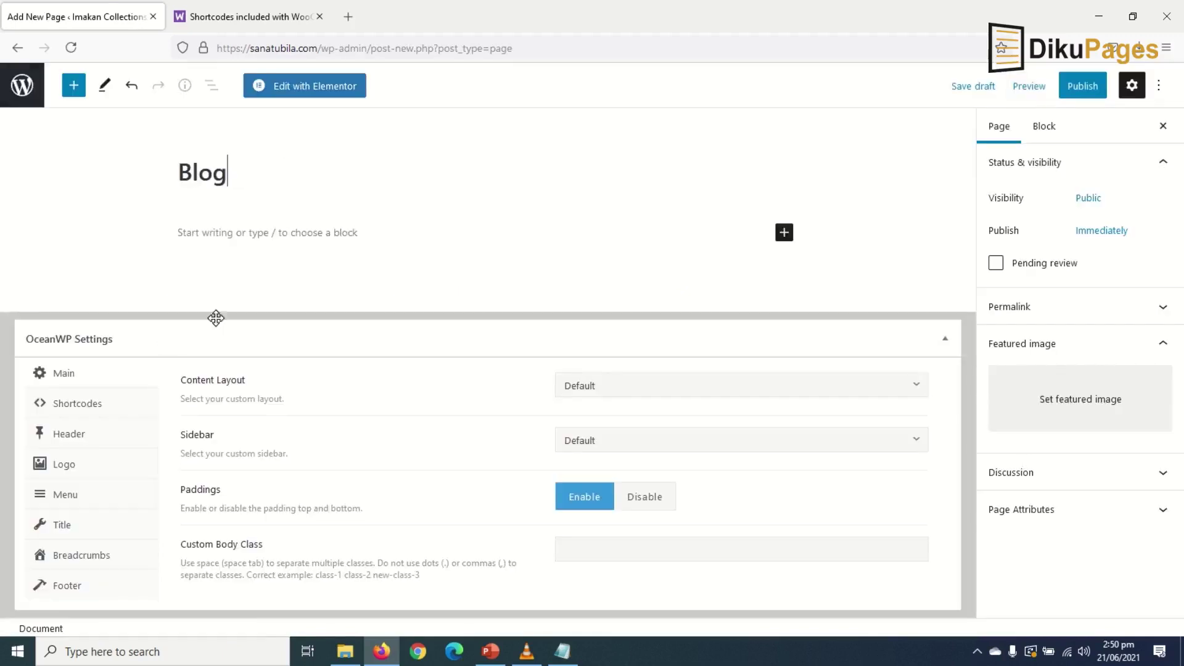
{"action": "left_click", "coordinate": [1086, 90]}
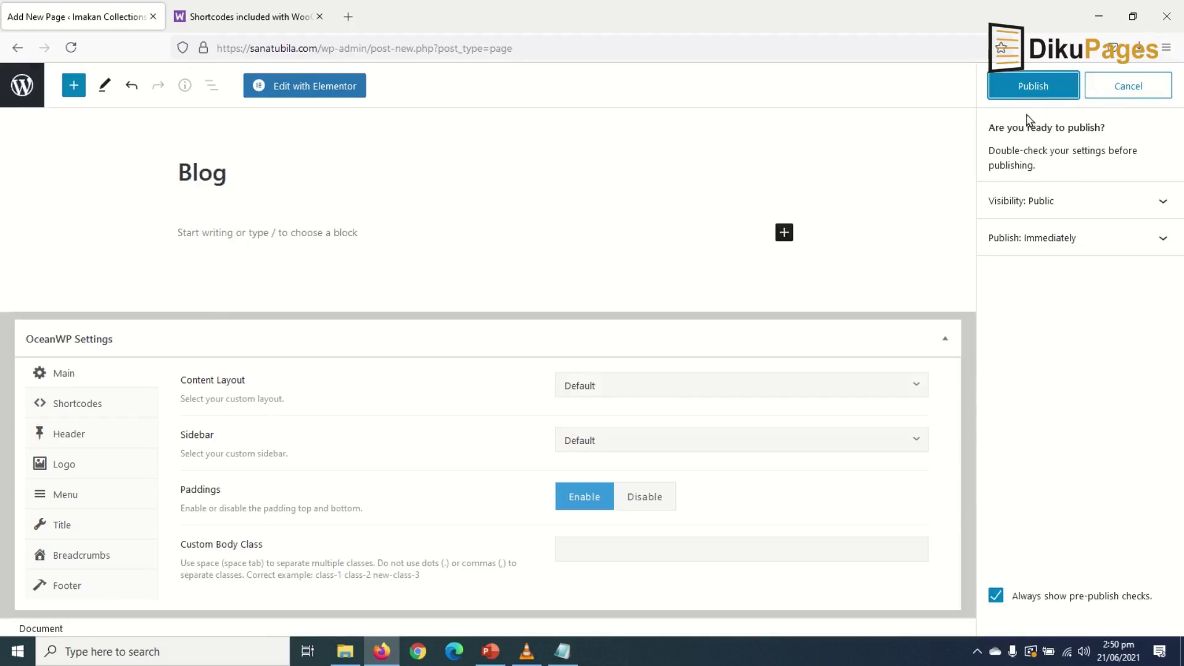
{"action": "left_click", "coordinate": [1027, 86]}
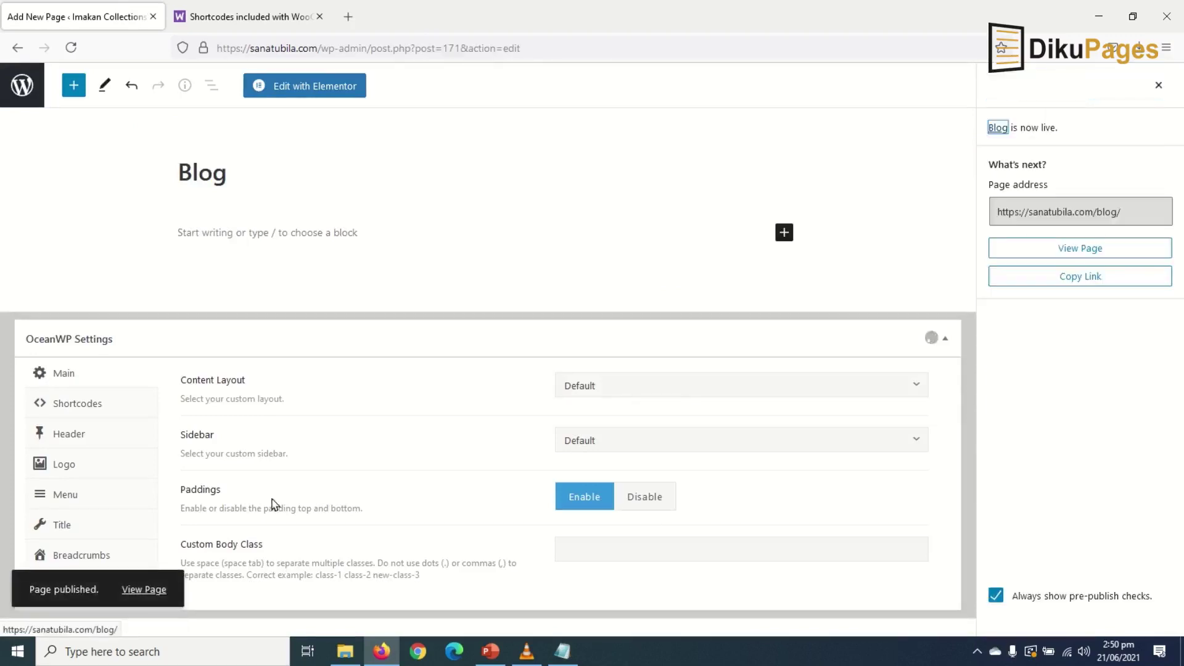
{"action": "left_click", "coordinate": [145, 590]}
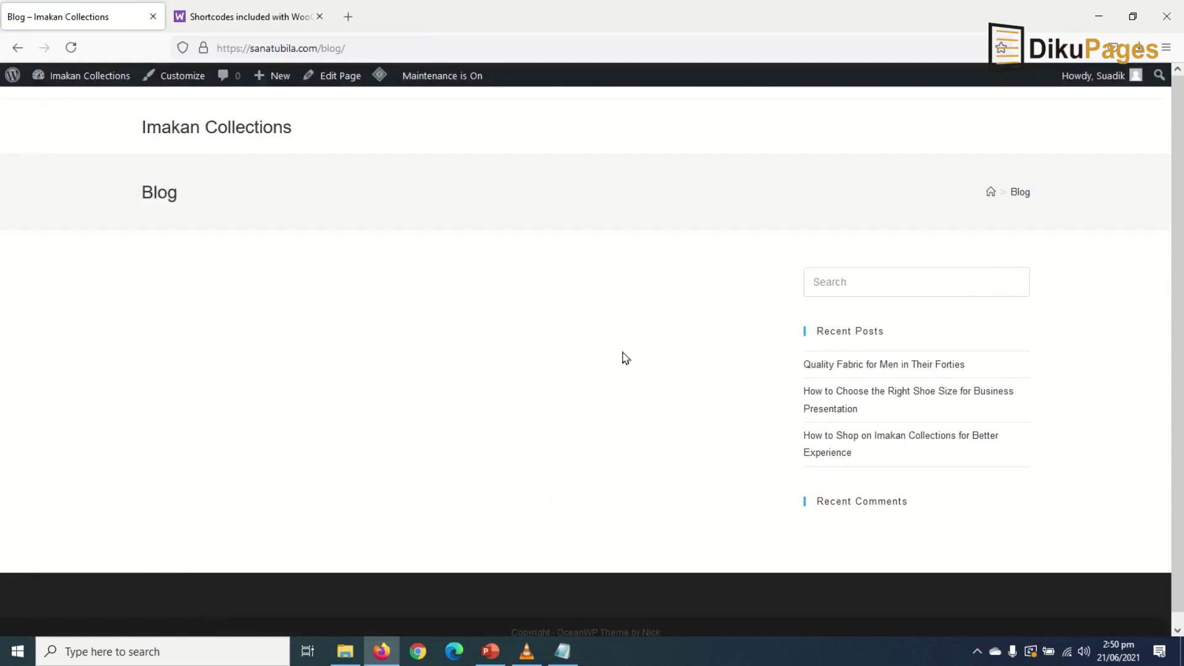
Step: Choose Blog as the posts page in Reading settings, save, and open the Pages list
{"action": "mouse_move", "coordinate": [78, 80]}
{"action": "left_click", "coordinate": [64, 104]}
{"action": "scroll", "coordinate": [83, 192], "scroll_direction": "down", "scroll_amount": 5}
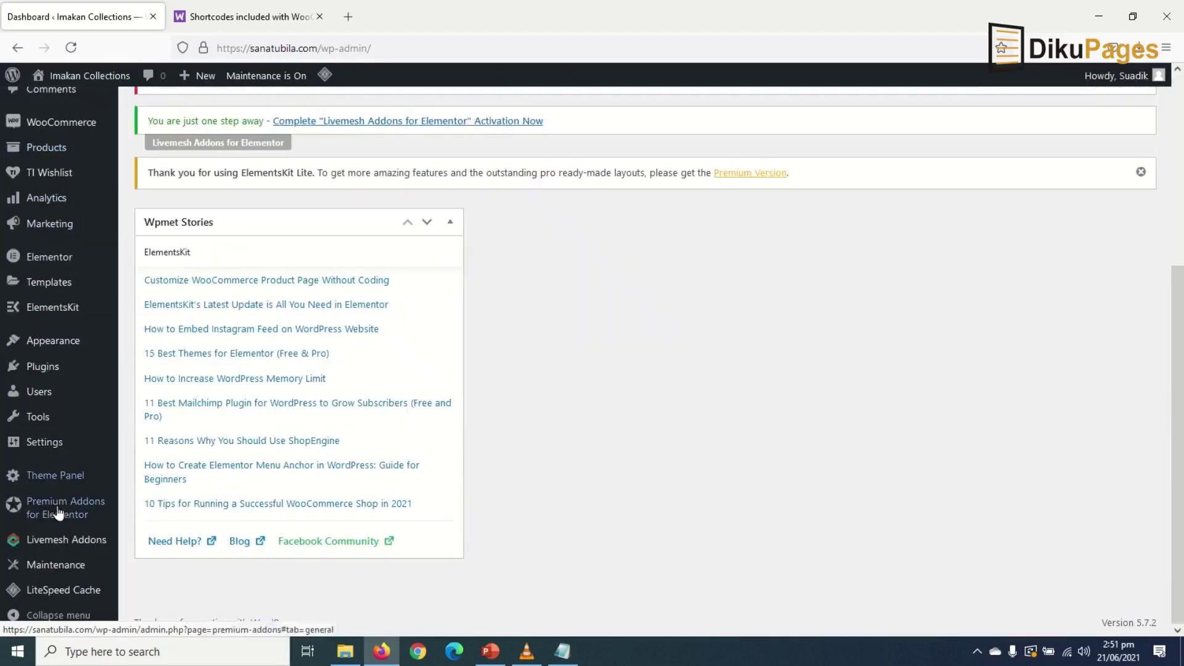
{"action": "mouse_move", "coordinate": [32, 439]}
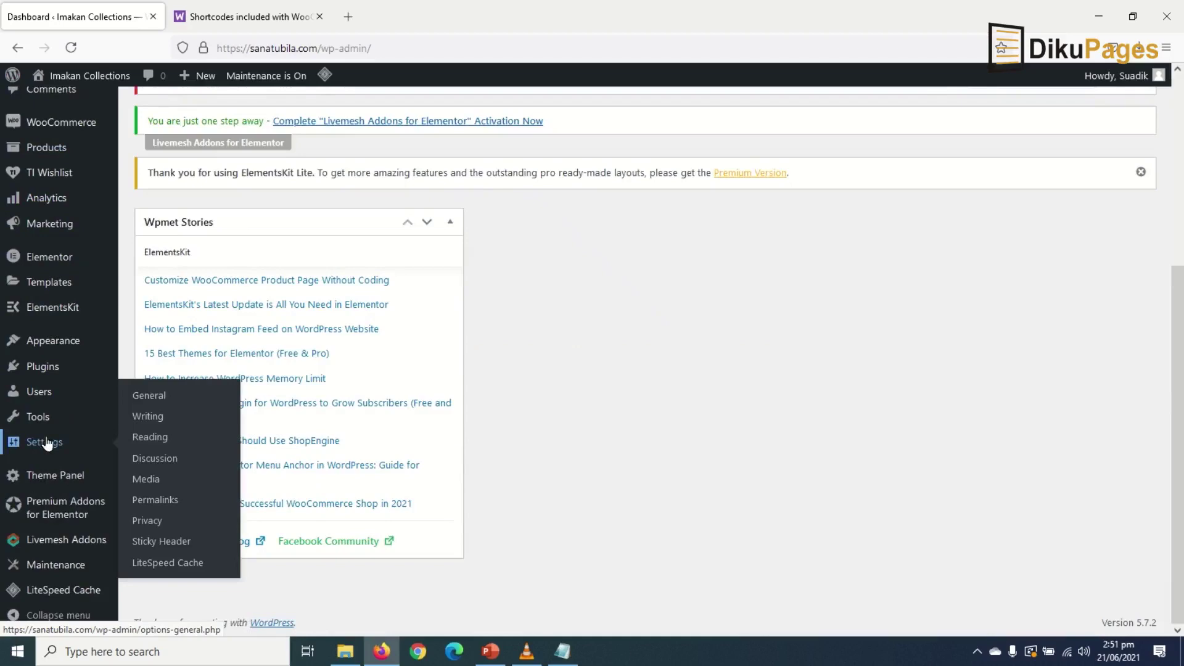
{"action": "left_click", "coordinate": [153, 437]}
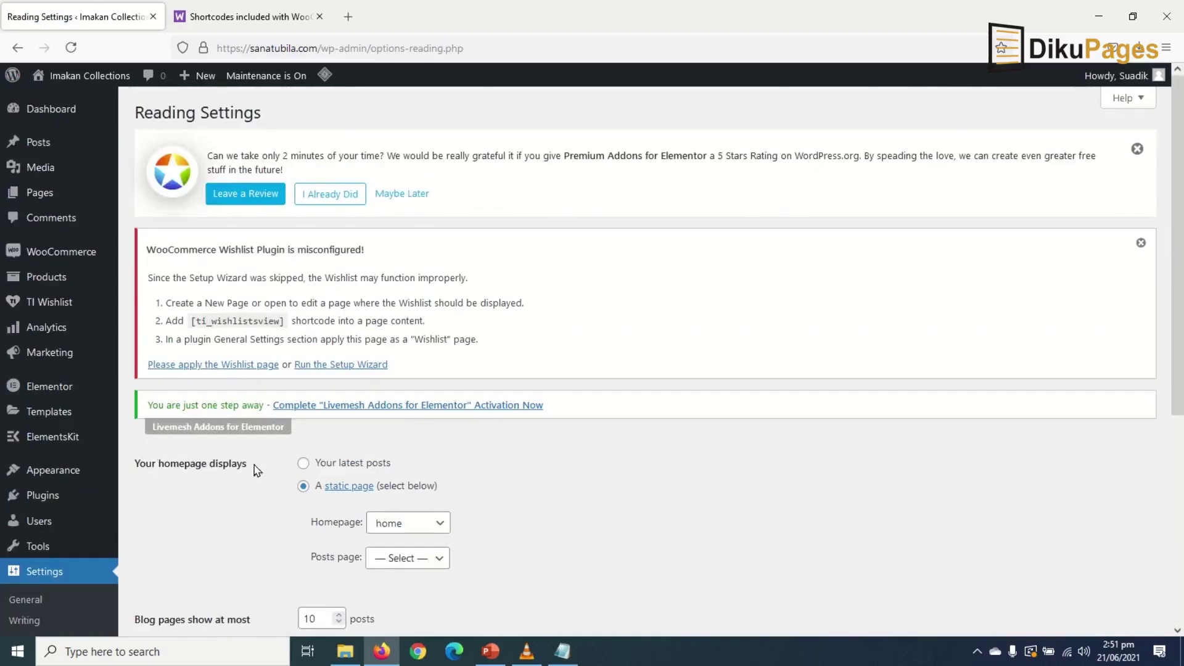
{"action": "scroll", "coordinate": [258, 470], "scroll_direction": "down", "scroll_amount": 1}
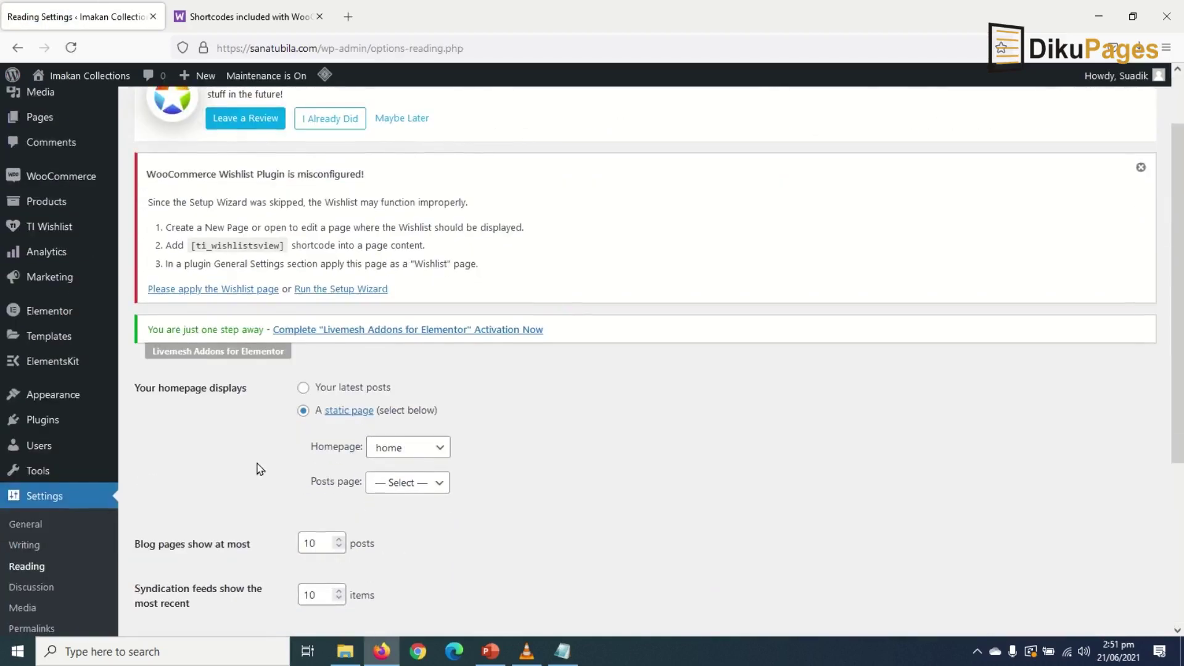
{"action": "left_click", "coordinate": [375, 486]}
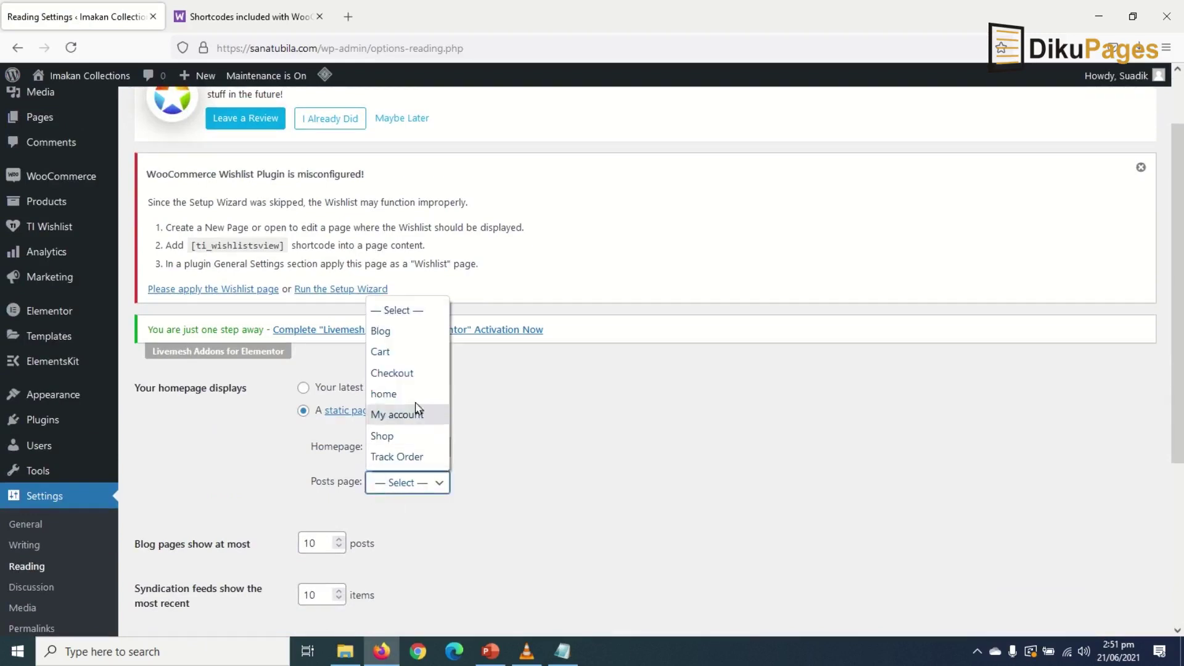
{"action": "left_click", "coordinate": [402, 331]}
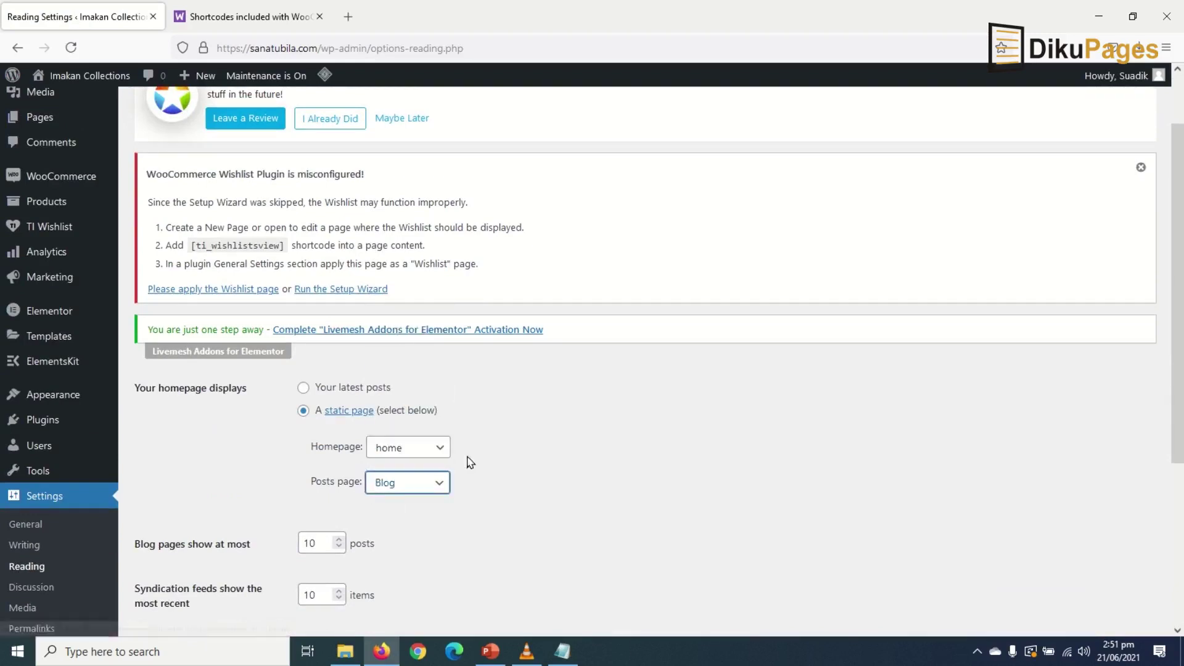
{"action": "scroll", "coordinate": [469, 462], "scroll_direction": "down", "scroll_amount": 4}
{"action": "left_click", "coordinate": [172, 543]}
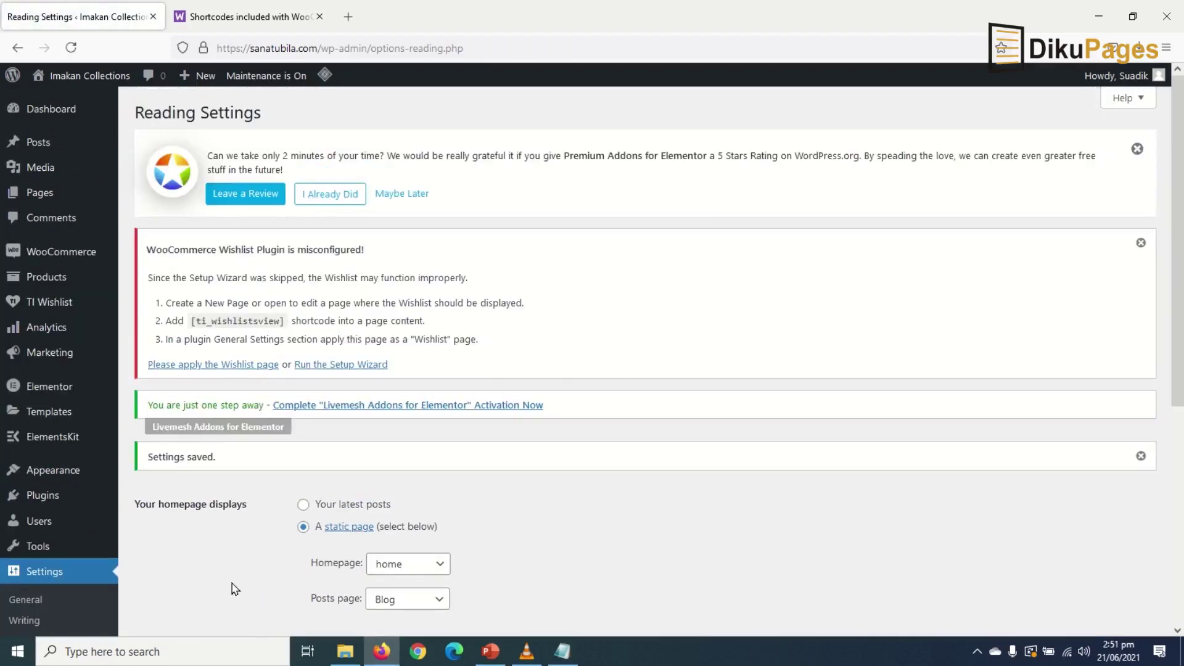
{"action": "left_click", "coordinate": [50, 196]}
{"action": "scroll", "coordinate": [264, 259], "scroll_direction": "down", "scroll_amount": 5}
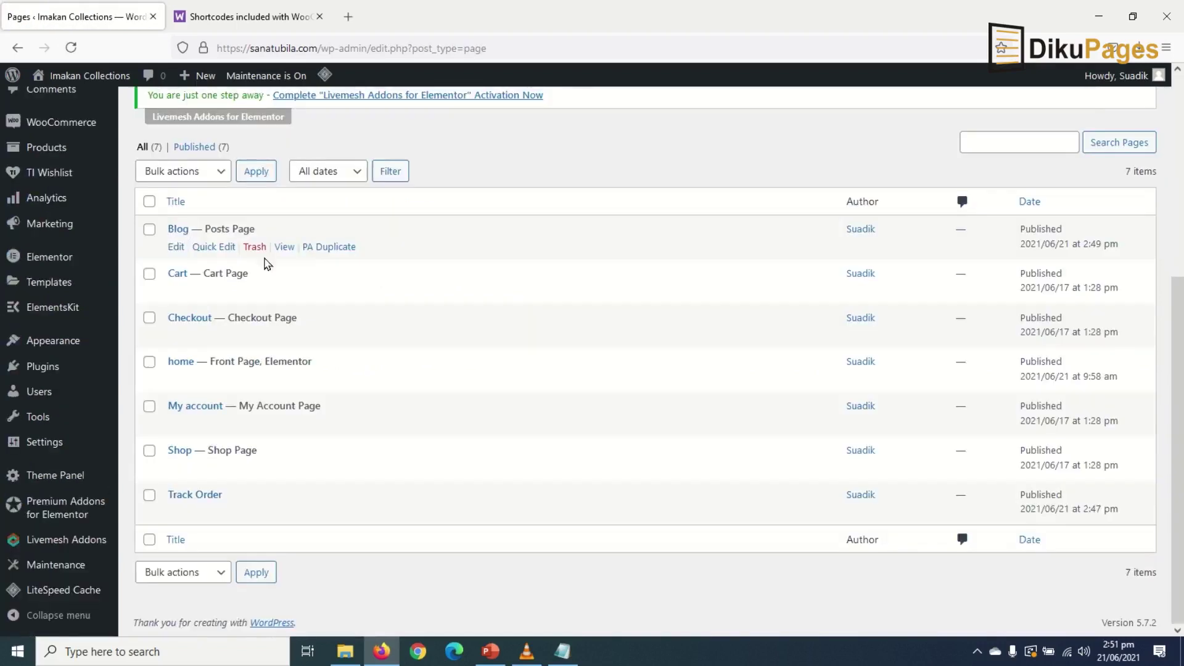
Step: View the live Blog page and scroll through its listed posts
{"action": "left_click", "coordinate": [282, 248]}
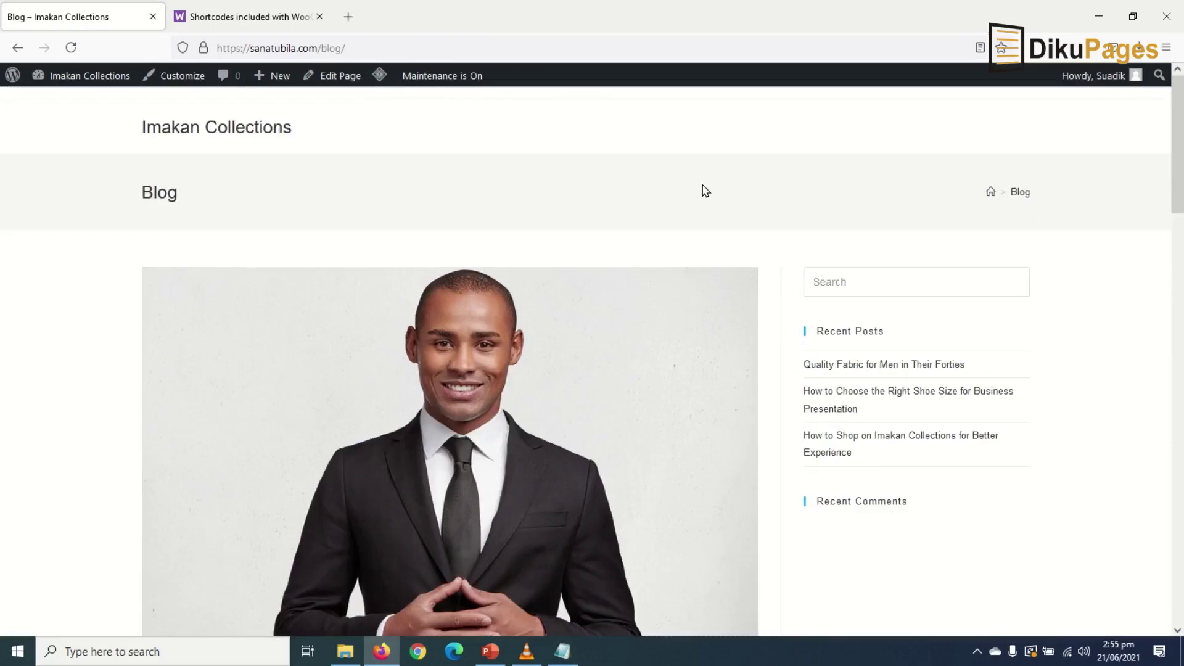
{"action": "scroll", "coordinate": [703, 191], "scroll_direction": "down", "scroll_amount": 15}
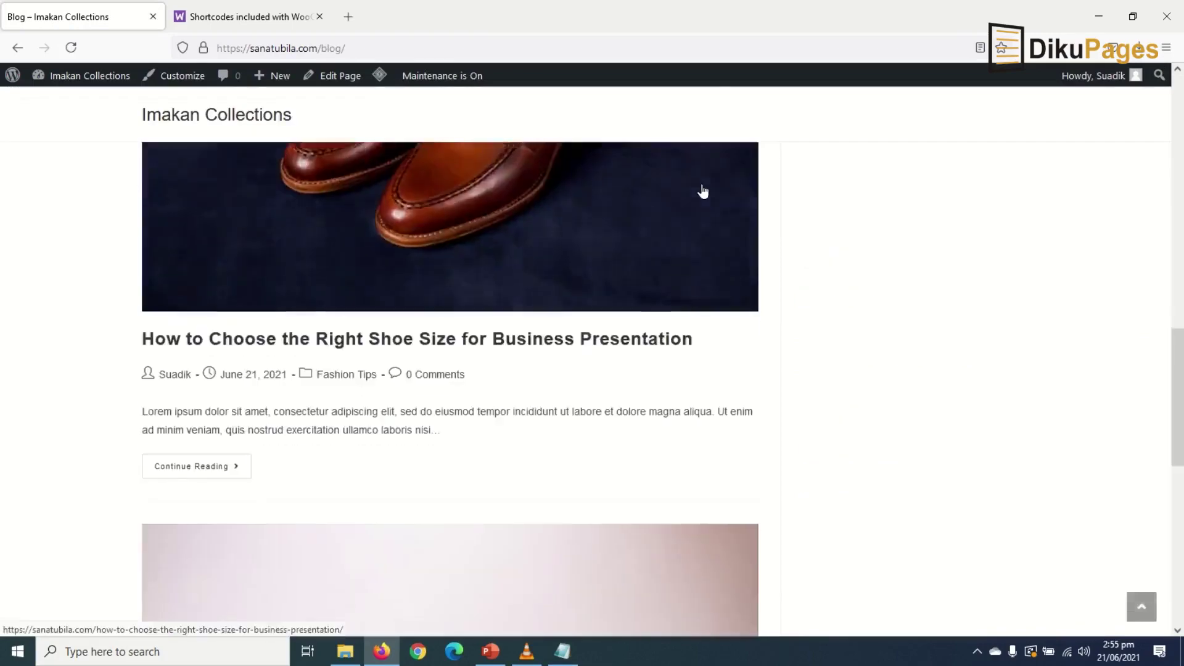
{"action": "scroll", "coordinate": [703, 195], "scroll_direction": "up", "scroll_amount": 6}
{"action": "scroll", "coordinate": [699, 195], "scroll_direction": "up", "scroll_amount": 8}
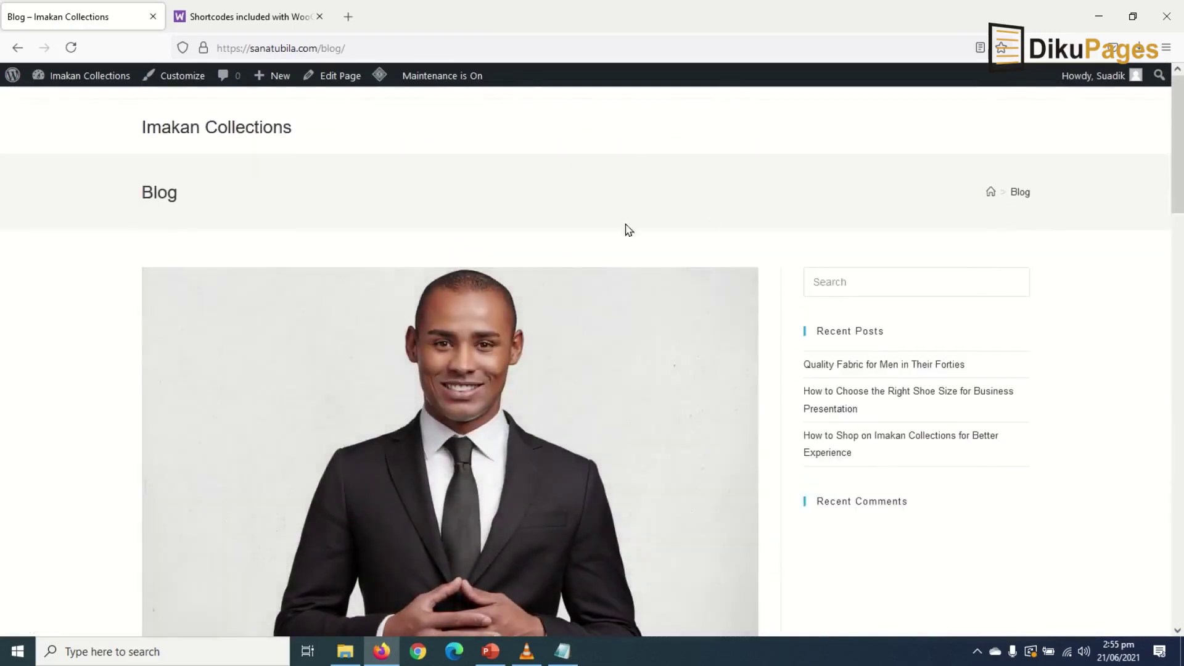
{"action": "scroll", "coordinate": [519, 296], "scroll_direction": "down", "scroll_amount": 1}
{"action": "scroll", "coordinate": [519, 289], "scroll_direction": "up", "scroll_amount": 1}
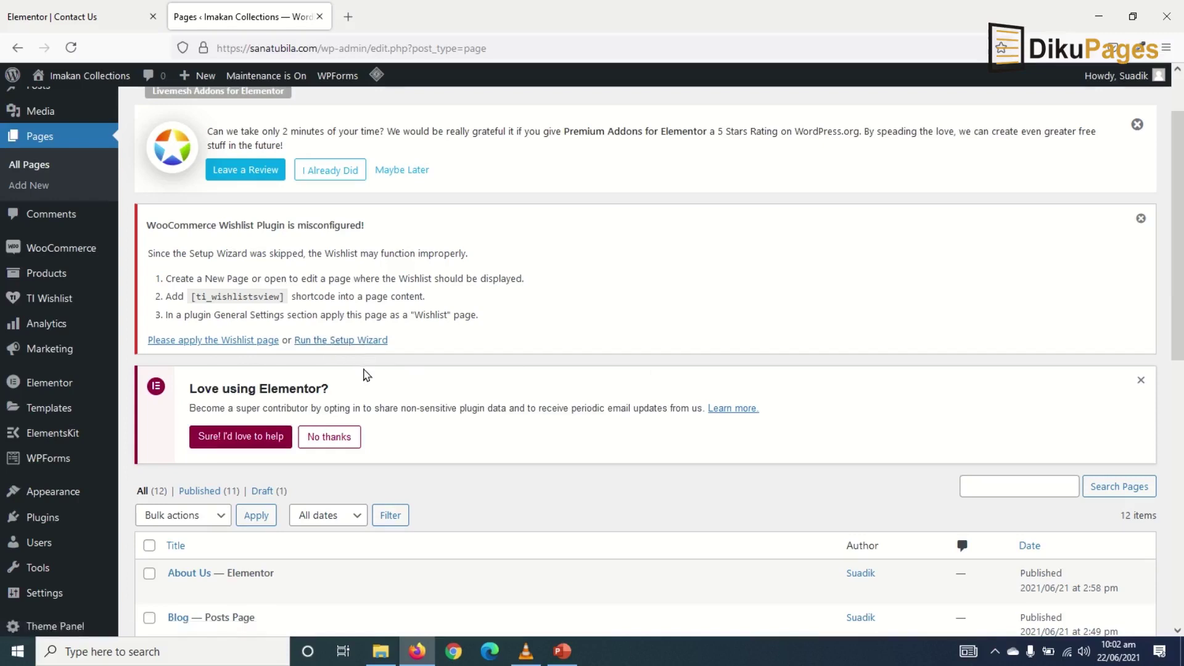
Step: Launch the TI Wishlist setup wizard from the Dashboard and begin its steps
{"action": "scroll", "coordinate": [368, 376], "scroll_direction": "up", "scroll_amount": 2}
{"action": "left_click", "coordinate": [64, 116]}
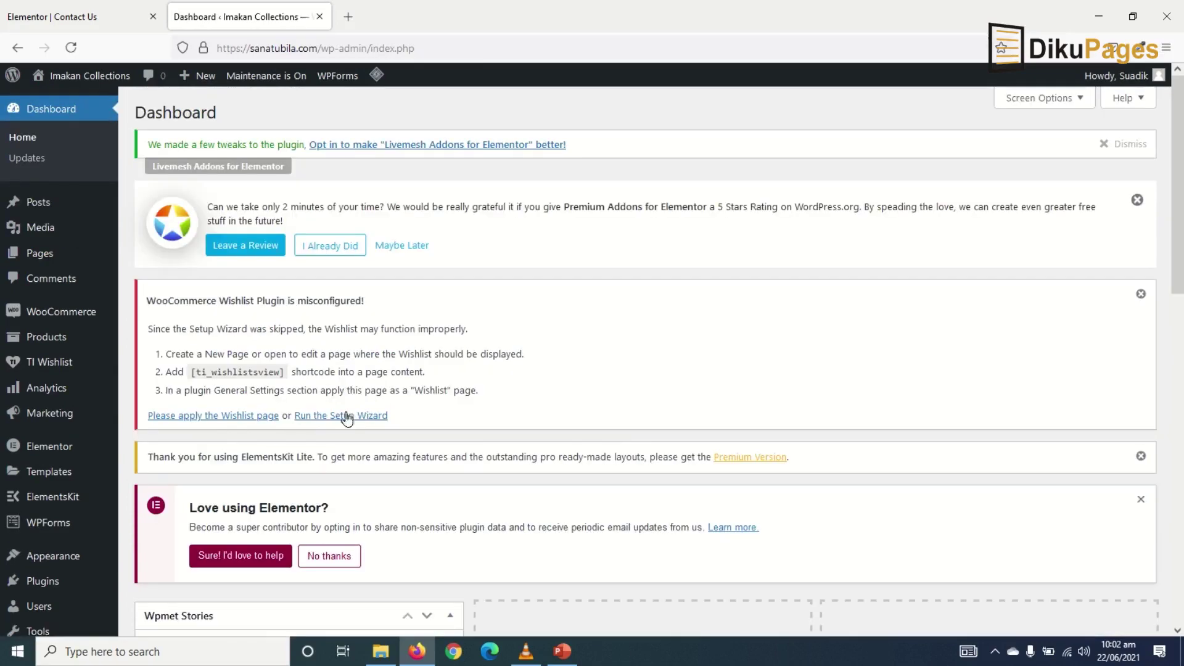
{"action": "left_click", "coordinate": [336, 416]}
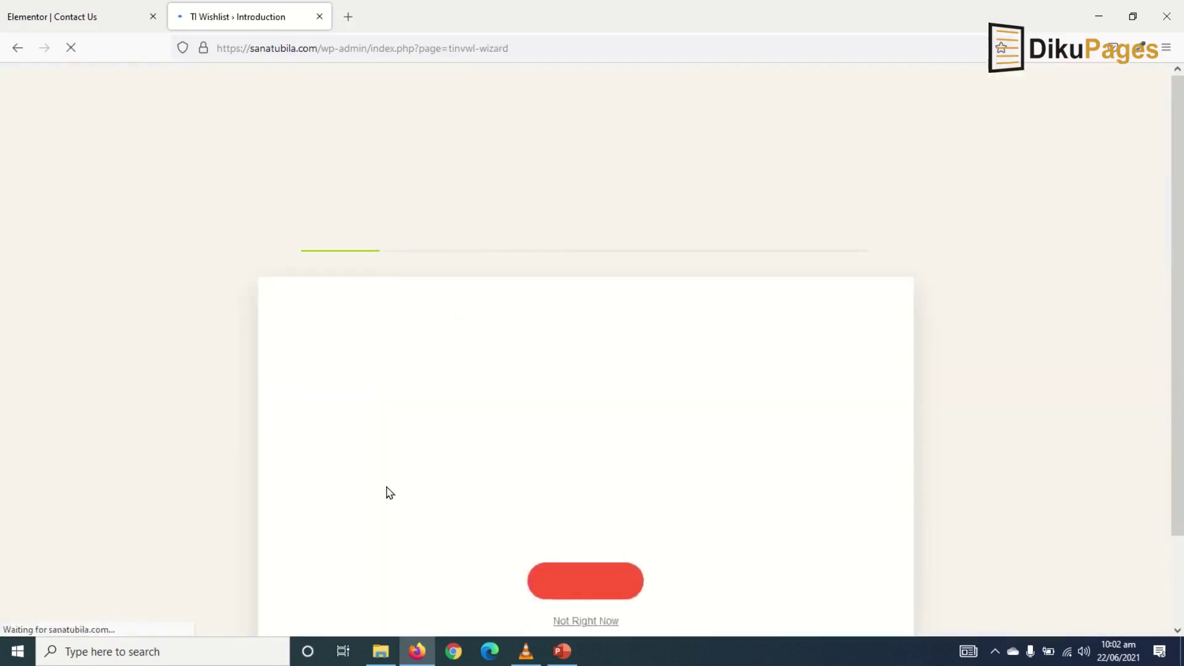
{"action": "scroll", "coordinate": [494, 468], "scroll_direction": "down", "scroll_amount": 3}
{"action": "left_click", "coordinate": [584, 480]}
Step: Accept the default page, button, processing, share and support options, then return to the Dashboard
{"action": "scroll", "coordinate": [398, 358], "scroll_direction": "down", "scroll_amount": 3}
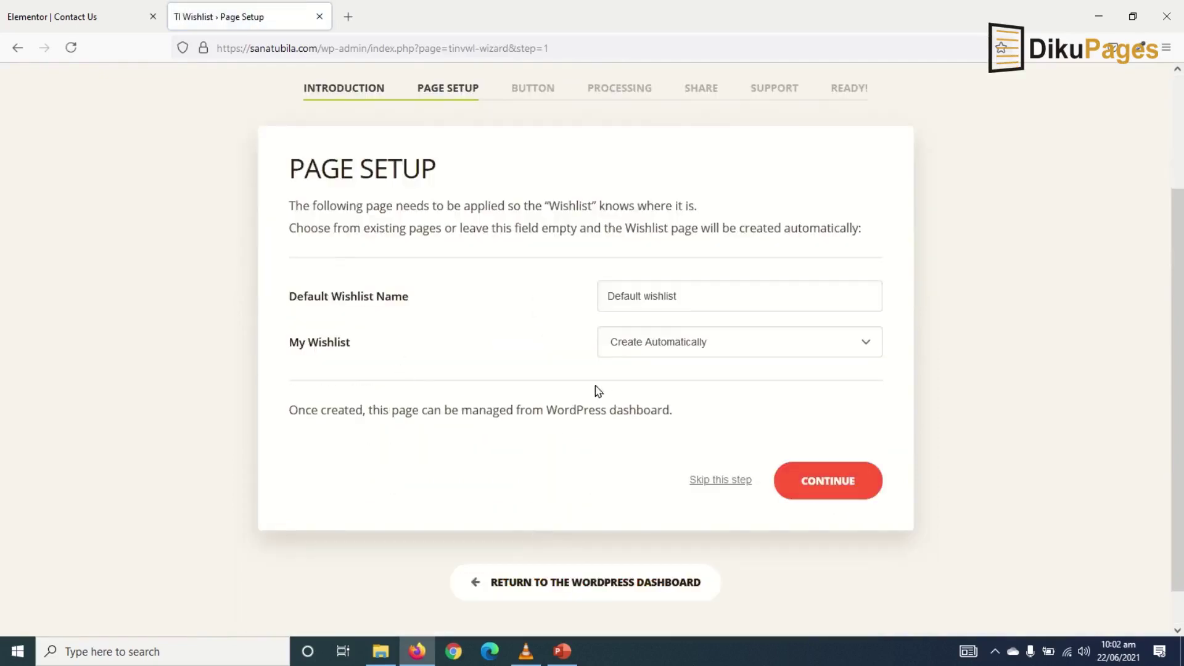
{"action": "left_click", "coordinate": [811, 482]}
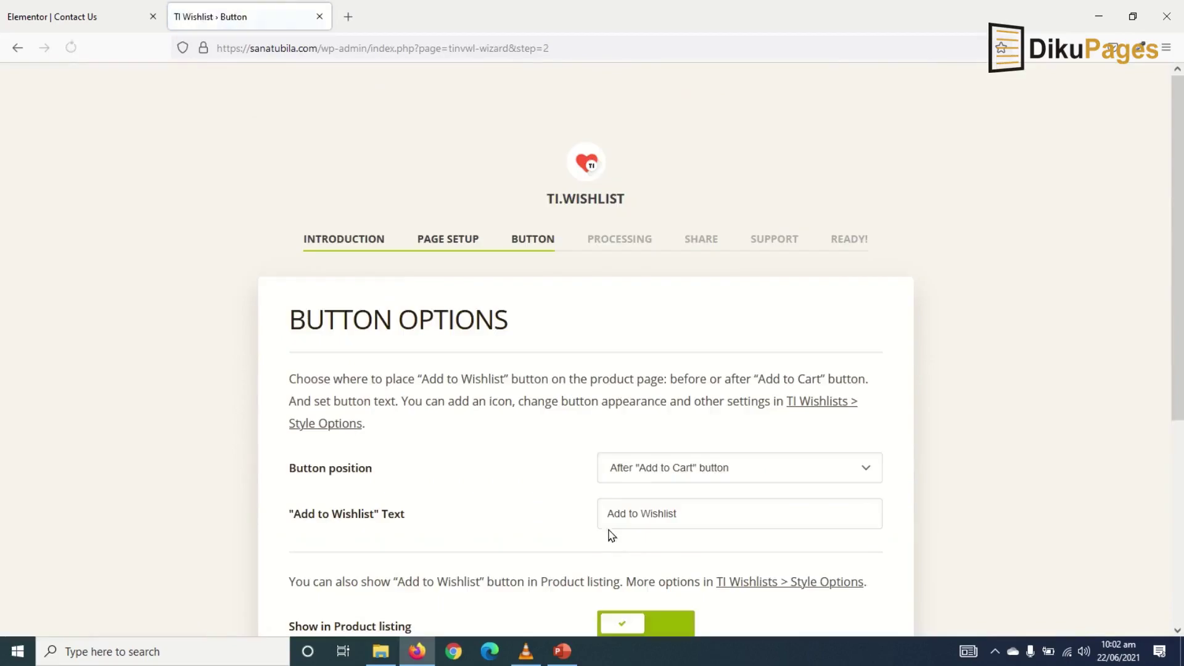
{"action": "scroll", "coordinate": [610, 530], "scroll_direction": "down", "scroll_amount": 3}
{"action": "left_click", "coordinate": [832, 531]}
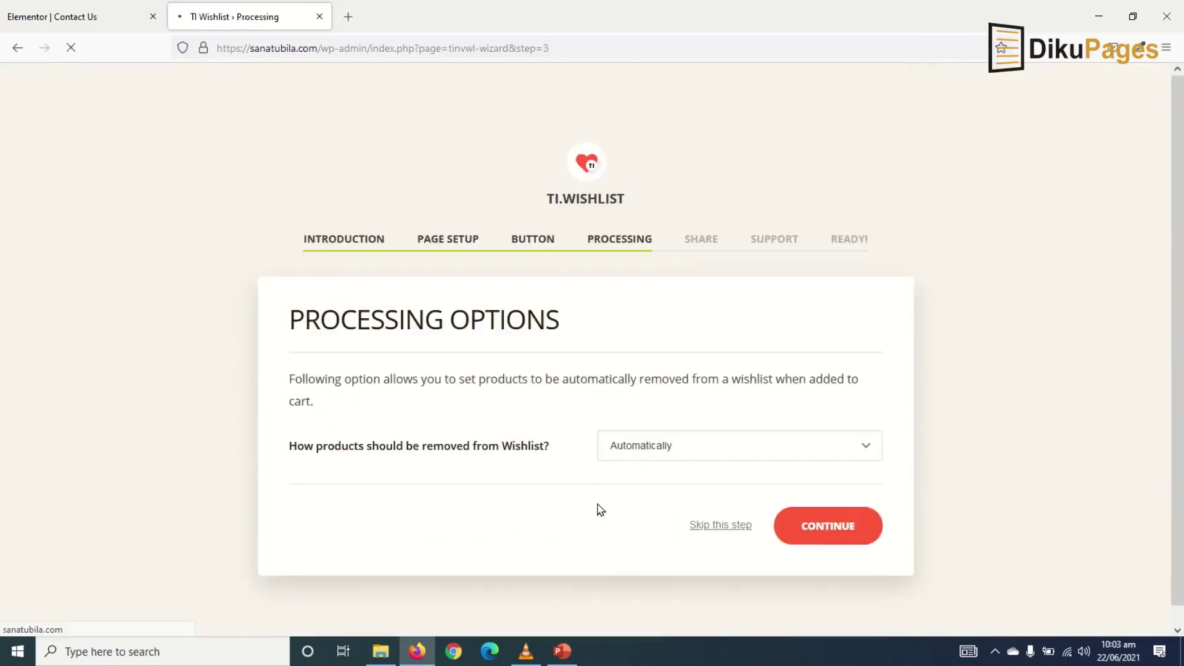
{"action": "scroll", "coordinate": [598, 508], "scroll_direction": "down", "scroll_amount": 1}
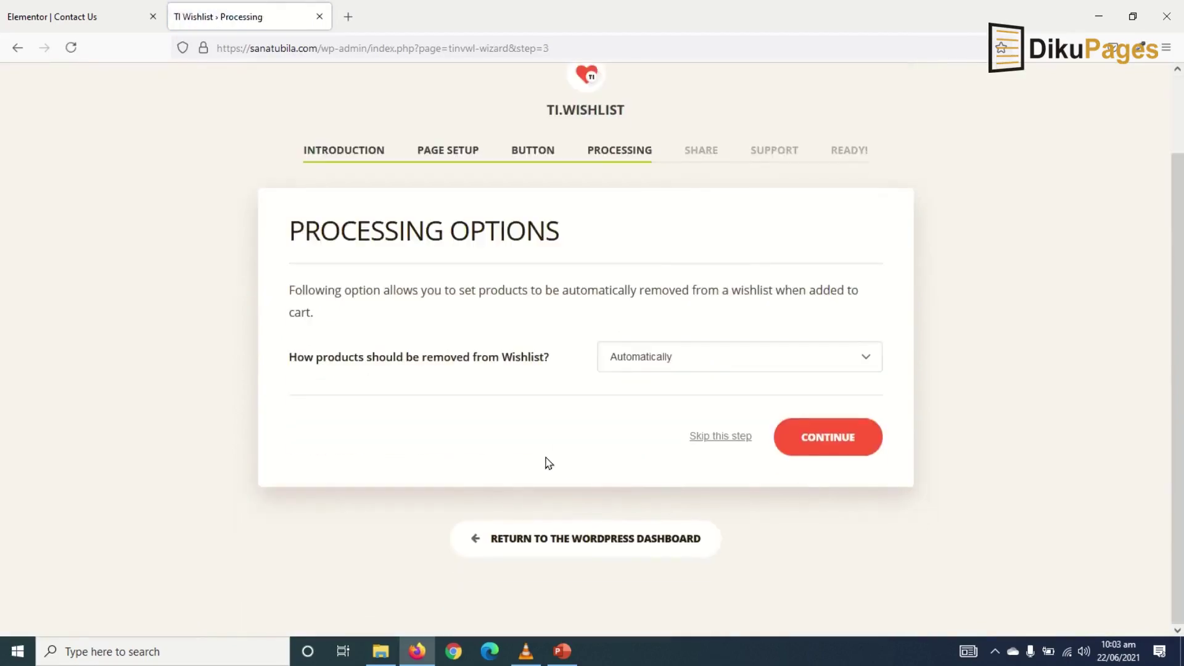
{"action": "left_click", "coordinate": [830, 444]}
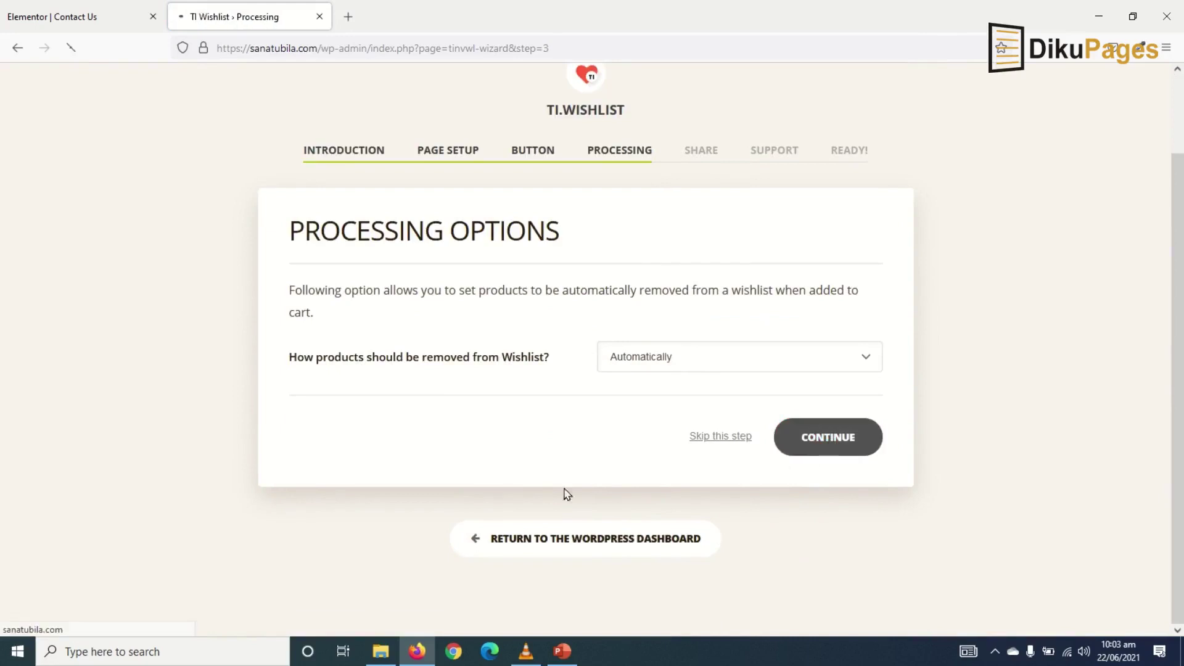
{"action": "scroll", "coordinate": [541, 473], "scroll_direction": "down", "scroll_amount": 4}
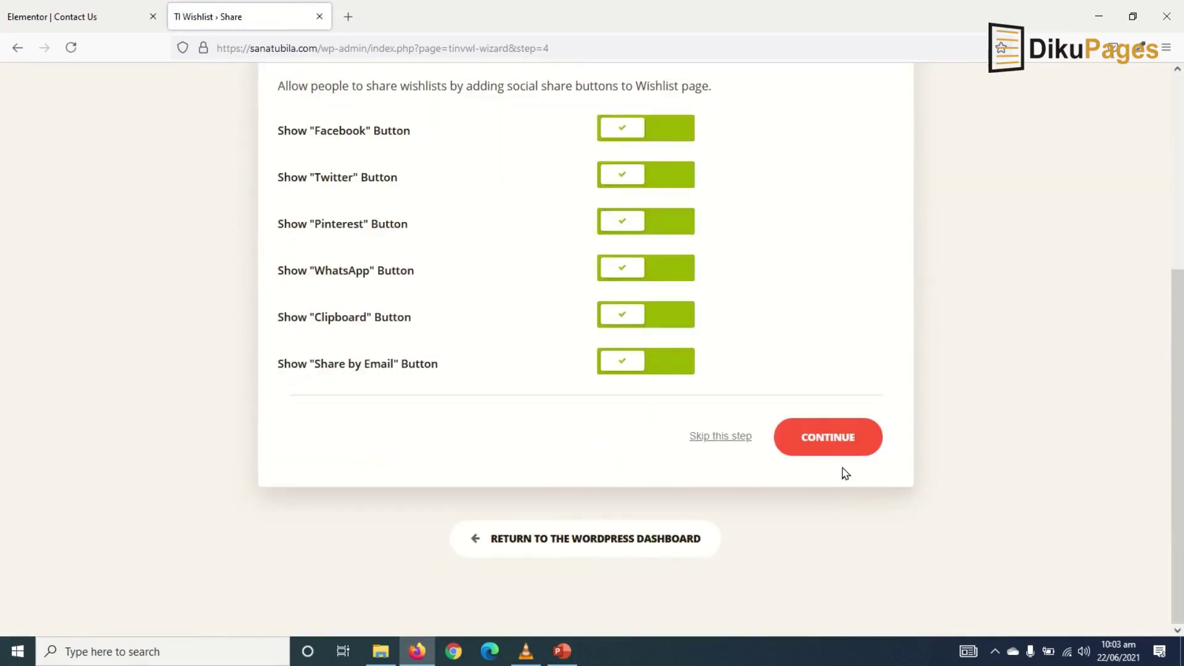
{"action": "left_click", "coordinate": [828, 438]}
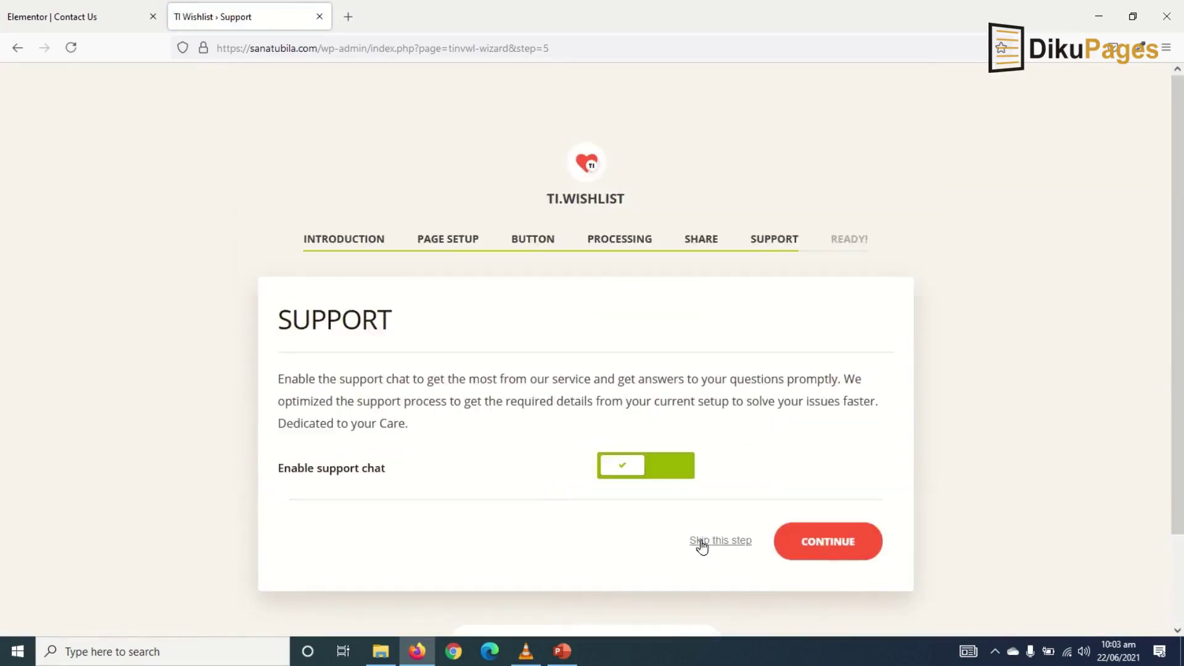
{"action": "left_click", "coordinate": [833, 544]}
{"action": "scroll", "coordinate": [714, 580], "scroll_direction": "down", "scroll_amount": 3}
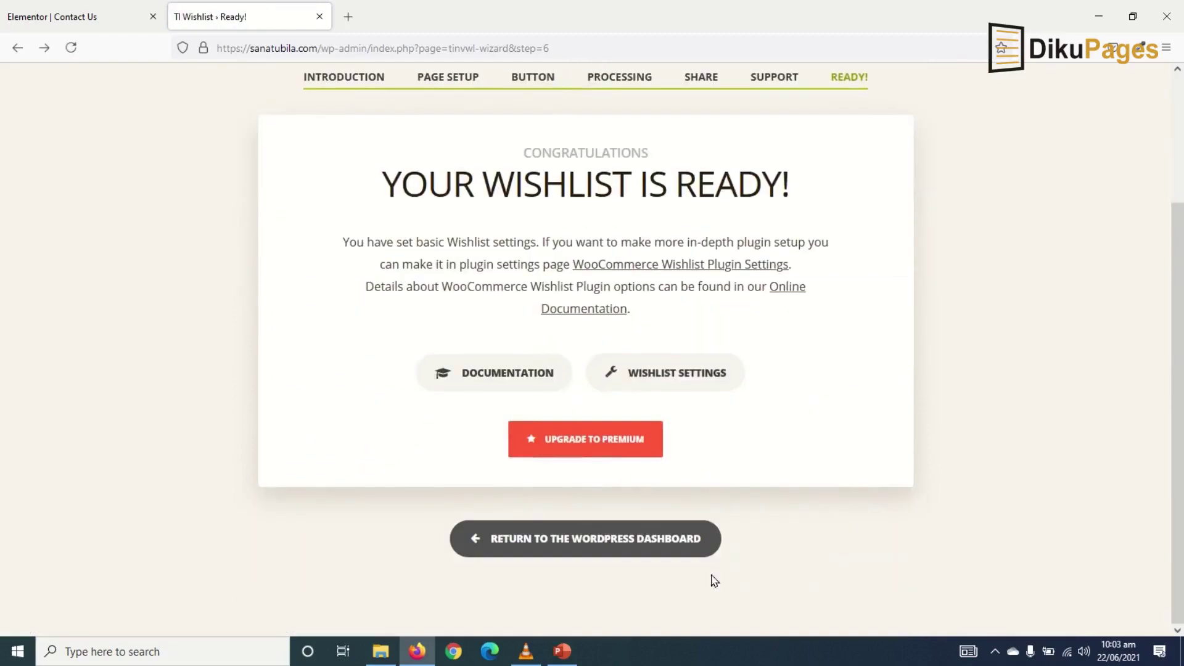
{"action": "left_click", "coordinate": [593, 542]}
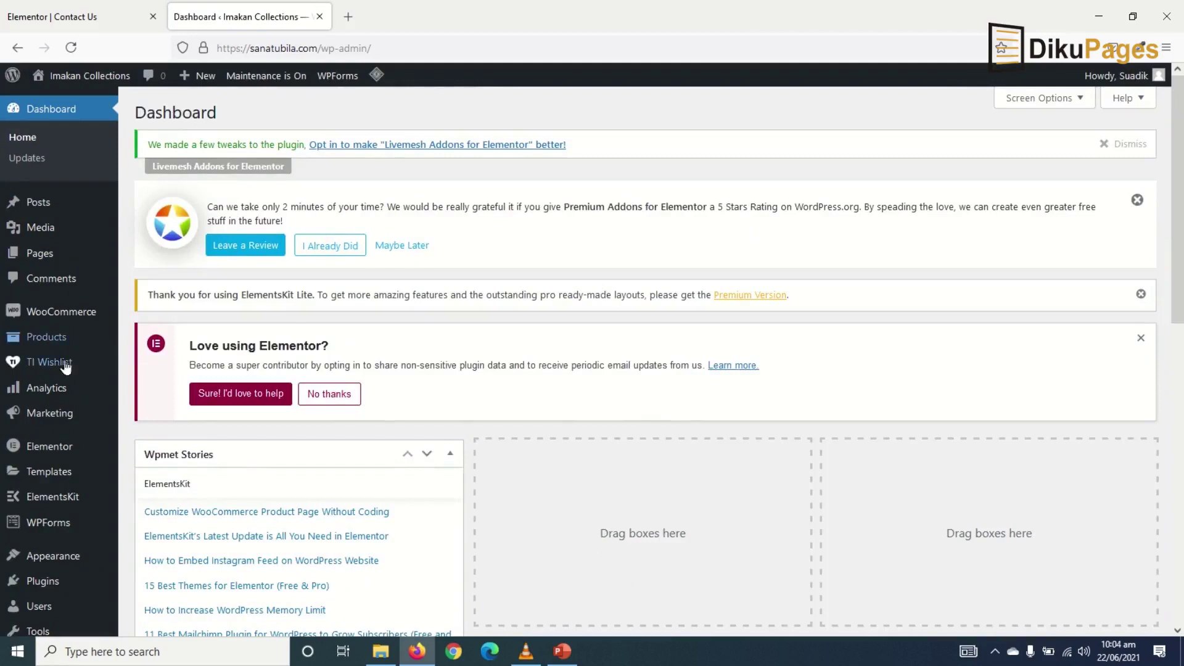
Step: Open the live Wishlist page in a new tab, then open it for editing
{"action": "left_click", "coordinate": [48, 251]}
{"action": "scroll", "coordinate": [469, 403], "scroll_direction": "down", "scroll_amount": 8}
{"action": "scroll", "coordinate": [469, 403], "scroll_direction": "down", "scroll_amount": 1}
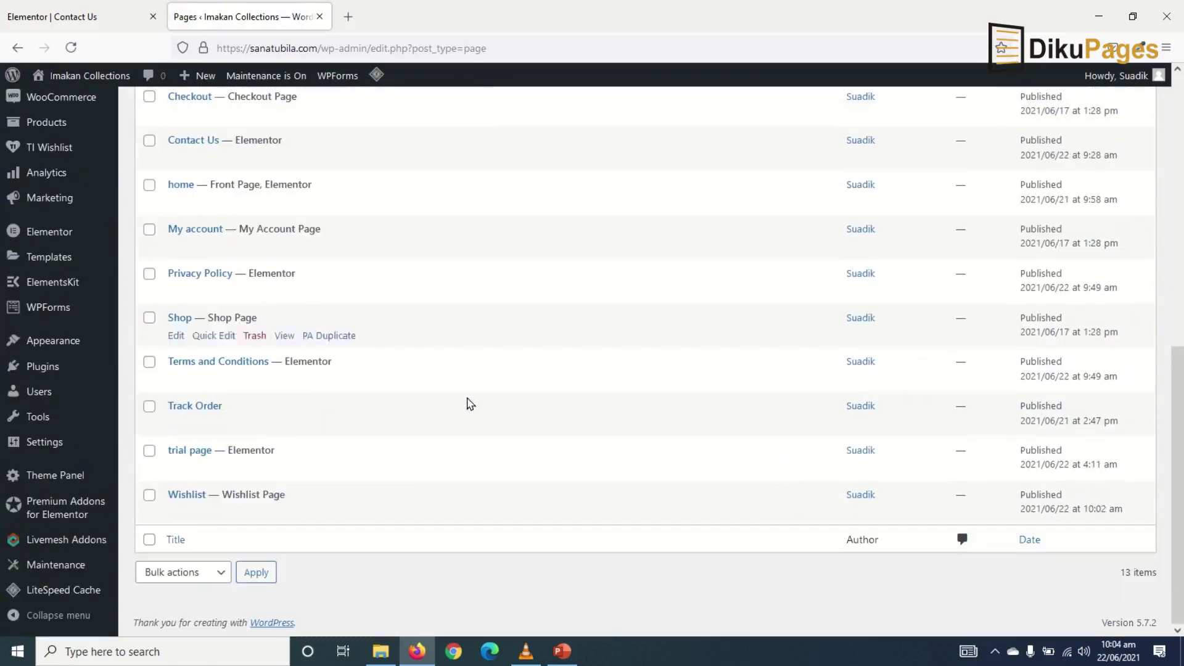
{"action": "mouse_move", "coordinate": [283, 515]}
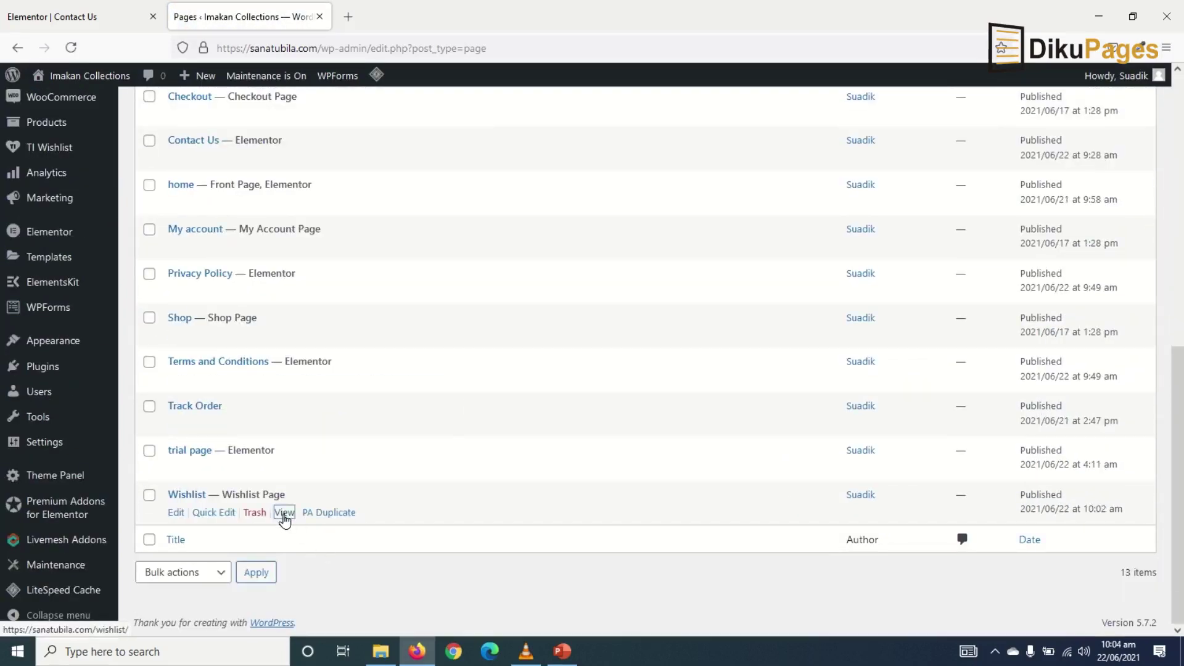
{"action": "right_click", "coordinate": [285, 518]}
{"action": "left_click", "coordinate": [348, 289]}
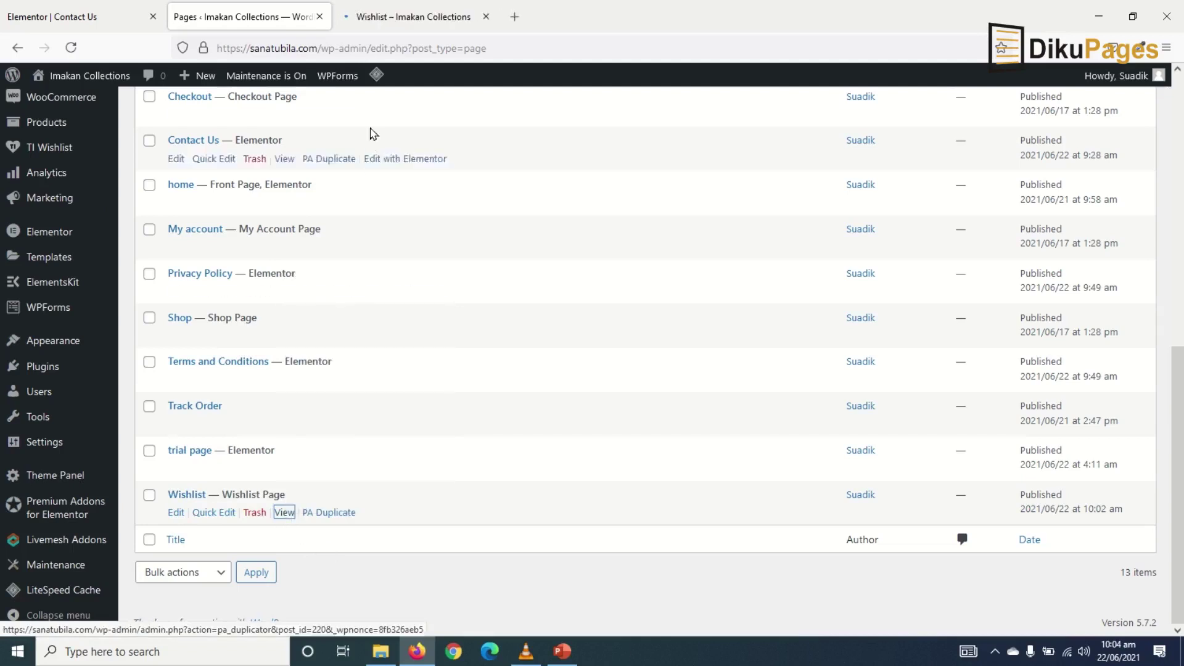
{"action": "left_click", "coordinate": [407, 17]}
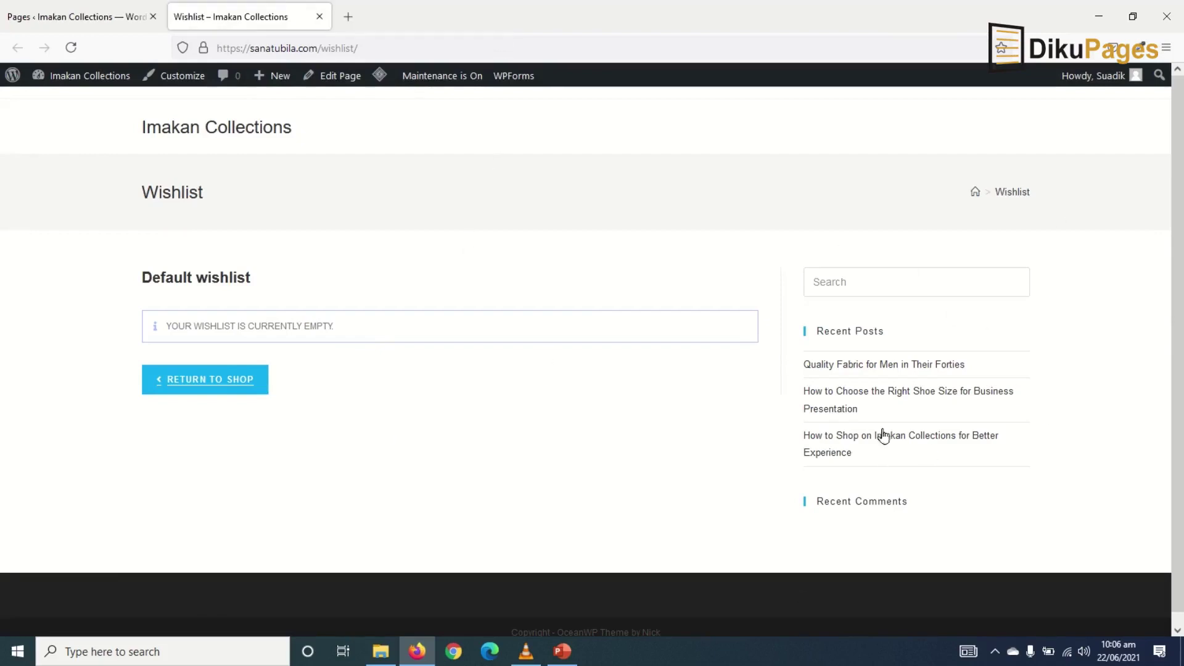
{"action": "left_click", "coordinate": [348, 77]}
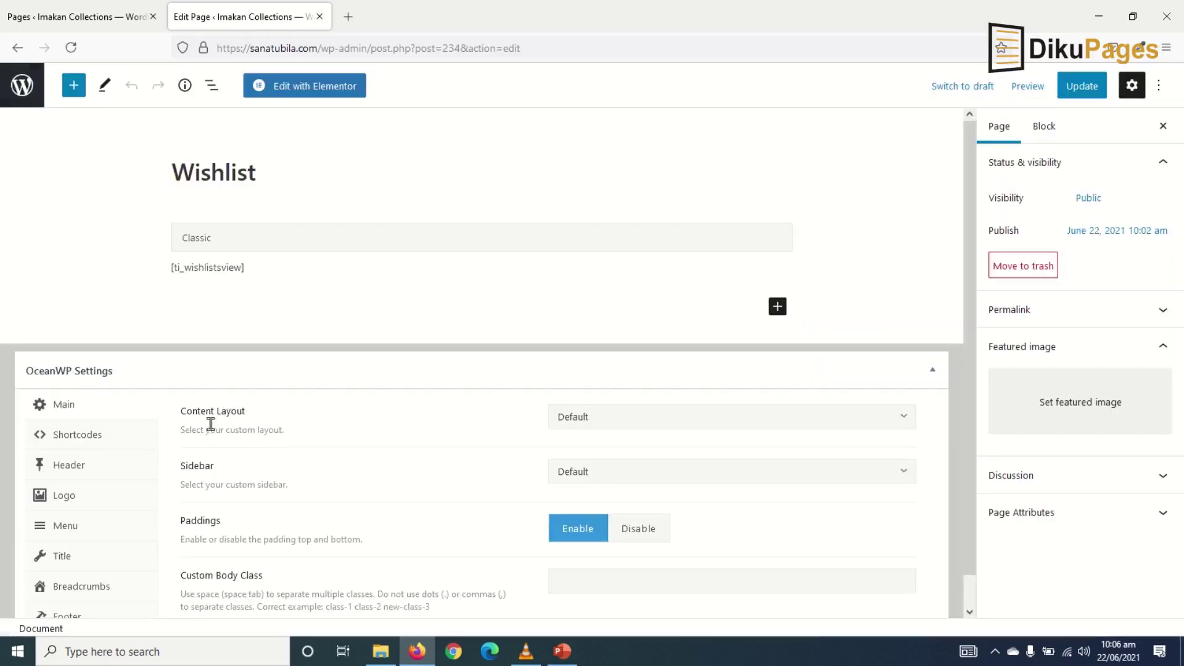
Step: Set the Wishlist page's content layout to Full Width, save, and view the result
{"action": "left_click", "coordinate": [632, 424]}
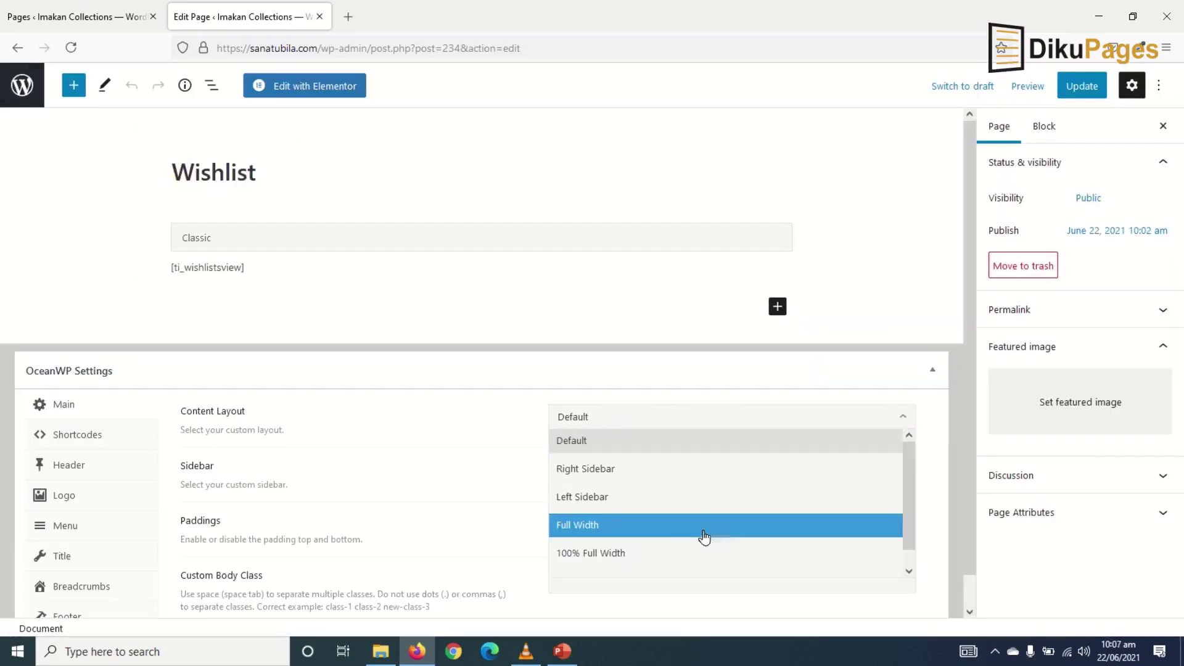
{"action": "left_click", "coordinate": [645, 523]}
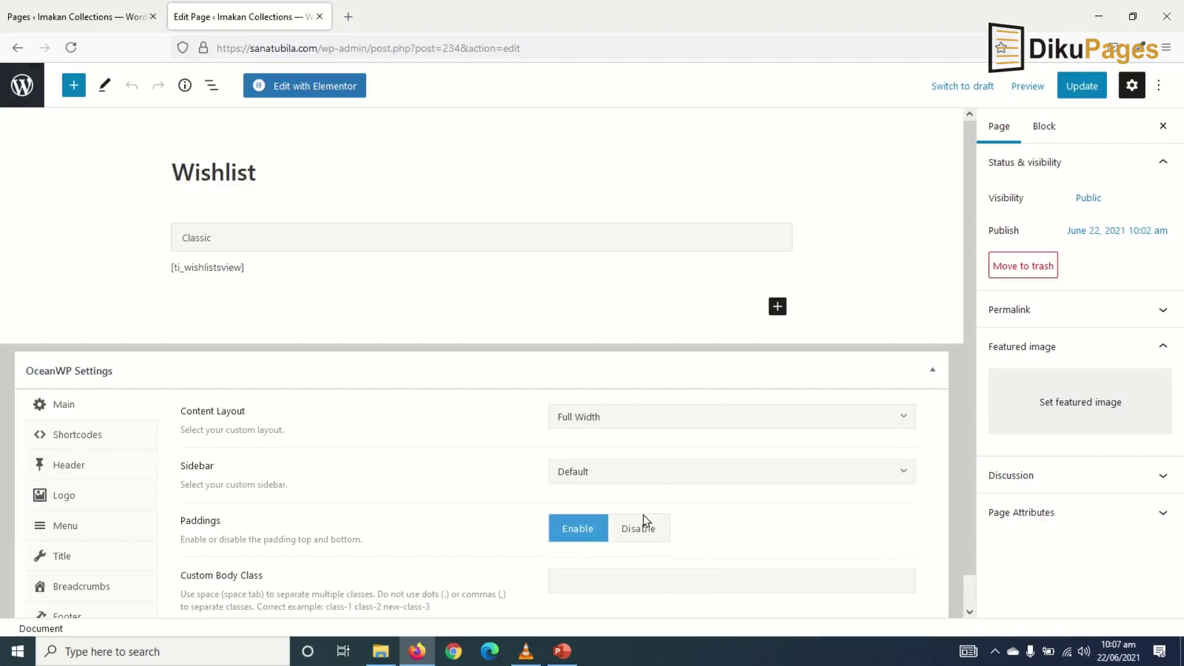
{"action": "key", "text": "ctrl+s"}
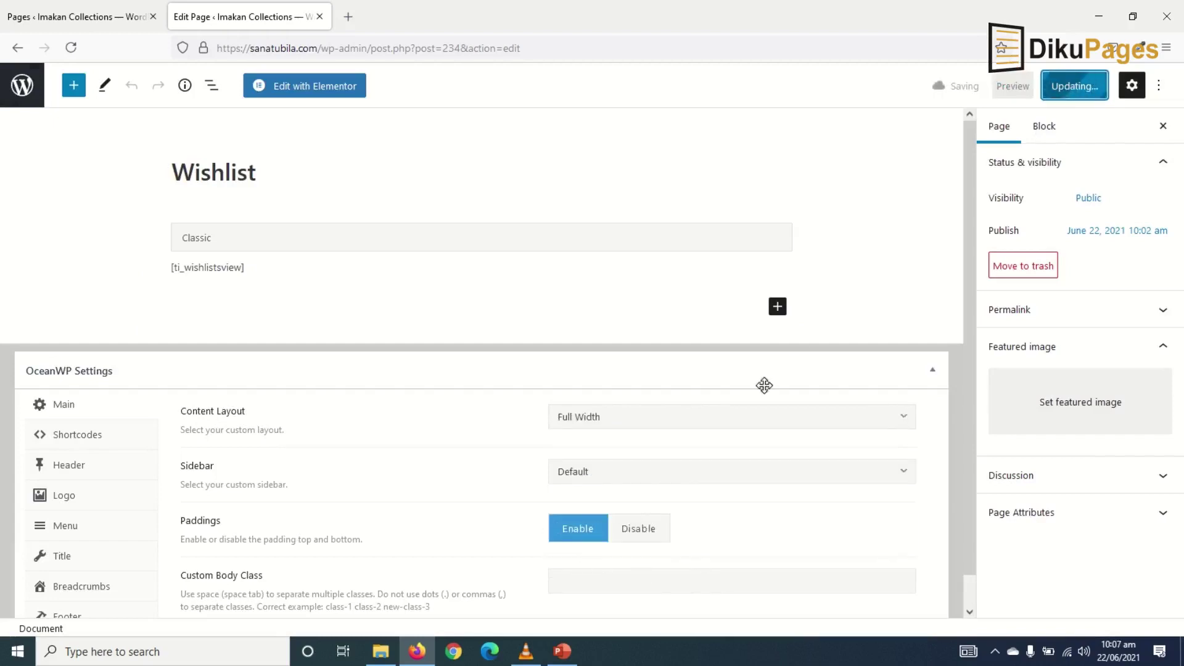
{"action": "left_click", "coordinate": [133, 590]}
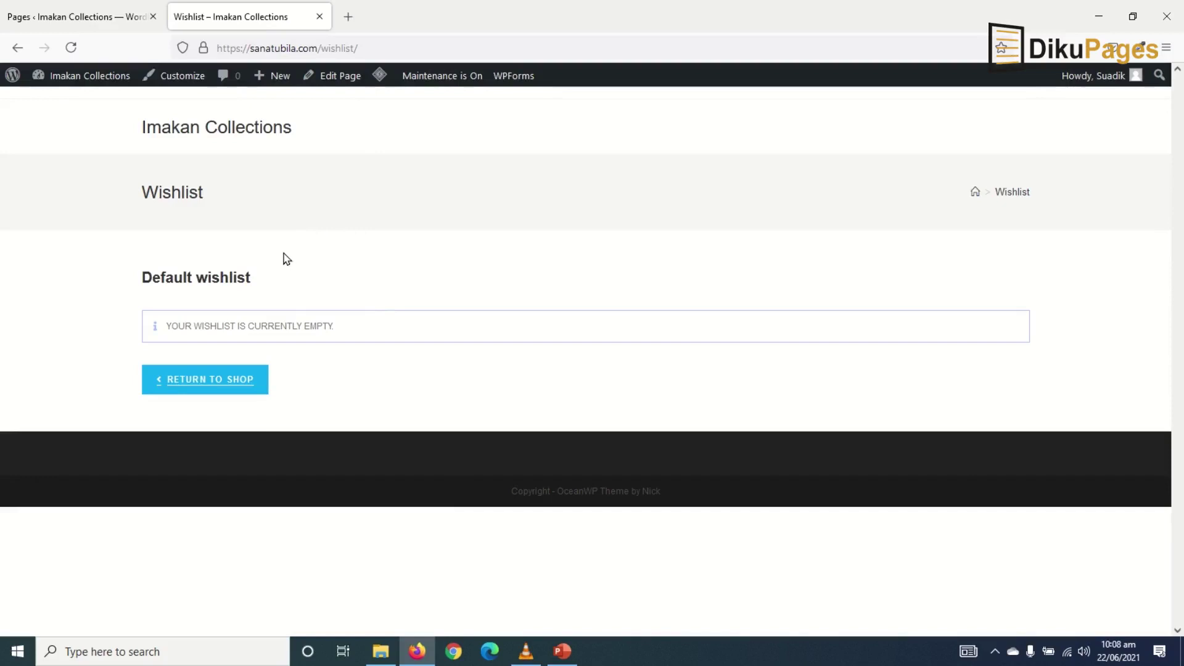
Step: Close the Wishlist tab and open the live Cart and Checkout pages in new tabs
{"action": "left_click", "coordinate": [319, 17]}
{"action": "scroll", "coordinate": [148, 147], "scroll_direction": "up", "scroll_amount": 7}
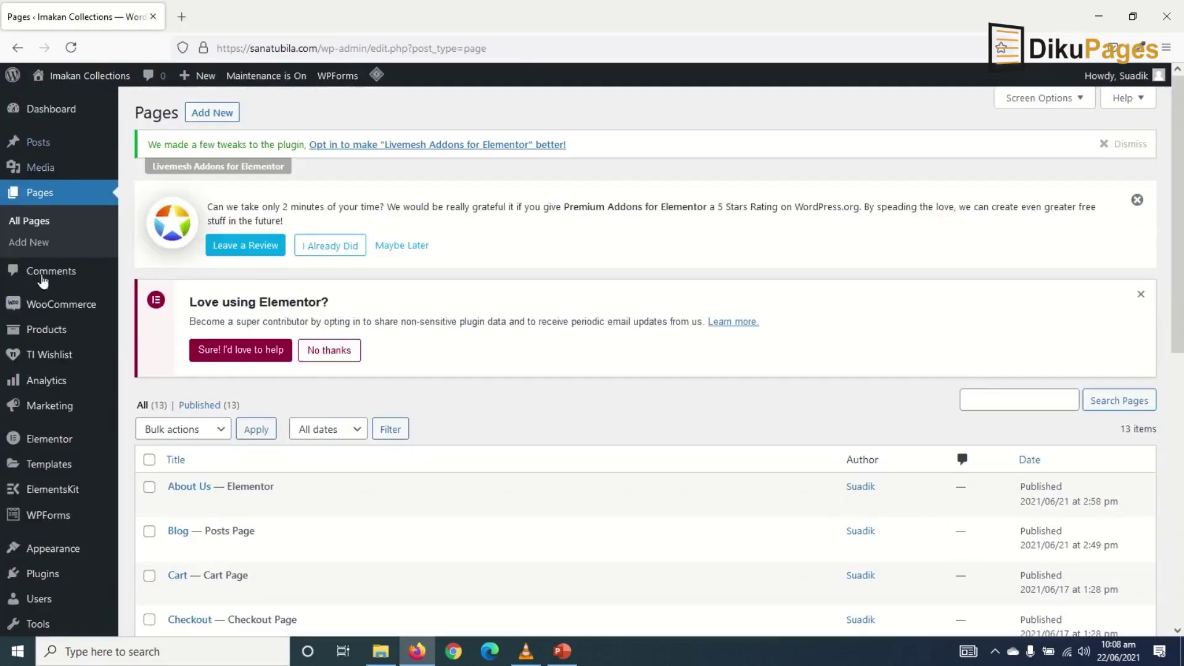
{"action": "scroll", "coordinate": [257, 333], "scroll_direction": "down", "scroll_amount": 5}
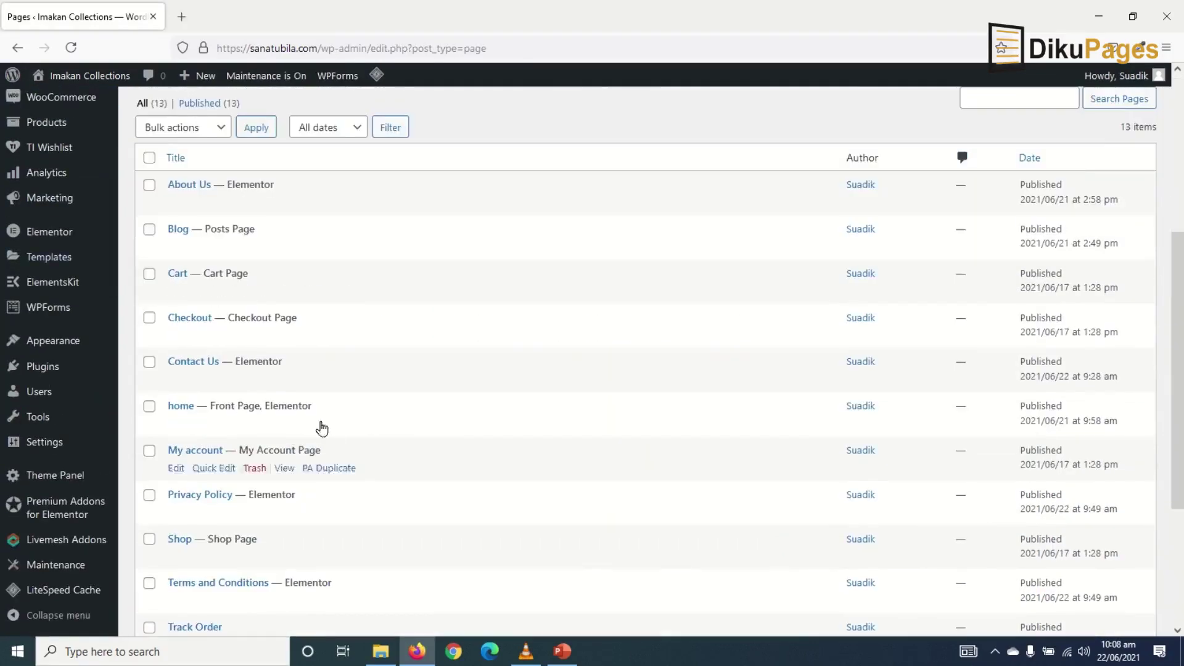
{"action": "scroll", "coordinate": [315, 425], "scroll_direction": "down", "scroll_amount": 4}
{"action": "scroll", "coordinate": [255, 367], "scroll_direction": "up", "scroll_amount": 1}
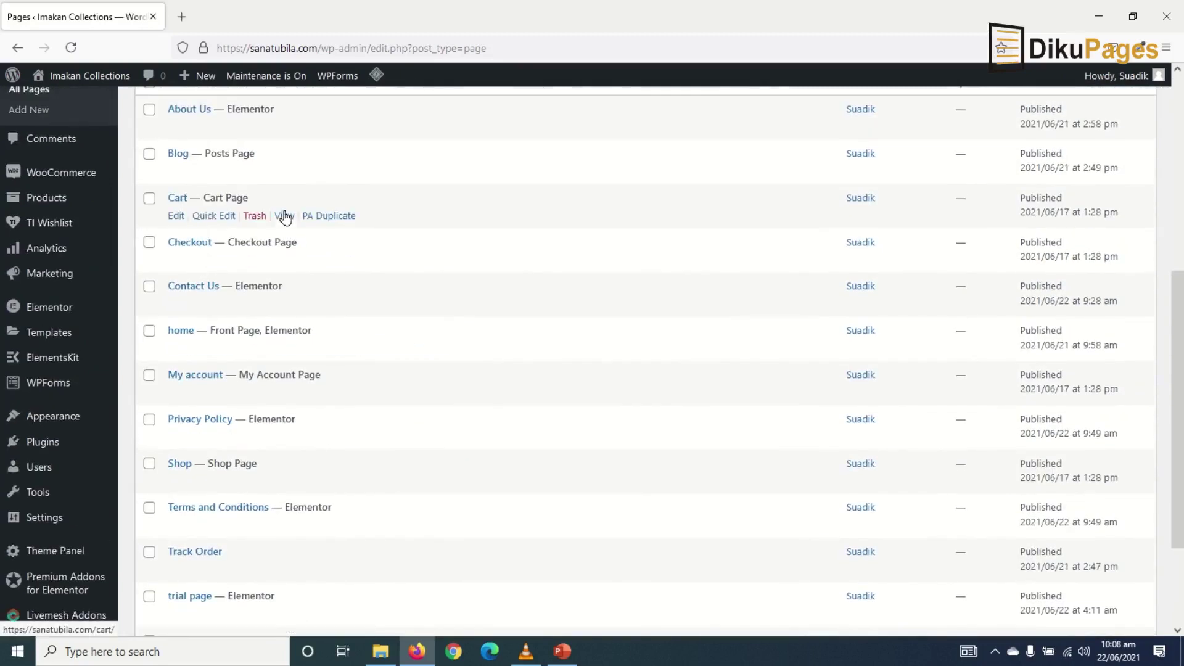
{"action": "right_click", "coordinate": [284, 216]}
{"action": "left_click", "coordinate": [364, 227]}
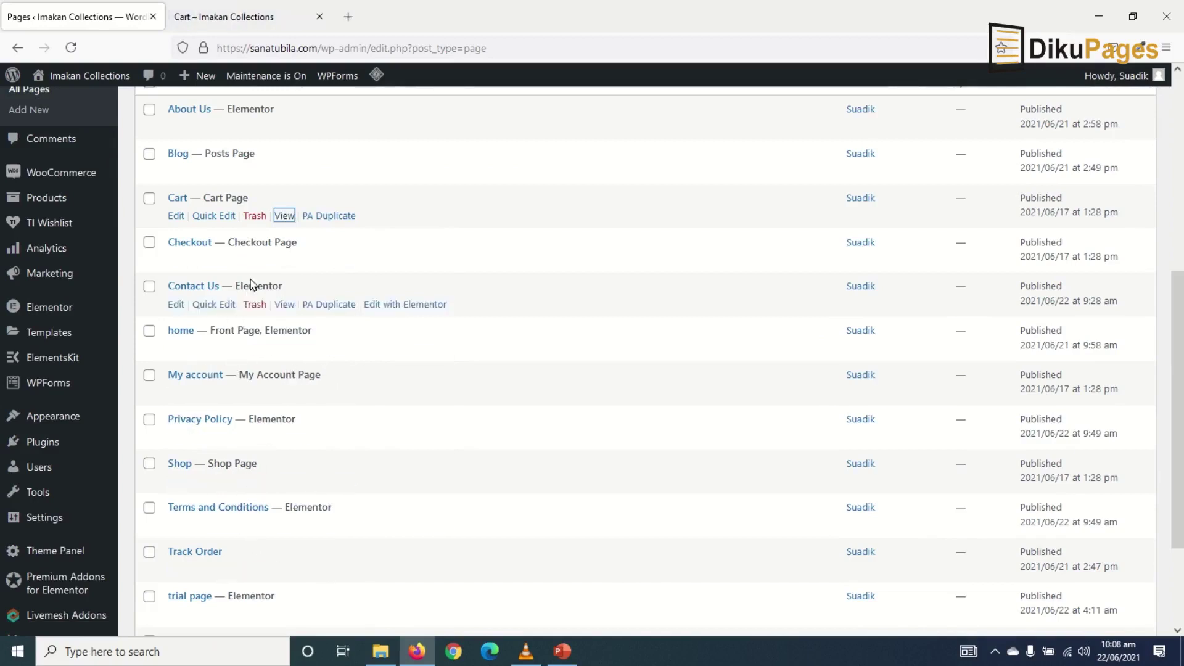
{"action": "right_click", "coordinate": [284, 262]}
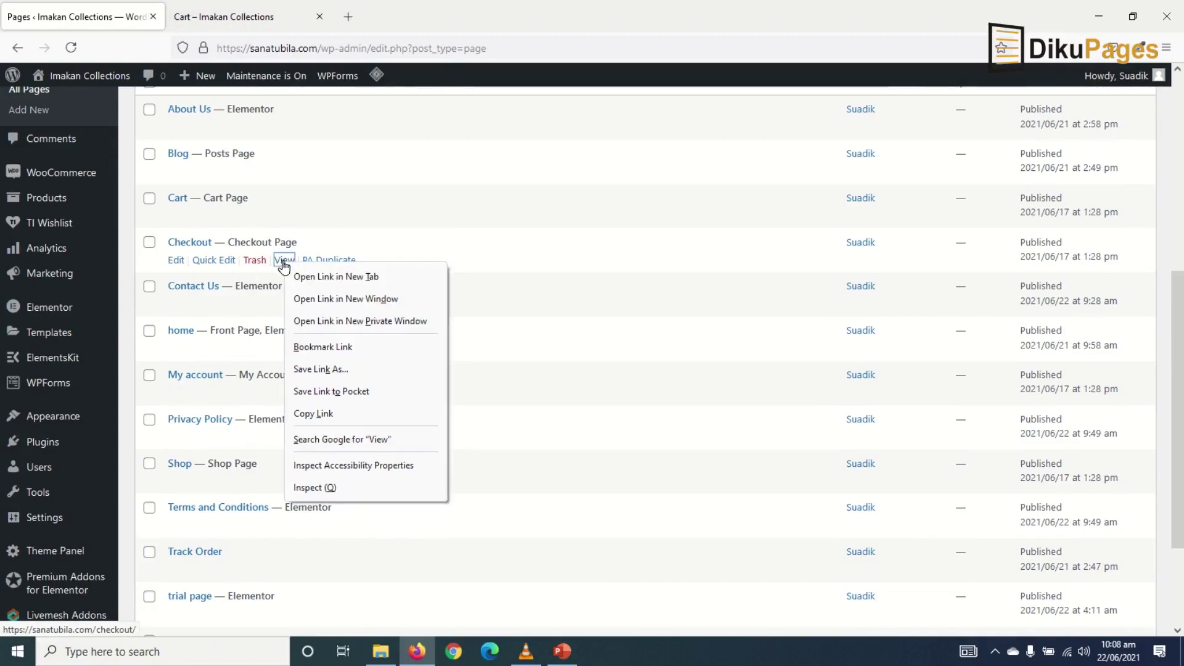
{"action": "left_click", "coordinate": [317, 277]}
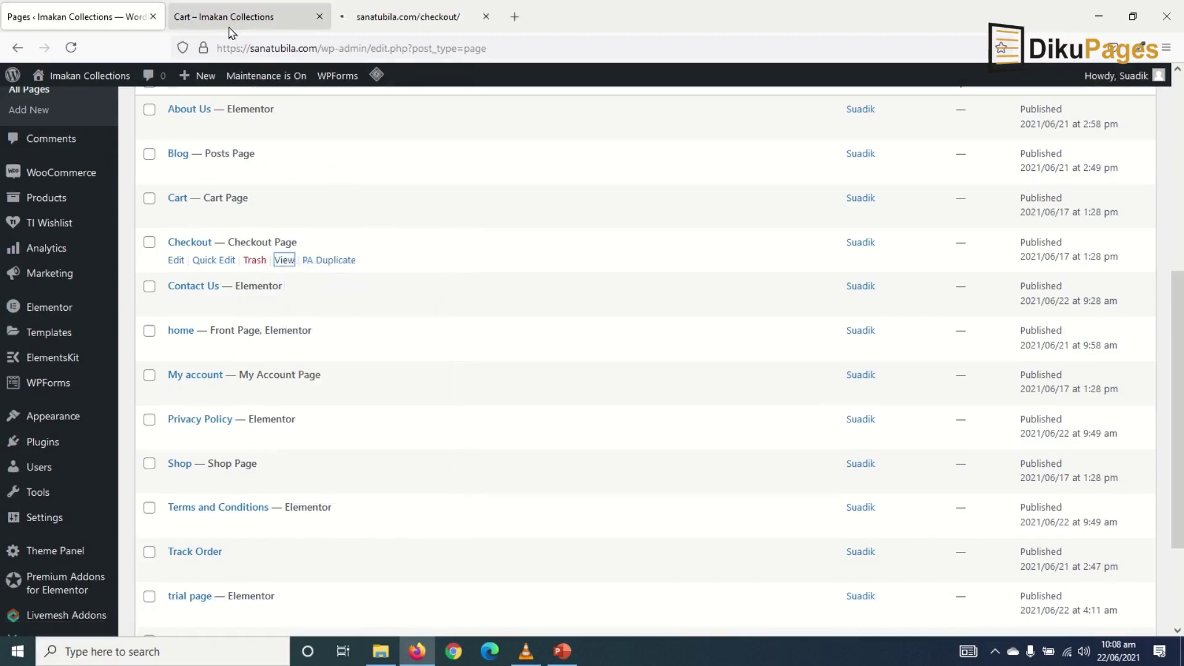
Step: Review the live Cart and Checkout tabs, then open the Cart page in the editor
{"action": "left_click", "coordinate": [228, 19]}
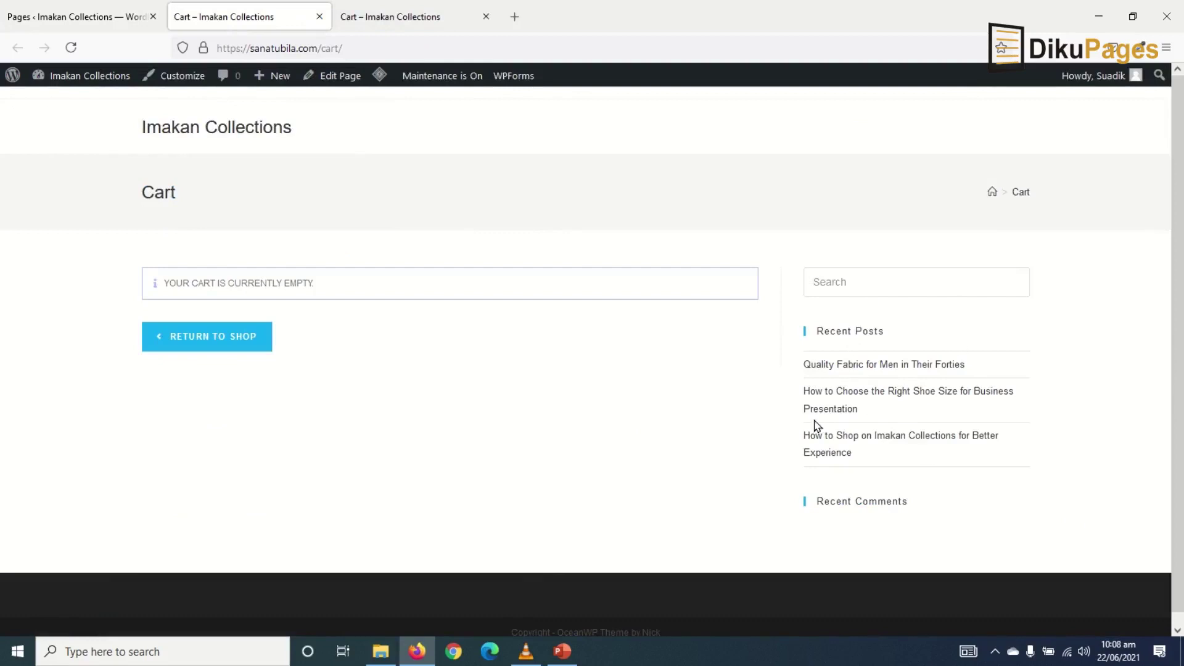
{"action": "left_click", "coordinate": [395, 21]}
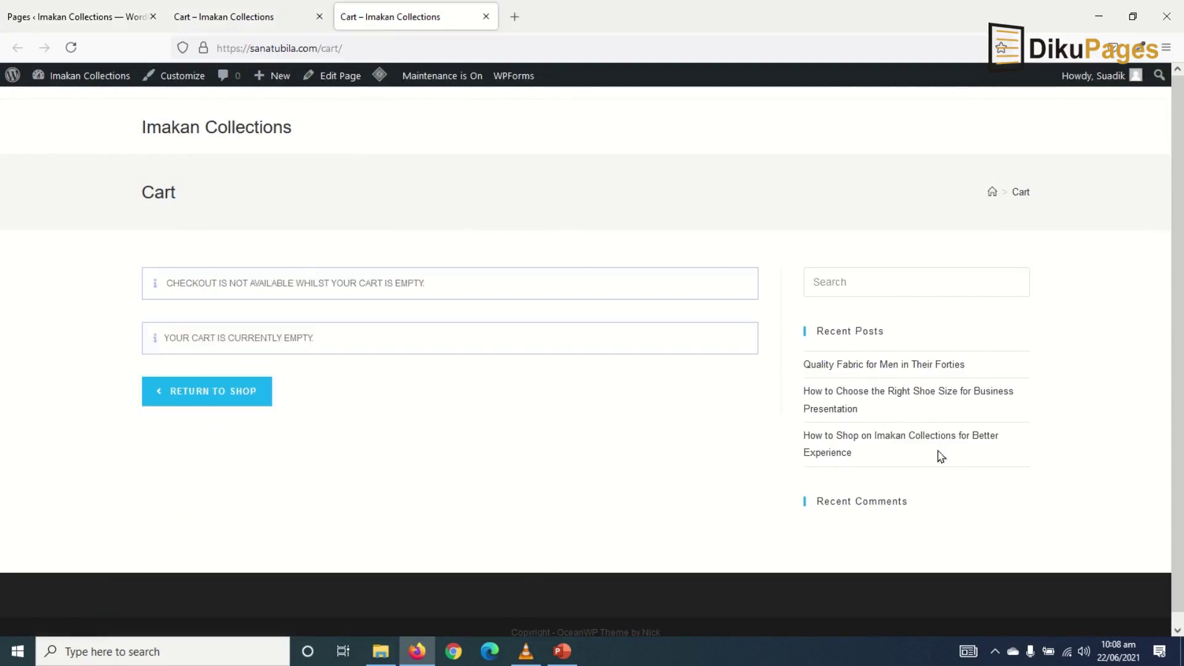
{"action": "left_click", "coordinate": [339, 78]}
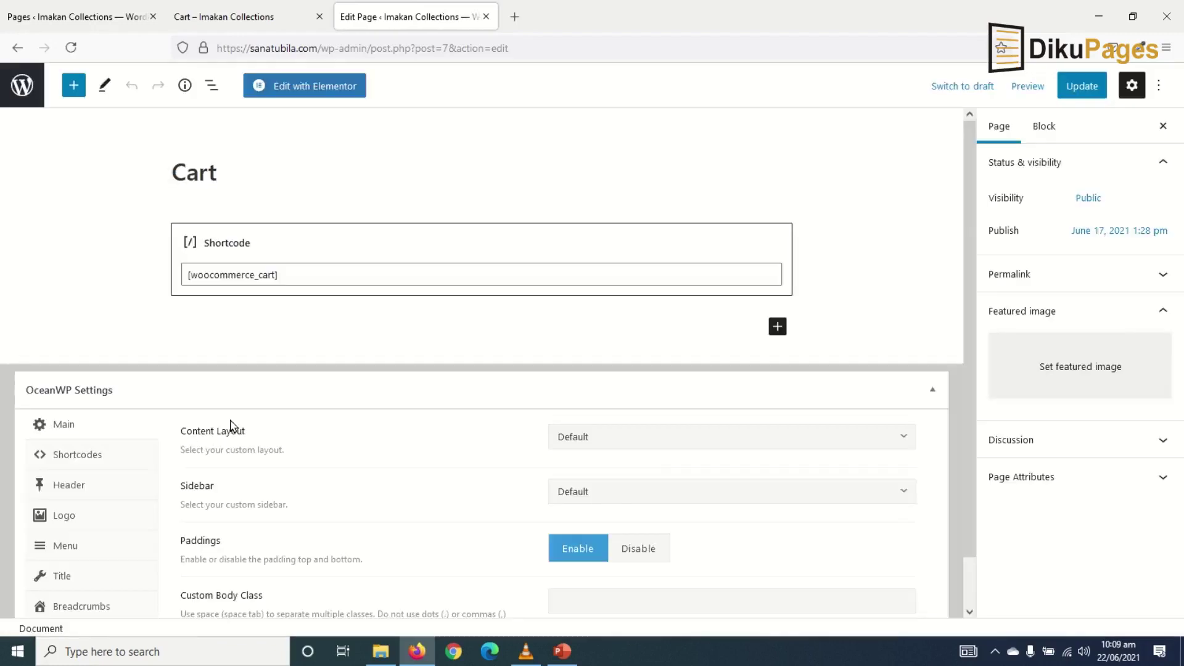
Step: Set the Cart page's Content Layout to Full Width and update the page
{"action": "left_click", "coordinate": [647, 438]}
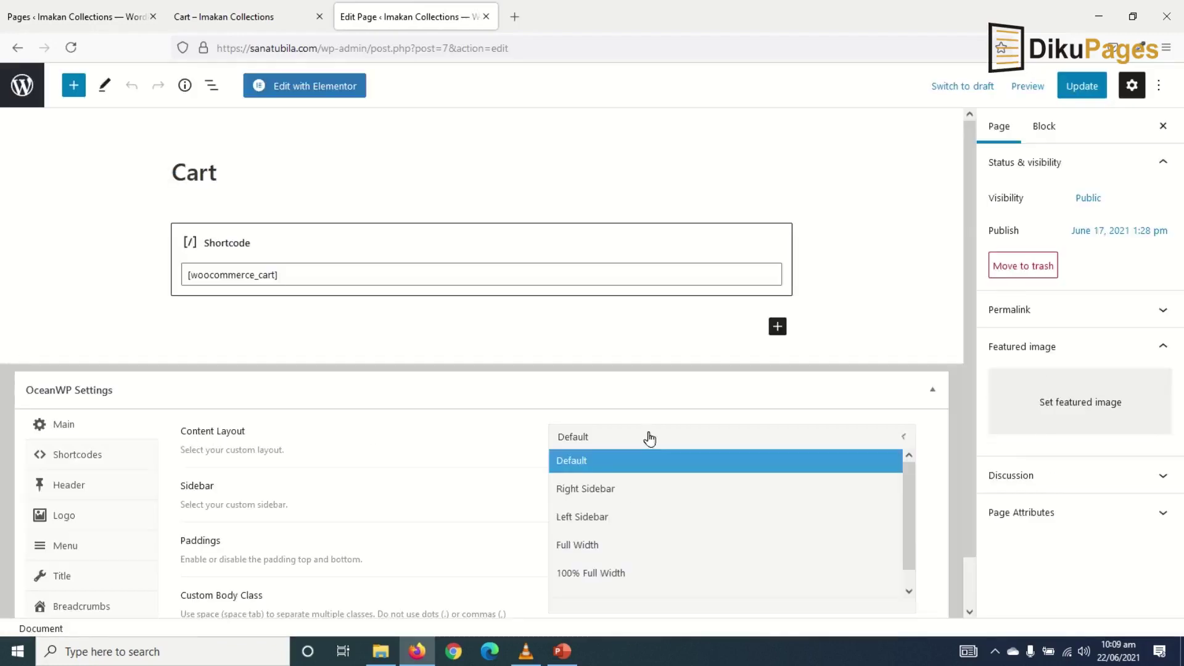
{"action": "left_click", "coordinate": [645, 544]}
{"action": "left_click", "coordinate": [1098, 89]}
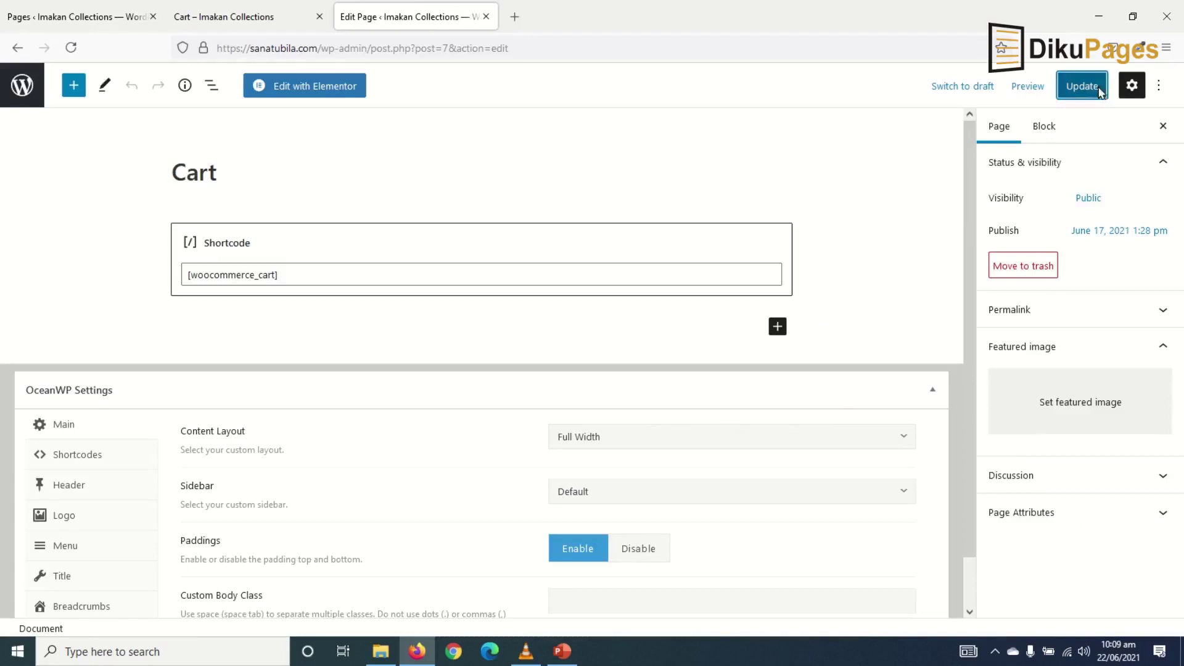
Step: View the Cart page live, reopen it in the editor, save again and view it
{"action": "left_click", "coordinate": [135, 591]}
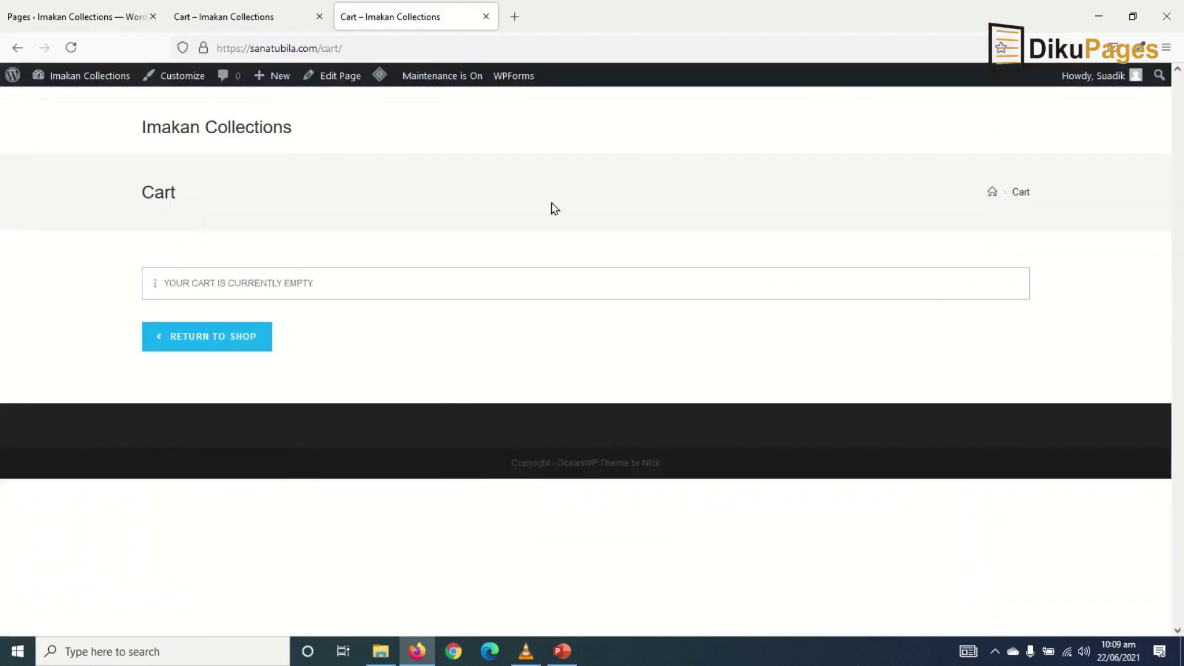
{"action": "left_click", "coordinate": [486, 16]}
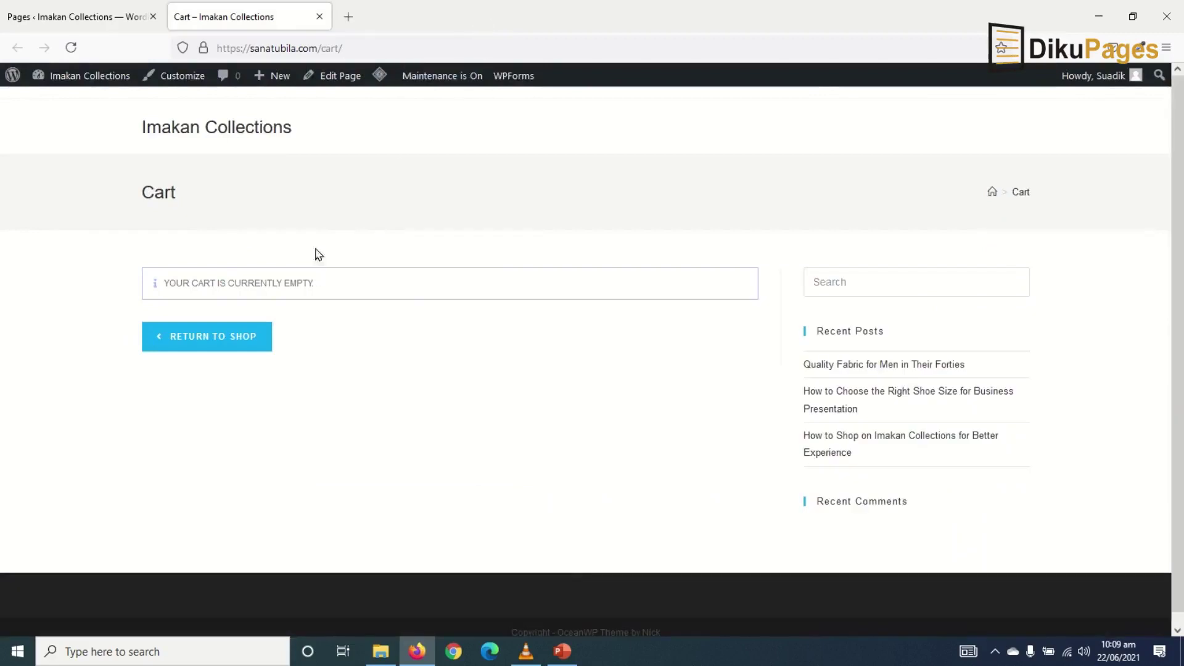
{"action": "left_click", "coordinate": [345, 81]}
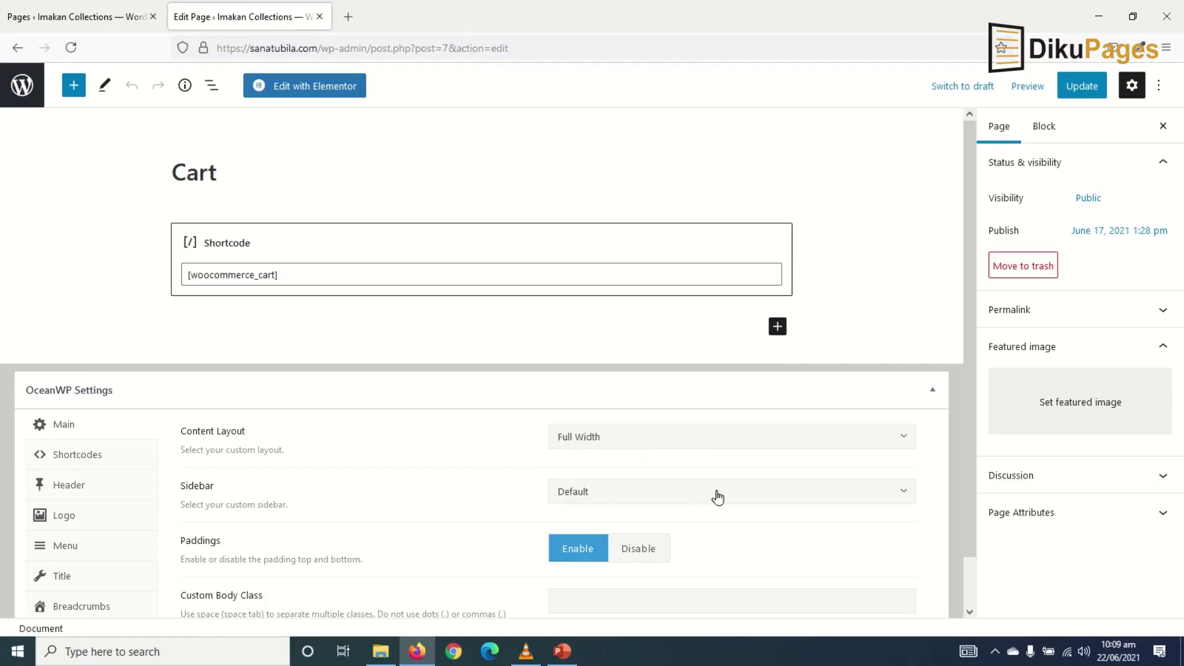
{"action": "left_click", "coordinate": [1080, 86]}
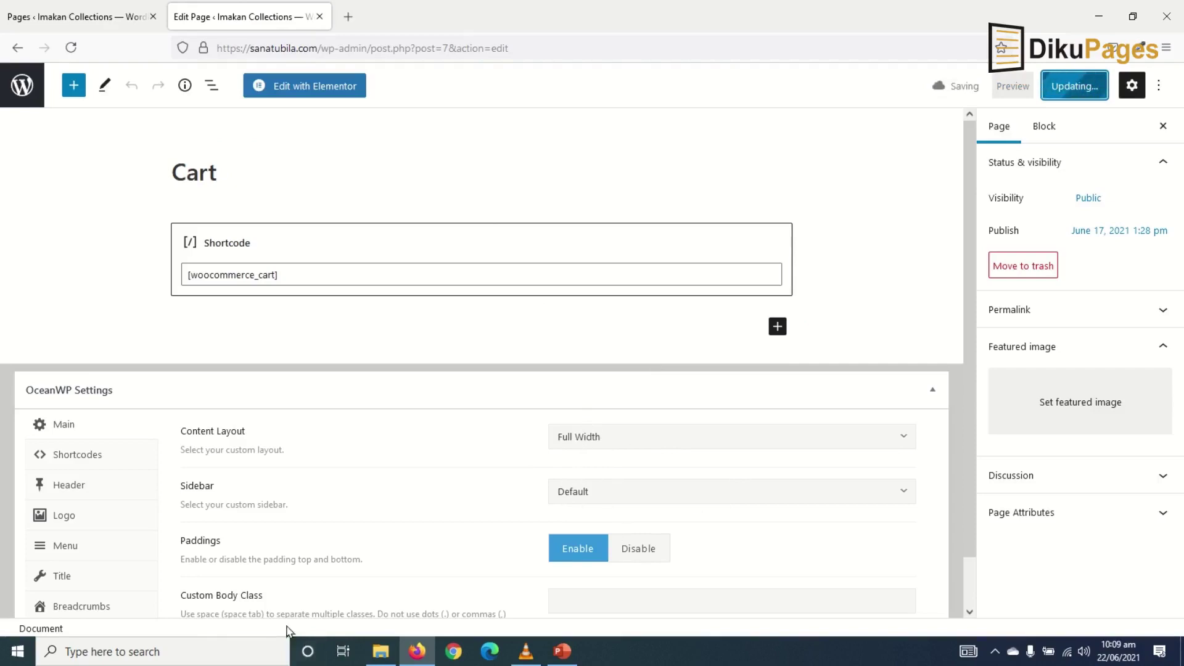
{"action": "left_click", "coordinate": [137, 590]}
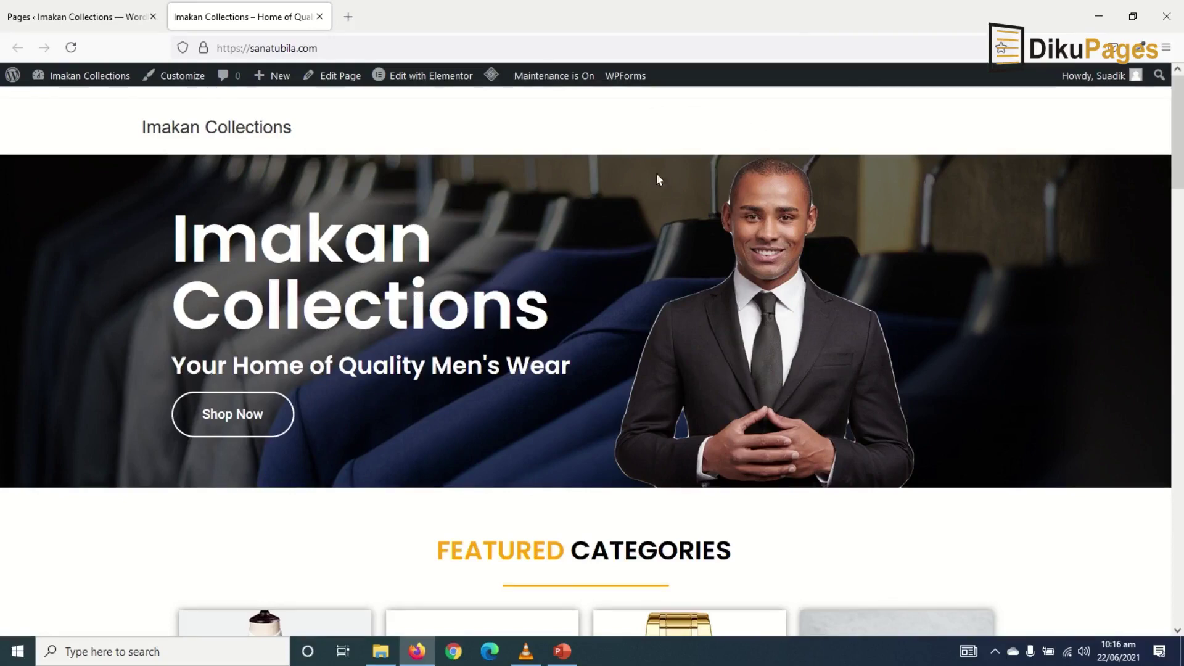
Step: Go from the admin pages list to Appearance > Menus
{"action": "left_click", "coordinate": [87, 19]}
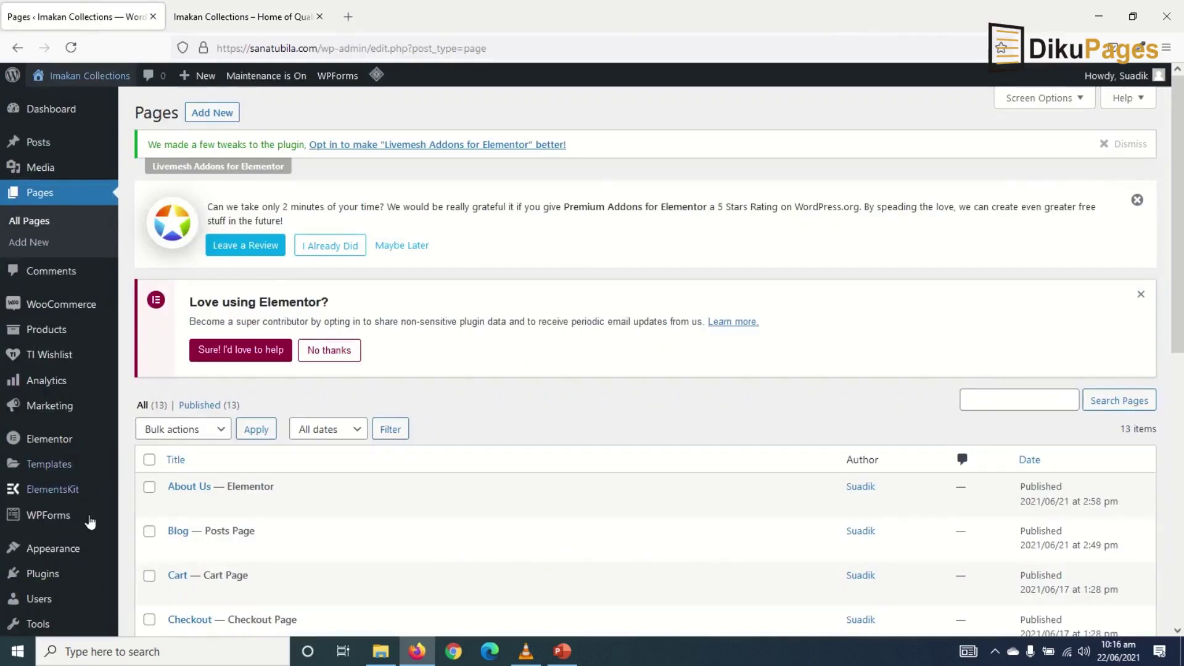
{"action": "scroll", "coordinate": [68, 519], "scroll_direction": "down", "scroll_amount": 2}
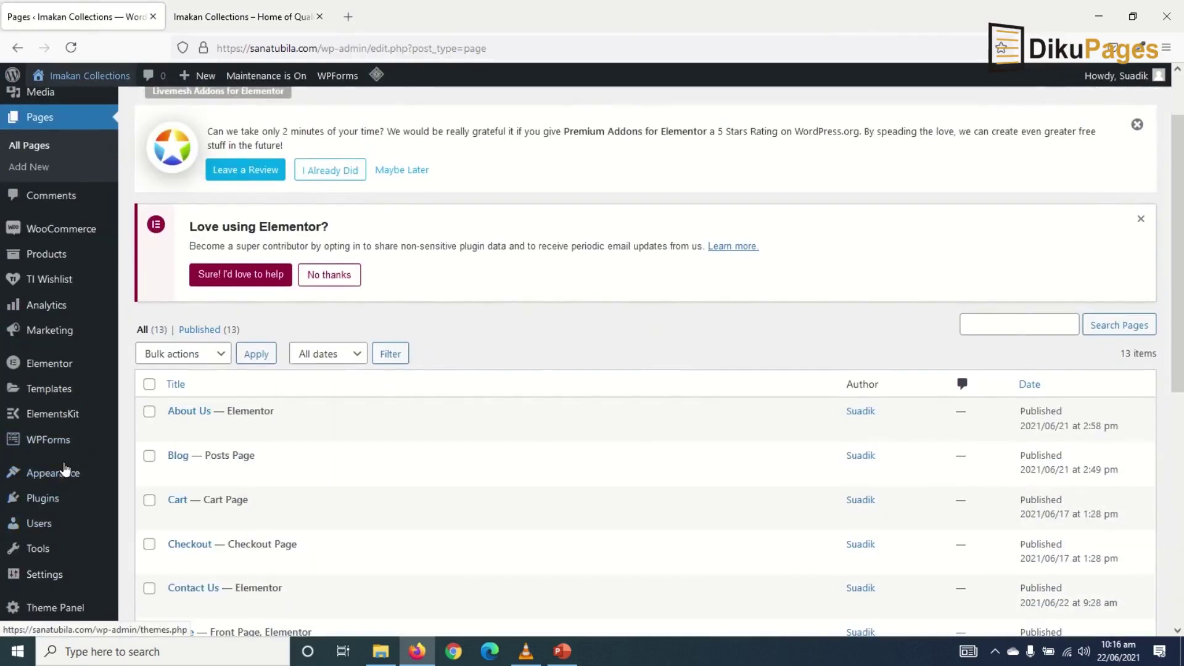
{"action": "mouse_move", "coordinate": [59, 475]}
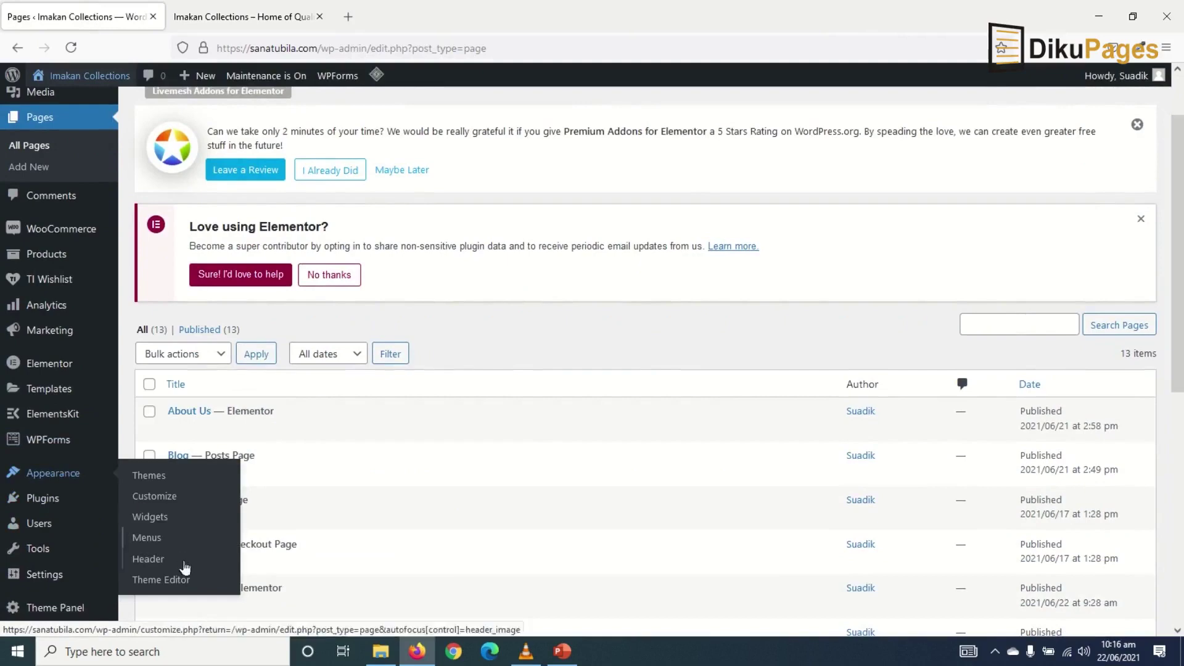
{"action": "left_click", "coordinate": [157, 541]}
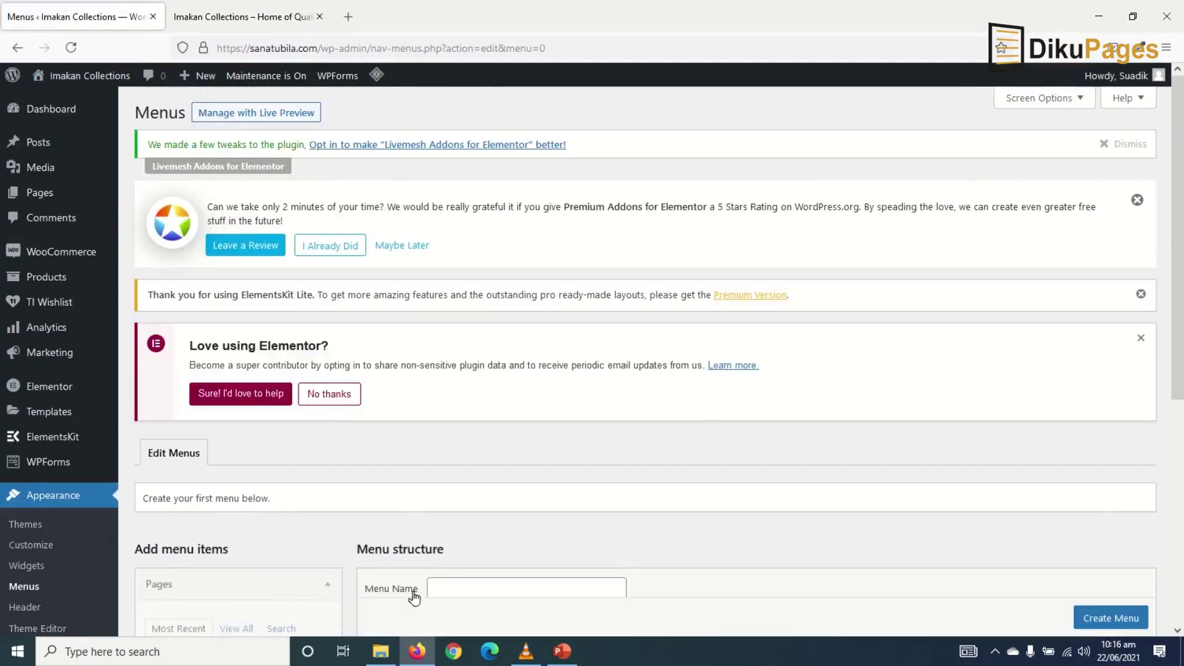
Step: Create a menu named 'Main Menu' and list all pages under View All
{"action": "scroll", "coordinate": [444, 526], "scroll_direction": "down", "scroll_amount": 5}
{"action": "left_click", "coordinate": [486, 284]}
{"action": "type", "text": "Main Menu"}
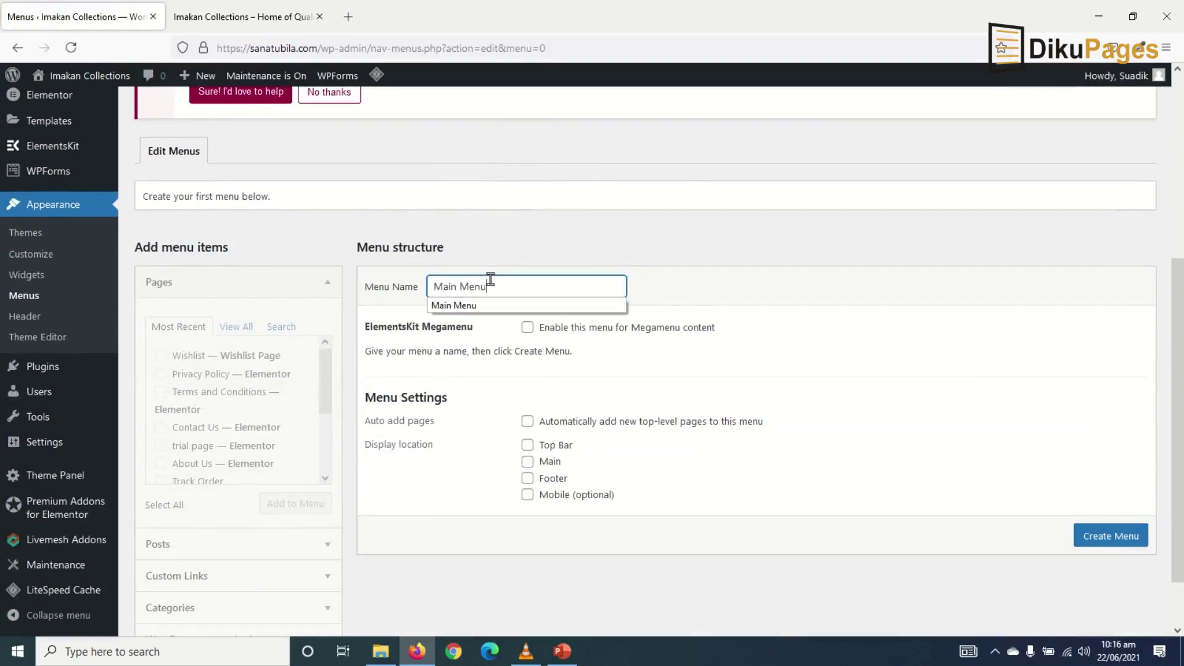
{"action": "left_click", "coordinate": [1090, 537]}
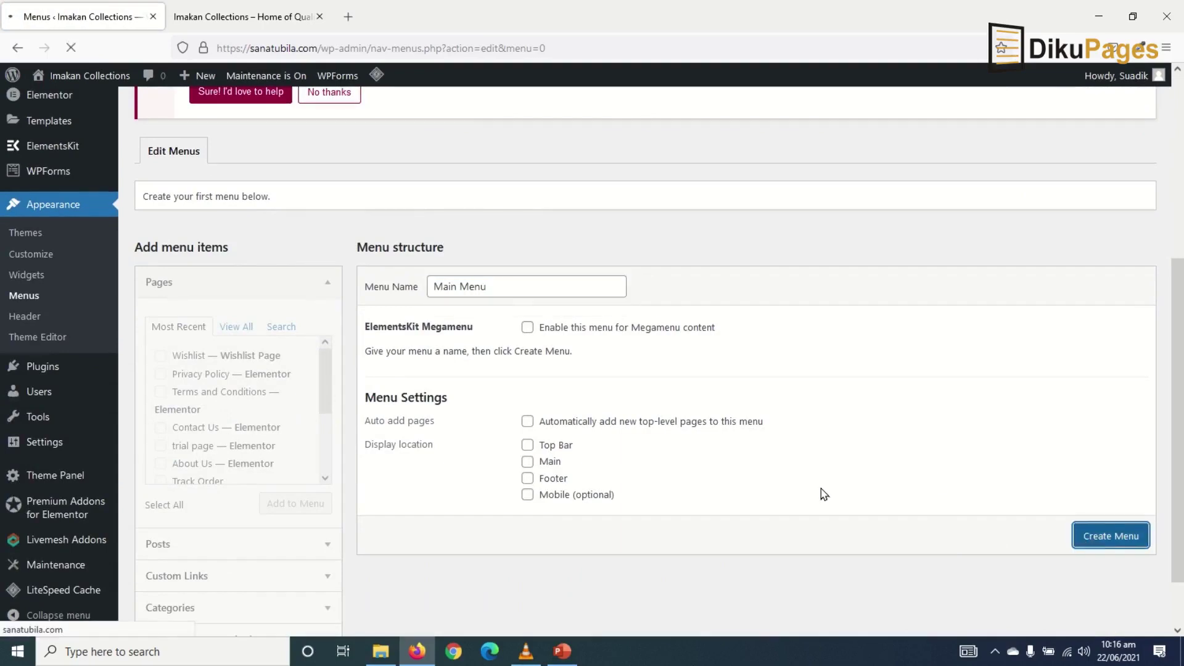
{"action": "left_click", "coordinate": [234, 292]}
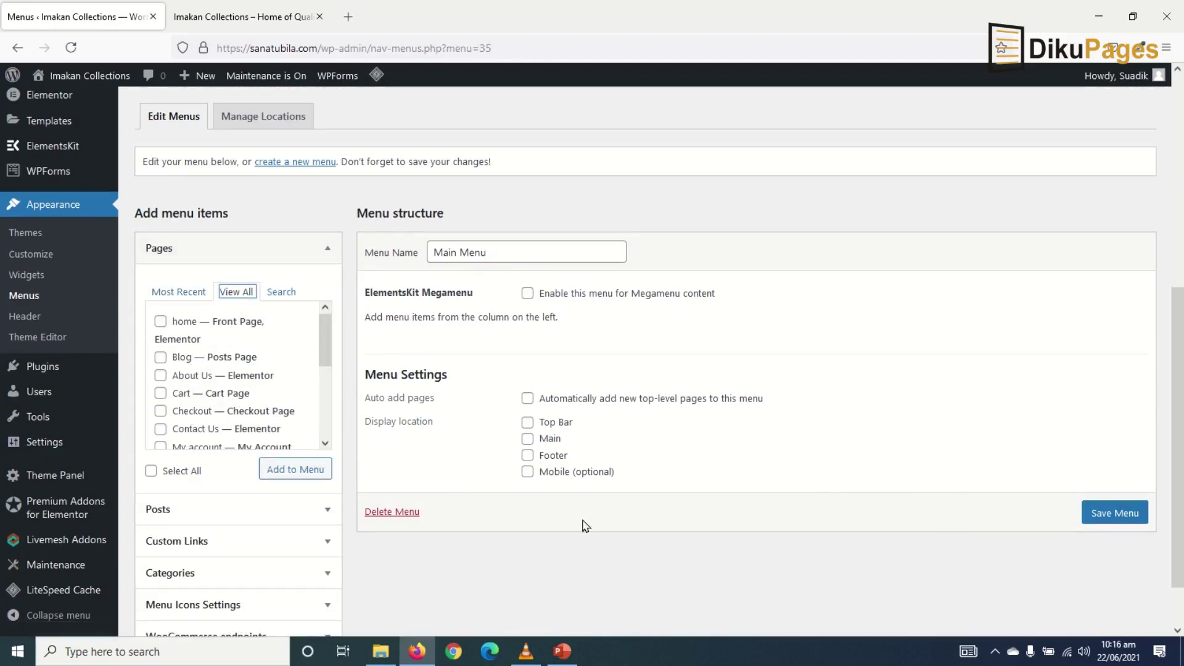
Step: Add home, Shop, About Us, Blog, Contact Us and My account to Main Menu in that order
{"action": "left_click", "coordinate": [161, 323]}
{"action": "left_click", "coordinate": [161, 359]}
{"action": "left_click", "coordinate": [160, 376]}
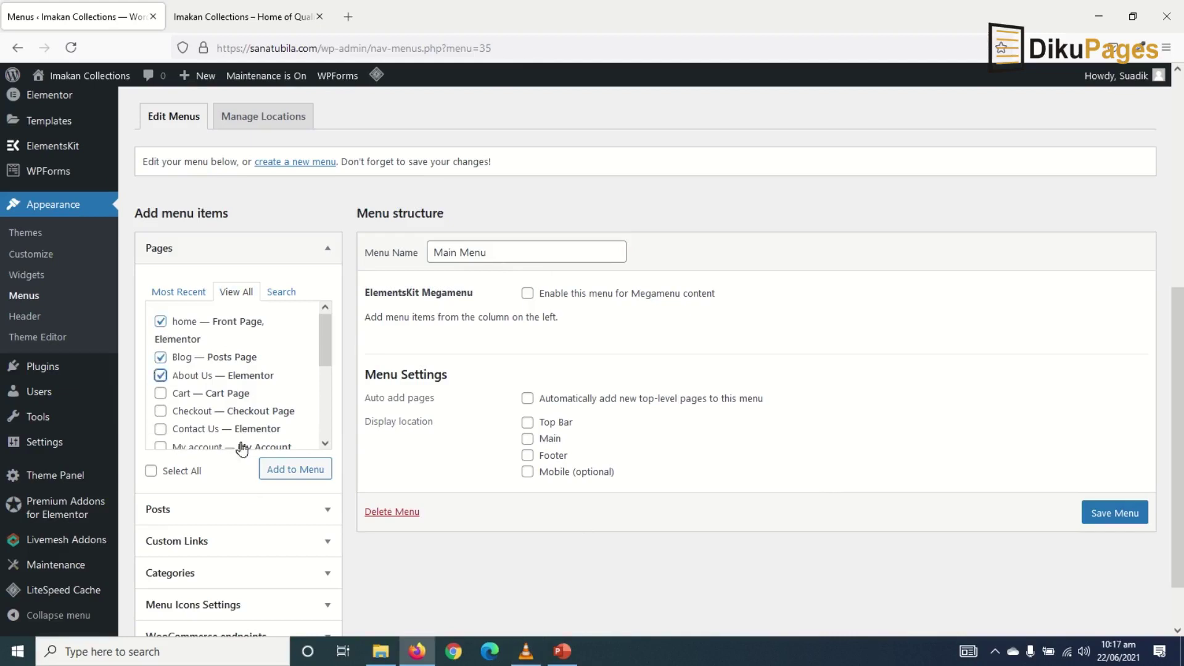
{"action": "left_click", "coordinate": [161, 429]}
{"action": "scroll", "coordinate": [256, 419], "scroll_direction": "down", "scroll_amount": 2}
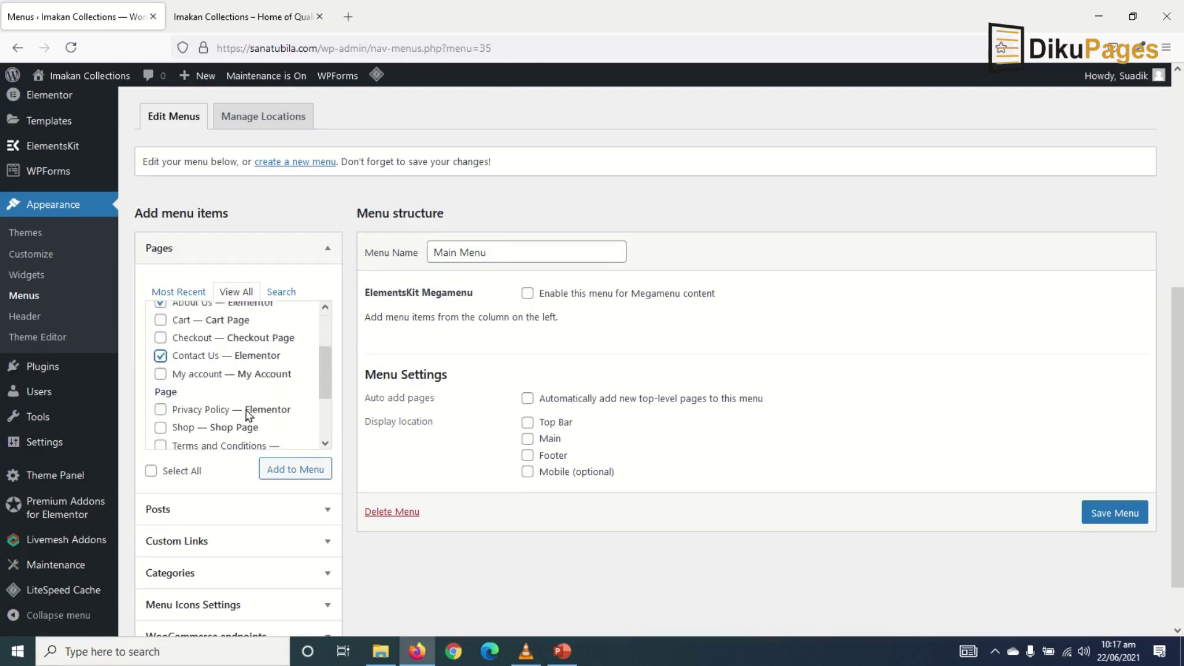
{"action": "left_click", "coordinate": [160, 372]}
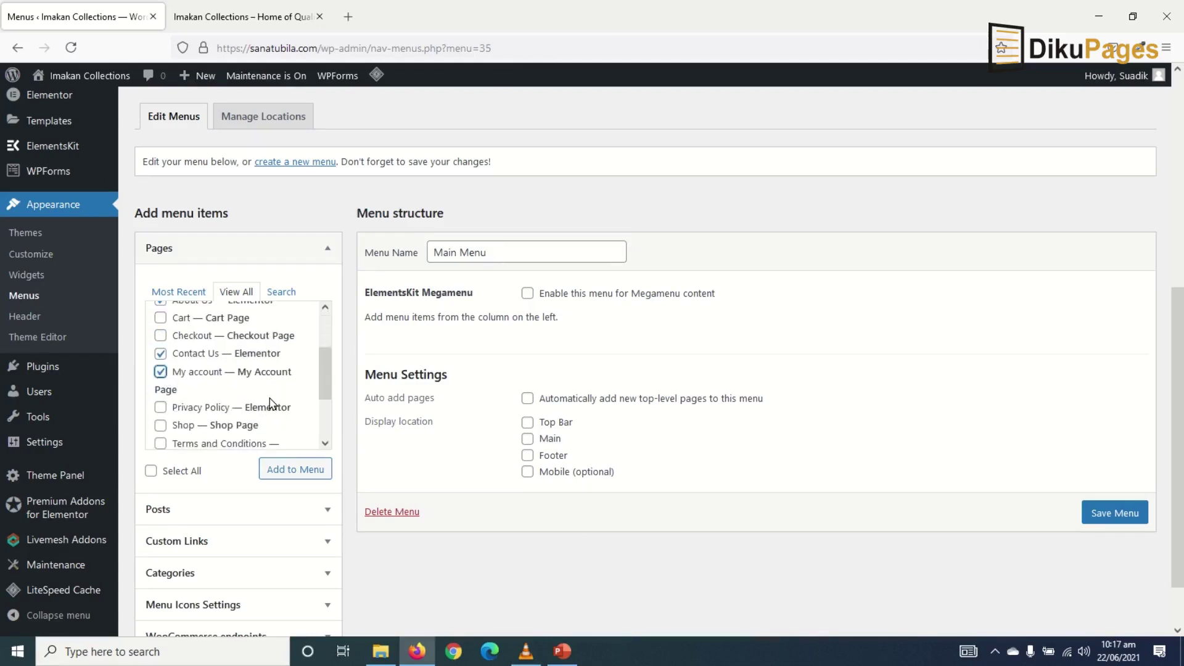
{"action": "scroll", "coordinate": [270, 403], "scroll_direction": "down", "scroll_amount": 2}
{"action": "left_click", "coordinate": [161, 351]}
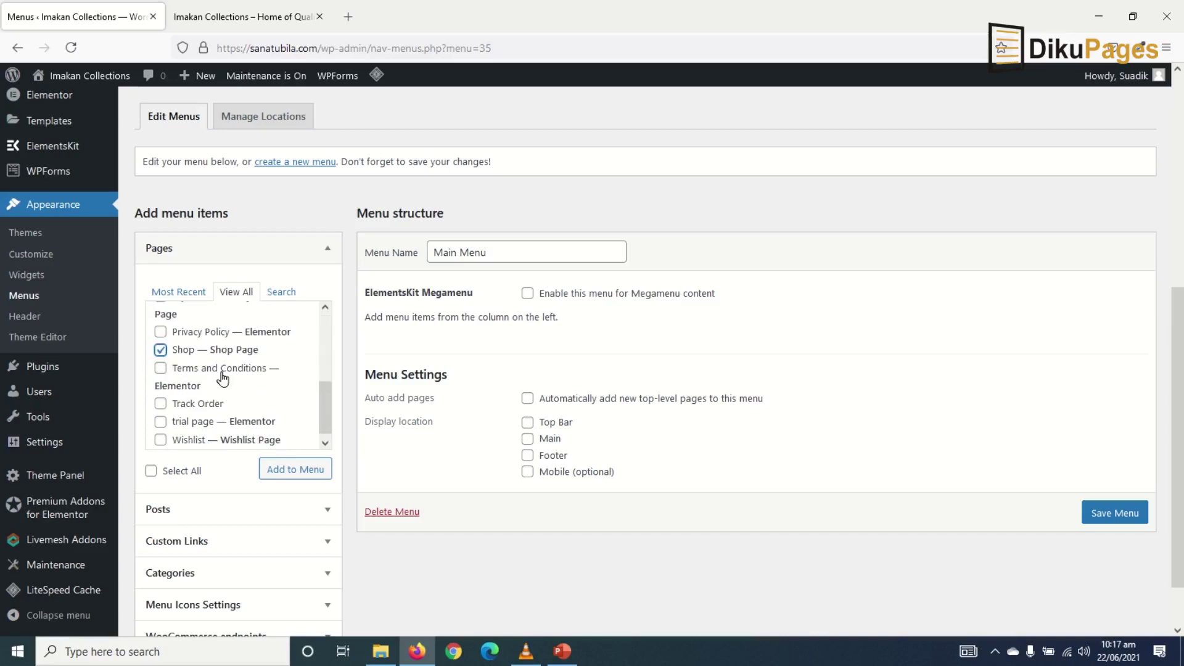
{"action": "scroll", "coordinate": [219, 383], "scroll_direction": "down", "scroll_amount": 1}
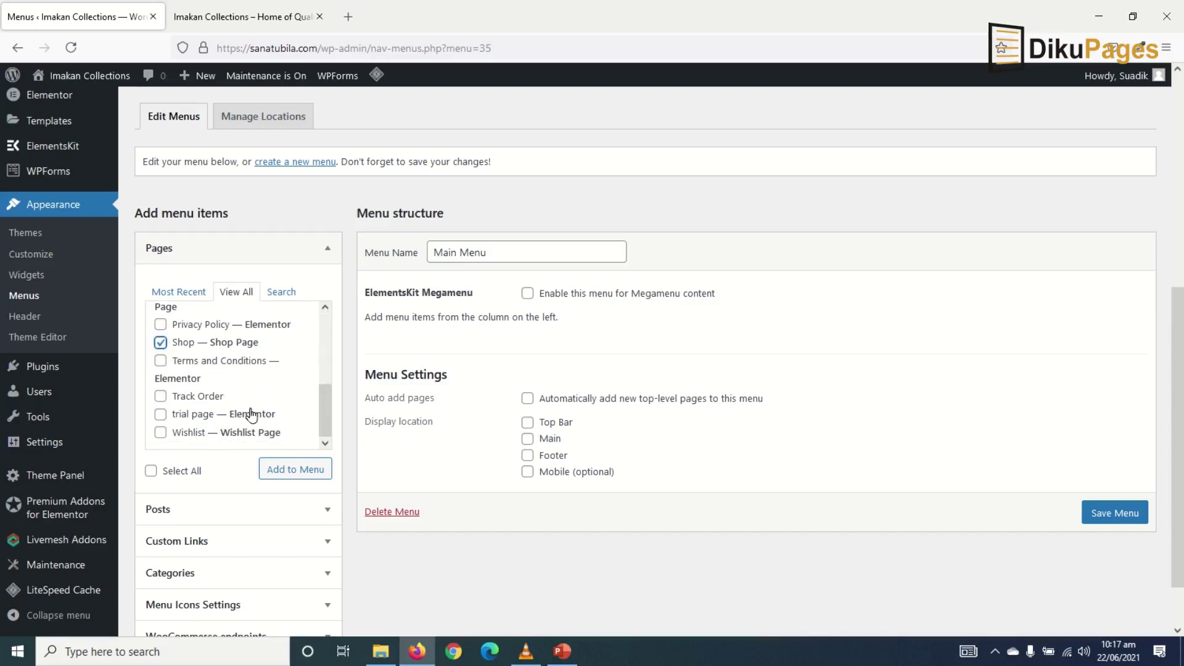
{"action": "scroll", "coordinate": [183, 363], "scroll_direction": "up", "scroll_amount": 5}
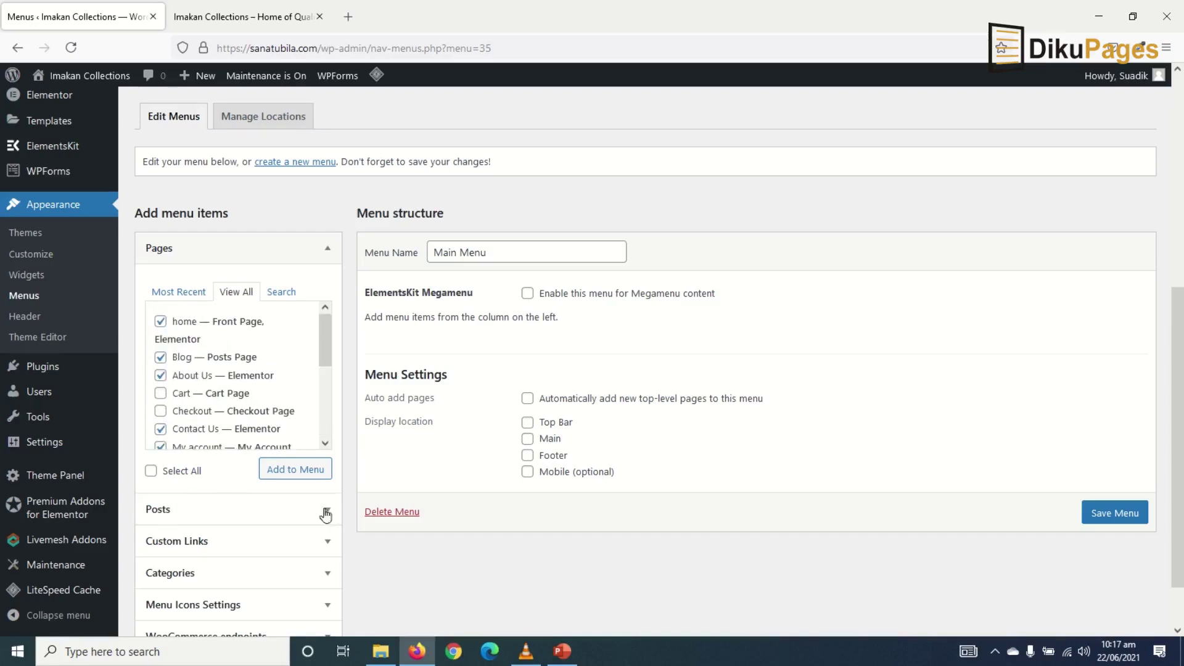
{"action": "left_click", "coordinate": [303, 476]}
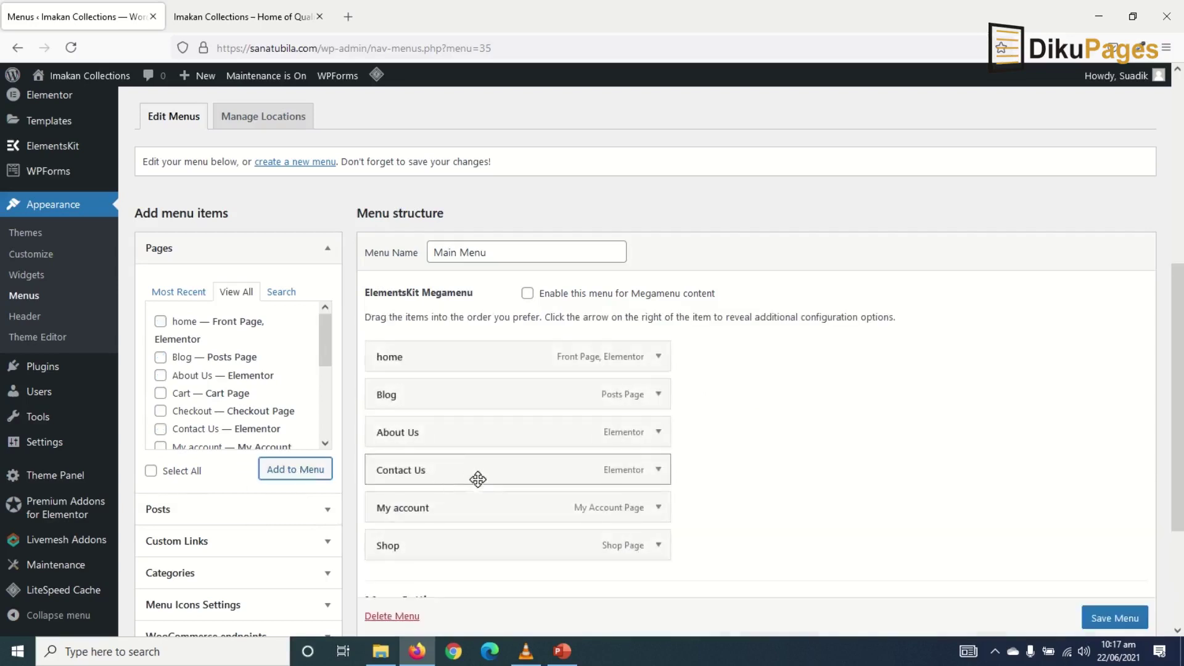
{"action": "left_click_drag", "start_coordinate": [417, 485], "coordinate": [382, 397]}
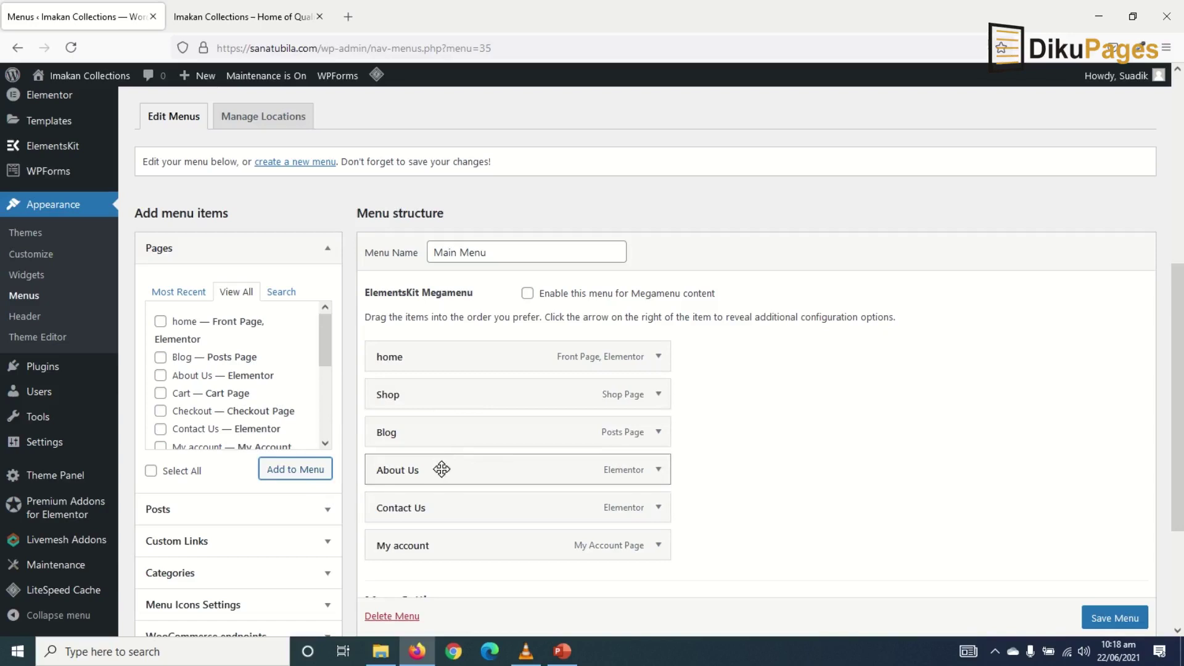
{"action": "left_click_drag", "start_coordinate": [441, 477], "coordinate": [430, 437]}
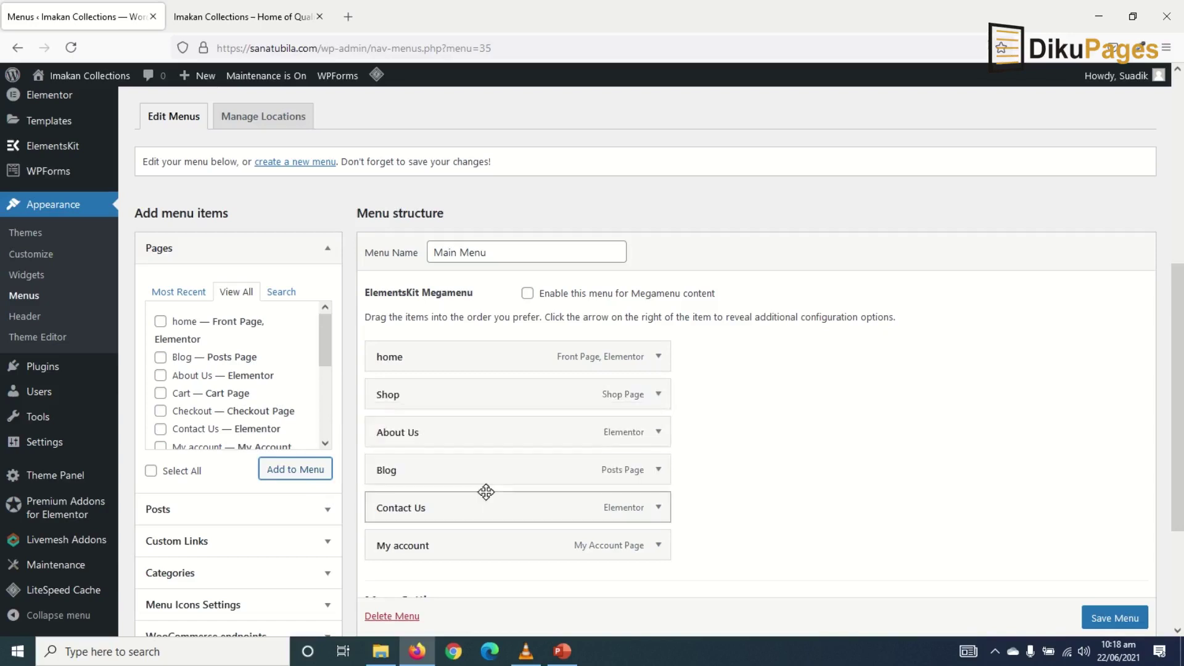
Step: Assign Main Menu to the Main display location, glance at the homepage, and save
{"action": "scroll", "coordinate": [725, 530], "scroll_direction": "down", "scroll_amount": 3}
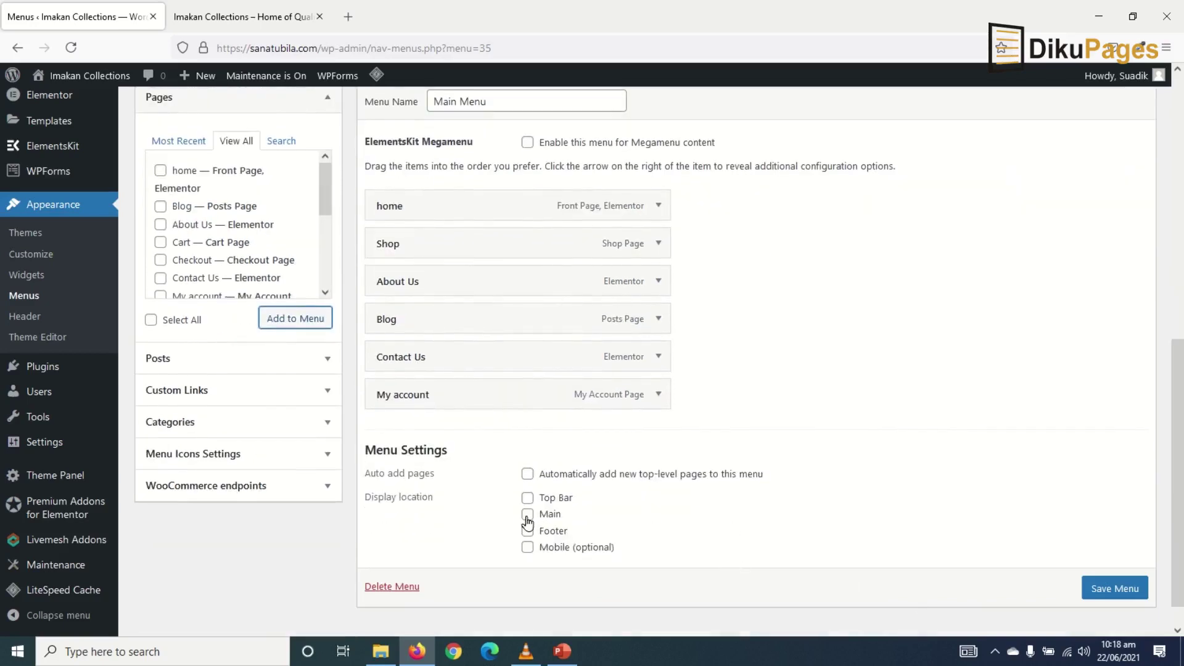
{"action": "left_click", "coordinate": [527, 518]}
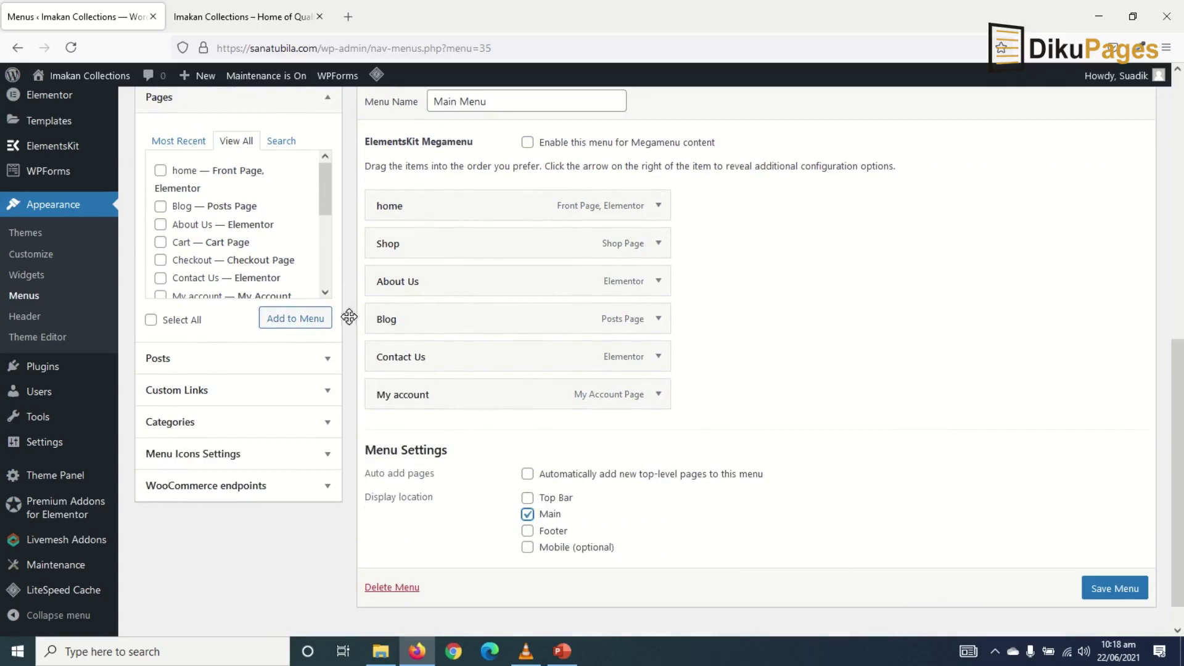
{"action": "left_click", "coordinate": [235, 17]}
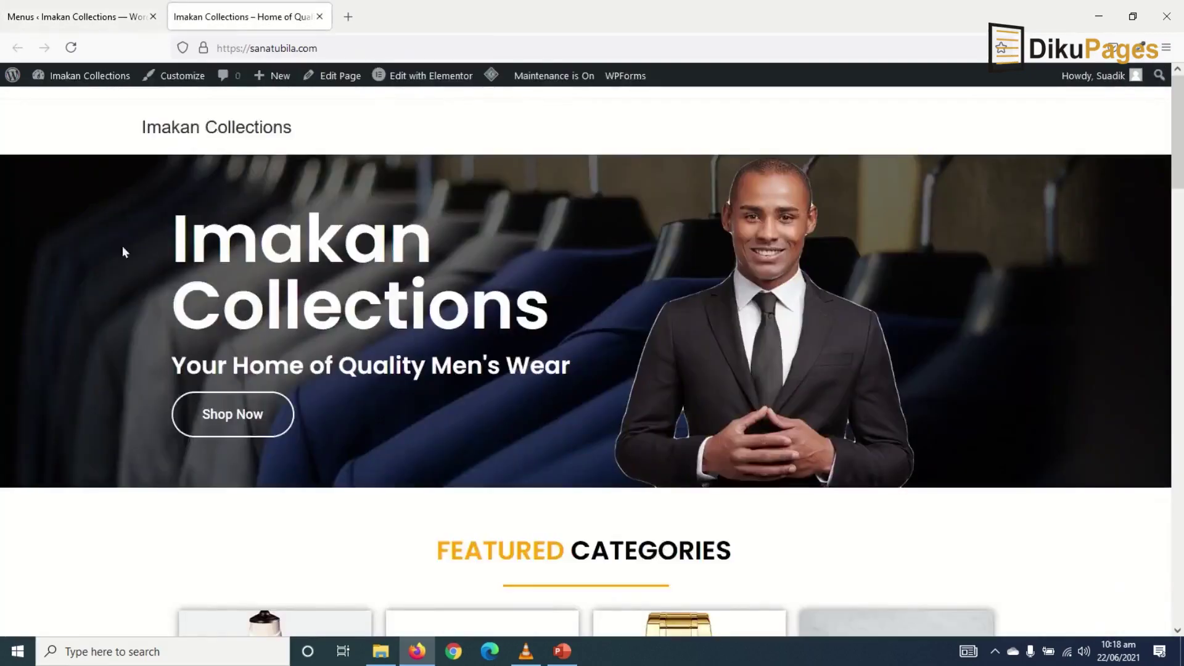
{"action": "left_click", "coordinate": [63, 19]}
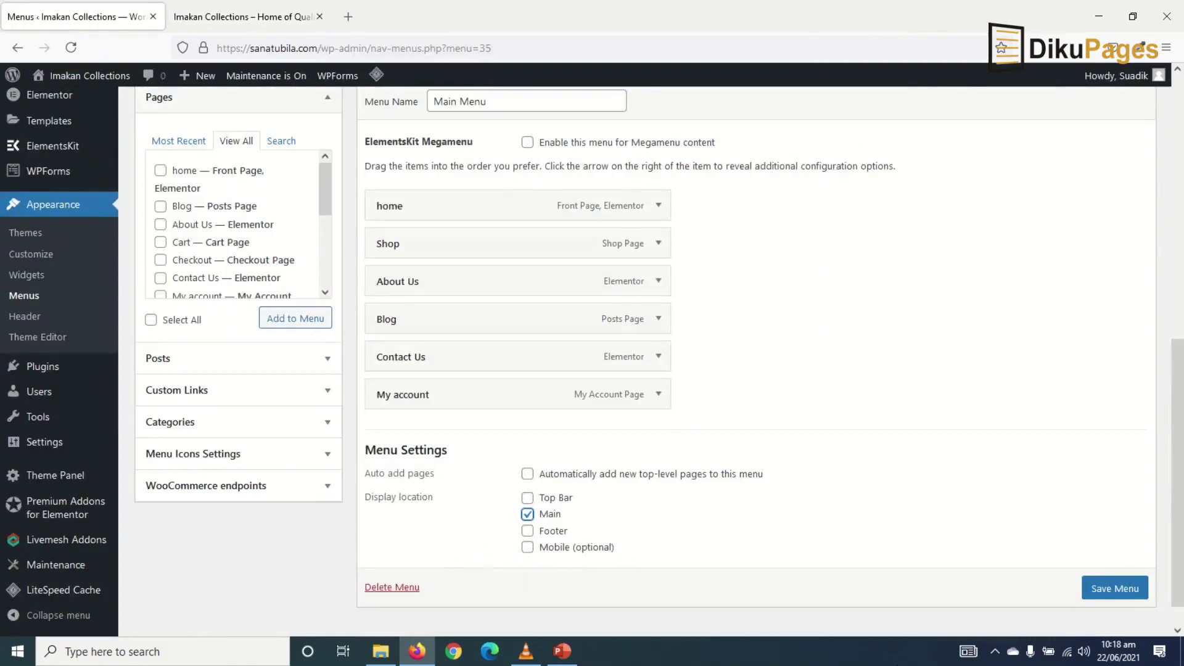
{"action": "scroll", "coordinate": [1138, 599], "scroll_direction": "down", "scroll_amount": 1}
{"action": "left_click", "coordinate": [1115, 574]}
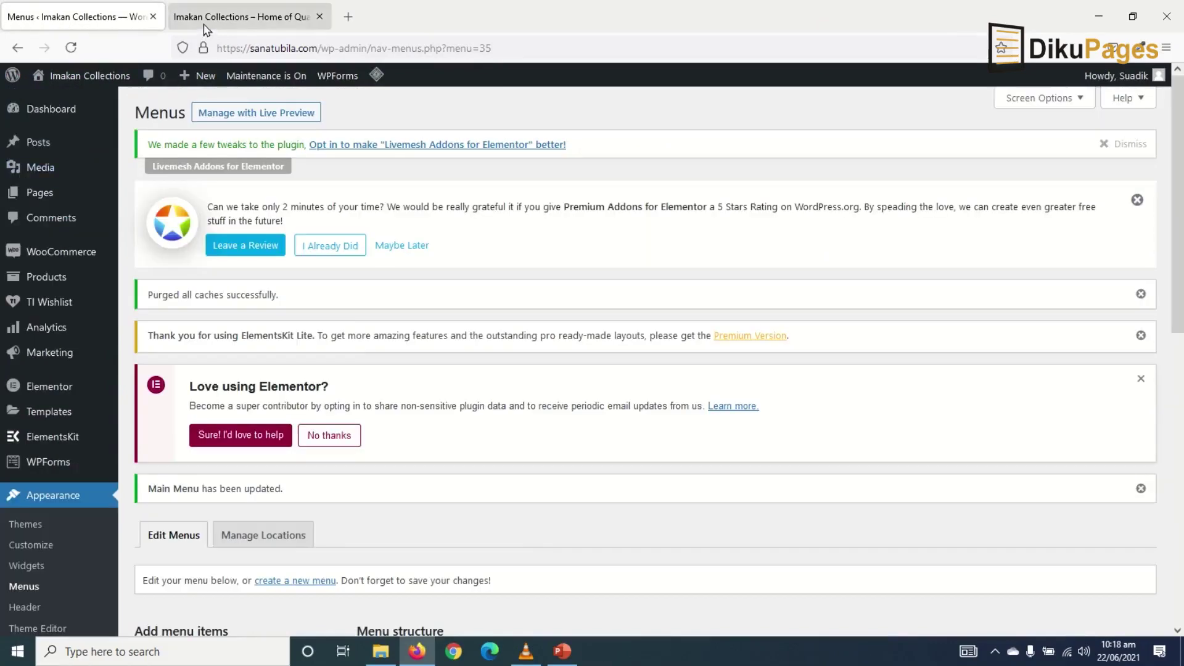
Step: Reload the homepage to check the new header links, then try the search box
{"action": "left_click", "coordinate": [272, 22]}
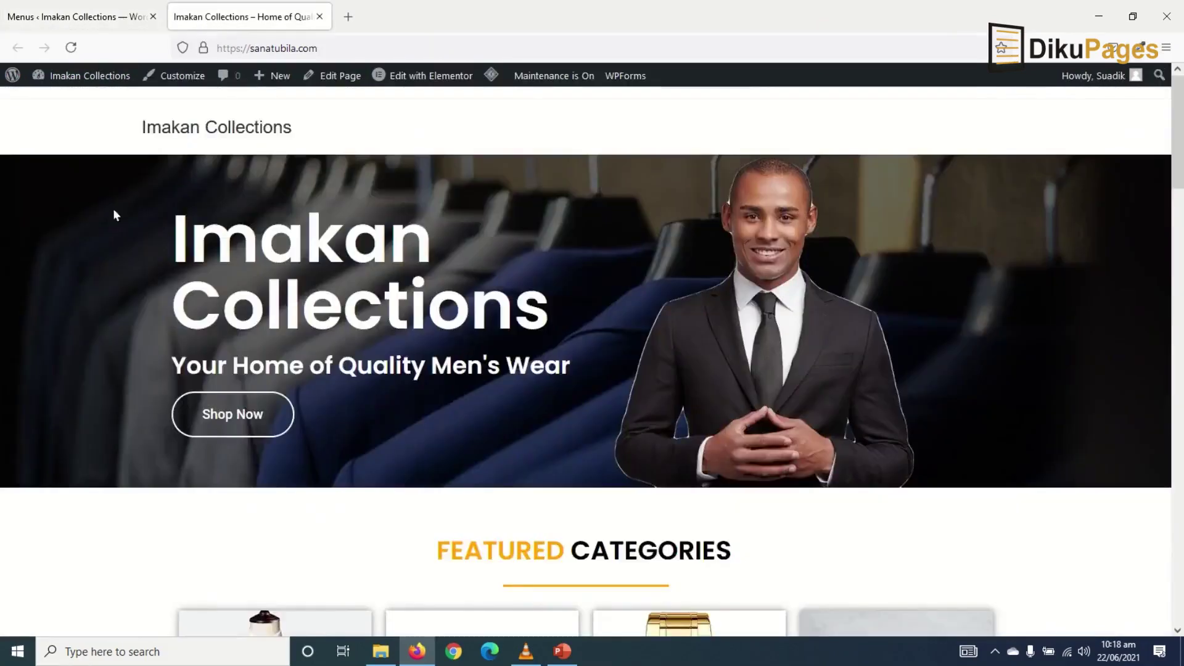
{"action": "left_click", "coordinate": [71, 48]}
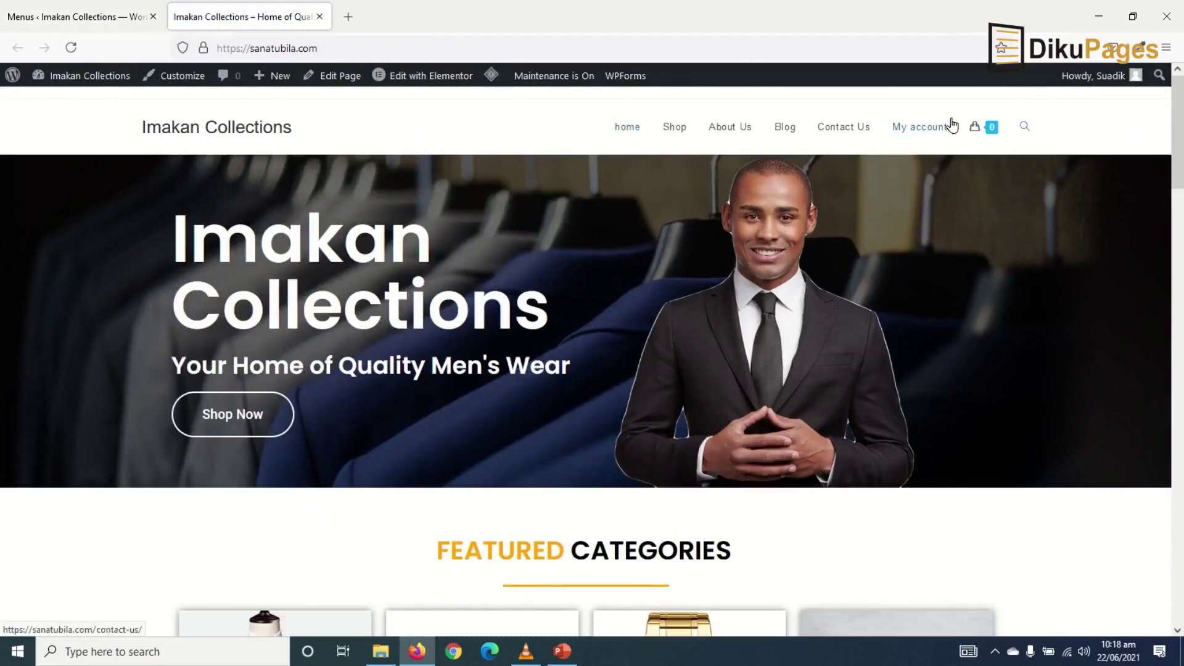
{"action": "mouse_move", "coordinate": [974, 131]}
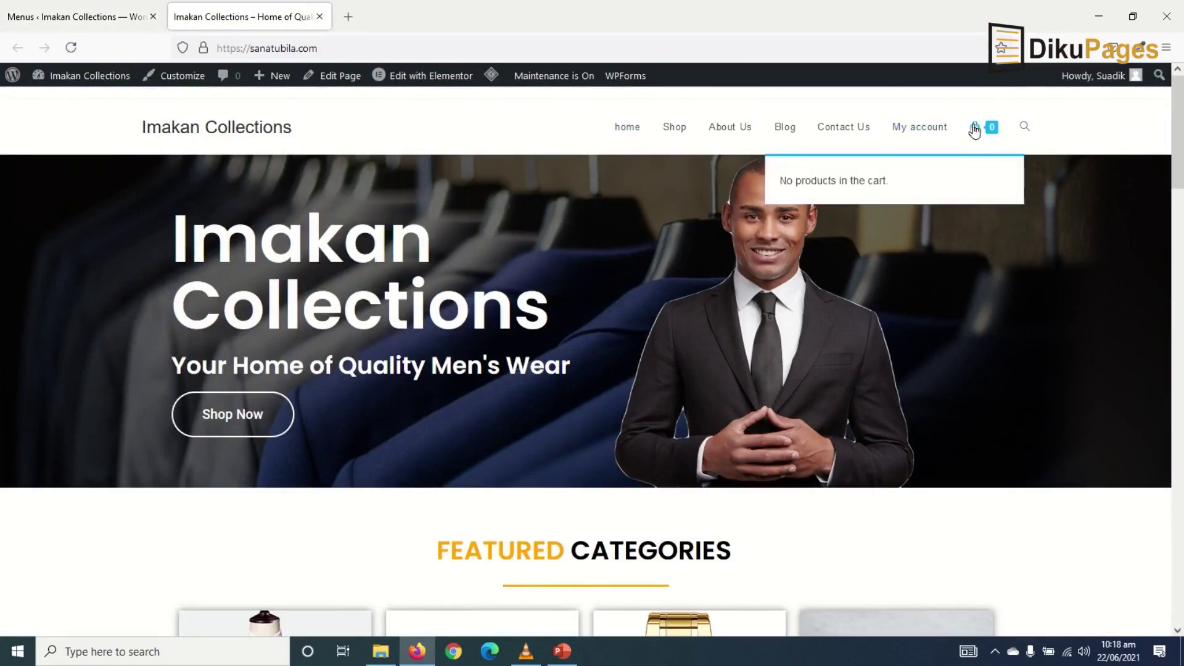
{"action": "left_click", "coordinate": [1025, 126]}
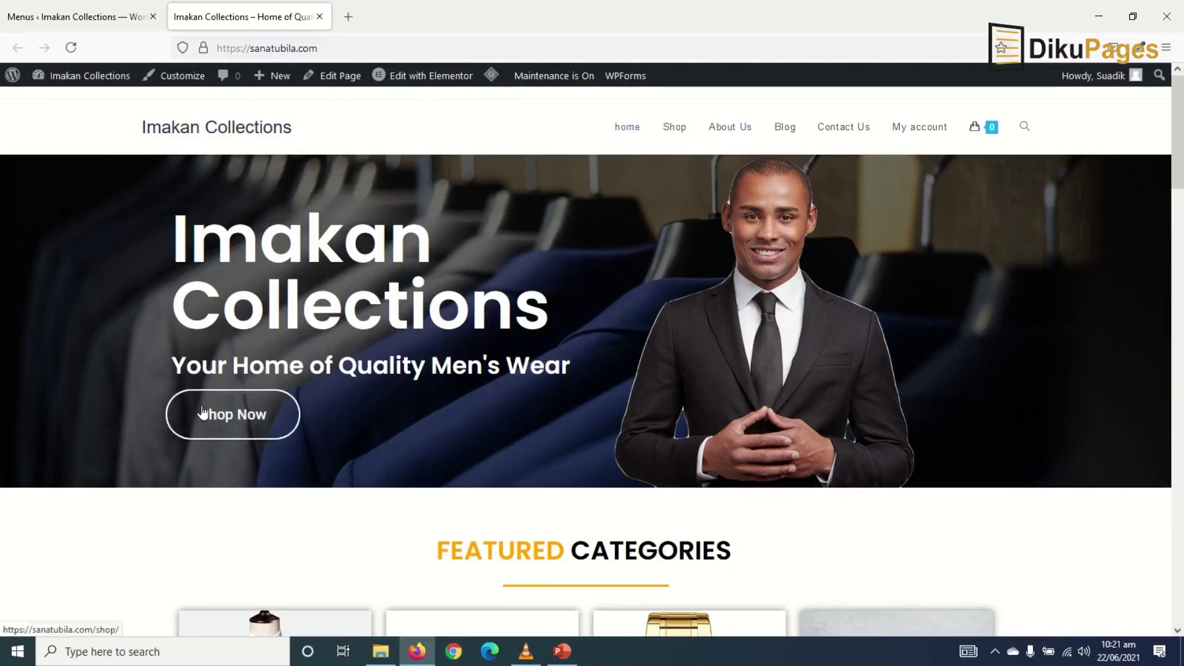
Step: Create a second empty menu named 'Top Menu' in the menu editor
{"action": "left_click", "coordinate": [82, 17]}
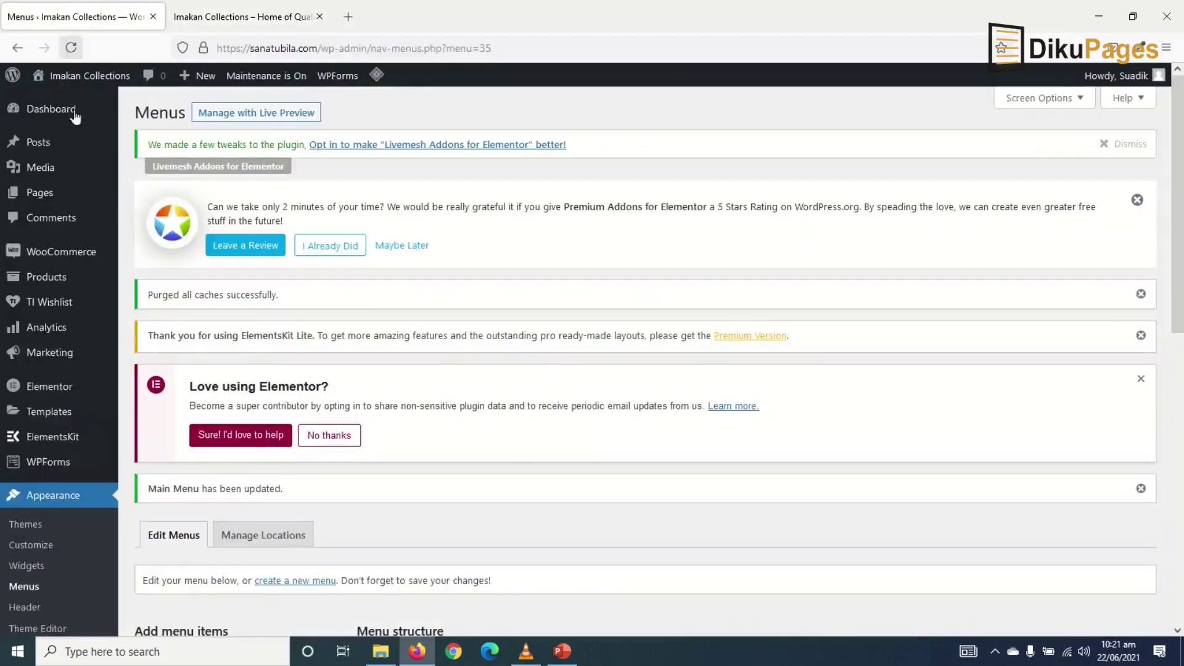
{"action": "scroll", "coordinate": [224, 537], "scroll_direction": "down", "scroll_amount": 3}
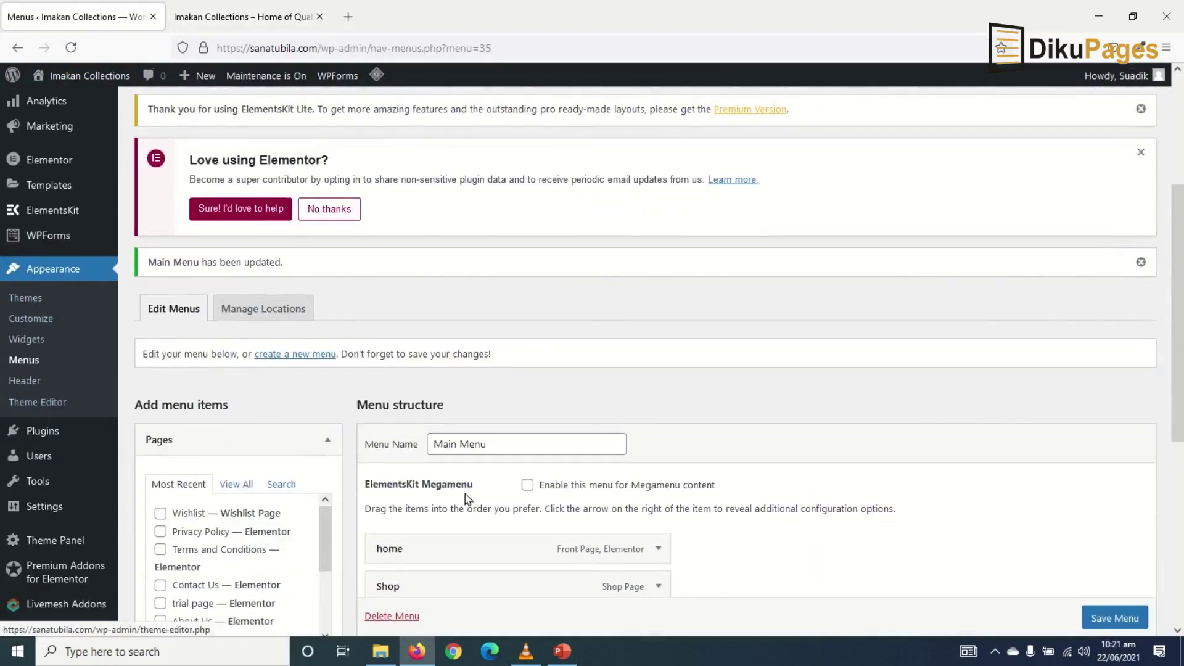
{"action": "scroll", "coordinate": [475, 445], "scroll_direction": "down", "scroll_amount": 3}
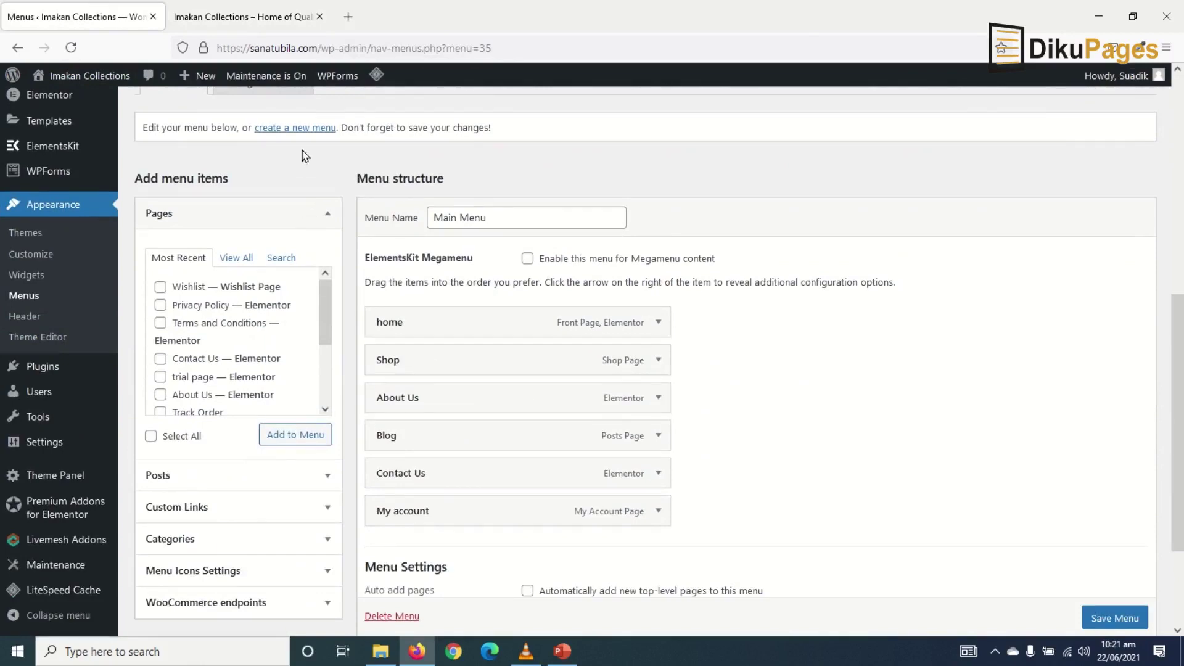
{"action": "left_click", "coordinate": [302, 130]}
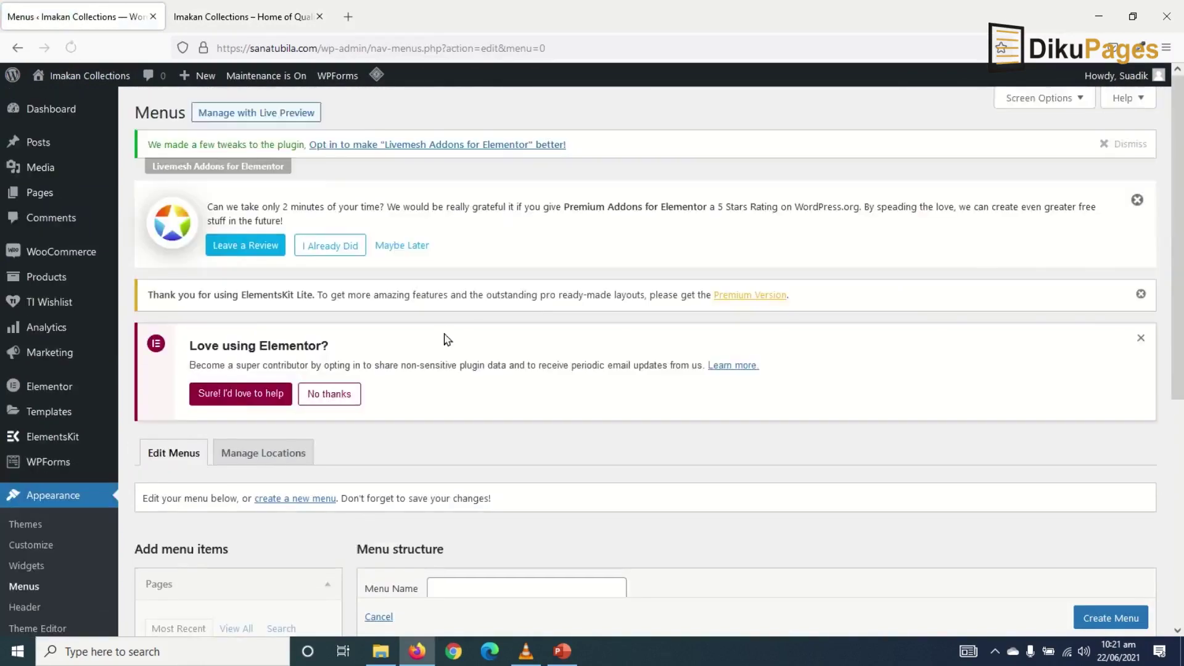
{"action": "scroll", "coordinate": [450, 352], "scroll_direction": "down", "scroll_amount": 3}
{"action": "left_click", "coordinate": [493, 368]}
{"action": "type", "text": "Top Menu"}
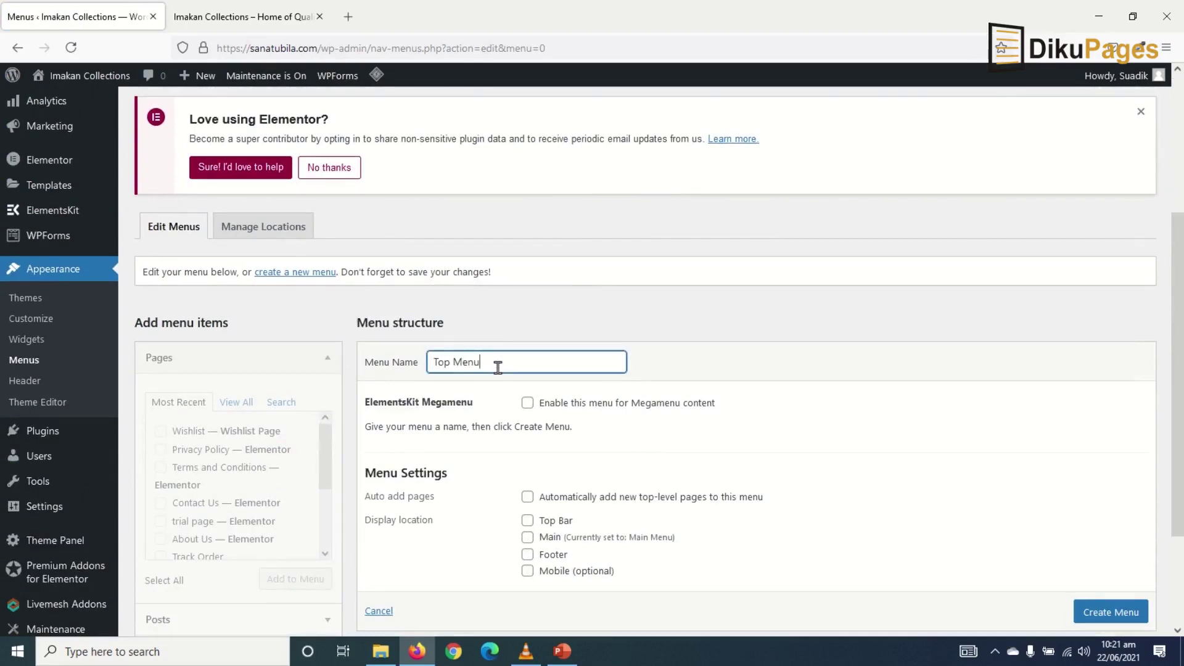
{"action": "scroll", "coordinate": [640, 422], "scroll_direction": "down", "scroll_amount": 2}
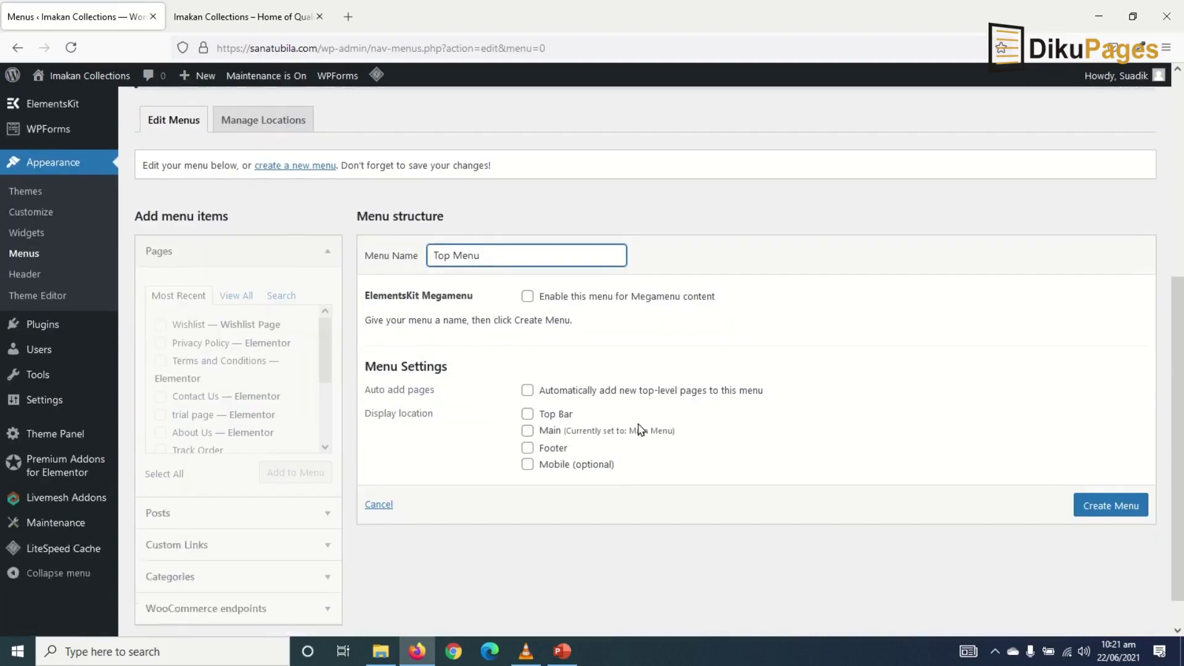
{"action": "left_click", "coordinate": [1120, 481]}
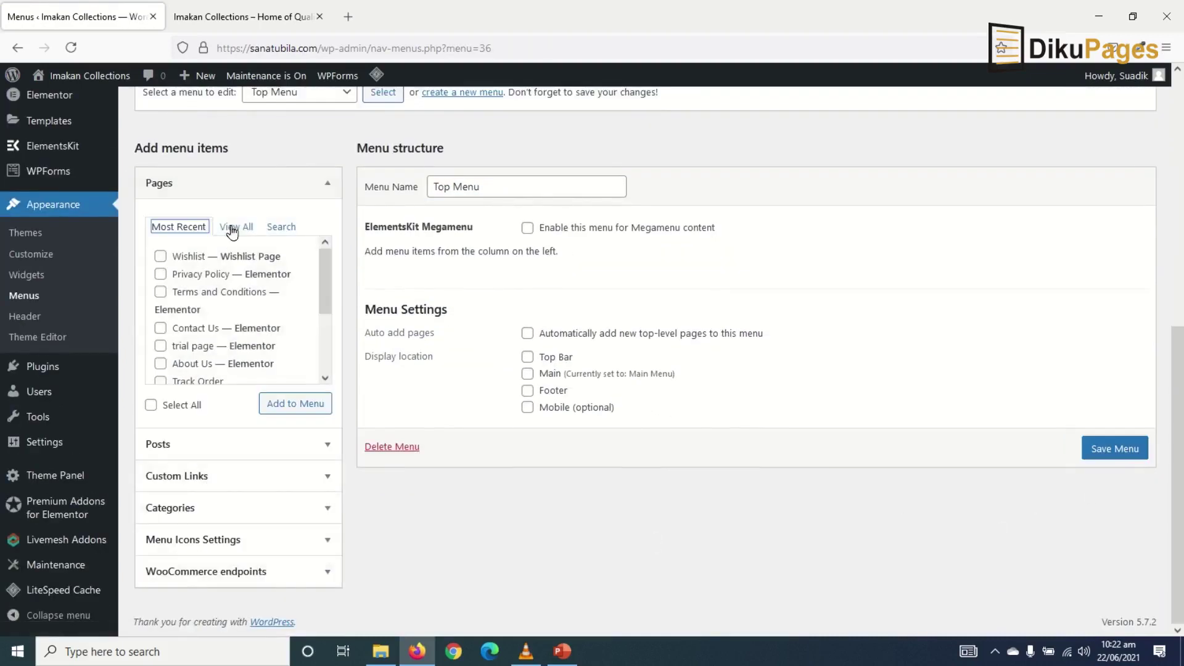
Step: Add the My account, Track Order and Wishlist pages to Top Menu
{"action": "left_click", "coordinate": [232, 228]}
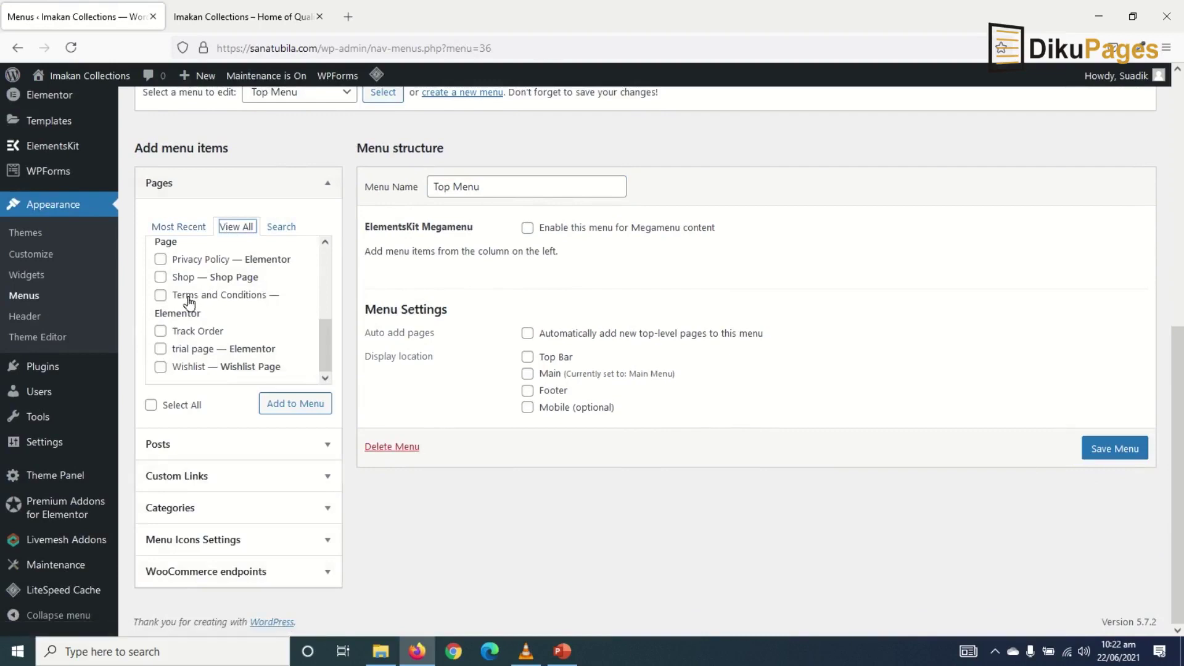
{"action": "left_click", "coordinate": [160, 332]}
{"action": "left_click", "coordinate": [161, 368]}
{"action": "scroll", "coordinate": [217, 318], "scroll_direction": "up", "scroll_amount": 2}
{"action": "left_click", "coordinate": [159, 298]}
{"action": "scroll", "coordinate": [212, 336], "scroll_direction": "down", "scroll_amount": 2}
{"action": "left_click", "coordinate": [299, 407]}
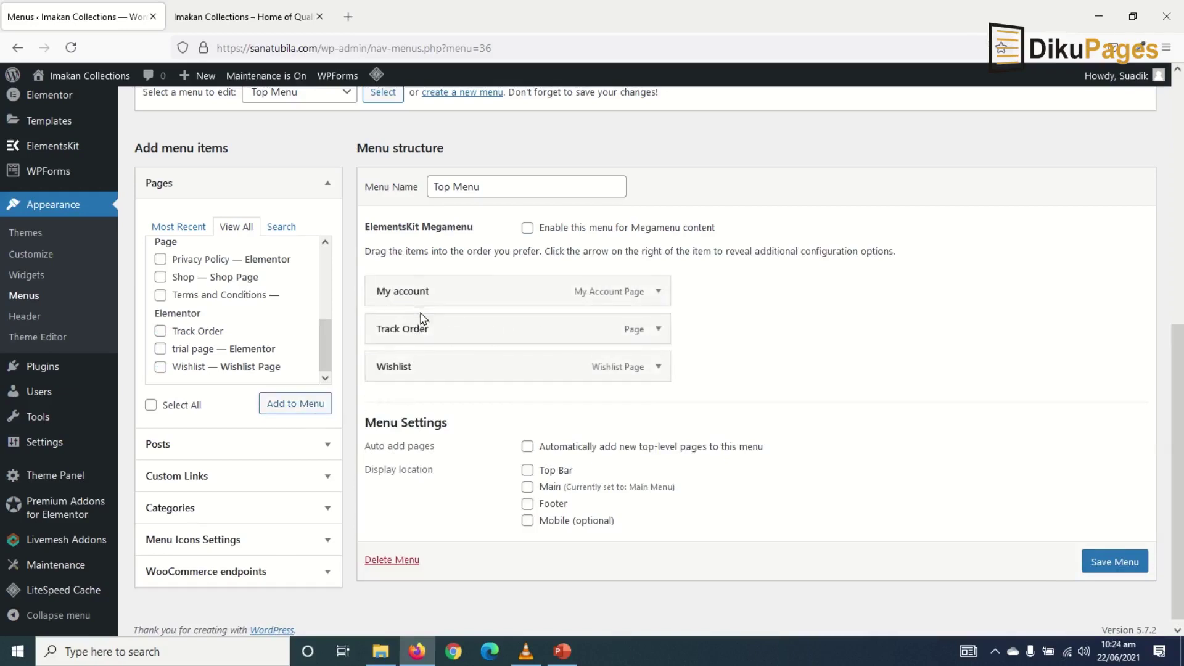
Step: Add a second My account item and relabel it 'Login/Register'
{"action": "scroll", "coordinate": [234, 296], "scroll_direction": "down", "scroll_amount": 1}
{"action": "scroll", "coordinate": [235, 296], "scroll_direction": "up", "scroll_amount": 2}
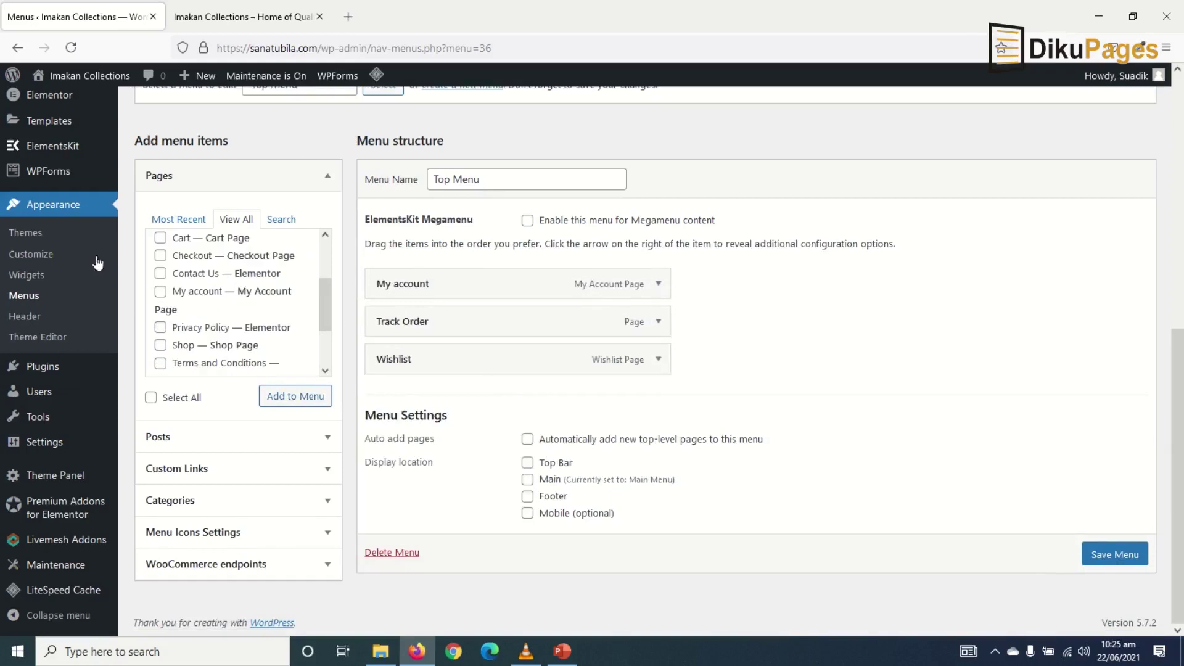
{"action": "left_click", "coordinate": [159, 293]}
{"action": "left_click", "coordinate": [296, 399]}
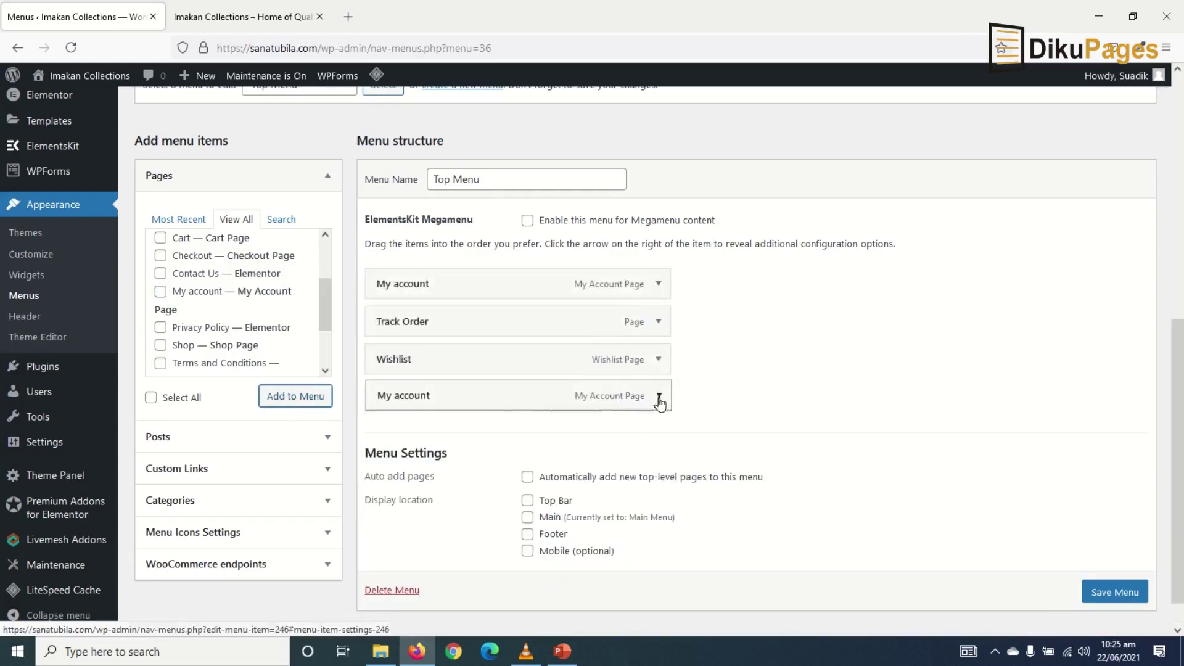
{"action": "left_click", "coordinate": [659, 398]}
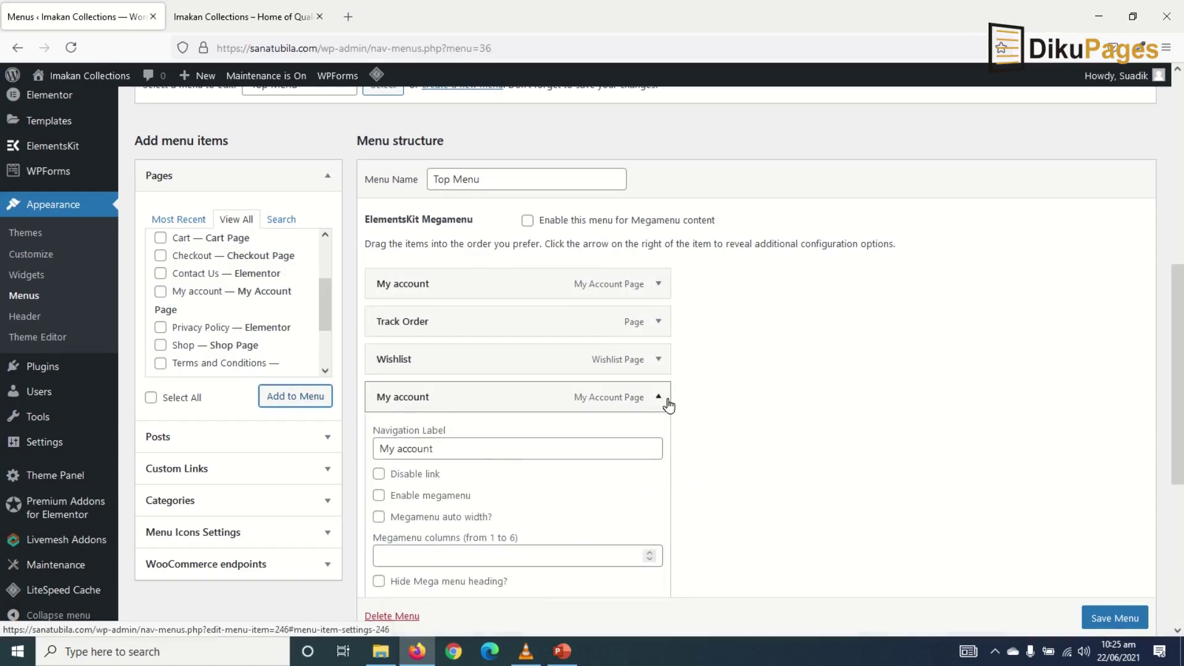
{"action": "left_click_drag", "start_coordinate": [488, 455], "coordinate": [265, 452]}
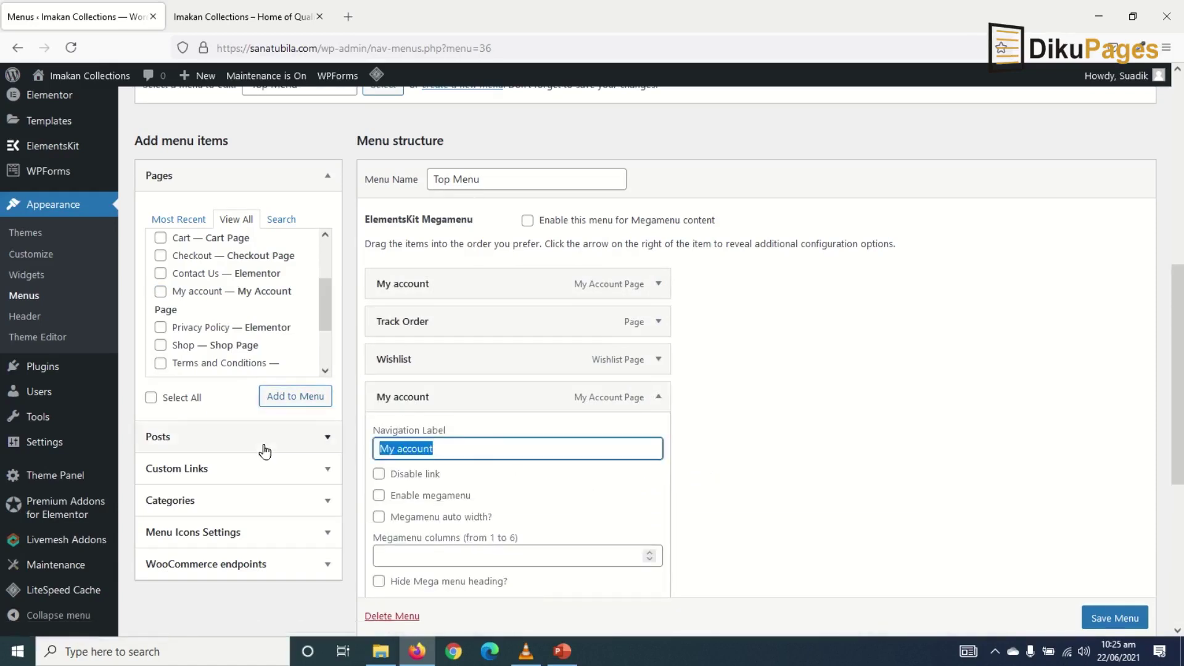
{"action": "type", "text": "Login/Register"}
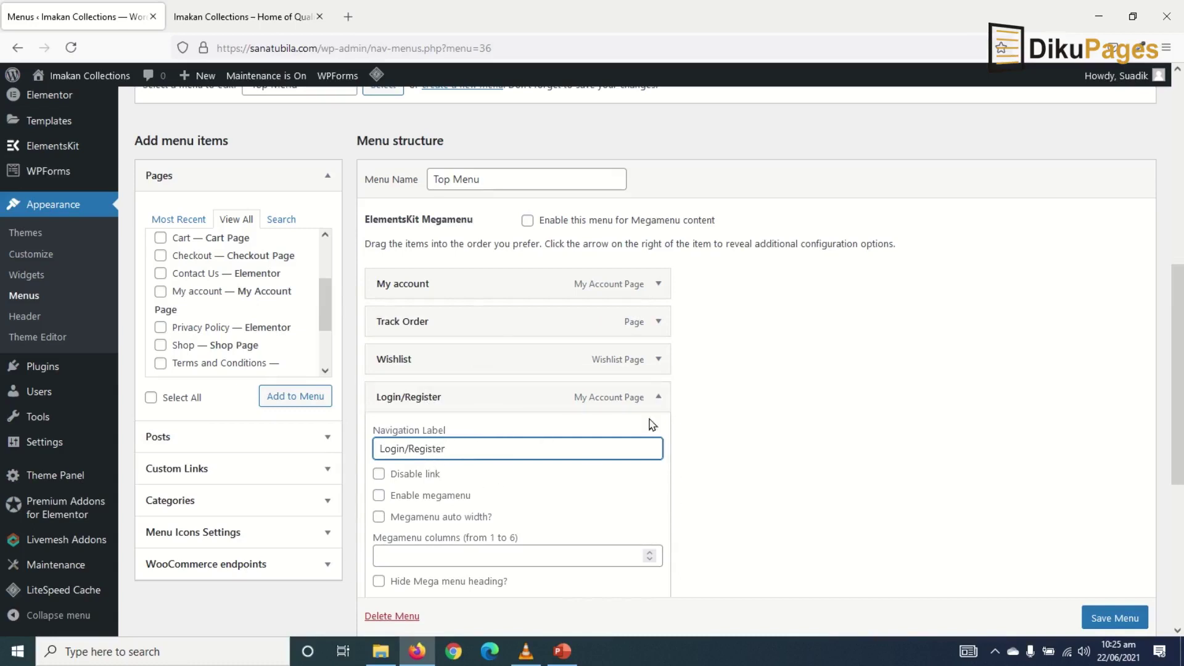
{"action": "left_click", "coordinate": [657, 396]}
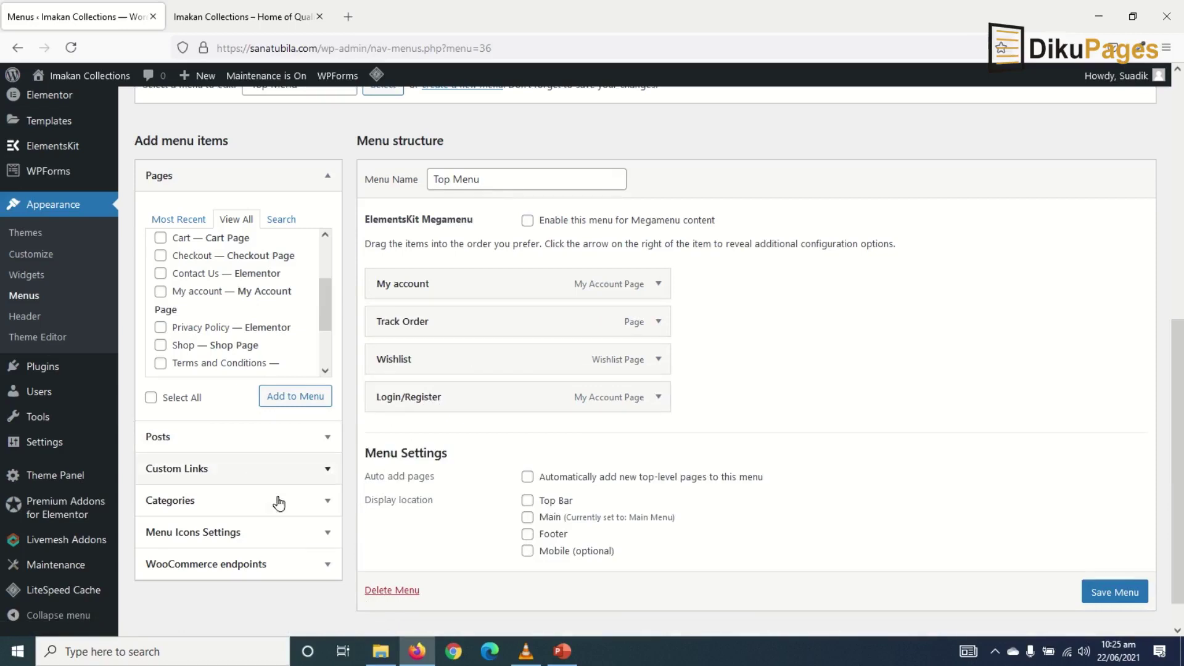
Step: Add the Orders and Logout endpoints, placing Login/Register and Orders under My account
{"action": "left_click", "coordinate": [258, 571]}
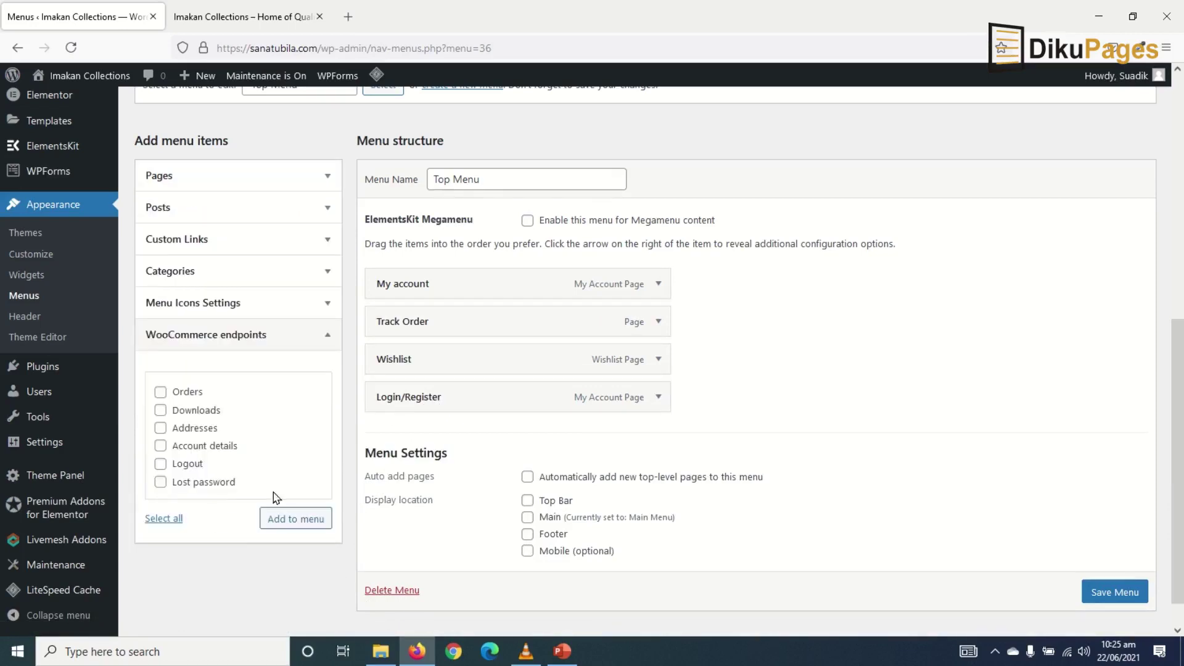
{"action": "left_click", "coordinate": [159, 394]}
{"action": "left_click", "coordinate": [185, 470]}
{"action": "left_click", "coordinate": [301, 521]}
{"action": "left_click_drag", "start_coordinate": [407, 422], "coordinate": [416, 323]}
{"action": "left_click_drag", "start_coordinate": [431, 434], "coordinate": [426, 330]}
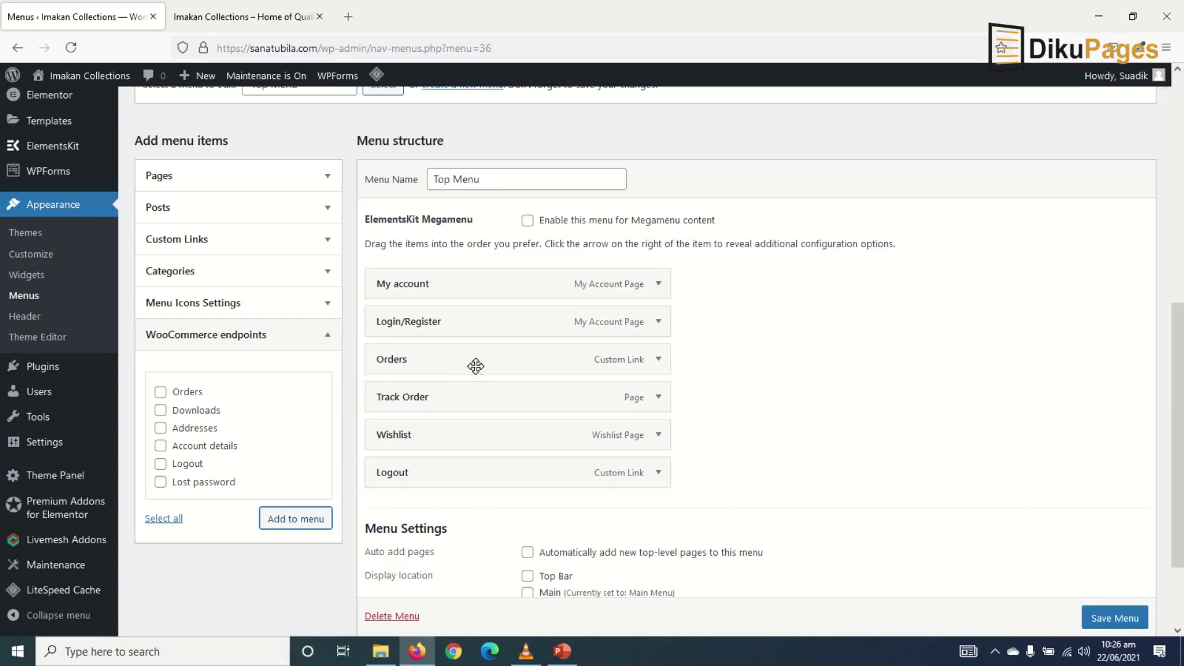
Step: Assign Top Menu to the Top Bar location, save it, and view the homepage
{"action": "scroll", "coordinate": [803, 472], "scroll_direction": "down", "scroll_amount": 3}
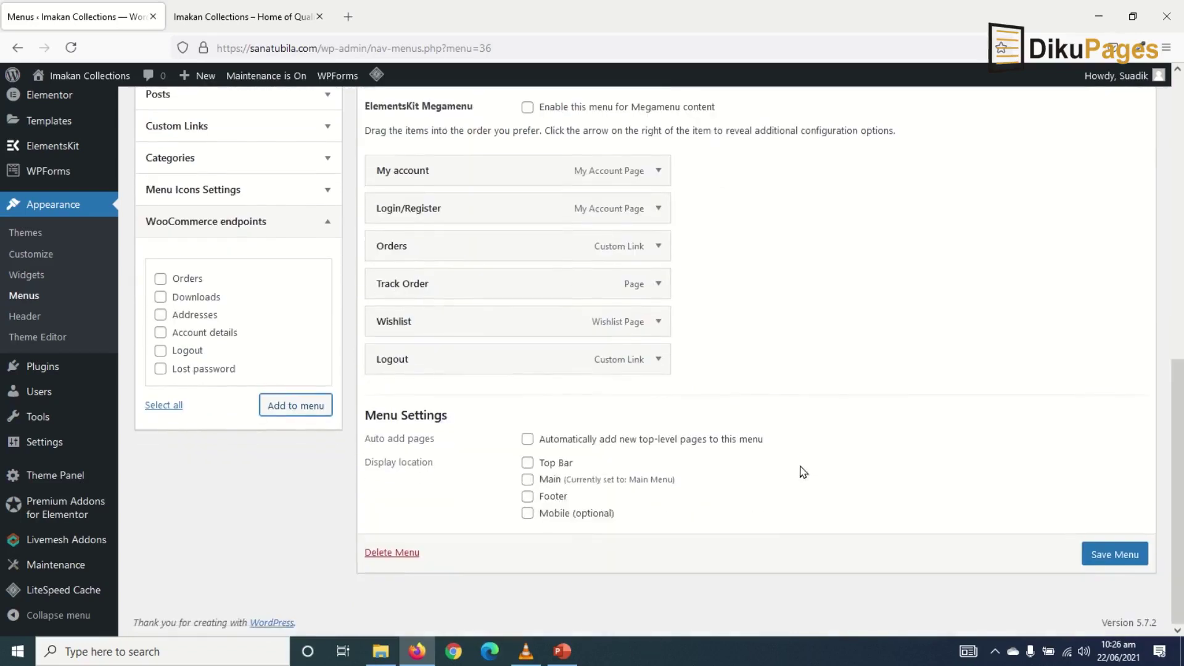
{"action": "left_click", "coordinate": [528, 463]}
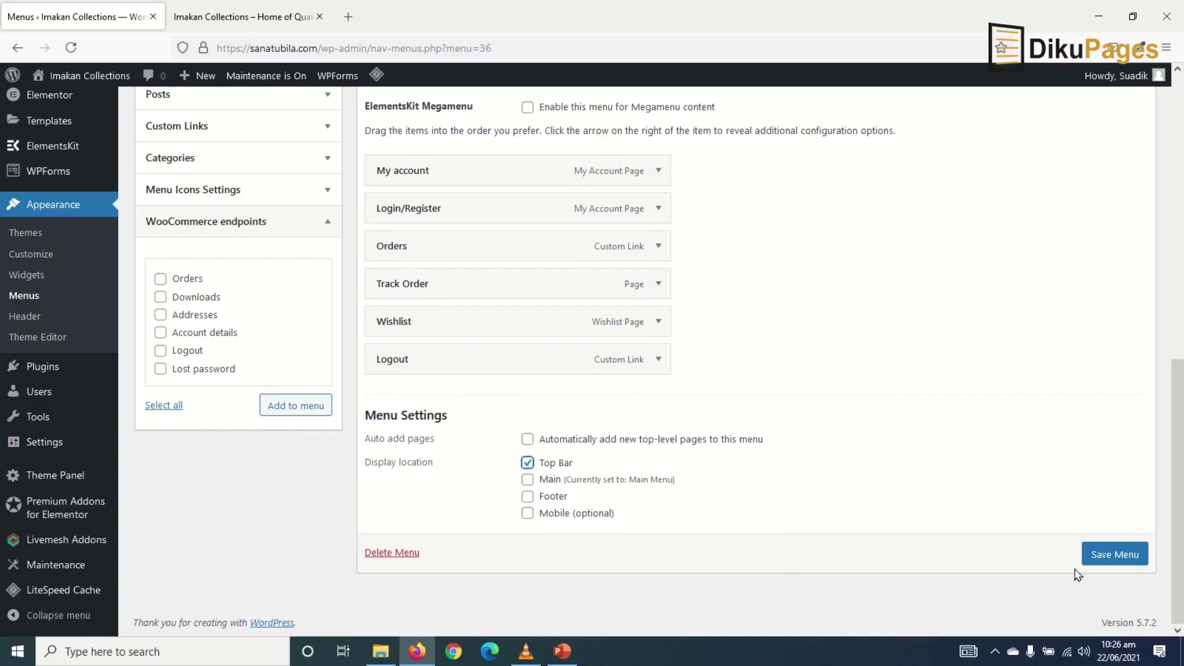
{"action": "left_click", "coordinate": [1105, 561]}
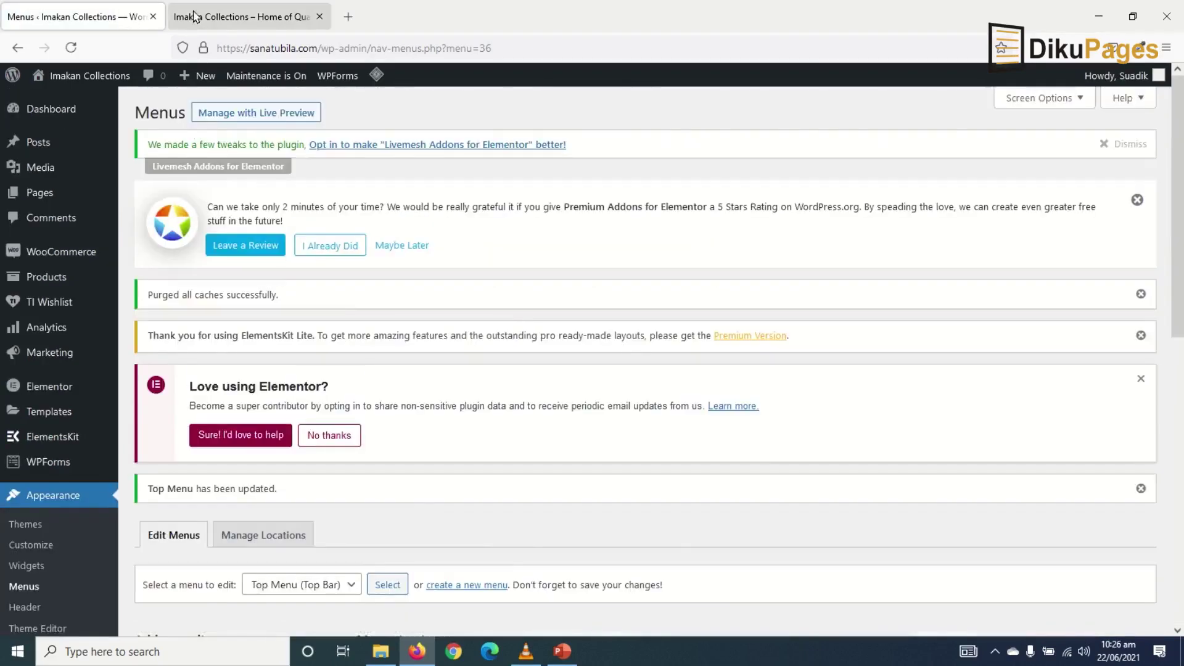
{"action": "left_click", "coordinate": [191, 15]}
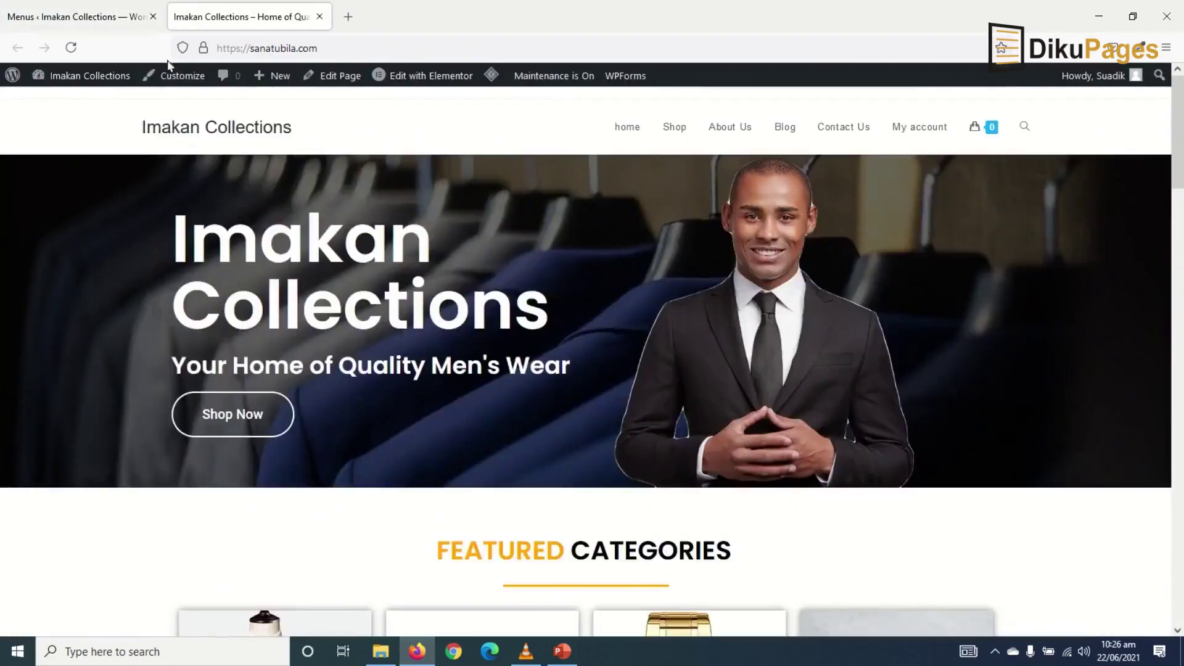
{"action": "left_click", "coordinate": [71, 48]}
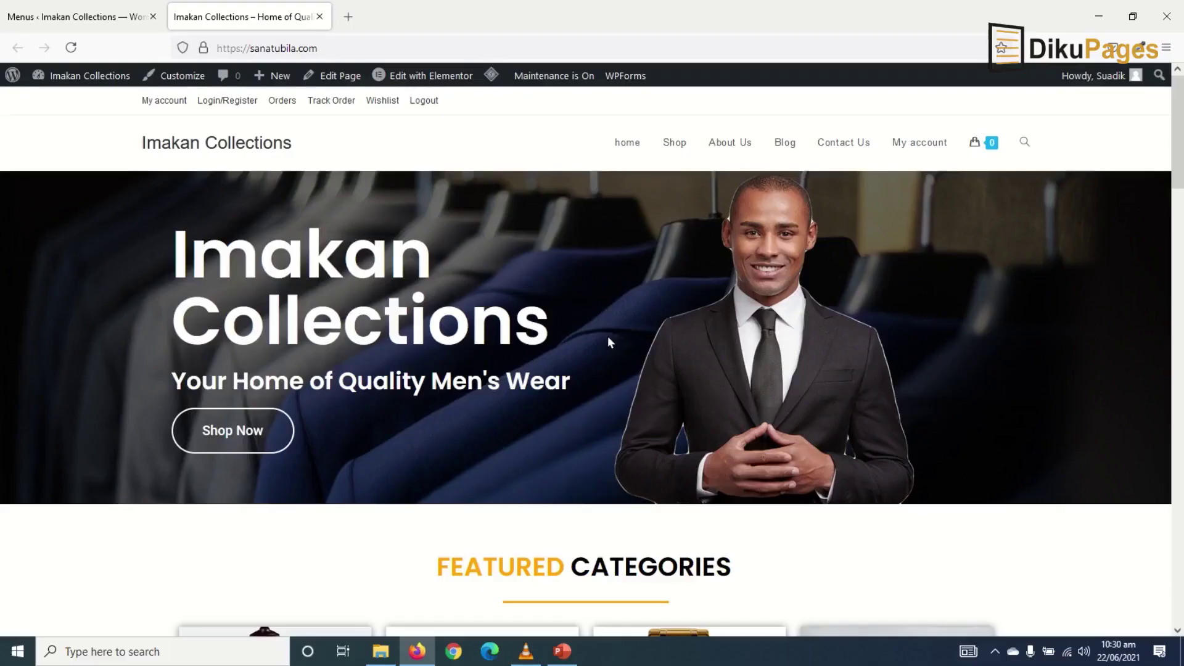
{"action": "scroll", "coordinate": [609, 336], "scroll_direction": "down", "scroll_amount": 5}
{"action": "scroll", "coordinate": [609, 339], "scroll_direction": "down", "scroll_amount": 15}
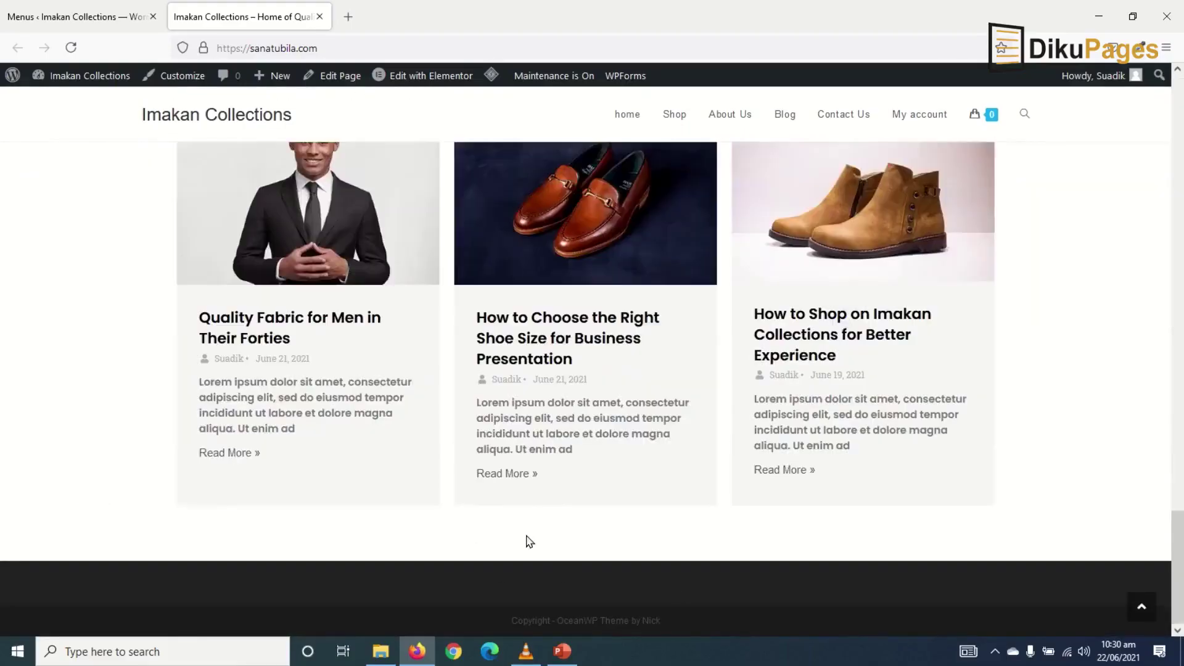
{"action": "scroll", "coordinate": [512, 555], "scroll_direction": "up", "scroll_amount": 5}
{"action": "scroll", "coordinate": [525, 535], "scroll_direction": "up", "scroll_amount": 3}
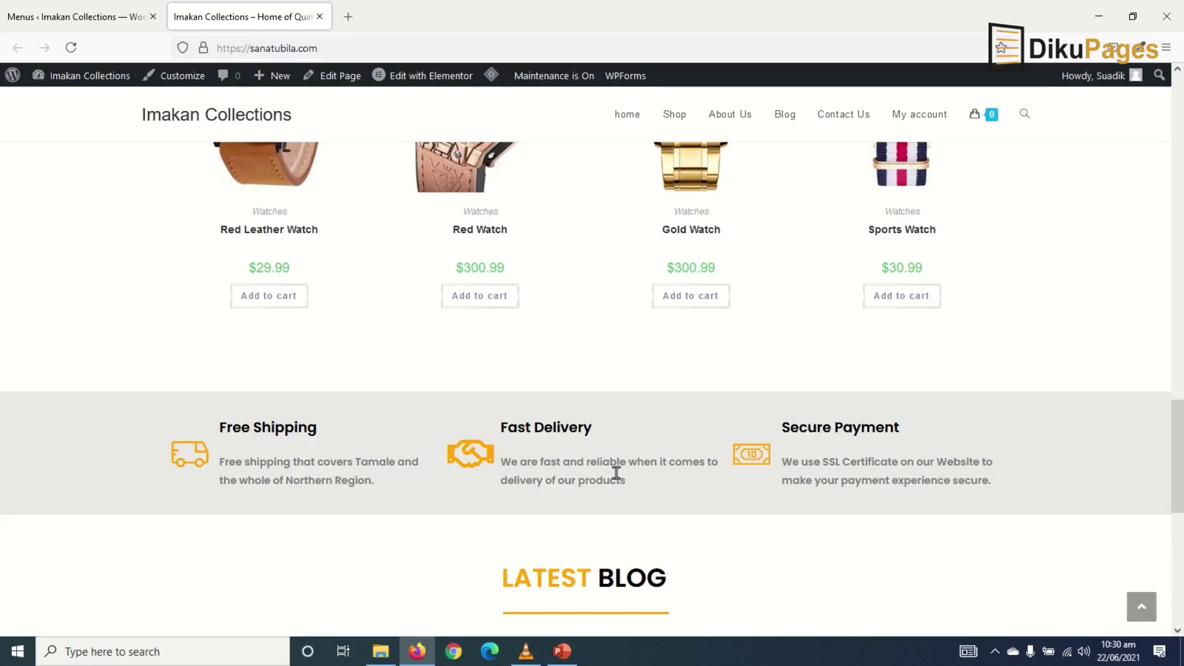
{"action": "scroll", "coordinate": [588, 429], "scroll_direction": "up", "scroll_amount": 10}
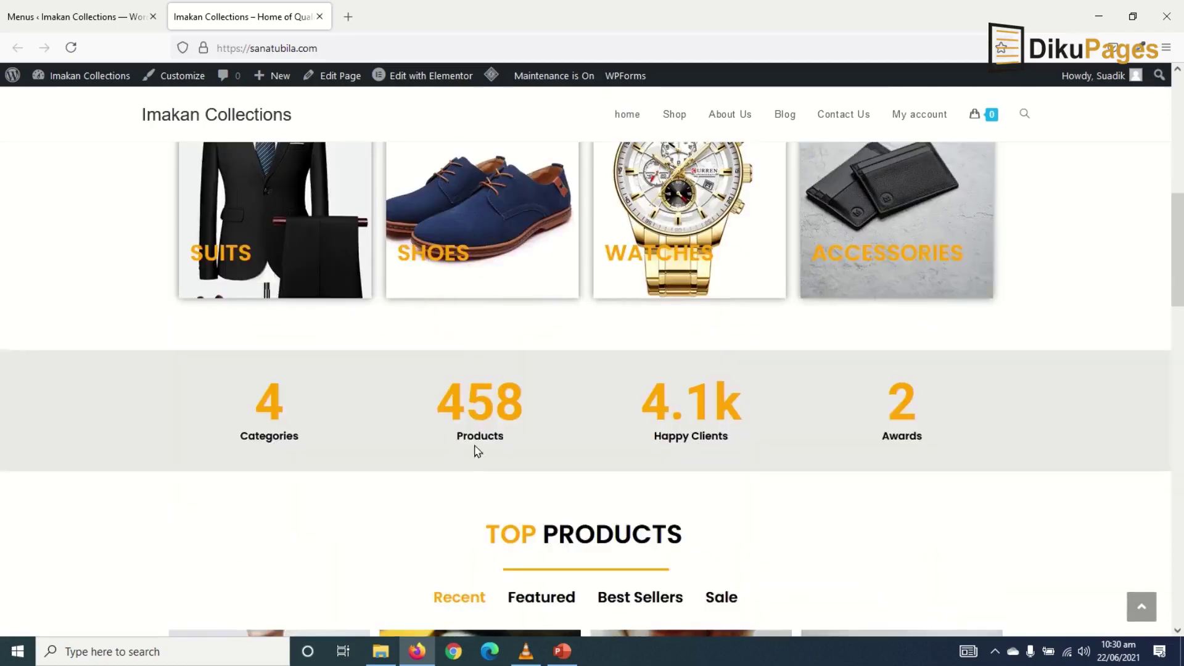
Step: Create a new empty menu named 'Footer 1' and list all pages under View All
{"action": "left_click", "coordinate": [50, 18]}
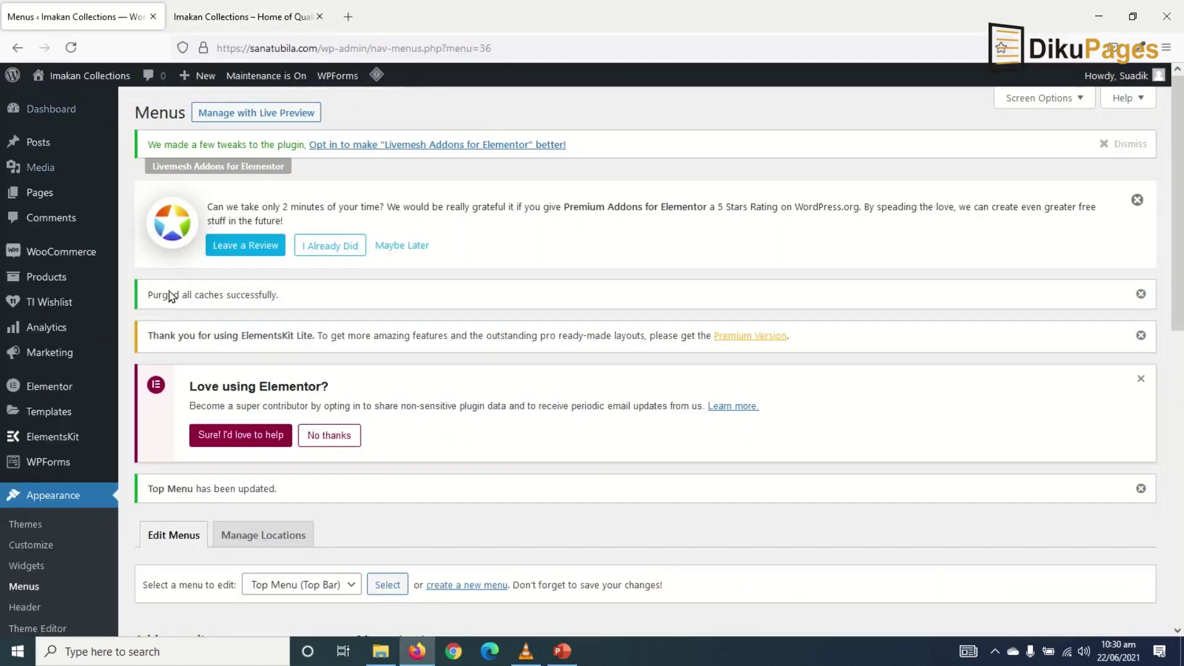
{"action": "scroll", "coordinate": [337, 507], "scroll_direction": "down", "scroll_amount": 3}
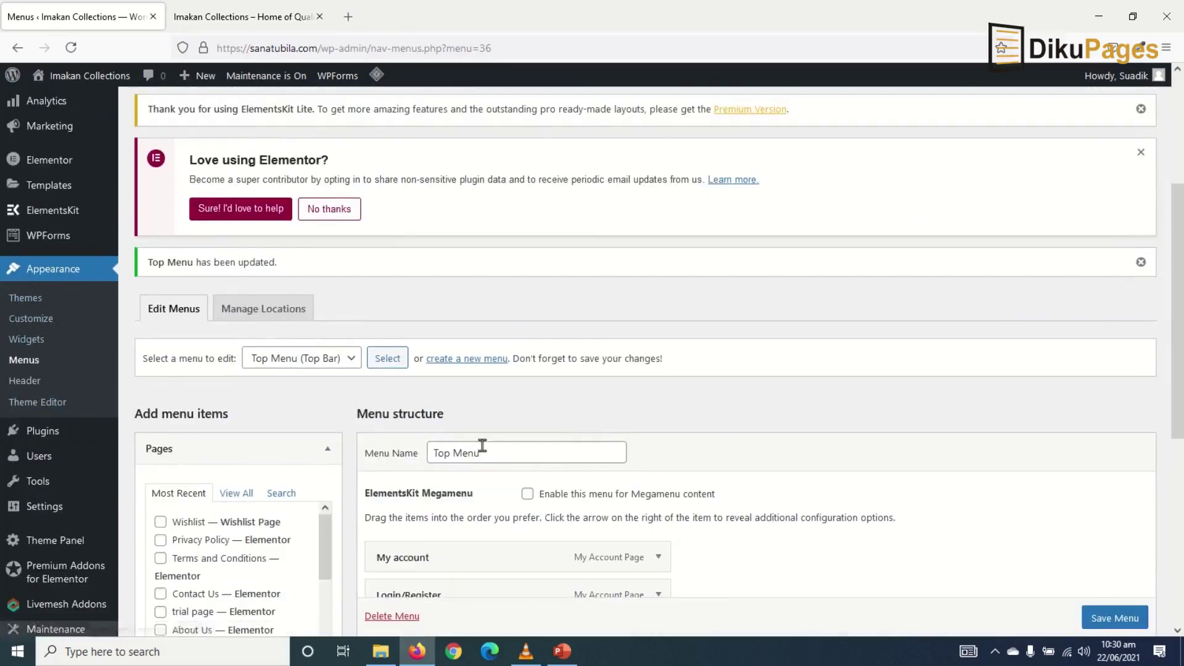
{"action": "scroll", "coordinate": [481, 446], "scroll_direction": "down", "scroll_amount": 1}
{"action": "left_click", "coordinate": [465, 284]}
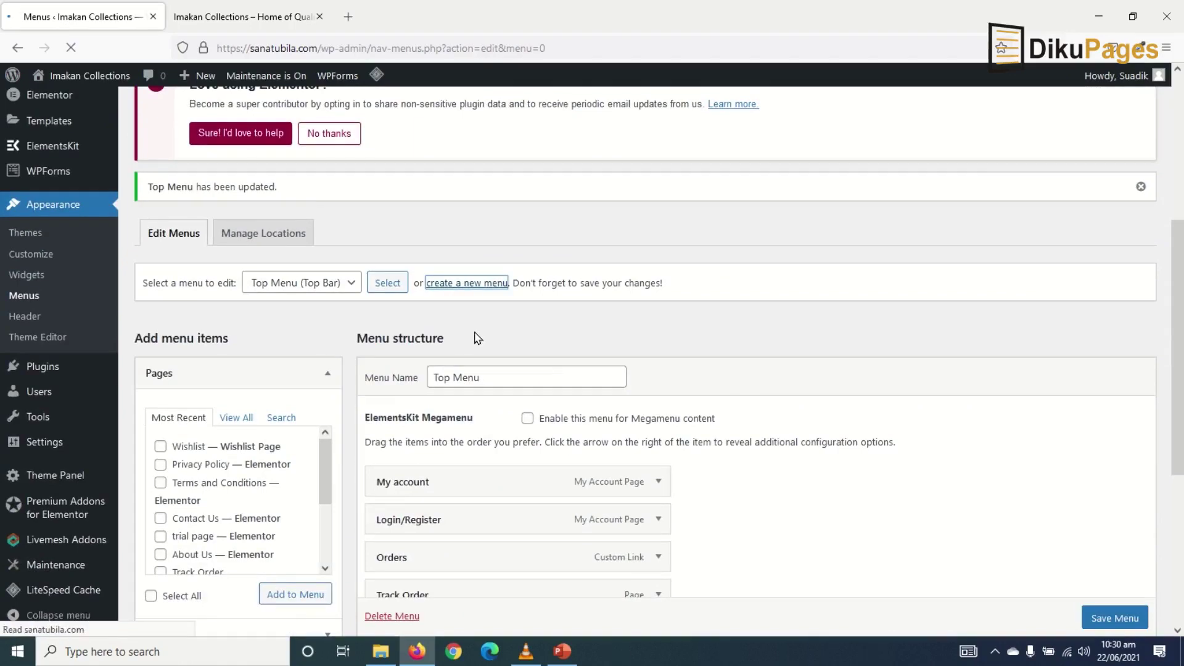
{"action": "scroll", "coordinate": [474, 618], "scroll_direction": "down", "scroll_amount": 5}
{"action": "type", "text": "Footer 1"}
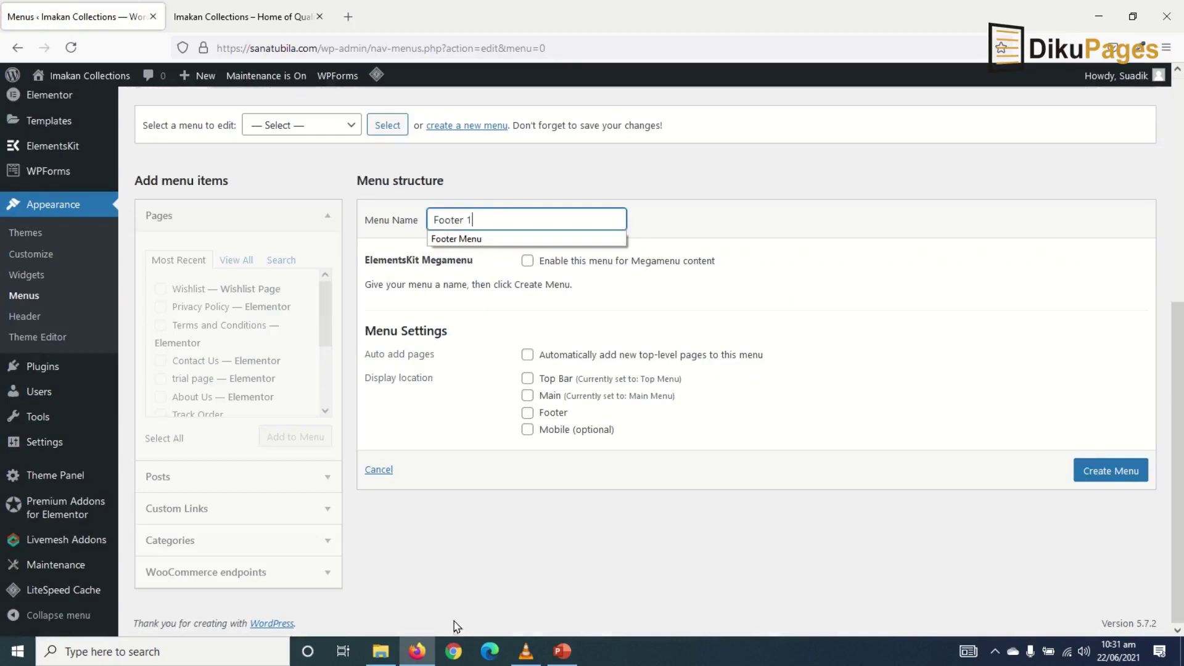
{"action": "left_click", "coordinate": [1110, 472]}
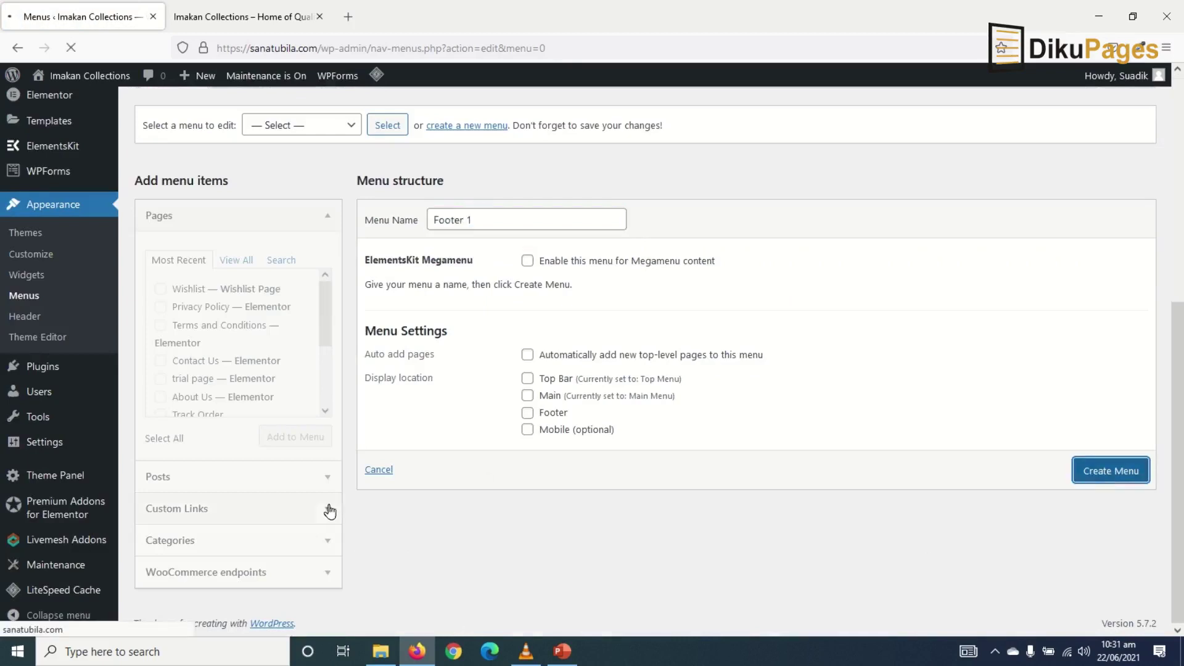
{"action": "left_click", "coordinate": [238, 302]}
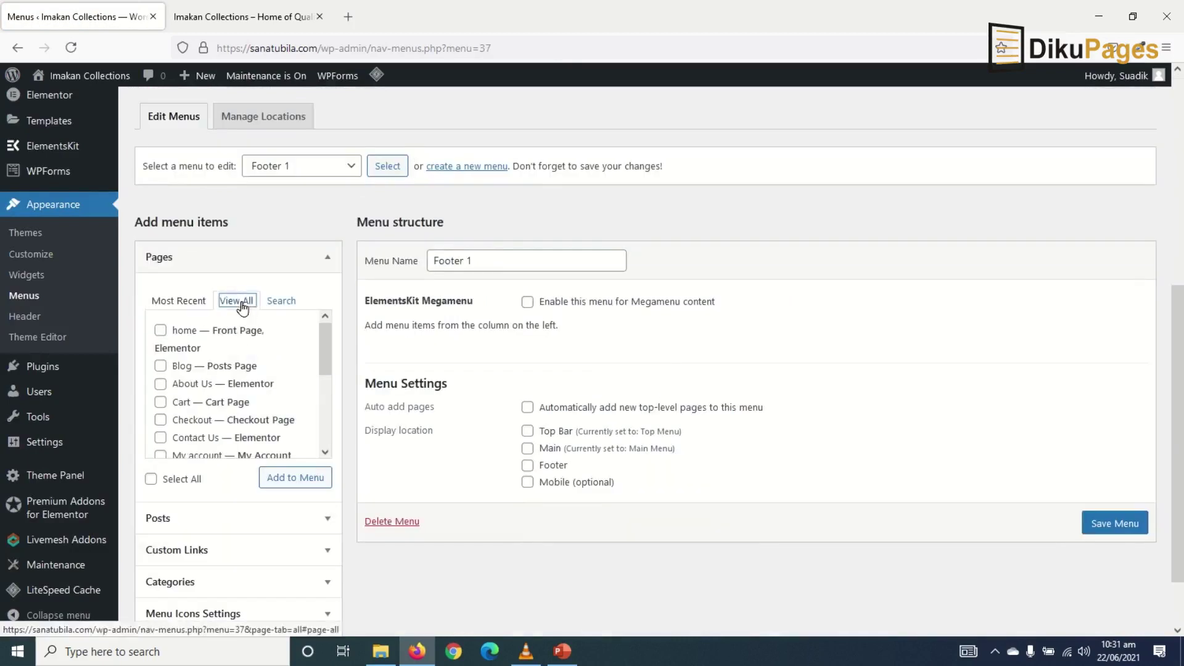
Step: Add the About Us, Contact Us, Shop, home and Blog pages to Footer 1
{"action": "scroll", "coordinate": [214, 407], "scroll_direction": "down", "scroll_amount": 1}
{"action": "scroll", "coordinate": [215, 407], "scroll_direction": "down", "scroll_amount": 1}
{"action": "scroll", "coordinate": [185, 394], "scroll_direction": "up", "scroll_amount": 2}
{"action": "left_click", "coordinate": [160, 384]}
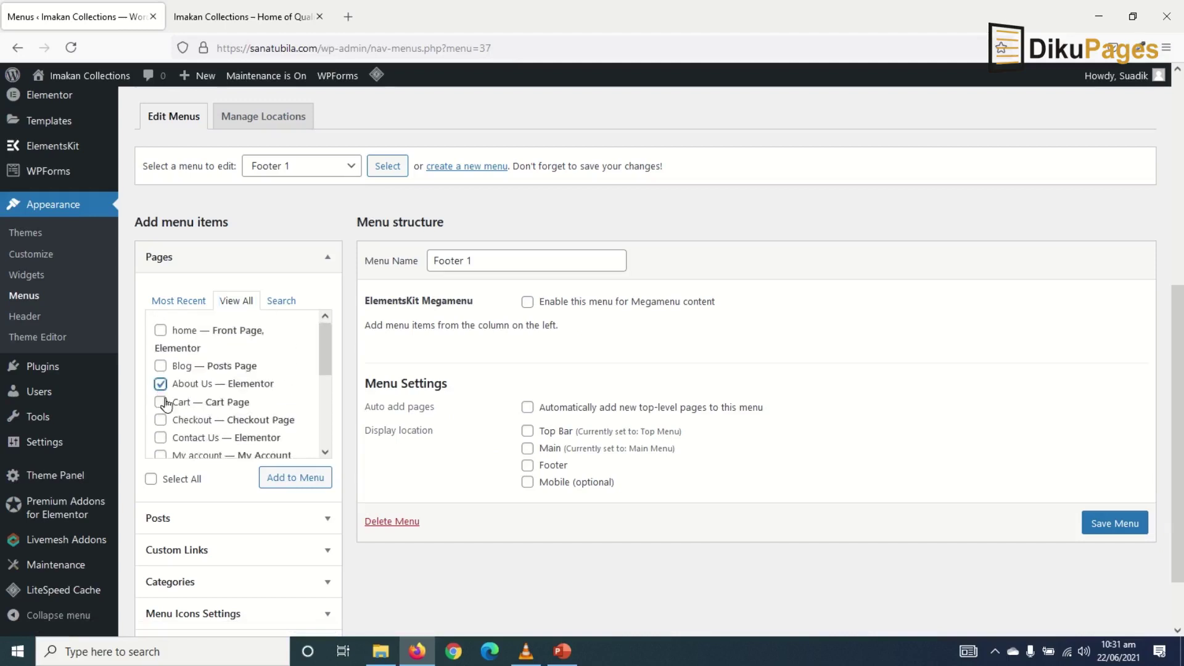
{"action": "left_click", "coordinate": [162, 438]}
{"action": "scroll", "coordinate": [162, 432], "scroll_direction": "down", "scroll_amount": 4}
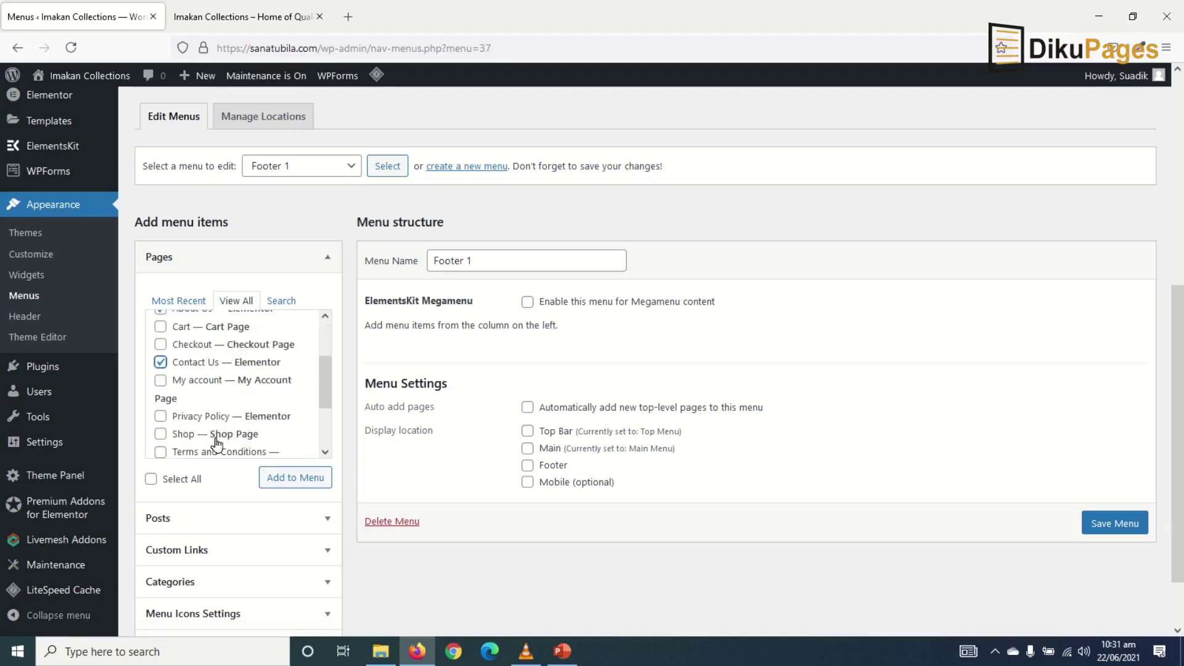
{"action": "left_click", "coordinate": [161, 361]}
{"action": "scroll", "coordinate": [164, 442], "scroll_direction": "down", "scroll_amount": 1}
{"action": "scroll", "coordinate": [164, 308], "scroll_direction": "up", "scroll_amount": 5}
{"action": "scroll", "coordinate": [198, 301], "scroll_direction": "up", "scroll_amount": 2}
{"action": "scroll", "coordinate": [185, 277], "scroll_direction": "down", "scroll_amount": 2}
{"action": "left_click", "coordinate": [160, 256]}
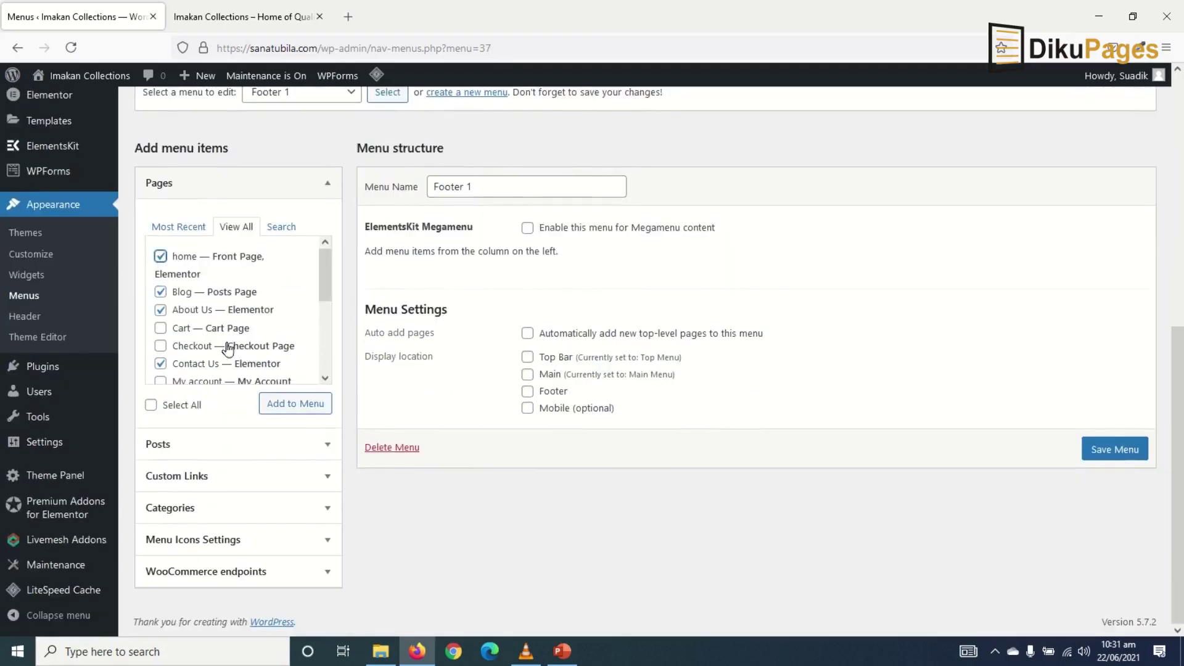
{"action": "left_click", "coordinate": [286, 404]}
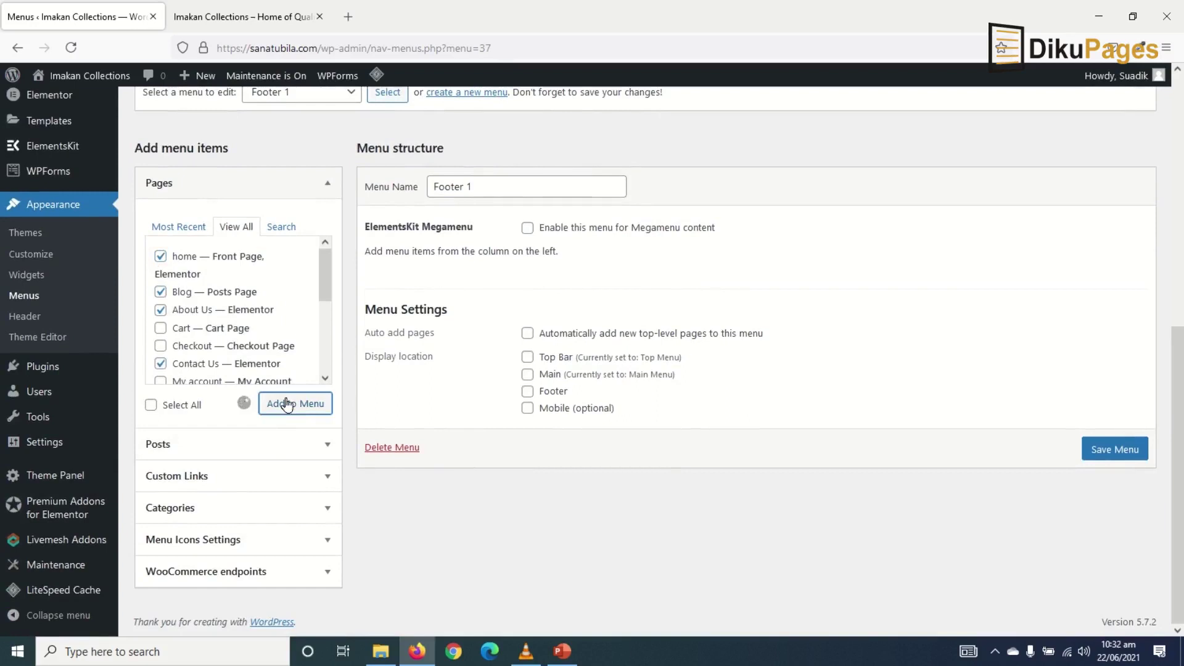
Step: Reorder Footer 1 to home, Shop, About Us, Blog, Contact Us and save it
{"action": "left_click_drag", "start_coordinate": [432, 361], "coordinate": [422, 327]}
{"action": "left_click_drag", "start_coordinate": [423, 438], "coordinate": [416, 322]}
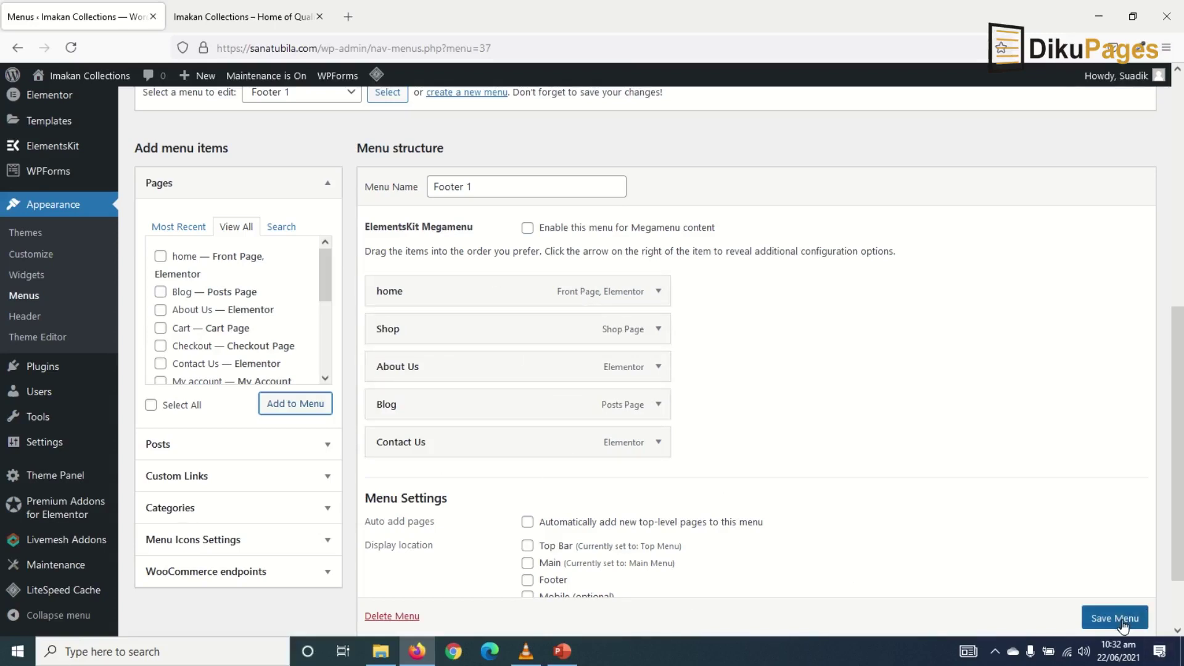
{"action": "scroll", "coordinate": [1121, 628], "scroll_direction": "down", "scroll_amount": 1}
{"action": "left_click", "coordinate": [1117, 600]}
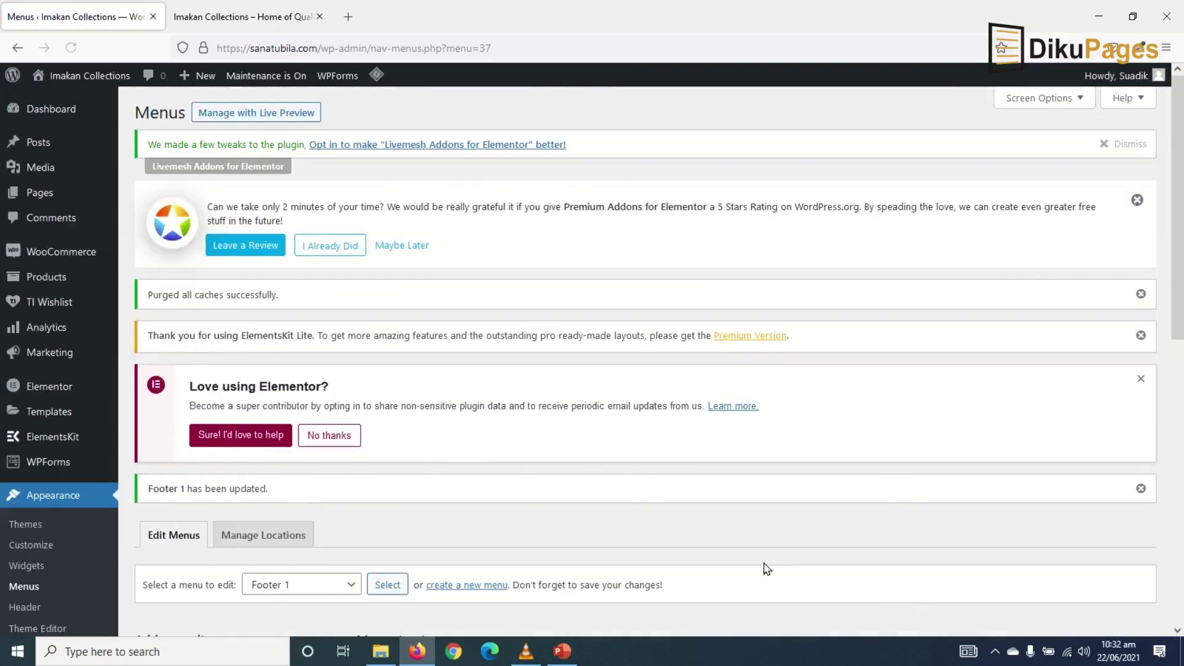
{"action": "scroll", "coordinate": [559, 491], "scroll_direction": "down", "scroll_amount": 3}
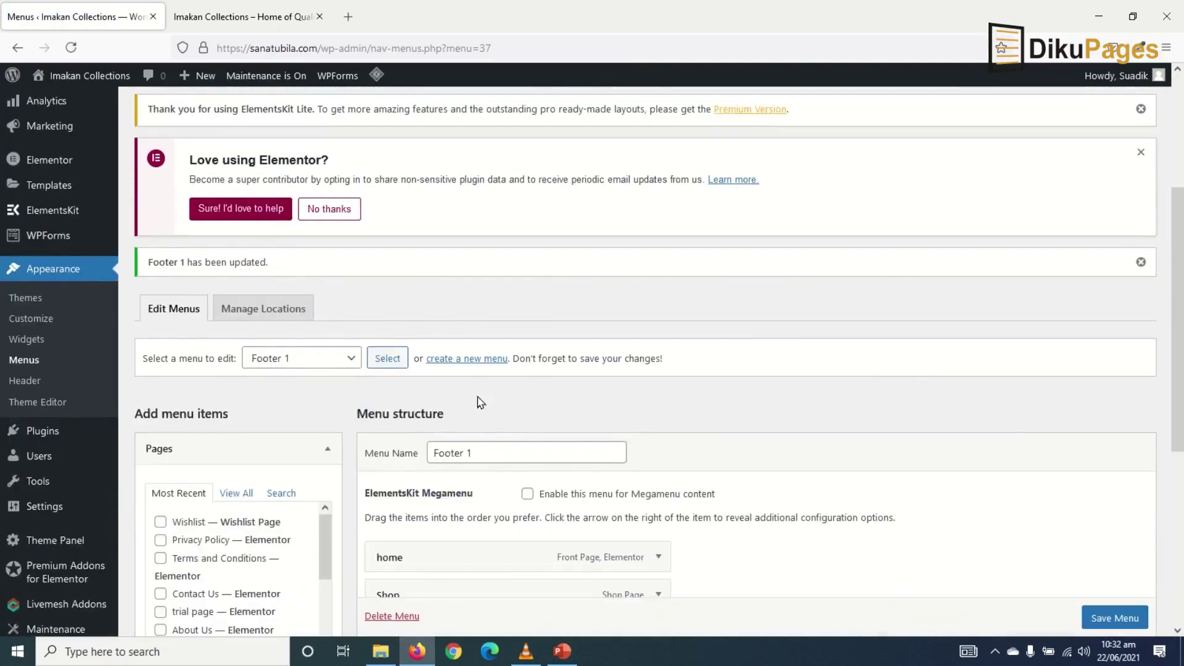
{"action": "left_click", "coordinate": [468, 360]}
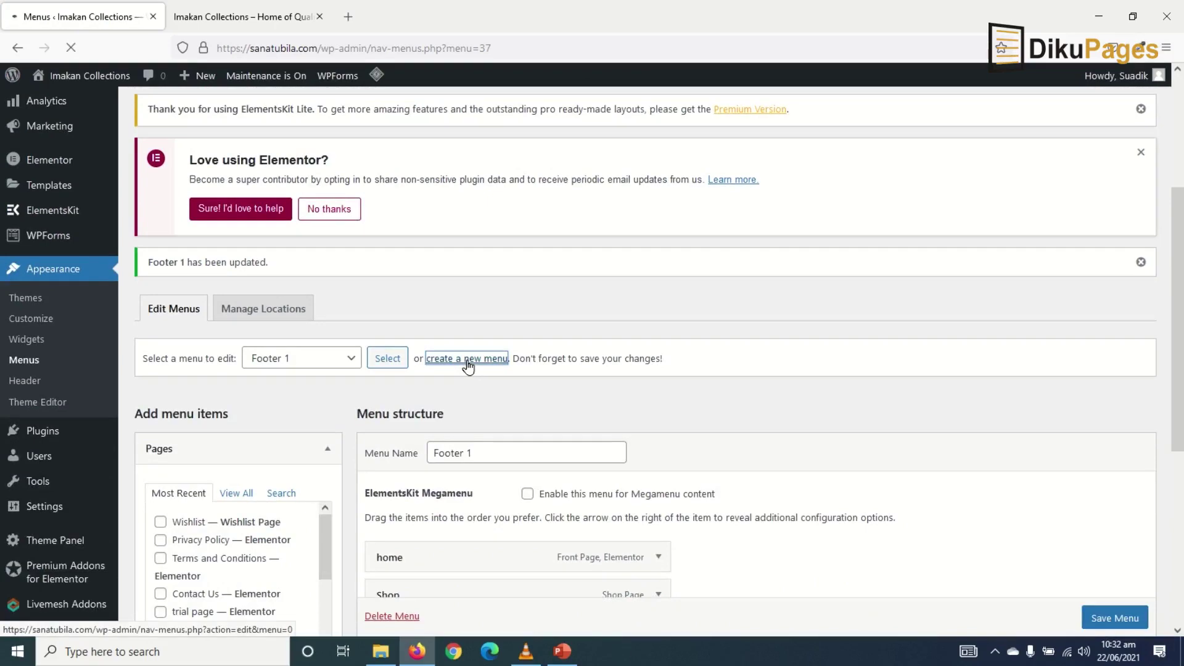
Step: Create a new empty menu named 'Footer 2'
{"action": "scroll", "coordinate": [508, 432], "scroll_direction": "down", "scroll_amount": 3}
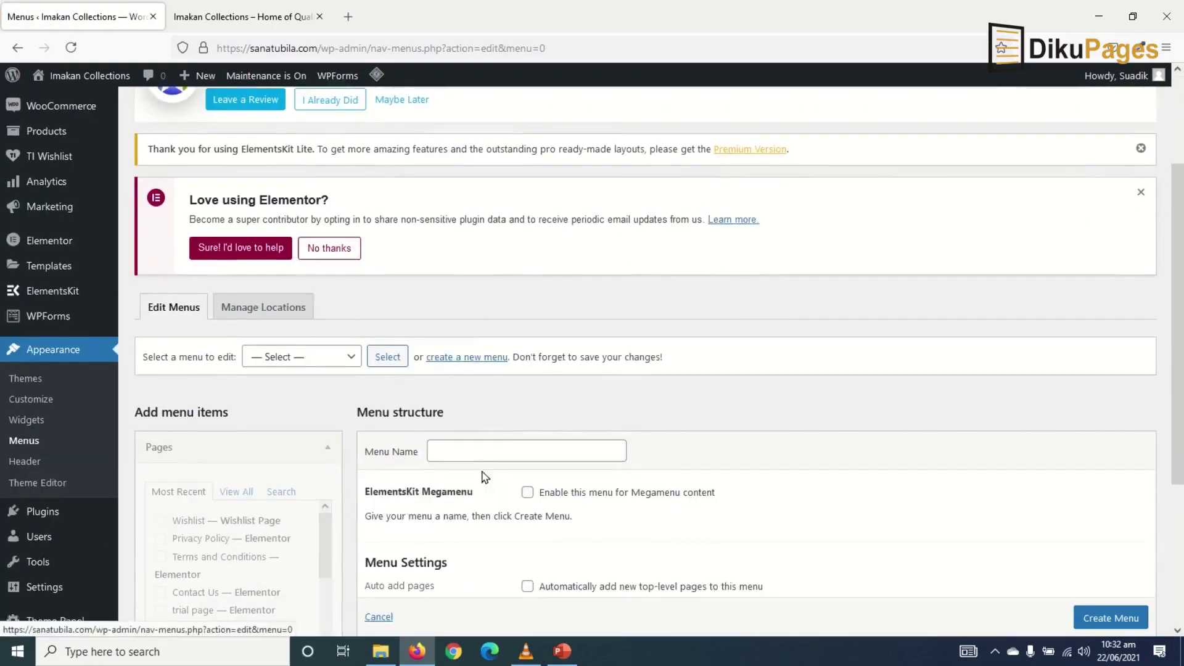
{"action": "left_click", "coordinate": [491, 448]}
{"action": "type", "text": "F"}
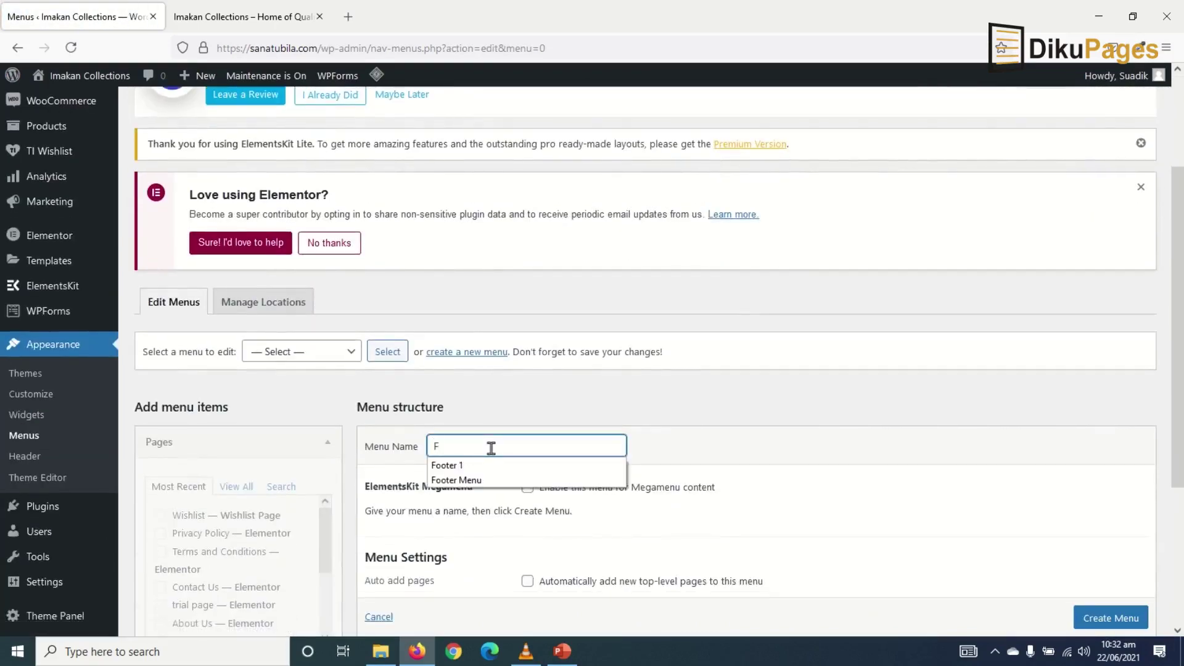
{"action": "type", "text": "oote"}
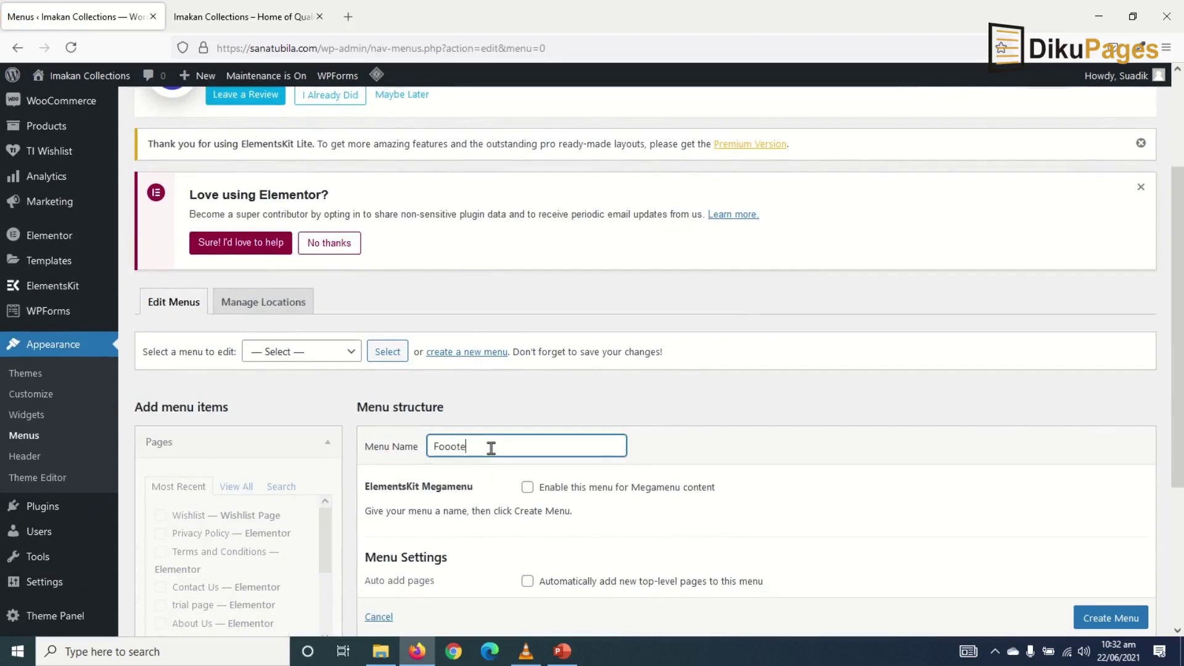
{"action": "type", "text": "ter 2"}
{"action": "scroll", "coordinate": [491, 448], "scroll_direction": "down", "scroll_amount": 3}
{"action": "left_click", "coordinate": [1104, 476]}
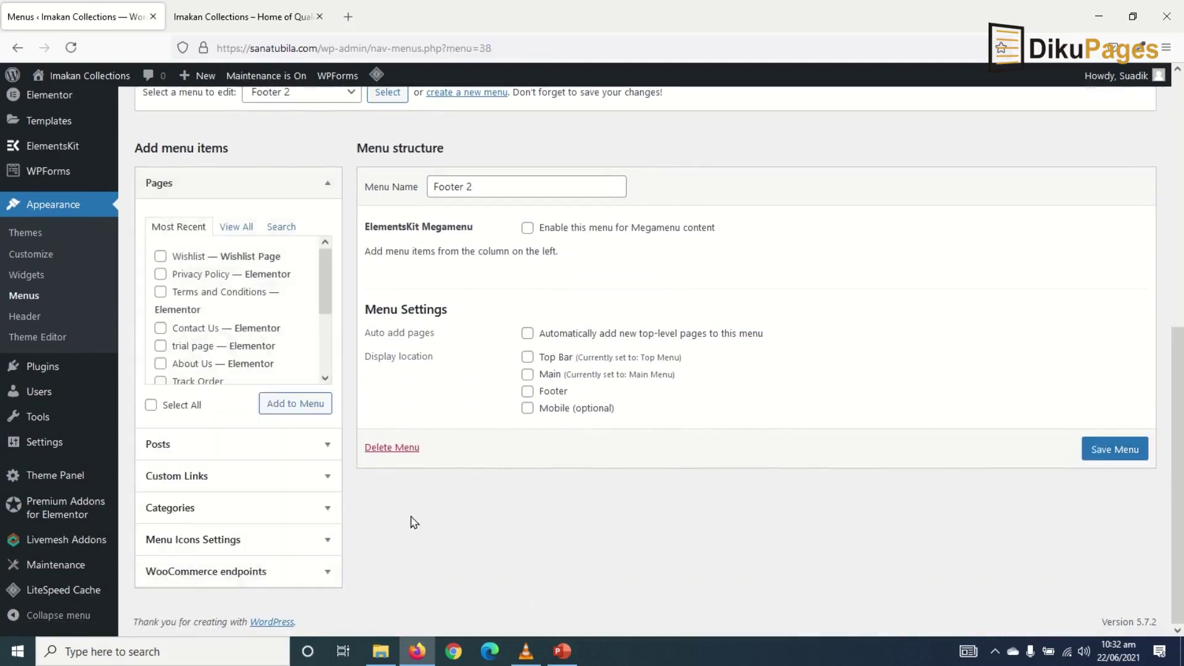
Step: Add Checkout, Cart, Privacy Policy, Terms and Conditions, Track Order to Footer 2 in order, and save
{"action": "left_click", "coordinate": [160, 275]}
{"action": "left_click", "coordinate": [161, 295]}
{"action": "scroll", "coordinate": [233, 359], "scroll_direction": "down", "scroll_amount": 2}
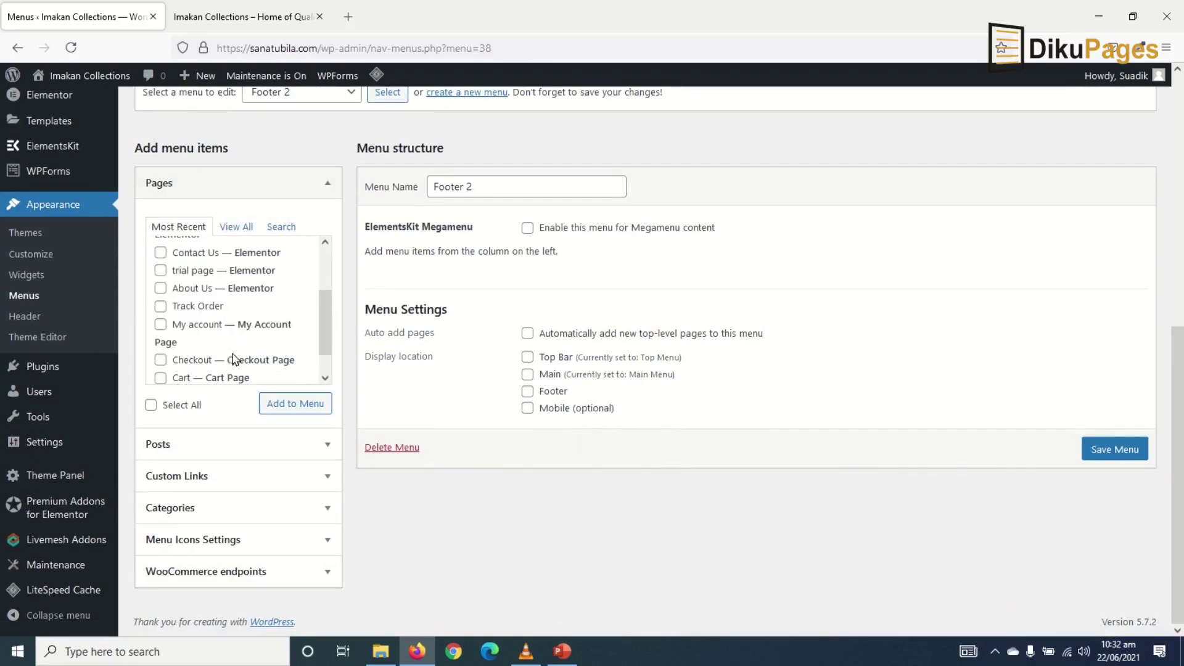
{"action": "left_click", "coordinate": [160, 308]}
{"action": "scroll", "coordinate": [231, 358], "scroll_direction": "up", "scroll_amount": 3}
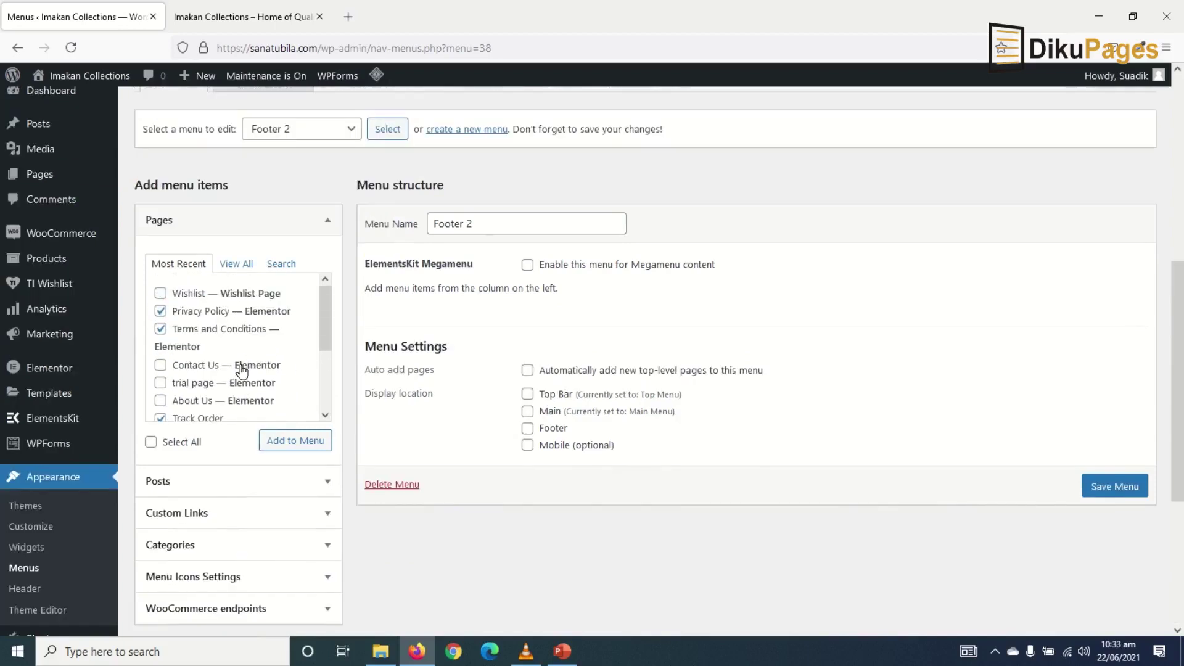
{"action": "scroll", "coordinate": [241, 370], "scroll_direction": "down", "scroll_amount": 3}
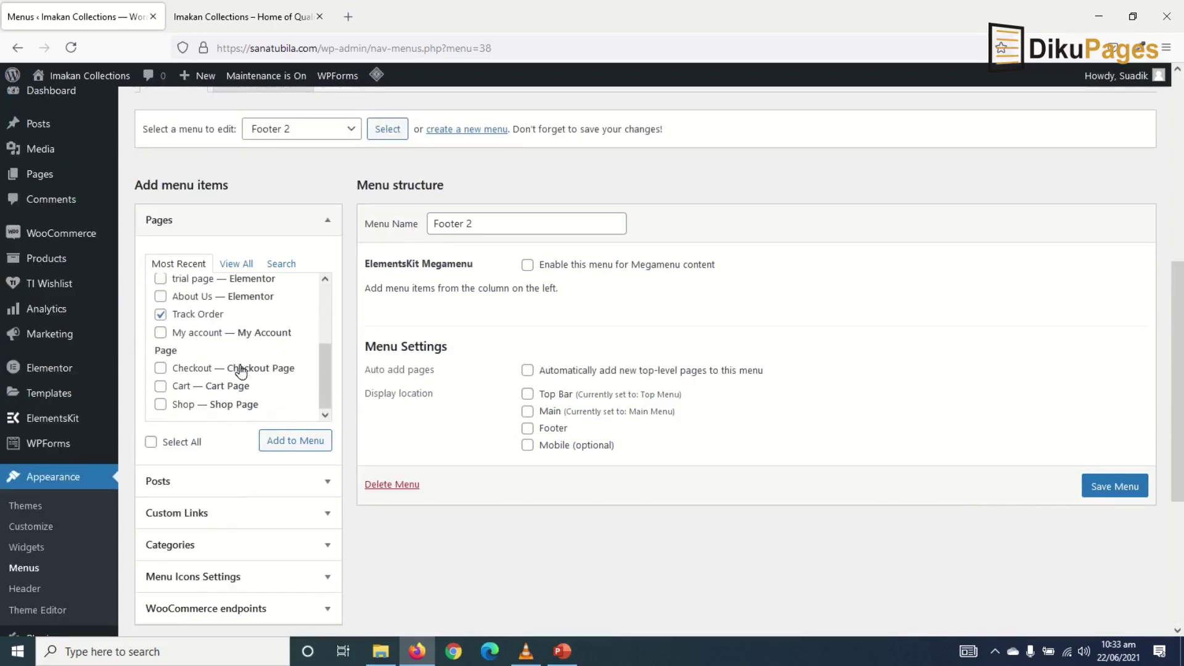
{"action": "left_click", "coordinate": [160, 386]}
{"action": "left_click", "coordinate": [308, 442]}
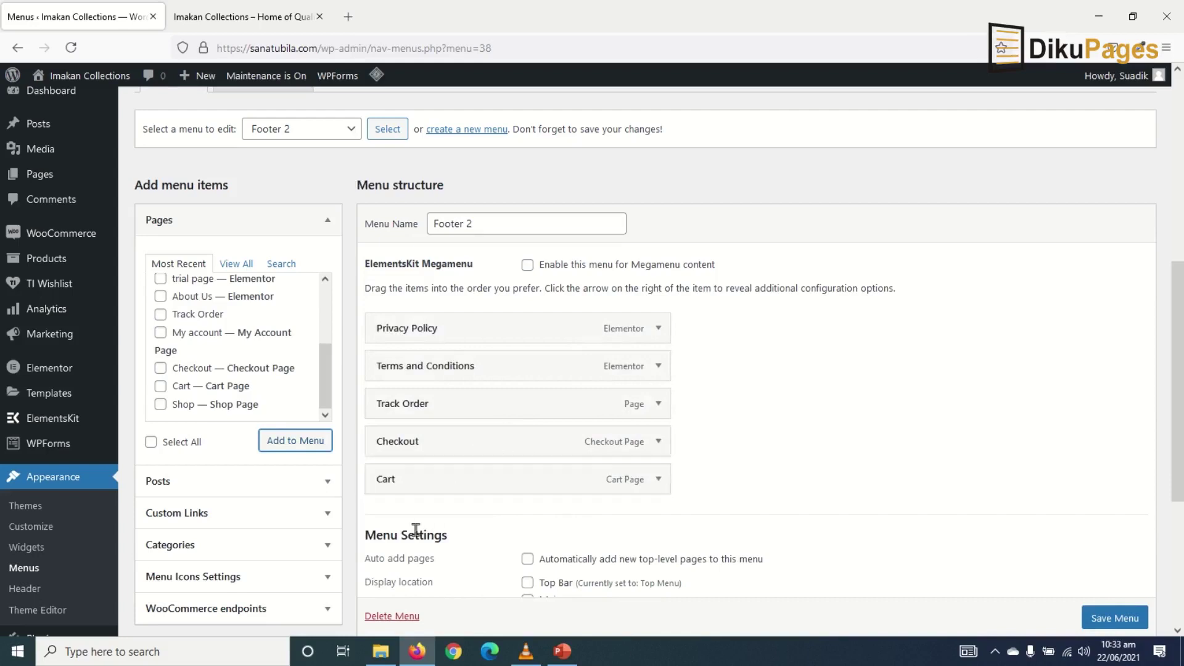
{"action": "left_click_drag", "start_coordinate": [426, 443], "coordinate": [419, 327]}
{"action": "left_click_drag", "start_coordinate": [473, 484], "coordinate": [462, 368]}
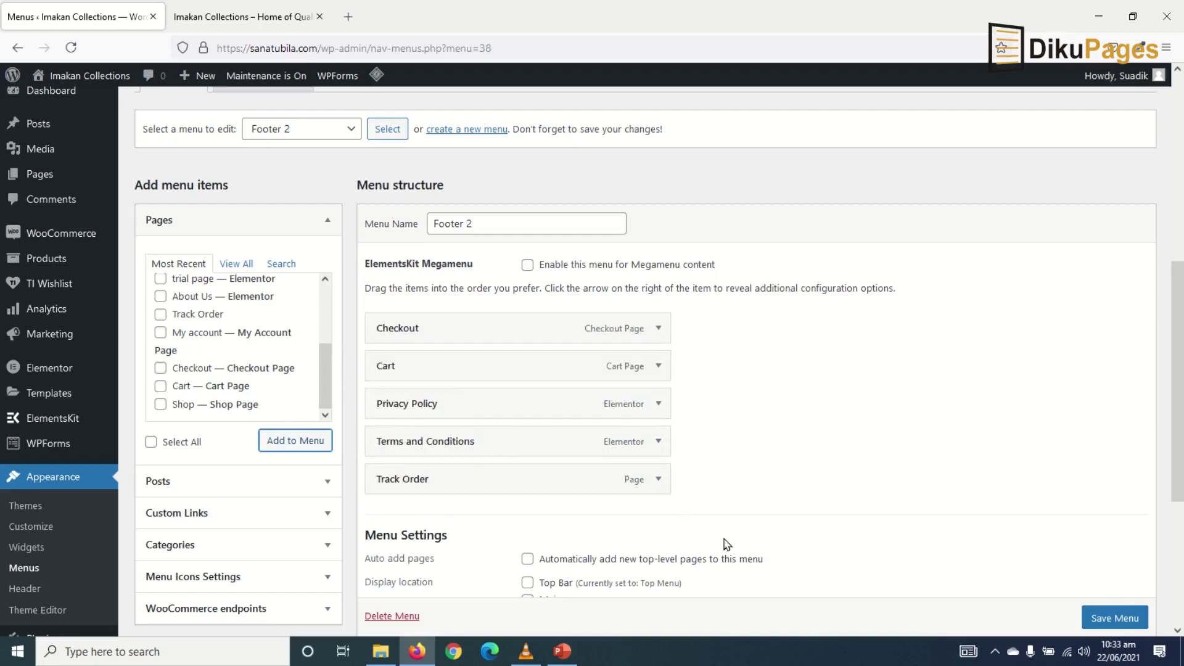
{"action": "left_click", "coordinate": [1104, 621]}
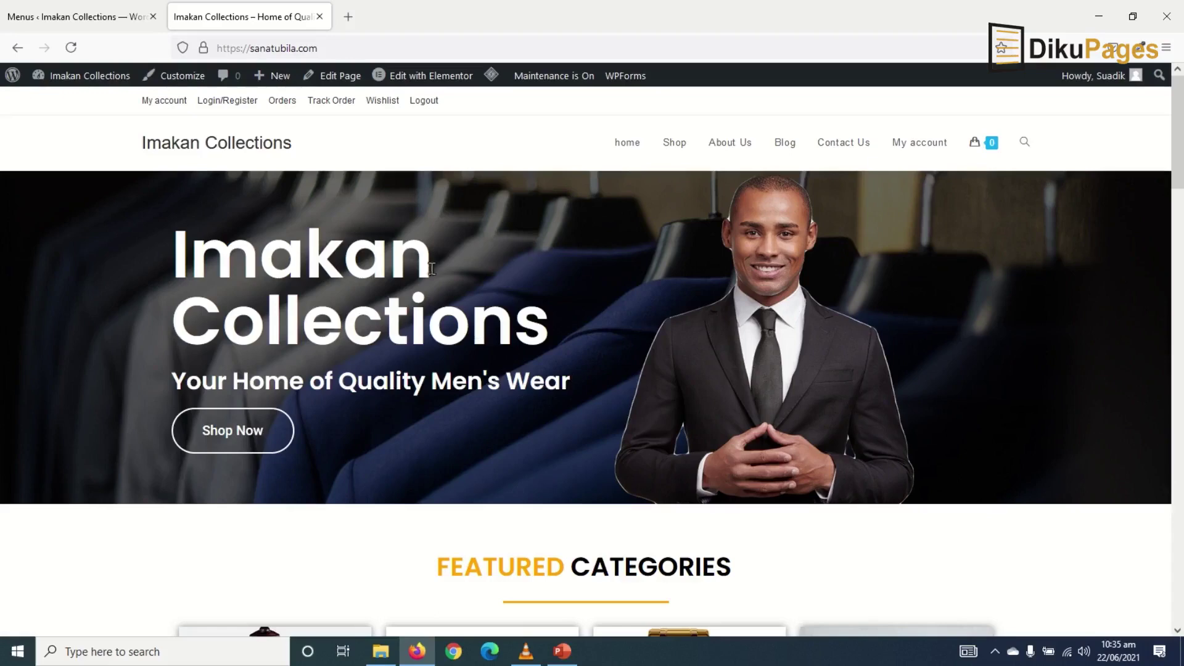
Step: Open the storefront's Shop page and scroll through the product listing with prices
{"action": "left_click", "coordinate": [675, 142]}
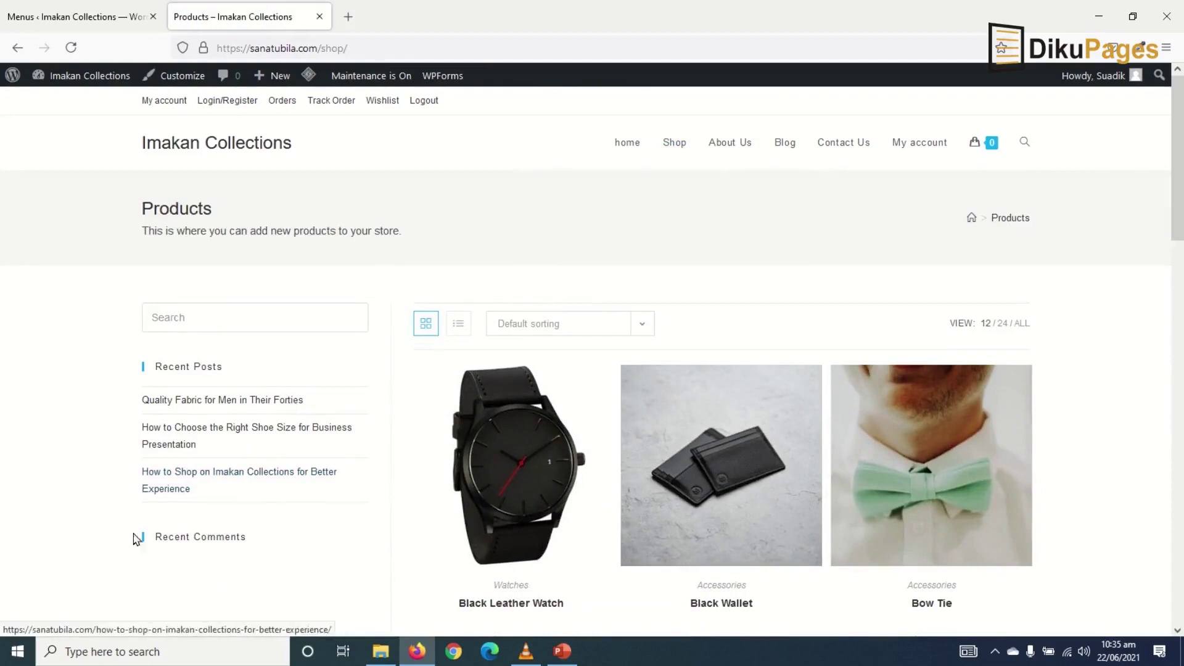
{"action": "scroll", "coordinate": [164, 521], "scroll_direction": "down", "scroll_amount": 2}
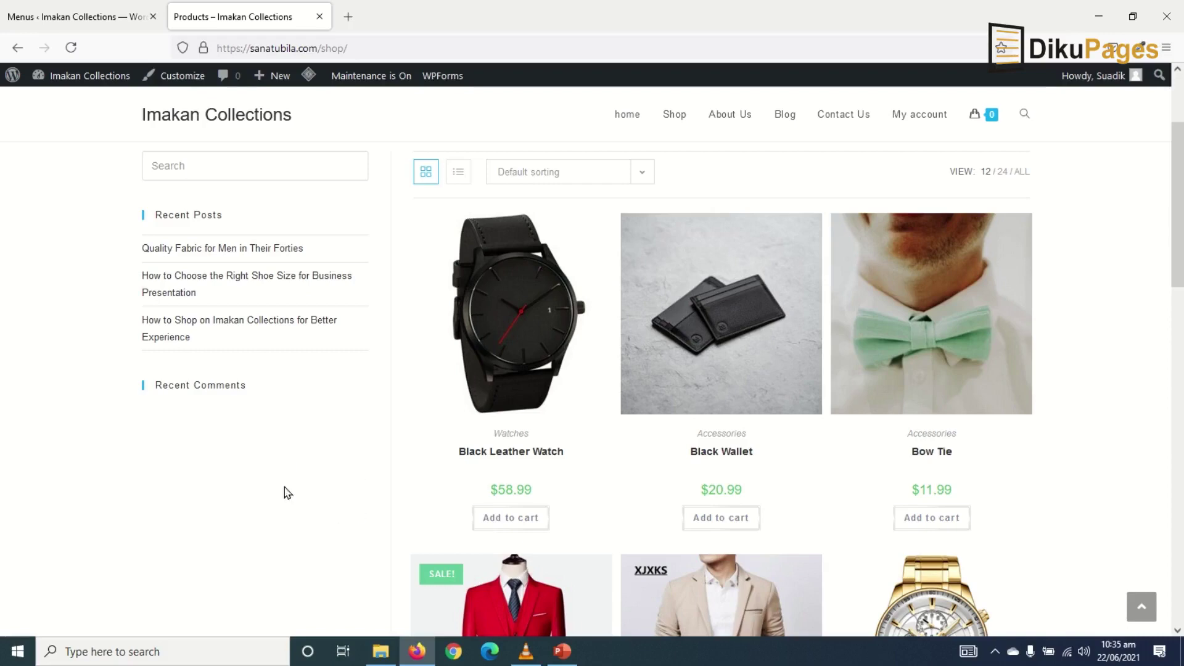
Step: Go from the admin Menus page to the Widgets admin page
{"action": "left_click", "coordinate": [69, 18]}
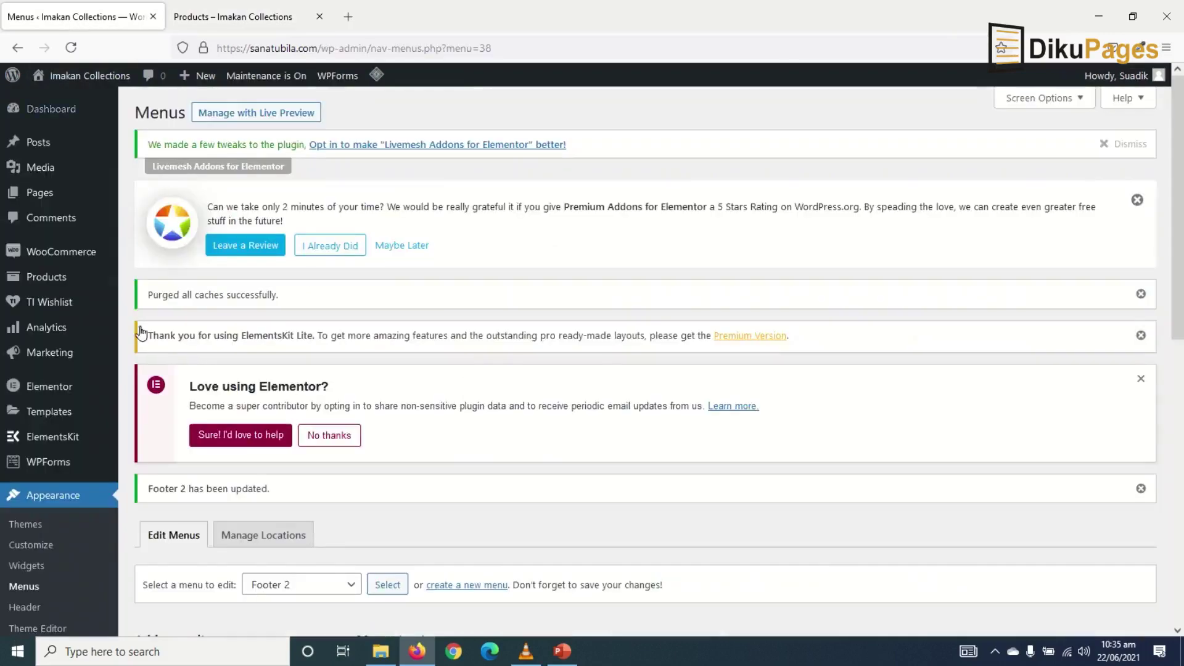
{"action": "scroll", "coordinate": [160, 526], "scroll_direction": "down", "scroll_amount": 3}
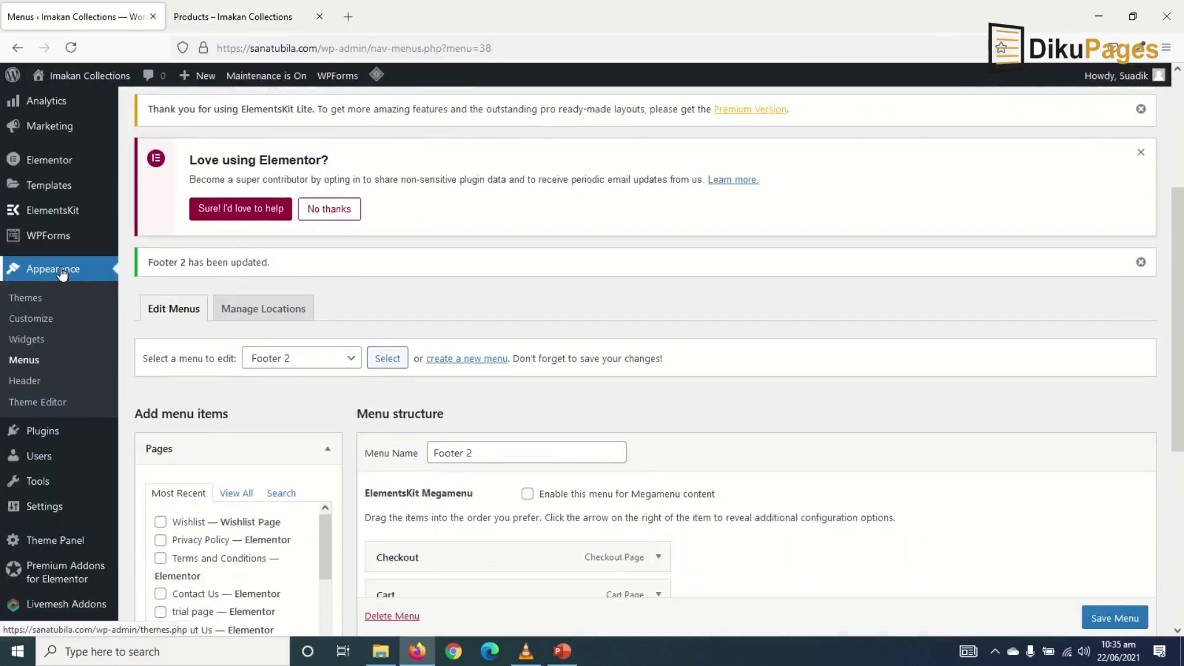
{"action": "left_click", "coordinate": [26, 340]}
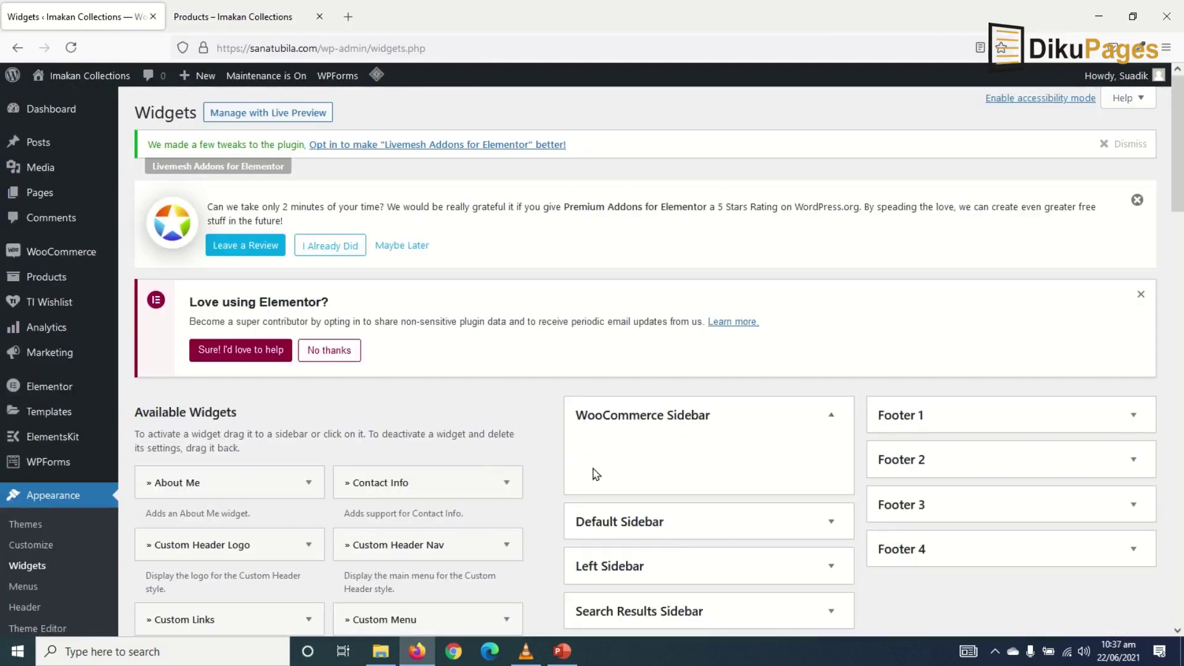
Step: Add a Search widget to the WooCommerce Sidebar
{"action": "scroll", "coordinate": [682, 492], "scroll_direction": "down", "scroll_amount": 3}
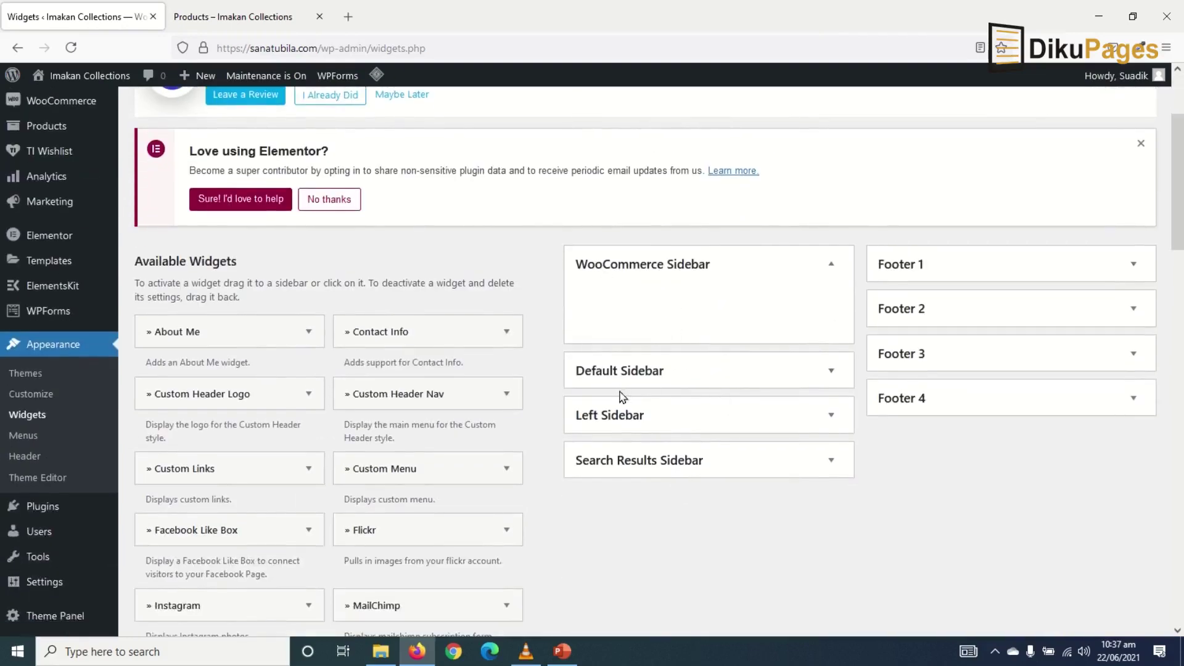
{"action": "scroll", "coordinate": [619, 390], "scroll_direction": "down", "scroll_amount": 7}
{"action": "scroll", "coordinate": [521, 442], "scroll_direction": "down", "scroll_amount": 15}
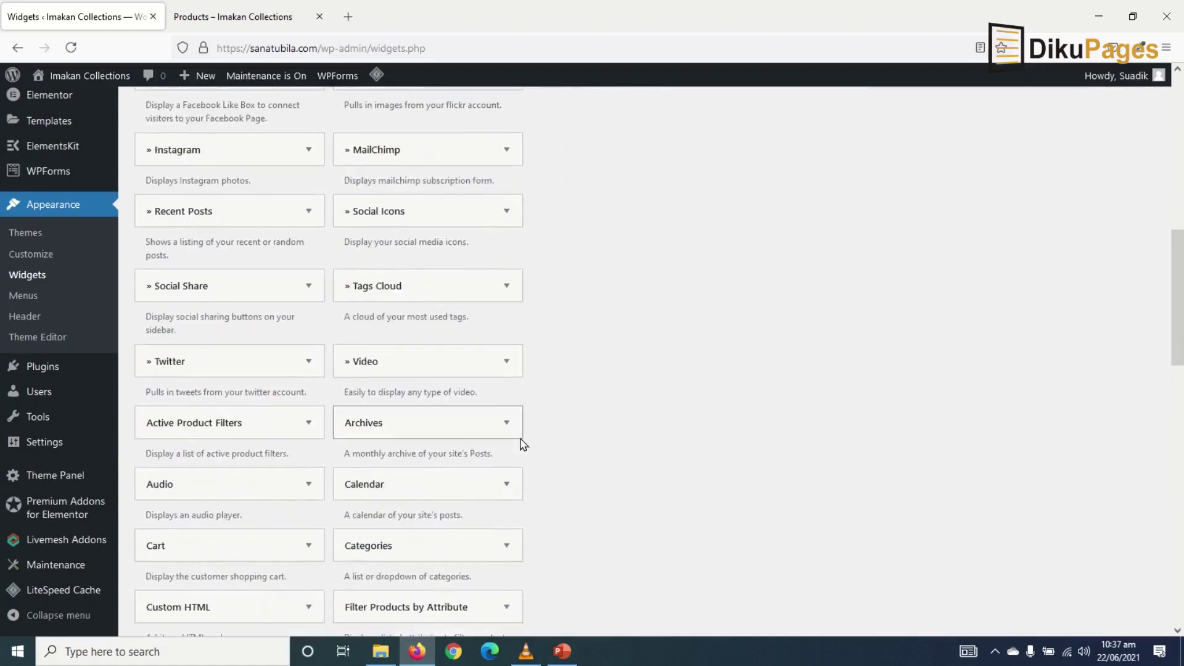
{"action": "scroll", "coordinate": [521, 442], "scroll_direction": "down", "scroll_amount": 1}
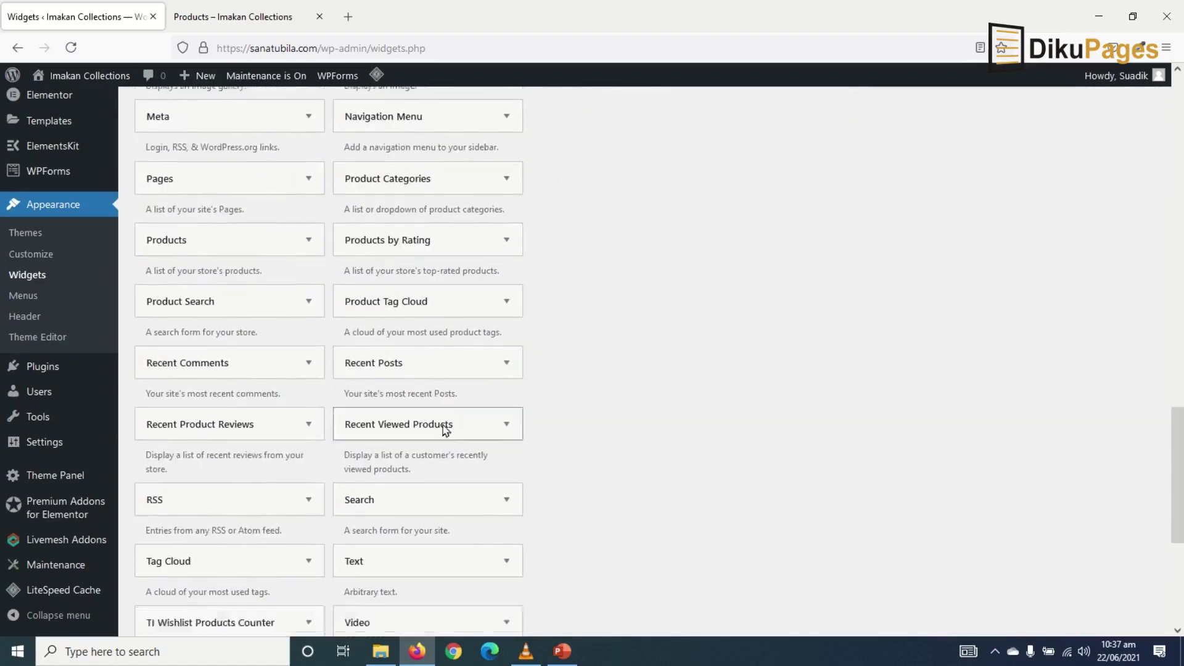
{"action": "left_click", "coordinate": [455, 457]}
{"action": "scroll", "coordinate": [455, 457], "scroll_direction": "down", "scroll_amount": 7}
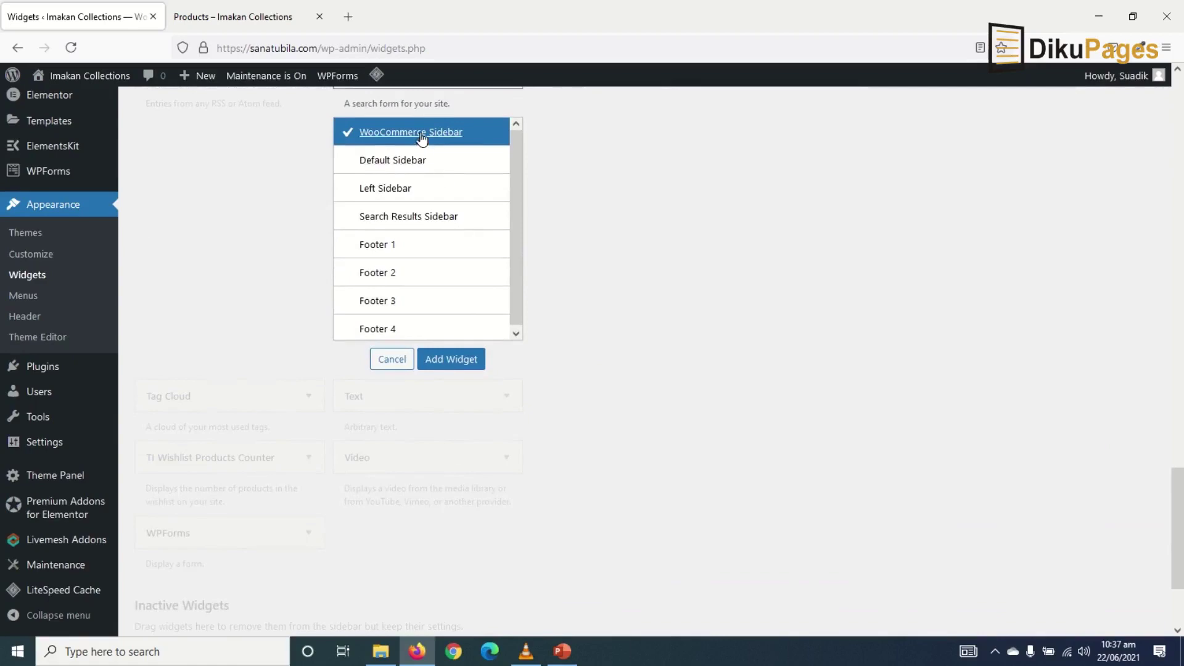
{"action": "left_click", "coordinate": [455, 360]}
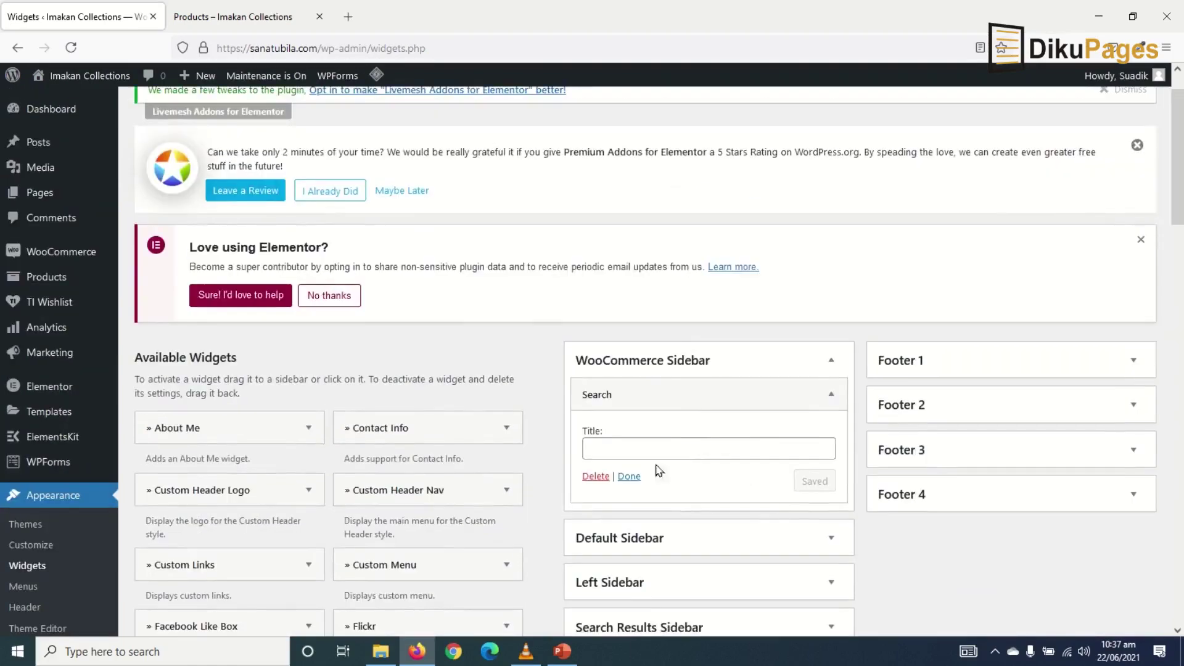
Step: Add a Filter Products by Price widget to the WooCommerce Sidebar
{"action": "scroll", "coordinate": [730, 452], "scroll_direction": "down", "scroll_amount": 2}
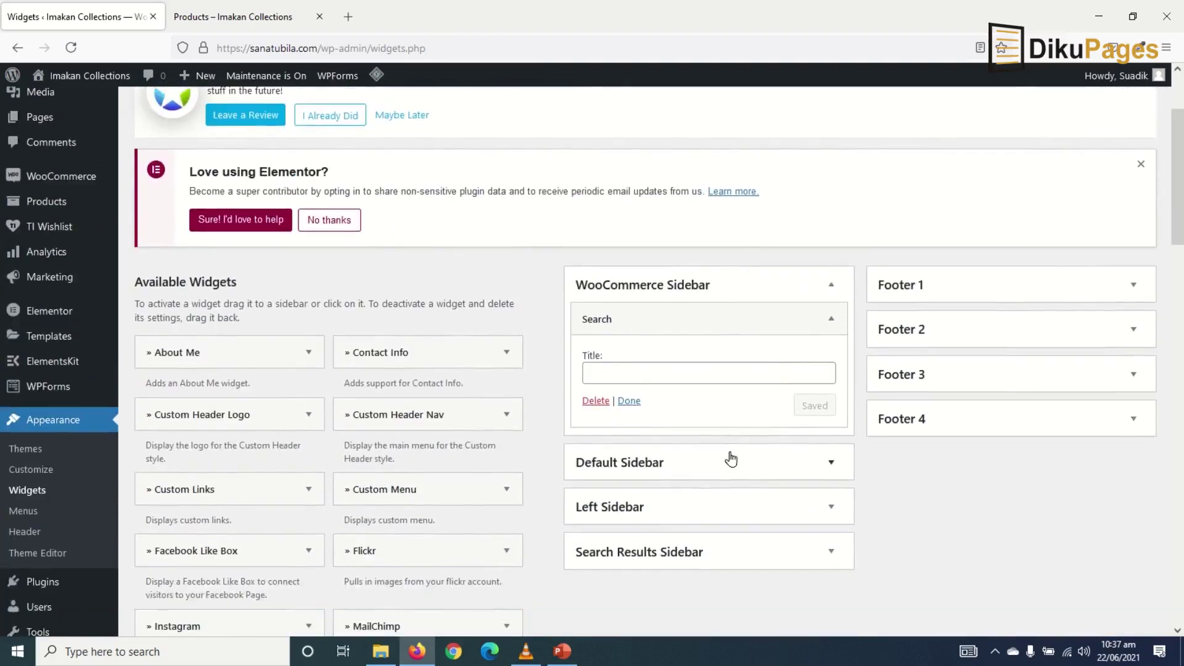
{"action": "scroll", "coordinate": [336, 510], "scroll_direction": "down", "scroll_amount": 5}
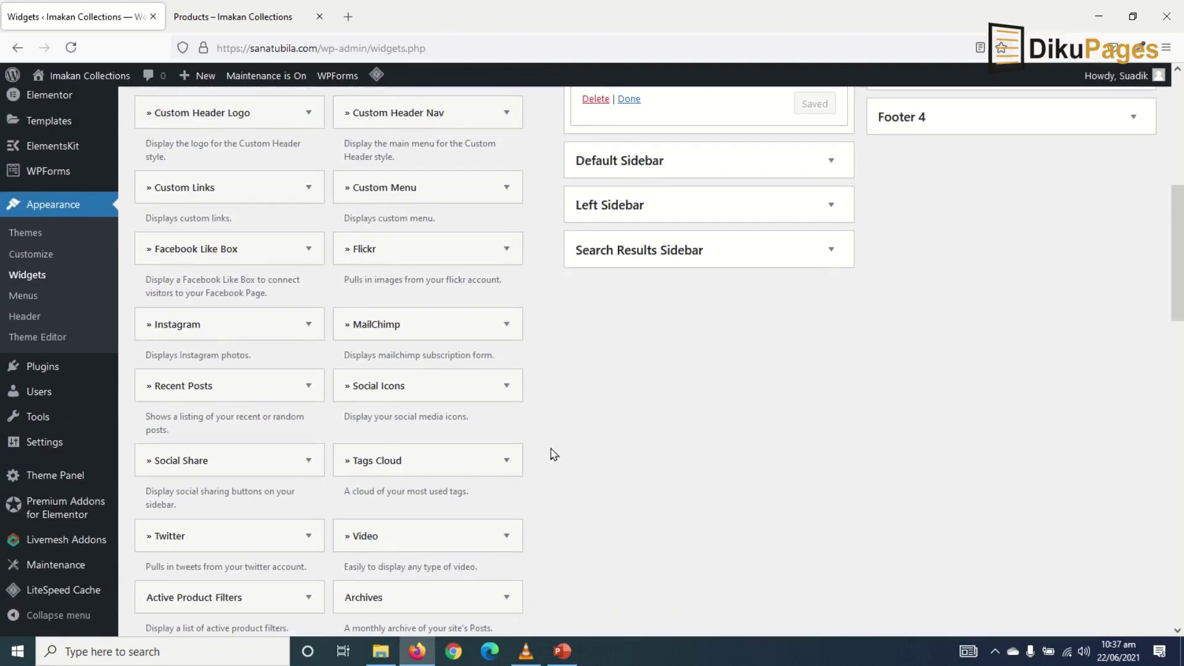
{"action": "scroll", "coordinate": [573, 452], "scroll_direction": "down", "scroll_amount": 3}
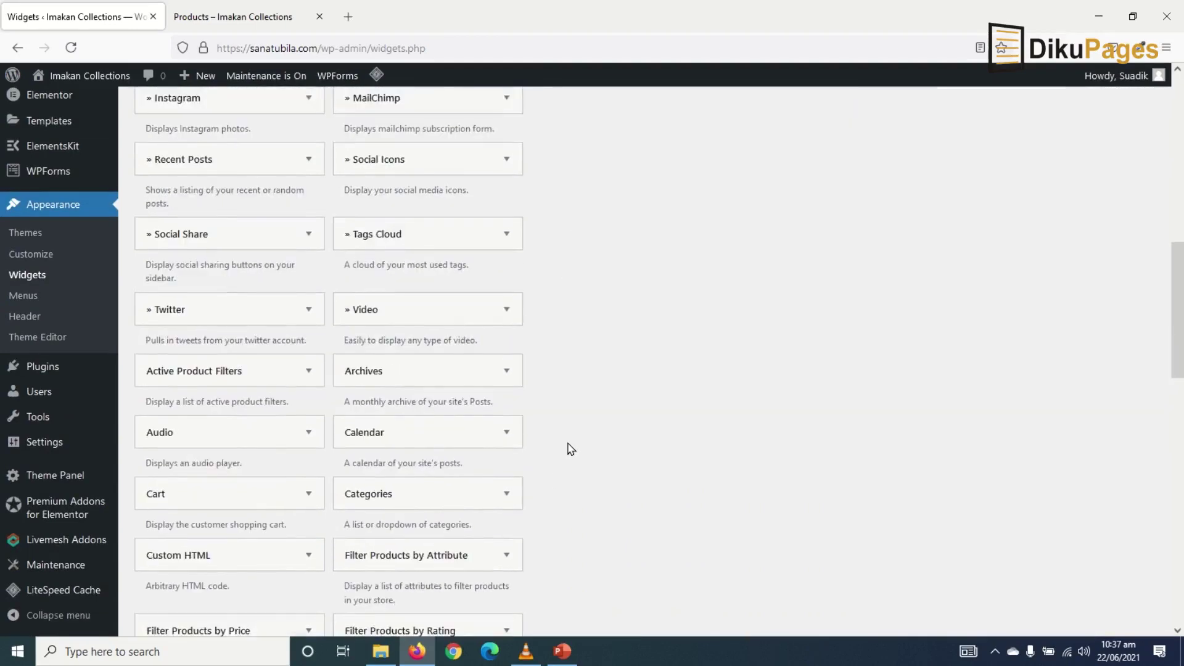
{"action": "scroll", "coordinate": [572, 450], "scroll_direction": "down", "scroll_amount": 2}
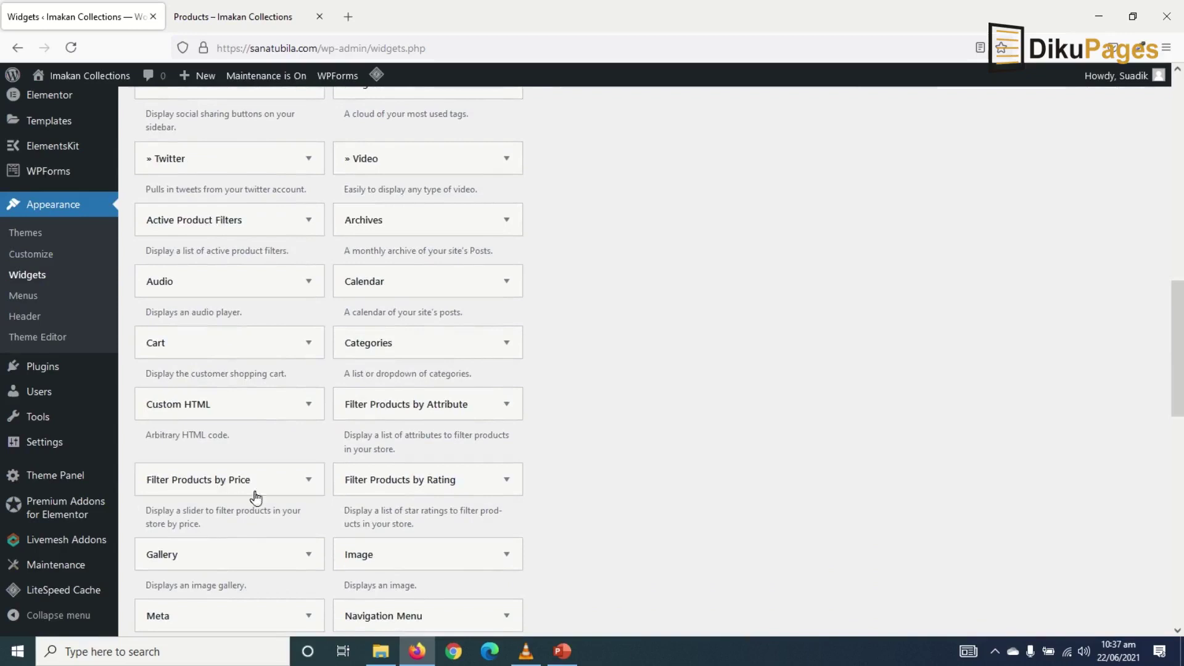
{"action": "scroll", "coordinate": [256, 497], "scroll_direction": "down", "scroll_amount": 1}
{"action": "left_click", "coordinate": [248, 411]}
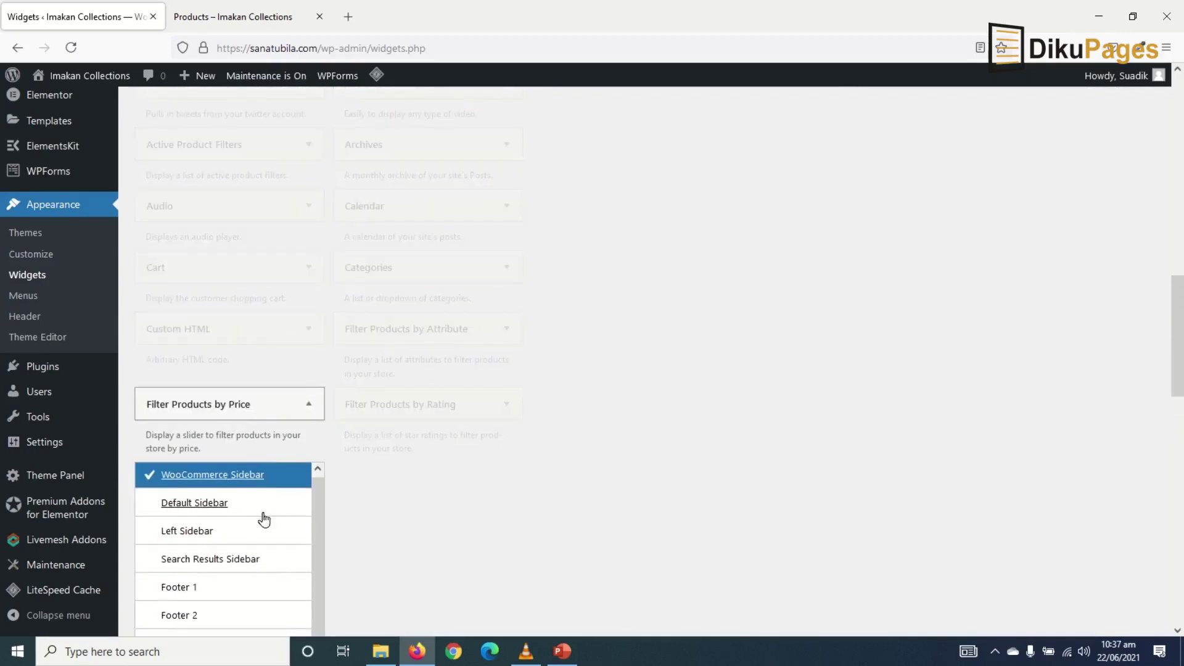
{"action": "scroll", "coordinate": [445, 542], "scroll_direction": "down", "scroll_amount": 4}
{"action": "left_click", "coordinate": [259, 408]}
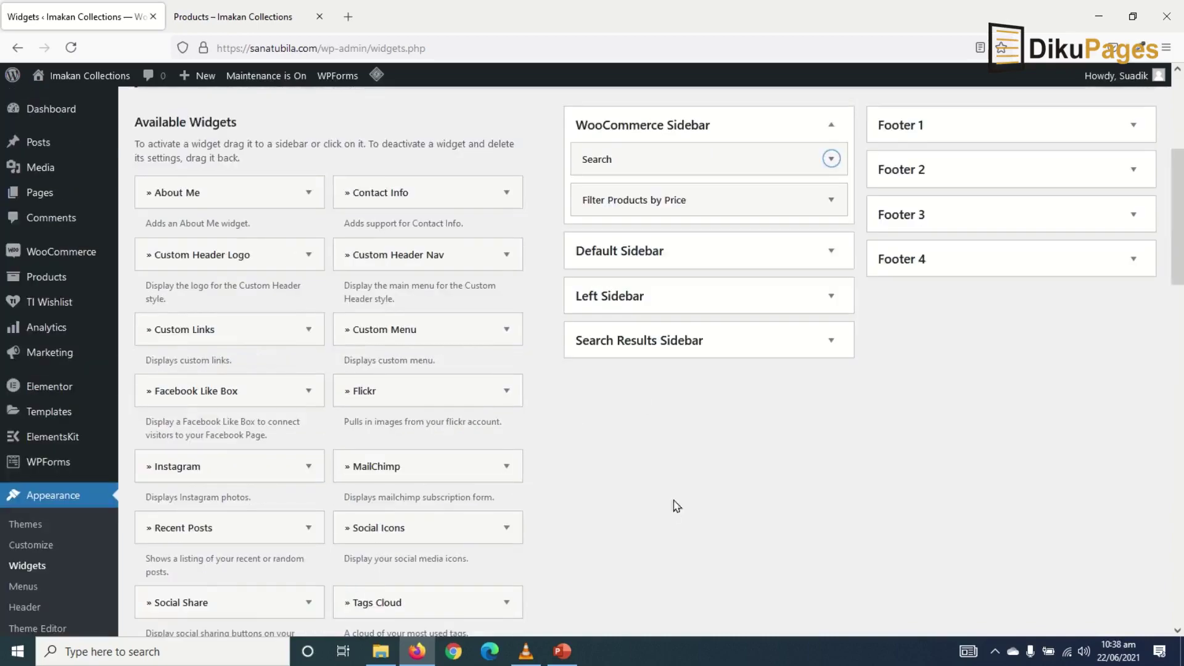
Step: Add a Filter Products by Attribute widget titled 'Filter by Colour' to the WooCommerce Sidebar and save it
{"action": "scroll", "coordinate": [676, 485], "scroll_direction": "down", "scroll_amount": 5}
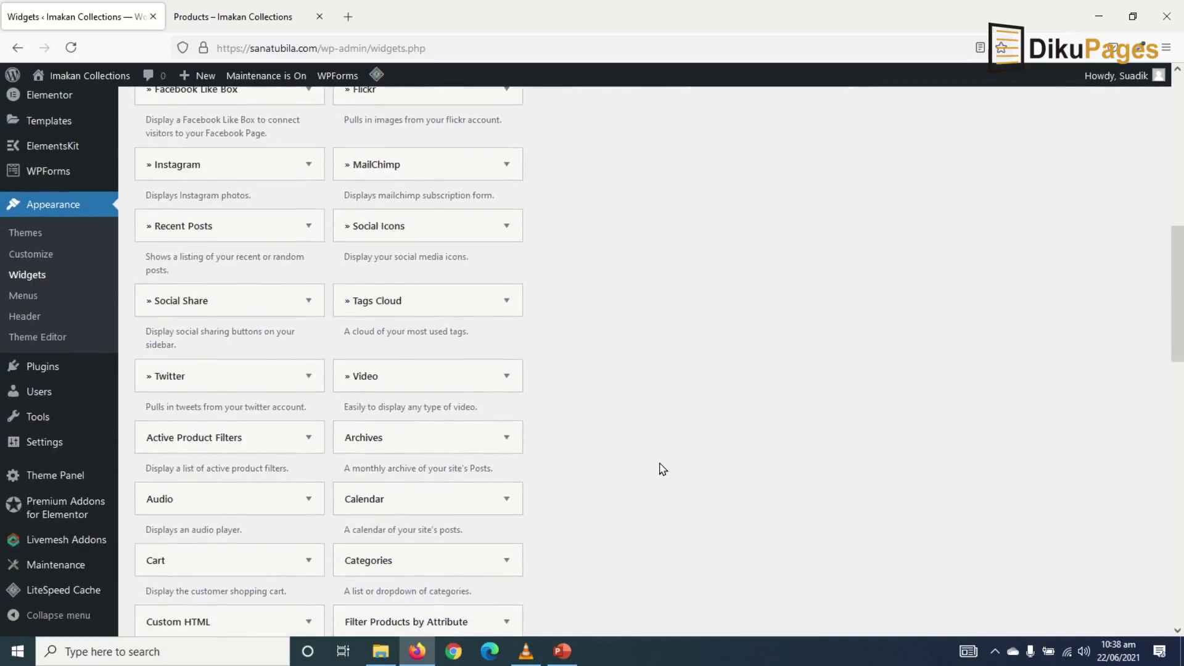
{"action": "scroll", "coordinate": [661, 468], "scroll_direction": "down", "scroll_amount": 6}
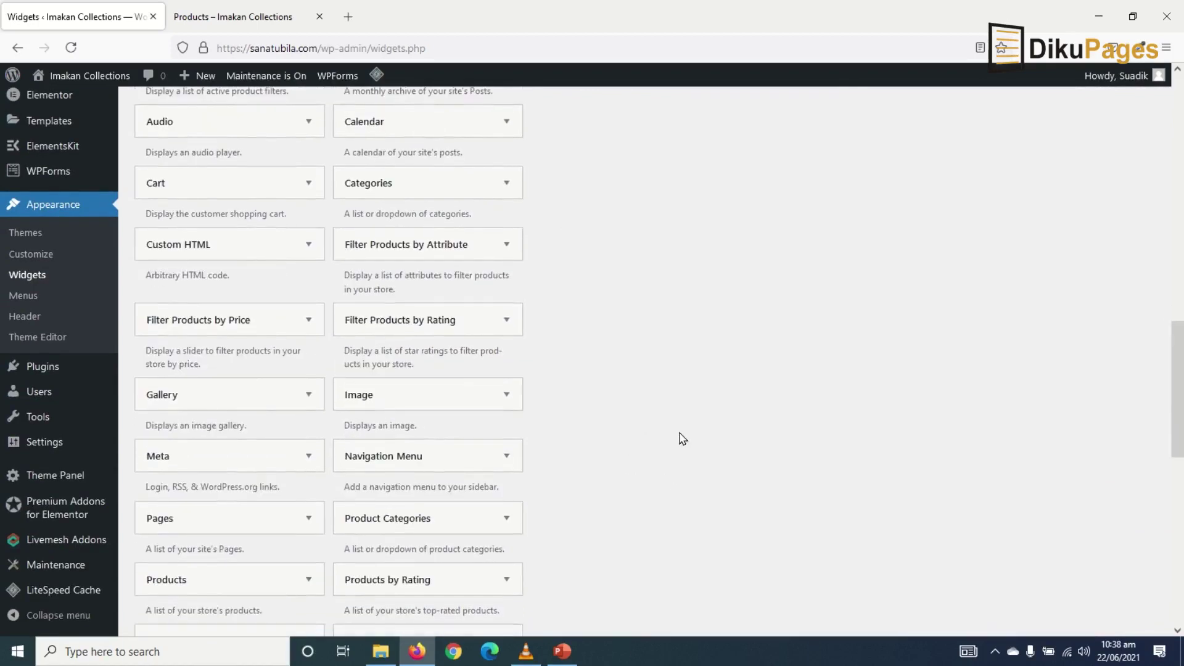
{"action": "scroll", "coordinate": [682, 439], "scroll_direction": "up", "scroll_amount": 3}
{"action": "scroll", "coordinate": [616, 417], "scroll_direction": "down", "scroll_amount": 1}
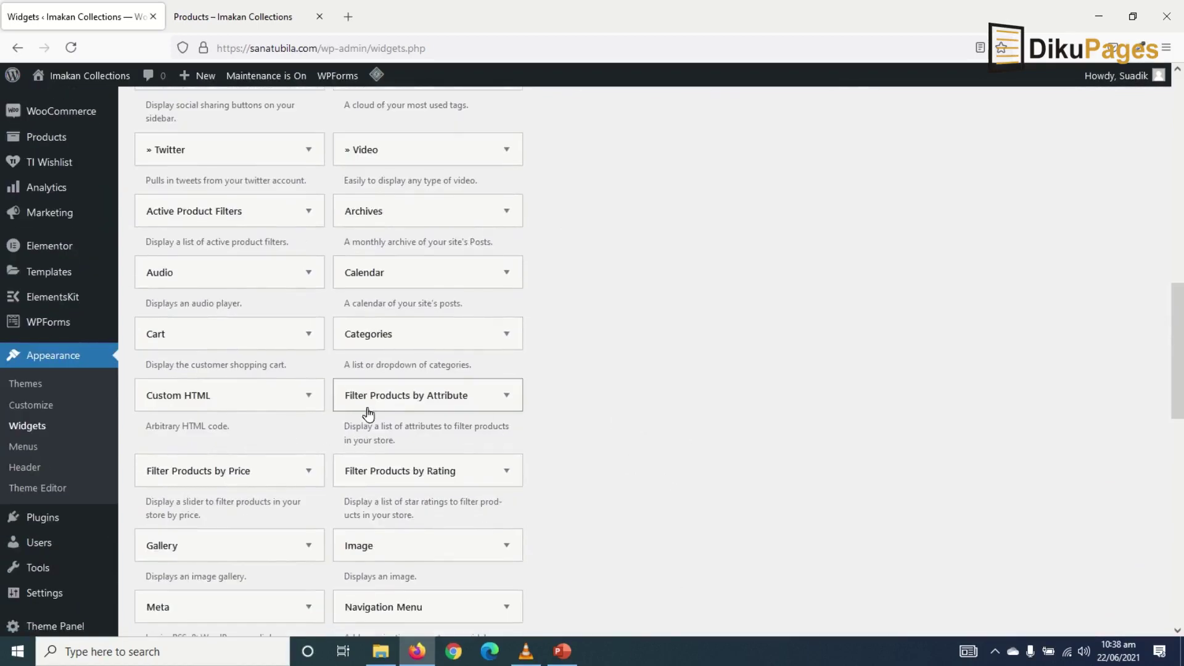
{"action": "left_click", "coordinate": [507, 395]}
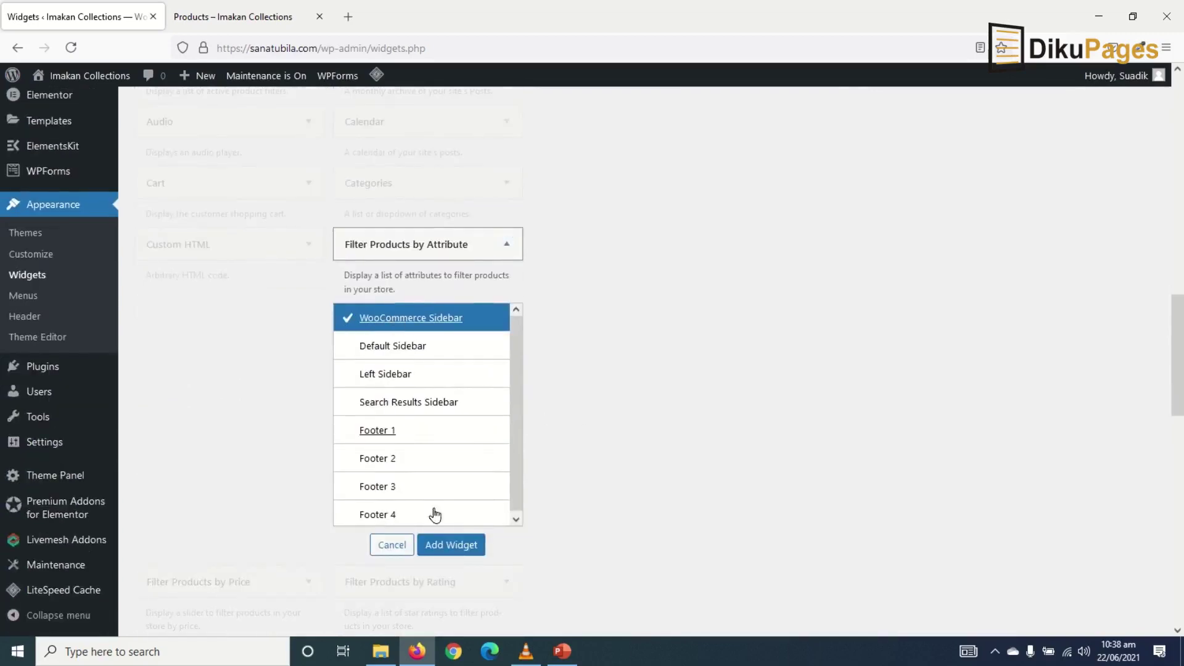
{"action": "left_click", "coordinate": [460, 547]}
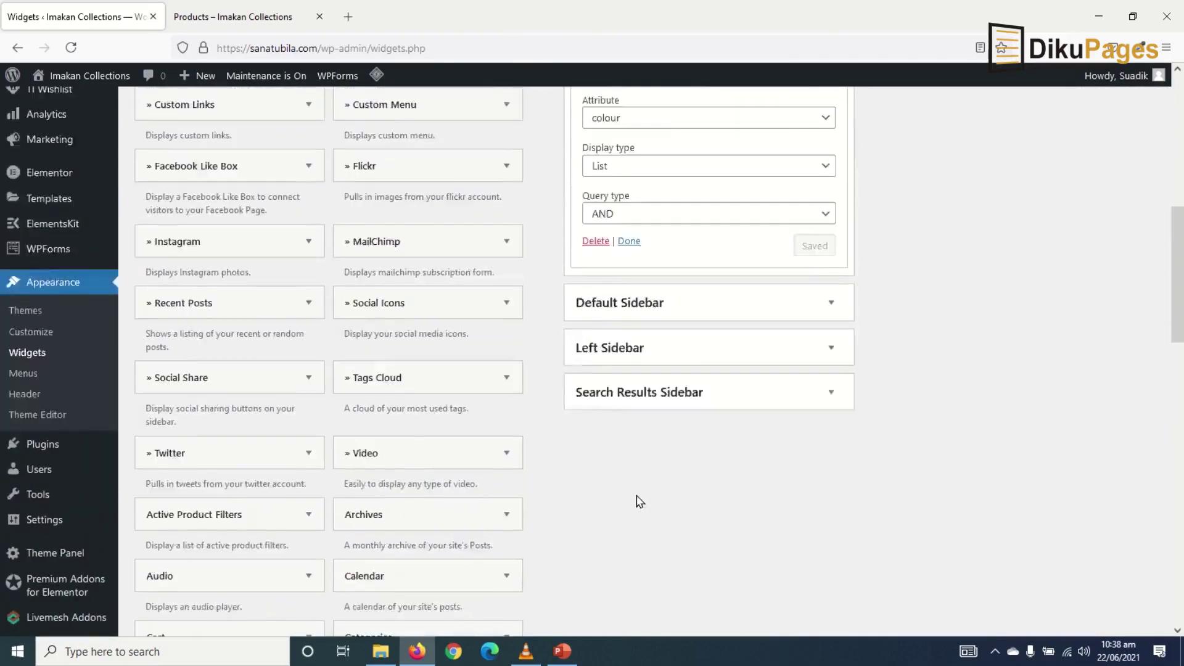
{"action": "left_click", "coordinate": [675, 299]}
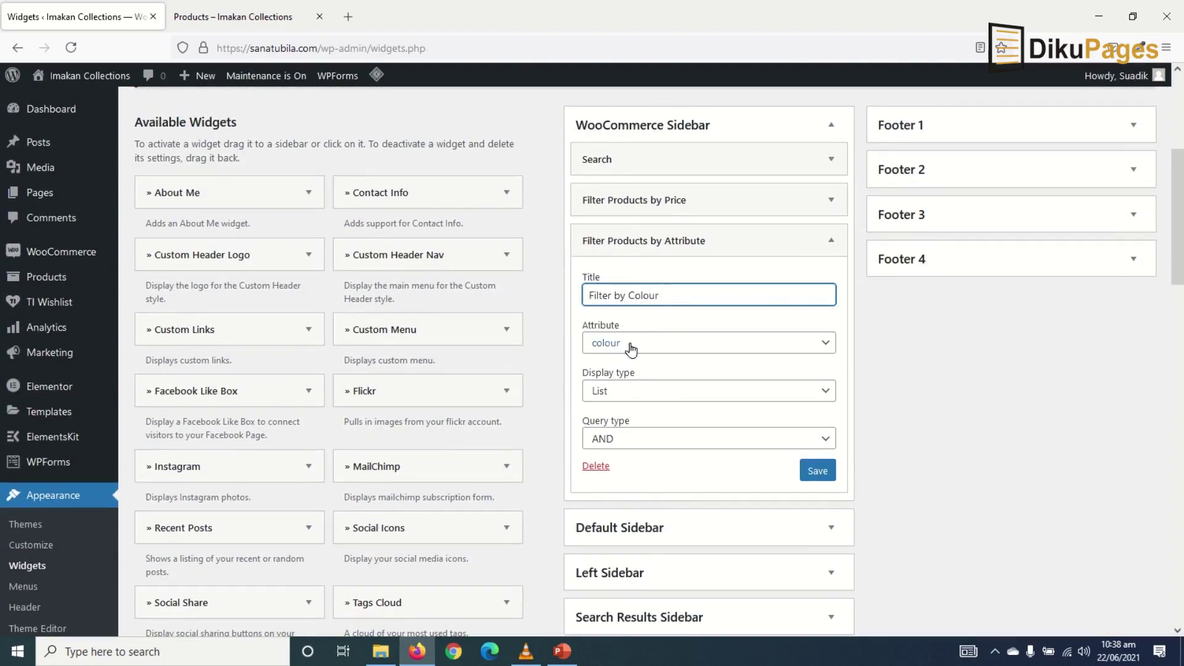
{"action": "left_click", "coordinate": [830, 470]}
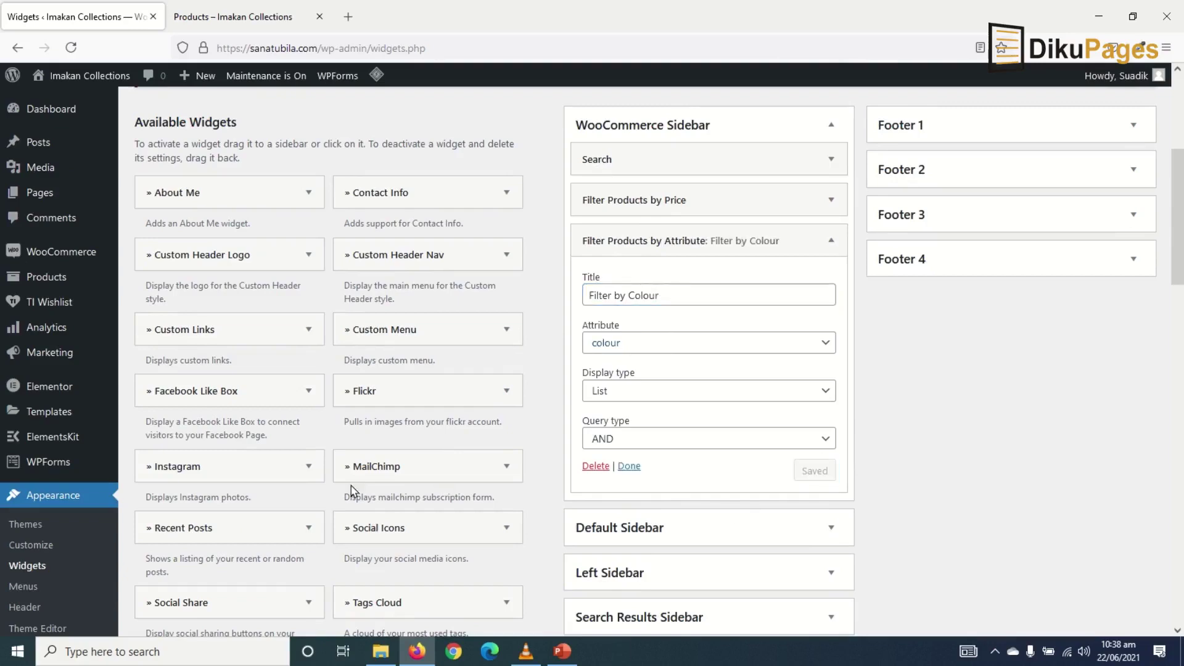
Step: Add a second attribute filter titled 'Filter by Size' using the size attribute, and save it
{"action": "scroll", "coordinate": [352, 494], "scroll_direction": "down", "scroll_amount": 5}
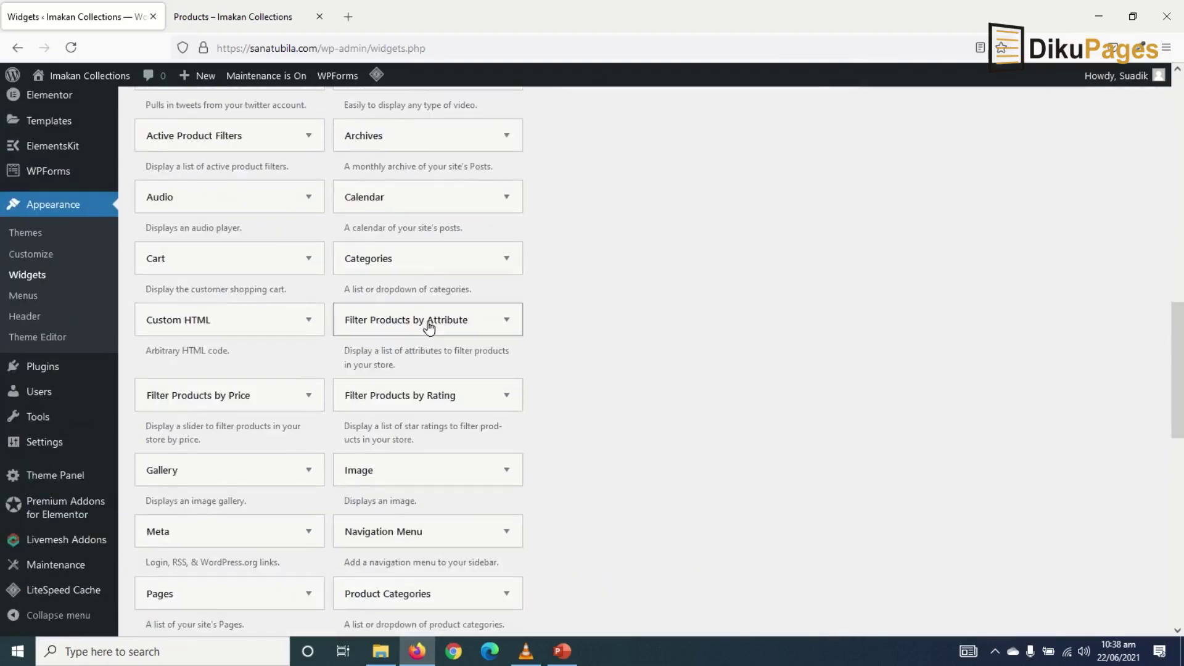
{"action": "left_click", "coordinate": [429, 327]}
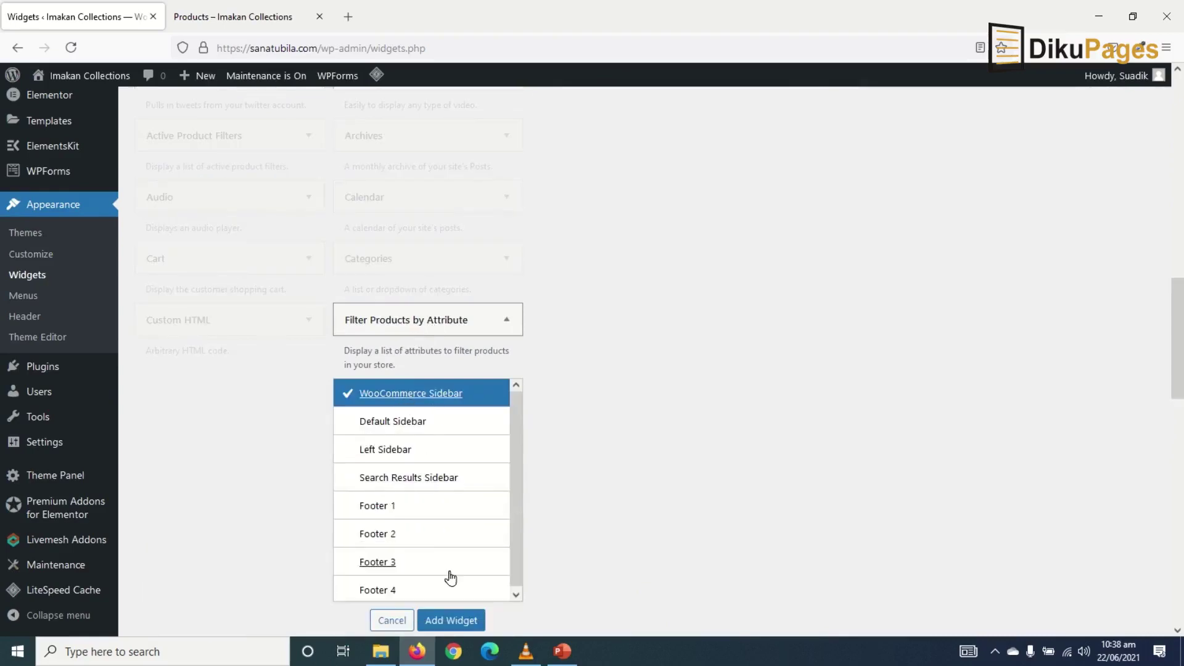
{"action": "left_click", "coordinate": [468, 623]}
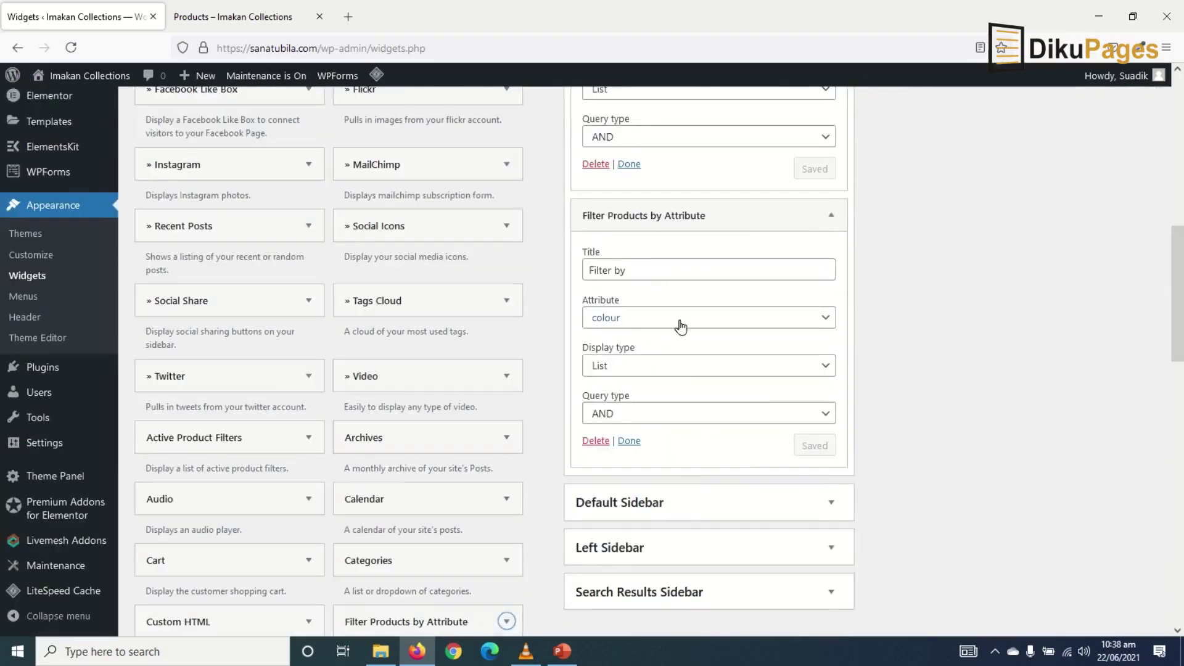
{"action": "left_click", "coordinate": [669, 273]}
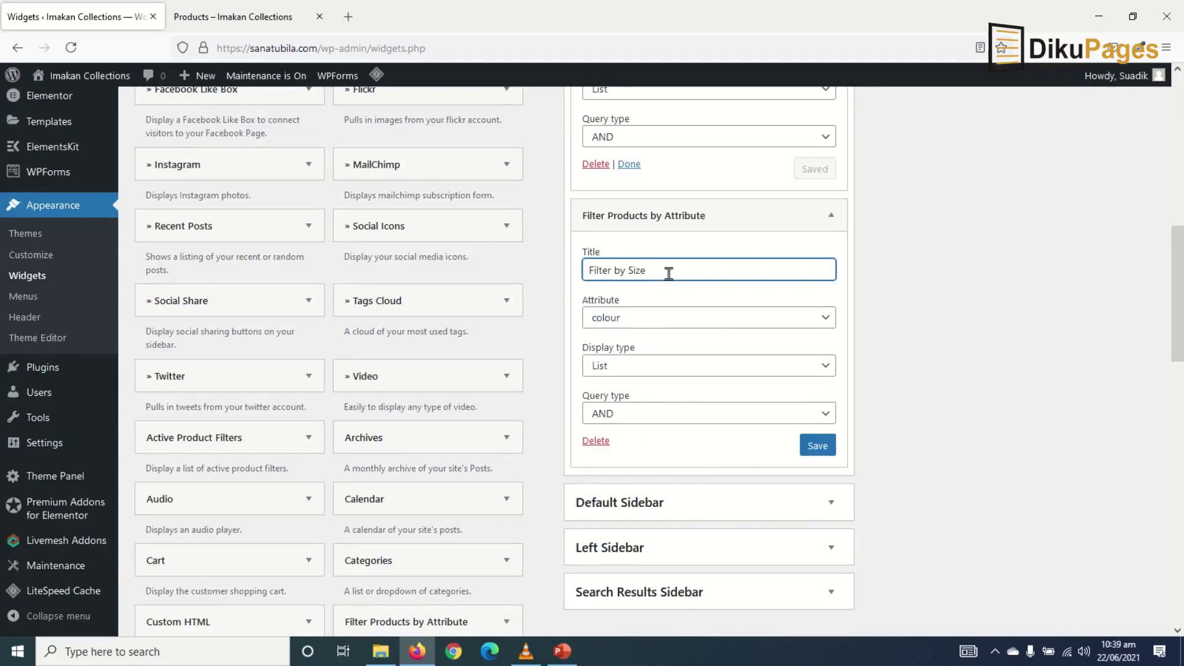
{"action": "left_click", "coordinate": [664, 319]}
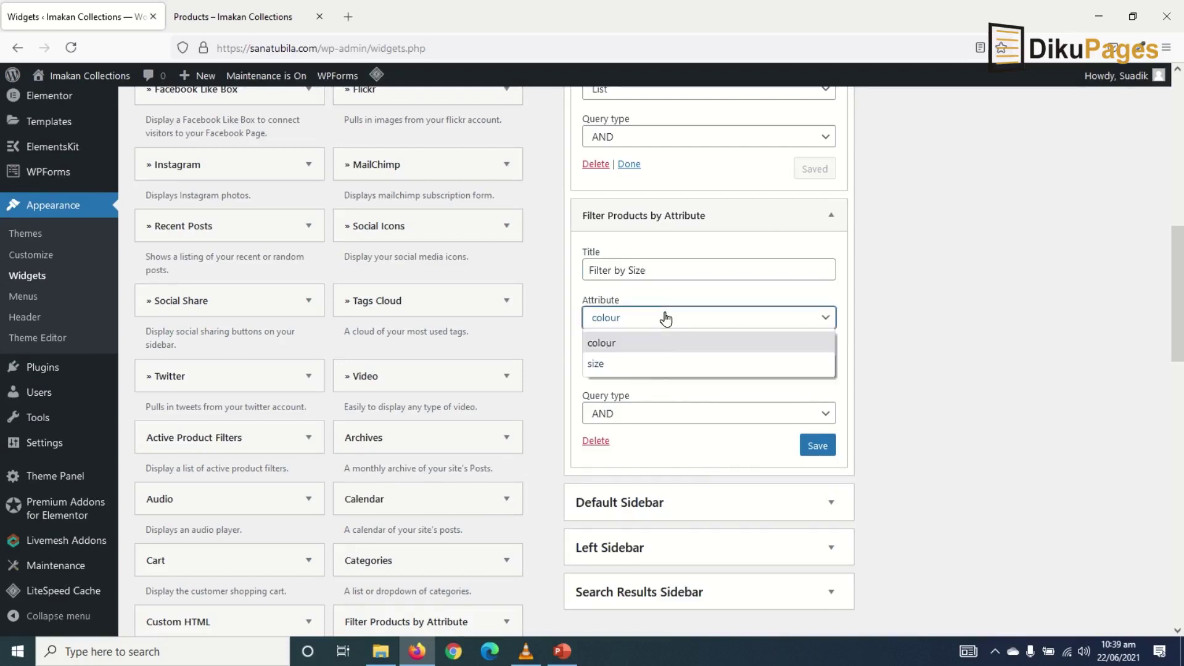
{"action": "left_click", "coordinate": [647, 364]}
{"action": "left_click", "coordinate": [817, 449]}
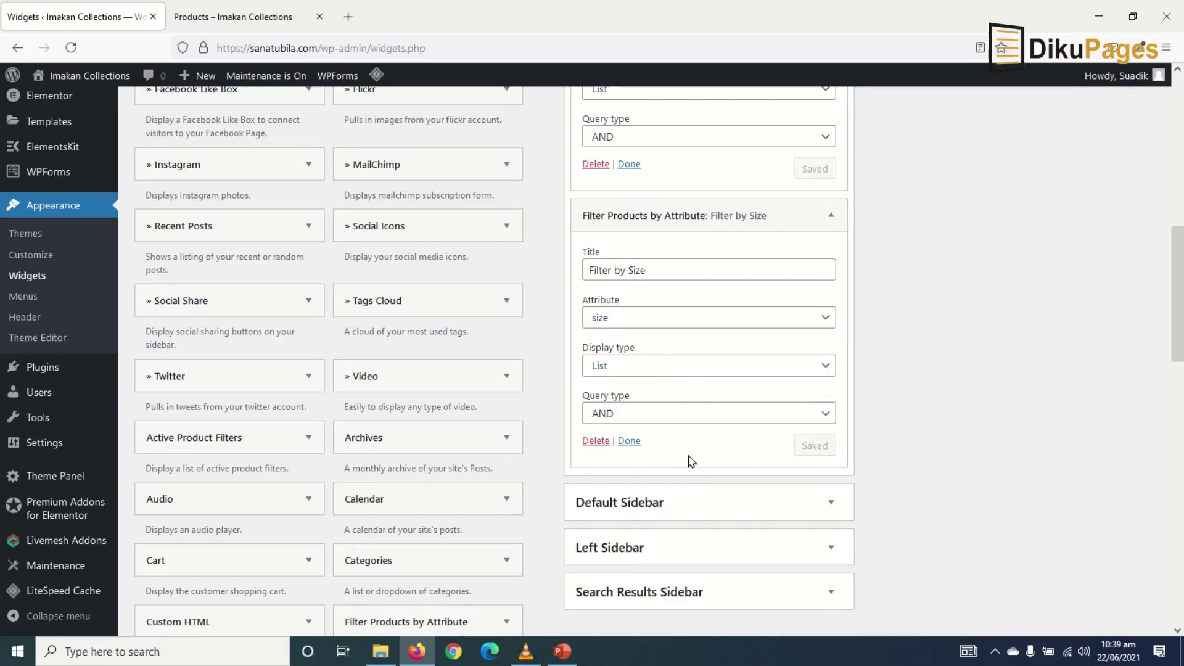
{"action": "left_click", "coordinate": [629, 441]}
{"action": "scroll", "coordinate": [759, 387], "scroll_direction": "up", "scroll_amount": 5}
{"action": "scroll", "coordinate": [653, 426], "scroll_direction": "down", "scroll_amount": 3}
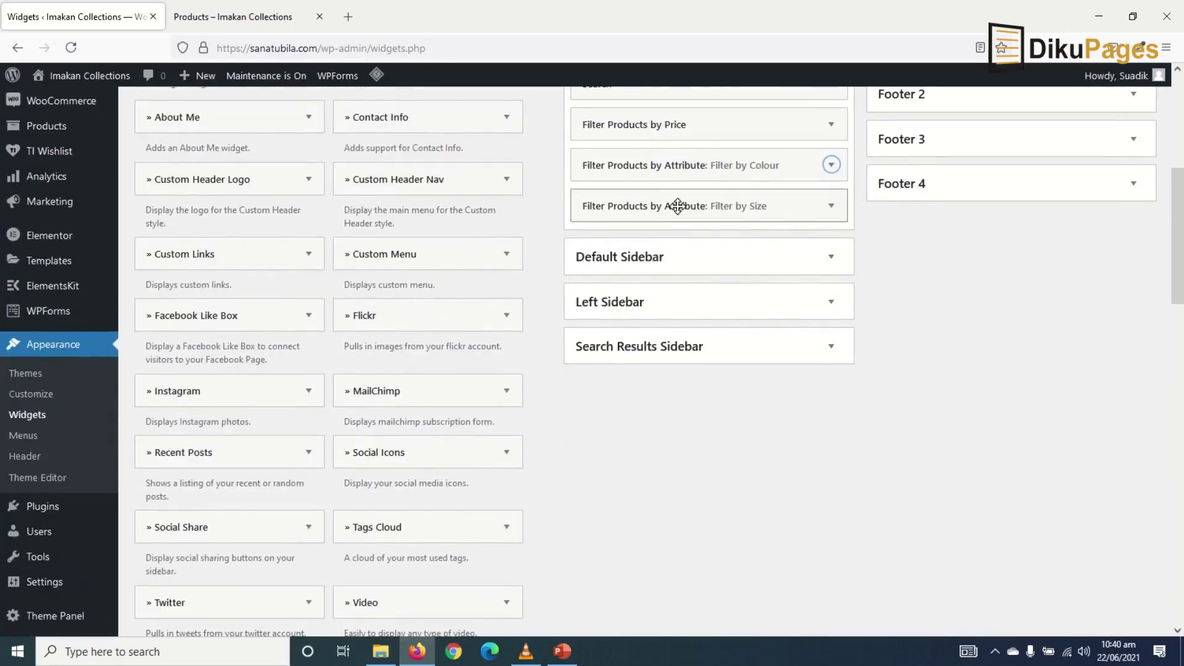
Step: Add a Products widget to the WooCommerce Sidebar showing 5 featured products
{"action": "scroll", "coordinate": [509, 430], "scroll_direction": "down", "scroll_amount": 3}
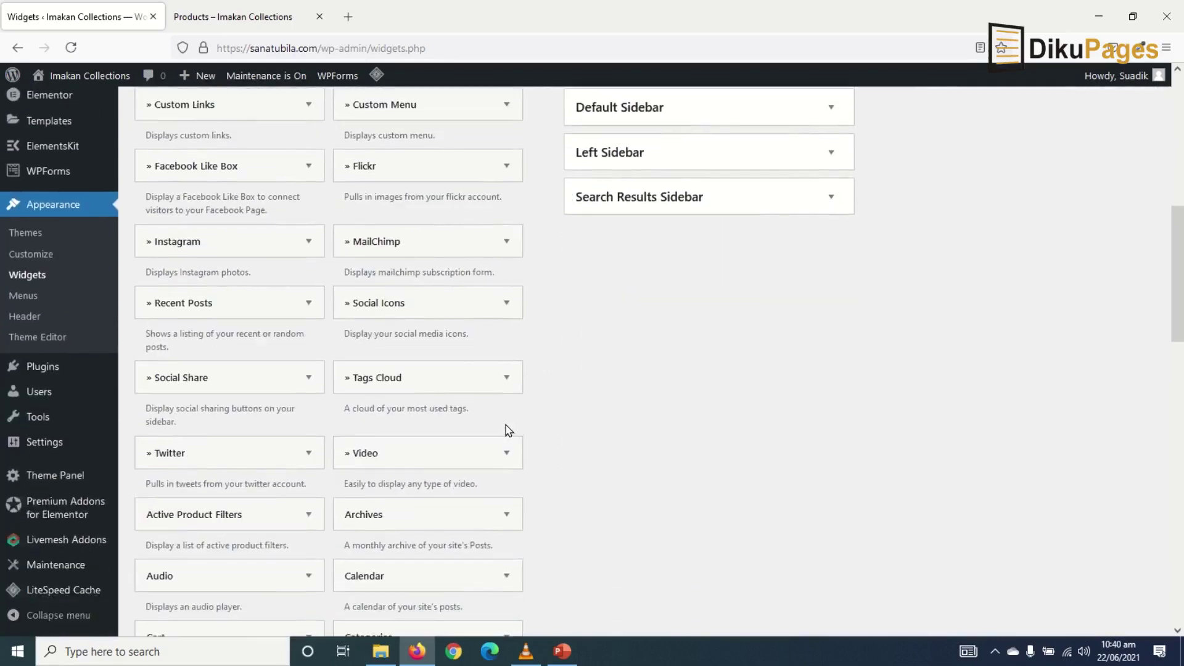
{"action": "scroll", "coordinate": [494, 426], "scroll_direction": "down", "scroll_amount": 6}
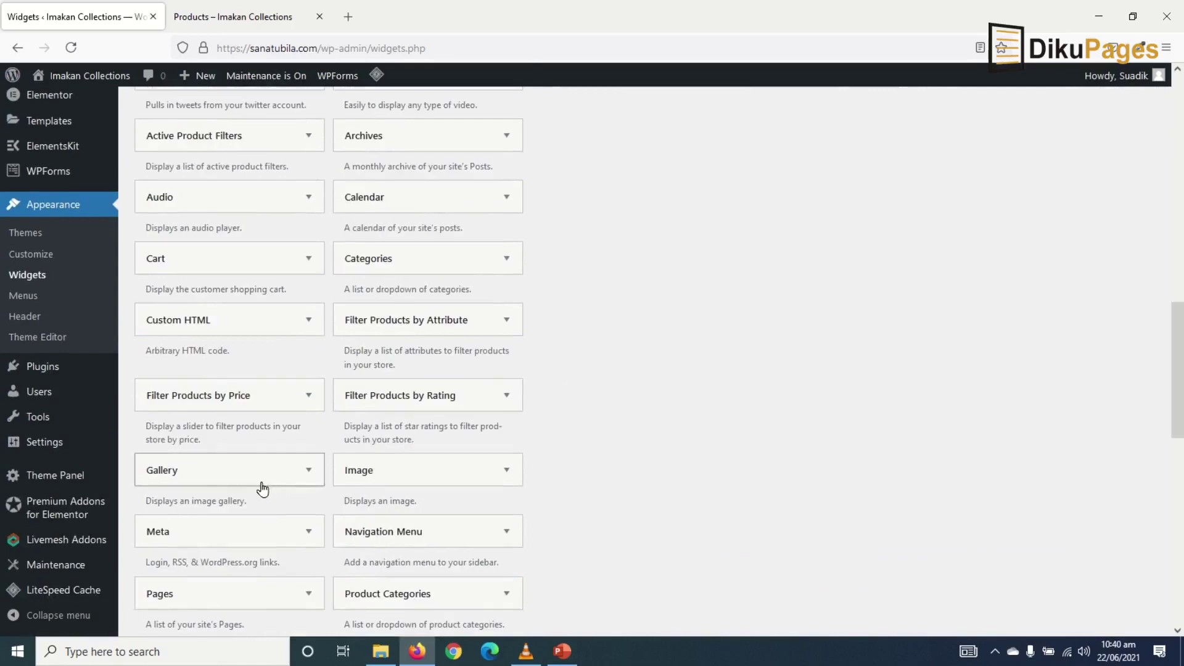
{"action": "scroll", "coordinate": [258, 483], "scroll_direction": "down", "scroll_amount": 4}
{"action": "scroll", "coordinate": [297, 512], "scroll_direction": "up", "scroll_amount": 3}
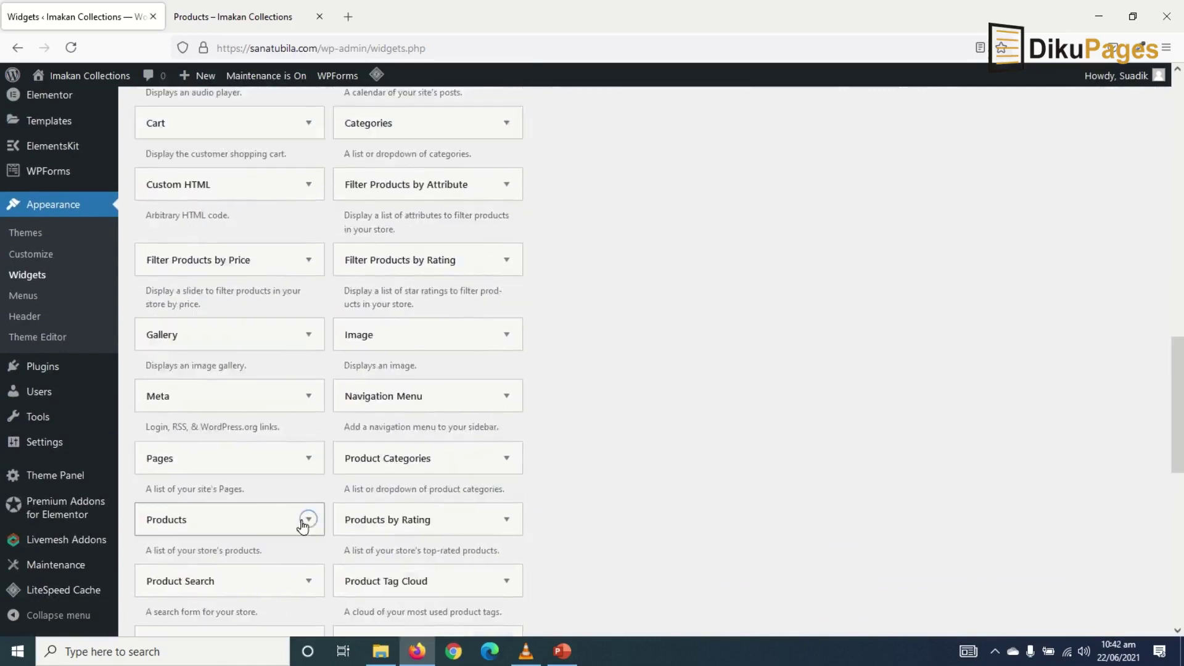
{"action": "left_click", "coordinate": [307, 520]}
{"action": "scroll", "coordinate": [260, 493], "scroll_direction": "down", "scroll_amount": 3}
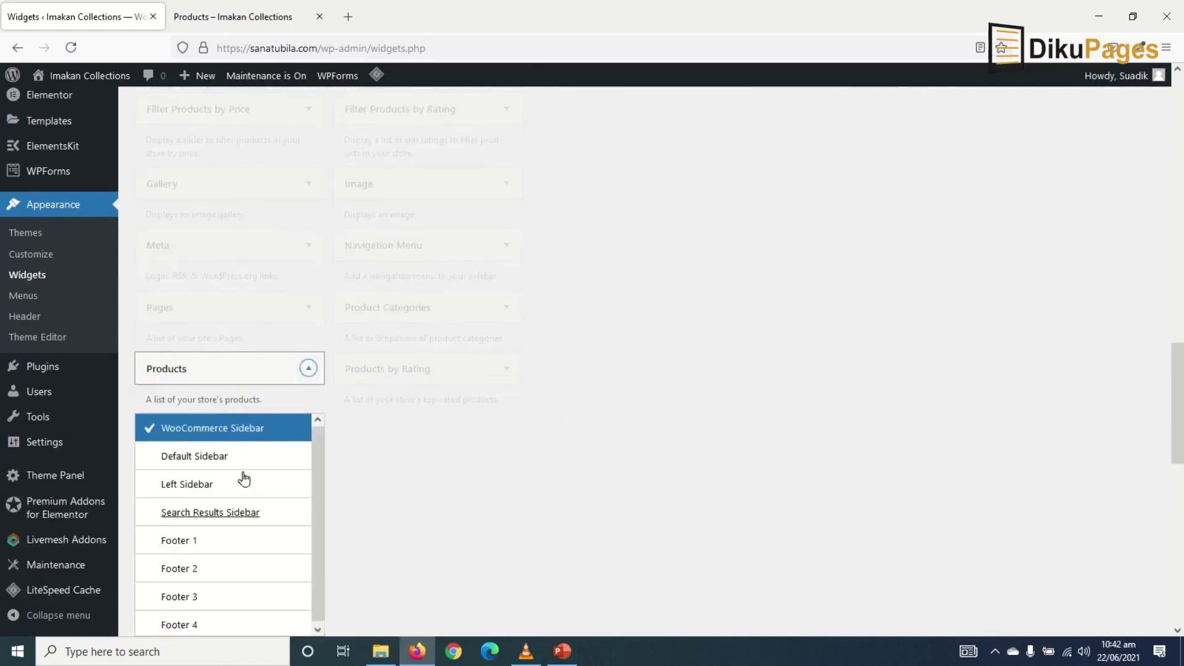
{"action": "left_click", "coordinate": [289, 546]}
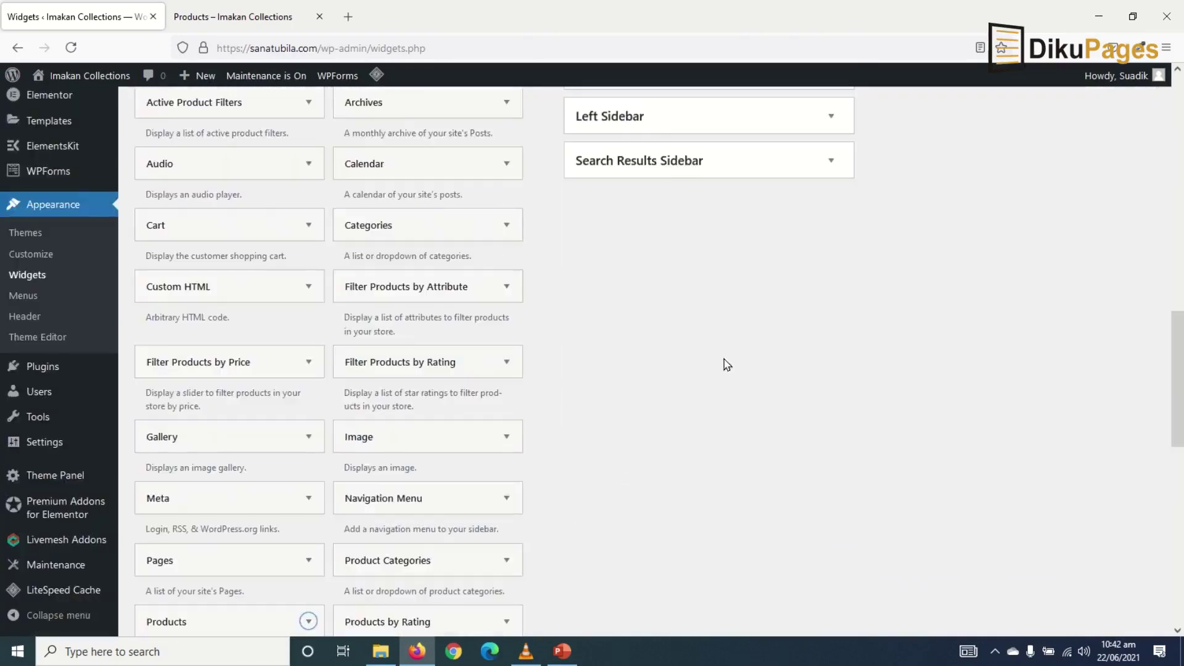
{"action": "scroll", "coordinate": [679, 348], "scroll_direction": "up", "scroll_amount": 8}
{"action": "left_click", "coordinate": [642, 321]}
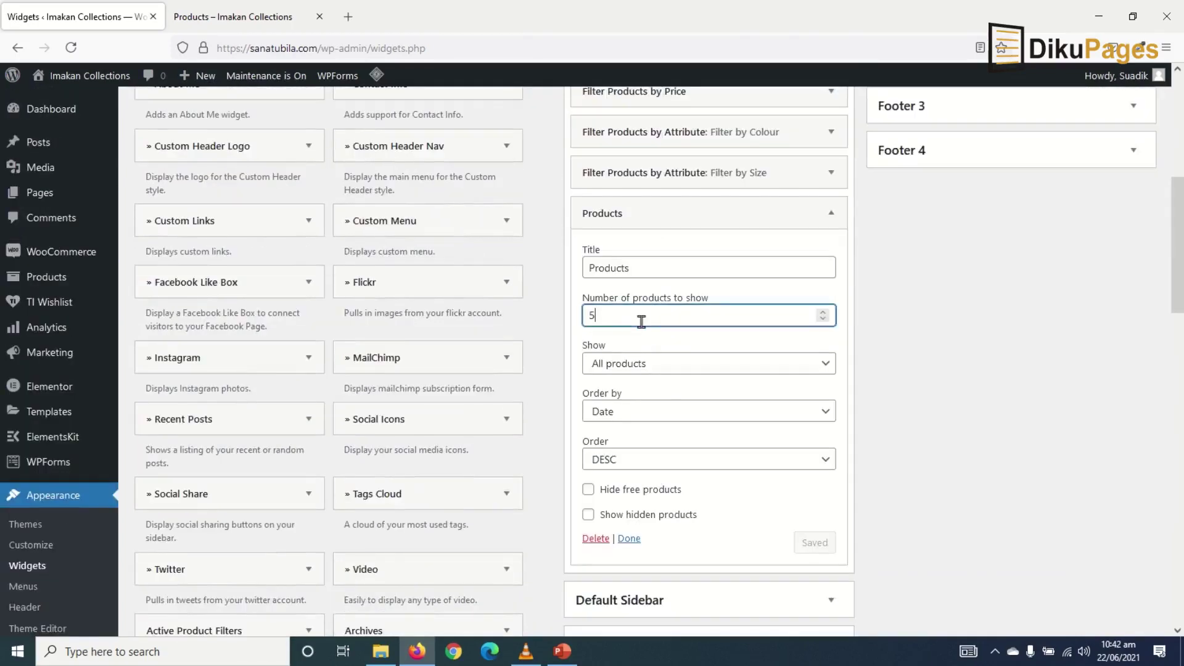
{"action": "left_click", "coordinate": [683, 364]}
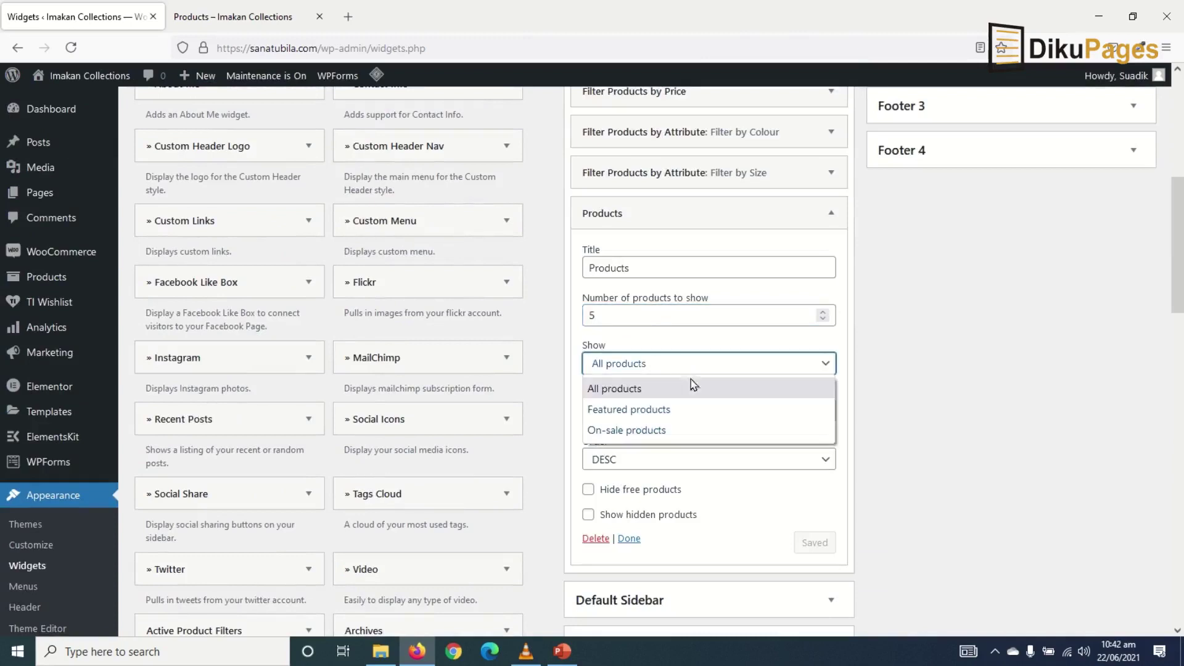
{"action": "left_click", "coordinate": [664, 411]}
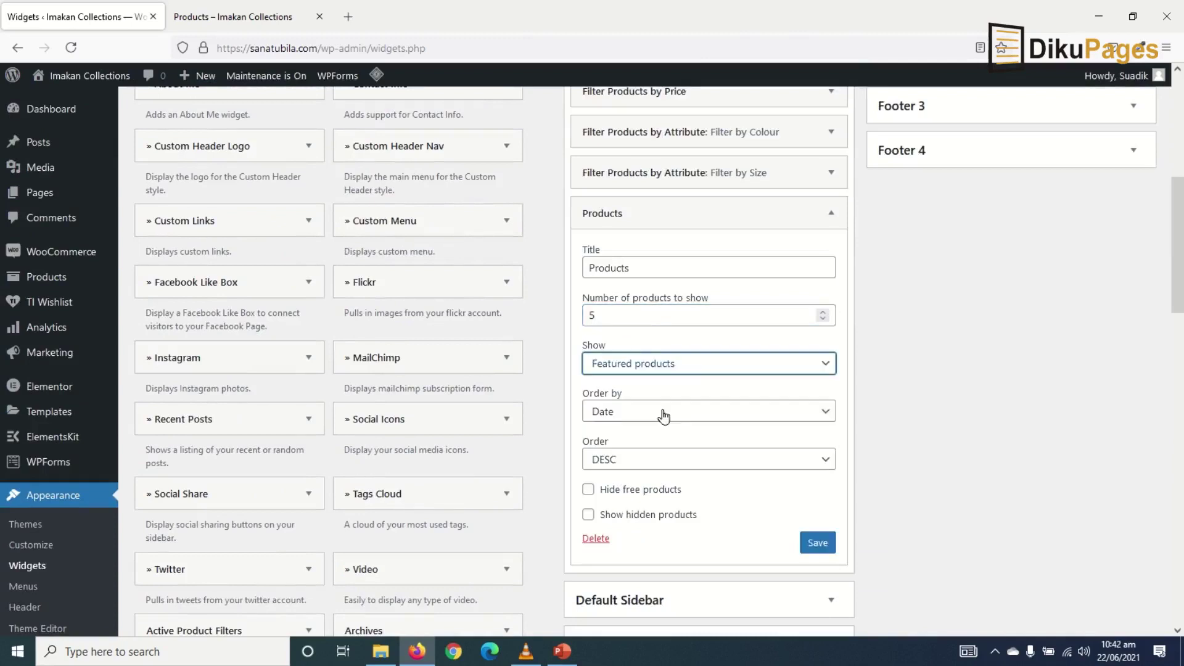
Step: Retitle the Products widget 'Featured Products' and save it
{"action": "left_click", "coordinate": [689, 277]}
{"action": "double_click", "coordinate": [588, 268]}
{"action": "left_click", "coordinate": [588, 268]}
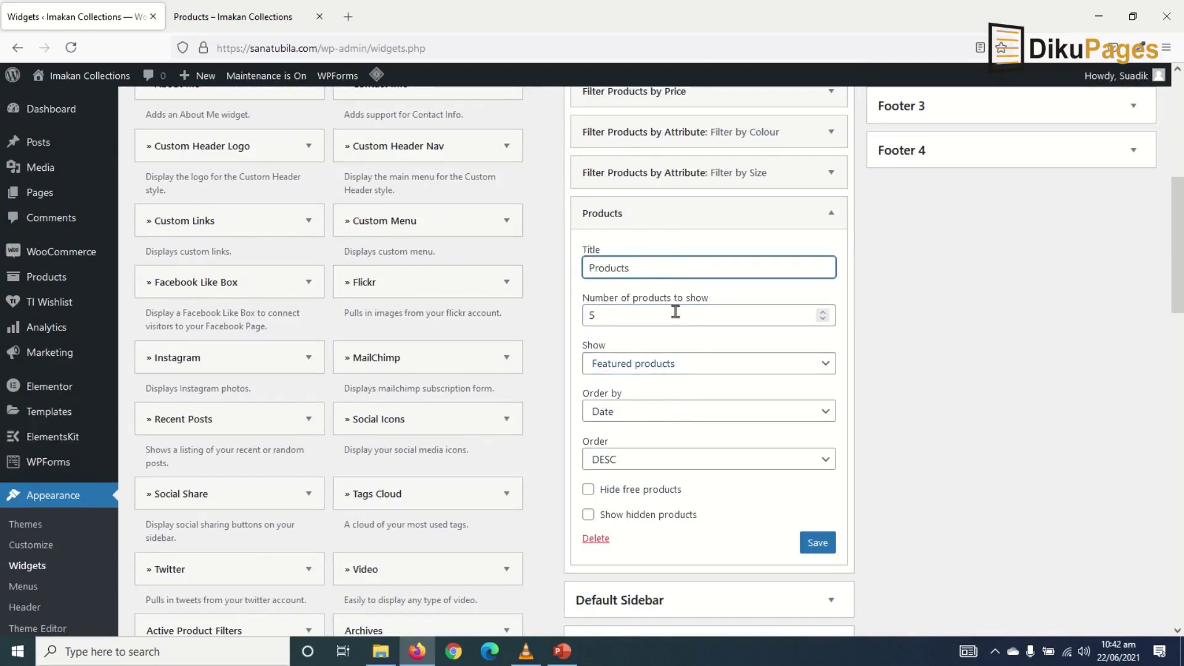
{"action": "type", "text": "Featured"}
{"action": "left_click", "coordinate": [825, 546]}
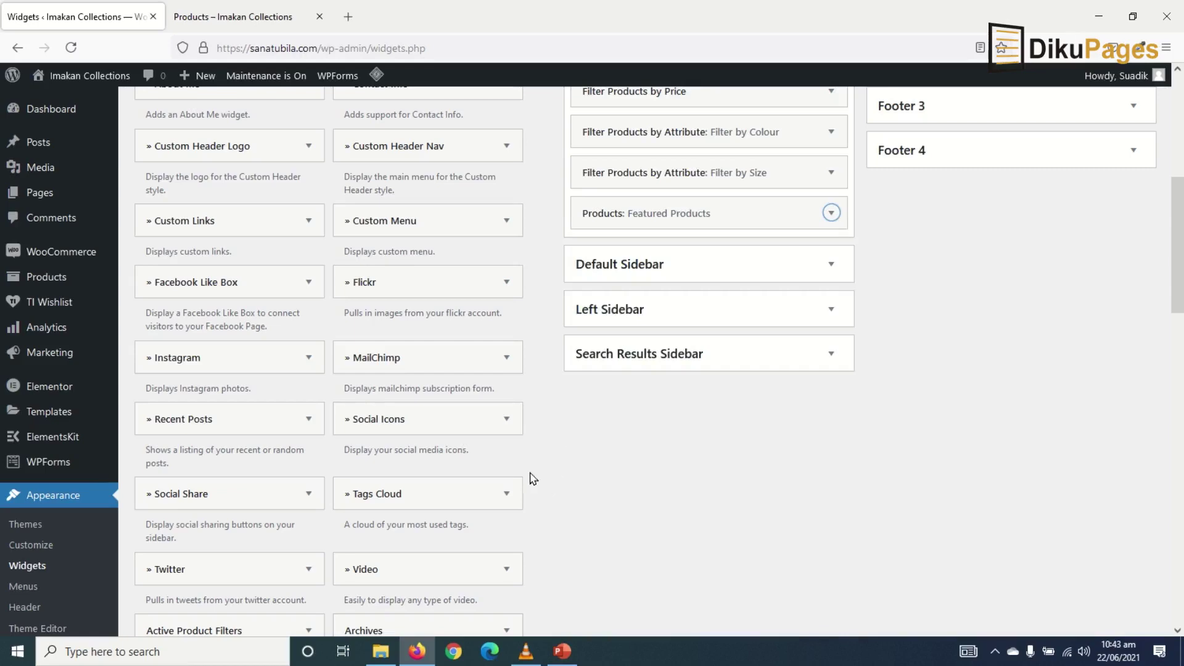
Step: Add a Product Categories widget to the WooCommerce Sidebar with Show hierarchy unticked, and save it
{"action": "scroll", "coordinate": [380, 380], "scroll_direction": "down", "scroll_amount": 6}
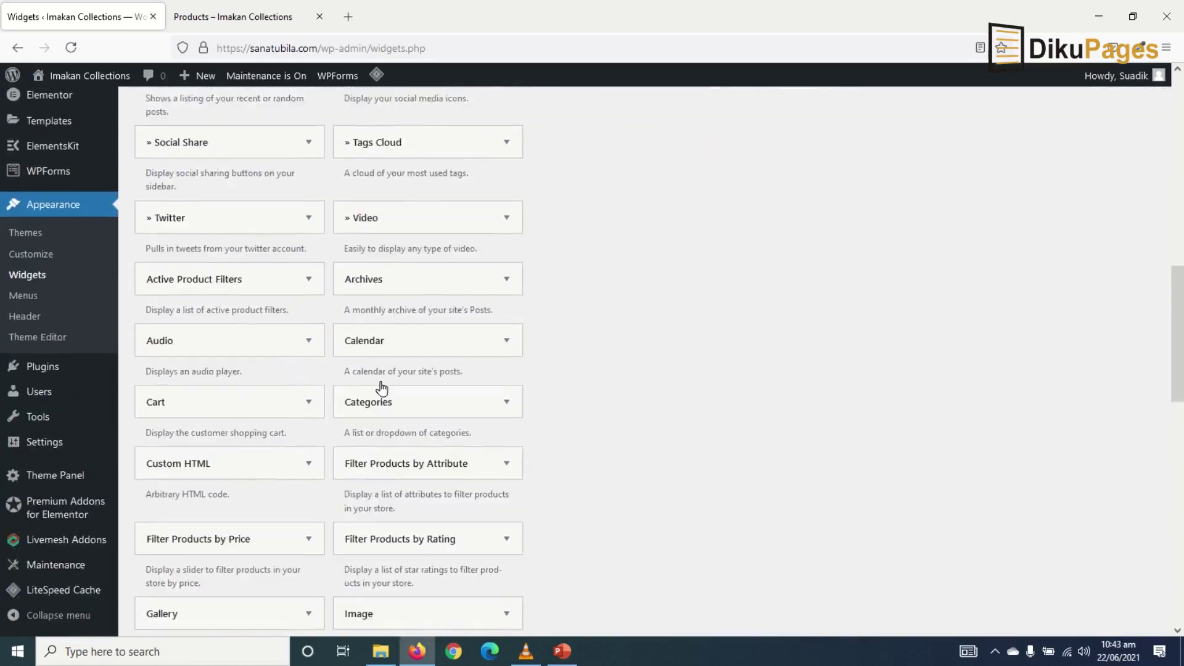
{"action": "scroll", "coordinate": [381, 389], "scroll_direction": "down", "scroll_amount": 1}
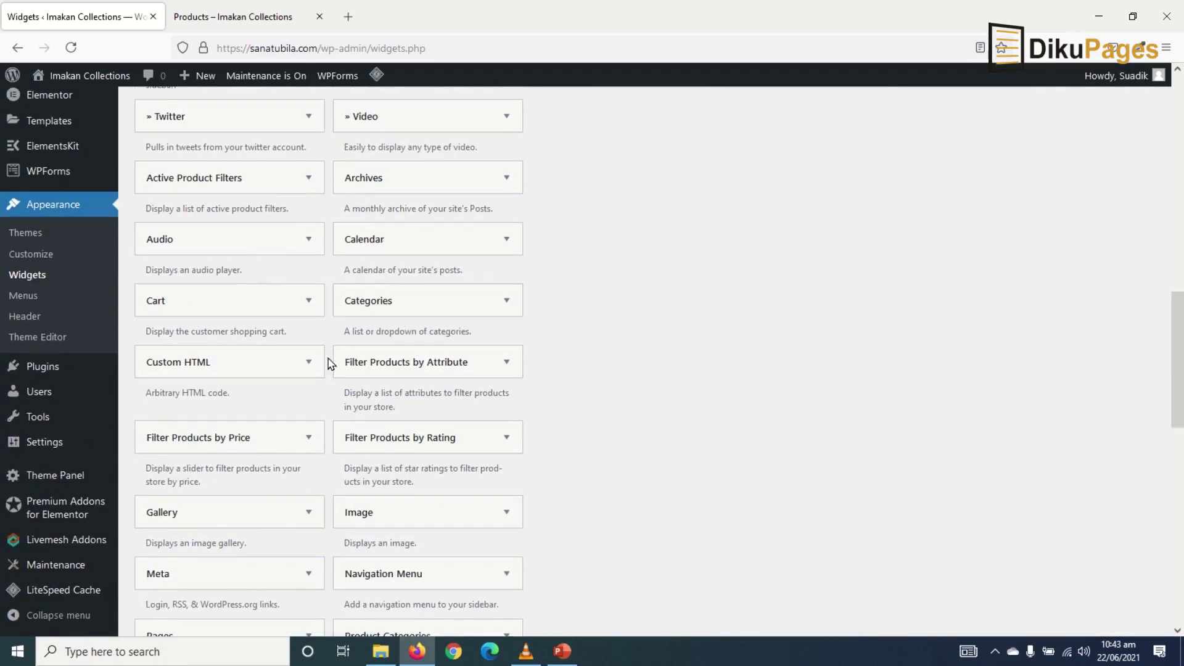
{"action": "scroll", "coordinate": [373, 334], "scroll_direction": "down", "scroll_amount": 5}
{"action": "left_click", "coordinate": [474, 339]}
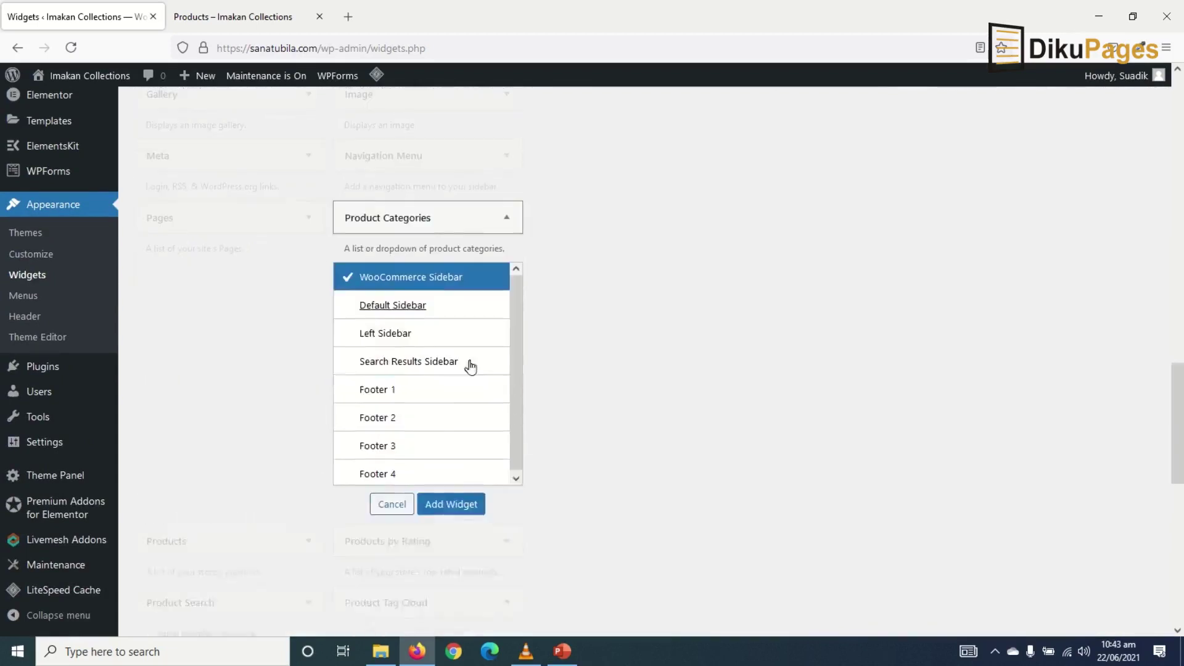
{"action": "left_click", "coordinate": [453, 395]}
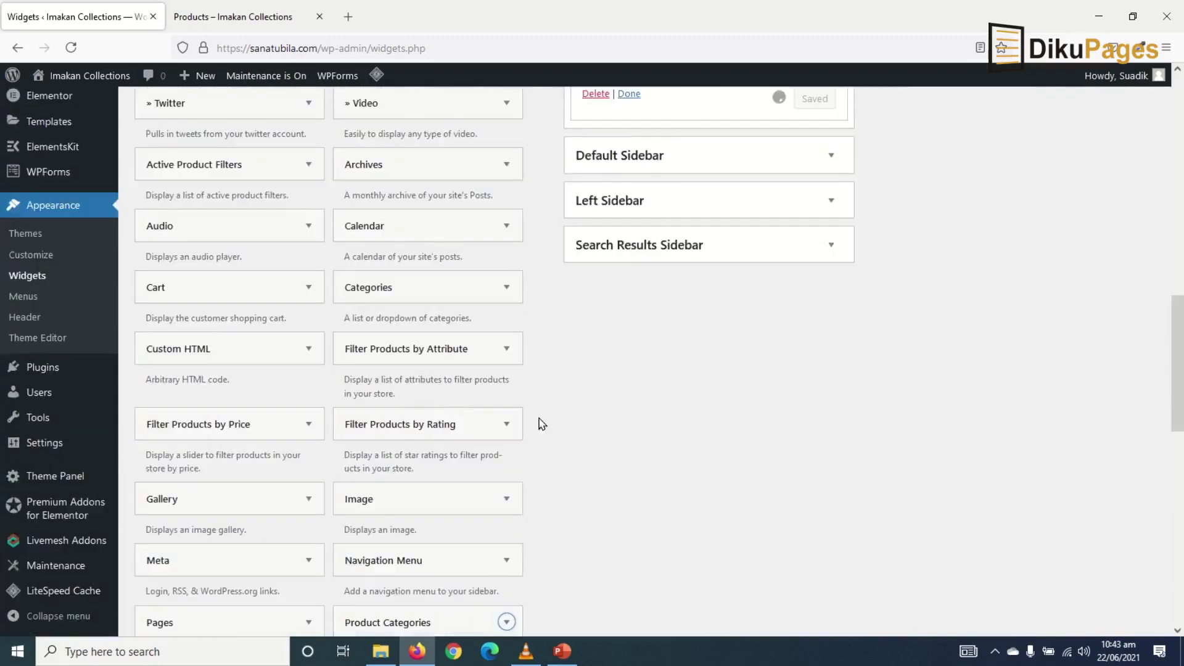
{"action": "scroll", "coordinate": [542, 424], "scroll_direction": "up", "scroll_amount": 5}
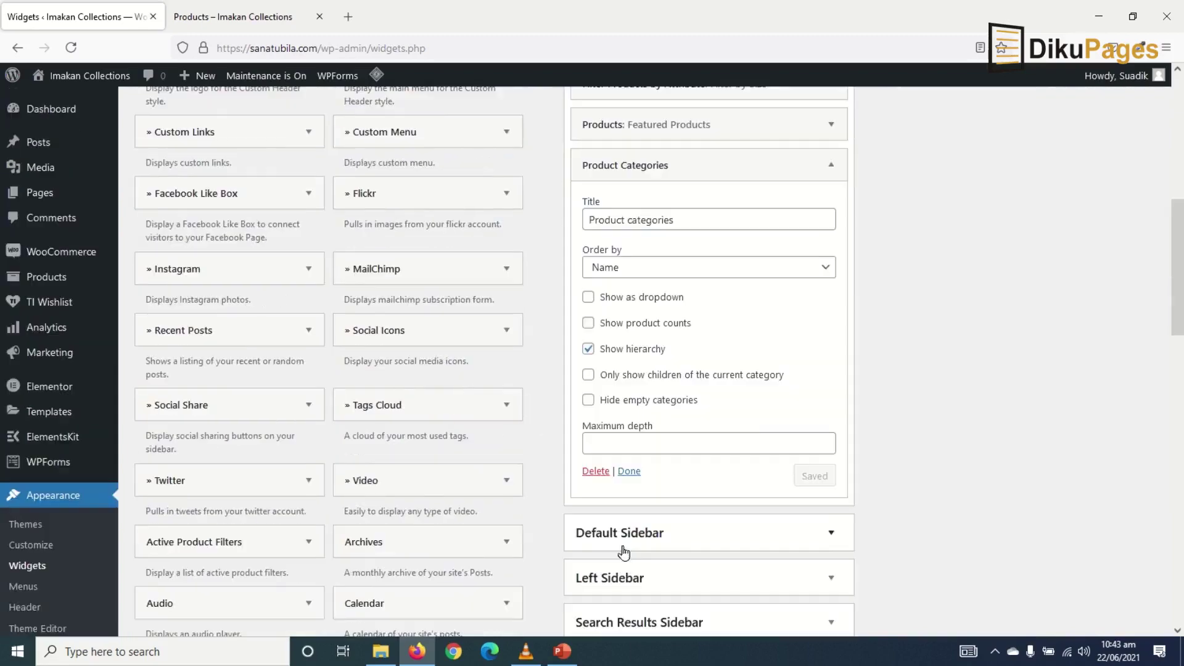
{"action": "left_click", "coordinate": [624, 354]}
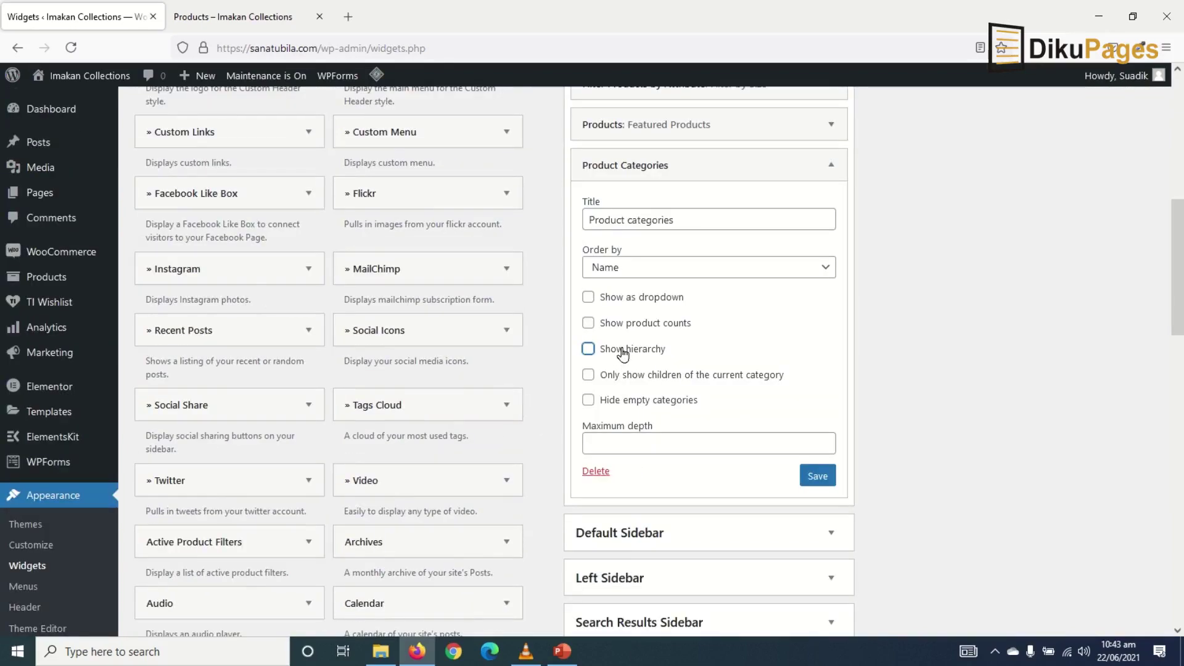
{"action": "left_click", "coordinate": [815, 479]}
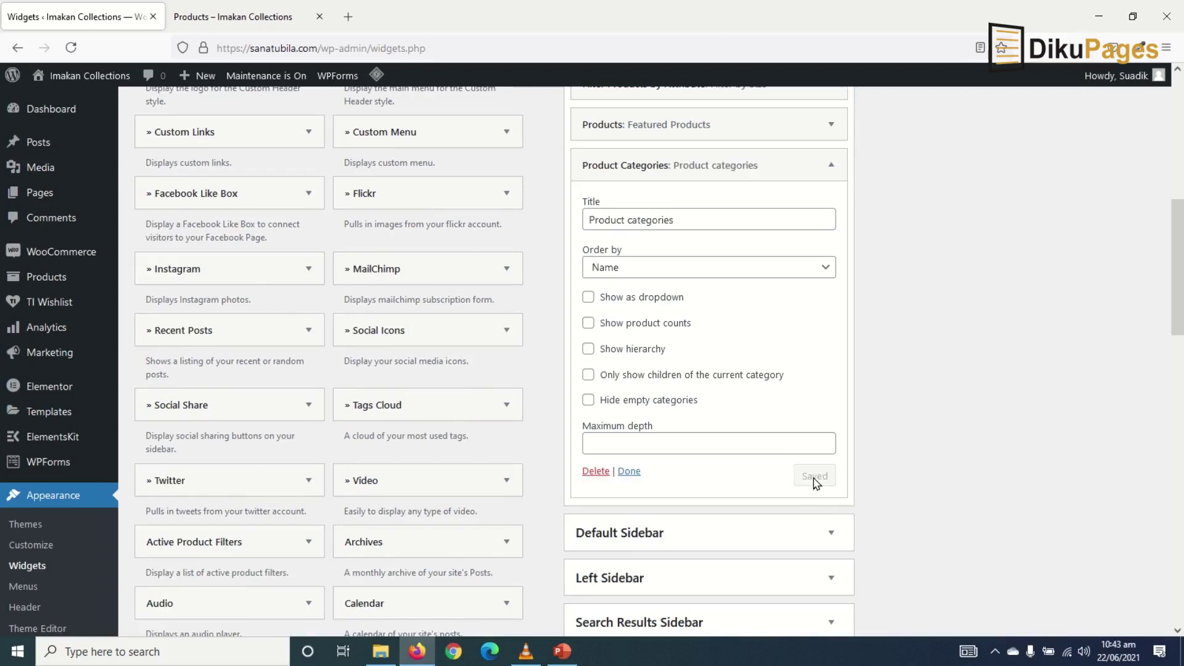
{"action": "left_click", "coordinate": [625, 472]}
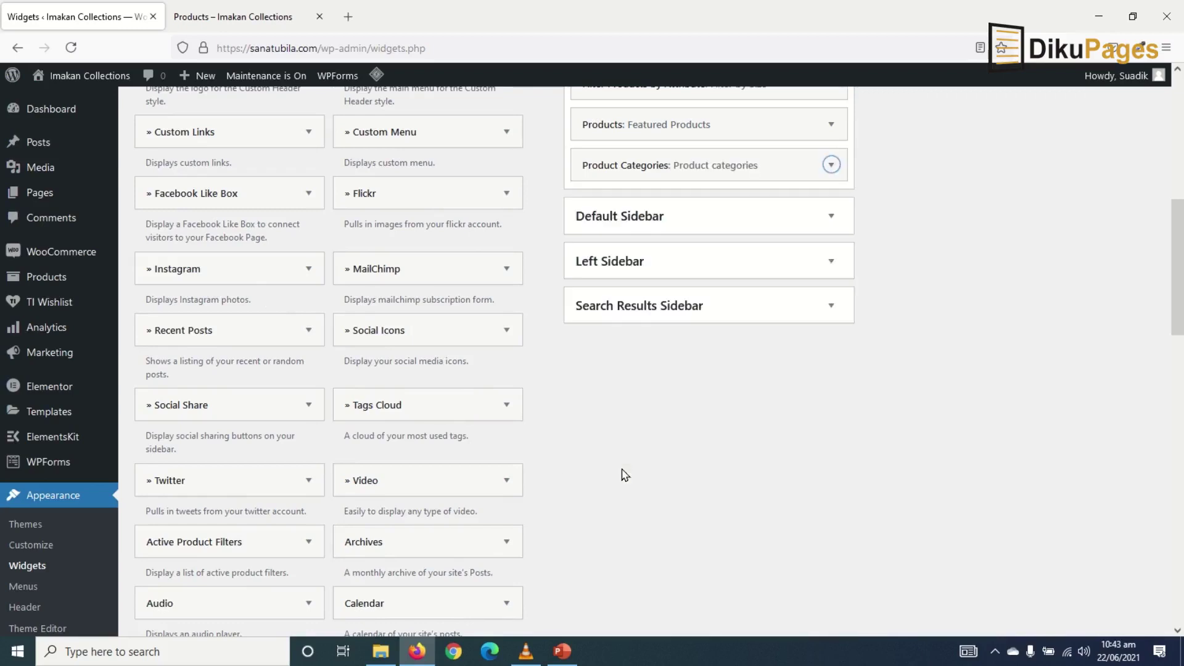
{"action": "left_click", "coordinate": [232, 17]}
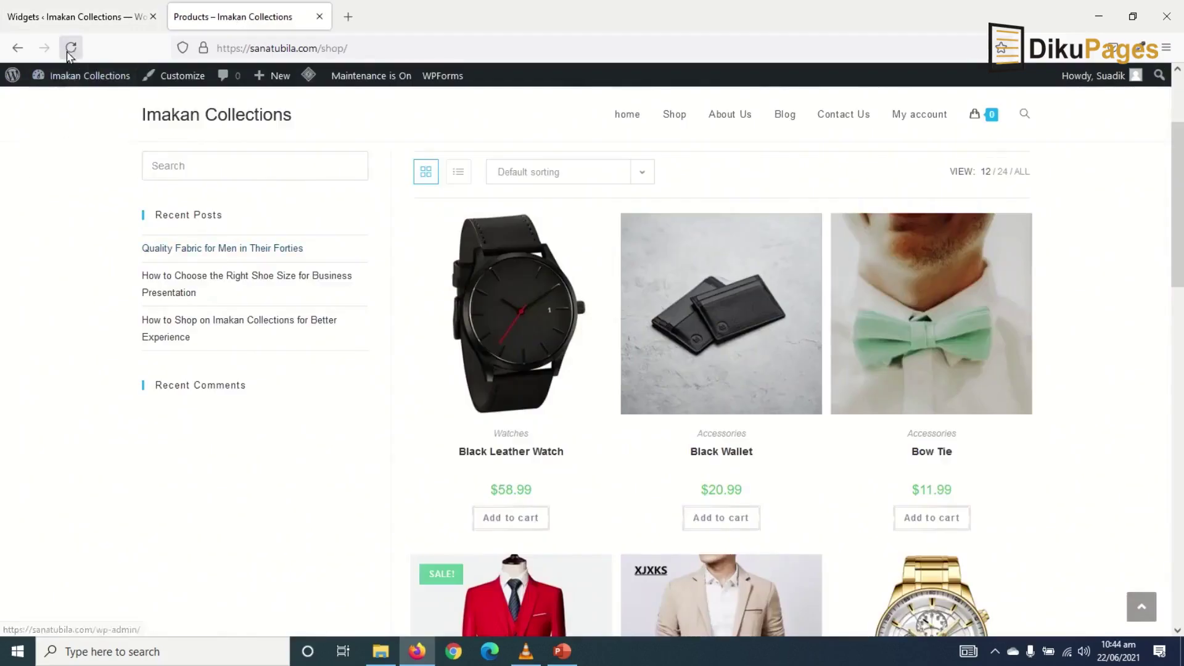
Step: Reload the live shop page, then view the Blog page and its sidebar widgets
{"action": "left_click", "coordinate": [71, 48]}
{"action": "scroll", "coordinate": [61, 309], "scroll_direction": "down", "scroll_amount": 6}
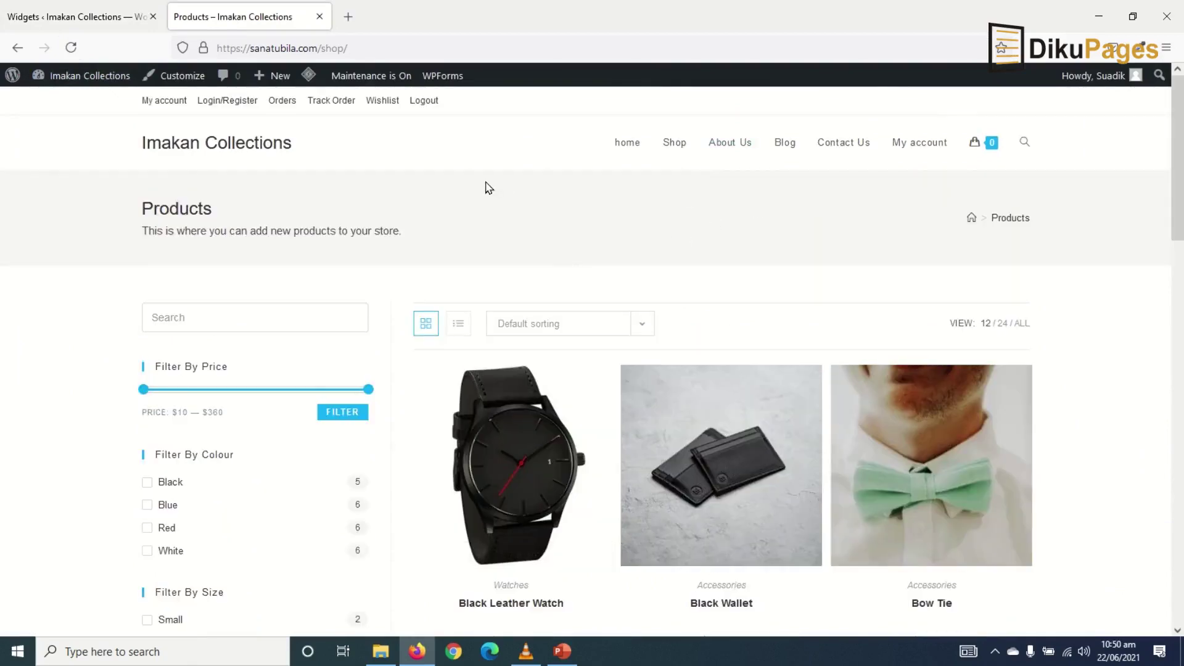
{"action": "left_click", "coordinate": [785, 142]}
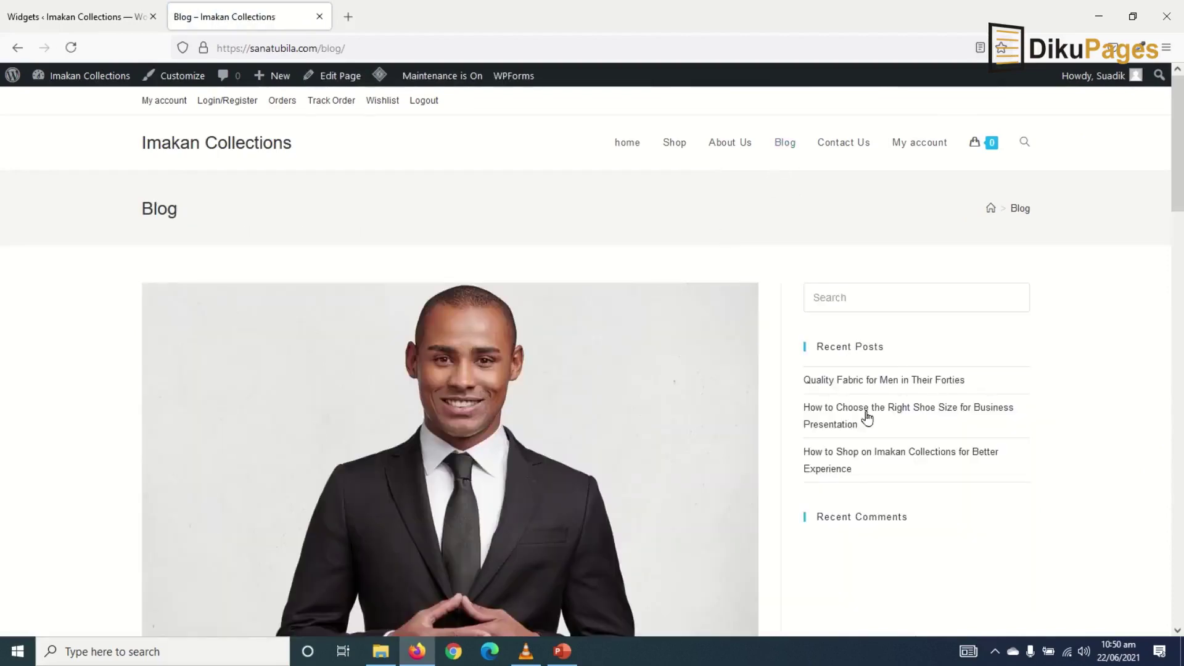
{"action": "scroll", "coordinate": [883, 460], "scroll_direction": "down", "scroll_amount": 5}
{"action": "scroll", "coordinate": [928, 278], "scroll_direction": "up", "scroll_amount": 5}
Step: Delete the Recent Comments and Recent Posts widgets from the Default Sidebar
{"action": "left_click", "coordinate": [43, 12]}
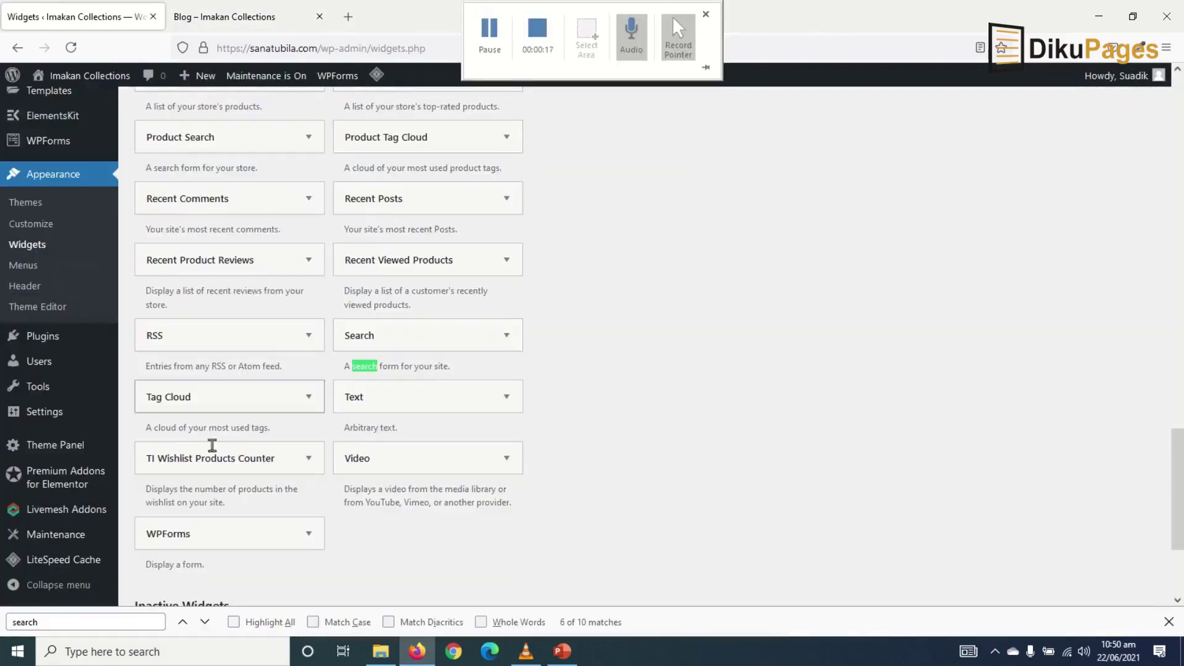
{"action": "scroll", "coordinate": [28, 548], "scroll_direction": "up", "scroll_amount": 5}
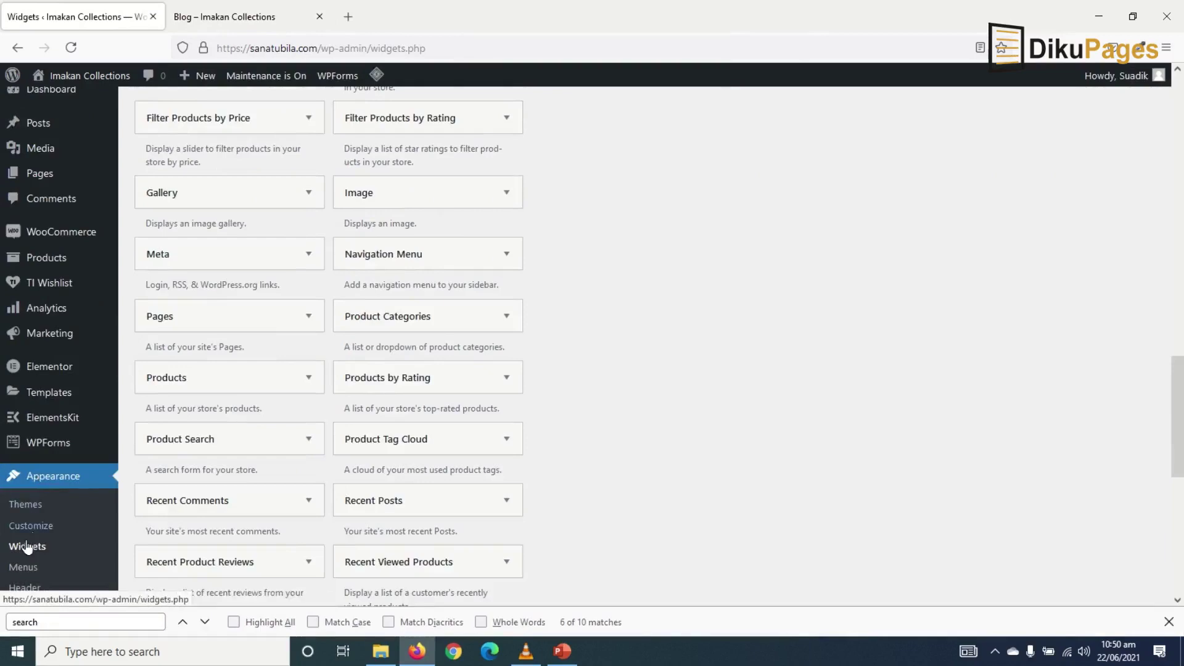
{"action": "scroll", "coordinate": [386, 500], "scroll_direction": "up", "scroll_amount": 13}
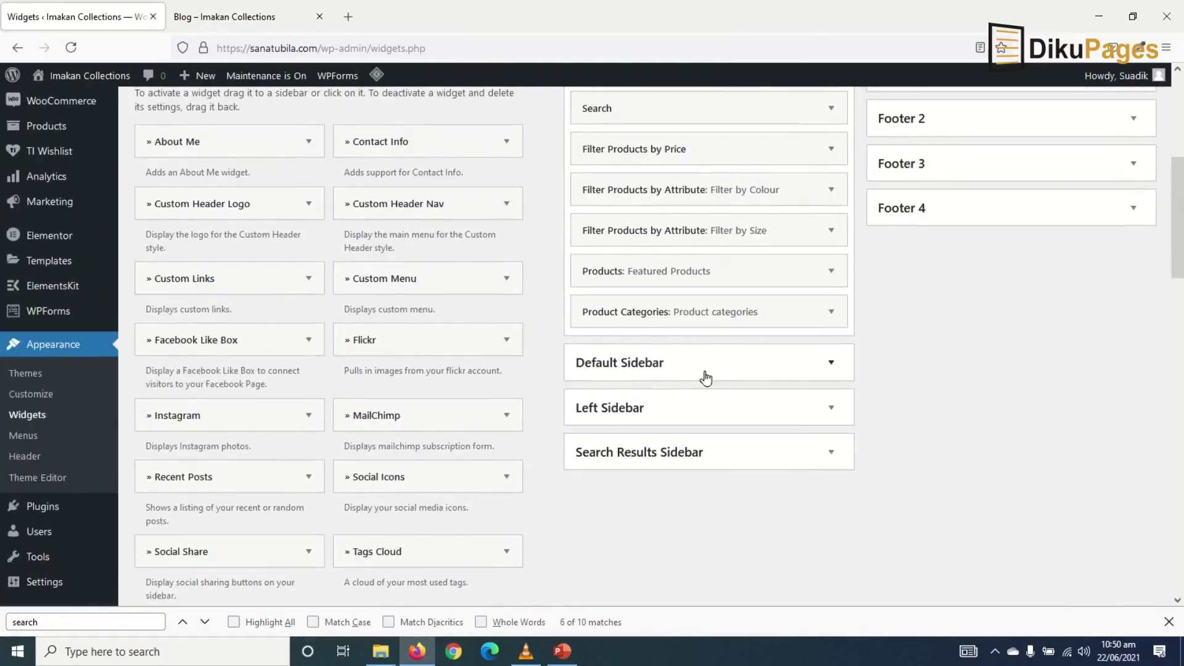
{"action": "left_click", "coordinate": [694, 365]}
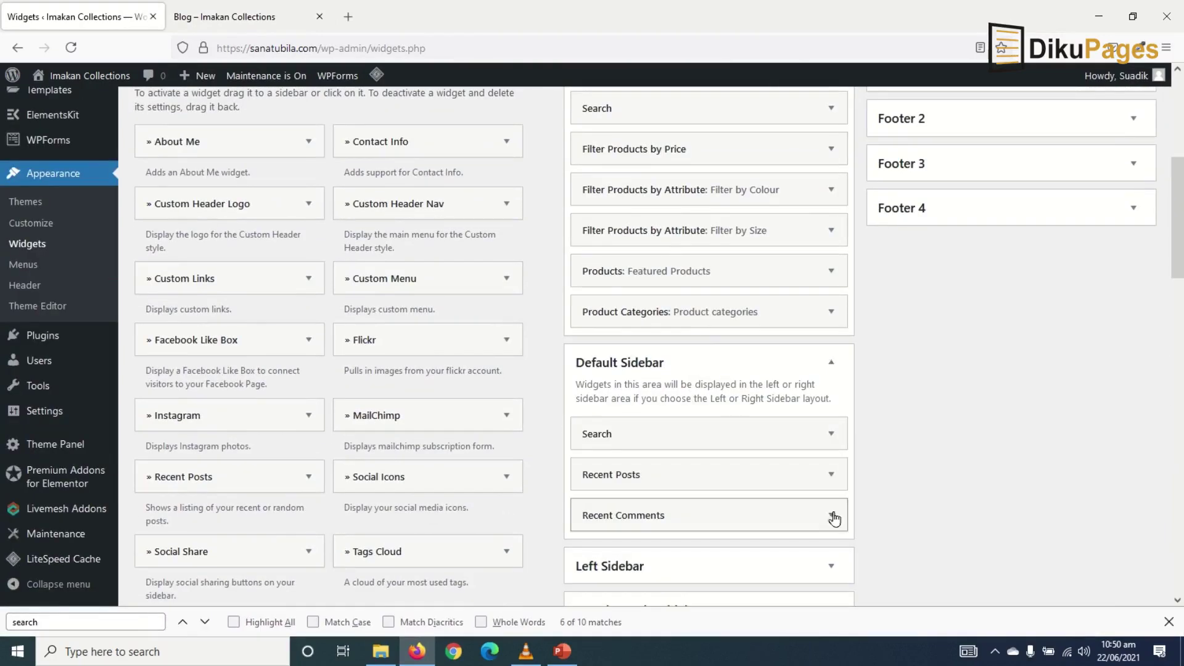
{"action": "left_click", "coordinate": [833, 516]}
{"action": "scroll", "coordinate": [821, 525], "scroll_direction": "down", "scroll_amount": 3}
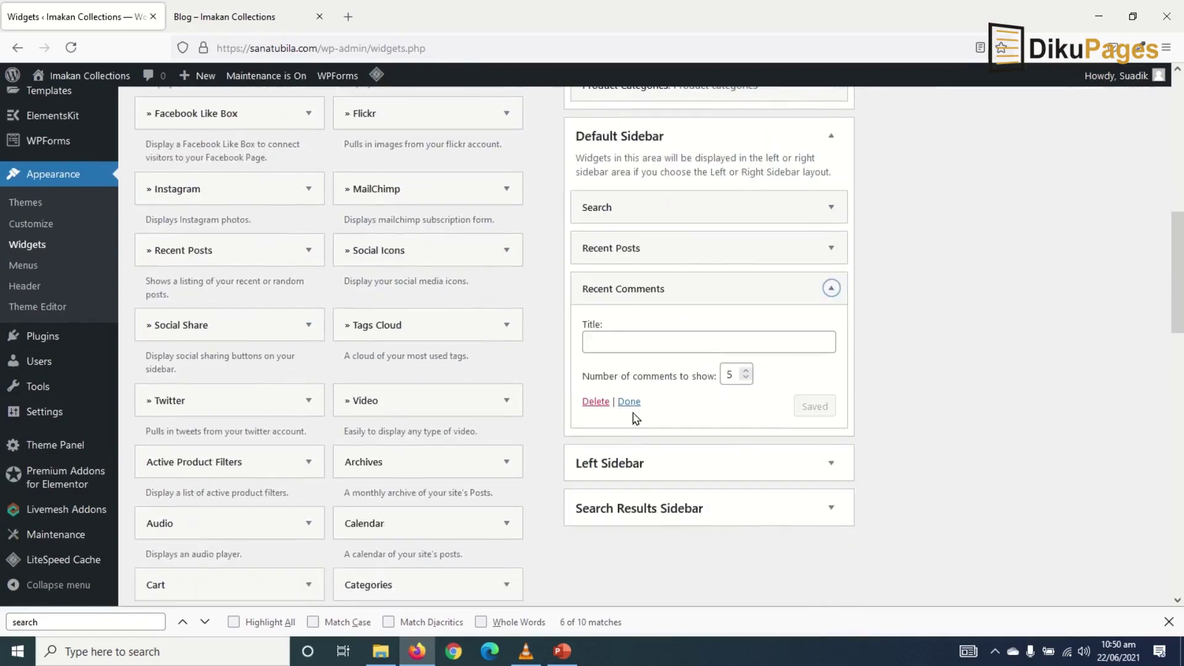
{"action": "left_click", "coordinate": [591, 402]}
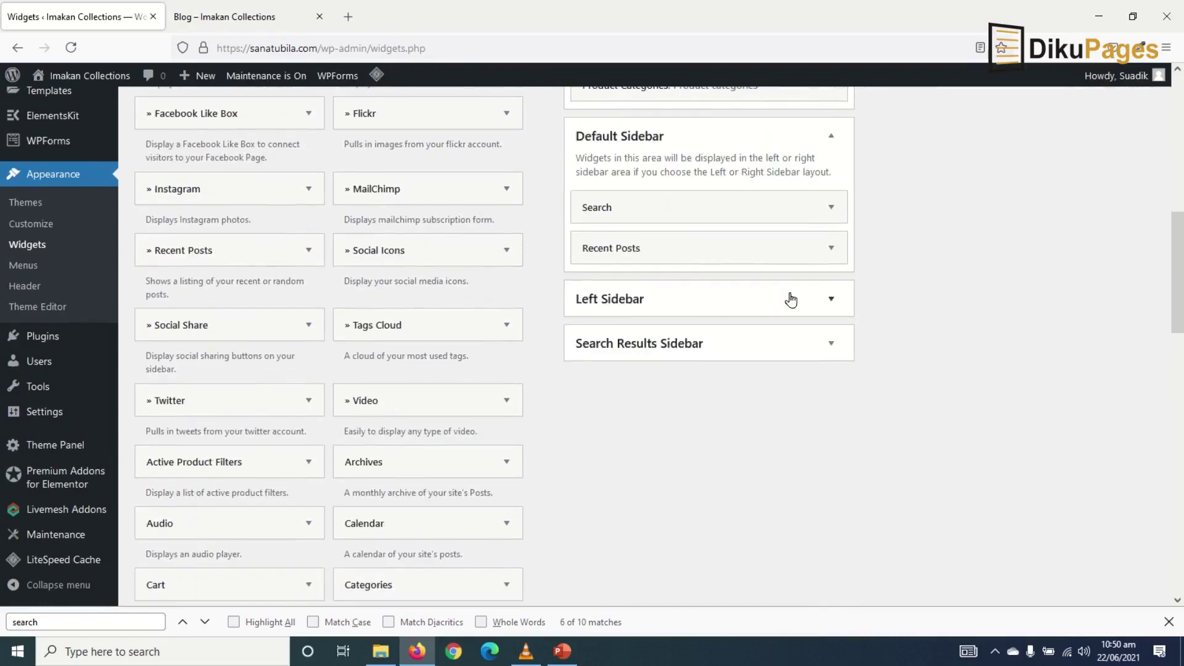
{"action": "left_click", "coordinate": [771, 250]}
{"action": "left_click", "coordinate": [587, 389]}
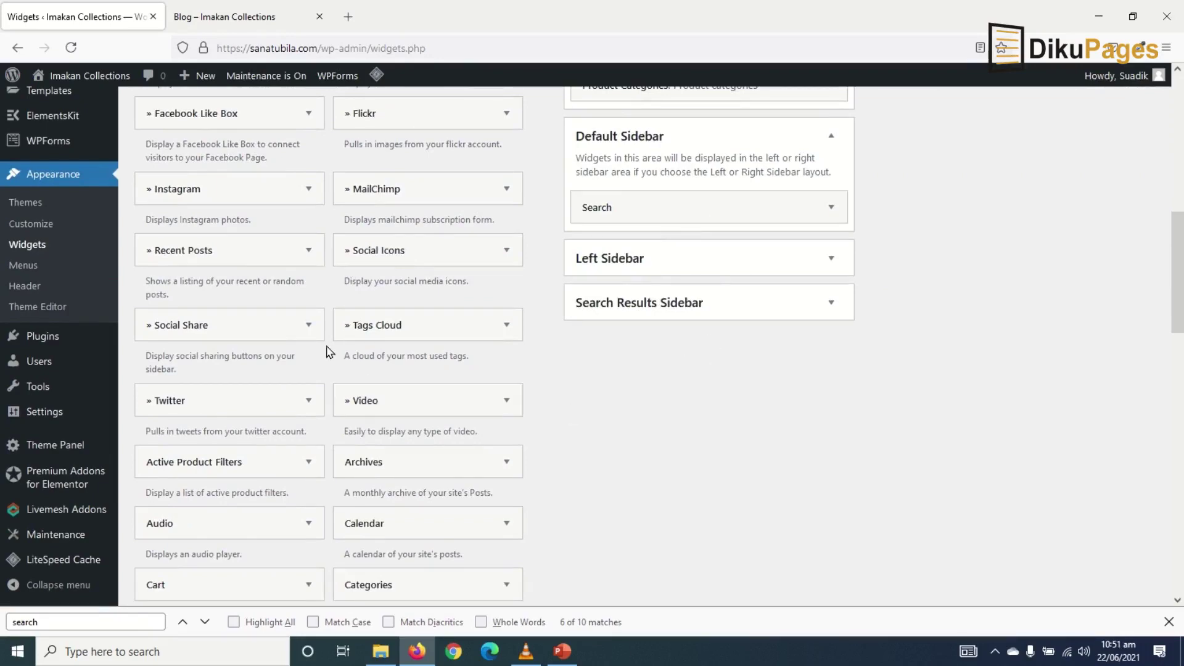
Step: Add the theme's » Recent Posts widget to the Default Sidebar, showing 5 posts, and save it
{"action": "scroll", "coordinate": [326, 351], "scroll_direction": "down", "scroll_amount": 5}
{"action": "scroll", "coordinate": [193, 390], "scroll_direction": "up", "scroll_amount": 6}
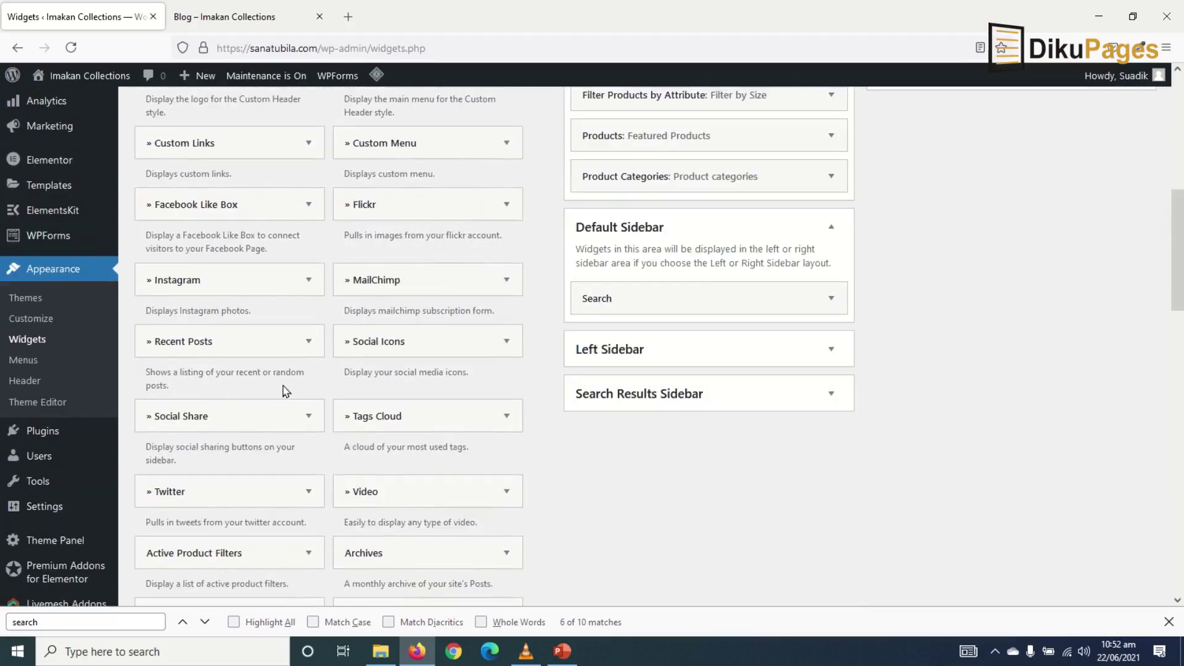
{"action": "left_click", "coordinate": [307, 341]}
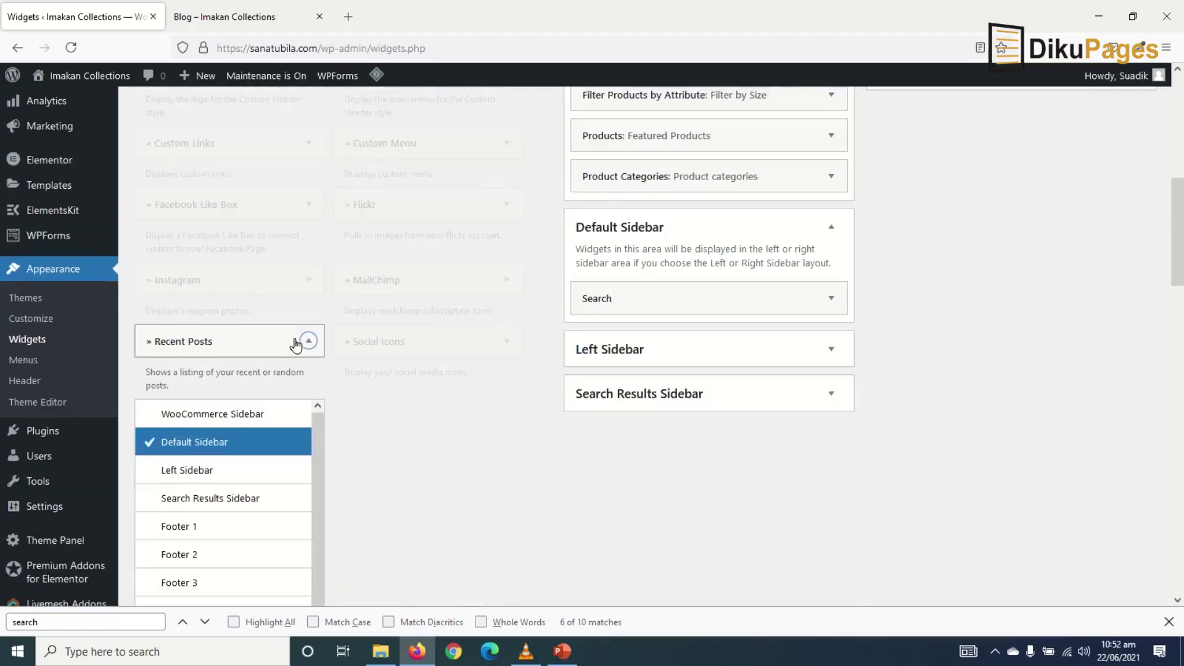
{"action": "left_click", "coordinate": [212, 192]}
{"action": "left_click", "coordinate": [211, 216]}
{"action": "left_click", "coordinate": [267, 421]}
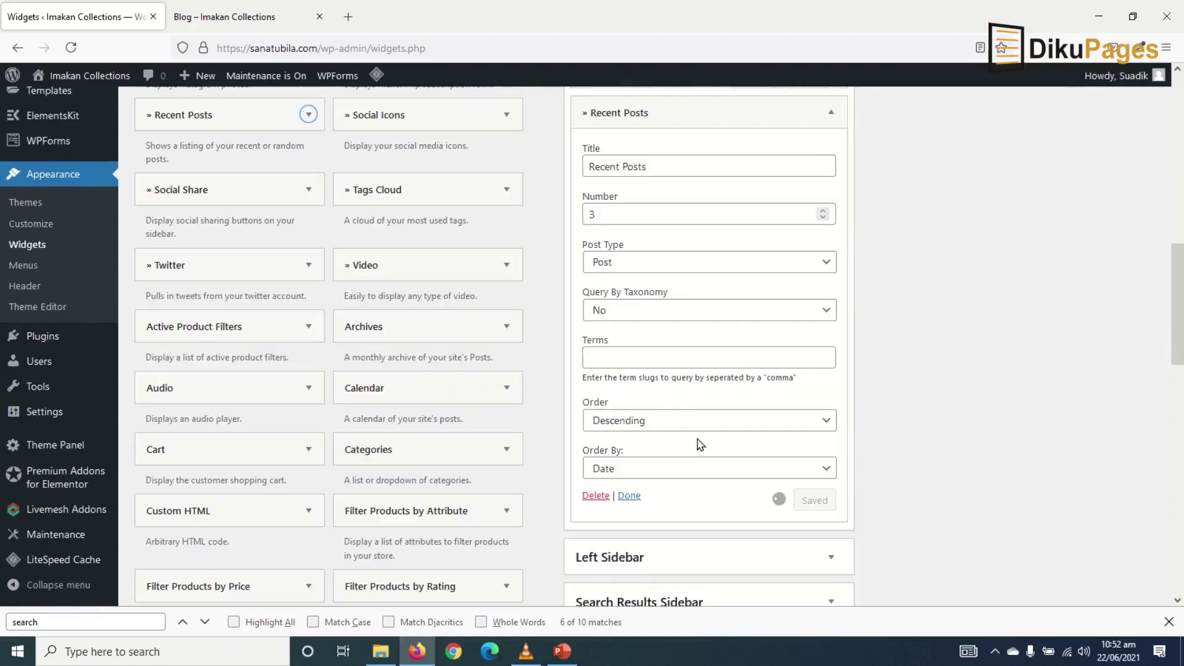
{"action": "double_click", "coordinate": [646, 219]}
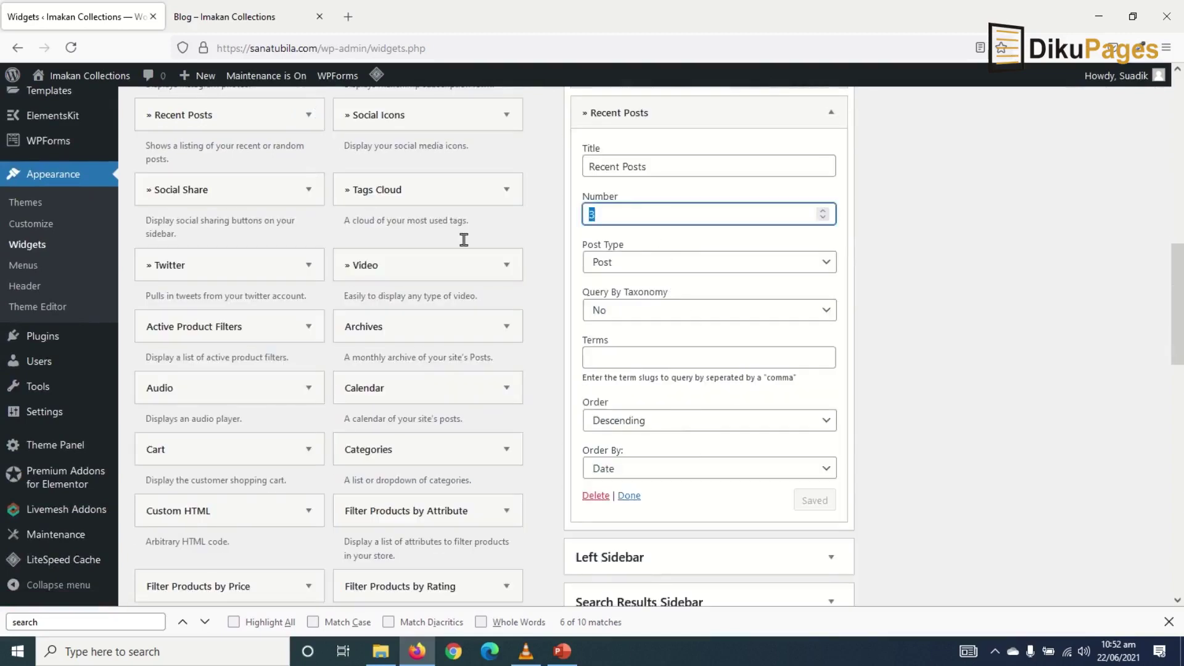
{"action": "type", "text": "5"}
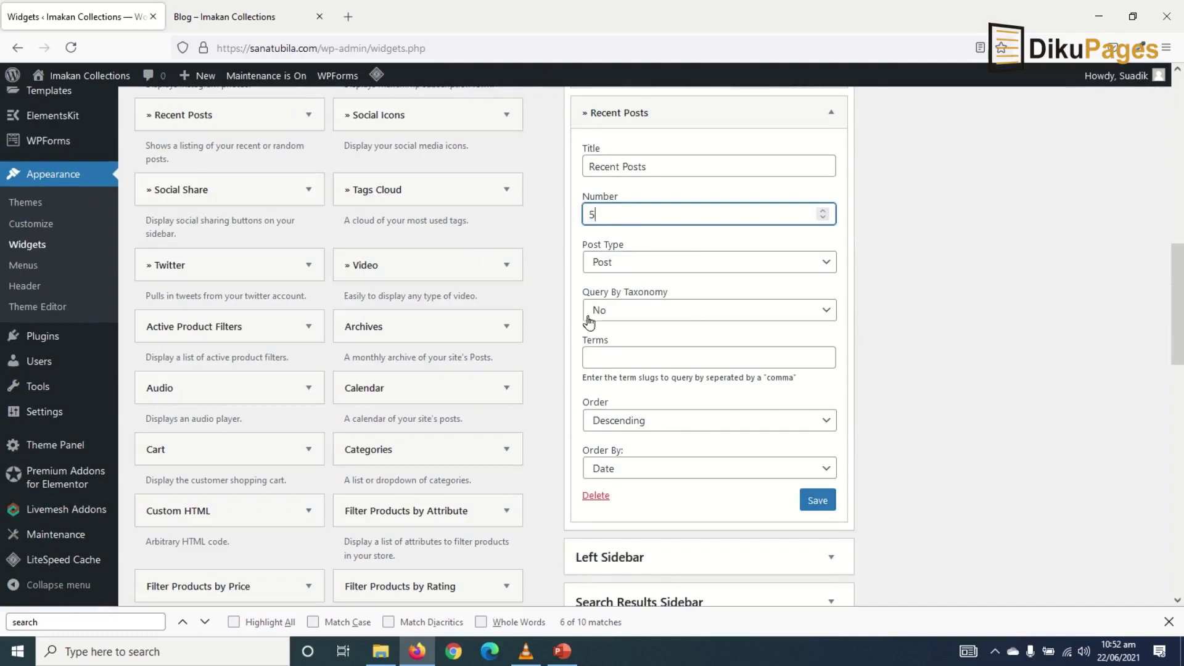
{"action": "left_click", "coordinate": [826, 508]}
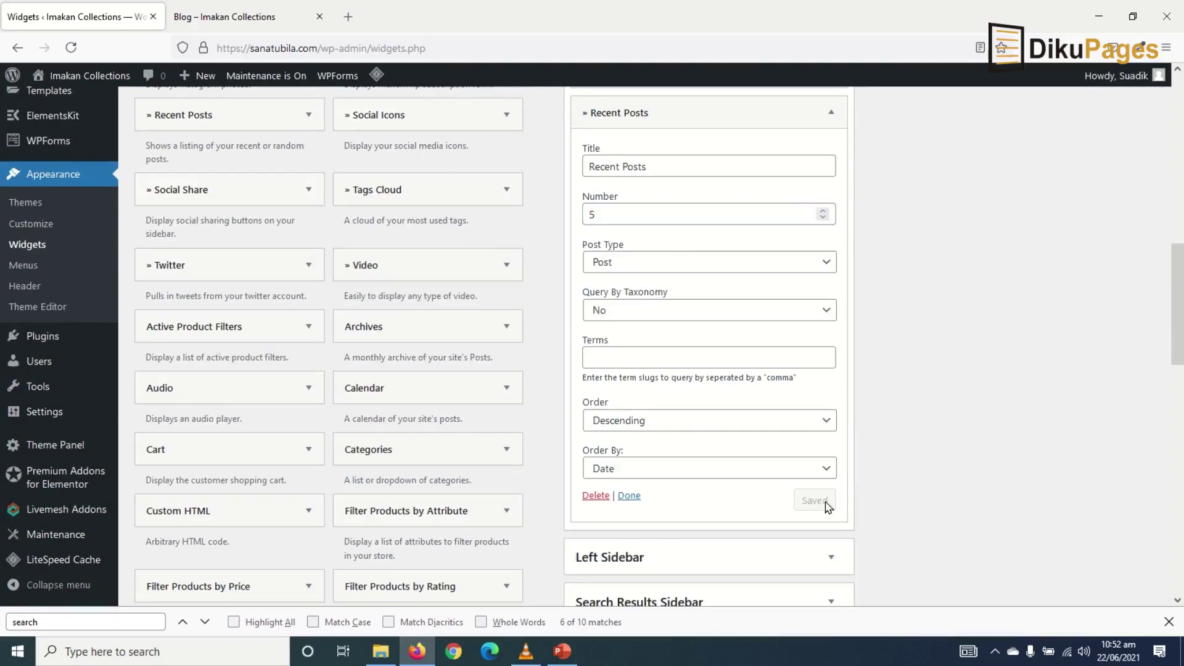
{"action": "left_click", "coordinate": [628, 497]}
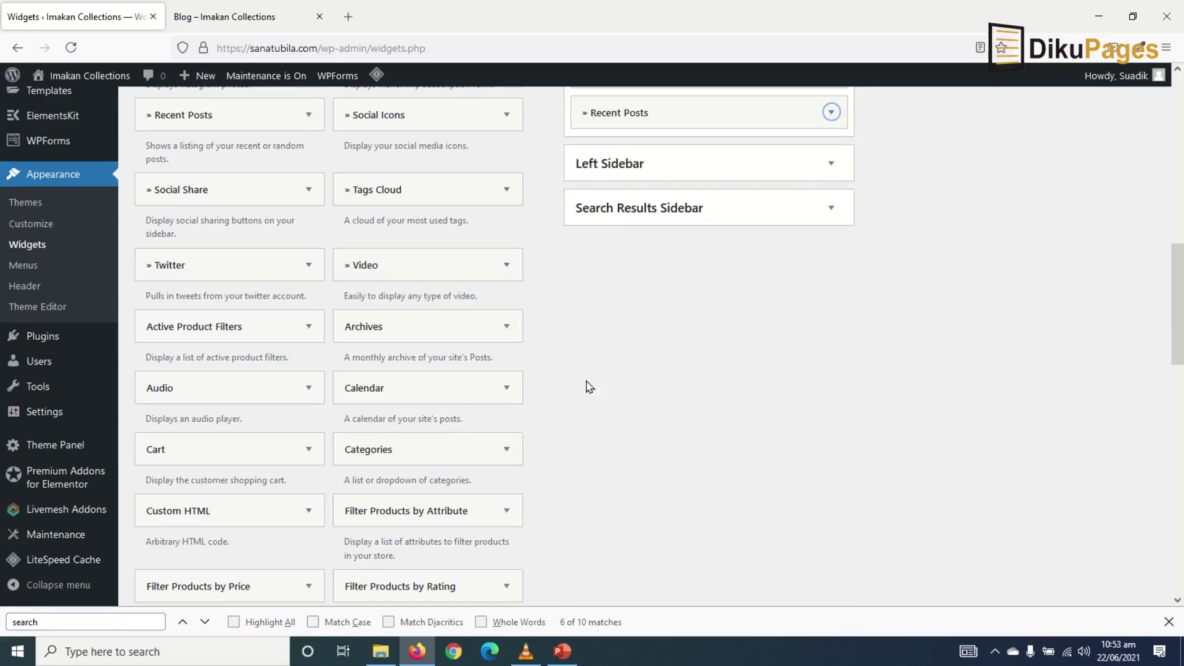
{"action": "scroll", "coordinate": [497, 378], "scroll_direction": "up", "scroll_amount": 4}
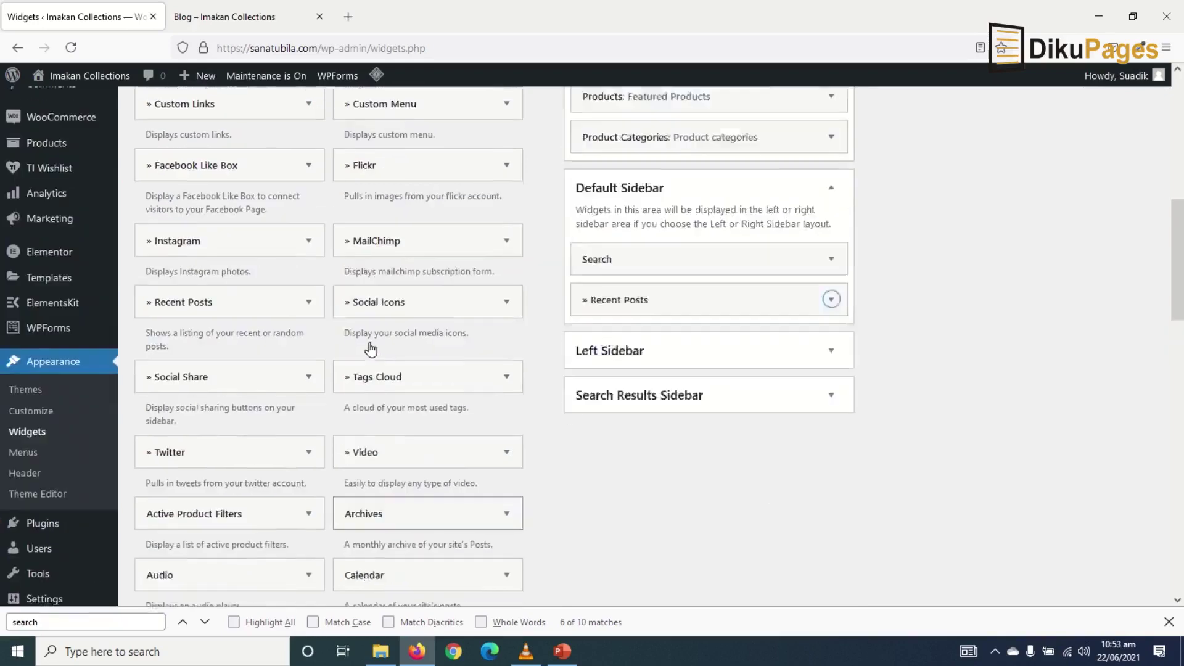
Step: Add a Social Icons widget to the Default Sidebar with the Colored icon style
{"action": "left_click", "coordinate": [500, 345]}
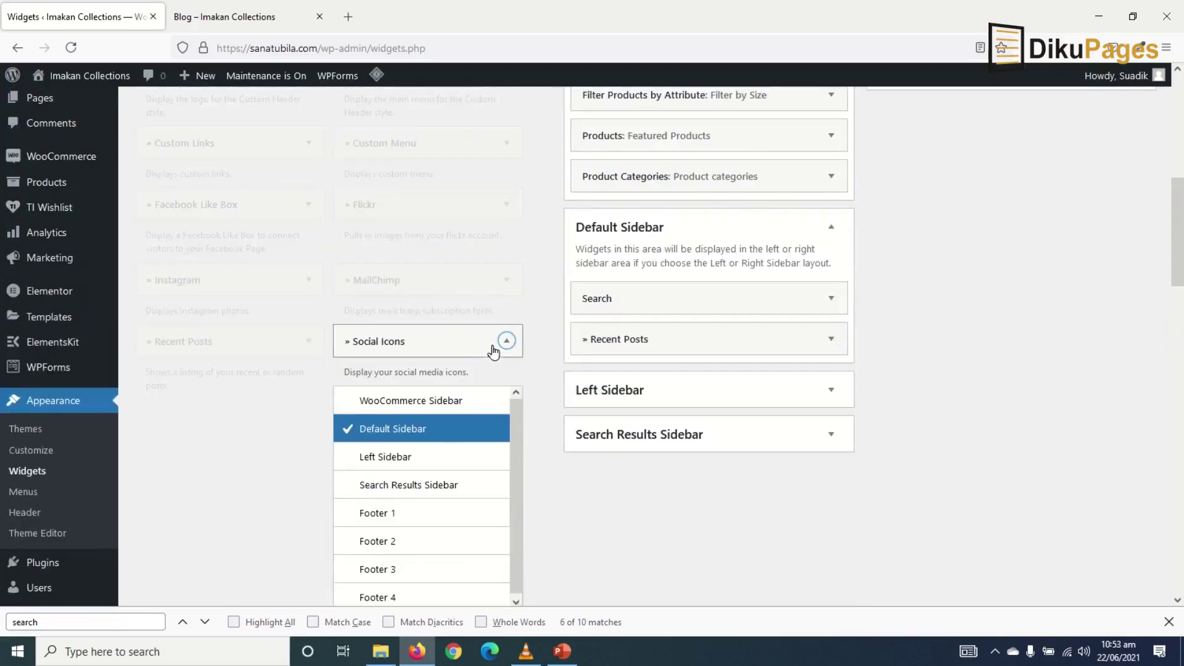
{"action": "left_click", "coordinate": [406, 206]}
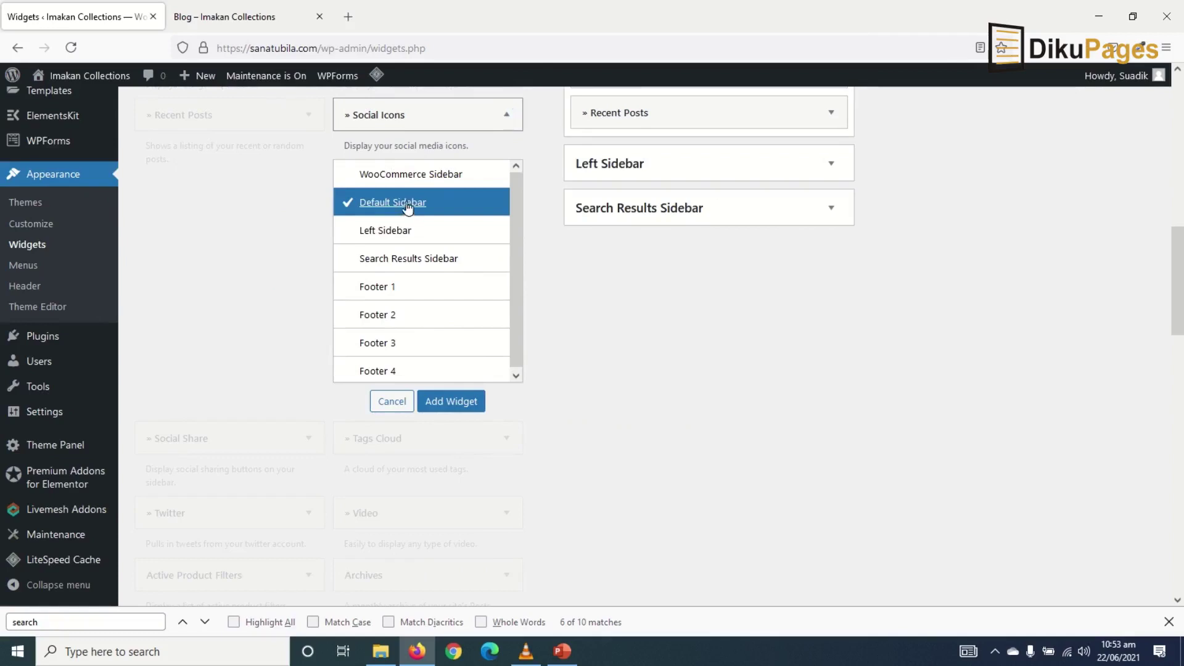
{"action": "left_click", "coordinate": [459, 403]}
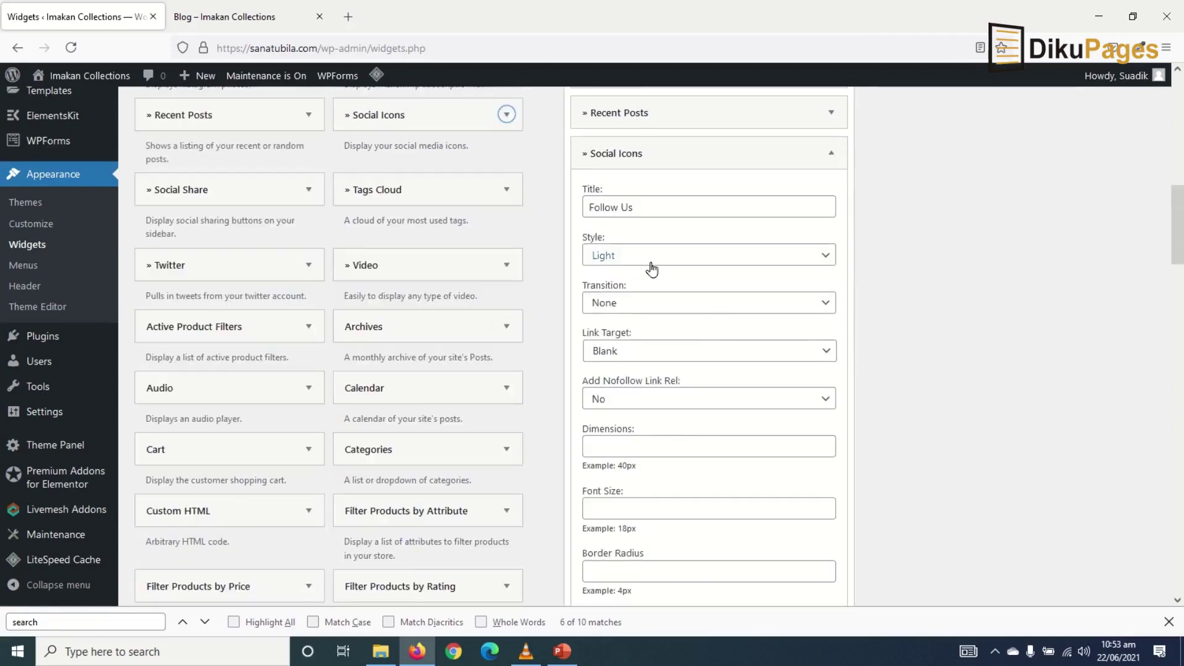
{"action": "left_click", "coordinate": [658, 258]}
{"action": "left_click", "coordinate": [652, 325]}
Step: Fill in the Twitter, Facebook and LinkedIn link fields of the social widget
{"action": "scroll", "coordinate": [705, 369], "scroll_direction": "down", "scroll_amount": 12}
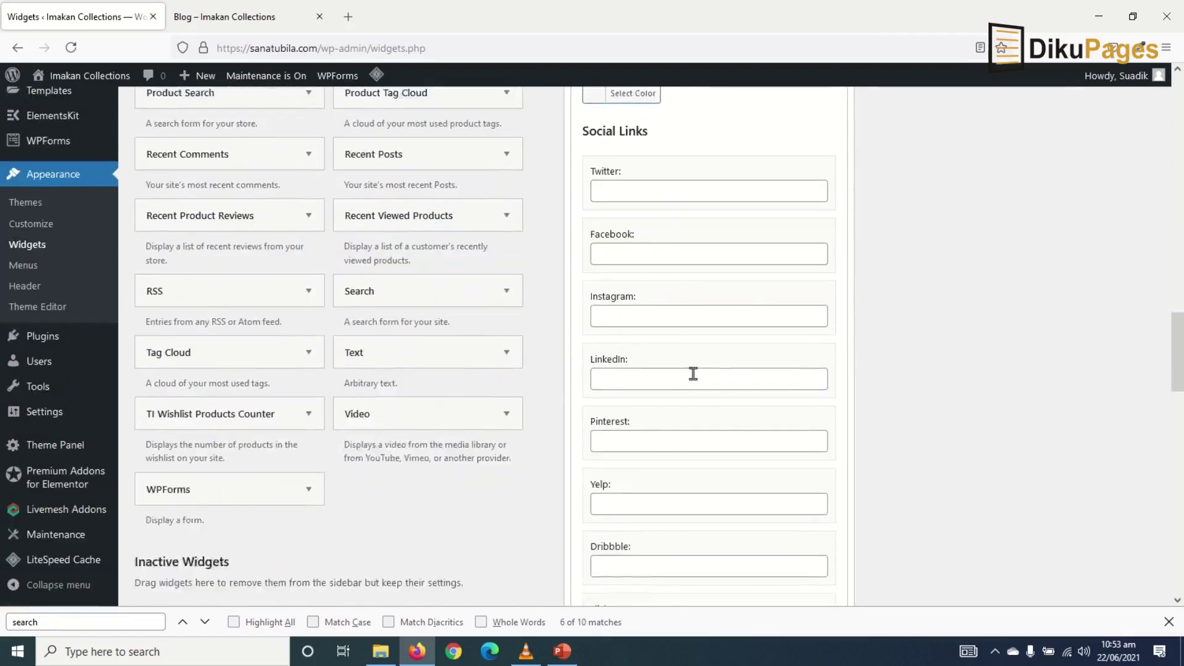
{"action": "left_click", "coordinate": [687, 185]}
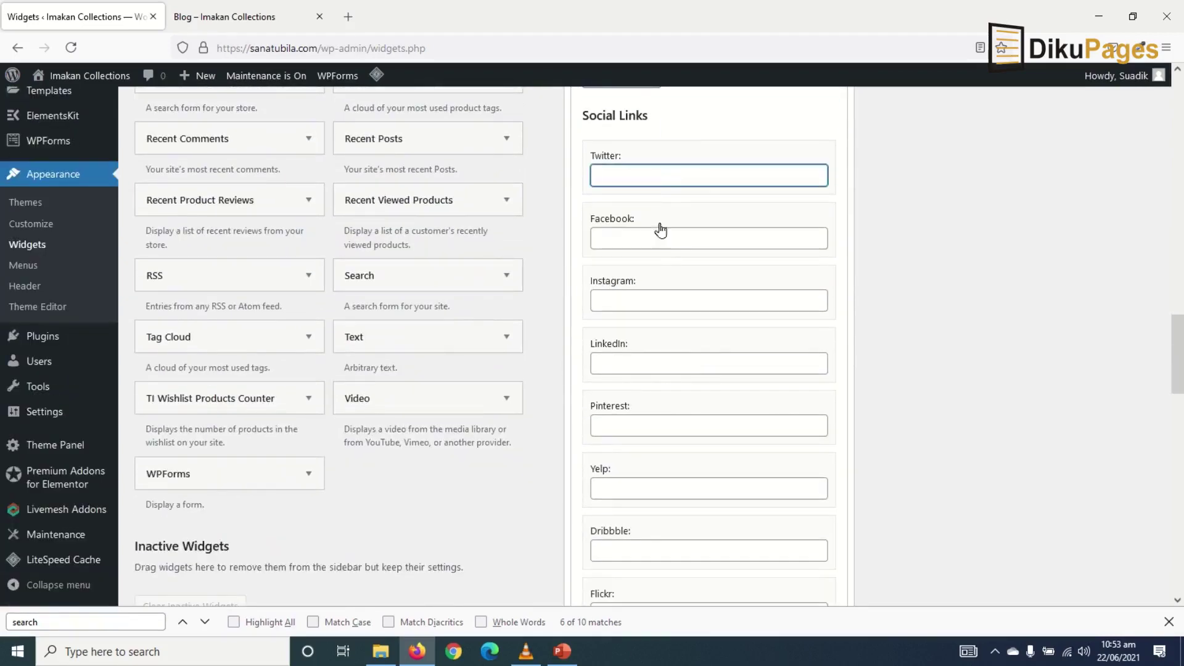
{"action": "left_click", "coordinate": [669, 242]}
{"action": "left_click", "coordinate": [642, 178]}
{"action": "left_click", "coordinate": [658, 241]}
{"action": "left_click", "coordinate": [679, 180]}
{"action": "left_click", "coordinate": [658, 237]}
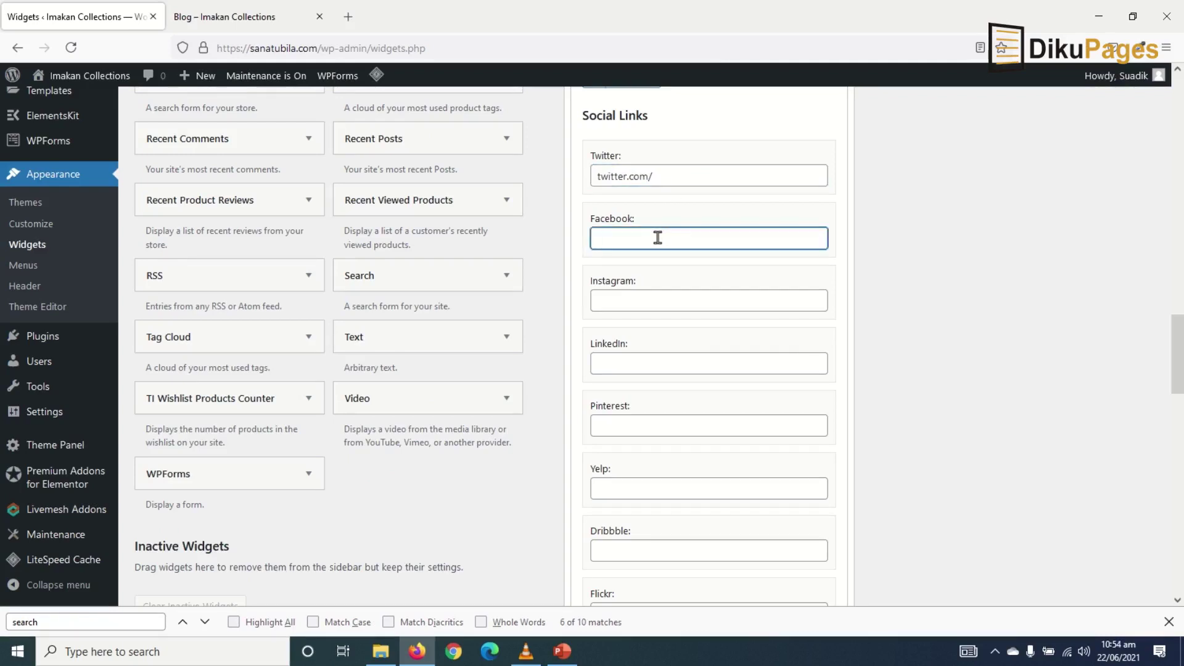
{"action": "key", "text": "Tab"}
{"action": "key", "text": "Tab"}
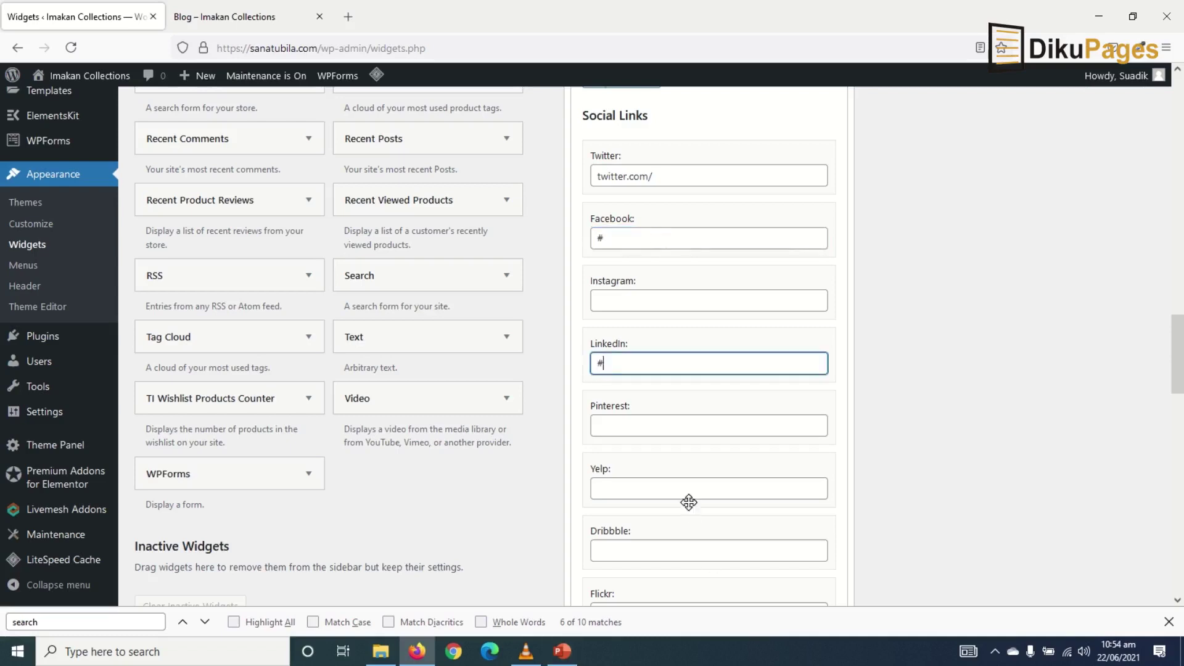
Step: Set the YouTube link to '#' and save the Social Links widget
{"action": "scroll", "coordinate": [688, 502], "scroll_direction": "down", "scroll_amount": 10}
{"action": "scroll", "coordinate": [673, 463], "scroll_direction": "down", "scroll_amount": 3}
{"action": "left_click", "coordinate": [659, 489]}
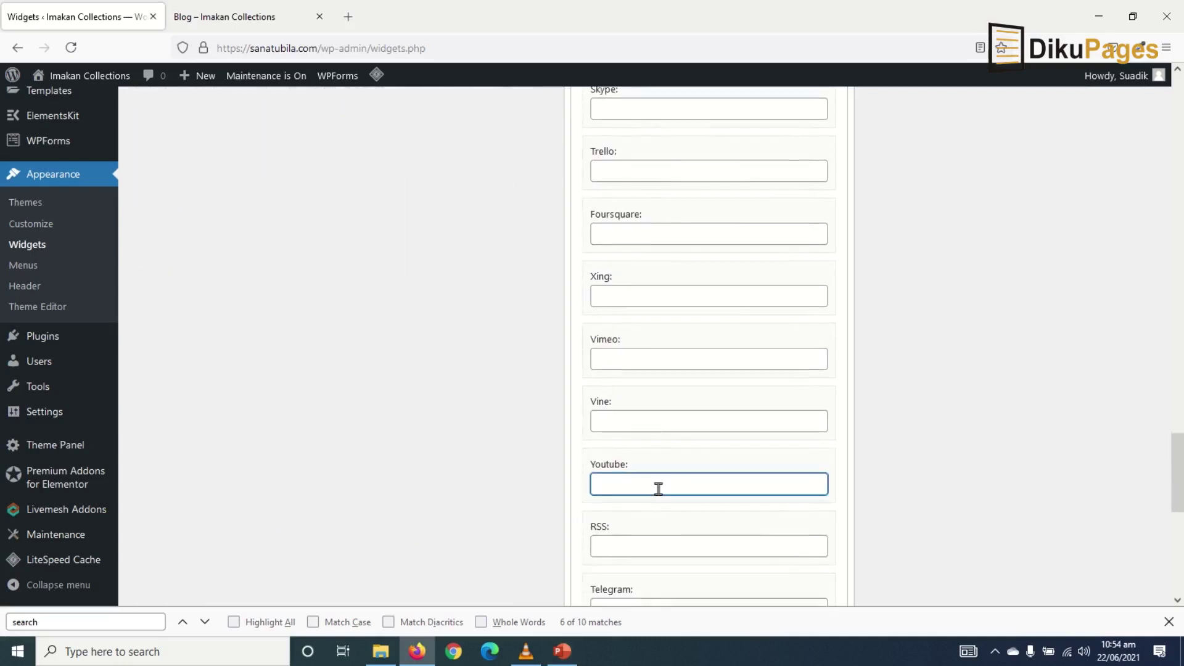
{"action": "type", "text": "#"}
{"action": "scroll", "coordinate": [671, 490], "scroll_direction": "down", "scroll_amount": 7}
{"action": "left_click", "coordinate": [818, 585]}
{"action": "left_click", "coordinate": [227, 24]}
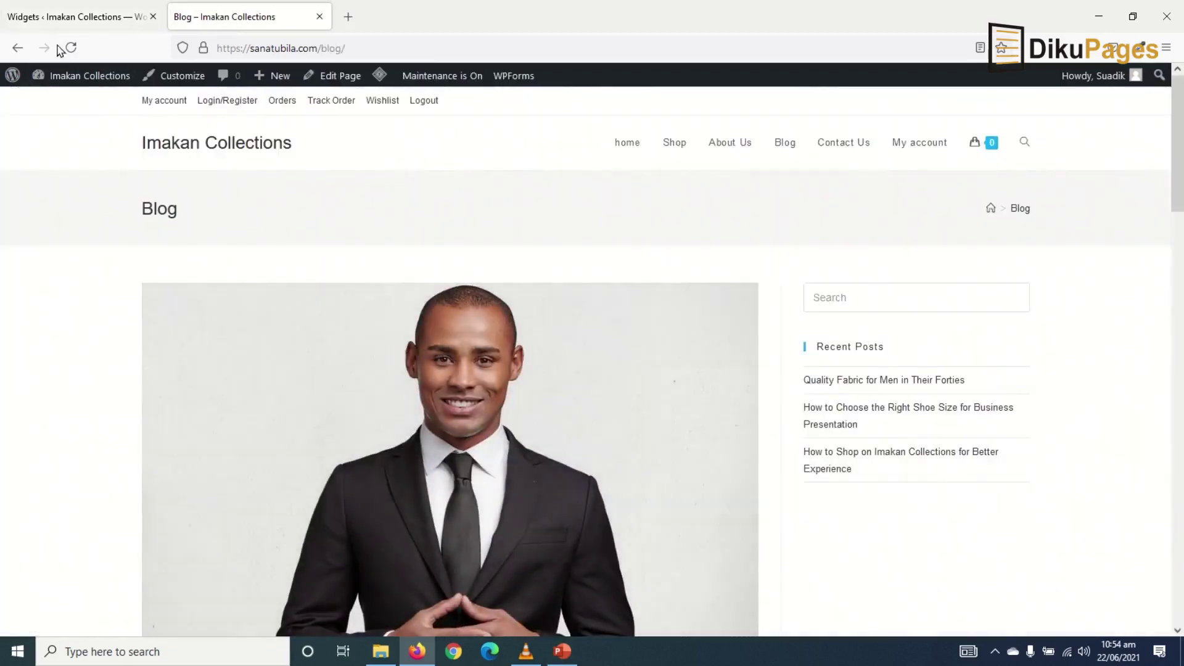
Step: Reload the live Blog page and check the new Follow Us block with four social icons
{"action": "left_click", "coordinate": [68, 54]}
{"action": "scroll", "coordinate": [1020, 563], "scroll_direction": "down", "scroll_amount": 5}
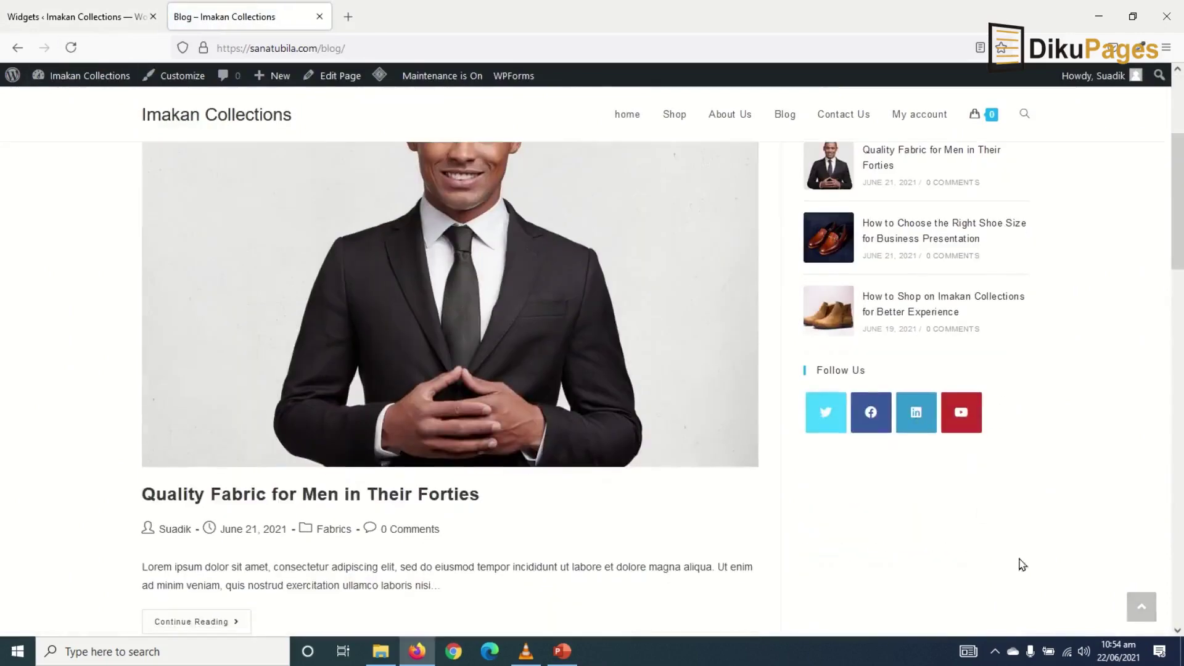
{"action": "scroll", "coordinate": [925, 277], "scroll_direction": "up", "scroll_amount": 3}
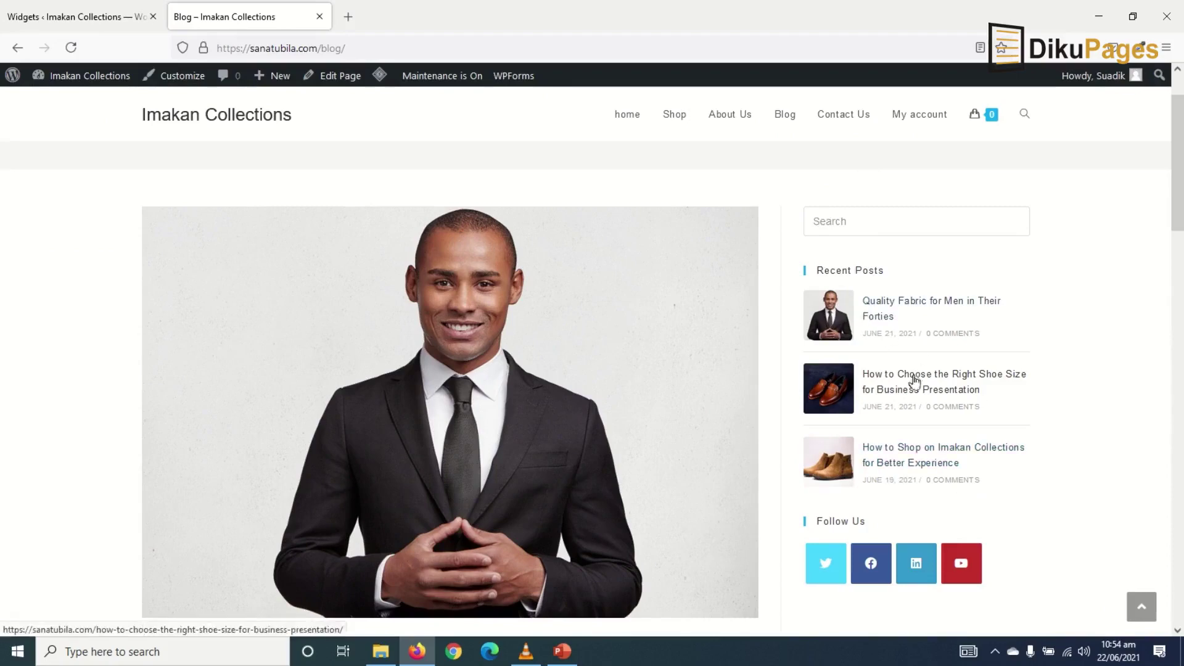
{"action": "scroll", "coordinate": [682, 444], "scroll_direction": "up", "scroll_amount": 2}
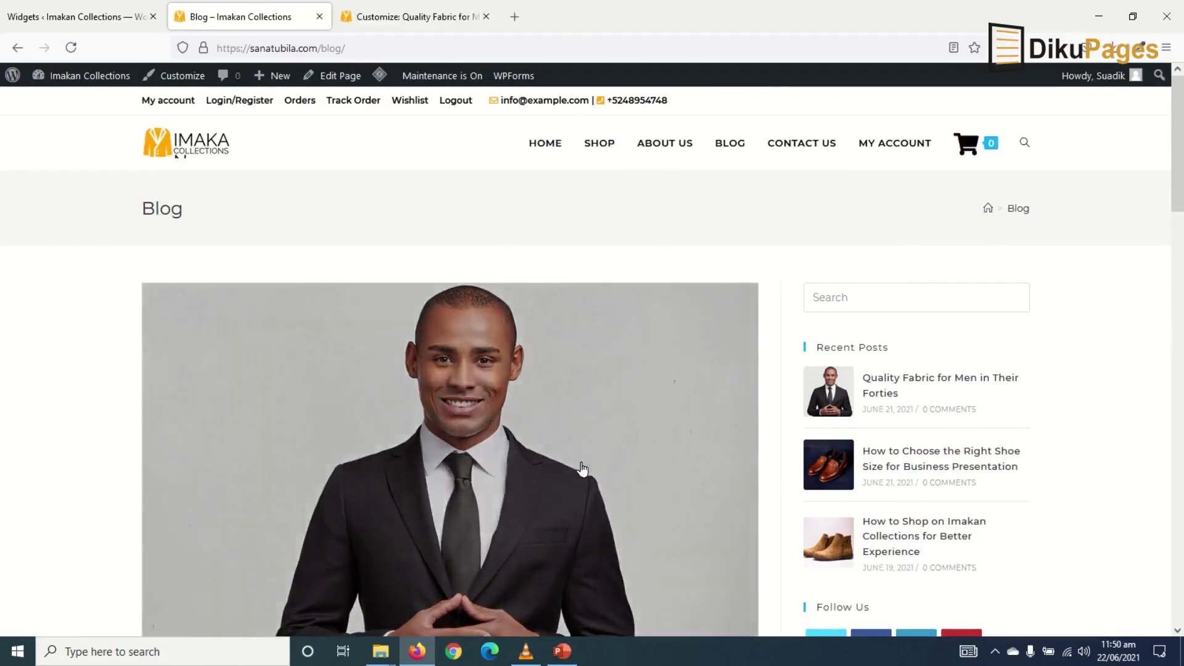
{"action": "scroll", "coordinate": [581, 469], "scroll_direction": "down", "scroll_amount": 15}
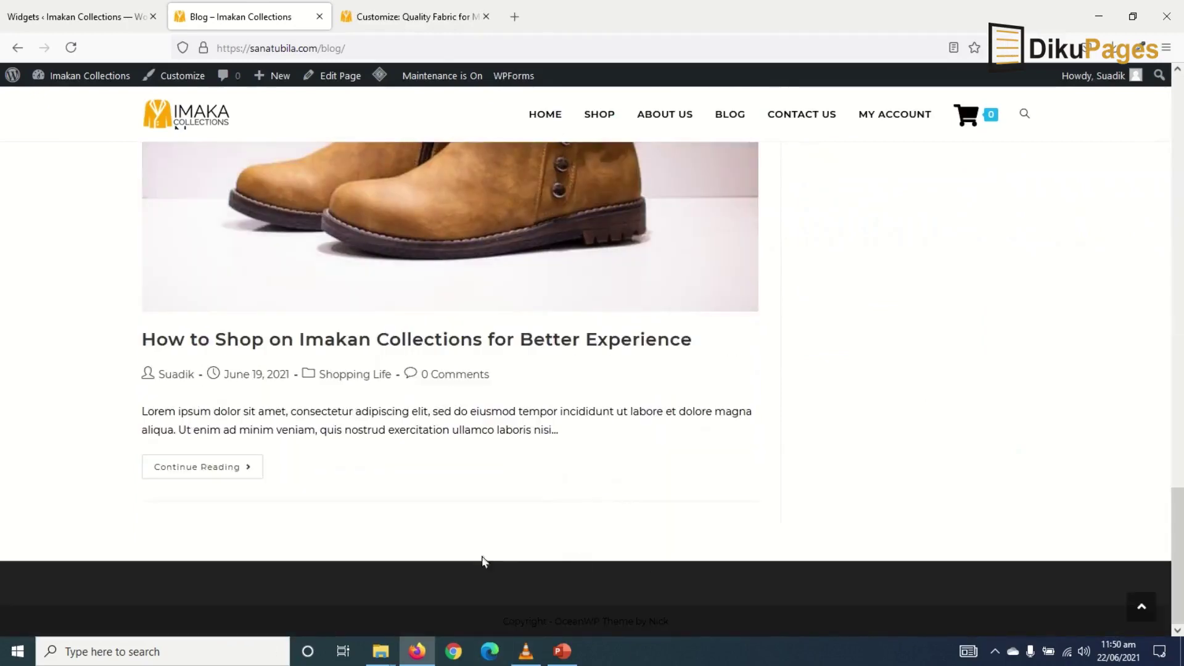
{"action": "scroll", "coordinate": [370, 379], "scroll_direction": "up", "scroll_amount": 5}
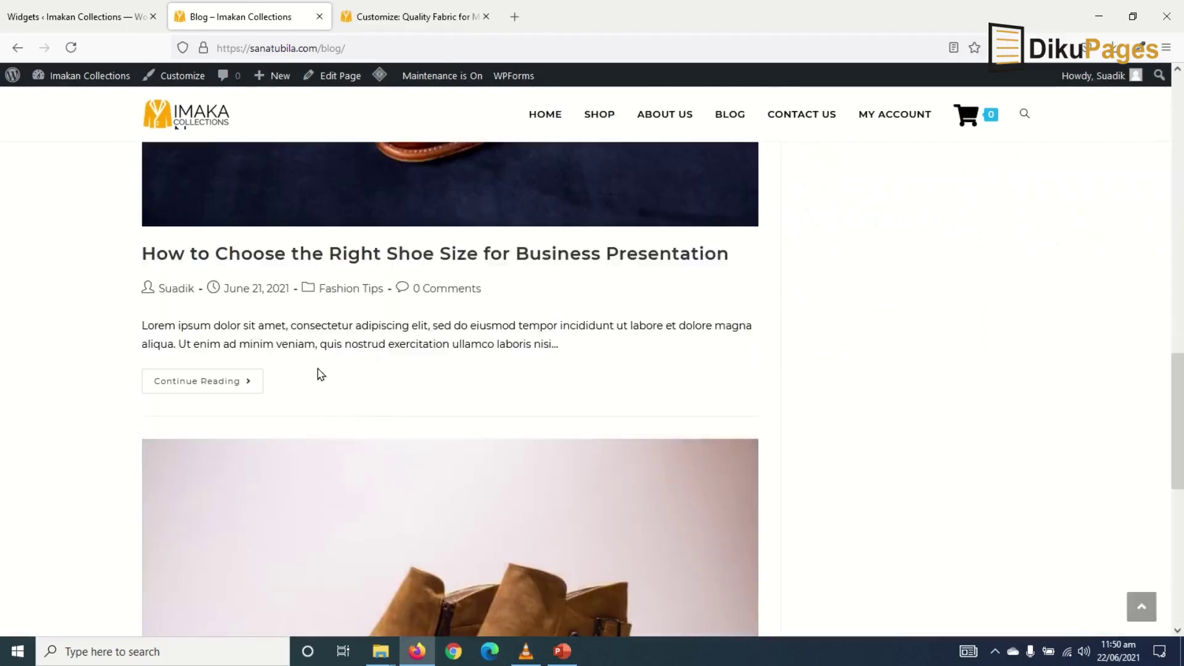
{"action": "left_click", "coordinate": [71, 22]}
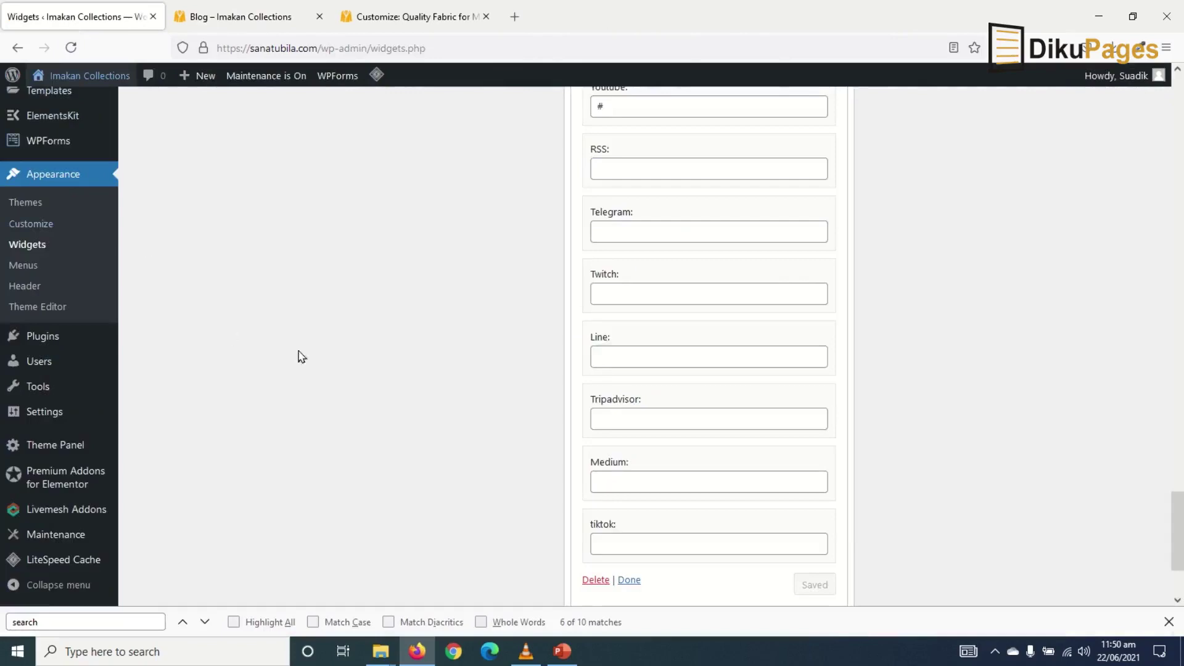
Step: Add a Text widget to the Footer 1 widget area
{"action": "scroll", "coordinate": [327, 356], "scroll_direction": "up", "scroll_amount": 15}
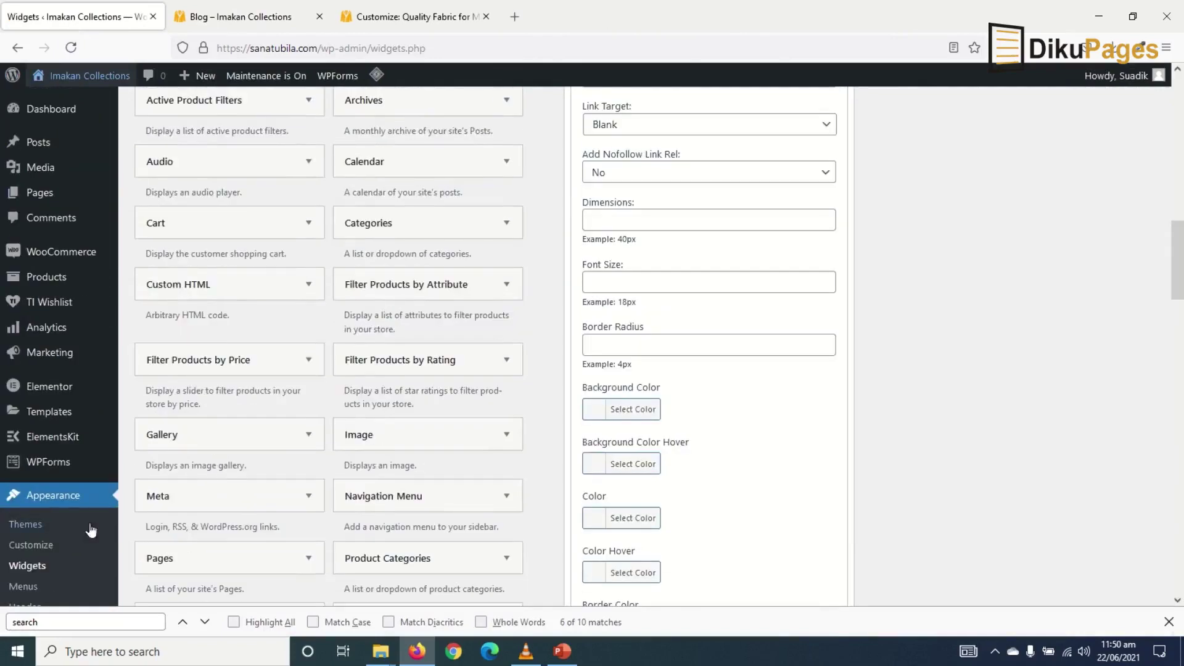
{"action": "scroll", "coordinate": [69, 512], "scroll_direction": "down", "scroll_amount": 3}
{"action": "scroll", "coordinate": [70, 512], "scroll_direction": "down", "scroll_amount": 2}
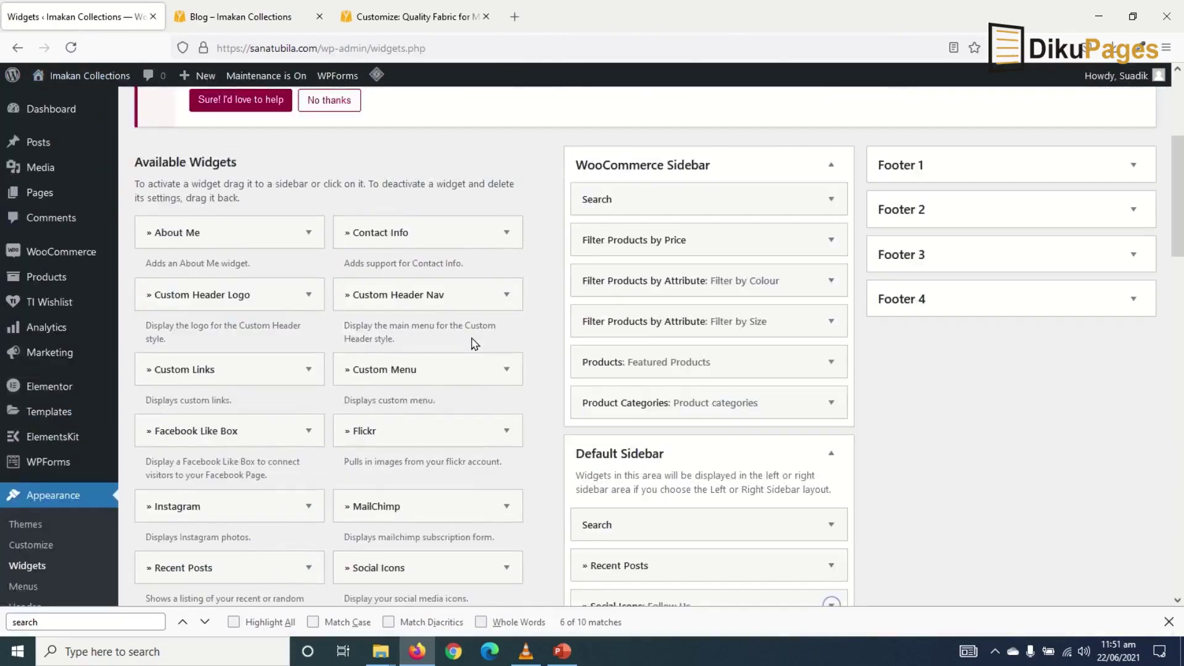
{"action": "scroll", "coordinate": [471, 339], "scroll_direction": "down", "scroll_amount": 10}
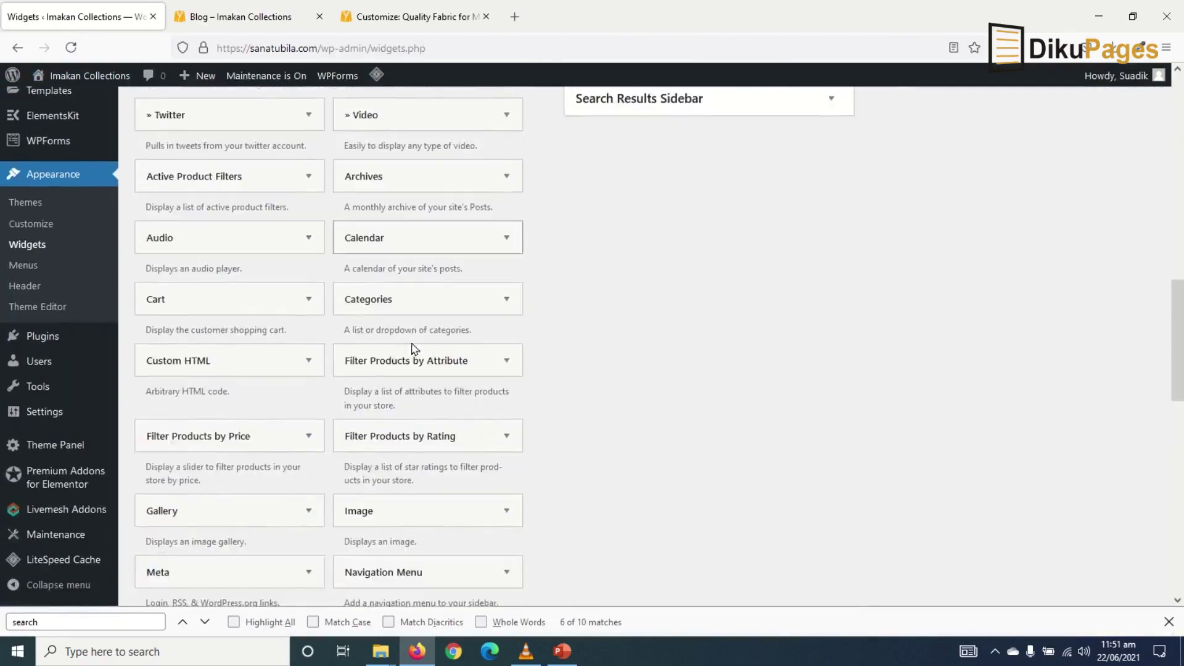
{"action": "scroll", "coordinate": [385, 364], "scroll_direction": "down", "scroll_amount": 10}
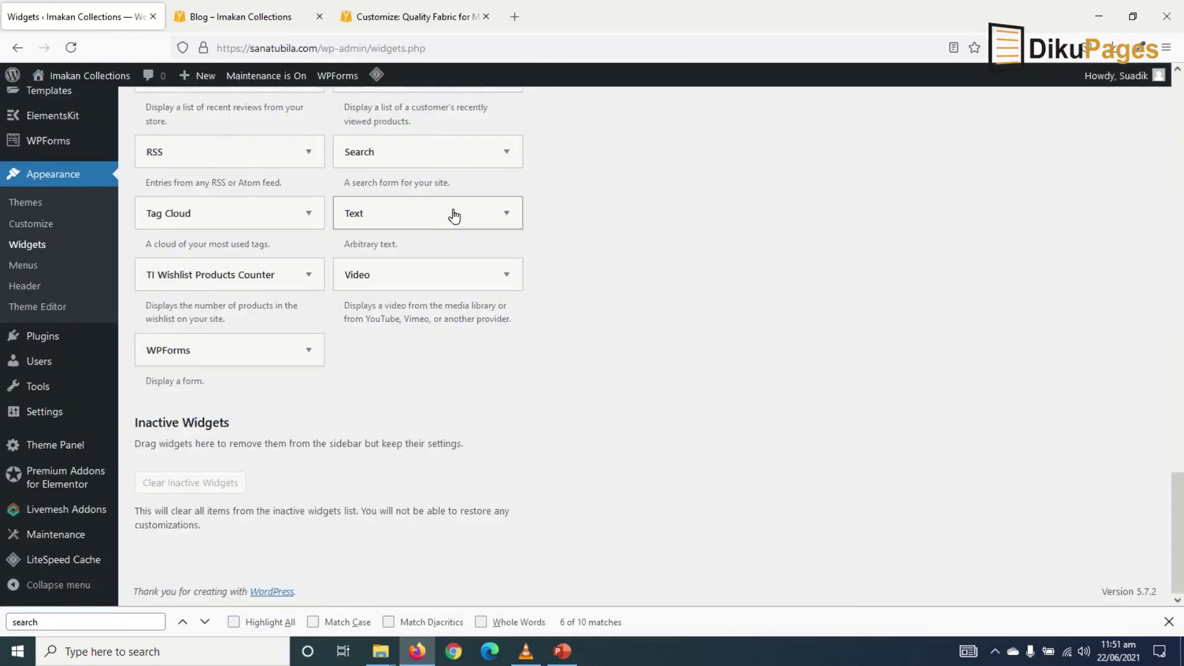
{"action": "left_click", "coordinate": [454, 214]}
{"action": "left_click", "coordinate": [393, 386]}
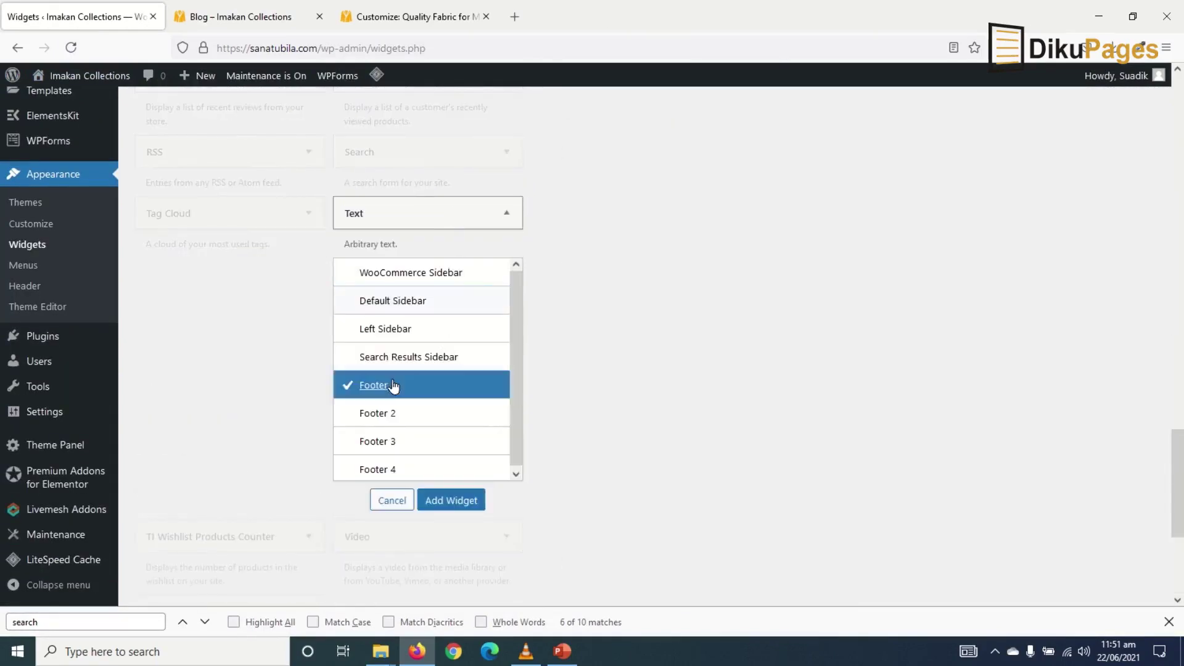
{"action": "left_click", "coordinate": [471, 502]}
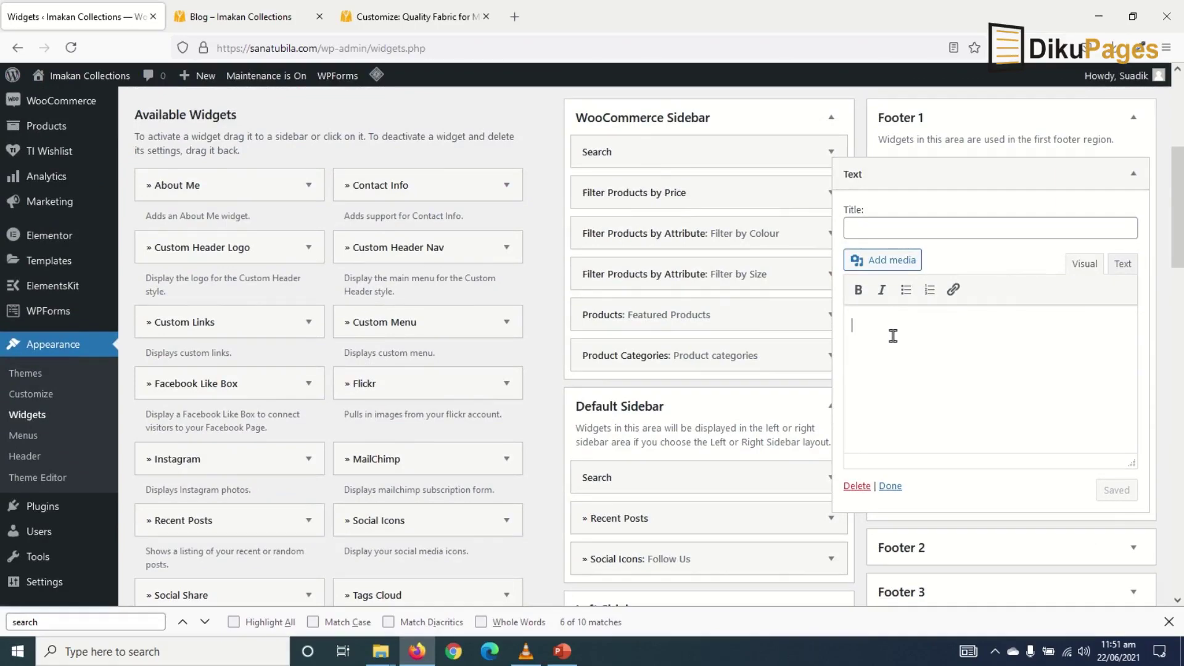
Step: Insert the Imakan logo, paste a Lorem ipsum paragraph minus its last sentence, and save
{"action": "left_click", "coordinate": [888, 259]}
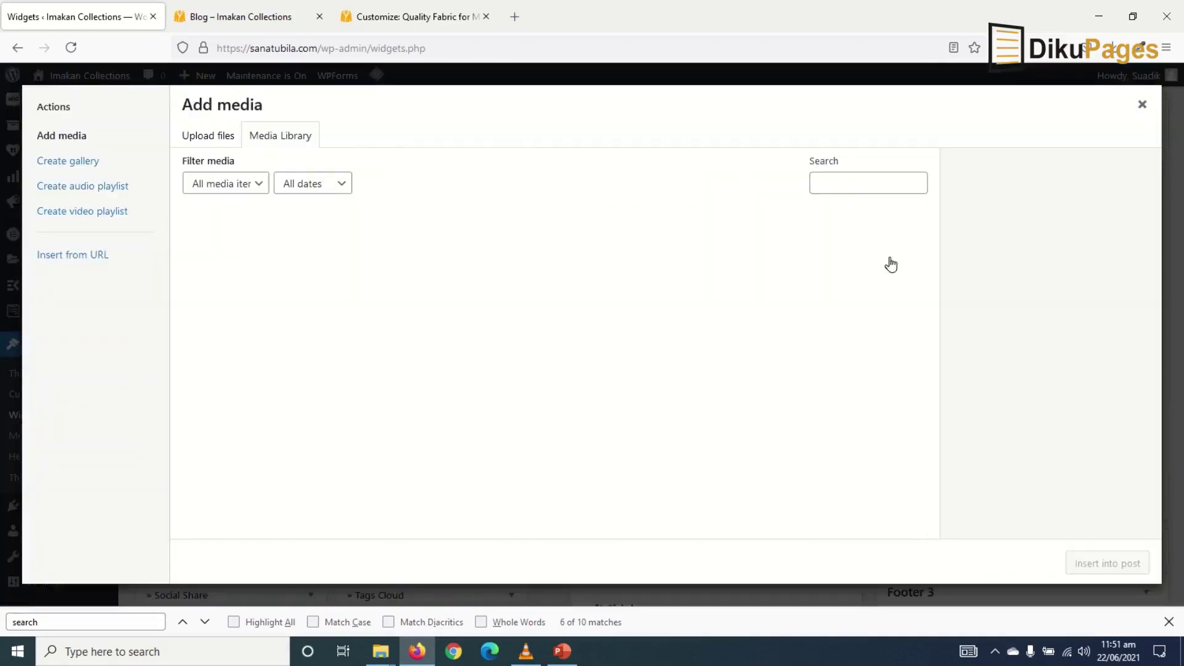
{"action": "left_click", "coordinate": [326, 272]}
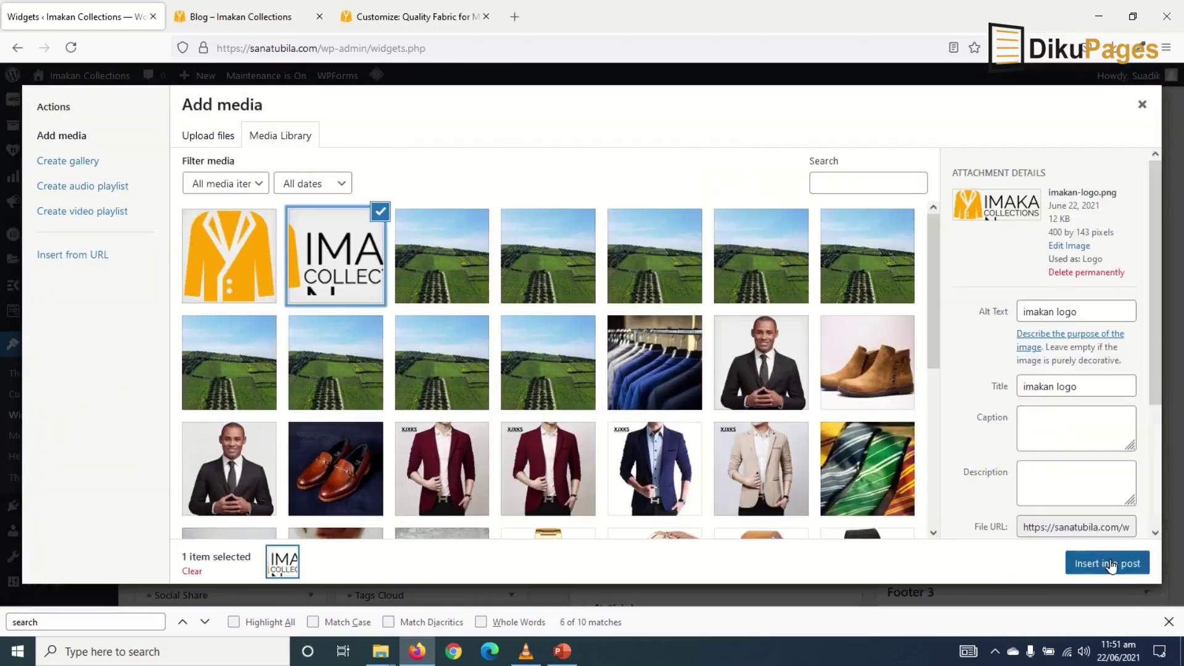
{"action": "left_click", "coordinate": [1108, 563]}
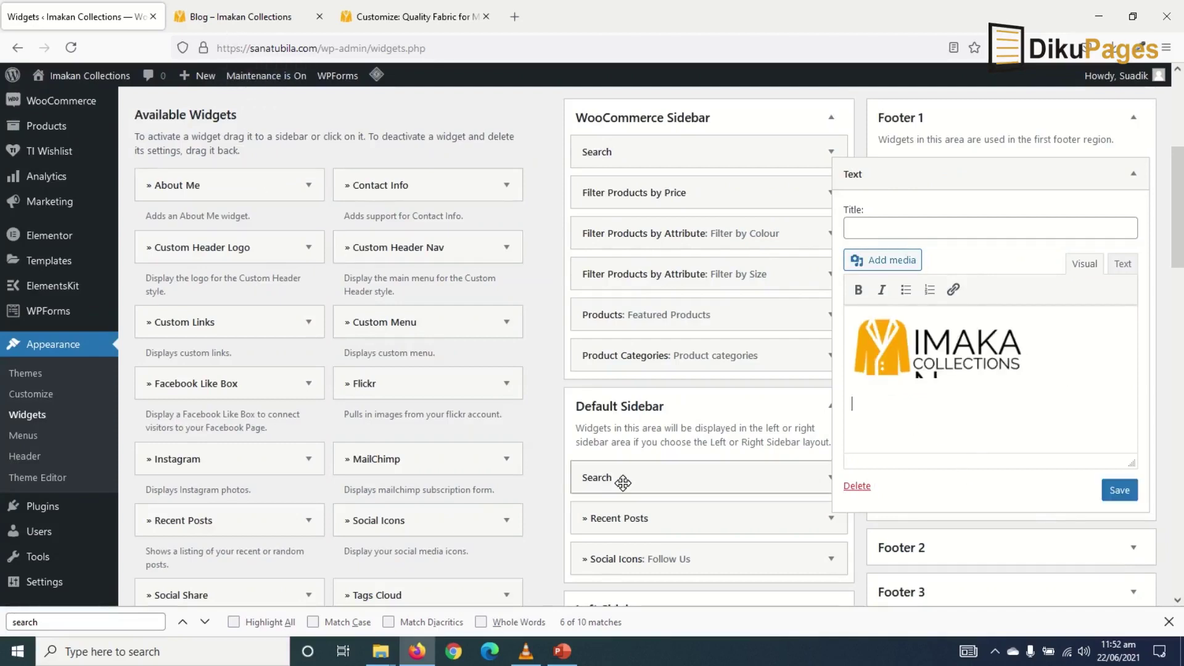
{"action": "type", "text": "Lorem ipsum dolor sit amet, consectetur adipiscing elit, sed do eiusmod tempor incididunt ut labore et dolore magna aliqua. Ut enim ad minim veniam, quis nostrud exercitation ullamco laboris nisi..."}
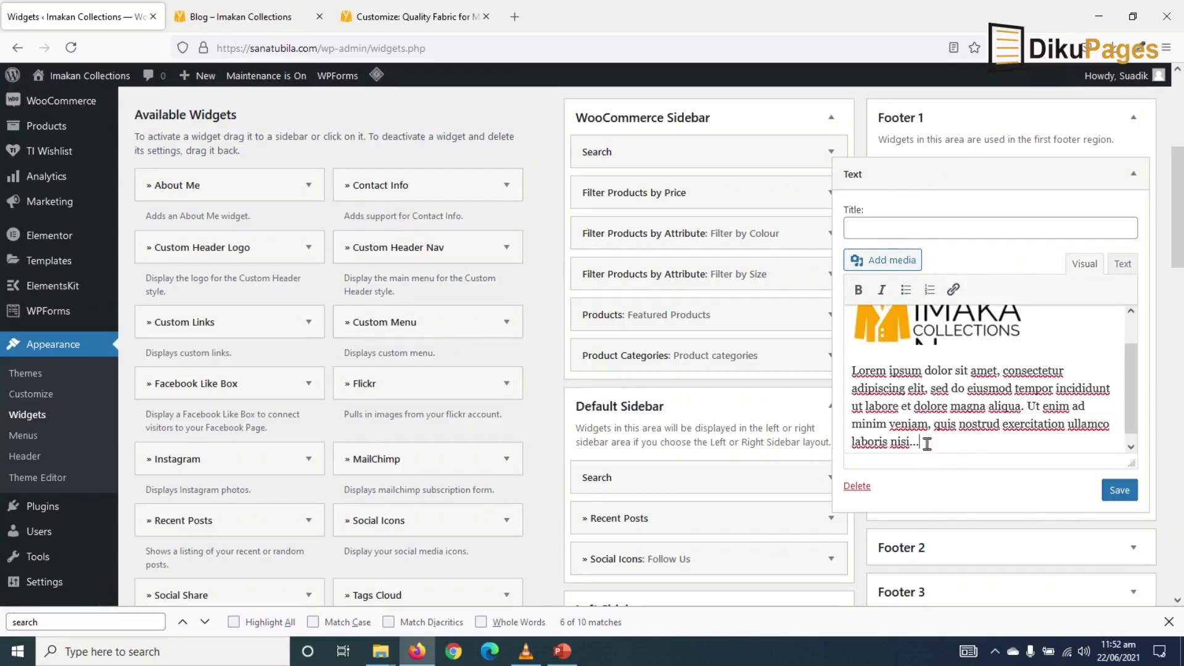
{"action": "left_click_drag", "start_coordinate": [1027, 406], "coordinate": [1031, 441]}
{"action": "key", "text": "BackSpace"}
{"action": "left_click", "coordinate": [1134, 483]}
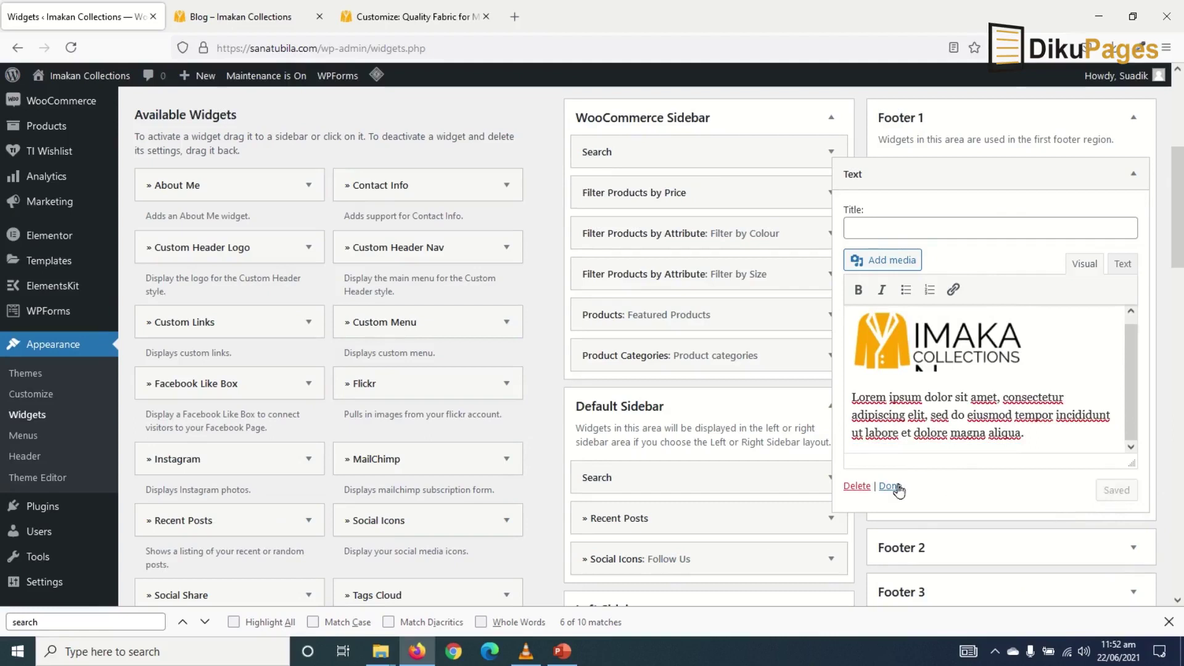
{"action": "left_click", "coordinate": [891, 487]}
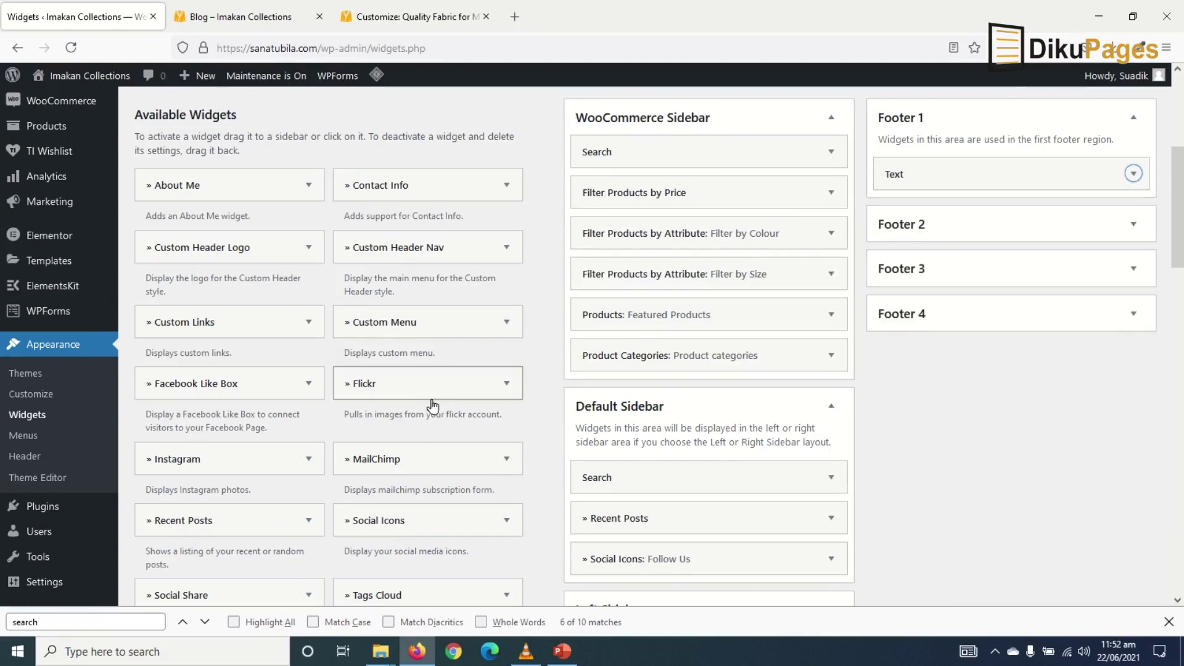
Step: Add a Navigation Menu widget titled 'Company' to Footer 2 showing the Footer 1 menu, and save it
{"action": "scroll", "coordinate": [406, 417], "scroll_direction": "down", "scroll_amount": 5}
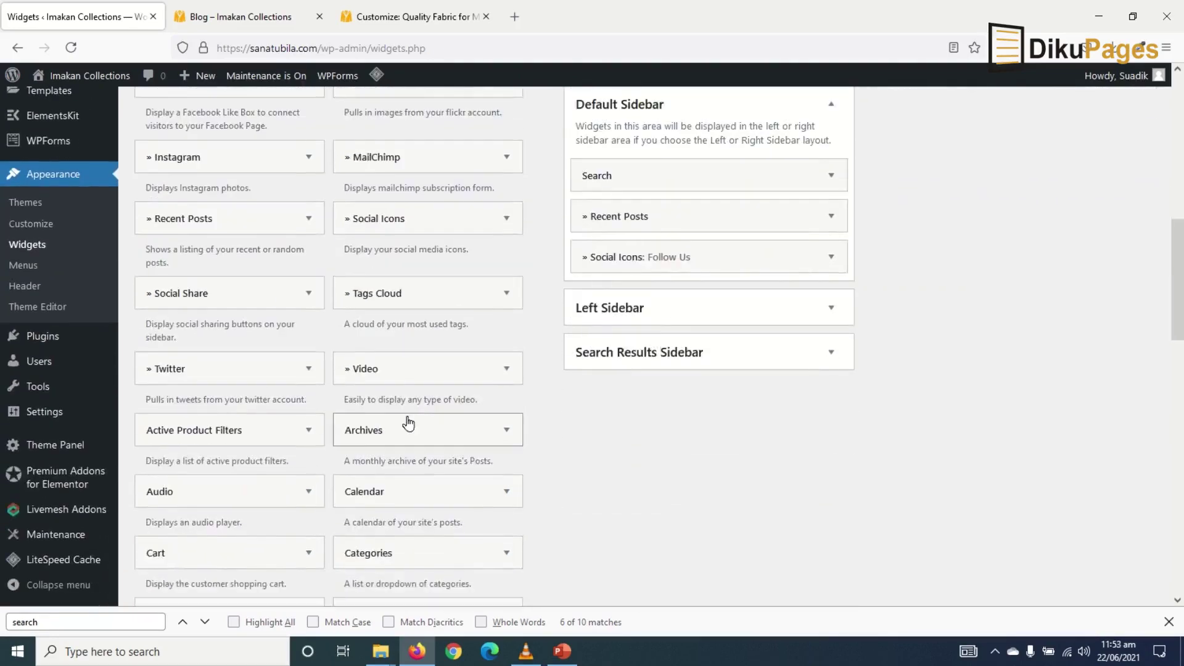
{"action": "scroll", "coordinate": [432, 401], "scroll_direction": "down", "scroll_amount": 8}
{"action": "left_click", "coordinate": [469, 376]}
{"action": "scroll", "coordinate": [458, 419], "scroll_direction": "down", "scroll_amount": 4}
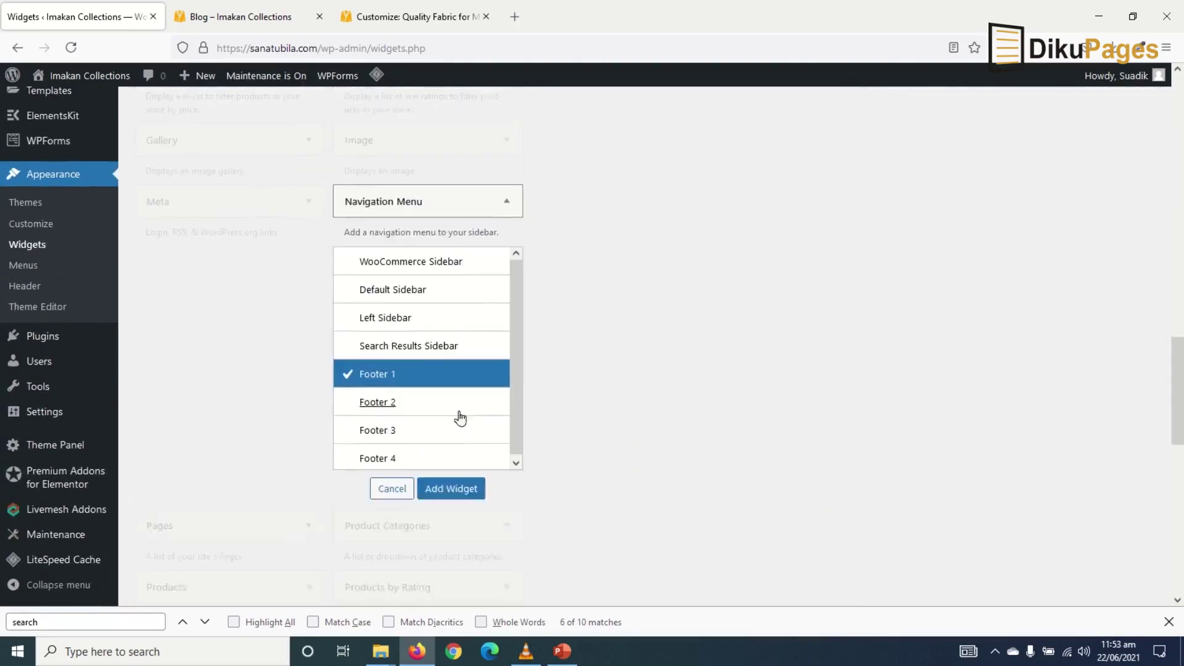
{"action": "left_click", "coordinate": [406, 352]}
{"action": "left_click", "coordinate": [447, 439]}
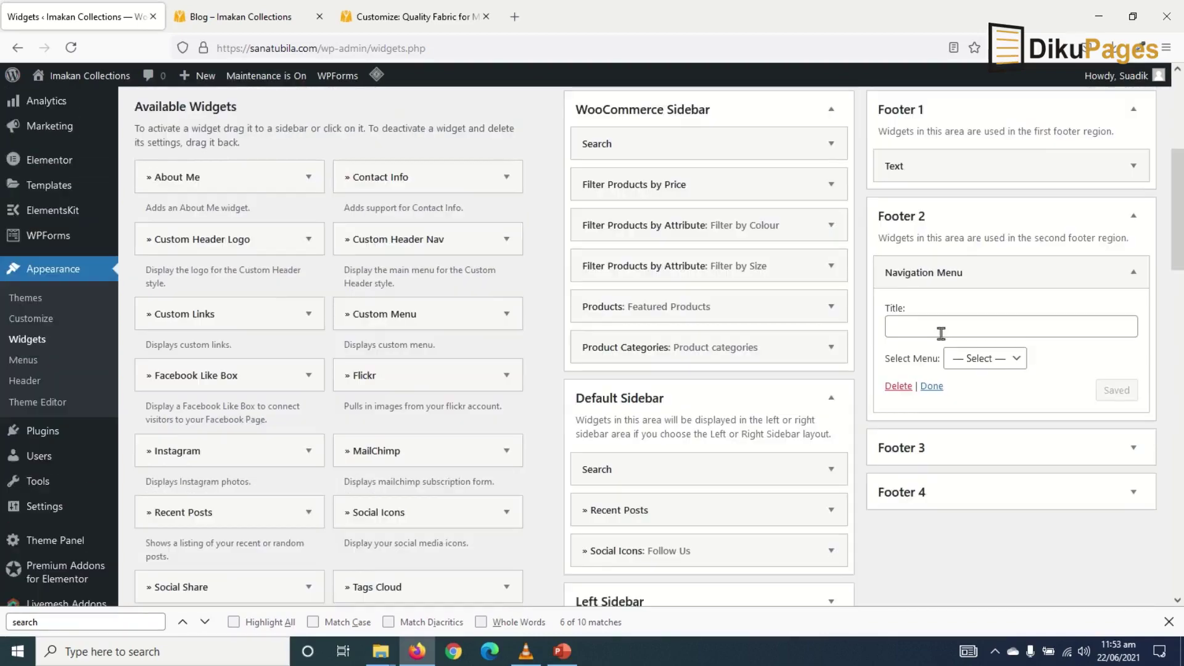
{"action": "left_click", "coordinate": [941, 331]}
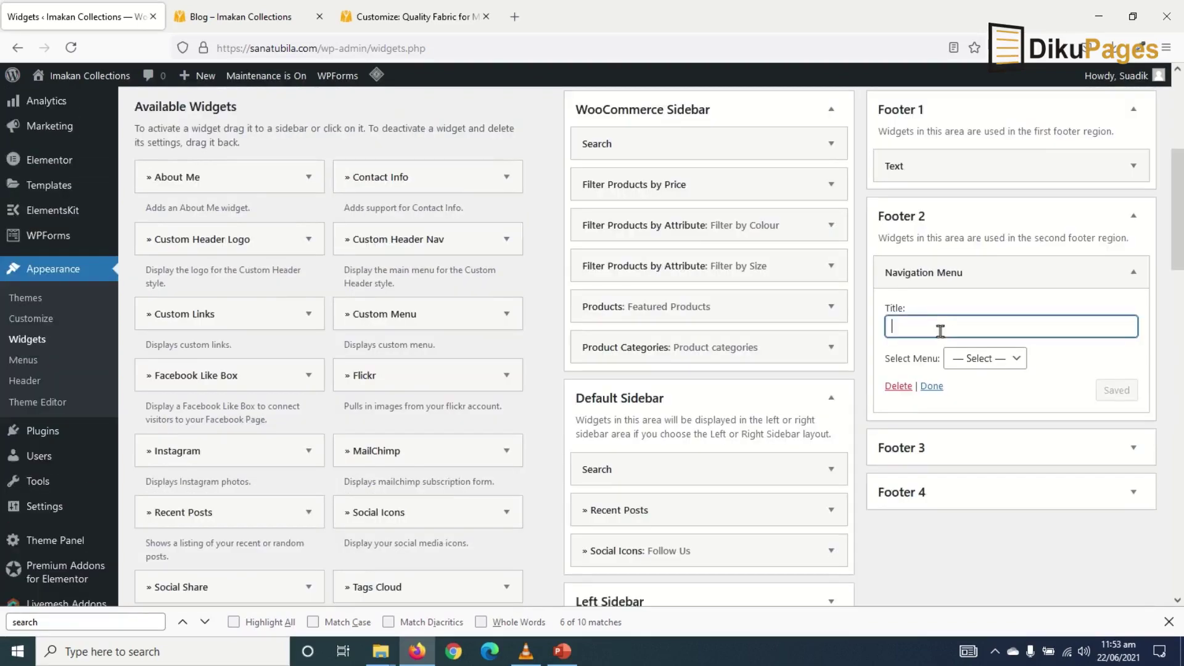
{"action": "type", "text": "Company"}
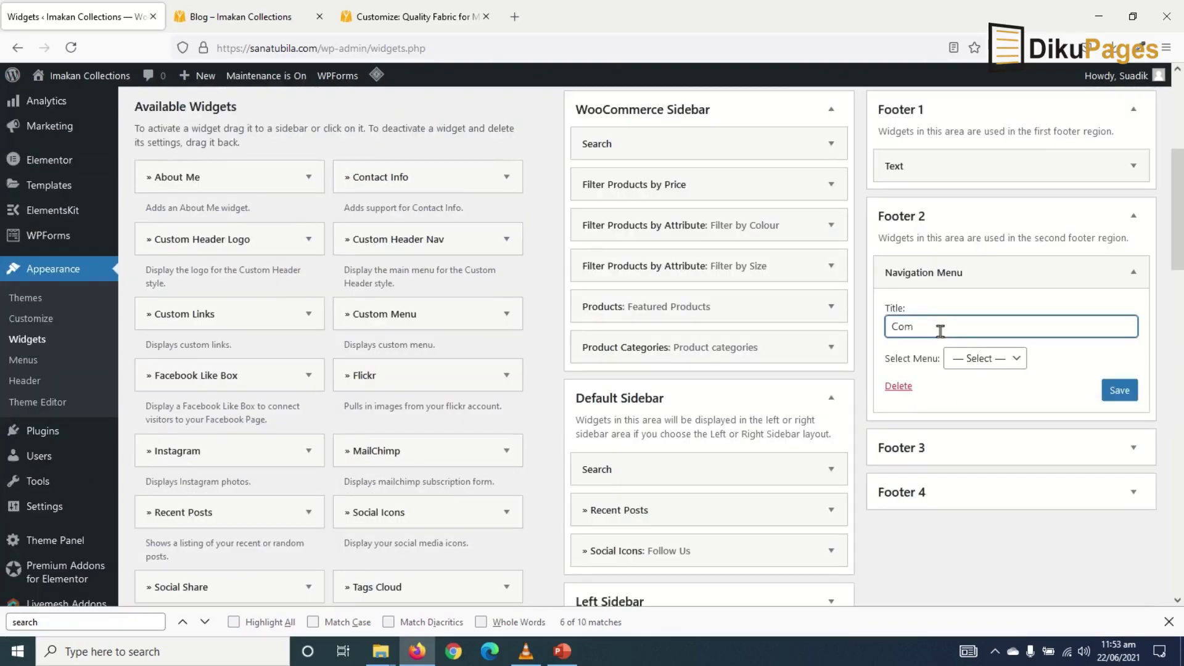
{"action": "left_click", "coordinate": [990, 363]}
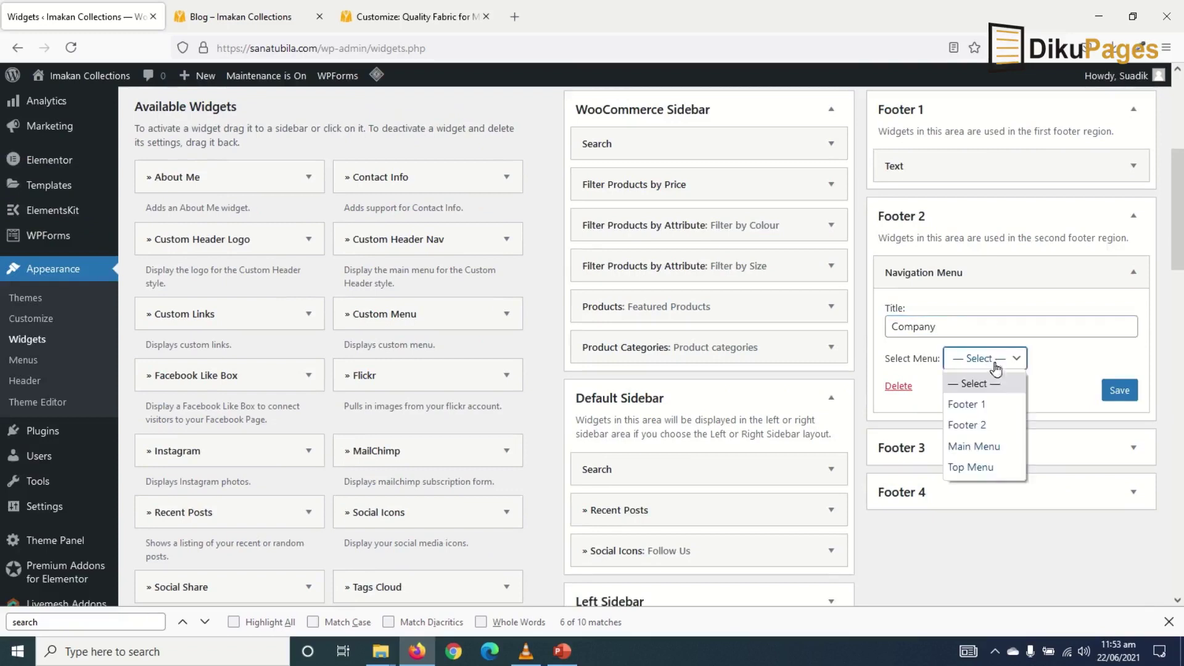
{"action": "left_click", "coordinate": [983, 408]}
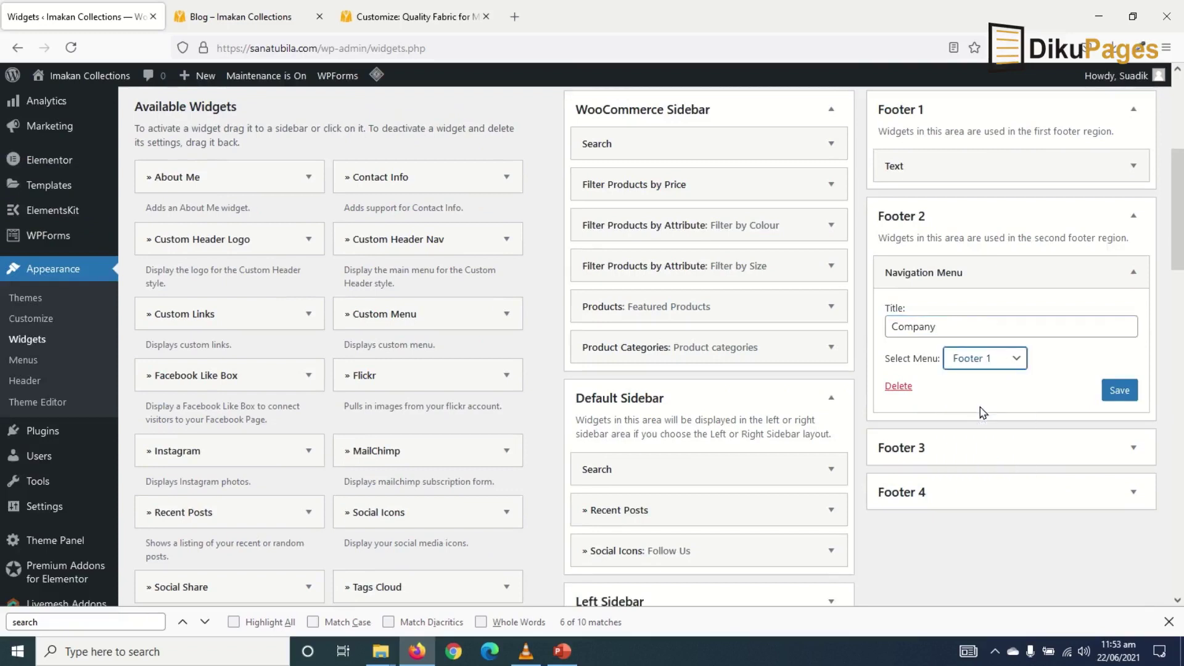
{"action": "left_click", "coordinate": [1122, 394]}
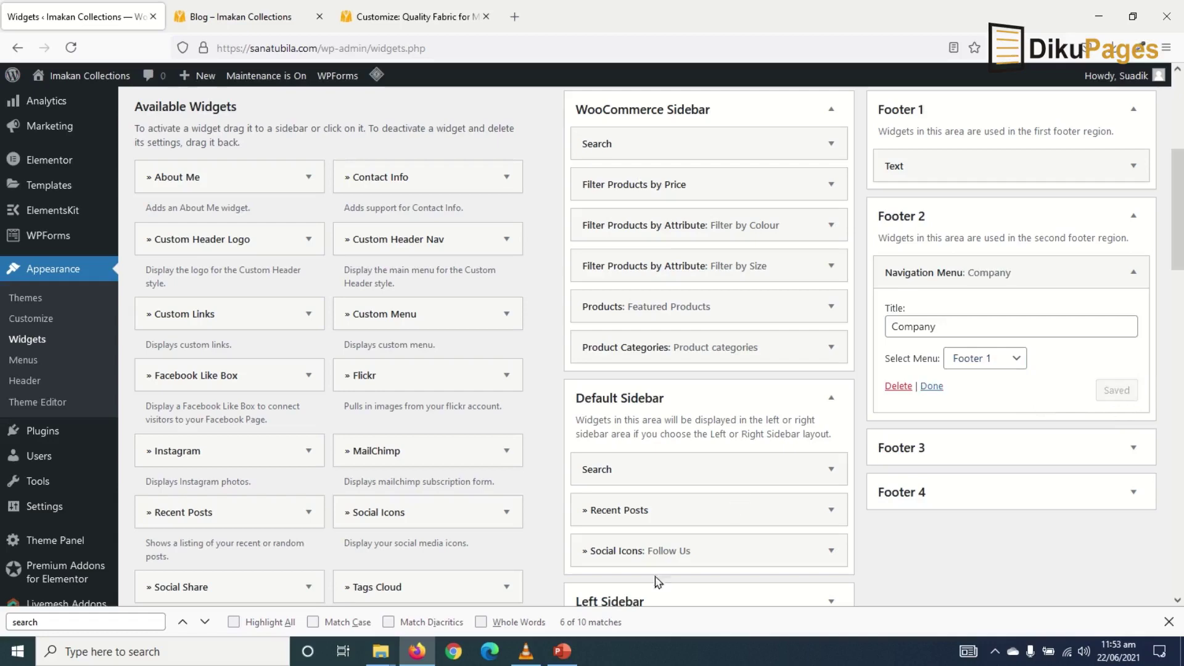
Step: Add a Navigation Menu widget titled 'Quick Links' to Footer 3 showing the Footer 2 menu, and save it
{"action": "scroll", "coordinate": [487, 454], "scroll_direction": "down", "scroll_amount": 4}
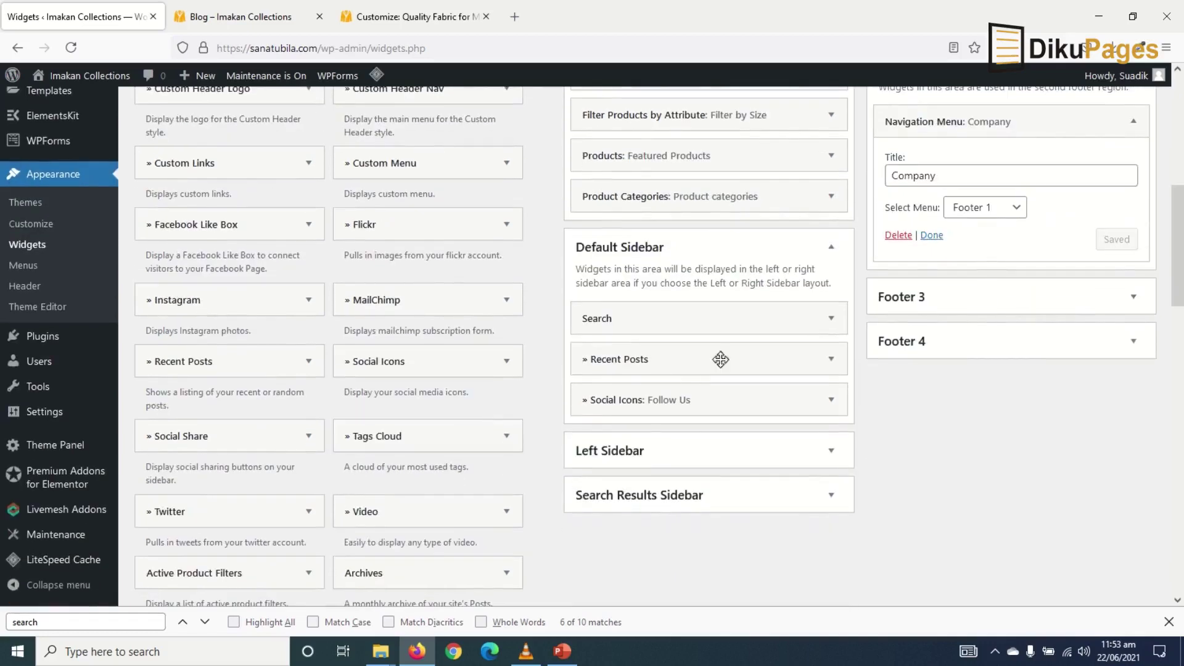
{"action": "scroll", "coordinate": [484, 466], "scroll_direction": "down", "scroll_amount": 12}
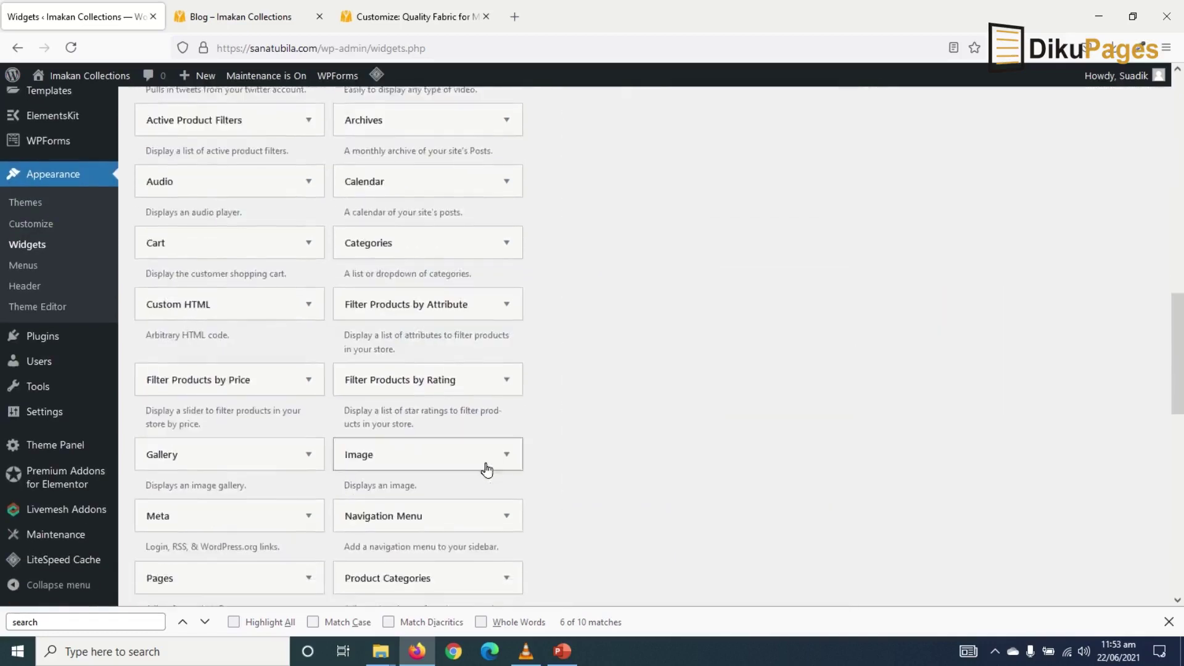
{"action": "scroll", "coordinate": [487, 468], "scroll_direction": "down", "scroll_amount": 4}
{"action": "left_click", "coordinate": [489, 369]}
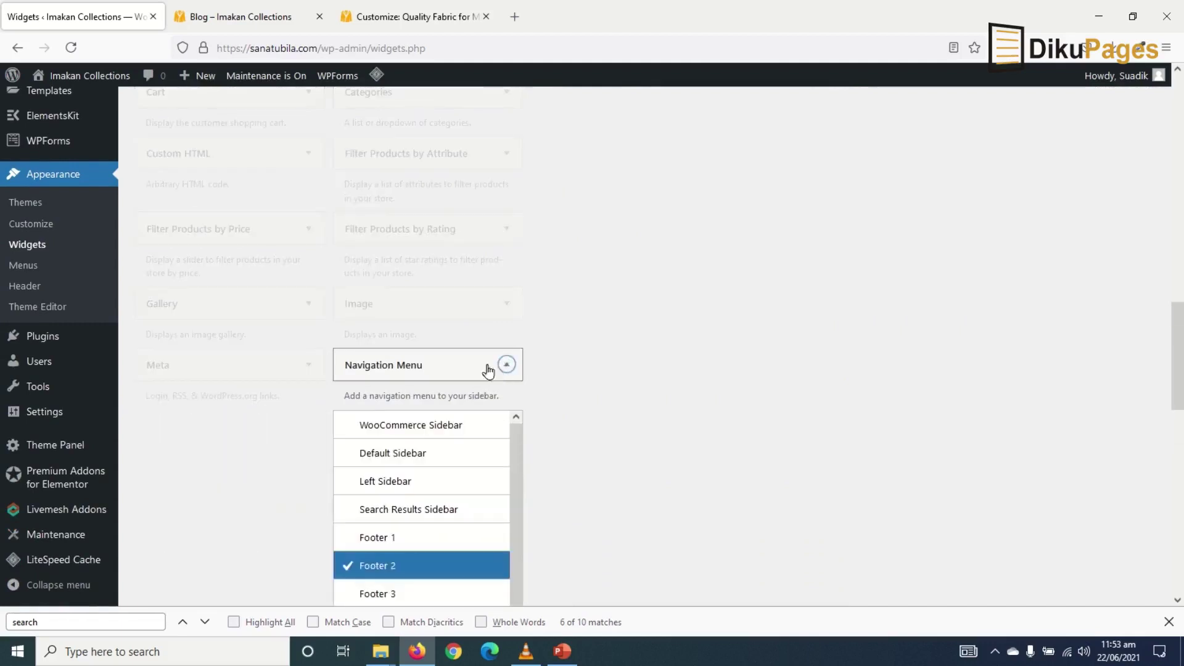
{"action": "left_click", "coordinate": [382, 594]}
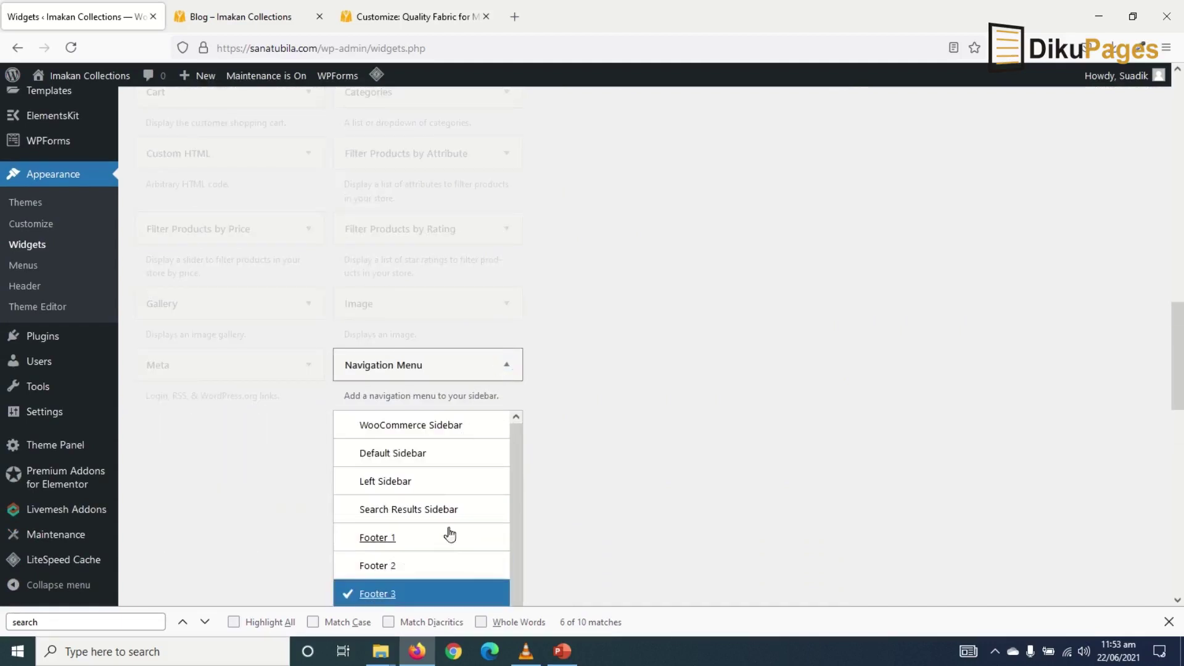
{"action": "scroll", "coordinate": [462, 482], "scroll_direction": "down", "scroll_amount": 8}
{"action": "left_click", "coordinate": [452, 350]}
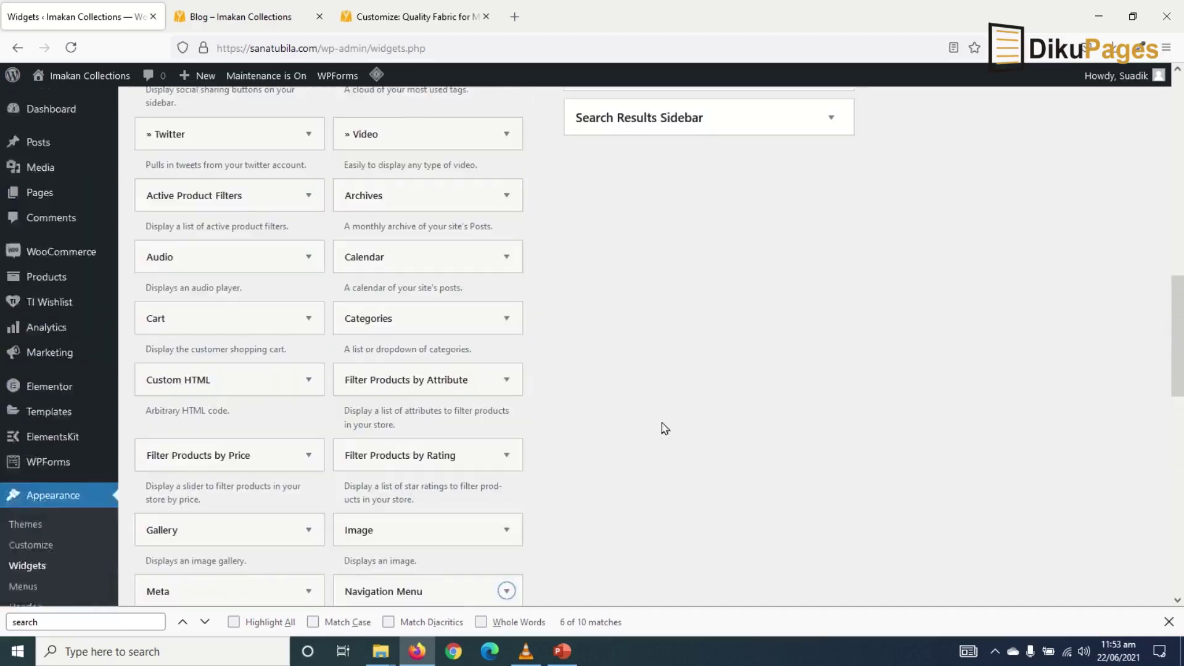
{"action": "type", "text": "Qui"}
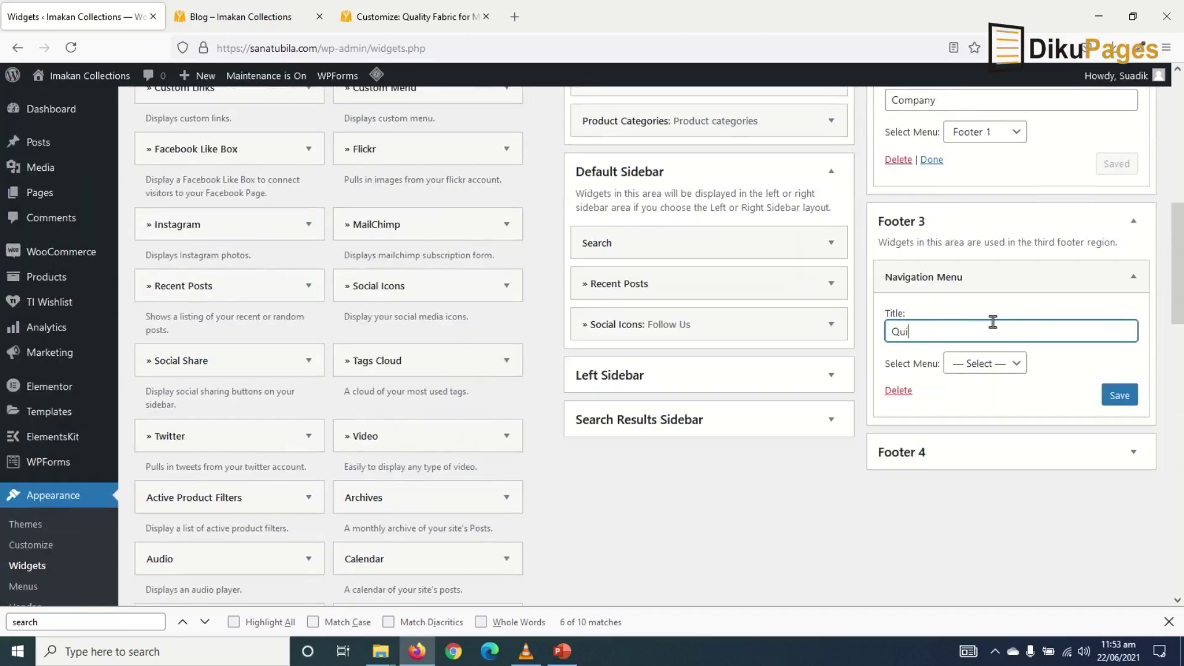
{"action": "type", "text": "ck Links"}
{"action": "left_click", "coordinate": [999, 365]}
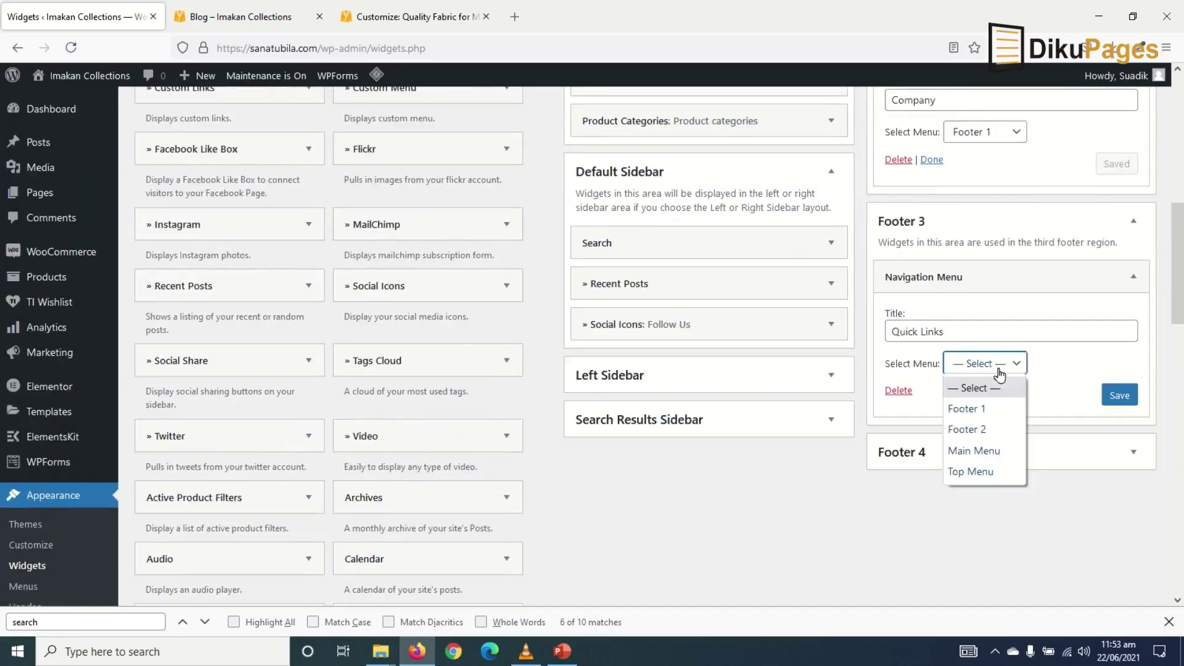
{"action": "left_click", "coordinate": [994, 432]}
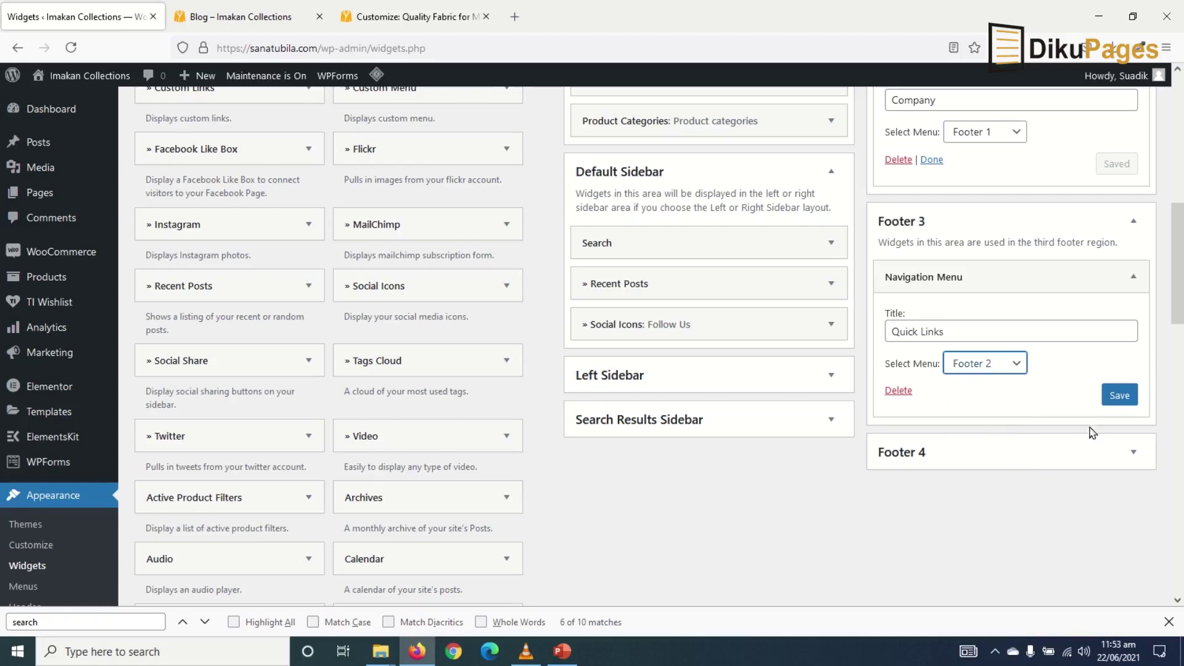
{"action": "left_click", "coordinate": [1117, 400]}
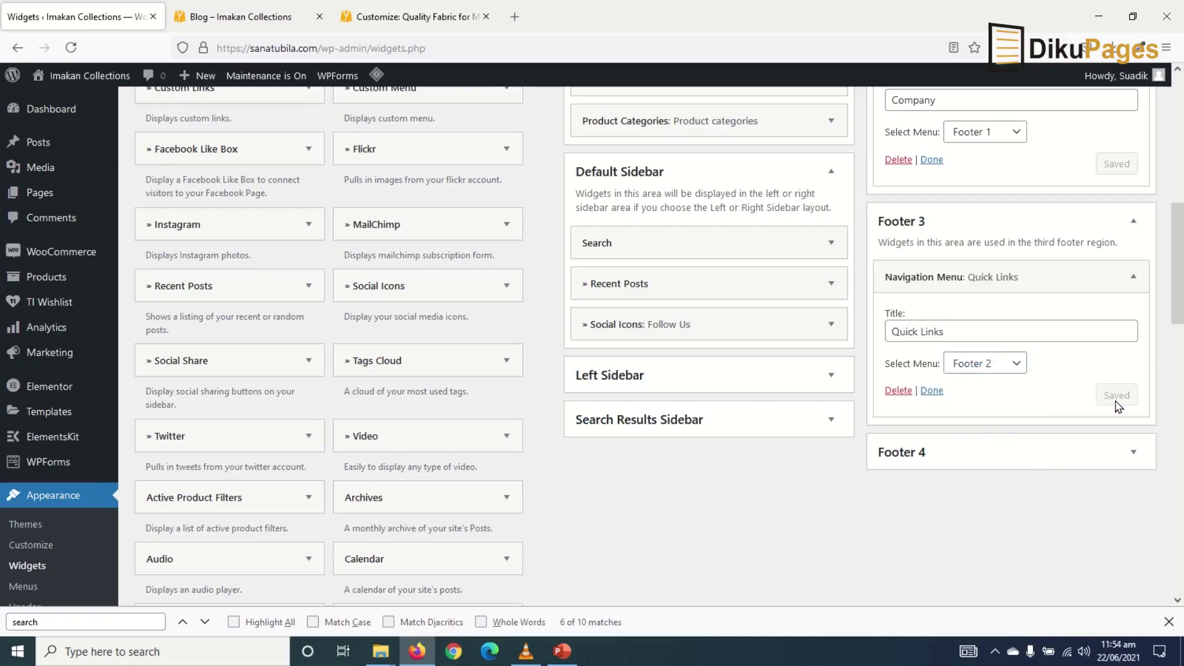
{"action": "scroll", "coordinate": [769, 532], "scroll_direction": "up", "scroll_amount": 5}
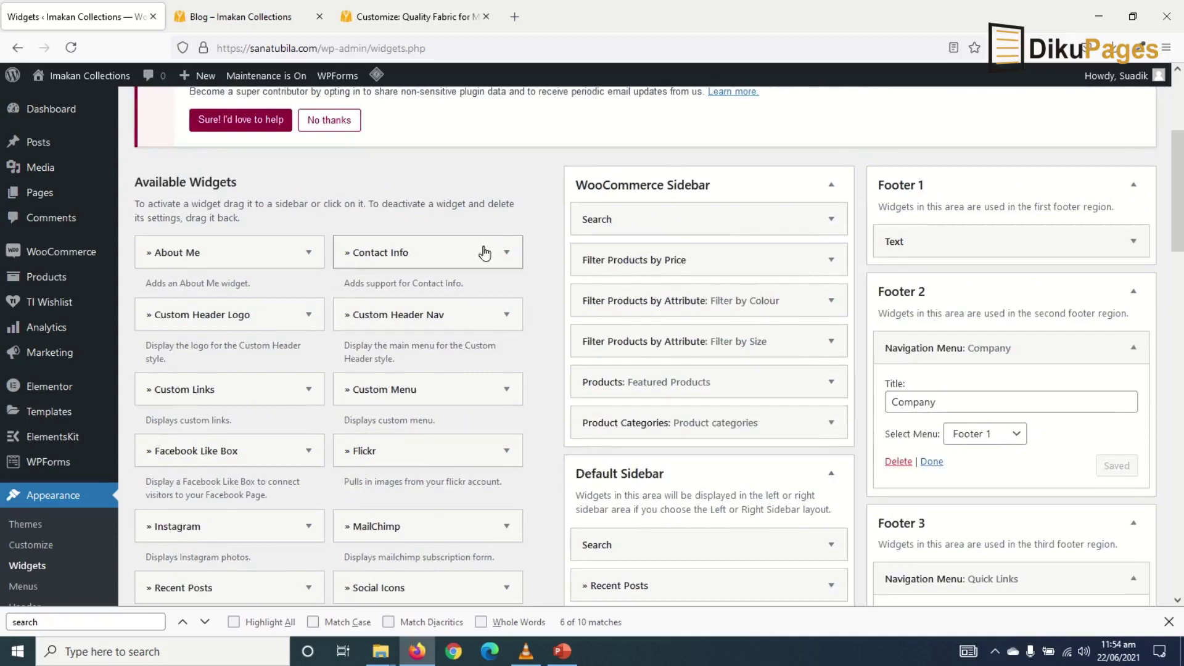
Step: Add a Contact Info widget to the Footer 4 area
{"action": "left_click", "coordinate": [484, 253]}
{"action": "scroll", "coordinate": [432, 278], "scroll_direction": "down", "scroll_amount": 4}
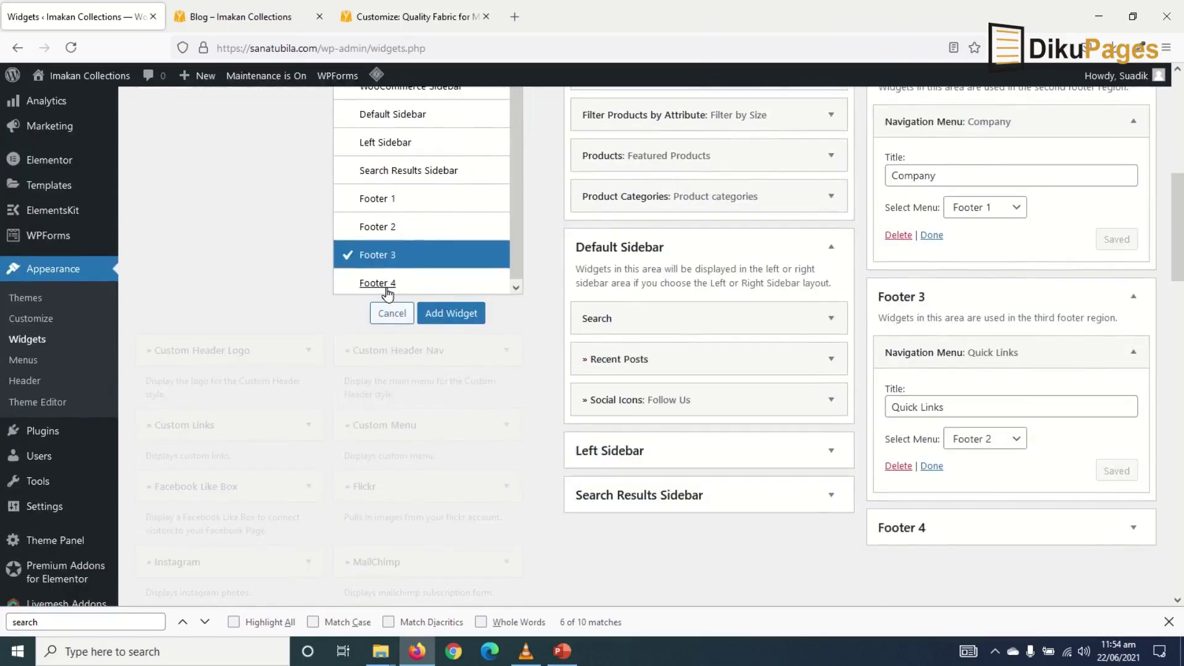
{"action": "left_click", "coordinate": [388, 283]}
{"action": "left_click", "coordinate": [459, 314]}
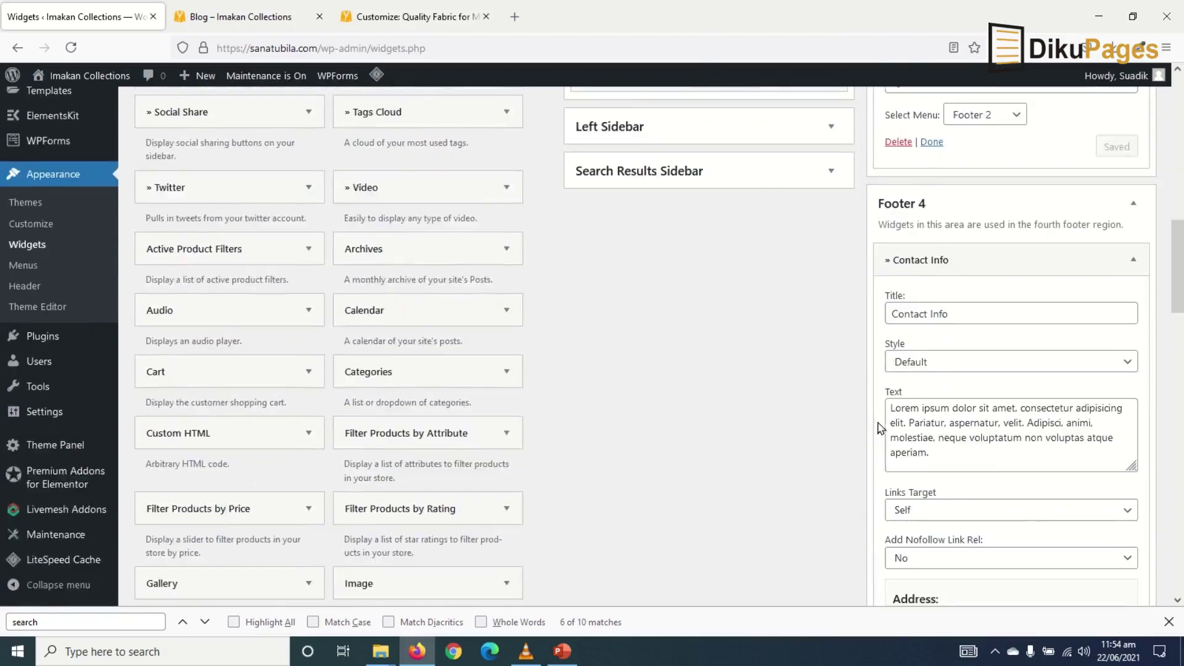
Step: Prefix the Phone and Mobile numbers with '+'
{"action": "left_click_drag", "start_coordinate": [933, 377], "coordinate": [873, 312]}
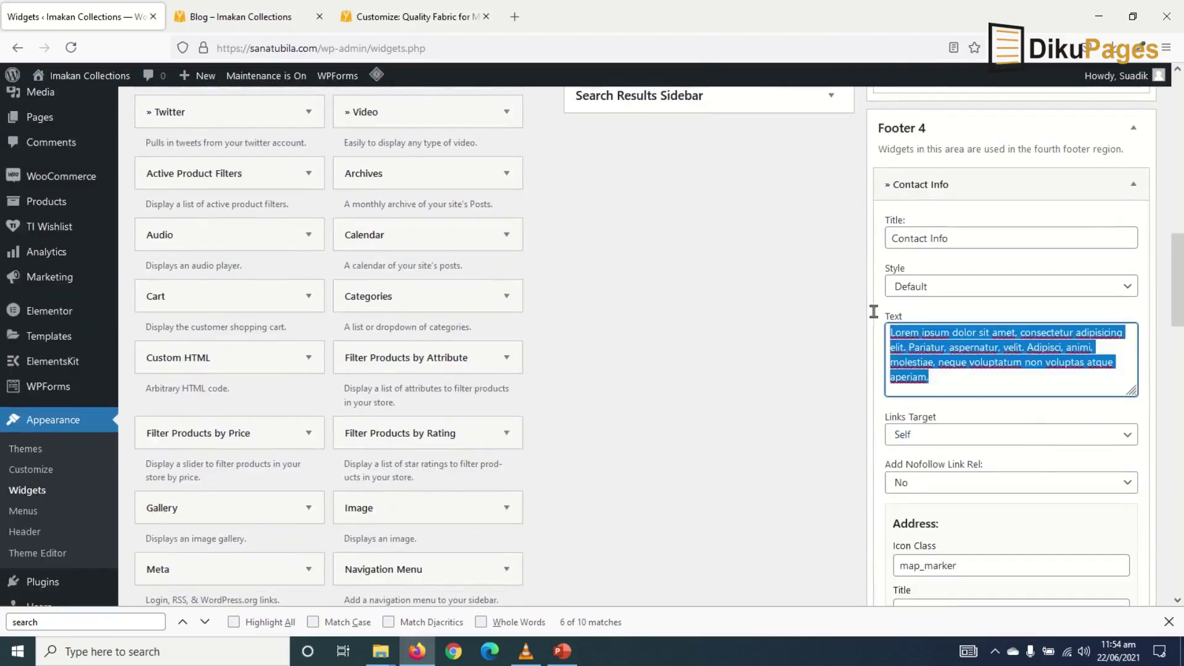
{"action": "scroll", "coordinate": [1024, 370], "scroll_direction": "down", "scroll_amount": 3}
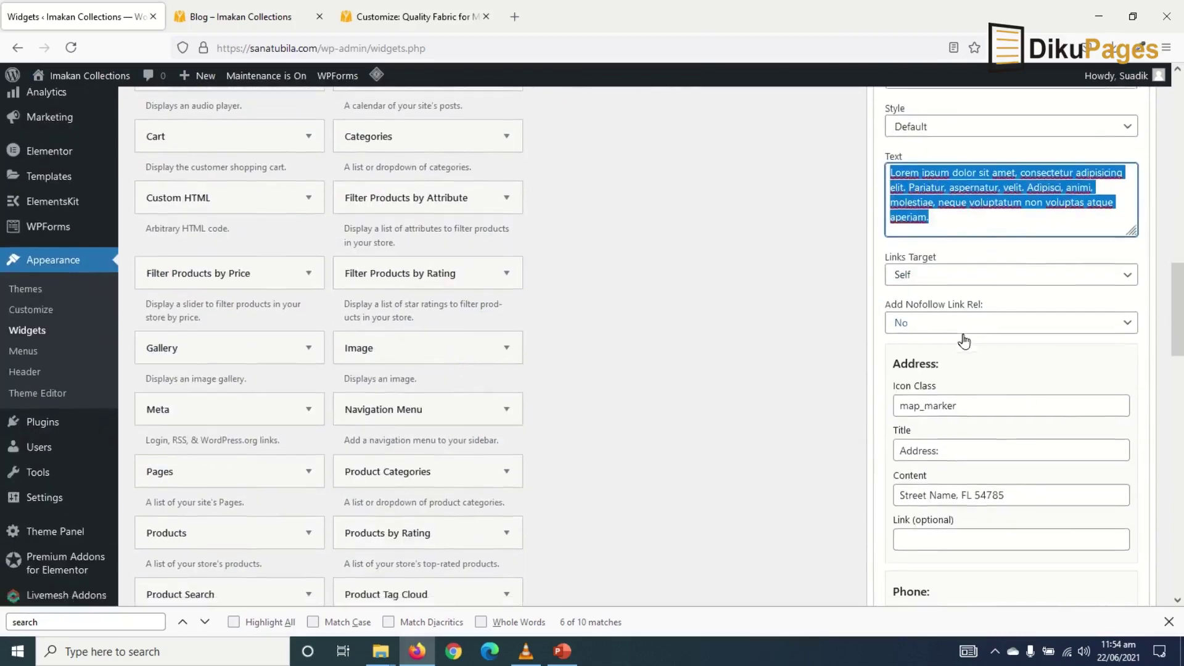
{"action": "scroll", "coordinate": [964, 342], "scroll_direction": "down", "scroll_amount": 1}
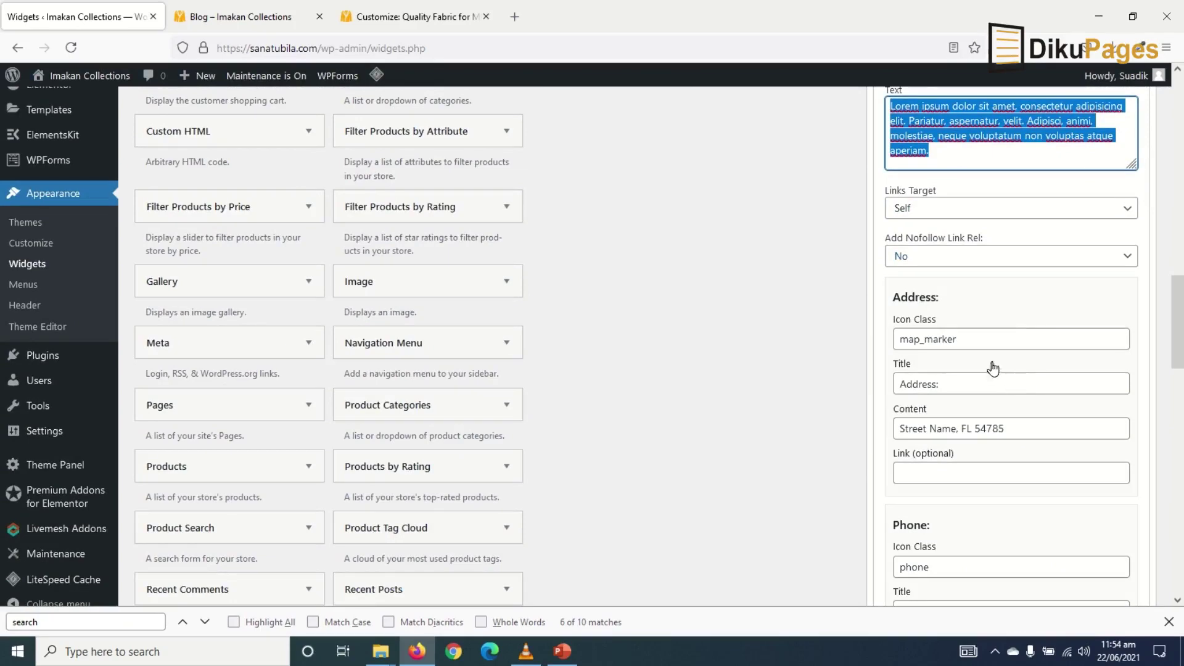
{"action": "scroll", "coordinate": [993, 369], "scroll_direction": "down", "scroll_amount": 1}
{"action": "triple_click", "coordinate": [936, 349]}
{"action": "scroll", "coordinate": [1076, 418], "scroll_direction": "down", "scroll_amount": 2}
{"action": "left_click", "coordinate": [969, 348]}
{"action": "triple_click", "coordinate": [998, 428]}
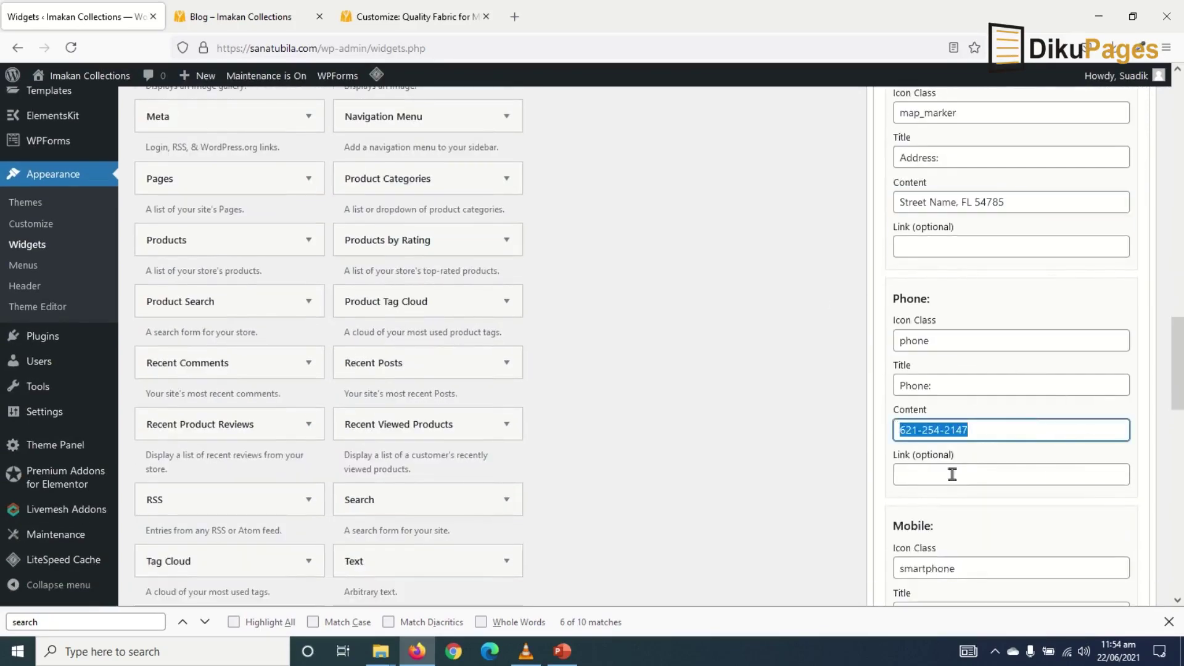
{"action": "key", "text": "Home"}
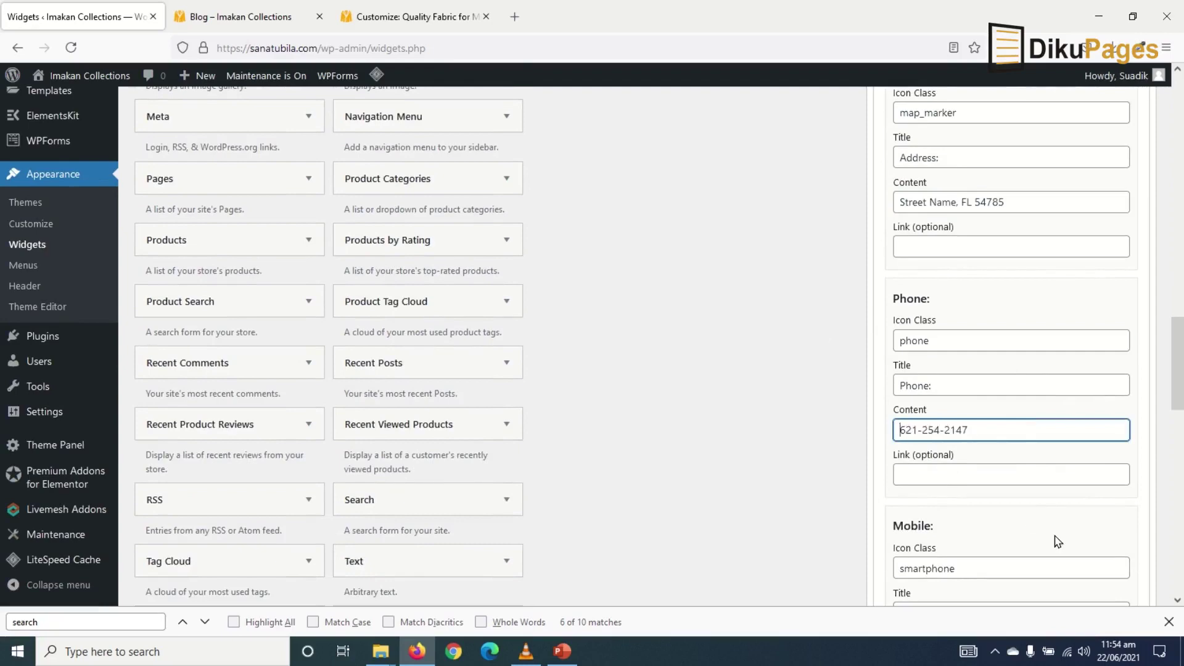
{"action": "type", "text": "+"}
{"action": "scroll", "coordinate": [1060, 549], "scroll_direction": "down", "scroll_amount": 3}
{"action": "left_click", "coordinate": [902, 507]}
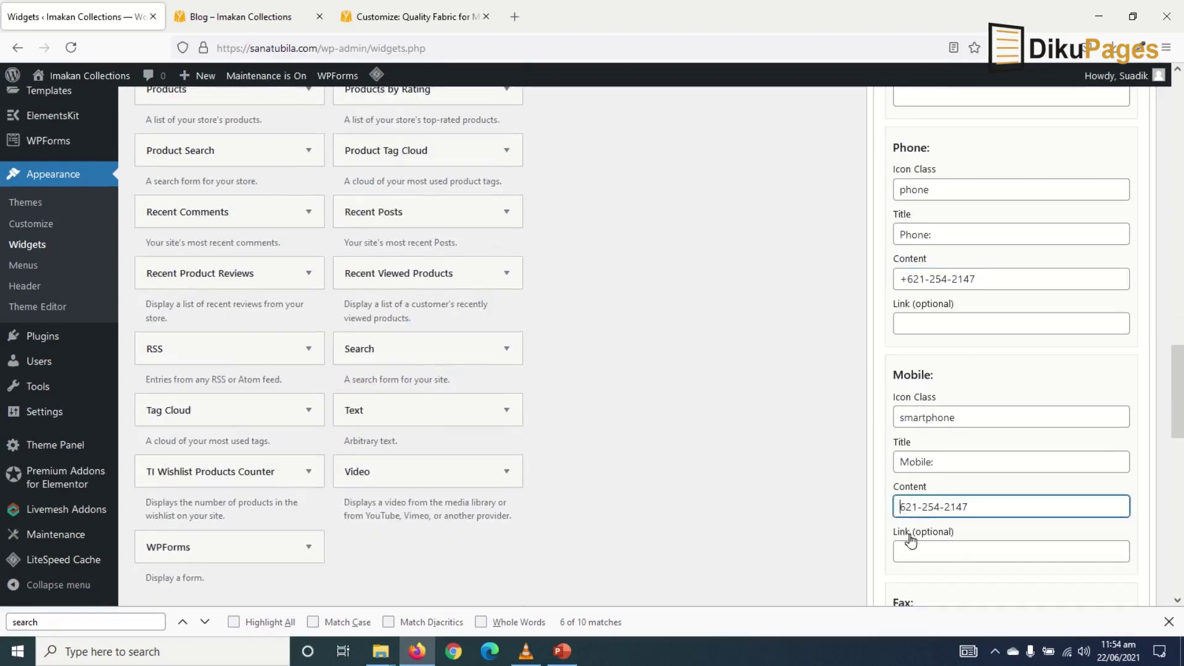
{"action": "type", "text": "+"}
Step: Empty the Fax number, title and icon class fields
{"action": "scroll", "coordinate": [1155, 544], "scroll_direction": "down", "scroll_amount": 7}
{"action": "left_click_drag", "start_coordinate": [1002, 357], "coordinate": [788, 353]}
{"action": "key", "text": "BackSpace"}
{"action": "triple_click", "coordinate": [954, 313]}
{"action": "key", "text": "BackSpace"}
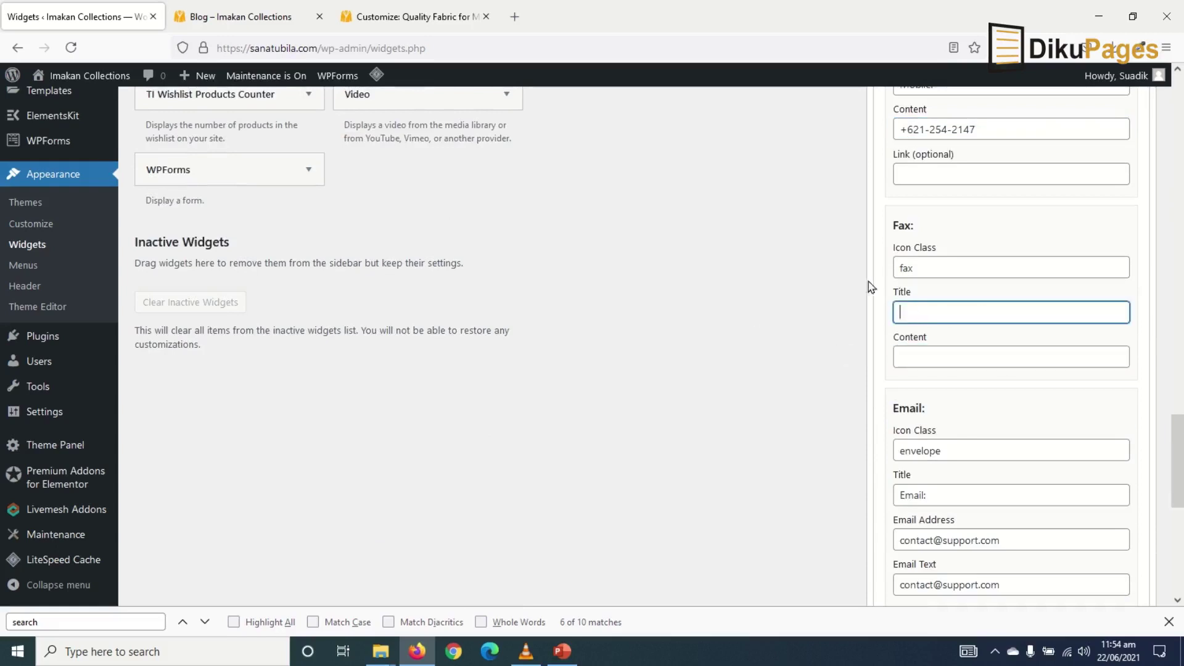
{"action": "double_click", "coordinate": [936, 271]}
{"action": "key", "text": "BackSpace"}
{"action": "scroll", "coordinate": [1012, 295], "scroll_direction": "down", "scroll_amount": 3}
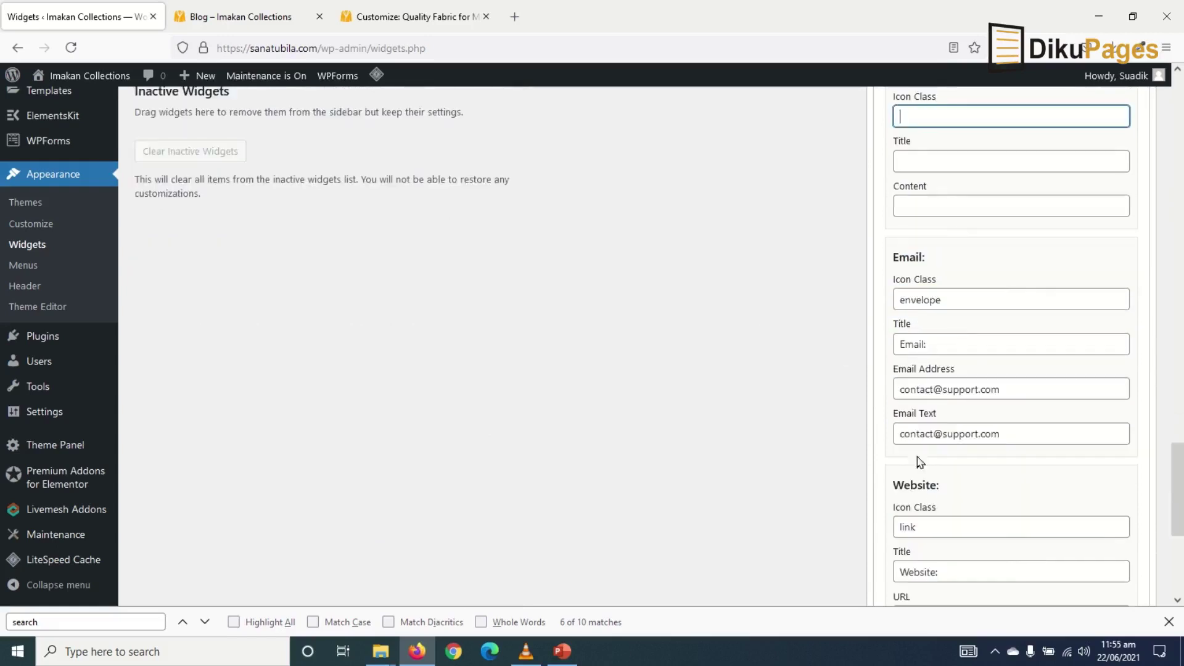
Step: Empty the Website link text, URL and title fields, leaving Email unchanged
{"action": "left_click_drag", "start_coordinate": [996, 389], "coordinate": [869, 413]}
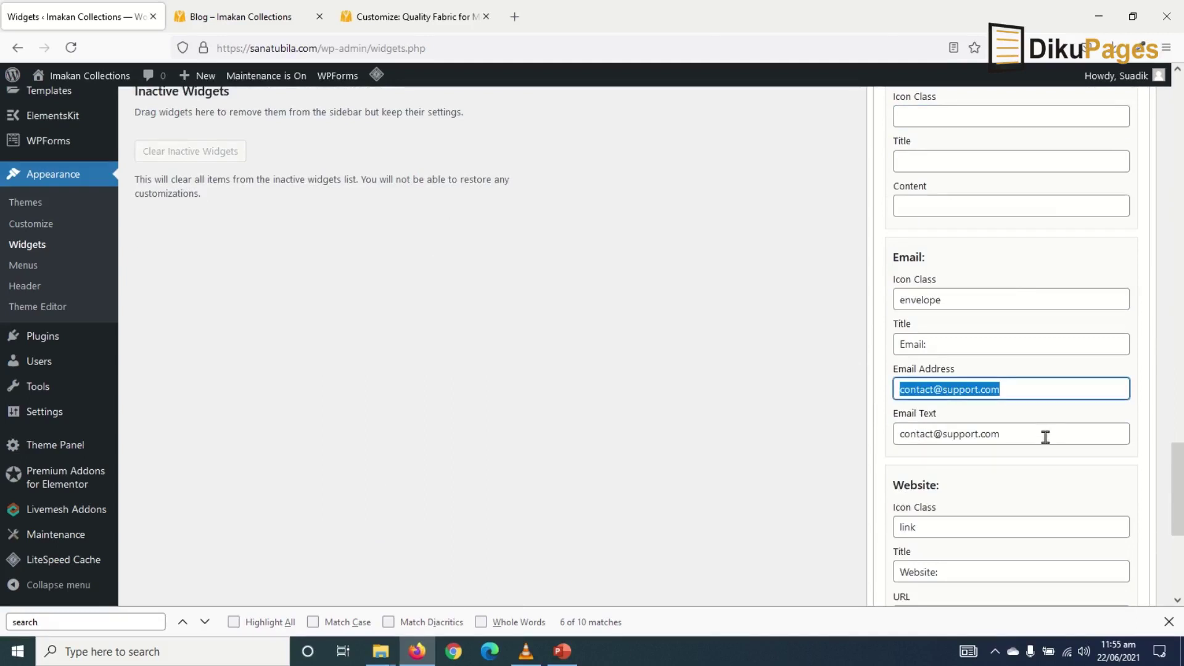
{"action": "left_click_drag", "start_coordinate": [1044, 435], "coordinate": [835, 421]}
{"action": "scroll", "coordinate": [1016, 457], "scroll_direction": "down", "scroll_amount": 3}
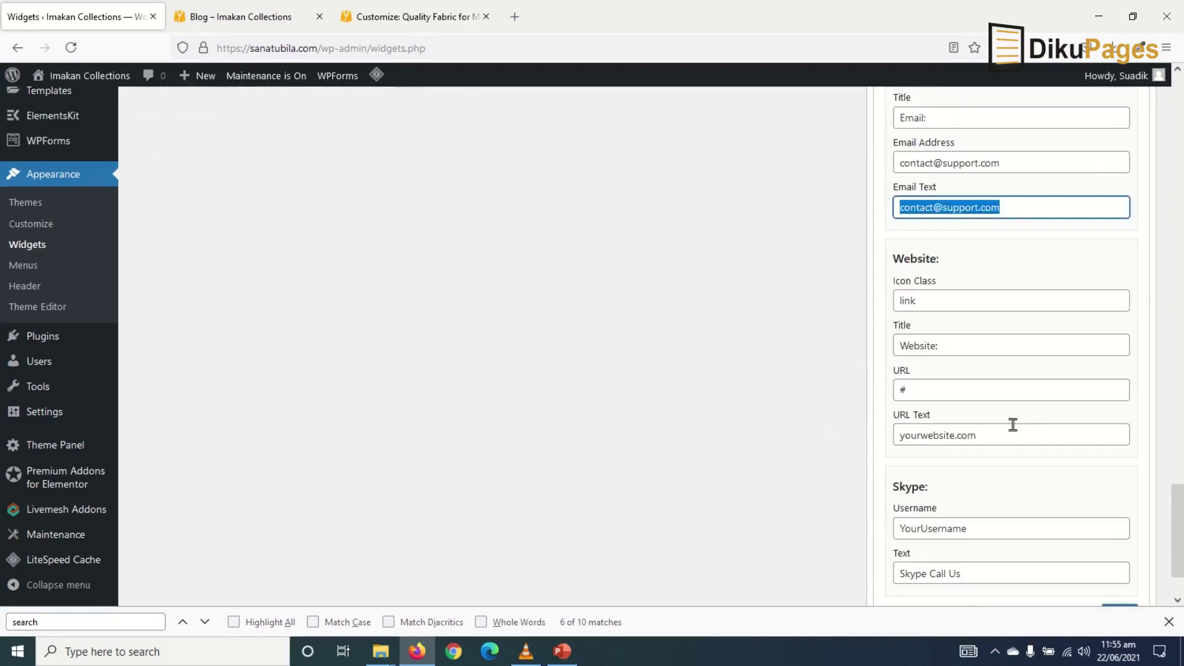
{"action": "left_click_drag", "start_coordinate": [1013, 430], "coordinate": [749, 406]}
{"action": "key", "text": "BackSpace"}
{"action": "key", "text": "shift+Tab"}
{"action": "key", "text": "BackSpace"}
{"action": "key", "text": "shift+Tab"}
{"action": "key", "text": "BackSpace"}
{"action": "key", "text": "shift+Tab"}
Step: Clear the website icon class and the Skype username and button text, then save the widget
{"action": "key", "text": "BackSpace"}
{"action": "scroll", "coordinate": [1011, 483], "scroll_direction": "down", "scroll_amount": 2}
{"action": "left_click_drag", "start_coordinate": [985, 445], "coordinate": [734, 432]}
{"action": "key", "text": "BackSpace"}
{"action": "left_click_drag", "start_coordinate": [1004, 491], "coordinate": [735, 503]}
{"action": "key", "text": "BackSpace"}
{"action": "left_click", "coordinate": [1116, 532]}
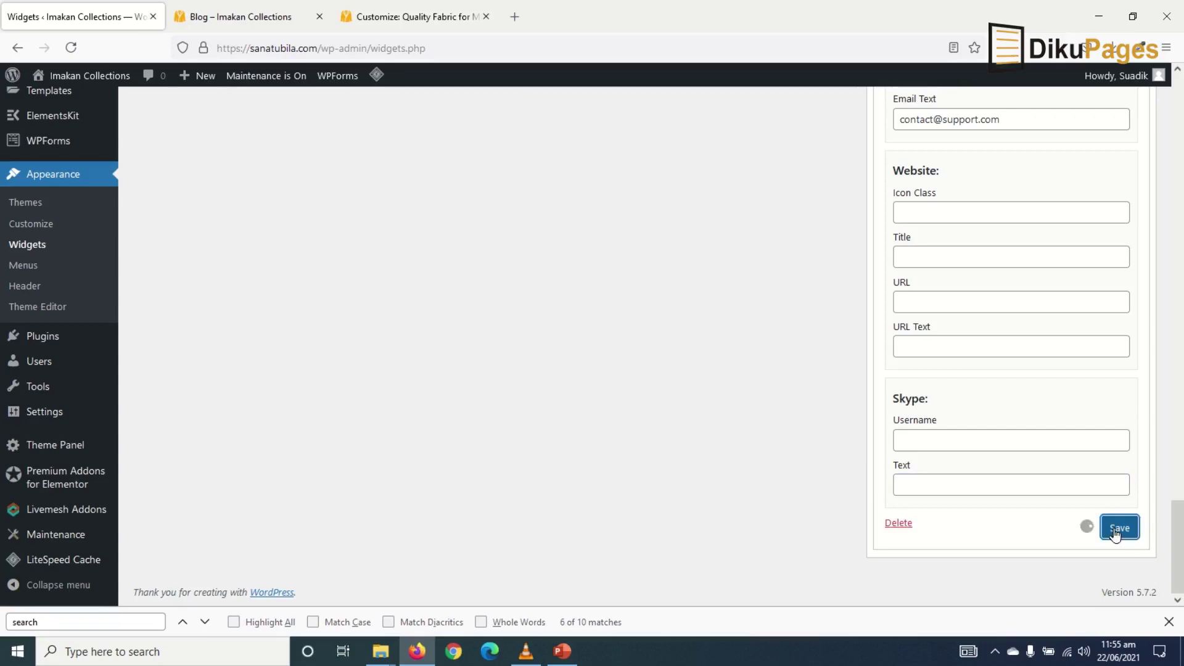
Step: Reload the Blog page and review the new footer columns
{"action": "left_click", "coordinate": [298, 15]}
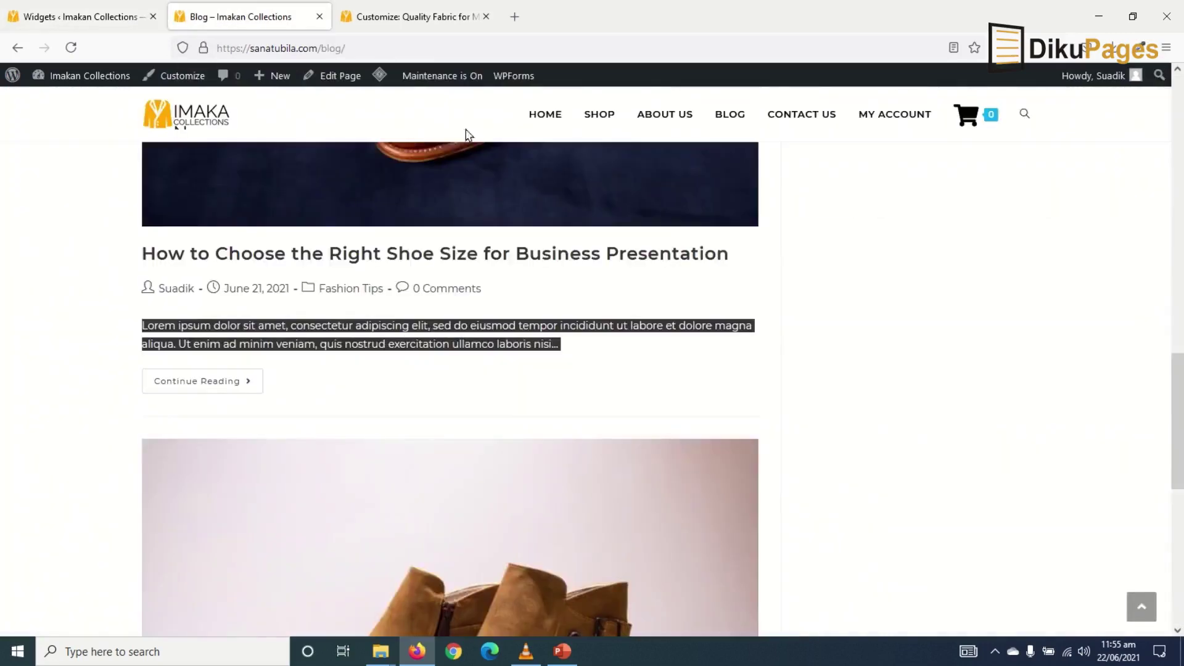
{"action": "left_click", "coordinate": [71, 47]}
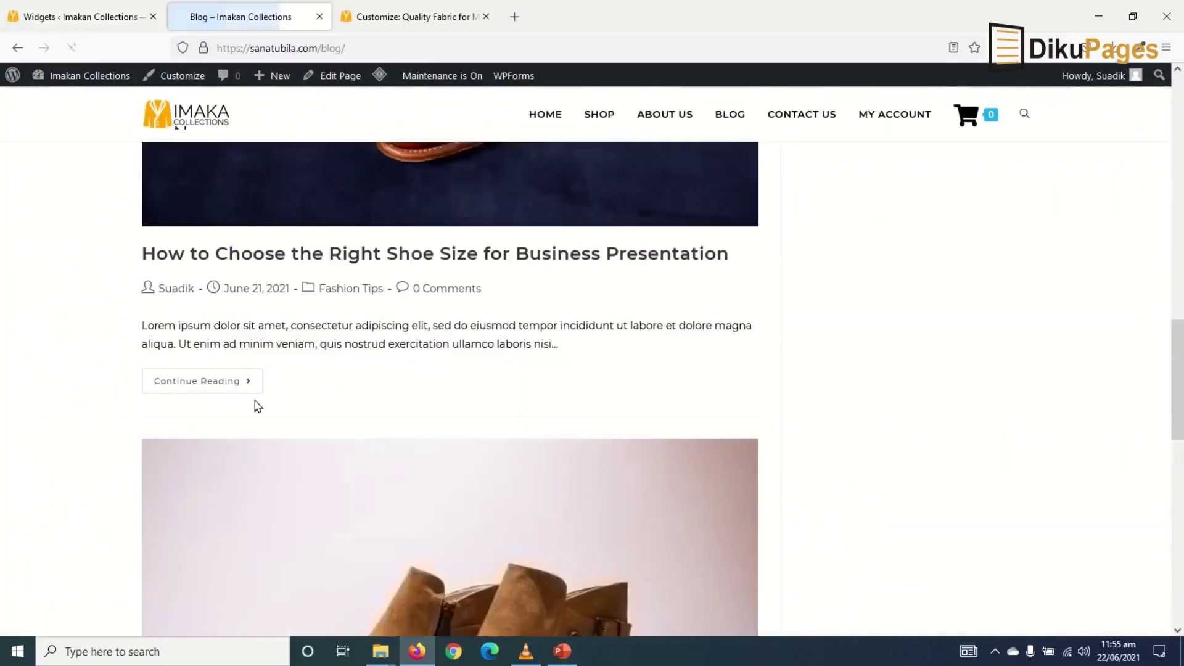
{"action": "scroll", "coordinate": [480, 424], "scroll_direction": "down", "scroll_amount": 10}
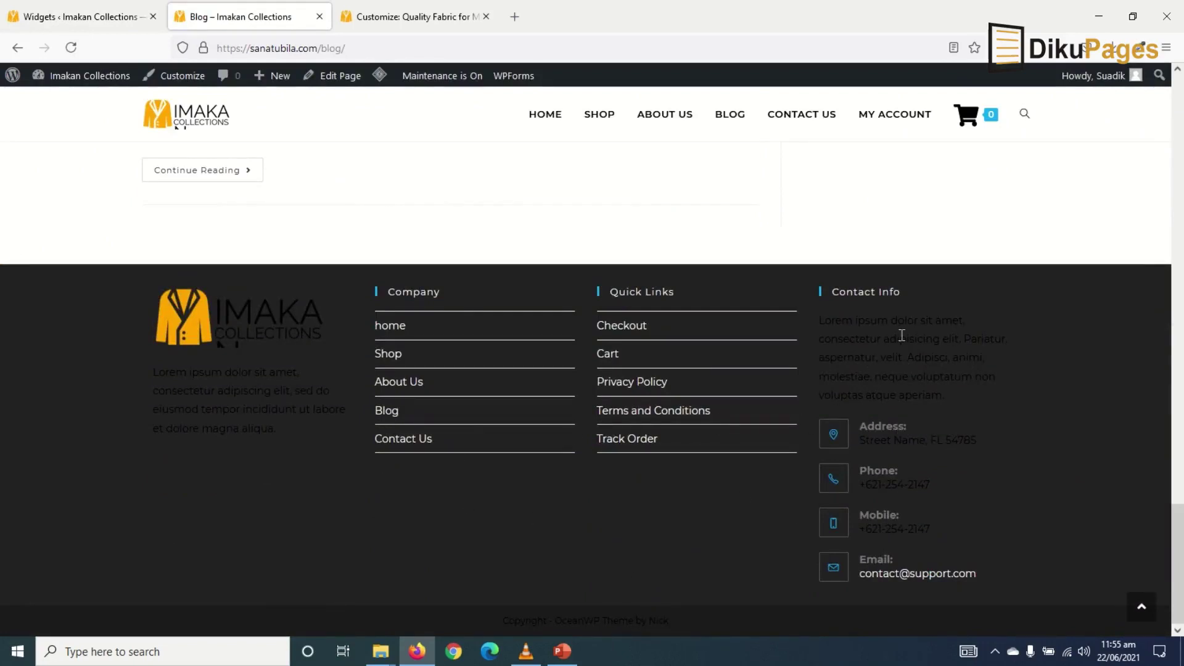
{"action": "left_click", "coordinate": [86, 17]}
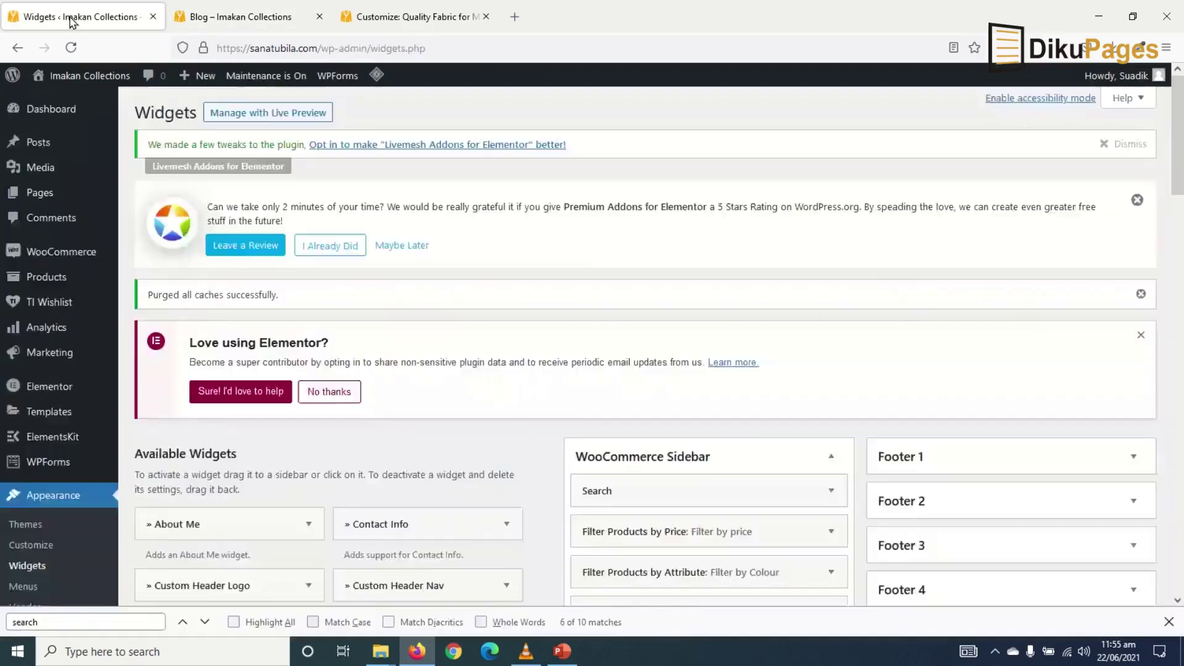
Step: Delete the Contact Info intro text in Footer 4, save, and reload the Blog page
{"action": "scroll", "coordinate": [932, 376], "scroll_direction": "down", "scroll_amount": 5}
{"action": "left_click", "coordinate": [931, 376]}
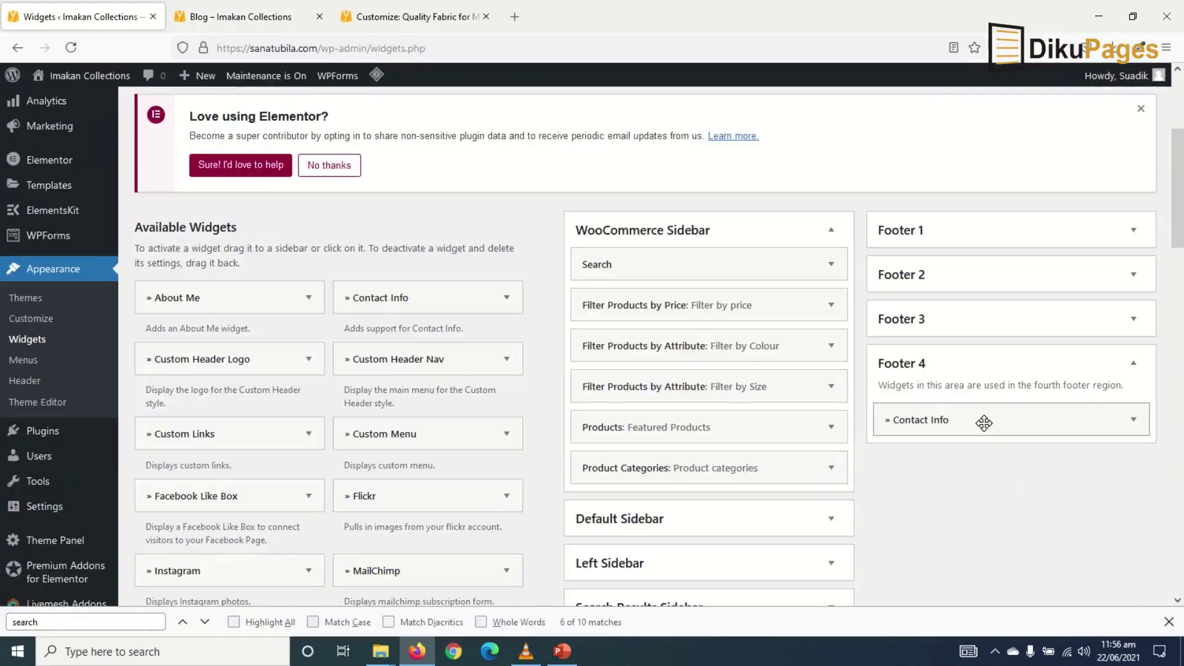
{"action": "left_click", "coordinate": [984, 423]}
{"action": "scroll", "coordinate": [981, 407], "scroll_direction": "down", "scroll_amount": 4}
{"action": "left_click_drag", "start_coordinate": [972, 393], "coordinate": [583, 254]}
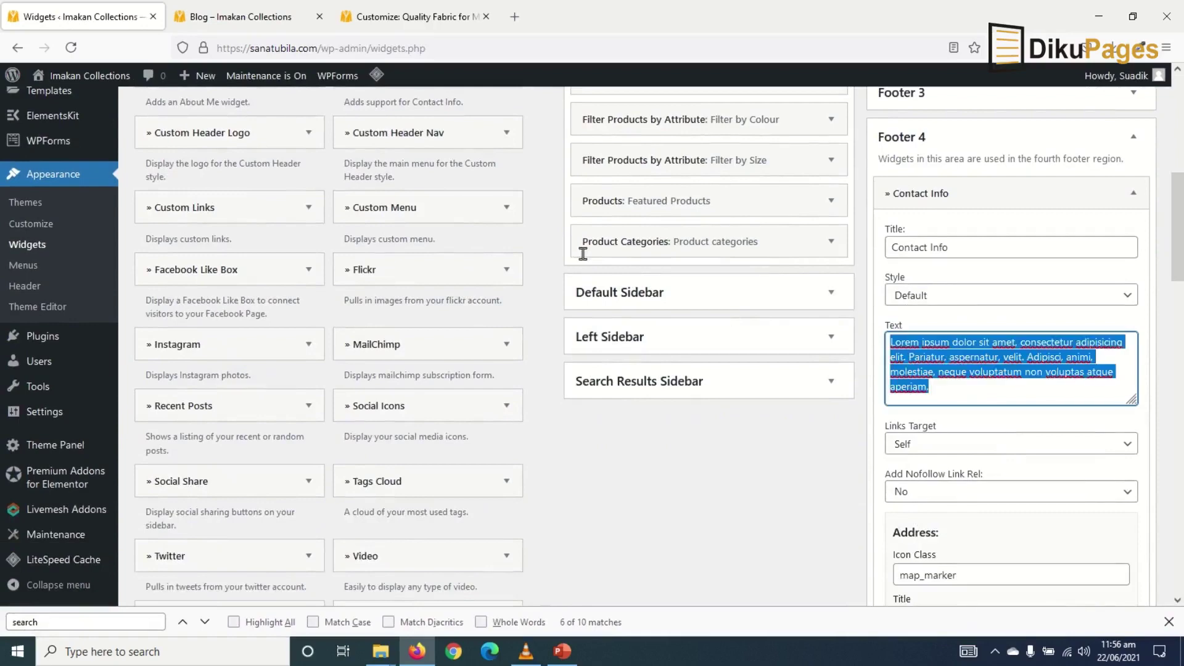
{"action": "key", "text": "BackSpace"}
{"action": "scroll", "coordinate": [1049, 494], "scroll_direction": "down", "scroll_amount": 15}
{"action": "left_click", "coordinate": [1119, 528]}
{"action": "left_click", "coordinate": [240, 17]}
{"action": "left_click", "coordinate": [71, 47]}
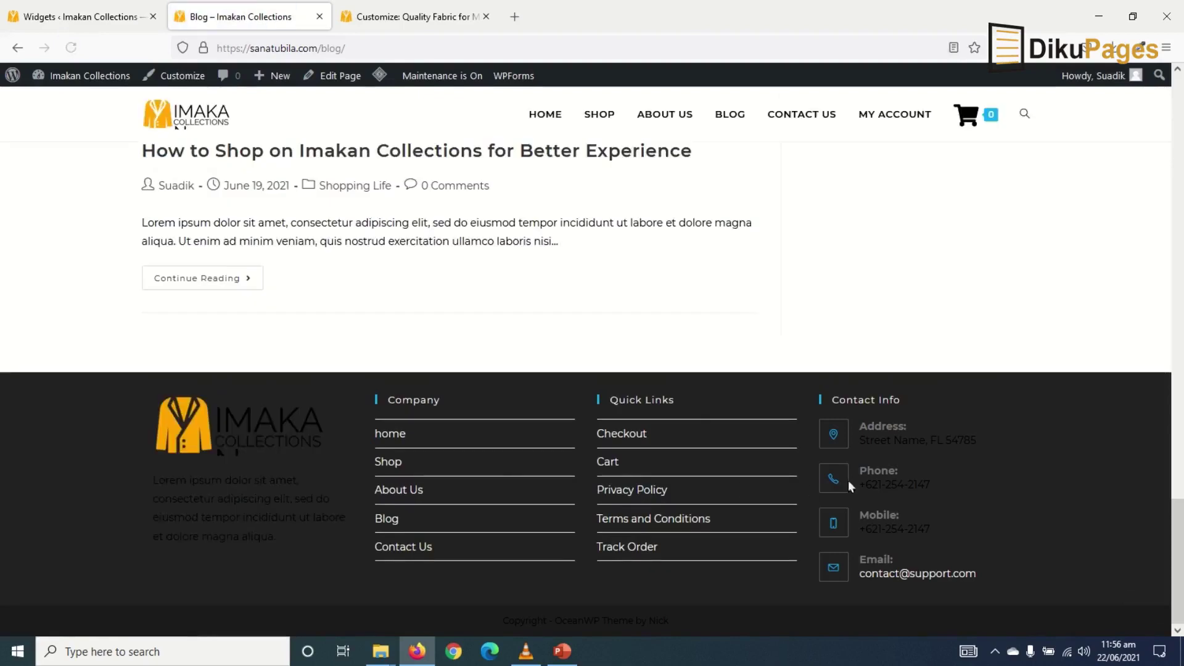
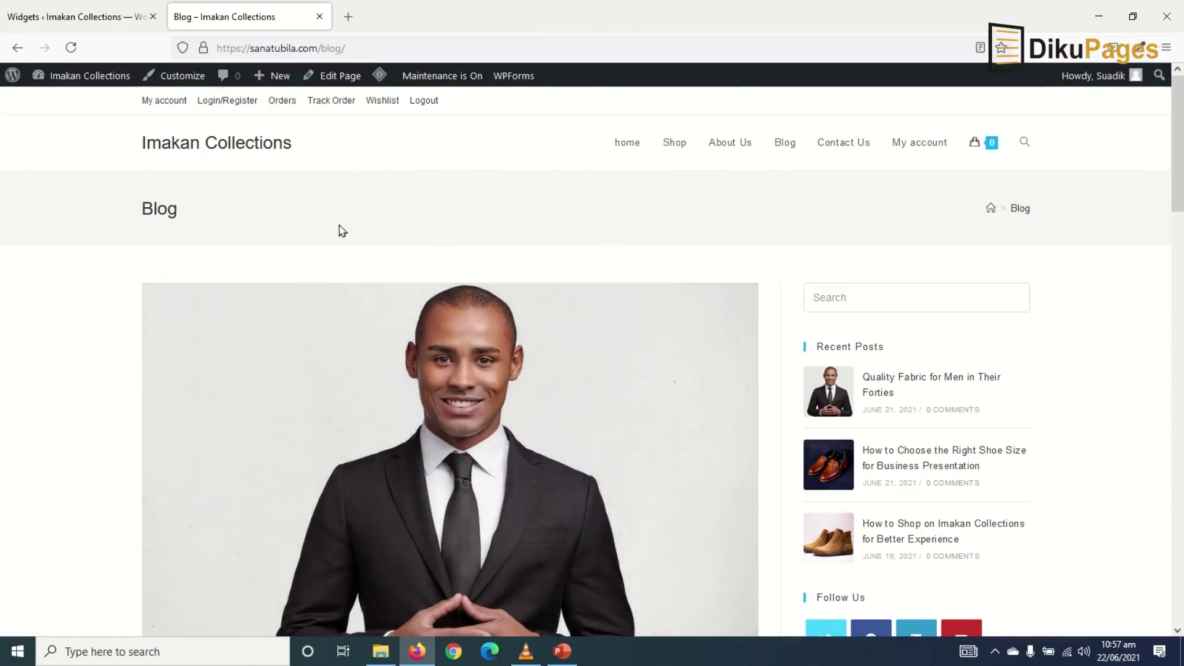
Step: Open the Customizer for the Imakan Collections Blog page
{"action": "left_click", "coordinate": [174, 78]}
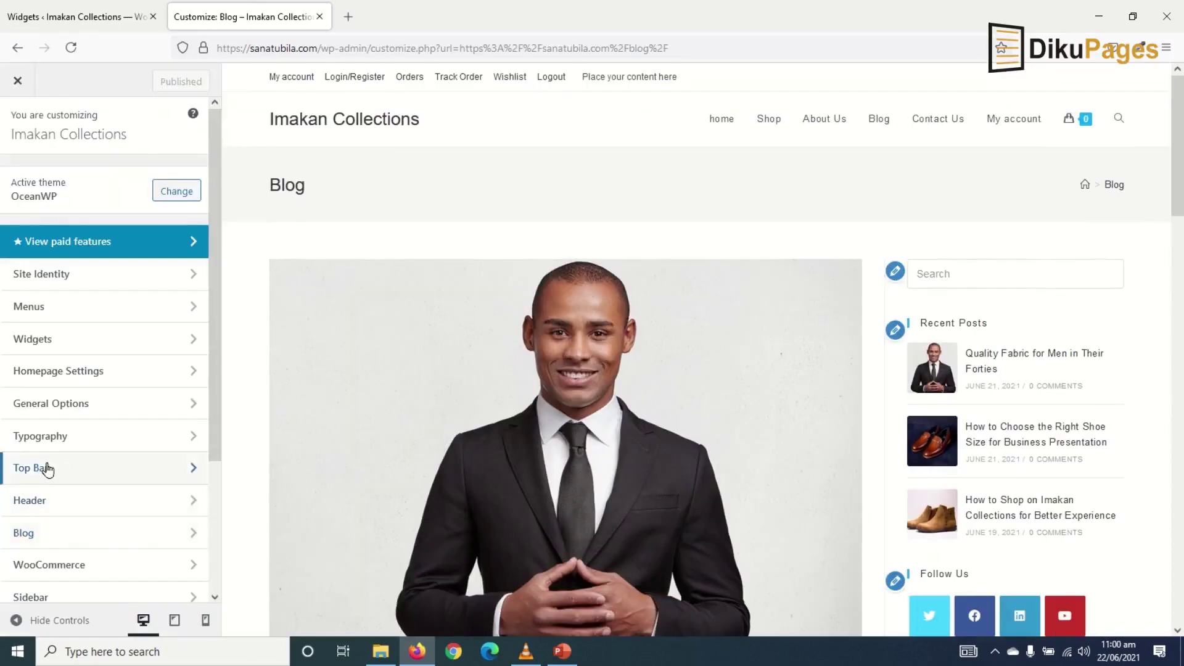
Step: Change the top bar link hover colour from #13aff0 to #ffa500
{"action": "left_click", "coordinate": [47, 470]}
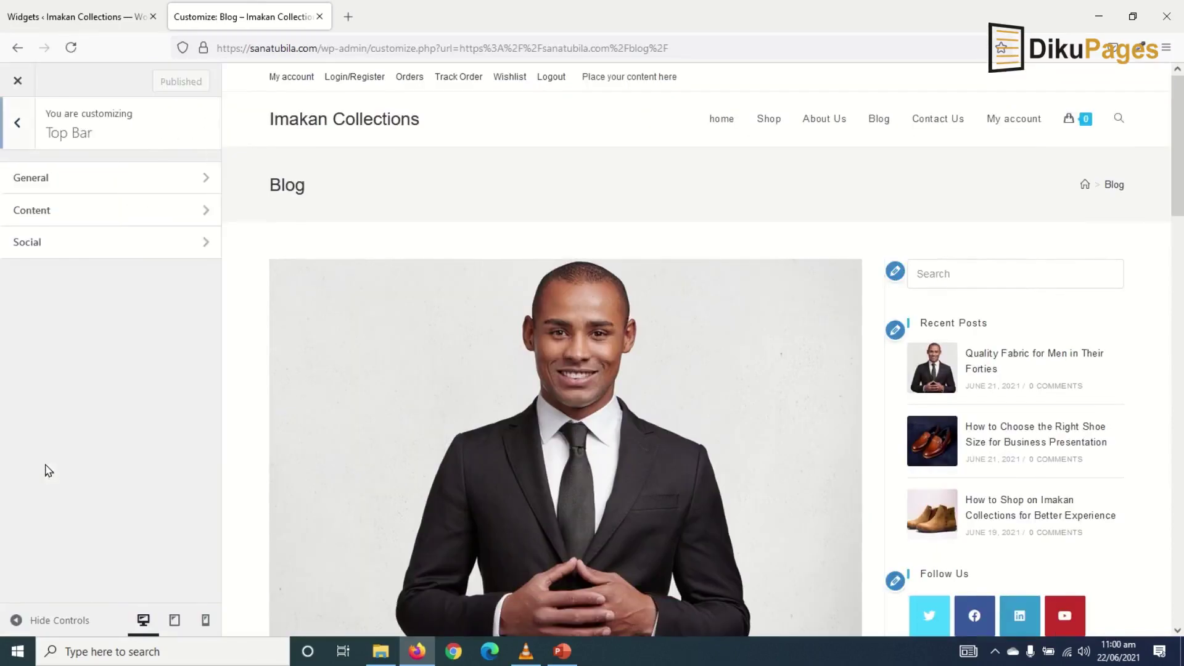
{"action": "left_click", "coordinate": [73, 179]}
{"action": "scroll", "coordinate": [73, 185], "scroll_direction": "down", "scroll_amount": 2}
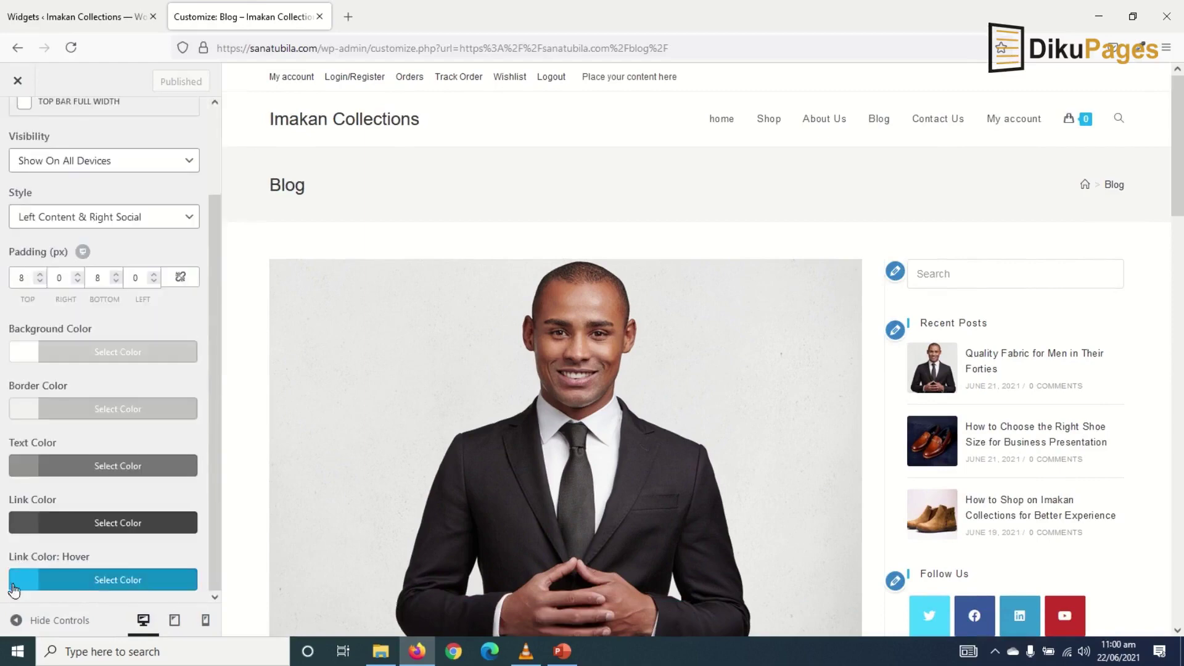
{"action": "left_click", "coordinate": [117, 580]}
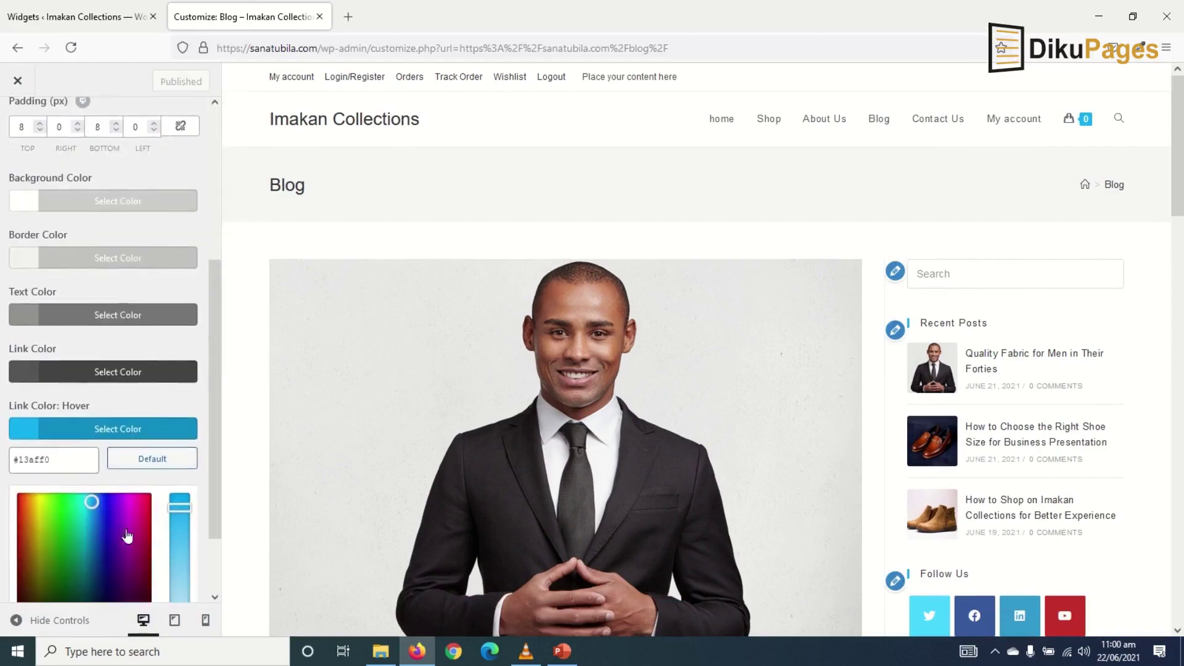
{"action": "left_click_drag", "start_coordinate": [84, 466], "coordinate": [3, 470]}
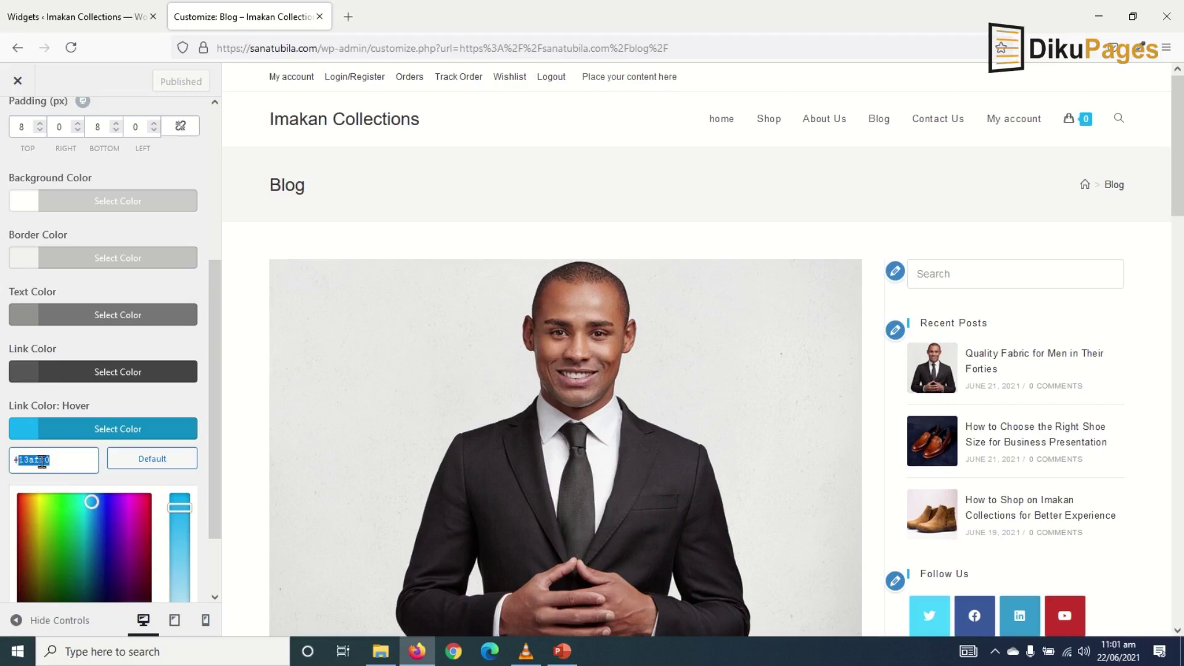
{"action": "type", "text": "#ffa5"}
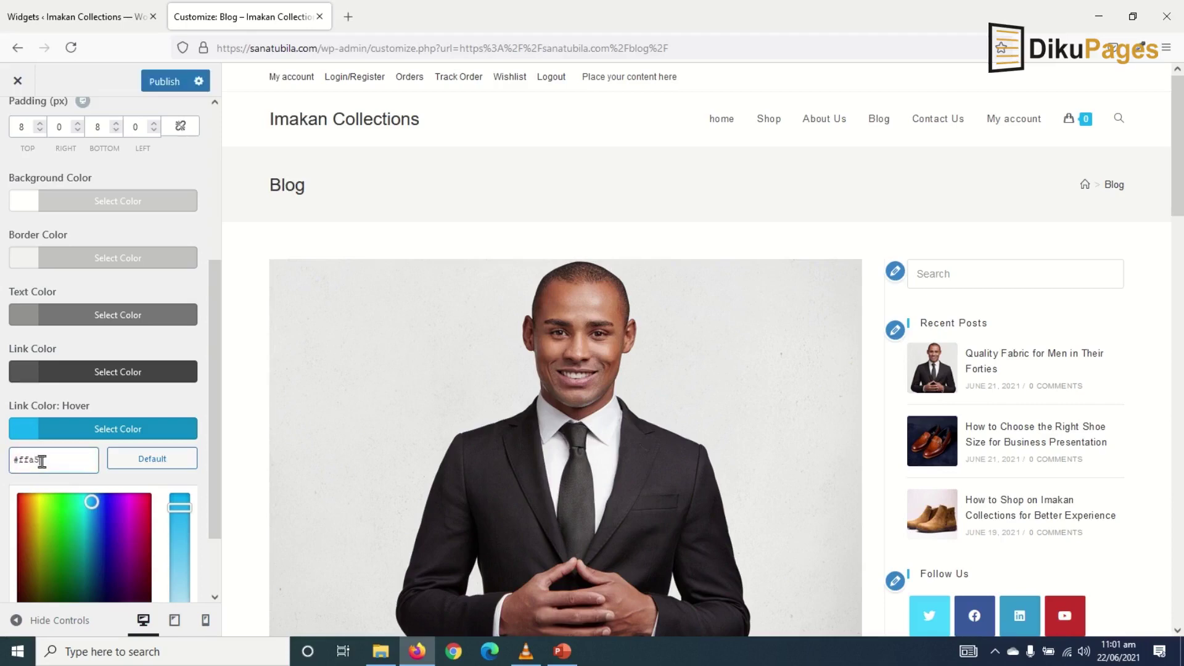
{"action": "type", "text": "00"}
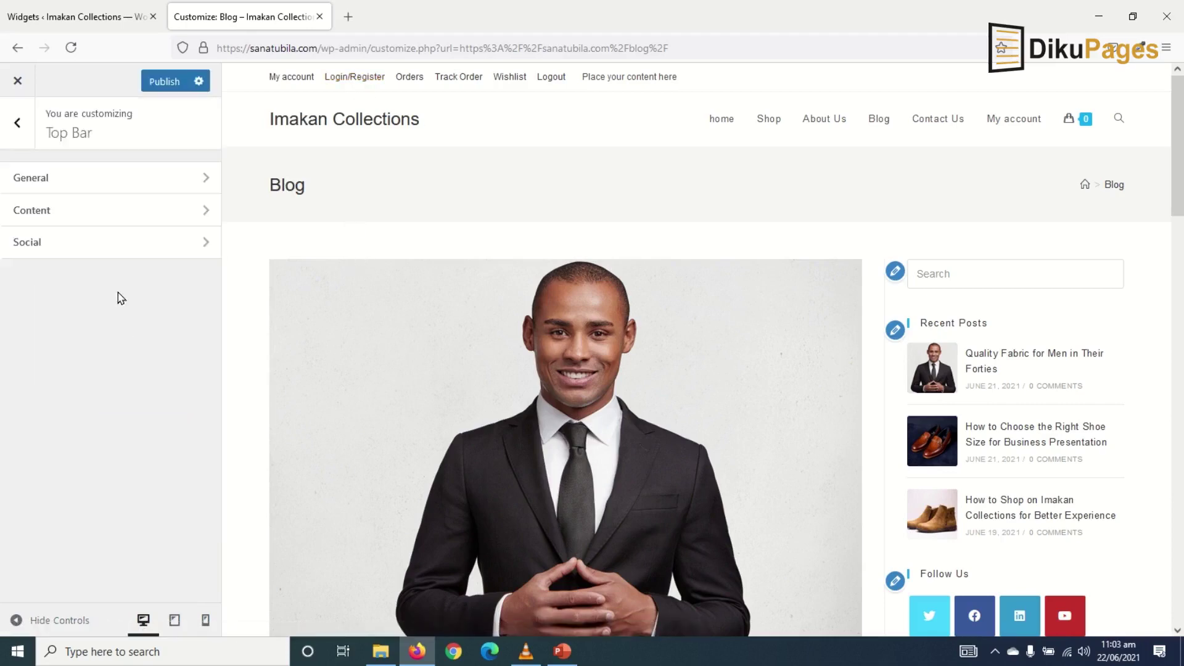
Step: Replace the top bar content placeholder with the contact e-mail and phone number
{"action": "left_click", "coordinate": [61, 207]}
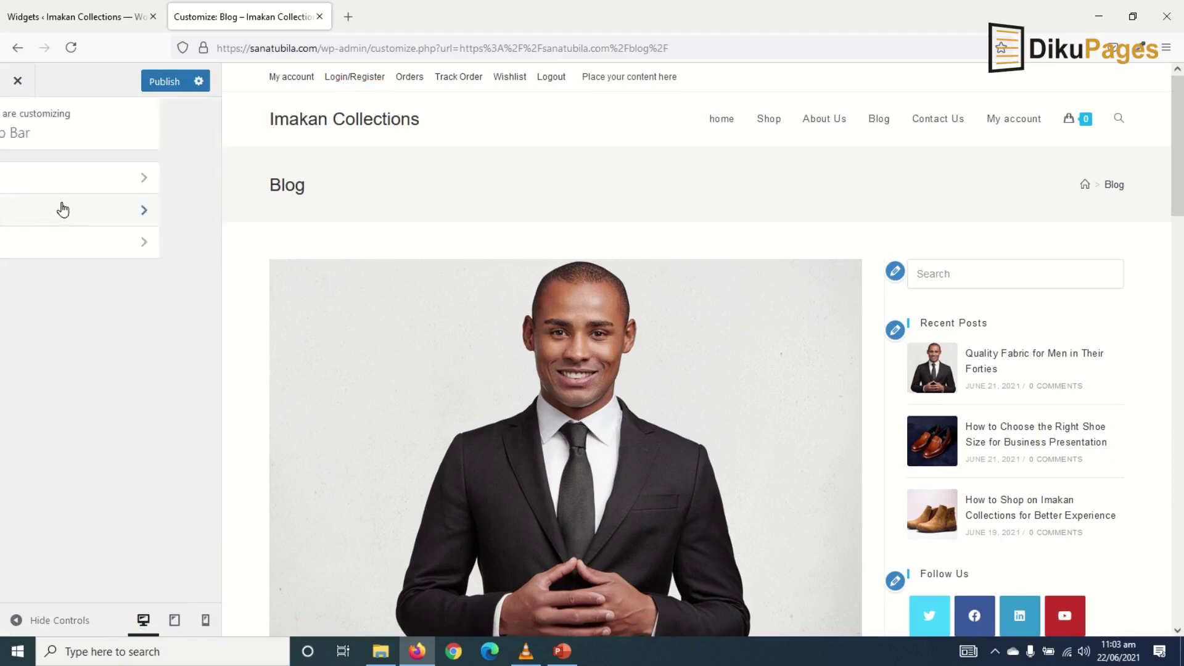
{"action": "left_click_drag", "start_coordinate": [158, 299], "coordinate": [2, 322]}
{"action": "left_click", "coordinate": [93, 245]}
{"action": "left_click", "coordinate": [62, 361]}
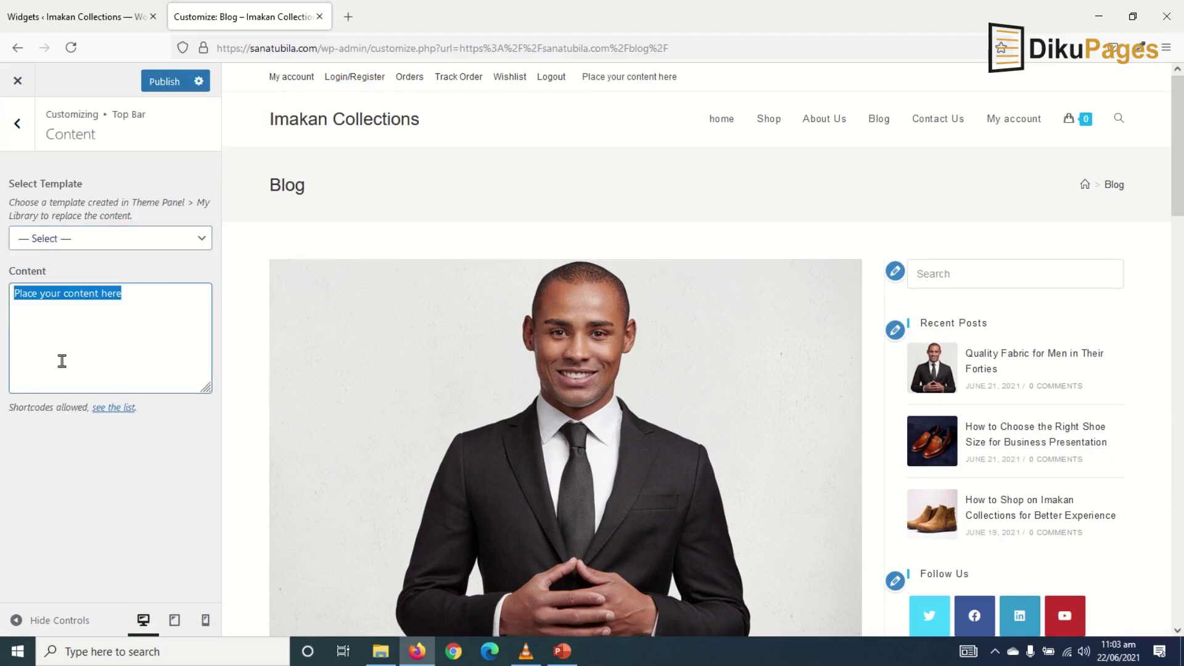
{"action": "key", "text": "ctrl+v"}
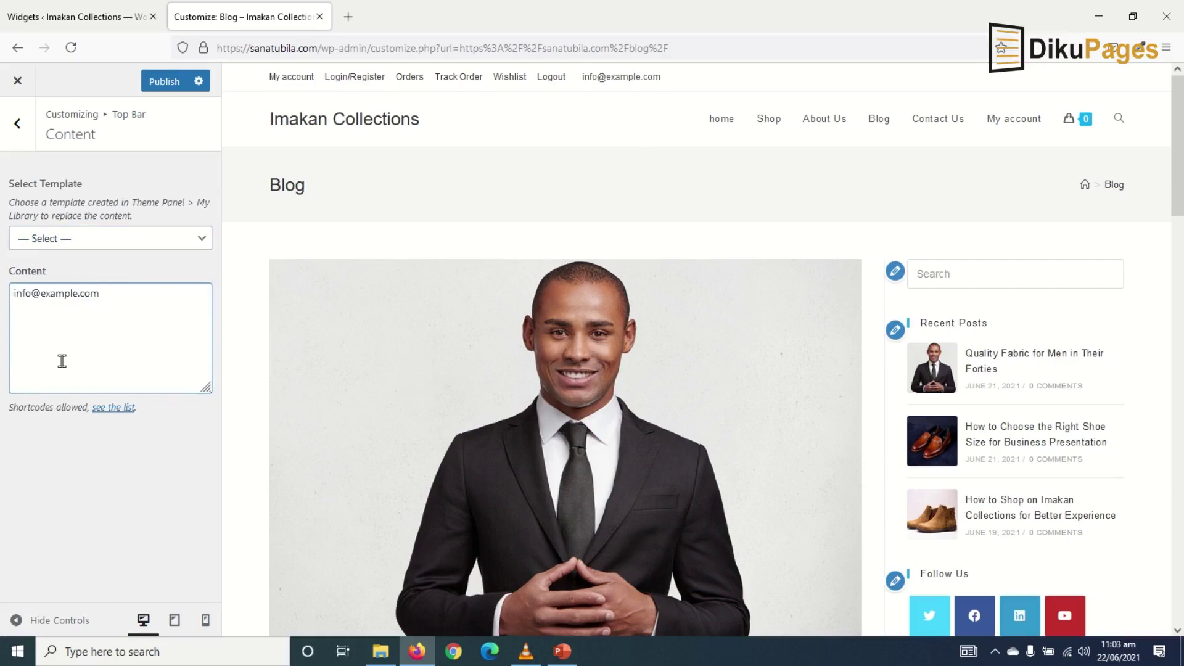
{"action": "key", "text": "ctrl+v"}
{"action": "left_click", "coordinate": [348, 16]}
Step: Search fontawesome.com for 'envelop' and copy the regular envelope icon's HTML snippet
{"action": "type", "text": "fon"}
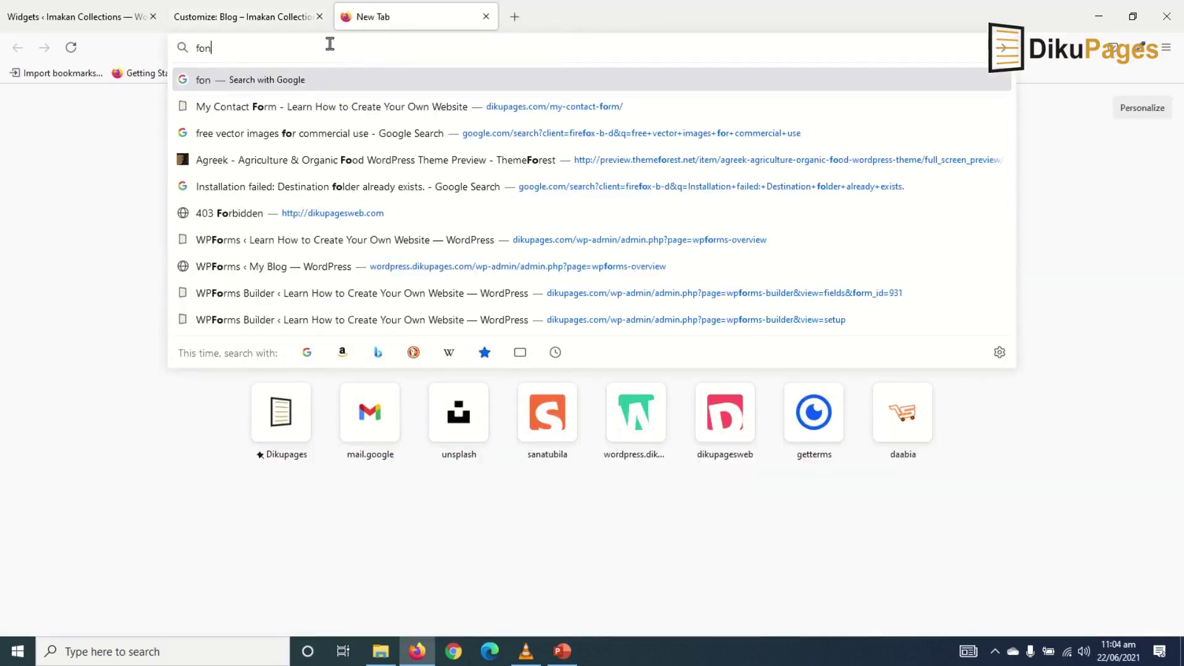
{"action": "type", "text": "tawesome.co"}
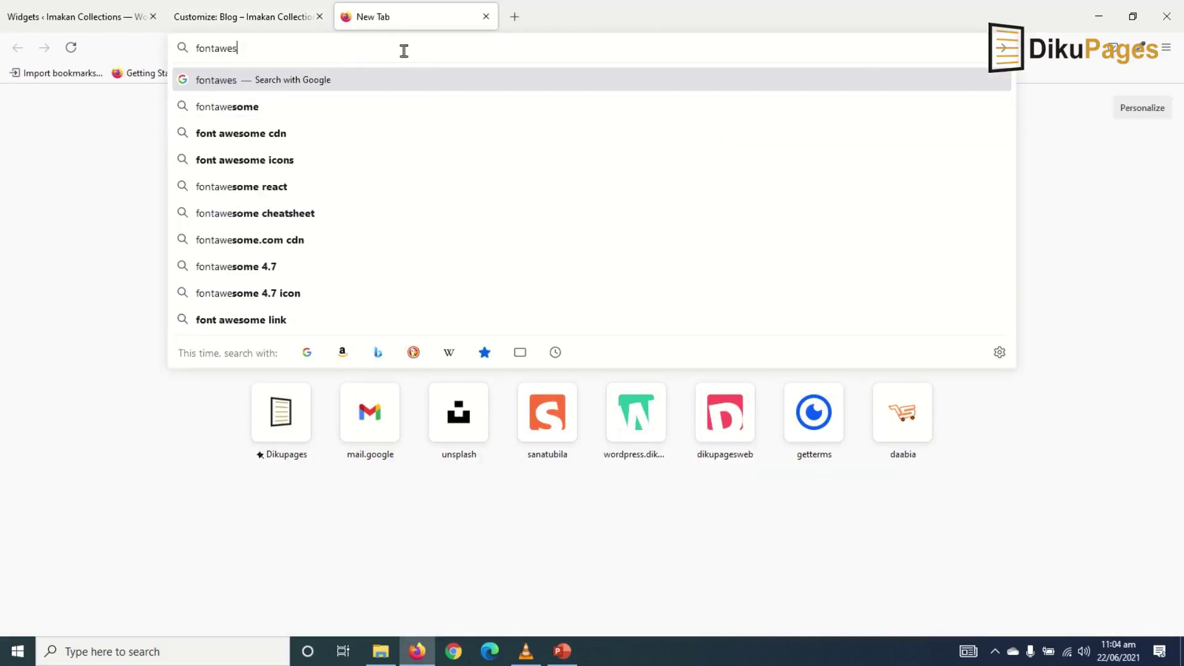
{"action": "type", "text": "m"}
{"action": "key", "text": "Return"}
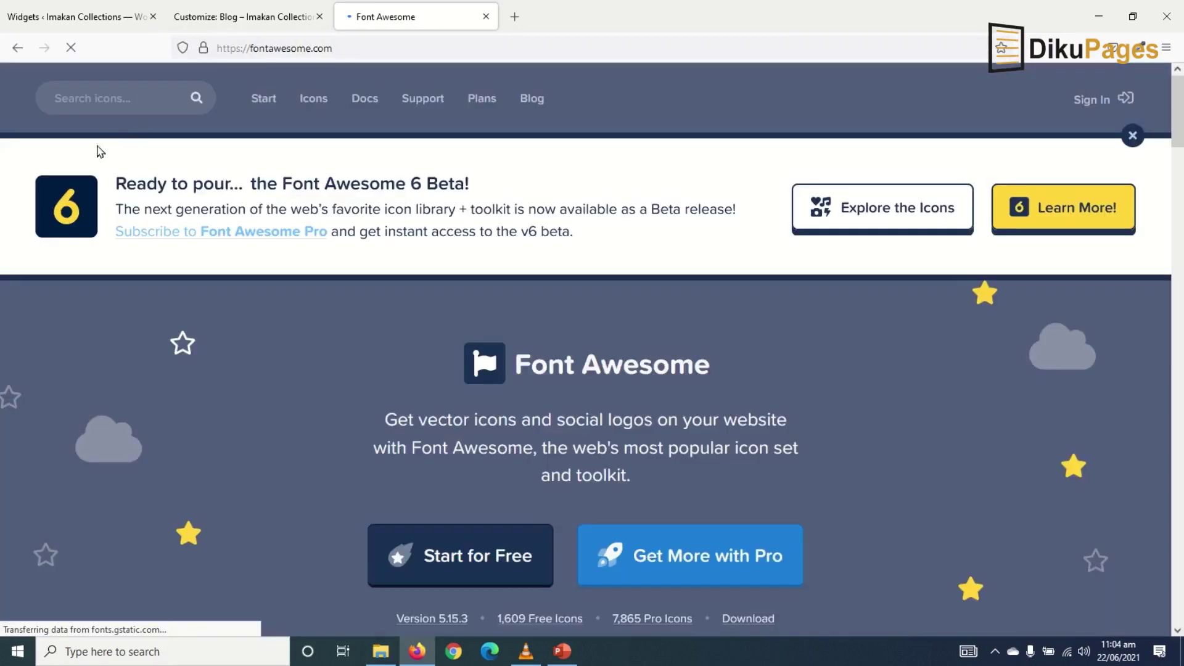
{"action": "left_click", "coordinate": [122, 91]}
{"action": "type", "text": "envelop"}
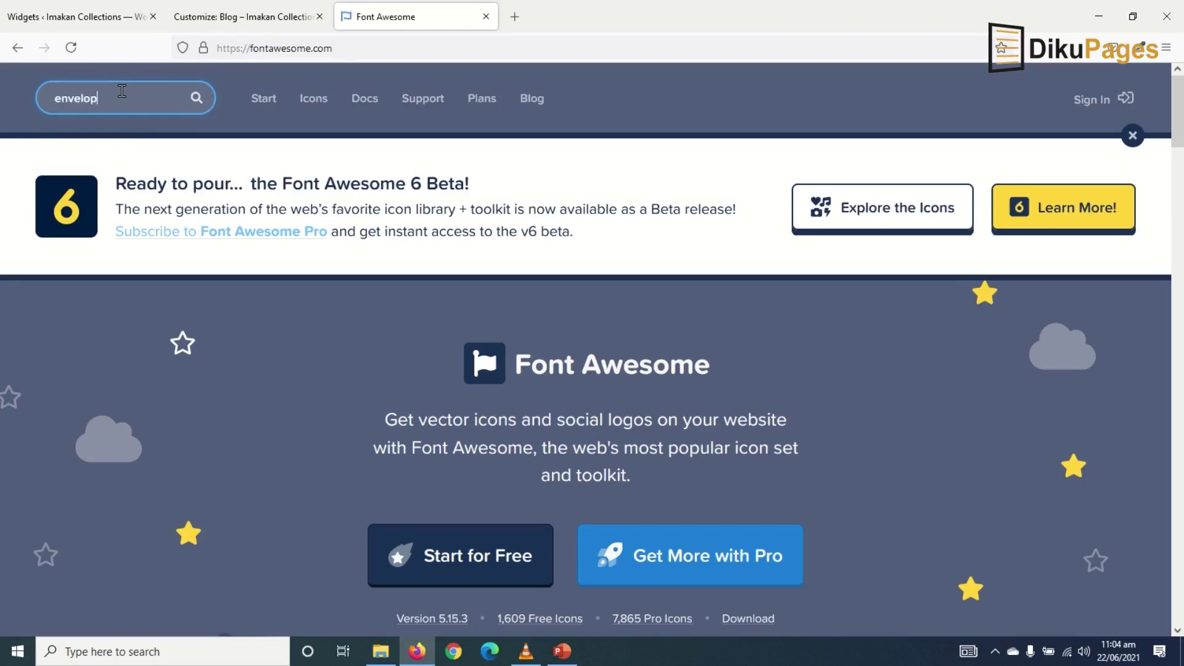
{"action": "key", "text": "Return"}
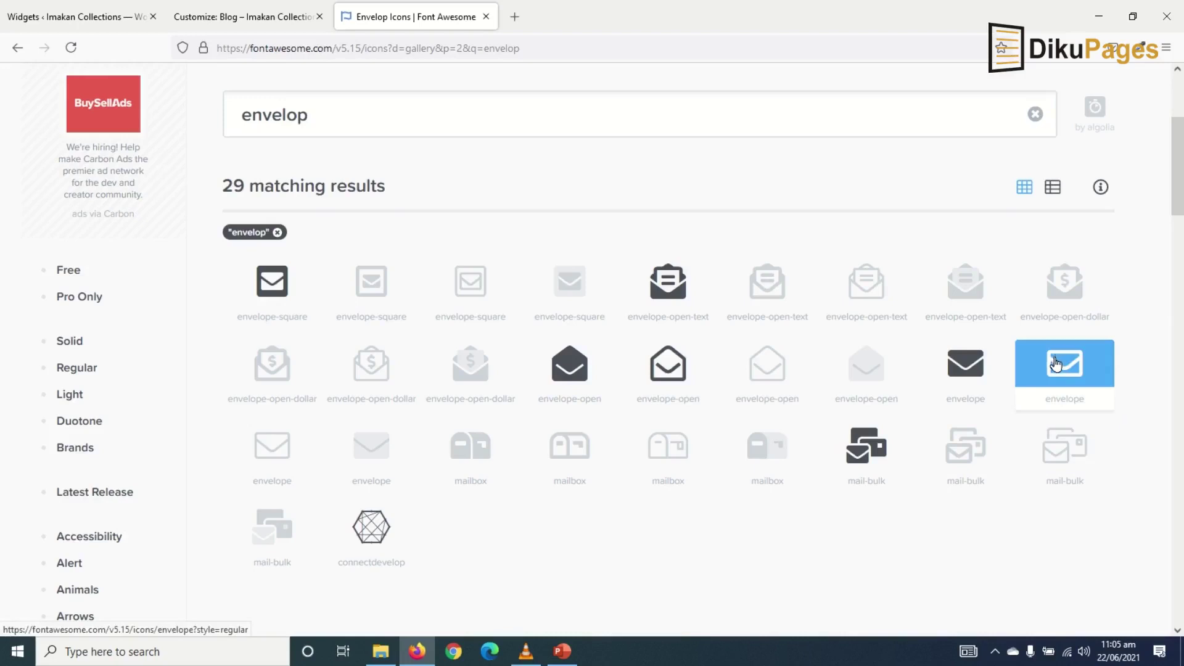
{"action": "left_click", "coordinate": [1056, 364]}
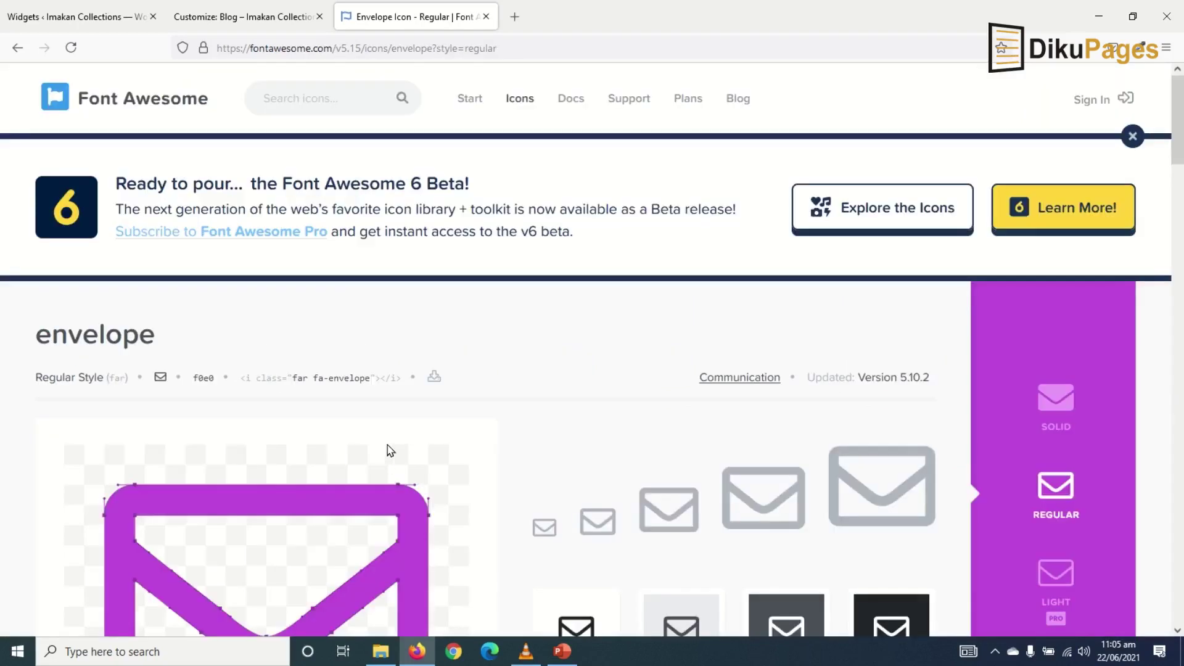
{"action": "left_click", "coordinate": [335, 386]}
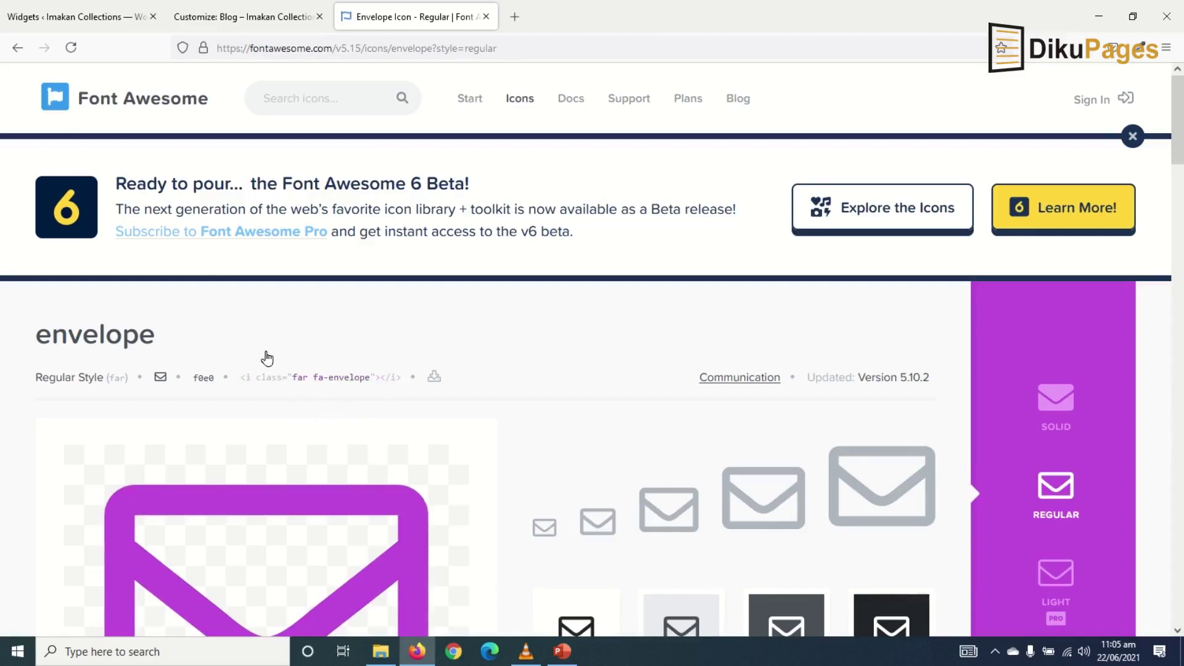
{"action": "left_click", "coordinate": [232, 21]}
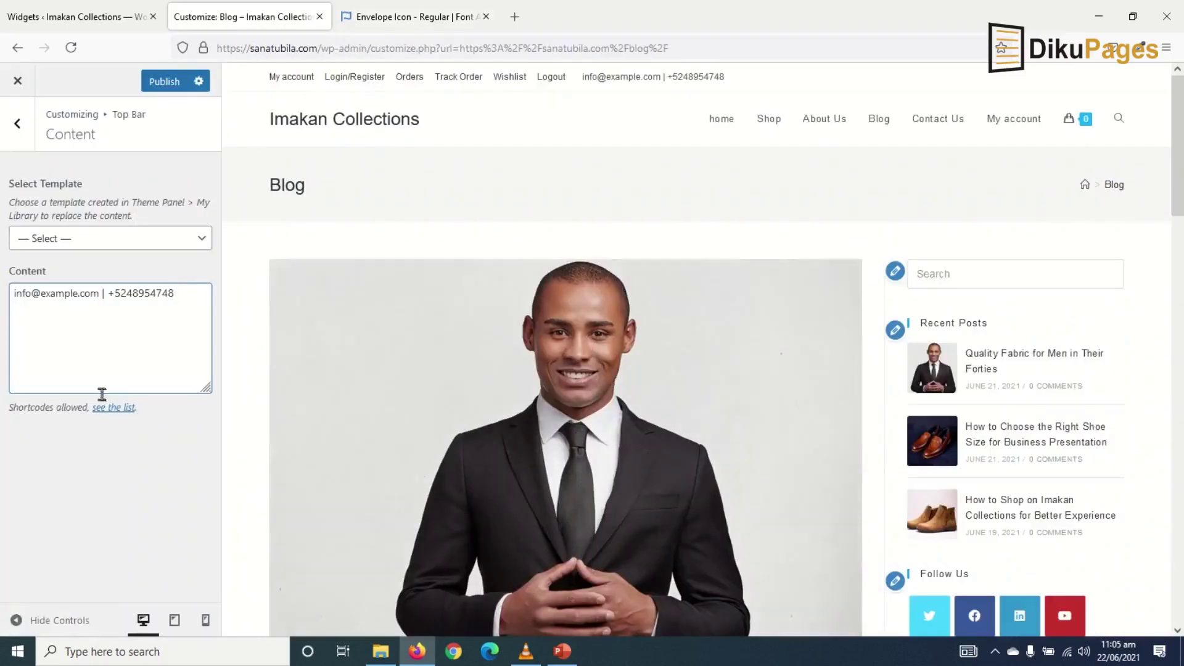
Step: Paste the envelope icon markup at the start of the top bar content, before the e-mail
{"action": "left_click", "coordinate": [14, 294]}
{"action": "key", "text": "ctrl+v"}
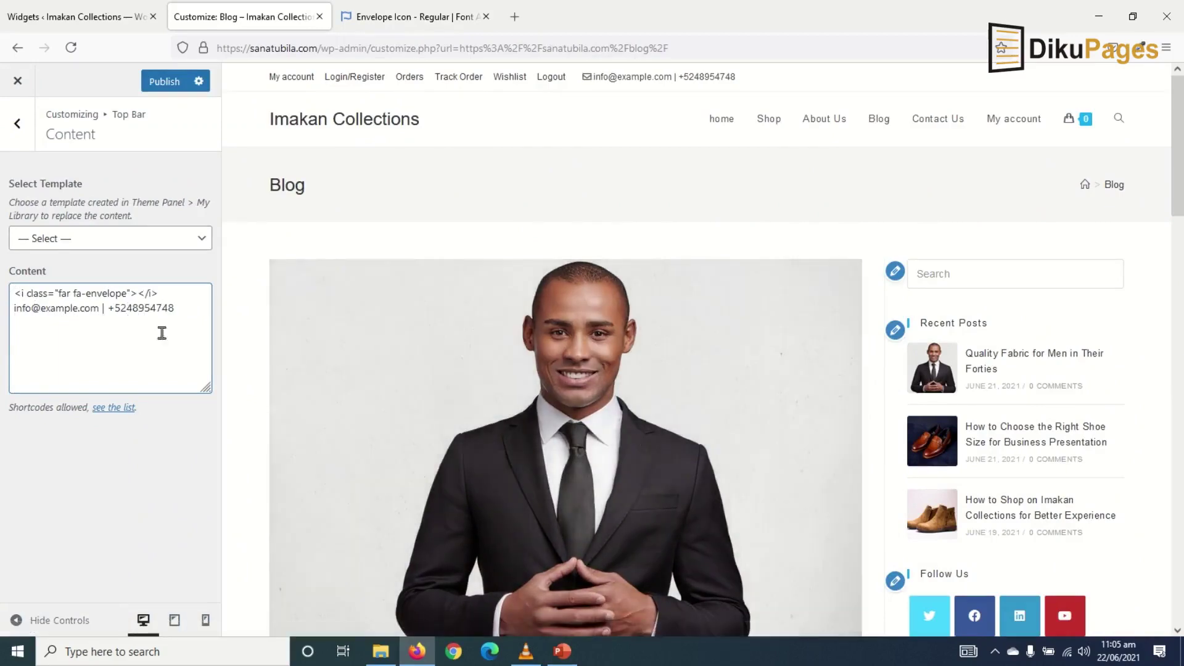
{"action": "left_click", "coordinate": [378, 26]}
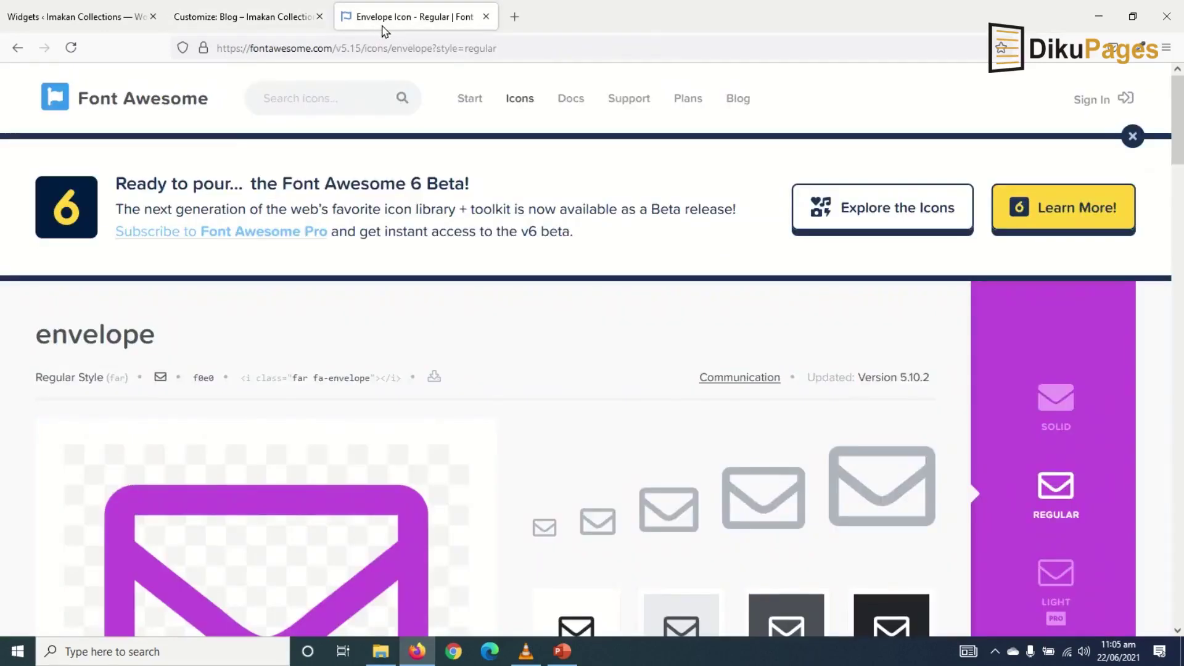
Step: Search Font Awesome for 'phone' and copy the solid phone-square icon's HTML snippet
{"action": "left_click", "coordinate": [305, 94]}
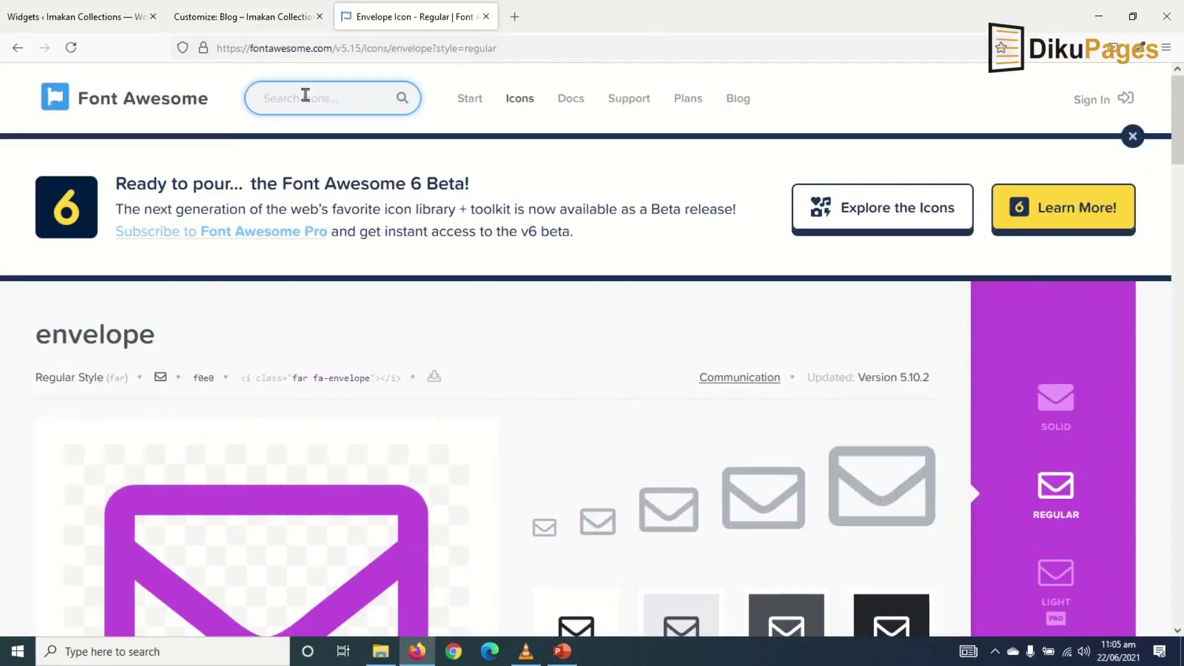
{"action": "type", "text": "phone"}
{"action": "key", "text": "Return"}
{"action": "left_click", "coordinate": [575, 298]}
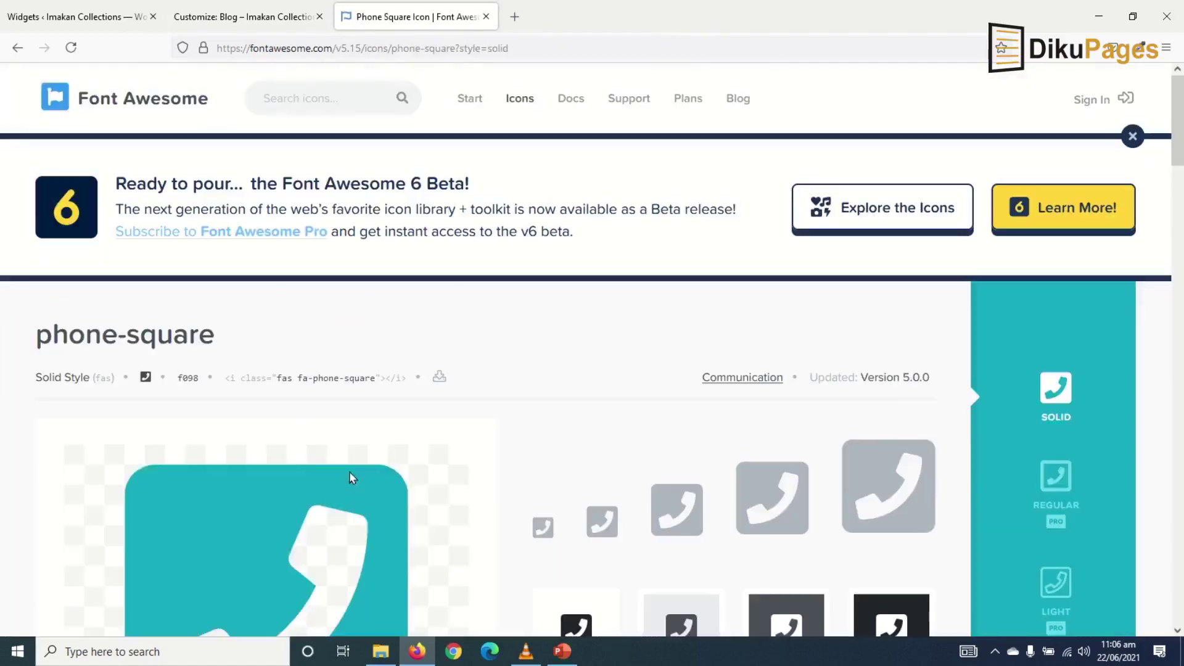
{"action": "left_click", "coordinate": [315, 378]}
{"action": "left_click", "coordinate": [254, 18]}
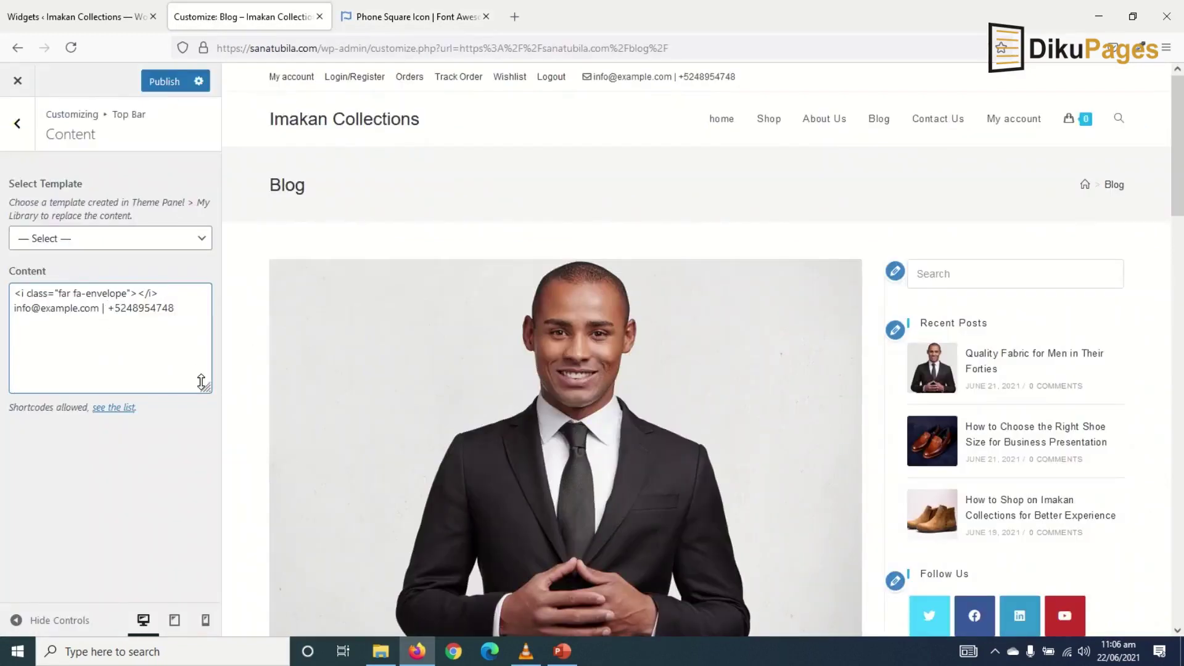
Step: Add the phone-square icon before the number, colour it #ffa500 like the envelope, and publish
{"action": "key", "text": "ctrl+v"}
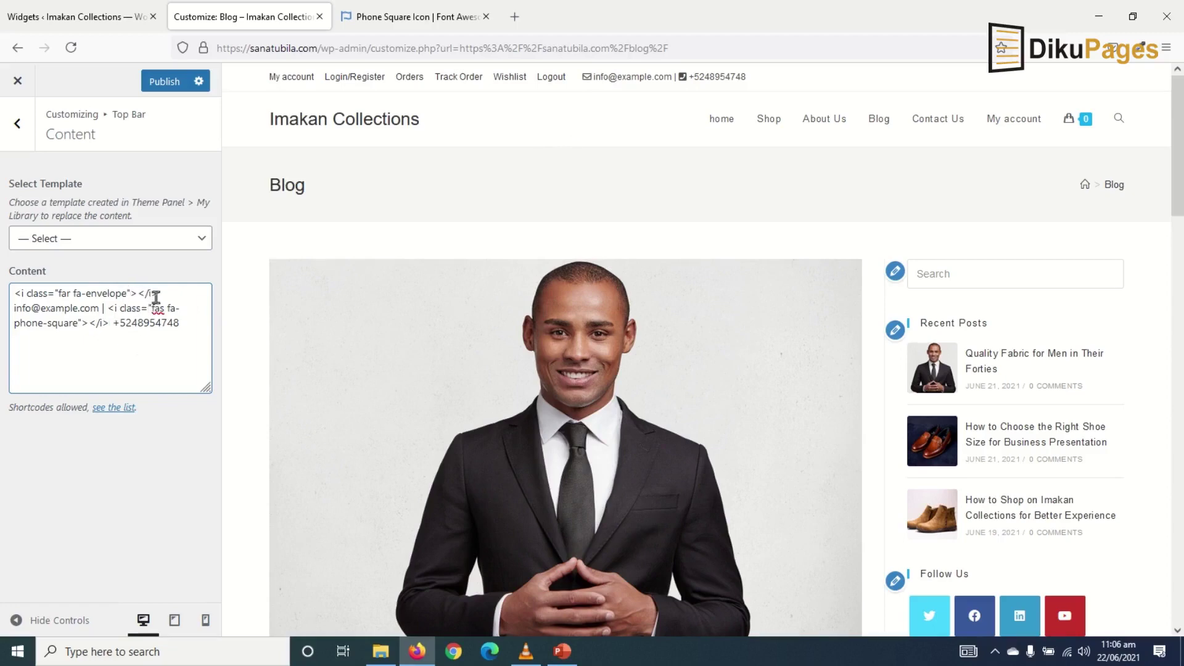
{"action": "type", "text": "style"}
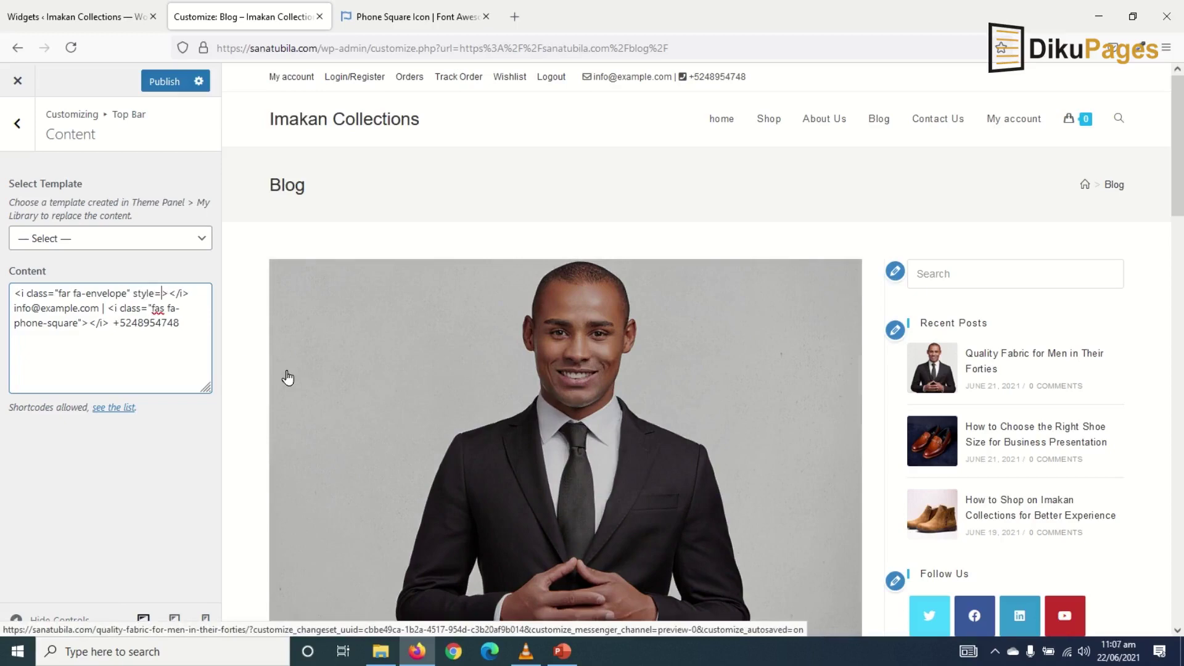
{"action": "type", "text": "=\"\""}
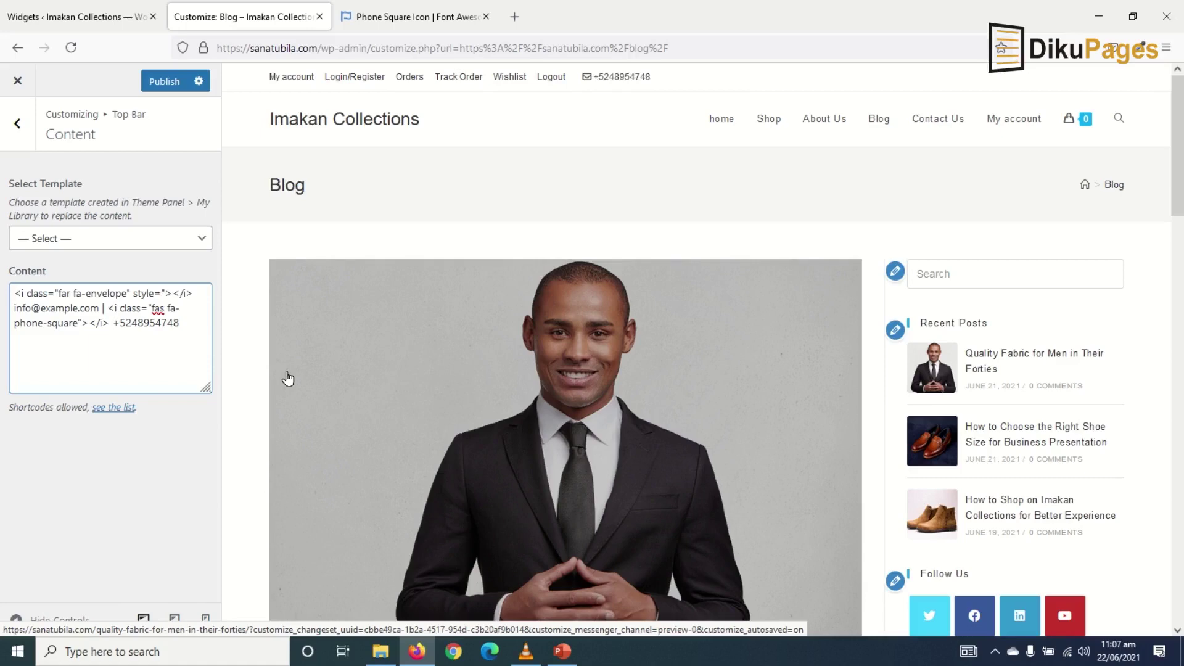
{"action": "type", "text": "color:"}
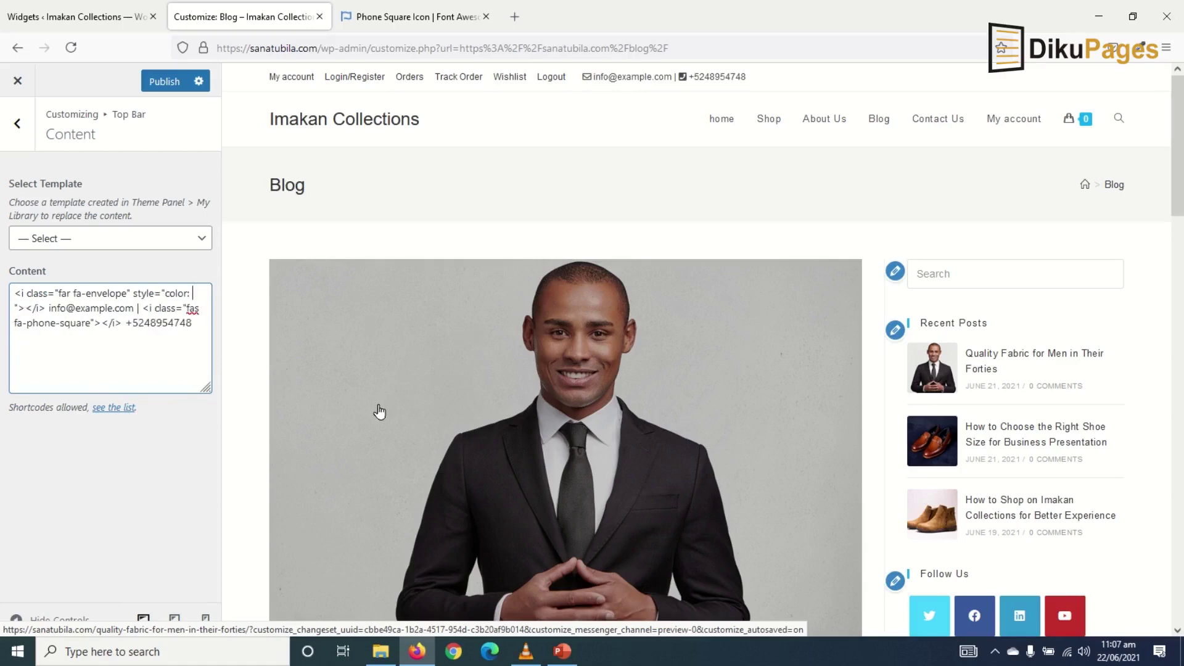
{"action": "type", "text": " #"}
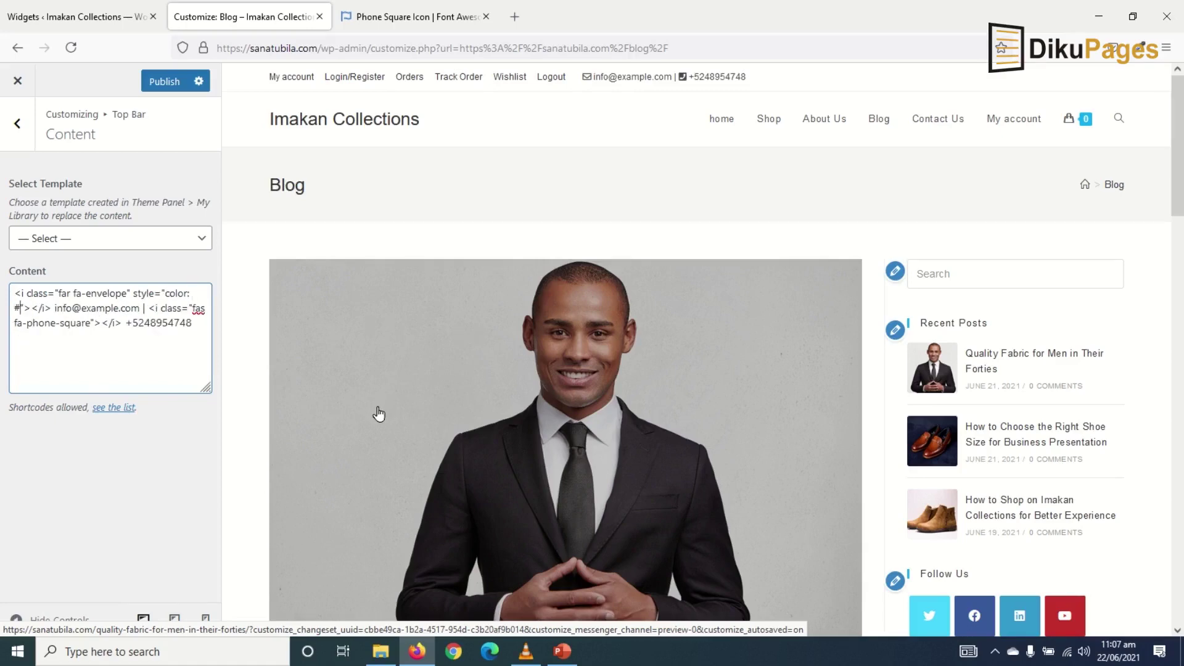
{"action": "type", "text": "ffa5"}
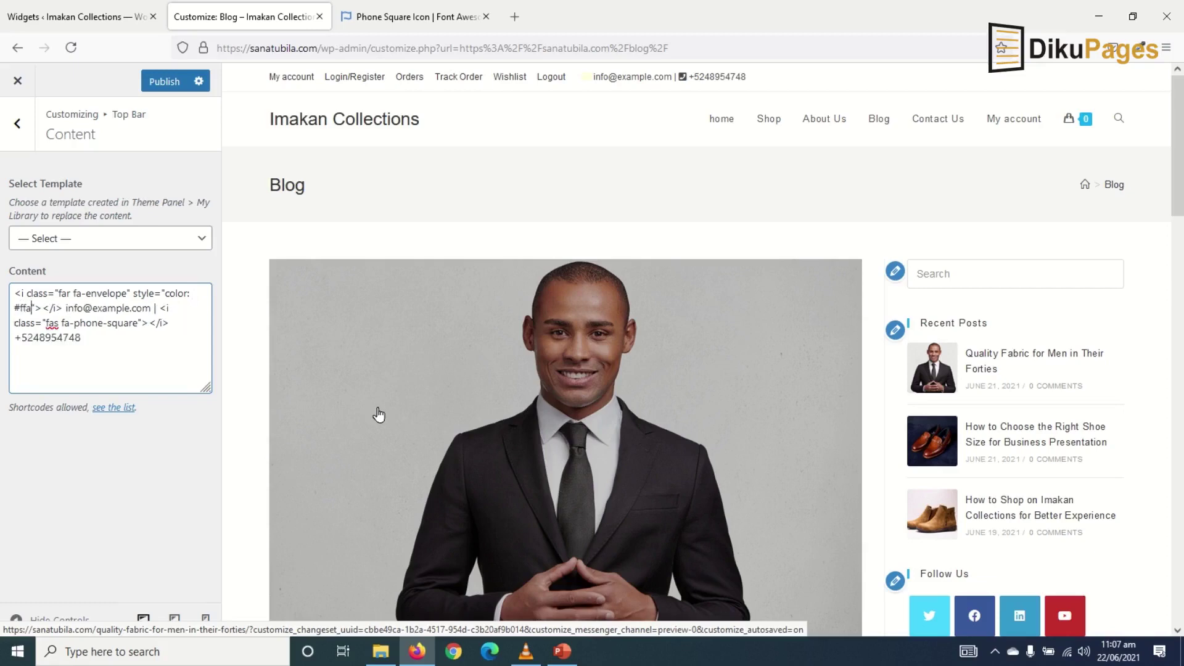
{"action": "type", "text": "00"}
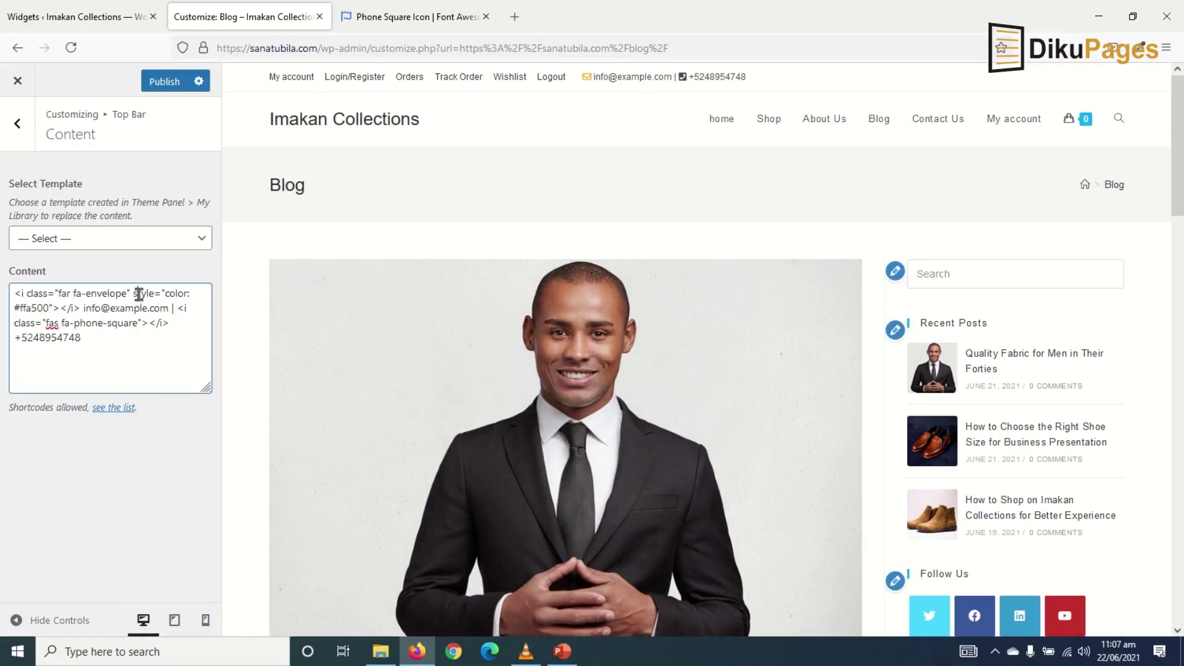
{"action": "left_click_drag", "start_coordinate": [133, 295], "coordinate": [65, 311]}
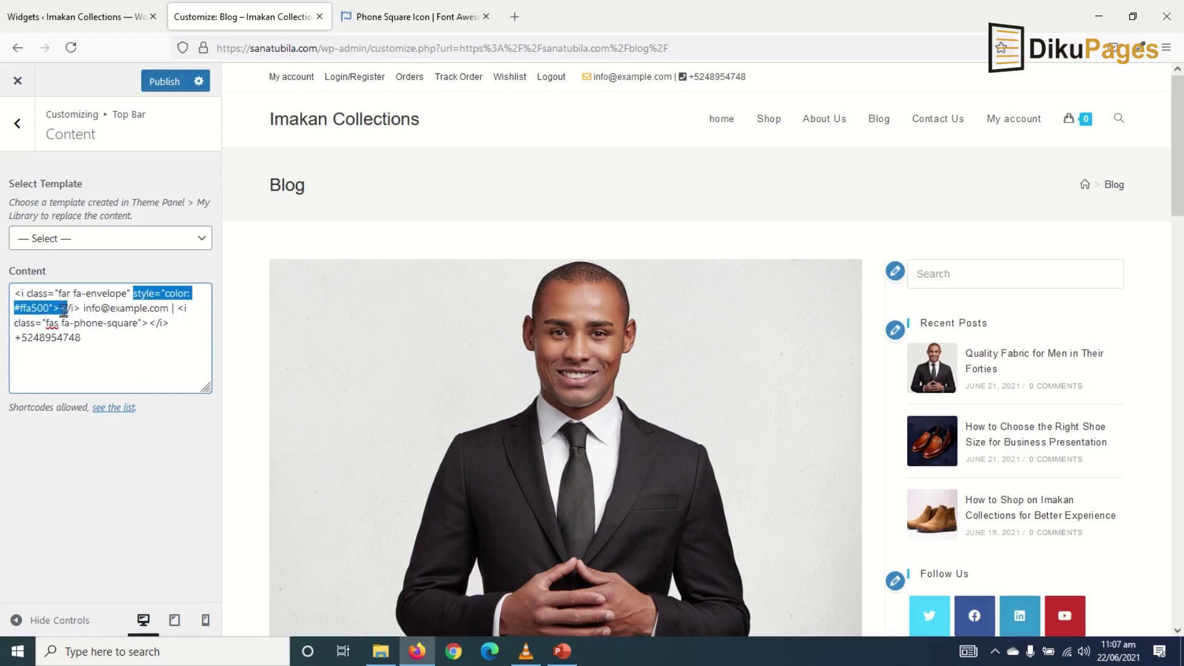
{"action": "left_click", "coordinate": [193, 368]}
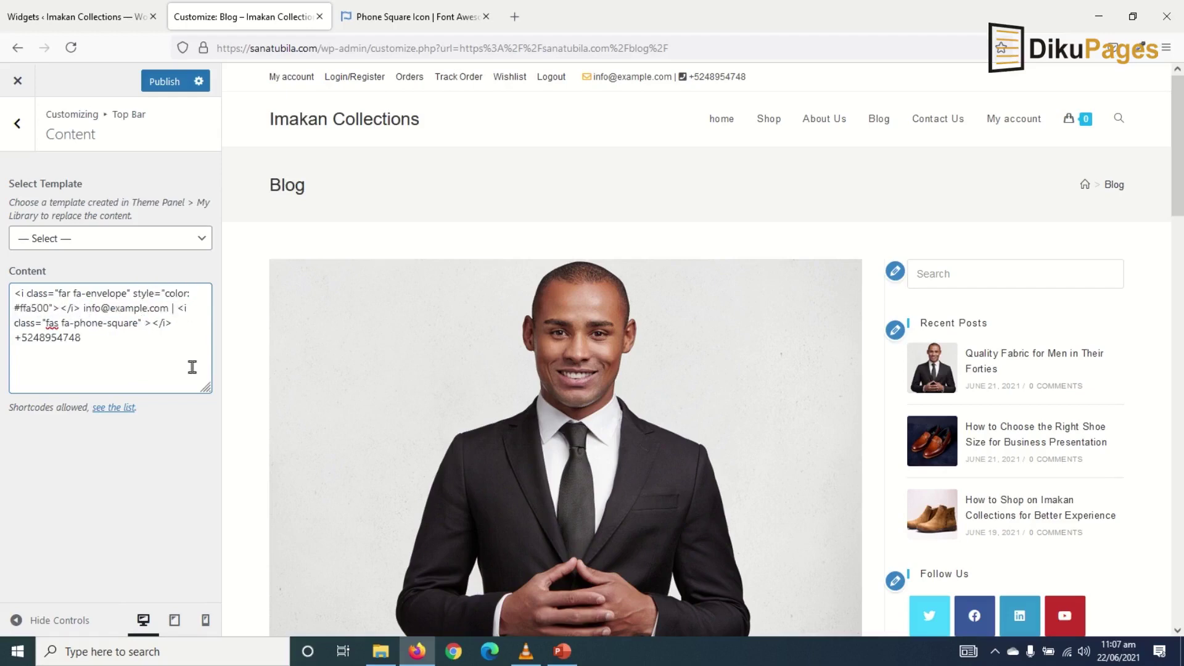
{"action": "key", "text": "ctrl+v"}
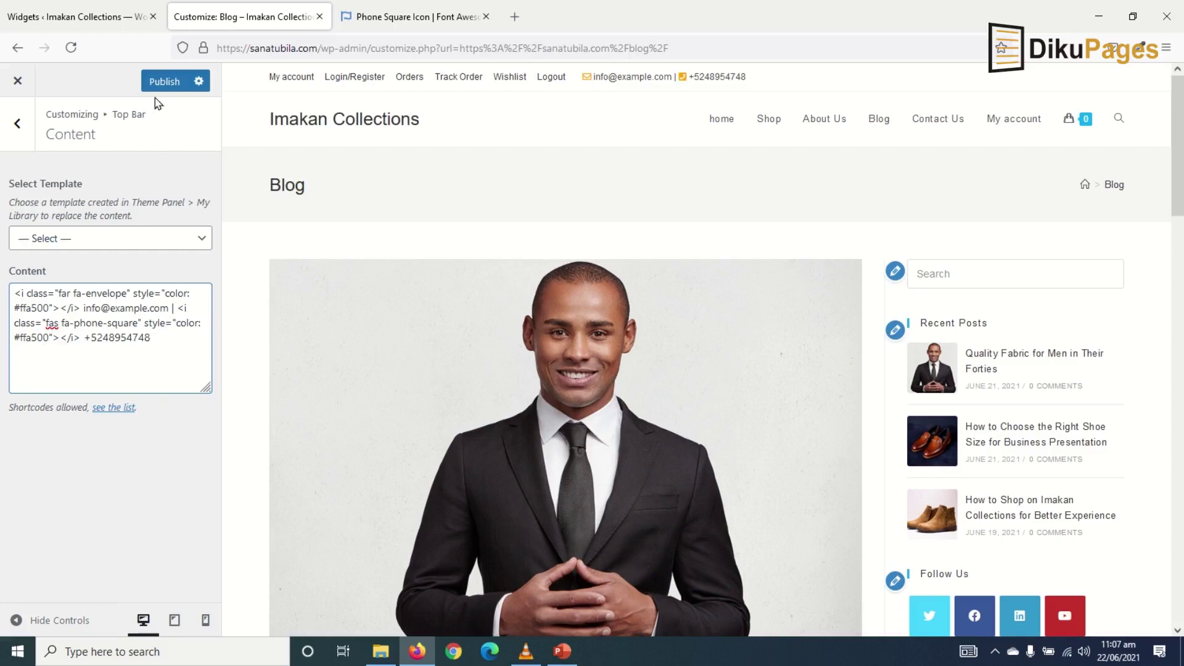
{"action": "left_click", "coordinate": [160, 82]}
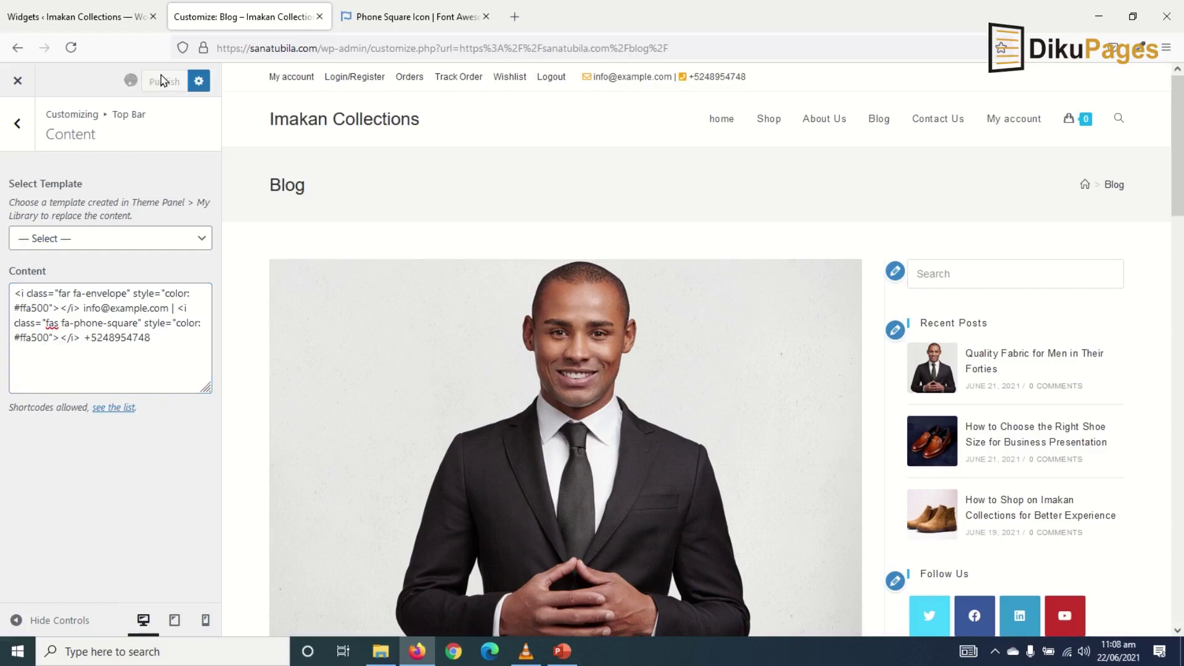
{"action": "left_click", "coordinate": [16, 123]}
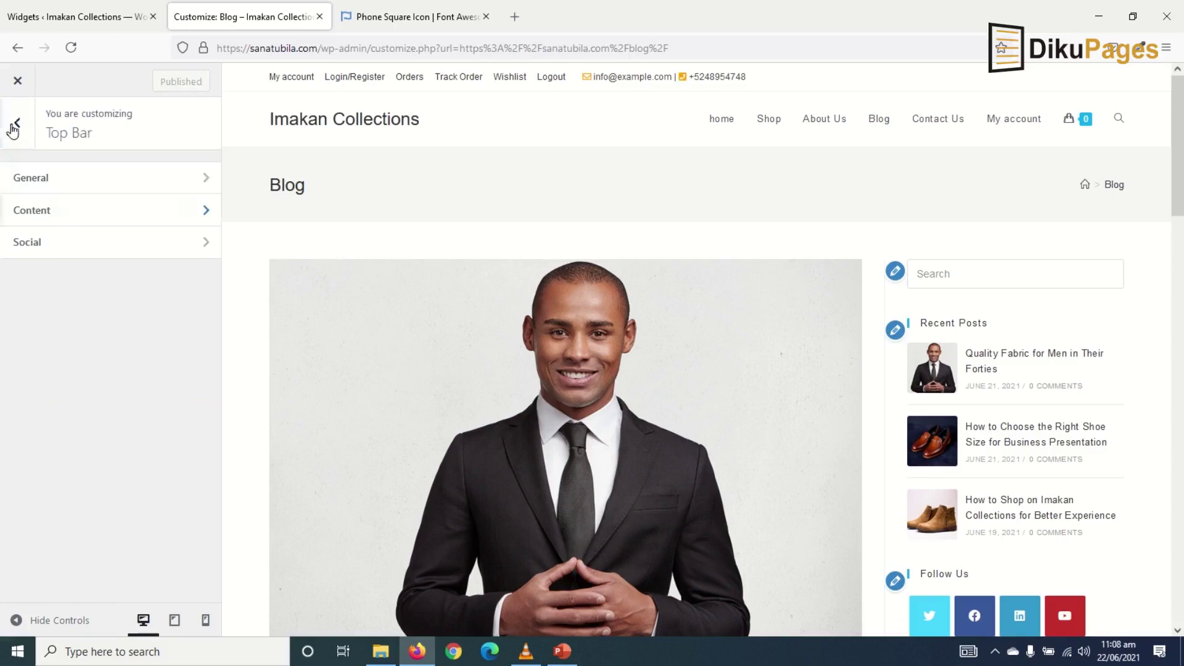
Step: Make the top bar text and link colours black with a #ffa500 link hover, and publish
{"action": "left_click", "coordinate": [58, 180]}
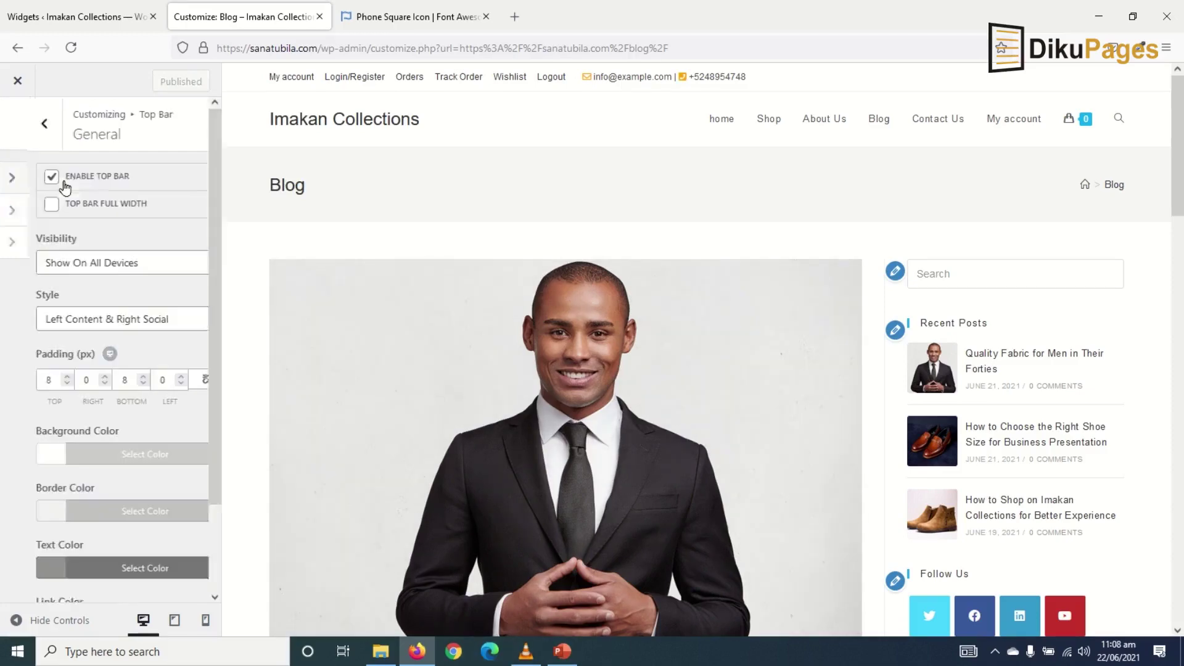
{"action": "scroll", "coordinate": [92, 370], "scroll_direction": "down", "scroll_amount": 4}
{"action": "left_click", "coordinate": [26, 460]}
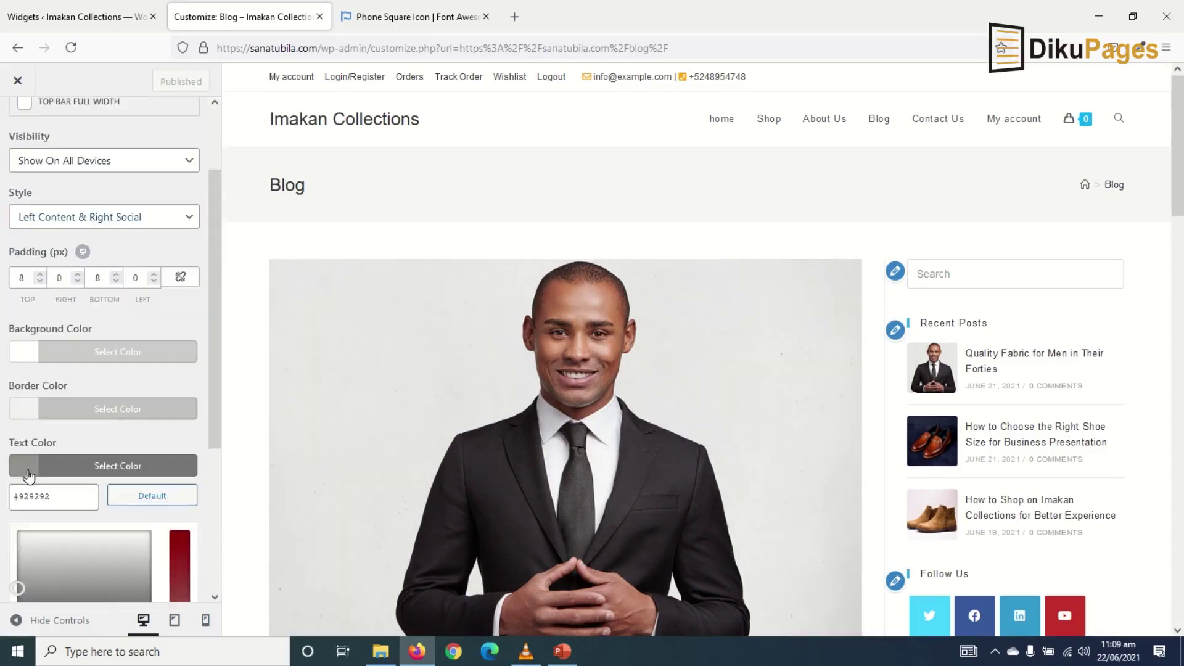
{"action": "scroll", "coordinate": [138, 528], "scroll_direction": "down", "scroll_amount": 5}
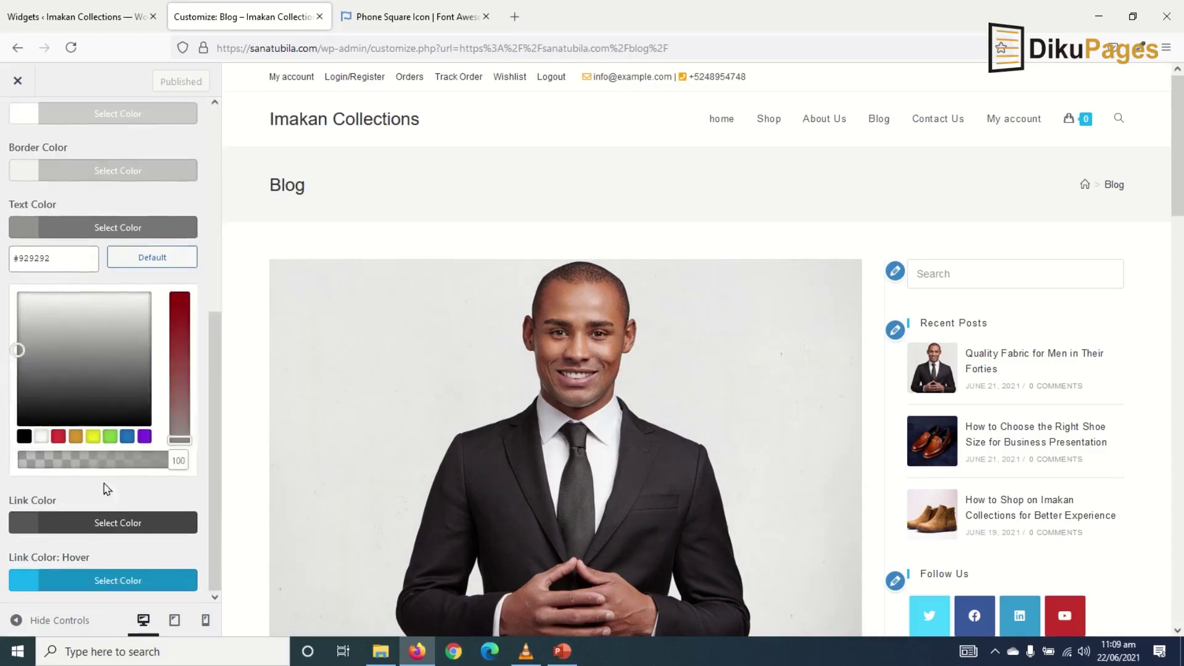
{"action": "left_click", "coordinate": [25, 437]}
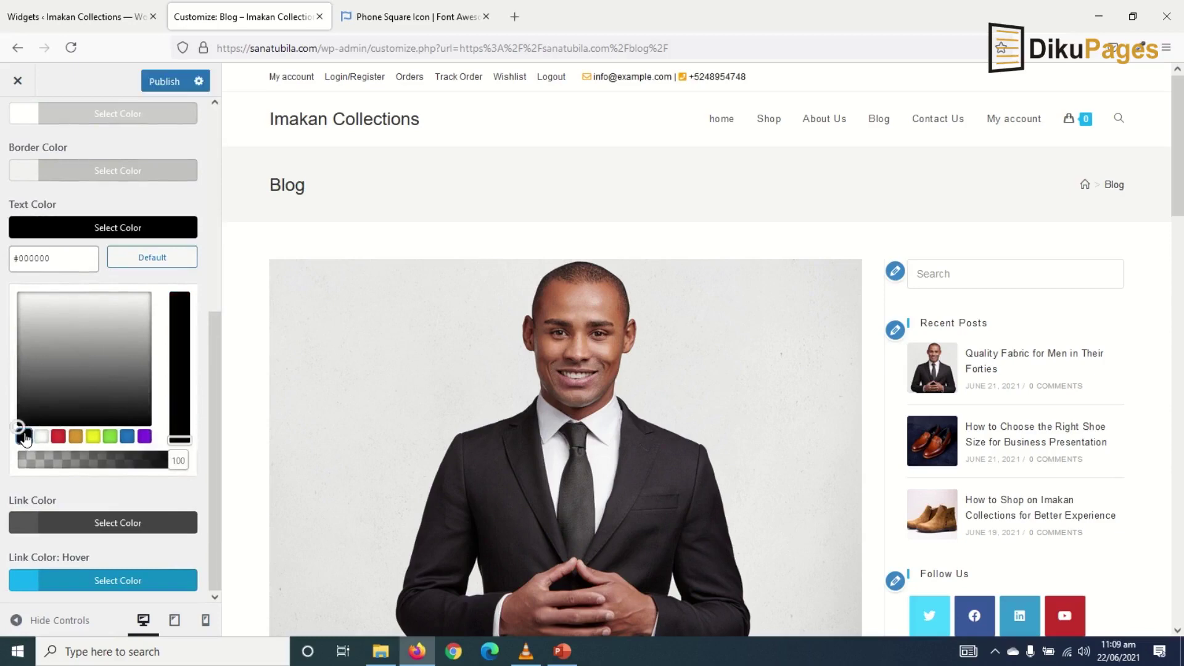
{"action": "left_click", "coordinate": [27, 523]}
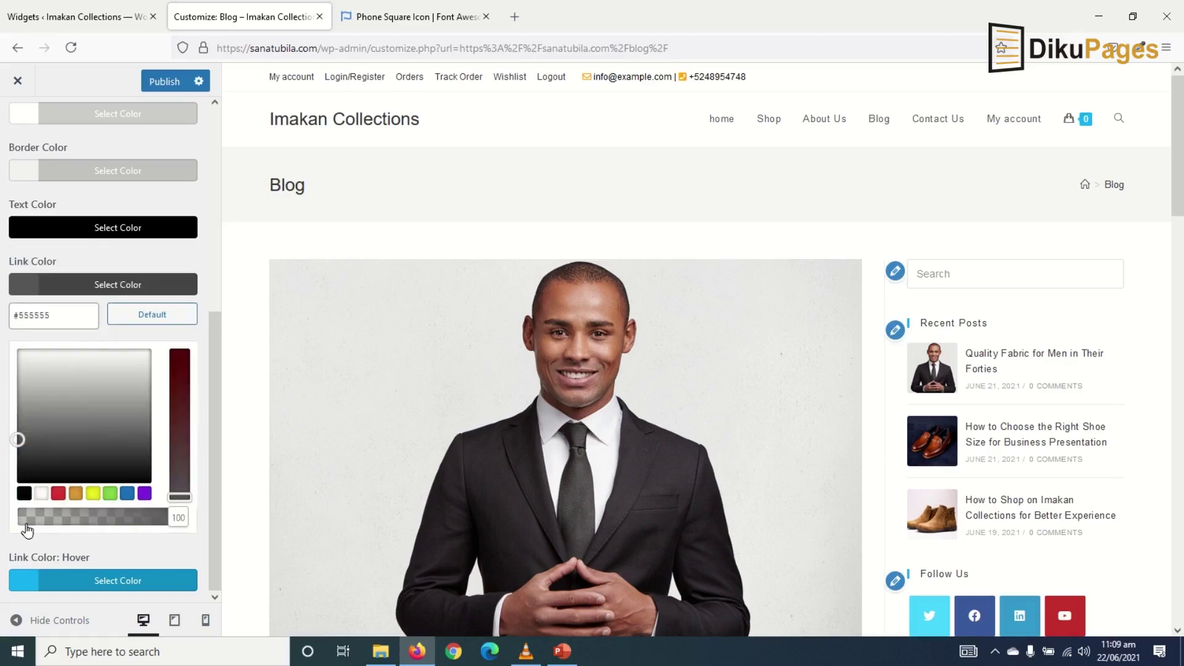
{"action": "left_click", "coordinate": [24, 494]}
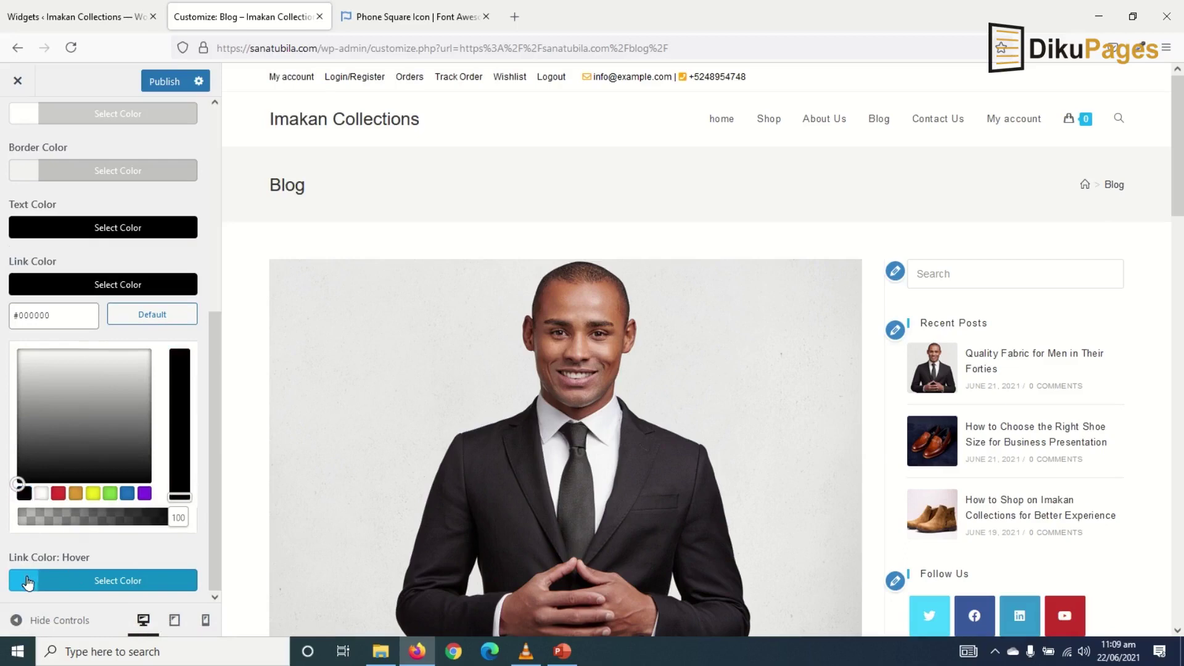
{"action": "left_click", "coordinate": [105, 586]}
{"action": "double_click", "coordinate": [39, 375]}
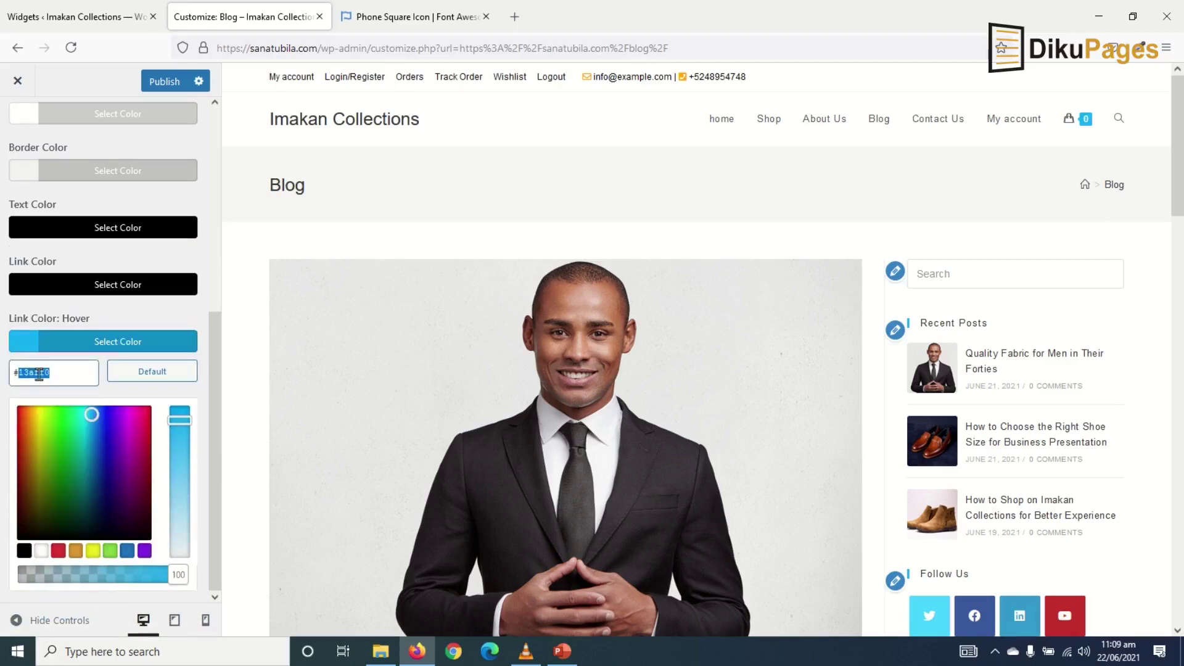
{"action": "key", "text": "ctrl+v"}
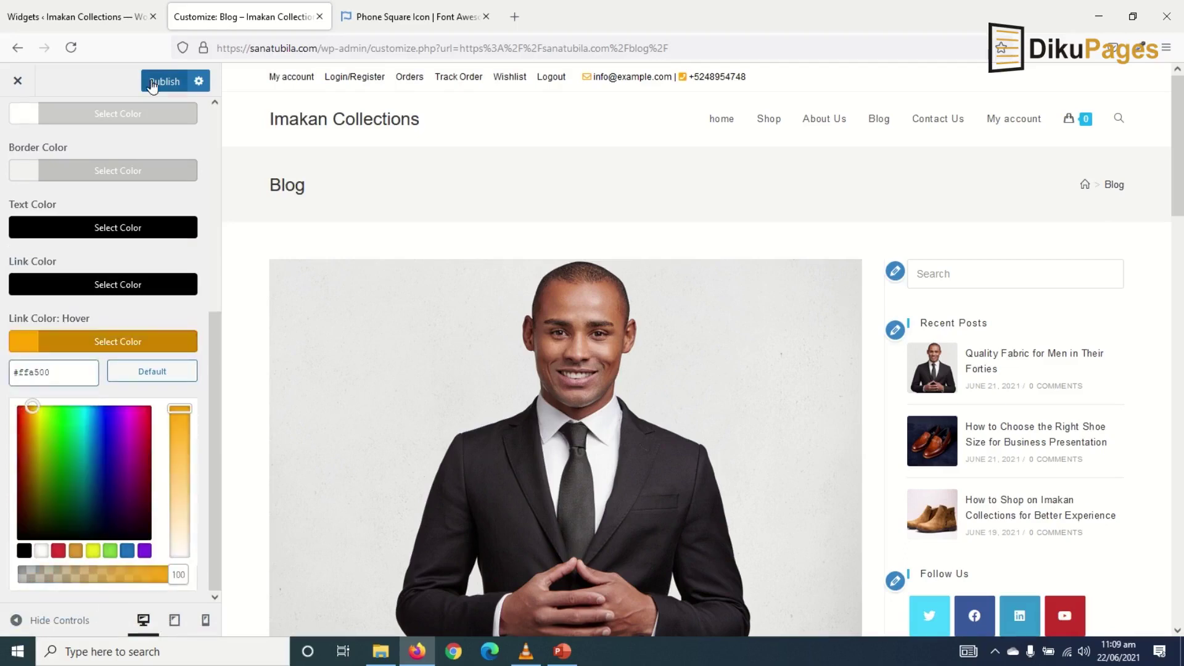
{"action": "left_click", "coordinate": [164, 82]}
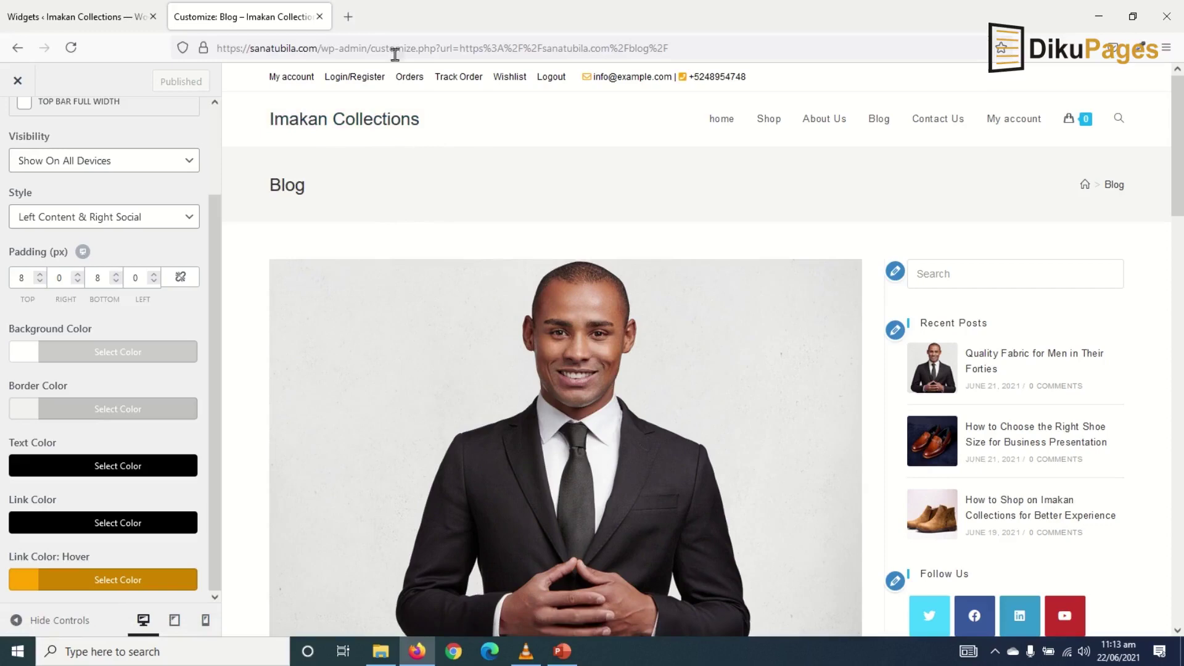
{"action": "left_click", "coordinate": [349, 18]}
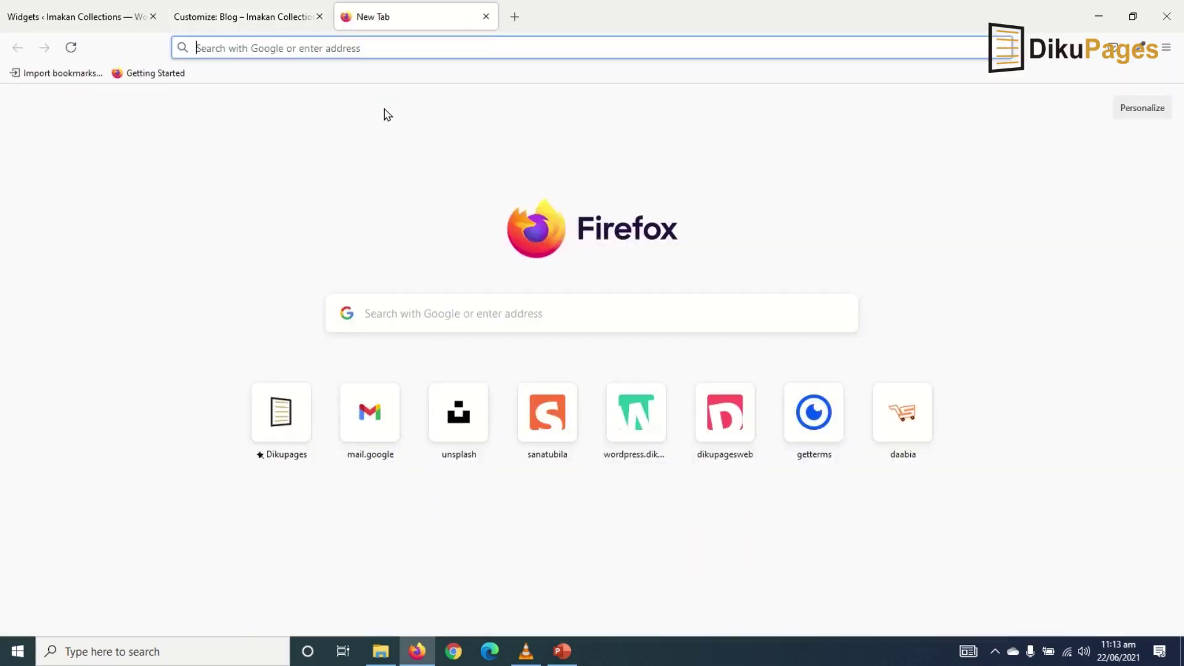
Step: Load logomakr.com and close its introductory video popup
{"action": "type", "text": "logomakr"}
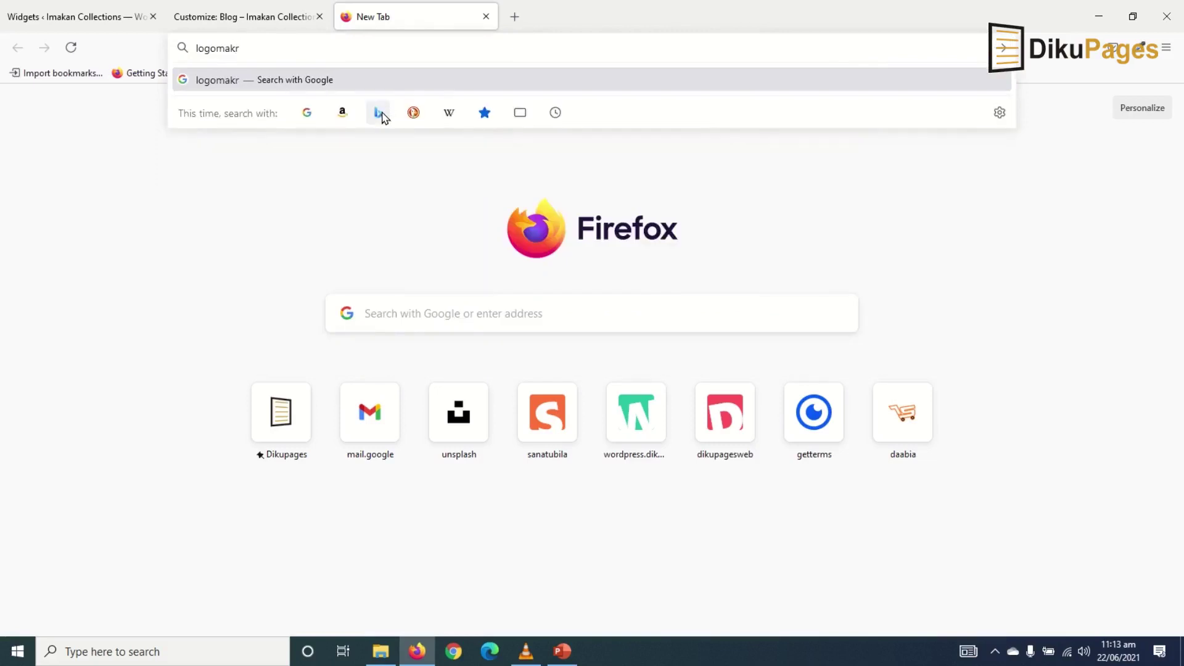
{"action": "type", "text": ".com"}
{"action": "key", "text": "Return"}
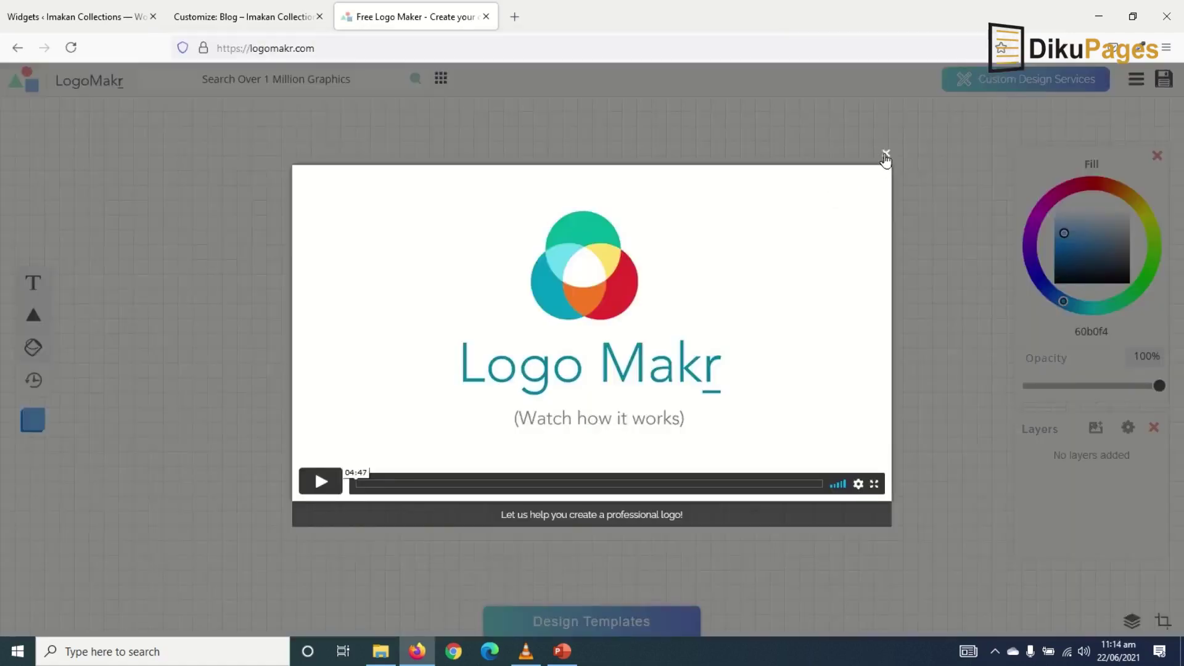
{"action": "left_click", "coordinate": [886, 155]}
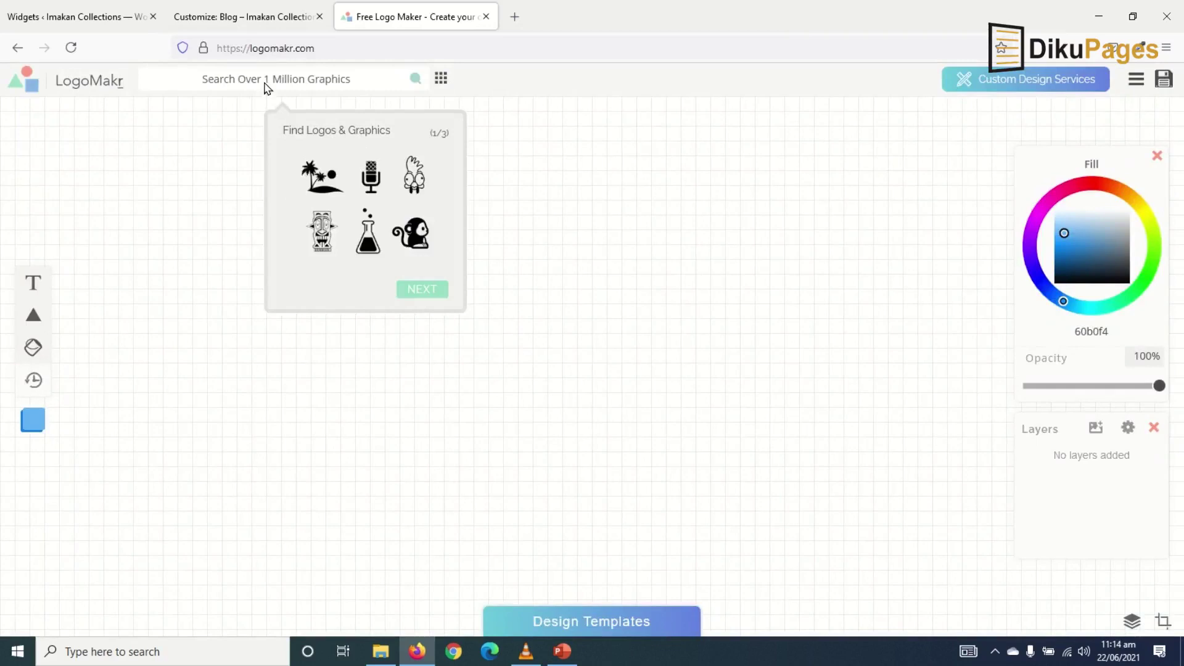
Step: Search the LogoMakr graphics library for 'real estate' and browse the results
{"action": "left_click", "coordinate": [322, 77]}
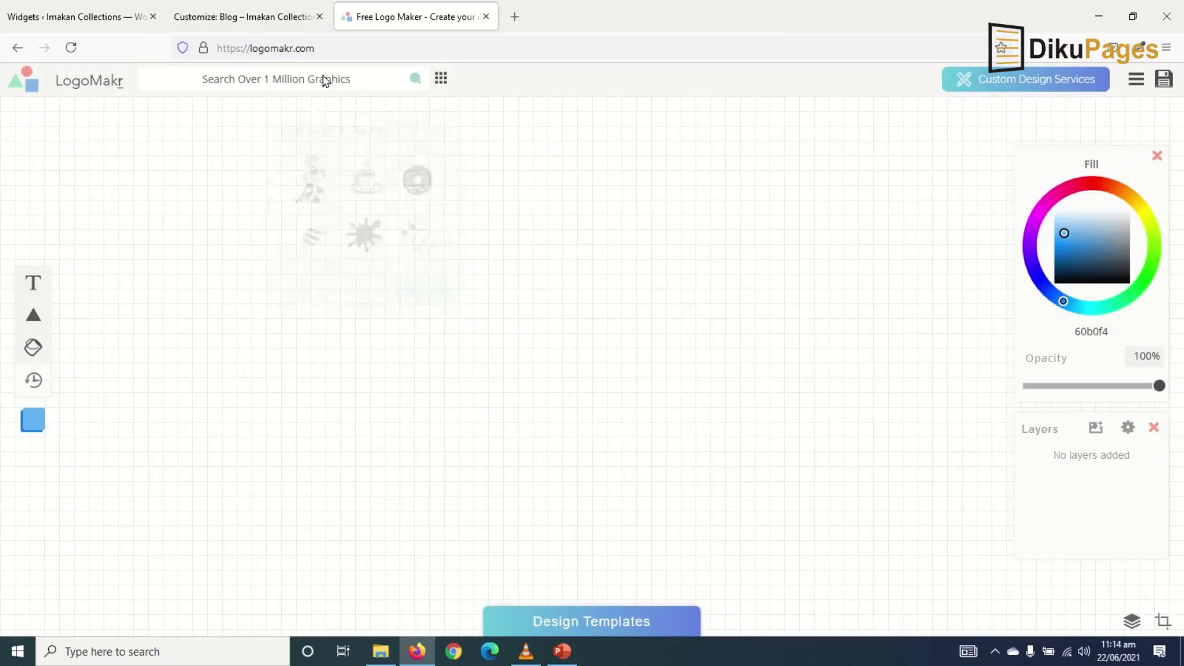
{"action": "left_click", "coordinate": [322, 77]}
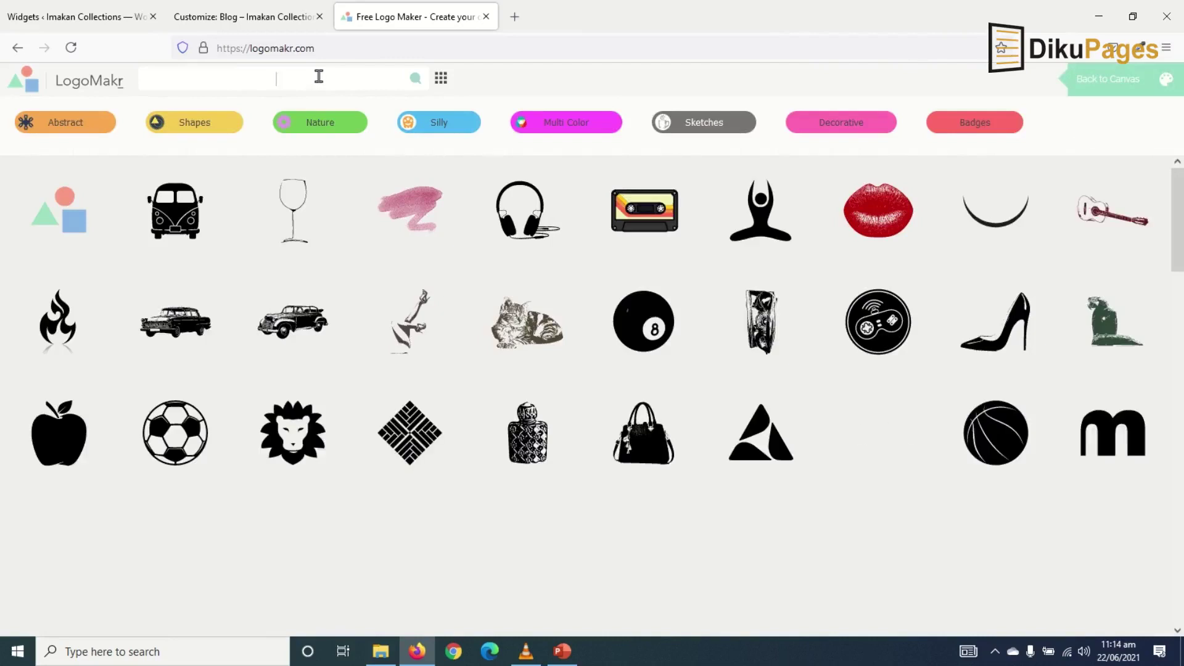
{"action": "type", "text": "real estate"}
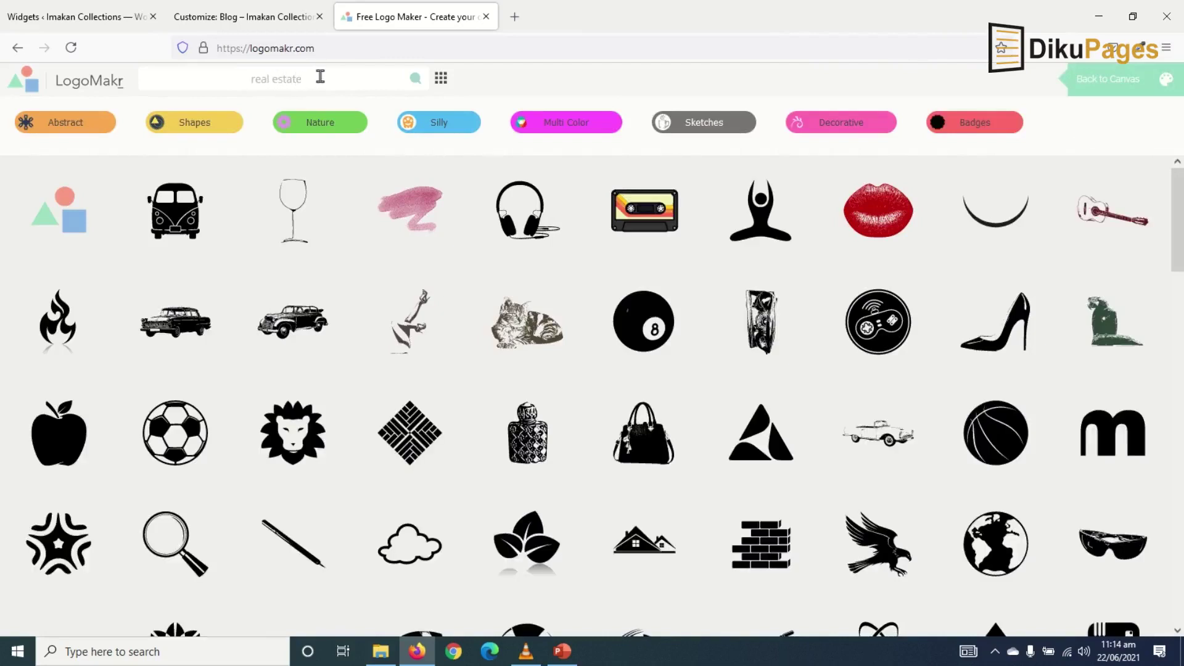
{"action": "key", "text": "Return"}
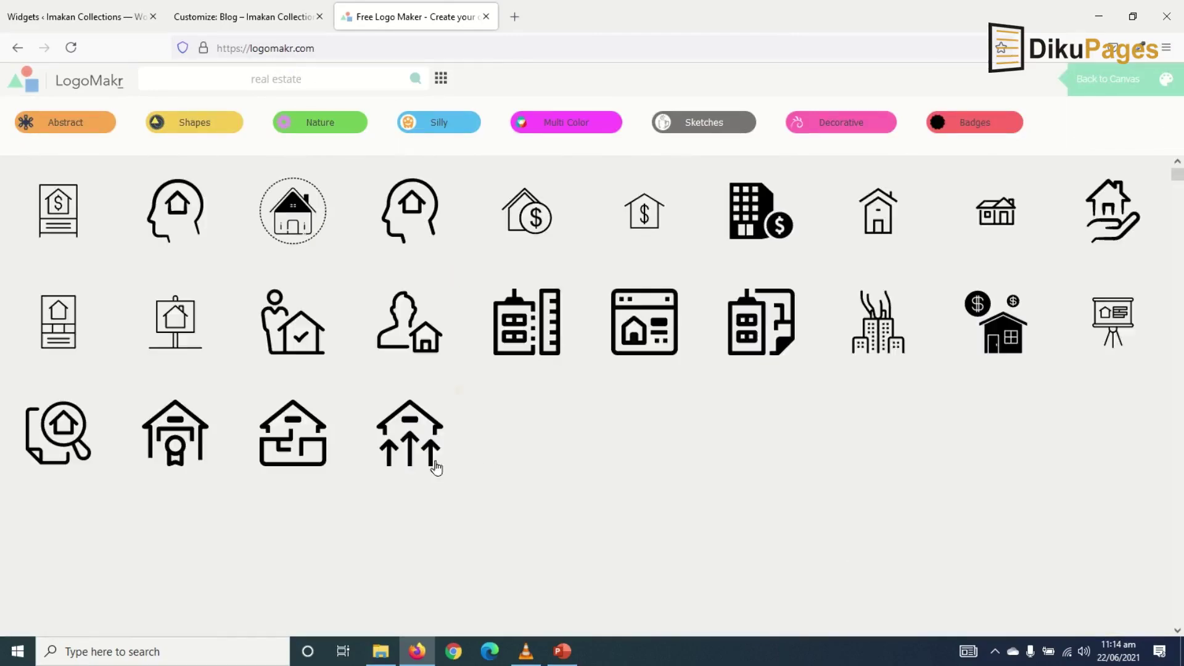
{"action": "scroll", "coordinate": [724, 448], "scroll_direction": "down", "scroll_amount": 3}
{"action": "scroll", "coordinate": [731, 448], "scroll_direction": "down", "scroll_amount": 3}
{"action": "scroll", "coordinate": [730, 449], "scroll_direction": "up", "scroll_amount": 6}
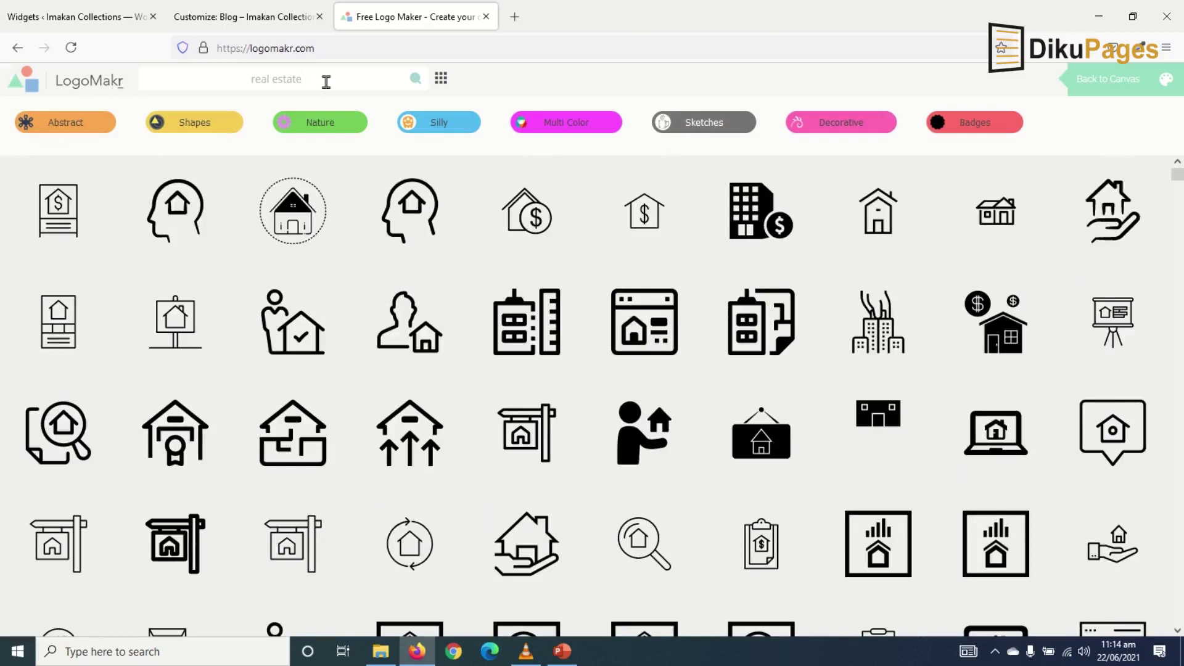
Step: Search the graphics for 'suit' and add the dark jacket graphic to the canvas
{"action": "left_click_drag", "start_coordinate": [328, 81], "coordinate": [205, 73]}
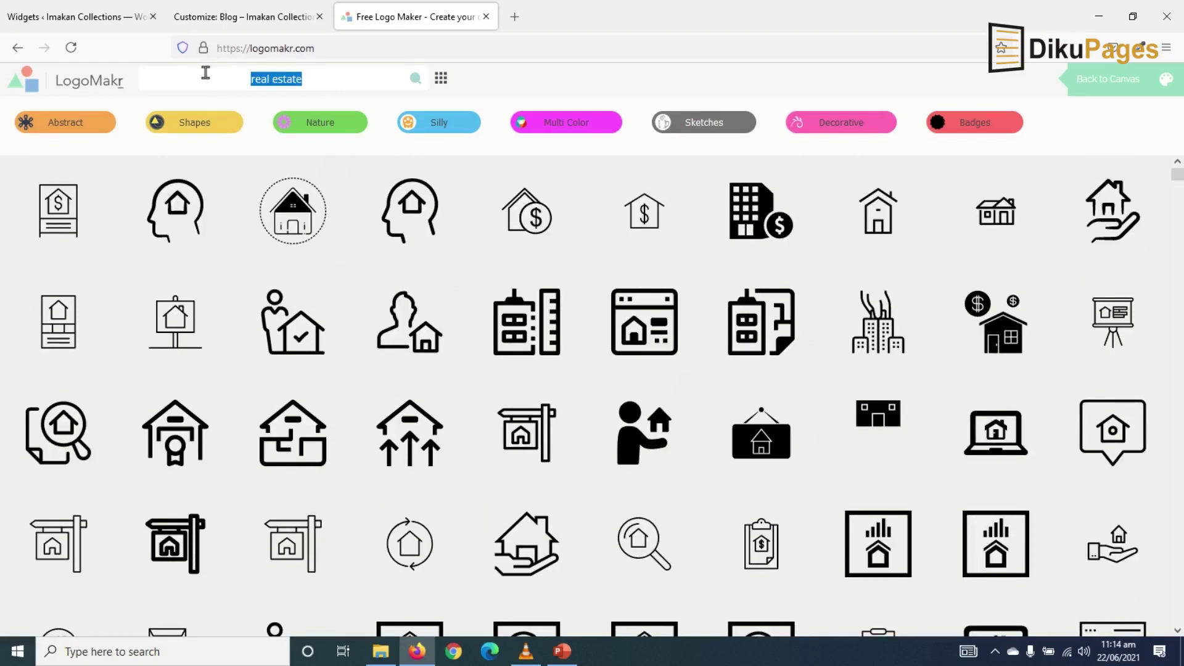
{"action": "type", "text": "suit"}
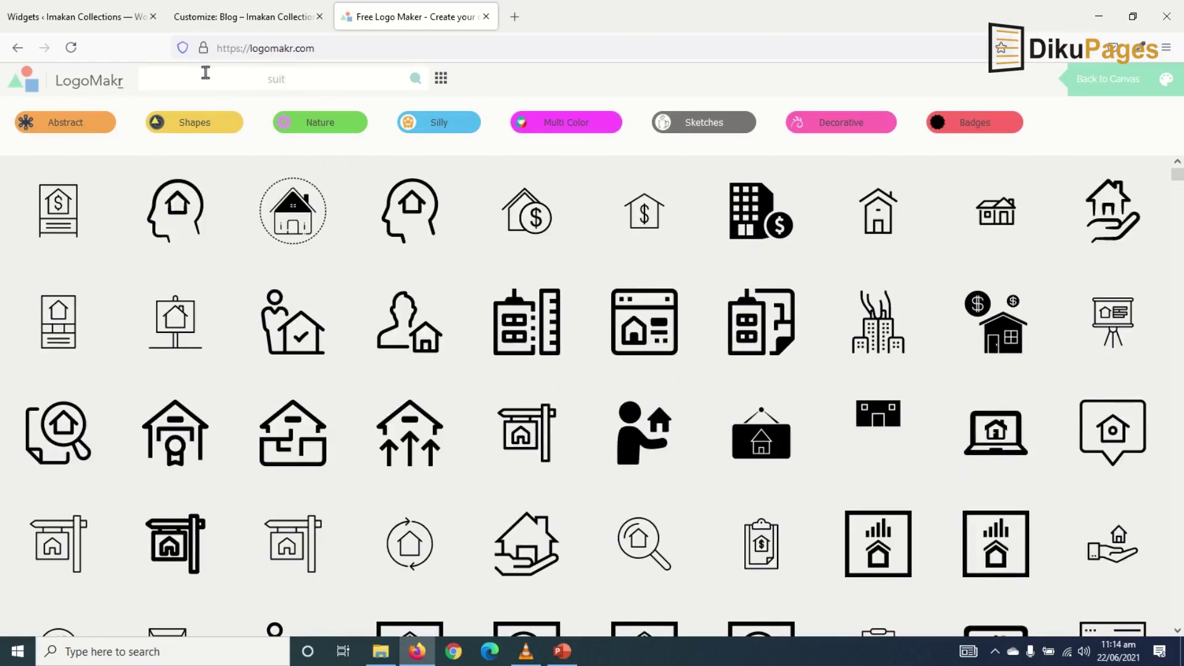
{"action": "key", "text": "Return"}
{"action": "scroll", "coordinate": [802, 441], "scroll_direction": "down", "scroll_amount": 3}
{"action": "scroll", "coordinate": [759, 453], "scroll_direction": "down", "scroll_amount": 5}
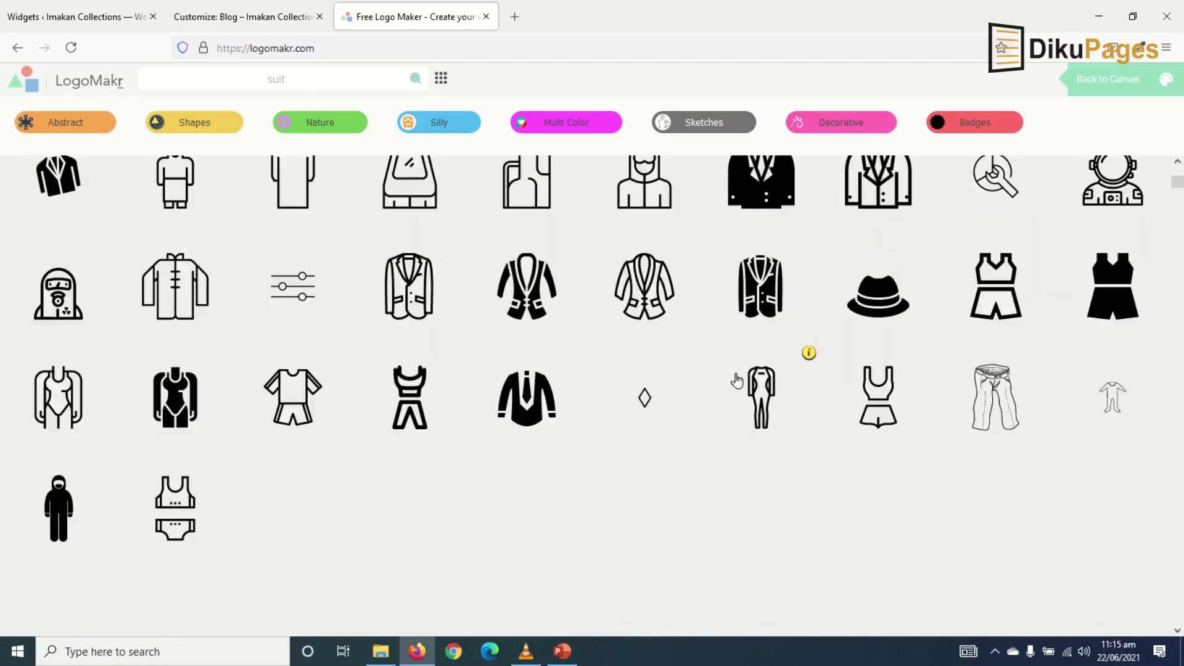
{"action": "scroll", "coordinate": [736, 381], "scroll_direction": "down", "scroll_amount": 10}
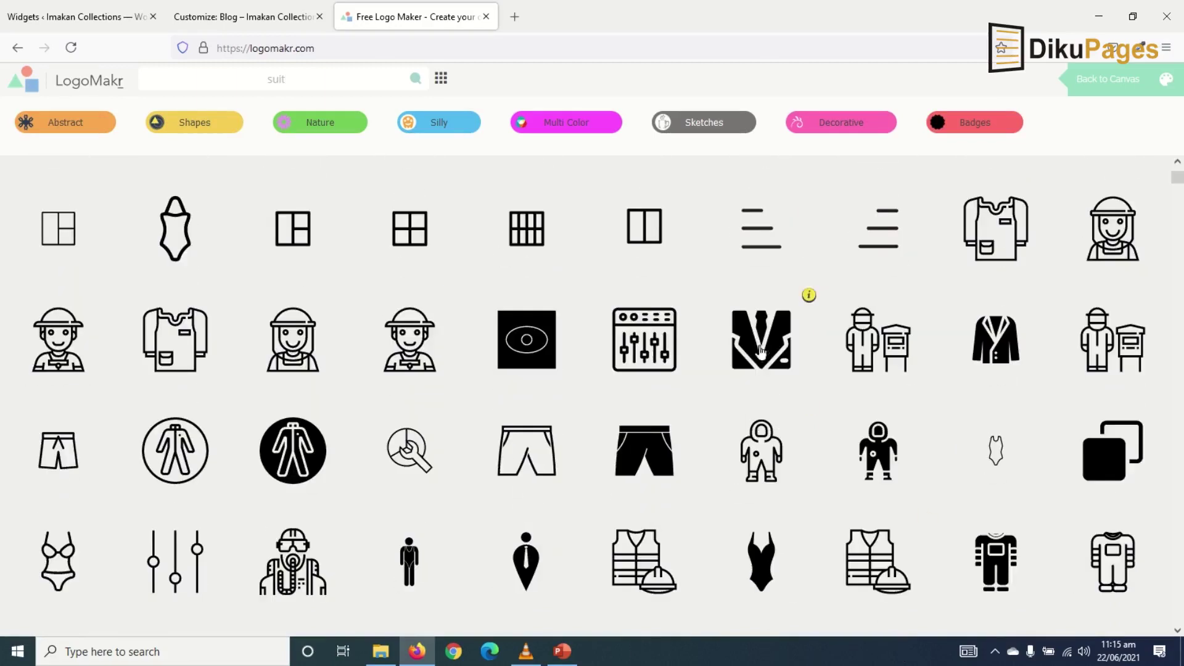
{"action": "left_click", "coordinate": [1006, 334]}
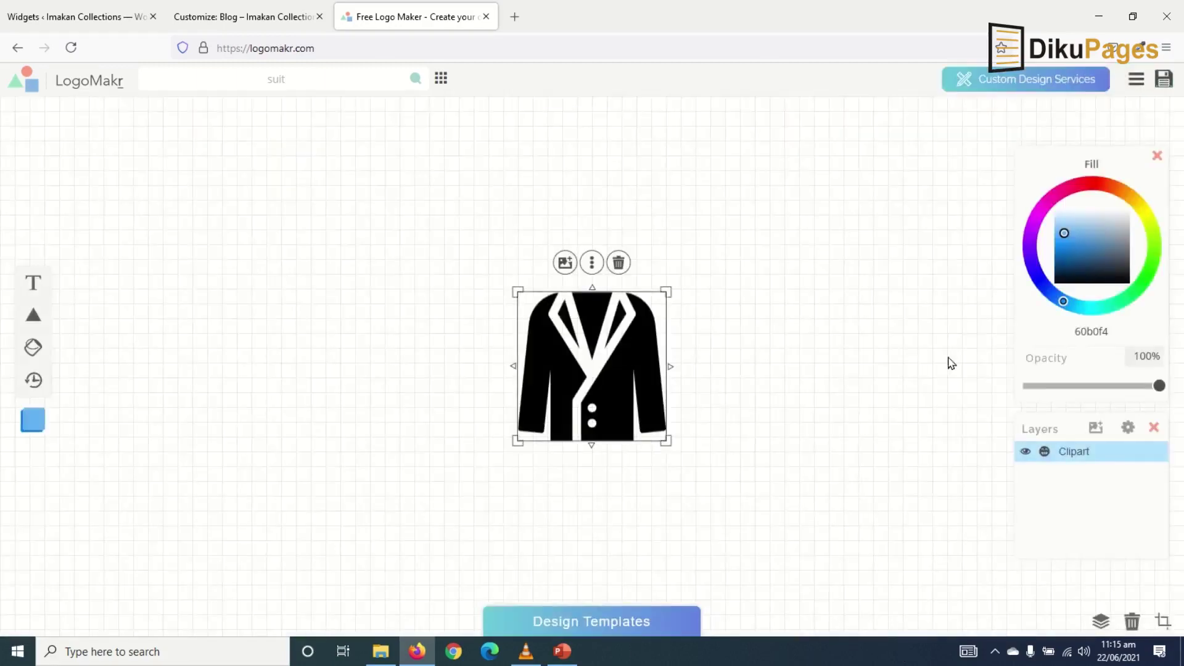
Step: Shift the jacket left and add left-aligned IMAKAN text to its right
{"action": "left_click_drag", "start_coordinate": [604, 378], "coordinate": [457, 372]}
{"action": "left_click_drag", "start_coordinate": [550, 364], "coordinate": [486, 366]}
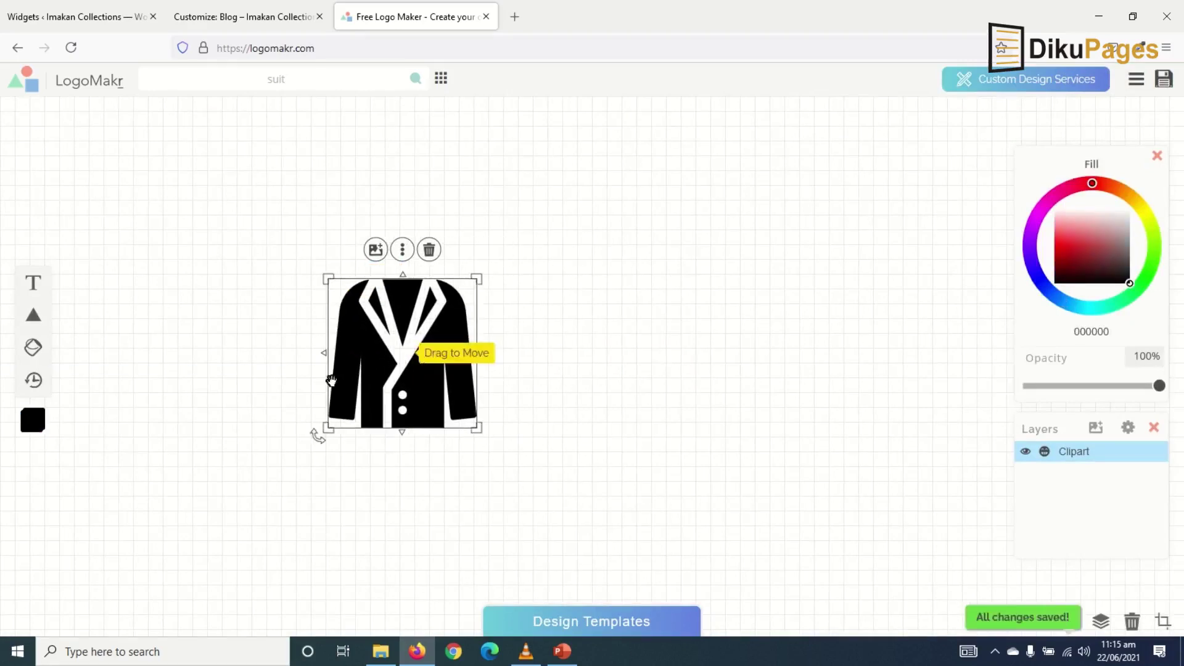
{"action": "left_click", "coordinate": [35, 283]}
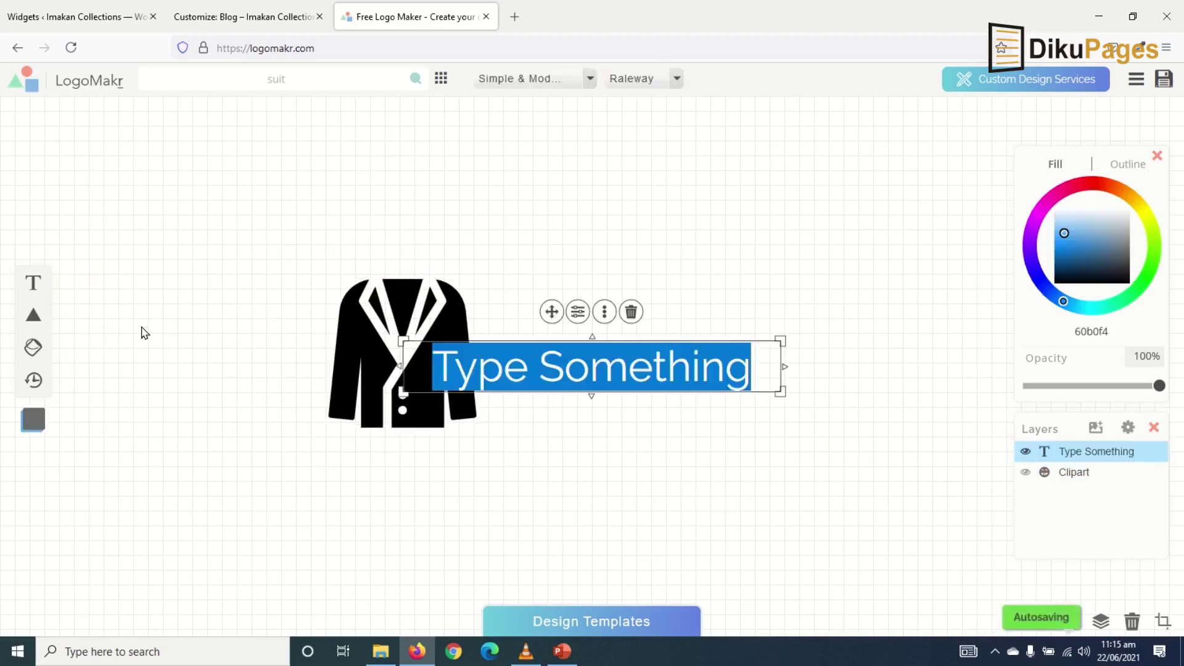
{"action": "type", "text": "IMAKAN"}
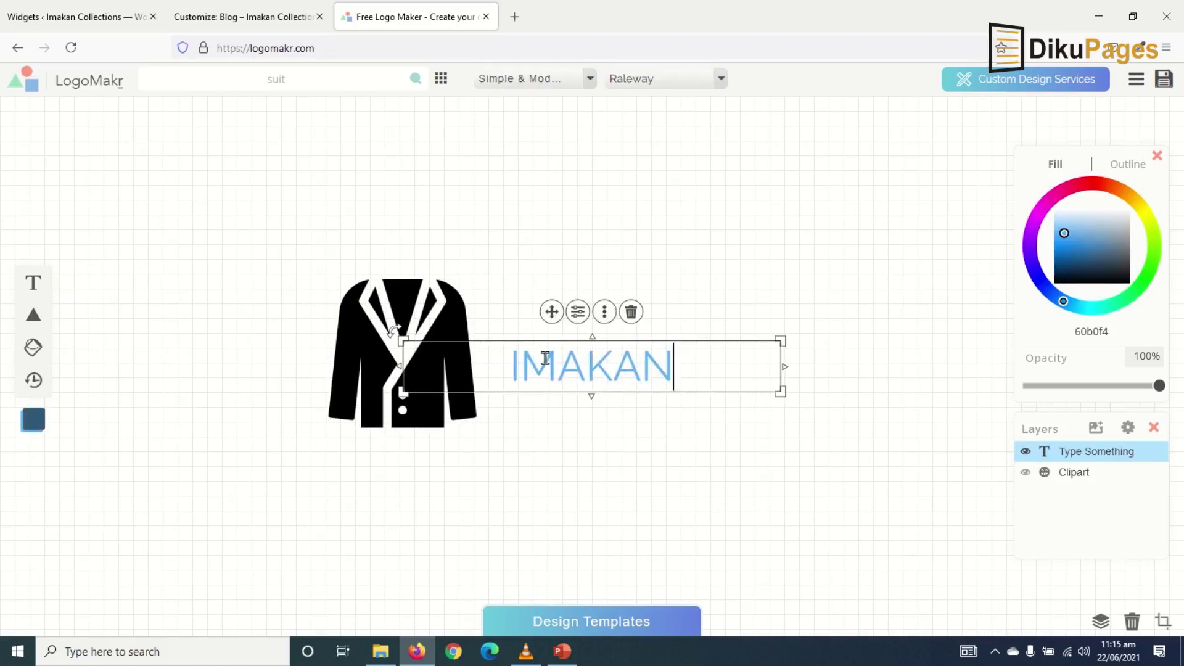
{"action": "left_click_drag", "start_coordinate": [576, 378], "coordinate": [592, 330]}
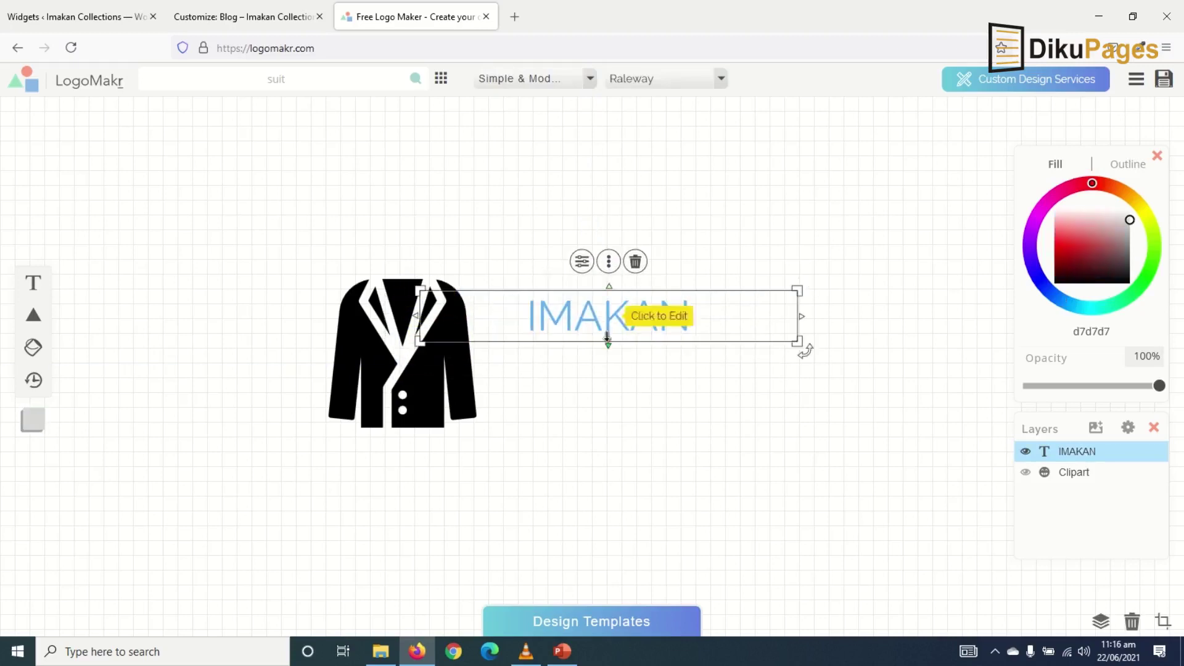
{"action": "left_click", "coordinate": [583, 262]}
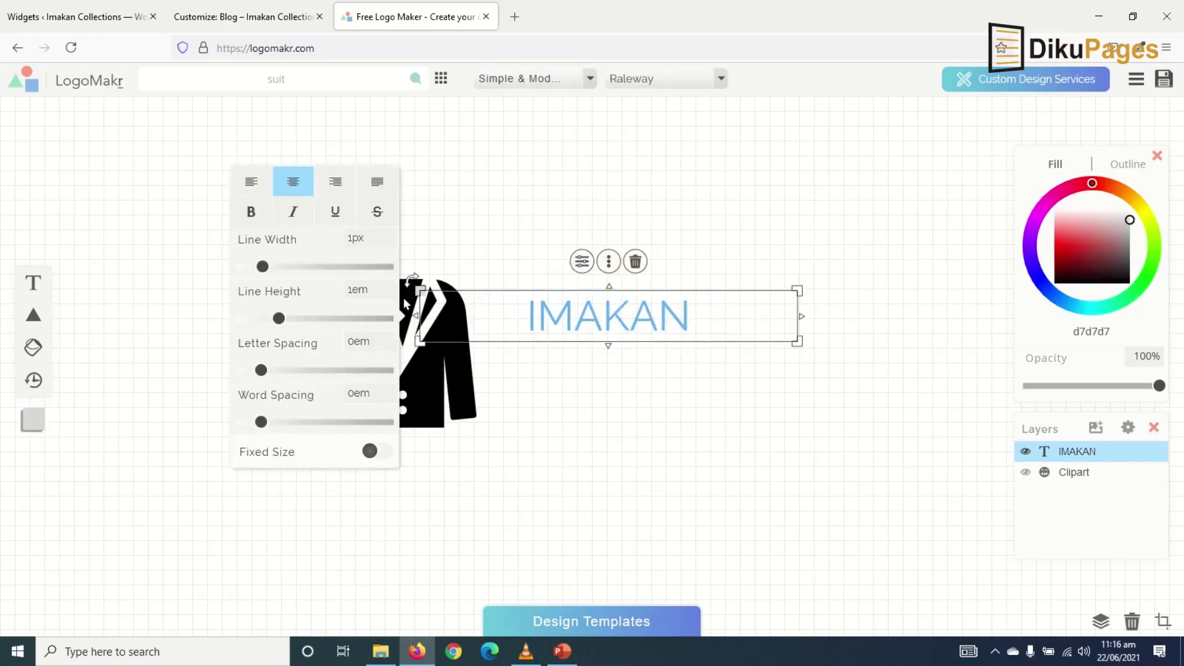
{"action": "left_click", "coordinate": [253, 182]}
{"action": "left_click_drag", "start_coordinate": [464, 314], "coordinate": [548, 309]}
Step: Duplicate the IMAKAN text below the original and retype the copy as COLLECTIONS
{"action": "left_click", "coordinate": [570, 306]}
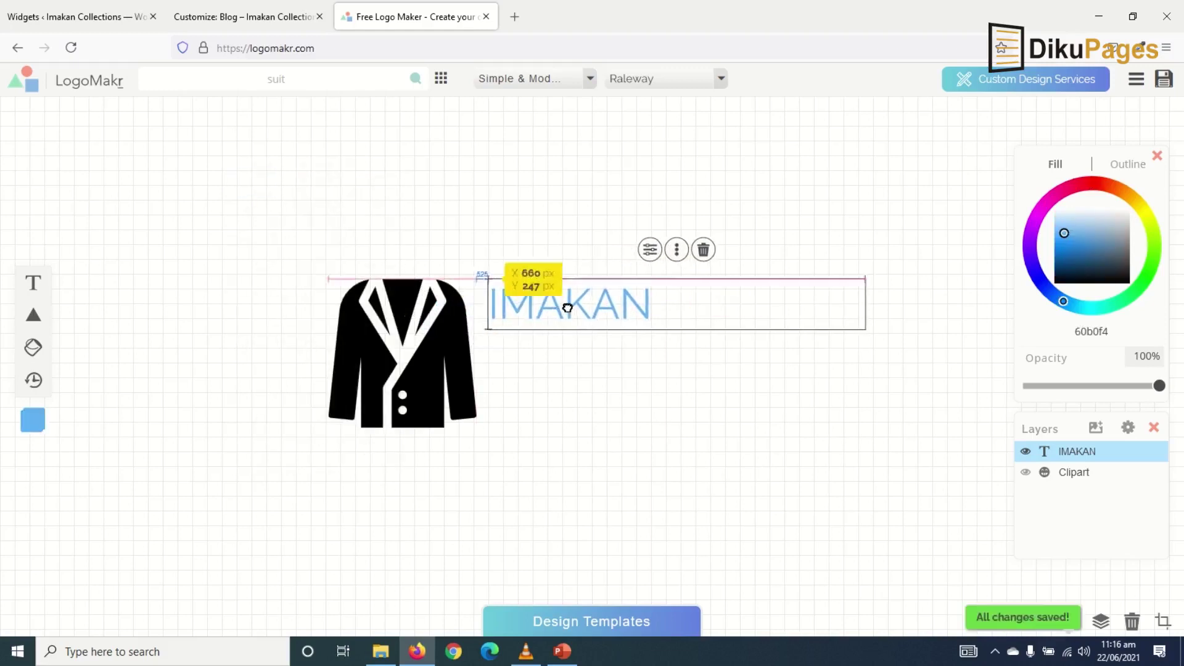
{"action": "double_click", "coordinate": [566, 307]}
{"action": "right_click", "coordinate": [566, 307]}
{"action": "left_click", "coordinate": [627, 364]}
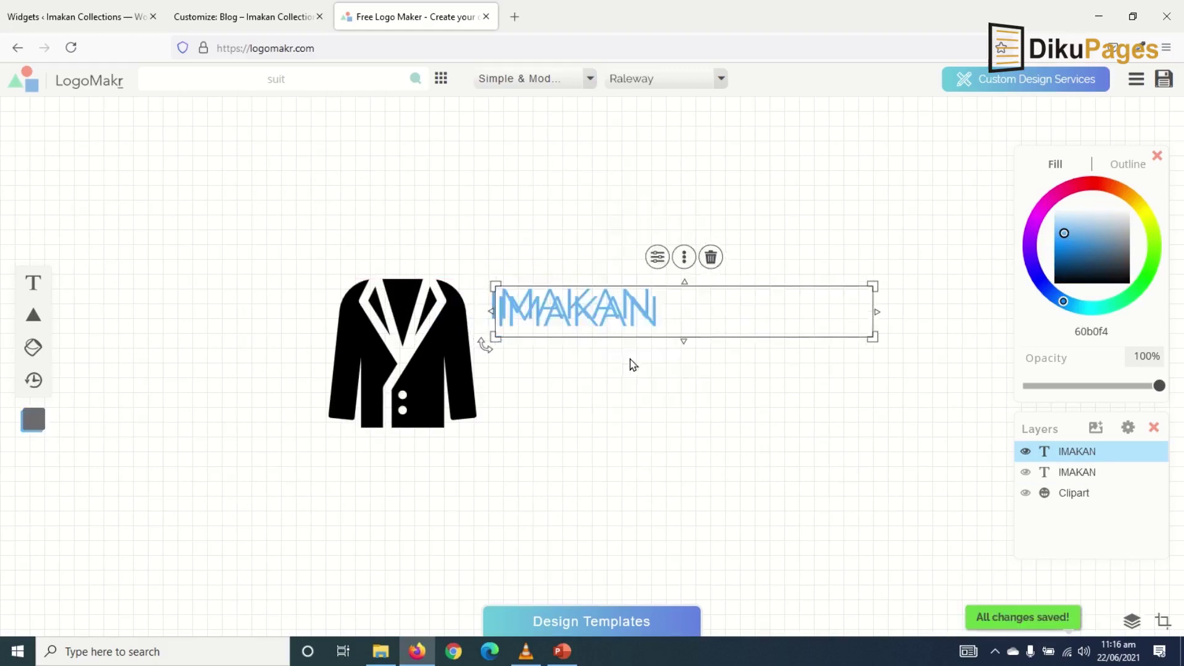
{"action": "left_click_drag", "start_coordinate": [603, 315], "coordinate": [595, 378]}
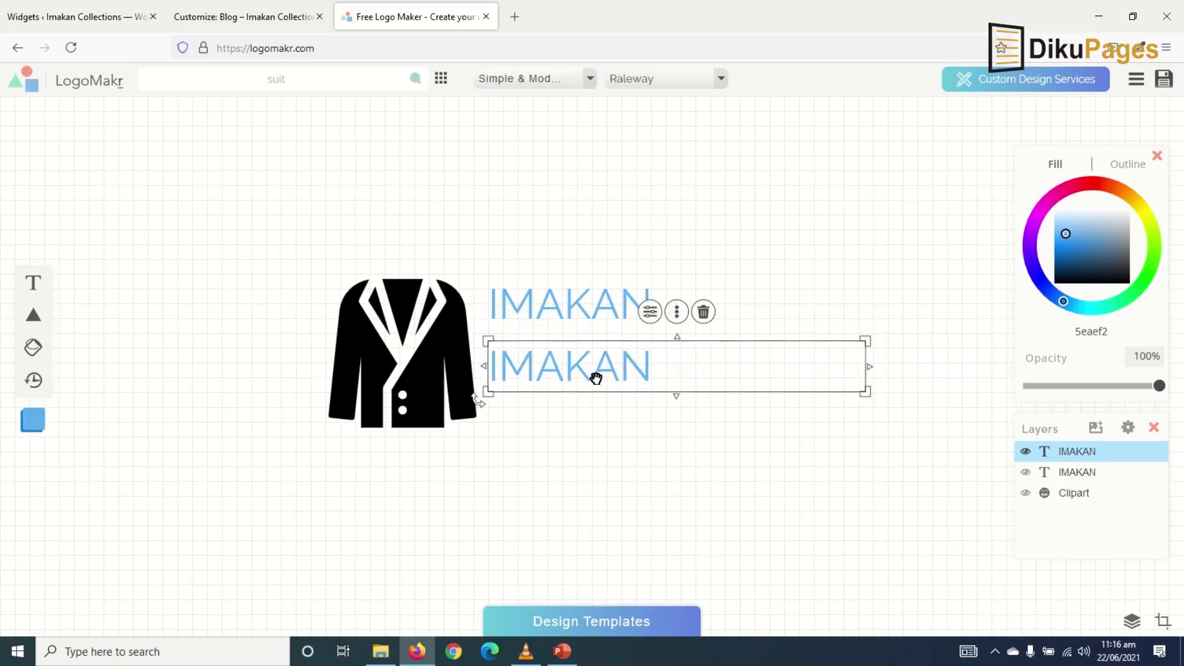
{"action": "left_click", "coordinate": [588, 371]}
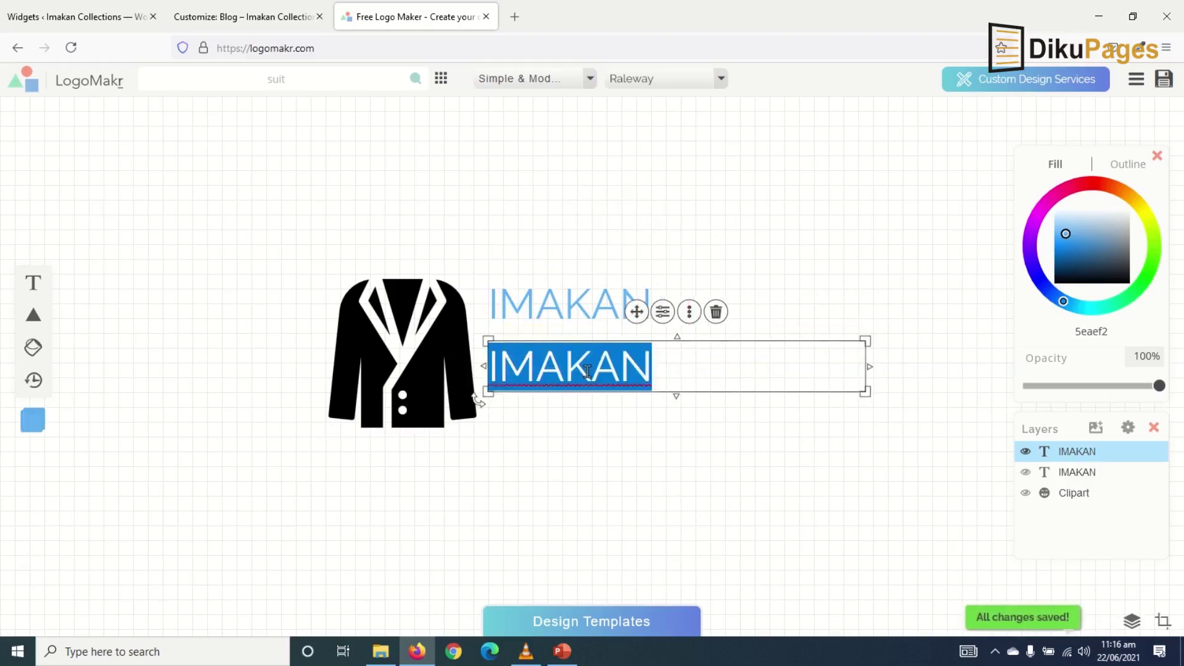
{"action": "type", "text": "COLLECTIONS"}
Step: Give the IMAKAN text a fixed font size of 101px
{"action": "left_click", "coordinate": [576, 309]}
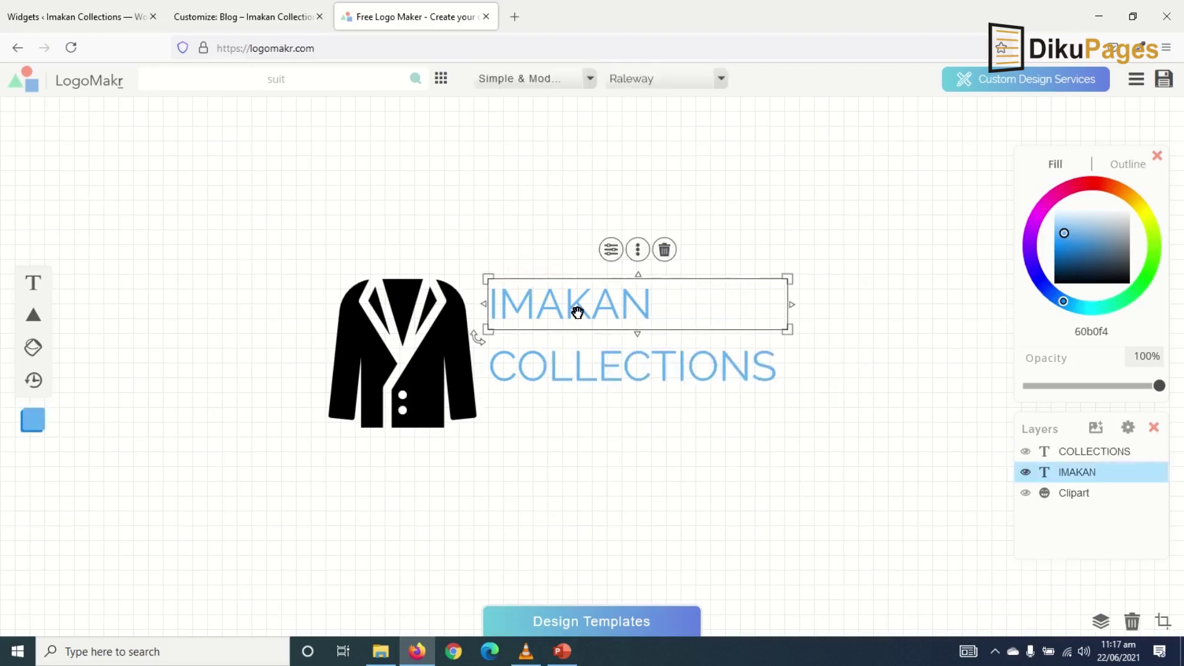
{"action": "left_click", "coordinate": [612, 252]}
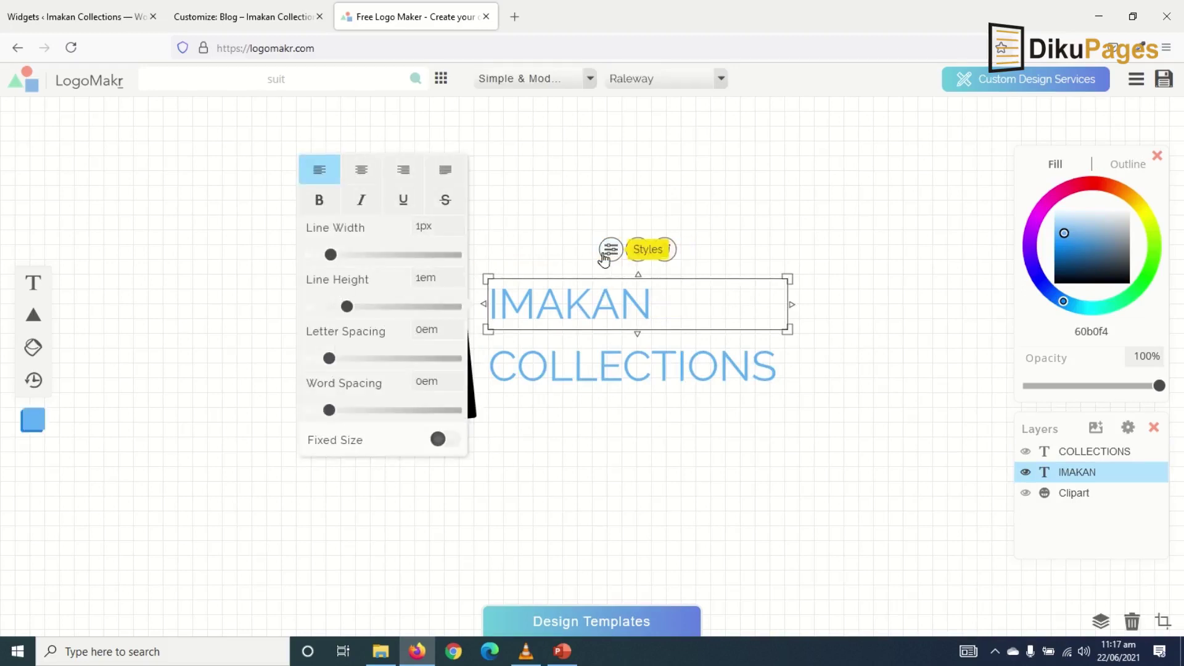
{"action": "left_click", "coordinate": [452, 442]}
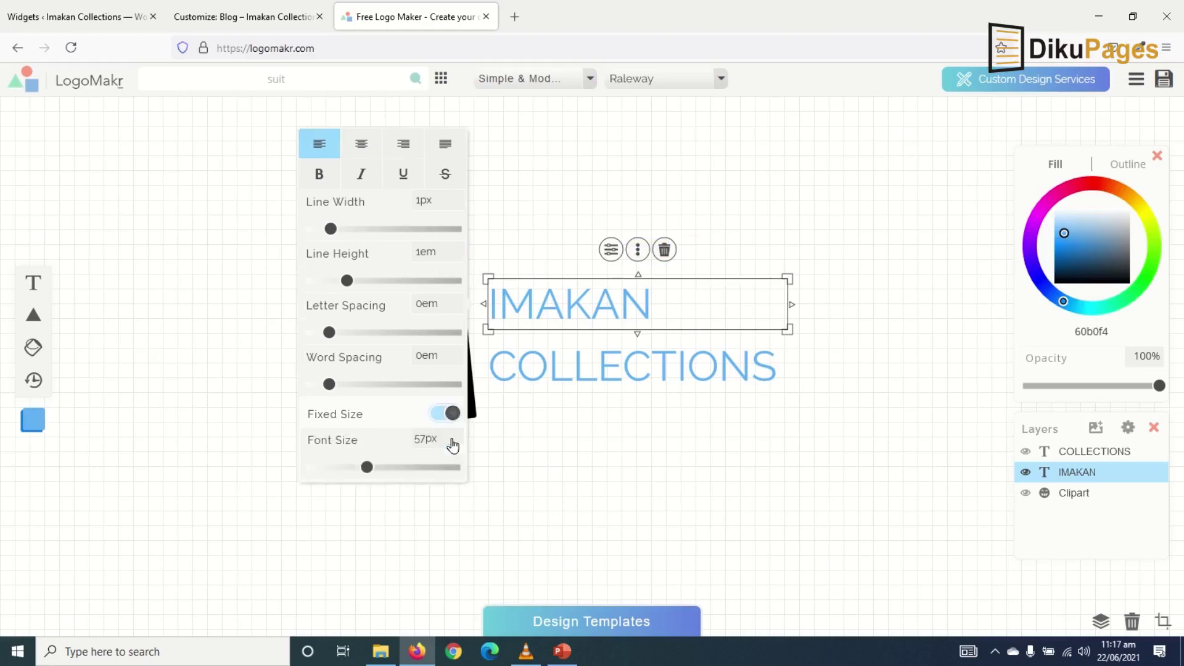
{"action": "left_click_drag", "start_coordinate": [367, 469], "coordinate": [432, 473]}
{"action": "left_click", "coordinate": [569, 450]}
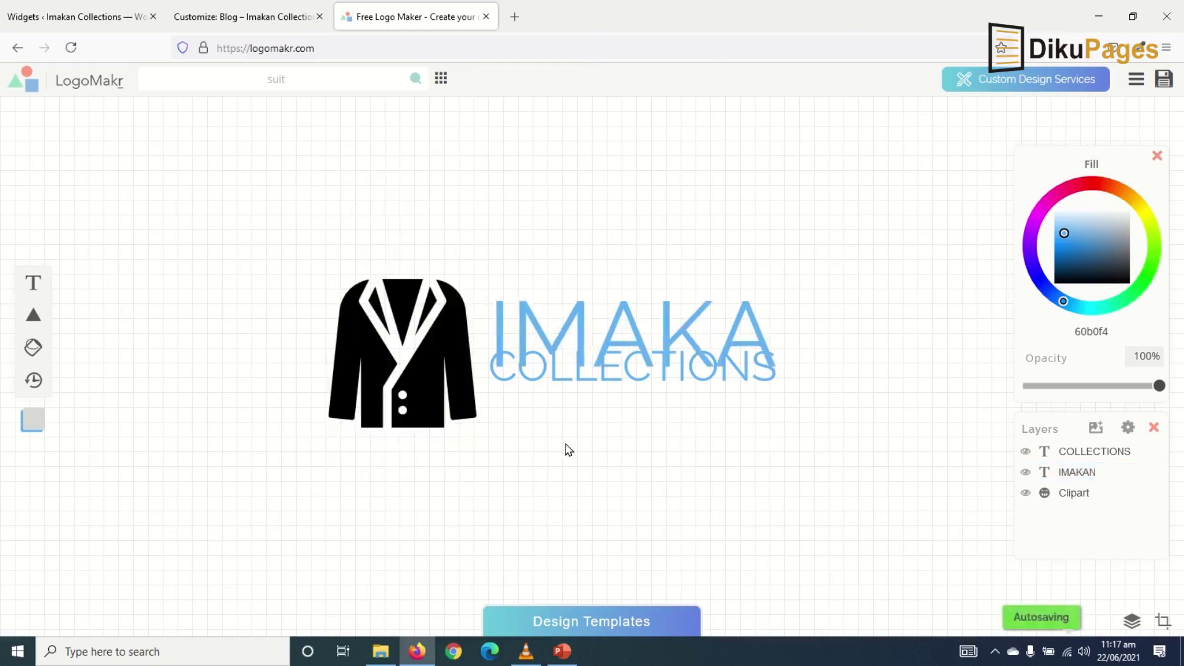
Step: Stack IMAKAN above COLLECTIONS and move both lines together beside the suit
{"action": "mouse_move", "coordinate": [575, 325]}
{"action": "left_mouse_down"}
{"action": "mouse_move", "coordinate": [582, 315]}
{"action": "mouse_move", "coordinate": [571, 307]}
{"action": "mouse_move", "coordinate": [571, 324]}
{"action": "mouse_move", "coordinate": [564, 307]}
{"action": "left_mouse_up"}
{"action": "left_click", "coordinate": [549, 378]}
{"action": "left_click_drag", "start_coordinate": [884, 251], "coordinate": [478, 435]}
{"action": "left_click_drag", "start_coordinate": [574, 327], "coordinate": [579, 357]}
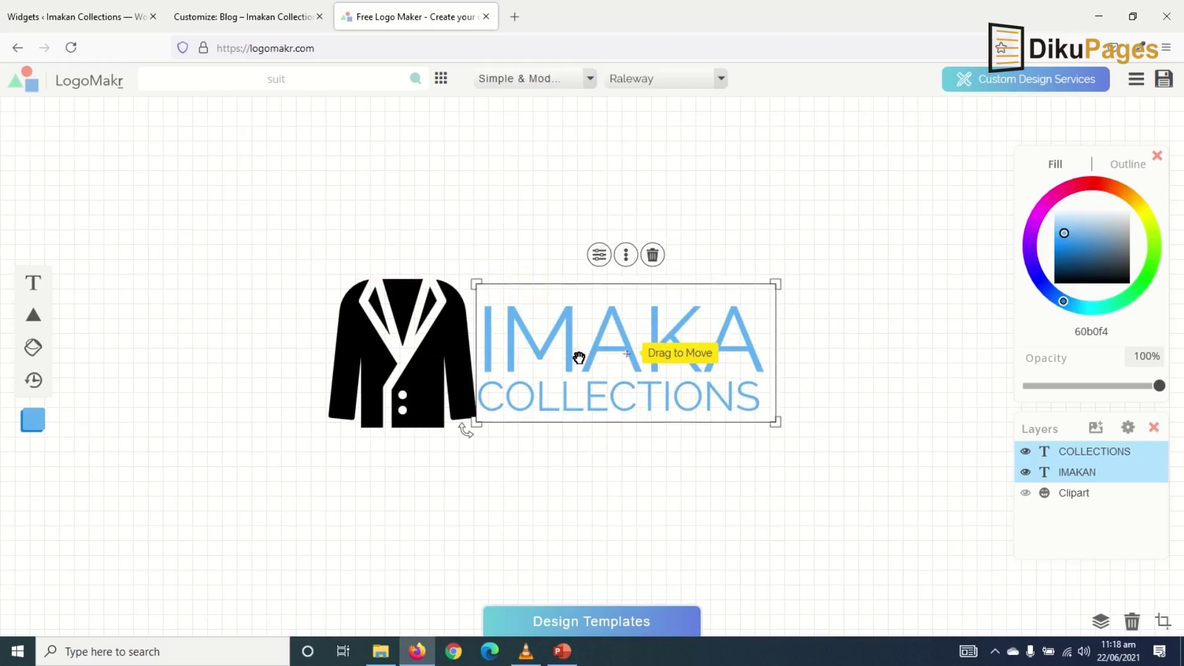
{"action": "key", "text": "Right"}
{"action": "key", "text": "Right"}
{"action": "key", "text": "Right"}
{"action": "key", "text": "Right"}
{"action": "key", "text": "Right"}
{"action": "key", "text": "Right"}
{"action": "key", "text": "Right"}
{"action": "key", "text": "Right"}
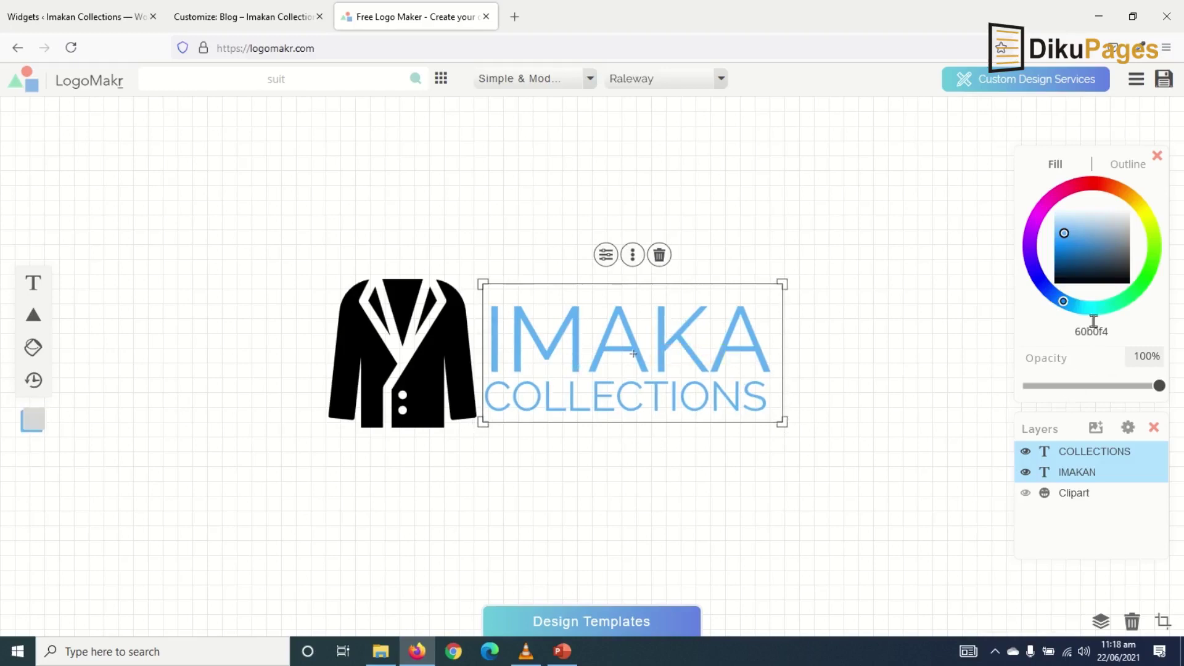
Step: Colour both text lines black (000000) and the suit clipart orange (FFA500)
{"action": "left_click_drag", "start_coordinate": [1115, 337], "coordinate": [1042, 332]}
{"action": "type", "text": "000000"}
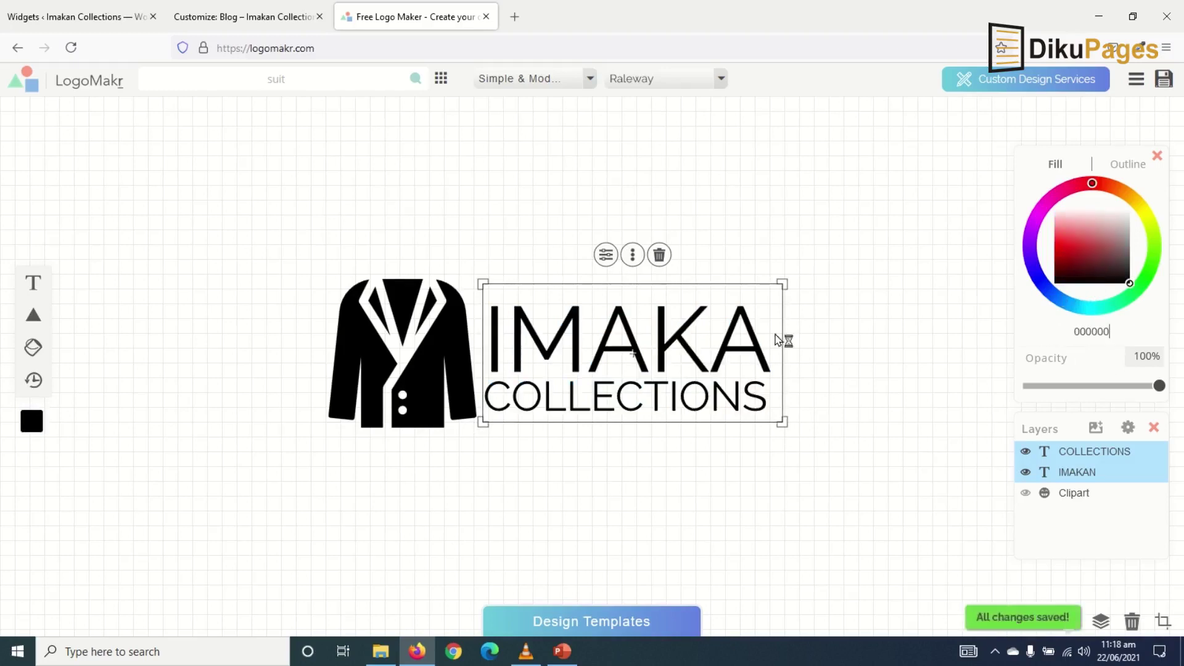
{"action": "left_click", "coordinate": [408, 368]}
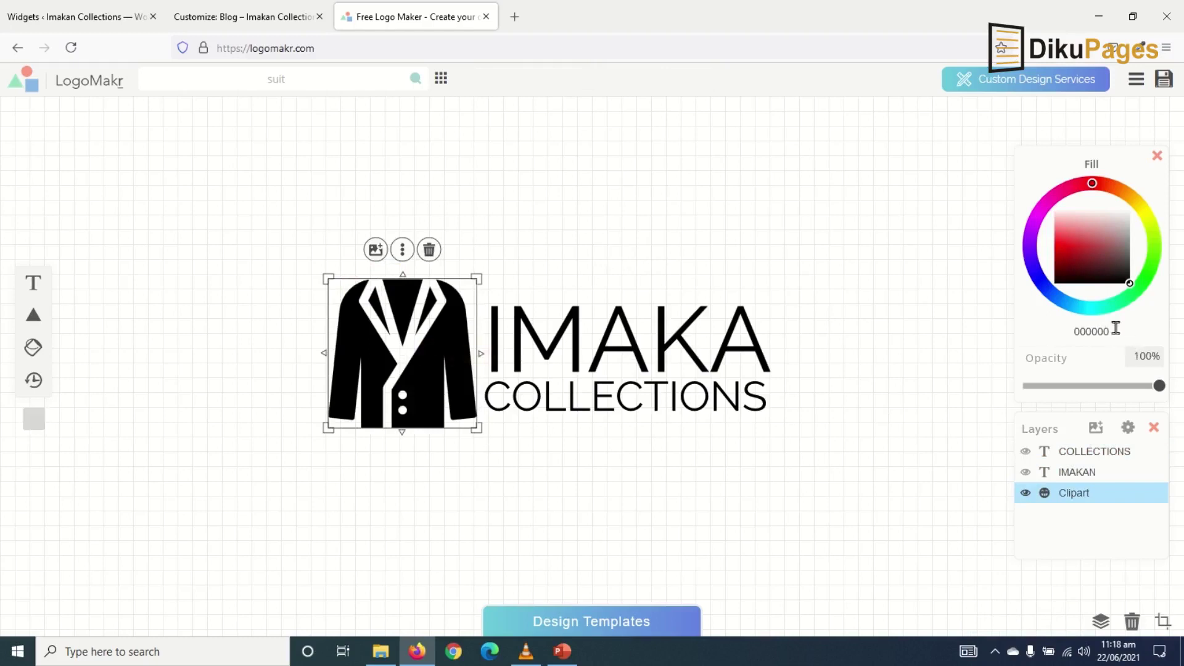
{"action": "double_click", "coordinate": [1089, 327]}
{"action": "type", "text": "FFA500"}
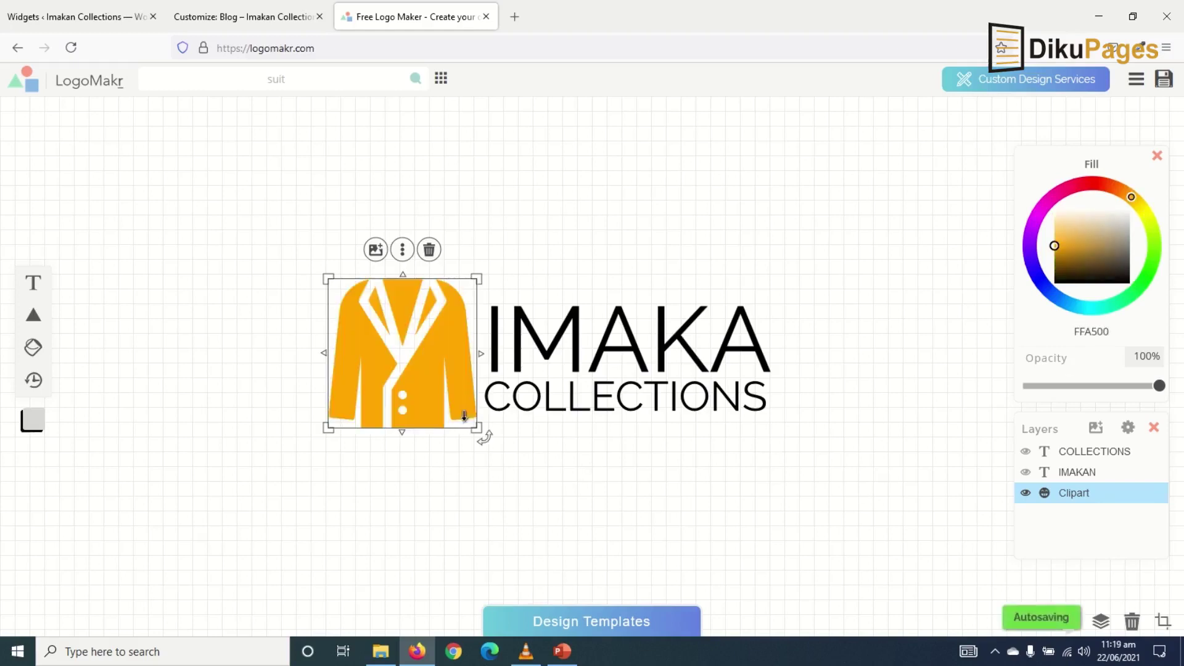
{"action": "left_click", "coordinate": [577, 472]}
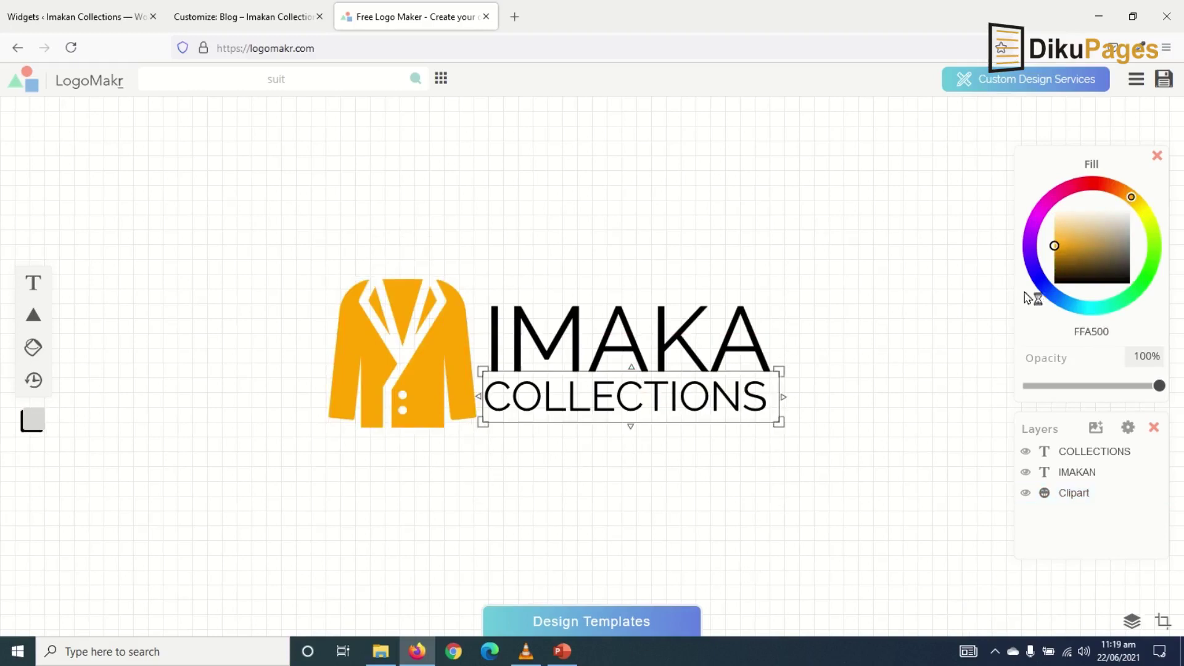
{"action": "left_click", "coordinate": [1165, 86]}
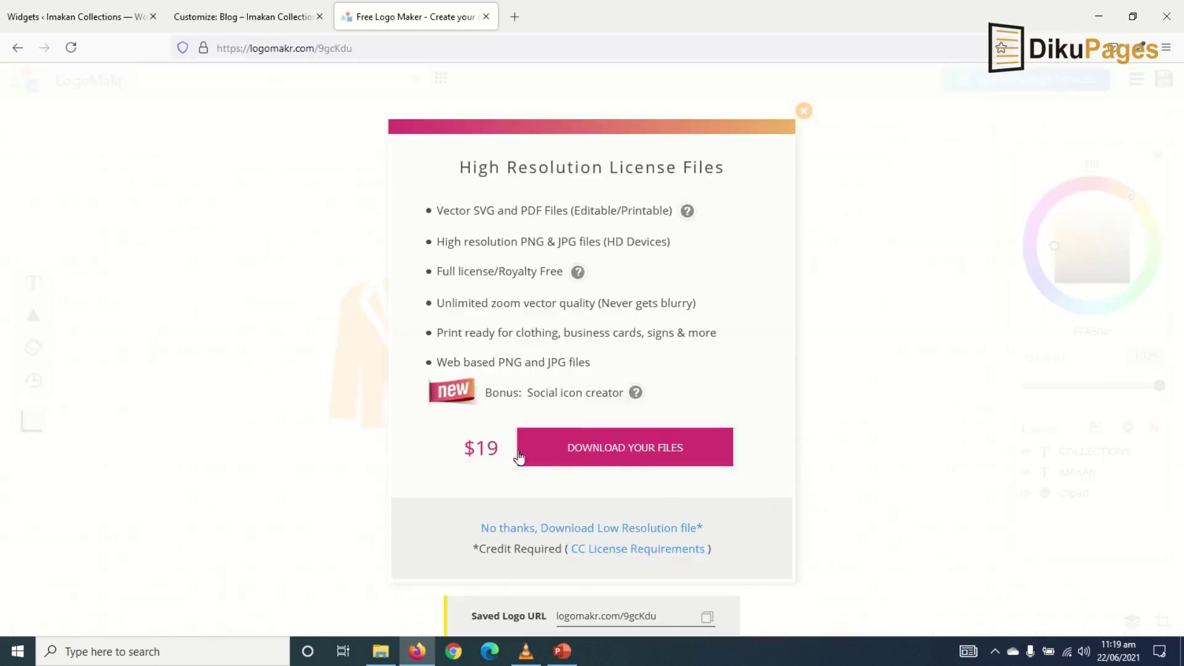
Step: Download the free low-resolution logo as LogoMakr-9gcKdu.png and show it in its folder
{"action": "left_click", "coordinate": [561, 529]}
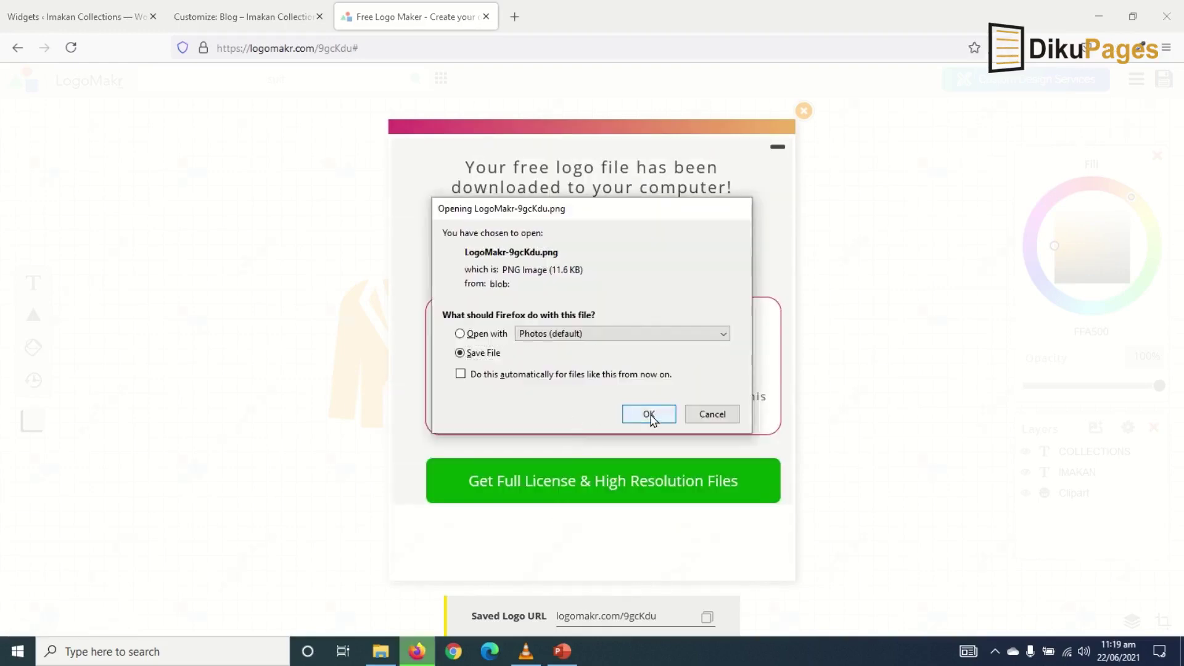
{"action": "left_click", "coordinate": [649, 416]}
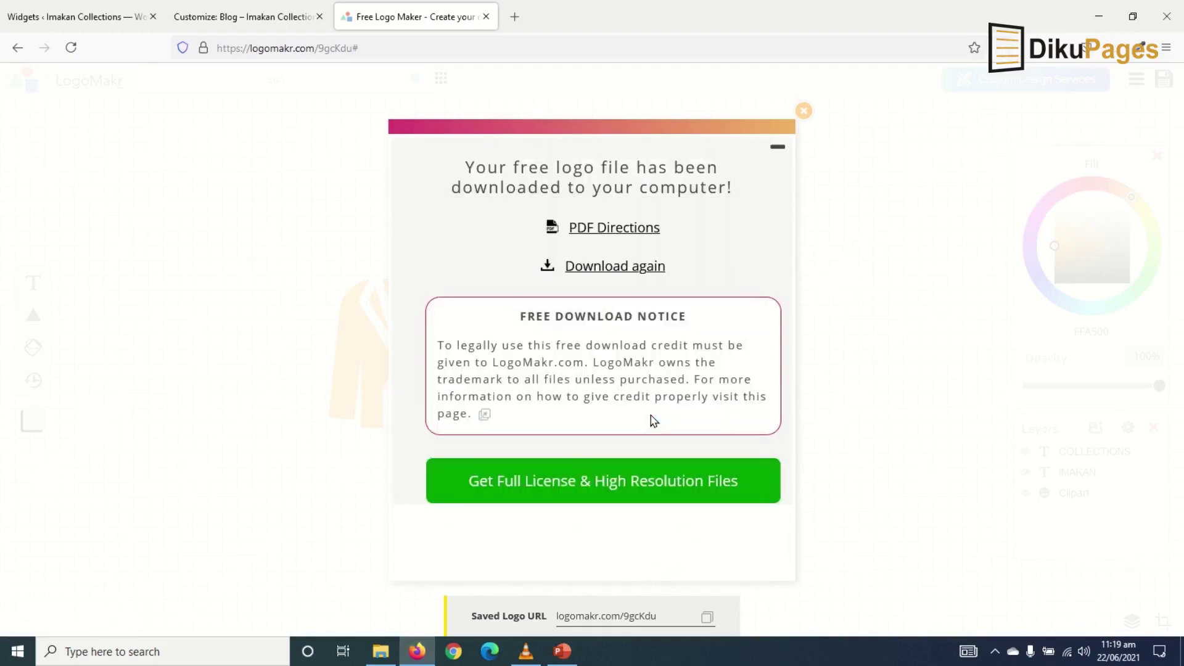
{"action": "left_click", "coordinate": [1113, 54]}
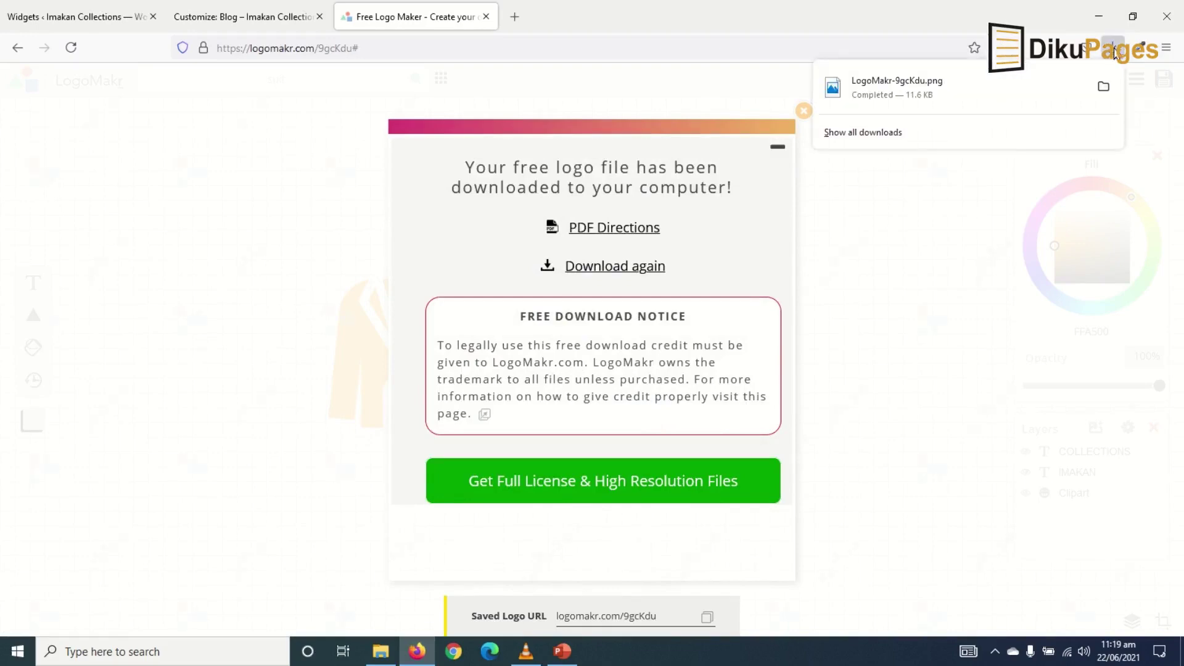
{"action": "left_click", "coordinate": [1106, 88]}
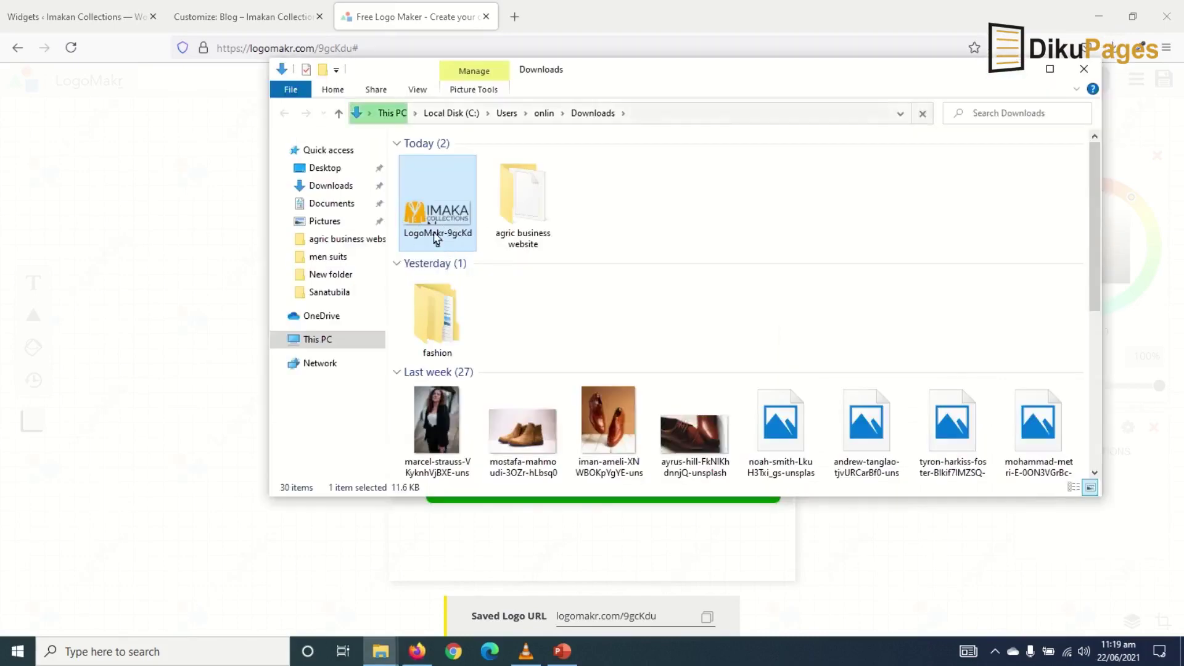
Step: Rename the downloaded logo to 'imakan logo' and go back to LogoMakr
{"action": "left_click", "coordinate": [437, 241]}
{"action": "type", "text": "imakan logo"}
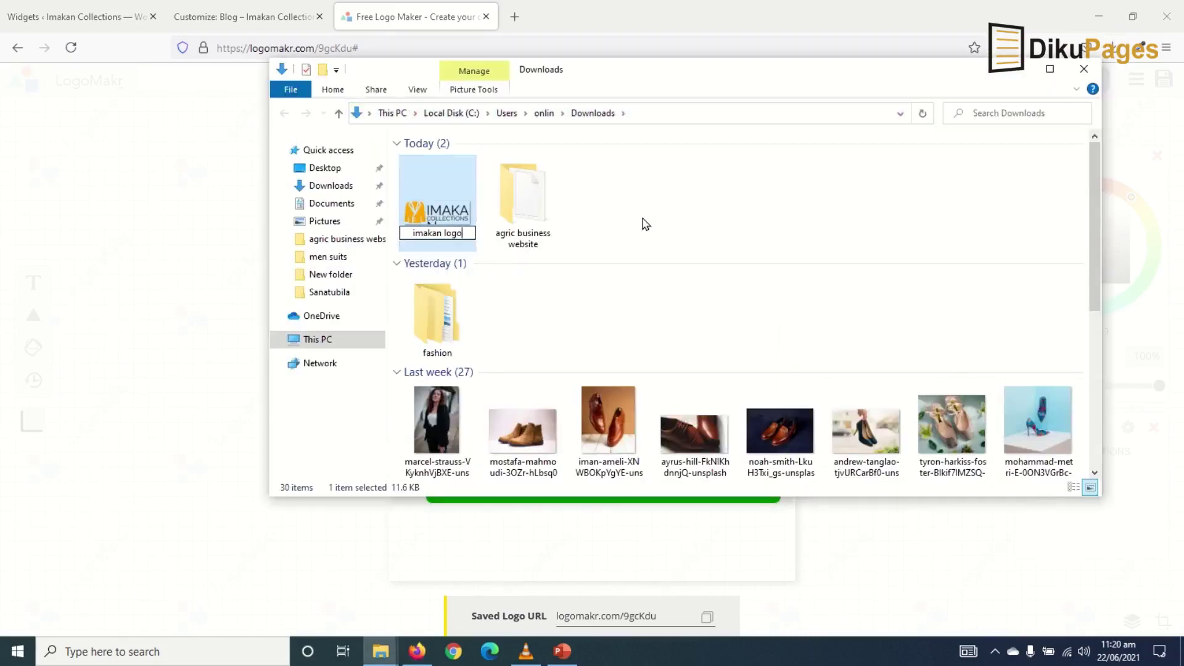
{"action": "left_click", "coordinate": [647, 224]}
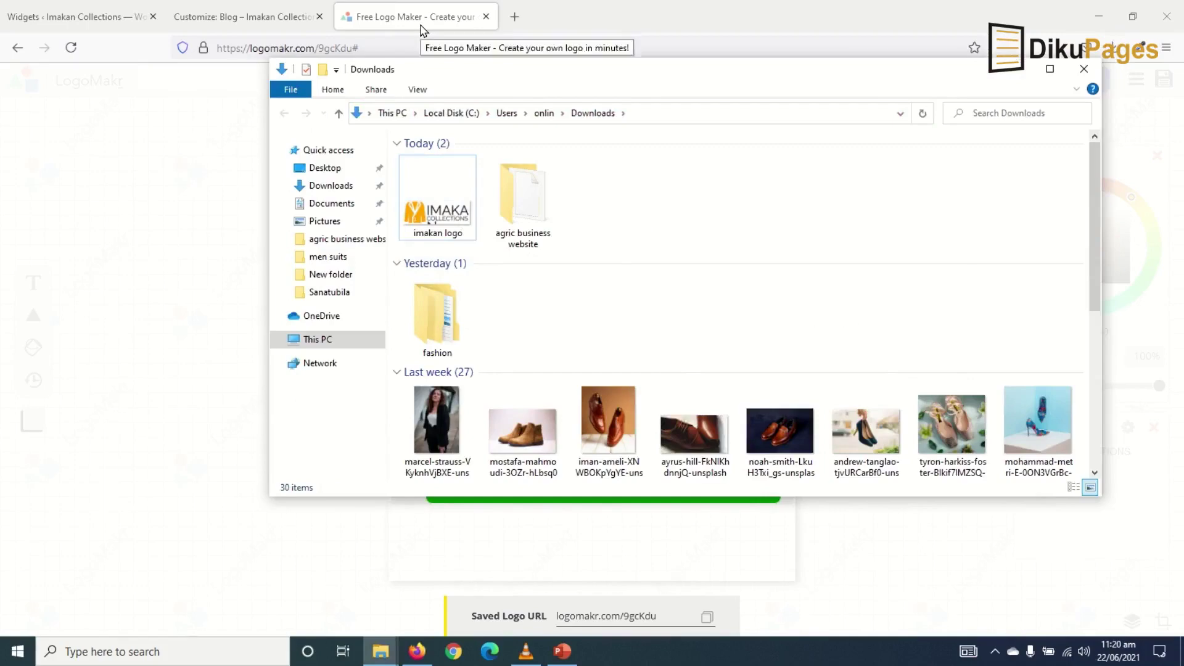
{"action": "left_click", "coordinate": [423, 28]}
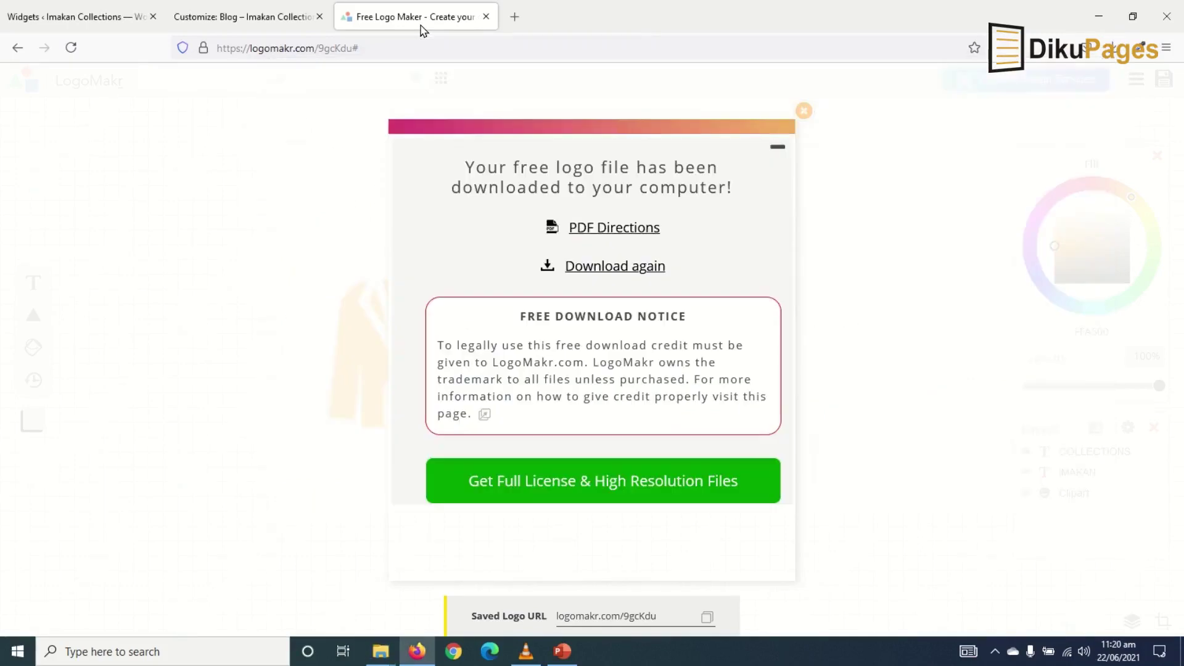
{"action": "left_click", "coordinate": [805, 112]}
Step: Delete the IMAKAN and COLLECTIONS text layers
{"action": "left_click", "coordinate": [620, 364]}
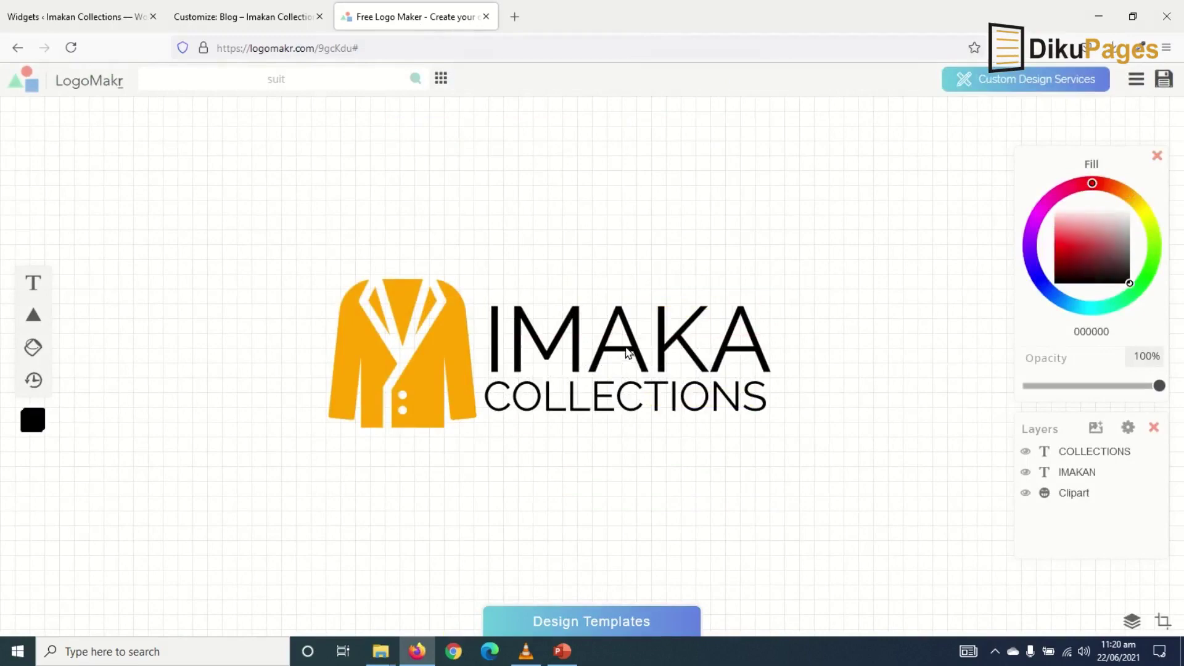
{"action": "left_click", "coordinate": [625, 407]}
{"action": "key", "text": "Delete"}
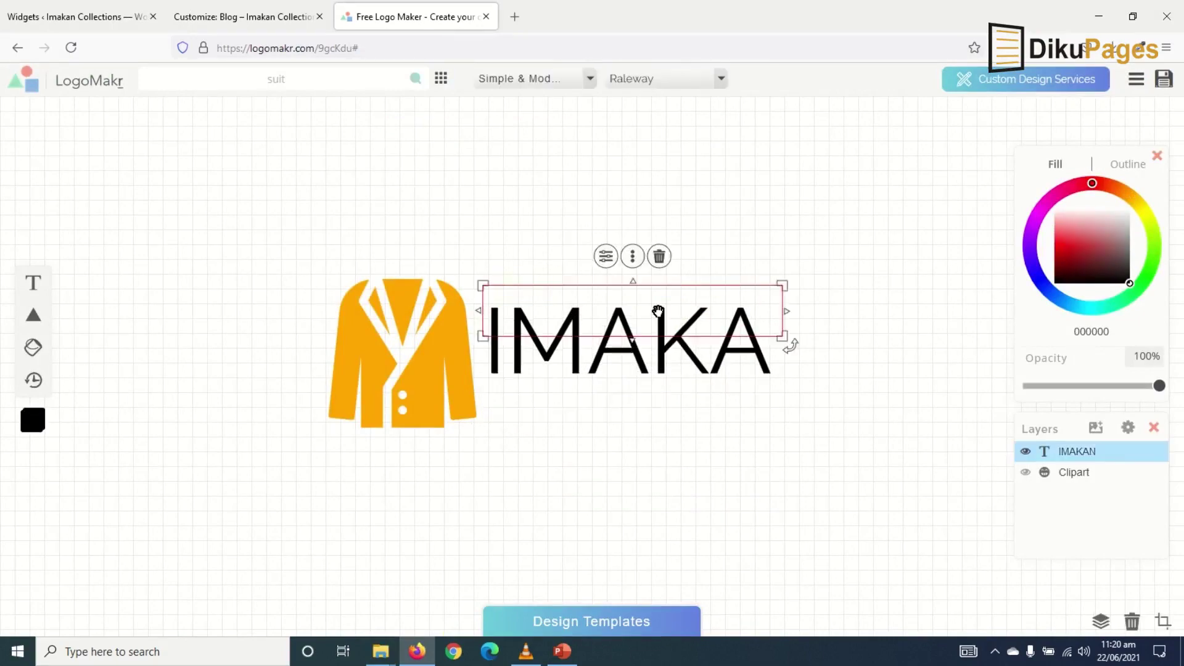
{"action": "key", "text": "Delete"}
Step: Move the orange suit clipart to the canvas centre and enlarge it
{"action": "left_click", "coordinate": [401, 378]}
{"action": "left_click_drag", "start_coordinate": [402, 378], "coordinate": [524, 358]}
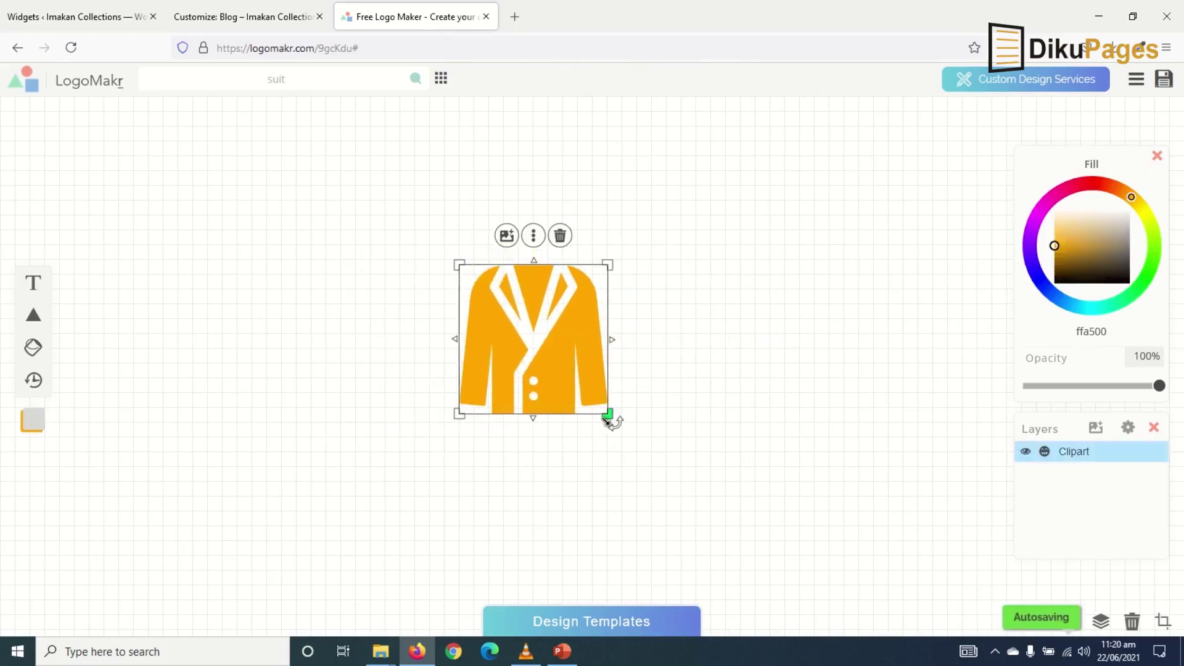
{"action": "left_click_drag", "start_coordinate": [604, 415], "coordinate": [756, 561]}
Step: Download the suit-only logo as low-resolution LogoMakr-0WwxrK.png and open its folder
{"action": "left_click_drag", "start_coordinate": [634, 485], "coordinate": [595, 417]}
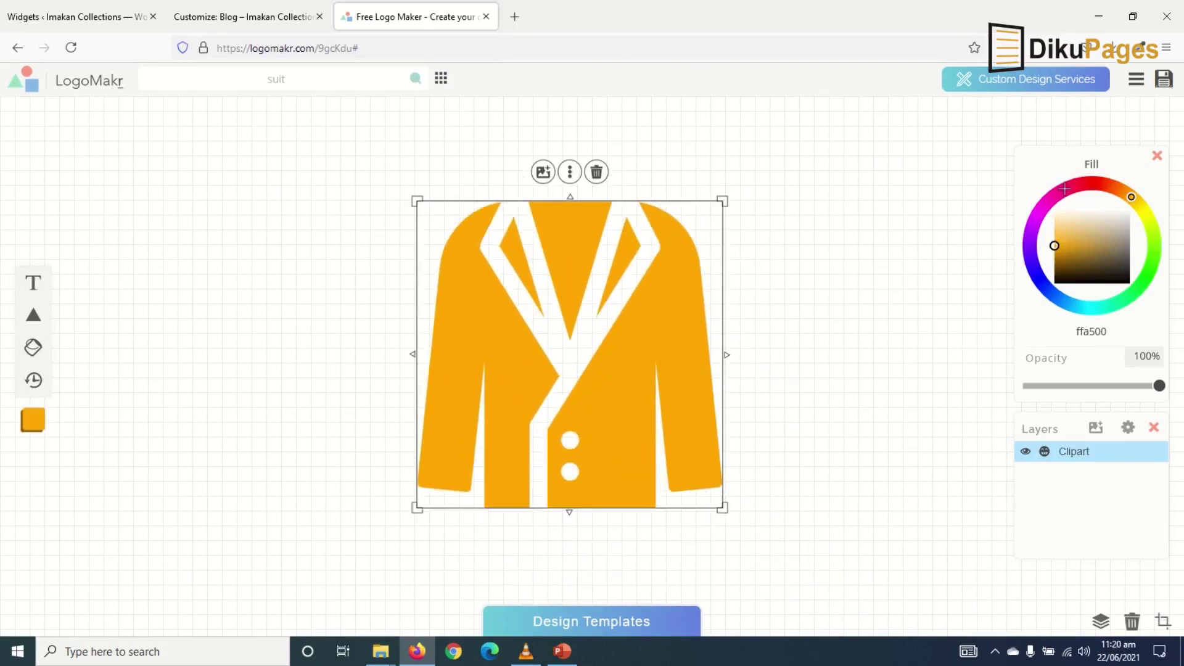
{"action": "left_click", "coordinate": [1164, 79]}
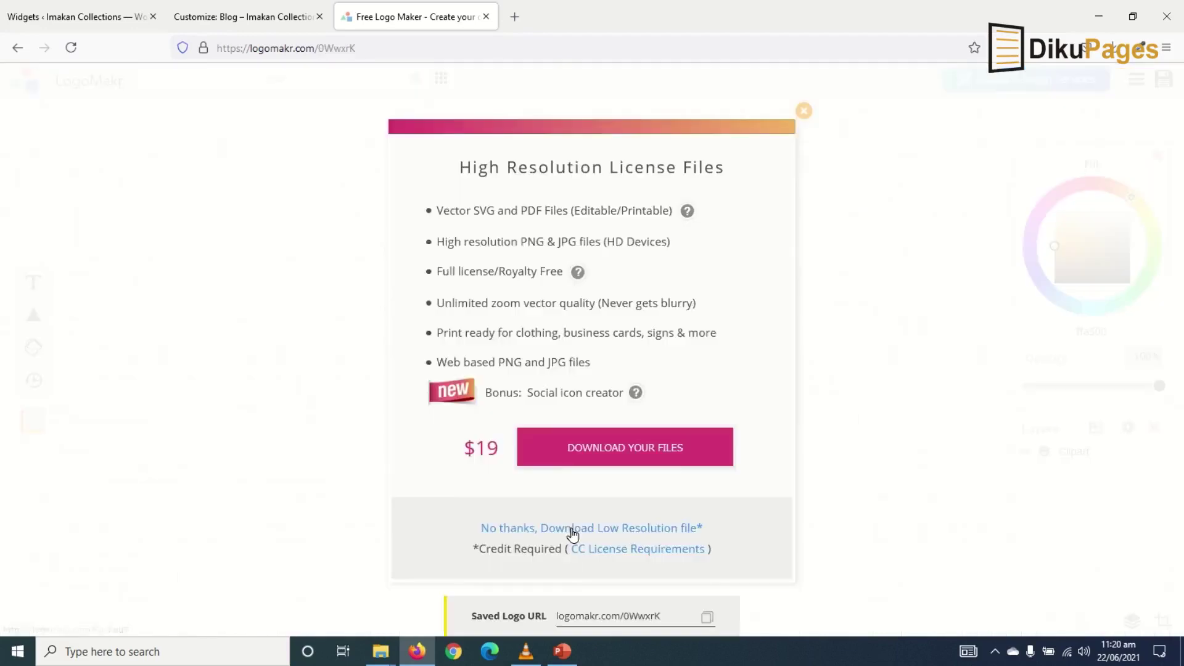
{"action": "left_click", "coordinate": [572, 530]}
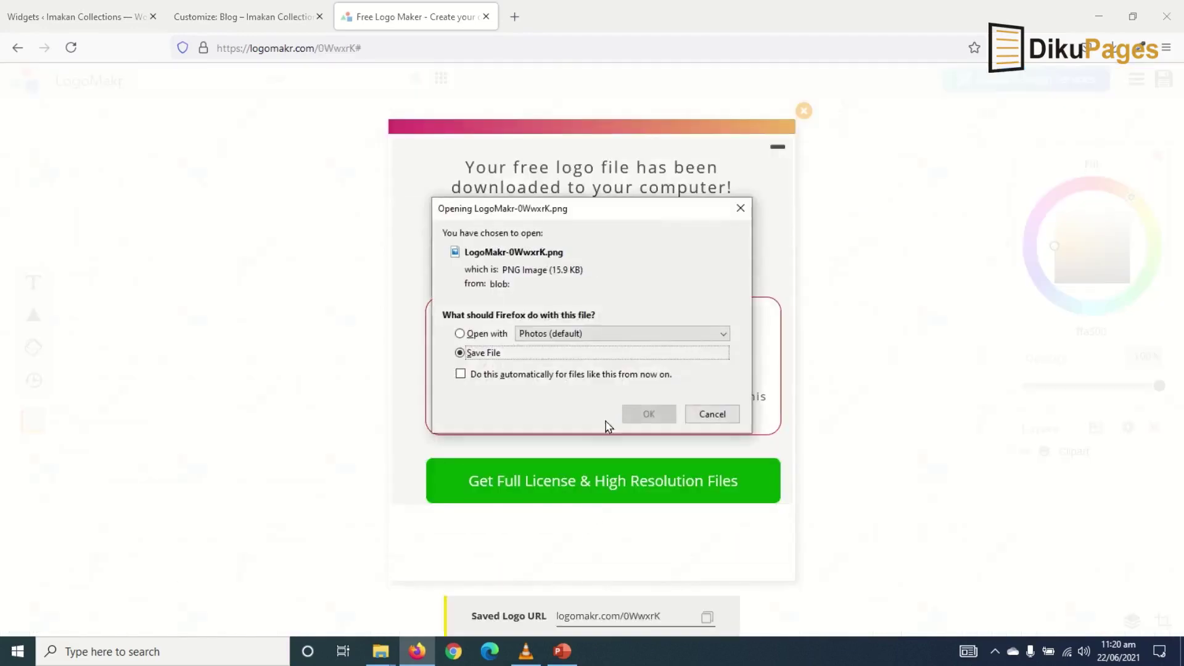
{"action": "left_click", "coordinate": [641, 415]}
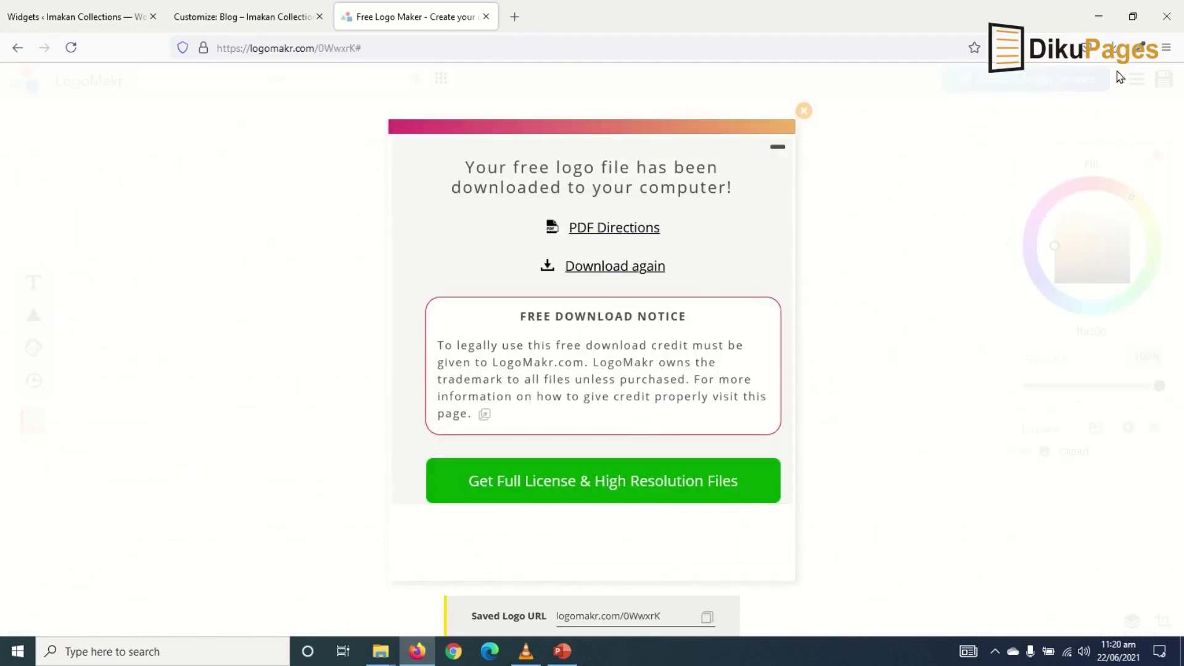
{"action": "left_click", "coordinate": [1112, 56]}
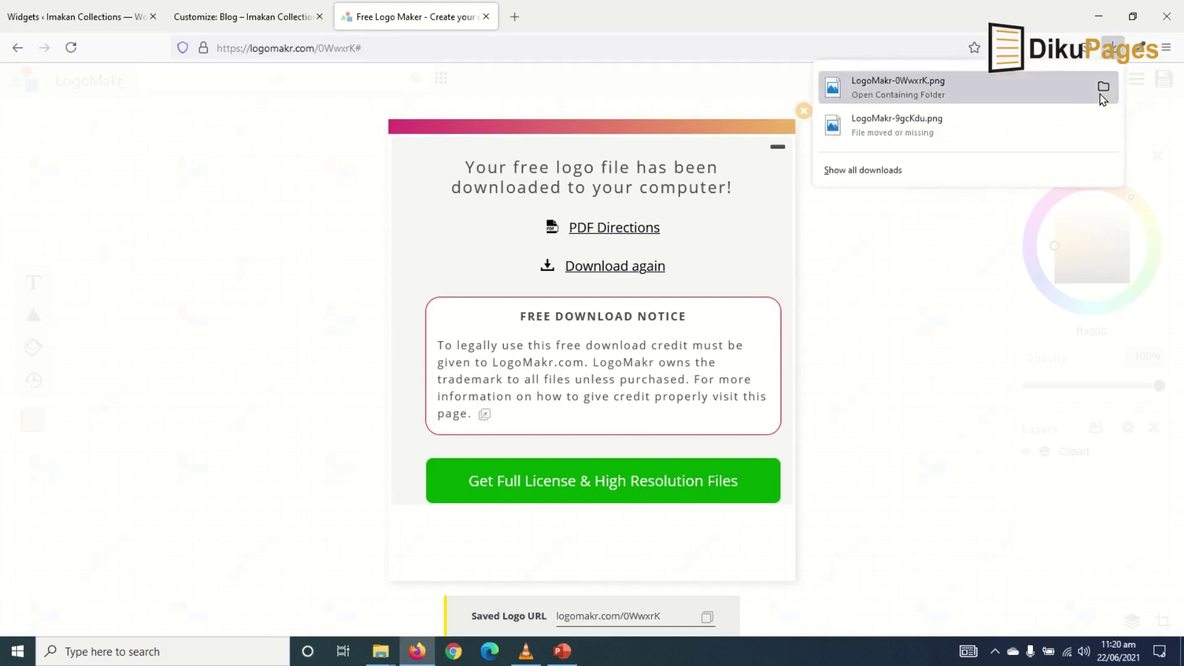
{"action": "left_click", "coordinate": [1102, 88]}
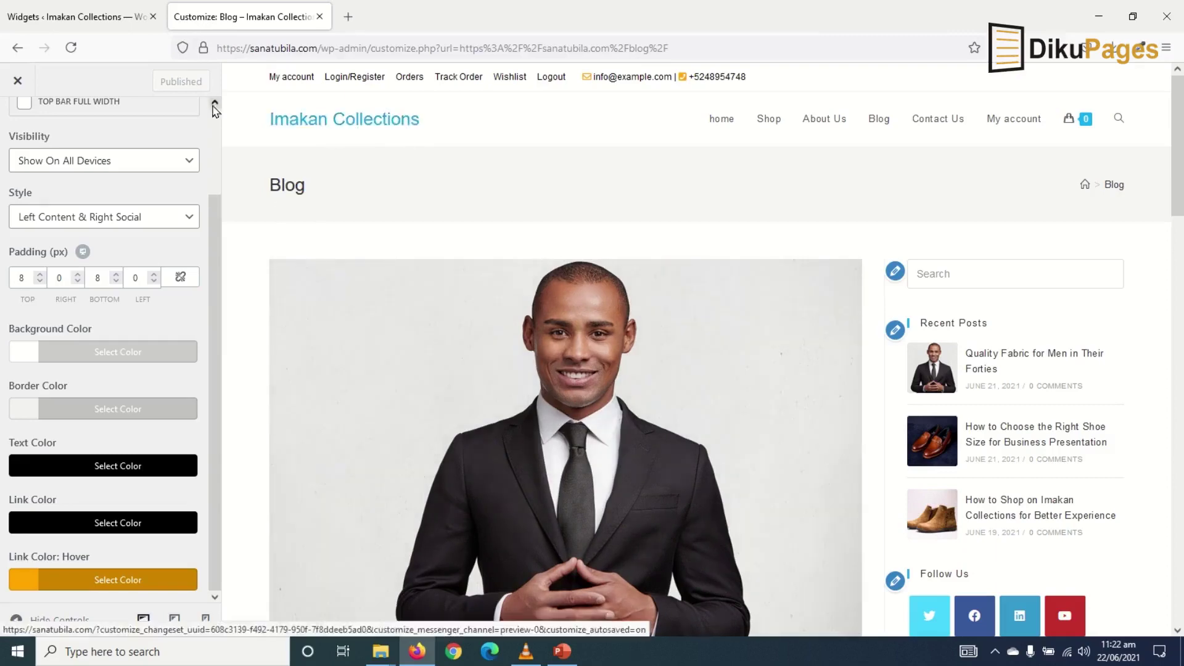
Step: Upload the imakan logo file from Downloads as the header logo image
{"action": "key", "text": "Escape"}
{"action": "left_click", "coordinate": [76, 503]}
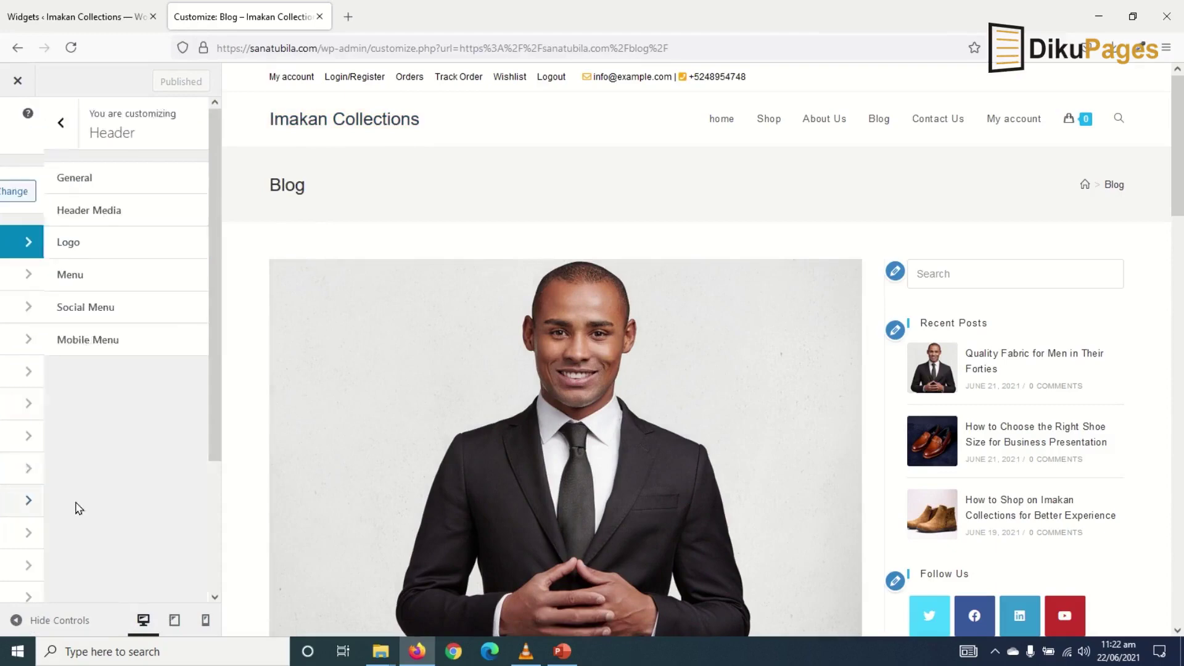
{"action": "left_click", "coordinate": [66, 248]}
{"action": "left_click", "coordinate": [134, 222]}
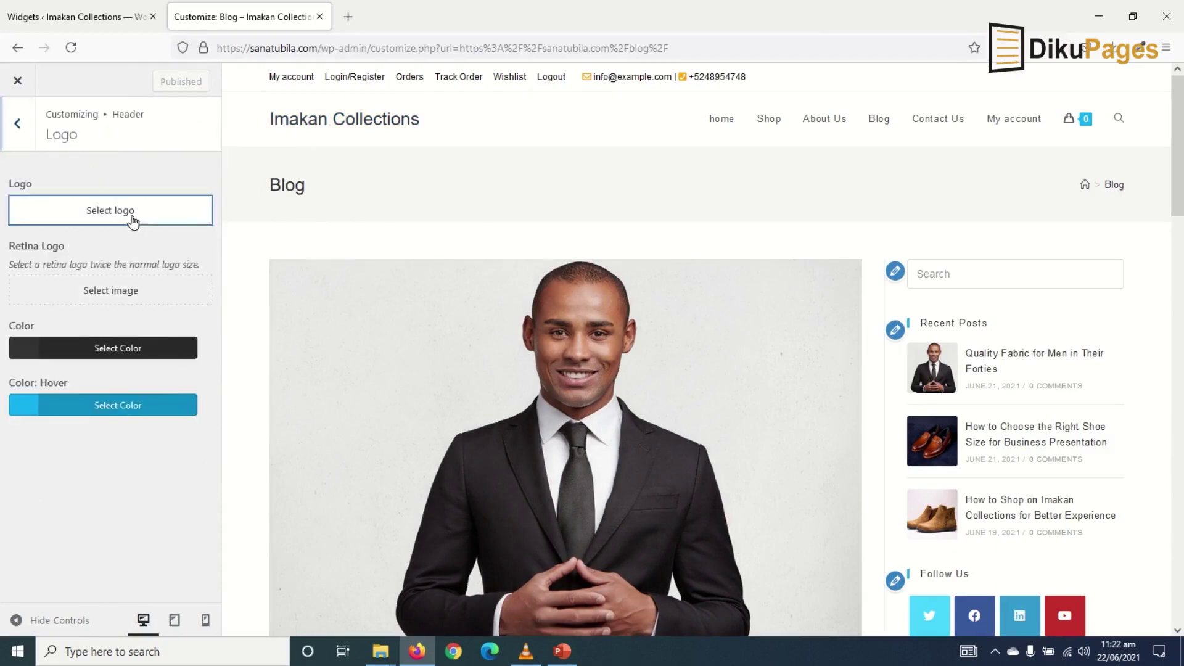
{"action": "left_click", "coordinate": [64, 141]}
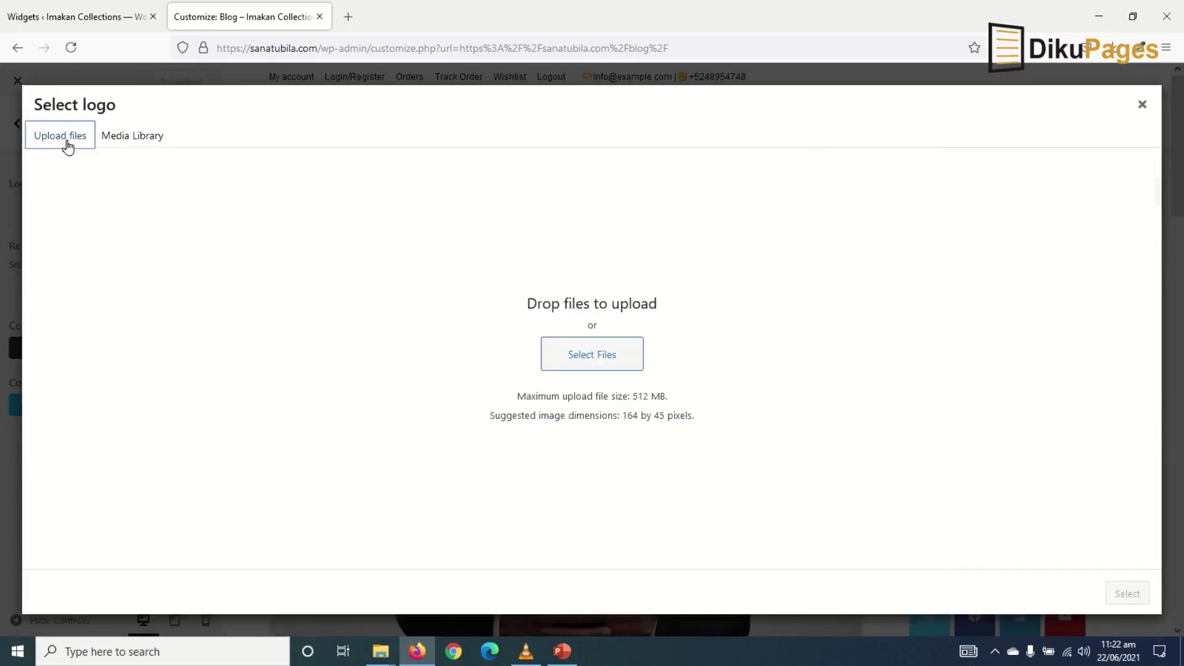
{"action": "left_click", "coordinate": [605, 368]}
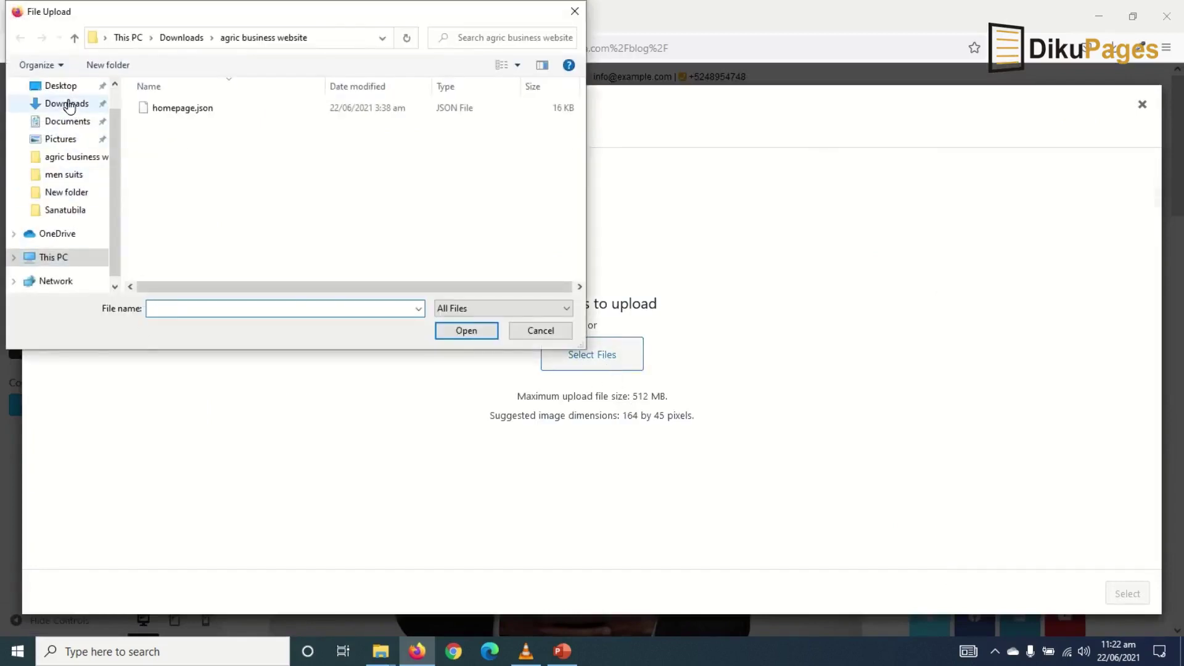
{"action": "left_click", "coordinate": [68, 105]}
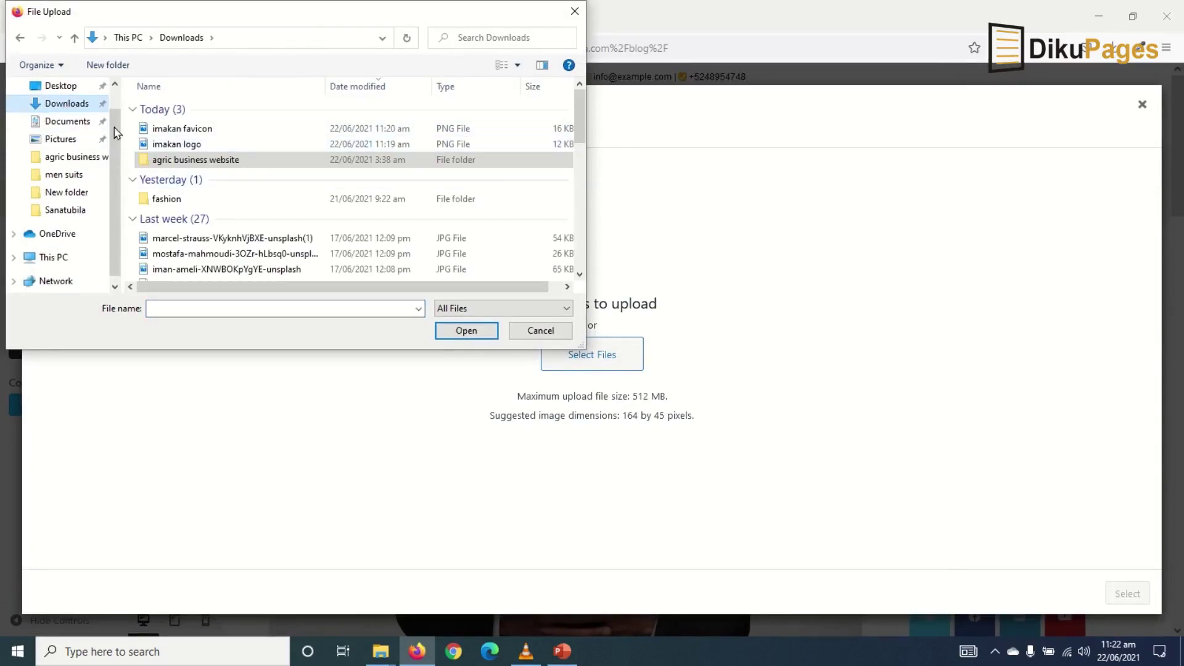
{"action": "left_click", "coordinate": [183, 146]}
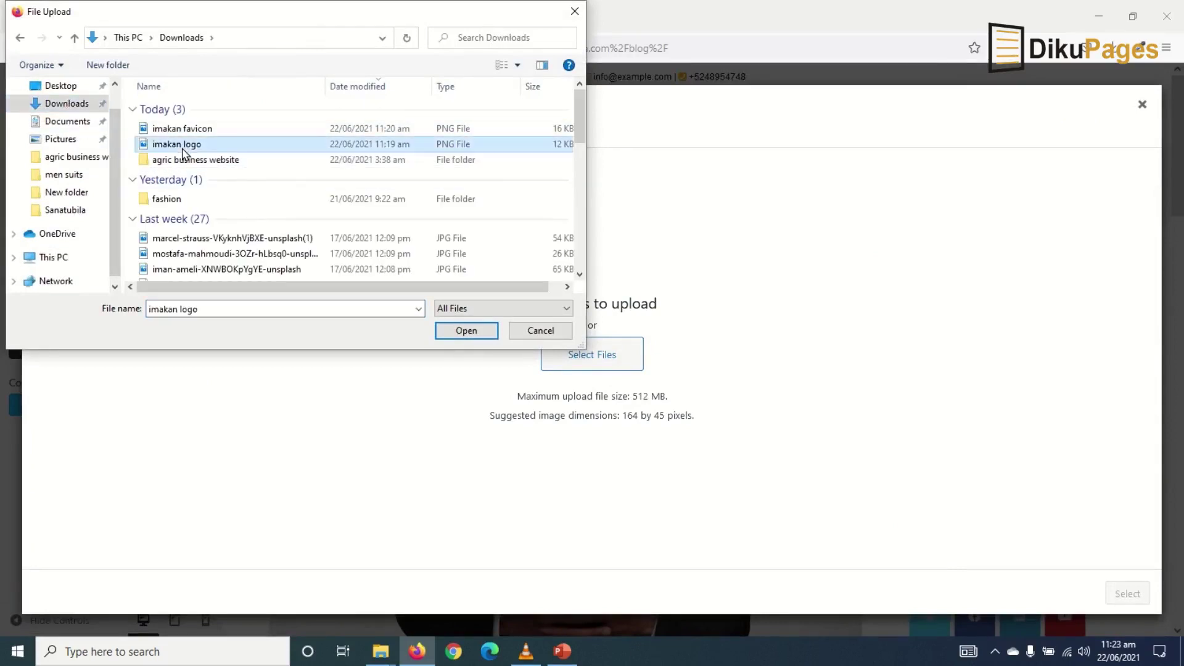
{"action": "left_click", "coordinate": [466, 330]}
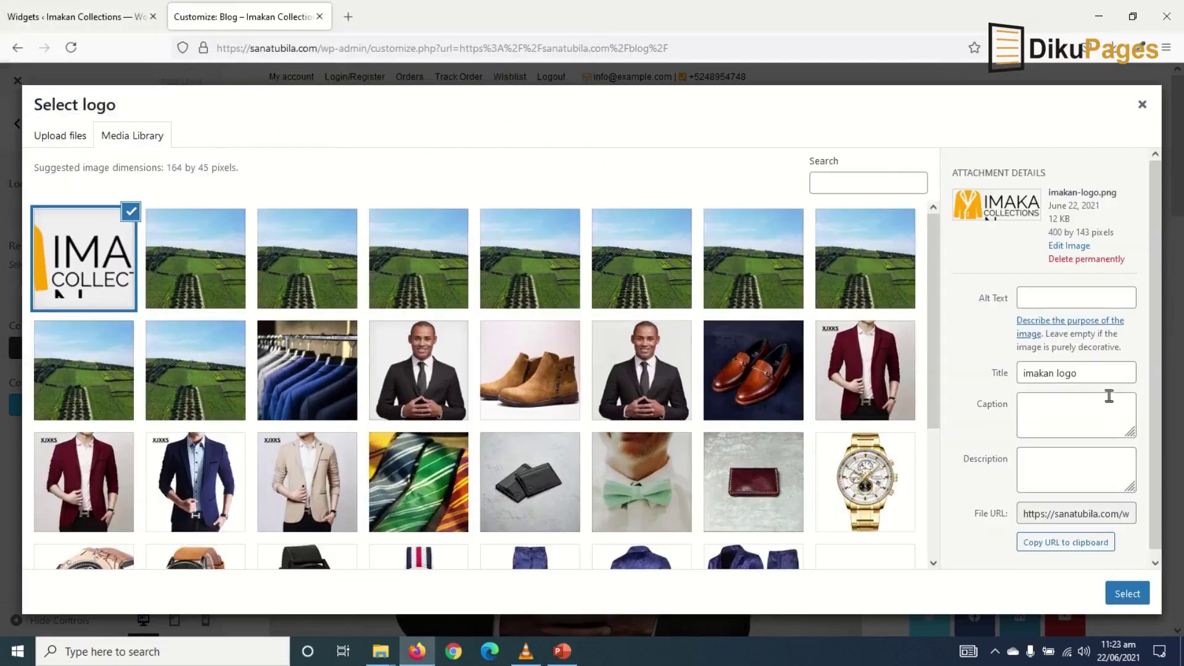
Step: Give the logo the alt text 'imakan logo' and use it uncropped
{"action": "left_click_drag", "start_coordinate": [1085, 371], "coordinate": [968, 366]}
{"action": "key", "text": "ctrl+c"}
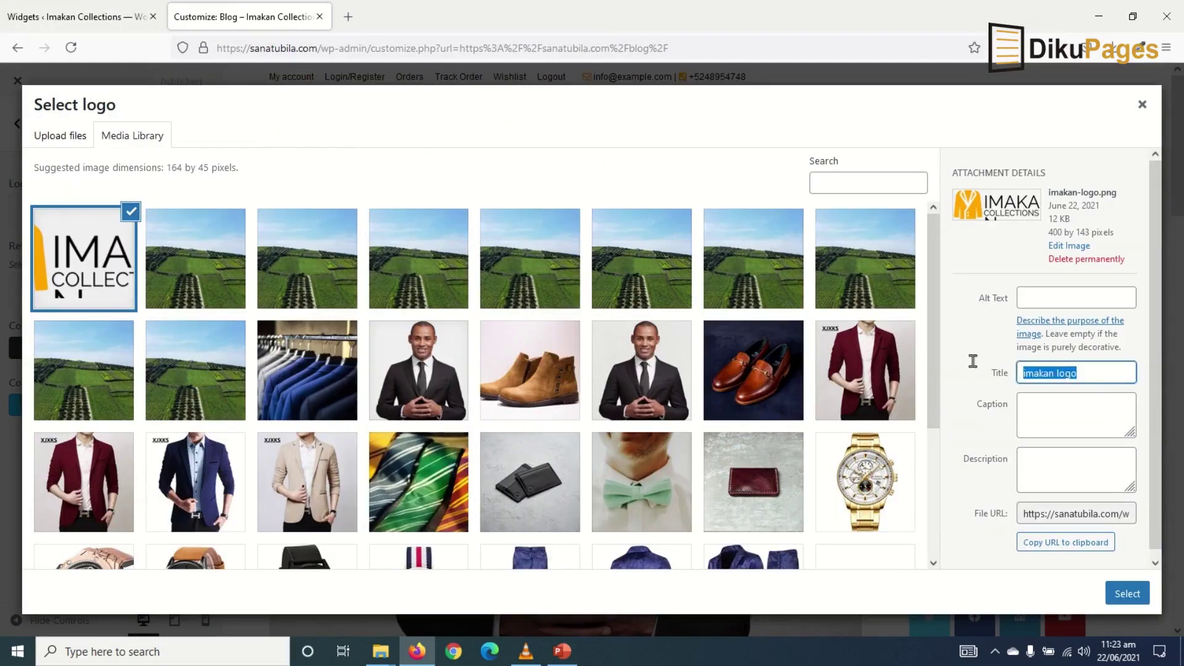
{"action": "left_click", "coordinate": [1089, 303]}
{"action": "key", "text": "ctrl+v"}
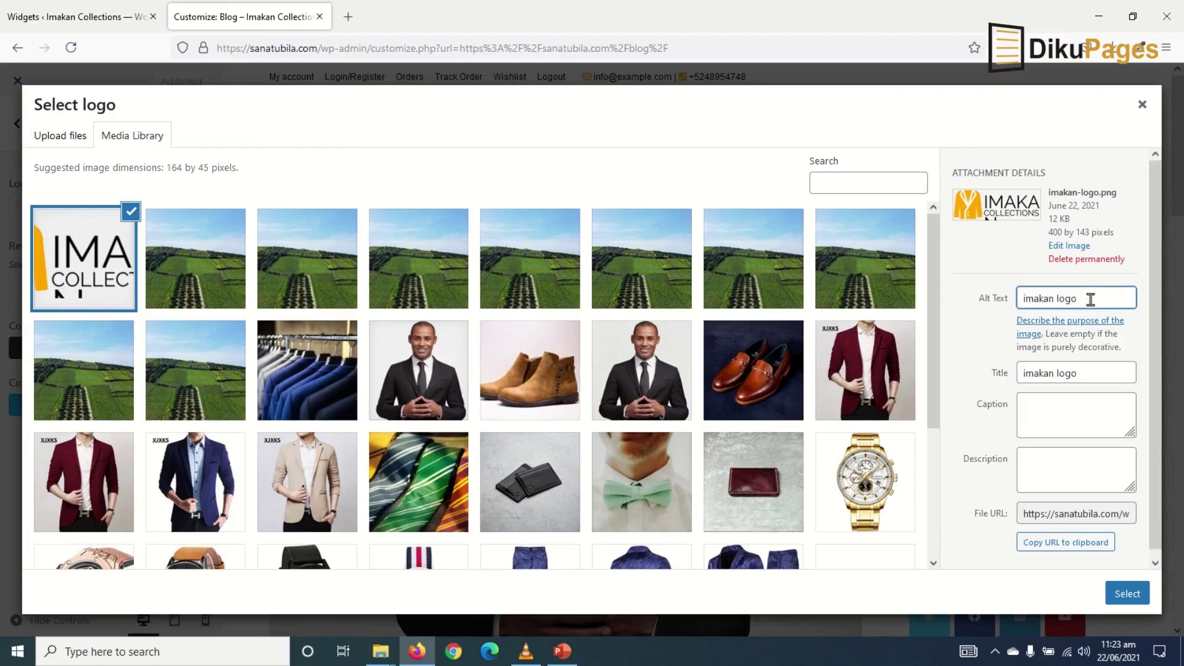
{"action": "left_click", "coordinate": [1129, 596]}
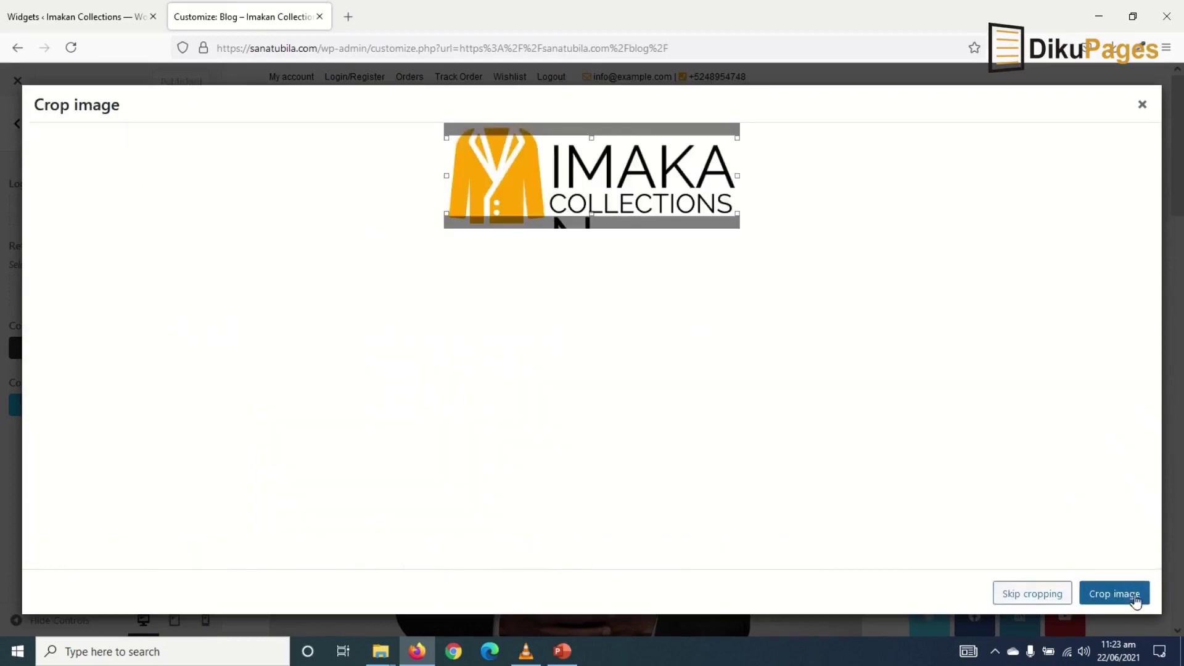
{"action": "left_click", "coordinate": [1016, 595]}
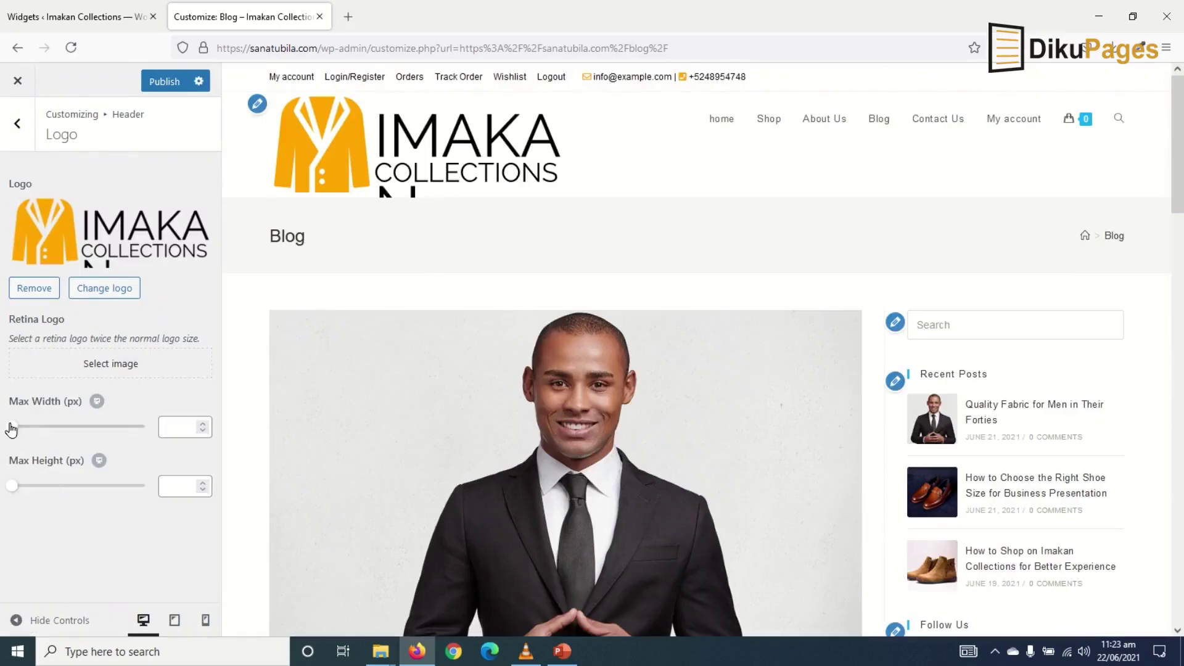
Step: Set the header logo's maximum width to 120 px
{"action": "mouse_move", "coordinate": [11, 430]}
{"action": "left_mouse_down"}
{"action": "mouse_move", "coordinate": [28, 432]}
{"action": "mouse_move", "coordinate": [18, 438]}
{"action": "left_mouse_up"}
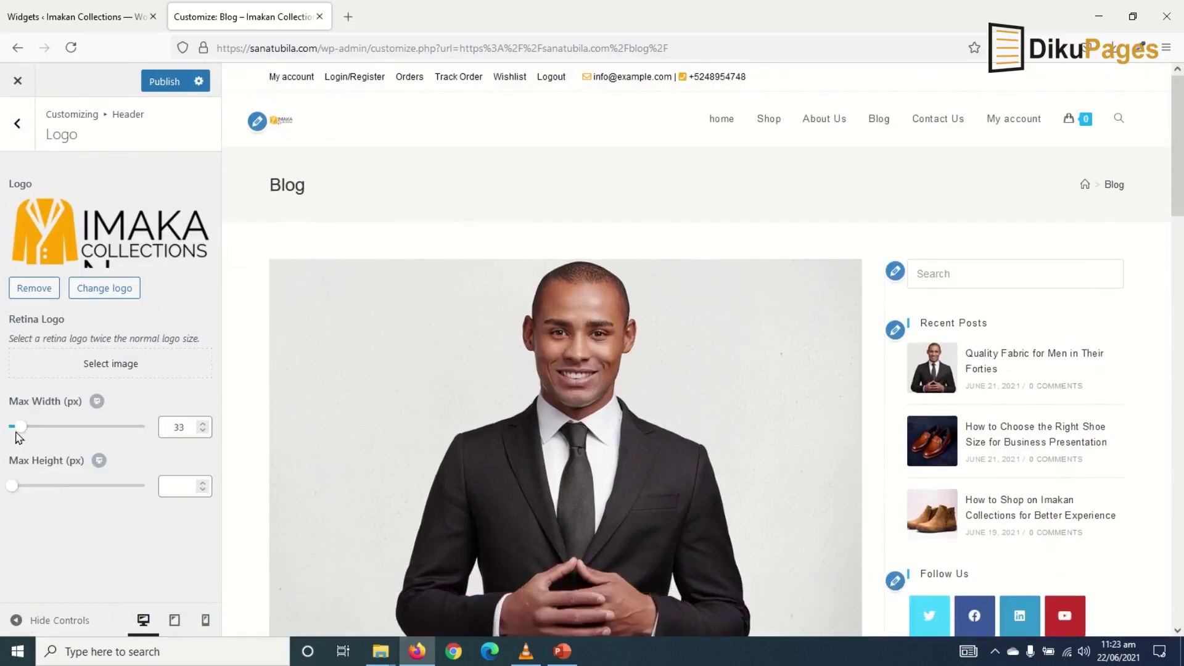
{"action": "left_click", "coordinate": [187, 426]}
{"action": "key", "text": "BackSpace"}
{"action": "key", "text": "BackSpace"}
{"action": "type", "text": "115"}
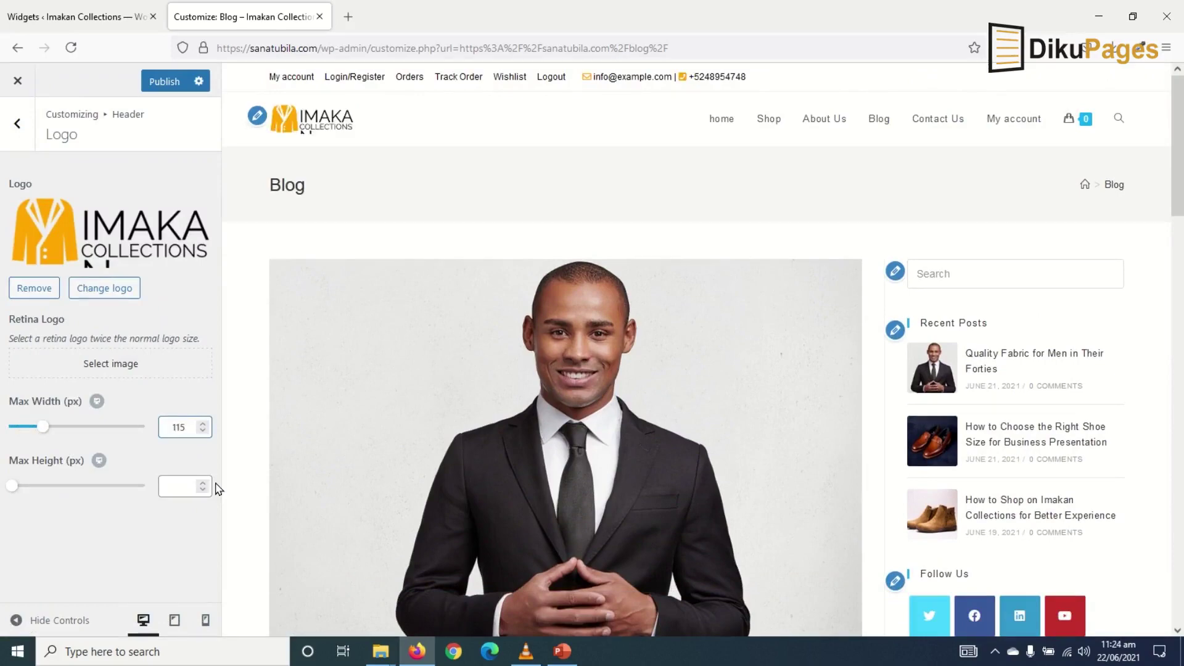
{"action": "key", "text": "BackSpace"}
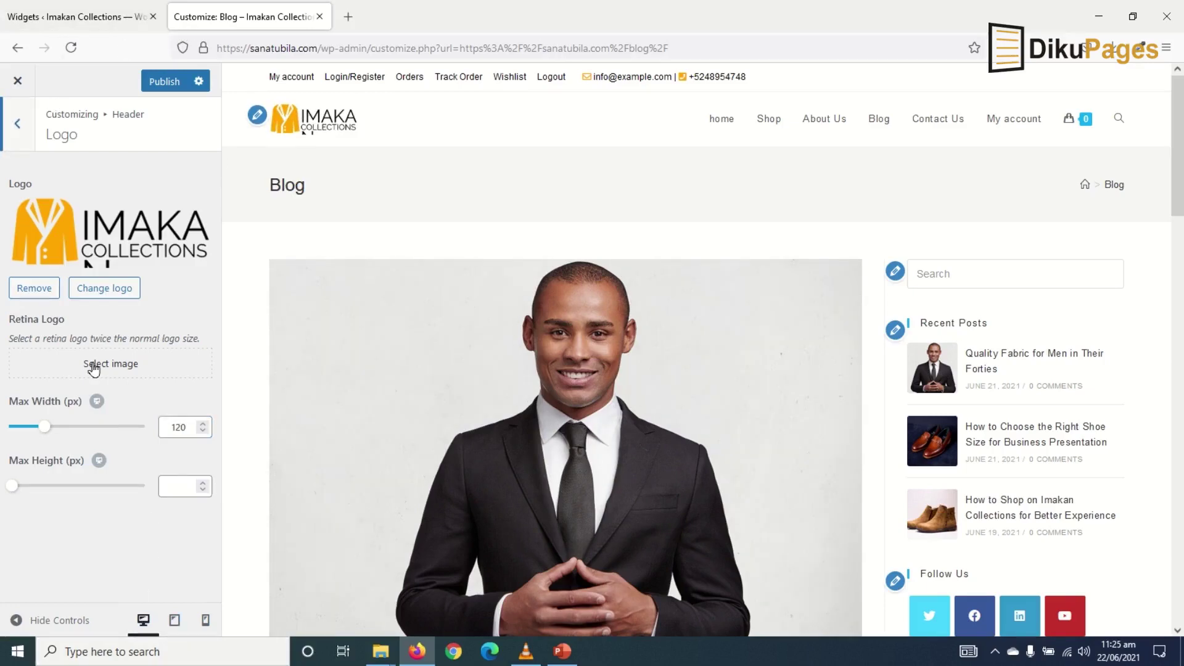
Step: Upload the imakan favicon file as the Site Identity site icon
{"action": "left_click", "coordinate": [9, 136]}
{"action": "left_click", "coordinate": [13, 123]}
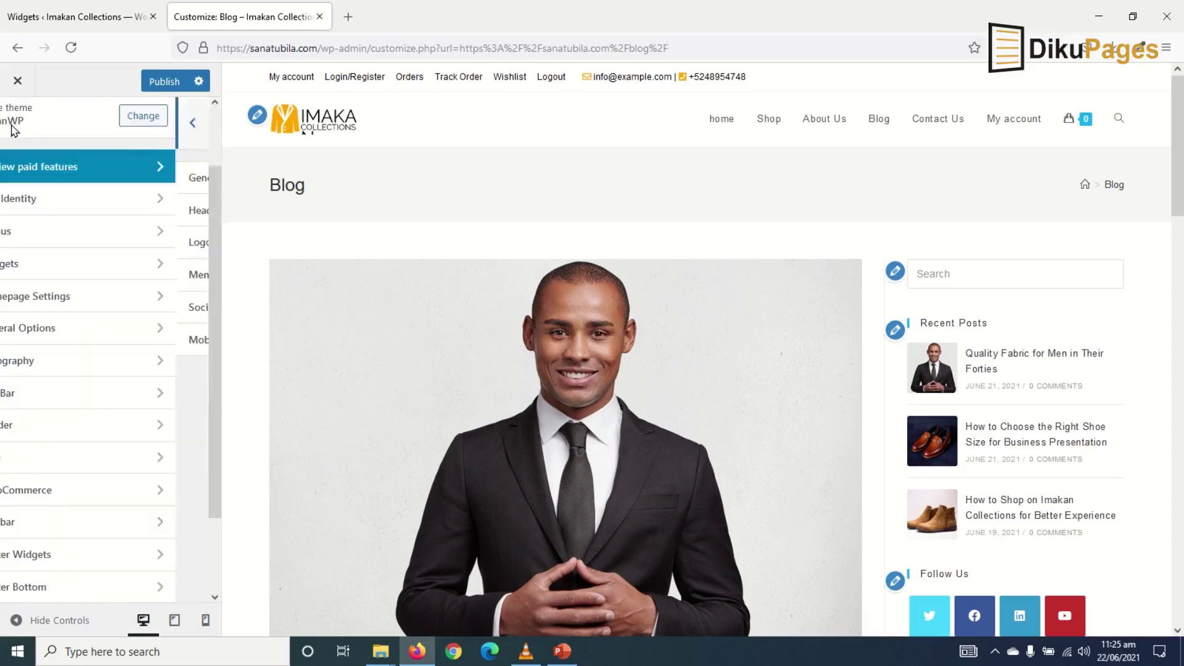
{"action": "left_click", "coordinate": [42, 198]}
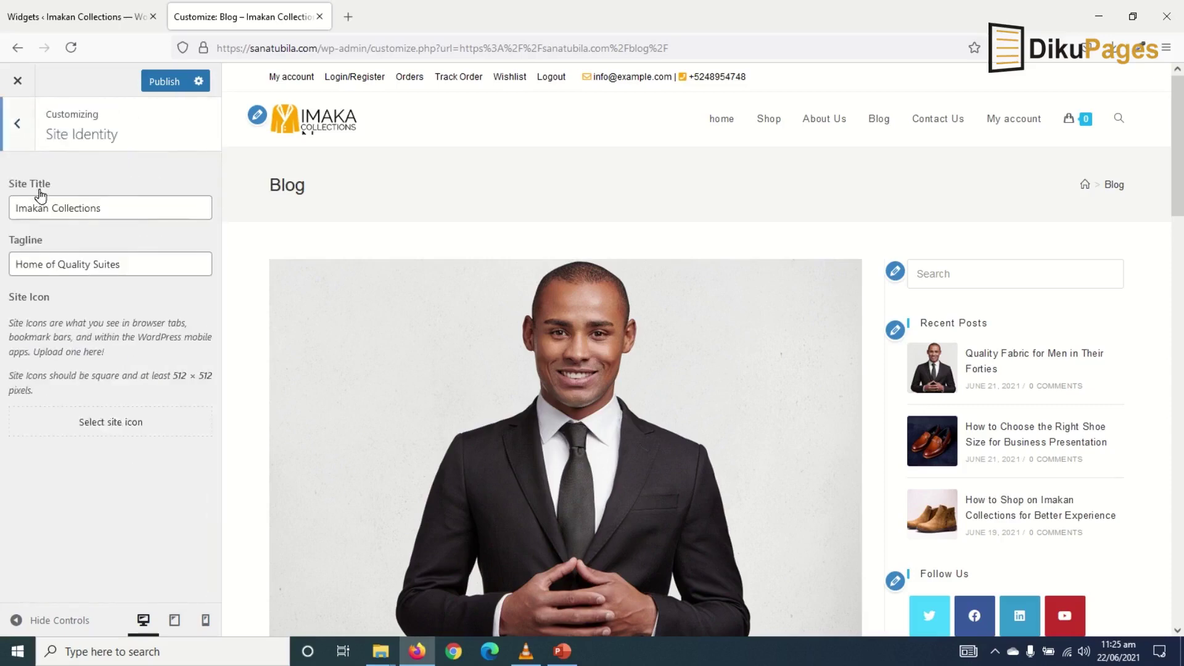
{"action": "left_click", "coordinate": [114, 423]}
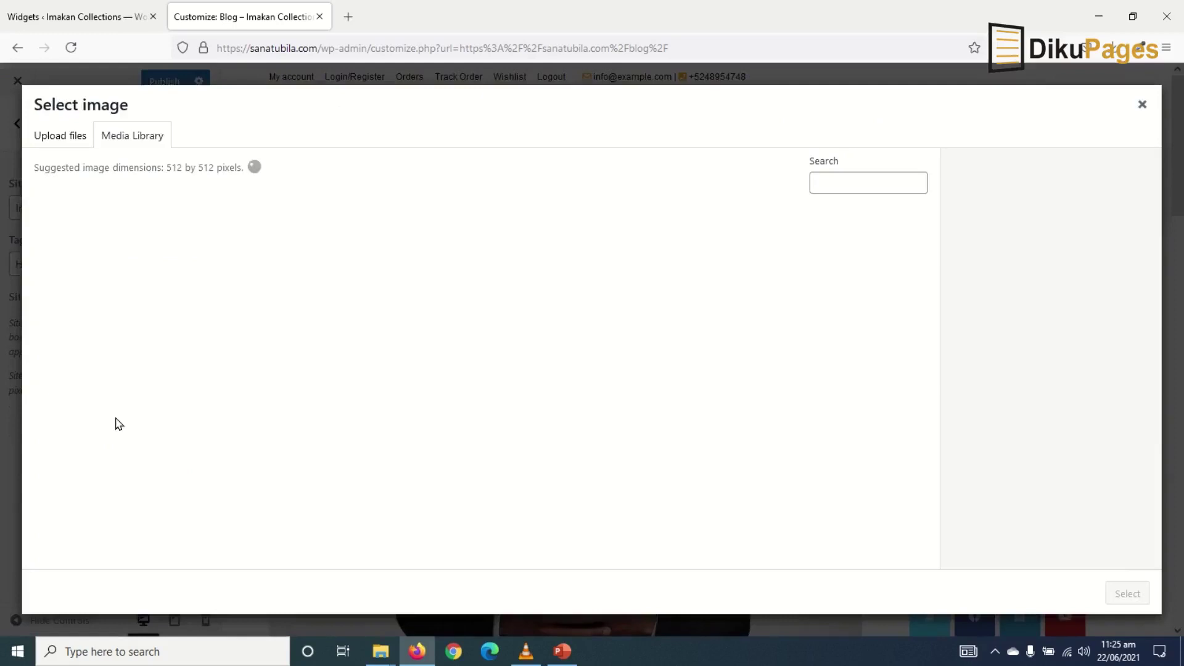
{"action": "left_click", "coordinate": [57, 139]}
{"action": "left_click", "coordinate": [575, 370]}
{"action": "left_click", "coordinate": [197, 129]}
{"action": "left_click", "coordinate": [466, 331]}
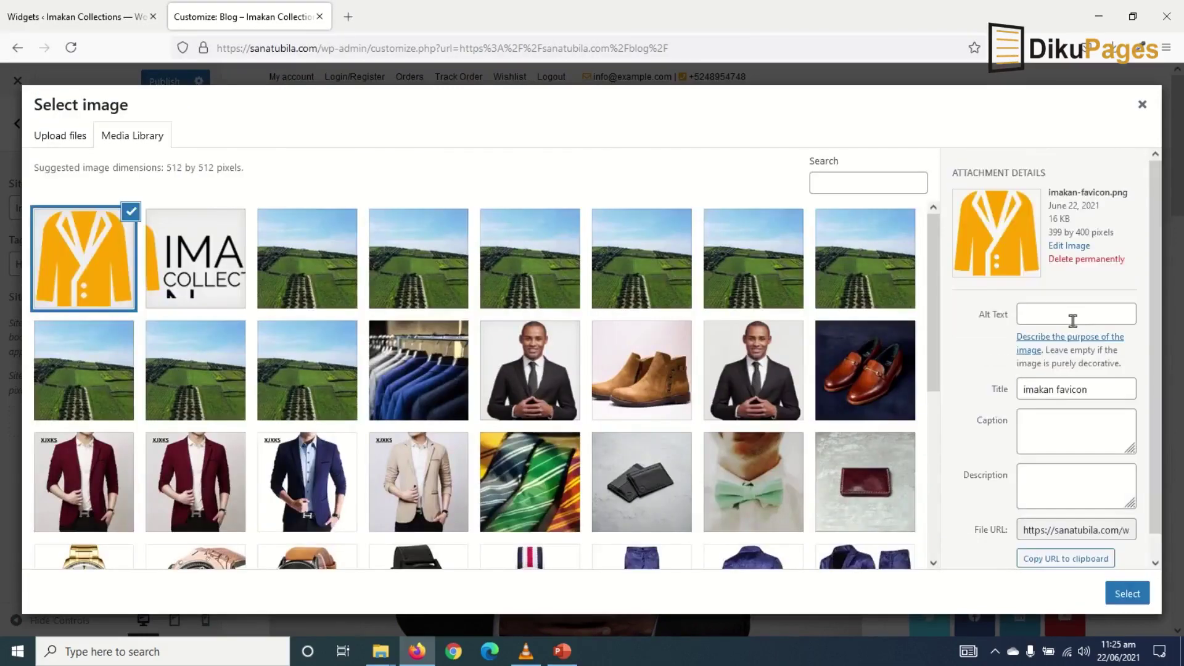
Step: Set the icon's alt text and title to 'imakan logo', skip cropping, and publish
{"action": "left_click", "coordinate": [1074, 315]}
{"action": "type", "text": "imakan logo"}
{"action": "triple_click", "coordinate": [1113, 391]}
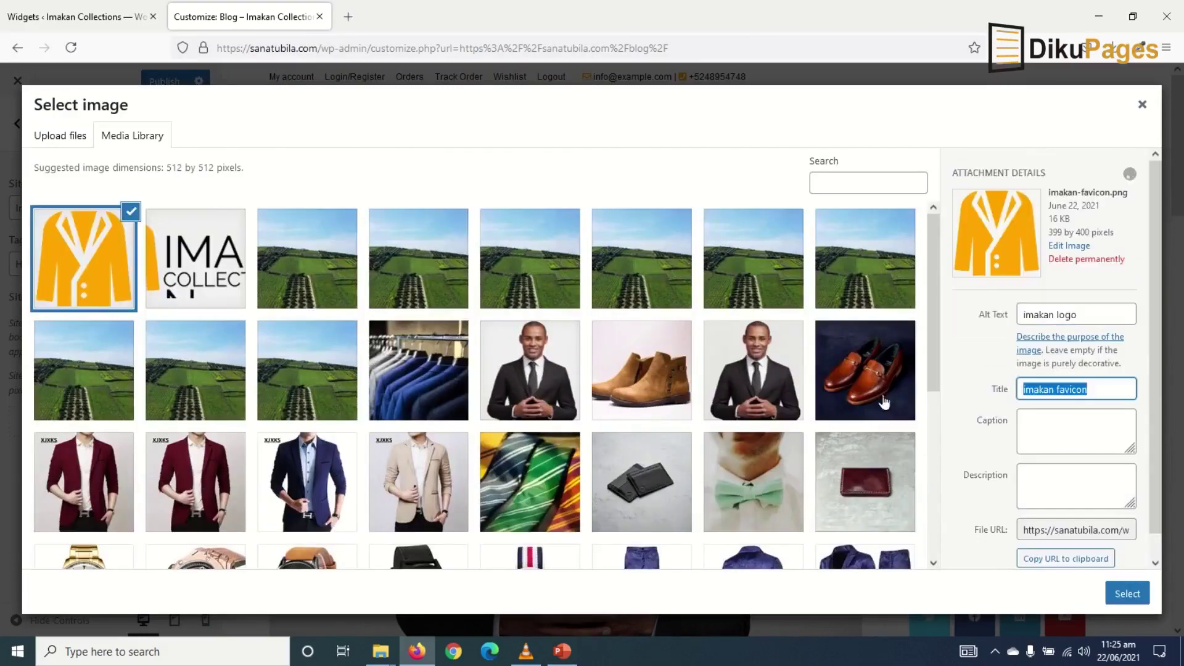
{"action": "key", "text": "ctrl+v"}
{"action": "left_click", "coordinate": [1128, 593]}
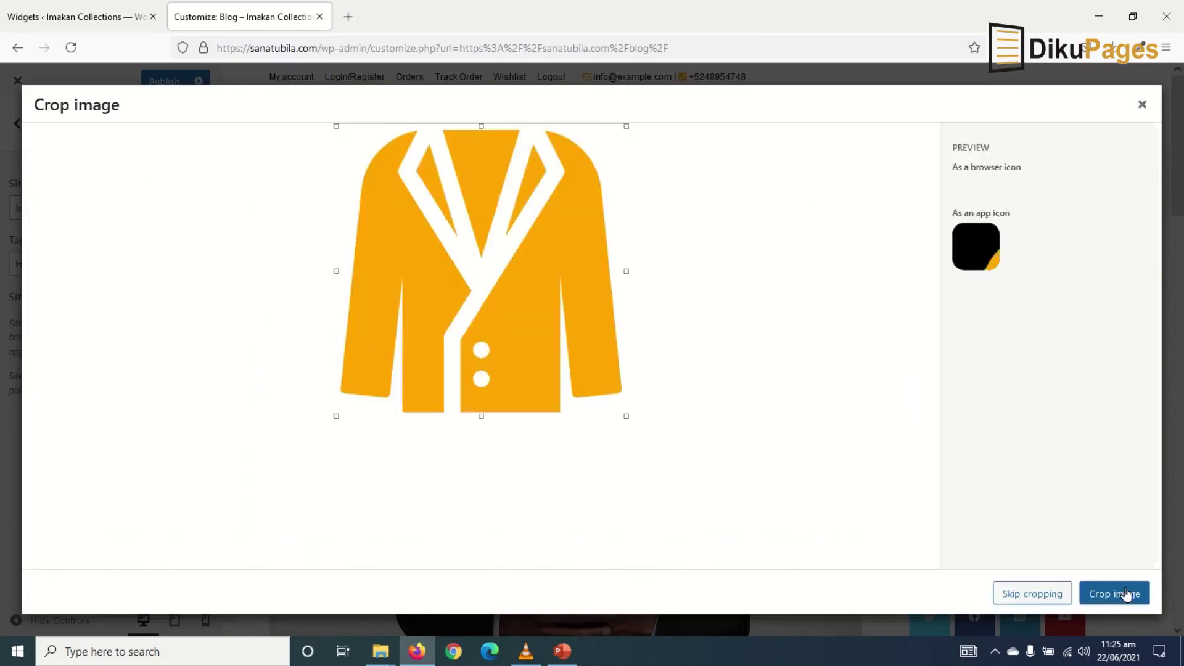
{"action": "left_click", "coordinate": [1026, 594]}
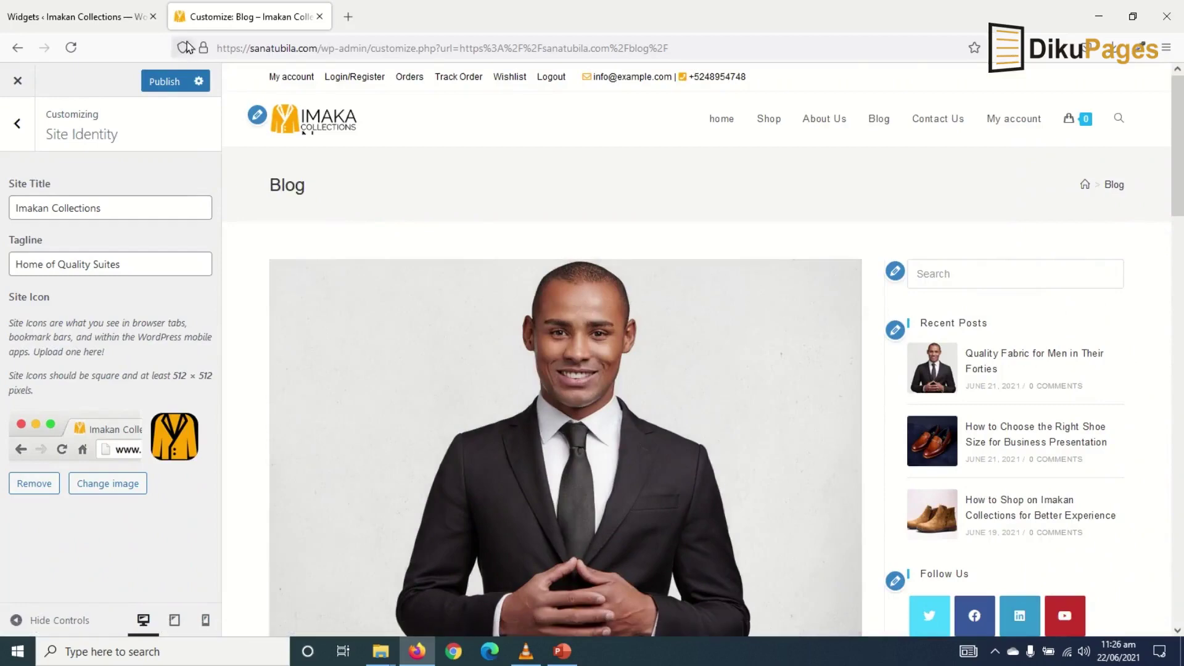
{"action": "left_click", "coordinate": [164, 82]}
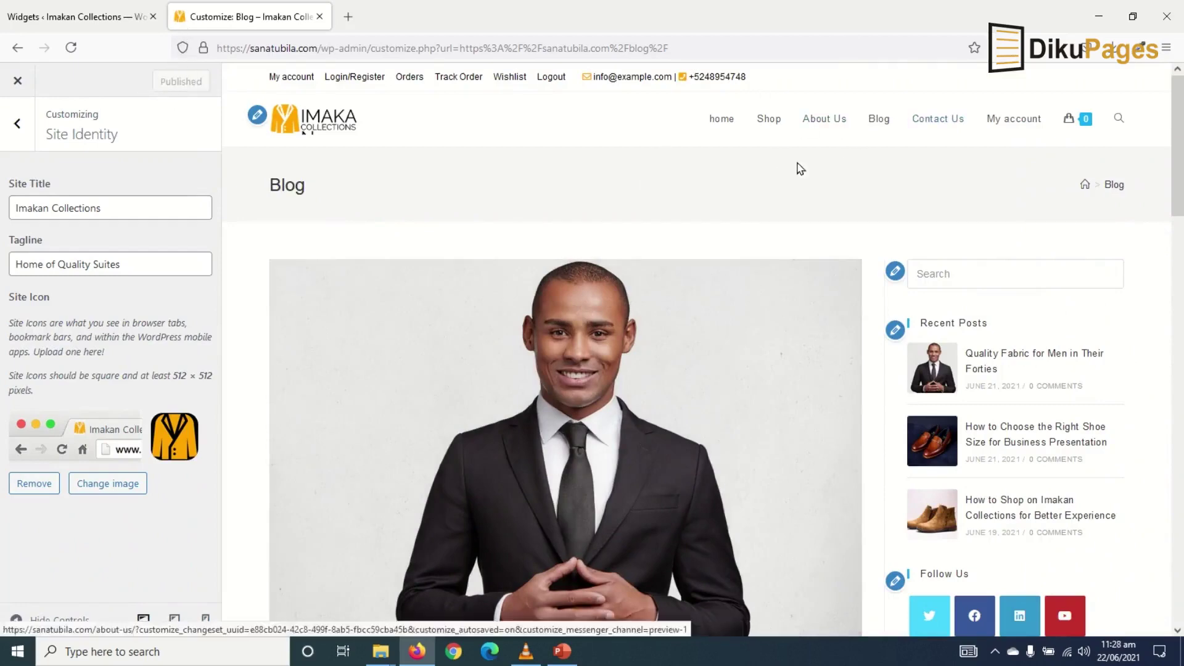
Step: Set the header menu link colour to black
{"action": "left_click", "coordinate": [18, 123]}
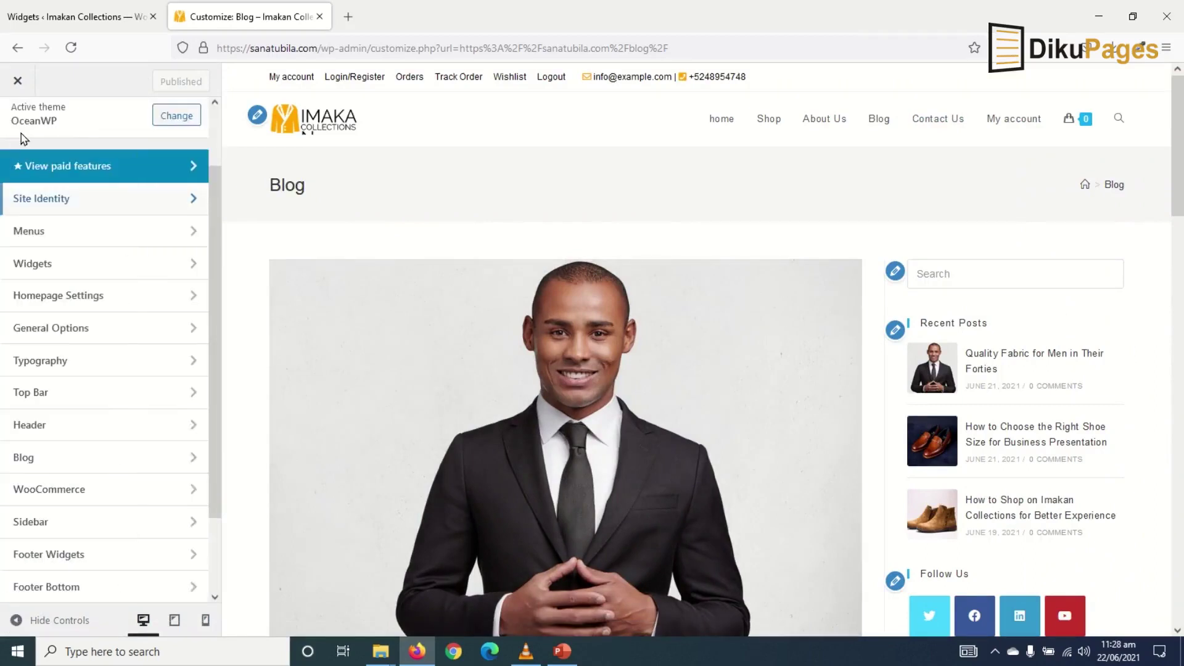
{"action": "left_click", "coordinate": [54, 431]}
{"action": "left_click", "coordinate": [68, 274]}
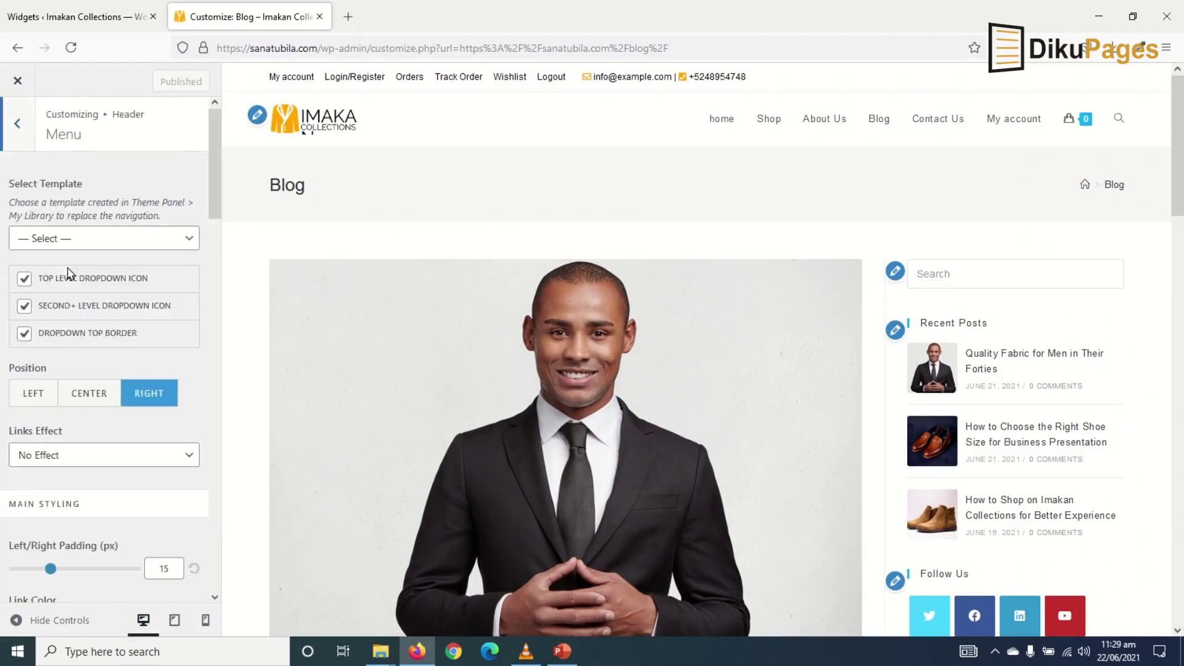
{"action": "scroll", "coordinate": [80, 281], "scroll_direction": "down", "scroll_amount": 5}
{"action": "left_click", "coordinate": [33, 251]}
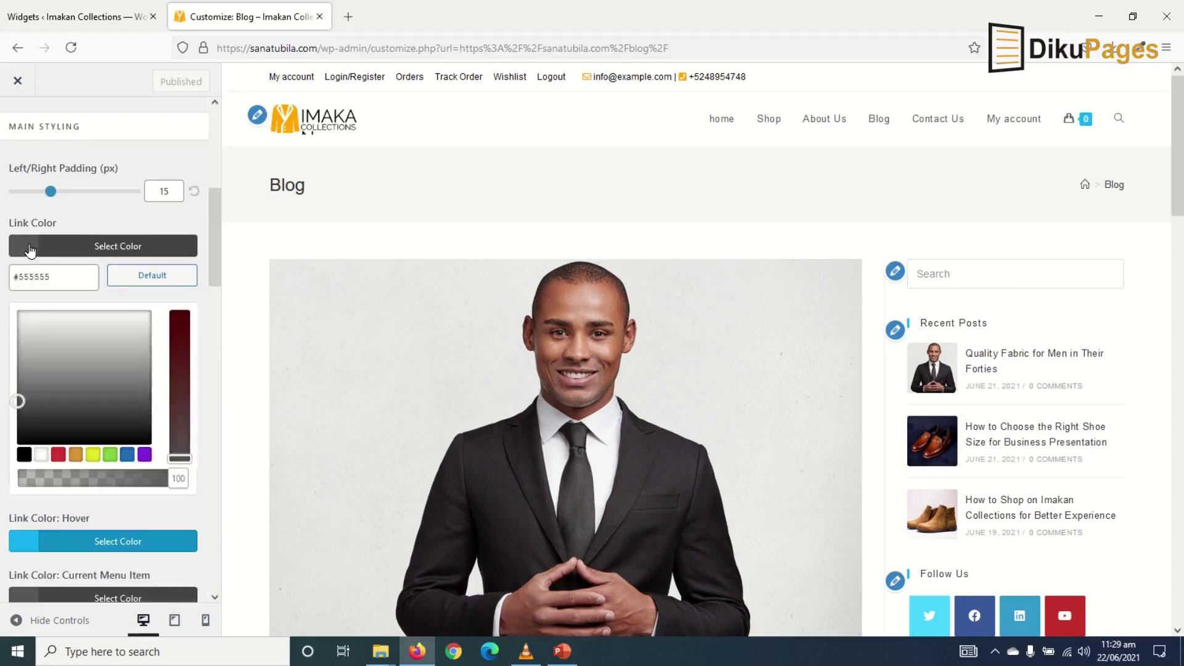
{"action": "left_click", "coordinate": [24, 456]}
{"action": "scroll", "coordinate": [12, 124], "scroll_direction": "up", "scroll_amount": 5}
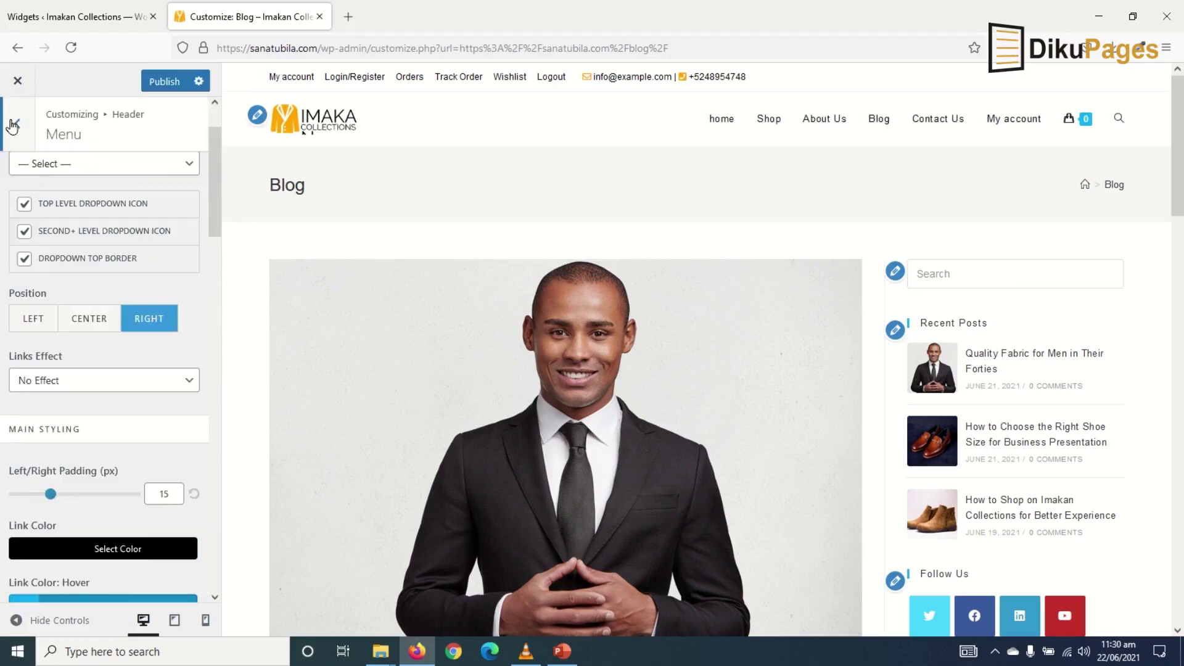
{"action": "left_click", "coordinate": [13, 125]}
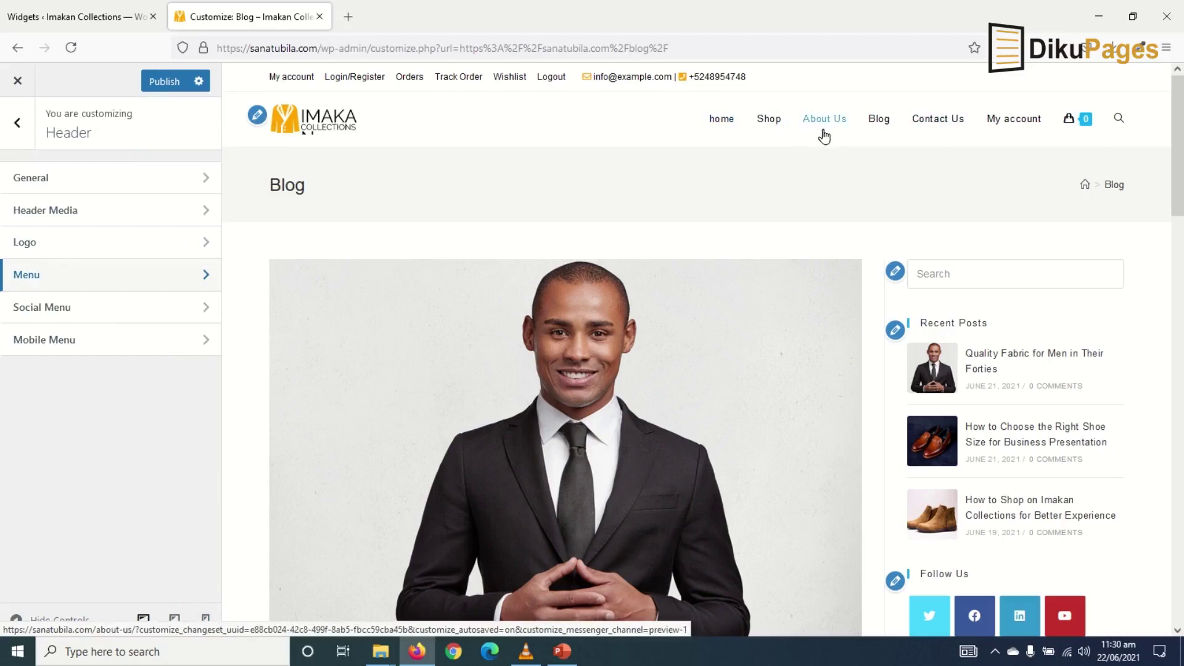
{"action": "left_click", "coordinate": [13, 132]}
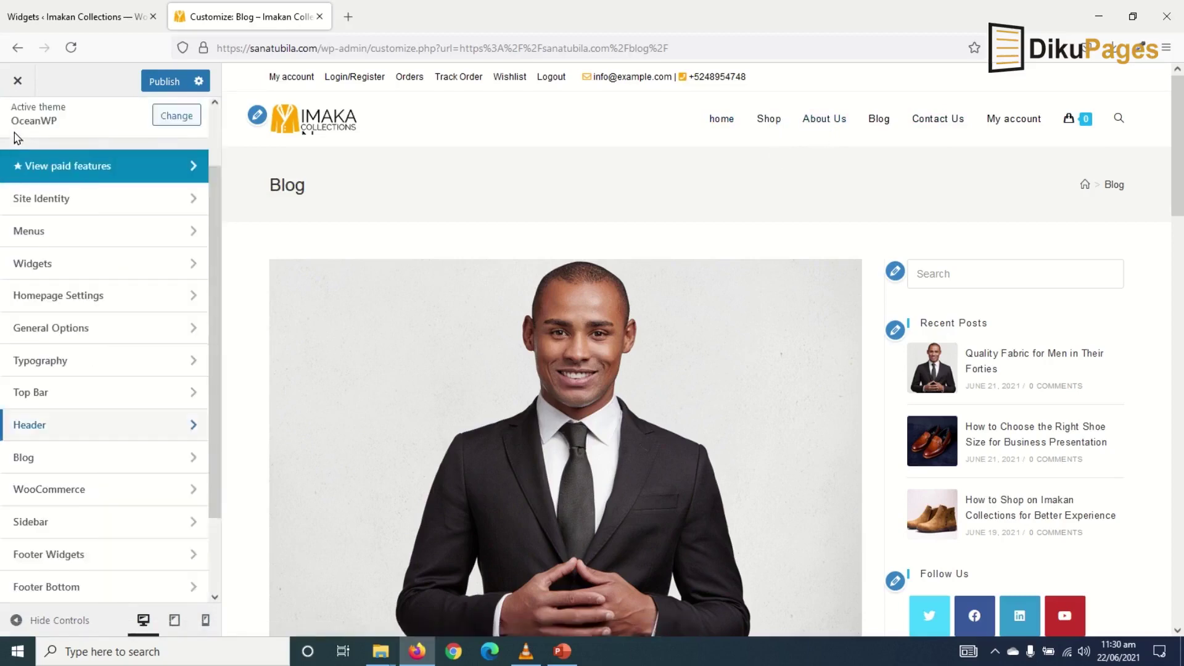
Step: Make the Main Menu typography uppercase
{"action": "left_click", "coordinate": [64, 363]}
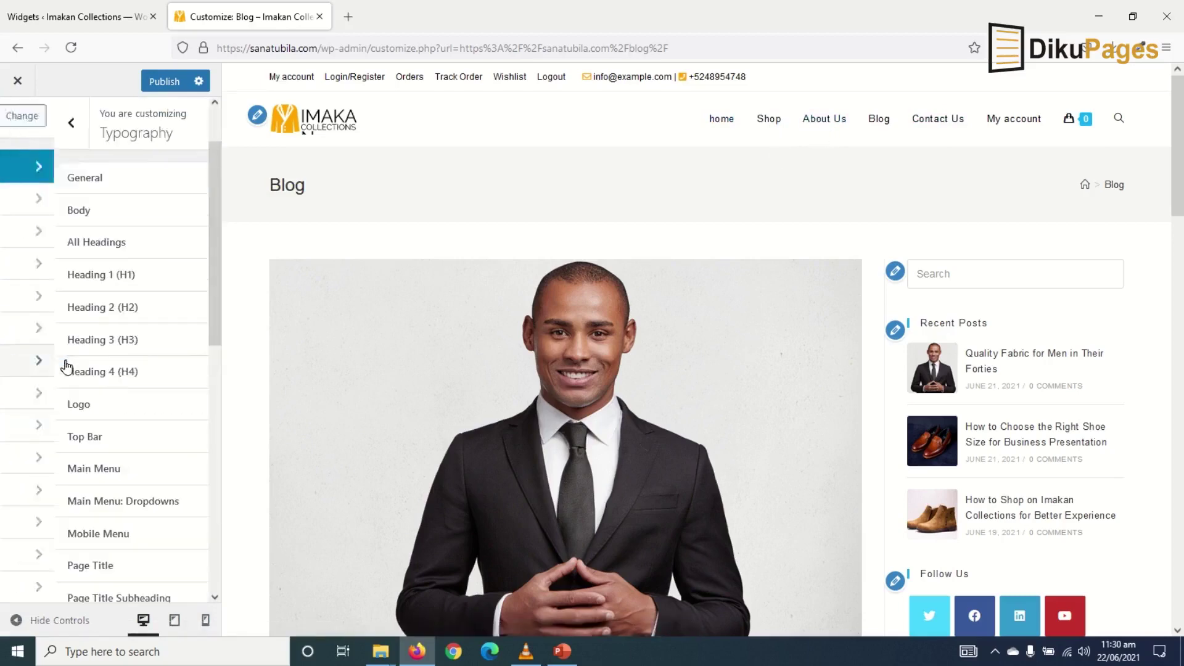
{"action": "left_click", "coordinate": [71, 469]}
{"action": "left_click", "coordinate": [72, 417]}
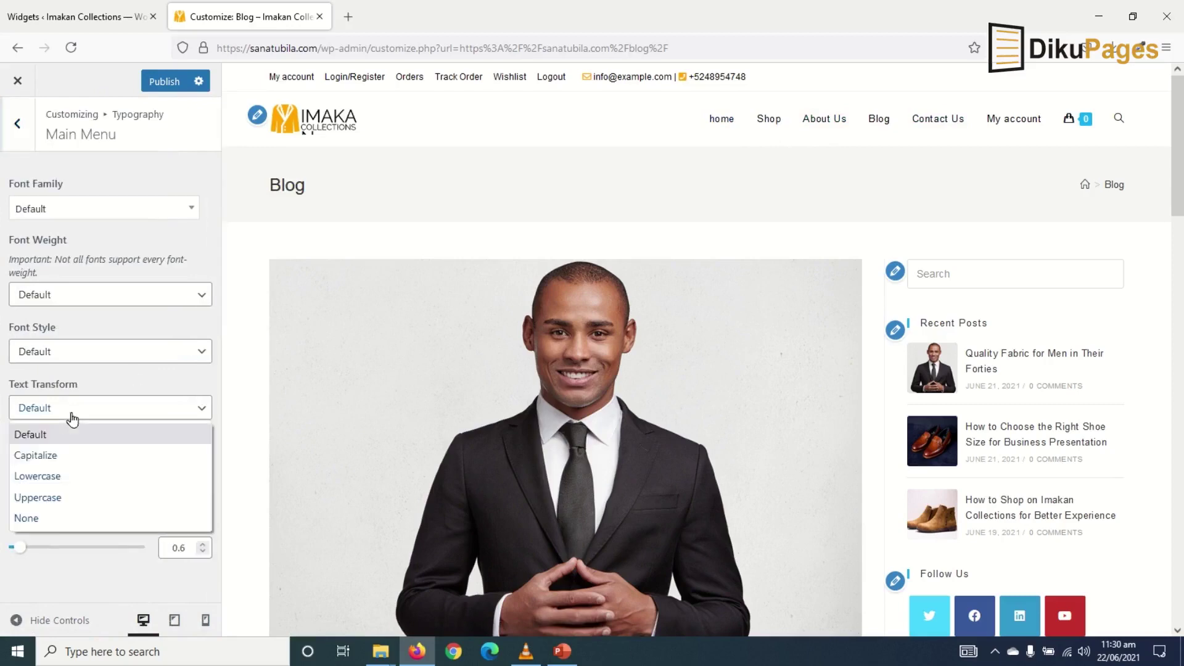
{"action": "left_click", "coordinate": [91, 499]}
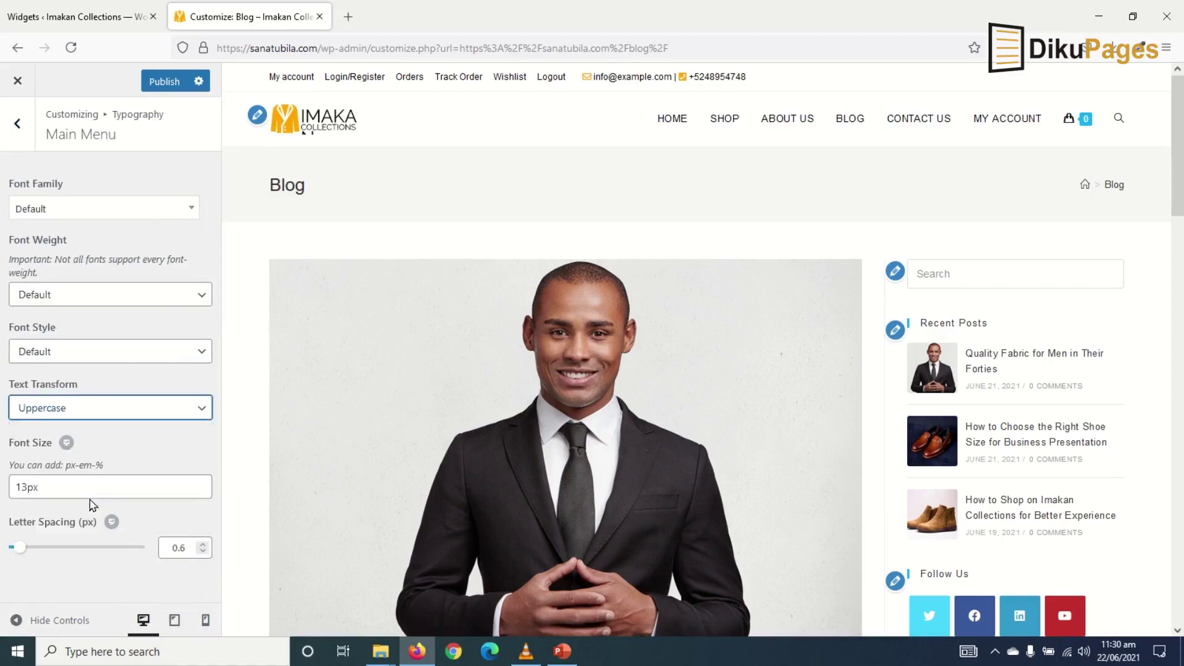
Step: Set the Main Menu font to Montserrat with Semibold 600 weight
{"action": "left_click", "coordinate": [80, 209]}
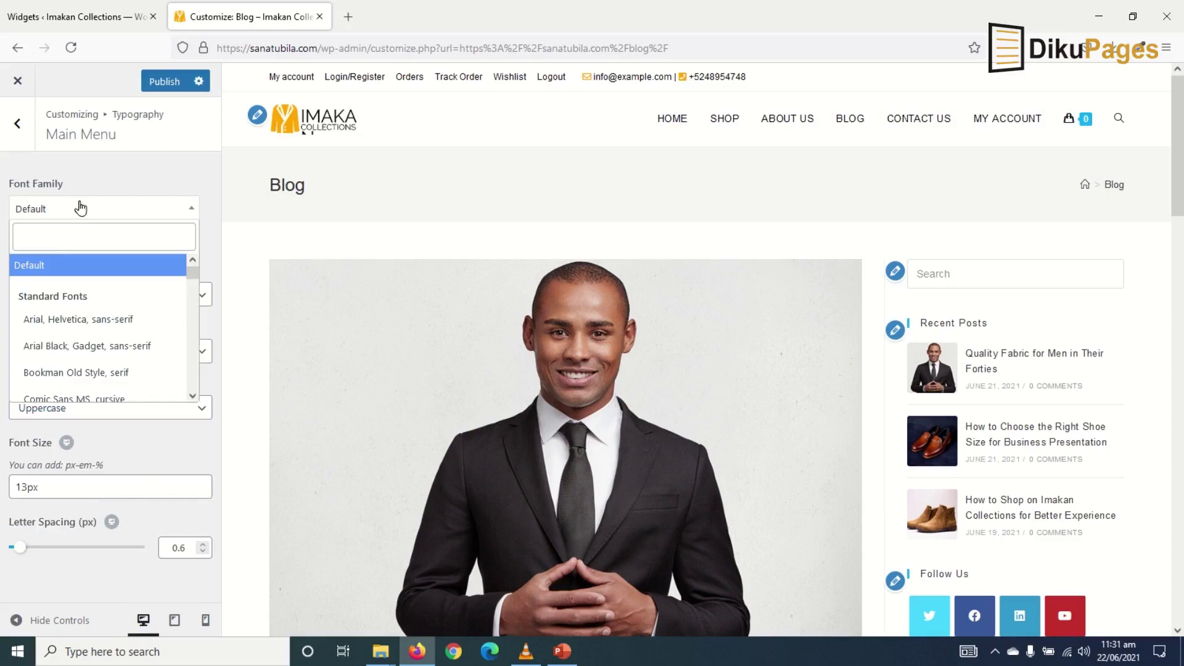
{"action": "type", "text": "mon"}
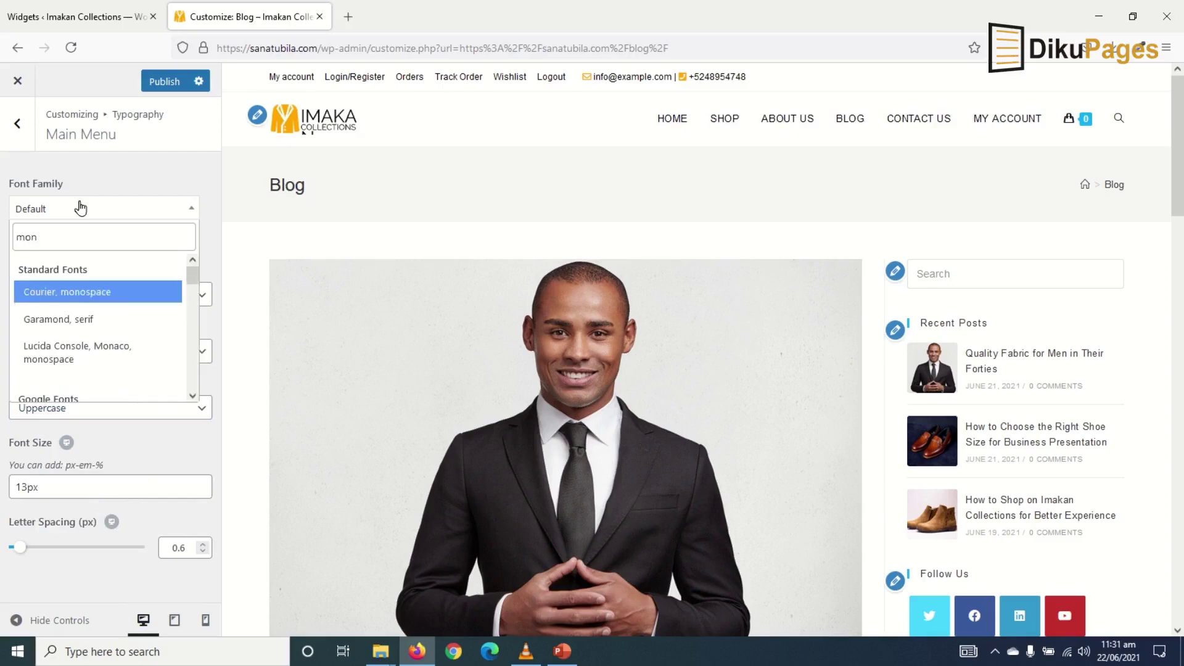
{"action": "type", "text": "te"}
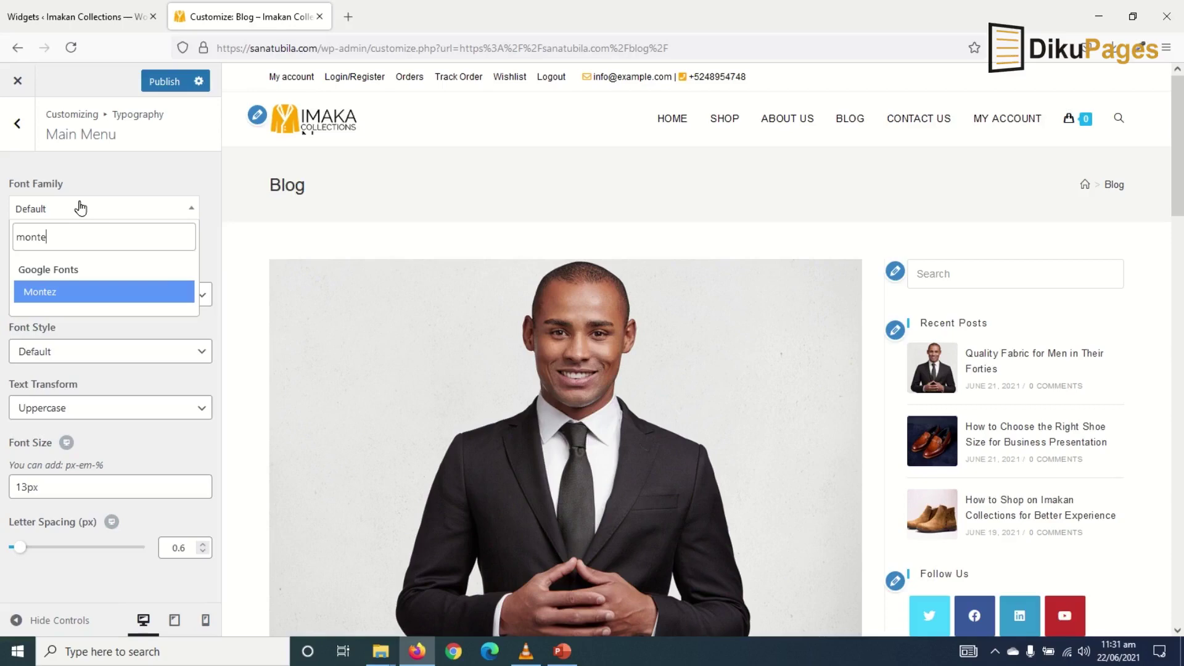
{"action": "key", "text": "BackSpace"}
{"action": "type", "text": "s"}
{"action": "left_click", "coordinate": [70, 291]}
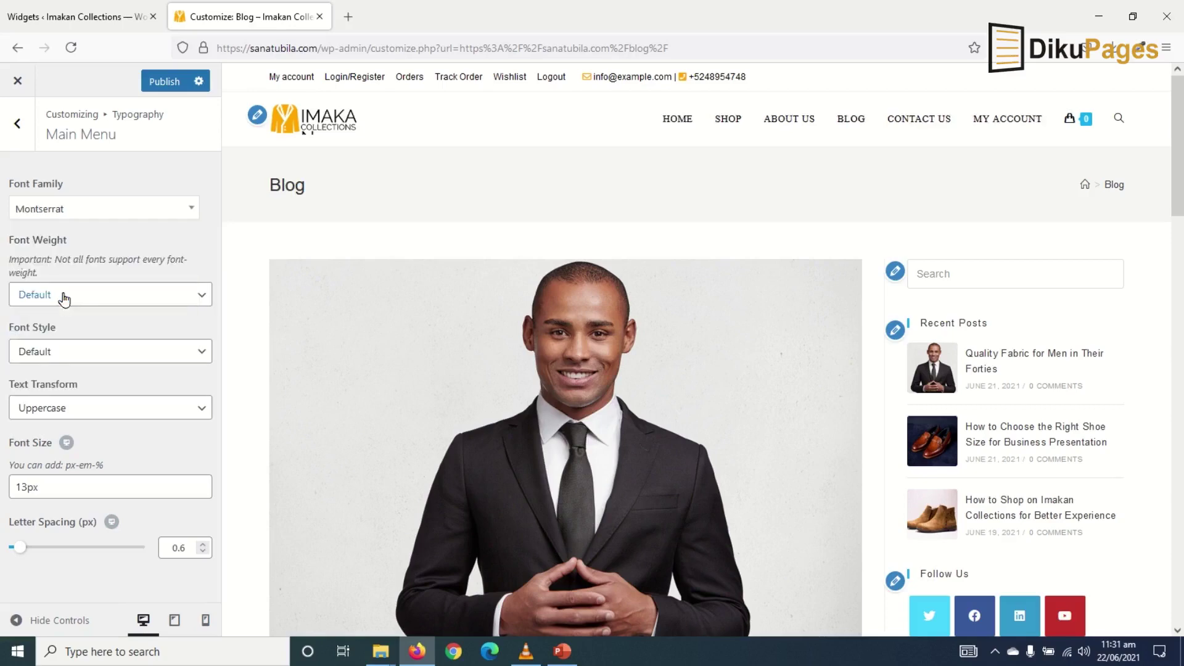
{"action": "left_click", "coordinate": [99, 357]}
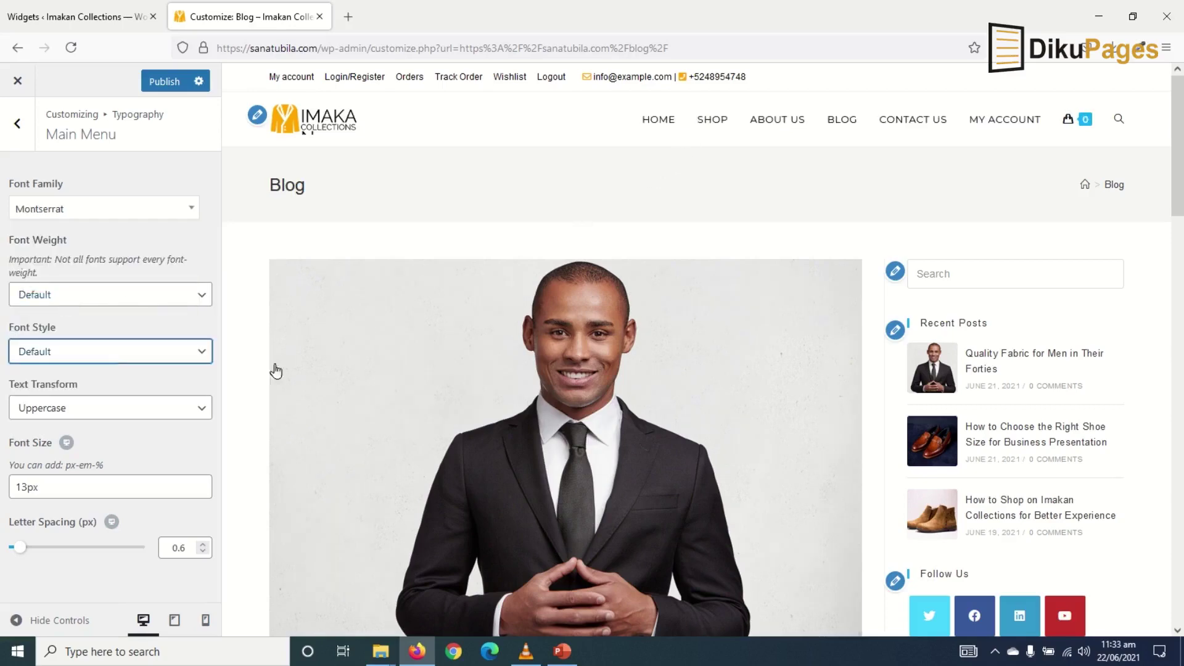
{"action": "left_click", "coordinate": [86, 296]}
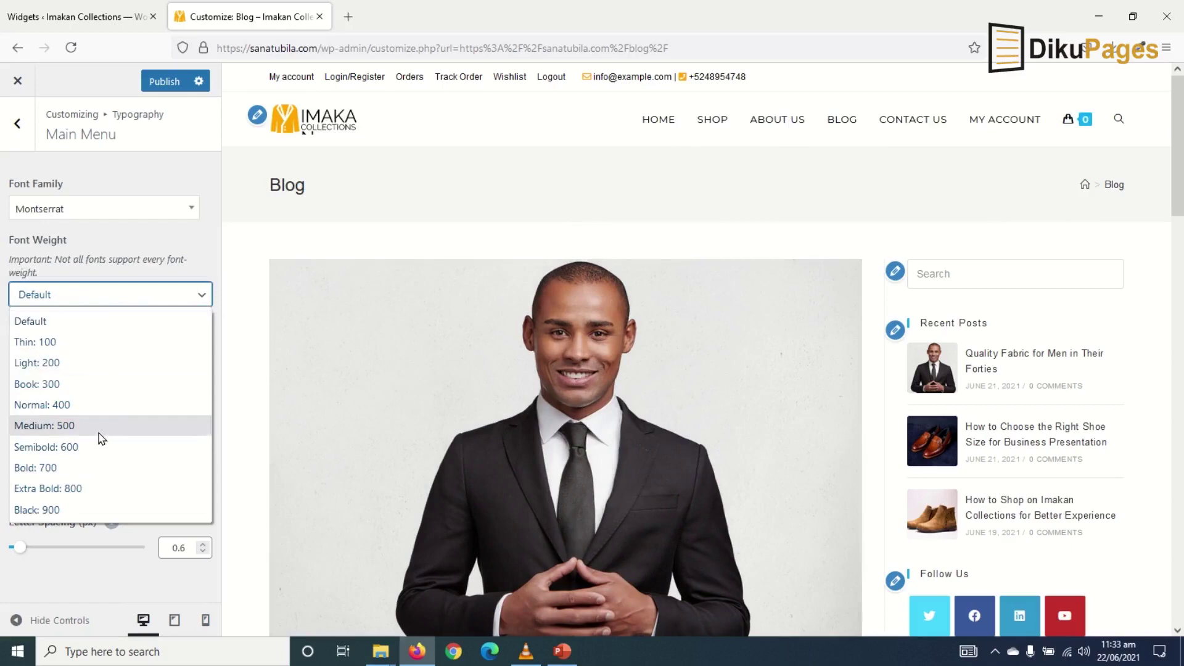
{"action": "left_click", "coordinate": [99, 432]}
{"action": "left_click", "coordinate": [119, 293]}
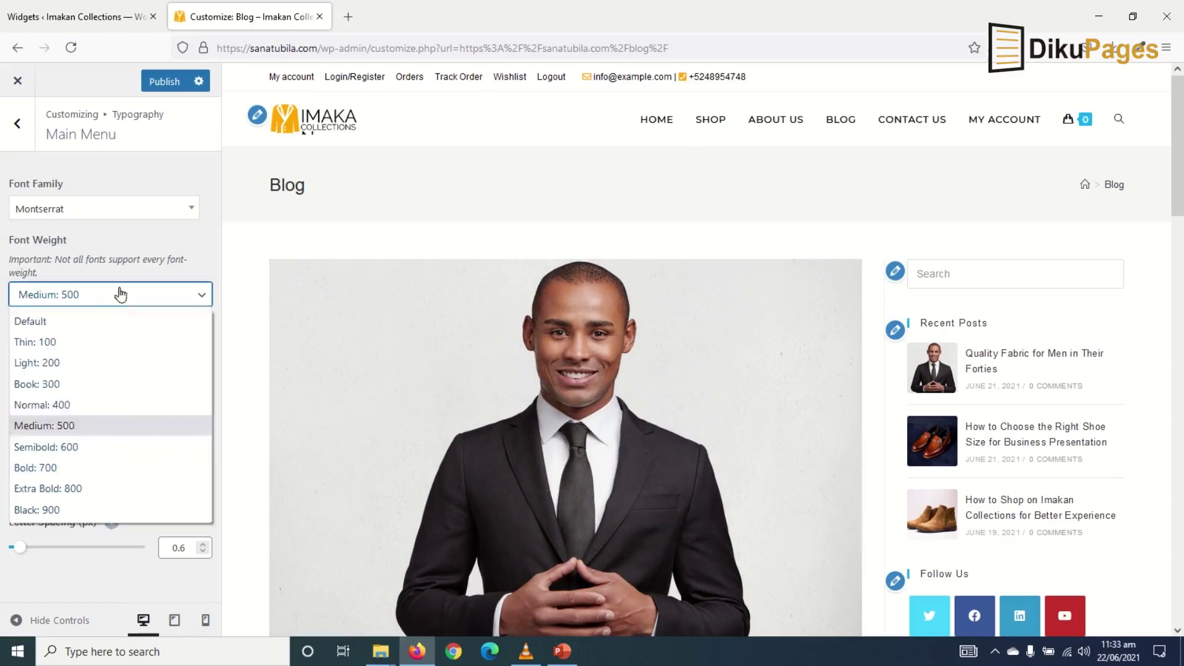
{"action": "left_click", "coordinate": [75, 444]}
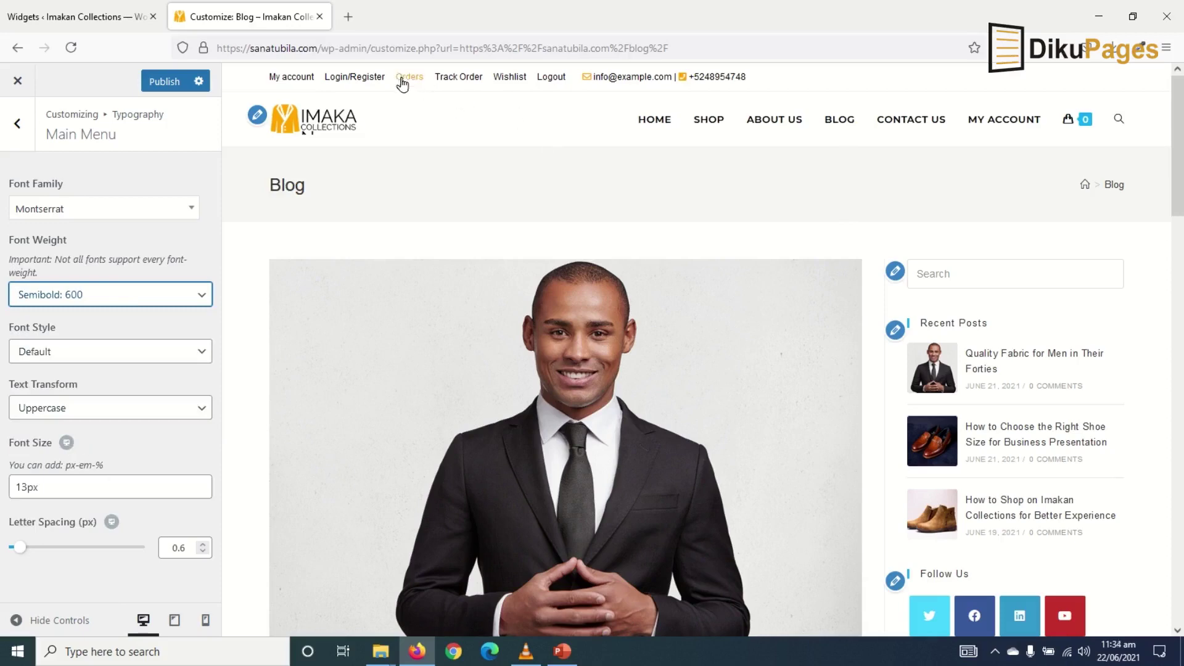
Step: Set the Top Bar font weight to Semibold 600, then return to the Typography list
{"action": "left_click", "coordinate": [17, 123]}
{"action": "left_click", "coordinate": [54, 440]}
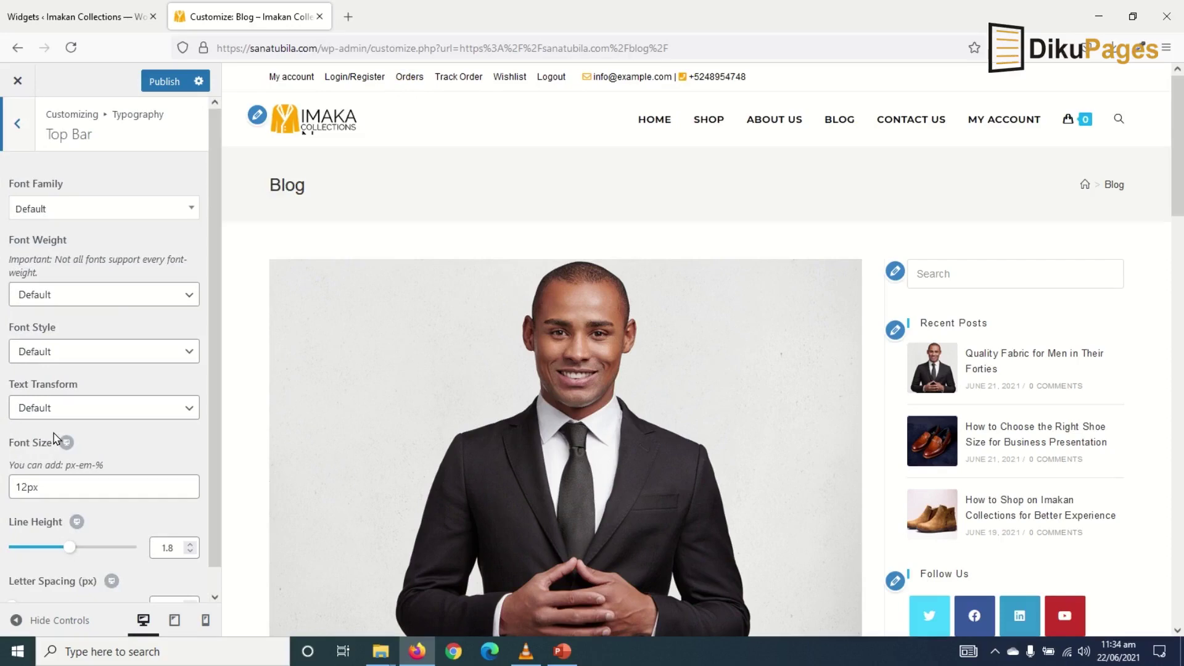
{"action": "left_click", "coordinate": [109, 300]}
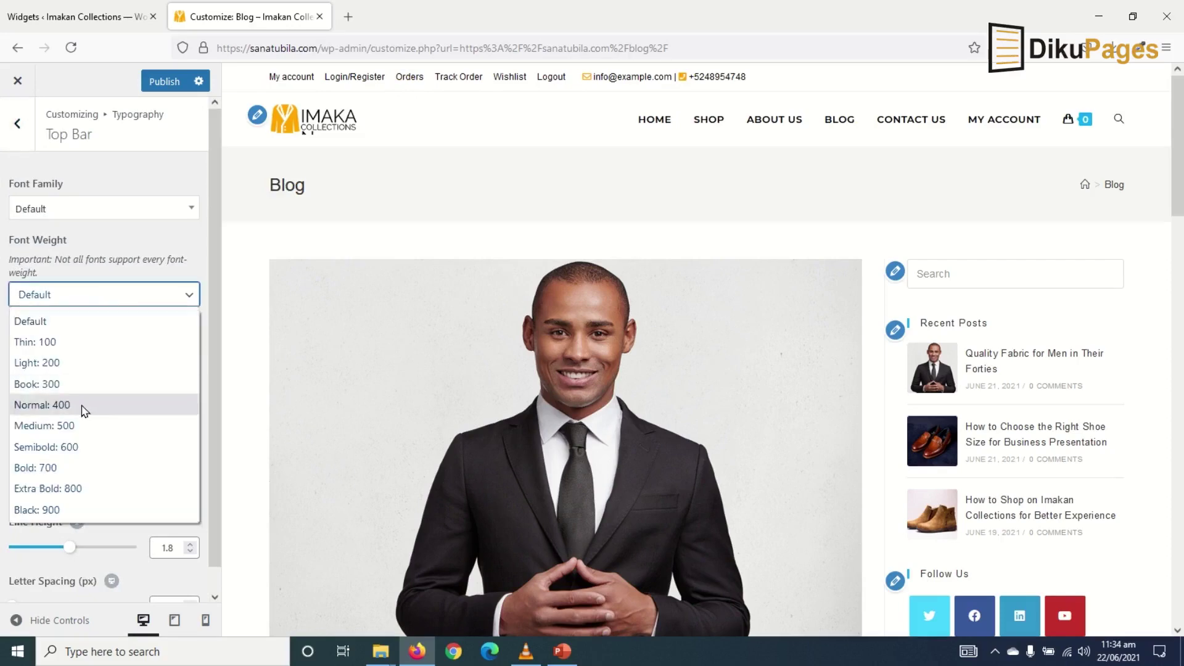
{"action": "left_click", "coordinate": [90, 428]}
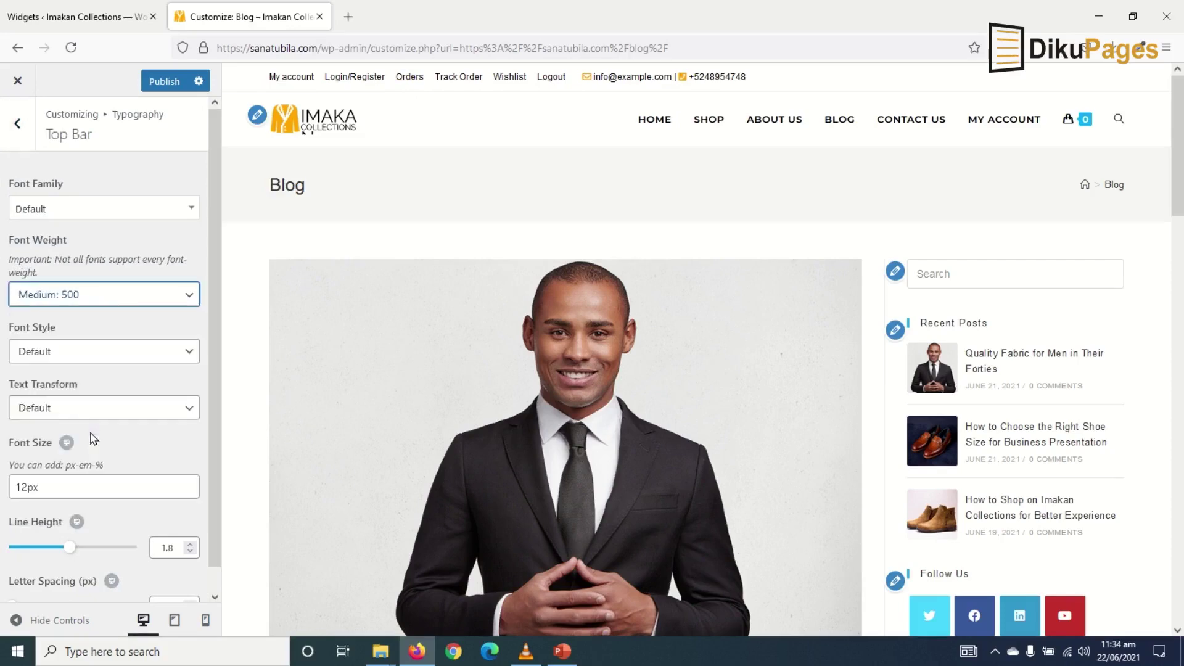
{"action": "key", "text": "Down"}
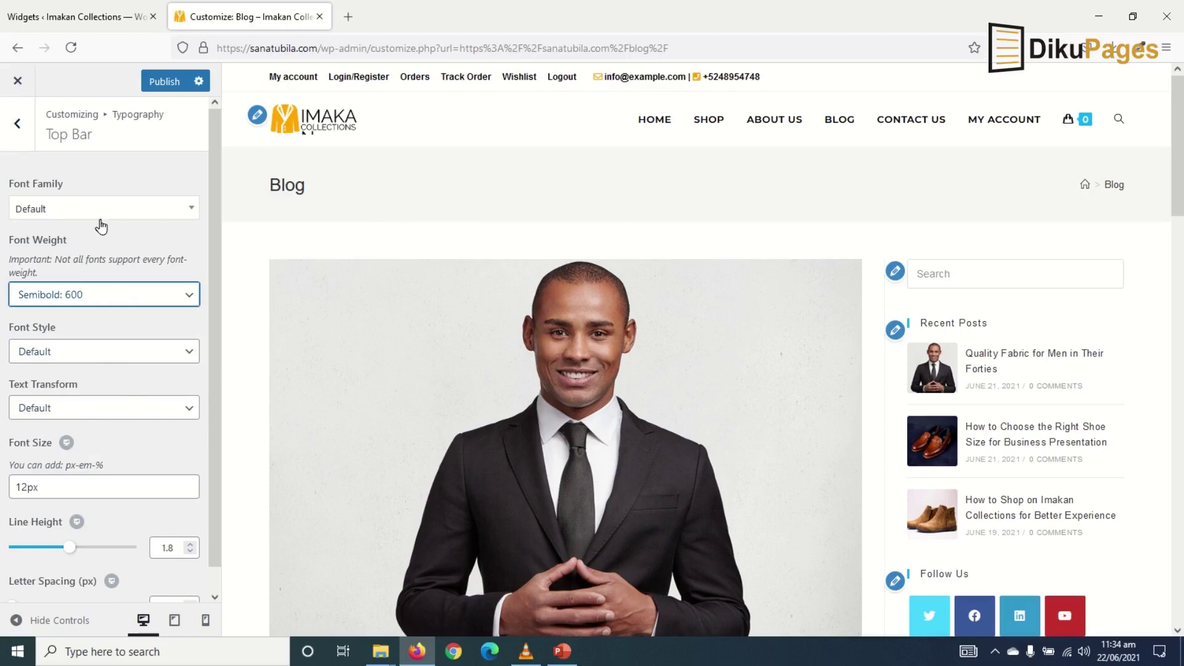
{"action": "left_click", "coordinate": [103, 214]}
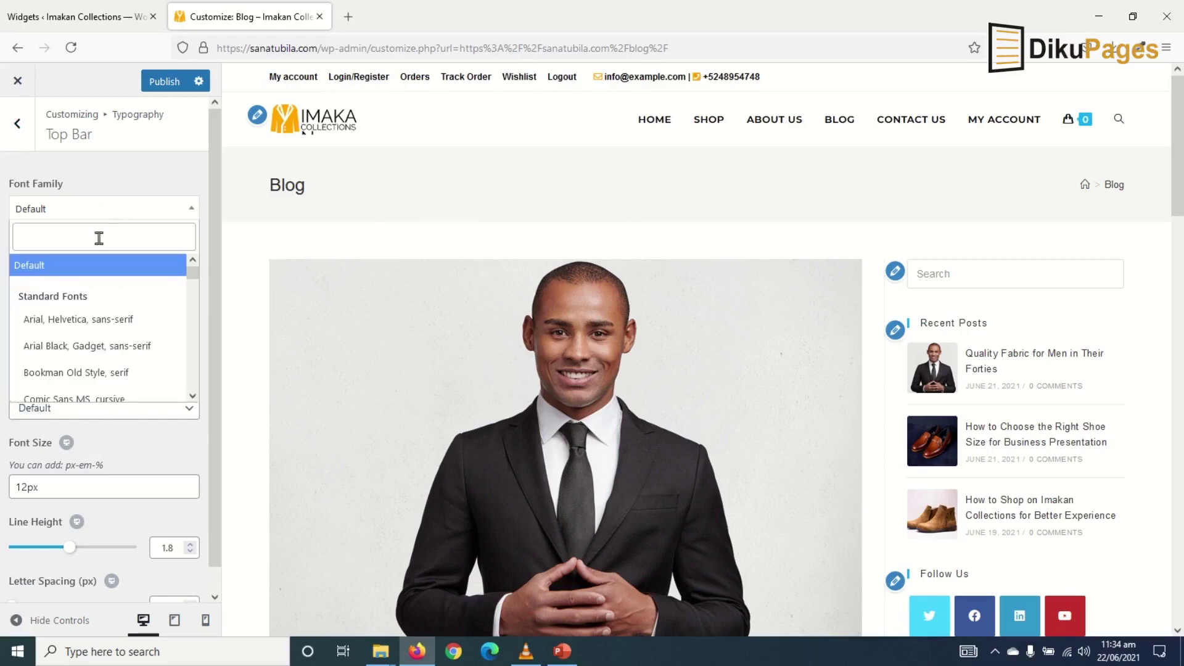
{"action": "type", "text": "mon"}
{"action": "type", "text": "se"}
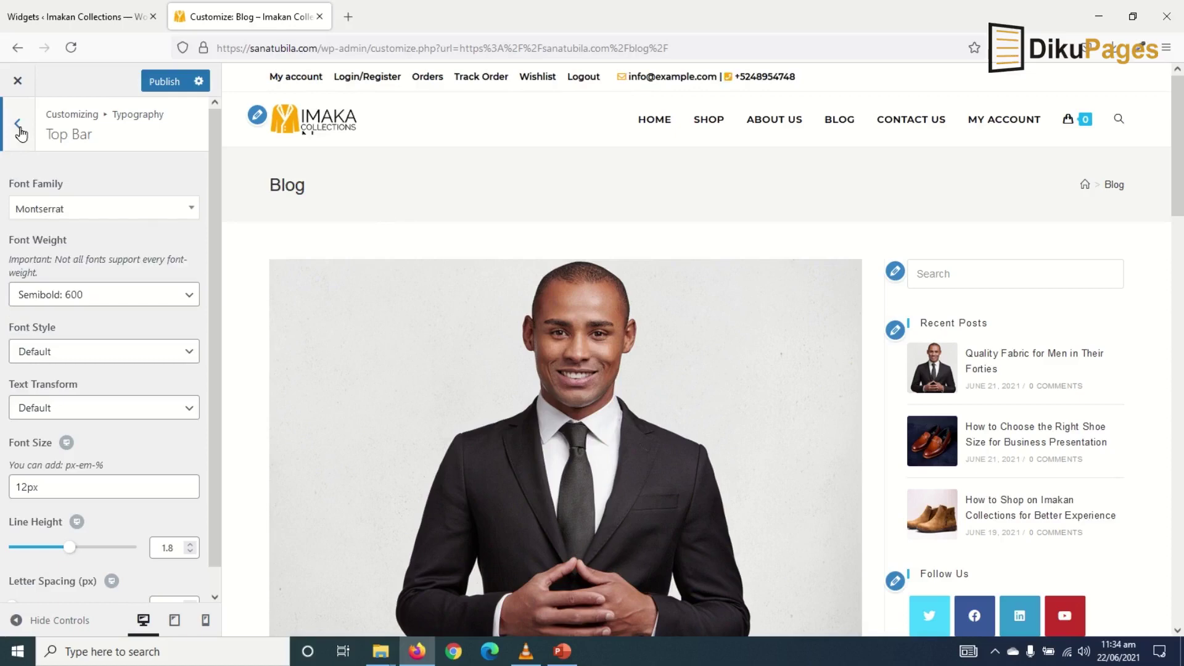
{"action": "left_click", "coordinate": [18, 125]}
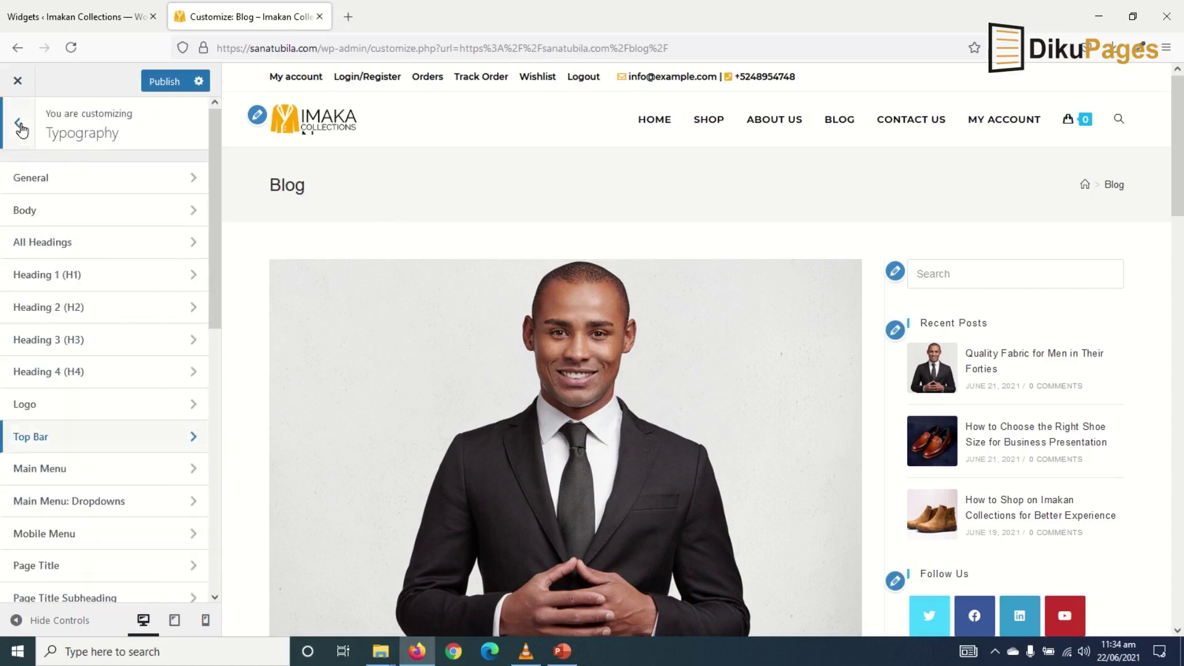
Step: Try the header search box in the customizer preview
{"action": "left_click", "coordinate": [1117, 122]}
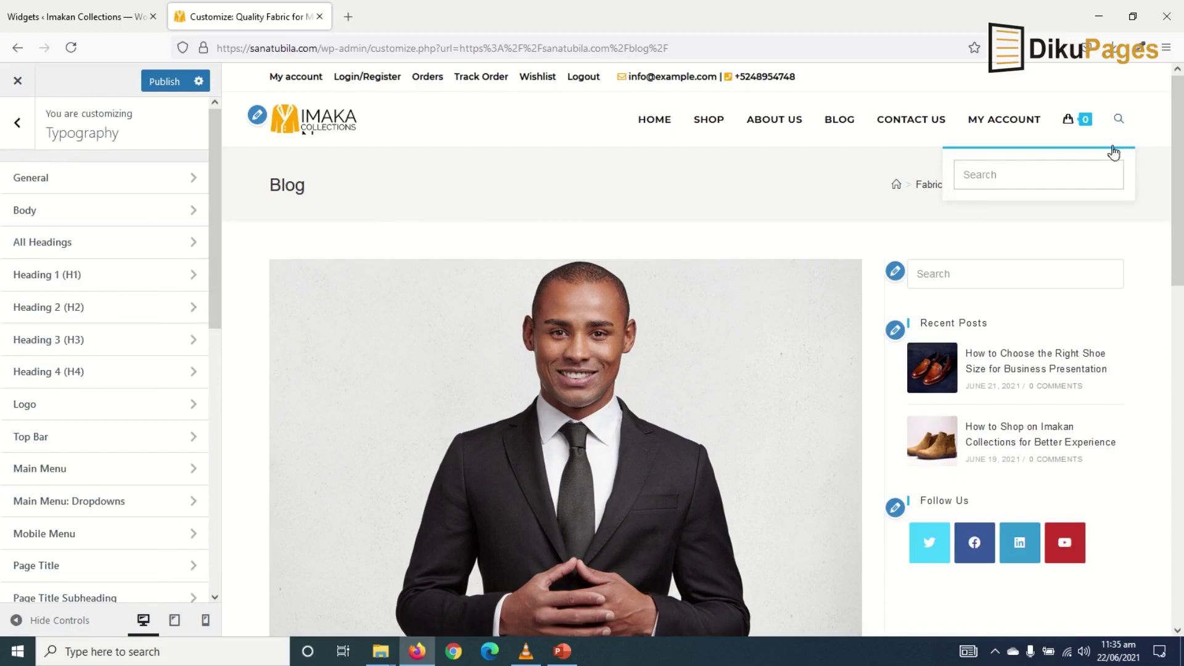
{"action": "left_click", "coordinate": [1119, 120]}
{"action": "left_click", "coordinate": [1119, 120]}
Step: Search the live sanatubila.com site for 'suit' in a new tab, returning 3 results
{"action": "left_click", "coordinate": [347, 17]}
{"action": "type", "text": "s"}
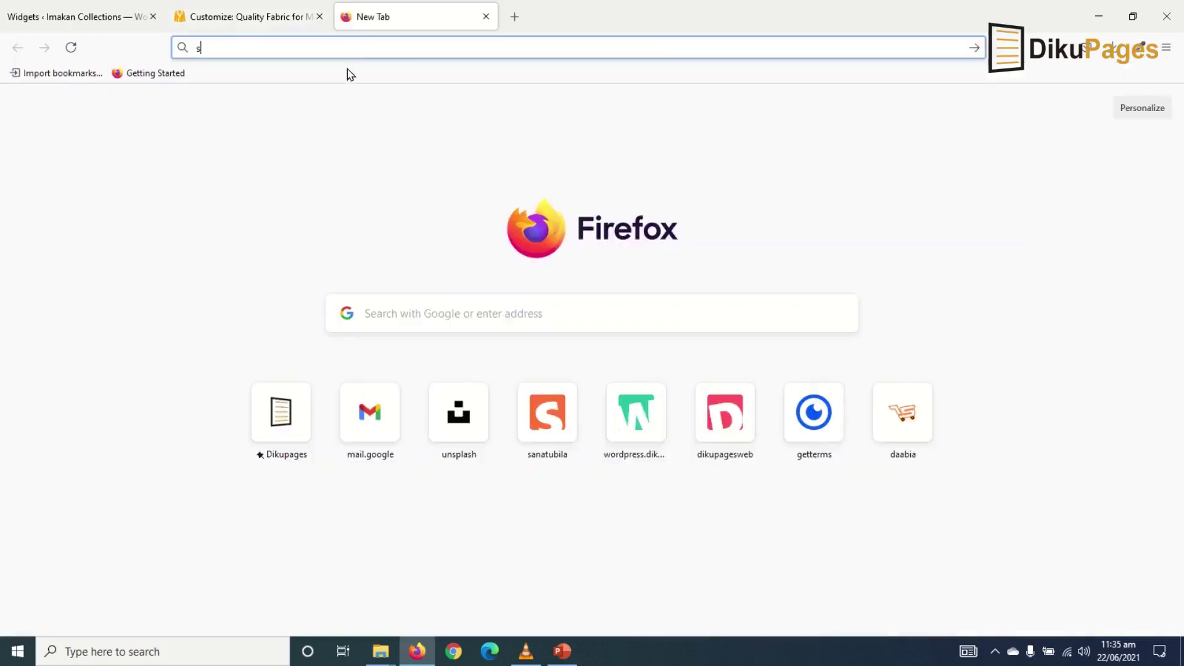
{"action": "key", "text": "Return"}
{"action": "left_click", "coordinate": [1025, 144]}
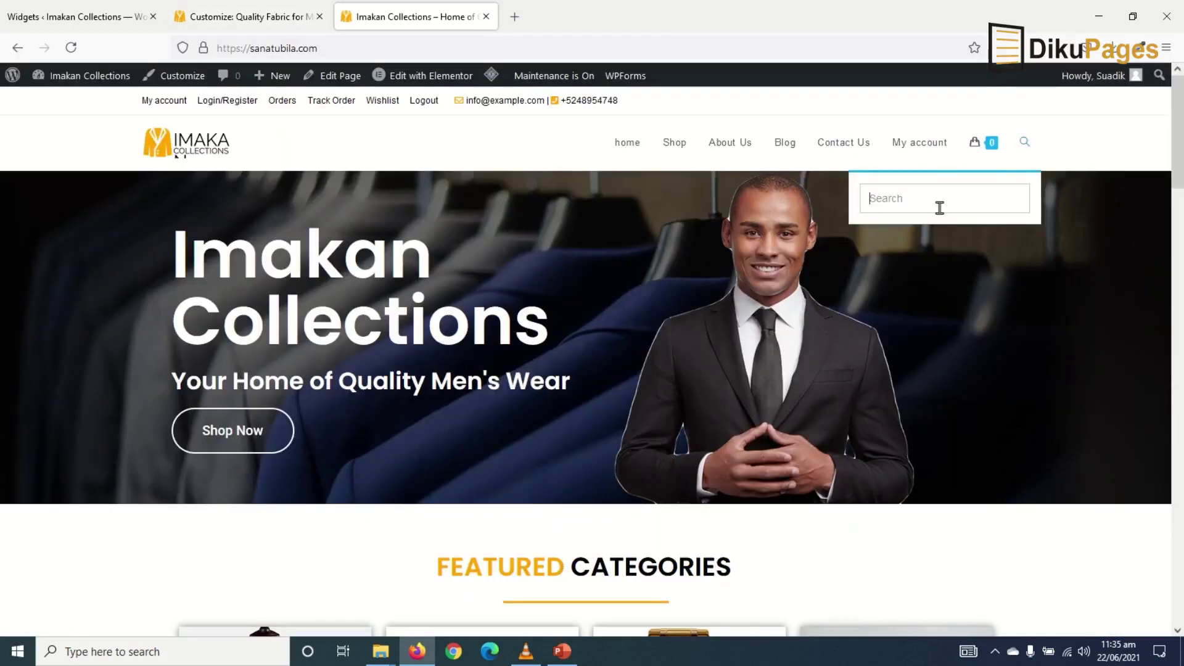
{"action": "type", "text": "suit"}
{"action": "key", "text": "Return"}
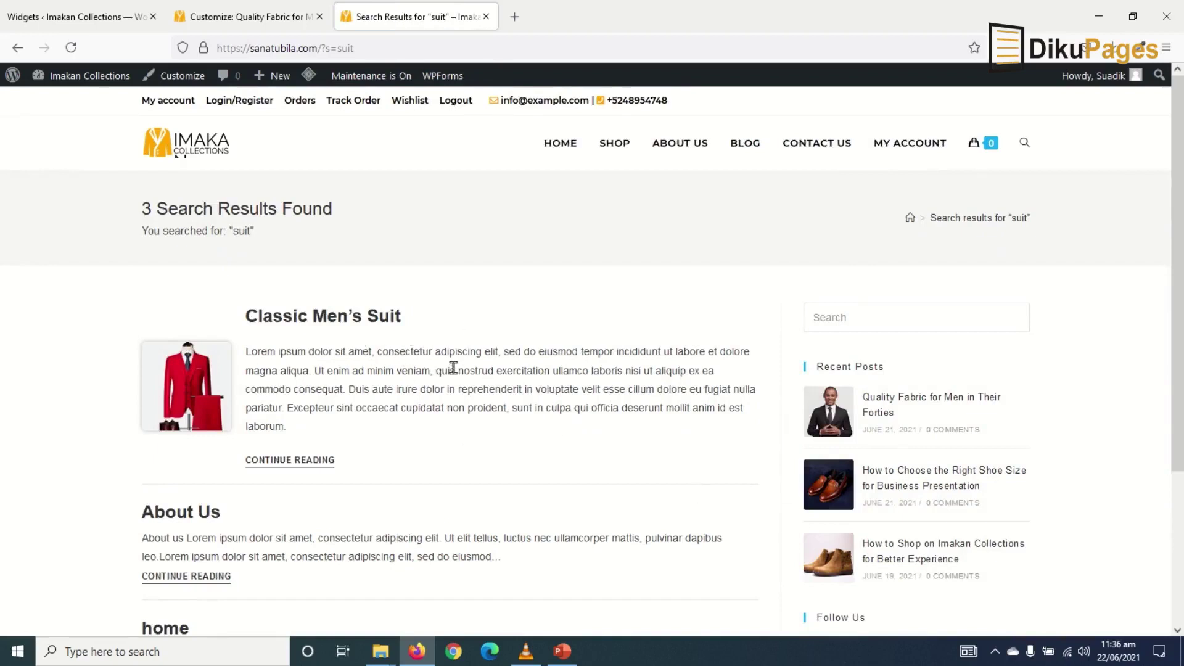
{"action": "left_click", "coordinate": [185, 16]}
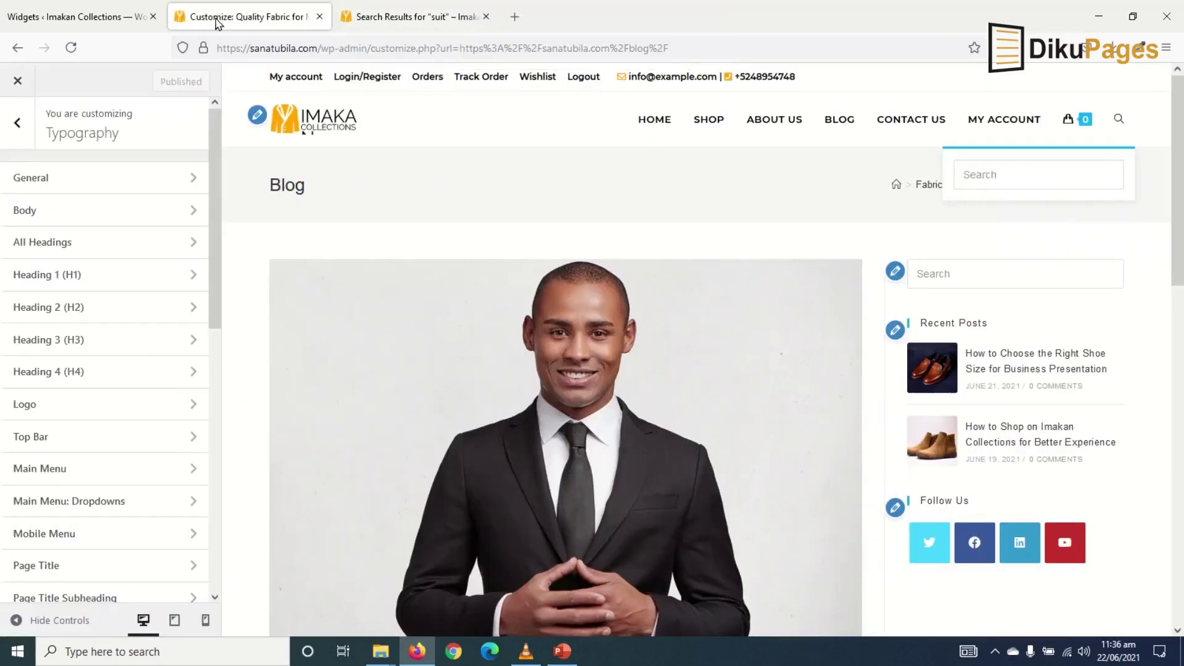
Step: Set the General Settings Search Result Page Source to Products and publish
{"action": "left_click", "coordinate": [16, 121]}
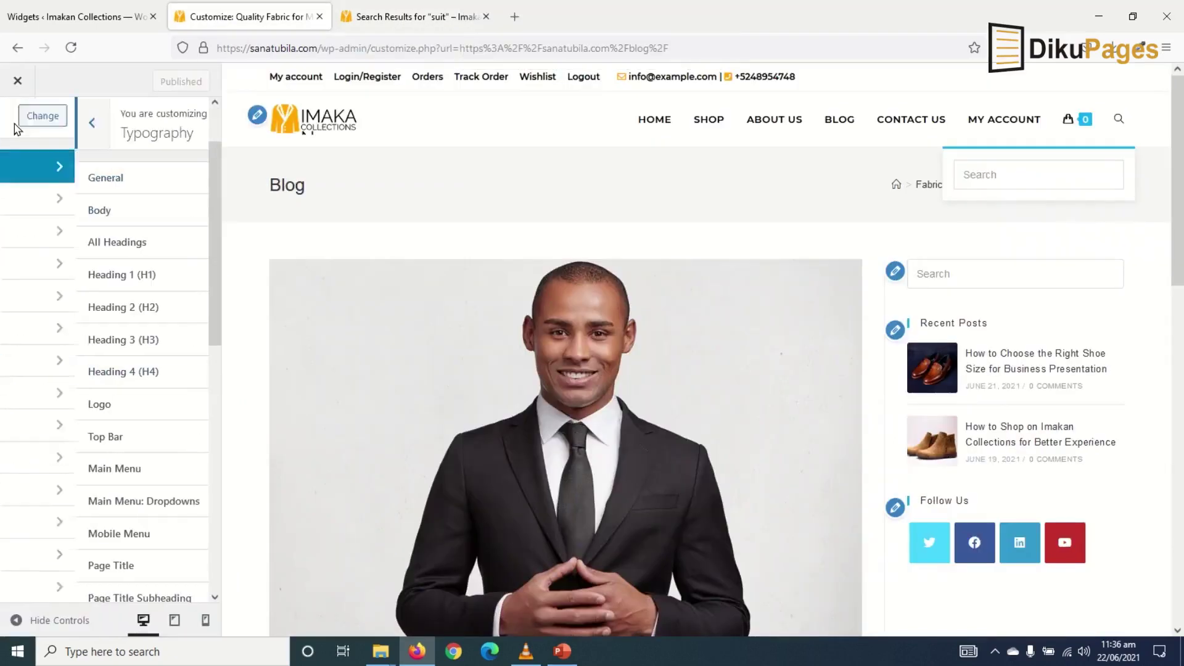
{"action": "left_click", "coordinate": [86, 331]}
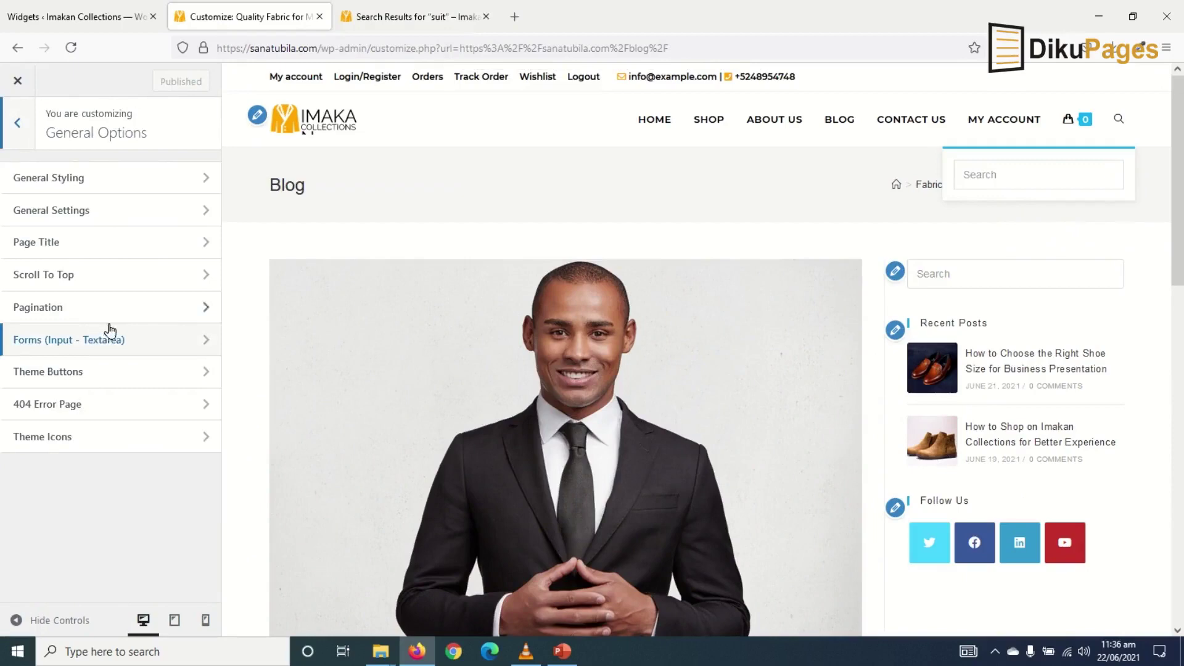
{"action": "left_click", "coordinate": [65, 211]}
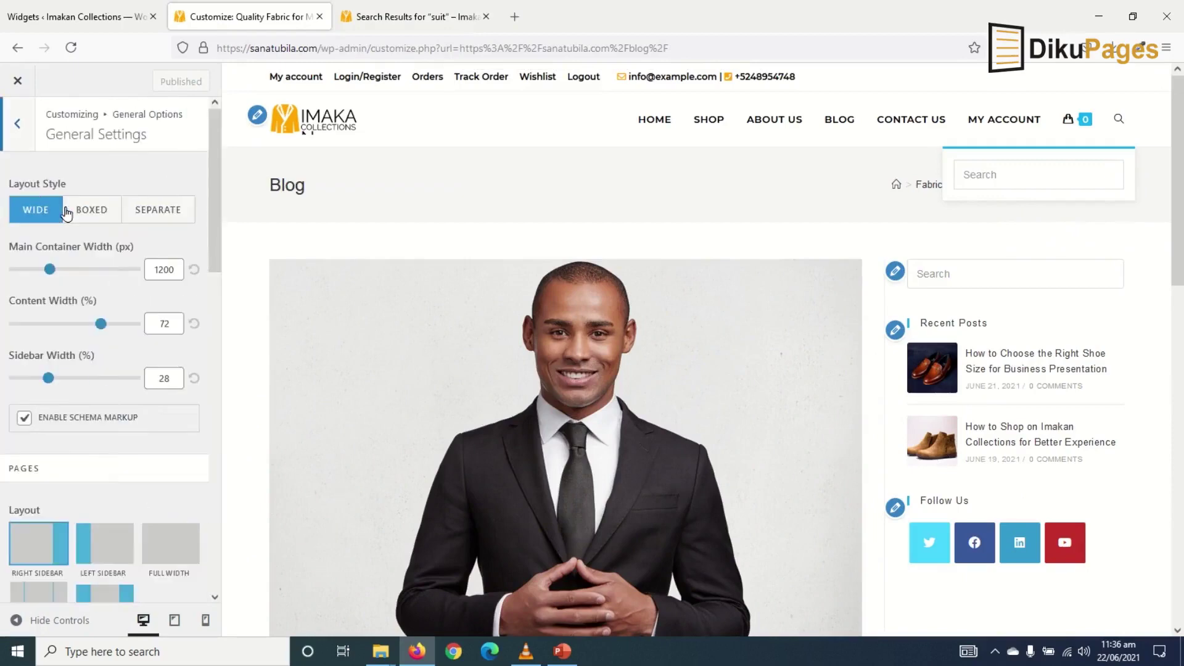
{"action": "scroll", "coordinate": [149, 464], "scroll_direction": "down", "scroll_amount": 7}
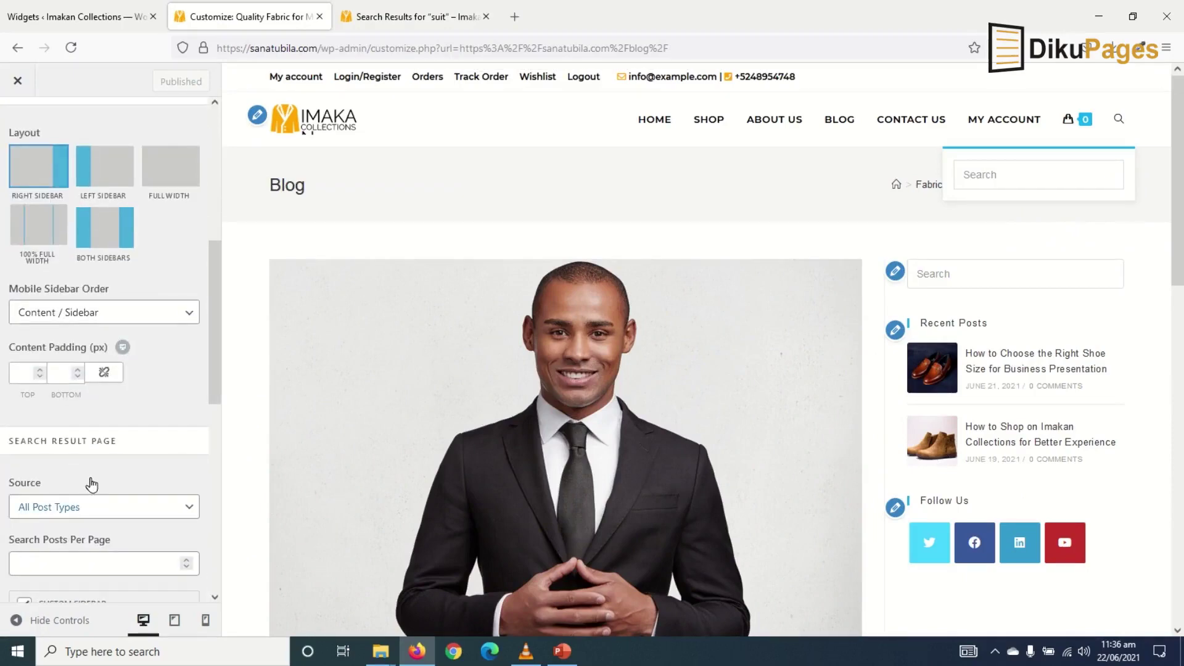
{"action": "scroll", "coordinate": [92, 481], "scroll_direction": "down", "scroll_amount": 1}
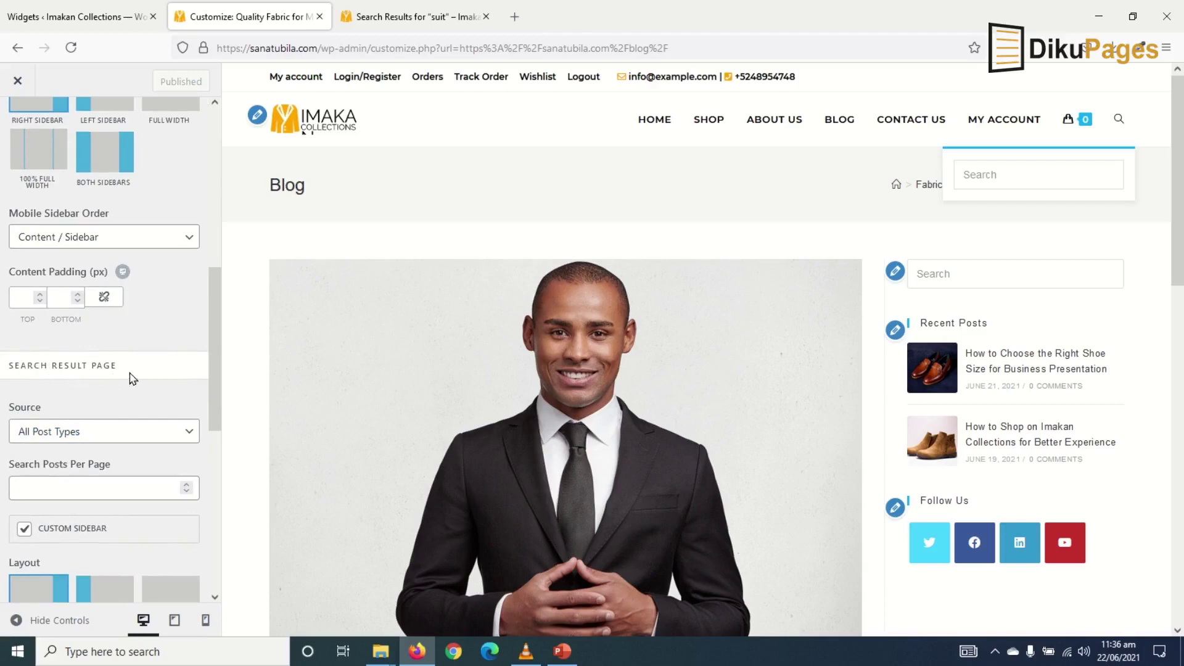
{"action": "scroll", "coordinate": [119, 415], "scroll_direction": "down", "scroll_amount": 1}
{"action": "left_click", "coordinate": [80, 358]}
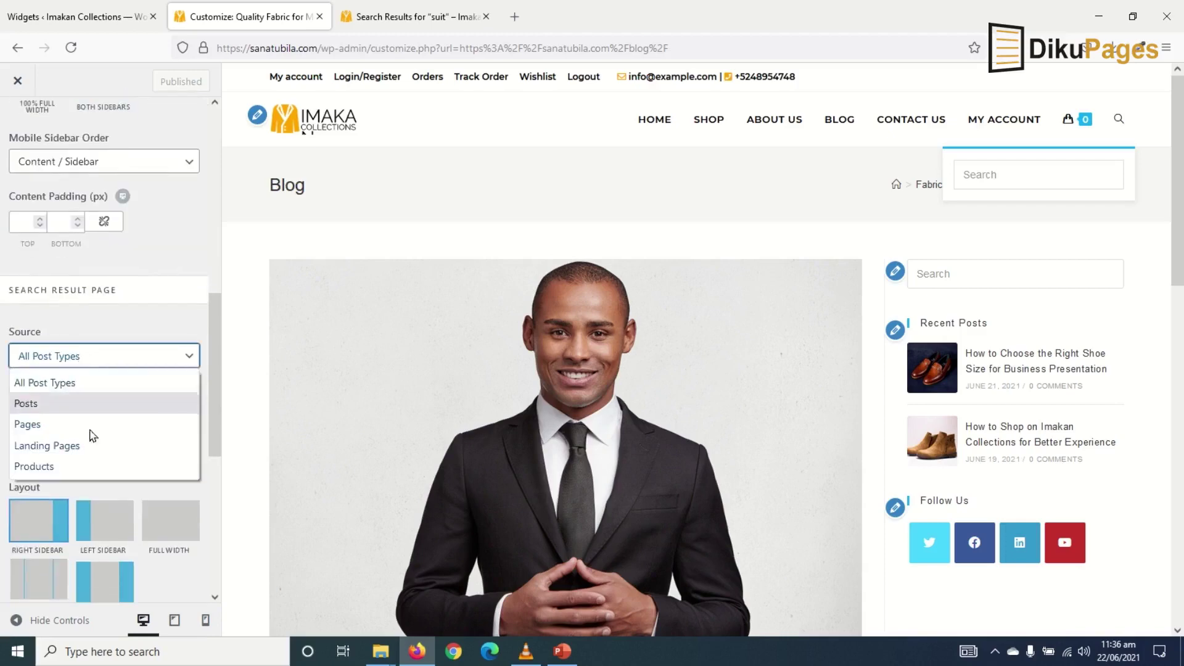
{"action": "left_click", "coordinate": [80, 467]}
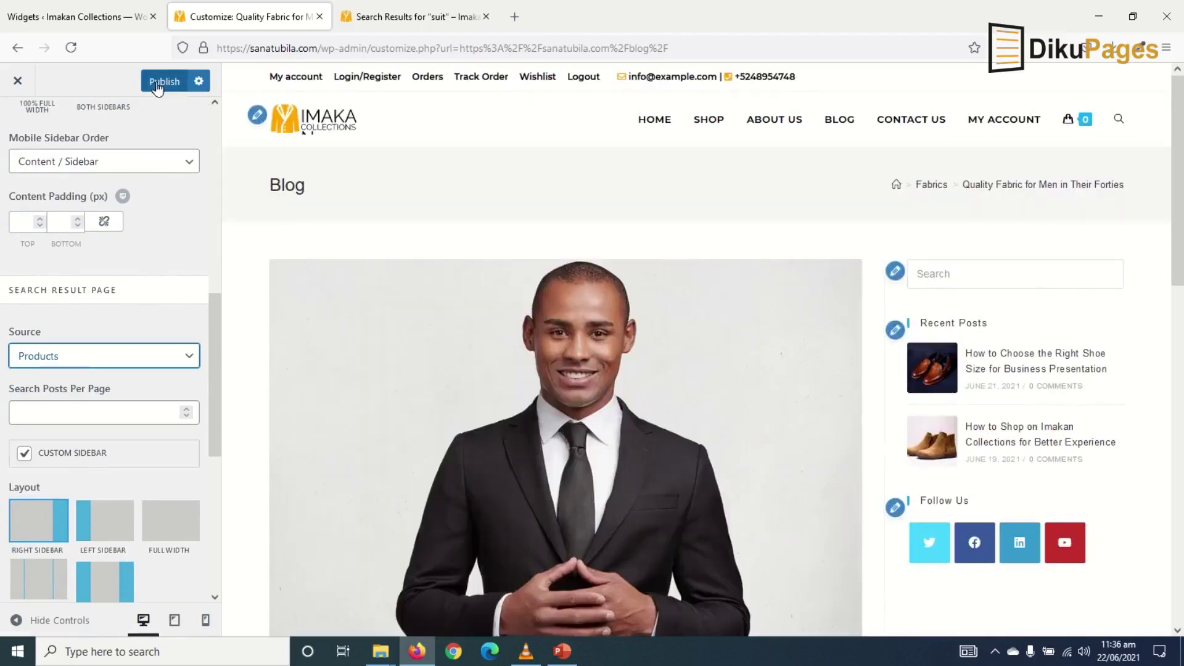
{"action": "left_click", "coordinate": [158, 84]}
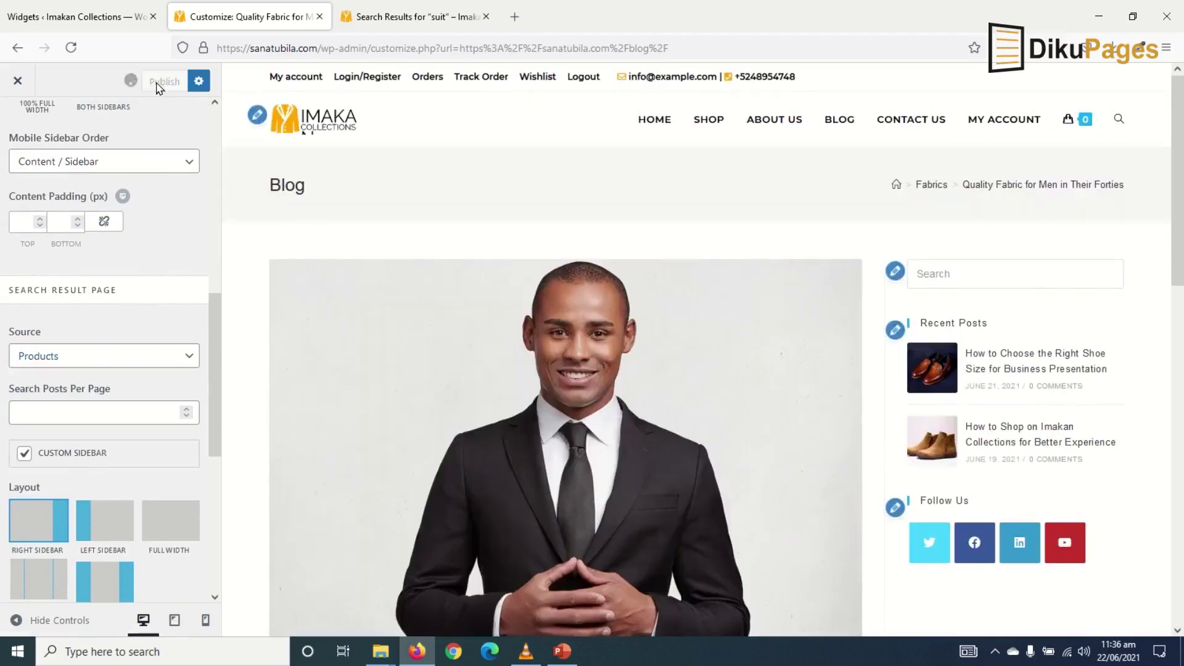
Step: Rerun the 'suit' search on the live site to check the results, then close that tab
{"action": "left_click", "coordinate": [386, 16]}
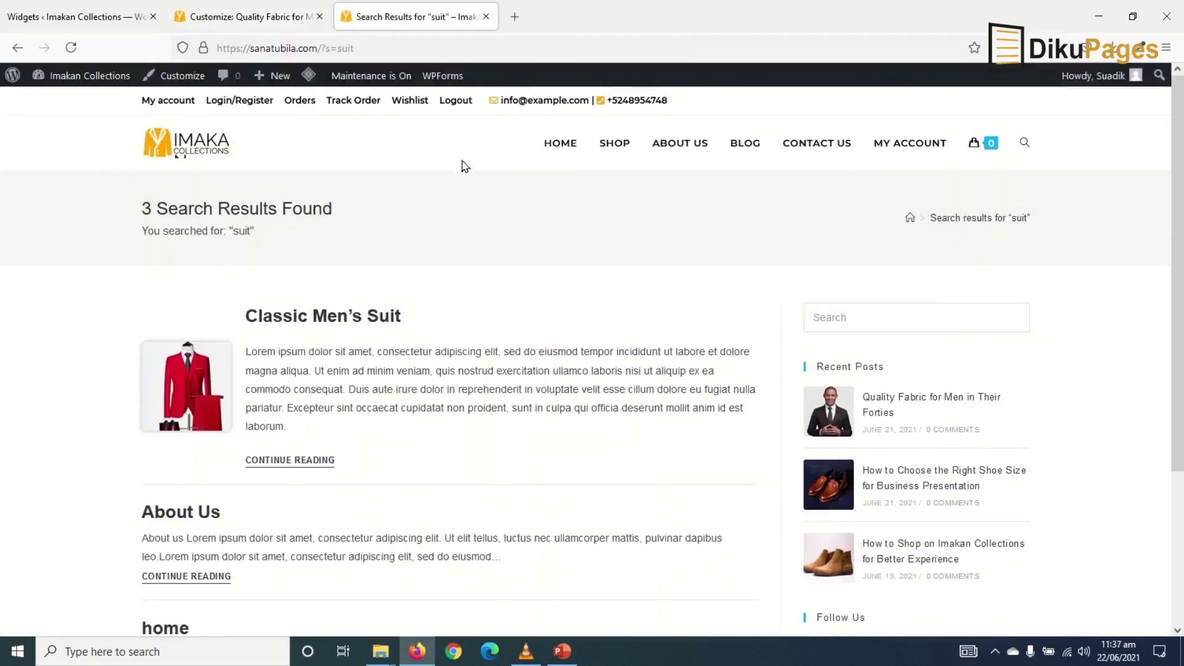
{"action": "left_click", "coordinate": [1025, 142]}
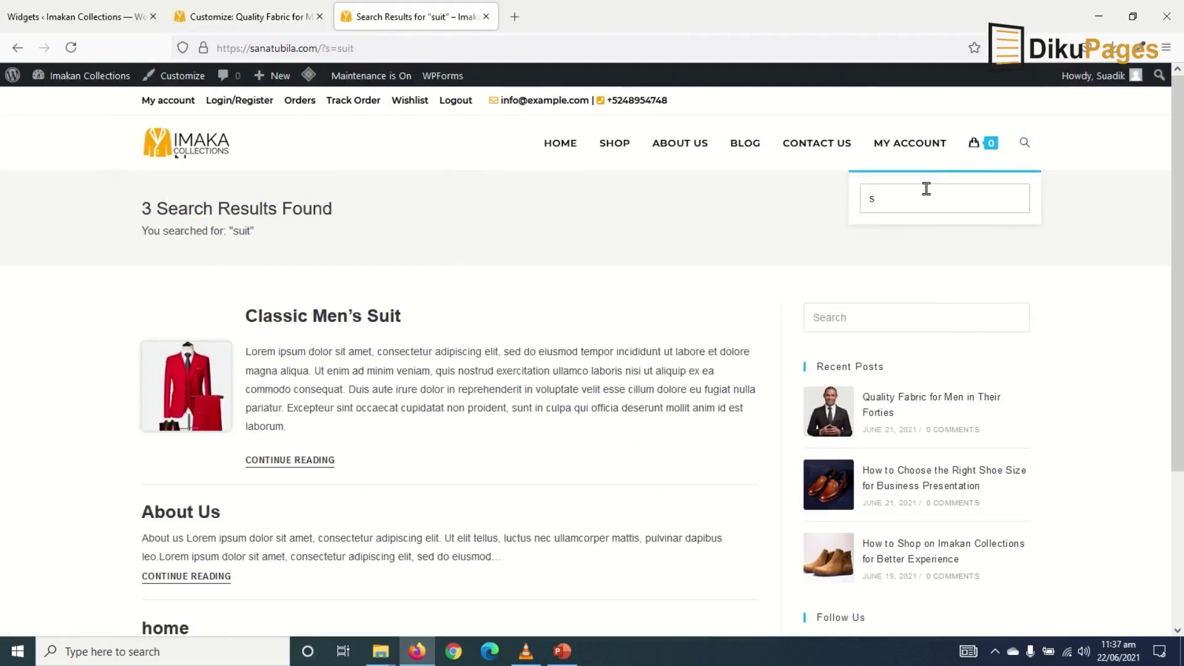
{"action": "key", "text": "Return"}
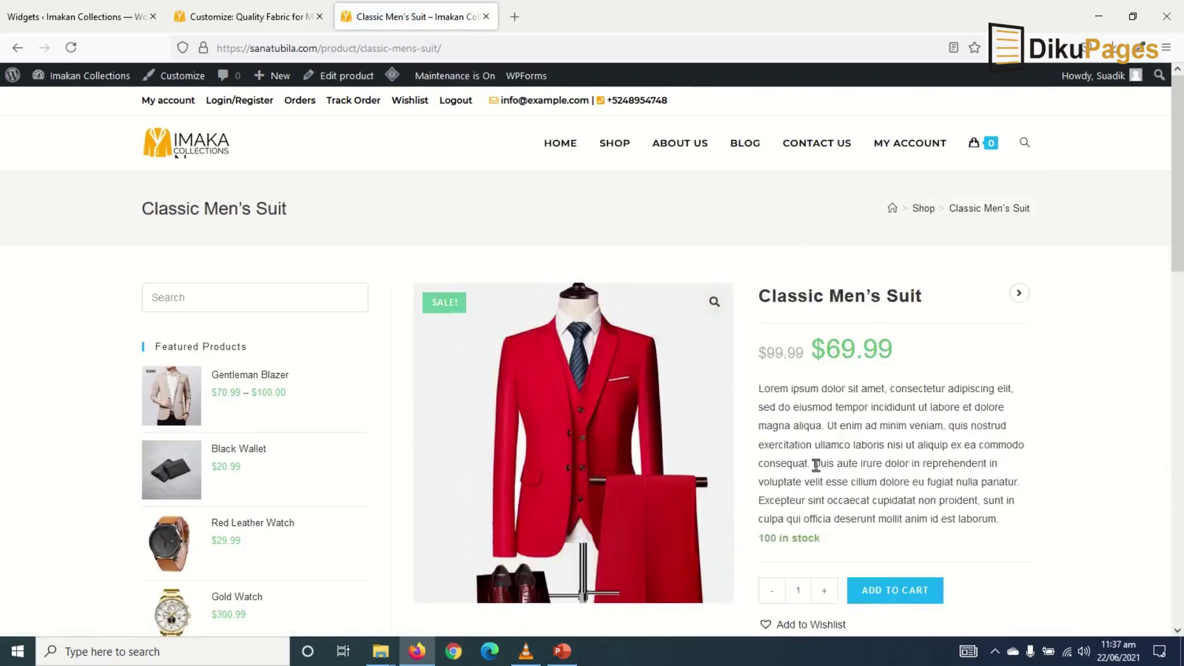
{"action": "scroll", "coordinate": [808, 457], "scroll_direction": "down", "scroll_amount": 5}
{"action": "scroll", "coordinate": [808, 456], "scroll_direction": "up", "scroll_amount": 5}
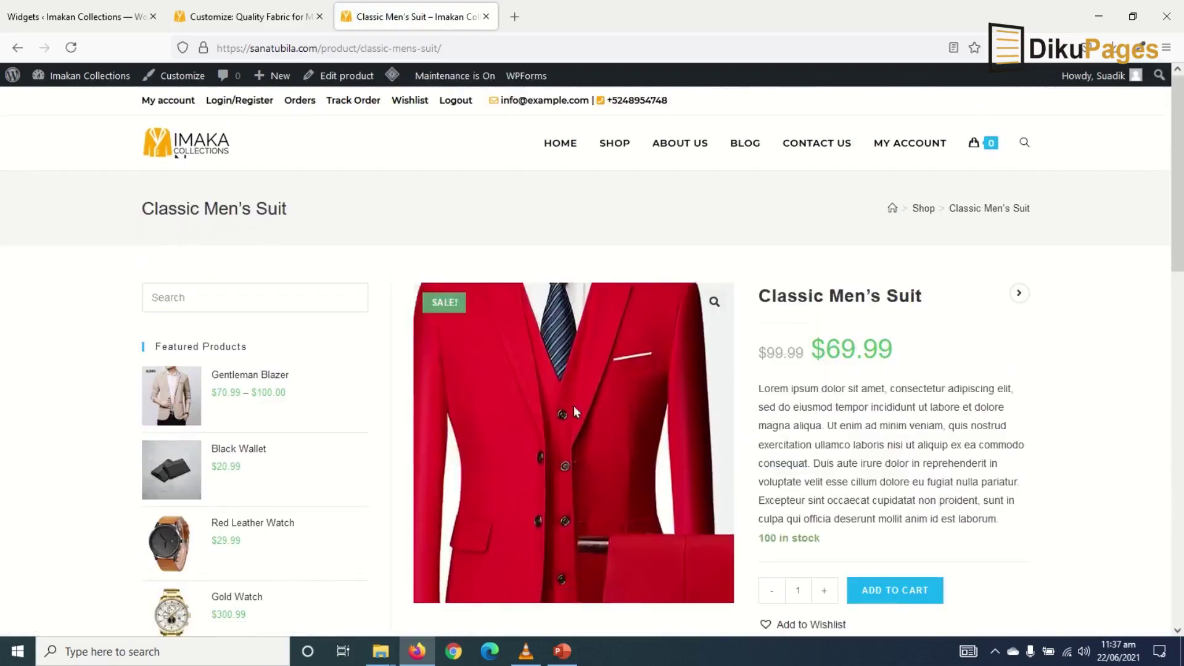
{"action": "left_click", "coordinate": [487, 17]}
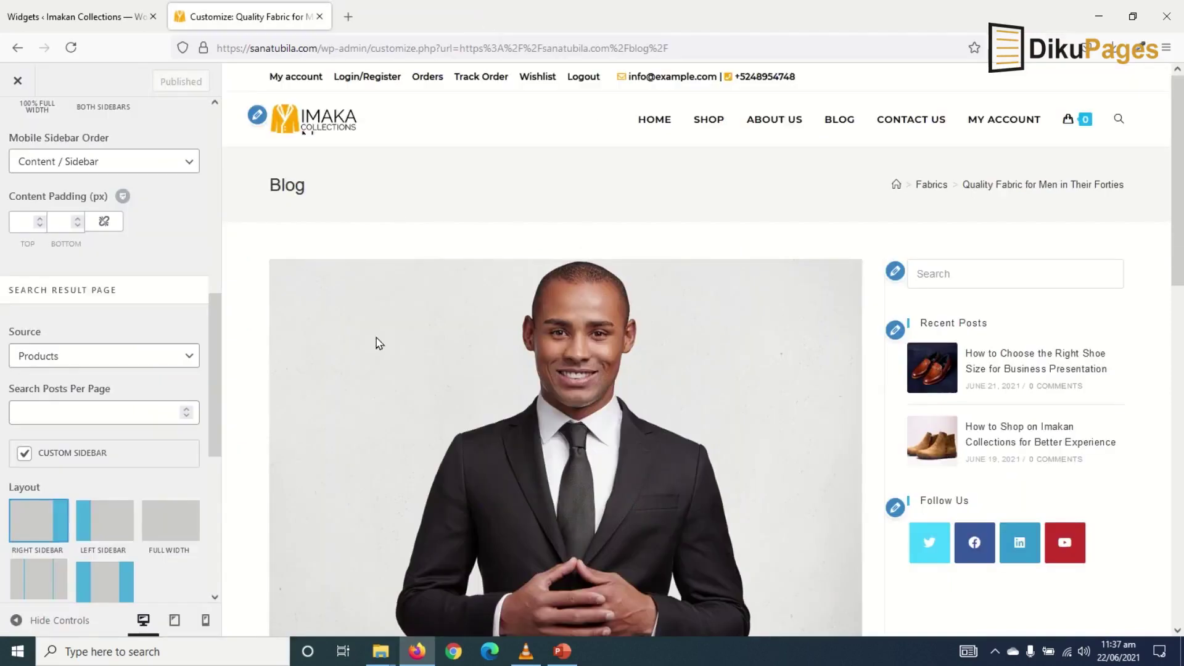
Step: Set the Header > Menu Search Icon Style to Header Replace and publish
{"action": "left_click", "coordinate": [1118, 122]}
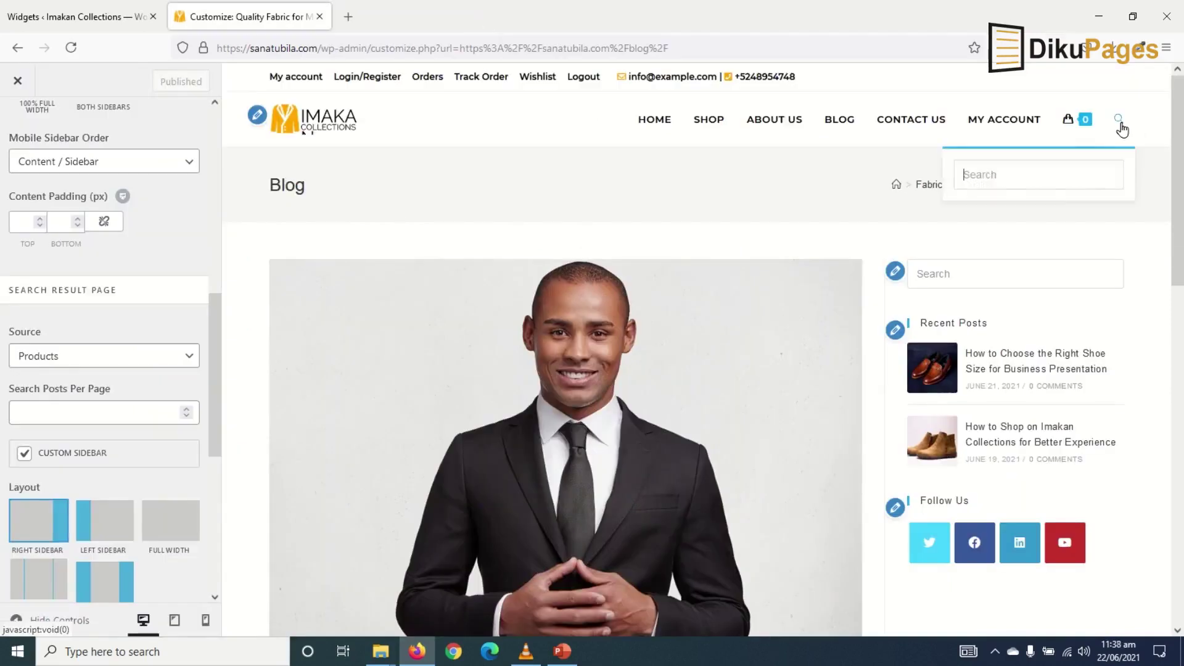
{"action": "mouse_move", "coordinate": [1104, 128]}
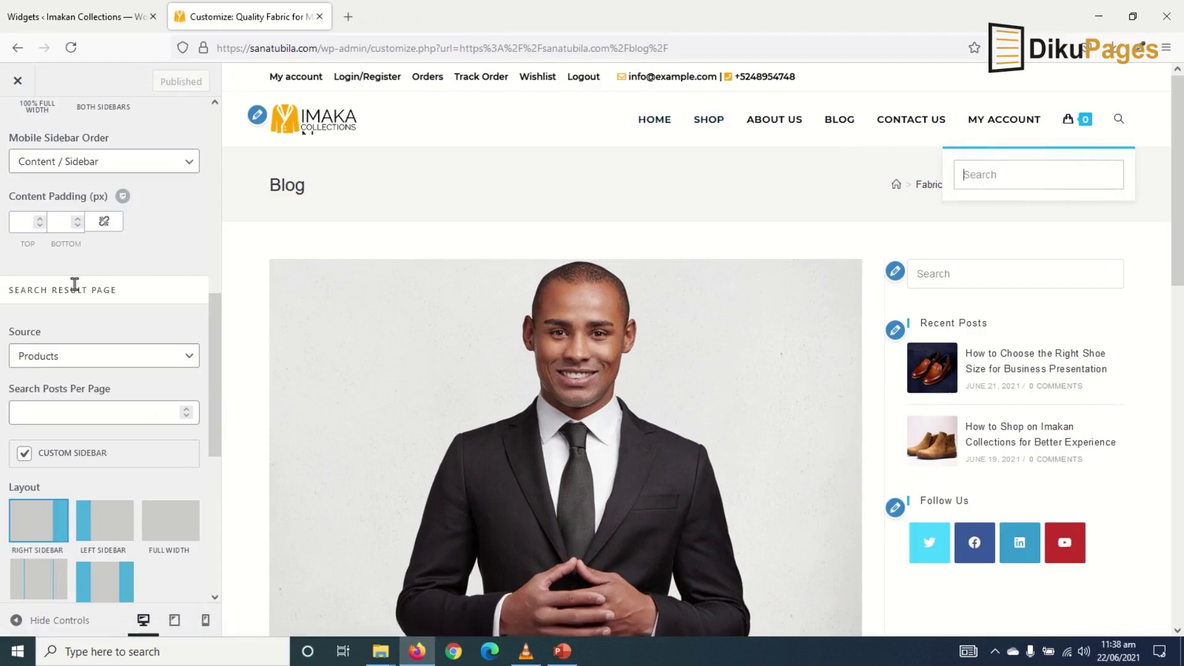
{"action": "scroll", "coordinate": [74, 283], "scroll_direction": "up", "scroll_amount": 10}
{"action": "left_click", "coordinate": [21, 125]}
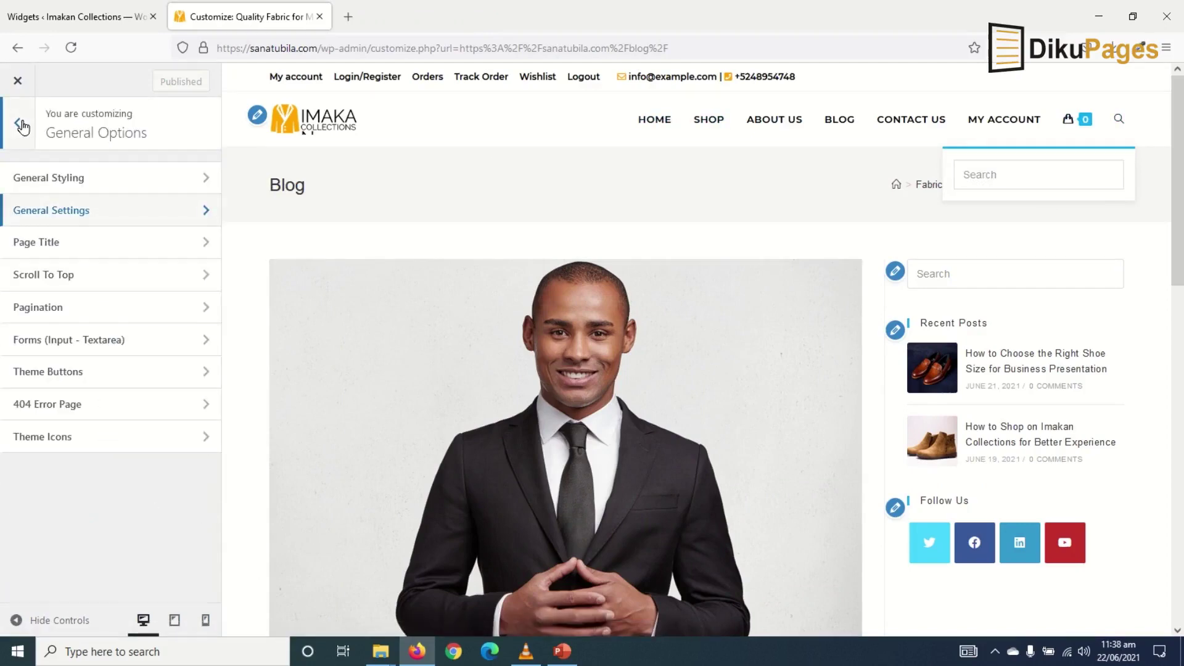
{"action": "left_click", "coordinate": [22, 126]}
{"action": "left_click", "coordinate": [45, 424]}
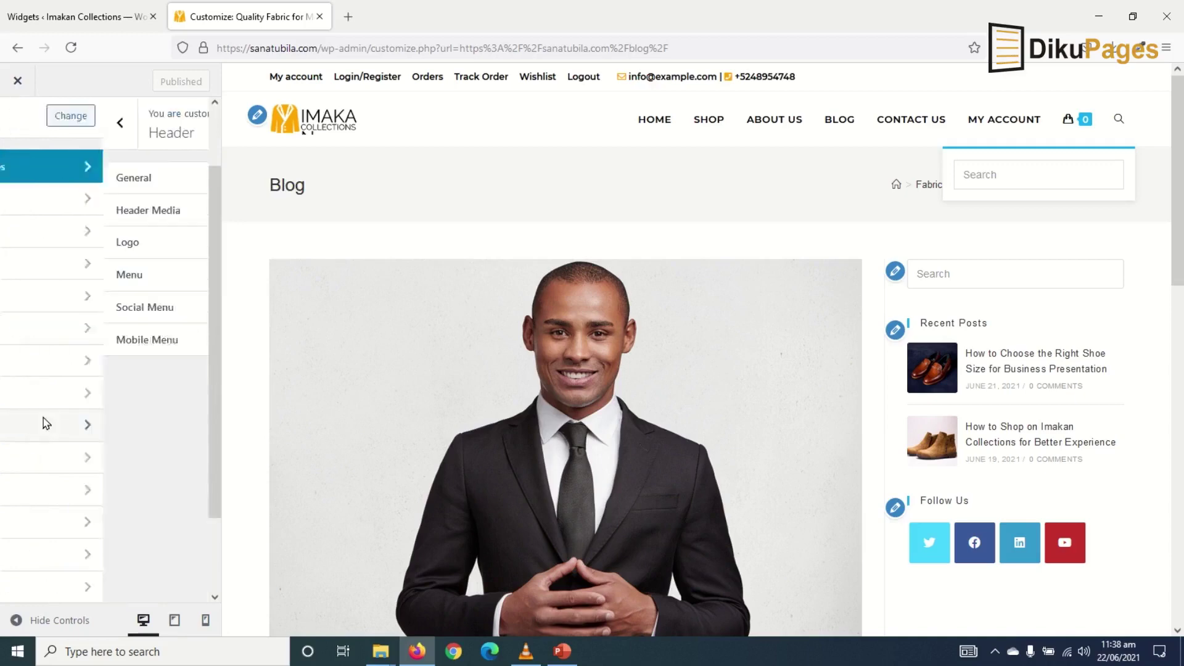
{"action": "left_click", "coordinate": [72, 272]}
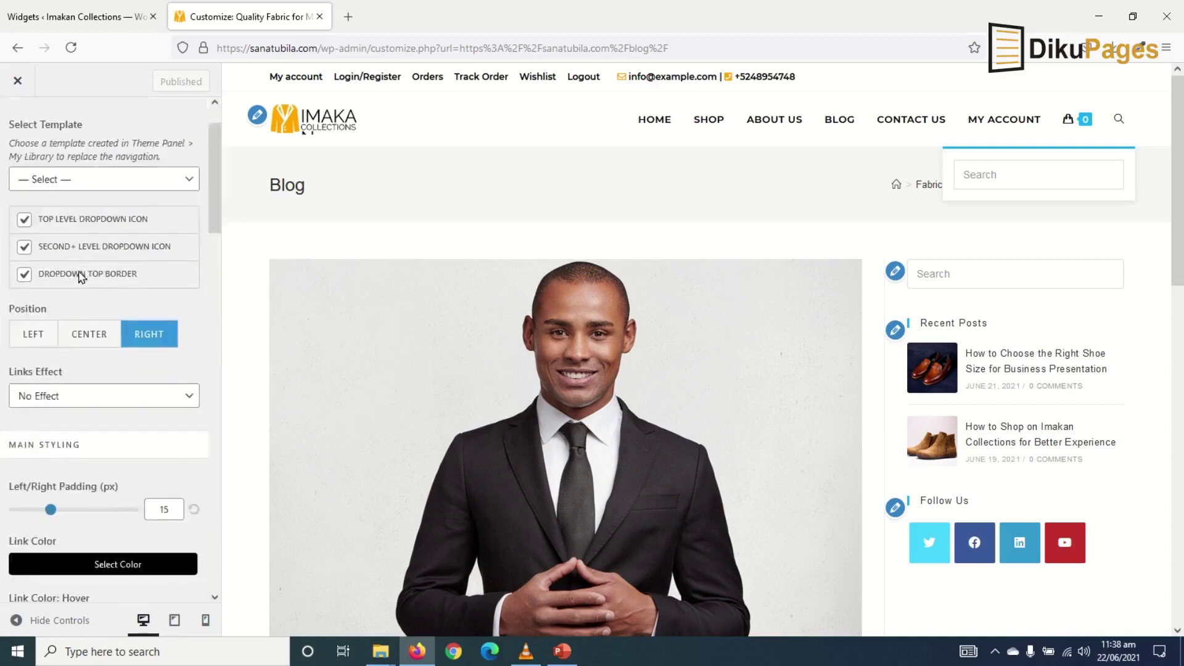
{"action": "scroll", "coordinate": [81, 277], "scroll_direction": "down", "scroll_amount": 6}
{"action": "scroll", "coordinate": [112, 300], "scroll_direction": "down", "scroll_amount": 8}
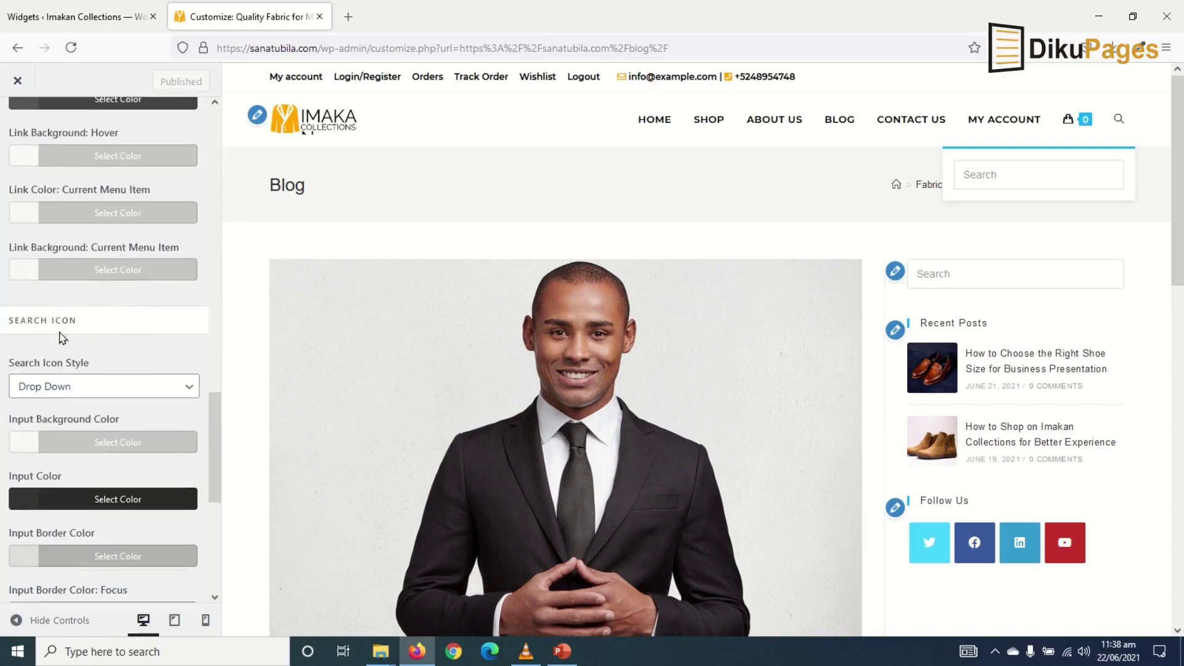
{"action": "scroll", "coordinate": [86, 327], "scroll_direction": "down", "scroll_amount": 3}
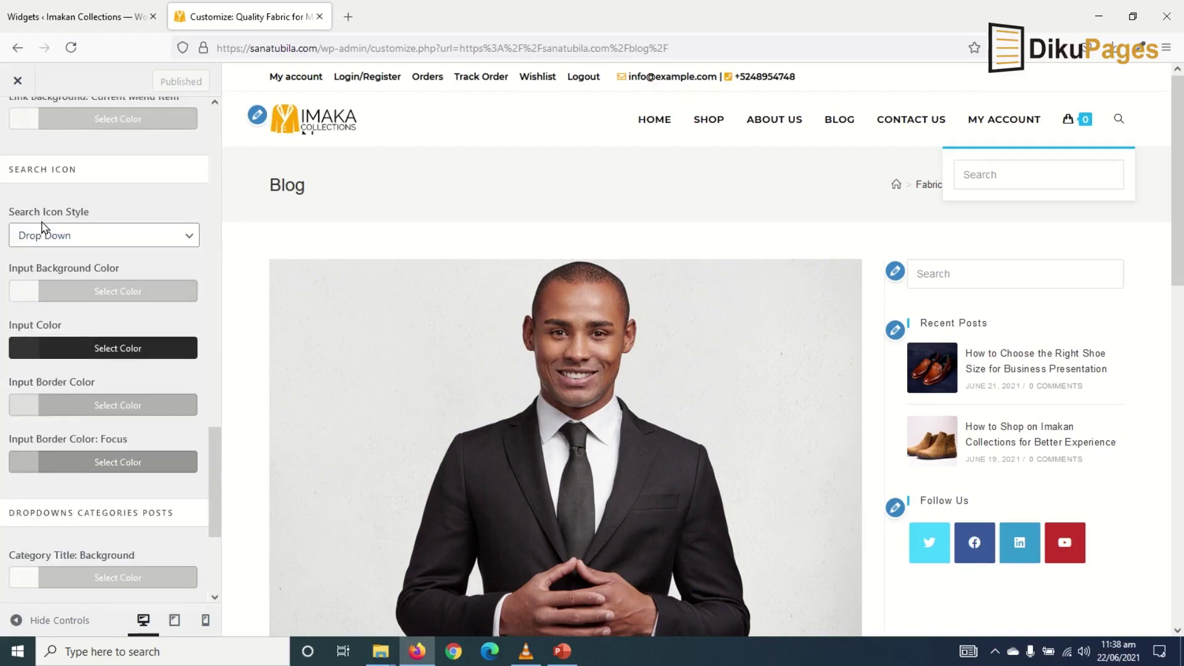
{"action": "left_click", "coordinate": [75, 237]}
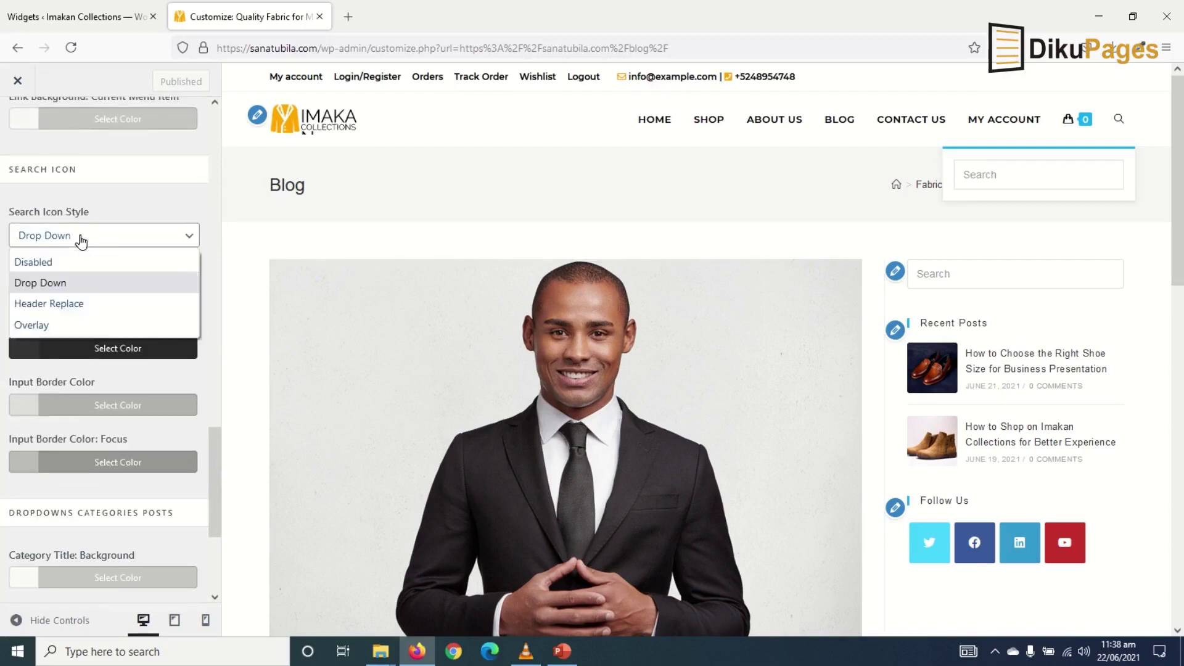
{"action": "left_click", "coordinate": [85, 304]}
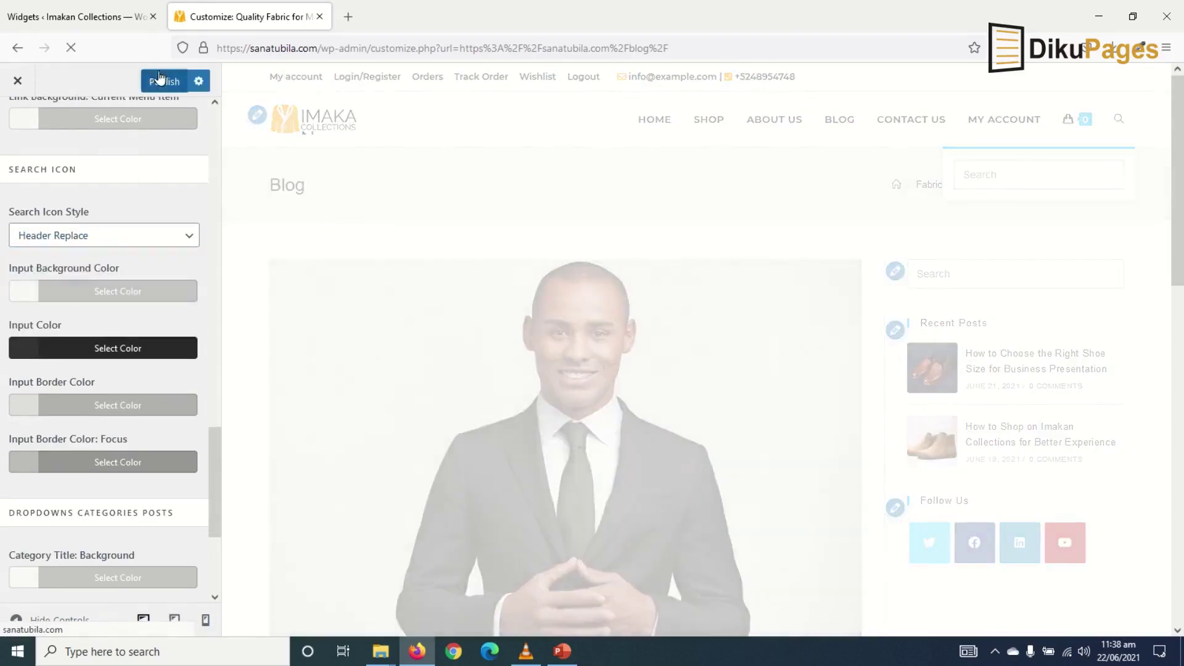
{"action": "left_click", "coordinate": [158, 79]}
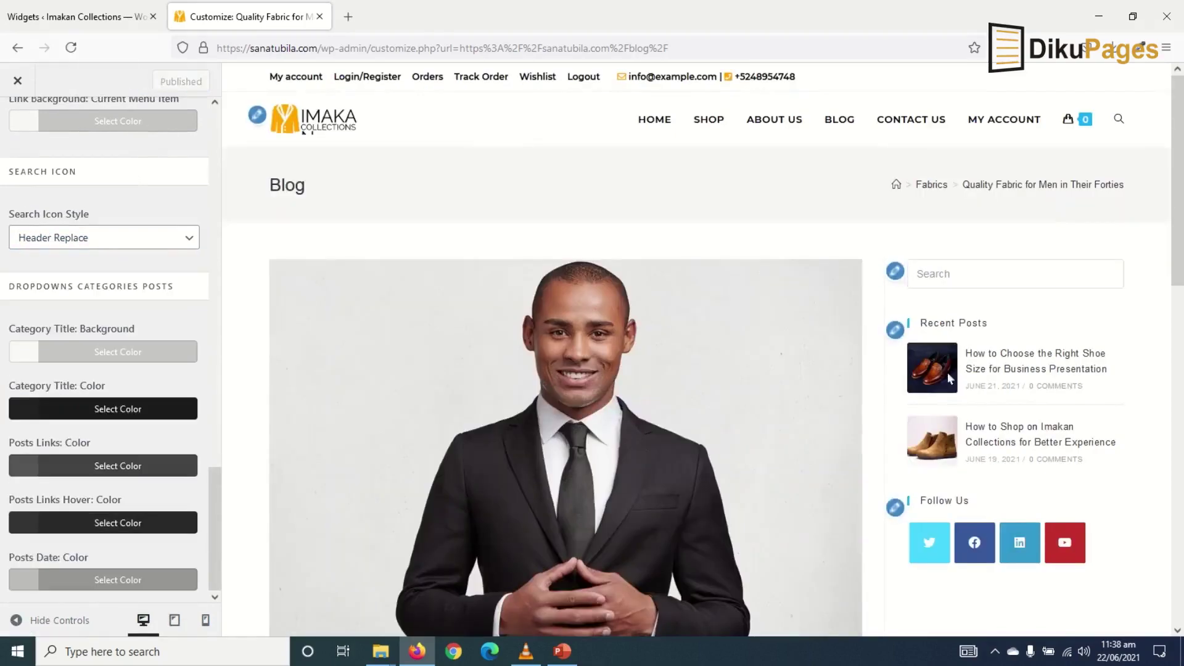
Step: Test the full-width header search bar in the preview and close it
{"action": "left_click", "coordinate": [1119, 121]}
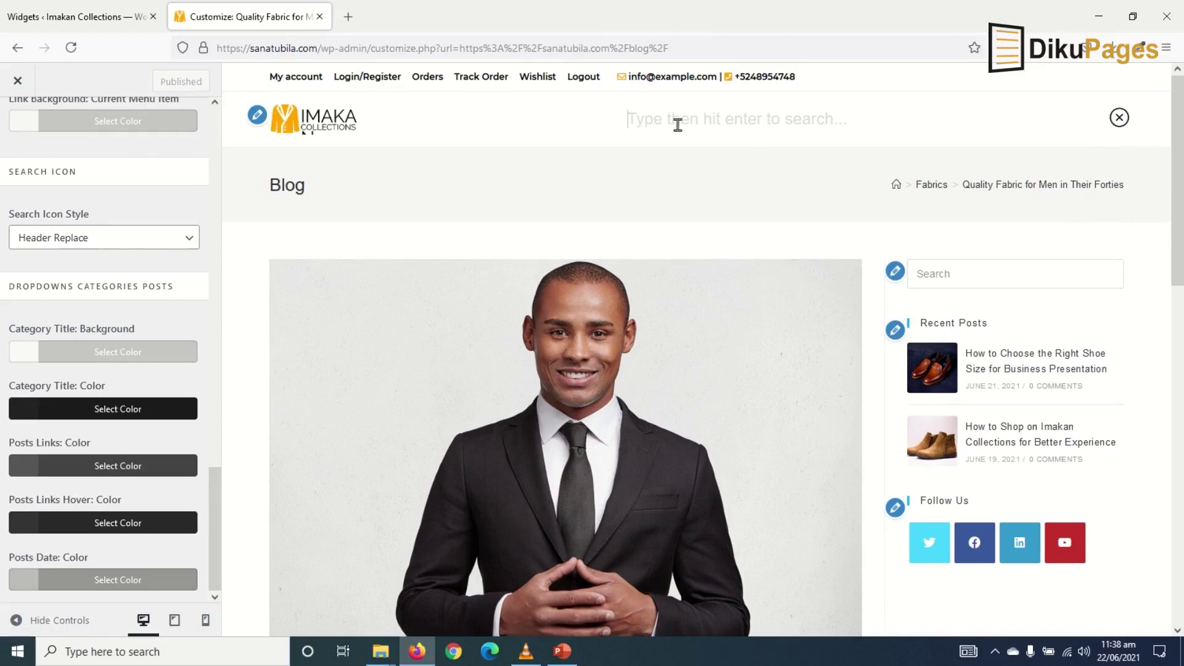
{"action": "left_click", "coordinate": [1119, 118]}
{"action": "mouse_move", "coordinate": [1071, 129]}
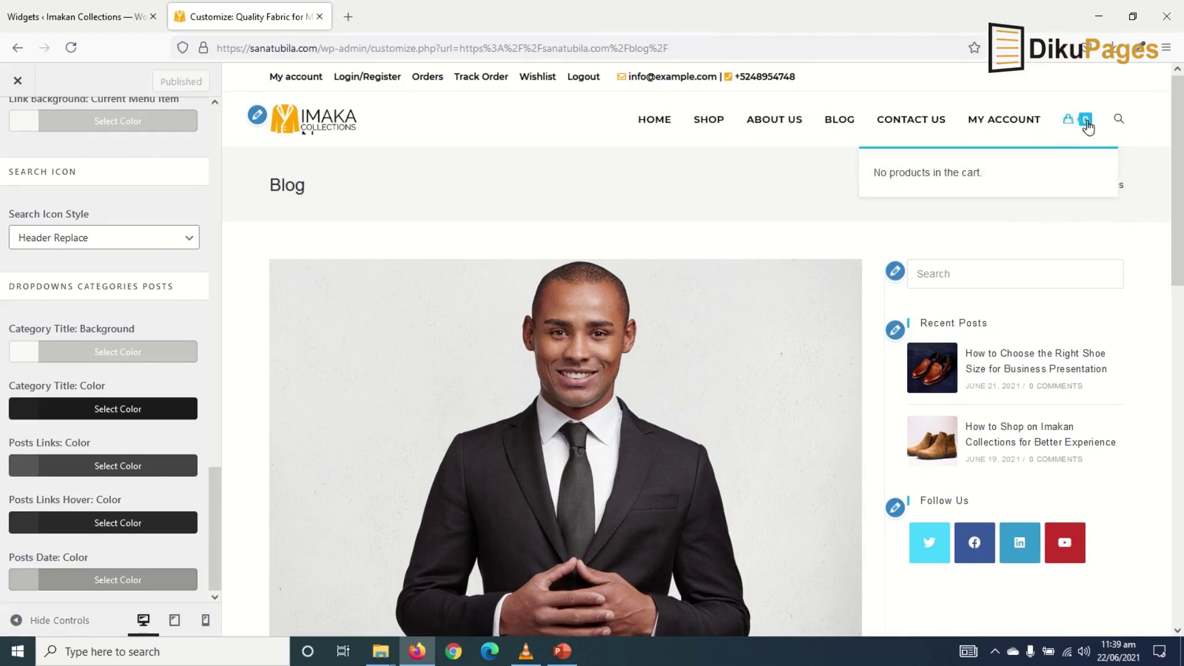
{"action": "scroll", "coordinate": [18, 176], "scroll_direction": "up", "scroll_amount": 8}
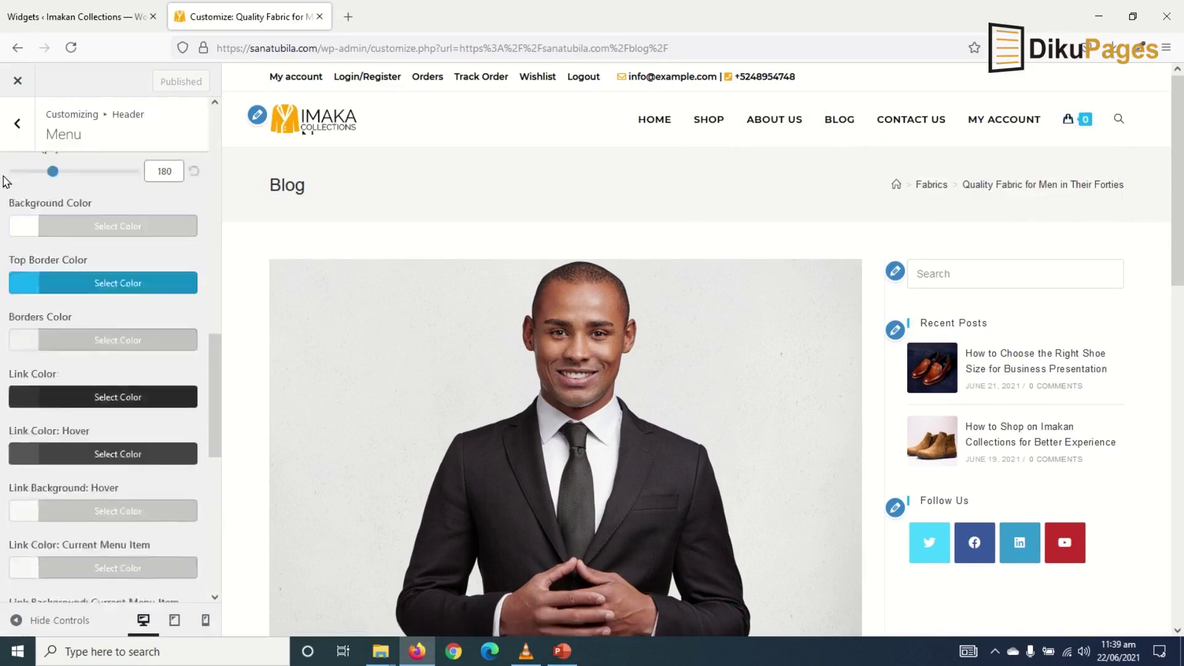
Step: Change the WooCommerce Menu Cart icon to a shopping cart
{"action": "scroll", "coordinate": [7, 181], "scroll_direction": "down", "scroll_amount": 5}
{"action": "left_click", "coordinate": [13, 146]}
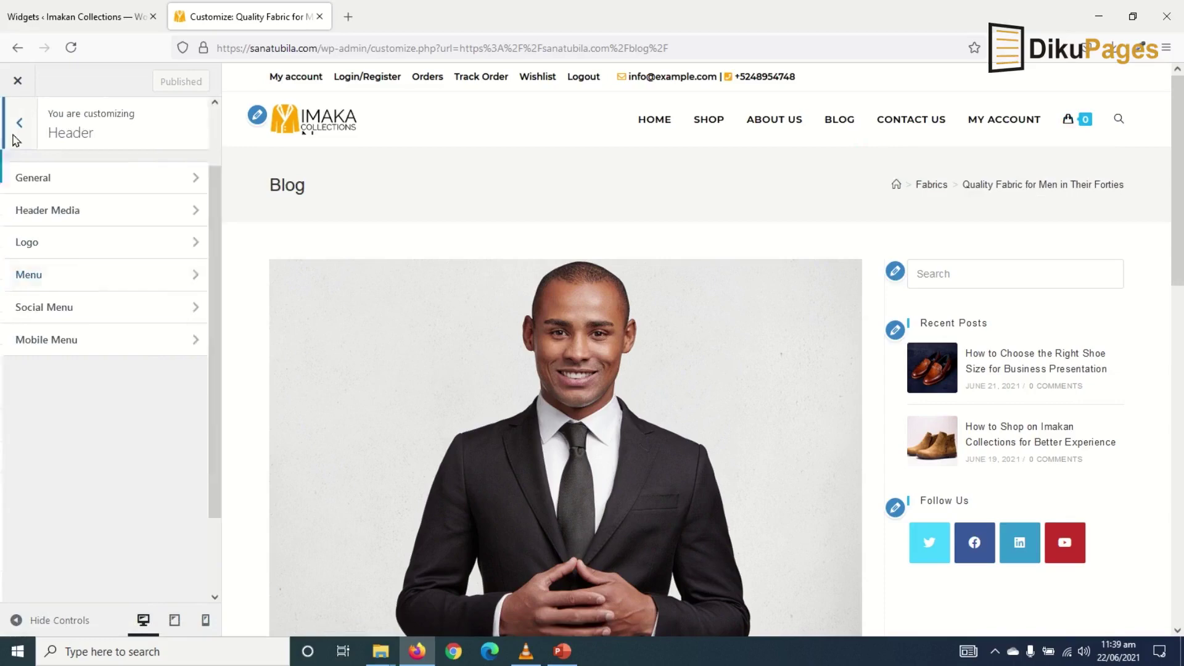
{"action": "left_click", "coordinate": [15, 139]}
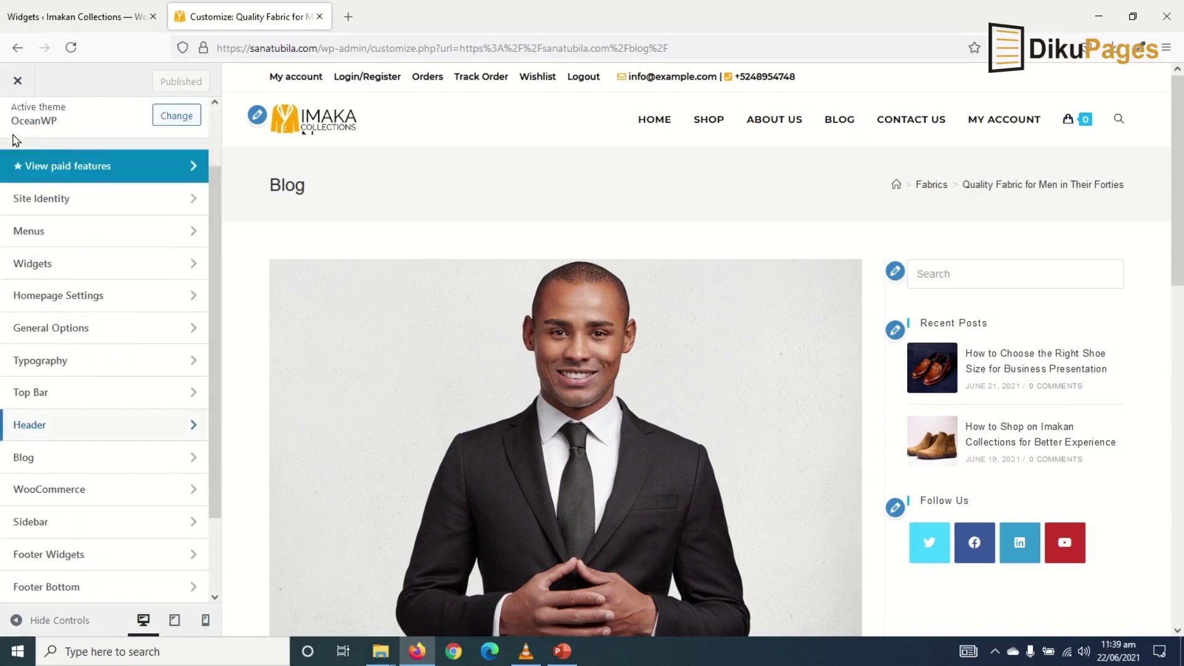
{"action": "left_click", "coordinate": [69, 489]}
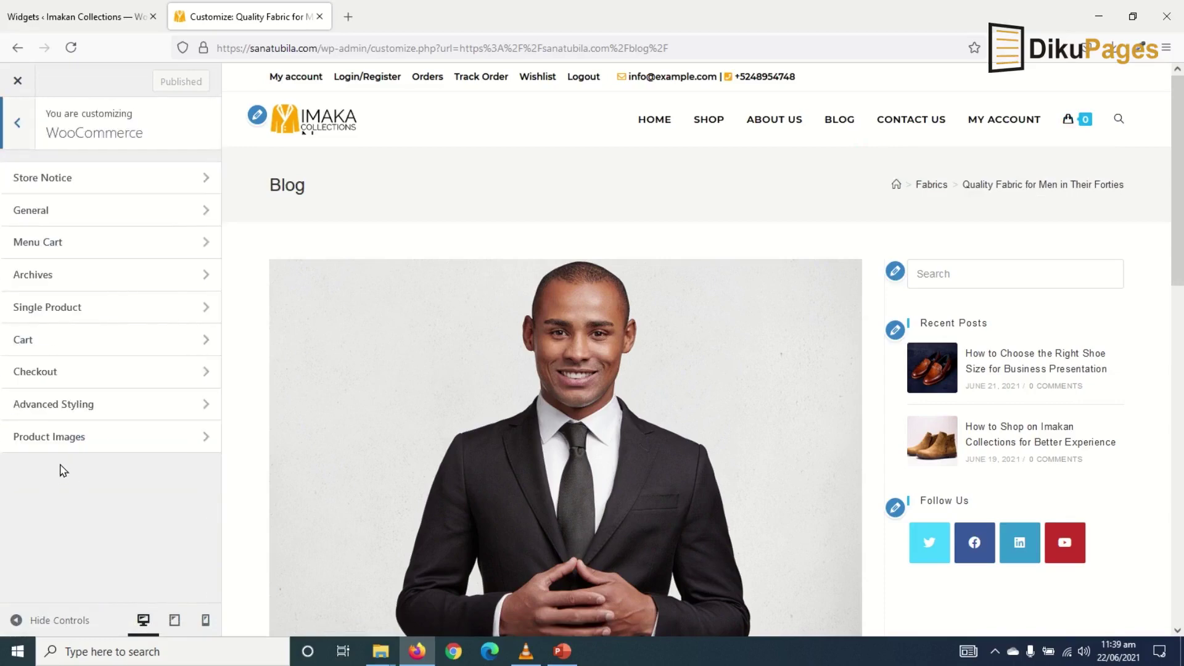
{"action": "left_click", "coordinate": [58, 251]}
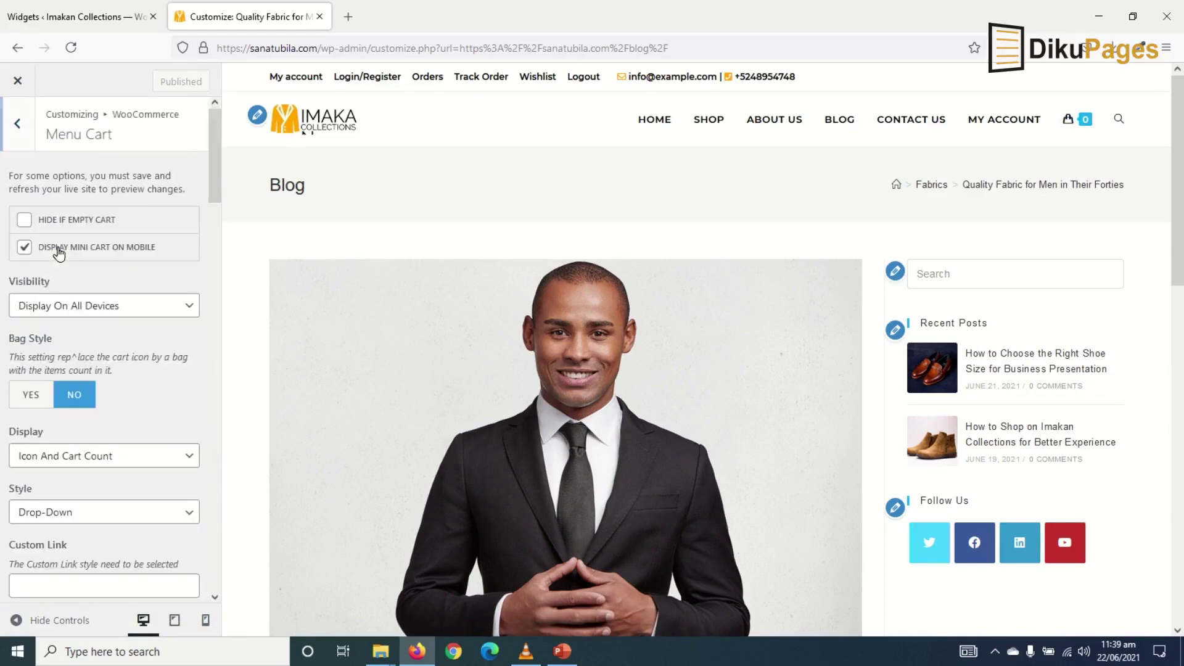
{"action": "scroll", "coordinate": [119, 301], "scroll_direction": "down", "scroll_amount": 6}
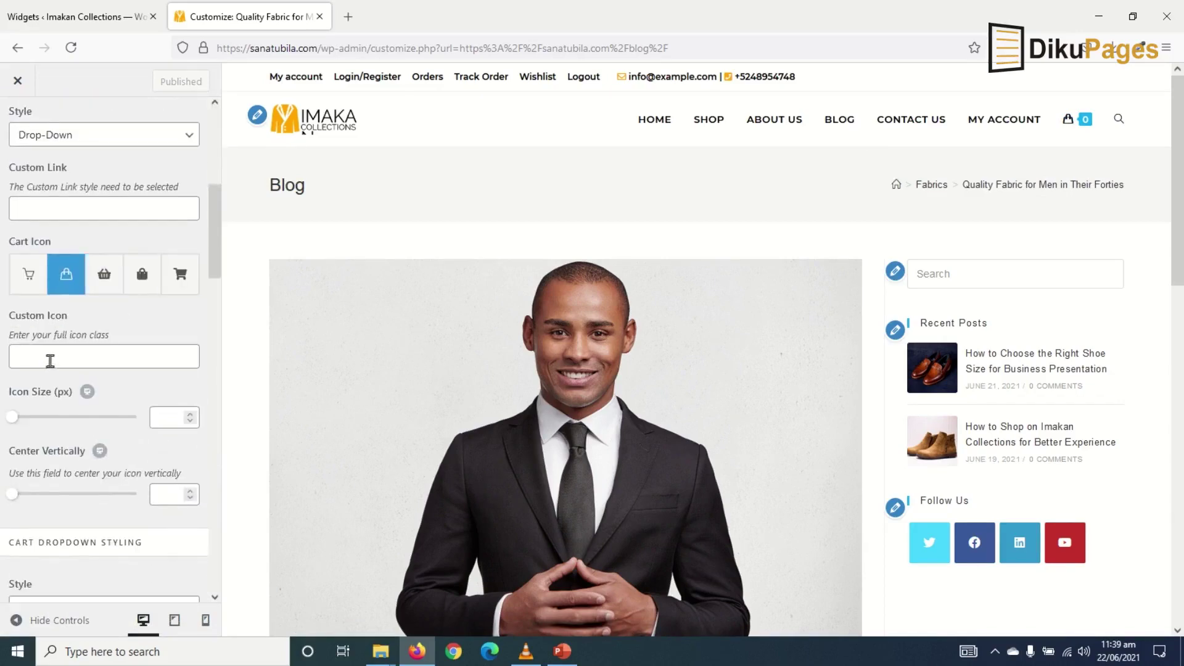
{"action": "left_click", "coordinate": [170, 288]}
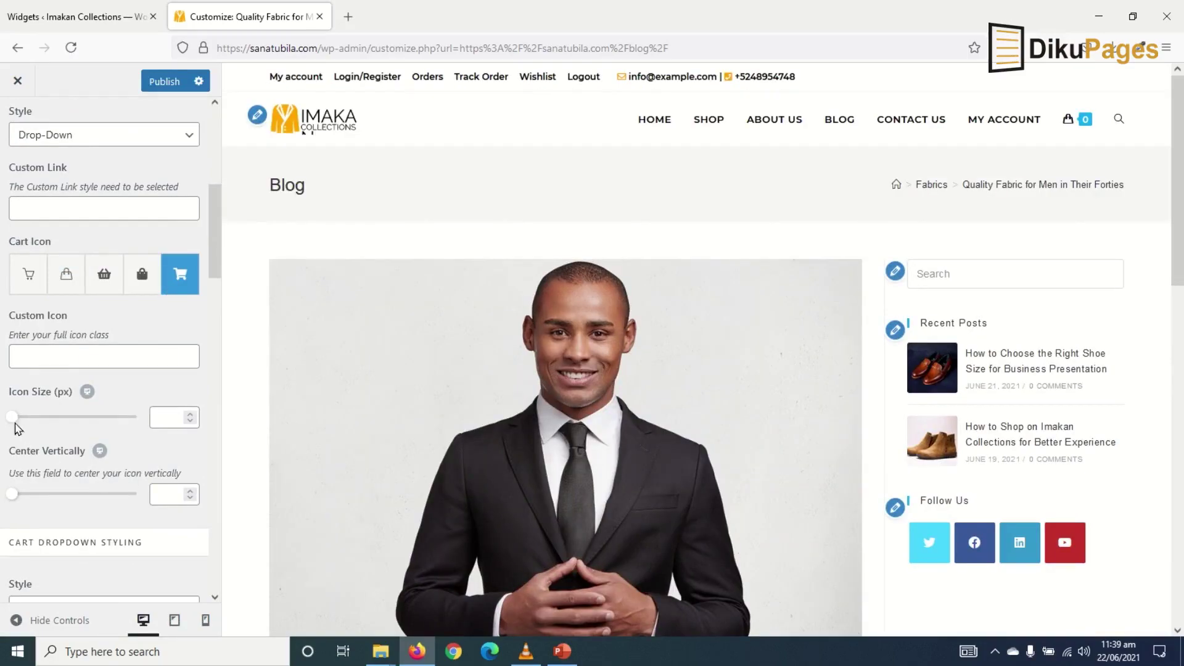
Step: Set the cart Icon Size to 30 and Center Vertically to 8, then publish
{"action": "left_click_drag", "start_coordinate": [14, 422], "coordinate": [45, 418]}
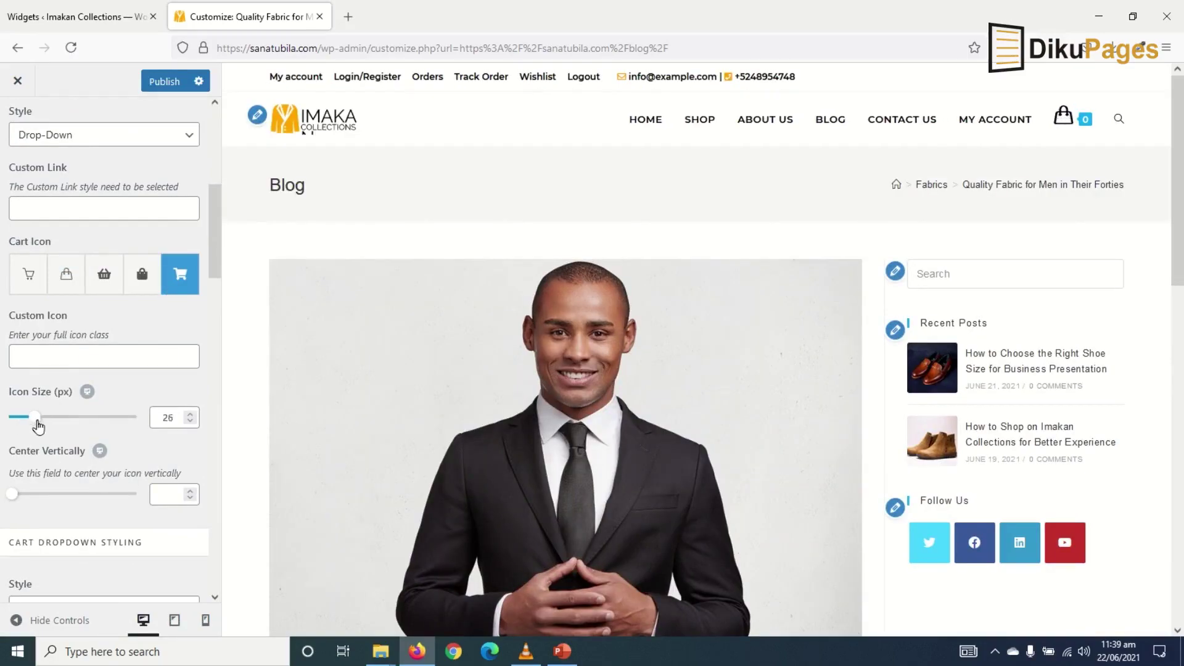
{"action": "double_click", "coordinate": [190, 423]}
{"action": "left_click", "coordinate": [49, 509]}
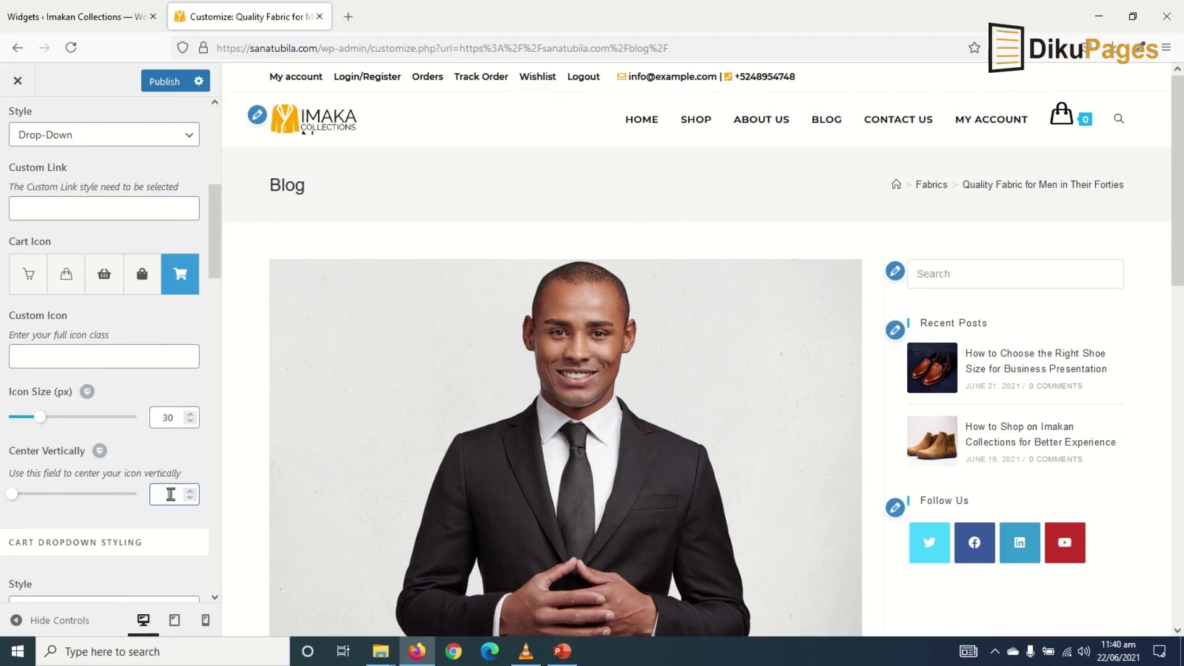
{"action": "type", "text": "1"}
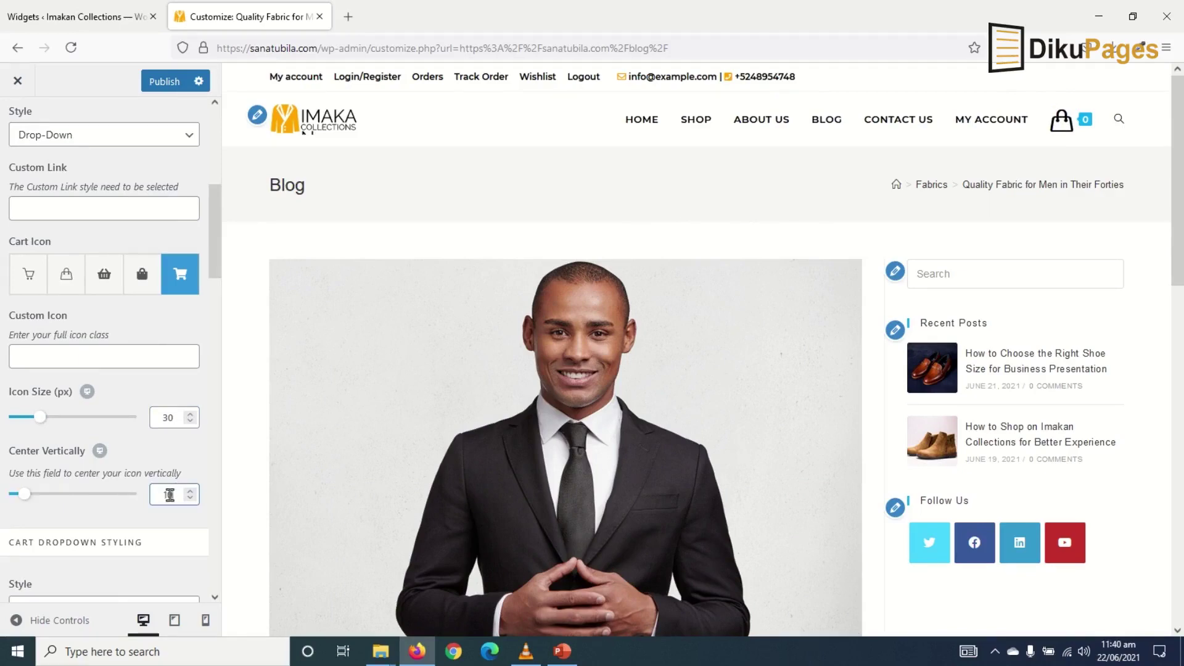
{"action": "left_click_drag", "start_coordinate": [170, 496], "coordinate": [153, 501]}
{"action": "type", "text": "8"}
{"action": "left_click", "coordinate": [159, 82]}
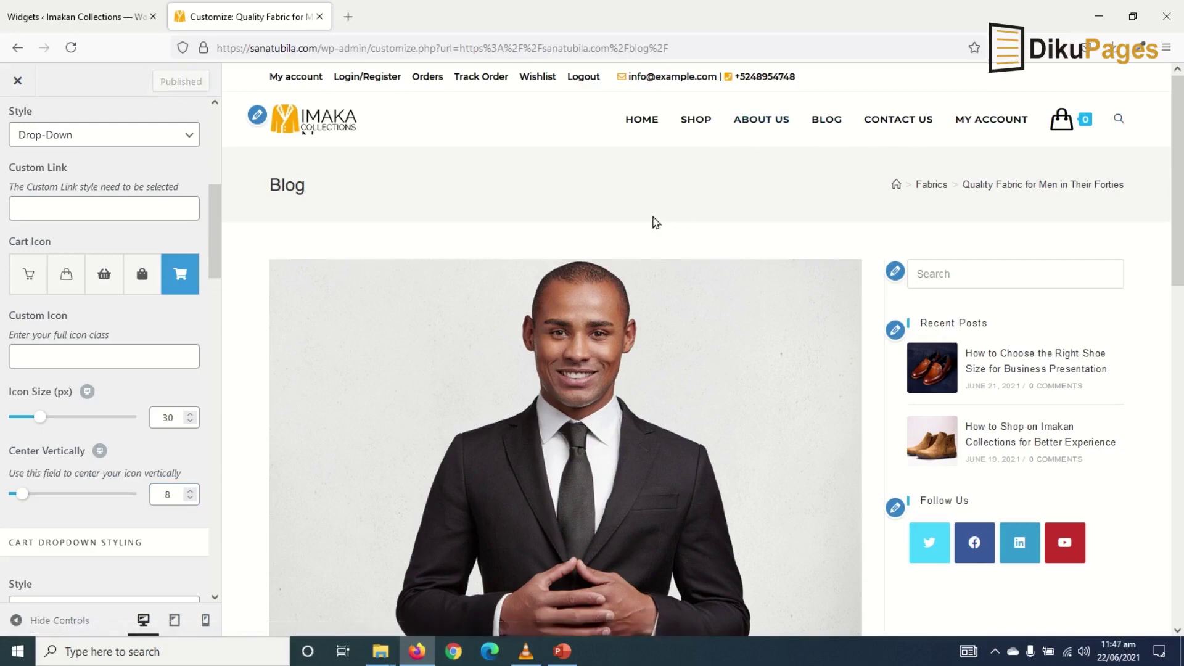
{"action": "scroll", "coordinate": [656, 222], "scroll_direction": "down", "scroll_amount": 8}
{"action": "scroll", "coordinate": [653, 216], "scroll_direction": "up", "scroll_amount": 1}
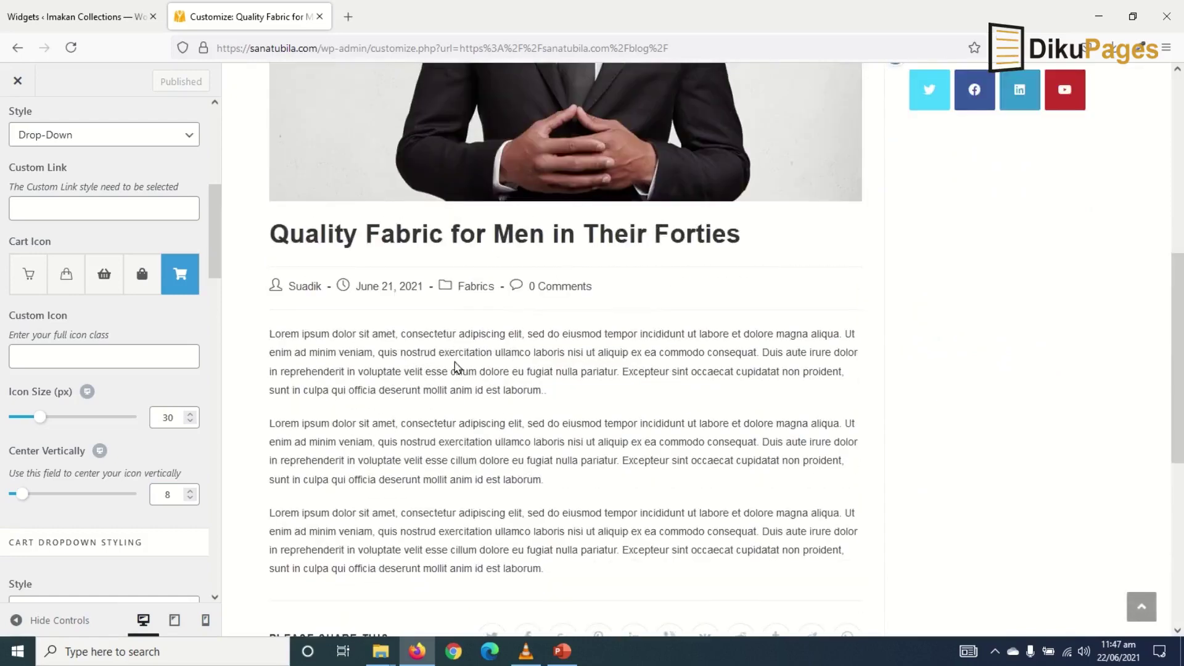
{"action": "scroll", "coordinate": [105, 308], "scroll_direction": "up", "scroll_amount": 6}
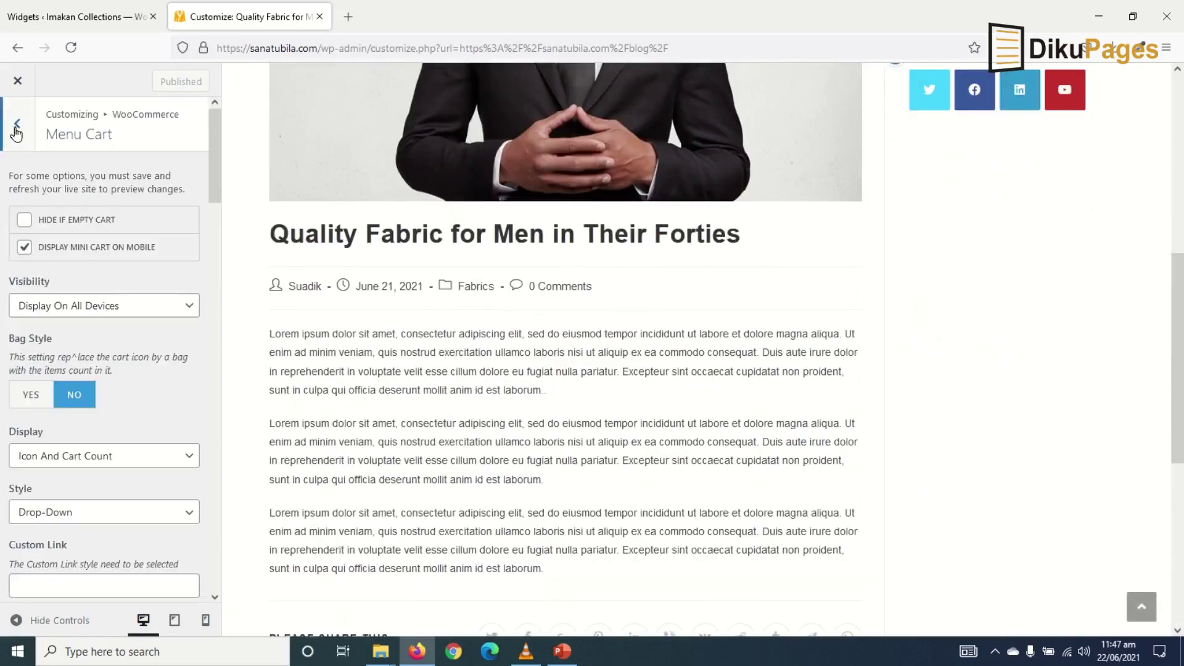
Step: Set the Typography > Body font family to Montserrat
{"action": "left_click", "coordinate": [14, 109]}
{"action": "left_click", "coordinate": [17, 129]}
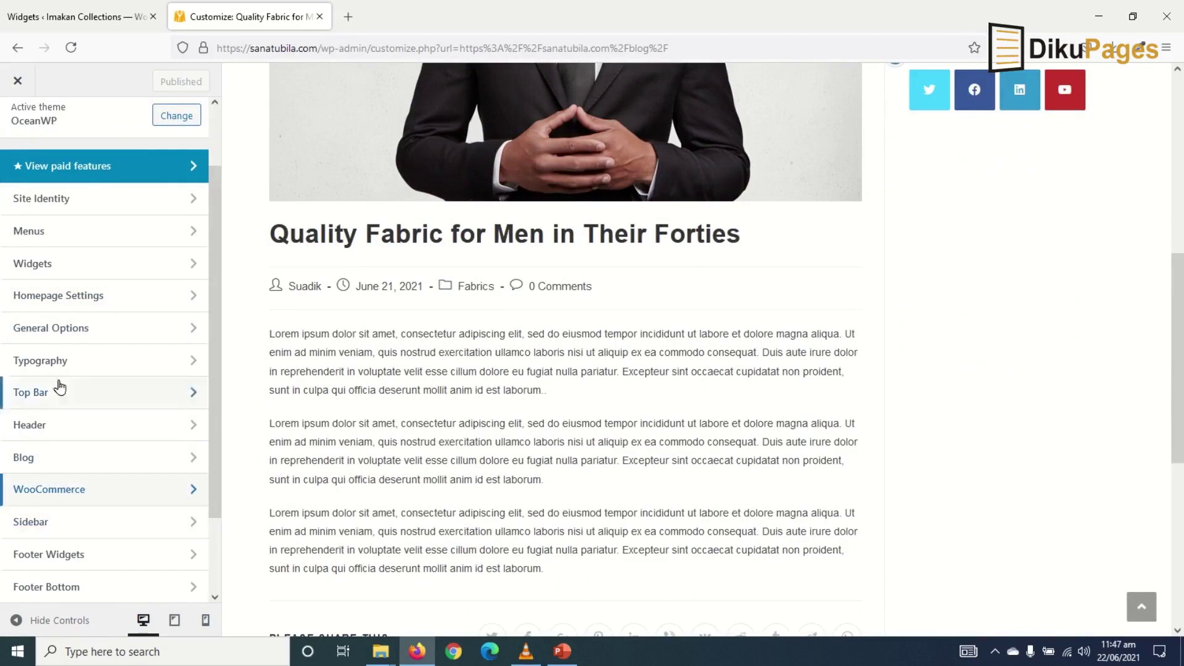
{"action": "left_click", "coordinate": [55, 360]}
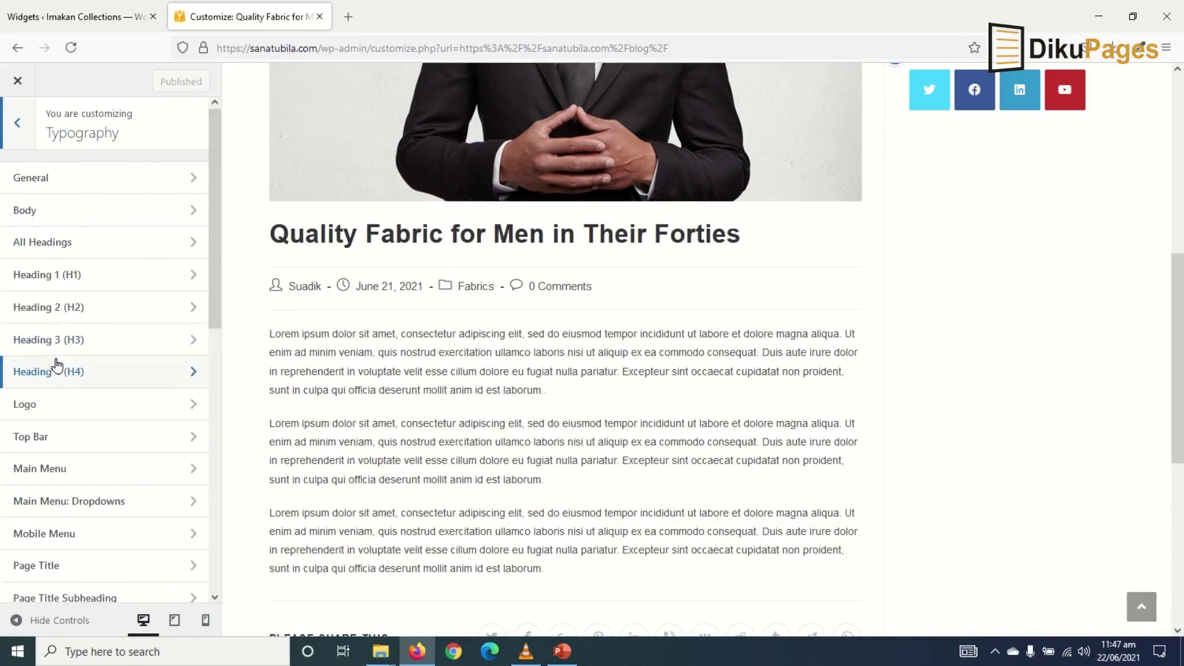
{"action": "left_click", "coordinate": [58, 210]}
{"action": "left_click", "coordinate": [94, 217]}
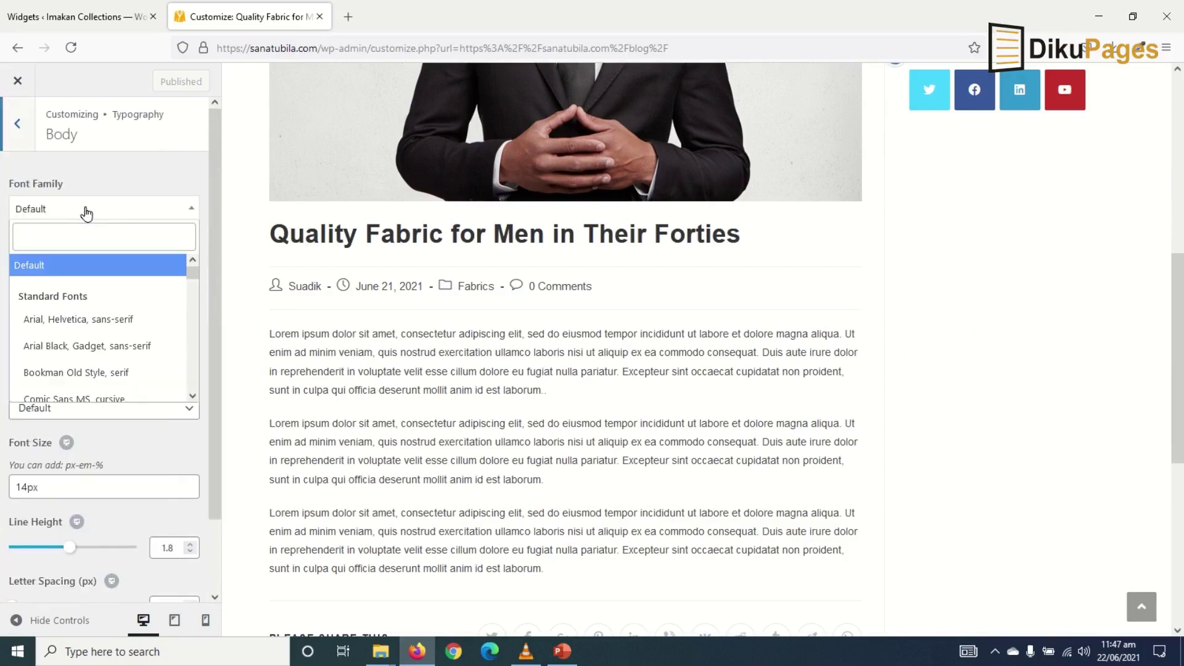
{"action": "type", "text": "monts"}
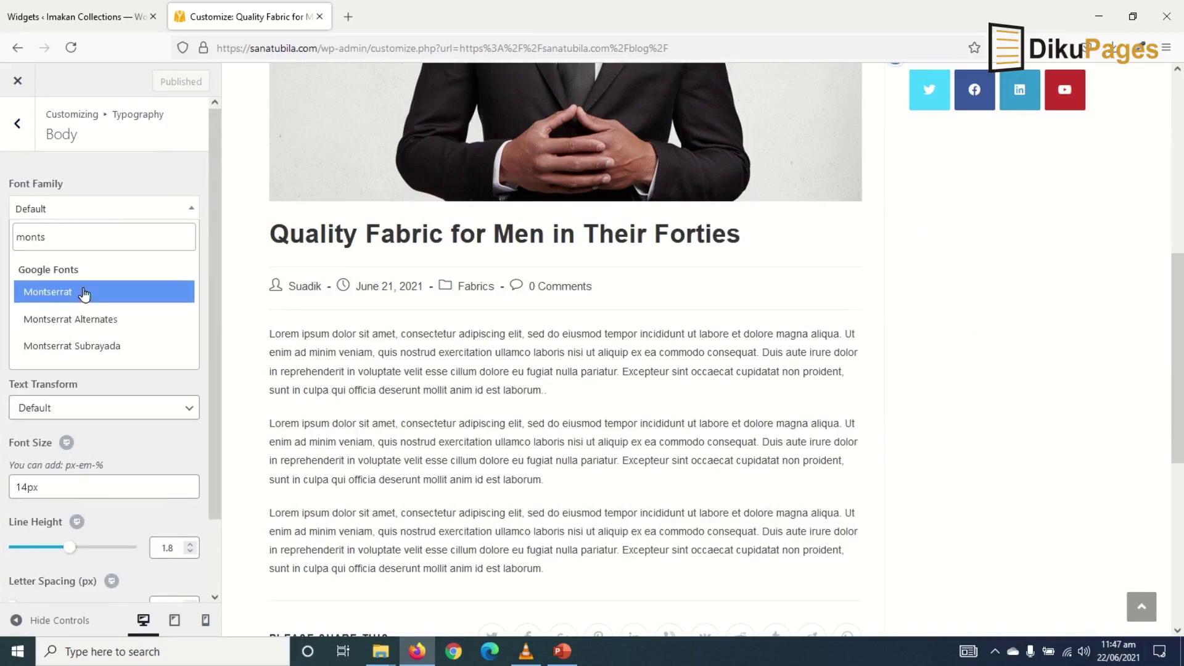
{"action": "left_click", "coordinate": [82, 292]}
Step: Make the body font colour black (#000000) and publish
{"action": "scroll", "coordinate": [86, 321], "scroll_direction": "down", "scroll_amount": 2}
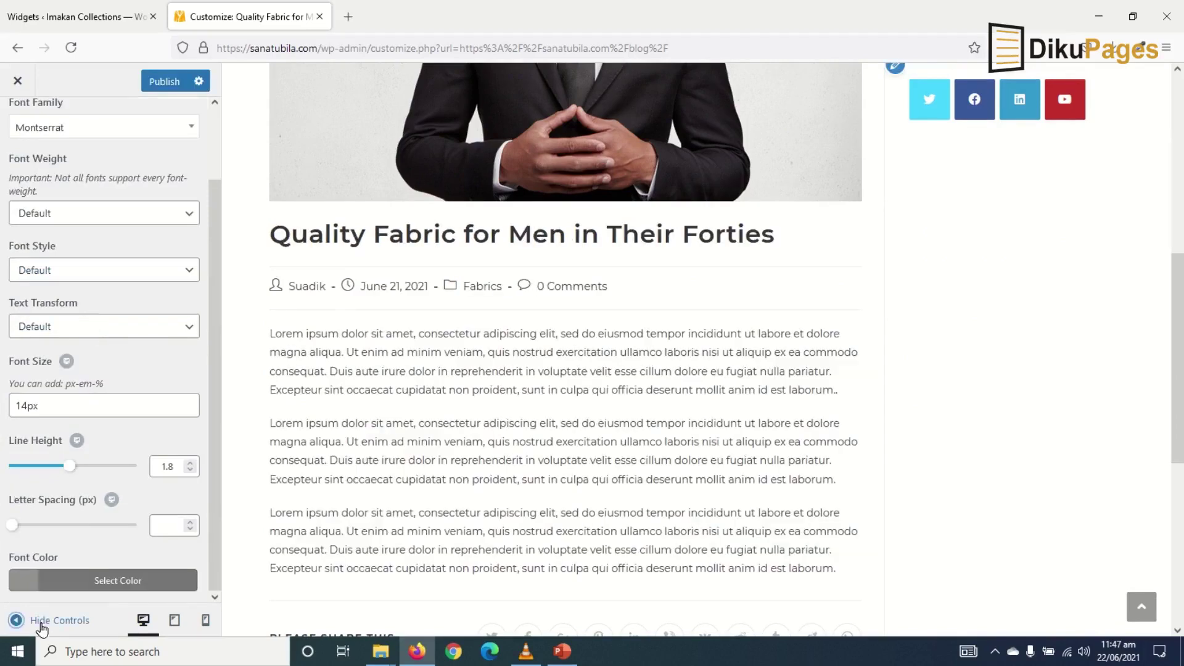
{"action": "left_click", "coordinate": [19, 584]}
{"action": "scroll", "coordinate": [22, 542], "scroll_direction": "down", "scroll_amount": 4}
{"action": "left_click", "coordinate": [24, 551]}
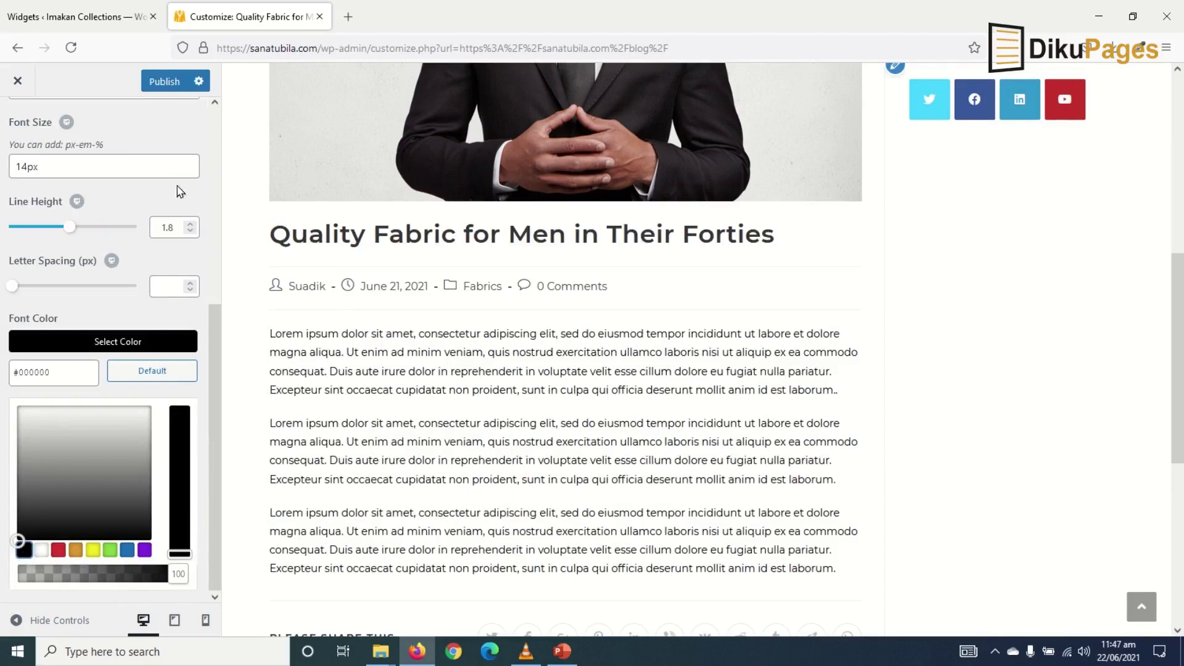
{"action": "left_click", "coordinate": [161, 84]}
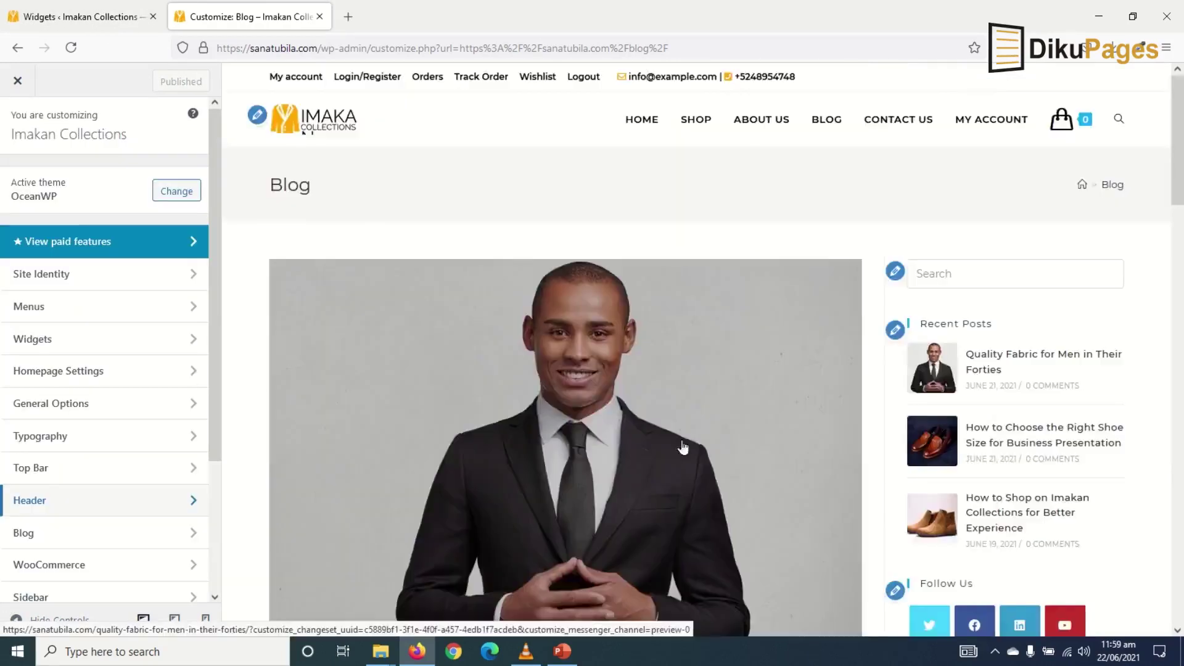
{"action": "scroll", "coordinate": [678, 464], "scroll_direction": "down", "scroll_amount": 15}
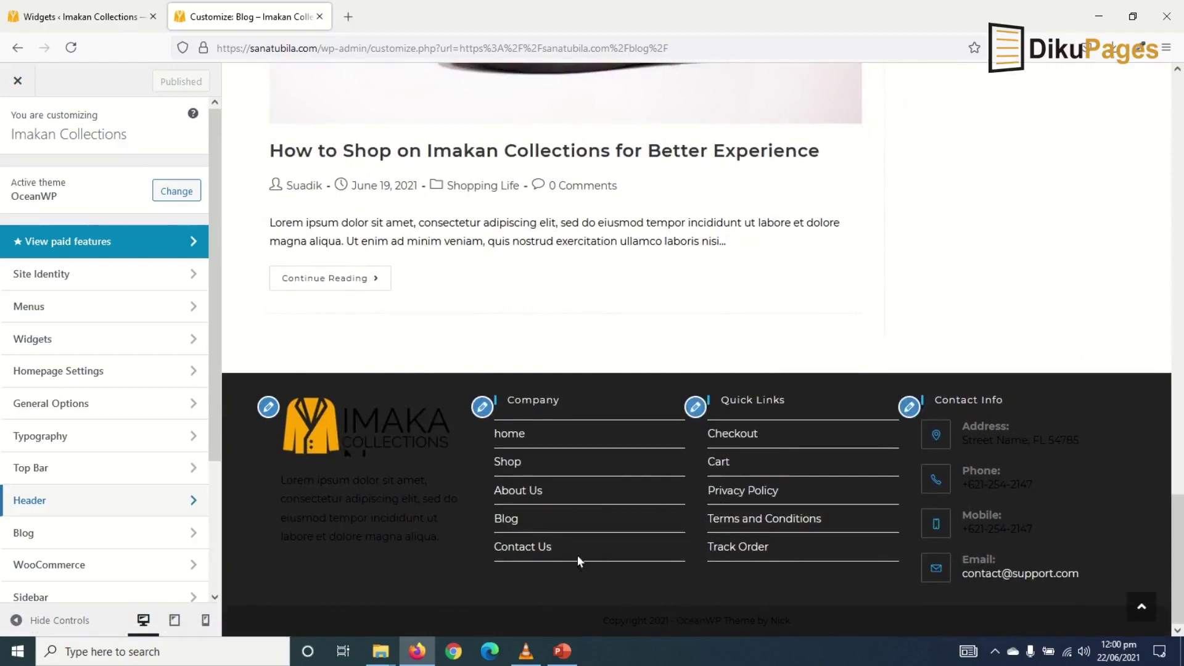
Step: Give the Footer Widgets area a light grey #e9e9e9 background
{"action": "scroll", "coordinate": [103, 457], "scroll_direction": "down", "scroll_amount": 5}
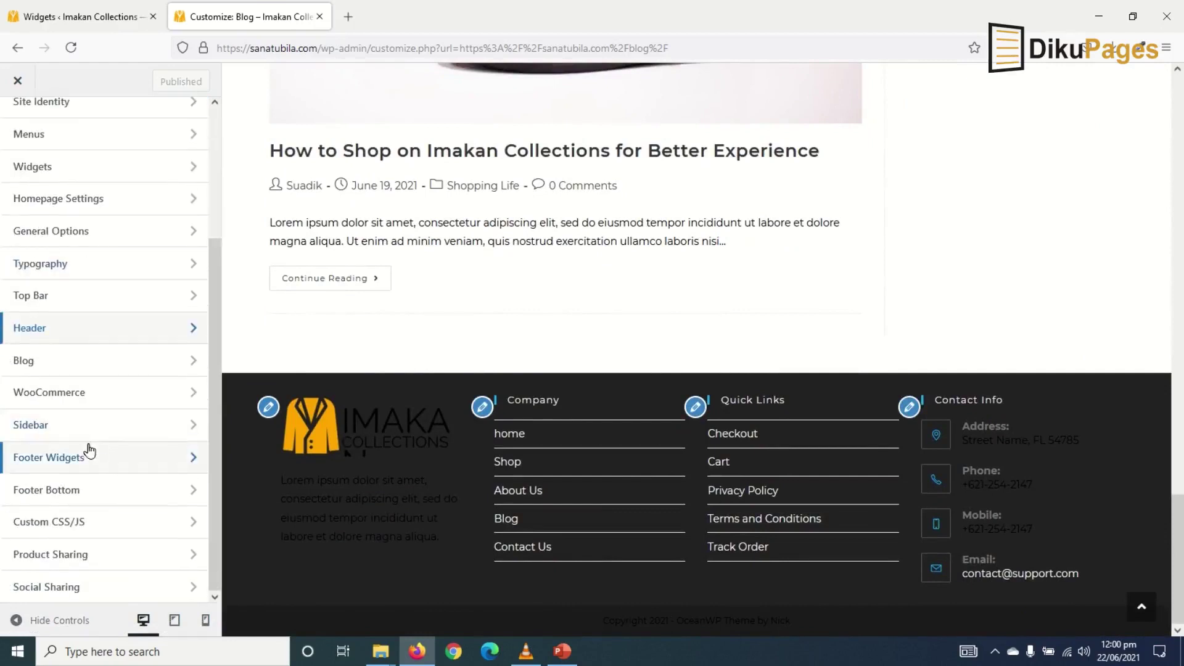
{"action": "left_click", "coordinate": [76, 458]}
{"action": "scroll", "coordinate": [137, 442], "scroll_direction": "down", "scroll_amount": 6}
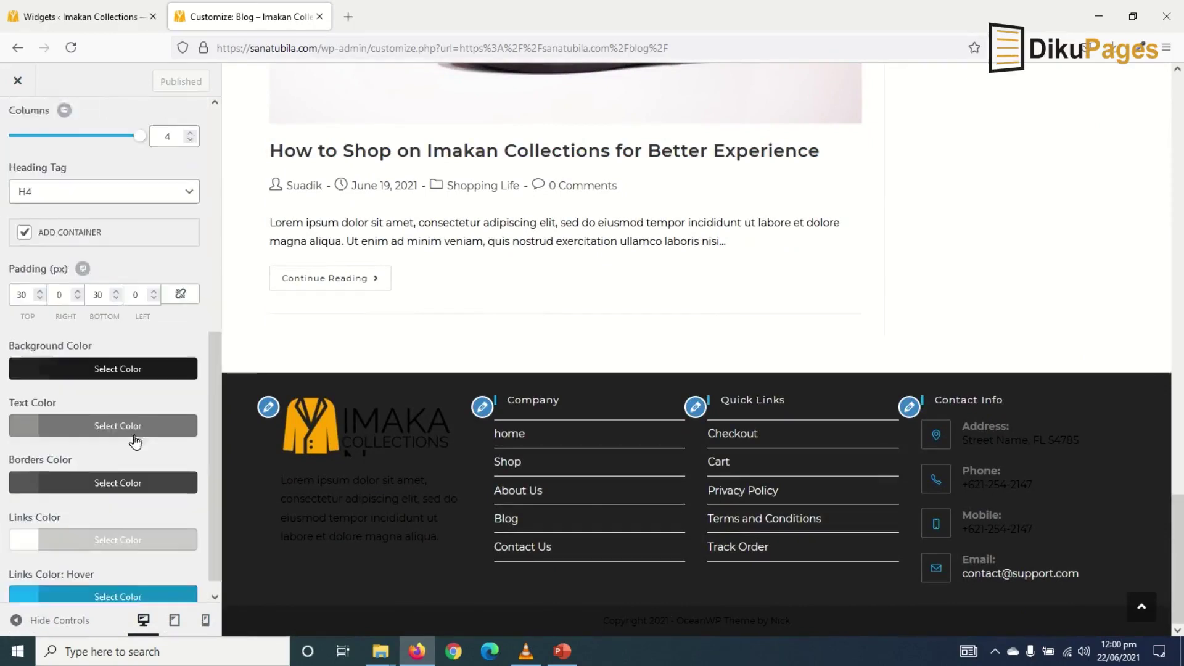
{"action": "left_click", "coordinate": [19, 352]}
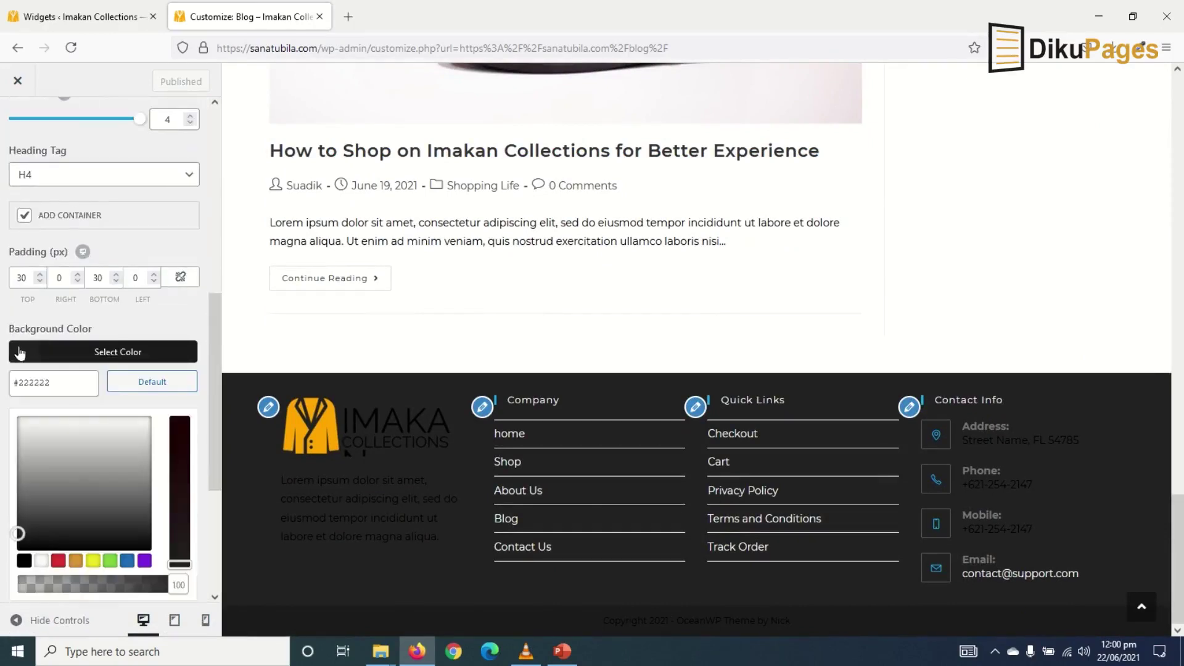
{"action": "double_click", "coordinate": [69, 380]}
{"action": "type", "text": "e9e9e9"}
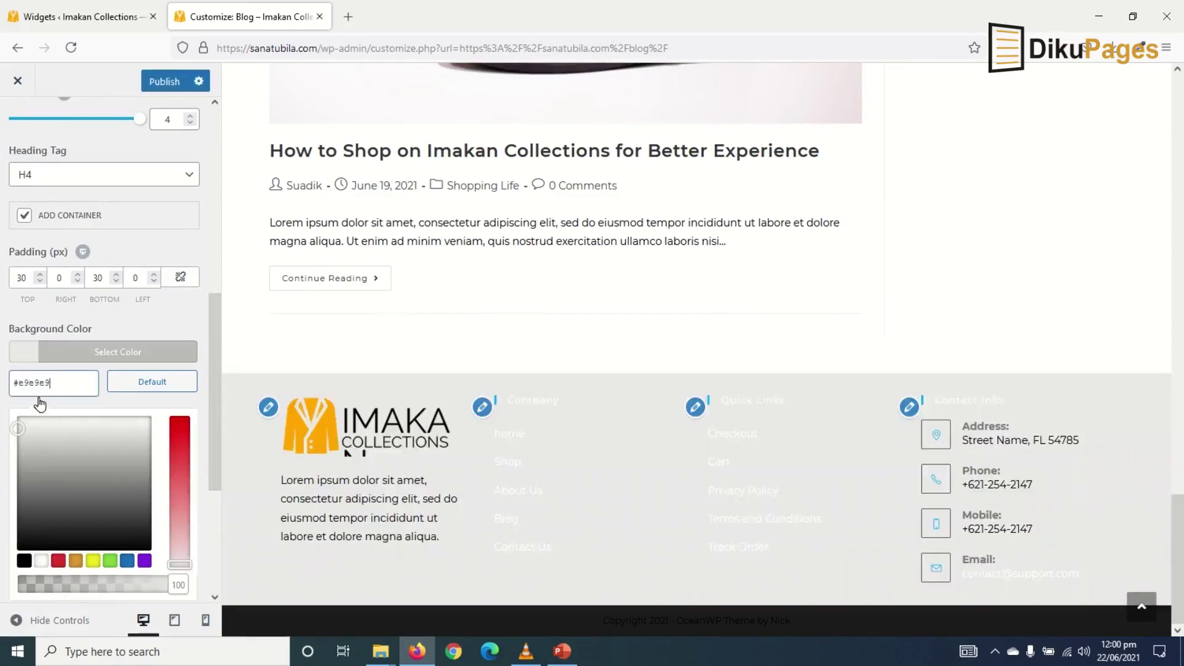
Step: Set the footer widget text, border and link colours to black
{"action": "scroll", "coordinate": [179, 432], "scroll_direction": "down", "scroll_amount": 3}
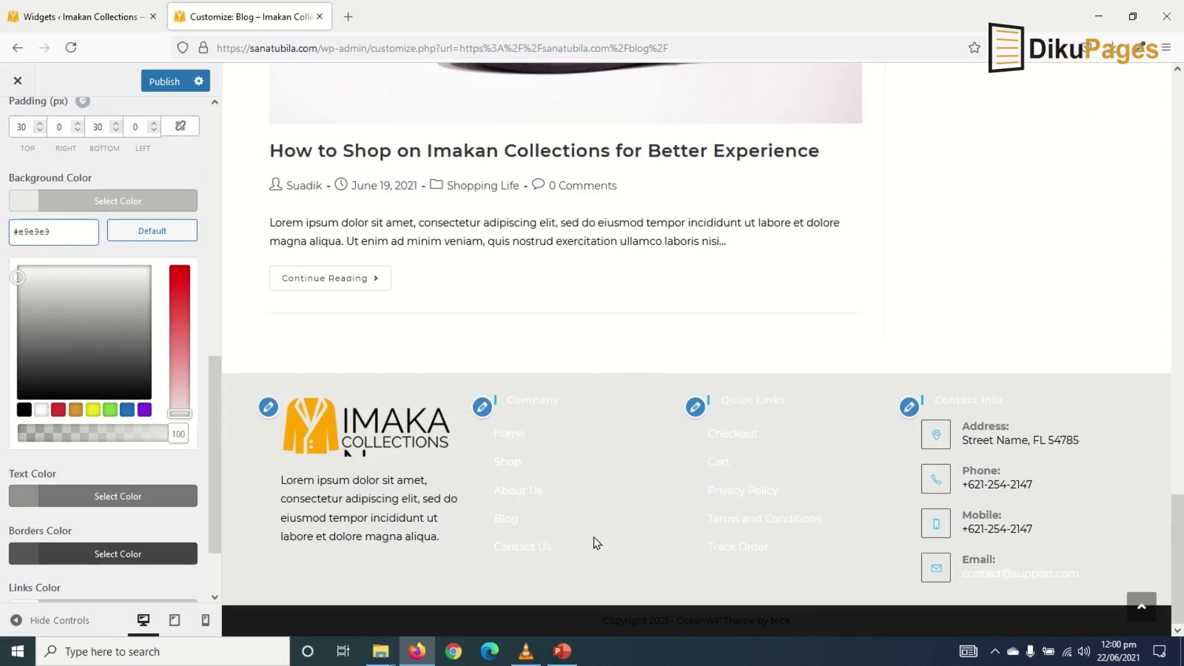
{"action": "scroll", "coordinate": [128, 433], "scroll_direction": "down", "scroll_amount": 2}
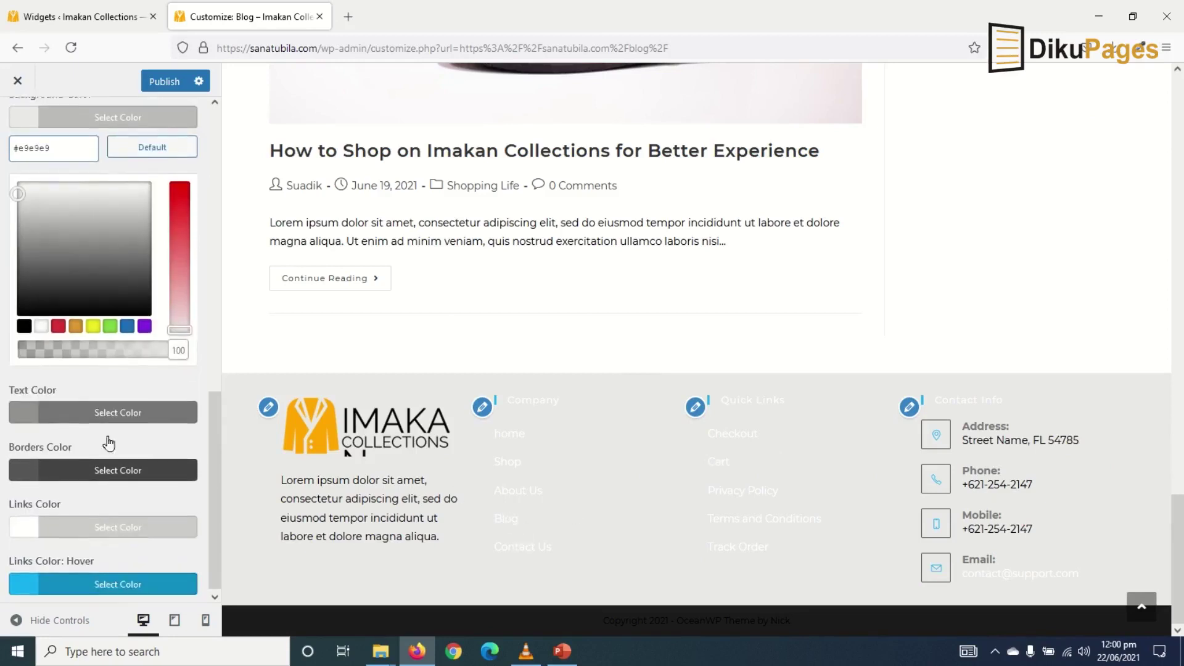
{"action": "left_click", "coordinate": [26, 414]}
{"action": "left_click", "coordinate": [24, 381]}
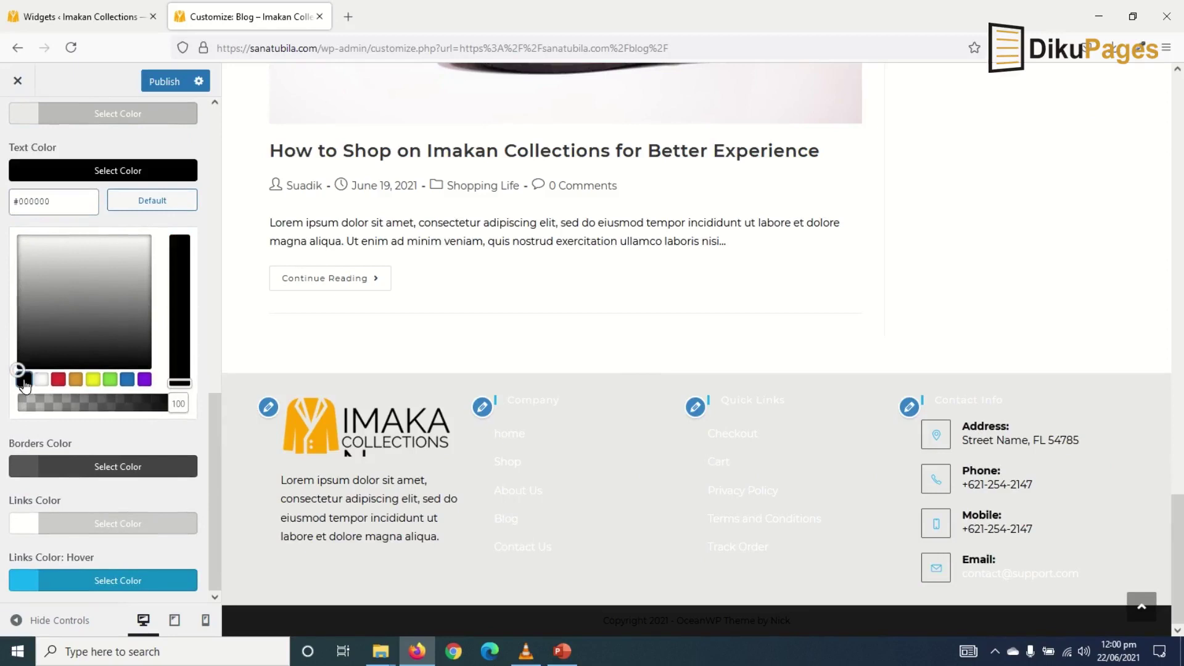
{"action": "left_click", "coordinate": [34, 470]}
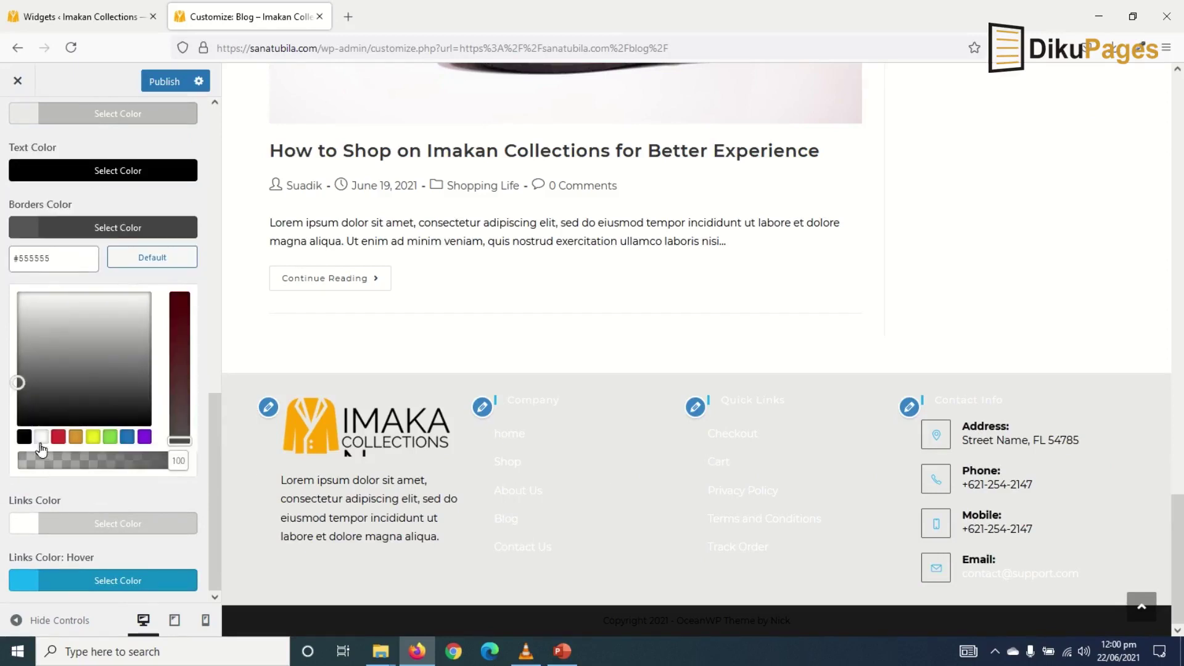
{"action": "left_click", "coordinate": [24, 437]}
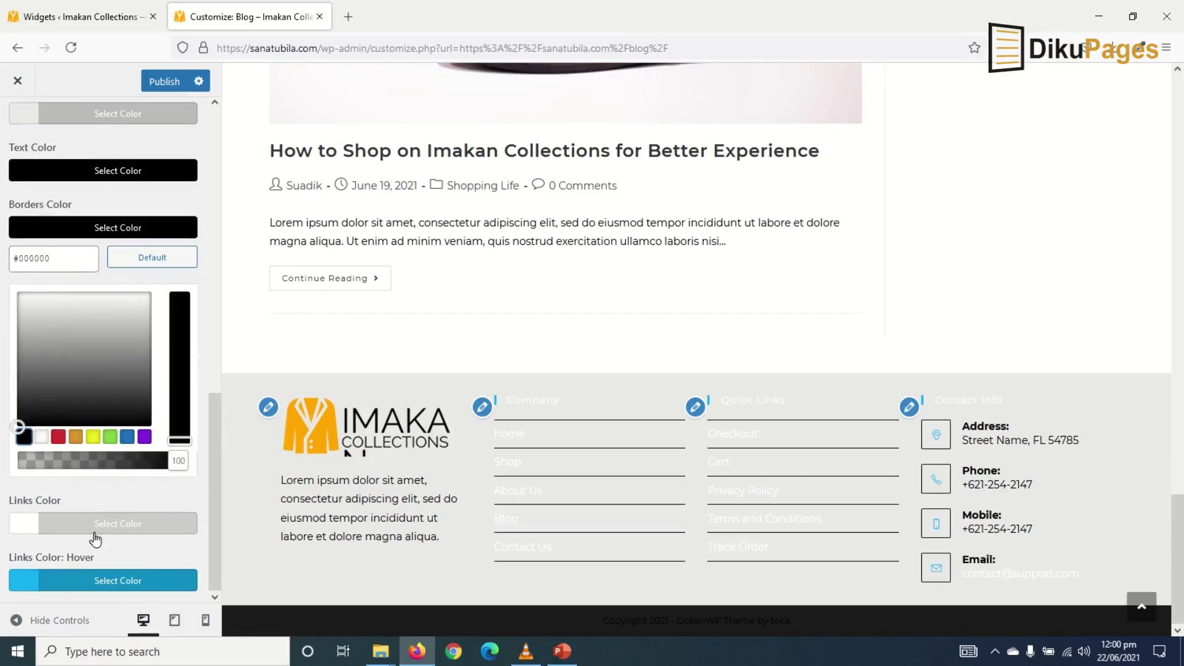
{"action": "left_click", "coordinate": [25, 530]}
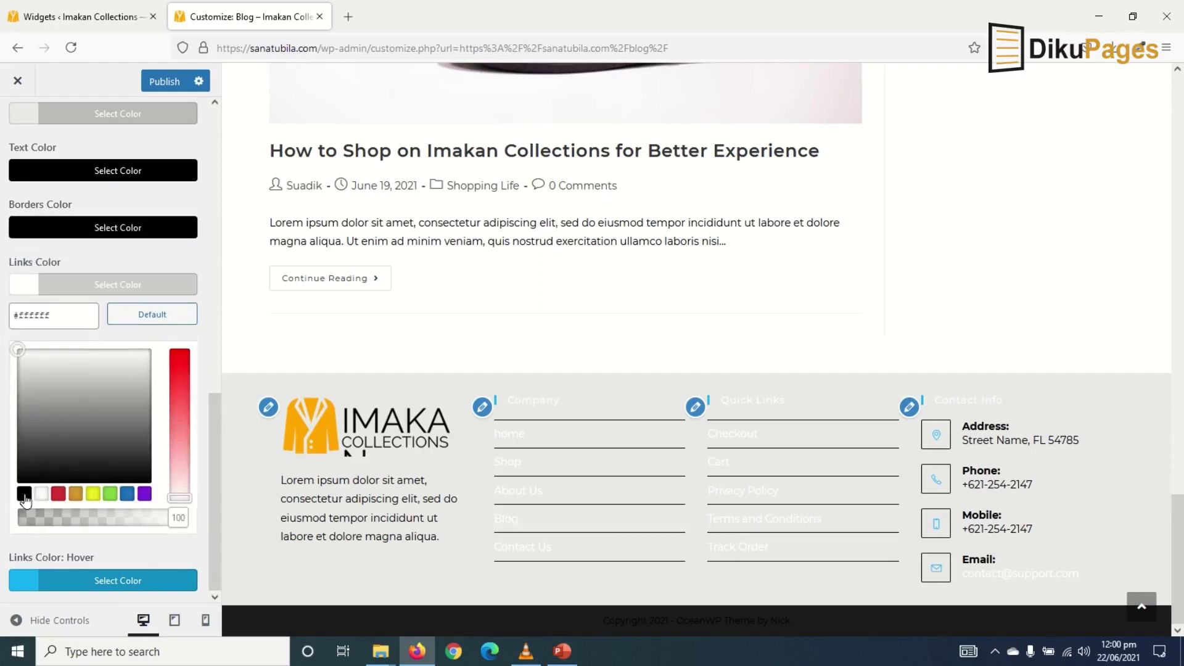
{"action": "left_click", "coordinate": [25, 495]}
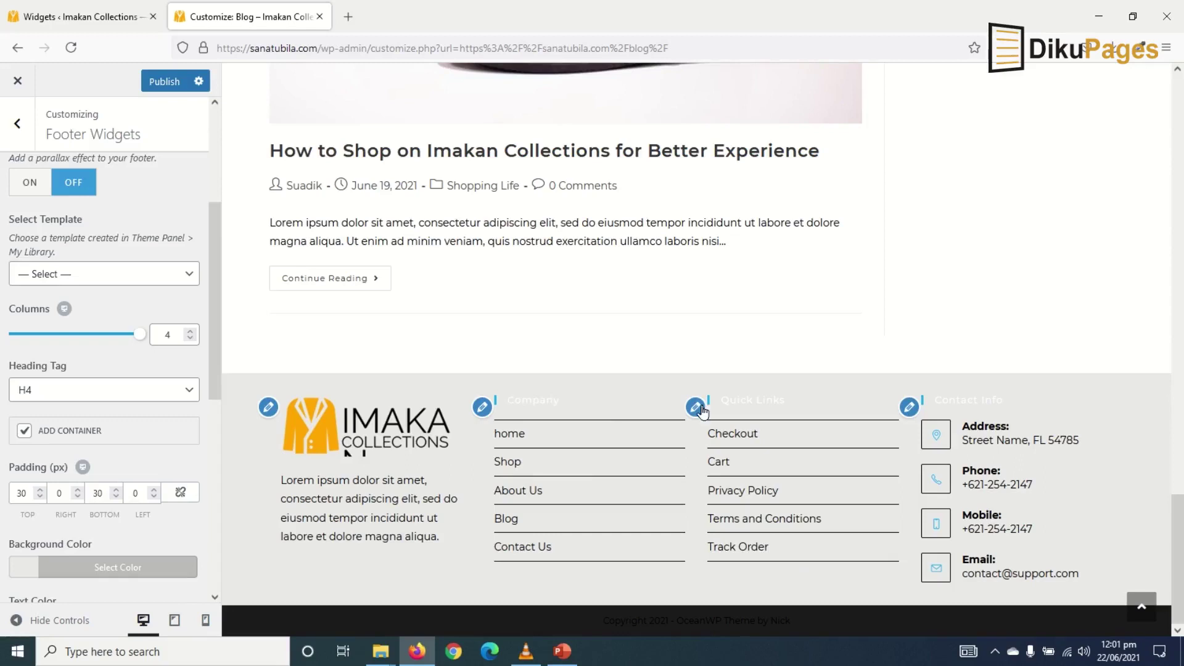
Step: Make the Footer Widget Heading typography font colour black
{"action": "left_click", "coordinate": [21, 129]}
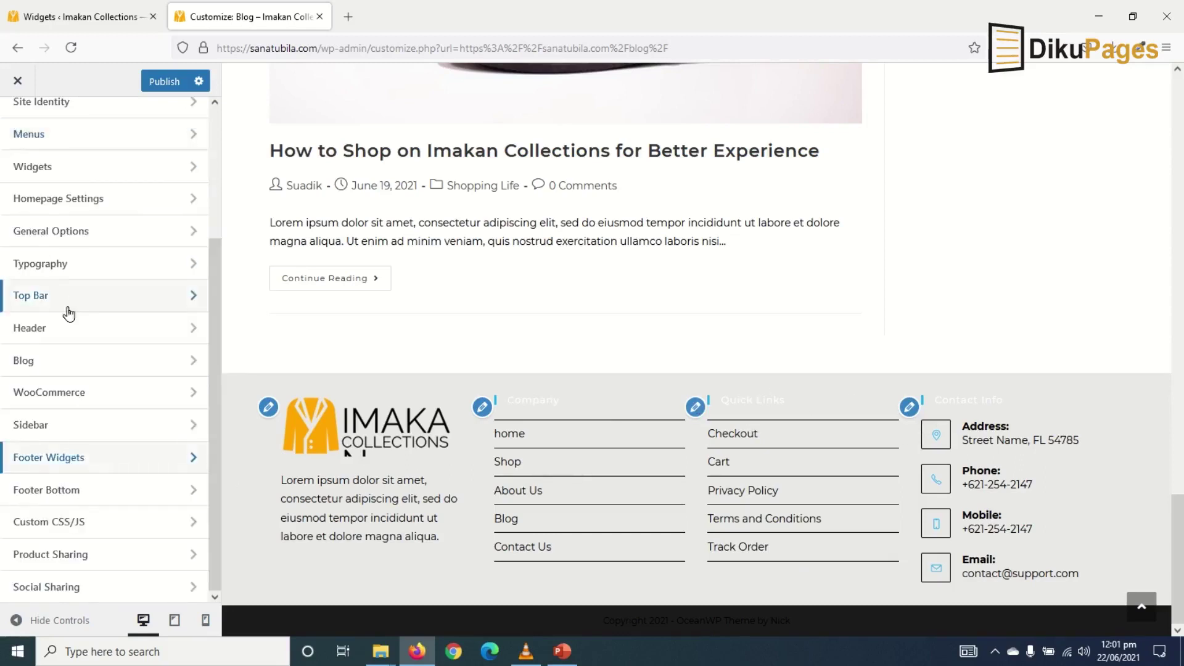
{"action": "scroll", "coordinate": [76, 346], "scroll_direction": "up", "scroll_amount": 2}
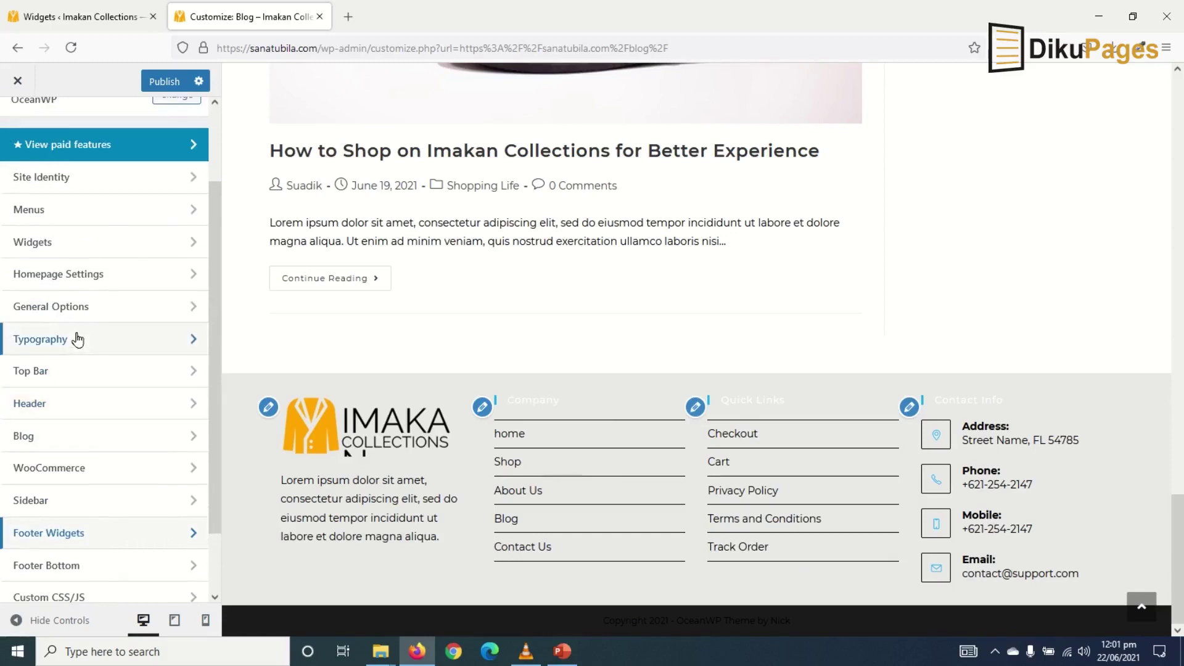
{"action": "left_click", "coordinate": [77, 341]}
{"action": "scroll", "coordinate": [77, 338], "scroll_direction": "down", "scroll_amount": 5}
{"action": "scroll", "coordinate": [78, 339], "scroll_direction": "down", "scroll_amount": 2}
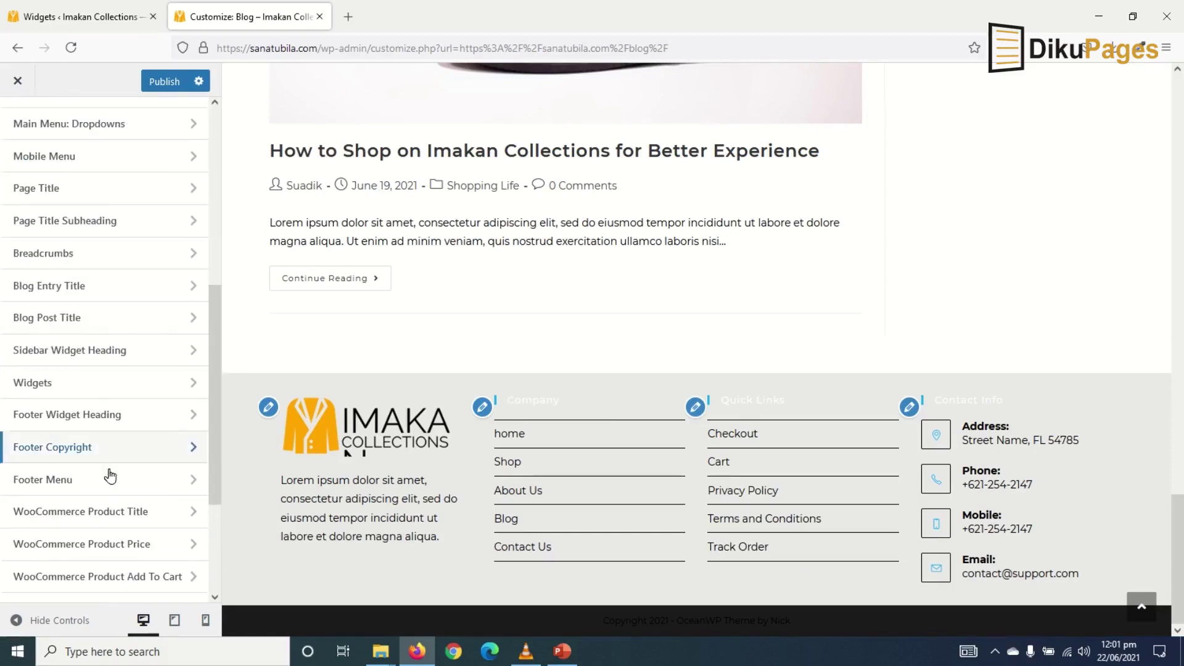
{"action": "left_click", "coordinate": [66, 419]}
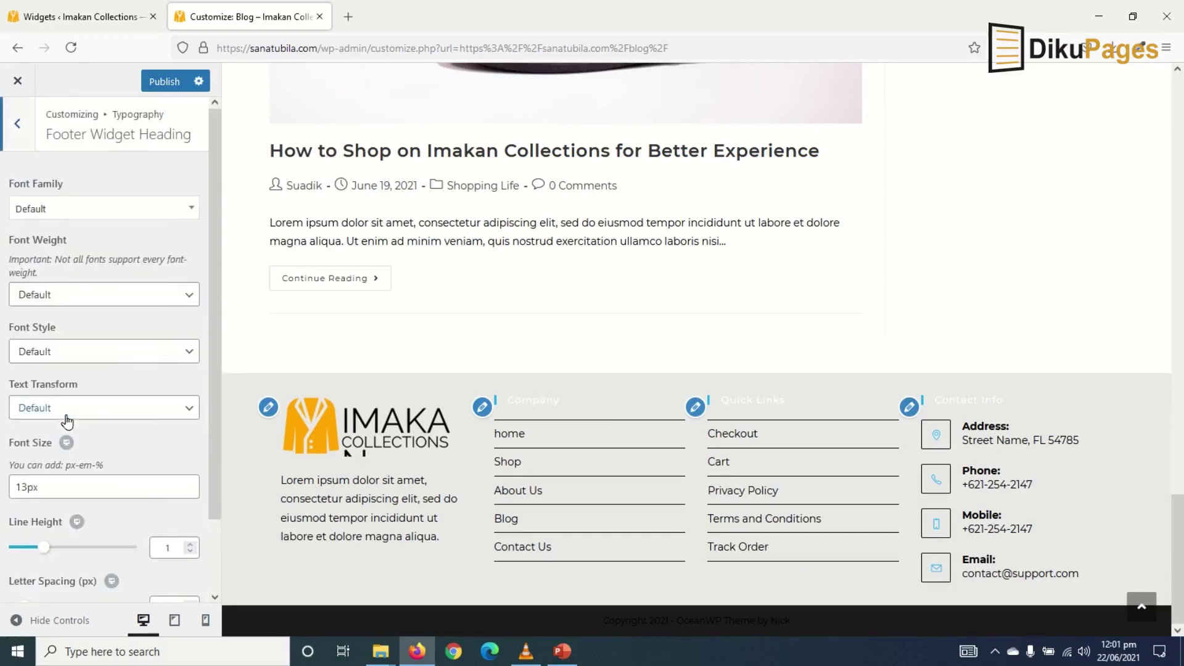
{"action": "scroll", "coordinate": [87, 343], "scroll_direction": "down", "scroll_amount": 2}
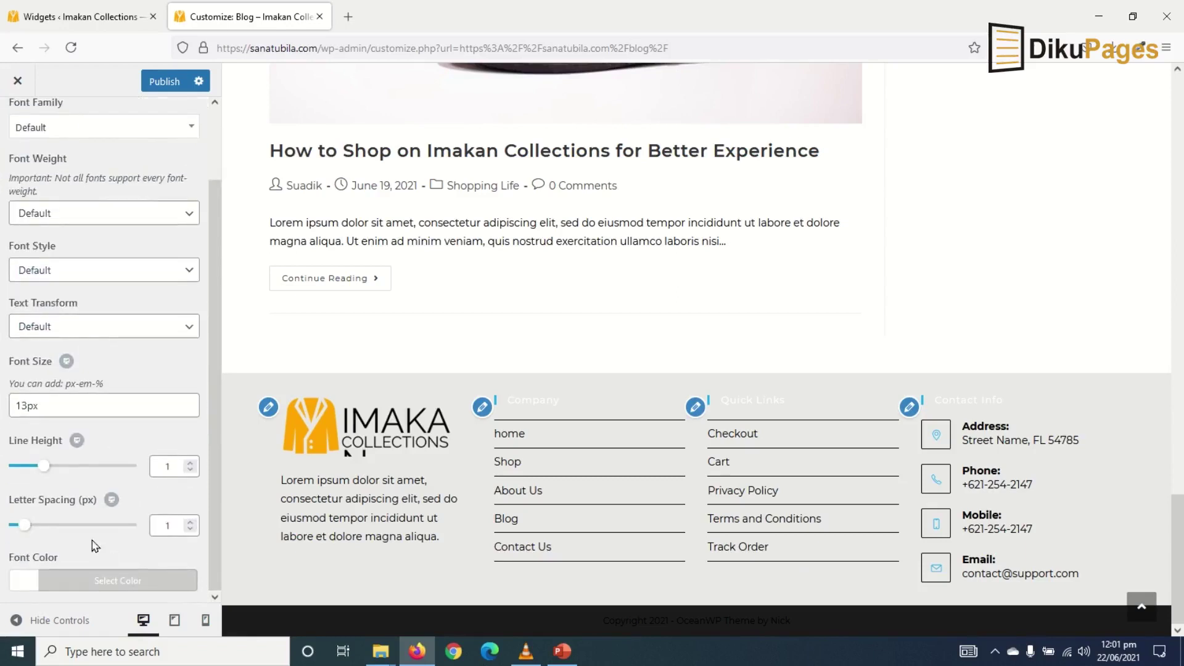
{"action": "left_click", "coordinate": [23, 589]}
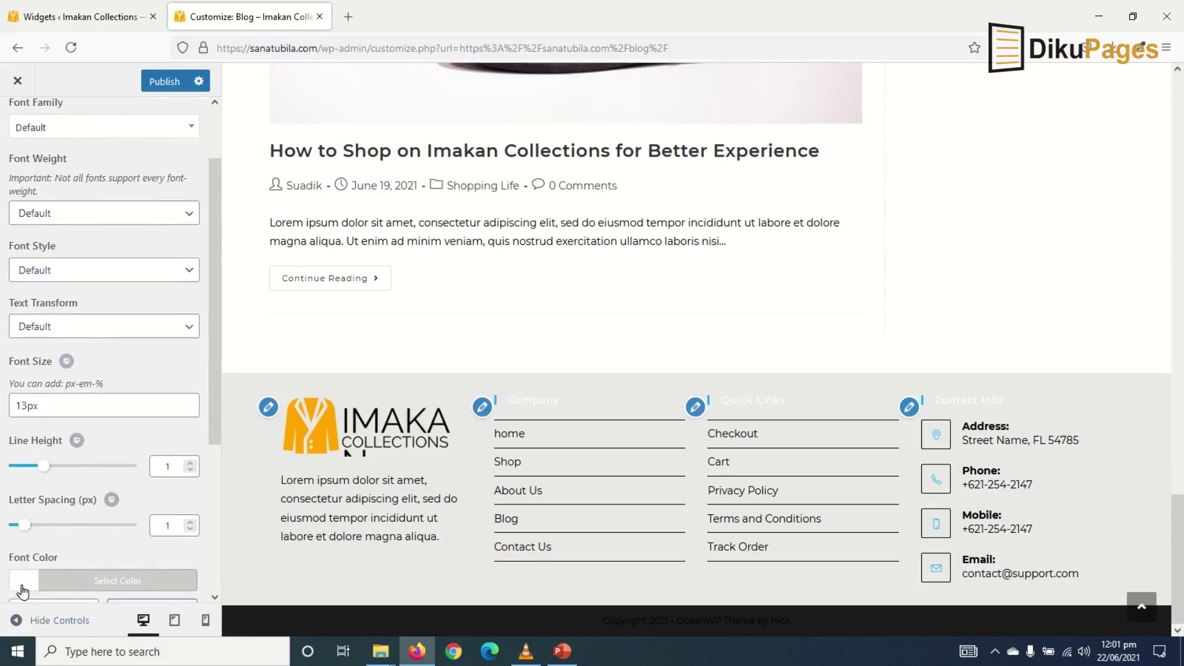
{"action": "scroll", "coordinate": [22, 589], "scroll_direction": "down", "scroll_amount": 4}
{"action": "left_click", "coordinate": [25, 551]}
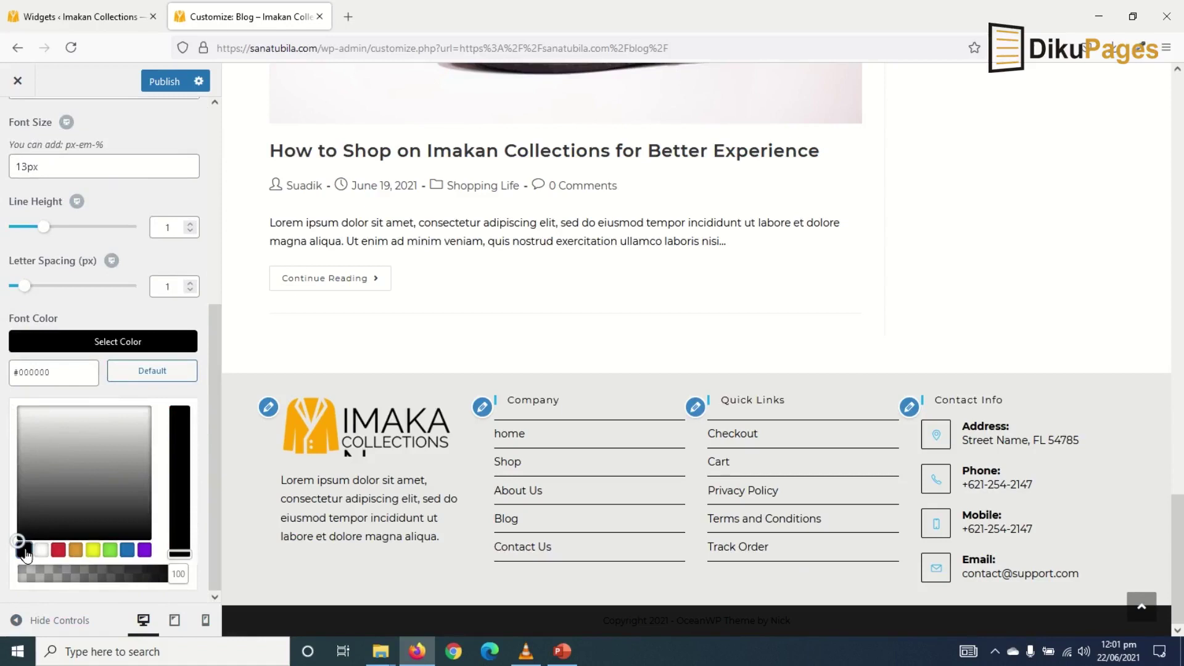
Step: Set footer headings to Medium: 500 weight and Uppercase, then publish
{"action": "scroll", "coordinate": [101, 514], "scroll_direction": "up", "scroll_amount": 5}
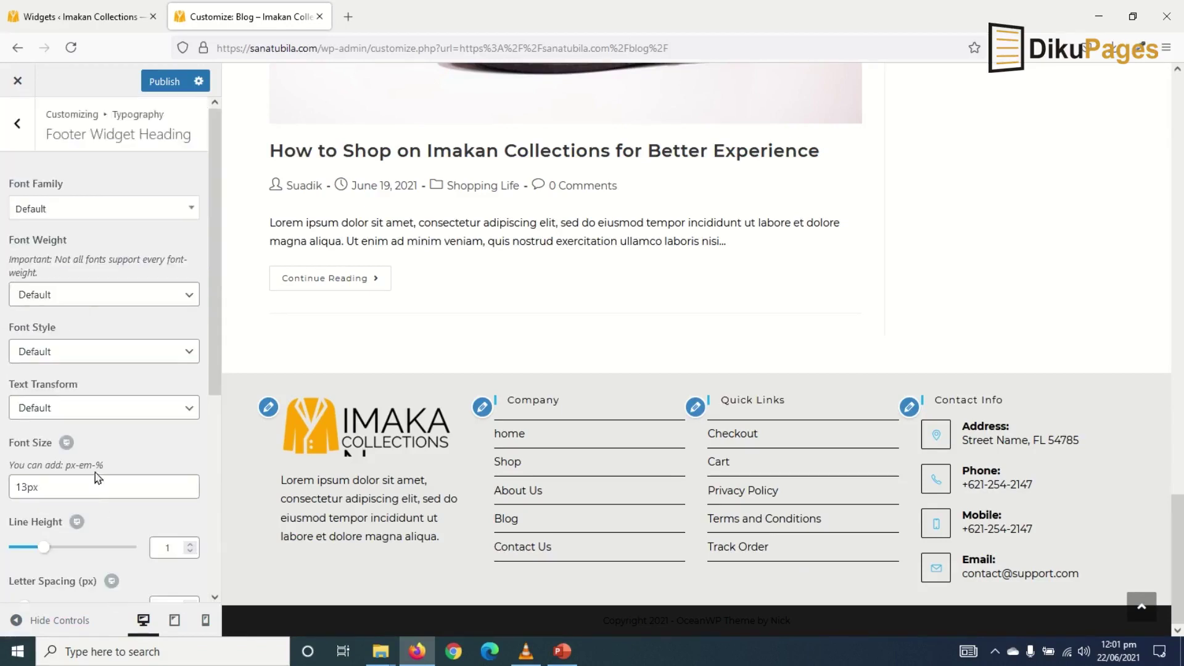
{"action": "left_click", "coordinate": [72, 296]}
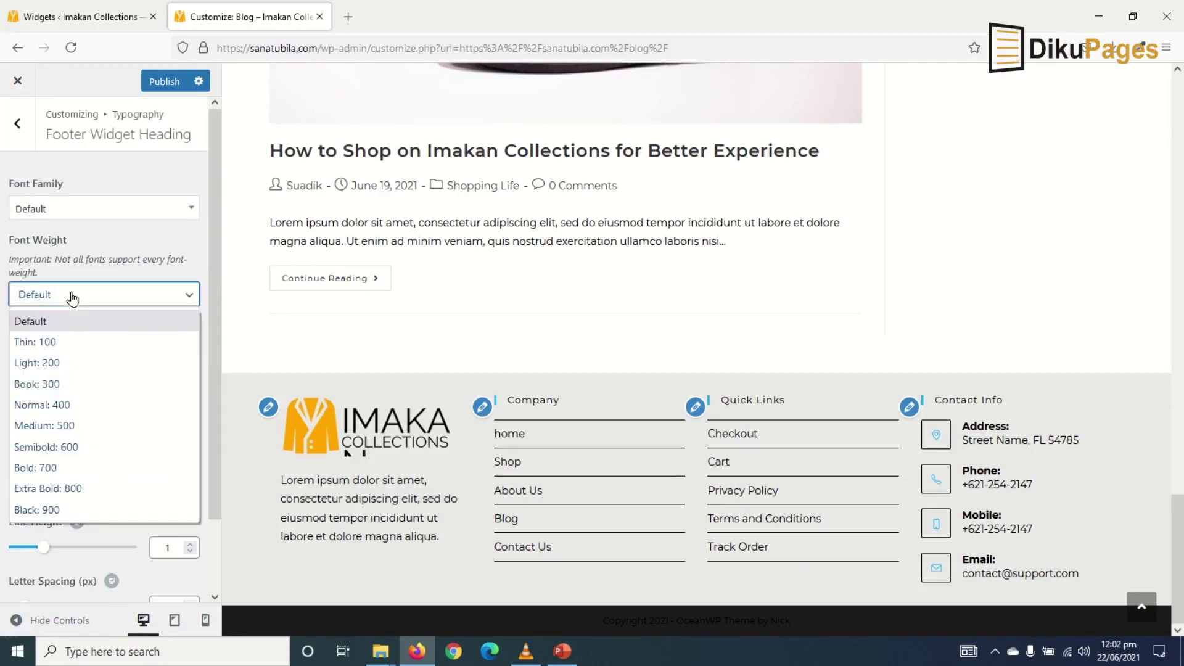
{"action": "left_click", "coordinate": [74, 424]}
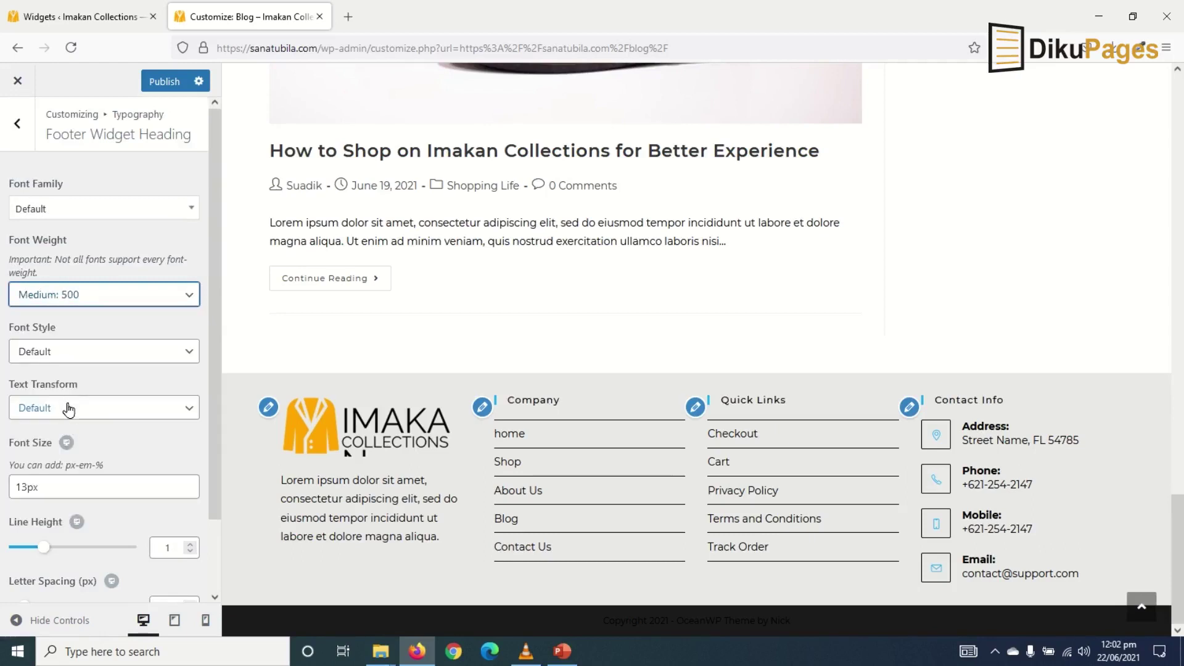
{"action": "left_click", "coordinate": [68, 412]}
{"action": "left_click", "coordinate": [62, 493]}
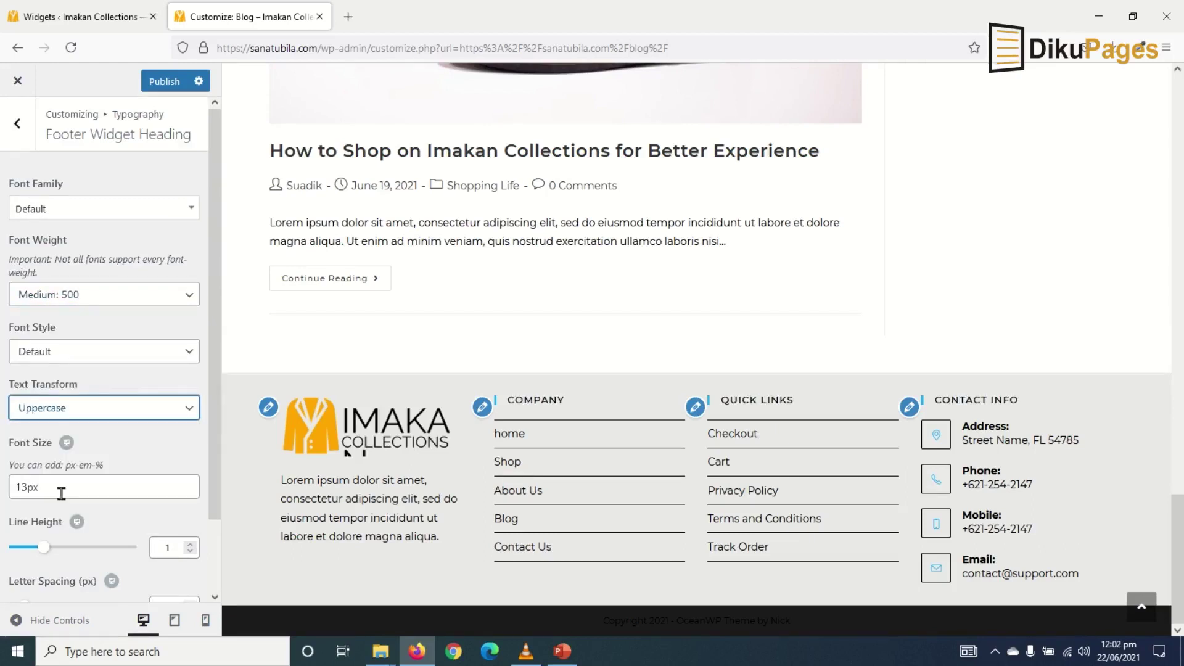
{"action": "left_click", "coordinate": [155, 85]}
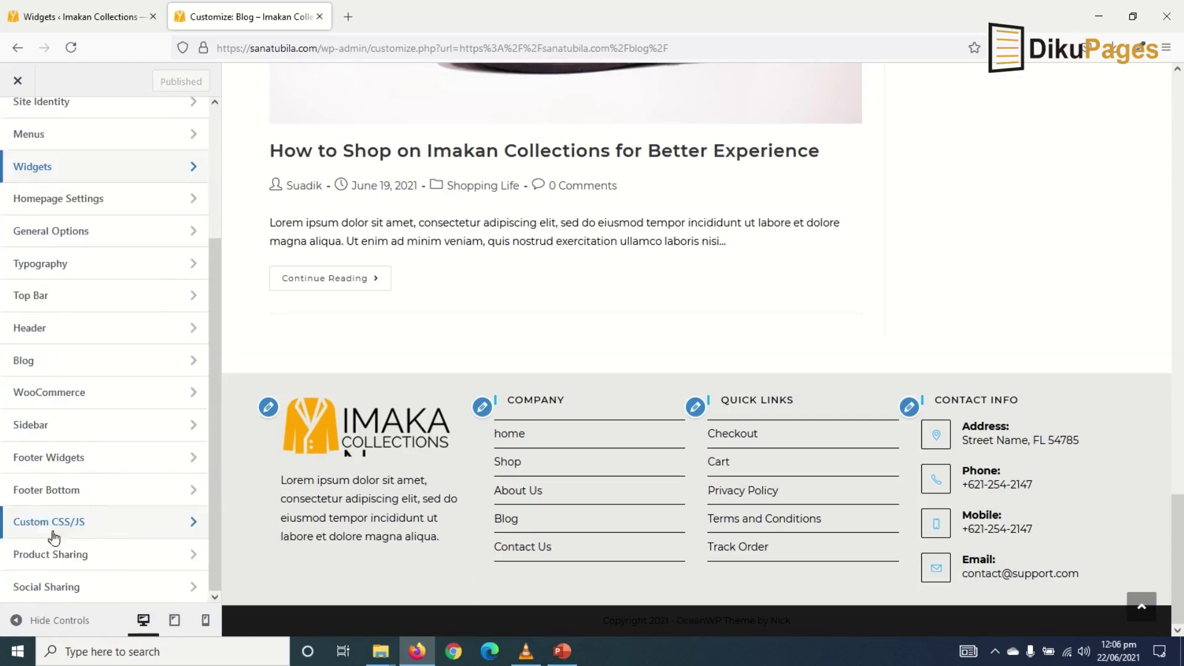
Step: Delete the theme credit from the Footer Bottom copyright, keeping only the date shortcode
{"action": "left_click", "coordinate": [66, 490]}
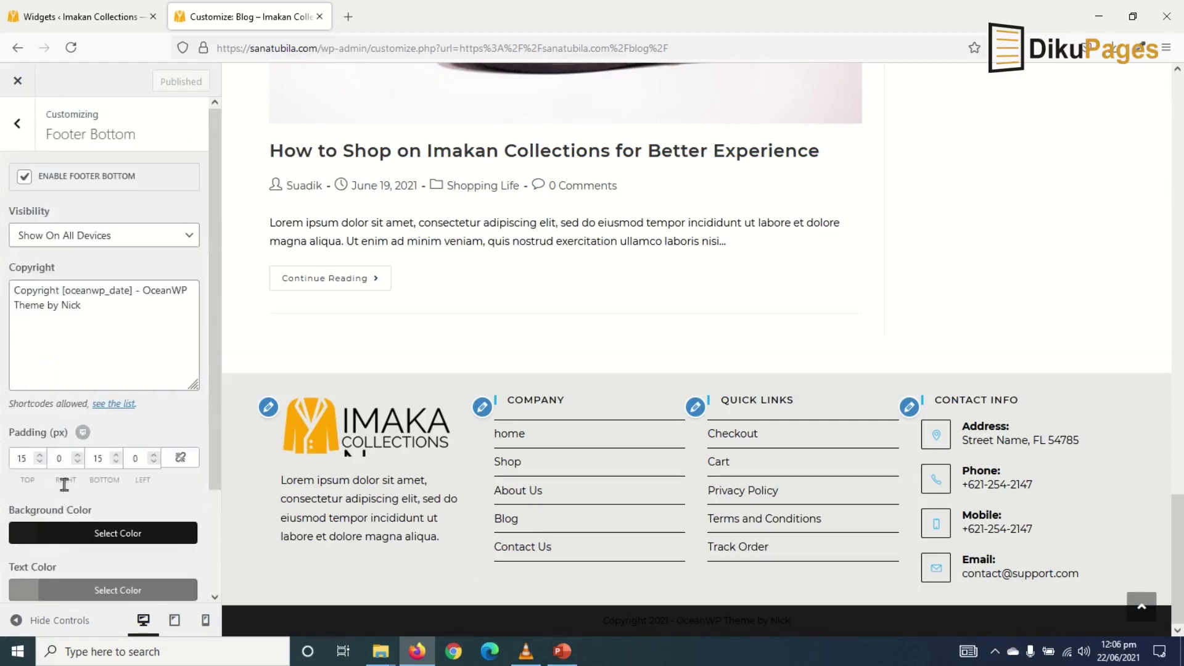
{"action": "left_click_drag", "start_coordinate": [144, 291], "coordinate": [154, 311]}
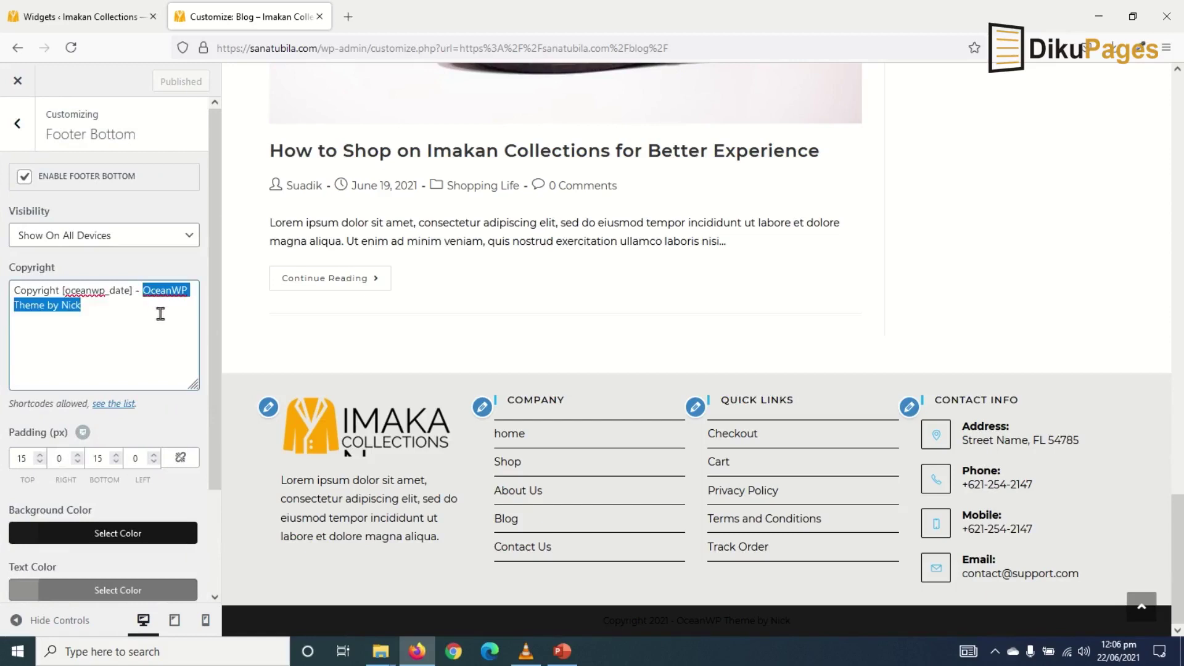
{"action": "key", "text": "BackSpace"}
{"action": "key", "text": "BackSpace"}
{"action": "key", "text": "BackSpace"}
{"action": "key", "text": "BackSpace"}
Step: Make the footer copyright text white, publish, and review the restyled preview
{"action": "scroll", "coordinate": [169, 308], "scroll_direction": "down", "scroll_amount": 2}
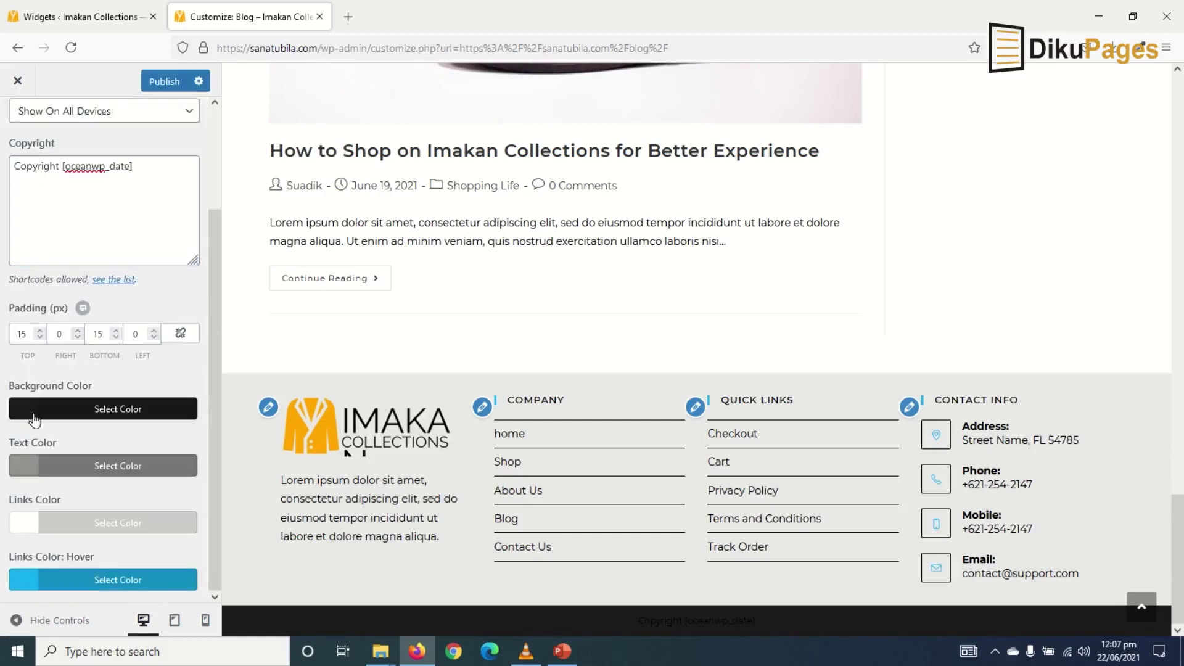
{"action": "left_click", "coordinate": [23, 470]}
{"action": "scroll", "coordinate": [67, 533], "scroll_direction": "down", "scroll_amount": 3}
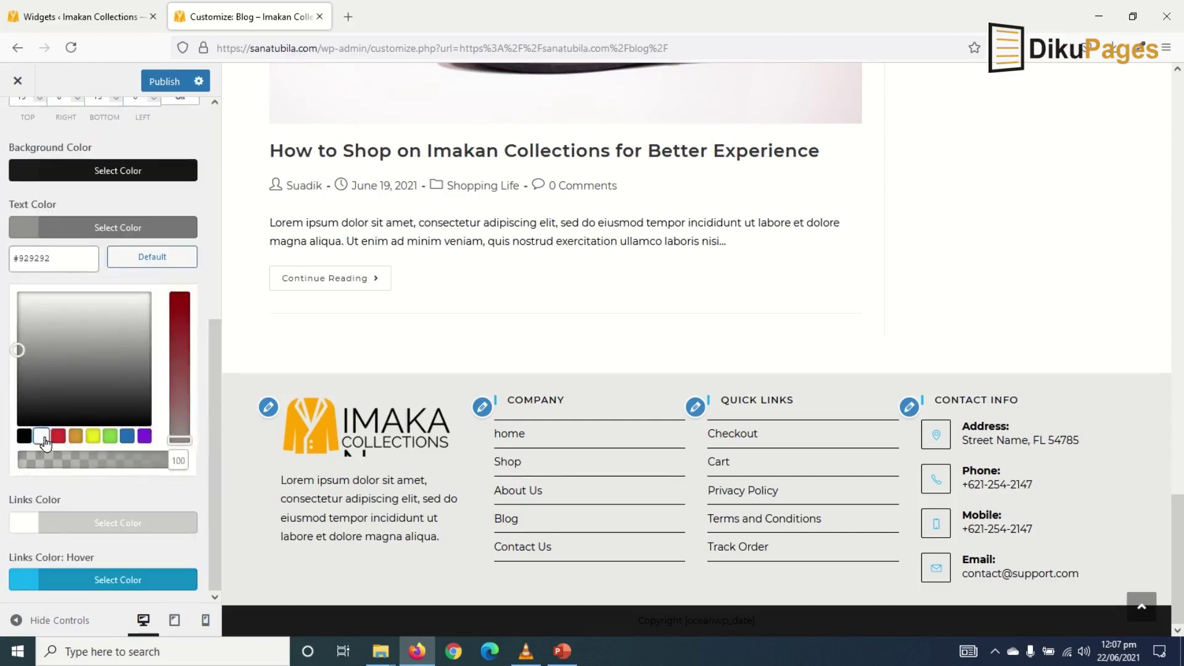
{"action": "left_click", "coordinate": [41, 436]}
{"action": "left_click", "coordinate": [165, 81]}
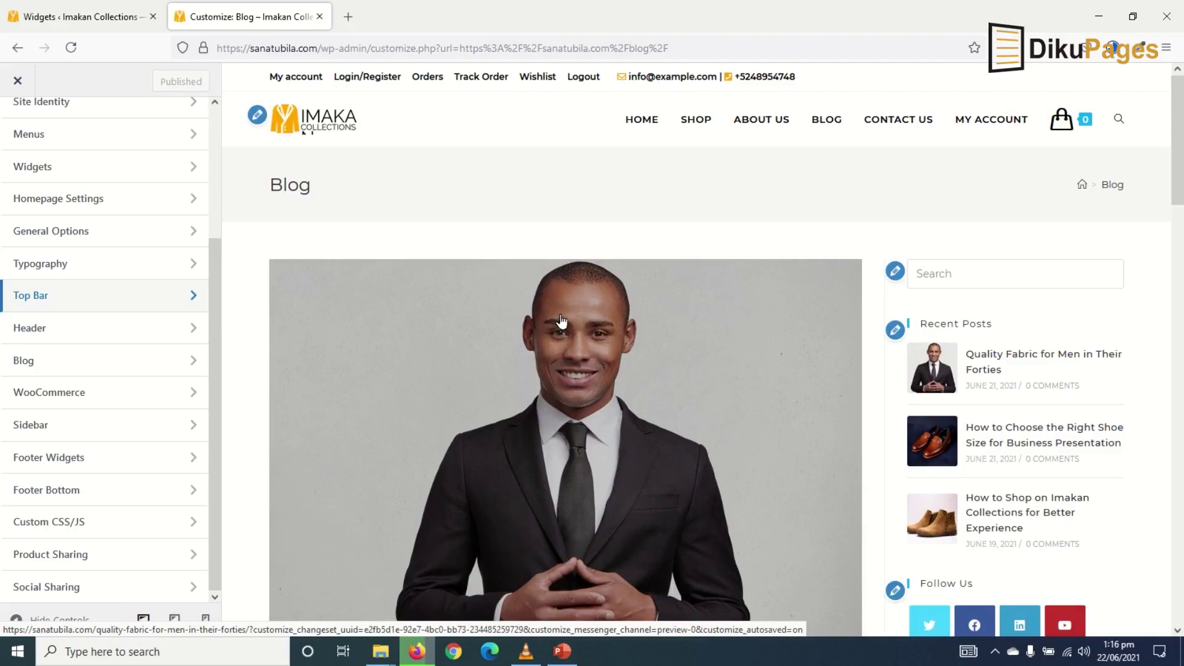
{"action": "mouse_move", "coordinate": [1085, 121]}
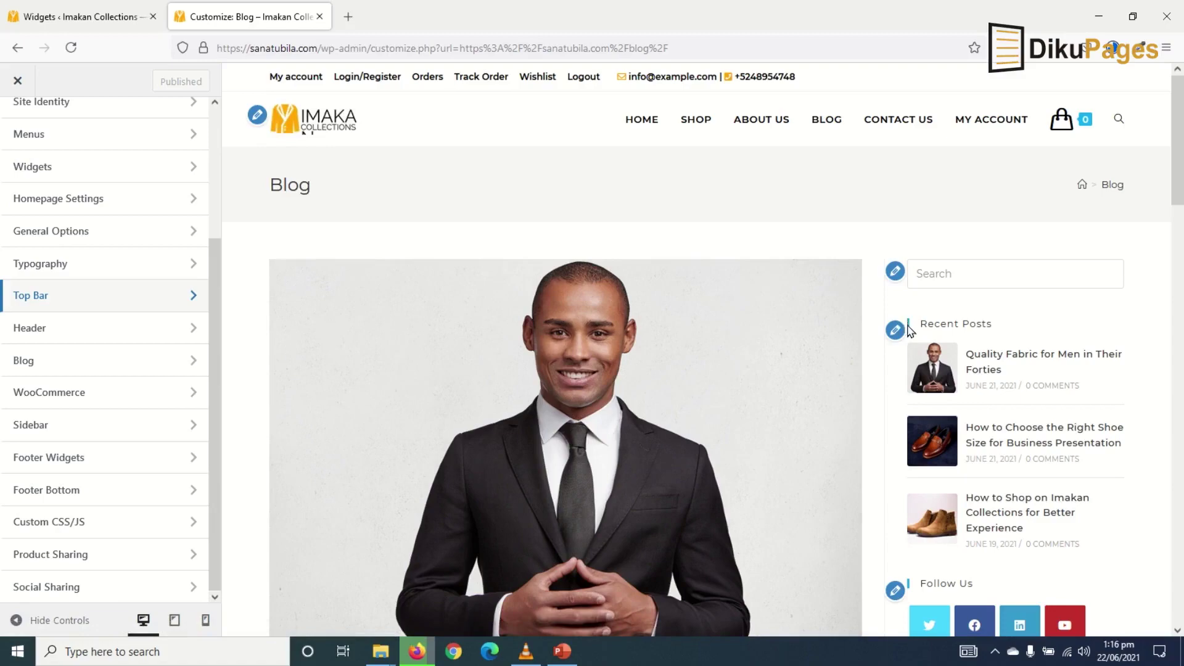
{"action": "scroll", "coordinate": [925, 395], "scroll_direction": "down", "scroll_amount": 15}
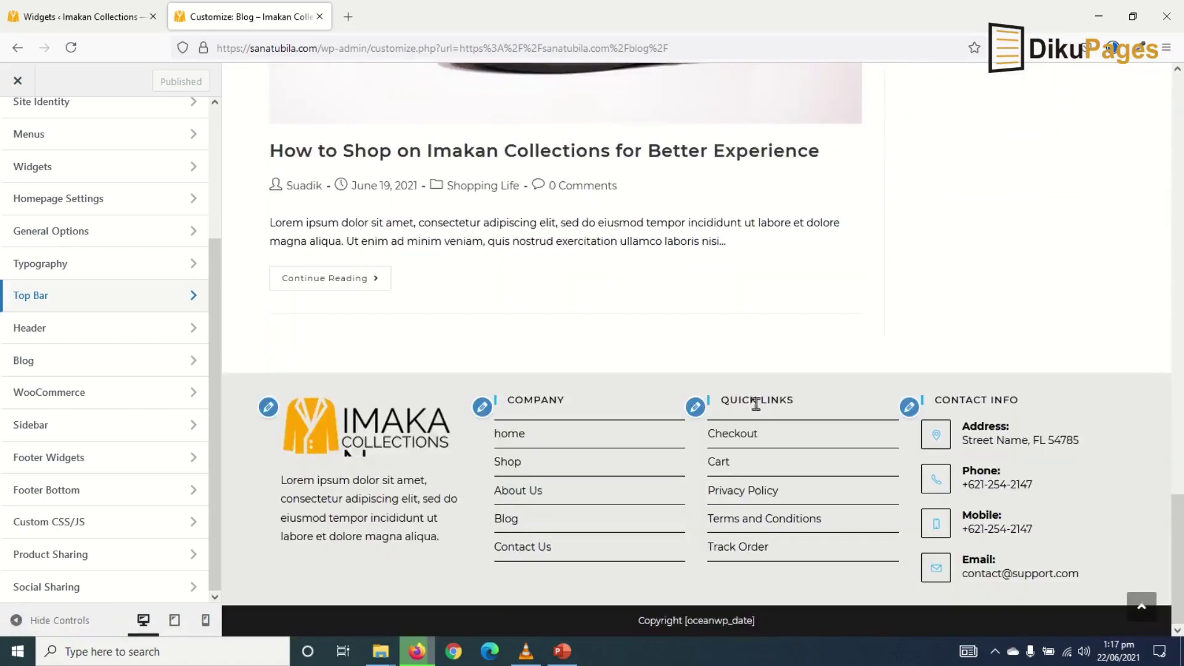
{"action": "scroll", "coordinate": [75, 358], "scroll_direction": "up", "scroll_amount": 2}
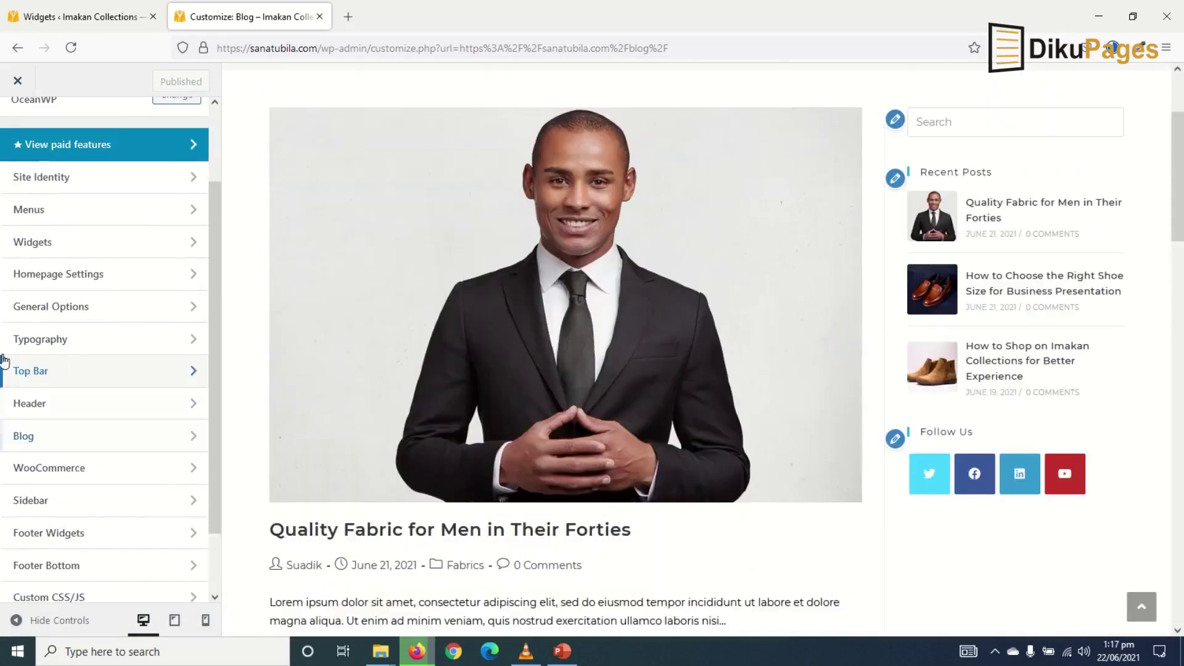
Step: Set the General Styling Primary Color to orange #ffa500
{"action": "left_click", "coordinate": [72, 307]}
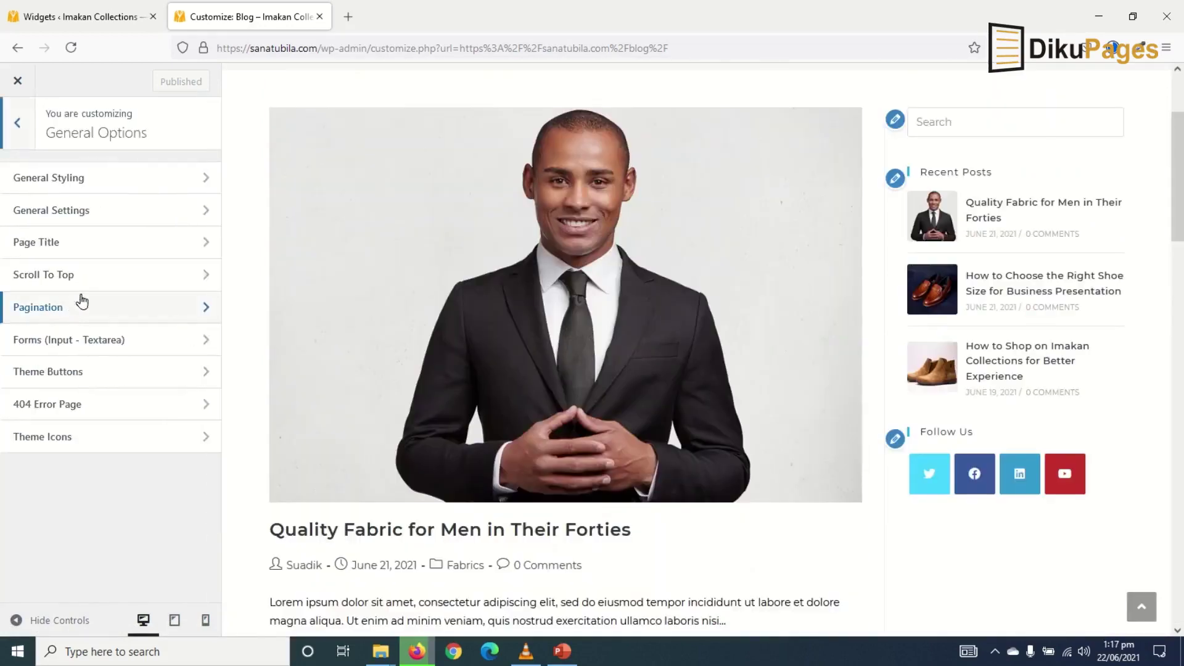
{"action": "left_click", "coordinate": [95, 180]}
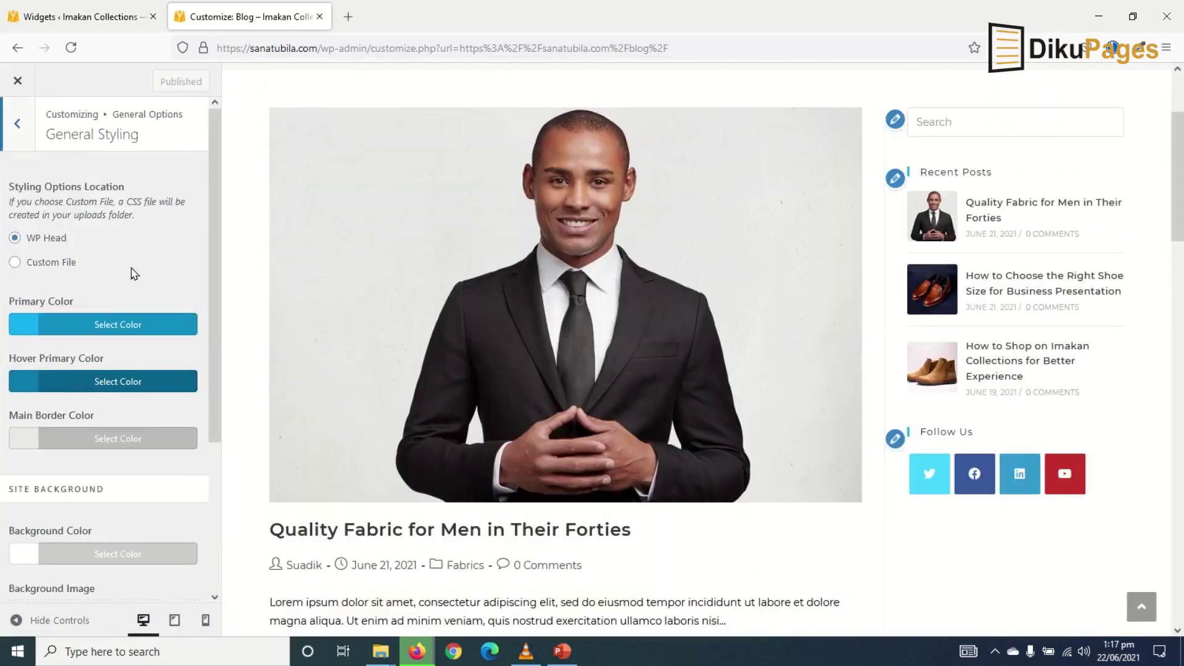
{"action": "left_click", "coordinate": [29, 328]}
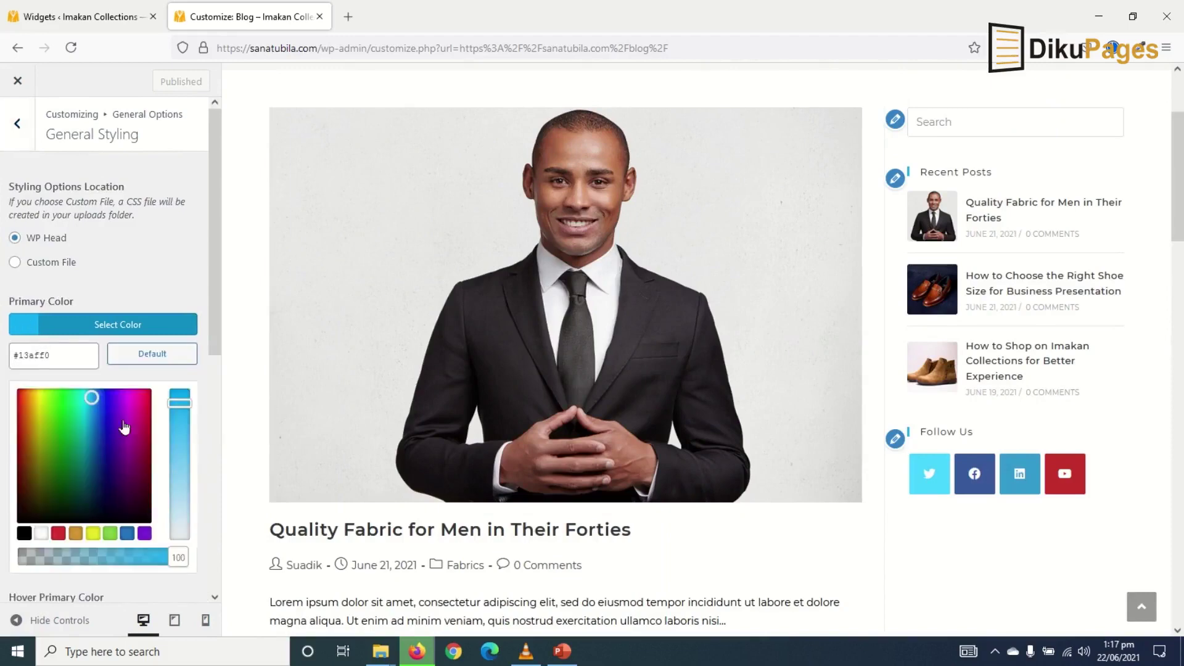
{"action": "double_click", "coordinate": [27, 355]}
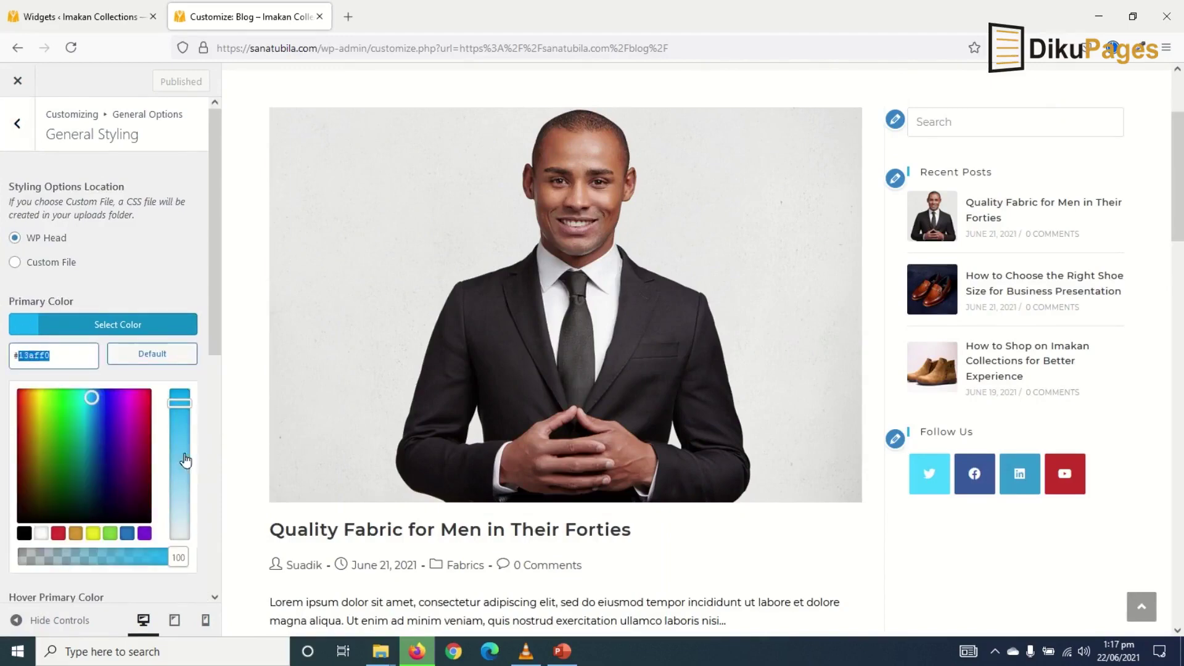
{"action": "type", "text": "ff"}
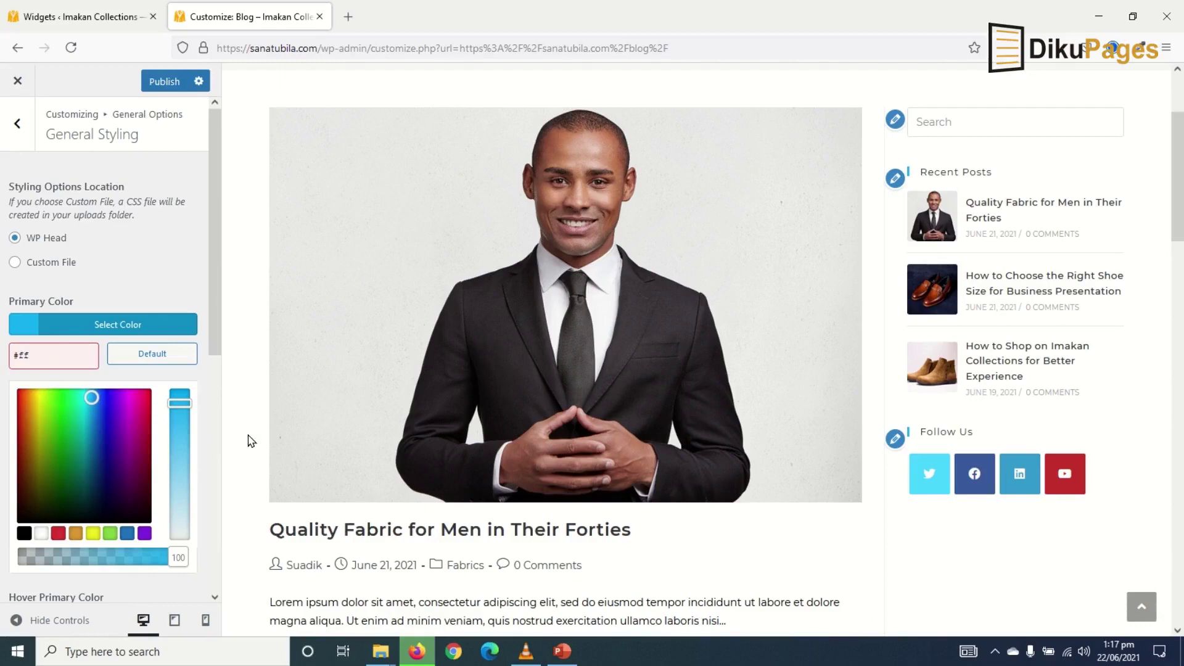
{"action": "type", "text": "a500"}
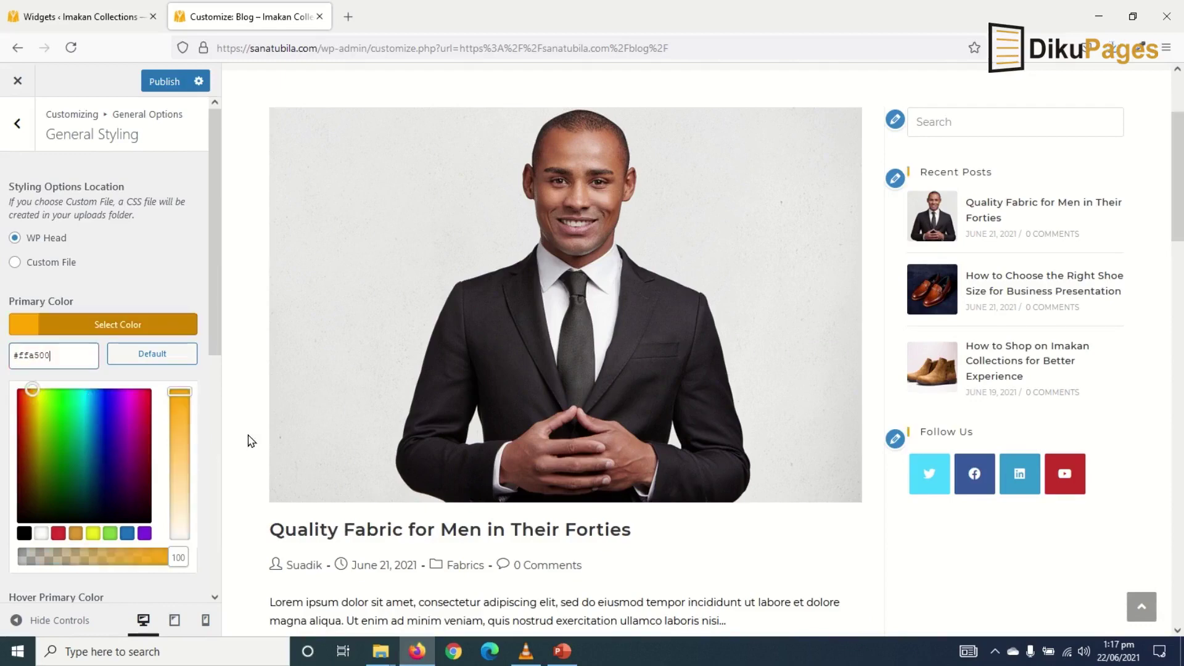
{"action": "left_click", "coordinate": [250, 440]}
{"action": "scroll", "coordinate": [950, 426], "scroll_direction": "up", "scroll_amount": 3}
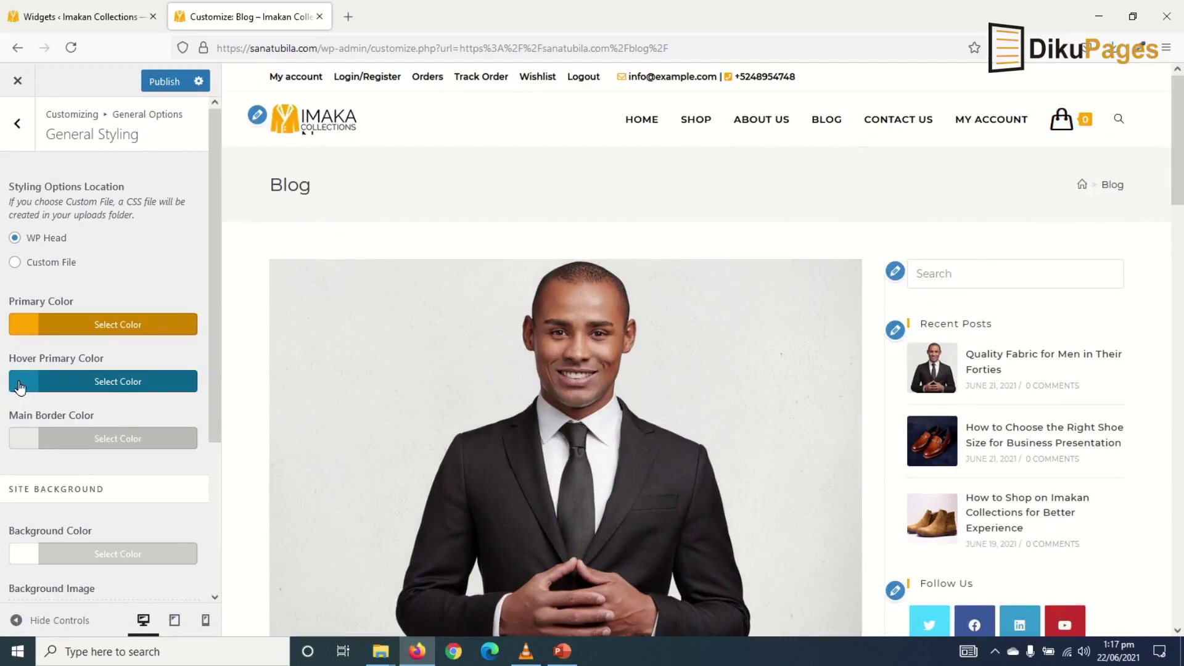
Step: Set the Hover Primary Color to #ffa500, publish, and reload the blog preview
{"action": "left_click", "coordinate": [20, 387]}
{"action": "triple_click", "coordinate": [45, 414]}
{"action": "type", "text": "#f"}
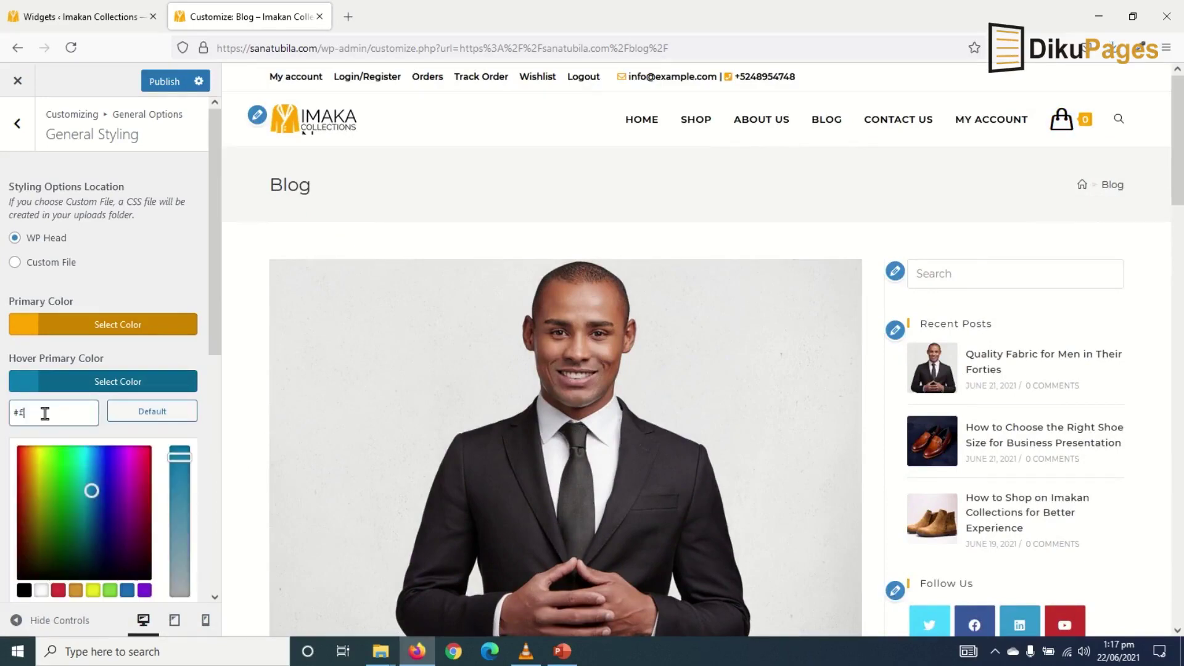
{"action": "type", "text": "fa500"}
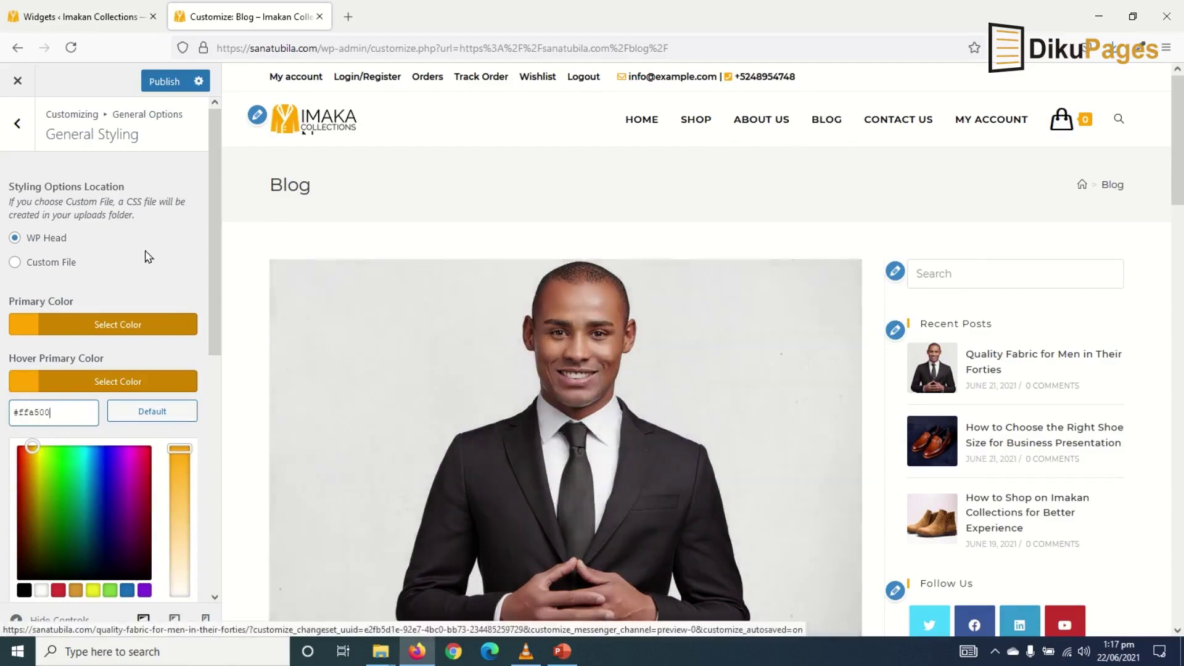
{"action": "left_click", "coordinate": [151, 79]}
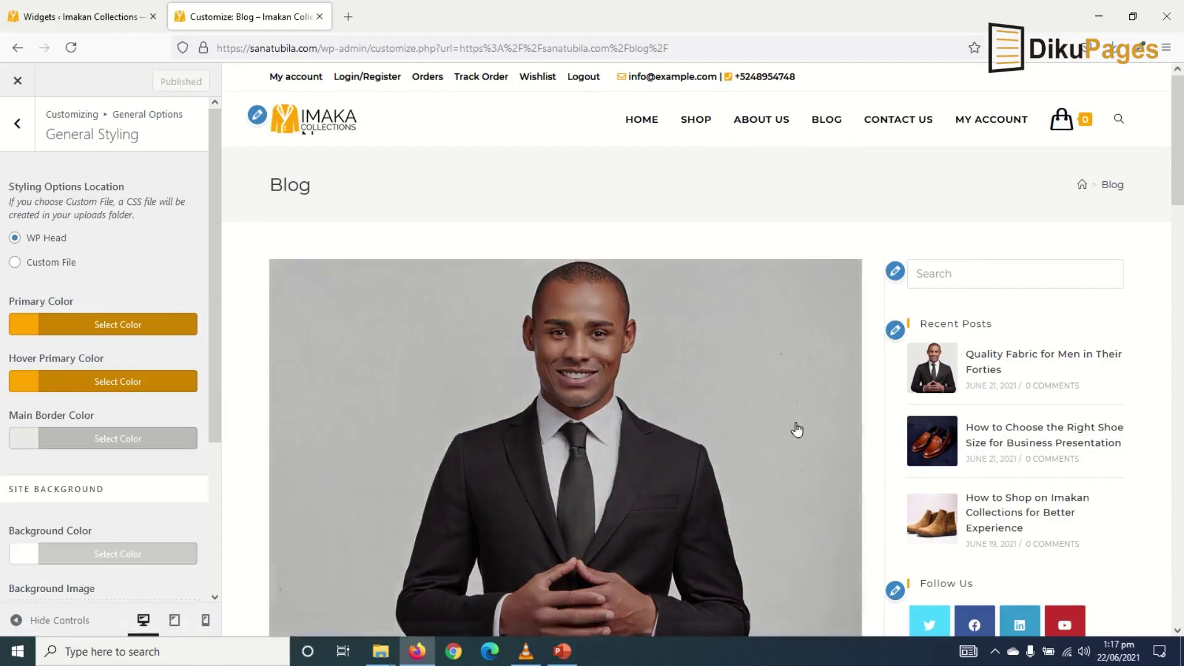
{"action": "scroll", "coordinate": [925, 456], "scroll_direction": "down", "scroll_amount": 7}
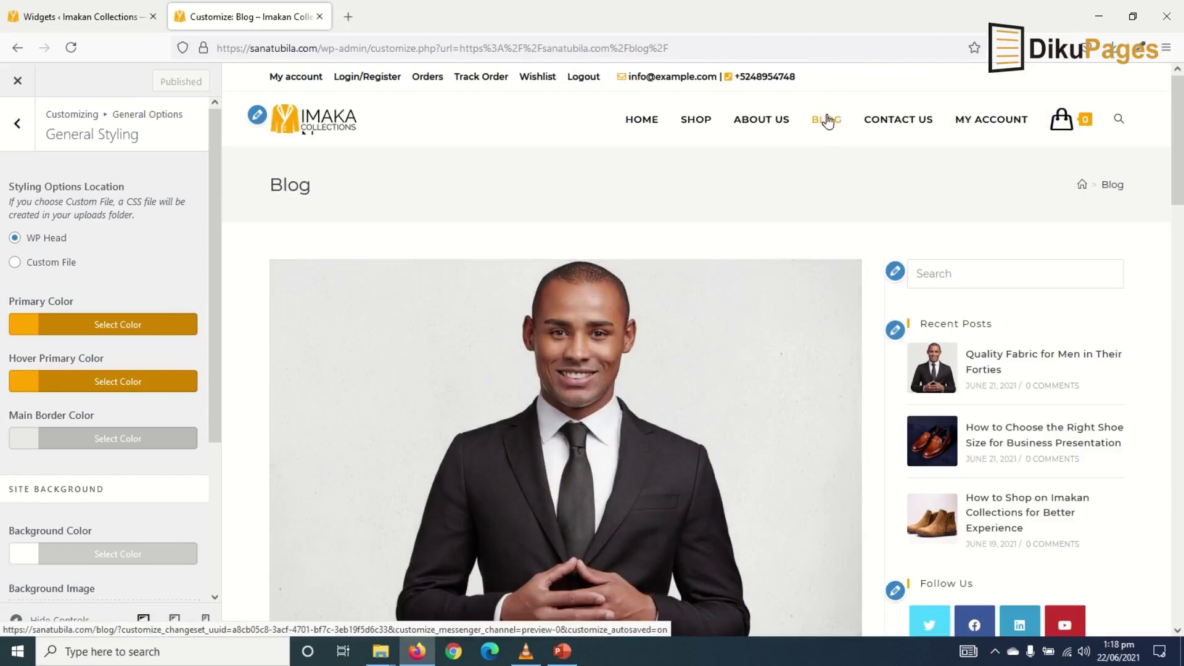
{"action": "left_click", "coordinate": [828, 120]}
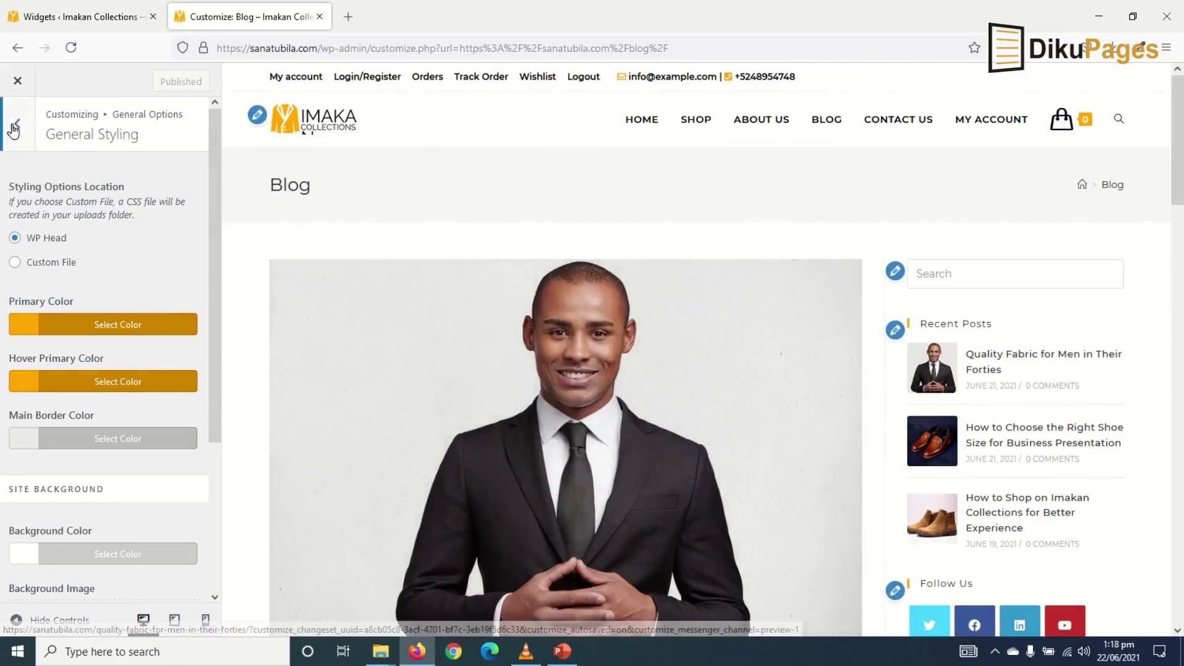
{"action": "left_click", "coordinate": [17, 123]}
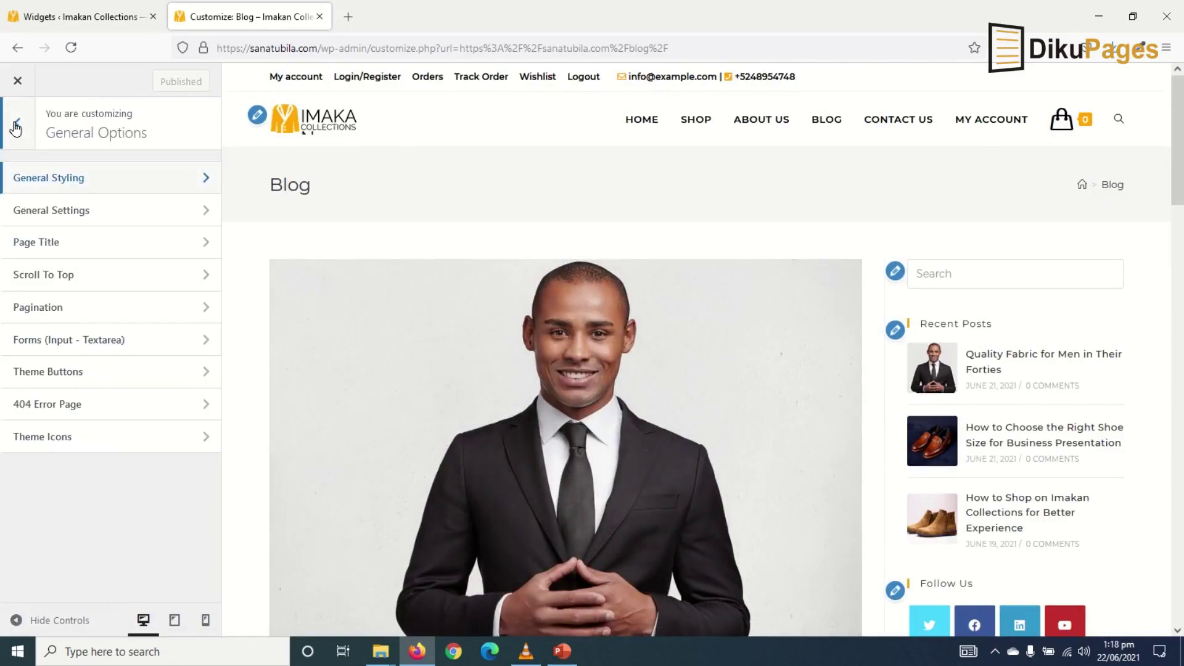
Step: Publish the Thumbnail blog entries style and open the Black Leather Watch product in the preview
{"action": "left_click", "coordinate": [16, 128]}
{"action": "left_click", "coordinate": [69, 437]}
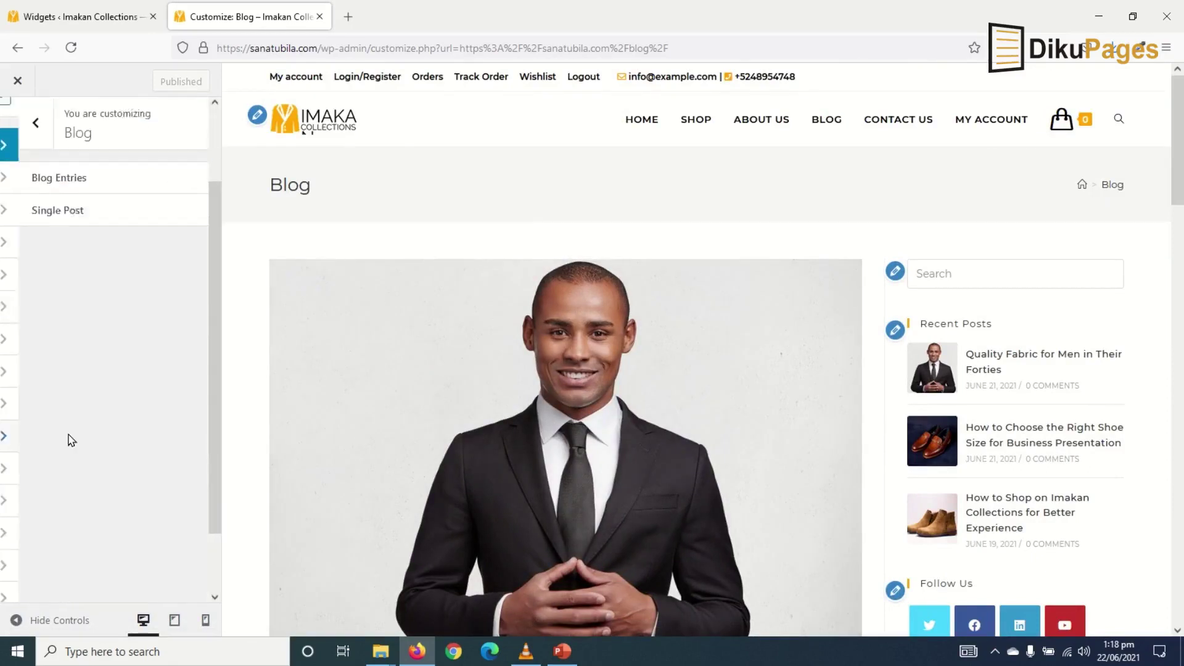
{"action": "left_click", "coordinate": [75, 180]}
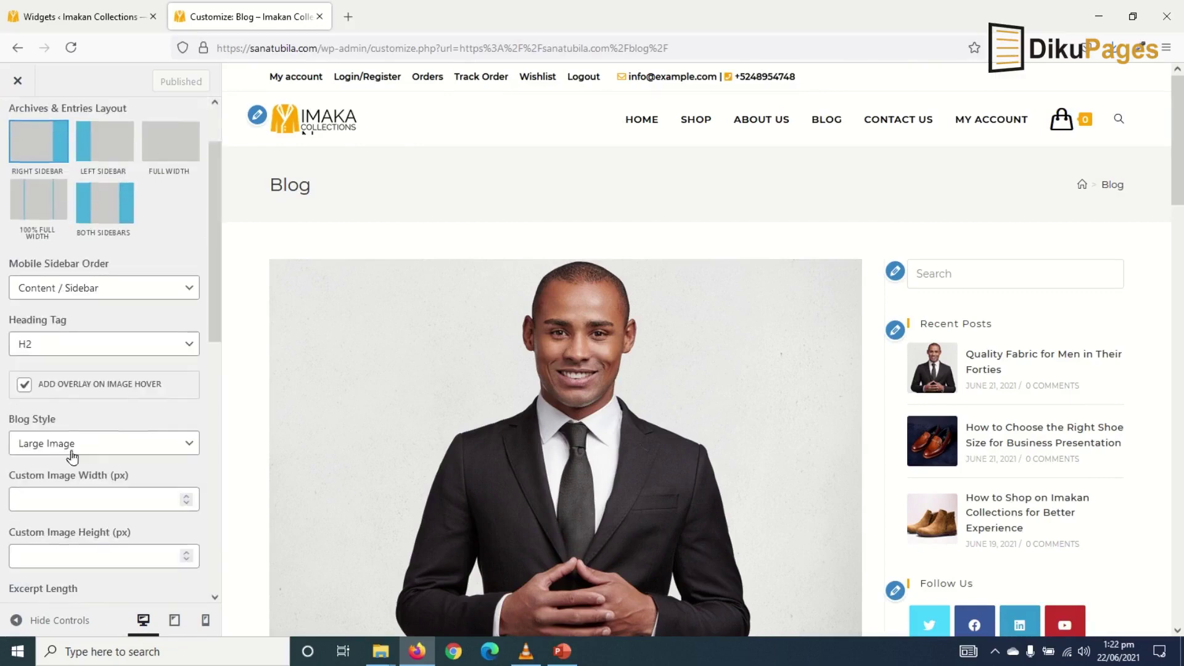
{"action": "left_click", "coordinate": [93, 450]}
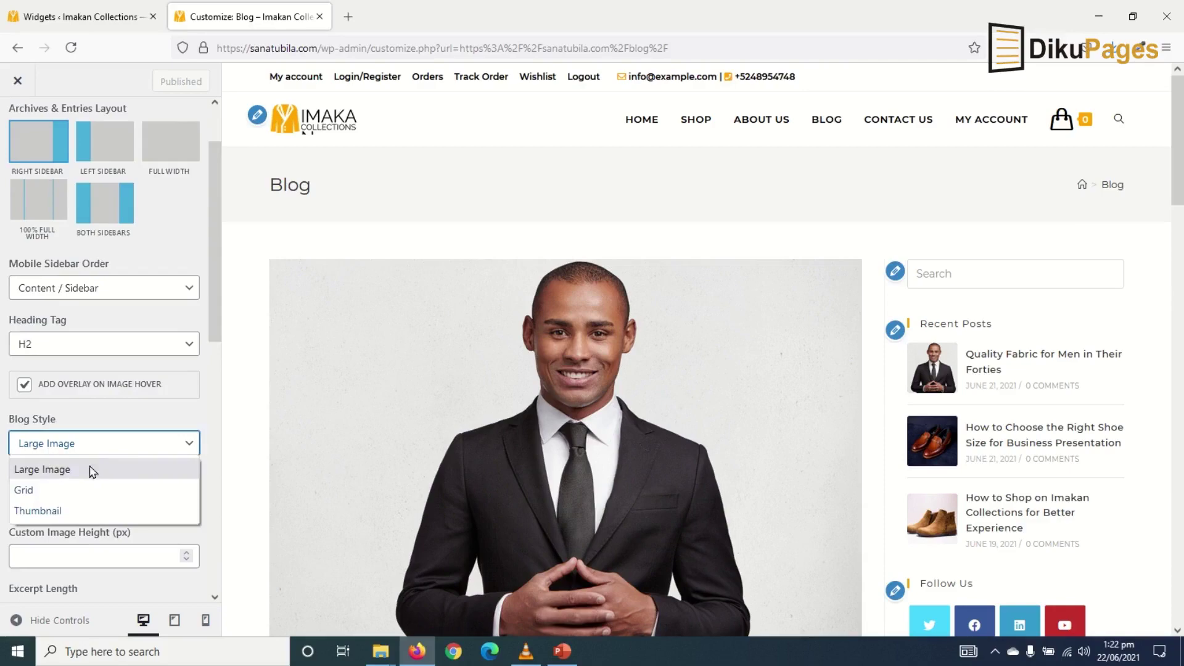
{"action": "left_click", "coordinate": [74, 510]}
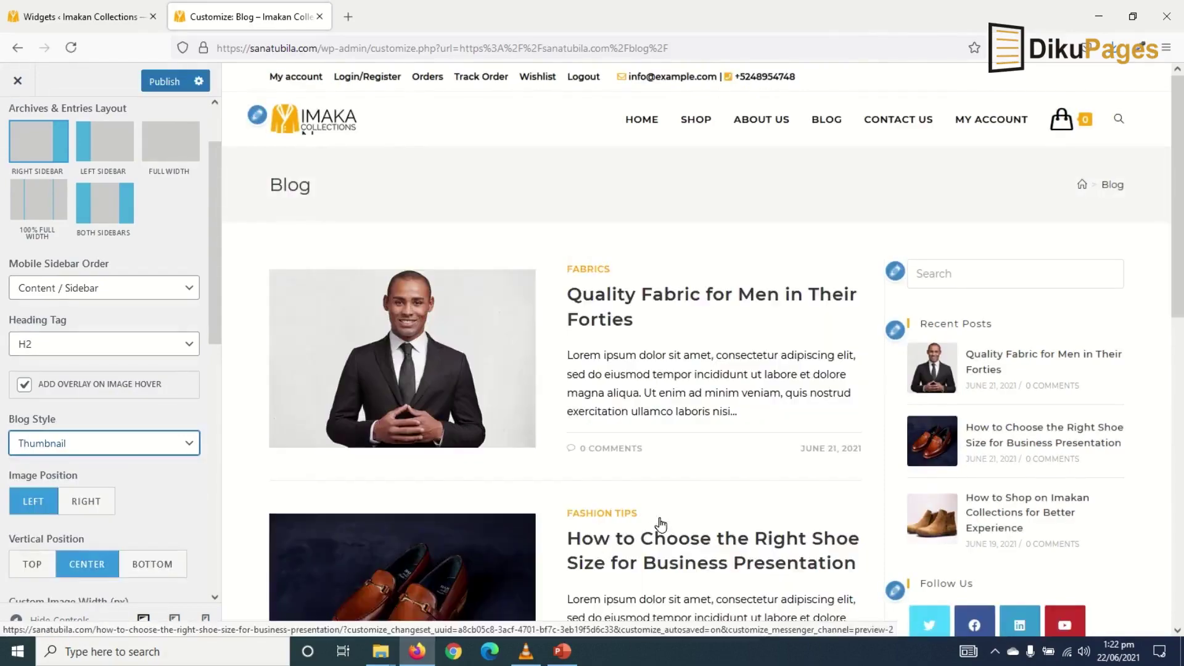
{"action": "left_click", "coordinate": [170, 83]}
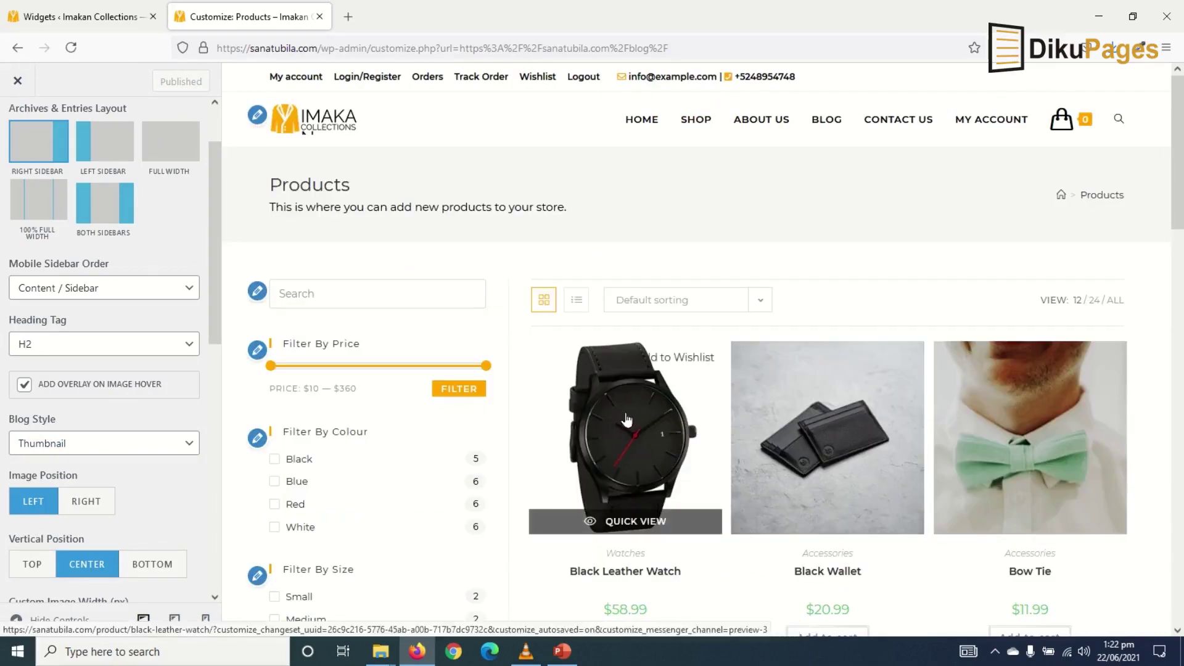
{"action": "left_click", "coordinate": [635, 423]}
{"action": "scroll", "coordinate": [642, 425], "scroll_direction": "down", "scroll_amount": 4}
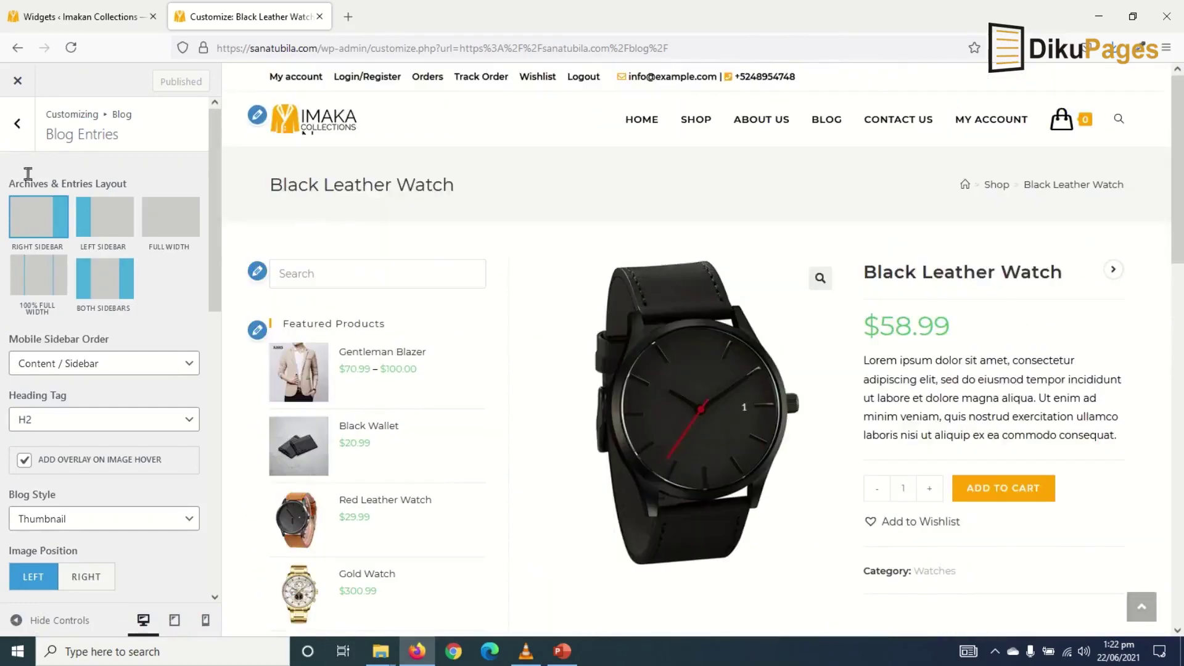
Step: Switch WooCommerce single product pages to the Full Width layout and publish
{"action": "left_click", "coordinate": [9, 127]}
{"action": "left_click", "coordinate": [11, 124]}
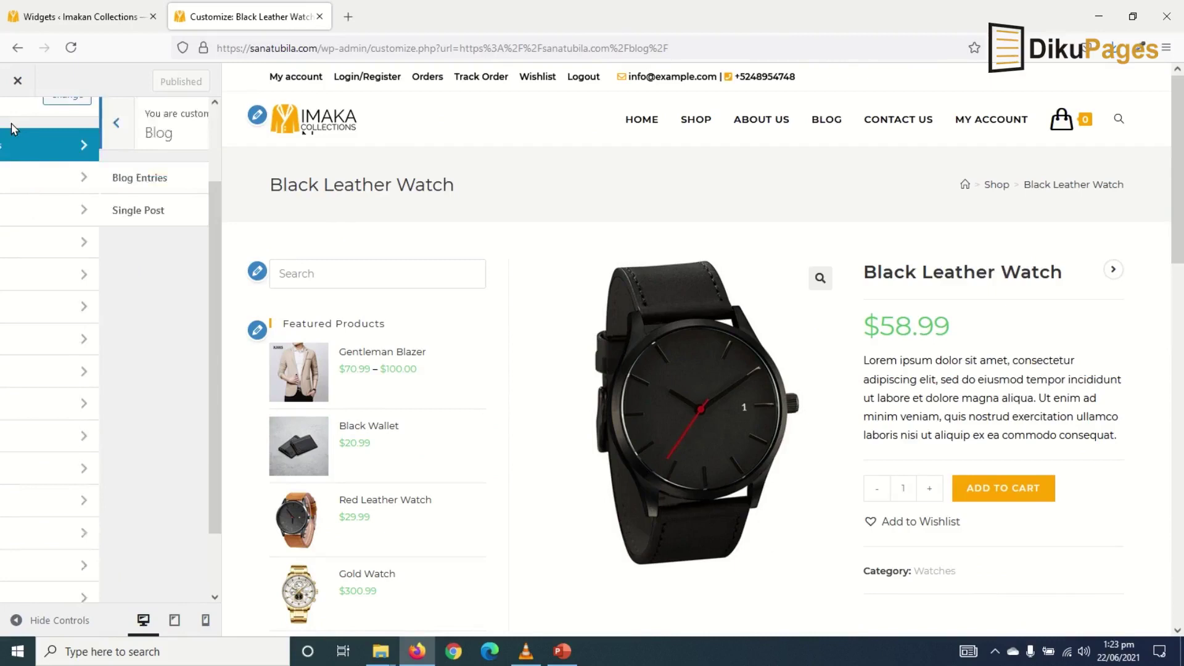
{"action": "left_click", "coordinate": [84, 472]}
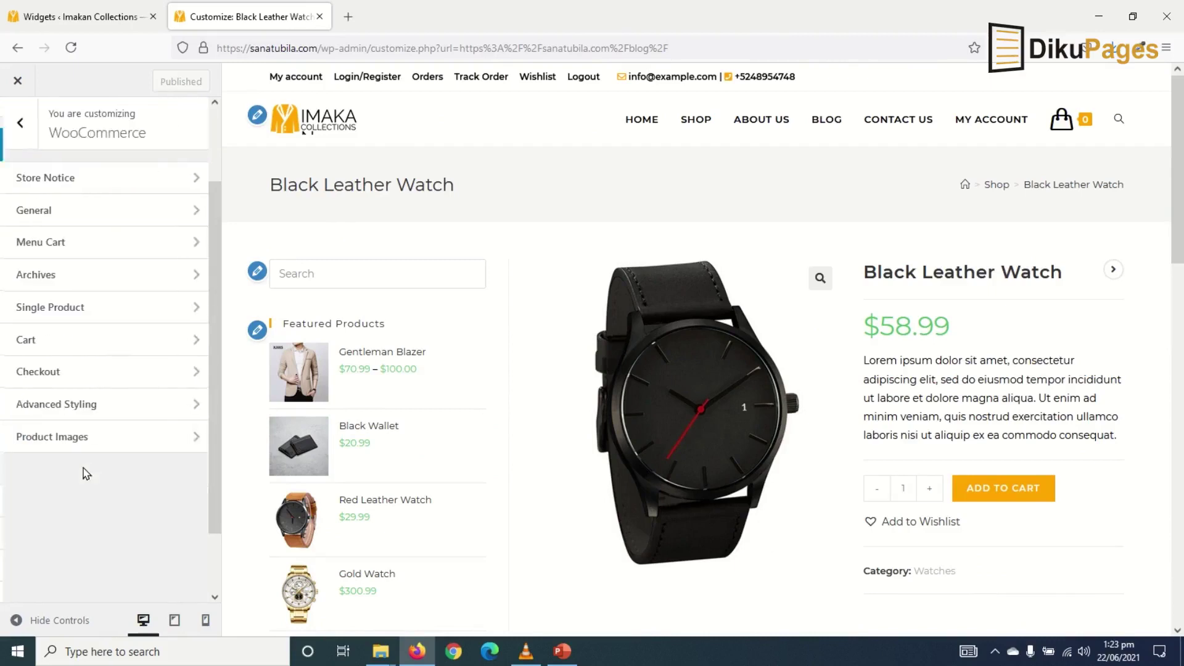
{"action": "left_click", "coordinate": [85, 316]}
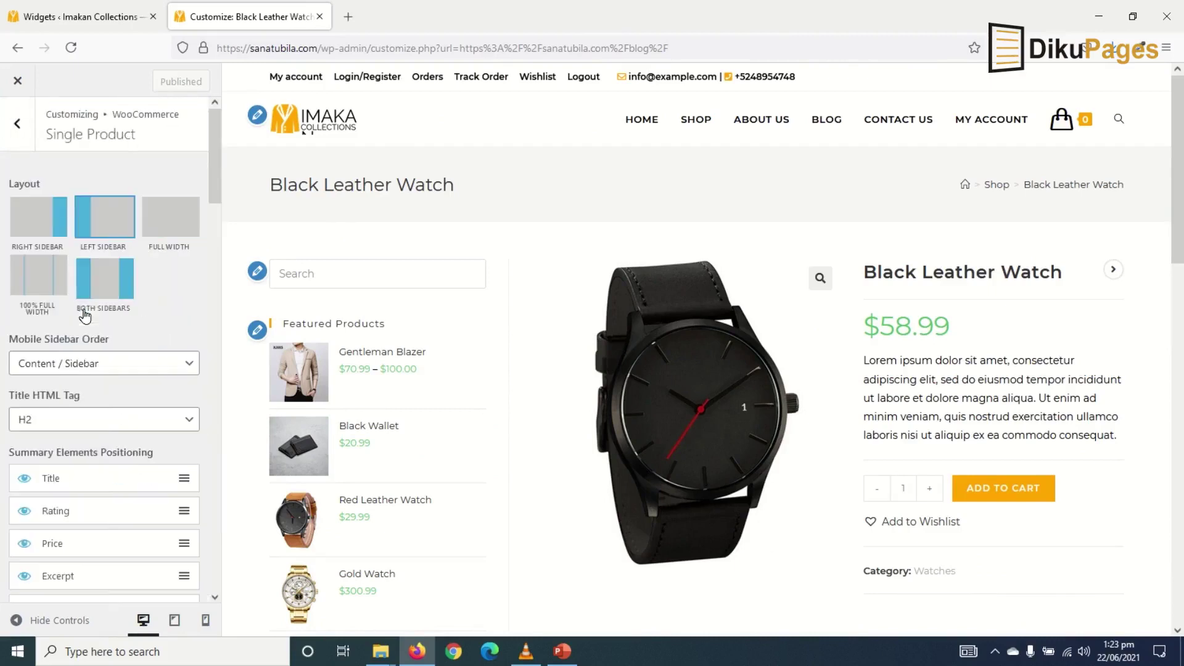
{"action": "left_click", "coordinate": [176, 217]}
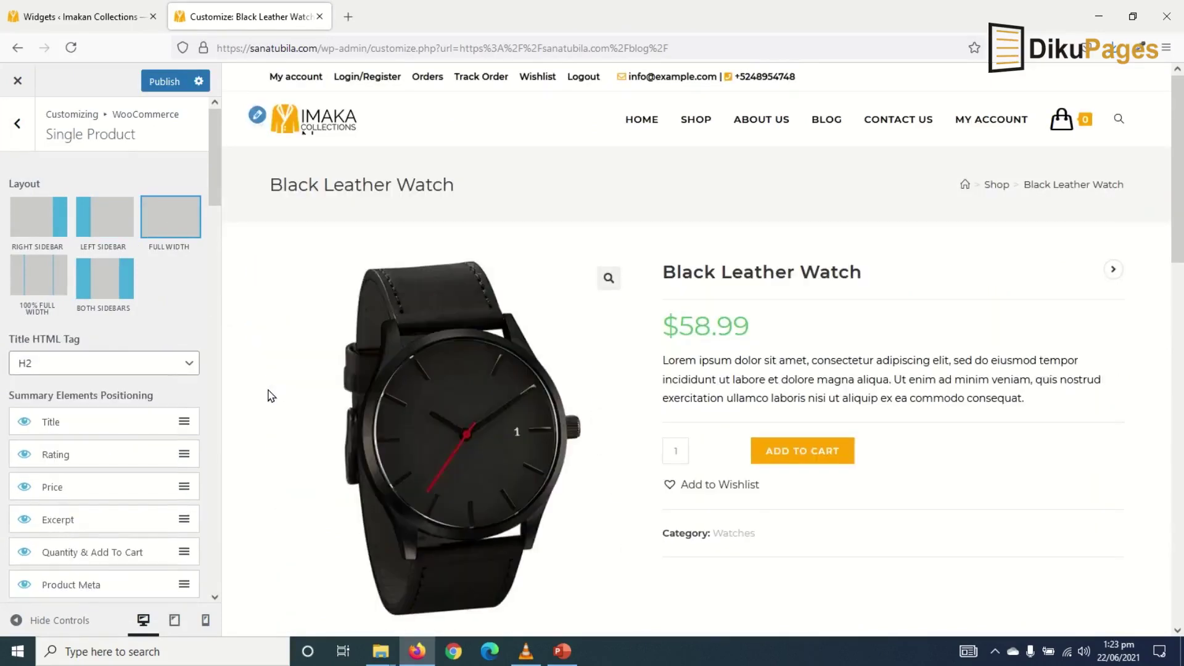
{"action": "left_click", "coordinate": [153, 82]}
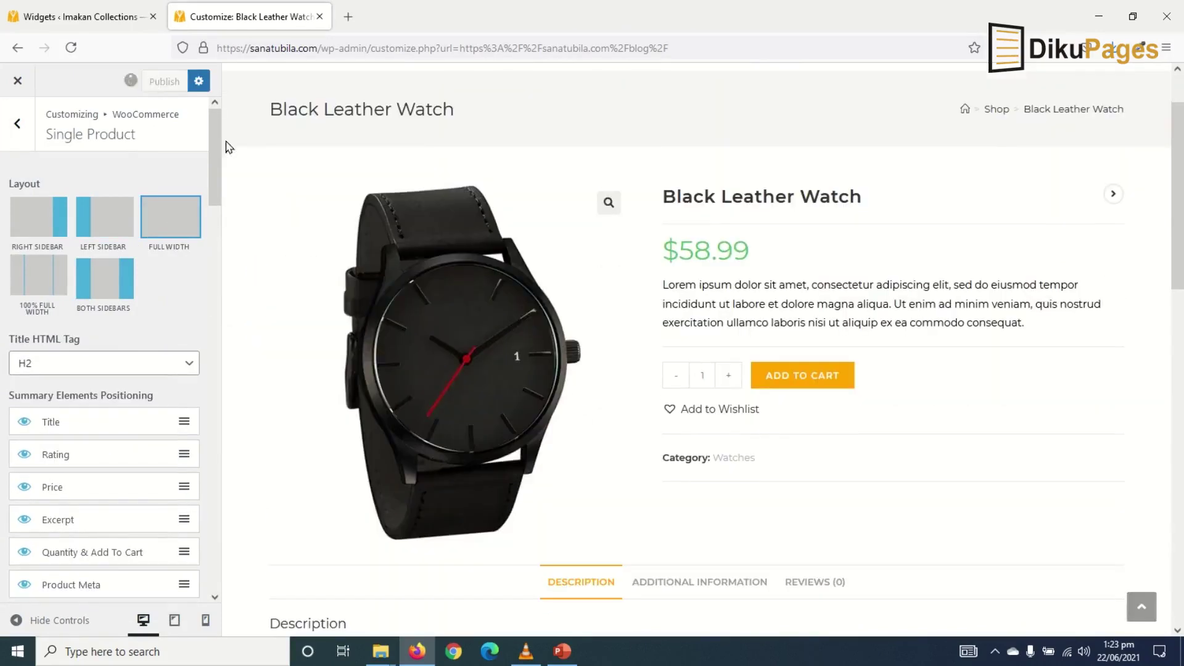
Step: Show the SHOP product grid in the Customizer preview
{"action": "scroll", "coordinate": [709, 457], "scroll_direction": "down", "scroll_amount": 1}
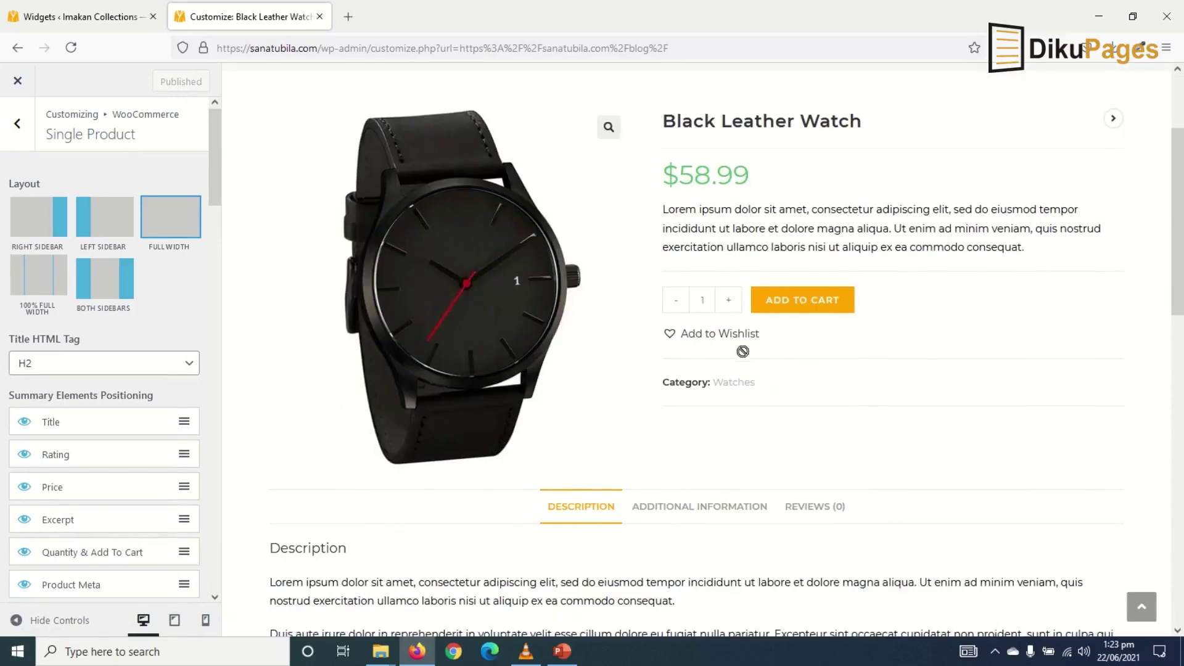
{"action": "scroll", "coordinate": [732, 338], "scroll_direction": "down", "scroll_amount": 6}
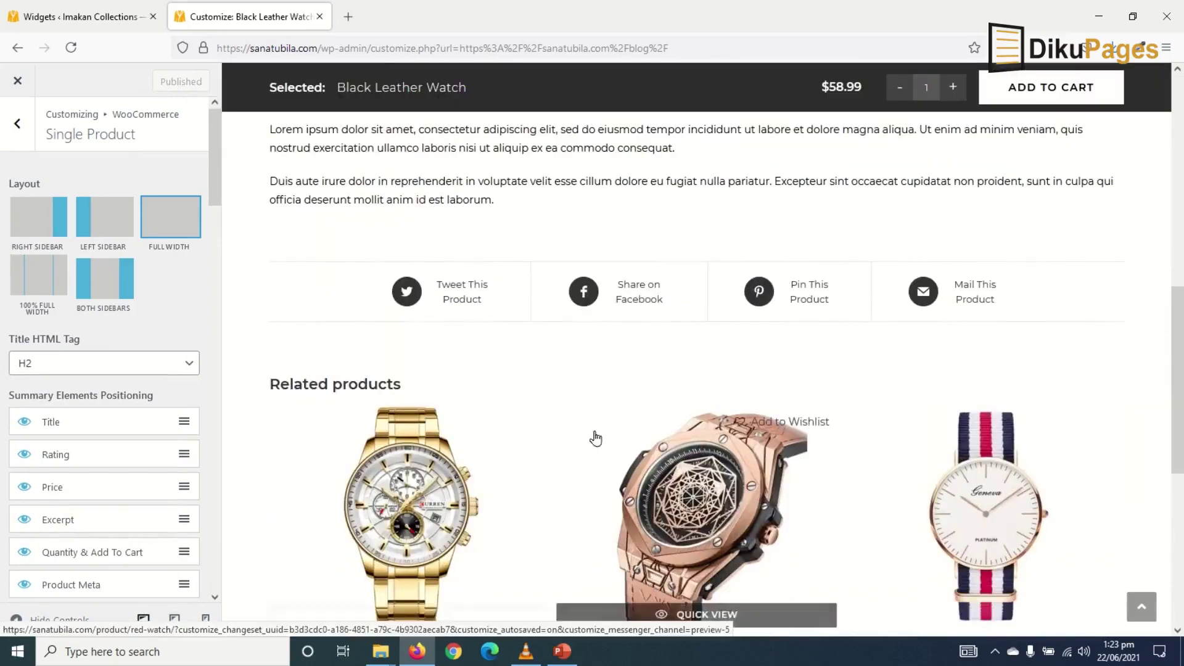
{"action": "scroll", "coordinate": [558, 509], "scroll_direction": "up", "scroll_amount": 8}
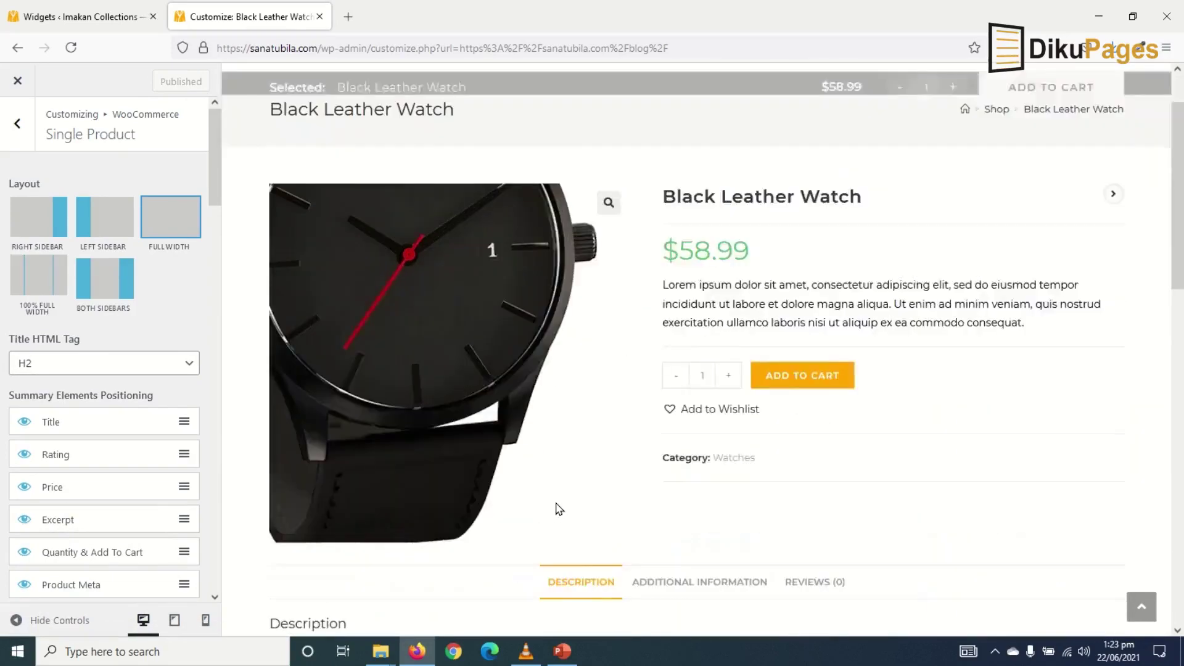
{"action": "left_click", "coordinate": [696, 119]}
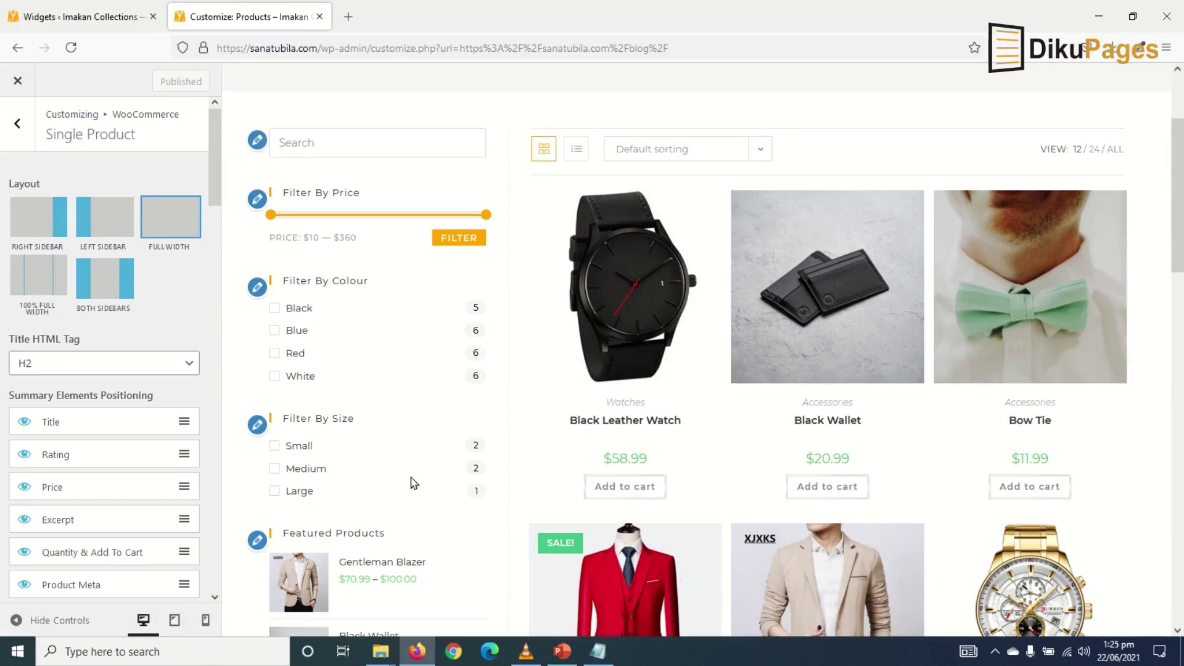
Step: Paste the wishlist button CSS (#ffa500 background, 2px 7px padding, #fff text) into Custom CSS
{"action": "left_click", "coordinate": [19, 126]}
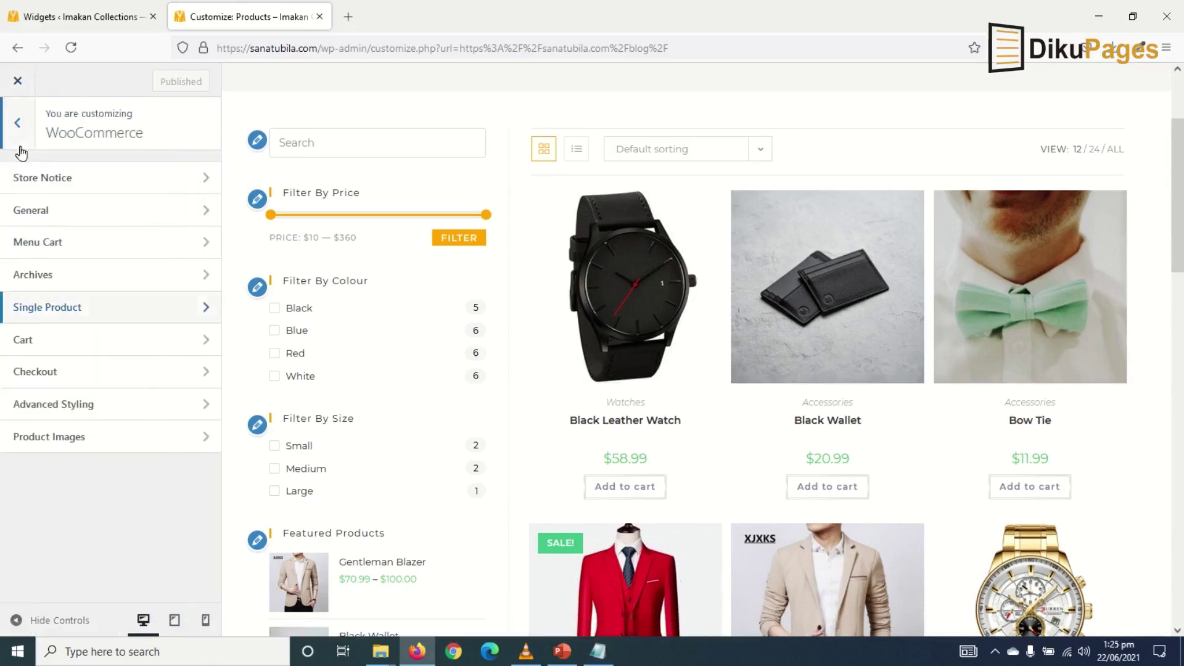
{"action": "left_click", "coordinate": [19, 126]}
{"action": "scroll", "coordinate": [76, 389], "scroll_direction": "down", "scroll_amount": 2}
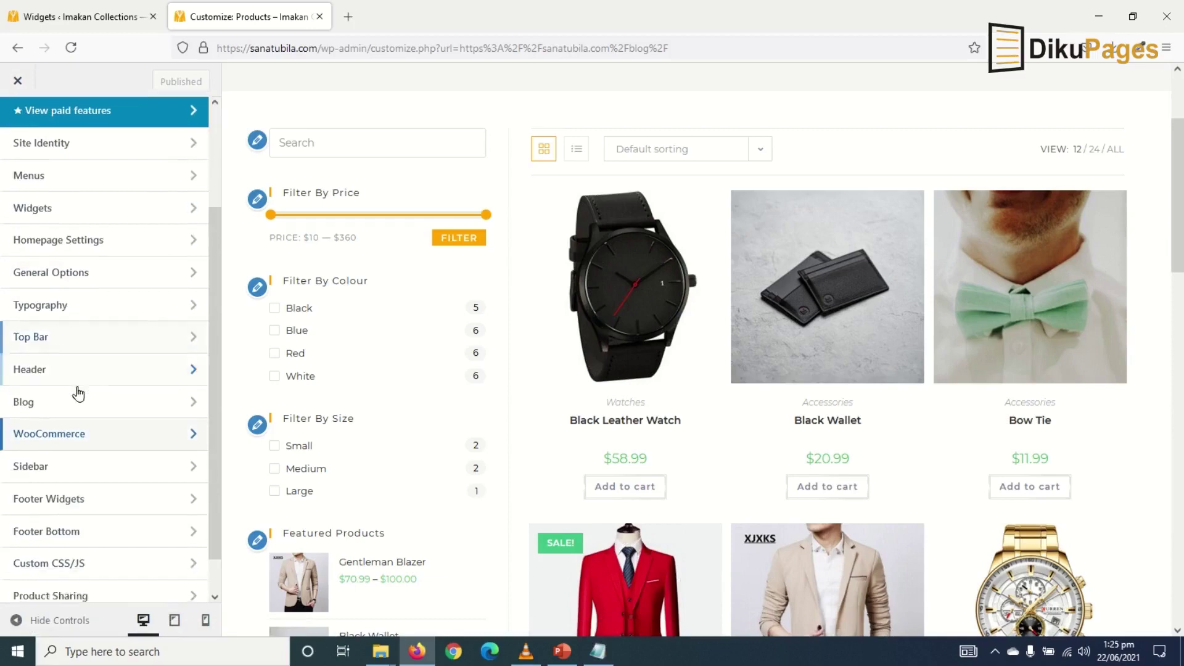
{"action": "left_click", "coordinate": [82, 521]}
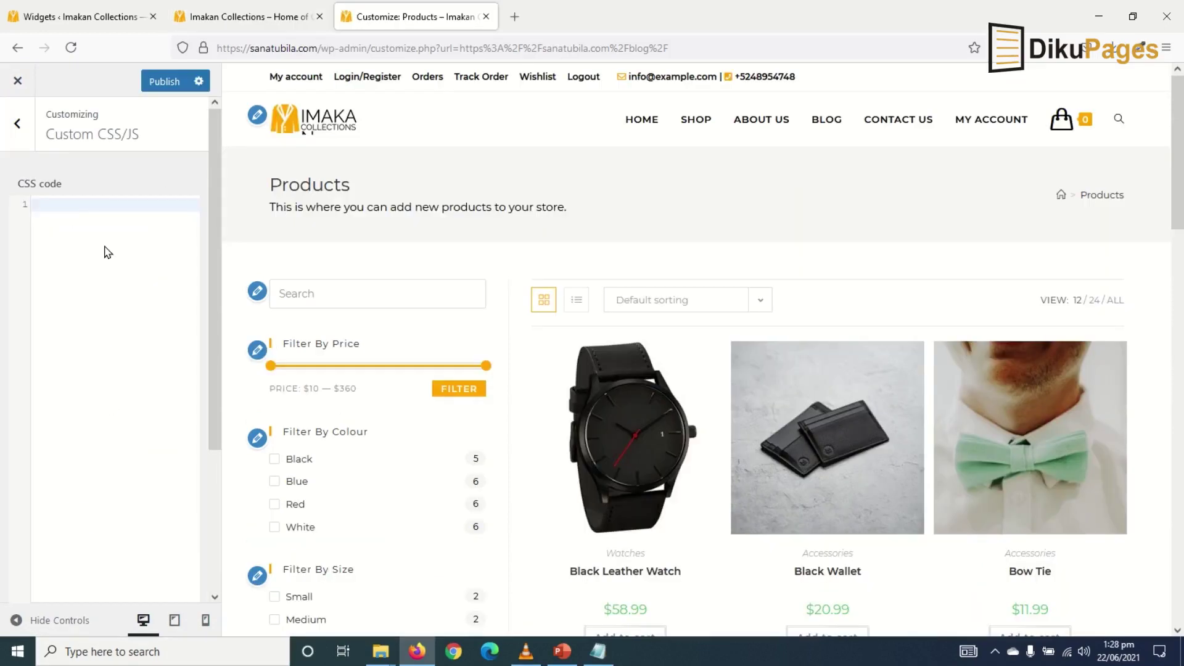
{"action": "type", "text": "/*** Product Wishlist ***/ a.tinvwl_add_to_wishlist_button.tinvwl-icon-heart.tinvwl-position-after {     background: #ffa500;     padding: 2px 7px;     color: #fff; }"}
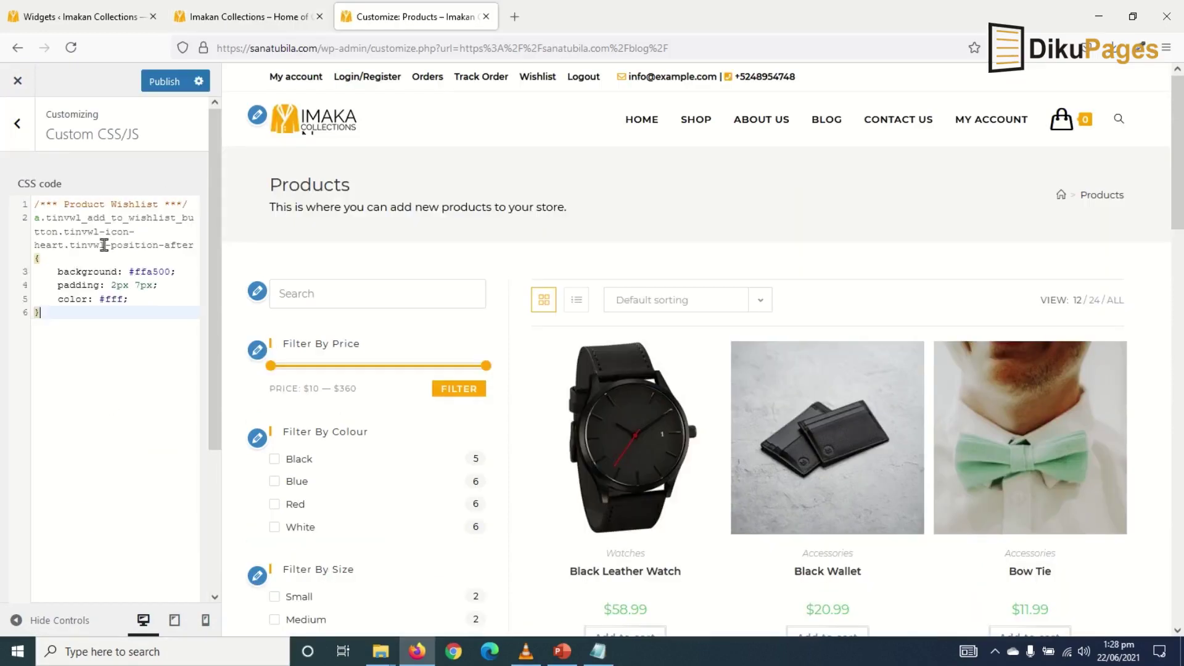
Step: Check the orange background value, then preview the Black Leather Watch product page
{"action": "mouse_move", "coordinate": [641, 367]}
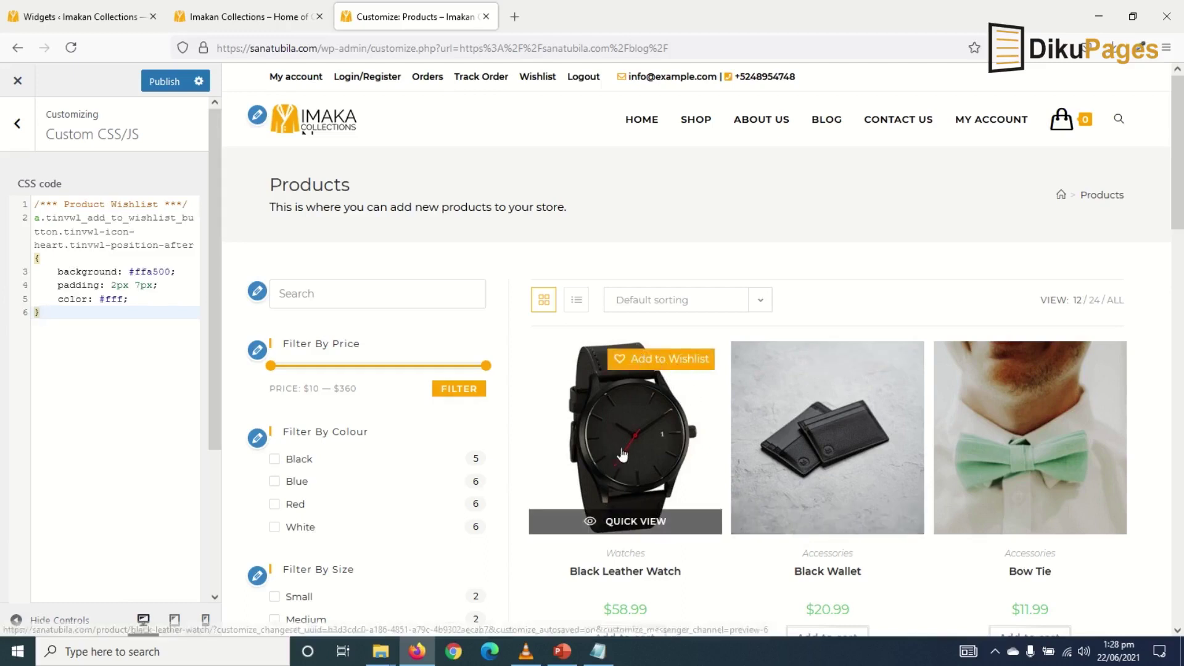
{"action": "left_click_drag", "start_coordinate": [137, 271], "coordinate": [166, 272]}
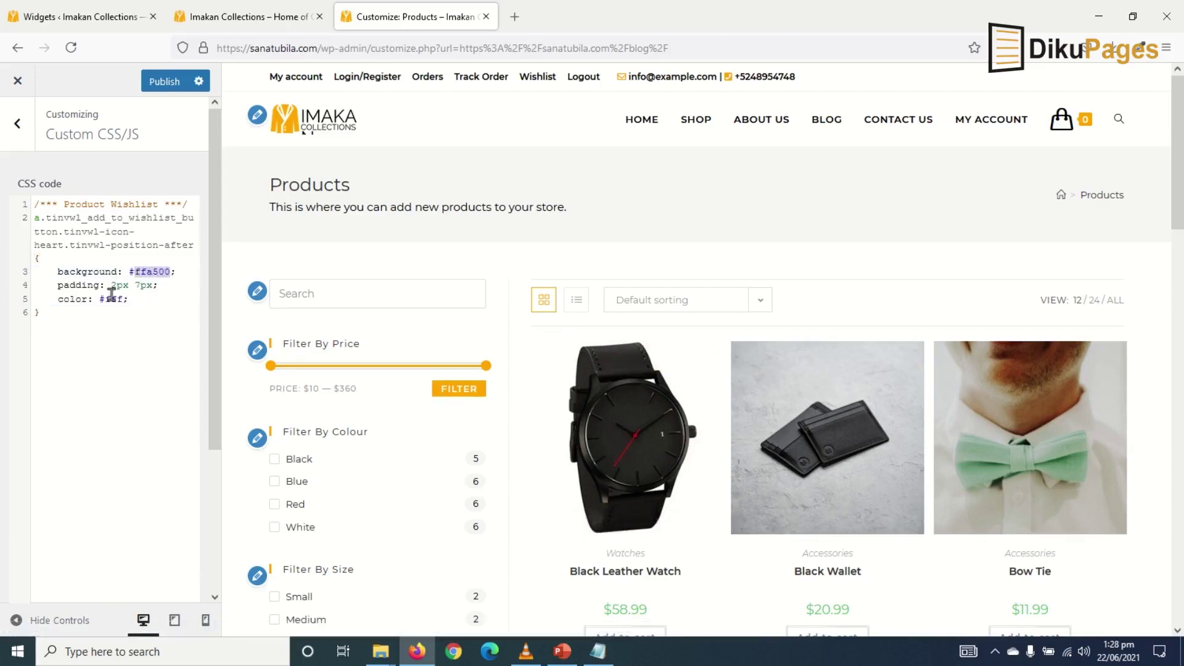
{"action": "left_click", "coordinate": [113, 298]}
{"action": "left_click", "coordinate": [629, 436]}
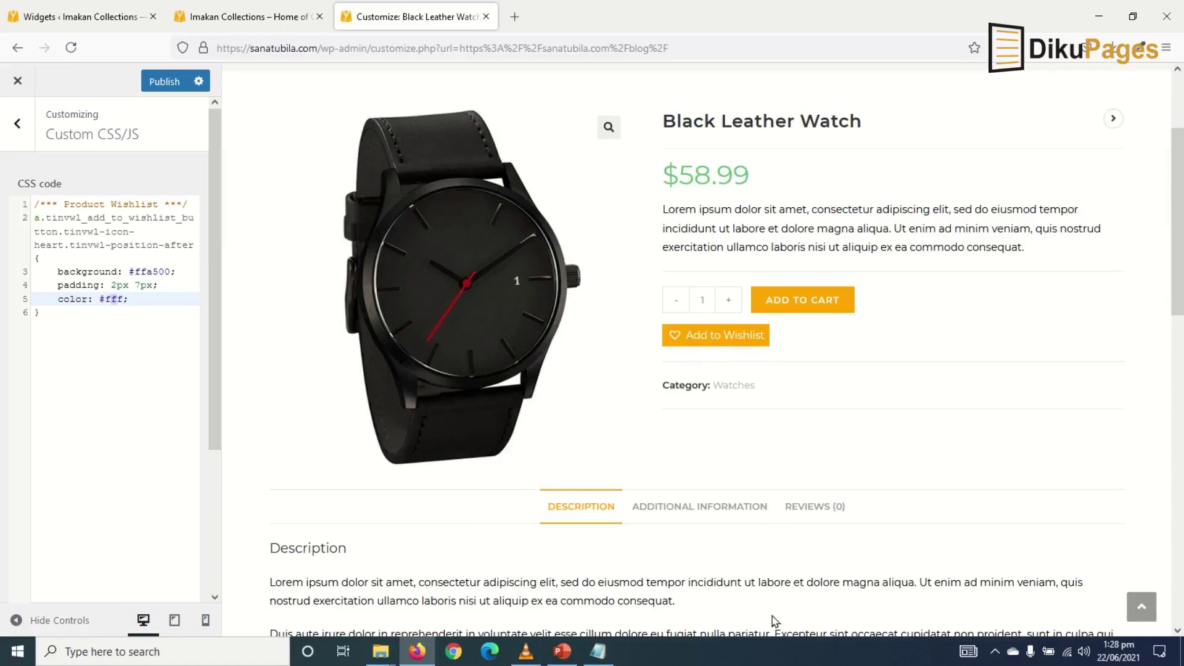
Step: Publish the orange wishlist button CSS
{"action": "left_click", "coordinate": [165, 85]}
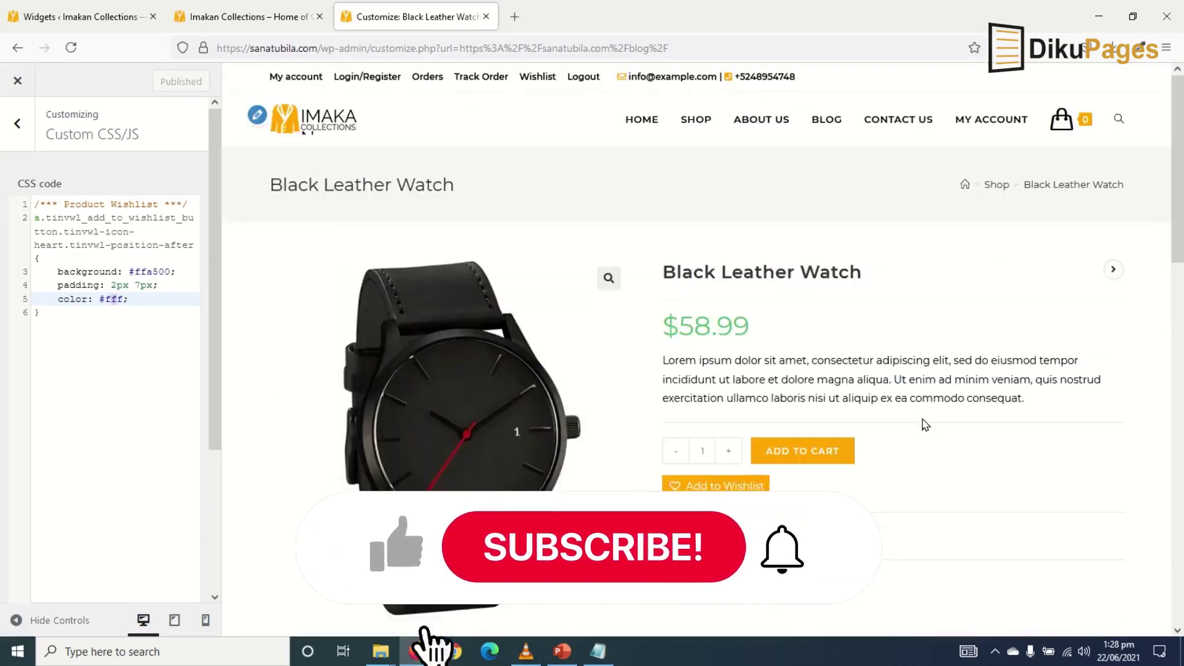
{"action": "scroll", "coordinate": [922, 428], "scroll_direction": "down", "scroll_amount": 7}
{"action": "scroll", "coordinate": [913, 430], "scroll_direction": "down", "scroll_amount": 6}
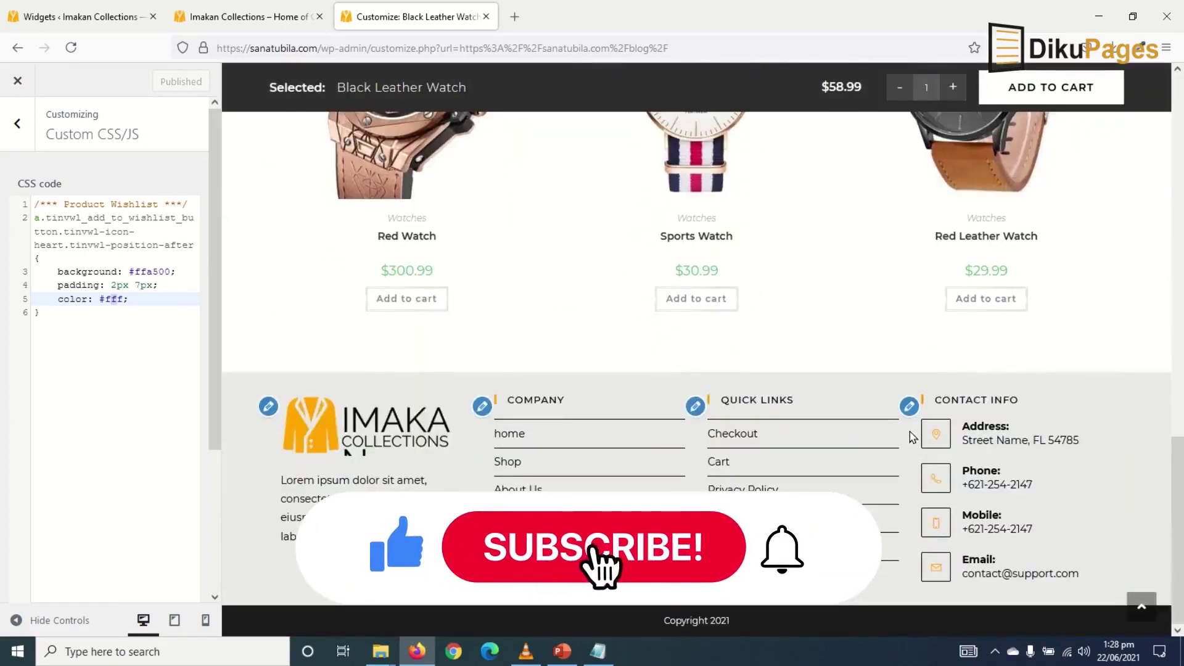
{"action": "scroll", "coordinate": [913, 431], "scroll_direction": "up", "scroll_amount": 8}
Step: Close the Customizer and browse the live Imakan Collections blog page
{"action": "left_click", "coordinate": [17, 81]}
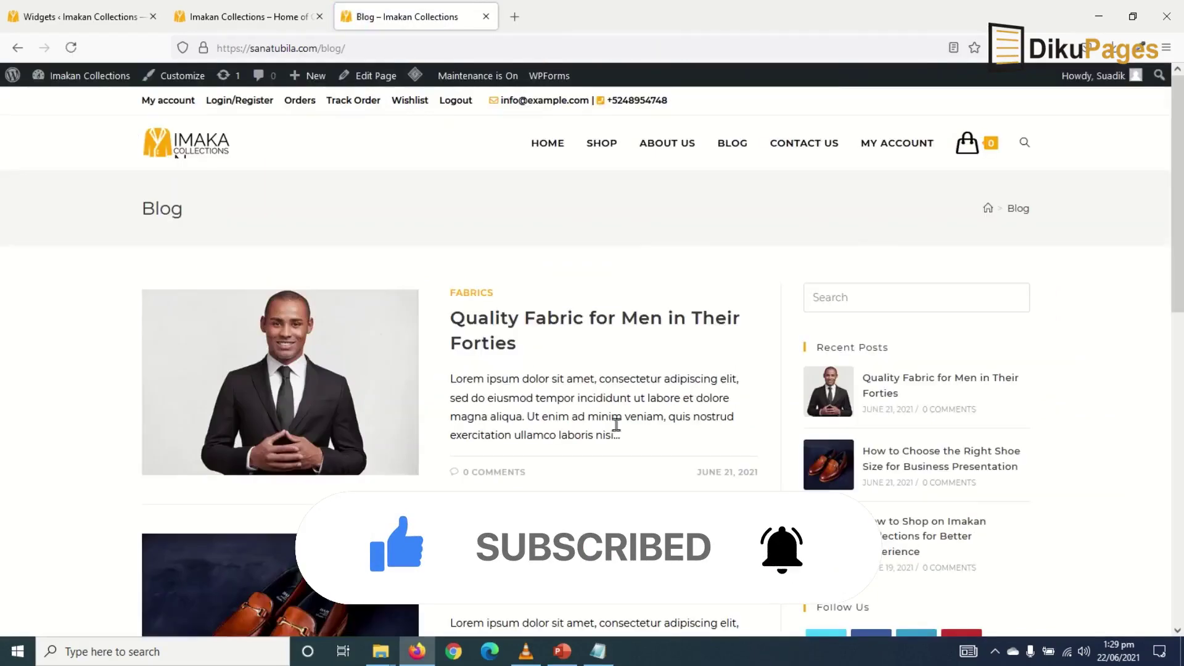
{"action": "scroll", "coordinate": [714, 418], "scroll_direction": "down", "scroll_amount": 10}
{"action": "scroll", "coordinate": [323, 254], "scroll_direction": "up", "scroll_amount": 12}
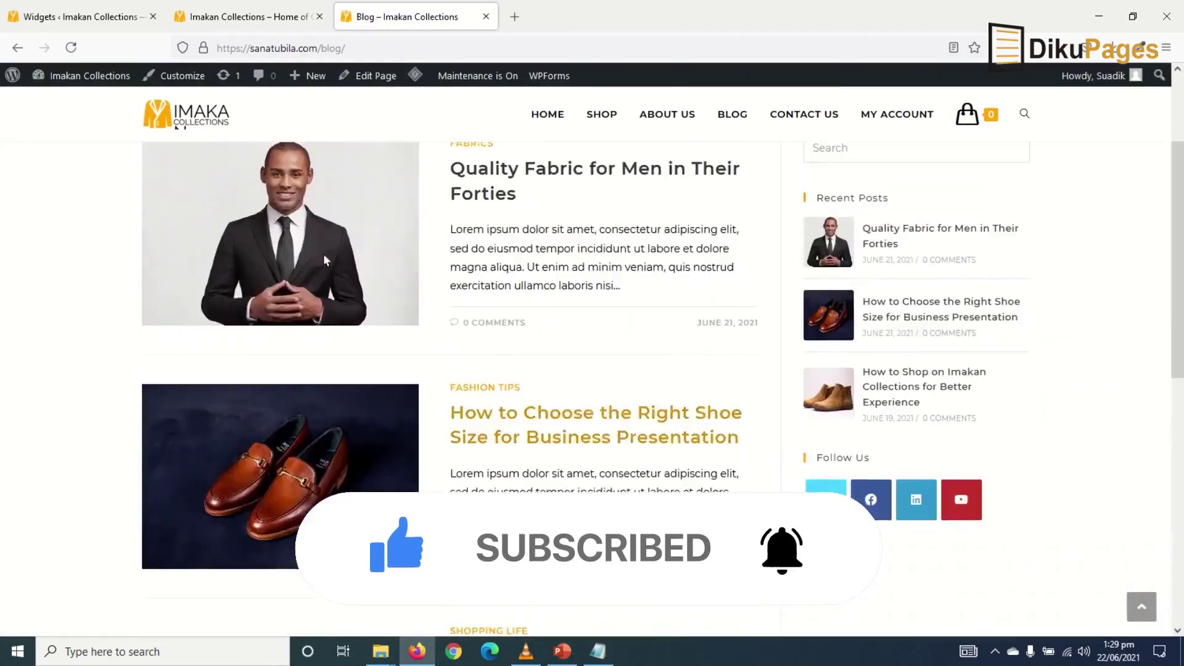
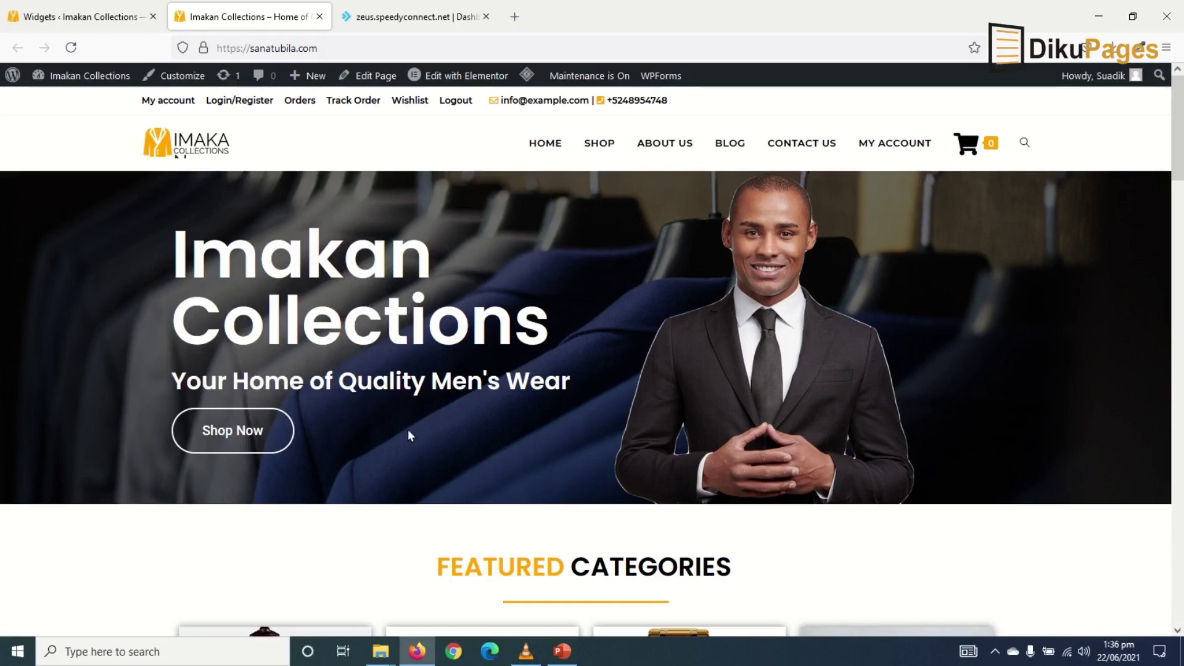
Step: In the DirectAdmin tab, open the E-mail Accounts list for sanatubila.com
{"action": "left_click", "coordinate": [408, 17]}
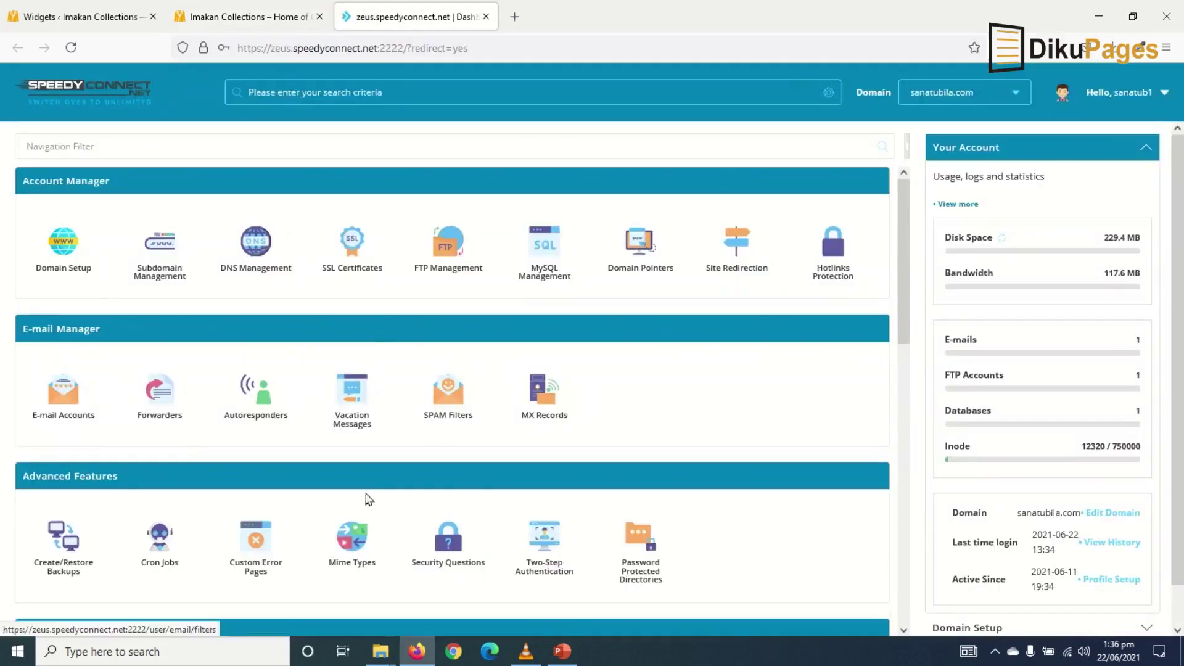
{"action": "left_click", "coordinate": [77, 421]}
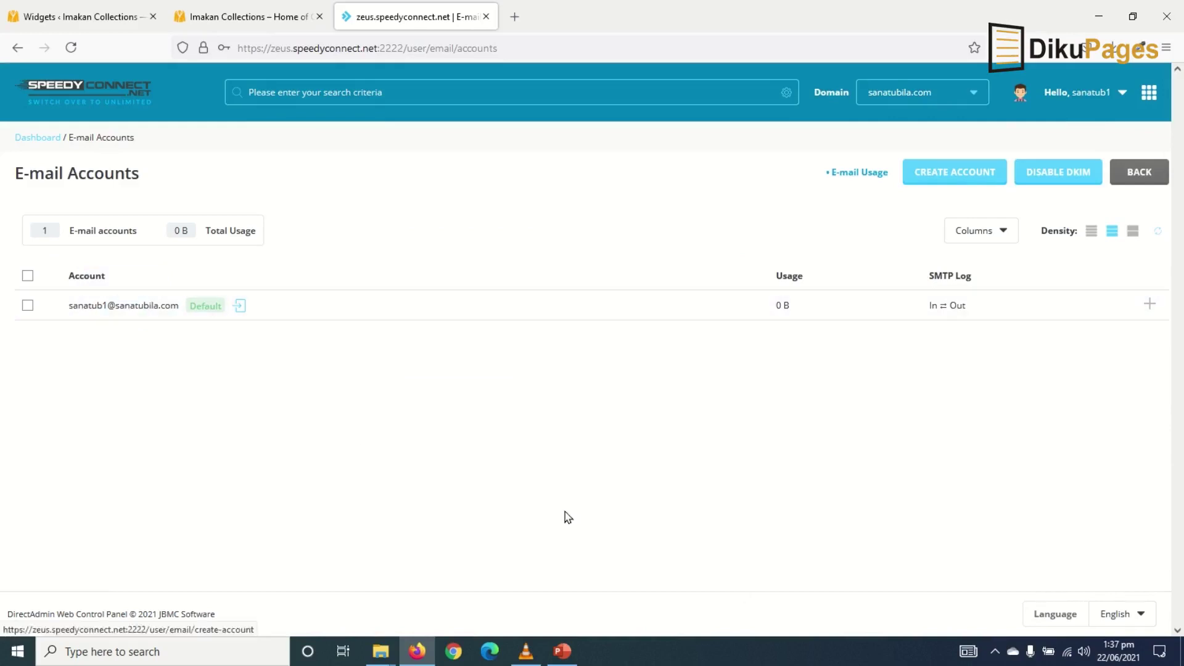
{"action": "left_click", "coordinate": [957, 173]}
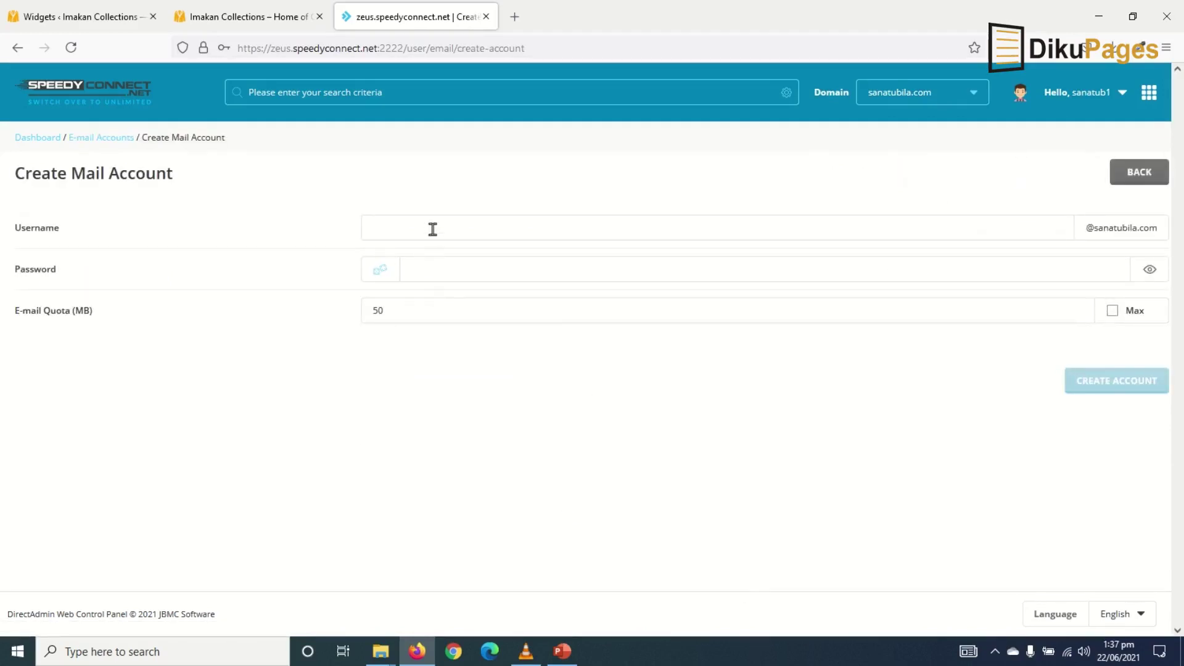
{"action": "left_click", "coordinate": [428, 228]}
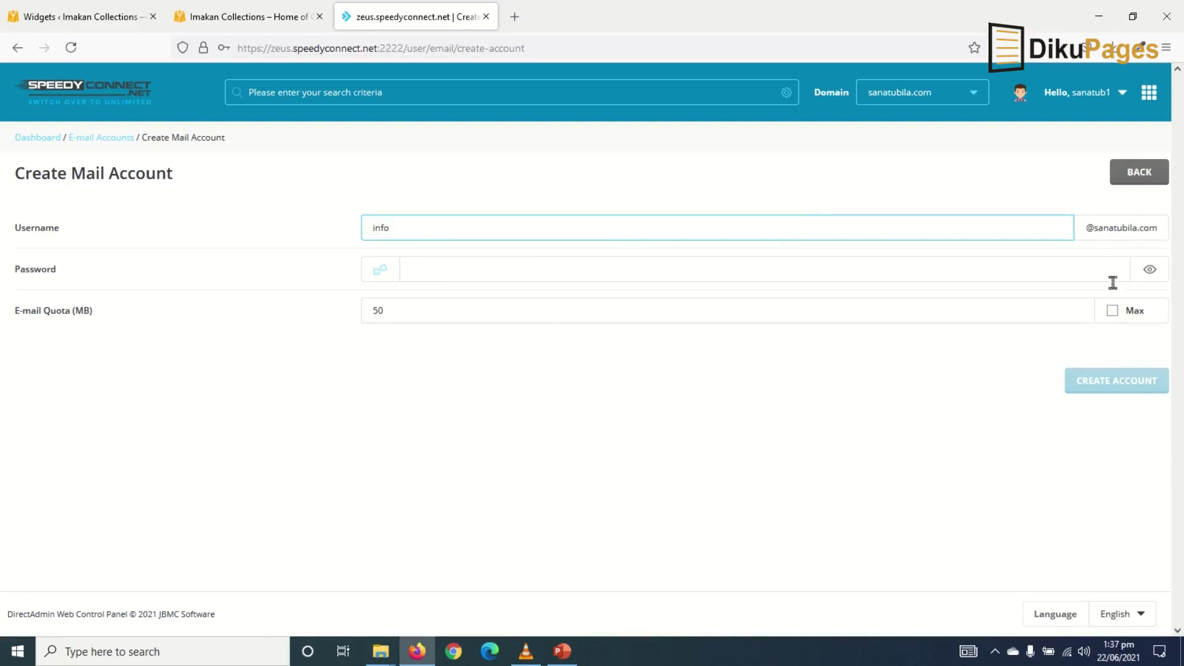
{"action": "left_click", "coordinate": [483, 276]}
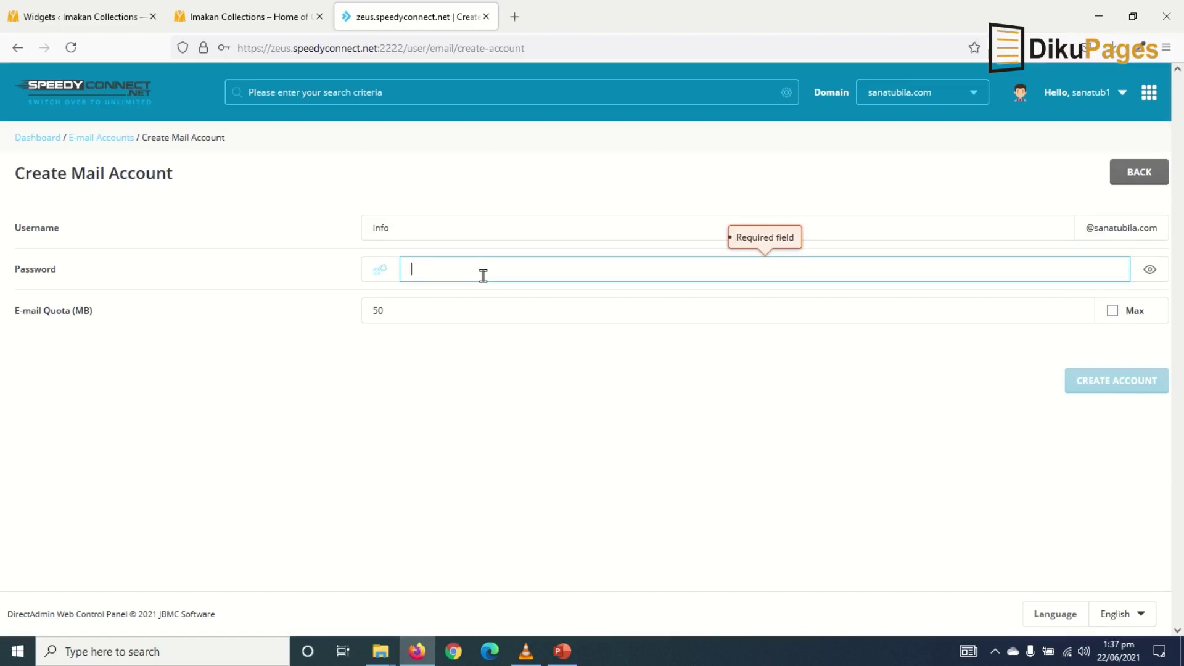
{"action": "key", "text": "ctrl+v"}
{"action": "key", "text": "Tab"}
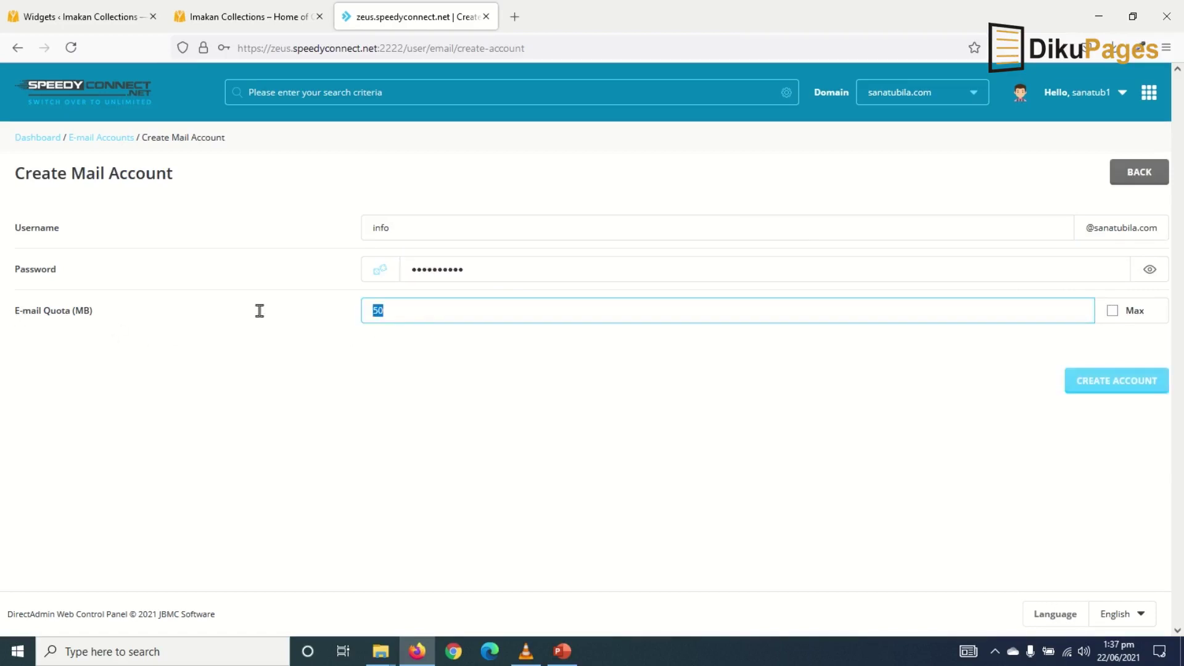
{"action": "type", "text": "1000"}
{"action": "left_click", "coordinate": [1113, 315]}
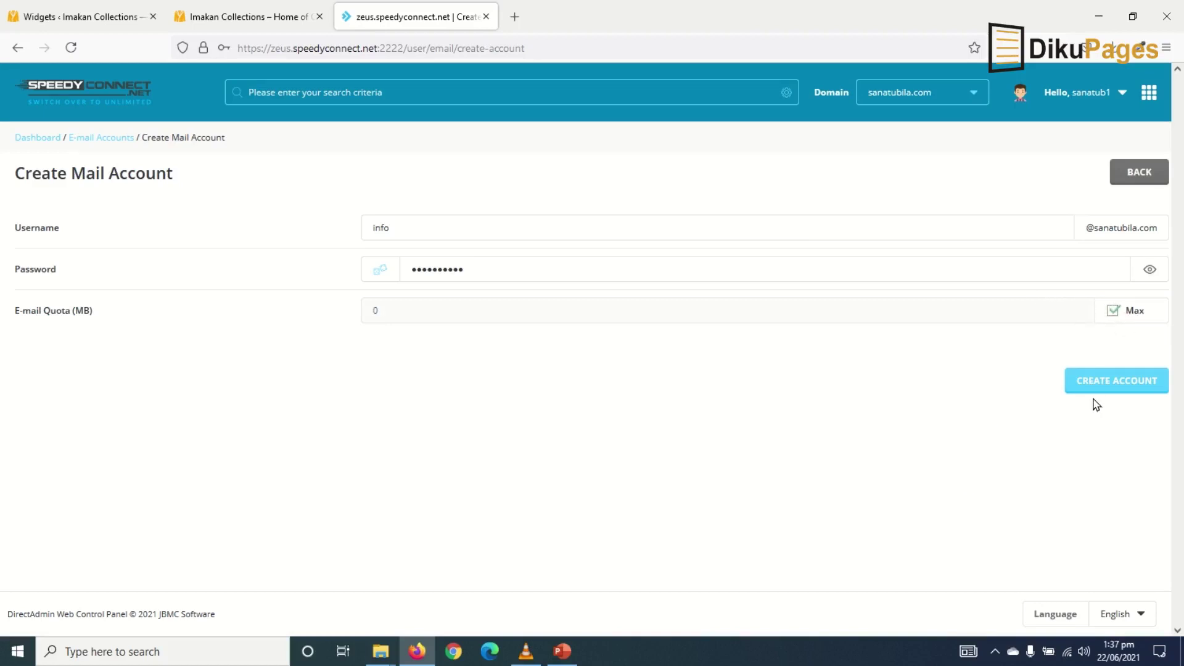
{"action": "left_click", "coordinate": [1118, 386]}
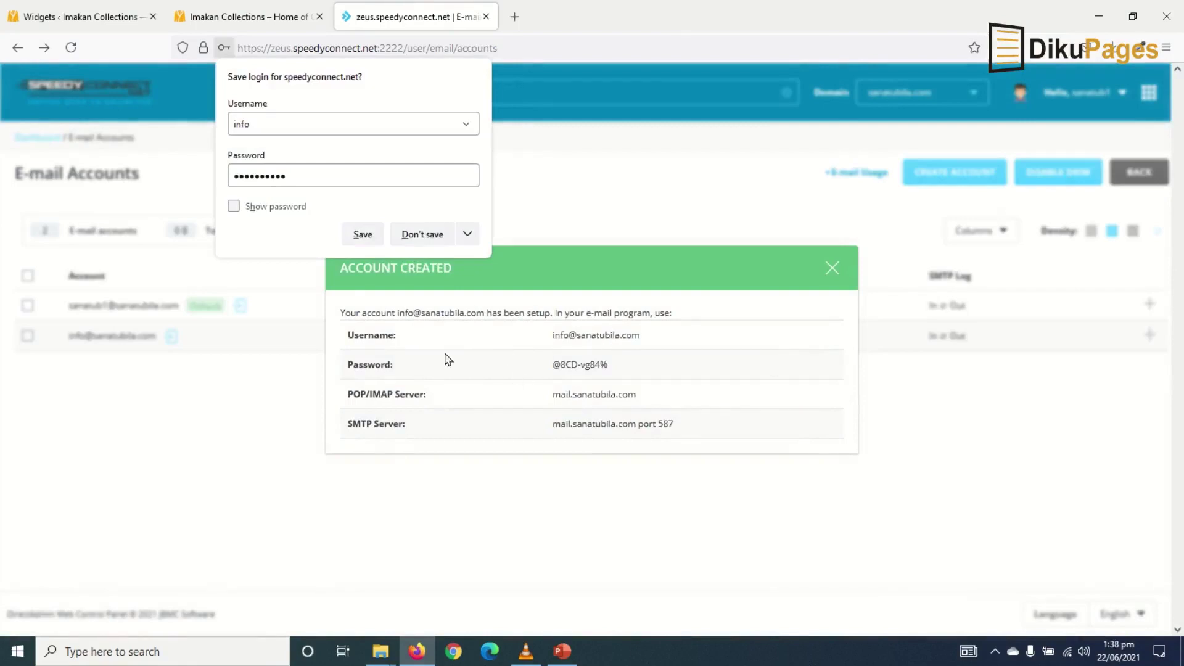
{"action": "left_click", "coordinate": [830, 270]}
Step: Go to the Emails tab of WooCommerce Settings in the WordPress admin
{"action": "left_click", "coordinate": [70, 18]}
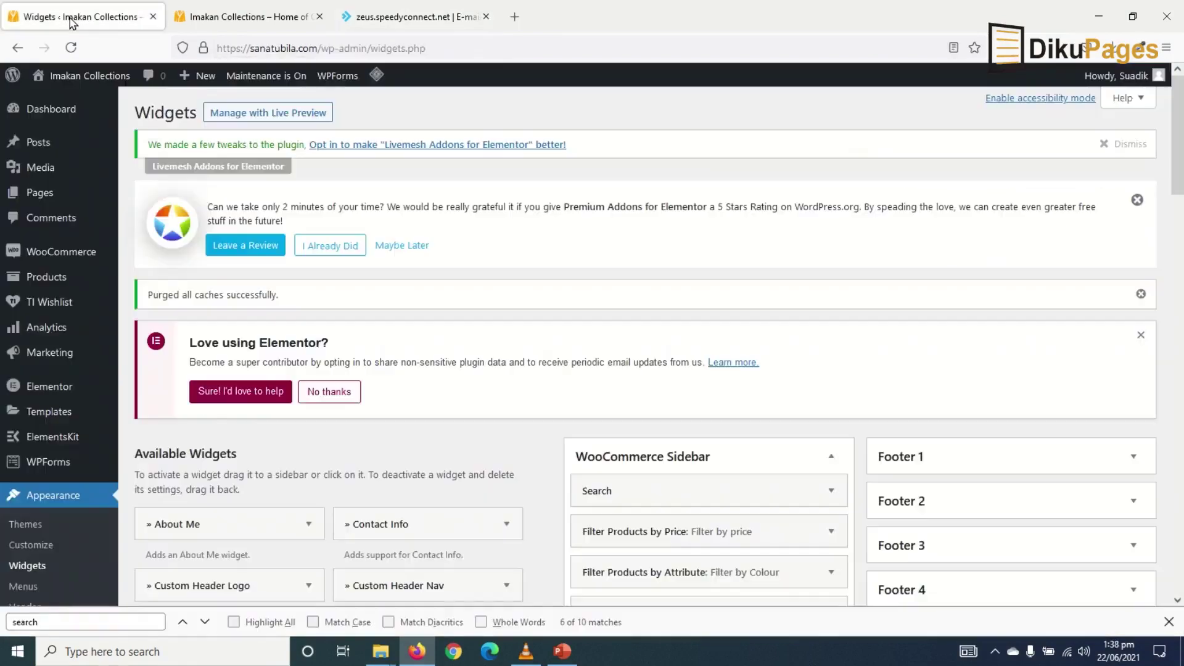
{"action": "mouse_move", "coordinate": [77, 254]}
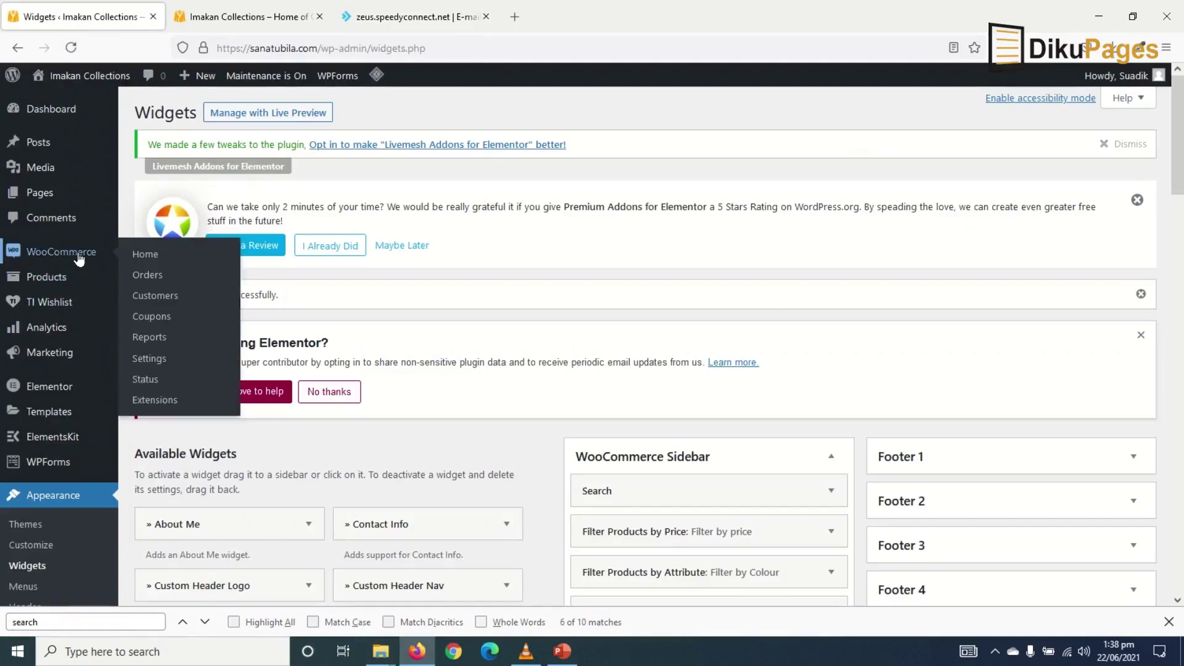
{"action": "left_click", "coordinate": [148, 359]}
{"action": "left_click", "coordinate": [521, 174]}
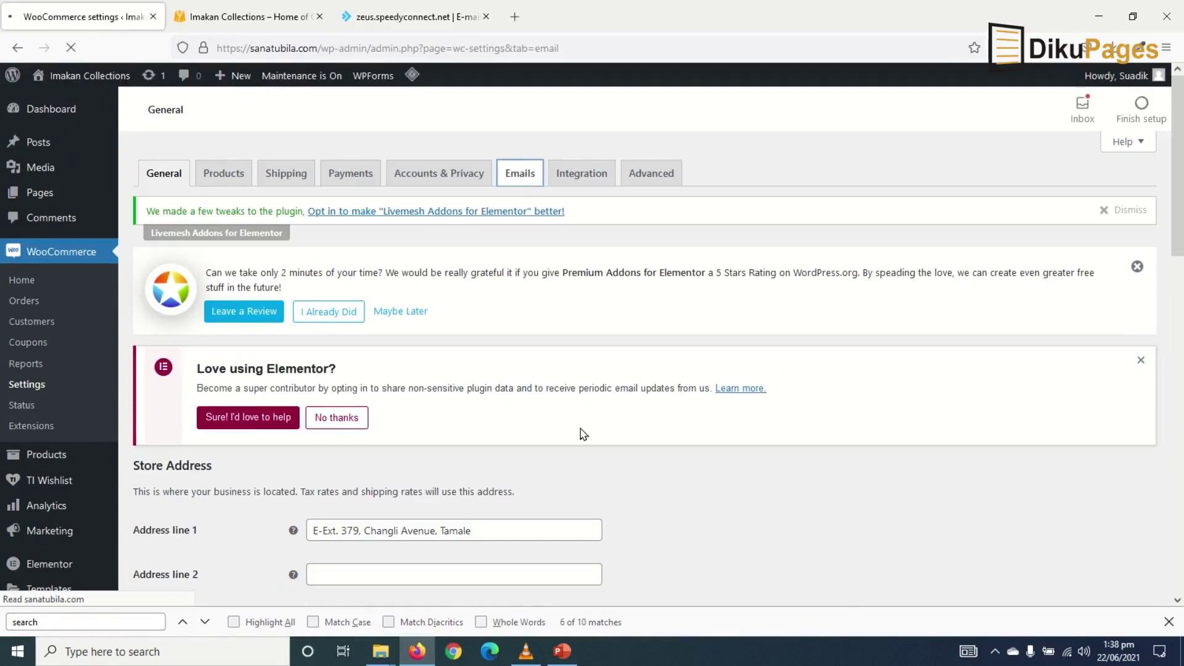
{"action": "scroll", "coordinate": [973, 328], "scroll_direction": "down", "scroll_amount": 5}
Step: Replace the New order recipient with the info address and save
{"action": "left_click", "coordinate": [1105, 297]}
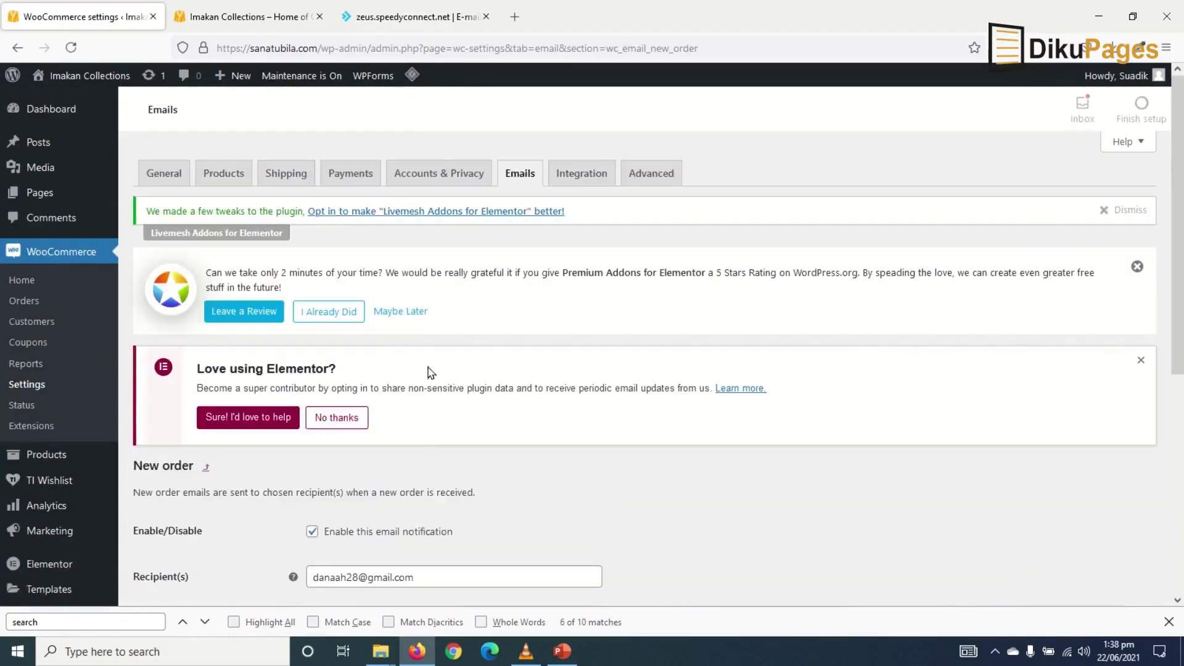
{"action": "scroll", "coordinate": [419, 439], "scroll_direction": "down", "scroll_amount": 3}
{"action": "left_click_drag", "start_coordinate": [147, 353], "coordinate": [124, 350]}
{"action": "mouse_move", "coordinate": [75, 338]}
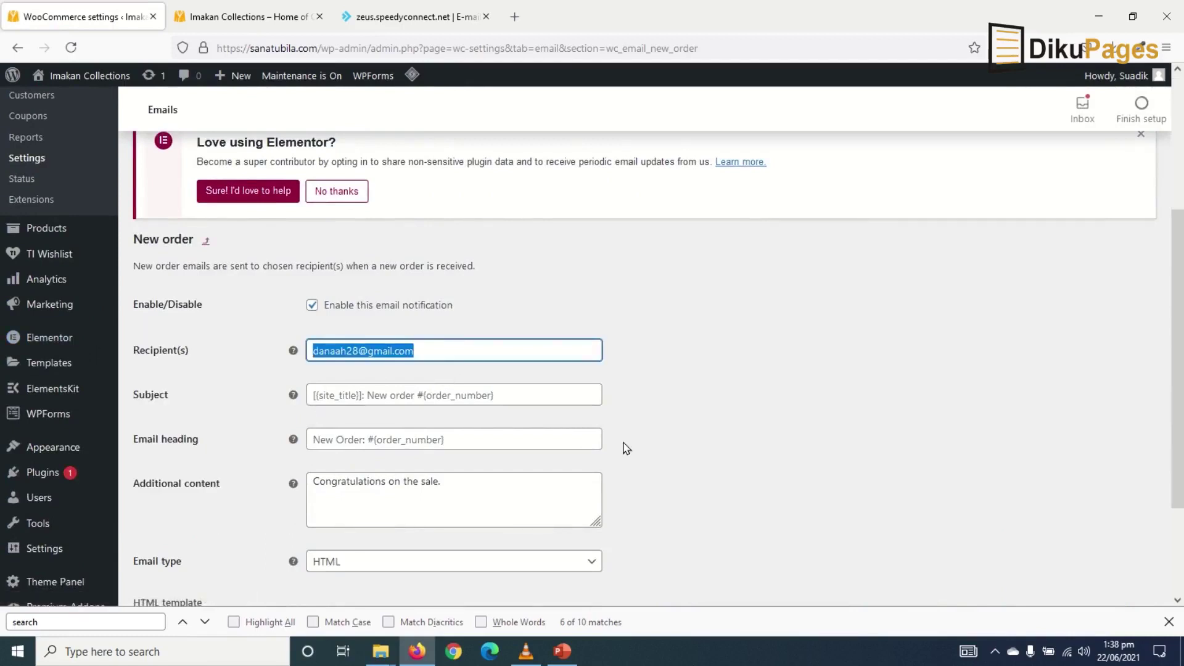
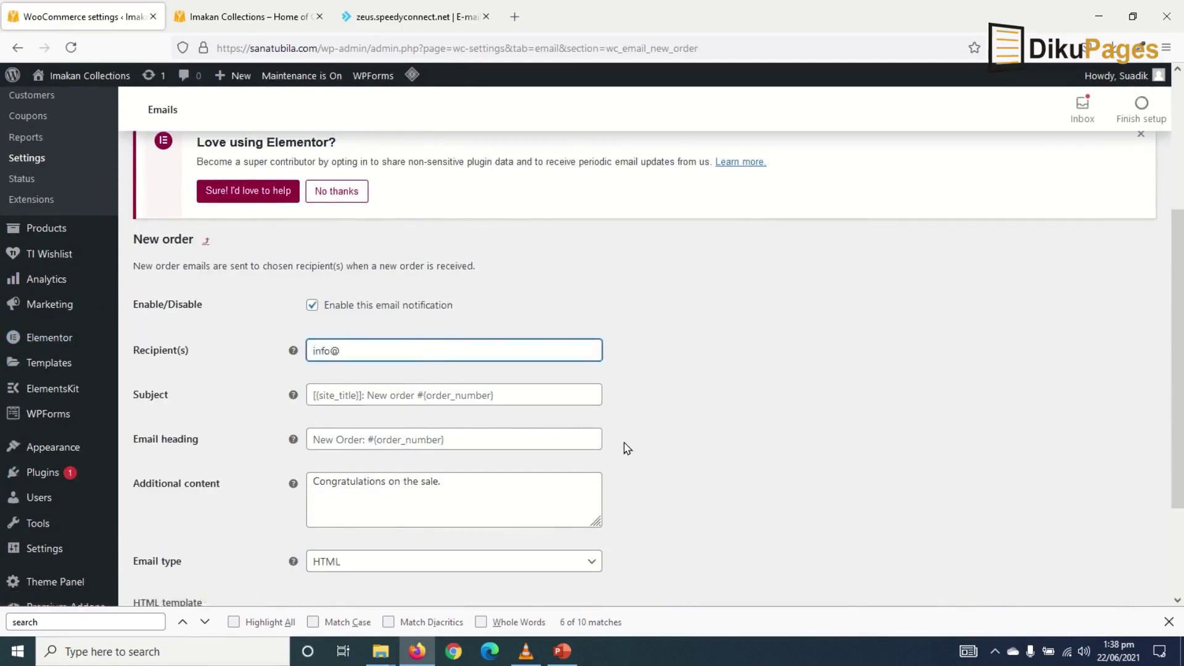
{"action": "key", "text": "Down"}
{"action": "key", "text": "Return"}
{"action": "scroll", "coordinate": [628, 448], "scroll_direction": "down", "scroll_amount": 2}
{"action": "left_click", "coordinate": [164, 526]}
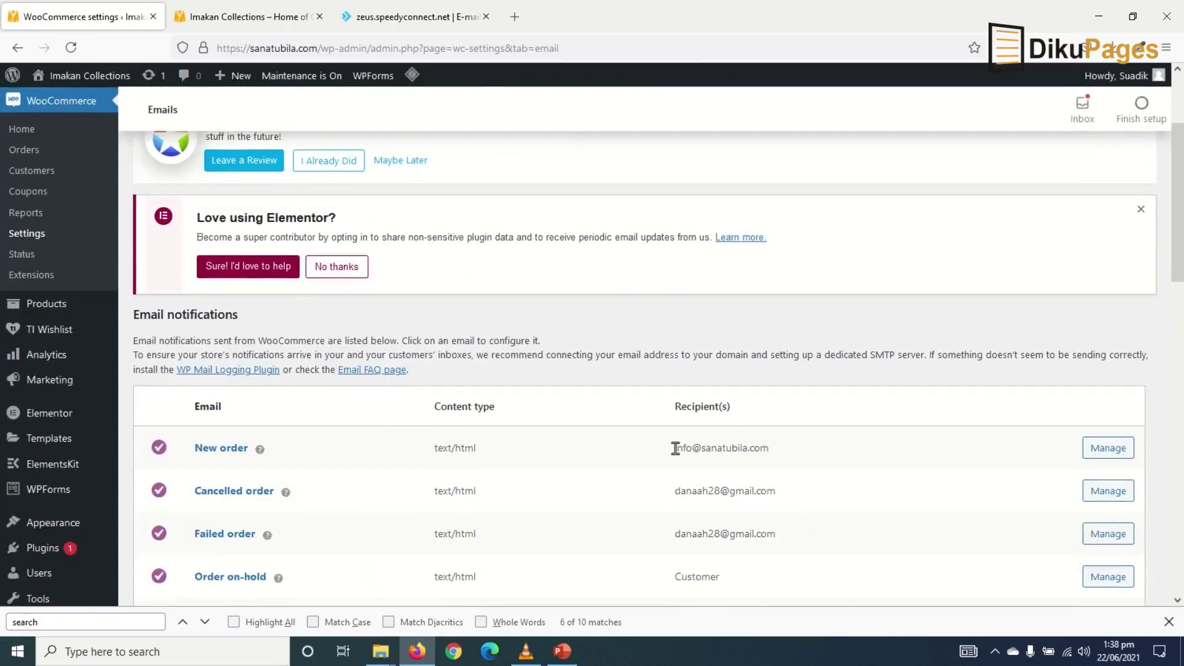
Step: Point the Cancelled order and Failed order recipients to the same info address
{"action": "left_click_drag", "start_coordinate": [675, 448], "coordinate": [780, 461]}
{"action": "key", "text": "ctrl+c"}
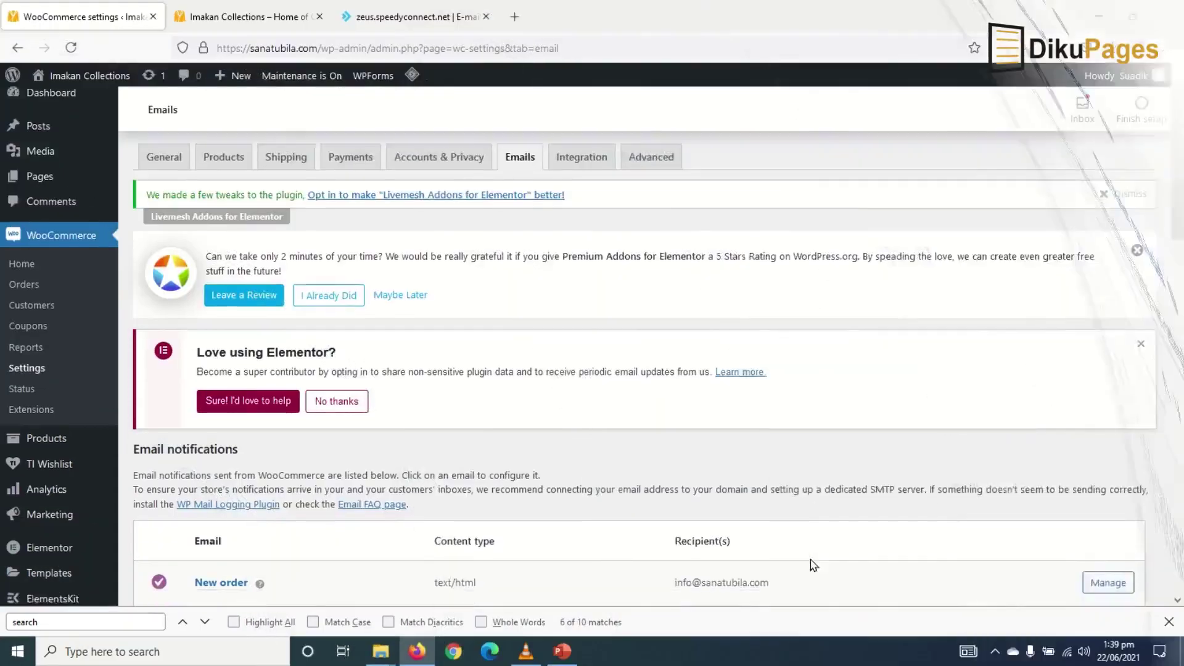
{"action": "scroll", "coordinate": [812, 564], "scroll_direction": "down", "scroll_amount": 3}
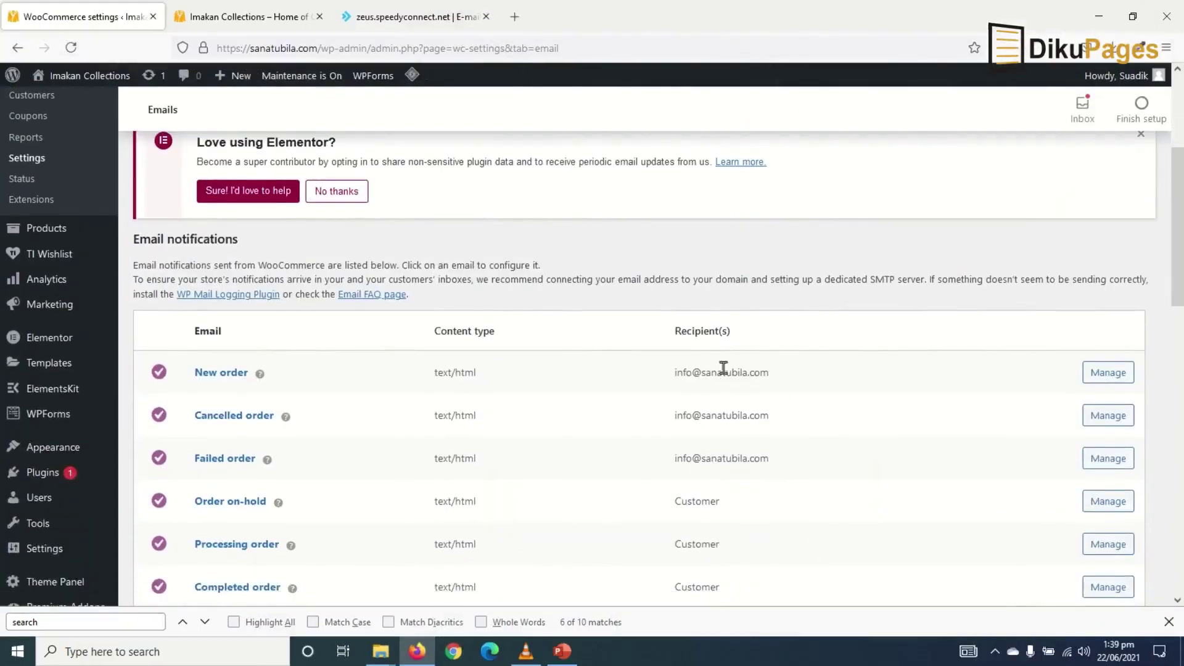
{"action": "scroll", "coordinate": [732, 468], "scroll_direction": "down", "scroll_amount": 10}
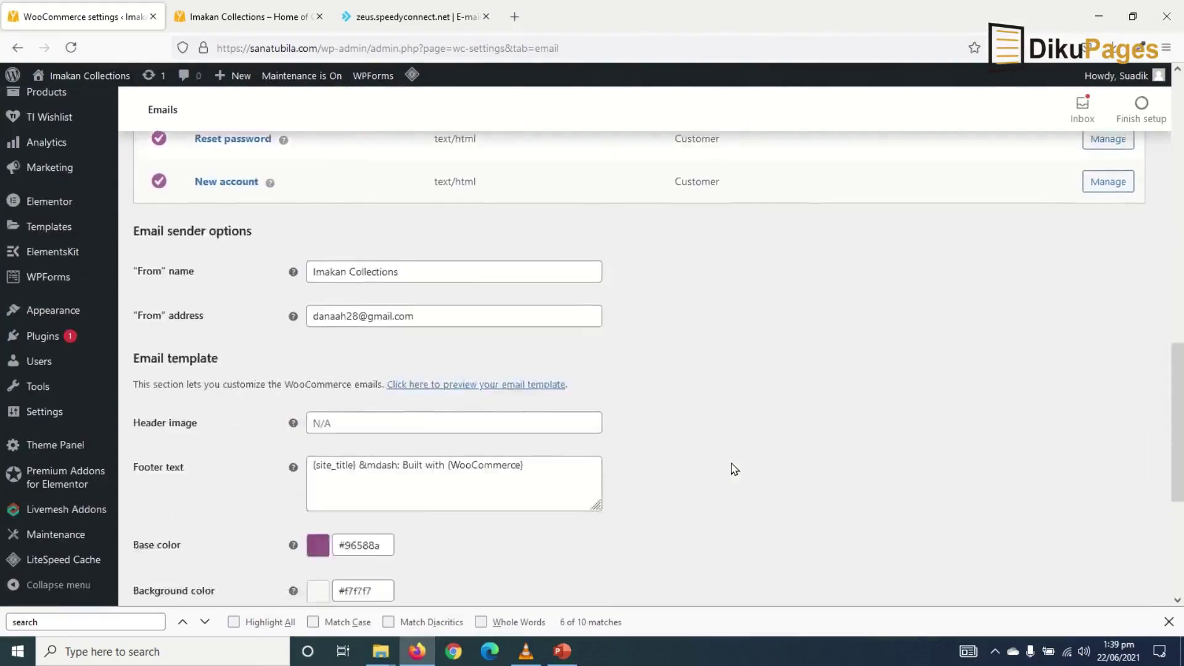
{"action": "scroll", "coordinate": [601, 437], "scroll_direction": "up", "scroll_amount": 1}
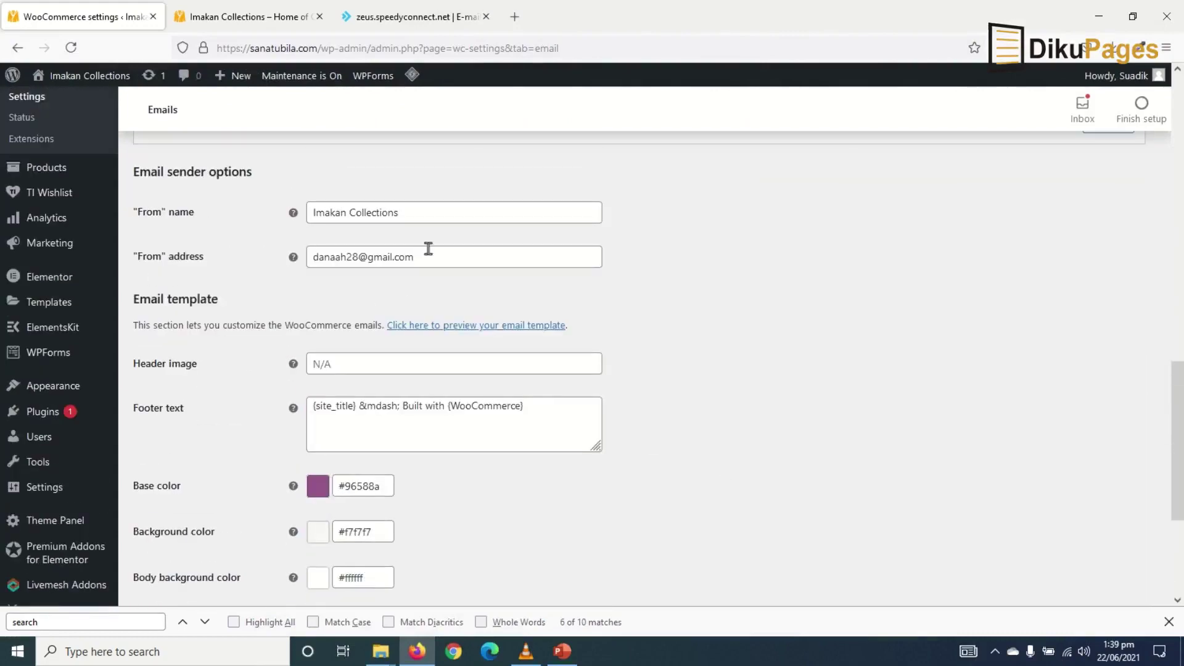
Step: Set the From address to the info address and remove the 'Built with WooCommerce' footer credit
{"action": "left_click", "coordinate": [445, 258]}
{"action": "left_click_drag", "start_coordinate": [457, 259], "coordinate": [210, 262]}
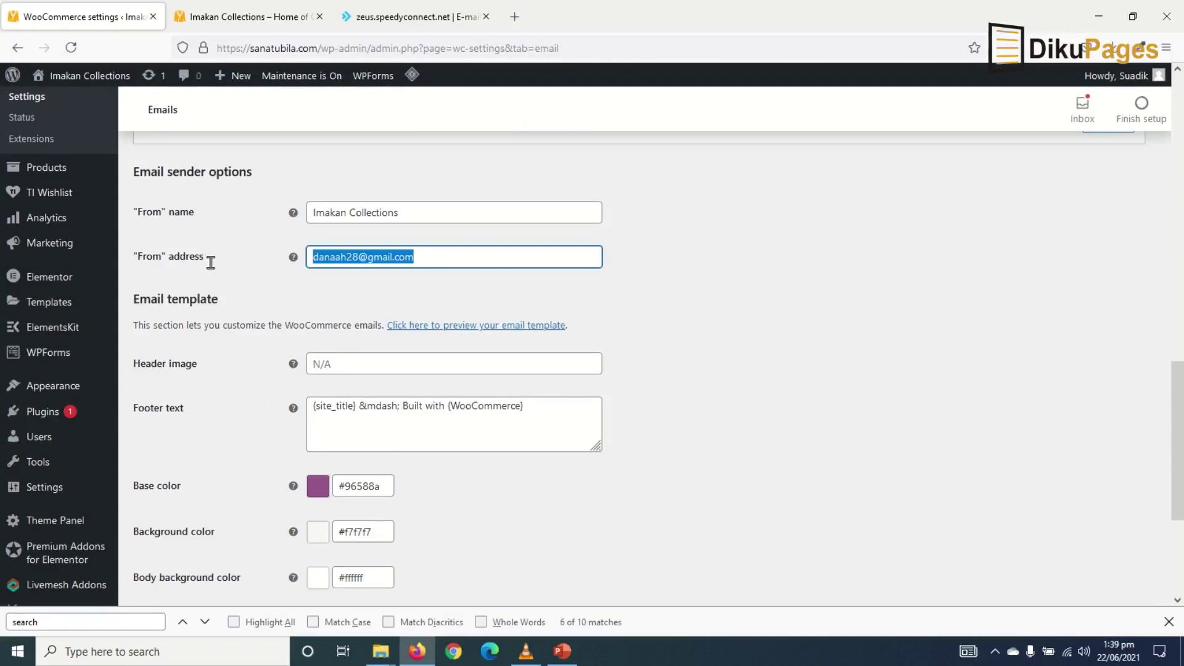
{"action": "key", "text": "ctrl+v"}
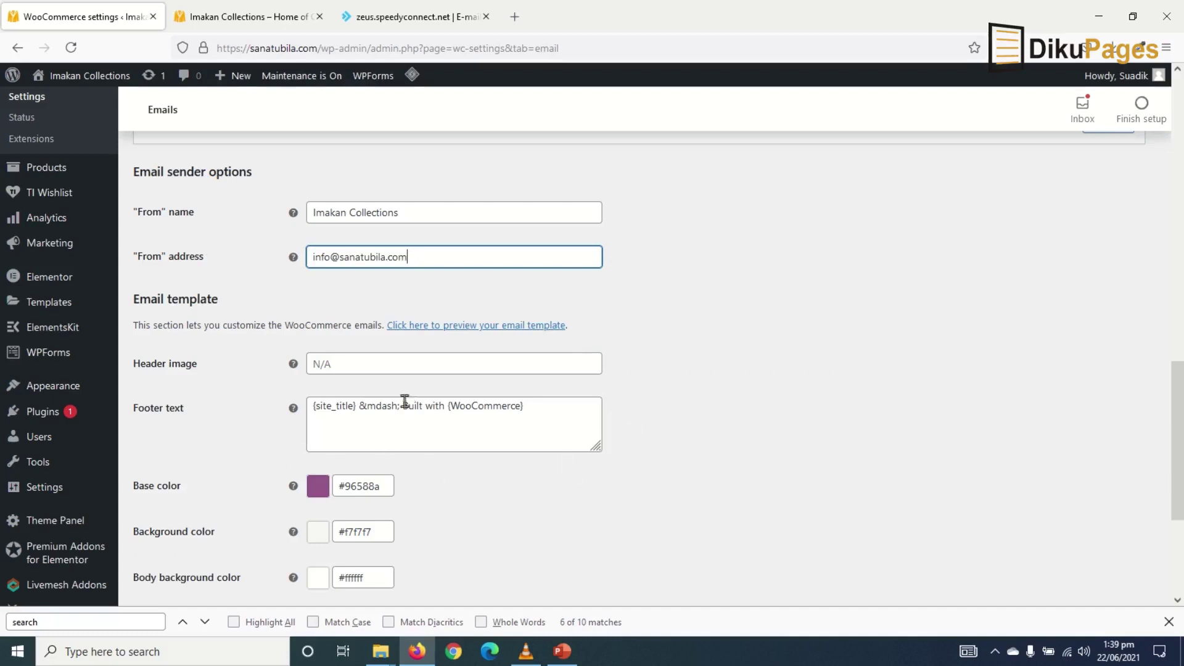
{"action": "left_click_drag", "start_coordinate": [405, 402], "coordinate": [538, 401]}
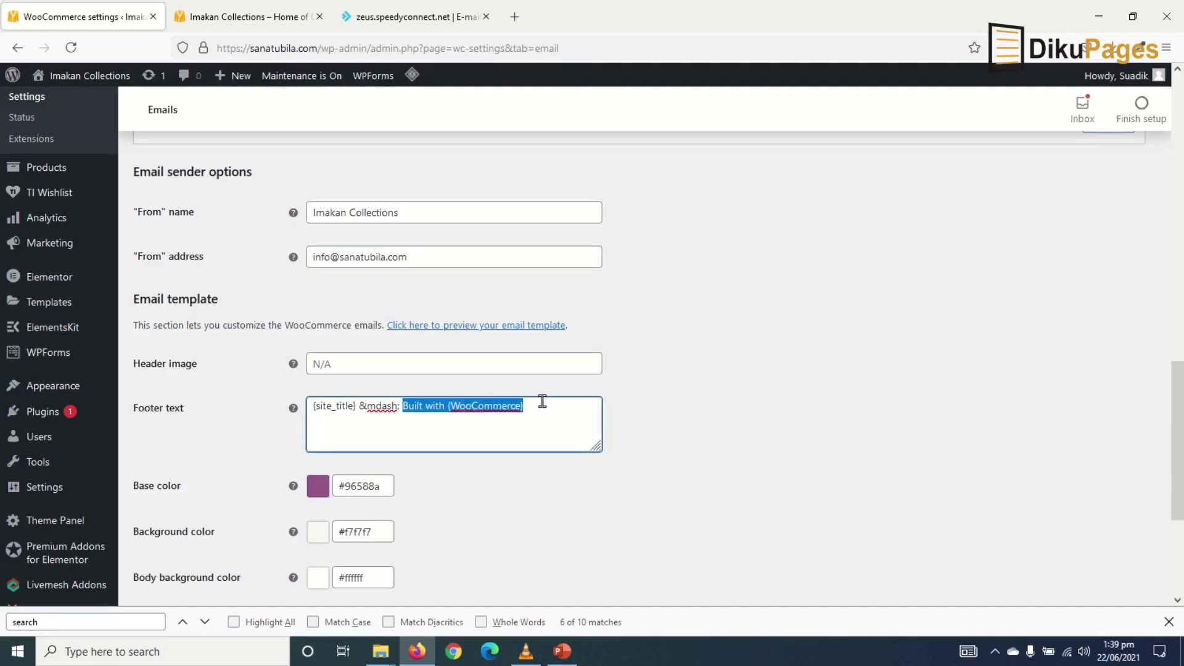
{"action": "key", "text": "BackSpace"}
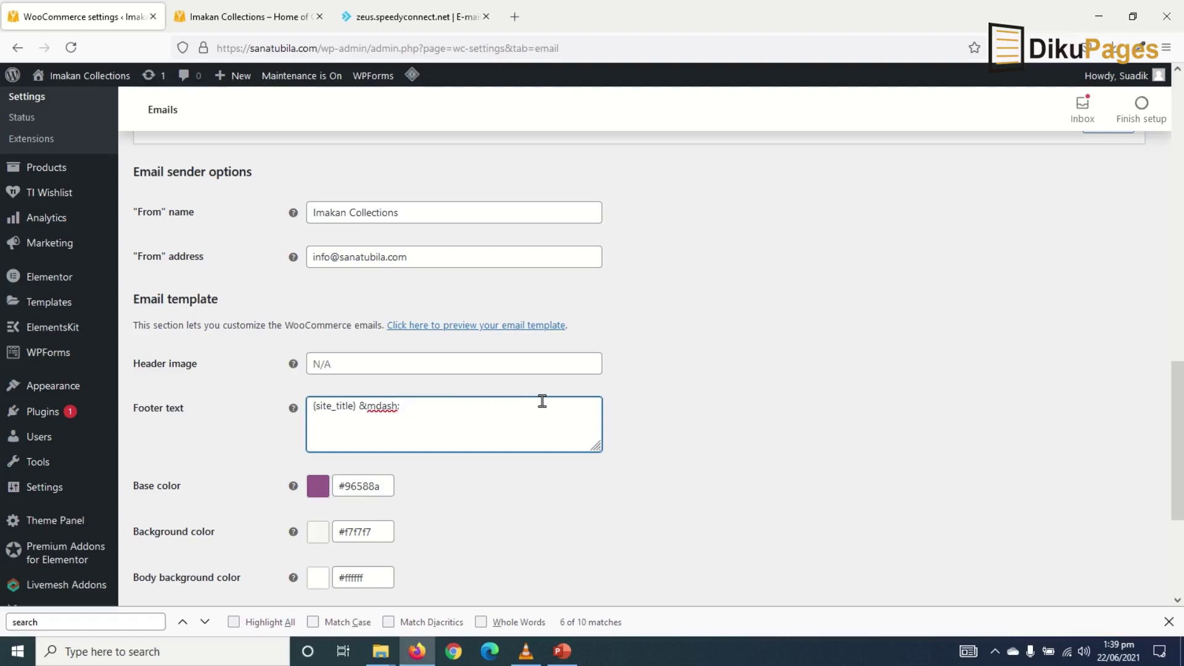
{"action": "key", "text": "BackSpace"}
{"action": "key", "text": "BackSpace"}
{"action": "key", "text": "BackSpace"}
{"action": "key", "text": "BackSpace"}
{"action": "key", "text": "BackSpace"}
{"action": "key", "text": "BackSpace"}
Step: Change the email base colour to ffa500 and save the settings
{"action": "left_click", "coordinate": [348, 486]}
{"action": "double_click", "coordinate": [358, 491]}
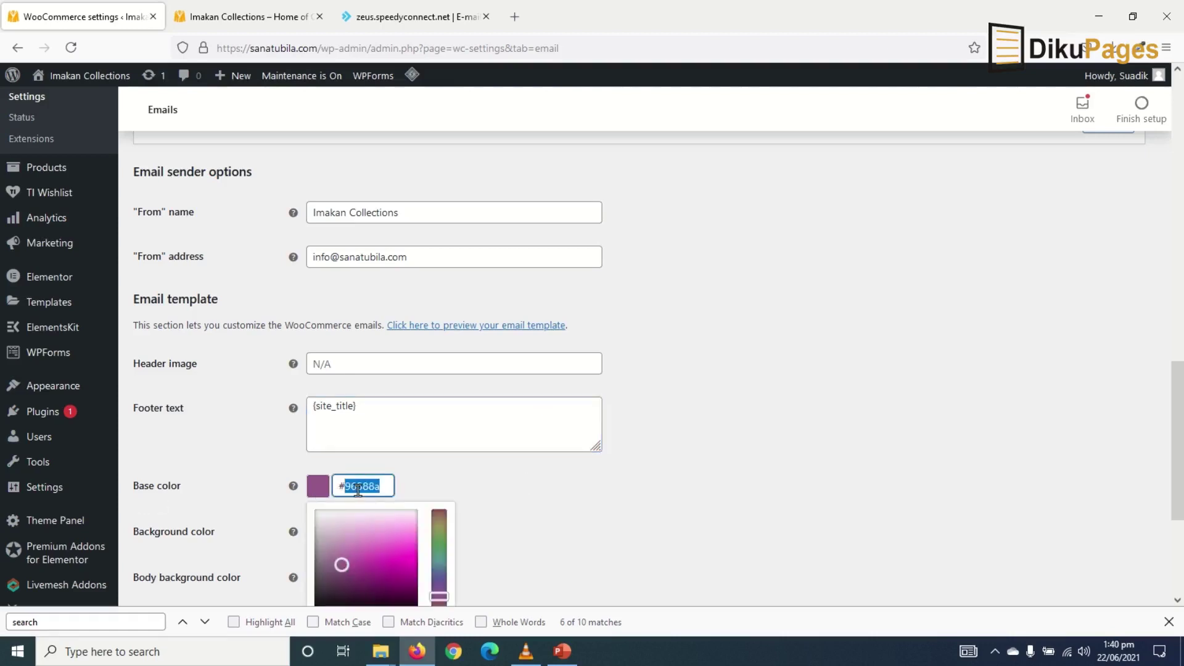
{"action": "type", "text": "ff"}
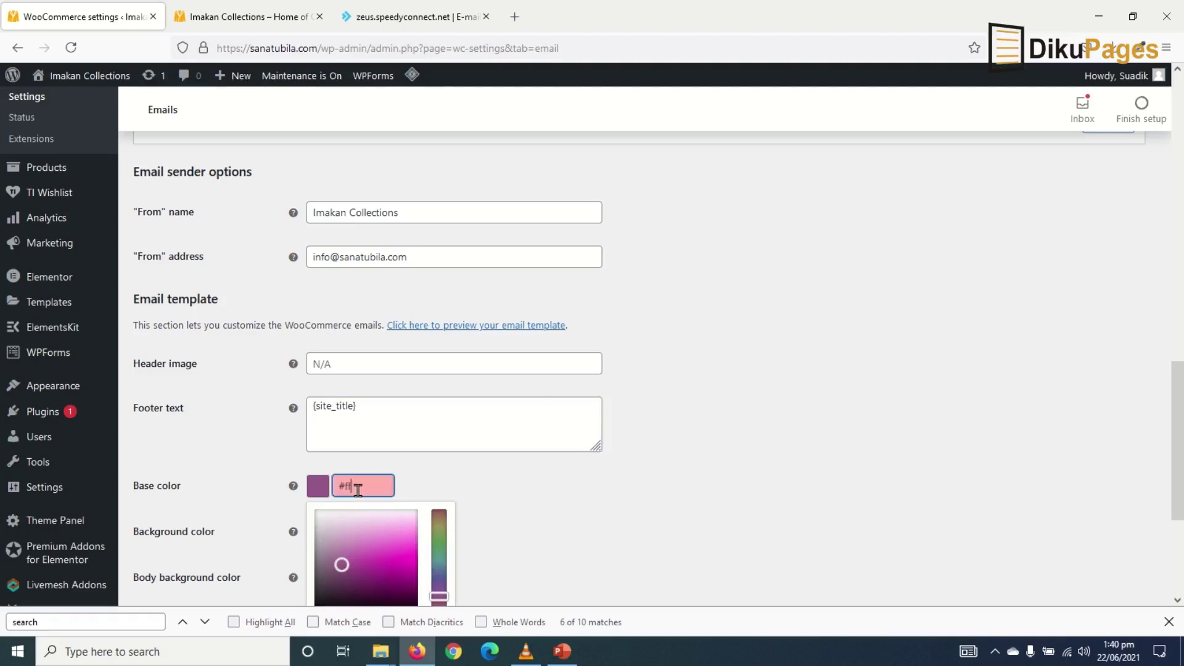
{"action": "type", "text": "a500"}
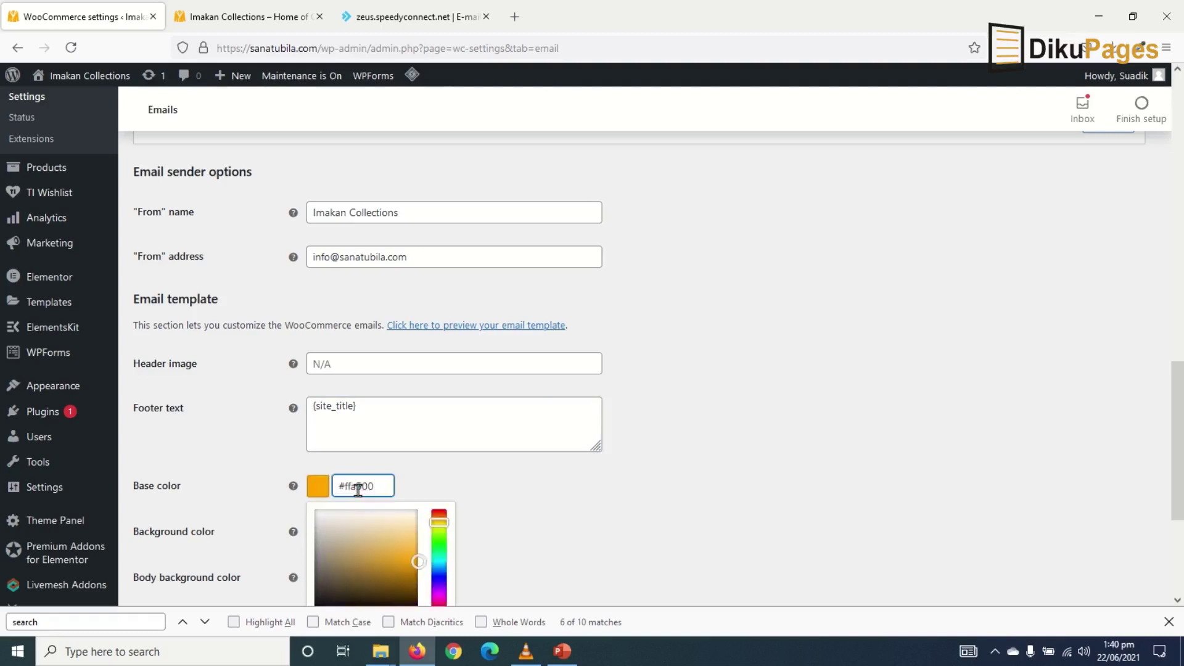
{"action": "scroll", "coordinate": [603, 489], "scroll_direction": "down", "scroll_amount": 4}
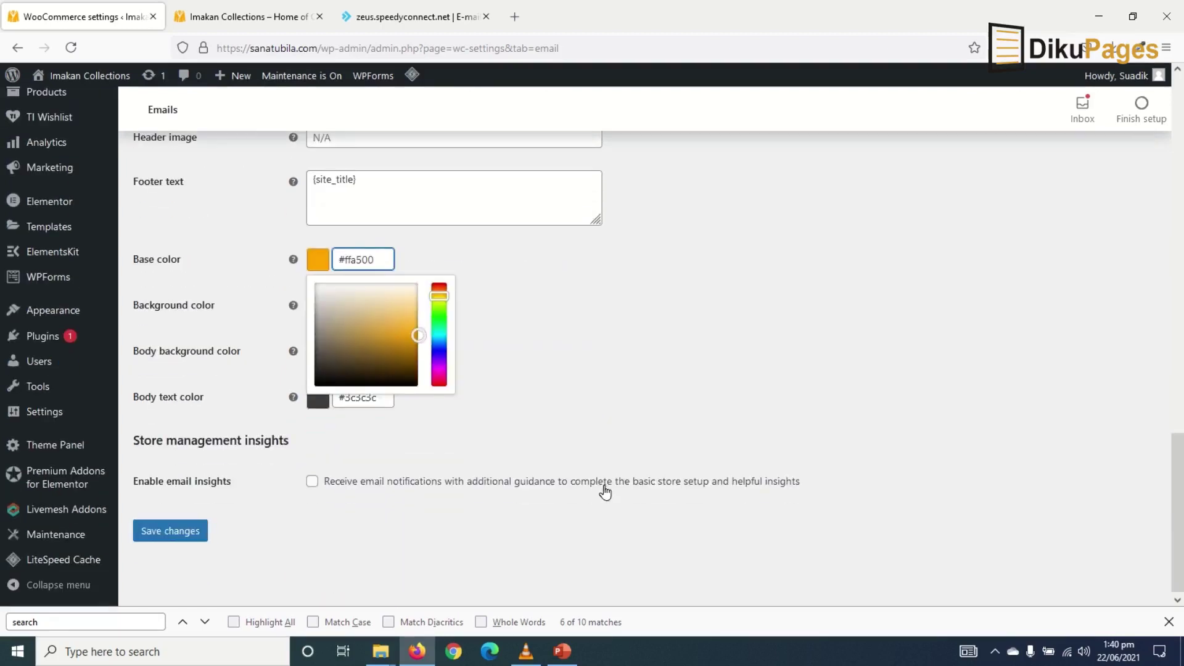
{"action": "left_click", "coordinate": [160, 534]}
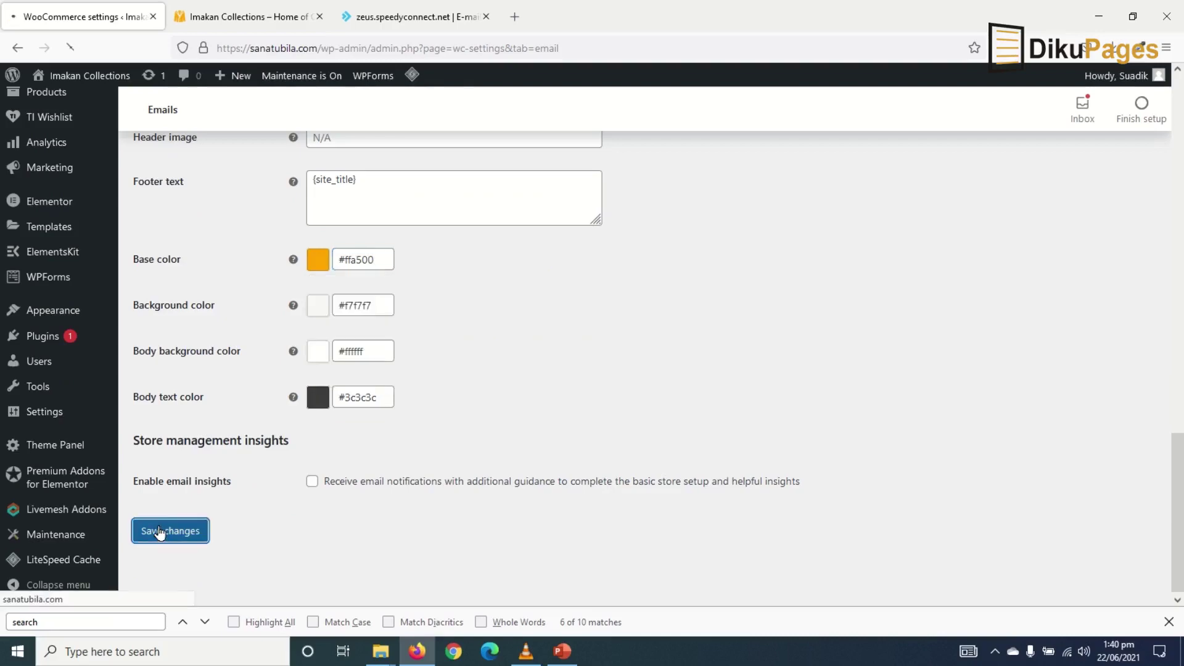
Step: Choose Blue and Medium on the Gentleman Blazer and add it to the cart
{"action": "scroll", "coordinate": [740, 395], "scroll_direction": "down", "scroll_amount": 2}
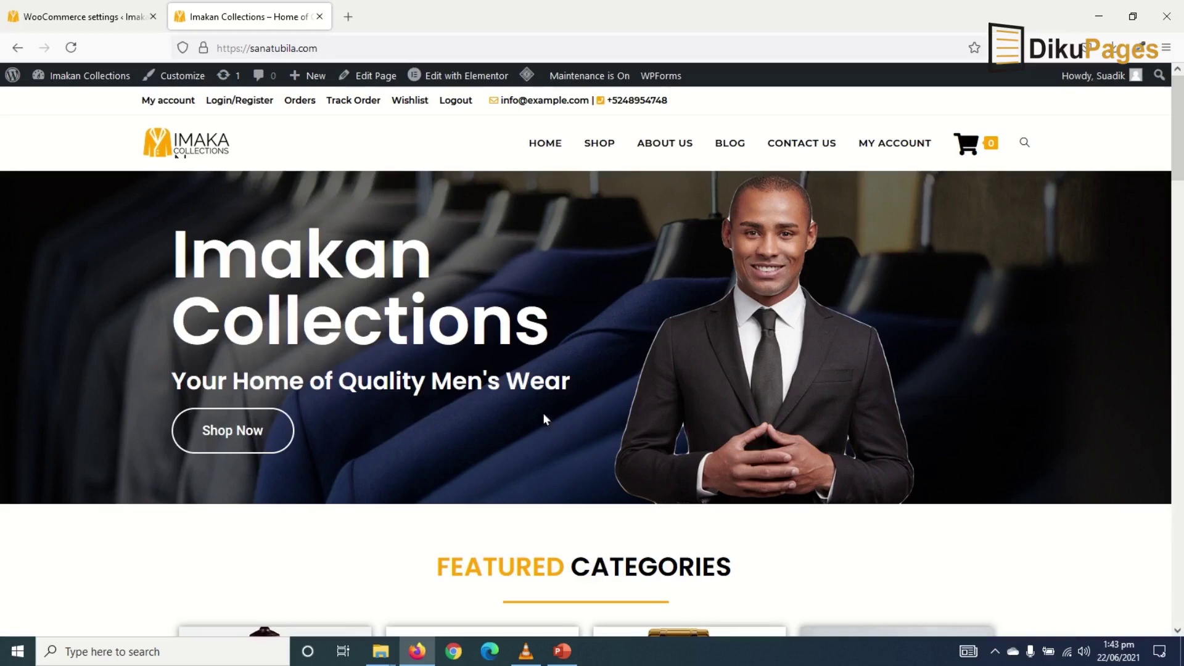
{"action": "scroll", "coordinate": [575, 376], "scroll_direction": "down", "scroll_amount": 5}
{"action": "scroll", "coordinate": [538, 459], "scroll_direction": "down", "scroll_amount": 12}
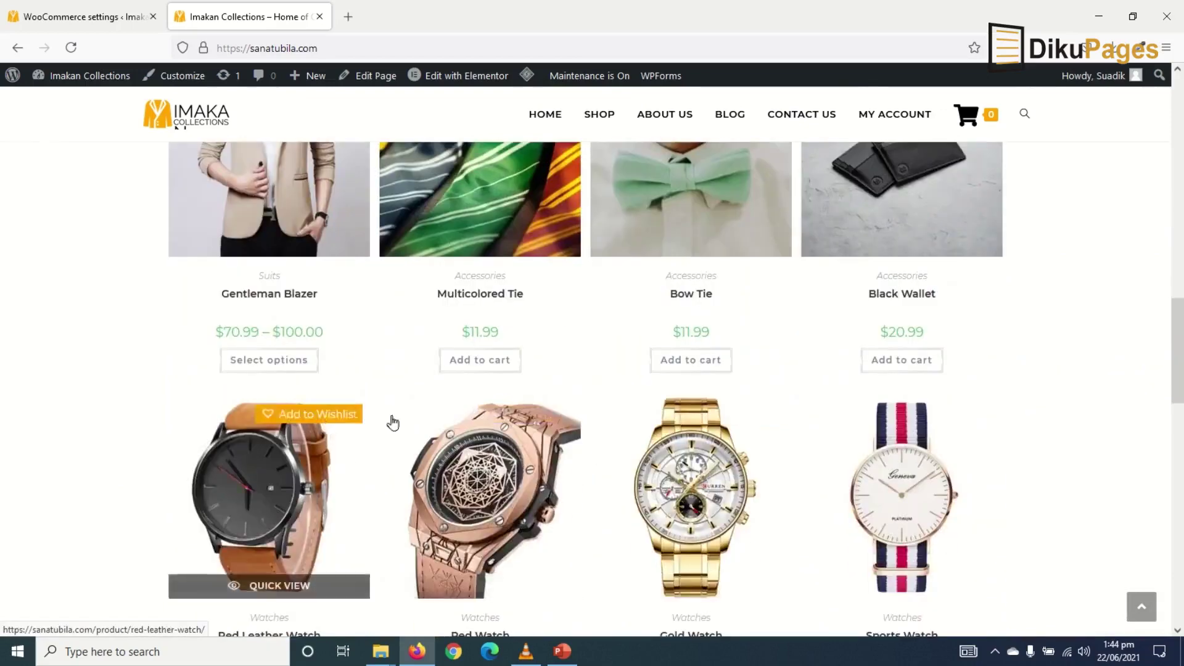
{"action": "scroll", "coordinate": [285, 361], "scroll_direction": "up", "scroll_amount": 4}
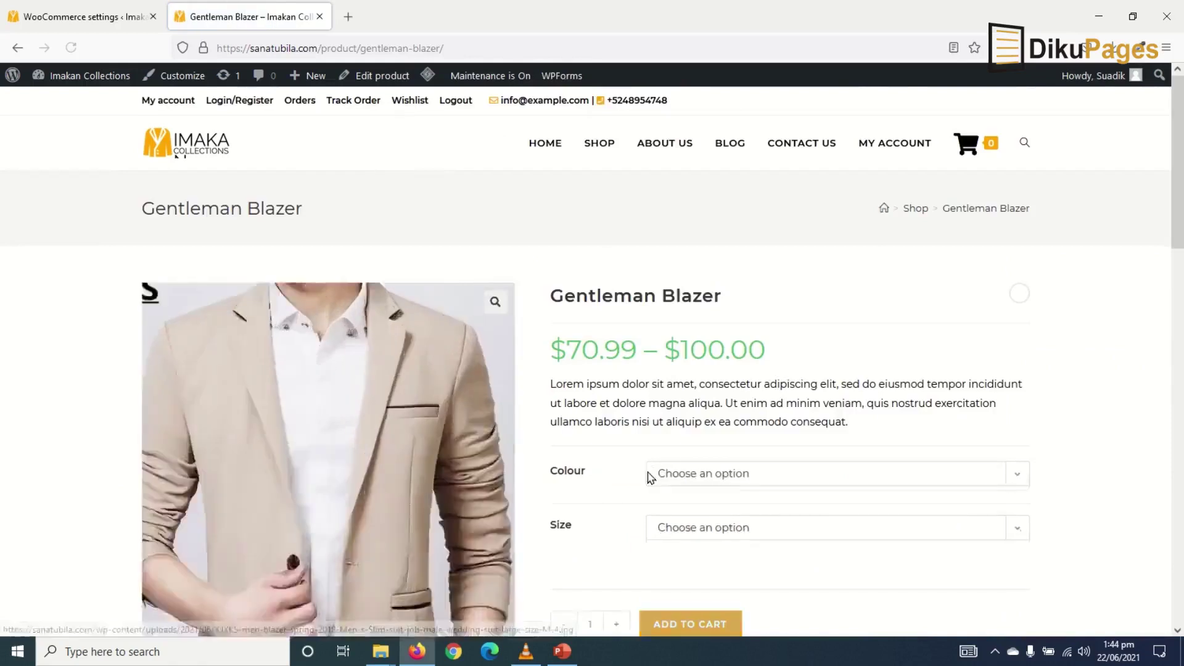
{"action": "scroll", "coordinate": [796, 455], "scroll_direction": "down", "scroll_amount": 3}
{"action": "left_click", "coordinate": [755, 267]}
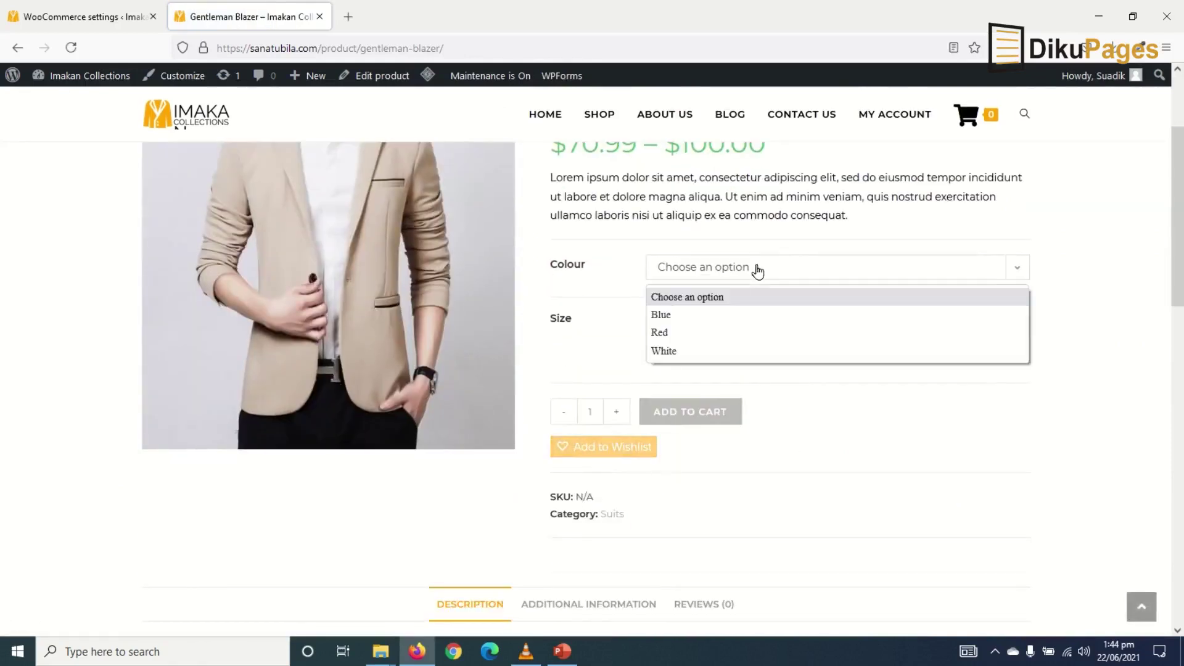
{"action": "left_click", "coordinate": [728, 327]}
{"action": "left_click", "coordinate": [743, 326]}
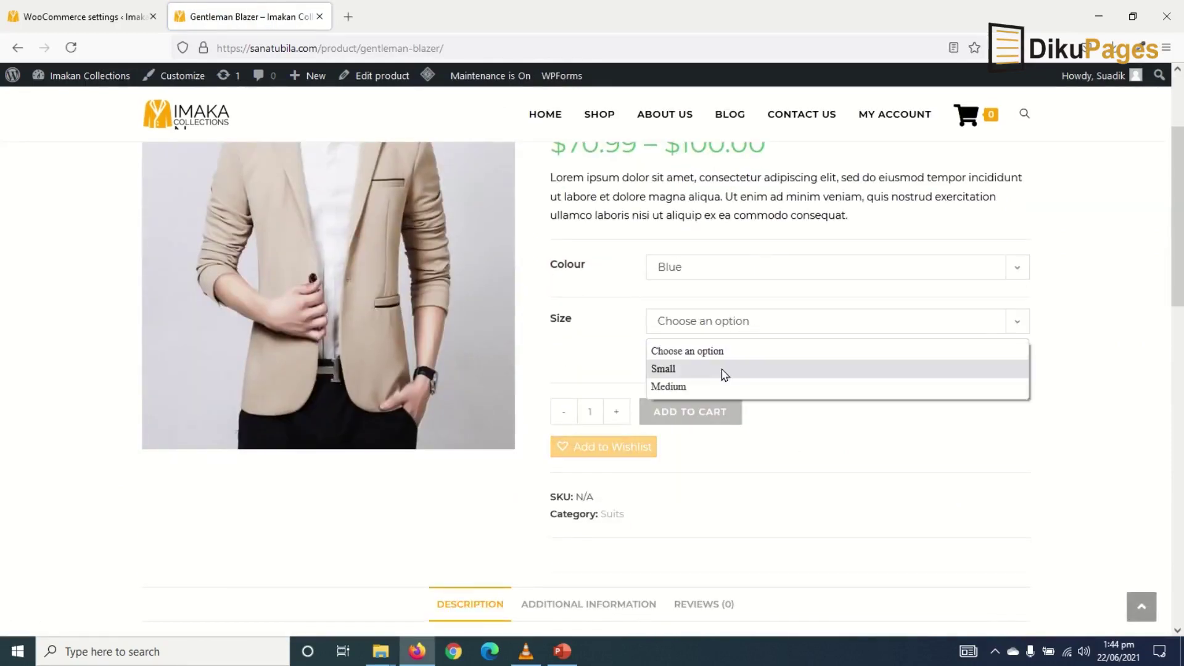
{"action": "left_click", "coordinate": [727, 387]}
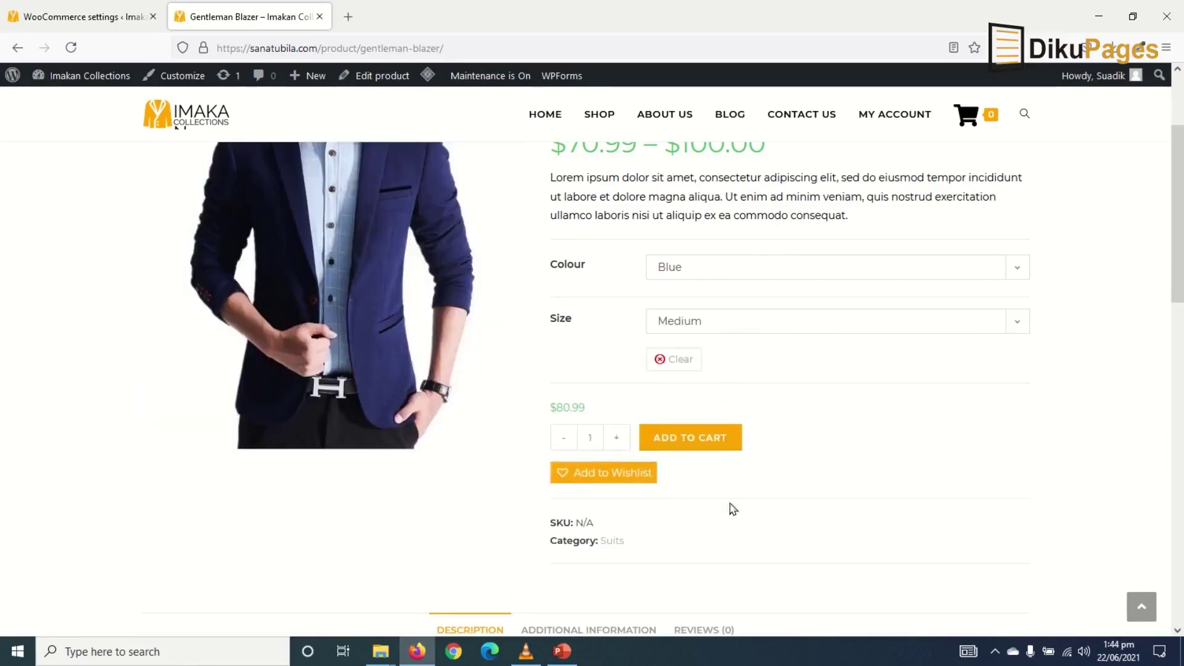
{"action": "left_click", "coordinate": [701, 439]}
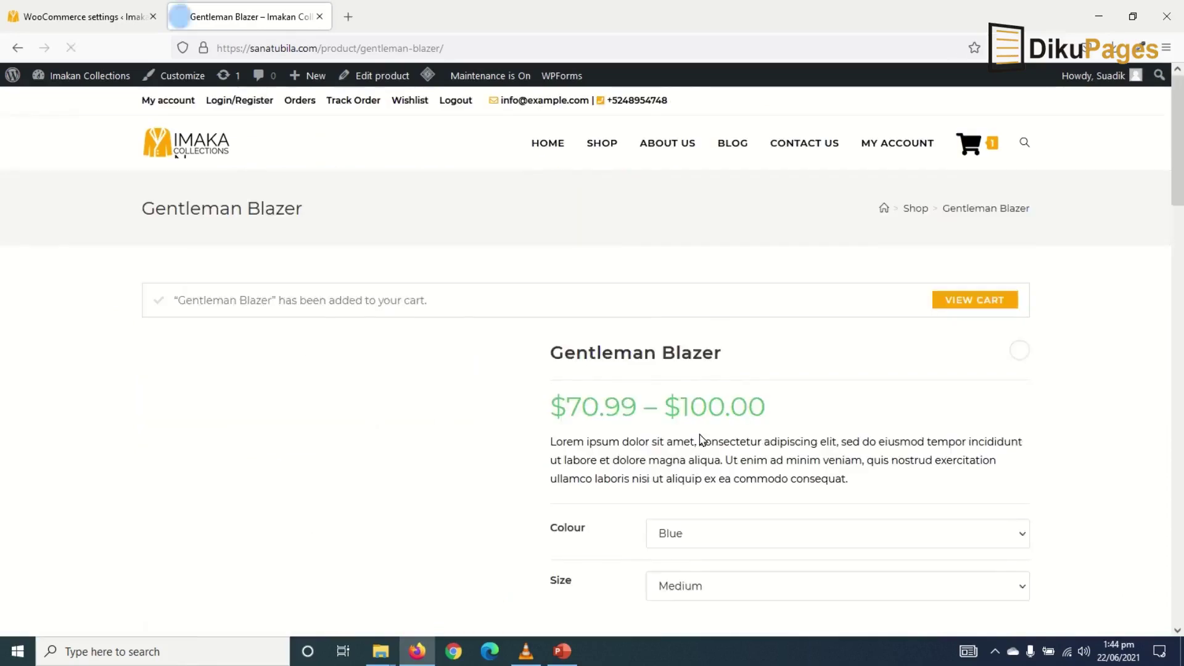
Step: Raise the blazer quantity in the cart to 2 and update the cart
{"action": "left_click", "coordinate": [966, 299]}
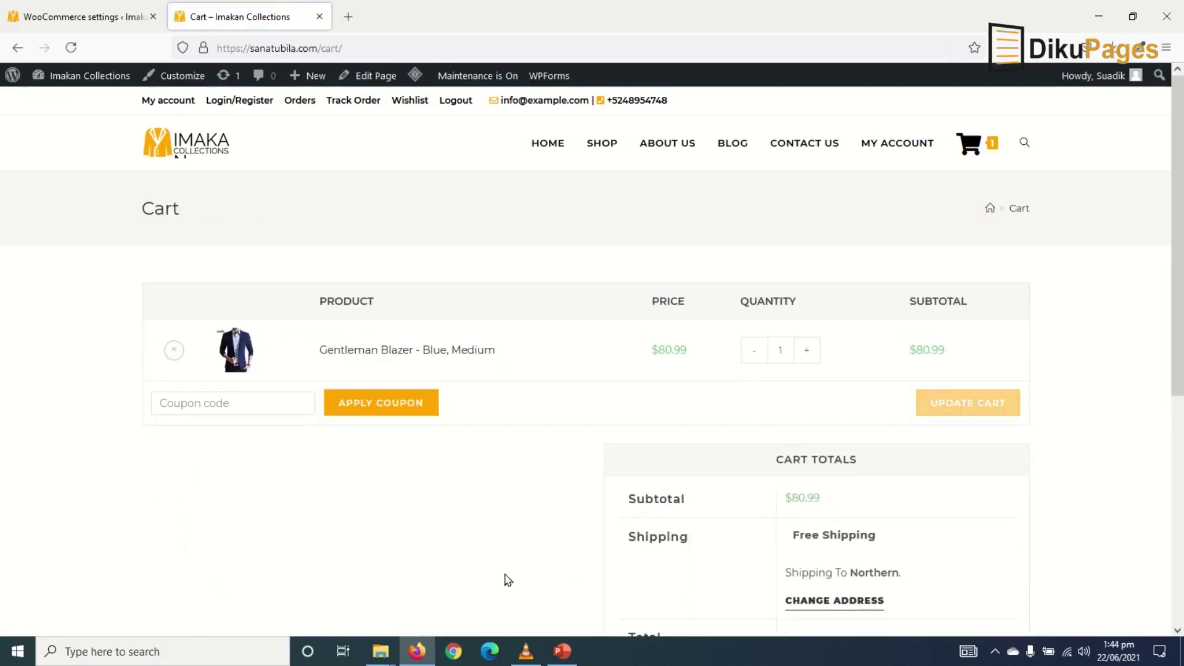
{"action": "left_click", "coordinate": [807, 351]}
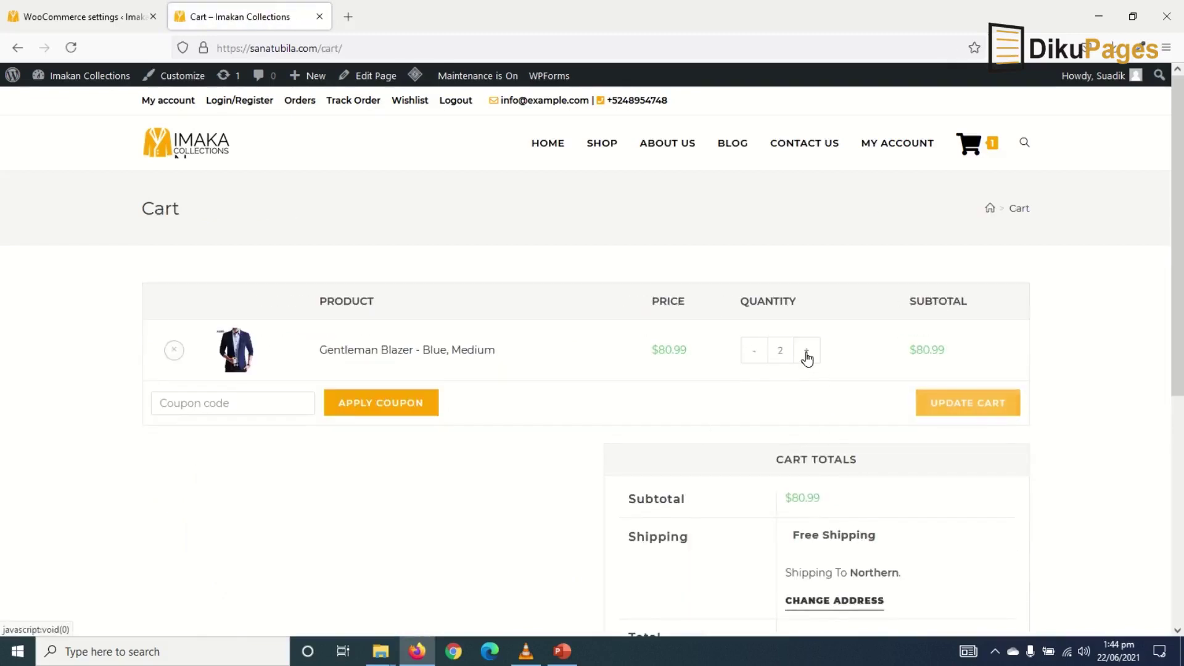
{"action": "left_click", "coordinate": [994, 402]}
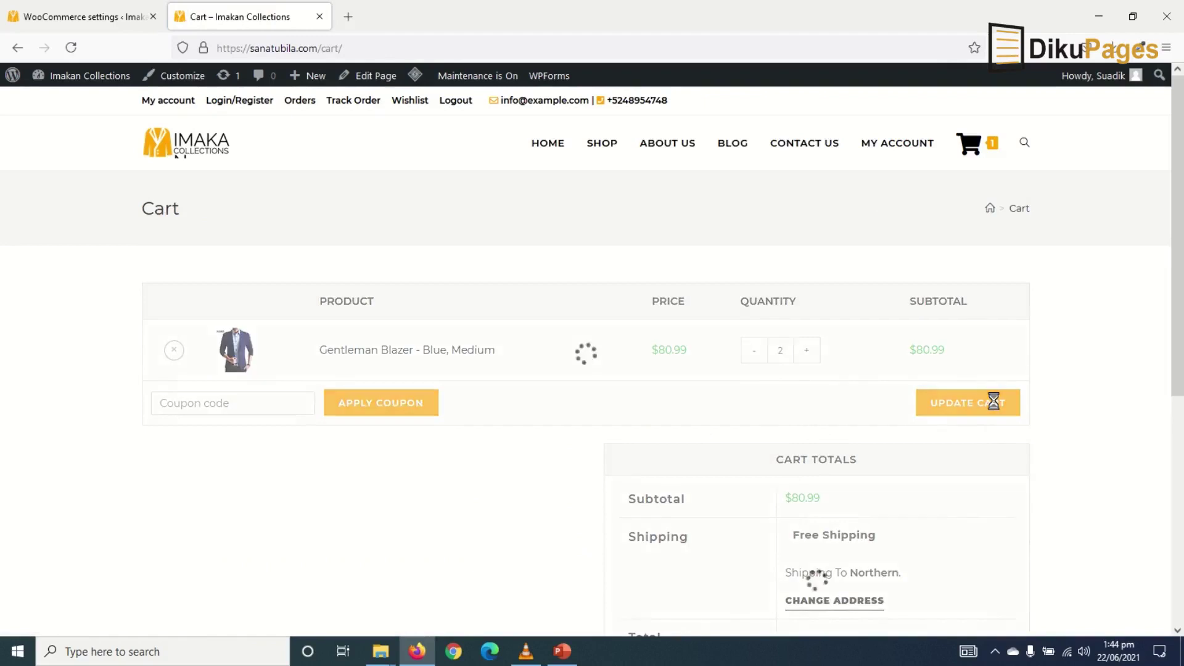
{"action": "scroll", "coordinate": [925, 402], "scroll_direction": "down", "scroll_amount": 3}
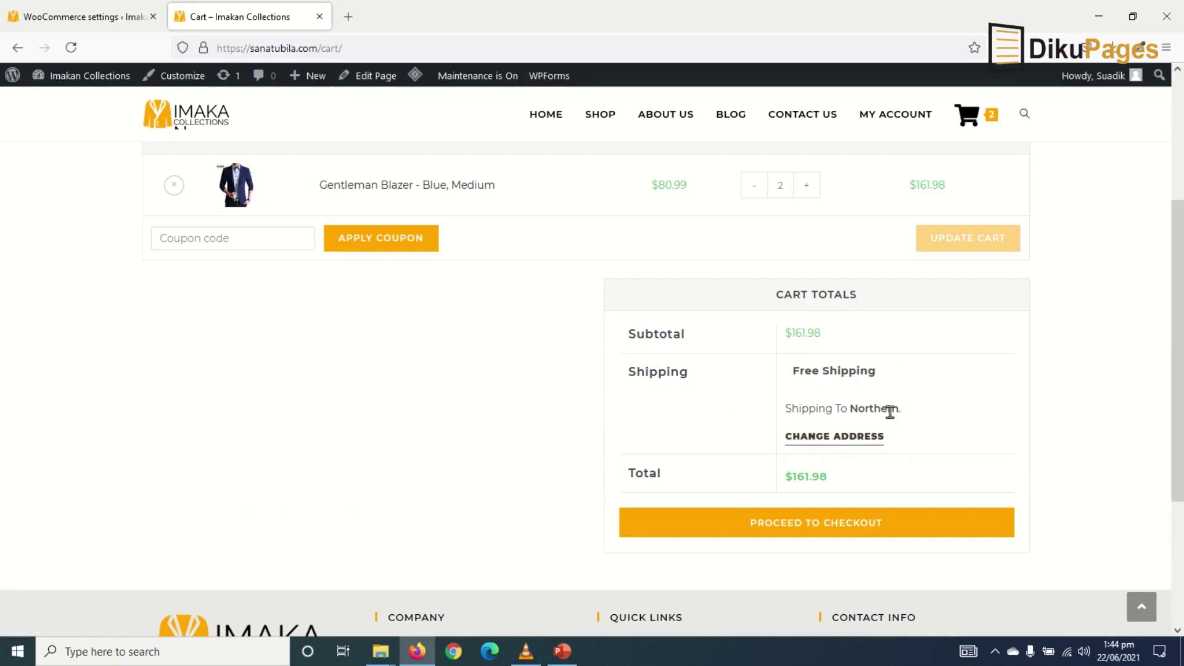
Step: Recalculate shipping for the Savannah region, then Western North, checking the flat rate charge
{"action": "left_click", "coordinate": [841, 436]}
{"action": "left_click", "coordinate": [861, 501]}
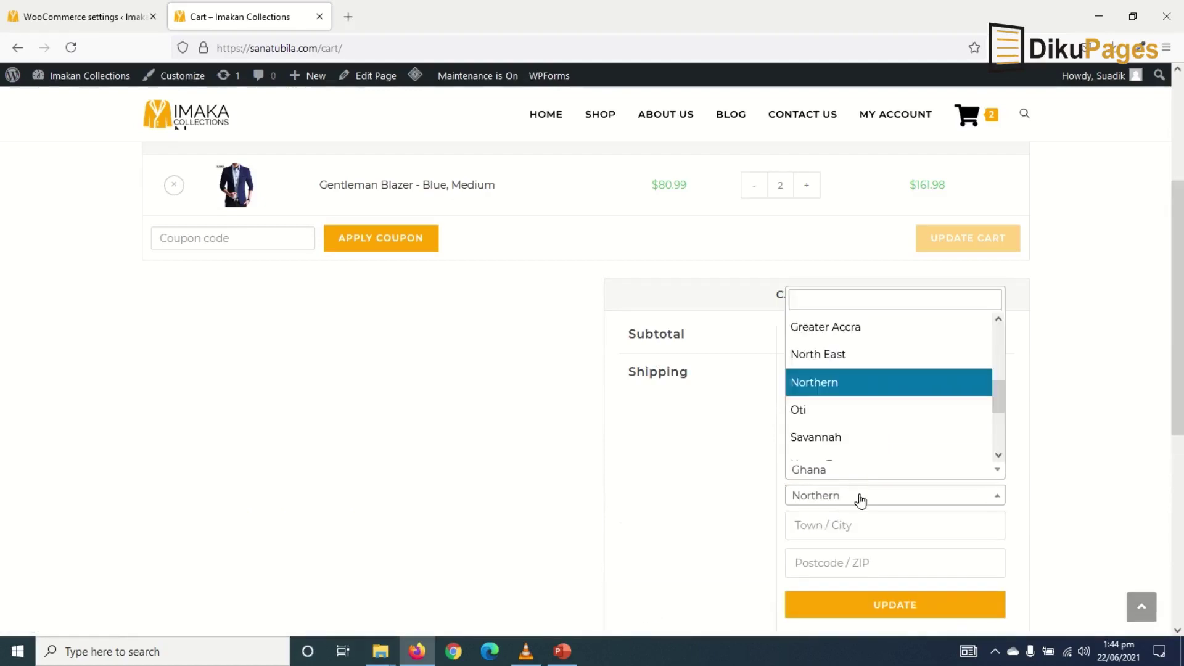
{"action": "left_click", "coordinate": [862, 439]}
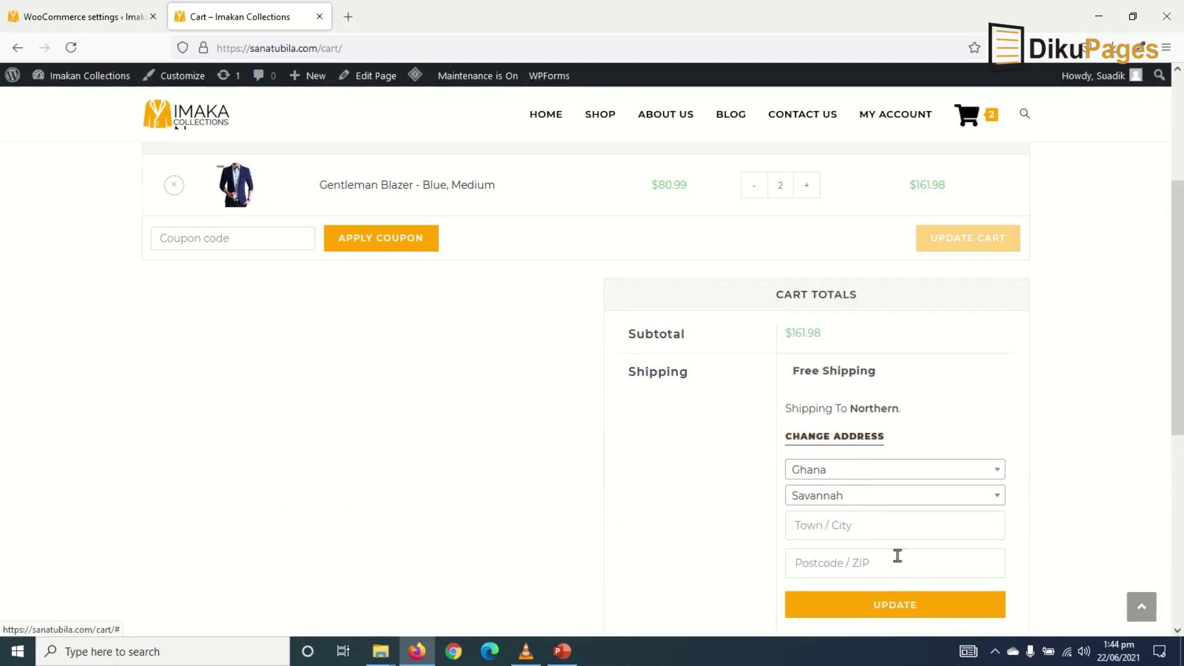
{"action": "left_click", "coordinate": [905, 603]}
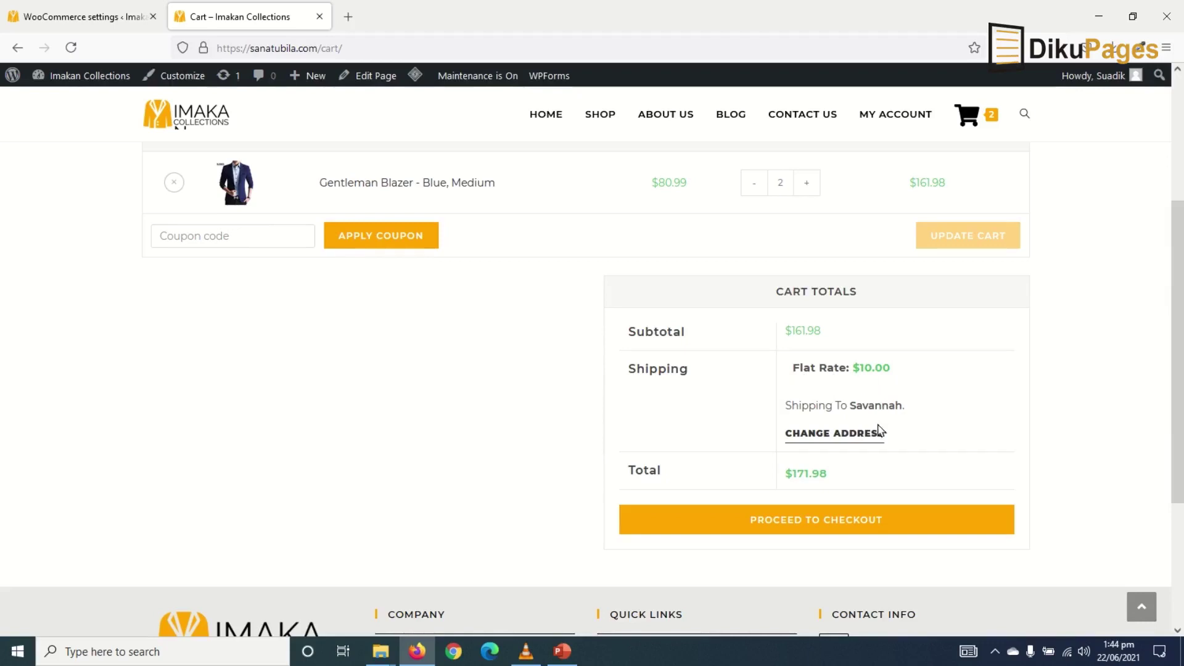
{"action": "left_click", "coordinate": [846, 433]}
{"action": "left_click", "coordinate": [857, 494]}
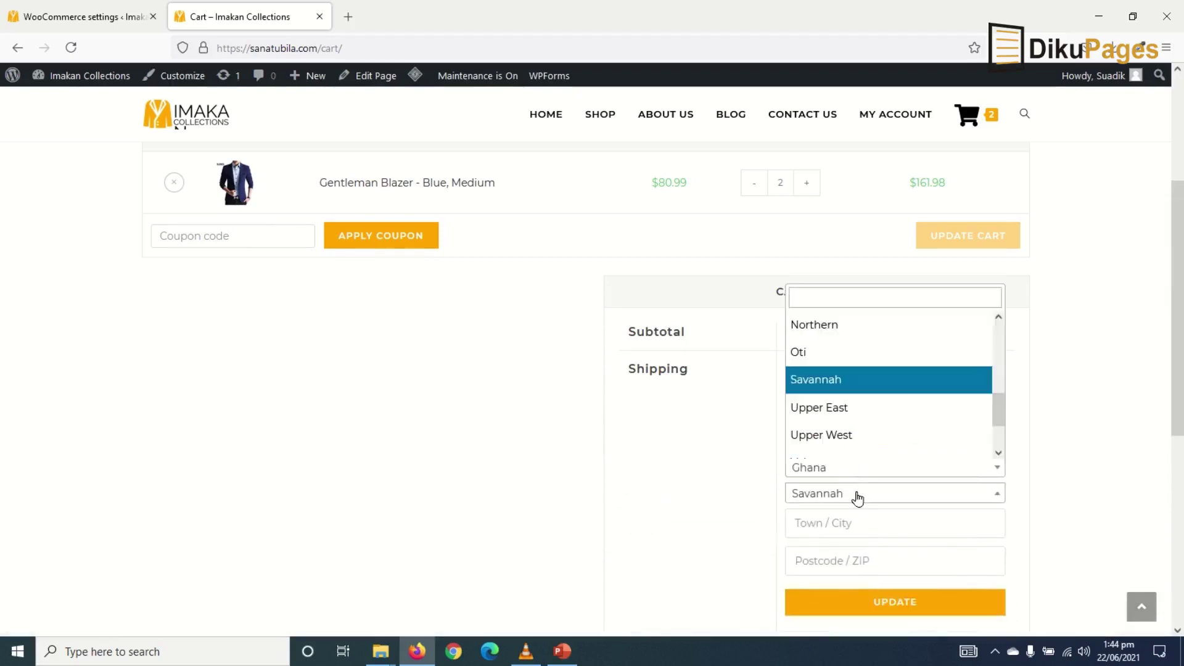
{"action": "scroll", "coordinate": [861, 444], "scroll_direction": "down", "scroll_amount": 2}
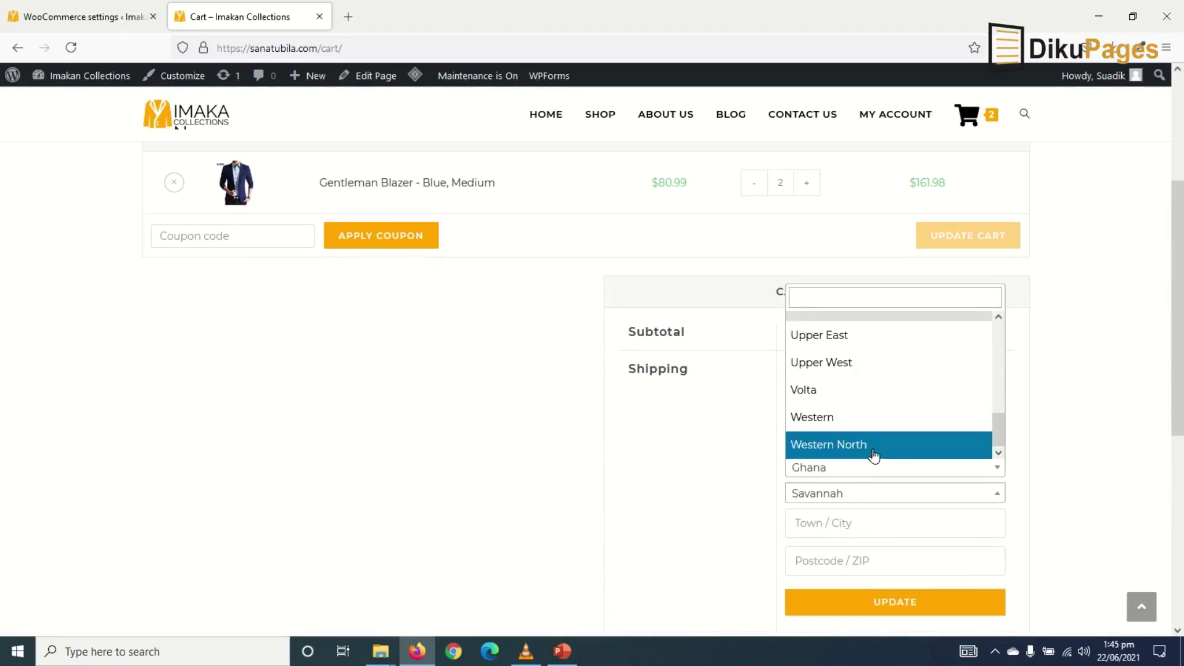
{"action": "left_click", "coordinate": [879, 448]}
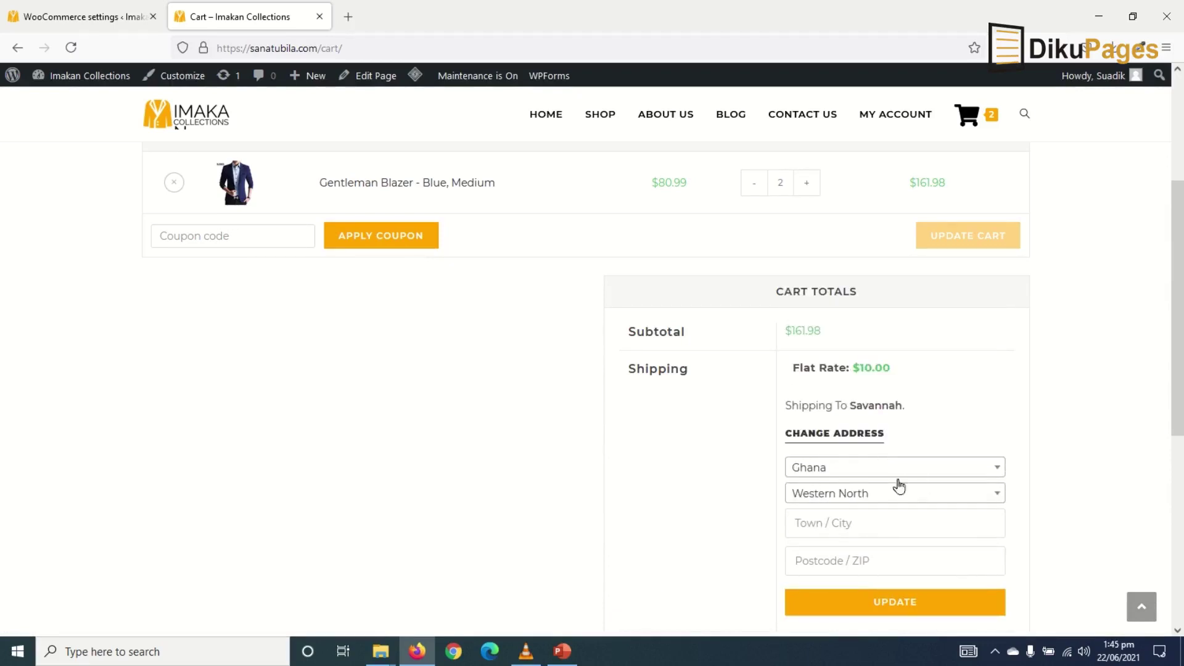
{"action": "left_click", "coordinate": [888, 604]}
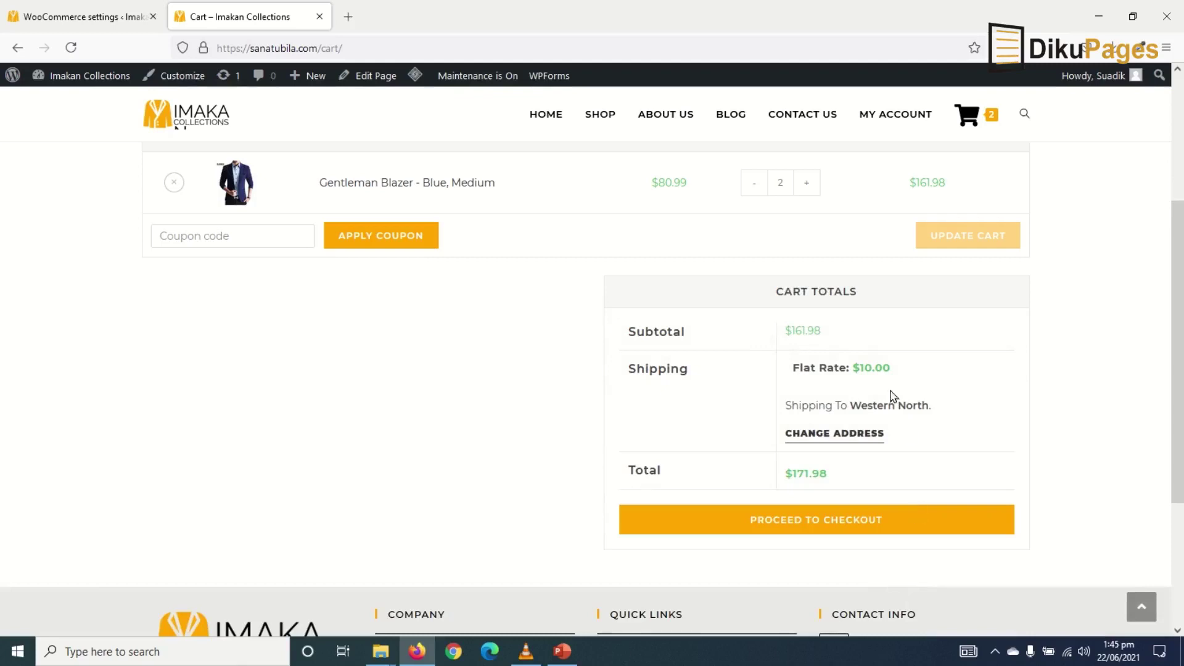
{"action": "left_click_drag", "start_coordinate": [810, 369], "coordinate": [934, 373]}
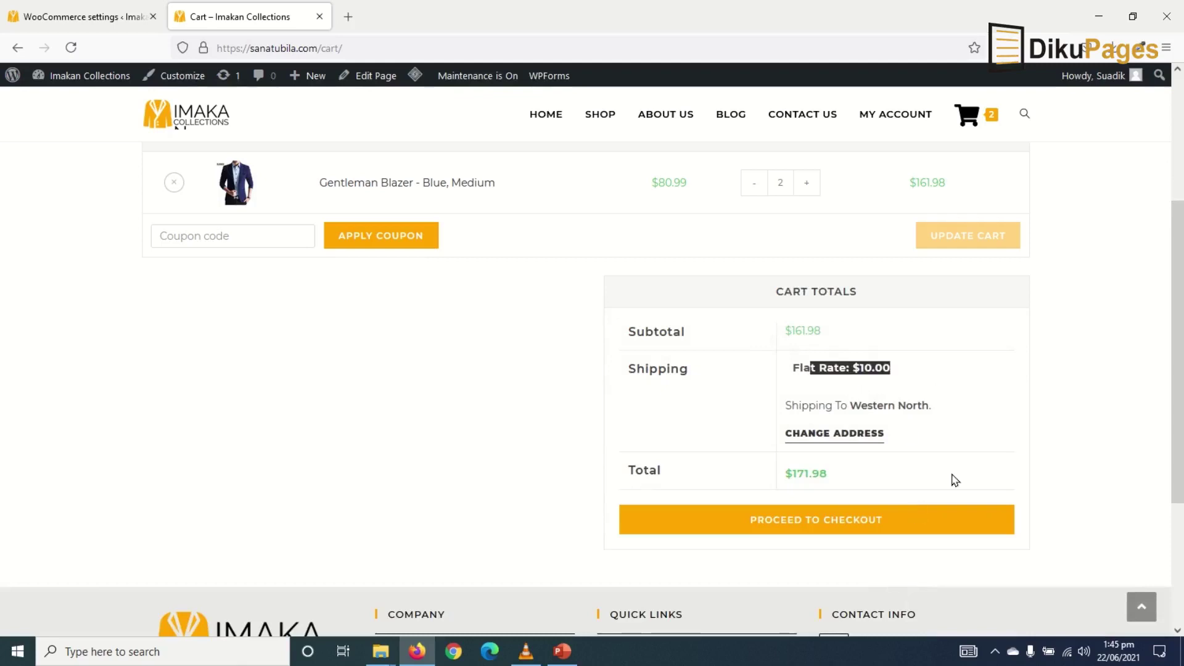
Step: Switch the shipping region back to Northern for Free Shipping at $161.98
{"action": "left_click", "coordinate": [849, 436]}
{"action": "left_click", "coordinate": [861, 500]}
{"action": "scroll", "coordinate": [867, 441], "scroll_direction": "up", "scroll_amount": 5}
{"action": "scroll", "coordinate": [868, 420], "scroll_direction": "down", "scroll_amount": 4}
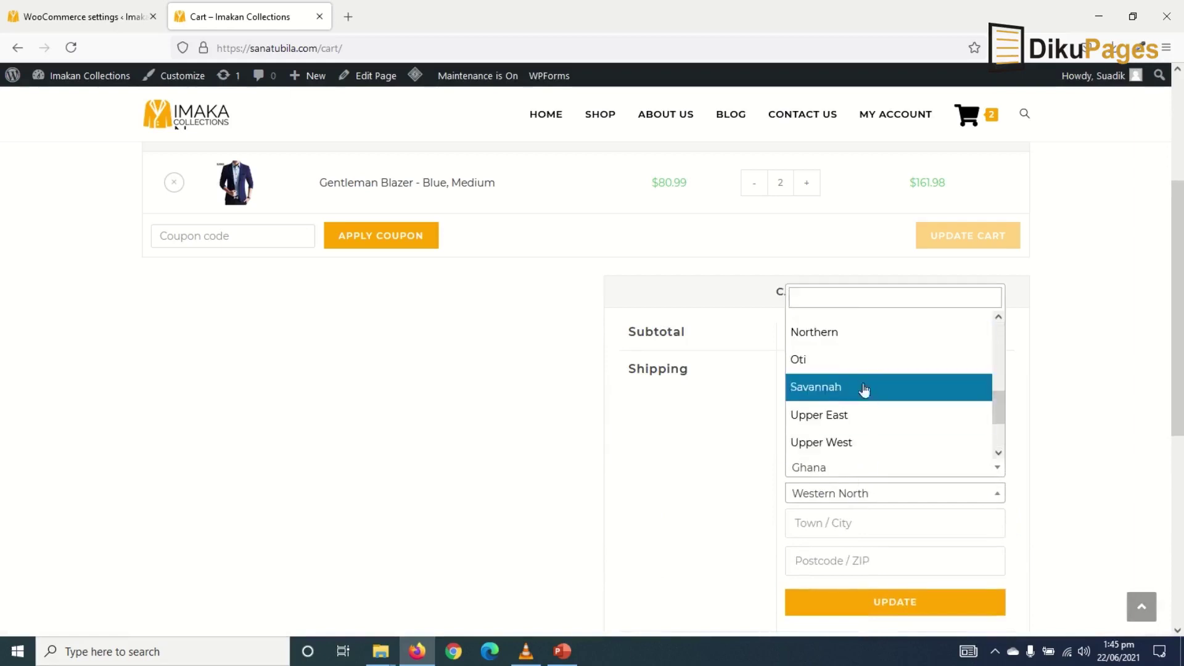
{"action": "left_click", "coordinate": [854, 334]}
{"action": "left_click", "coordinate": [891, 602]}
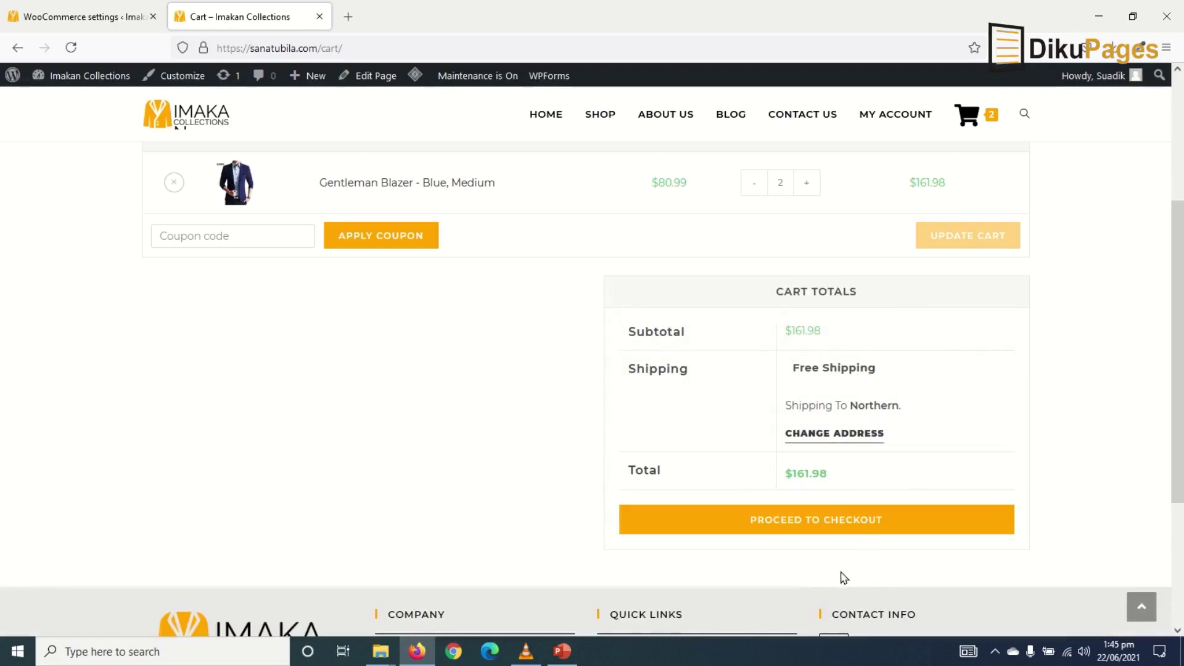
Step: Check out with Cash on delivery and place the $161.98 test order
{"action": "left_click", "coordinate": [824, 521]}
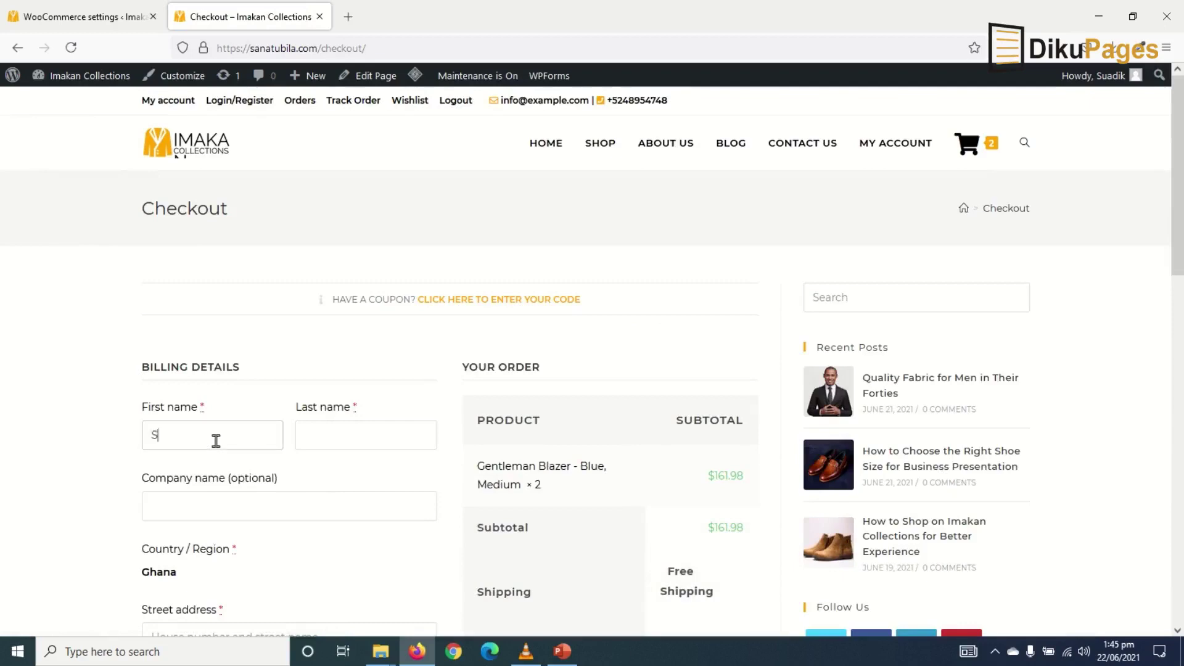
{"action": "scroll", "coordinate": [216, 441], "scroll_direction": "down", "scroll_amount": 10}
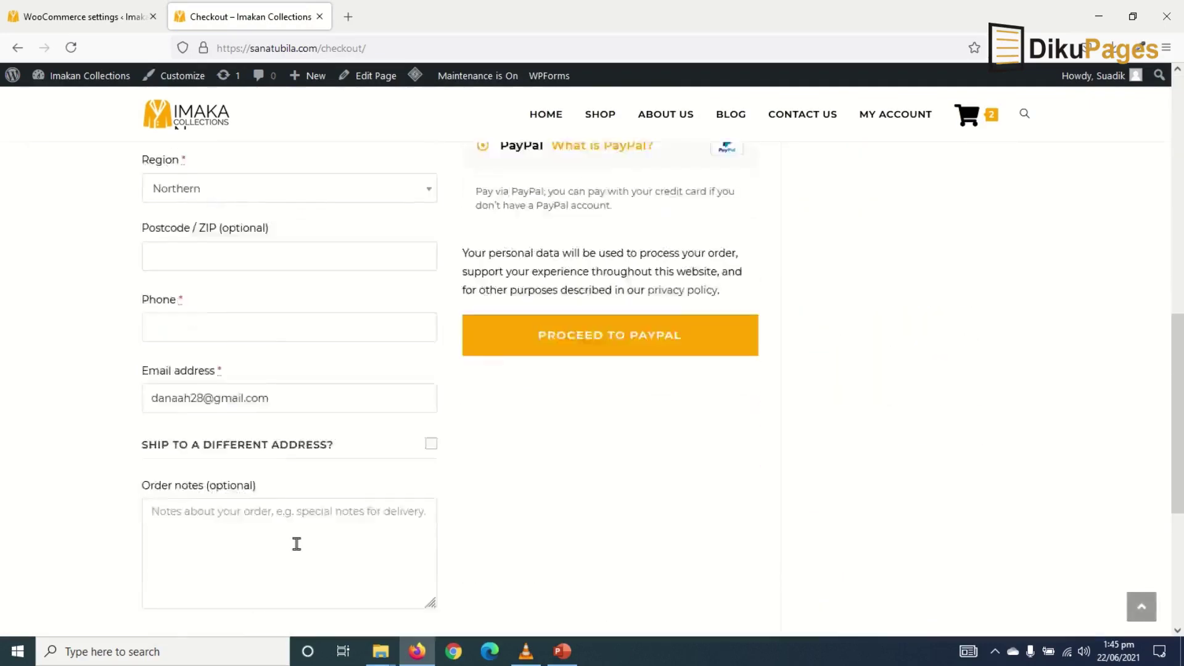
{"action": "scroll", "coordinate": [297, 544], "scroll_direction": "up", "scroll_amount": 10}
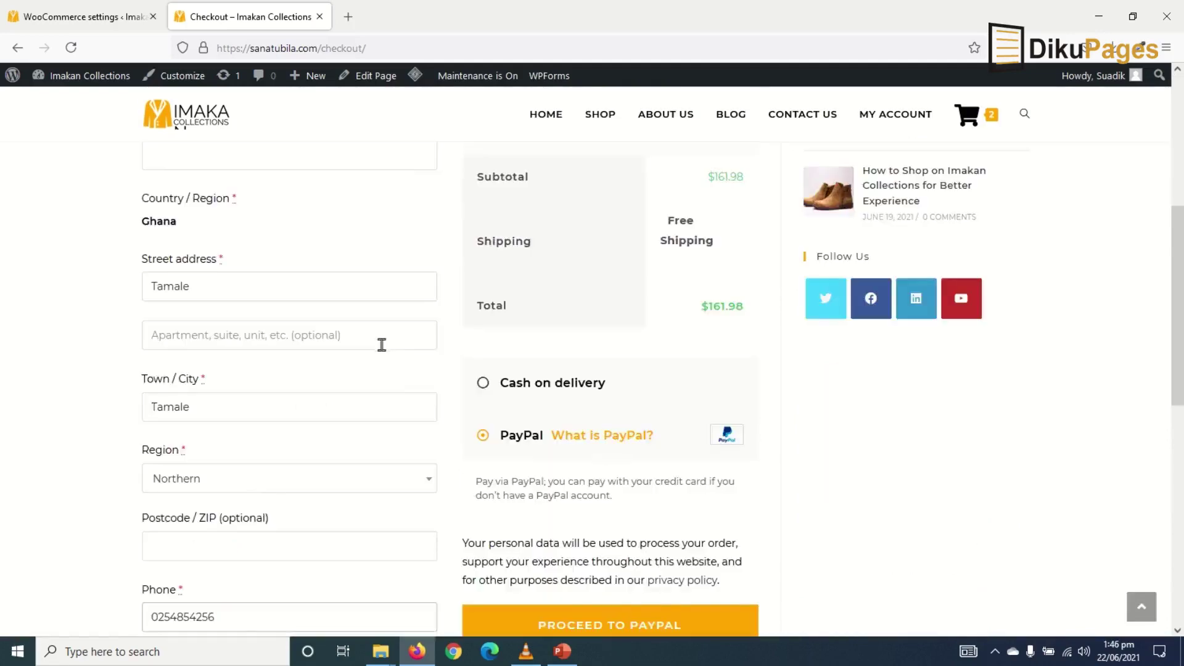
{"action": "scroll", "coordinate": [380, 344], "scroll_direction": "up", "scroll_amount": 5}
{"action": "scroll", "coordinate": [298, 444], "scroll_direction": "down", "scroll_amount": 5}
{"action": "scroll", "coordinate": [296, 447], "scroll_direction": "up", "scroll_amount": 4}
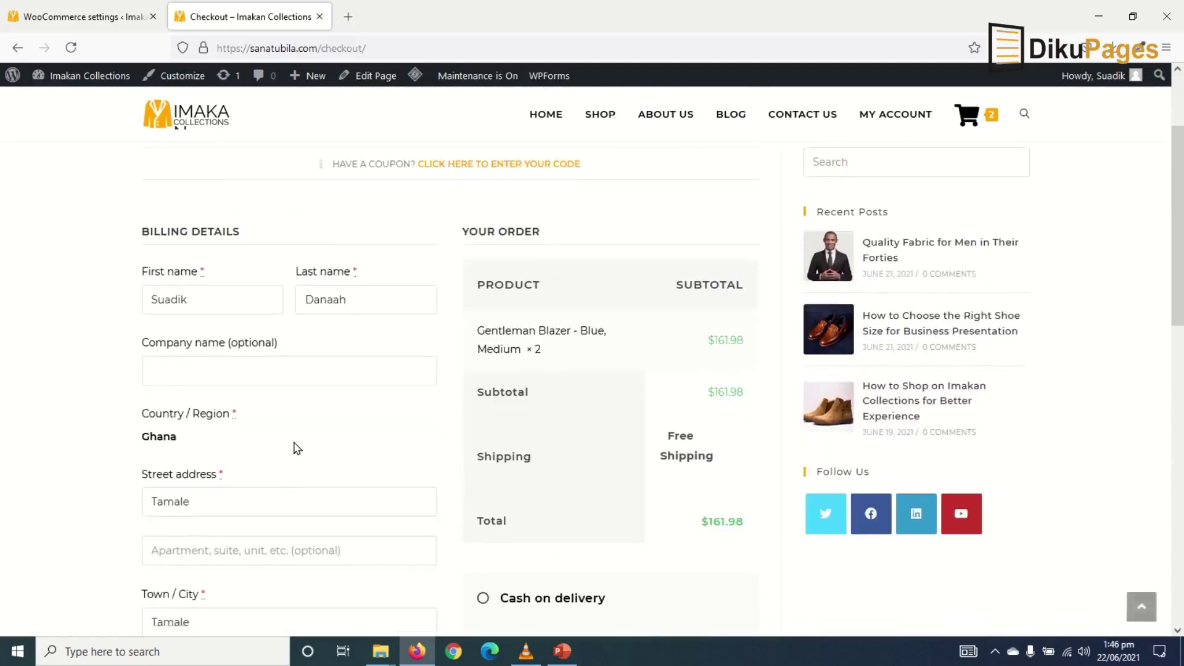
{"action": "scroll", "coordinate": [297, 448], "scroll_direction": "down", "scroll_amount": 2}
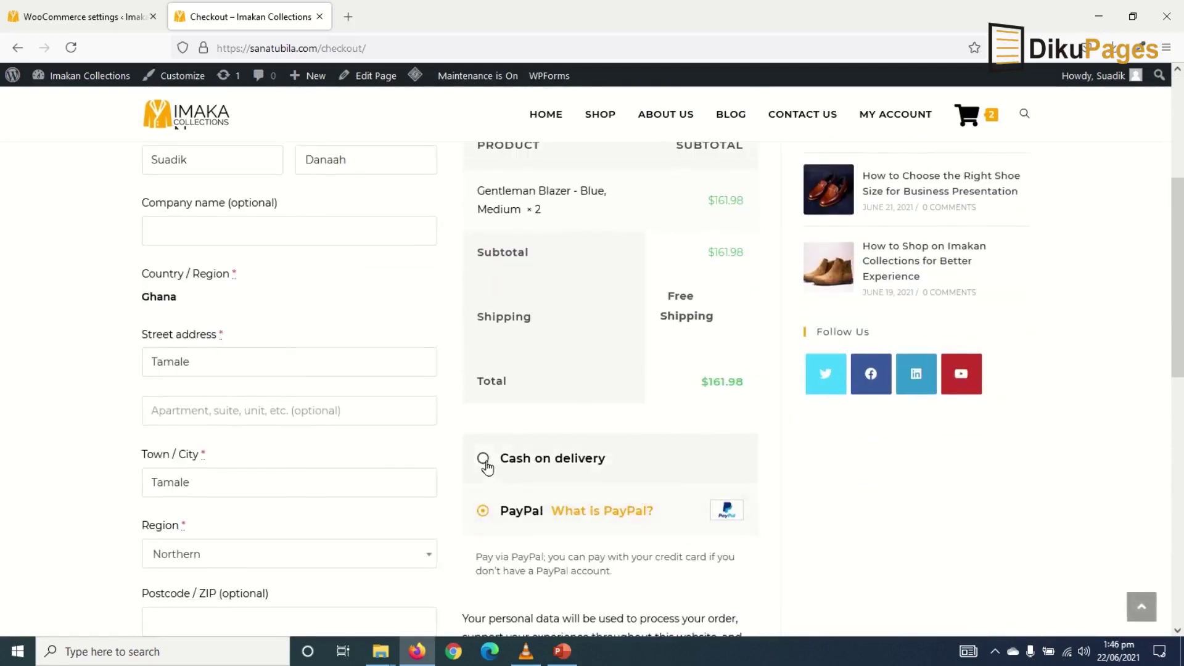
{"action": "left_click", "coordinate": [483, 460]}
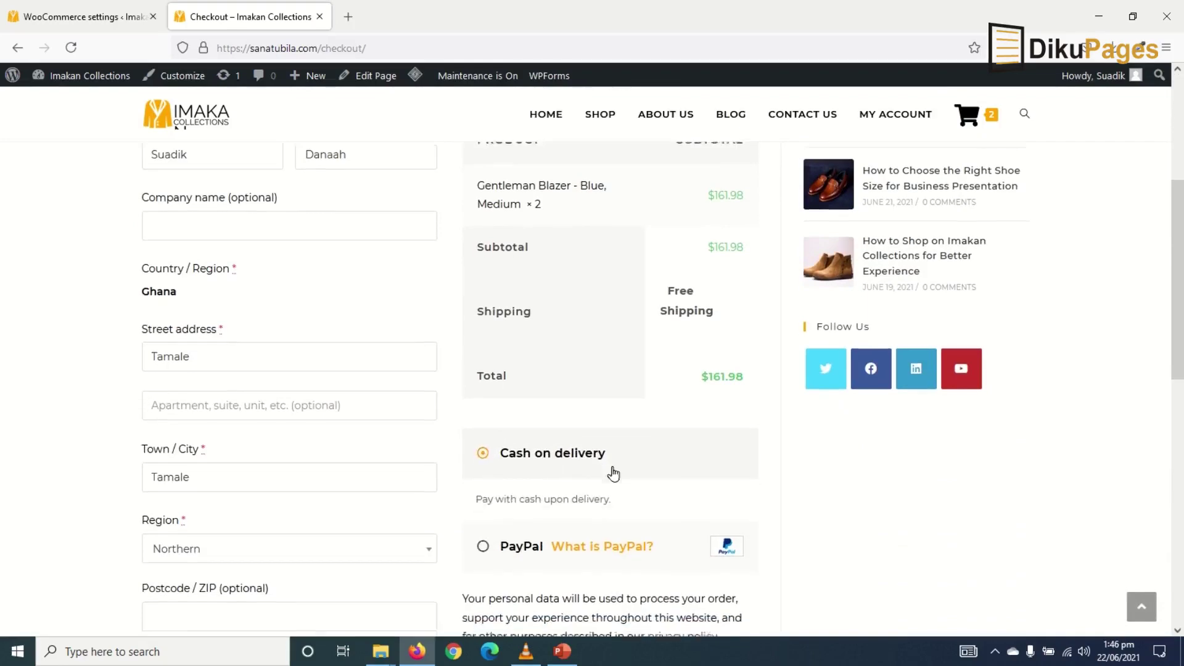
{"action": "scroll", "coordinate": [613, 488], "scroll_direction": "down", "scroll_amount": 3}
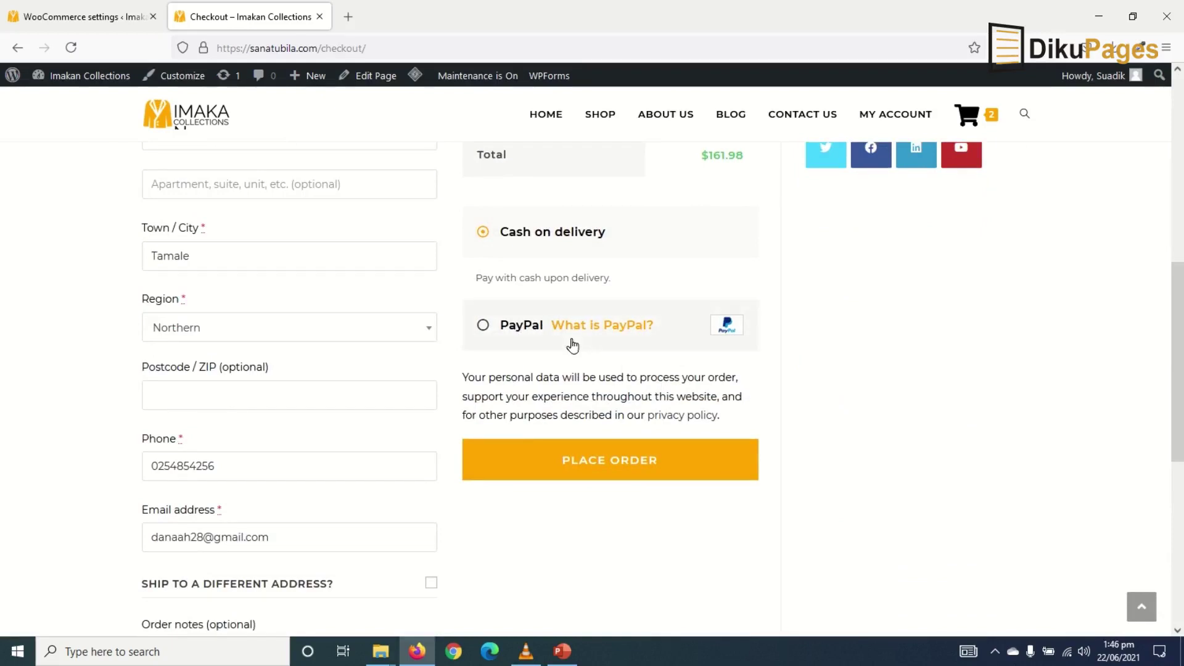
{"action": "left_click", "coordinate": [613, 467]}
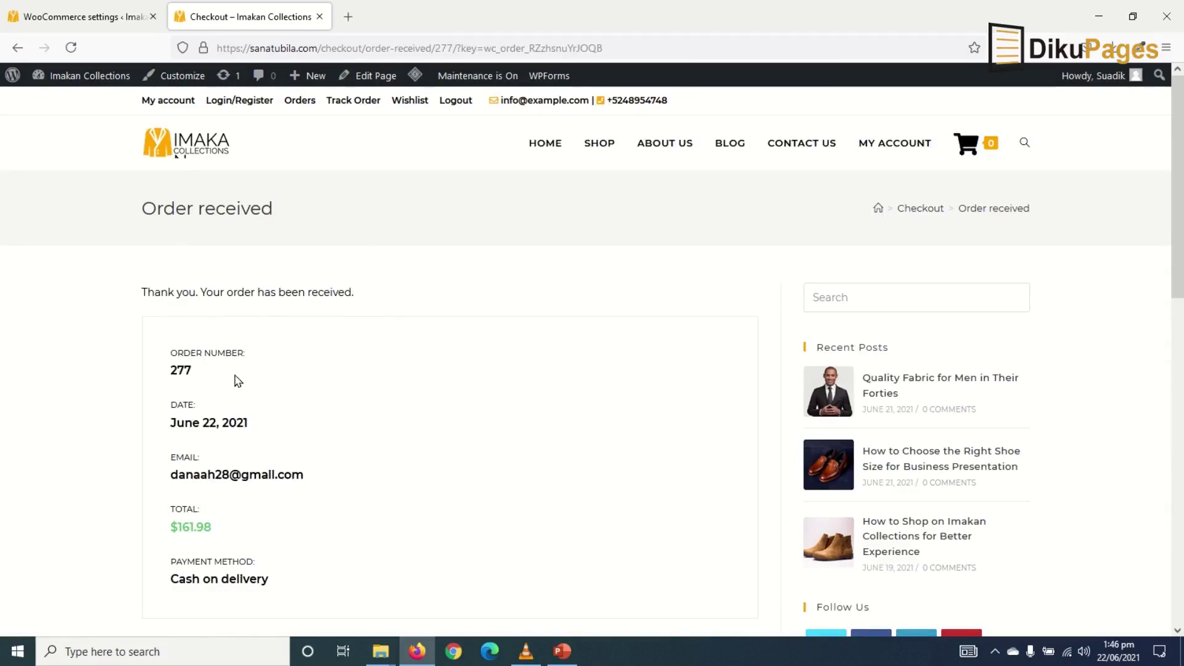
{"action": "left_click_drag", "start_coordinate": [167, 372], "coordinate": [194, 375]}
{"action": "left_click_drag", "start_coordinate": [185, 423], "coordinate": [228, 425]}
{"action": "left_click_drag", "start_coordinate": [218, 528], "coordinate": [164, 529]}
{"action": "scroll", "coordinate": [179, 534], "scroll_direction": "down", "scroll_amount": 2}
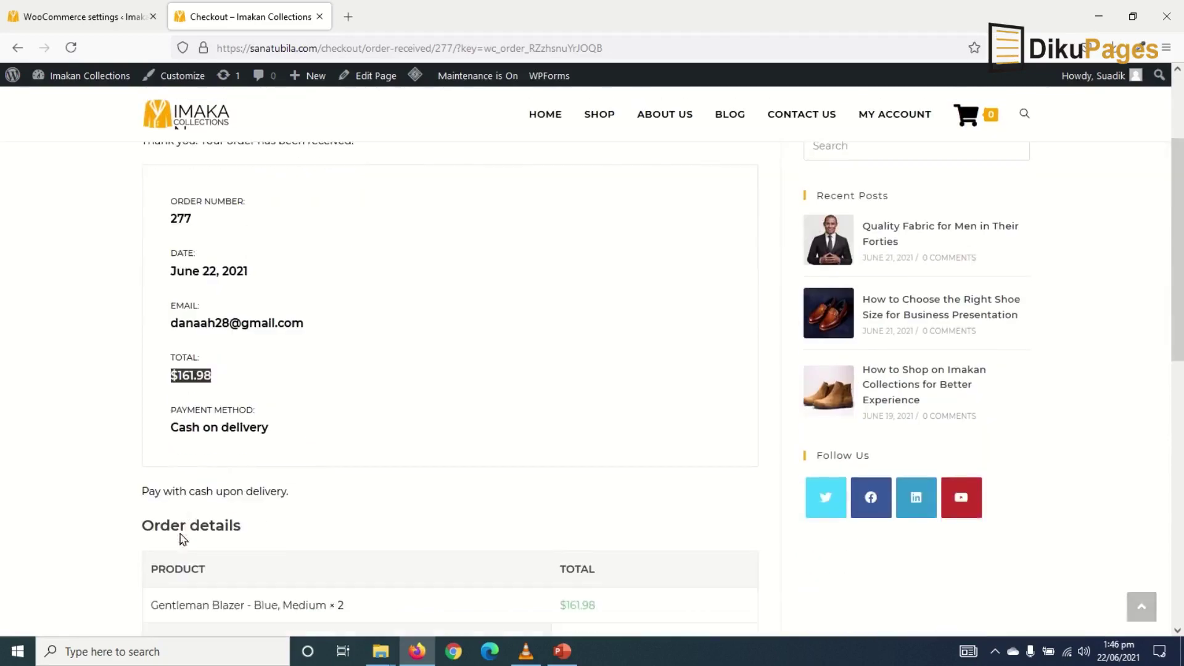
{"action": "double_click", "coordinate": [190, 406]}
{"action": "scroll", "coordinate": [303, 452], "scroll_direction": "down", "scroll_amount": 2}
{"action": "scroll", "coordinate": [302, 452], "scroll_direction": "down", "scroll_amount": 2}
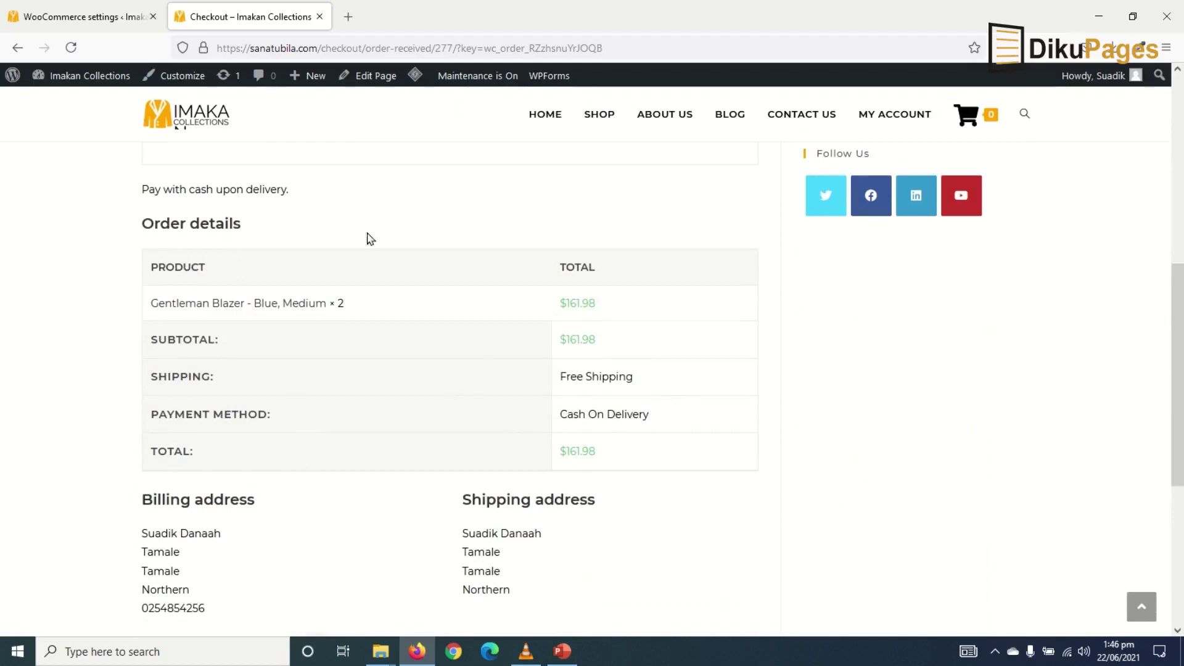
{"action": "scroll", "coordinate": [619, 561], "scroll_direction": "down", "scroll_amount": 2}
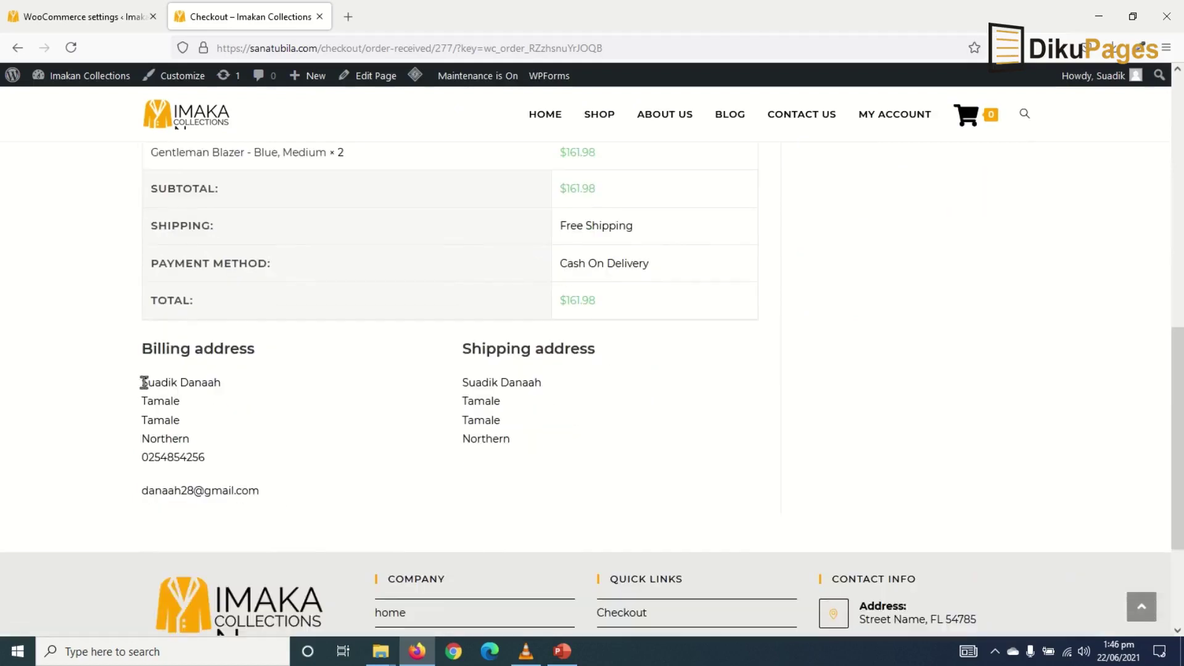
{"action": "triple_click", "coordinate": [185, 348]}
{"action": "left_click", "coordinate": [463, 386]}
{"action": "left_click_drag", "start_coordinate": [148, 381], "coordinate": [220, 471]}
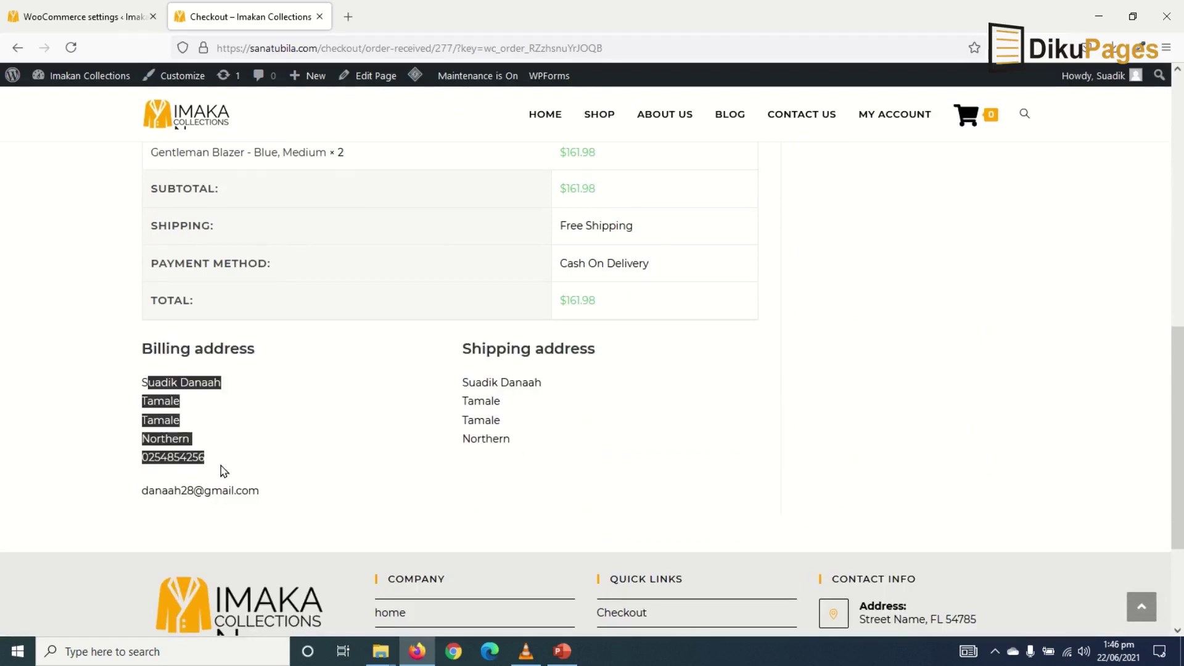
{"action": "left_click_drag", "start_coordinate": [453, 383], "coordinate": [525, 465]}
{"action": "left_click", "coordinate": [526, 468]}
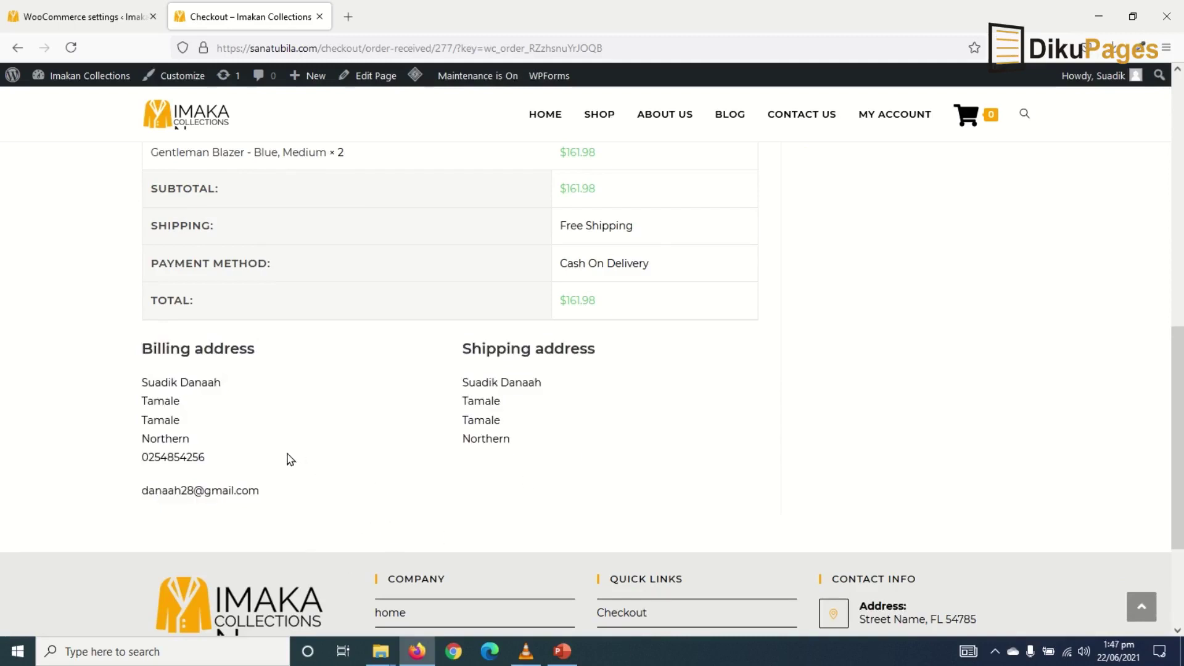
Step: Open the WooCommerce orders list showing the new $161.98 order as Processing
{"action": "left_click", "coordinate": [77, 19]}
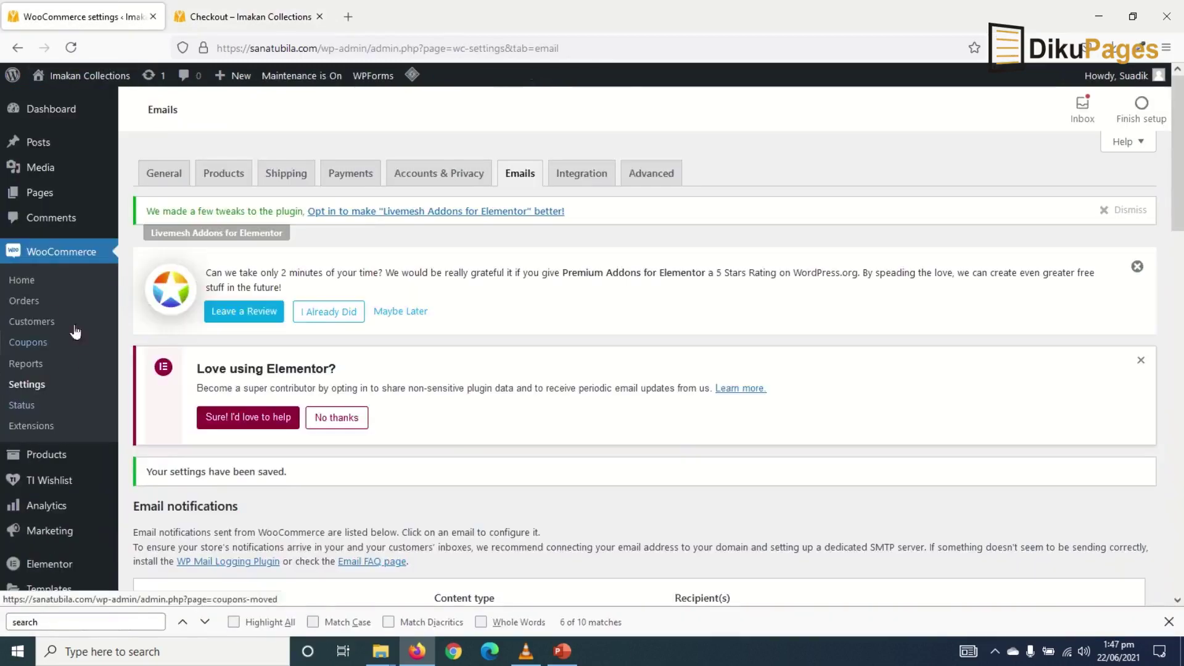
{"action": "left_click", "coordinate": [32, 302]}
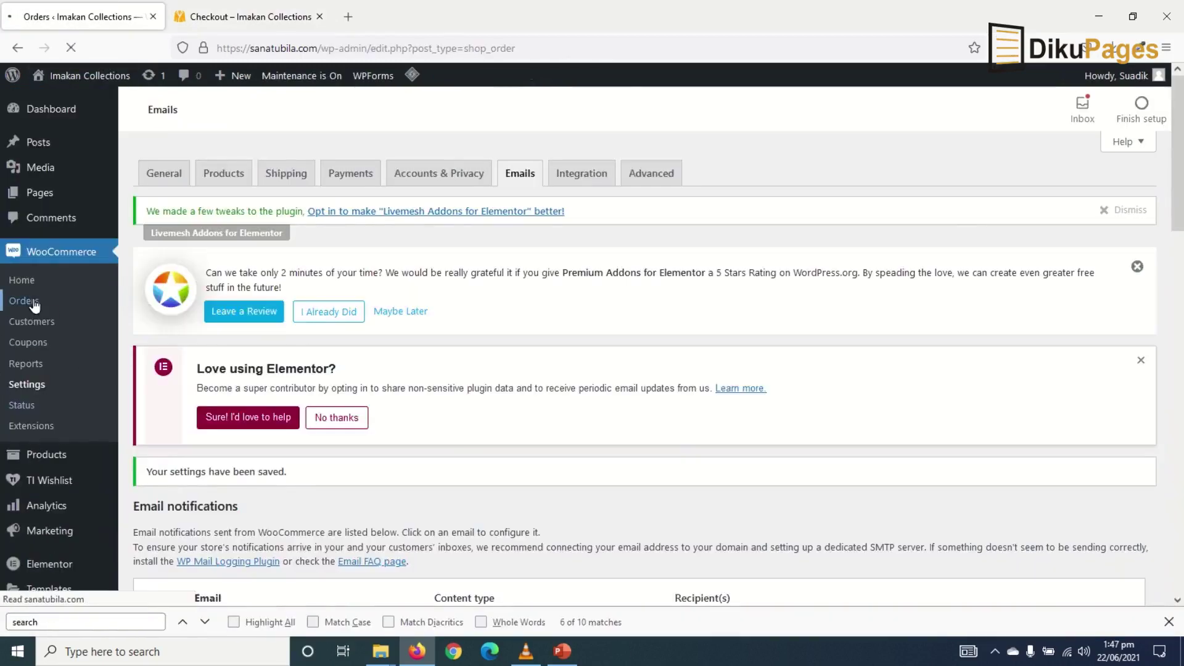
{"action": "scroll", "coordinate": [346, 417], "scroll_direction": "down", "scroll_amount": 3}
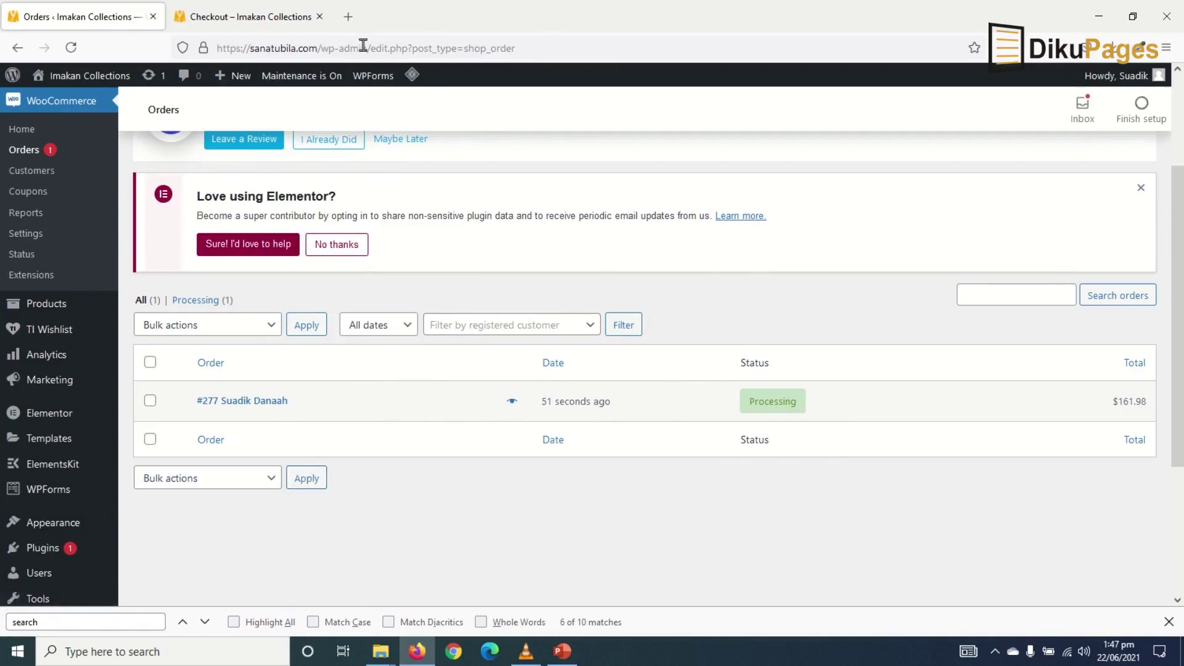
Step: Open the Gmail inbox in a new browser tab
{"action": "left_click", "coordinate": [349, 19]}
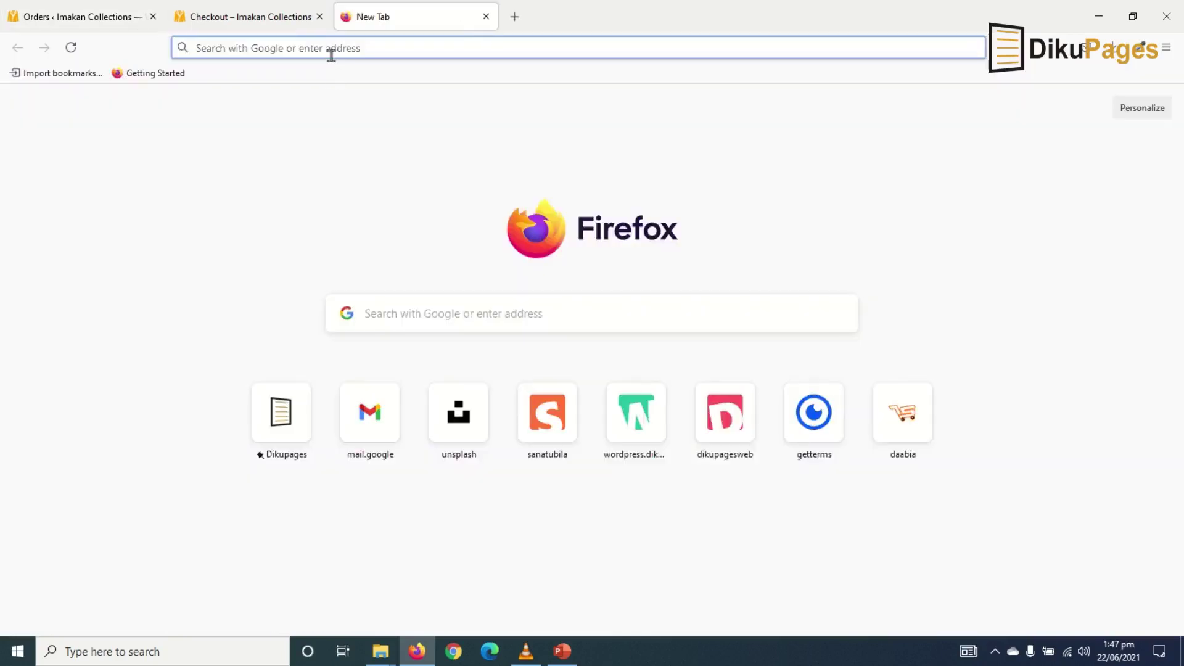
{"action": "type", "text": "gm"}
{"action": "left_click", "coordinate": [324, 163]}
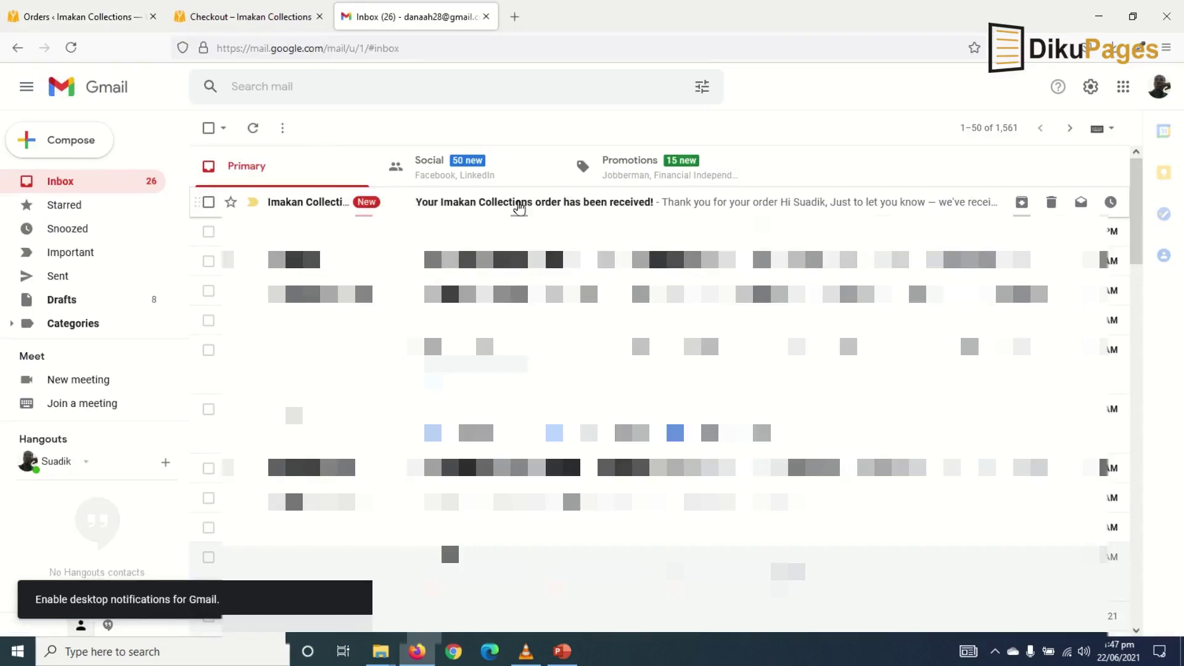
Step: Read the 'Your Imakan Collections order has been received!' email, including its order table and addresses
{"action": "left_click", "coordinate": [519, 207]}
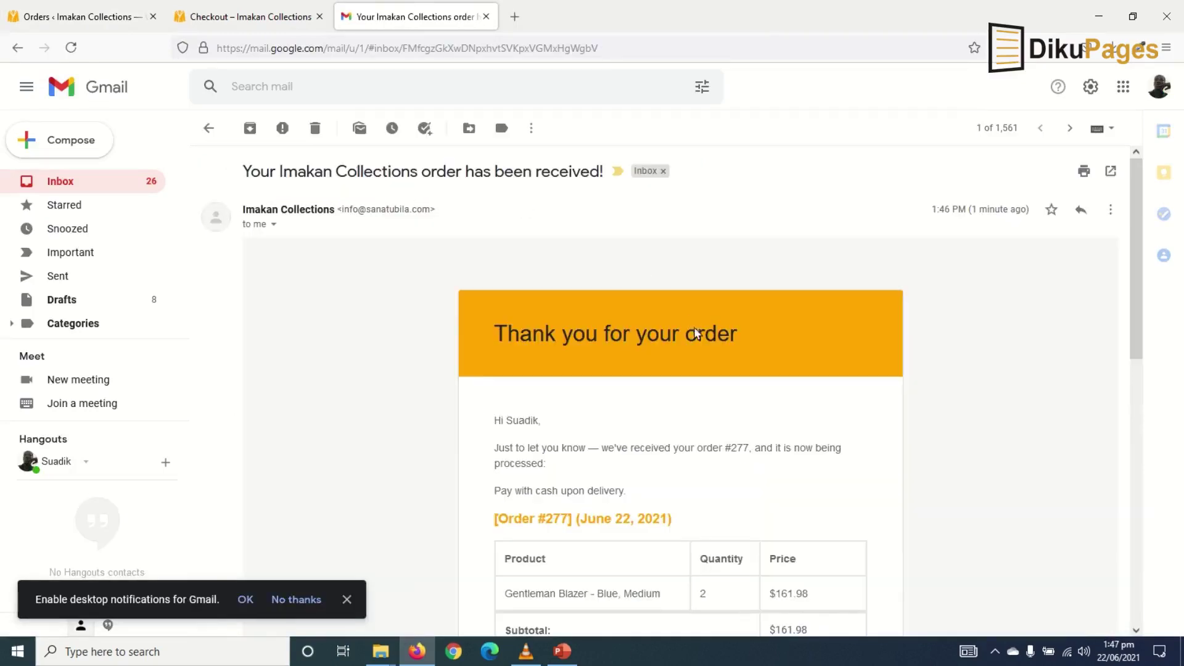
{"action": "scroll", "coordinate": [718, 352], "scroll_direction": "down", "scroll_amount": 2}
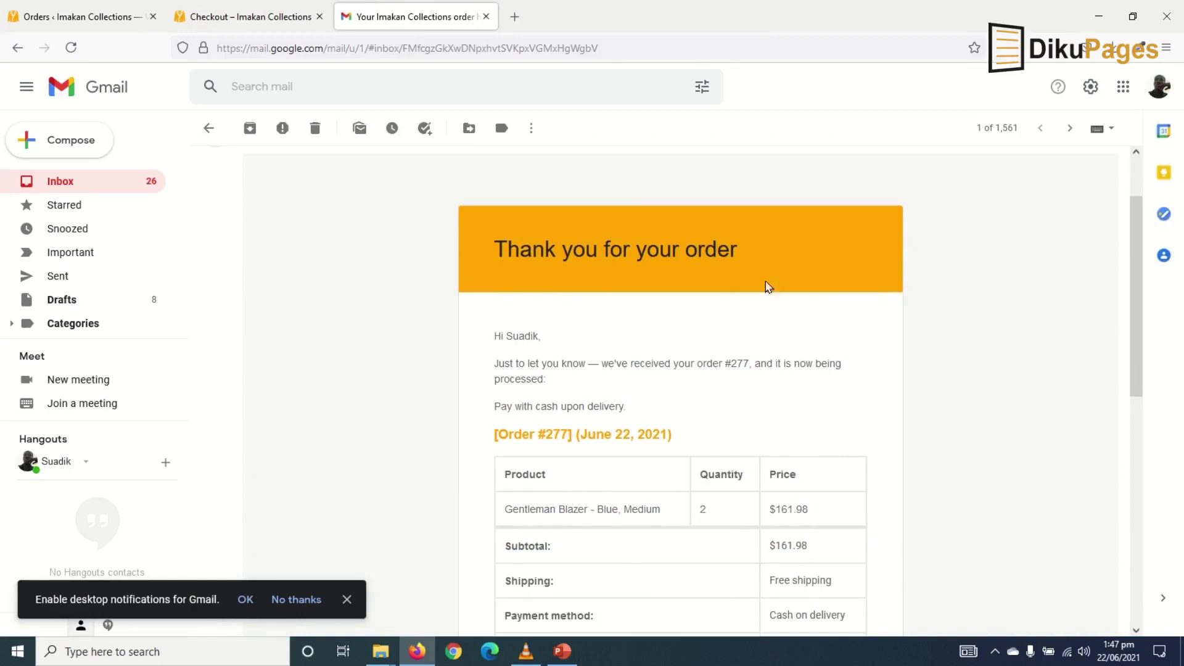
{"action": "scroll", "coordinate": [790, 294], "scroll_direction": "down", "scroll_amount": 3}
{"action": "scroll", "coordinate": [589, 259], "scroll_direction": "down", "scroll_amount": 1}
{"action": "scroll", "coordinate": [709, 560], "scroll_direction": "up", "scroll_amount": 5}
{"action": "scroll", "coordinate": [731, 235], "scroll_direction": "down", "scroll_amount": 5}
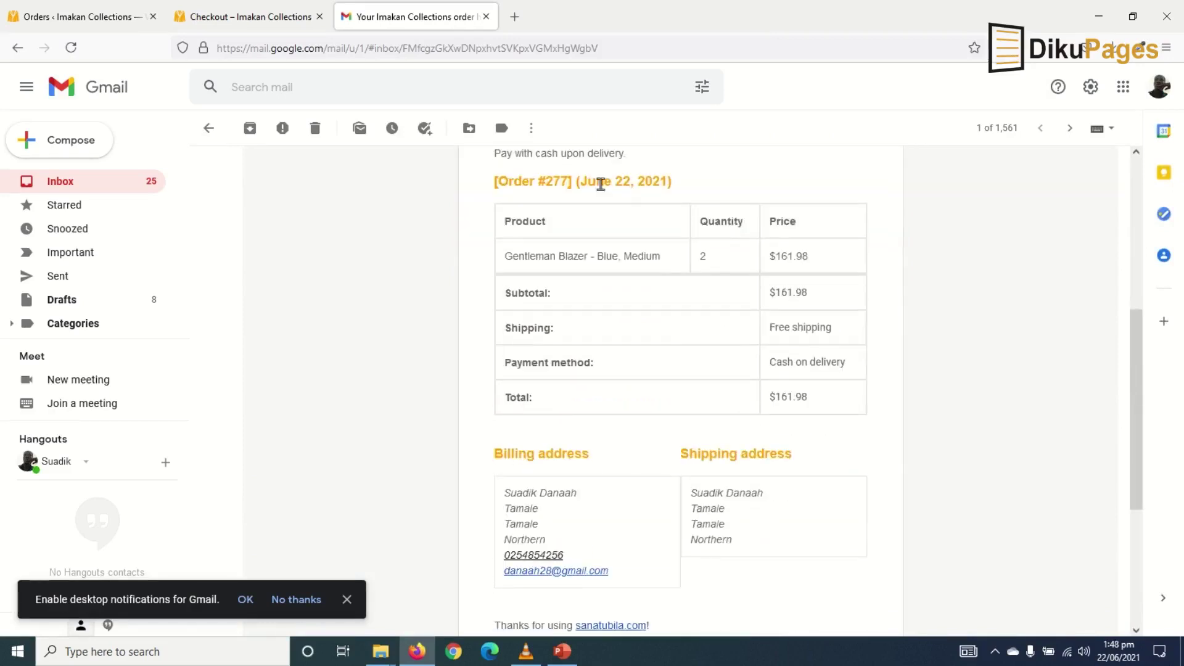
{"action": "scroll", "coordinate": [747, 308], "scroll_direction": "down", "scroll_amount": 4}
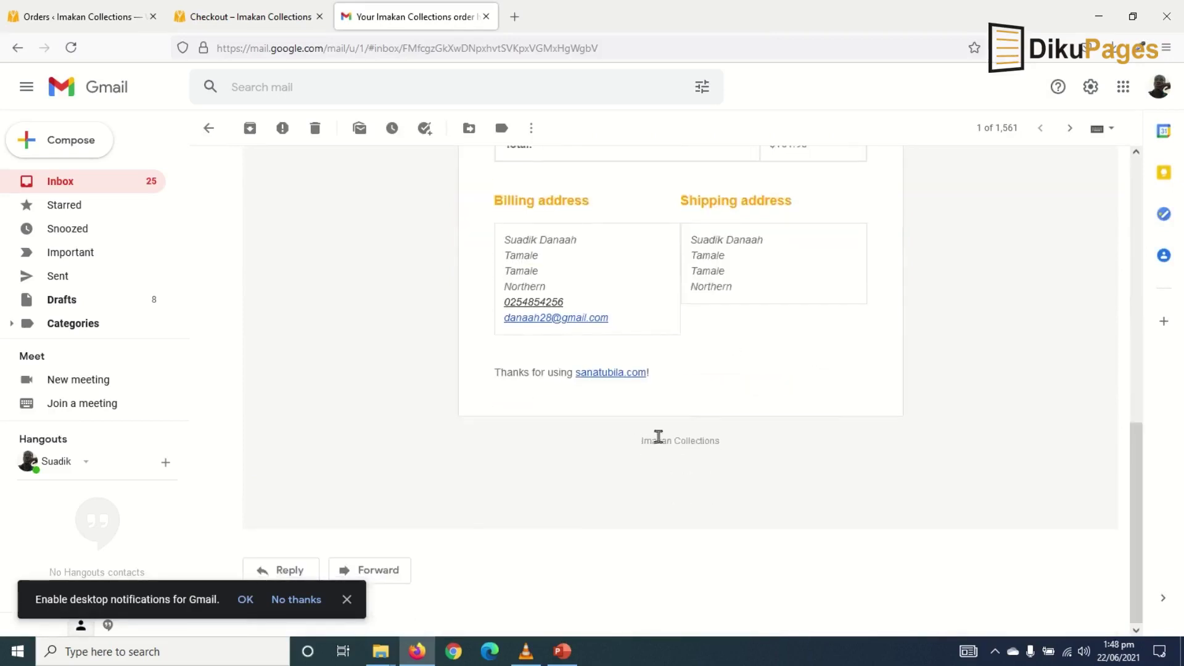
{"action": "left_click_drag", "start_coordinate": [641, 442], "coordinate": [730, 448]}
Step: Open Order #277 from the orders list and review its Pending-to-Processing status note
{"action": "left_click", "coordinate": [65, 17]}
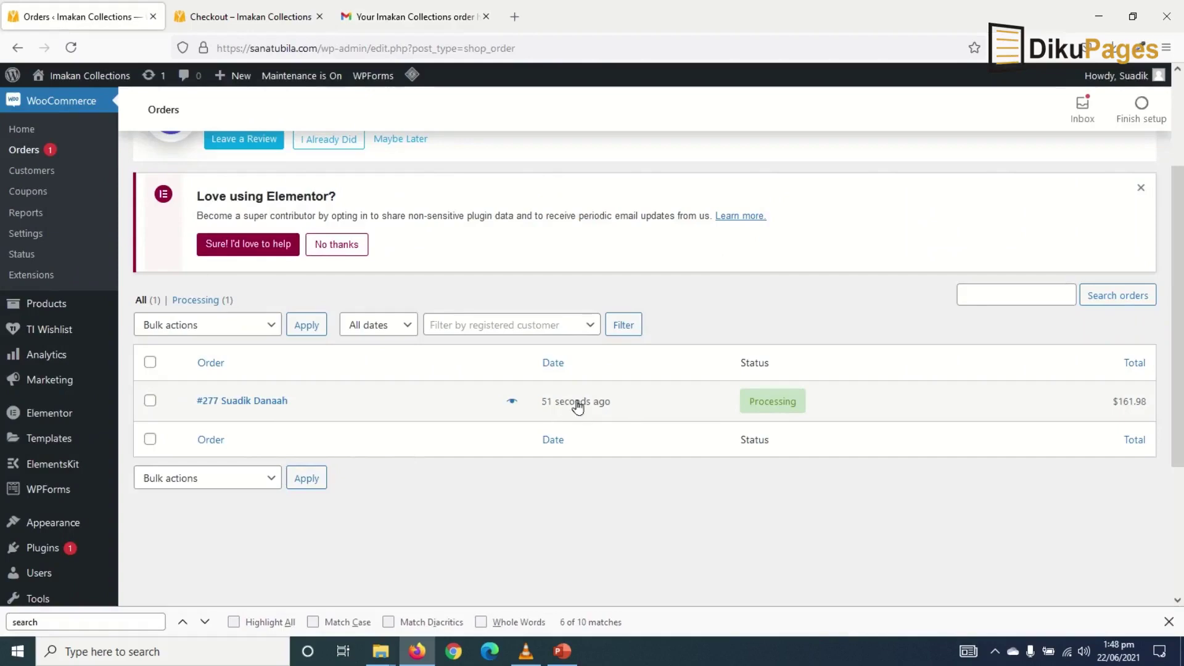
{"action": "left_click", "coordinate": [253, 402]}
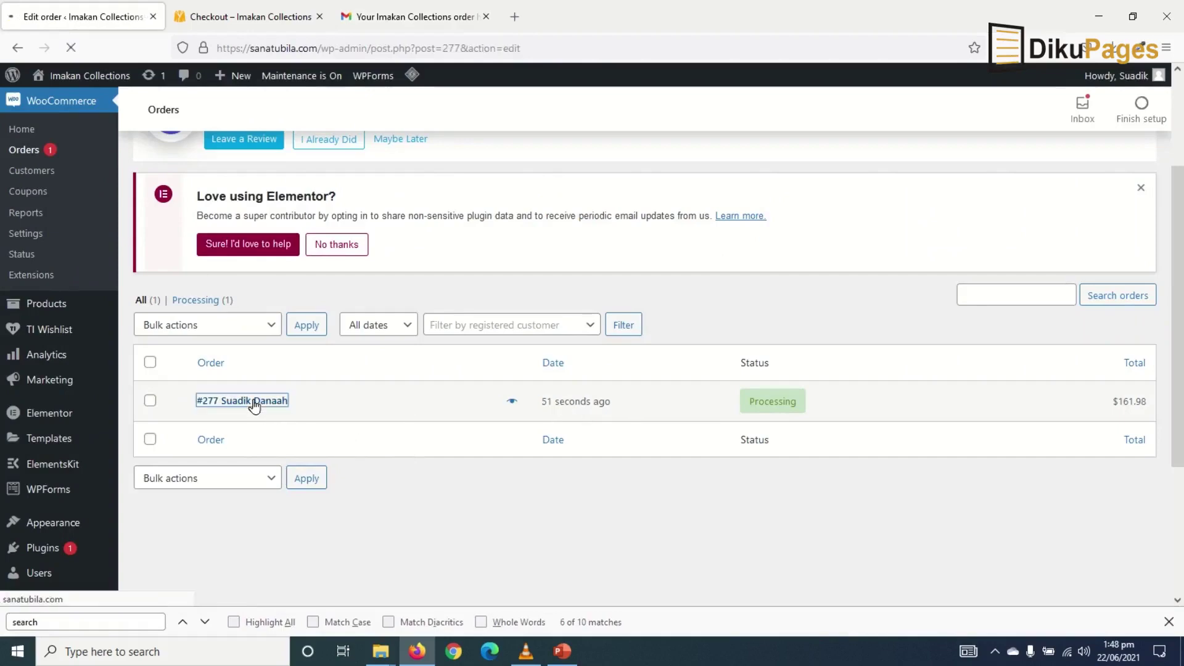
{"action": "scroll", "coordinate": [731, 453], "scroll_direction": "down", "scroll_amount": 3}
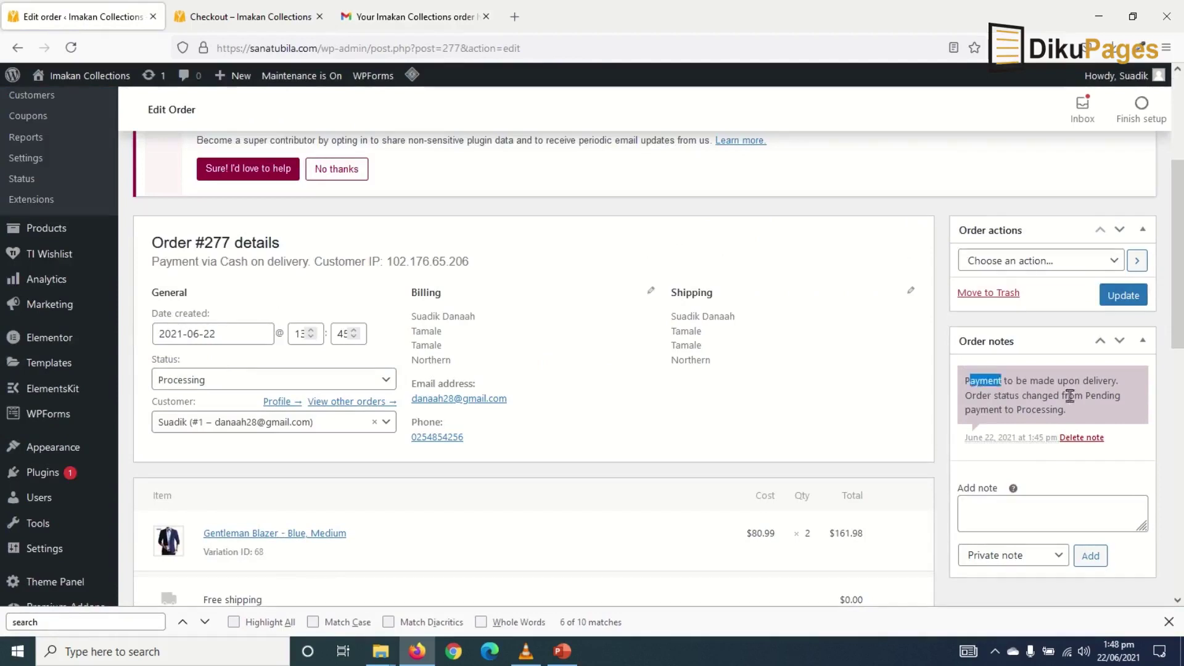
{"action": "left_click_drag", "start_coordinate": [970, 381], "coordinate": [1100, 426]}
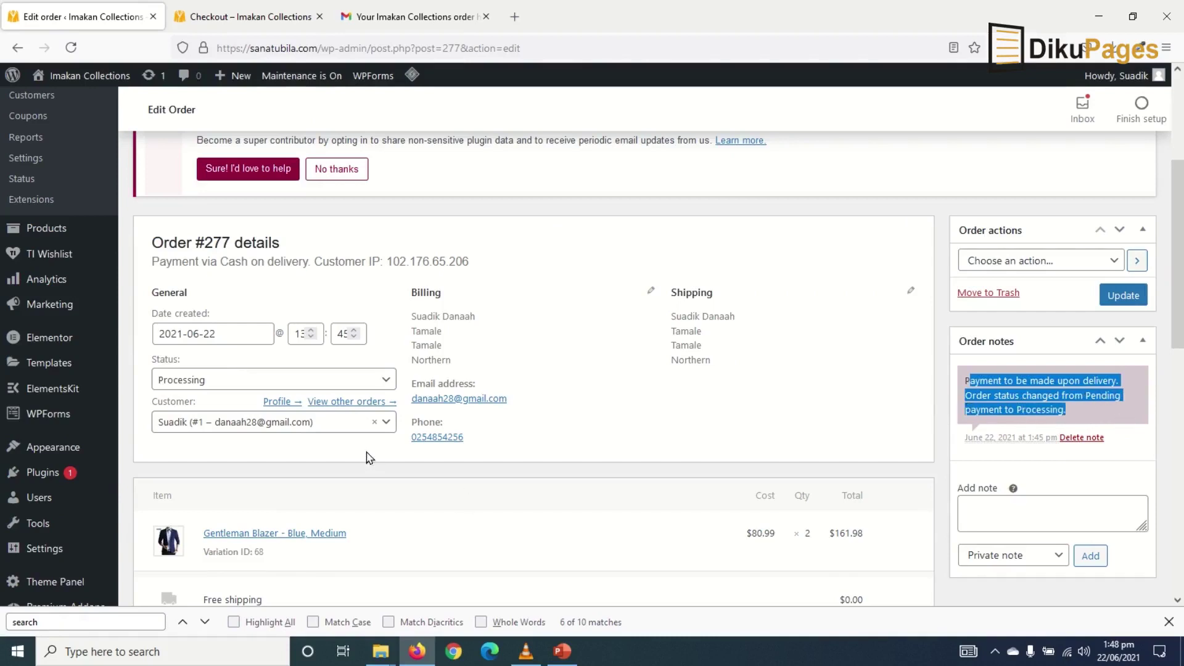
{"action": "scroll", "coordinate": [368, 457], "scroll_direction": "down", "scroll_amount": 2}
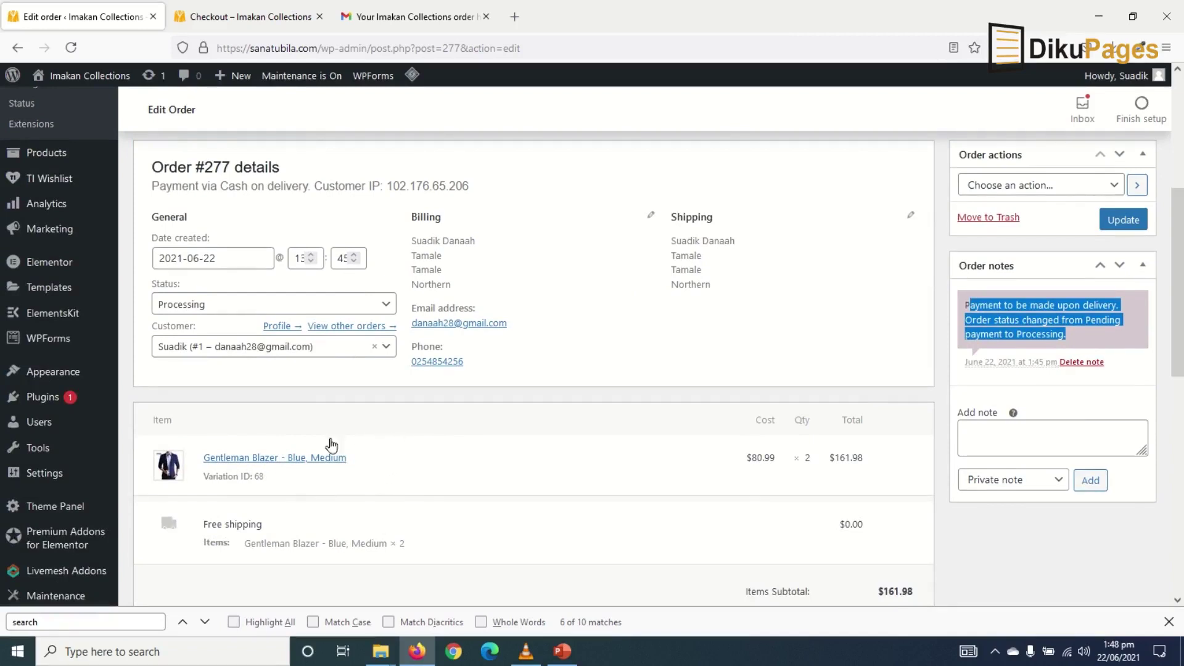
Step: Set Order #277's status to Completed, save the order, and go back to the Gmail inbox
{"action": "left_click", "coordinate": [277, 304]}
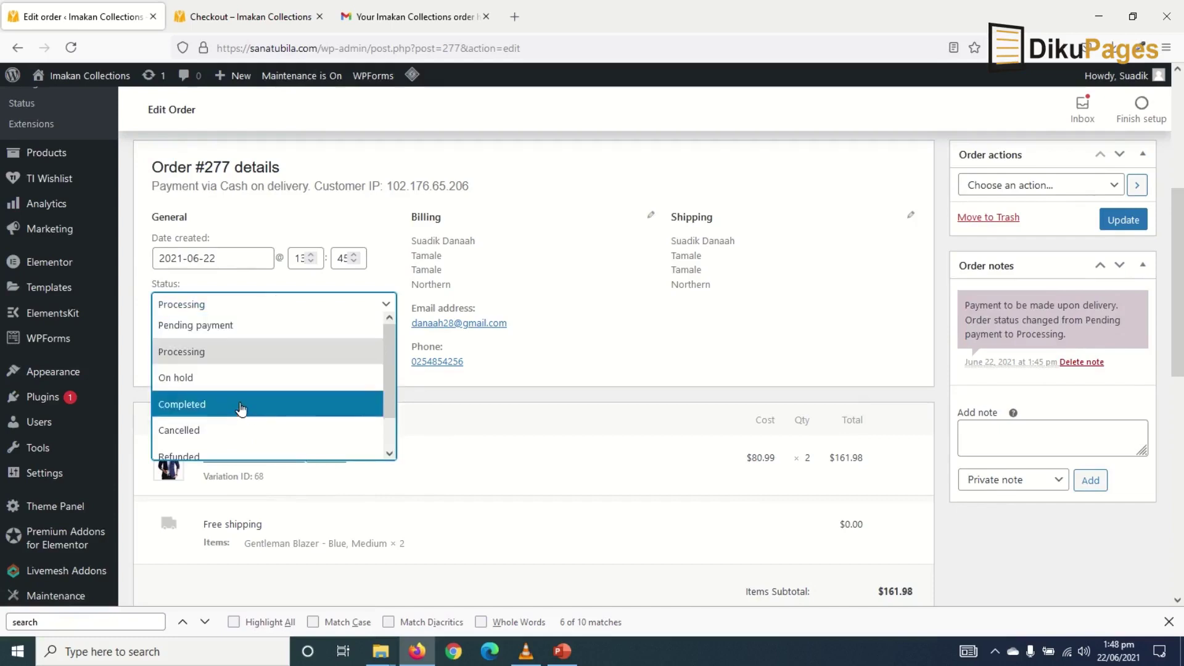
{"action": "left_click", "coordinate": [242, 406]}
{"action": "left_click", "coordinate": [287, 304]}
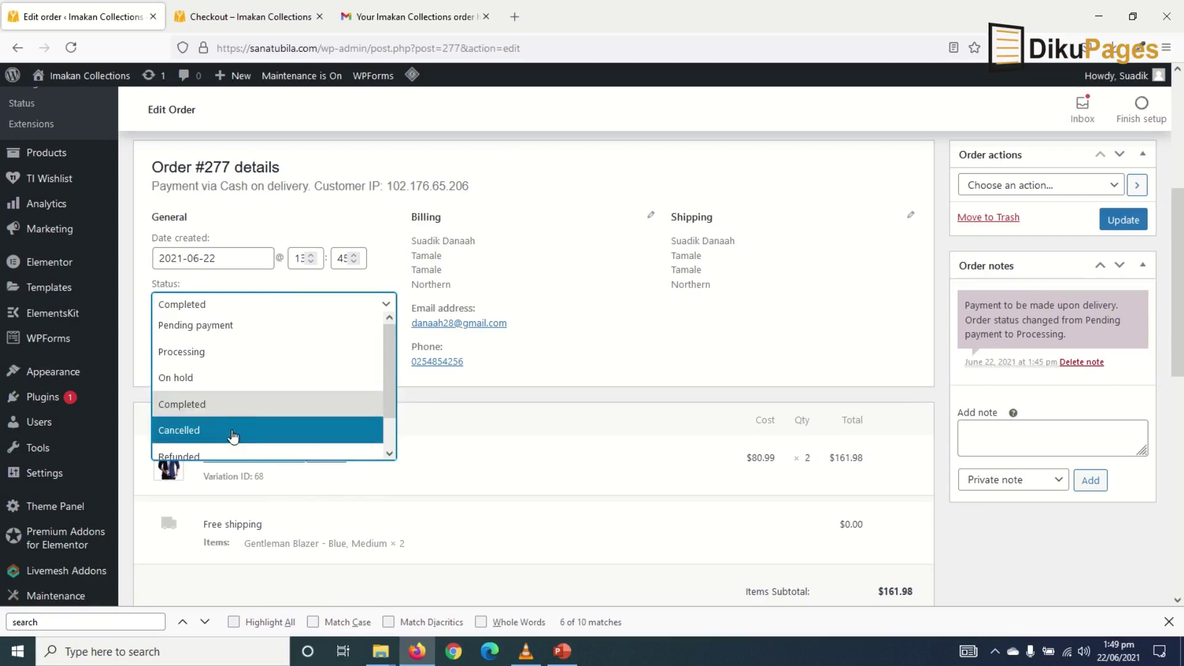
{"action": "scroll", "coordinate": [241, 438], "scroll_direction": "down", "scroll_amount": 1}
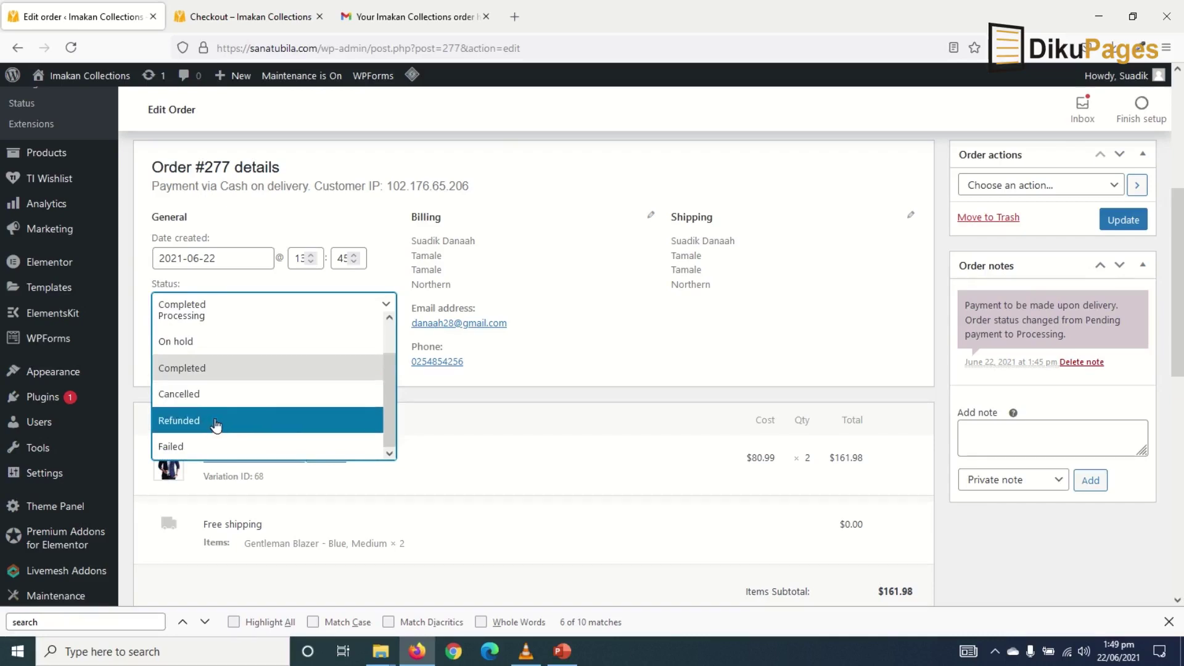
{"action": "left_click", "coordinate": [226, 368]}
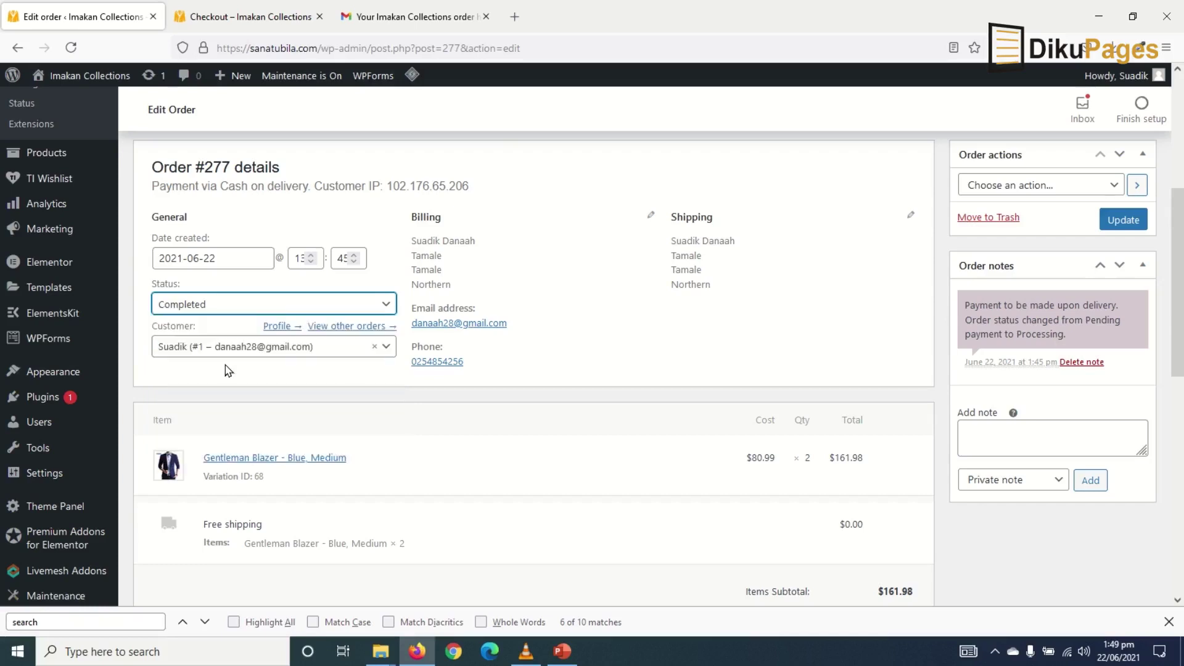
{"action": "left_click", "coordinate": [1129, 221]}
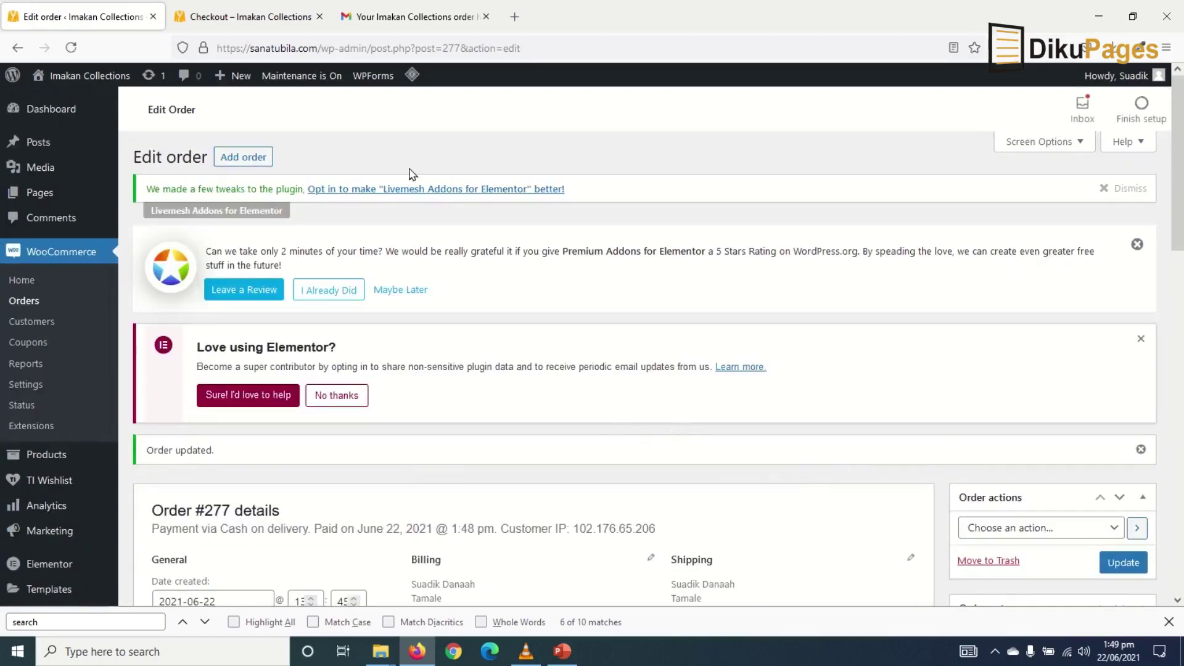
{"action": "left_click", "coordinate": [378, 18]}
{"action": "left_click", "coordinate": [124, 182]}
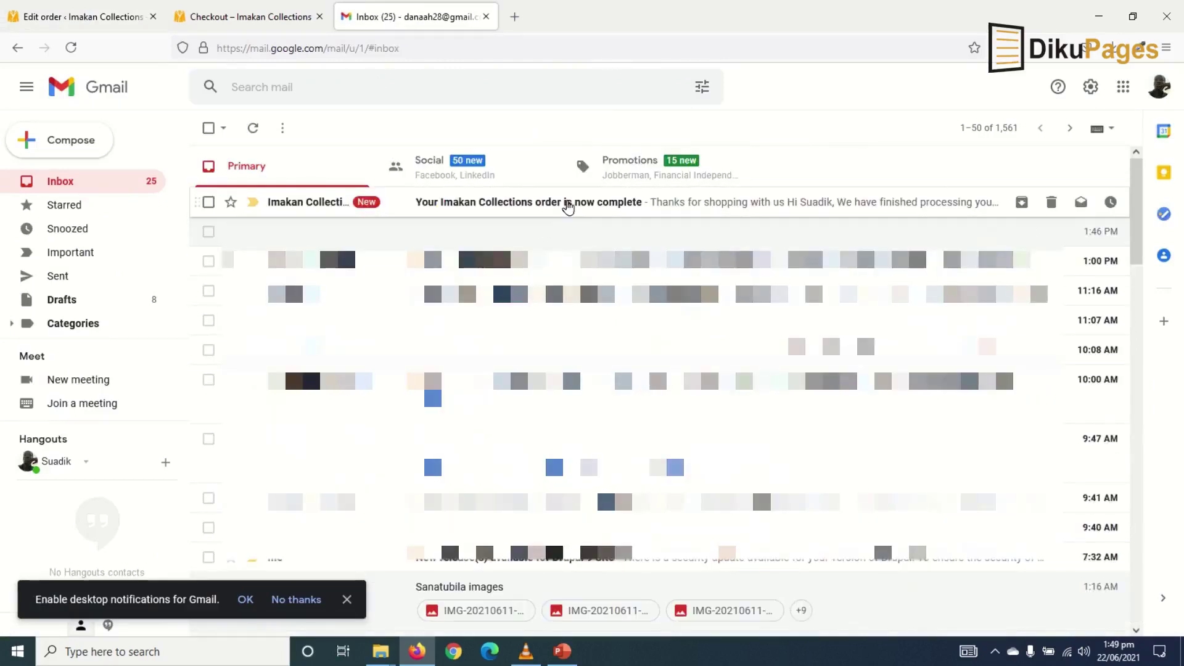
Step: Open the 'Your Imakan Collections order is now complete' email and scroll through it
{"action": "left_click", "coordinate": [567, 205]}
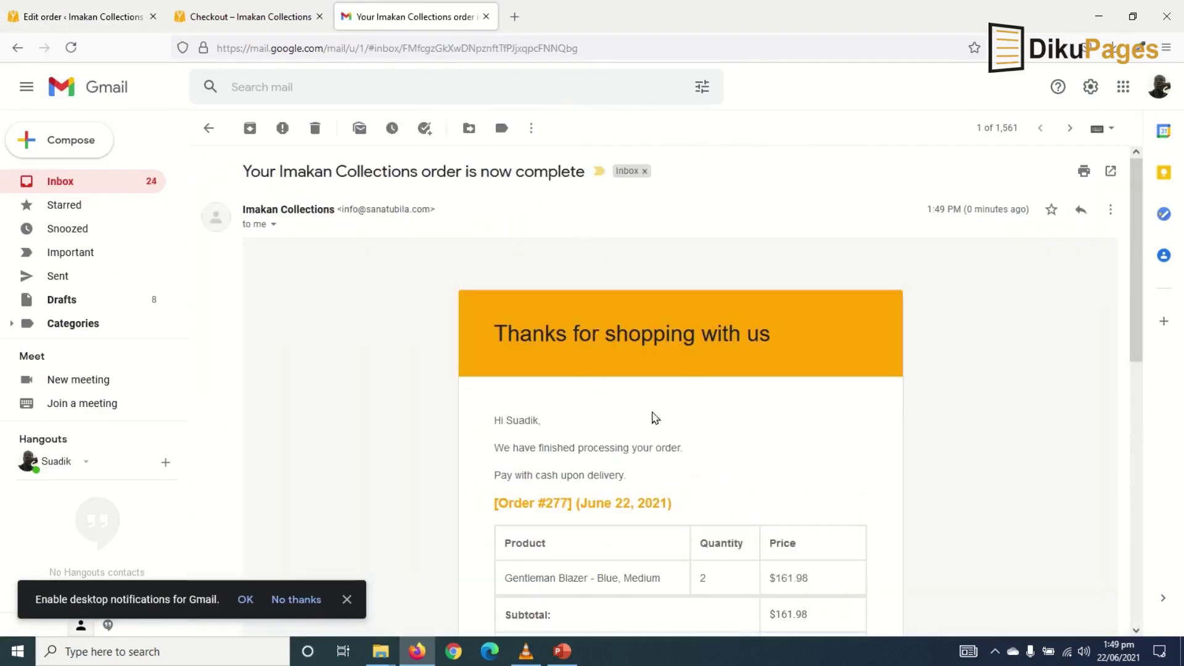
{"action": "scroll", "coordinate": [655, 418], "scroll_direction": "down", "scroll_amount": 3}
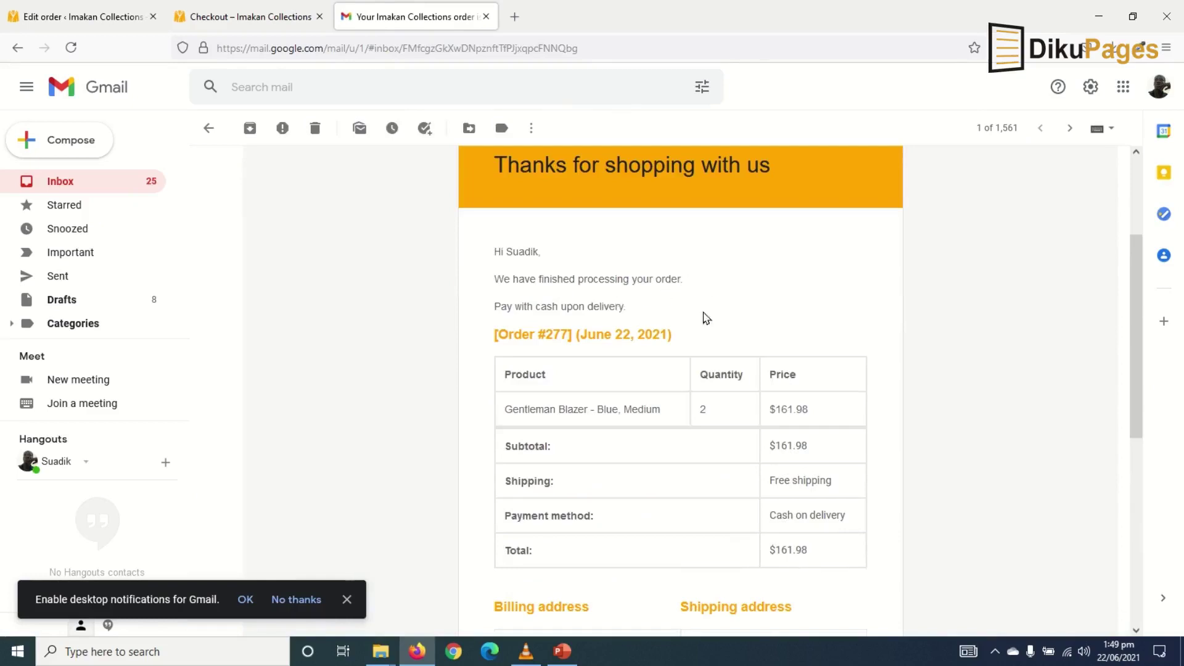
{"action": "scroll", "coordinate": [614, 371], "scroll_direction": "down", "scroll_amount": 6}
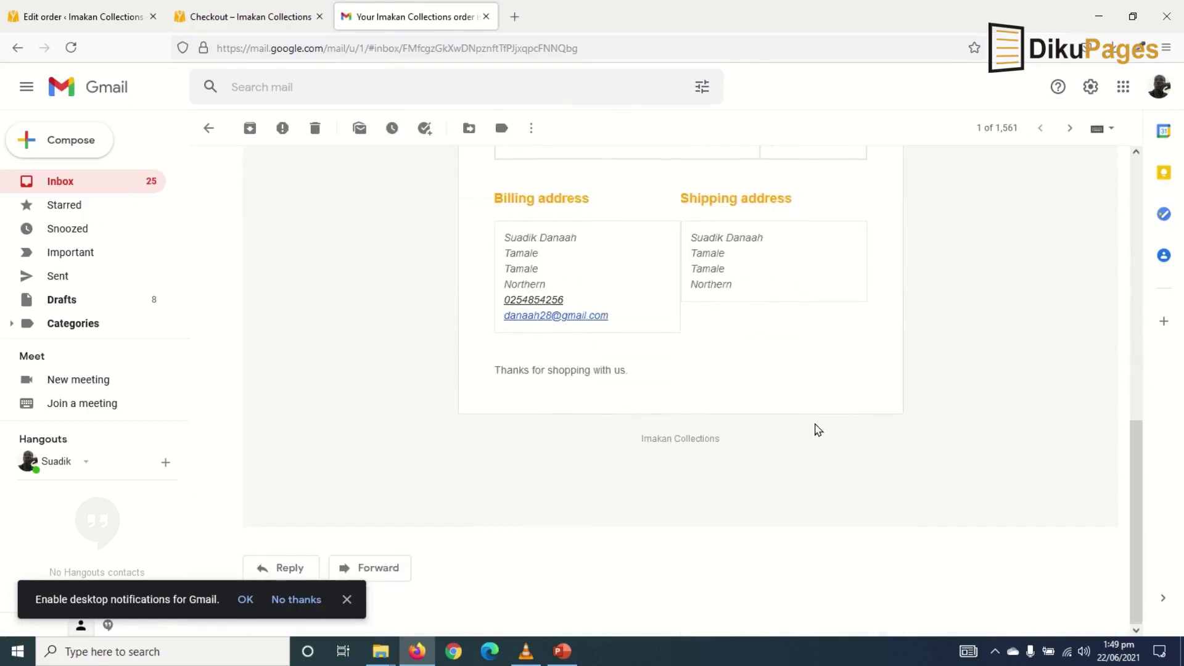
{"action": "scroll", "coordinate": [819, 430], "scroll_direction": "up", "scroll_amount": 6}
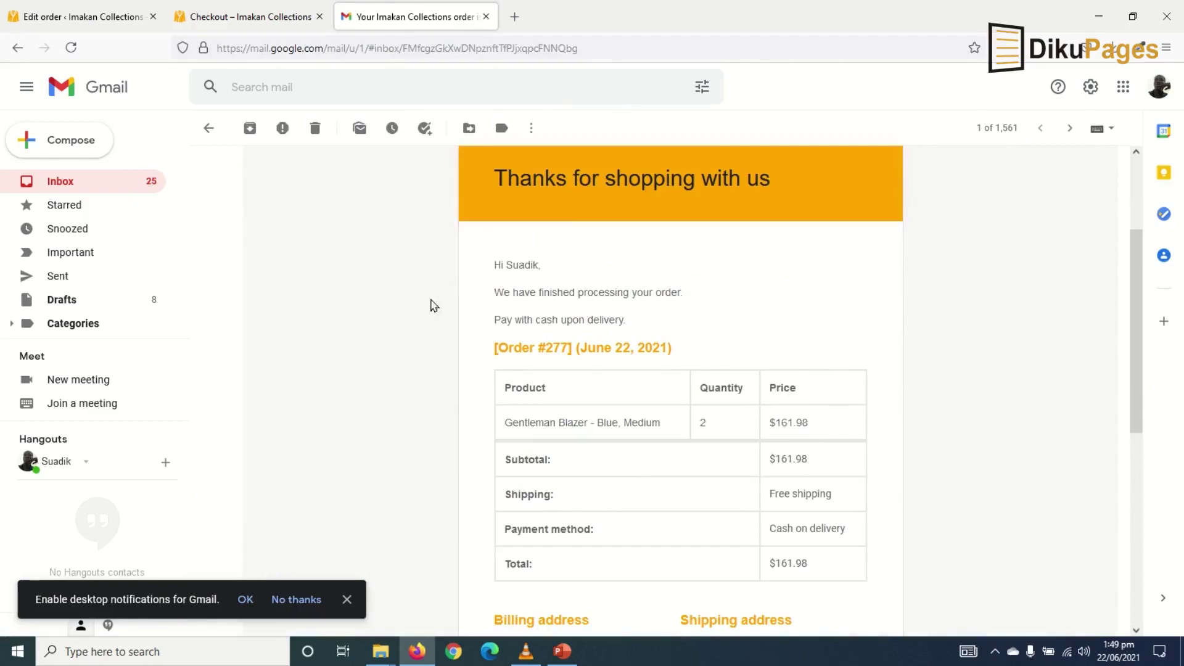
Step: Return to Order #277's edit page in WordPress and scroll down the order
{"action": "key", "text": "ctrl+1"}
{"action": "scroll", "coordinate": [635, 275], "scroll_direction": "down", "scroll_amount": 5}
{"action": "scroll", "coordinate": [636, 274], "scroll_direction": "down", "scroll_amount": 3}
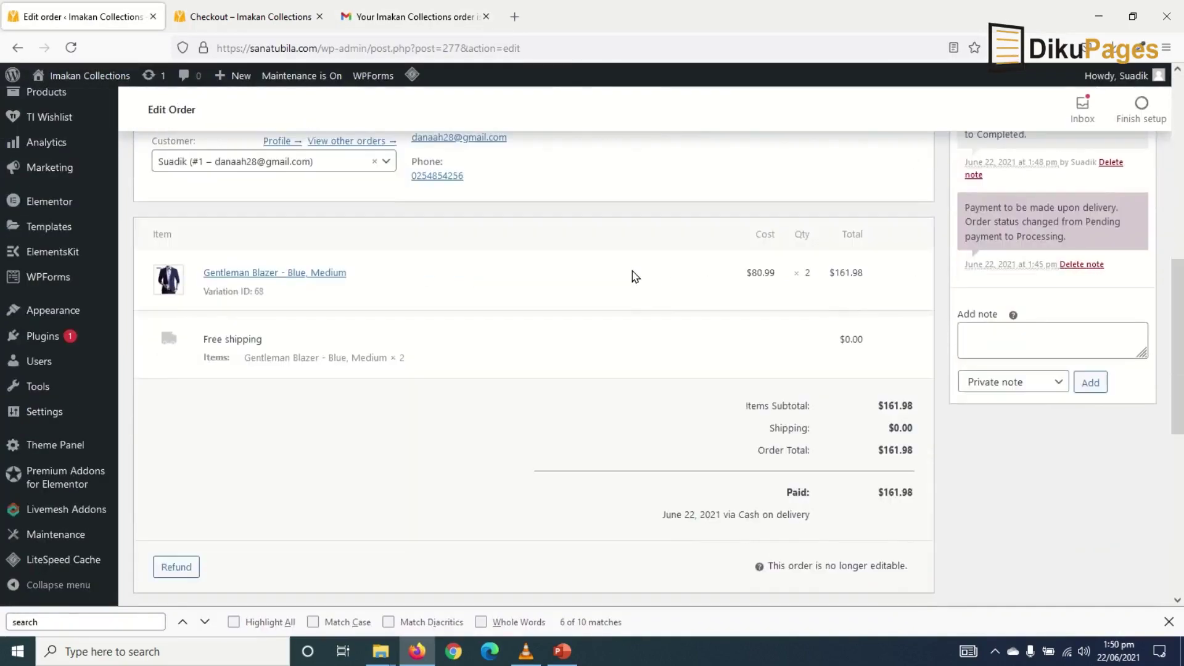
Step: Reload Order #277 to confirm Completed and $161.98 paid, then go to the store home page
{"action": "scroll", "coordinate": [635, 275], "scroll_direction": "down", "scroll_amount": 3}
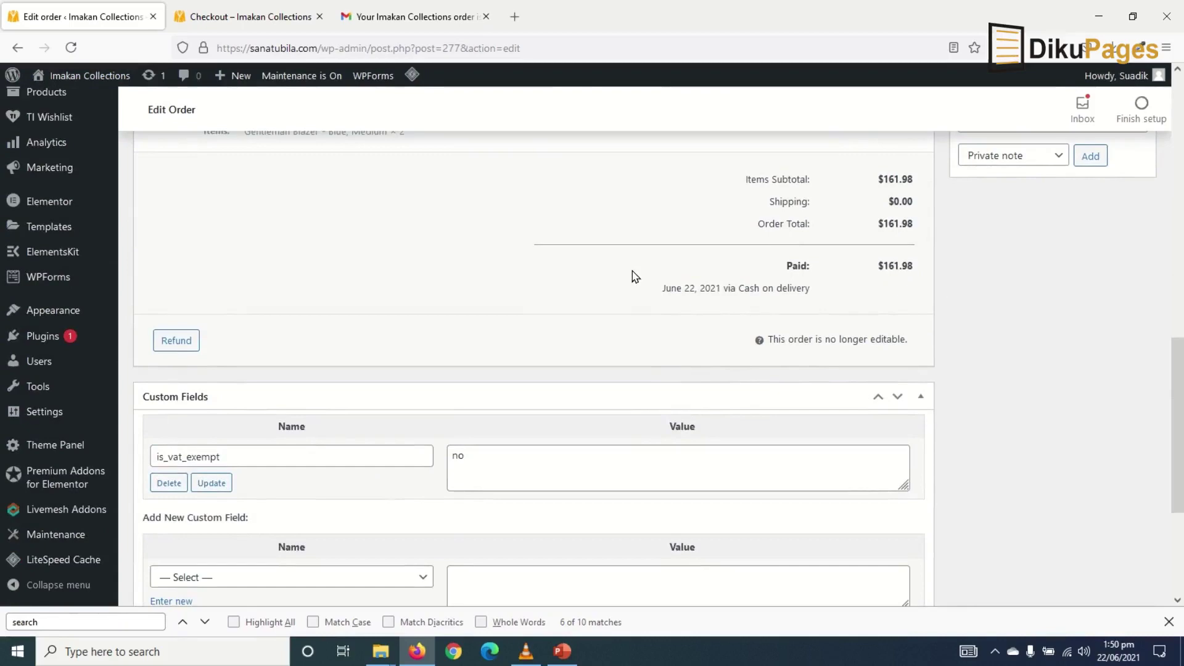
{"action": "key", "text": "F5"}
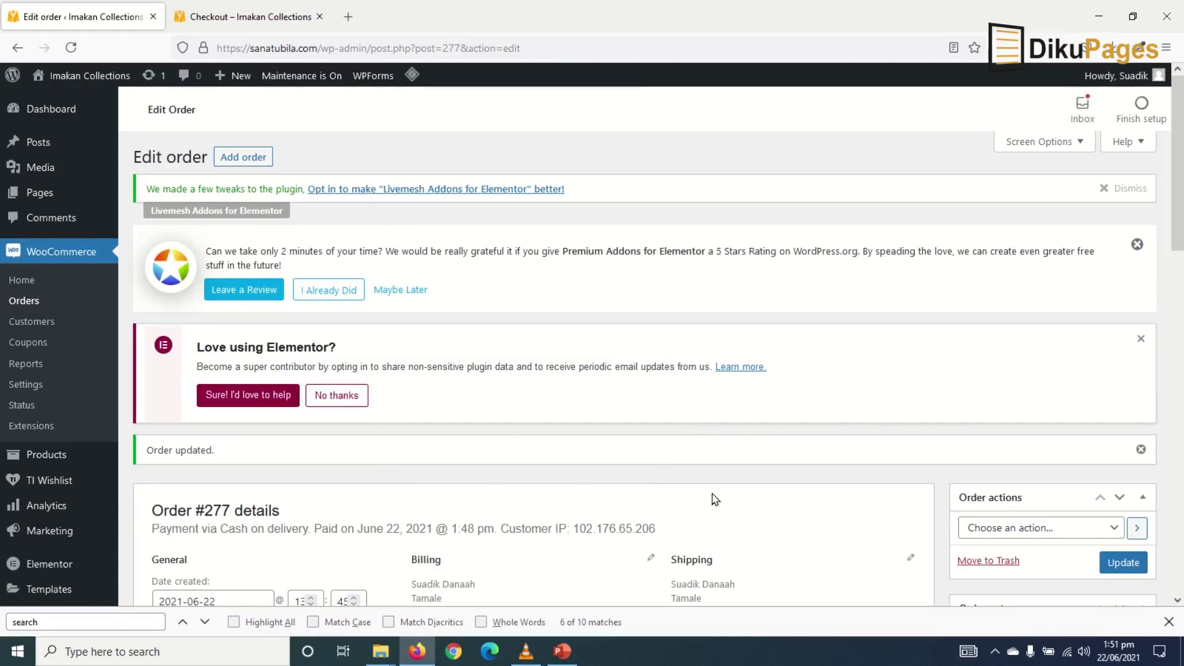
{"action": "left_click", "coordinate": [95, 80]}
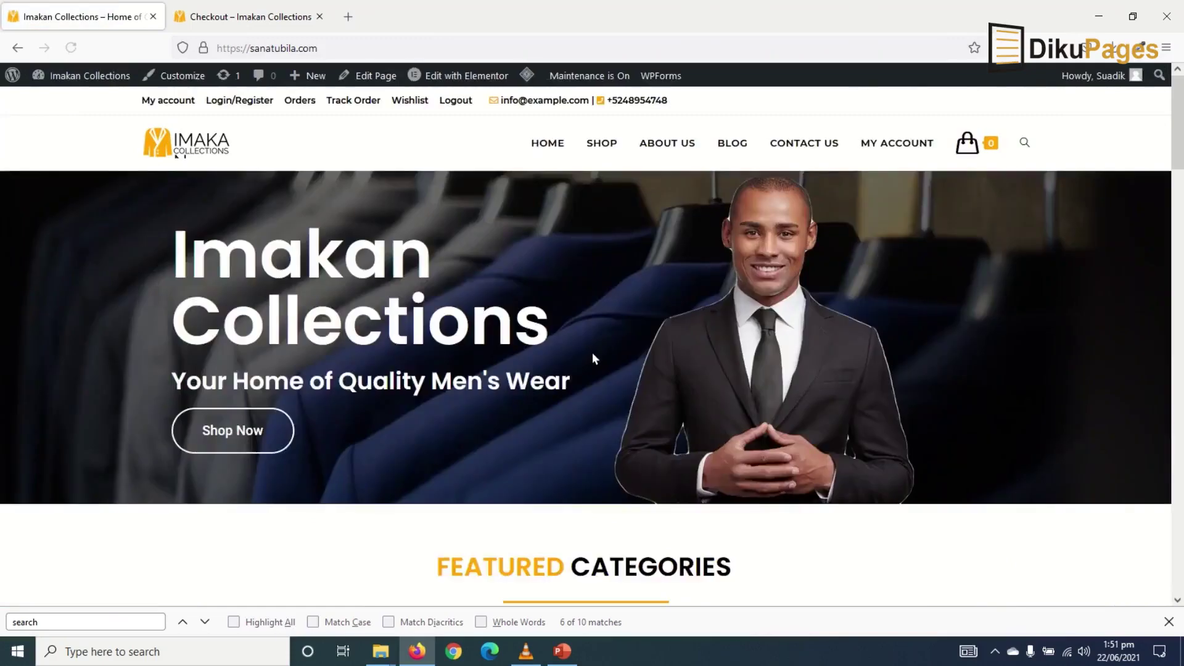
Step: Browse the Imakan Collections home page and open the Gentleman Blazer product
{"action": "scroll", "coordinate": [595, 358], "scroll_direction": "down", "scroll_amount": 15}
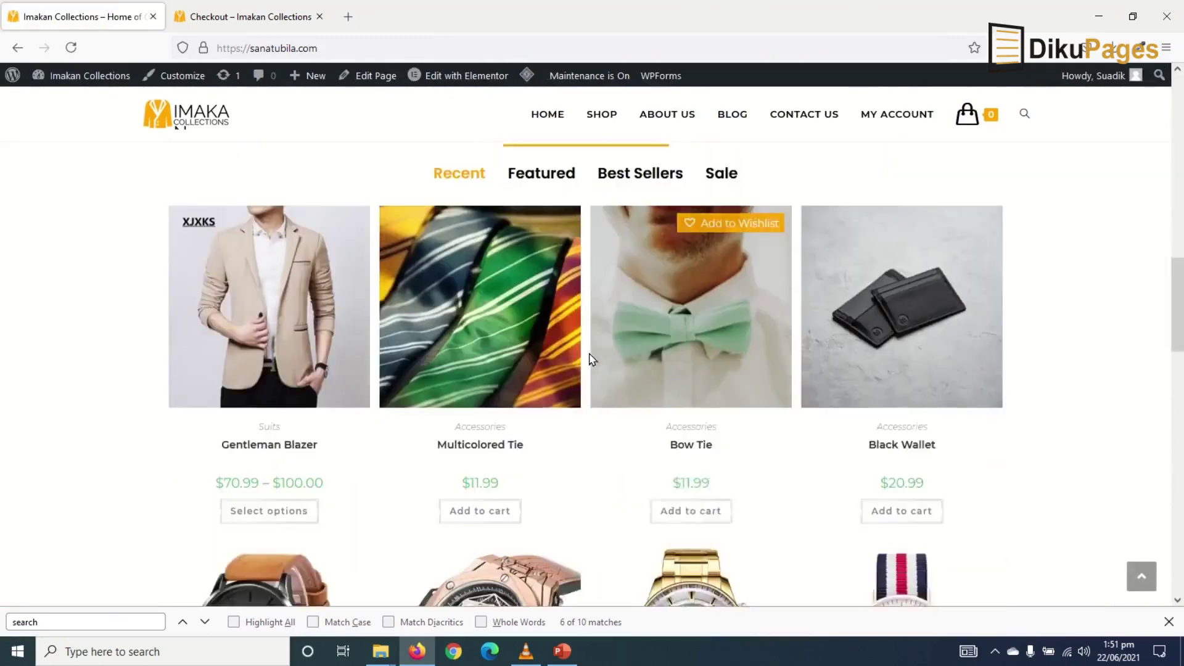
{"action": "scroll", "coordinate": [593, 360], "scroll_direction": "down", "scroll_amount": 10}
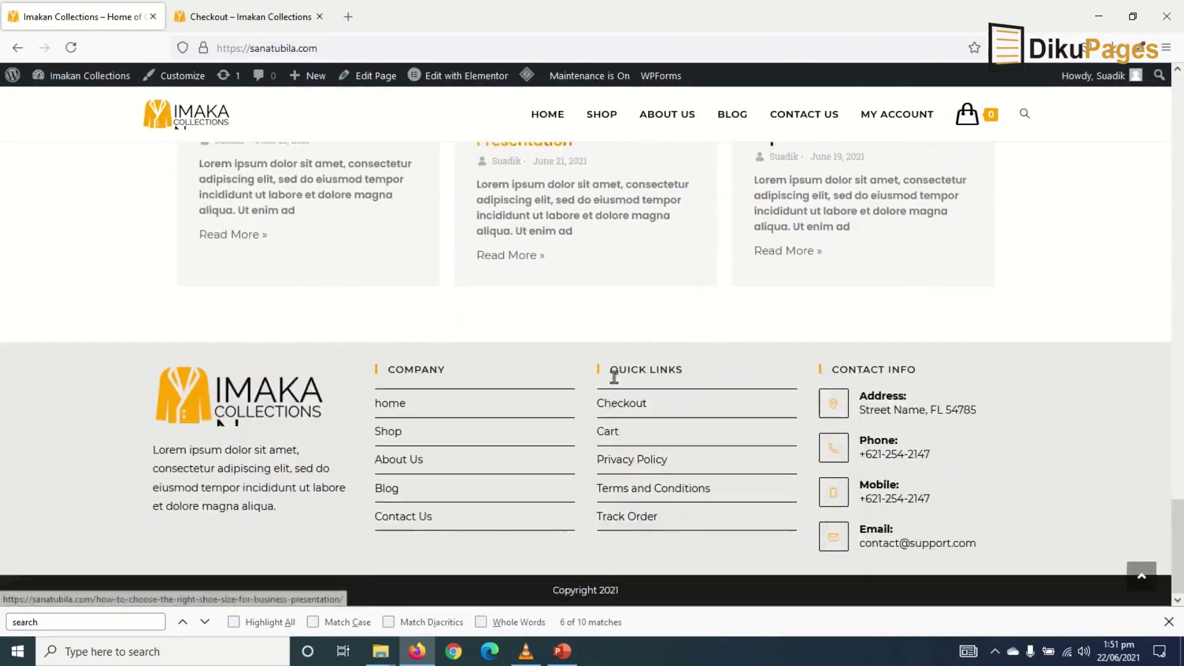
{"action": "scroll", "coordinate": [628, 390], "scroll_direction": "up", "scroll_amount": 20}
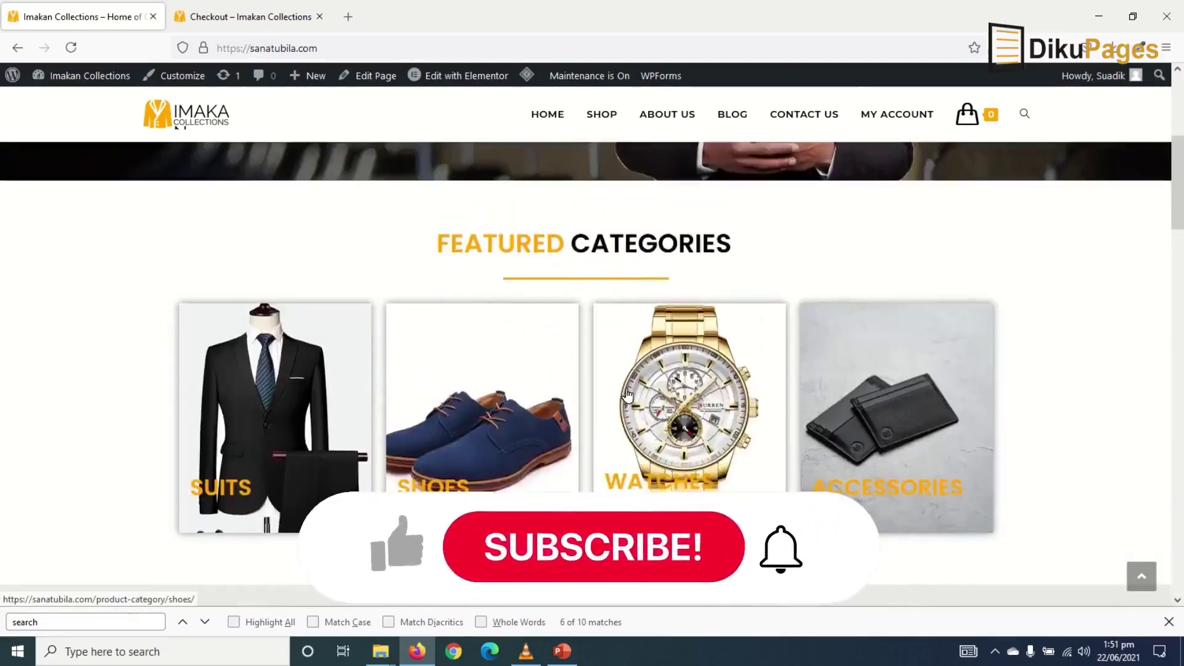
{"action": "scroll", "coordinate": [627, 393], "scroll_direction": "down", "scroll_amount": 10}
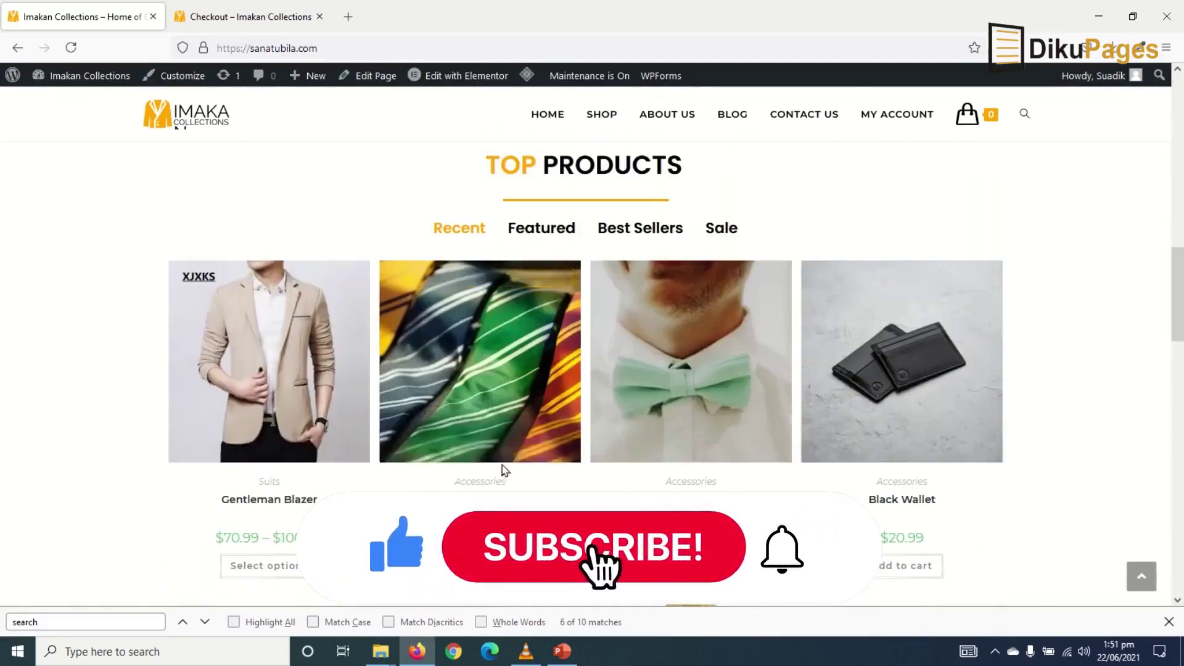
{"action": "left_click", "coordinate": [292, 356]}
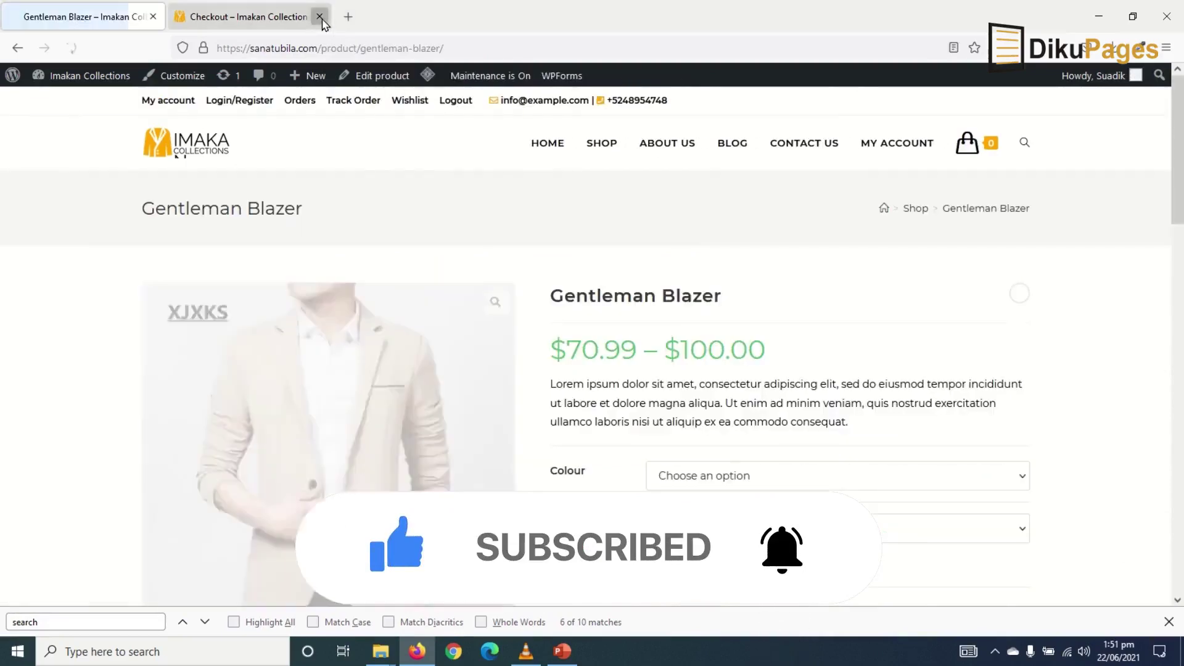
Step: Close the Checkout tab and scroll the Gentleman Blazer page to its related suits
{"action": "left_click", "coordinate": [319, 17]}
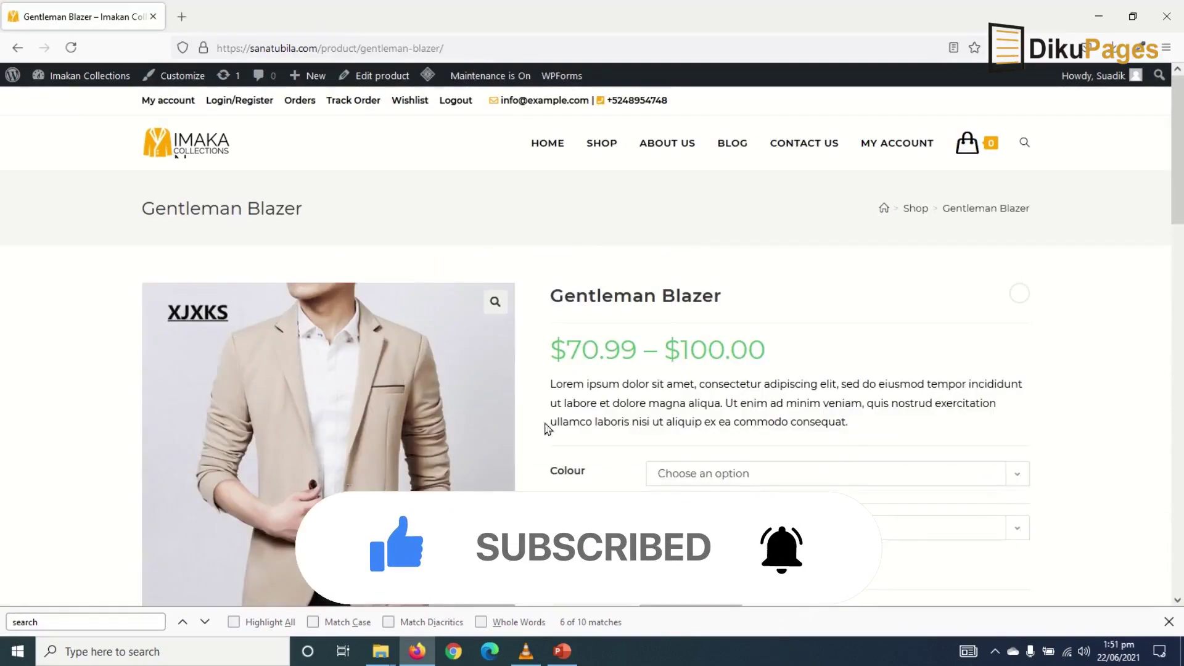
{"action": "scroll", "coordinate": [657, 420], "scroll_direction": "down", "scroll_amount": 12}
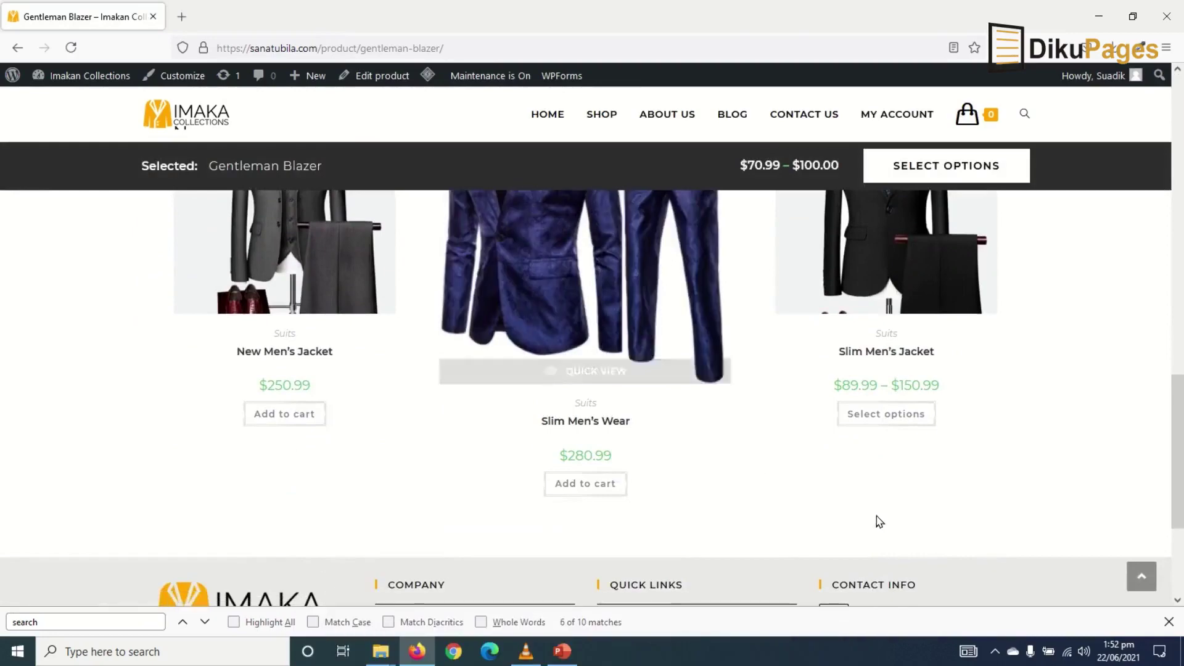
{"action": "scroll", "coordinate": [877, 521], "scroll_direction": "up", "scroll_amount": 4}
{"action": "mouse_move", "coordinate": [1006, 453]}
{"action": "scroll", "coordinate": [1021, 446], "scroll_direction": "down", "scroll_amount": 3}
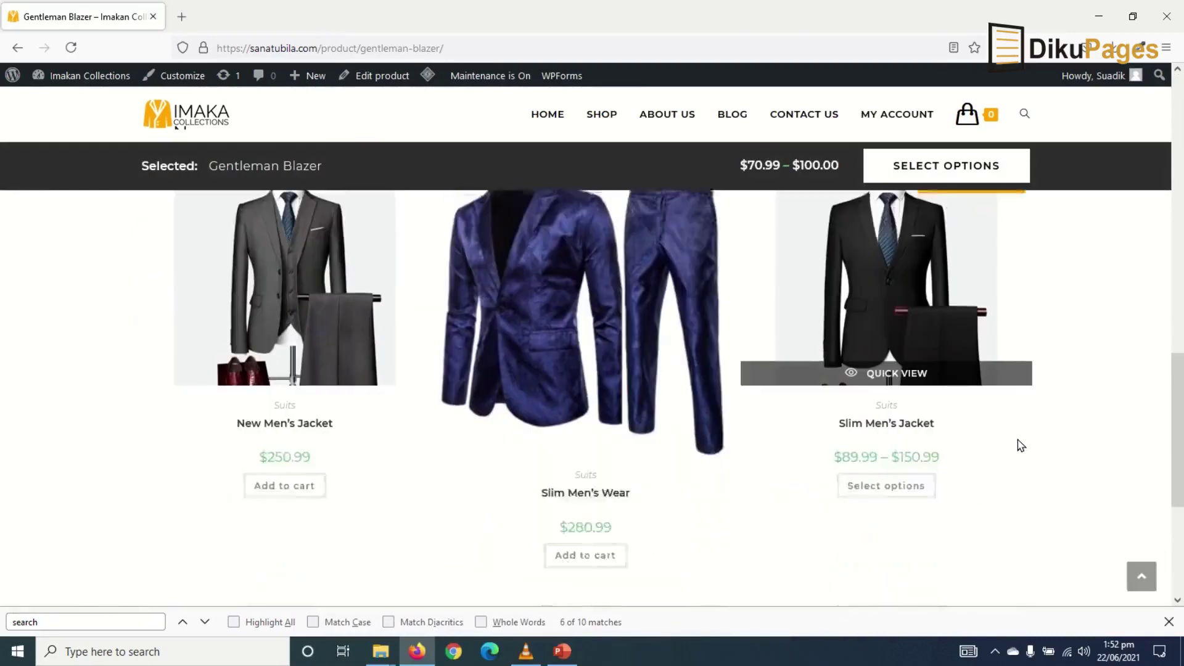